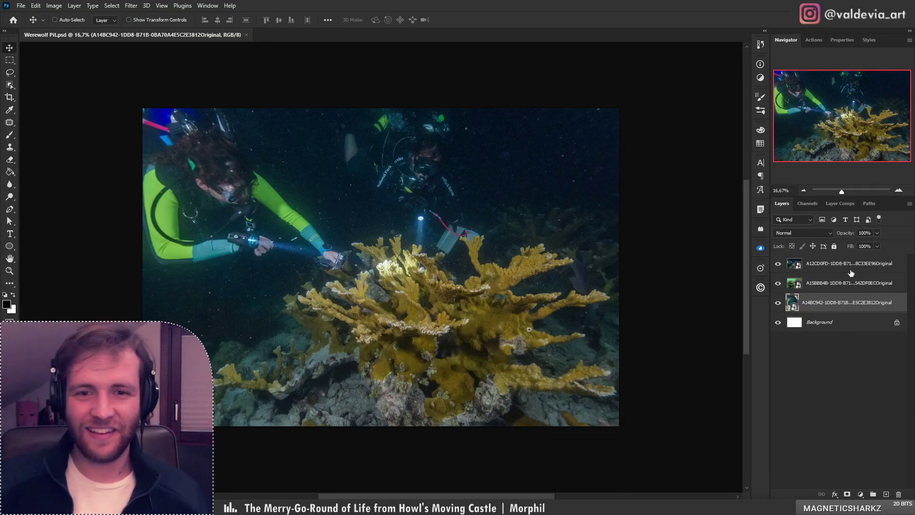
Hide the two upper photo layers, then scale the cave diver layer to about 61% to fill the canvas width and shift it upward
{"action": "left_click", "coordinate": [777, 264]}
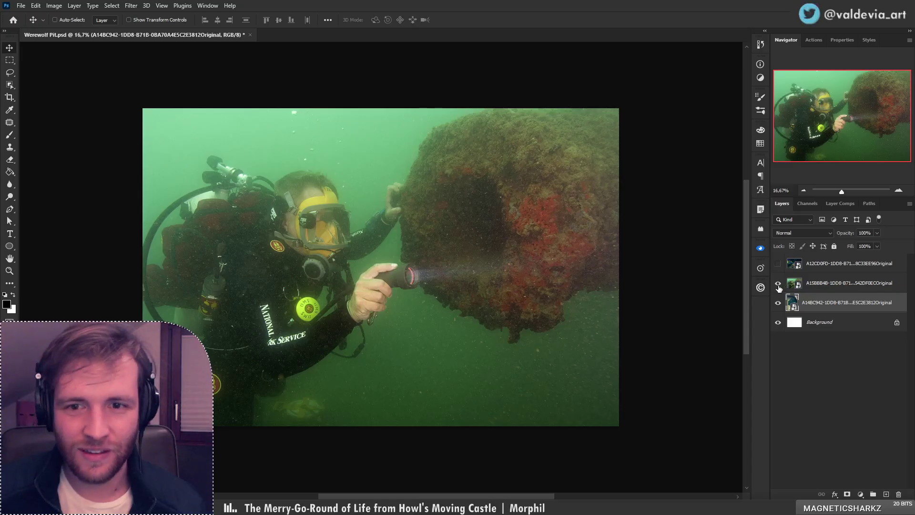
{"action": "left_click", "coordinate": [778, 283]}
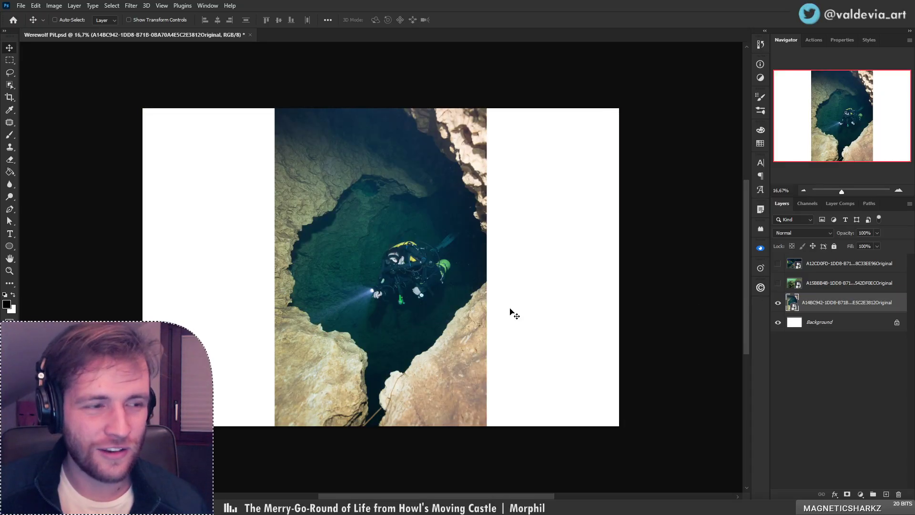
{"action": "key", "text": "ctrl+t"}
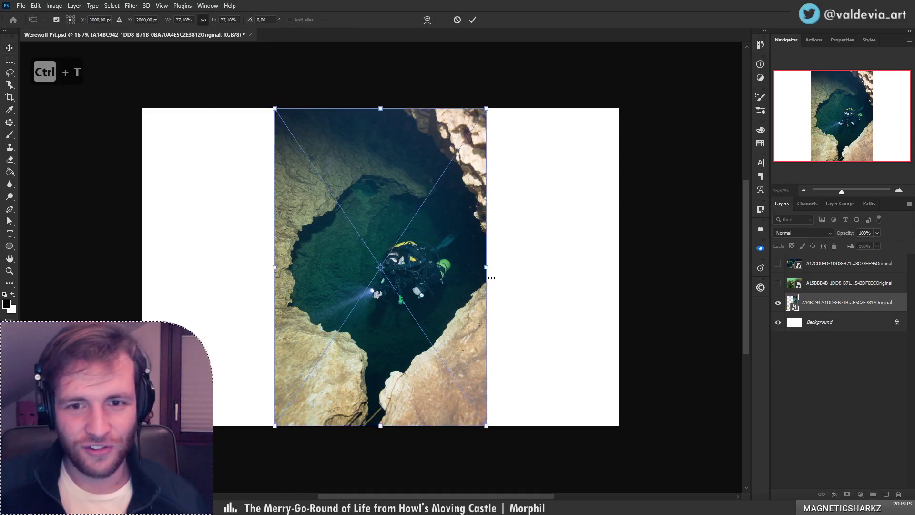
{"action": "left_click_drag", "start_coordinate": [487, 269], "coordinate": [616, 269]}
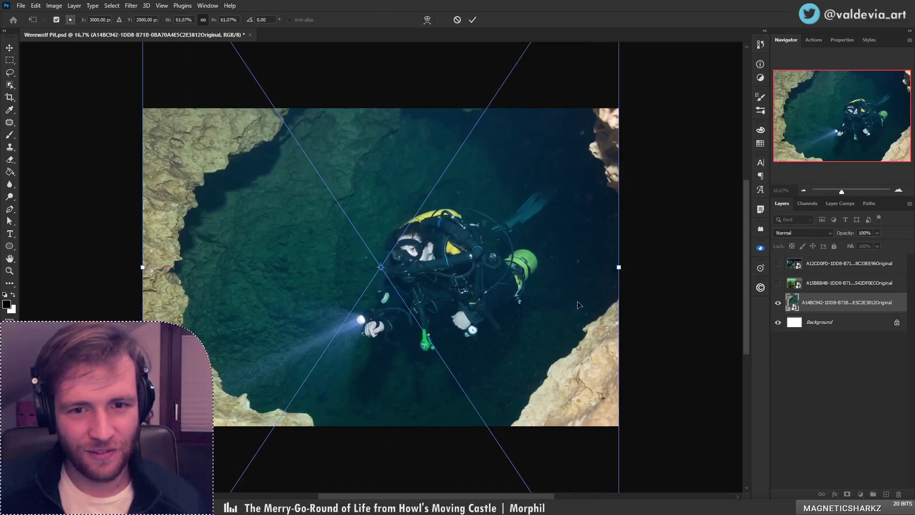
{"action": "left_click_drag", "start_coordinate": [527, 345], "coordinate": [541, 299]}
{"action": "left_click", "coordinate": [473, 20]}
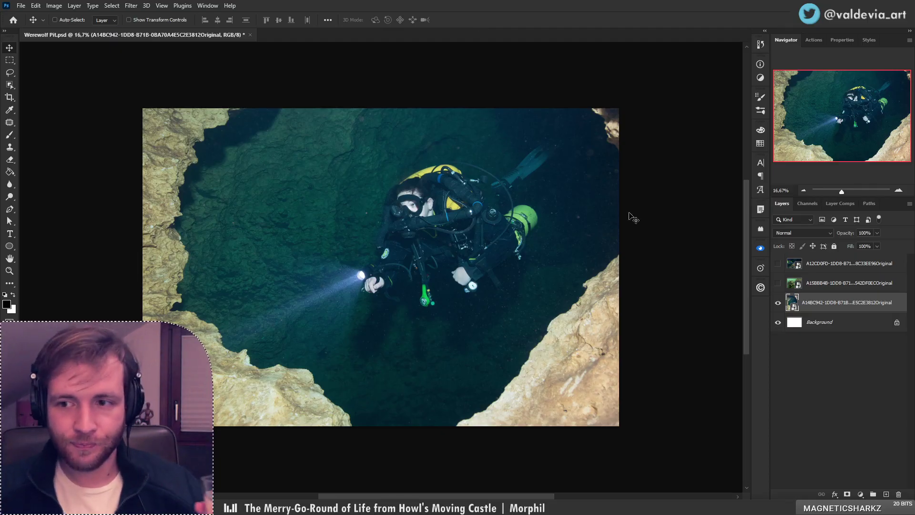
Hide the cave diver photo and turn the green-water diver and coral reef photos back on
{"action": "left_click", "coordinate": [779, 302]}
{"action": "left_click", "coordinate": [778, 283]}
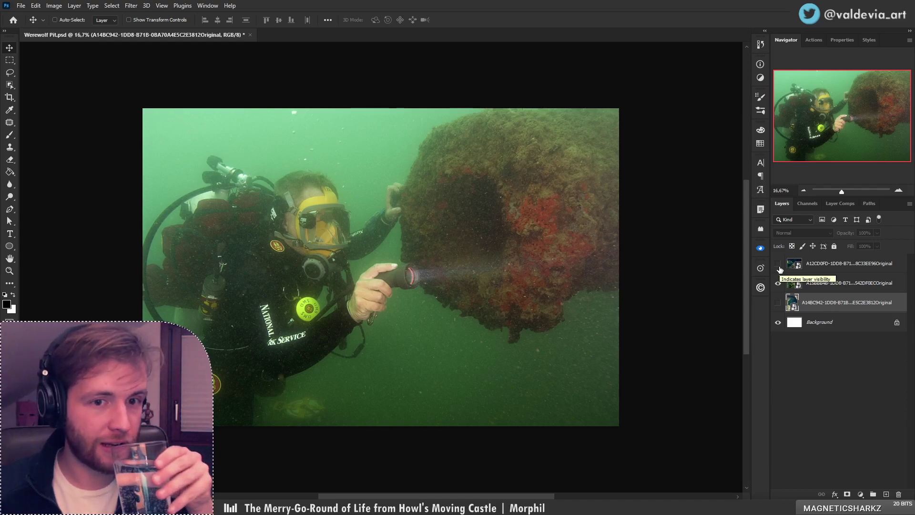
{"action": "left_click", "coordinate": [778, 265]}
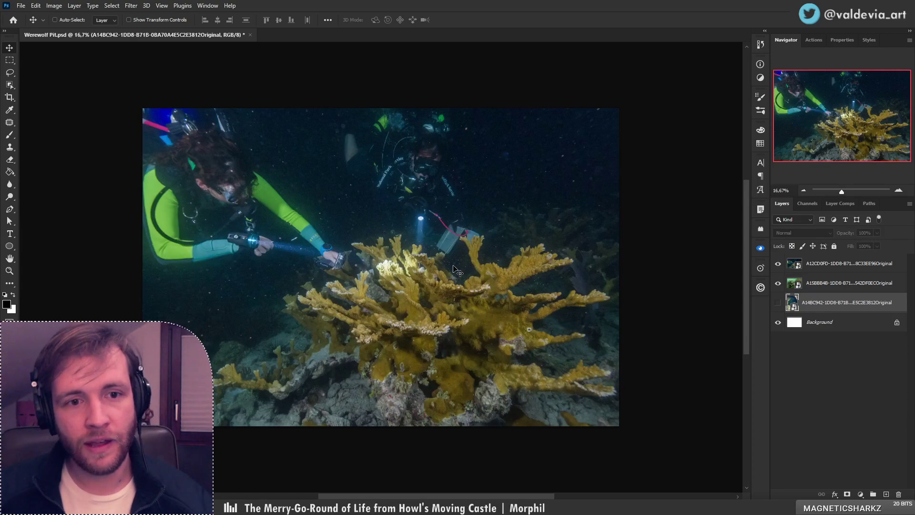
Examine the coral reef photo up close and as a whole, including both divers and their torch beams
{"action": "key", "text": "z"}
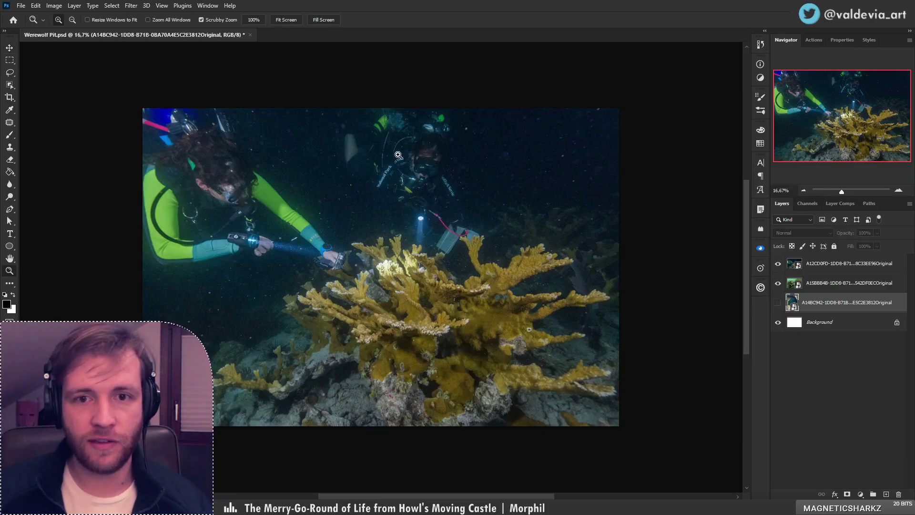
{"action": "left_click_drag", "start_coordinate": [428, 166], "coordinate": [442, 147]}
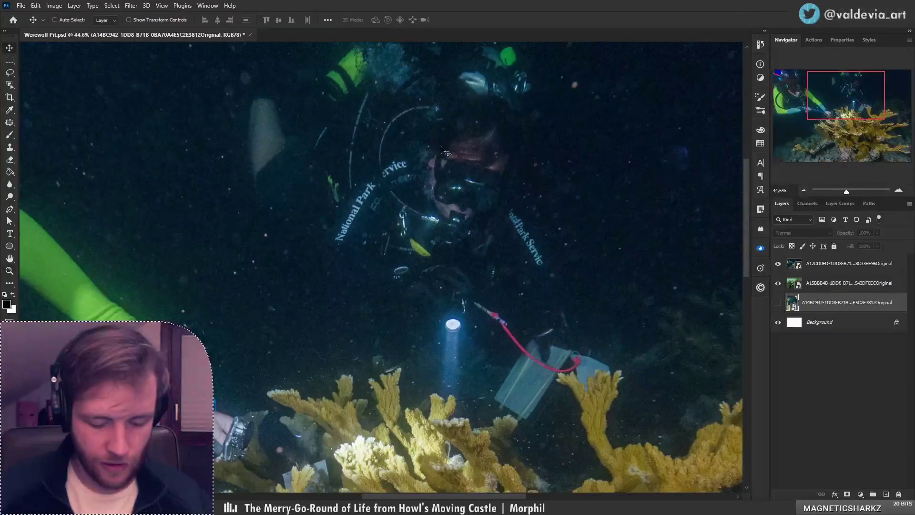
{"action": "key", "text": "z"}
{"action": "left_click_drag", "start_coordinate": [473, 245], "coordinate": [405, 255]}
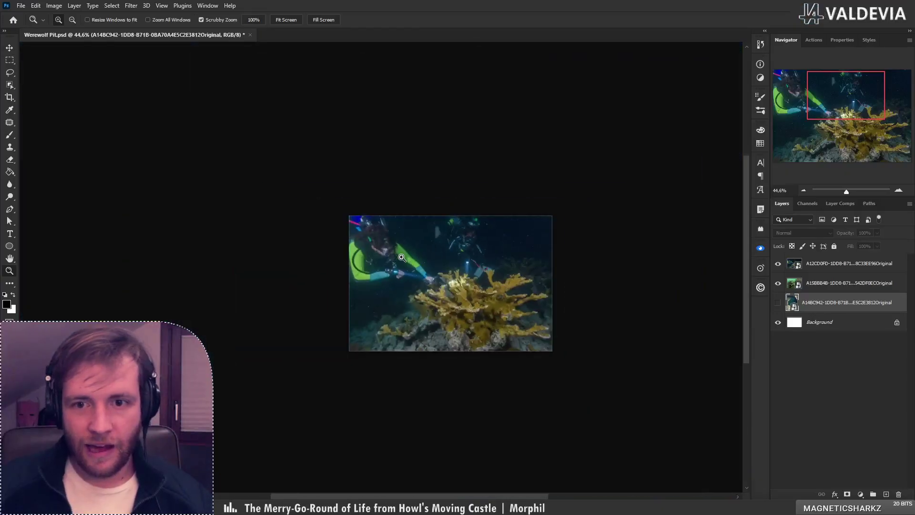
{"action": "left_click_drag", "start_coordinate": [466, 272], "coordinate": [441, 254]}
{"action": "key", "text": "space"}
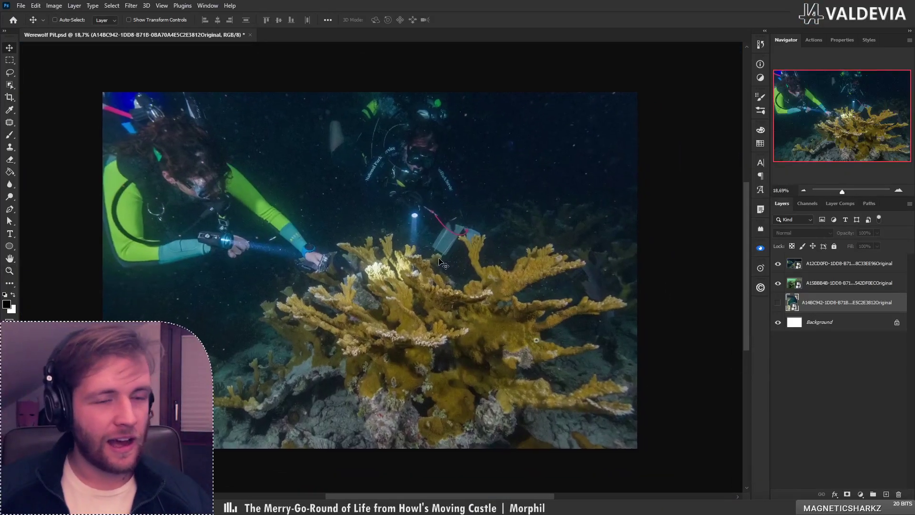
{"action": "key", "text": "z"}
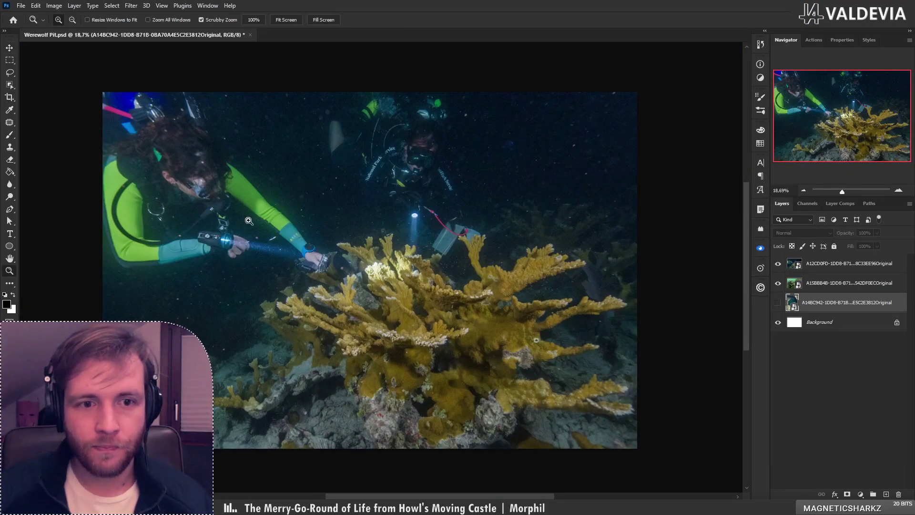
{"action": "left_click_drag", "start_coordinate": [236, 222], "coordinate": [285, 219]}
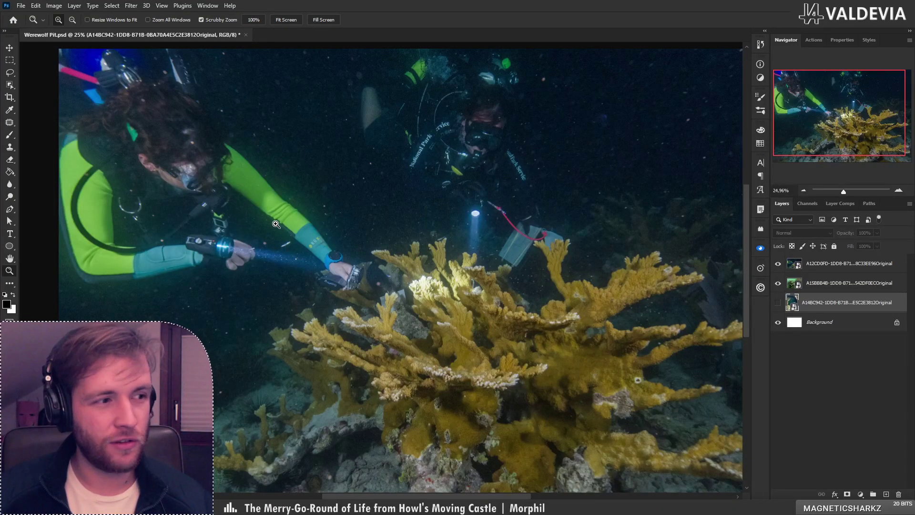
{"action": "left_click_drag", "start_coordinate": [277, 223], "coordinate": [290, 238]}
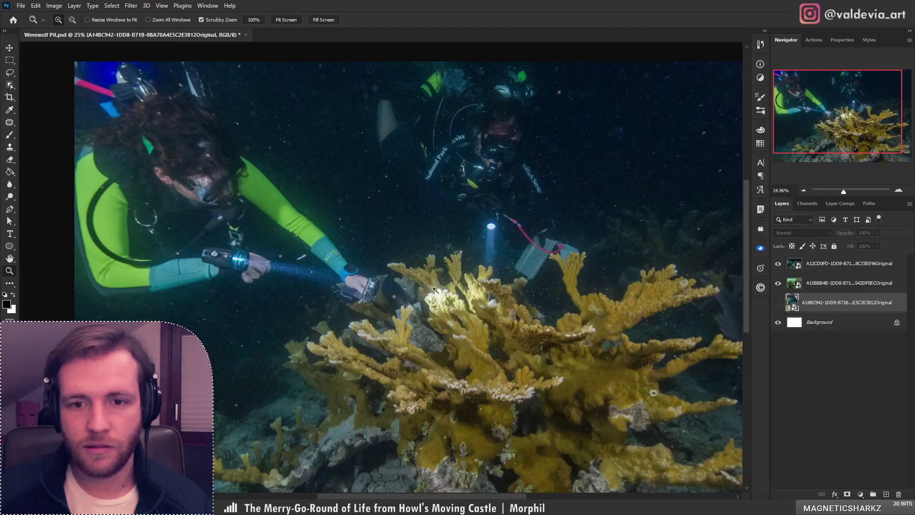
{"action": "left_click_drag", "start_coordinate": [435, 290], "coordinate": [405, 268]}
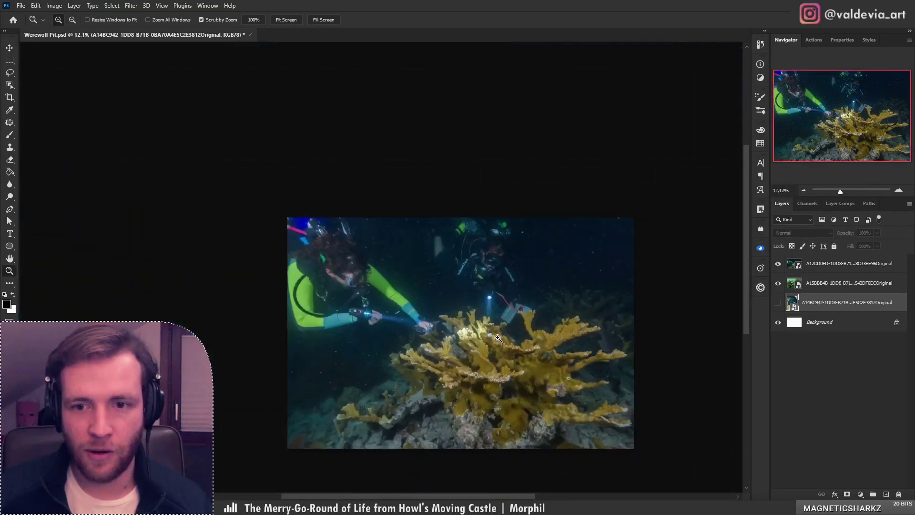
{"action": "left_click_drag", "start_coordinate": [499, 338], "coordinate": [481, 314]}
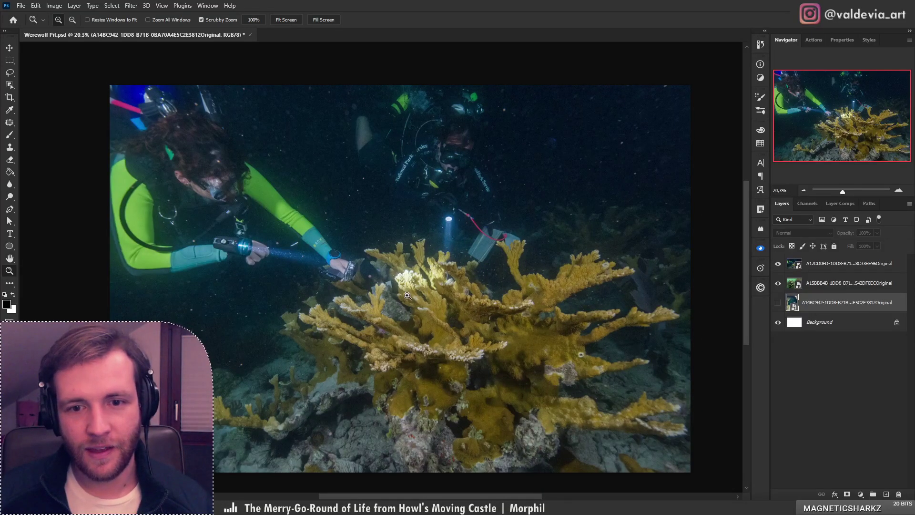
{"action": "left_click_drag", "start_coordinate": [407, 296], "coordinate": [520, 293]}
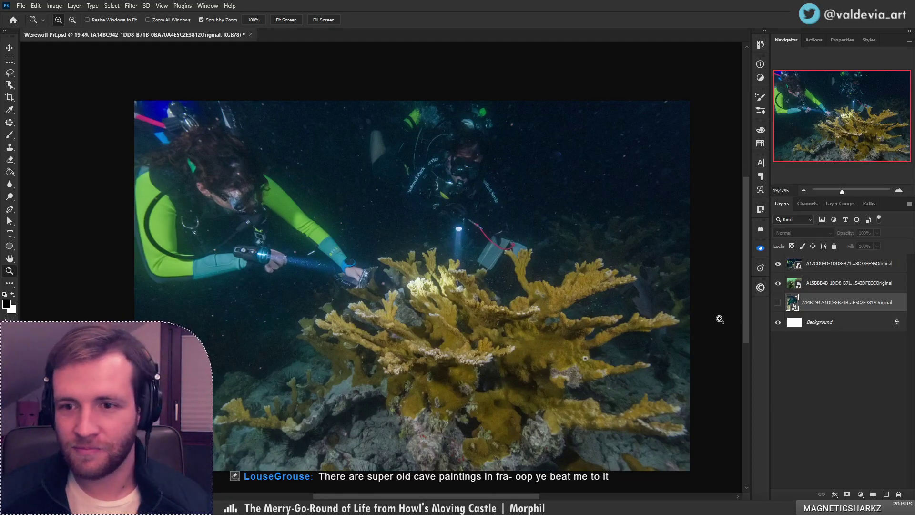
{"action": "left_click_drag", "start_coordinate": [596, 333], "coordinate": [598, 339]}
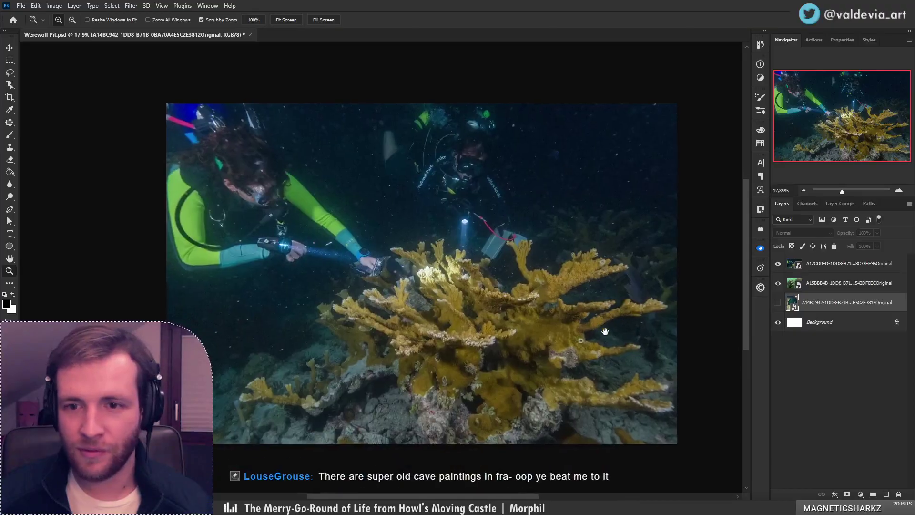
Compare the coral reef and green-water diver photos by toggling their visibility, leaving only the cave diver photo shown above the background
{"action": "left_click", "coordinate": [778, 283]}
{"action": "left_click", "coordinate": [778, 263]}
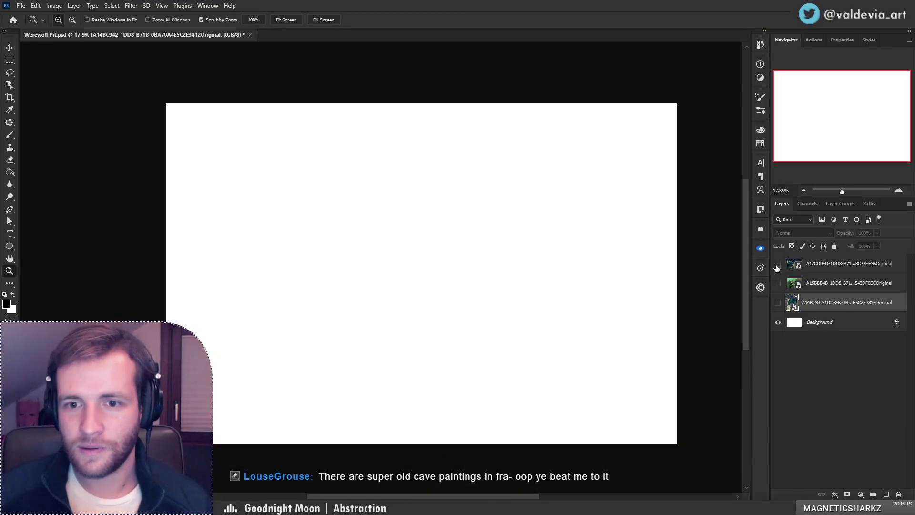
{"action": "left_click", "coordinate": [777, 263]}
{"action": "left_click", "coordinate": [778, 283]}
{"action": "left_click", "coordinate": [778, 263]}
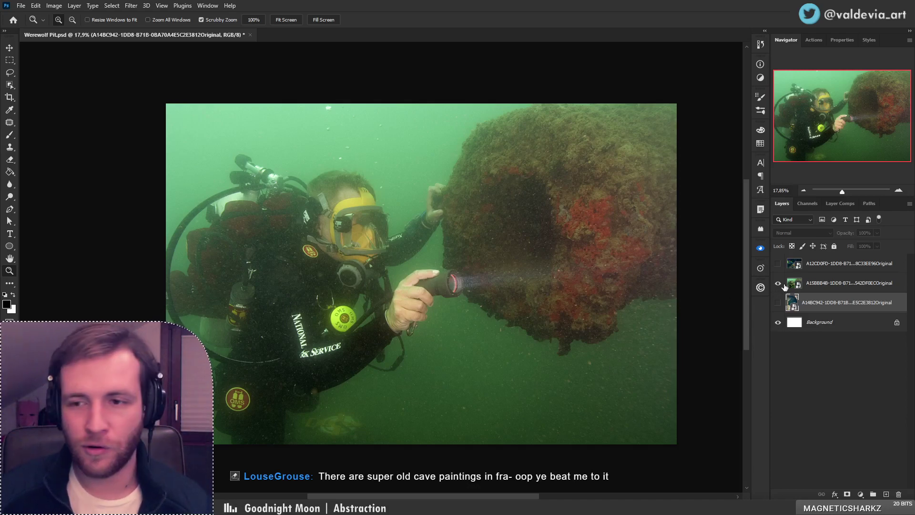
{"action": "left_click", "coordinate": [778, 283]}
{"action": "left_click", "coordinate": [778, 303]}
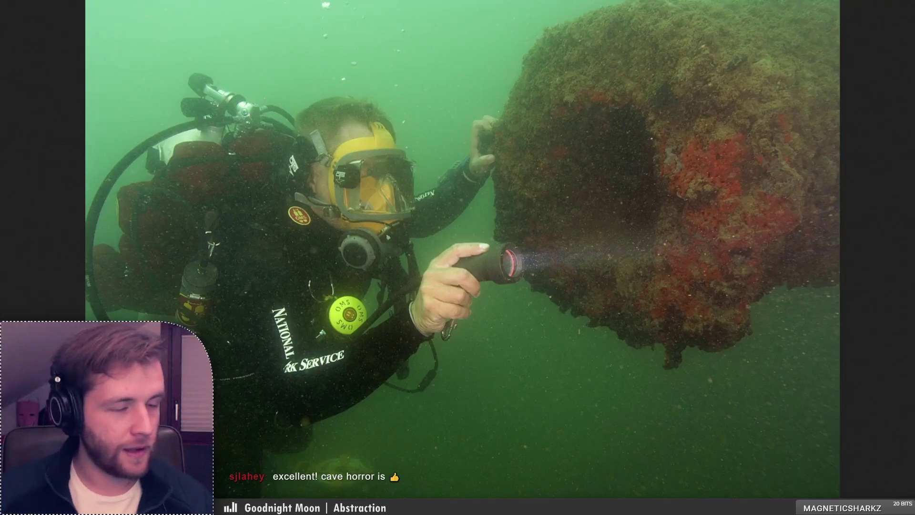
Switch to Firefox and search Google in a new tab for "cave painting lions"
{"action": "key", "text": "ctrl+t"}
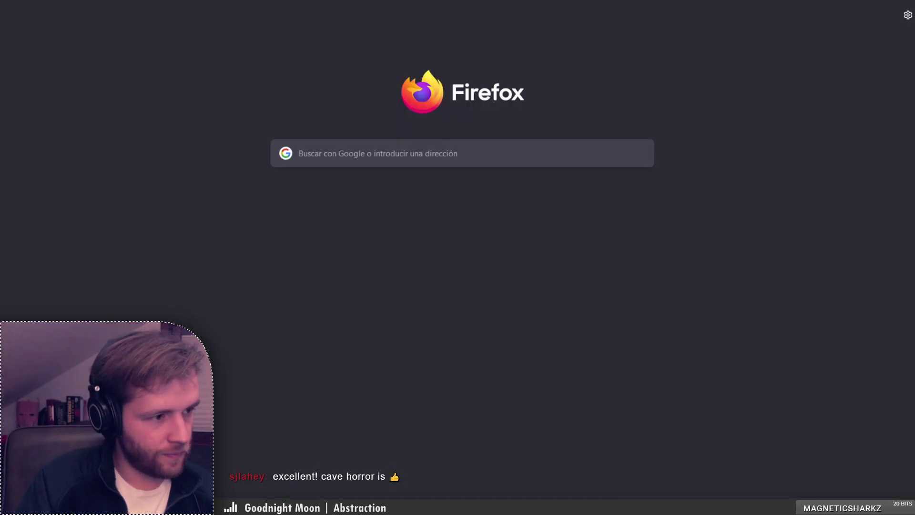
{"action": "type", "text": "cave"}
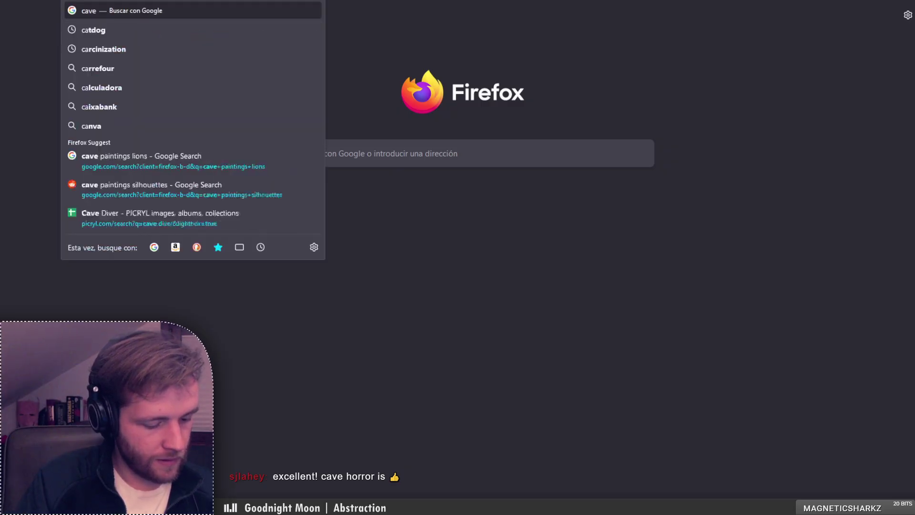
{"action": "type", "text": " paintin"}
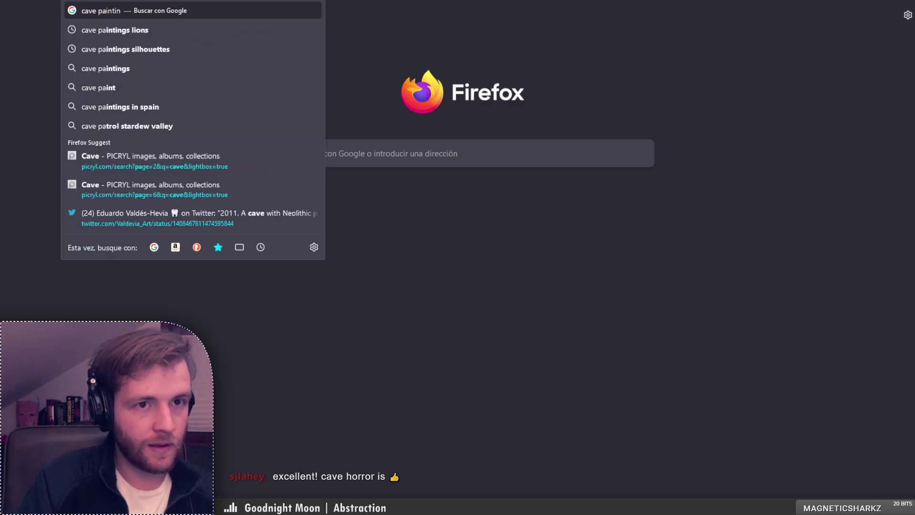
{"action": "type", "text": "g lions"}
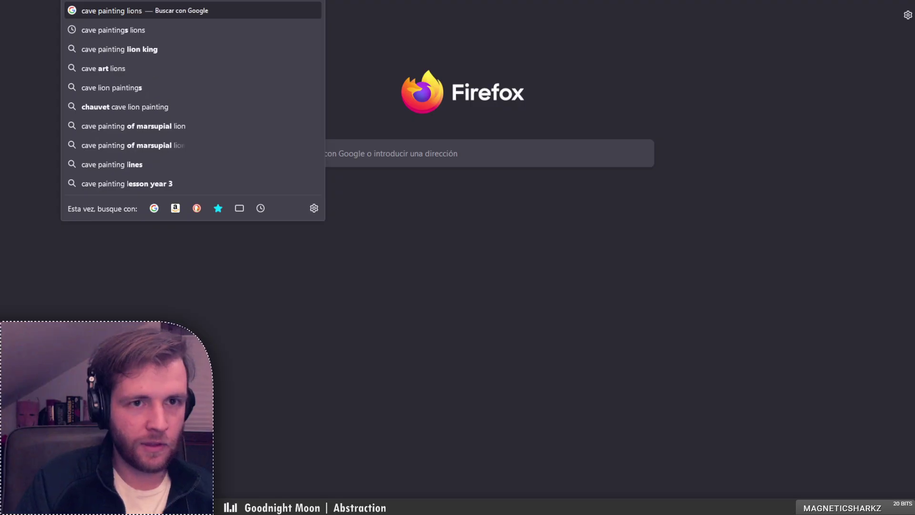
{"action": "key", "text": "Return"}
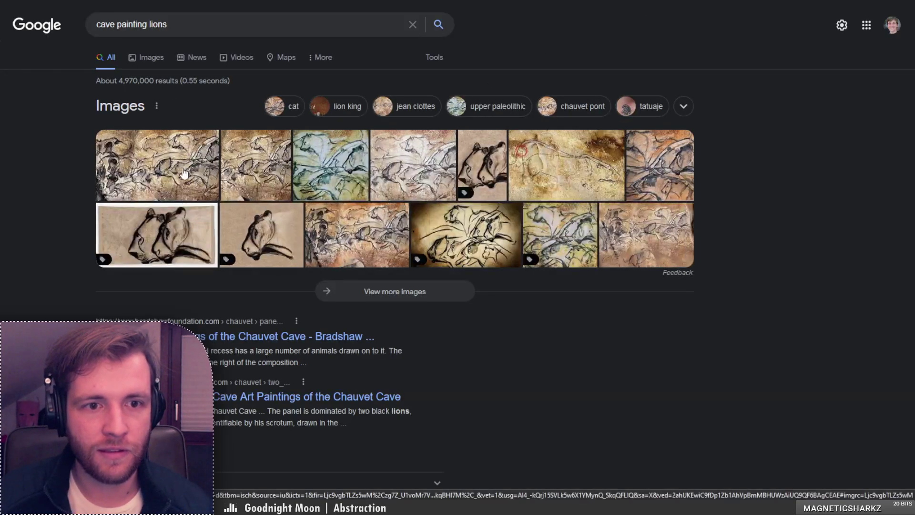
Open the Bradshaw Foundation image of the Panel of the Lions and look through its related images
{"action": "left_click", "coordinate": [182, 168]}
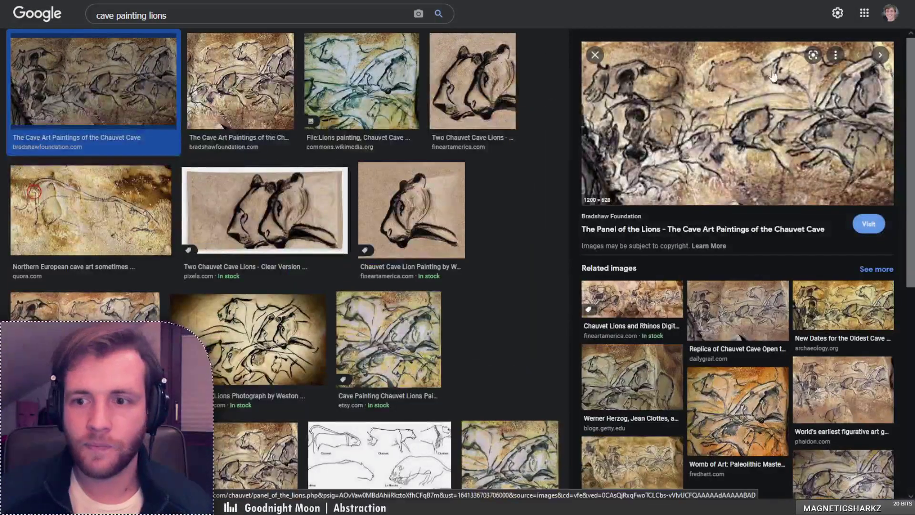
{"action": "scroll", "coordinate": [775, 170], "scroll_direction": "up", "scroll_amount": 1}
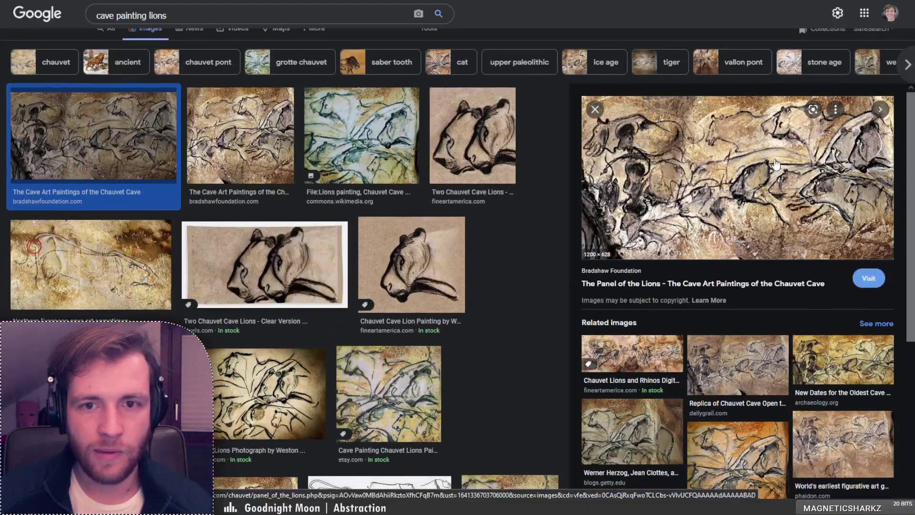
{"action": "scroll", "coordinate": [776, 164], "scroll_direction": "down", "scroll_amount": 1}
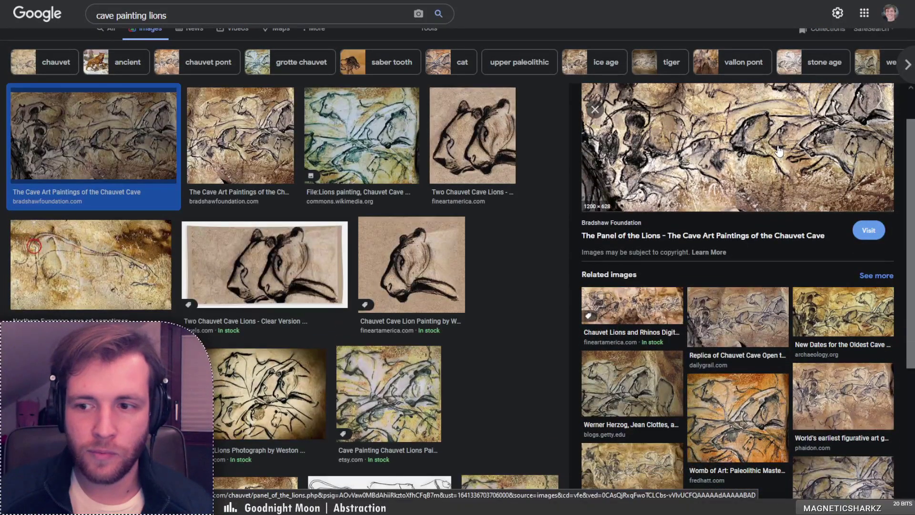
{"action": "scroll", "coordinate": [778, 151], "scroll_direction": "up", "scroll_amount": 1}
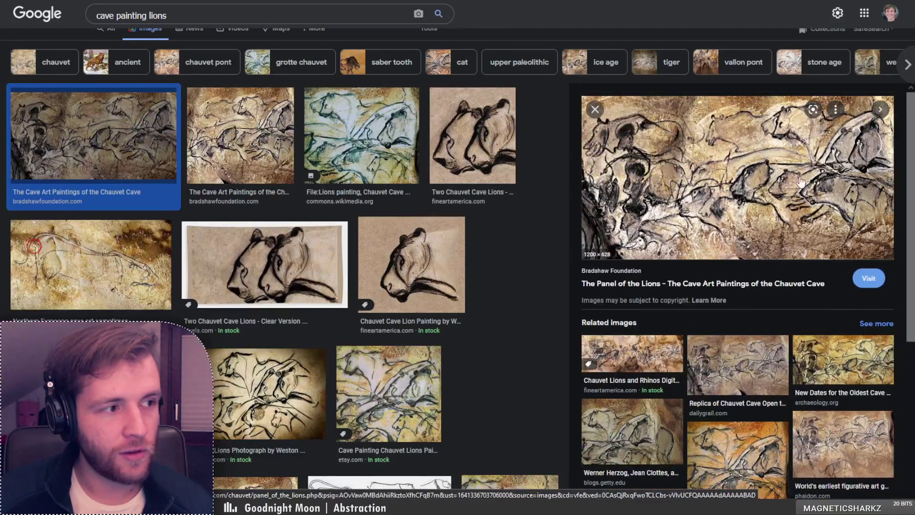
{"action": "scroll", "coordinate": [857, 224], "scroll_direction": "down", "scroll_amount": 4}
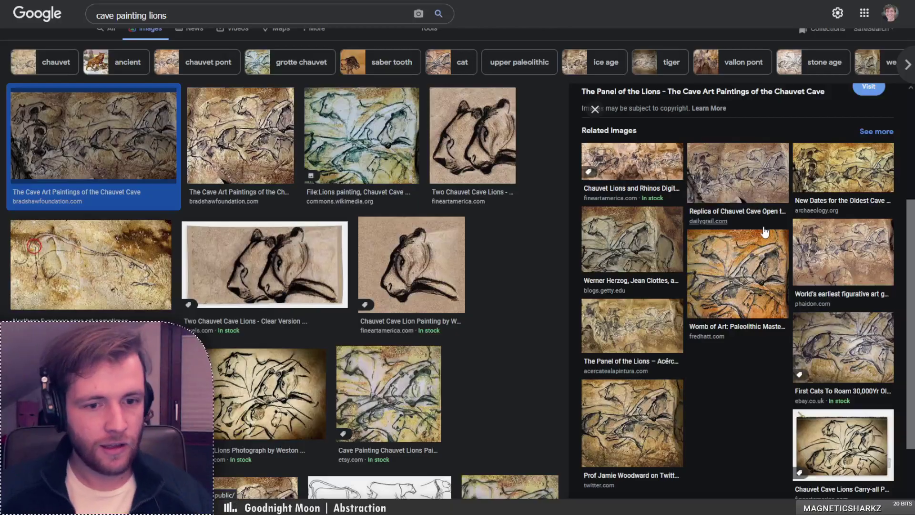
{"action": "scroll", "coordinate": [714, 278], "scroll_direction": "up", "scroll_amount": 1}
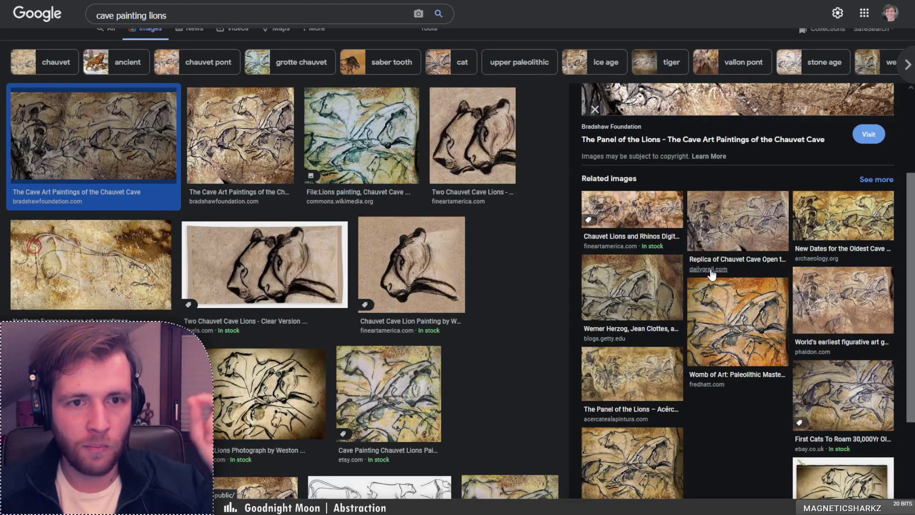
{"action": "scroll", "coordinate": [708, 266], "scroll_direction": "down", "scroll_amount": 5}
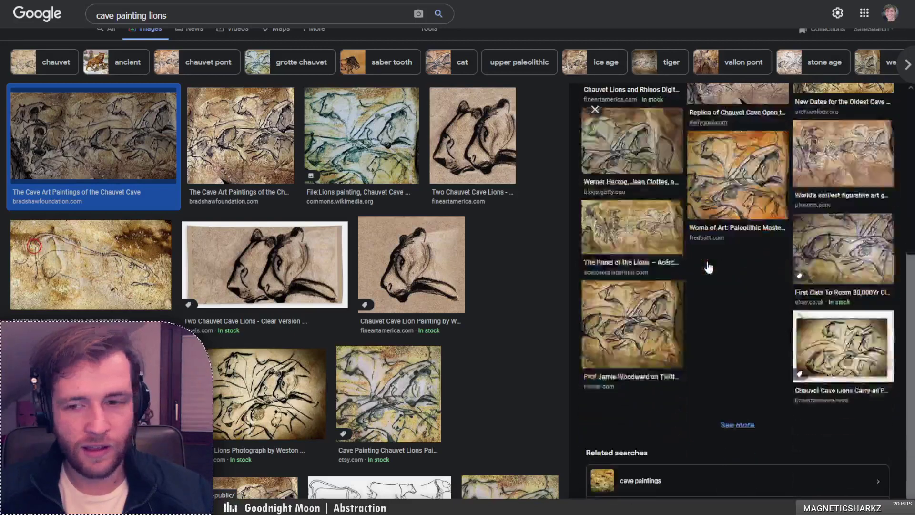
Preview the Quora image of Northern European cave art, then open the related Lion Panel image from Ministère de la Culture
{"action": "left_click", "coordinate": [105, 253]}
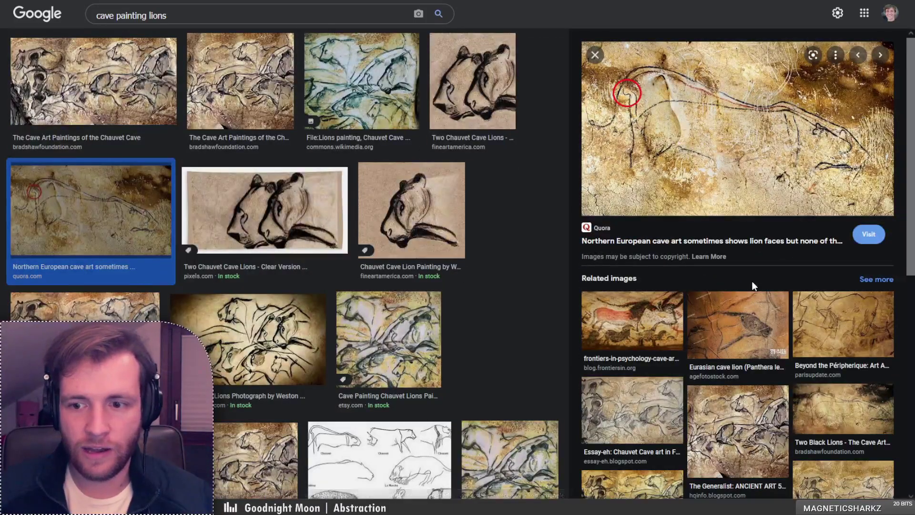
{"action": "scroll", "coordinate": [756, 286], "scroll_direction": "down", "scroll_amount": 2}
{"action": "left_click", "coordinate": [842, 434]}
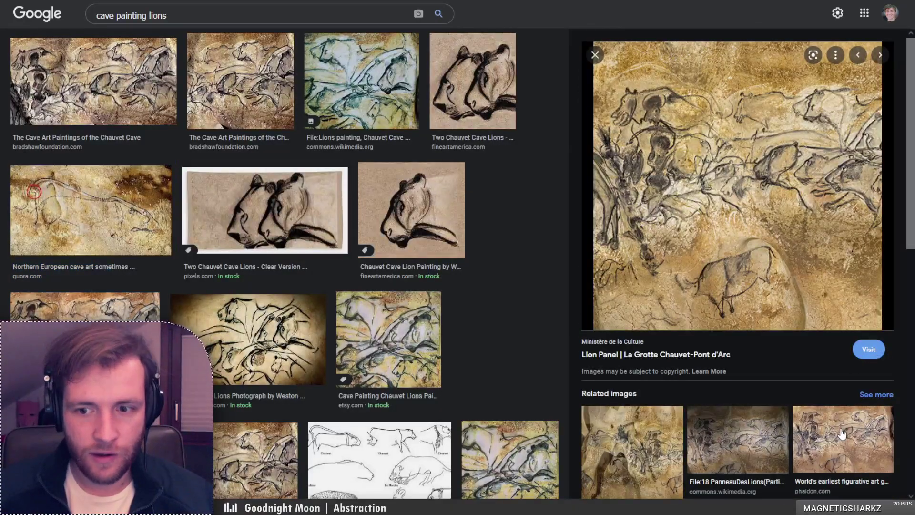
Change the image search from lions to "cave painting animation" and run it
{"action": "scroll", "coordinate": [839, 417], "scroll_direction": "down", "scroll_amount": 1}
{"action": "scroll", "coordinate": [185, 116], "scroll_direction": "up", "scroll_amount": 2}
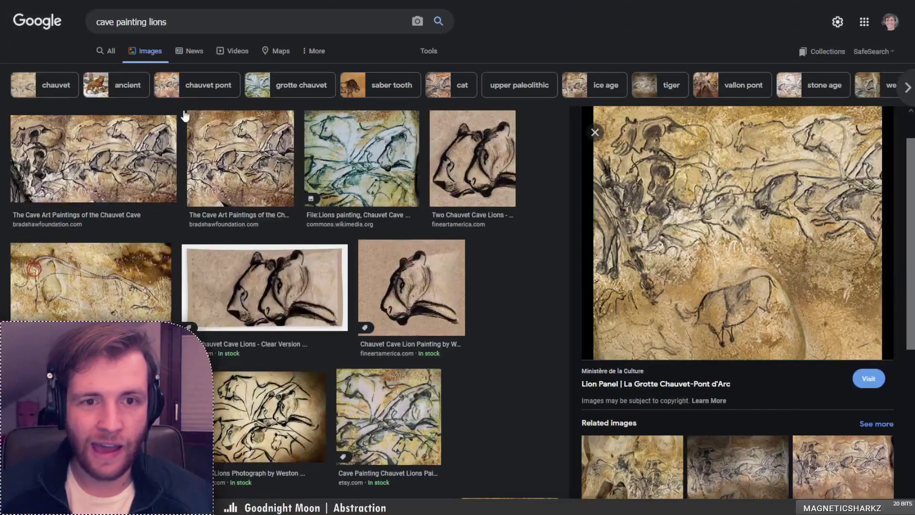
{"action": "left_click_drag", "start_coordinate": [174, 22], "coordinate": [146, 18]}
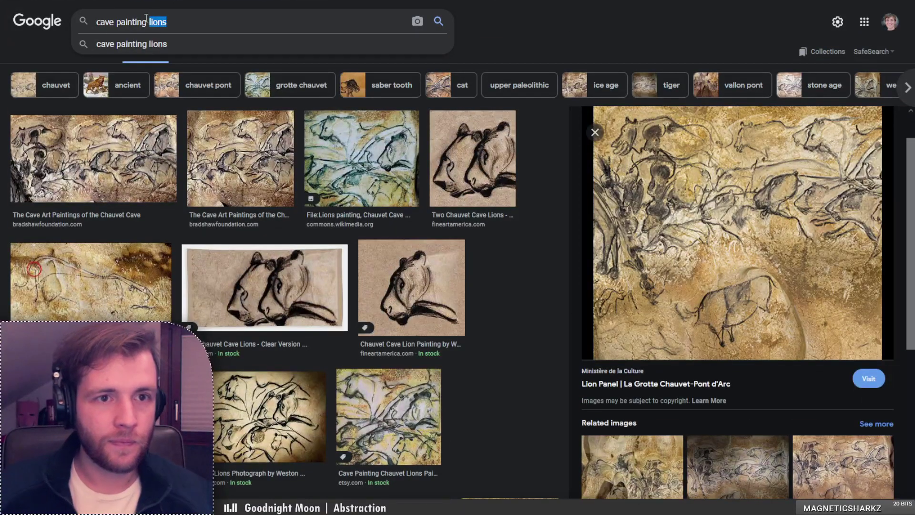
{"action": "type", "text": "animation"}
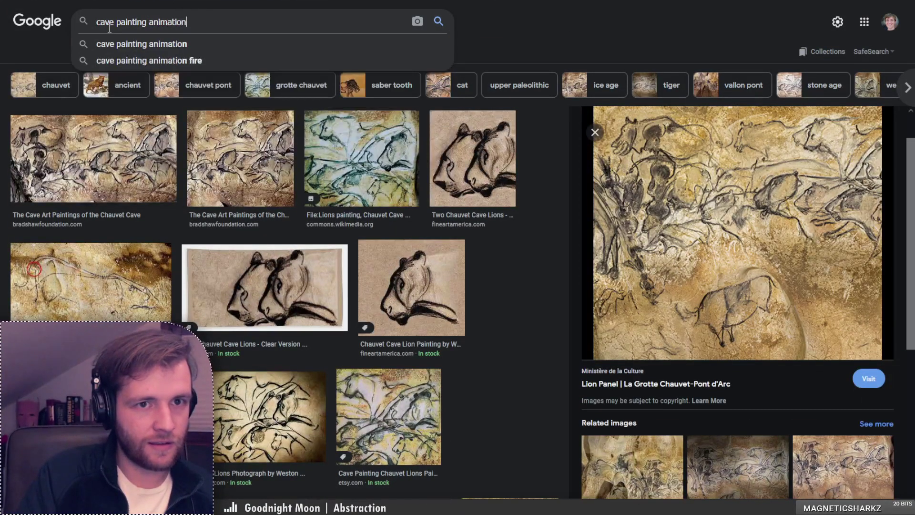
{"action": "key", "text": "Return"}
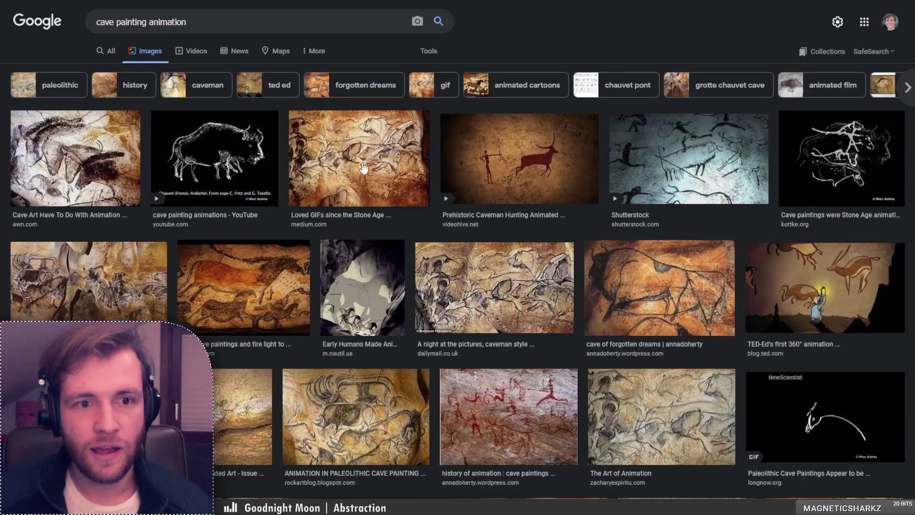
Preview the Animation World Network cave art image and the Rock Art Blog image of Paleolithic cave painting
{"action": "left_click", "coordinate": [114, 163]}
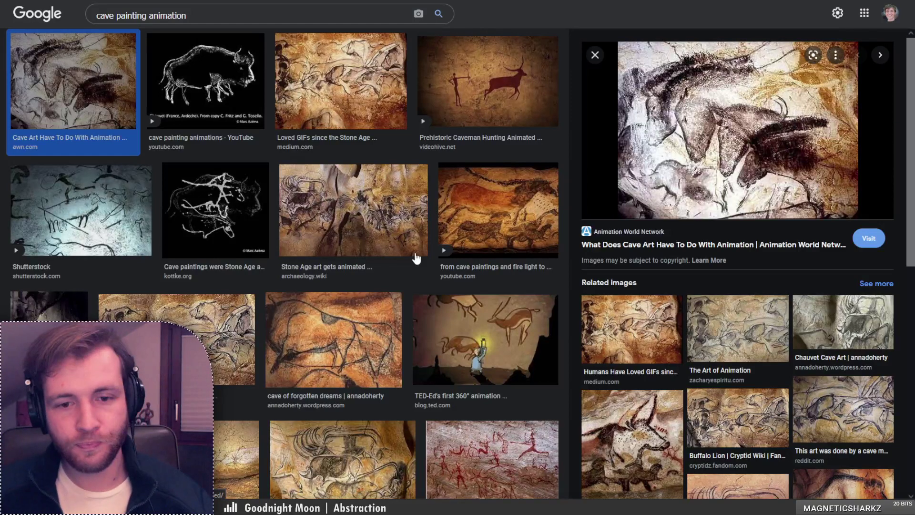
{"action": "scroll", "coordinate": [417, 261], "scroll_direction": "down", "scroll_amount": 2}
{"action": "left_click", "coordinate": [365, 358]}
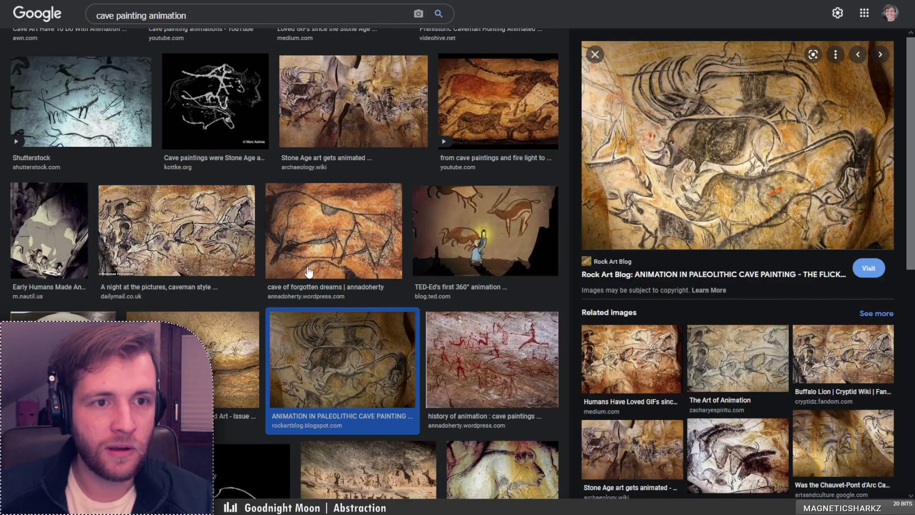
Browse the remaining cave painting animation results for usable animal art references and return to the first results
{"action": "scroll", "coordinate": [309, 271], "scroll_direction": "down", "scroll_amount": 5}
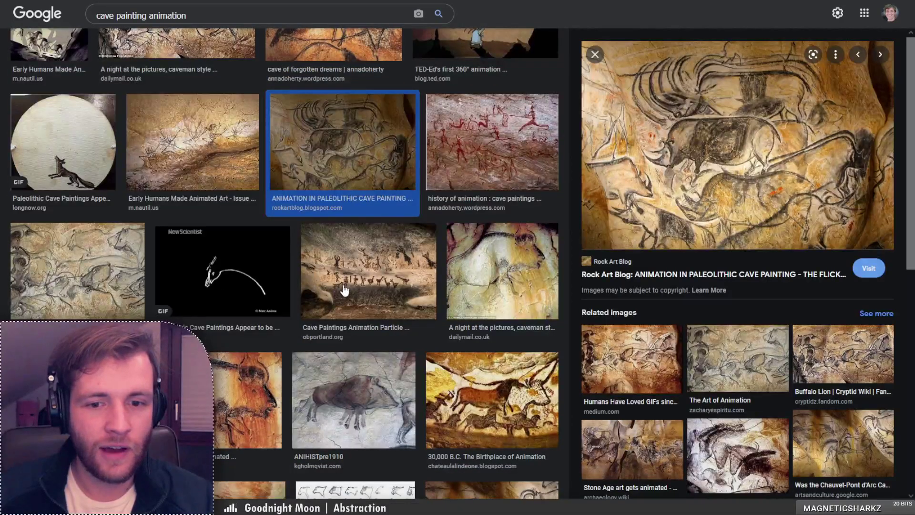
{"action": "scroll", "coordinate": [345, 290], "scroll_direction": "down", "scroll_amount": 3}
{"action": "scroll", "coordinate": [345, 290], "scroll_direction": "down", "scroll_amount": 1}
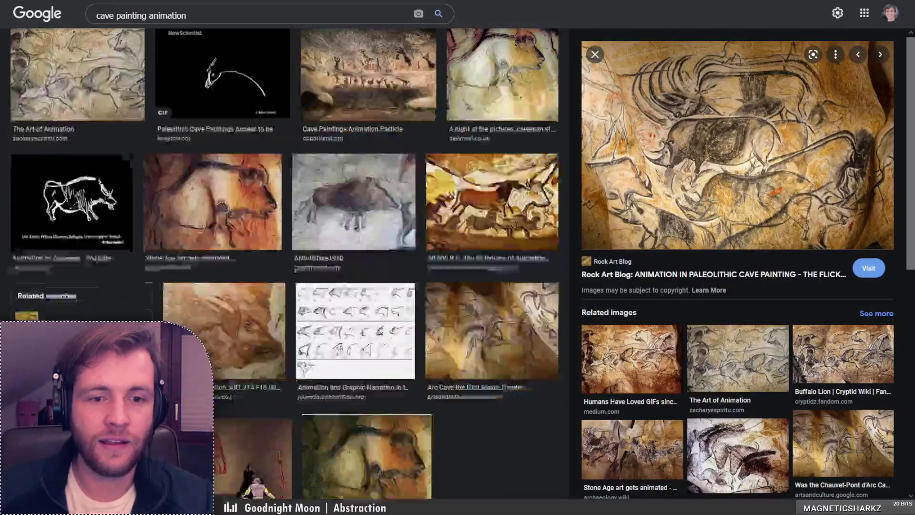
{"action": "scroll", "coordinate": [346, 288], "scroll_direction": "up", "scroll_amount": 1}
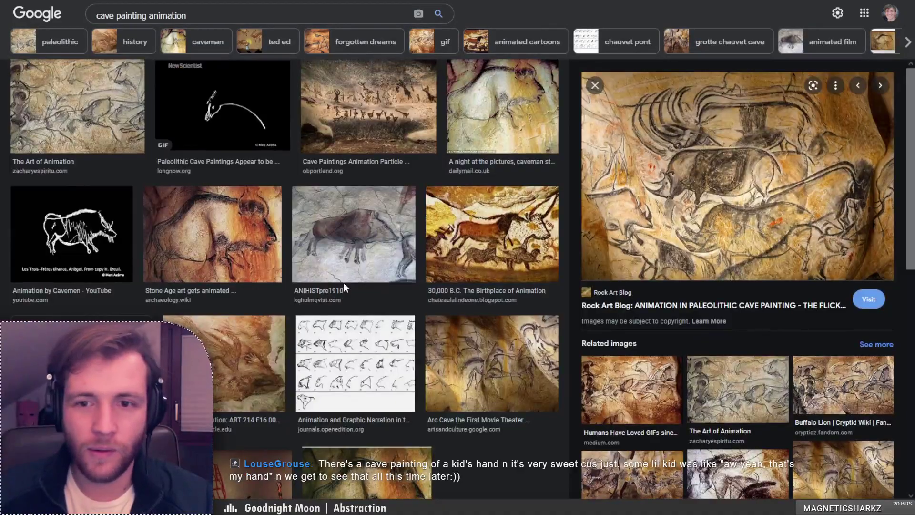
{"action": "scroll", "coordinate": [344, 284], "scroll_direction": "up", "scroll_amount": 1}
{"action": "scroll", "coordinate": [343, 288], "scroll_direction": "up", "scroll_amount": 4}
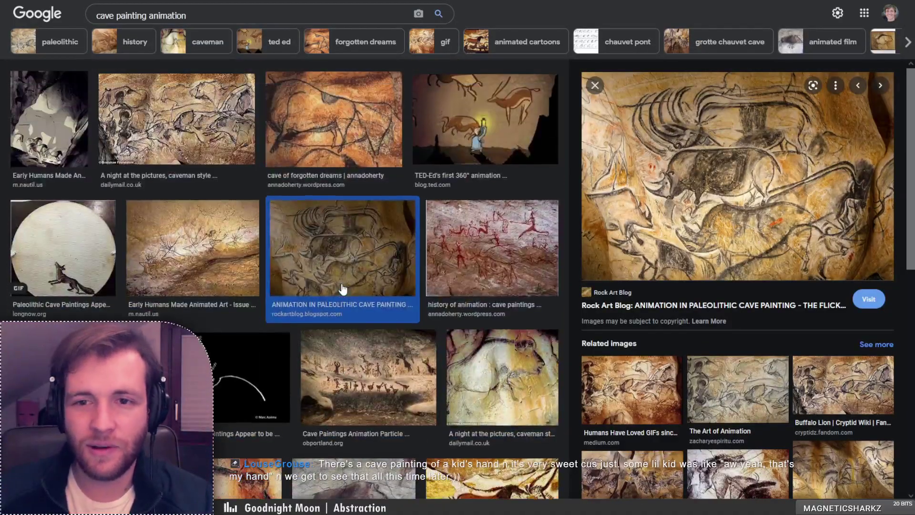
{"action": "scroll", "coordinate": [336, 281], "scroll_direction": "up", "scroll_amount": 3}
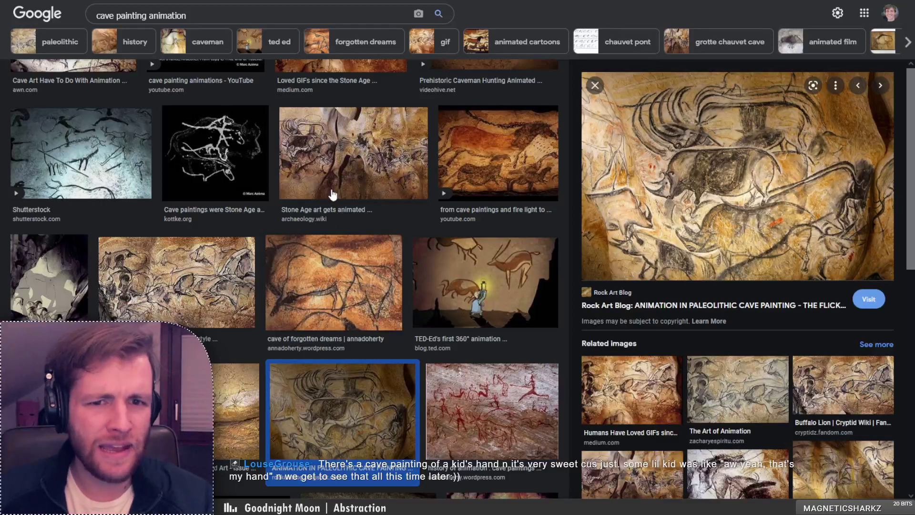
{"action": "scroll", "coordinate": [330, 296], "scroll_direction": "up", "scroll_amount": 1}
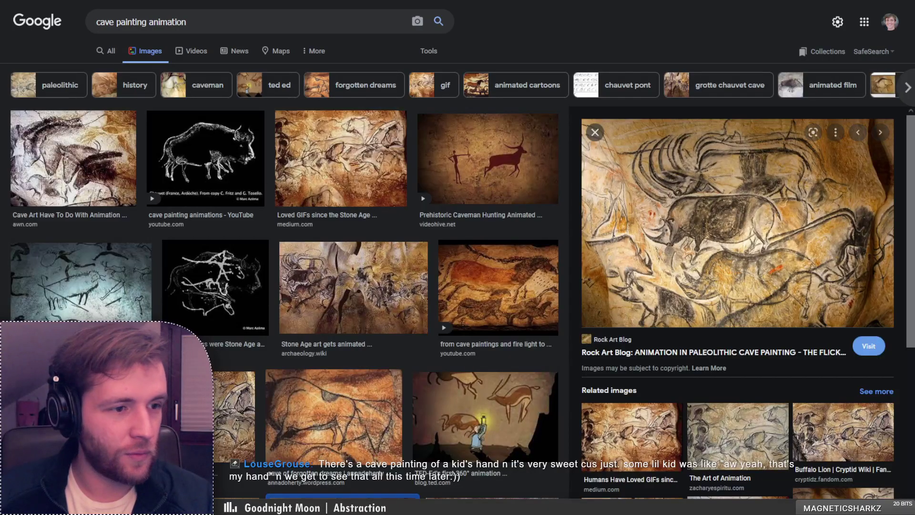
Switch to Photoshop and check the full extent of the cave diver photo with Free Transform
{"action": "key", "text": "alt+Tab"}
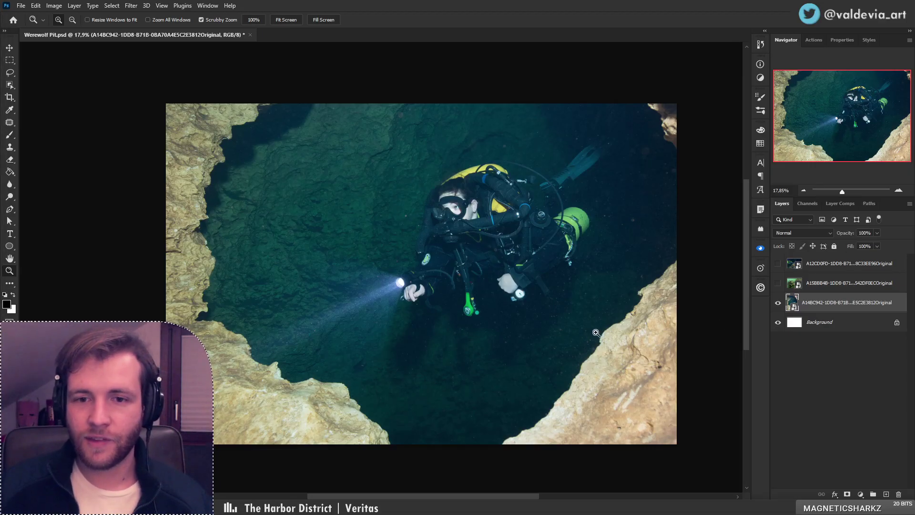
{"action": "left_click_drag", "start_coordinate": [477, 293], "coordinate": [459, 295]}
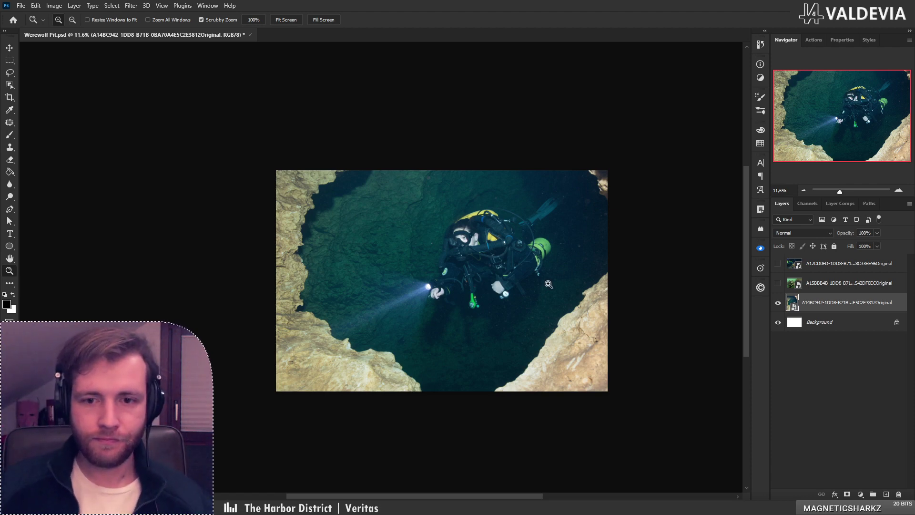
{"action": "left_click_drag", "start_coordinate": [528, 279], "coordinate": [505, 263]}
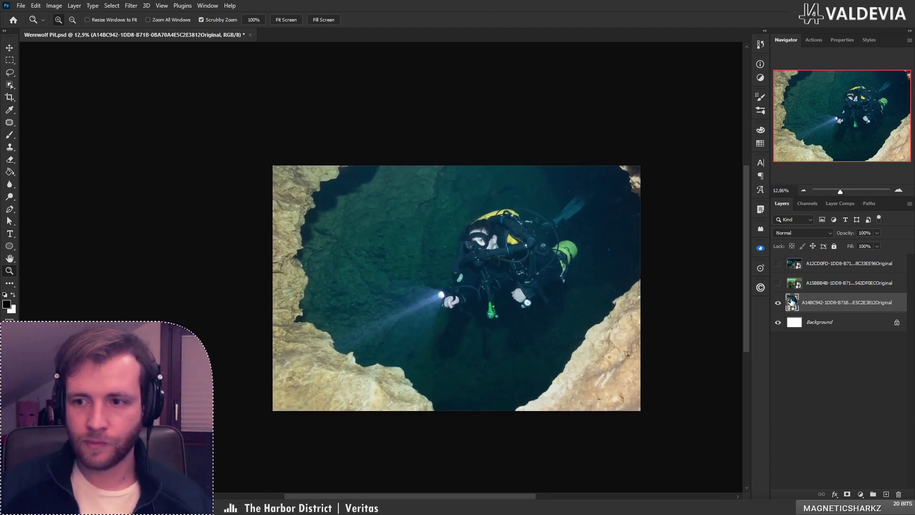
{"action": "key", "text": "ctrl+t"}
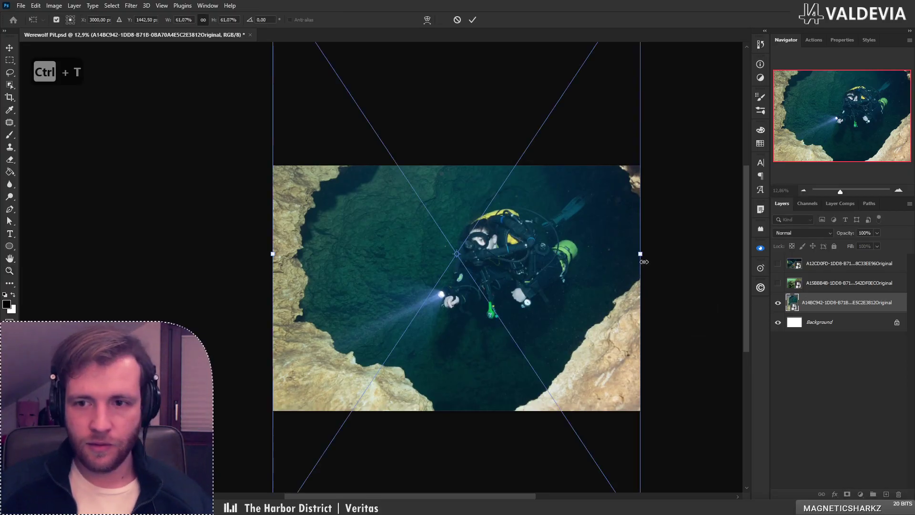
{"action": "mouse_move", "coordinate": [640, 254]}
{"action": "left_mouse_down"}
{"action": "mouse_move", "coordinate": [587, 259]}
{"action": "mouse_move", "coordinate": [643, 255]}
{"action": "left_mouse_up"}
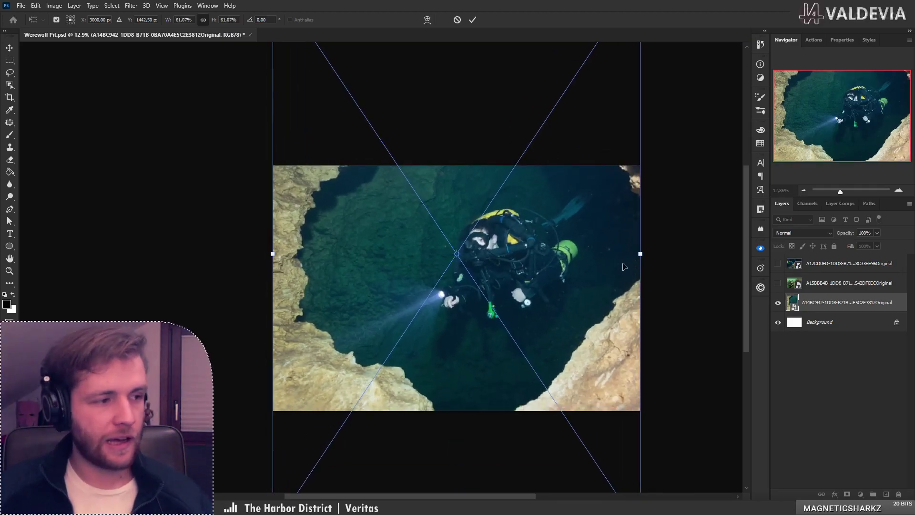
{"action": "key", "text": "Return"}
{"action": "key", "text": "z"}
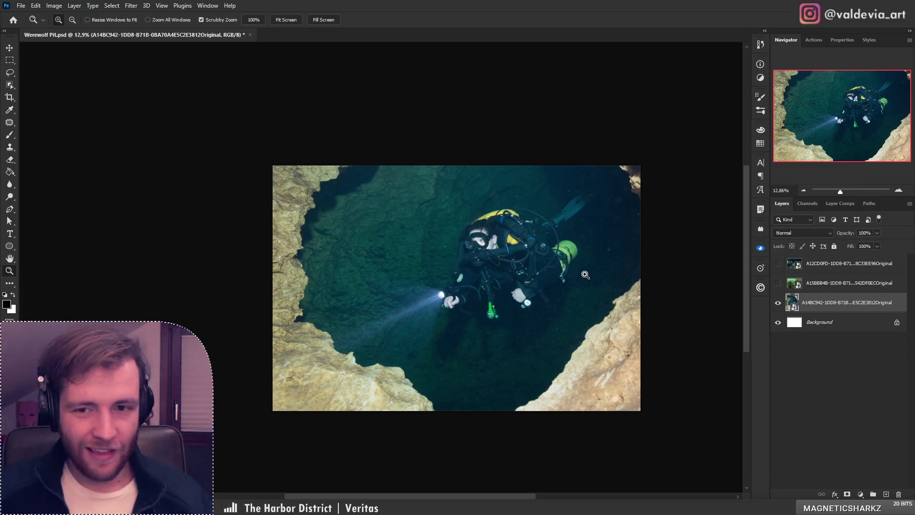
{"action": "left_click_drag", "start_coordinate": [561, 275], "coordinate": [572, 272]}
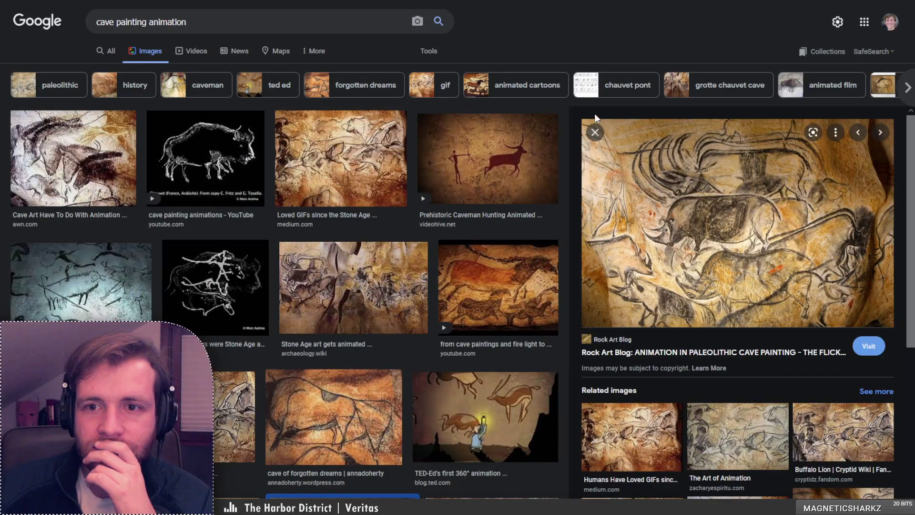
Switch to Firefox, open Wikimedia Commons and search its media for "bone pit"
{"action": "key", "text": "Return"}
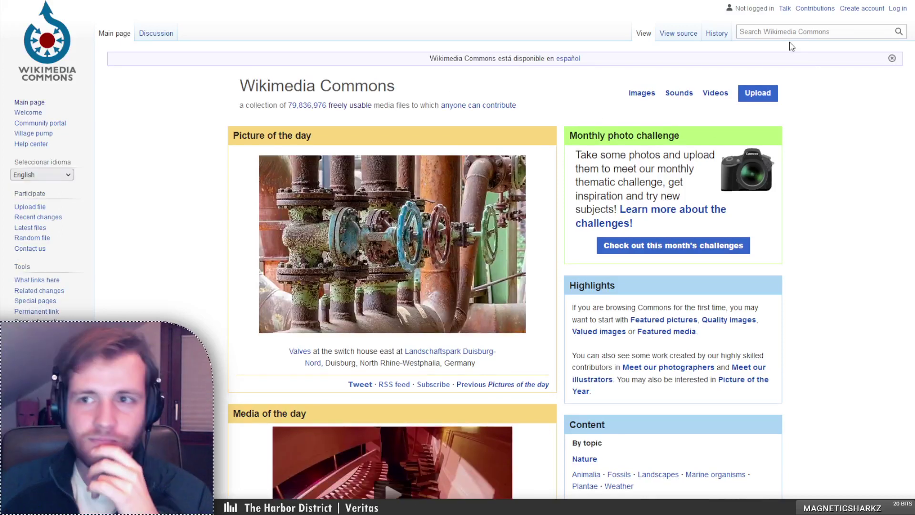
{"action": "left_click", "coordinate": [782, 31]}
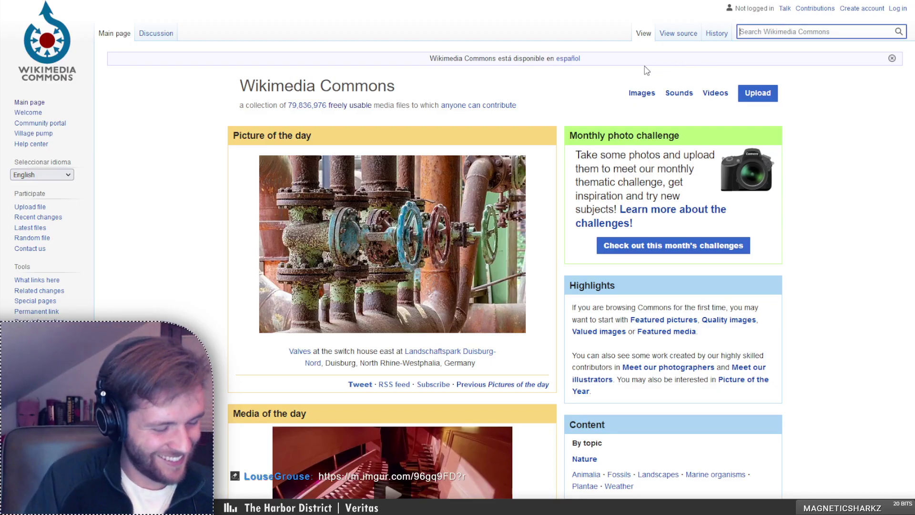
{"action": "type", "text": "boe"}
{"action": "key", "text": "BackSpace"}
{"action": "type", "text": "n"}
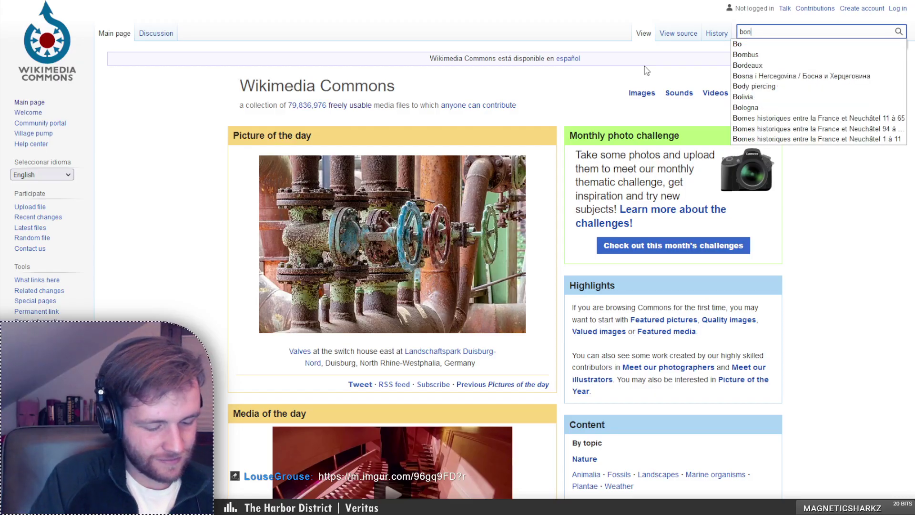
{"action": "type", "text": "e pit"}
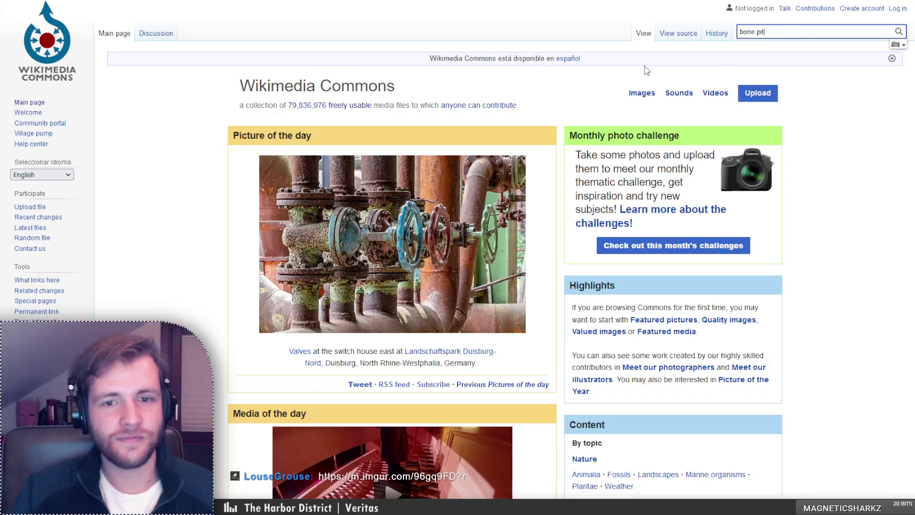
{"action": "key", "text": "Return"}
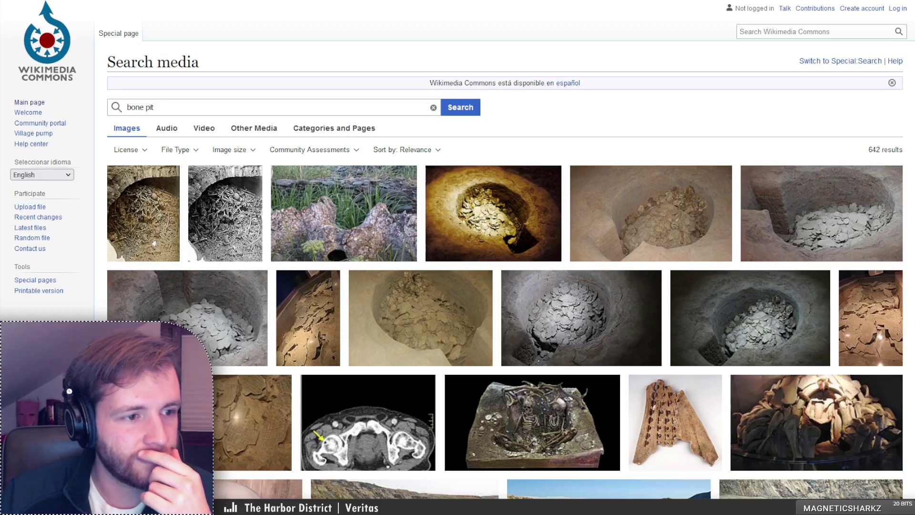
View the imgur comic about the old masters and return to the bone pit search results
{"action": "key", "text": "ctrl+Tab"}
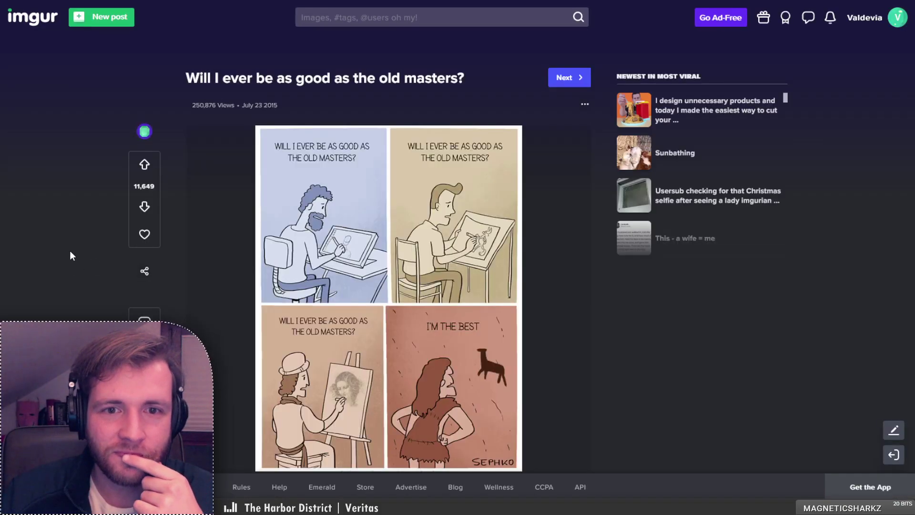
{"action": "scroll", "coordinate": [72, 247], "scroll_direction": "down", "scroll_amount": 1}
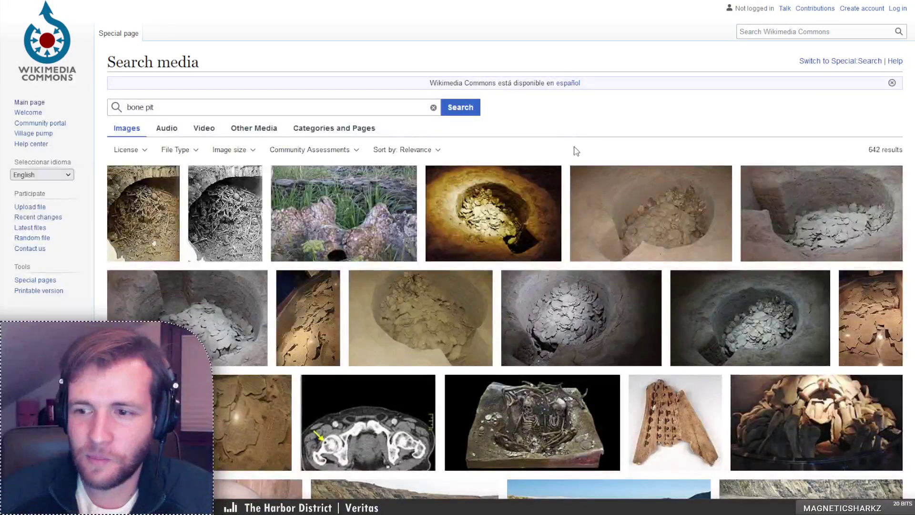
{"action": "scroll", "coordinate": [575, 151], "scroll_direction": "down", "scroll_amount": 2}
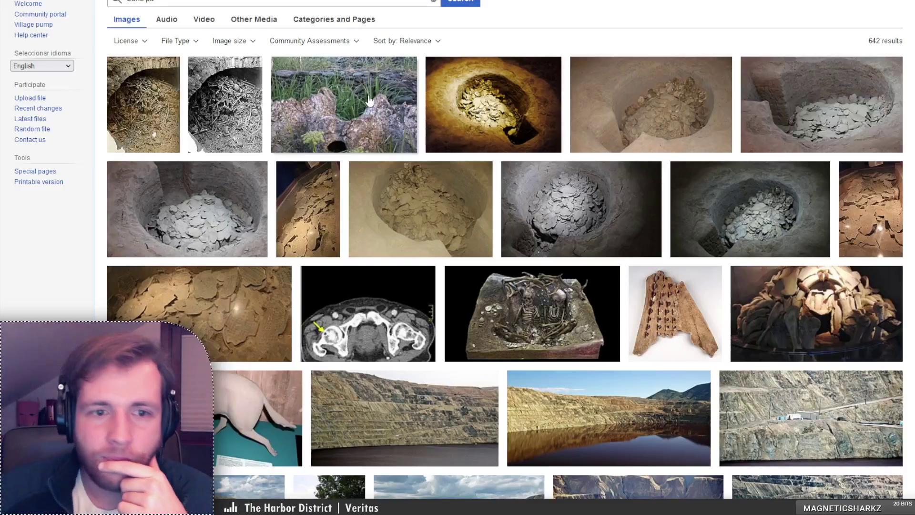
Preview four Yin Oracle Bone Pit replica photos, including the grey, tan and dark-lit views of the pit
{"action": "left_click", "coordinate": [241, 190]}
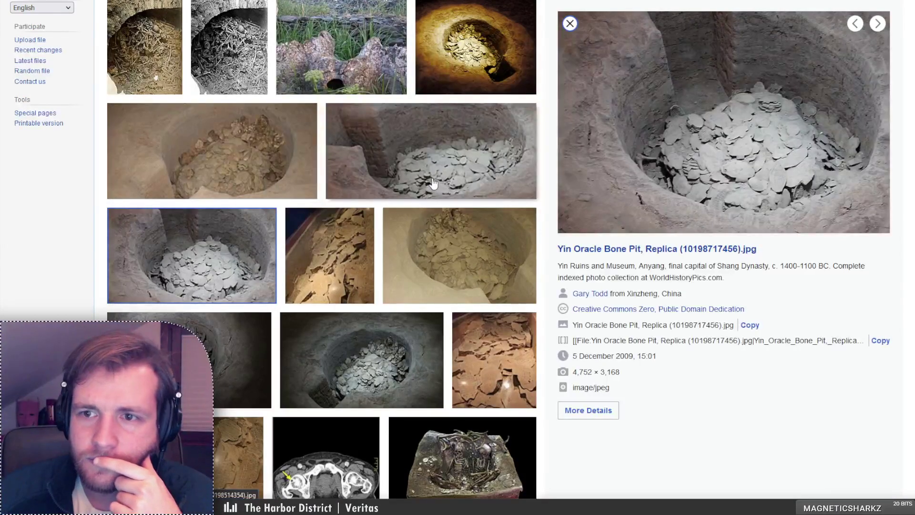
{"action": "left_click", "coordinate": [428, 153]}
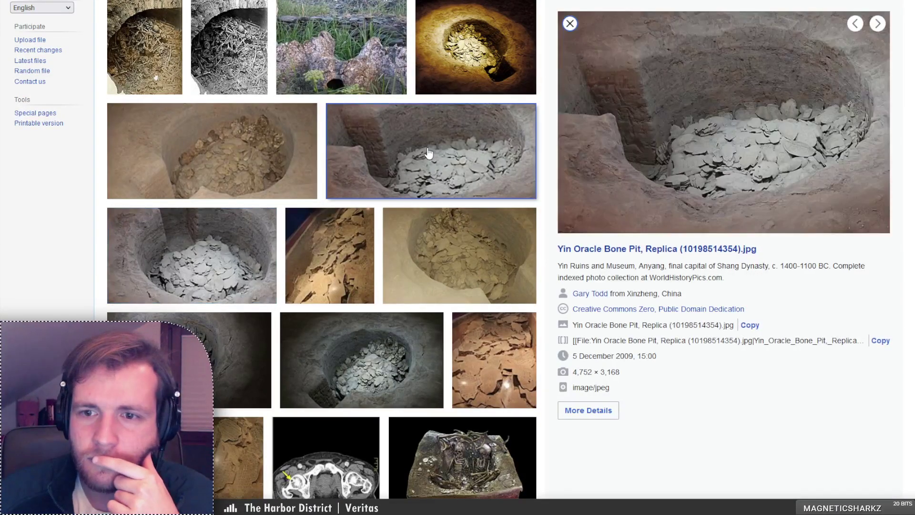
{"action": "left_click", "coordinate": [460, 252]}
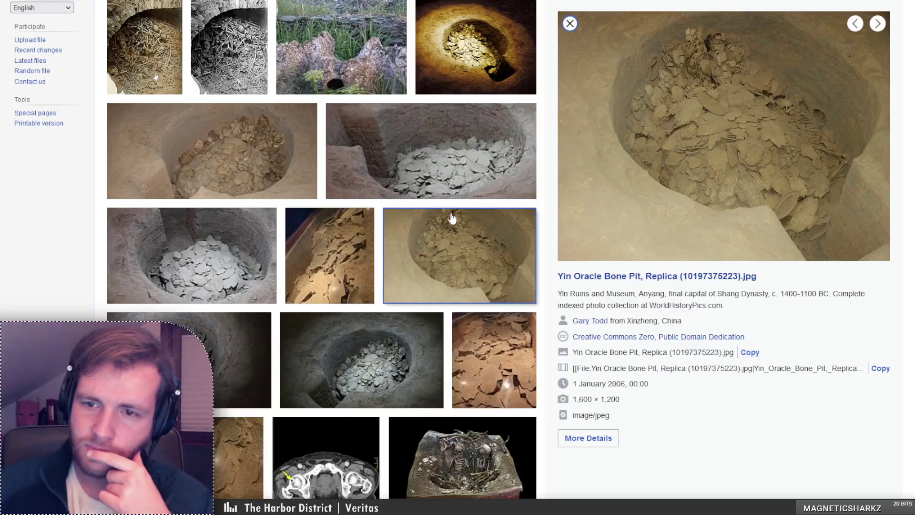
{"action": "scroll", "coordinate": [452, 224], "scroll_direction": "down", "scroll_amount": 2}
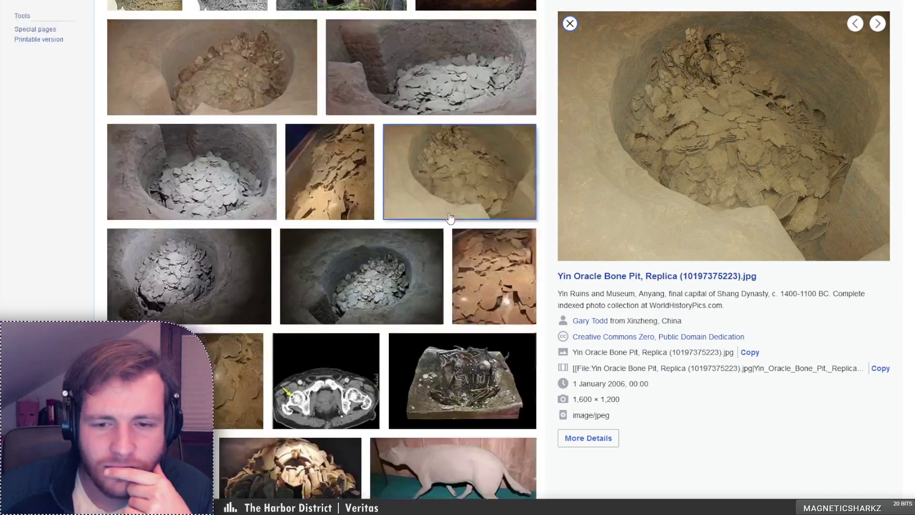
{"action": "left_click", "coordinate": [371, 276]}
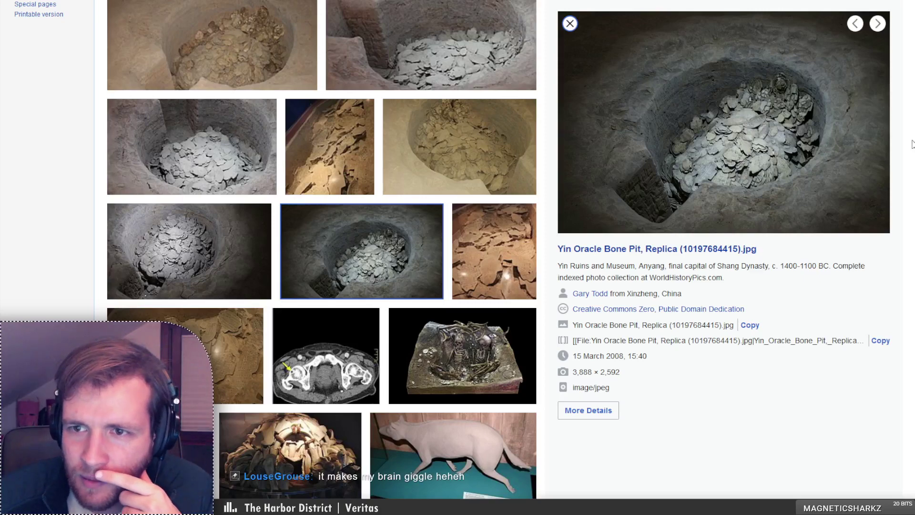
Preview the Sépulture de Teviec Global image of the two skeletons and continue browsing the bone pit results
{"action": "scroll", "coordinate": [471, 202], "scroll_direction": "down", "scroll_amount": 2}
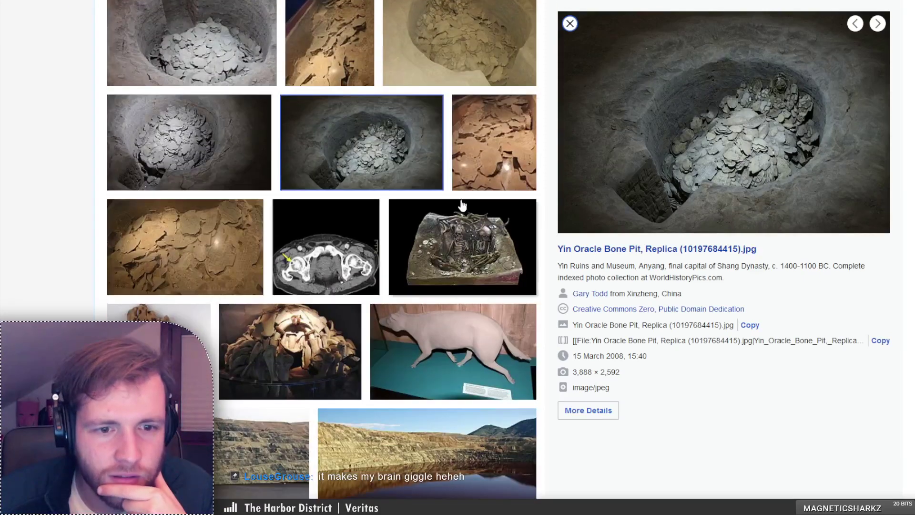
{"action": "left_click", "coordinate": [461, 239]}
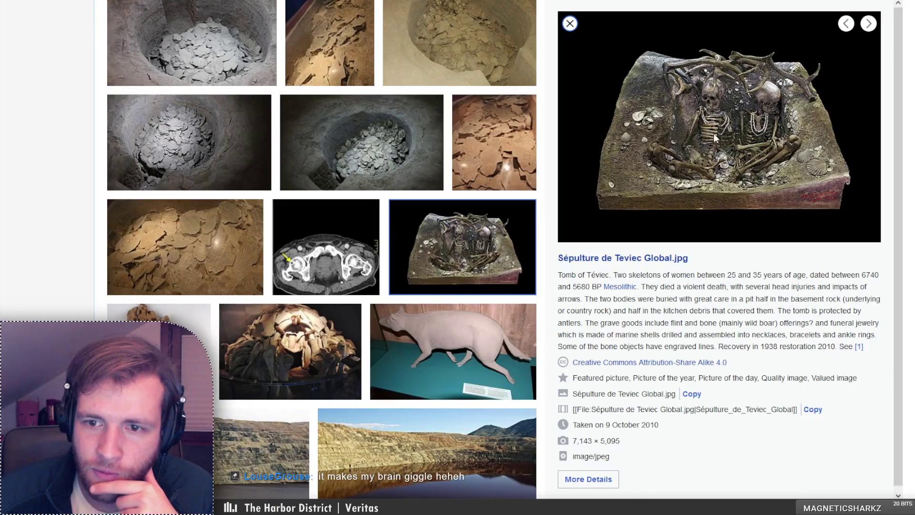
{"action": "scroll", "coordinate": [465, 130], "scroll_direction": "down", "scroll_amount": 9}
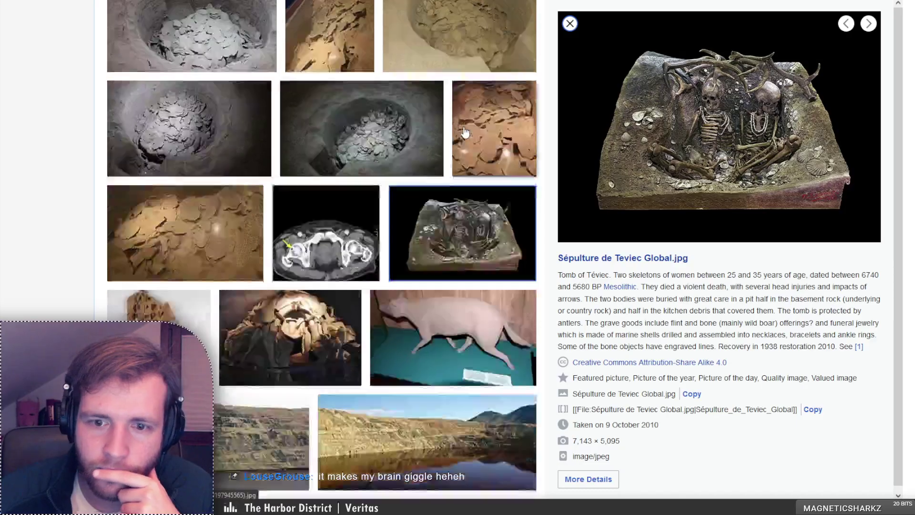
Browse the remaining bone pit results and preview the colour and black-and-white photos of human bones and skulls in a brick-built pit
{"action": "scroll", "coordinate": [467, 124], "scroll_direction": "down", "scroll_amount": 6}
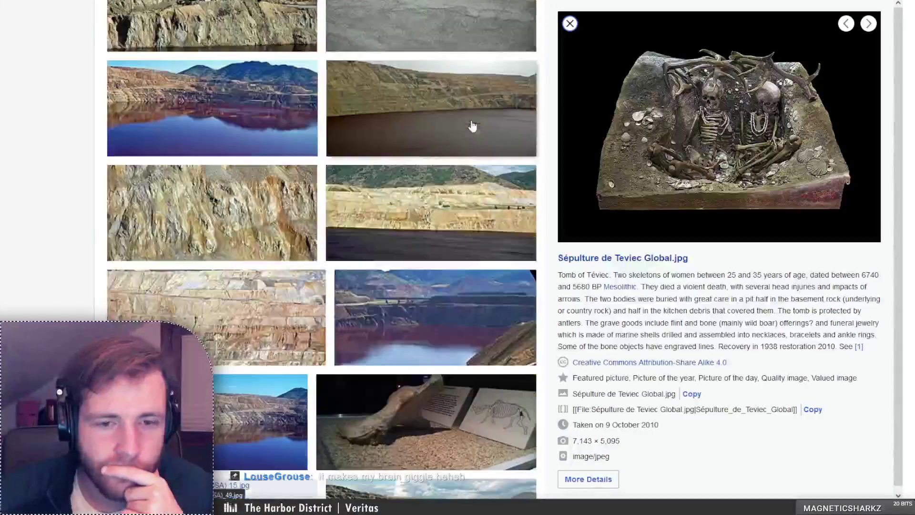
{"action": "scroll", "coordinate": [475, 212], "scroll_direction": "up", "scroll_amount": 15}
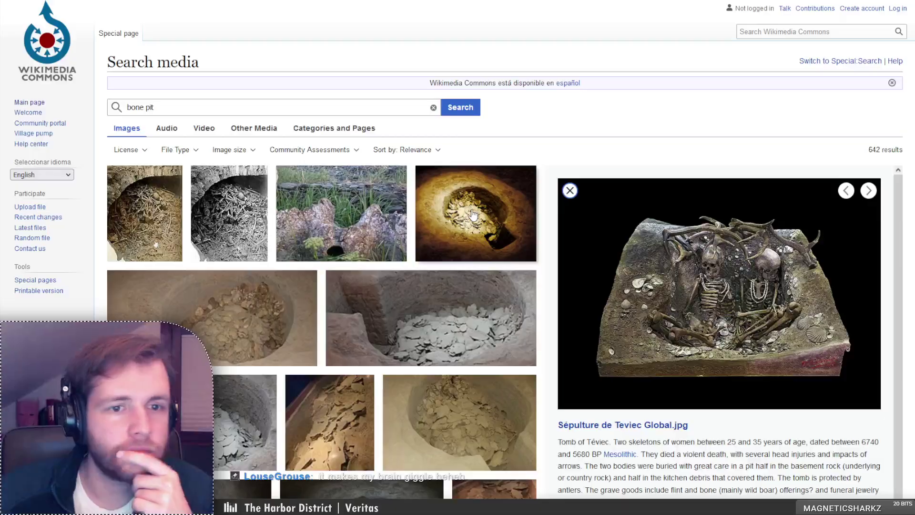
{"action": "left_click", "coordinate": [174, 224]}
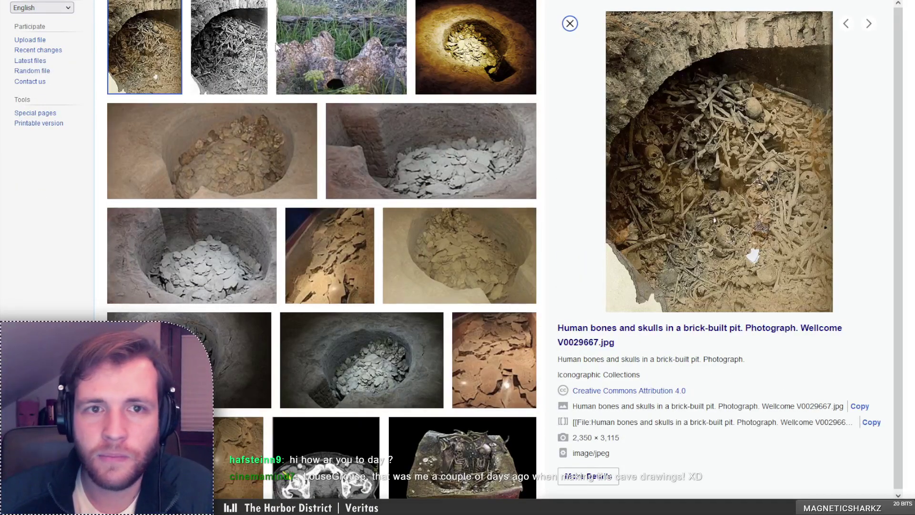
{"action": "key", "text": "Right"}
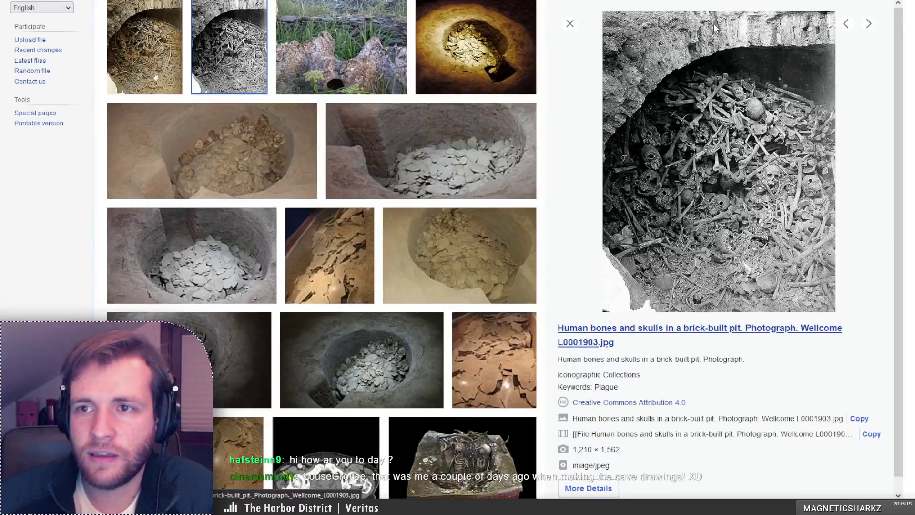
Open the file page of the black-and-white Wellcome L0001903 photo, then the page of its colour version, V0029667
{"action": "left_click", "coordinate": [705, 334]}
{"action": "scroll", "coordinate": [399, 260], "scroll_direction": "down", "scroll_amount": 6}
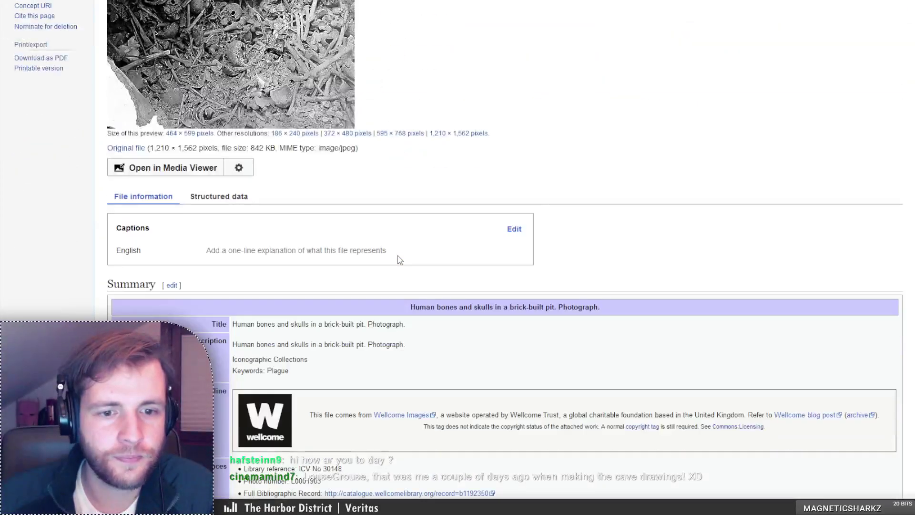
{"action": "scroll", "coordinate": [400, 260], "scroll_direction": "down", "scroll_amount": 10}
{"action": "scroll", "coordinate": [399, 260], "scroll_direction": "down", "scroll_amount": 1}
{"action": "scroll", "coordinate": [364, 202], "scroll_direction": "up", "scroll_amount": 2}
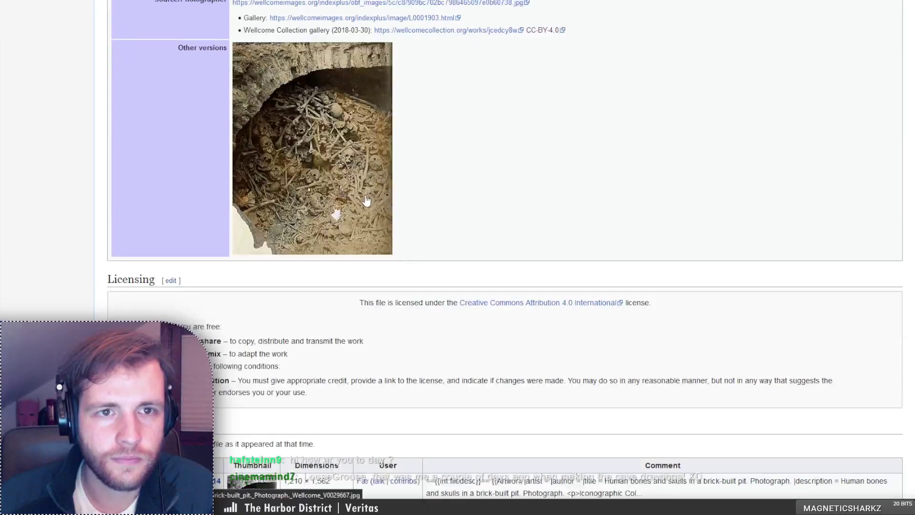
{"action": "left_click", "coordinate": [312, 198]}
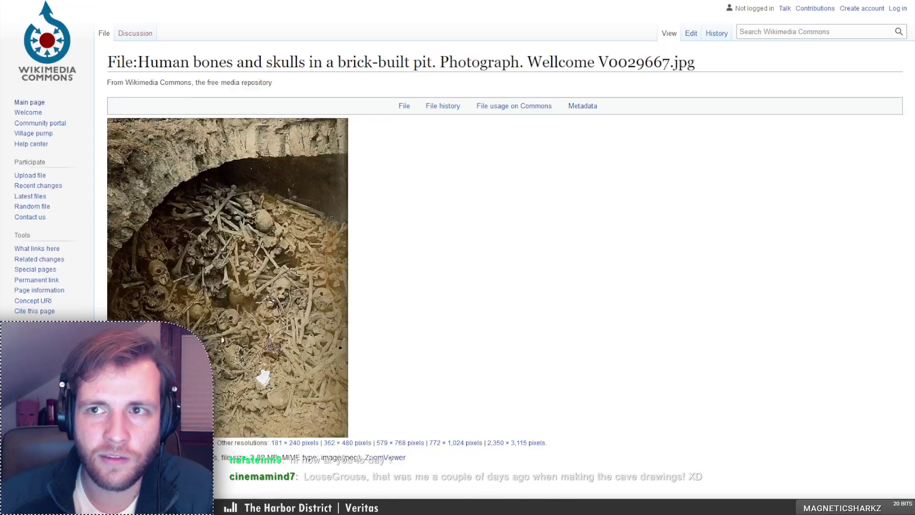
Compare the file pages of the black-and-white L0001903 and colour V0029667 photos, including their available resolutions
{"action": "key", "text": "ctrl+shift+Tab"}
{"action": "key", "text": "ctrl+shift+Tab"}
{"action": "scroll", "coordinate": [646, 272], "scroll_direction": "up", "scroll_amount": 1}
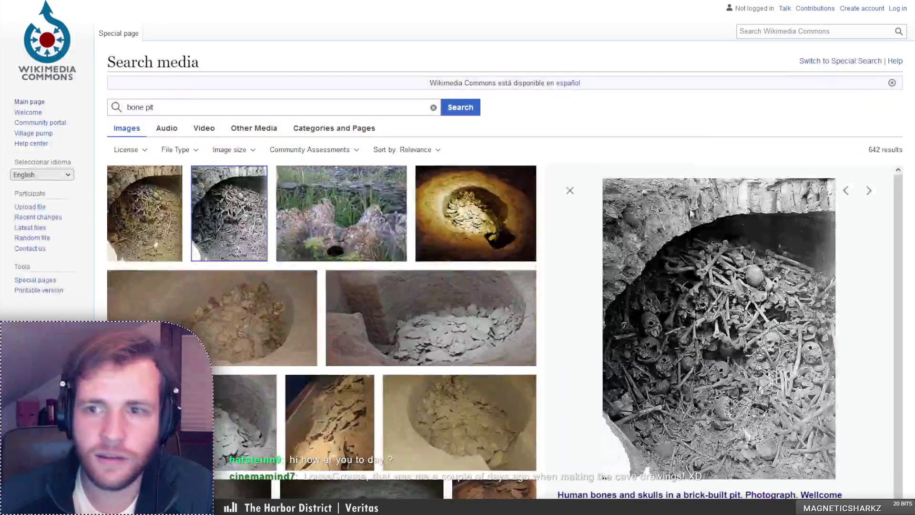
{"action": "key", "text": "ctrl+Tab"}
{"action": "scroll", "coordinate": [654, 364], "scroll_direction": "up", "scroll_amount": 10}
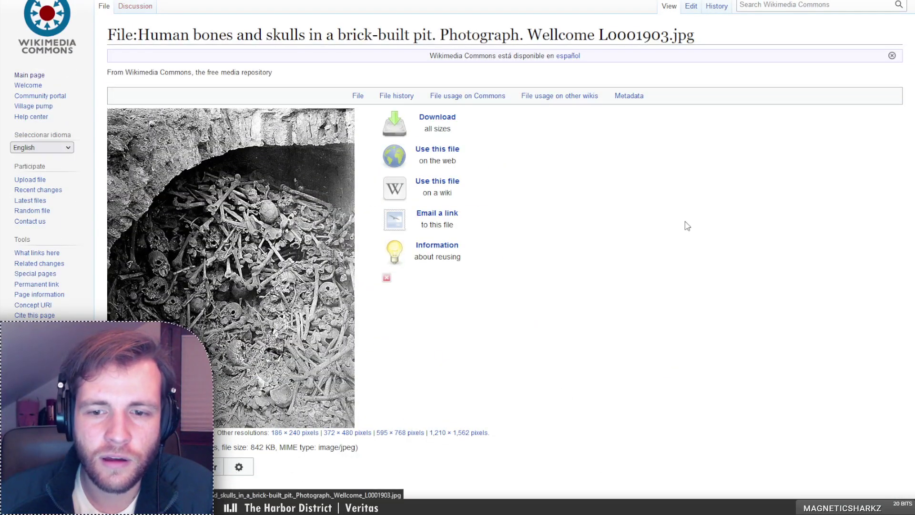
{"action": "key", "text": "ctrl+Tab"}
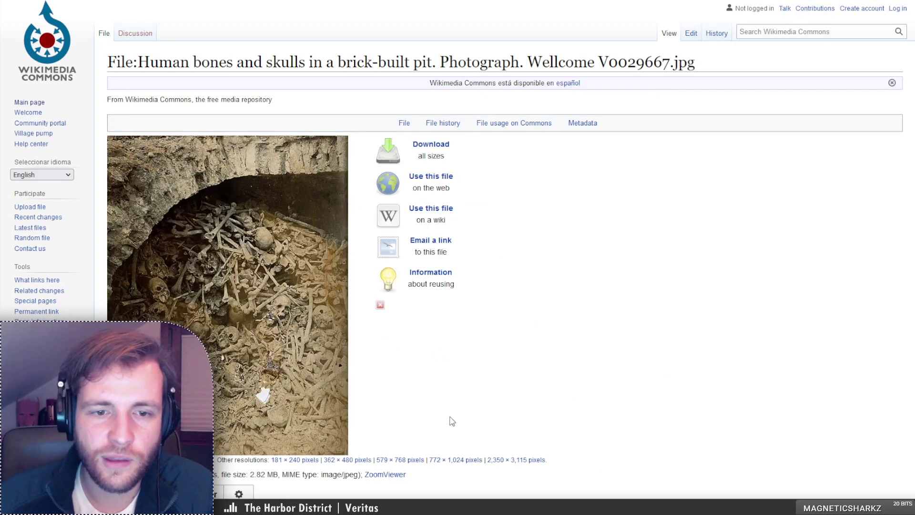
Open the original colour V0029667 bone pit image, inspect the bones at full size and fit the whole photo in view
{"action": "left_click", "coordinate": [313, 286]}
{"action": "left_click", "coordinate": [506, 238]}
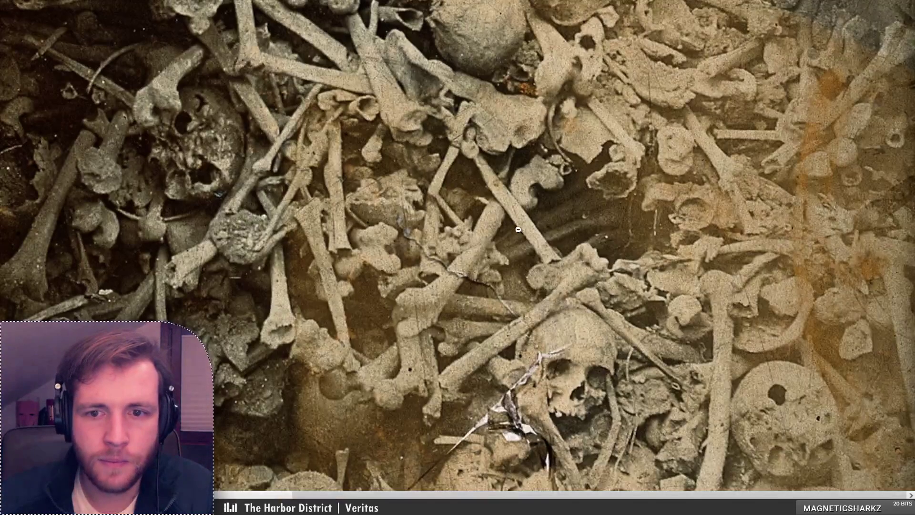
{"action": "left_click", "coordinate": [519, 229]}
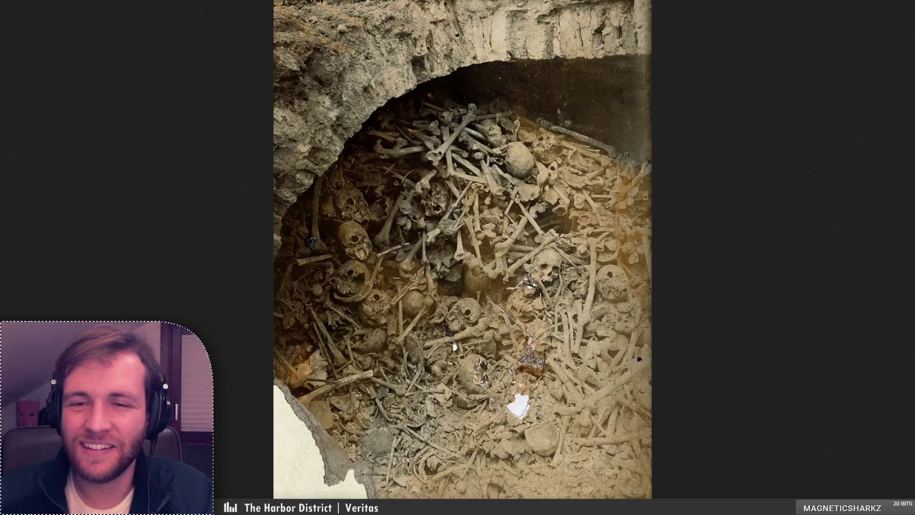
{"action": "key", "text": "ctrl+Tab"}
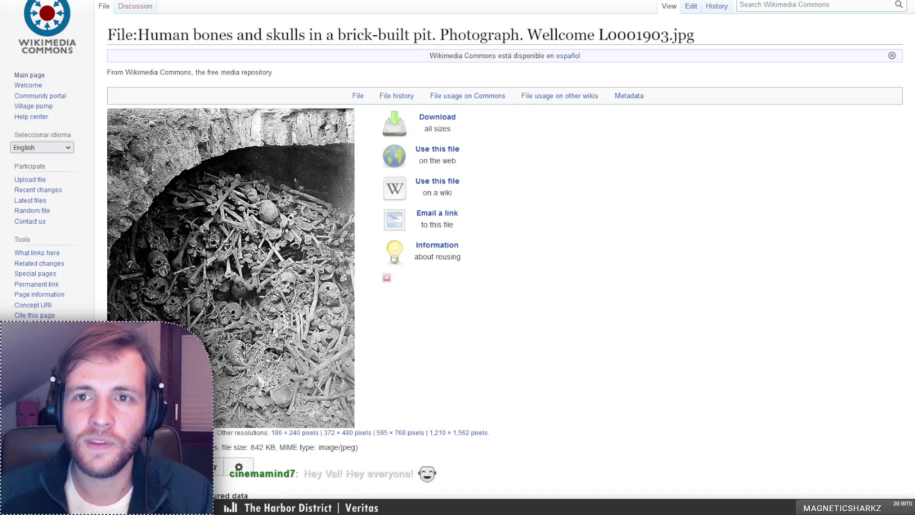
{"action": "key", "text": "ctrl+Tab"}
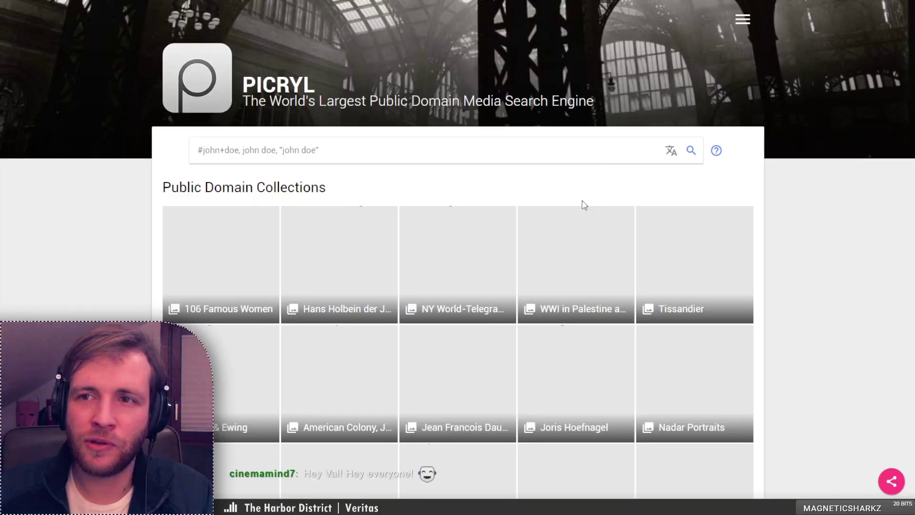
{"action": "left_click", "coordinate": [398, 145]}
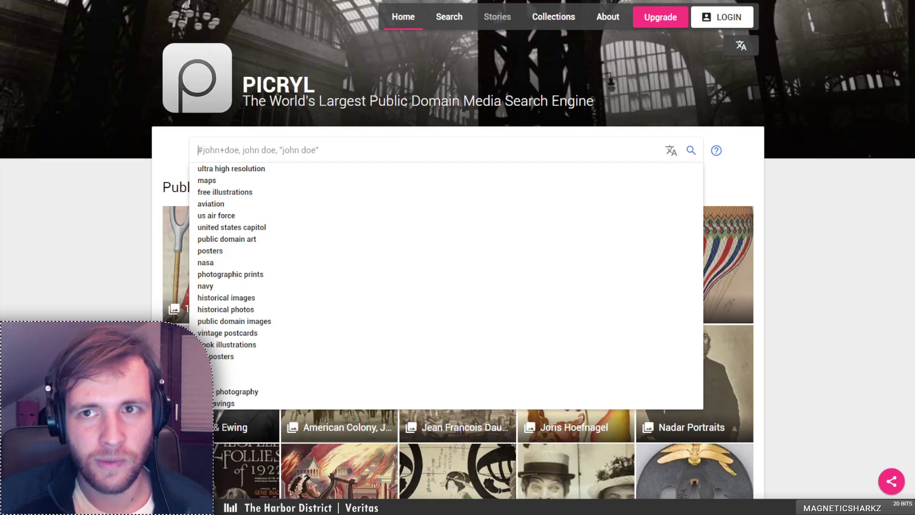
Return to the Wikimedia Commons media search and search for "catacomb"
{"action": "key", "text": "ctrl+shift+Tab"}
{"action": "triple_click", "coordinate": [189, 104]}
{"action": "type", "text": "cat"}
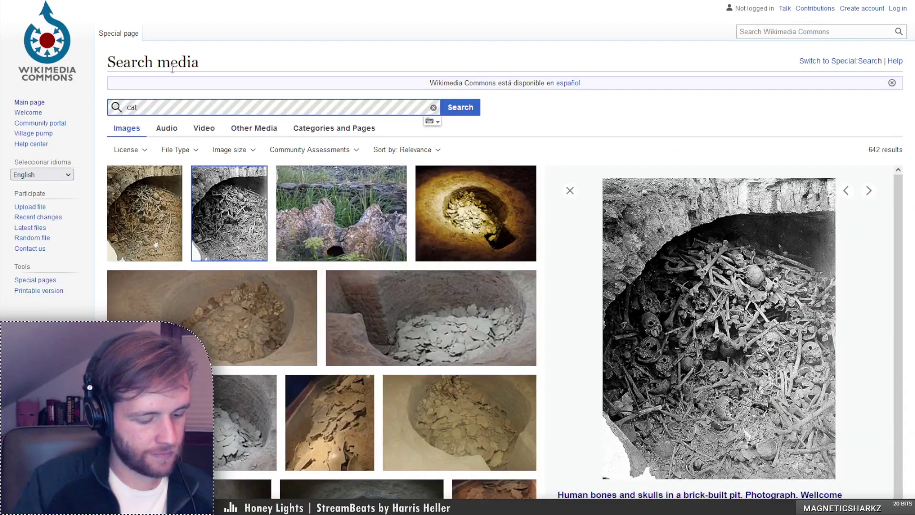
{"action": "type", "text": "acomb"}
{"action": "key", "text": "Return"}
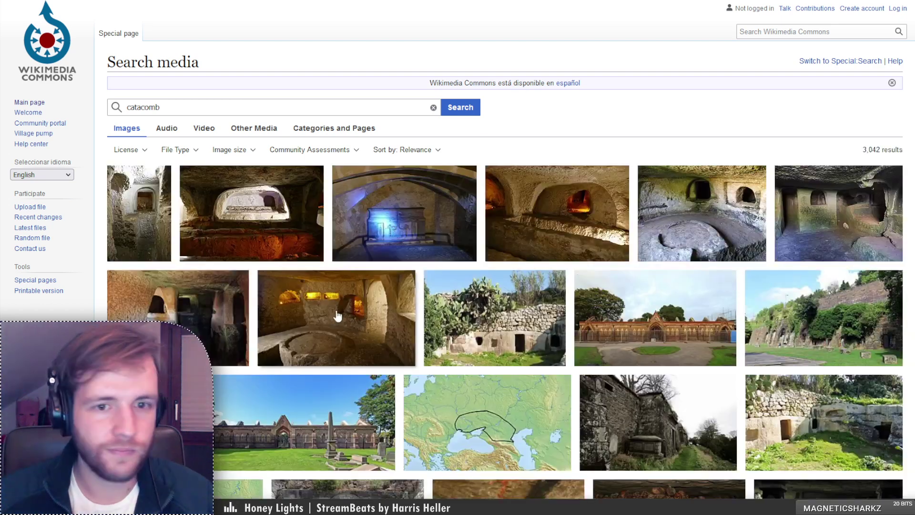
Browse the catacomb results, preview DJJ 1 Catacombes de Paris.jpg with its wall of bones, and close the preview
{"action": "scroll", "coordinate": [343, 299], "scroll_direction": "down", "scroll_amount": 1}
{"action": "scroll", "coordinate": [343, 299], "scroll_direction": "down", "scroll_amount": 5}
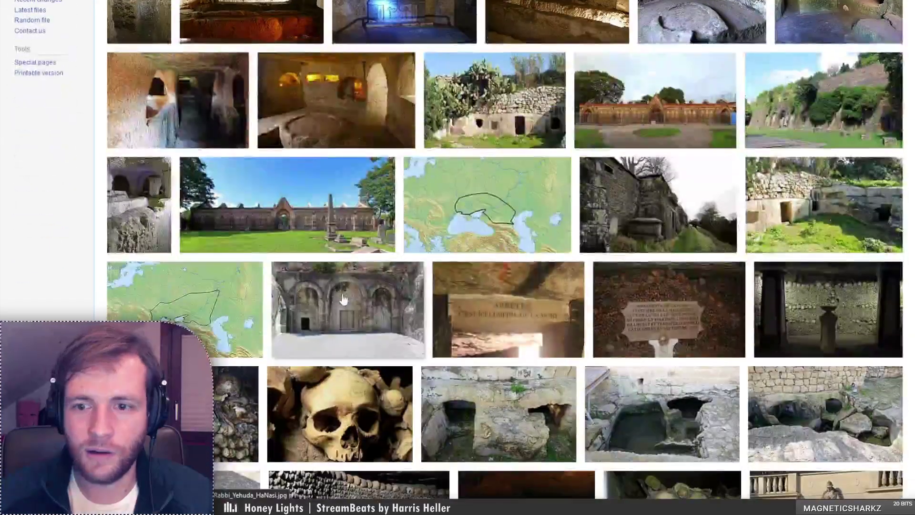
{"action": "scroll", "coordinate": [343, 300], "scroll_direction": "down", "scroll_amount": 3}
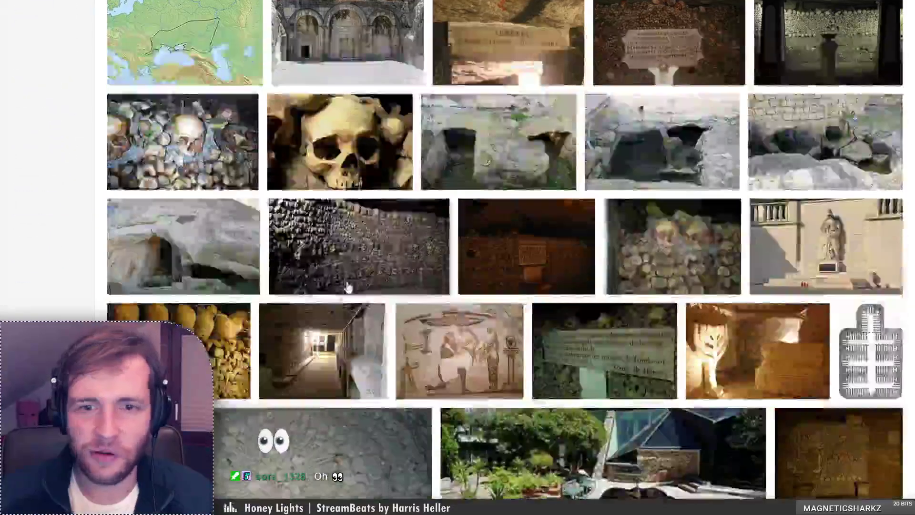
{"action": "left_click", "coordinate": [358, 281]}
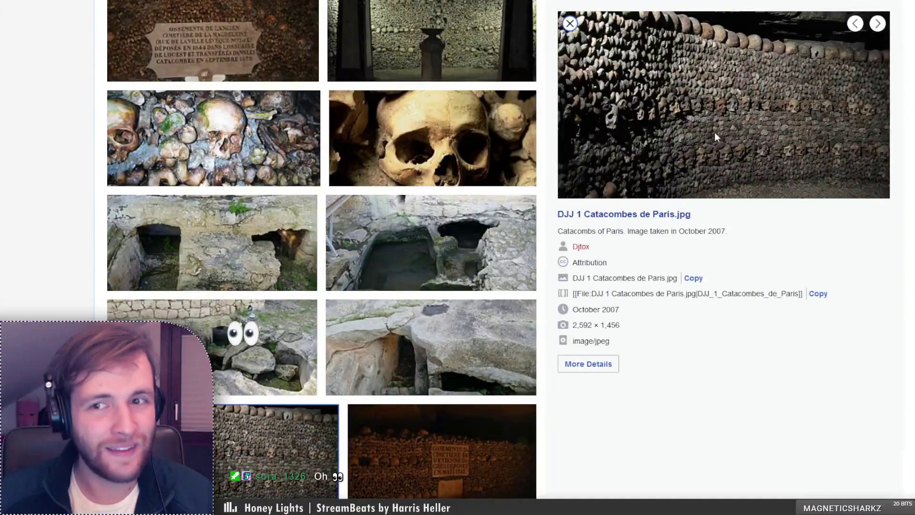
{"action": "left_click", "coordinate": [570, 24]}
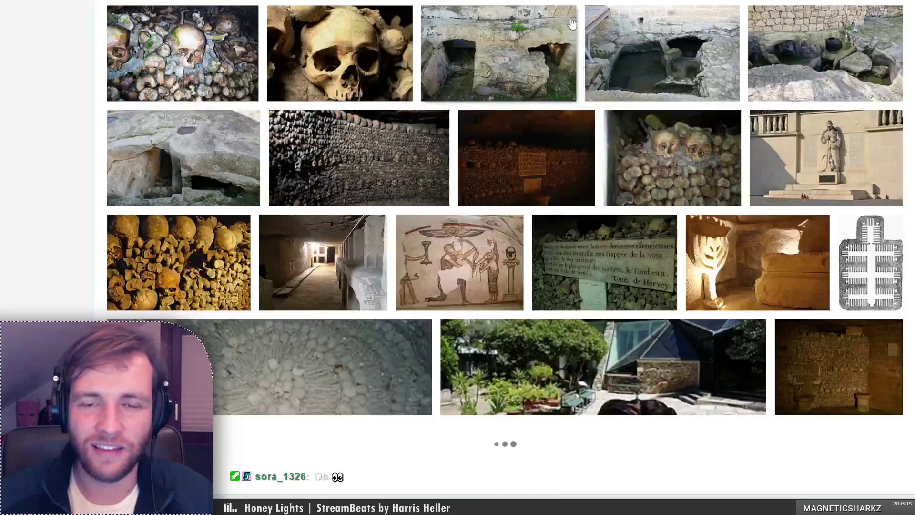
Continue through the catacomb results, preview the skull and bones photo Paris Catacombes 005.JPG, and close the preview
{"action": "scroll", "coordinate": [515, 151], "scroll_direction": "down", "scroll_amount": 2}
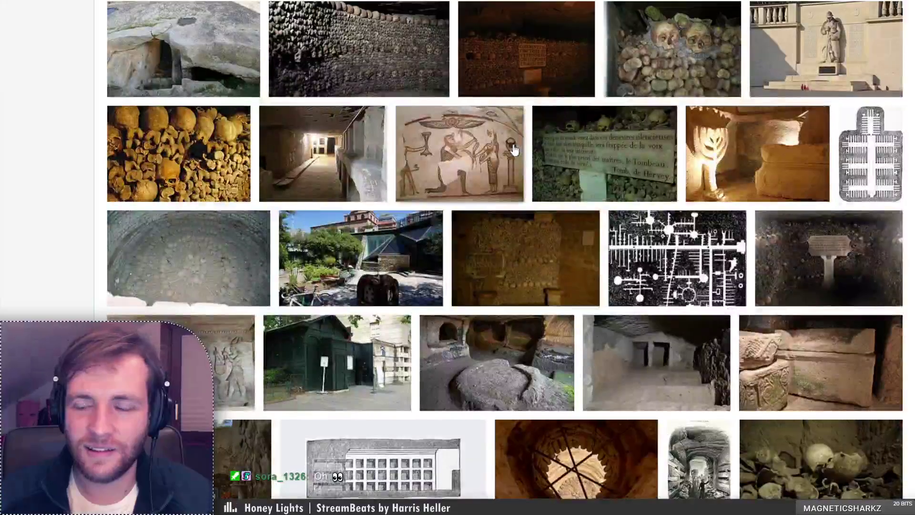
{"action": "scroll", "coordinate": [515, 150], "scroll_direction": "down", "scroll_amount": 2}
{"action": "scroll", "coordinate": [515, 151], "scroll_direction": "down", "scroll_amount": 1}
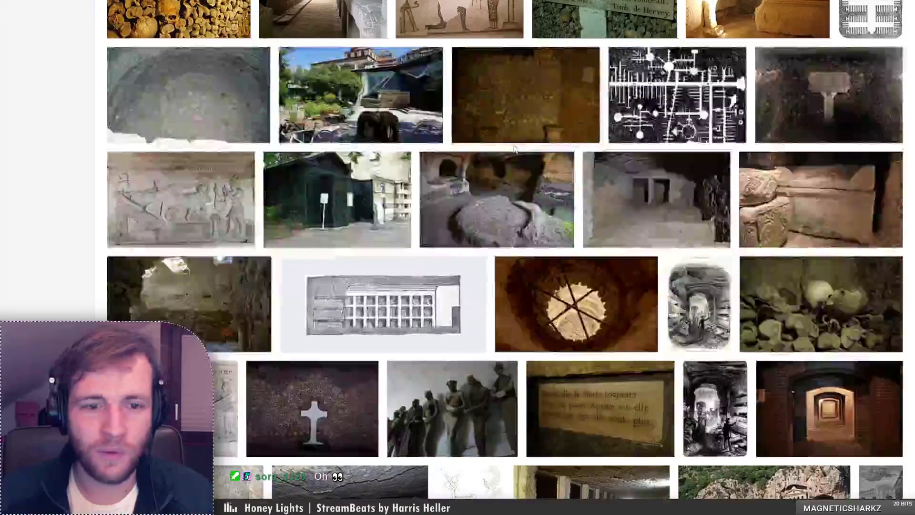
{"action": "scroll", "coordinate": [514, 151], "scroll_direction": "down", "scroll_amount": 2}
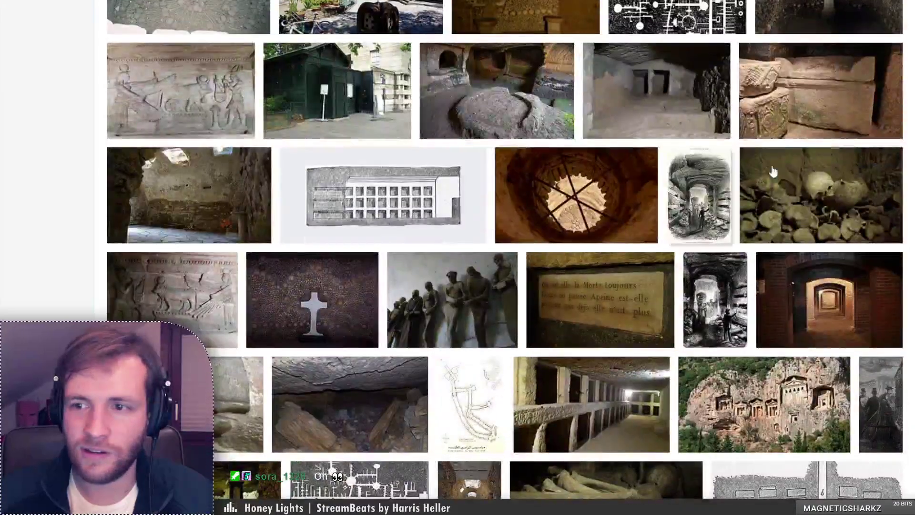
{"action": "left_click", "coordinate": [833, 187]}
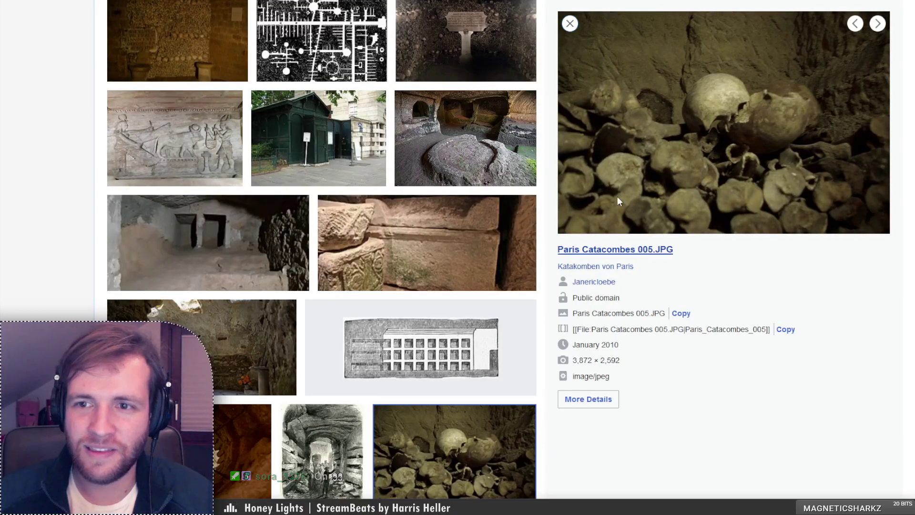
{"action": "left_click", "coordinate": [569, 29]}
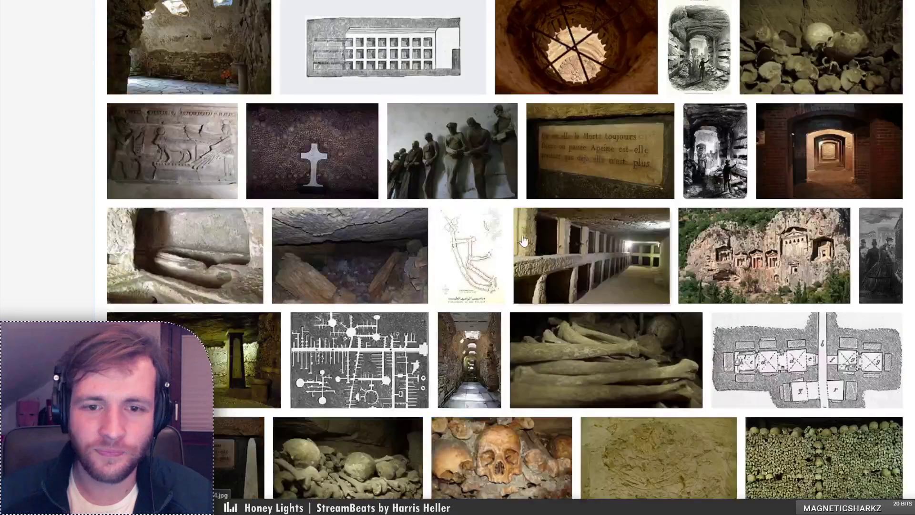
Examine the further catacomb results for a usable bone-covered floor or pit and load more images
{"action": "scroll", "coordinate": [523, 245], "scroll_direction": "down", "scroll_amount": 4}
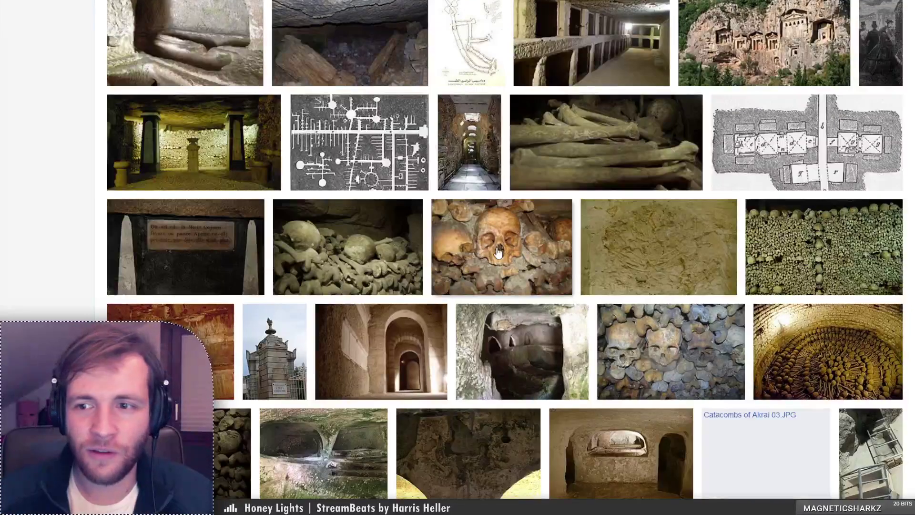
{"action": "scroll", "coordinate": [498, 252], "scroll_direction": "down", "scroll_amount": 2}
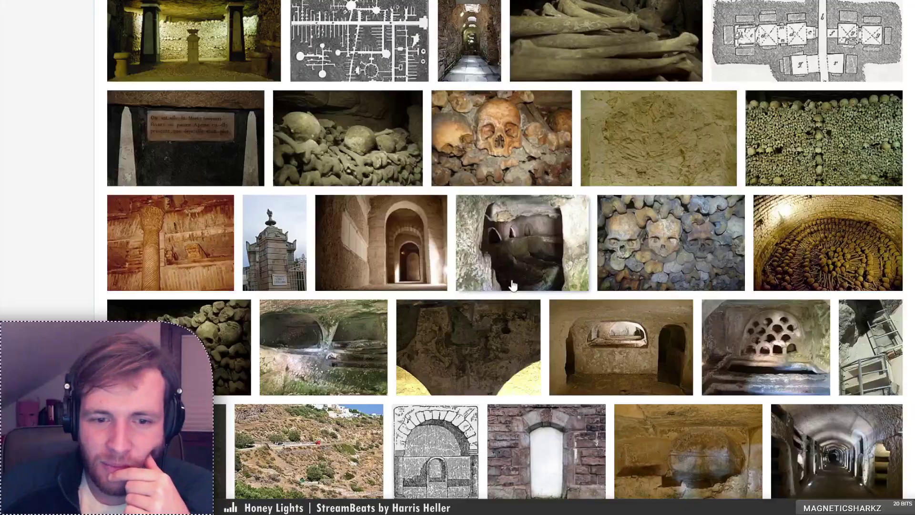
{"action": "scroll", "coordinate": [501, 262], "scroll_direction": "down", "scroll_amount": 3}
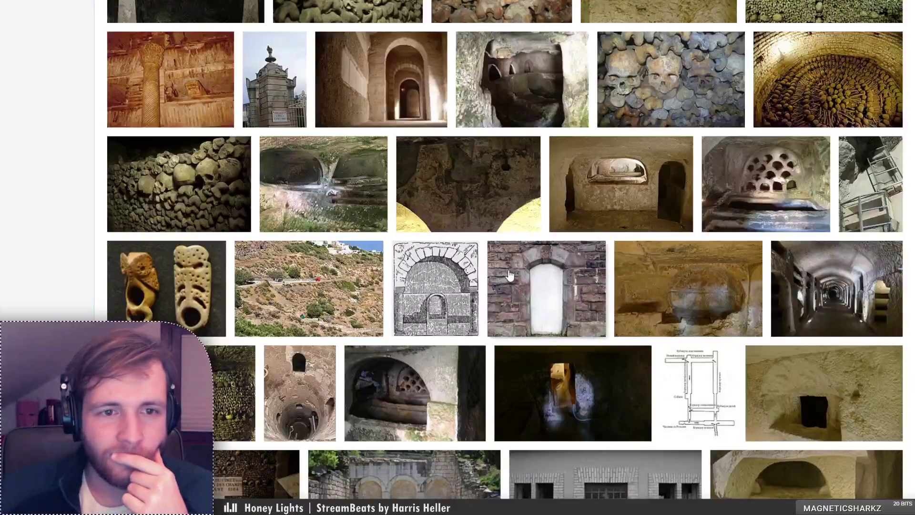
{"action": "scroll", "coordinate": [356, 227], "scroll_direction": "down", "scroll_amount": 3}
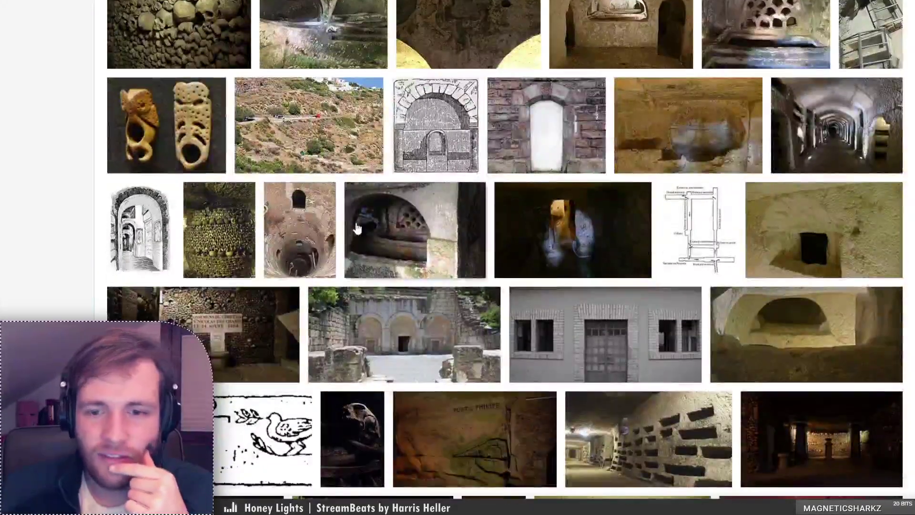
{"action": "scroll", "coordinate": [357, 228], "scroll_direction": "down", "scroll_amount": 3}
{"action": "scroll", "coordinate": [351, 231], "scroll_direction": "down", "scroll_amount": 3}
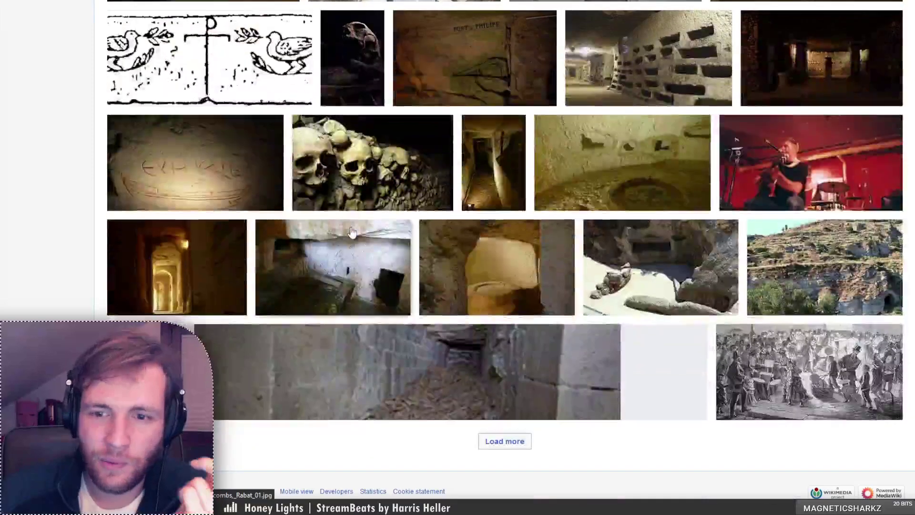
{"action": "left_click", "coordinate": [504, 443]}
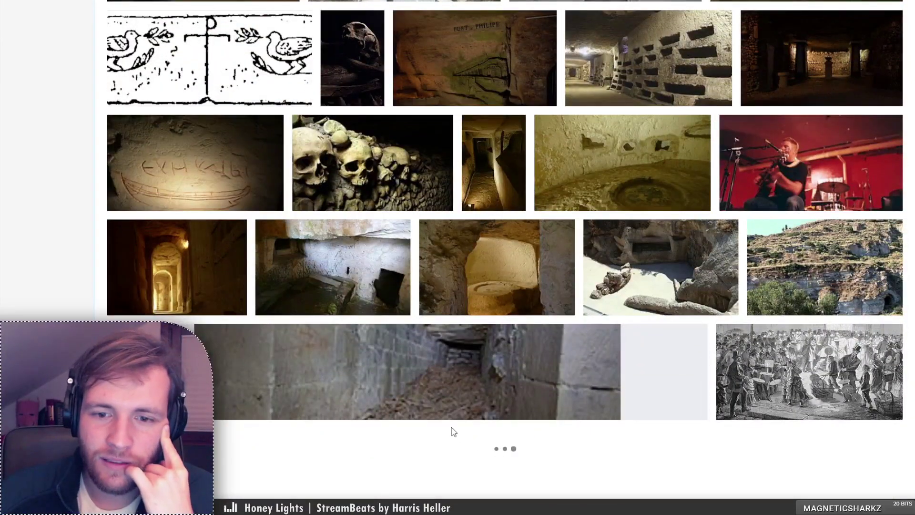
{"action": "scroll", "coordinate": [231, 298], "scroll_direction": "down", "scroll_amount": 1}
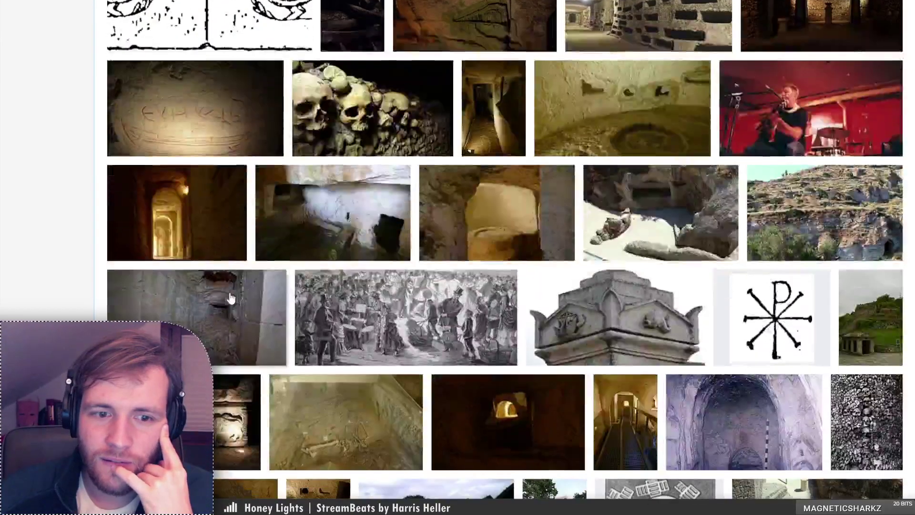
Preview Catacombes de Paris.jpg, the stone passage with a bone-covered floor, and open its original image
{"action": "left_click", "coordinate": [230, 298]}
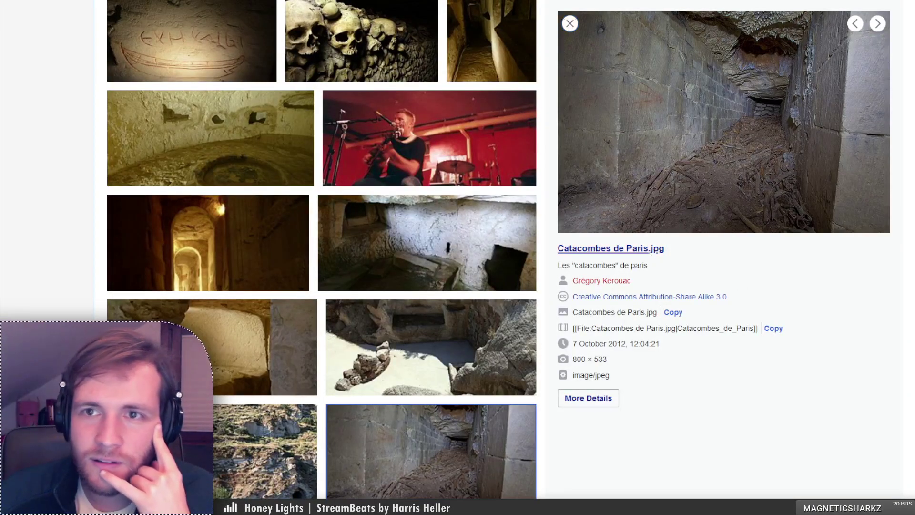
{"action": "left_click", "coordinate": [610, 249]}
{"action": "left_click", "coordinate": [331, 284]}
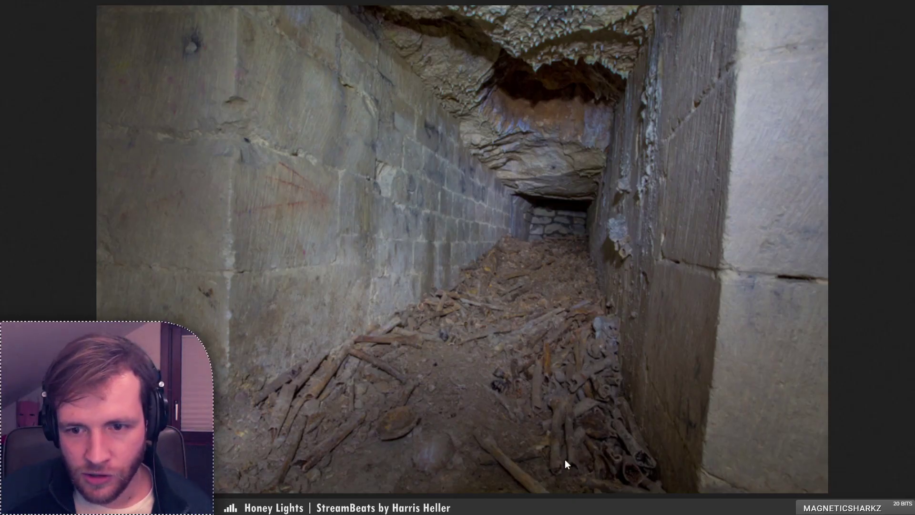
Return to the Catacombes de Paris.jpg file page and review its size, summary and licensing information
{"action": "key", "text": "alt+Left"}
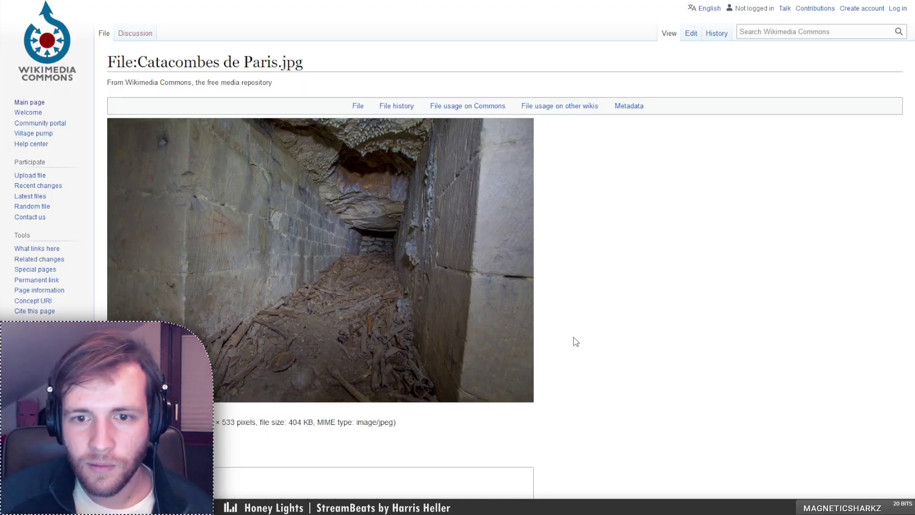
{"action": "scroll", "coordinate": [414, 302], "scroll_direction": "down", "scroll_amount": 5}
{"action": "scroll", "coordinate": [414, 302], "scroll_direction": "down", "scroll_amount": 3}
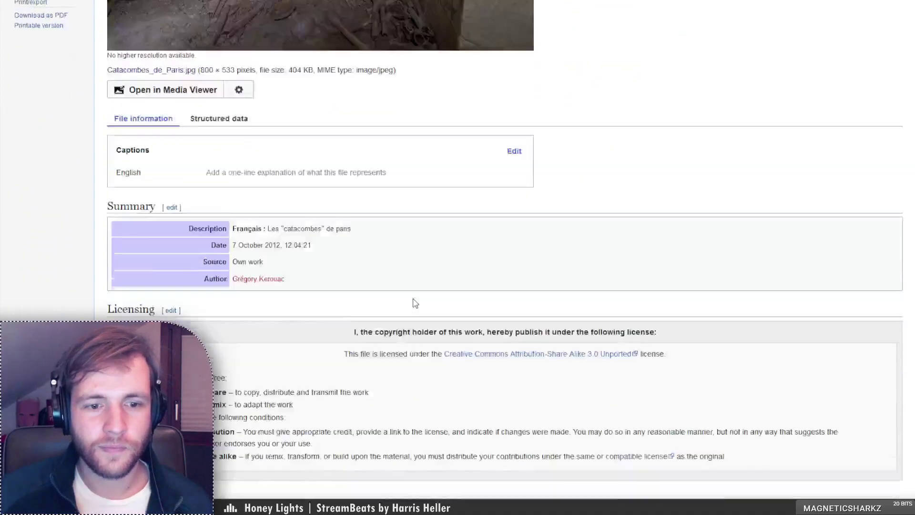
{"action": "scroll", "coordinate": [414, 302], "scroll_direction": "up", "scroll_amount": 9}
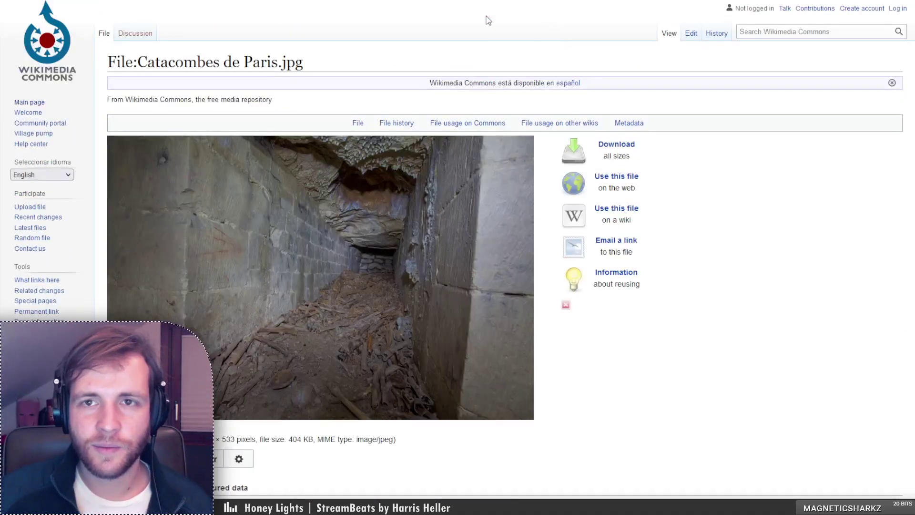
Switch back to the catacomb search results and close the Catacombes de Paris.jpg preview
{"action": "key", "text": "ctrl+Tab"}
{"action": "key", "text": "ctrl+Tab"}
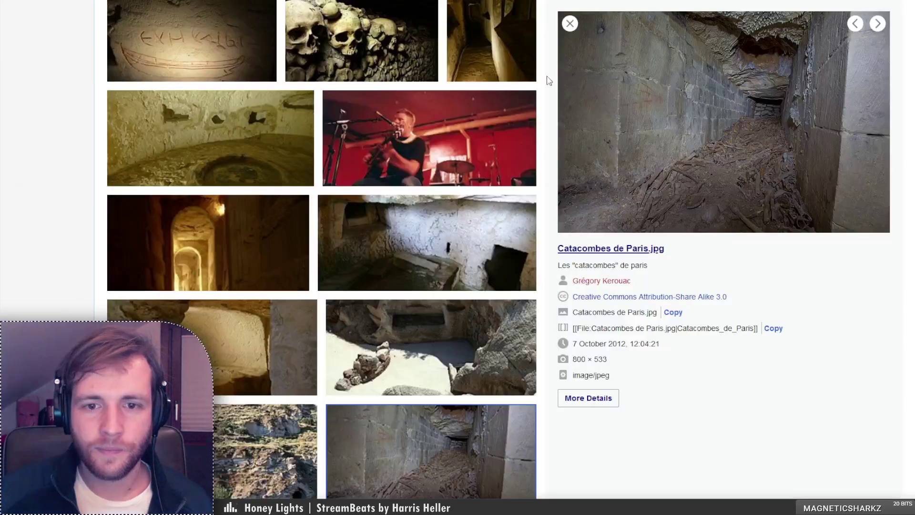
{"action": "scroll", "coordinate": [370, 327], "scroll_direction": "down", "scroll_amount": 2}
{"action": "left_click", "coordinate": [570, 24]}
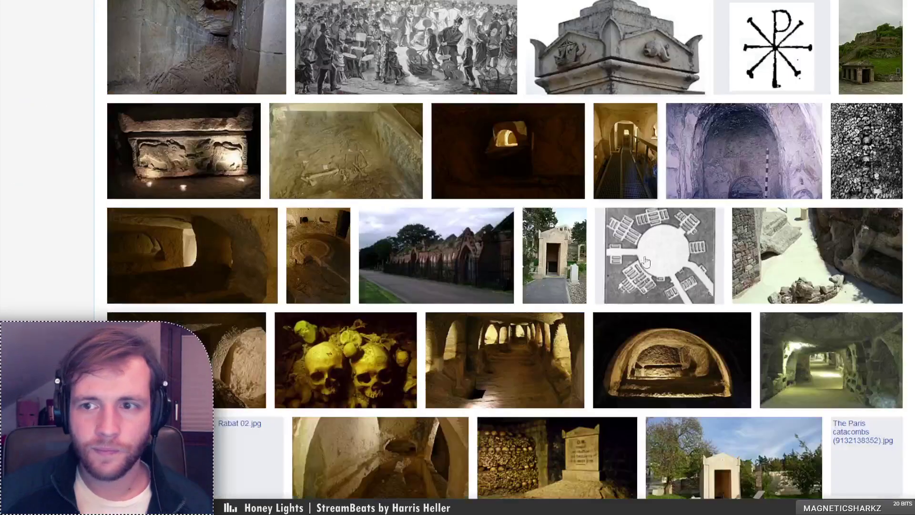
{"action": "scroll", "coordinate": [647, 329], "scroll_direction": "down", "scroll_amount": 3}
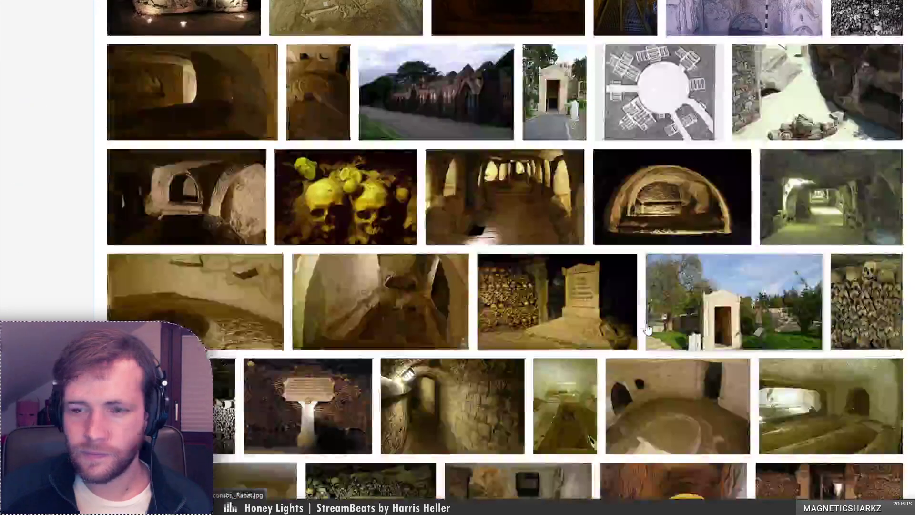
{"action": "scroll", "coordinate": [648, 331], "scroll_direction": "down", "scroll_amount": 2}
{"action": "scroll", "coordinate": [648, 331], "scroll_direction": "down", "scroll_amount": 5}
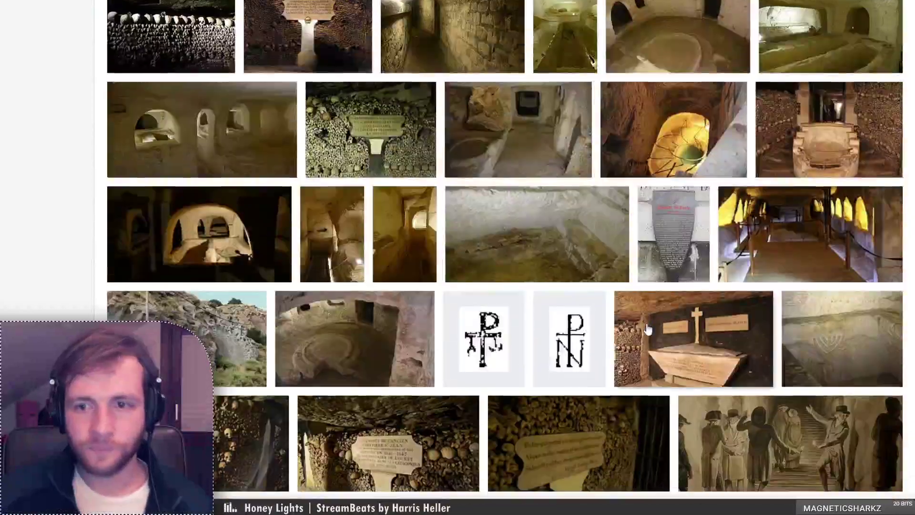
{"action": "scroll", "coordinate": [595, 352], "scroll_direction": "down", "scroll_amount": 5}
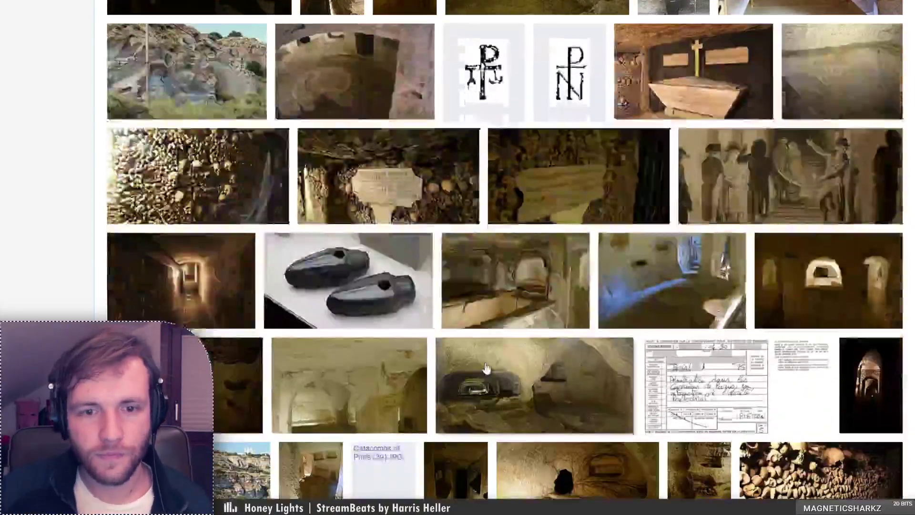
{"action": "scroll", "coordinate": [483, 363], "scroll_direction": "down", "scroll_amount": 1}
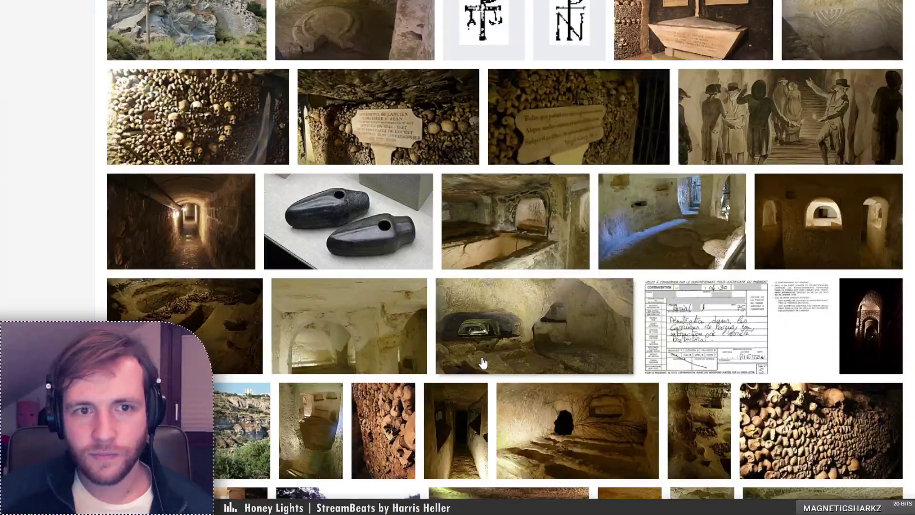
{"action": "left_click", "coordinate": [225, 100]}
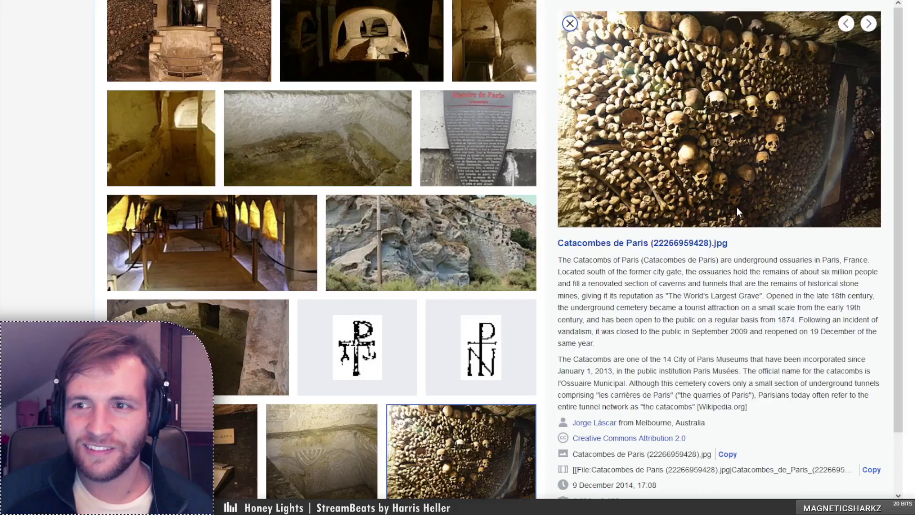
{"action": "left_click", "coordinate": [570, 25]}
{"action": "scroll", "coordinate": [511, 204], "scroll_direction": "down", "scroll_amount": 5}
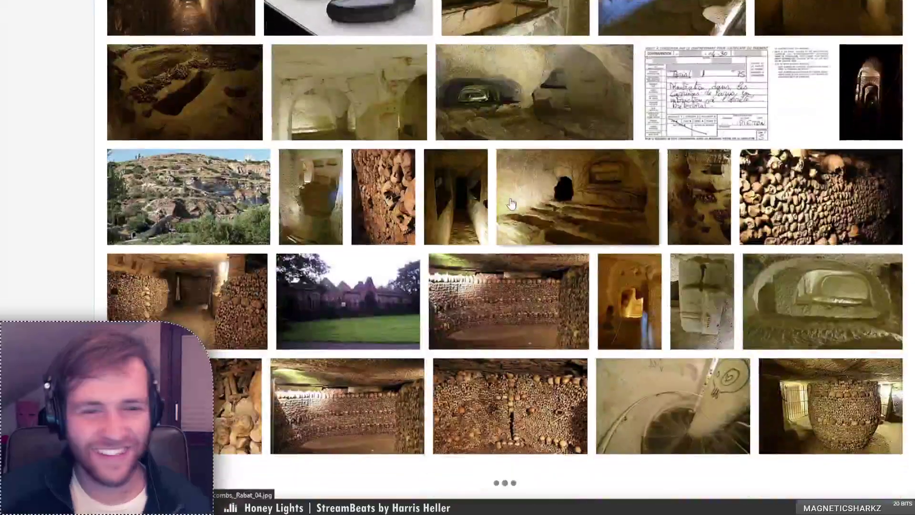
{"action": "scroll", "coordinate": [511, 204], "scroll_direction": "down", "scroll_amount": 5}
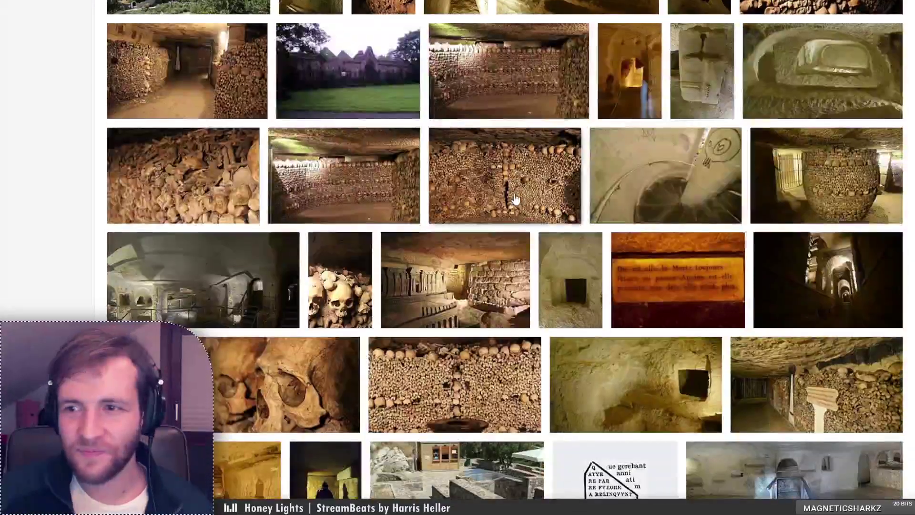
{"action": "scroll", "coordinate": [515, 199], "scroll_direction": "down", "scroll_amount": 6}
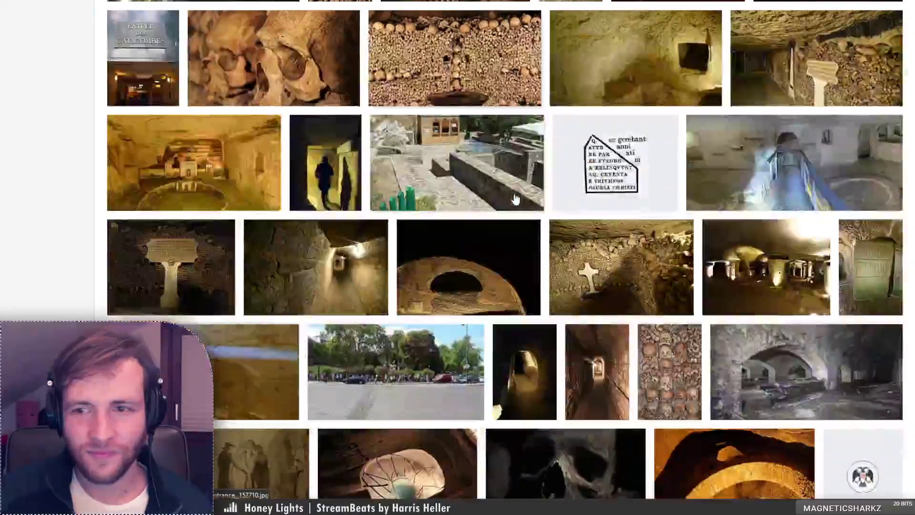
{"action": "left_click", "coordinate": [843, 76]}
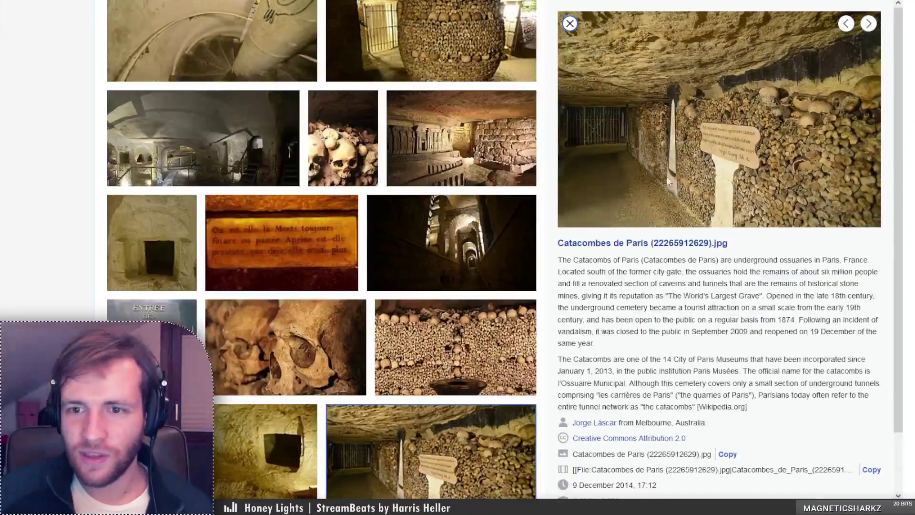
{"action": "left_click", "coordinate": [569, 24]}
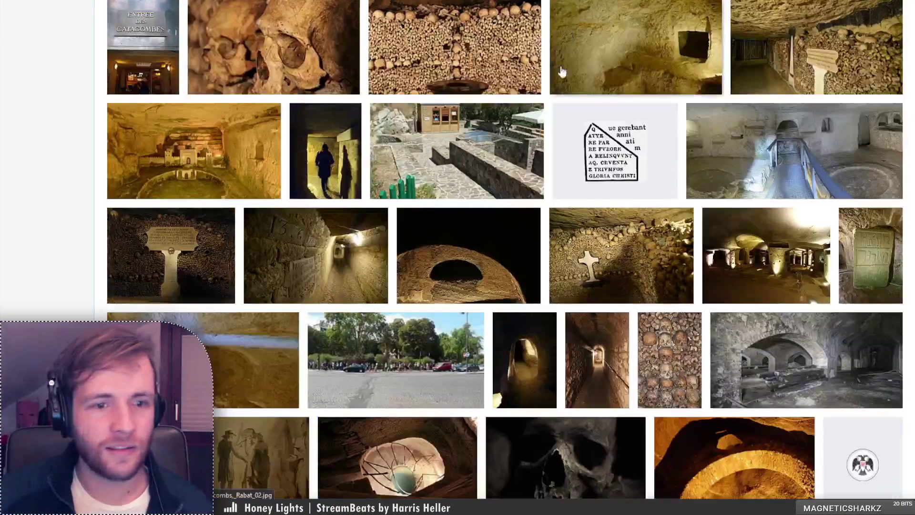
Load more catacomb results, examine the bone walls, skulls and passages for usable pit material, and load another batch
{"action": "scroll", "coordinate": [539, 220], "scroll_direction": "down", "scroll_amount": 4}
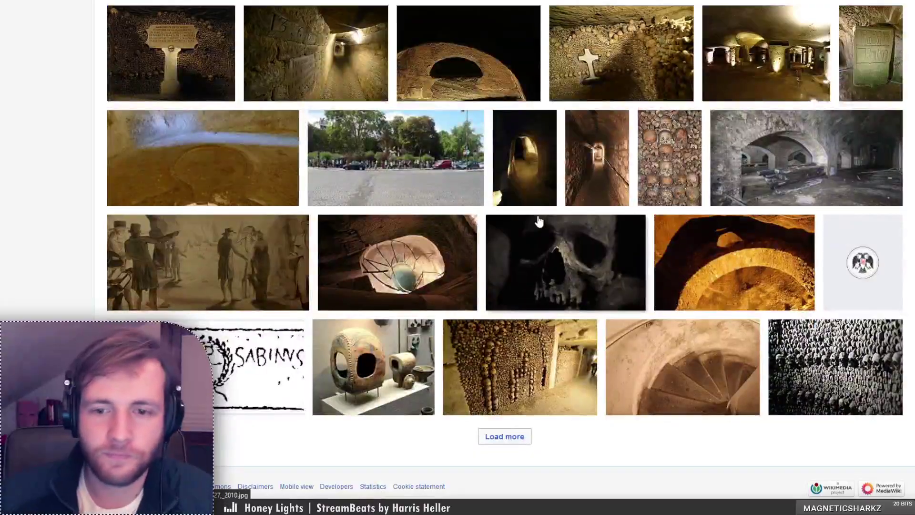
{"action": "left_click", "coordinate": [520, 439]}
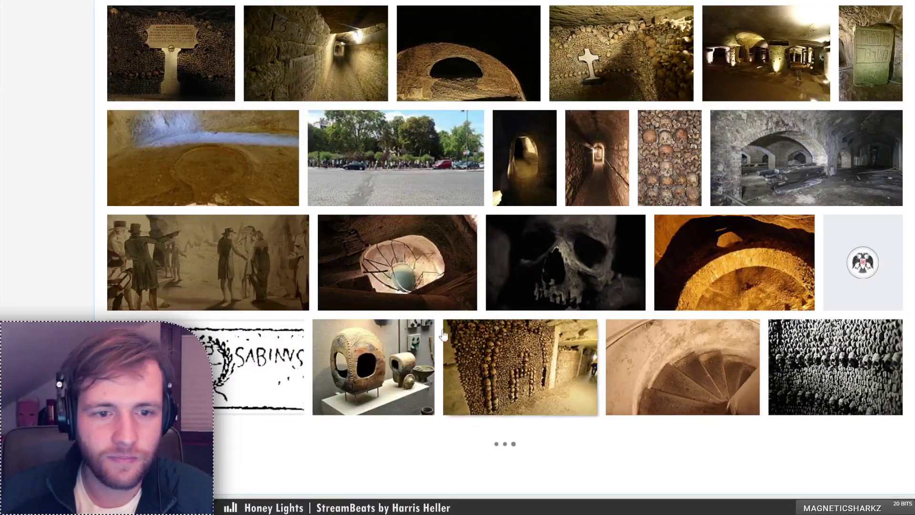
{"action": "scroll", "coordinate": [429, 311], "scroll_direction": "down", "scroll_amount": 5}
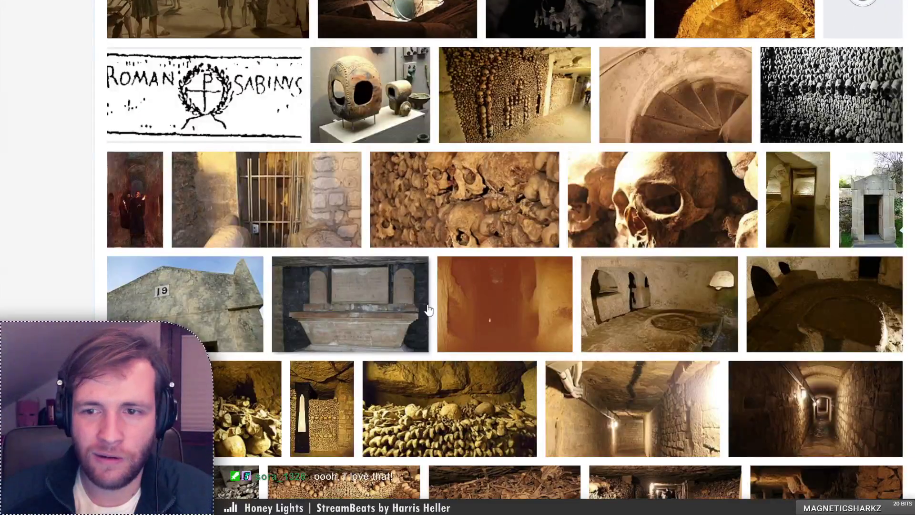
{"action": "scroll", "coordinate": [428, 310], "scroll_direction": "down", "scroll_amount": 4}
{"action": "scroll", "coordinate": [427, 310], "scroll_direction": "down", "scroll_amount": 2}
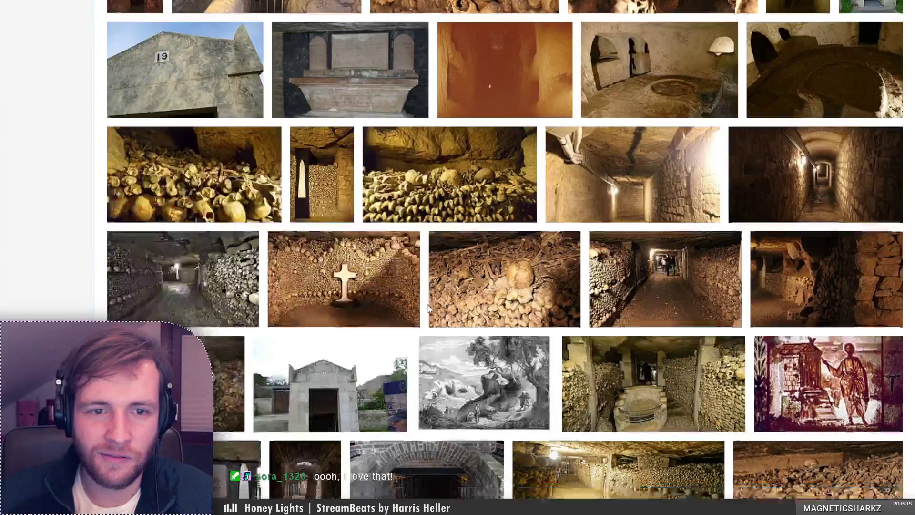
{"action": "scroll", "coordinate": [427, 310], "scroll_direction": "down", "scroll_amount": 3}
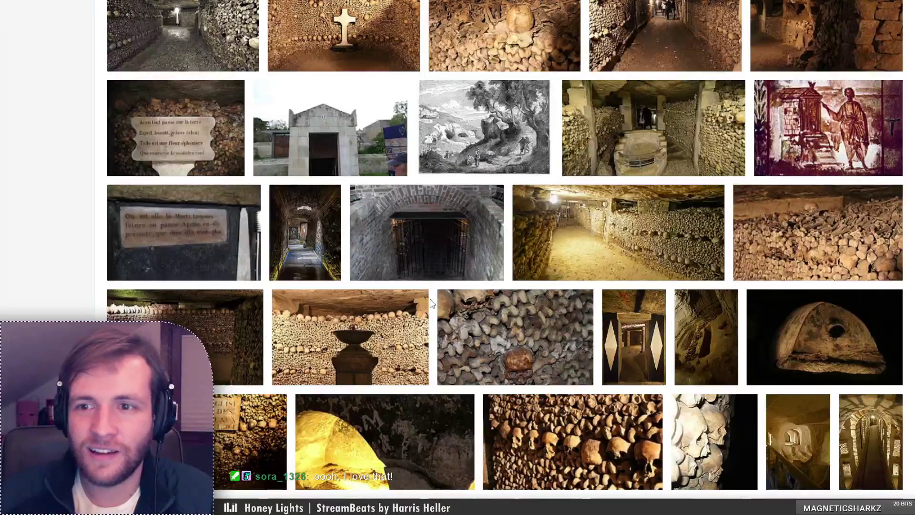
{"action": "scroll", "coordinate": [430, 303], "scroll_direction": "down", "scroll_amount": 3}
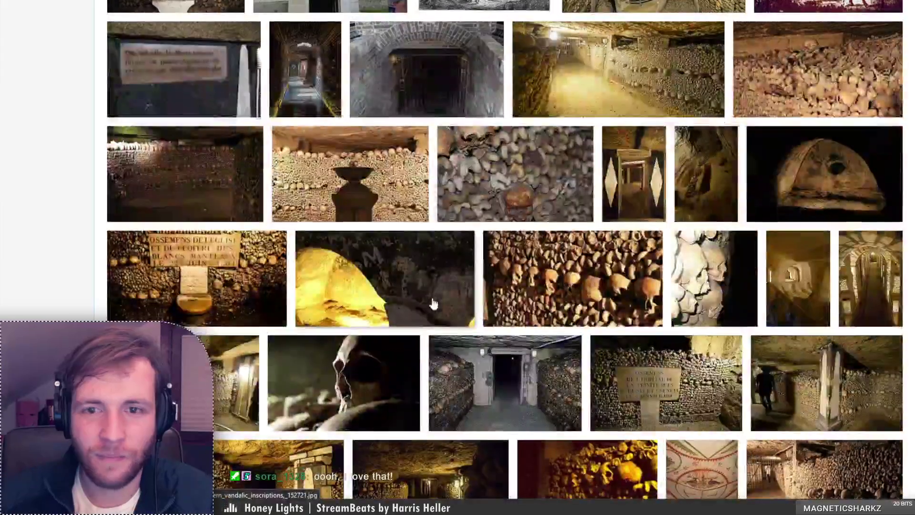
{"action": "scroll", "coordinate": [433, 304], "scroll_direction": "down", "scroll_amount": 2}
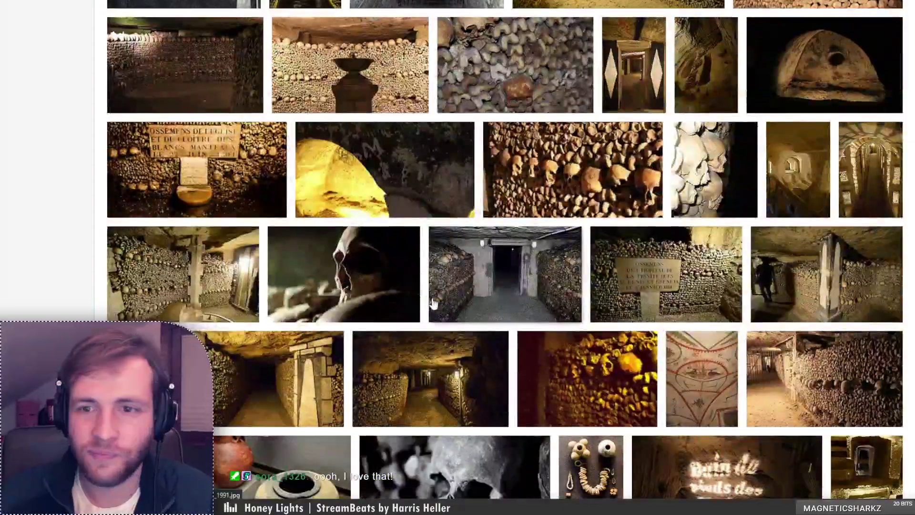
{"action": "scroll", "coordinate": [433, 304], "scroll_direction": "down", "scroll_amount": 2}
{"action": "scroll", "coordinate": [432, 304], "scroll_direction": "down", "scroll_amount": 3}
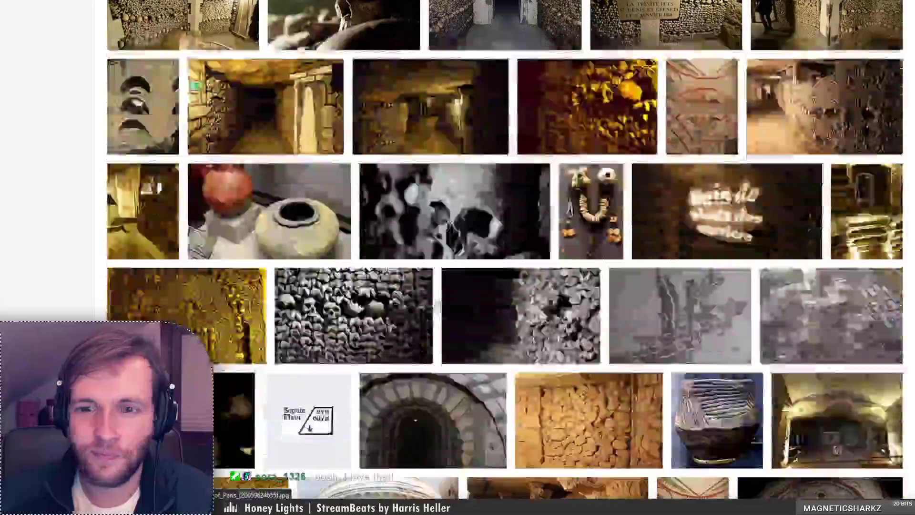
{"action": "scroll", "coordinate": [435, 303], "scroll_direction": "down", "scroll_amount": 3}
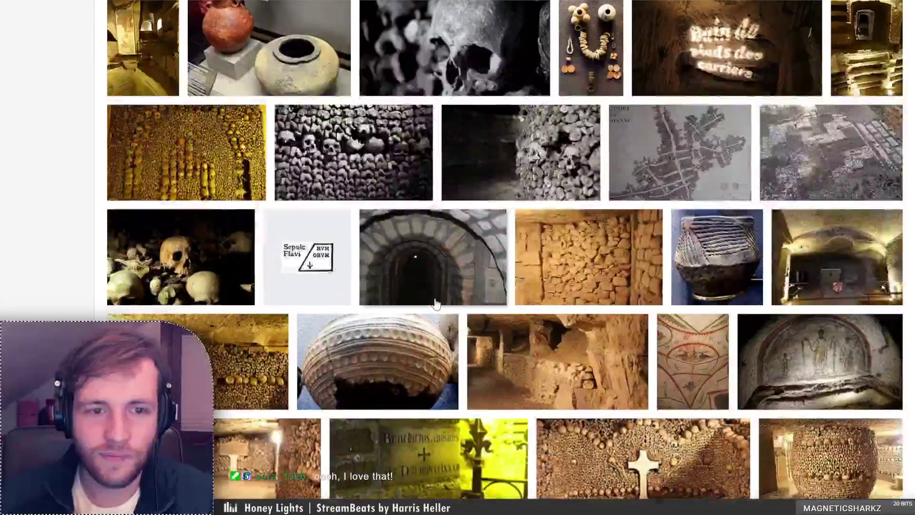
{"action": "scroll", "coordinate": [435, 303], "scroll_direction": "down", "scroll_amount": 2}
{"action": "scroll", "coordinate": [435, 303], "scroll_direction": "down", "scroll_amount": 5}
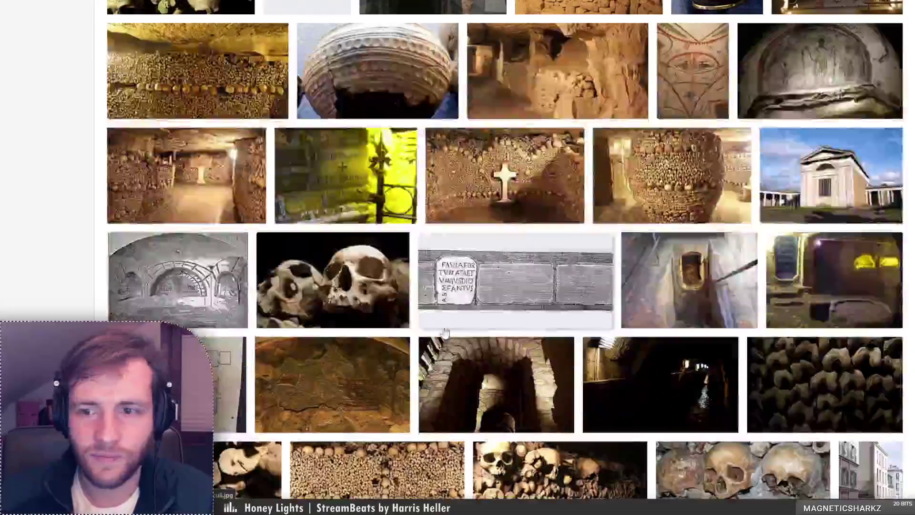
{"action": "scroll", "coordinate": [445, 327], "scroll_direction": "down", "scroll_amount": 6}
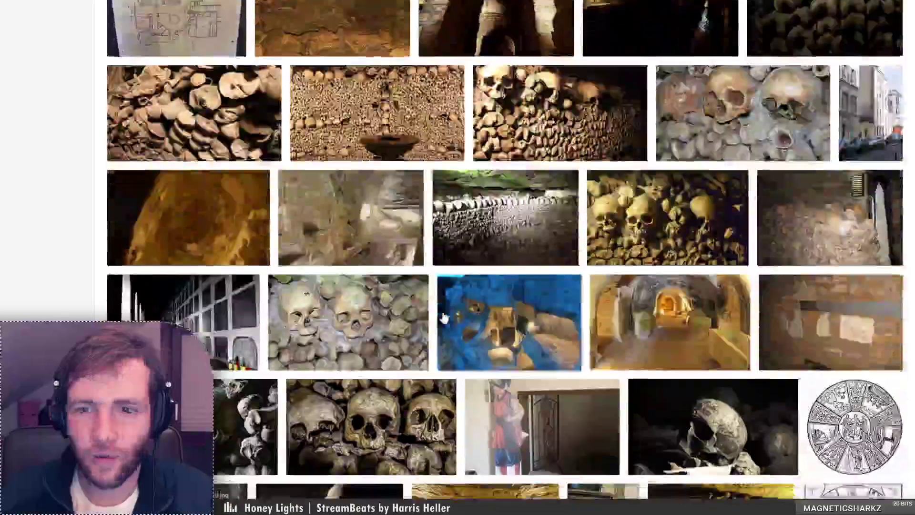
{"action": "scroll", "coordinate": [403, 253], "scroll_direction": "down", "scroll_amount": 3}
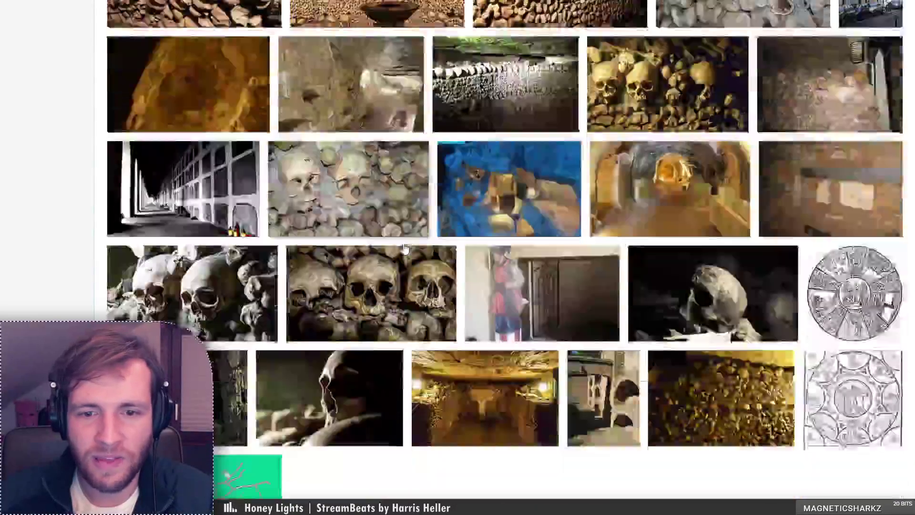
{"action": "scroll", "coordinate": [409, 242], "scroll_direction": "down", "scroll_amount": 1}
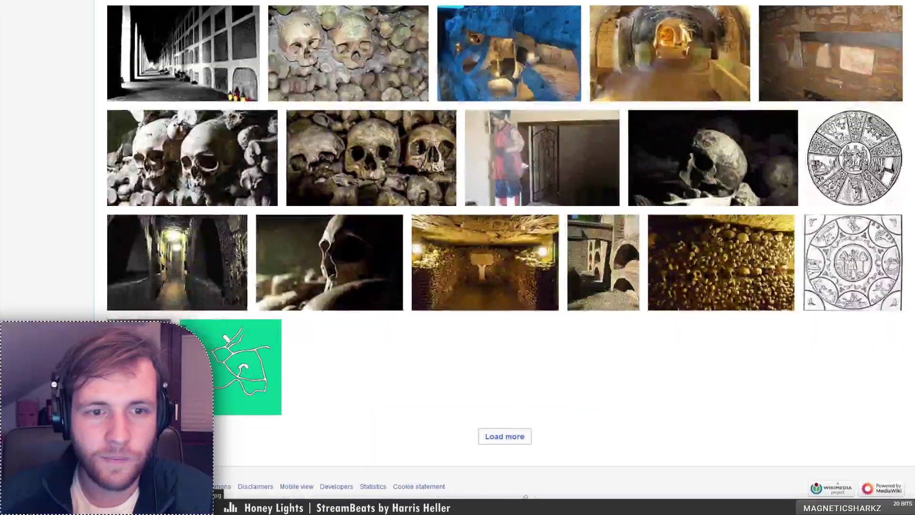
{"action": "left_click", "coordinate": [507, 437]}
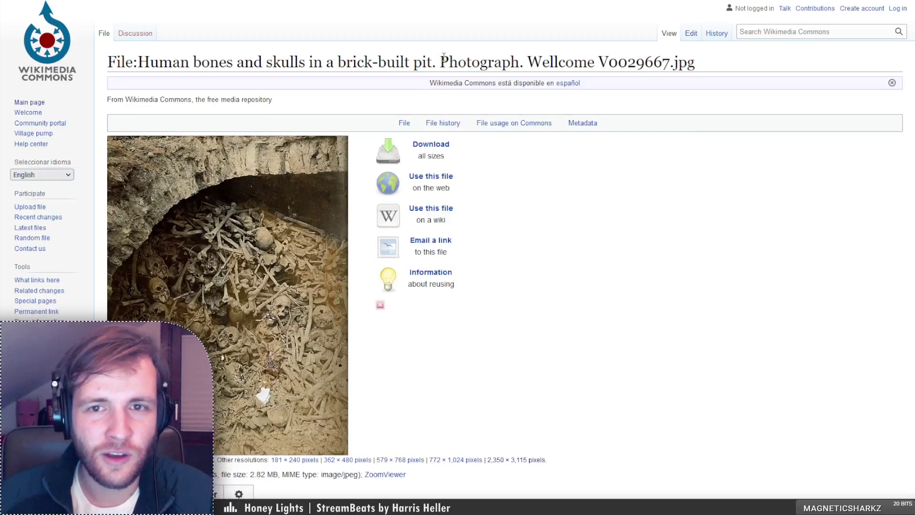
Follow the source link of the Wellcome photo of bones in a brick-built pit, look through the Wellcome Collection catalogue, and return to the file page
{"action": "scroll", "coordinate": [451, 89], "scroll_direction": "down", "scroll_amount": 5}
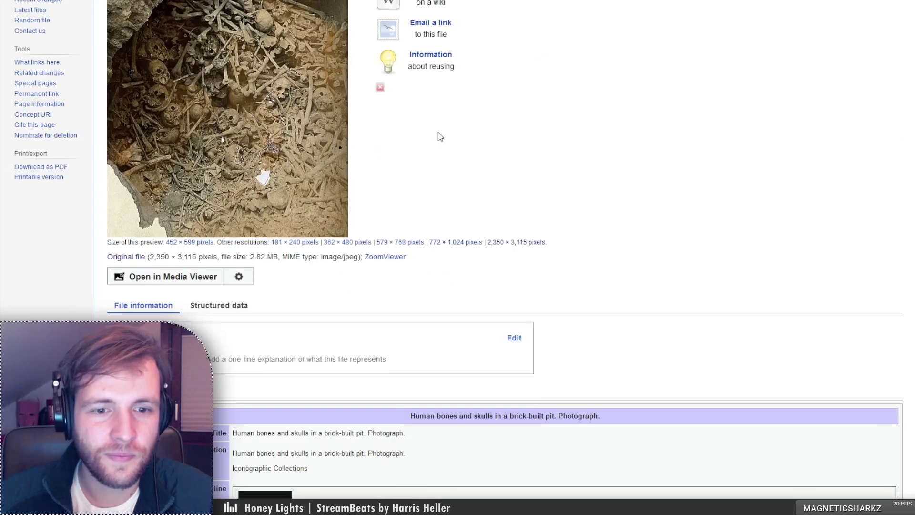
{"action": "scroll", "coordinate": [440, 137], "scroll_direction": "down", "scroll_amount": 5}
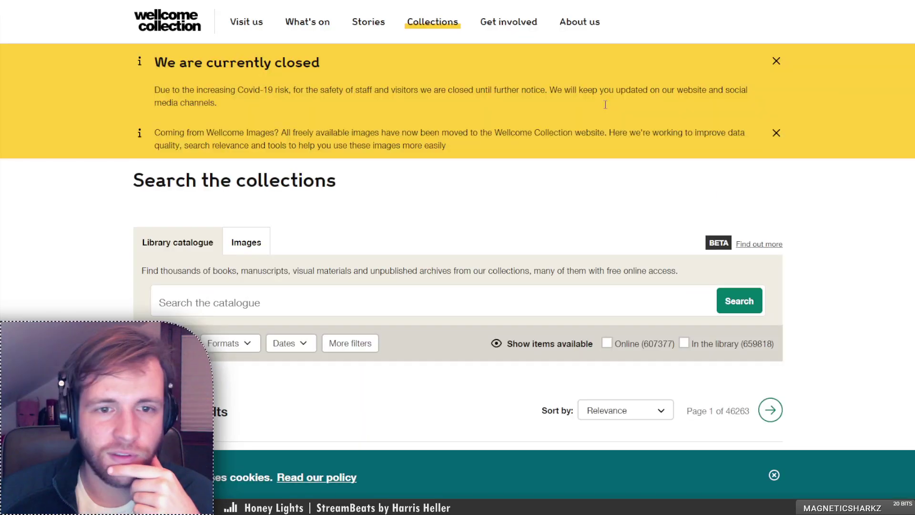
{"action": "scroll", "coordinate": [331, 305], "scroll_direction": "down", "scroll_amount": 5}
{"action": "scroll", "coordinate": [330, 305], "scroll_direction": "down", "scroll_amount": 1}
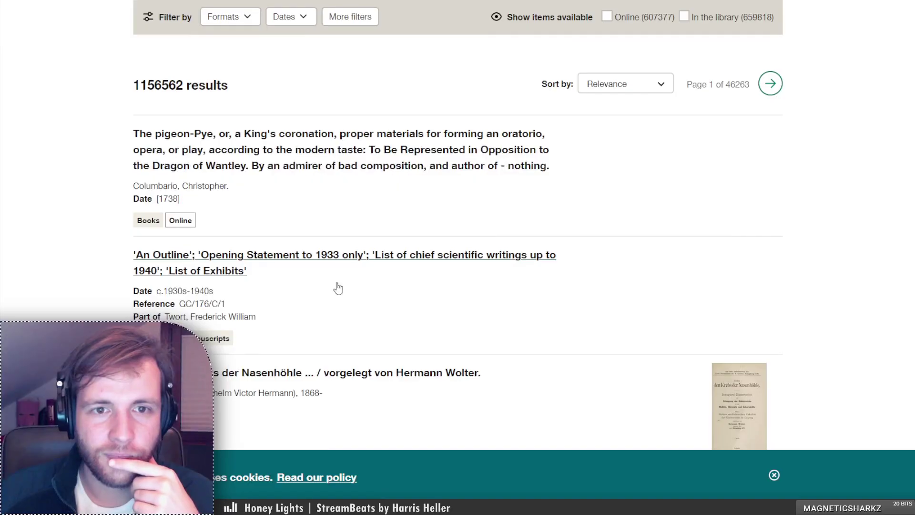
{"action": "scroll", "coordinate": [337, 288], "scroll_direction": "down", "scroll_amount": 12}
{"action": "scroll", "coordinate": [347, 261], "scroll_direction": "down", "scroll_amount": 10}
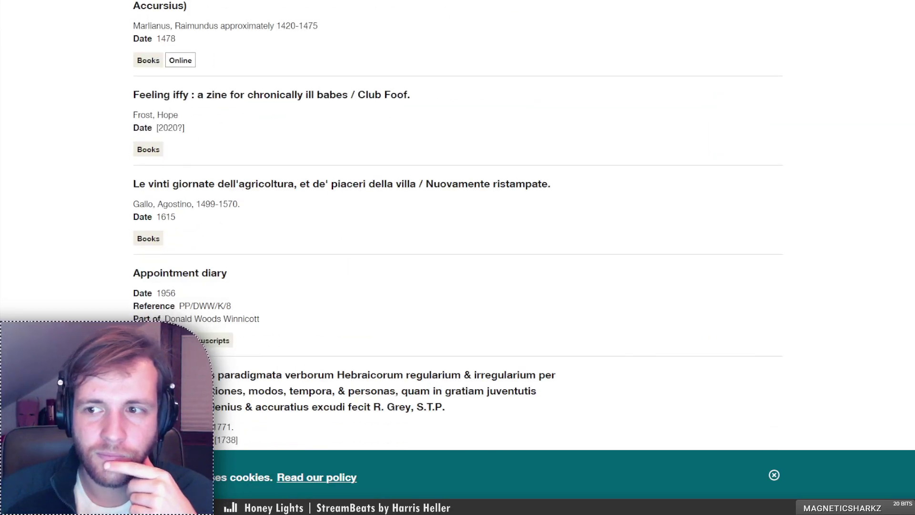
{"action": "scroll", "coordinate": [347, 266], "scroll_direction": "down", "scroll_amount": 10}
{"action": "left_click_drag", "start_coordinate": [913, 267], "coordinate": [899, 56]}
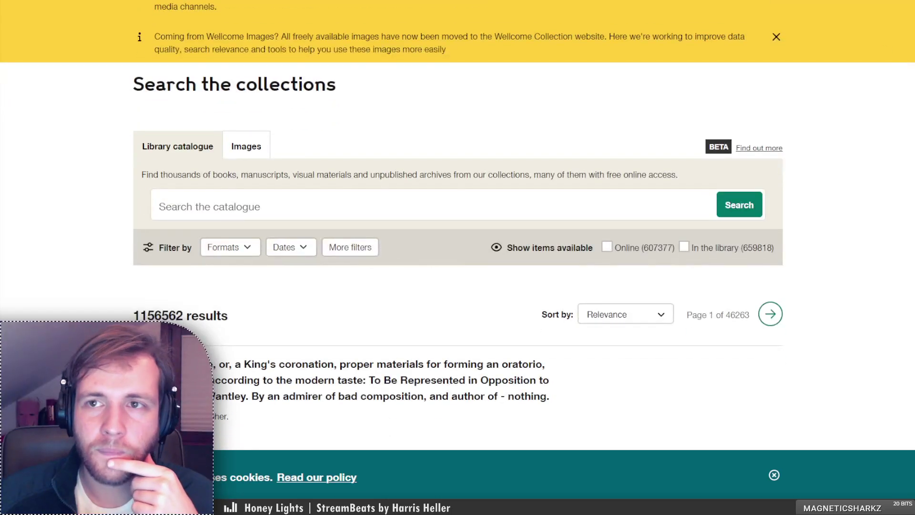
{"action": "key", "text": "alt+Left"}
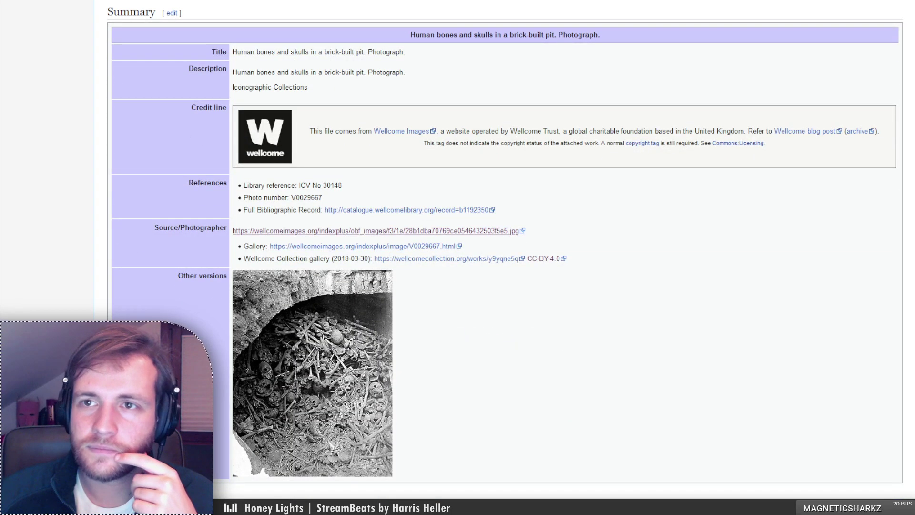
Switch from the Wellcome file page back to the catacomb results, look through them for bone pit material, and load another batch
{"action": "key", "text": "ctrl+Tab"}
{"action": "key", "text": "ctrl+Tab"}
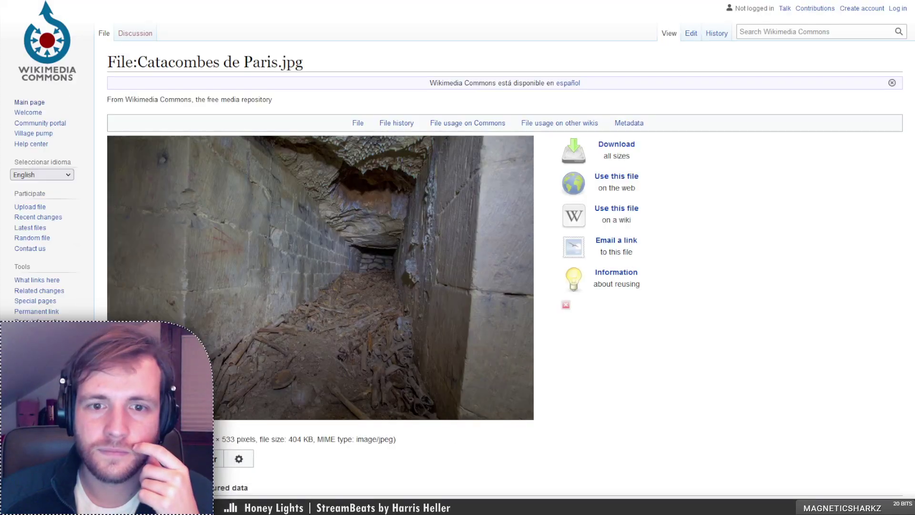
{"action": "key", "text": "alt+Left"}
{"action": "scroll", "coordinate": [542, 271], "scroll_direction": "down", "scroll_amount": 10}
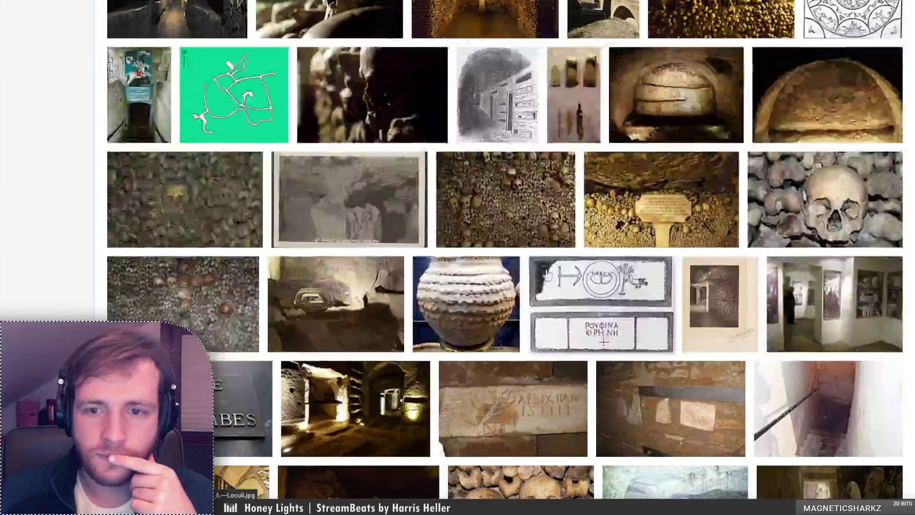
{"action": "scroll", "coordinate": [542, 271], "scroll_direction": "down", "scroll_amount": 7}
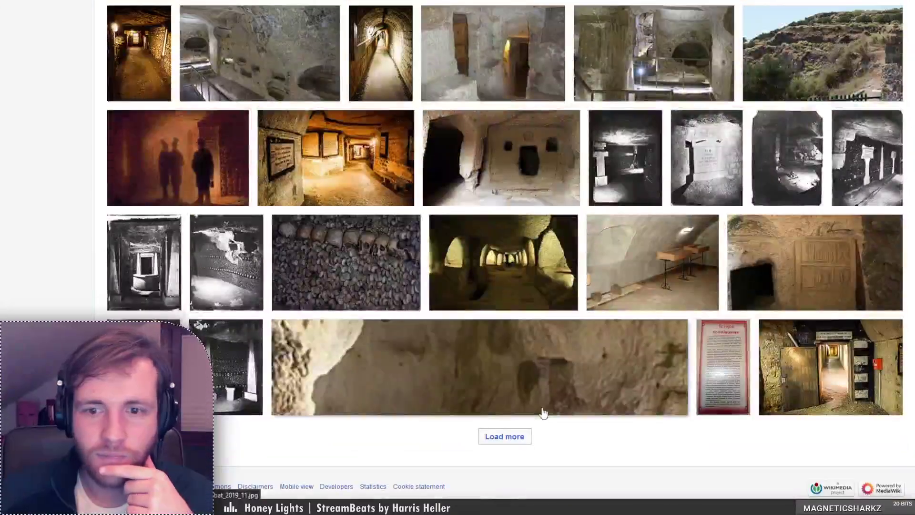
{"action": "left_click", "coordinate": [509, 436]}
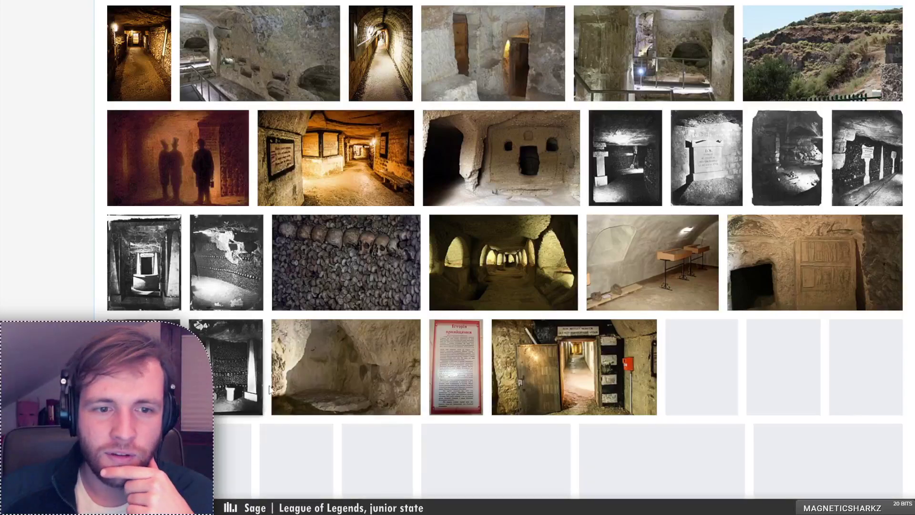
Look through the newly loaded catacomb results, preview the bone heap photo Nadar - Catacombes de Paris - NPS 79.jpg, and close the preview
{"action": "scroll", "coordinate": [290, 384], "scroll_direction": "down", "scroll_amount": 6}
{"action": "scroll", "coordinate": [310, 362], "scroll_direction": "down", "scroll_amount": 7}
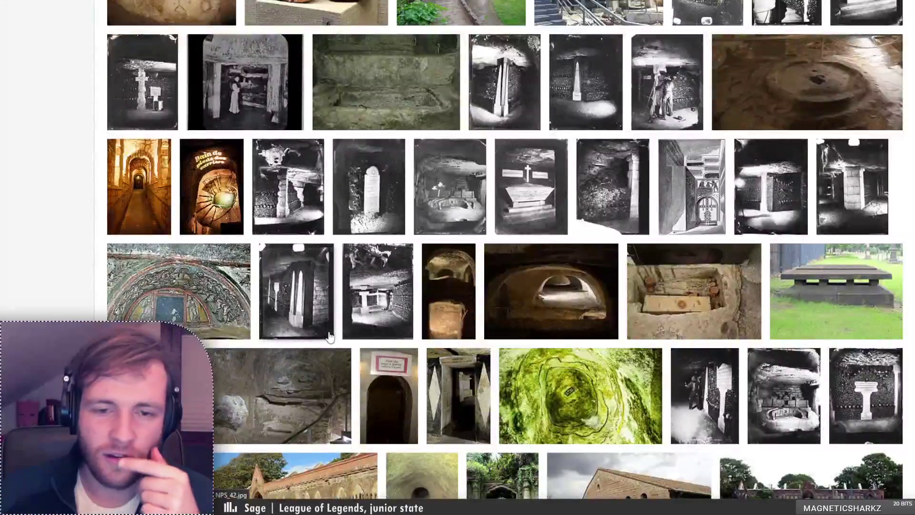
{"action": "scroll", "coordinate": [329, 336], "scroll_direction": "down", "scroll_amount": 4}
{"action": "scroll", "coordinate": [330, 337], "scroll_direction": "down", "scroll_amount": 5}
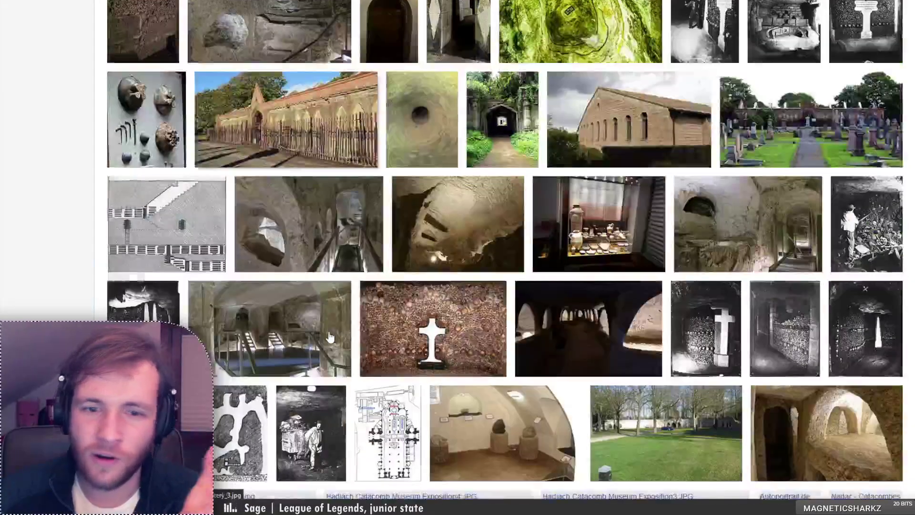
{"action": "scroll", "coordinate": [330, 337], "scroll_direction": "down", "scroll_amount": 4}
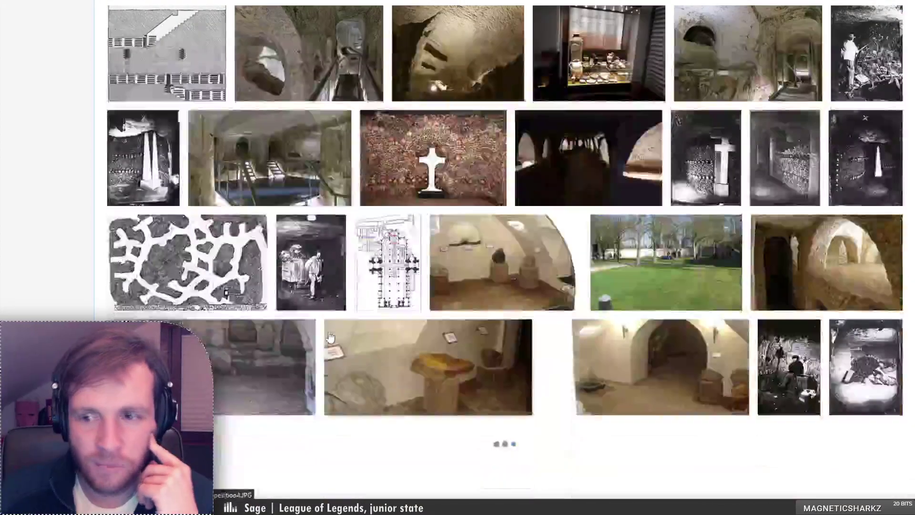
{"action": "scroll", "coordinate": [490, 404], "scroll_direction": "down", "scroll_amount": 4}
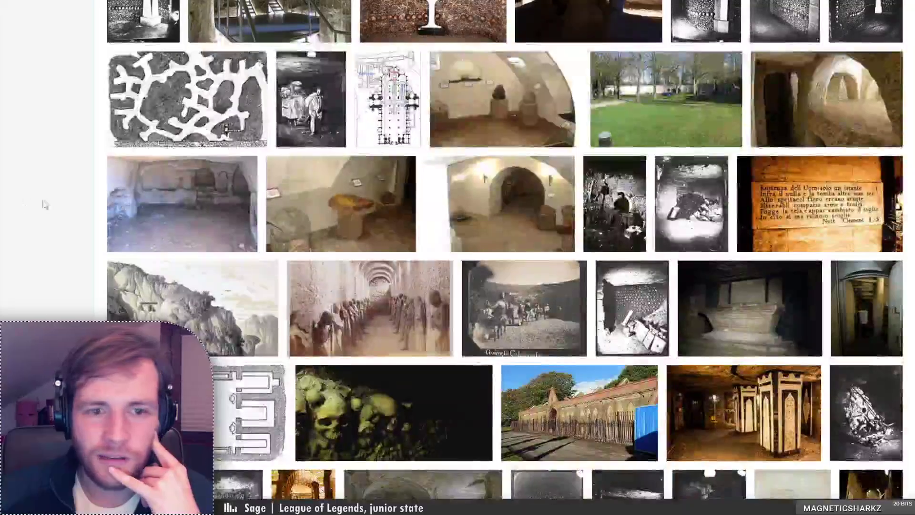
{"action": "scroll", "coordinate": [61, 205], "scroll_direction": "down", "scroll_amount": 5}
{"action": "scroll", "coordinate": [61, 205], "scroll_direction": "down", "scroll_amount": 5}
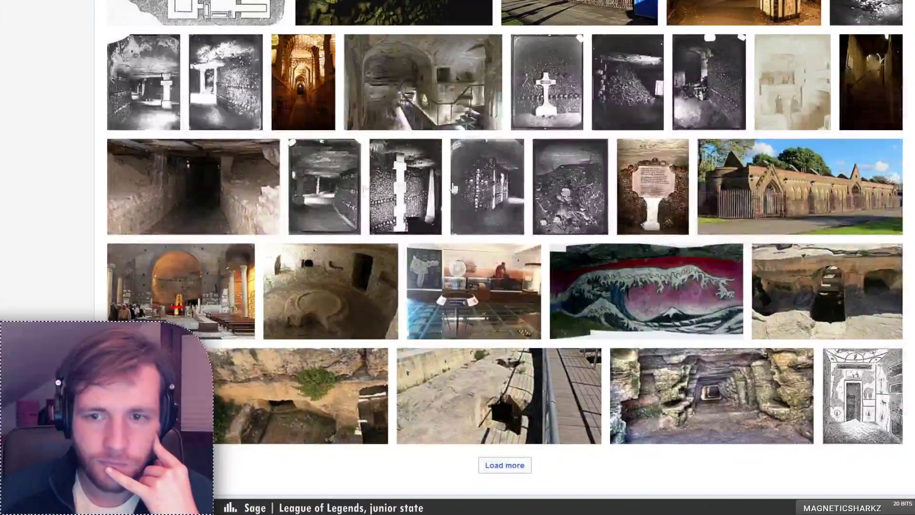
{"action": "left_click", "coordinate": [575, 195]}
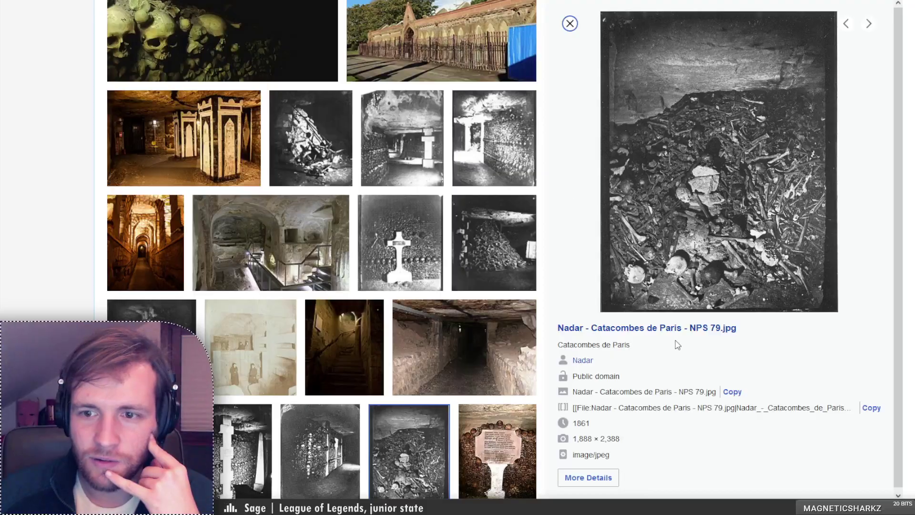
{"action": "left_click", "coordinate": [570, 24]}
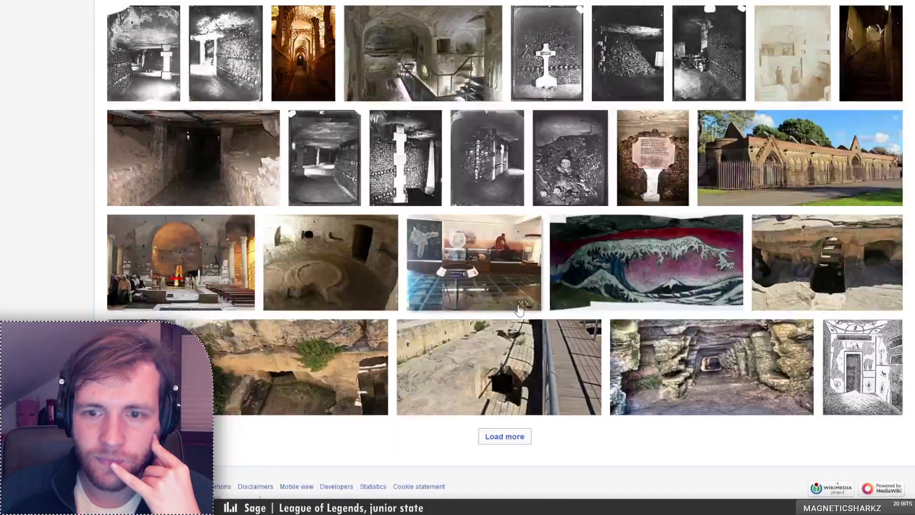
{"action": "left_click", "coordinate": [513, 436]}
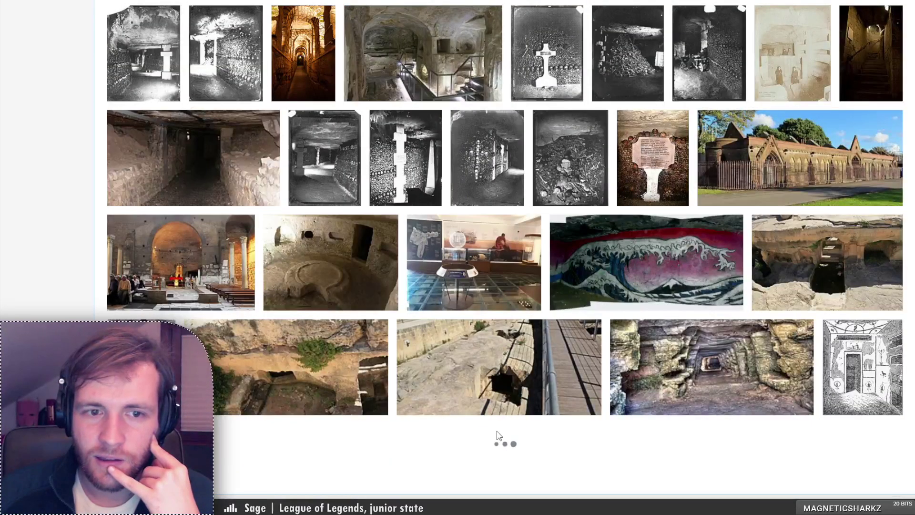
{"action": "scroll", "coordinate": [431, 329], "scroll_direction": "down", "scroll_amount": 10}
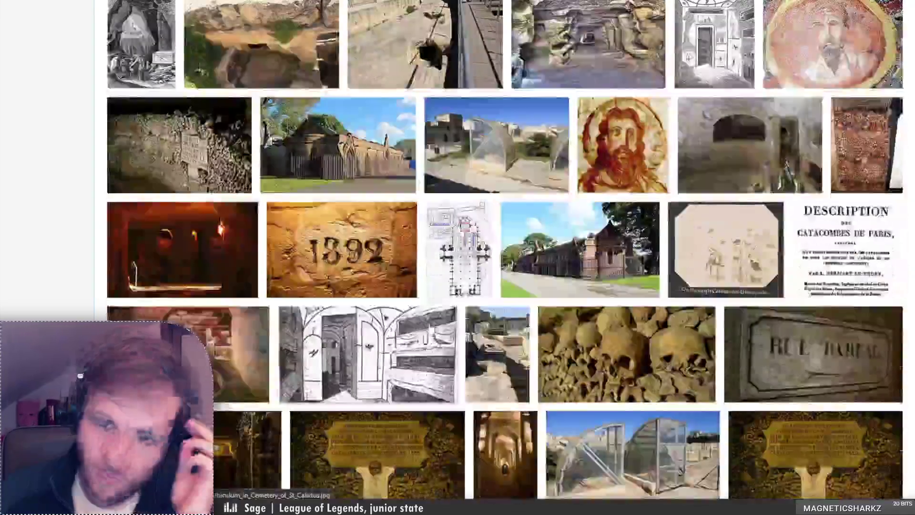
{"action": "scroll", "coordinate": [431, 325], "scroll_direction": "down", "scroll_amount": 5}
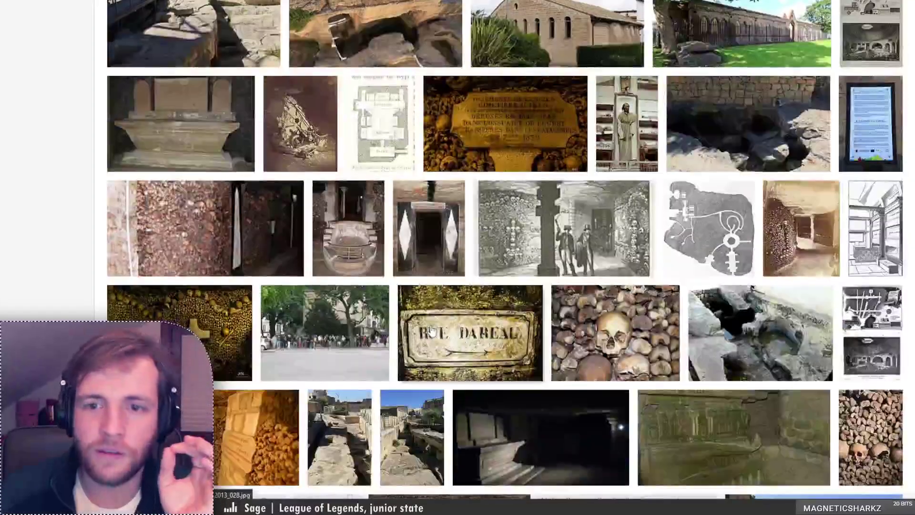
{"action": "scroll", "coordinate": [430, 331], "scroll_direction": "down", "scroll_amount": 9}
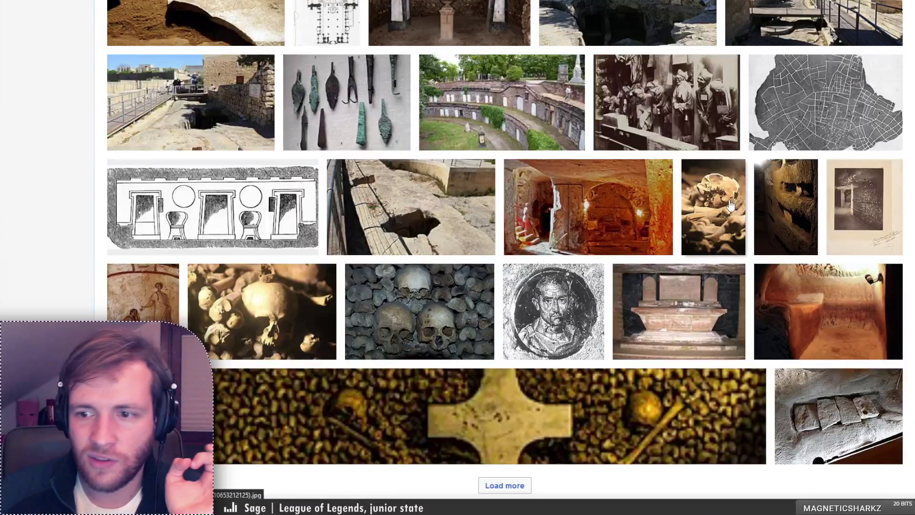
{"action": "left_click", "coordinate": [723, 209]}
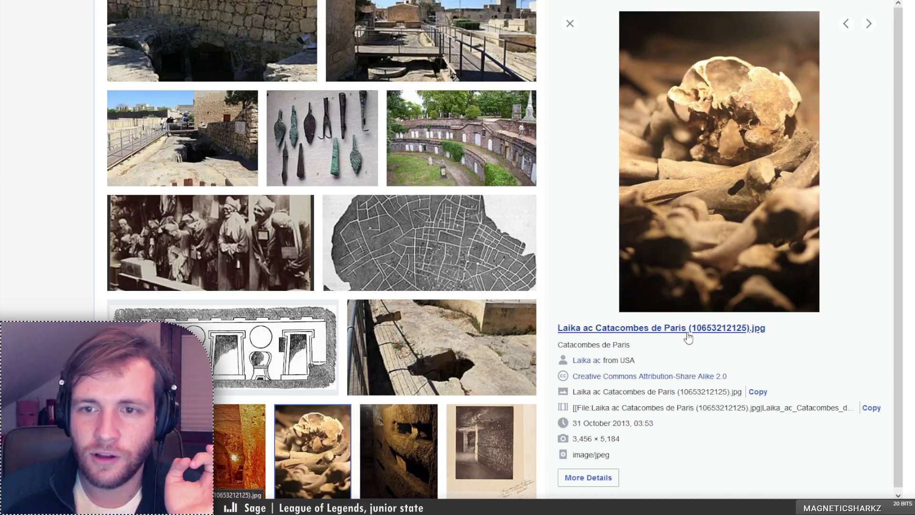
{"action": "left_click", "coordinate": [569, 23]}
Load further batches of results, preview the skull photo Crâne d'un martyr (Catacombes chrétiennes).JPG, and close the preview
{"action": "left_click", "coordinate": [502, 435]}
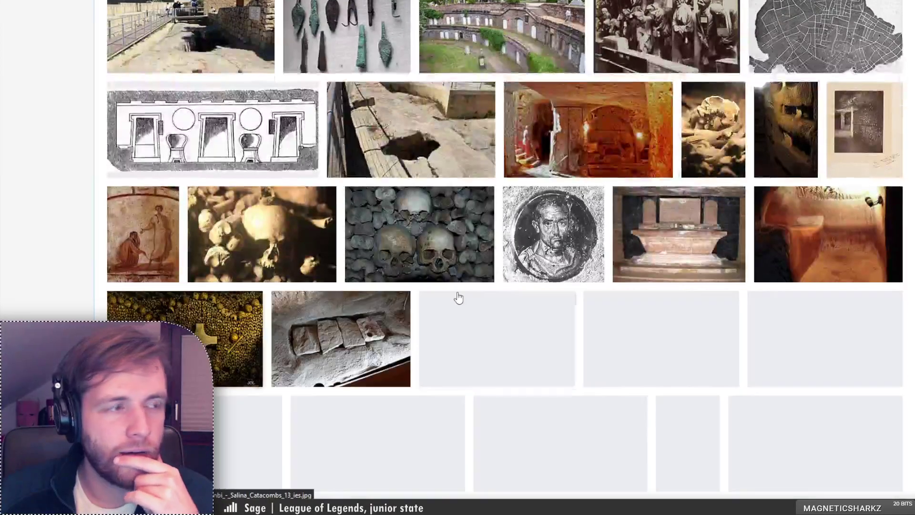
{"action": "scroll", "coordinate": [457, 283], "scroll_direction": "down", "scroll_amount": 10}
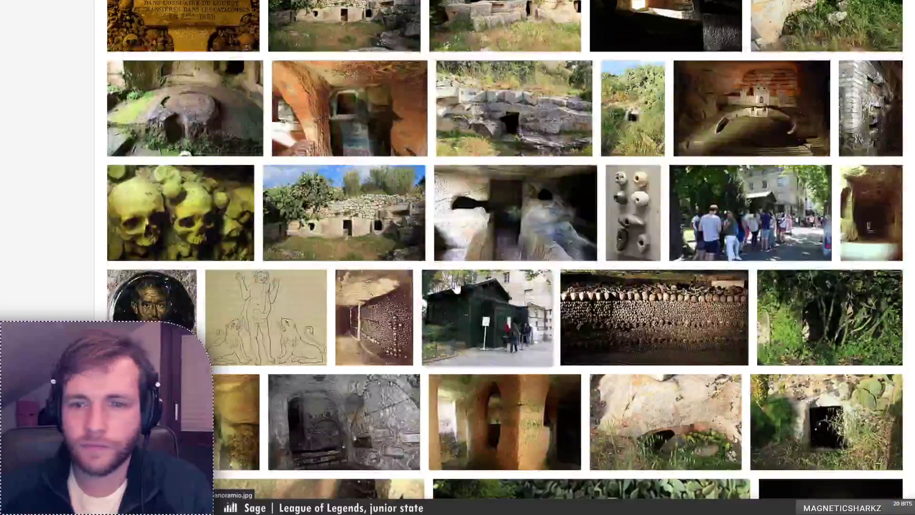
{"action": "scroll", "coordinate": [456, 286], "scroll_direction": "down", "scroll_amount": 3}
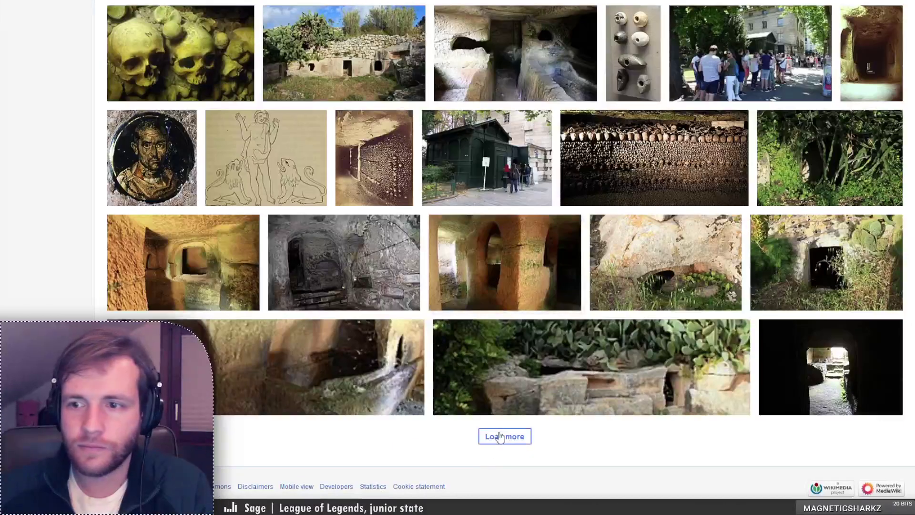
{"action": "left_click", "coordinate": [498, 436]}
{"action": "scroll", "coordinate": [421, 337], "scroll_direction": "down", "scroll_amount": 15}
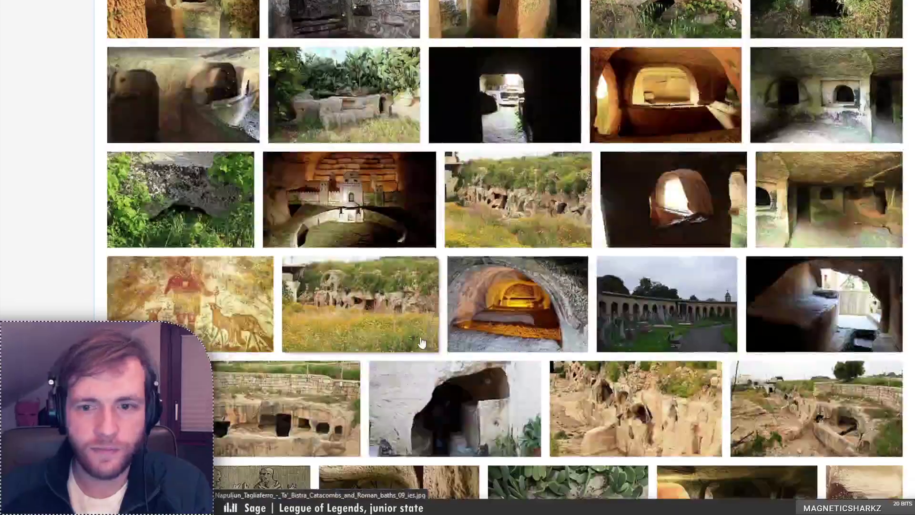
{"action": "scroll", "coordinate": [420, 343], "scroll_direction": "down", "scroll_amount": 7}
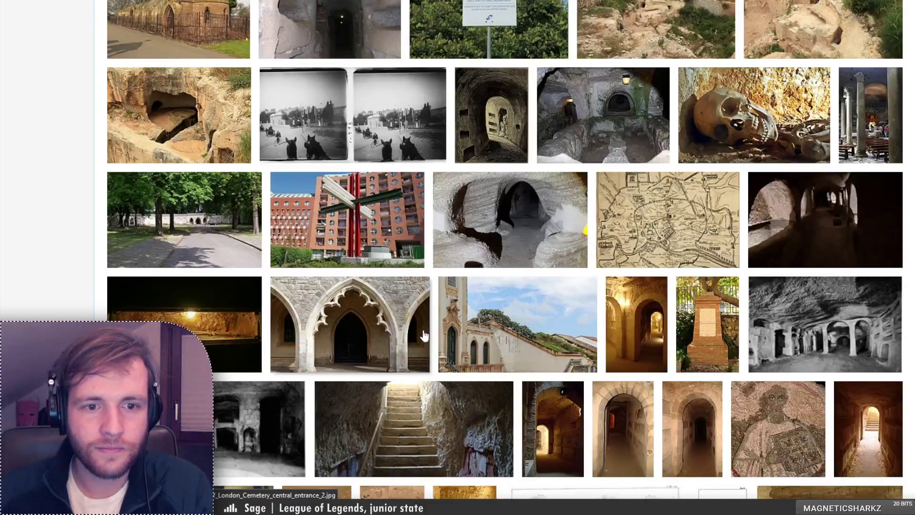
{"action": "left_click", "coordinate": [734, 112]}
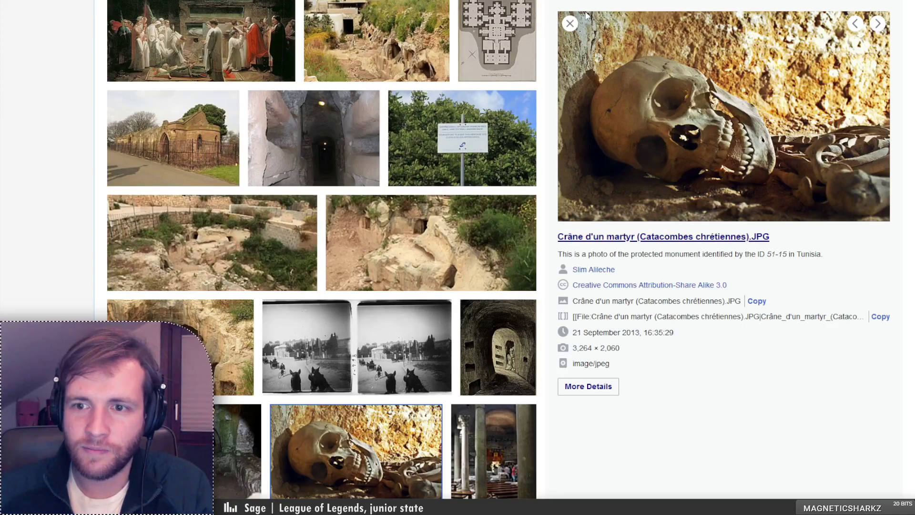
{"action": "left_click", "coordinate": [570, 22]}
Examine the corridors, mosaics and tomb drawings among the following results for pit material, and load another batch
{"action": "scroll", "coordinate": [541, 254], "scroll_direction": "down", "scroll_amount": 5}
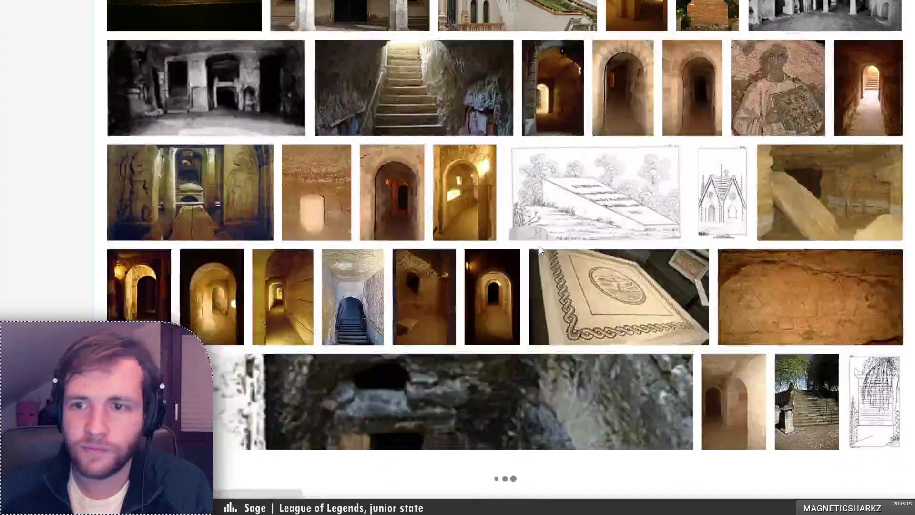
{"action": "scroll", "coordinate": [541, 253], "scroll_direction": "down", "scroll_amount": 8}
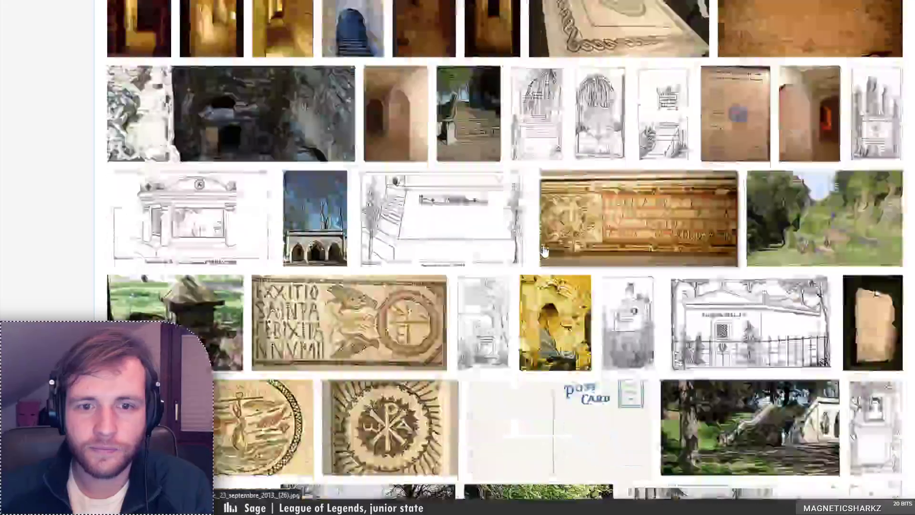
{"action": "scroll", "coordinate": [543, 252], "scroll_direction": "down", "scroll_amount": 3}
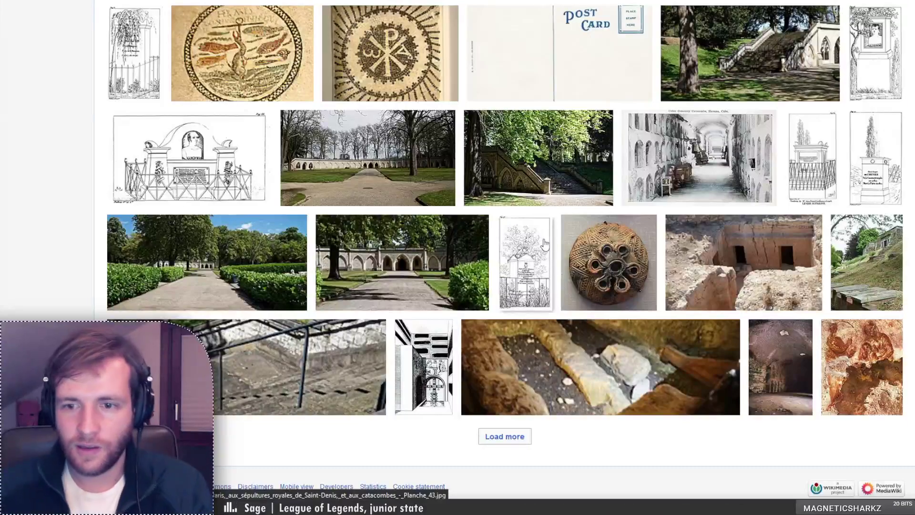
{"action": "left_click", "coordinate": [505, 436]}
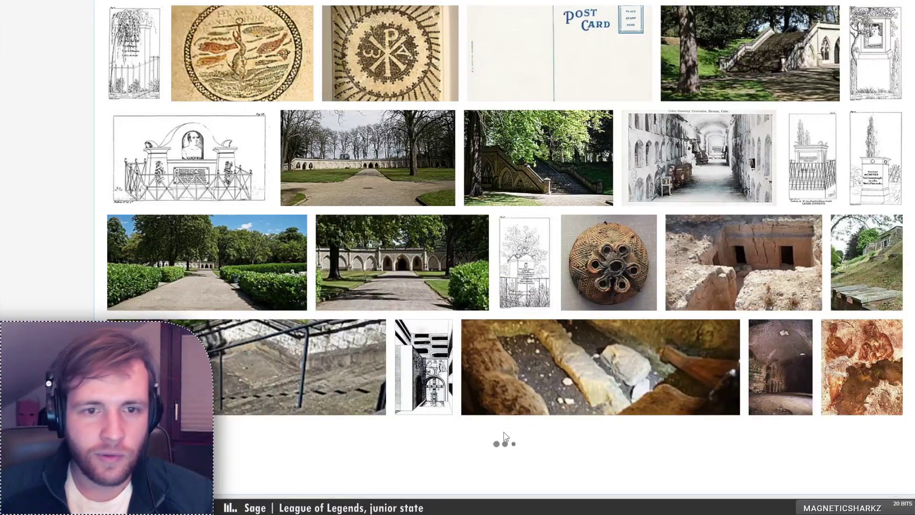
Look through the new batch of tunnels and shafts, preview the round well photo Catacombs (52).jpg, and close the preview
{"action": "scroll", "coordinate": [514, 305], "scroll_direction": "down", "scroll_amount": 10}
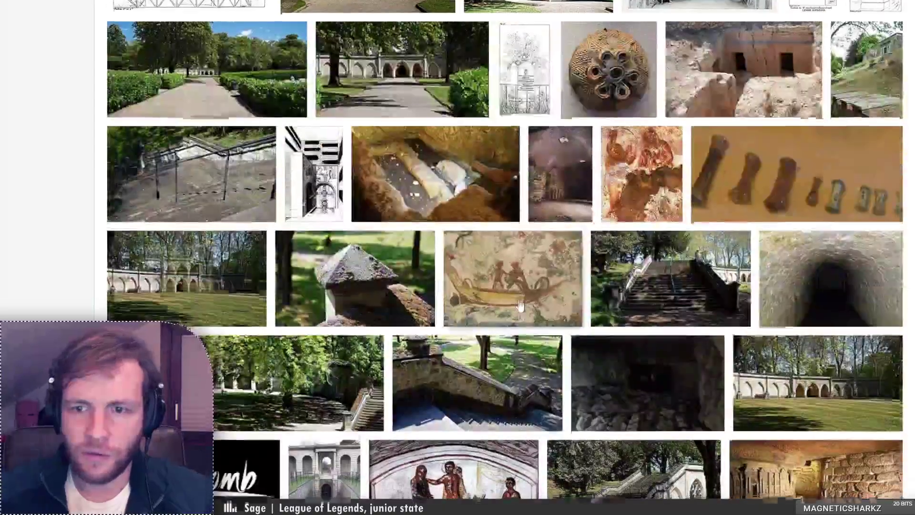
{"action": "scroll", "coordinate": [521, 298], "scroll_direction": "down", "scroll_amount": 12}
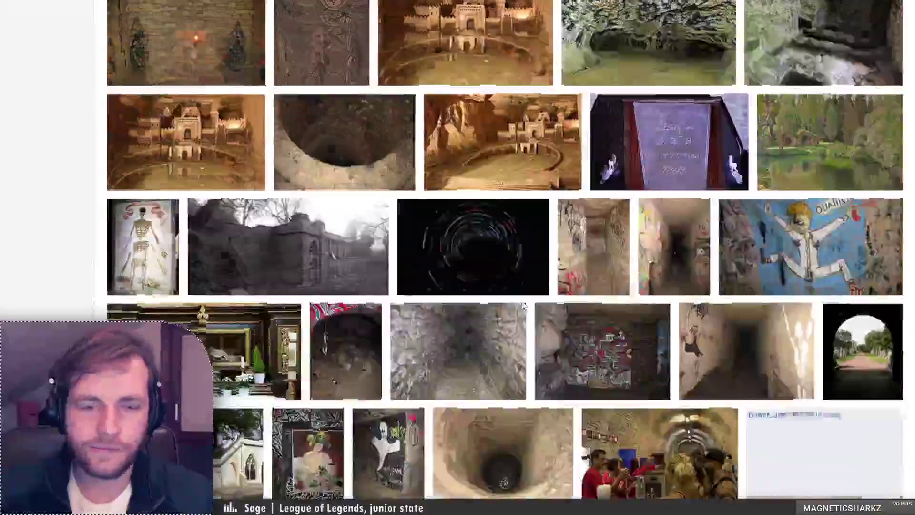
{"action": "scroll", "coordinate": [499, 297], "scroll_direction": "down", "scroll_amount": 2}
{"action": "scroll", "coordinate": [619, 310], "scroll_direction": "down", "scroll_amount": 5}
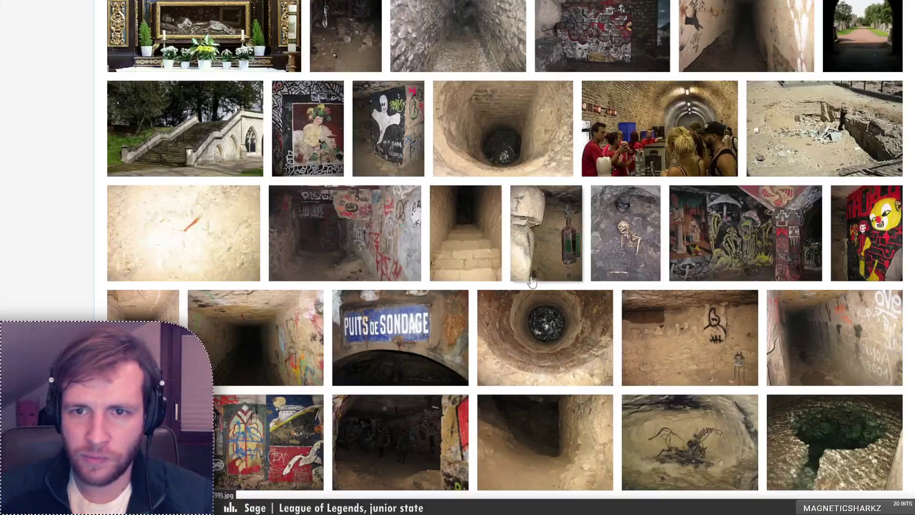
{"action": "scroll", "coordinate": [496, 272], "scroll_direction": "down", "scroll_amount": 2}
{"action": "left_click", "coordinate": [548, 247]}
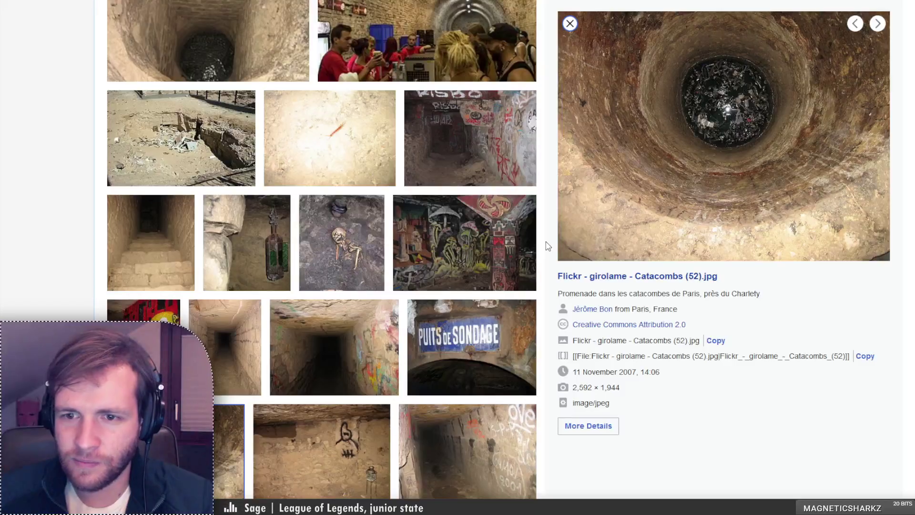
{"action": "left_click", "coordinate": [570, 23]}
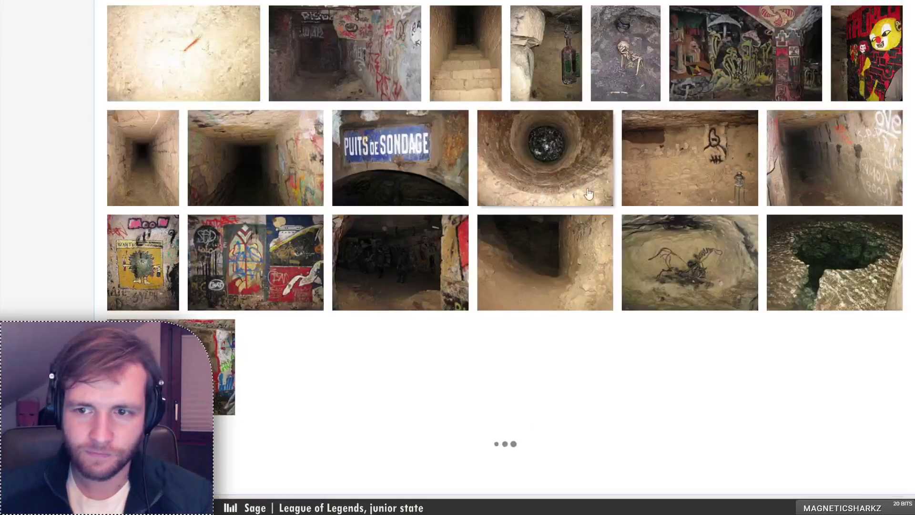
Preview the flooded pit photo Catacombs (21).jpg, close the preview, and look through the remaining tunnel results
{"action": "left_click", "coordinate": [816, 262]}
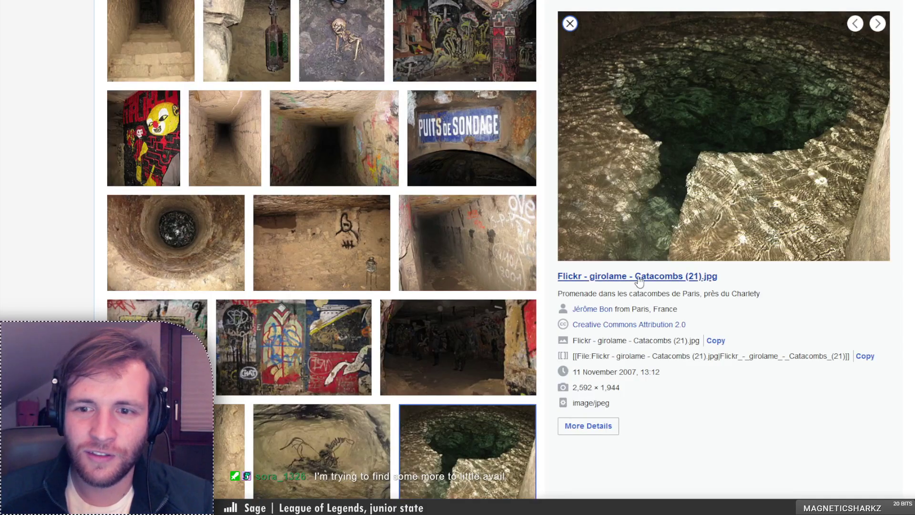
{"action": "left_click", "coordinate": [570, 23]}
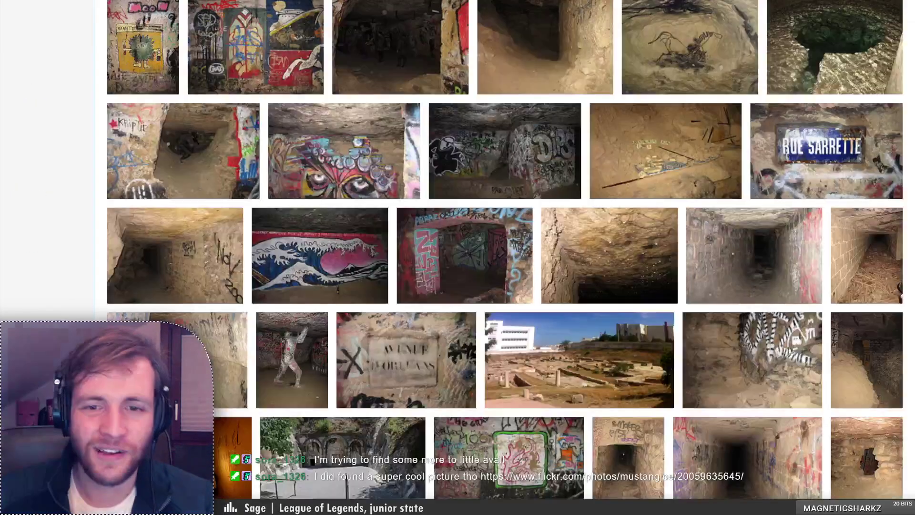
{"action": "scroll", "coordinate": [606, 215], "scroll_direction": "down", "scroll_amount": 5}
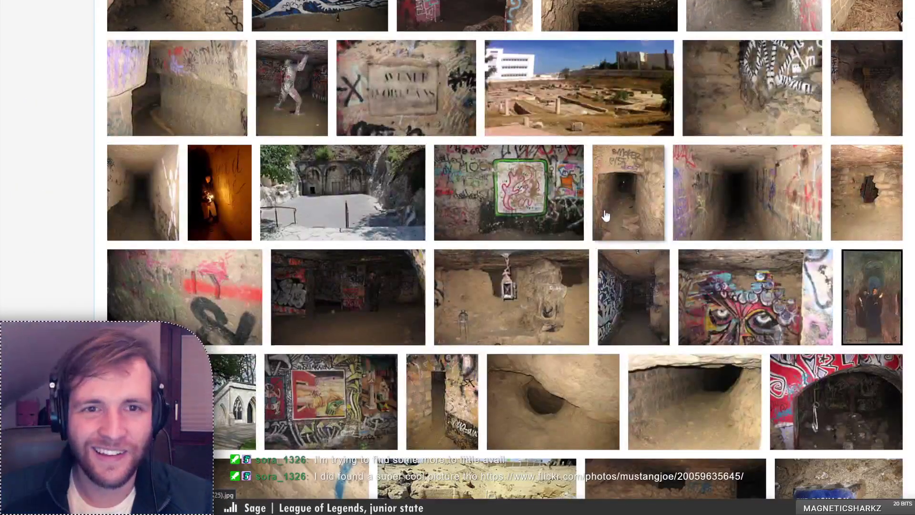
{"action": "scroll", "coordinate": [606, 213], "scroll_direction": "down", "scroll_amount": 3}
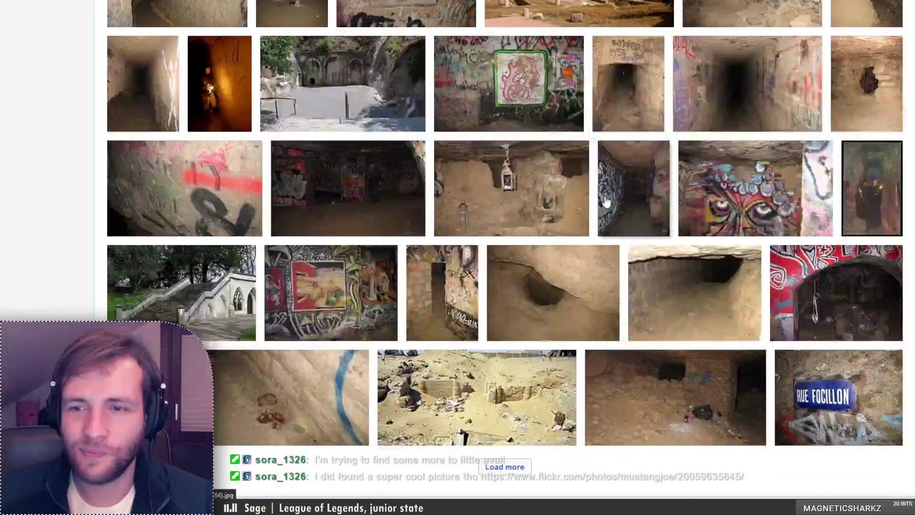
Load another batch of results, and view and close the suggested Flickr photo Residents of the catacombs of Paris
{"action": "scroll", "coordinate": [608, 210], "scroll_direction": "down", "scroll_amount": 1}
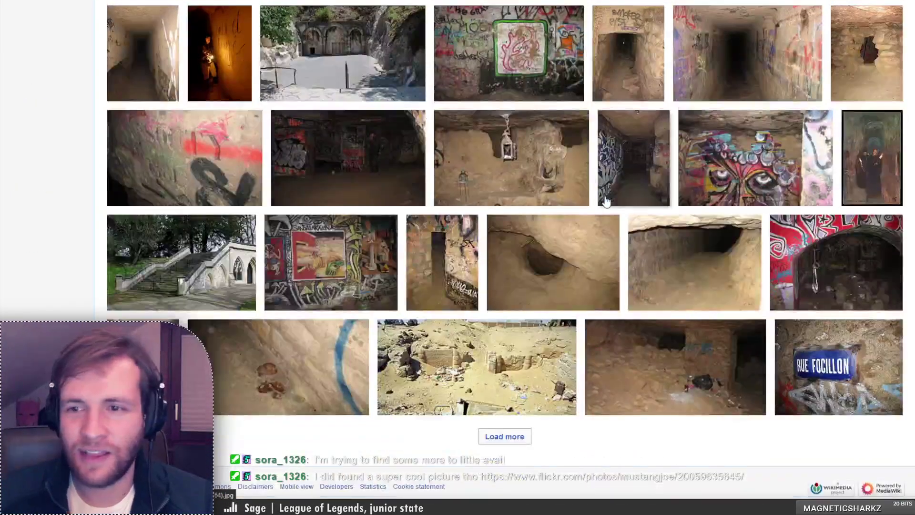
{"action": "left_click", "coordinate": [505, 436]}
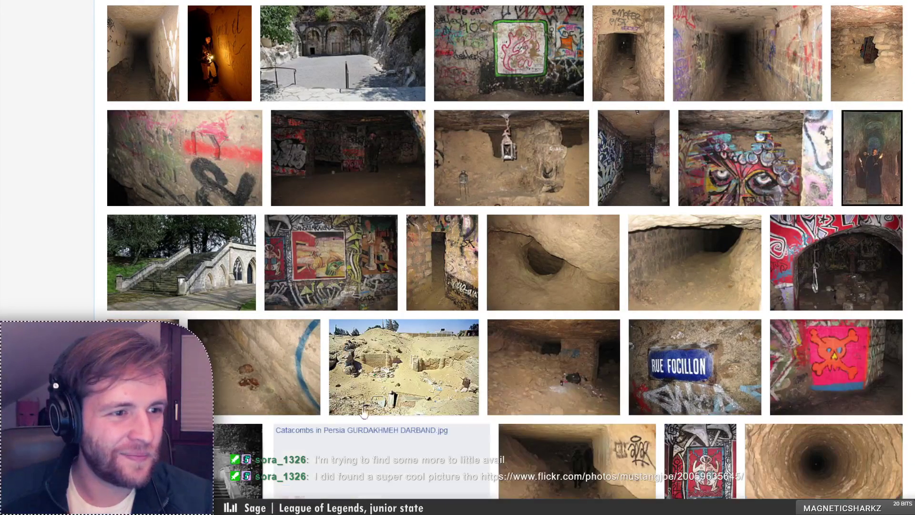
{"action": "key", "text": "ctrl+t"}
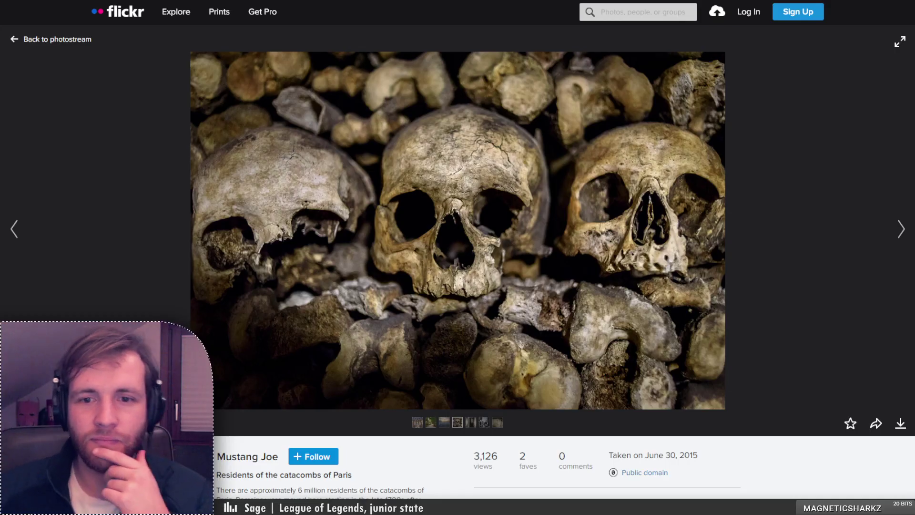
{"action": "key", "text": "ctrl+w"}
Examine the newly loaded tunnels, reliefs and bone photos for pit material, and load another batch of results
{"action": "scroll", "coordinate": [440, 239], "scroll_direction": "down", "scroll_amount": 12}
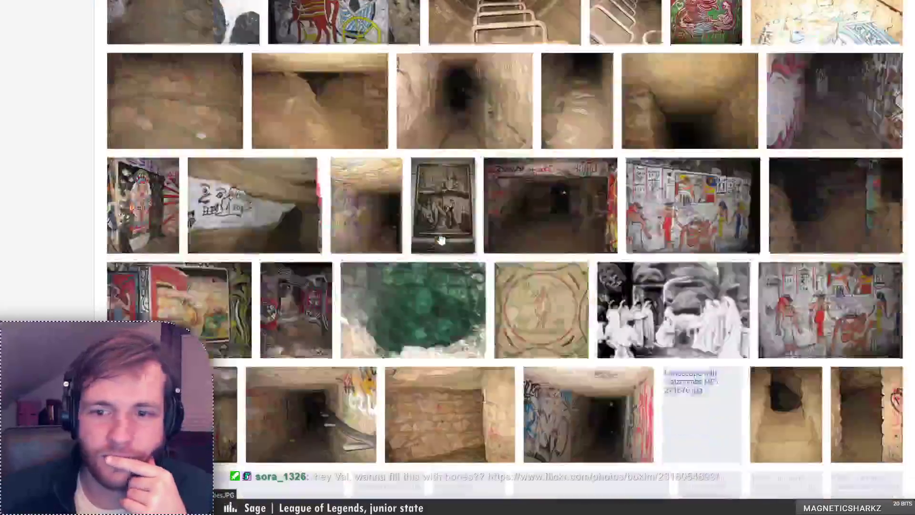
{"action": "scroll", "coordinate": [441, 236], "scroll_direction": "down", "scroll_amount": 8}
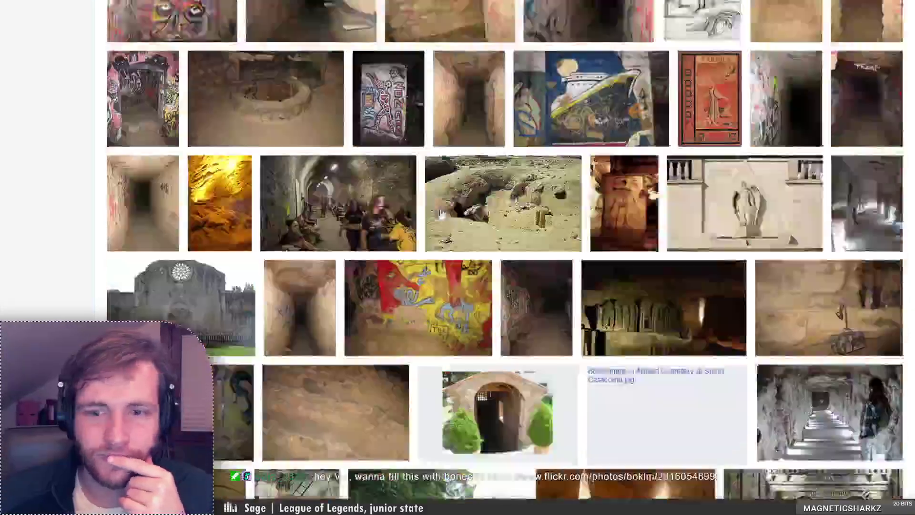
{"action": "scroll", "coordinate": [440, 212], "scroll_direction": "down", "scroll_amount": 4}
{"action": "scroll", "coordinate": [441, 213], "scroll_direction": "down", "scroll_amount": 8}
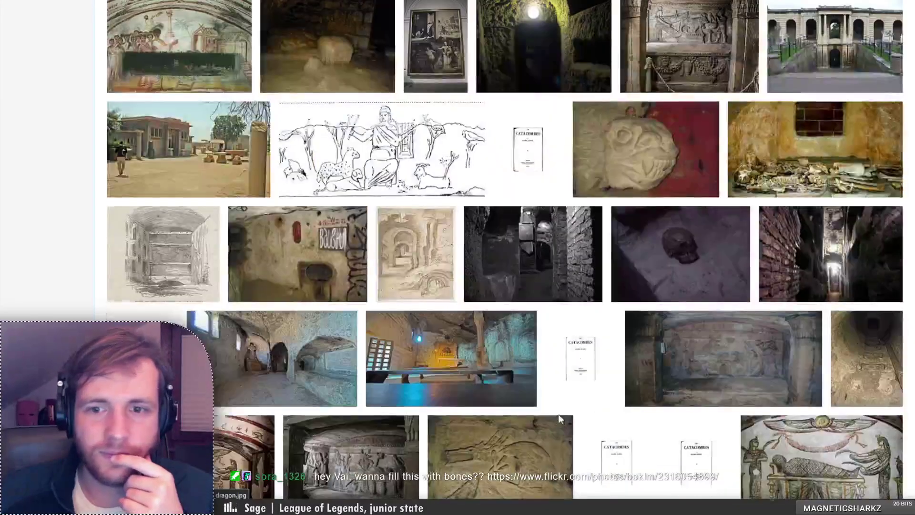
{"action": "scroll", "coordinate": [559, 424], "scroll_direction": "down", "scroll_amount": 8}
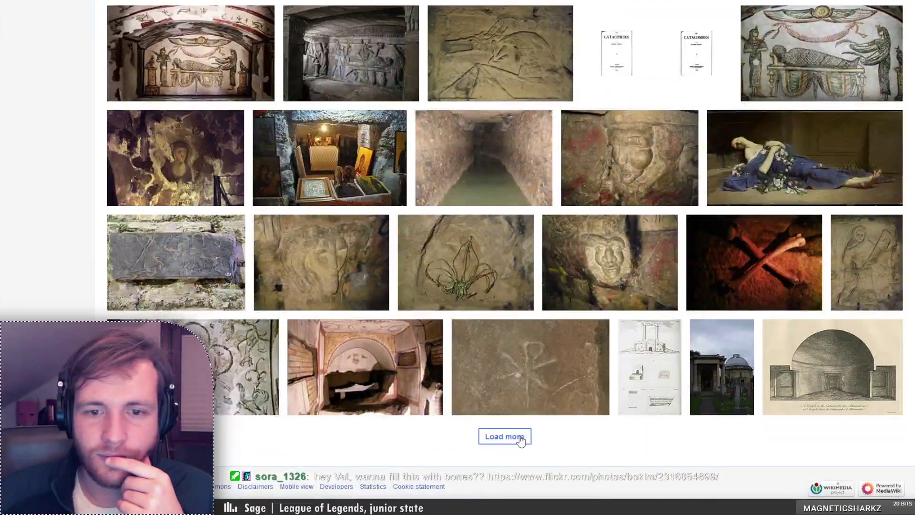
{"action": "left_click", "coordinate": [504, 436]}
Preview the crossed bones photo Ossements croisés BDC 14.JPG and close the preview
{"action": "scroll", "coordinate": [399, 324], "scroll_direction": "down", "scroll_amount": 5}
{"action": "scroll", "coordinate": [399, 324], "scroll_direction": "up", "scroll_amount": 4}
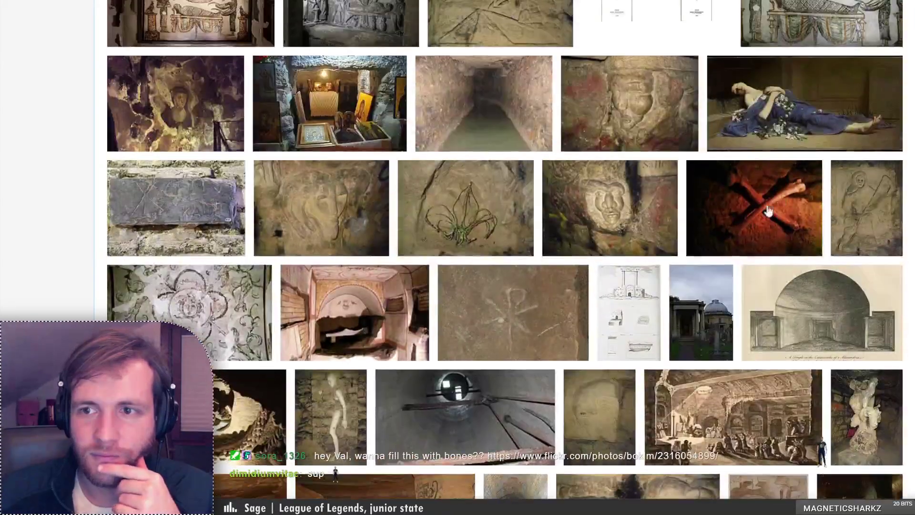
{"action": "left_click", "coordinate": [777, 215]}
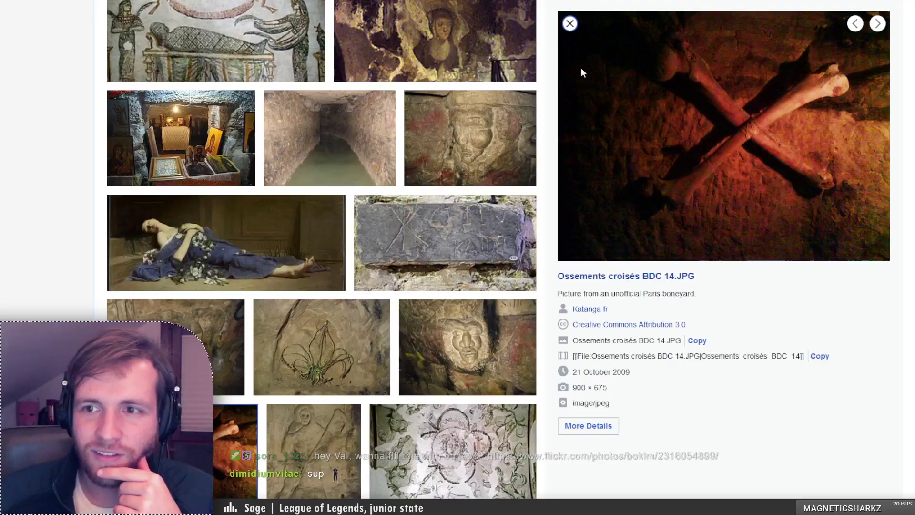
{"action": "left_click", "coordinate": [569, 24]}
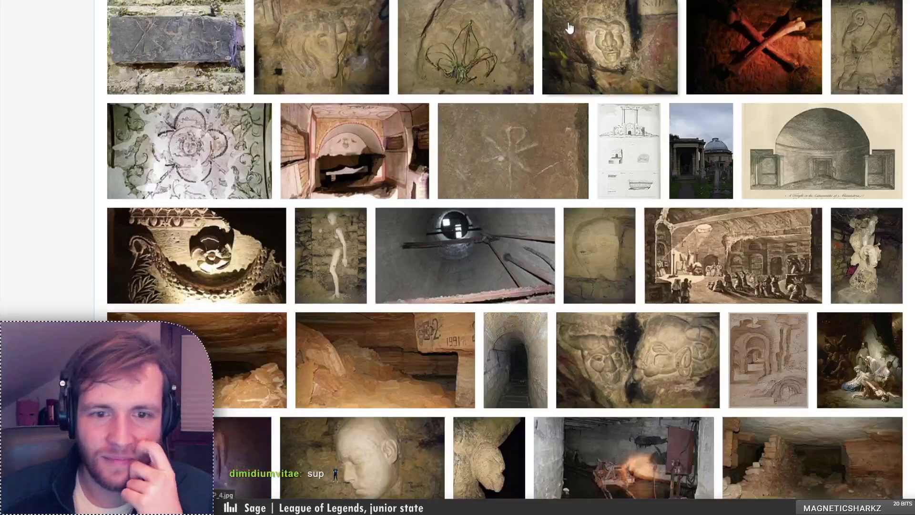
Preview the wall face photo Catacombes de Paris - le passe-muraille 2.jpg and close the preview
{"action": "scroll", "coordinate": [596, 251], "scroll_direction": "down", "scroll_amount": 5}
{"action": "scroll", "coordinate": [598, 251], "scroll_direction": "down", "scroll_amount": 1}
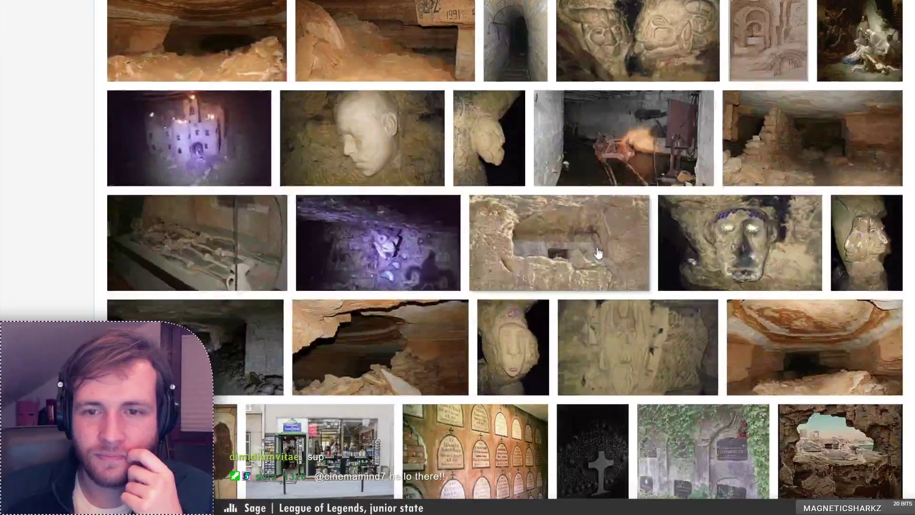
{"action": "left_click", "coordinate": [431, 137]}
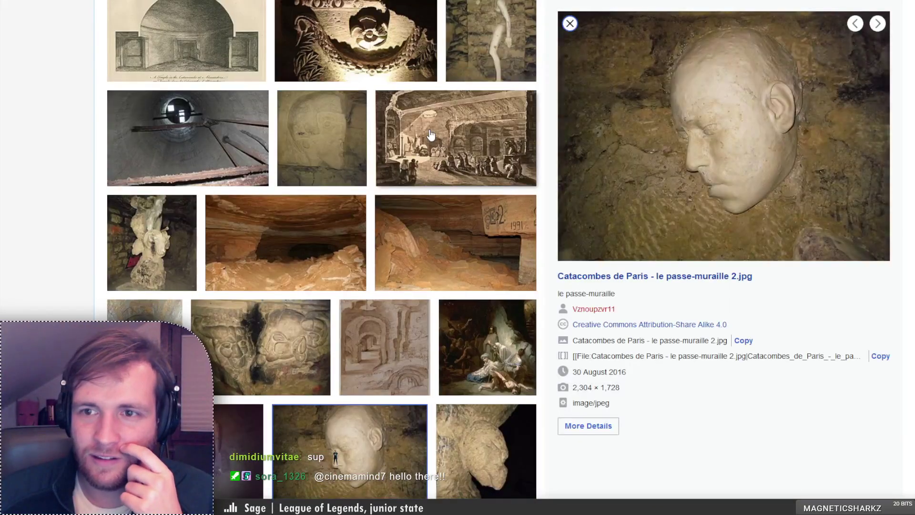
{"action": "left_click", "coordinate": [570, 23]}
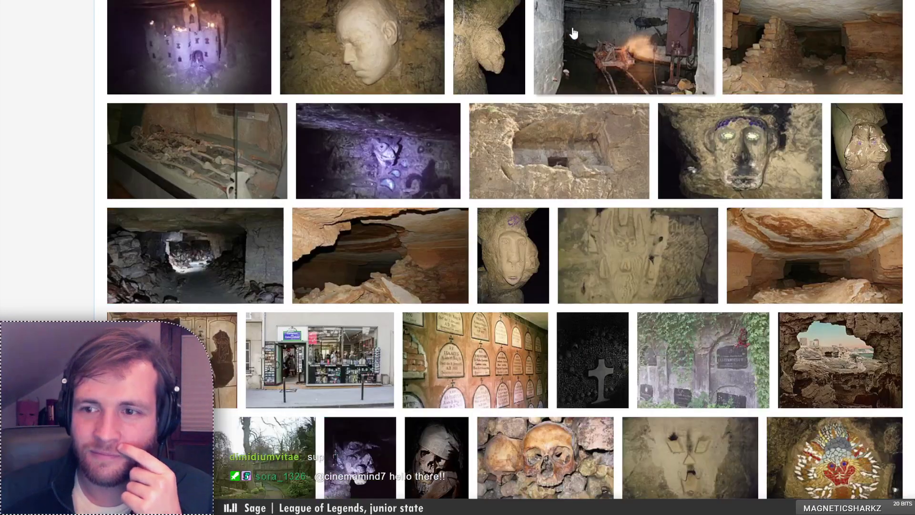
Preview the carving photos Catacombes de Paris - salle du bélier 3.jpg, salle du bélier 7.jpg and salle du château 3.jpg
{"action": "left_click", "coordinate": [766, 149]}
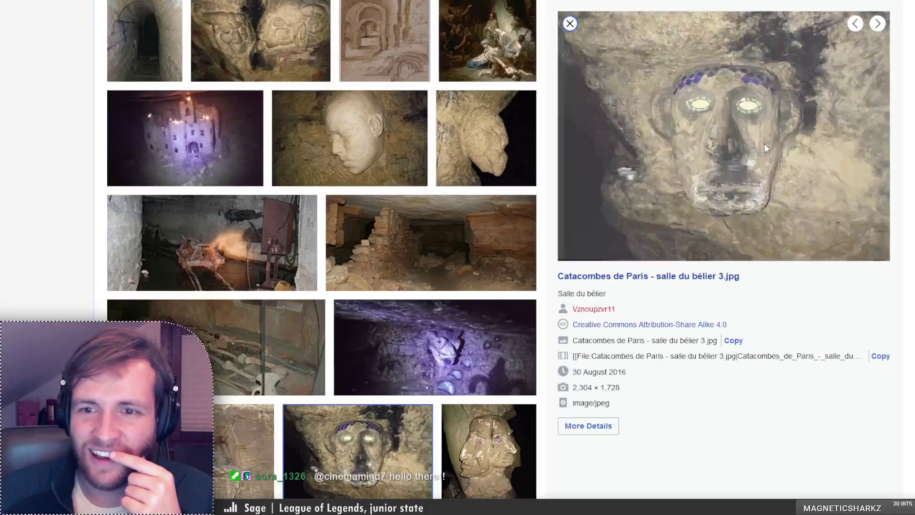
{"action": "left_click", "coordinate": [506, 148]}
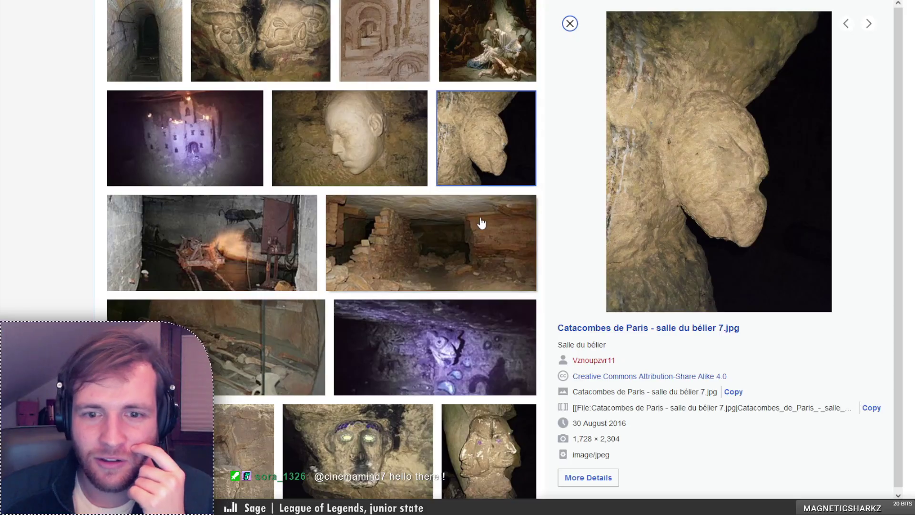
{"action": "left_click", "coordinate": [477, 377]}
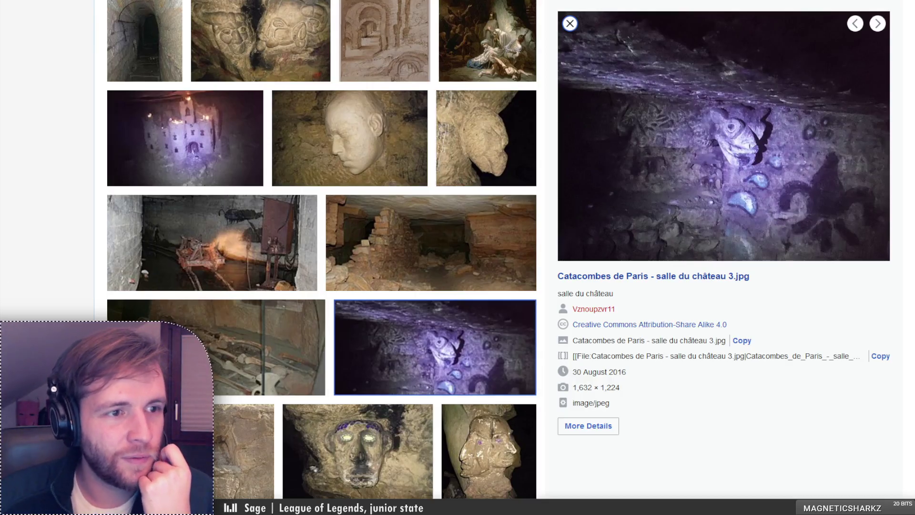
View the suggested Flickr photo Tunnel, return to the Commons results, and look through the following skulls and mummy corridors
{"action": "key", "text": "ctrl+Tab"}
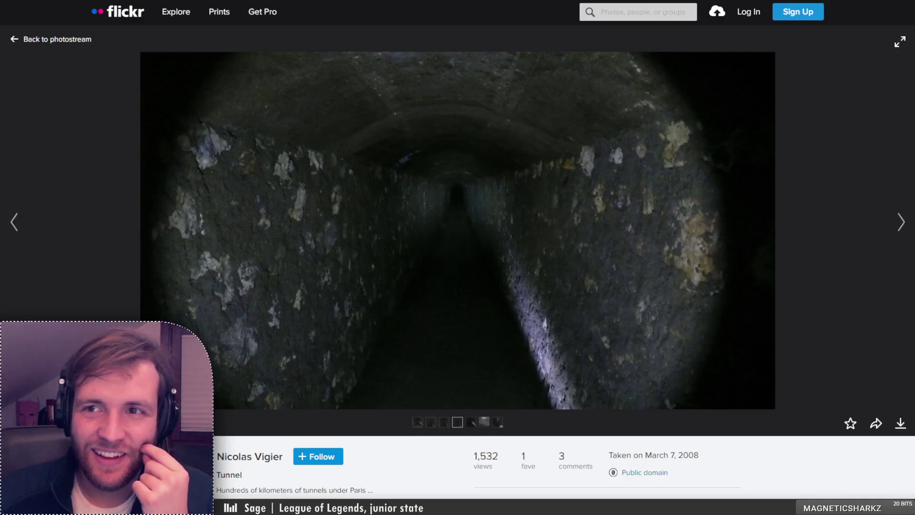
{"action": "key", "text": "ctrl+shift+Tab"}
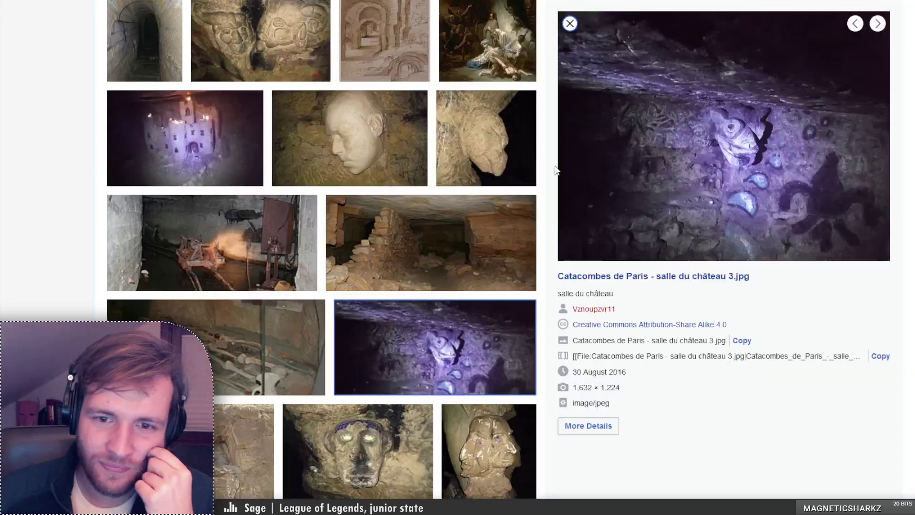
{"action": "scroll", "coordinate": [386, 301], "scroll_direction": "down", "scroll_amount": 8}
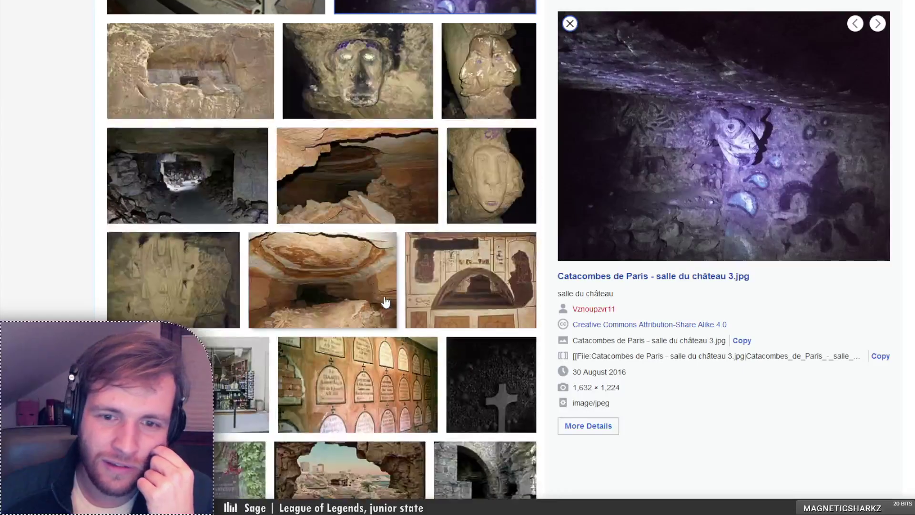
{"action": "scroll", "coordinate": [386, 302], "scroll_direction": "down", "scroll_amount": 8}
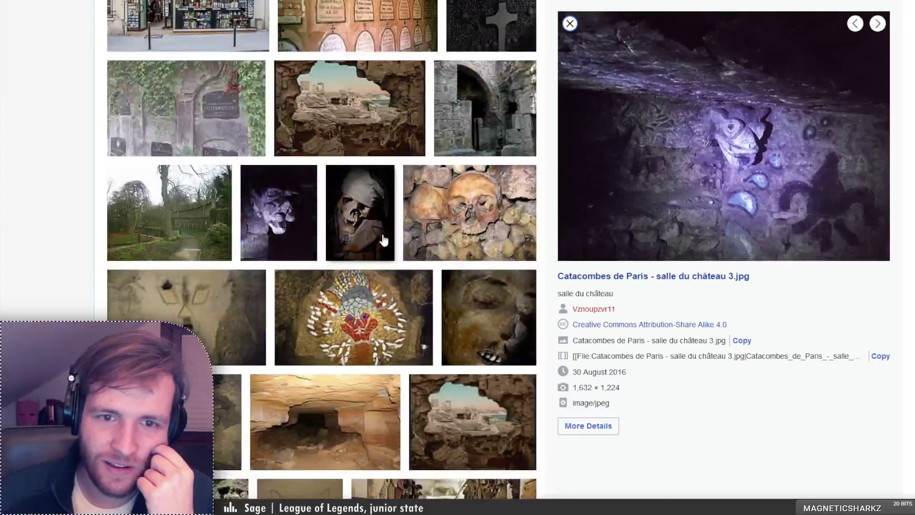
{"action": "scroll", "coordinate": [384, 238], "scroll_direction": "down", "scroll_amount": 6}
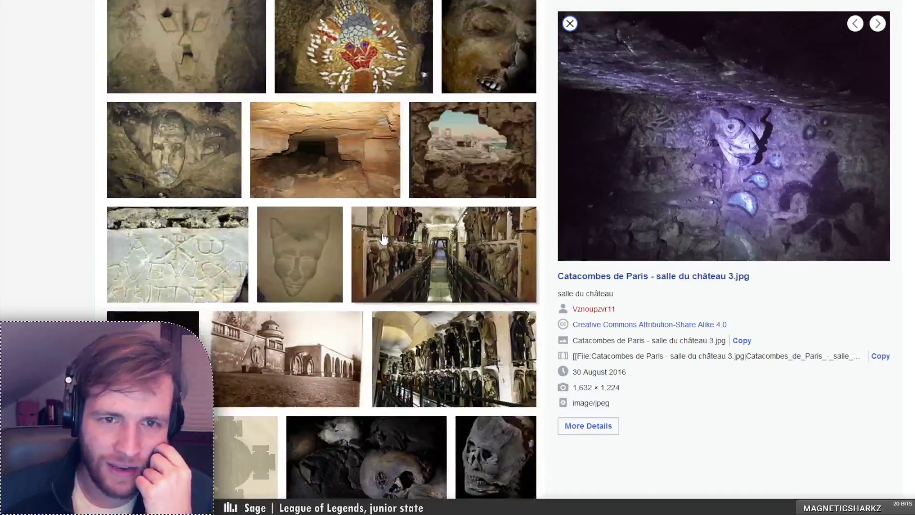
{"action": "scroll", "coordinate": [372, 205], "scroll_direction": "down", "scroll_amount": 3}
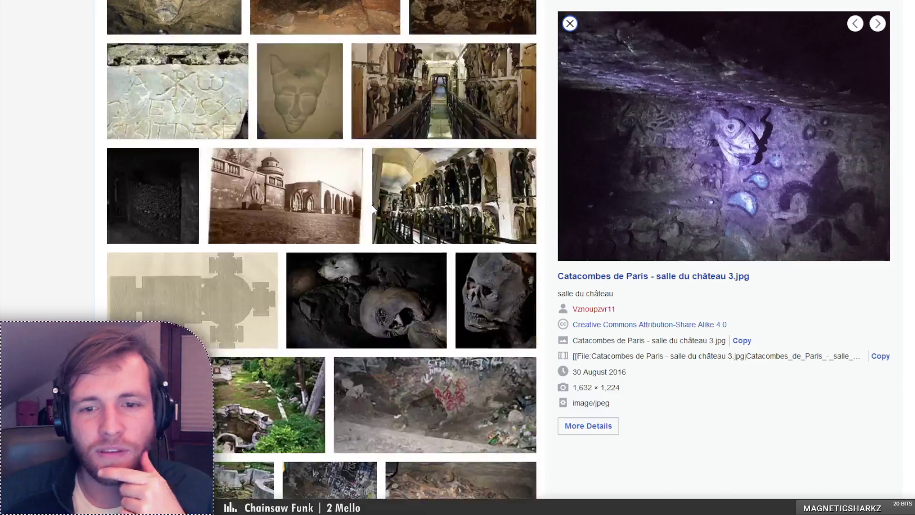
Open the file page of Corredor de los frailes capuchinos.jpg, view the photo at full size, and check its source and licence
{"action": "left_click", "coordinate": [491, 196]}
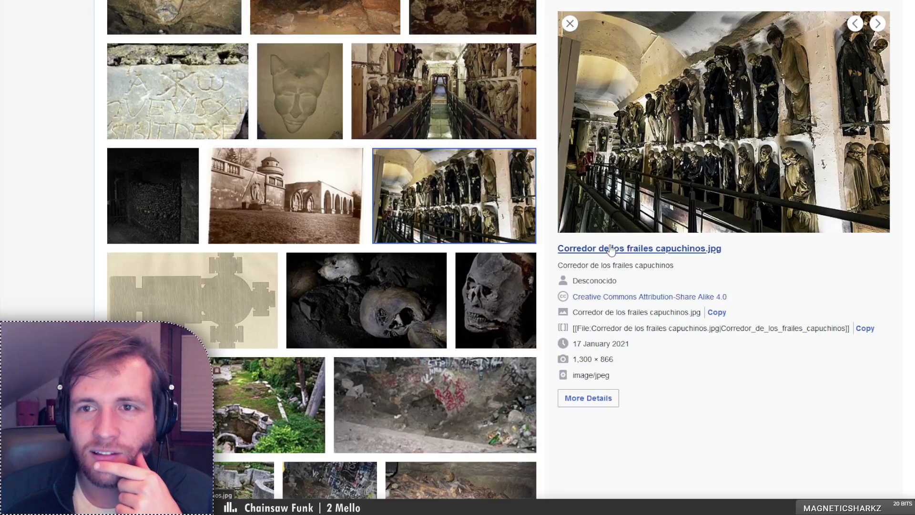
{"action": "left_click", "coordinate": [611, 249]}
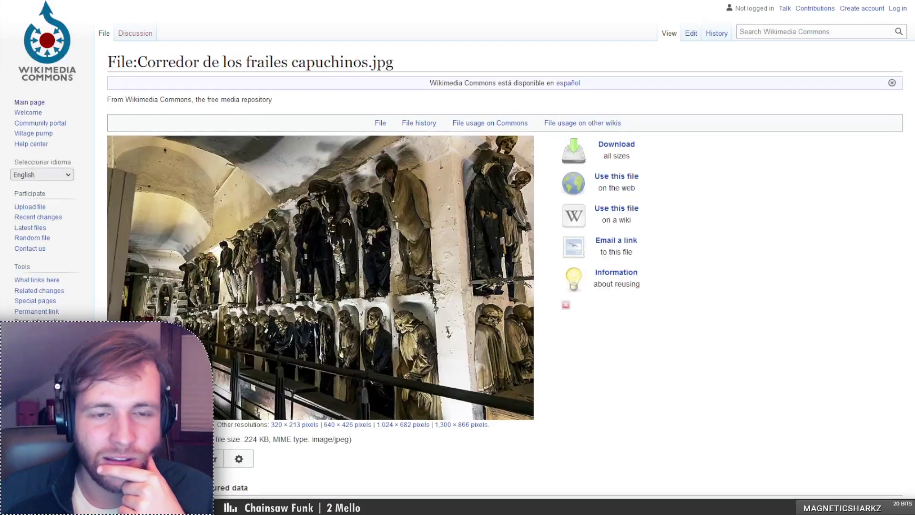
{"action": "left_click", "coordinate": [371, 313]}
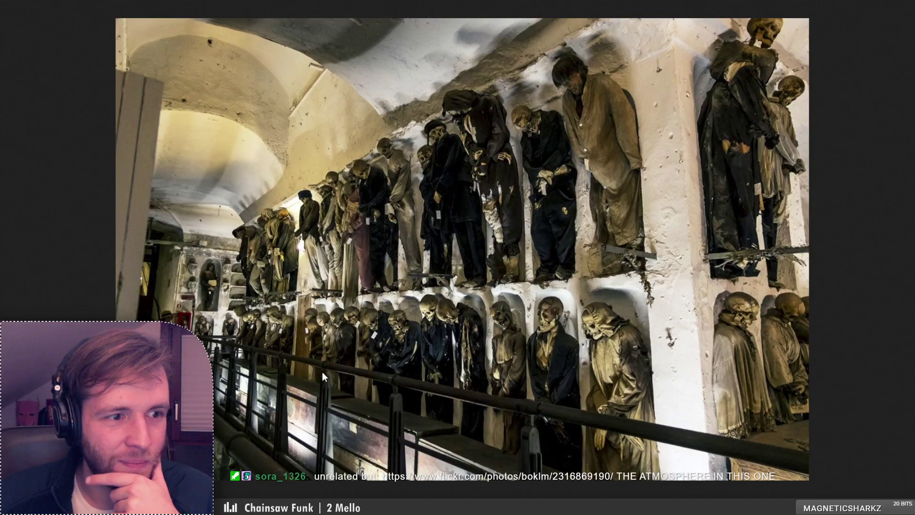
{"action": "key", "text": "alt+Left"}
{"action": "scroll", "coordinate": [332, 370], "scroll_direction": "down", "scroll_amount": 6}
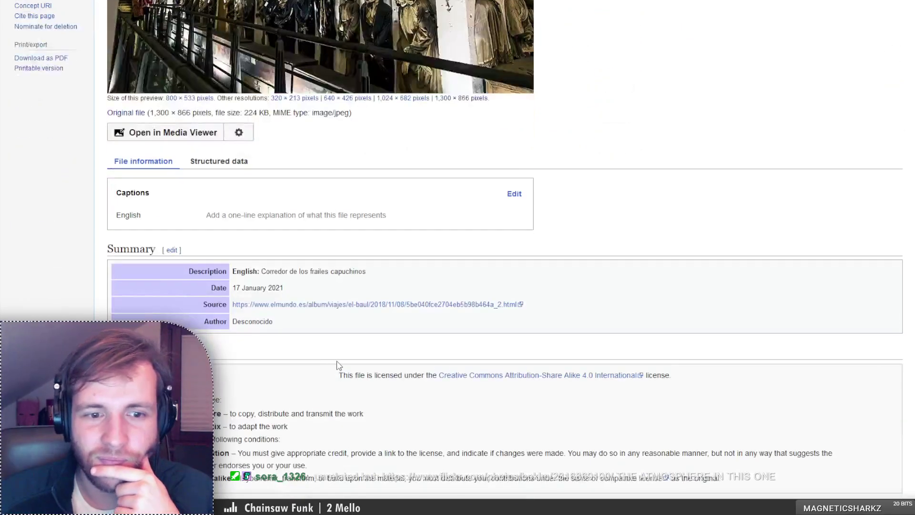
Return to the results and preview the mummy photos Men's Corridor-2.jpg and Catacombe dei Cappuccini Corridoio Frati Cappucini.jpg
{"action": "key", "text": "alt+Left"}
{"action": "scroll", "coordinate": [391, 380], "scroll_direction": "down", "scroll_amount": 5}
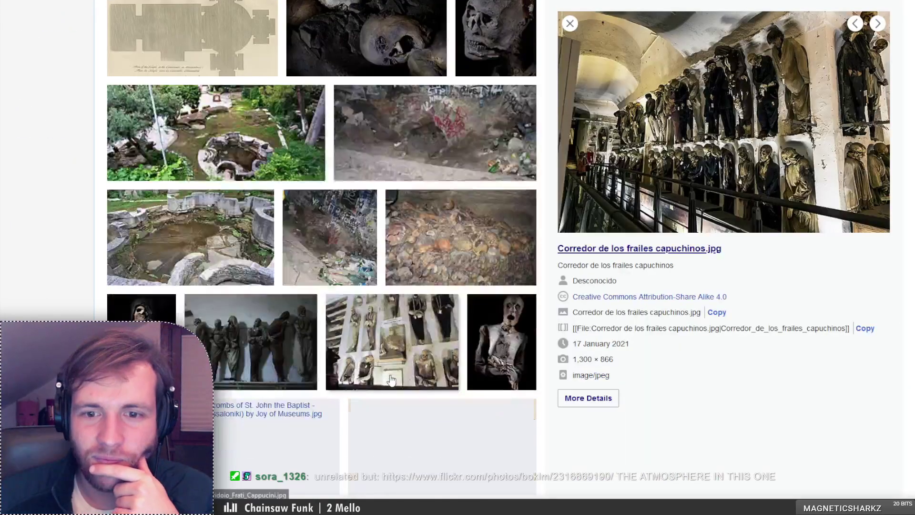
{"action": "scroll", "coordinate": [392, 380], "scroll_direction": "up", "scroll_amount": 1}
{"action": "left_click", "coordinate": [515, 409]}
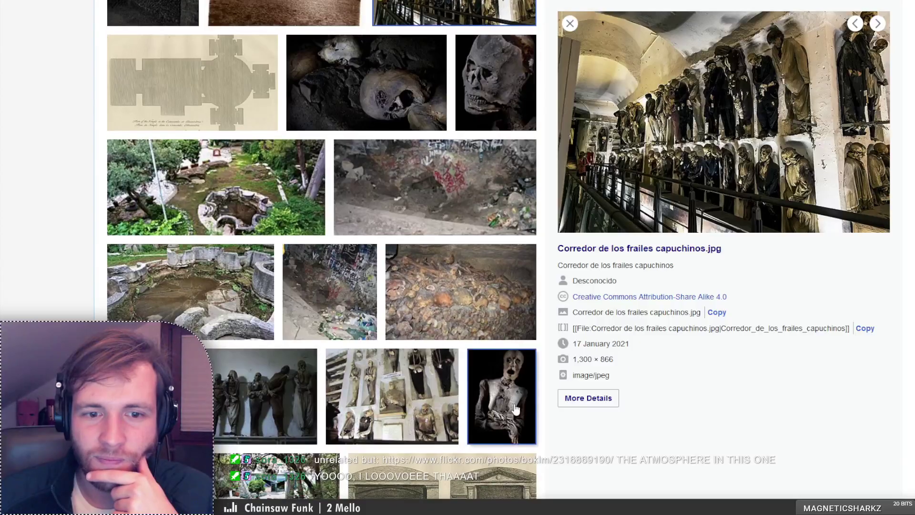
{"action": "left_click", "coordinate": [222, 411]}
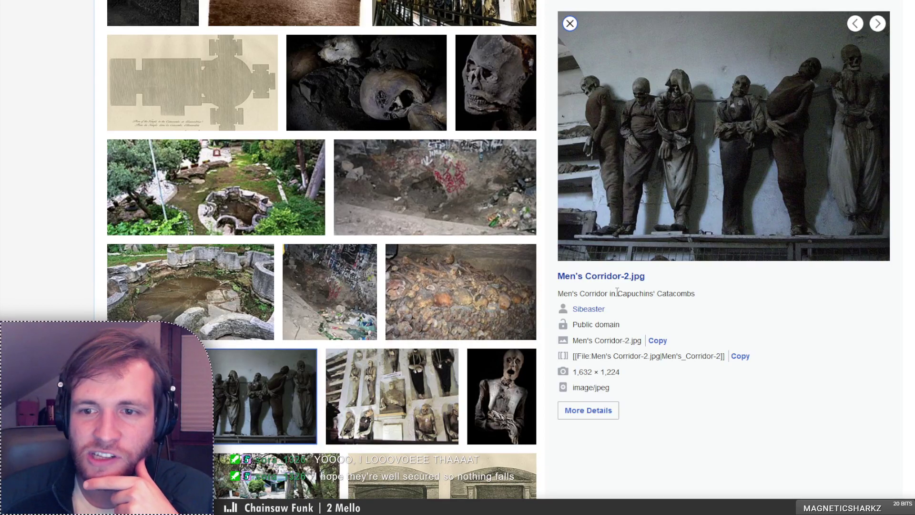
{"action": "scroll", "coordinate": [429, 200], "scroll_direction": "down", "scroll_amount": 5}
{"action": "left_click", "coordinate": [431, 196]}
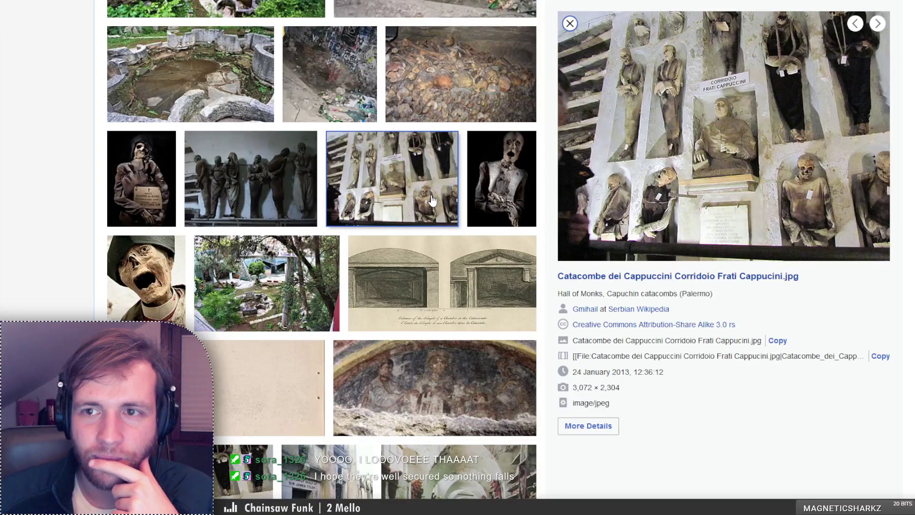
Look through the remaining results, load another batch, and preview the mummy corridor photo Momias 13.jpg
{"action": "scroll", "coordinate": [422, 286], "scroll_direction": "down", "scroll_amount": 8}
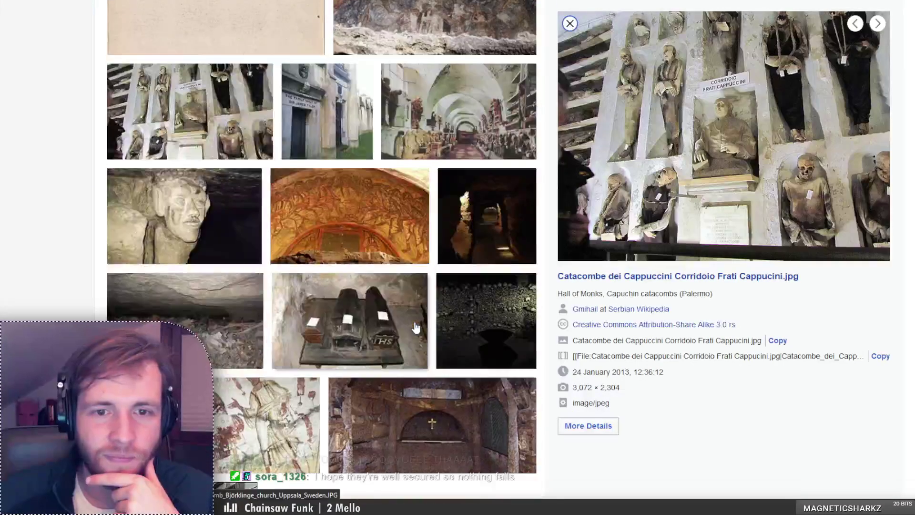
{"action": "scroll", "coordinate": [415, 328], "scroll_direction": "down", "scroll_amount": 3}
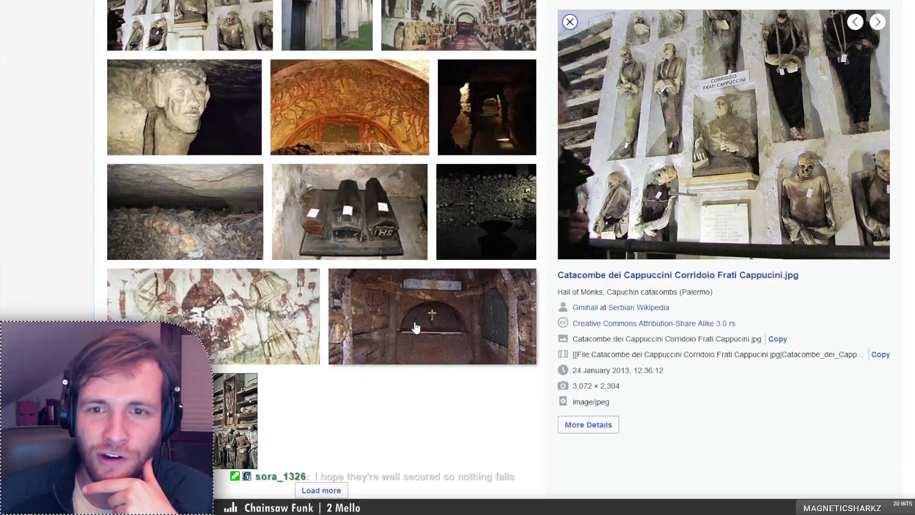
{"action": "scroll", "coordinate": [462, 206], "scroll_direction": "down", "scroll_amount": 1}
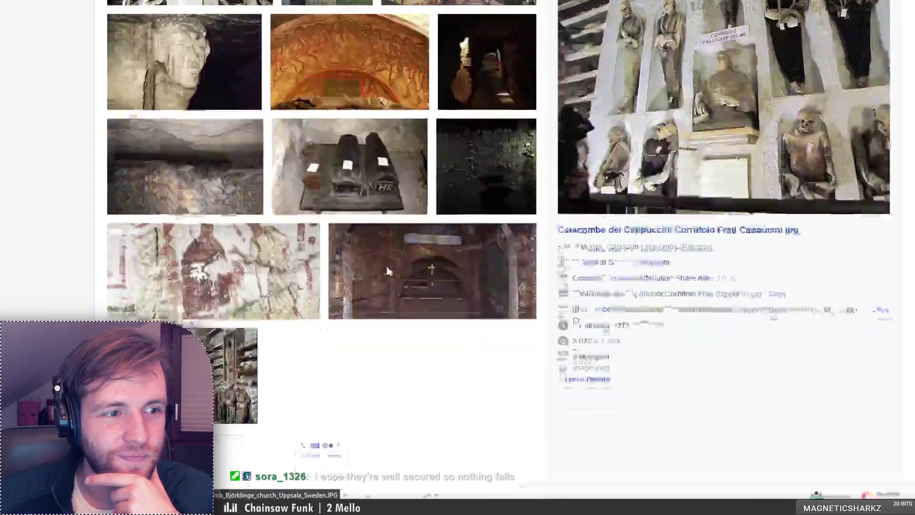
{"action": "left_click", "coordinate": [320, 444]}
{"action": "scroll", "coordinate": [363, 362], "scroll_direction": "down", "scroll_amount": 3}
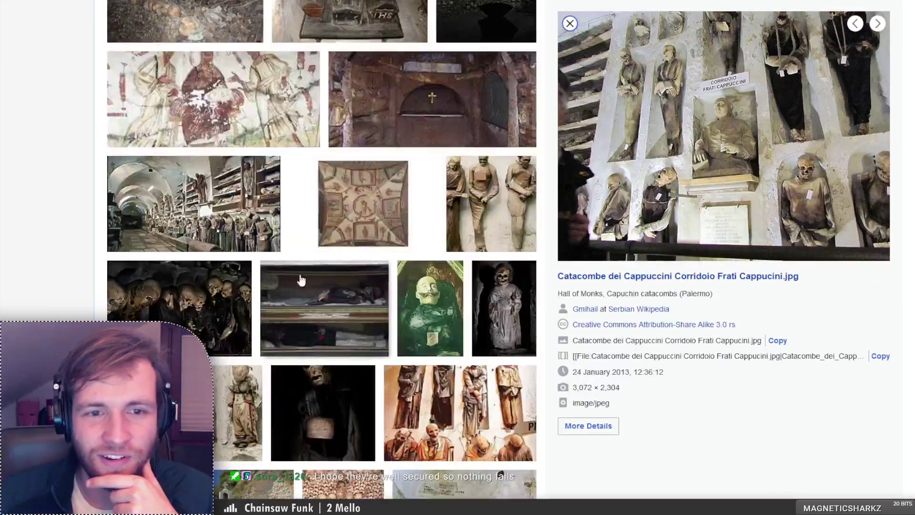
{"action": "left_click", "coordinate": [247, 204]}
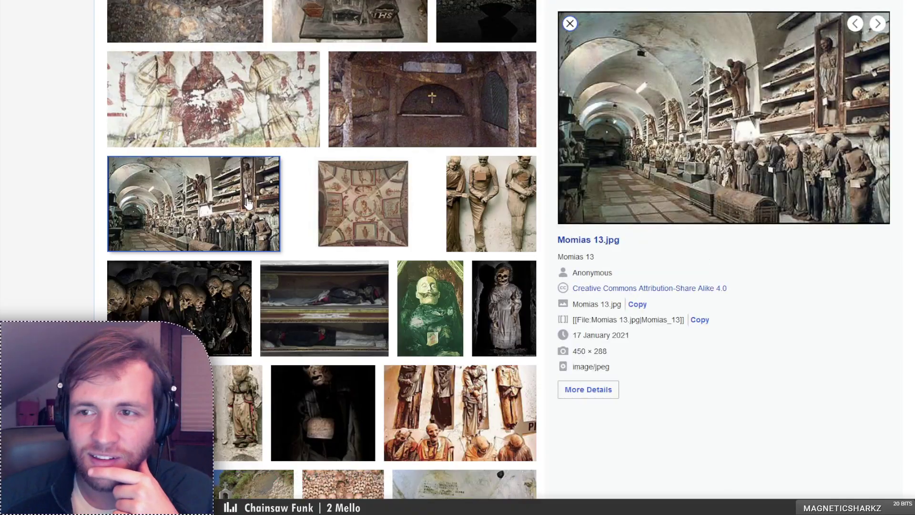
Preview the mummy photos Momias 3.jpg, Nicho de los niños de Palermo.jpg and Catacombe dei Cappuccini Palermo.jpg from the search results
{"action": "scroll", "coordinate": [266, 376], "scroll_direction": "down", "scroll_amount": 1}
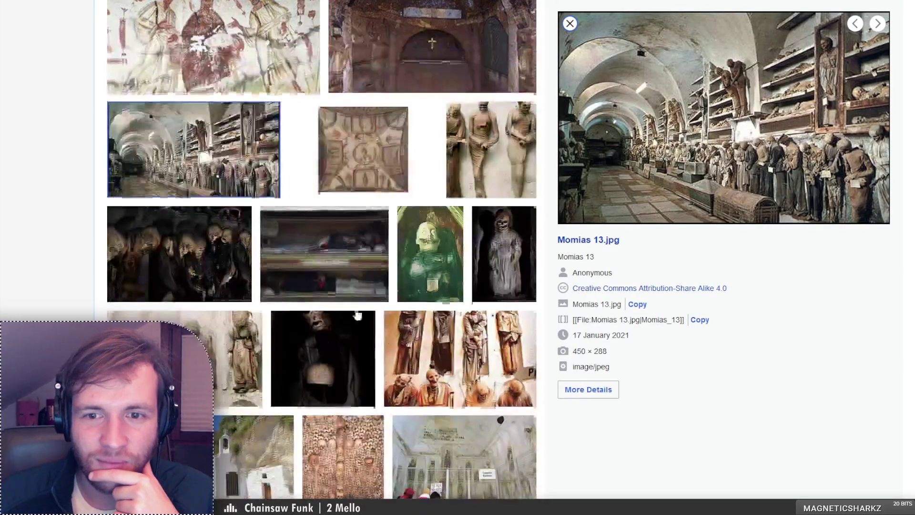
{"action": "left_click", "coordinate": [491, 234]}
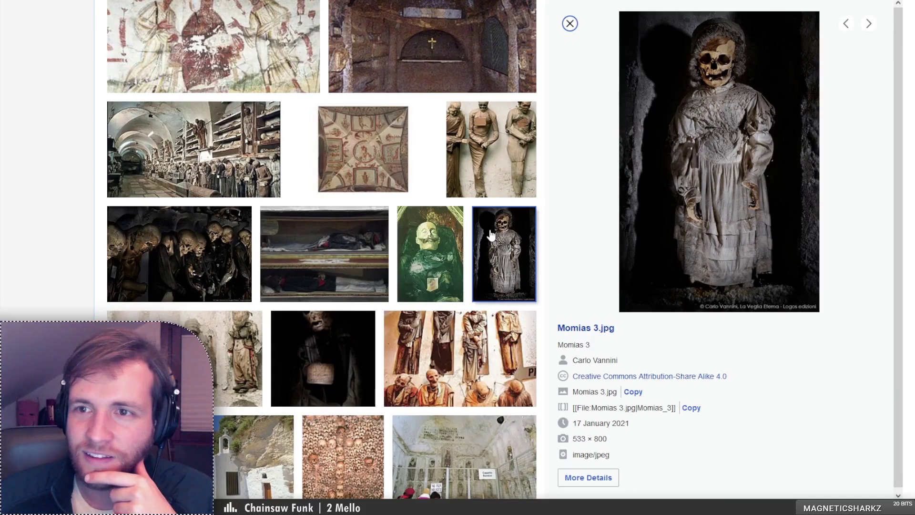
{"action": "left_click", "coordinate": [224, 272]}
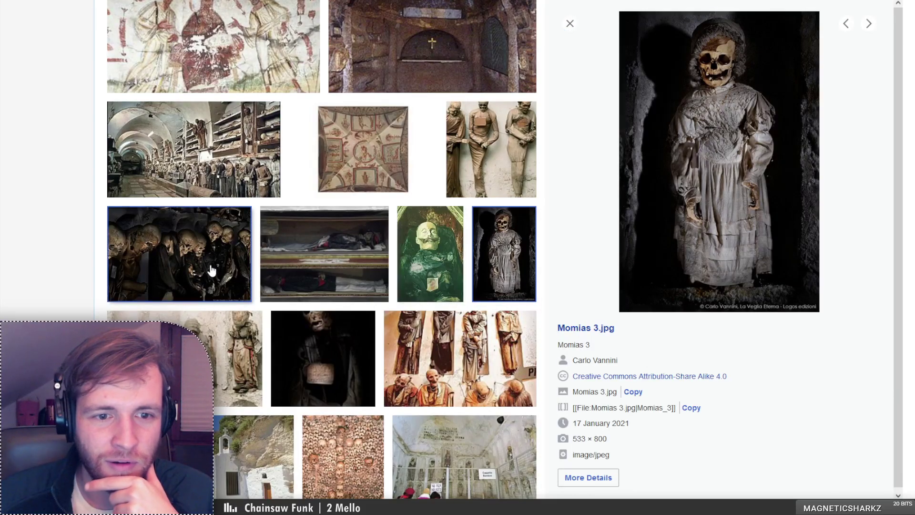
{"action": "left_click", "coordinate": [214, 361]}
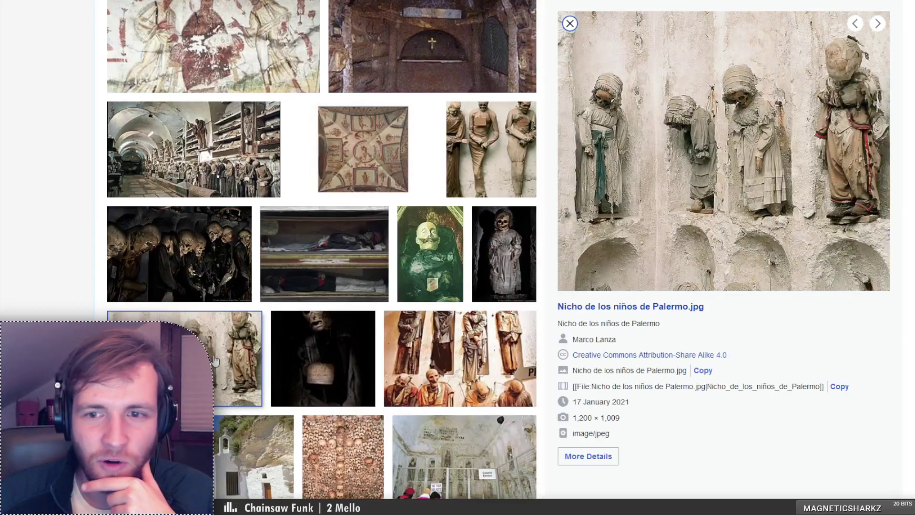
{"action": "scroll", "coordinate": [215, 361], "scroll_direction": "down", "scroll_amount": 7}
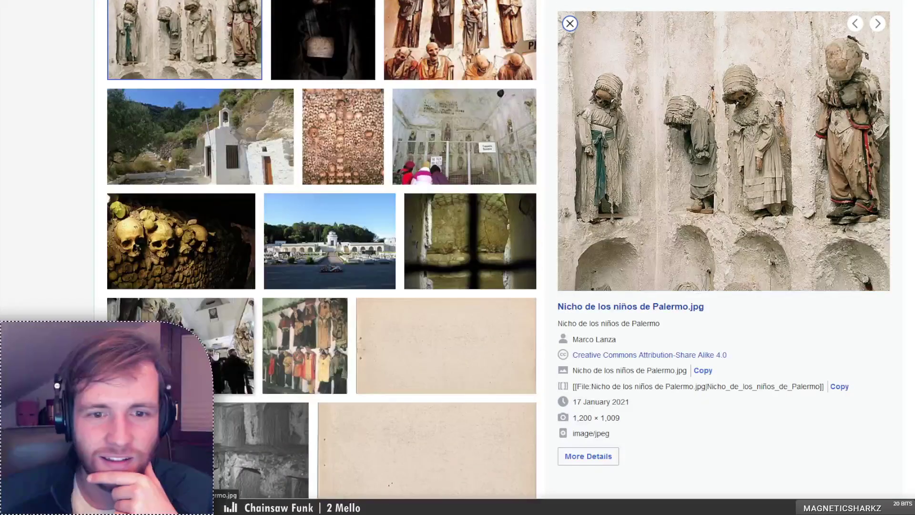
{"action": "scroll", "coordinate": [214, 352], "scroll_direction": "down", "scroll_amount": 3}
{"action": "left_click", "coordinate": [240, 195]}
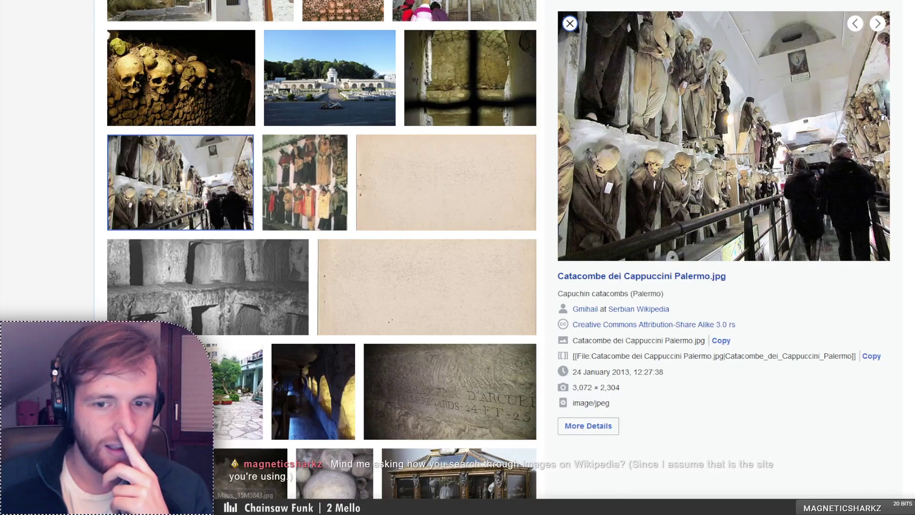
Look through the following catacomb and skull results, load another batch, and examine the newly added thumbnails
{"action": "scroll", "coordinate": [372, 264], "scroll_direction": "down", "scroll_amount": 5}
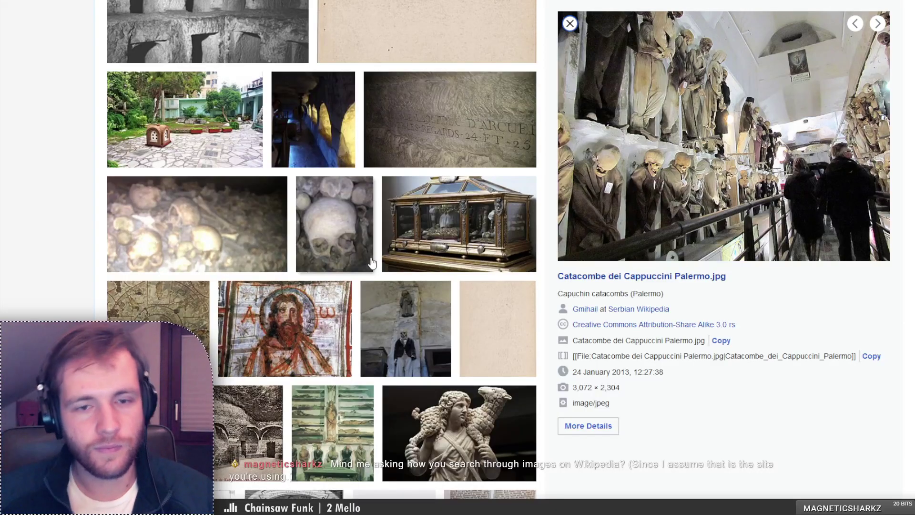
{"action": "scroll", "coordinate": [362, 263], "scroll_direction": "down", "scroll_amount": 4}
{"action": "scroll", "coordinate": [341, 260], "scroll_direction": "down", "scroll_amount": 3}
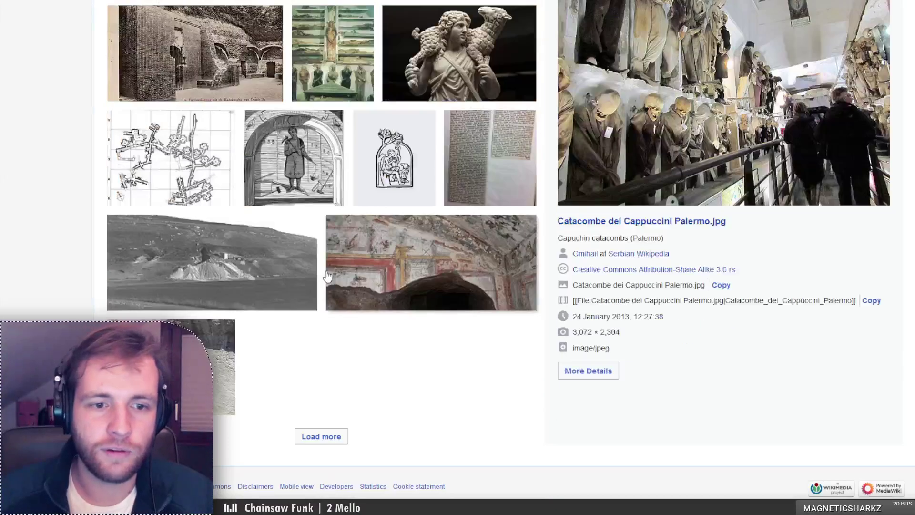
{"action": "left_click", "coordinate": [336, 435]}
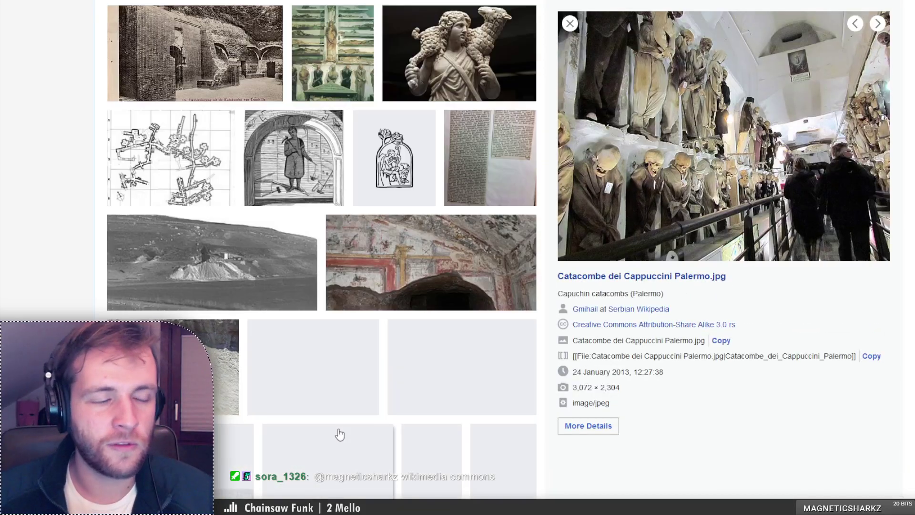
{"action": "scroll", "coordinate": [338, 400], "scroll_direction": "down", "scroll_amount": 3}
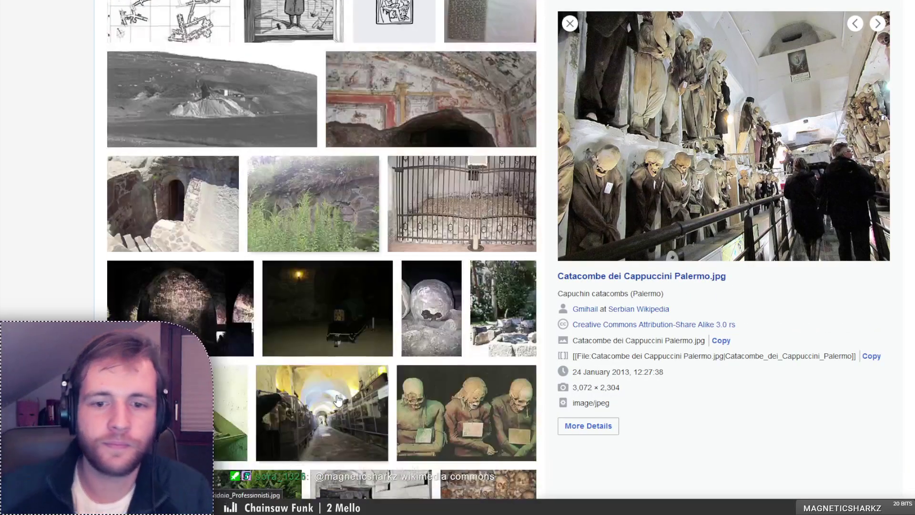
{"action": "scroll", "coordinate": [343, 373], "scroll_direction": "down", "scroll_amount": 5}
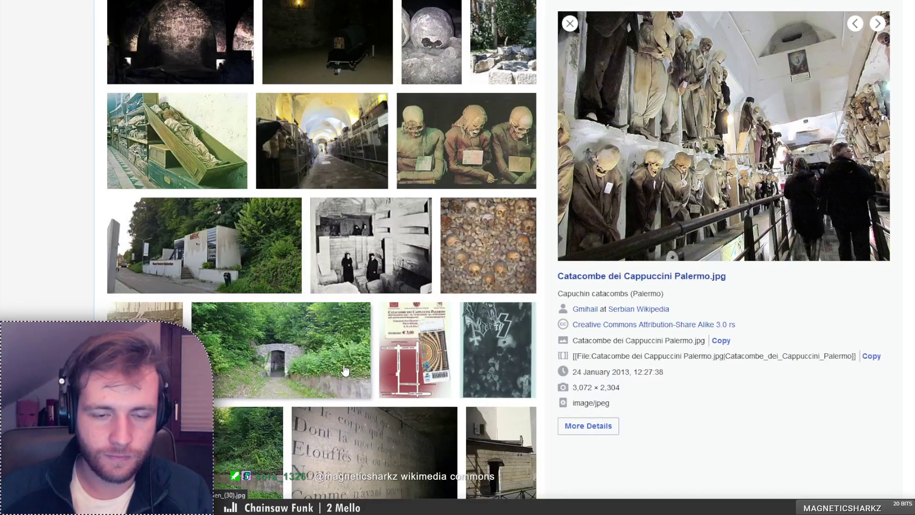
{"action": "scroll", "coordinate": [345, 371], "scroll_direction": "down", "scroll_amount": 1}
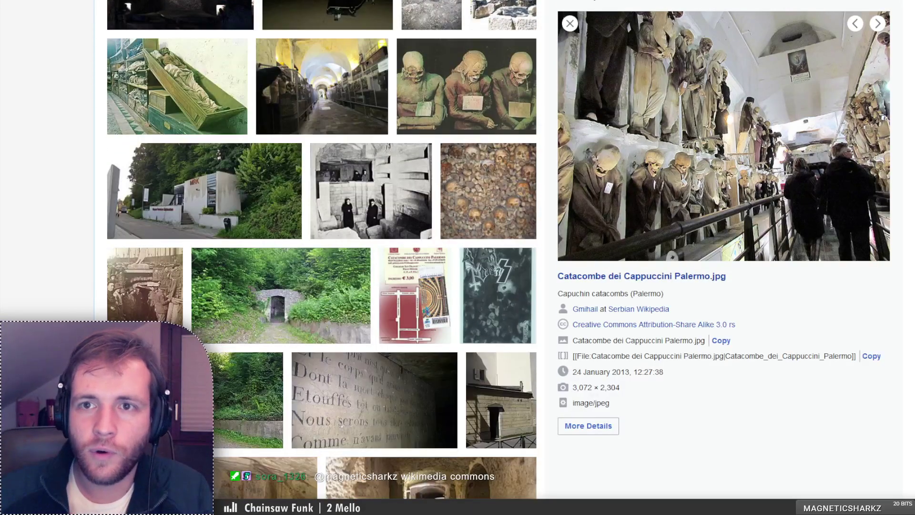
Open the Compositing Resource Megalist document, look over its stock and historical picture sources, and return to the Commons results
{"action": "key", "text": "ctrl+t"}
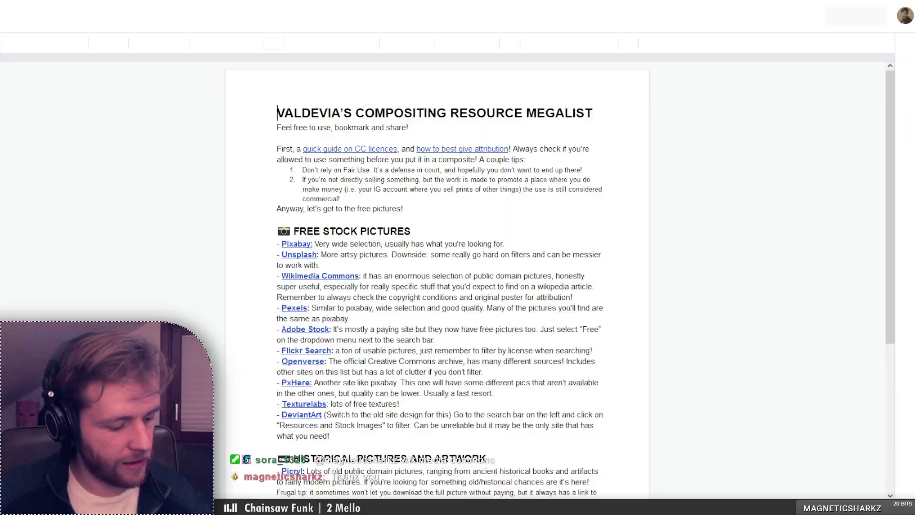
{"action": "left_click", "coordinate": [233, 1]}
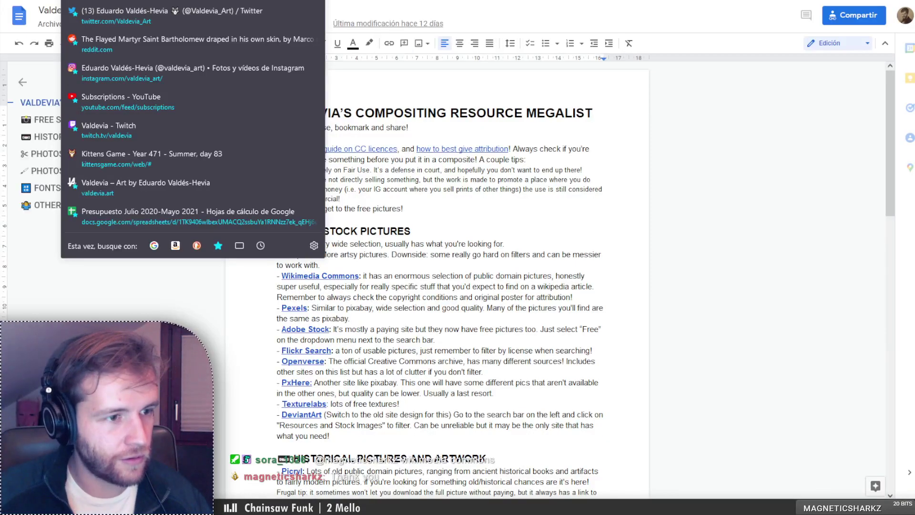
{"action": "key", "text": "Escape"}
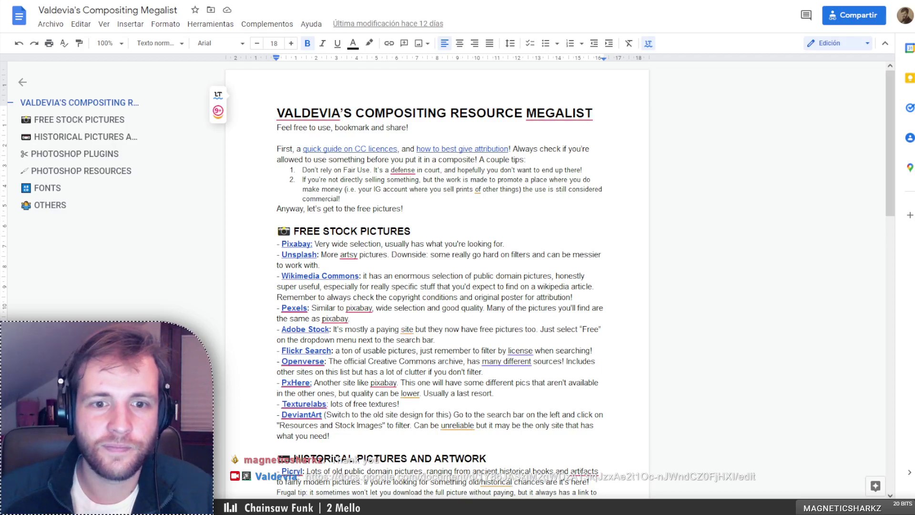
{"action": "scroll", "coordinate": [439, 276], "scroll_direction": "down", "scroll_amount": 3}
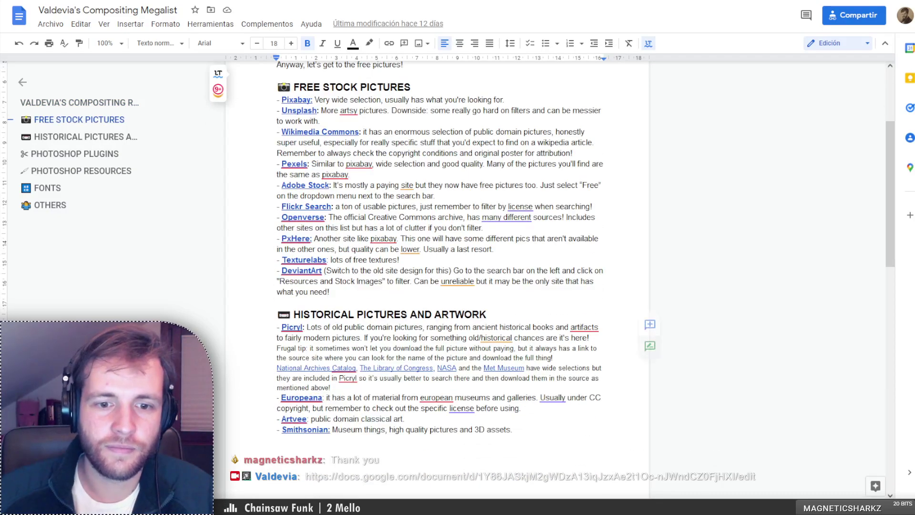
{"action": "scroll", "coordinate": [439, 276], "scroll_direction": "up", "scroll_amount": 3}
{"action": "key", "text": "ctrl+Tab"}
Look through the rest of the loaded Commons results for usable catacomb tunnels and burial chambers
{"action": "scroll", "coordinate": [517, 267], "scroll_direction": "down", "scroll_amount": 4}
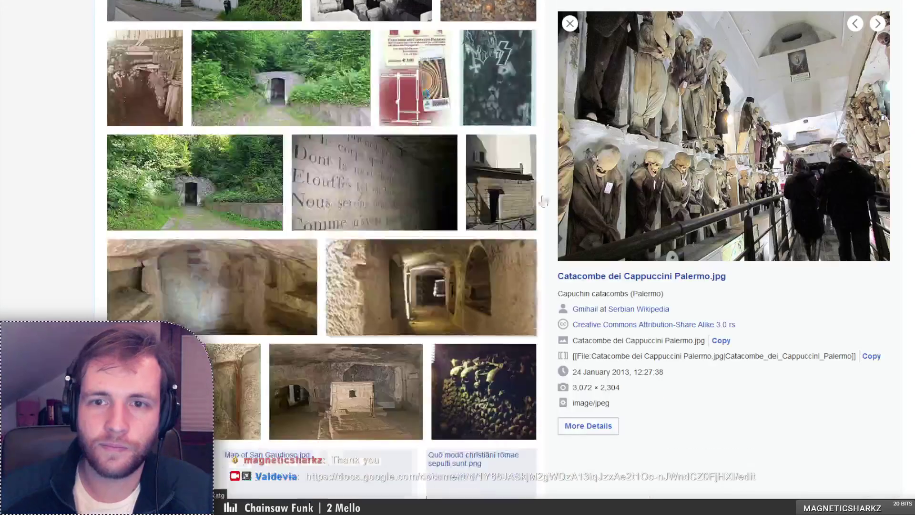
{"action": "scroll", "coordinate": [392, 365], "scroll_direction": "down", "scroll_amount": 10}
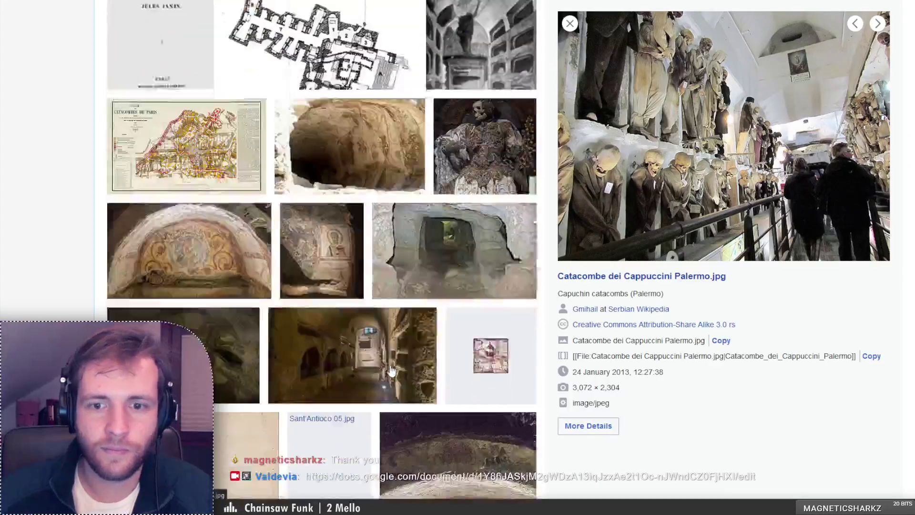
{"action": "scroll", "coordinate": [392, 365], "scroll_direction": "down", "scroll_amount": 6}
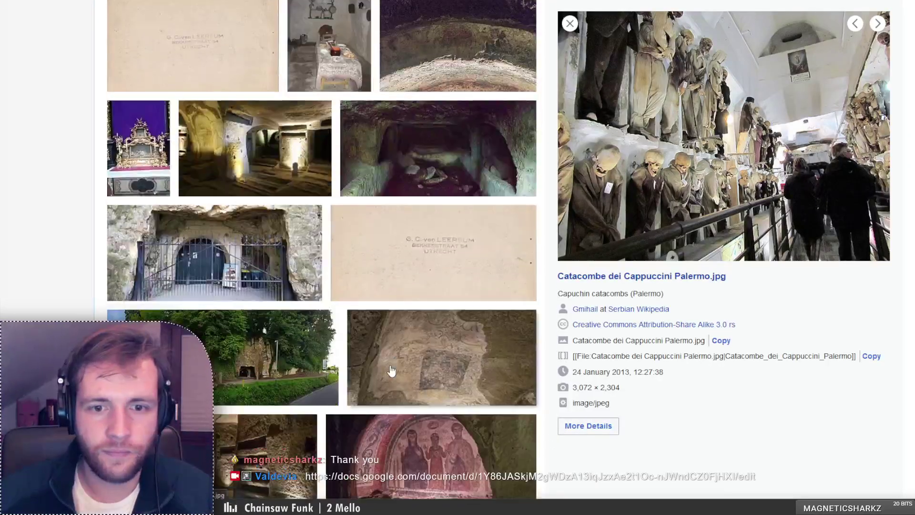
{"action": "scroll", "coordinate": [392, 370], "scroll_direction": "down", "scroll_amount": 1}
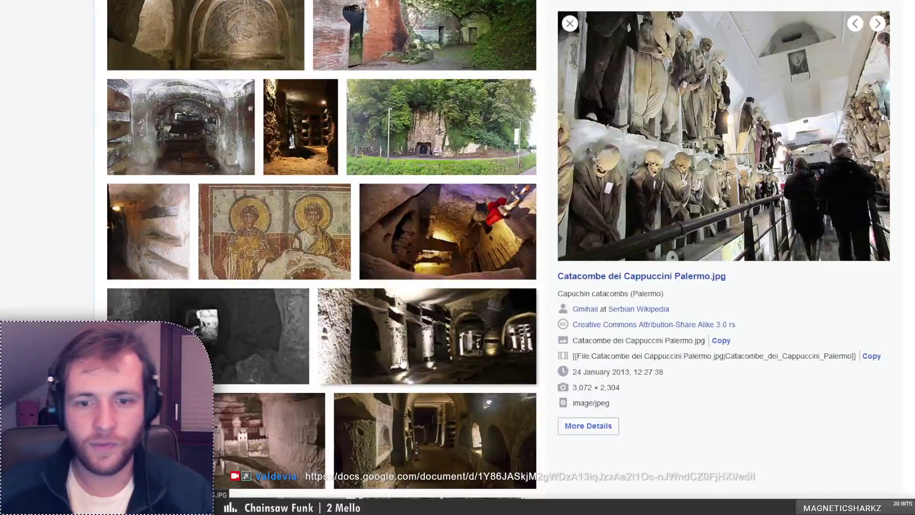
Switch to PICRYL, search for skeletons, filter the results to collections, and open the Skulls & Skeletons collection
{"action": "left_click", "coordinate": [493, 1]}
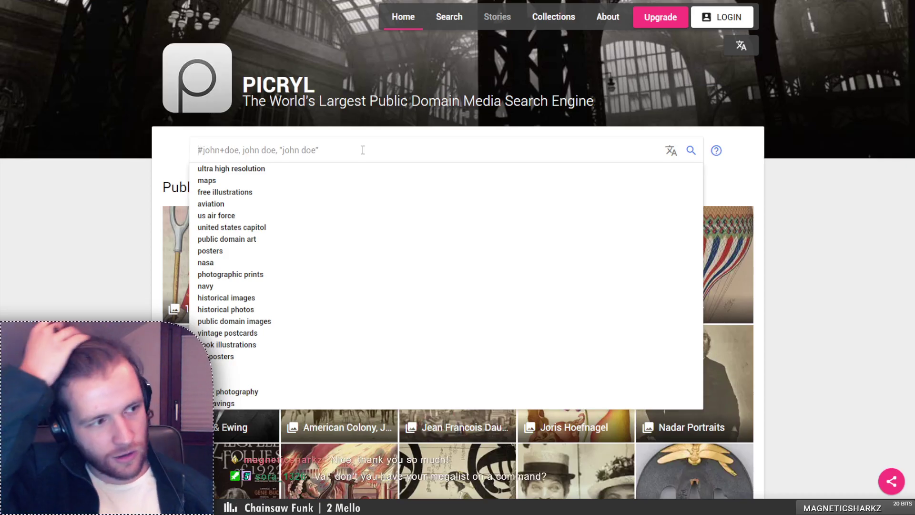
{"action": "type", "text": "ske"}
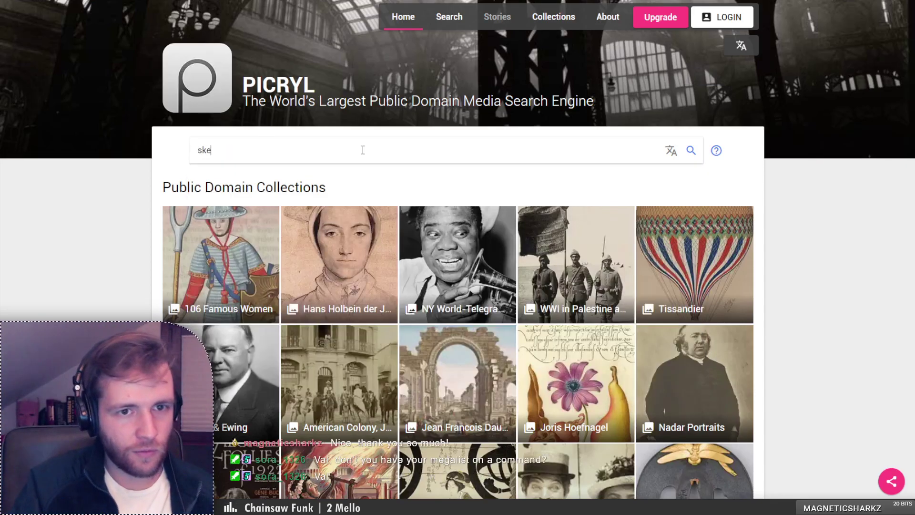
{"action": "type", "text": "letons"}
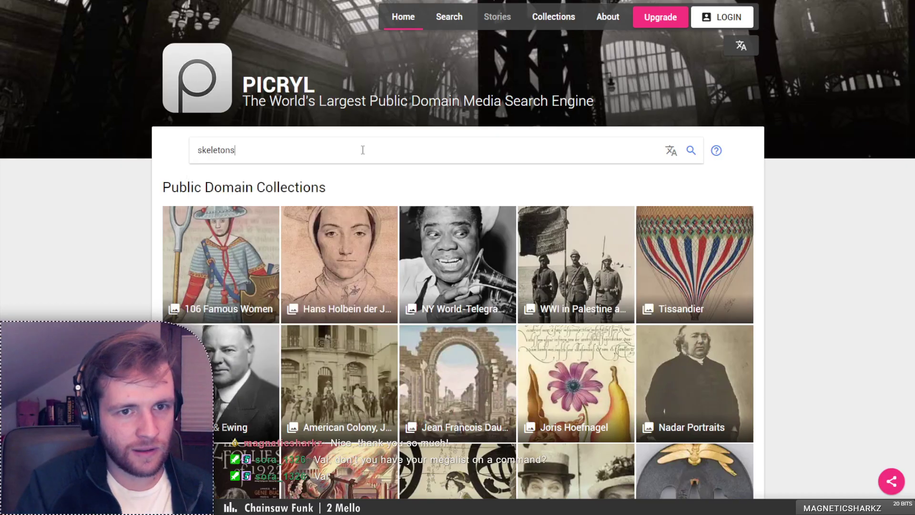
{"action": "key", "text": "Return"}
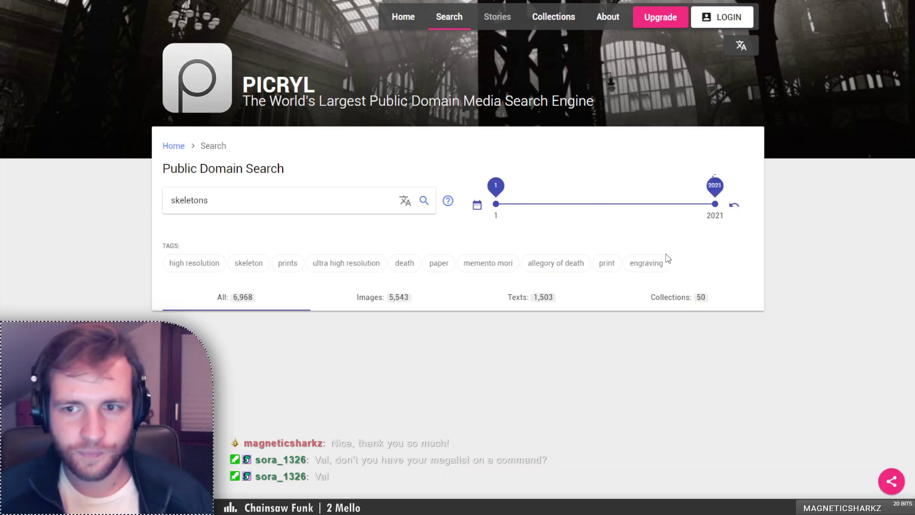
{"action": "left_click", "coordinate": [657, 303]}
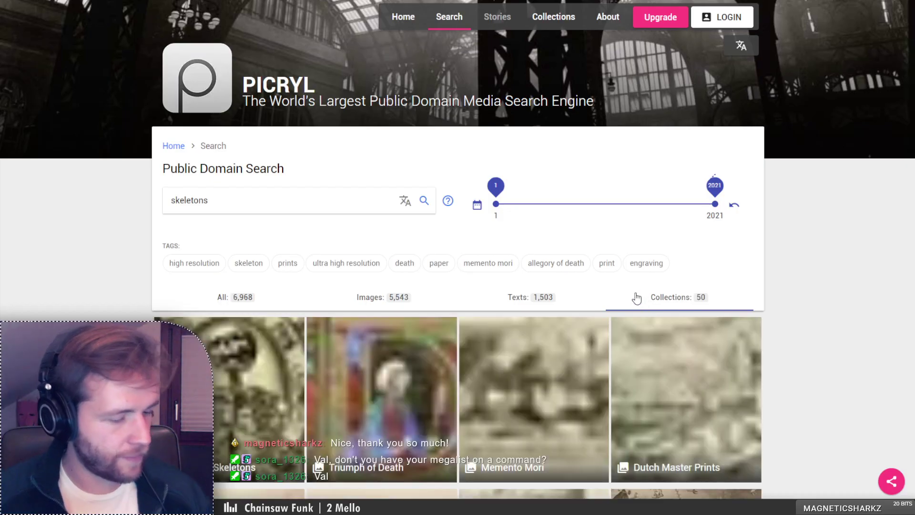
{"action": "left_click", "coordinate": [281, 399]}
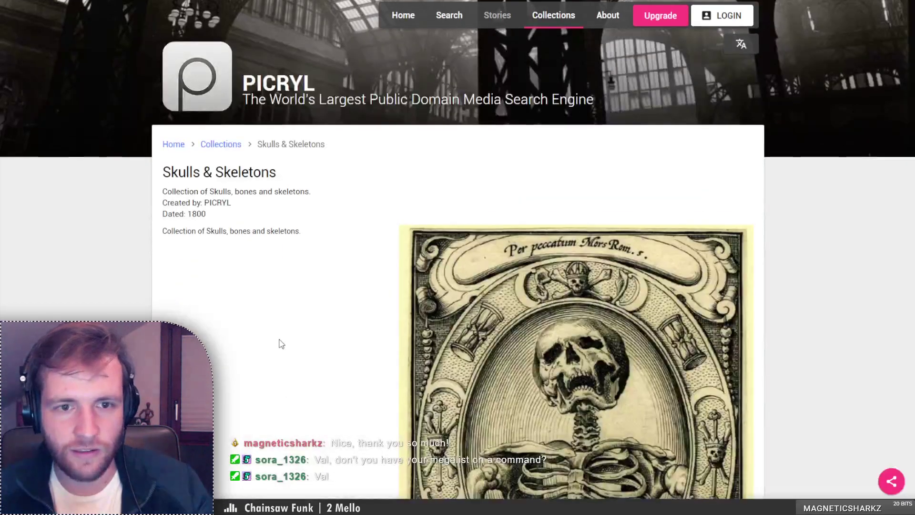
Examine the first page of the Skulls & Skeletons collection for usable skull and bone photographs
{"action": "scroll", "coordinate": [281, 343], "scroll_direction": "down", "scroll_amount": 5}
{"action": "scroll", "coordinate": [281, 343], "scroll_direction": "down", "scroll_amount": 8}
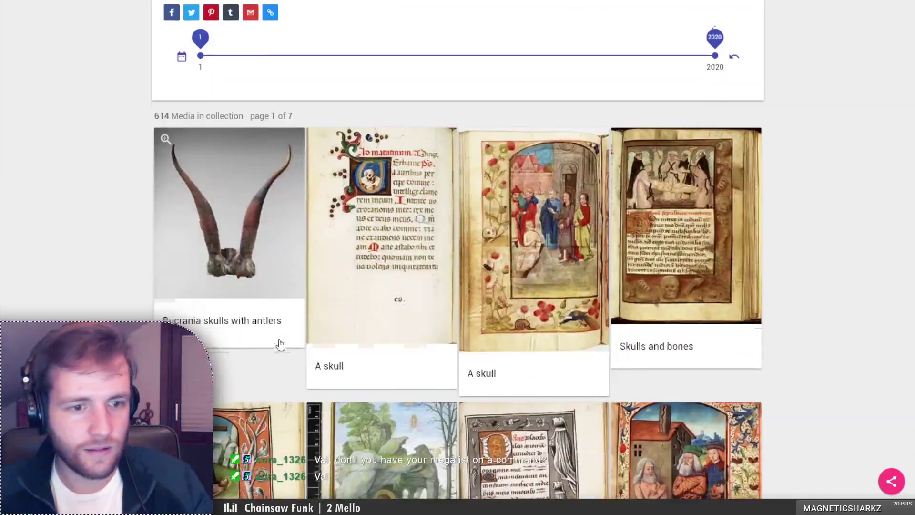
{"action": "scroll", "coordinate": [280, 343], "scroll_direction": "down", "scroll_amount": 5}
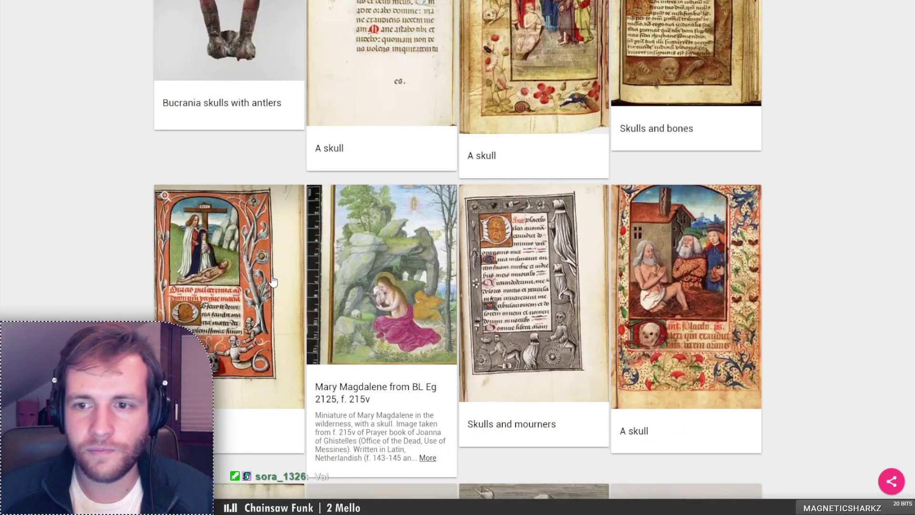
{"action": "scroll", "coordinate": [272, 281], "scroll_direction": "down", "scroll_amount": 15}
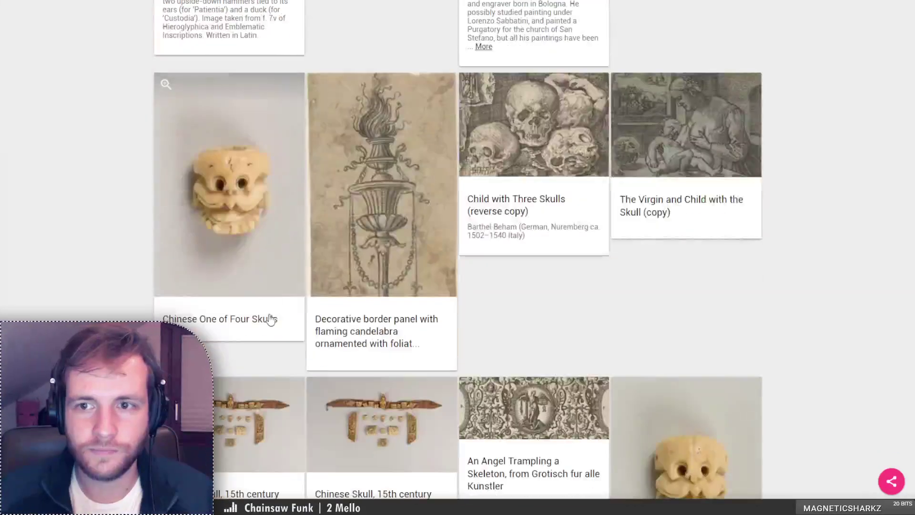
{"action": "scroll", "coordinate": [270, 319], "scroll_direction": "down", "scroll_amount": 12}
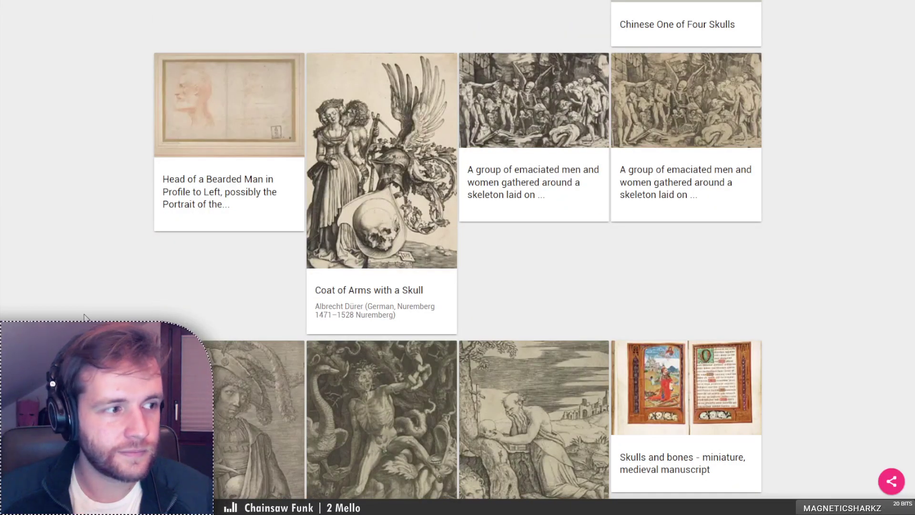
{"action": "scroll", "coordinate": [102, 312], "scroll_direction": "down", "scroll_amount": 20}
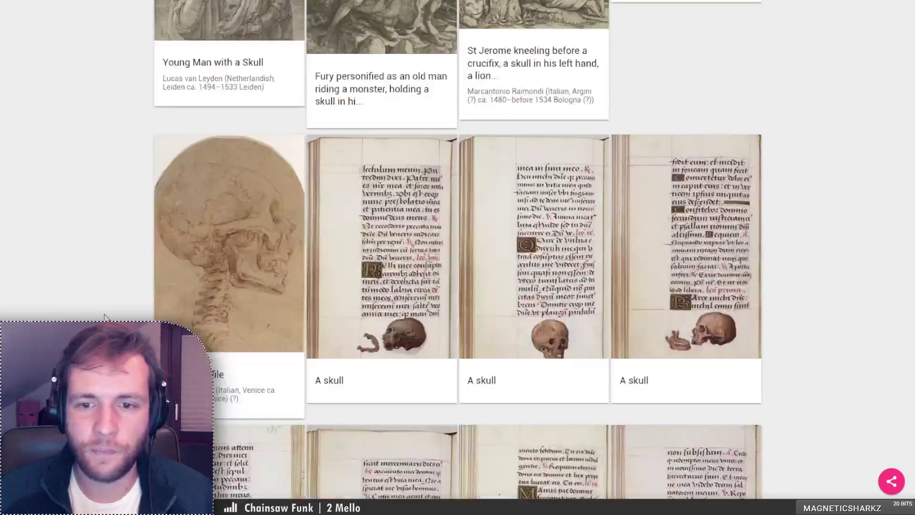
{"action": "scroll", "coordinate": [105, 318], "scroll_direction": "down", "scroll_amount": 19}
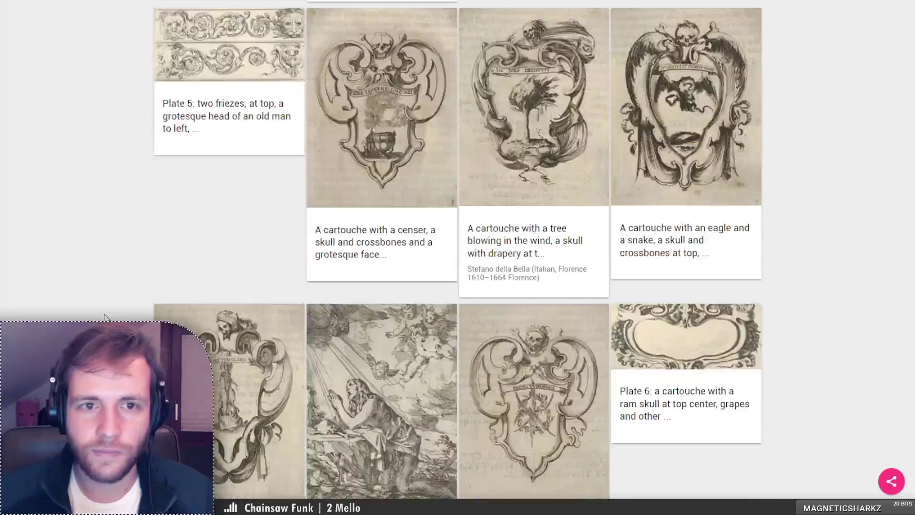
{"action": "scroll", "coordinate": [105, 318], "scroll_direction": "down", "scroll_amount": 10}
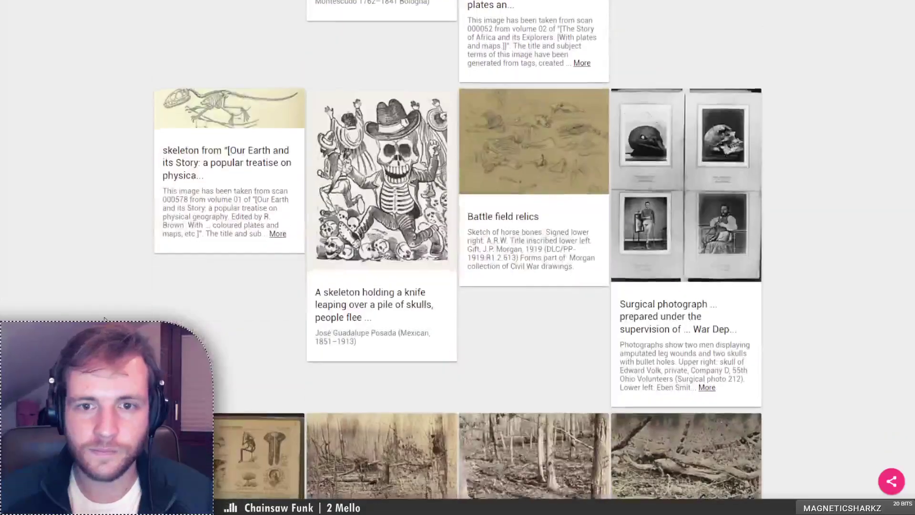
{"action": "scroll", "coordinate": [105, 318], "scroll_direction": "down", "scroll_amount": 7}
Open page 2 of the Skulls & Skeletons collection and look through it for photographs of bone piles
{"action": "left_click", "coordinate": [404, 380]}
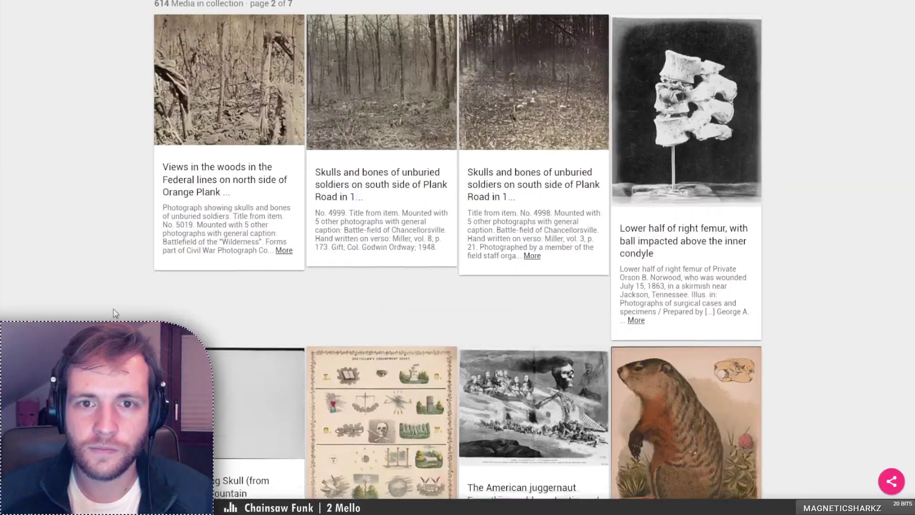
{"action": "scroll", "coordinate": [113, 313], "scroll_direction": "down", "scroll_amount": 7}
{"action": "scroll", "coordinate": [114, 313], "scroll_direction": "down", "scroll_amount": 20}
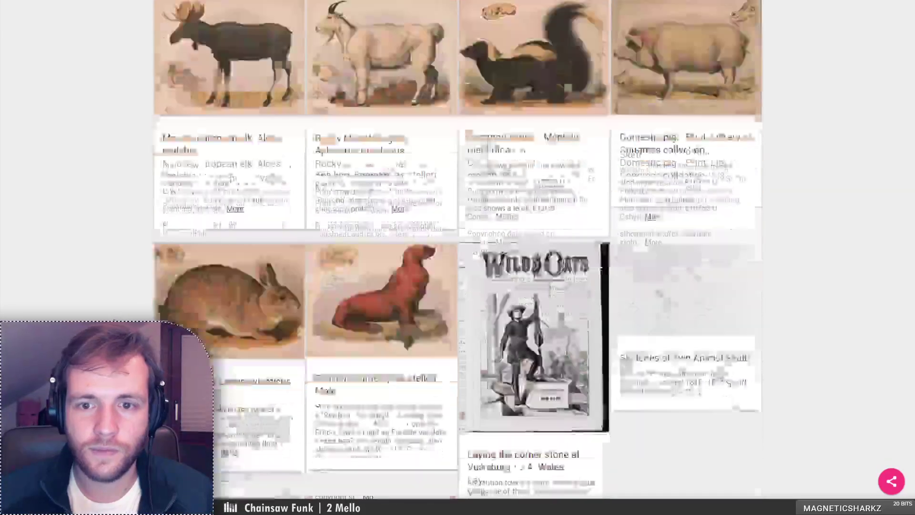
{"action": "scroll", "coordinate": [458, 258], "scroll_direction": "down", "scroll_amount": 8}
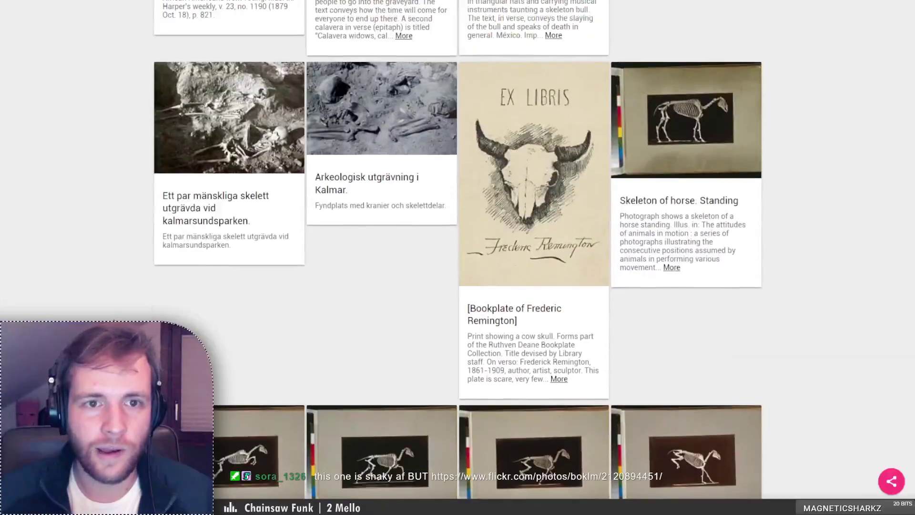
{"action": "scroll", "coordinate": [458, 257], "scroll_direction": "down", "scroll_amount": 15}
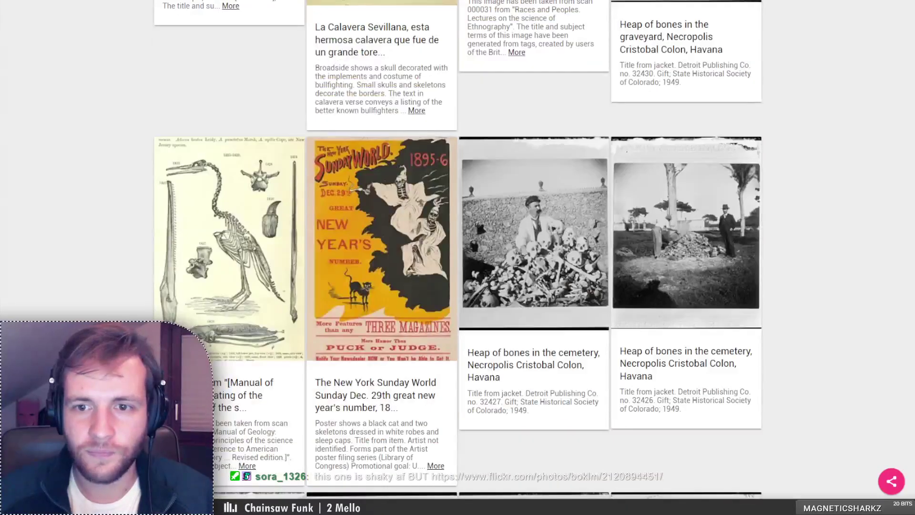
{"action": "scroll", "coordinate": [669, 256], "scroll_direction": "up", "scroll_amount": 3}
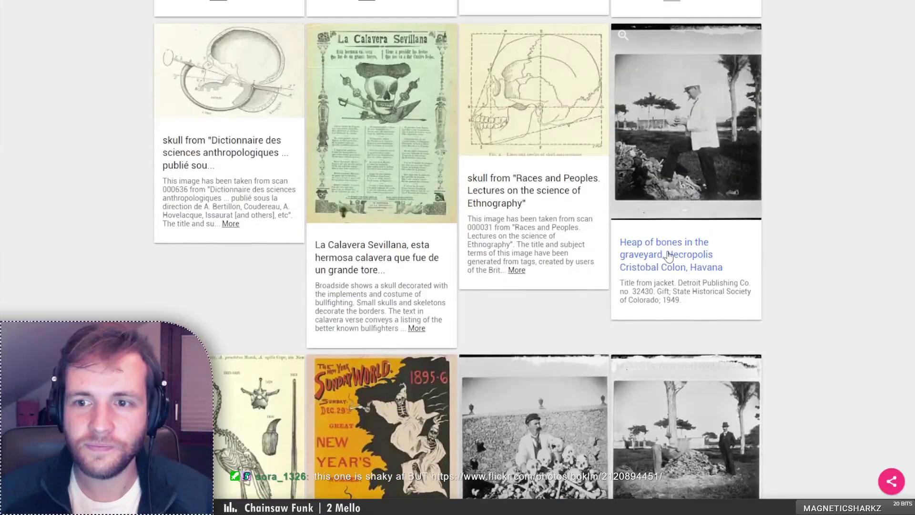
Open "Heap of bones in the graveyard, Necropolis Cristobal Colon, Havana" and examine the photograph, its details and the related images
{"action": "left_click", "coordinate": [670, 254]}
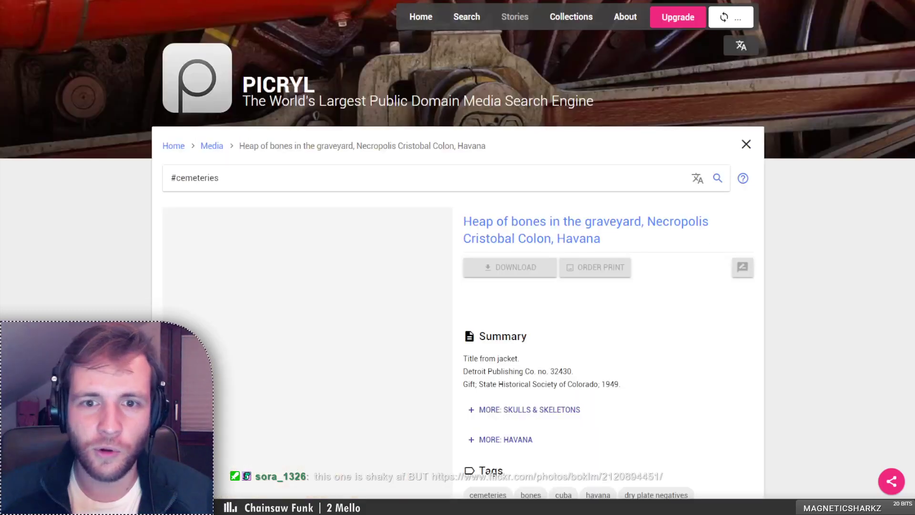
{"action": "scroll", "coordinate": [532, 208], "scroll_direction": "down", "scroll_amount": 5}
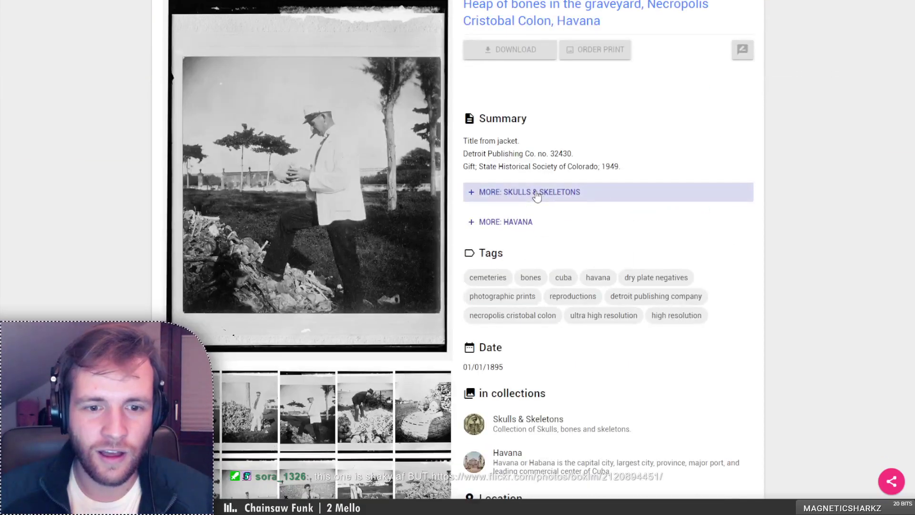
{"action": "scroll", "coordinate": [522, 133], "scroll_direction": "up", "scroll_amount": 1}
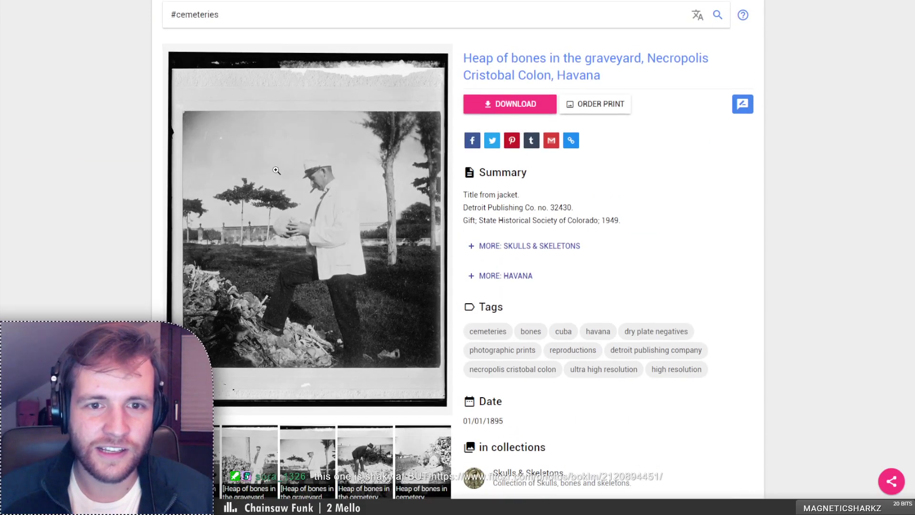
{"action": "scroll", "coordinate": [321, 192], "scroll_direction": "down", "scroll_amount": 5}
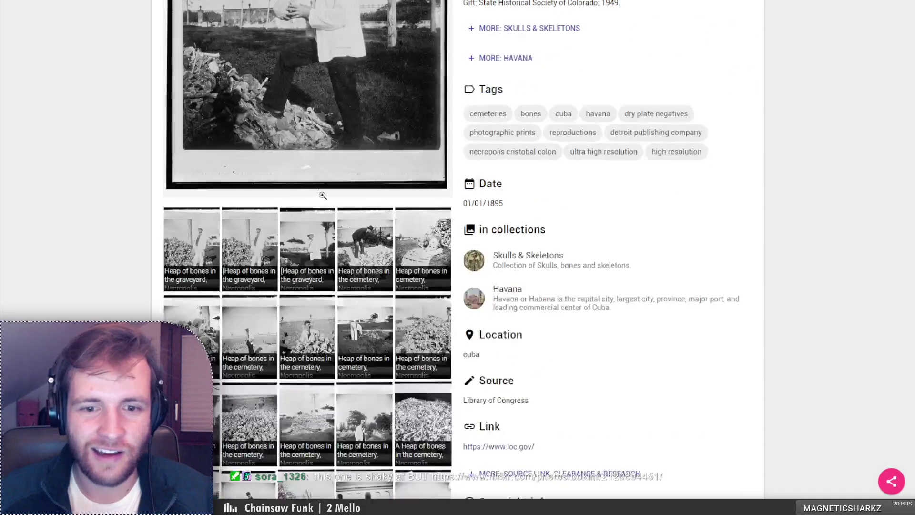
{"action": "scroll", "coordinate": [321, 191], "scroll_direction": "up", "scroll_amount": 5}
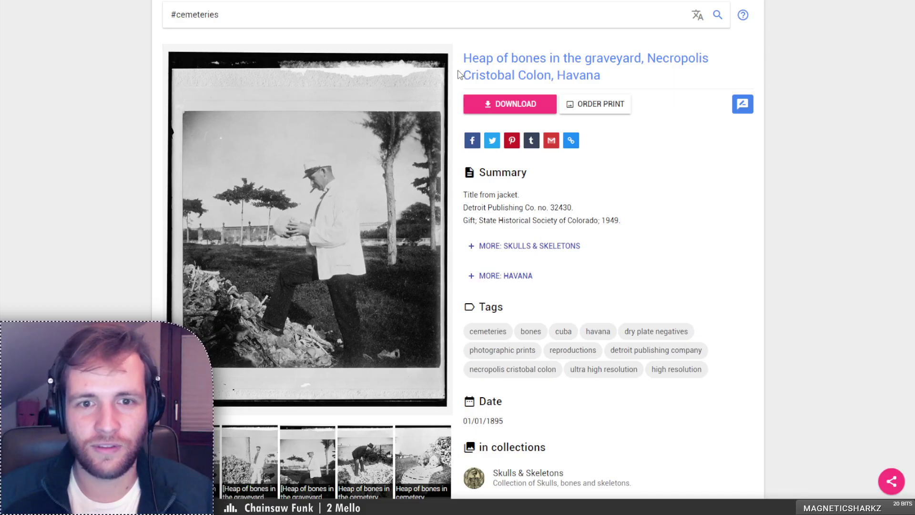
{"action": "scroll", "coordinate": [400, 120], "scroll_direction": "down", "scroll_amount": 3}
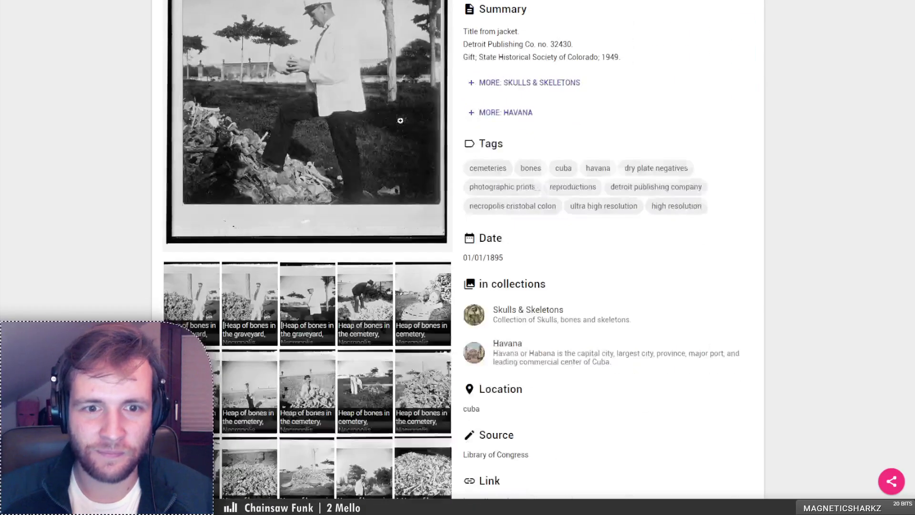
{"action": "left_click", "coordinate": [361, 118]}
{"action": "left_click", "coordinate": [96, 258]}
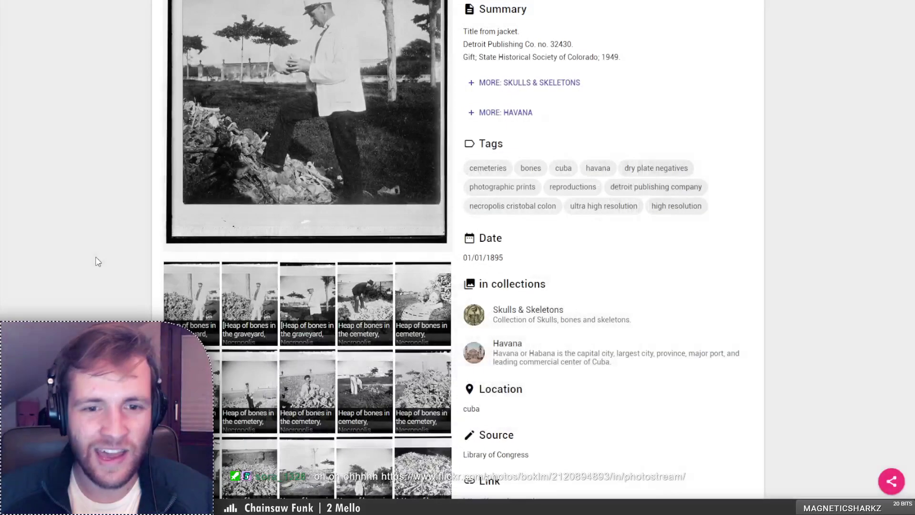
Open the related cemetery photograph of a man bending over skulls and bones, and view it enlarged
{"action": "left_click", "coordinate": [370, 288]}
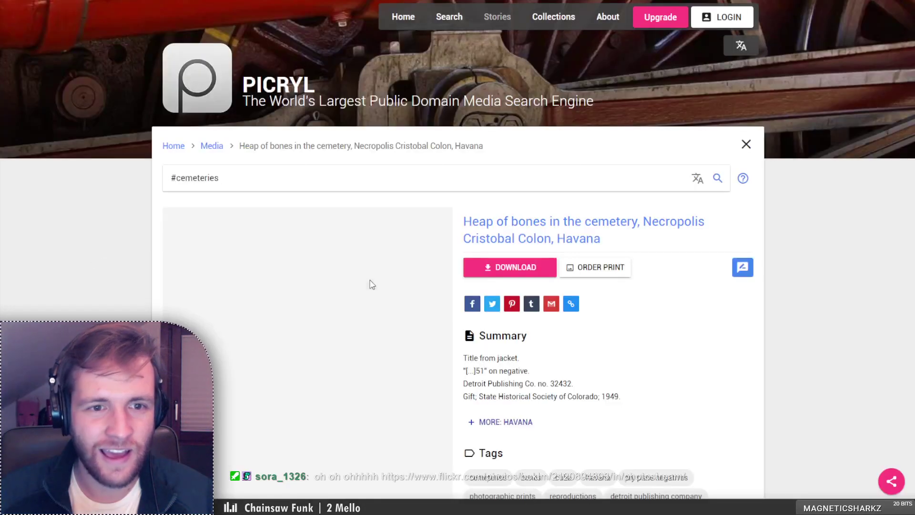
{"action": "scroll", "coordinate": [96, 284], "scroll_direction": "down", "scroll_amount": 5}
{"action": "scroll", "coordinate": [286, 247], "scroll_direction": "up", "scroll_amount": 1}
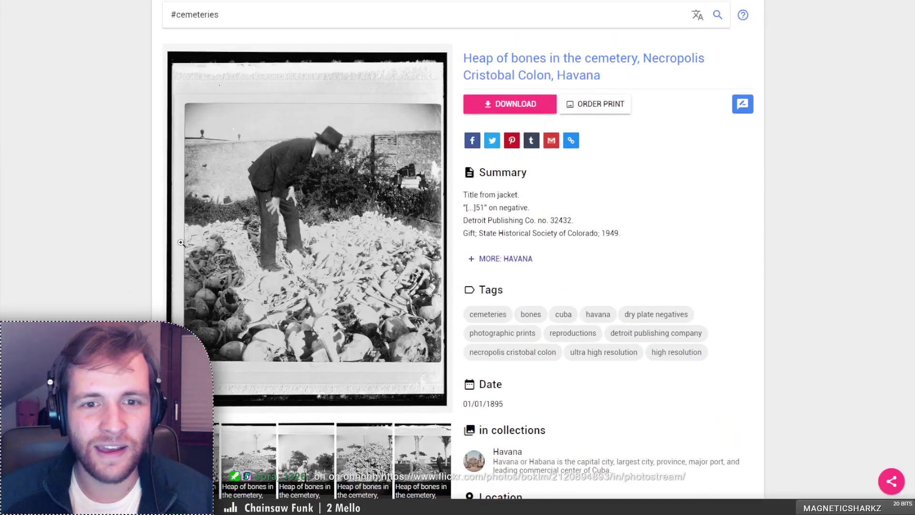
{"action": "left_click", "coordinate": [328, 245]}
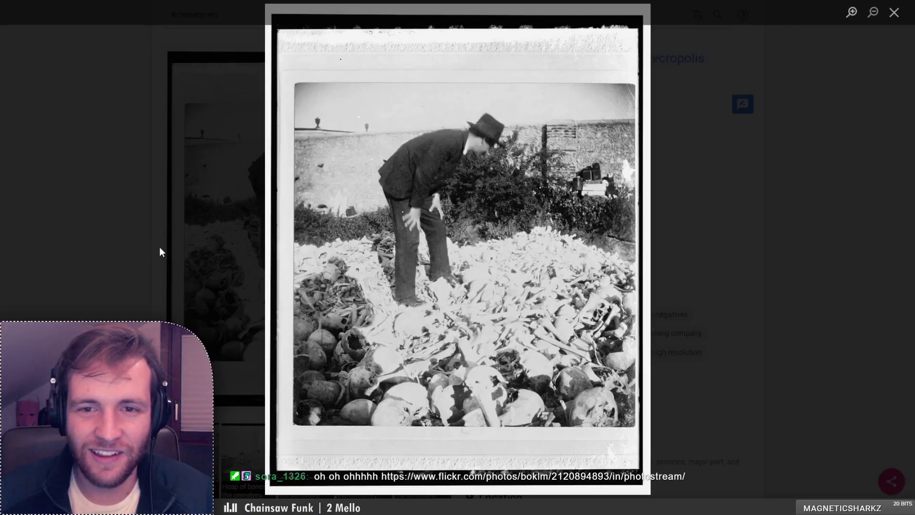
{"action": "left_click", "coordinate": [127, 233]}
Open the related photograph of a man standing in a wide field of bones, and inspect it enlarged
{"action": "scroll", "coordinate": [129, 267], "scroll_direction": "down", "scroll_amount": 5}
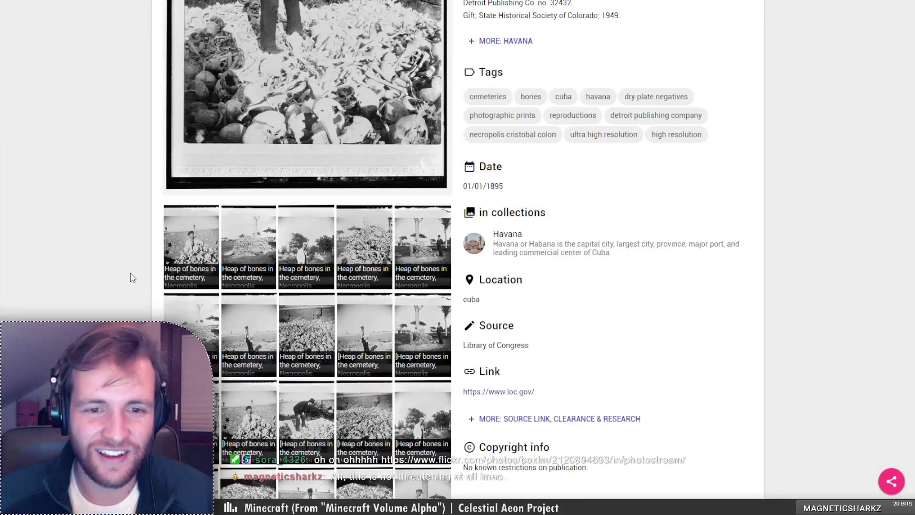
{"action": "left_click", "coordinate": [248, 325]}
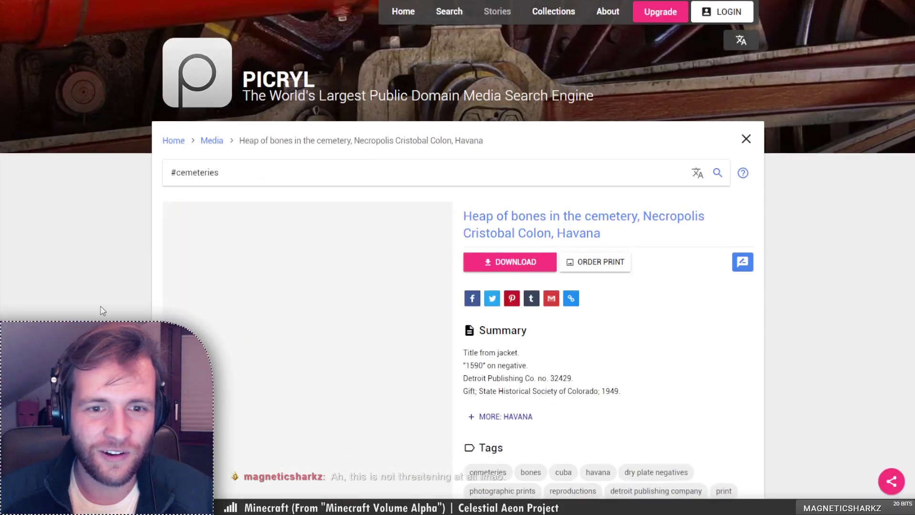
{"action": "scroll", "coordinate": [103, 310], "scroll_direction": "down", "scroll_amount": 4}
{"action": "scroll", "coordinate": [102, 310], "scroll_direction": "down", "scroll_amount": 1}
{"action": "left_click", "coordinate": [341, 203]}
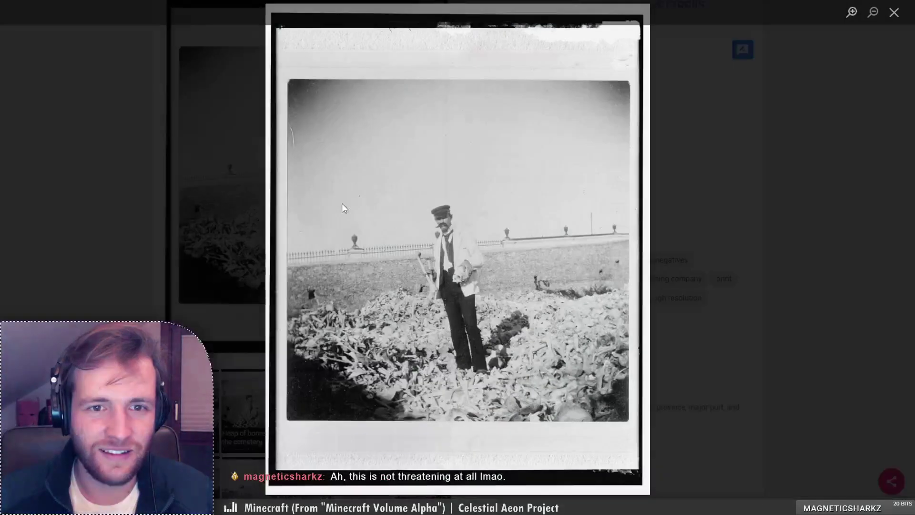
{"action": "left_click", "coordinate": [119, 267]}
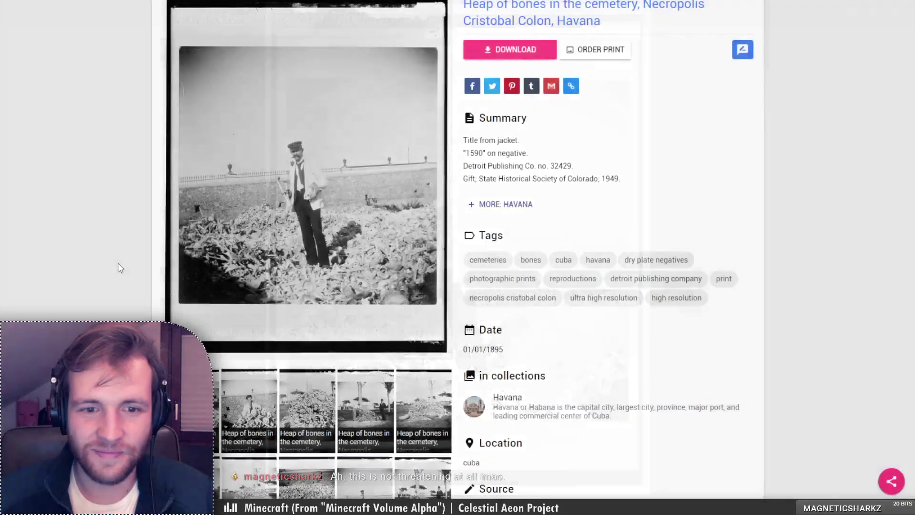
Open the related photograph of a man behind a pile of skulls by a stone wall, and inspect it enlarged
{"action": "scroll", "coordinate": [118, 266], "scroll_direction": "down", "scroll_amount": 5}
{"action": "left_click", "coordinate": [259, 179]}
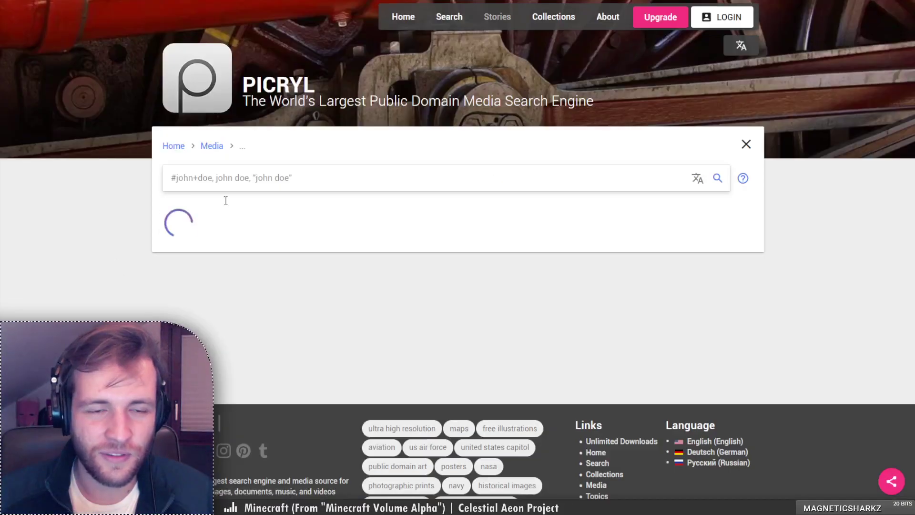
{"action": "scroll", "coordinate": [110, 246], "scroll_direction": "down", "scroll_amount": 7}
{"action": "scroll", "coordinate": [110, 246], "scroll_direction": "up", "scroll_amount": 2}
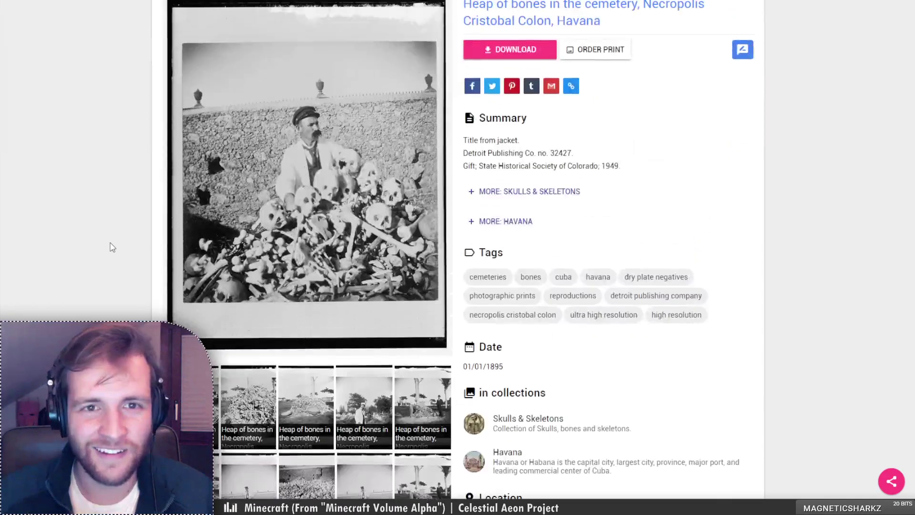
{"action": "scroll", "coordinate": [124, 244], "scroll_direction": "up", "scroll_amount": 1}
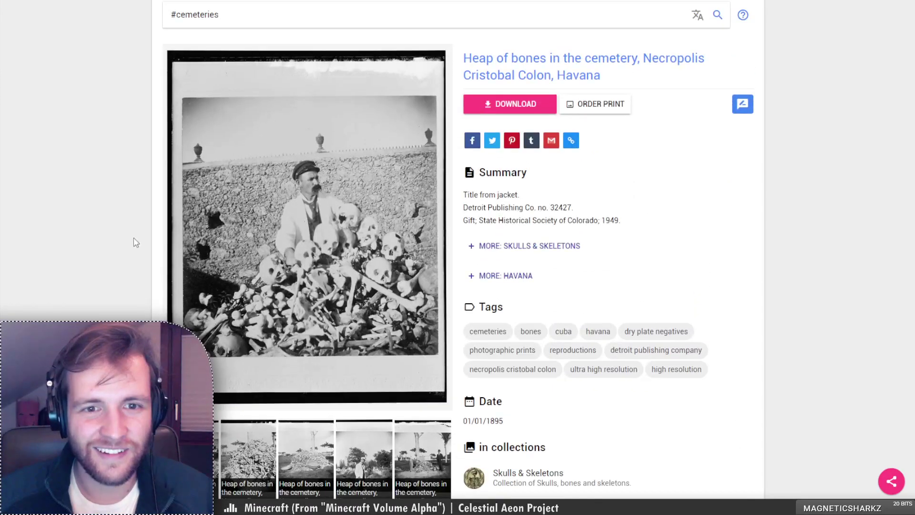
{"action": "left_click", "coordinate": [306, 208]}
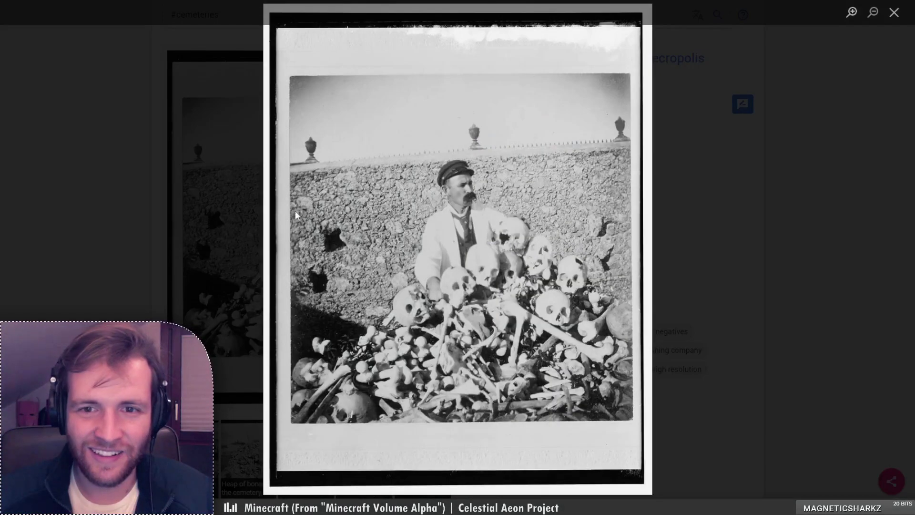
{"action": "left_click", "coordinate": [116, 231]}
Open the related photograph of a man beside a bone heap at a tree trunk, and review its similar images
{"action": "scroll", "coordinate": [119, 233], "scroll_direction": "down", "scroll_amount": 5}
{"action": "scroll", "coordinate": [119, 233], "scroll_direction": "down", "scroll_amount": 4}
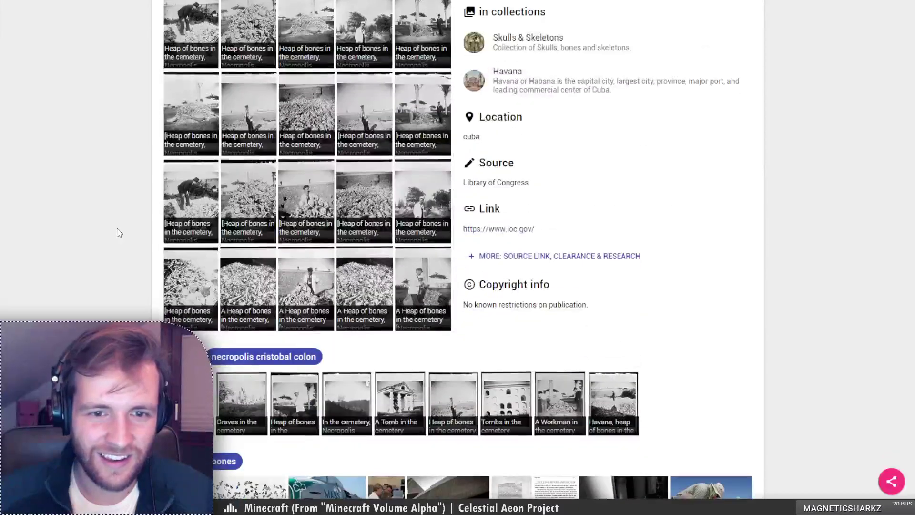
{"action": "left_click", "coordinate": [421, 283]}
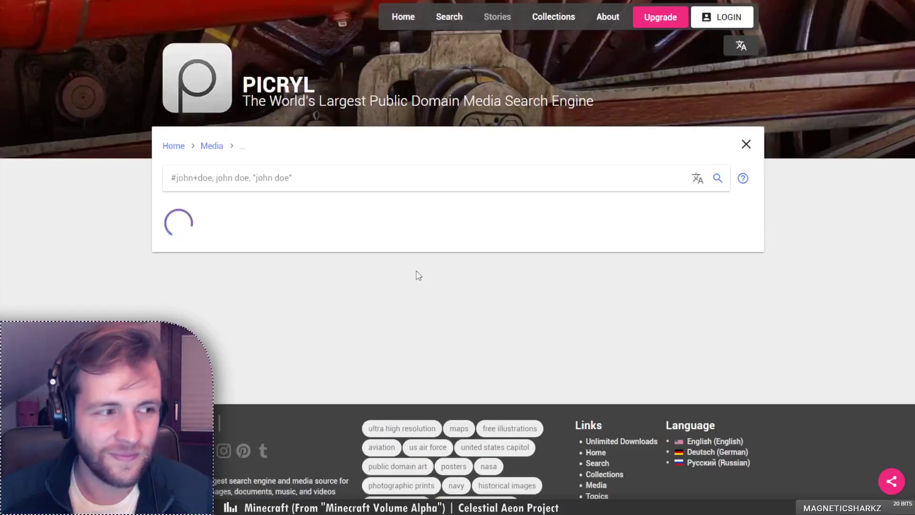
{"action": "scroll", "coordinate": [332, 341], "scroll_direction": "down", "scroll_amount": 5}
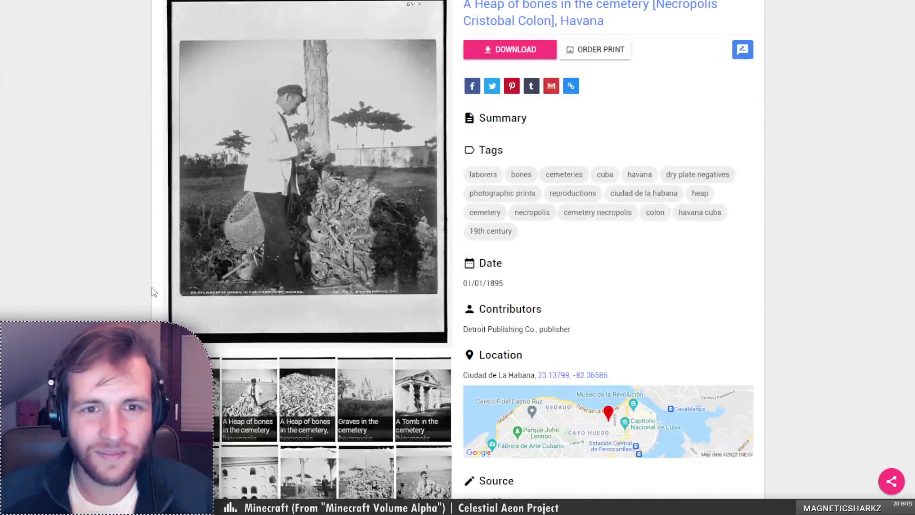
{"action": "scroll", "coordinate": [79, 290], "scroll_direction": "down", "scroll_amount": 6}
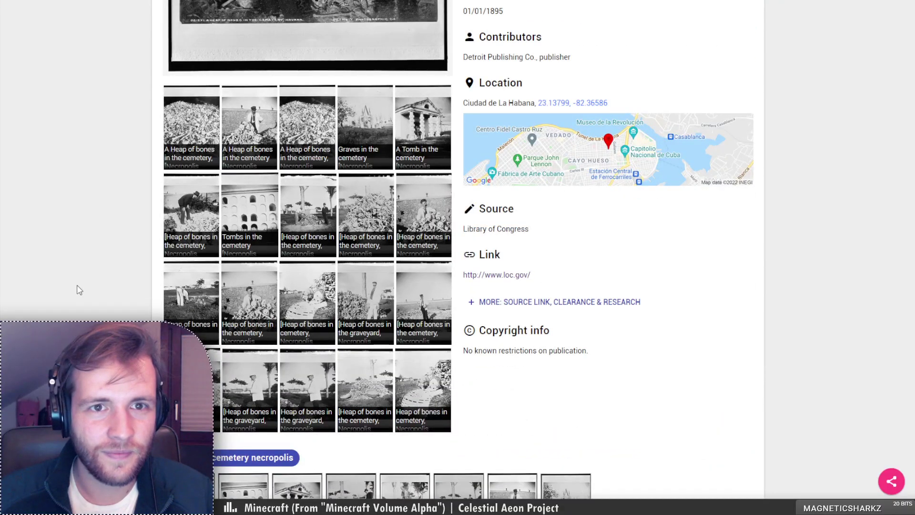
{"action": "scroll", "coordinate": [79, 290], "scroll_direction": "up", "scroll_amount": 1}
{"action": "scroll", "coordinate": [79, 289], "scroll_direction": "down", "scroll_amount": 3}
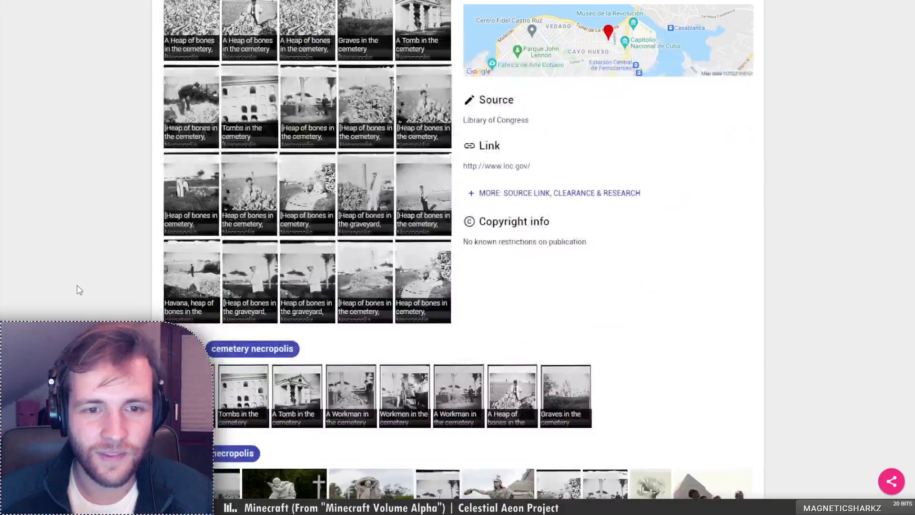
Open "Havana, heap of bones in the cemetery, Necropolis Cristobal Colon", view it enlarged, and check its related images
{"action": "scroll", "coordinate": [79, 290], "scroll_direction": "down", "scroll_amount": 1}
{"action": "left_click", "coordinate": [207, 208]}
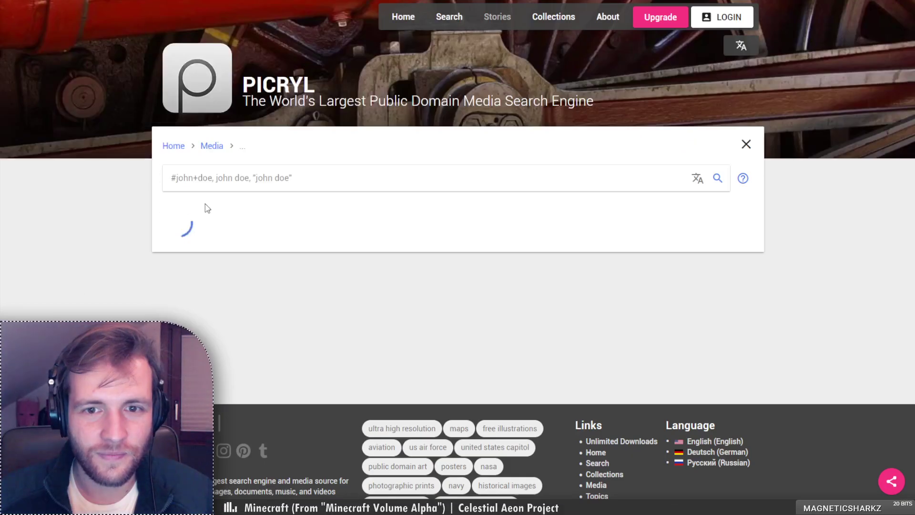
{"action": "scroll", "coordinate": [35, 214], "scroll_direction": "down", "scroll_amount": 3}
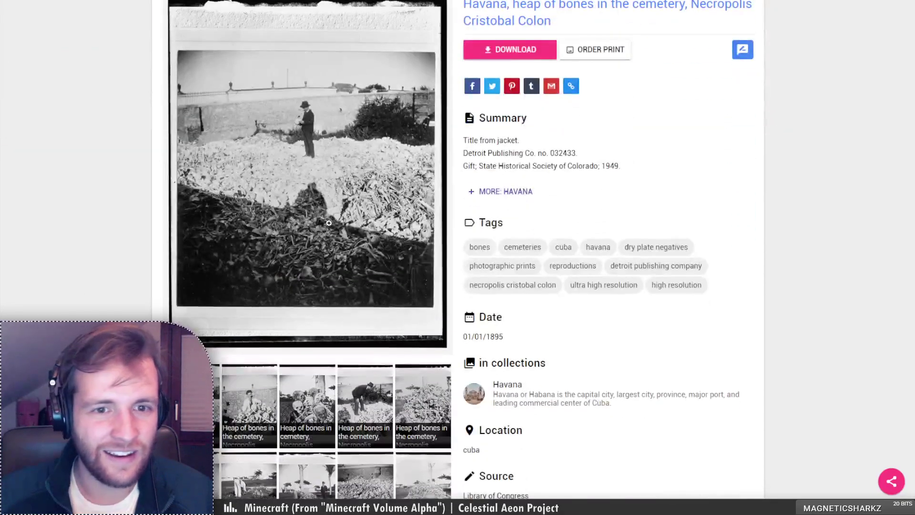
{"action": "left_click", "coordinate": [357, 181]}
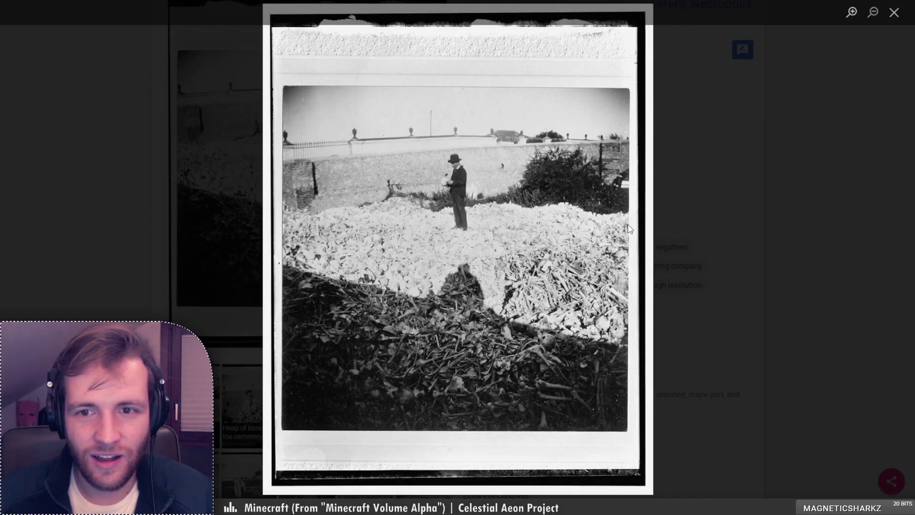
{"action": "key", "text": "Escape"}
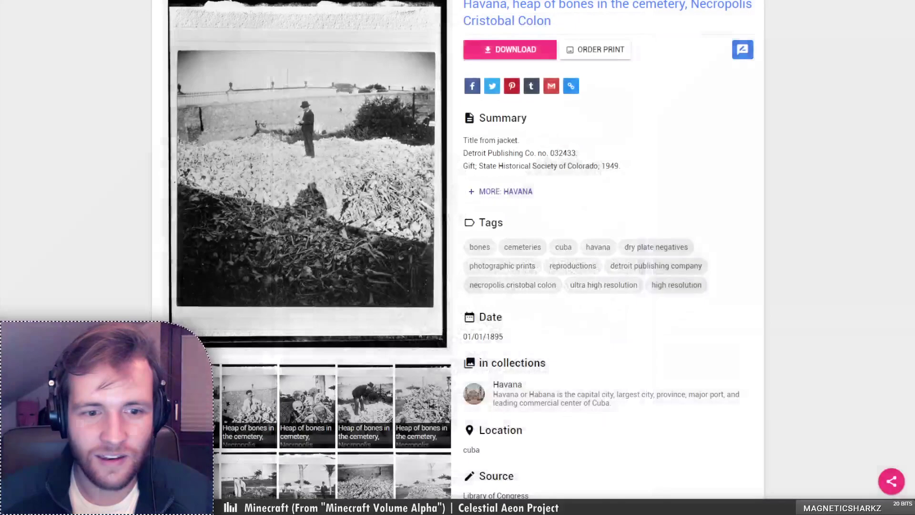
{"action": "scroll", "coordinate": [457, 258], "scroll_direction": "down", "scroll_amount": 10}
{"action": "scroll", "coordinate": [457, 258], "scroll_direction": "up", "scroll_amount": 9}
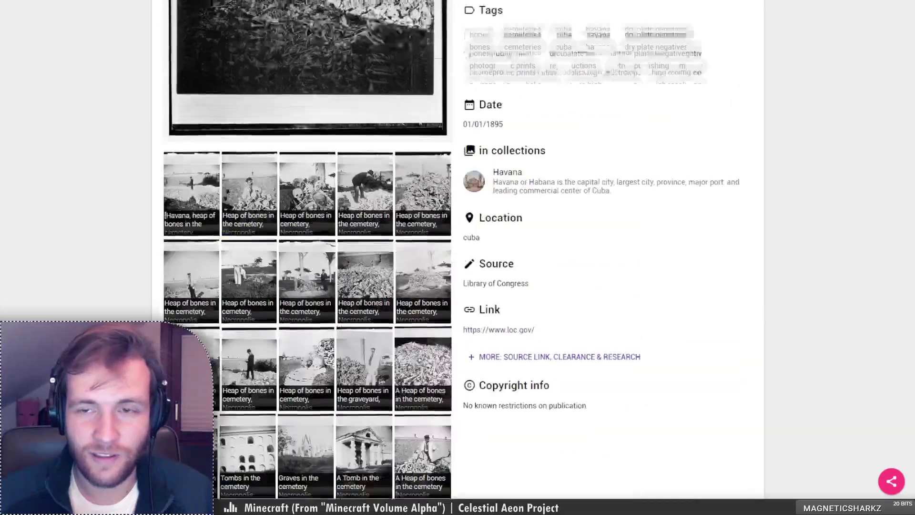
Close the Havana photo page and return to the bone heap entries in the Skulls & Skeletons collection
{"action": "key", "text": "ctrl+w"}
{"action": "scroll", "coordinate": [746, 234], "scroll_direction": "down", "scroll_amount": 3}
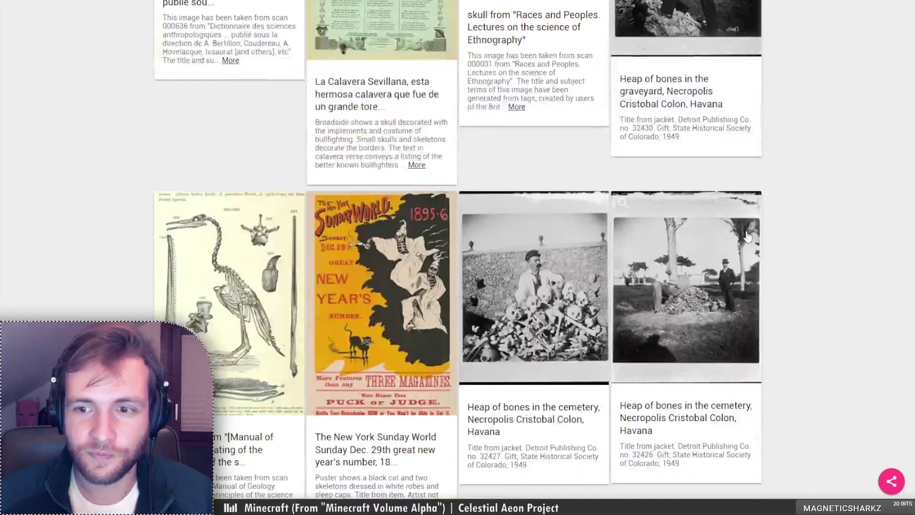
{"action": "scroll", "coordinate": [786, 265], "scroll_direction": "up", "scroll_amount": 4}
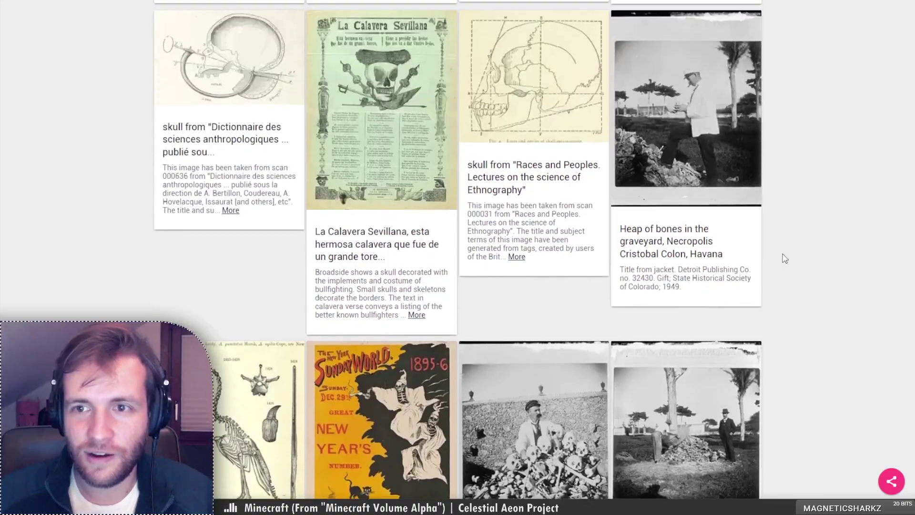
Open "The bones of tenants whose burial rental was not renewed--Santa Cruz Cemetery, Manila" from the Skulls & Skeletons collection and inspect it enlarged
{"action": "scroll", "coordinate": [785, 257], "scroll_direction": "down", "scroll_amount": 8}
{"action": "scroll", "coordinate": [785, 254], "scroll_direction": "down", "scroll_amount": 7}
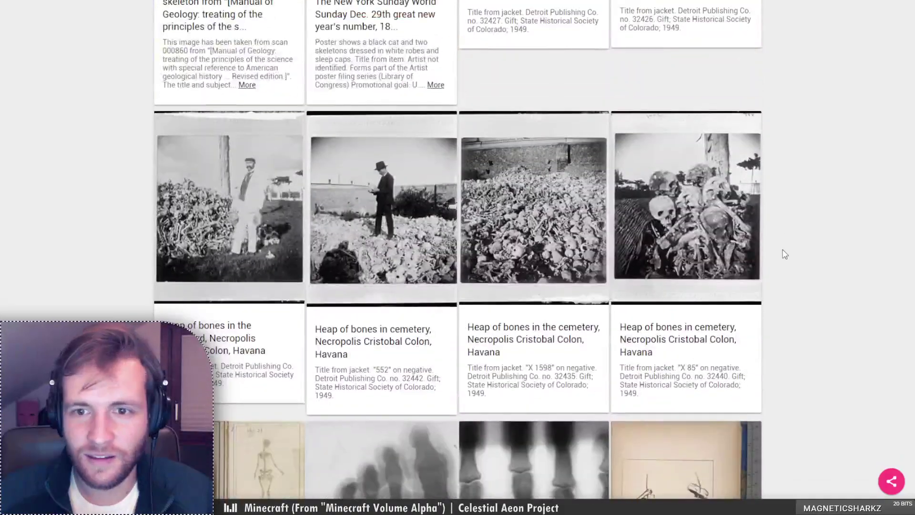
{"action": "scroll", "coordinate": [783, 253], "scroll_direction": "down", "scroll_amount": 10}
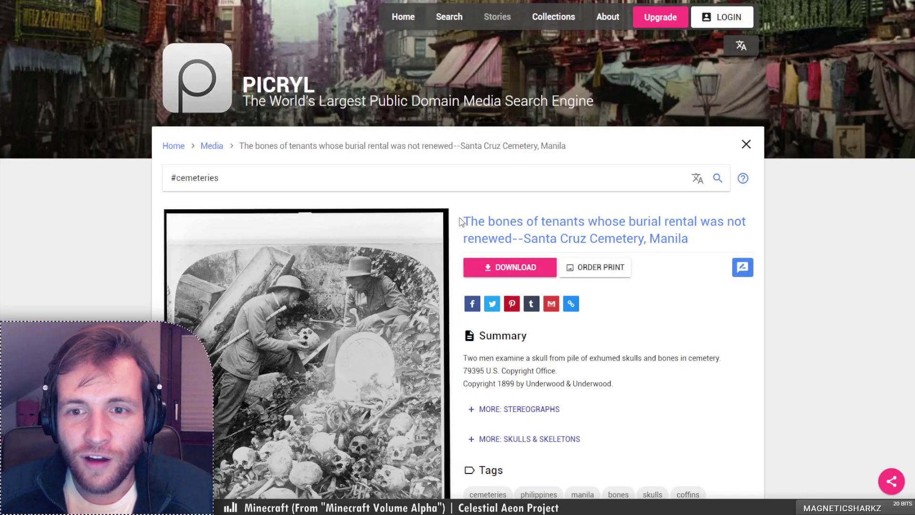
{"action": "left_click_drag", "start_coordinate": [461, 221], "coordinate": [515, 247]}
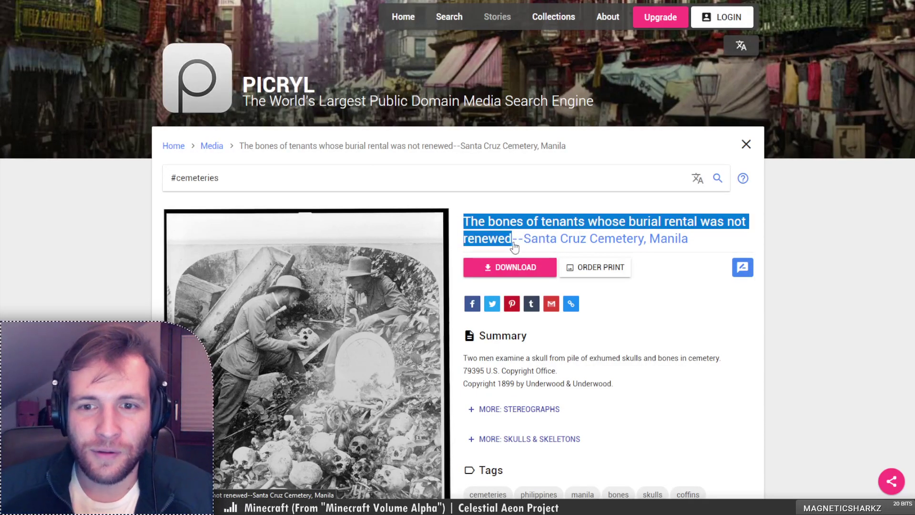
{"action": "scroll", "coordinate": [421, 237], "scroll_direction": "down", "scroll_amount": 3}
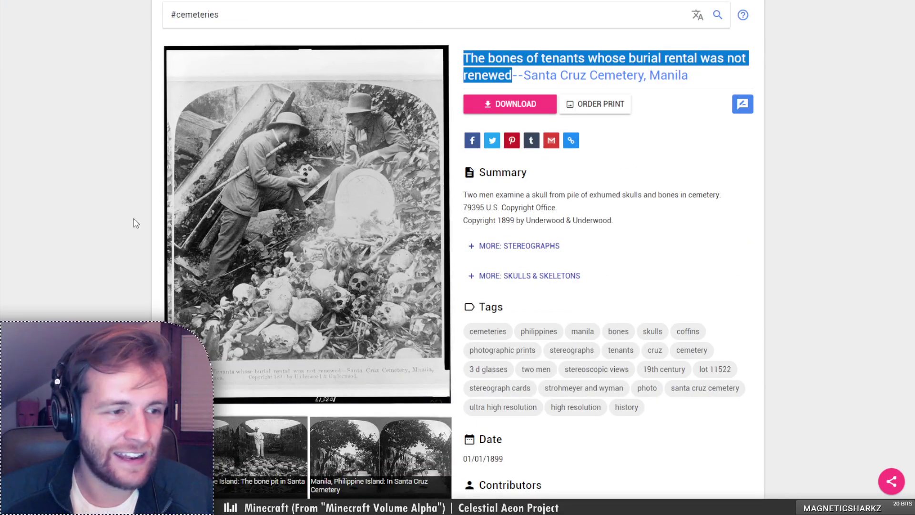
{"action": "left_click", "coordinate": [280, 232]}
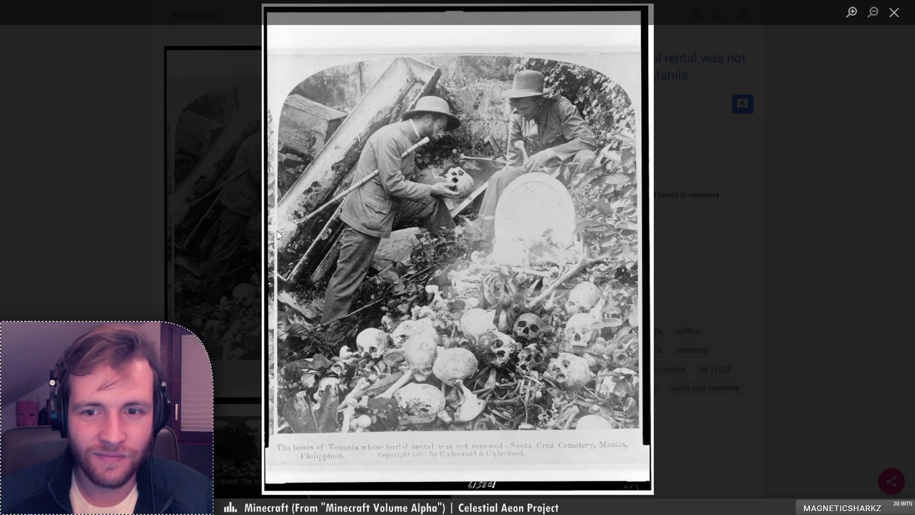
{"action": "left_click", "coordinate": [110, 229]}
Open the related stereograph "Manila, Philippine Island: The bone pit in Santa Cruz Cemetery", check its similar images, and return to the previous photo page
{"action": "scroll", "coordinate": [110, 229], "scroll_direction": "down", "scroll_amount": 3}
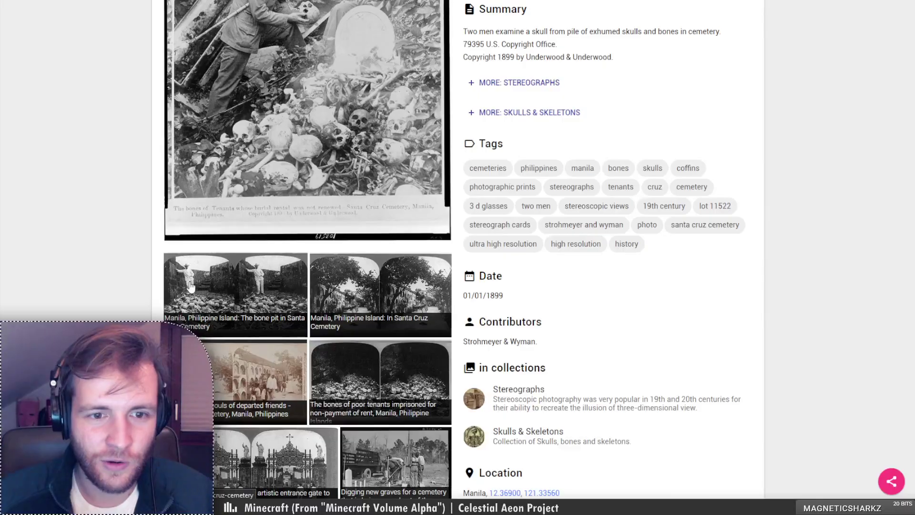
{"action": "left_click", "coordinate": [189, 286]}
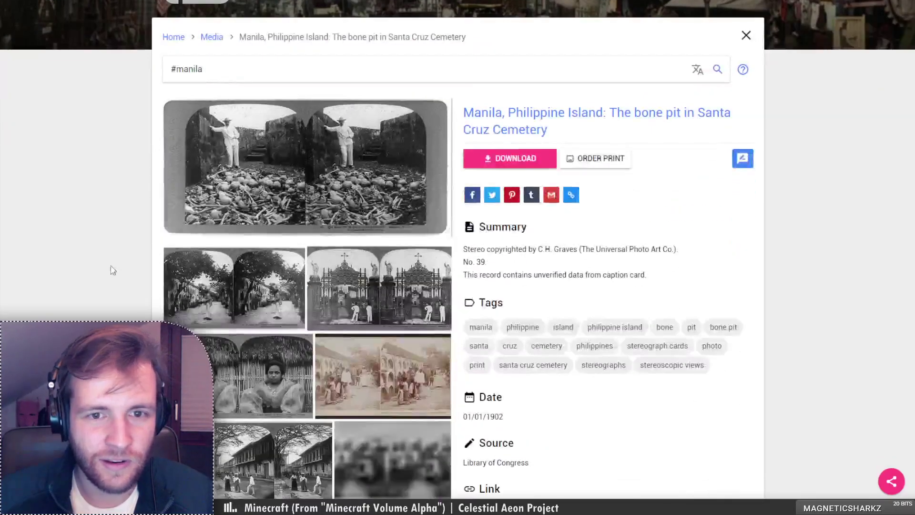
{"action": "scroll", "coordinate": [133, 212], "scroll_direction": "down", "scroll_amount": 3}
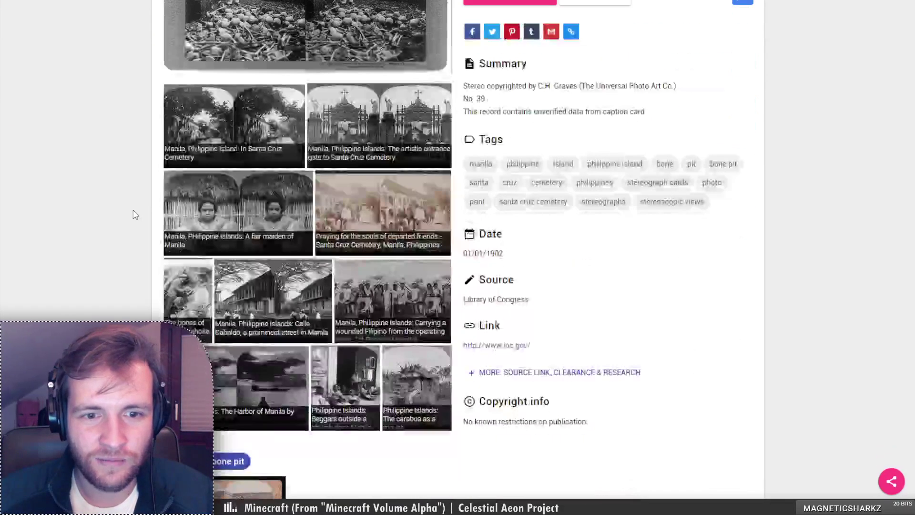
{"action": "scroll", "coordinate": [133, 212], "scroll_direction": "up", "scroll_amount": 5}
{"action": "key", "text": "alt+Left"}
{"action": "scroll", "coordinate": [156, 221], "scroll_direction": "down", "scroll_amount": 5}
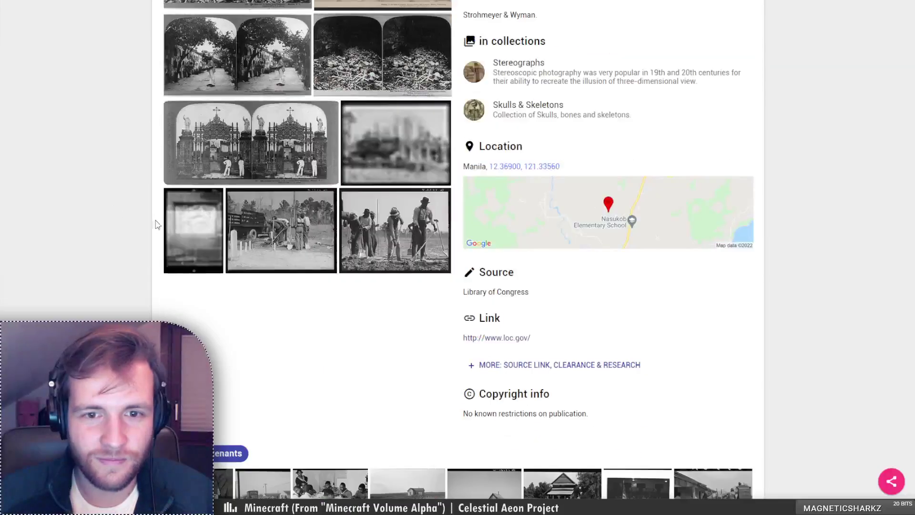
Open "The bones of poor tenants imprisoned for non-payment of rent, Manila, Philippine Islands" and view the stereograph enlarged
{"action": "scroll", "coordinate": [155, 224], "scroll_direction": "up", "scroll_amount": 5}
{"action": "key", "text": "alt+Left"}
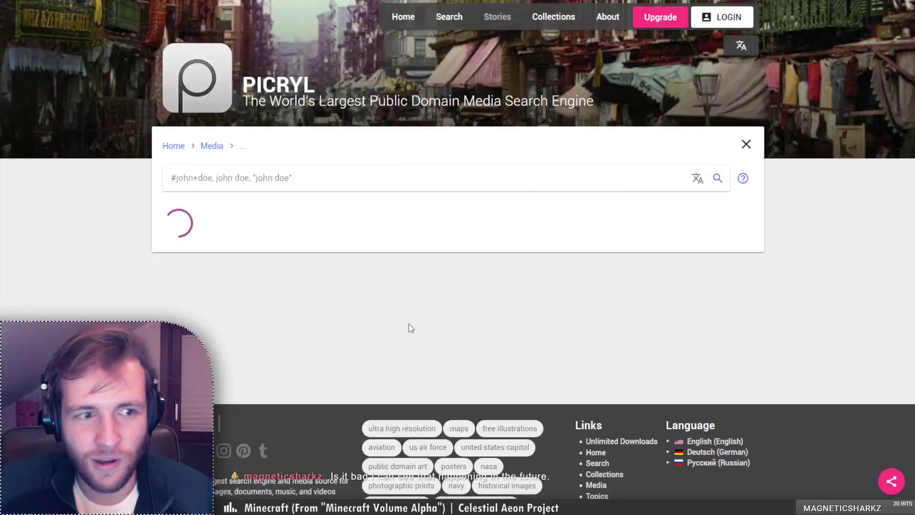
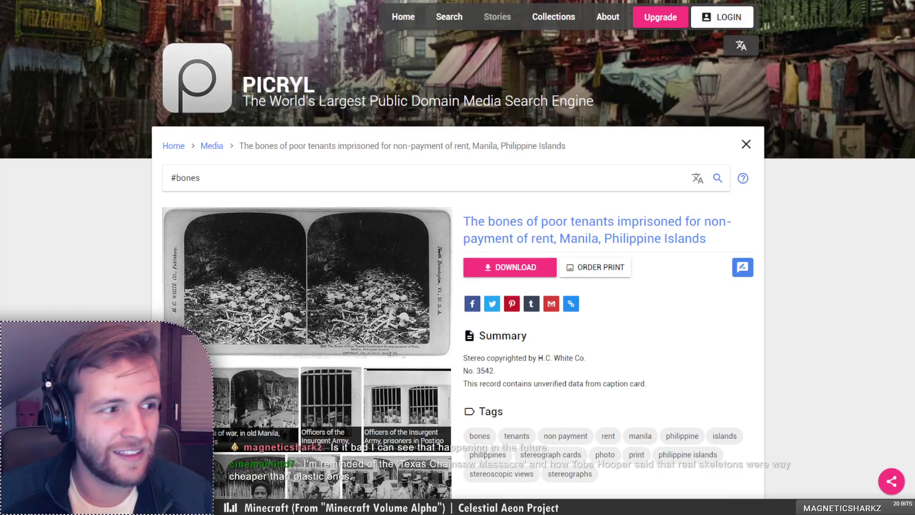
{"action": "scroll", "coordinate": [441, 325], "scroll_direction": "down", "scroll_amount": 5}
{"action": "scroll", "coordinate": [325, 146], "scroll_direction": "up", "scroll_amount": 1}
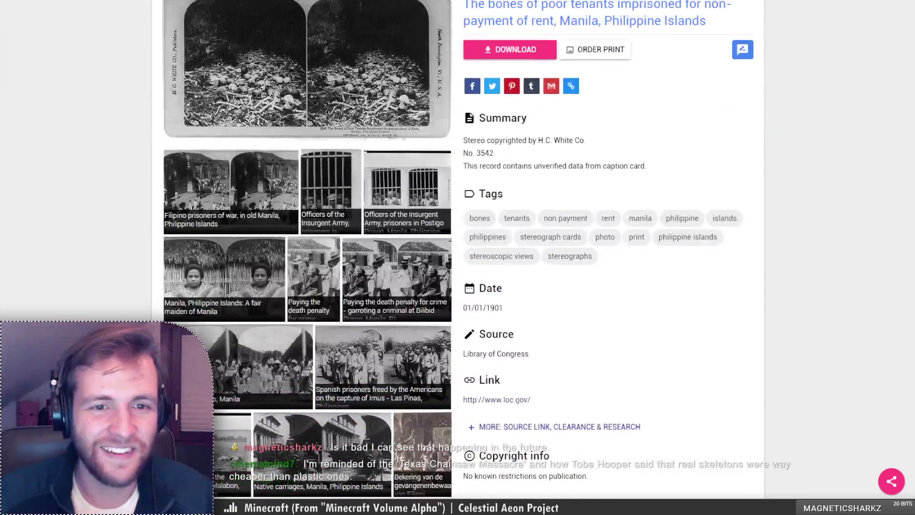
{"action": "scroll", "coordinate": [325, 146], "scroll_direction": "up", "scroll_amount": 2}
{"action": "left_click", "coordinate": [324, 146]}
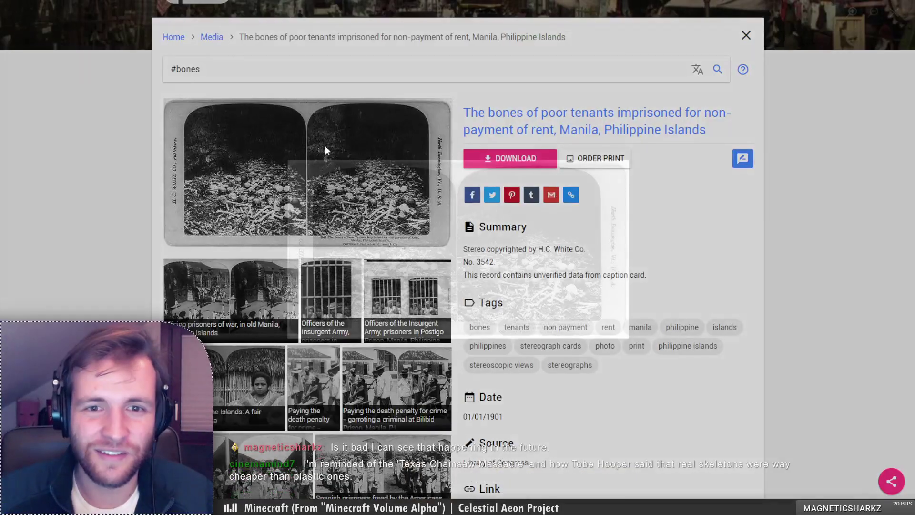
{"action": "left_click", "coordinate": [239, 285]}
Review the related images and explore topics for the poor tenants' bones stereograph, and inspect its photo enlarged again
{"action": "scroll", "coordinate": [132, 316], "scroll_direction": "down", "scroll_amount": 6}
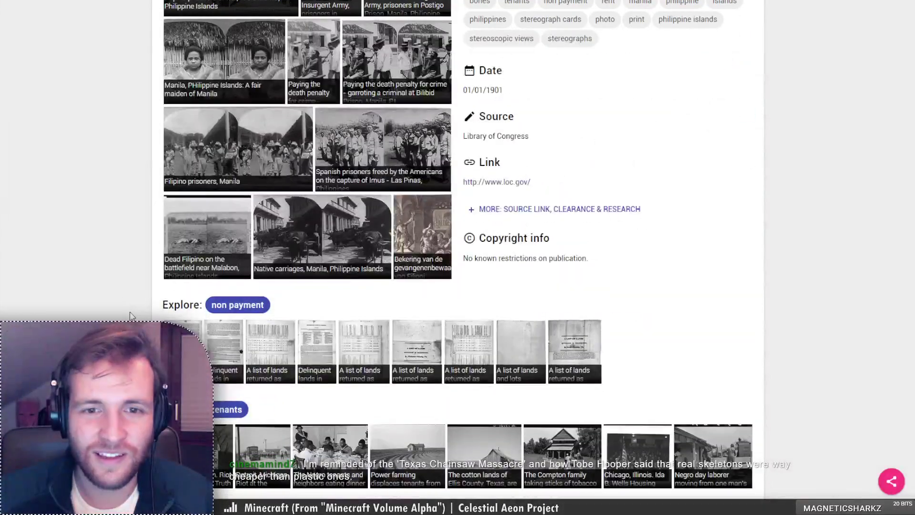
{"action": "scroll", "coordinate": [132, 317], "scroll_direction": "down", "scroll_amount": 5}
{"action": "scroll", "coordinate": [132, 317], "scroll_direction": "up", "scroll_amount": 8}
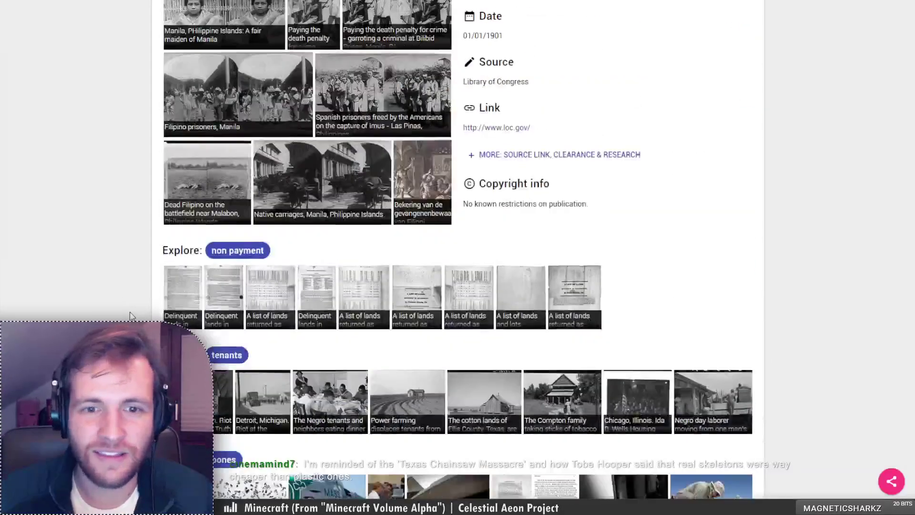
{"action": "scroll", "coordinate": [132, 317], "scroll_direction": "up", "scroll_amount": 1}
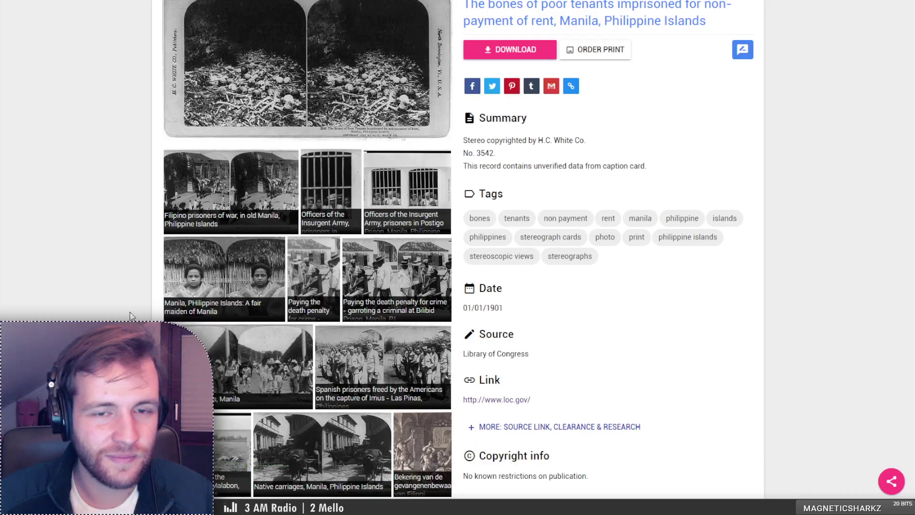
{"action": "scroll", "coordinate": [132, 317], "scroll_direction": "up", "scroll_amount": 1}
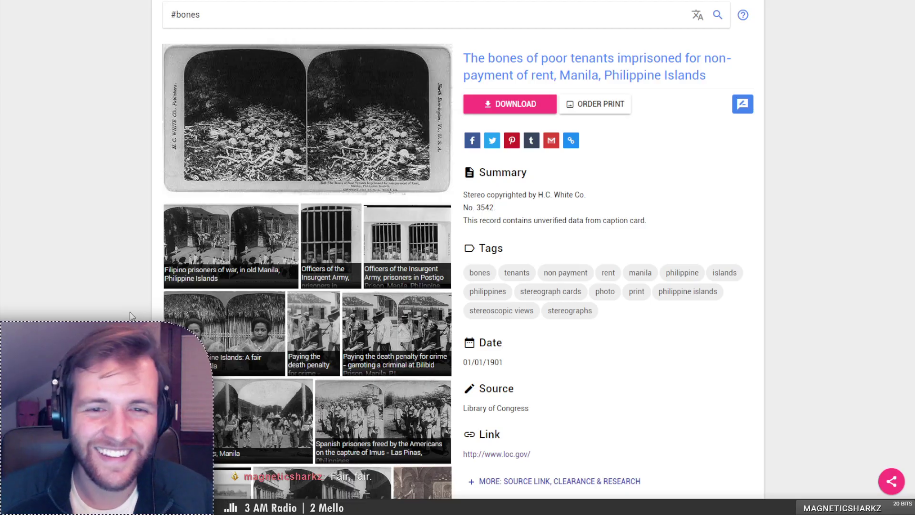
{"action": "scroll", "coordinate": [359, 212], "scroll_direction": "up", "scroll_amount": 1}
{"action": "left_click", "coordinate": [360, 213]}
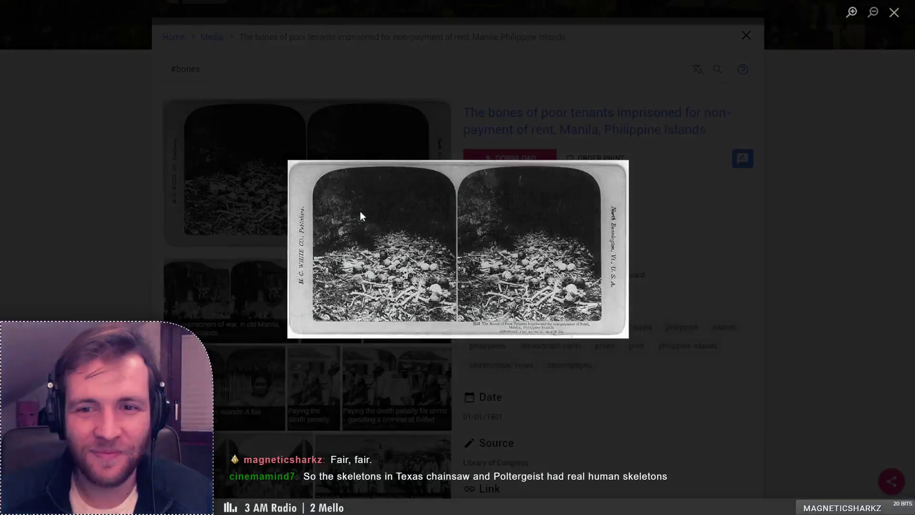
{"action": "left_click", "coordinate": [181, 217]}
{"action": "scroll", "coordinate": [413, 217], "scroll_direction": "down", "scroll_amount": 5}
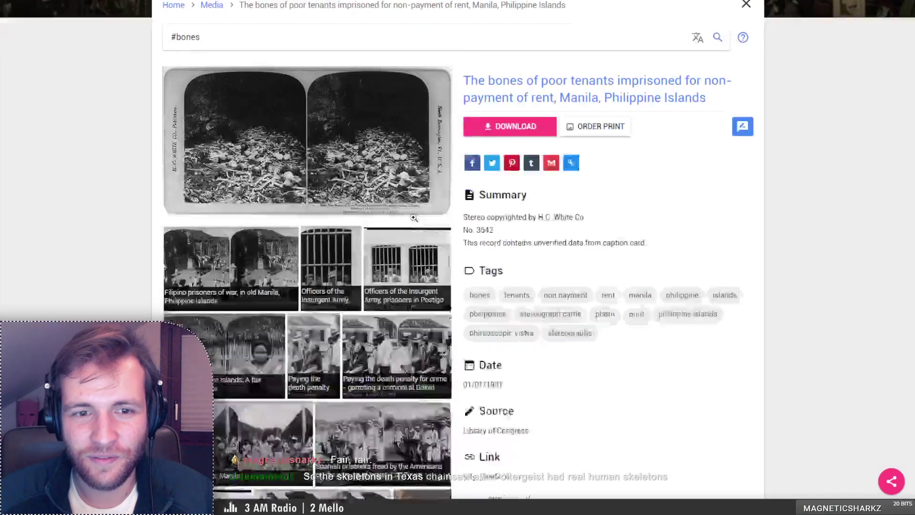
{"action": "scroll", "coordinate": [413, 217], "scroll_direction": "up", "scroll_amount": 7}
From the Havana photo page, open the related "Heap of bones in the cemetery" photo of skulls before a wall and examine its details and source
{"action": "key", "text": "ctrl+Tab"}
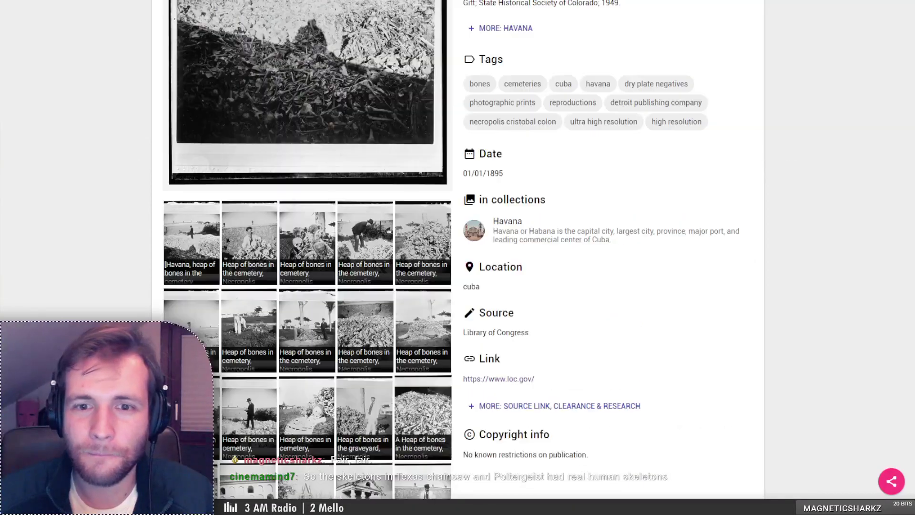
{"action": "scroll", "coordinate": [561, 186], "scroll_direction": "up", "scroll_amount": 3}
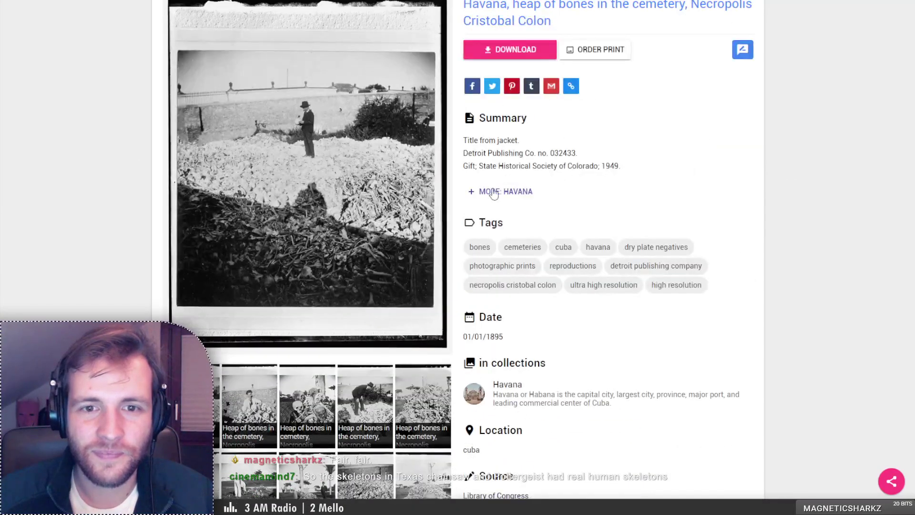
{"action": "scroll", "coordinate": [381, 281], "scroll_direction": "down", "scroll_amount": 2}
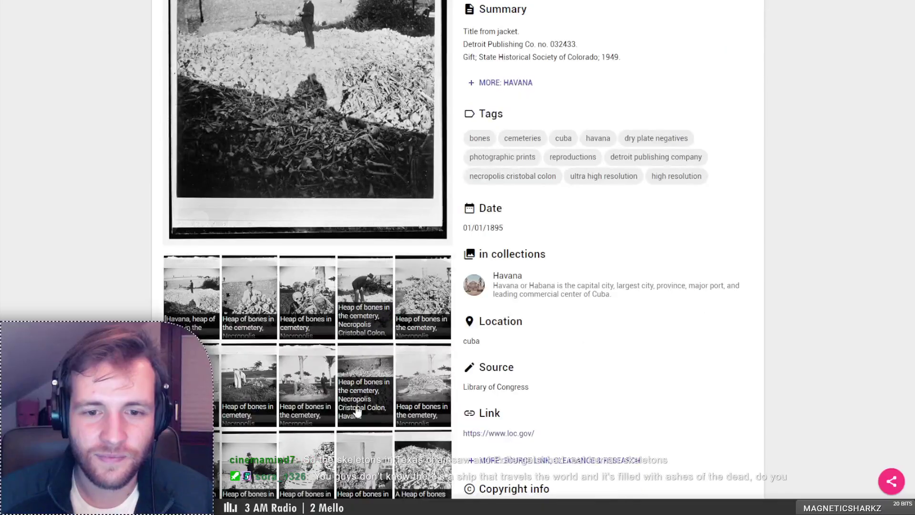
{"action": "left_click", "coordinate": [373, 375]}
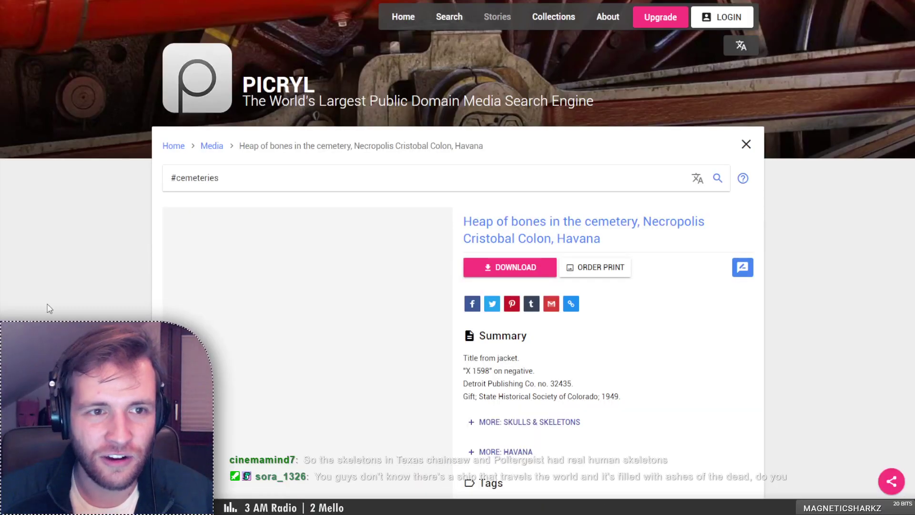
{"action": "scroll", "coordinate": [50, 309], "scroll_direction": "down", "scroll_amount": 3}
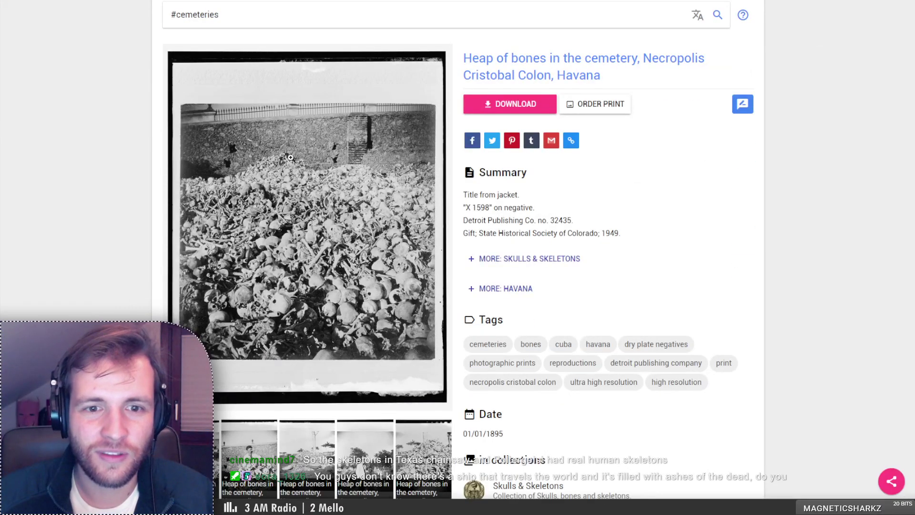
{"action": "scroll", "coordinate": [343, 244], "scroll_direction": "down", "scroll_amount": 3}
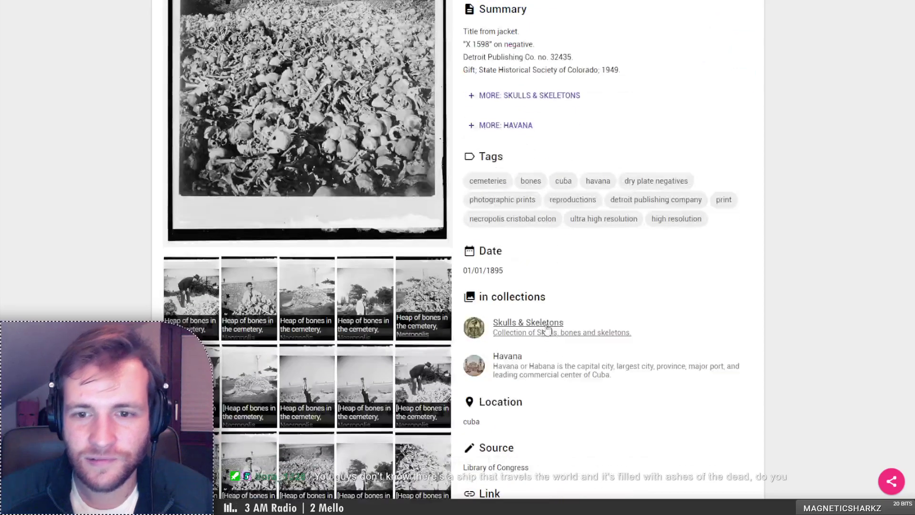
{"action": "scroll", "coordinate": [537, 390], "scroll_direction": "down", "scroll_amount": 1}
{"action": "scroll", "coordinate": [522, 431], "scroll_direction": "down", "scroll_amount": 1}
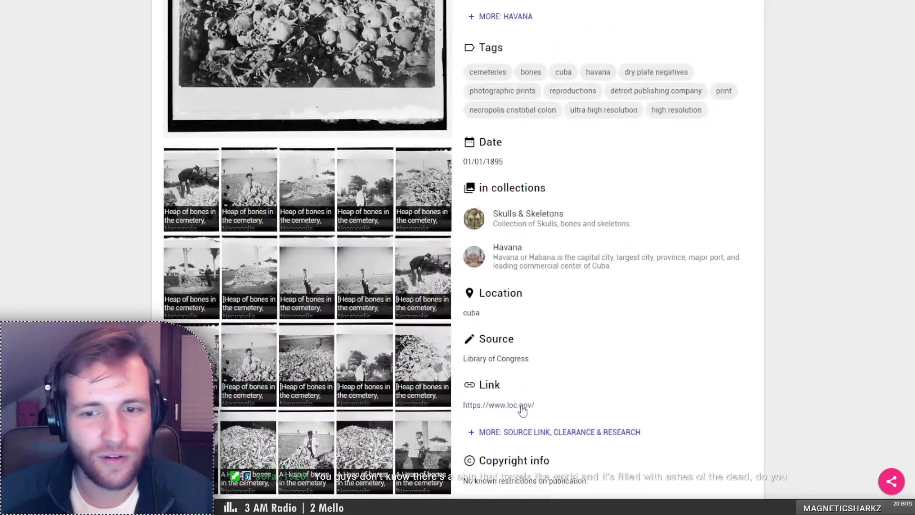
Copy "Heap of bones" from the photo's title and search the Library of Congress website for it
{"action": "scroll", "coordinate": [523, 409], "scroll_direction": "up", "scroll_amount": 7}
{"action": "left_click_drag", "start_coordinate": [463, 167], "coordinate": [549, 172]}
{"action": "key", "text": "ctrl+c"}
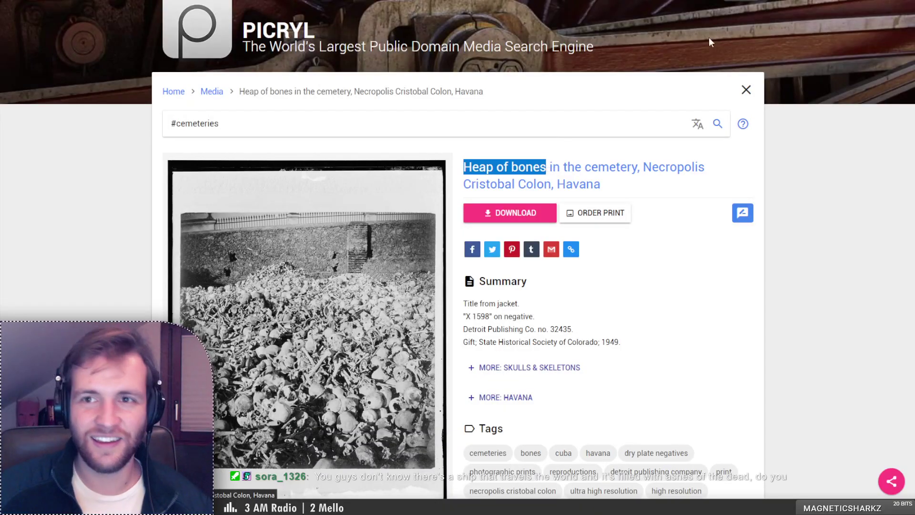
{"action": "key", "text": "ctrl+Tab"}
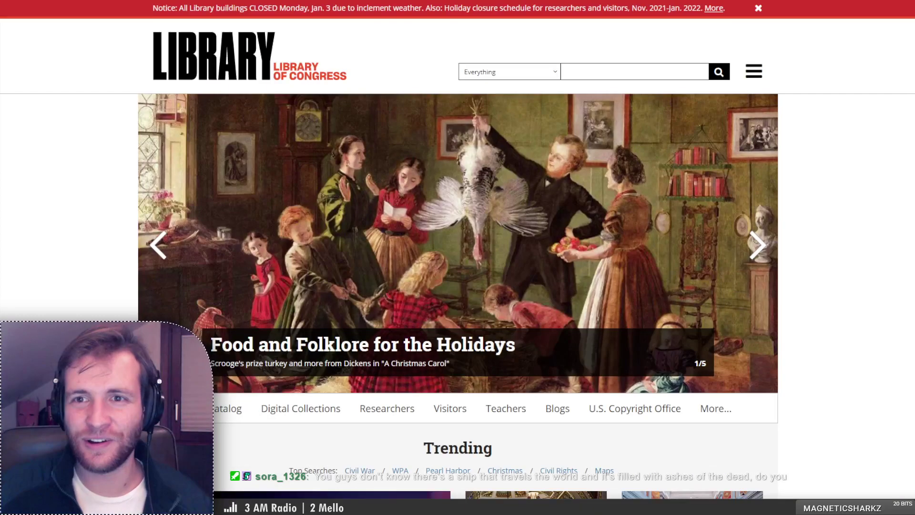
{"action": "left_click", "coordinate": [618, 69]}
{"action": "key", "text": "ctrl+v"}
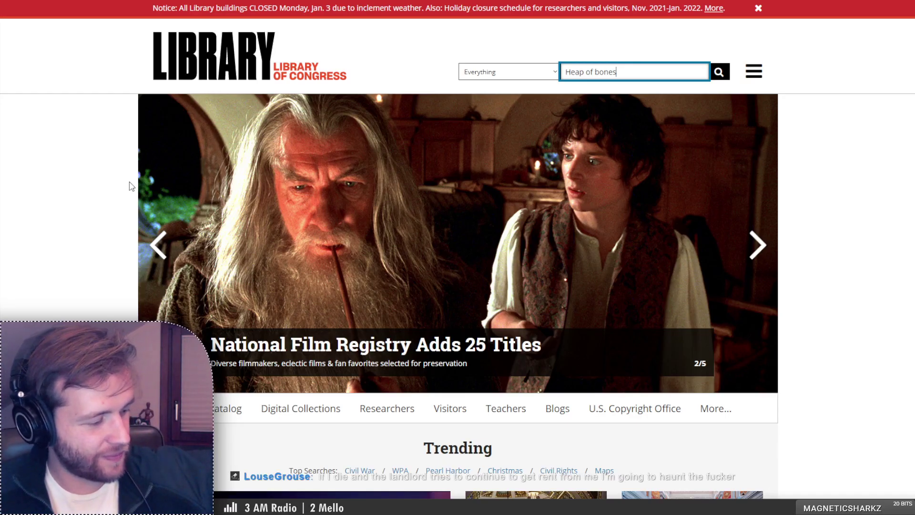
{"action": "key", "text": "Return"}
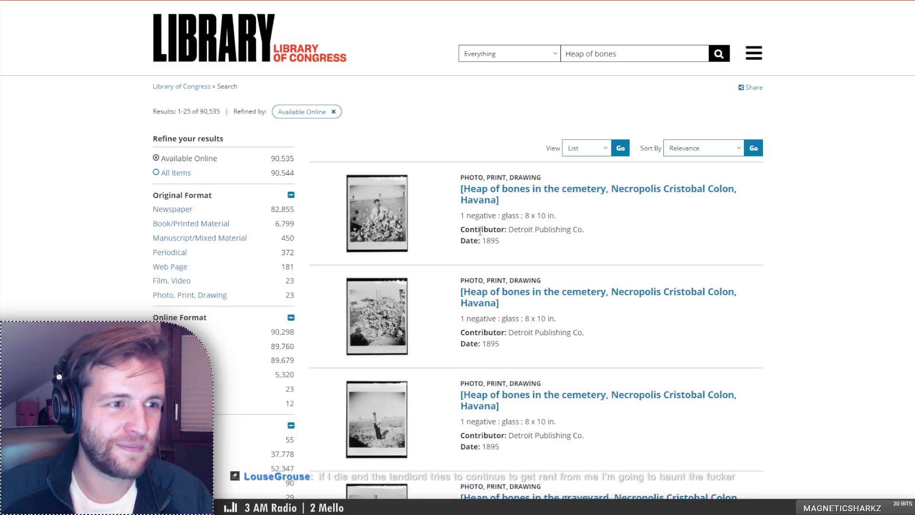
Browse the Library of Congress results and open the bone pile photograph with the tree trunk behind it in the large image viewer
{"action": "scroll", "coordinate": [478, 177], "scroll_direction": "down", "scroll_amount": 2}
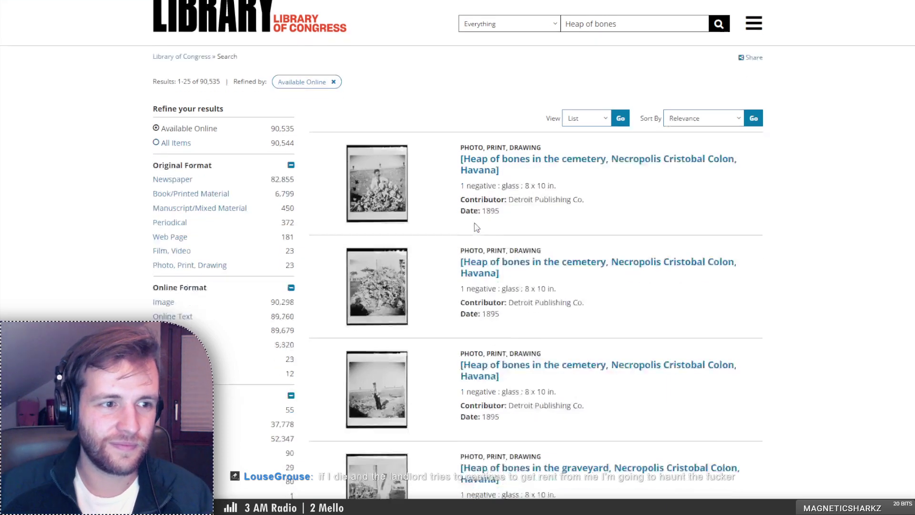
{"action": "scroll", "coordinate": [564, 217], "scroll_direction": "down", "scroll_amount": 2}
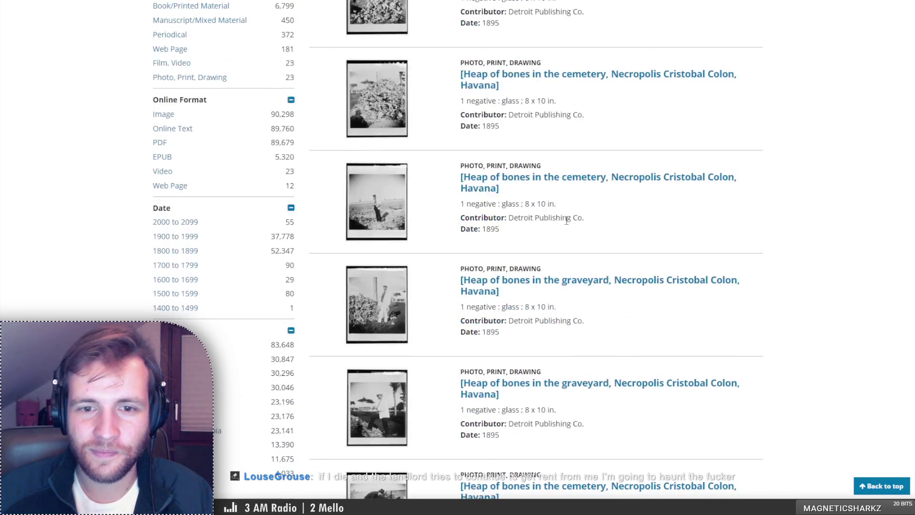
{"action": "scroll", "coordinate": [566, 219], "scroll_direction": "up", "scroll_amount": 2}
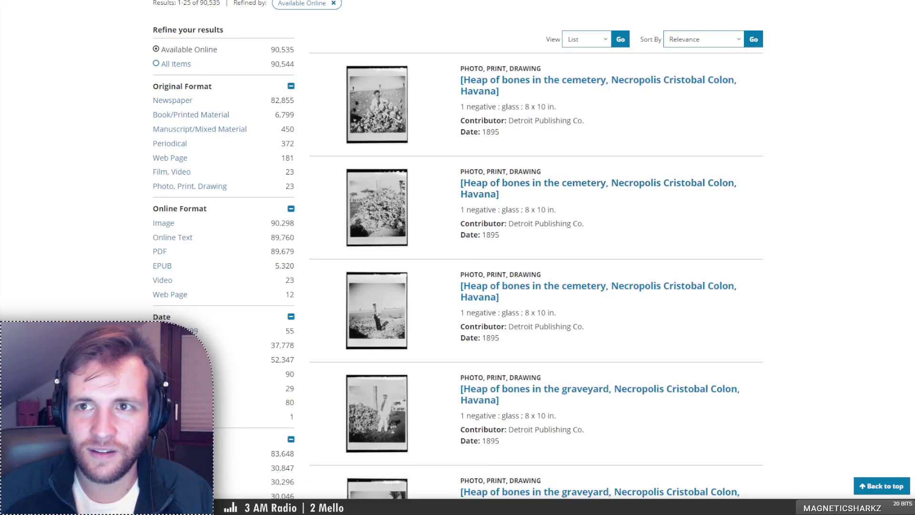
{"action": "key", "text": "ctrl+Tab"}
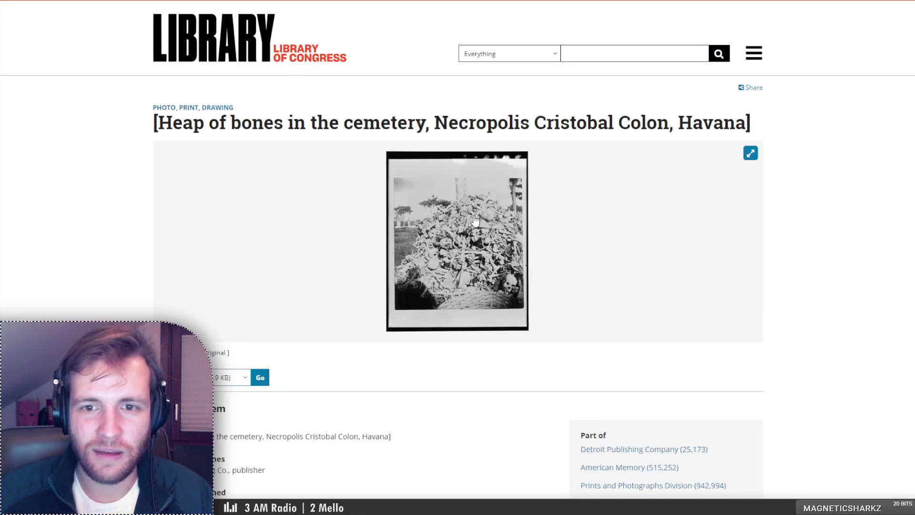
{"action": "left_click", "coordinate": [475, 219]}
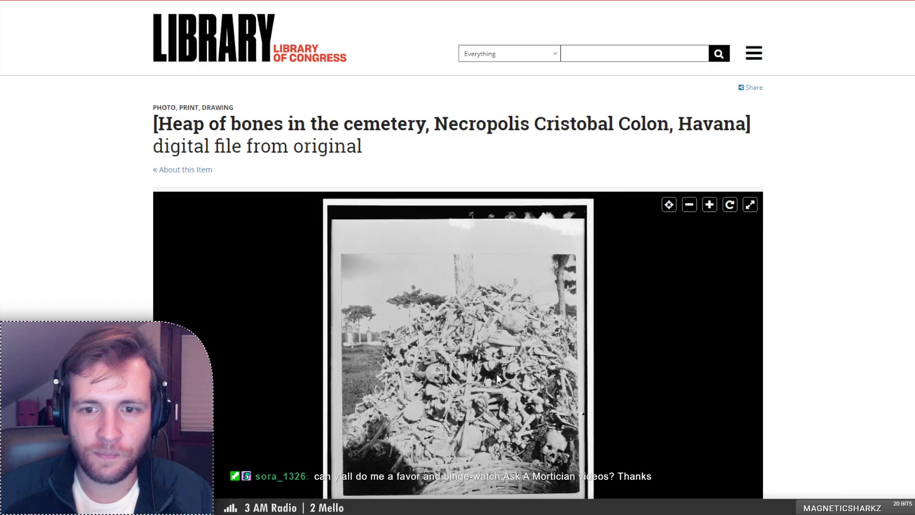
Examine the bone pile photograph with the tree trunk up close and return to the search results
{"action": "scroll", "coordinate": [501, 385], "scroll_direction": "up", "scroll_amount": 3}
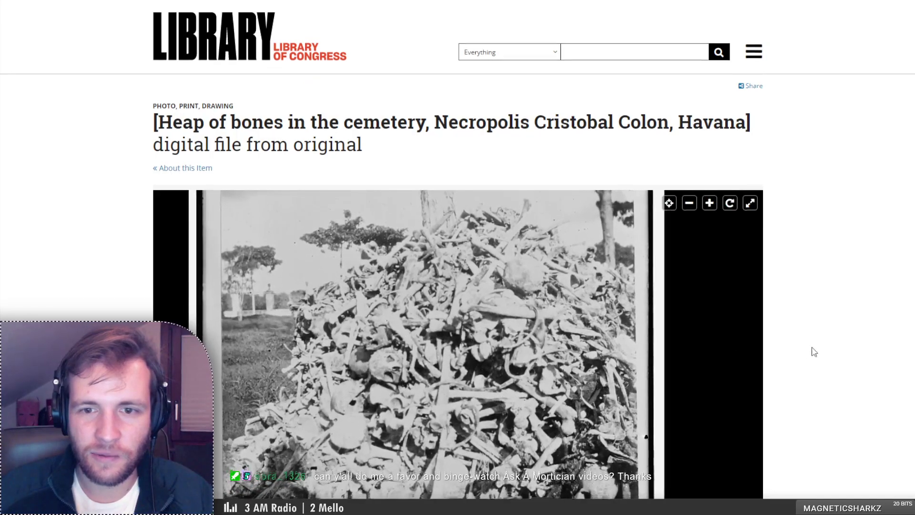
{"action": "scroll", "coordinate": [800, 348], "scroll_direction": "down", "scroll_amount": 3}
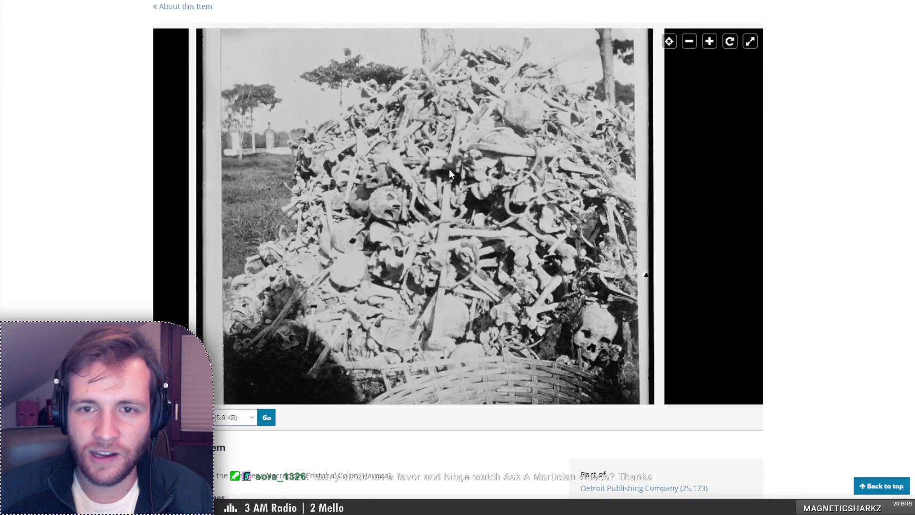
{"action": "scroll", "coordinate": [811, 275], "scroll_direction": "up", "scroll_amount": 1}
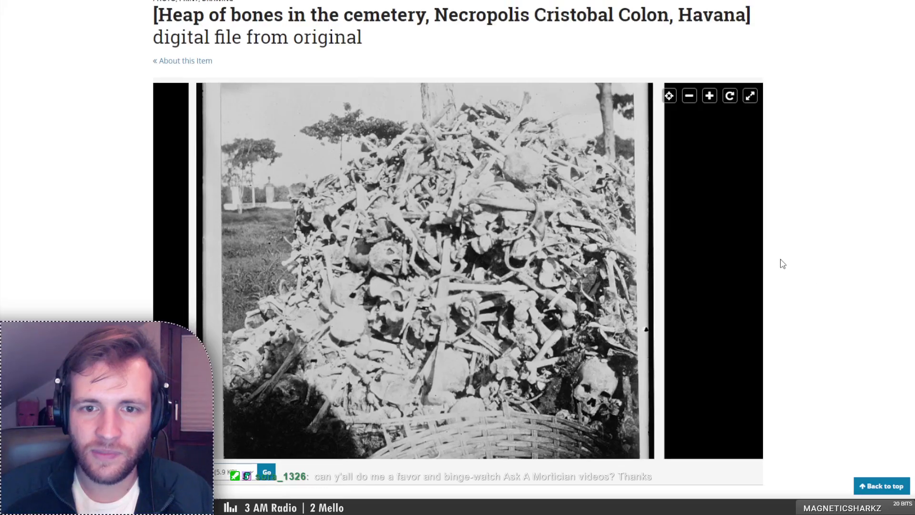
{"action": "key", "text": "alt+Left"}
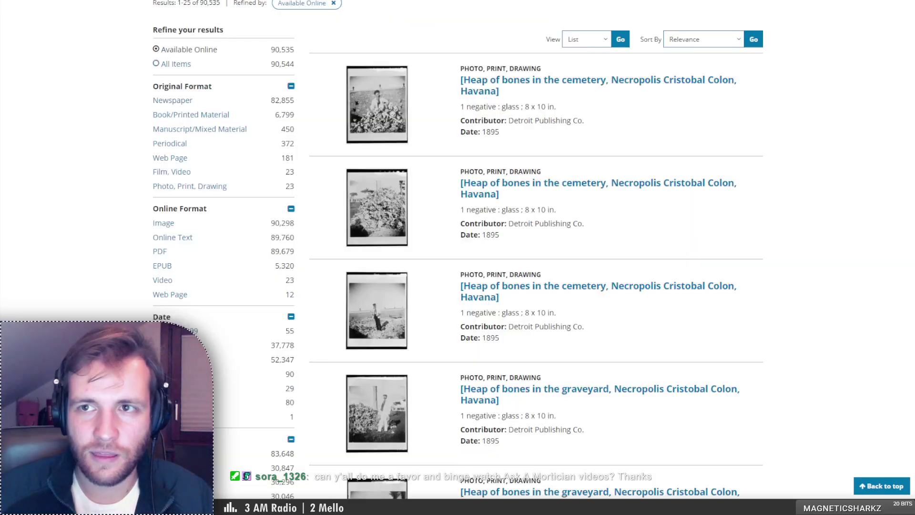
Browse further results, inspect the bone heap photo with large skulls in the foreground enlarged, and close it
{"action": "scroll", "coordinate": [692, 232], "scroll_direction": "down", "scroll_amount": 8}
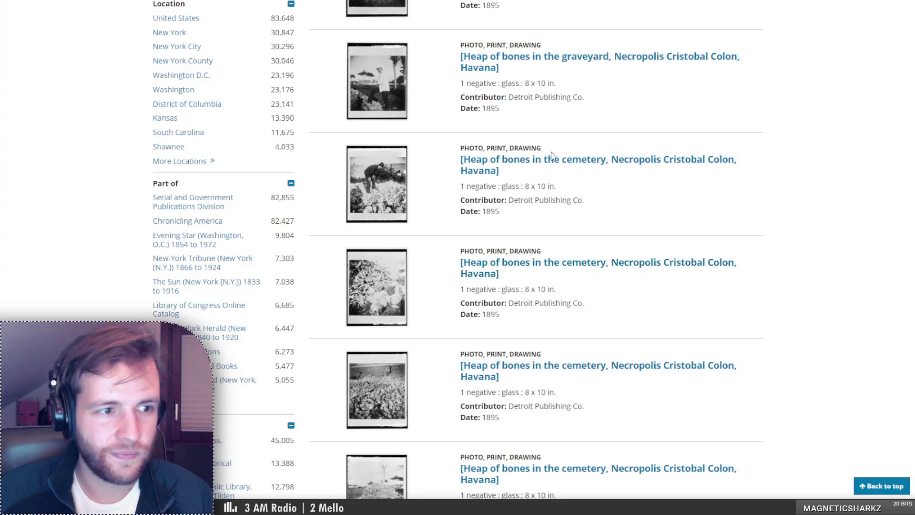
{"action": "key", "text": "ctrl+Tab"}
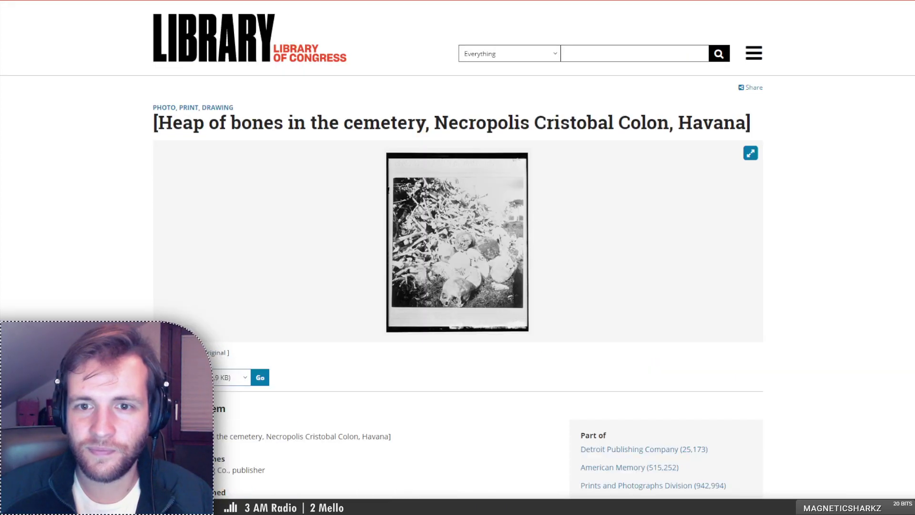
{"action": "left_click", "coordinate": [480, 249]}
{"action": "scroll", "coordinate": [476, 399], "scroll_direction": "up", "scroll_amount": 3}
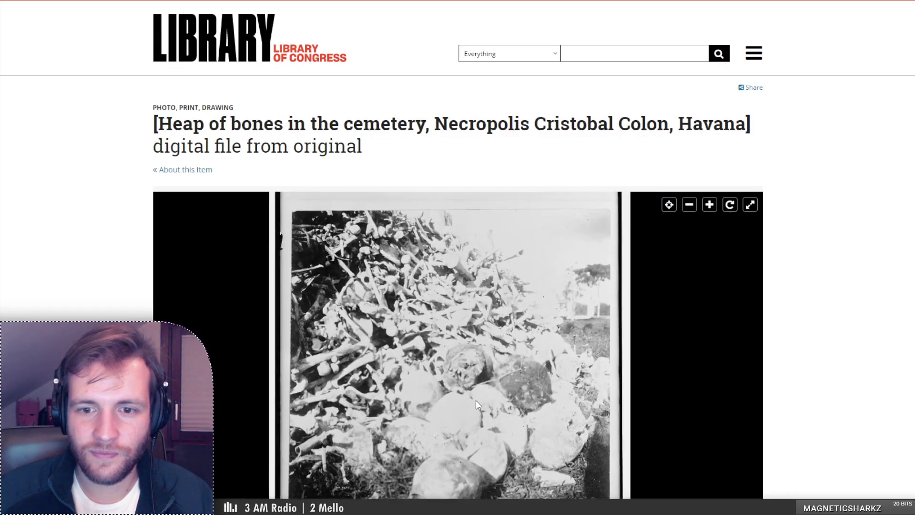
{"action": "key", "text": "ctrl+w"}
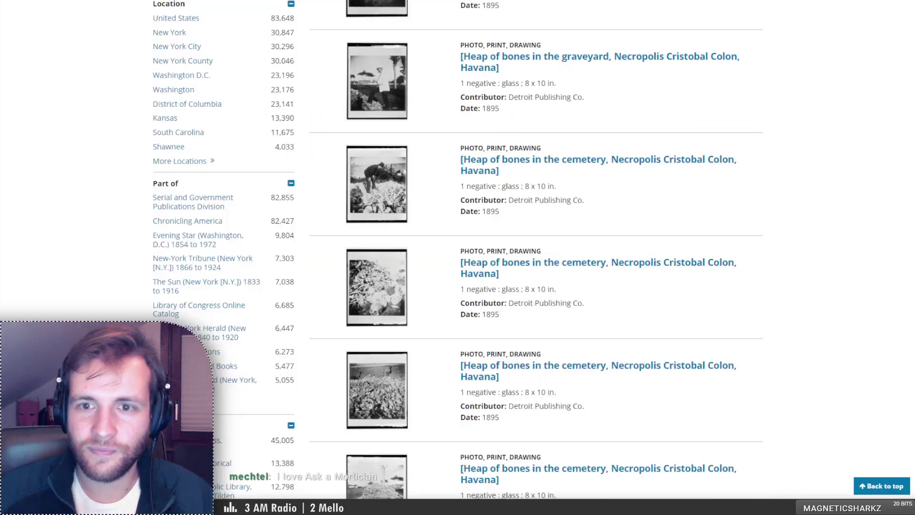
Open the photo of skulls and bones spread before a cemetery wall, download it as a TIFF (159.6 MB), and return to the results
{"action": "scroll", "coordinate": [520, 326], "scroll_direction": "down", "scroll_amount": 3}
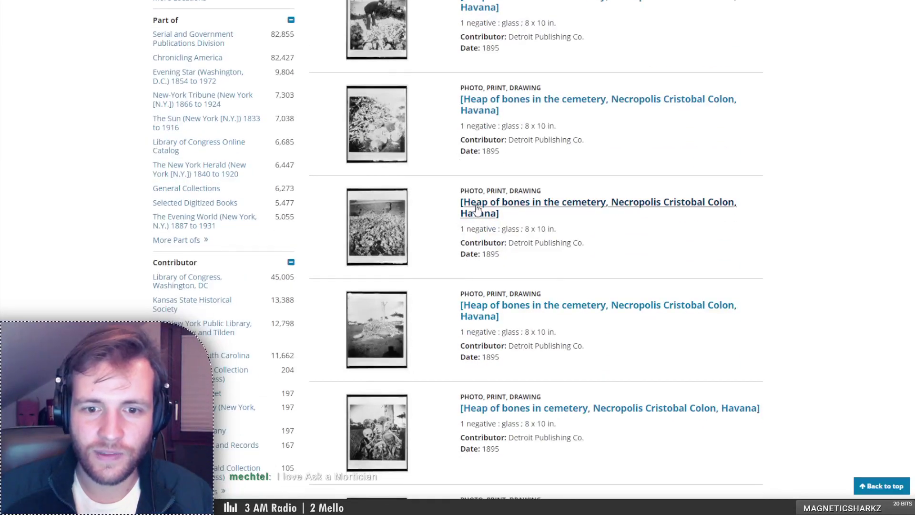
{"action": "left_click", "coordinate": [477, 209]}
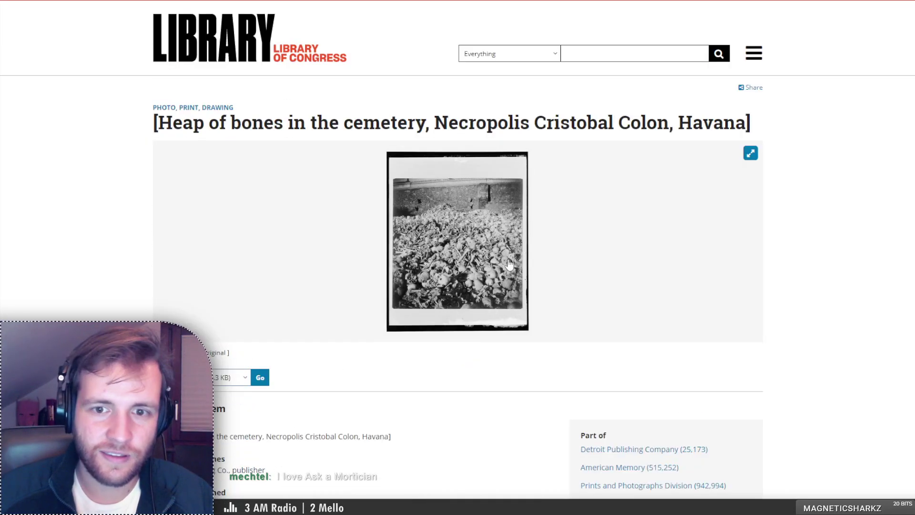
{"action": "left_click", "coordinate": [475, 285]}
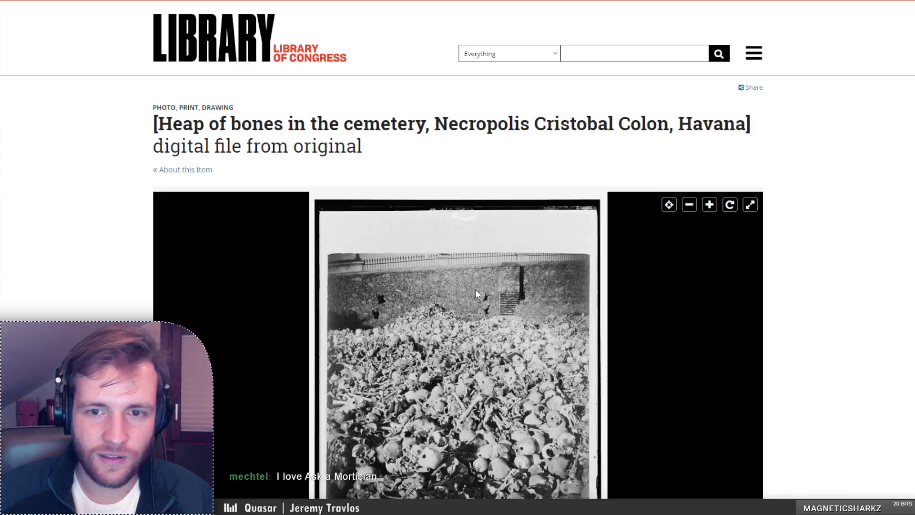
{"action": "scroll", "coordinate": [391, 383], "scroll_direction": "up", "scroll_amount": 2}
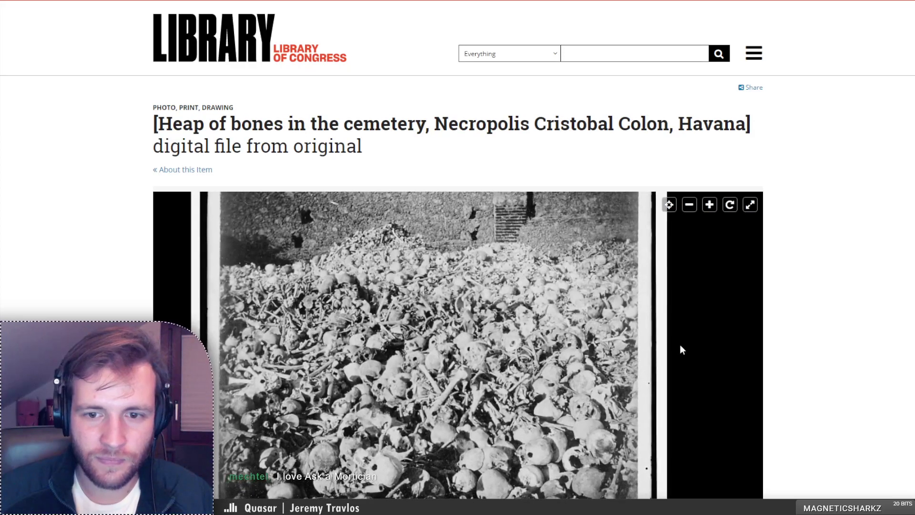
{"action": "scroll", "coordinate": [856, 353], "scroll_direction": "down", "scroll_amount": 7}
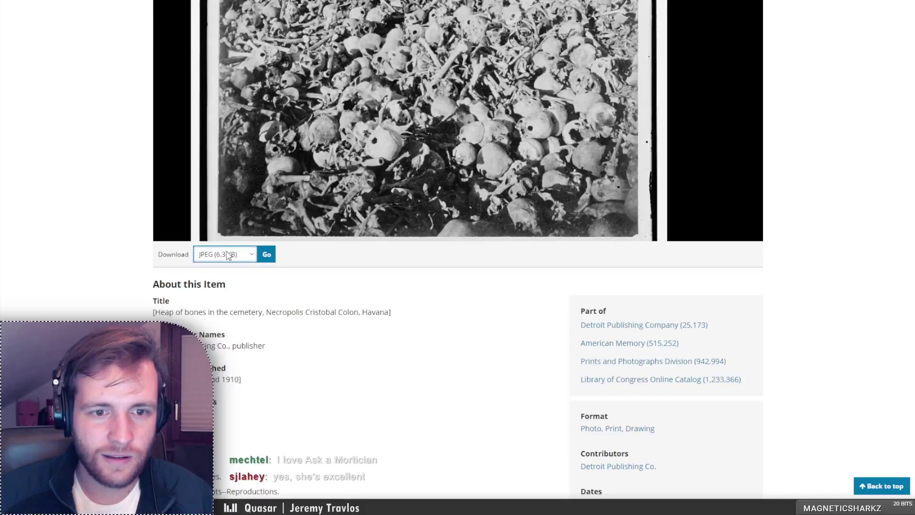
{"action": "left_click", "coordinate": [269, 257]}
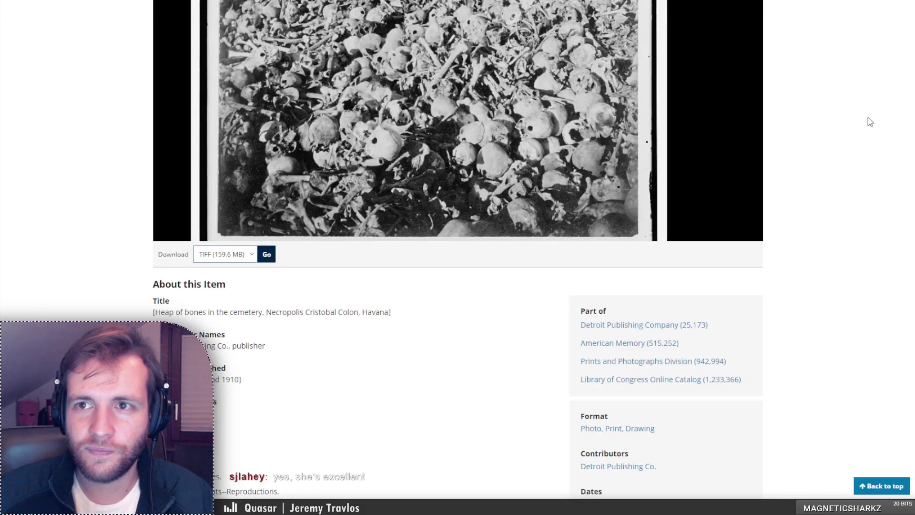
{"action": "scroll", "coordinate": [870, 122], "scroll_direction": "up", "scroll_amount": 5}
{"action": "key", "text": "ctrl+w"}
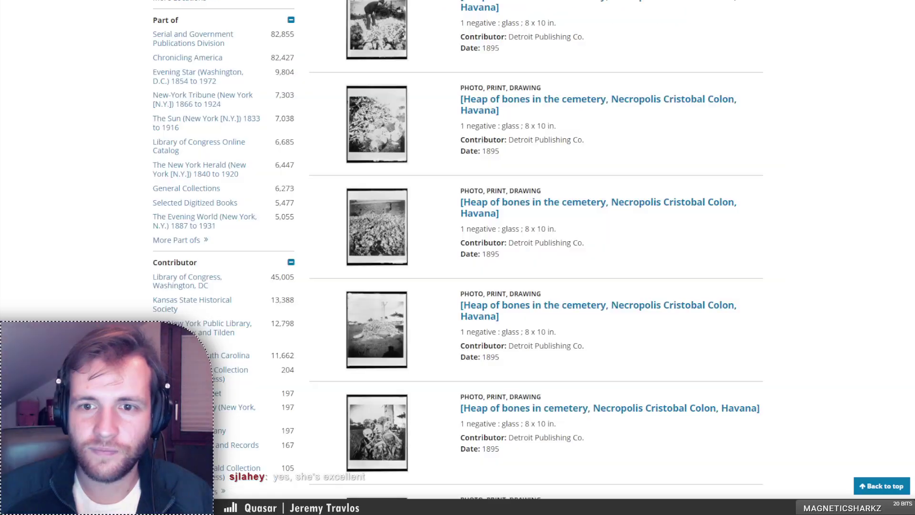
Browse the remaining results and examine the "Spanish-American war, Cuba" photo of skulls and bones in the large image viewer
{"action": "scroll", "coordinate": [600, 218], "scroll_direction": "down", "scroll_amount": 15}
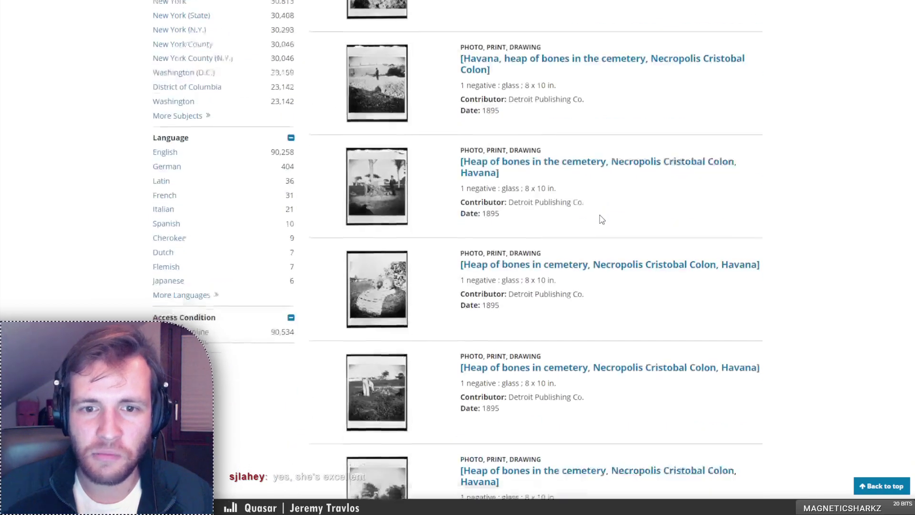
{"action": "scroll", "coordinate": [601, 219], "scroll_direction": "down", "scroll_amount": 15}
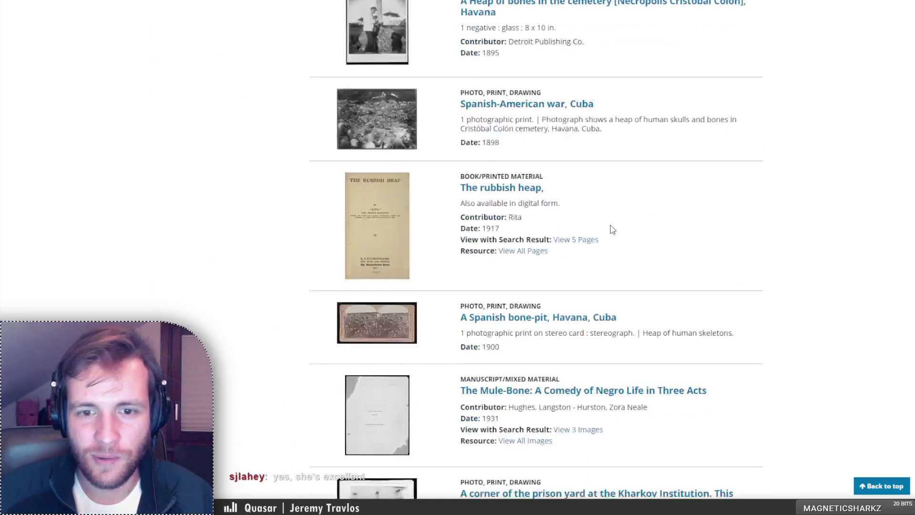
{"action": "scroll", "coordinate": [613, 227], "scroll_direction": "down", "scroll_amount": 3}
{"action": "scroll", "coordinate": [618, 252], "scroll_direction": "up", "scroll_amount": 9}
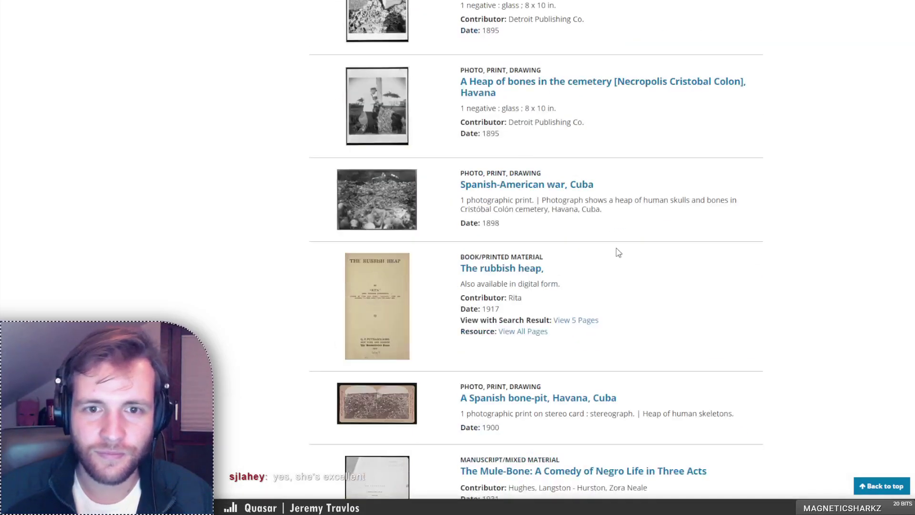
{"action": "left_click", "coordinate": [409, 201]}
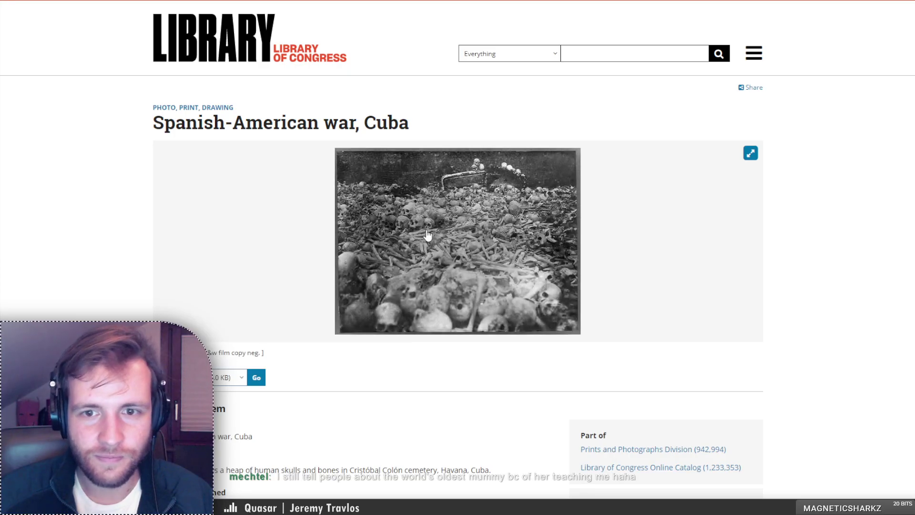
{"action": "left_click", "coordinate": [538, 269]}
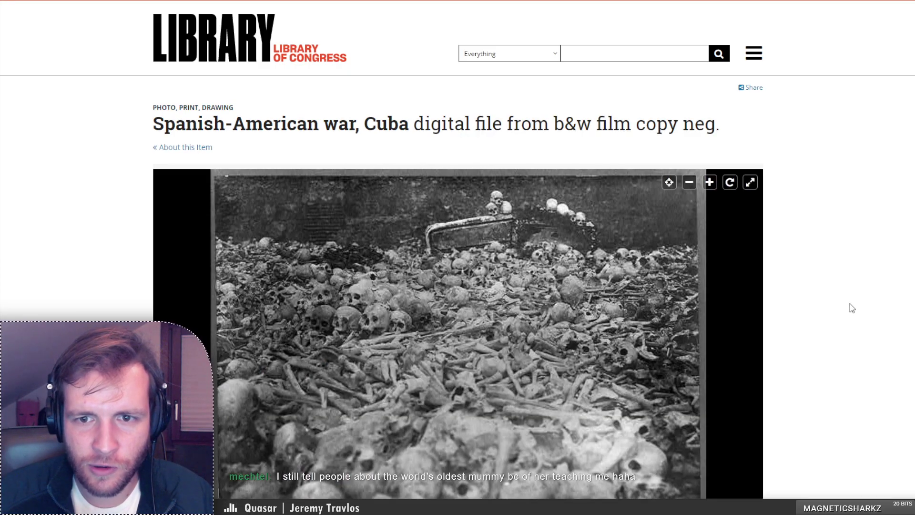
{"action": "scroll", "coordinate": [850, 305], "scroll_direction": "down", "scroll_amount": 4}
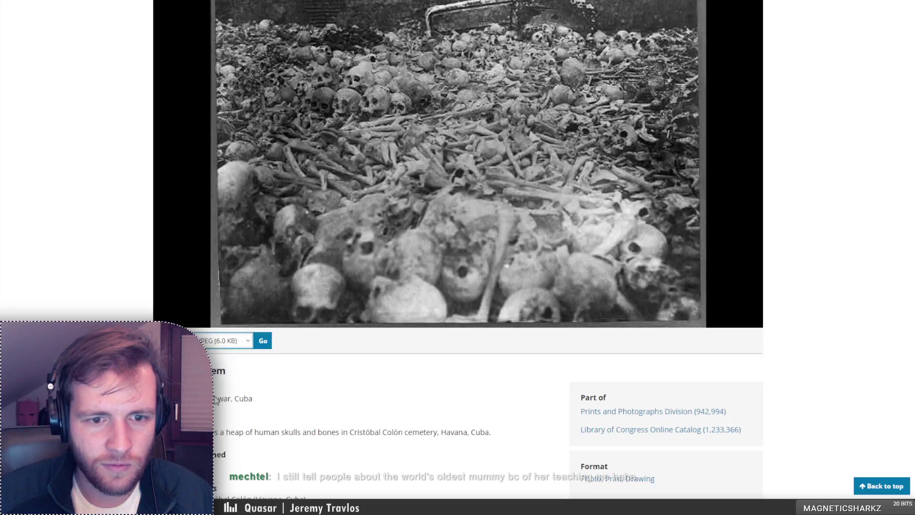
{"action": "scroll", "coordinate": [135, 300], "scroll_direction": "up", "scroll_amount": 3}
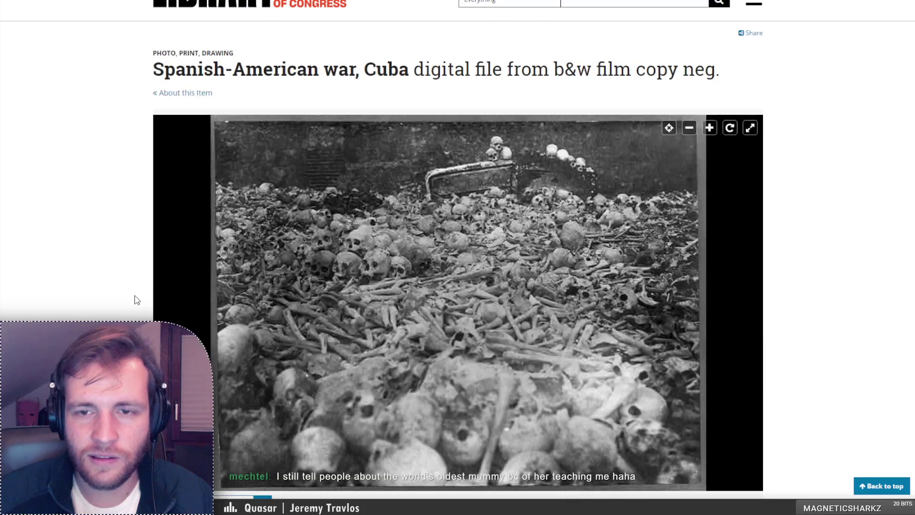
{"action": "scroll", "coordinate": [135, 299], "scroll_direction": "up", "scroll_amount": 1}
Switch back to the PICRYL results and browse further down through the skull and skeleton images
{"action": "left_click", "coordinate": [585, 1]}
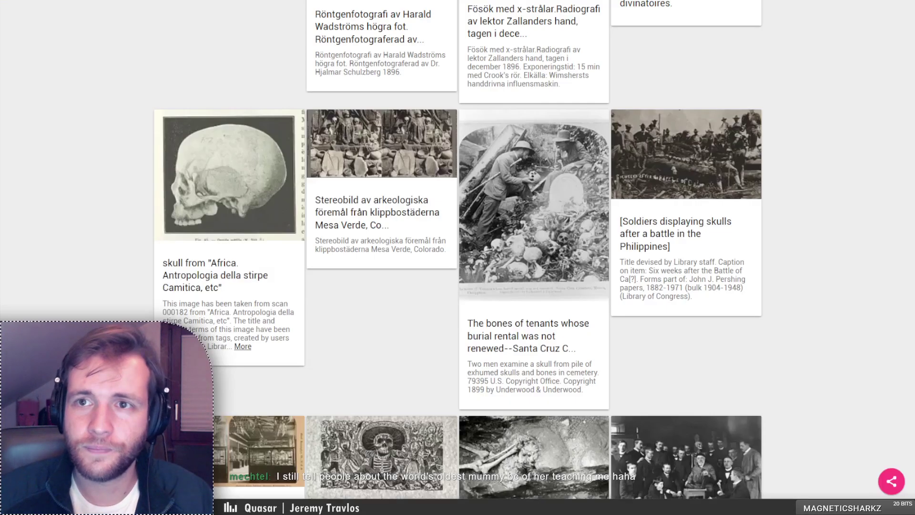
{"action": "scroll", "coordinate": [811, 184], "scroll_direction": "down", "scroll_amount": 8}
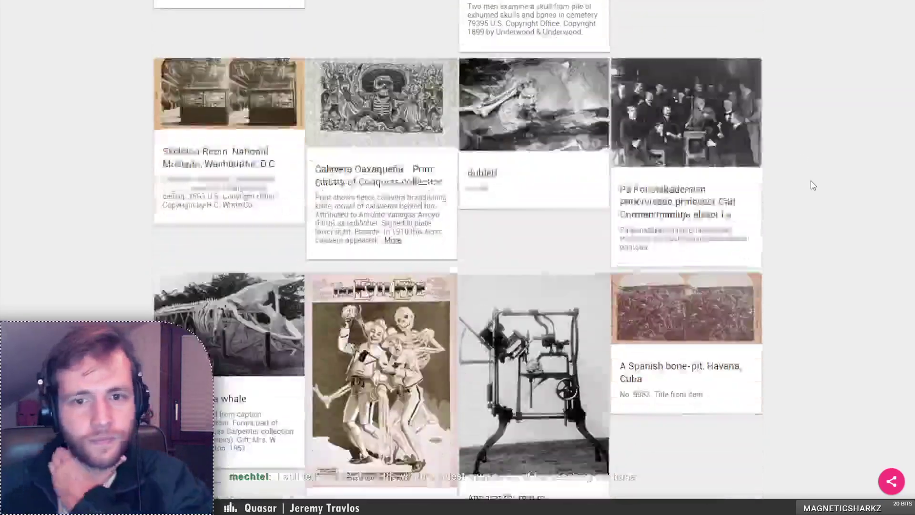
{"action": "scroll", "coordinate": [813, 185], "scroll_direction": "down", "scroll_amount": 12}
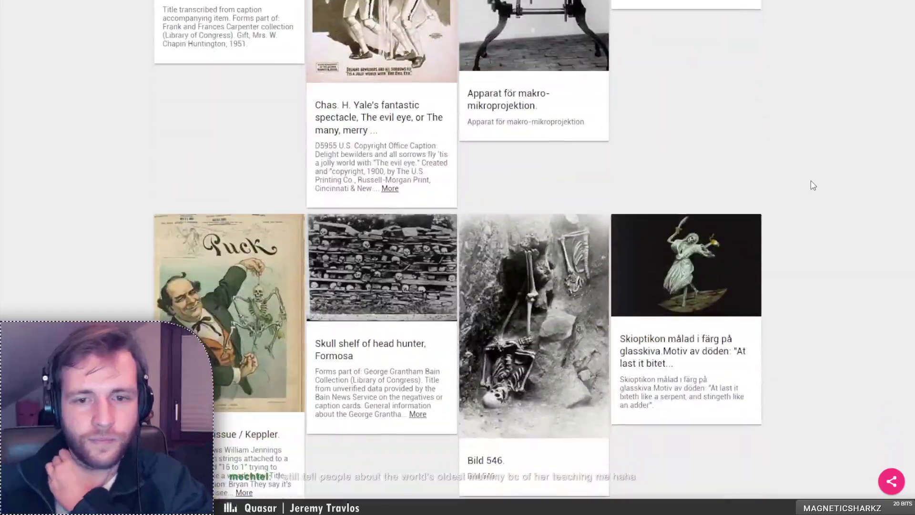
{"action": "scroll", "coordinate": [813, 185], "scroll_direction": "down", "scroll_amount": 1}
{"action": "scroll", "coordinate": [813, 186], "scroll_direction": "down", "scroll_amount": 15}
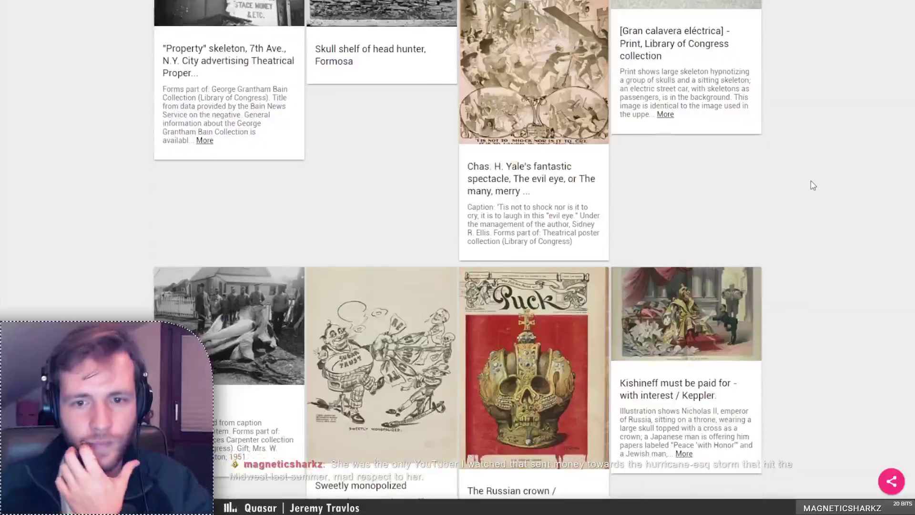
{"action": "scroll", "coordinate": [813, 185], "scroll_direction": "down", "scroll_amount": 5}
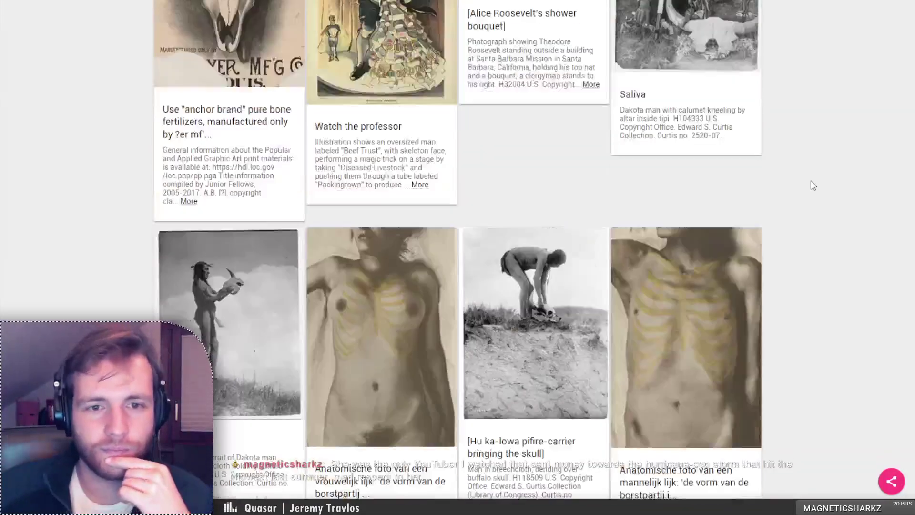
{"action": "scroll", "coordinate": [813, 186], "scroll_direction": "down", "scroll_amount": 18}
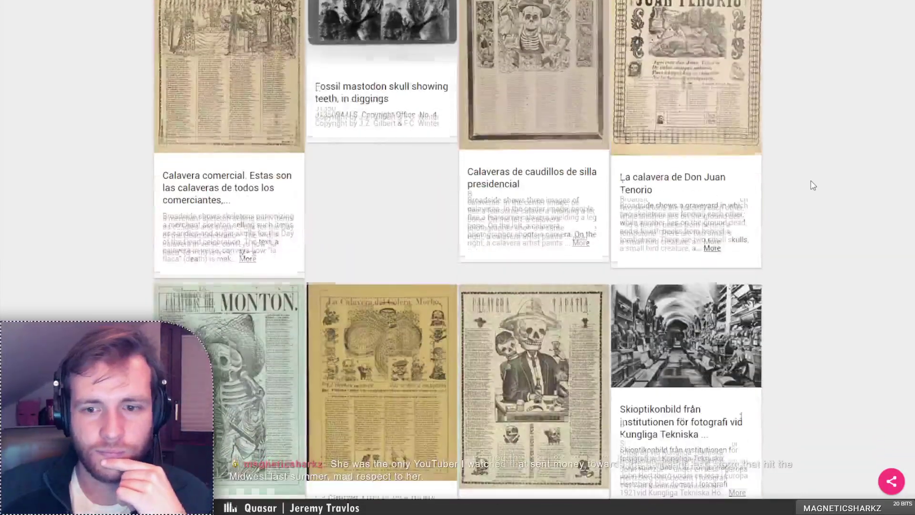
{"action": "scroll", "coordinate": [813, 186], "scroll_direction": "down", "scroll_amount": 6}
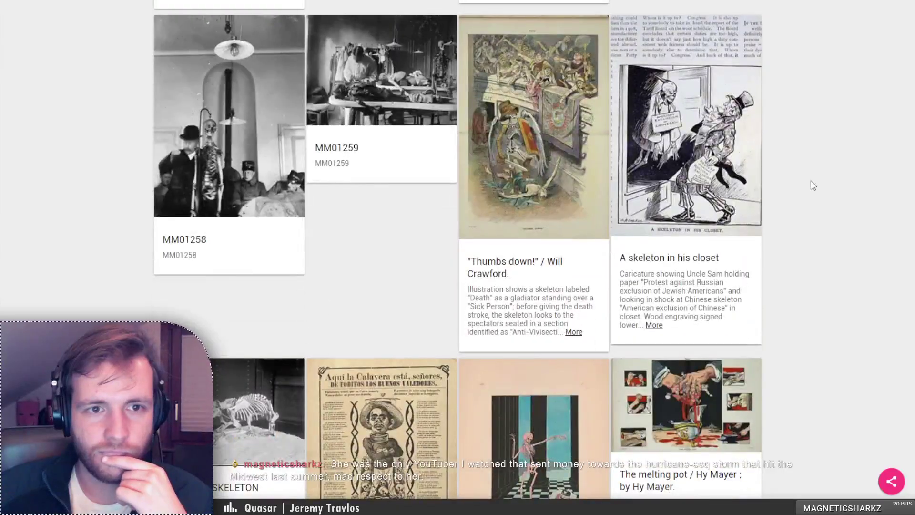
View the MM01258 photo of a man beside a hanging skeleton enlarged, inspect its details, and close the preview
{"action": "left_click", "coordinate": [166, 26]}
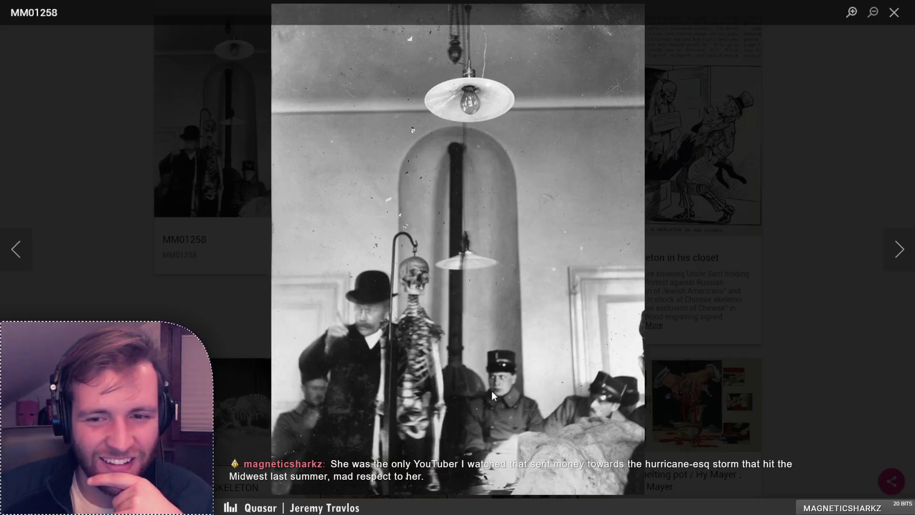
{"action": "scroll", "coordinate": [496, 401], "scroll_direction": "up", "scroll_amount": 2}
{"action": "scroll", "coordinate": [498, 386], "scroll_direction": "down", "scroll_amount": 2}
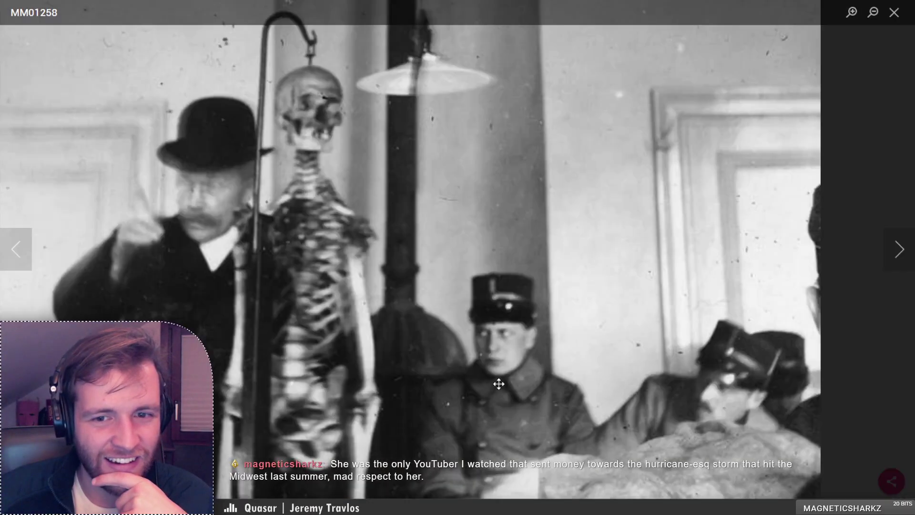
{"action": "scroll", "coordinate": [396, 296], "scroll_direction": "up", "scroll_amount": 2}
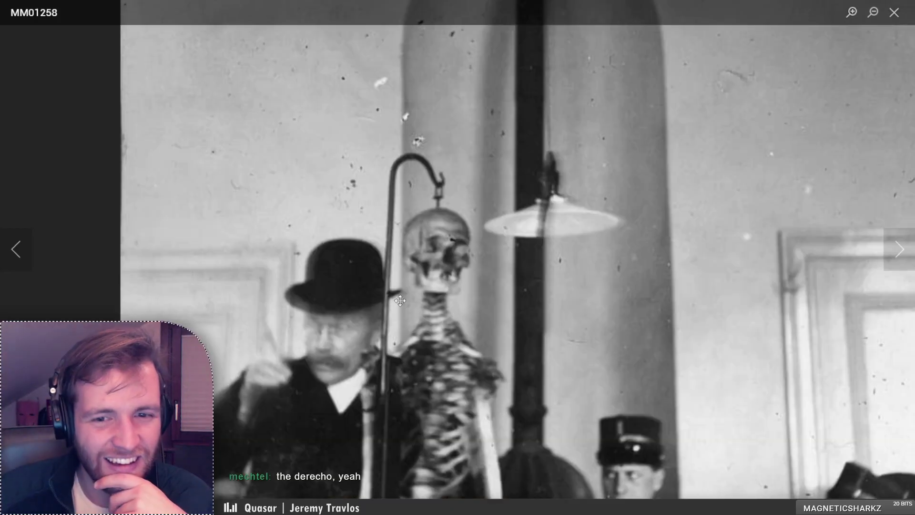
{"action": "scroll", "coordinate": [421, 351], "scroll_direction": "down", "scroll_amount": 2}
{"action": "scroll", "coordinate": [408, 462], "scroll_direction": "up", "scroll_amount": 2}
{"action": "scroll", "coordinate": [409, 462], "scroll_direction": "down", "scroll_amount": 2}
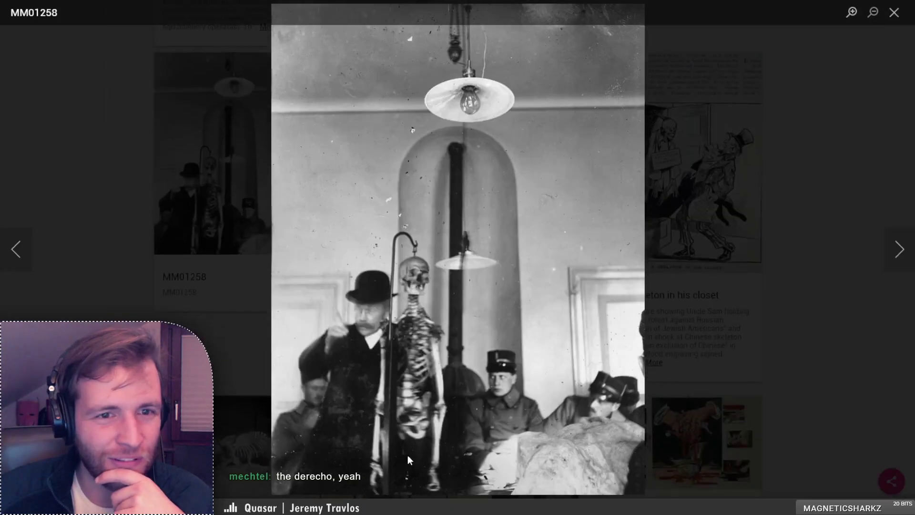
{"action": "left_click", "coordinate": [119, 265]}
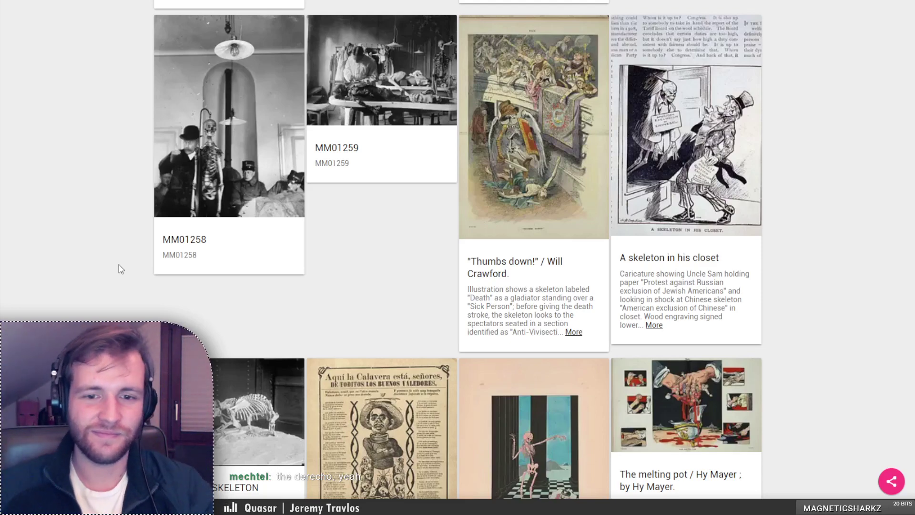
Go to page 3 of the skeleton media collection and open the print "The physician of the x-rays / Ivo Saliger"
{"action": "scroll", "coordinate": [200, 280], "scroll_direction": "down", "scroll_amount": 7}
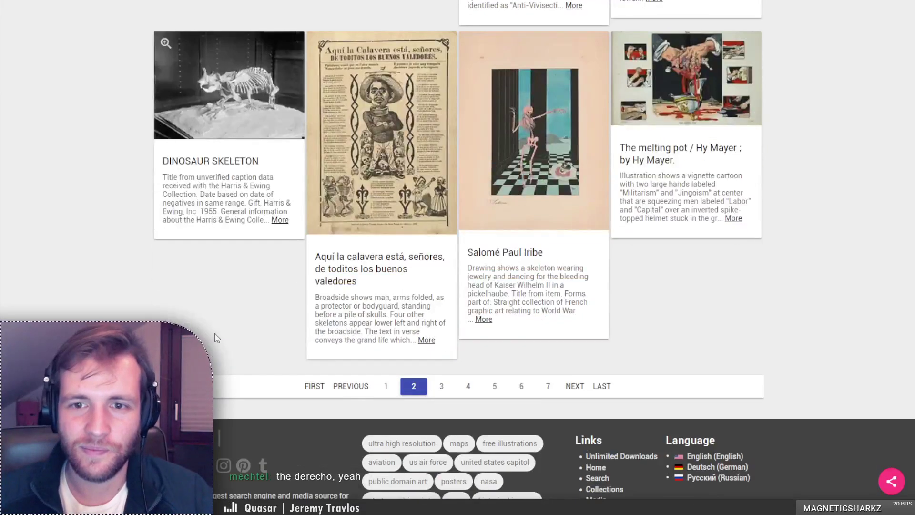
{"action": "left_click", "coordinate": [440, 387]}
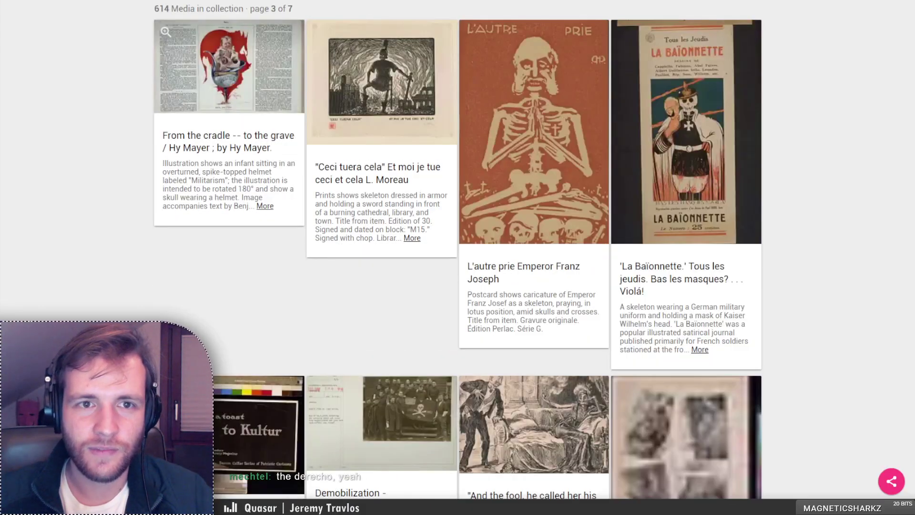
{"action": "scroll", "coordinate": [205, 261], "scroll_direction": "down", "scroll_amount": 7}
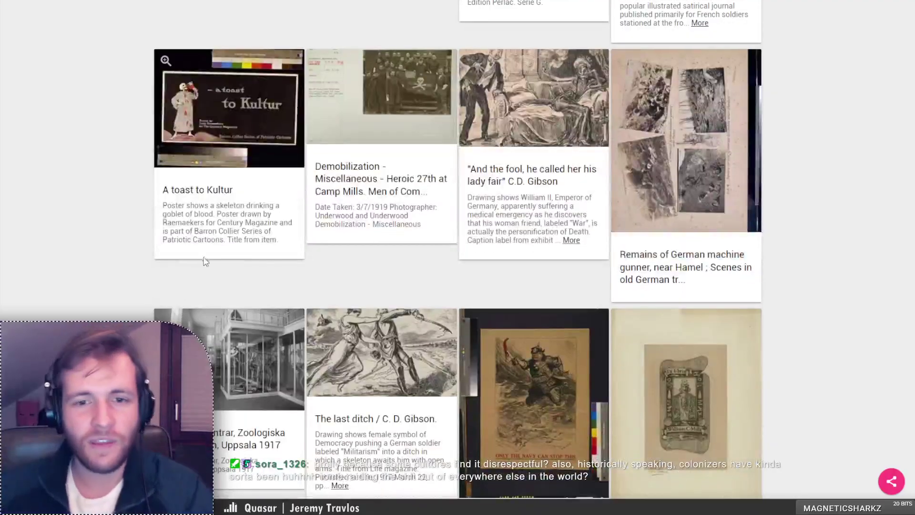
{"action": "scroll", "coordinate": [205, 261], "scroll_direction": "down", "scroll_amount": 11}
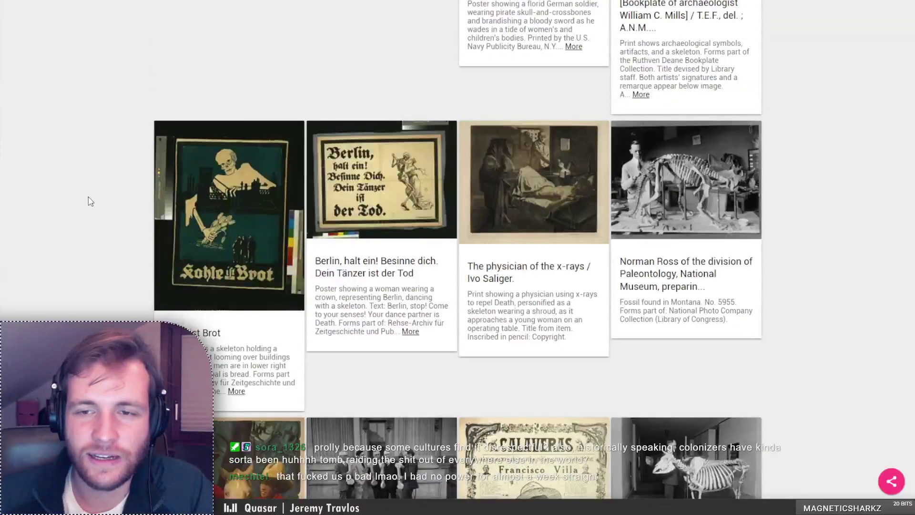
{"action": "scroll", "coordinate": [90, 200], "scroll_direction": "down", "scroll_amount": 1}
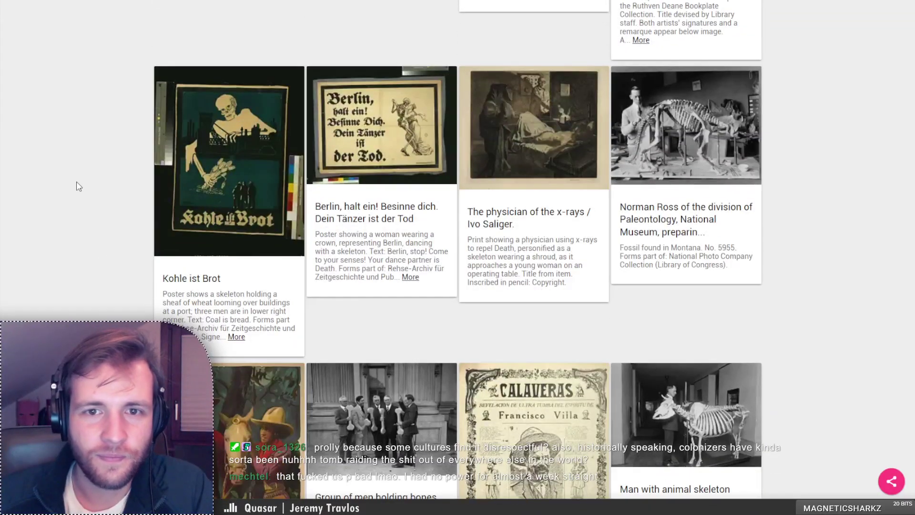
{"action": "left_click", "coordinate": [520, 221]}
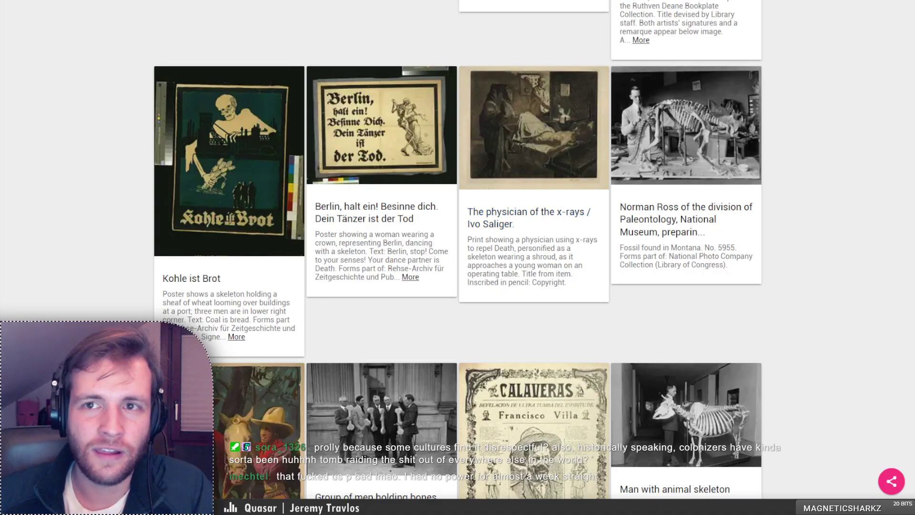
Examine the print's image, summary, tags and related media on its detail page
{"action": "scroll", "coordinate": [869, 230], "scroll_direction": "down", "scroll_amount": 2}
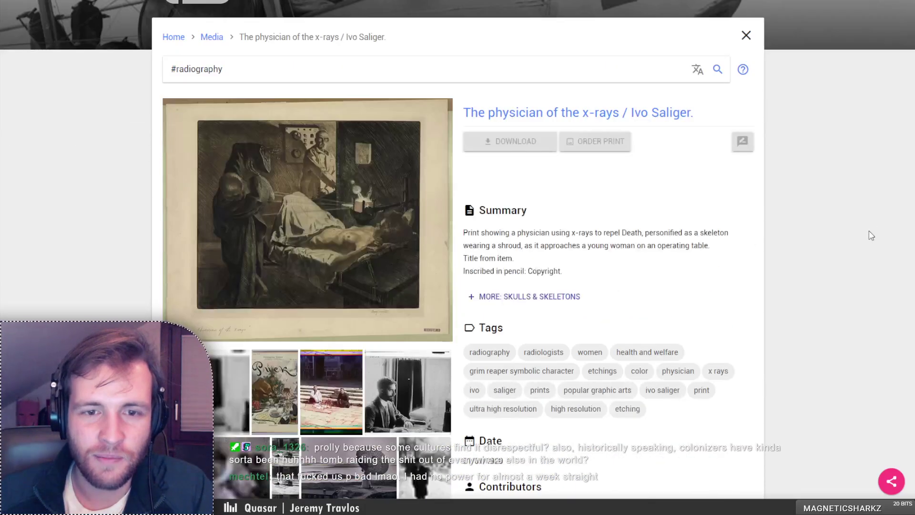
{"action": "scroll", "coordinate": [869, 231], "scroll_direction": "down", "scroll_amount": 2}
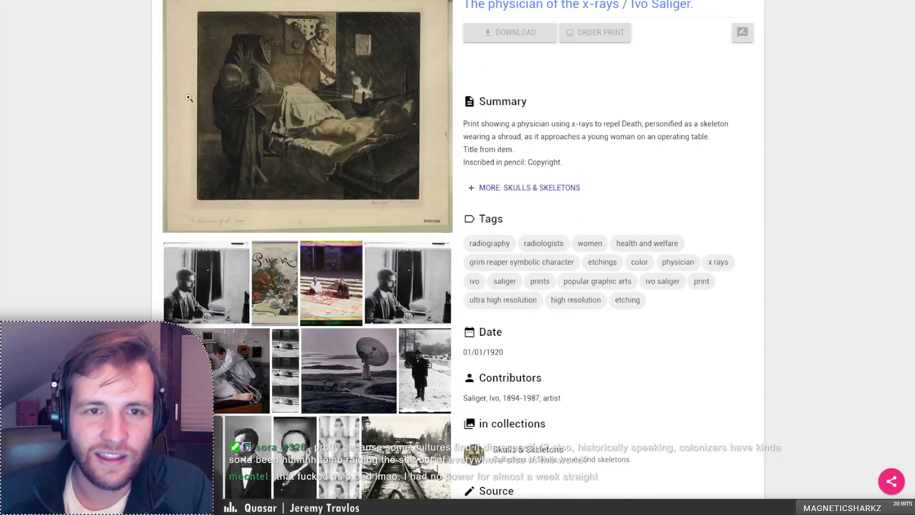
{"action": "scroll", "coordinate": [90, 149], "scroll_direction": "up", "scroll_amount": 1}
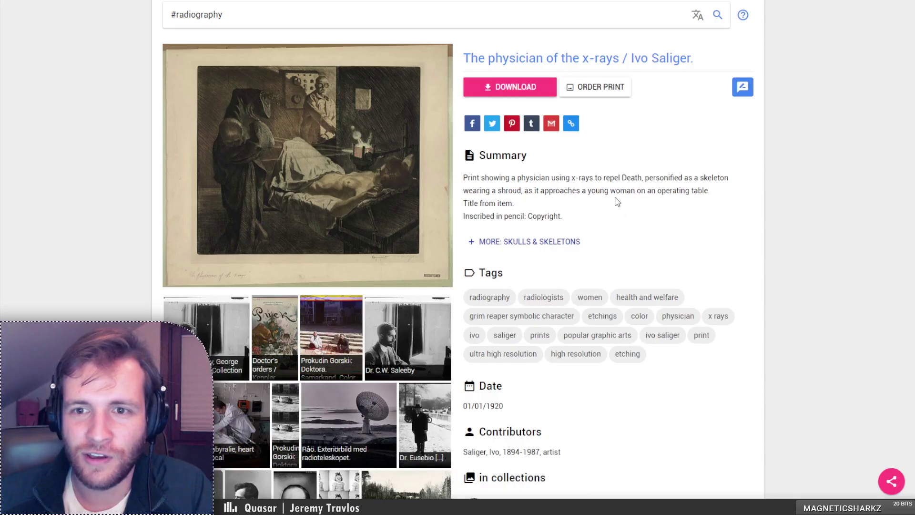
{"action": "scroll", "coordinate": [619, 202], "scroll_direction": "down", "scroll_amount": 15}
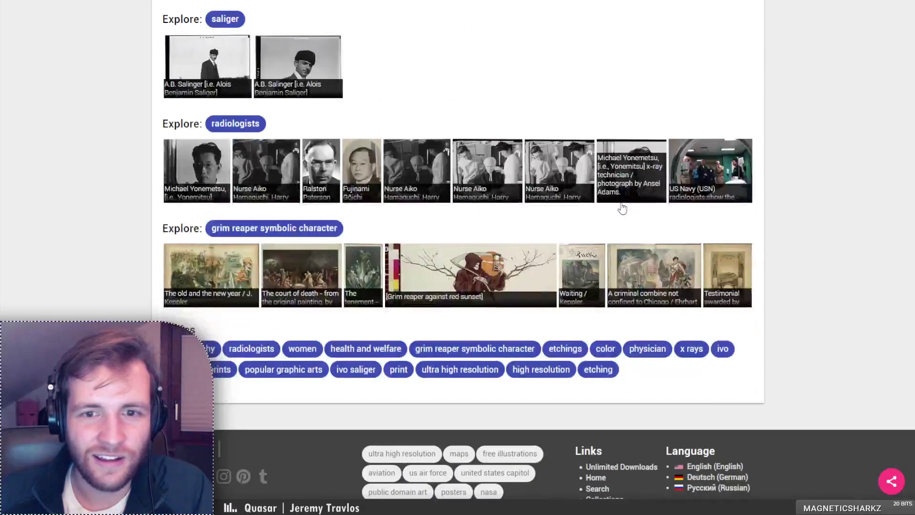
{"action": "scroll", "coordinate": [618, 224], "scroll_direction": "up", "scroll_amount": 15}
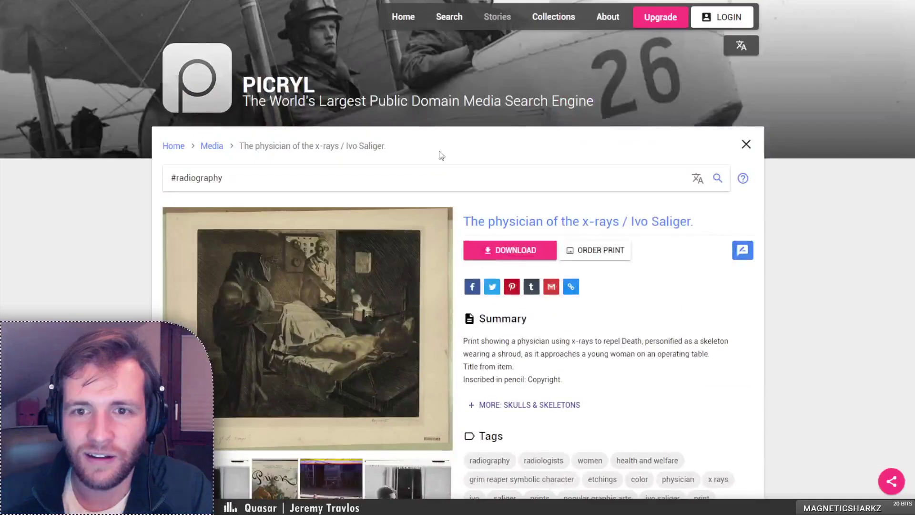
Copy the print's title and use only the artist's name, Ivo Saliger, for a separate Google image search
{"action": "left_click_drag", "start_coordinate": [465, 225], "coordinate": [685, 231]}
{"action": "key", "text": "ctrl+c"}
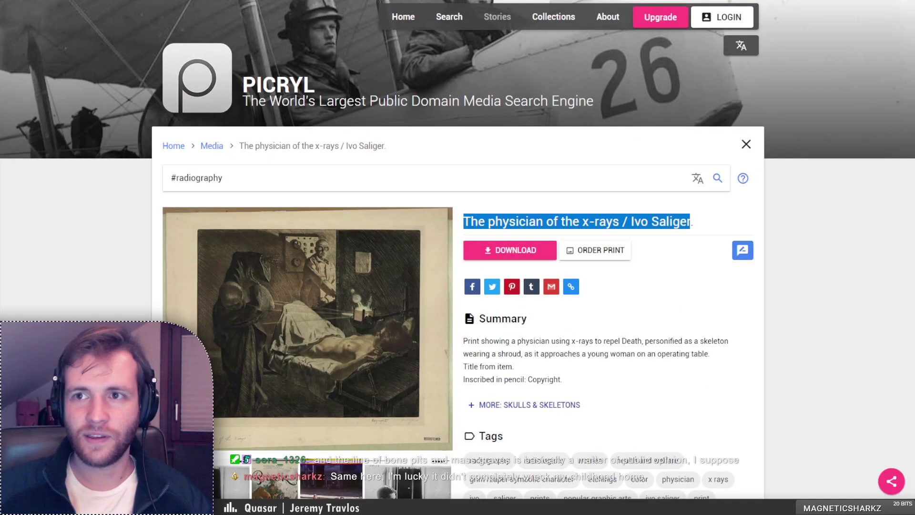
{"action": "key", "text": "ctrl+t"}
{"action": "key", "text": "ctrl+v"}
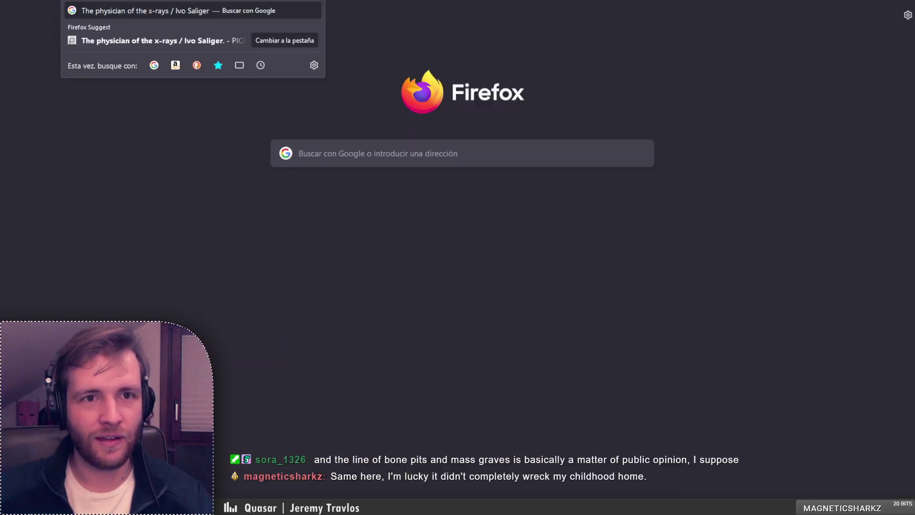
{"action": "key", "text": "BackSpace"}
{"action": "key", "text": "Return"}
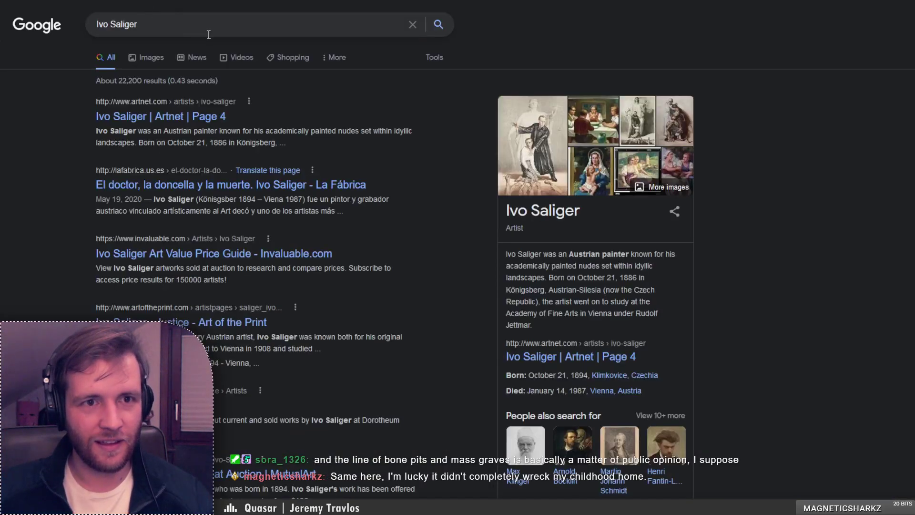
{"action": "left_click", "coordinate": [148, 59]}
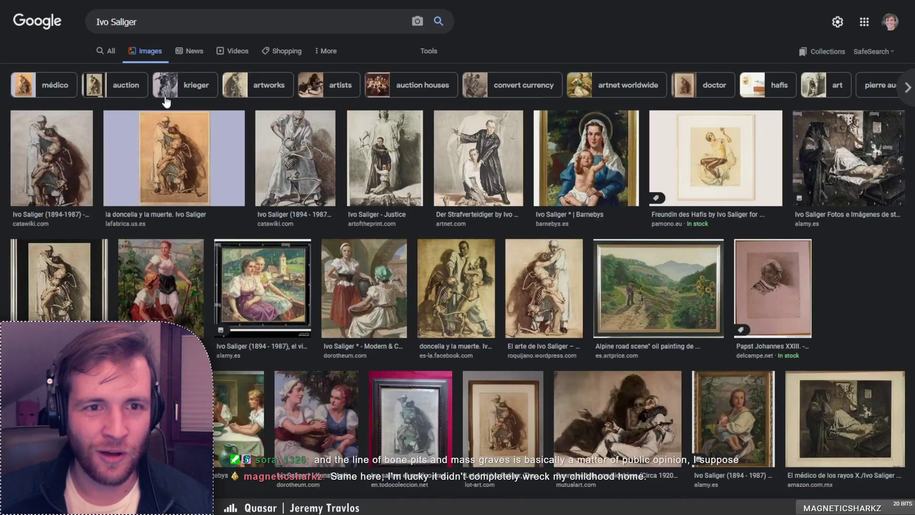
Preview Saliger's pictures of the doctor and Death from Catawiki, Facebook and El Blog de Bob in the image results
{"action": "left_click", "coordinate": [288, 156]}
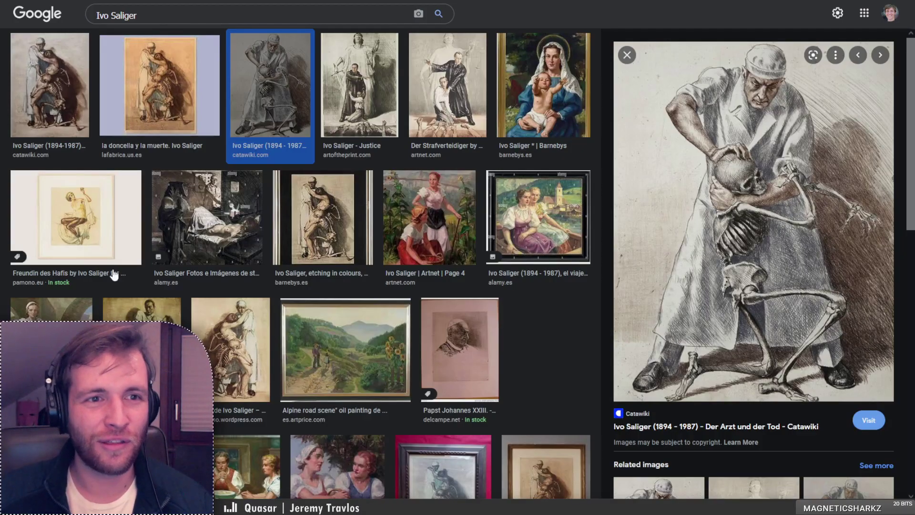
{"action": "scroll", "coordinate": [113, 276], "scroll_direction": "down", "scroll_amount": 4}
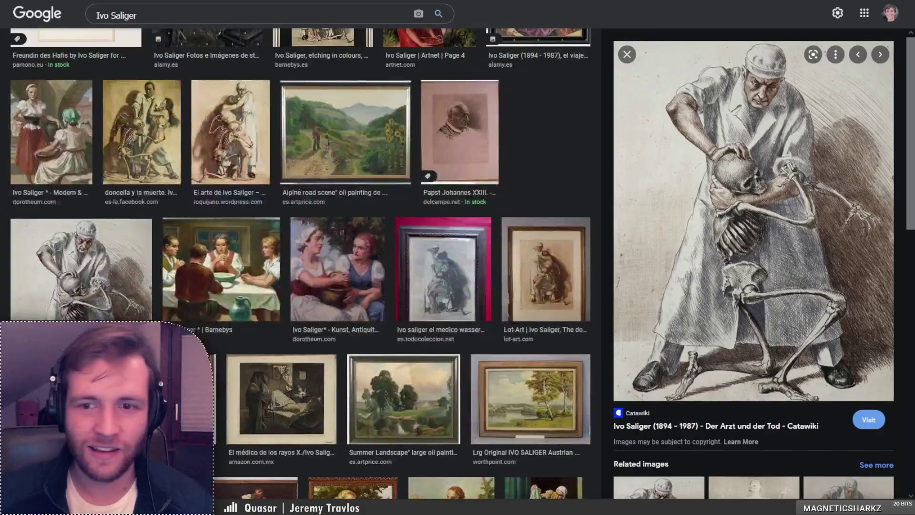
{"action": "scroll", "coordinate": [153, 244], "scroll_direction": "up", "scroll_amount": 3}
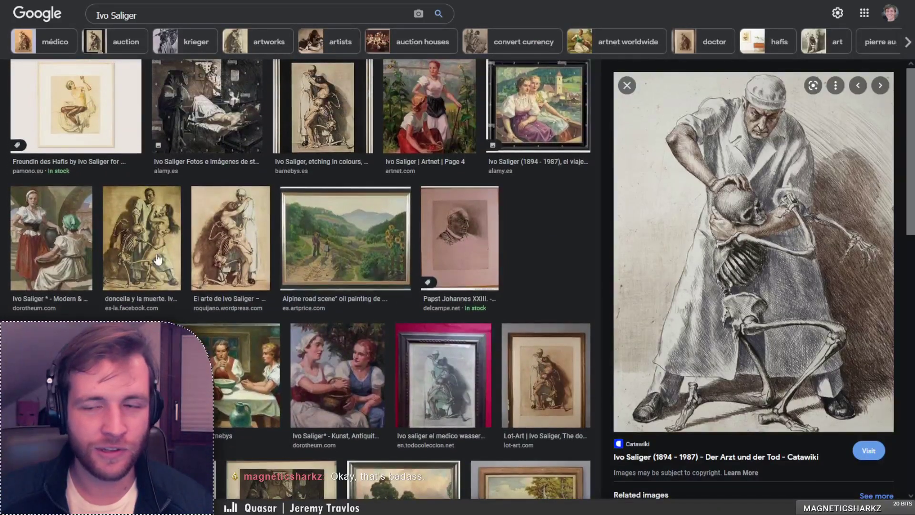
{"action": "left_click", "coordinate": [157, 259]}
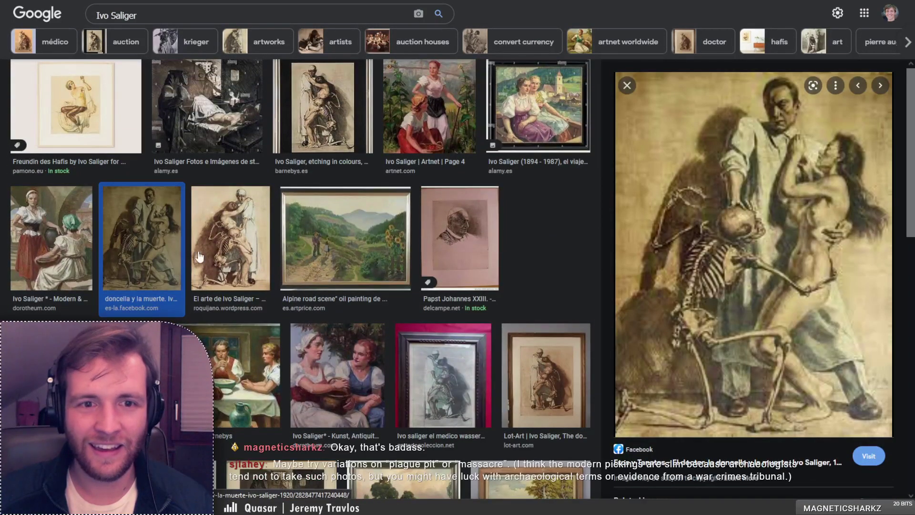
{"action": "left_click", "coordinate": [216, 257]}
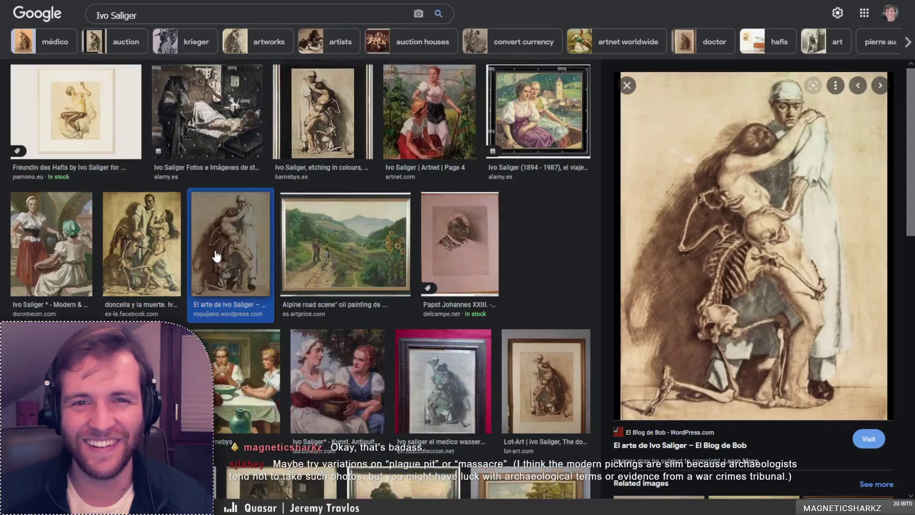
Preview the Alamy picture of the x-ray physician and the Catawiki etching "Der Arzt und der Tod" among the image results
{"action": "scroll", "coordinate": [217, 256], "scroll_direction": "up", "scroll_amount": 3}
{"action": "left_click", "coordinate": [213, 245]}
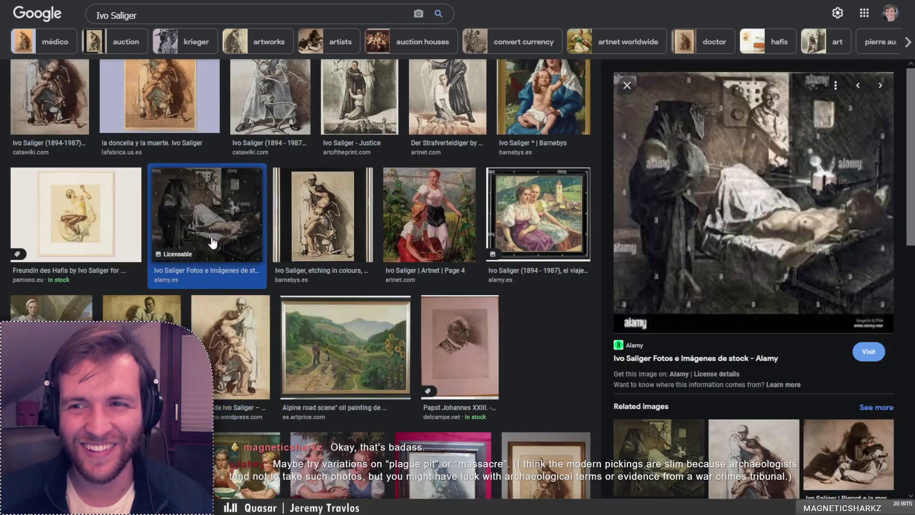
{"action": "scroll", "coordinate": [469, 195], "scroll_direction": "up", "scroll_amount": 2}
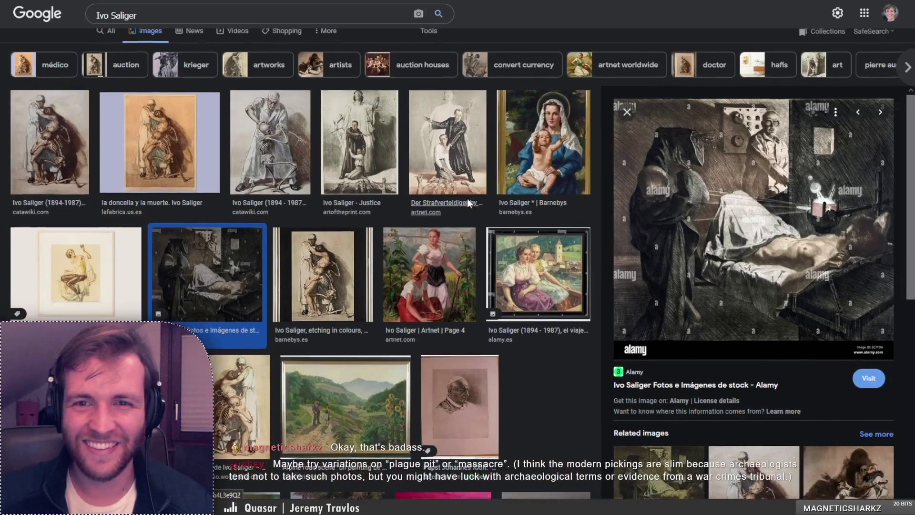
{"action": "scroll", "coordinate": [469, 200], "scroll_direction": "up", "scroll_amount": 1}
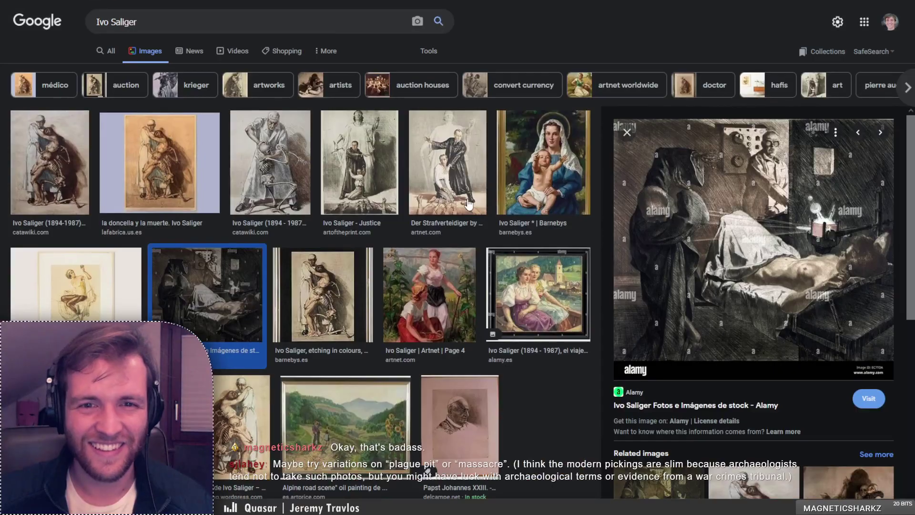
{"action": "left_click", "coordinate": [275, 167]}
{"action": "scroll", "coordinate": [286, 271], "scroll_direction": "down", "scroll_amount": 8}
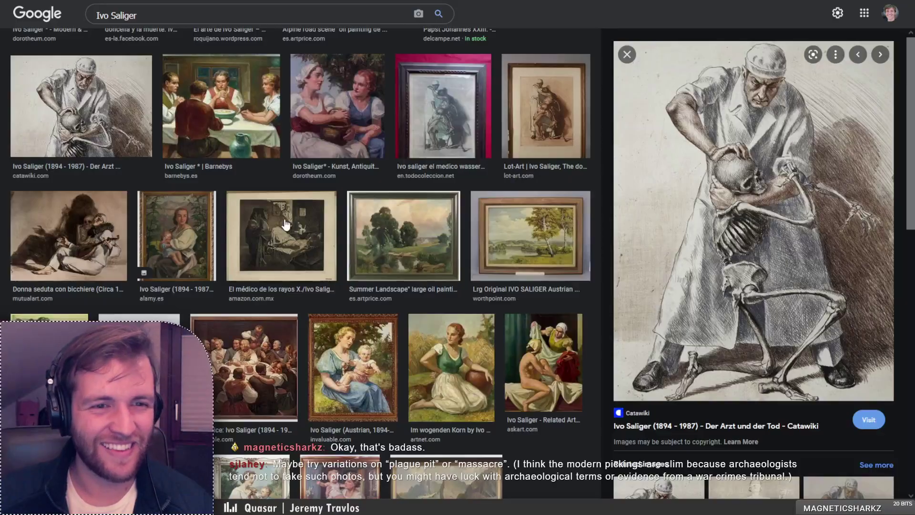
{"action": "scroll", "coordinate": [286, 224], "scroll_direction": "up", "scroll_amount": 10}
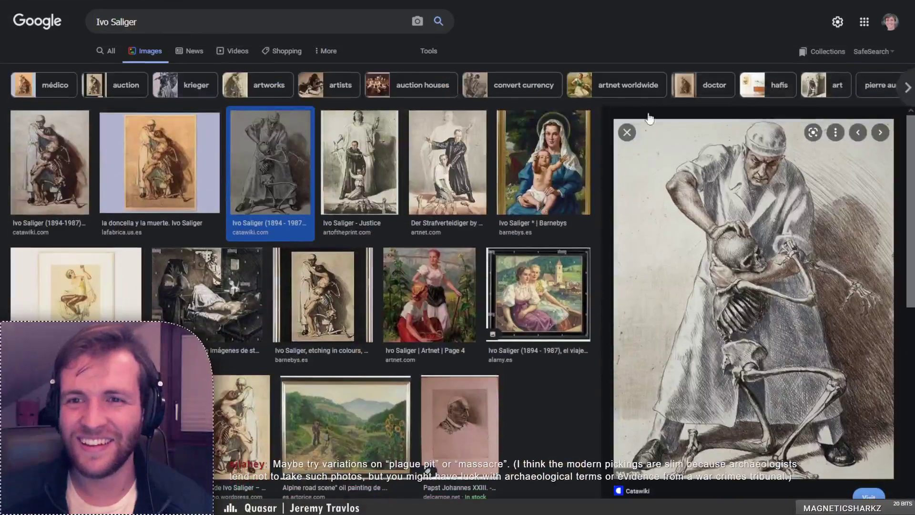
Return to page 3 of the PICRYL skeleton collection and look through its skull photographs and theatre posters
{"action": "key", "text": "ctrl+shift+Tab"}
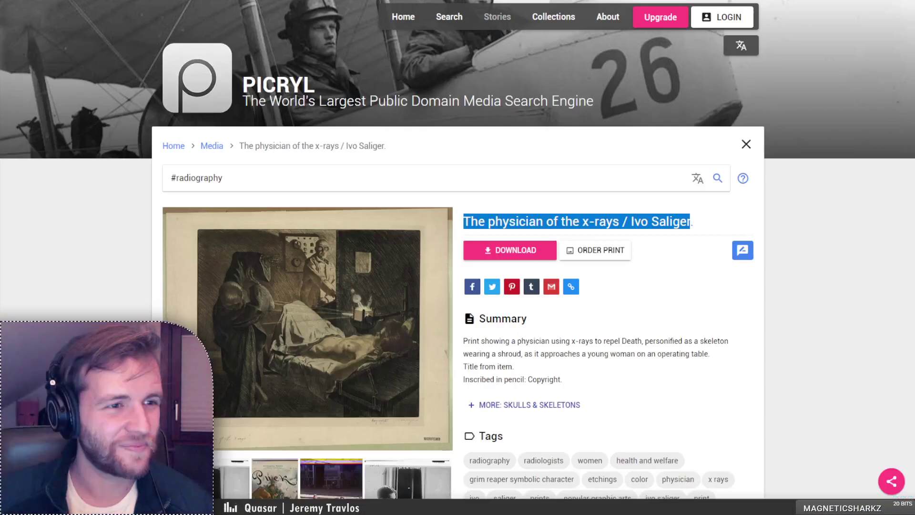
{"action": "key", "text": "ctrl+shift+Tab"}
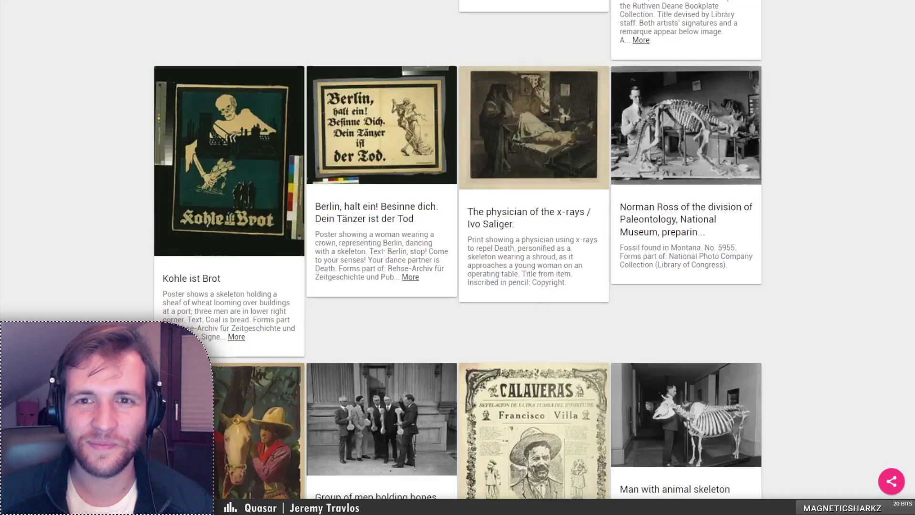
{"action": "scroll", "coordinate": [544, 343], "scroll_direction": "down", "scroll_amount": 10}
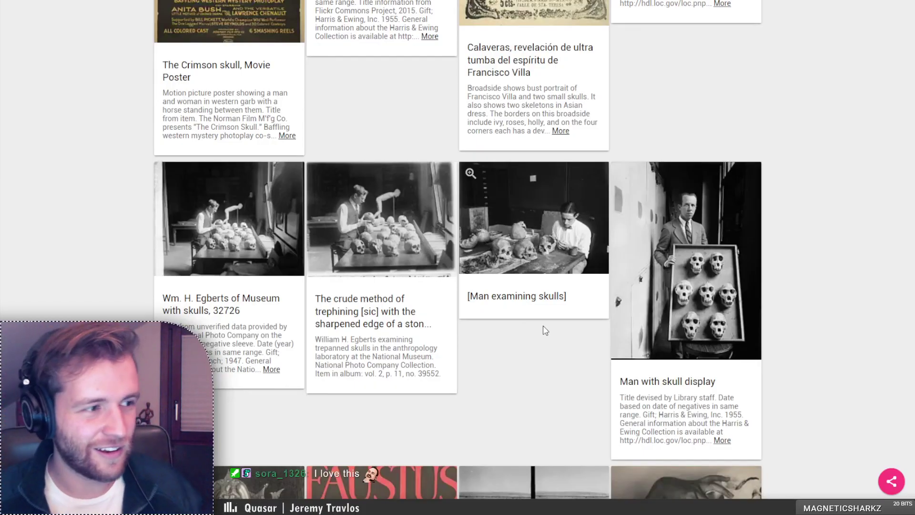
{"action": "scroll", "coordinate": [545, 329], "scroll_direction": "down", "scroll_amount": 4}
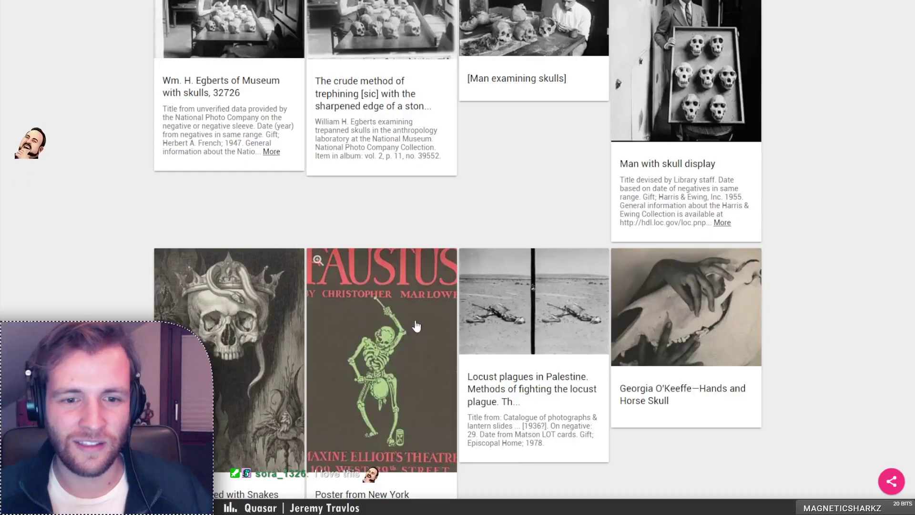
{"action": "scroll", "coordinate": [415, 324], "scroll_direction": "down", "scroll_amount": 9}
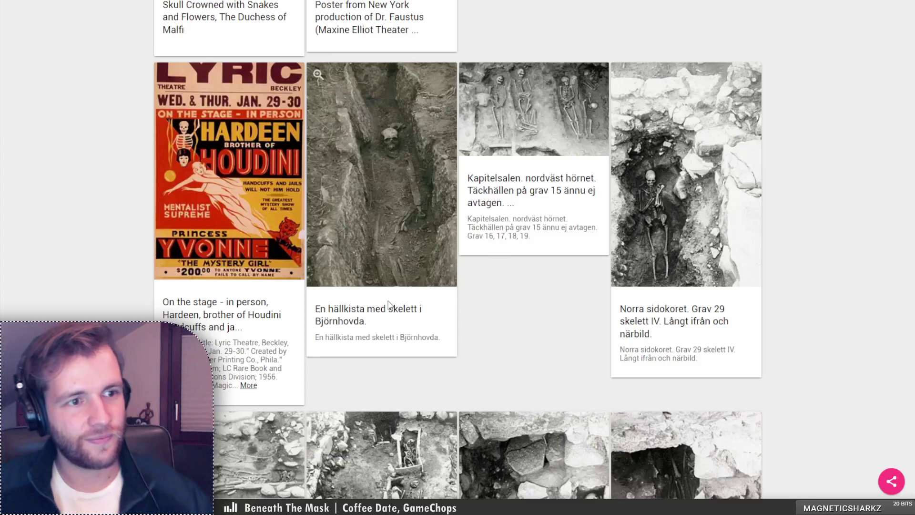
Look through the Swedish grave excavation photographs on page 3 of the collection, from Björnhovda to the Kapitelsalen and Grav 31 pictures
{"action": "scroll", "coordinate": [492, 300], "scroll_direction": "down", "scroll_amount": 10}
{"action": "scroll", "coordinate": [509, 321], "scroll_direction": "down", "scroll_amount": 15}
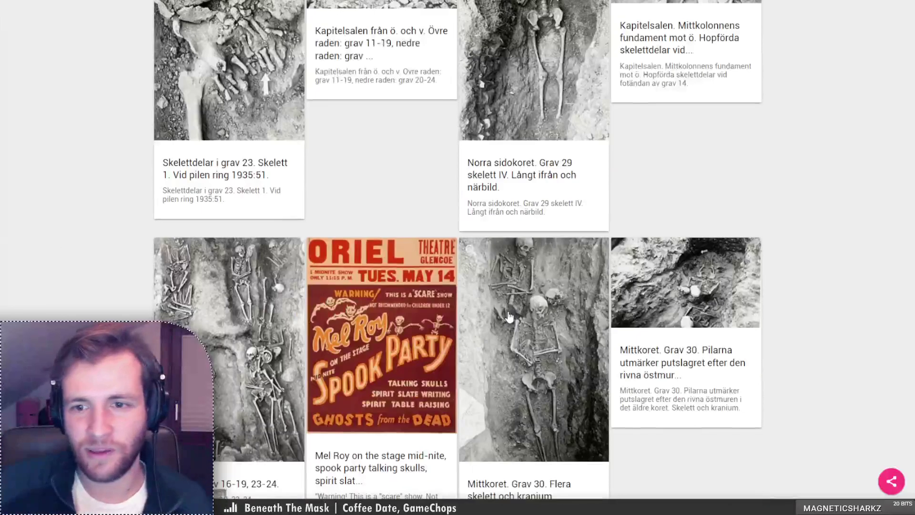
{"action": "scroll", "coordinate": [212, 233], "scroll_direction": "down", "scroll_amount": 10}
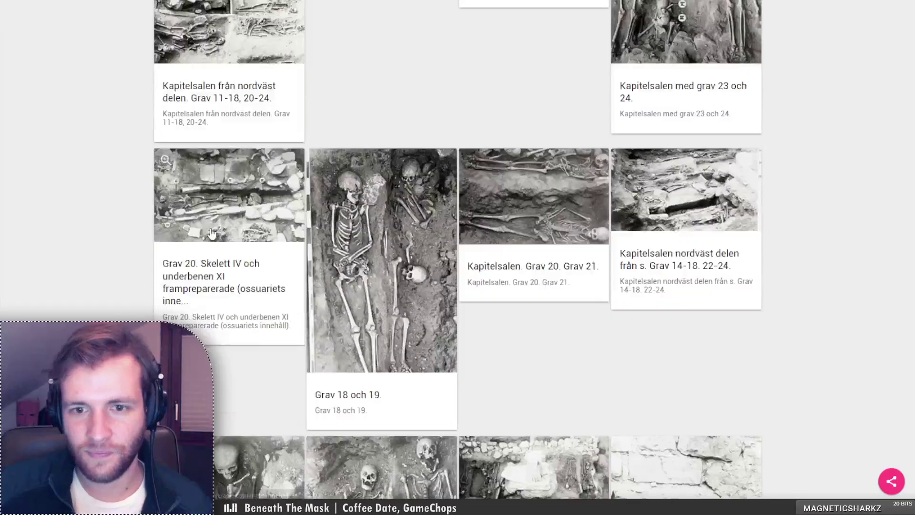
{"action": "scroll", "coordinate": [219, 240], "scroll_direction": "down", "scroll_amount": 3}
{"action": "scroll", "coordinate": [174, 273], "scroll_direction": "up", "scroll_amount": 7}
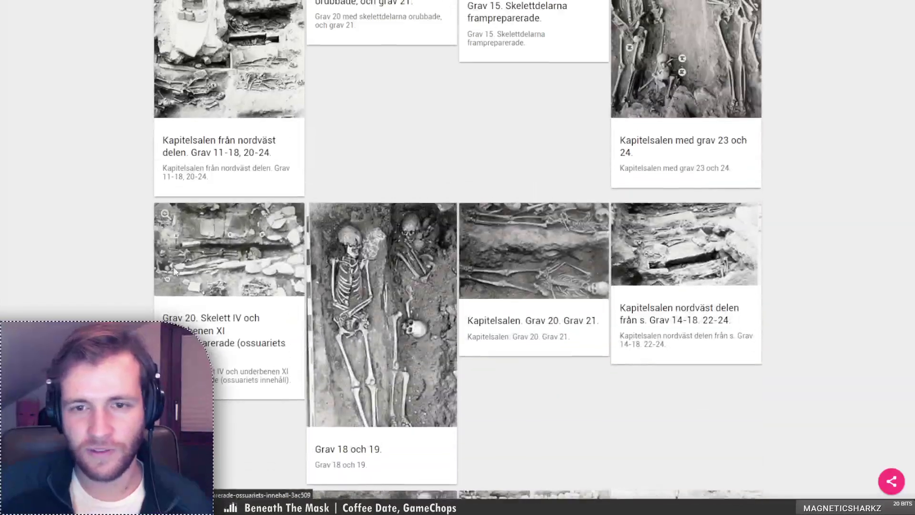
{"action": "scroll", "coordinate": [139, 209], "scroll_direction": "up", "scroll_amount": 3}
{"action": "scroll", "coordinate": [142, 207], "scroll_direction": "down", "scroll_amount": 10}
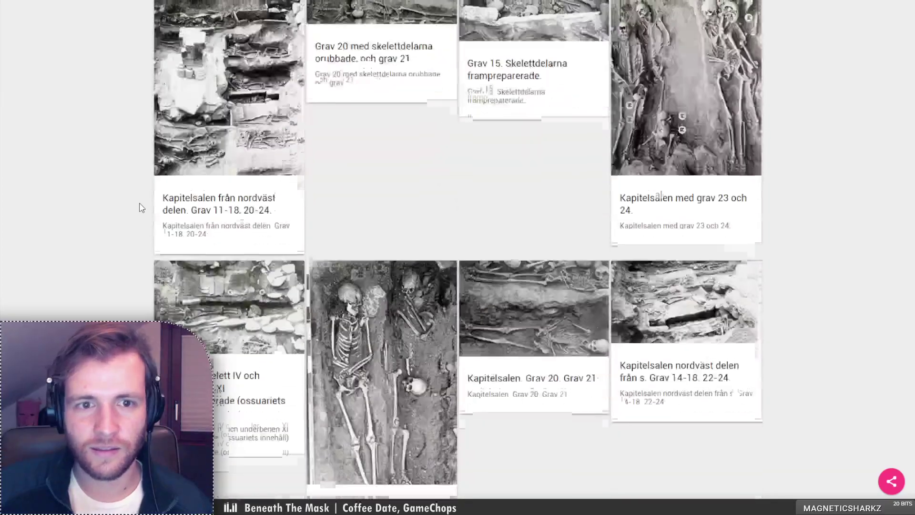
{"action": "scroll", "coordinate": [157, 147], "scroll_direction": "down", "scroll_amount": 3}
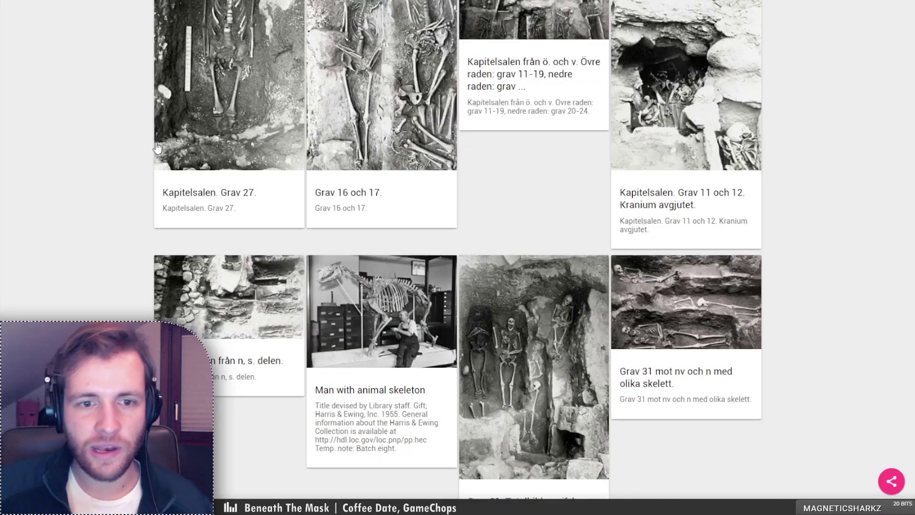
{"action": "scroll", "coordinate": [157, 148], "scroll_direction": "up", "scroll_amount": 4}
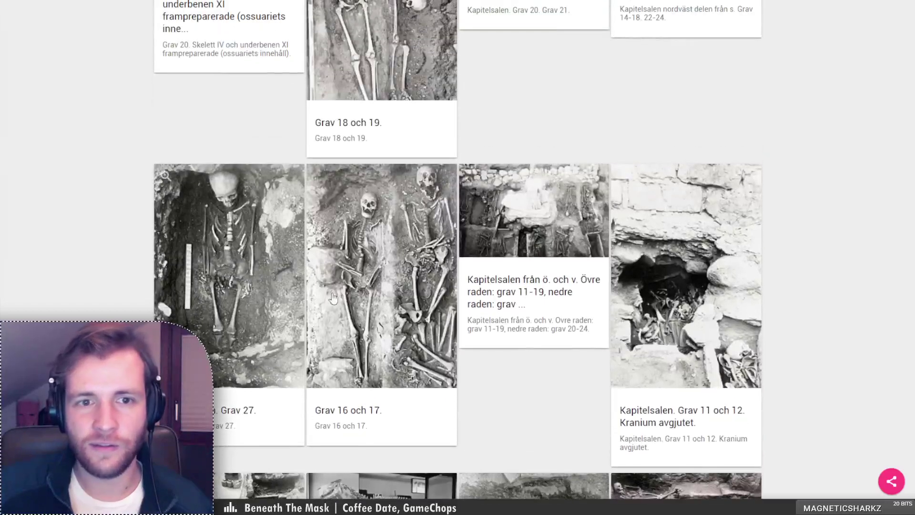
{"action": "scroll", "coordinate": [842, 393], "scroll_direction": "down", "scroll_amount": 1}
{"action": "scroll", "coordinate": [848, 458], "scroll_direction": "down", "scroll_amount": 5}
{"action": "scroll", "coordinate": [770, 399], "scroll_direction": "up", "scroll_amount": 1}
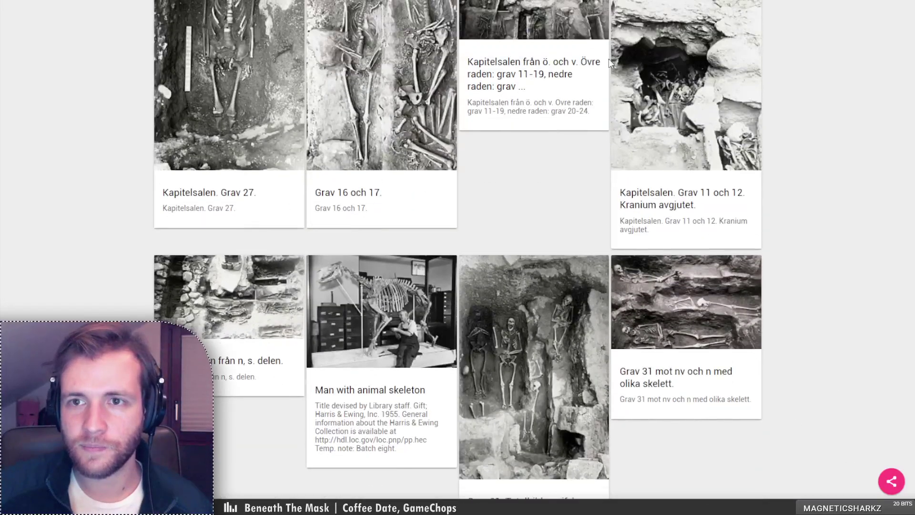
View the enlarged photograph "Kapitelsalen. Grav 11 och 12. Kranium avgjutet." and return to the collection
{"action": "scroll", "coordinate": [632, 89], "scroll_direction": "up", "scroll_amount": 2}
{"action": "left_click", "coordinate": [625, 73]}
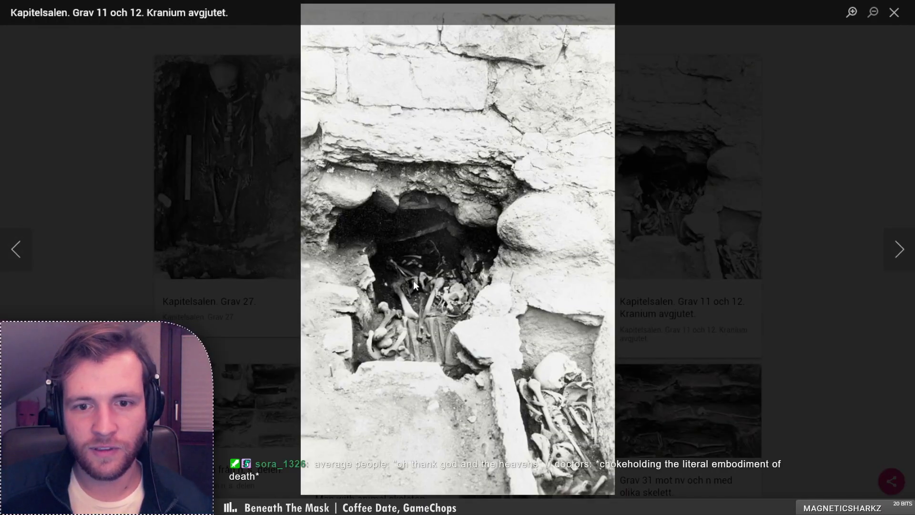
{"action": "left_click", "coordinate": [702, 266]}
View the enlarged Fountain of Youth, Indian Burial Ground photograph from St. Augustine and return to the collection
{"action": "scroll", "coordinate": [686, 322], "scroll_direction": "down", "scroll_amount": 6}
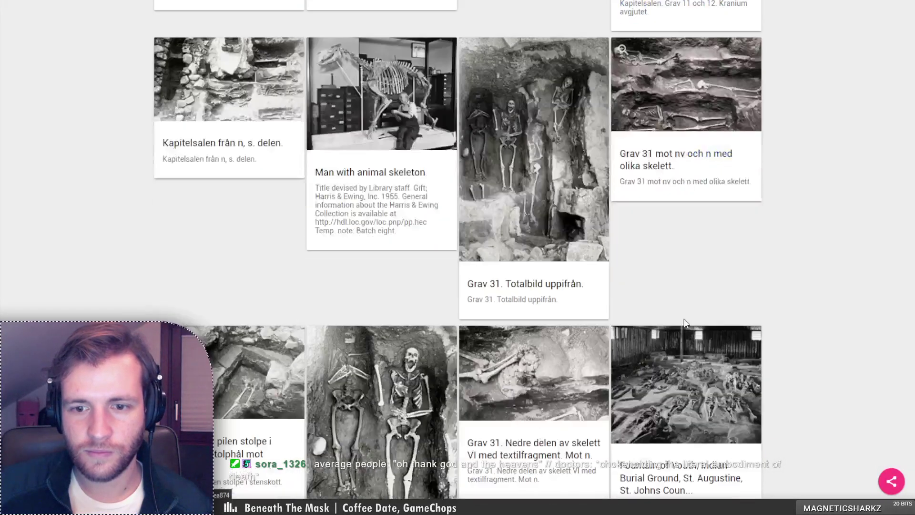
{"action": "scroll", "coordinate": [685, 323], "scroll_direction": "down", "scroll_amount": 4}
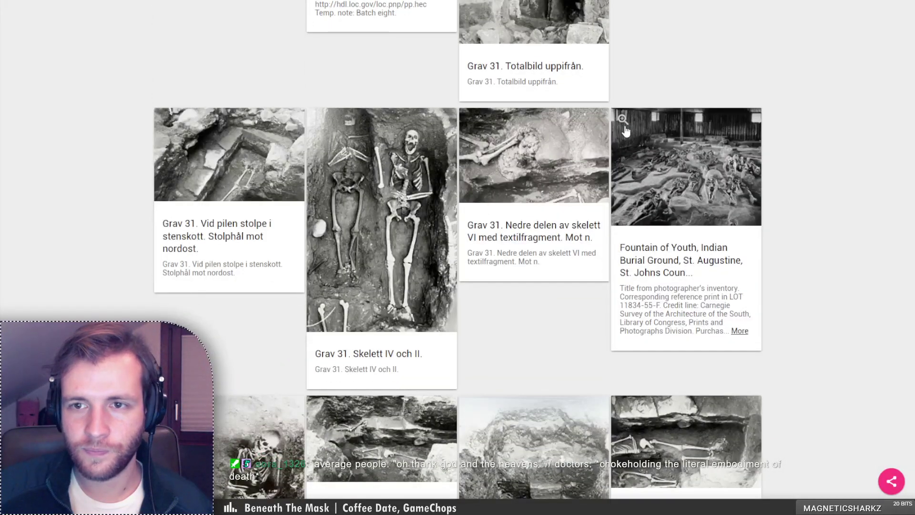
{"action": "left_click", "coordinate": [625, 126]}
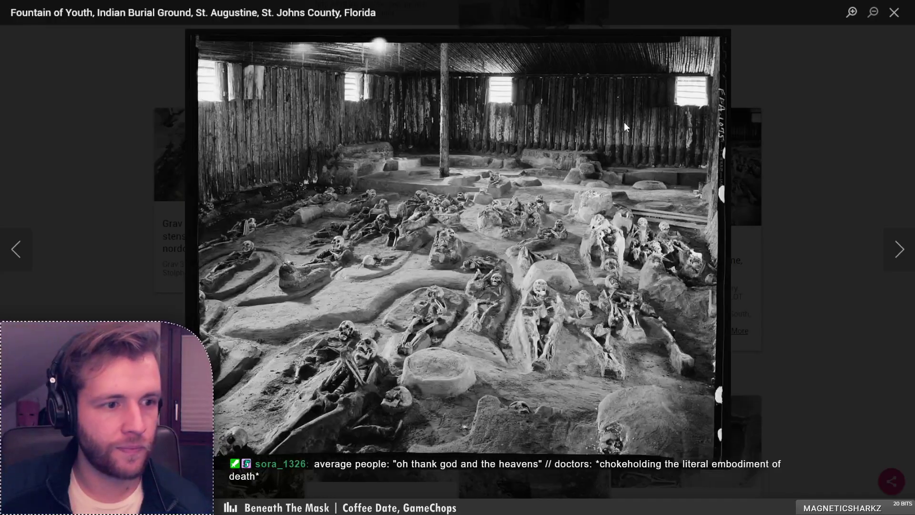
{"action": "left_click", "coordinate": [136, 162]}
Look through the remaining grave photographs, animal skeletons and skull posters down to the end of page 3
{"action": "scroll", "coordinate": [139, 164], "scroll_direction": "down", "scroll_amount": 7}
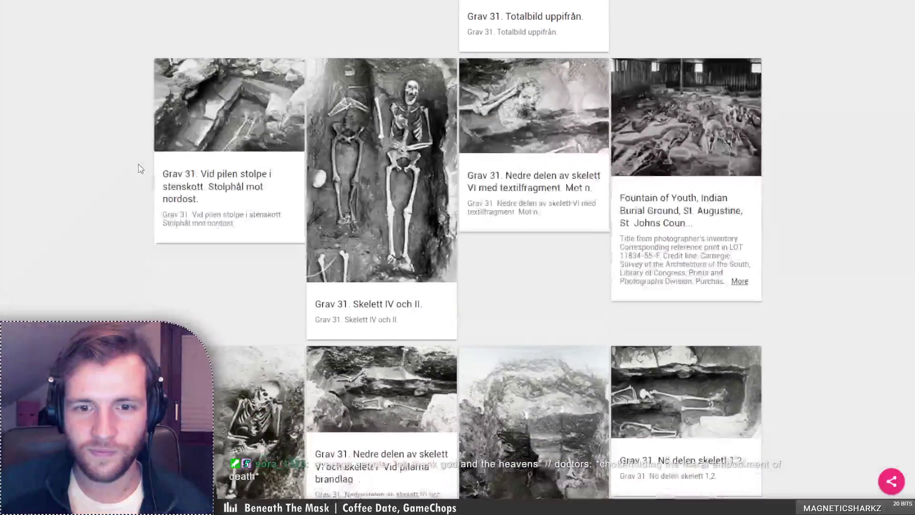
{"action": "scroll", "coordinate": [142, 167], "scroll_direction": "down", "scroll_amount": 15}
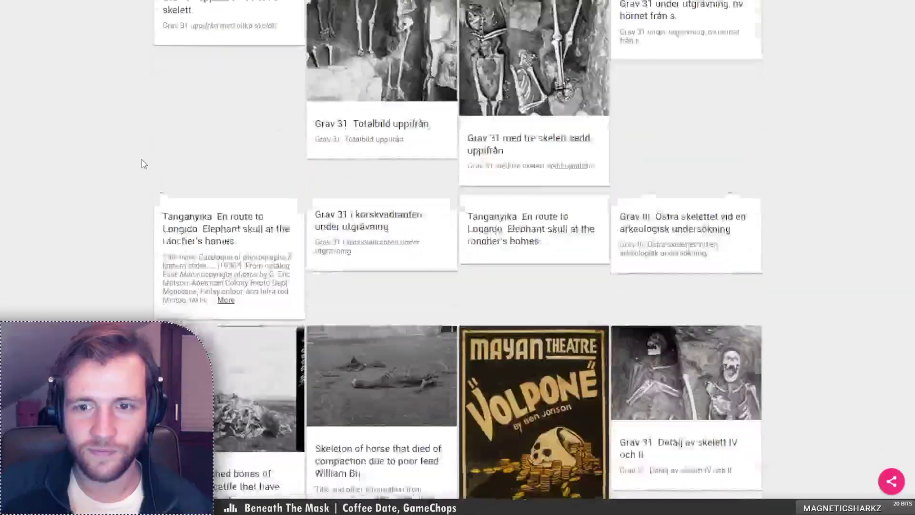
{"action": "scroll", "coordinate": [144, 164], "scroll_direction": "down", "scroll_amount": 12}
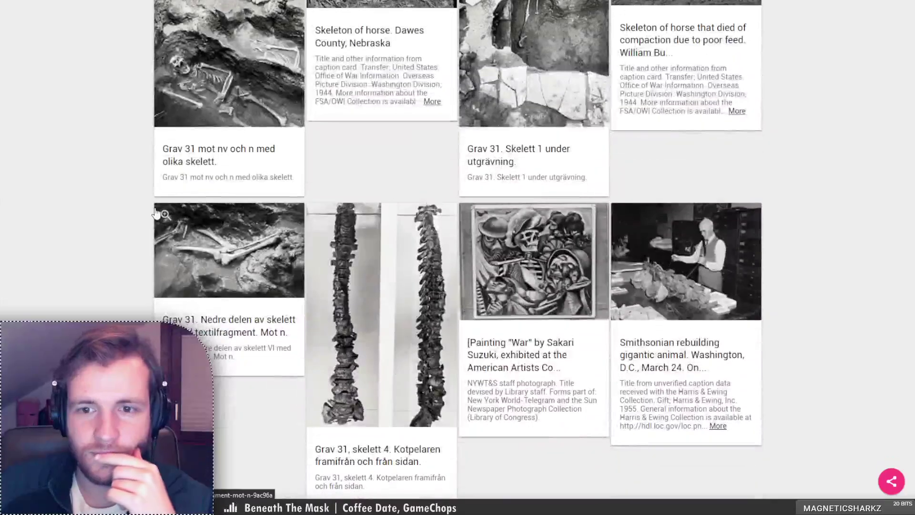
{"action": "scroll", "coordinate": [156, 217], "scroll_direction": "down", "scroll_amount": 3}
{"action": "scroll", "coordinate": [156, 212], "scroll_direction": "down", "scroll_amount": 9}
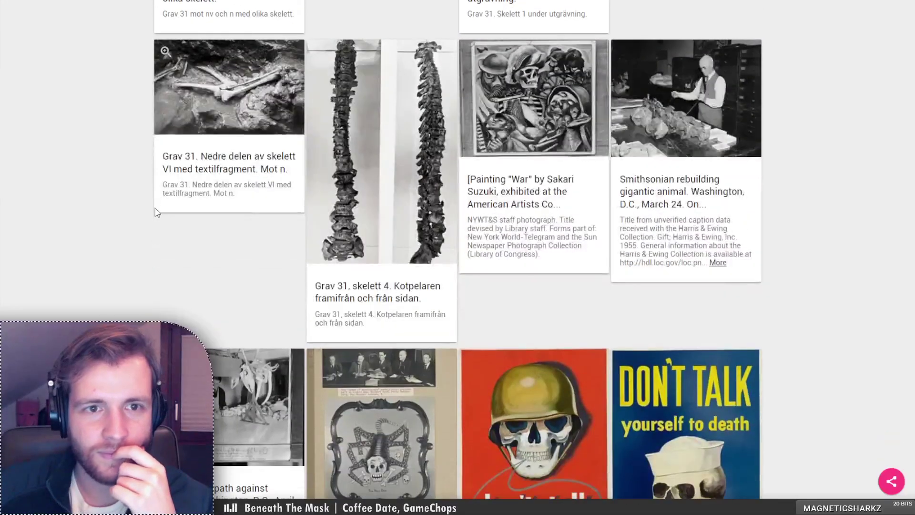
{"action": "scroll", "coordinate": [156, 212], "scroll_direction": "down", "scroll_amount": 10}
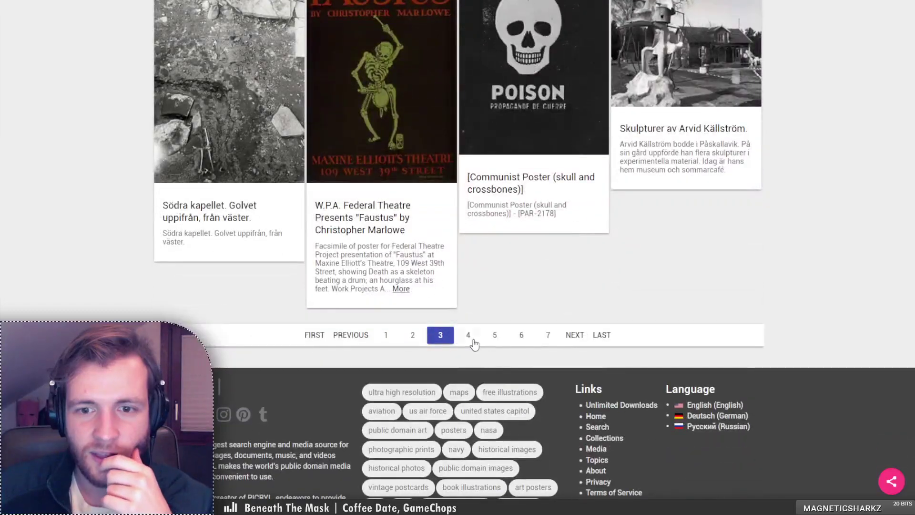
Open page 4 of the collection and view photograph 3-122 of the table of bones enlarged
{"action": "left_click", "coordinate": [470, 337]}
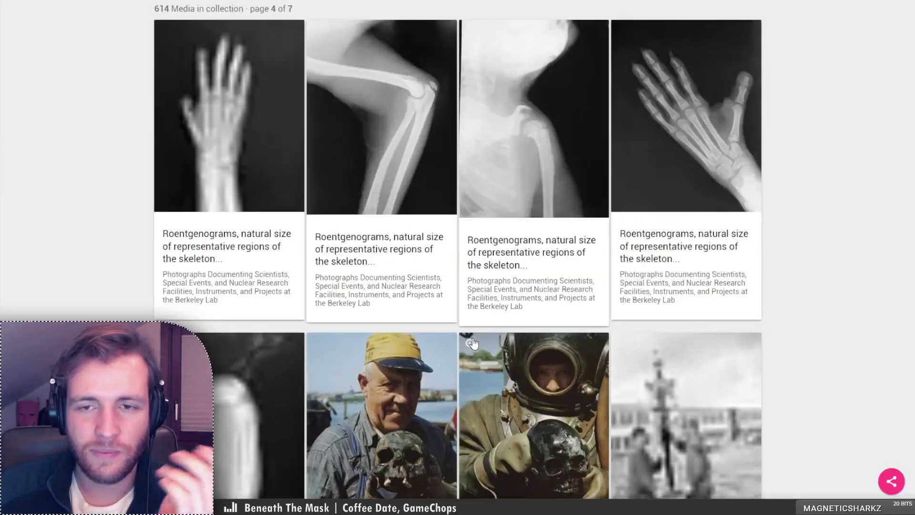
{"action": "scroll", "coordinate": [76, 226], "scroll_direction": "down", "scroll_amount": 8}
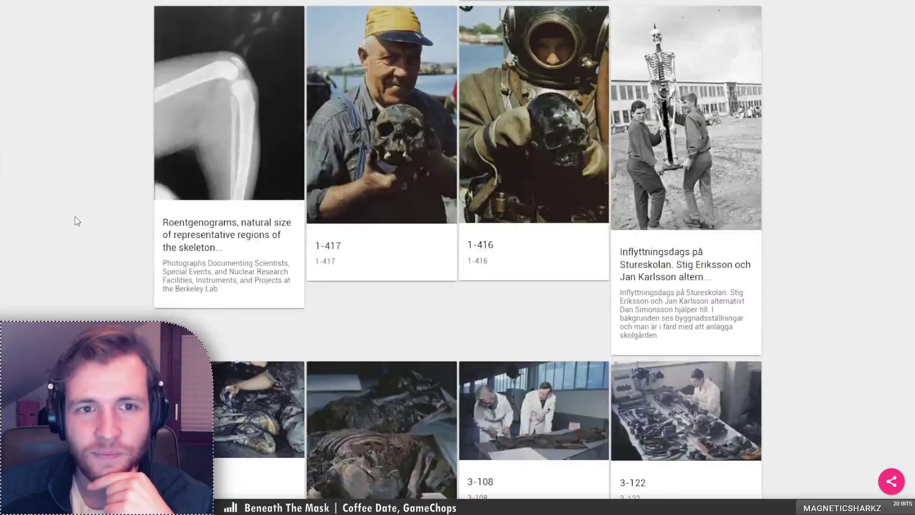
{"action": "scroll", "coordinate": [78, 233], "scroll_direction": "down", "scroll_amount": 7}
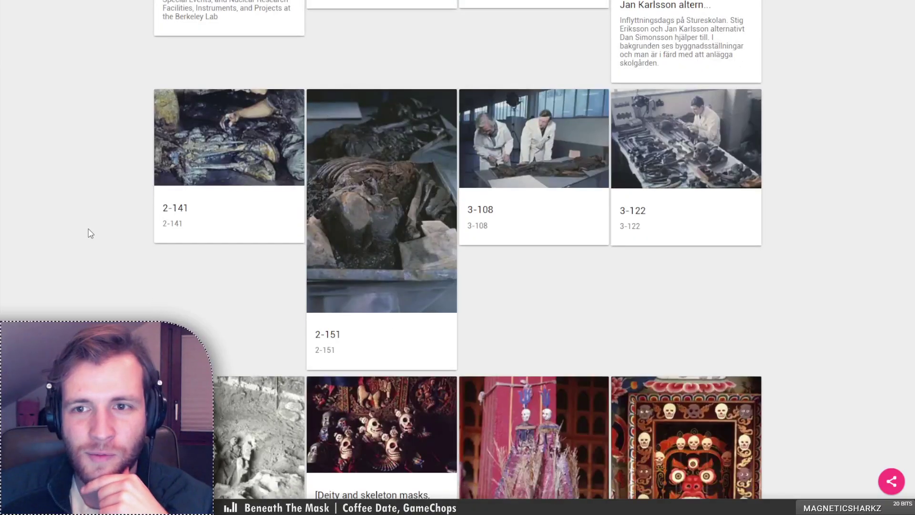
{"action": "left_click", "coordinate": [623, 102]}
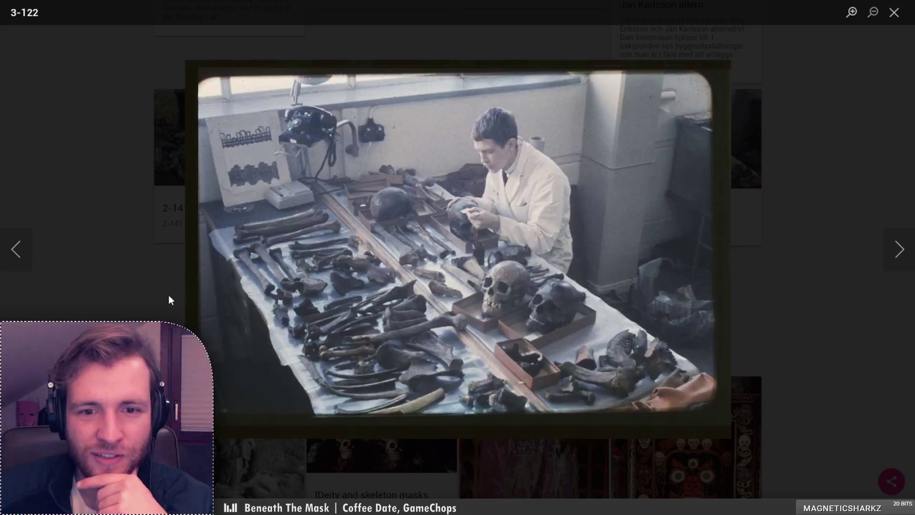
{"action": "left_click", "coordinate": [84, 280]}
Go back to the earlier photographs on page 4 and enlarge picture 1-416 of the diver holding a skull
{"action": "scroll", "coordinate": [110, 303], "scroll_direction": "up", "scroll_amount": 2}
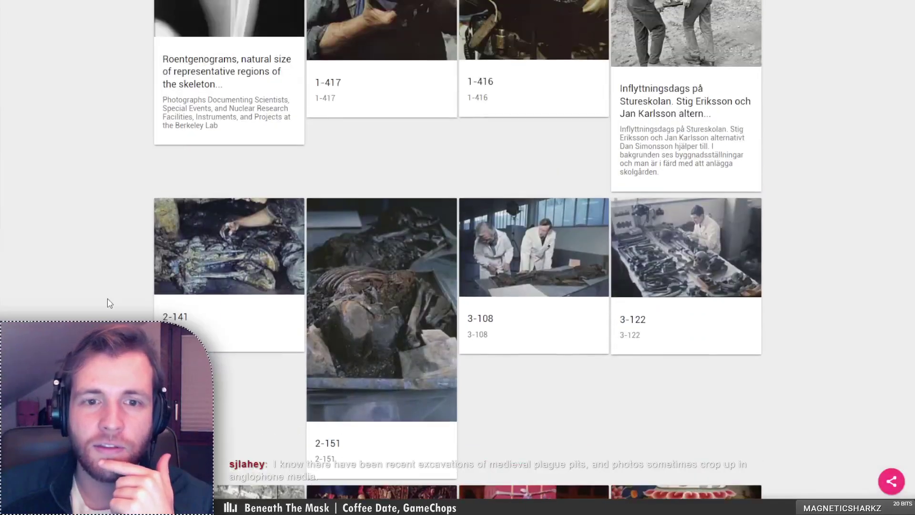
{"action": "scroll", "coordinate": [110, 303], "scroll_direction": "up", "scroll_amount": 3}
{"action": "scroll", "coordinate": [109, 303], "scroll_direction": "up", "scroll_amount": 2}
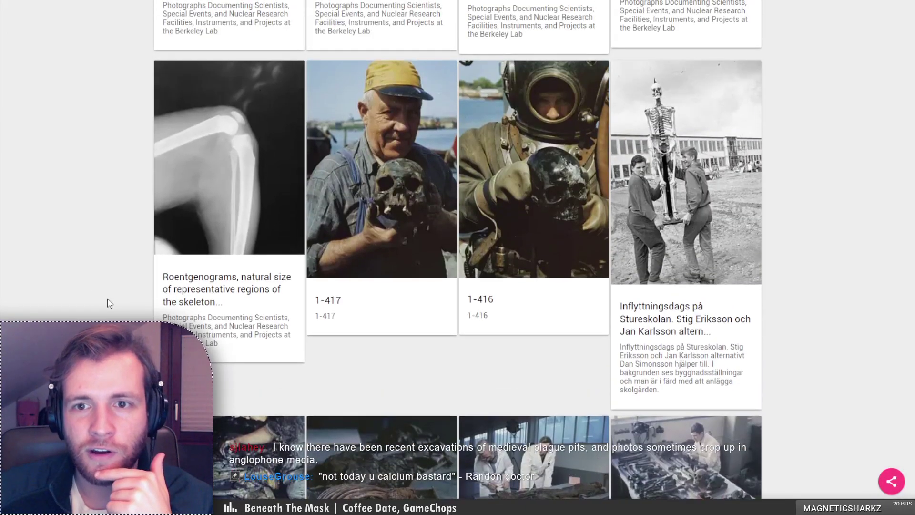
{"action": "left_click", "coordinate": [474, 74]}
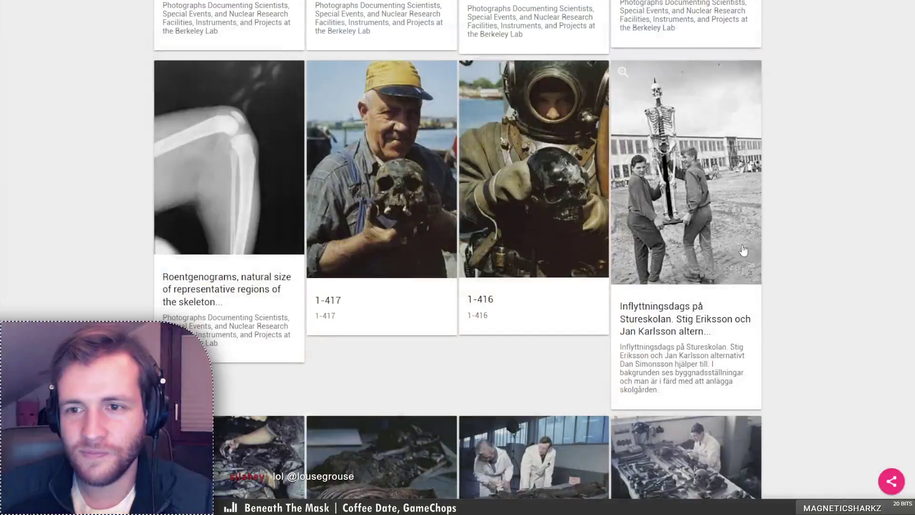
View photograph 3-108 of two people in lab coats beside skeletal remains enlarged, and return to the collection
{"action": "scroll", "coordinate": [662, 354], "scroll_direction": "down", "scroll_amount": 3}
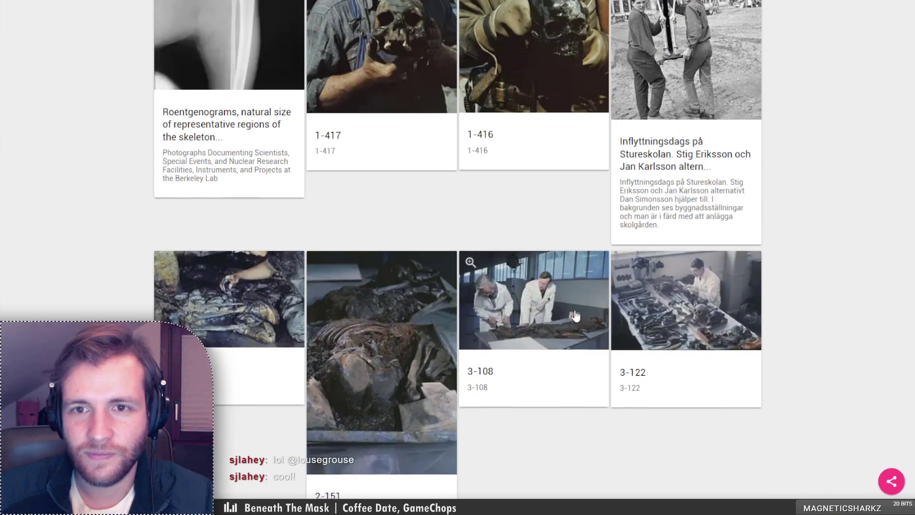
{"action": "scroll", "coordinate": [579, 309], "scroll_direction": "down", "scroll_amount": 2}
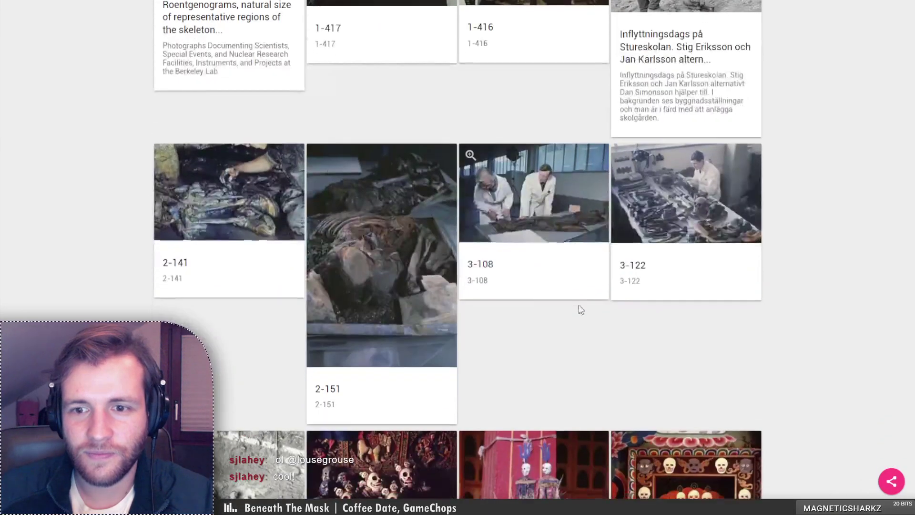
{"action": "left_click", "coordinate": [469, 155]}
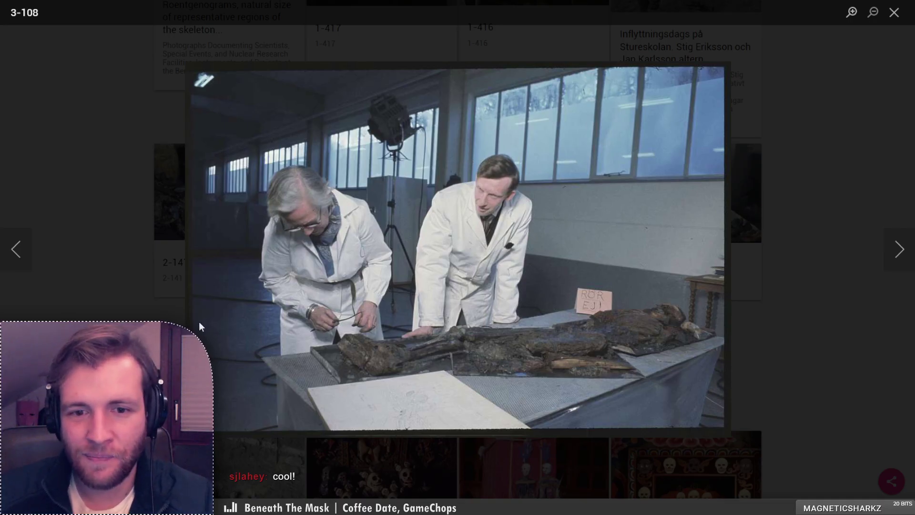
{"action": "key", "text": "Escape"}
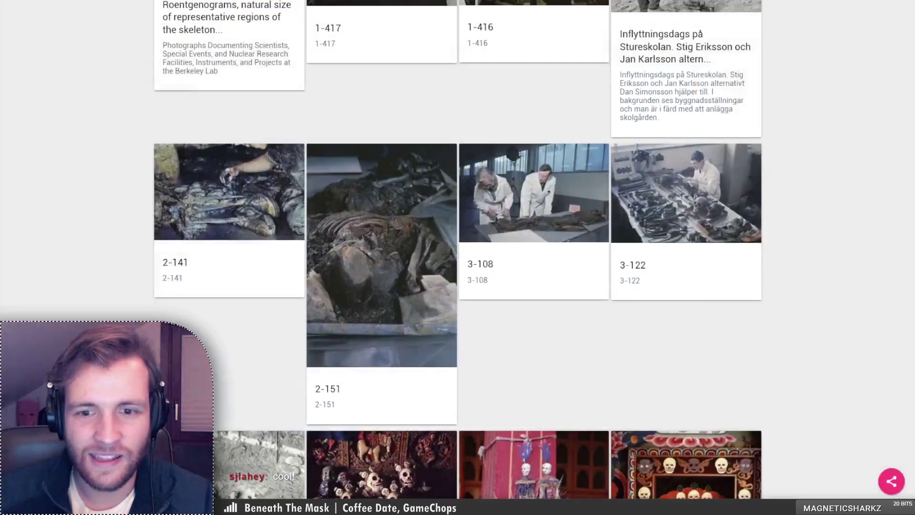
View photograph 2-141 of the leg bones and shoes enlarged, and return to the collection
{"action": "scroll", "coordinate": [458, 258], "scroll_direction": "down", "scroll_amount": 2}
{"action": "scroll", "coordinate": [168, 108], "scroll_direction": "up", "scroll_amount": 1}
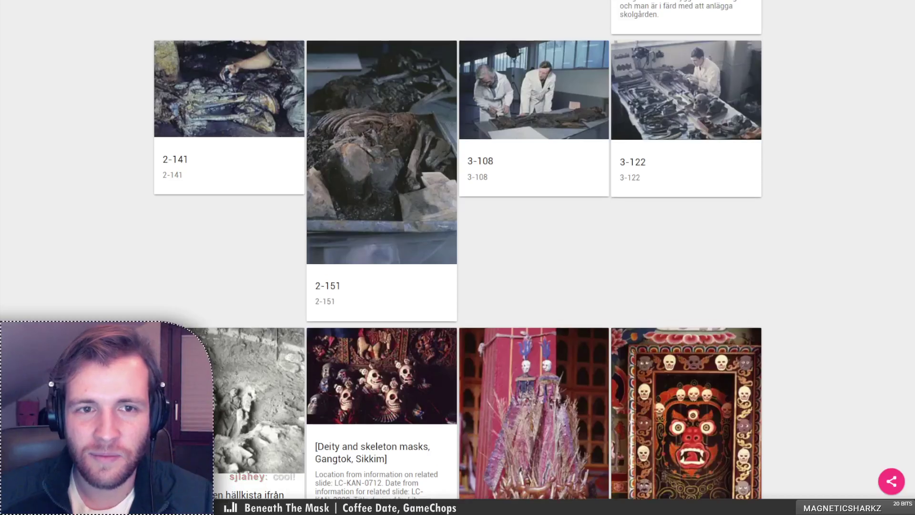
{"action": "left_click", "coordinate": [166, 96]}
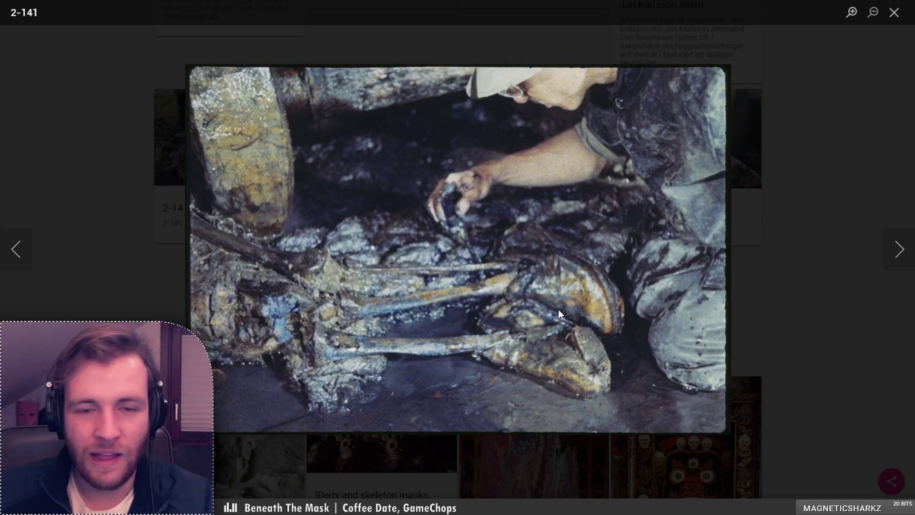
{"action": "left_click", "coordinate": [111, 279]}
View the second Betty Ford photograph, showing a skeleton being dressed for Halloween, enlarged and return to the collection
{"action": "scroll", "coordinate": [112, 279], "scroll_direction": "down", "scroll_amount": 12}
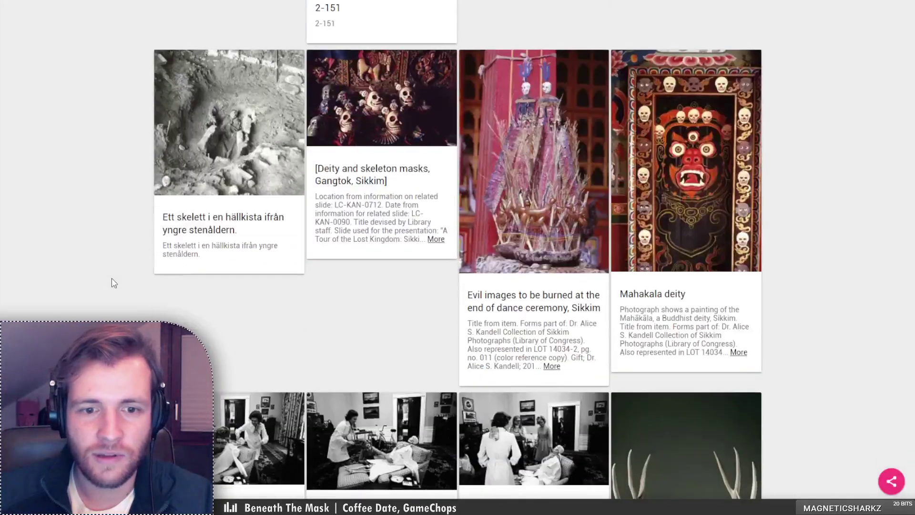
{"action": "scroll", "coordinate": [114, 283], "scroll_direction": "down", "scroll_amount": 2}
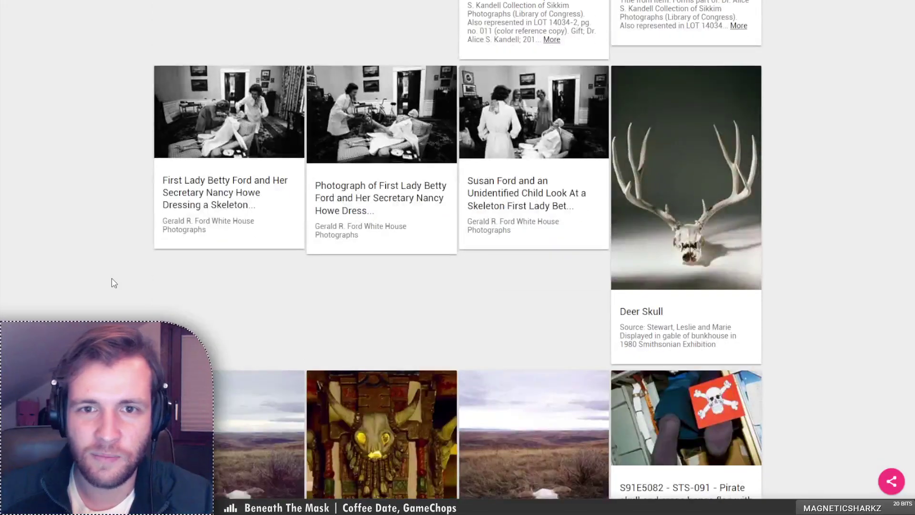
{"action": "left_click", "coordinate": [320, 78]}
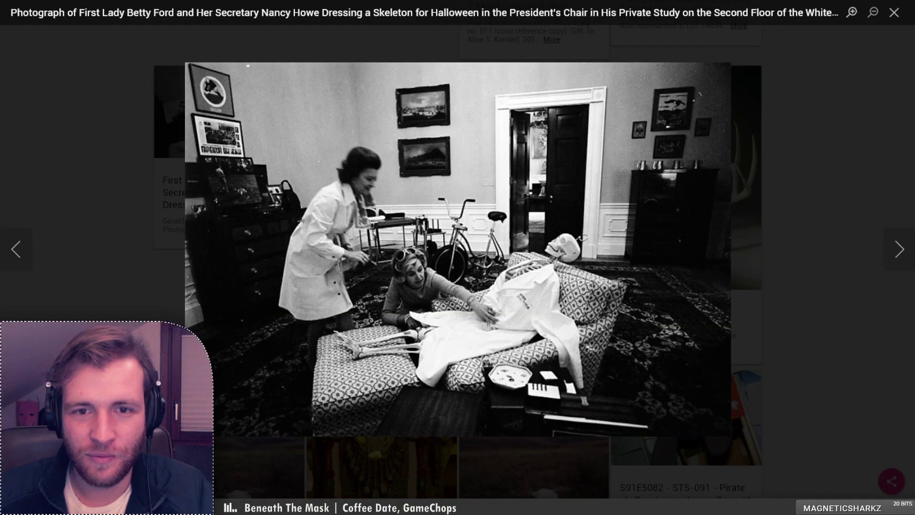
{"action": "key", "text": "Escape"}
View the photograph of the US Marine lying beside an animal skull enlarged, and return to the collection
{"action": "scroll", "coordinate": [162, 301], "scroll_direction": "down", "scroll_amount": 10}
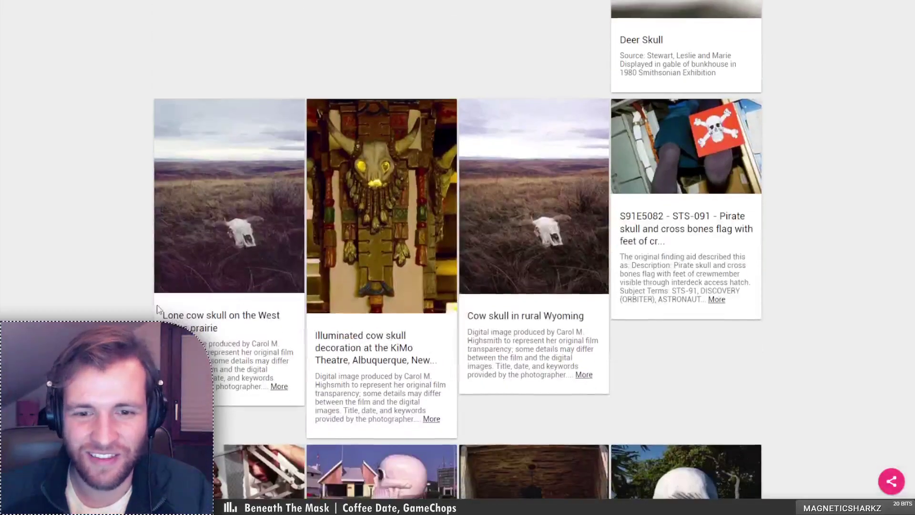
{"action": "scroll", "coordinate": [162, 302], "scroll_direction": "down", "scroll_amount": 15}
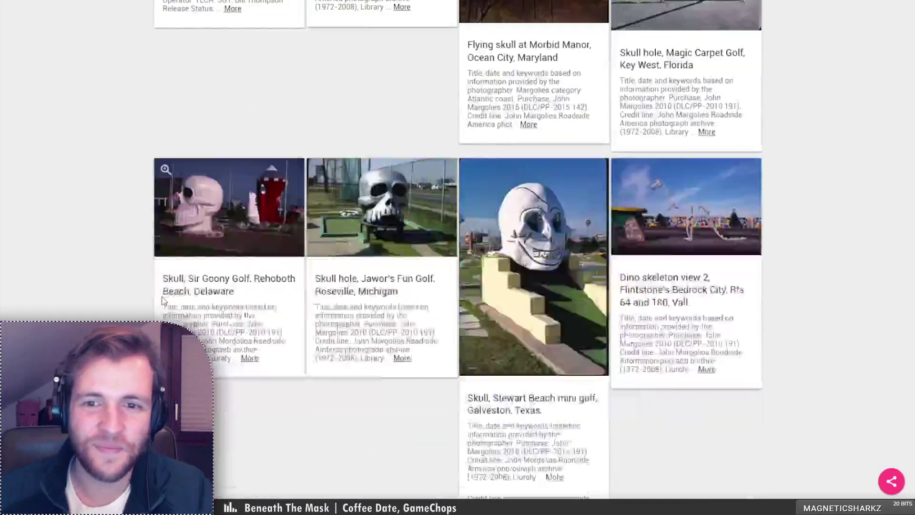
{"action": "scroll", "coordinate": [190, 288], "scroll_direction": "down", "scroll_amount": 15}
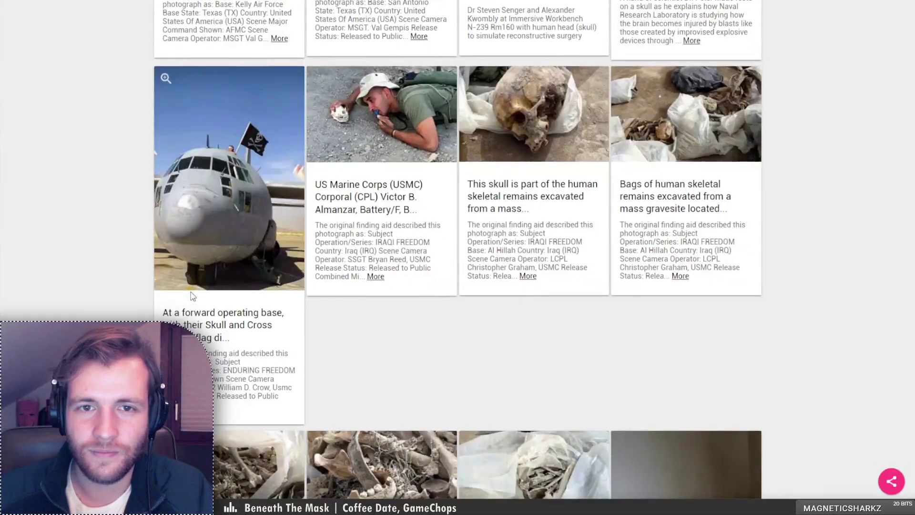
{"action": "left_click", "coordinate": [320, 78]}
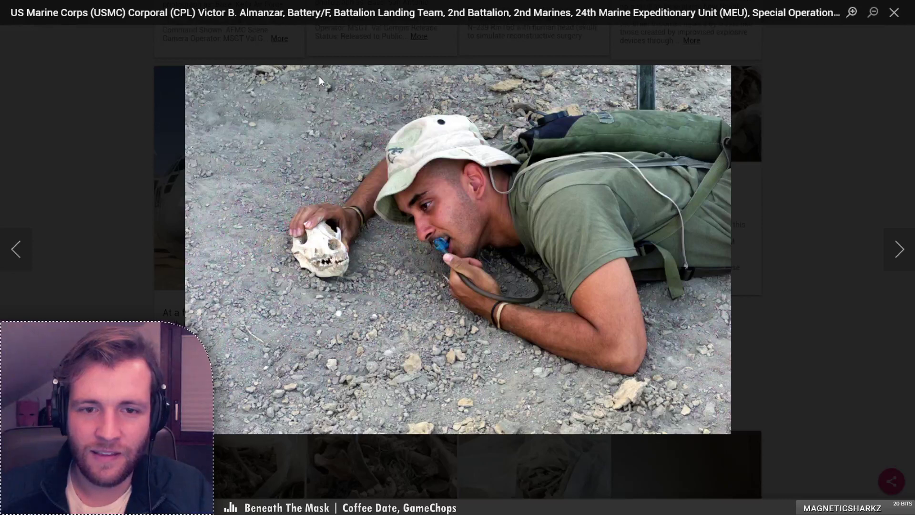
{"action": "left_click", "coordinate": [104, 288]}
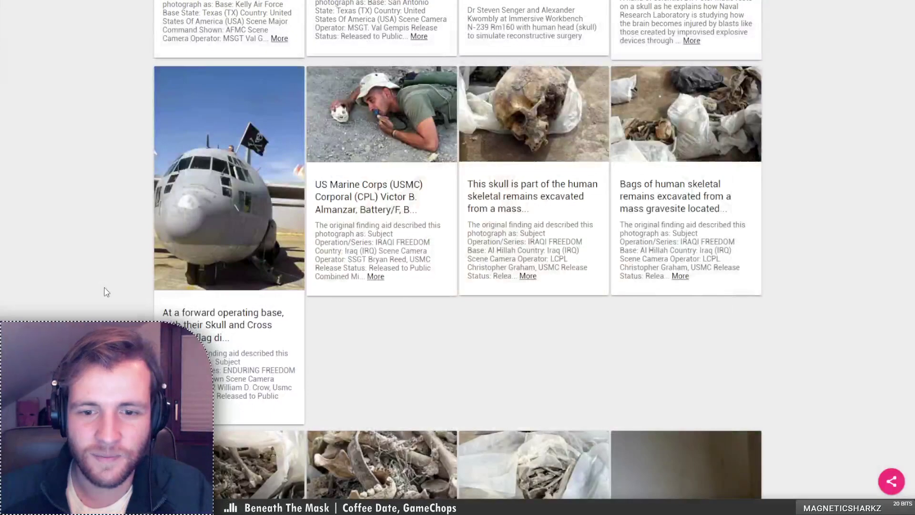
View the Al Hillah mass gravesite photograph with the jawbone enlarged, check its title, and return to the collection
{"action": "scroll", "coordinate": [107, 292], "scroll_direction": "down", "scroll_amount": 5}
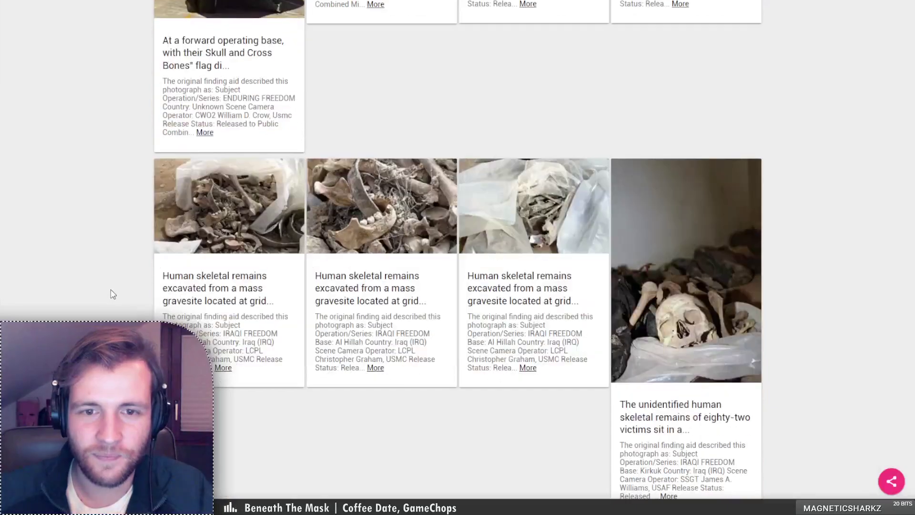
{"action": "left_click", "coordinate": [314, 169]}
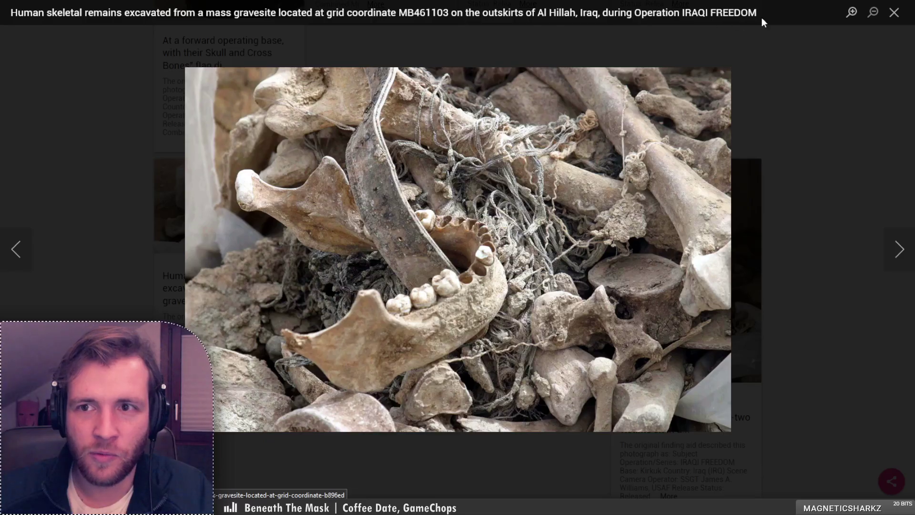
{"action": "left_click_drag", "start_coordinate": [764, 15], "coordinate": [686, 15]}
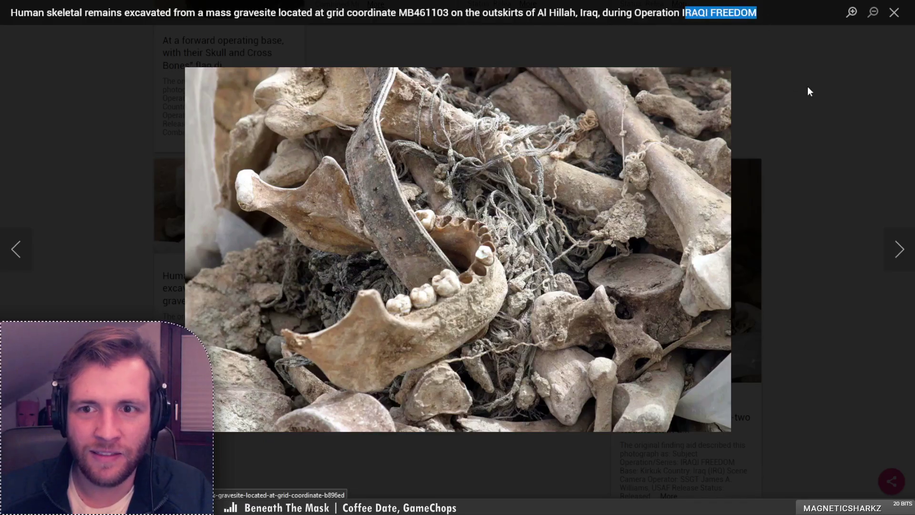
{"action": "left_click", "coordinate": [796, 12]}
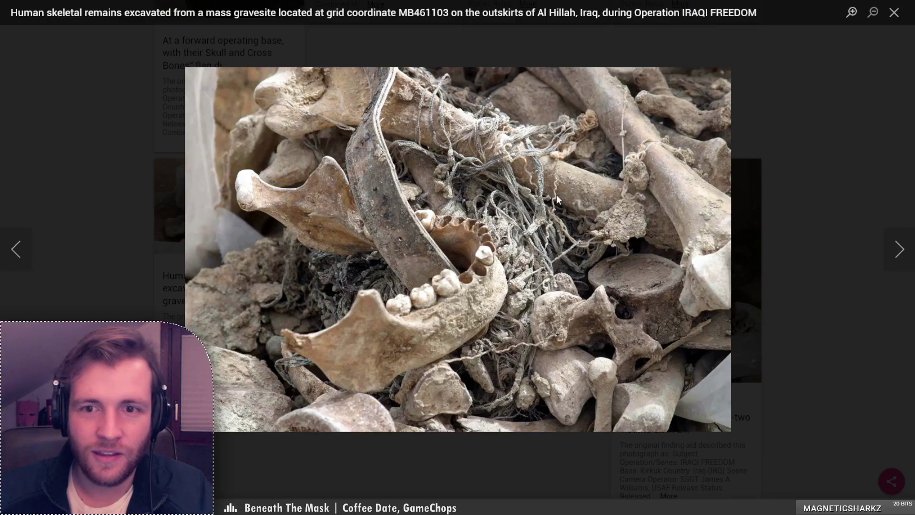
{"action": "left_click", "coordinate": [114, 278]}
Find the wide photograph of bison bones at the Vore Buffalo Jump, inspect it enlarged and zoomed in, and return to the collection
{"action": "scroll", "coordinate": [103, 279], "scroll_direction": "down", "scroll_amount": 3}
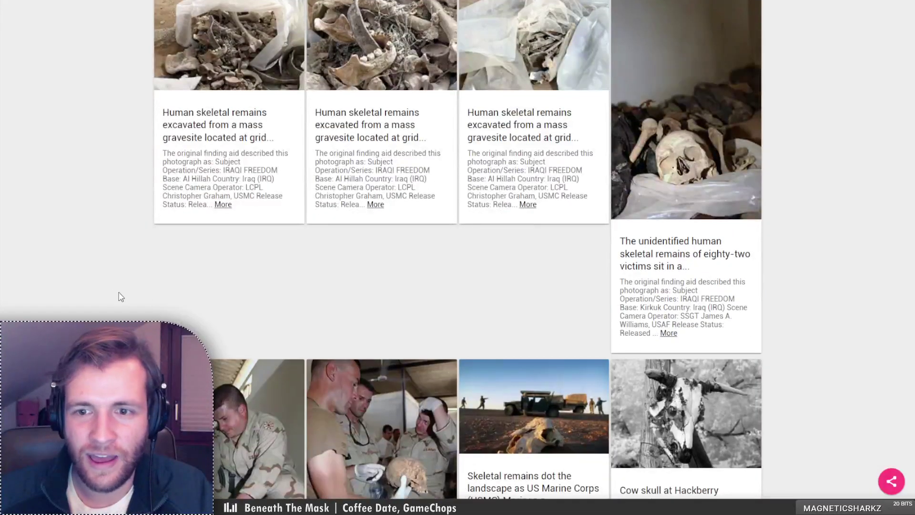
{"action": "scroll", "coordinate": [121, 296], "scroll_direction": "down", "scroll_amount": 3}
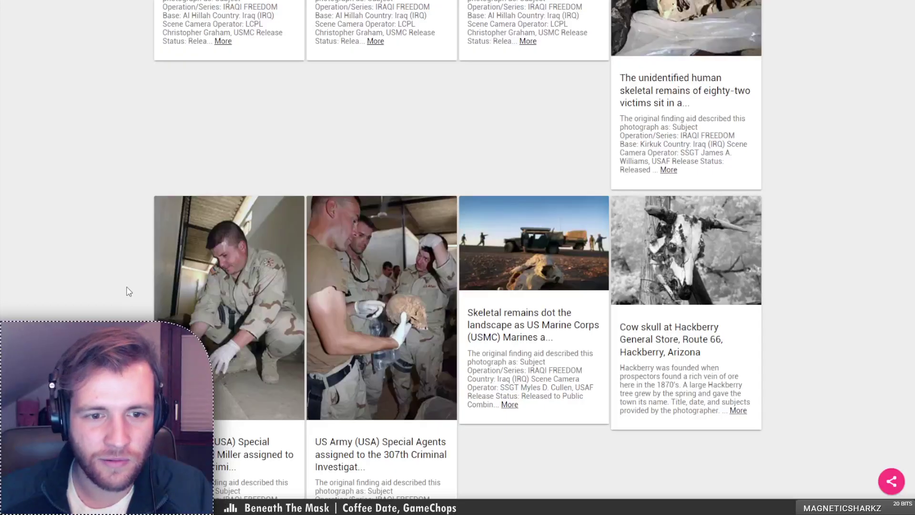
{"action": "scroll", "coordinate": [129, 291], "scroll_direction": "down", "scroll_amount": 2}
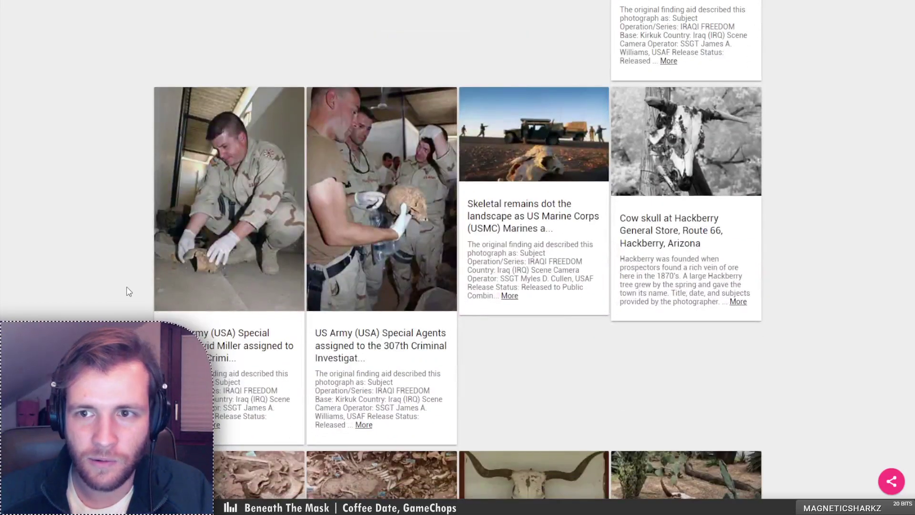
{"action": "scroll", "coordinate": [128, 292], "scroll_direction": "down", "scroll_amount": 3}
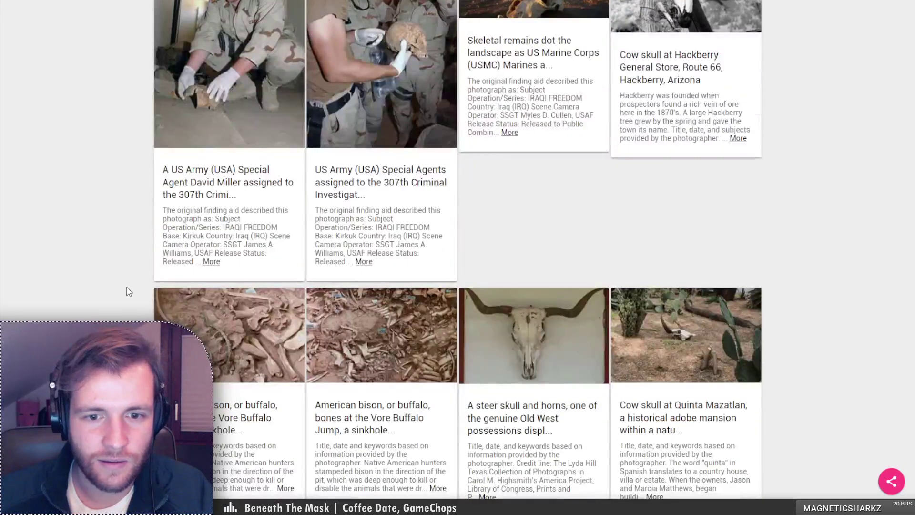
{"action": "scroll", "coordinate": [129, 292], "scroll_direction": "down", "scroll_amount": 1}
{"action": "scroll", "coordinate": [129, 292], "scroll_direction": "down", "scroll_amount": 4}
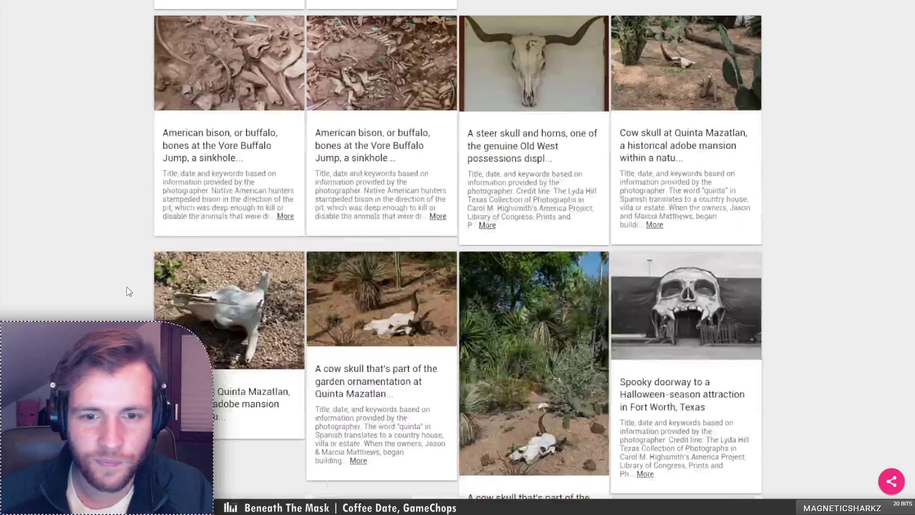
{"action": "scroll", "coordinate": [129, 291], "scroll_direction": "up", "scroll_amount": 6}
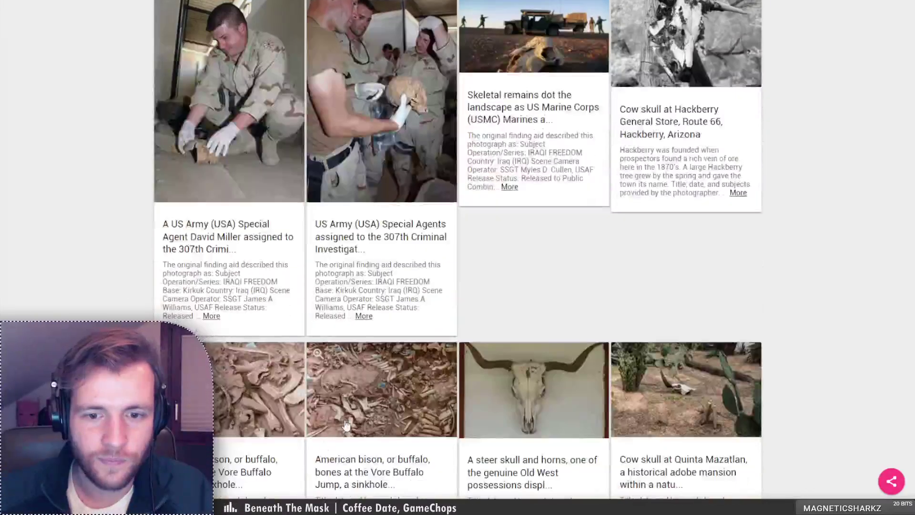
{"action": "scroll", "coordinate": [337, 267], "scroll_direction": "down", "scroll_amount": 2}
{"action": "left_click", "coordinate": [322, 247]}
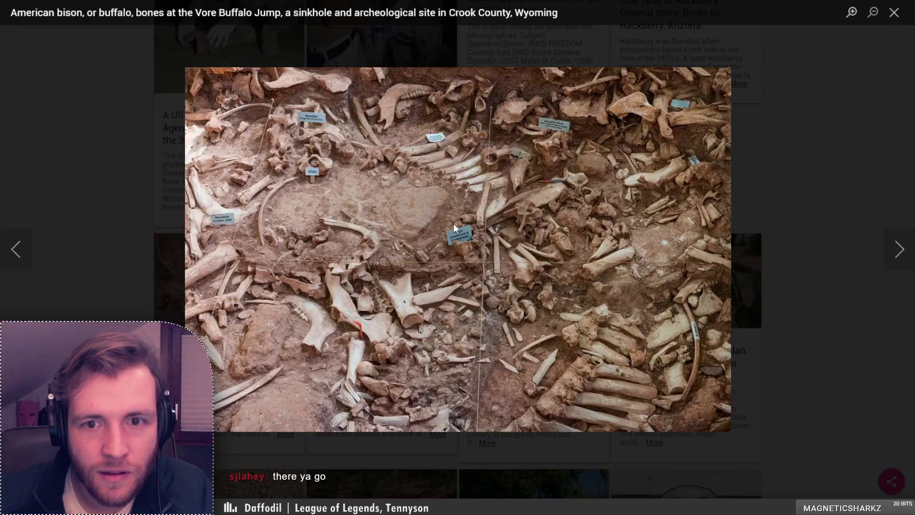
{"action": "double_click", "coordinate": [553, 168]}
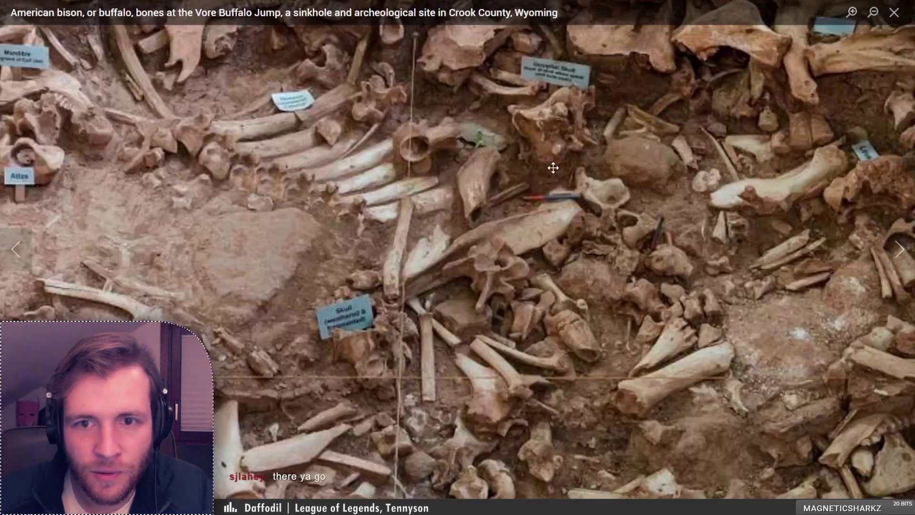
{"action": "double_click", "coordinate": [553, 168]}
{"action": "left_click", "coordinate": [156, 172]}
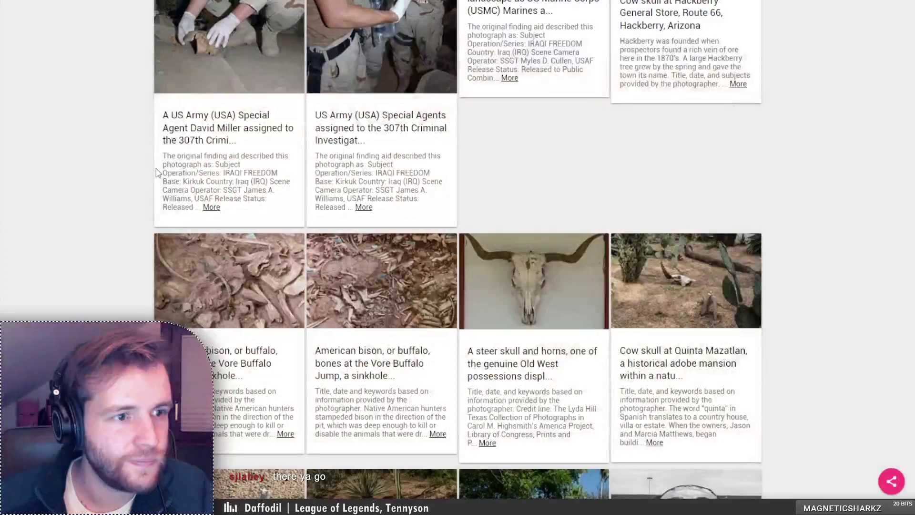
Open the record of the unidentified skeletal remains of eighty-two victims and examine its summary, tags, source and copyright information
{"action": "scroll", "coordinate": [221, 287], "scroll_direction": "up", "scroll_amount": 3}
{"action": "scroll", "coordinate": [220, 288], "scroll_direction": "up", "scroll_amount": 8}
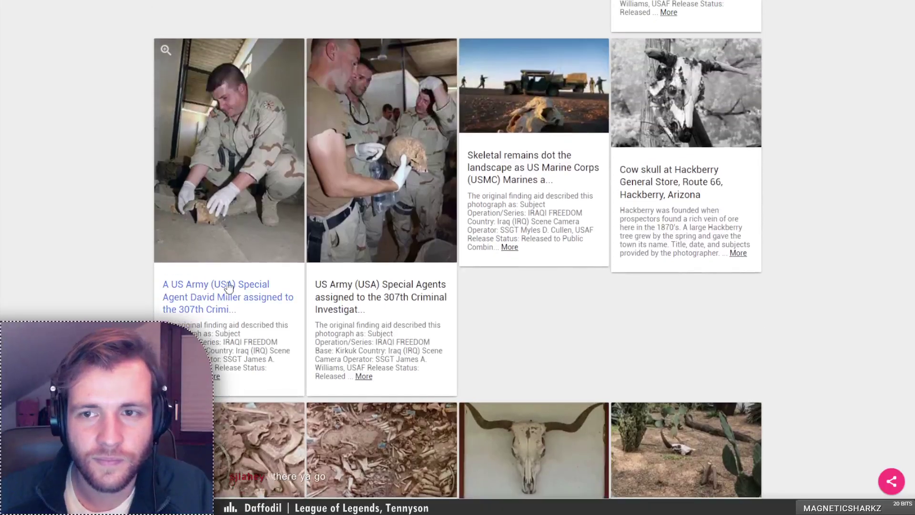
{"action": "scroll", "coordinate": [228, 275], "scroll_direction": "up", "scroll_amount": 2}
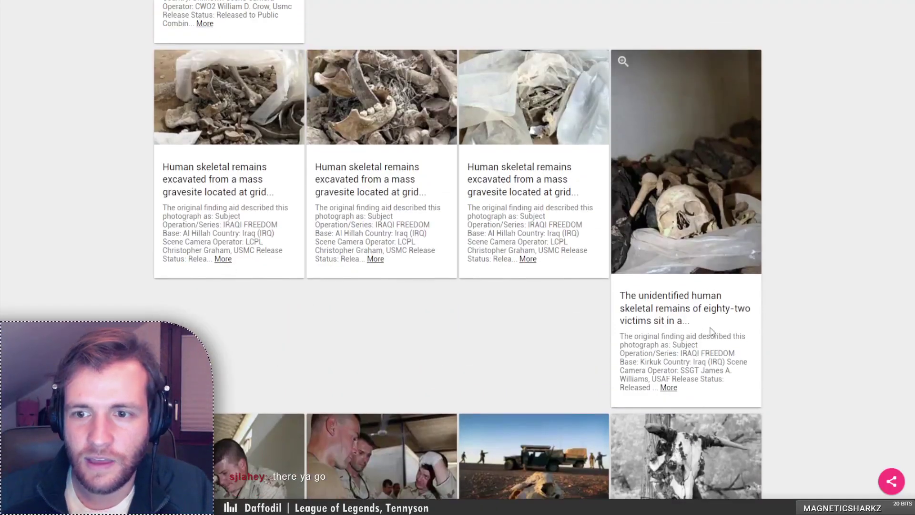
{"action": "left_click", "coordinate": [671, 313]}
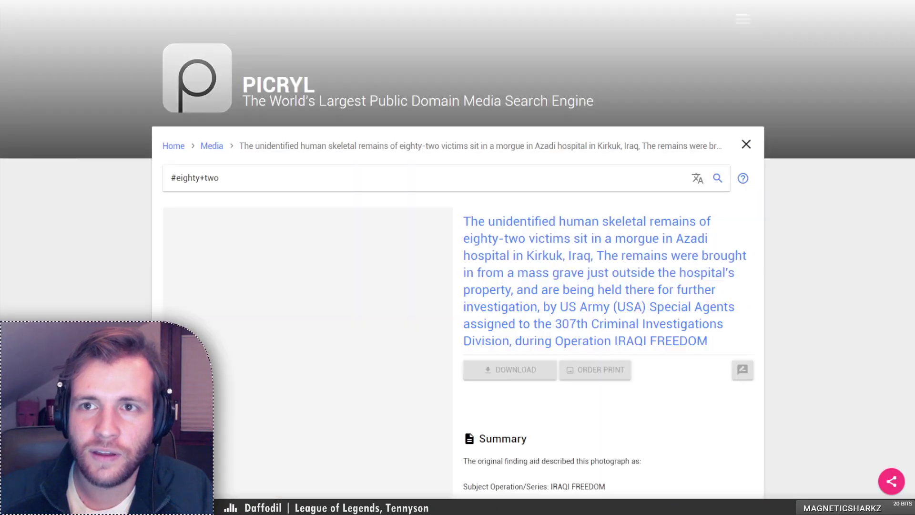
{"action": "scroll", "coordinate": [580, 292], "scroll_direction": "down", "scroll_amount": 2}
{"action": "scroll", "coordinate": [580, 291], "scroll_direction": "down", "scroll_amount": 4}
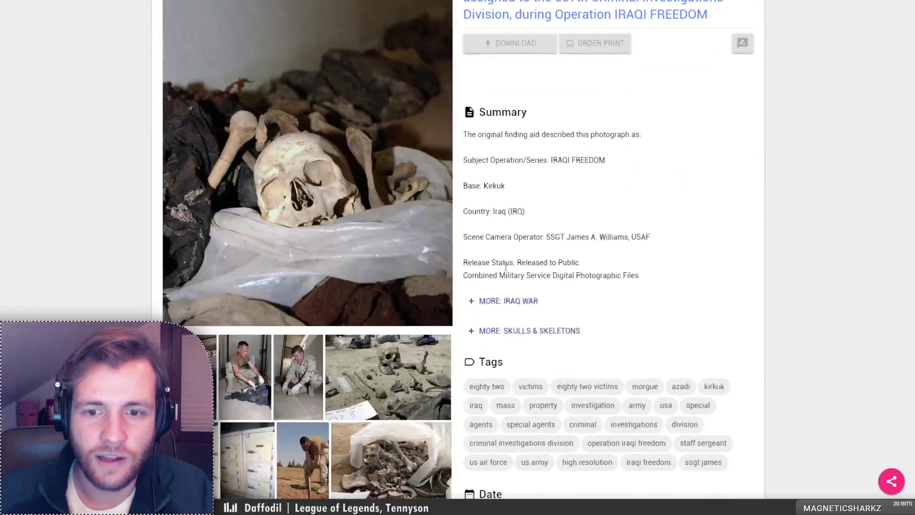
{"action": "scroll", "coordinate": [519, 224], "scroll_direction": "down", "scroll_amount": 5}
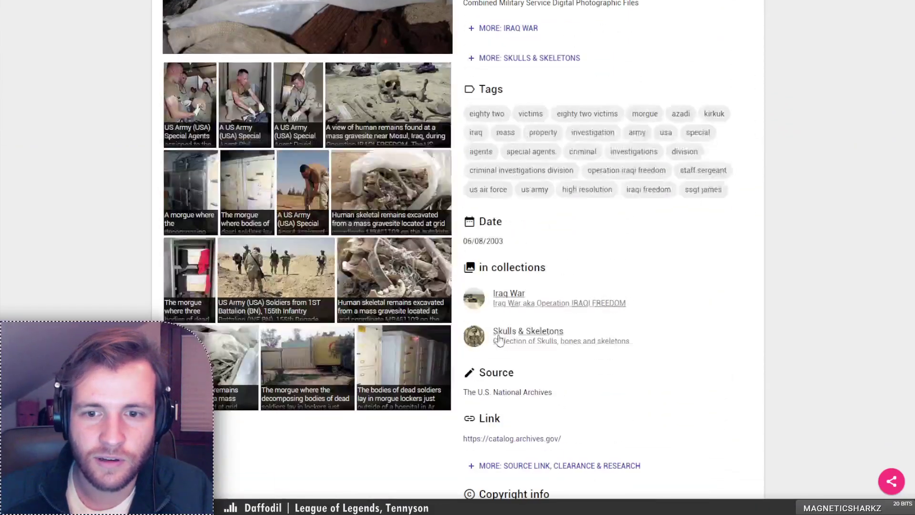
{"action": "scroll", "coordinate": [517, 306], "scroll_direction": "down", "scroll_amount": 3}
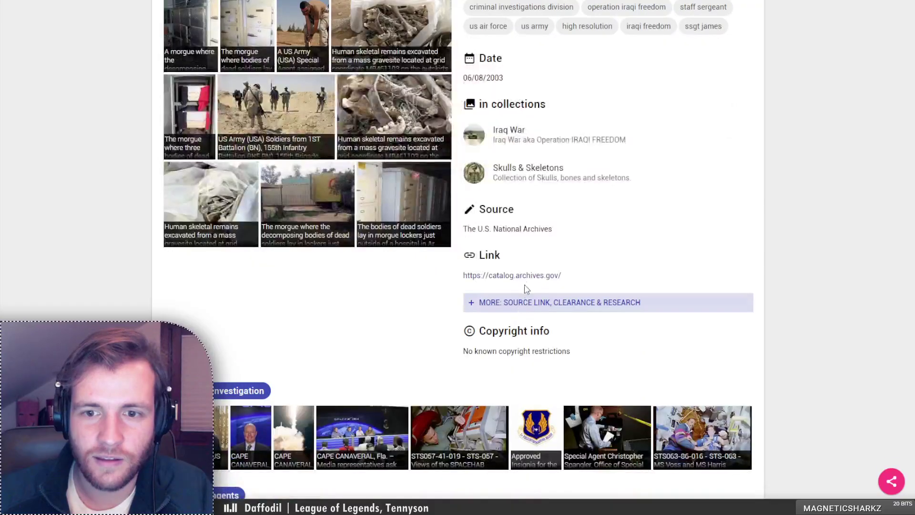
{"action": "scroll", "coordinate": [501, 233], "scroll_direction": "up", "scroll_amount": 12}
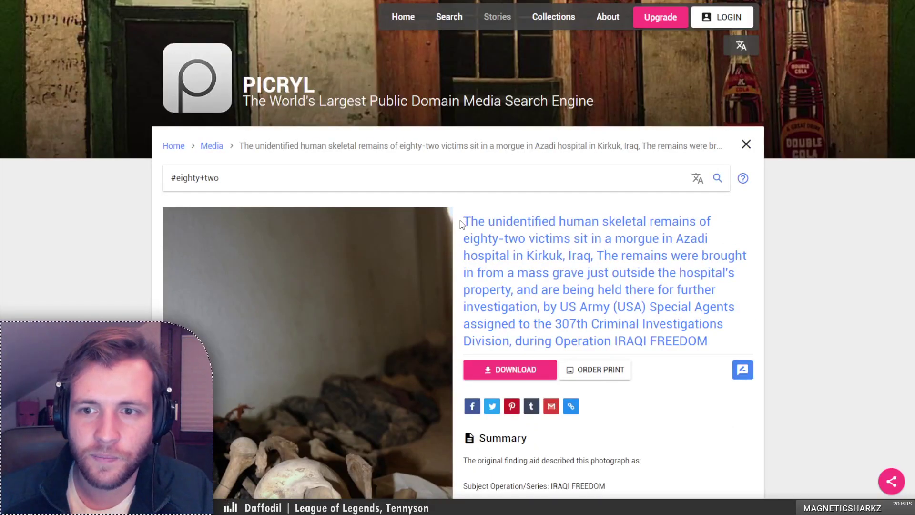
Check the other open pages, including the National Archives Catalog, recheck the eighty-two victims record's details, and return to the collection
{"action": "key", "text": "ctrl+Tab"}
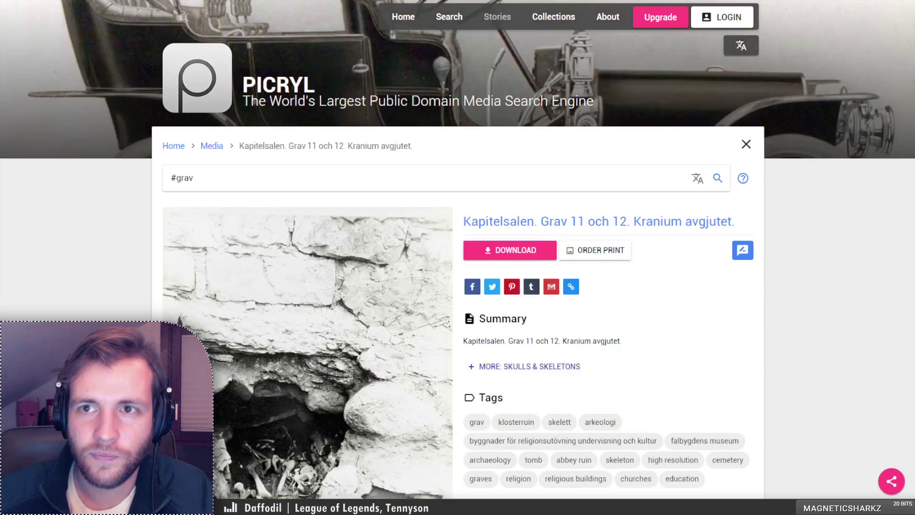
{"action": "key", "text": "ctrl+Tab"}
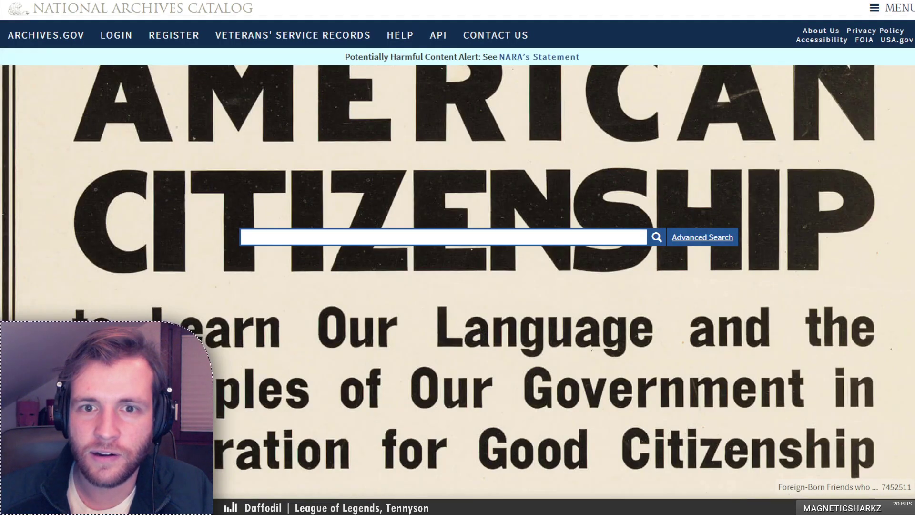
{"action": "key", "text": "ctrl+Tab"}
{"action": "scroll", "coordinate": [582, 341], "scroll_direction": "down", "scroll_amount": 12}
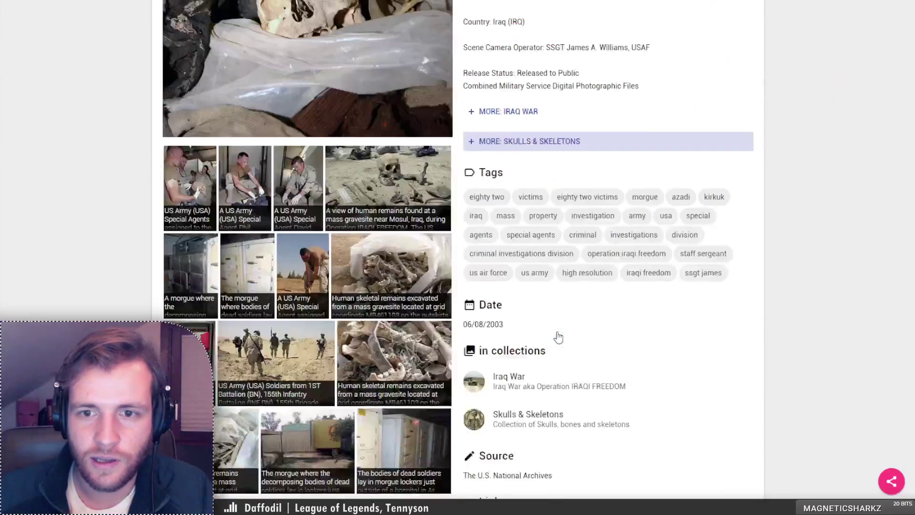
{"action": "scroll", "coordinate": [556, 322], "scroll_direction": "down", "scroll_amount": 2}
{"action": "scroll", "coordinate": [570, 338], "scroll_direction": "up", "scroll_amount": 13}
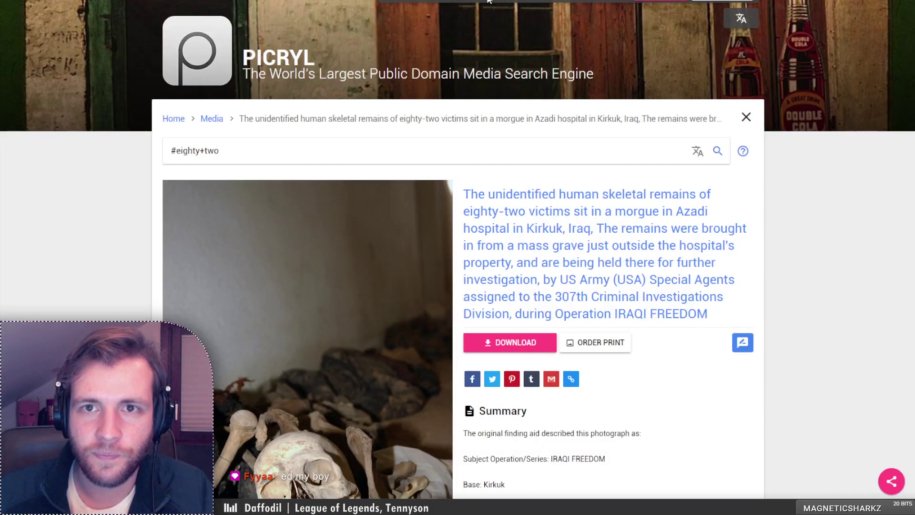
{"action": "key", "text": "Escape"}
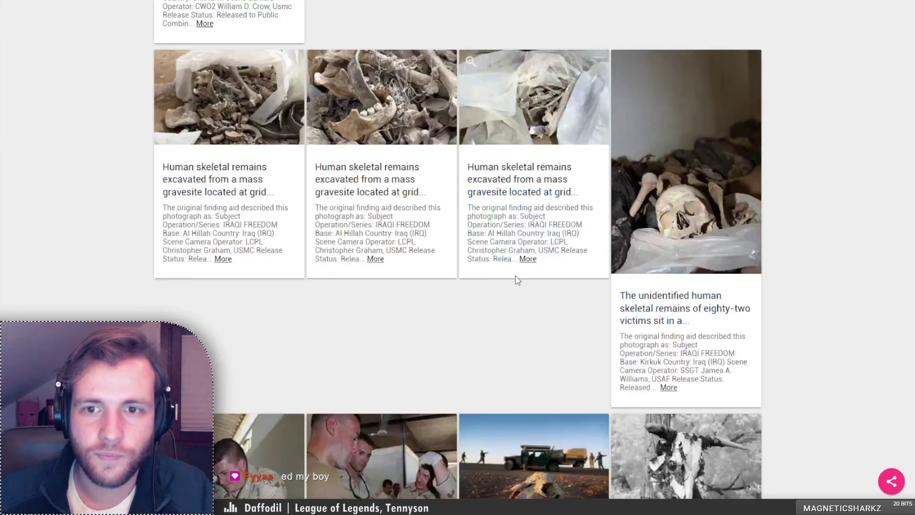
Copy "Human skeletal remains excavated from a mass gravesite located" from the jawbone photograph's title and search the National Archives Catalog for it
{"action": "scroll", "coordinate": [515, 266], "scroll_direction": "up", "scroll_amount": 3}
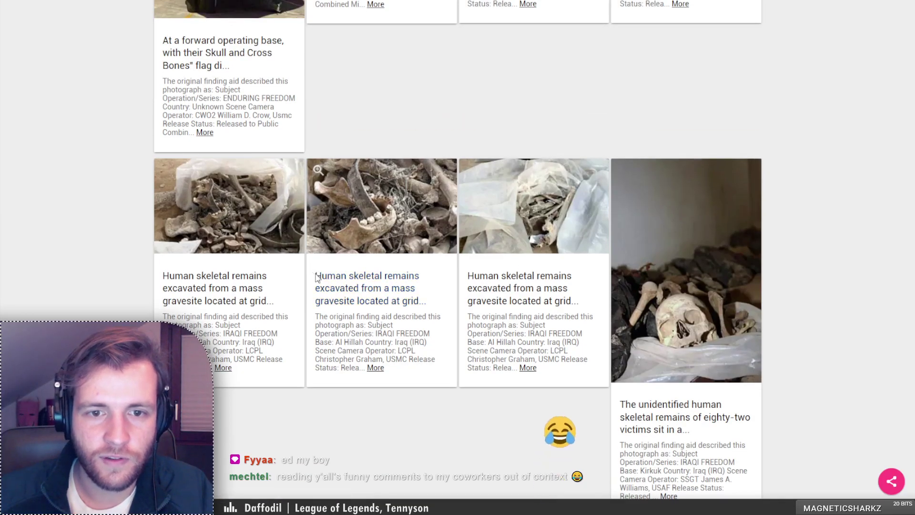
{"action": "left_click_drag", "start_coordinate": [315, 276], "coordinate": [388, 301]}
{"action": "key", "text": "ctrl+c"}
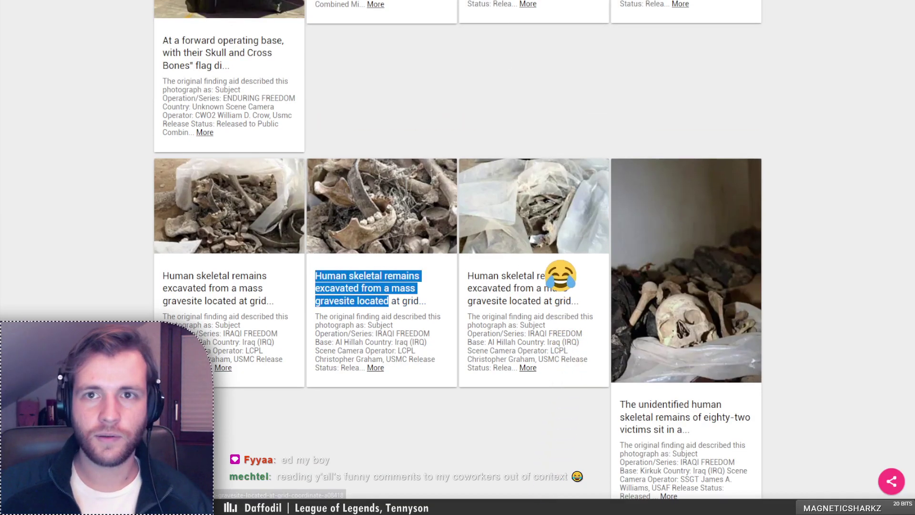
{"action": "left_click", "coordinate": [515, 0]}
{"action": "key", "text": "ctrl+v"}
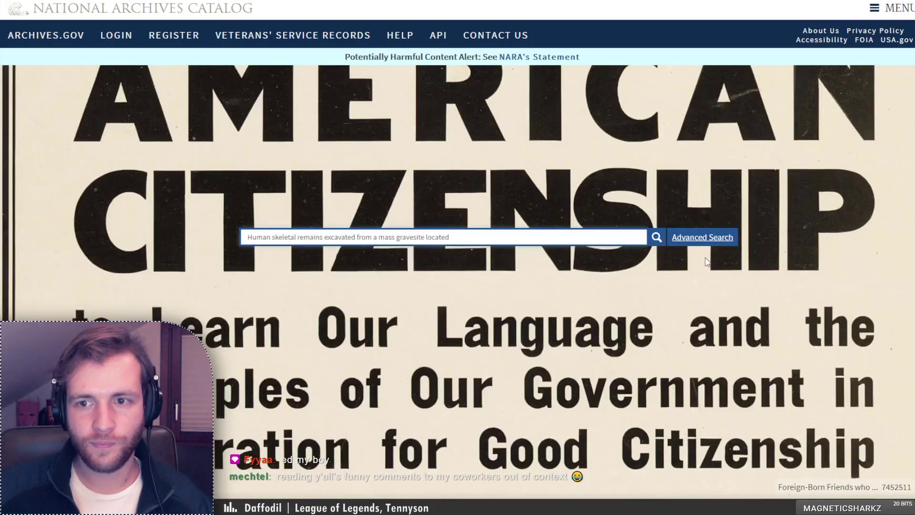
{"action": "left_click", "coordinate": [656, 237]}
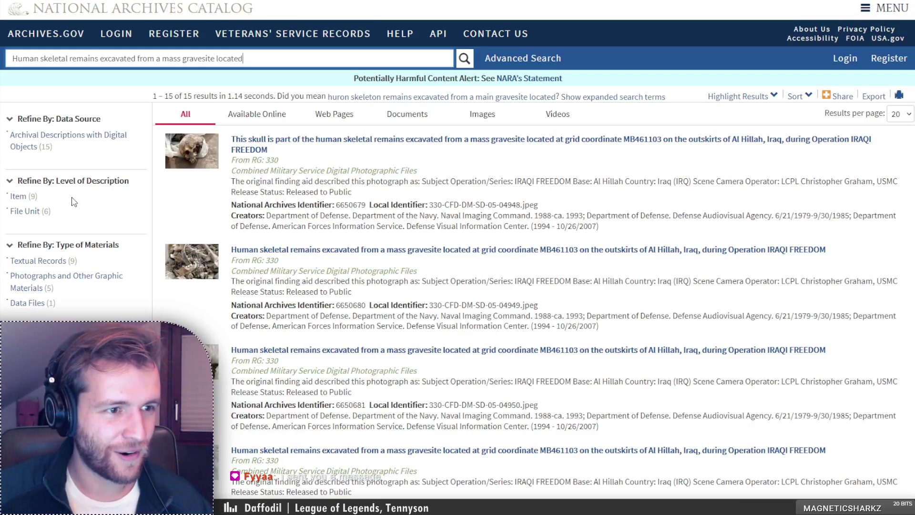
{"action": "scroll", "coordinate": [326, 265], "scroll_direction": "down", "scroll_amount": 2}
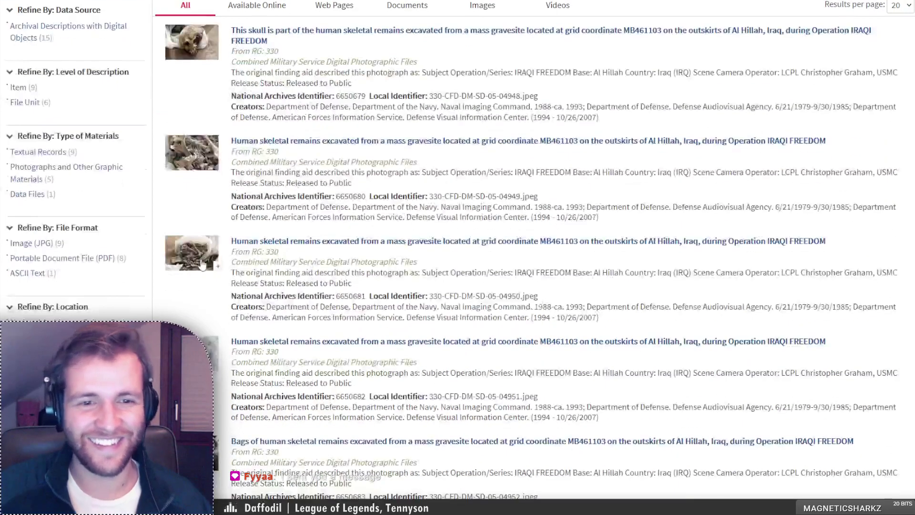
Open the fourth mass gravesite result to view its photograph of bones inside plastic bags, and return to the search results
{"action": "left_click", "coordinate": [258, 248]}
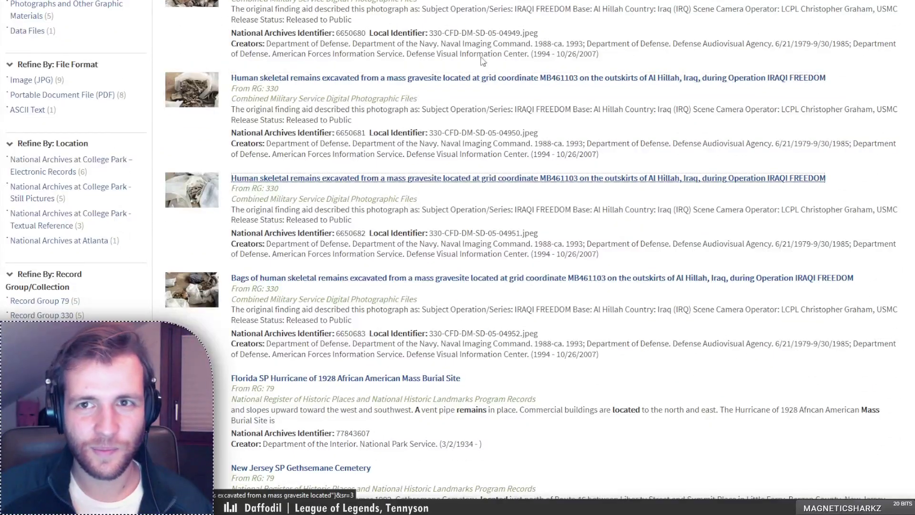
{"action": "left_click", "coordinate": [528, 178]}
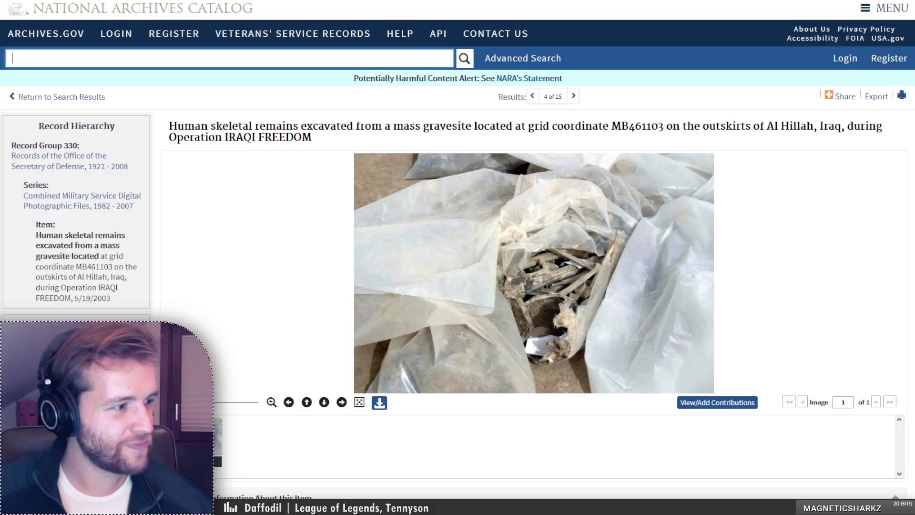
{"action": "key", "text": "alt+Left"}
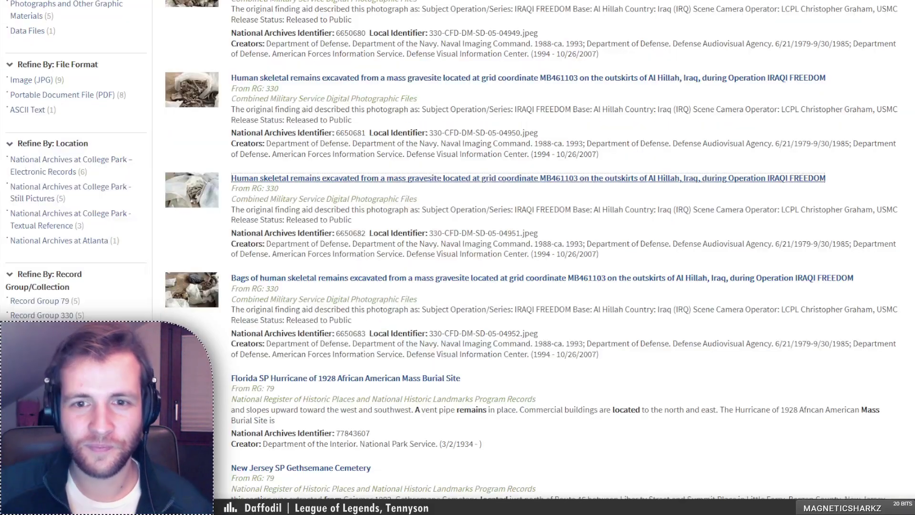
{"action": "scroll", "coordinate": [442, 192], "scroll_direction": "down", "scroll_amount": 3}
{"action": "scroll", "coordinate": [443, 192], "scroll_direction": "up", "scroll_amount": 3}
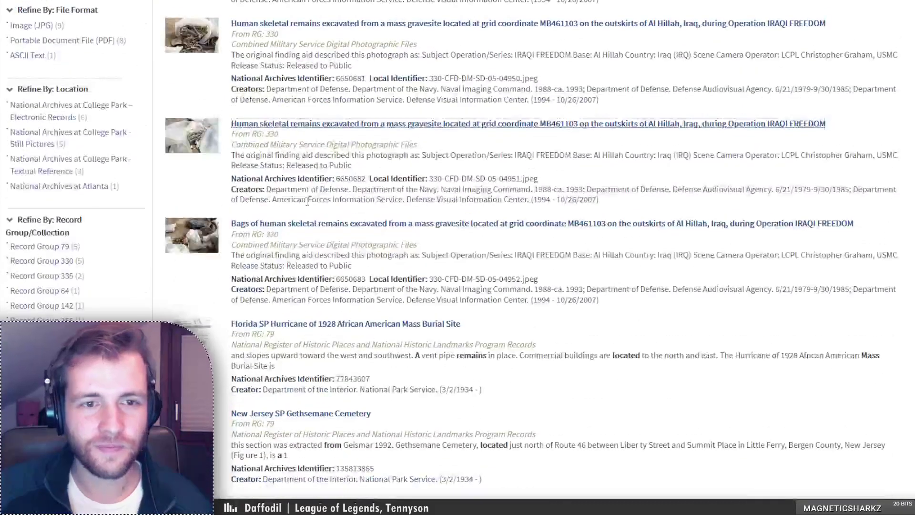
Open the third mass gravesite result, inspect its jawbone photograph zoomed in, and download the full-size image
{"action": "scroll", "coordinate": [214, 261], "scroll_direction": "up", "scroll_amount": 3}
{"action": "scroll", "coordinate": [214, 261], "scroll_direction": "up", "scroll_amount": 2}
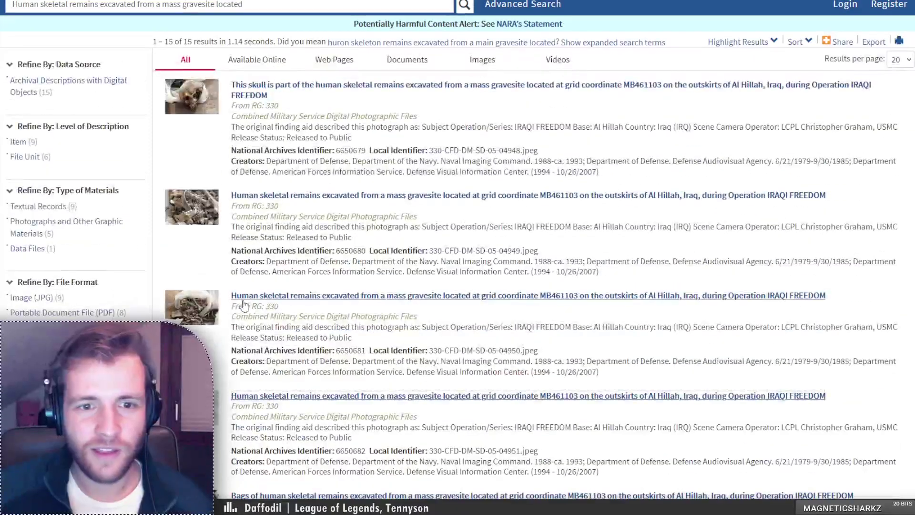
{"action": "left_click", "coordinate": [524, 295]}
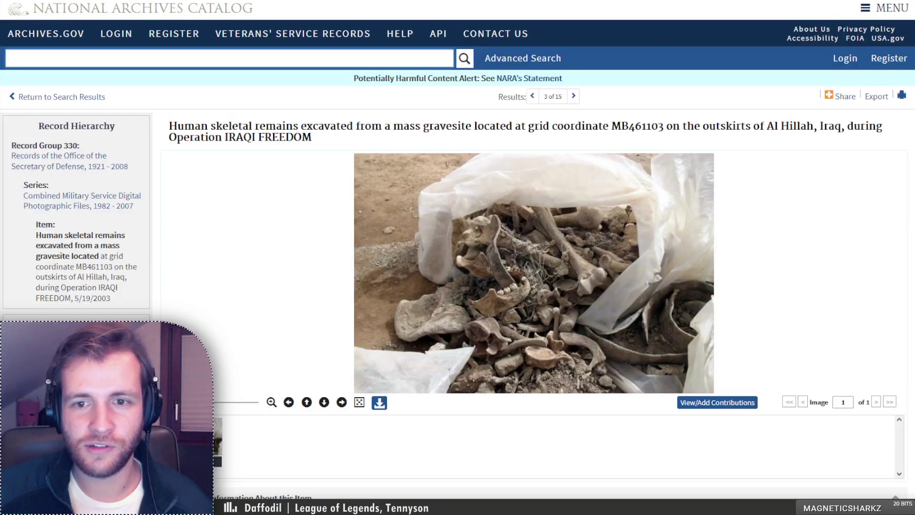
{"action": "scroll", "coordinate": [641, 262], "scroll_direction": "up", "scroll_amount": 1}
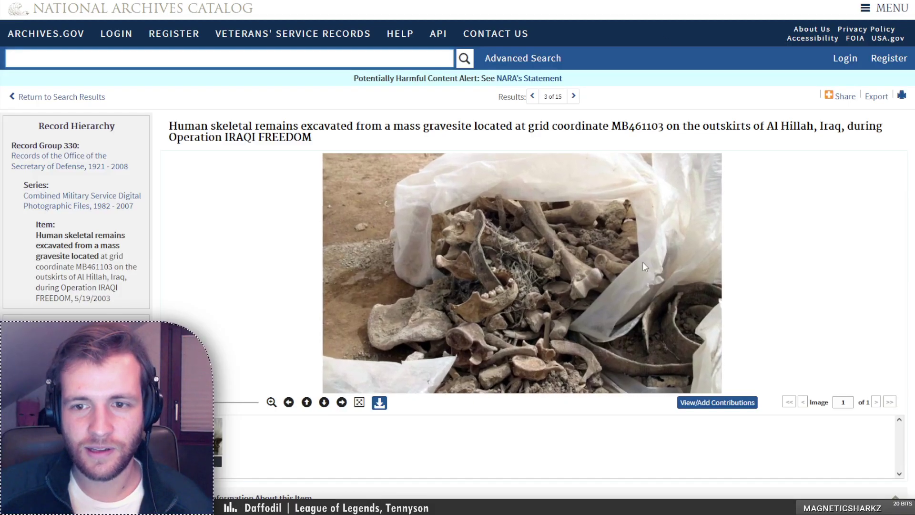
{"action": "scroll", "coordinate": [527, 456], "scroll_direction": "down", "scroll_amount": 3}
{"action": "scroll", "coordinate": [528, 457], "scroll_direction": "up", "scroll_amount": 3}
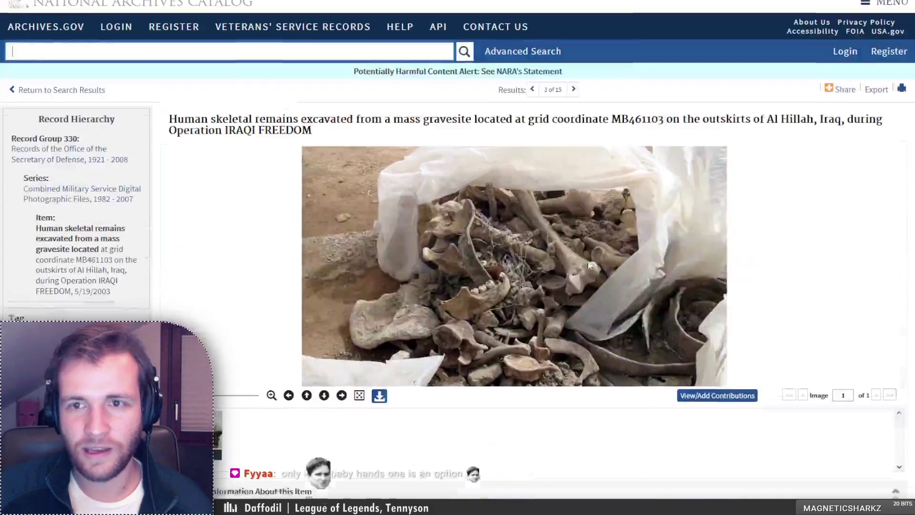
{"action": "scroll", "coordinate": [839, 316], "scroll_direction": "down", "scroll_amount": 1}
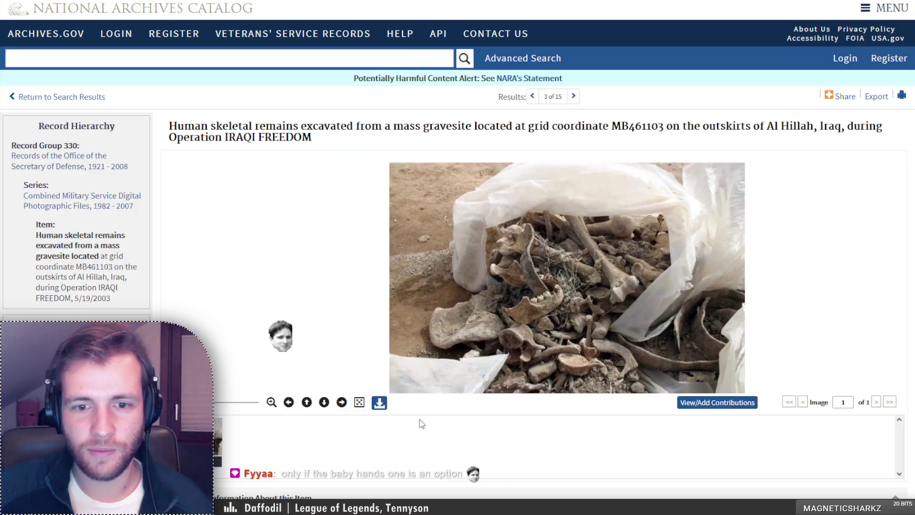
{"action": "left_click", "coordinate": [379, 403]}
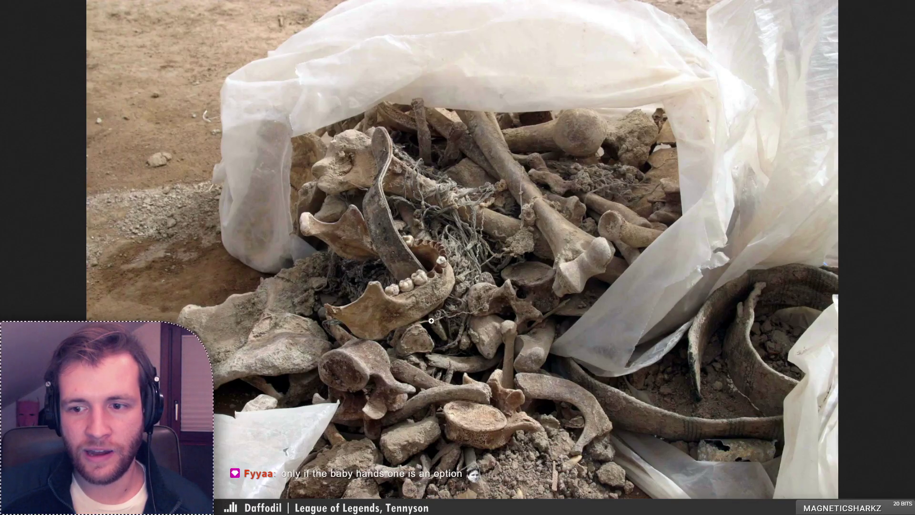
Close the full-size image and inspect the fourth result's photograph of bones in plastic bags zoomed in
{"action": "left_click", "coordinate": [637, 0]}
{"action": "left_click", "coordinate": [637, 0]}
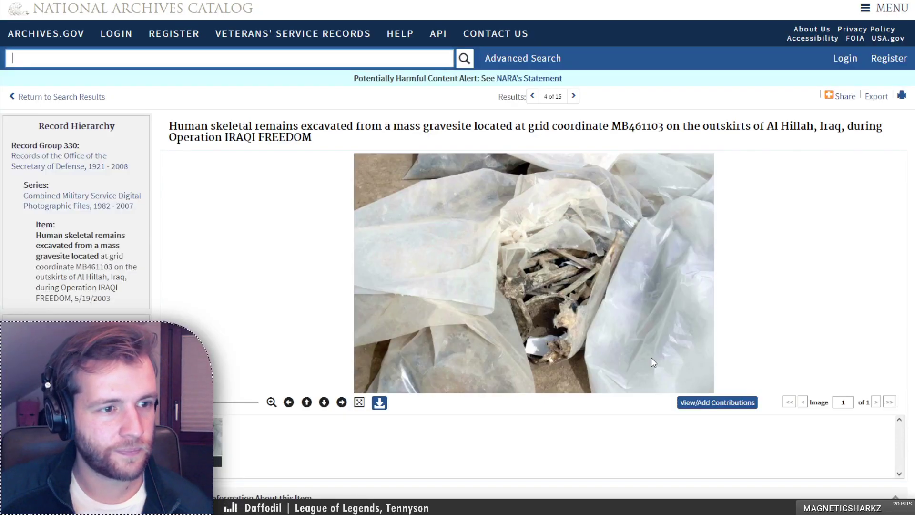
{"action": "scroll", "coordinate": [651, 357], "scroll_direction": "up", "scroll_amount": 2}
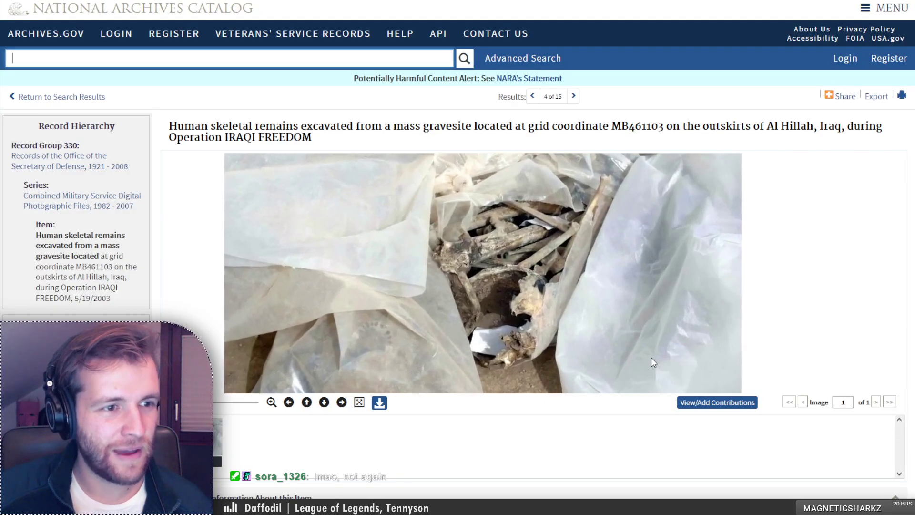
{"action": "scroll", "coordinate": [651, 357], "scroll_direction": "down", "scroll_amount": 2}
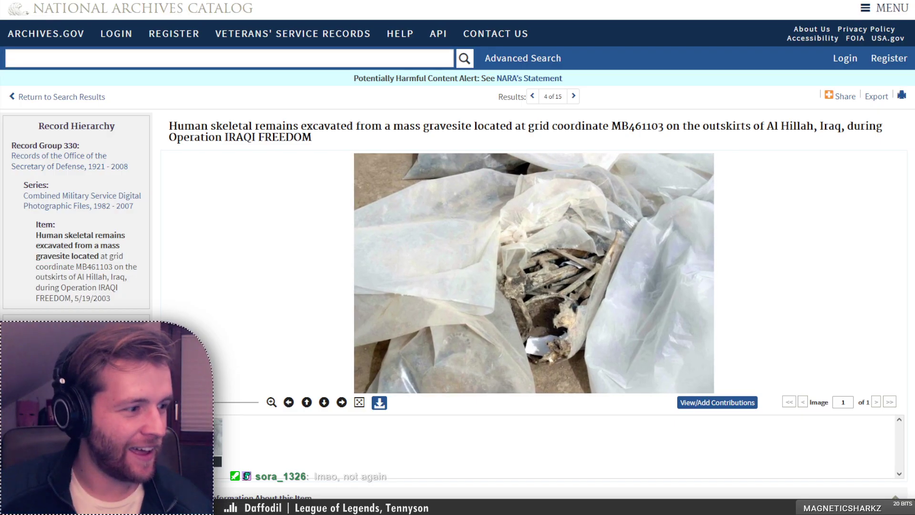
Switch to Photoshop, open Screen_Shot_2022-01-04_at_12.01.55_PM.png as its own document, and examine the six numbered sketches up close
{"action": "key", "text": "alt+Tab"}
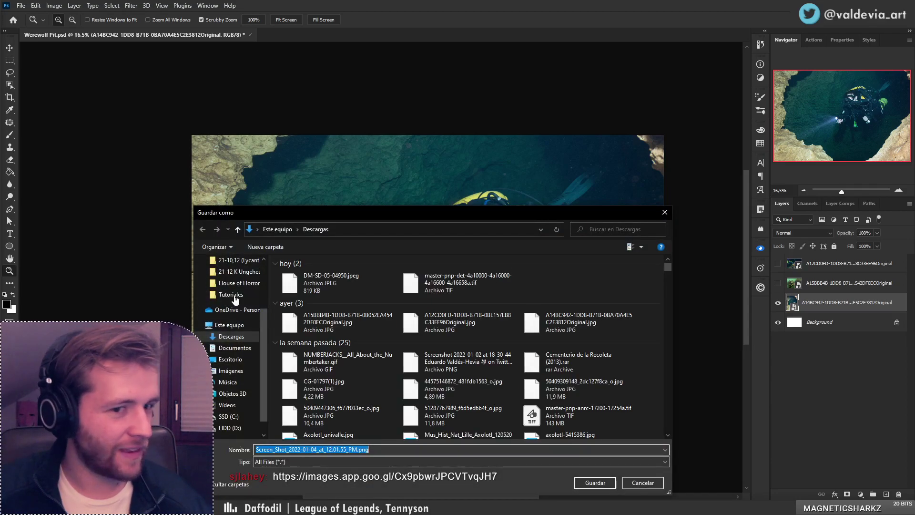
{"action": "left_click_drag", "start_coordinate": [337, 213], "coordinate": [0, 175]}
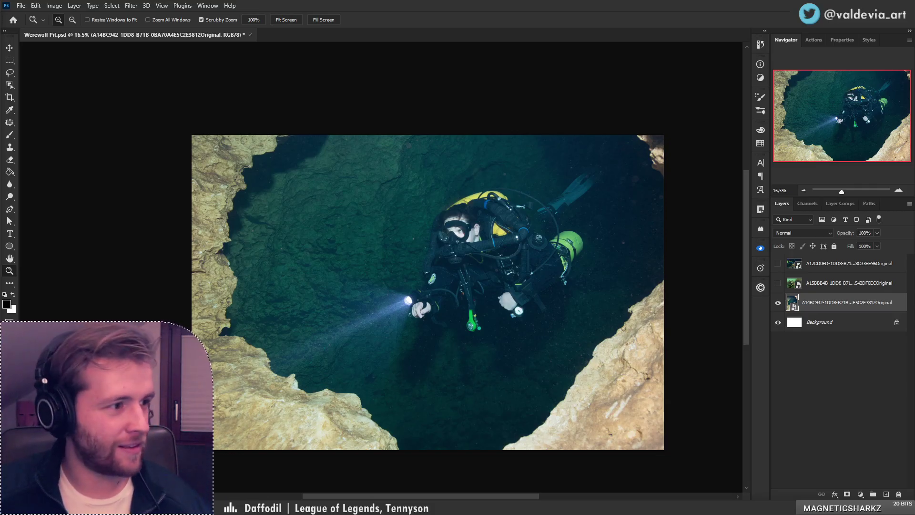
{"action": "mouse_move", "coordinate": [395, 102]}
{"action": "left_mouse_down"}
{"action": "mouse_move", "coordinate": [299, 60]}
{"action": "mouse_move", "coordinate": [291, 36]}
{"action": "left_mouse_up"}
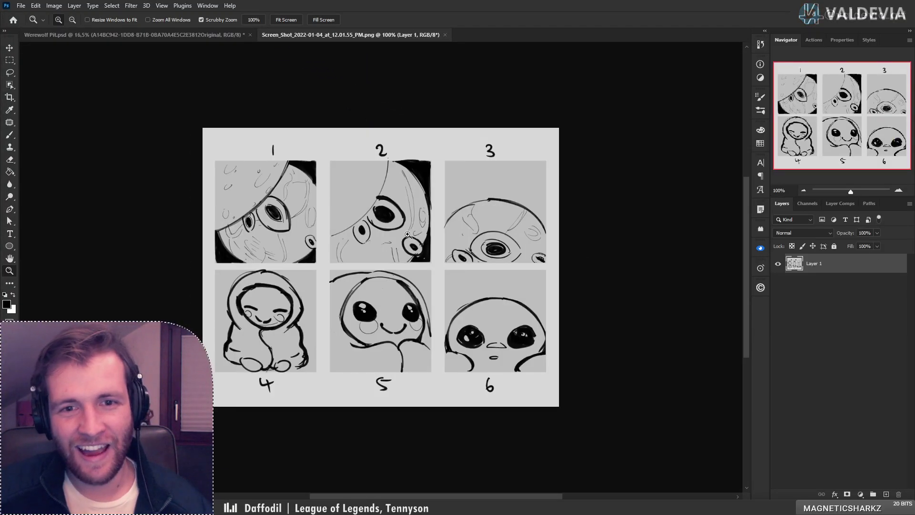
{"action": "left_click_drag", "start_coordinate": [260, 190], "coordinate": [310, 193]}
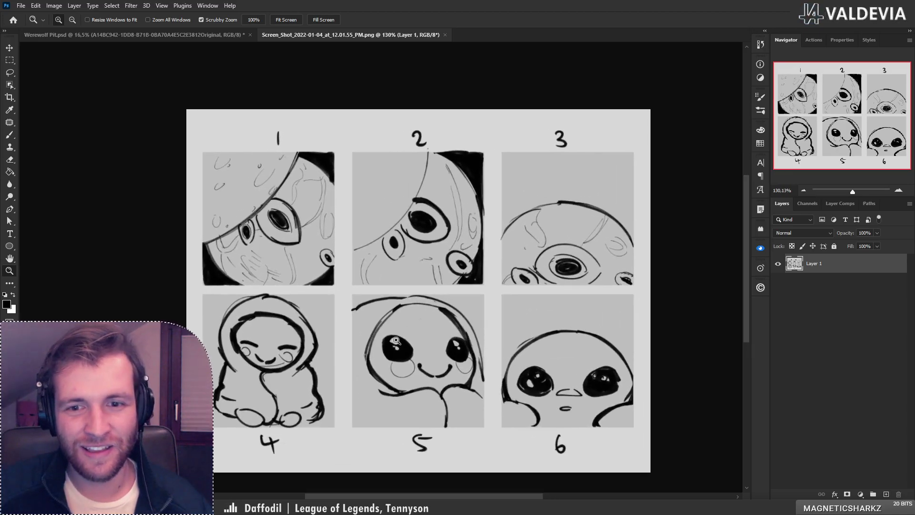
{"action": "left_click_drag", "start_coordinate": [392, 339], "coordinate": [404, 339]}
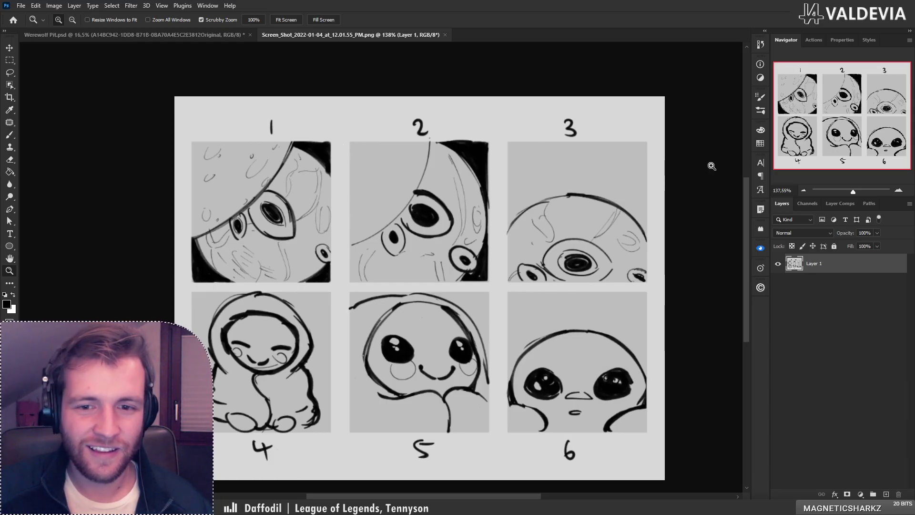
{"action": "left_click_drag", "start_coordinate": [366, 394], "coordinate": [392, 359]}
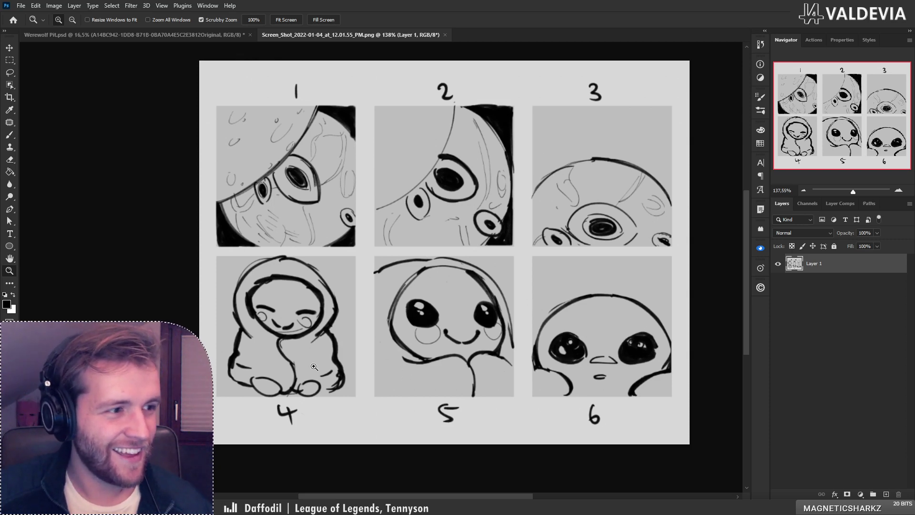
{"action": "left_click_drag", "start_coordinate": [425, 251], "coordinate": [420, 269]}
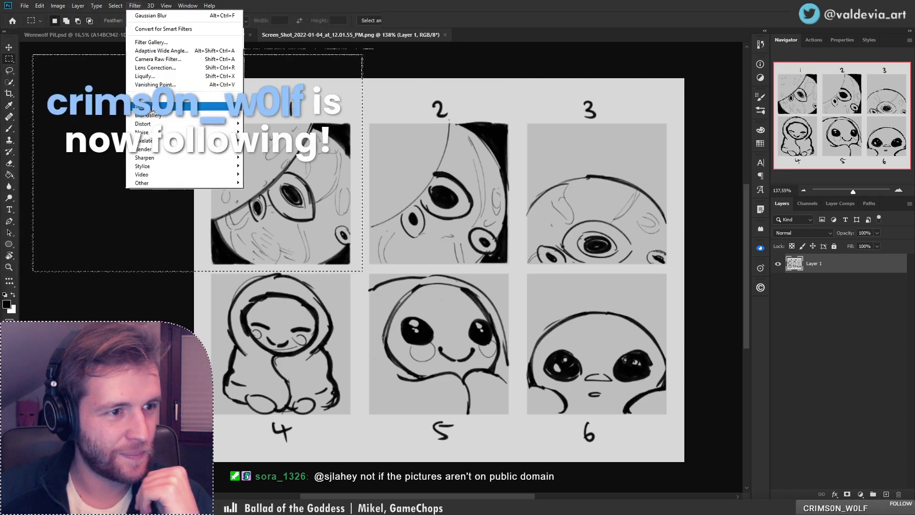
{"action": "left_click", "coordinate": [267, 141]}
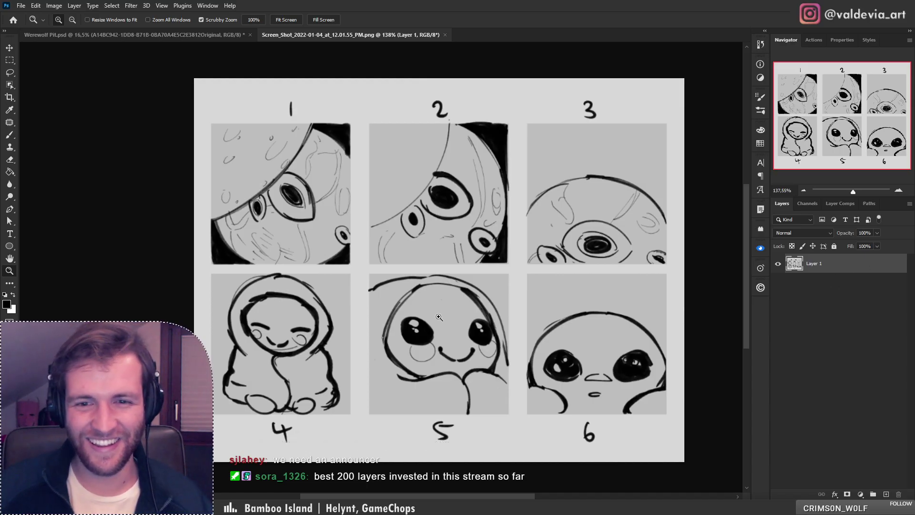
Crop the sketch sheet to a rectangular selection around sketches 4, 5 and 6 and their numbers
{"action": "left_click", "coordinate": [11, 61]}
{"action": "mouse_move", "coordinate": [204, 270]}
{"action": "left_mouse_down"}
{"action": "mouse_move", "coordinate": [605, 496]}
{"action": "mouse_move", "coordinate": [674, 459]}
{"action": "mouse_move", "coordinate": [672, 446]}
{"action": "left_mouse_up"}
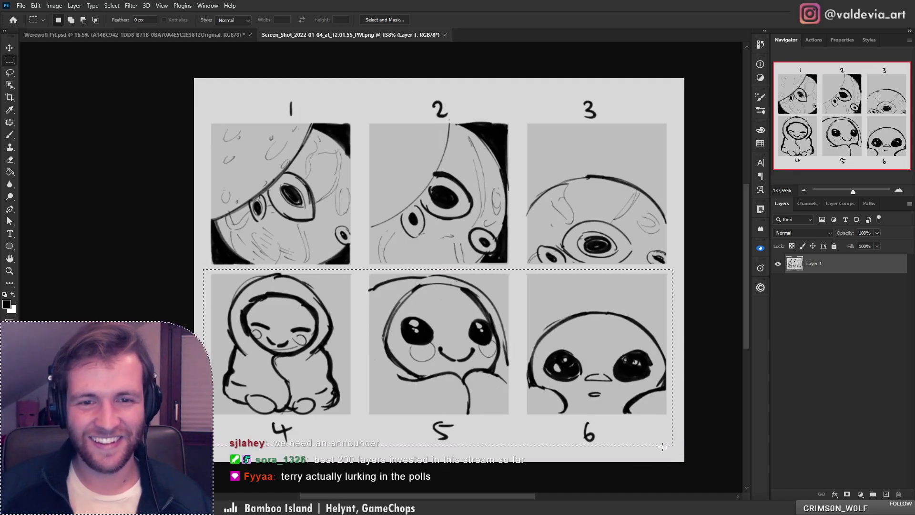
{"action": "left_click_drag", "start_coordinate": [596, 397], "coordinate": [586, 339]}
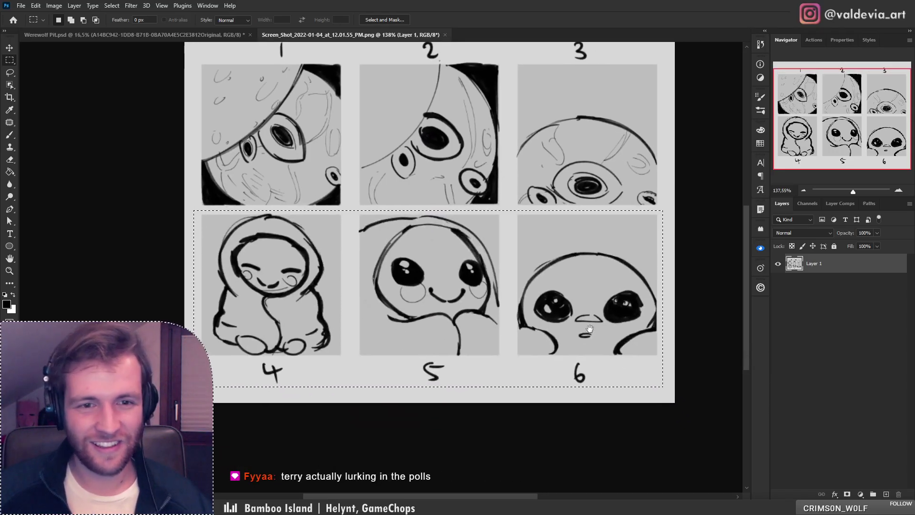
{"action": "key", "text": "c"}
{"action": "key", "text": "Return"}
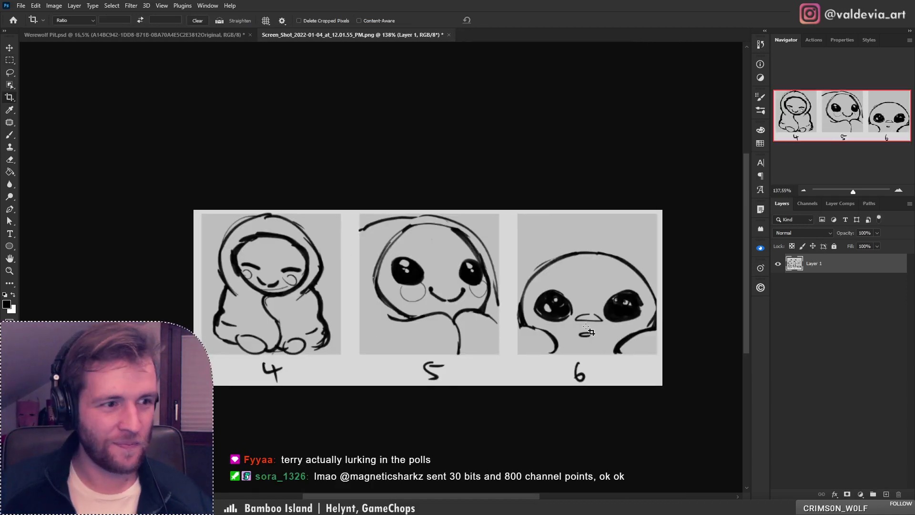
Place Screen_Shot_2022-01-04_at_10.53.59_AM as a layer over sketch 5 and hide that layer
{"action": "key", "text": "z"}
{"action": "mouse_move", "coordinate": [426, 315]}
{"action": "left_mouse_down"}
{"action": "mouse_move", "coordinate": [464, 310]}
{"action": "mouse_move", "coordinate": [440, 306]}
{"action": "left_mouse_up"}
{"action": "key", "text": "c"}
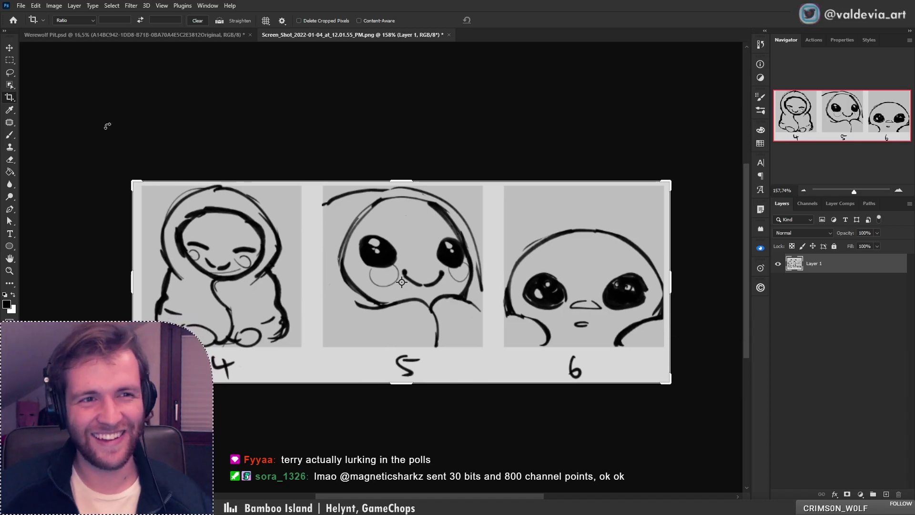
{"action": "left_click", "coordinate": [10, 48]}
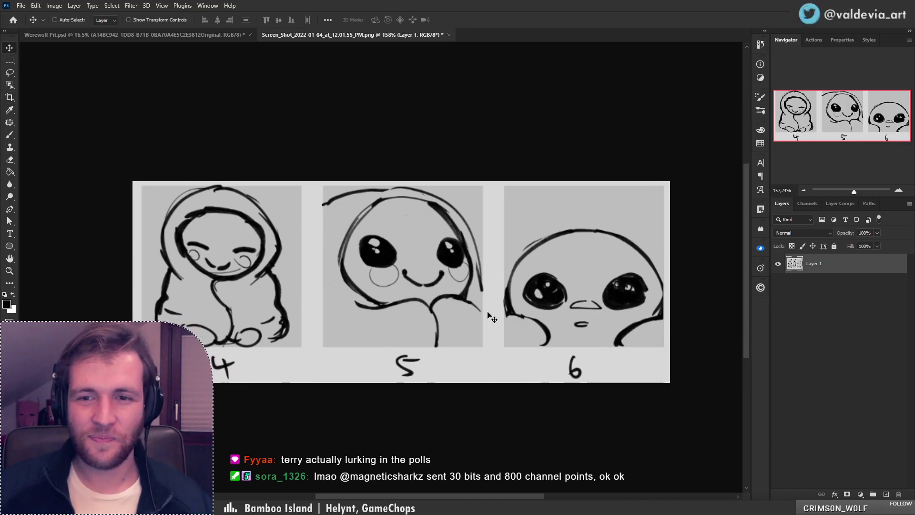
{"action": "key", "text": "z"}
{"action": "left_click_drag", "start_coordinate": [436, 327], "coordinate": [388, 273]}
{"action": "key", "text": "v"}
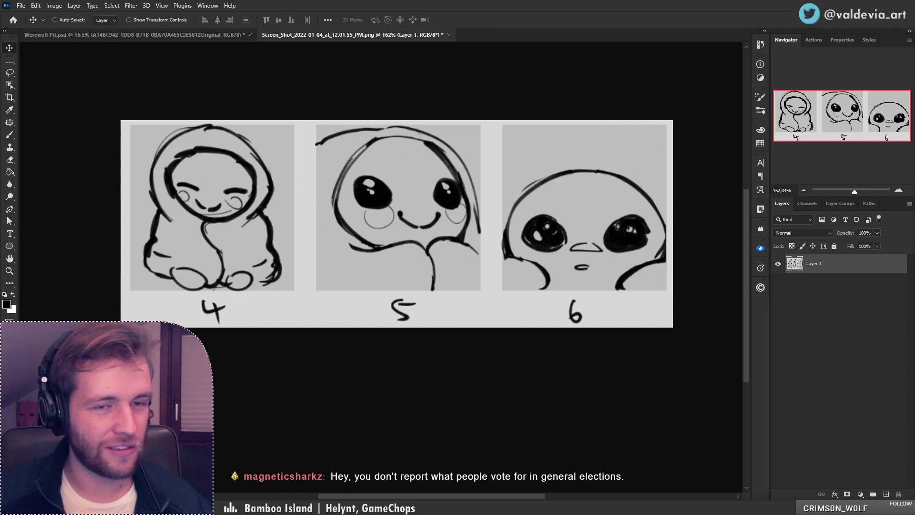
{"action": "left_click_drag", "start_coordinate": [163, 246], "coordinate": [427, 238]}
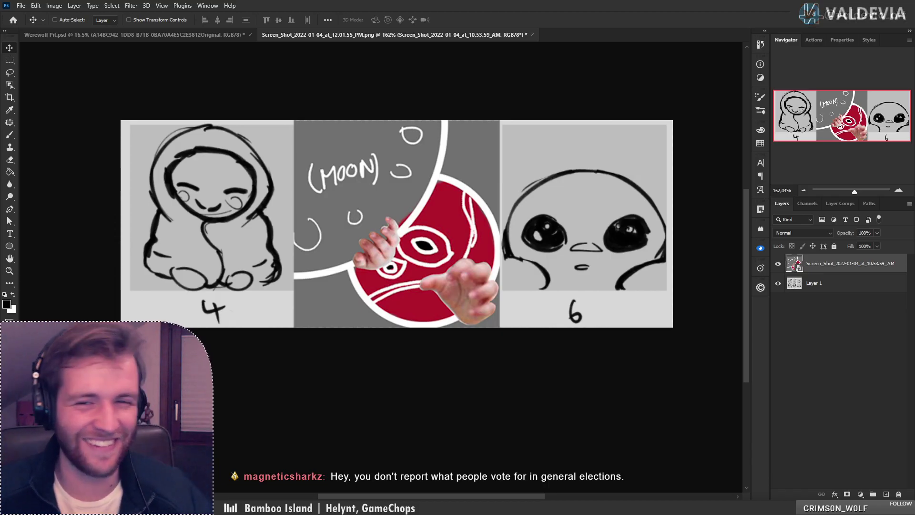
{"action": "left_click", "coordinate": [778, 264]}
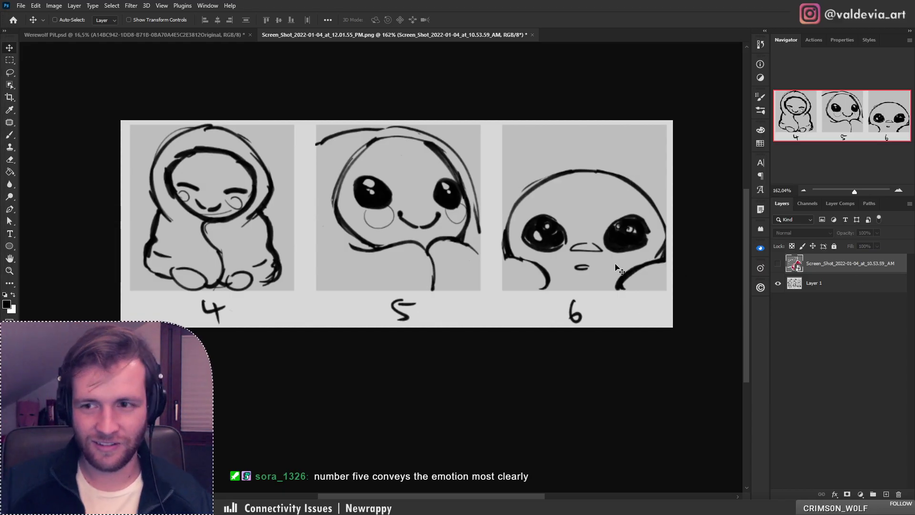
Add an empty layer on top and set up an 11 px brush with white as the foreground colour
{"action": "left_click", "coordinate": [886, 494]}
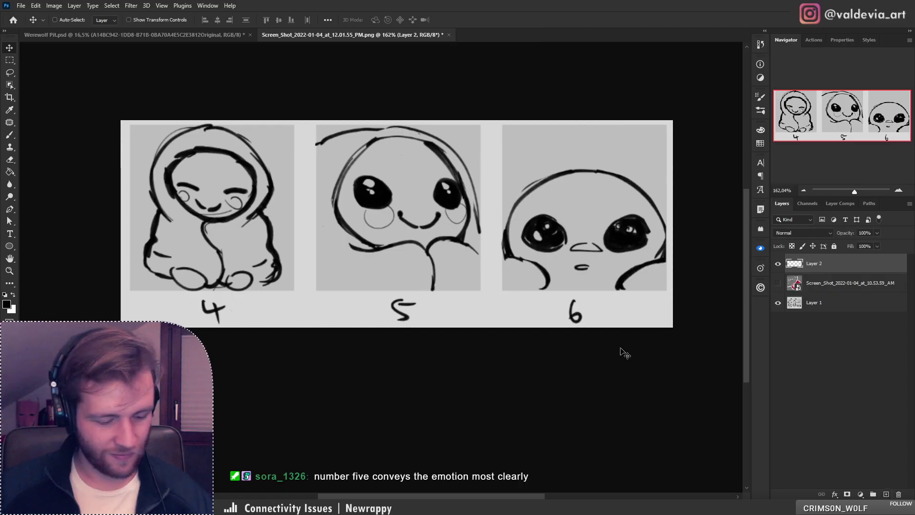
{"action": "key", "text": "b"}
{"action": "key", "text": "x"}
{"action": "right_click", "coordinate": [131, 285]}
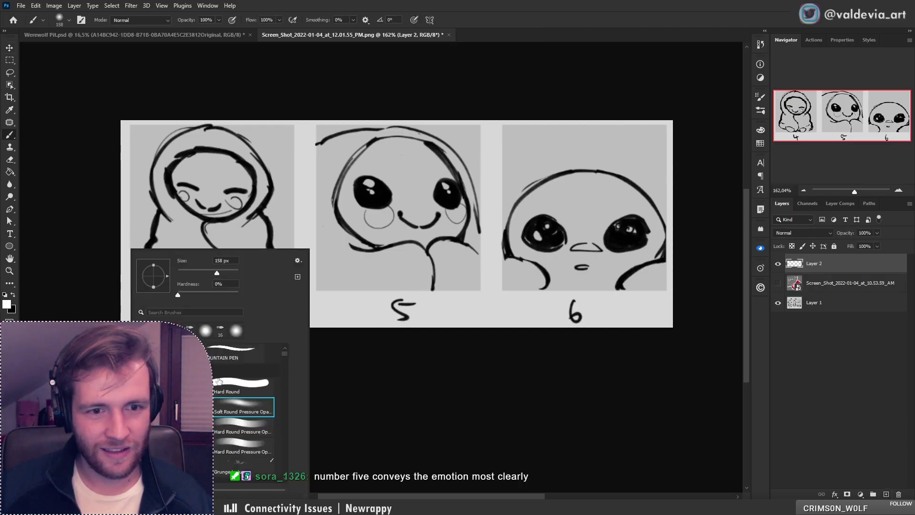
{"action": "left_click", "coordinate": [224, 332]}
{"action": "left_click", "coordinate": [182, 272]}
Set the foreground colour to the pale cyan e4fffd
{"action": "left_click", "coordinate": [7, 304]}
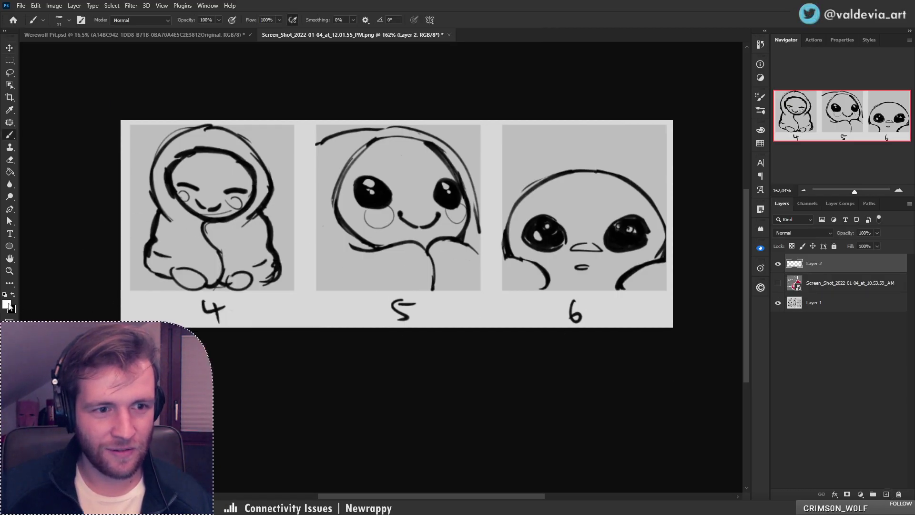
{"action": "left_click", "coordinate": [783, 300]}
{"action": "left_click_drag", "start_coordinate": [715, 276], "coordinate": [674, 244]}
{"action": "key", "text": "Return"}
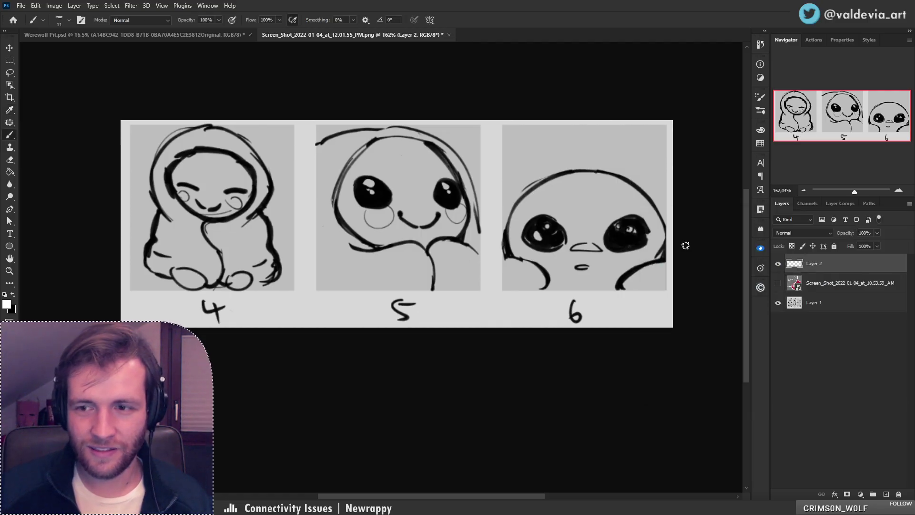
{"action": "left_click", "coordinate": [7, 303]}
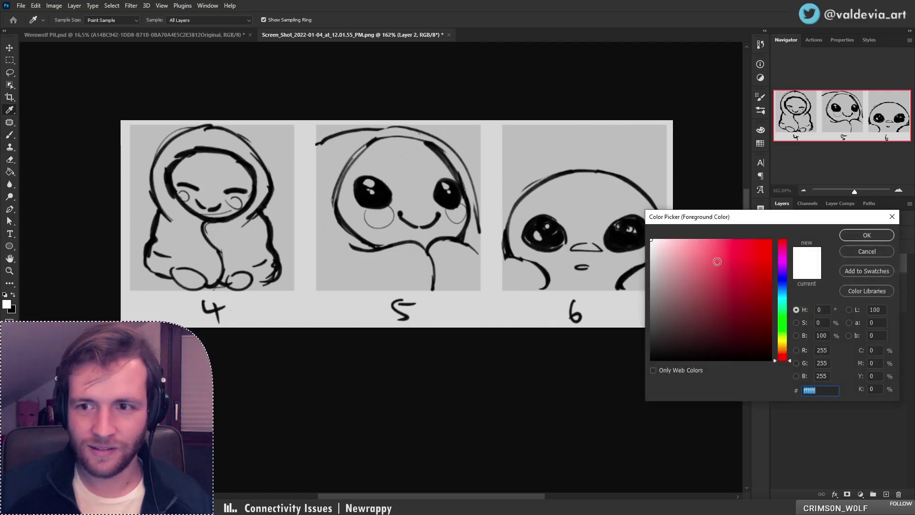
{"action": "left_click", "coordinate": [782, 301]}
{"action": "left_click", "coordinate": [684, 242]}
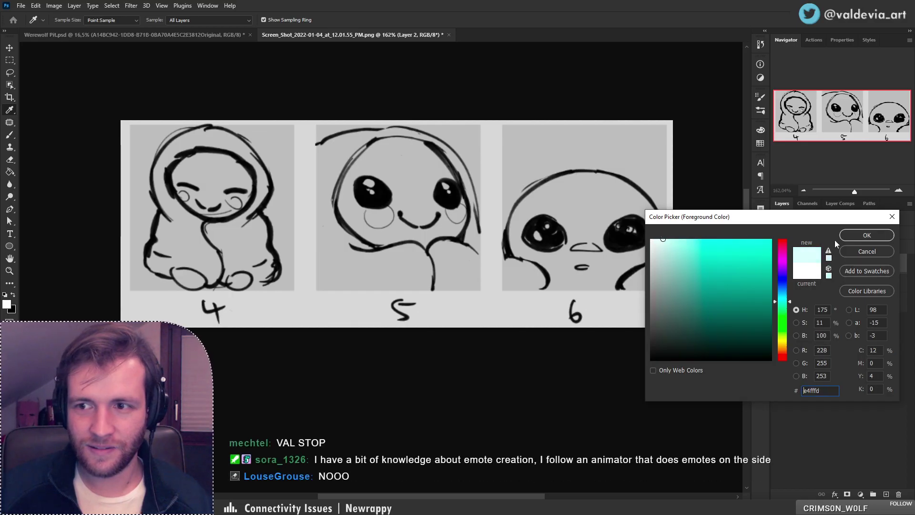
{"action": "left_click", "coordinate": [853, 235]}
Paint pale cyan teardrops running down from the inner corners of both eyes of sketch 6, on the top empty layer
{"action": "mouse_move", "coordinate": [522, 243]}
{"action": "left_mouse_down"}
{"action": "mouse_move", "coordinate": [512, 259]}
{"action": "mouse_move", "coordinate": [524, 243]}
{"action": "left_mouse_up"}
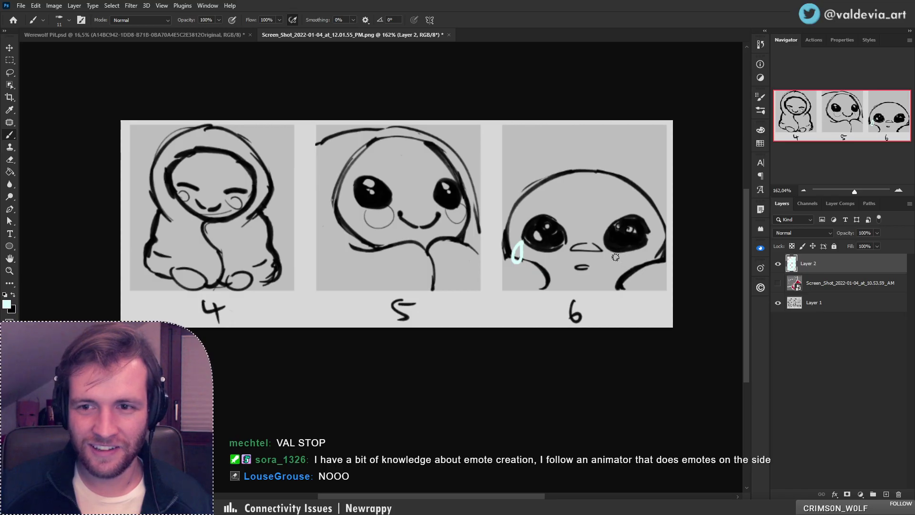
{"action": "key", "text": "ctrl+z"}
{"action": "mouse_move", "coordinate": [564, 243]}
{"action": "left_mouse_down"}
{"action": "mouse_move", "coordinate": [550, 261]}
{"action": "mouse_move", "coordinate": [559, 268]}
{"action": "mouse_move", "coordinate": [564, 245]}
{"action": "mouse_move", "coordinate": [559, 261]}
{"action": "mouse_move", "coordinate": [563, 253]}
{"action": "mouse_move", "coordinate": [616, 258]}
{"action": "mouse_move", "coordinate": [607, 244]}
{"action": "mouse_move", "coordinate": [613, 257]}
{"action": "left_mouse_up"}
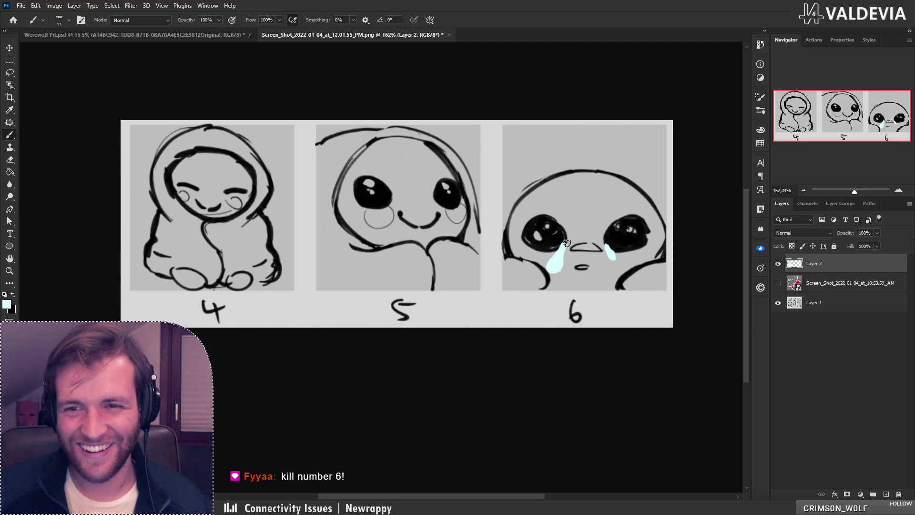
{"action": "mouse_move", "coordinate": [566, 238]}
{"action": "left_mouse_down"}
{"action": "mouse_move", "coordinate": [564, 246]}
{"action": "mouse_move", "coordinate": [608, 247]}
{"action": "left_mouse_up"}
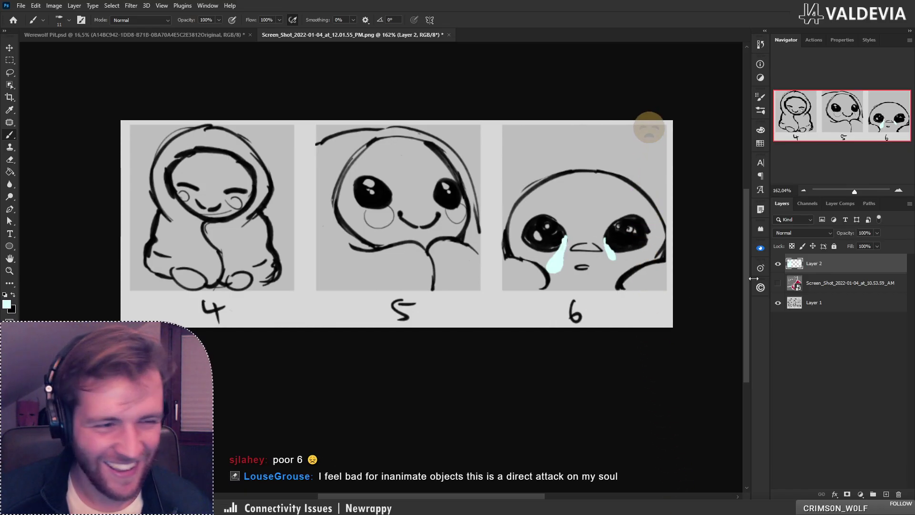
Crop the canvas to sketch 5 and its number, leaving out sketches 4 and 6
{"action": "mouse_move", "coordinate": [399, 218]}
{"action": "left_mouse_down"}
{"action": "mouse_move", "coordinate": [397, 234]}
{"action": "mouse_move", "coordinate": [414, 215]}
{"action": "left_mouse_up"}
{"action": "key", "text": "z"}
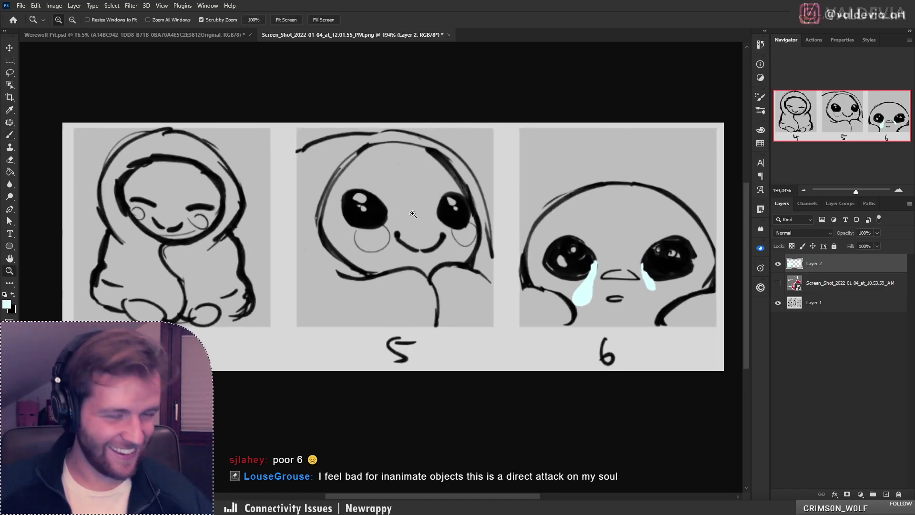
{"action": "key", "text": "c"}
{"action": "left_click_drag", "start_coordinate": [61, 250], "coordinate": [285, 249]}
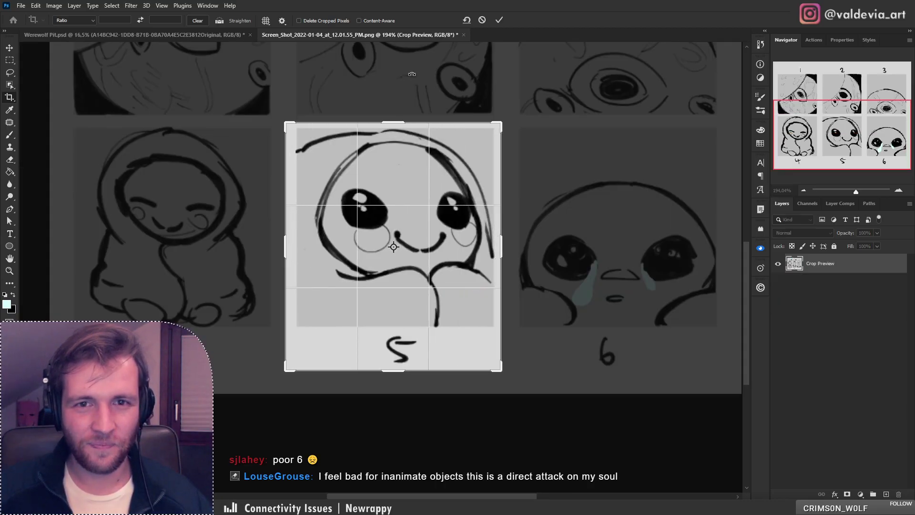
{"action": "key", "text": "Return"}
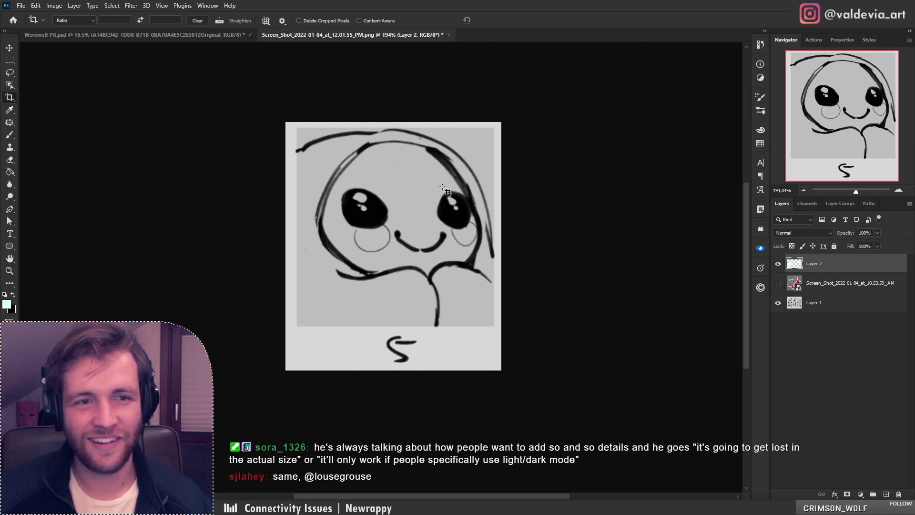
Select the base sketch layer, Layer 1, with the Move tool active and examine sketch 5
{"action": "left_click", "coordinate": [8, 50]}
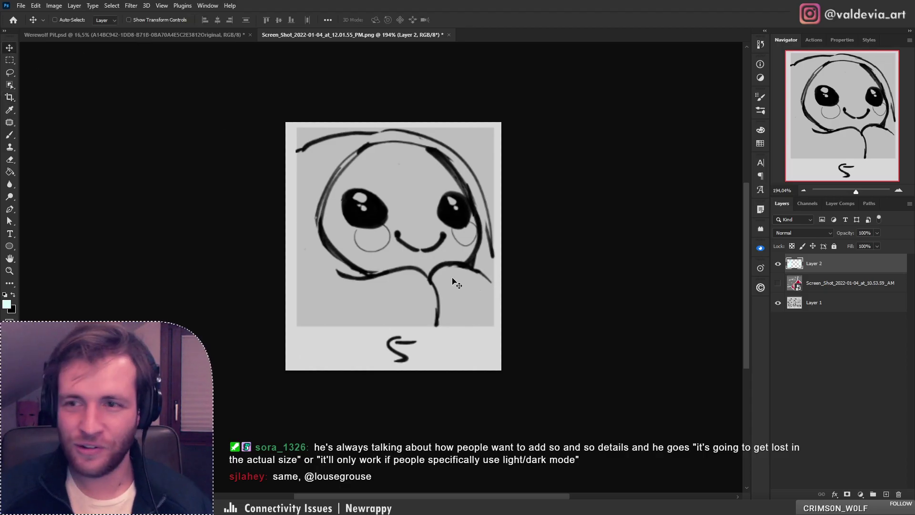
{"action": "left_click", "coordinate": [793, 303]}
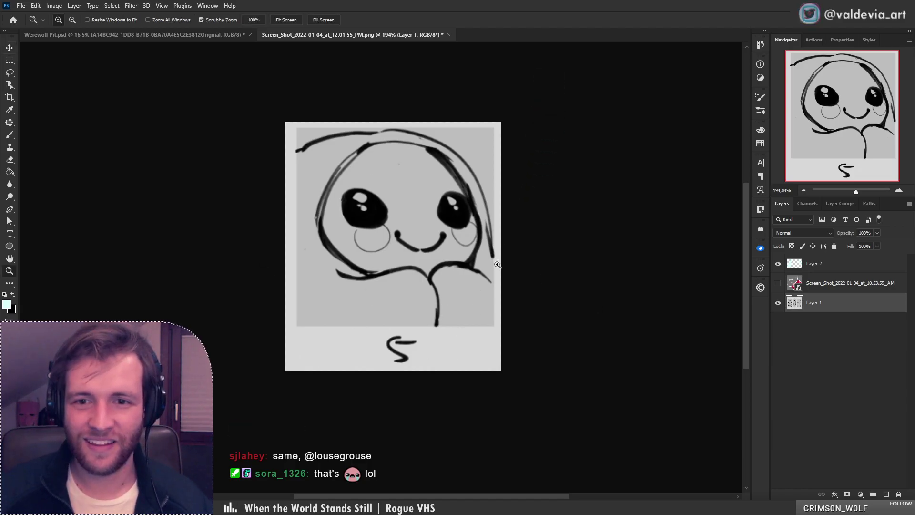
{"action": "scroll", "coordinate": [515, 268], "scroll_direction": "down", "scroll_amount": 2}
{"action": "scroll", "coordinate": [519, 270], "scroll_direction": "up", "scroll_amount": 3}
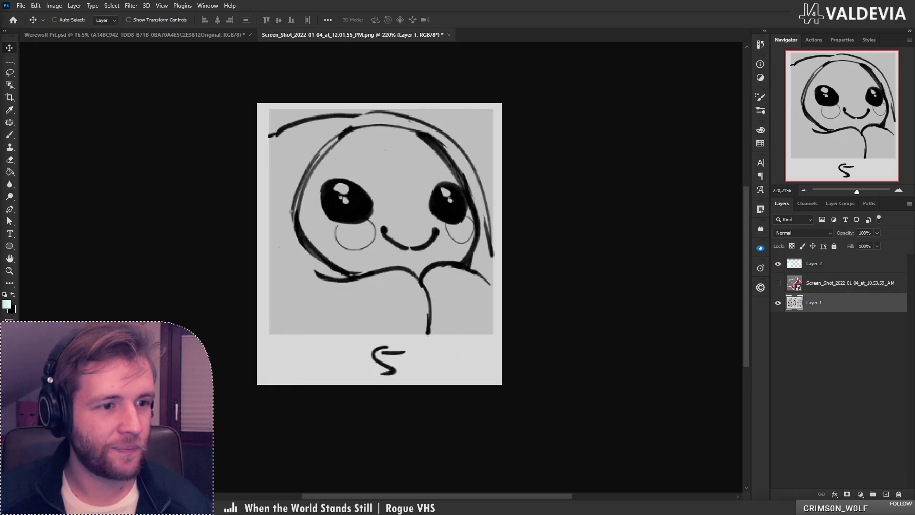
In Werewolf Pit.psd, hide the cave diver photo layer, show the topmost layer with the divers and yellow coral, and select it
{"action": "left_click", "coordinate": [213, 38]}
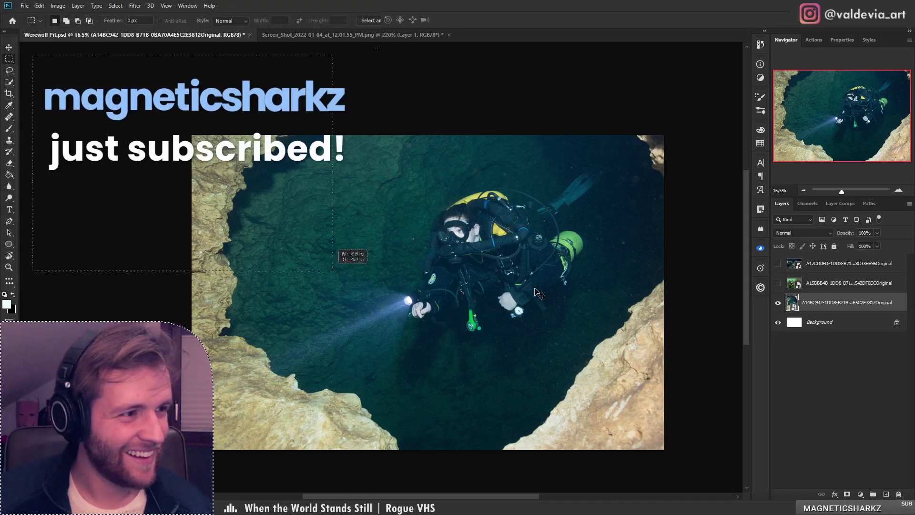
{"action": "left_click", "coordinate": [135, 6]}
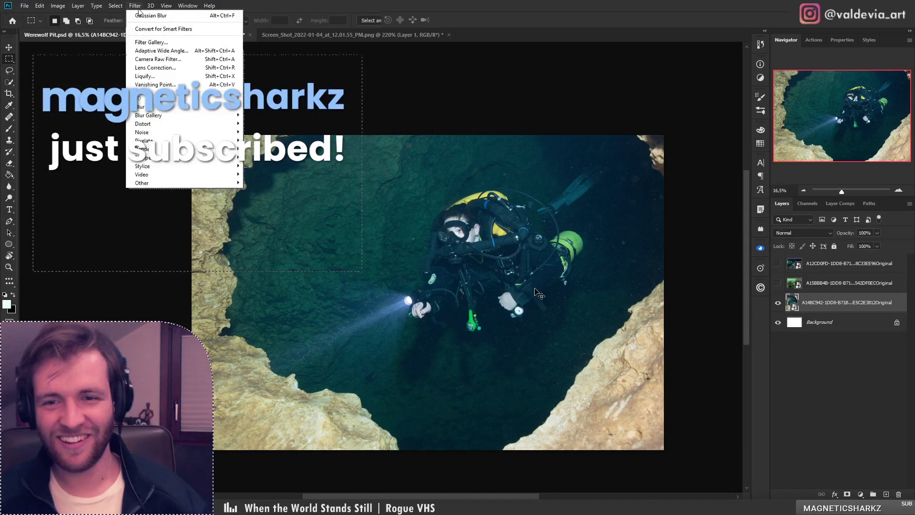
{"action": "mouse_move", "coordinate": [153, 108]}
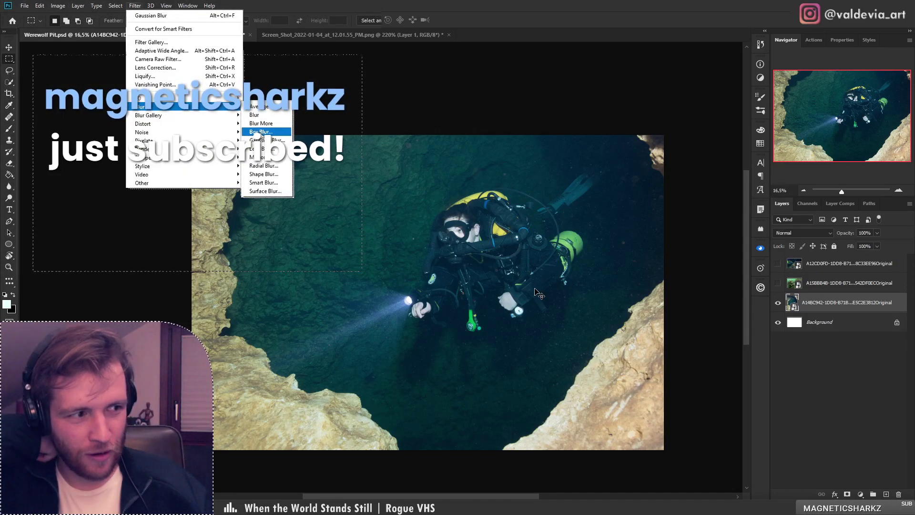
{"action": "left_click", "coordinate": [265, 140]}
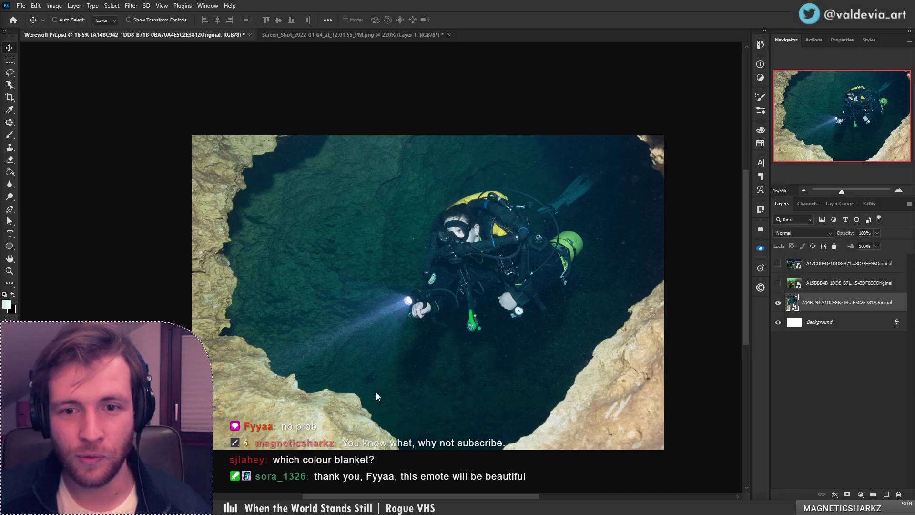
{"action": "left_click", "coordinate": [778, 303]}
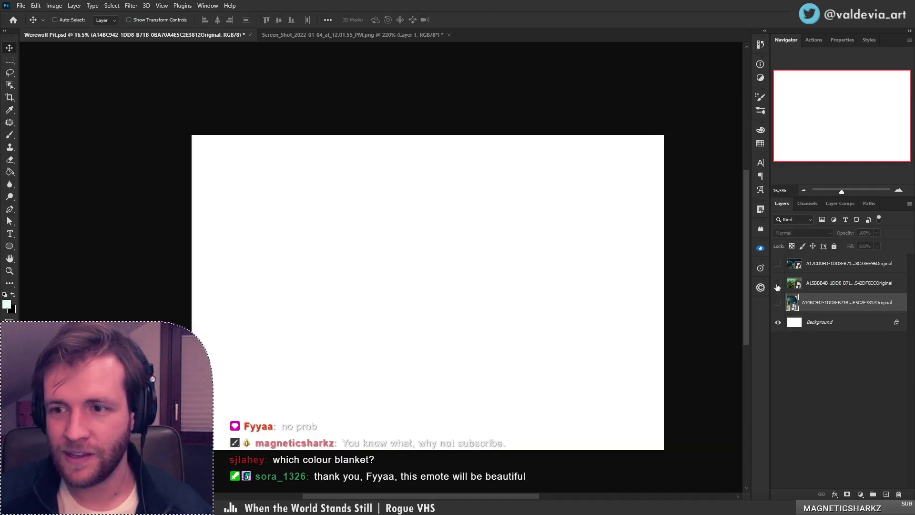
{"action": "left_click", "coordinate": [777, 264]}
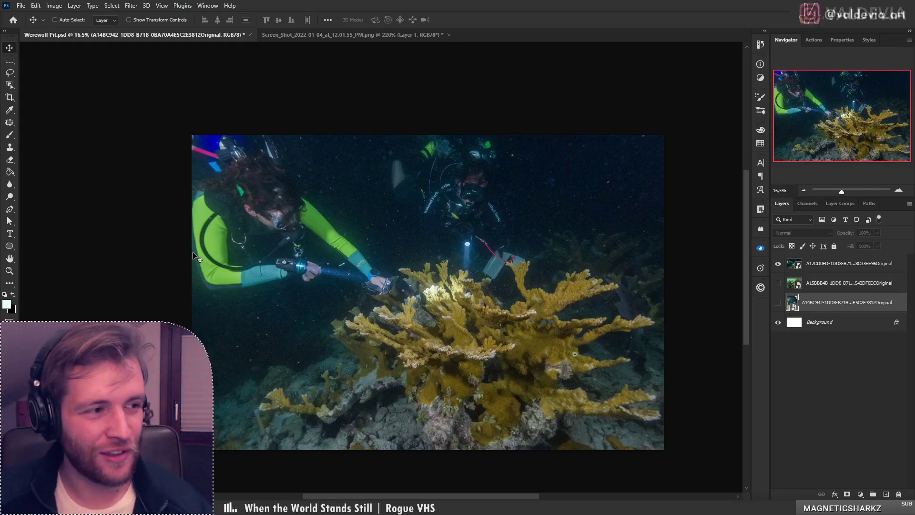
{"action": "left_click", "coordinate": [830, 265]}
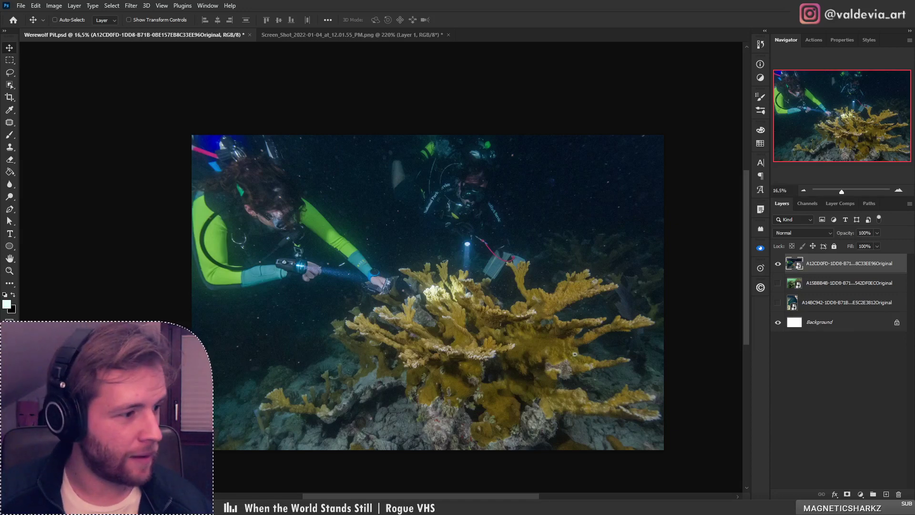
Switch to the National Archives Catalog, view the large photos of results 4 and 3, and close their tabs to reach the search results
{"action": "key", "text": "alt+Tab"}
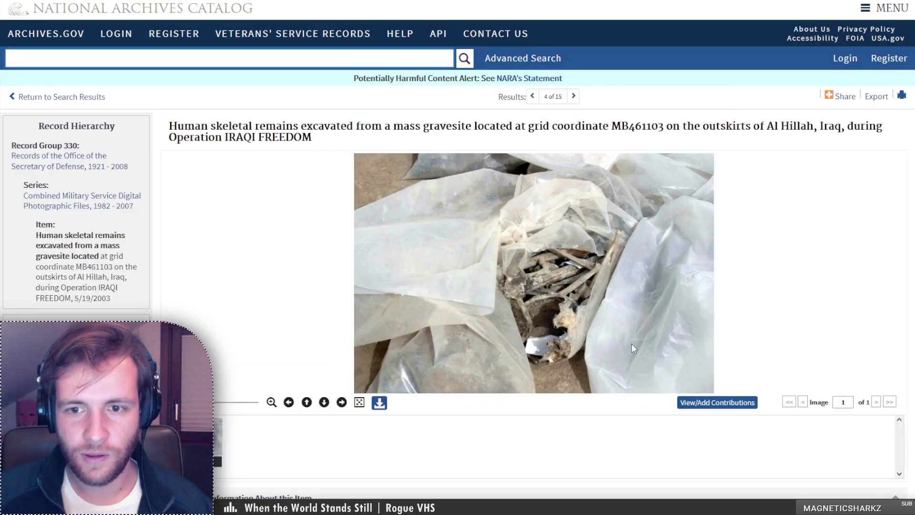
{"action": "left_click", "coordinate": [379, 403]}
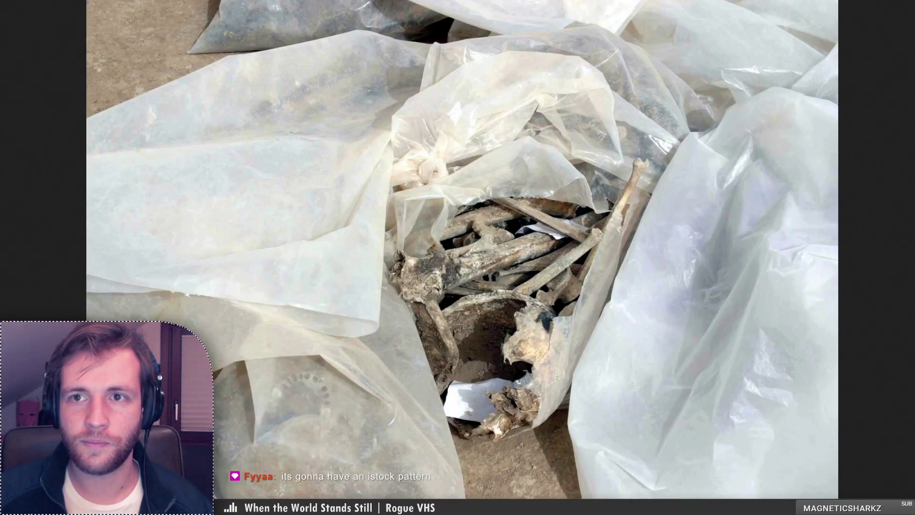
{"action": "left_click", "coordinate": [625, 0]}
{"action": "key", "text": "ctrl+w"}
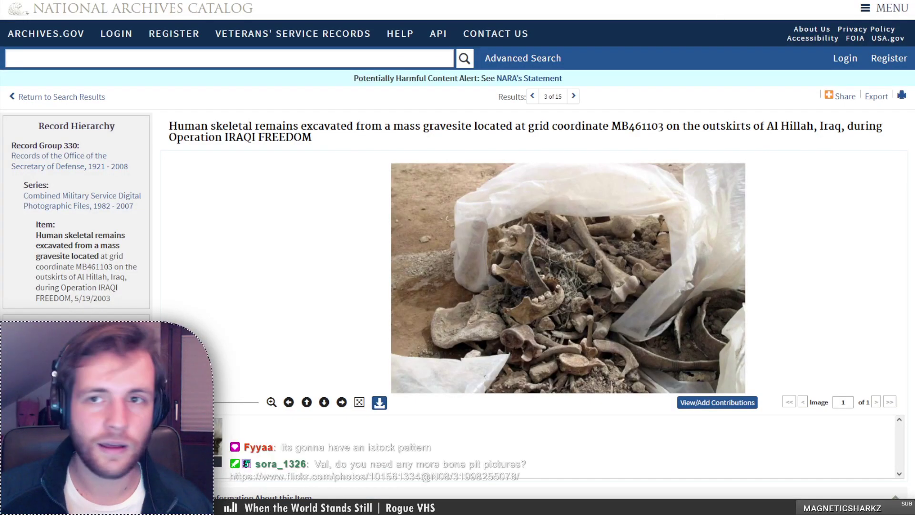
{"action": "key", "text": "ctrl+w"}
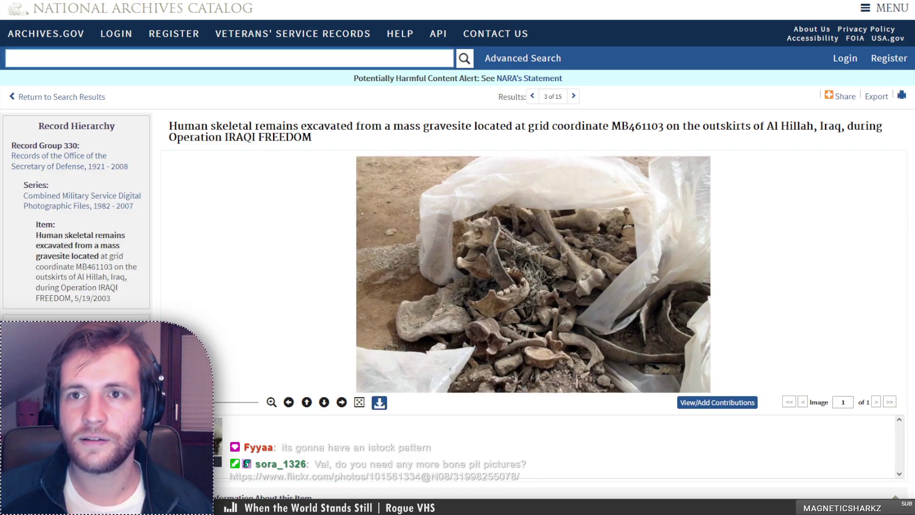
{"action": "key", "text": "ctrl+Tab"}
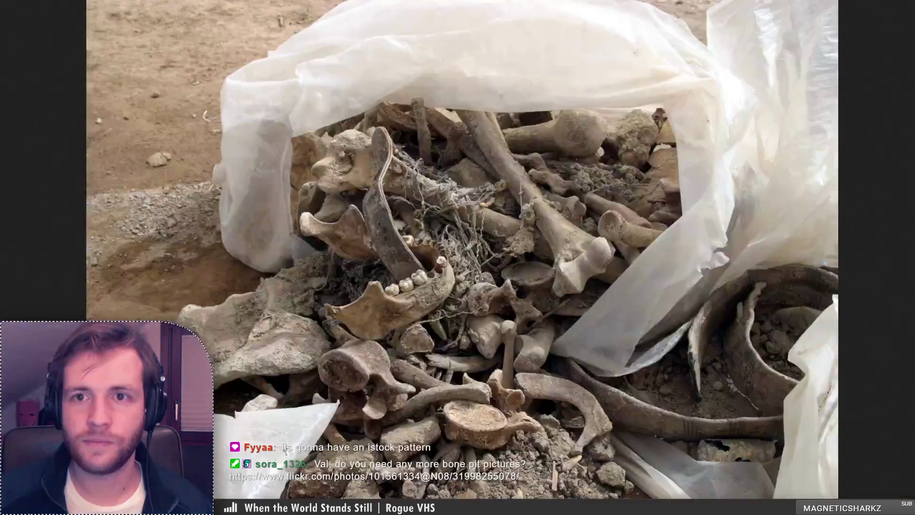
{"action": "key", "text": "ctrl+w"}
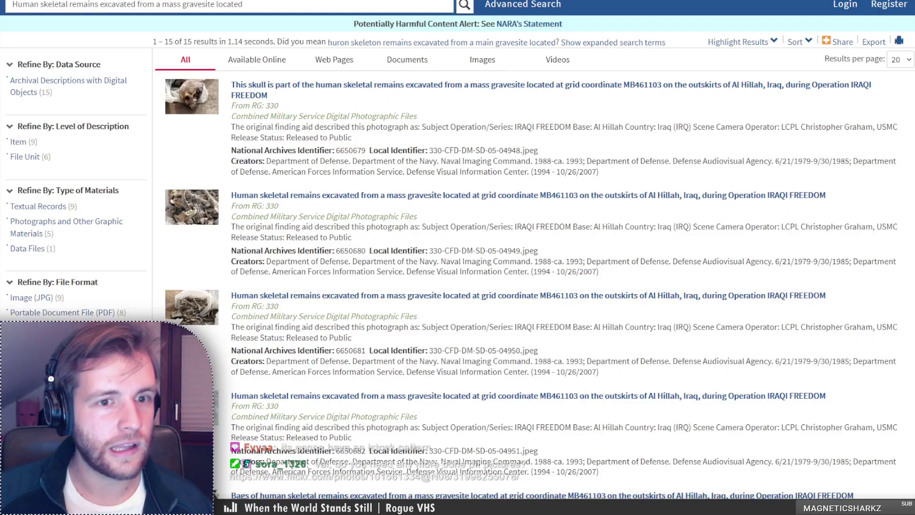
Review the photo of the second search result, return to the list, and open the record about bags of human skeletal remains
{"action": "scroll", "coordinate": [457, 257], "scroll_direction": "down", "scroll_amount": 3}
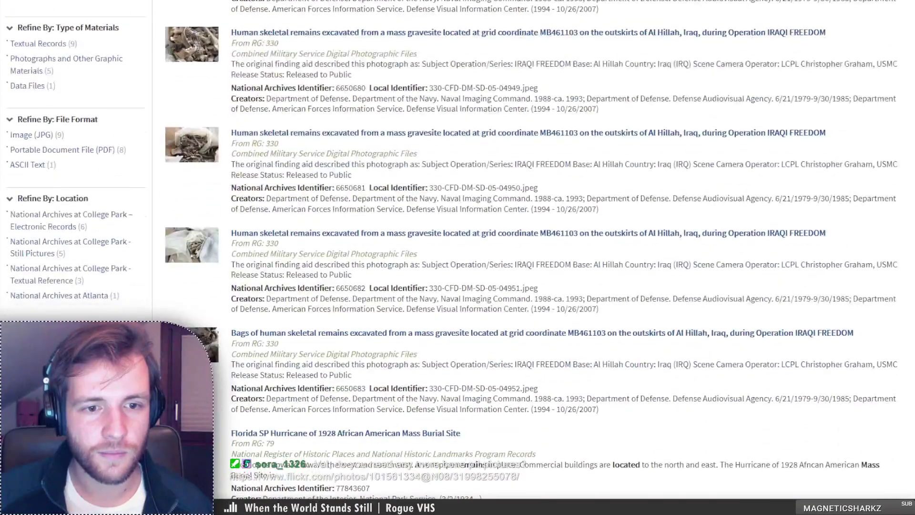
{"action": "scroll", "coordinate": [457, 258], "scroll_direction": "up", "scroll_amount": 2}
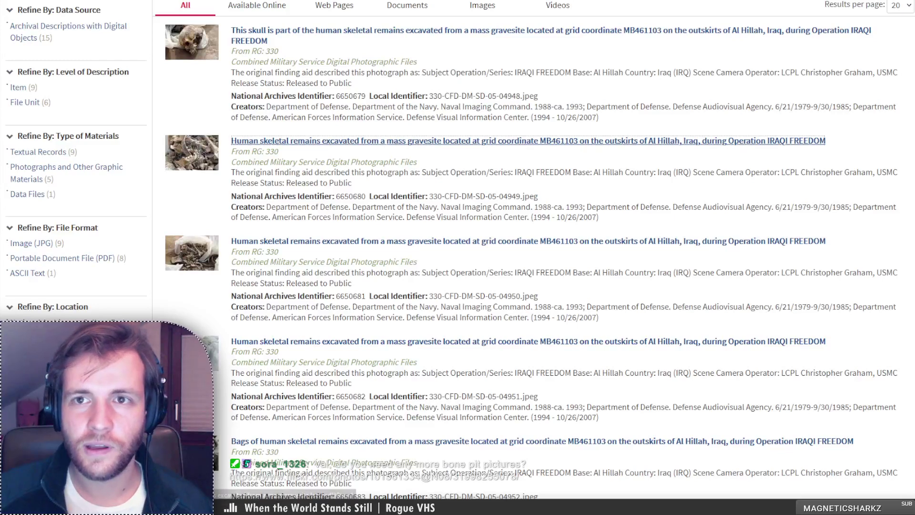
{"action": "left_click", "coordinate": [528, 141]}
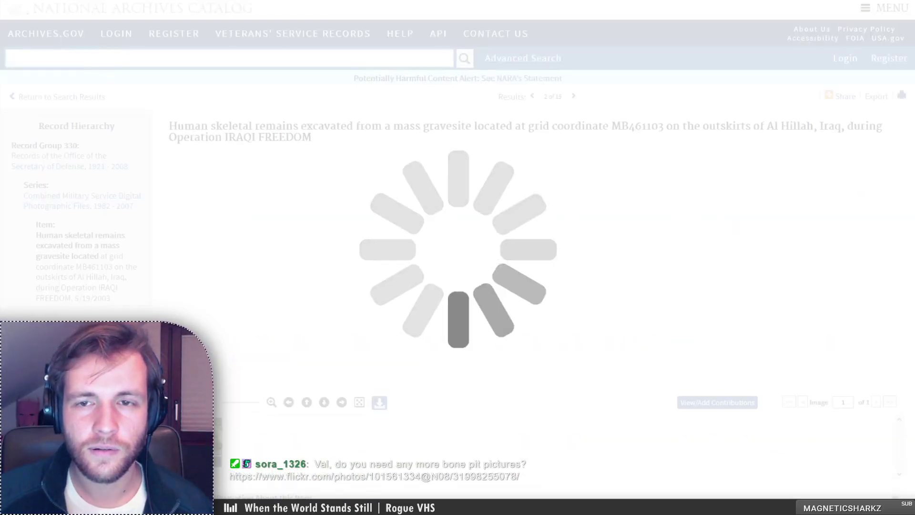
{"action": "scroll", "coordinate": [483, 426], "scroll_direction": "down", "scroll_amount": 1}
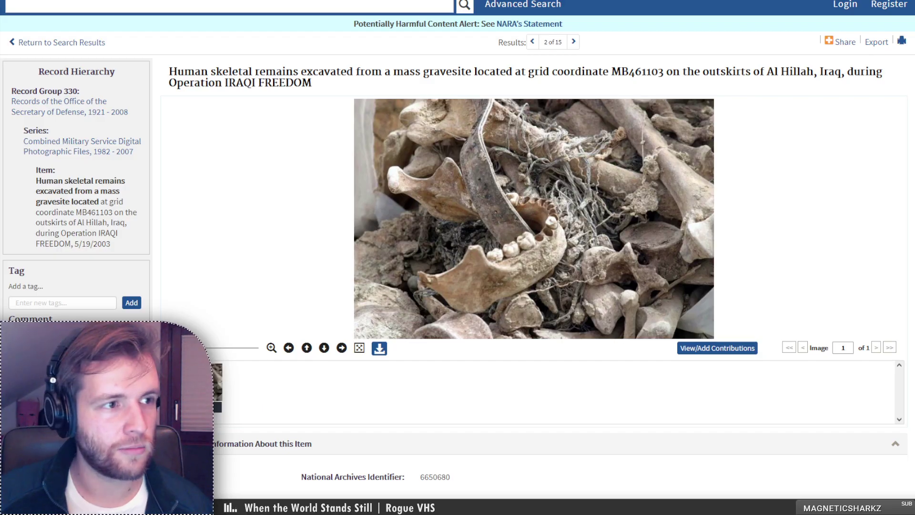
{"action": "key", "text": "alt+Left"}
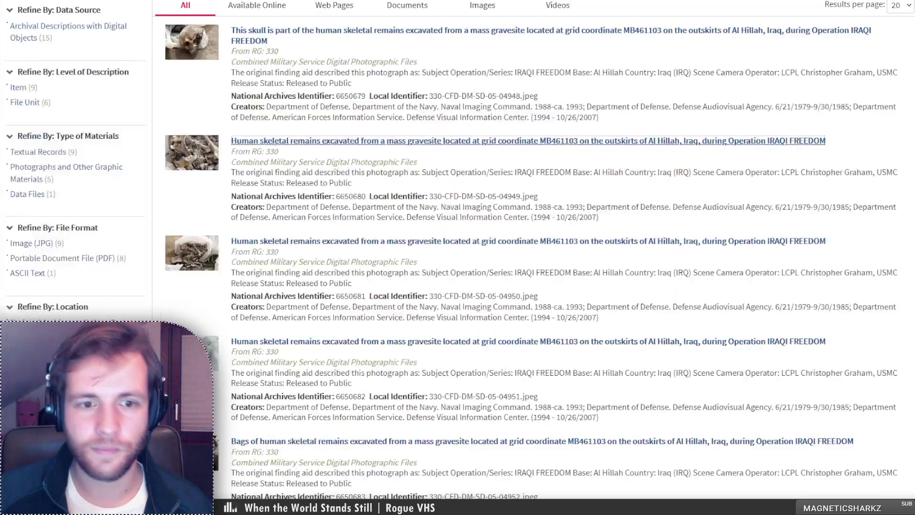
{"action": "scroll", "coordinate": [327, 274], "scroll_direction": "down", "scroll_amount": 2}
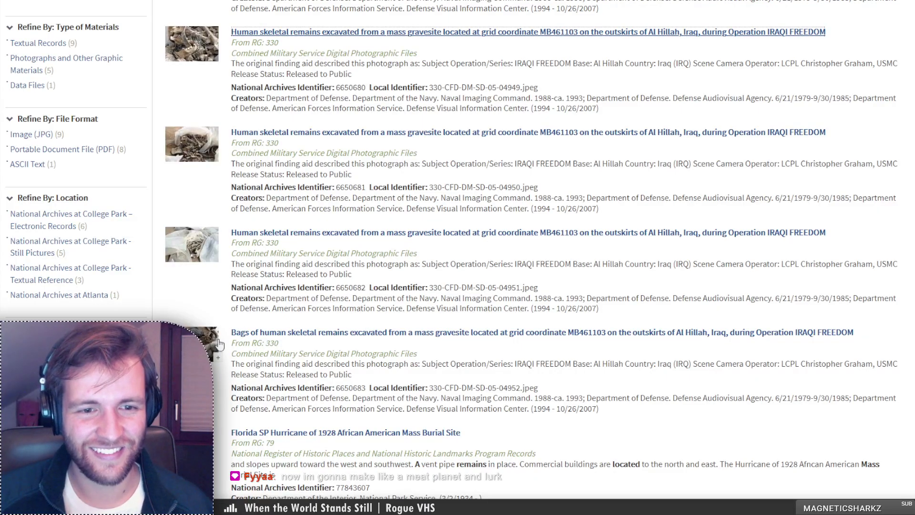
{"action": "left_click", "coordinate": [244, 333]}
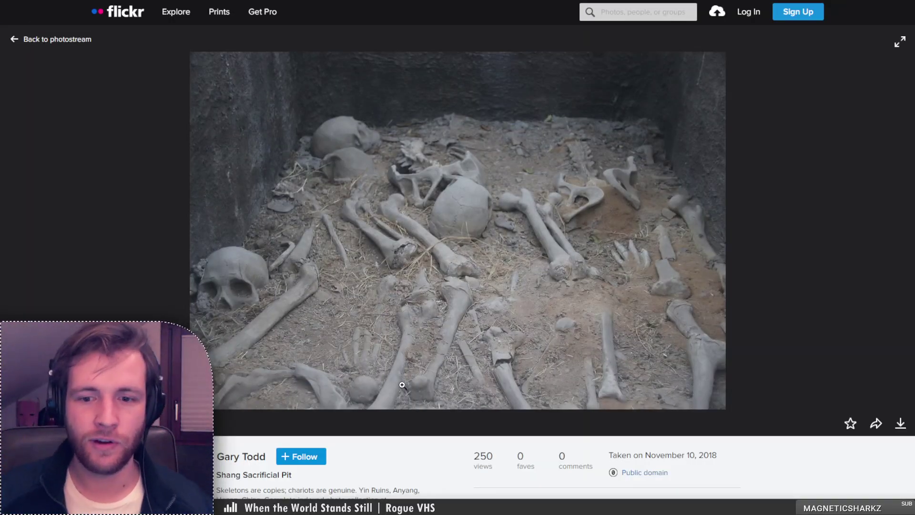
On the Flickr page of the Shang Sacrificial Pit, look over the skeleton photo and open another photo from the same photostream
{"action": "scroll", "coordinate": [404, 390], "scroll_direction": "down", "scroll_amount": 1}
{"action": "scroll", "coordinate": [419, 432], "scroll_direction": "up", "scroll_amount": 1}
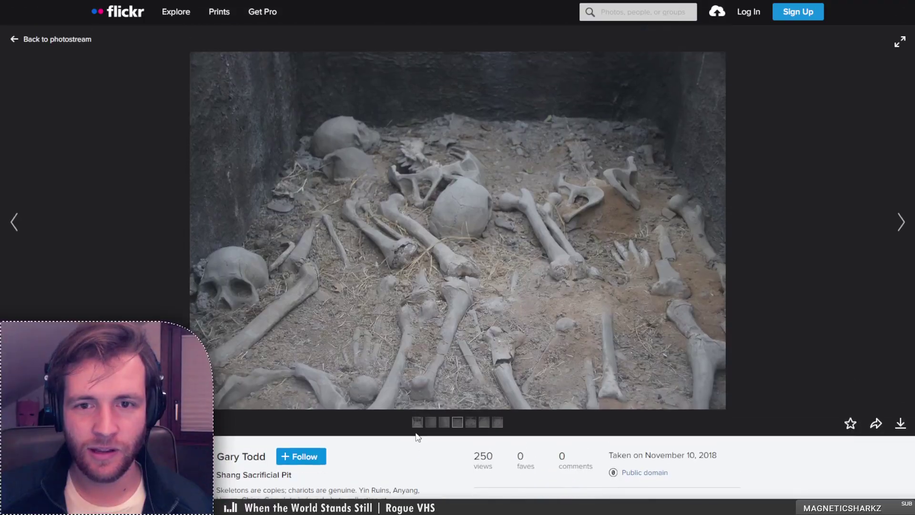
{"action": "left_click", "coordinate": [427, 423]}
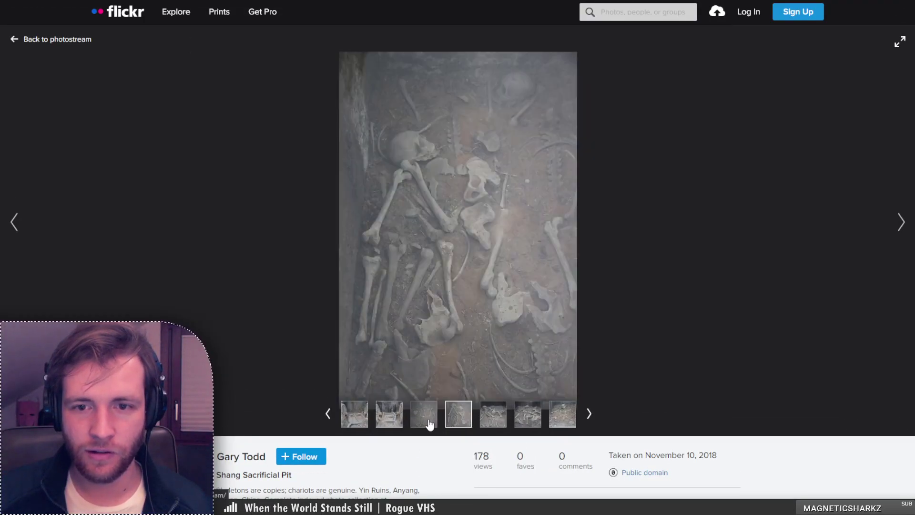
Browse the neighbouring Shang Sacrificial Pit photos and reopen the one with three skulls and bones scattered between dark walls
{"action": "left_click", "coordinate": [484, 419]}
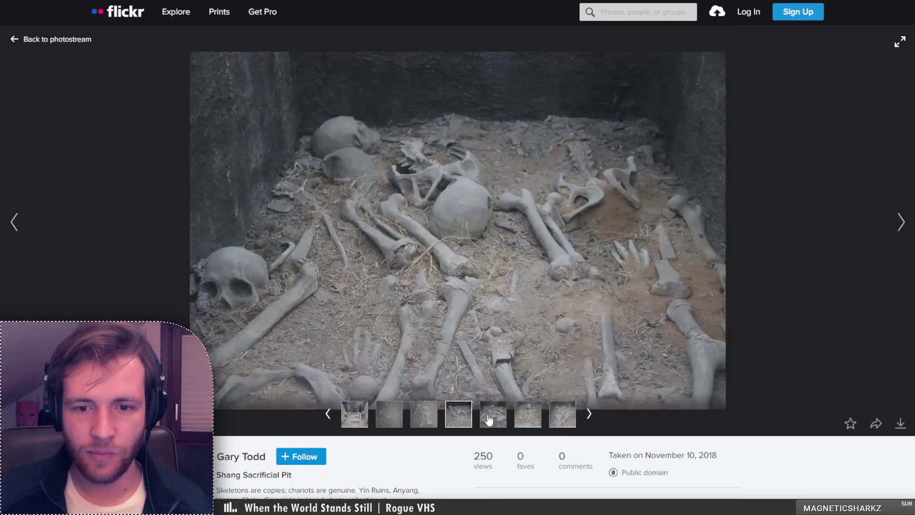
{"action": "left_click", "coordinate": [359, 422]}
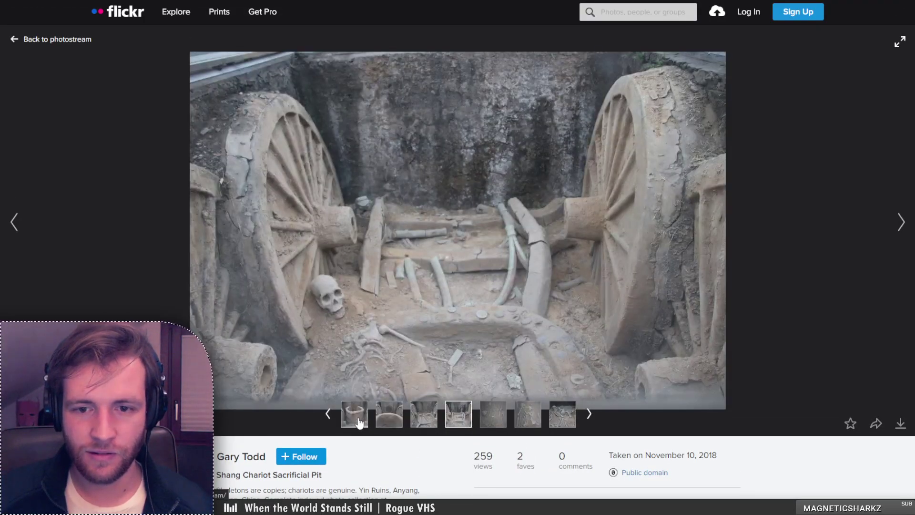
{"action": "left_click", "coordinate": [511, 415]}
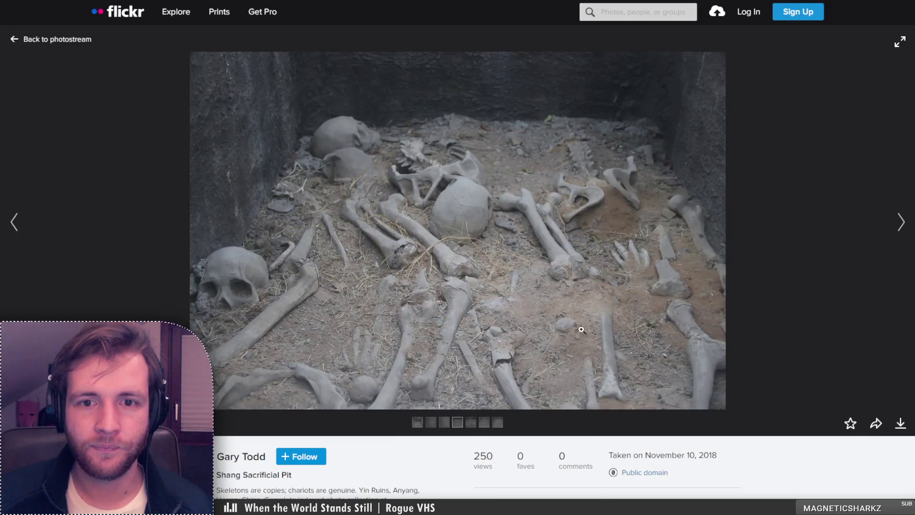
Check the caption and licence details below the skull pit photo and bring up its download sizes
{"action": "scroll", "coordinate": [581, 329], "scroll_direction": "down", "scroll_amount": 1}
{"action": "scroll", "coordinate": [580, 329], "scroll_direction": "down", "scroll_amount": 2}
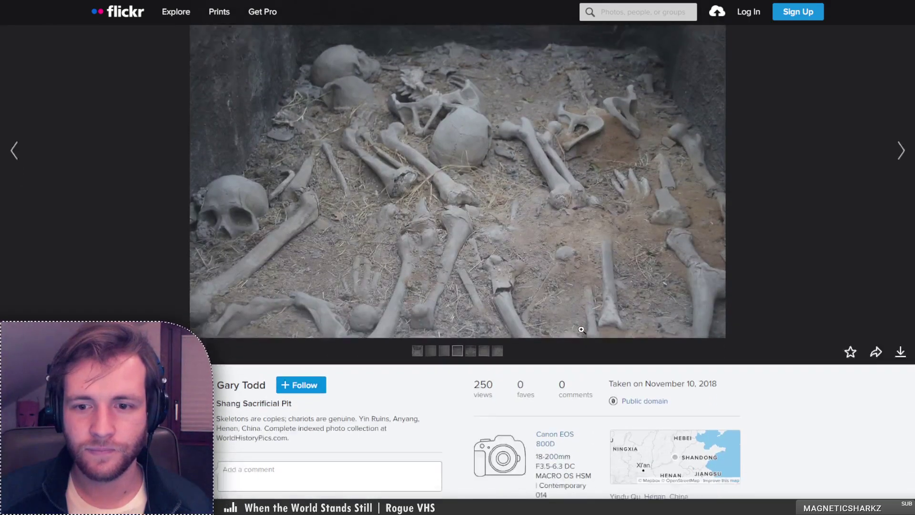
{"action": "scroll", "coordinate": [579, 332], "scroll_direction": "up", "scroll_amount": 2}
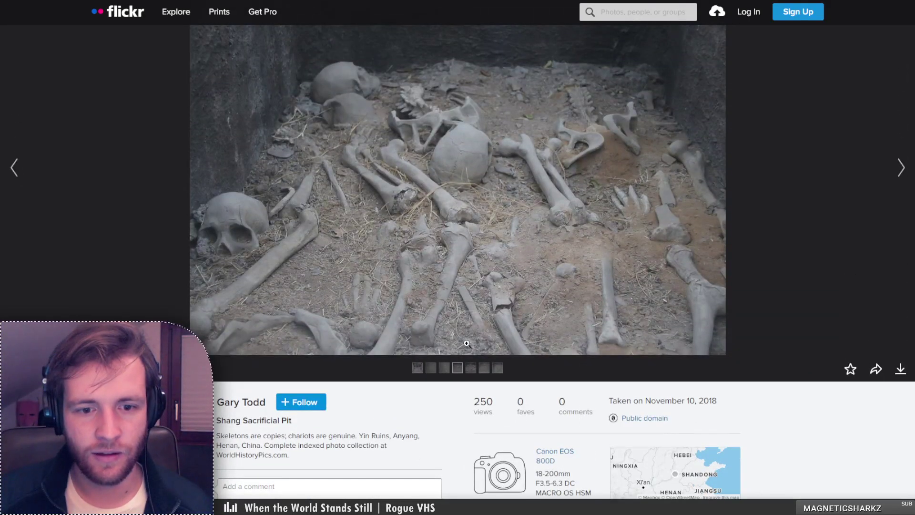
{"action": "scroll", "coordinate": [284, 433], "scroll_direction": "down", "scroll_amount": 2}
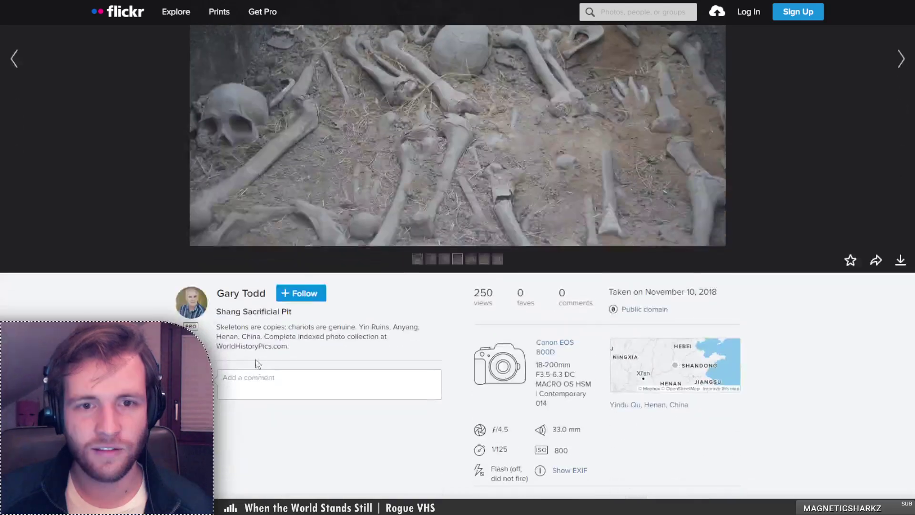
{"action": "scroll", "coordinate": [504, 205], "scroll_direction": "up", "scroll_amount": 4}
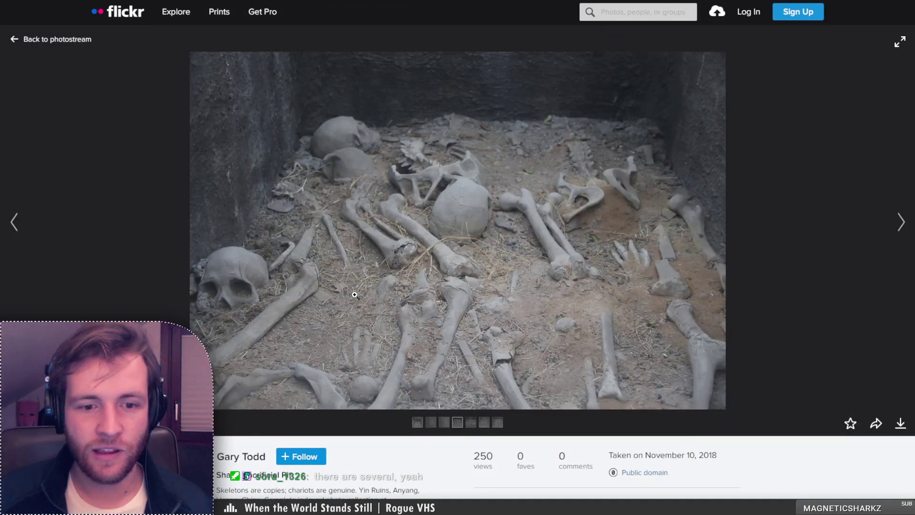
{"action": "scroll", "coordinate": [260, 443], "scroll_direction": "down", "scroll_amount": 3}
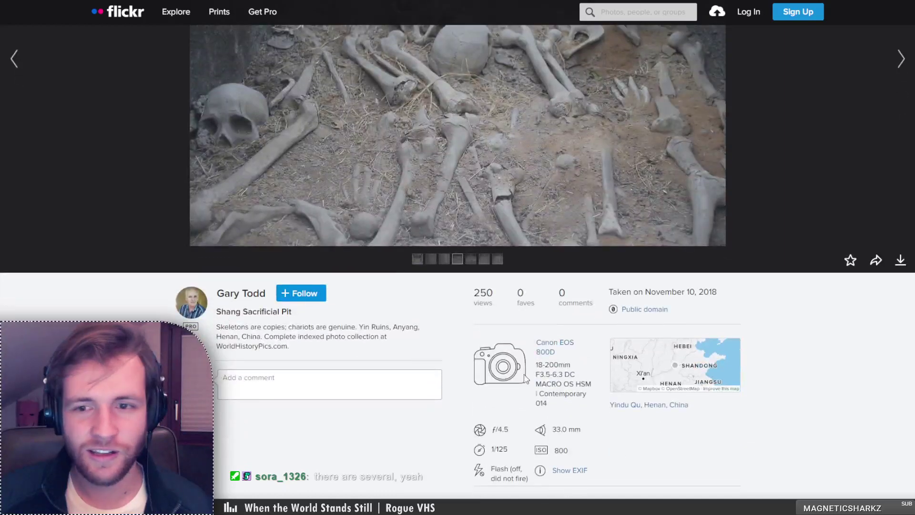
{"action": "scroll", "coordinate": [526, 378], "scroll_direction": "up", "scroll_amount": 3}
{"action": "left_click", "coordinate": [898, 424]}
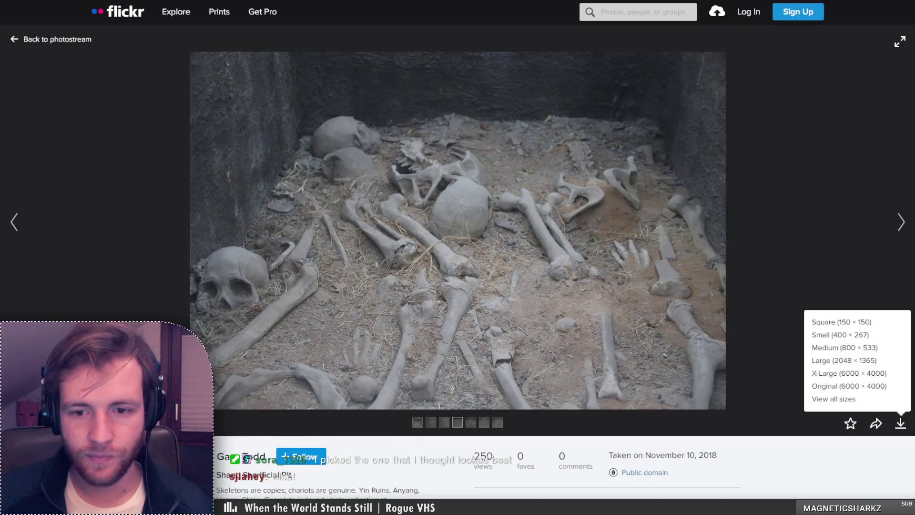
Open the adjacent pit photo with large loose bones and bring up its download sizes
{"action": "left_click", "coordinate": [502, 425]}
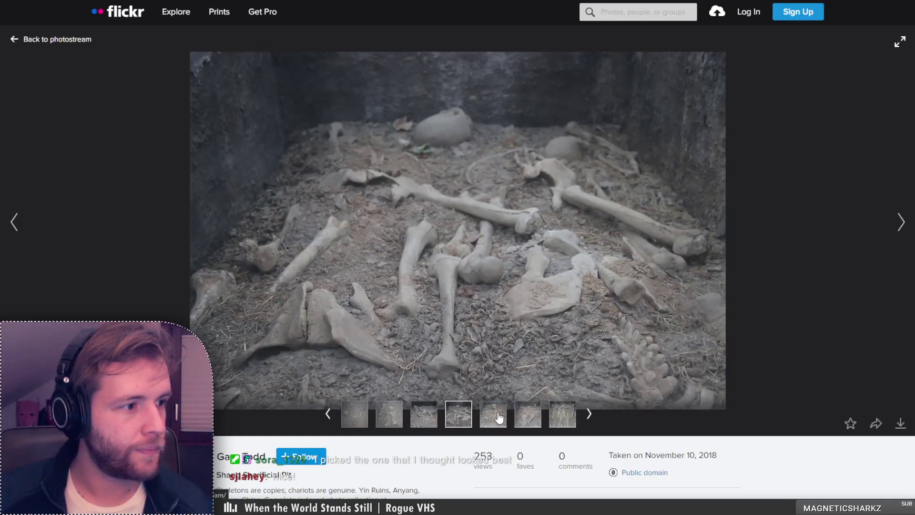
{"action": "key", "text": "Left"}
{"action": "key", "text": "Right"}
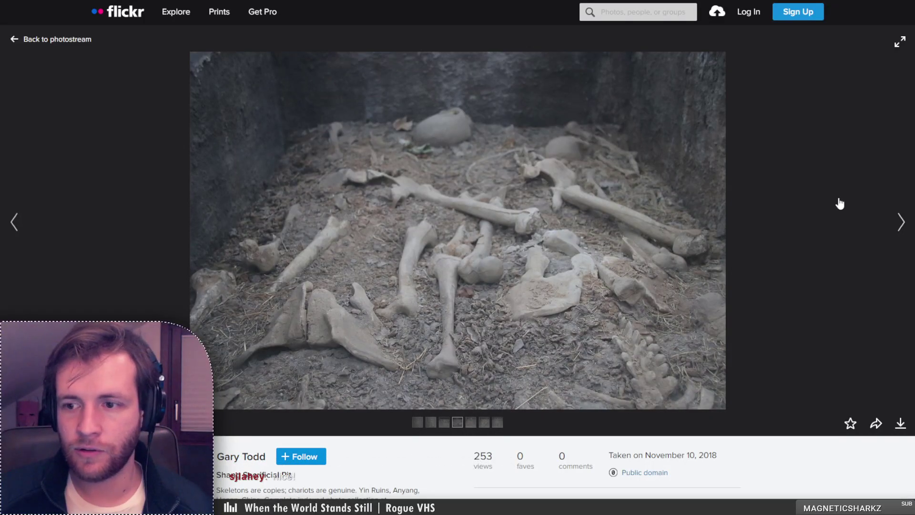
{"action": "left_click", "coordinate": [901, 424]}
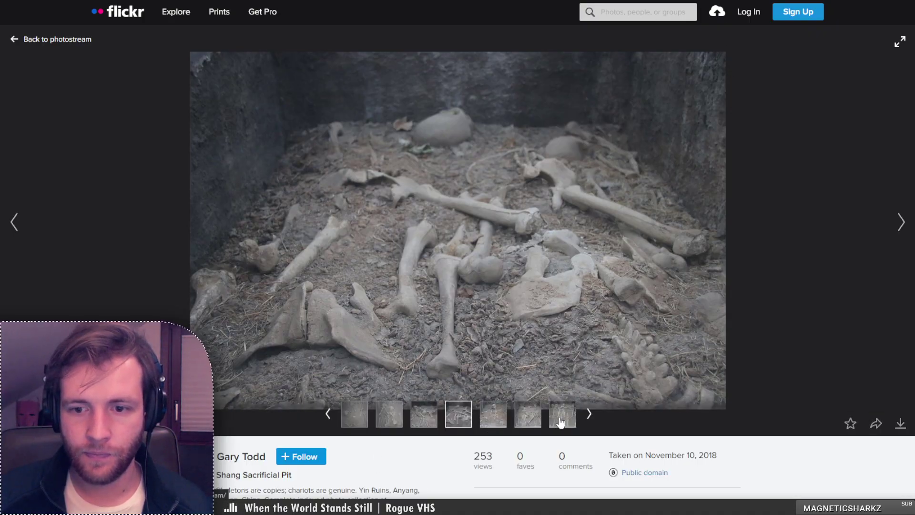
Look through the remaining sacrificial pit photos in the photostream, and scan the National Archives search results for skeletal remains
{"action": "left_click", "coordinate": [561, 421]}
{"action": "left_click", "coordinate": [559, 421]}
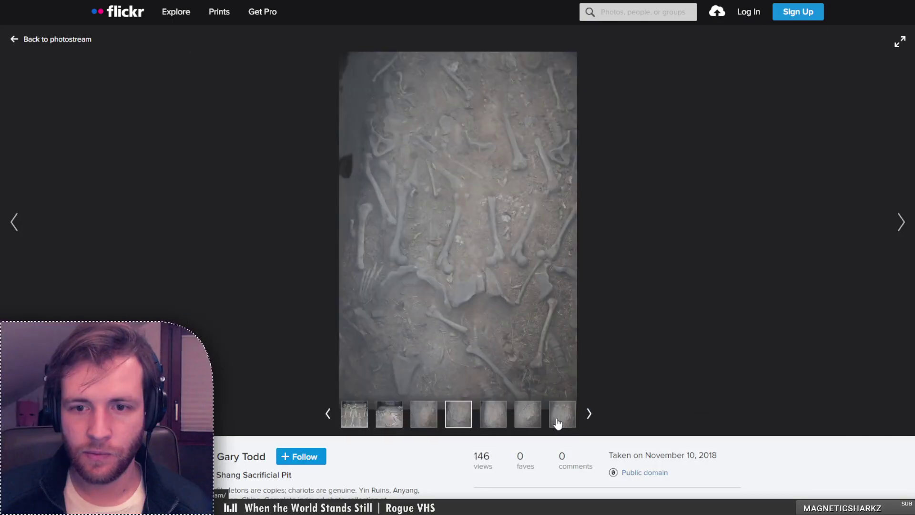
{"action": "left_click", "coordinate": [558, 421]}
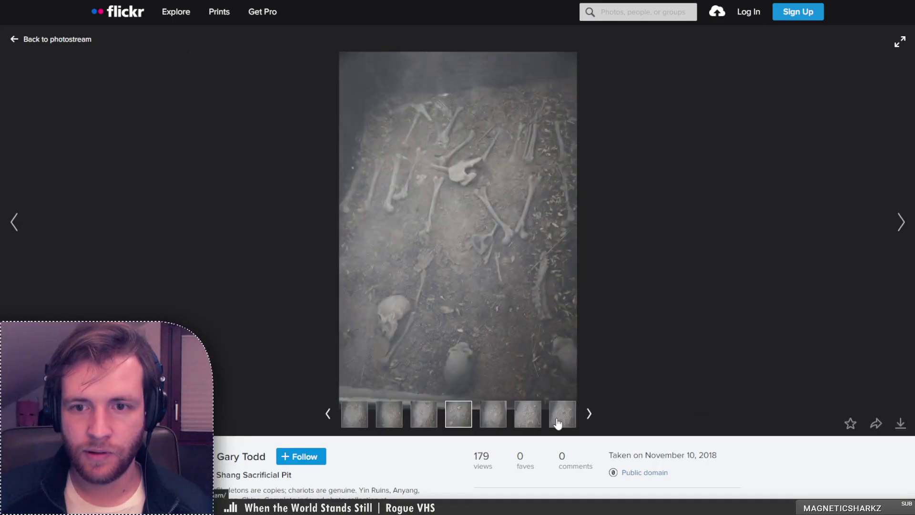
{"action": "left_click", "coordinate": [555, 418]}
{"action": "left_click", "coordinate": [556, 418]}
{"action": "mouse_move", "coordinate": [402, 427]}
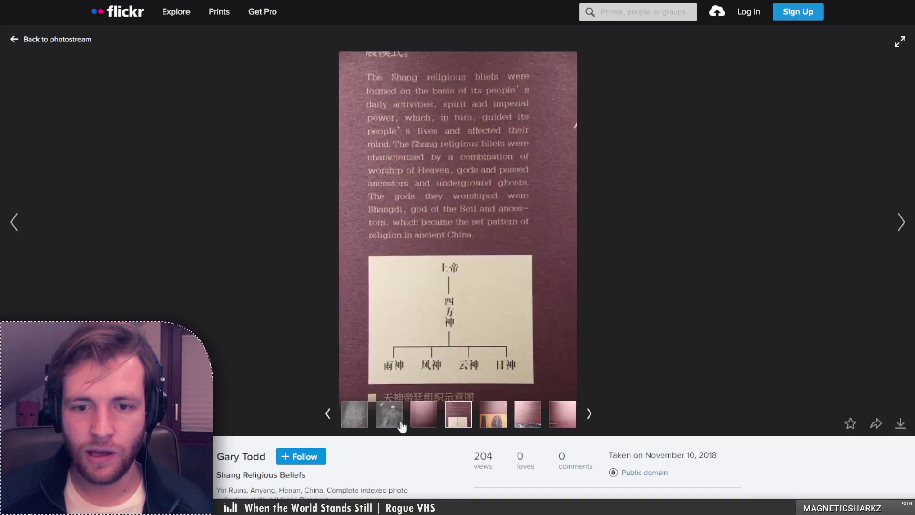
{"action": "left_click", "coordinate": [381, 416]}
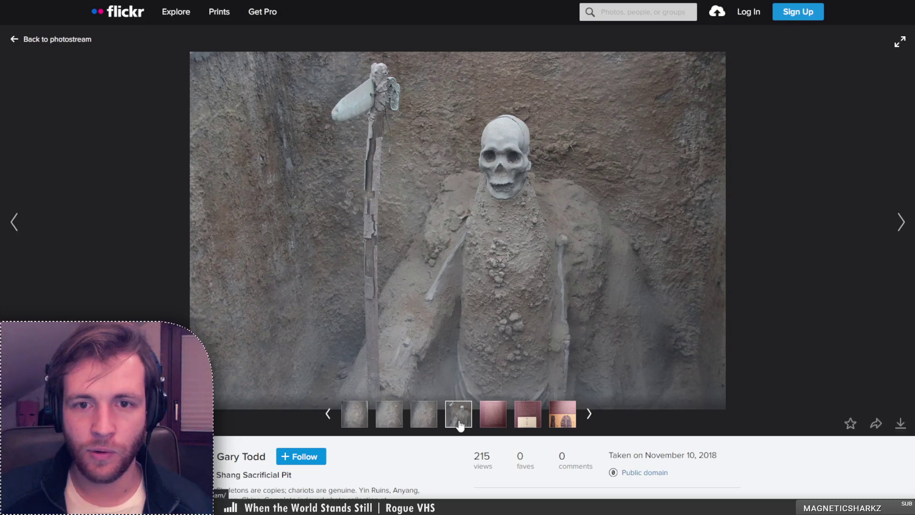
{"action": "left_click", "coordinate": [413, 420]}
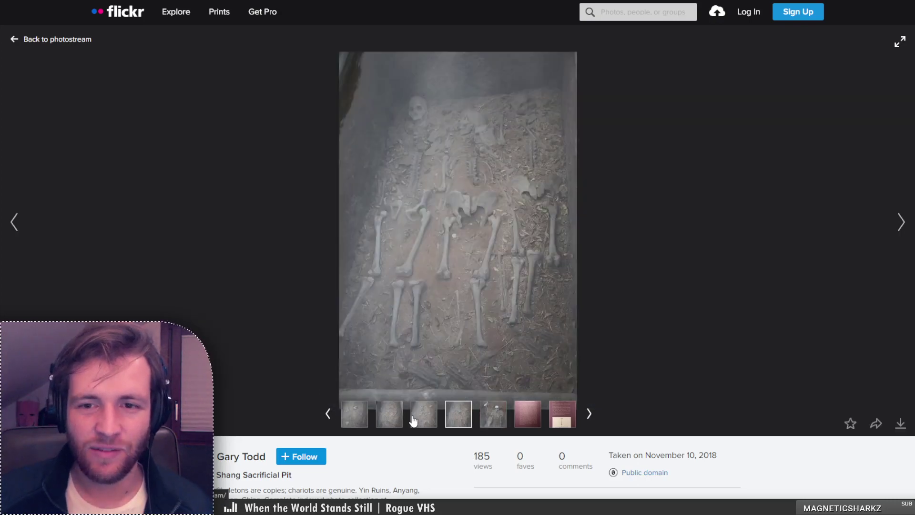
{"action": "left_click", "coordinate": [386, 415]}
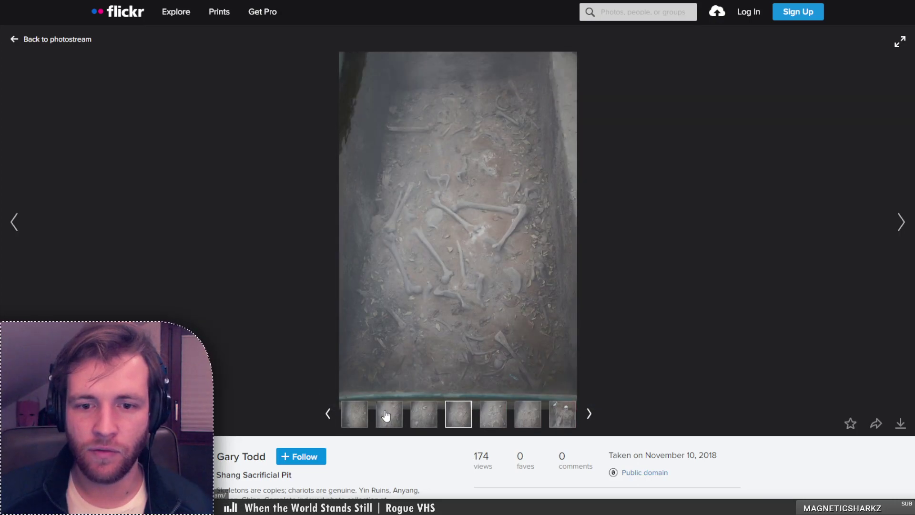
{"action": "left_click", "coordinate": [387, 416]}
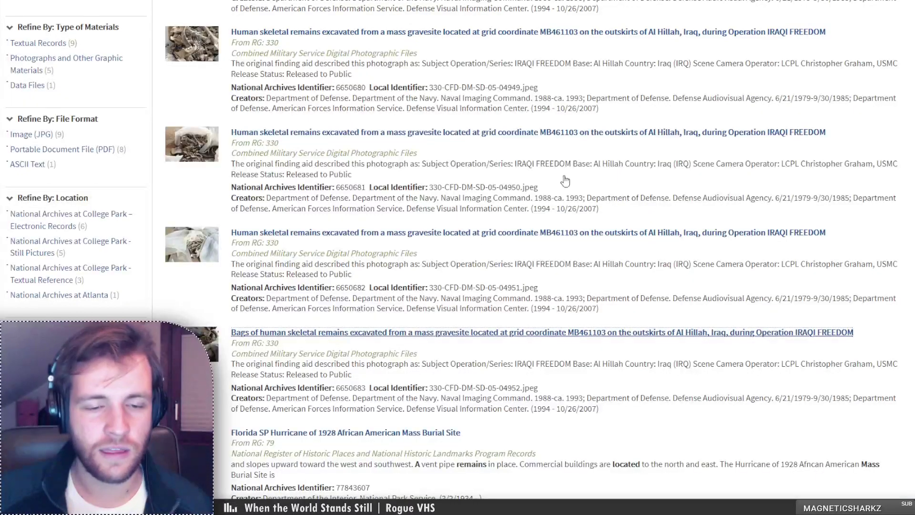
{"action": "scroll", "coordinate": [565, 180], "scroll_direction": "down", "scroll_amount": 10}
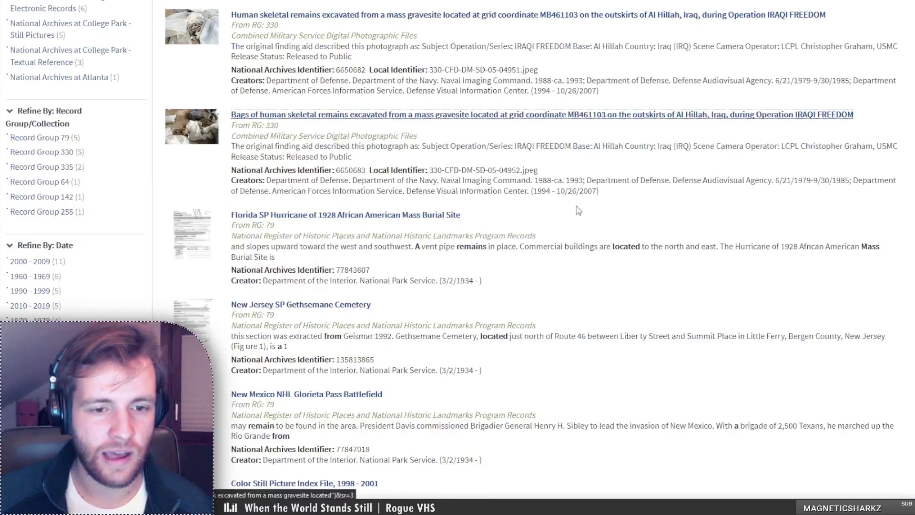
{"action": "scroll", "coordinate": [578, 210], "scroll_direction": "up", "scroll_amount": 20}
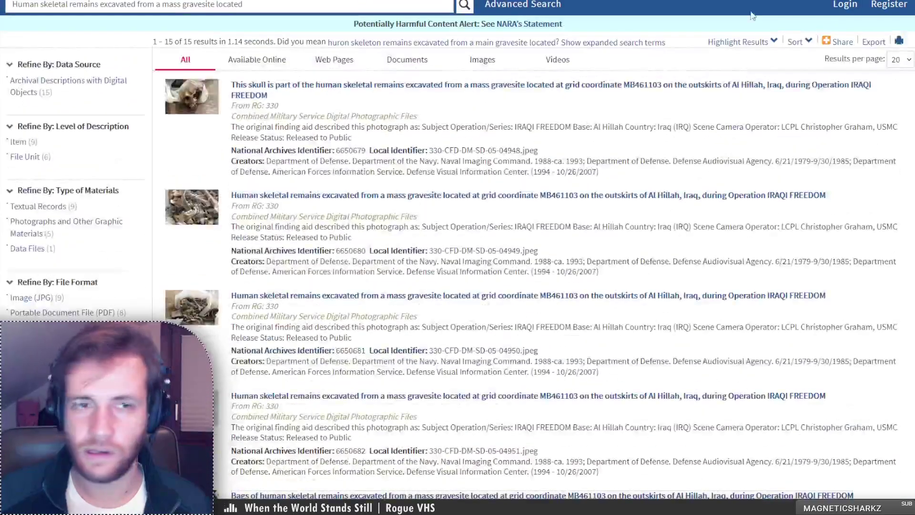
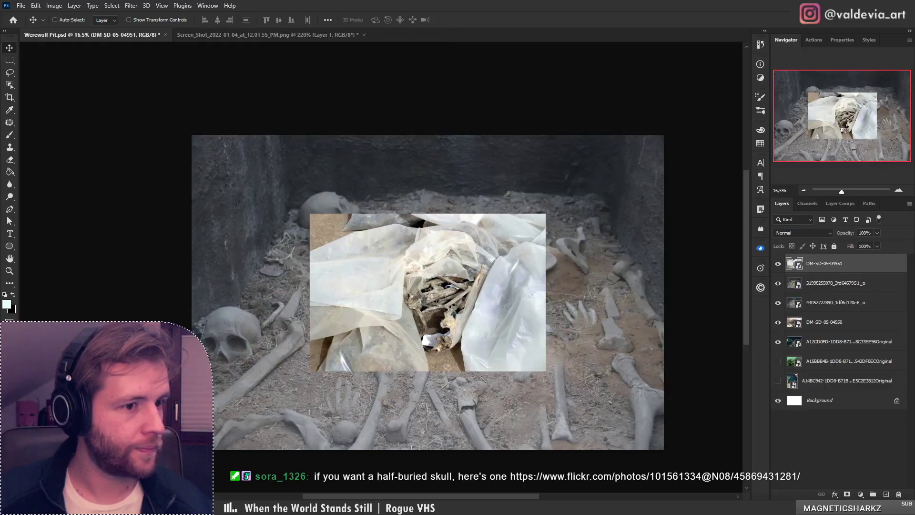
{"action": "left_click", "coordinate": [880, 303]}
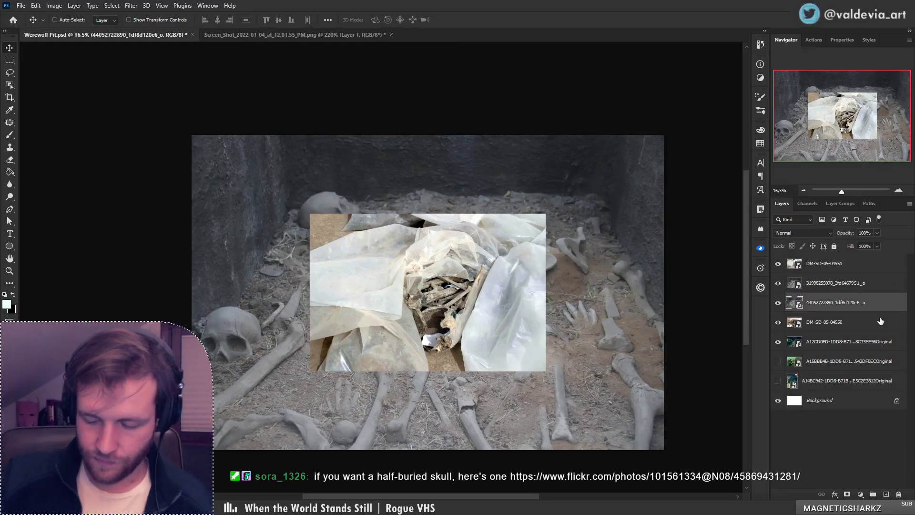
{"action": "left_click", "coordinate": [778, 264]}
{"action": "left_click", "coordinate": [778, 303]}
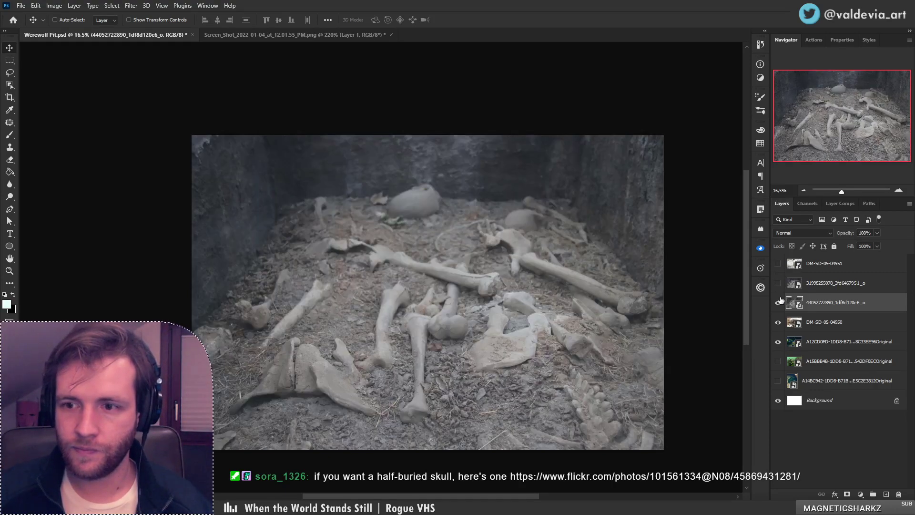
{"action": "left_click", "coordinate": [779, 322]}
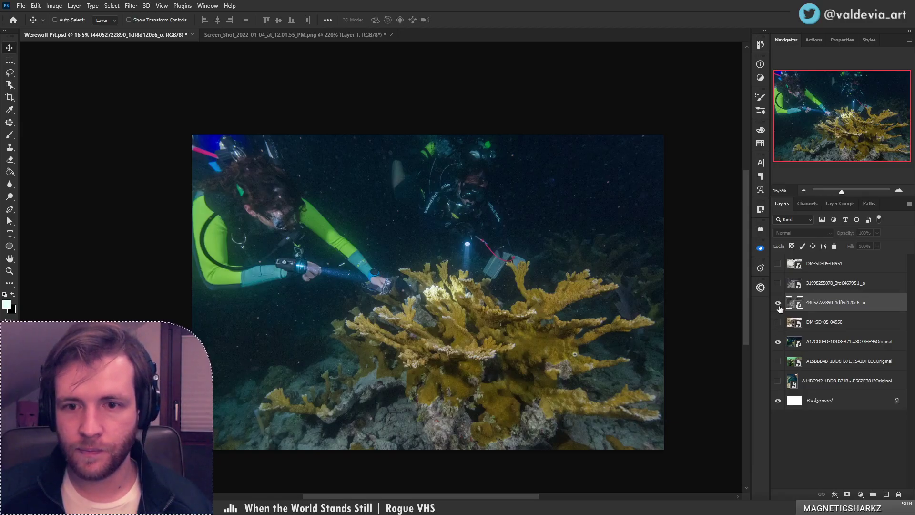
{"action": "left_click", "coordinate": [778, 305]}
{"action": "left_click", "coordinate": [779, 303]}
{"action": "left_click", "coordinate": [777, 283]}
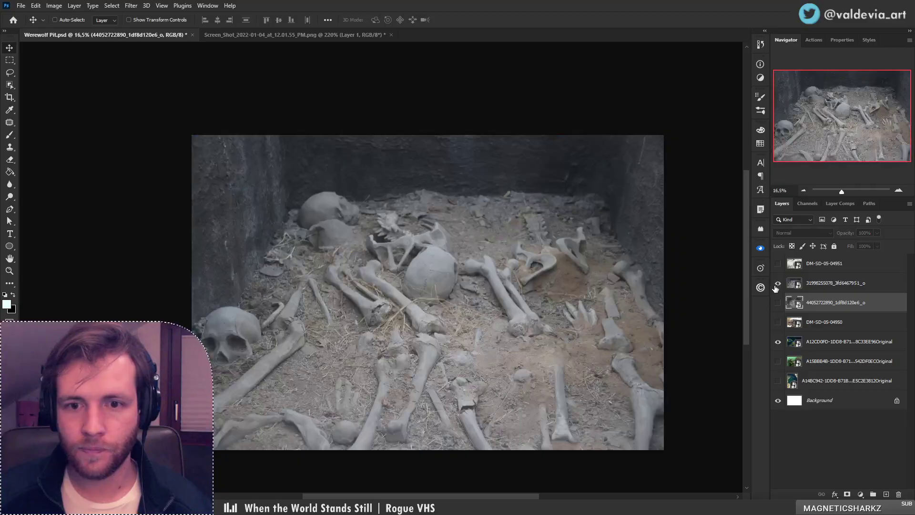
{"action": "left_click", "coordinate": [826, 285]}
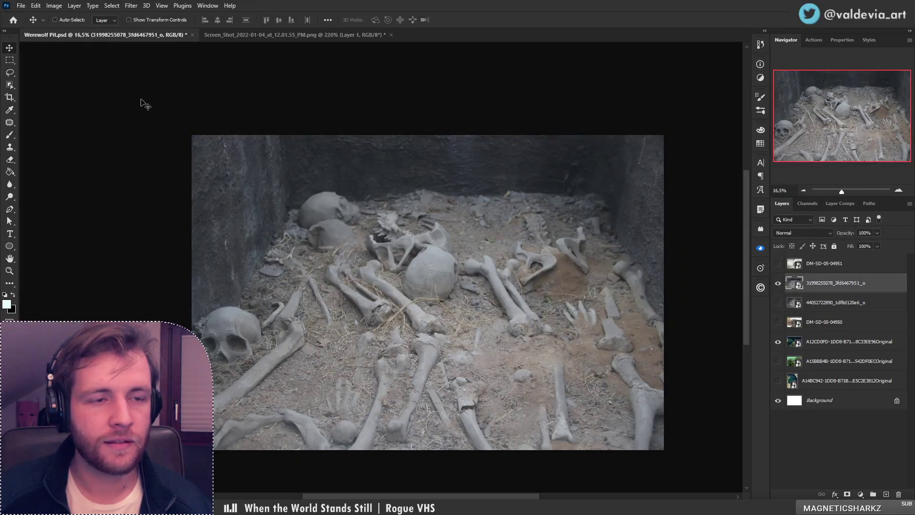
Lasso the bone-covered floor of the skull pit photo, mask out its walls with a layer mask, and compare with the divers photo beneath
{"action": "left_click", "coordinate": [9, 73]}
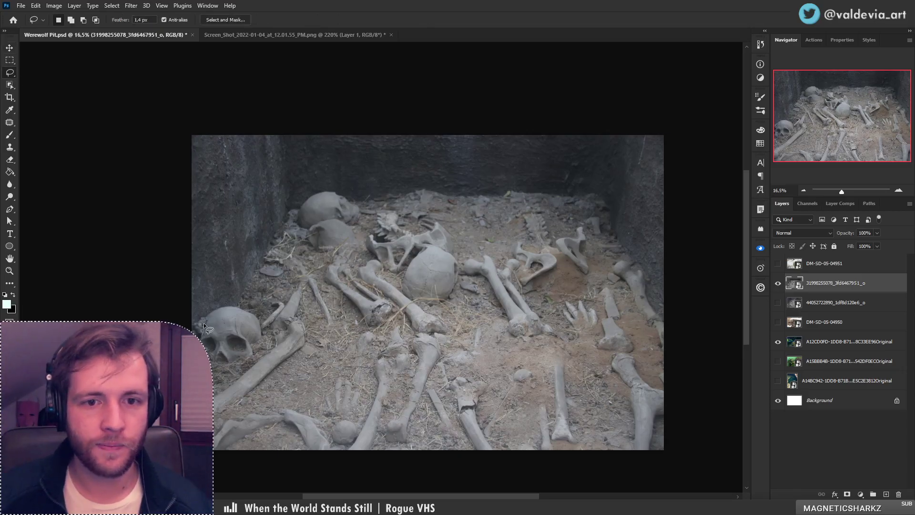
{"action": "mouse_move", "coordinate": [196, 330]}
{"action": "left_mouse_down"}
{"action": "mouse_move", "coordinate": [242, 283]}
{"action": "mouse_move", "coordinate": [287, 207]}
{"action": "mouse_move", "coordinate": [318, 190]}
{"action": "mouse_move", "coordinate": [598, 209]}
{"action": "mouse_move", "coordinate": [680, 321]}
{"action": "mouse_move", "coordinate": [687, 413]}
{"action": "mouse_move", "coordinate": [491, 465]}
{"action": "mouse_move", "coordinate": [209, 448]}
{"action": "mouse_move", "coordinate": [202, 329]}
{"action": "left_mouse_up"}
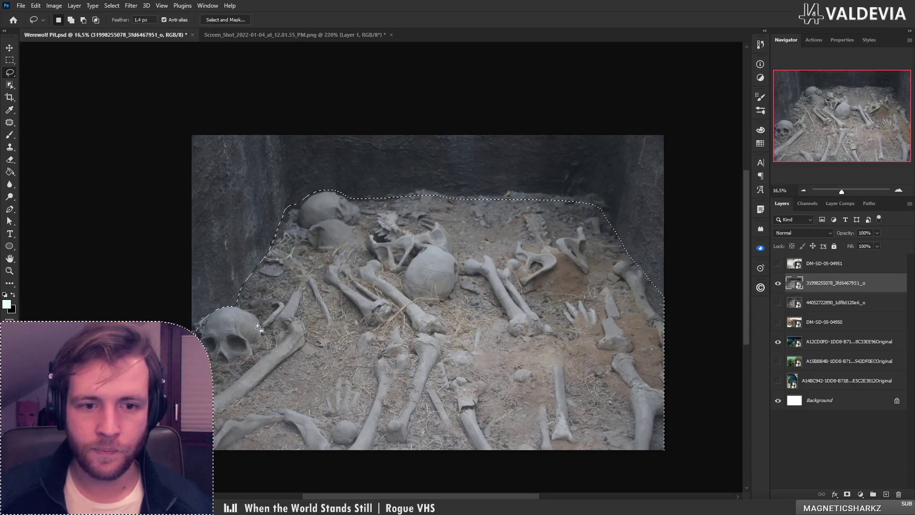
{"action": "left_click", "coordinate": [847, 494]}
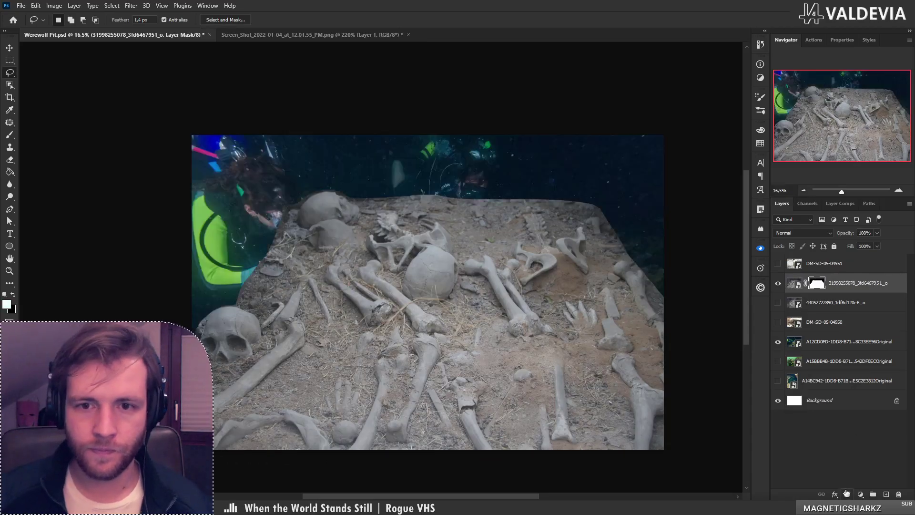
{"action": "left_click", "coordinate": [779, 283]}
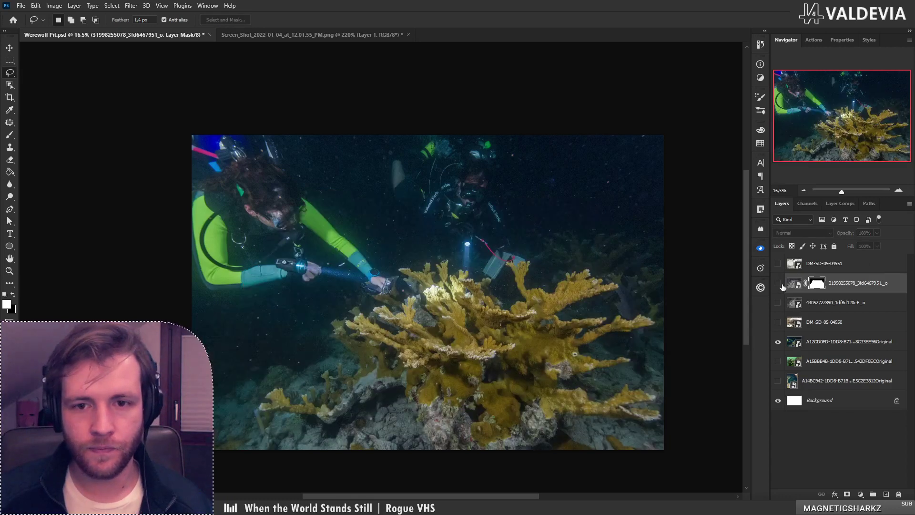
{"action": "left_click", "coordinate": [779, 283]}
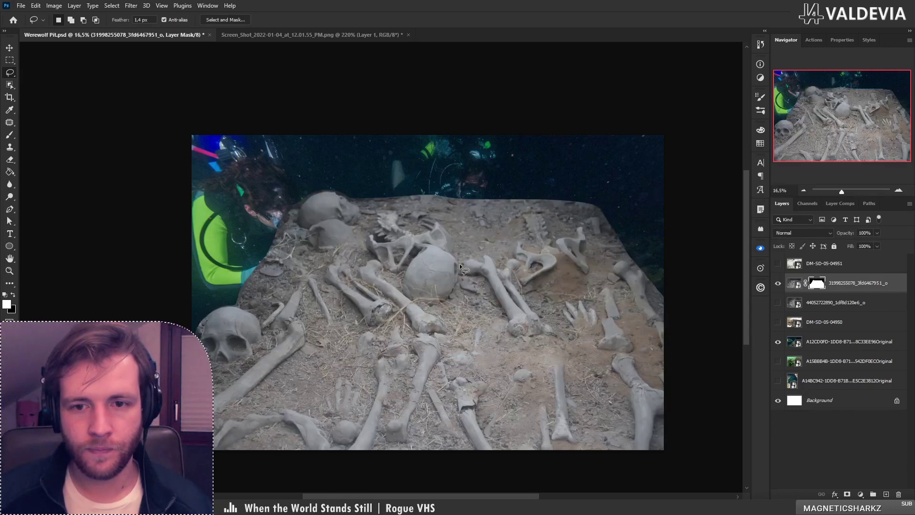
Compare the skull pit photo with and without its layer mask, and reposition the masked bone floor lower beneath the divers
{"action": "left_click_drag", "start_coordinate": [461, 265], "coordinate": [459, 226]}
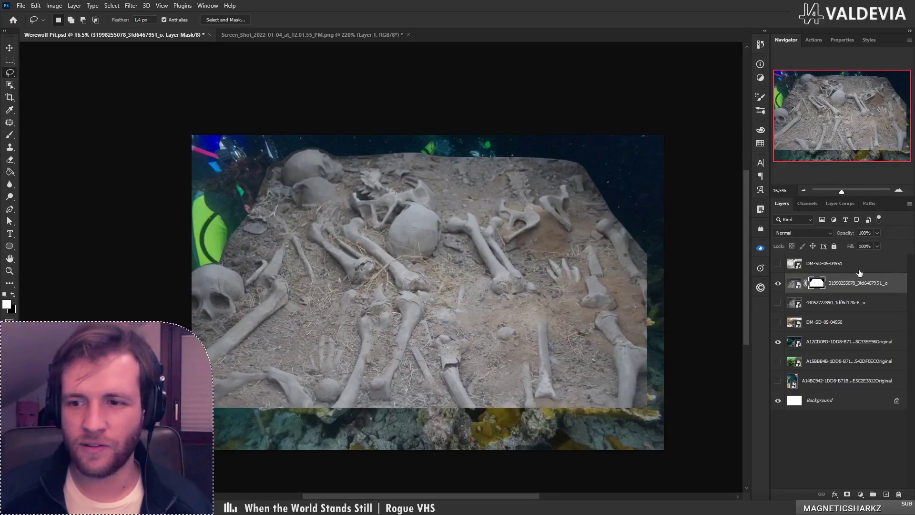
{"action": "left_click", "coordinate": [818, 284], "text": "shift"}
{"action": "left_click", "coordinate": [818, 284], "text": "shift"}
{"action": "left_click_drag", "start_coordinate": [451, 277], "coordinate": [471, 360]}
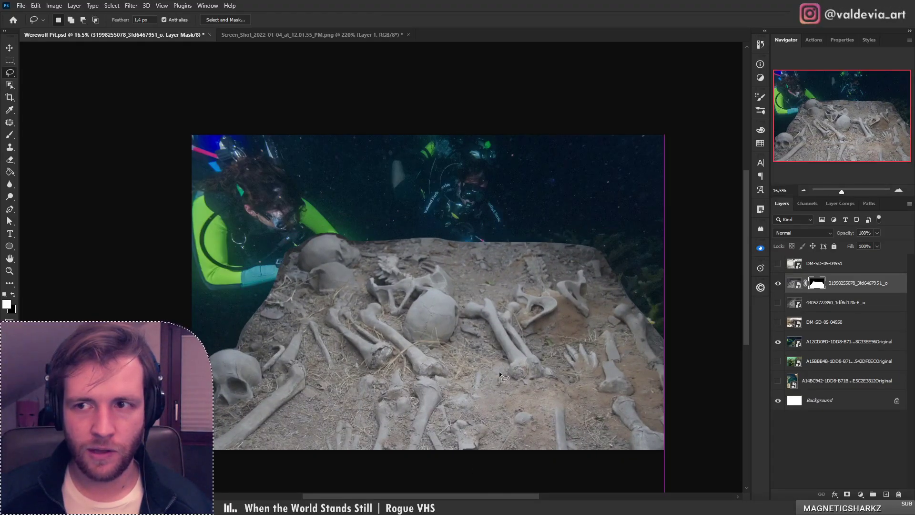
Transform the masked bone floor: rotate it -3.99°, scale it to 78.67% and place it below the front diver's hands and the coral
{"action": "key", "text": "ctrl+t"}
{"action": "mouse_move", "coordinate": [706, 304]}
{"action": "left_mouse_down"}
{"action": "mouse_move", "coordinate": [719, 278]}
{"action": "mouse_move", "coordinate": [704, 294]}
{"action": "left_mouse_up"}
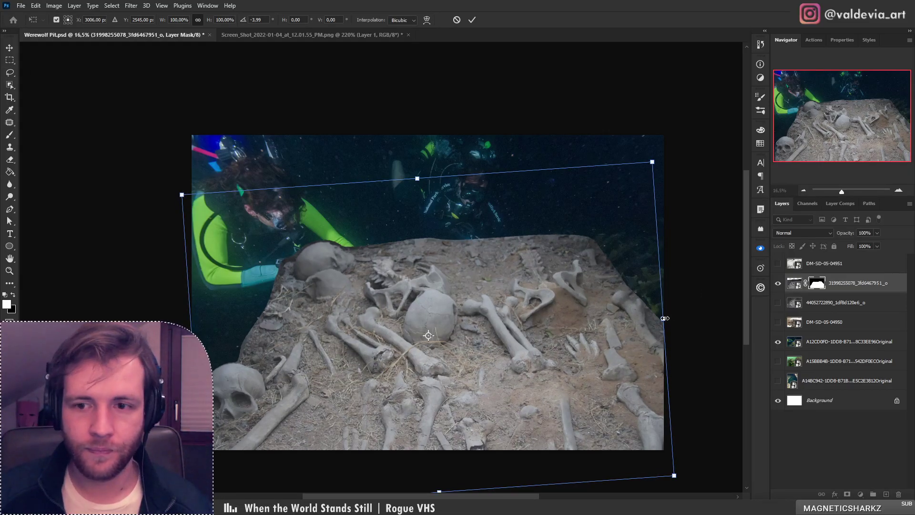
{"action": "left_click_drag", "start_coordinate": [665, 318], "coordinate": [613, 323]}
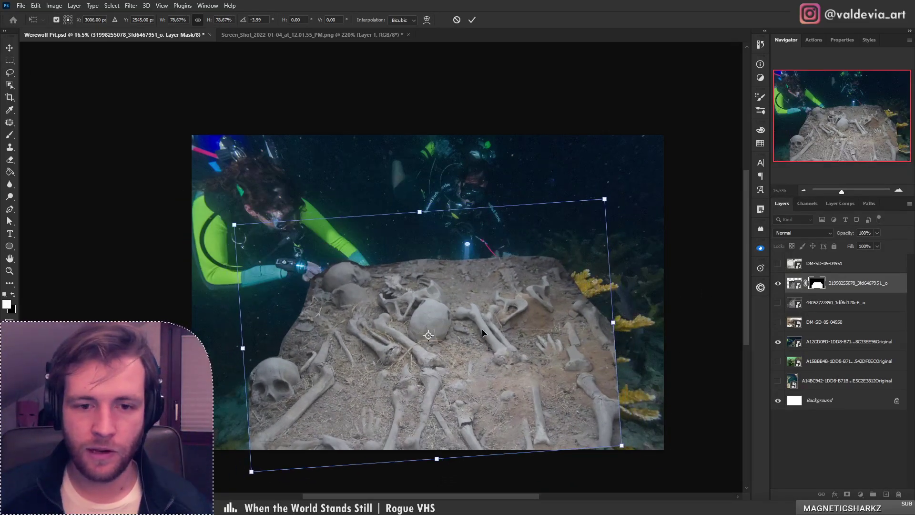
{"action": "left_click_drag", "start_coordinate": [482, 332], "coordinate": [528, 370]}
{"action": "key", "text": "Return"}
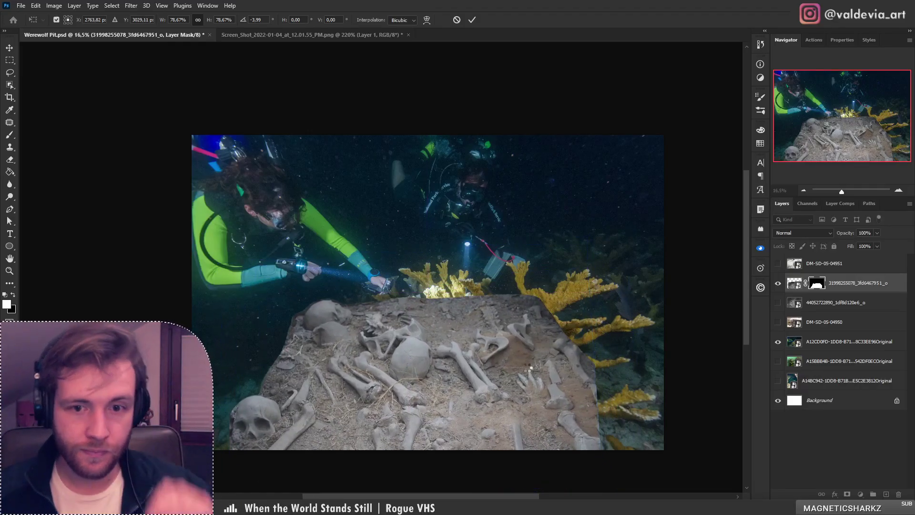
{"action": "key", "text": "l"}
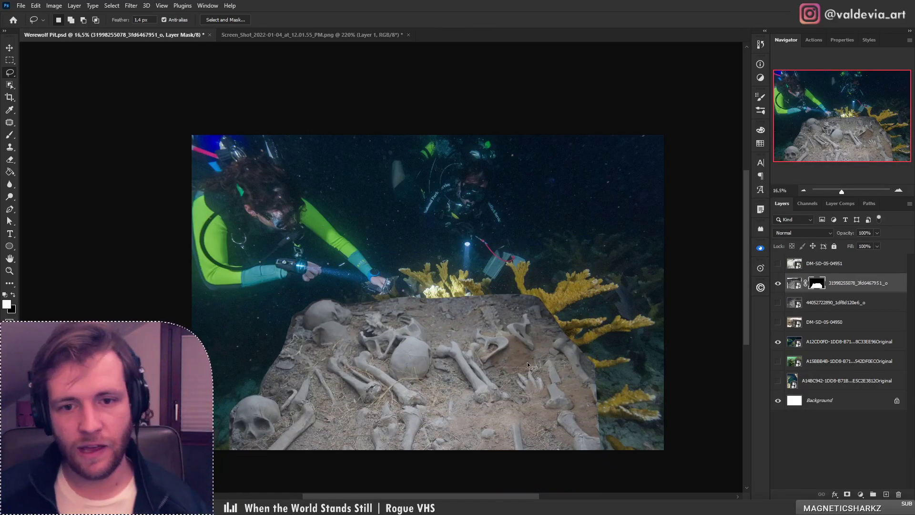
{"action": "key", "text": "m"}
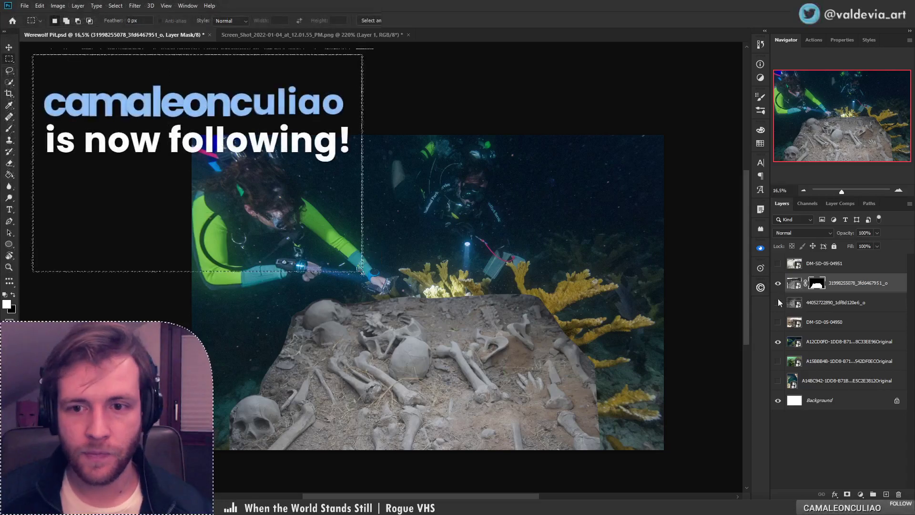
{"action": "left_click", "coordinate": [135, 6]}
{"action": "mouse_move", "coordinate": [138, 107]}
{"action": "left_click", "coordinate": [267, 141]}
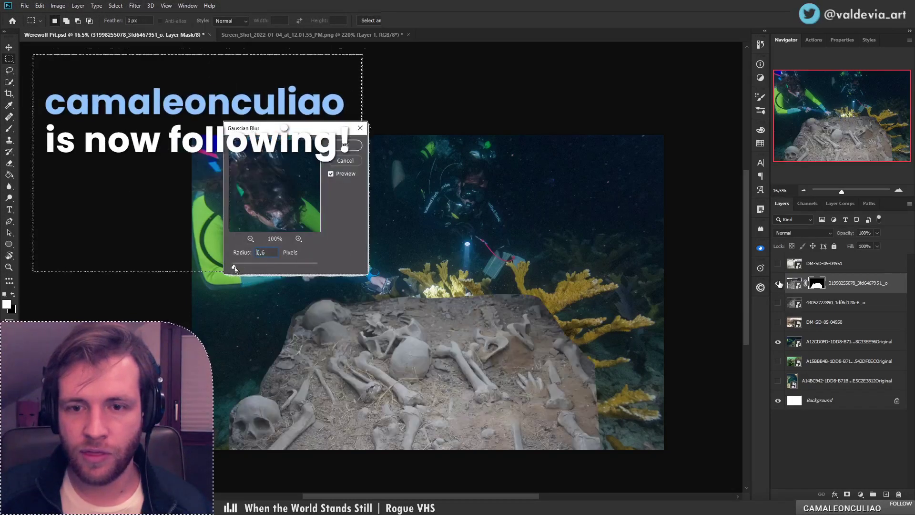
{"action": "mouse_move", "coordinate": [405, 284]}
{"action": "left_mouse_down"}
{"action": "mouse_move", "coordinate": [460, 284]}
{"action": "mouse_move", "coordinate": [388, 284]}
{"action": "mouse_move", "coordinate": [403, 284]}
{"action": "left_mouse_up"}
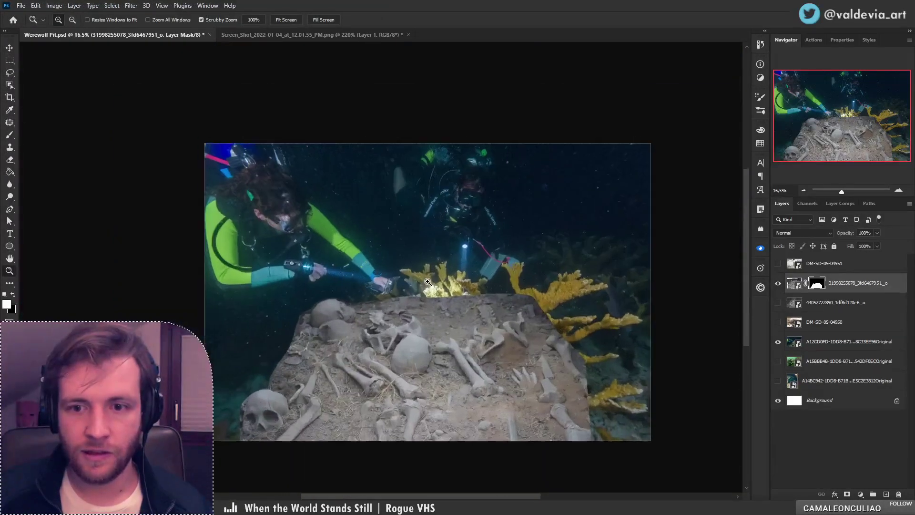
Hide and reshow the skull pit layer to compare it with the coral beneath, and nudge the bone floor slightly to the right
{"action": "left_click", "coordinate": [778, 283]}
{"action": "left_click", "coordinate": [806, 341]}
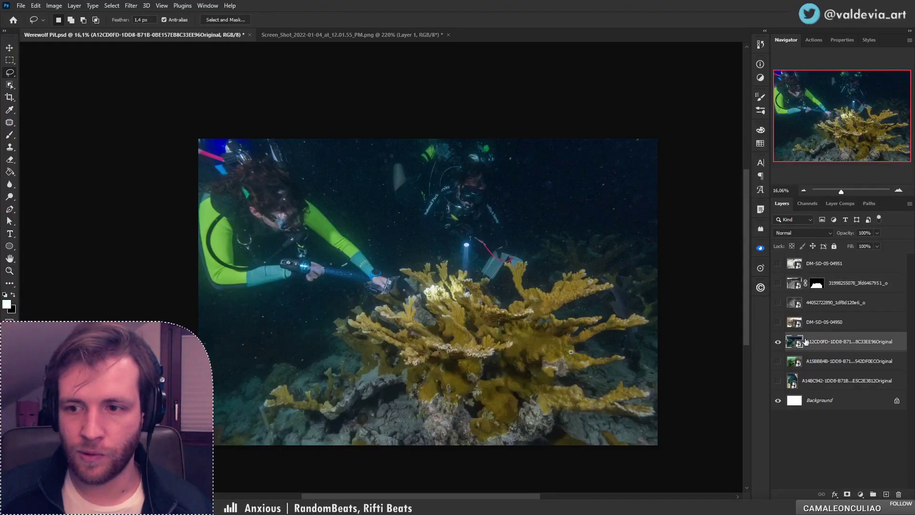
{"action": "left_click", "coordinate": [778, 283]}
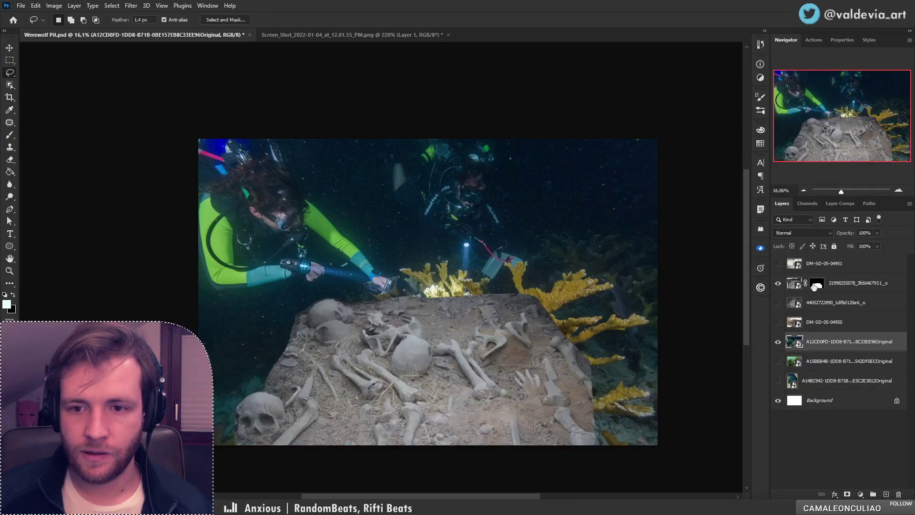
{"action": "left_click", "coordinate": [834, 288]}
{"action": "mouse_move", "coordinate": [528, 363]}
{"action": "left_mouse_down"}
{"action": "mouse_move", "coordinate": [536, 370]}
{"action": "mouse_move", "coordinate": [514, 381]}
{"action": "left_mouse_up"}
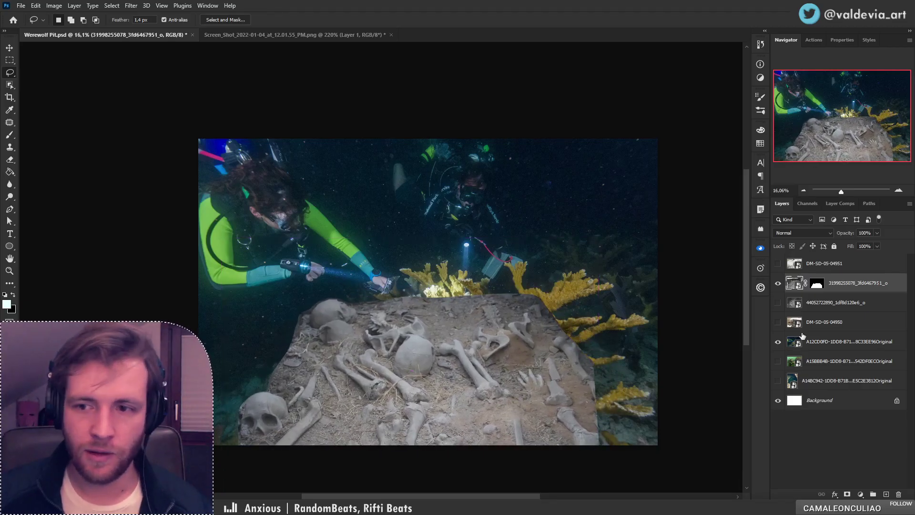
Target the skull pit layer's mask and set up a Soft Round Pressure Opacity brush of about 440 px with 0% hardness
{"action": "left_click", "coordinate": [818, 285]}
{"action": "key", "text": "b"}
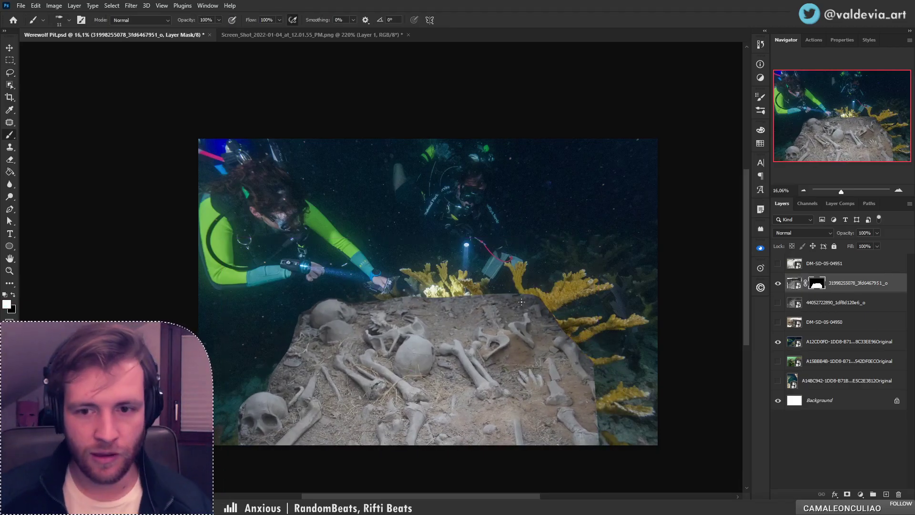
{"action": "right_click", "coordinate": [527, 257]}
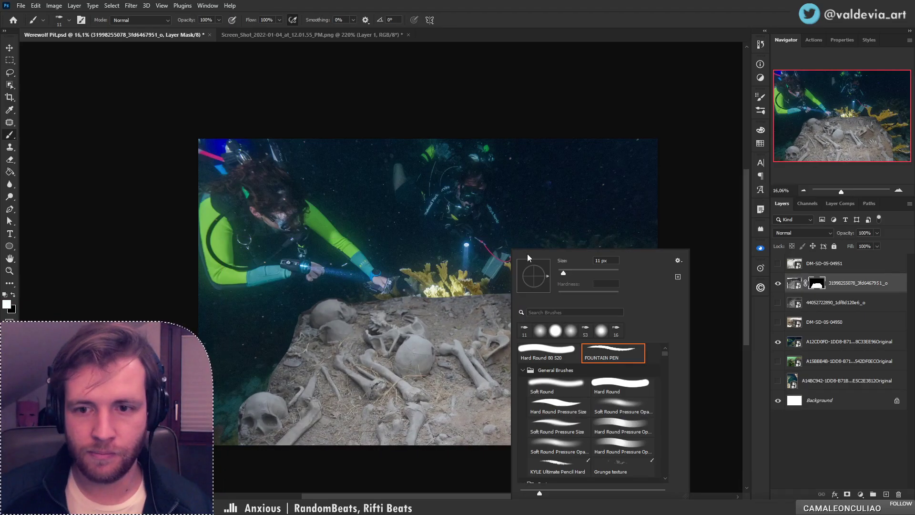
{"action": "left_click", "coordinate": [632, 410]}
{"action": "left_click", "coordinate": [605, 274]}
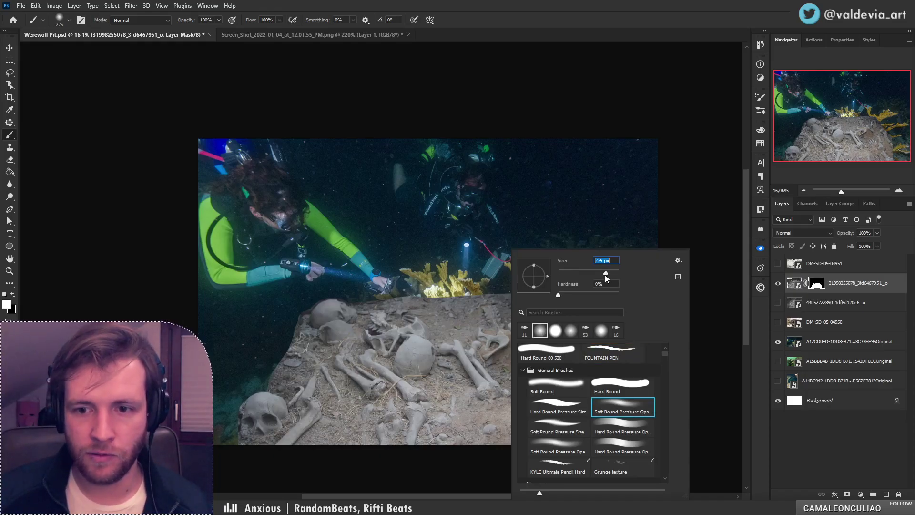
{"action": "left_click", "coordinate": [568, 374]}
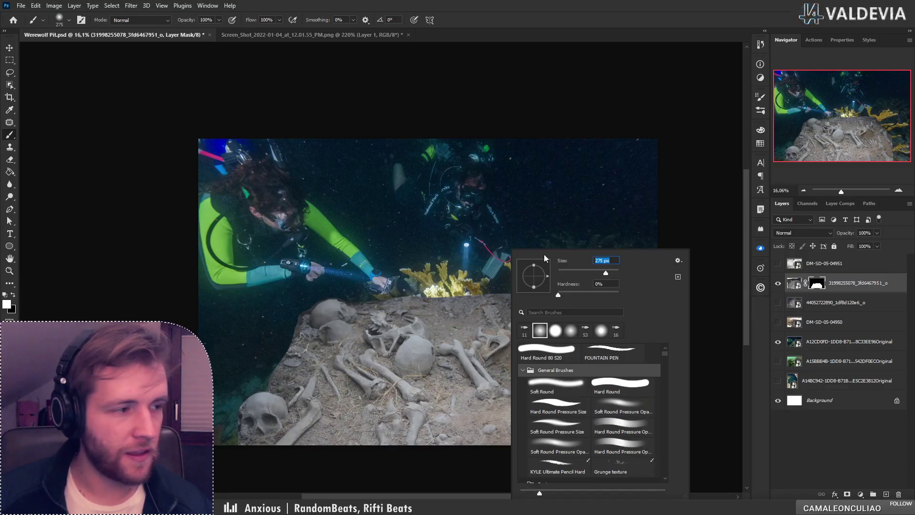
{"action": "left_click", "coordinate": [611, 272]}
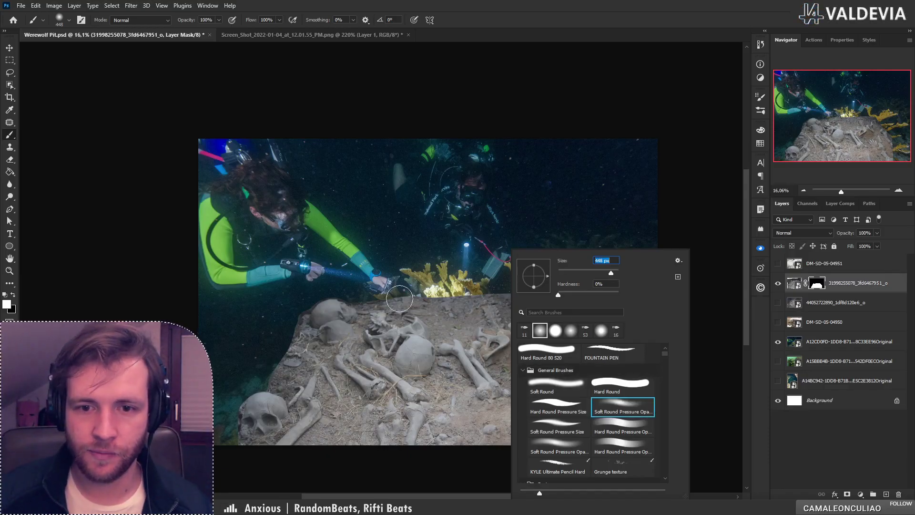
{"action": "left_click", "coordinate": [466, 304]}
Paint black on the mask along the bone floor's upper, right and left edges to blend it into the coral and dark water
{"action": "key", "text": "x"}
{"action": "mouse_move", "coordinate": [416, 294]}
{"action": "left_mouse_down"}
{"action": "mouse_move", "coordinate": [388, 292]}
{"action": "mouse_move", "coordinate": [436, 296]}
{"action": "mouse_move", "coordinate": [462, 312]}
{"action": "mouse_move", "coordinate": [486, 291]}
{"action": "mouse_move", "coordinate": [541, 292]}
{"action": "mouse_move", "coordinate": [469, 289]}
{"action": "mouse_move", "coordinate": [493, 285]}
{"action": "mouse_move", "coordinate": [380, 291]}
{"action": "left_mouse_up"}
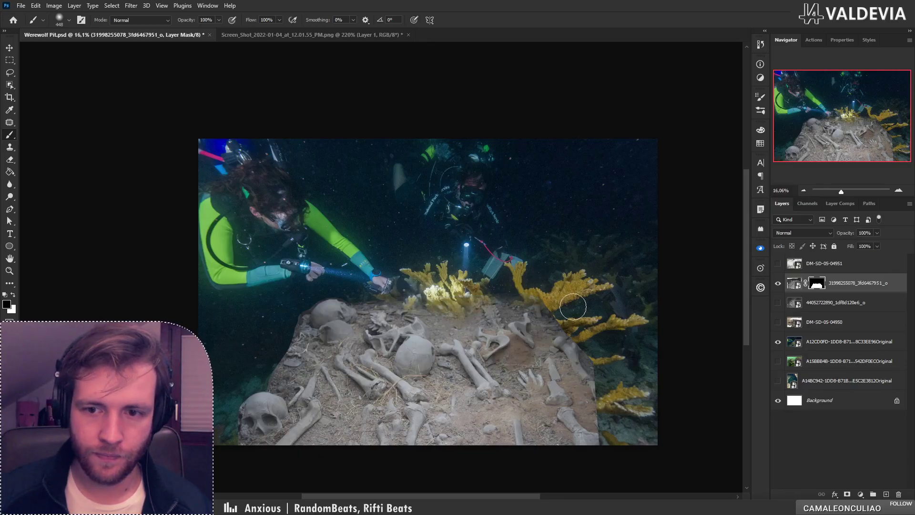
{"action": "left_click_drag", "start_coordinate": [556, 305], "coordinate": [606, 366]}
{"action": "mouse_move", "coordinate": [276, 365]}
{"action": "left_mouse_down"}
{"action": "mouse_move", "coordinate": [294, 308]}
{"action": "mouse_move", "coordinate": [262, 369]}
{"action": "mouse_move", "coordinate": [291, 318]}
{"action": "mouse_move", "coordinate": [279, 335]}
{"action": "left_mouse_up"}
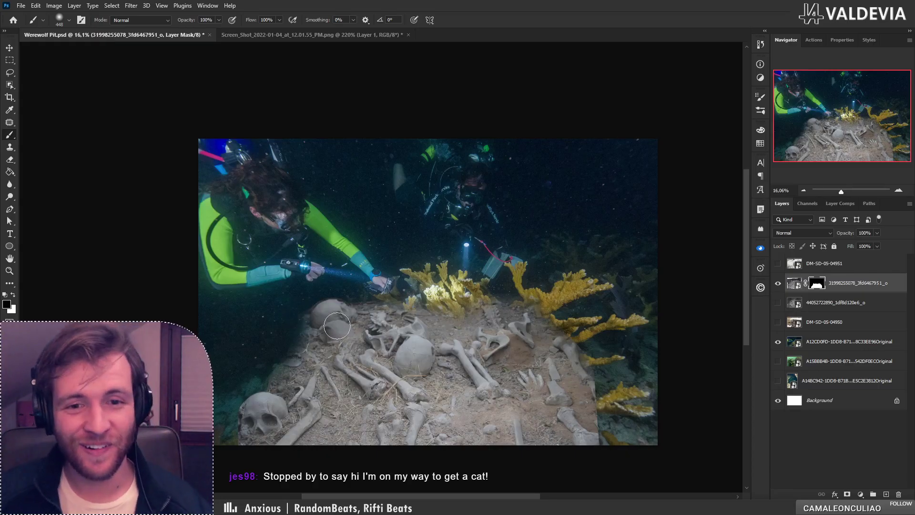
Mask out the strip of ground between the rear skull and the coral below the diver's hand with a smaller 80 px brush
{"action": "key", "text": "bracketleft"}
{"action": "key", "text": "bracketleft"}
{"action": "key", "text": "bracketleft"}
{"action": "key", "text": "bracketleft"}
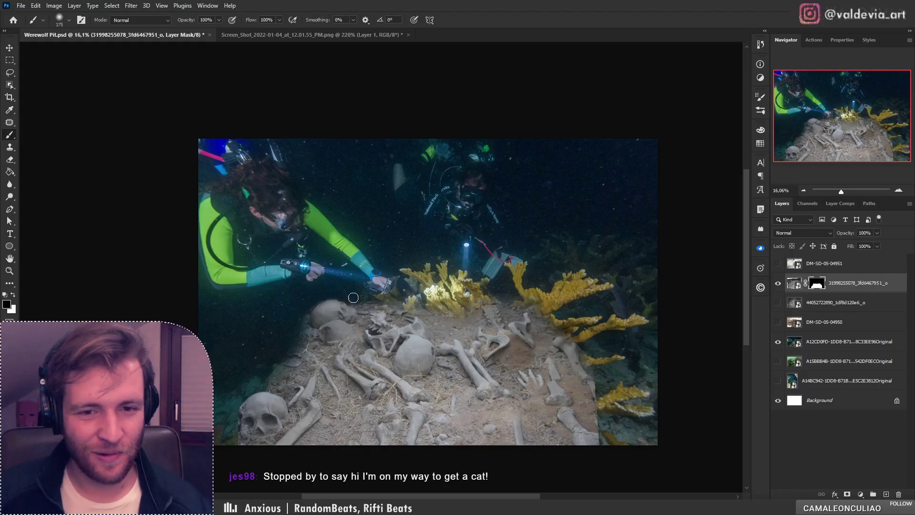
{"action": "key", "text": "z"}
{"action": "left_click_drag", "start_coordinate": [312, 309], "coordinate": [379, 303]}
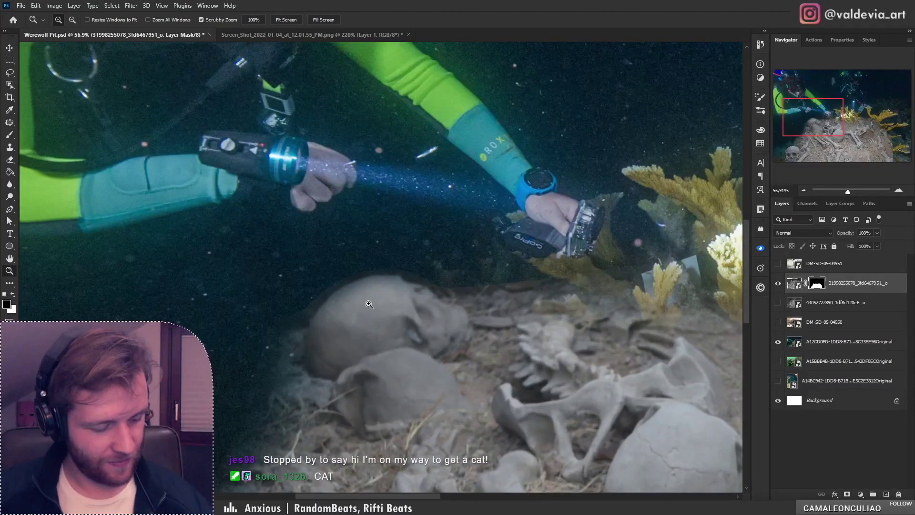
{"action": "key", "text": "m"}
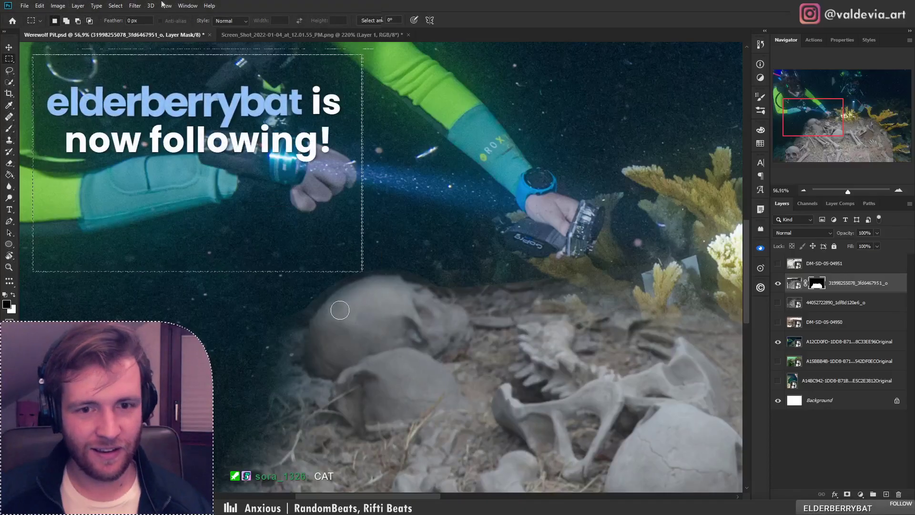
{"action": "left_click", "coordinate": [135, 6]}
{"action": "mouse_move", "coordinate": [157, 117]}
{"action": "left_click", "coordinate": [267, 147]}
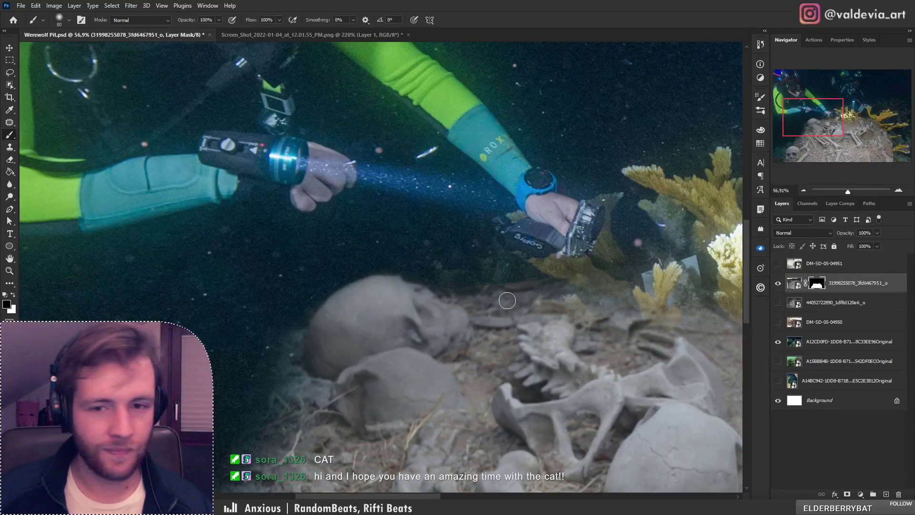
{"action": "mouse_move", "coordinate": [493, 285]}
{"action": "left_mouse_down"}
{"action": "mouse_move", "coordinate": [538, 277]}
{"action": "mouse_move", "coordinate": [547, 299]}
{"action": "left_mouse_up"}
{"action": "left_click_drag", "start_coordinate": [470, 297], "coordinate": [567, 296]}
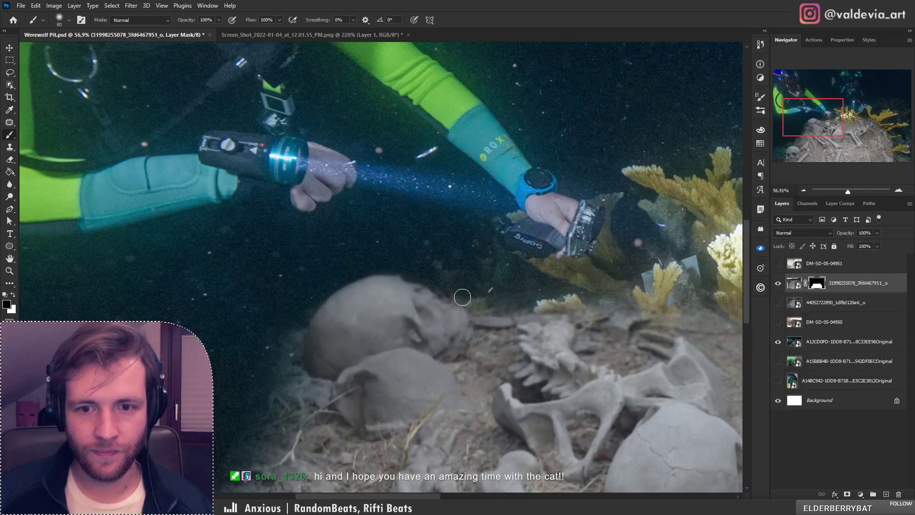
Mask away the hard right edge of the bone floor beside the yellow coral with a soft 150 px brush
{"action": "key", "text": "z"}
{"action": "left_click_drag", "start_coordinate": [440, 266], "coordinate": [395, 265]}
{"action": "left_click_drag", "start_coordinate": [542, 290], "coordinate": [567, 297]}
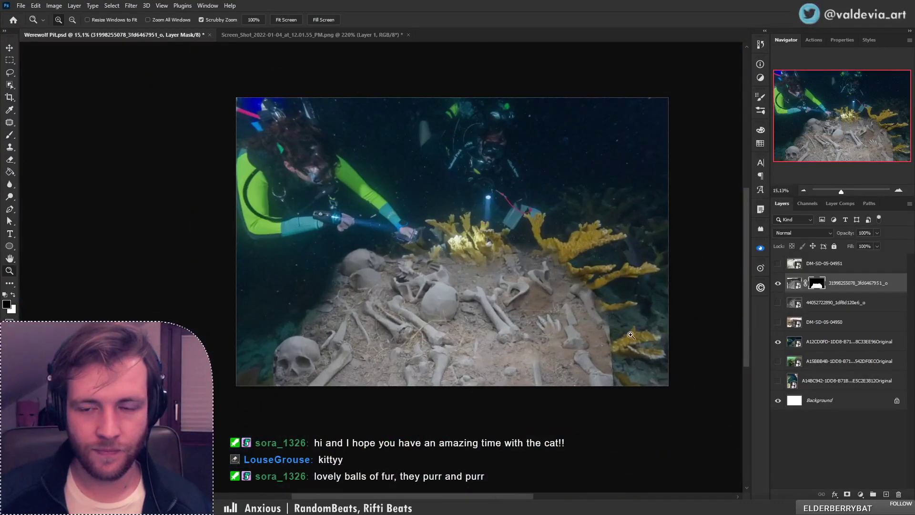
{"action": "left_click_drag", "start_coordinate": [626, 353], "coordinate": [658, 355]}
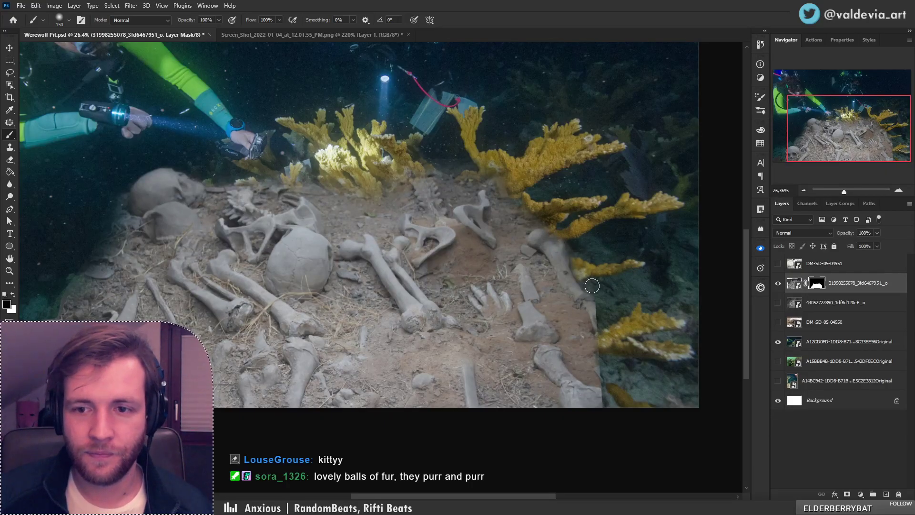
{"action": "left_click_drag", "start_coordinate": [592, 359], "coordinate": [543, 355]}
Mask out the bone floor's left edge between the foreground skull and the rear skulls with a 250 px brush
{"action": "left_click_drag", "start_coordinate": [343, 326], "coordinate": [379, 316]}
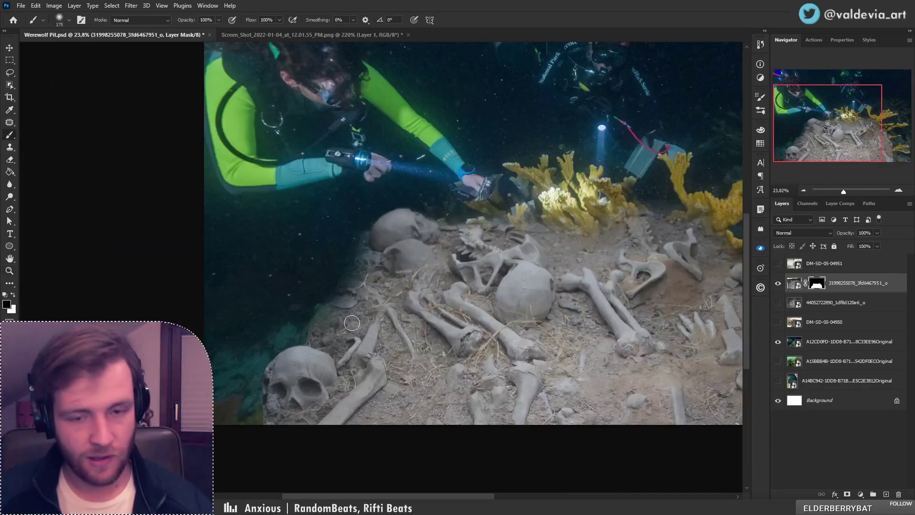
{"action": "key", "text": "bracketright"}
{"action": "key", "text": "bracketright"}
{"action": "key", "text": "bracketright"}
{"action": "mouse_move", "coordinate": [319, 343]}
{"action": "left_mouse_down"}
{"action": "mouse_move", "coordinate": [344, 285]}
{"action": "mouse_move", "coordinate": [343, 307]}
{"action": "mouse_move", "coordinate": [365, 281]}
{"action": "mouse_move", "coordinate": [351, 323]}
{"action": "mouse_move", "coordinate": [366, 302]}
{"action": "mouse_move", "coordinate": [362, 260]}
{"action": "left_mouse_up"}
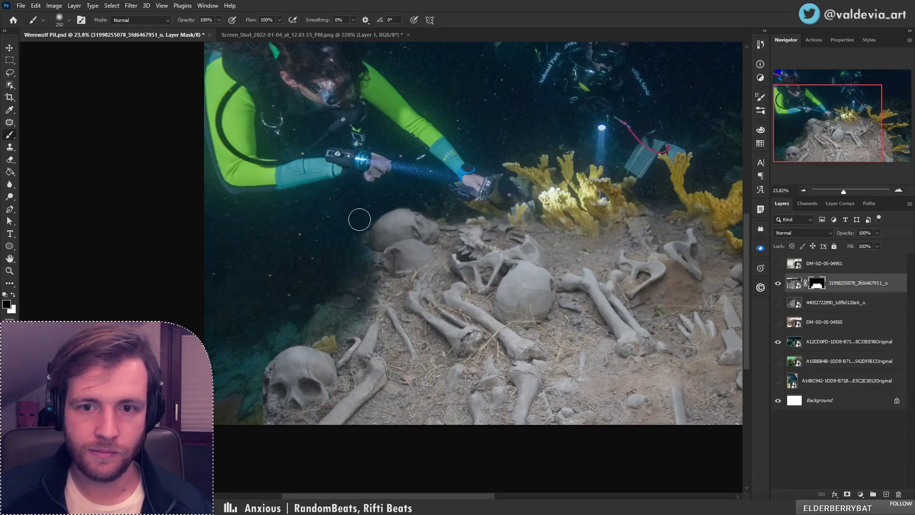
Reduce the brush to 60 px and clean the mask closely around the outline of the foreground skull
{"action": "key", "text": "bracketleft"}
{"action": "key", "text": "bracketleft"}
{"action": "key", "text": "bracketleft"}
{"action": "key", "text": "bracketleft"}
{"action": "key", "text": "bracketleft"}
{"action": "key", "text": "bracketleft"}
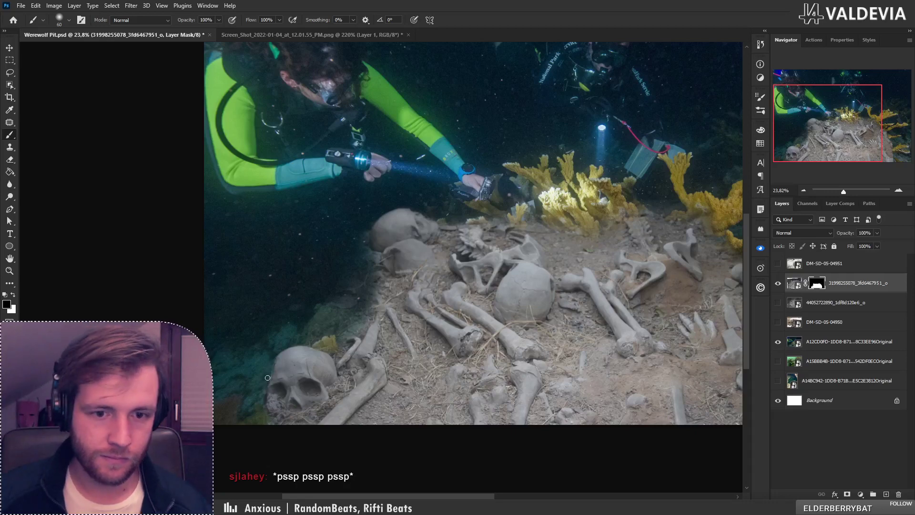
Select the skull pit layer instead of its mask and move the bone floor slightly left and up in the composition
{"action": "scroll", "coordinate": [308, 340], "scroll_direction": "down", "scroll_amount": 5}
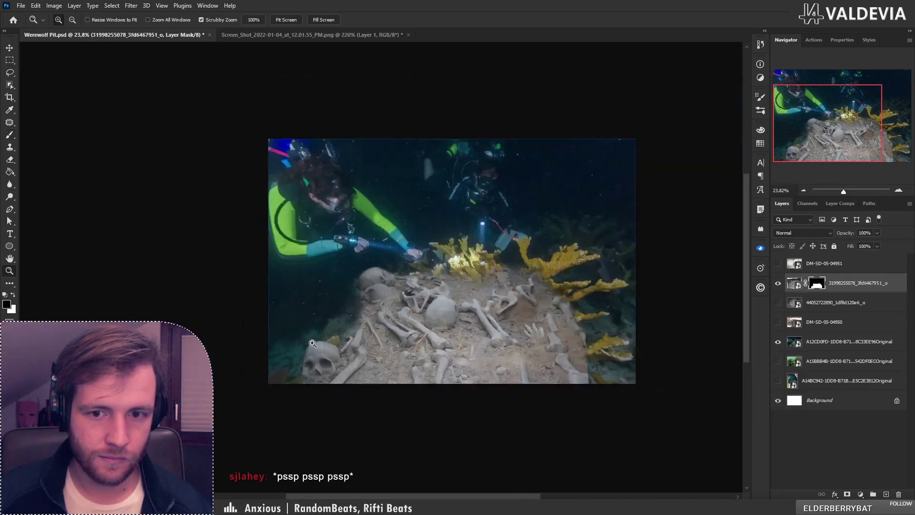
{"action": "scroll", "coordinate": [472, 323], "scroll_direction": "up", "scroll_amount": 2}
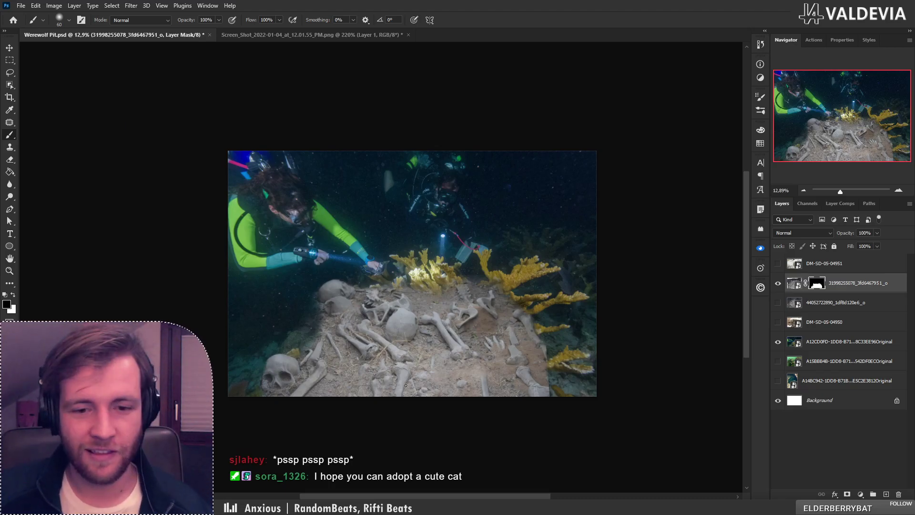
{"action": "left_click", "coordinate": [859, 285]}
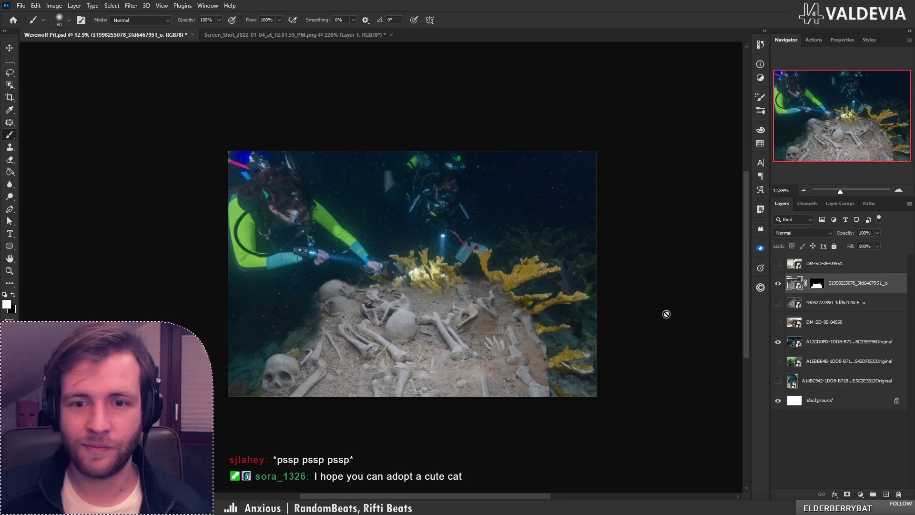
{"action": "mouse_move", "coordinate": [433, 336]}
{"action": "left_mouse_down"}
{"action": "mouse_move", "coordinate": [407, 352]}
{"action": "mouse_move", "coordinate": [168, 376]}
{"action": "mouse_move", "coordinate": [482, 315]}
{"action": "mouse_move", "coordinate": [414, 331]}
{"action": "mouse_move", "coordinate": [423, 330]}
{"action": "left_mouse_up"}
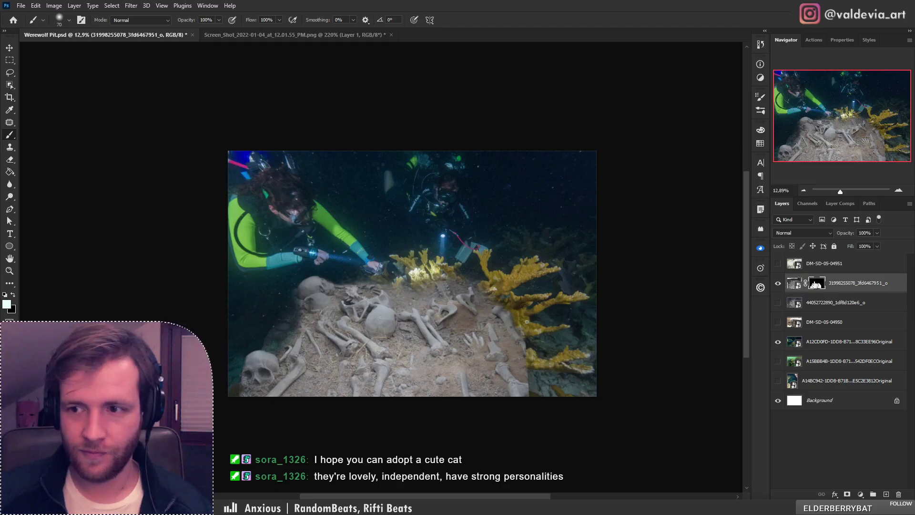
Blend the skull pit layer's mask around the yellow coral with a 300 px brush and shift the bone floor right
{"action": "left_click", "coordinate": [816, 284]}
{"action": "key", "text": "x"}
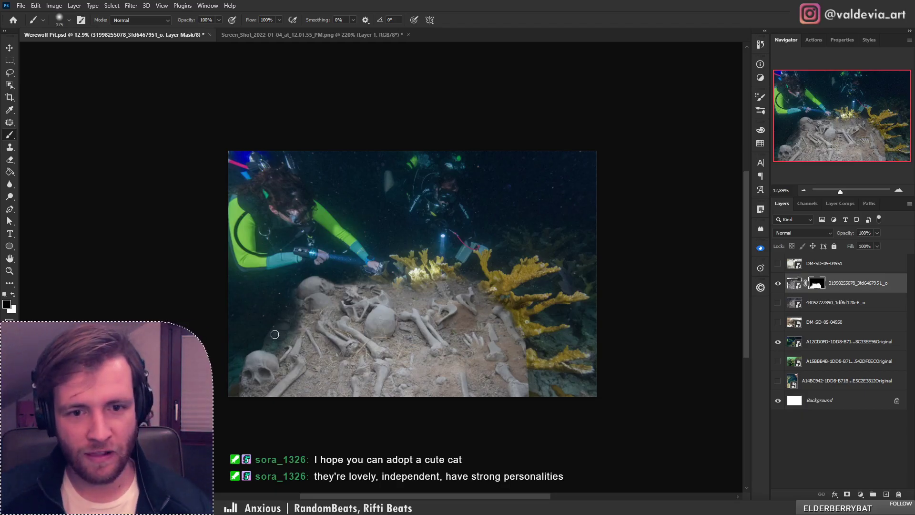
{"action": "key", "text": "bracketright"}
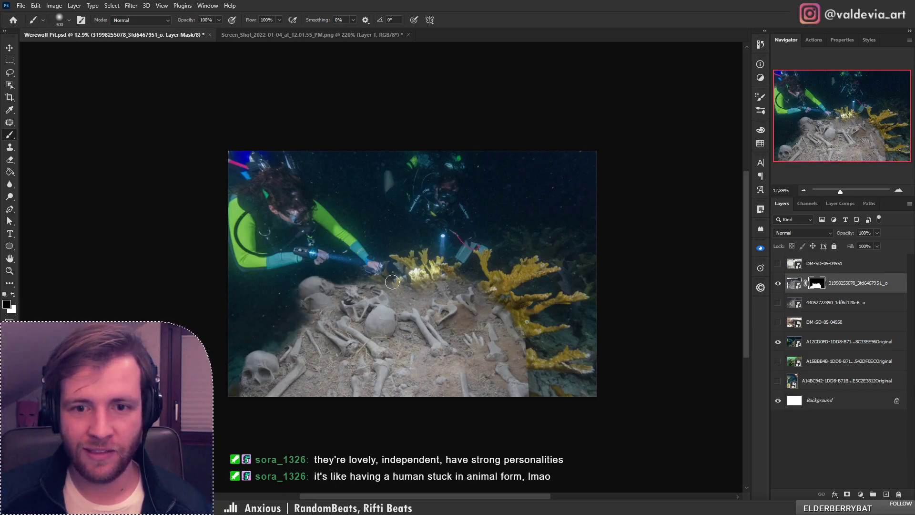
{"action": "left_click_drag", "start_coordinate": [392, 281], "coordinate": [430, 279]}
{"action": "left_click_drag", "start_coordinate": [455, 339], "coordinate": [489, 337]}
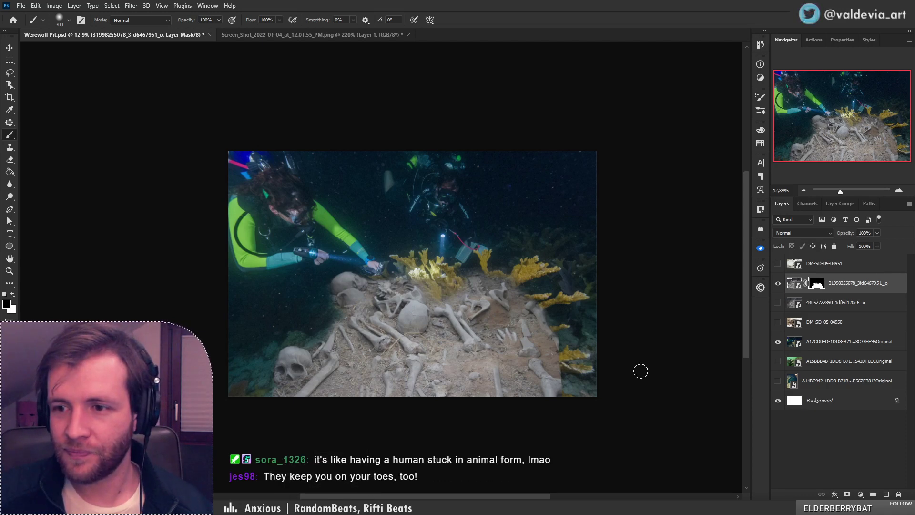
{"action": "left_click_drag", "start_coordinate": [851, 301], "coordinate": [843, 282]}
{"action": "left_click", "coordinate": [778, 283]}
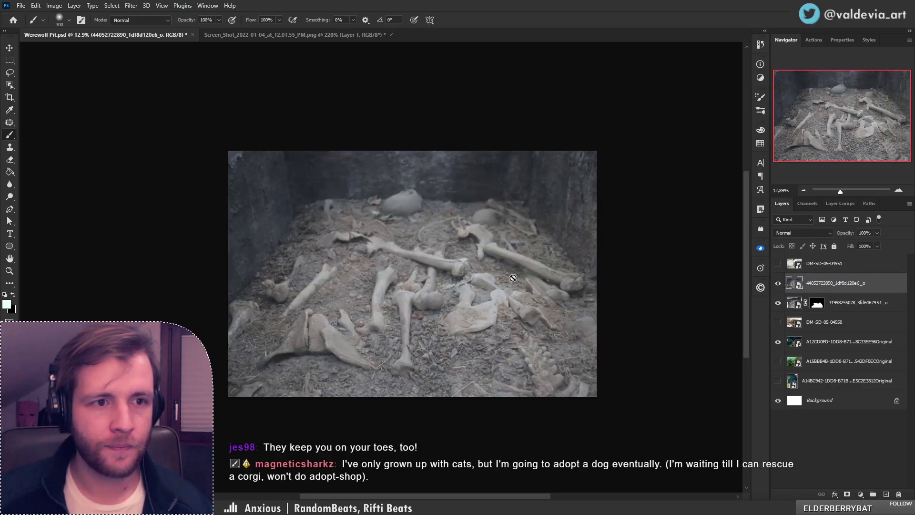
{"action": "left_click", "coordinate": [9, 72]}
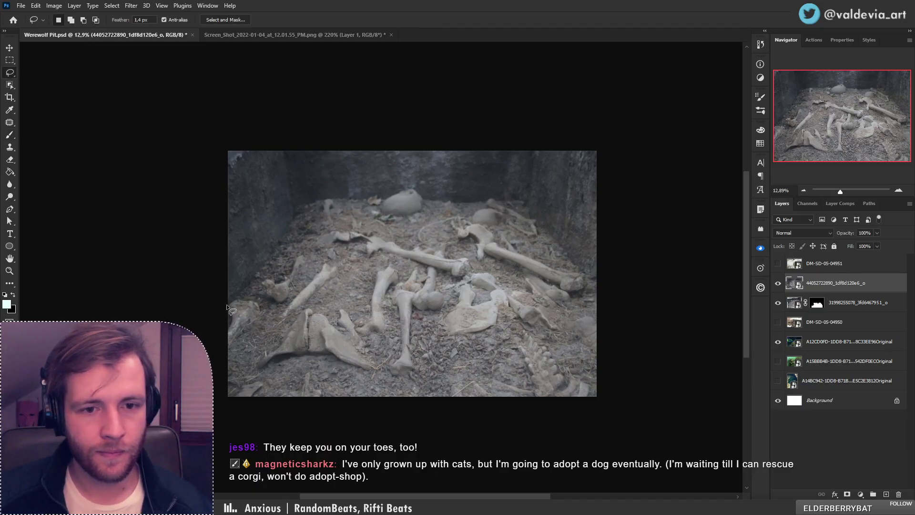
{"action": "mouse_move", "coordinate": [258, 278]}
{"action": "left_mouse_down"}
{"action": "mouse_move", "coordinate": [278, 244]}
{"action": "mouse_move", "coordinate": [315, 206]}
{"action": "mouse_move", "coordinate": [383, 199]}
{"action": "left_mouse_up"}
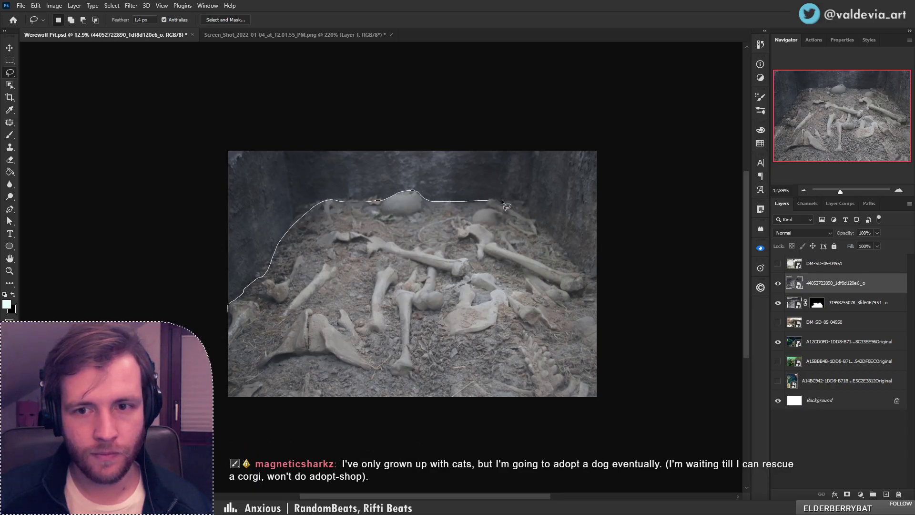
{"action": "mouse_move", "coordinate": [603, 338]}
{"action": "left_mouse_down"}
{"action": "mouse_move", "coordinate": [527, 435]}
{"action": "mouse_move", "coordinate": [224, 482]}
{"action": "mouse_move", "coordinate": [265, 429]}
{"action": "left_mouse_up"}
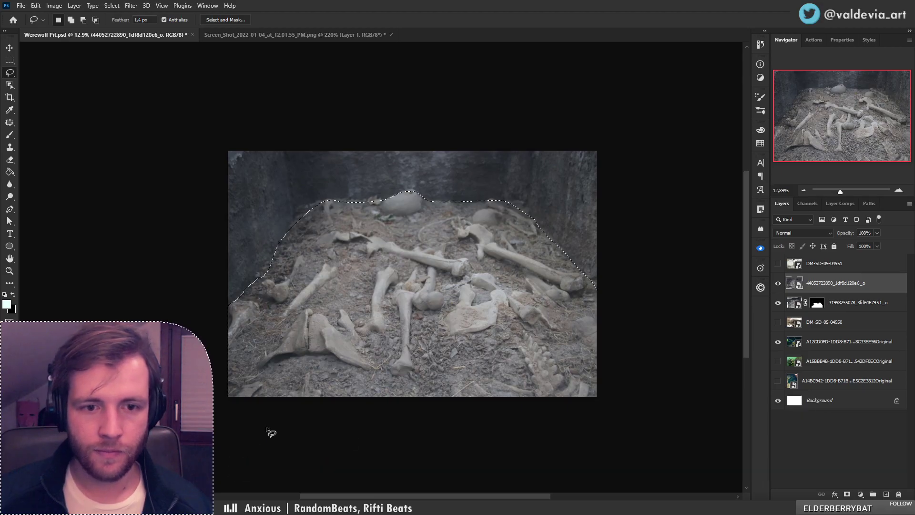
{"action": "left_click", "coordinate": [847, 493]}
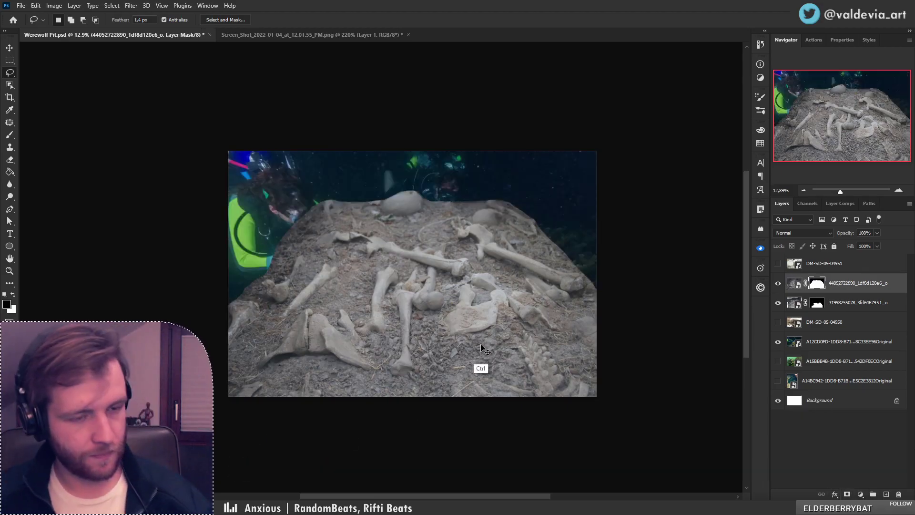
Scale the new bone floor to 72.48%, rotate it -1.62° and place it over the right part of the composition
{"action": "key", "text": "ctrl+t"}
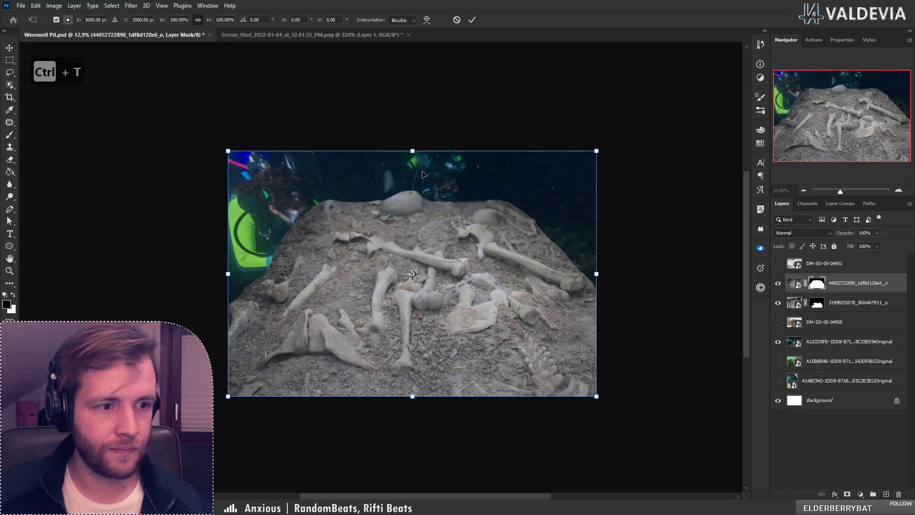
{"action": "left_click_drag", "start_coordinate": [412, 151], "coordinate": [412, 238]}
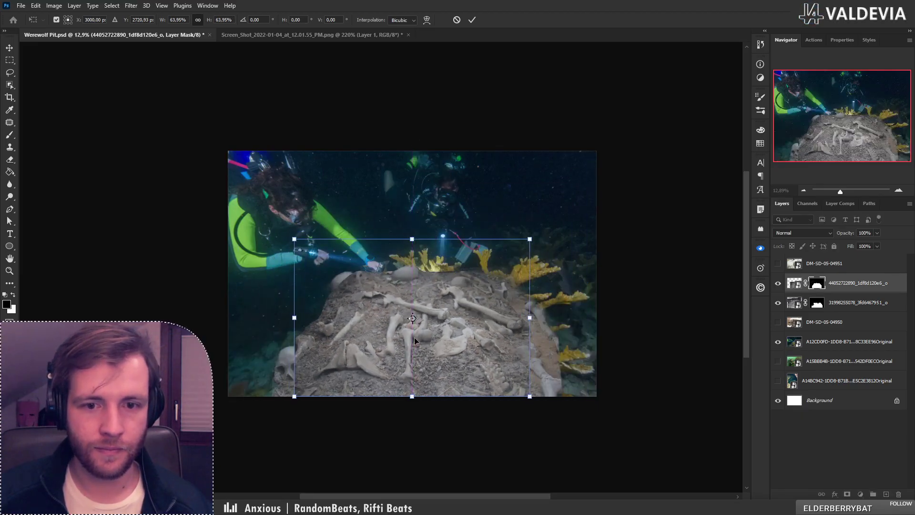
{"action": "left_click_drag", "start_coordinate": [415, 341], "coordinate": [374, 353]}
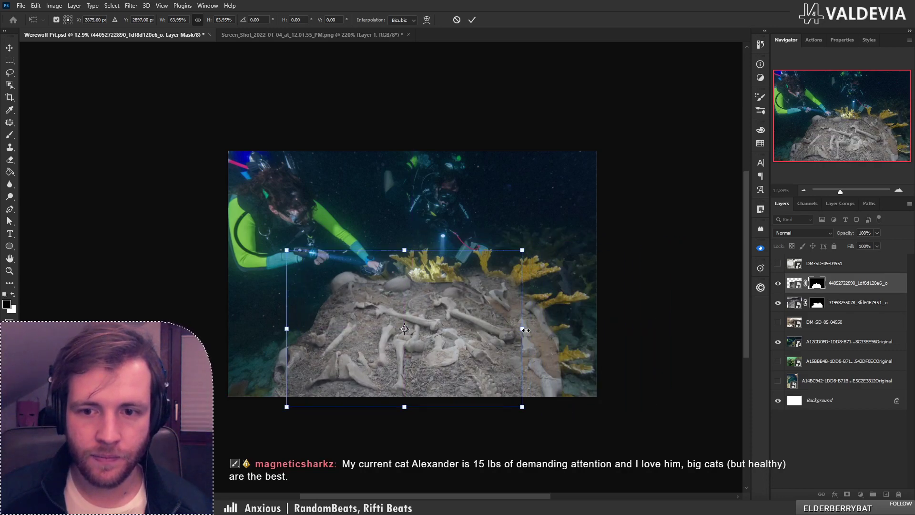
{"action": "left_click_drag", "start_coordinate": [526, 330], "coordinate": [557, 330]}
{"action": "left_click_drag", "start_coordinate": [458, 362], "coordinate": [652, 336]}
{"action": "left_click_drag", "start_coordinate": [435, 307], "coordinate": [437, 350]}
{"action": "left_click_drag", "start_coordinate": [619, 319], "coordinate": [519, 332]}
{"action": "left_click_drag", "start_coordinate": [691, 278], "coordinate": [691, 313]}
{"action": "left_click_drag", "start_coordinate": [585, 328], "coordinate": [616, 325]}
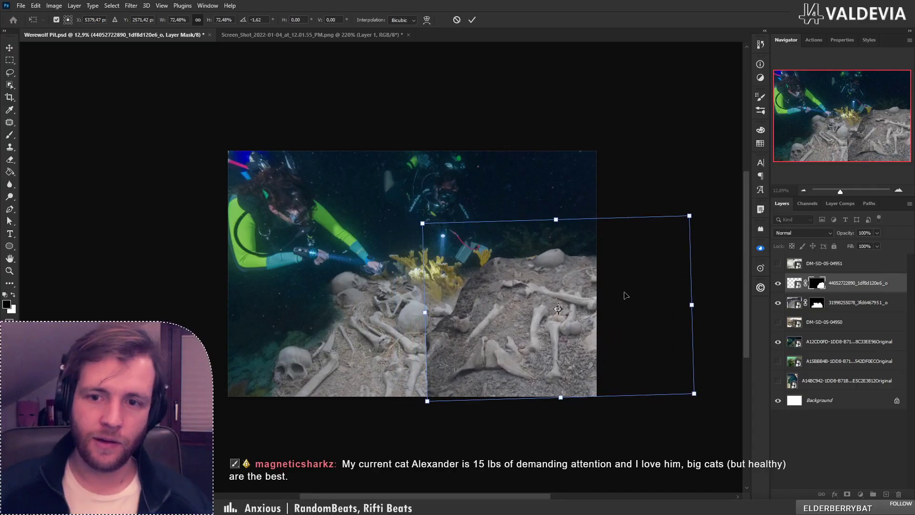
{"action": "left_click", "coordinate": [472, 19]}
Reorder the new bone floor beneath the skull pit layer and nudge it slightly right and down
{"action": "key", "text": "l"}
{"action": "left_click_drag", "start_coordinate": [847, 285], "coordinate": [835, 313]}
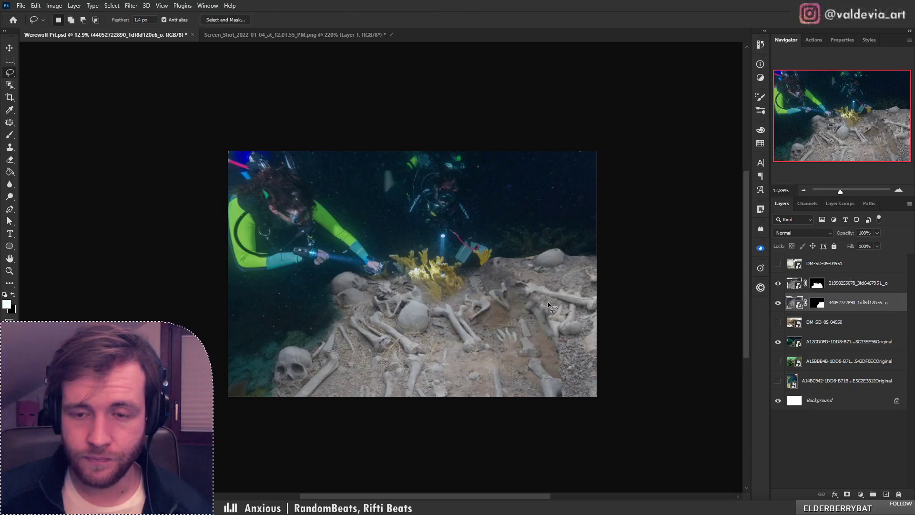
{"action": "left_click_drag", "start_coordinate": [559, 303], "coordinate": [574, 314]}
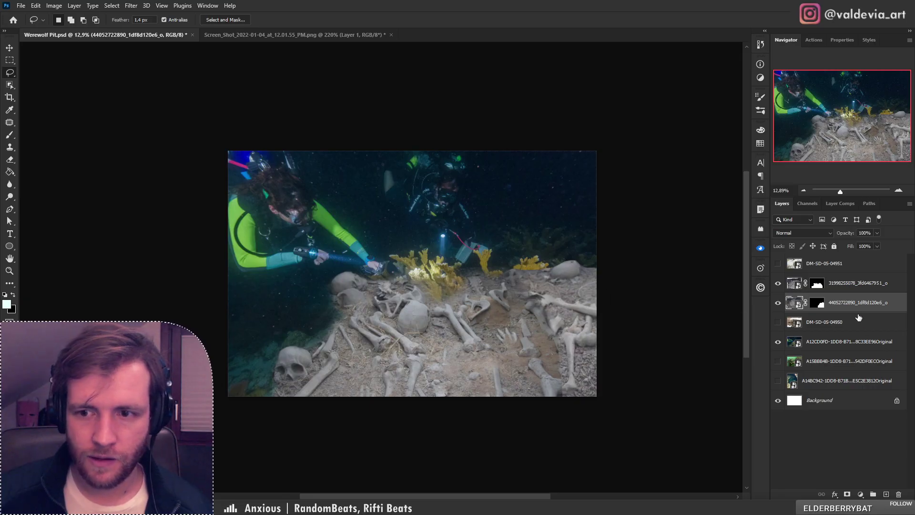
Duplicate the new bone floor, place the copy at the pit's left side, and shift the original further right
{"action": "left_click_drag", "start_coordinate": [849, 307], "coordinate": [850, 297]}
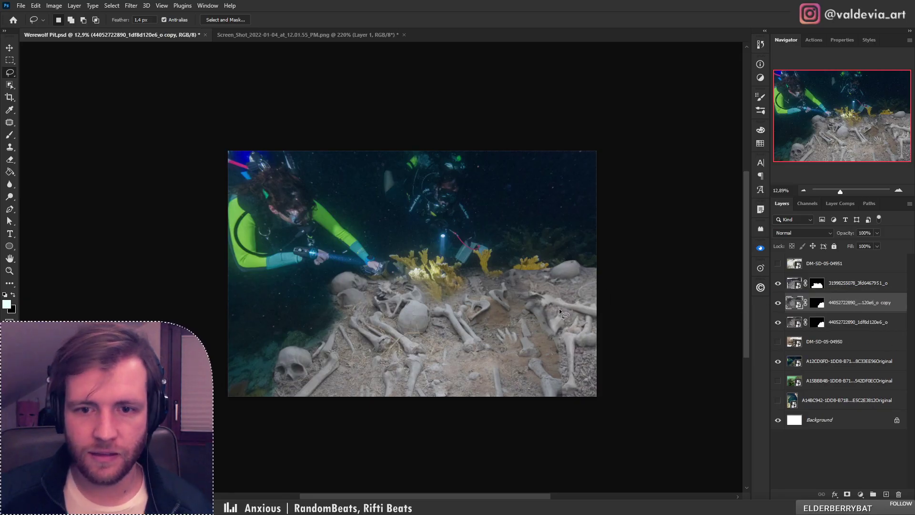
{"action": "left_click_drag", "start_coordinate": [558, 309], "coordinate": [303, 316]}
{"action": "left_click", "coordinate": [853, 322]}
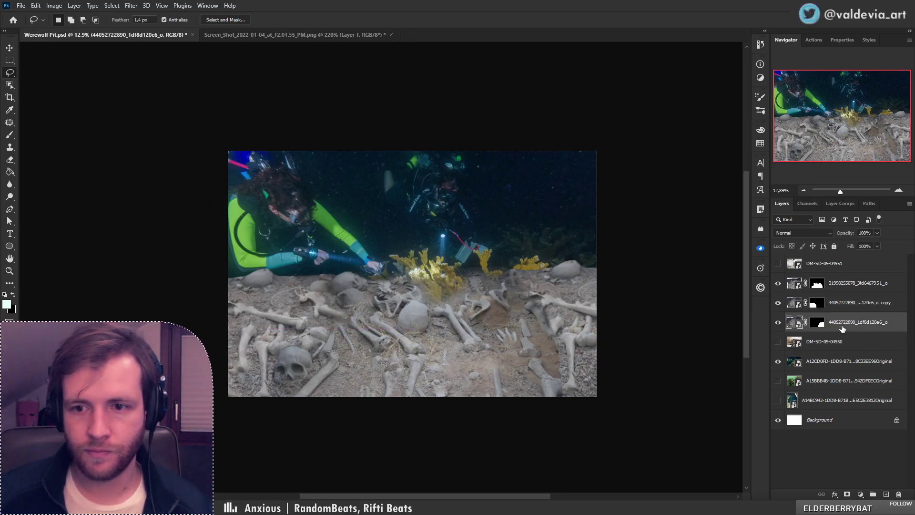
{"action": "mouse_move", "coordinate": [553, 308]}
{"action": "left_mouse_down"}
{"action": "mouse_move", "coordinate": [599, 315]}
{"action": "mouse_move", "coordinate": [586, 312]}
{"action": "left_mouse_up"}
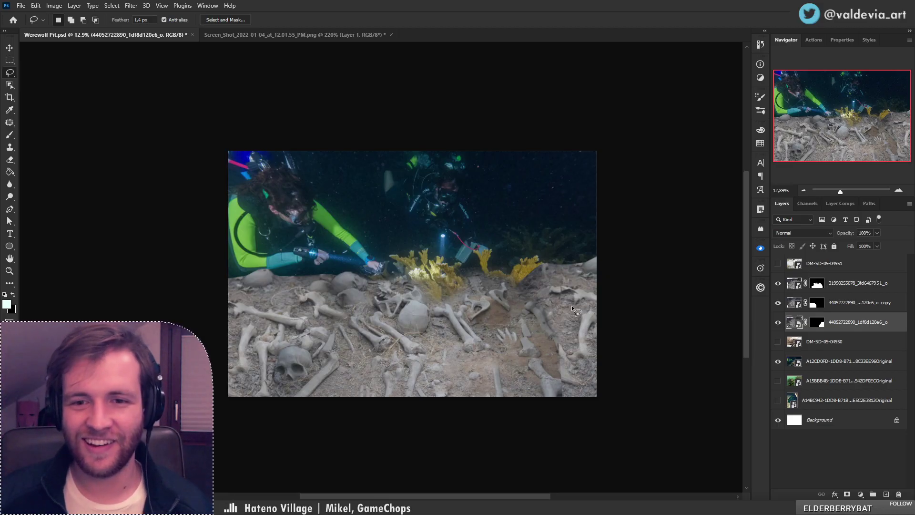
{"action": "mouse_move", "coordinate": [584, 286]}
{"action": "left_mouse_down"}
{"action": "mouse_move", "coordinate": [574, 299]}
{"action": "mouse_move", "coordinate": [561, 294]}
{"action": "mouse_move", "coordinate": [588, 295]}
{"action": "mouse_move", "coordinate": [525, 285]}
{"action": "mouse_move", "coordinate": [549, 283]}
{"action": "mouse_move", "coordinate": [538, 284]}
{"action": "left_mouse_up"}
{"action": "key", "text": "z"}
{"action": "key", "text": "l"}
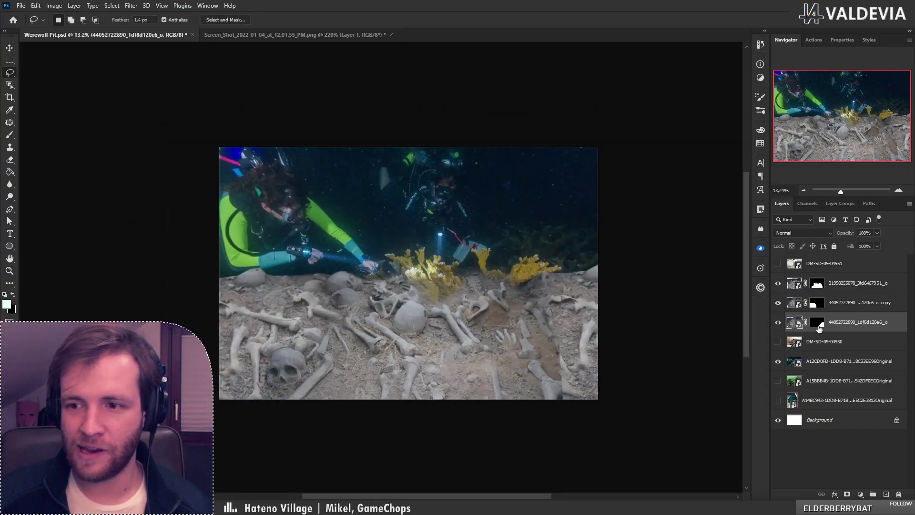
Soften the right edge of the skull pit layer on its mask with a 300 px black brush beneath the yellow coral
{"action": "left_click", "coordinate": [820, 291]}
{"action": "key", "text": "b"}
{"action": "key", "text": "x"}
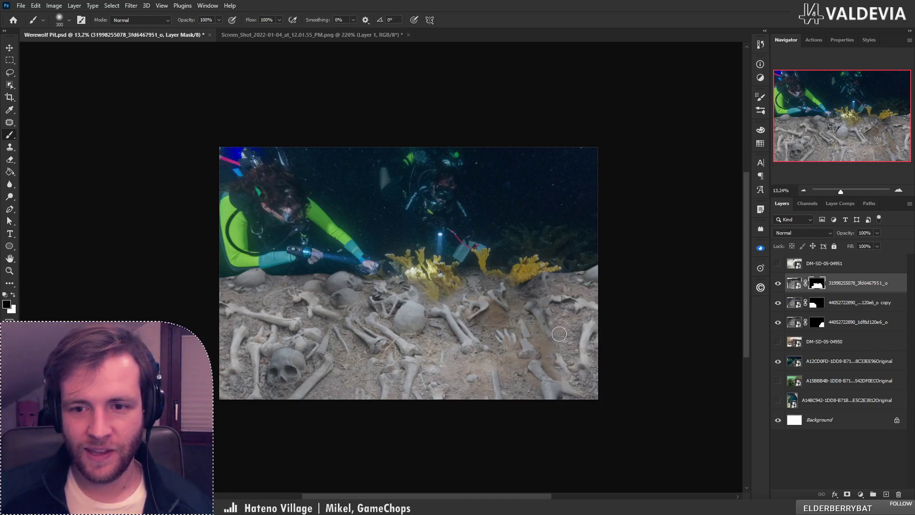
{"action": "left_click_drag", "start_coordinate": [546, 325], "coordinate": [536, 304]}
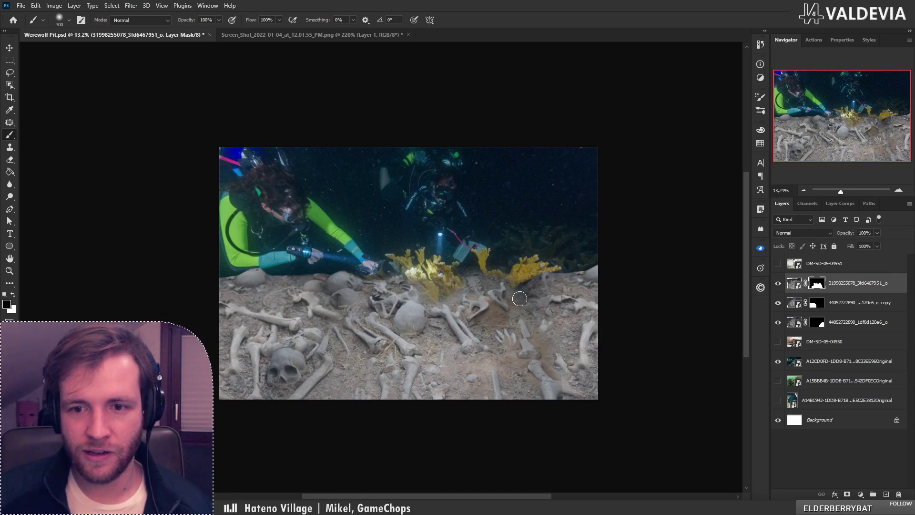
{"action": "key", "text": "z"}
{"action": "mouse_move", "coordinate": [500, 283]}
{"action": "left_mouse_down"}
{"action": "mouse_move", "coordinate": [390, 283]}
{"action": "mouse_move", "coordinate": [563, 282]}
{"action": "mouse_move", "coordinate": [523, 281]}
{"action": "left_mouse_up"}
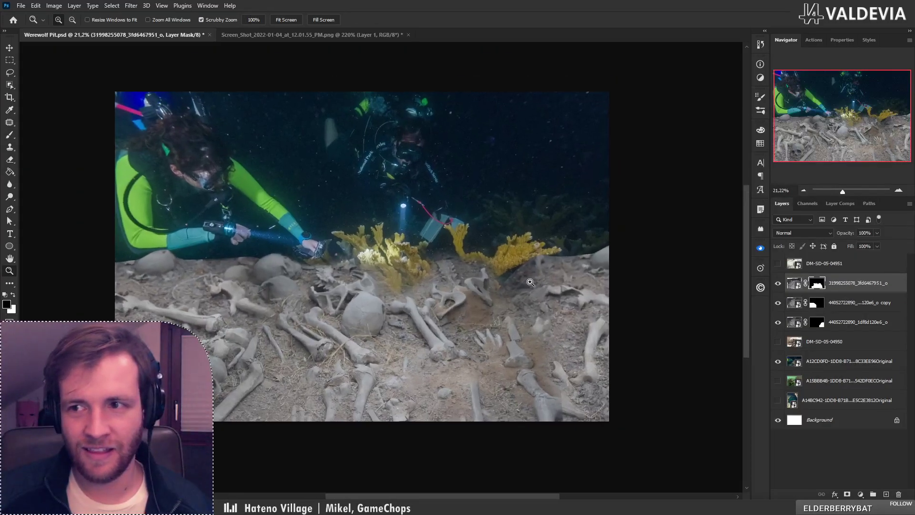
{"action": "key", "text": "b"}
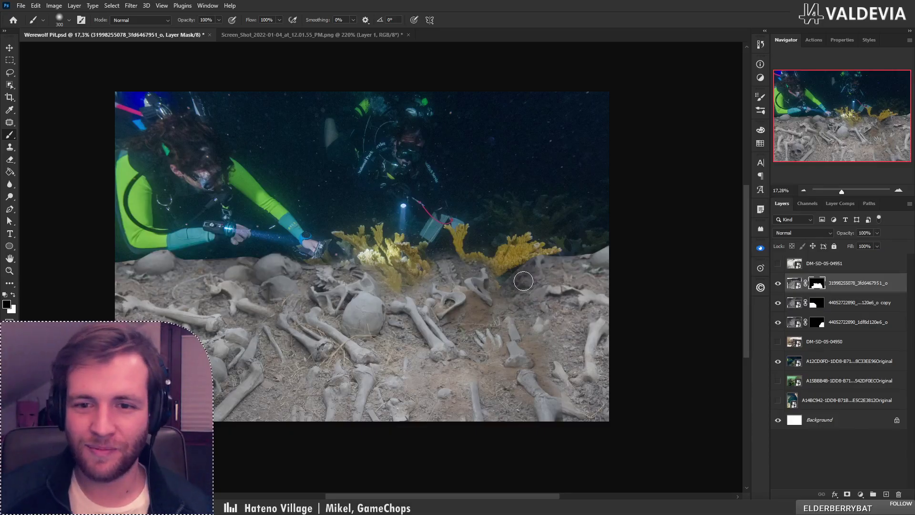
Transform the three bone floor layers together: scale to 98.94%, rotate -4.48° and shift them left so the ground rises to the right
{"action": "left_click", "coordinate": [863, 324], "text": "shift"}
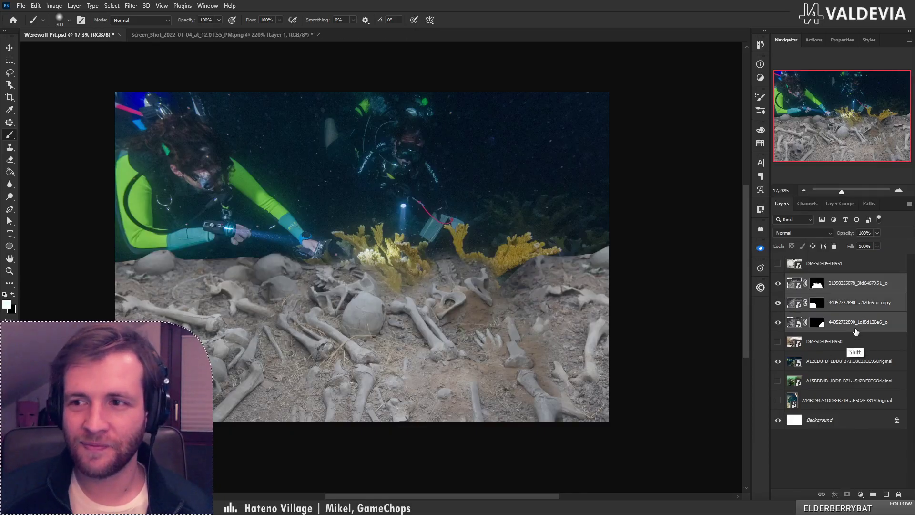
{"action": "key", "text": "ctrl+t"}
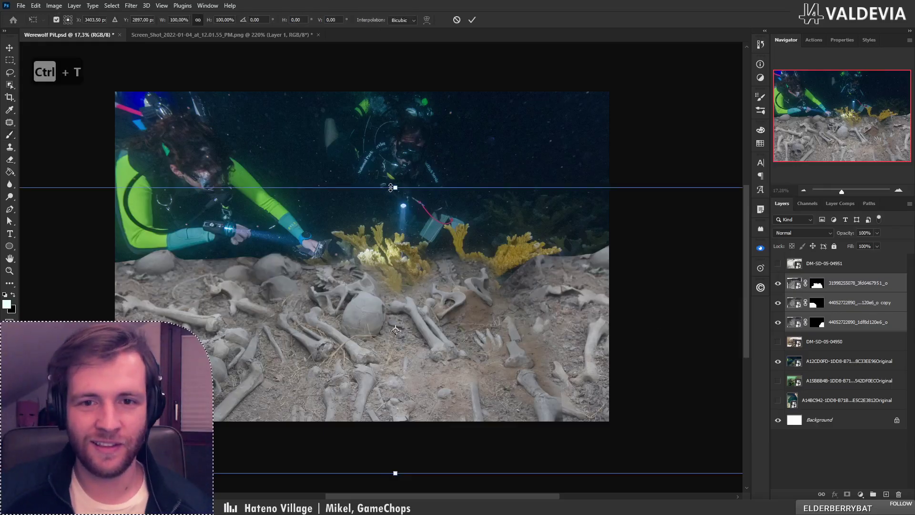
{"action": "mouse_move", "coordinate": [390, 187]}
{"action": "left_mouse_down"}
{"action": "mouse_move", "coordinate": [391, 206]}
{"action": "mouse_move", "coordinate": [380, 180]}
{"action": "left_mouse_up"}
{"action": "mouse_move", "coordinate": [477, 310]}
{"action": "left_mouse_down"}
{"action": "mouse_move", "coordinate": [456, 296]}
{"action": "mouse_move", "coordinate": [465, 303]}
{"action": "left_mouse_up"}
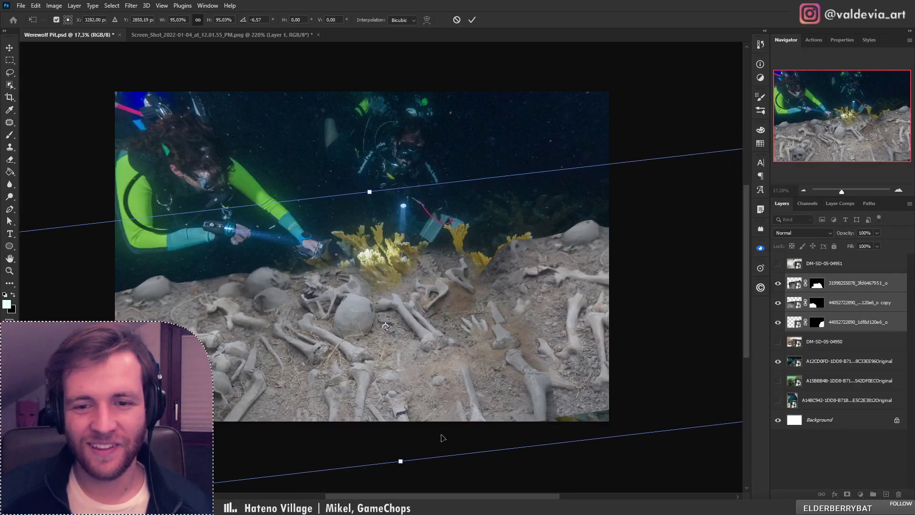
{"action": "left_click_drag", "start_coordinate": [402, 460], "coordinate": [408, 472]}
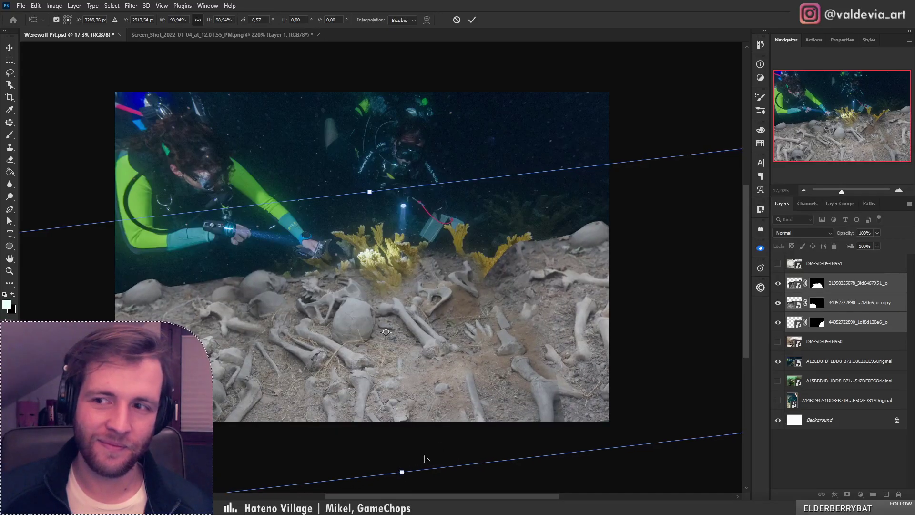
{"action": "mouse_move", "coordinate": [479, 384]}
{"action": "left_mouse_down"}
{"action": "mouse_move", "coordinate": [494, 385]}
{"action": "mouse_move", "coordinate": [488, 381]}
{"action": "left_mouse_up"}
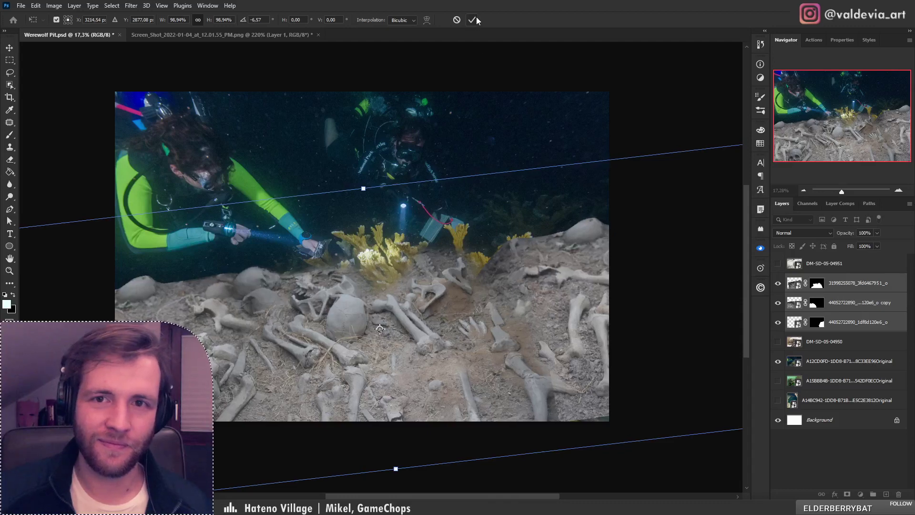
{"action": "left_click_drag", "start_coordinate": [464, 100], "coordinate": [471, 102]}
{"action": "left_click_drag", "start_coordinate": [531, 368], "coordinate": [522, 370]}
{"action": "key", "text": "Return"}
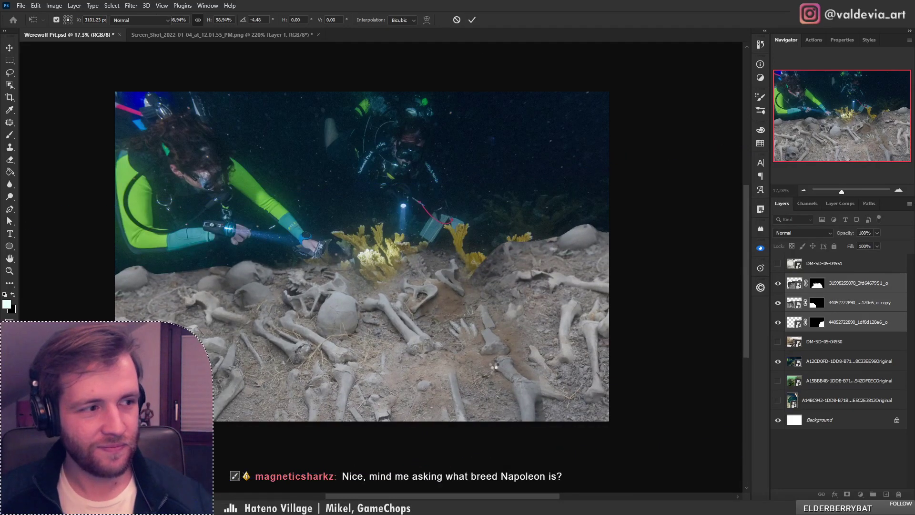
{"action": "key", "text": "b"}
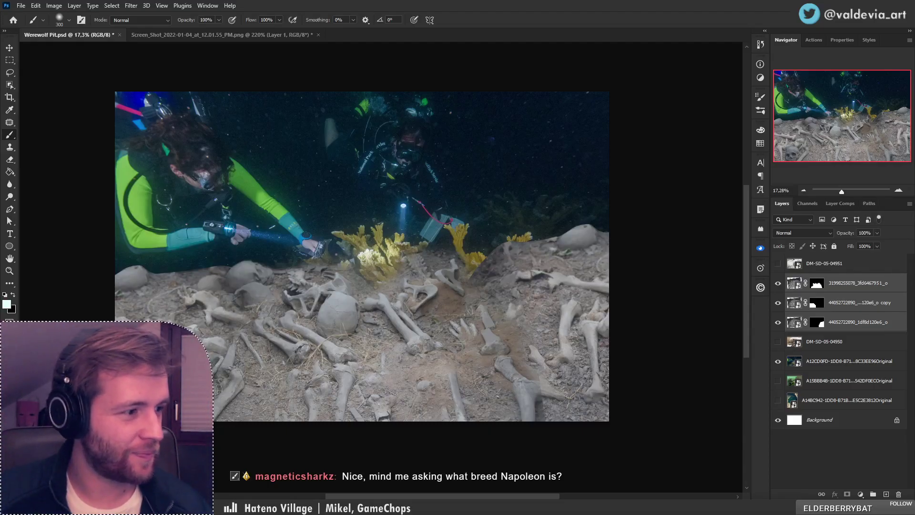
Switch to Firefox, search Google Images for "berger picard" and enlarge the photo of the dark-coated dog standing before a wooden fence
{"action": "key", "text": "alt+Tab"}
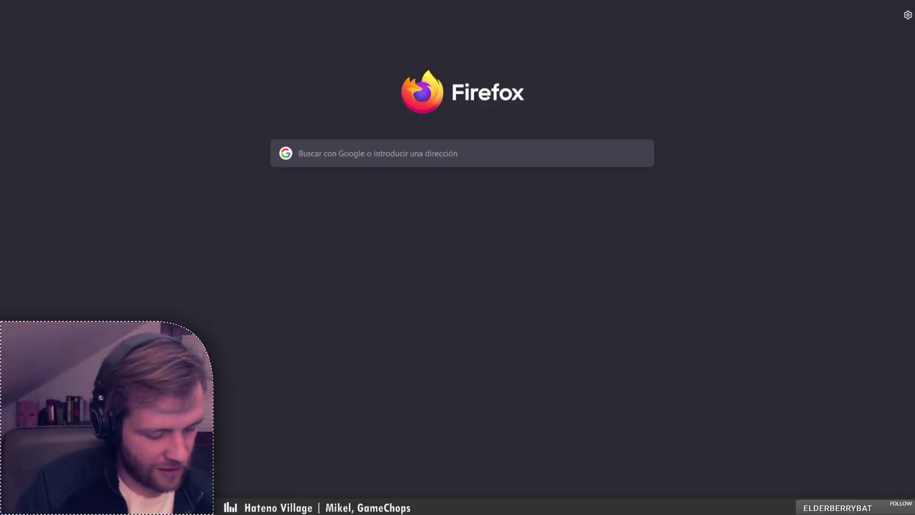
{"action": "type", "text": "berger picard"}
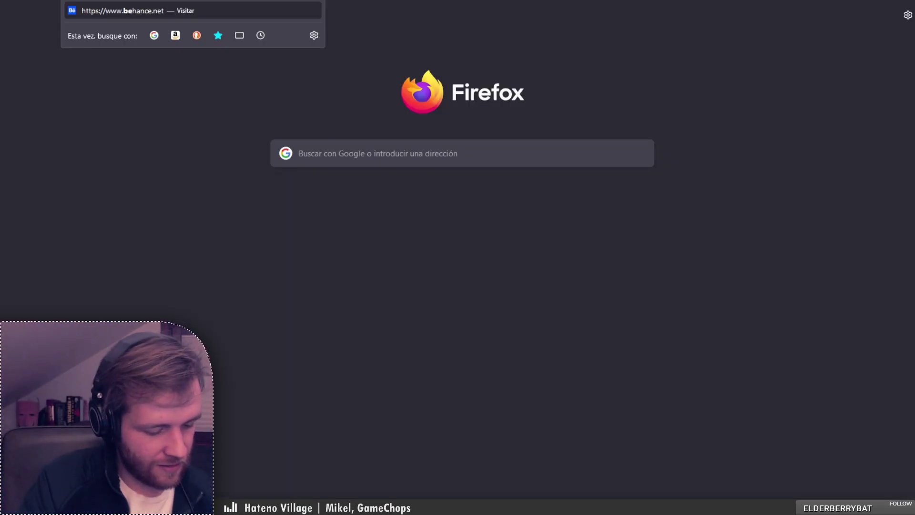
{"action": "key", "text": "Return"}
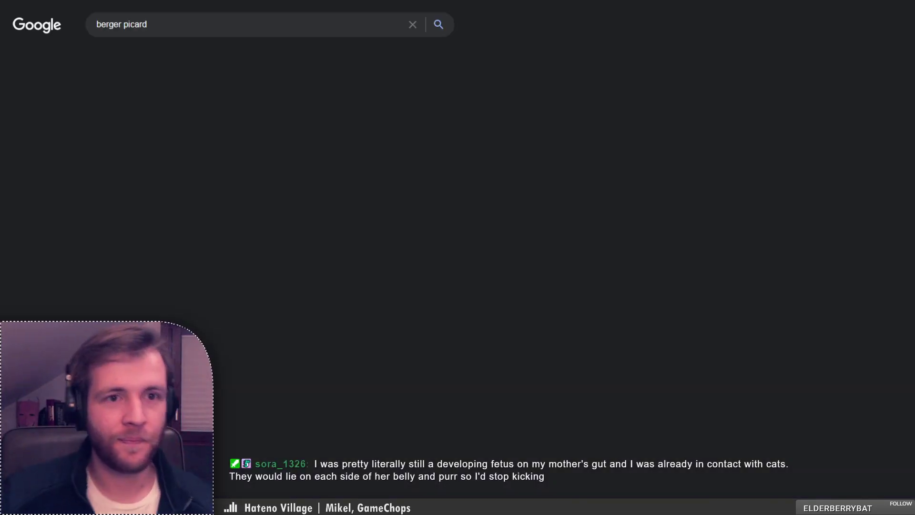
{"action": "left_click", "coordinate": [151, 60]}
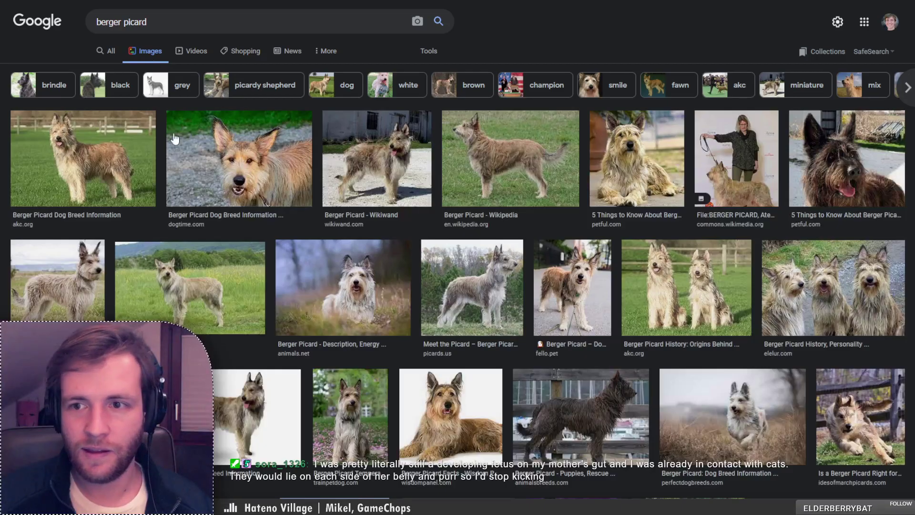
{"action": "scroll", "coordinate": [652, 267], "scroll_direction": "down", "scroll_amount": 1}
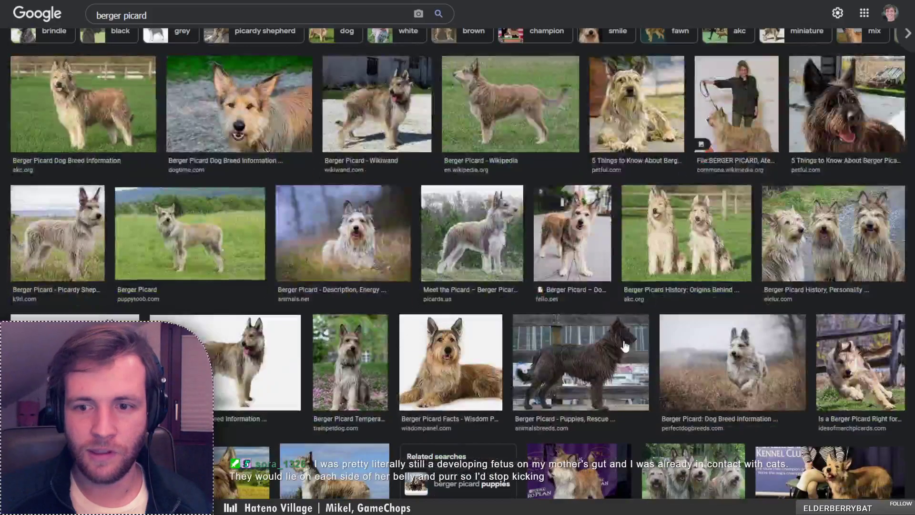
{"action": "left_click", "coordinate": [572, 372]}
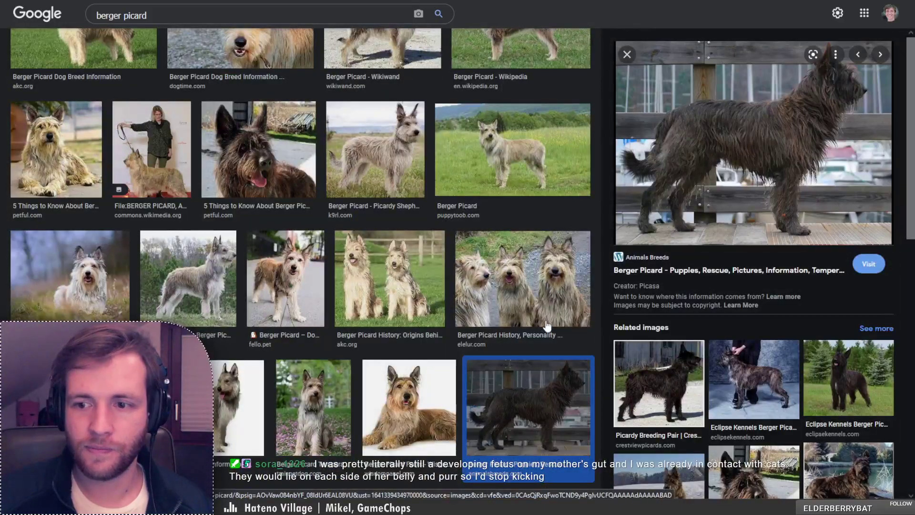
Browse the Berger Picard photos, enlarging several dark-coated dogs including the brindle one standing in snow
{"action": "scroll", "coordinate": [548, 310], "scroll_direction": "down", "scroll_amount": 3}
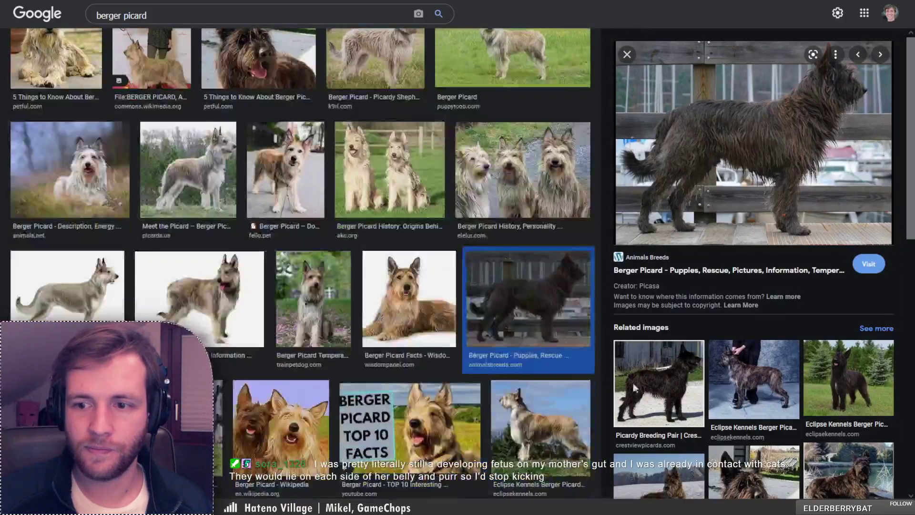
{"action": "left_click", "coordinate": [850, 397]}
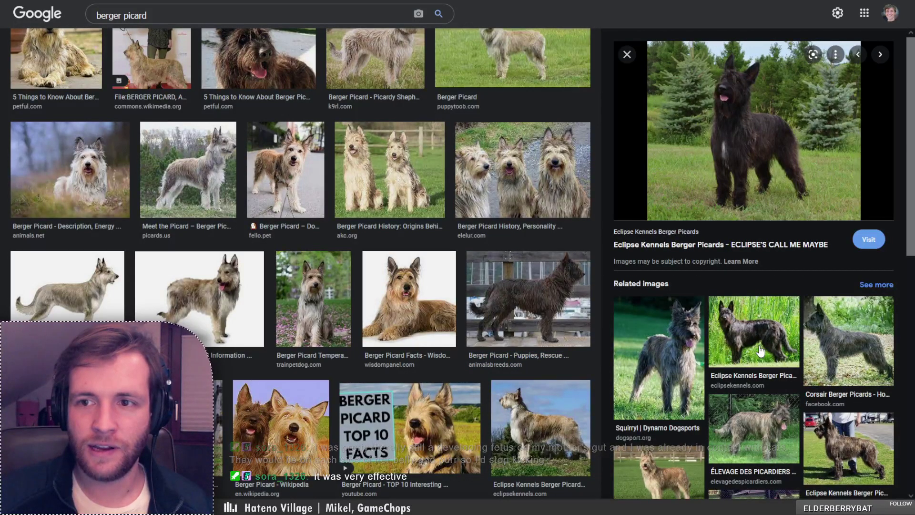
{"action": "left_click", "coordinate": [760, 351]}
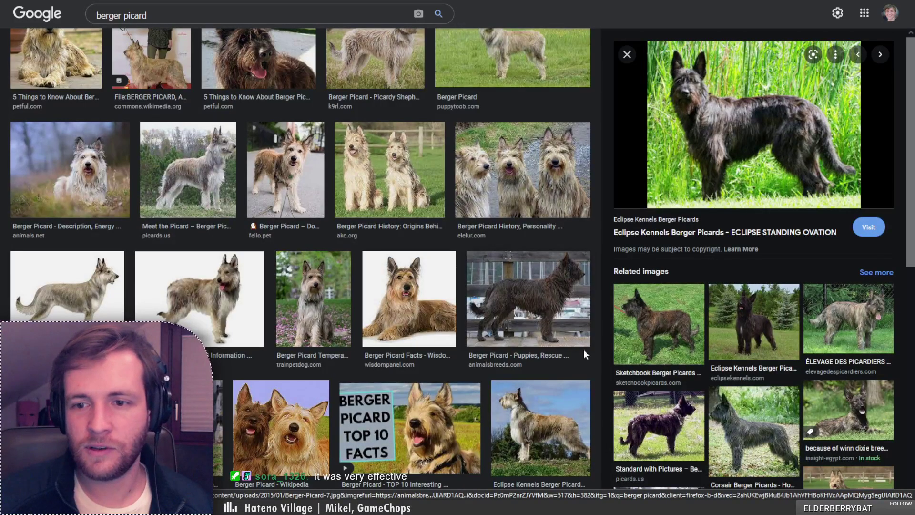
{"action": "left_click", "coordinate": [686, 334]}
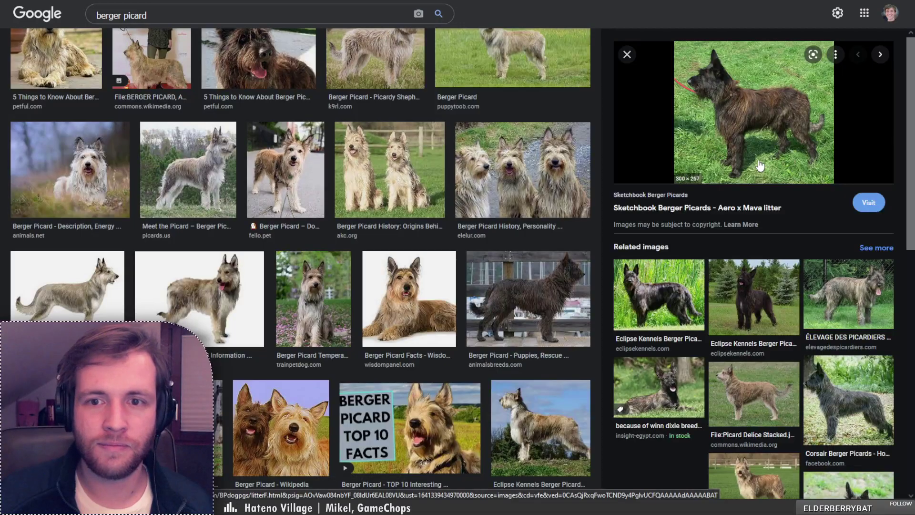
{"action": "scroll", "coordinate": [539, 238], "scroll_direction": "down", "scroll_amount": 7}
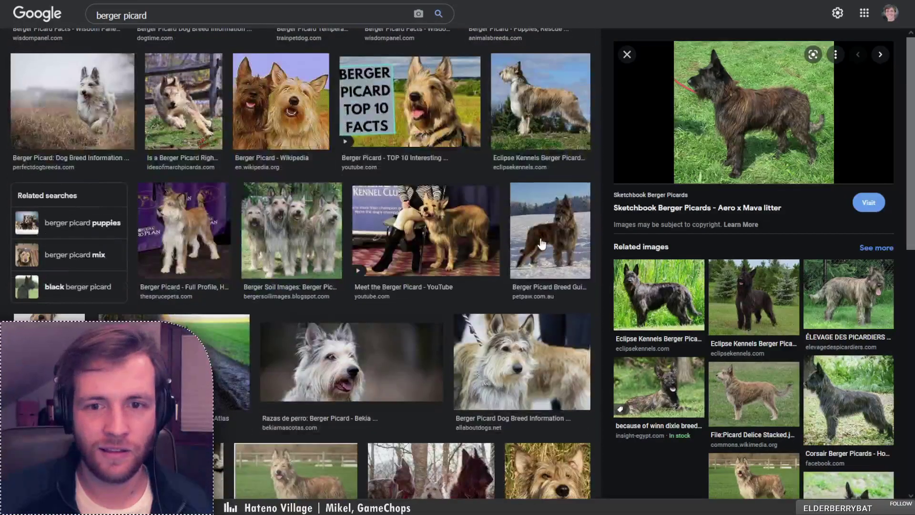
{"action": "scroll", "coordinate": [542, 244], "scroll_direction": "down", "scroll_amount": 1}
{"action": "left_click", "coordinate": [574, 190]}
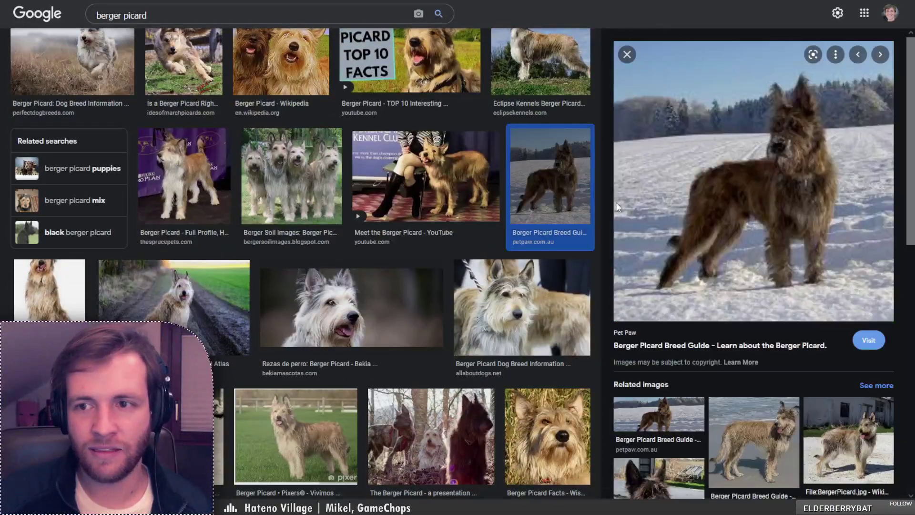
{"action": "scroll", "coordinate": [434, 247], "scroll_direction": "down", "scroll_amount": 1}
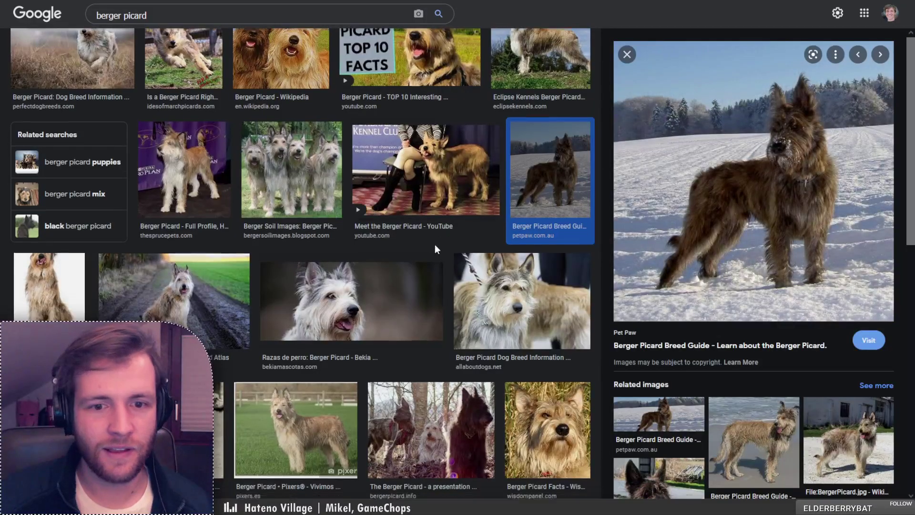
{"action": "scroll", "coordinate": [435, 248], "scroll_direction": "down", "scroll_amount": 1}
{"action": "scroll", "coordinate": [435, 248], "scroll_direction": "up", "scroll_amount": 12}
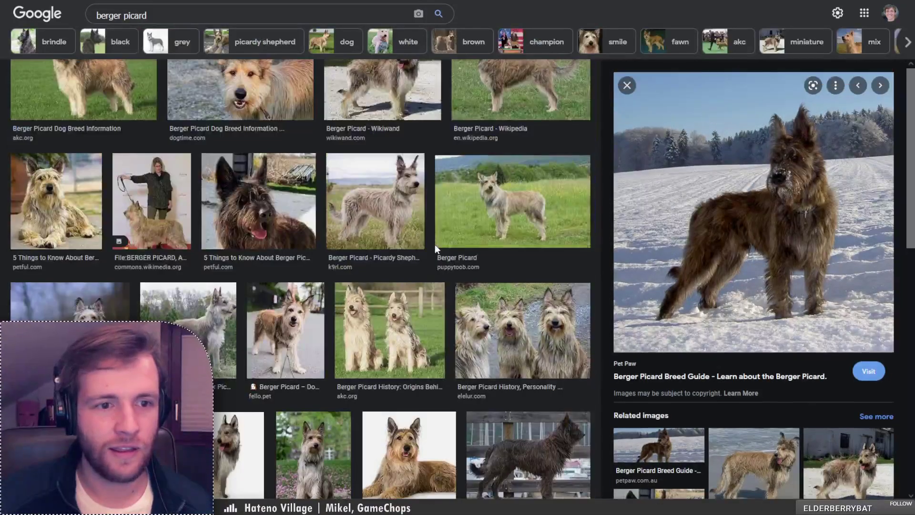
{"action": "scroll", "coordinate": [434, 244], "scroll_direction": "up", "scroll_amount": 2}
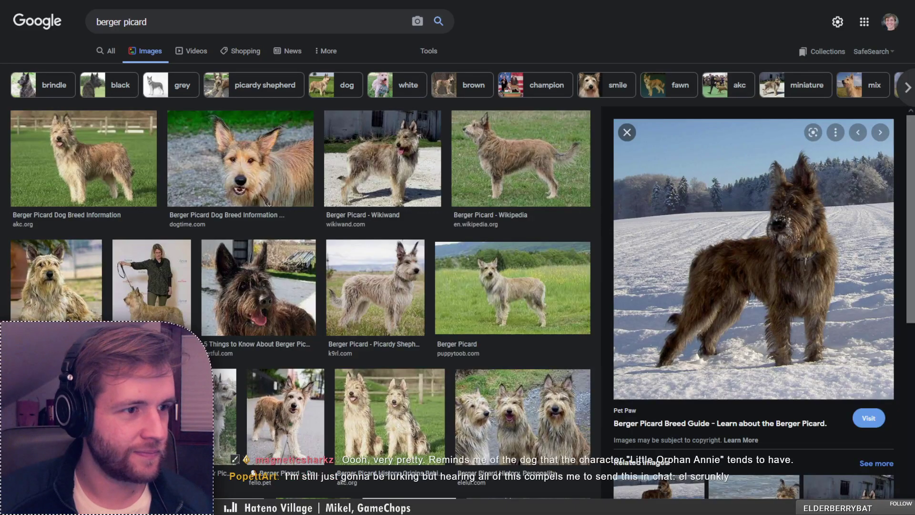
Return to Photoshop and transform the three bone floor layers together: rotate them -1.35° and shift them right and slightly down
{"action": "key", "text": "alt+Tab"}
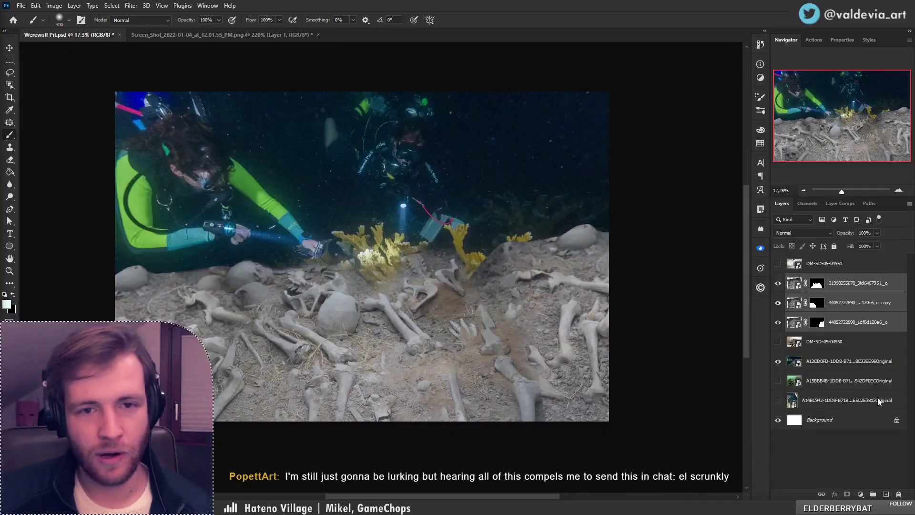
{"action": "left_click", "coordinate": [866, 292]}
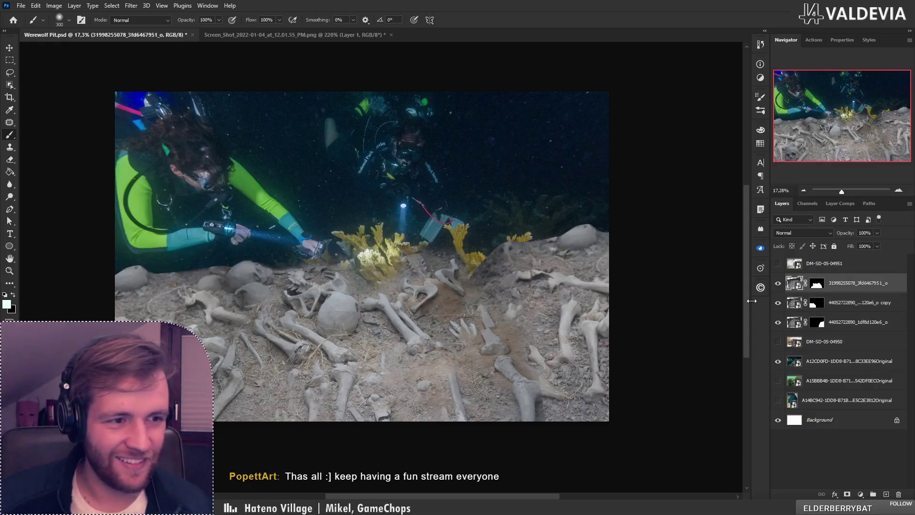
{"action": "left_click", "coordinate": [872, 323], "text": "shift"}
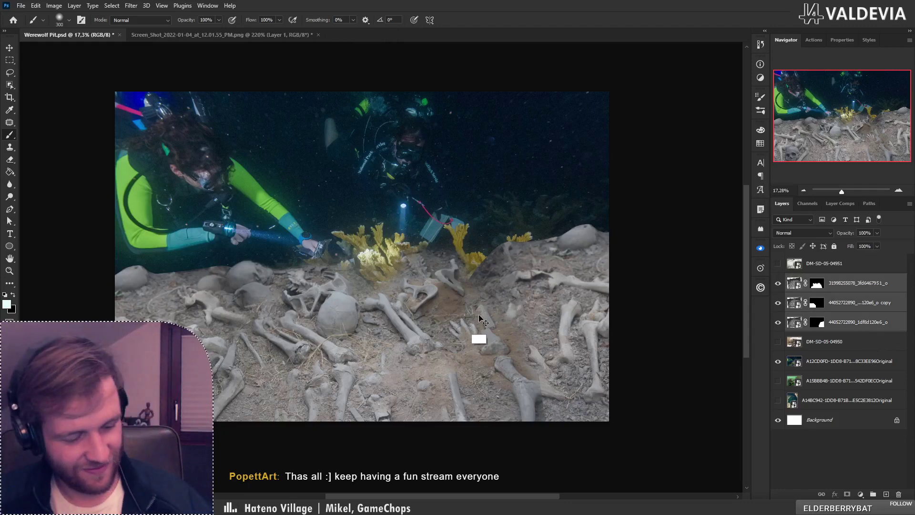
{"action": "key", "text": "ctrl+t"}
{"action": "mouse_move", "coordinate": [410, 149]}
{"action": "left_mouse_down"}
{"action": "mouse_move", "coordinate": [392, 147]}
{"action": "mouse_move", "coordinate": [406, 150]}
{"action": "left_mouse_up"}
{"action": "left_click_drag", "start_coordinate": [439, 284], "coordinate": [473, 295]}
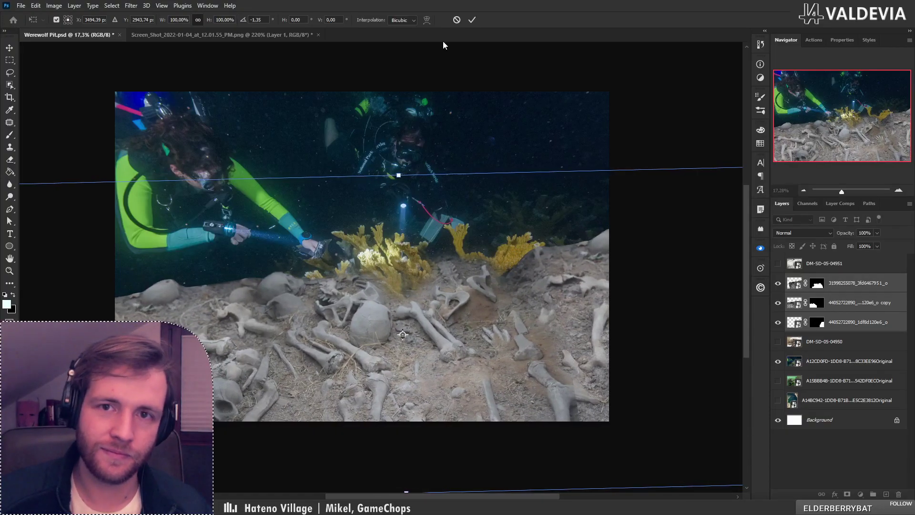
{"action": "left_click", "coordinate": [473, 20]}
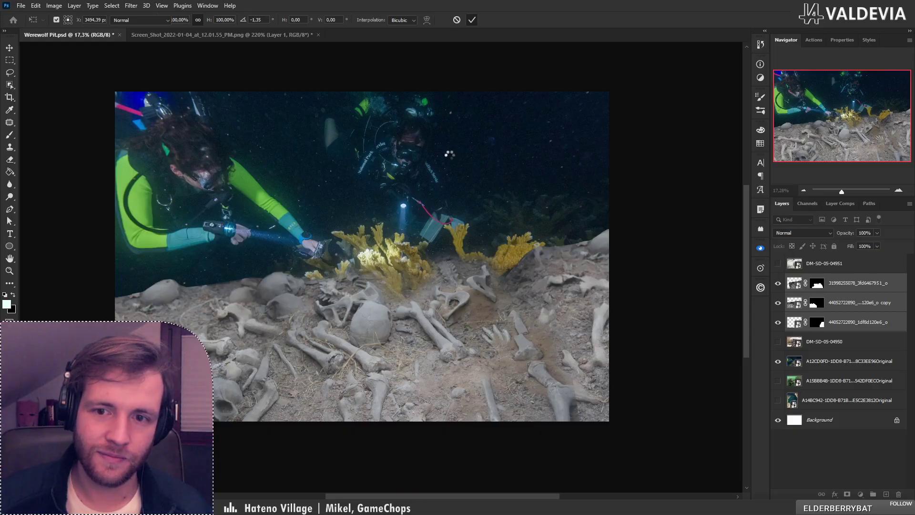
Examine the overall composition and the blend between the bone floor photos around the skeletal hand up close
{"action": "key", "text": "z"}
{"action": "mouse_move", "coordinate": [482, 253]}
{"action": "left_mouse_down"}
{"action": "mouse_move", "coordinate": [433, 257]}
{"action": "mouse_move", "coordinate": [472, 258]}
{"action": "left_mouse_up"}
{"action": "key", "text": "b"}
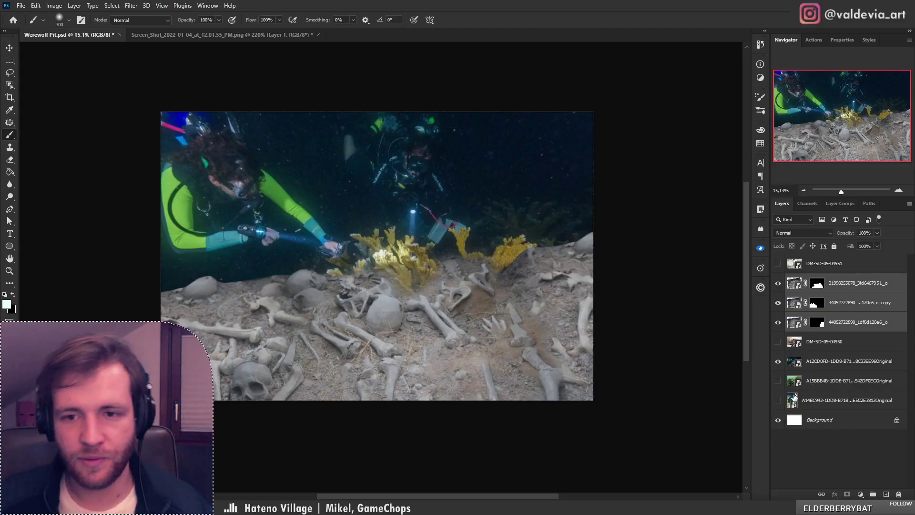
{"action": "left_click", "coordinate": [819, 322]}
{"action": "key", "text": "x"}
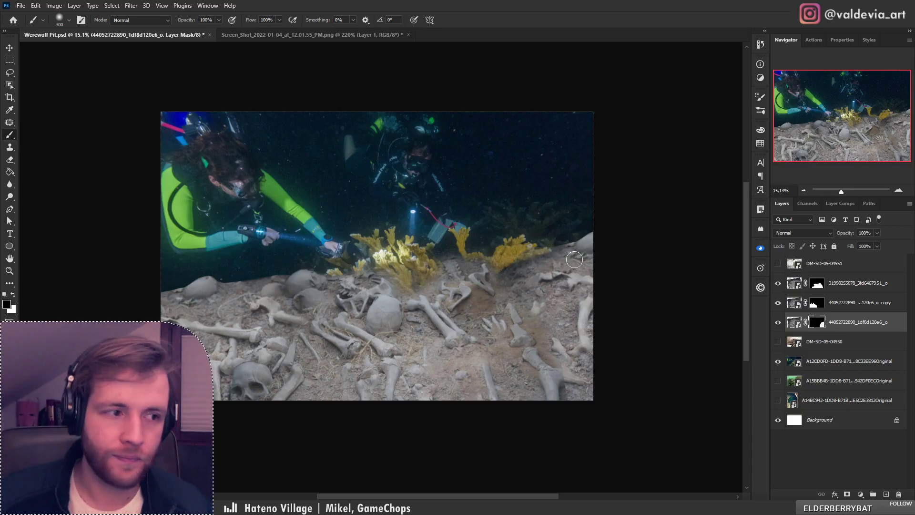
{"action": "key", "text": "z"}
{"action": "mouse_move", "coordinate": [524, 262]}
{"action": "left_mouse_down"}
{"action": "mouse_move", "coordinate": [481, 262]}
{"action": "mouse_move", "coordinate": [505, 261]}
{"action": "left_mouse_up"}
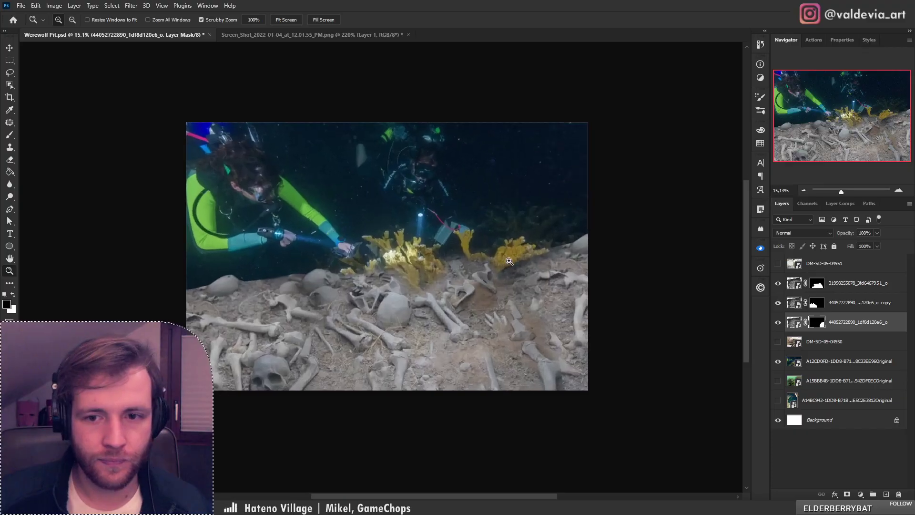
{"action": "key", "text": "b"}
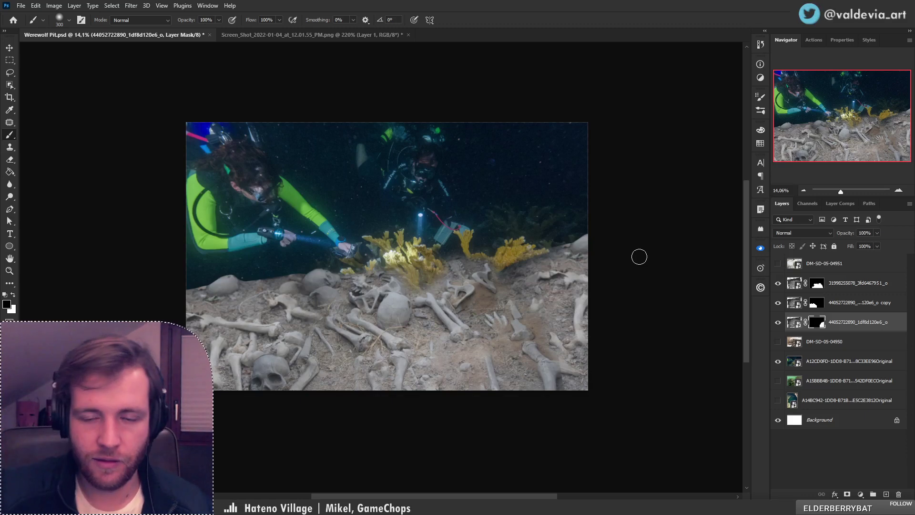
{"action": "key", "text": "z"}
{"action": "mouse_move", "coordinate": [382, 300]}
{"action": "left_mouse_down"}
{"action": "mouse_move", "coordinate": [427, 292]}
{"action": "mouse_move", "coordinate": [388, 298]}
{"action": "left_mouse_up"}
{"action": "left_click_drag", "start_coordinate": [655, 371], "coordinate": [703, 363]}
{"action": "key", "text": "b"}
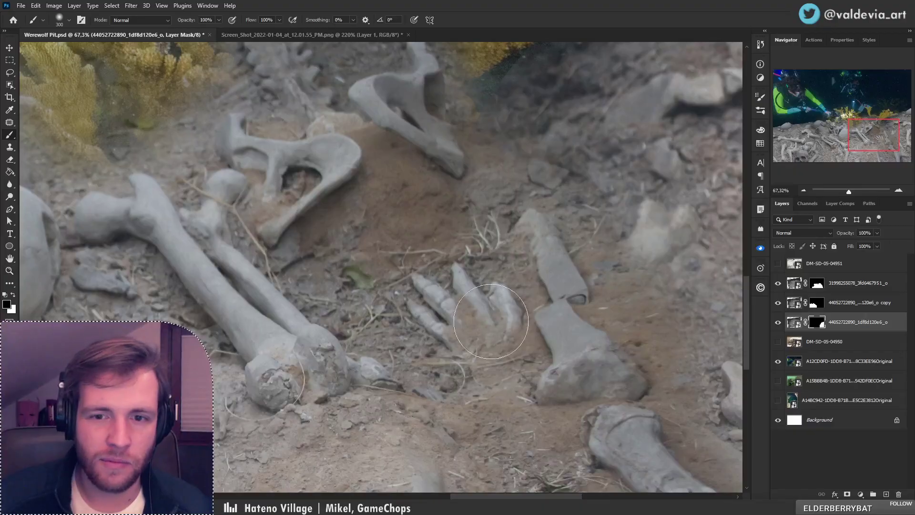
{"action": "key", "text": "z"}
{"action": "mouse_move", "coordinate": [459, 313]}
{"action": "left_mouse_down"}
{"action": "mouse_move", "coordinate": [379, 315]}
{"action": "mouse_move", "coordinate": [363, 300]}
{"action": "left_mouse_up"}
{"action": "key", "text": "b"}
{"action": "key", "text": "z"}
{"action": "mouse_move", "coordinate": [491, 272]}
{"action": "left_mouse_down"}
{"action": "mouse_move", "coordinate": [507, 268]}
{"action": "mouse_move", "coordinate": [494, 268]}
{"action": "left_mouse_up"}
{"action": "left_click_drag", "start_coordinate": [454, 231], "coordinate": [474, 253]}
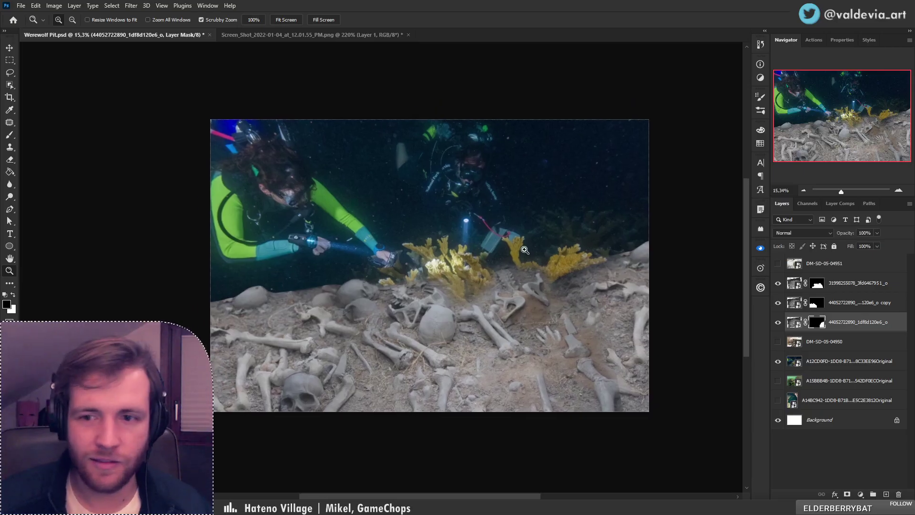
Move the visible diver photo layer directly beneath the three bone floor layers and make a rasterized duplicate of it
{"action": "left_click_drag", "start_coordinate": [828, 361], "coordinate": [828, 336]}
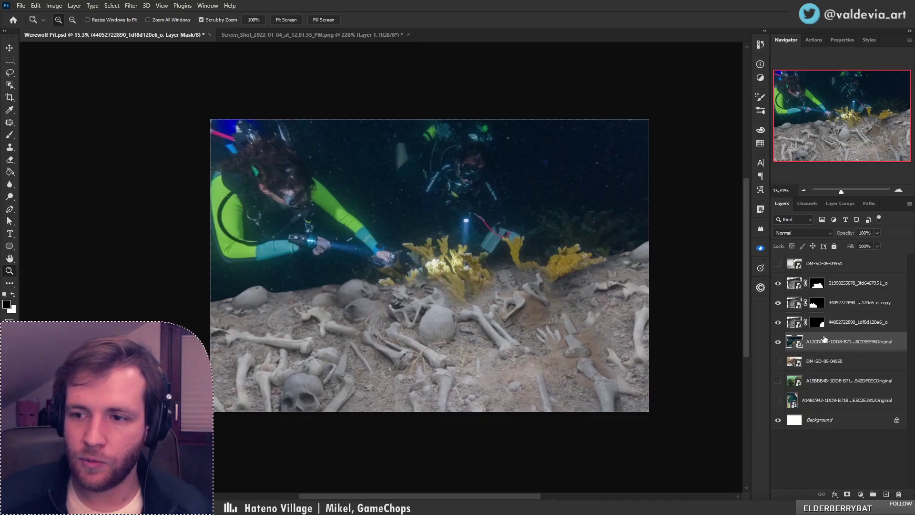
{"action": "mouse_move", "coordinate": [778, 322]}
{"action": "left_mouse_down"}
{"action": "mouse_move", "coordinate": [779, 291]}
{"action": "mouse_move", "coordinate": [779, 335]}
{"action": "left_mouse_up"}
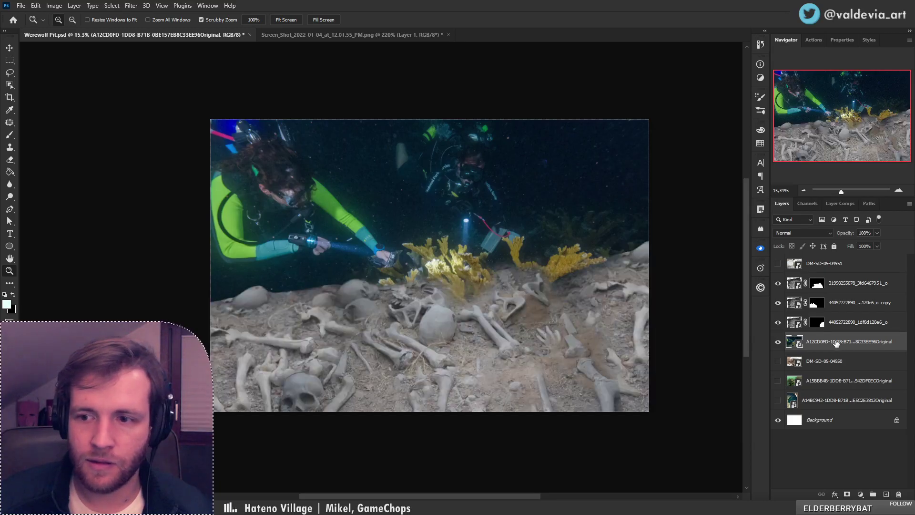
{"action": "key", "text": "s"}
{"action": "key", "text": "z"}
{"action": "left_click_drag", "start_coordinate": [426, 236], "coordinate": [477, 234]}
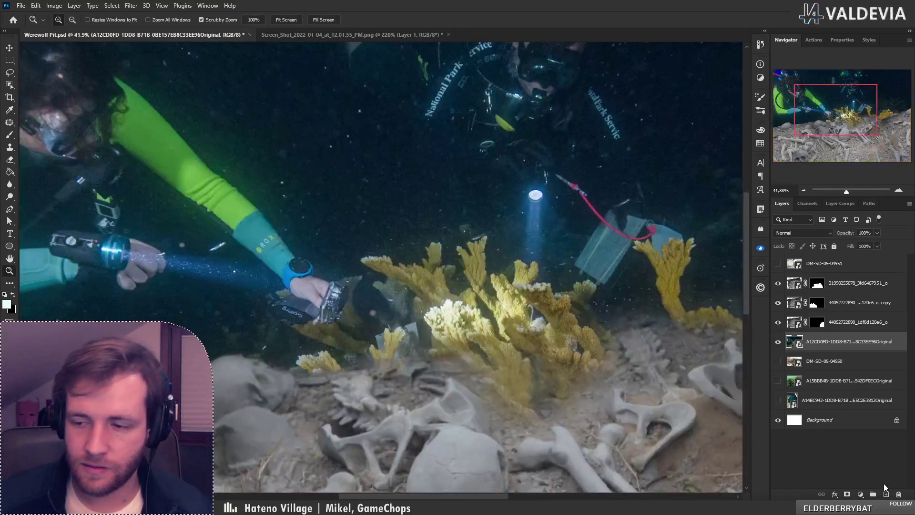
{"action": "left_click", "coordinate": [886, 494]}
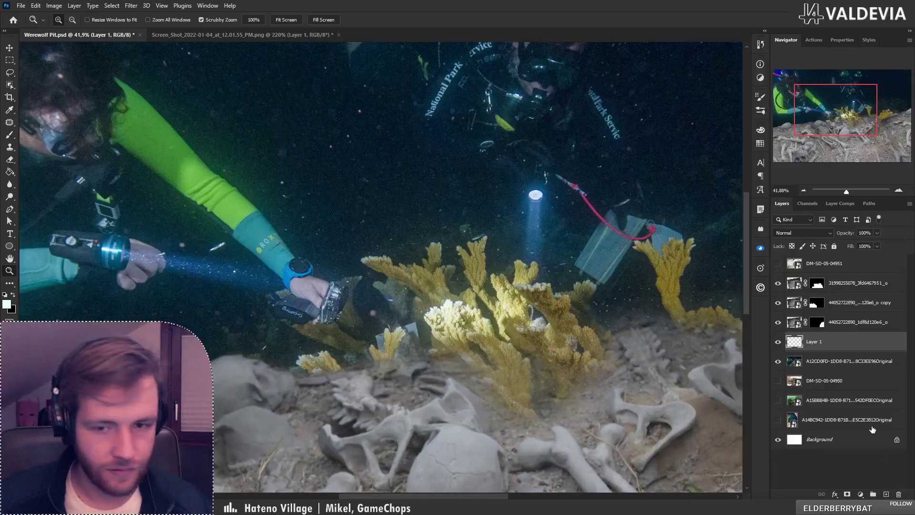
{"action": "key", "text": "ctrl+z"}
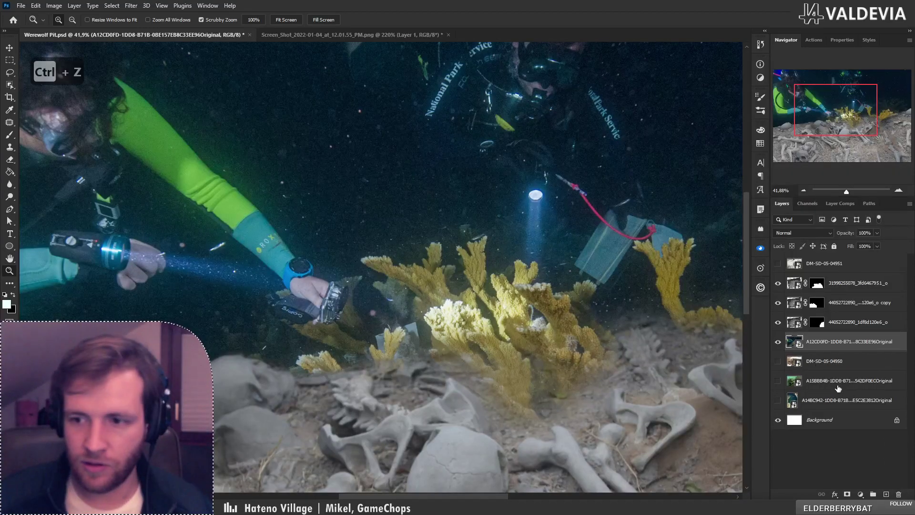
{"action": "key", "text": "ctrl+j"}
{"action": "key", "text": "ctrl+shift+backslash"}
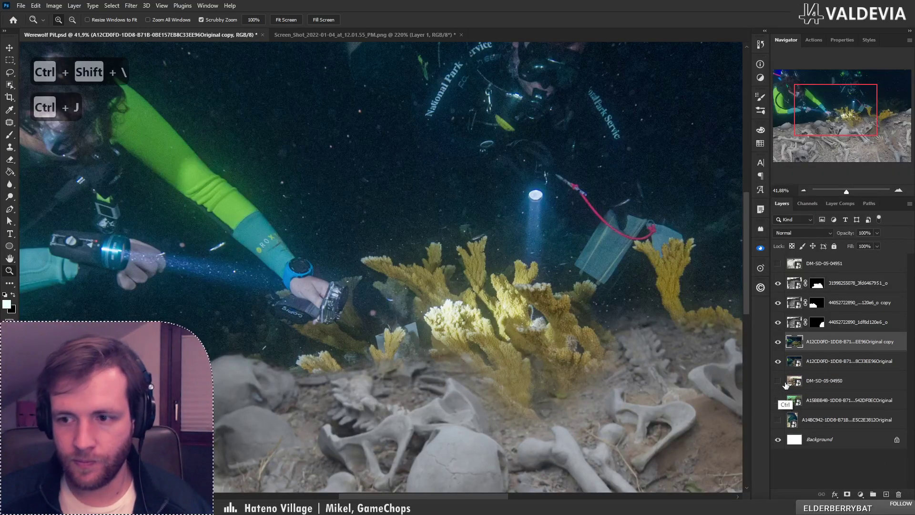
Set the Clone Stamp to a 111 px soft round brush and try cloning over the leftmost yellow coral branch
{"action": "key", "text": "s"}
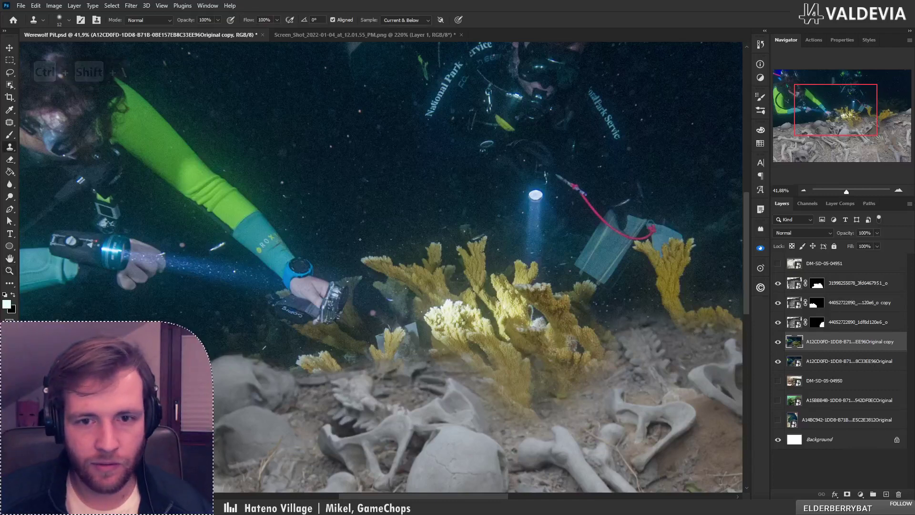
{"action": "right_click", "coordinate": [431, 250]}
{"action": "left_click", "coordinate": [500, 269]}
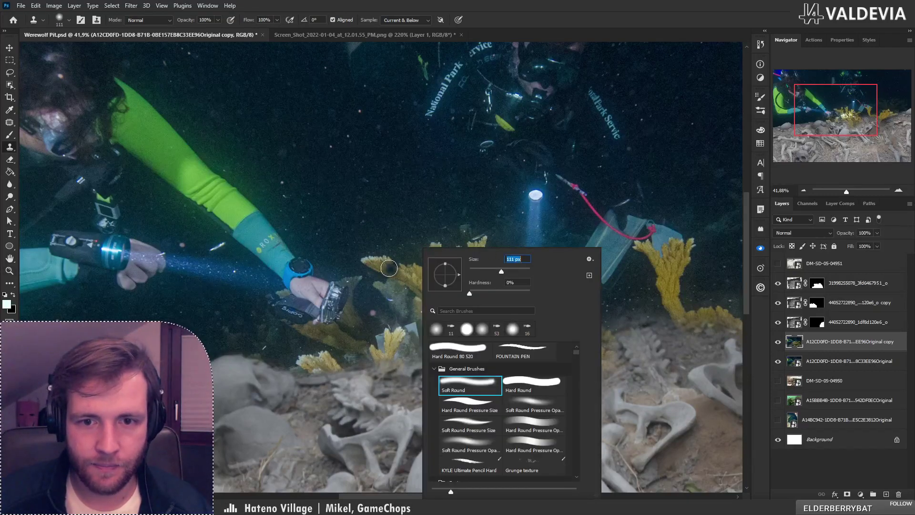
{"action": "left_click", "coordinate": [385, 268]}
{"action": "left_click_drag", "start_coordinate": [367, 261], "coordinate": [440, 266]}
{"action": "key", "text": "ctrl+z"}
{"action": "key", "text": "ctrl+space"}
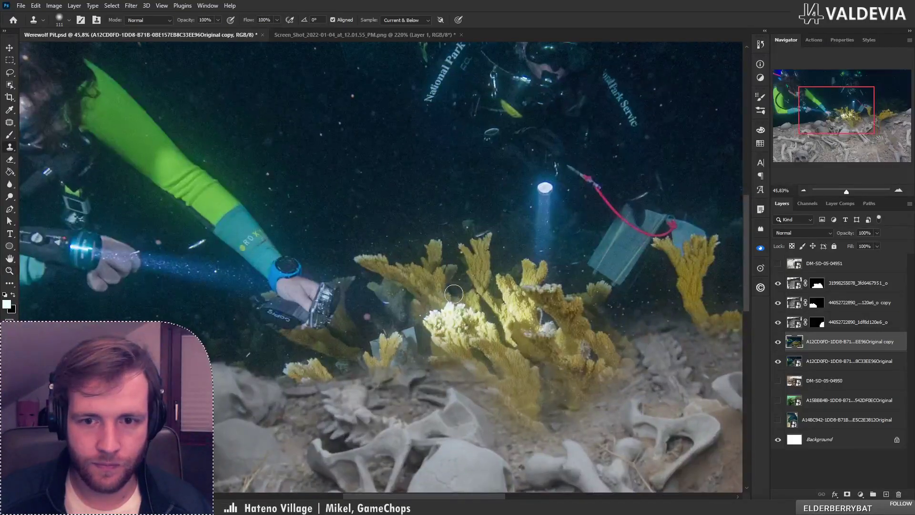
Reduce the Clone Stamp brush to 70 px and clone dark water between the left coral branches and the main yellow cluster
{"action": "left_click", "coordinate": [368, 303], "text": "alt"}
{"action": "left_click_drag", "start_coordinate": [386, 306], "coordinate": [386, 308]}
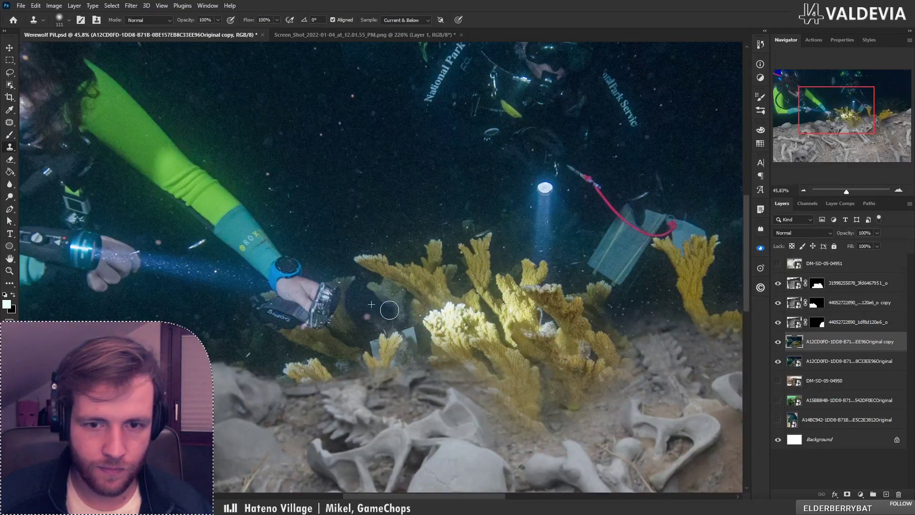
{"action": "key", "text": "bracketleft"}
{"action": "key", "text": "bracketleft"}
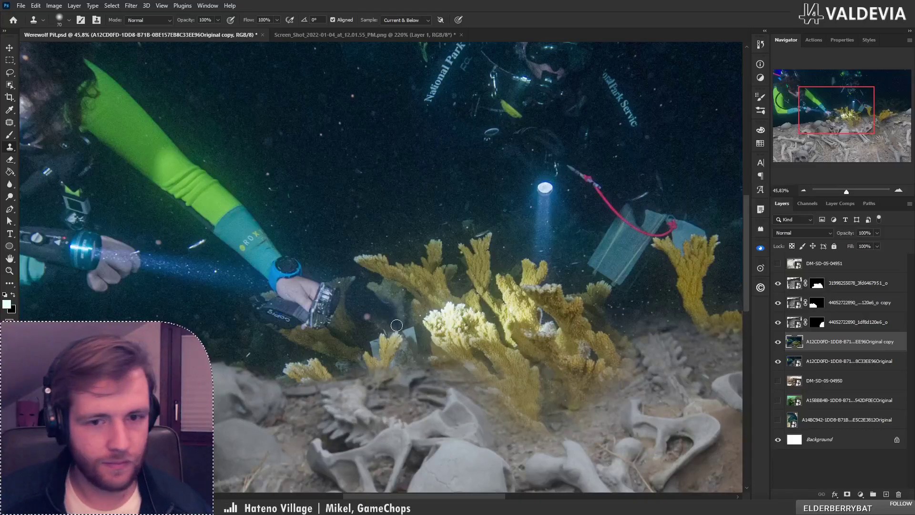
{"action": "key", "text": "bracketleft"}
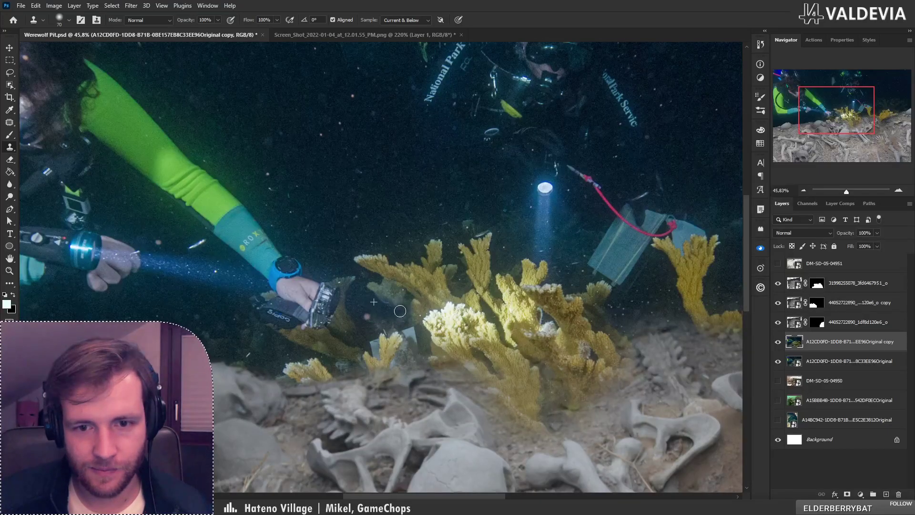
{"action": "left_click", "coordinate": [366, 299], "text": "alt"}
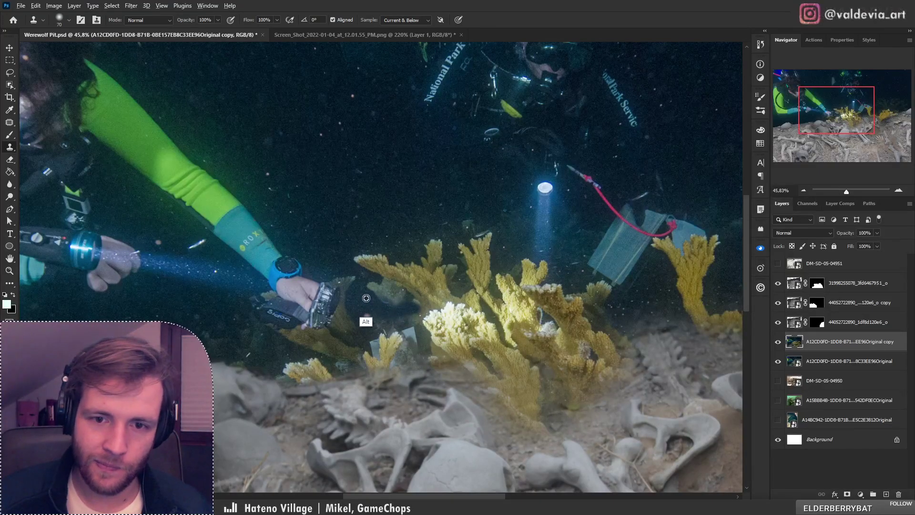
{"action": "left_click_drag", "start_coordinate": [419, 305], "coordinate": [433, 309]}
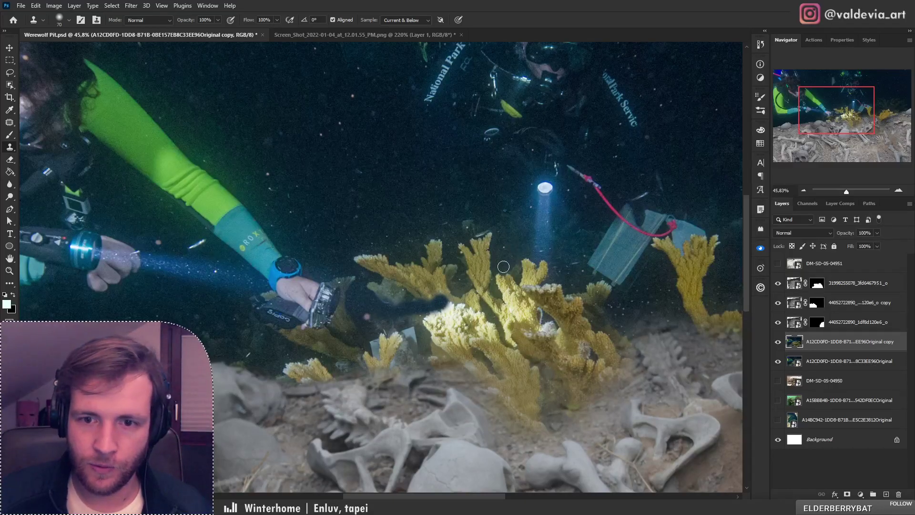
{"action": "left_click", "coordinate": [511, 250], "text": "alt"}
{"action": "mouse_move", "coordinate": [483, 276]}
{"action": "left_mouse_down"}
{"action": "mouse_move", "coordinate": [454, 292]}
{"action": "mouse_move", "coordinate": [471, 290]}
{"action": "left_mouse_up"}
{"action": "left_click", "coordinate": [503, 266], "text": "alt"}
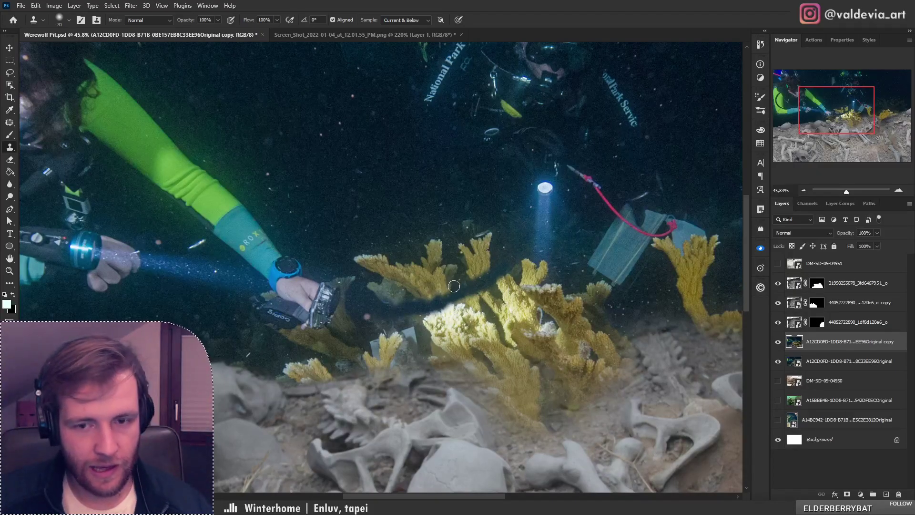
Patch the isolated left coral branches with clean dark water using the Patch tool, and deselect
{"action": "key", "text": "l"}
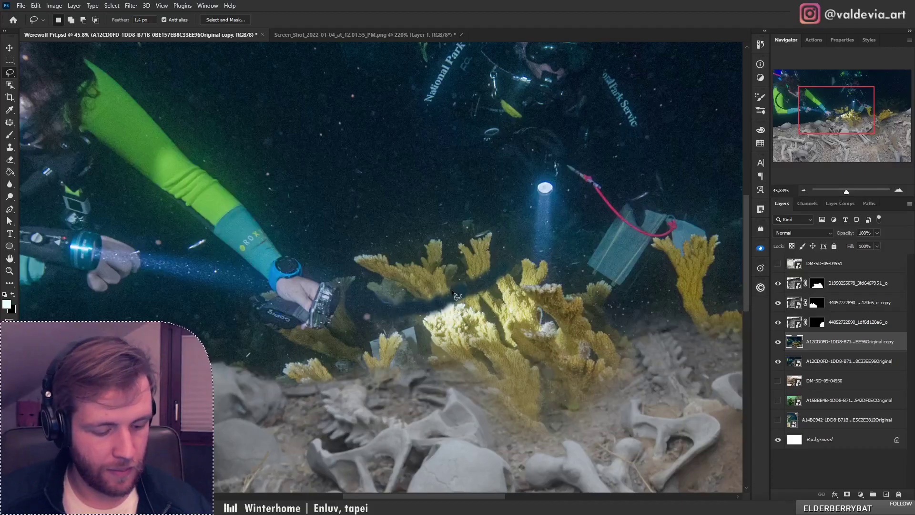
{"action": "key", "text": "j"}
{"action": "left_click_drag", "start_coordinate": [370, 297], "coordinate": [395, 310]}
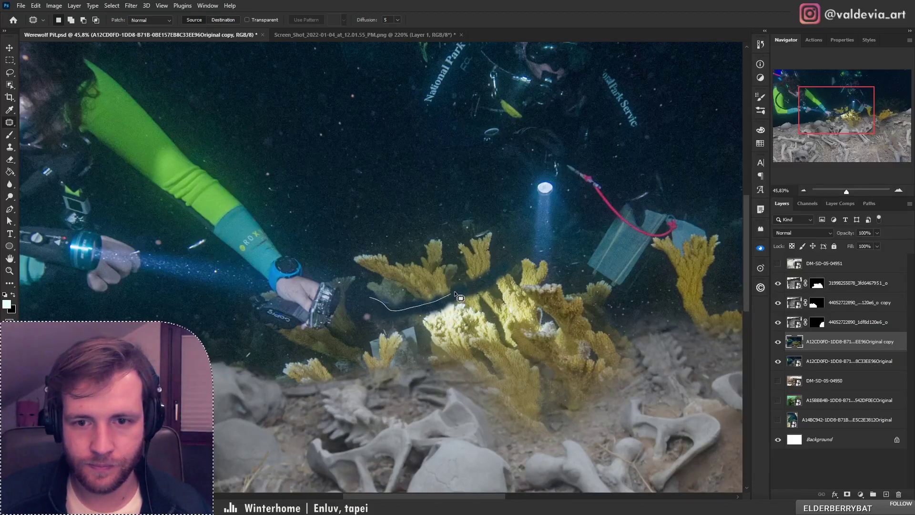
{"action": "left_click_drag", "start_coordinate": [495, 265], "coordinate": [498, 230]}
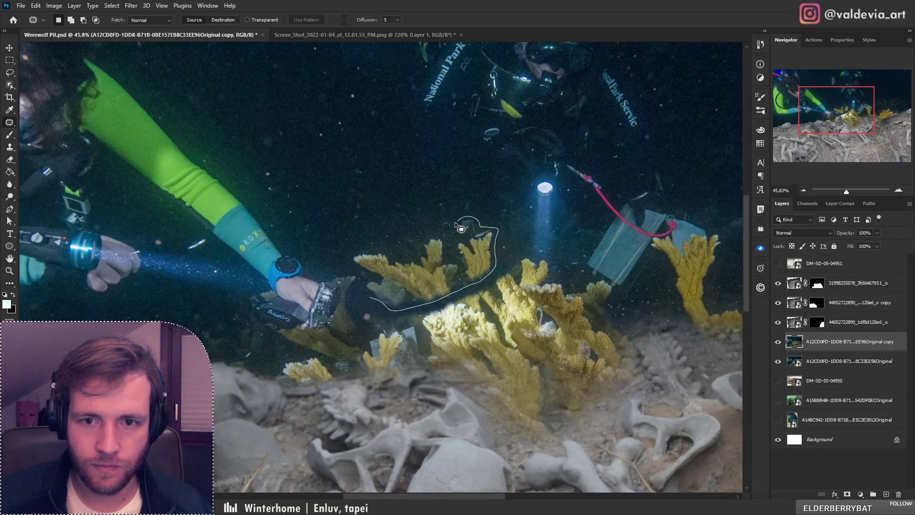
{"action": "mouse_move", "coordinate": [352, 255]}
{"action": "left_mouse_down"}
{"action": "mouse_move", "coordinate": [372, 276]}
{"action": "mouse_move", "coordinate": [366, 292]}
{"action": "mouse_move", "coordinate": [437, 288]}
{"action": "mouse_move", "coordinate": [380, 203]}
{"action": "left_mouse_up"}
{"action": "key", "text": "ctrl+d"}
{"action": "key", "text": "z"}
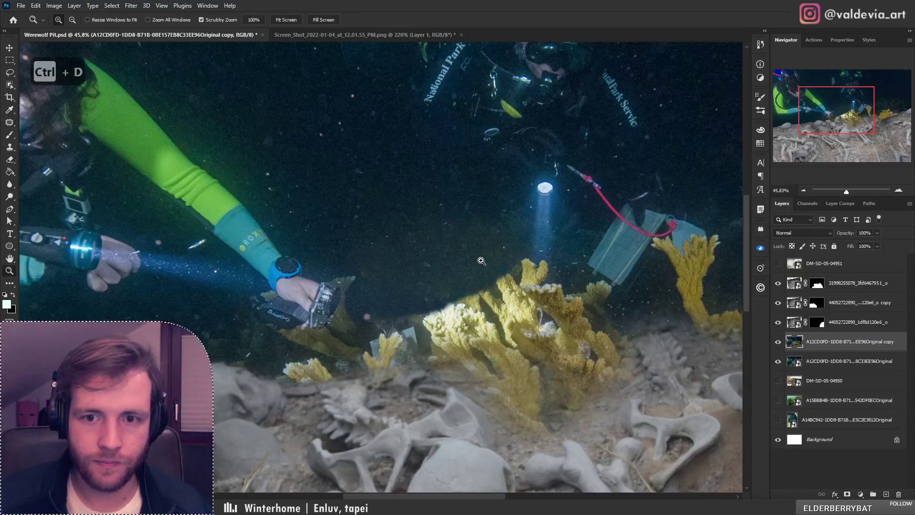
{"action": "left_click_drag", "start_coordinate": [478, 261], "coordinate": [460, 254]}
{"action": "key", "text": "z"}
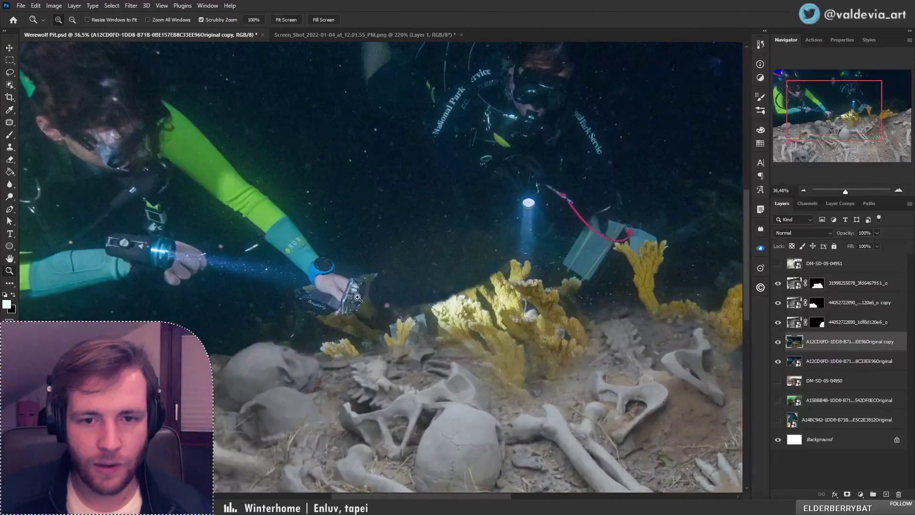
Clone dark water with a smaller brush over the coral tip sticking out behind the diver's camera
{"action": "left_click_drag", "start_coordinate": [357, 297], "coordinate": [423, 272]}
{"action": "key", "text": "s"}
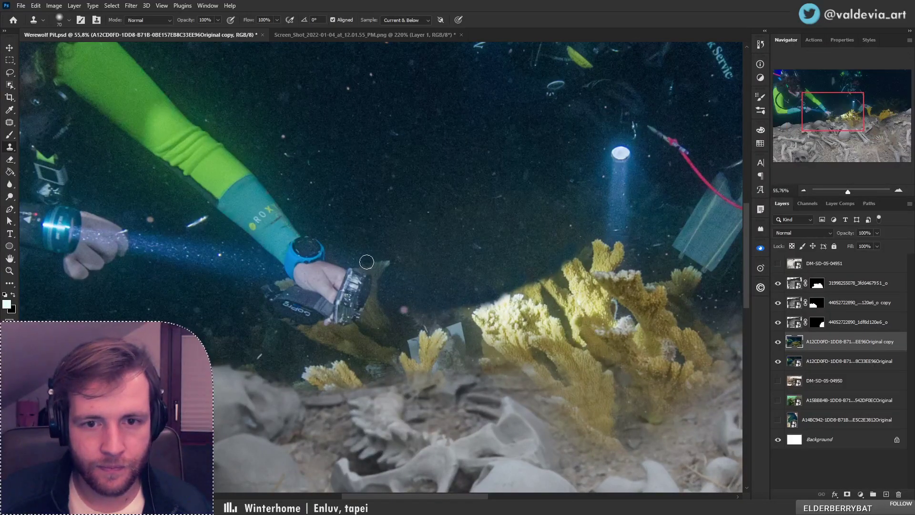
{"action": "mouse_move", "coordinate": [366, 261]}
{"action": "left_mouse_down"}
{"action": "mouse_move", "coordinate": [379, 293]}
{"action": "mouse_move", "coordinate": [375, 271]}
{"action": "mouse_move", "coordinate": [387, 263]}
{"action": "mouse_move", "coordinate": [356, 268]}
{"action": "mouse_move", "coordinate": [377, 264]}
{"action": "left_mouse_up"}
{"action": "key", "text": "ctrl+z"}
{"action": "key", "text": "ctrl+z"}
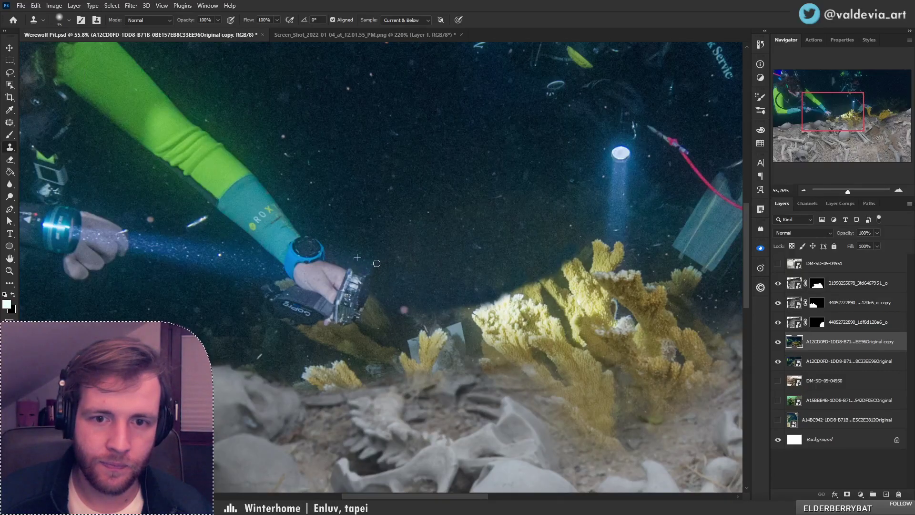
{"action": "mouse_move", "coordinate": [391, 240]}
{"action": "left_mouse_down"}
{"action": "mouse_move", "coordinate": [350, 241]}
{"action": "mouse_move", "coordinate": [398, 239]}
{"action": "left_mouse_up"}
{"action": "left_click", "coordinate": [400, 296], "text": "alt"}
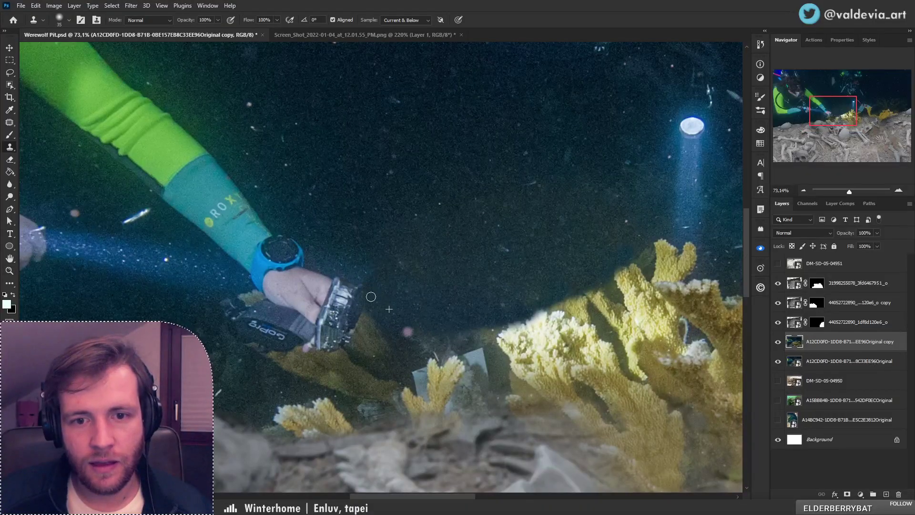
{"action": "left_click", "coordinate": [340, 264], "text": "alt"}
{"action": "left_click_drag", "start_coordinate": [371, 298], "coordinate": [368, 284]}
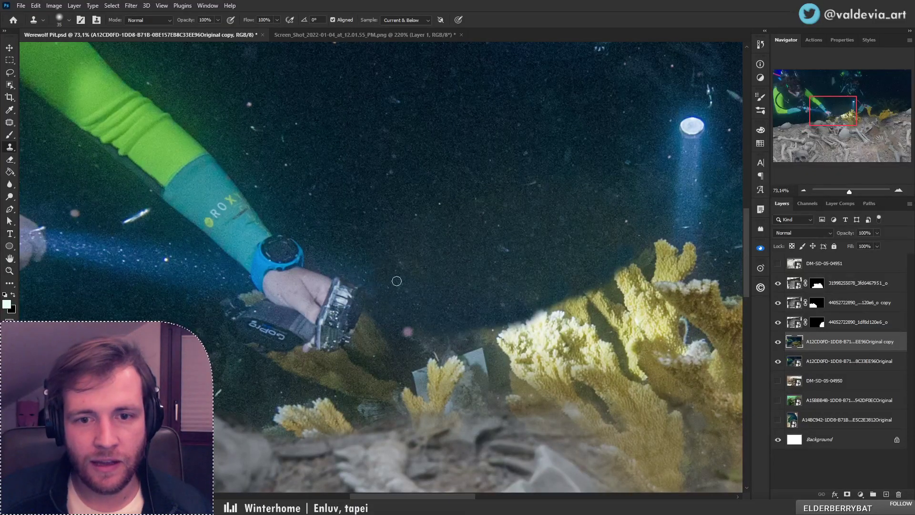
Examine the overall composition and the remaining yellow coral around the second diver
{"action": "key", "text": "z"}
{"action": "scroll", "coordinate": [305, 282], "scroll_direction": "down", "scroll_amount": 3}
{"action": "scroll", "coordinate": [287, 281], "scroll_direction": "down", "scroll_amount": 2}
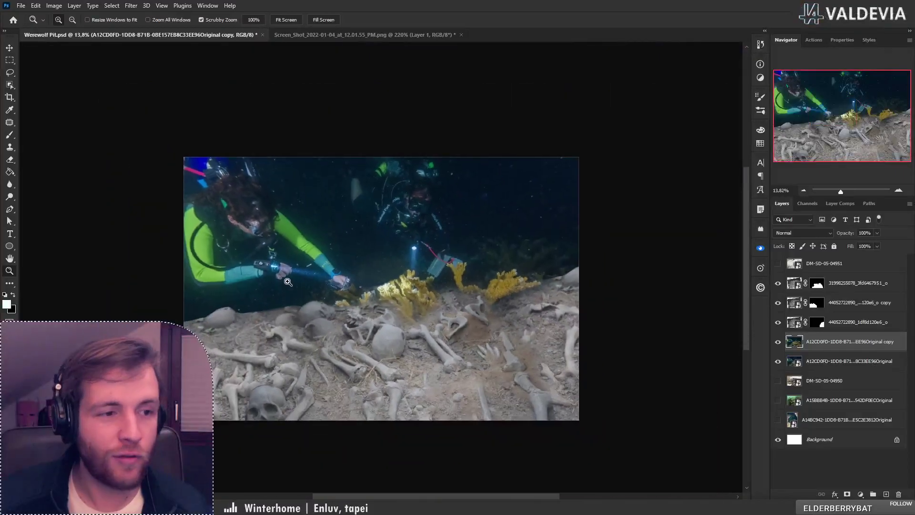
{"action": "scroll", "coordinate": [316, 277], "scroll_direction": "up", "scroll_amount": 2}
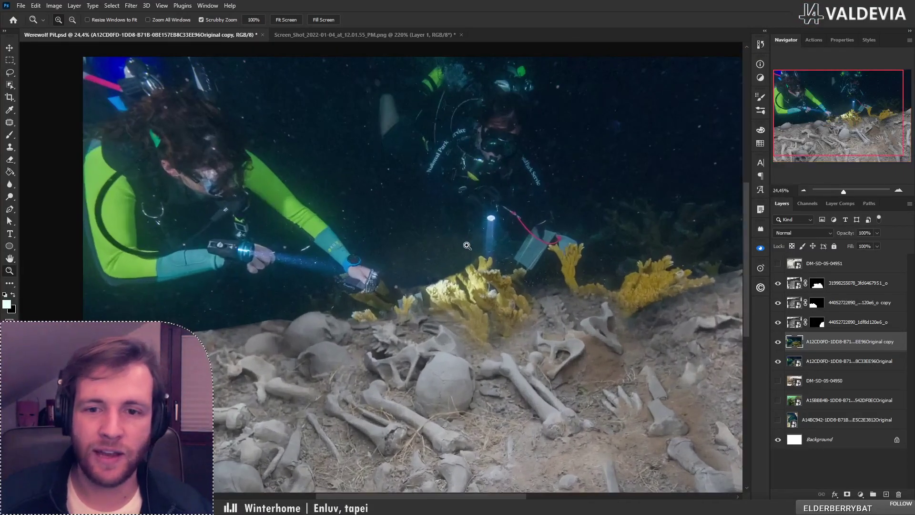
{"action": "left_click_drag", "start_coordinate": [517, 223], "coordinate": [532, 223]}
{"action": "left_click_drag", "start_coordinate": [584, 244], "coordinate": [560, 241]}
{"action": "scroll", "coordinate": [561, 241], "scroll_direction": "down", "scroll_amount": 1}
{"action": "scroll", "coordinate": [619, 239], "scroll_direction": "up", "scroll_amount": 3}
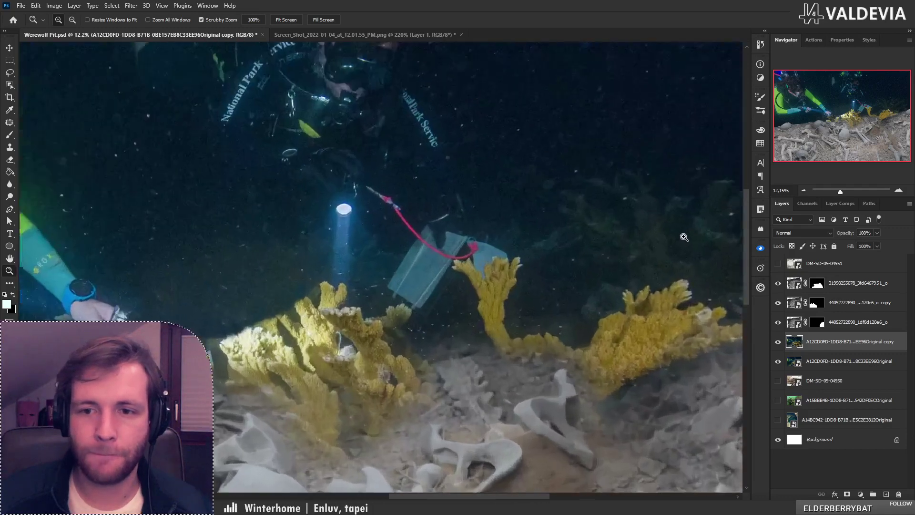
Clone dark water across the base of the upright coral branch beside the diver's slate to detach it from the floor
{"action": "key", "text": "s"}
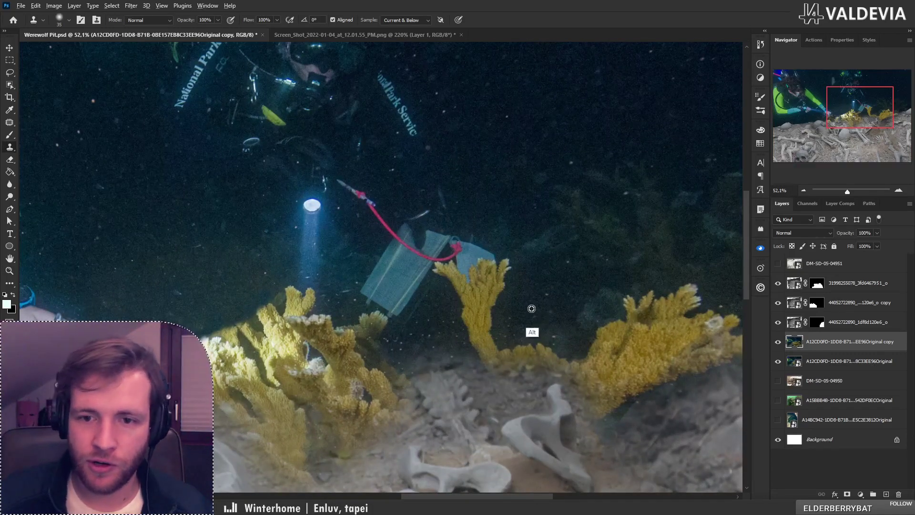
{"action": "left_click", "coordinate": [447, 341], "text": "alt"}
{"action": "left_click_drag", "start_coordinate": [473, 349], "coordinate": [478, 348]}
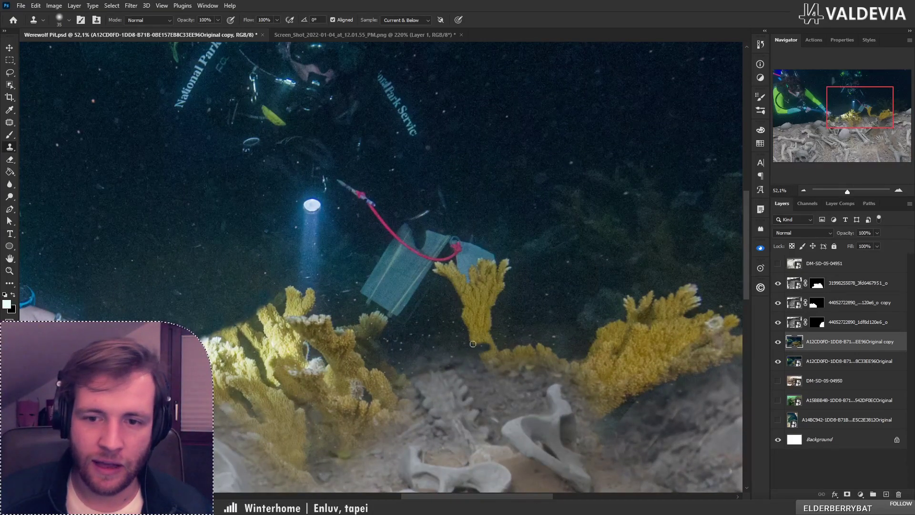
{"action": "key", "text": "ctrl+z"}
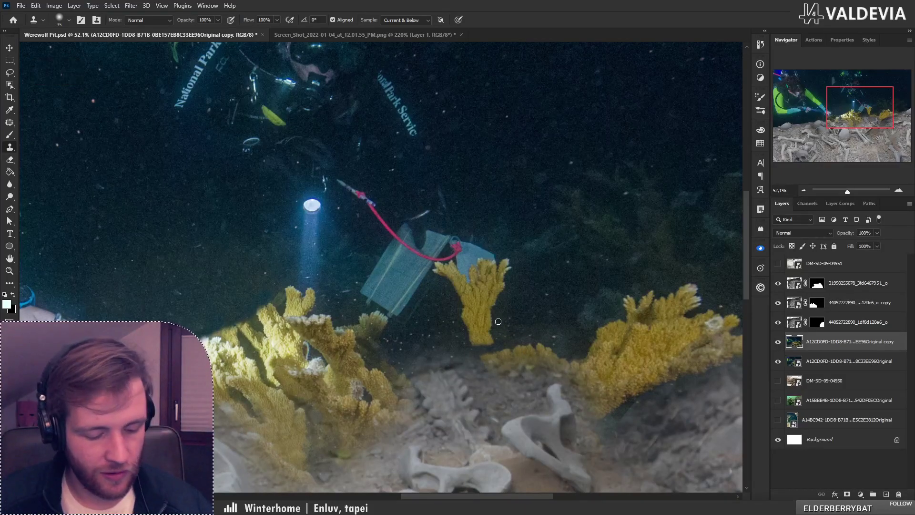
{"action": "key", "text": "l"}
{"action": "key", "text": "w"}
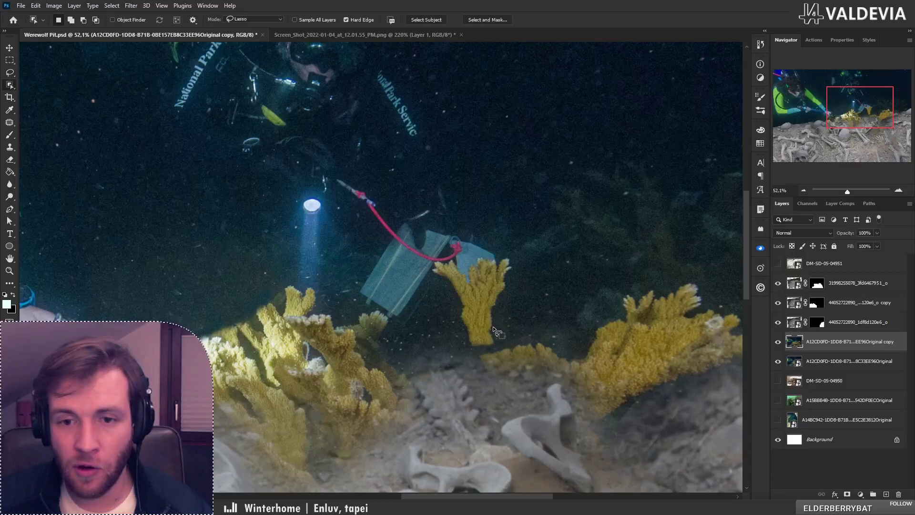
{"action": "key", "text": "z"}
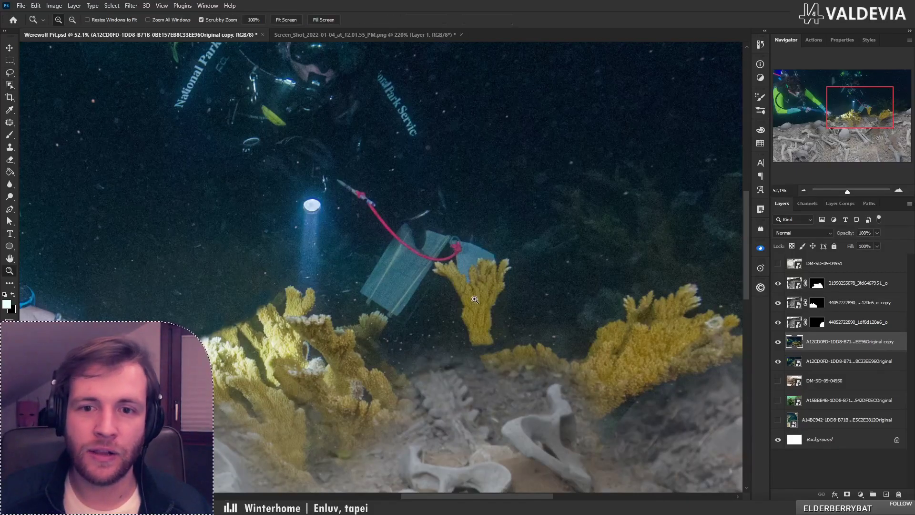
Clone dark water between the slate with the red cord and the upright coral branch, undoing poor strokes
{"action": "mouse_move", "coordinate": [449, 303]}
{"action": "left_mouse_down"}
{"action": "mouse_move", "coordinate": [405, 303]}
{"action": "mouse_move", "coordinate": [523, 285]}
{"action": "left_mouse_up"}
{"action": "key", "text": "s"}
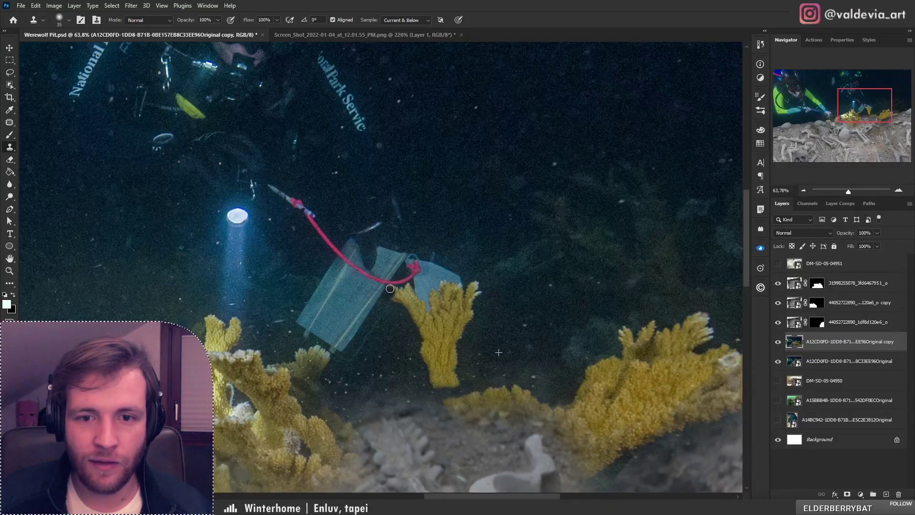
{"action": "left_click_drag", "start_coordinate": [390, 289], "coordinate": [402, 319]}
{"action": "key", "text": "ctrl+z"}
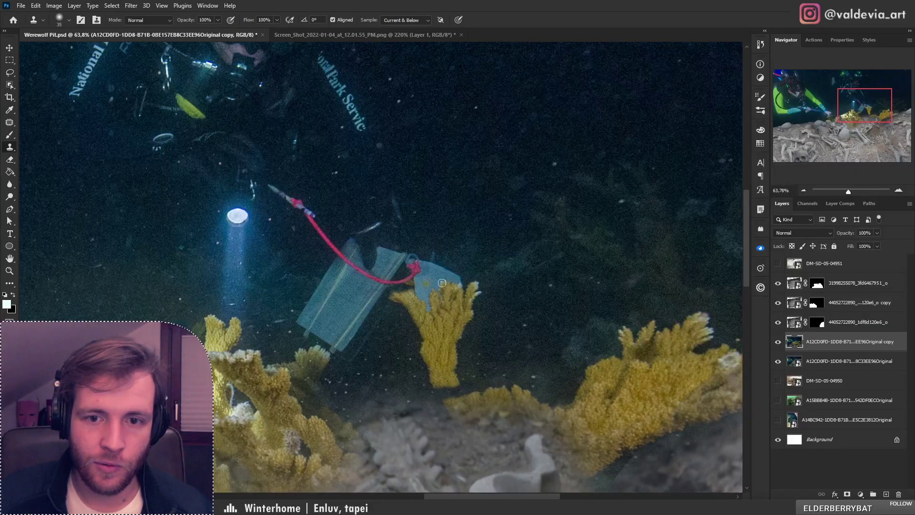
{"action": "key", "text": "ctrl+z"}
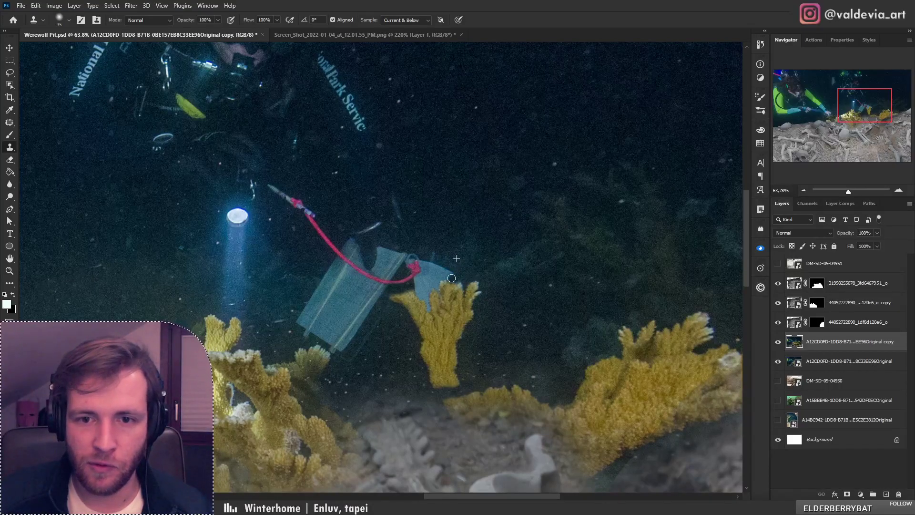
{"action": "key", "text": "ctrl+z"}
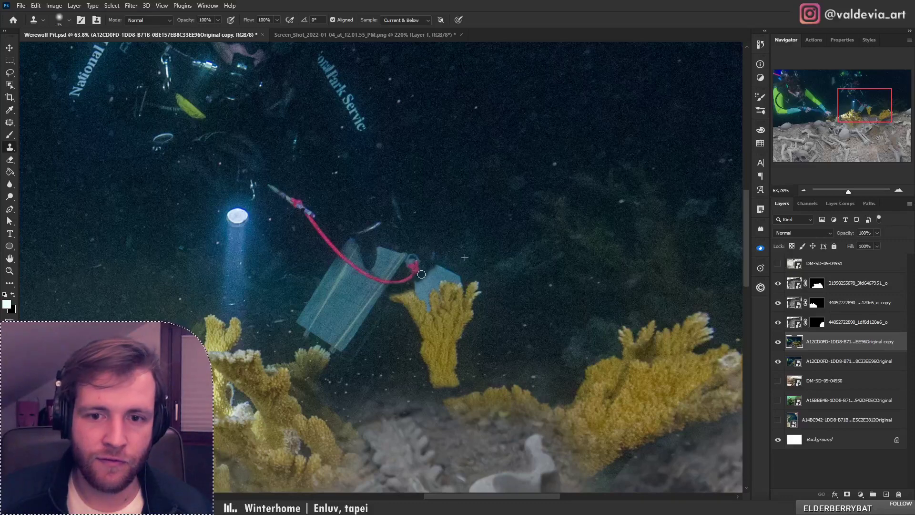
{"action": "key", "text": "ctrl+z"}
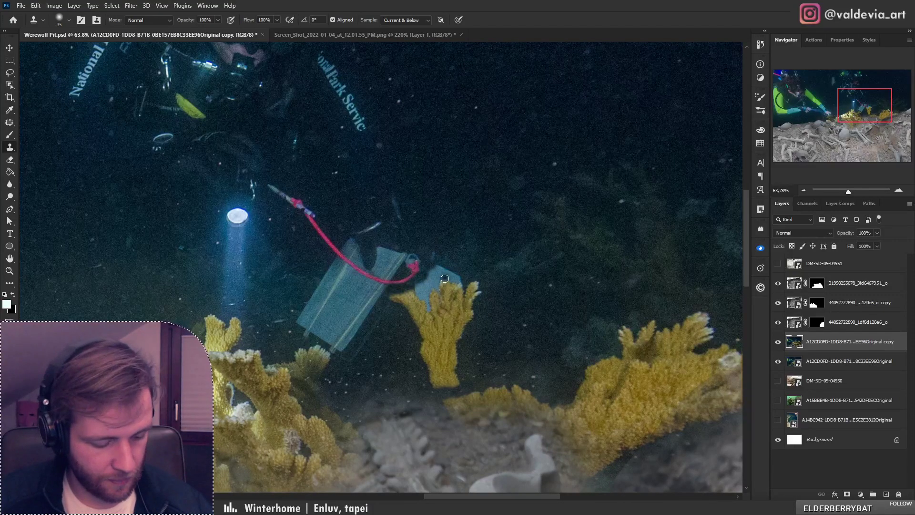
Patch the detached upright coral branch and the slate fragment behind it with dark water, and deselect
{"action": "key", "text": "j"}
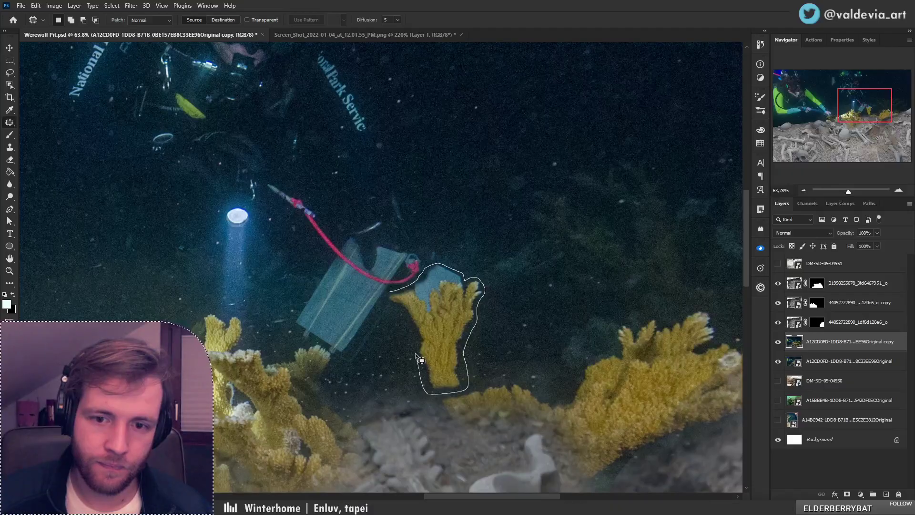
{"action": "left_click_drag", "start_coordinate": [394, 301], "coordinate": [450, 286]}
{"action": "key", "text": "ctrl+d"}
{"action": "key", "text": "z"}
Patch the faint background coral above the rightmost yellow coral with clean dark water, area by area
{"action": "mouse_move", "coordinate": [552, 281]}
{"action": "left_mouse_down"}
{"action": "mouse_move", "coordinate": [384, 309]}
{"action": "mouse_move", "coordinate": [355, 270]}
{"action": "mouse_move", "coordinate": [400, 242]}
{"action": "mouse_move", "coordinate": [450, 261]}
{"action": "mouse_move", "coordinate": [455, 311]}
{"action": "mouse_move", "coordinate": [400, 326]}
{"action": "left_mouse_up"}
{"action": "left_click_drag", "start_coordinate": [435, 302], "coordinate": [471, 223]}
{"action": "key", "text": "ctrl+d"}
{"action": "mouse_move", "coordinate": [461, 304]}
{"action": "left_mouse_down"}
{"action": "mouse_move", "coordinate": [496, 249]}
{"action": "mouse_move", "coordinate": [546, 249]}
{"action": "mouse_move", "coordinate": [583, 273]}
{"action": "mouse_move", "coordinate": [543, 309]}
{"action": "mouse_move", "coordinate": [496, 326]}
{"action": "left_mouse_up"}
{"action": "left_click_drag", "start_coordinate": [510, 263], "coordinate": [493, 230]}
{"action": "key", "text": "ctrl+d"}
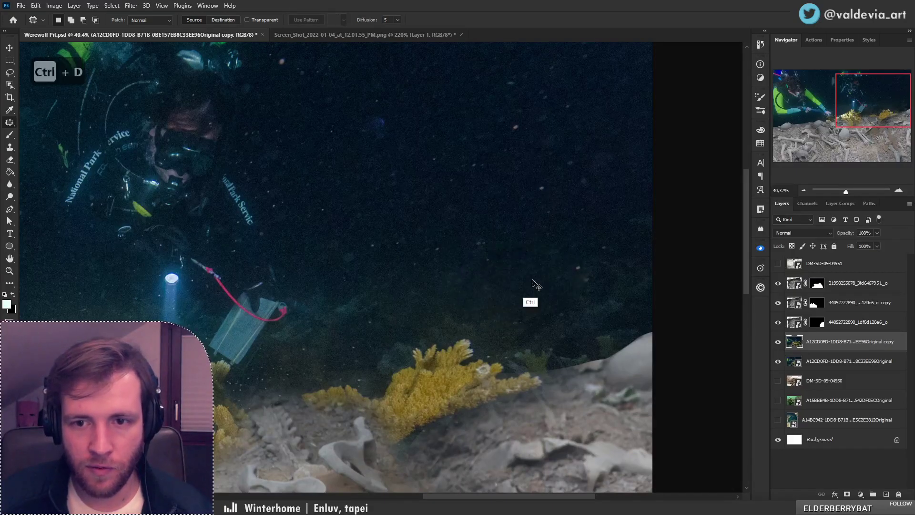
{"action": "mouse_move", "coordinate": [564, 317]}
{"action": "left_mouse_down"}
{"action": "mouse_move", "coordinate": [571, 353]}
{"action": "mouse_move", "coordinate": [528, 346]}
{"action": "mouse_move", "coordinate": [500, 282]}
{"action": "left_mouse_up"}
{"action": "key", "text": "ctrl+d"}
Clone dark water along the left arm and base of the rightmost yellow coral to separate it from the bone floor
{"action": "left_click_drag", "start_coordinate": [525, 356], "coordinate": [564, 242]}
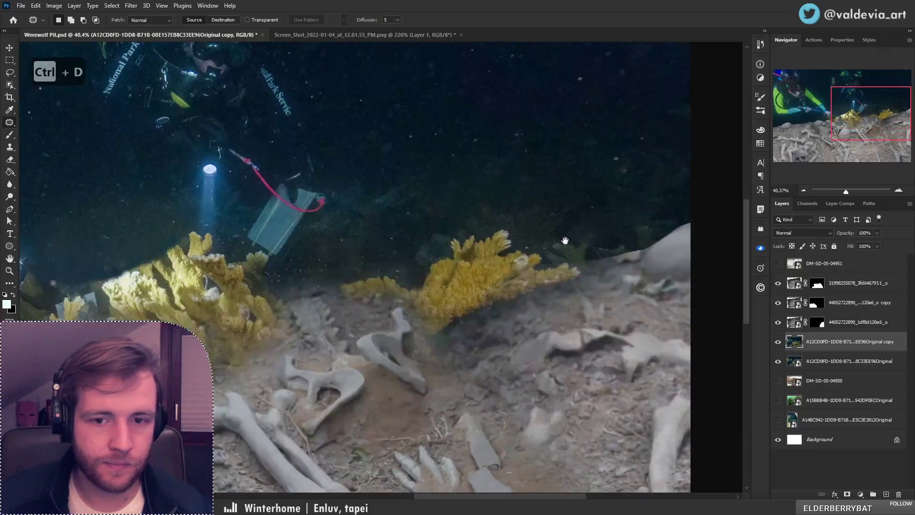
{"action": "mouse_move", "coordinate": [478, 291]}
{"action": "left_mouse_down"}
{"action": "mouse_move", "coordinate": [440, 291]}
{"action": "mouse_move", "coordinate": [477, 290]}
{"action": "left_mouse_up"}
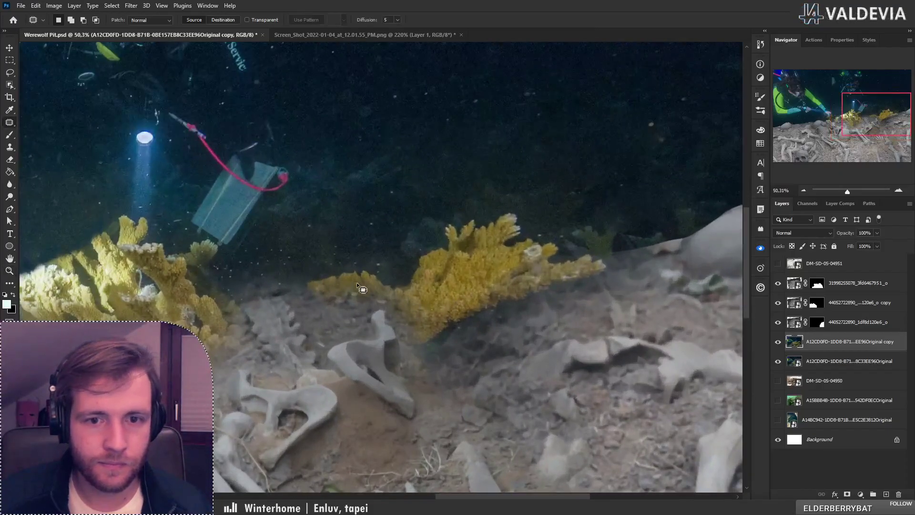
{"action": "key", "text": "s"}
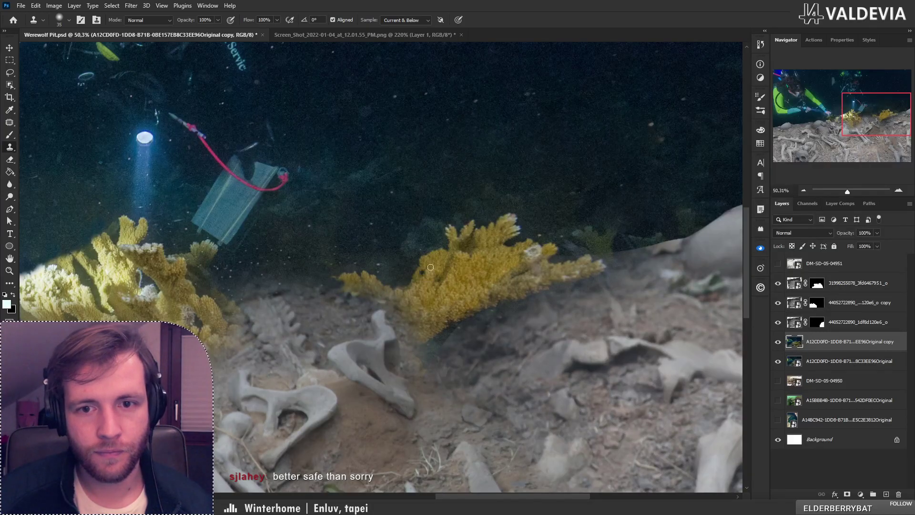
{"action": "left_click_drag", "start_coordinate": [399, 323], "coordinate": [440, 329]}
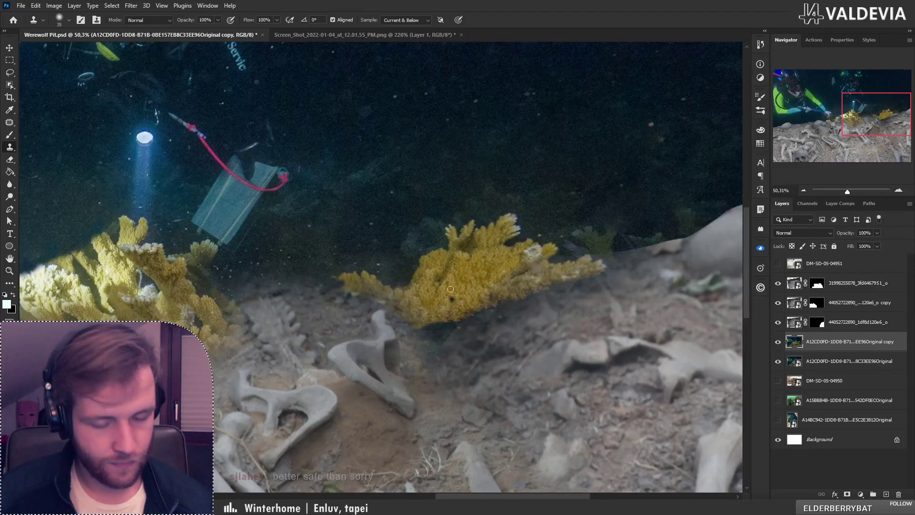
Outline the detached rightmost yellow coral with the Patch tool, replace it with dark water, and deselect
{"action": "key", "text": "j"}
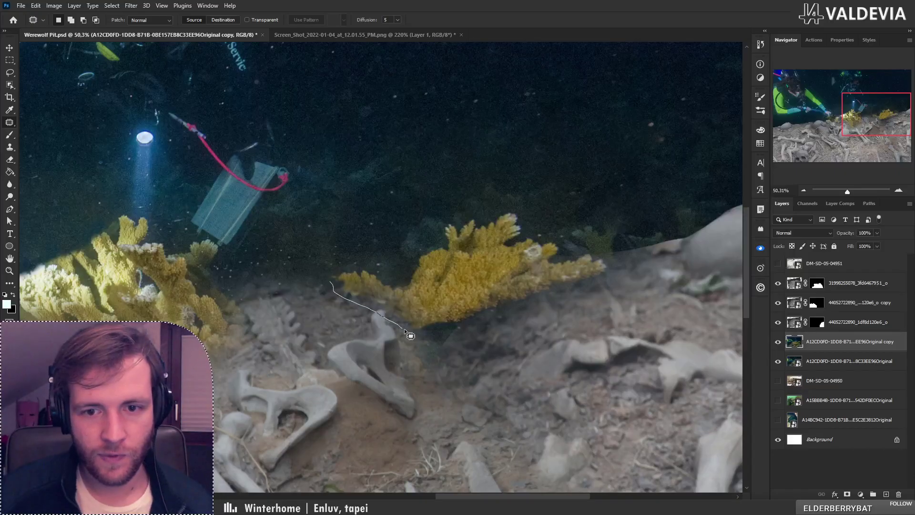
{"action": "mouse_move", "coordinate": [404, 329]}
{"action": "left_mouse_down"}
{"action": "mouse_move", "coordinate": [457, 324]}
{"action": "mouse_move", "coordinate": [508, 304]}
{"action": "left_mouse_up"}
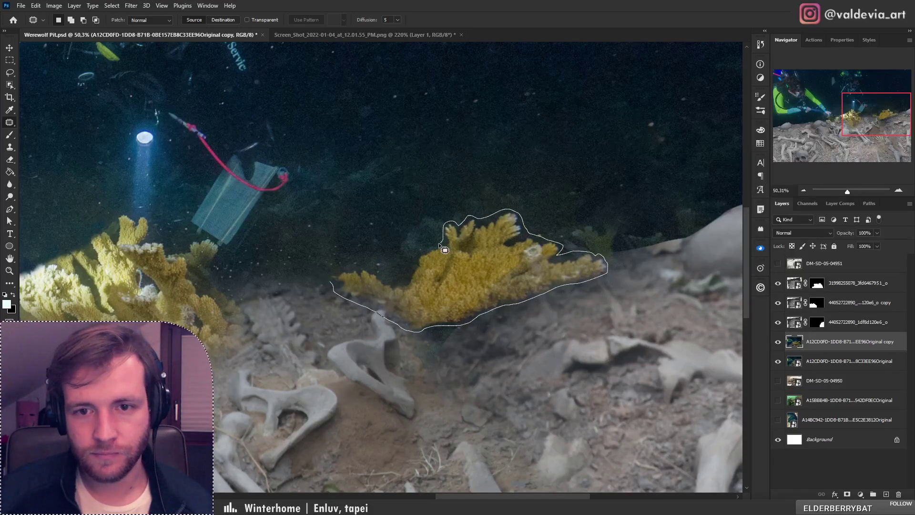
{"action": "left_click_drag", "start_coordinate": [339, 270], "coordinate": [332, 280]}
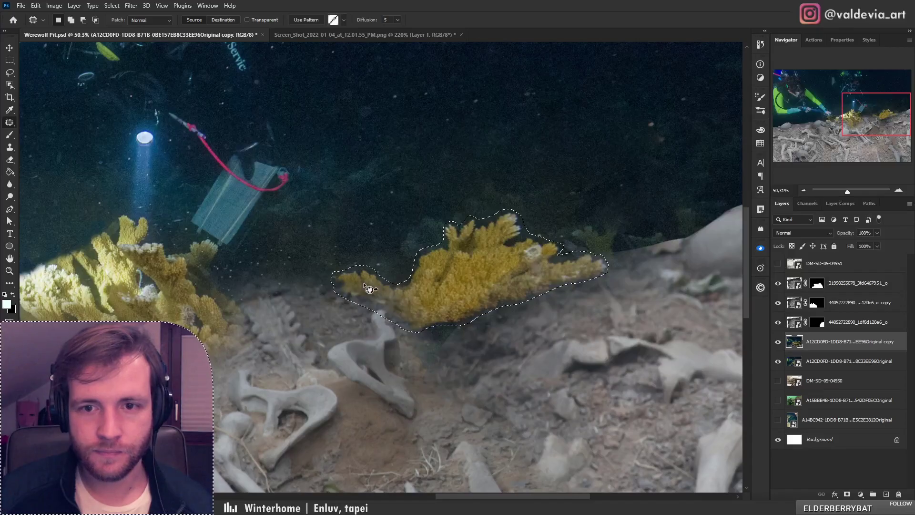
{"action": "left_click_drag", "start_coordinate": [420, 300], "coordinate": [429, 195]}
{"action": "key", "text": "ctrl+d"}
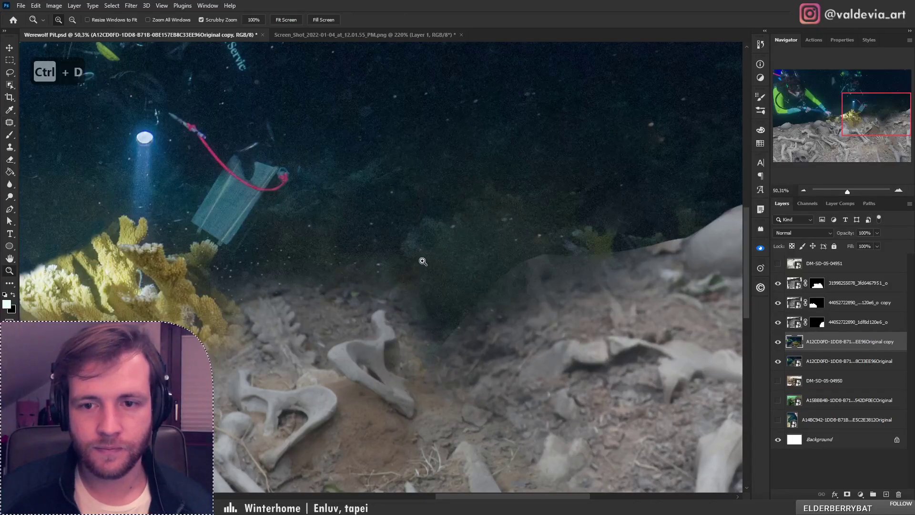
Patch the murky traces where the rightmost yellow coral stood with clean dark water, and deselect
{"action": "scroll", "coordinate": [420, 259], "scroll_direction": "down", "scroll_amount": 5}
{"action": "scroll", "coordinate": [360, 324], "scroll_direction": "up", "scroll_amount": 5}
{"action": "mouse_move", "coordinate": [359, 323]}
{"action": "left_mouse_down"}
{"action": "mouse_move", "coordinate": [466, 253]}
{"action": "mouse_move", "coordinate": [381, 328]}
{"action": "mouse_move", "coordinate": [445, 249]}
{"action": "left_mouse_up"}
{"action": "key", "text": "ctrl+d"}
{"action": "mouse_move", "coordinate": [480, 288]}
{"action": "left_mouse_down"}
{"action": "mouse_move", "coordinate": [454, 229]}
{"action": "mouse_move", "coordinate": [512, 303]}
{"action": "mouse_move", "coordinate": [479, 264]}
{"action": "left_mouse_up"}
{"action": "key", "text": "ctrl+d"}
{"action": "key", "text": "ctrl+d"}
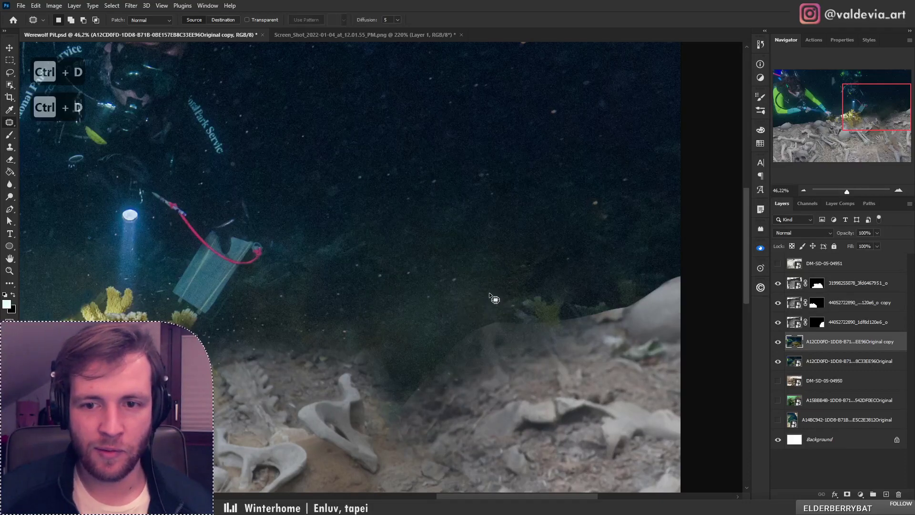
Patch the greenish background haze between the slate and the far bone mound with darker water, area by area
{"action": "key", "text": "z"}
{"action": "left_click_drag", "start_coordinate": [434, 303], "coordinate": [324, 309]}
{"action": "left_click_drag", "start_coordinate": [401, 298], "coordinate": [491, 303]}
{"action": "scroll", "coordinate": [492, 303], "scroll_direction": "up", "scroll_amount": 2}
{"action": "key", "text": "j"}
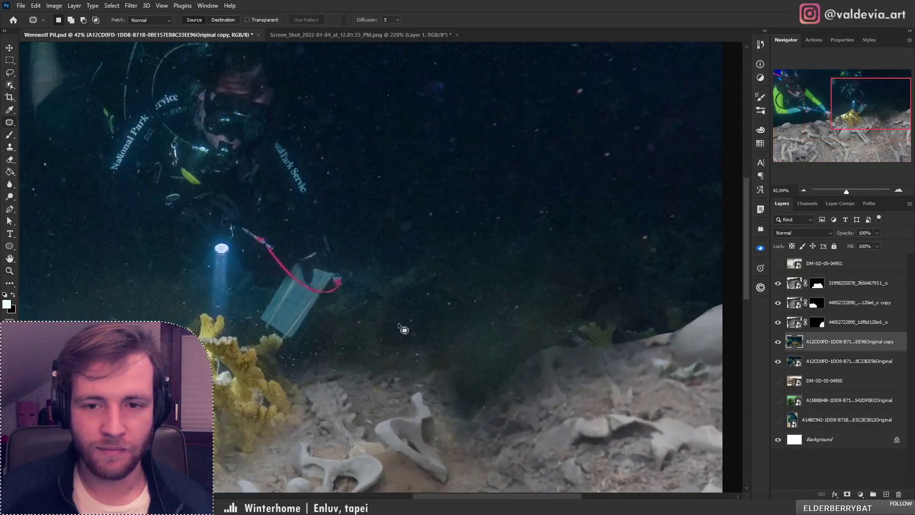
{"action": "mouse_move", "coordinate": [404, 328]}
{"action": "left_mouse_down"}
{"action": "mouse_move", "coordinate": [390, 302]}
{"action": "mouse_move", "coordinate": [465, 349]}
{"action": "mouse_move", "coordinate": [445, 341]}
{"action": "mouse_move", "coordinate": [548, 333]}
{"action": "left_mouse_up"}
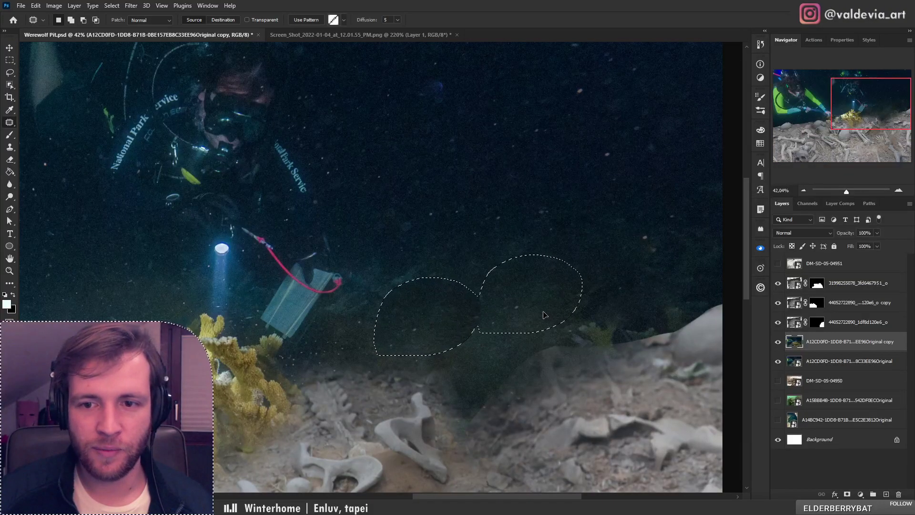
{"action": "key", "text": "ctrl+d"}
{"action": "mouse_move", "coordinate": [421, 263]}
{"action": "left_mouse_down"}
{"action": "mouse_move", "coordinate": [434, 286]}
{"action": "mouse_move", "coordinate": [422, 265]}
{"action": "left_mouse_up"}
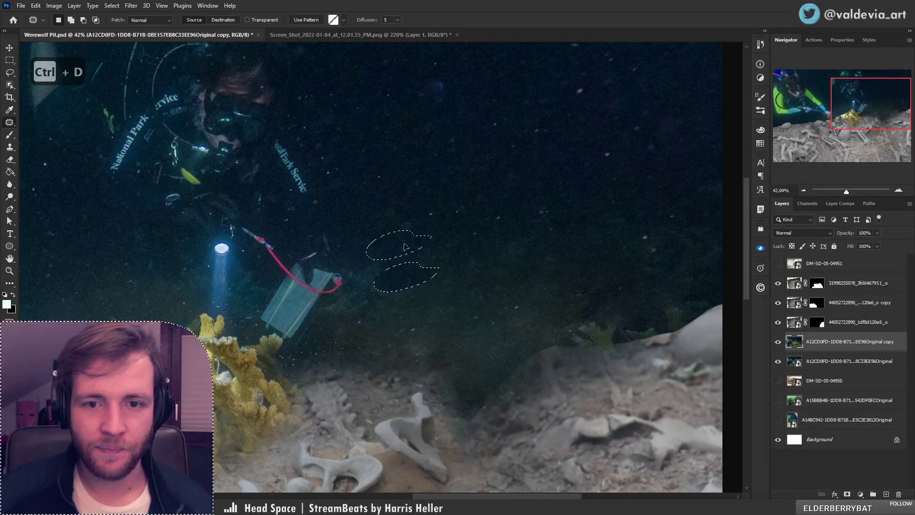
{"action": "key", "text": "ctrl+d"}
{"action": "mouse_move", "coordinate": [381, 295]}
{"action": "left_mouse_down"}
{"action": "mouse_move", "coordinate": [338, 305]}
{"action": "mouse_move", "coordinate": [387, 316]}
{"action": "mouse_move", "coordinate": [445, 301]}
{"action": "mouse_move", "coordinate": [383, 297]}
{"action": "mouse_move", "coordinate": [407, 295]}
{"action": "mouse_move", "coordinate": [410, 282]}
{"action": "left_mouse_up"}
{"action": "key", "text": "ctrl+d"}
Clone dark water along the lower right edge of the large yellow coral beneath the diver's torch
{"action": "key", "text": "z"}
{"action": "key", "text": "j"}
{"action": "left_click_drag", "start_coordinate": [453, 351], "coordinate": [500, 250]}
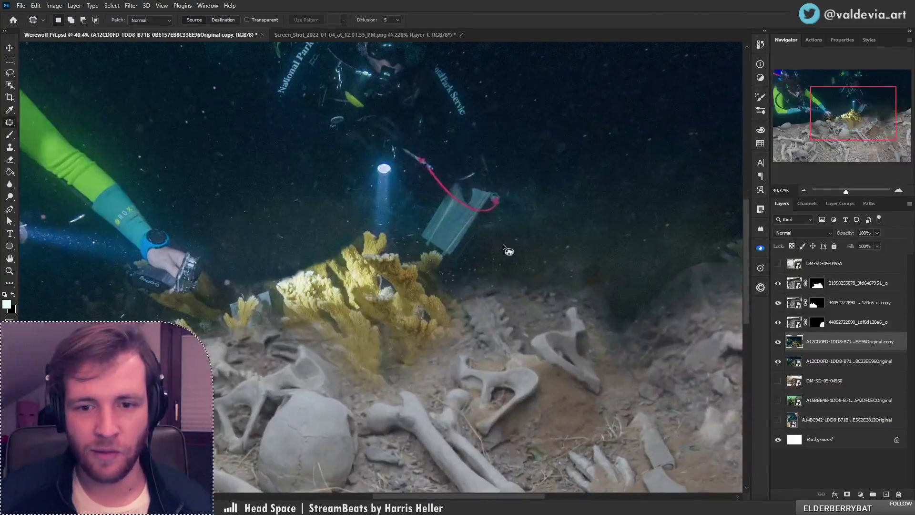
{"action": "key", "text": "s"}
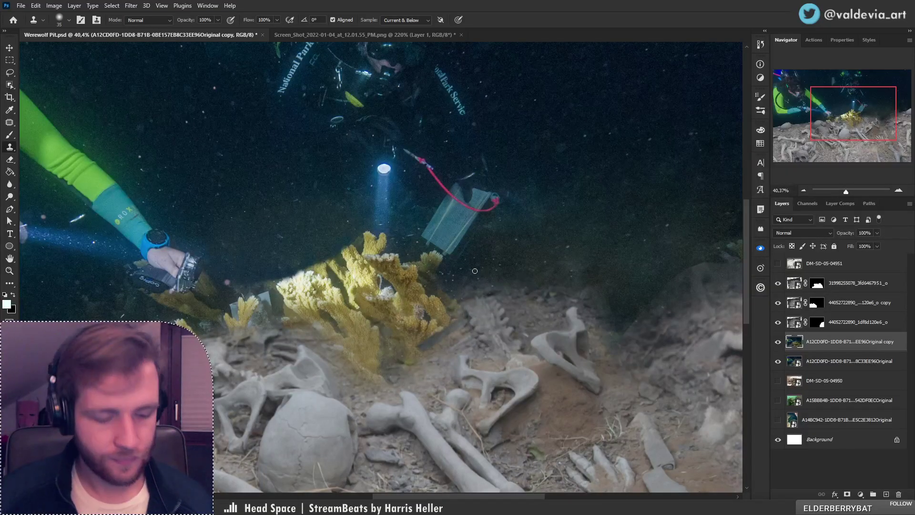
{"action": "left_click_drag", "start_coordinate": [436, 346], "coordinate": [407, 357]}
Sample dark water and clone it along the upper left edge of the large yellow coral, undoing a poor stroke
{"action": "left_click", "coordinate": [260, 234], "text": "alt"}
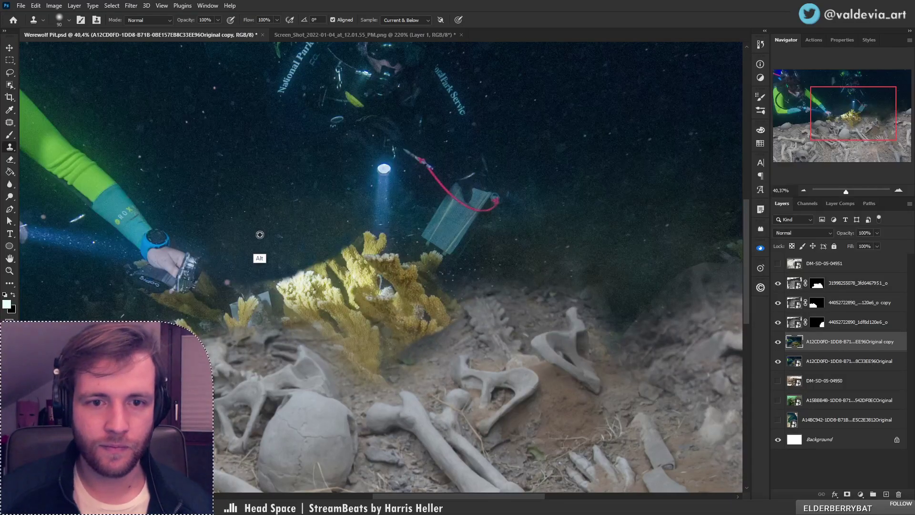
{"action": "left_click_drag", "start_coordinate": [273, 286], "coordinate": [274, 305]}
{"action": "key", "text": "ctrl+z"}
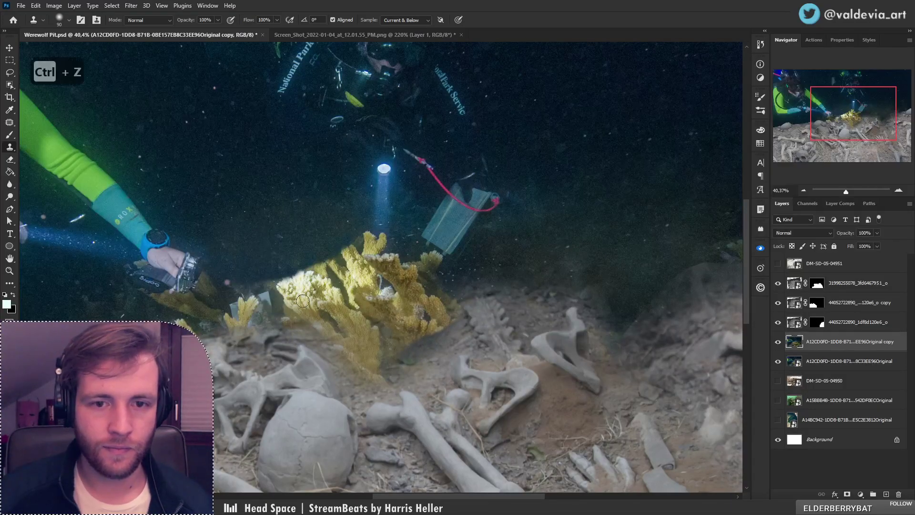
{"action": "left_click", "coordinate": [308, 247], "text": "alt"}
{"action": "left_click_drag", "start_coordinate": [308, 274], "coordinate": [310, 273]}
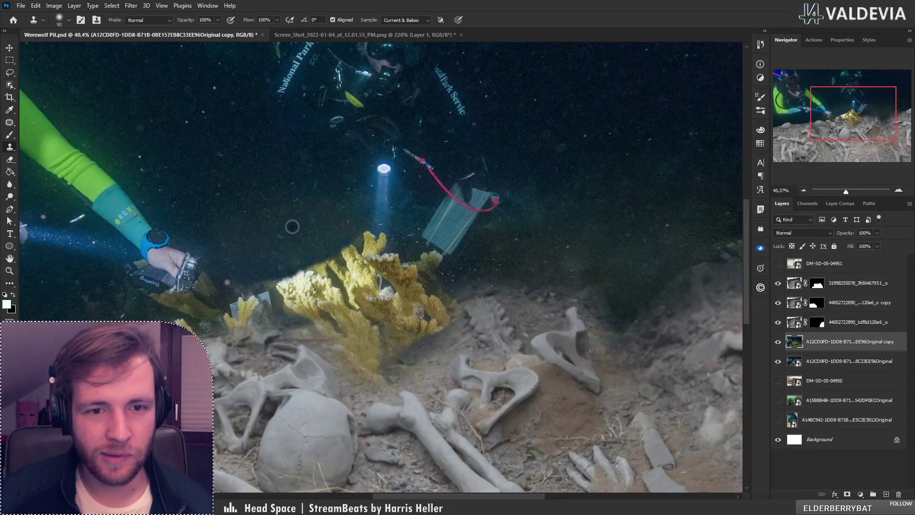
Toggle the pit photo layers to inspect the full coral beneath them
{"action": "left_click", "coordinate": [778, 283]}
{"action": "left_click", "coordinate": [778, 322]}
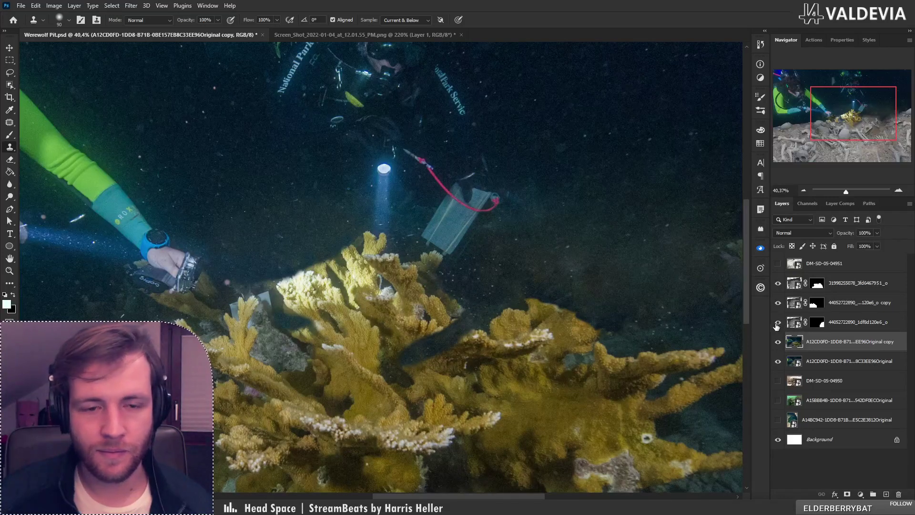
{"action": "left_click_drag", "start_coordinate": [328, 282], "coordinate": [456, 289]}
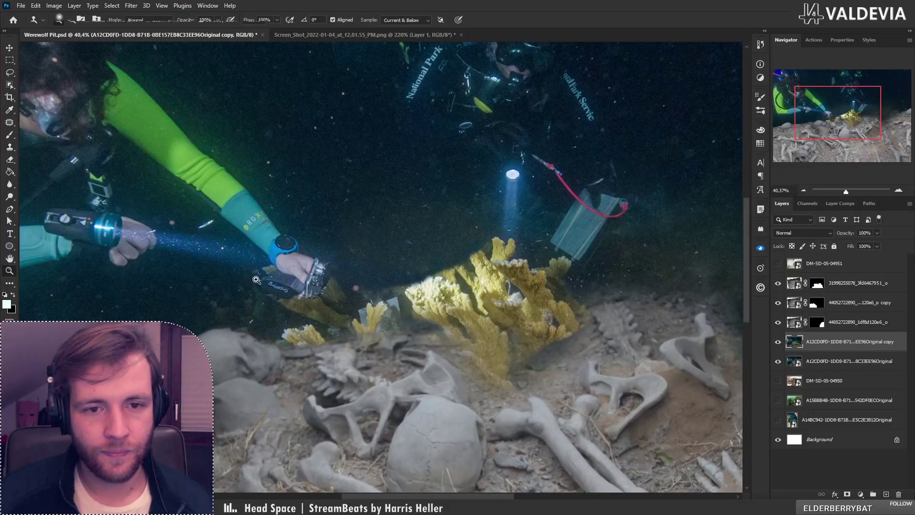
Reduce the clone brush size to 31 and clone away the lettering on the dark gear under the diver's hand
{"action": "scroll", "coordinate": [271, 291], "scroll_direction": "up", "scroll_amount": 3}
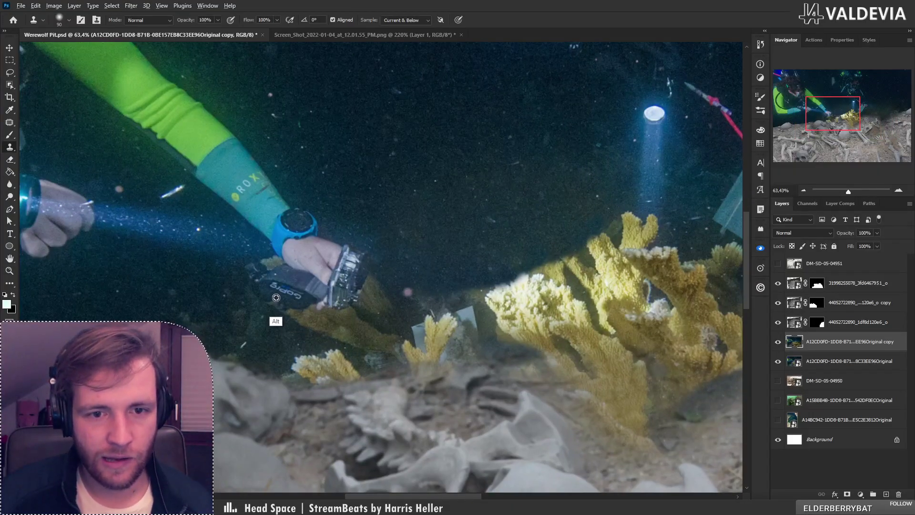
{"action": "right_click", "coordinate": [291, 252]}
{"action": "key", "text": "Return"}
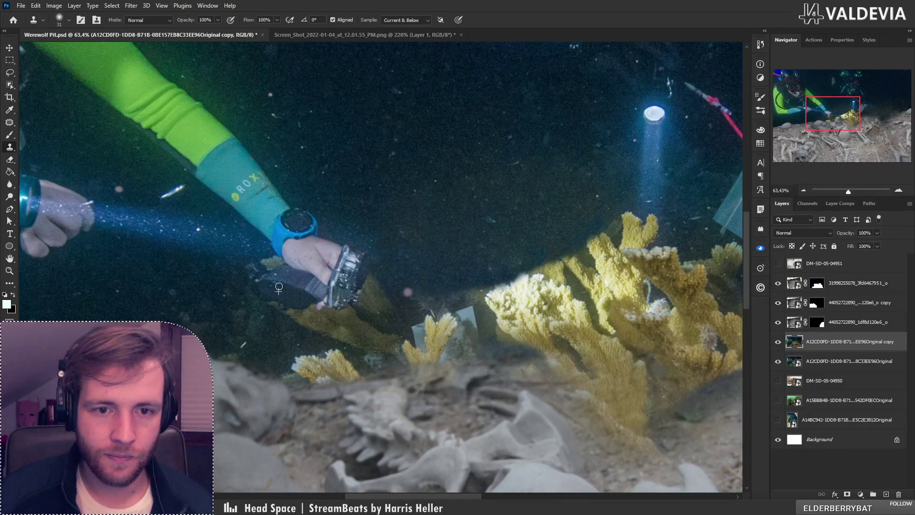
{"action": "scroll", "coordinate": [340, 284], "scroll_direction": "down", "scroll_amount": 1}
{"action": "scroll", "coordinate": [309, 306], "scroll_direction": "up", "scroll_amount": 3}
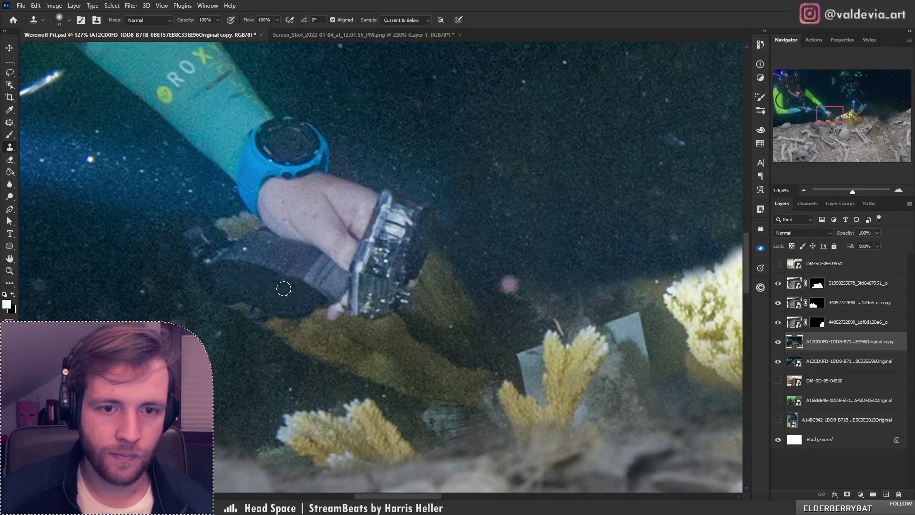
Clone plain teal fabric over the brand lettering on the diver's cuff, undoing a poor stroke
{"action": "scroll", "coordinate": [307, 308], "scroll_direction": "down", "scroll_amount": 4}
{"action": "scroll", "coordinate": [256, 236], "scroll_direction": "up", "scroll_amount": 2}
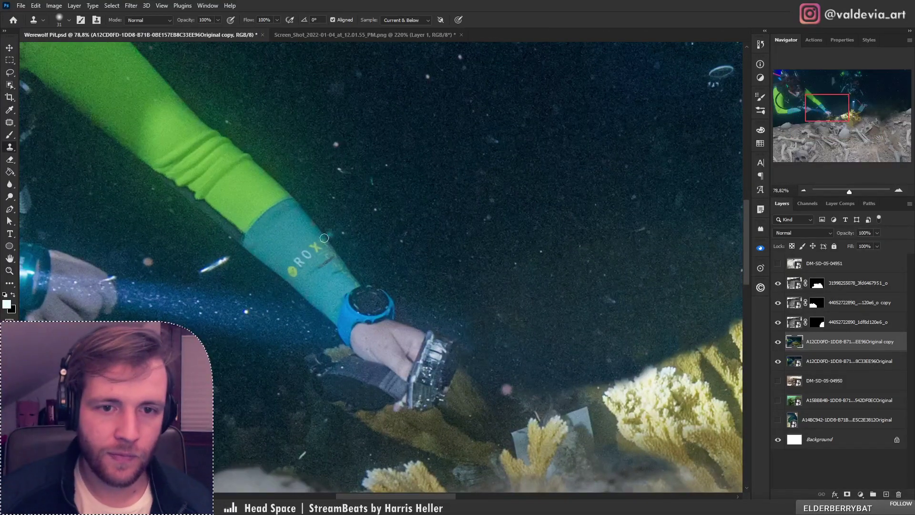
{"action": "left_click_drag", "start_coordinate": [282, 272], "coordinate": [300, 261]}
{"action": "key", "text": "ctrl+z"}
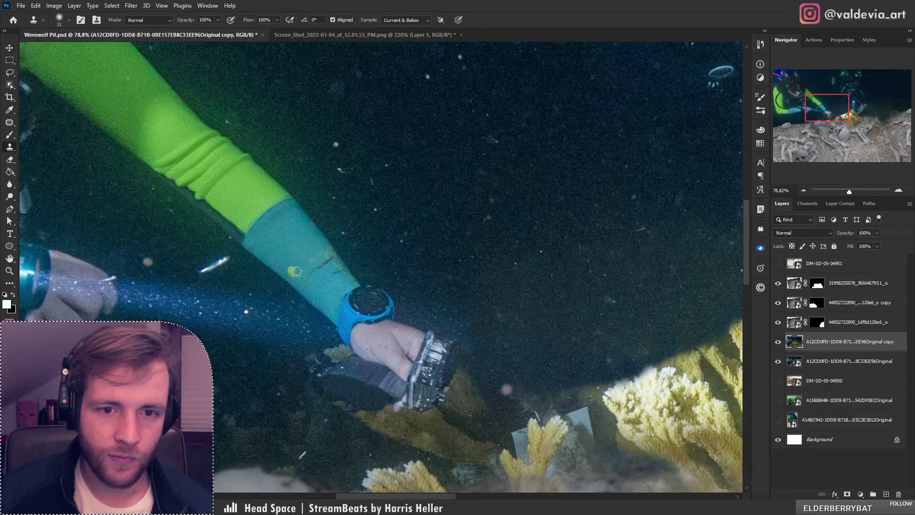
Clone clean teal fabric over the small yellow spot on the diver's sleeve above the blue watch
{"action": "key", "text": "z"}
{"action": "left_click", "coordinate": [372, 267]}
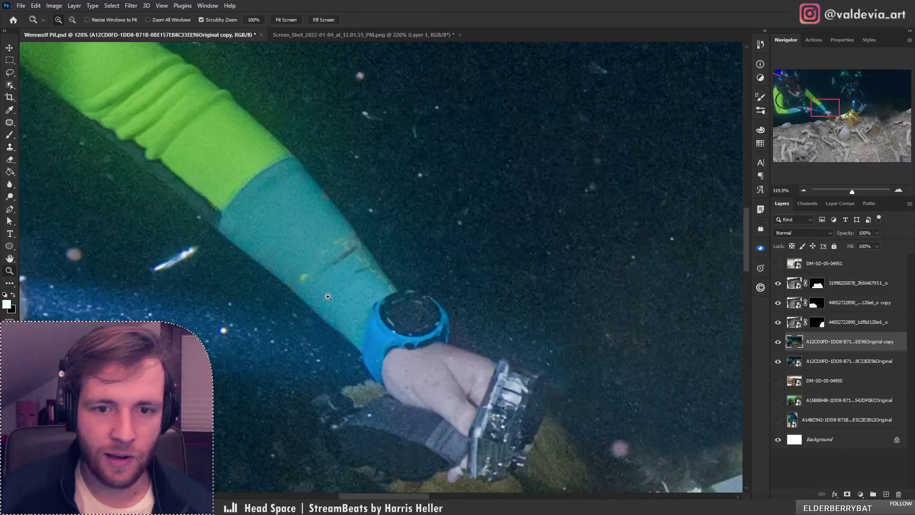
{"action": "key", "text": "s"}
{"action": "key", "text": "alt+s"}
{"action": "left_click", "coordinate": [796, 342]}
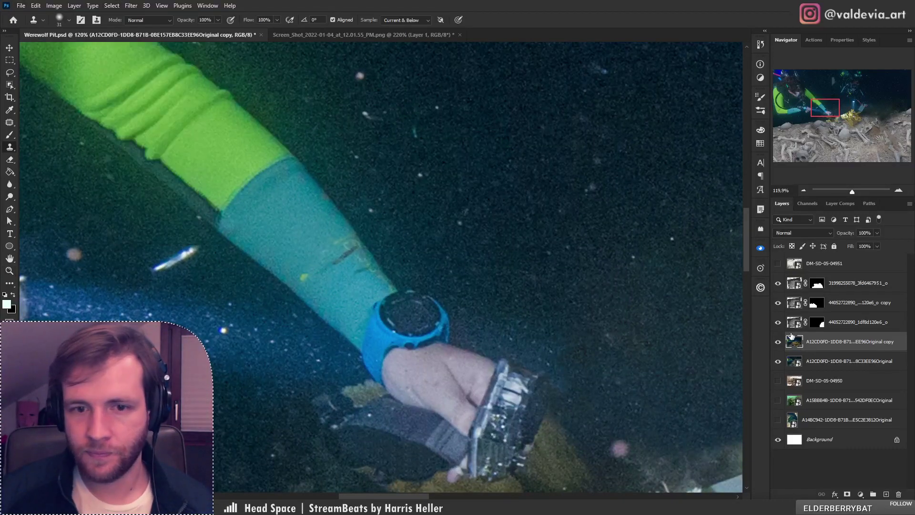
{"action": "left_click", "coordinate": [326, 291], "text": "alt"}
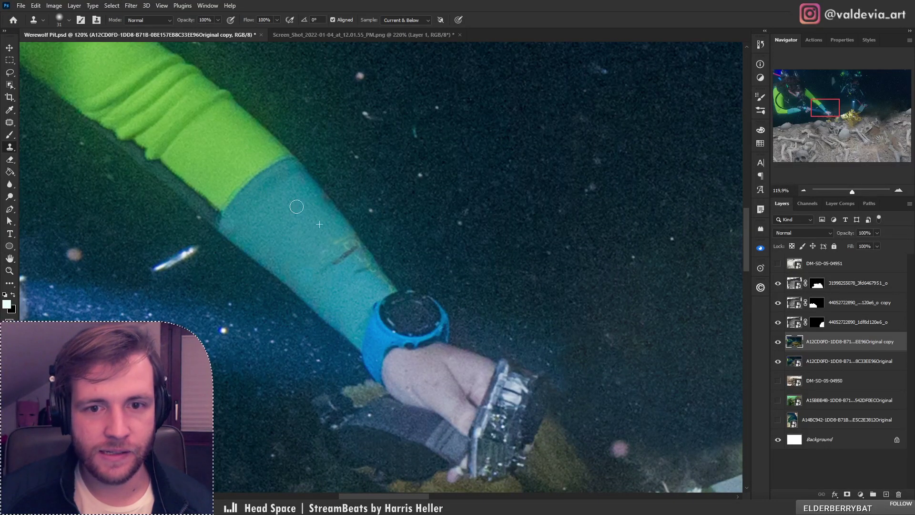
Clone out the word "National" on the far diver's arm beside the mask using the dark suit fabric next to it
{"action": "key", "text": "z"}
{"action": "mouse_move", "coordinate": [298, 245]}
{"action": "left_mouse_down"}
{"action": "mouse_move", "coordinate": [220, 248]}
{"action": "mouse_move", "coordinate": [223, 214]}
{"action": "mouse_move", "coordinate": [279, 249]}
{"action": "mouse_move", "coordinate": [321, 310]}
{"action": "mouse_move", "coordinate": [184, 302]}
{"action": "left_mouse_up"}
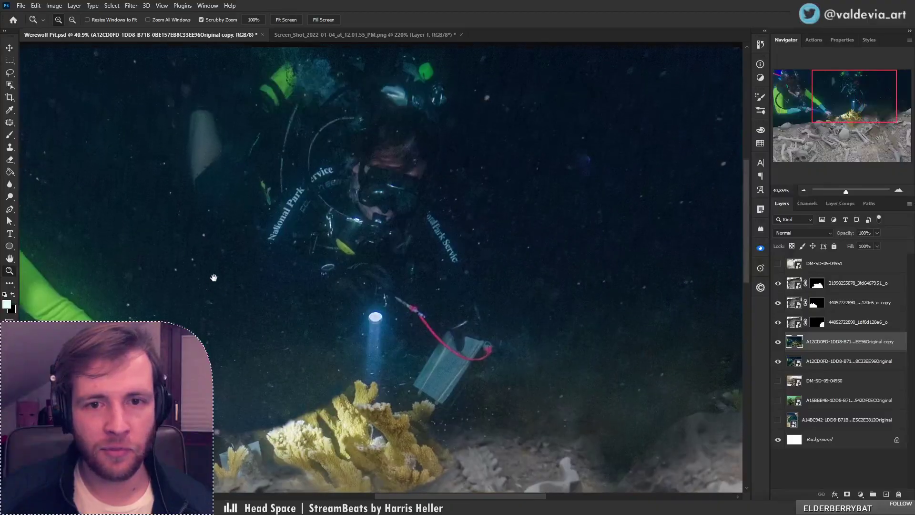
{"action": "left_click_drag", "start_coordinate": [293, 181], "coordinate": [310, 181]}
{"action": "key", "text": "s"}
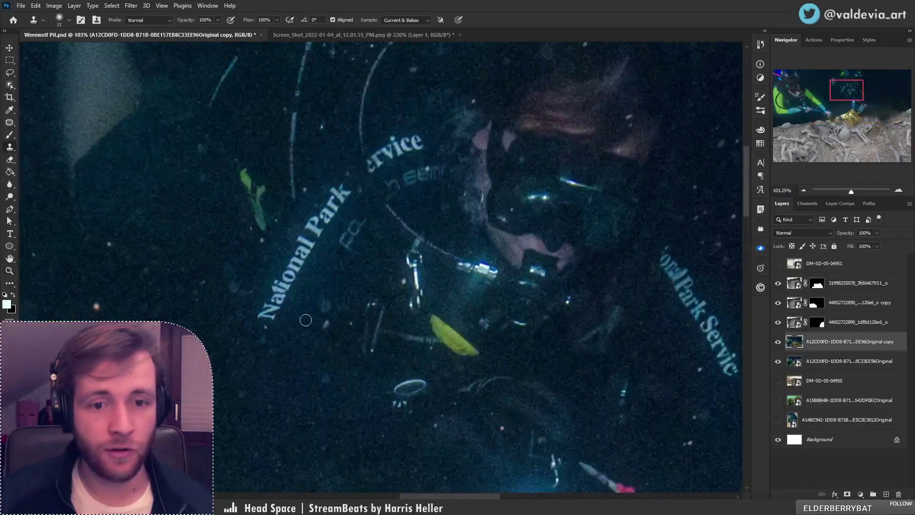
{"action": "left_click", "coordinate": [296, 291], "text": "alt"}
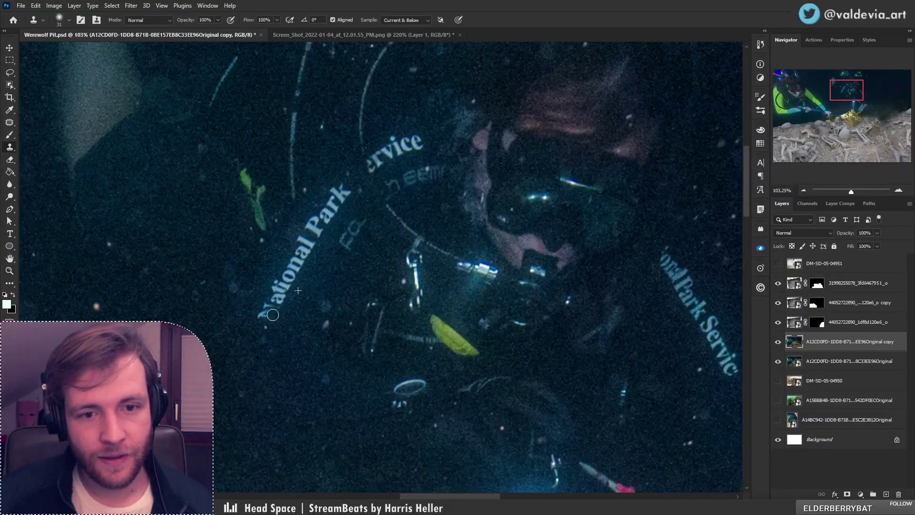
{"action": "mouse_move", "coordinate": [273, 314]}
{"action": "left_mouse_down"}
{"action": "mouse_move", "coordinate": [272, 281]}
{"action": "mouse_move", "coordinate": [265, 300]}
{"action": "left_mouse_up"}
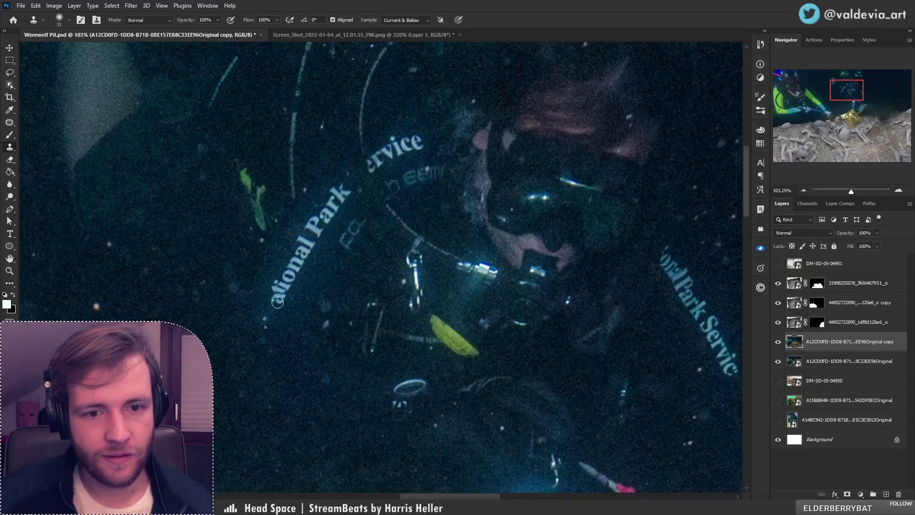
{"action": "key", "text": "ctrl+z"}
{"action": "mouse_move", "coordinate": [264, 308]}
{"action": "left_mouse_down"}
{"action": "mouse_move", "coordinate": [286, 283]}
{"action": "mouse_move", "coordinate": [264, 318]}
{"action": "left_mouse_up"}
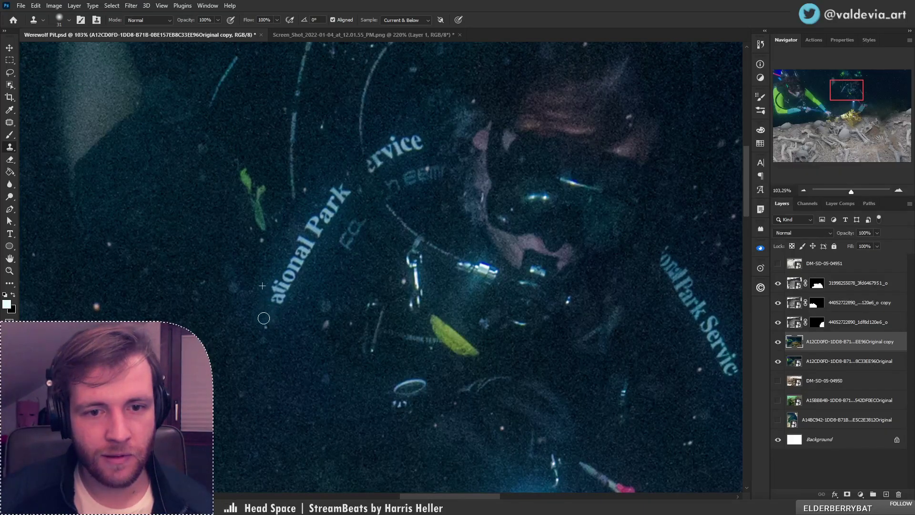
{"action": "left_click", "coordinate": [315, 263], "text": "alt"}
{"action": "mouse_move", "coordinate": [312, 255]}
{"action": "left_mouse_down"}
{"action": "mouse_move", "coordinate": [310, 245]}
{"action": "mouse_move", "coordinate": [289, 291]}
{"action": "mouse_move", "coordinate": [288, 263]}
{"action": "mouse_move", "coordinate": [301, 239]}
{"action": "left_mouse_up"}
{"action": "key", "text": "ctrl+z"}
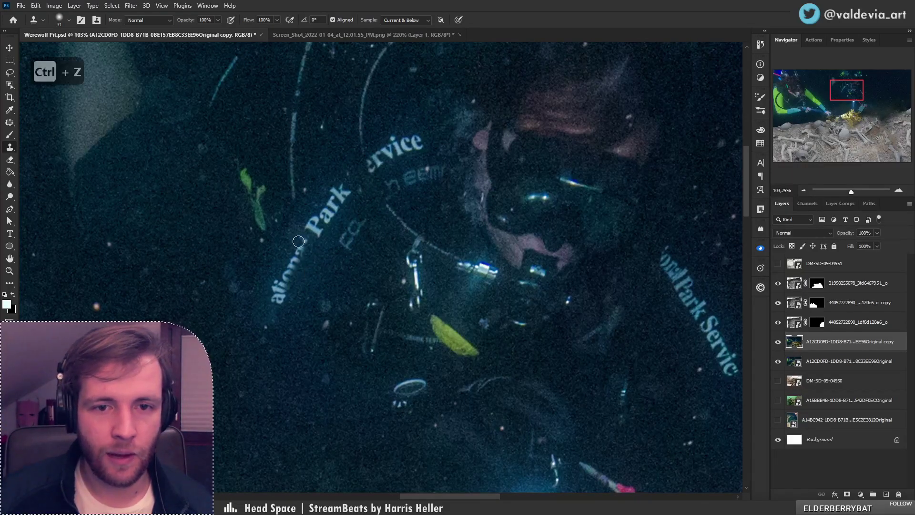
{"action": "key", "text": "alt"}
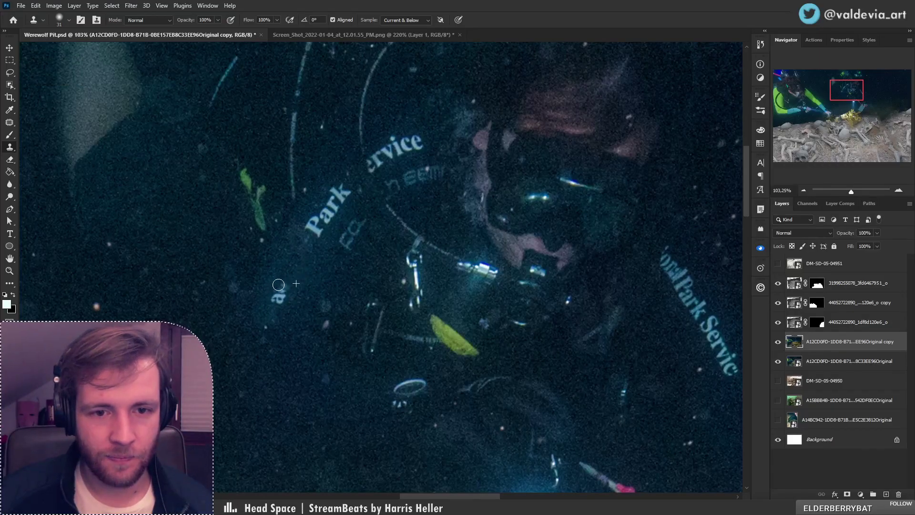
Clone out the word "Park" on the same arm of the far diver with nearby dark suit texture
{"action": "scroll", "coordinate": [333, 237], "scroll_direction": "down", "scroll_amount": 5}
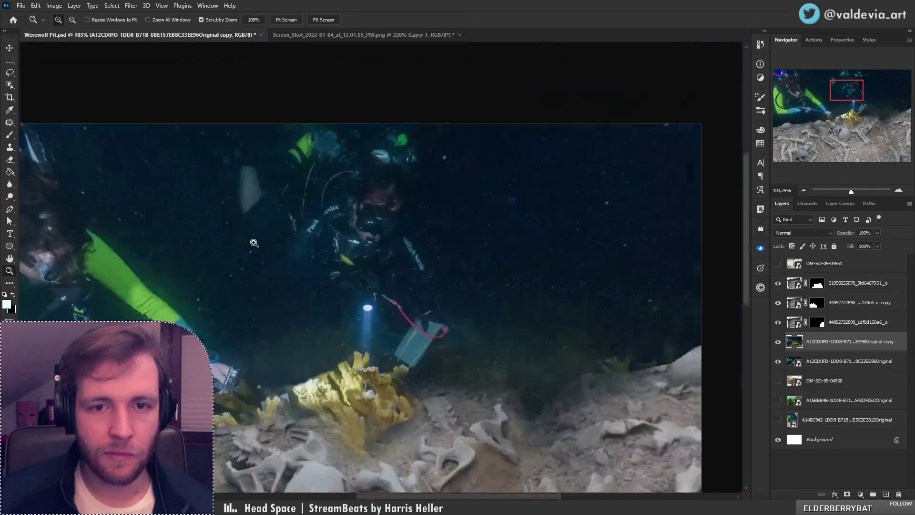
{"action": "scroll", "coordinate": [305, 273], "scroll_direction": "up", "scroll_amount": 5}
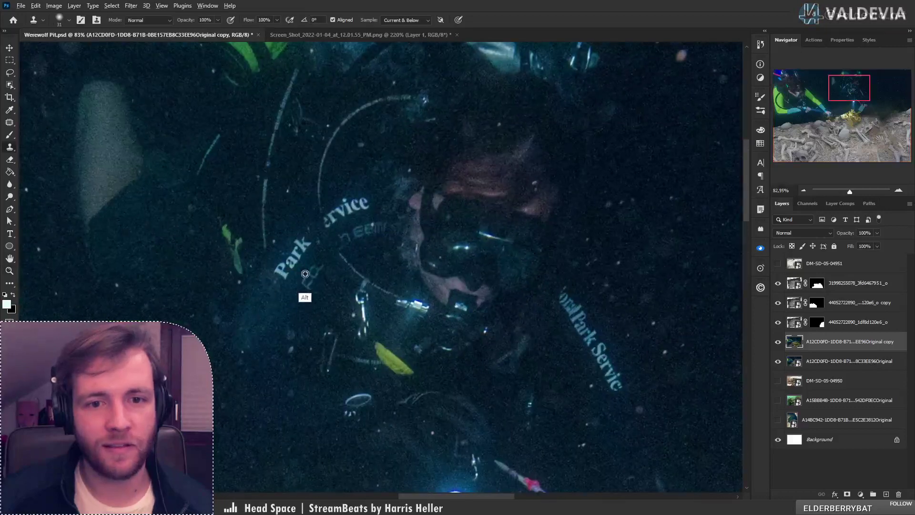
{"action": "left_click", "coordinate": [278, 257], "text": "alt"}
{"action": "left_click", "coordinate": [286, 285], "text": "alt"}
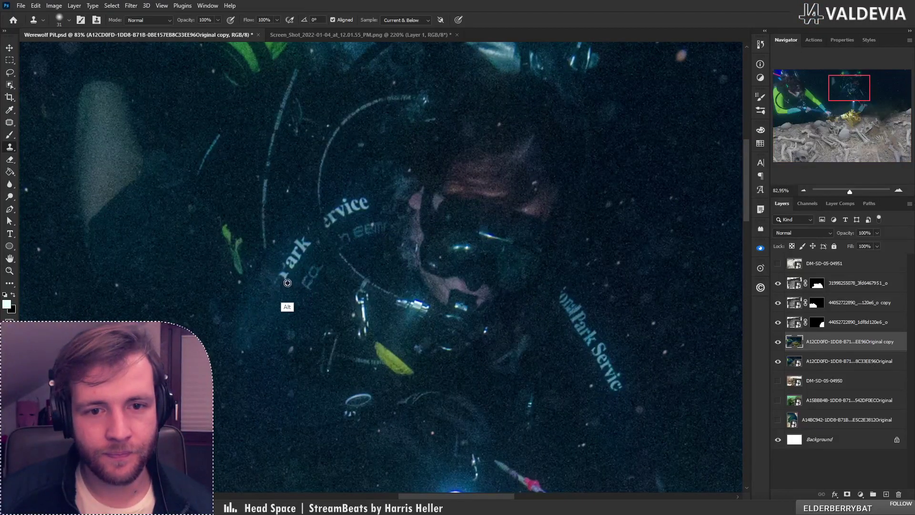
{"action": "left_click_drag", "start_coordinate": [286, 276], "coordinate": [280, 266]}
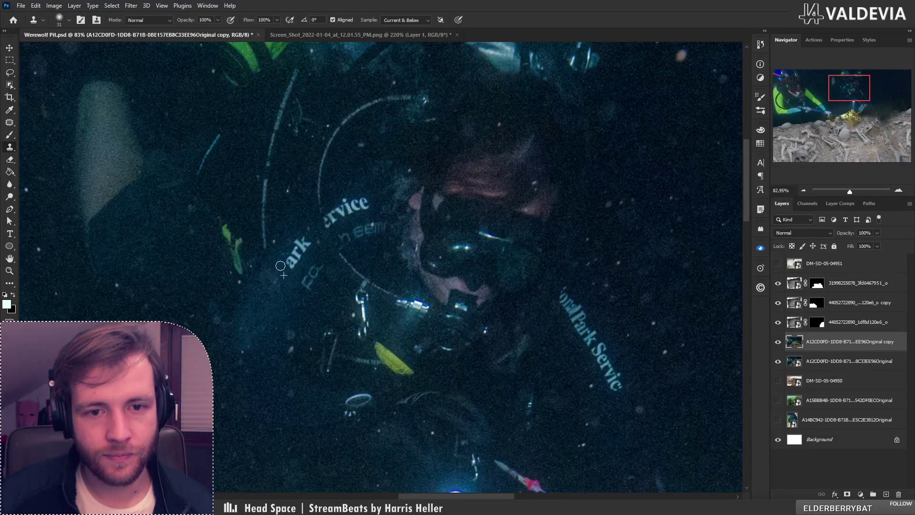
{"action": "left_click", "coordinate": [289, 257]}
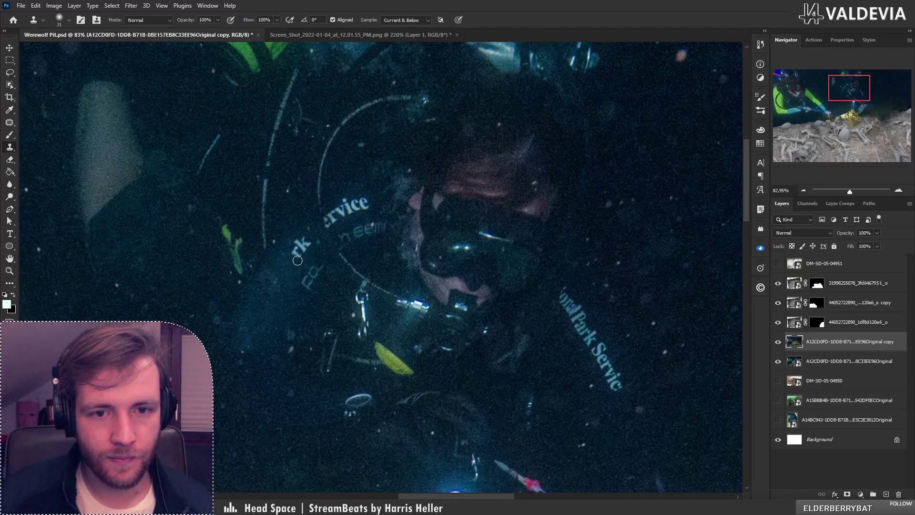
{"action": "left_click", "coordinate": [302, 247]}
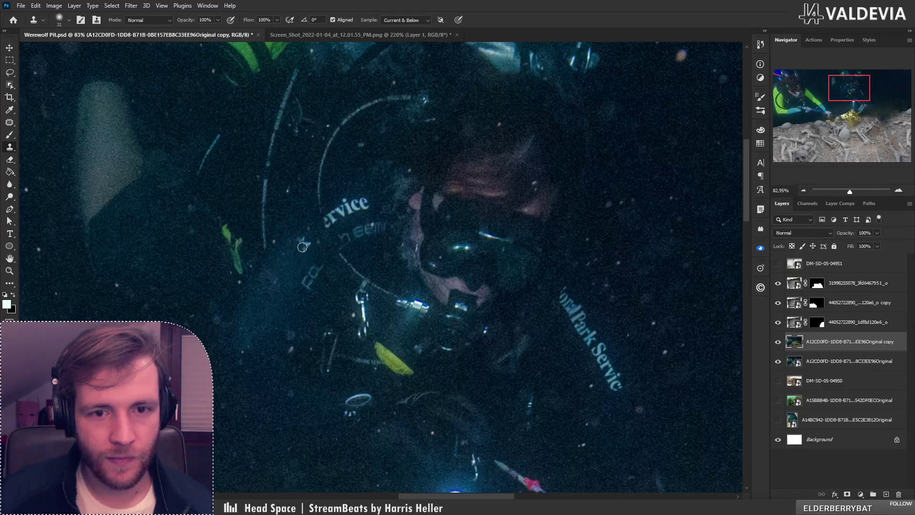
{"action": "mouse_move", "coordinate": [307, 248]}
{"action": "left_mouse_down"}
{"action": "mouse_move", "coordinate": [228, 248]}
{"action": "mouse_move", "coordinate": [329, 258]}
{"action": "mouse_move", "coordinate": [366, 254]}
{"action": "mouse_move", "coordinate": [355, 242]}
{"action": "mouse_move", "coordinate": [452, 233]}
{"action": "left_mouse_up"}
Clone out the word "Service" near the far diver's shoulder, sampling the dark fabric around the letters
{"action": "key", "text": "z"}
{"action": "key", "text": "s"}
{"action": "left_click", "coordinate": [335, 262], "text": "alt"}
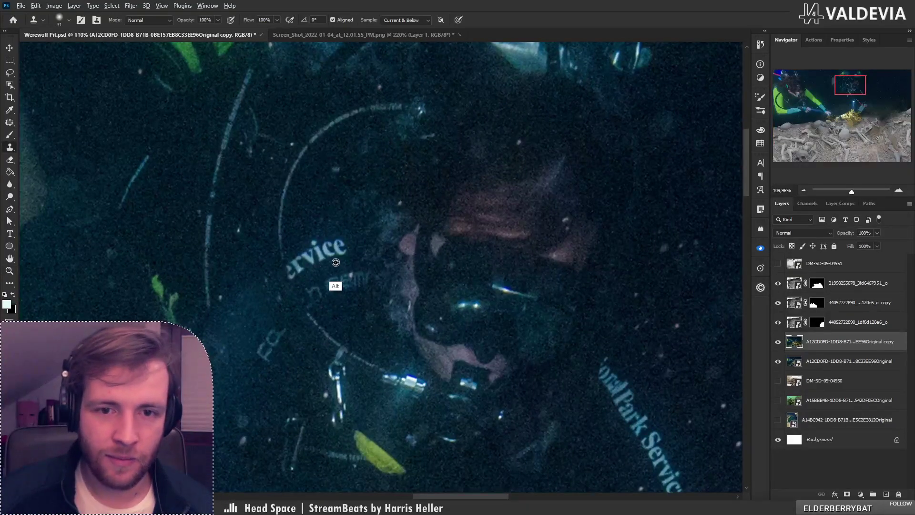
{"action": "left_click_drag", "start_coordinate": [346, 250], "coordinate": [339, 243]}
{"action": "left_click", "coordinate": [343, 231], "text": "alt"}
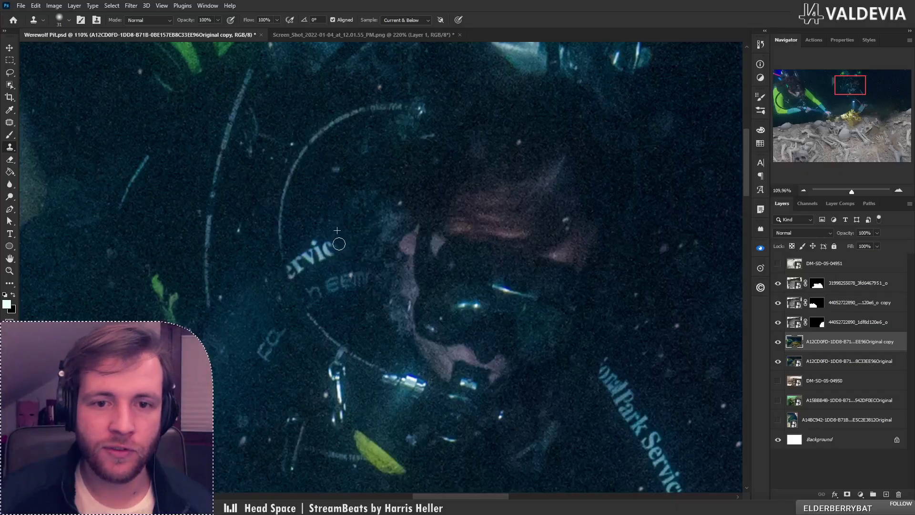
{"action": "key", "text": "ctrl+z"}
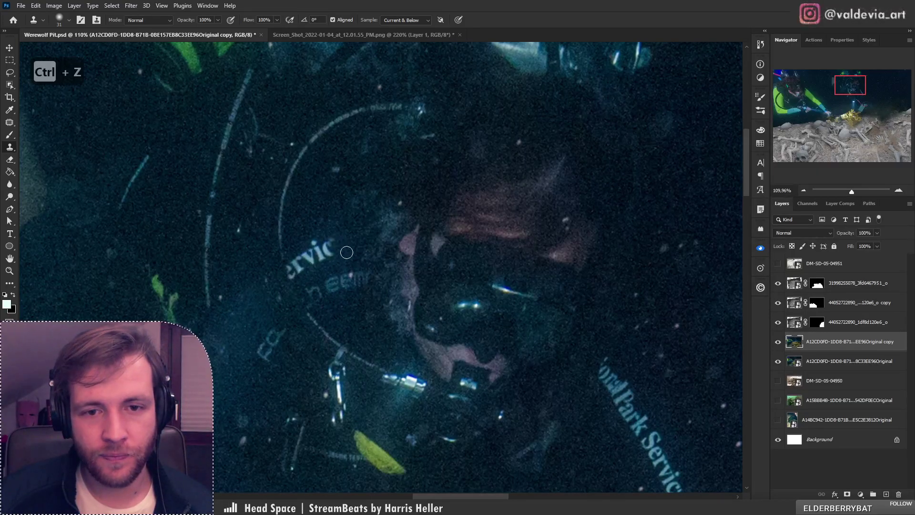
{"action": "key", "text": "ctrl+z"}
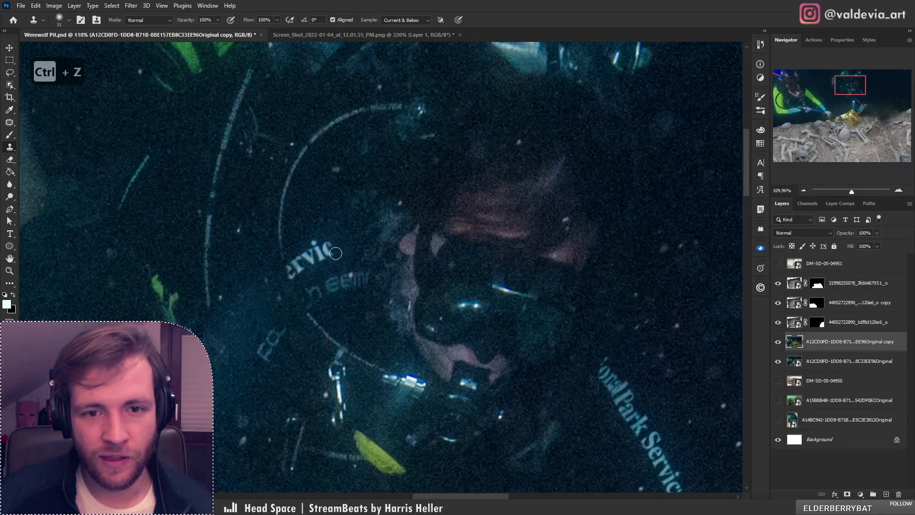
{"action": "mouse_move", "coordinate": [335, 253]}
{"action": "left_mouse_down"}
{"action": "mouse_move", "coordinate": [314, 263]}
{"action": "mouse_move", "coordinate": [333, 252]}
{"action": "left_mouse_up"}
{"action": "key", "text": "ctrl+z"}
{"action": "key", "text": "ctrl+z"}
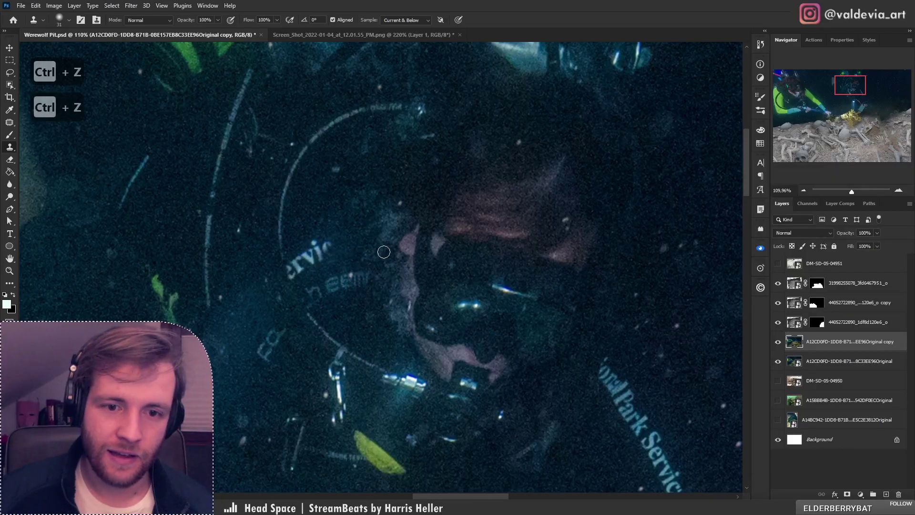
{"action": "left_click", "coordinate": [338, 265], "text": "alt"}
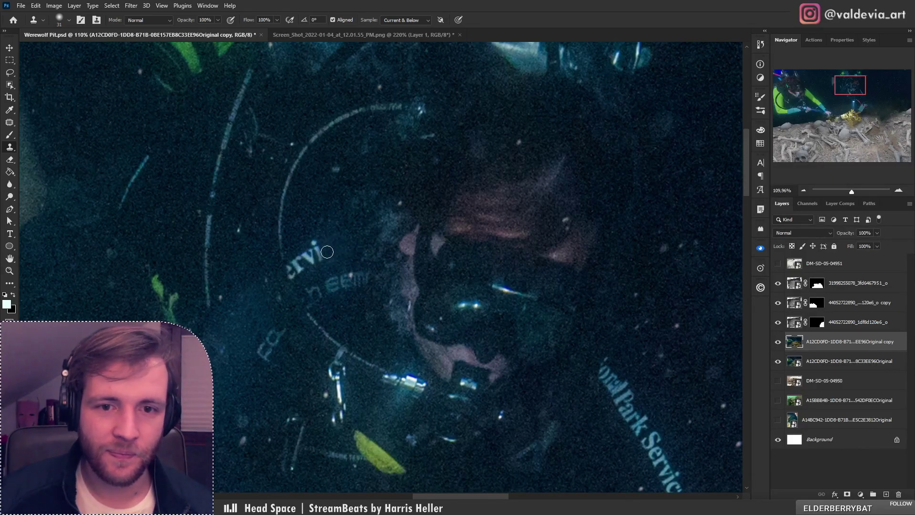
{"action": "mouse_move", "coordinate": [316, 251]}
{"action": "left_mouse_down"}
{"action": "mouse_move", "coordinate": [325, 272]}
{"action": "mouse_move", "coordinate": [309, 258]}
{"action": "mouse_move", "coordinate": [293, 274]}
{"action": "mouse_move", "coordinate": [299, 257]}
{"action": "mouse_move", "coordinate": [331, 244]}
{"action": "left_mouse_up"}
{"action": "left_click", "coordinate": [321, 248], "text": "alt"}
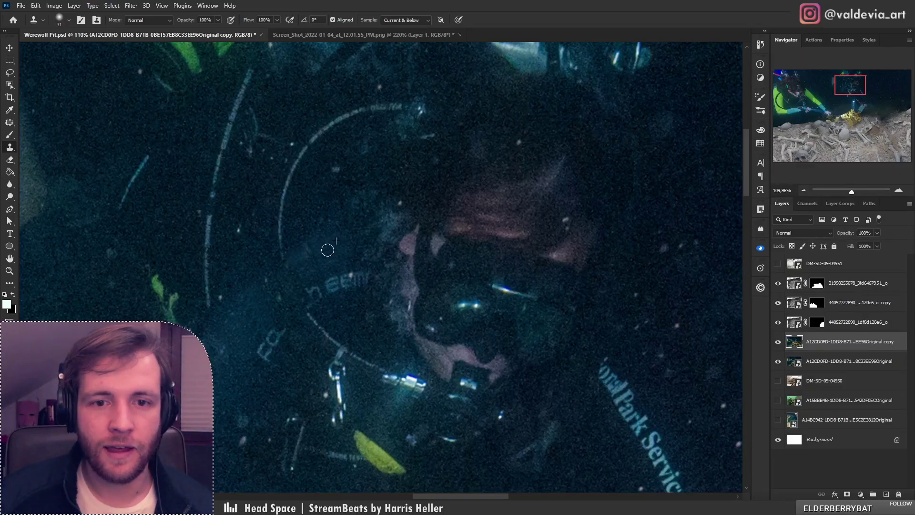
Clone out the word "Service" on the far diver's other arm with the surrounding dark texture
{"action": "key", "text": "z"}
{"action": "left_click_drag", "start_coordinate": [348, 288], "coordinate": [263, 296]}
{"action": "left_click_drag", "start_coordinate": [384, 315], "coordinate": [447, 312]}
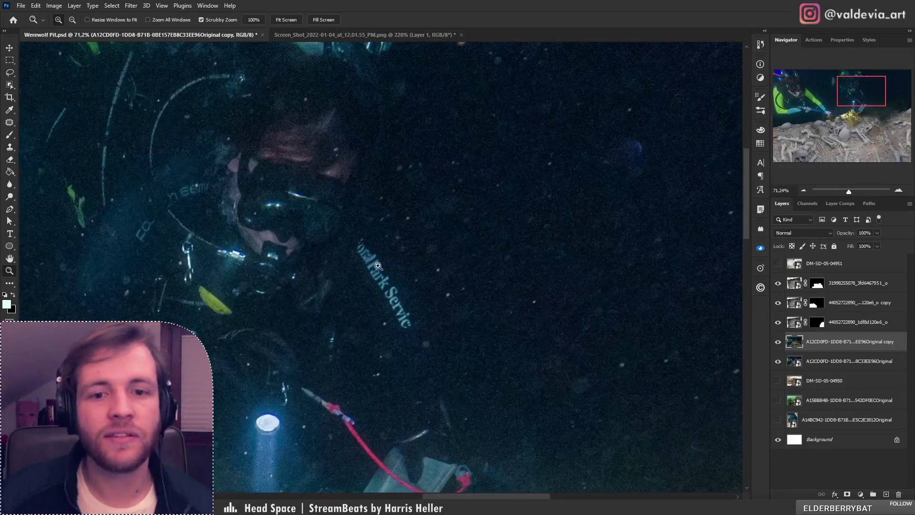
{"action": "key", "text": "s"}
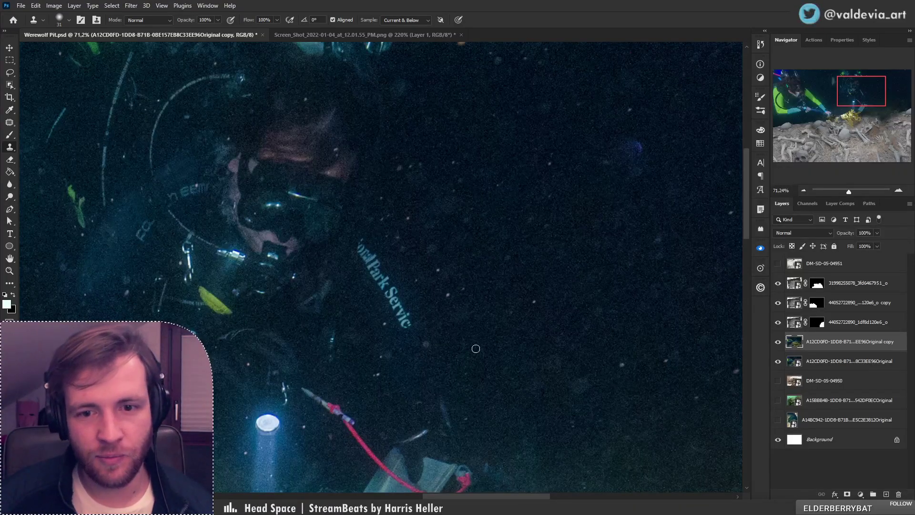
{"action": "left_click", "coordinate": [386, 312], "text": "alt"}
{"action": "left_click_drag", "start_coordinate": [403, 327], "coordinate": [405, 325]}
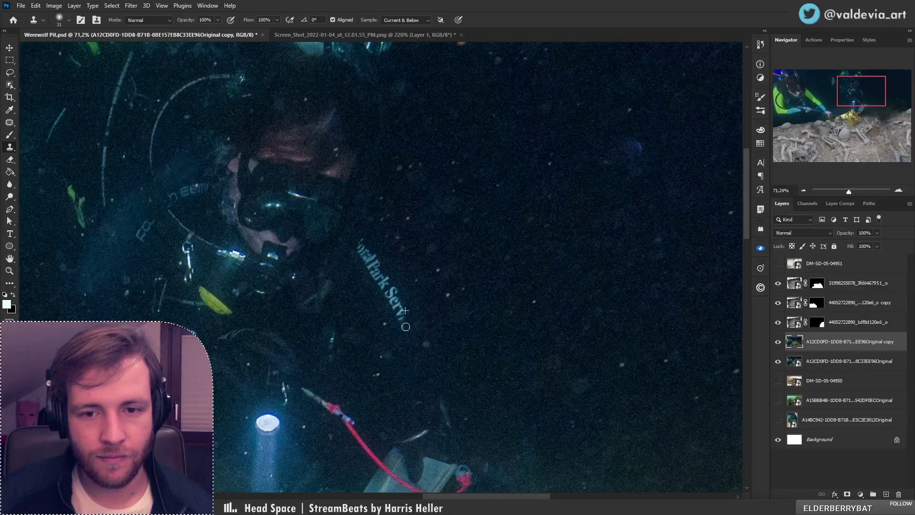
{"action": "left_click_drag", "start_coordinate": [406, 327], "coordinate": [403, 319]}
{"action": "left_click", "coordinate": [386, 309], "text": "alt"}
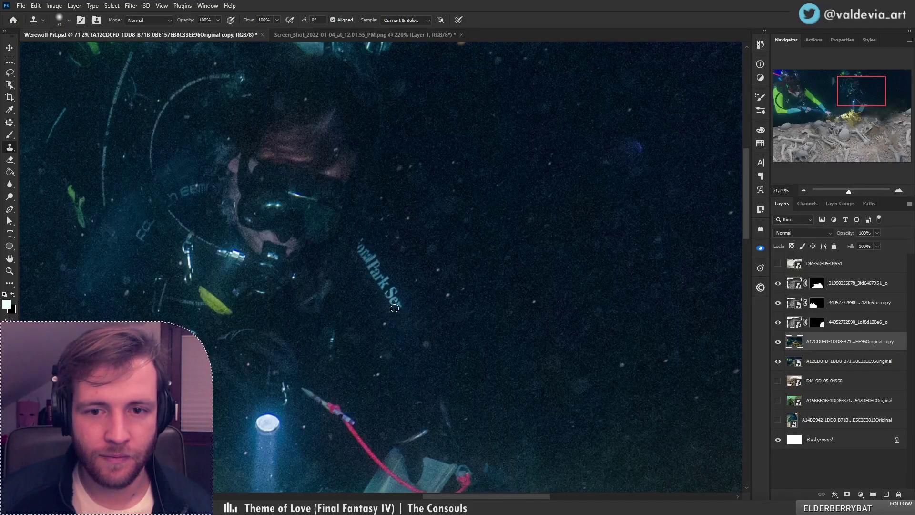
{"action": "key", "text": "ctrl+z"}
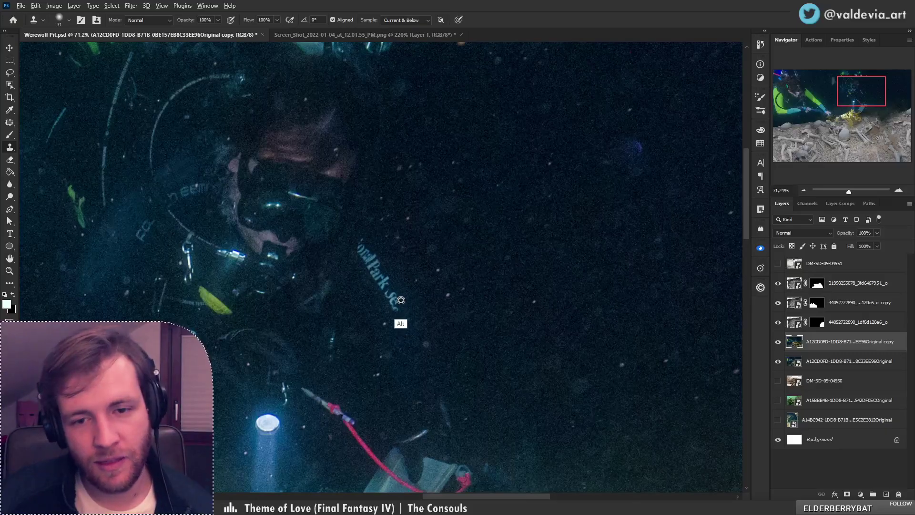
{"action": "left_click", "coordinate": [399, 300], "text": "alt"}
{"action": "left_click", "coordinate": [400, 321], "text": "alt"}
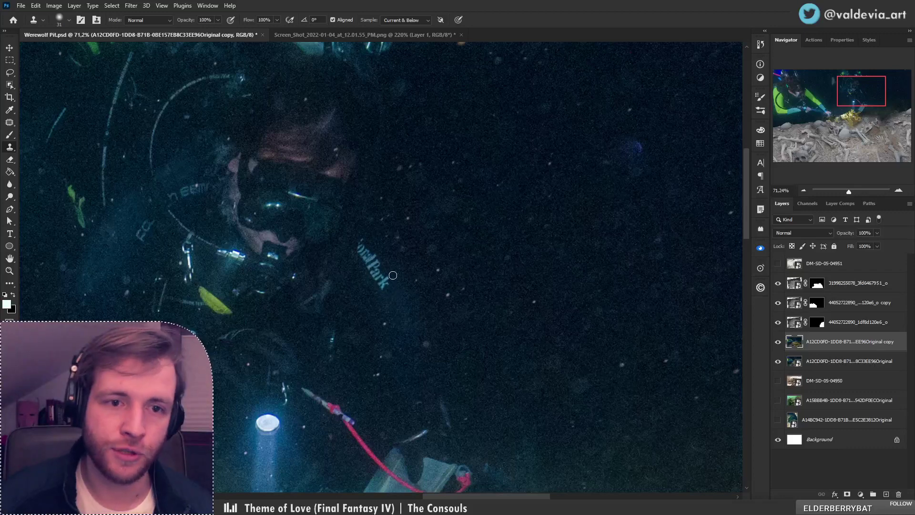
Clone out "Park" and the remaining partial lettering on the far diver's other arm
{"action": "left_click_drag", "start_coordinate": [385, 283], "coordinate": [376, 275]}
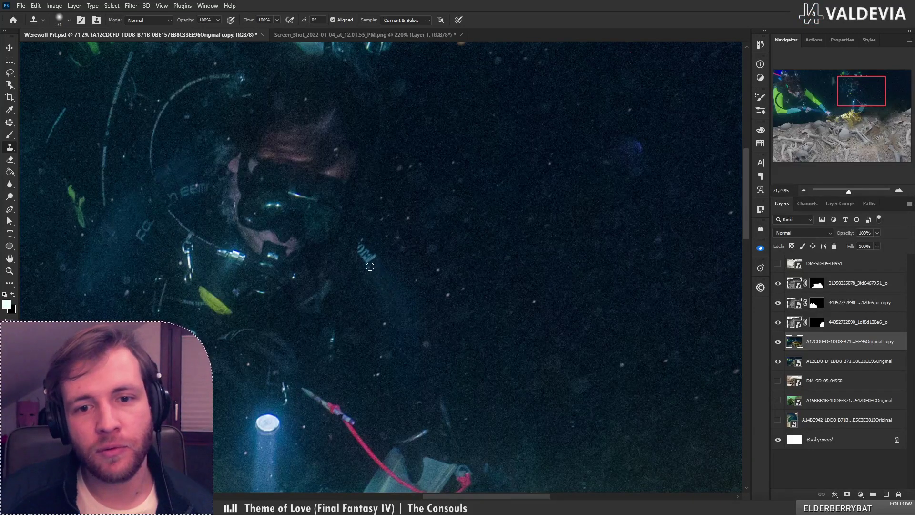
{"action": "left_click", "coordinate": [384, 275], "text": "alt"}
{"action": "left_click_drag", "start_coordinate": [366, 263], "coordinate": [373, 257]}
{"action": "left_click", "coordinate": [380, 251], "text": "alt"}
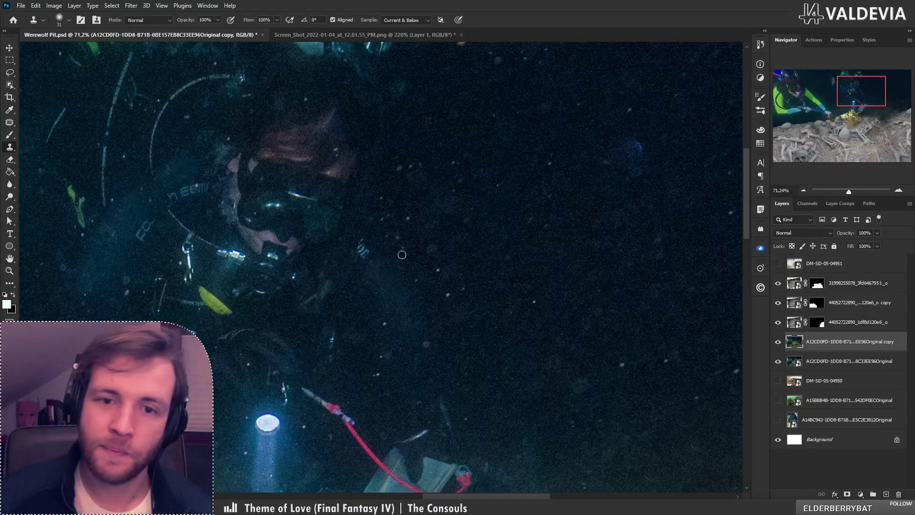
{"action": "left_click", "coordinate": [372, 242], "text": "alt"}
{"action": "left_click", "coordinate": [366, 252]}
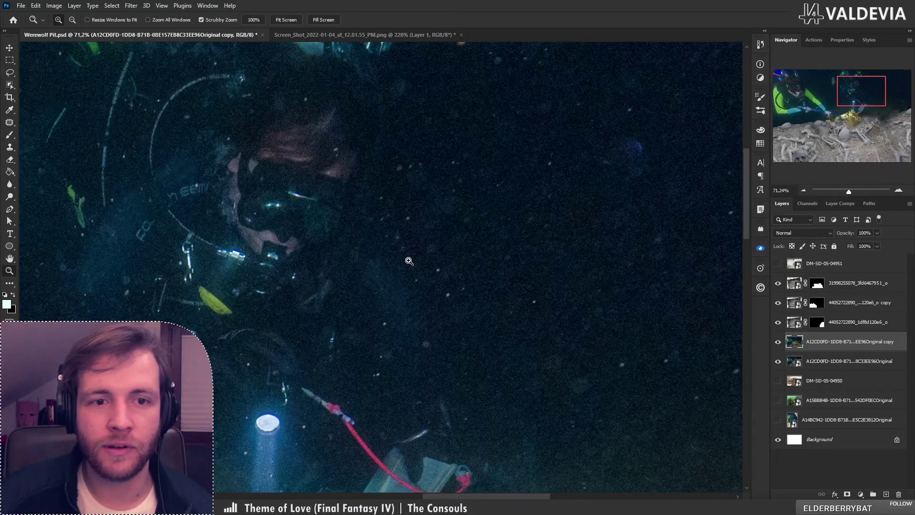
{"action": "mouse_move", "coordinate": [407, 259]}
{"action": "left_mouse_down"}
{"action": "mouse_move", "coordinate": [312, 272]}
{"action": "mouse_move", "coordinate": [370, 260]}
{"action": "left_mouse_up"}
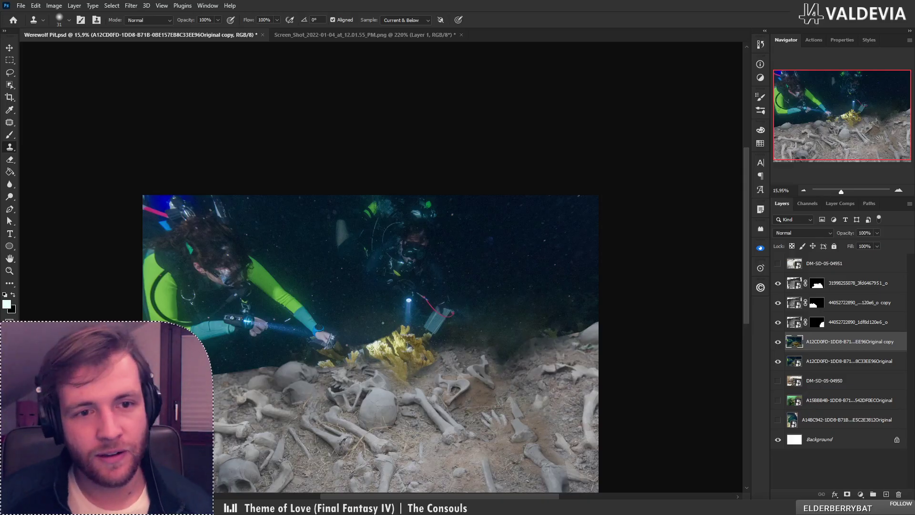
{"action": "left_click_drag", "start_coordinate": [406, 332], "coordinate": [396, 284]}
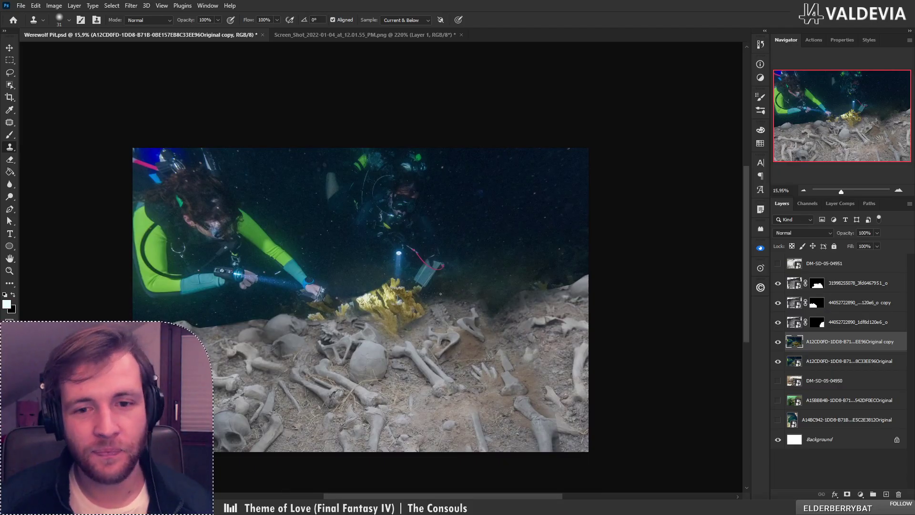
{"action": "key", "text": "z"}
{"action": "mouse_move", "coordinate": [441, 294]}
{"action": "left_mouse_down"}
{"action": "mouse_move", "coordinate": [471, 305]}
{"action": "mouse_move", "coordinate": [466, 278]}
{"action": "left_mouse_up"}
{"action": "key", "text": "s"}
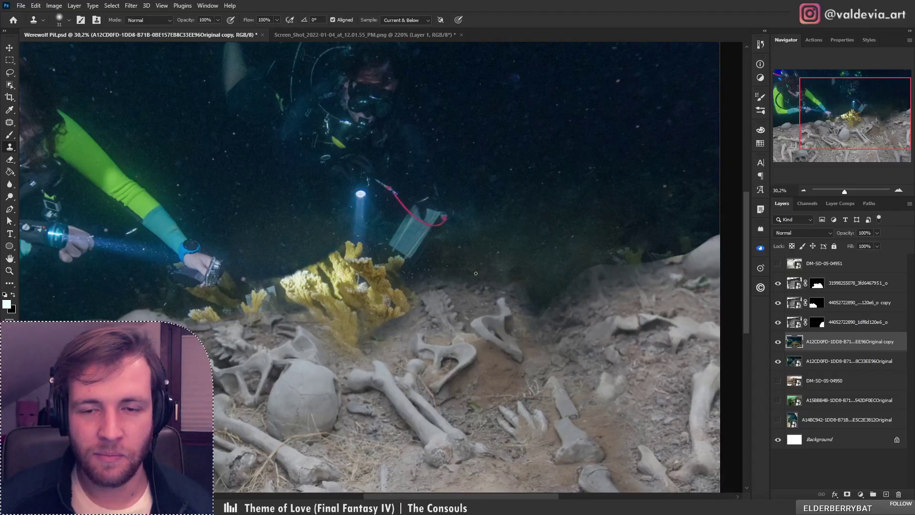
Outline the large yellow coral beneath the far diver's torch beam with a Patch tool selection
{"action": "key", "text": "z"}
{"action": "left_click_drag", "start_coordinate": [402, 284], "coordinate": [349, 288]}
{"action": "left_click_drag", "start_coordinate": [345, 326], "coordinate": [372, 328]}
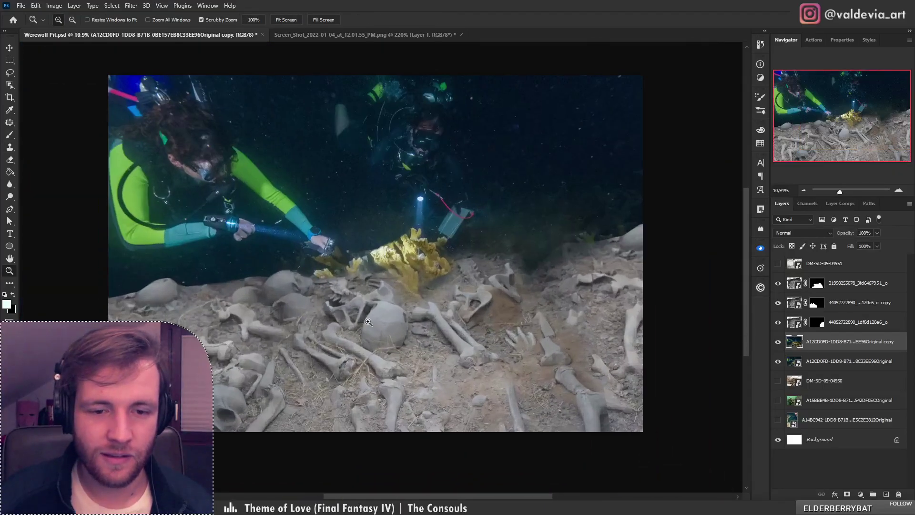
{"action": "key", "text": "s"}
{"action": "left_click_drag", "start_coordinate": [325, 360], "coordinate": [319, 307]}
{"action": "left_click_drag", "start_coordinate": [364, 266], "coordinate": [352, 342]}
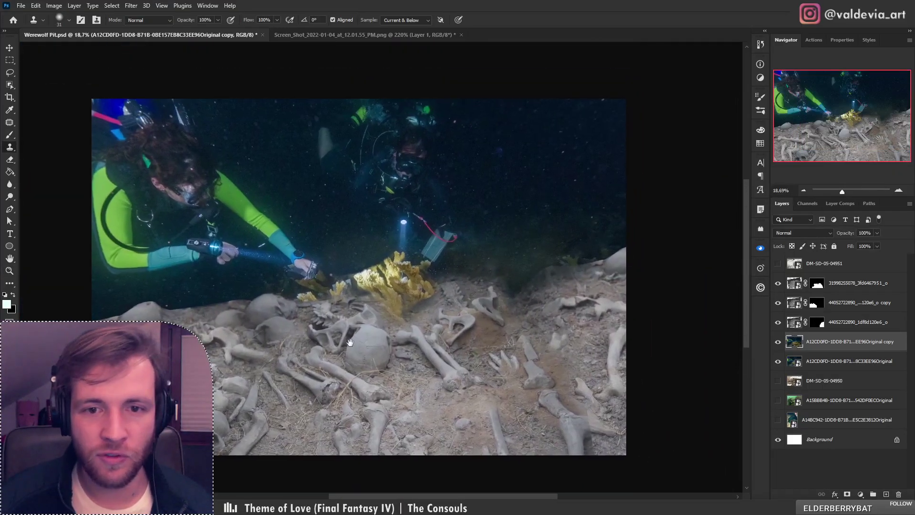
{"action": "key", "text": "z"}
{"action": "left_click_drag", "start_coordinate": [440, 229], "coordinate": [461, 228]}
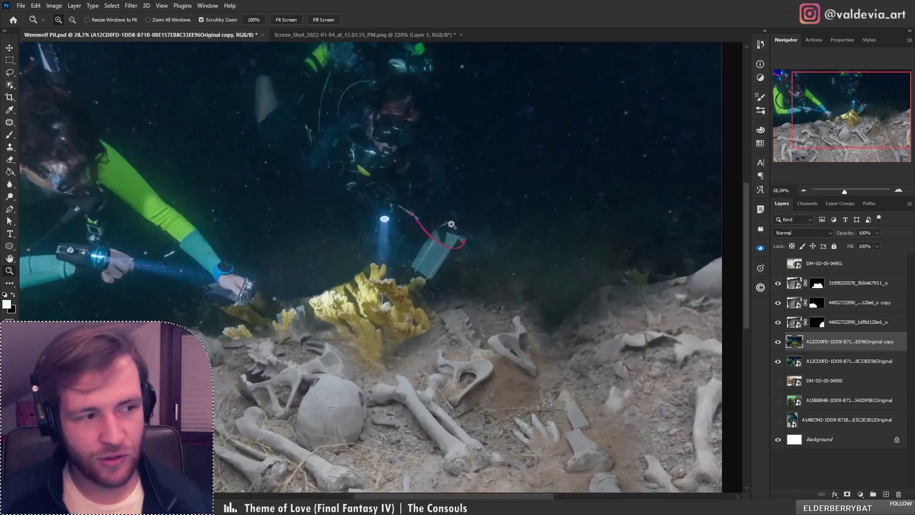
{"action": "key", "text": "s"}
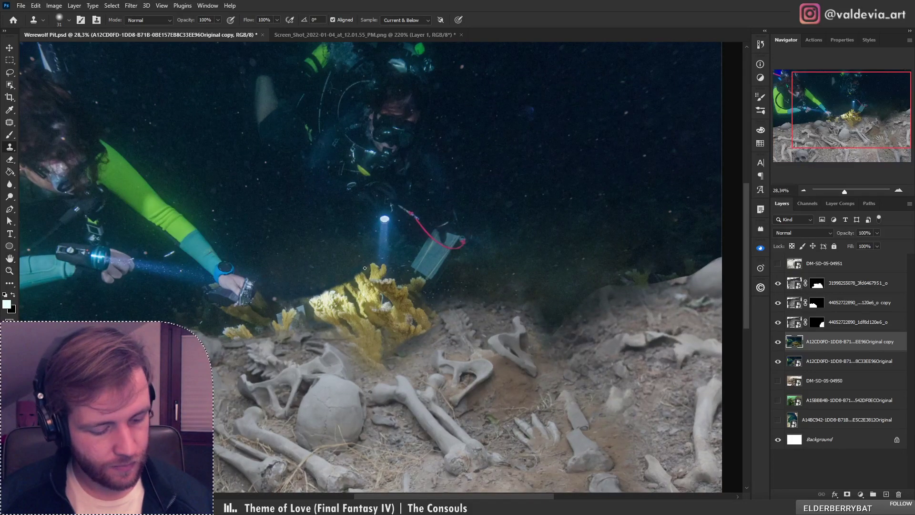
{"action": "key", "text": "j"}
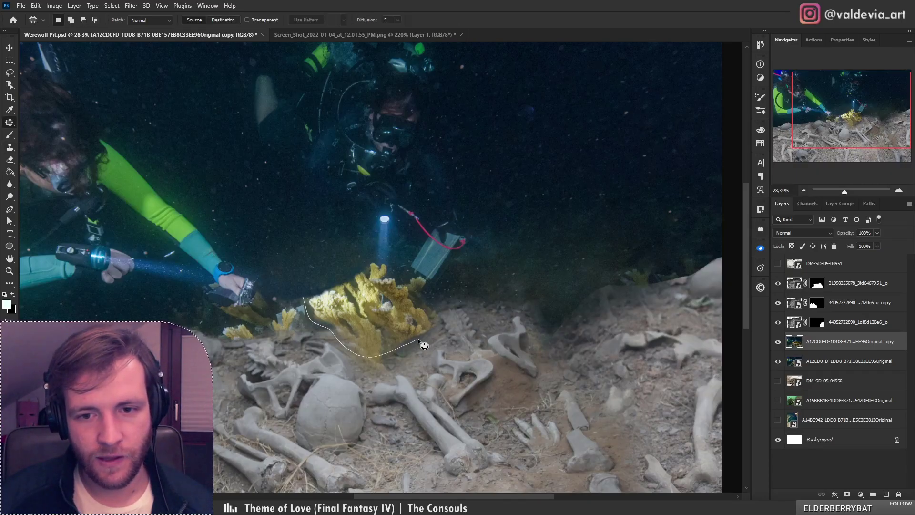
{"action": "mouse_move", "coordinate": [426, 298]}
{"action": "left_mouse_down"}
{"action": "mouse_move", "coordinate": [428, 279]}
{"action": "mouse_move", "coordinate": [400, 274]}
{"action": "left_mouse_up"}
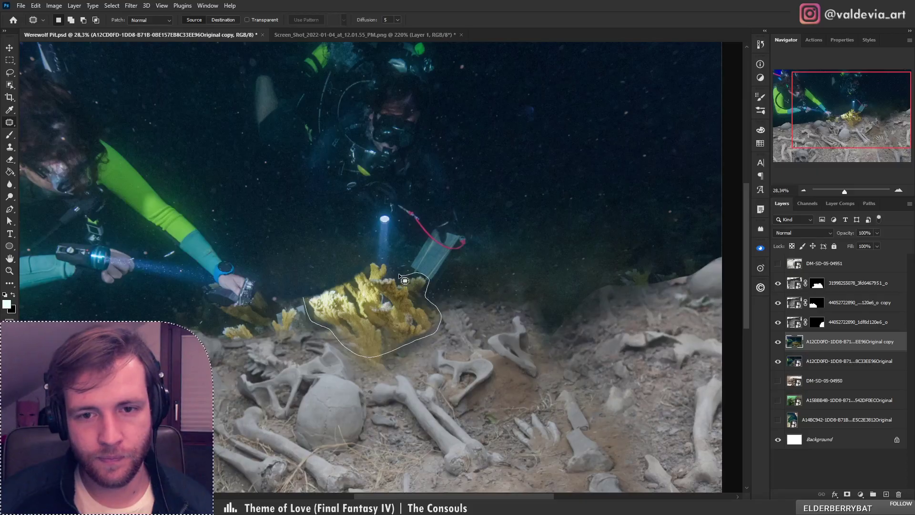
{"action": "left_click_drag", "start_coordinate": [328, 276], "coordinate": [329, 278]}
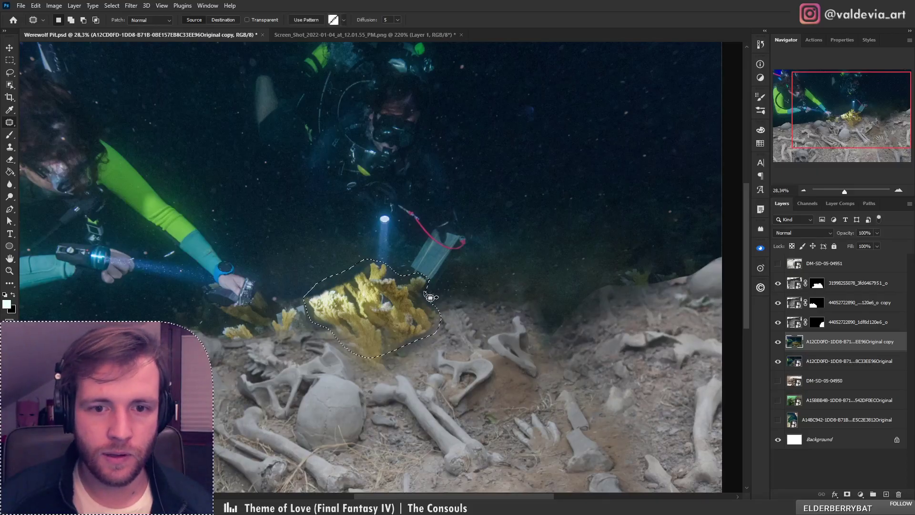
Trim the coral's patch selection so it excludes the lower edge of the far diver's slate
{"action": "key", "text": "z"}
{"action": "left_click", "coordinate": [436, 281]}
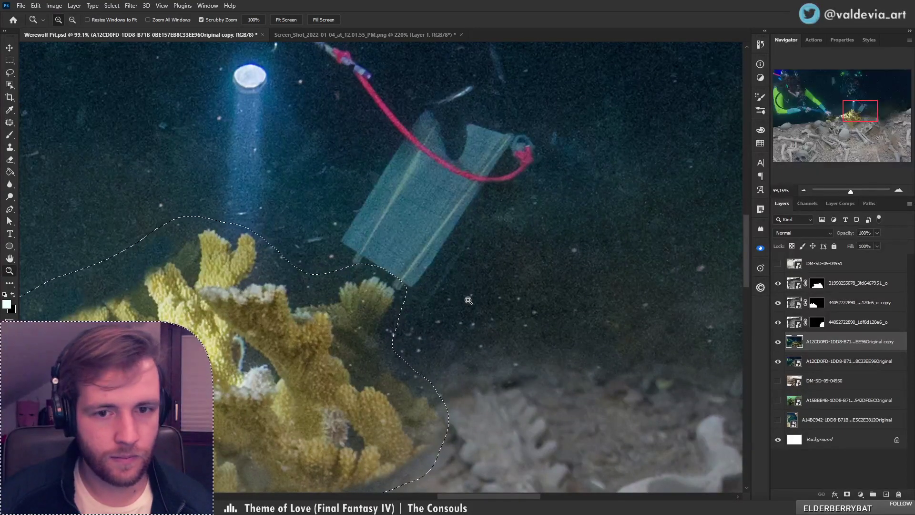
{"action": "key", "text": "s"}
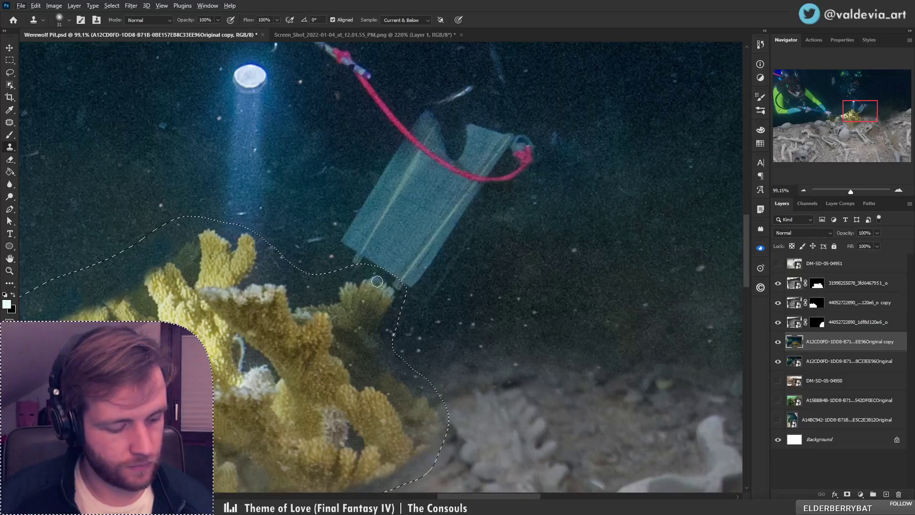
{"action": "key", "text": "j"}
{"action": "mouse_move", "coordinate": [390, 265]}
{"action": "left_mouse_down"}
{"action": "mouse_move", "coordinate": [399, 292]}
{"action": "mouse_move", "coordinate": [416, 263]}
{"action": "left_mouse_up"}
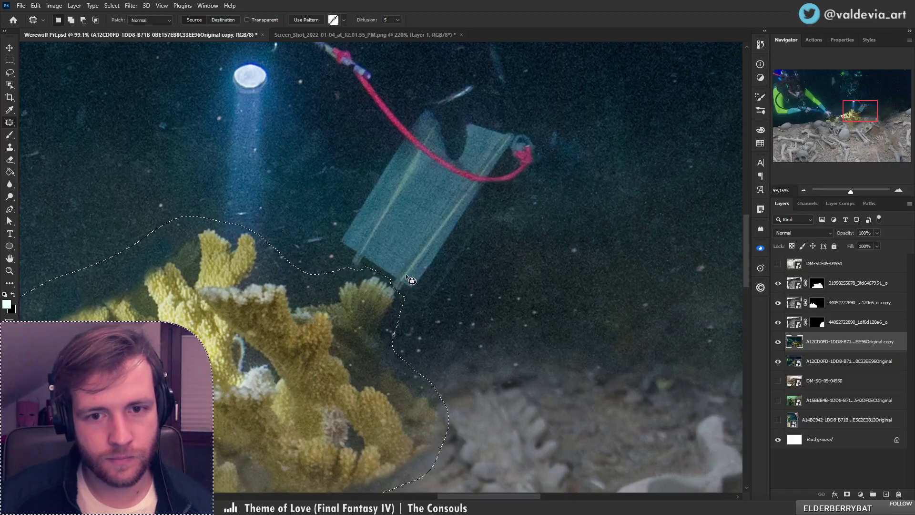
{"action": "key", "text": "z"}
{"action": "left_click_drag", "start_coordinate": [375, 300], "coordinate": [327, 304]}
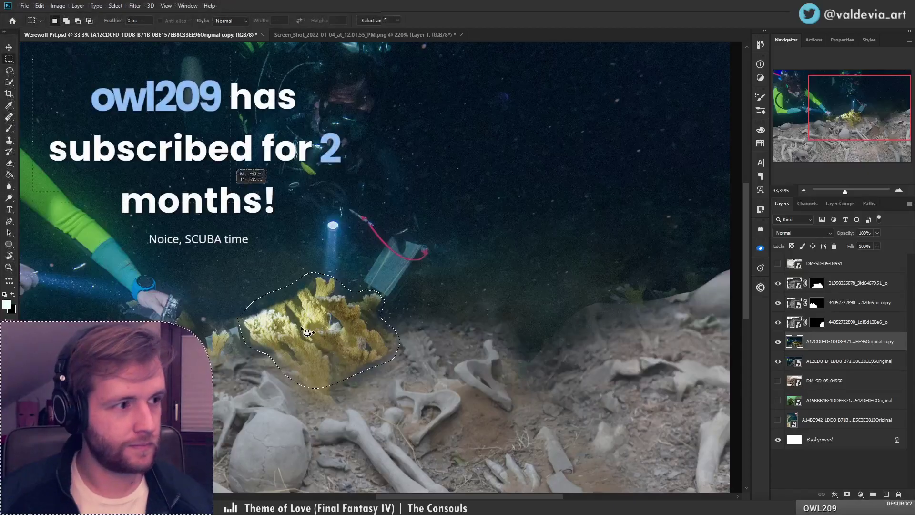
Patch the selected coral with the dark water along the seabed edge beyond the slate, and clear the selection
{"action": "key", "text": "m"}
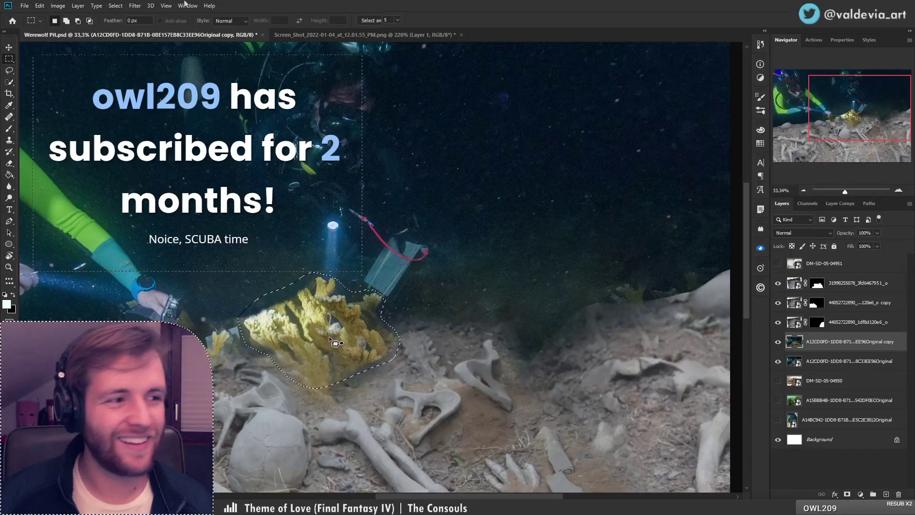
{"action": "key", "text": "alt+t"}
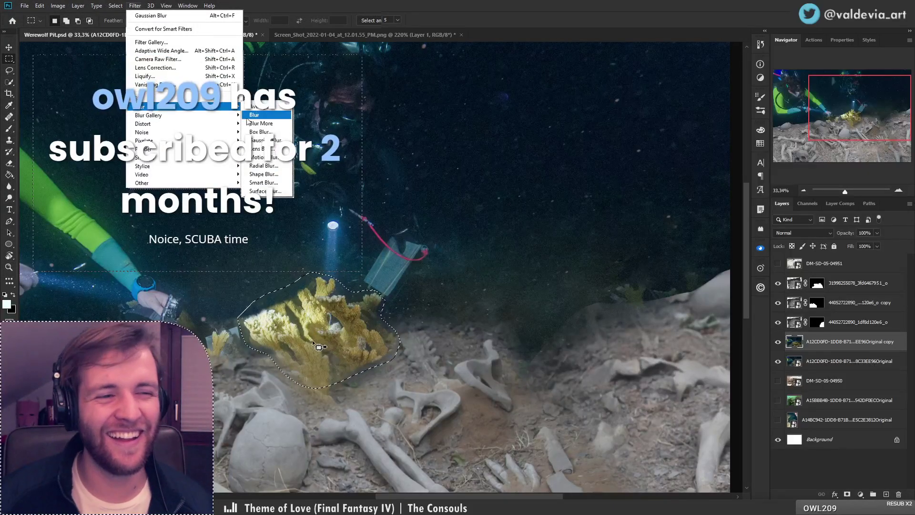
{"action": "left_click_drag", "start_coordinate": [319, 358], "coordinate": [544, 243]}
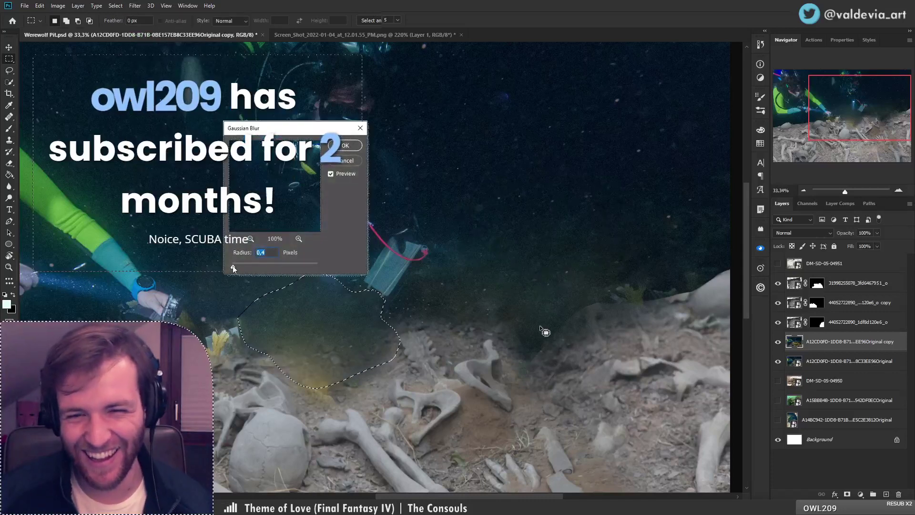
{"action": "key", "text": "ctrl+d"}
{"action": "left_click_drag", "start_coordinate": [233, 265], "coordinate": [271, 268]}
Enlarge the Clone Stamp to 80 px and clone out the leftover yellow haze and small coral branch above the bones
{"action": "key", "text": "z"}
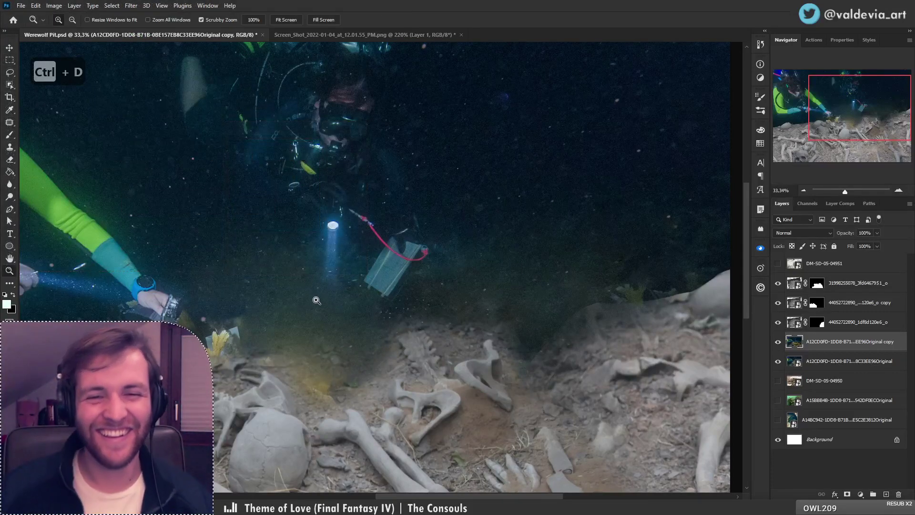
{"action": "left_click_drag", "start_coordinate": [316, 300], "coordinate": [293, 329]}
{"action": "scroll", "coordinate": [293, 329], "scroll_direction": "up", "scroll_amount": 4}
{"action": "key", "text": "s"}
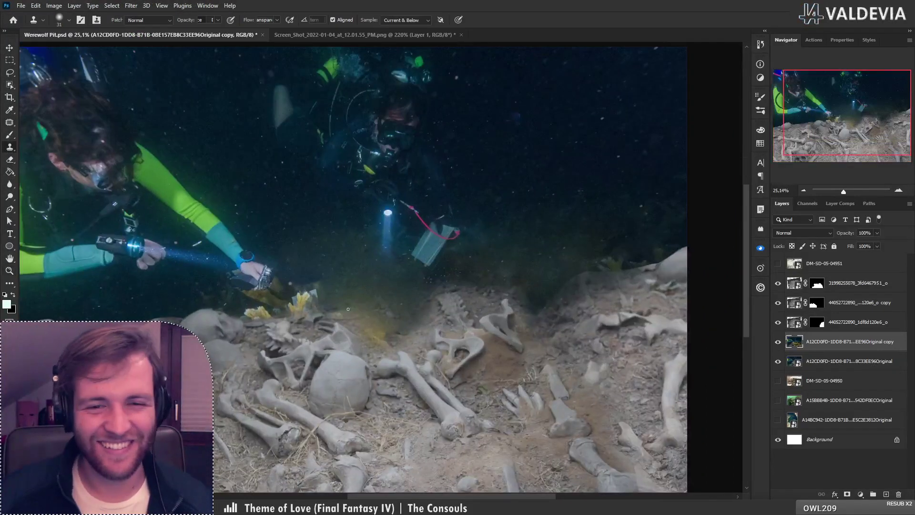
{"action": "right_click", "coordinate": [388, 286]}
{"action": "mouse_move", "coordinate": [374, 333]}
{"action": "left_mouse_down"}
{"action": "mouse_move", "coordinate": [363, 321]}
{"action": "mouse_move", "coordinate": [441, 345]}
{"action": "mouse_move", "coordinate": [372, 329]}
{"action": "mouse_move", "coordinate": [384, 310]}
{"action": "left_mouse_up"}
{"action": "key", "text": "space"}
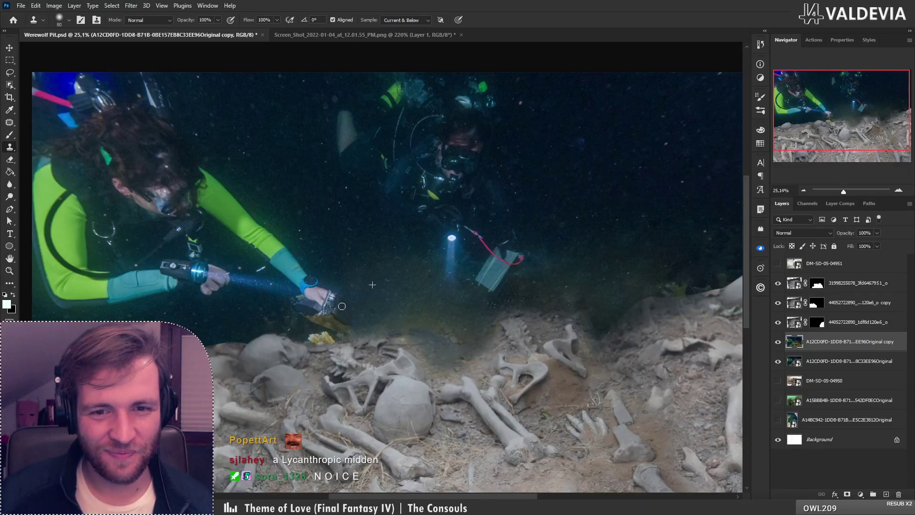
Try cloning dark water over the coral beside the near diver's handheld camera, and undo the strokes
{"action": "left_click_drag", "start_coordinate": [355, 307], "coordinate": [382, 310]}
{"action": "key", "text": "ctrl+z"}
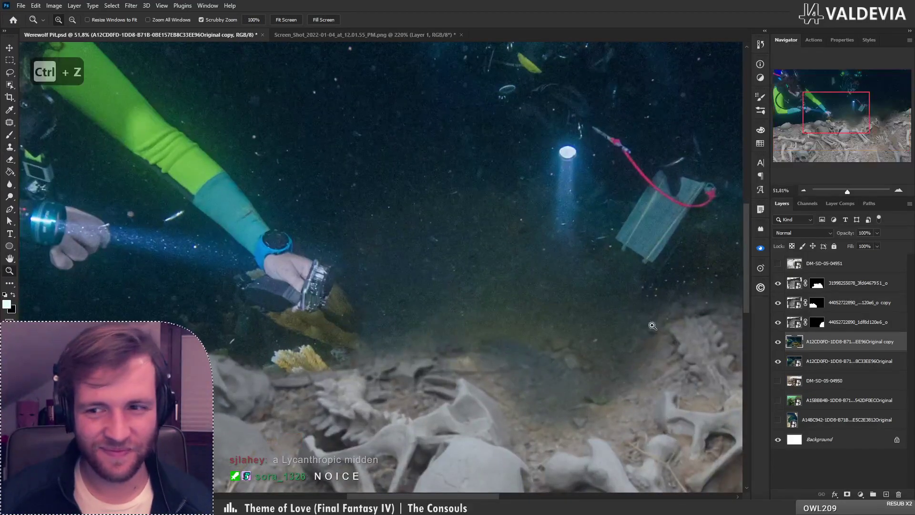
{"action": "key", "text": "s"}
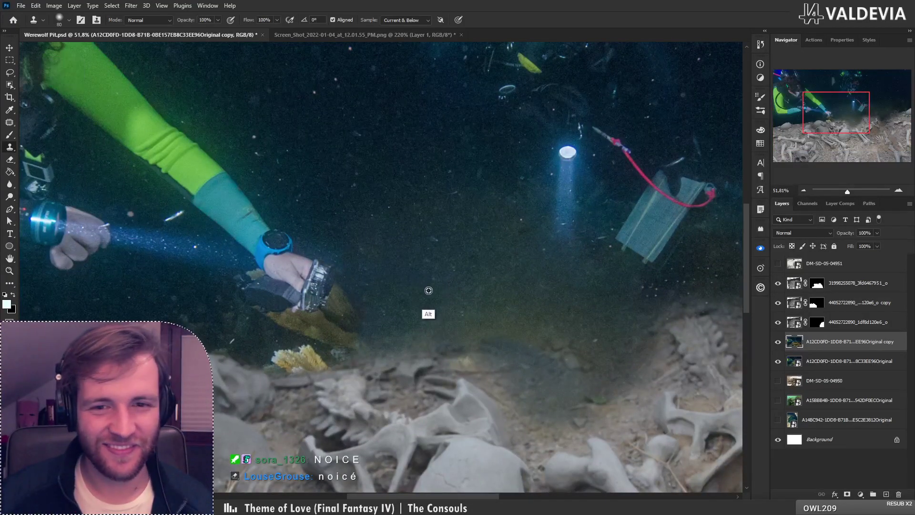
{"action": "mouse_move", "coordinate": [344, 307]}
{"action": "left_mouse_down"}
{"action": "mouse_move", "coordinate": [341, 290]}
{"action": "mouse_move", "coordinate": [338, 306]}
{"action": "left_mouse_up"}
{"action": "key", "text": "ctrl+z"}
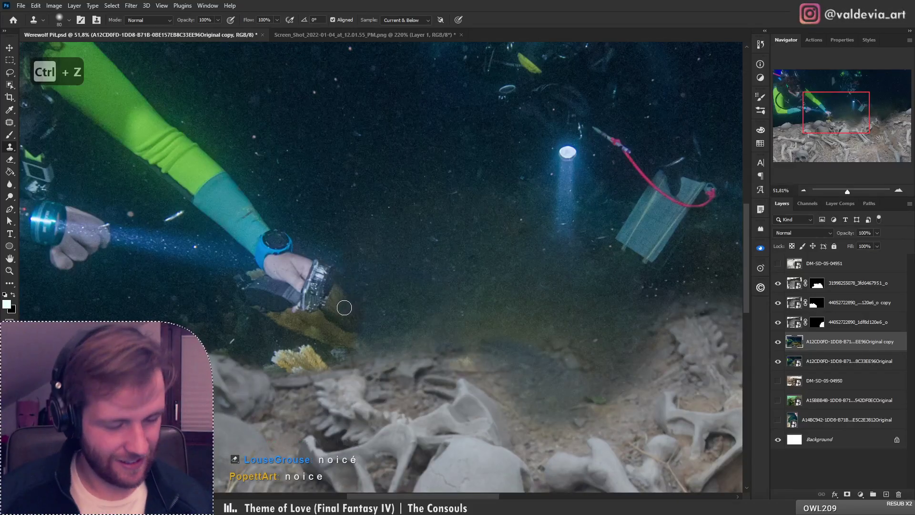
Reduce the Clone Stamp to 30 px and clone dark water over the coral bits around the near diver's camera
{"action": "key", "text": "bracketleft"}
{"action": "key", "text": "bracketleft"}
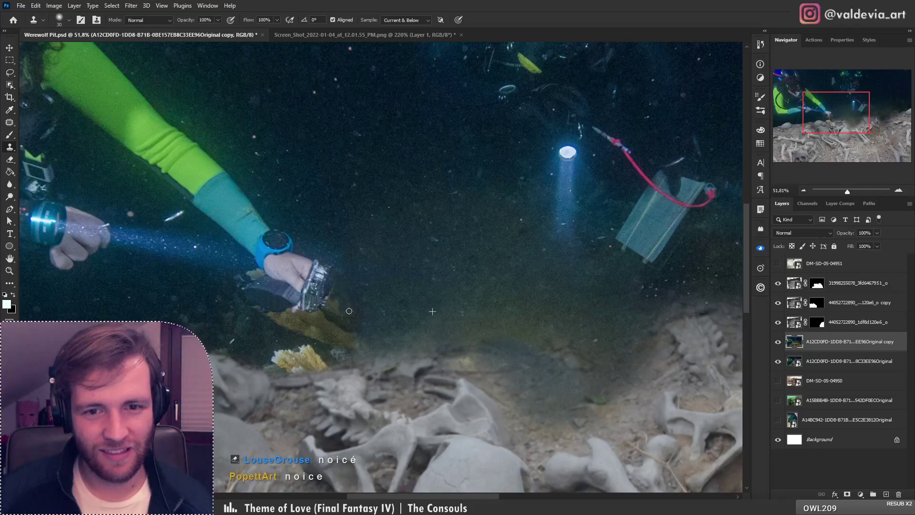
{"action": "mouse_move", "coordinate": [399, 282]}
{"action": "left_mouse_down"}
{"action": "mouse_move", "coordinate": [356, 291]}
{"action": "mouse_move", "coordinate": [441, 290]}
{"action": "left_mouse_up"}
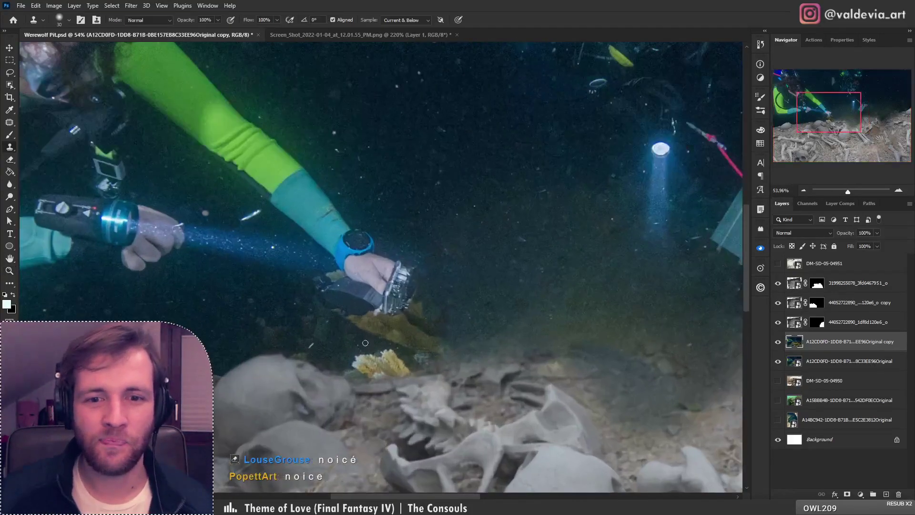
{"action": "left_click", "coordinate": [288, 262], "text": "alt"}
{"action": "left_click_drag", "start_coordinate": [330, 271], "coordinate": [33, 55]}
{"action": "key", "text": "m"}
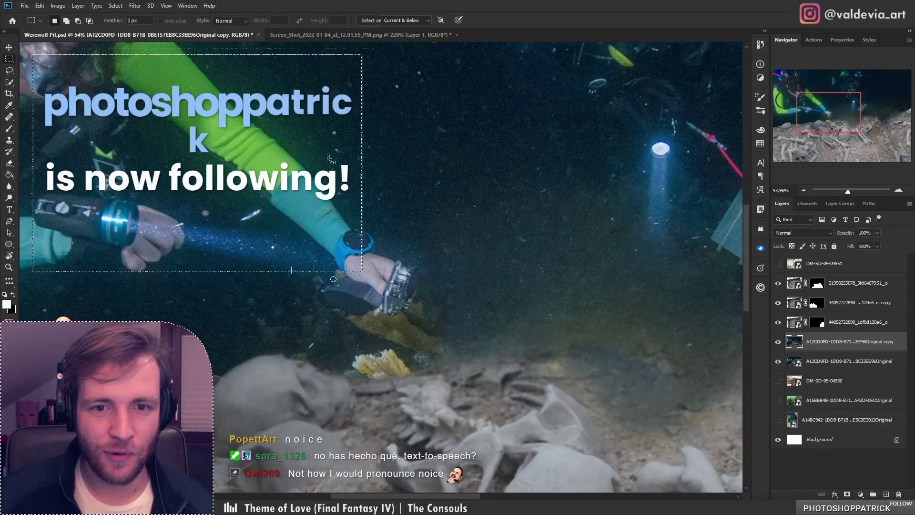
{"action": "left_click", "coordinate": [135, 6]}
{"action": "mouse_move", "coordinate": [143, 107]}
{"action": "left_click", "coordinate": [267, 140]}
{"action": "left_click_drag", "start_coordinate": [232, 267], "coordinate": [245, 266]}
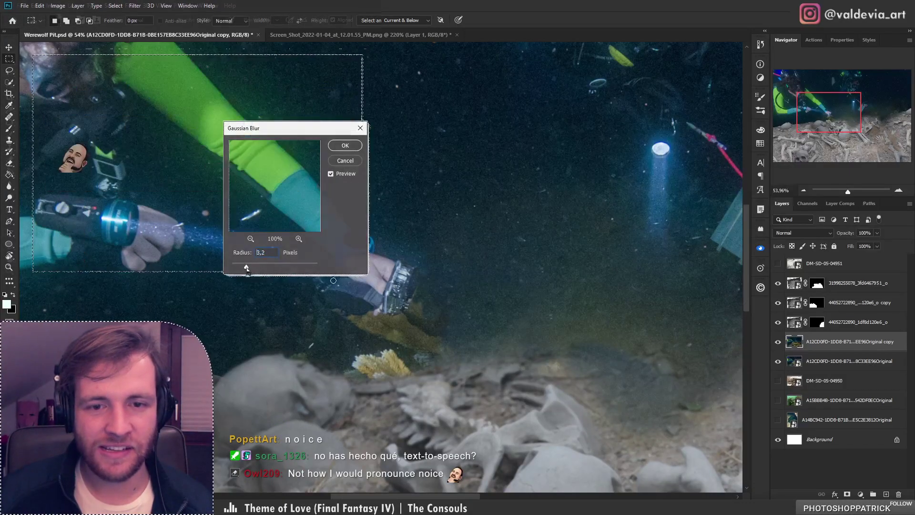
{"action": "key", "text": "Return"}
{"action": "key", "text": "ctrl+d"}
Try cloning dark water along the outer edge of the near diver's camera, and undo the stroke
{"action": "key", "text": "s"}
{"action": "mouse_move", "coordinate": [365, 256]}
{"action": "left_mouse_down"}
{"action": "mouse_move", "coordinate": [287, 263]}
{"action": "mouse_move", "coordinate": [414, 260]}
{"action": "left_mouse_up"}
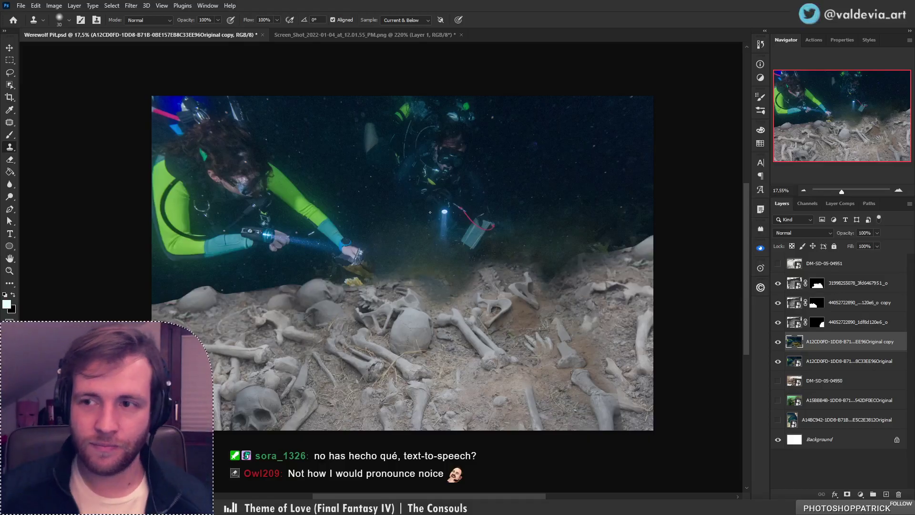
{"action": "key", "text": "z"}
{"action": "left_click_drag", "start_coordinate": [375, 254], "coordinate": [413, 254]}
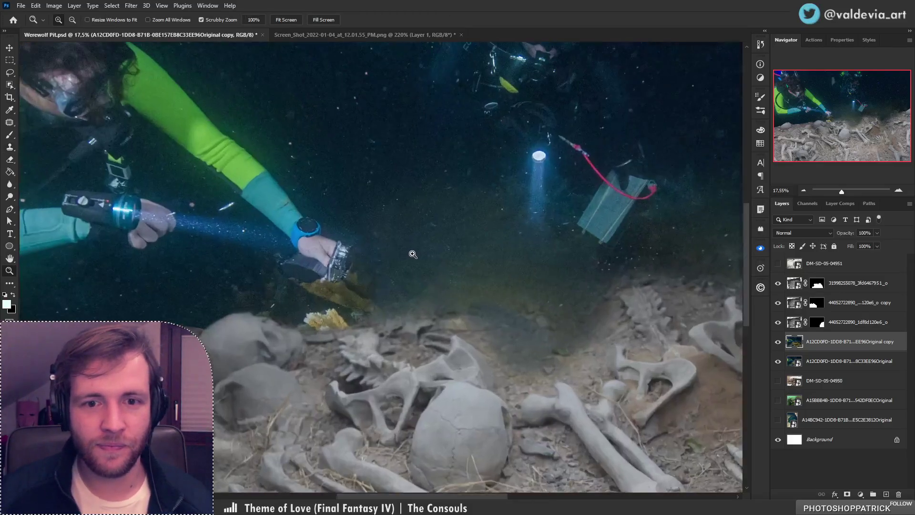
{"action": "key", "text": "s"}
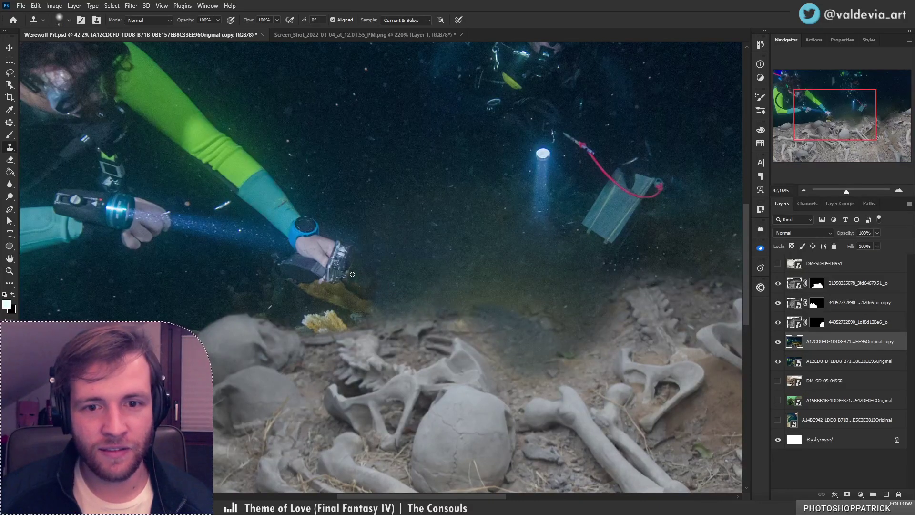
{"action": "key", "text": "z"}
{"action": "left_click_drag", "start_coordinate": [367, 252], "coordinate": [399, 249]}
{"action": "key", "text": "ctrl+z"}
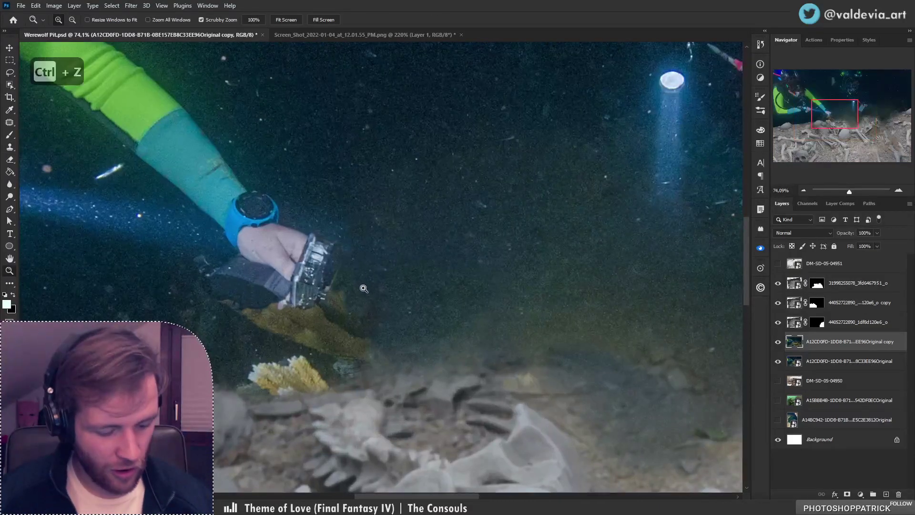
Enlarge the Clone Stamp to 60 px and clone dark water over the brown coral just right of the camera
{"action": "key", "text": "s"}
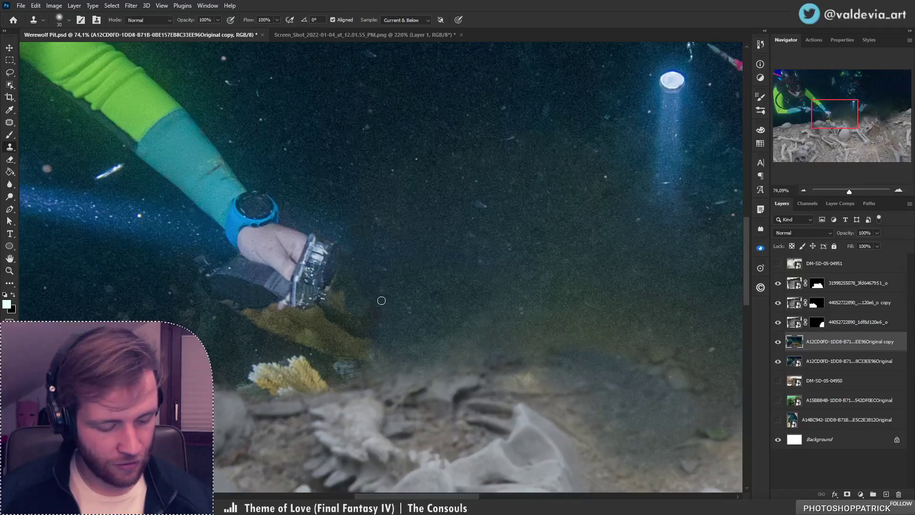
{"action": "key", "text": "bracketright"}
{"action": "key", "text": "bracketright"}
{"action": "key", "text": "bracketright"}
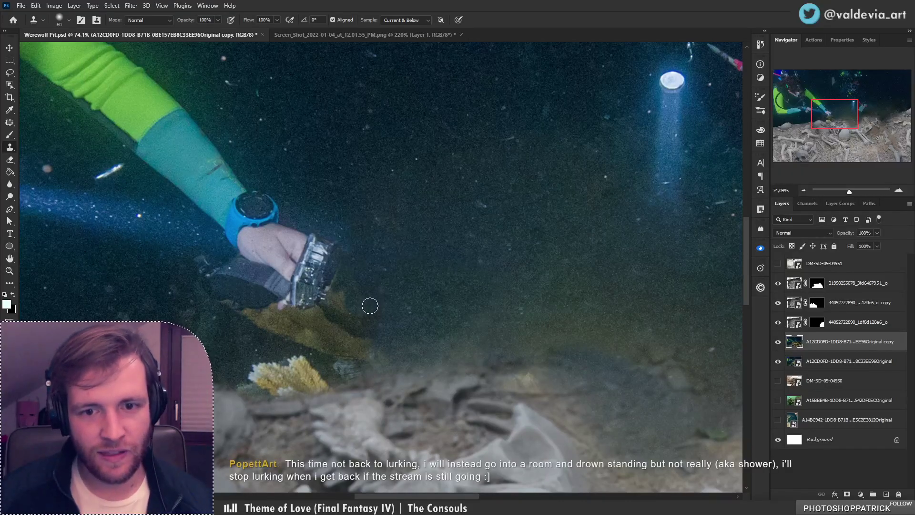
{"action": "left_click_drag", "start_coordinate": [363, 310], "coordinate": [334, 296]}
Reduce the Clone Stamp to 25 px and clean the fine coral remnants along the camera's outer edge
{"action": "key", "text": "bracketleft"}
{"action": "key", "text": "bracketleft"}
{"action": "key", "text": "bracketleft"}
{"action": "scroll", "coordinate": [393, 276], "scroll_direction": "up", "scroll_amount": 1}
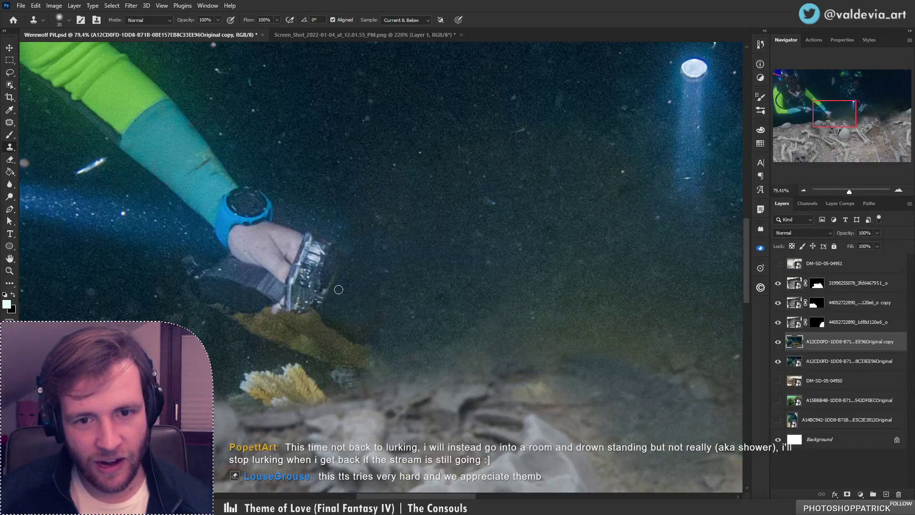
{"action": "key", "text": "["}
{"action": "mouse_move", "coordinate": [335, 285]}
{"action": "left_mouse_down"}
{"action": "mouse_move", "coordinate": [341, 266]}
{"action": "mouse_move", "coordinate": [329, 293]}
{"action": "mouse_move", "coordinate": [361, 284]}
{"action": "mouse_move", "coordinate": [305, 283]}
{"action": "mouse_move", "coordinate": [358, 291]}
{"action": "mouse_move", "coordinate": [429, 285]}
{"action": "left_mouse_up"}
Try cloning dark water over the tip of the brown coral below the near diver's camera, and undo the stroke
{"action": "left_click", "coordinate": [299, 300], "text": "alt"}
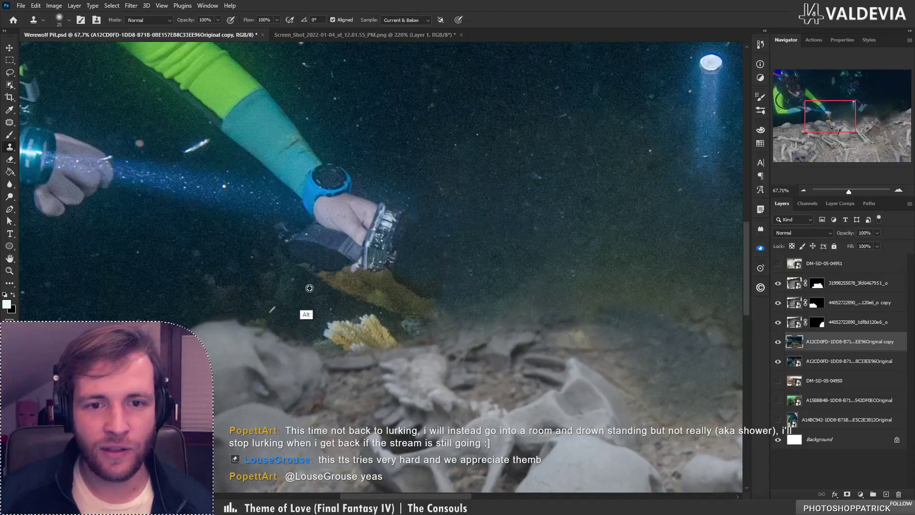
{"action": "left_click_drag", "start_coordinate": [306, 270], "coordinate": [319, 271]}
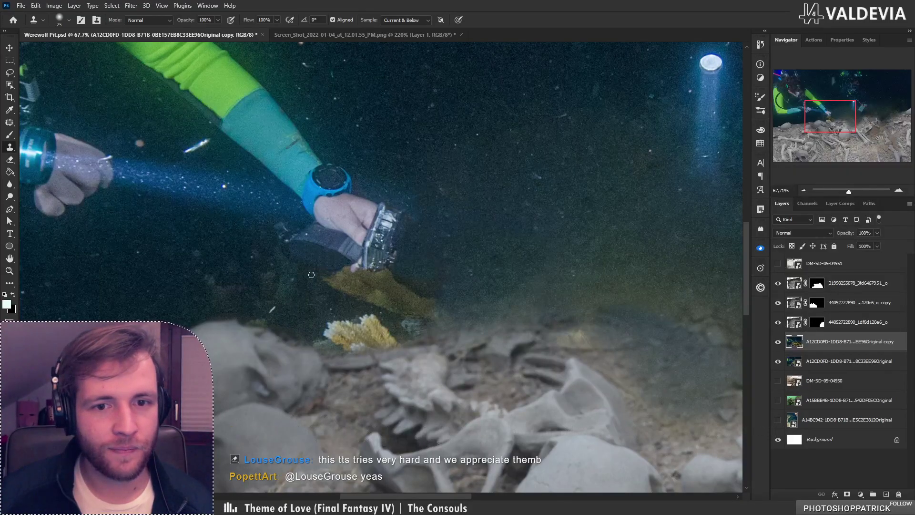
{"action": "key", "text": "ctrl+z"}
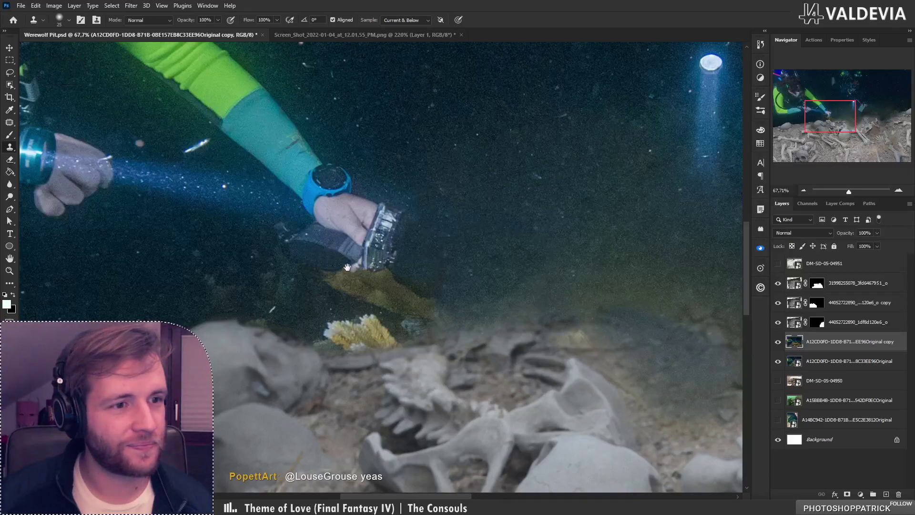
Clone dark water over the end of the brown coral directly beneath the near diver's camera and fingers
{"action": "left_click_drag", "start_coordinate": [345, 267], "coordinate": [321, 281]}
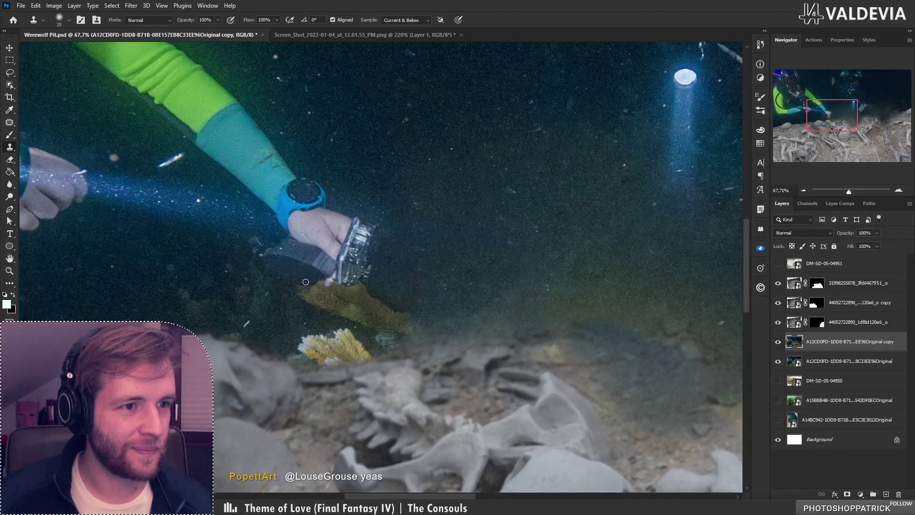
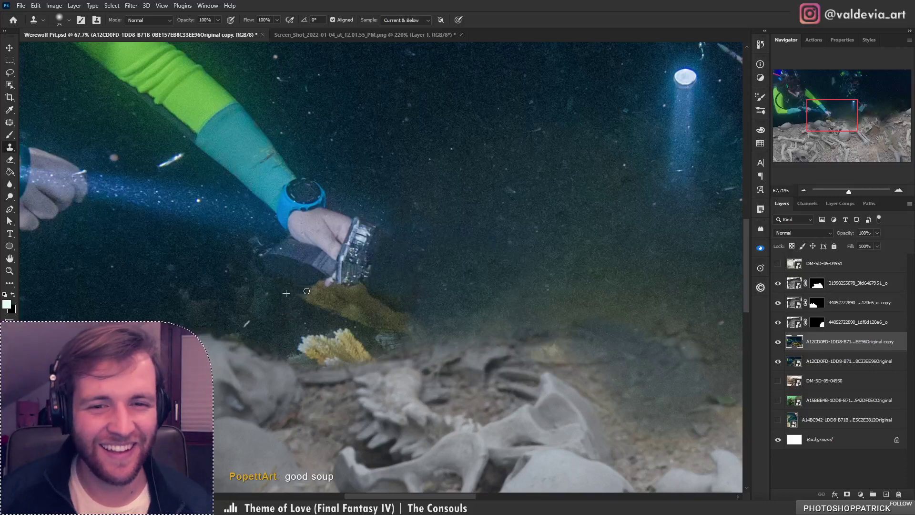
{"action": "left_click_drag", "start_coordinate": [341, 312], "coordinate": [338, 286]}
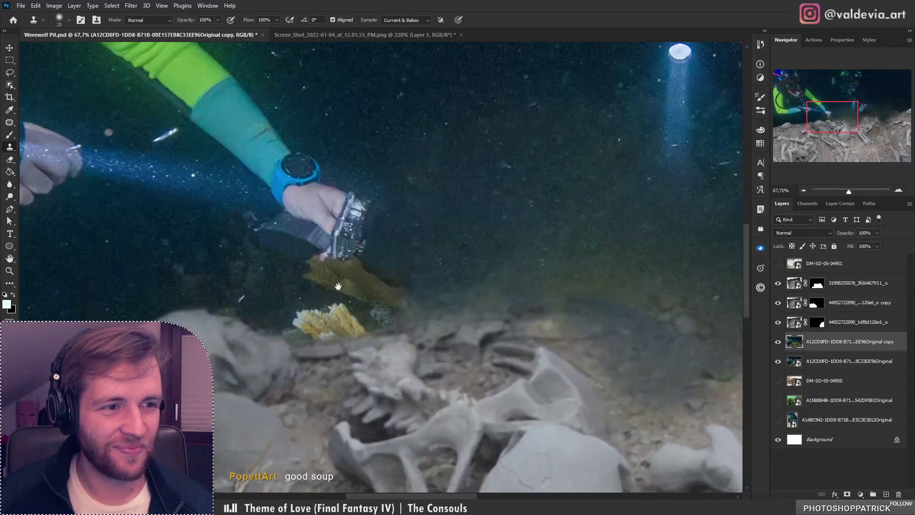
{"action": "key", "text": "alt"}
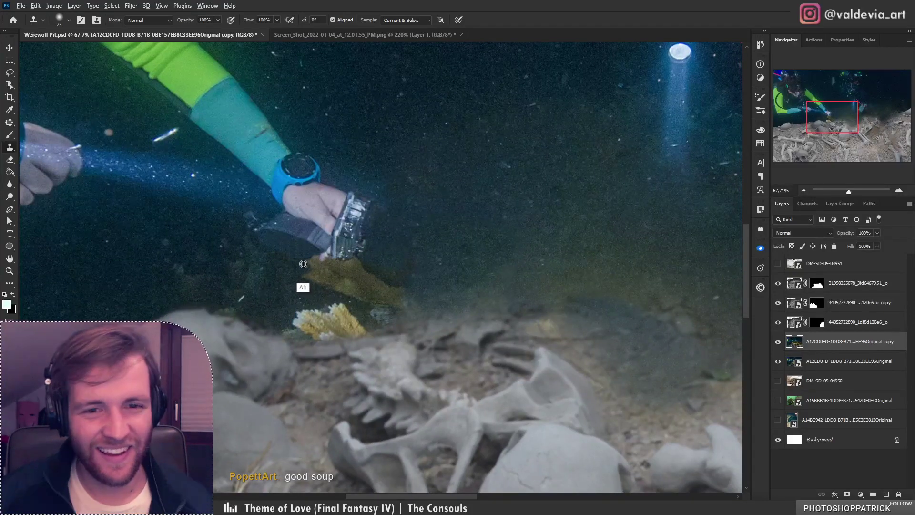
{"action": "left_click", "coordinate": [280, 280], "text": "alt"}
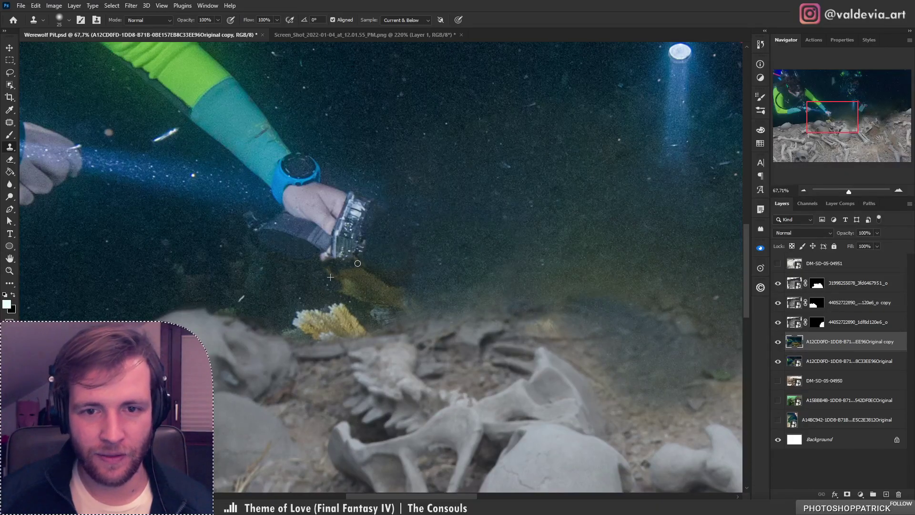
{"action": "left_click", "coordinate": [358, 270], "text": "alt"}
{"action": "left_click", "coordinate": [384, 252], "text": "alt"}
{"action": "left_click_drag", "start_coordinate": [366, 260], "coordinate": [358, 260]}
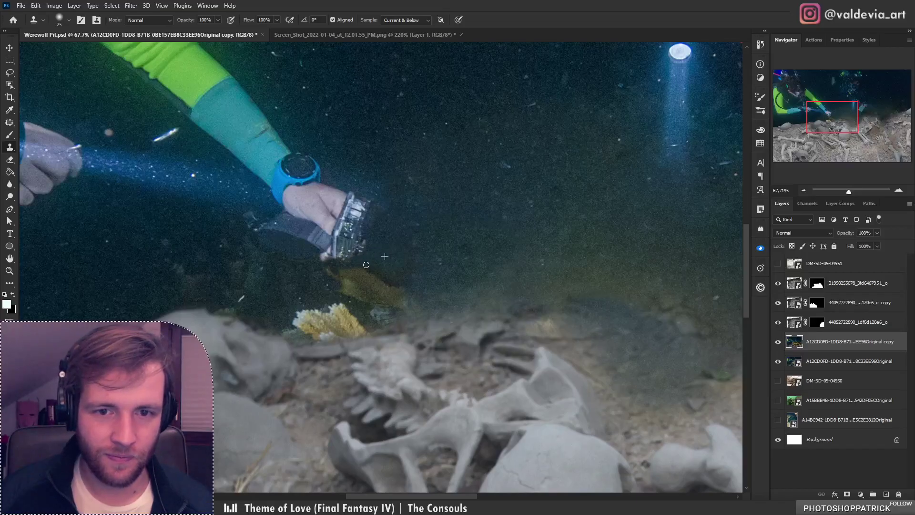
Use the Patch tool to replace the remaining brown coral below the camera with dark water, clearing each selection
{"action": "scroll", "coordinate": [394, 242], "scroll_direction": "down", "scroll_amount": 3}
{"action": "scroll", "coordinate": [365, 201], "scroll_direction": "up", "scroll_amount": 2}
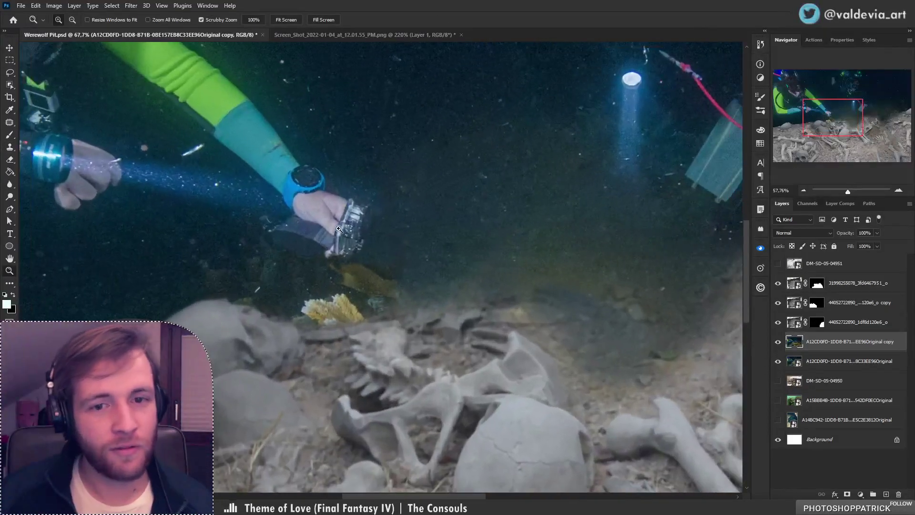
{"action": "key", "text": "l"}
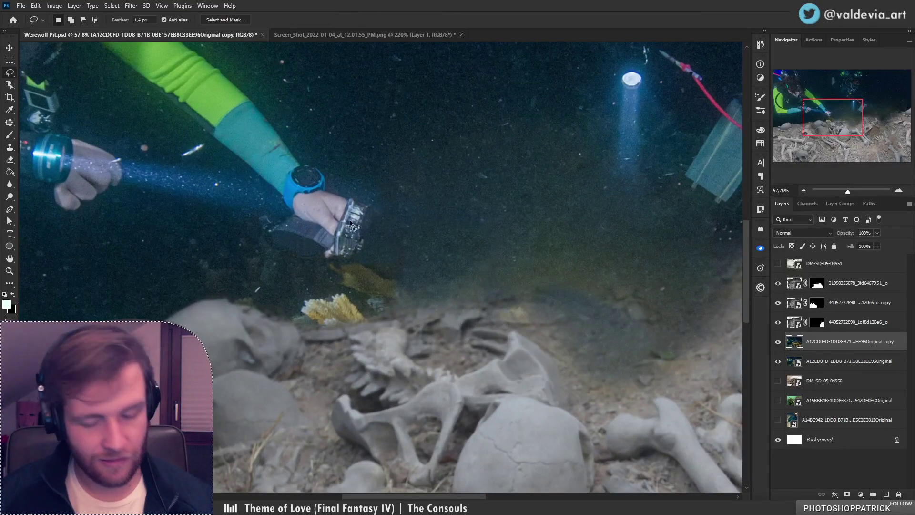
{"action": "key", "text": "j"}
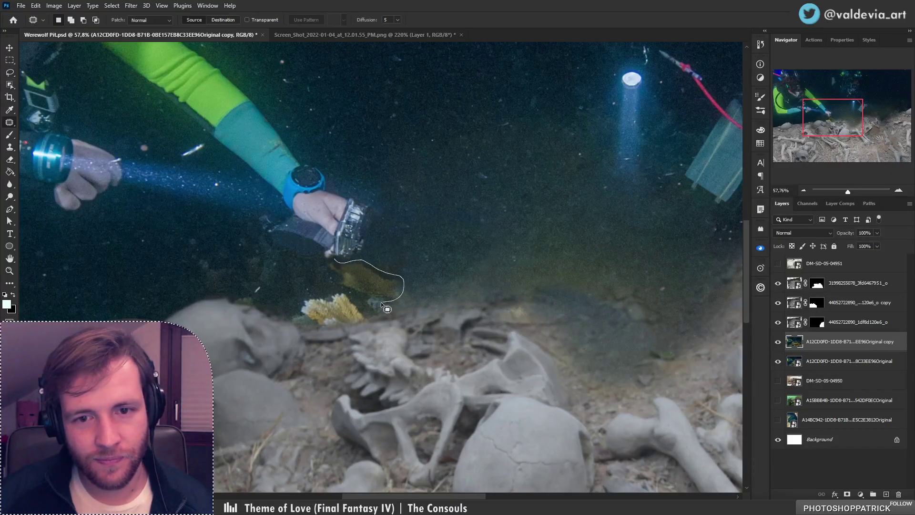
{"action": "mouse_move", "coordinate": [329, 274]}
{"action": "left_mouse_down"}
{"action": "mouse_move", "coordinate": [414, 303]}
{"action": "mouse_move", "coordinate": [397, 286]}
{"action": "mouse_move", "coordinate": [379, 288]}
{"action": "left_mouse_up"}
{"action": "key", "text": "ctrl+d"}
{"action": "mouse_move", "coordinate": [393, 291]}
{"action": "left_mouse_down"}
{"action": "mouse_move", "coordinate": [459, 280]}
{"action": "mouse_move", "coordinate": [338, 297]}
{"action": "mouse_move", "coordinate": [397, 299]}
{"action": "left_mouse_up"}
{"action": "key", "text": "ctrl+d"}
Try cloning over the small yellow coral above the bones with the Clone Stamp, and undo the stroke
{"action": "key", "text": "z"}
{"action": "key", "text": "j"}
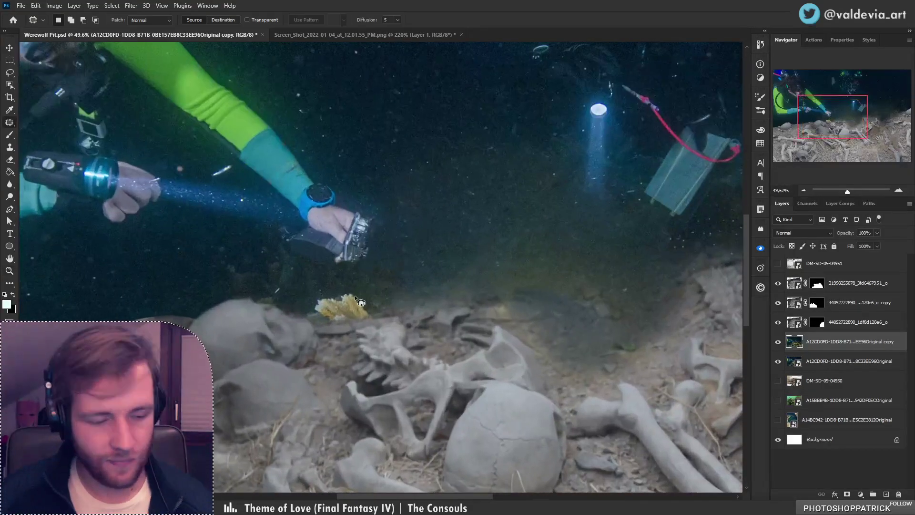
{"action": "key", "text": "s"}
{"action": "key", "text": "s"}
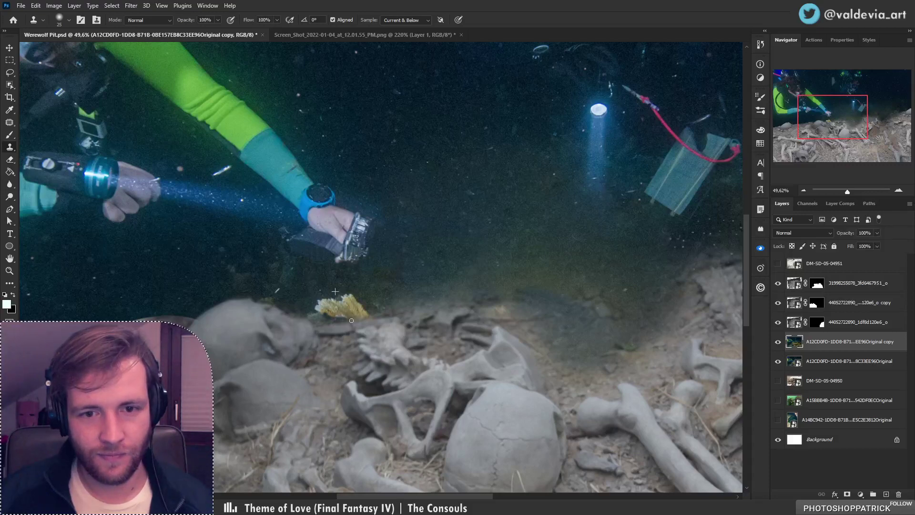
{"action": "key", "text": "ctrl+z"}
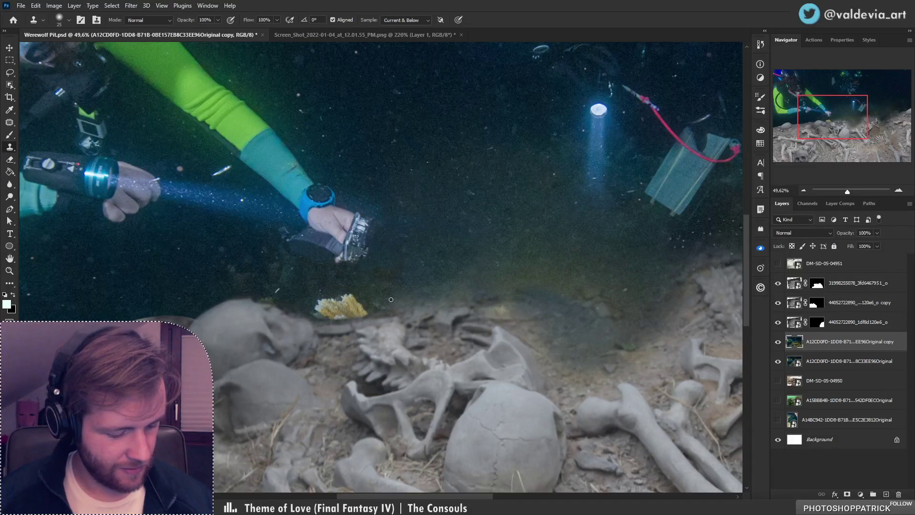
Patch the small yellow coral at the edge of the bone pile with nearby dark water and deselect
{"action": "key", "text": "j"}
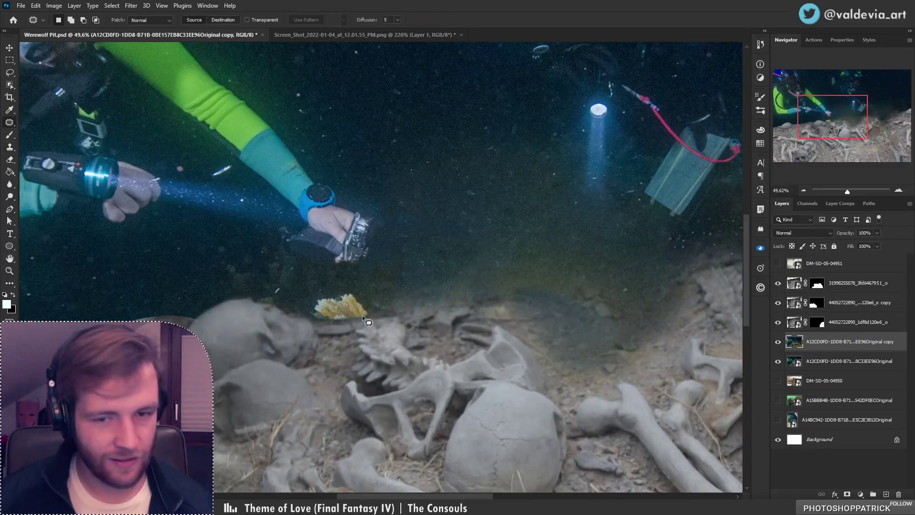
{"action": "mouse_move", "coordinate": [372, 316]}
{"action": "left_mouse_down"}
{"action": "mouse_move", "coordinate": [307, 317]}
{"action": "mouse_move", "coordinate": [308, 304]}
{"action": "mouse_move", "coordinate": [338, 291]}
{"action": "mouse_move", "coordinate": [371, 315]}
{"action": "left_mouse_up"}
{"action": "left_click_drag", "start_coordinate": [336, 309], "coordinate": [299, 295]}
{"action": "key", "text": "ctrl+d"}
Compare the whole composite with the retouched diver layer copy hidden and shown
{"action": "key", "text": "z"}
{"action": "left_click_drag", "start_coordinate": [365, 285], "coordinate": [383, 278]}
{"action": "key", "text": "j"}
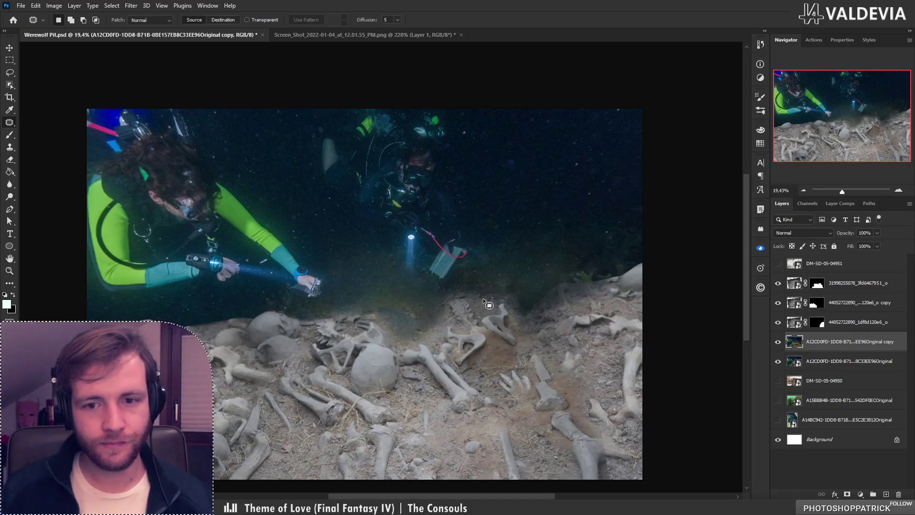
{"action": "left_click", "coordinate": [778, 341]}
{"action": "left_click", "coordinate": [777, 341]}
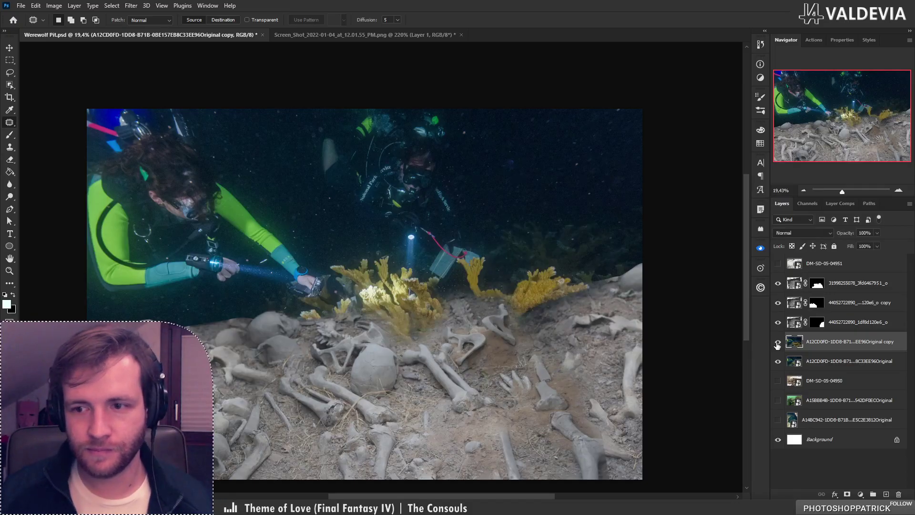
{"action": "mouse_move", "coordinate": [777, 323]}
{"action": "left_mouse_down"}
{"action": "mouse_move", "coordinate": [782, 285]}
{"action": "mouse_move", "coordinate": [779, 324]}
{"action": "left_mouse_up"}
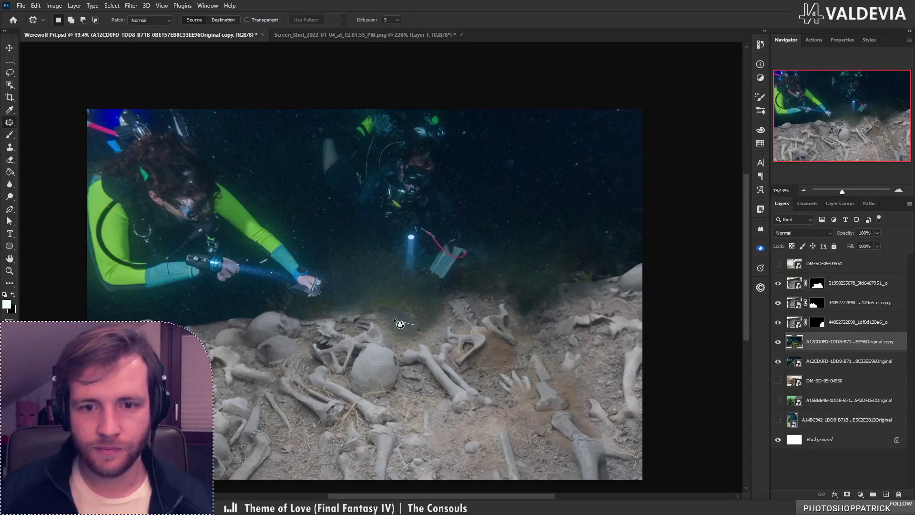
Try patching the greenish haze above the central bones with water from higher up, and undo the patch
{"action": "mouse_move", "coordinate": [393, 318]}
{"action": "left_mouse_down"}
{"action": "mouse_move", "coordinate": [336, 286]}
{"action": "mouse_move", "coordinate": [405, 259]}
{"action": "mouse_move", "coordinate": [416, 324]}
{"action": "mouse_move", "coordinate": [353, 242]}
{"action": "mouse_move", "coordinate": [356, 252]}
{"action": "left_mouse_up"}
{"action": "key", "text": "ctrl+z"}
{"action": "key", "text": "ctrl+d"}
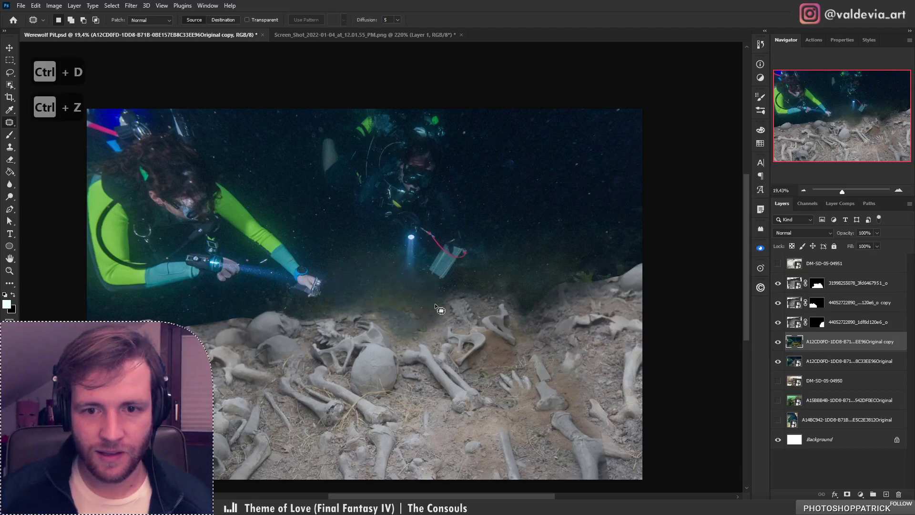
Patch the greenish haze between the near diver's camera and the bones with dark water from beyond the slate
{"action": "mouse_move", "coordinate": [367, 274]}
{"action": "left_mouse_down"}
{"action": "mouse_move", "coordinate": [417, 318]}
{"action": "mouse_move", "coordinate": [530, 251]}
{"action": "left_mouse_up"}
{"action": "key", "text": "ctrl+d"}
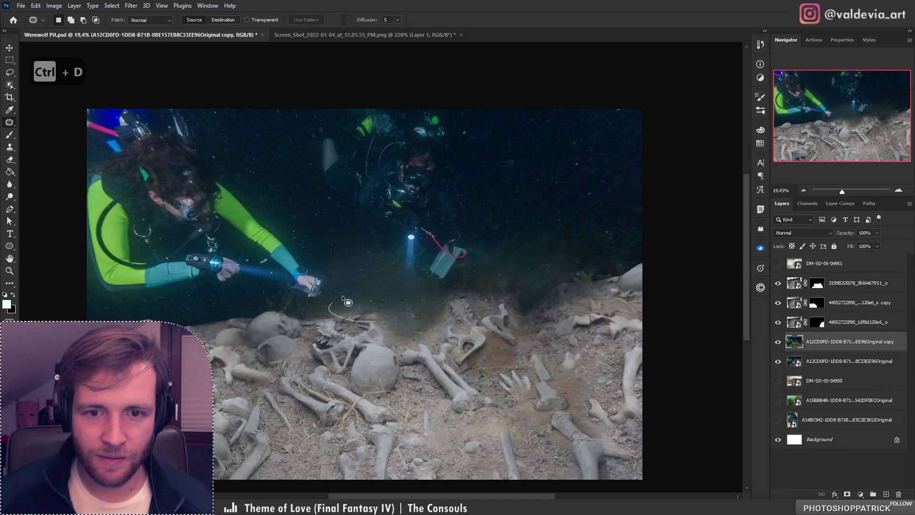
{"action": "mouse_move", "coordinate": [340, 298]}
{"action": "left_mouse_down"}
{"action": "mouse_move", "coordinate": [381, 316]}
{"action": "mouse_move", "coordinate": [546, 255]}
{"action": "left_mouse_up"}
{"action": "key", "text": "ctrl+d"}
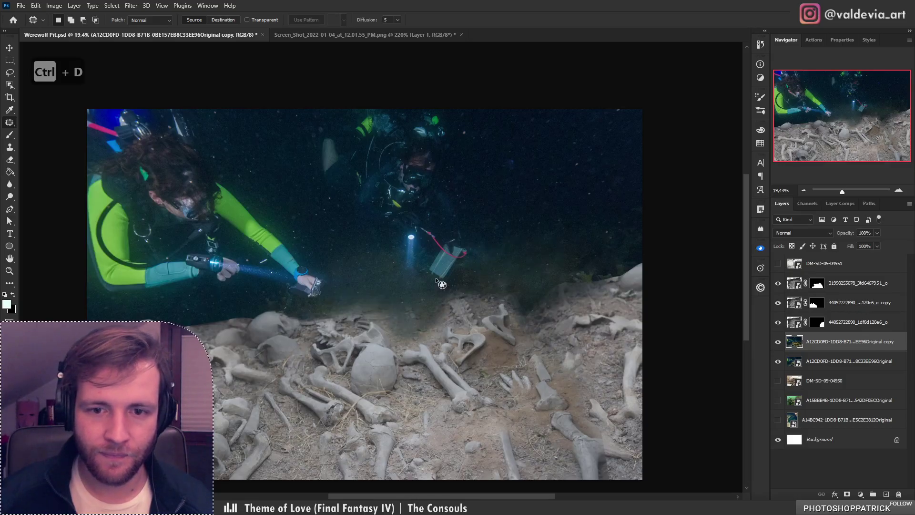
Compare the retouched diver layer copy against the original, and inspect the cleaned water and the near diver up close
{"action": "scroll", "coordinate": [435, 279], "scroll_direction": "up", "scroll_amount": 4}
{"action": "scroll", "coordinate": [435, 279], "scroll_direction": "down", "scroll_amount": 2}
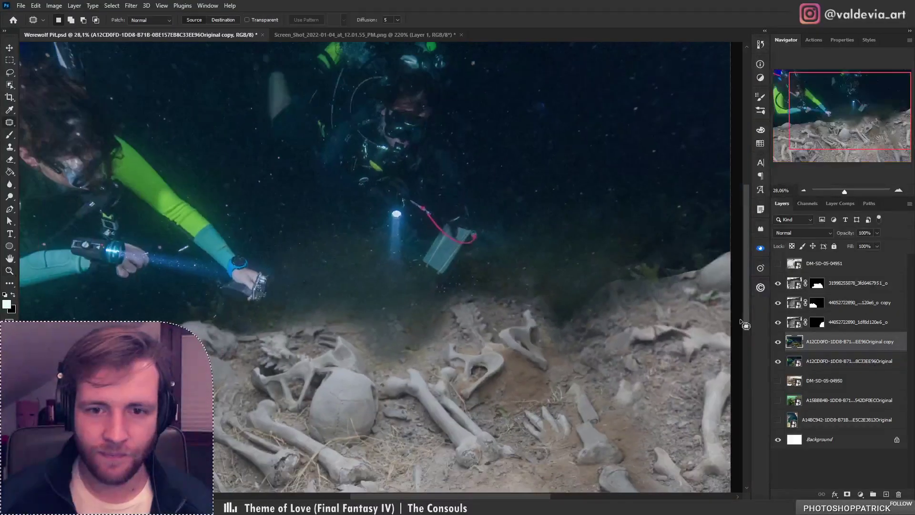
{"action": "left_click", "coordinate": [778, 342]}
{"action": "left_click", "coordinate": [778, 342]}
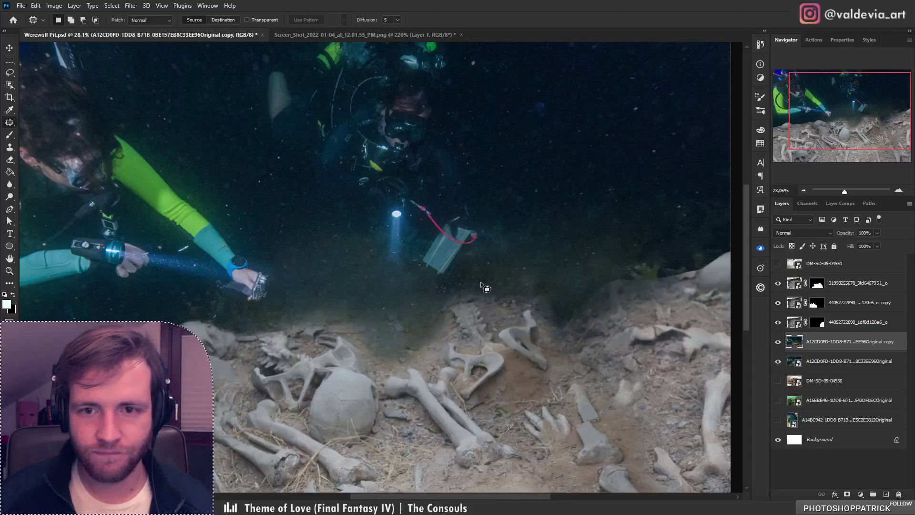
{"action": "left_click_drag", "start_coordinate": [475, 261], "coordinate": [460, 185]}
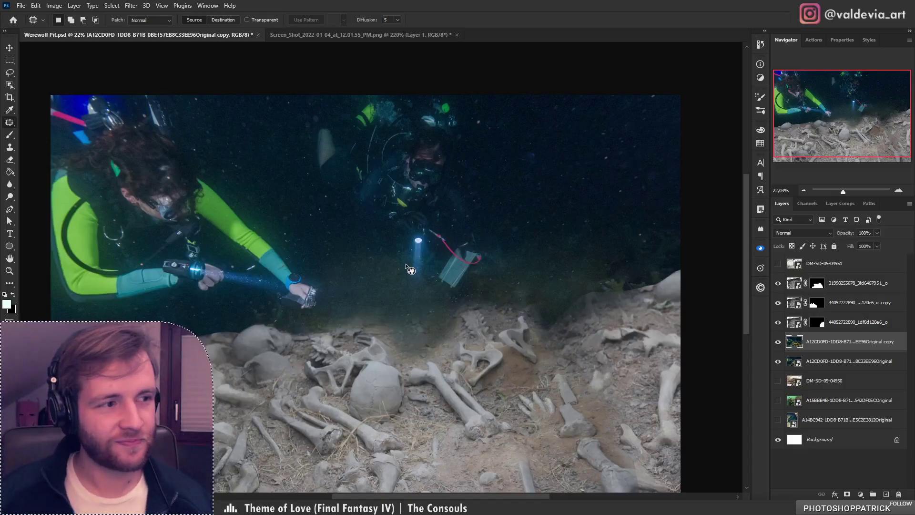
{"action": "key", "text": "z"}
{"action": "mouse_move", "coordinate": [373, 293]}
{"action": "left_mouse_down"}
{"action": "mouse_move", "coordinate": [286, 289]}
{"action": "mouse_move", "coordinate": [365, 285]}
{"action": "left_mouse_up"}
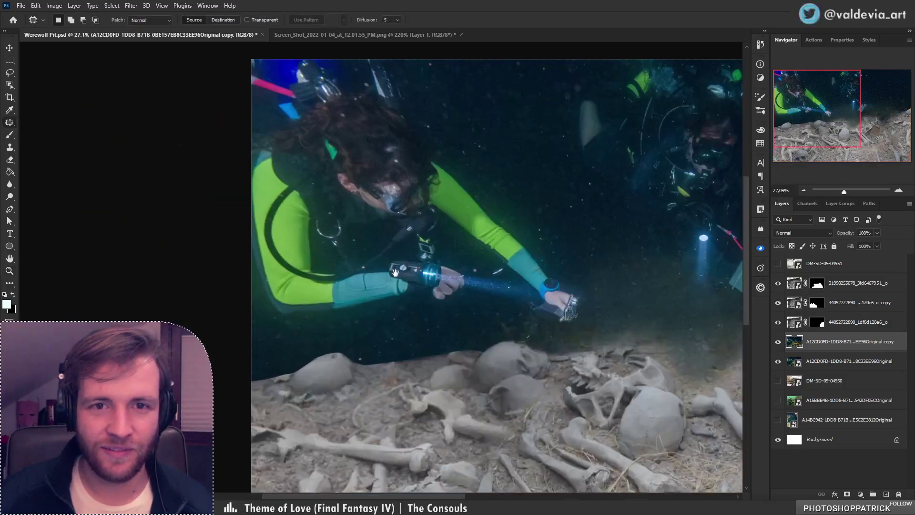
{"action": "left_click_drag", "start_coordinate": [442, 269], "coordinate": [255, 288]}
{"action": "key", "text": "z"}
{"action": "mouse_move", "coordinate": [368, 278]}
{"action": "left_mouse_down"}
{"action": "mouse_move", "coordinate": [392, 276]}
{"action": "mouse_move", "coordinate": [380, 275]}
{"action": "left_mouse_up"}
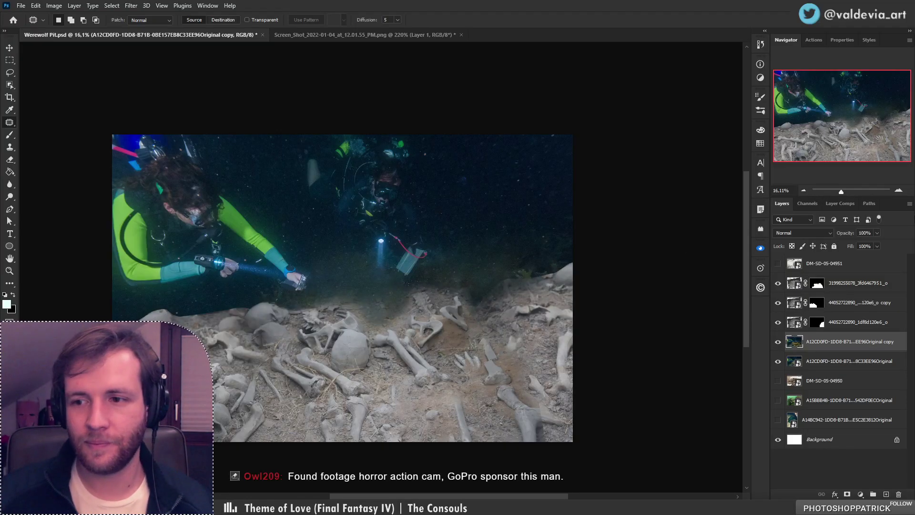
Preview the DM-SD-05-04951 bone photo over the composite, and hide it again
{"action": "left_click", "coordinate": [778, 264]}
{"action": "left_click", "coordinate": [847, 265]}
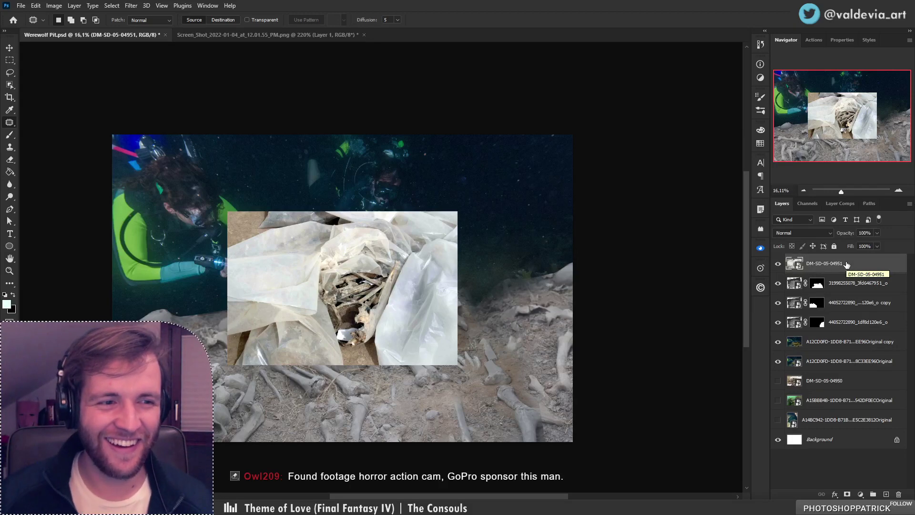
{"action": "key", "text": "z"}
{"action": "left_click_drag", "start_coordinate": [367, 283], "coordinate": [395, 284]}
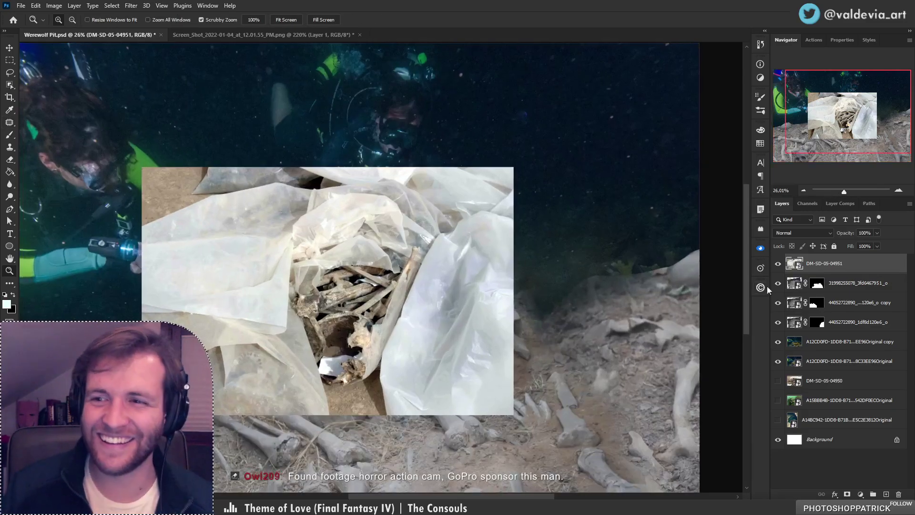
{"action": "left_click", "coordinate": [777, 266]}
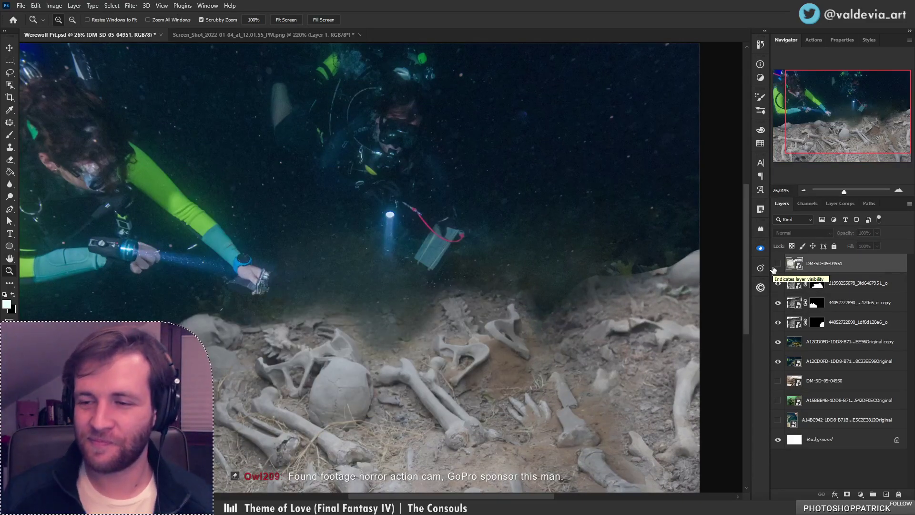
Move the DM-SD-05-04950 bone photo to the top of the layer stack and make it visible
{"action": "left_click_drag", "start_coordinate": [821, 259], "coordinate": [822, 260]}
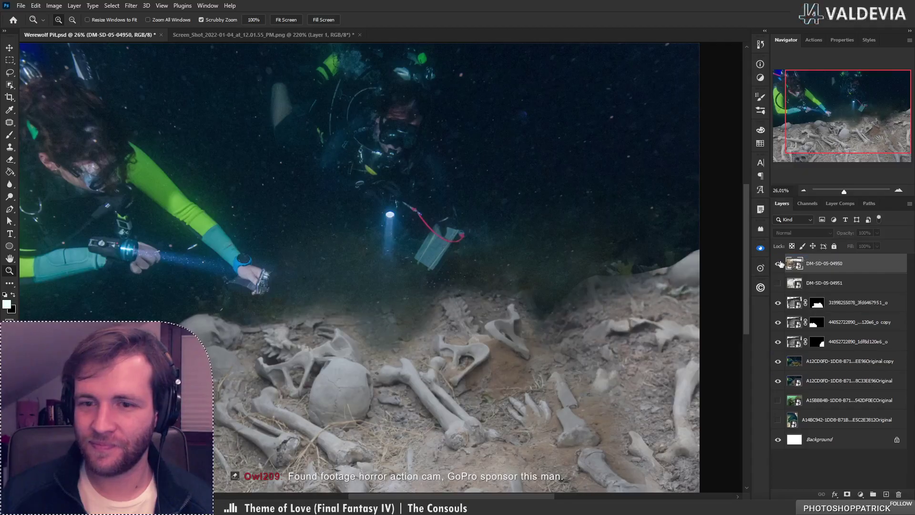
{"action": "left_click", "coordinate": [777, 263]}
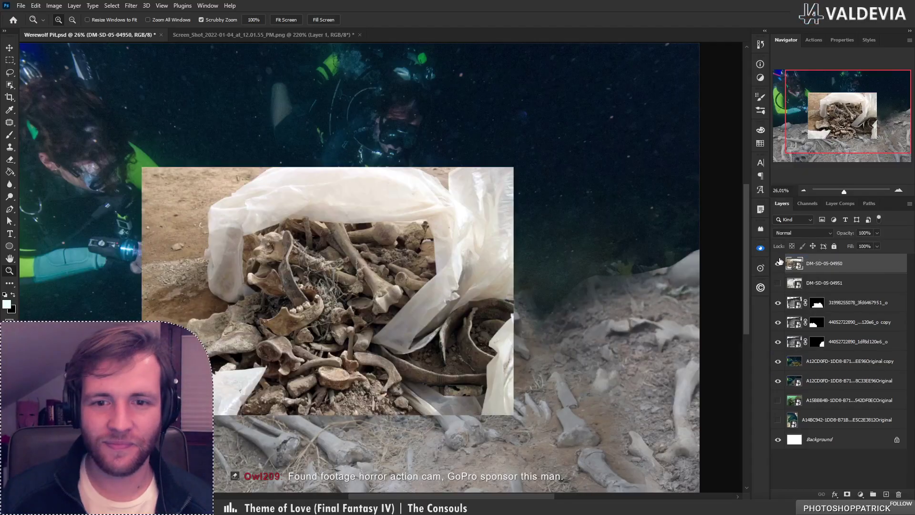
Select the bone pile inside the plastic bag on the DM-SD-05-04950 photo by outlining it with the Object Selection lasso
{"action": "left_click", "coordinate": [8, 86]}
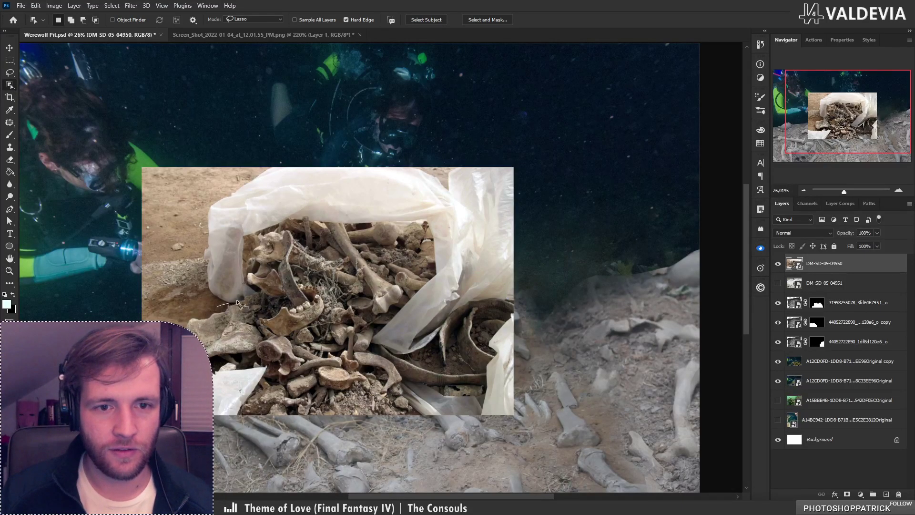
{"action": "mouse_move", "coordinate": [236, 299]}
{"action": "left_mouse_down"}
{"action": "mouse_move", "coordinate": [250, 272]}
{"action": "mouse_move", "coordinate": [246, 239]}
{"action": "left_mouse_up"}
{"action": "left_click_drag", "start_coordinate": [310, 216], "coordinate": [412, 221]}
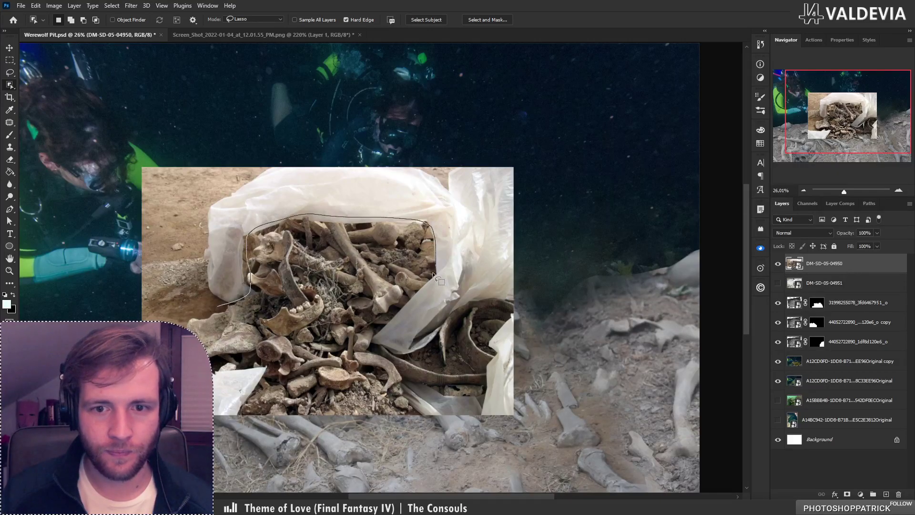
{"action": "mouse_move", "coordinate": [434, 275]}
{"action": "left_mouse_down"}
{"action": "mouse_move", "coordinate": [376, 323]}
{"action": "mouse_move", "coordinate": [370, 337]}
{"action": "mouse_move", "coordinate": [387, 356]}
{"action": "left_mouse_up"}
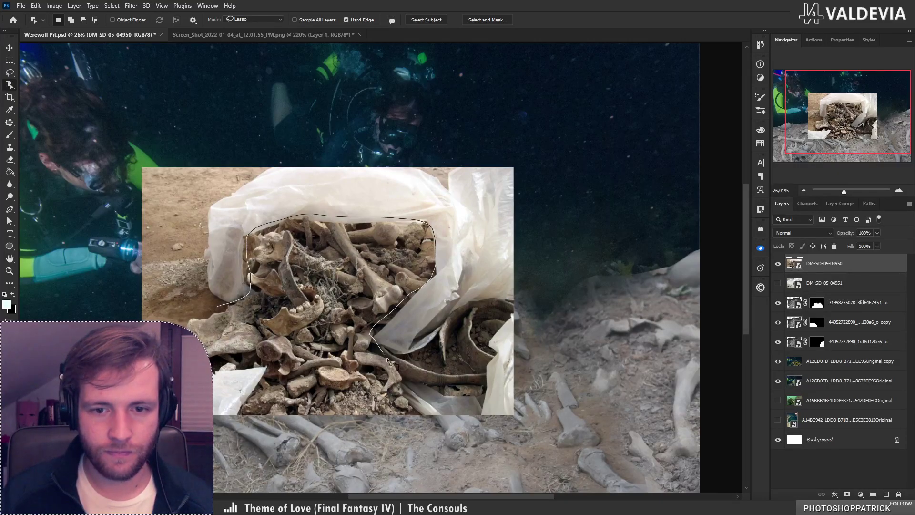
{"action": "mouse_move", "coordinate": [392, 398]}
{"action": "left_mouse_down"}
{"action": "mouse_move", "coordinate": [293, 408]}
{"action": "mouse_move", "coordinate": [266, 397]}
{"action": "mouse_move", "coordinate": [268, 363]}
{"action": "mouse_move", "coordinate": [211, 368]}
{"action": "left_mouse_up"}
{"action": "left_click_drag", "start_coordinate": [209, 307], "coordinate": [210, 301]}
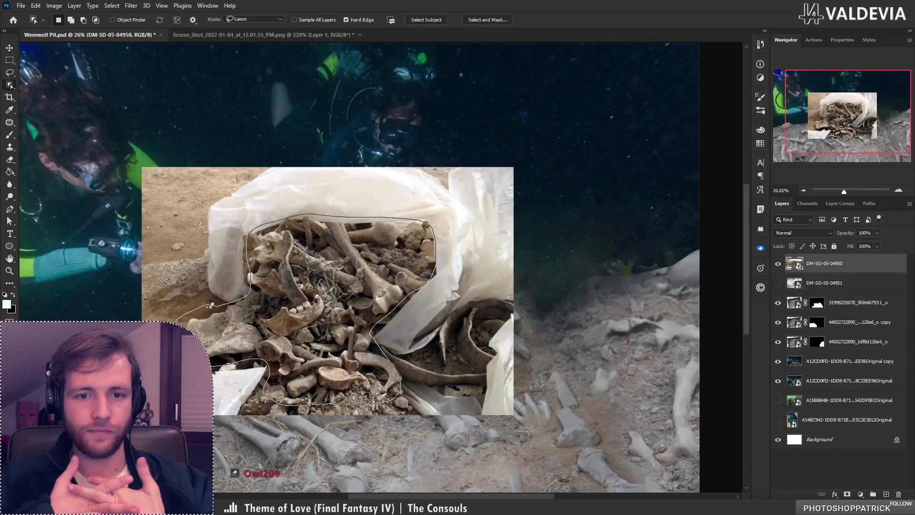
{"action": "left_click_drag", "start_coordinate": [210, 304], "coordinate": [212, 303]}
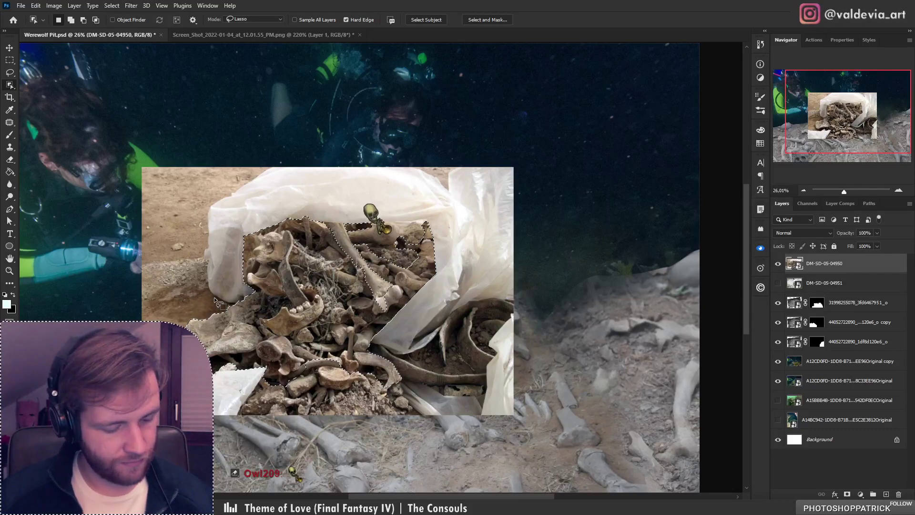
Add the missed long bone and the bones near the bag's upper opening to the selection with the Lasso tool
{"action": "key", "text": "z"}
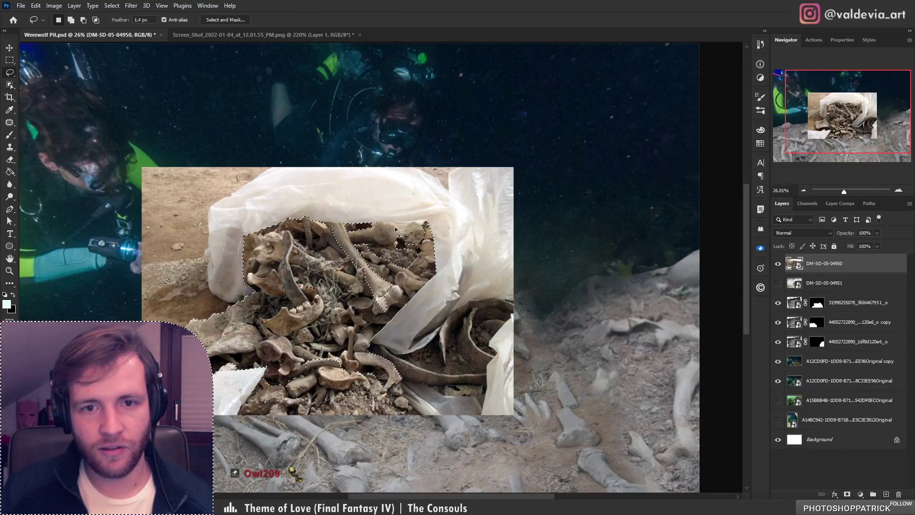
{"action": "left_click_drag", "start_coordinate": [361, 210], "coordinate": [399, 200]}
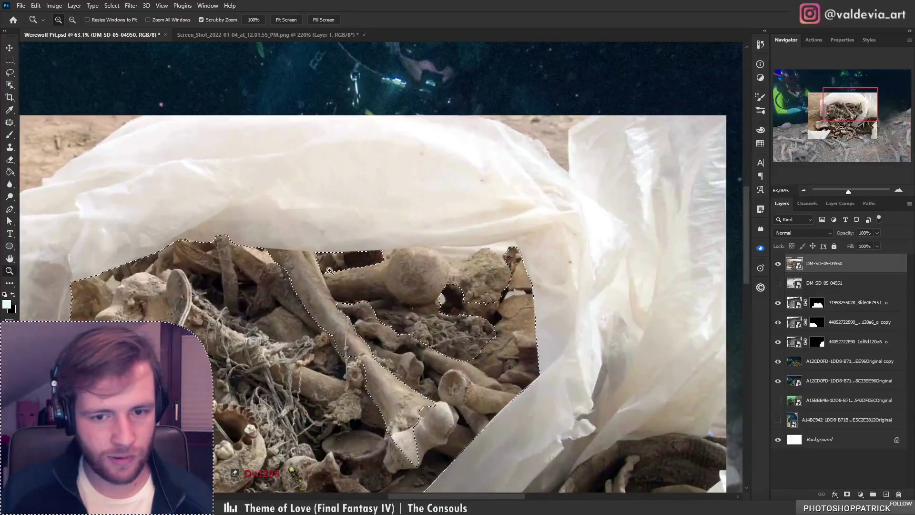
{"action": "key", "text": "l"}
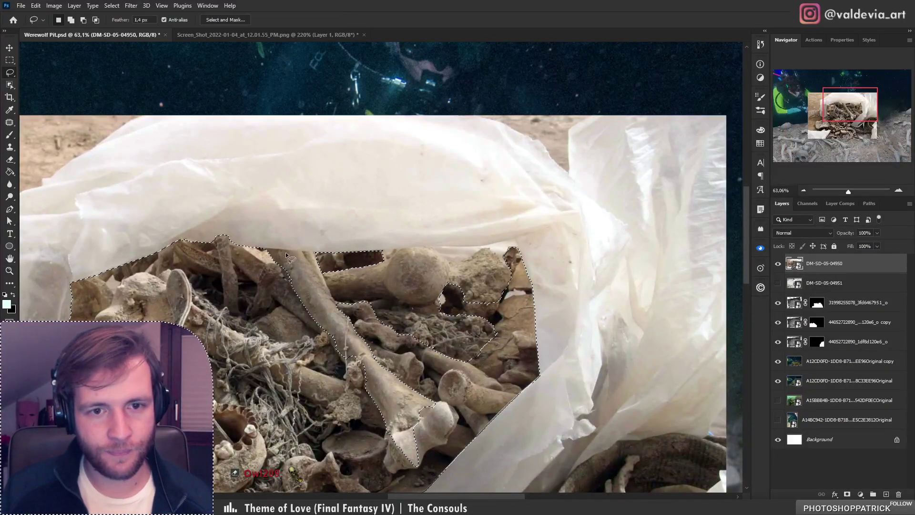
{"action": "mouse_move", "coordinate": [260, 249]}
{"action": "left_mouse_down"}
{"action": "mouse_move", "coordinate": [325, 255]}
{"action": "mouse_move", "coordinate": [448, 400]}
{"action": "mouse_move", "coordinate": [376, 465]}
{"action": "mouse_move", "coordinate": [260, 279]}
{"action": "mouse_move", "coordinate": [261, 259]}
{"action": "left_mouse_up"}
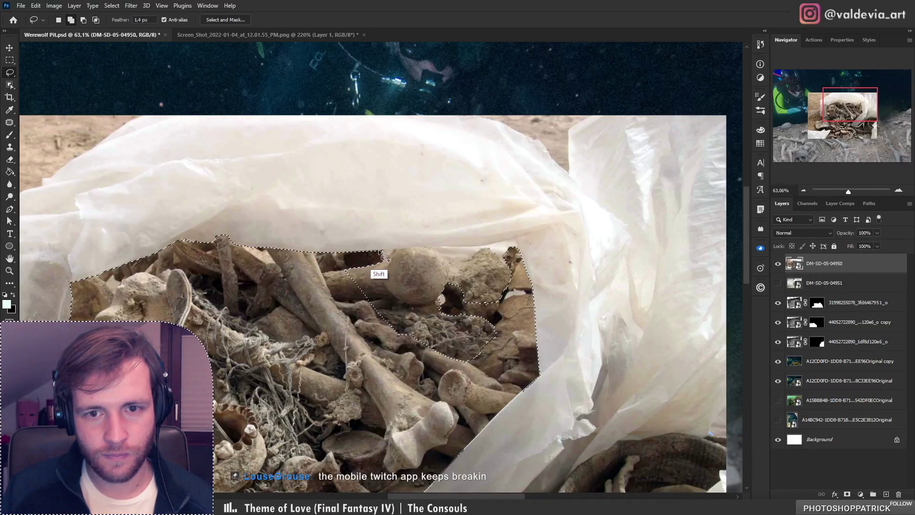
{"action": "mouse_move", "coordinate": [381, 259]}
{"action": "left_mouse_down"}
{"action": "mouse_move", "coordinate": [409, 246]}
{"action": "mouse_move", "coordinate": [467, 263]}
{"action": "mouse_move", "coordinate": [494, 252]}
{"action": "mouse_move", "coordinate": [524, 317]}
{"action": "mouse_move", "coordinate": [398, 385]}
{"action": "mouse_move", "coordinate": [313, 281]}
{"action": "mouse_move", "coordinate": [364, 287]}
{"action": "mouse_move", "coordinate": [330, 312]}
{"action": "left_mouse_up"}
Extend the bone selection with the Lasso tool to include the lower bones and rubble down to the photo's bottom edge
{"action": "key", "text": "z"}
{"action": "left_click_drag", "start_coordinate": [357, 424], "coordinate": [455, 395]}
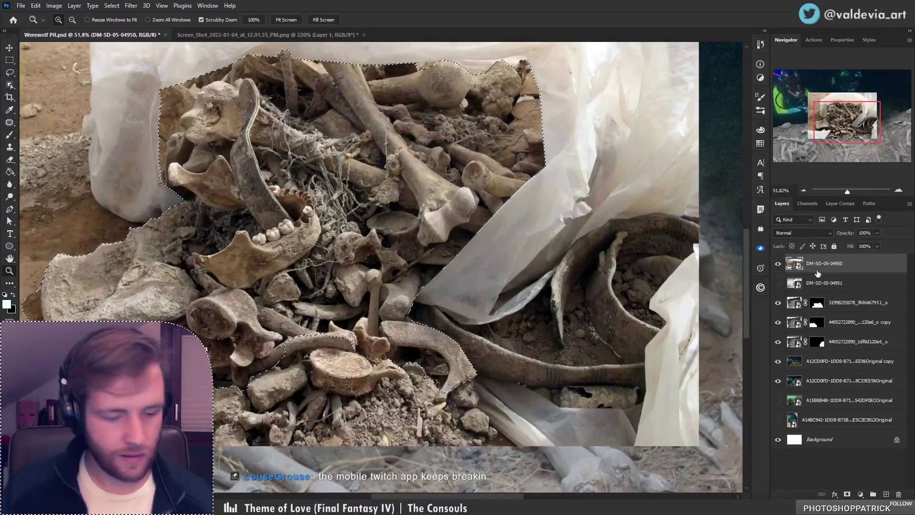
{"action": "key", "text": "l"}
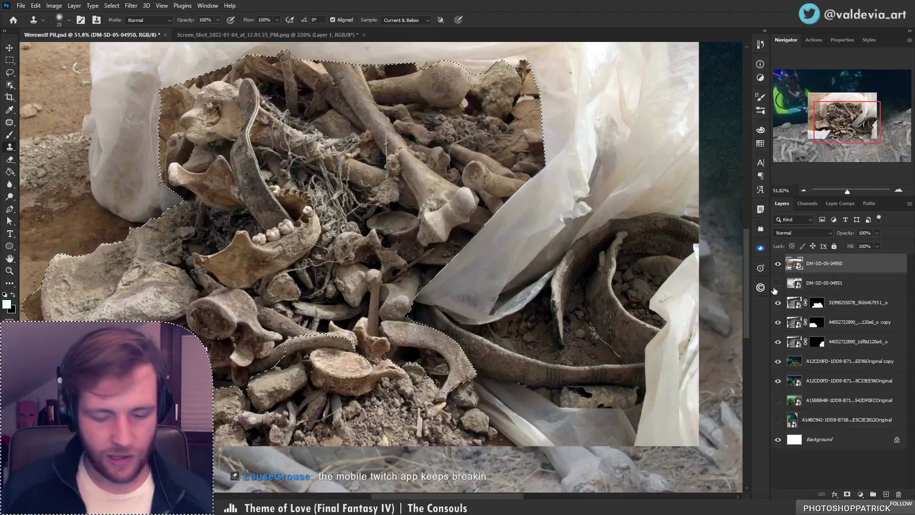
{"action": "left_click_drag", "start_coordinate": [413, 341], "coordinate": [480, 273]}
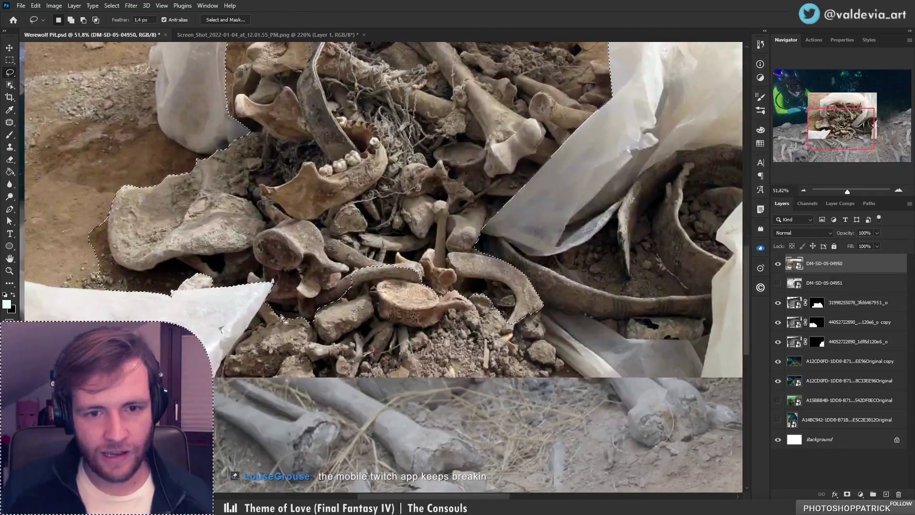
{"action": "mouse_move", "coordinate": [269, 308]}
{"action": "left_mouse_down"}
{"action": "mouse_move", "coordinate": [227, 378]}
{"action": "mouse_move", "coordinate": [541, 381]}
{"action": "mouse_move", "coordinate": [557, 365]}
{"action": "mouse_move", "coordinate": [544, 330]}
{"action": "mouse_move", "coordinate": [509, 288]}
{"action": "left_mouse_up"}
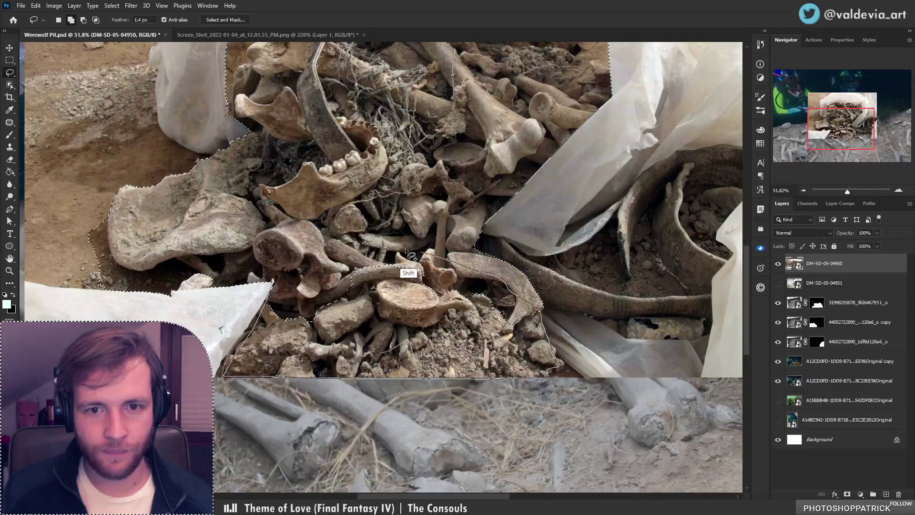
{"action": "mouse_move", "coordinate": [105, 220]}
{"action": "left_mouse_down"}
{"action": "mouse_move", "coordinate": [114, 259]}
{"action": "mouse_move", "coordinate": [131, 268]}
{"action": "mouse_move", "coordinate": [177, 258]}
{"action": "mouse_move", "coordinate": [203, 273]}
{"action": "mouse_move", "coordinate": [162, 316]}
{"action": "mouse_move", "coordinate": [58, 280]}
{"action": "mouse_move", "coordinate": [103, 217]}
{"action": "left_mouse_up"}
Mask the DM-SD-05-04950 layer to the selection so only the bone pile shows
{"action": "key", "text": "z"}
{"action": "left_click_drag", "start_coordinate": [205, 321], "coordinate": [150, 318]}
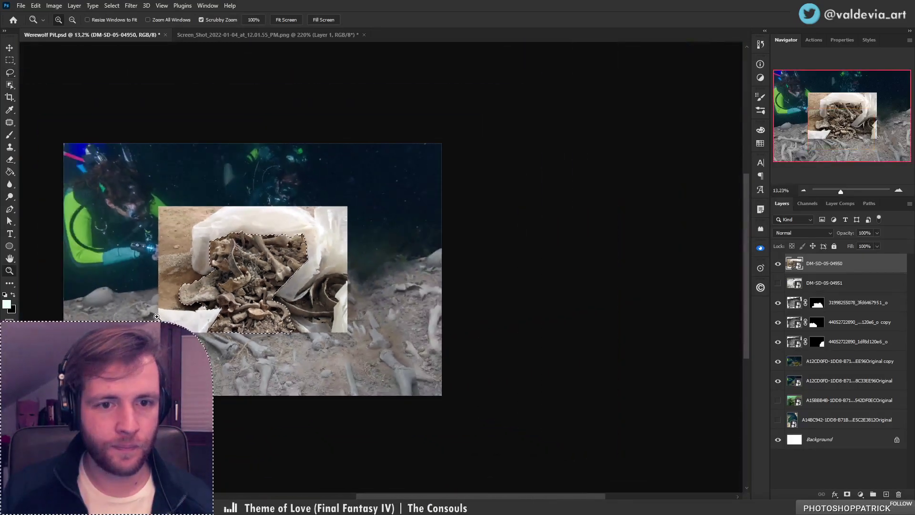
{"action": "left_click_drag", "start_coordinate": [182, 287], "coordinate": [213, 276]}
{"action": "left_click", "coordinate": [847, 495]}
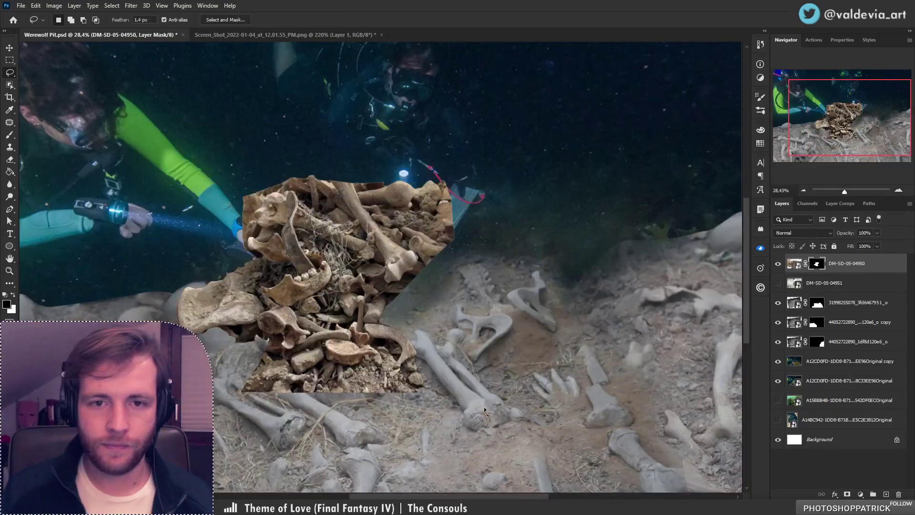
Move the cut-out bone pile down onto the grey bone ground below the far diver's slate and scale it to 84.36%
{"action": "key", "text": "l"}
{"action": "left_click_drag", "start_coordinate": [480, 358], "coordinate": [518, 341]}
{"action": "key", "text": "z"}
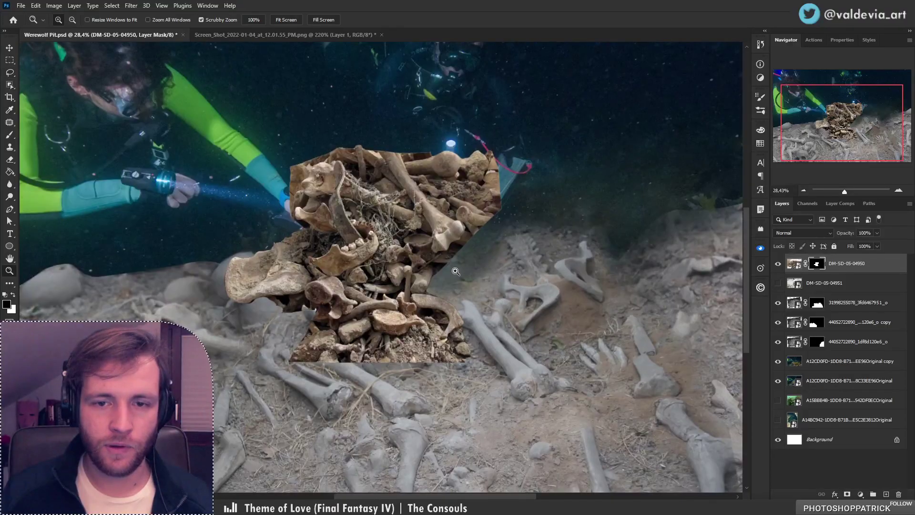
{"action": "mouse_move", "coordinate": [460, 270]}
{"action": "left_mouse_down"}
{"action": "mouse_move", "coordinate": [445, 232]}
{"action": "mouse_move", "coordinate": [451, 243]}
{"action": "left_mouse_up"}
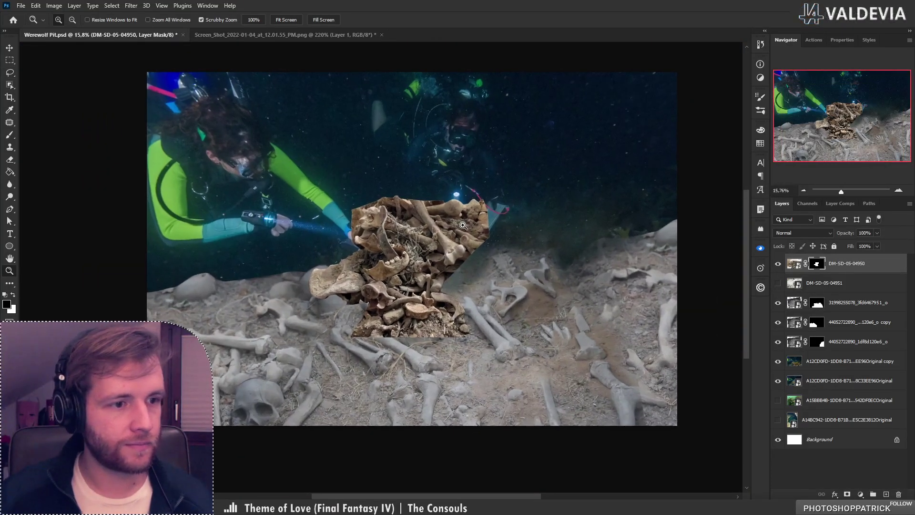
{"action": "key", "text": "l"}
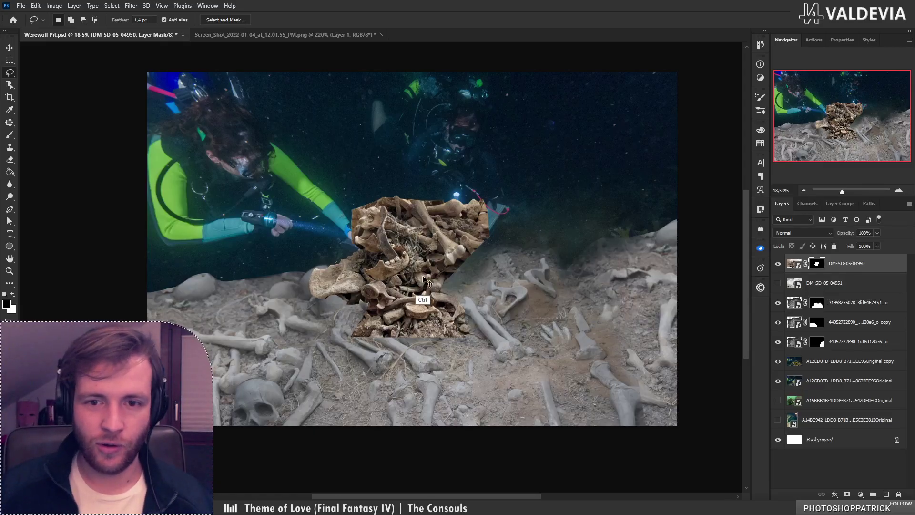
{"action": "mouse_move", "coordinate": [420, 276]}
{"action": "left_mouse_down"}
{"action": "mouse_move", "coordinate": [455, 329]}
{"action": "mouse_move", "coordinate": [449, 310]}
{"action": "left_mouse_up"}
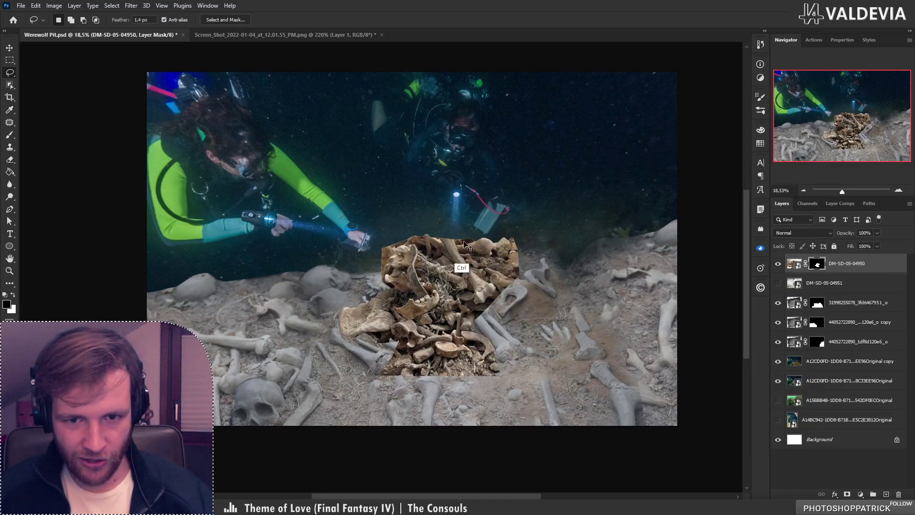
{"action": "key", "text": "ctrl+t"}
{"action": "left_click_drag", "start_coordinate": [577, 285], "coordinate": [552, 285]}
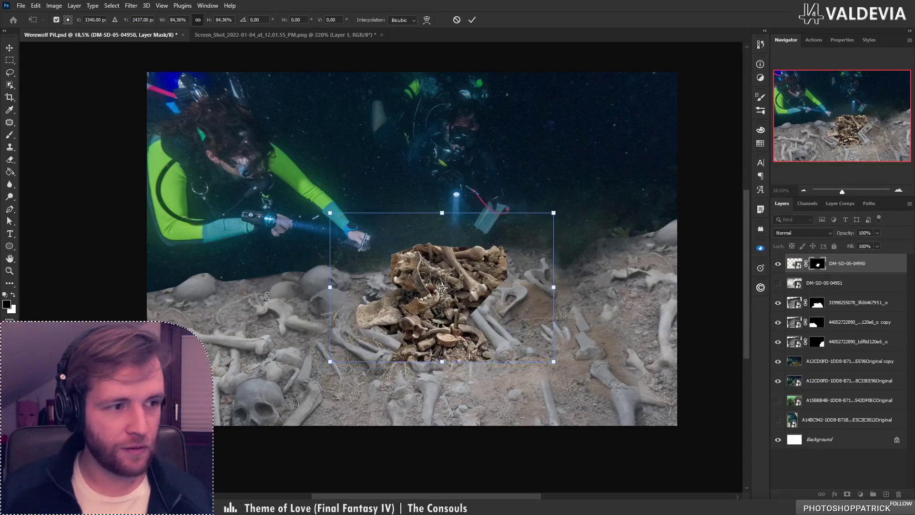
{"action": "left_click_drag", "start_coordinate": [442, 299], "coordinate": [455, 313]}
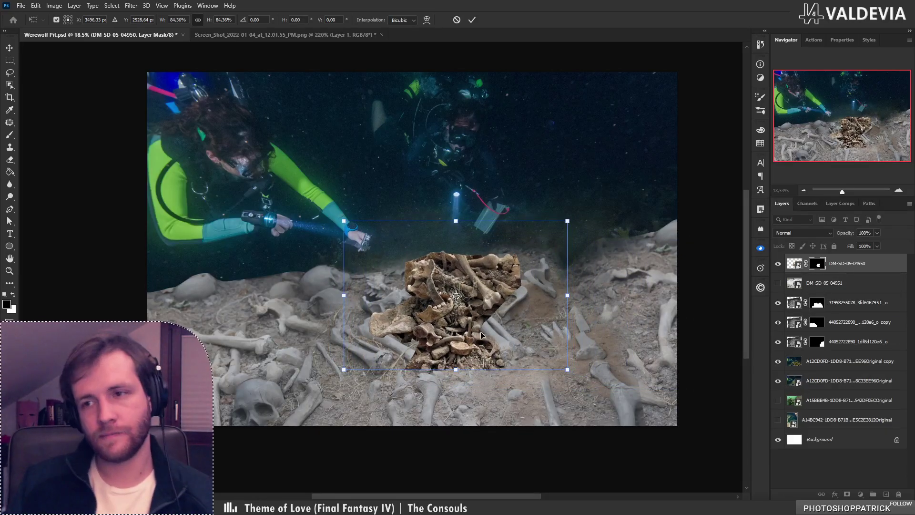
{"action": "left_click_drag", "start_coordinate": [548, 303], "coordinate": [505, 310]}
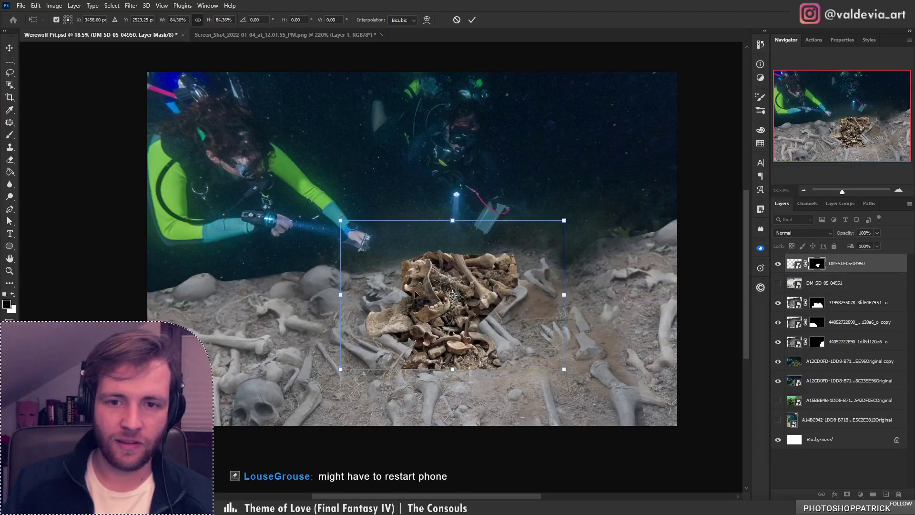
{"action": "key", "text": "Return"}
Inspect the placed bone pile's cut edges up close and its fit within the whole composite
{"action": "key", "text": "l"}
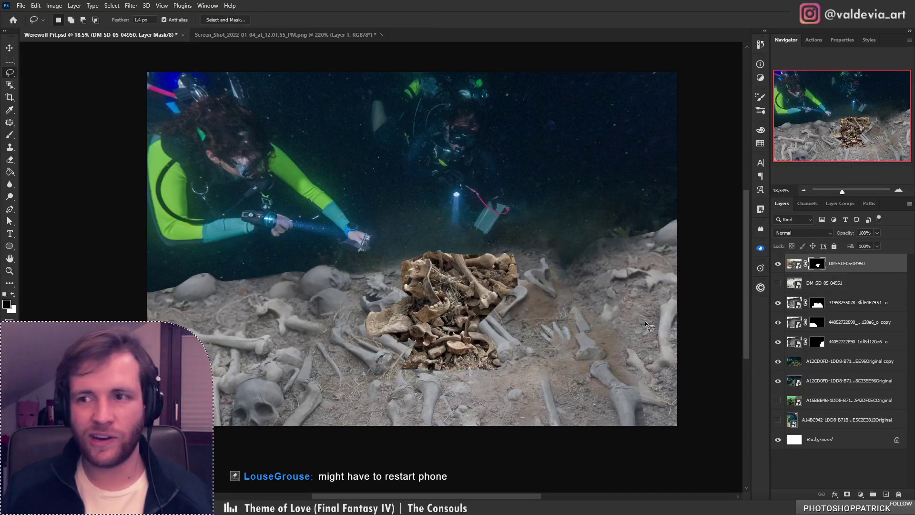
{"action": "key", "text": "z"}
{"action": "mouse_move", "coordinate": [431, 253]}
{"action": "left_mouse_down"}
{"action": "mouse_move", "coordinate": [492, 249]}
{"action": "mouse_move", "coordinate": [451, 252]}
{"action": "mouse_move", "coordinate": [524, 282]}
{"action": "mouse_move", "coordinate": [506, 276]}
{"action": "left_mouse_up"}
{"action": "key", "text": "l"}
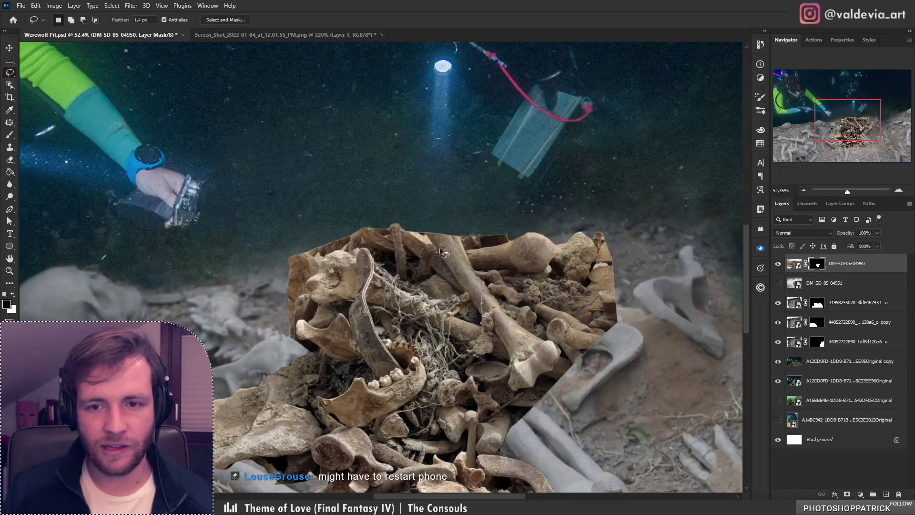
{"action": "key", "text": "z"}
{"action": "left_click_drag", "start_coordinate": [465, 247], "coordinate": [435, 254]}
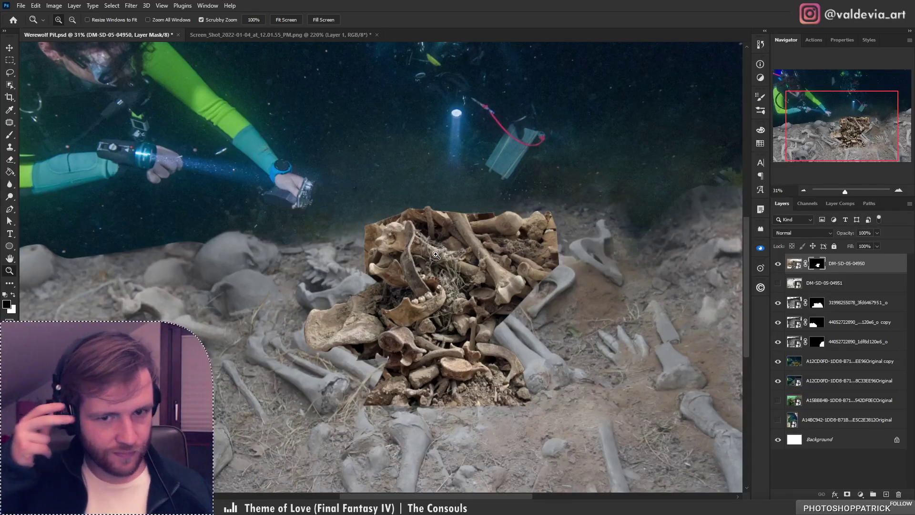
{"action": "left_click_drag", "start_coordinate": [448, 285], "coordinate": [455, 265]}
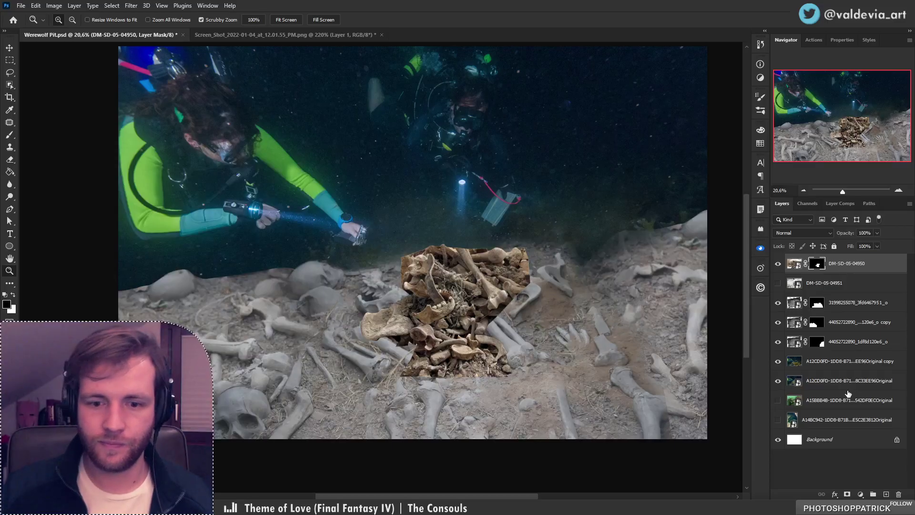
Move the DM-SD-05-04951 bone photo to the top of the layer stack and make it visible
{"action": "left_click_drag", "start_coordinate": [855, 287], "coordinate": [853, 263]}
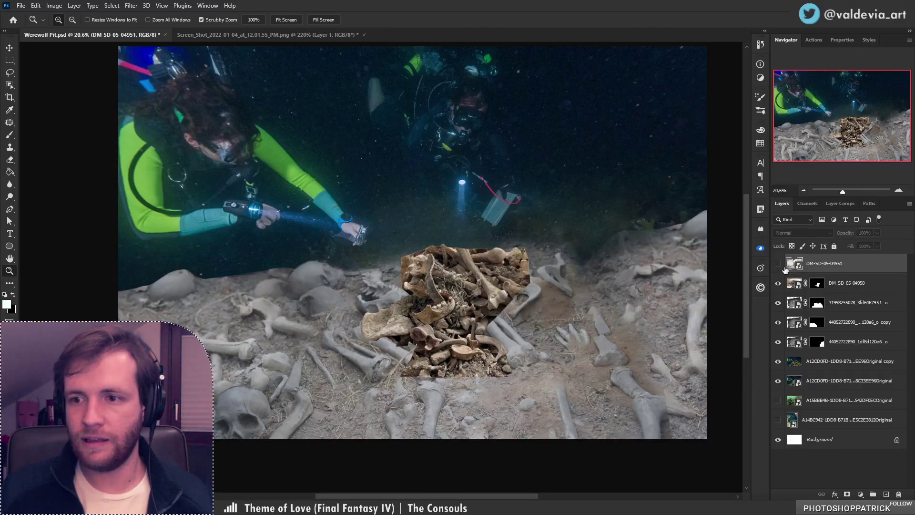
{"action": "left_click", "coordinate": [779, 265]}
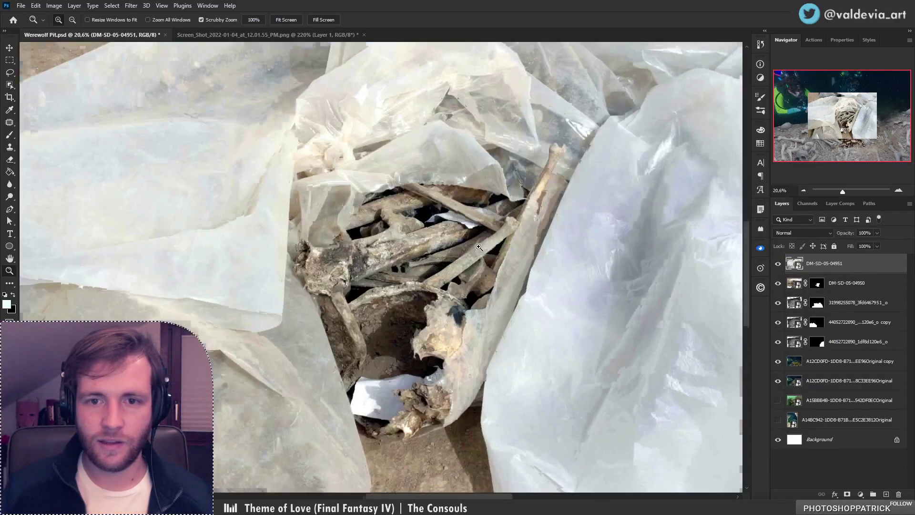
{"action": "left_click_drag", "start_coordinate": [448, 243], "coordinate": [478, 222]}
Select the bones inside the opened plastic bag on the DM-SD-05-04951 photo with the Object Selection lasso
{"action": "left_click", "coordinate": [10, 85]}
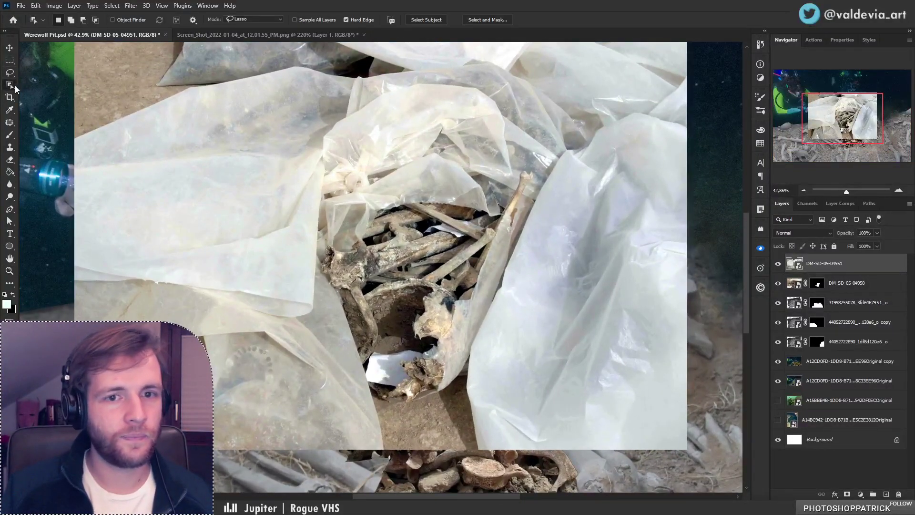
{"action": "left_click_drag", "start_coordinate": [353, 338], "coordinate": [335, 291]}
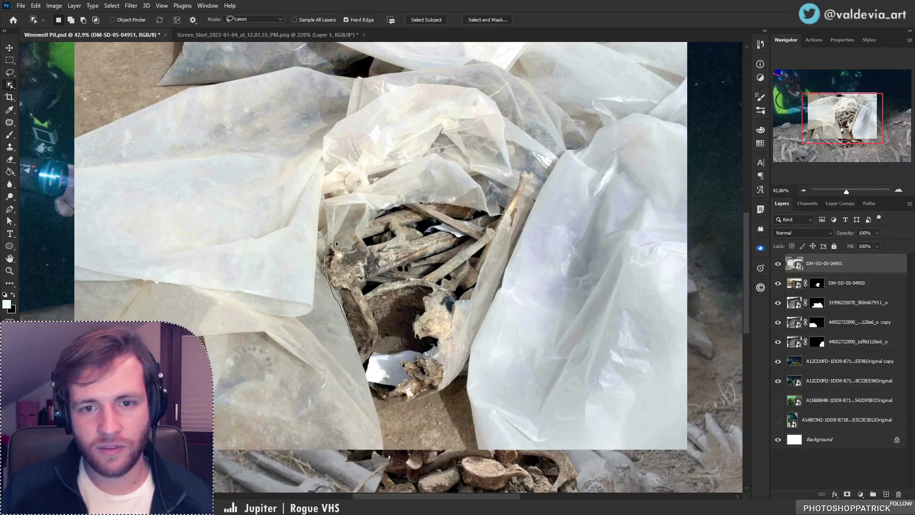
{"action": "mouse_move", "coordinate": [354, 239]}
{"action": "left_mouse_down"}
{"action": "mouse_move", "coordinate": [404, 204]}
{"action": "mouse_move", "coordinate": [444, 201]}
{"action": "mouse_move", "coordinate": [493, 219]}
{"action": "mouse_move", "coordinate": [462, 298]}
{"action": "mouse_move", "coordinate": [433, 338]}
{"action": "mouse_move", "coordinate": [376, 353]}
{"action": "mouse_move", "coordinate": [351, 340]}
{"action": "left_mouse_up"}
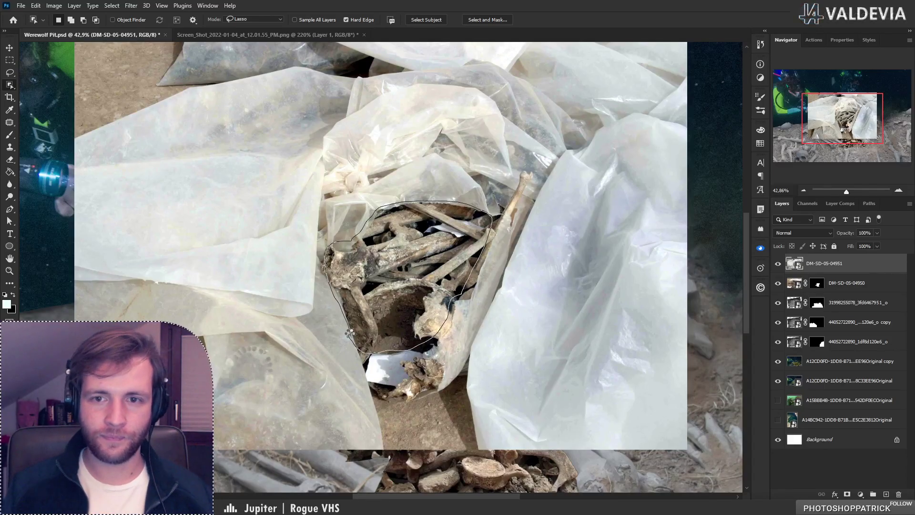
{"action": "left_click_drag", "start_coordinate": [350, 333], "coordinate": [350, 334]}
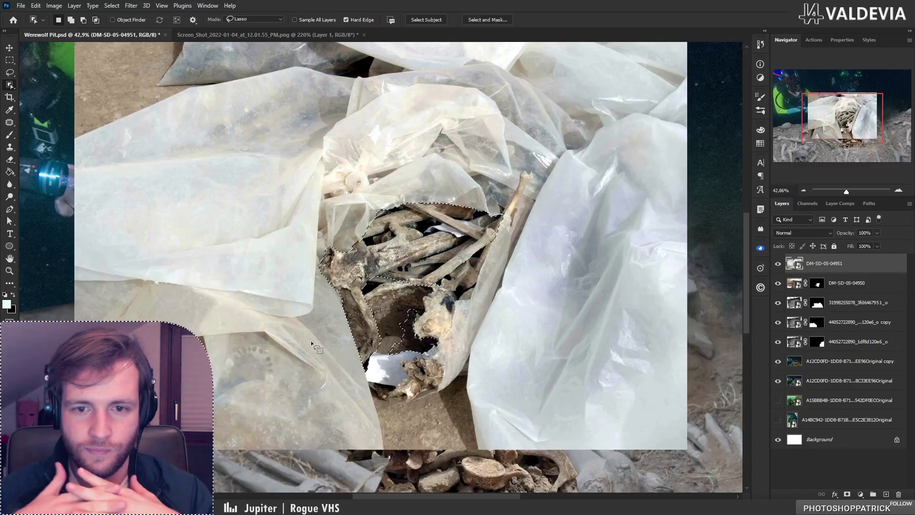
Extend the selection over the missed bones inside the opened bag and mask the DM-SD-05-04951 photo with it
{"action": "mouse_move", "coordinate": [503, 214]}
{"action": "left_mouse_down"}
{"action": "mouse_move", "coordinate": [462, 319]}
{"action": "mouse_move", "coordinate": [387, 353]}
{"action": "mouse_move", "coordinate": [379, 258]}
{"action": "mouse_move", "coordinate": [467, 254]}
{"action": "mouse_move", "coordinate": [492, 235]}
{"action": "left_mouse_up"}
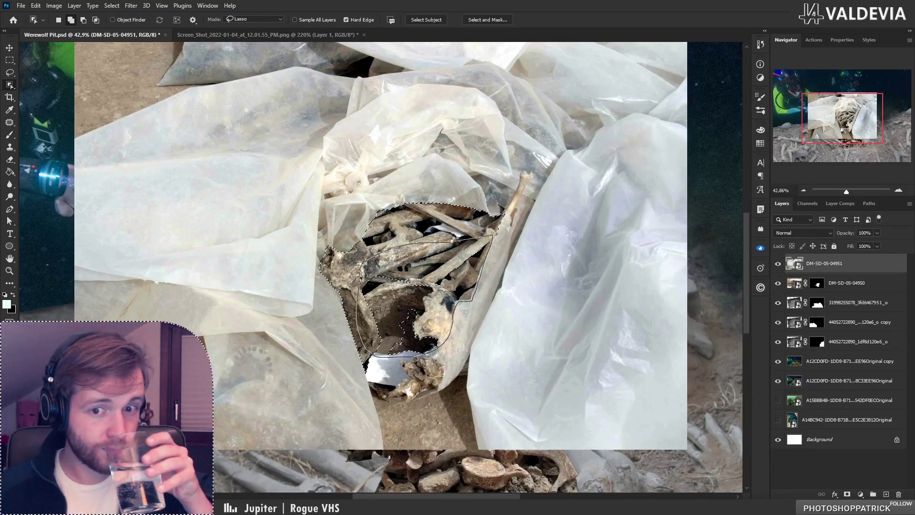
{"action": "left_click_drag", "start_coordinate": [493, 235], "coordinate": [496, 231]}
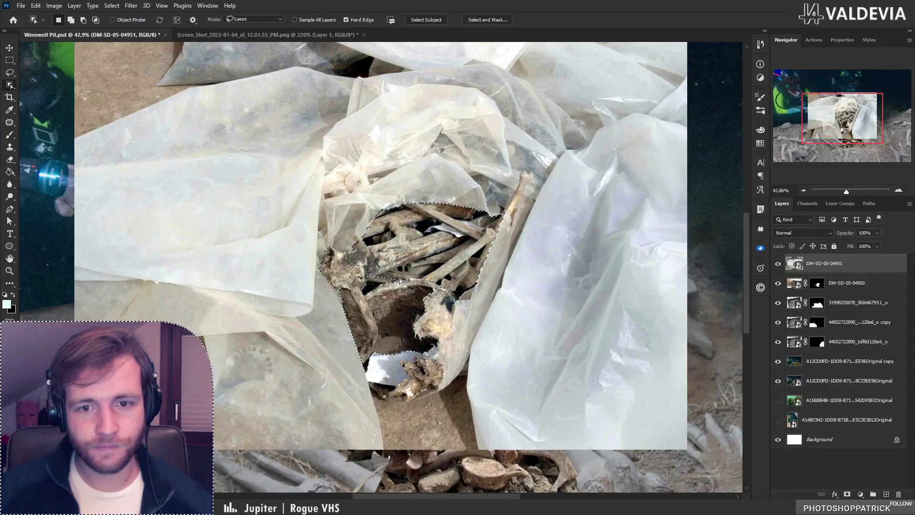
{"action": "key", "text": "l"}
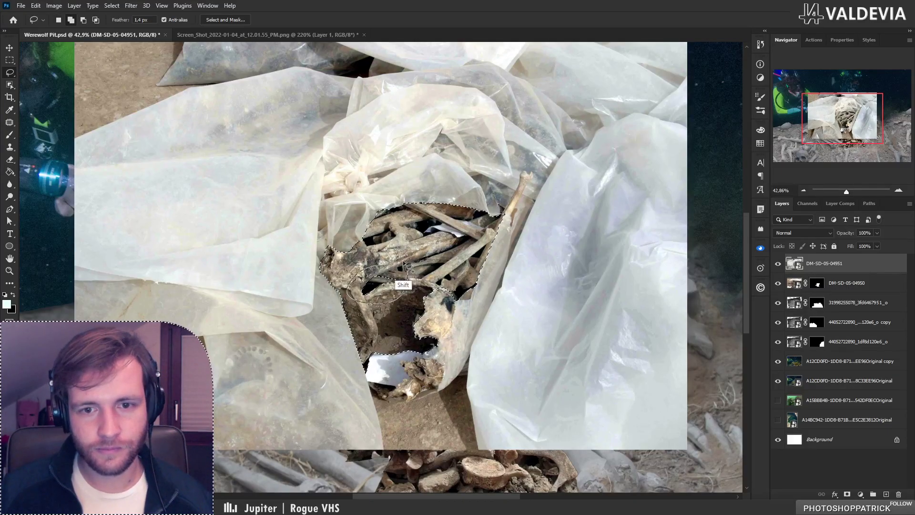
{"action": "key", "text": "shift"}
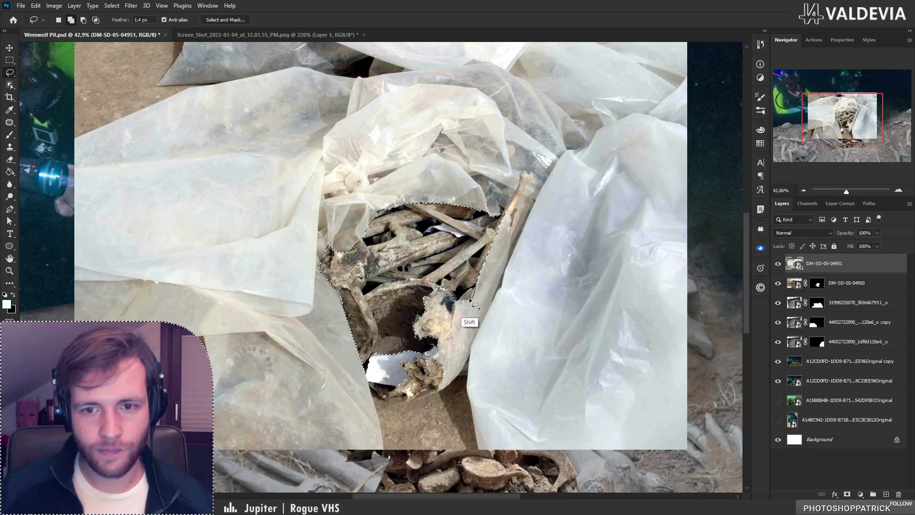
{"action": "left_click_drag", "start_coordinate": [399, 325], "coordinate": [399, 327]}
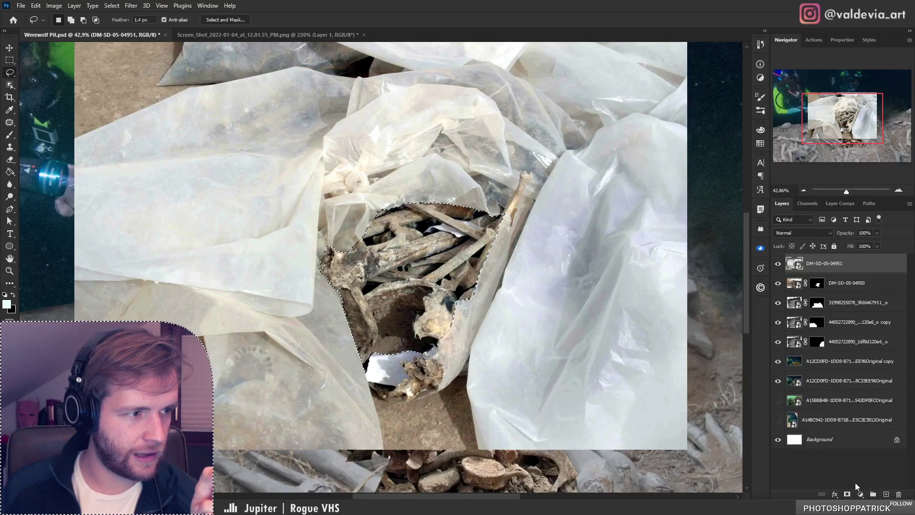
{"action": "left_click", "coordinate": [847, 494]}
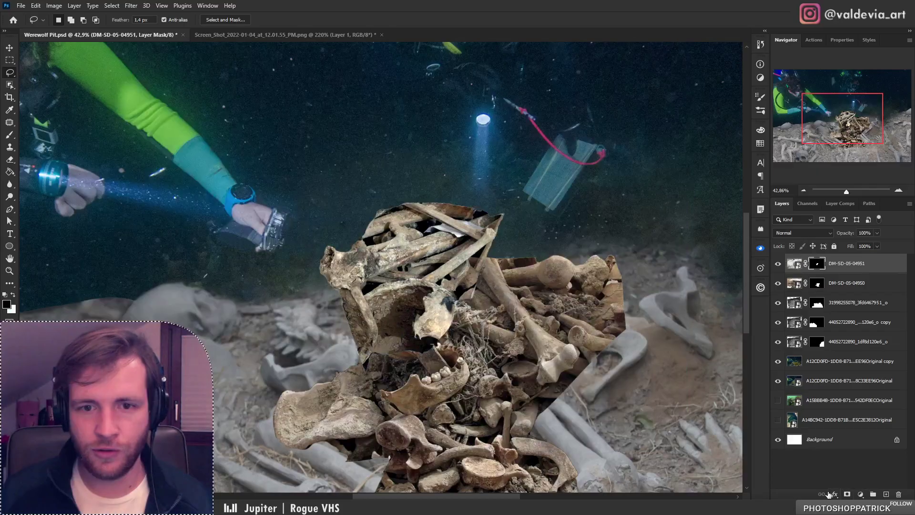
Move the DM-SD-05-04951 bone cut-out down beside the existing pile, on the near diver's side, and rotate it -15.57°
{"action": "mouse_move", "coordinate": [448, 291]}
{"action": "left_mouse_down"}
{"action": "mouse_move", "coordinate": [352, 348]}
{"action": "mouse_move", "coordinate": [296, 345]}
{"action": "mouse_move", "coordinate": [350, 348]}
{"action": "left_mouse_up"}
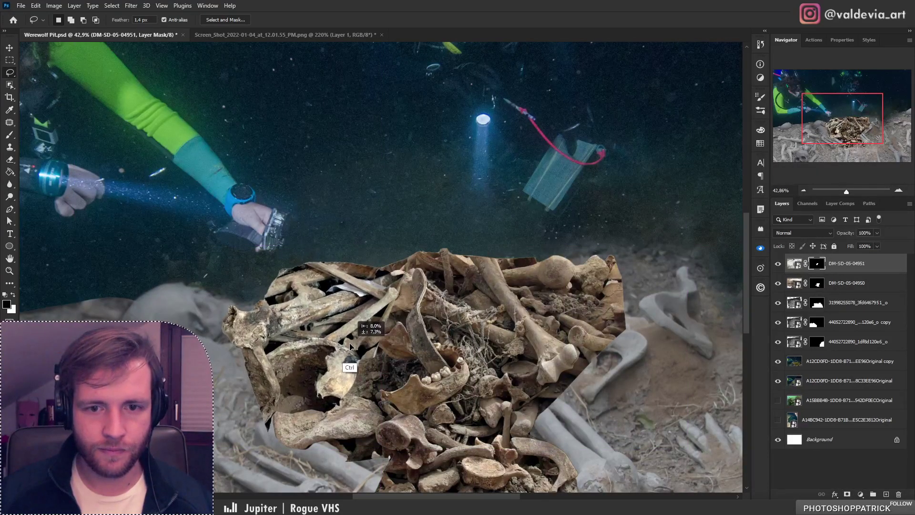
{"action": "key", "text": "z"}
{"action": "left_click_drag", "start_coordinate": [348, 296], "coordinate": [332, 270]}
{"action": "key", "text": "ctrl+t"}
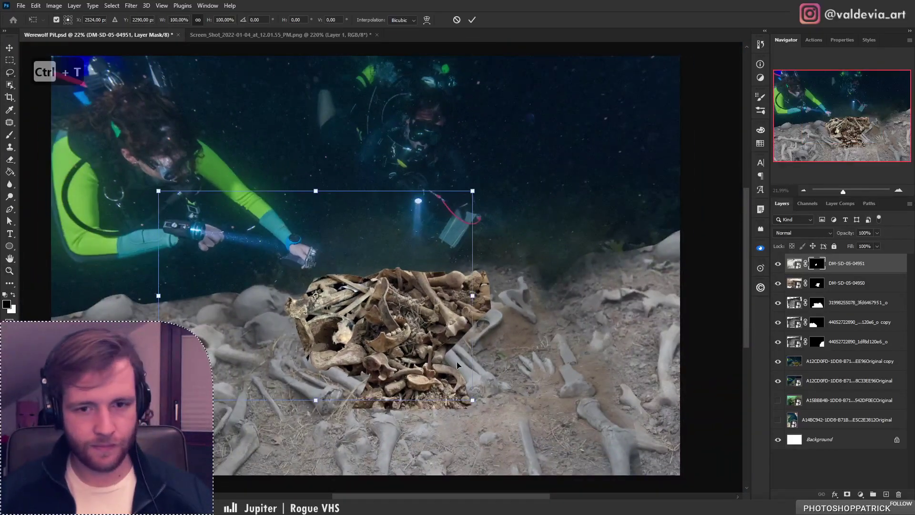
{"action": "left_click_drag", "start_coordinate": [469, 366], "coordinate": [473, 320]}
{"action": "mouse_move", "coordinate": [415, 340]}
{"action": "left_mouse_down"}
{"action": "mouse_move", "coordinate": [353, 367]}
{"action": "mouse_move", "coordinate": [406, 351]}
{"action": "left_mouse_up"}
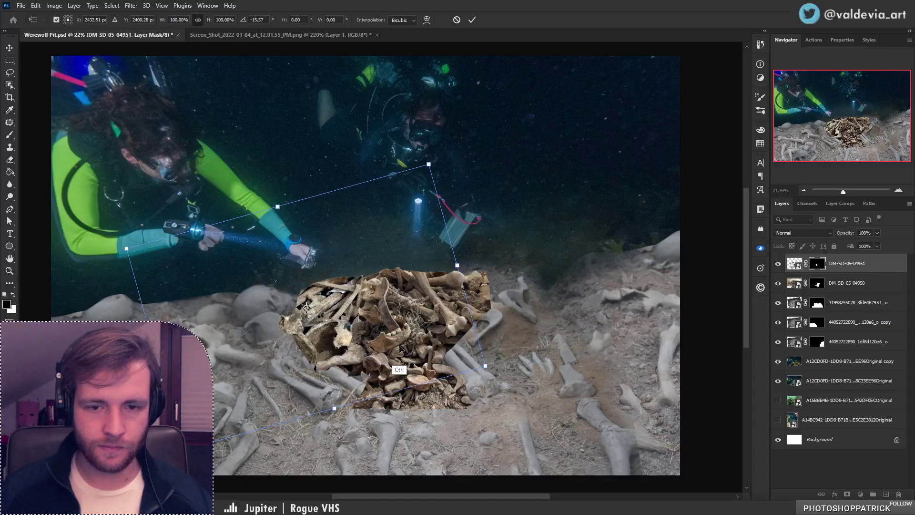
{"action": "key", "text": "Return"}
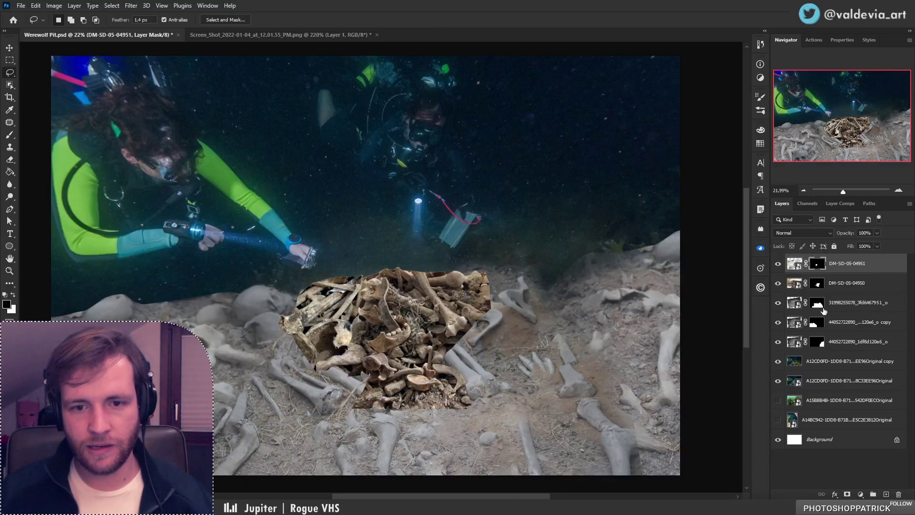
Place the DM-SD-05-04951 layer beneath DM-SD-05-04950 and nudge its bones so they tuck in behind the main pile
{"action": "left_click_drag", "start_coordinate": [850, 266], "coordinate": [832, 295]}
{"action": "left_click_drag", "start_coordinate": [323, 345], "coordinate": [333, 327]}
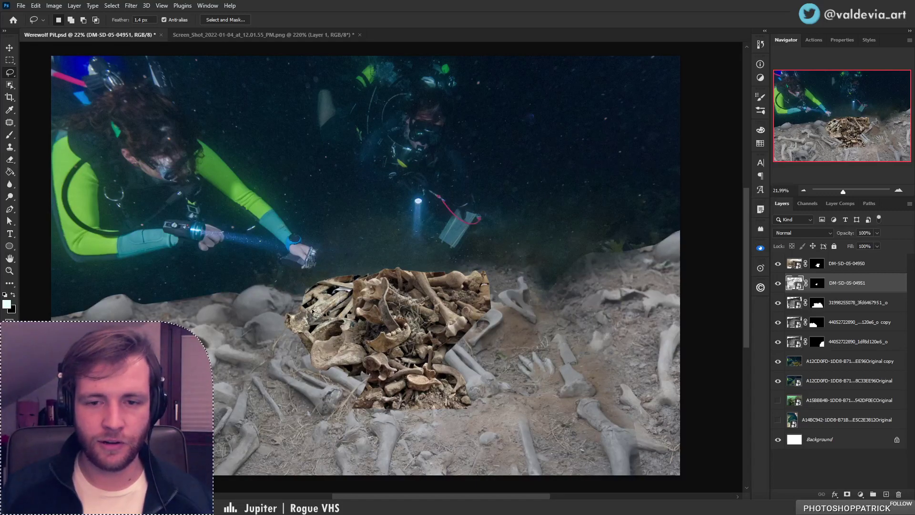
{"action": "left_click_drag", "start_coordinate": [407, 376], "coordinate": [449, 363]}
{"action": "key", "text": "z"}
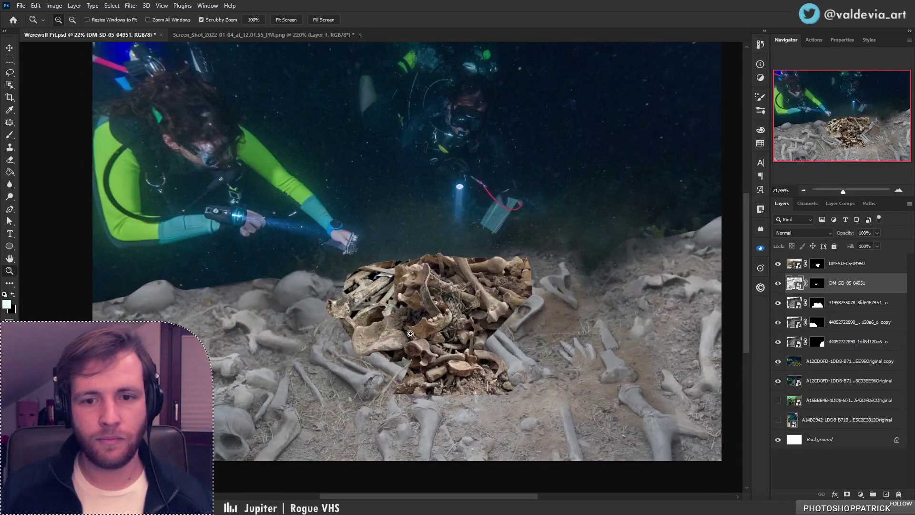
{"action": "mouse_move", "coordinate": [411, 335]}
{"action": "left_mouse_down"}
{"action": "mouse_move", "coordinate": [347, 335]}
{"action": "mouse_move", "coordinate": [398, 333]}
{"action": "left_mouse_up"}
{"action": "key", "text": "l"}
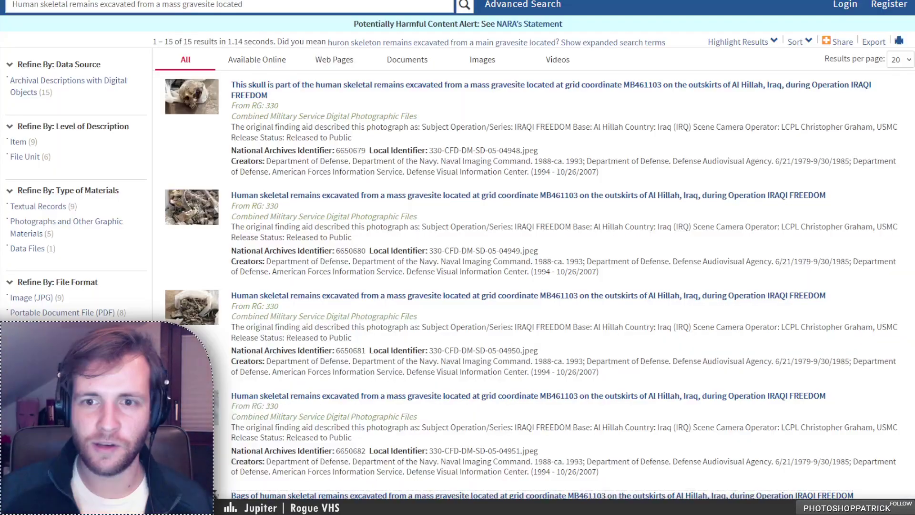
Switch to the National Archives Catalog results and download the full-size photos DM-SD-05-04952 of the bagged remains and DM-SD-05-04948 of the skull
{"action": "scroll", "coordinate": [342, 289], "scroll_direction": "down", "scroll_amount": 1}
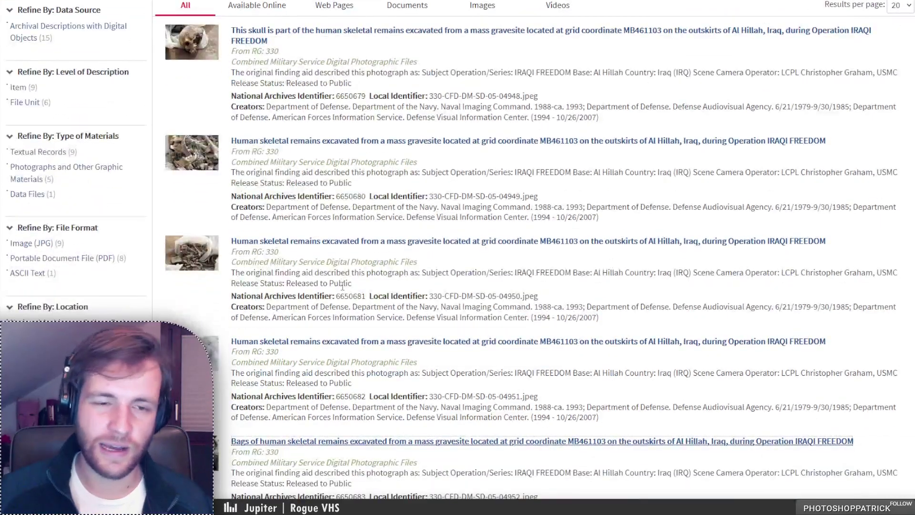
{"action": "scroll", "coordinate": [343, 286], "scroll_direction": "down", "scroll_amount": 4}
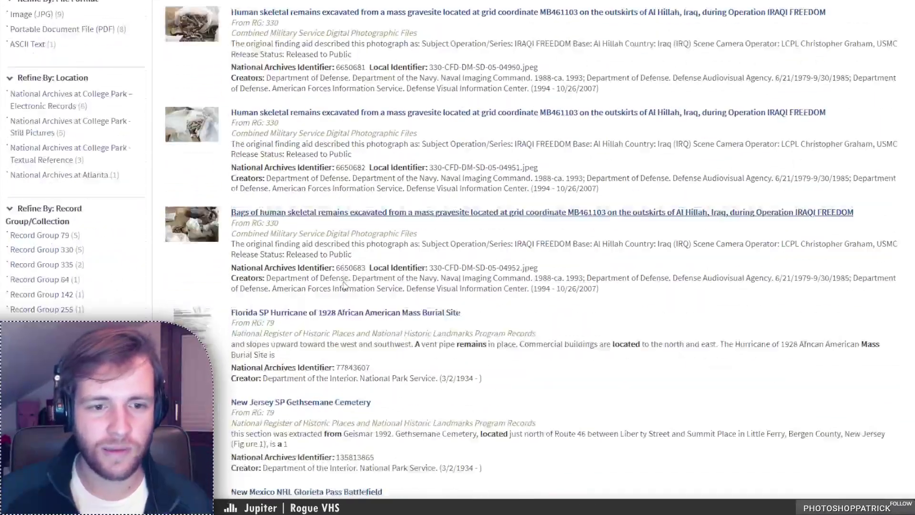
{"action": "scroll", "coordinate": [344, 284], "scroll_direction": "down", "scroll_amount": 1}
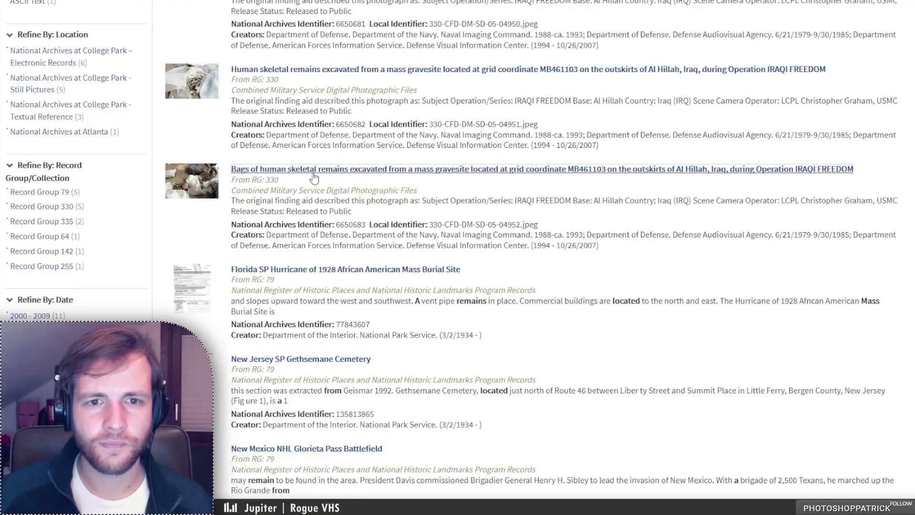
{"action": "scroll", "coordinate": [334, 267], "scroll_direction": "down", "scroll_amount": 12}
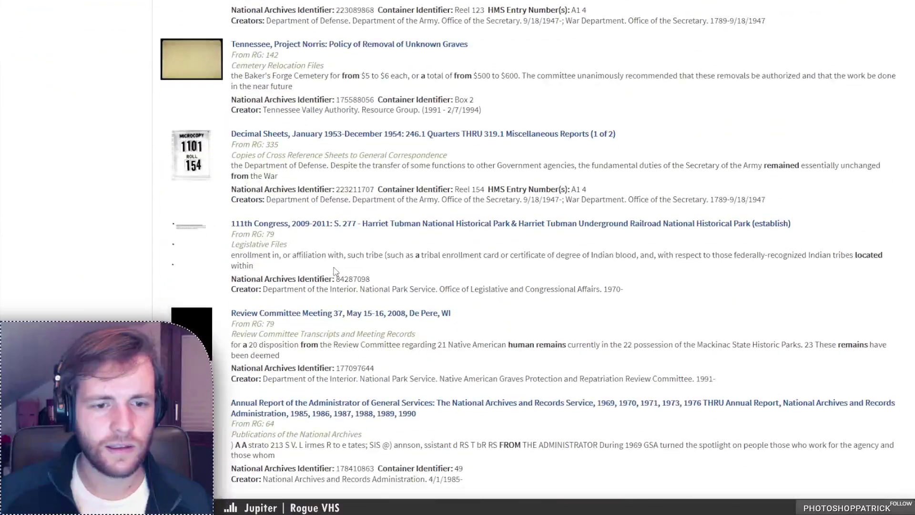
{"action": "scroll", "coordinate": [335, 270], "scroll_direction": "up", "scroll_amount": 20}
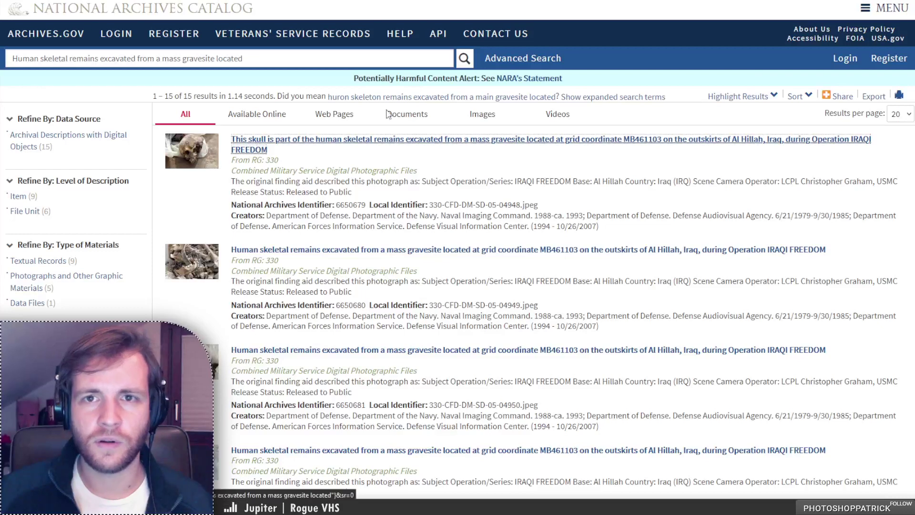
{"action": "left_click", "coordinate": [503, 1]}
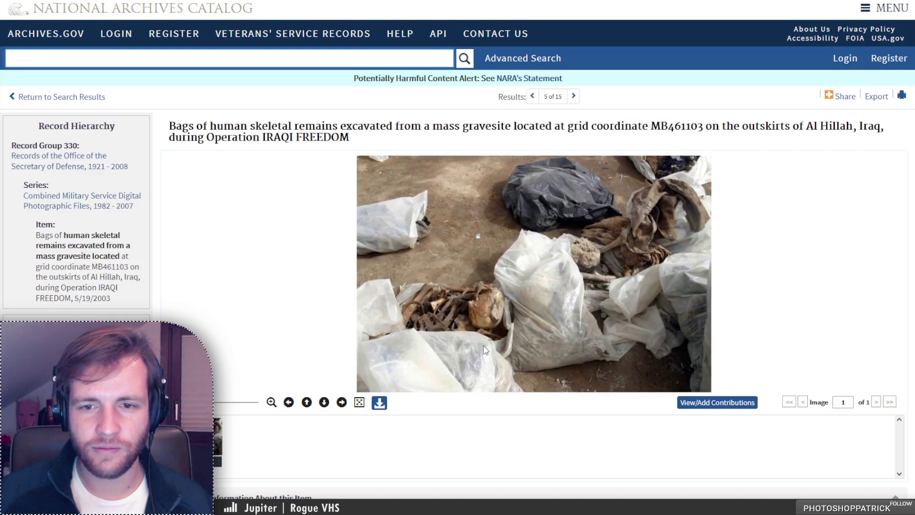
{"action": "scroll", "coordinate": [482, 322], "scroll_direction": "up", "scroll_amount": 5}
{"action": "left_click", "coordinate": [433, 239]}
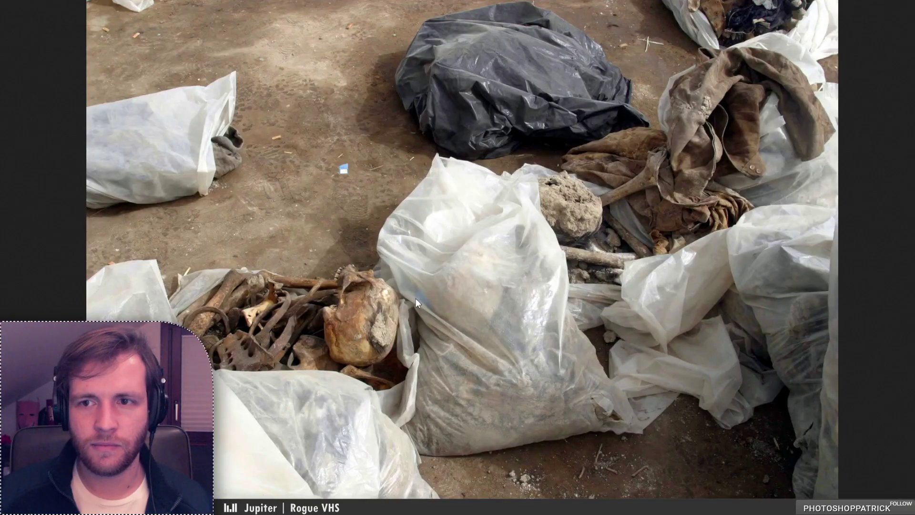
{"action": "key", "text": "ctrl+w"}
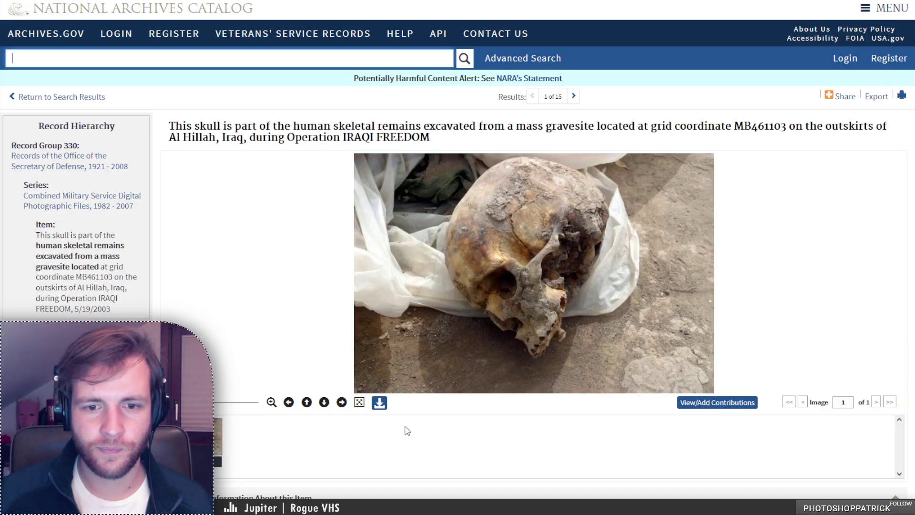
{"action": "left_click", "coordinate": [380, 403]}
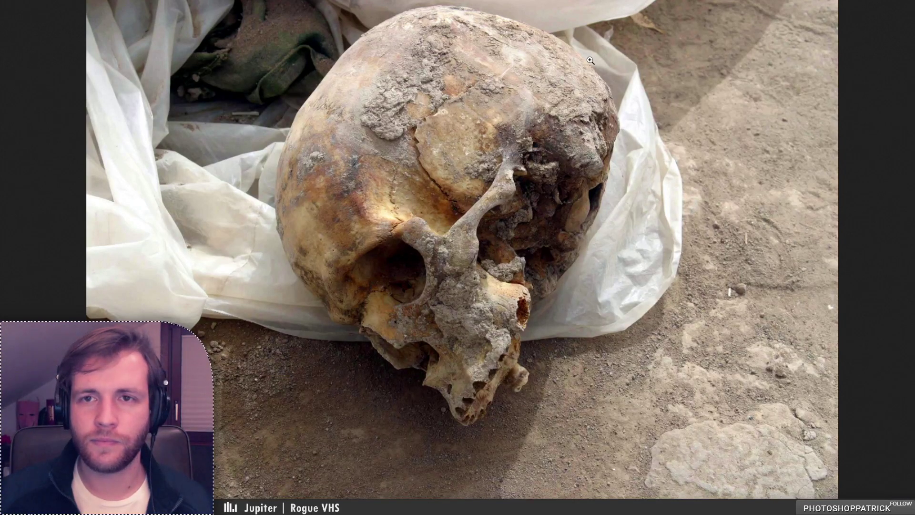
{"action": "key", "text": "ctrl+w"}
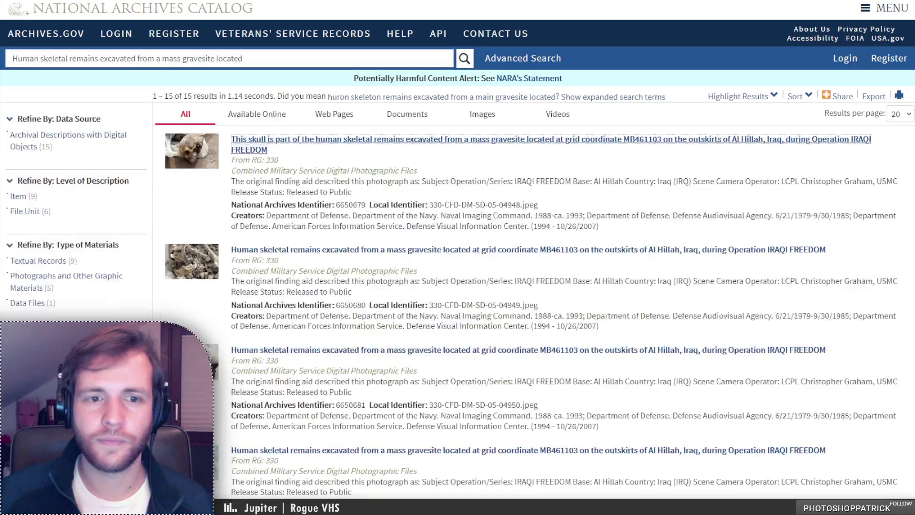
Copy "The unidentified human skeletal remains of eighty-two victims" from the morgue photo's page title and search the National Archives Catalog for it
{"action": "scroll", "coordinate": [442, 187], "scroll_direction": "down", "scroll_amount": 13}
{"action": "scroll", "coordinate": [441, 191], "scroll_direction": "up", "scroll_amount": 13}
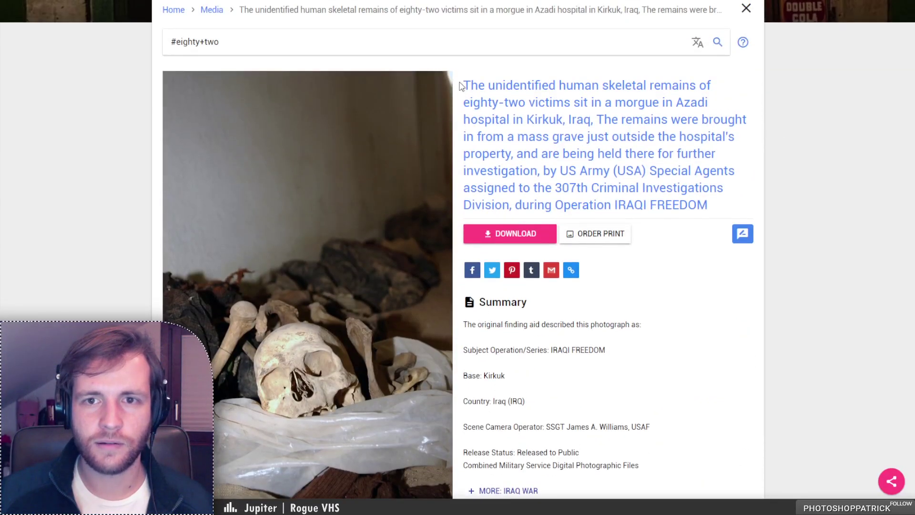
{"action": "left_click_drag", "start_coordinate": [460, 85], "coordinate": [569, 107]}
{"action": "key", "text": "ctrl+c"}
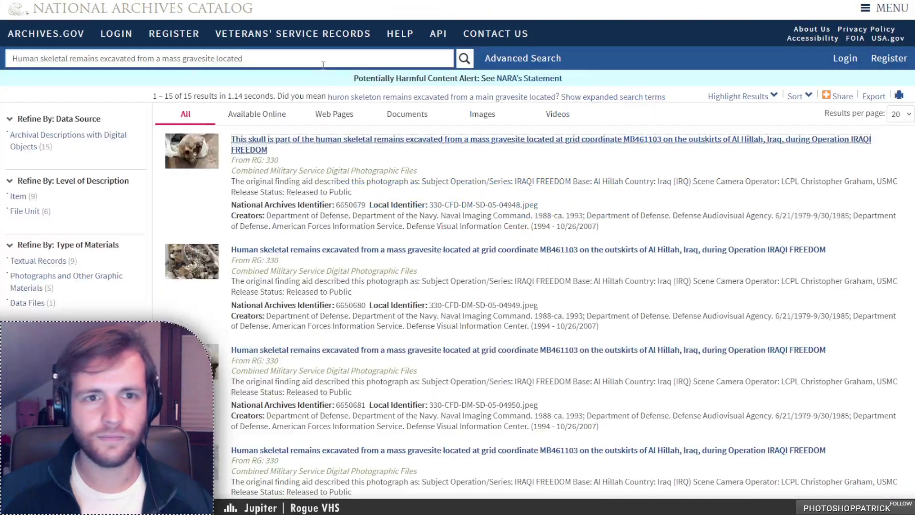
{"action": "triple_click", "coordinate": [323, 65]}
{"action": "key", "text": "ctrl+v"}
{"action": "key", "text": "Return"}
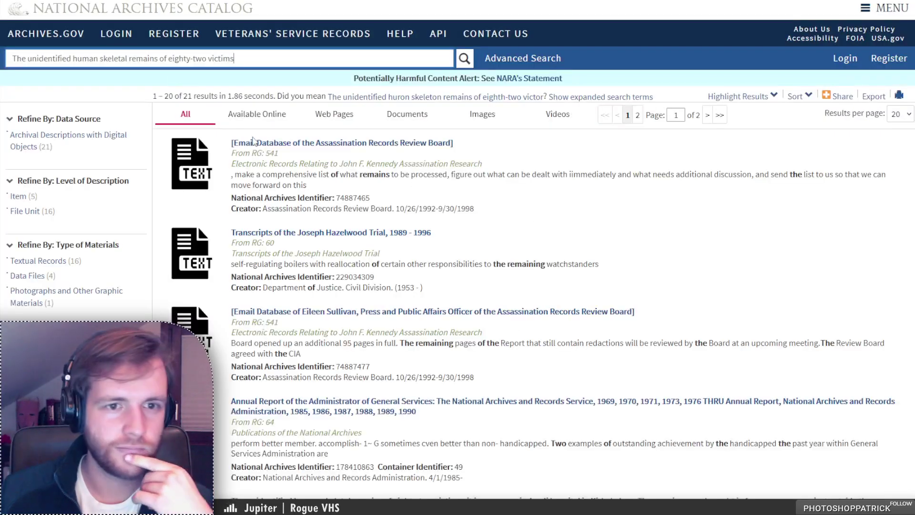
Open the catalog record of the Azadi hospital morgue remains and download its photo DF-SD-05-08558
{"action": "scroll", "coordinate": [252, 141], "scroll_direction": "down", "scroll_amount": 5}
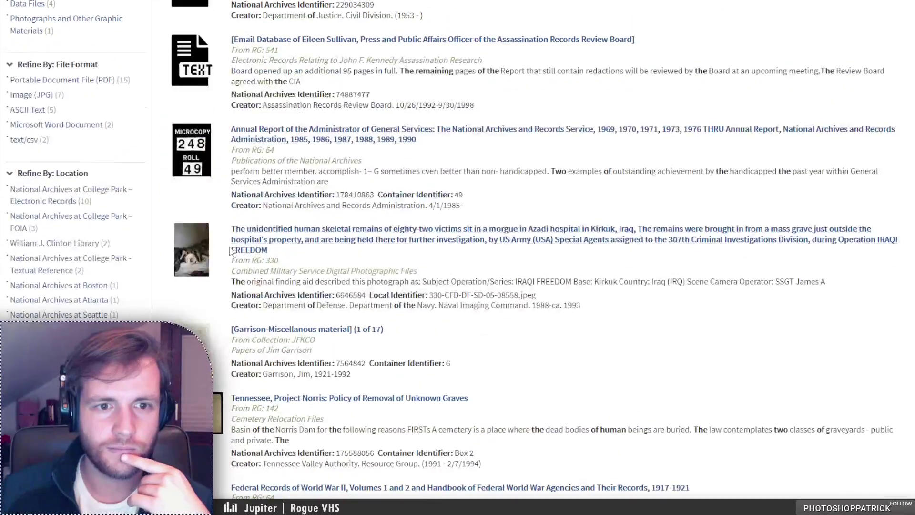
{"action": "scroll", "coordinate": [281, 245], "scroll_direction": "down", "scroll_amount": 15}
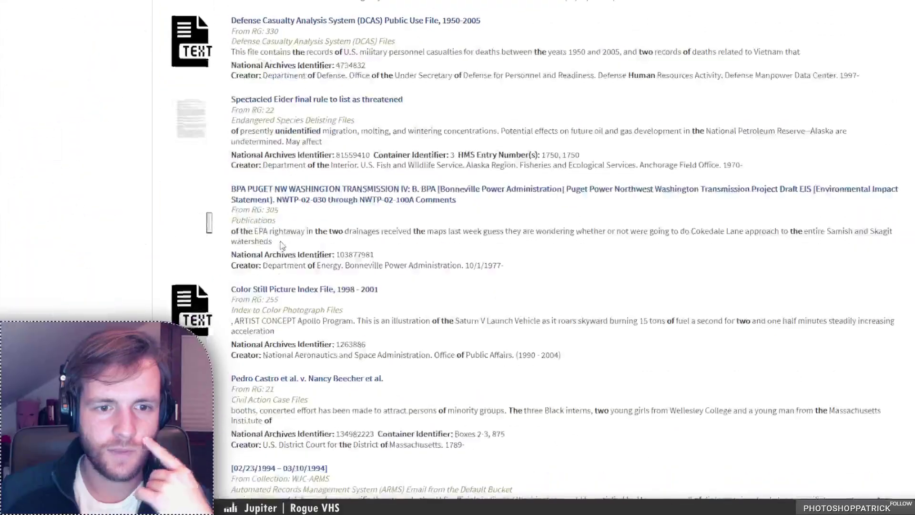
{"action": "scroll", "coordinate": [286, 238], "scroll_direction": "down", "scroll_amount": 5}
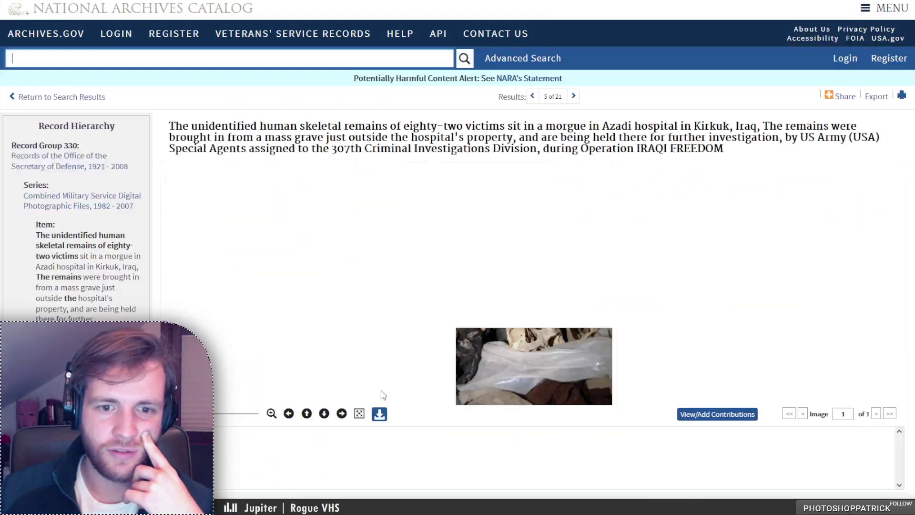
{"action": "left_click", "coordinate": [376, 414]}
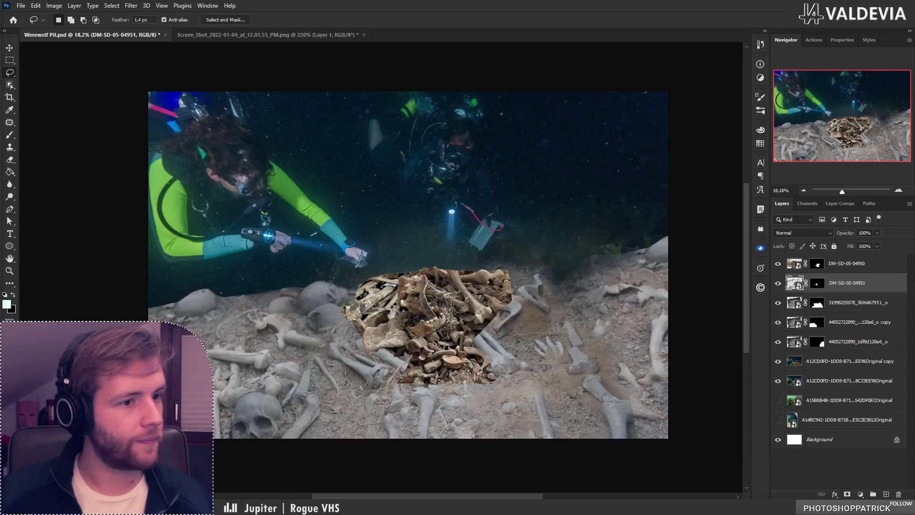
Switch to Photoshop, place photos DM-SD-05-04948, DF-SD-05-08558 and DM-SD-05-04952 in Werewolf Pit.psd, and move them to the top of the layer stack
{"action": "left_click_drag", "start_coordinate": [425, 259], "coordinate": [424, 260]}
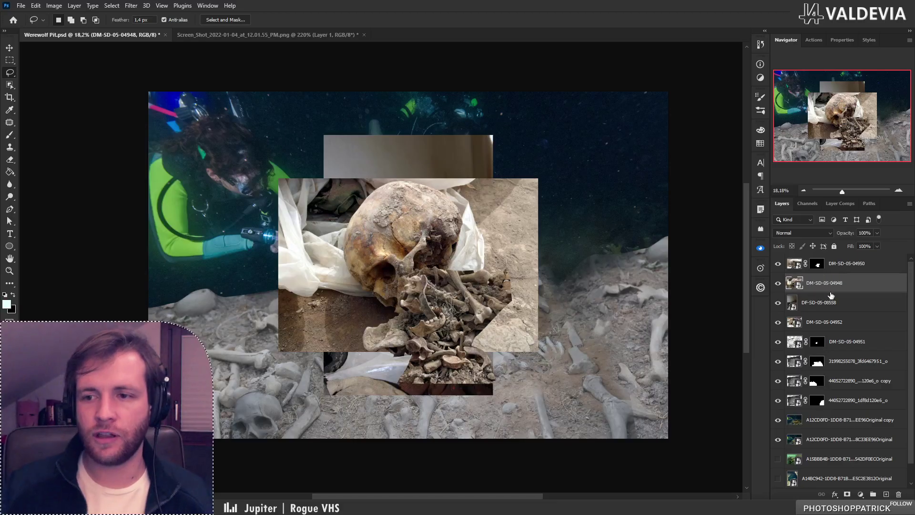
{"action": "left_click", "coordinate": [832, 321], "text": "shift"}
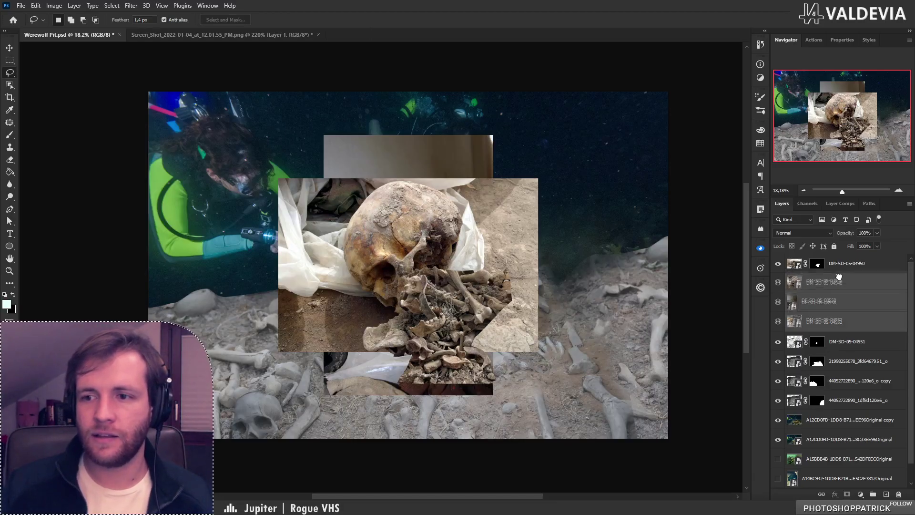
{"action": "left_click_drag", "start_coordinate": [832, 322], "coordinate": [835, 259]}
{"action": "left_click", "coordinate": [820, 269]}
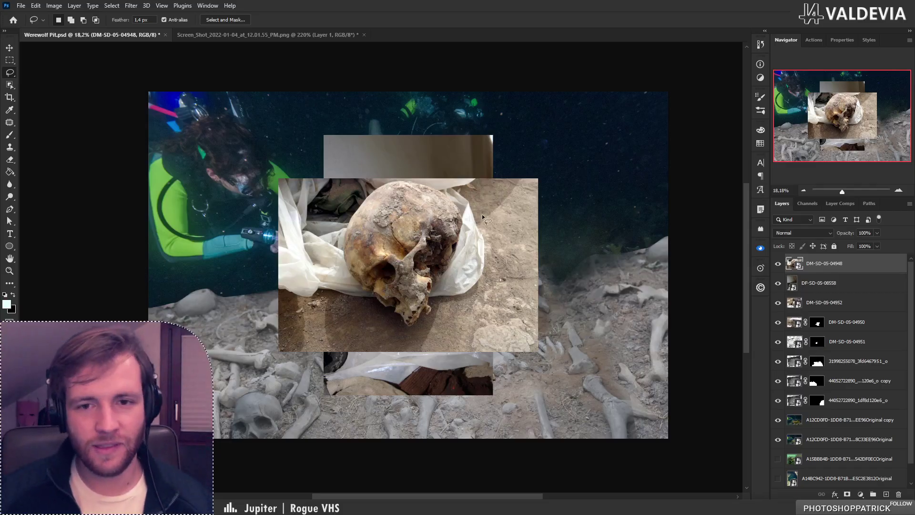
Select the skull in photo DM-SD-05-04948 by outlining it with the Object Selection tool in Lasso mode
{"action": "key", "text": "z"}
{"action": "left_click_drag", "start_coordinate": [425, 213], "coordinate": [458, 213]}
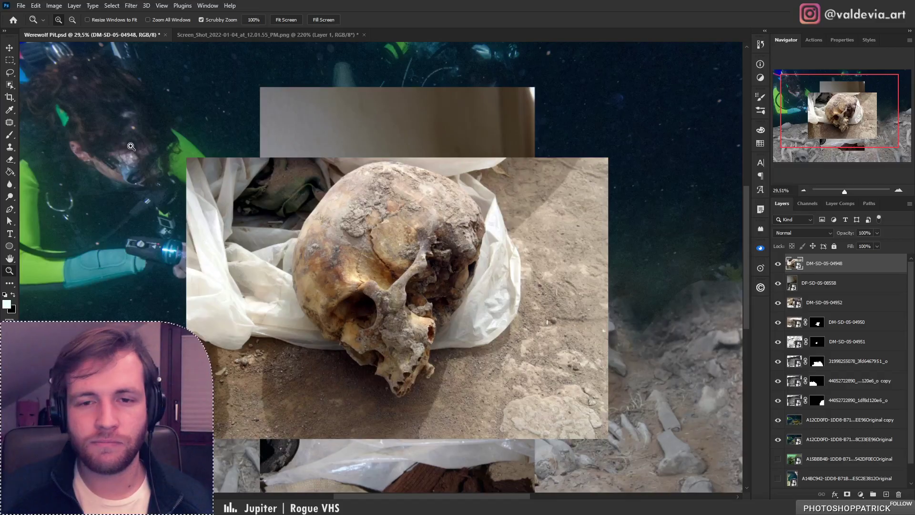
{"action": "left_click", "coordinate": [10, 85]}
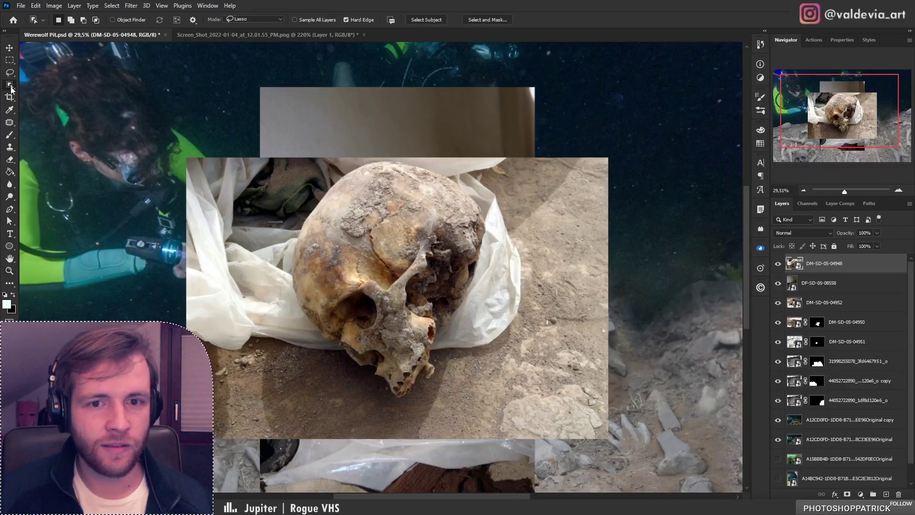
{"action": "mouse_move", "coordinate": [293, 290]}
{"action": "left_mouse_down"}
{"action": "mouse_move", "coordinate": [309, 217]}
{"action": "mouse_move", "coordinate": [362, 166]}
{"action": "left_mouse_up"}
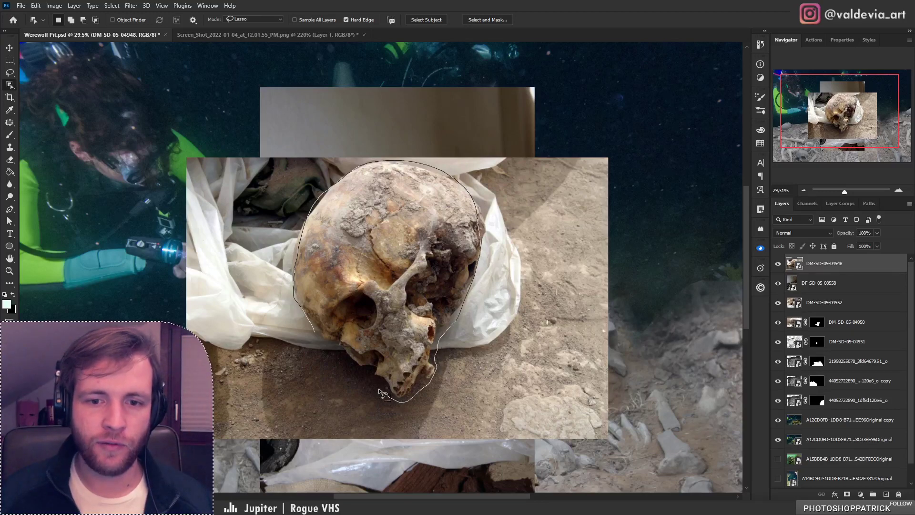
{"action": "left_click_drag", "start_coordinate": [378, 388], "coordinate": [317, 335]}
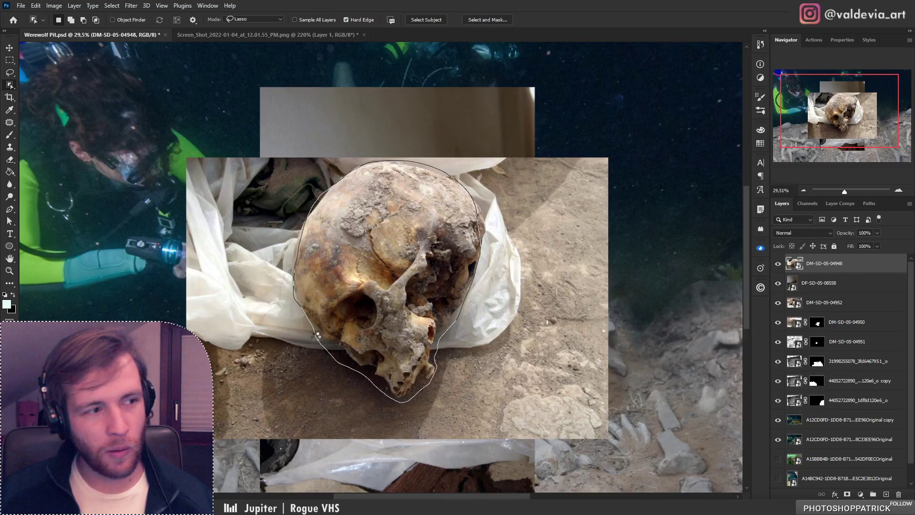
{"action": "left_click_drag", "start_coordinate": [316, 338], "coordinate": [317, 338]}
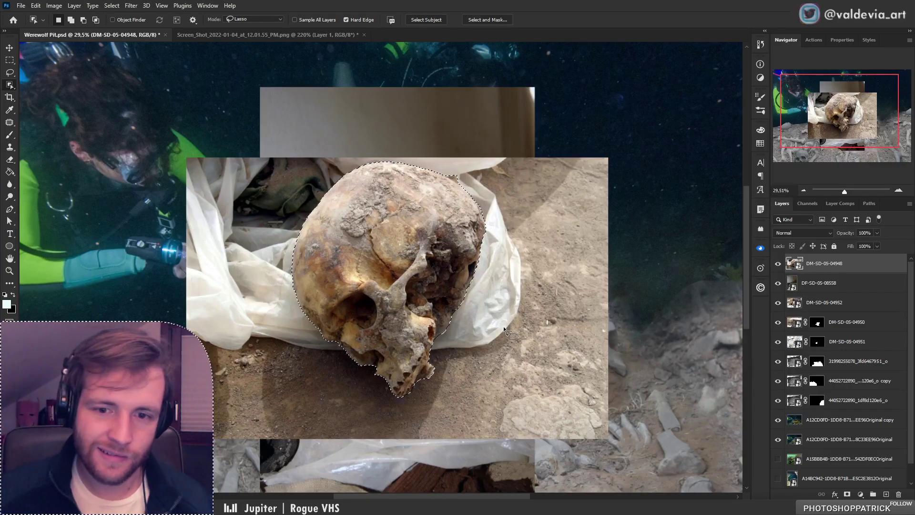
Refine the skull selection around the jaw and cheekbone by subtracting the stray ground areas
{"action": "key", "text": "z"}
{"action": "left_click_drag", "start_coordinate": [426, 376], "coordinate": [424, 372]}
{"action": "key", "text": "w"}
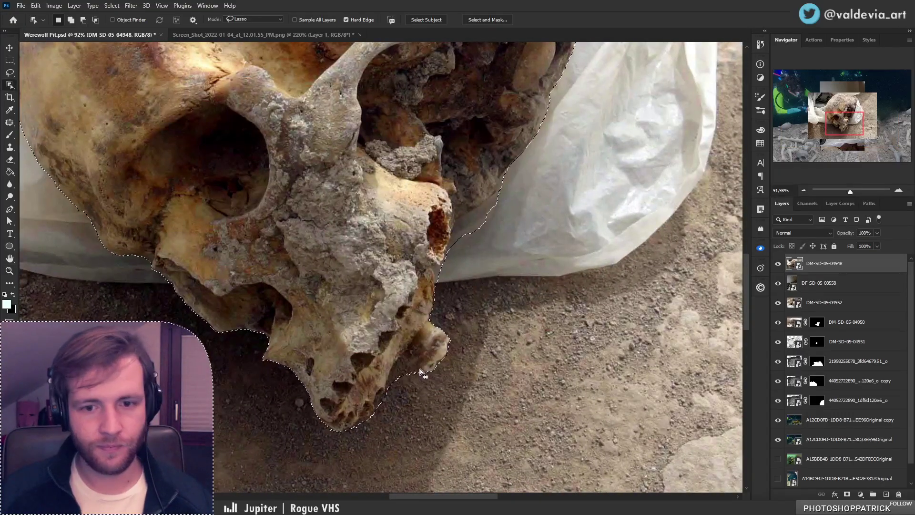
{"action": "key", "text": "alt"}
{"action": "mouse_move", "coordinate": [381, 420]}
{"action": "left_mouse_down"}
{"action": "mouse_move", "coordinate": [401, 353]}
{"action": "mouse_move", "coordinate": [434, 391]}
{"action": "mouse_move", "coordinate": [385, 423]}
{"action": "left_mouse_up"}
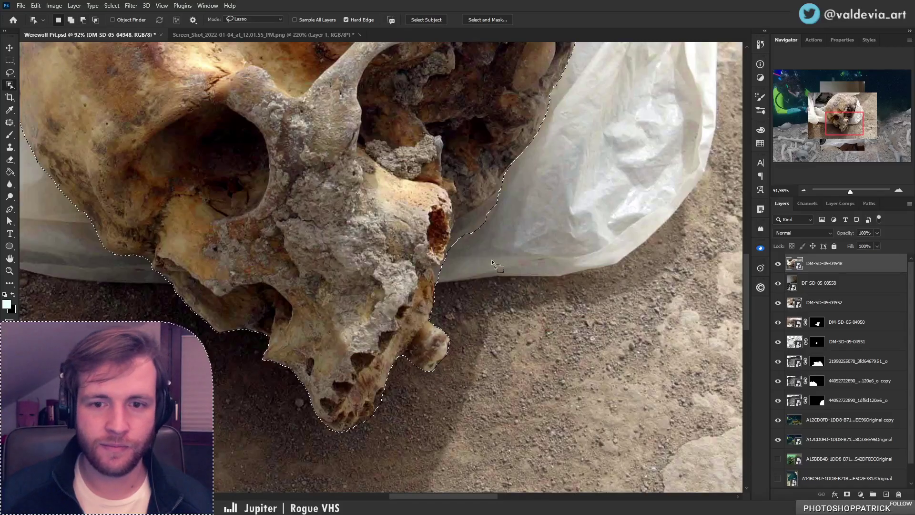
{"action": "scroll", "coordinate": [508, 251], "scroll_direction": "up", "scroll_amount": 2}
{"action": "mouse_move", "coordinate": [439, 318]}
{"action": "left_mouse_down"}
{"action": "mouse_move", "coordinate": [453, 280]}
{"action": "mouse_move", "coordinate": [504, 236]}
{"action": "mouse_move", "coordinate": [543, 274]}
{"action": "mouse_move", "coordinate": [488, 329]}
{"action": "left_mouse_up"}
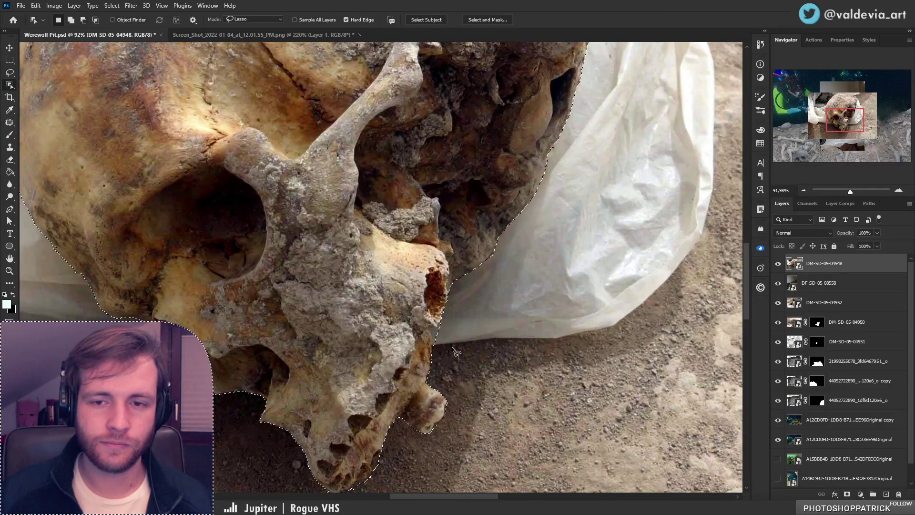
{"action": "key", "text": "alt"}
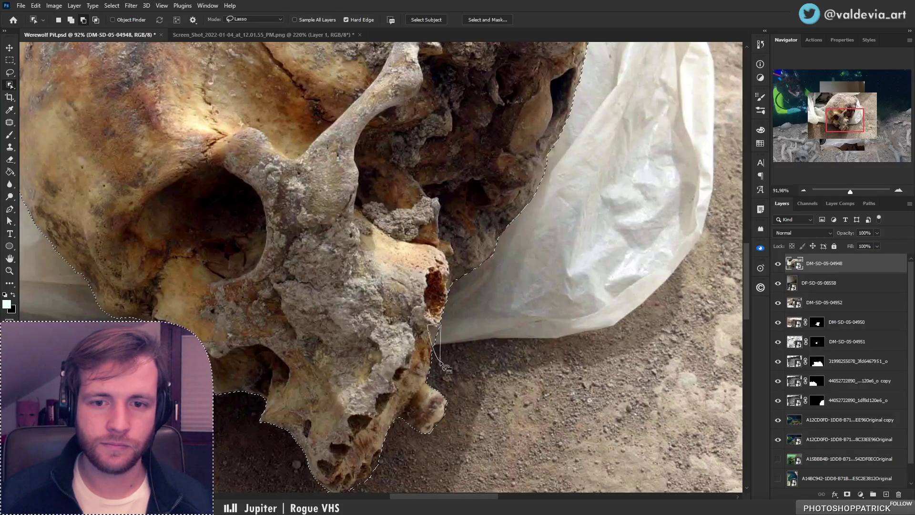
{"action": "left_click_drag", "start_coordinate": [439, 360], "coordinate": [439, 360]}
Mask layer DM-SD-05-04948 to the selected skull and hide the layer
{"action": "key", "text": "z"}
{"action": "left_click_drag", "start_coordinate": [472, 318], "coordinate": [429, 306]}
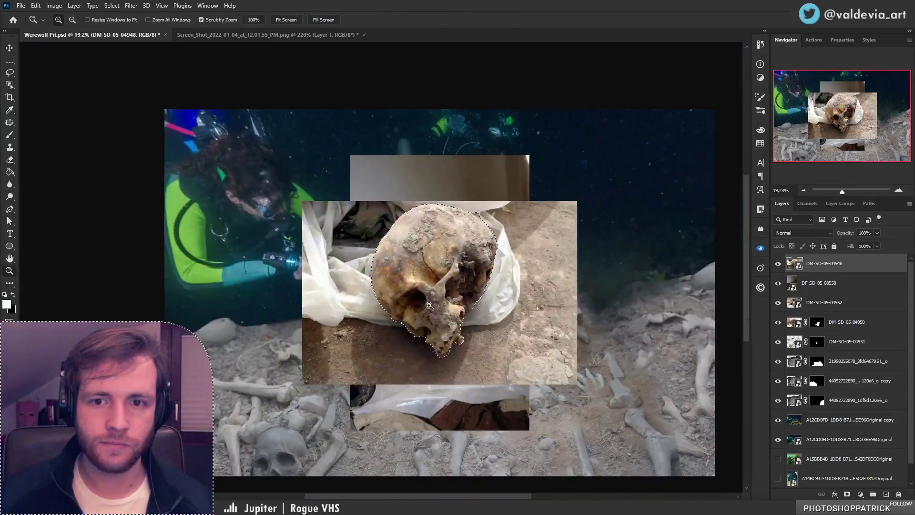
{"action": "left_click_drag", "start_coordinate": [479, 232], "coordinate": [526, 208]}
{"action": "key", "text": "w"}
{"action": "mouse_move", "coordinate": [448, 172]}
{"action": "left_mouse_down"}
{"action": "mouse_move", "coordinate": [496, 169]}
{"action": "mouse_move", "coordinate": [451, 147]}
{"action": "mouse_move", "coordinate": [447, 157]}
{"action": "left_mouse_up"}
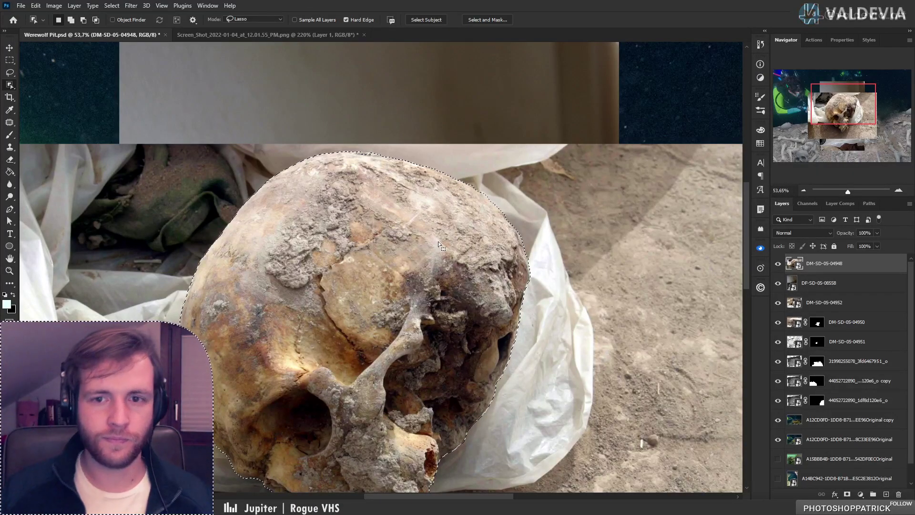
{"action": "left_click_drag", "start_coordinate": [439, 309], "coordinate": [473, 193]}
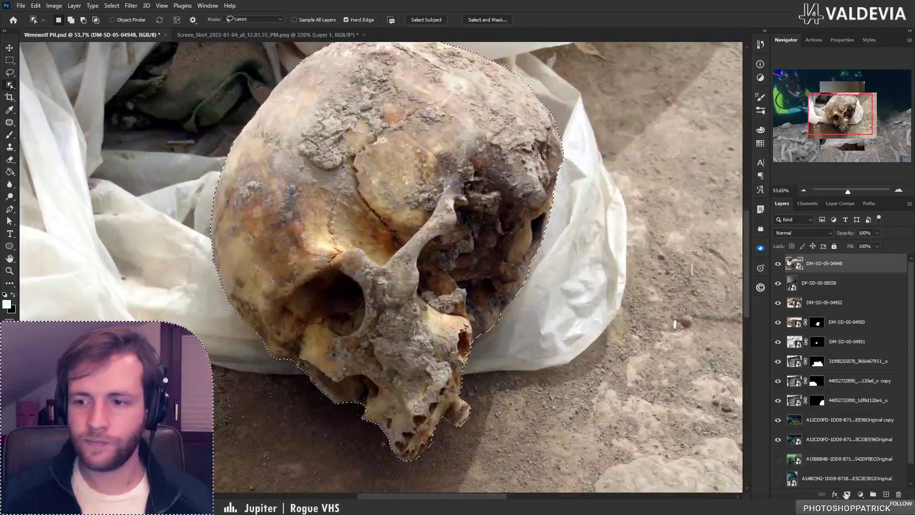
{"action": "left_click", "coordinate": [846, 494]}
{"action": "key", "text": "z"}
{"action": "key", "text": "ctrl+0"}
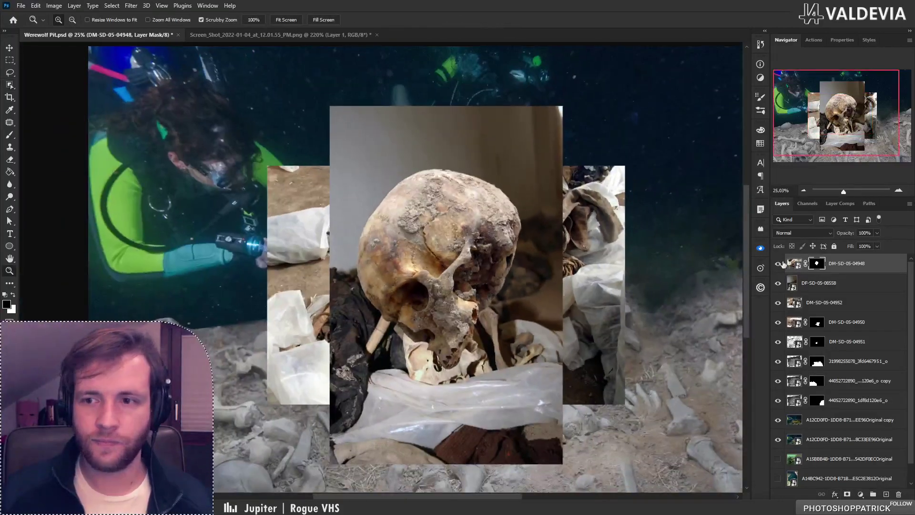
{"action": "left_click", "coordinate": [778, 263]}
Select the skull and surrounding bones on layer DF-SD-05-08558 with a Lasso-mode Object Selection outline
{"action": "left_click", "coordinate": [839, 282]}
{"action": "left_click_drag", "start_coordinate": [522, 295], "coordinate": [457, 223]}
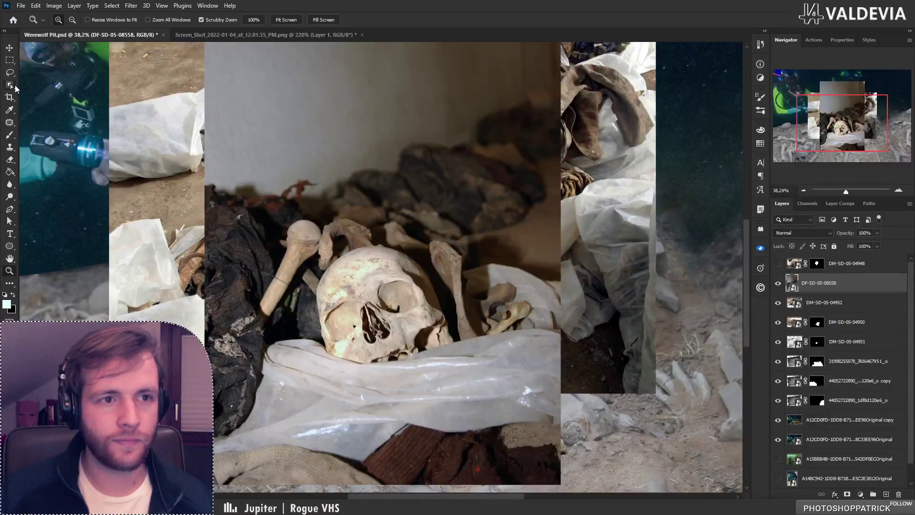
{"action": "left_click", "coordinate": [11, 85]}
{"action": "left_click_drag", "start_coordinate": [259, 305], "coordinate": [274, 272]}
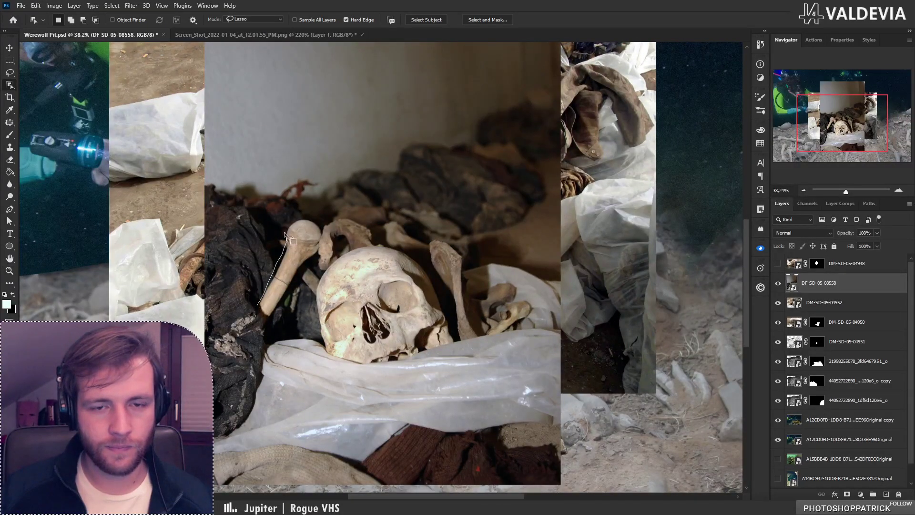
{"action": "mouse_move", "coordinate": [285, 235]}
{"action": "left_mouse_down"}
{"action": "mouse_move", "coordinate": [297, 217]}
{"action": "mouse_move", "coordinate": [374, 226]}
{"action": "left_mouse_up"}
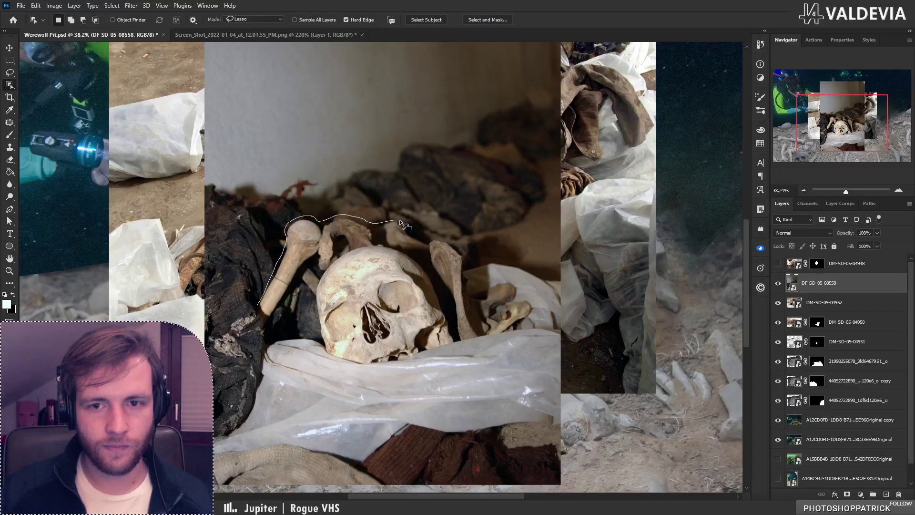
{"action": "mouse_move", "coordinate": [457, 243]}
{"action": "left_mouse_down"}
{"action": "mouse_move", "coordinate": [475, 282]}
{"action": "mouse_move", "coordinate": [518, 282]}
{"action": "mouse_move", "coordinate": [538, 313]}
{"action": "mouse_move", "coordinate": [522, 331]}
{"action": "mouse_move", "coordinate": [478, 342]}
{"action": "left_mouse_up"}
{"action": "mouse_move", "coordinate": [325, 355]}
{"action": "left_mouse_down"}
{"action": "mouse_move", "coordinate": [307, 340]}
{"action": "mouse_move", "coordinate": [274, 346]}
{"action": "mouse_move", "coordinate": [259, 324]}
{"action": "left_mouse_up"}
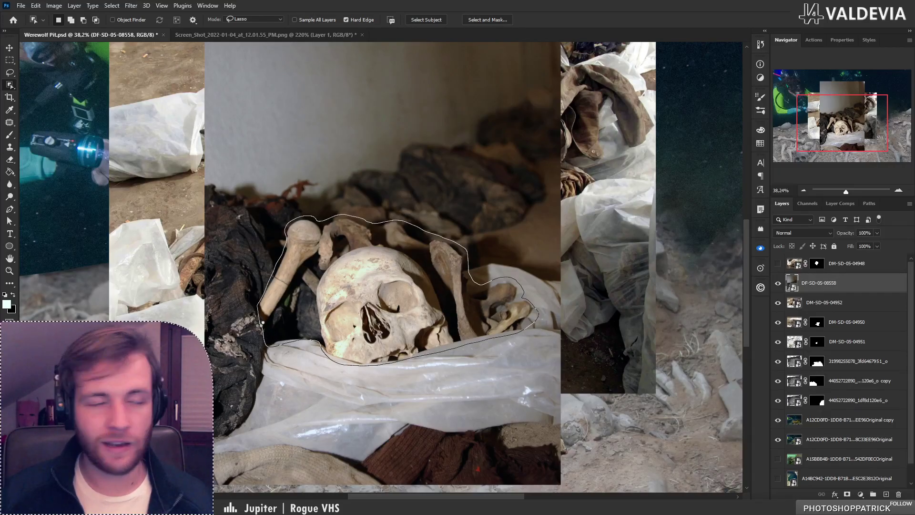
{"action": "left_click_drag", "start_coordinate": [260, 325], "coordinate": [262, 324]}
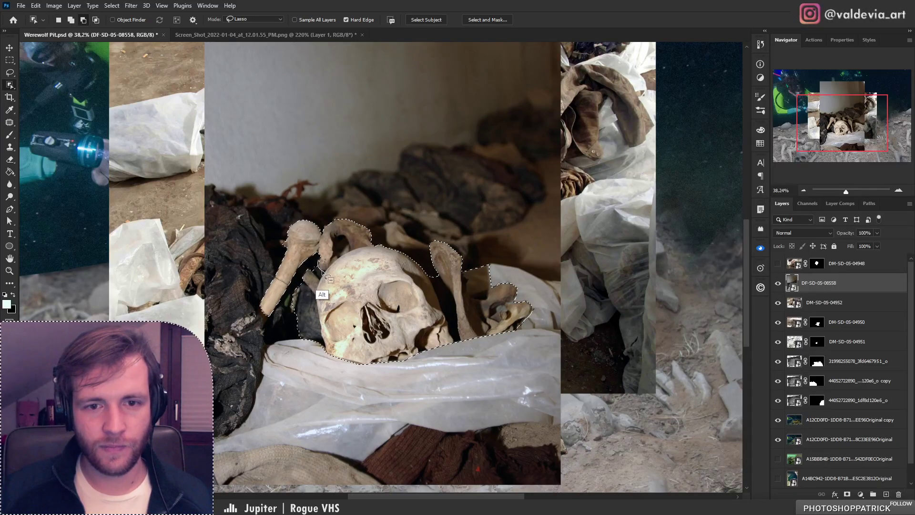
Subtract the dark gap beside the skull and the plastic behind the bones, mask layer DF-SD-05-08558 to the selection and hide it
{"action": "key", "text": "alt"}
{"action": "mouse_move", "coordinate": [325, 304]}
{"action": "left_mouse_down"}
{"action": "mouse_move", "coordinate": [322, 346]}
{"action": "mouse_move", "coordinate": [284, 341]}
{"action": "mouse_move", "coordinate": [289, 296]}
{"action": "mouse_move", "coordinate": [309, 272]}
{"action": "left_mouse_up"}
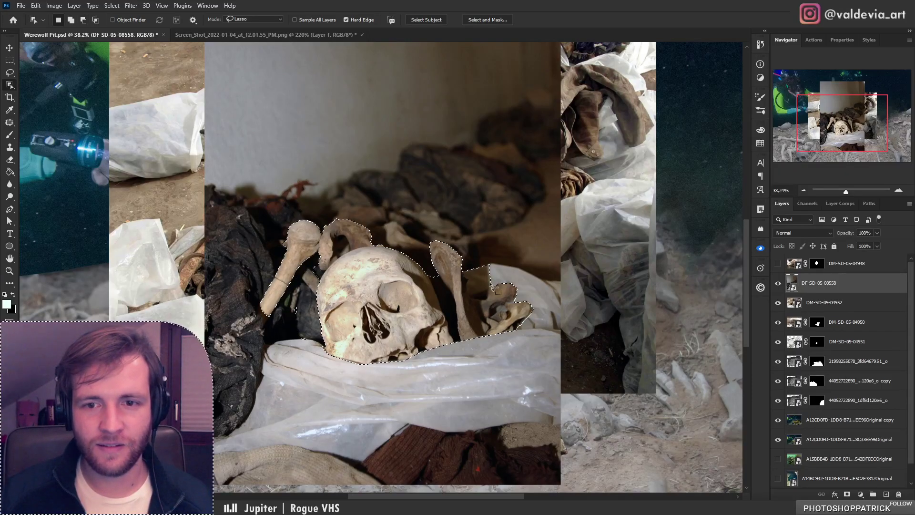
{"action": "mouse_move", "coordinate": [462, 270]}
{"action": "left_mouse_down"}
{"action": "mouse_move", "coordinate": [467, 295]}
{"action": "mouse_move", "coordinate": [490, 293]}
{"action": "mouse_move", "coordinate": [505, 247]}
{"action": "left_mouse_up"}
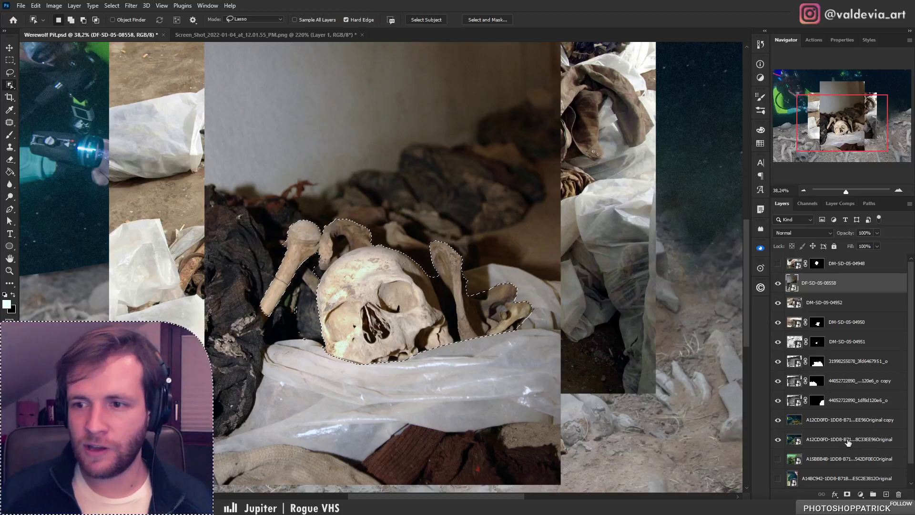
{"action": "left_click", "coordinate": [847, 495]}
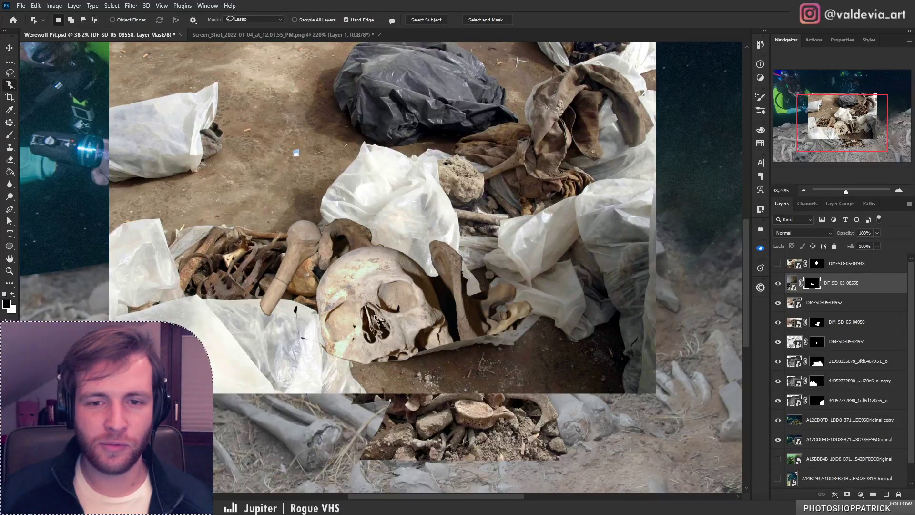
{"action": "left_click", "coordinate": [778, 283]}
Select the skull and bones in the open bag on layer DM-SD-05-04952 with a Lasso-mode Object Selection outline
{"action": "left_click", "coordinate": [778, 303]}
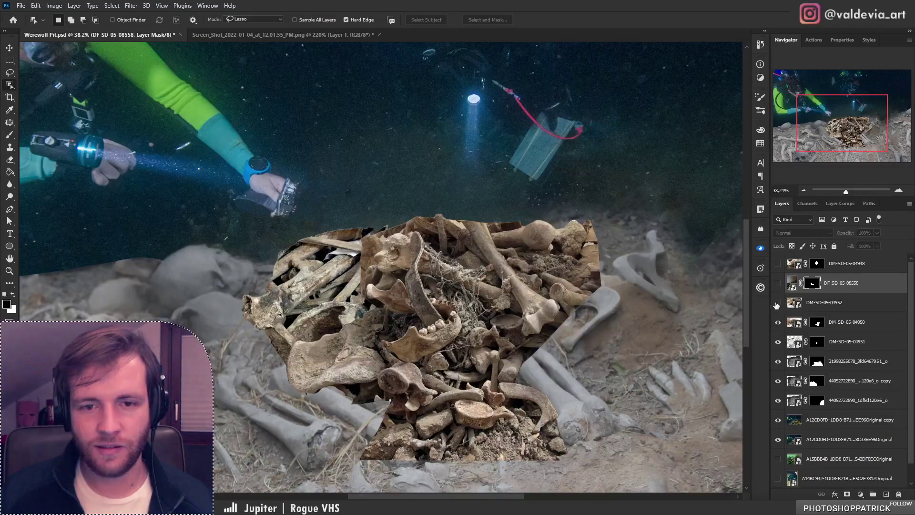
{"action": "left_click", "coordinate": [777, 302]}
{"action": "left_click", "coordinate": [792, 305]}
{"action": "key", "text": "z"}
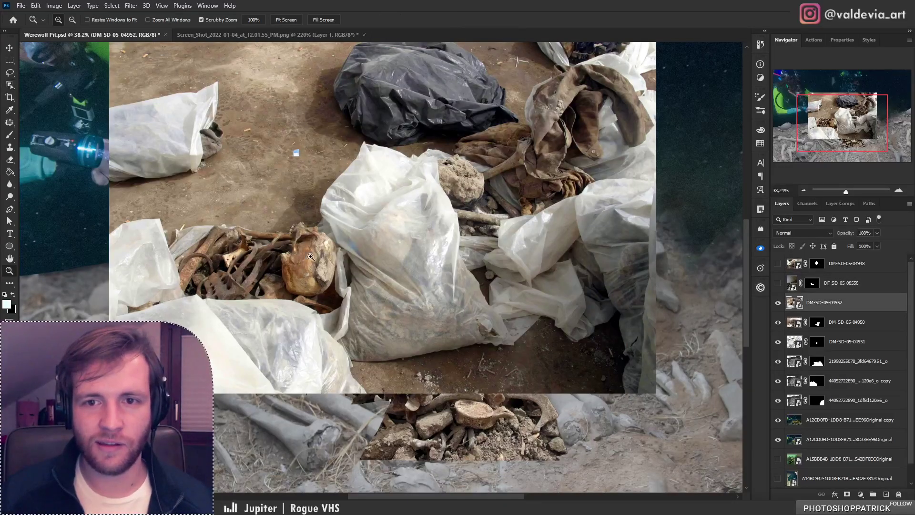
{"action": "mouse_move", "coordinate": [309, 261]}
{"action": "left_mouse_down"}
{"action": "mouse_move", "coordinate": [281, 262]}
{"action": "mouse_move", "coordinate": [294, 258]}
{"action": "left_mouse_up"}
{"action": "key", "text": "w"}
{"action": "mouse_move", "coordinate": [162, 239]}
{"action": "left_mouse_down"}
{"action": "mouse_move", "coordinate": [262, 159]}
{"action": "mouse_move", "coordinate": [276, 174]}
{"action": "mouse_move", "coordinate": [306, 160]}
{"action": "mouse_move", "coordinate": [408, 172]}
{"action": "left_mouse_up"}
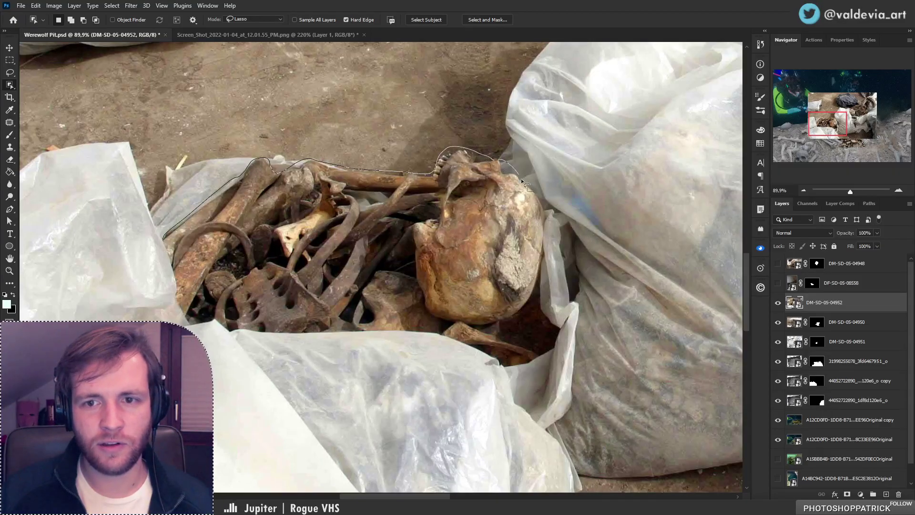
{"action": "mouse_move", "coordinate": [548, 229]}
{"action": "left_mouse_down"}
{"action": "mouse_move", "coordinate": [538, 287]}
{"action": "mouse_move", "coordinate": [557, 340]}
{"action": "mouse_move", "coordinate": [513, 363]}
{"action": "mouse_move", "coordinate": [437, 335]}
{"action": "mouse_move", "coordinate": [235, 335]}
{"action": "left_mouse_up"}
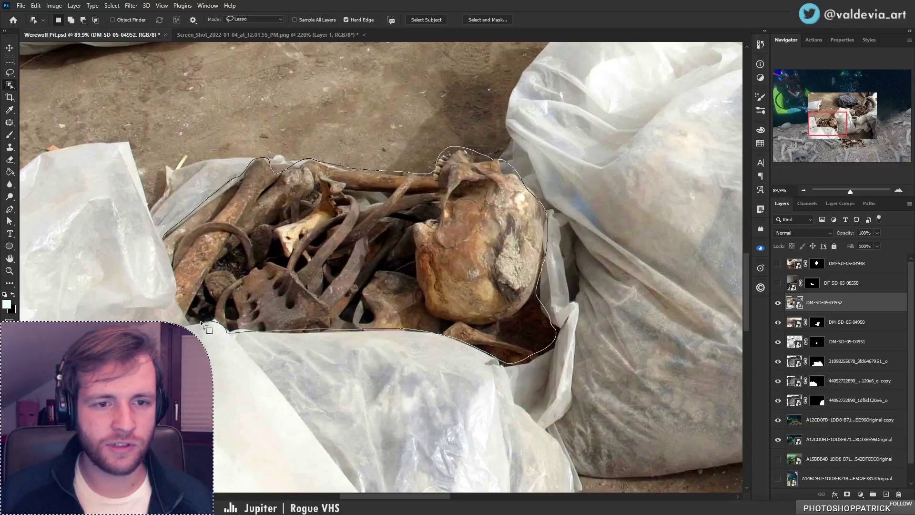
{"action": "left_click_drag", "start_coordinate": [176, 299], "coordinate": [162, 251]}
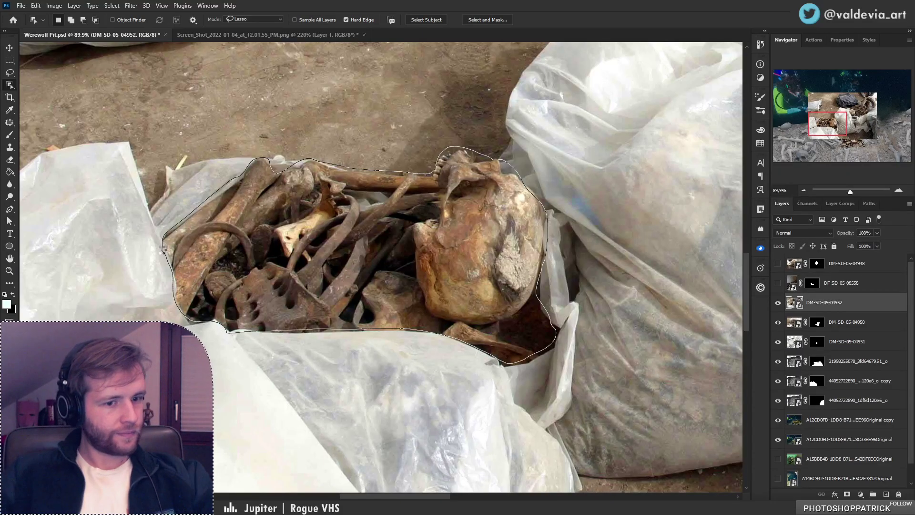
{"action": "left_click_drag", "start_coordinate": [163, 249], "coordinate": [164, 244]}
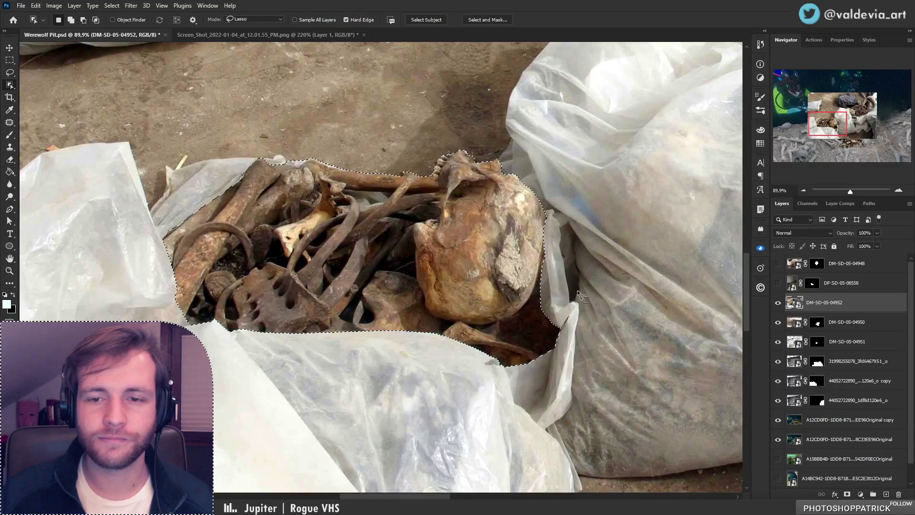
Mask layer DM-SD-05-04952 to the selected bones and move the cutout onto the top of the bone pile
{"action": "left_click", "coordinate": [847, 494]}
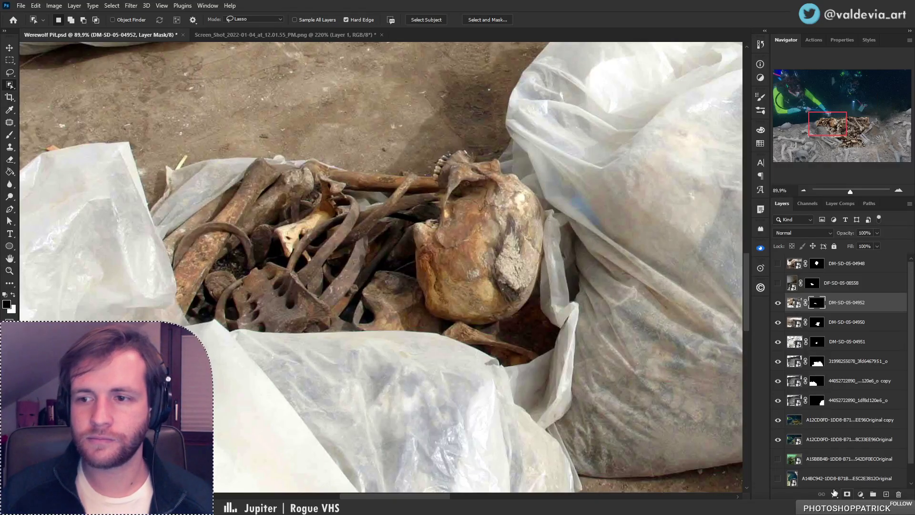
{"action": "key", "text": "z"}
{"action": "left_click_drag", "start_coordinate": [430, 261], "coordinate": [338, 261]}
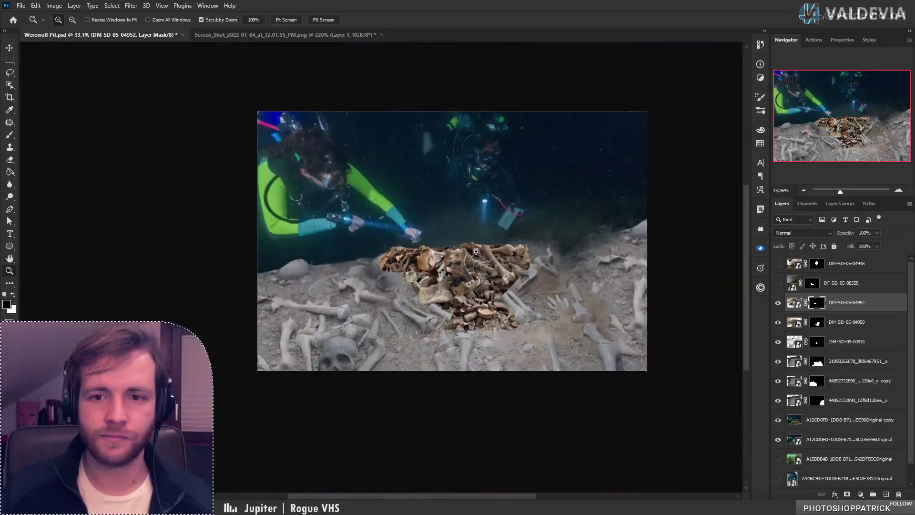
{"action": "left_click_drag", "start_coordinate": [455, 251], "coordinate": [497, 252]}
{"action": "key", "text": "w"}
{"action": "left_click_drag", "start_coordinate": [407, 278], "coordinate": [513, 253]}
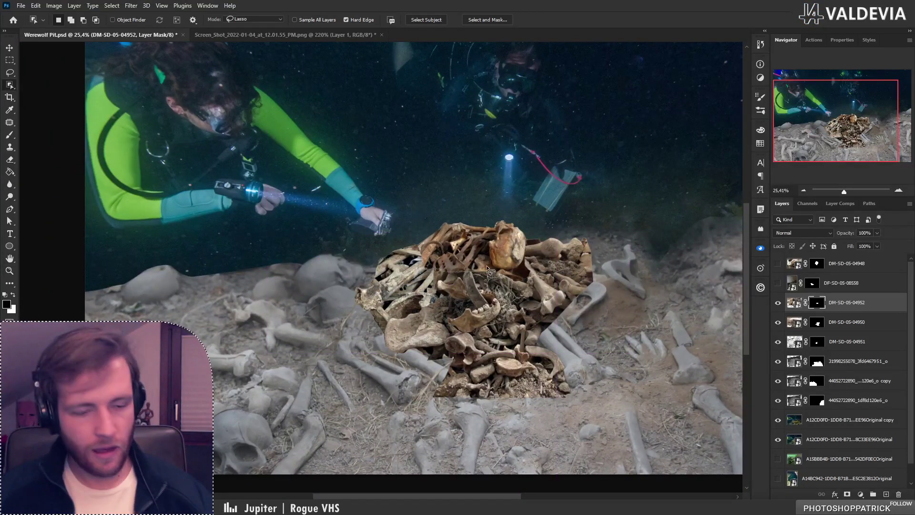
Free-transform the DM-SD-05-04952 cutout over the pile, scaling it to about 192.82% and rotating it to about -109.21°
{"action": "key", "text": "ctrl+t"}
{"action": "left_click_drag", "start_coordinate": [556, 333], "coordinate": [548, 382]}
{"action": "left_click_drag", "start_coordinate": [505, 334], "coordinate": [521, 284]}
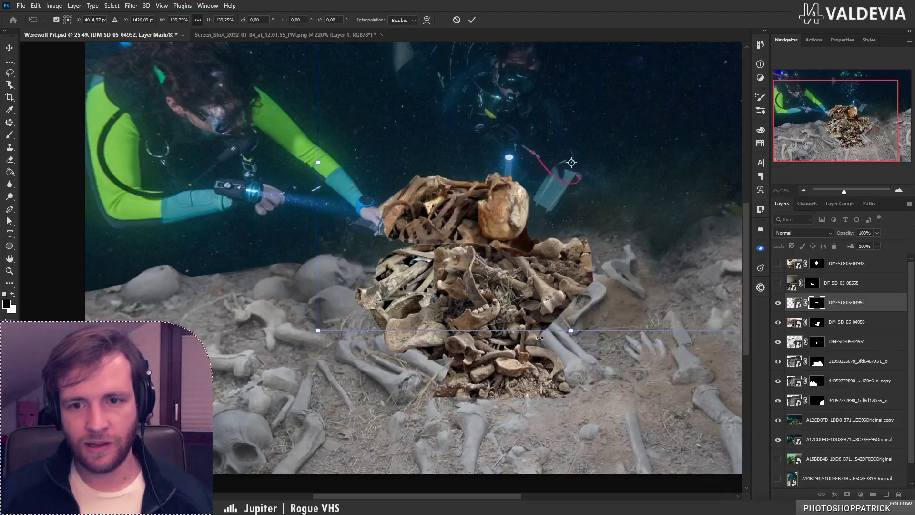
{"action": "left_click_drag", "start_coordinate": [539, 337], "coordinate": [646, 155]}
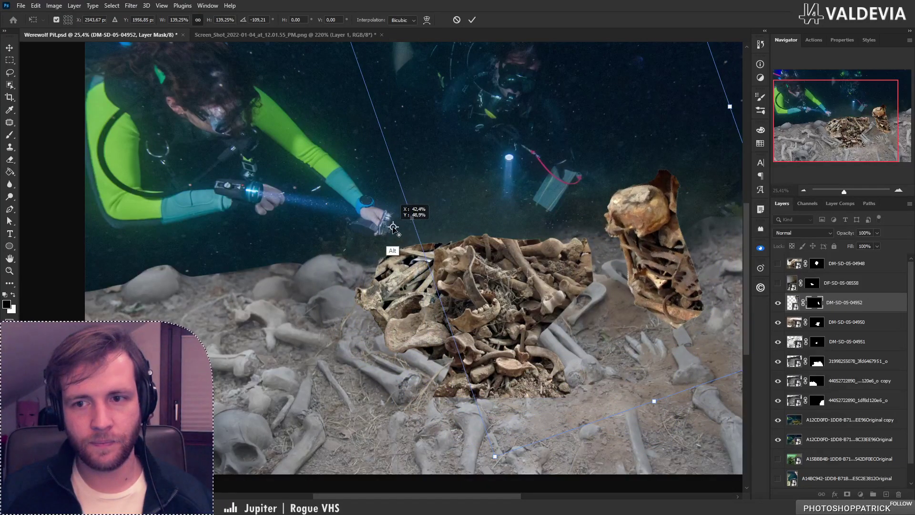
{"action": "key", "text": "ctrl+z"}
{"action": "left_click_drag", "start_coordinate": [412, 218], "coordinate": [351, 239]}
{"action": "left_click_drag", "start_coordinate": [628, 244], "coordinate": [472, 282]}
Flip the cutout horizontally, rotate it to about -92.93° and place it over the near side of the bone pile
{"action": "right_click", "coordinate": [495, 270]}
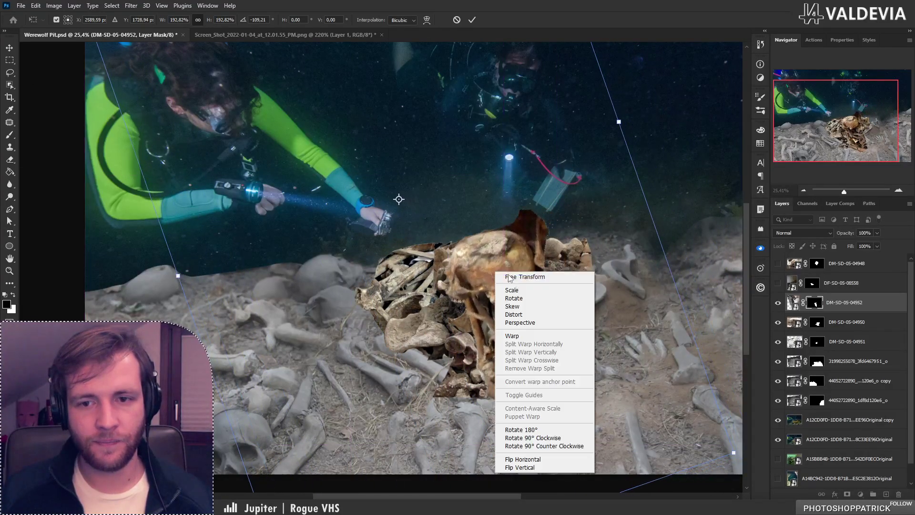
{"action": "left_click", "coordinate": [542, 458]}
{"action": "left_click_drag", "start_coordinate": [353, 307], "coordinate": [494, 315]}
{"action": "left_click", "coordinate": [471, 298], "text": "alt"}
{"action": "left_click_drag", "start_coordinate": [217, 241], "coordinate": [227, 324]}
{"action": "mouse_move", "coordinate": [442, 307]}
{"action": "left_mouse_down"}
{"action": "mouse_move", "coordinate": [384, 286]}
{"action": "mouse_move", "coordinate": [435, 307]}
{"action": "left_mouse_up"}
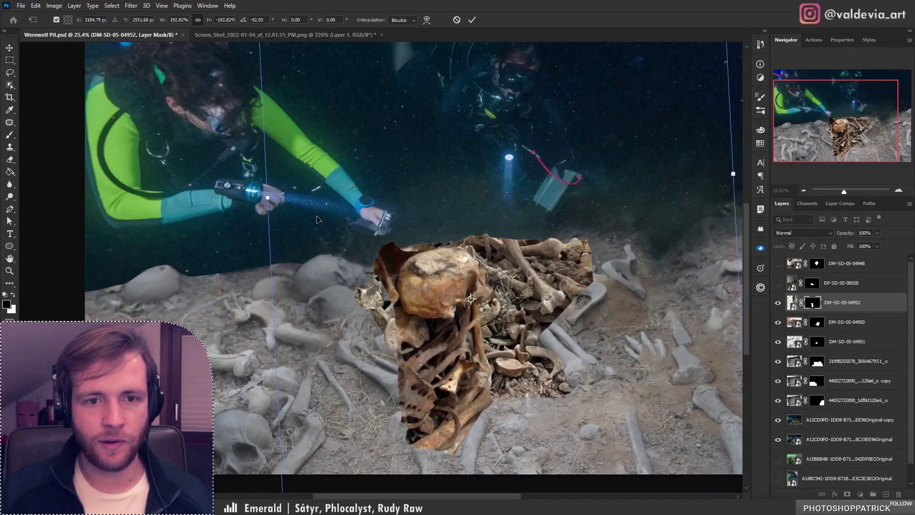
Enlarge the cutout further, rotate it level with its skull toward the left diver, place it atop the pile and apply the transform
{"action": "left_click_drag", "start_coordinate": [268, 198], "coordinate": [247, 200]}
{"action": "left_click_drag", "start_coordinate": [229, 329], "coordinate": [477, 424]}
{"action": "left_click_drag", "start_coordinate": [542, 370], "coordinate": [507, 260]}
{"action": "left_click", "coordinate": [471, 20]}
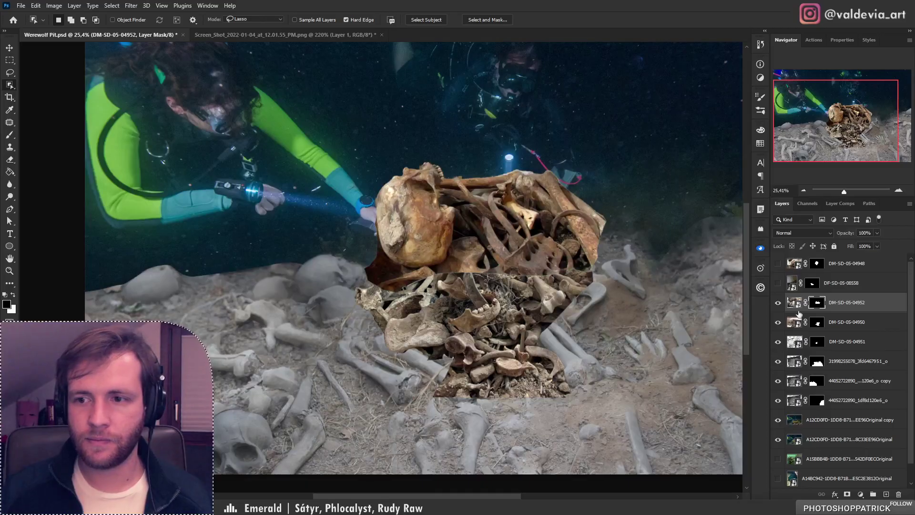
Free-transform layers DM-SD-05-04952, DM-SD-05-04950 and DM-SD-05-04951 together, scaling them to about 82.15% within reach of the left diver's hand, and apply
{"action": "left_click", "coordinate": [840, 327]}
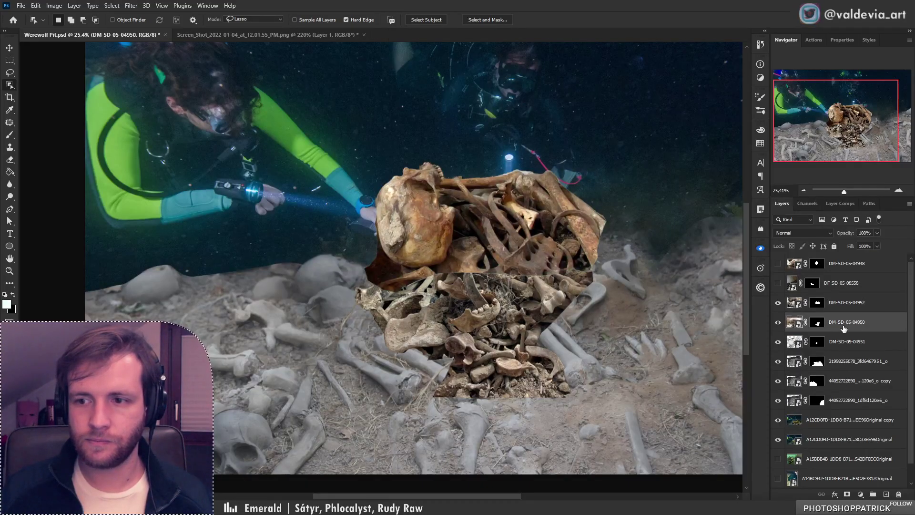
{"action": "left_click", "coordinate": [845, 345], "text": "shift"}
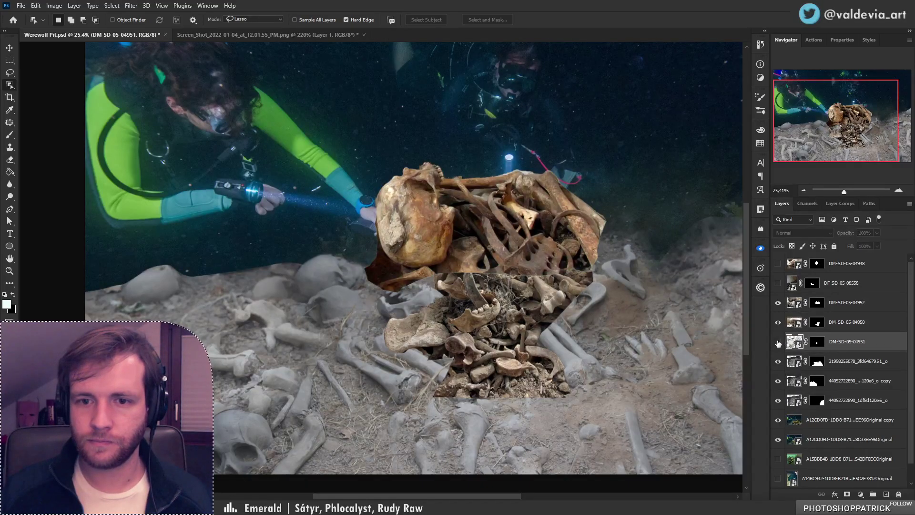
{"action": "left_click", "coordinate": [823, 309], "text": "shift"}
{"action": "key", "text": "ctrl+y"}
{"action": "key", "text": "ctrl+t"}
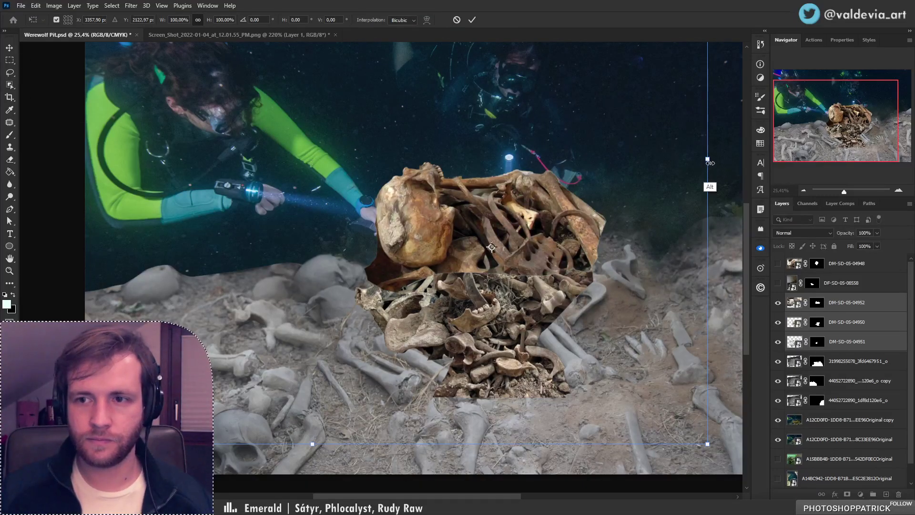
{"action": "left_click_drag", "start_coordinate": [710, 161], "coordinate": [674, 171]}
{"action": "left_click_drag", "start_coordinate": [491, 247], "coordinate": [416, 302]}
{"action": "left_click_drag", "start_coordinate": [521, 261], "coordinate": [626, 342]}
{"action": "left_click_drag", "start_coordinate": [529, 252], "coordinate": [504, 255]}
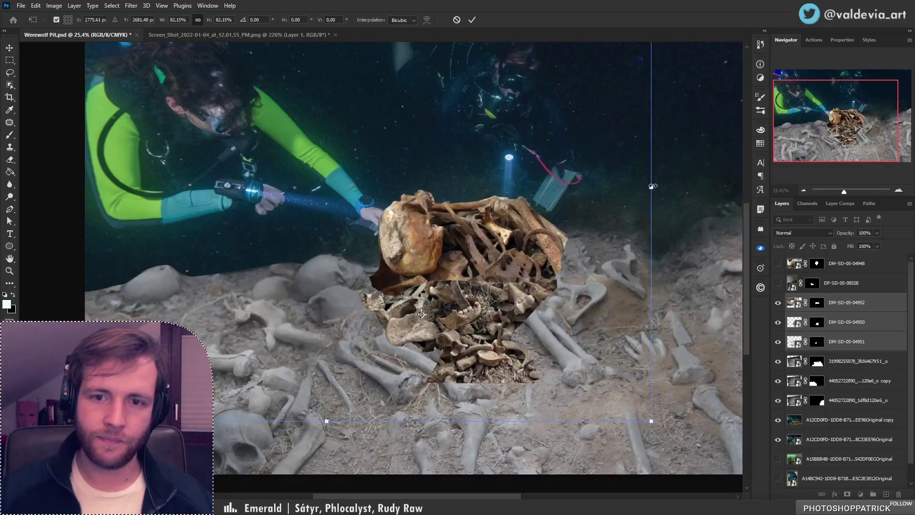
{"action": "left_click", "coordinate": [473, 20]}
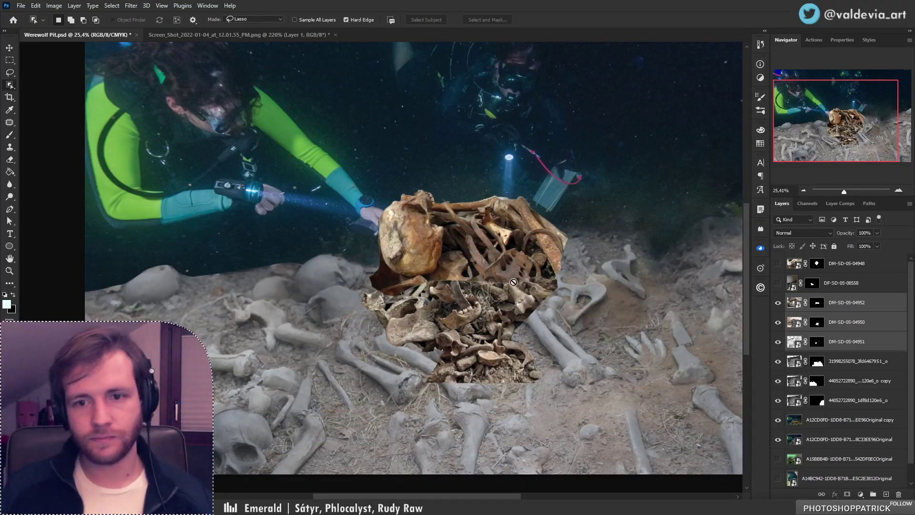
Compare the bone pile with and without the DM-SD-05-04952 cutout
{"action": "key", "text": "z"}
{"action": "mouse_move", "coordinate": [490, 274]}
{"action": "left_mouse_down"}
{"action": "mouse_move", "coordinate": [427, 279]}
{"action": "mouse_move", "coordinate": [479, 280]}
{"action": "left_mouse_up"}
{"action": "left_click_drag", "start_coordinate": [464, 214], "coordinate": [492, 211]}
{"action": "left_click", "coordinate": [778, 302]}
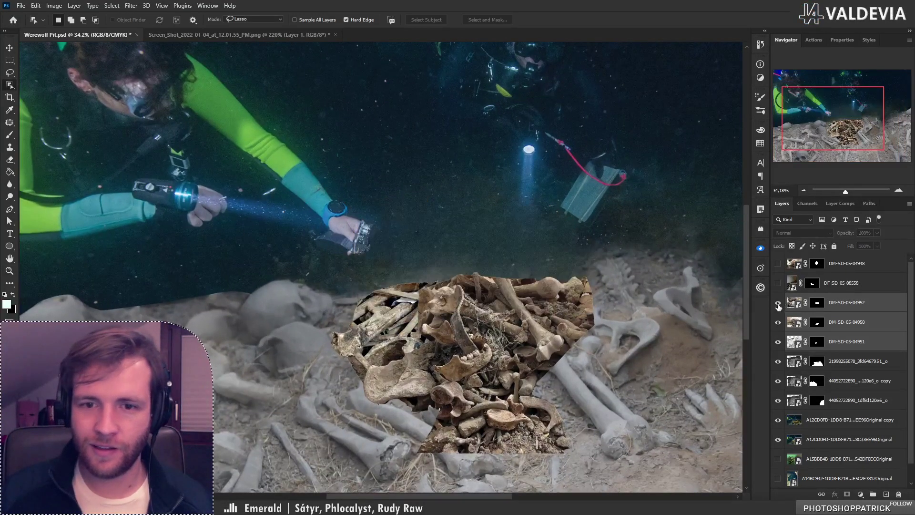
{"action": "left_click", "coordinate": [778, 302]}
{"action": "left_click", "coordinate": [844, 303]}
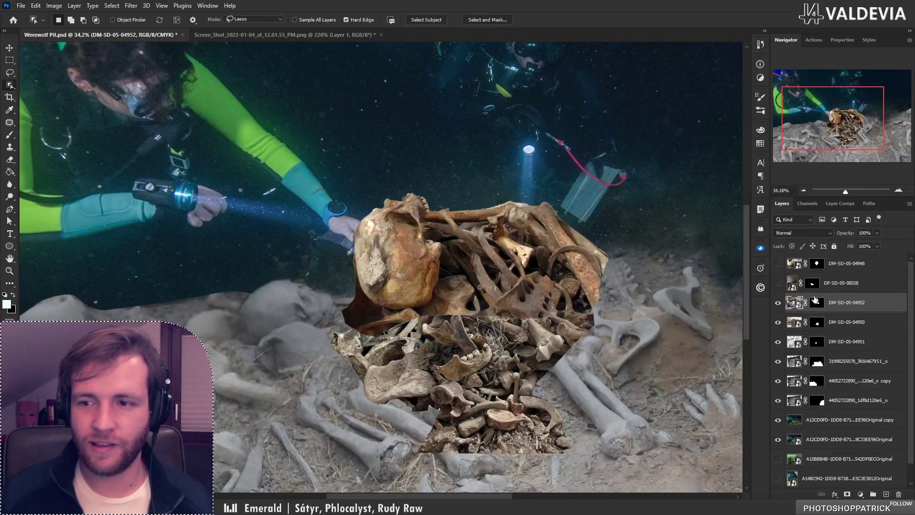
{"action": "left_click", "coordinate": [778, 303]}
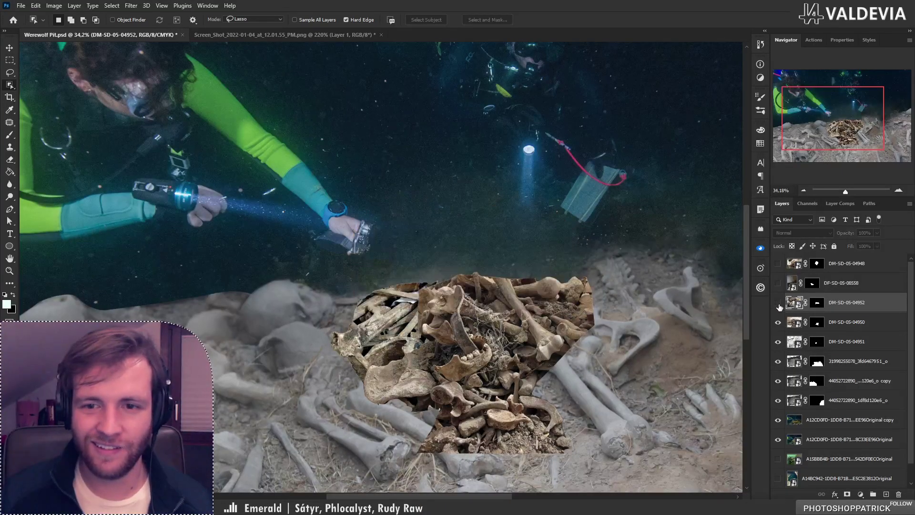
{"action": "left_click", "coordinate": [778, 303]}
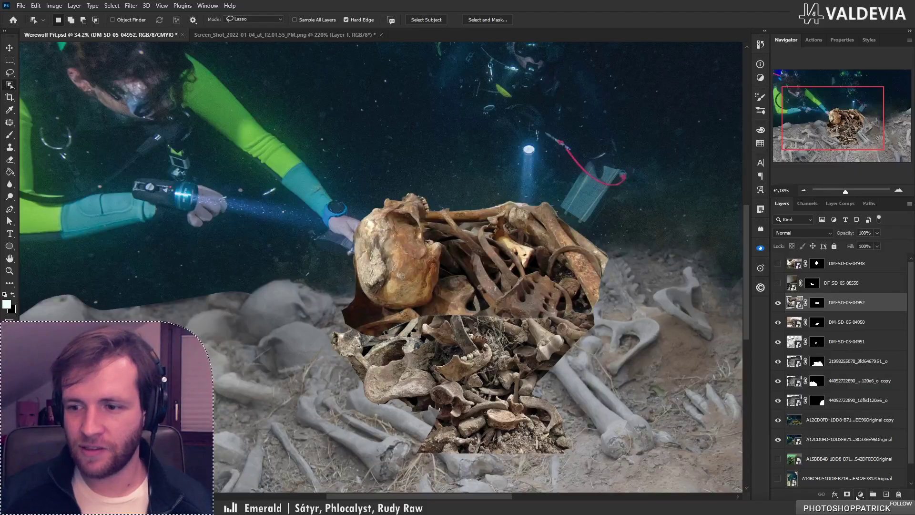
Put layer DM-SD-05-04952 into a new group, add a layer mask to the group and choose the Hard Round 80 S20 brush with black
{"action": "left_click", "coordinate": [872, 494]}
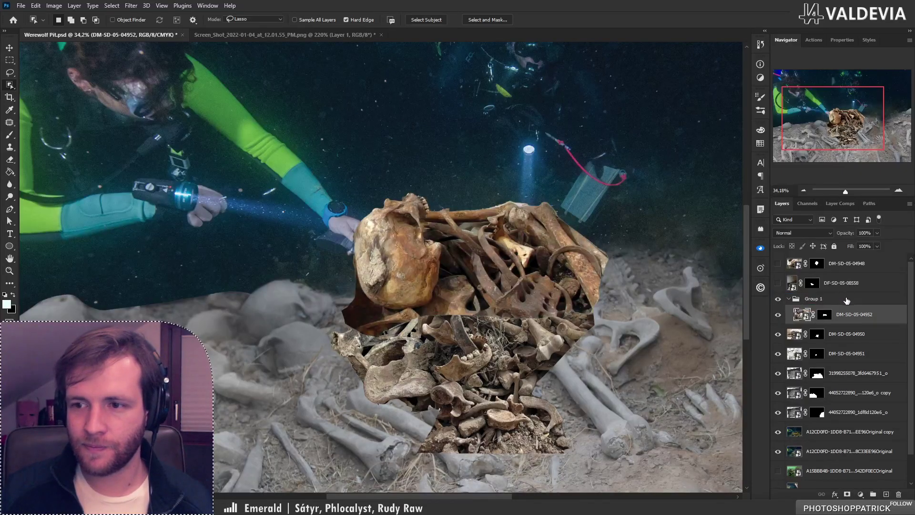
{"action": "left_click", "coordinate": [847, 495]}
{"action": "key", "text": "b"}
{"action": "key", "text": "x"}
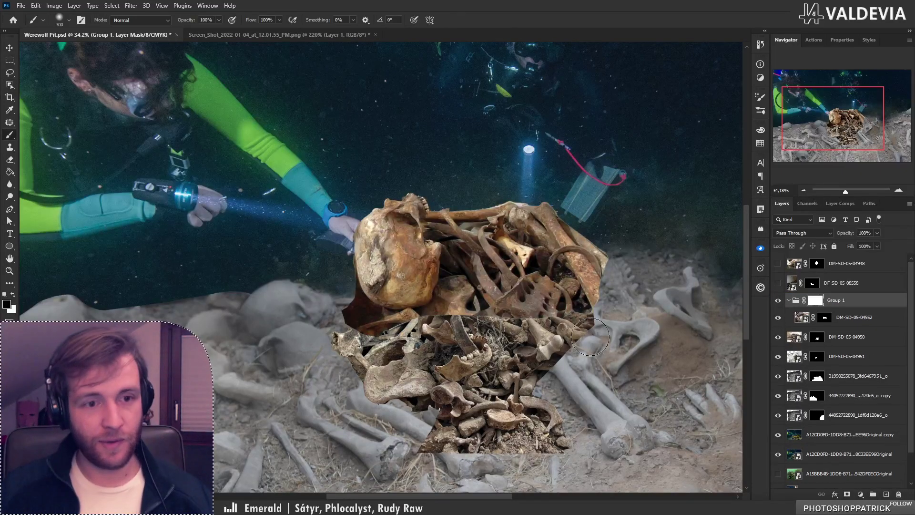
{"action": "right_click", "coordinate": [503, 282]}
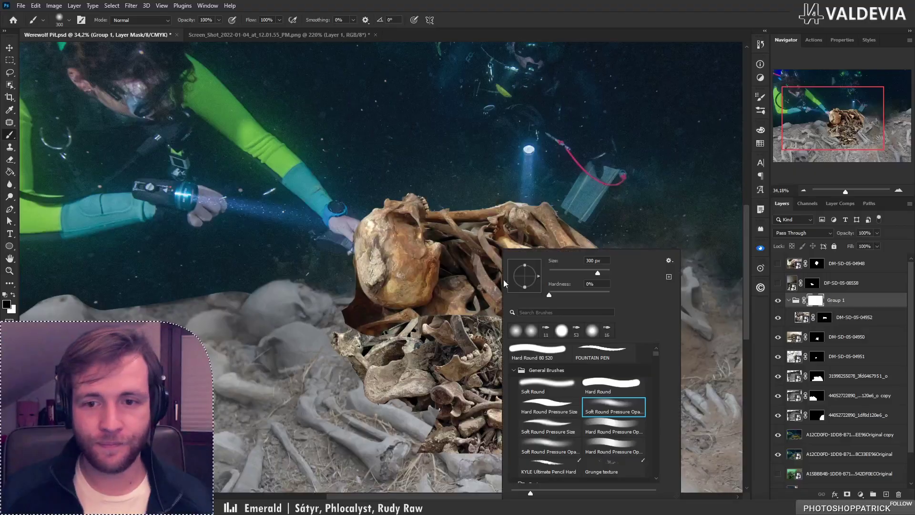
{"action": "left_click", "coordinate": [551, 361]}
Mask away the cutout's lower edge beneath the large skull and set the brush to 45 px with 75% hardness
{"action": "mouse_move", "coordinate": [391, 343]}
{"action": "left_mouse_down"}
{"action": "mouse_move", "coordinate": [464, 320]}
{"action": "mouse_move", "coordinate": [425, 341]}
{"action": "mouse_move", "coordinate": [369, 347]}
{"action": "mouse_move", "coordinate": [427, 324]}
{"action": "mouse_move", "coordinate": [378, 333]}
{"action": "mouse_move", "coordinate": [445, 293]}
{"action": "mouse_move", "coordinate": [370, 330]}
{"action": "left_mouse_up"}
{"action": "key", "text": "ctrl+z"}
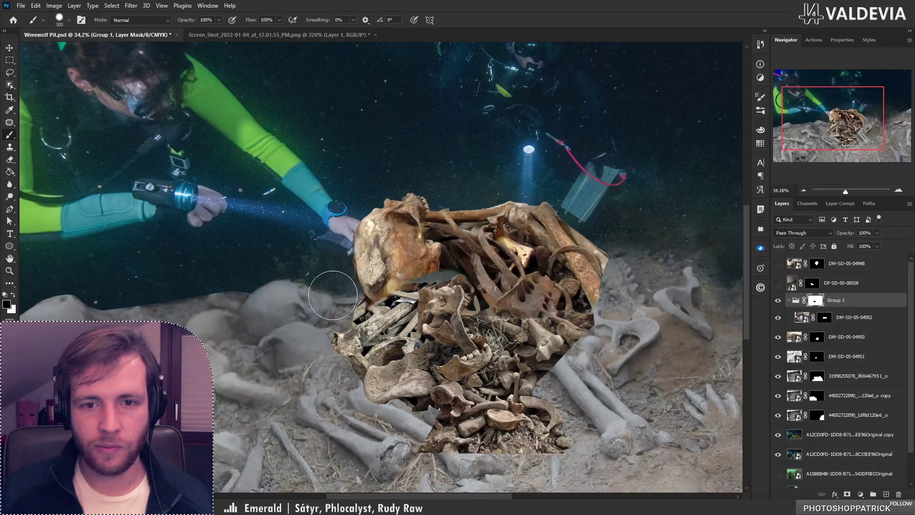
{"action": "right_click", "coordinate": [343, 260]}
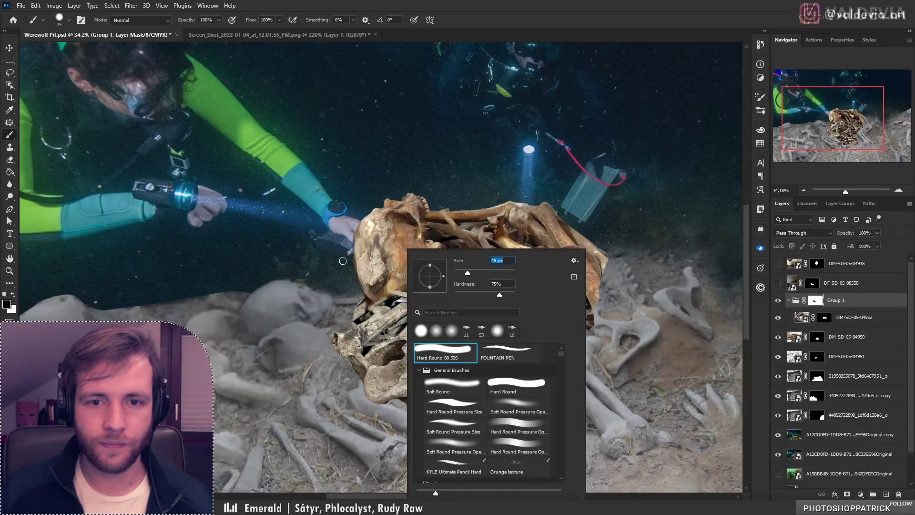
{"action": "left_click", "coordinate": [343, 261]}
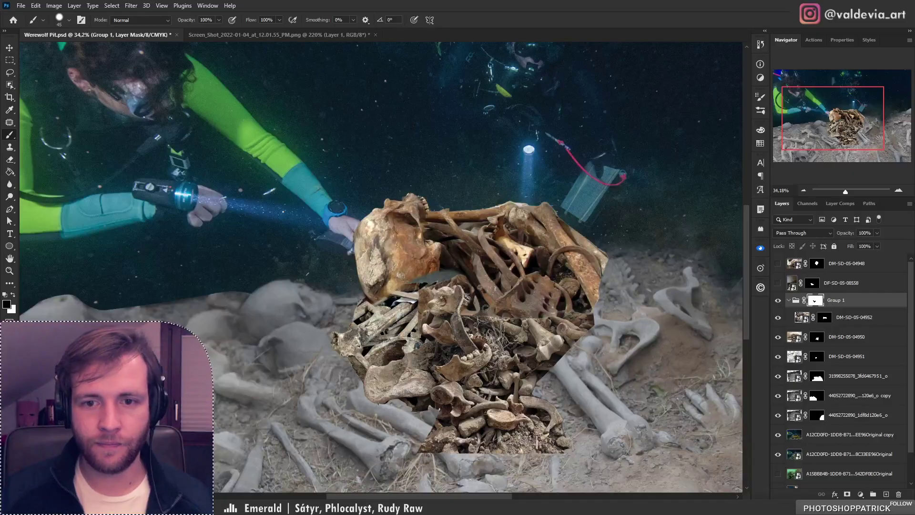
Check the bones beneath Group 1, then paint the large skull's rounded lower edge back in on the group mask
{"action": "key", "text": "z"}
{"action": "left_click_drag", "start_coordinate": [435, 278], "coordinate": [473, 273]}
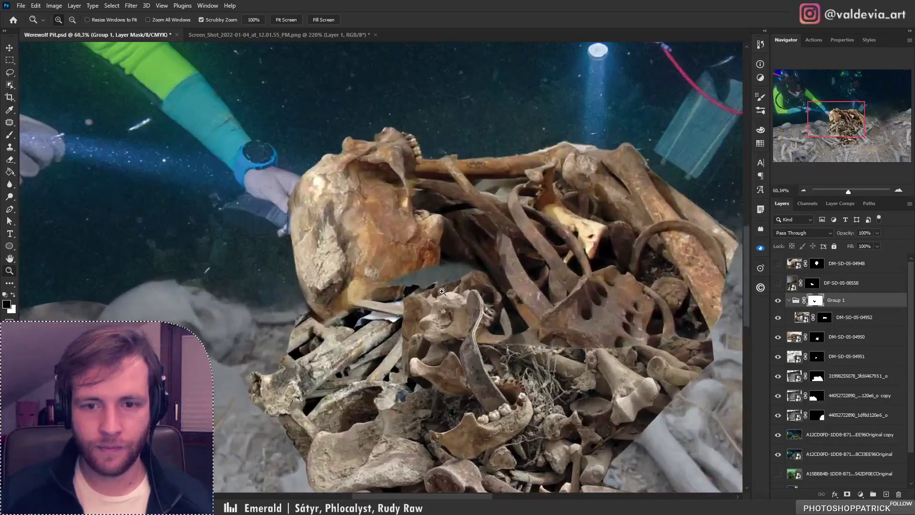
{"action": "left_click", "coordinate": [778, 301]}
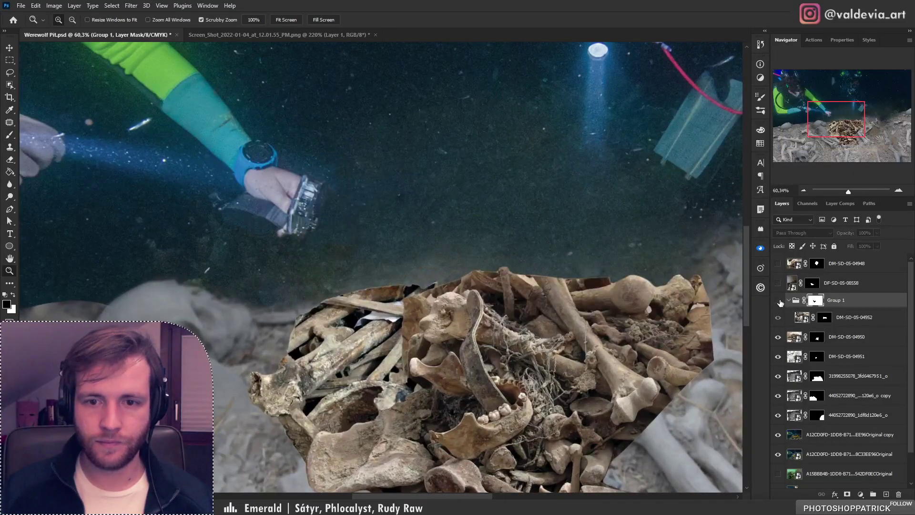
{"action": "left_click", "coordinate": [779, 300]}
{"action": "key", "text": "b"}
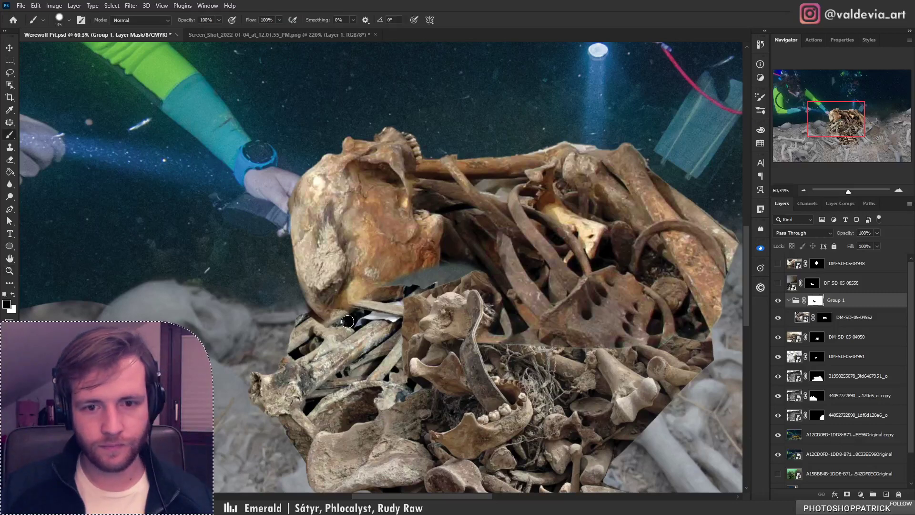
{"action": "key", "text": "ctrl+z"}
{"action": "key", "text": "x"}
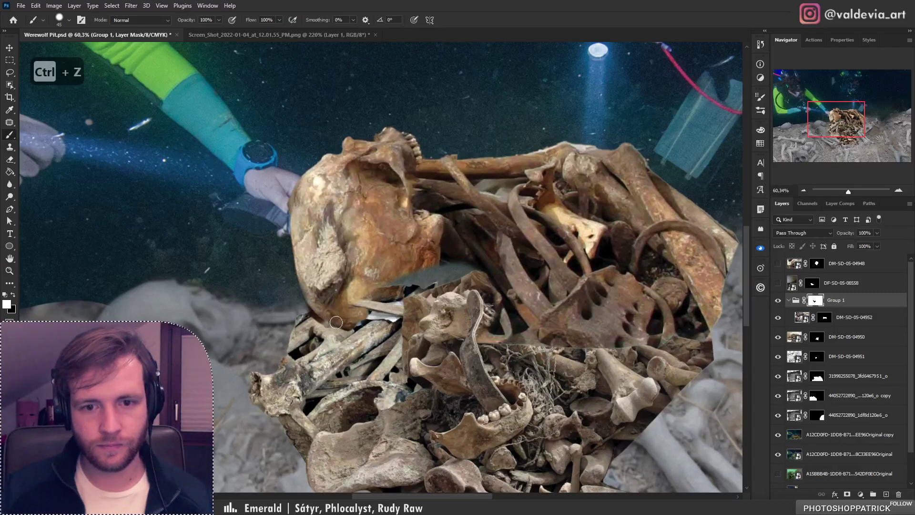
{"action": "mouse_move", "coordinate": [370, 317]}
{"action": "left_mouse_down"}
{"action": "mouse_move", "coordinate": [382, 333]}
{"action": "mouse_move", "coordinate": [394, 322]}
{"action": "mouse_move", "coordinate": [365, 317]}
{"action": "mouse_move", "coordinate": [398, 284]}
{"action": "mouse_move", "coordinate": [375, 297]}
{"action": "mouse_move", "coordinate": [395, 301]}
{"action": "left_mouse_up"}
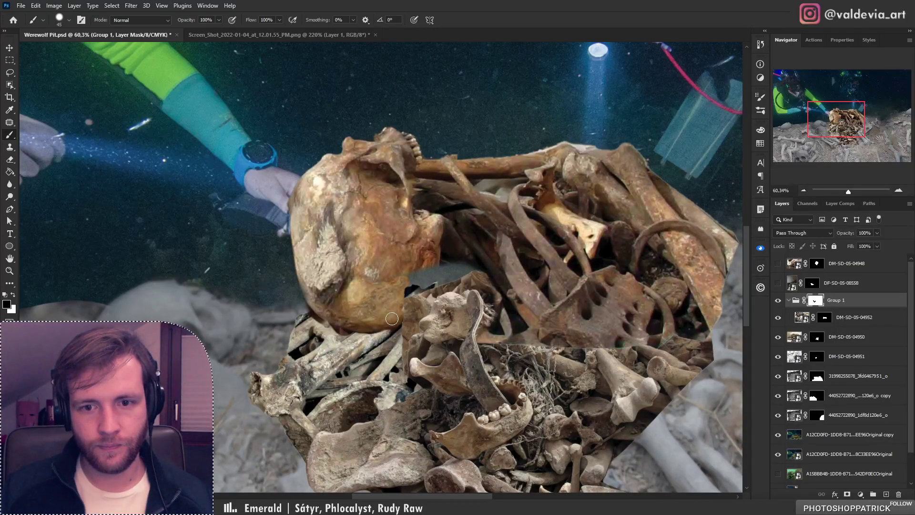
Restore the rest of the large skull on the Group 1 mask and trim the pale background along the pile's upper bones
{"action": "mouse_move", "coordinate": [392, 318]}
{"action": "left_mouse_down"}
{"action": "mouse_move", "coordinate": [422, 310]}
{"action": "mouse_move", "coordinate": [438, 288]}
{"action": "mouse_move", "coordinate": [429, 288]}
{"action": "mouse_move", "coordinate": [434, 274]}
{"action": "mouse_move", "coordinate": [477, 270]}
{"action": "mouse_move", "coordinate": [389, 250]}
{"action": "left_mouse_up"}
{"action": "key", "text": "ctrl+z"}
{"action": "key", "text": "x"}
{"action": "key", "text": "z"}
{"action": "left_click", "coordinate": [509, 243]}
{"action": "key", "text": "b"}
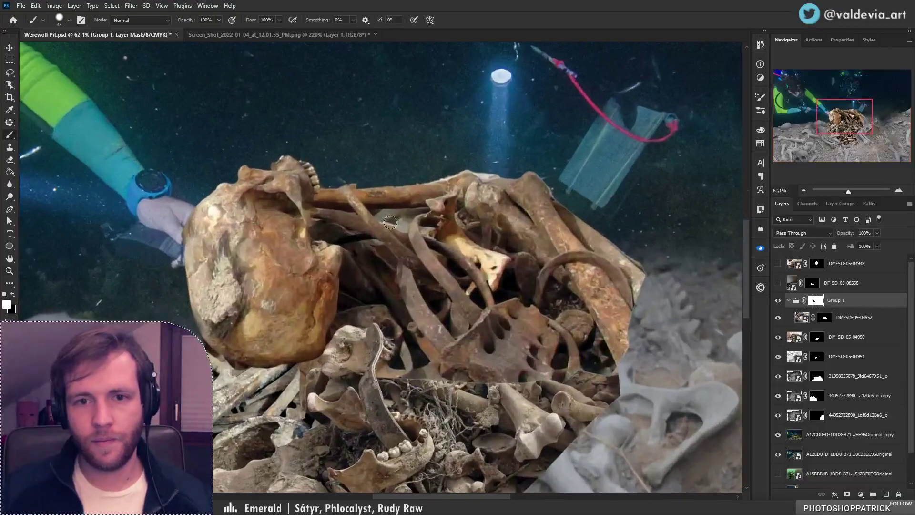
{"action": "left_click_drag", "start_coordinate": [594, 268], "coordinate": [528, 261]}
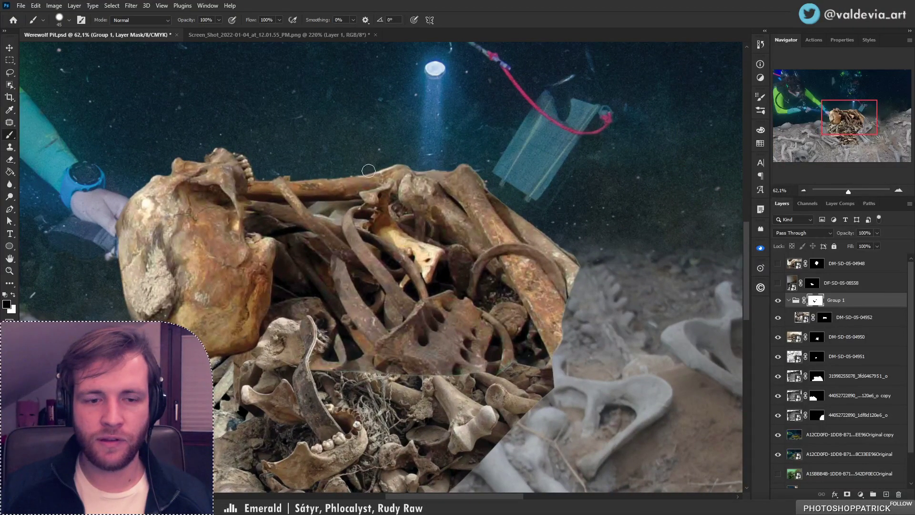
Paint on the Group 1 mask to reveal the long bones of the layer beneath at the centre of the pile
{"action": "key", "text": "z"}
{"action": "left_click", "coordinate": [475, 286], "text": "alt"}
{"action": "left_click", "coordinate": [476, 286]}
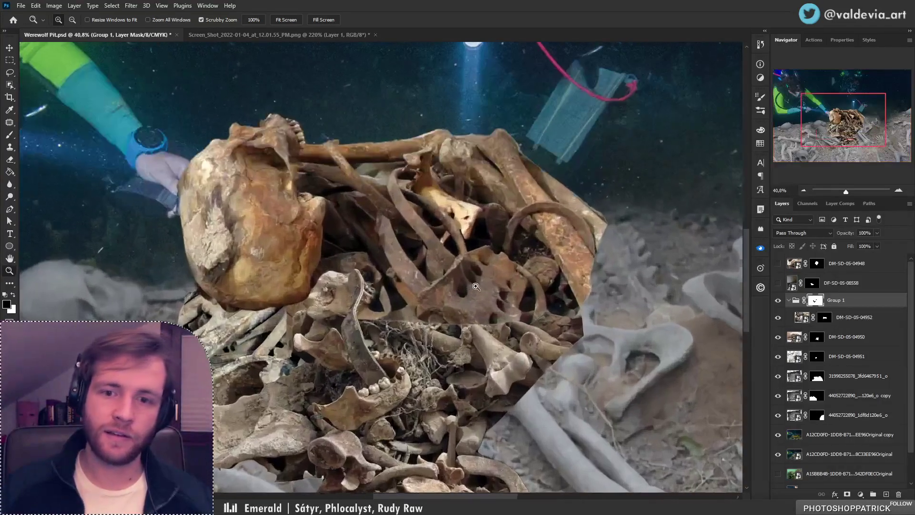
{"action": "key", "text": "b"}
{"action": "left_click", "coordinate": [780, 301]}
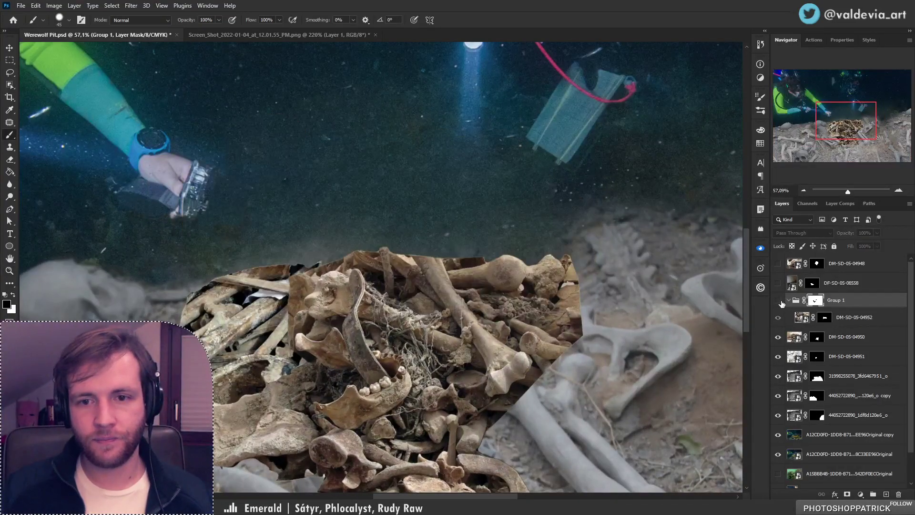
{"action": "left_click", "coordinate": [778, 301]}
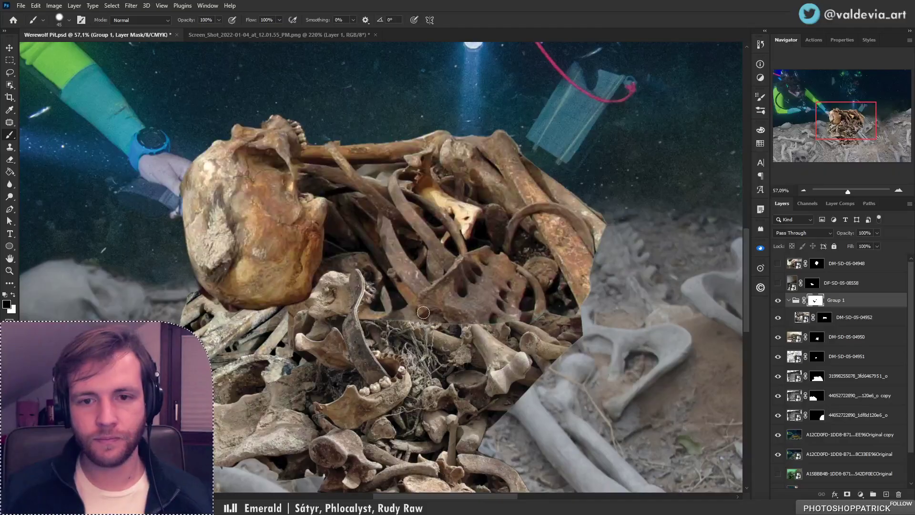
{"action": "key", "text": "x"}
{"action": "mouse_move", "coordinate": [463, 268]}
{"action": "left_mouse_down"}
{"action": "mouse_move", "coordinate": [401, 316]}
{"action": "mouse_move", "coordinate": [478, 259]}
{"action": "mouse_move", "coordinate": [480, 286]}
{"action": "mouse_move", "coordinate": [506, 288]}
{"action": "mouse_move", "coordinate": [479, 327]}
{"action": "mouse_move", "coordinate": [496, 329]}
{"action": "mouse_move", "coordinate": [464, 269]}
{"action": "mouse_move", "coordinate": [522, 278]}
{"action": "mouse_move", "coordinate": [485, 263]}
{"action": "mouse_move", "coordinate": [503, 259]}
{"action": "mouse_move", "coordinate": [520, 268]}
{"action": "mouse_move", "coordinate": [502, 262]}
{"action": "mouse_move", "coordinate": [505, 272]}
{"action": "mouse_move", "coordinate": [466, 250]}
{"action": "mouse_move", "coordinate": [499, 249]}
{"action": "left_mouse_up"}
{"action": "key", "text": "x"}
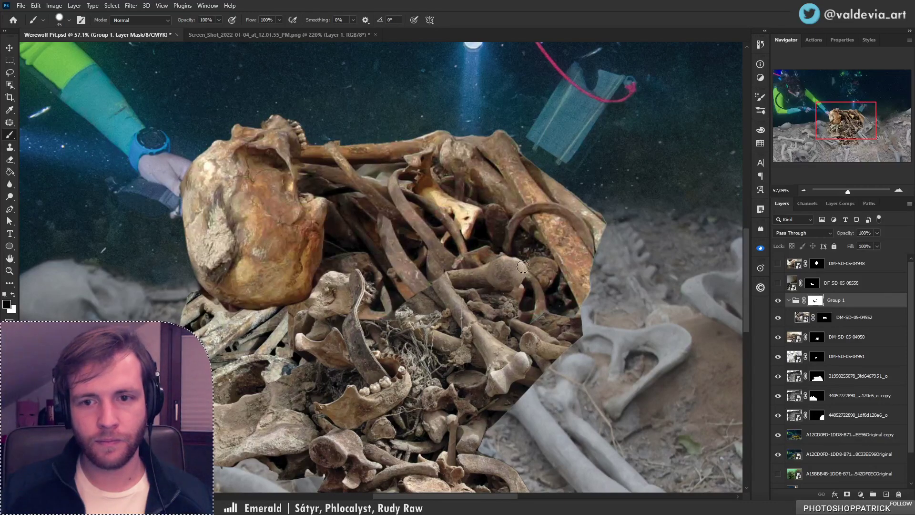
{"action": "key", "text": "ctrl+z"}
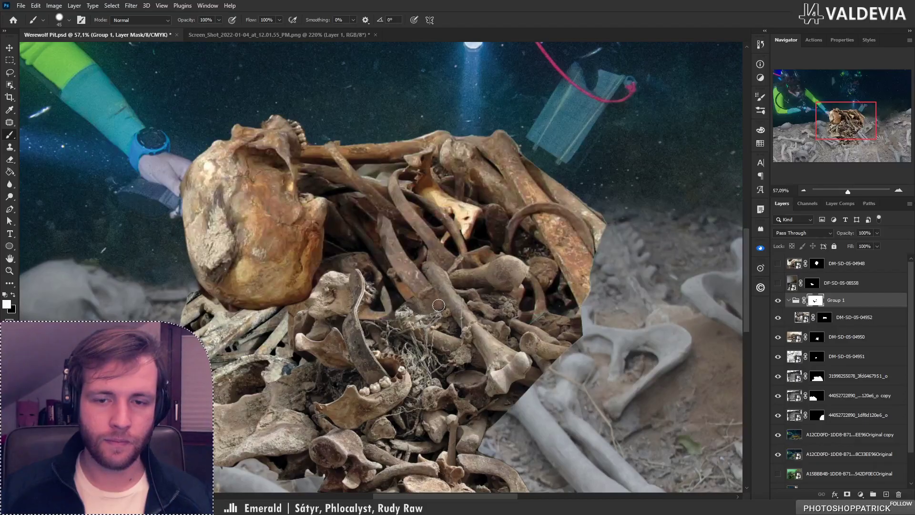
Refine the Group 1 mask around the knob of the revealed long bone so its rounded edge blends with the bones behind
{"action": "key", "text": "z"}
{"action": "mouse_move", "coordinate": [396, 242]}
{"action": "left_mouse_down"}
{"action": "mouse_move", "coordinate": [357, 212]}
{"action": "mouse_move", "coordinate": [509, 237]}
{"action": "mouse_move", "coordinate": [491, 243]}
{"action": "mouse_move", "coordinate": [548, 243]}
{"action": "left_mouse_up"}
{"action": "key", "text": "b"}
{"action": "key", "text": "ctrl+z"}
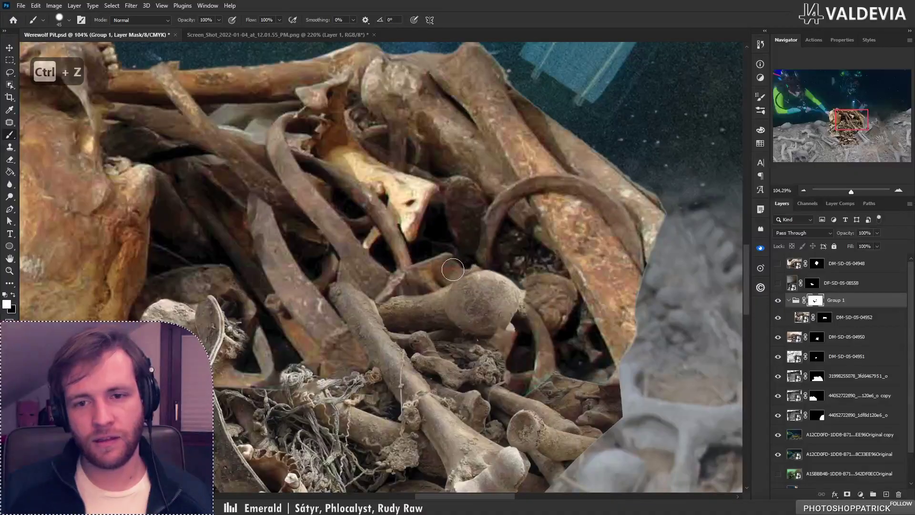
{"action": "key", "text": "x"}
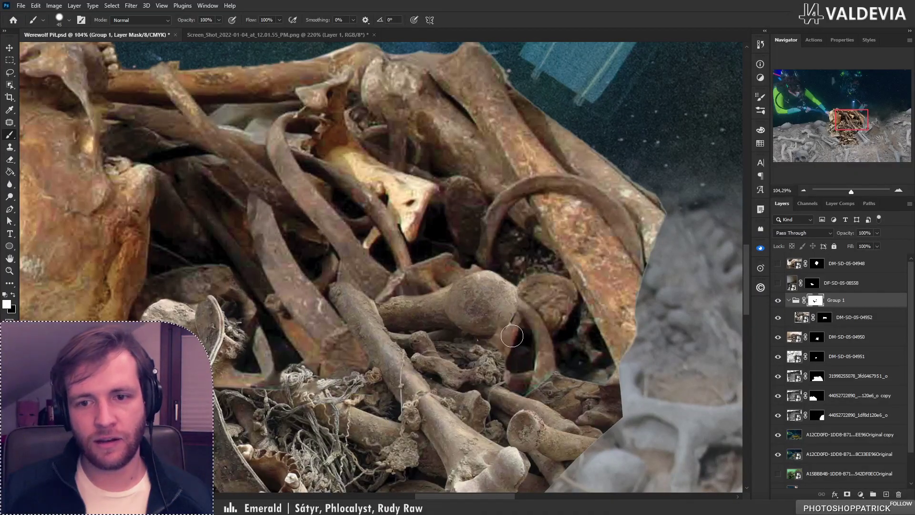
{"action": "left_click_drag", "start_coordinate": [531, 297], "coordinate": [487, 263]}
{"action": "left_click_drag", "start_coordinate": [491, 326], "coordinate": [477, 281]}
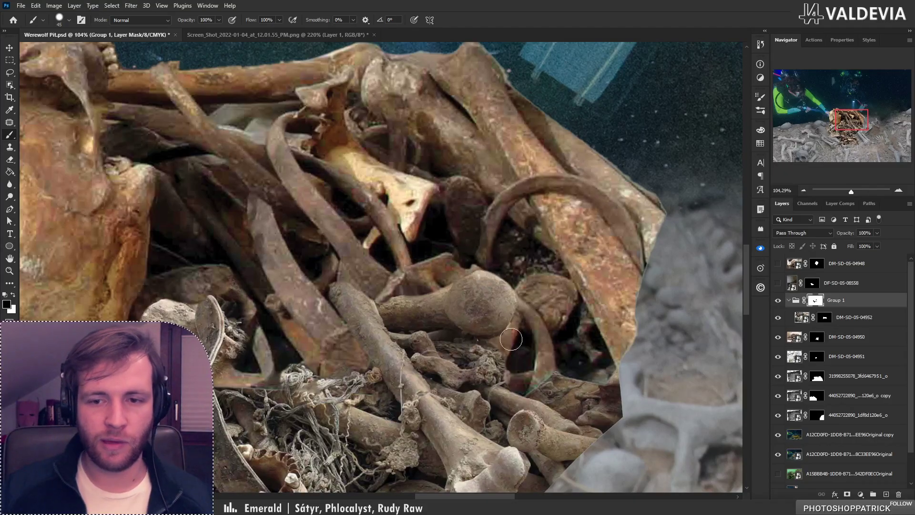
{"action": "key", "text": "x"}
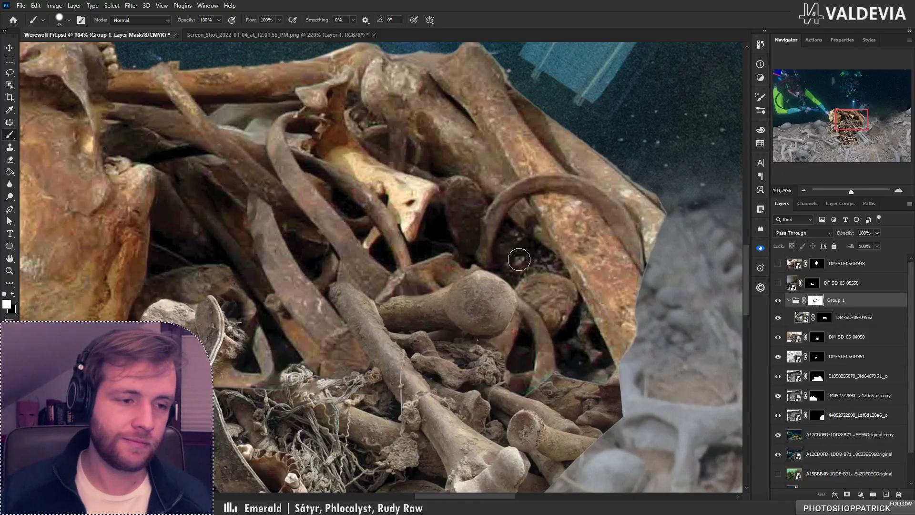
Show layer DF-SD-05-08558 and move its skull cutout onto the lower right side of the bone pile
{"action": "key", "text": "z"}
{"action": "mouse_move", "coordinate": [495, 291]}
{"action": "left_mouse_down"}
{"action": "mouse_move", "coordinate": [339, 283]}
{"action": "mouse_move", "coordinate": [410, 285]}
{"action": "mouse_move", "coordinate": [423, 298]}
{"action": "mouse_move", "coordinate": [426, 281]}
{"action": "left_mouse_up"}
{"action": "key", "text": "b"}
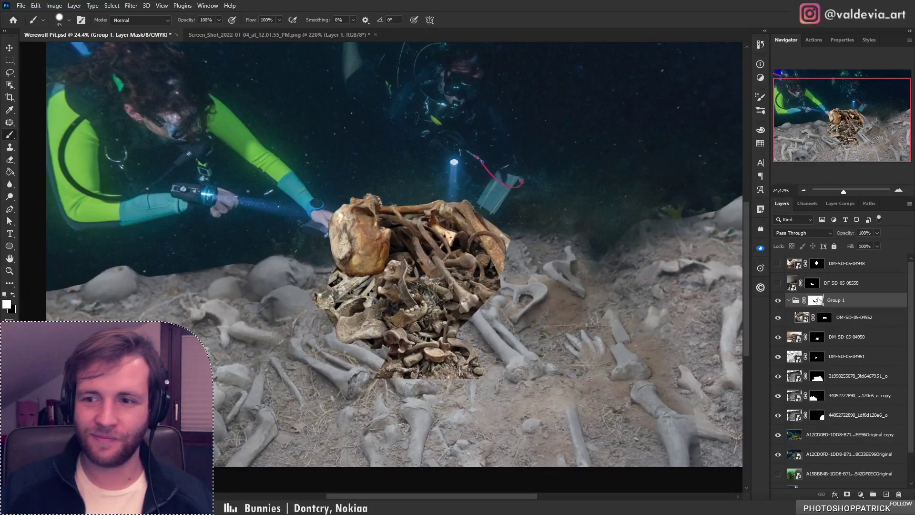
{"action": "left_click", "coordinate": [778, 288]}
{"action": "left_click", "coordinate": [831, 291]}
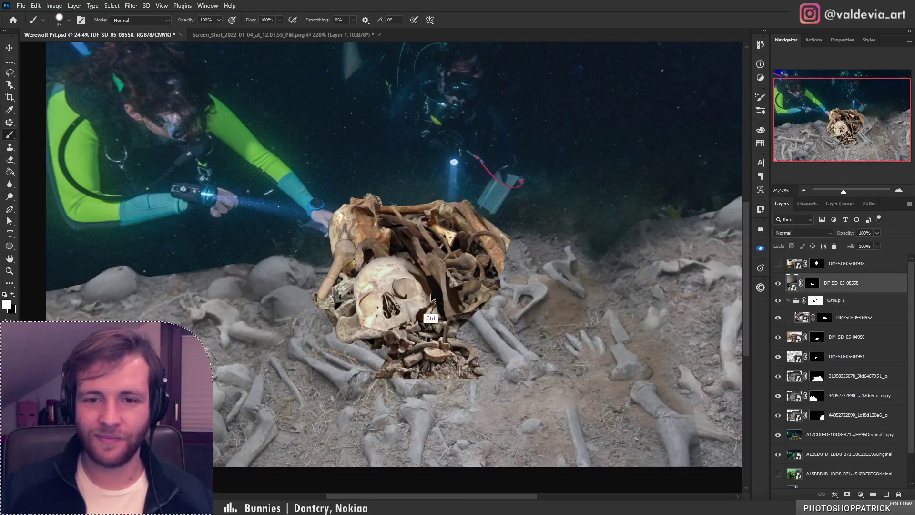
{"action": "left_click_drag", "start_coordinate": [431, 318], "coordinate": [389, 340]}
{"action": "left_click", "coordinate": [811, 283]}
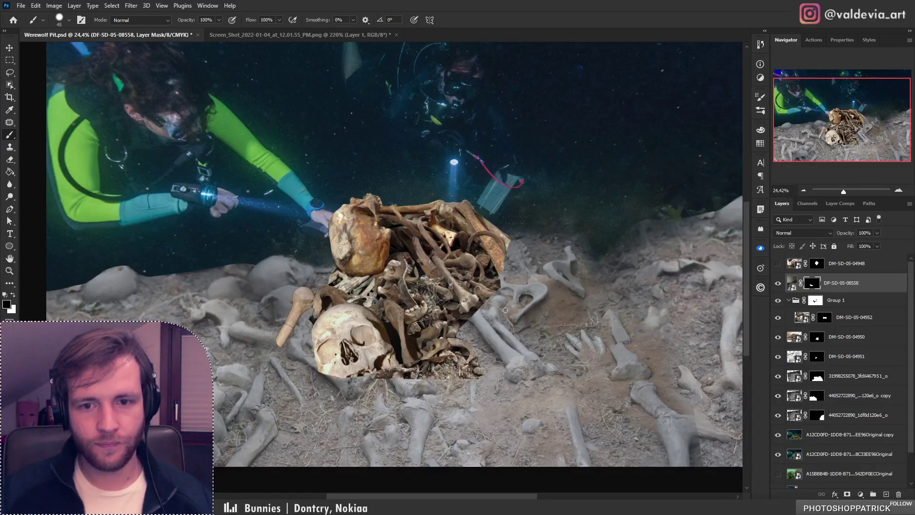
{"action": "left_click_drag", "start_coordinate": [397, 344], "coordinate": [515, 323]}
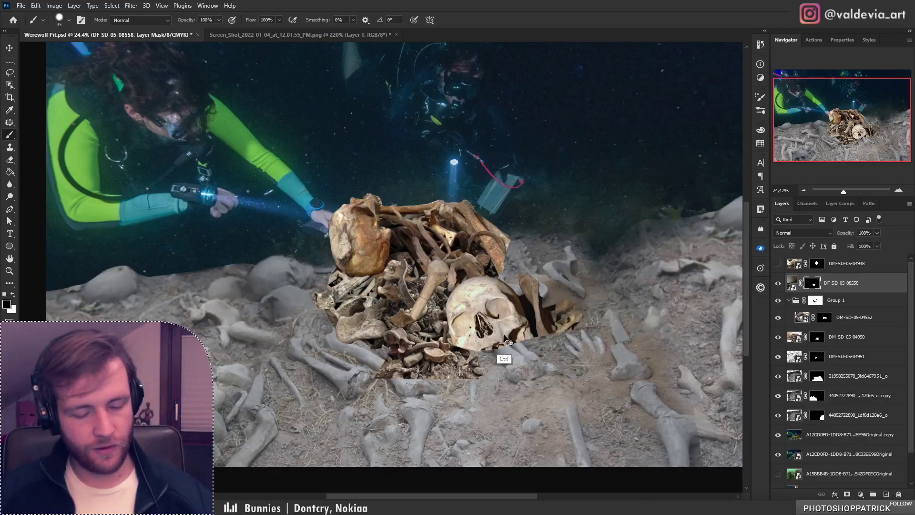
Transform the DF-SD-05-08558 skull cutout to about 83.55% scale and -14.35° rotation, placing it at the lower left edge of the bone pile
{"action": "key", "text": "ctrl+t"}
{"action": "left_click_drag", "start_coordinate": [603, 256], "coordinate": [402, 317]}
{"action": "left_click_drag", "start_coordinate": [510, 295], "coordinate": [502, 364]}
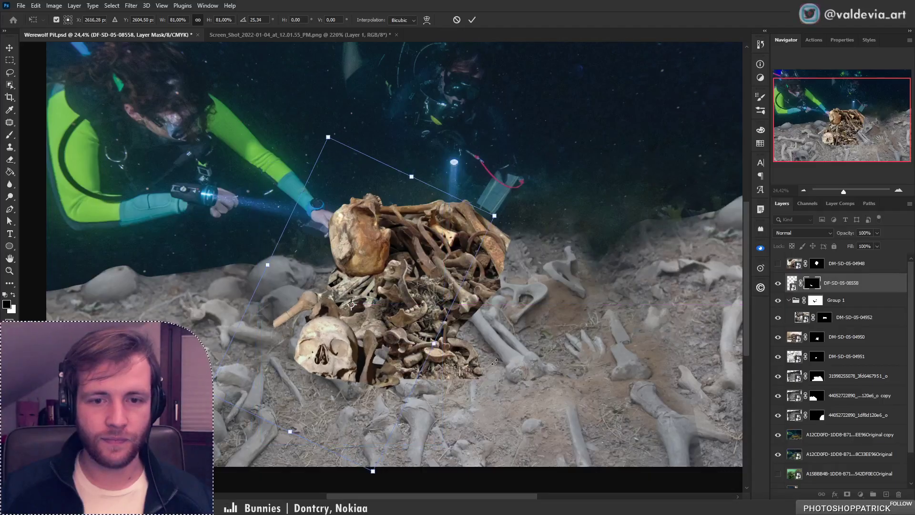
{"action": "left_click_drag", "start_coordinate": [360, 343], "coordinate": [387, 340]}
{"action": "left_click_drag", "start_coordinate": [520, 333], "coordinate": [483, 273]}
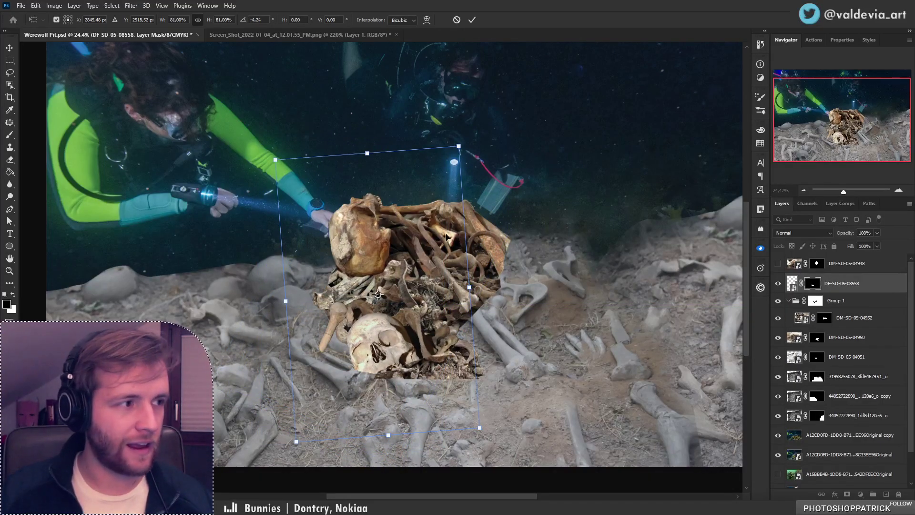
{"action": "left_click_drag", "start_coordinate": [398, 326], "coordinate": [484, 295]}
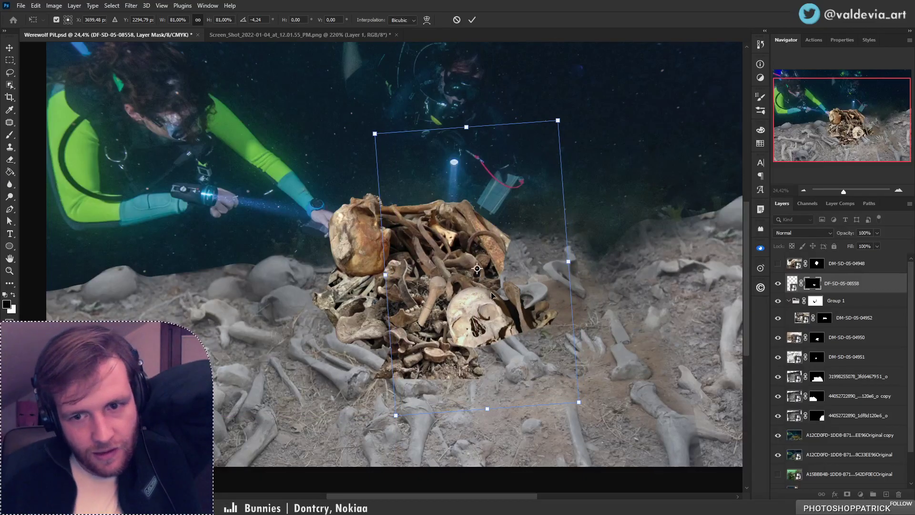
{"action": "left_click_drag", "start_coordinate": [487, 304], "coordinate": [600, 280]}
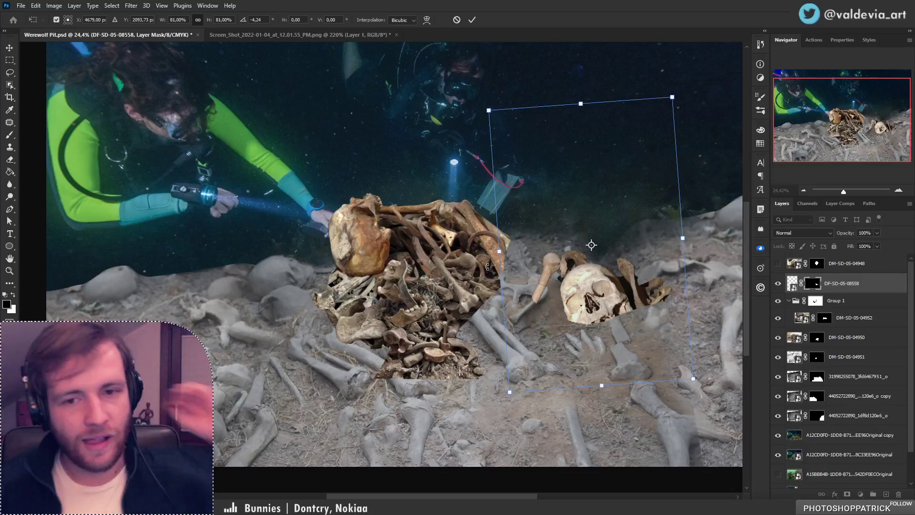
{"action": "left_click_drag", "start_coordinate": [603, 312], "coordinate": [410, 299]}
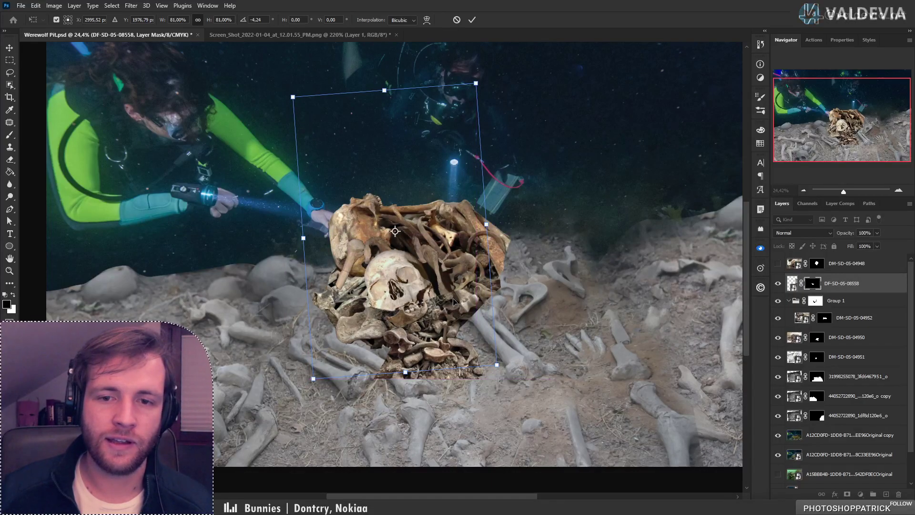
{"action": "left_click_drag", "start_coordinate": [411, 267], "coordinate": [498, 304]}
{"action": "mouse_move", "coordinate": [494, 362]}
{"action": "left_mouse_down"}
{"action": "mouse_move", "coordinate": [462, 325]}
{"action": "mouse_move", "coordinate": [470, 343]}
{"action": "mouse_move", "coordinate": [500, 358]}
{"action": "left_mouse_up"}
{"action": "left_click_drag", "start_coordinate": [504, 311], "coordinate": [411, 336]}
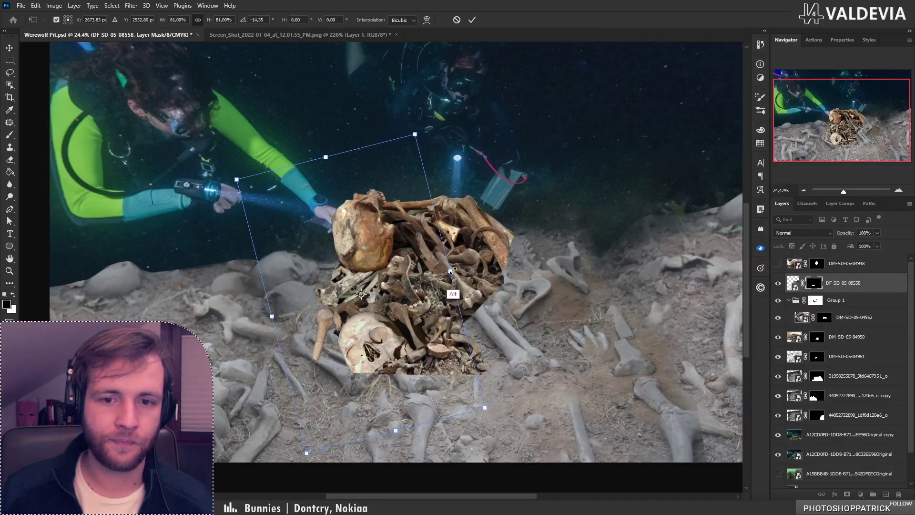
{"action": "left_click_drag", "start_coordinate": [451, 271], "coordinate": [455, 270]}
{"action": "left_click", "coordinate": [471, 19]}
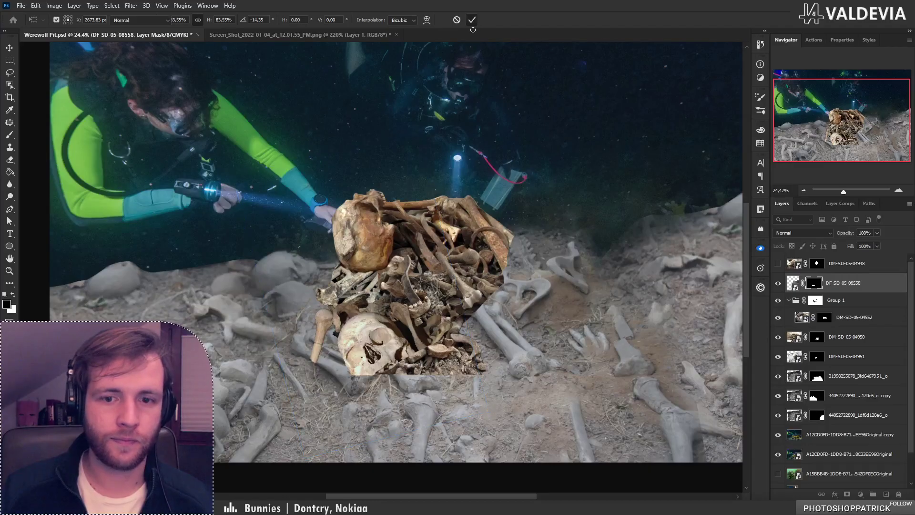
Refine the DF-SD-05-08558 layer mask with a 2.1 px feather and a -25% edge shift
{"action": "key", "text": "b"}
{"action": "mouse_move", "coordinate": [380, 343]}
{"action": "left_mouse_down"}
{"action": "mouse_move", "coordinate": [380, 330]}
{"action": "mouse_move", "coordinate": [384, 349]}
{"action": "mouse_move", "coordinate": [428, 316]}
{"action": "mouse_move", "coordinate": [427, 329]}
{"action": "left_mouse_up"}
{"action": "key", "text": "z"}
{"action": "key", "text": "b"}
{"action": "mouse_move", "coordinate": [382, 374]}
{"action": "left_mouse_down"}
{"action": "mouse_move", "coordinate": [402, 370]}
{"action": "mouse_move", "coordinate": [346, 369]}
{"action": "mouse_move", "coordinate": [388, 357]}
{"action": "left_mouse_up"}
{"action": "key", "text": "ctrl+z"}
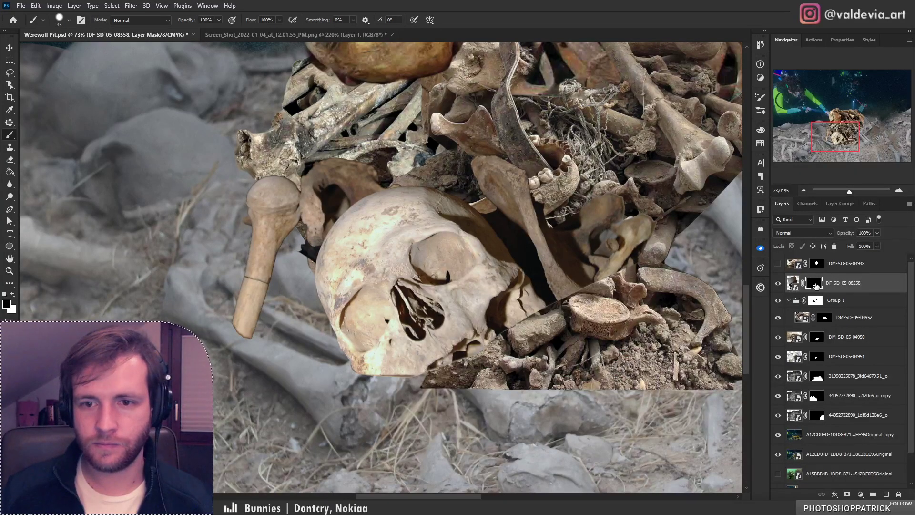
{"action": "key", "text": "ctrl+alt+r"}
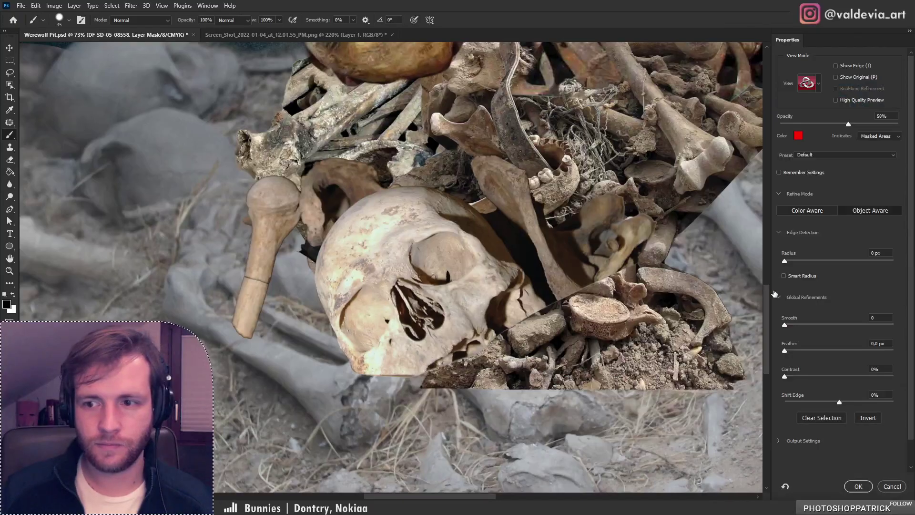
{"action": "left_click_drag", "start_coordinate": [785, 350], "coordinate": [797, 352]}
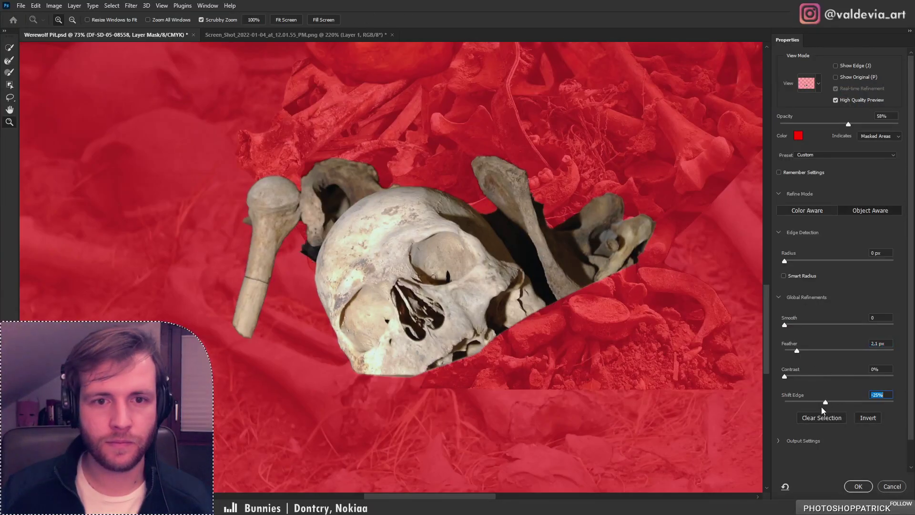
{"action": "left_click", "coordinate": [859, 487]}
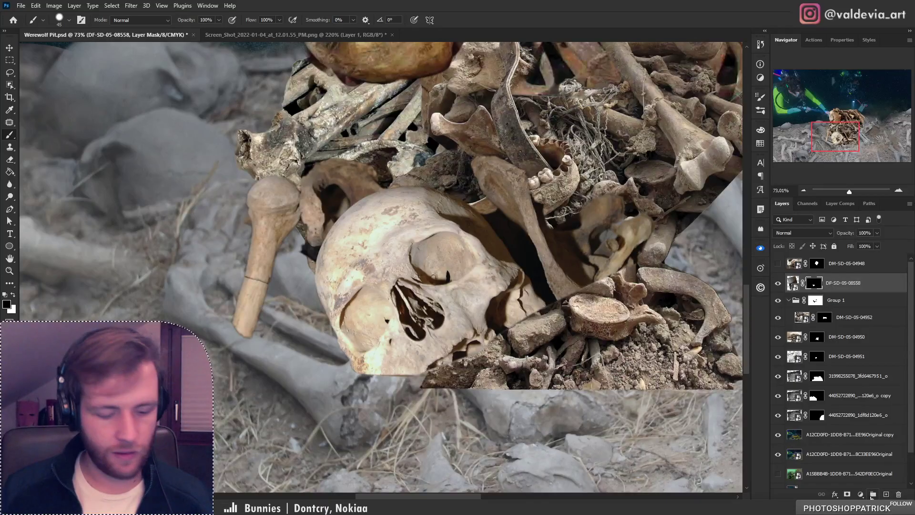
Group layer DF-SD-05-08558 with a group mask and paint out the skull's lower edge and the long bone's tip over the grey bone
{"action": "key", "text": "ctrl+g"}
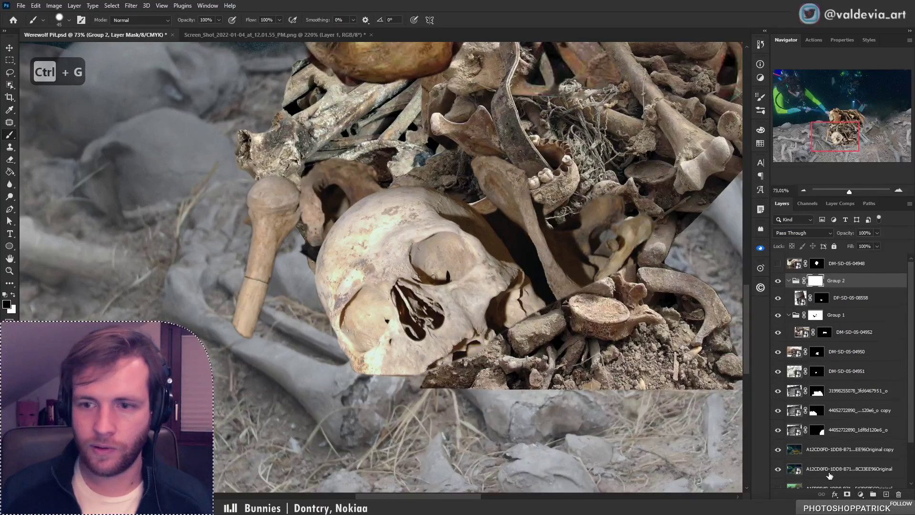
{"action": "mouse_move", "coordinate": [363, 377]}
{"action": "left_mouse_down"}
{"action": "mouse_move", "coordinate": [380, 362]}
{"action": "mouse_move", "coordinate": [362, 368]}
{"action": "mouse_move", "coordinate": [392, 351]}
{"action": "mouse_move", "coordinate": [373, 355]}
{"action": "mouse_move", "coordinate": [397, 354]}
{"action": "mouse_move", "coordinate": [409, 375]}
{"action": "left_mouse_up"}
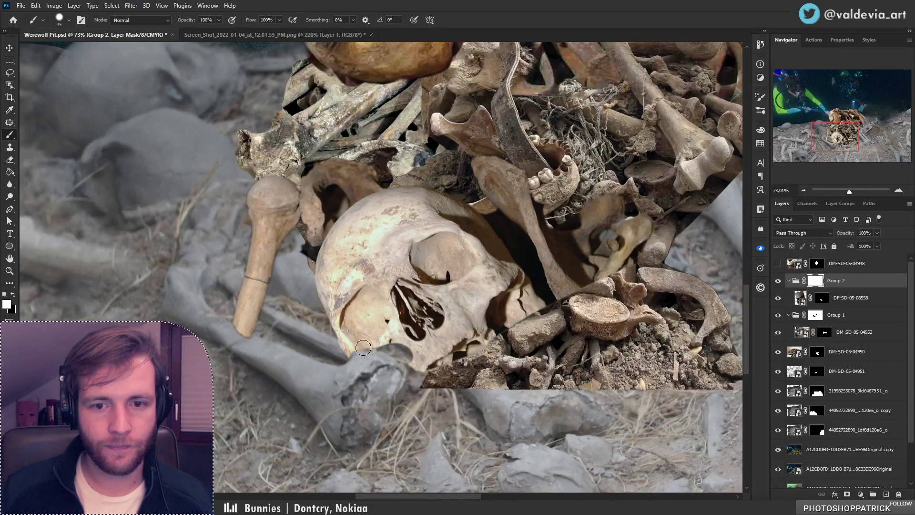
{"action": "key", "text": "ctrl+z"}
{"action": "mouse_move", "coordinate": [353, 347]}
{"action": "left_mouse_down"}
{"action": "mouse_move", "coordinate": [413, 358]}
{"action": "mouse_move", "coordinate": [342, 345]}
{"action": "left_mouse_up"}
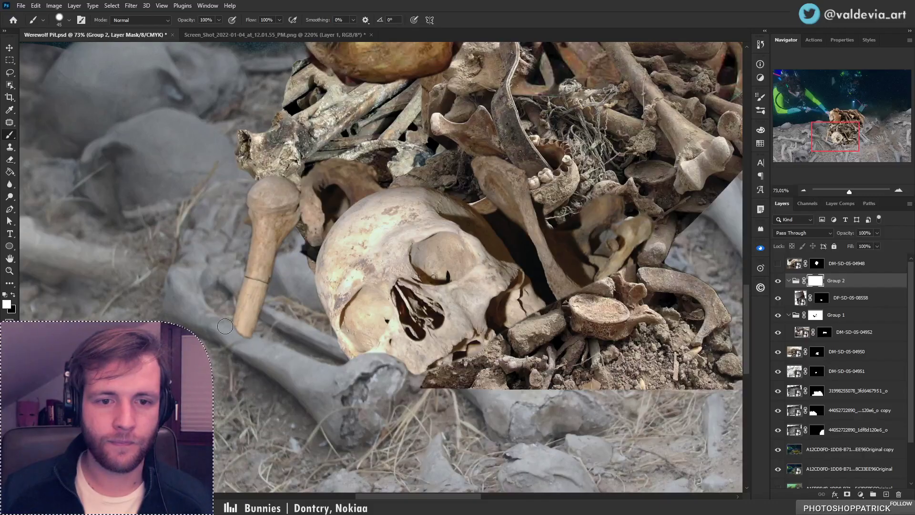
{"action": "key", "text": "ctrl+space"}
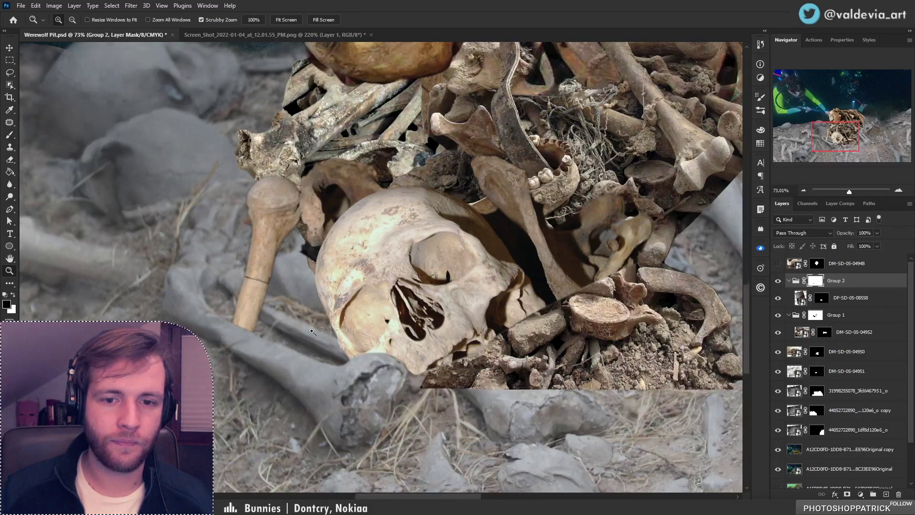
{"action": "mouse_move", "coordinate": [319, 331]}
{"action": "left_mouse_down"}
{"action": "mouse_move", "coordinate": [234, 333]}
{"action": "mouse_move", "coordinate": [473, 311]}
{"action": "left_mouse_up"}
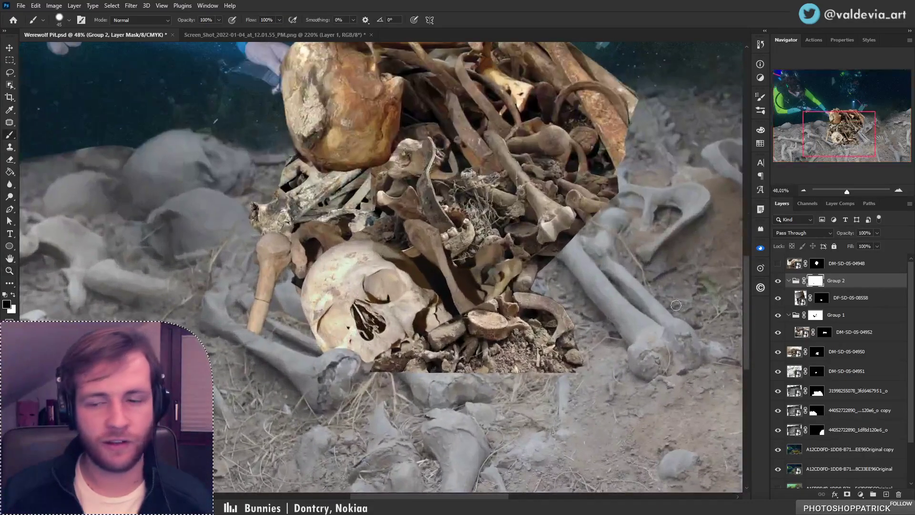
Paint out the dirt and straight lower edge of the pile on the DM-SD-05-04950 mask with a soft round brush
{"action": "left_click", "coordinate": [826, 334]}
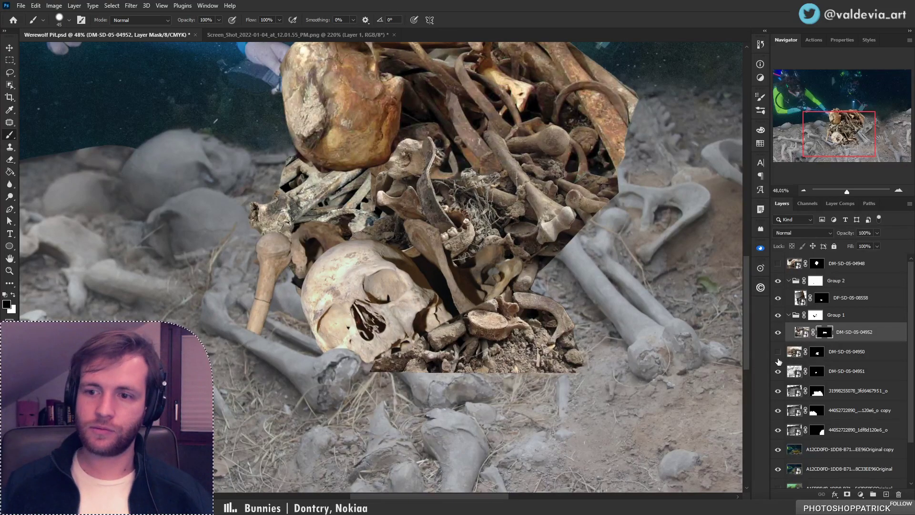
{"action": "left_click", "coordinate": [779, 352]}
{"action": "left_click", "coordinate": [778, 352]}
{"action": "left_click", "coordinate": [815, 354]}
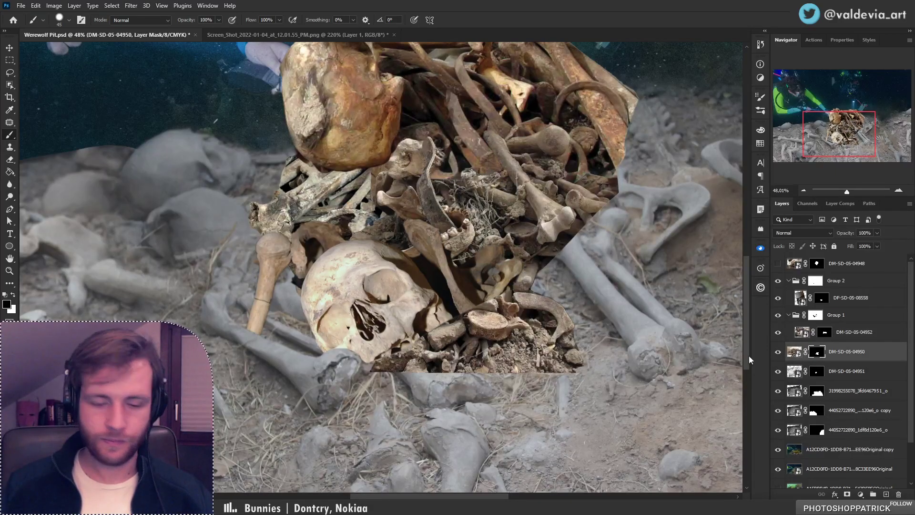
{"action": "right_click", "coordinate": [545, 311]}
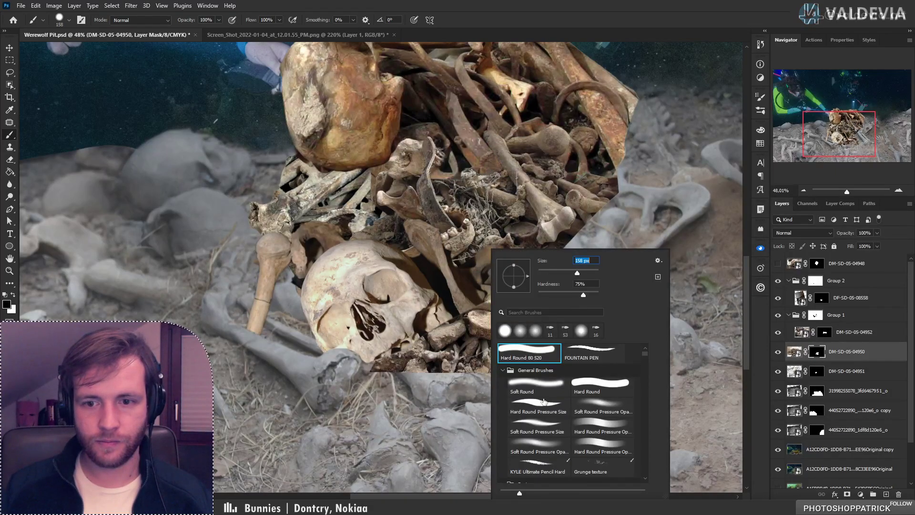
{"action": "mouse_move", "coordinate": [397, 394]}
{"action": "left_mouse_down"}
{"action": "mouse_move", "coordinate": [479, 382]}
{"action": "mouse_move", "coordinate": [460, 387]}
{"action": "mouse_move", "coordinate": [519, 363]}
{"action": "mouse_move", "coordinate": [504, 385]}
{"action": "mouse_move", "coordinate": [546, 383]}
{"action": "mouse_move", "coordinate": [535, 334]}
{"action": "mouse_move", "coordinate": [557, 377]}
{"action": "mouse_move", "coordinate": [553, 365]}
{"action": "mouse_move", "coordinate": [523, 366]}
{"action": "mouse_move", "coordinate": [537, 330]}
{"action": "mouse_move", "coordinate": [555, 329]}
{"action": "mouse_move", "coordinate": [536, 312]}
{"action": "mouse_move", "coordinate": [495, 365]}
{"action": "mouse_move", "coordinate": [398, 376]}
{"action": "left_mouse_up"}
{"action": "key", "text": "ctrl+z"}
{"action": "mouse_move", "coordinate": [484, 366]}
{"action": "left_mouse_down"}
{"action": "mouse_move", "coordinate": [391, 385]}
{"action": "mouse_move", "coordinate": [452, 366]}
{"action": "mouse_move", "coordinate": [378, 373]}
{"action": "mouse_move", "coordinate": [426, 362]}
{"action": "mouse_move", "coordinate": [401, 357]}
{"action": "mouse_move", "coordinate": [472, 366]}
{"action": "mouse_move", "coordinate": [524, 361]}
{"action": "left_mouse_up"}
{"action": "key", "text": "z"}
{"action": "left_click_drag", "start_coordinate": [497, 301], "coordinate": [433, 288]}
{"action": "left_click_drag", "start_coordinate": [503, 260], "coordinate": [601, 302]}
{"action": "key", "text": "b"}
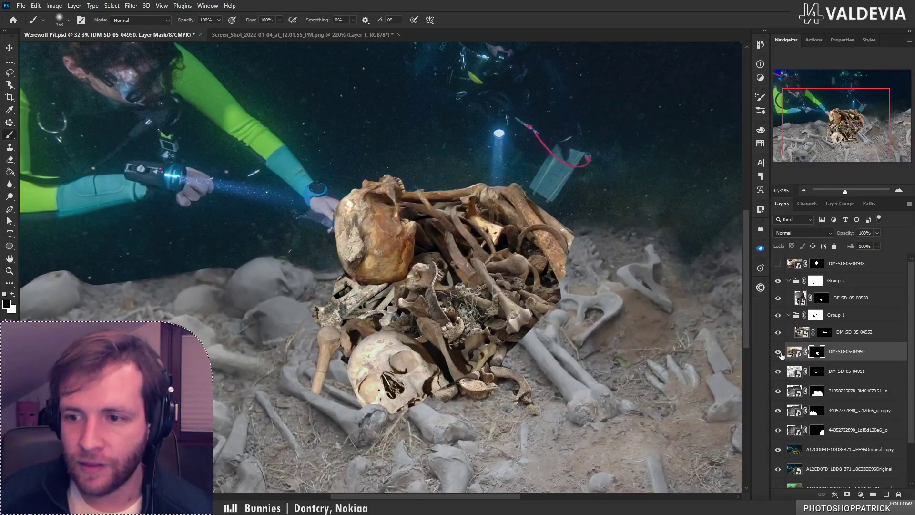
Mask out the lower right part of DM-SD-05-04950 with a smaller soft brush so the grey leg bone's knob overlaps the pile
{"action": "left_click", "coordinate": [778, 352]}
{"action": "left_click", "coordinate": [777, 352]}
{"action": "key", "text": "z"}
{"action": "mouse_move", "coordinate": [527, 346]}
{"action": "left_mouse_down"}
{"action": "mouse_move", "coordinate": [540, 346]}
{"action": "mouse_move", "coordinate": [469, 329]}
{"action": "mouse_move", "coordinate": [517, 332]}
{"action": "left_mouse_up"}
{"action": "key", "text": "b"}
{"action": "key", "text": "x"}
{"action": "right_click", "coordinate": [530, 329]}
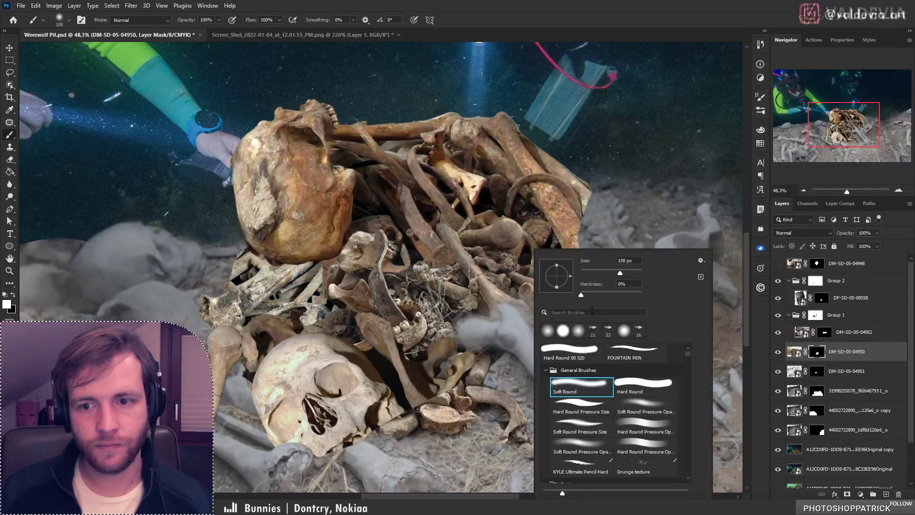
{"action": "left_click", "coordinate": [602, 273]}
{"action": "mouse_move", "coordinate": [488, 336]}
{"action": "left_mouse_down"}
{"action": "mouse_move", "coordinate": [465, 332]}
{"action": "mouse_move", "coordinate": [489, 325]}
{"action": "mouse_move", "coordinate": [494, 336]}
{"action": "mouse_move", "coordinate": [481, 327]}
{"action": "mouse_move", "coordinate": [466, 343]}
{"action": "mouse_move", "coordinate": [481, 319]}
{"action": "mouse_move", "coordinate": [455, 323]}
{"action": "left_mouse_up"}
{"action": "key", "text": "ctrl+z"}
{"action": "key", "text": "x"}
{"action": "key", "text": "x"}
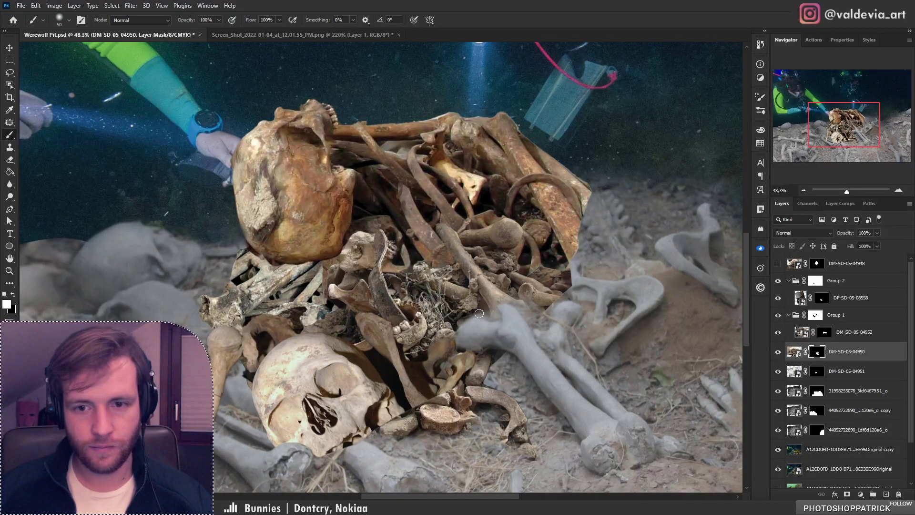
Refine the DM-SD-05-04950 mask around the grey knob and the end of the adjoining brown bone with a small soft brush
{"action": "left_click_drag", "start_coordinate": [462, 319], "coordinate": [493, 318]}
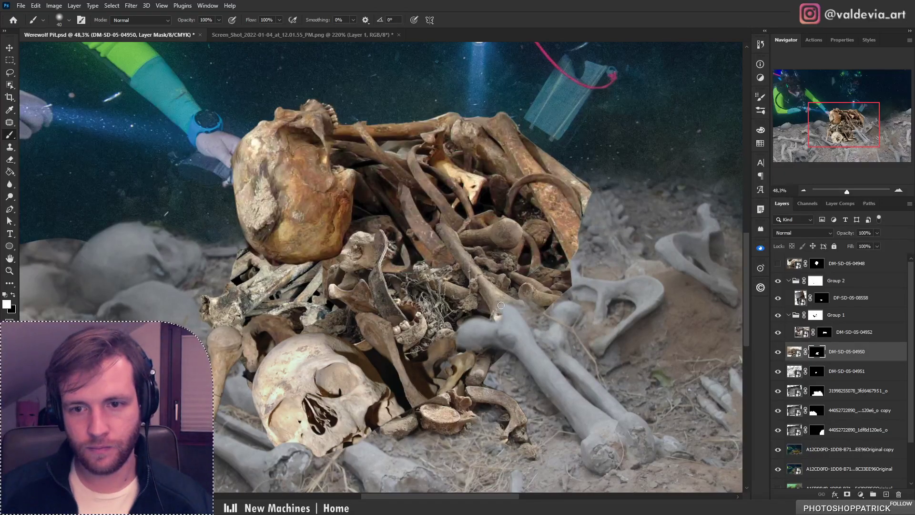
{"action": "key", "text": "x"}
{"action": "mouse_move", "coordinate": [504, 305]}
{"action": "left_mouse_down"}
{"action": "mouse_move", "coordinate": [529, 312]}
{"action": "mouse_move", "coordinate": [581, 282]}
{"action": "mouse_move", "coordinate": [553, 299]}
{"action": "mouse_move", "coordinate": [574, 265]}
{"action": "mouse_move", "coordinate": [535, 292]}
{"action": "mouse_move", "coordinate": [513, 293]}
{"action": "mouse_move", "coordinate": [574, 299]}
{"action": "mouse_move", "coordinate": [536, 308]}
{"action": "mouse_move", "coordinate": [547, 302]}
{"action": "mouse_move", "coordinate": [501, 278]}
{"action": "mouse_move", "coordinate": [504, 308]}
{"action": "left_mouse_up"}
{"action": "right_click", "coordinate": [581, 286]}
{"action": "key", "text": "z"}
{"action": "key", "text": "b"}
{"action": "key", "text": "bracketleft"}
{"action": "key", "text": "bracketleft"}
{"action": "key", "text": "bracketleft"}
{"action": "key", "text": "ctrl+z"}
{"action": "key", "text": "x"}
{"action": "key", "text": "ctrl+z"}
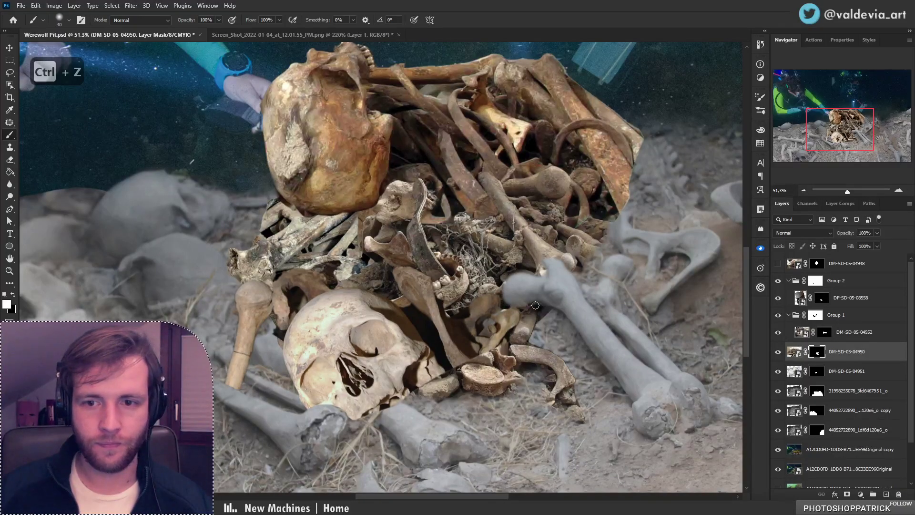
{"action": "key", "text": "z"}
{"action": "mouse_move", "coordinate": [509, 270]}
{"action": "left_mouse_down"}
{"action": "mouse_move", "coordinate": [455, 310]}
{"action": "mouse_move", "coordinate": [479, 241]}
{"action": "mouse_move", "coordinate": [448, 235]}
{"action": "left_mouse_up"}
{"action": "left_click_drag", "start_coordinate": [473, 195], "coordinate": [513, 188]}
{"action": "key", "text": "b"}
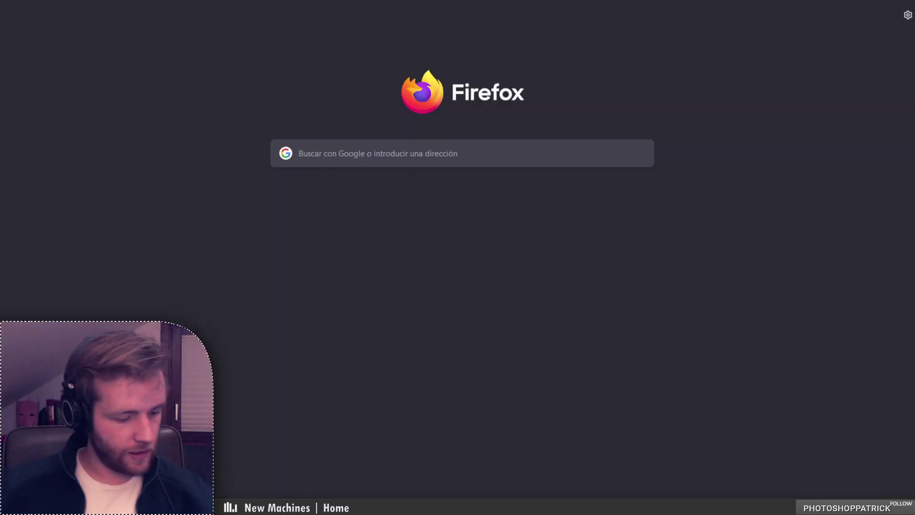
Switch to Firefox, search Google Images for "cenote" and preview the Spanish Wikipedia photo
{"action": "key", "text": "ctrl+l"}
{"action": "type", "text": "co"}
{"action": "key", "text": "Escape"}
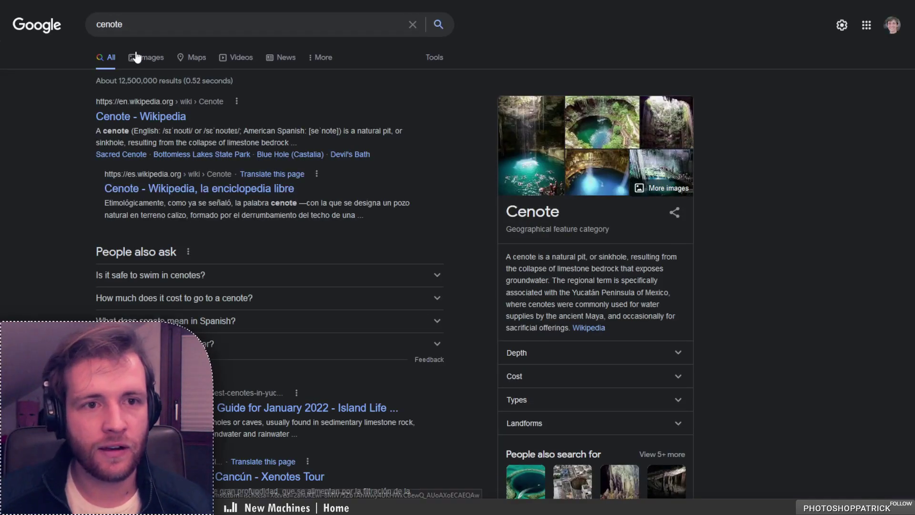
{"action": "left_click", "coordinate": [135, 58]}
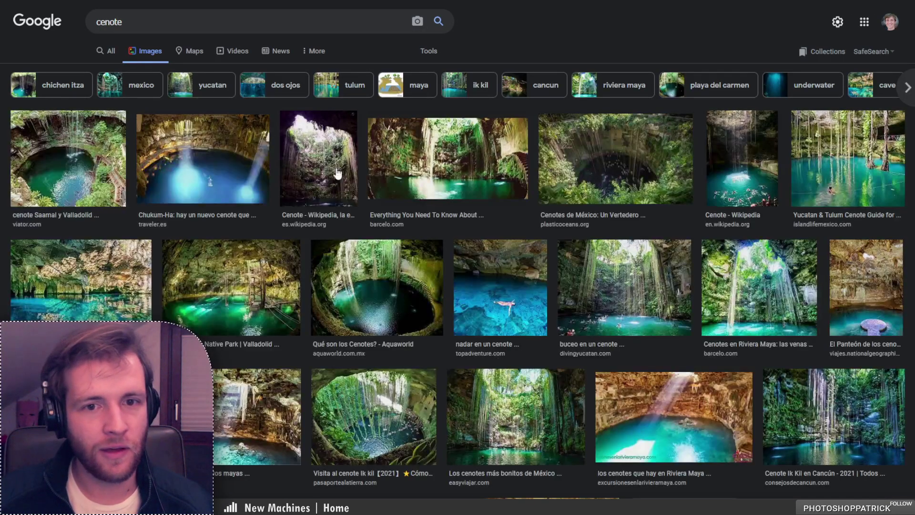
{"action": "left_click", "coordinate": [330, 168]}
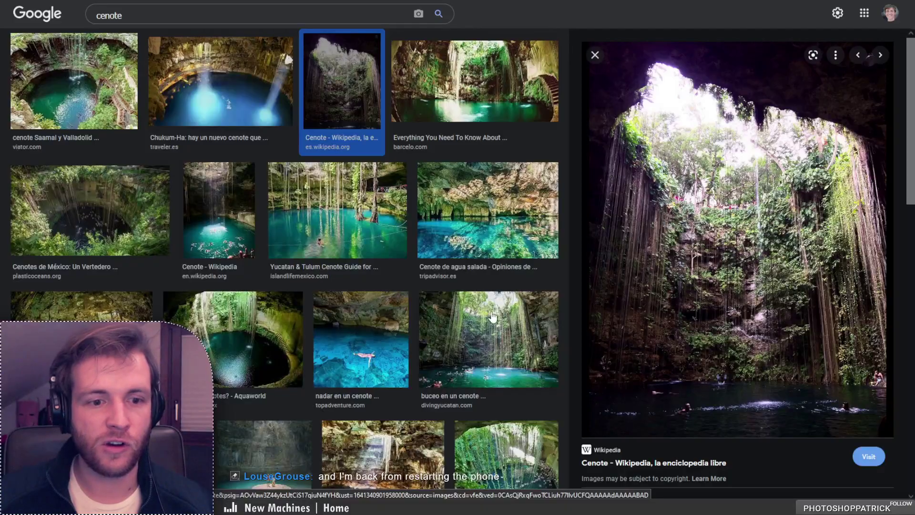
Examine the Barcelo and Exotik Mayan Tours cenote photos with their related images, and view and close the Muy Interesante cenote article
{"action": "scroll", "coordinate": [794, 286], "scroll_direction": "down", "scroll_amount": 4}
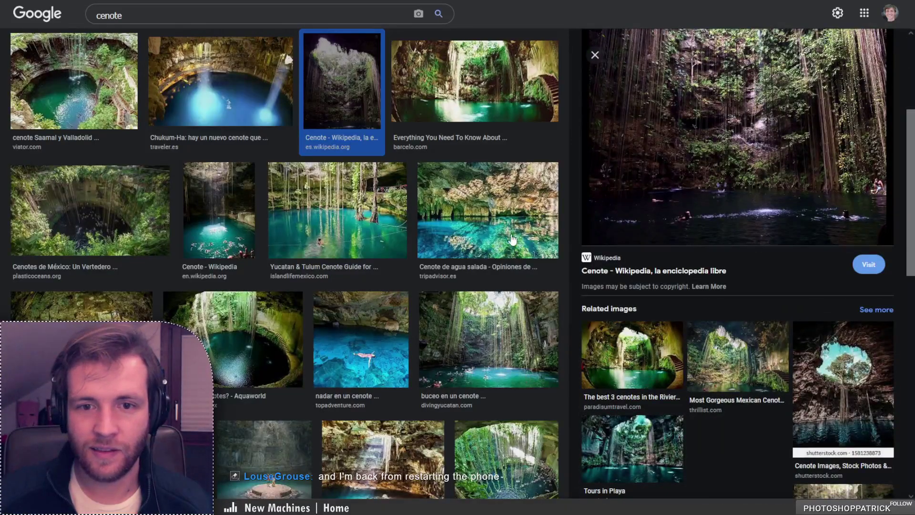
{"action": "scroll", "coordinate": [428, 172], "scroll_direction": "up", "scroll_amount": 2}
{"action": "left_click", "coordinate": [428, 173]}
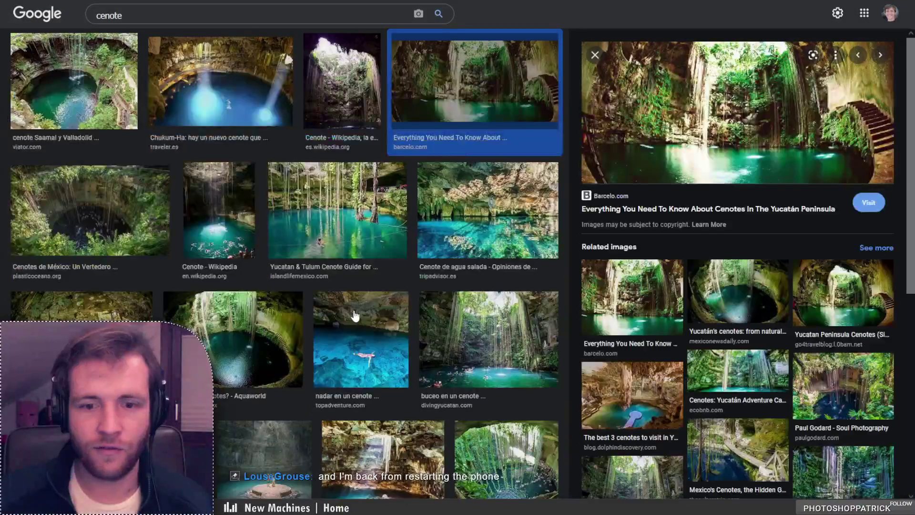
{"action": "scroll", "coordinate": [349, 327], "scroll_direction": "down", "scroll_amount": 5}
{"action": "scroll", "coordinate": [267, 336], "scroll_direction": "down", "scroll_amount": 2}
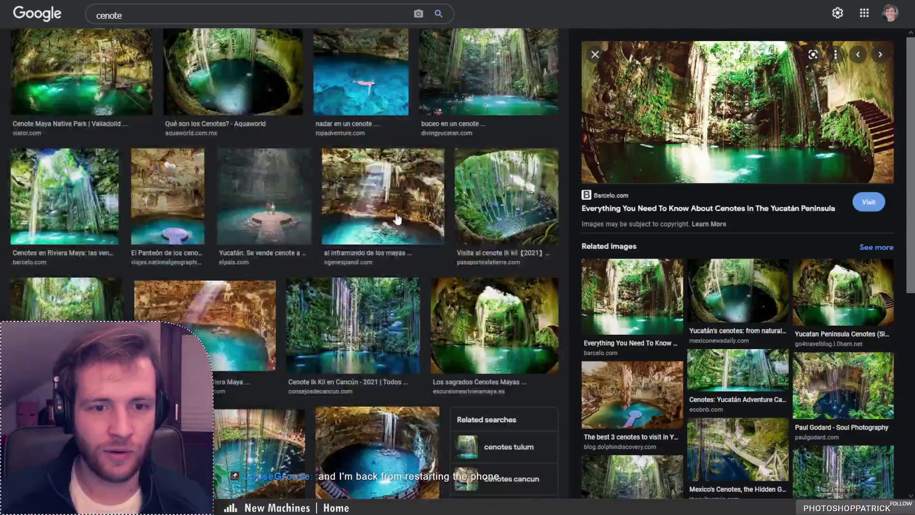
{"action": "left_click", "coordinate": [230, 339]}
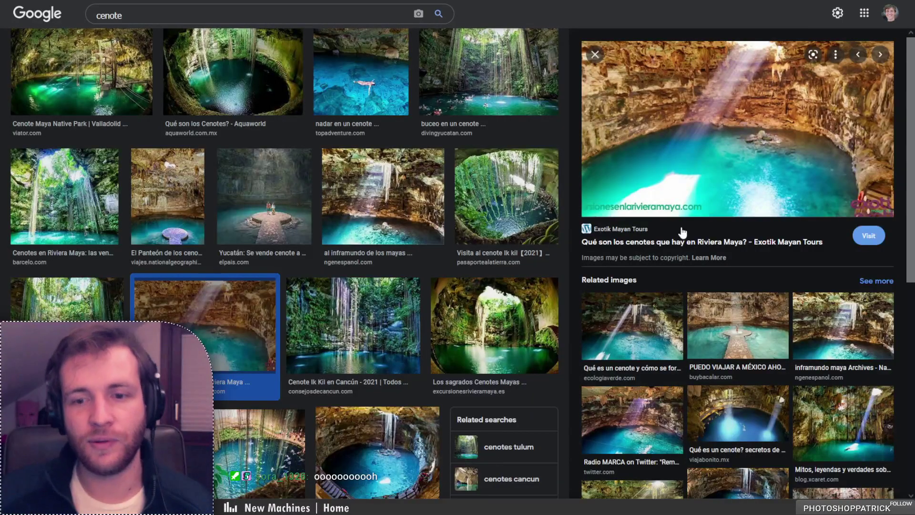
{"action": "scroll", "coordinate": [757, 198], "scroll_direction": "down", "scroll_amount": 5}
{"action": "scroll", "coordinate": [479, 276], "scroll_direction": "up", "scroll_amount": 6}
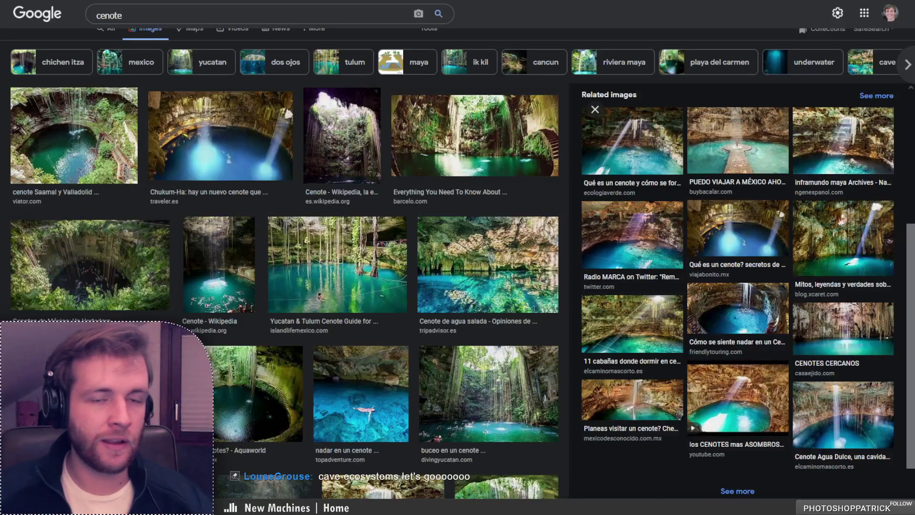
{"action": "key", "text": "ctrl+Tab"}
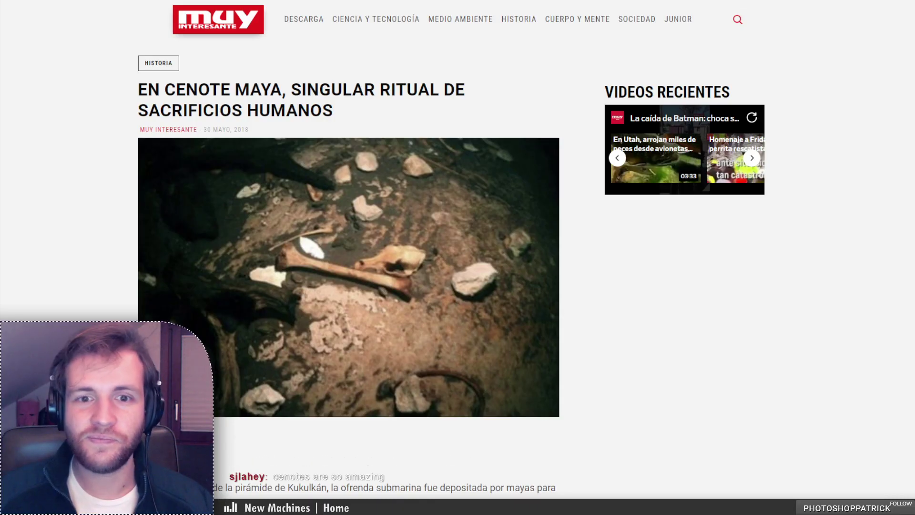
{"action": "key", "text": "ctrl+w"}
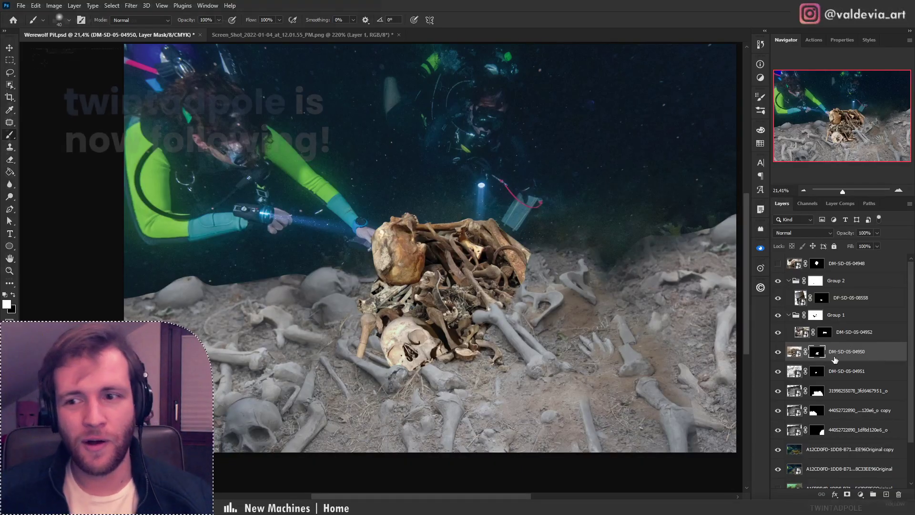
Group the layers from Group 2 down to the lowest grey seabed bone layer and add a layer mask to the new group
{"action": "left_click", "coordinate": [855, 286]}
{"action": "mouse_move", "coordinate": [155, 115]}
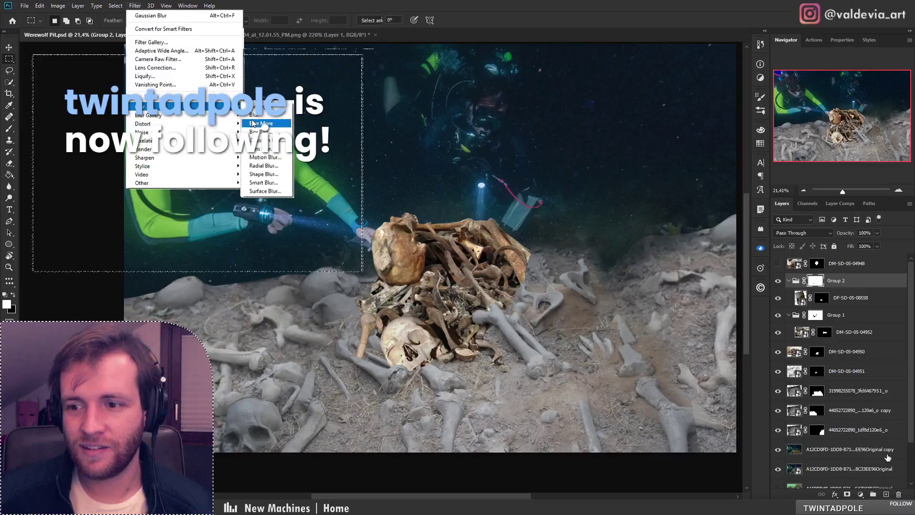
{"action": "left_click", "coordinate": [267, 148]}
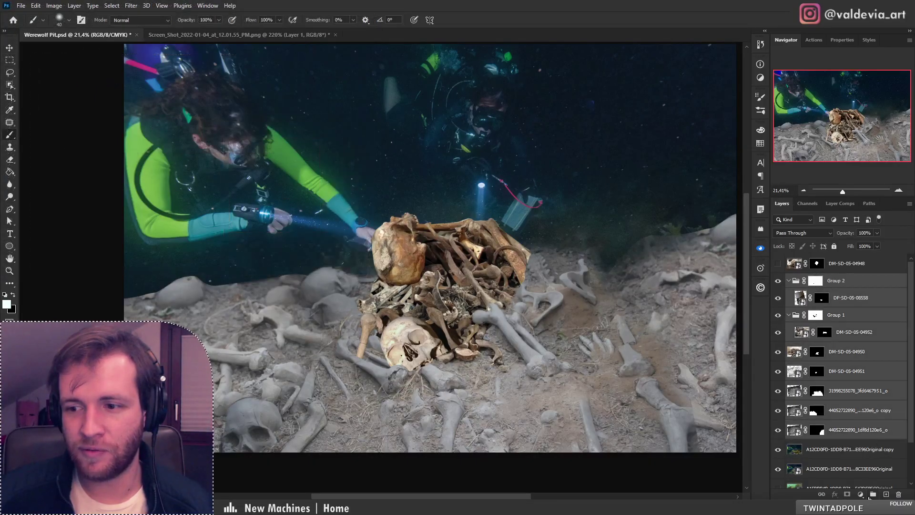
{"action": "key", "text": "ctrl+g"}
{"action": "left_click", "coordinate": [778, 279]}
{"action": "left_click", "coordinate": [778, 280]}
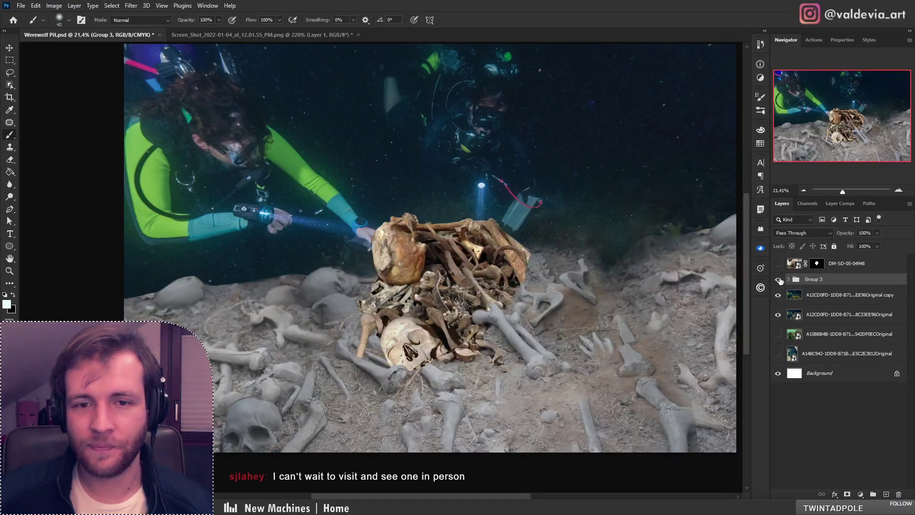
{"action": "left_click", "coordinate": [847, 495]}
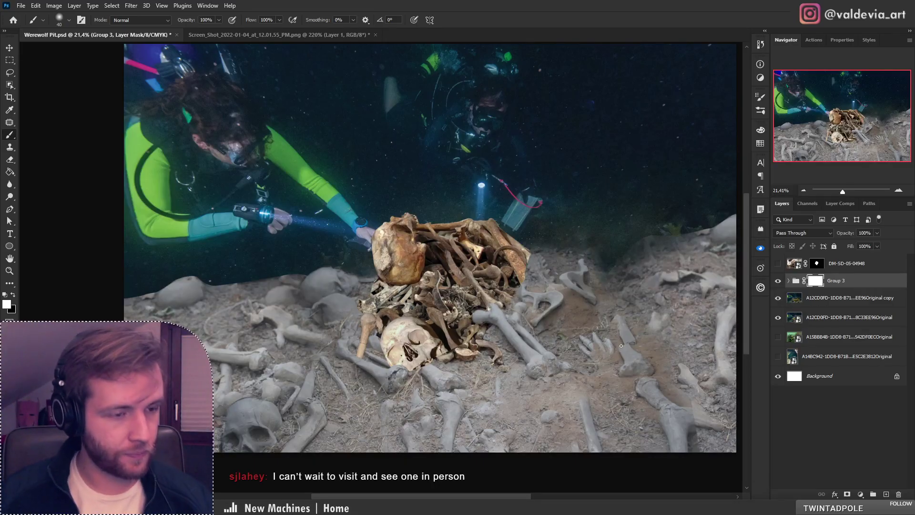
Mask out the brown skull's edge on the Group 3 mask with an 80 px soft black brush to reveal the device in the diver's hand
{"action": "key", "text": "z"}
{"action": "left_click_drag", "start_coordinate": [379, 229], "coordinate": [423, 229]}
{"action": "key", "text": "b"}
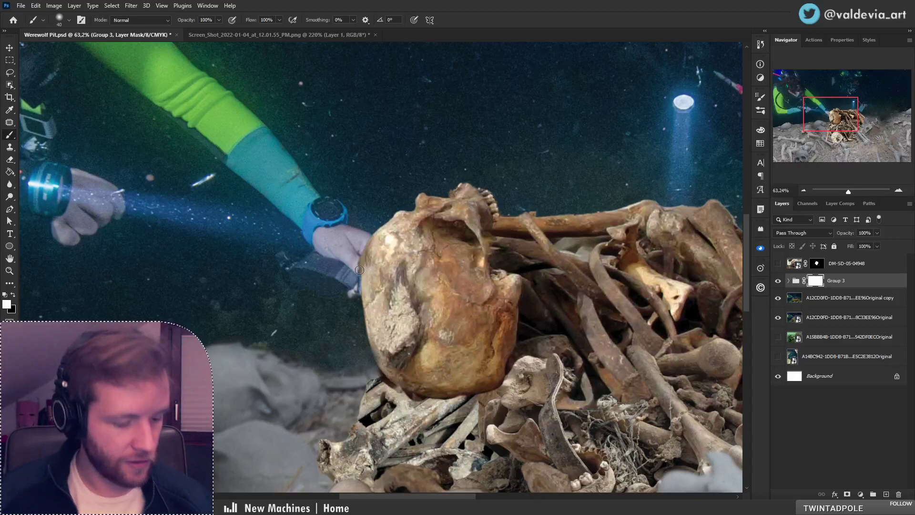
{"action": "key", "text": "bracketright"}
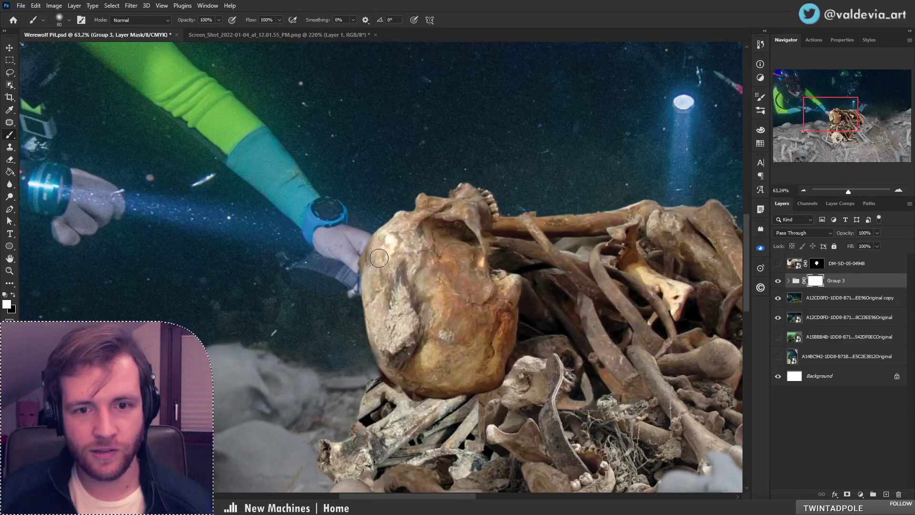
{"action": "key", "text": "x"}
{"action": "mouse_move", "coordinate": [380, 253]}
{"action": "left_mouse_down"}
{"action": "mouse_move", "coordinate": [389, 283]}
{"action": "mouse_move", "coordinate": [385, 252]}
{"action": "mouse_move", "coordinate": [371, 279]}
{"action": "mouse_move", "coordinate": [373, 272]}
{"action": "mouse_move", "coordinate": [389, 247]}
{"action": "mouse_move", "coordinate": [409, 253]}
{"action": "mouse_move", "coordinate": [384, 272]}
{"action": "mouse_move", "coordinate": [399, 269]}
{"action": "mouse_move", "coordinate": [405, 244]}
{"action": "left_mouse_up"}
{"action": "key", "text": "x"}
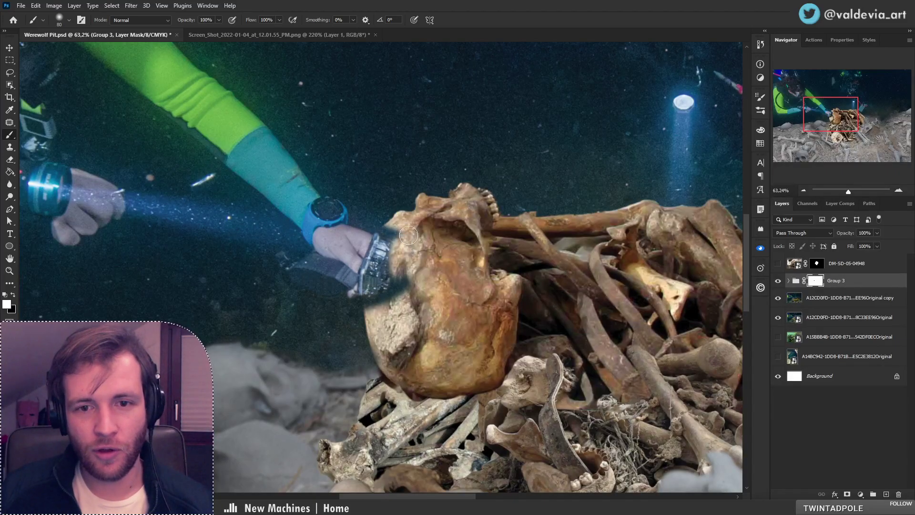
{"action": "key", "text": "ctrl+z"}
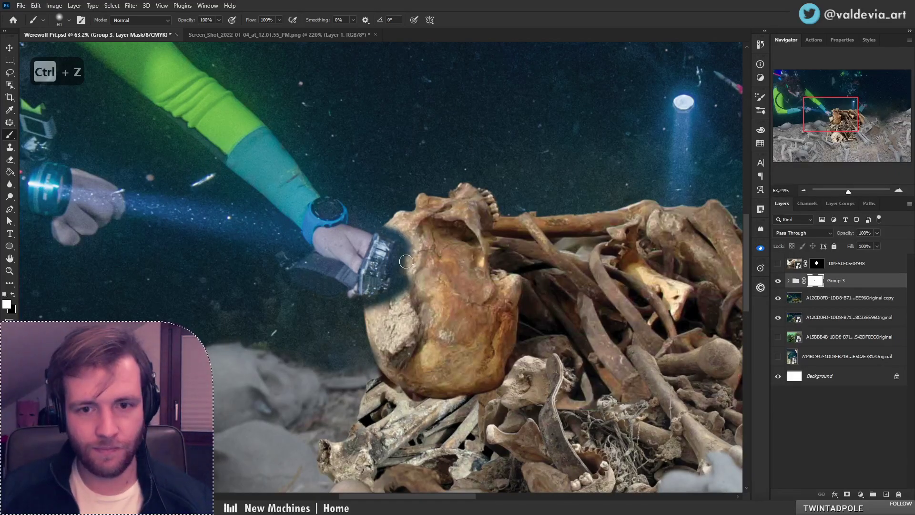
Paint the skull back around the hand-held device on the Group 3 mask with a 40 px soft white brush and compare against the hidden group
{"action": "key", "text": "bracketleft"}
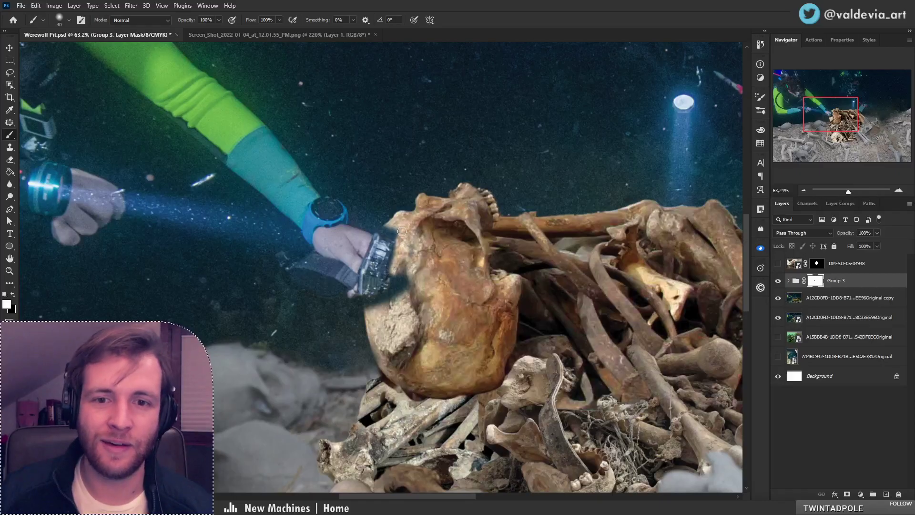
{"action": "left_click_drag", "start_coordinate": [401, 232], "coordinate": [403, 236]}
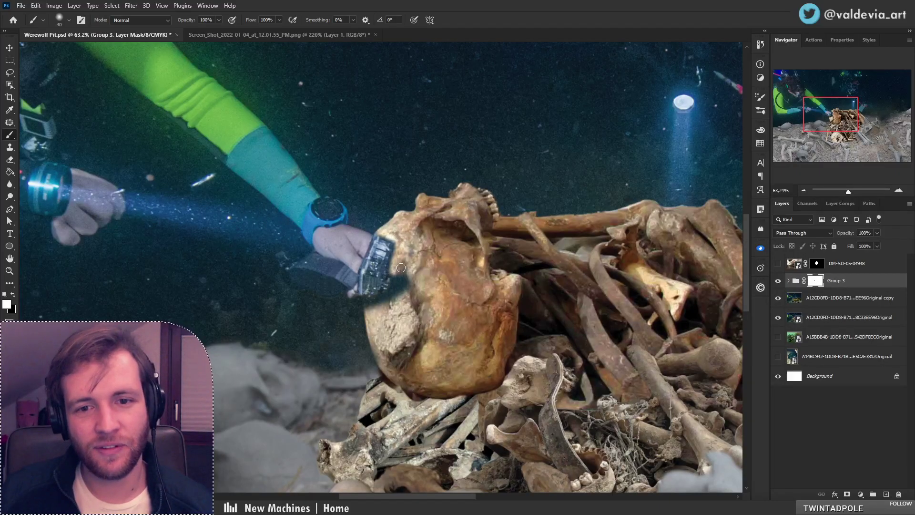
{"action": "mouse_move", "coordinate": [401, 268]}
{"action": "left_mouse_down"}
{"action": "mouse_move", "coordinate": [388, 305]}
{"action": "mouse_move", "coordinate": [410, 276]}
{"action": "mouse_move", "coordinate": [411, 241]}
{"action": "mouse_move", "coordinate": [411, 287]}
{"action": "mouse_move", "coordinate": [363, 307]}
{"action": "left_mouse_up"}
{"action": "key", "text": "ctrl+space"}
{"action": "mouse_move", "coordinate": [412, 285]}
{"action": "left_mouse_down"}
{"action": "mouse_move", "coordinate": [343, 284]}
{"action": "mouse_move", "coordinate": [419, 285]}
{"action": "mouse_move", "coordinate": [386, 277]}
{"action": "left_mouse_up"}
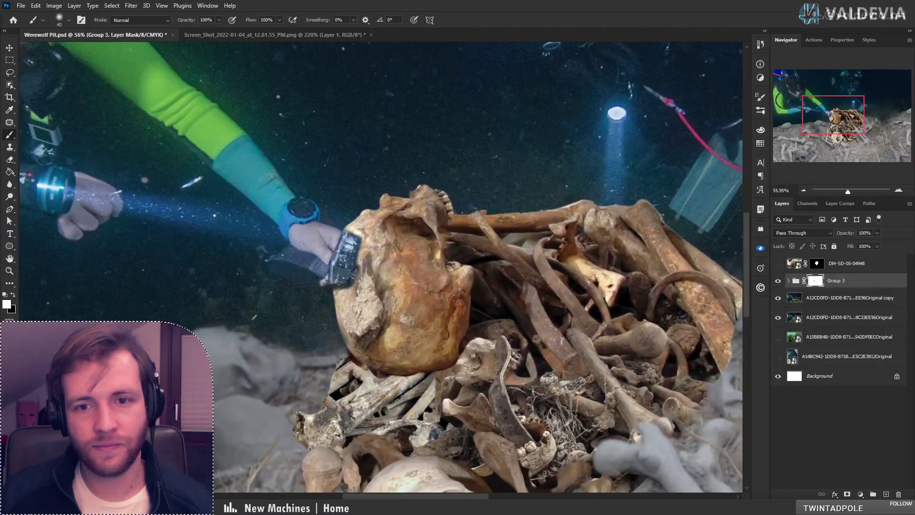
{"action": "left_click", "coordinate": [778, 280]}
{"action": "left_click", "coordinate": [778, 281]}
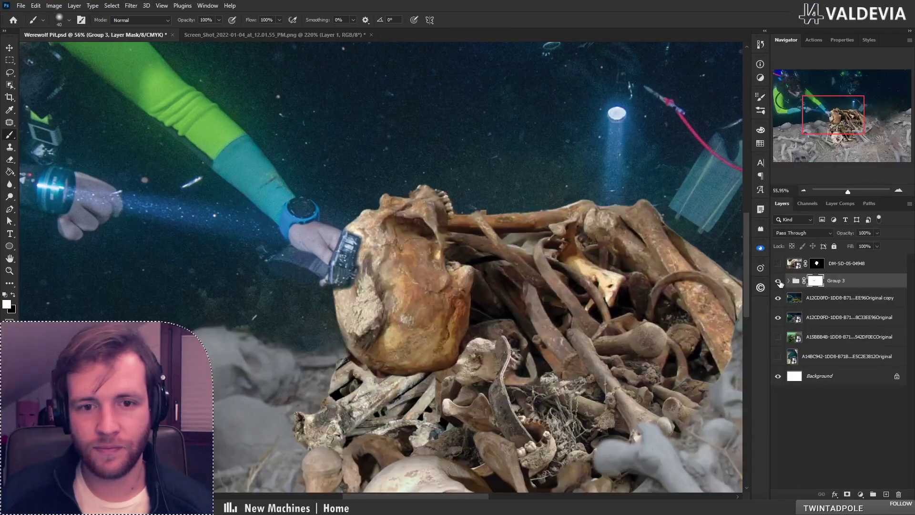
Try painting more of the skull back along the device's edge with a slightly larger soft brush
{"action": "right_click", "coordinate": [370, 266]}
{"action": "left_click_drag", "start_coordinate": [424, 271], "coordinate": [451, 272]}
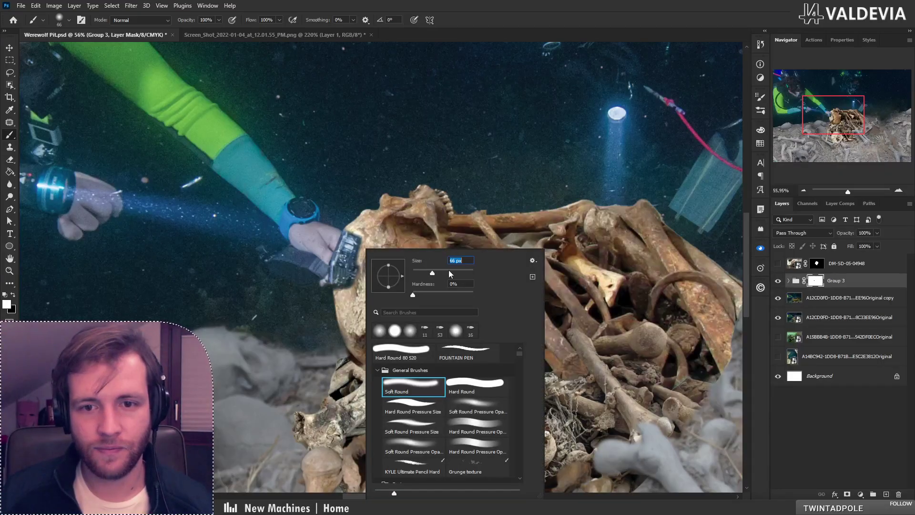
{"action": "left_click", "coordinate": [779, 282]}
{"action": "left_click", "coordinate": [778, 282]}
{"action": "key", "text": "z"}
{"action": "left_click_drag", "start_coordinate": [363, 240], "coordinate": [388, 229]}
{"action": "key", "text": "b"}
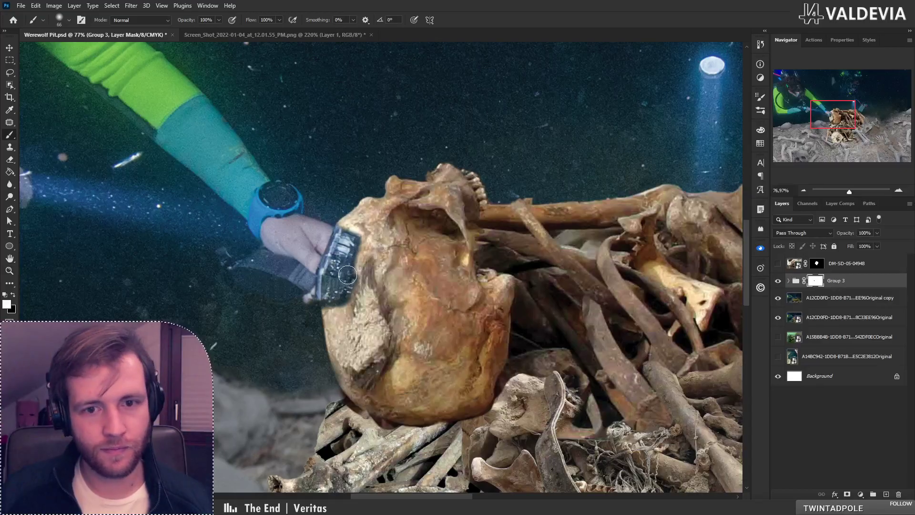
{"action": "mouse_move", "coordinate": [345, 273]}
{"action": "left_mouse_down"}
{"action": "mouse_move", "coordinate": [352, 255]}
{"action": "mouse_move", "coordinate": [353, 271]}
{"action": "left_mouse_up"}
{"action": "key", "text": "ctrl+z"}
Tighten the Group 3 mask along the device's upper and outer edges with a 17 px soft white brush
{"action": "right_click", "coordinate": [376, 247]}
{"action": "left_click_drag", "start_coordinate": [431, 273], "coordinate": [419, 273]}
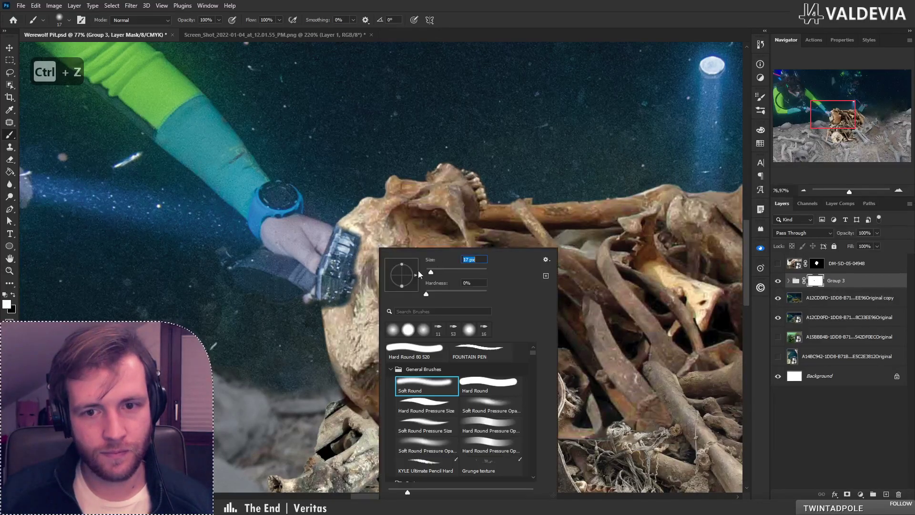
{"action": "left_click", "coordinate": [361, 235]}
{"action": "mouse_move", "coordinate": [361, 235]}
{"action": "left_mouse_down"}
{"action": "mouse_move", "coordinate": [365, 245]}
{"action": "mouse_move", "coordinate": [358, 226]}
{"action": "mouse_move", "coordinate": [342, 238]}
{"action": "left_mouse_up"}
{"action": "key", "text": "z"}
{"action": "key", "text": "b"}
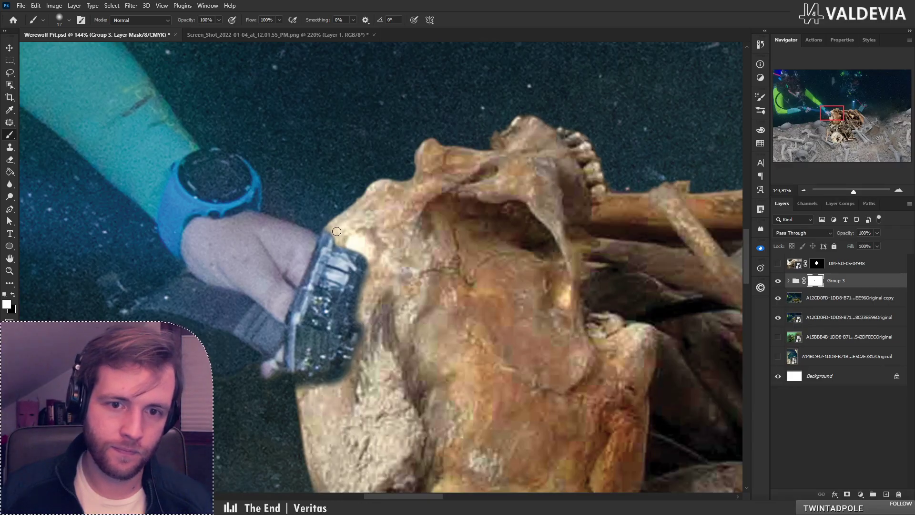
{"action": "mouse_move", "coordinate": [372, 269]}
{"action": "left_mouse_down"}
{"action": "mouse_move", "coordinate": [369, 289]}
{"action": "mouse_move", "coordinate": [368, 259]}
{"action": "mouse_move", "coordinate": [357, 321]}
{"action": "left_mouse_up"}
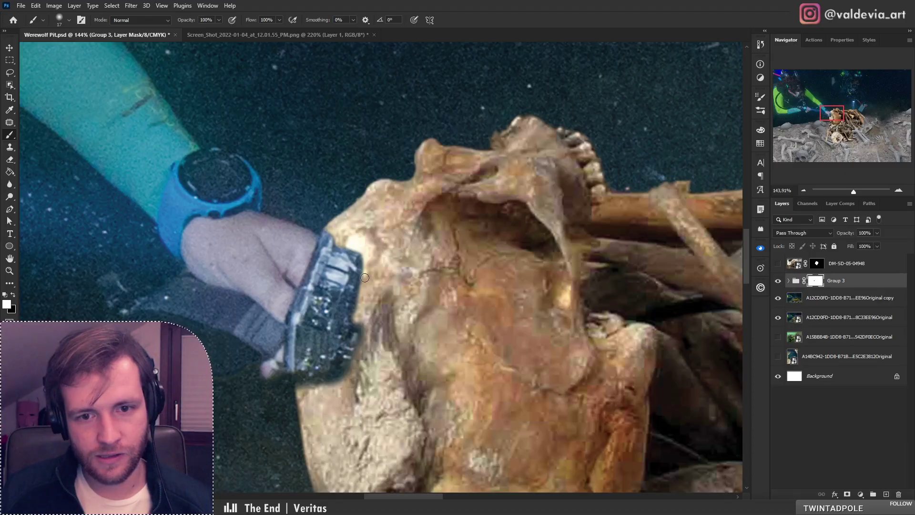
{"action": "mouse_move", "coordinate": [364, 277]}
{"action": "left_mouse_down"}
{"action": "mouse_move", "coordinate": [374, 303]}
{"action": "mouse_move", "coordinate": [356, 327]}
{"action": "left_mouse_up"}
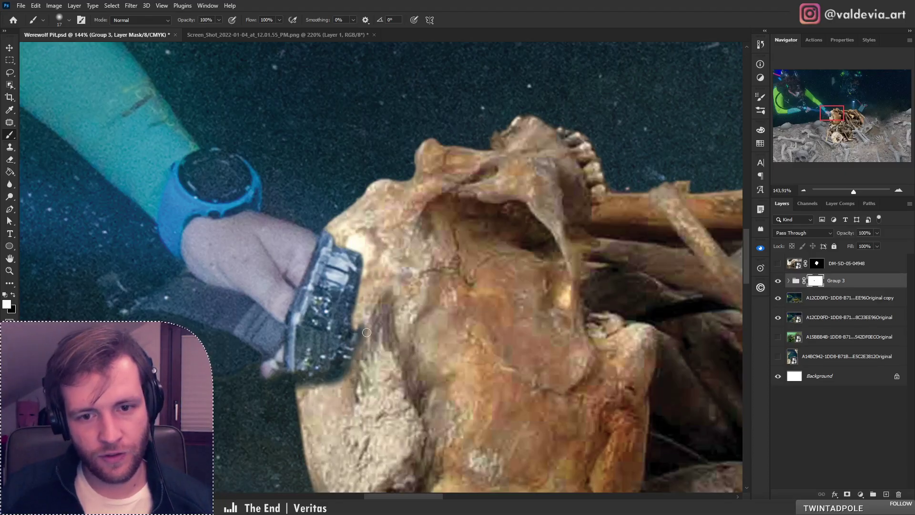
{"action": "key", "text": "ctrl+z"}
Compare against the hidden group and restore the skull along the device's lower edge on the Group 3 mask
{"action": "left_click", "coordinate": [778, 282]}
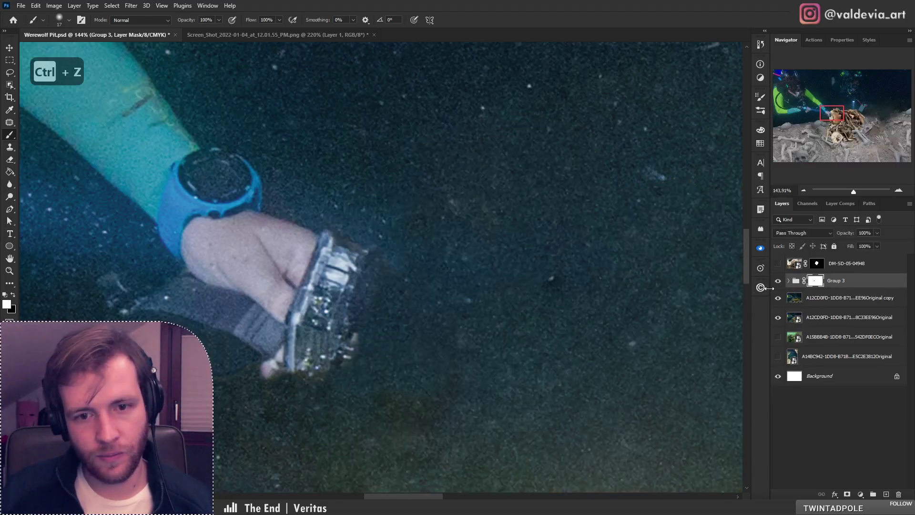
{"action": "left_click", "coordinate": [779, 281]}
{"action": "mouse_move", "coordinate": [364, 318]}
{"action": "left_mouse_down"}
{"action": "mouse_move", "coordinate": [353, 368]}
{"action": "mouse_move", "coordinate": [359, 330]}
{"action": "mouse_move", "coordinate": [341, 380]}
{"action": "mouse_move", "coordinate": [371, 342]}
{"action": "mouse_move", "coordinate": [332, 344]}
{"action": "left_mouse_up"}
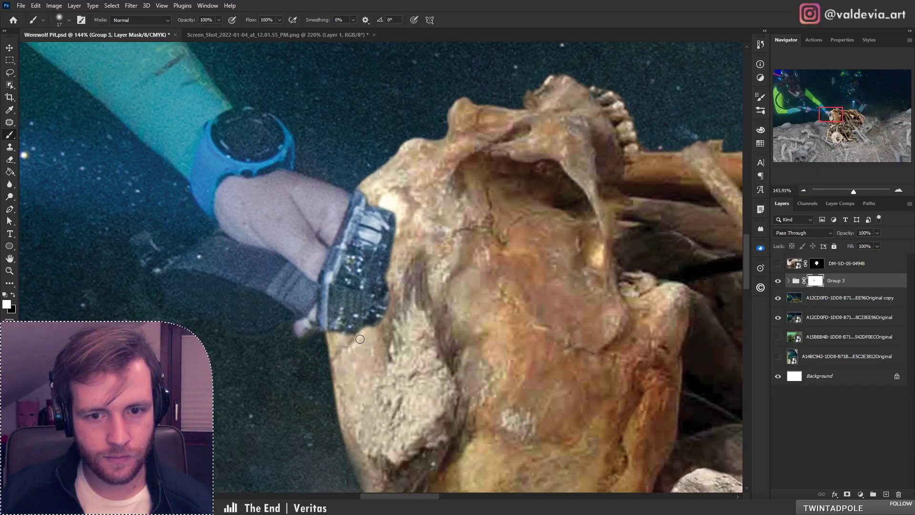
{"action": "scroll", "coordinate": [369, 331], "scroll_direction": "down", "scroll_amount": 6}
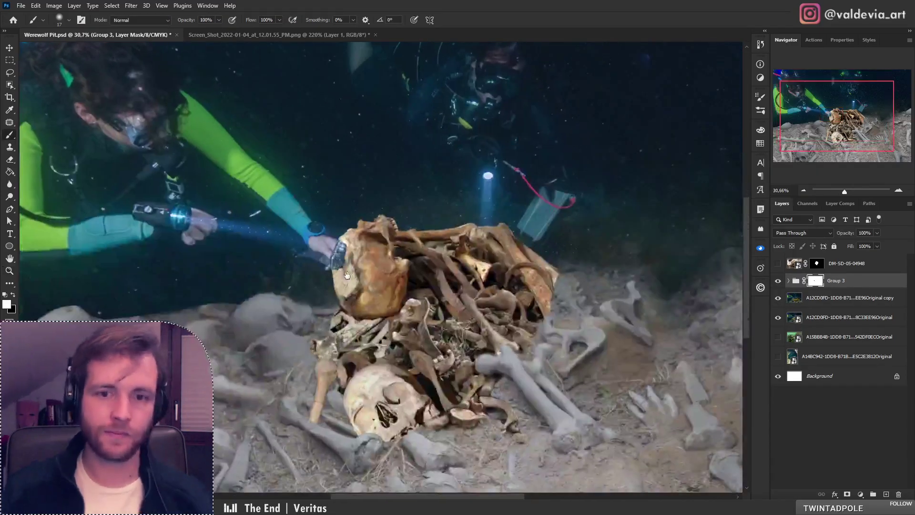
{"action": "left_click_drag", "start_coordinate": [365, 254], "coordinate": [337, 238]}
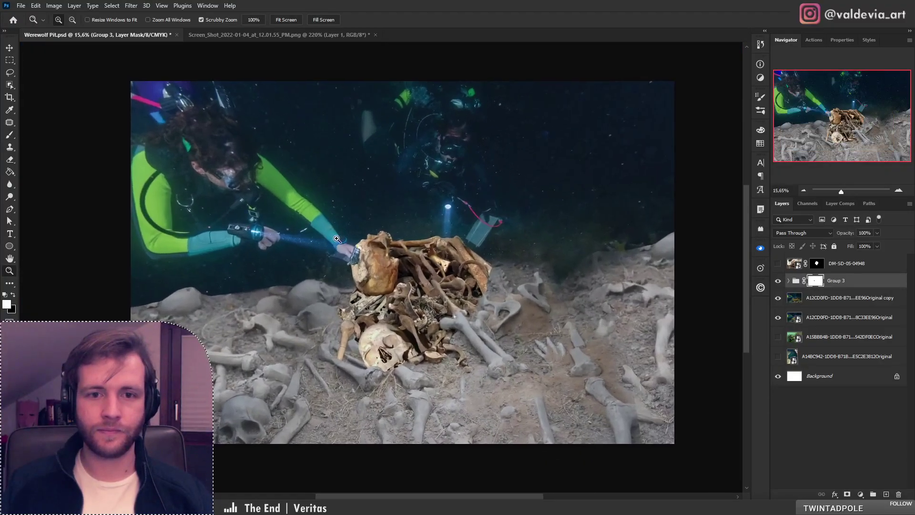
{"action": "key", "text": "b"}
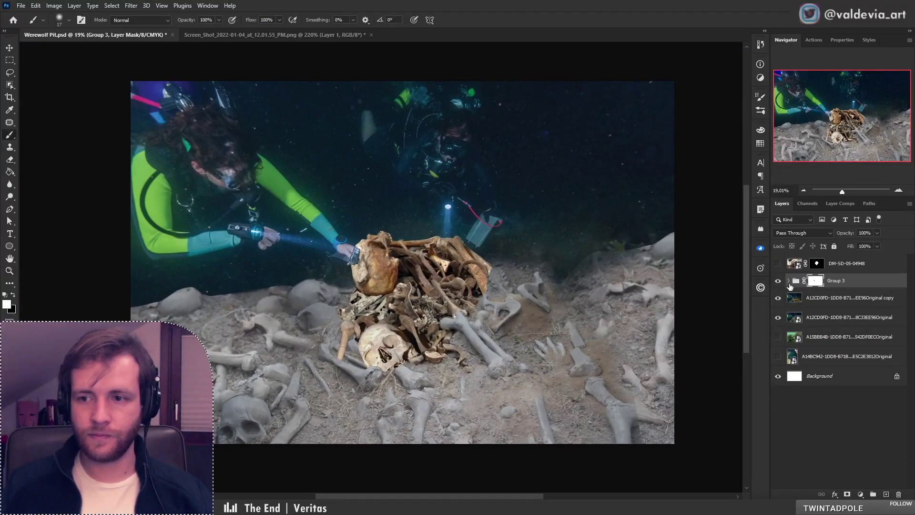
Expand Group 3 and try moving Group 2 through DM-SD-05-04950 to the right across the seabed
{"action": "left_click", "coordinate": [789, 281]}
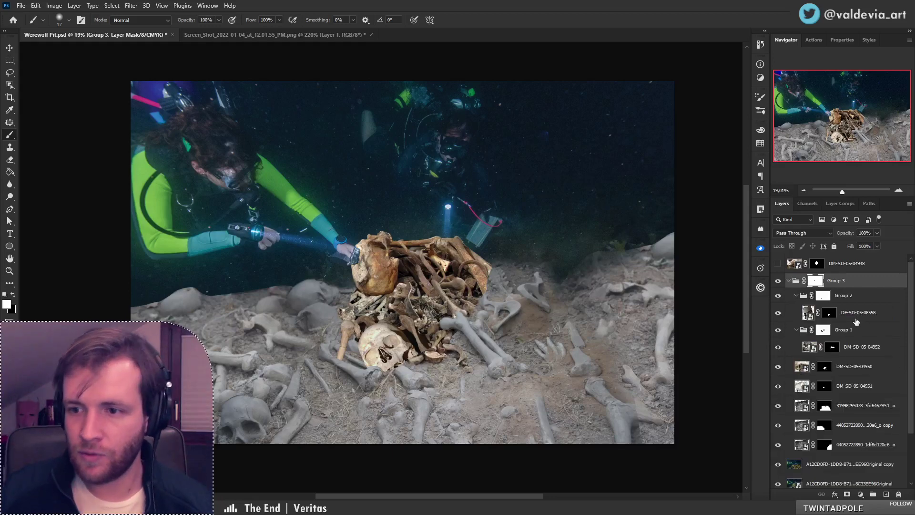
{"action": "left_click", "coordinate": [853, 295]}
{"action": "left_click", "coordinate": [858, 367], "text": "shift"}
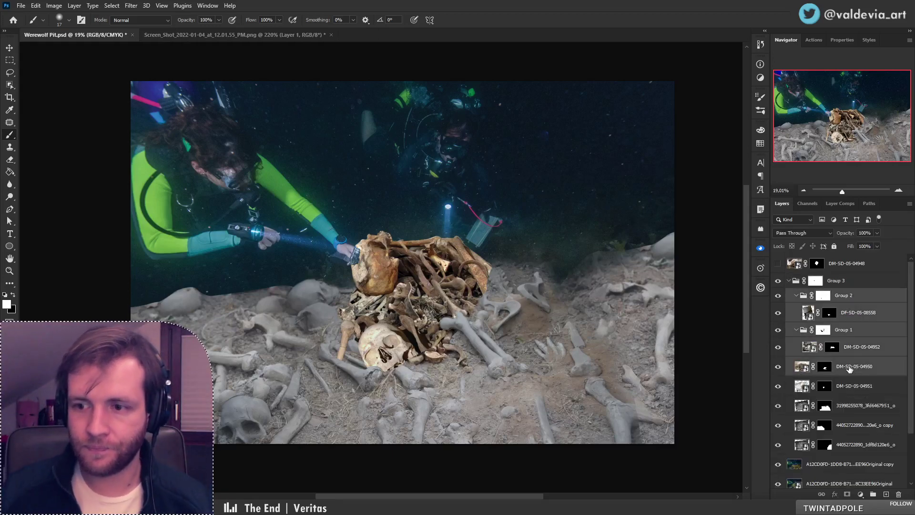
{"action": "key", "text": "ctrl"}
{"action": "left_click_drag", "start_coordinate": [423, 297], "coordinate": [505, 305]}
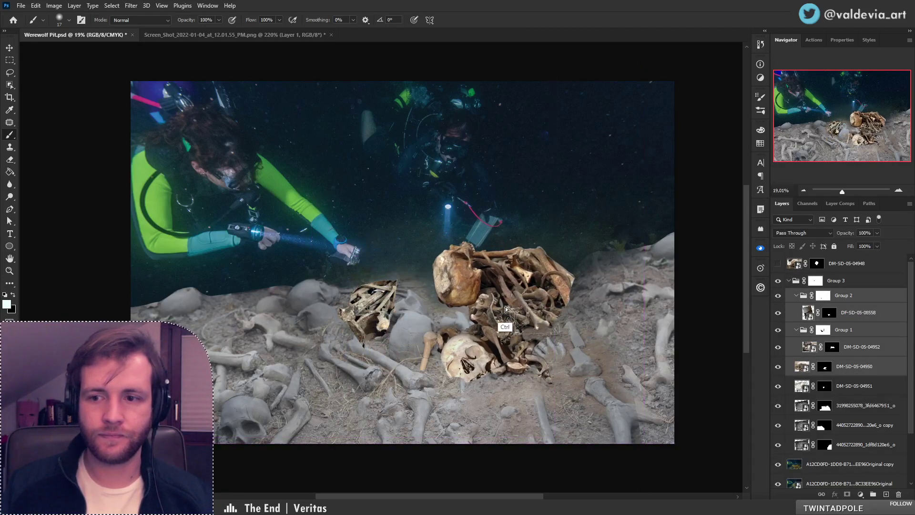
{"action": "key", "text": "ctrl+z"}
Add DM-SD-05-04951 to the selected bone pile layers and try repositioning them by moving and with Free Transform
{"action": "left_click", "coordinate": [866, 388], "text": "ctrl"}
{"action": "mouse_move", "coordinate": [458, 327]}
{"action": "left_mouse_down"}
{"action": "mouse_move", "coordinate": [474, 331]}
{"action": "mouse_move", "coordinate": [453, 321]}
{"action": "mouse_move", "coordinate": [464, 311]}
{"action": "mouse_move", "coordinate": [476, 323]}
{"action": "mouse_move", "coordinate": [446, 319]}
{"action": "left_mouse_up"}
{"action": "key", "text": "ctrl+z"}
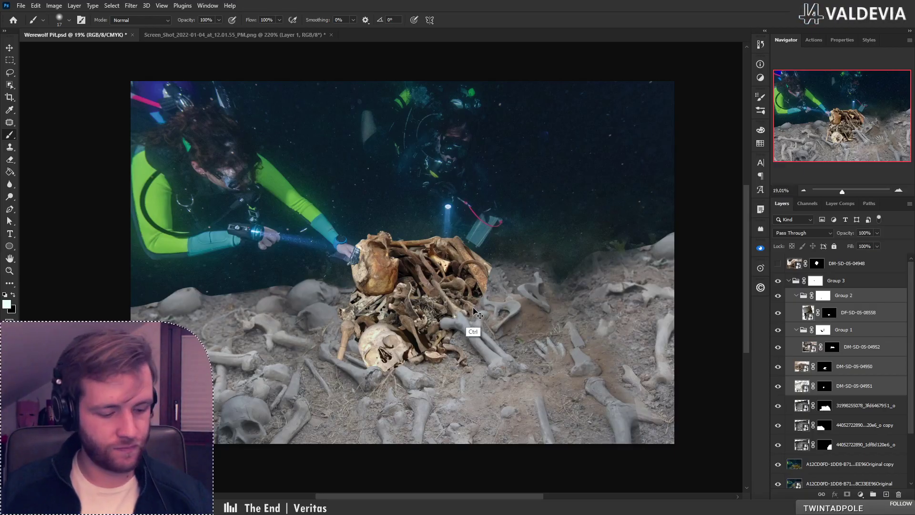
{"action": "key", "text": "ctrl+t"}
{"action": "left_click_drag", "start_coordinate": [580, 286], "coordinate": [587, 319]}
{"action": "key", "text": "ctrl+z"}
{"action": "left_click_drag", "start_coordinate": [499, 330], "coordinate": [502, 331]}
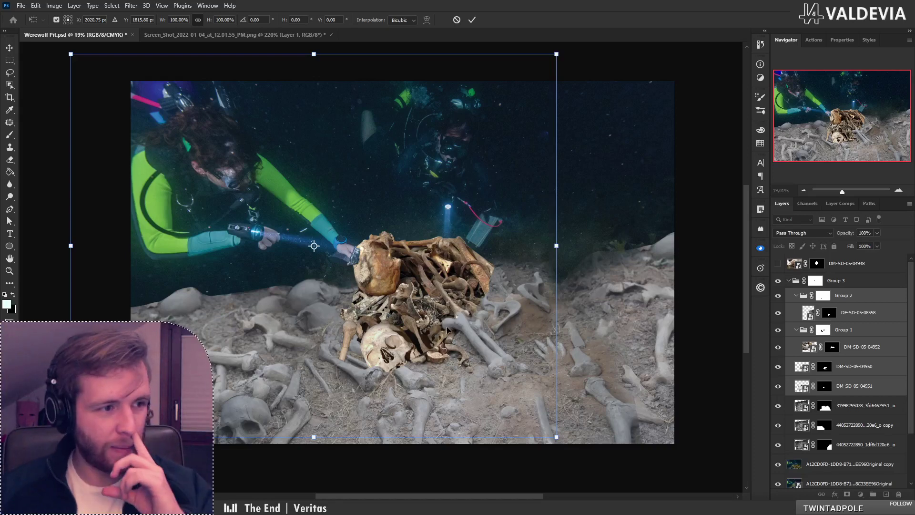
{"action": "left_click", "coordinate": [456, 21]}
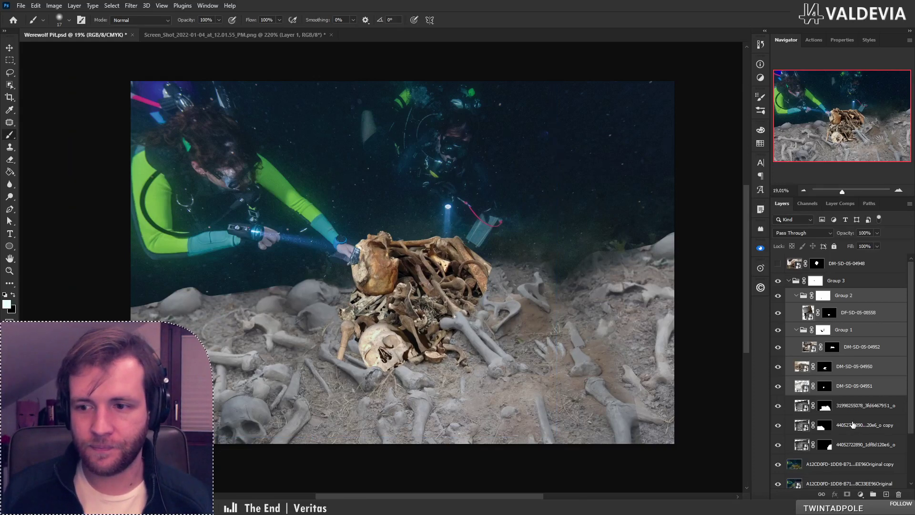
Select everything inside Group 3 and use Free Transform to shift the bone pile and seabed slightly right, clear of the diver's hand
{"action": "left_click", "coordinate": [868, 444], "text": "shift"}
{"action": "left_click", "coordinate": [865, 449]}
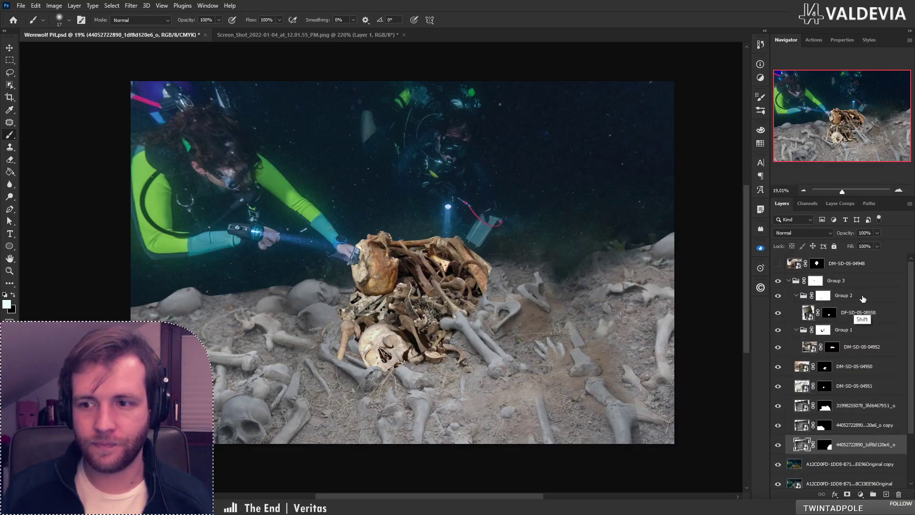
{"action": "left_click", "coordinate": [863, 299], "text": "shift"}
{"action": "key", "text": "ctrl+t"}
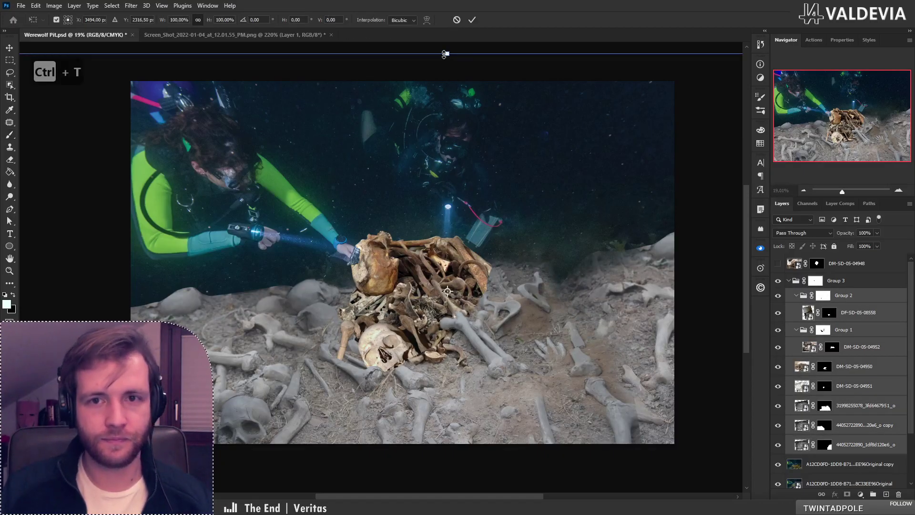
{"action": "left_click_drag", "start_coordinate": [432, 193], "coordinate": [445, 195]}
{"action": "left_click", "coordinate": [472, 20]}
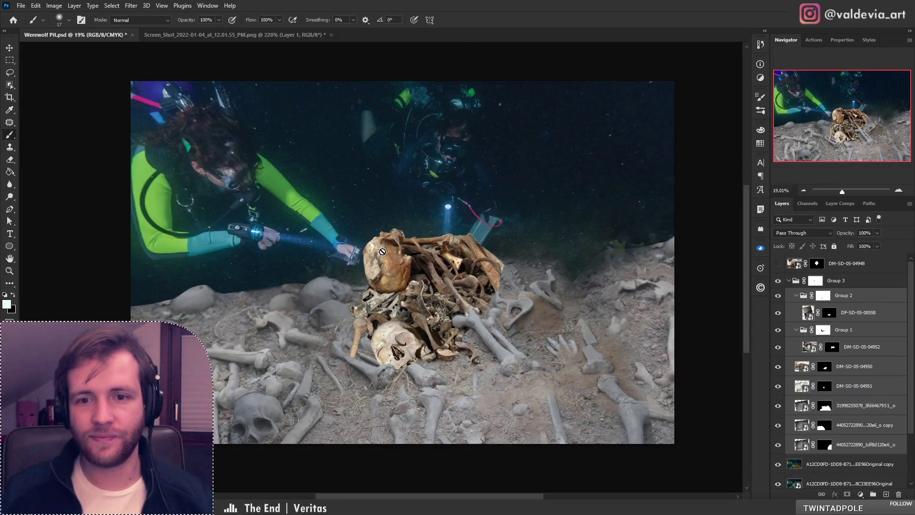
{"action": "key", "text": "z"}
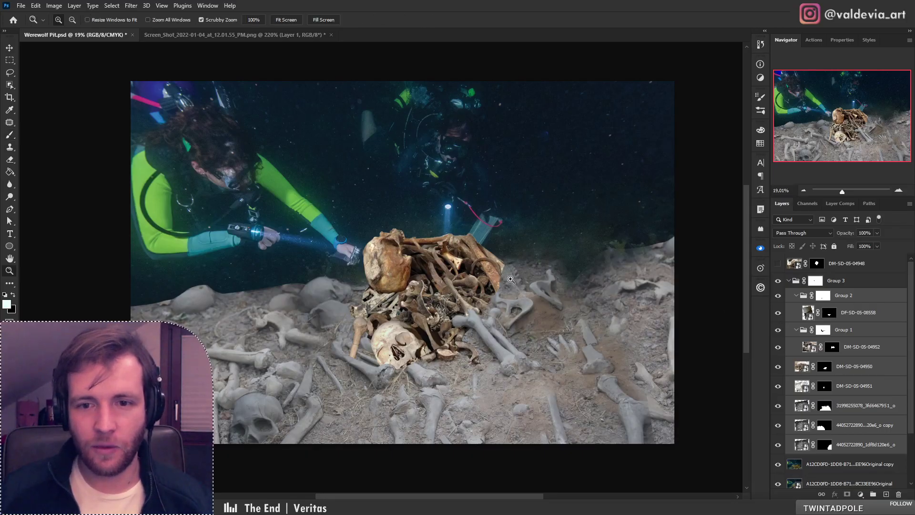
{"action": "left_click_drag", "start_coordinate": [511, 279], "coordinate": [526, 265]}
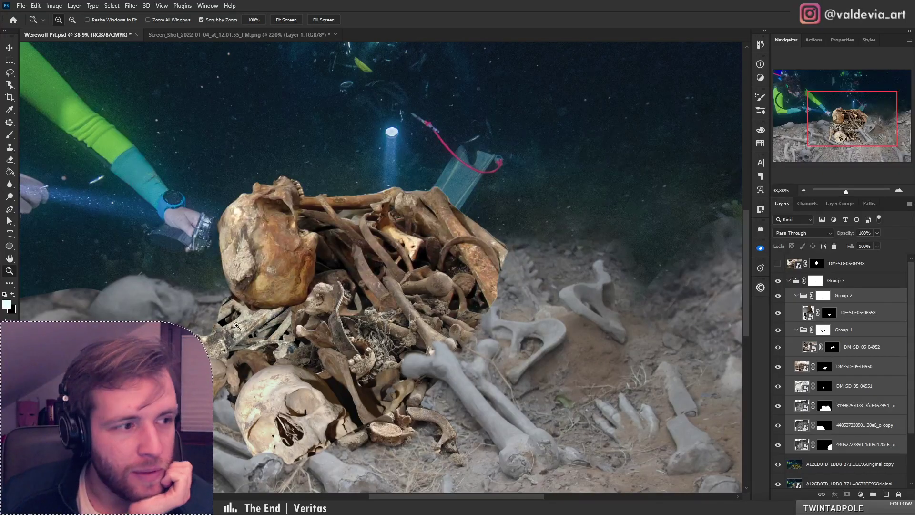
{"action": "left_click_drag", "start_coordinate": [253, 312], "coordinate": [256, 256]}
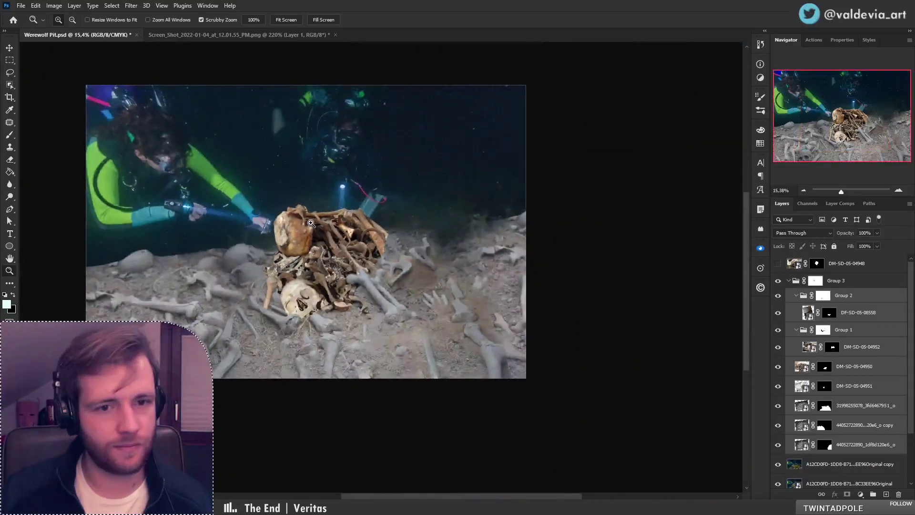
Show the hidden skull layer DM-SD-05-04948 and move it inside Group 3, above Group 2
{"action": "left_click_drag", "start_coordinate": [315, 224], "coordinate": [385, 190]}
{"action": "left_click_drag", "start_coordinate": [357, 250], "coordinate": [410, 299]}
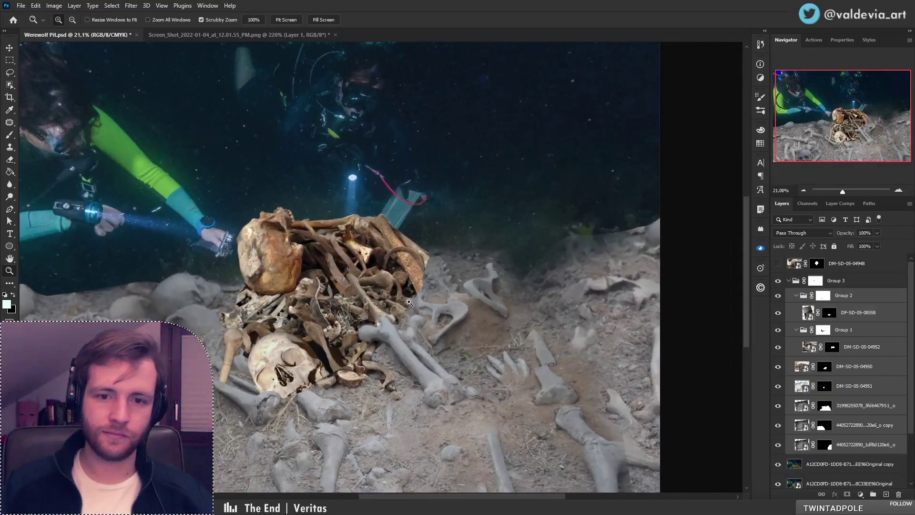
{"action": "left_click", "coordinate": [882, 330]}
{"action": "left_click", "coordinate": [778, 265]}
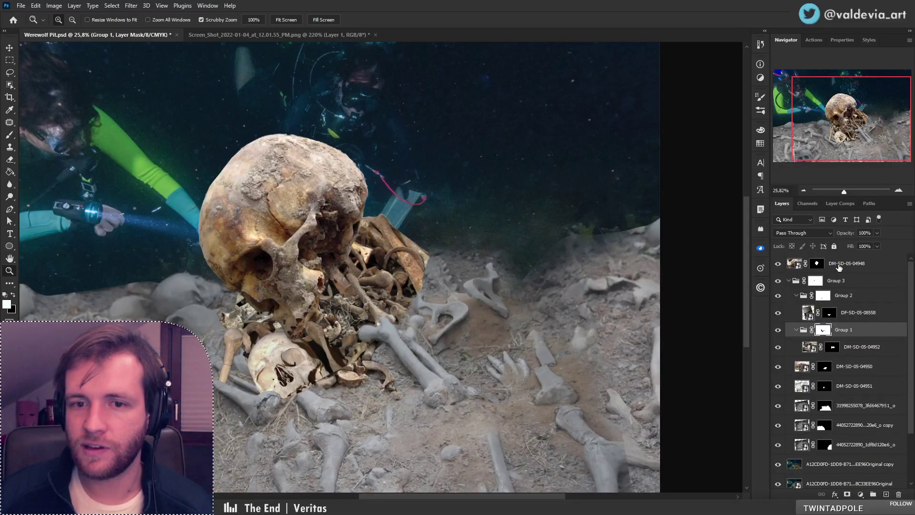
{"action": "left_click_drag", "start_coordinate": [887, 265], "coordinate": [858, 284]}
Use Free Transform to scale the DM-SD-05-04948 skull to about 45%, rotate it about 39° and place it beside the bone pile's right edge
{"action": "key", "text": "ctrl+t"}
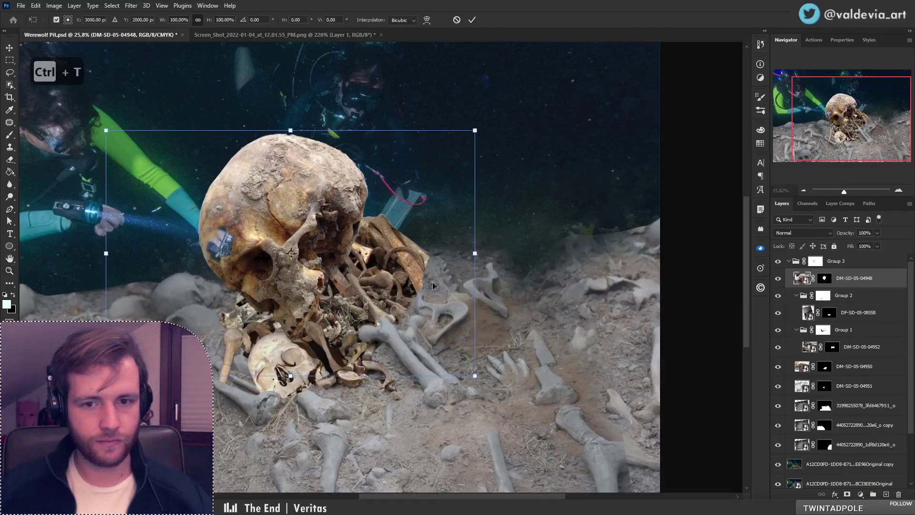
{"action": "left_click_drag", "start_coordinate": [477, 256], "coordinate": [292, 271]}
{"action": "left_click_drag", "start_coordinate": [386, 281], "coordinate": [376, 256]}
{"action": "left_click_drag", "start_coordinate": [313, 272], "coordinate": [410, 233]}
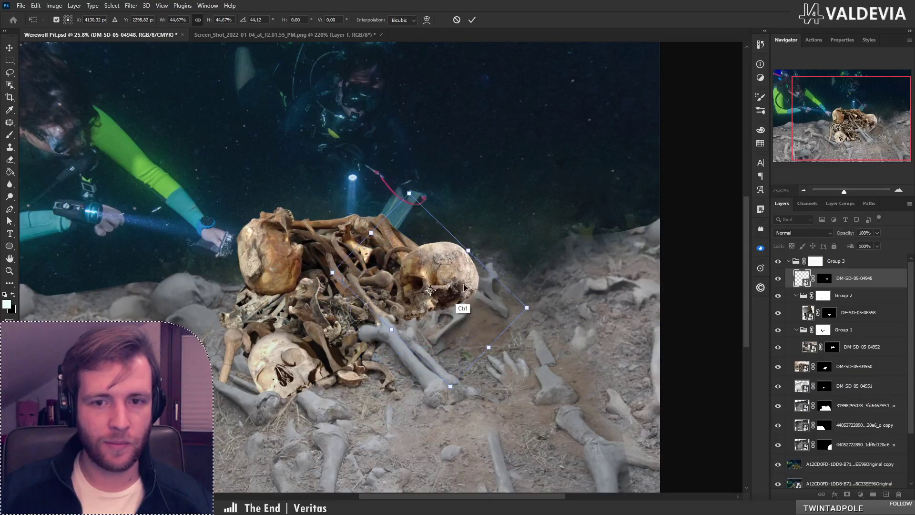
{"action": "left_click_drag", "start_coordinate": [469, 288], "coordinate": [468, 323]}
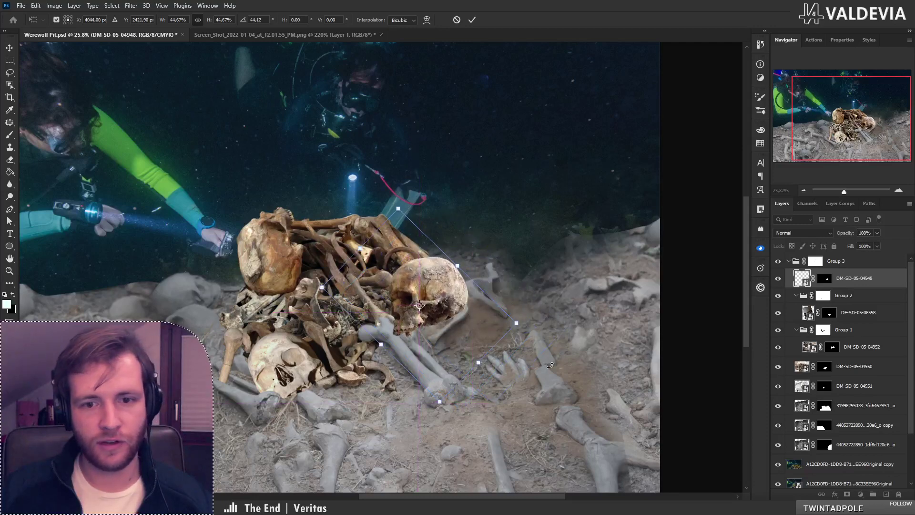
{"action": "left_click_drag", "start_coordinate": [549, 363], "coordinate": [543, 346]}
Try flipping the skull vertically with a different rotation and position, and flip it back
{"action": "right_click", "coordinate": [451, 309]}
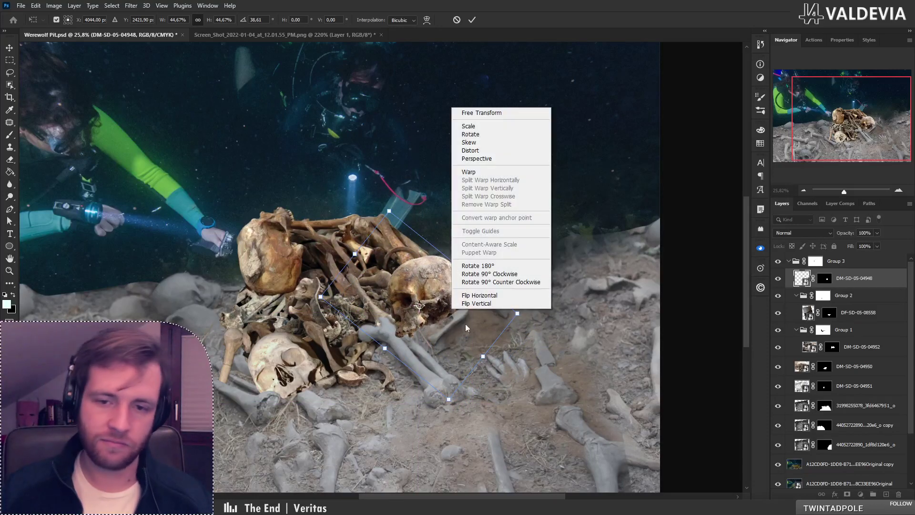
{"action": "left_click", "coordinate": [486, 303]}
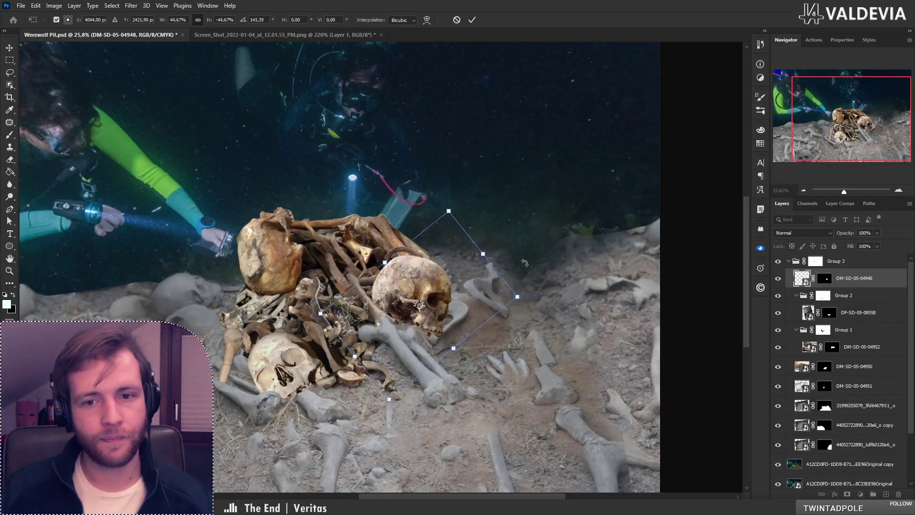
{"action": "left_click_drag", "start_coordinate": [525, 263], "coordinate": [530, 292]}
{"action": "mouse_move", "coordinate": [456, 313]}
{"action": "left_mouse_down"}
{"action": "mouse_move", "coordinate": [453, 328]}
{"action": "mouse_move", "coordinate": [475, 305]}
{"action": "mouse_move", "coordinate": [534, 307]}
{"action": "mouse_move", "coordinate": [457, 356]}
{"action": "mouse_move", "coordinate": [535, 304]}
{"action": "mouse_move", "coordinate": [376, 239]}
{"action": "mouse_move", "coordinate": [353, 266]}
{"action": "mouse_move", "coordinate": [508, 259]}
{"action": "mouse_move", "coordinate": [474, 341]}
{"action": "mouse_move", "coordinate": [457, 350]}
{"action": "mouse_move", "coordinate": [446, 315]}
{"action": "left_mouse_up"}
{"action": "right_click", "coordinate": [464, 286]}
{"action": "left_click", "coordinate": [488, 482]}
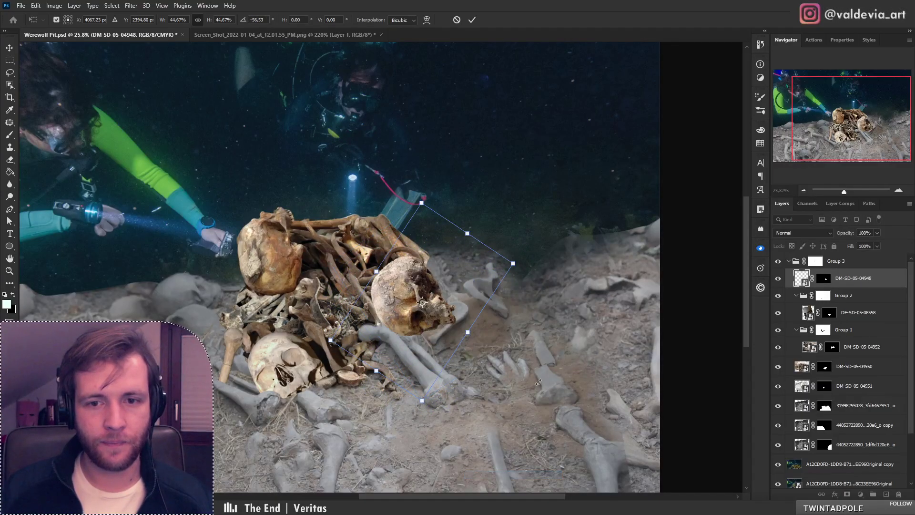
Rotate the skull to about -15°, nudge it against the right side of the bone pile and commit the transform
{"action": "left_click_drag", "start_coordinate": [539, 382], "coordinate": [481, 374]}
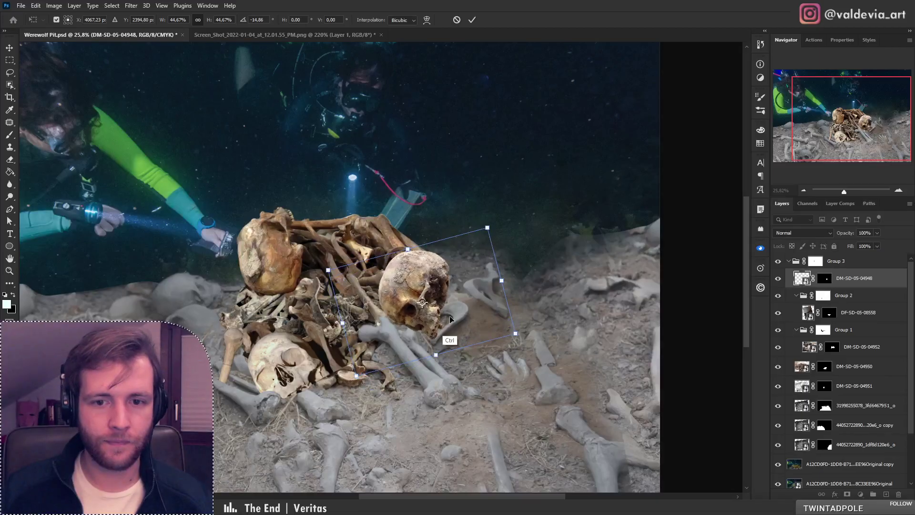
{"action": "mouse_move", "coordinate": [443, 311]}
{"action": "left_mouse_down"}
{"action": "mouse_move", "coordinate": [508, 280]}
{"action": "mouse_move", "coordinate": [448, 323]}
{"action": "mouse_move", "coordinate": [443, 307]}
{"action": "left_mouse_up"}
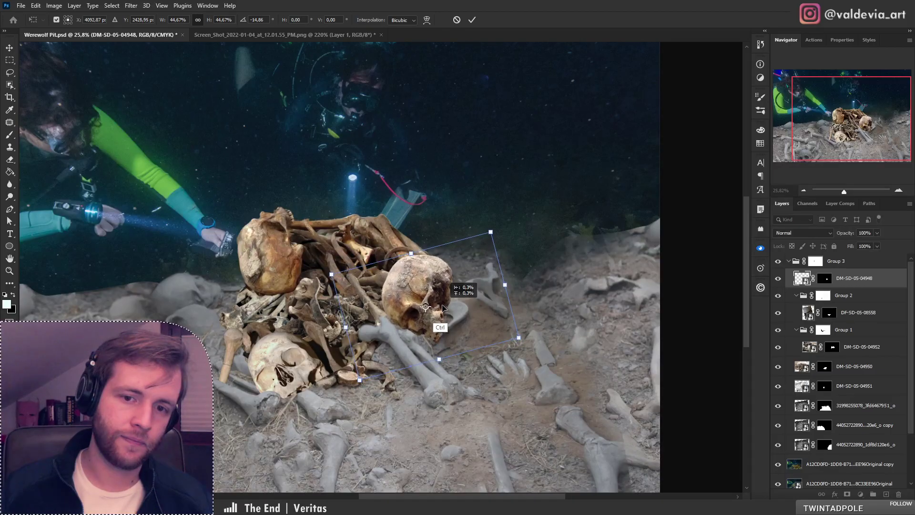
{"action": "left_click", "coordinate": [472, 21]}
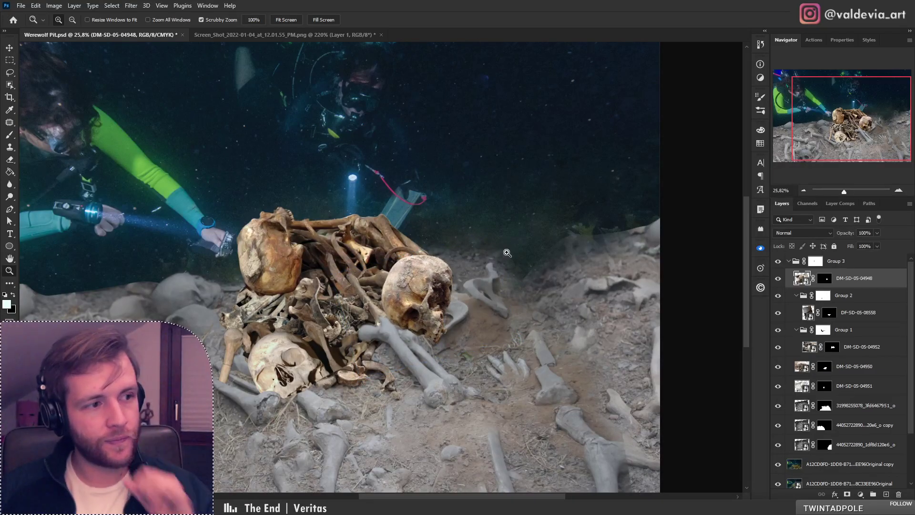
Examine the whole composite and toggle DF-SD-05-08558 and DM-SD-05-04952 to check which bones each layer contributes
{"action": "left_click_drag", "start_coordinate": [388, 314], "coordinate": [495, 281]}
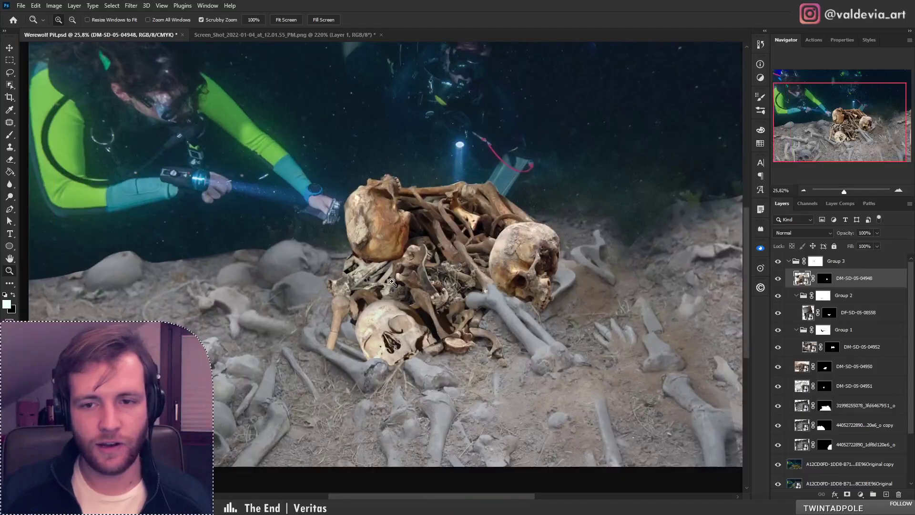
{"action": "left_click_drag", "start_coordinate": [391, 282], "coordinate": [347, 288]}
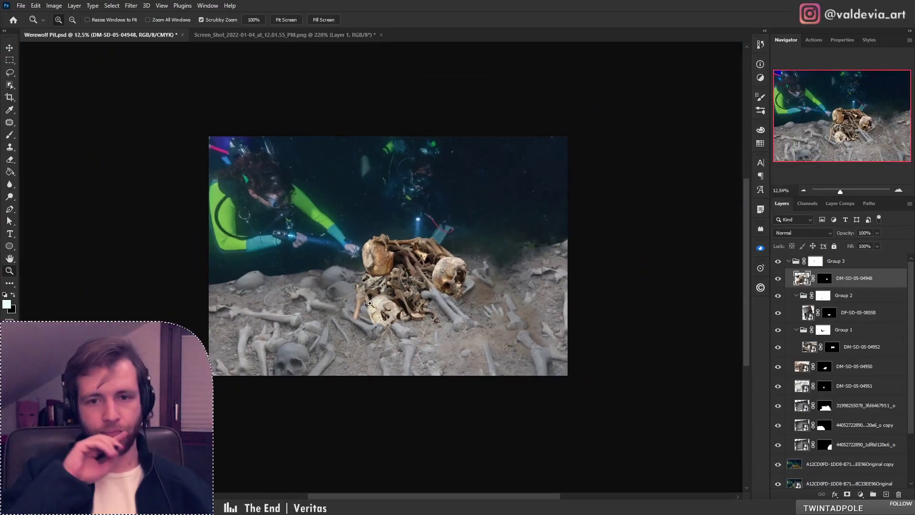
{"action": "left_click_drag", "start_coordinate": [412, 263], "coordinate": [310, 306]}
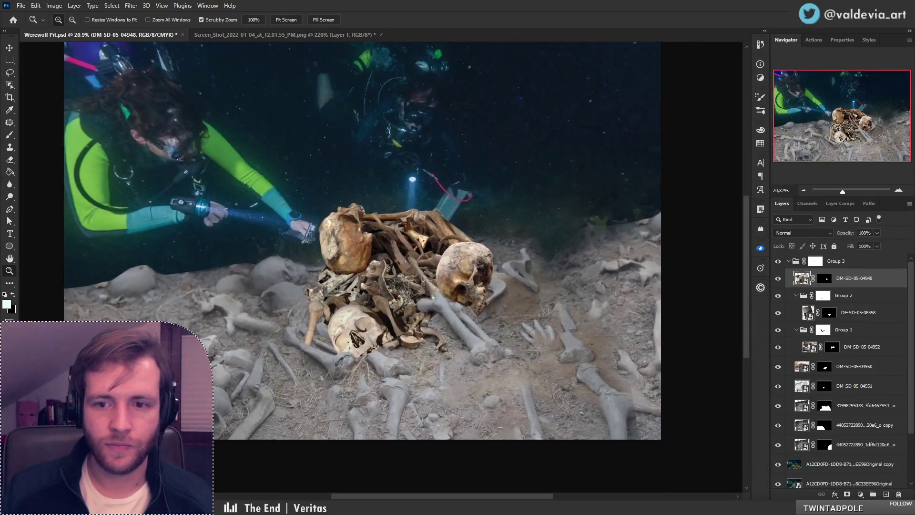
{"action": "left_click_drag", "start_coordinate": [316, 360], "coordinate": [297, 351]}
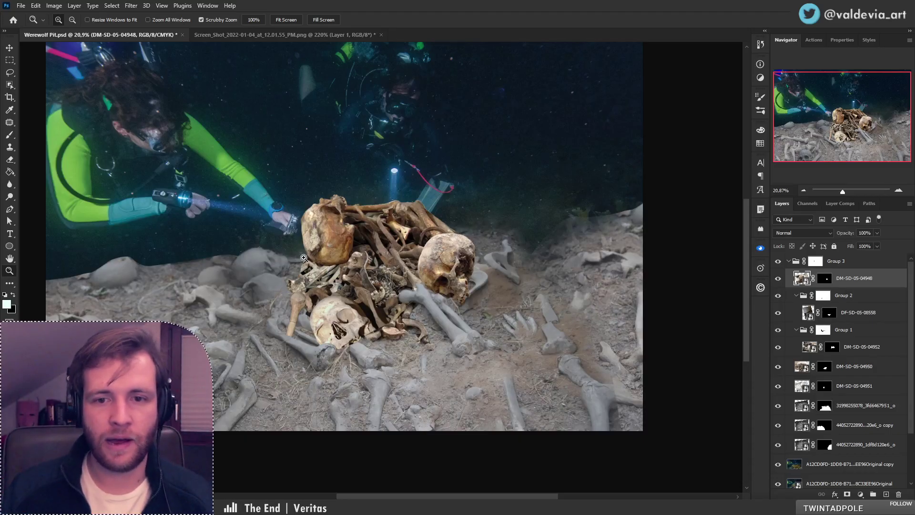
{"action": "left_click", "coordinate": [782, 313]}
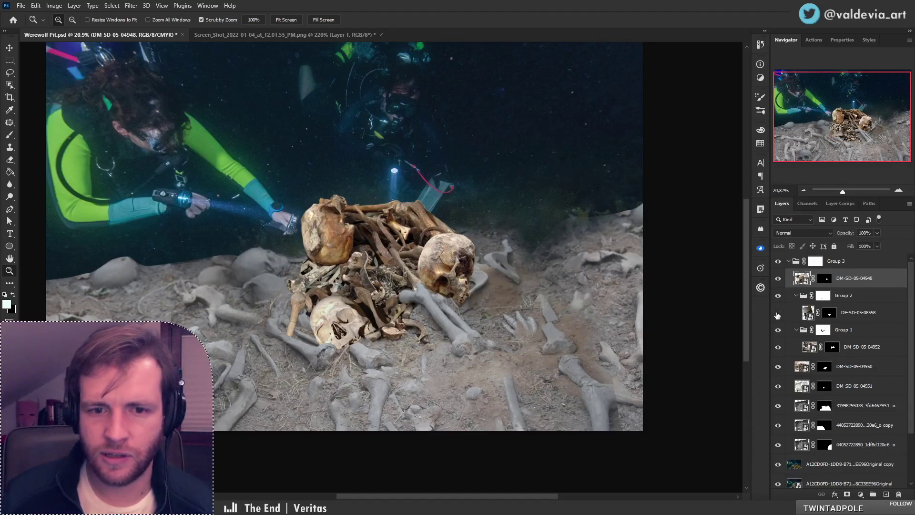
{"action": "left_click", "coordinate": [782, 313]}
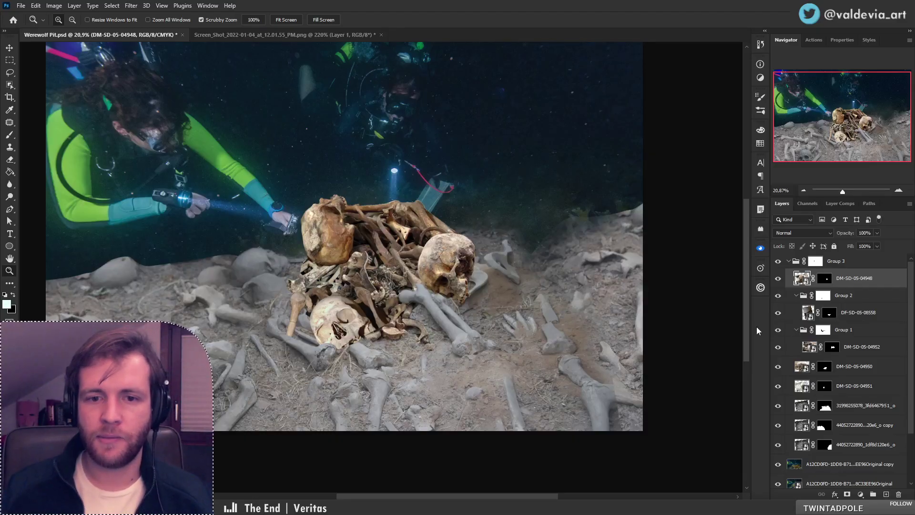
{"action": "left_click", "coordinate": [843, 317]}
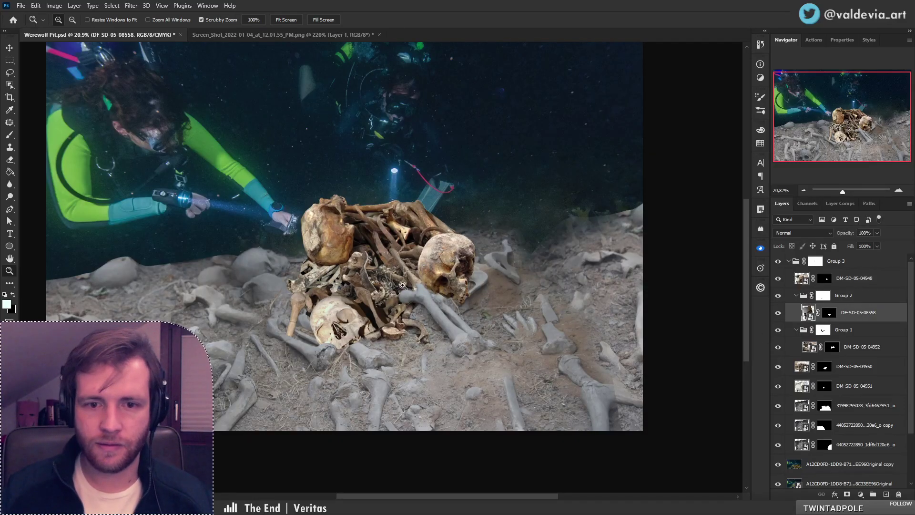
{"action": "left_click", "coordinate": [832, 346]}
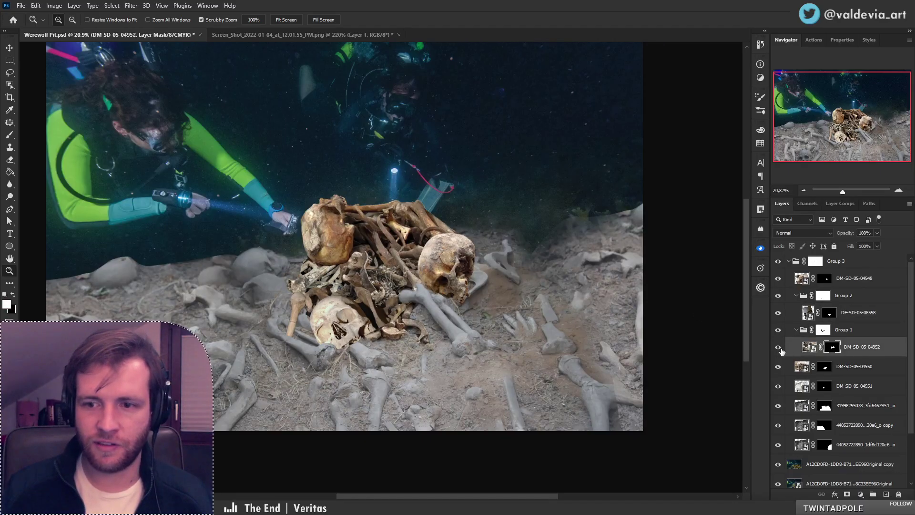
{"action": "left_click", "coordinate": [778, 347]}
{"action": "left_click", "coordinate": [778, 347]}
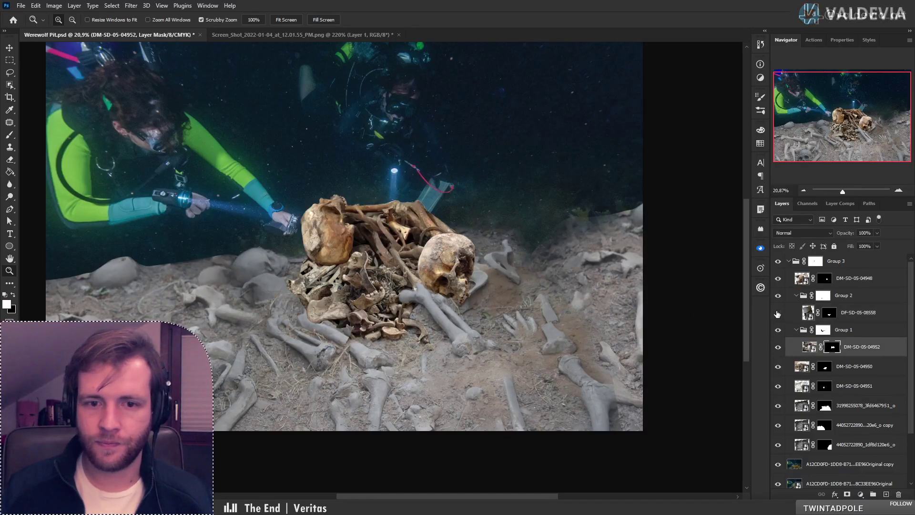
Select the Group 2 mask, adjust the brush and try painting over the bones beside the lower skull
{"action": "left_click", "coordinate": [804, 294]}
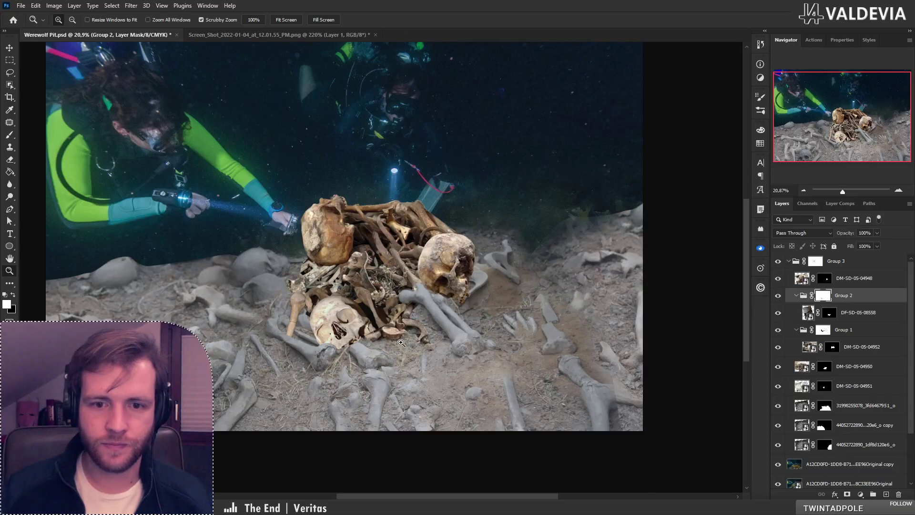
{"action": "left_click_drag", "start_coordinate": [383, 329], "coordinate": [422, 322]}
{"action": "key", "text": "b"}
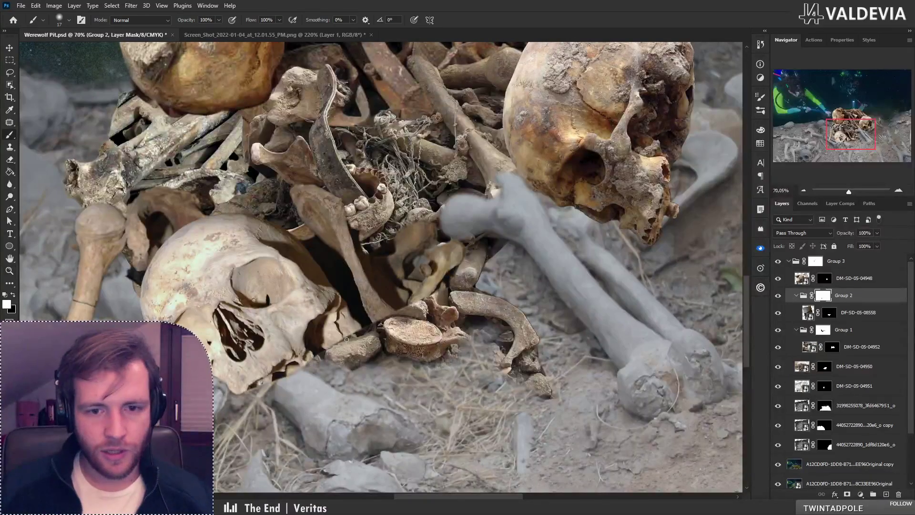
{"action": "right_click", "coordinate": [451, 248]}
{"action": "left_click", "coordinate": [523, 273]}
{"action": "mouse_move", "coordinate": [342, 351]}
{"action": "left_mouse_down"}
{"action": "mouse_move", "coordinate": [358, 324]}
{"action": "mouse_move", "coordinate": [364, 347]}
{"action": "mouse_move", "coordinate": [354, 319]}
{"action": "mouse_move", "coordinate": [335, 347]}
{"action": "mouse_move", "coordinate": [354, 333]}
{"action": "mouse_move", "coordinate": [335, 348]}
{"action": "mouse_move", "coordinate": [363, 302]}
{"action": "left_mouse_up"}
{"action": "key", "text": "ctrl+z"}
{"action": "key", "text": "x"}
{"action": "key", "text": "ctrl+z"}
Paint white on the Group 2 mask to restore the small bones right of the lower skull, and compare with the group hidden
{"action": "scroll", "coordinate": [374, 340], "scroll_direction": "down", "scroll_amount": 4}
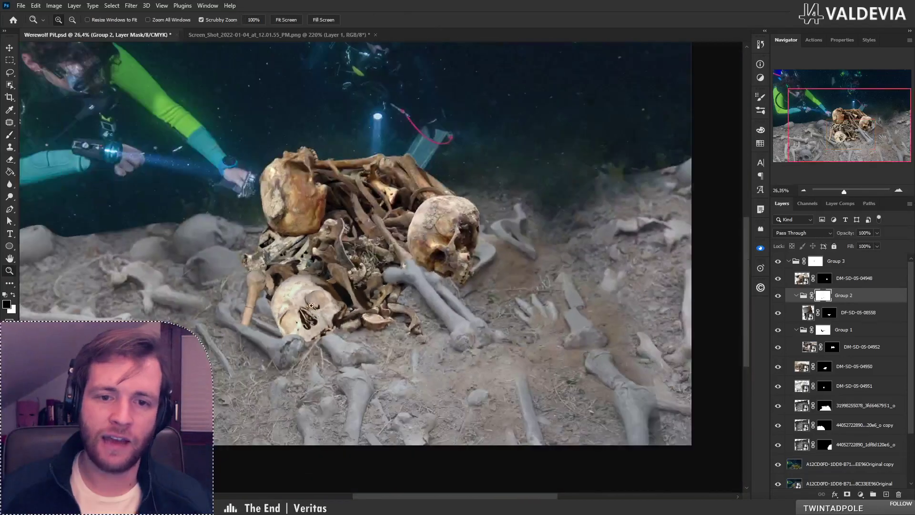
{"action": "scroll", "coordinate": [379, 356], "scroll_direction": "up", "scroll_amount": 3}
{"action": "key", "text": "x"}
{"action": "left_click_drag", "start_coordinate": [380, 355], "coordinate": [420, 341]}
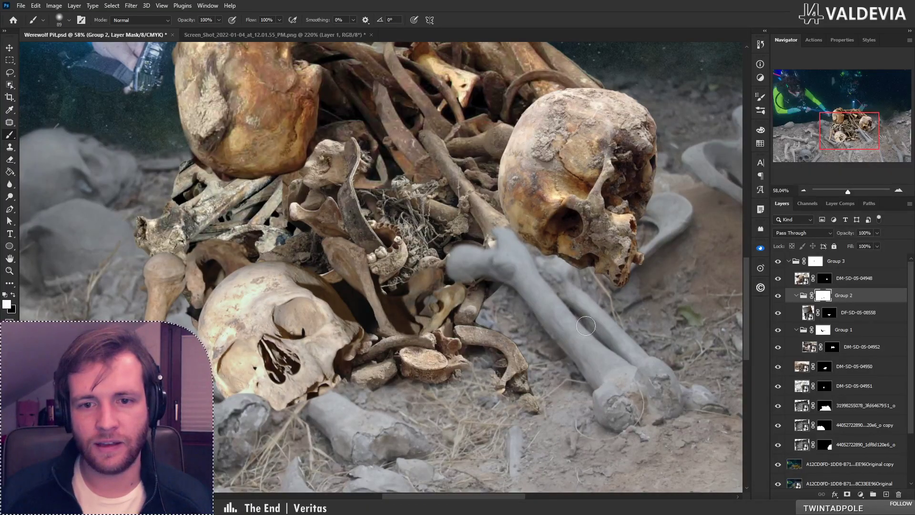
{"action": "left_click", "coordinate": [778, 295]}
{"action": "left_click", "coordinate": [777, 295]}
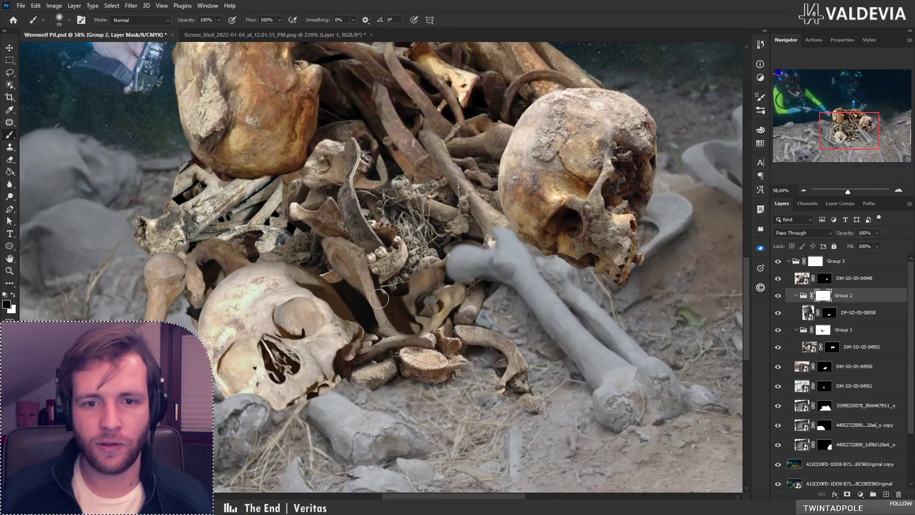
Mask out Group 2's long bone and dark shadow beside the lower skull, using brush size 97, to reveal the jawbone beneath
{"action": "key", "text": "x"}
{"action": "key", "text": "ctrl+z"}
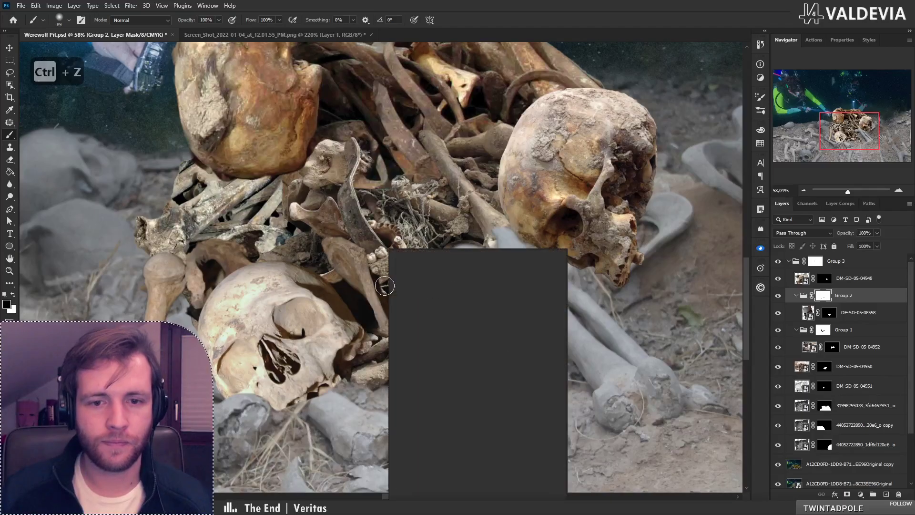
{"action": "right_click", "coordinate": [347, 284]}
{"action": "mouse_move", "coordinate": [335, 278]}
{"action": "left_mouse_down"}
{"action": "mouse_move", "coordinate": [375, 327]}
{"action": "mouse_move", "coordinate": [332, 285]}
{"action": "mouse_move", "coordinate": [360, 263]}
{"action": "mouse_move", "coordinate": [372, 300]}
{"action": "mouse_move", "coordinate": [403, 324]}
{"action": "mouse_move", "coordinate": [425, 267]}
{"action": "mouse_move", "coordinate": [441, 277]}
{"action": "mouse_move", "coordinate": [445, 309]}
{"action": "left_mouse_up"}
{"action": "right_click", "coordinate": [372, 300]}
{"action": "type", "text": "97"}
{"action": "key", "text": "Return"}
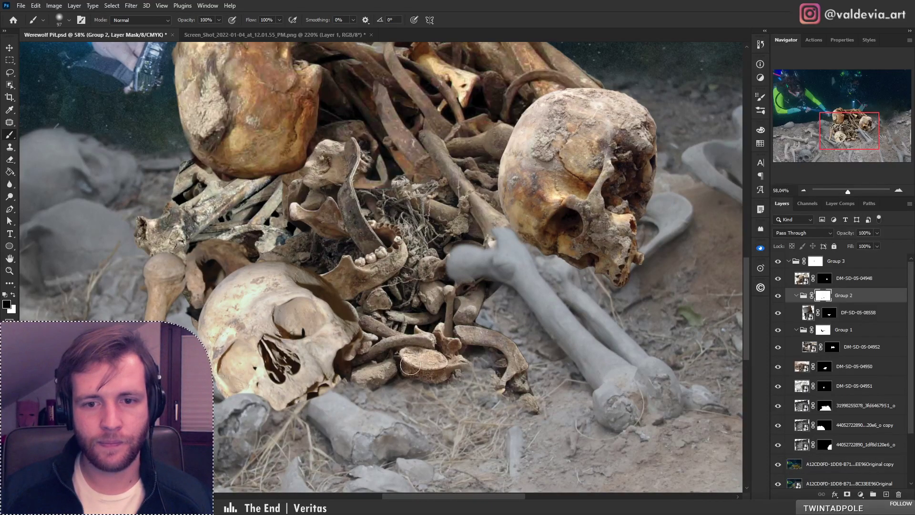
{"action": "key", "text": "z"}
{"action": "left_click_drag", "start_coordinate": [402, 271], "coordinate": [346, 281]}
{"action": "left_click_drag", "start_coordinate": [392, 242], "coordinate": [424, 241]}
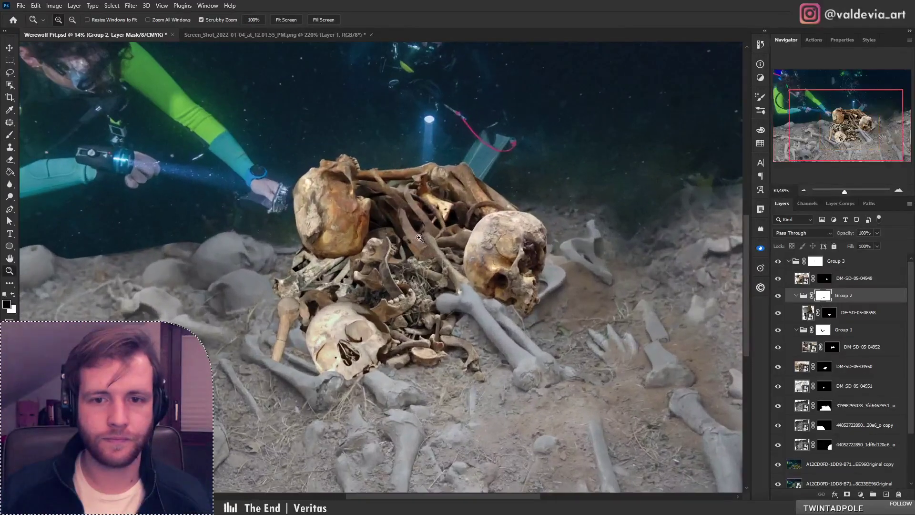
Add a new empty layer directly above Group 3
{"action": "key", "text": "b"}
{"action": "left_click", "coordinate": [867, 278]}
{"action": "left_click", "coordinate": [886, 494]}
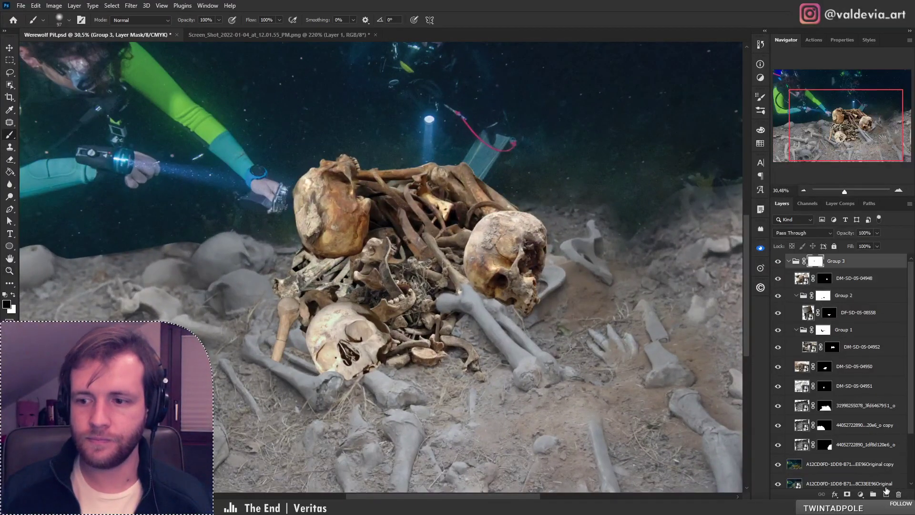
{"action": "left_click_drag", "start_coordinate": [846, 279], "coordinate": [839, 254]}
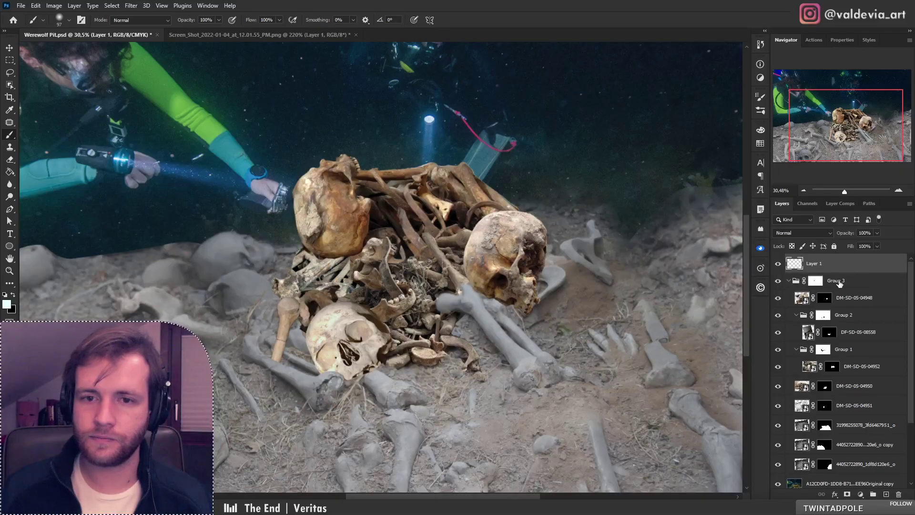
Add a Hue/Saturation adjustment layer above Group 3 and clip both it and Layer 1 to the group
{"action": "left_click", "coordinate": [851, 280]}
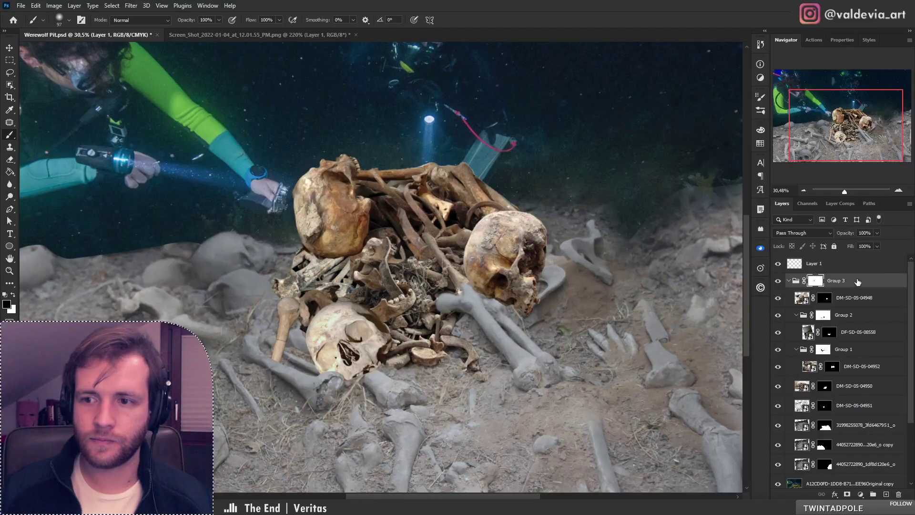
{"action": "left_click", "coordinate": [861, 494]}
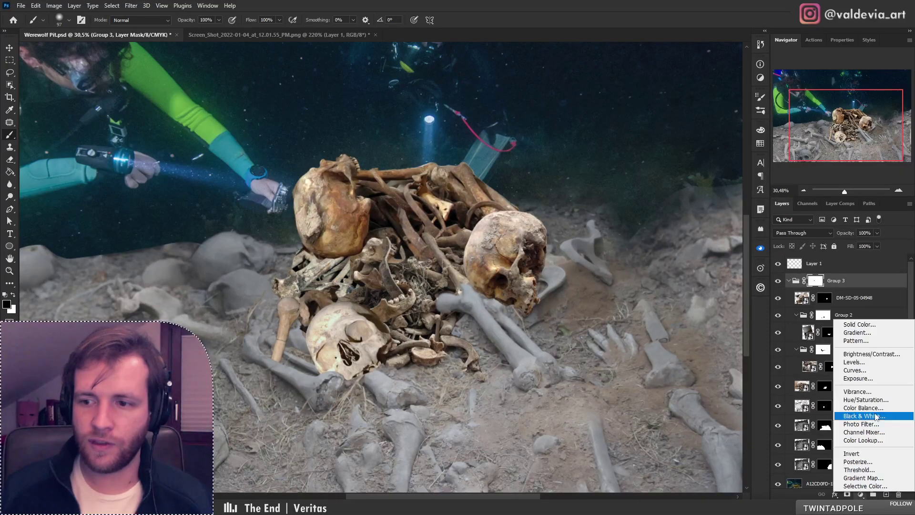
{"action": "left_click", "coordinate": [867, 400]}
{"action": "left_click_drag", "start_coordinate": [873, 295], "coordinate": [881, 283]}
{"action": "left_click", "coordinate": [881, 284], "text": "alt"}
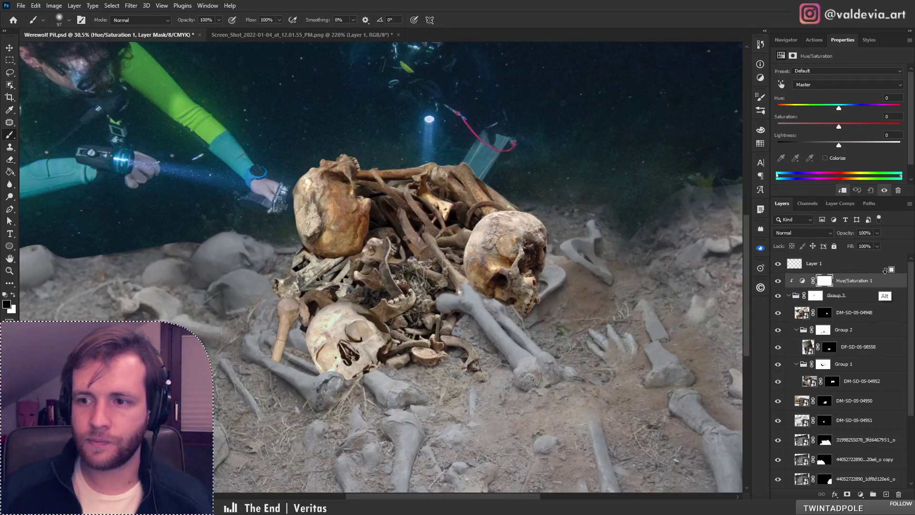
{"action": "left_click", "coordinate": [885, 271], "text": "alt"}
Lower the saturation of the clipped Hue/Saturation layer to about -61
{"action": "left_click", "coordinate": [878, 284]}
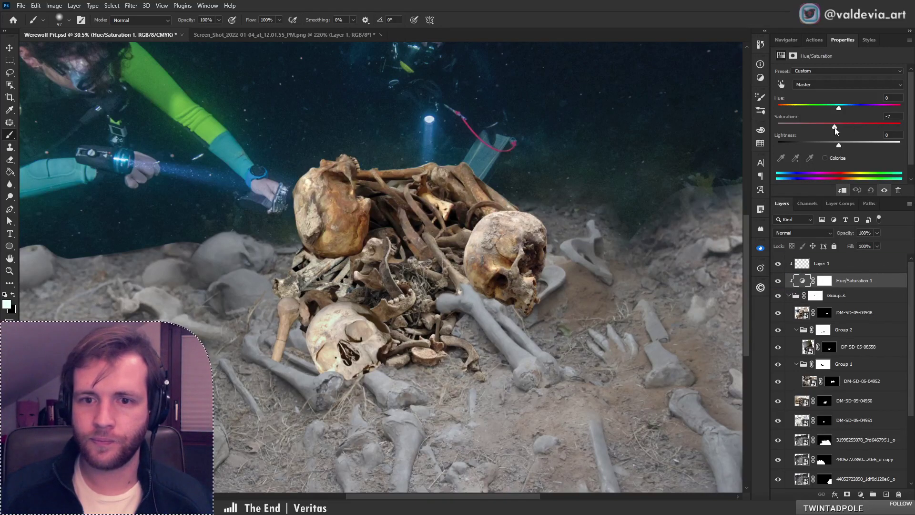
{"action": "left_click_drag", "start_coordinate": [839, 127], "coordinate": [808, 128]}
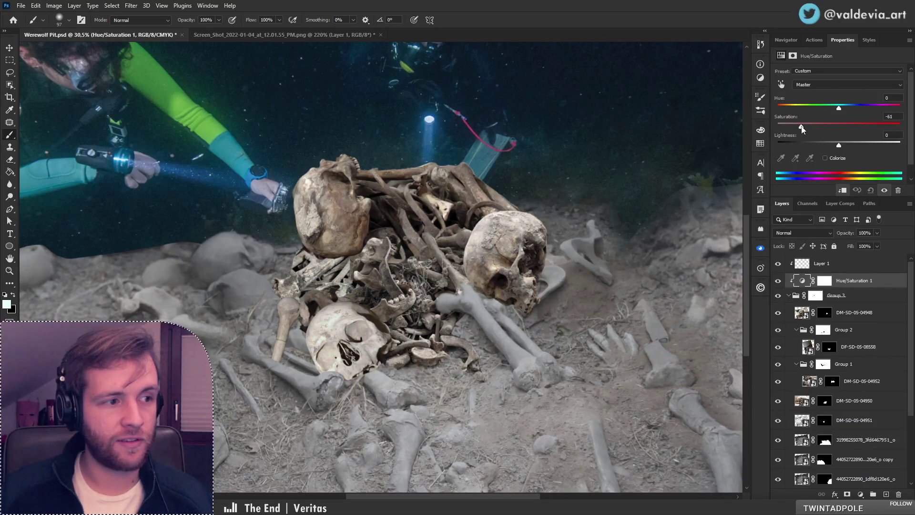
Move the three seabed bone layers under DM-SD-05-04951 out of Group 3 and put them in their own group directly below it
{"action": "key", "text": "z"}
{"action": "left_click_drag", "start_coordinate": [458, 265], "coordinate": [422, 270]}
{"action": "key", "text": "b"}
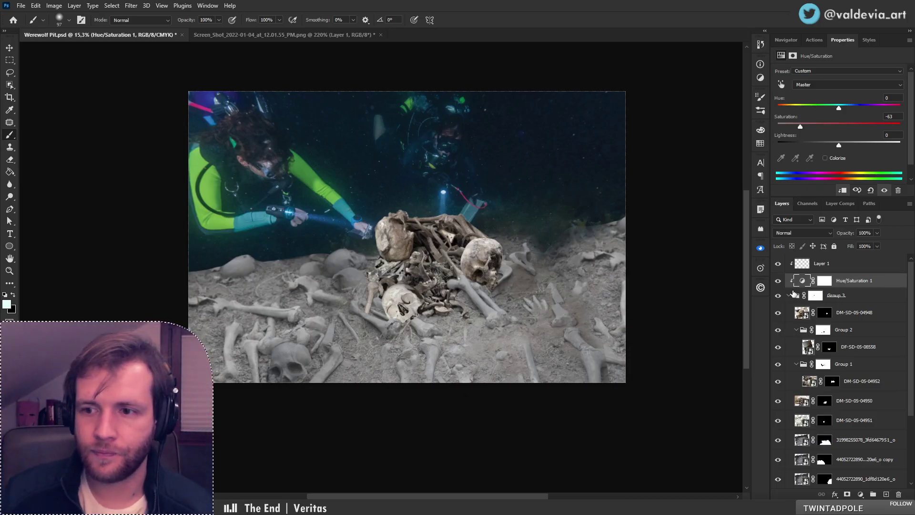
{"action": "left_click_drag", "start_coordinate": [910, 408], "coordinate": [911, 426]}
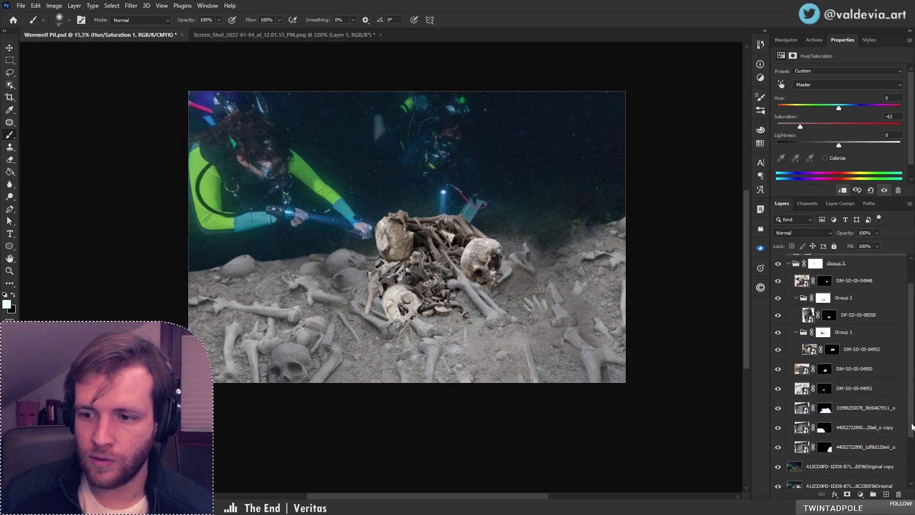
{"action": "left_click", "coordinate": [876, 409]}
{"action": "left_click", "coordinate": [872, 448], "text": "shift"}
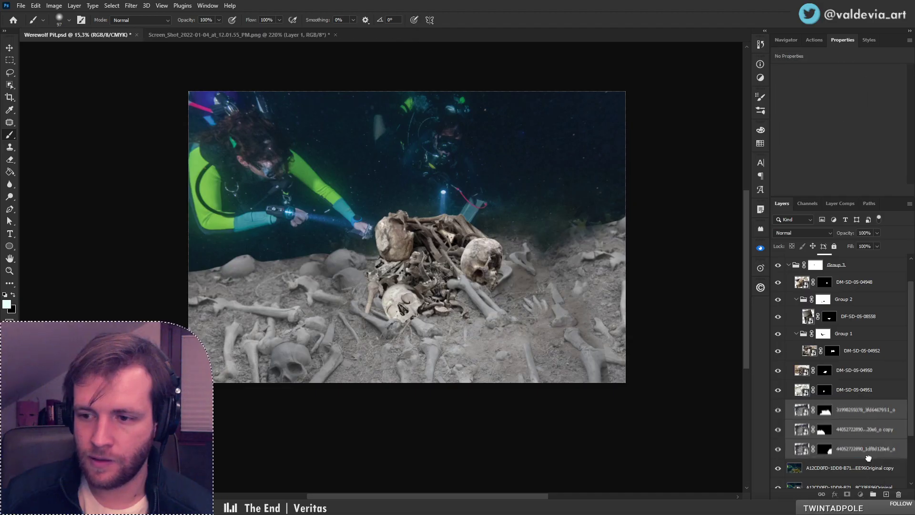
{"action": "left_click_drag", "start_coordinate": [868, 457], "coordinate": [866, 463]}
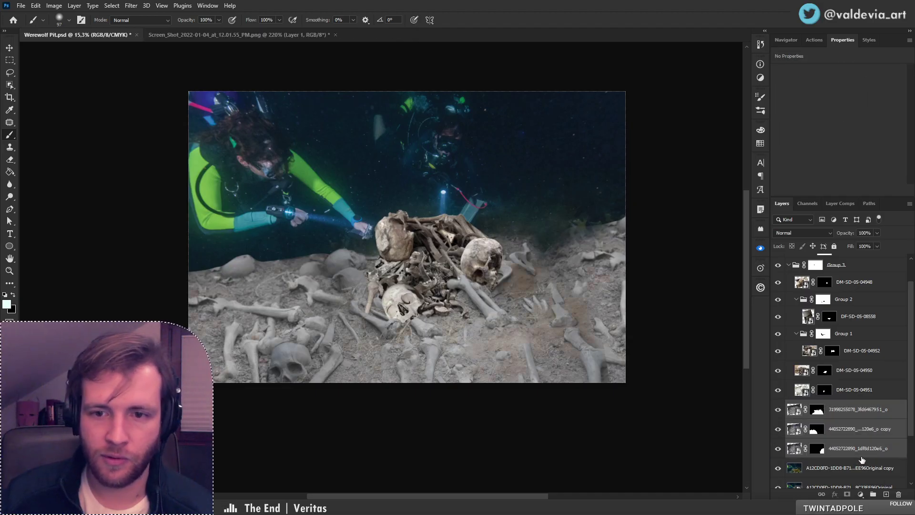
{"action": "key", "text": "ctrl+g"}
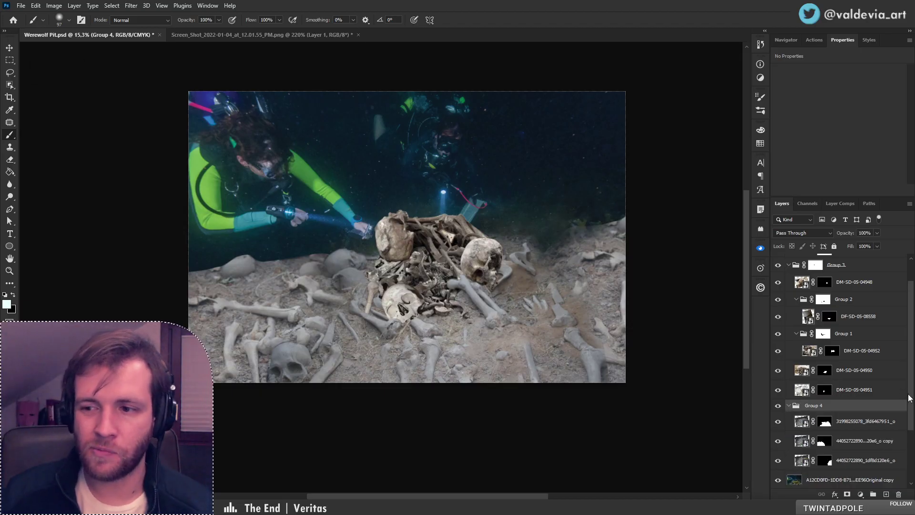
Lower the saturation of the Hue/Saturation layer clipped to Group 3 to -77
{"action": "left_click_drag", "start_coordinate": [911, 397], "coordinate": [911, 369]}
{"action": "left_click", "coordinate": [875, 281]}
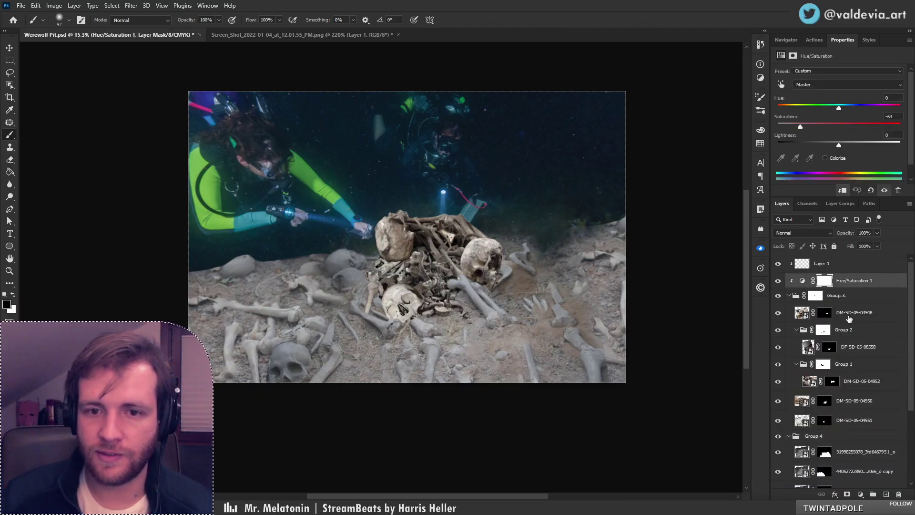
{"action": "mouse_move", "coordinate": [800, 127]}
{"action": "left_mouse_down"}
{"action": "mouse_move", "coordinate": [786, 128]}
{"action": "mouse_move", "coordinate": [796, 130]}
{"action": "left_mouse_up"}
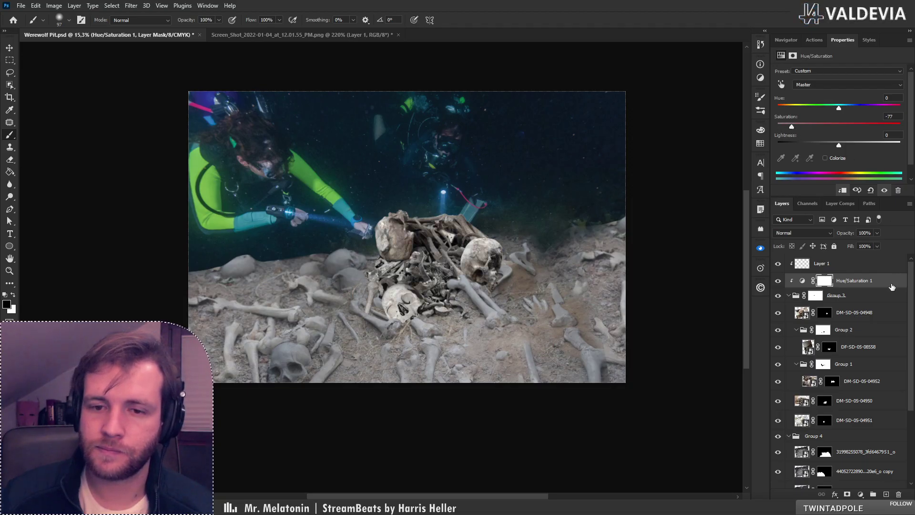
Add a Levels adjustment layer inside Group 3, above the DM-SD-05-04948 layer
{"action": "left_click", "coordinate": [875, 299]}
{"action": "left_click", "coordinate": [861, 495]}
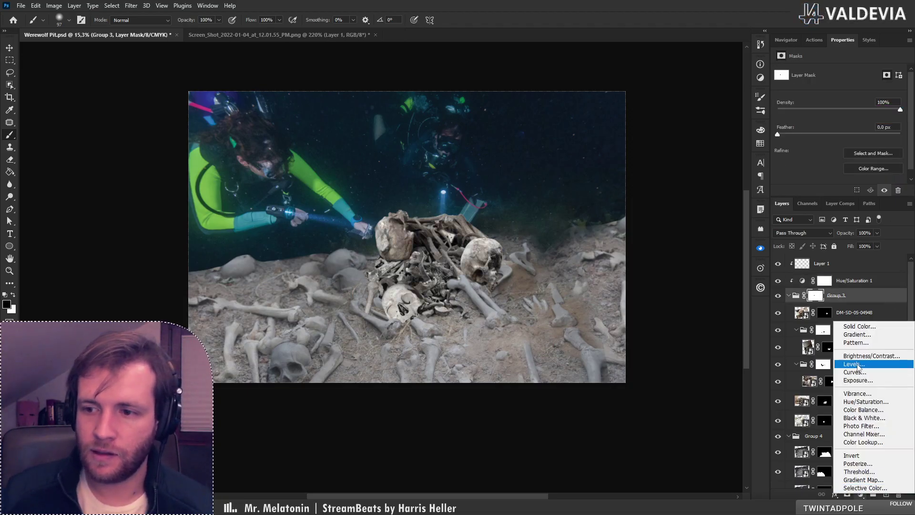
{"action": "left_click", "coordinate": [857, 368]}
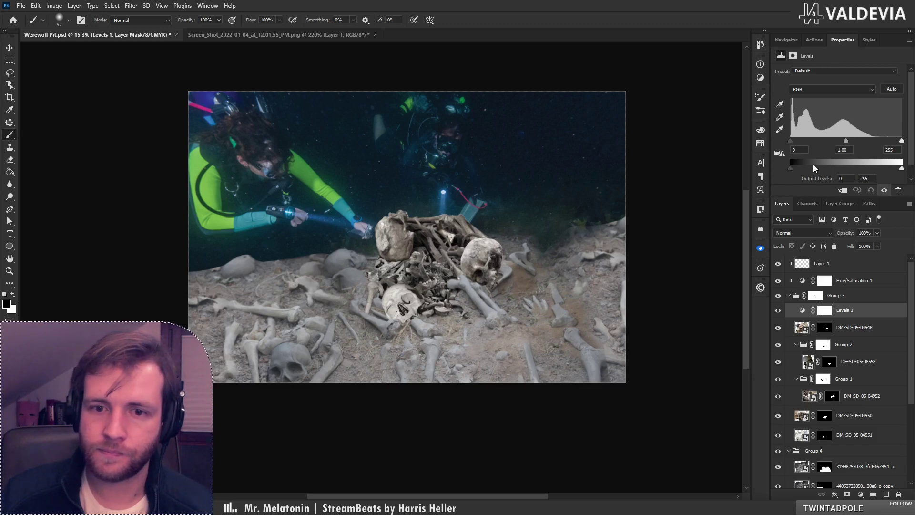
Set the Levels 1 output range to 15–234 and move the adjustment out of Group 3, clipped above it
{"action": "left_click_drag", "start_coordinate": [788, 168], "coordinate": [795, 169]}
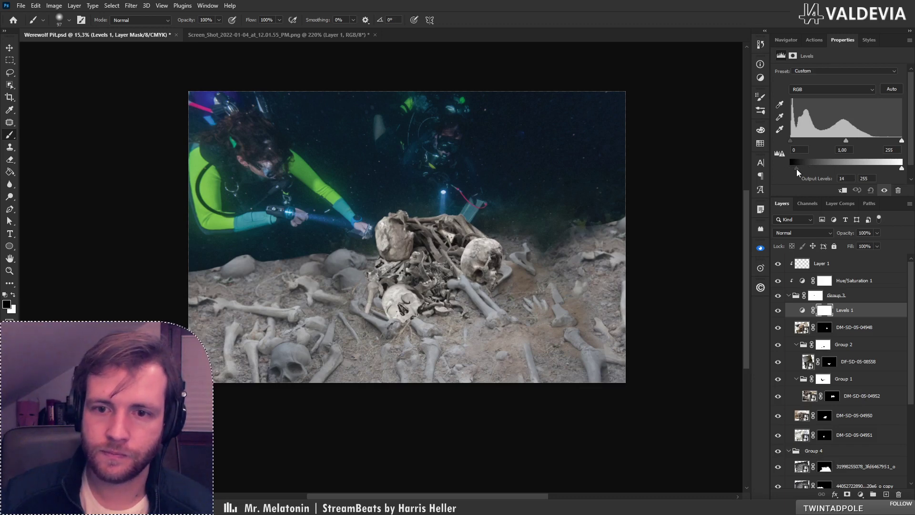
{"action": "left_click_drag", "start_coordinate": [901, 169], "coordinate": [893, 169]}
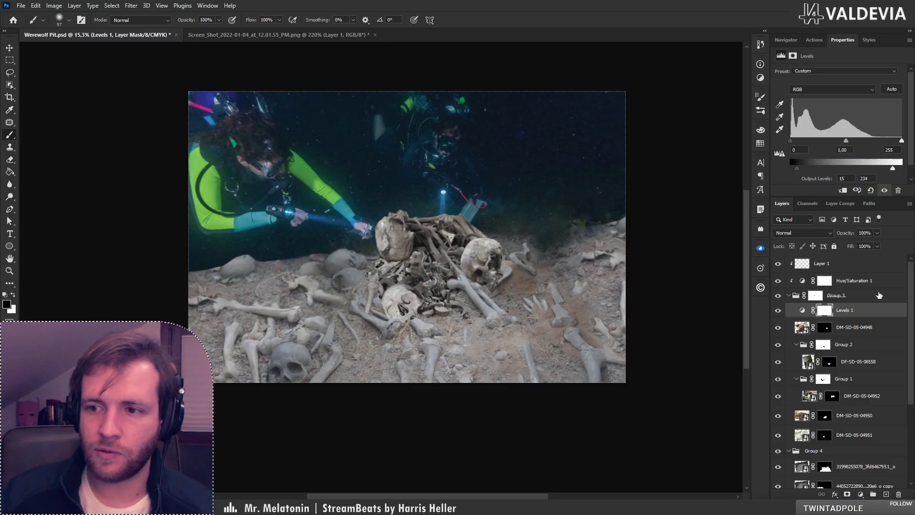
{"action": "left_click_drag", "start_coordinate": [911, 319], "coordinate": [912, 333]}
{"action": "left_click_drag", "start_coordinate": [855, 289], "coordinate": [847, 264]}
Add a Levels adjustment clipped to Group 4 and raise its black input level to 26
{"action": "scroll", "coordinate": [911, 305], "scroll_direction": "down", "scroll_amount": 3}
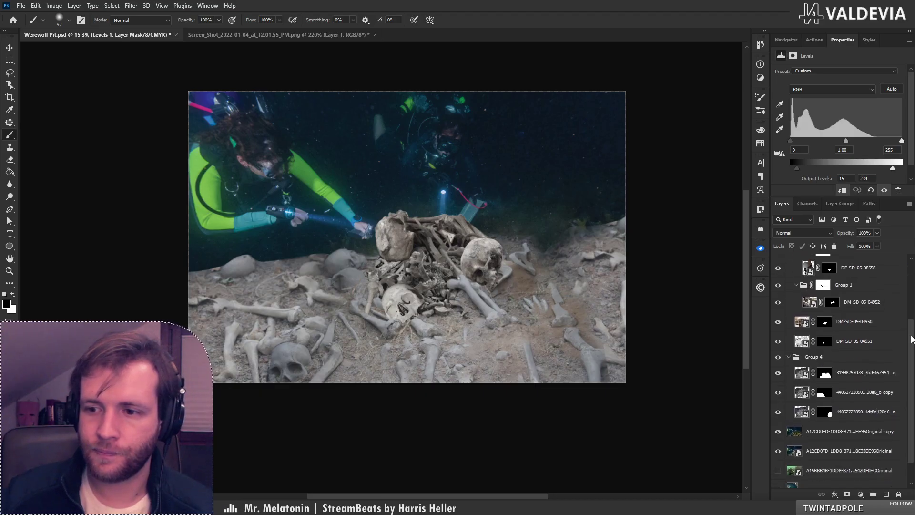
{"action": "left_click", "coordinate": [865, 354]}
{"action": "left_click", "coordinate": [860, 494]}
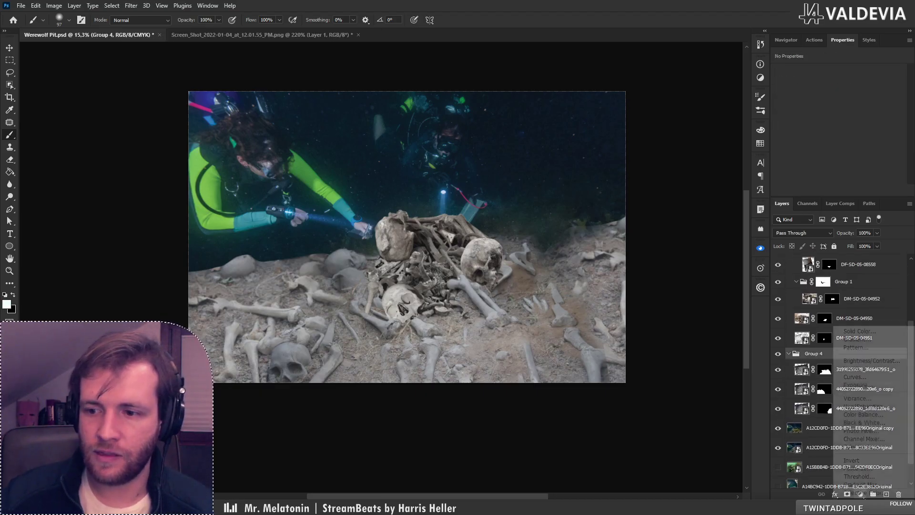
{"action": "left_click", "coordinate": [858, 367]}
{"action": "left_click_drag", "start_coordinate": [858, 368], "coordinate": [854, 348]}
{"action": "left_click", "coordinate": [877, 362], "text": "alt"}
{"action": "left_click_drag", "start_coordinate": [791, 142], "coordinate": [802, 139]}
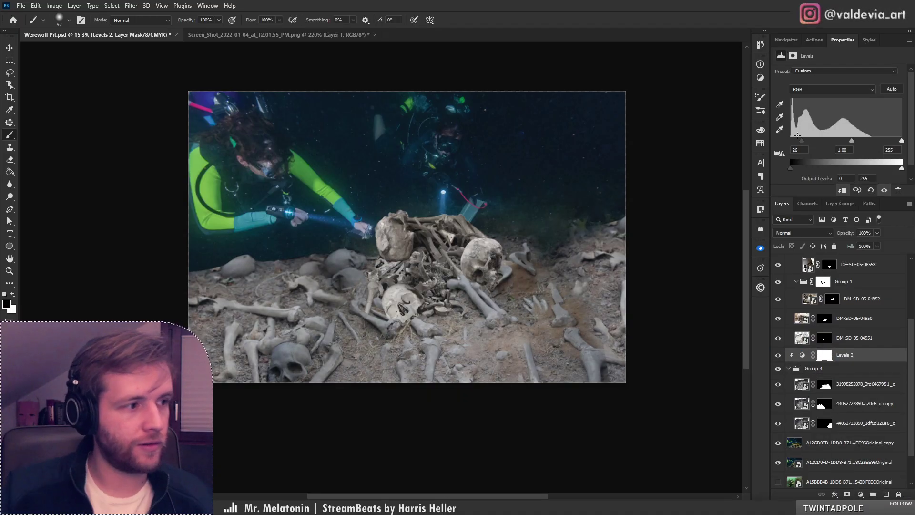
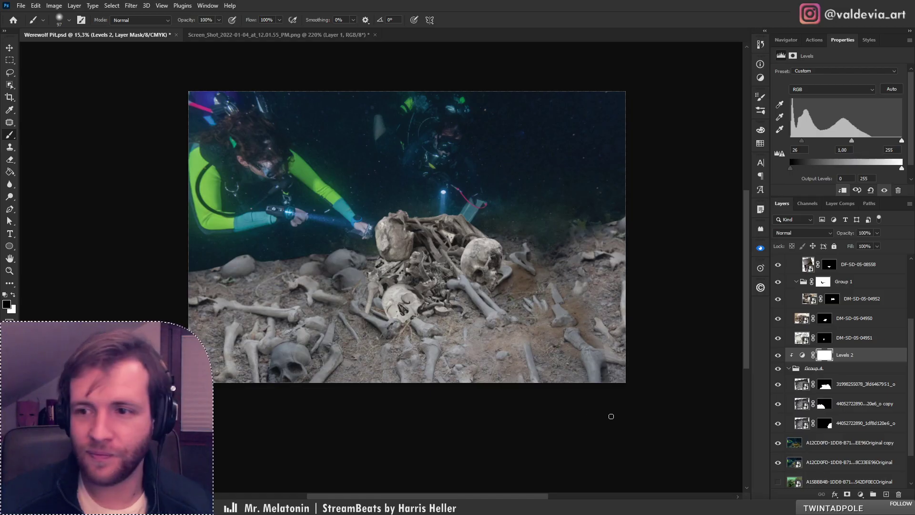
Place the googly eye image in the composite at the top of the layer stack and release it from the clipping mask
{"action": "scroll", "coordinate": [899, 331], "scroll_direction": "up", "scroll_amount": 4}
{"action": "left_click", "coordinate": [876, 267]}
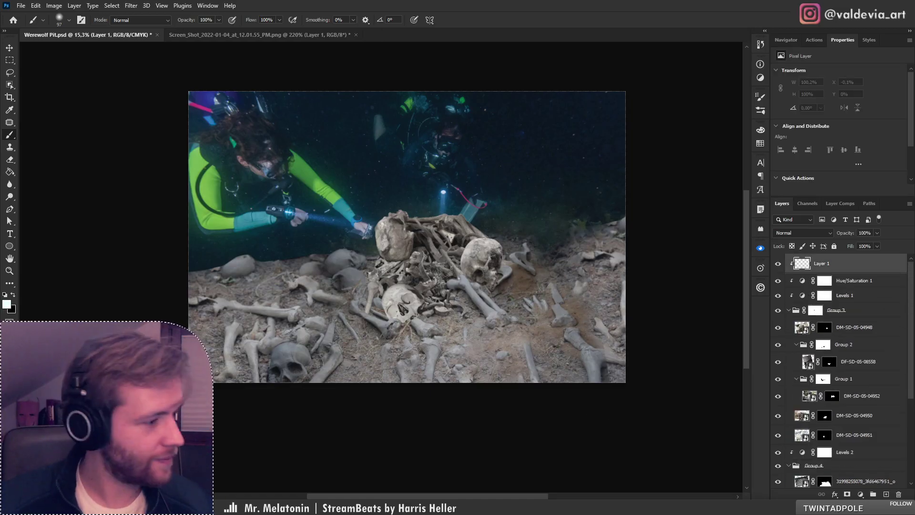
{"action": "left_click_drag", "start_coordinate": [477, 274], "coordinate": [479, 275]}
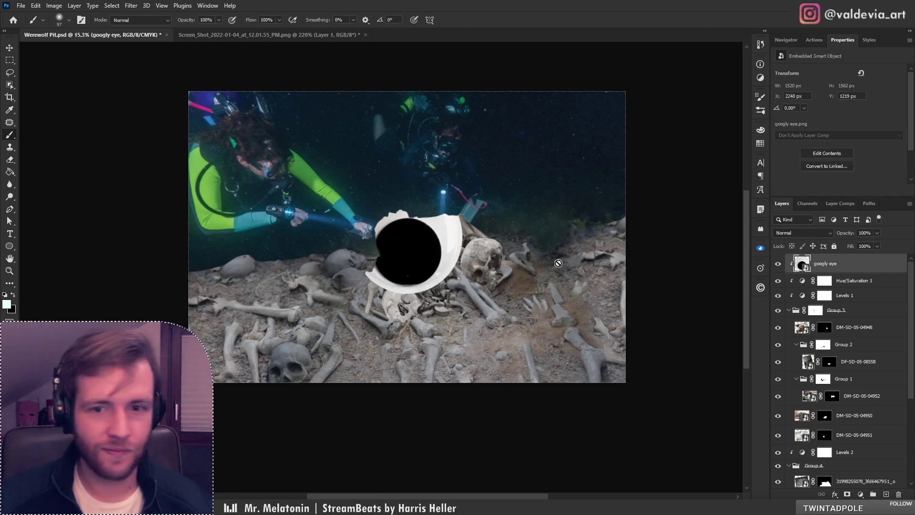
{"action": "left_click", "coordinate": [869, 274], "text": "alt"}
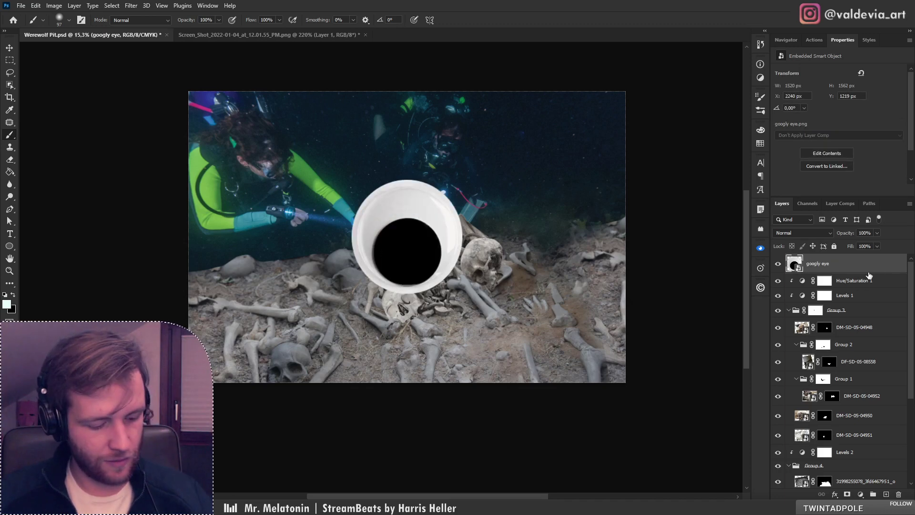
Duplicate the googly eye layer and move the original sideways so the two eyes sit next to each other
{"action": "key", "text": "ctrl+j"}
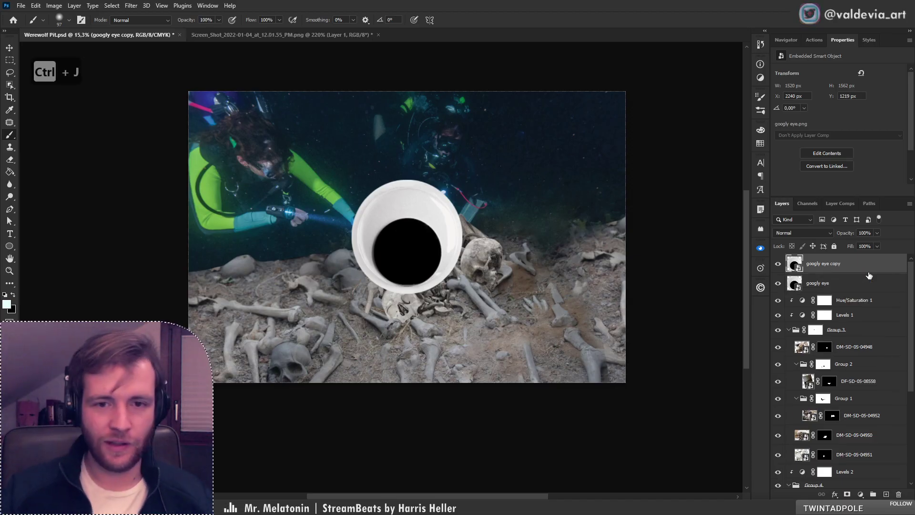
{"action": "left_click", "coordinate": [831, 283], "text": "shift"}
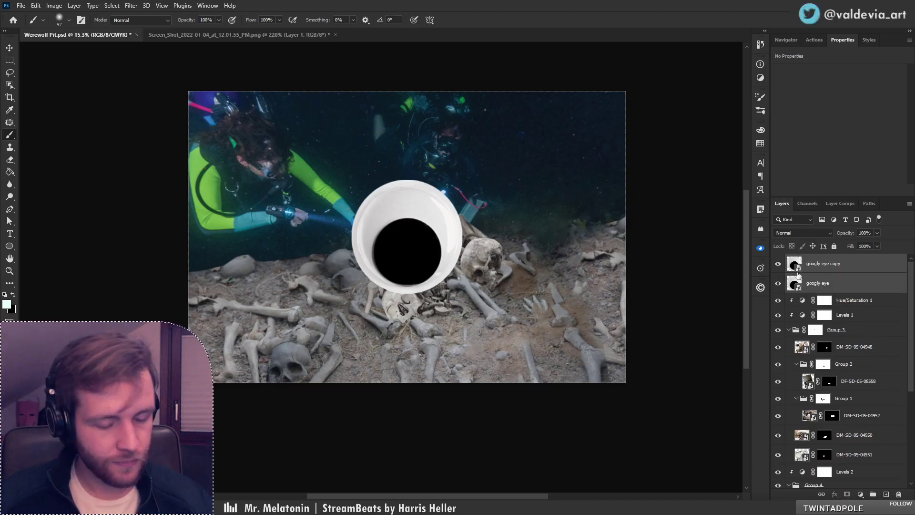
{"action": "left_click", "coordinate": [840, 279]}
{"action": "left_click_drag", "start_coordinate": [459, 280], "coordinate": [558, 276]}
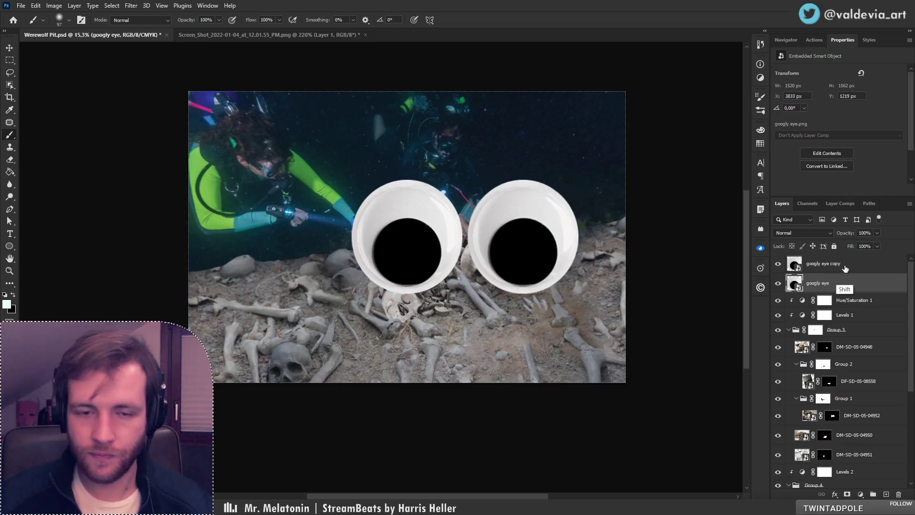
Scale both googly eyes down together and place them on the background diver's face
{"action": "left_click", "coordinate": [842, 264], "text": "ctrl"}
{"action": "key", "text": "ctrl+t"}
{"action": "mouse_move", "coordinate": [579, 178]}
{"action": "left_mouse_down"}
{"action": "mouse_move", "coordinate": [426, 251]}
{"action": "mouse_move", "coordinate": [413, 274]}
{"action": "mouse_move", "coordinate": [393, 281]}
{"action": "mouse_move", "coordinate": [472, 128]}
{"action": "mouse_move", "coordinate": [550, 127]}
{"action": "left_mouse_up"}
{"action": "key", "text": "Return"}
Shrink the pair of googly eyes further so they fit over the background diver's mask
{"action": "key", "text": "z"}
{"action": "key", "text": "b"}
{"action": "key", "text": "ctrl+t"}
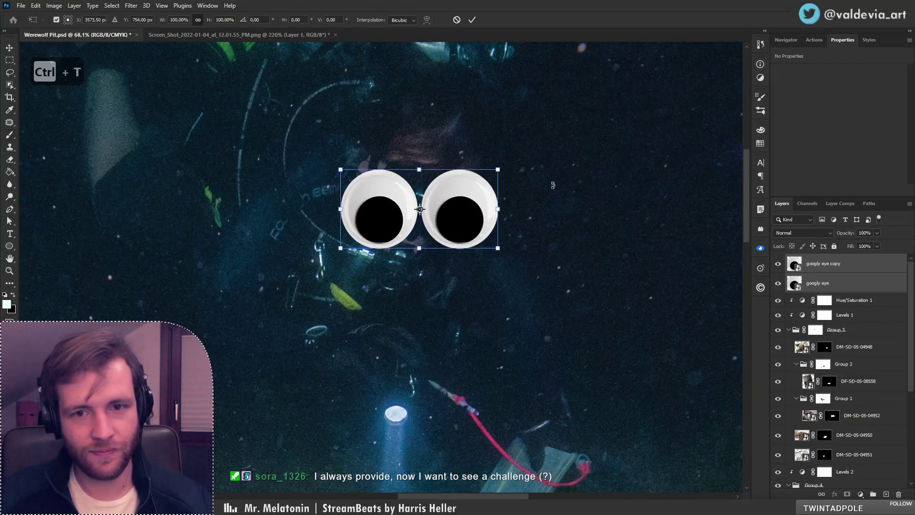
{"action": "left_click_drag", "start_coordinate": [499, 170], "coordinate": [429, 226]}
{"action": "left_click_drag", "start_coordinate": [394, 232], "coordinate": [478, 210]}
{"action": "key", "text": "ctrl+z"}
{"action": "left_click", "coordinate": [472, 20]}
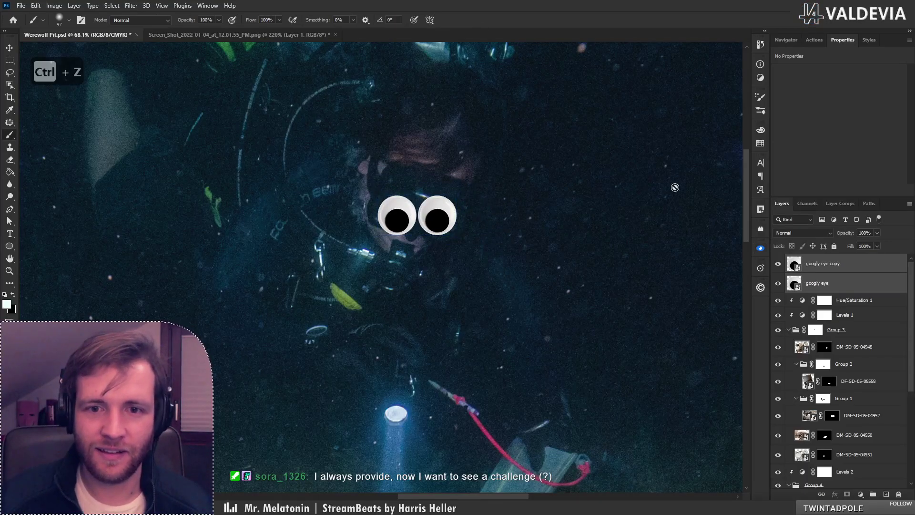
Space the googly eyes slightly apart and rotate the pair clockwise to follow the tilt of the diver's head
{"action": "left_click", "coordinate": [428, 233], "text": "ctrl"}
{"action": "left_click_drag", "start_coordinate": [442, 225], "coordinate": [434, 228]}
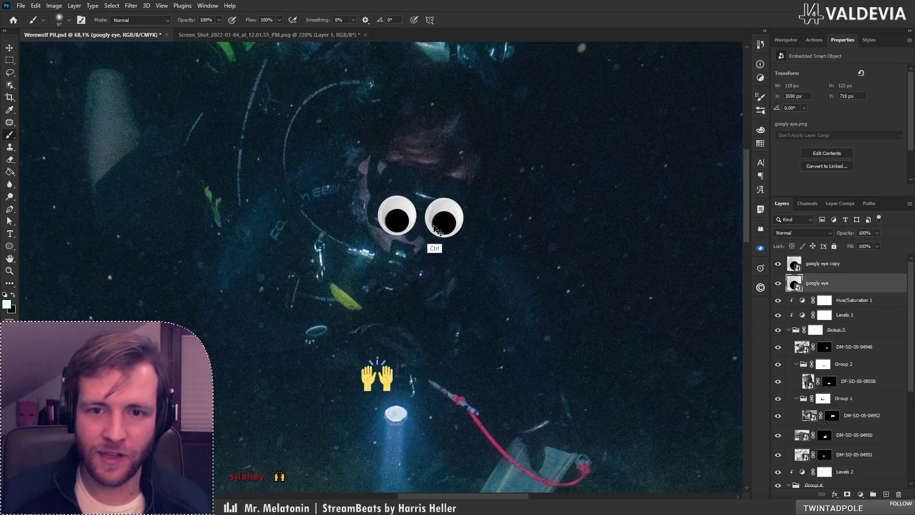
{"action": "left_click", "coordinate": [832, 263], "text": "ctrl"}
{"action": "key", "text": "ctrl+t"}
{"action": "left_click_drag", "start_coordinate": [557, 241], "coordinate": [520, 265]}
Distort the corners of the googly eye pair to match the face's perspective and fine-tune its rotation and position
{"action": "left_click_drag", "start_coordinate": [390, 189], "coordinate": [391, 187]}
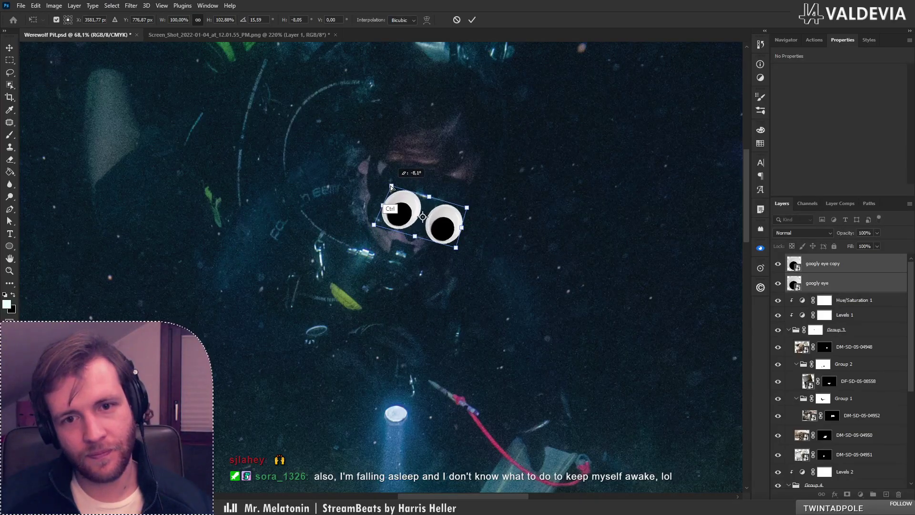
{"action": "left_click_drag", "start_coordinate": [375, 228], "coordinate": [371, 222]}
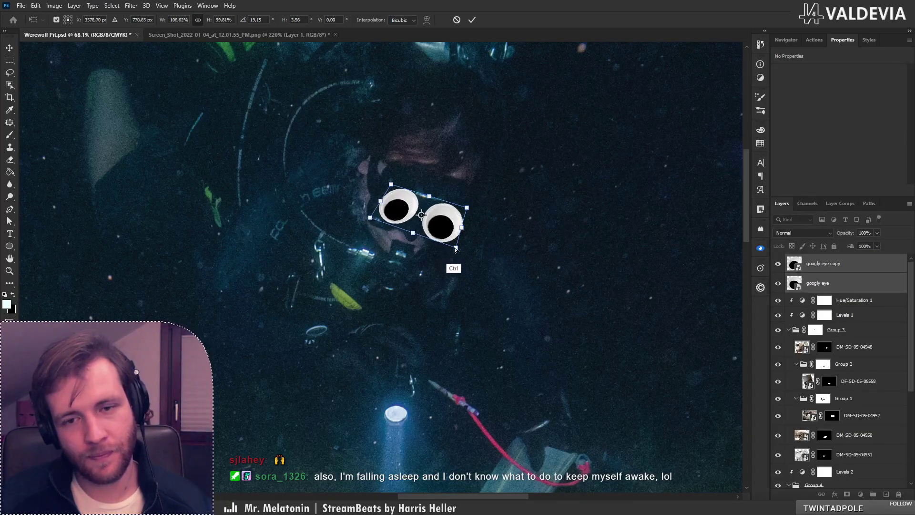
{"action": "mouse_move", "coordinate": [455, 248]}
{"action": "left_mouse_down"}
{"action": "mouse_move", "coordinate": [448, 226]}
{"action": "mouse_move", "coordinate": [446, 244]}
{"action": "left_mouse_up"}
{"action": "left_click_drag", "start_coordinate": [467, 207], "coordinate": [468, 213]}
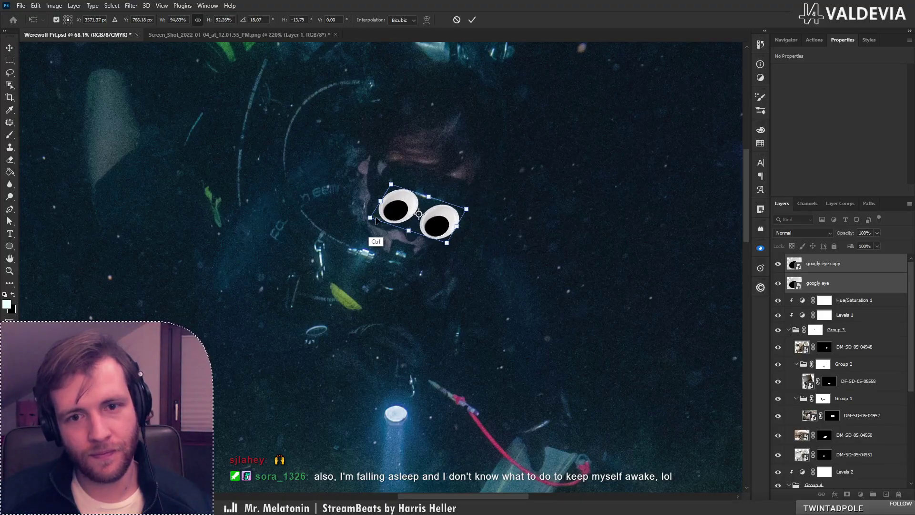
{"action": "left_click_drag", "start_coordinate": [370, 220], "coordinate": [367, 218]}
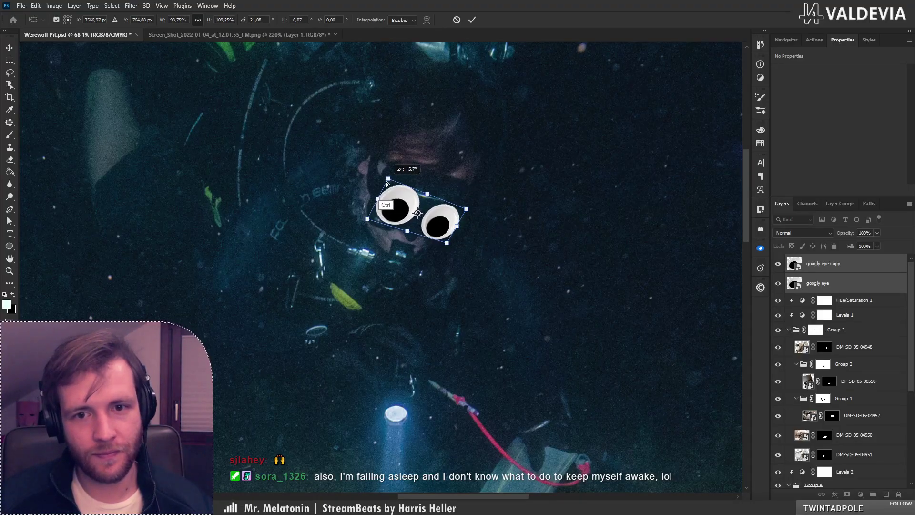
{"action": "left_click_drag", "start_coordinate": [387, 187], "coordinate": [387, 183]}
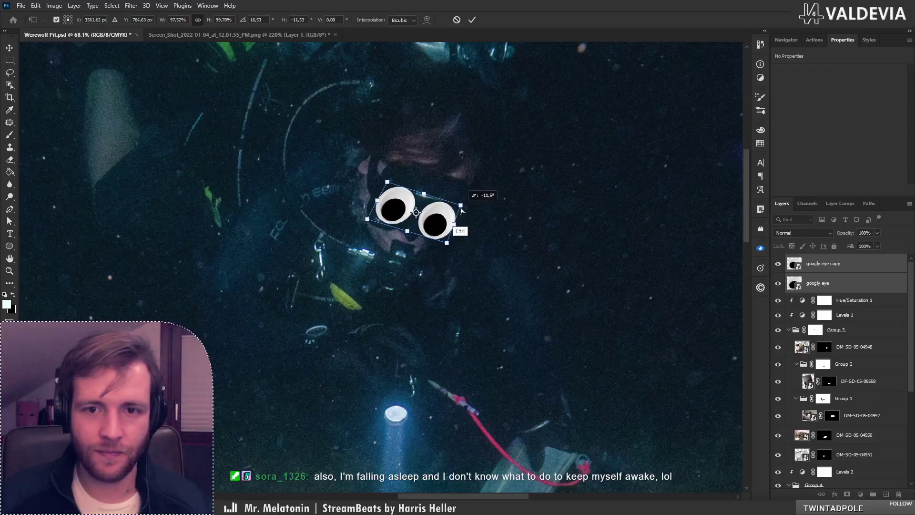
{"action": "left_click_drag", "start_coordinate": [439, 226], "coordinate": [467, 210]}
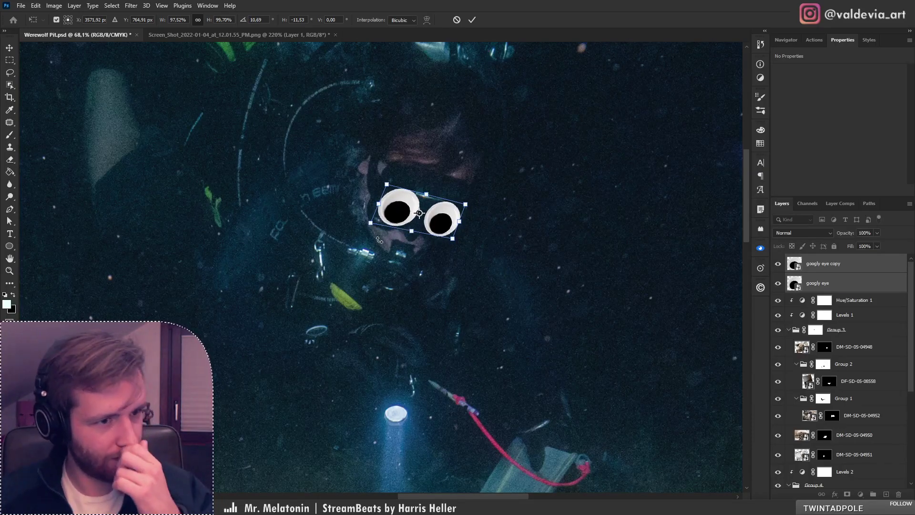
{"action": "key", "text": "Return"}
Merge the two googly eye layers into a single layer
{"action": "key", "text": "z"}
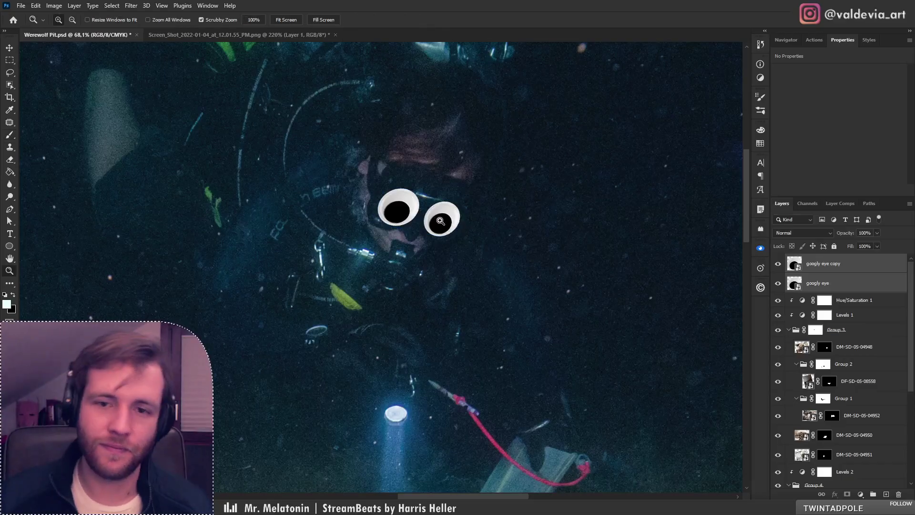
{"action": "mouse_move", "coordinate": [420, 229]}
{"action": "left_mouse_down"}
{"action": "mouse_move", "coordinate": [345, 233]}
{"action": "mouse_move", "coordinate": [452, 201]}
{"action": "mouse_move", "coordinate": [459, 171]}
{"action": "left_mouse_up"}
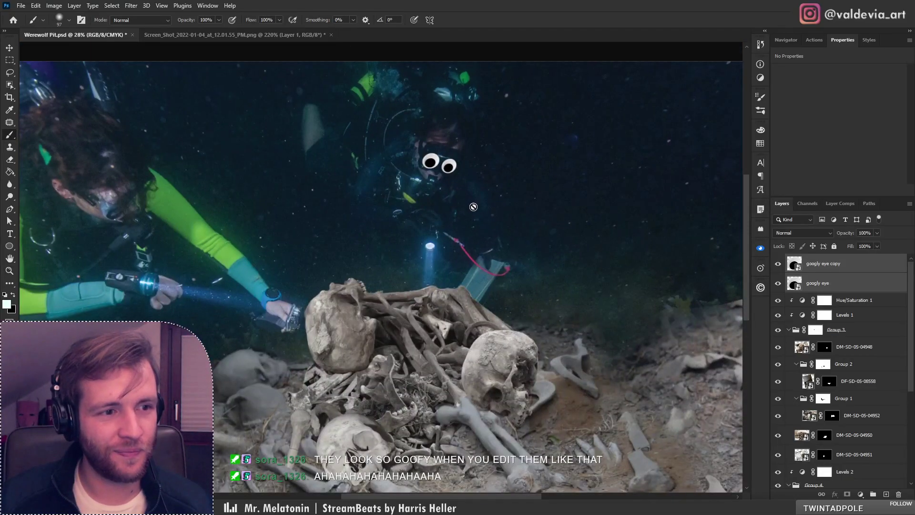
{"action": "key", "text": "z"}
{"action": "left_click_drag", "start_coordinate": [466, 214], "coordinate": [446, 216]}
{"action": "left_click_drag", "start_coordinate": [446, 251], "coordinate": [450, 226]}
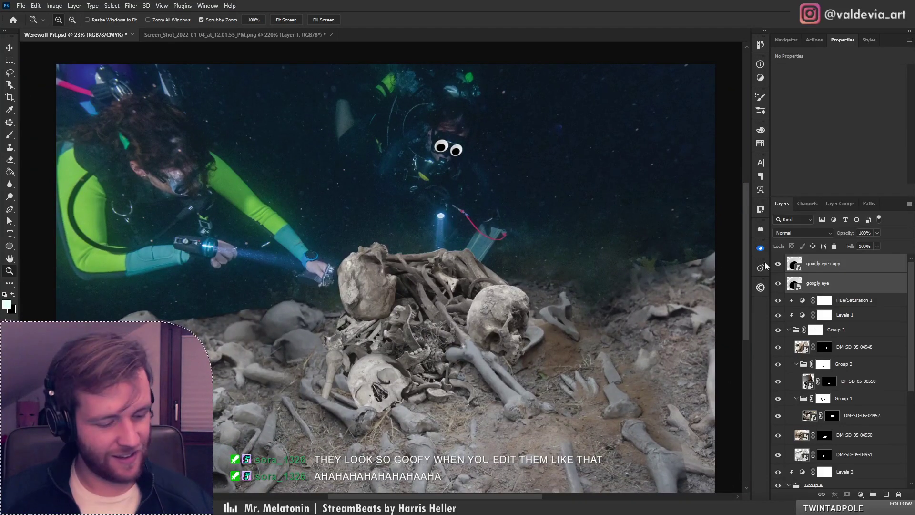
{"action": "key", "text": "ctrl+e"}
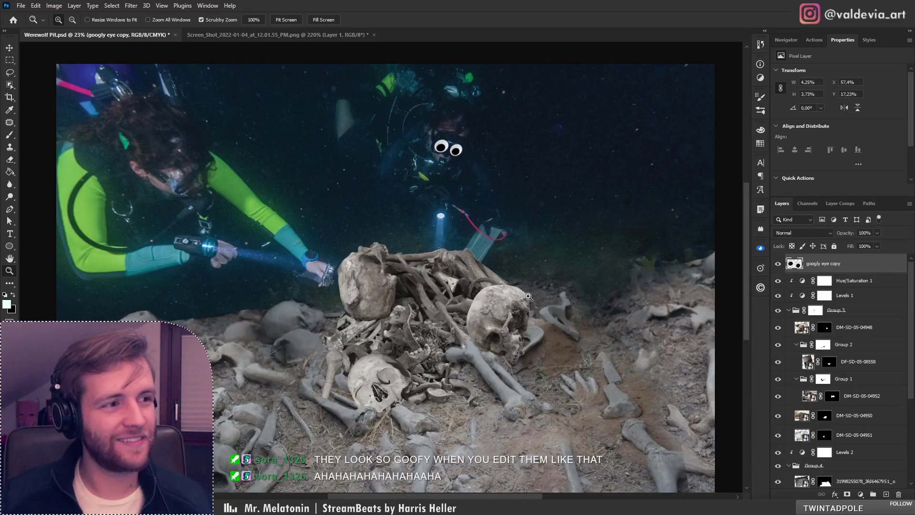
Set the Levels 2 input values to 31, 0.87 and 218 to increase contrast in the bone-covered ground
{"action": "left_click_drag", "start_coordinate": [528, 296], "coordinate": [587, 285]}
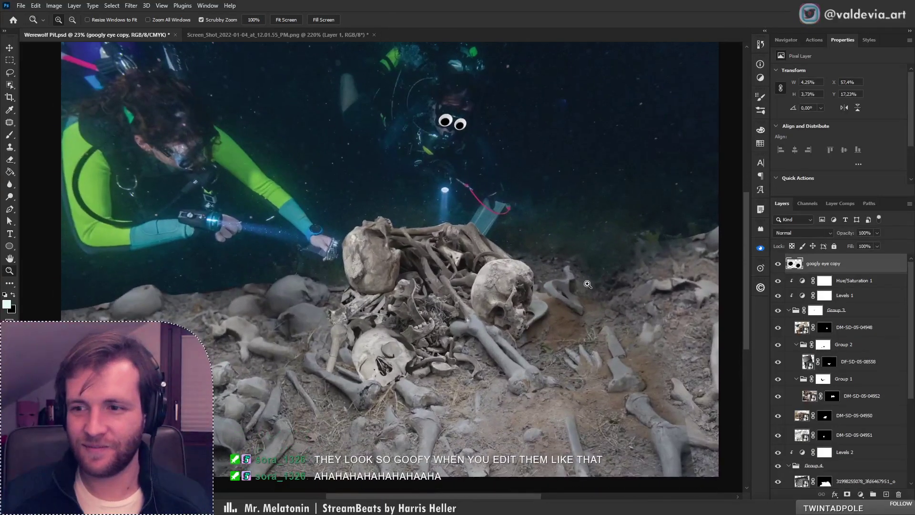
{"action": "scroll", "coordinate": [839, 362], "scroll_direction": "down", "scroll_amount": 4}
{"action": "left_click", "coordinate": [825, 383]}
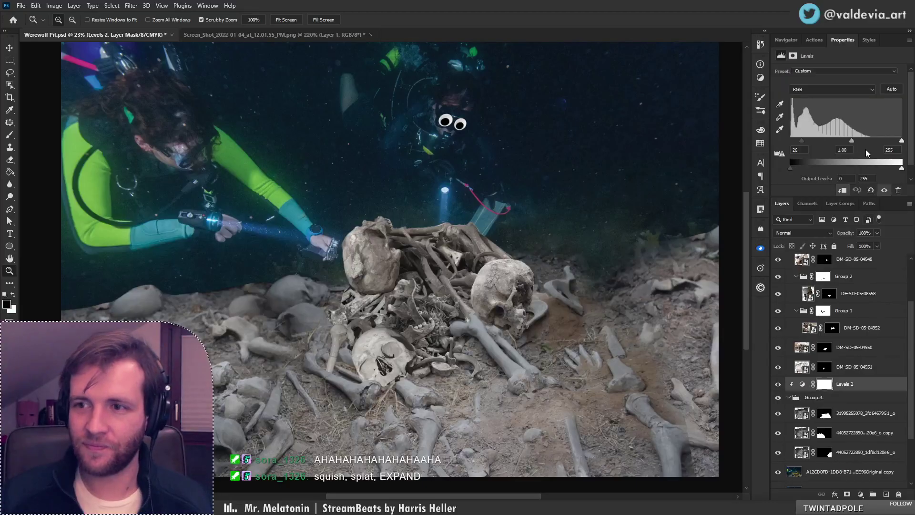
{"action": "mouse_move", "coordinate": [852, 141]}
{"action": "left_mouse_down"}
{"action": "mouse_move", "coordinate": [899, 142]}
{"action": "mouse_move", "coordinate": [887, 143]}
{"action": "left_mouse_up"}
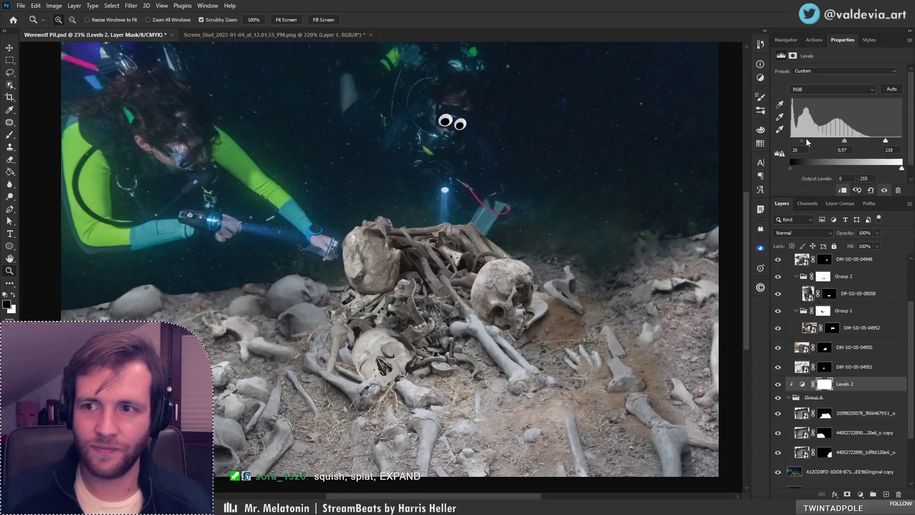
{"action": "left_click_drag", "start_coordinate": [808, 141], "coordinate": [851, 141]}
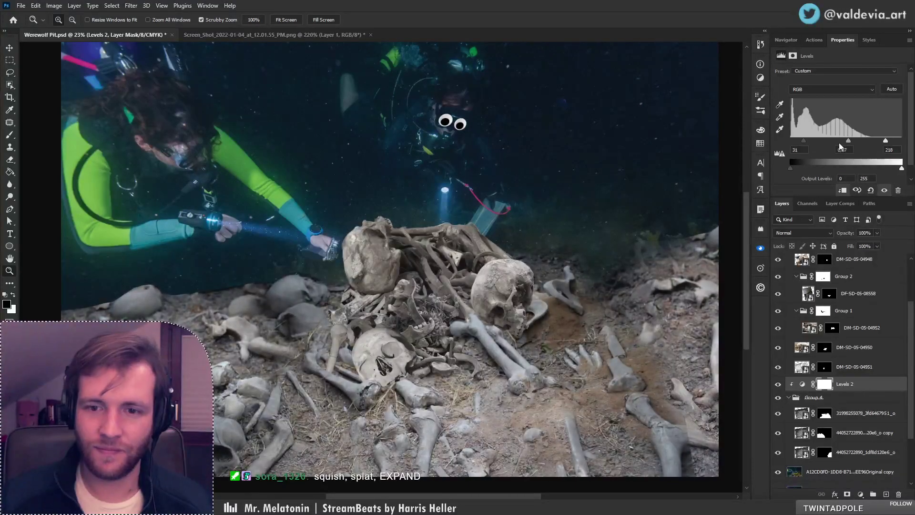
Add a Hue/Saturation adjustment clipped to Group 4 and set its saturation to -33
{"action": "mouse_move", "coordinate": [439, 260]}
{"action": "left_mouse_down"}
{"action": "mouse_move", "coordinate": [380, 262]}
{"action": "mouse_move", "coordinate": [446, 258]}
{"action": "left_mouse_up"}
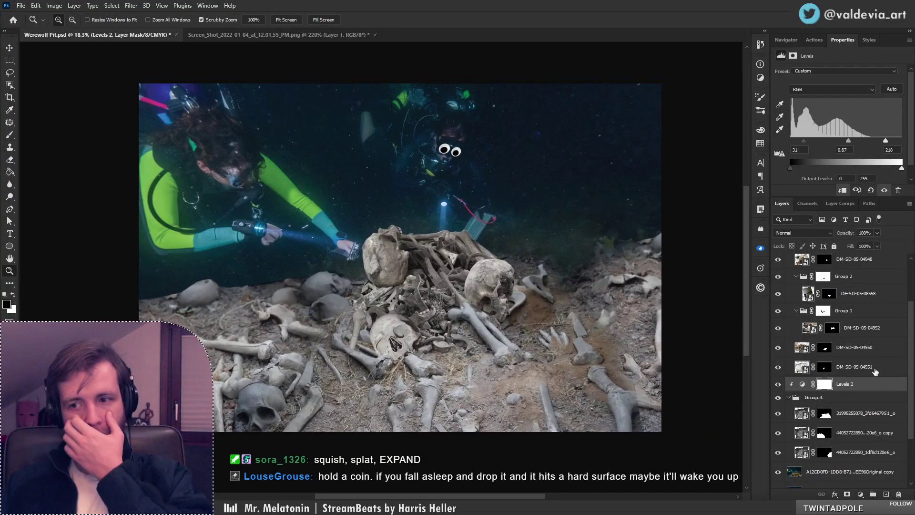
{"action": "left_click", "coordinate": [877, 398]}
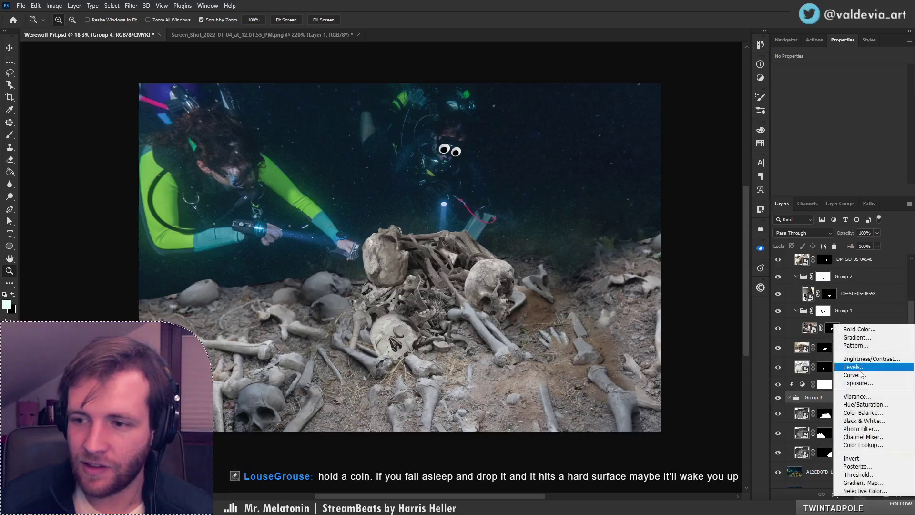
{"action": "left_click", "coordinate": [868, 405]}
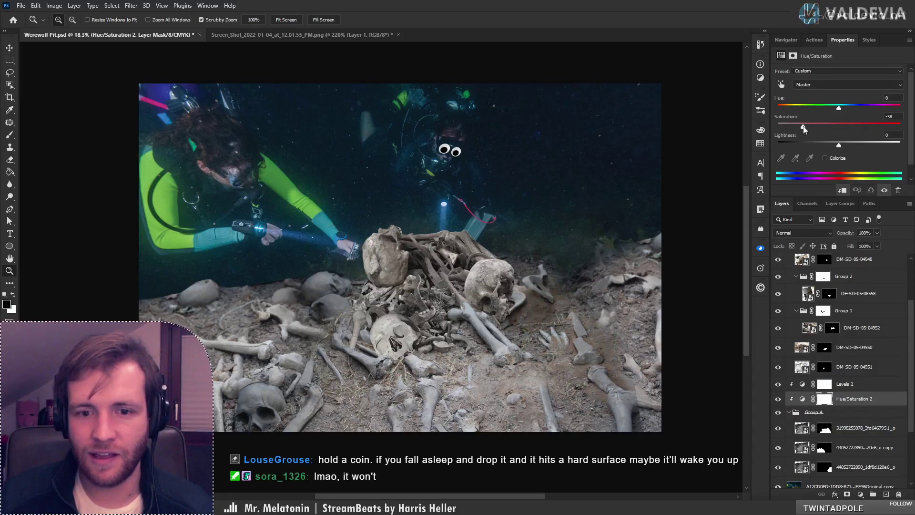
{"action": "left_click_drag", "start_coordinate": [837, 126], "coordinate": [811, 128]}
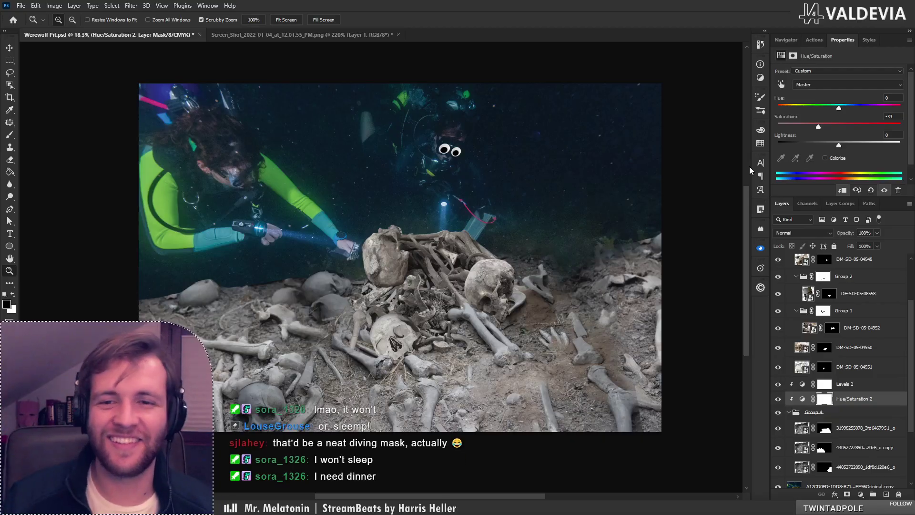
Enlarge the DF-SD-05-08558 bone image to 106.90% and reposition it within the bone pile
{"action": "scroll", "coordinate": [912, 377], "scroll_direction": "up", "scroll_amount": 4}
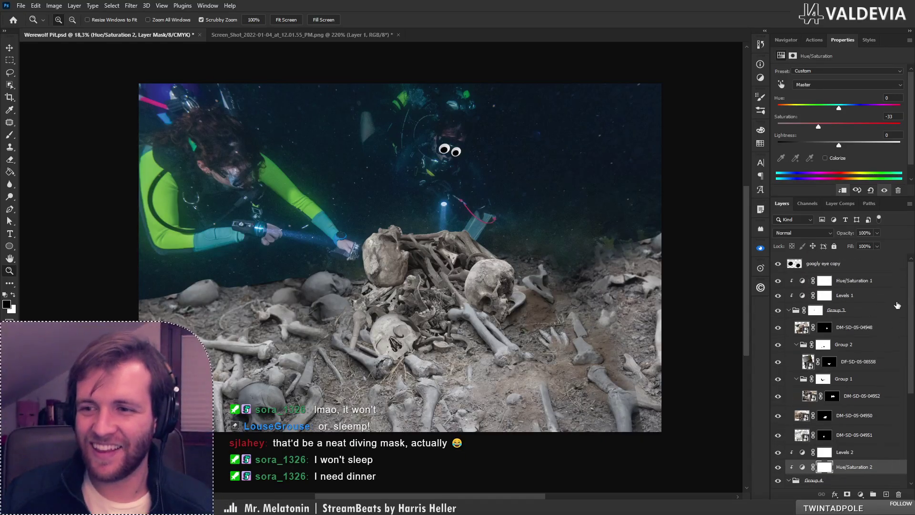
{"action": "left_click", "coordinate": [824, 296]}
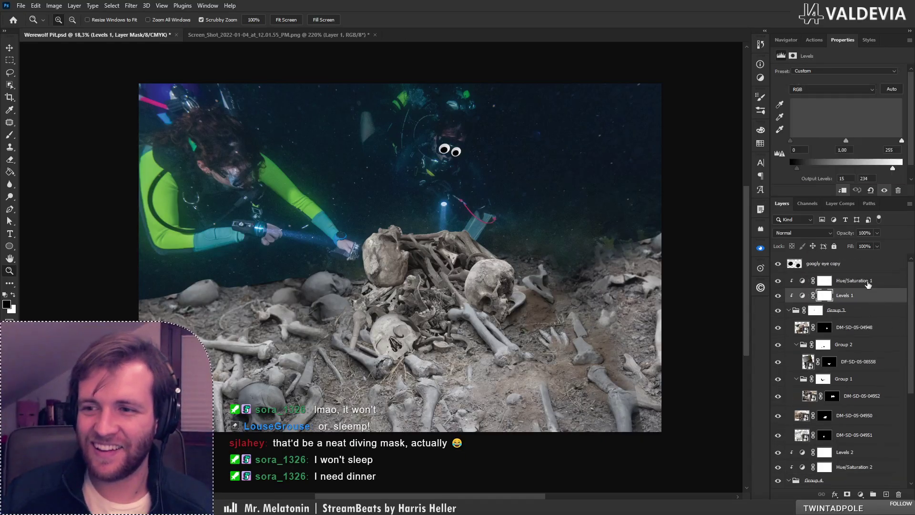
{"action": "left_click", "coordinate": [779, 328]}
{"action": "left_click", "coordinate": [778, 329]}
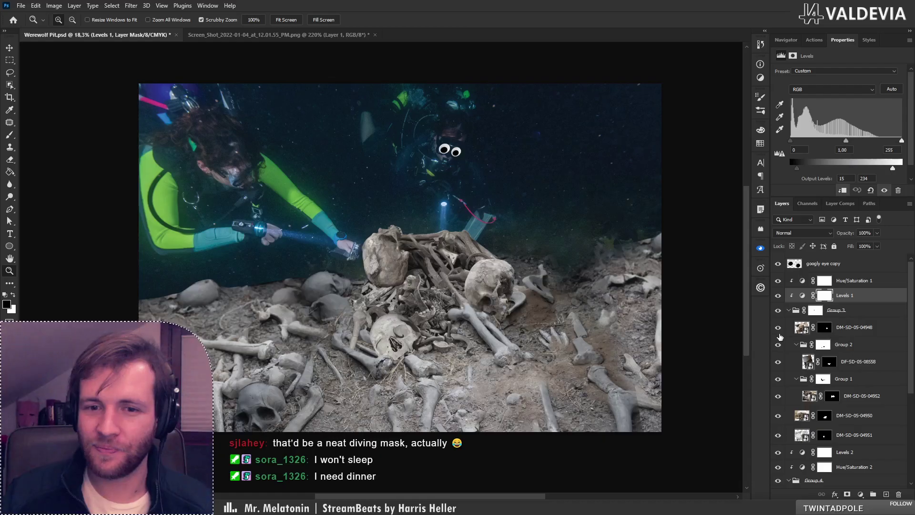
{"action": "left_click", "coordinate": [777, 367]}
{"action": "left_click", "coordinate": [778, 362]}
{"action": "left_click", "coordinate": [854, 365]}
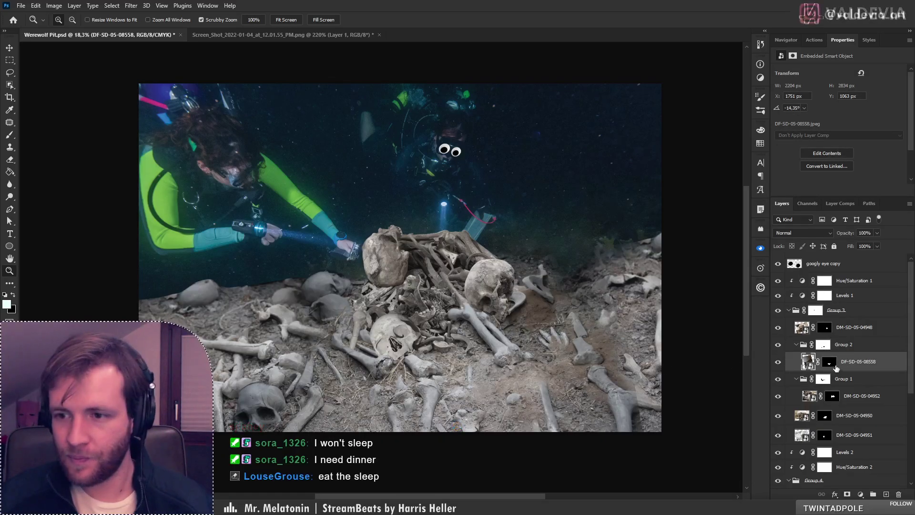
{"action": "key", "text": "ctrl+t"}
{"action": "left_click_drag", "start_coordinate": [483, 299], "coordinate": [490, 300]}
{"action": "left_click_drag", "start_coordinate": [436, 339], "coordinate": [438, 337]}
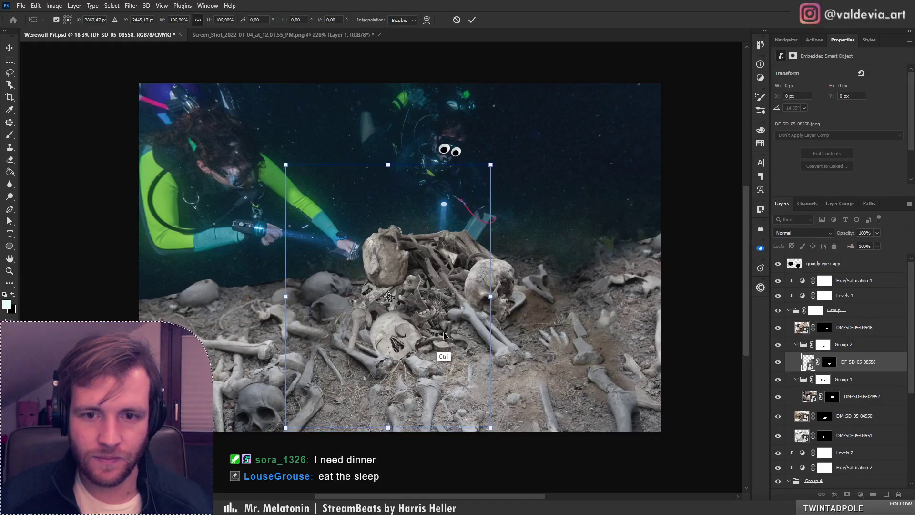
{"action": "key", "text": "Return"}
{"action": "key", "text": "z"}
Darken the DF-SD-05-08558 layer with a Levels filter using a midtone input of 0.54 and a white input of 234
{"action": "left_click", "coordinate": [823, 361]}
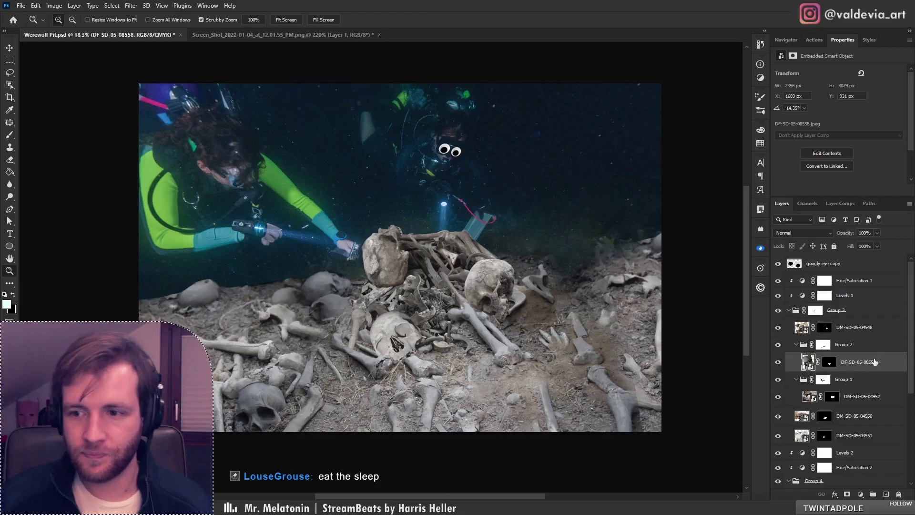
{"action": "key", "text": "ctrl+l"}
{"action": "left_click_drag", "start_coordinate": [485, 97], "coordinate": [696, 156]}
{"action": "mouse_move", "coordinate": [638, 265]}
{"action": "left_mouse_down"}
{"action": "mouse_move", "coordinate": [691, 264]}
{"action": "mouse_move", "coordinate": [654, 265]}
{"action": "left_mouse_up"}
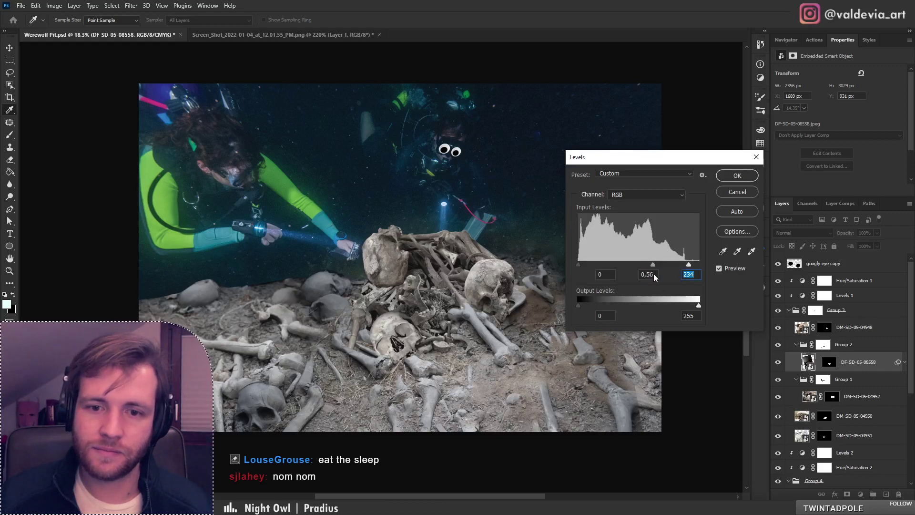
{"action": "left_click", "coordinate": [737, 179]}
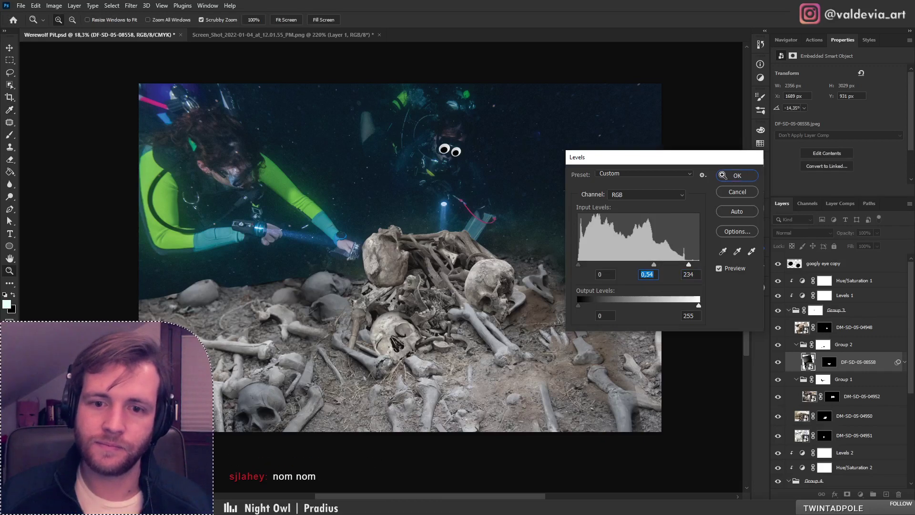
{"action": "left_click_drag", "start_coordinate": [384, 316], "coordinate": [361, 295]}
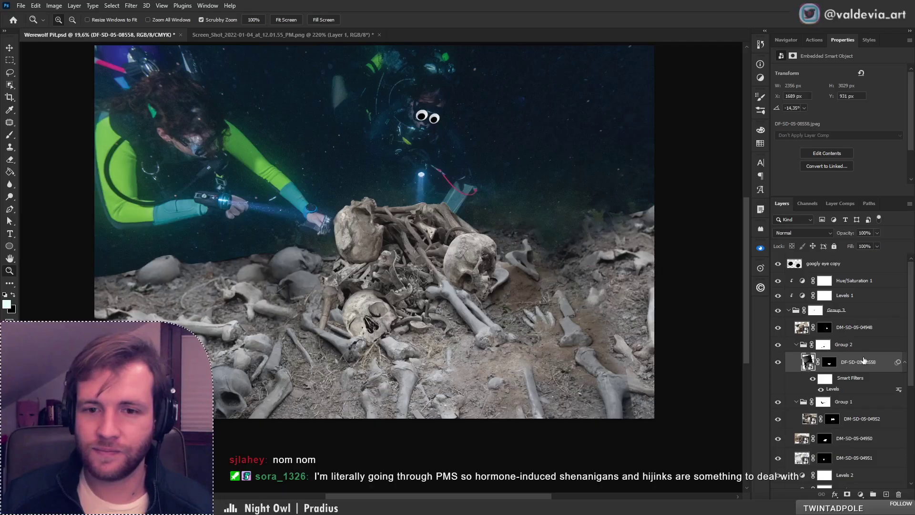
Try a hue of +5 on the Hue/Saturation 1 adjustment, and undo it
{"action": "left_click_drag", "start_coordinate": [912, 348], "coordinate": [904, 322]}
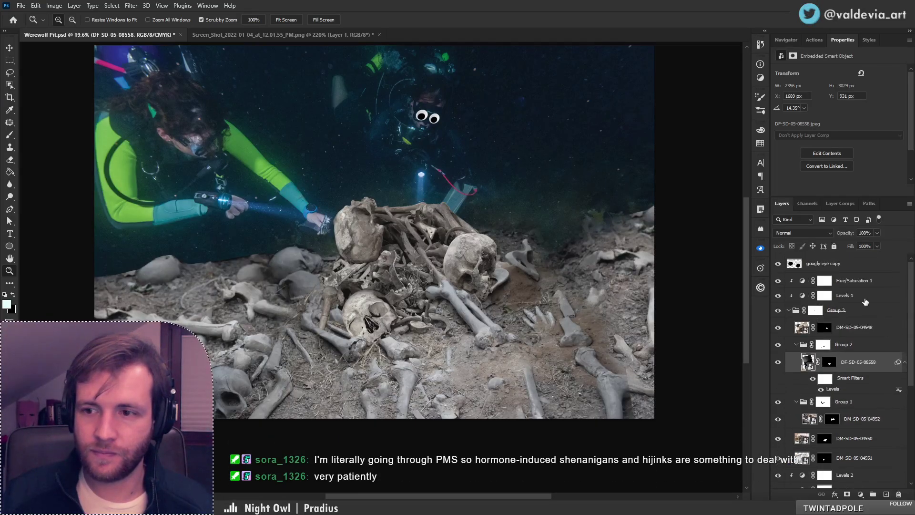
{"action": "left_click", "coordinate": [866, 283]}
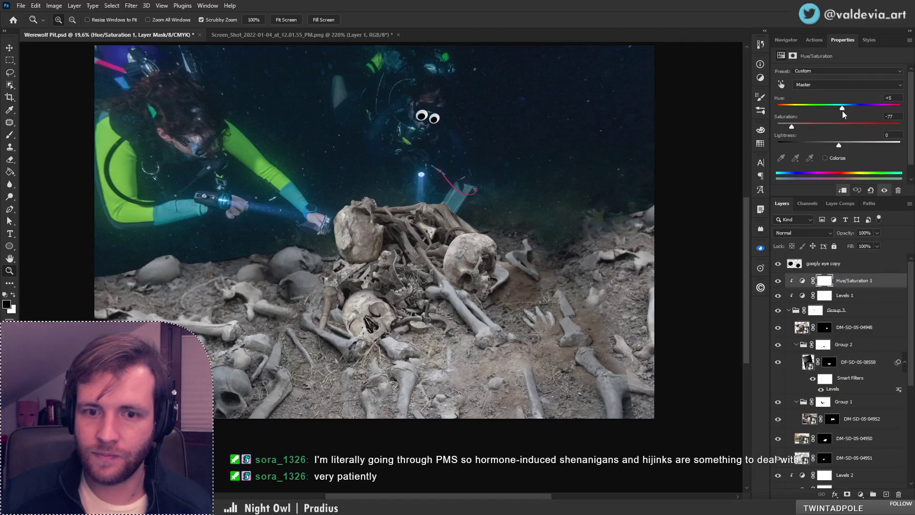
{"action": "key", "text": "ctrl+z"}
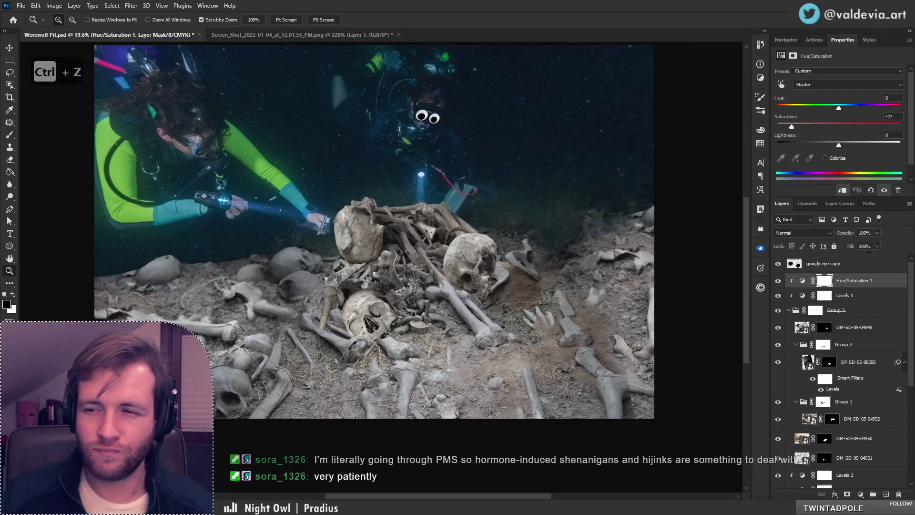
Add a clipped layer above Levels 1 and fill it with light grey sampled from a bone on the ground
{"action": "left_click", "coordinate": [873, 298]}
{"action": "left_click", "coordinate": [861, 495]}
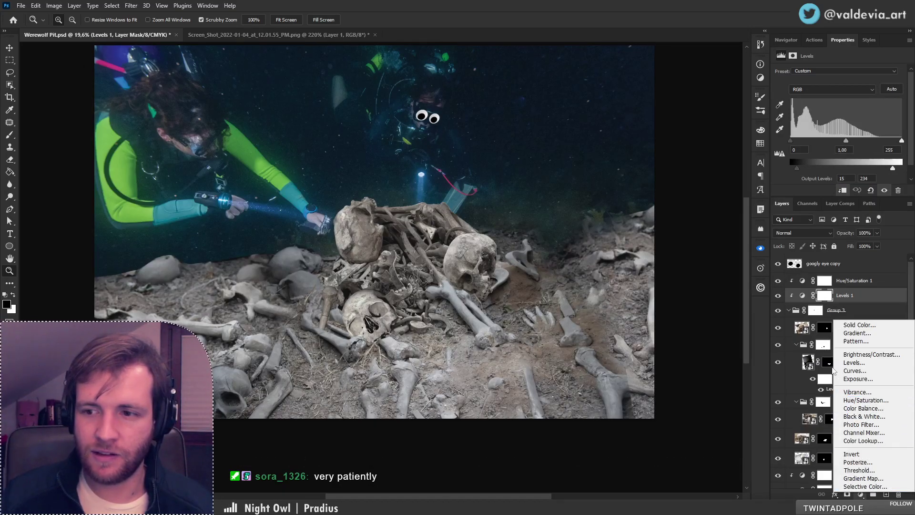
{"action": "left_click", "coordinate": [863, 300]}
{"action": "left_click", "coordinate": [863, 299]}
{"action": "left_click", "coordinate": [887, 494]}
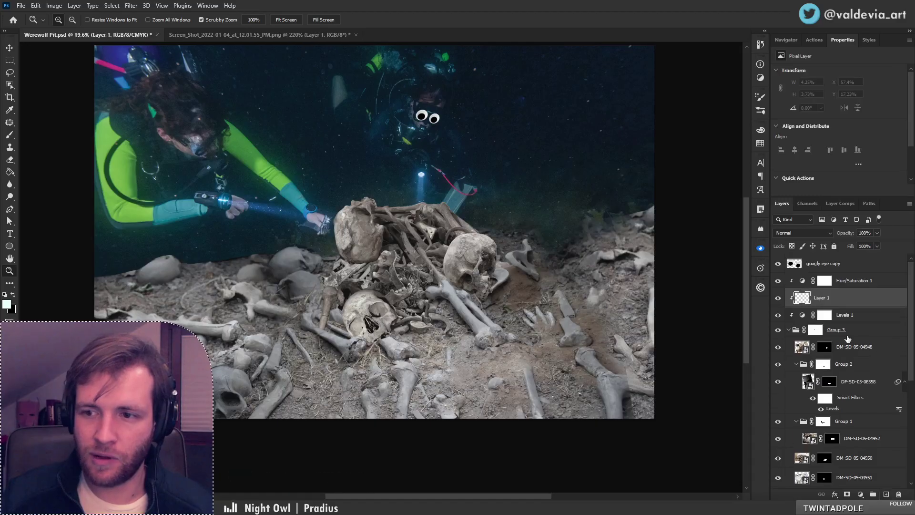
{"action": "key", "text": "g"}
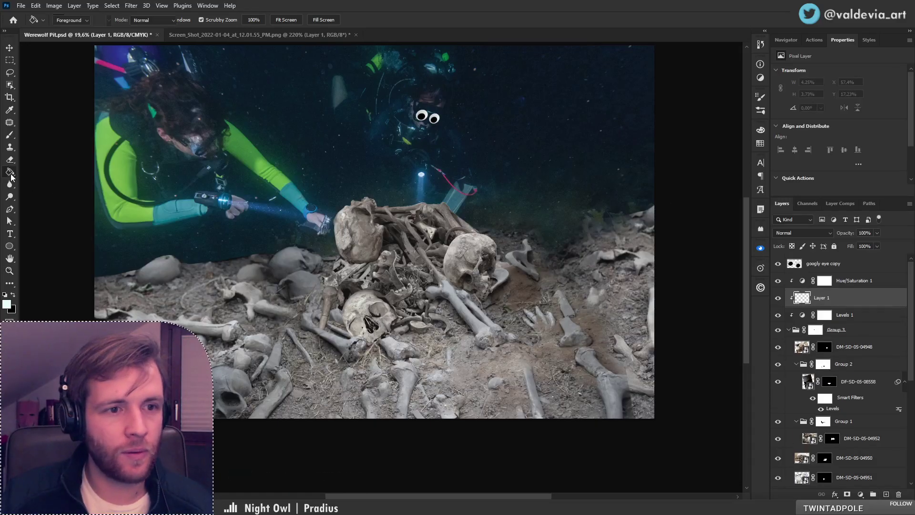
{"action": "left_click", "coordinate": [479, 320], "text": "alt"}
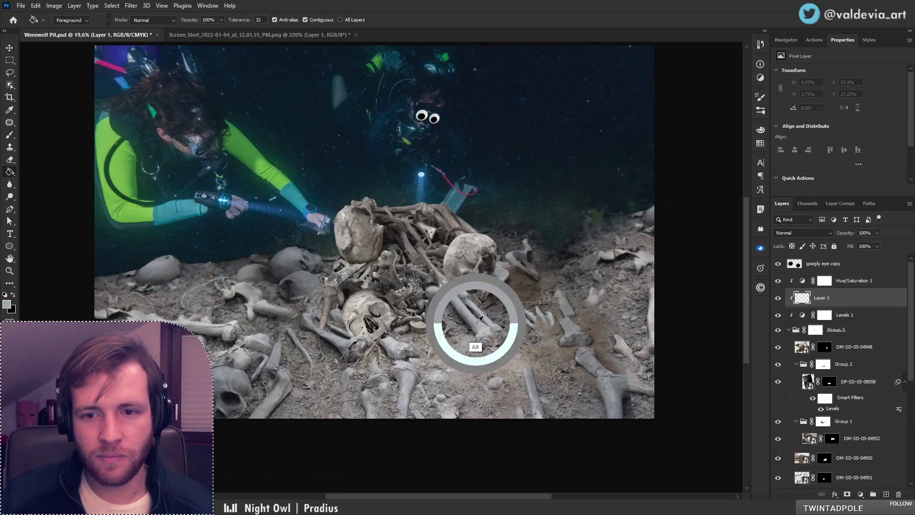
{"action": "key", "text": "alt+BackSpace"}
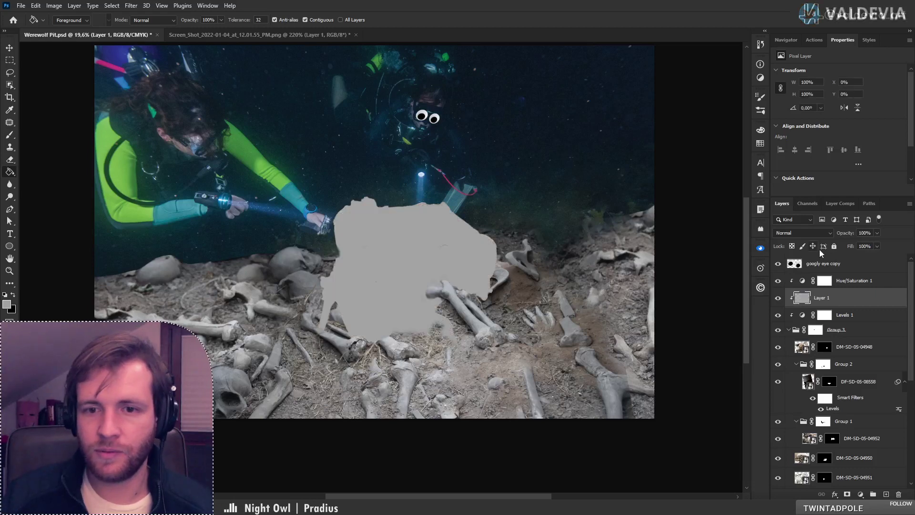
Set the grey fill layer to Color blending at 24% opacity and compare the bone pile with and without it
{"action": "left_click", "coordinate": [804, 233]}
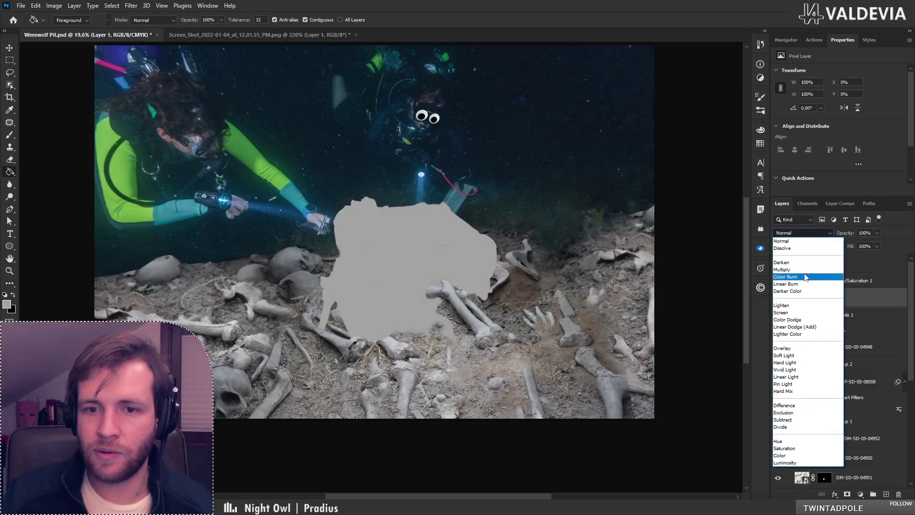
{"action": "left_click", "coordinate": [785, 455]}
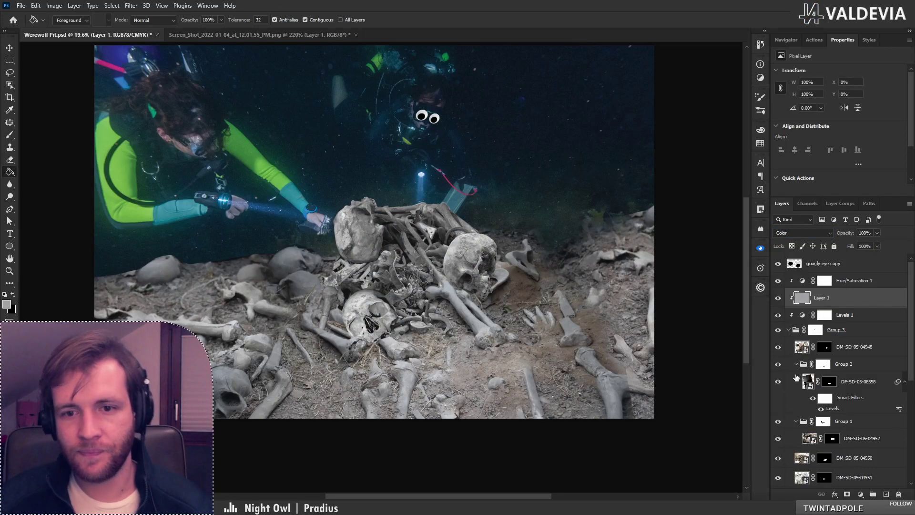
{"action": "mouse_move", "coordinate": [847, 234]}
{"action": "left_mouse_down"}
{"action": "mouse_move", "coordinate": [824, 234]}
{"action": "mouse_move", "coordinate": [837, 234]}
{"action": "left_mouse_up"}
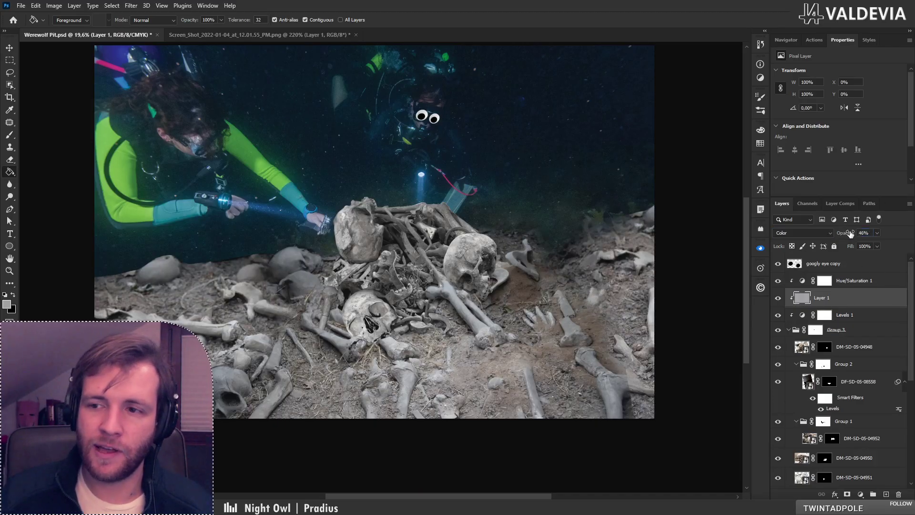
{"action": "left_click", "coordinate": [777, 298]}
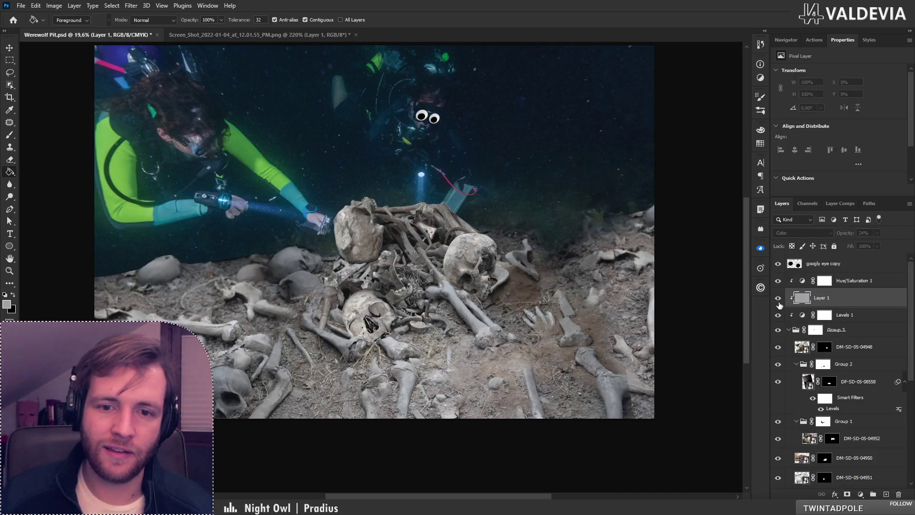
{"action": "left_click", "coordinate": [778, 300]}
{"action": "left_click", "coordinate": [778, 304]}
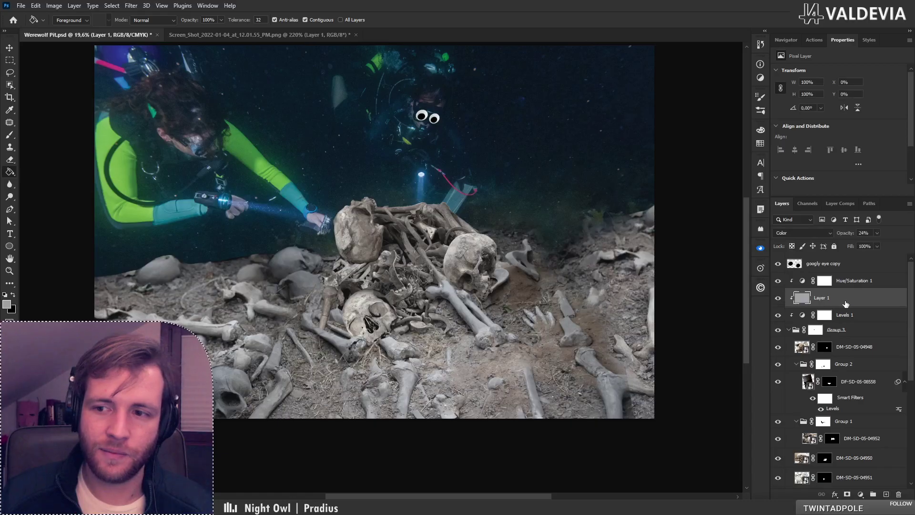
Move the grey Color layer above Hue/Saturation 1, set its opacity to 33%, and check the blended bone pile
{"action": "left_click_drag", "start_coordinate": [845, 300], "coordinate": [839, 274]}
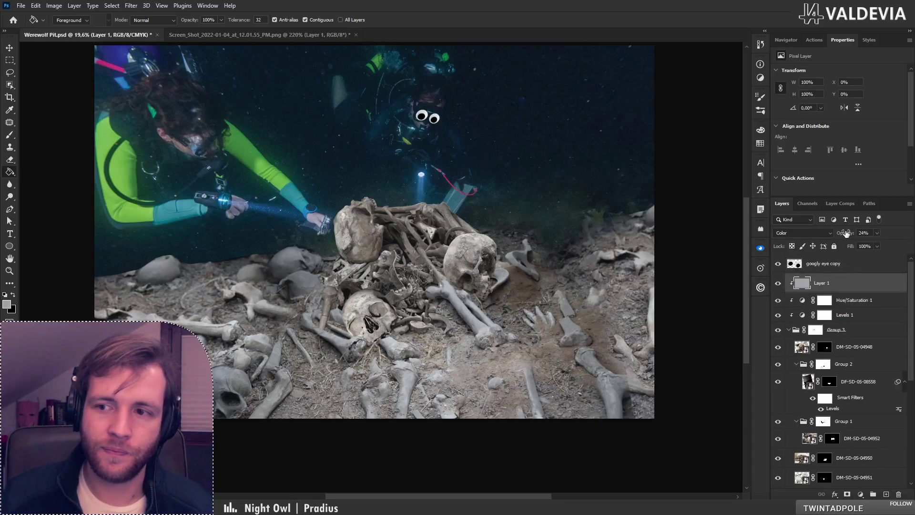
{"action": "left_click_drag", "start_coordinate": [846, 233], "coordinate": [849, 233]}
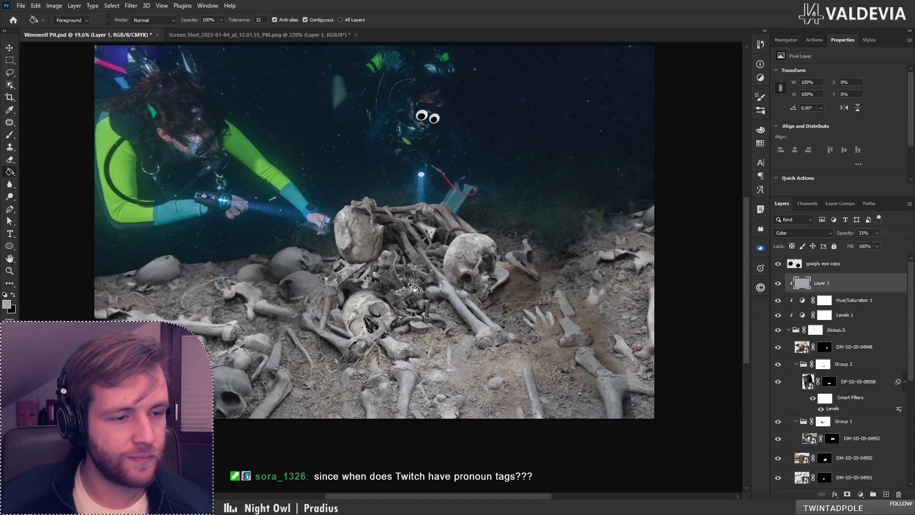
{"action": "key", "text": "z"}
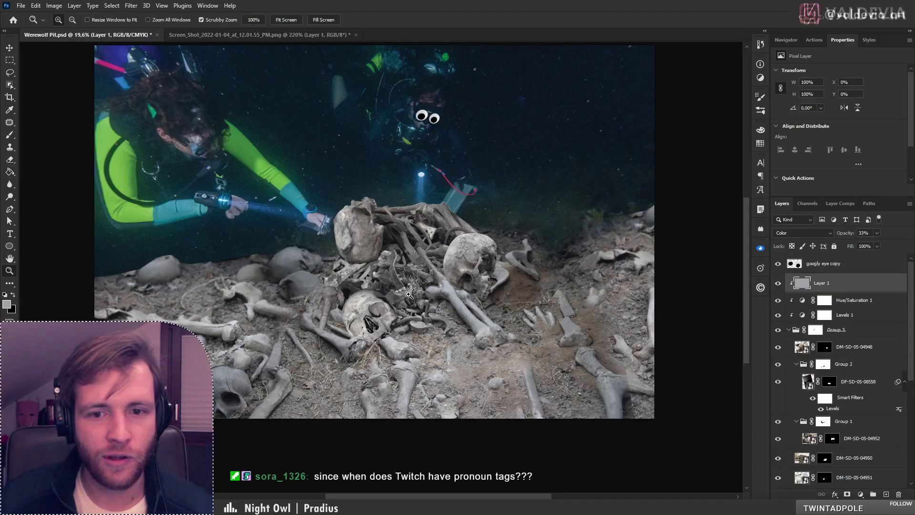
{"action": "mouse_move", "coordinate": [409, 299]}
{"action": "left_mouse_down"}
{"action": "mouse_move", "coordinate": [365, 306]}
{"action": "mouse_move", "coordinate": [448, 289]}
{"action": "left_mouse_up"}
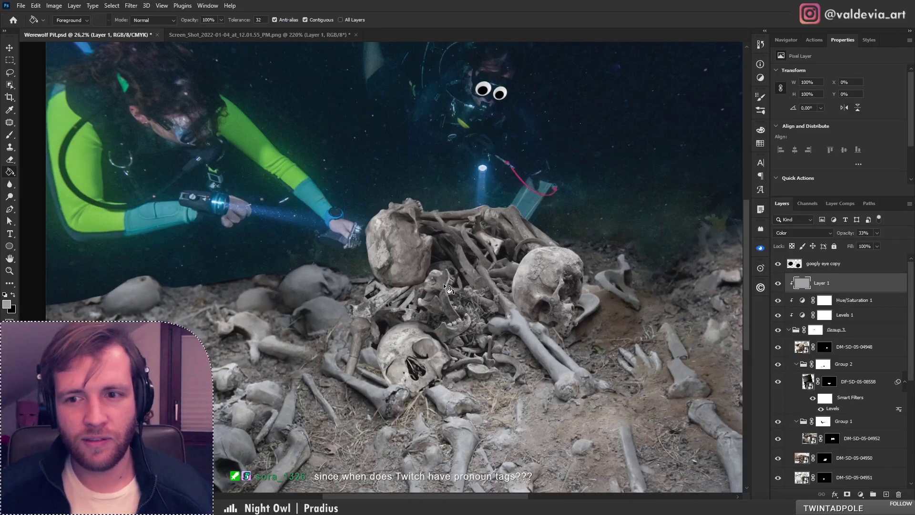
{"action": "key", "text": "z"}
{"action": "mouse_move", "coordinate": [495, 304]}
{"action": "left_mouse_down"}
{"action": "mouse_move", "coordinate": [443, 305]}
{"action": "mouse_move", "coordinate": [477, 305]}
{"action": "mouse_move", "coordinate": [456, 286]}
{"action": "left_mouse_up"}
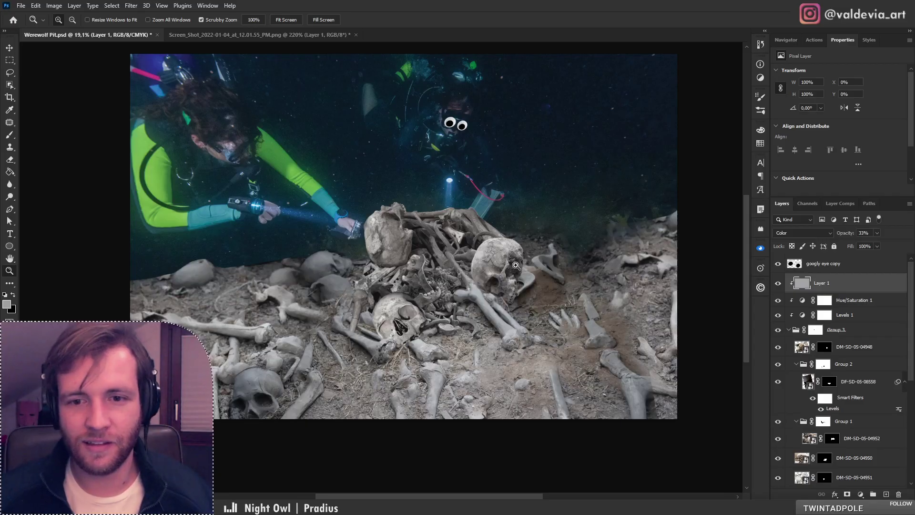
{"action": "mouse_move", "coordinate": [450, 281]}
{"action": "left_mouse_down"}
{"action": "mouse_move", "coordinate": [489, 282]}
{"action": "mouse_move", "coordinate": [449, 286]}
{"action": "mouse_move", "coordinate": [459, 287]}
{"action": "left_mouse_up"}
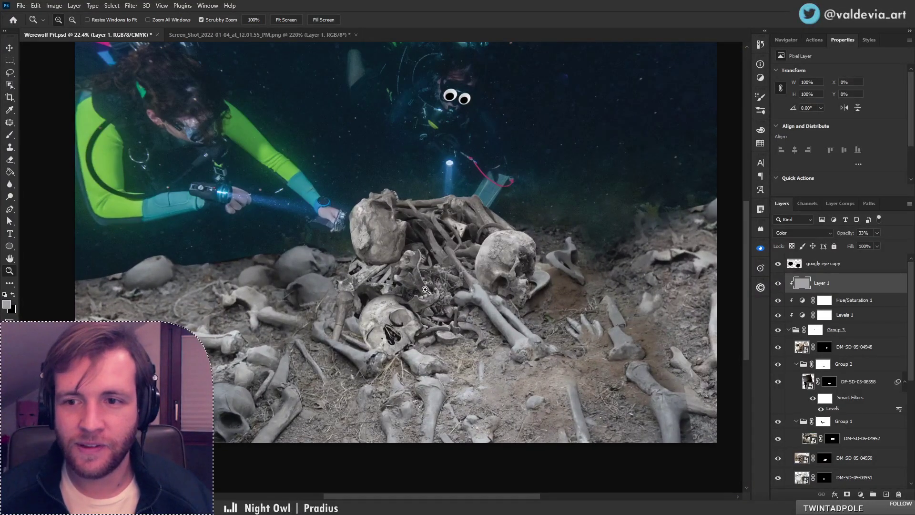
{"action": "left_click_drag", "start_coordinate": [450, 282], "coordinate": [440, 291]}
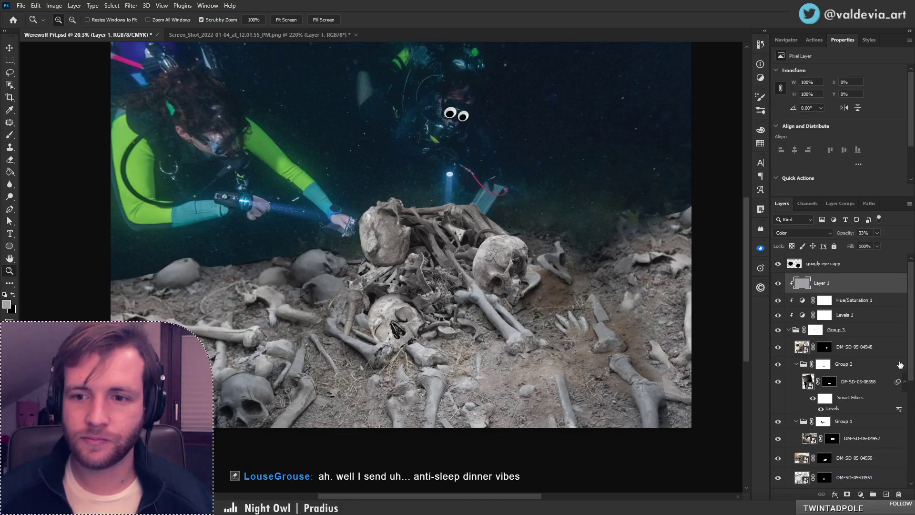
Set the Levels 2 input values to 34, 0.94 and 205 to brighten the bone-covered ground
{"action": "scroll", "coordinate": [887, 325], "scroll_direction": "down", "scroll_amount": 5}
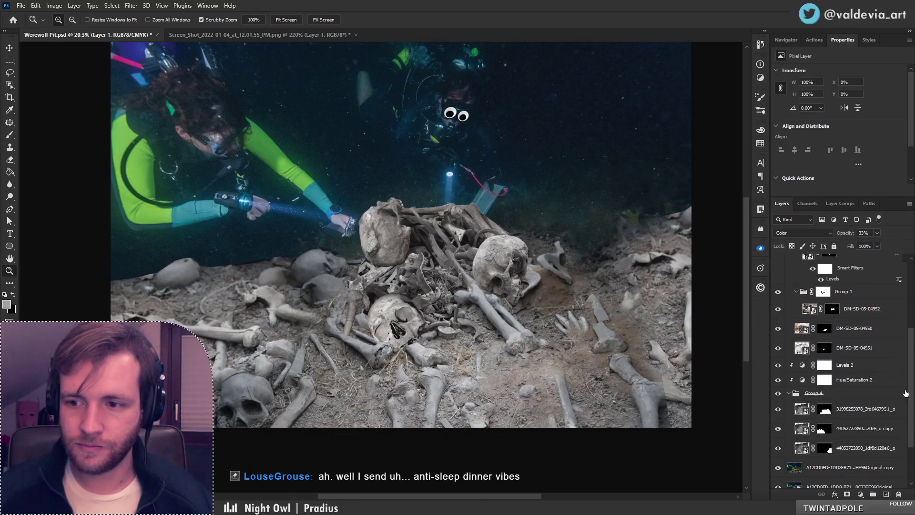
{"action": "left_click", "coordinate": [877, 363]}
{"action": "left_click", "coordinate": [876, 350]}
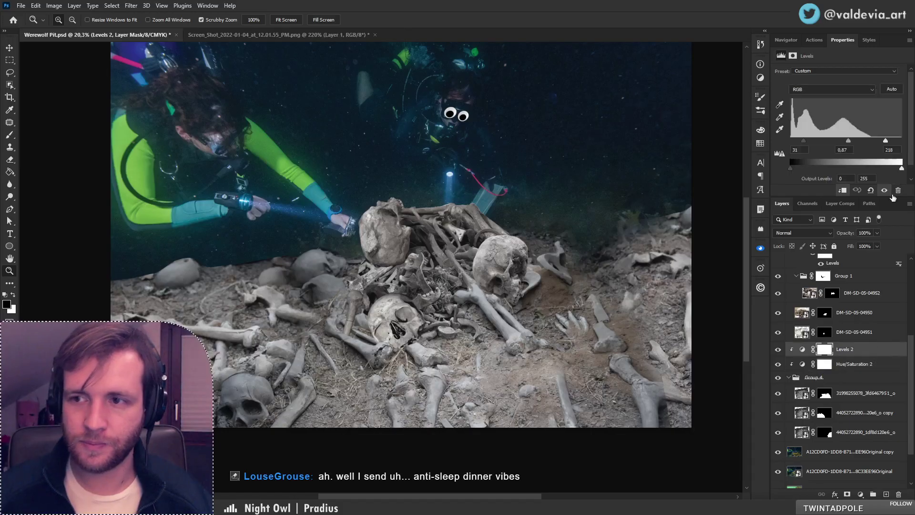
{"action": "left_click_drag", "start_coordinate": [888, 142], "coordinate": [848, 153]}
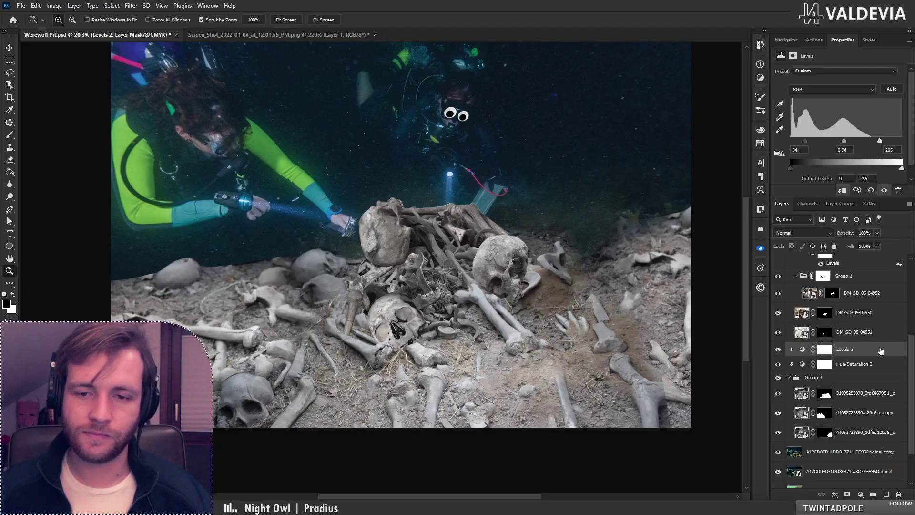
Raise the grey Color layer, Layer 1, to 55% opacity and compare the bone pile with and without it
{"action": "scroll", "coordinate": [905, 360], "scroll_direction": "up", "scroll_amount": 5}
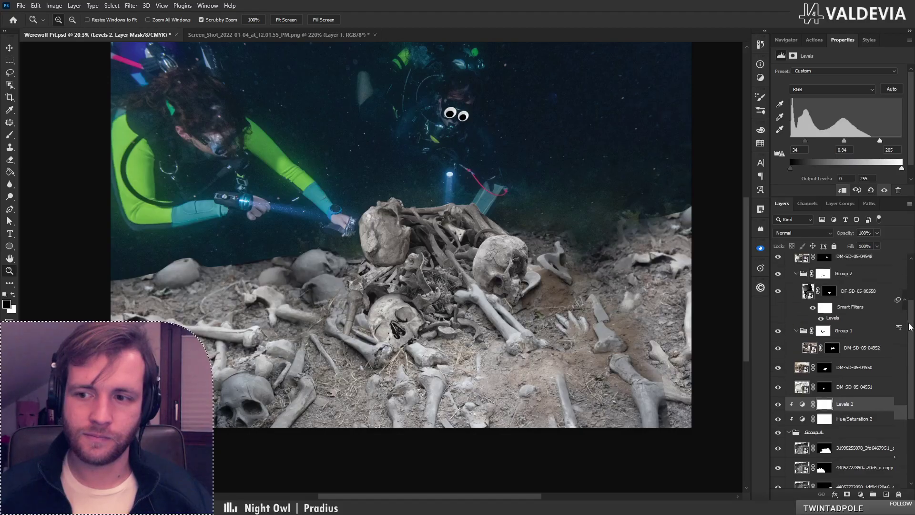
{"action": "left_click", "coordinate": [883, 288]}
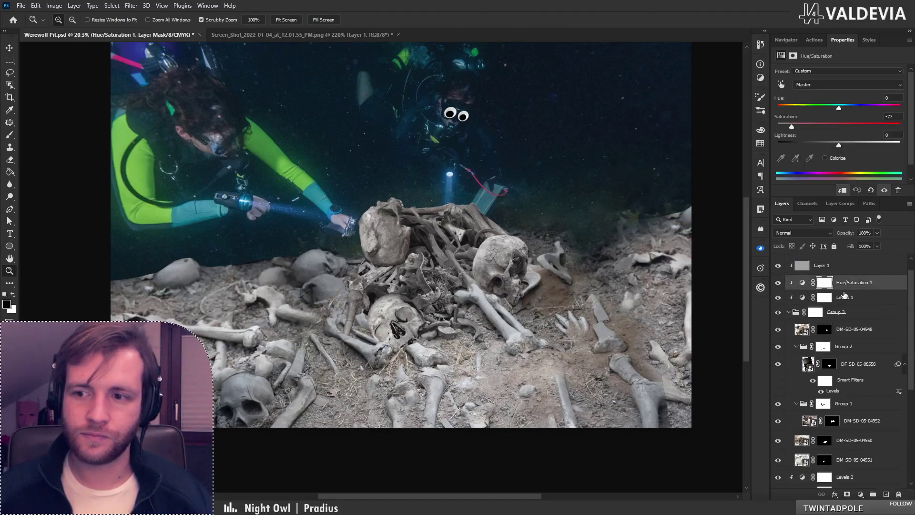
{"action": "scroll", "coordinate": [909, 301], "scroll_direction": "up", "scroll_amount": 1}
{"action": "left_click", "coordinate": [779, 284]}
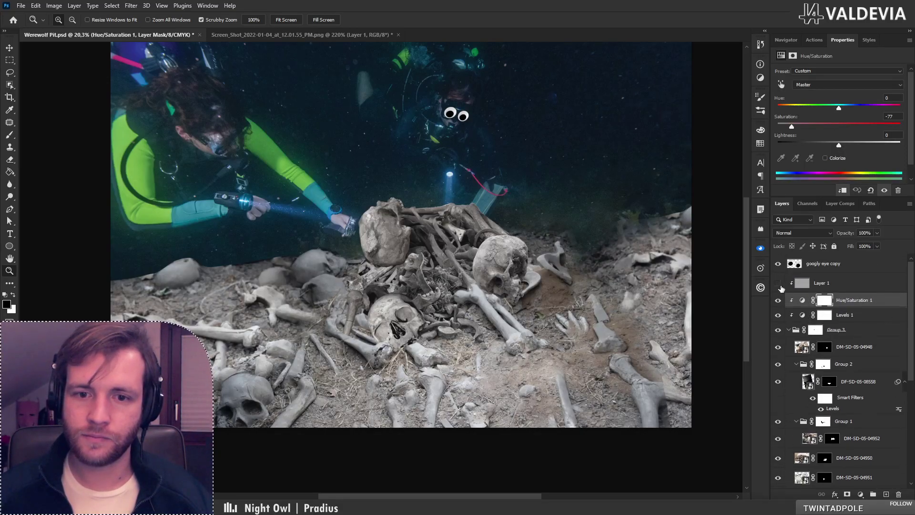
{"action": "left_click", "coordinate": [849, 283]}
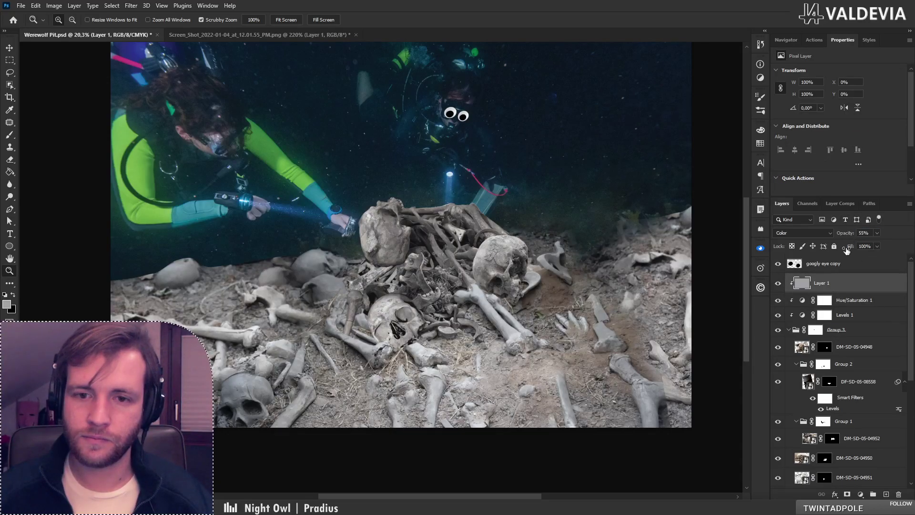
{"action": "left_click", "coordinate": [779, 285]}
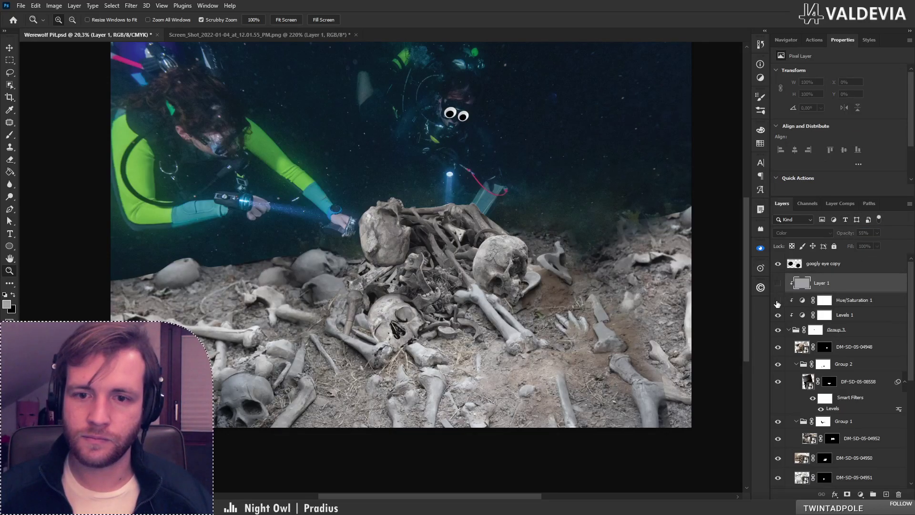
{"action": "left_click", "coordinate": [779, 285]}
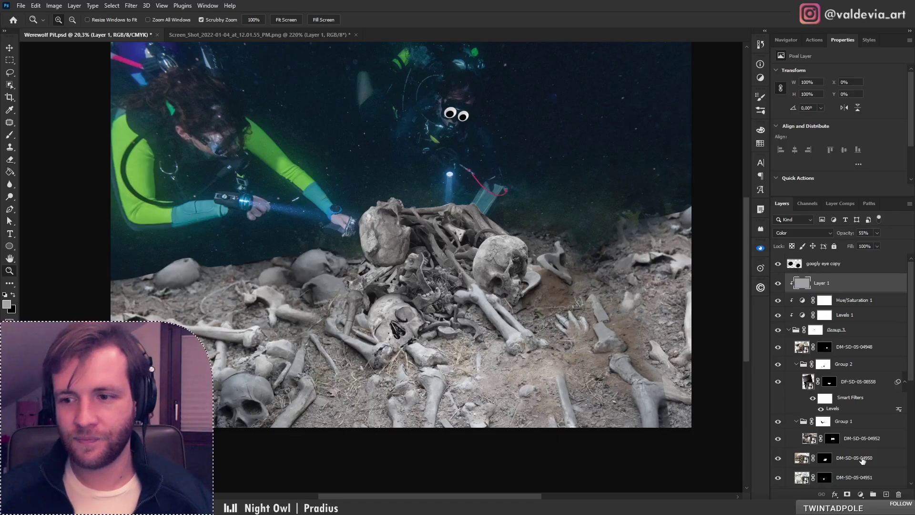
Add a layer mask to Layer 1, choose the soft round pressure-opacity brush, and check the layer's effect on the bone pile
{"action": "left_click", "coordinate": [848, 496]}
{"action": "key", "text": "b"}
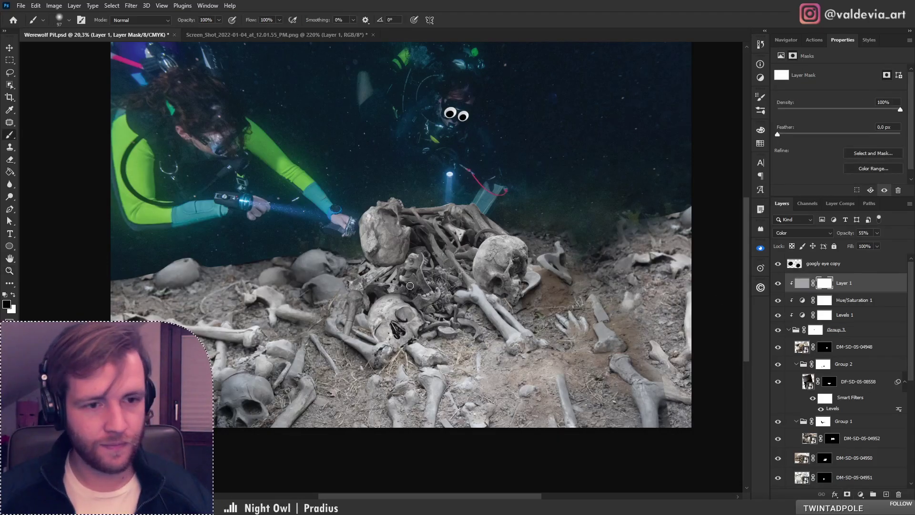
{"action": "right_click", "coordinate": [430, 276]}
{"action": "left_click", "coordinate": [541, 404]}
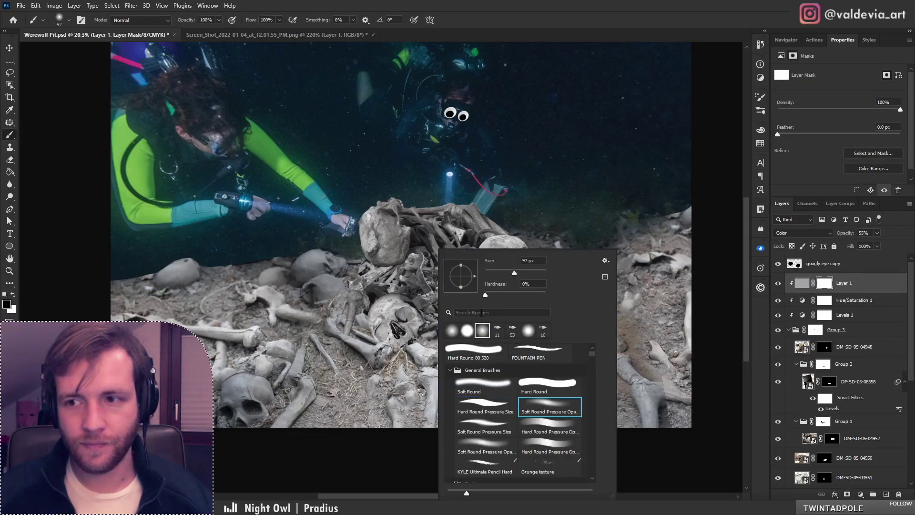
{"action": "left_click", "coordinate": [424, 264]}
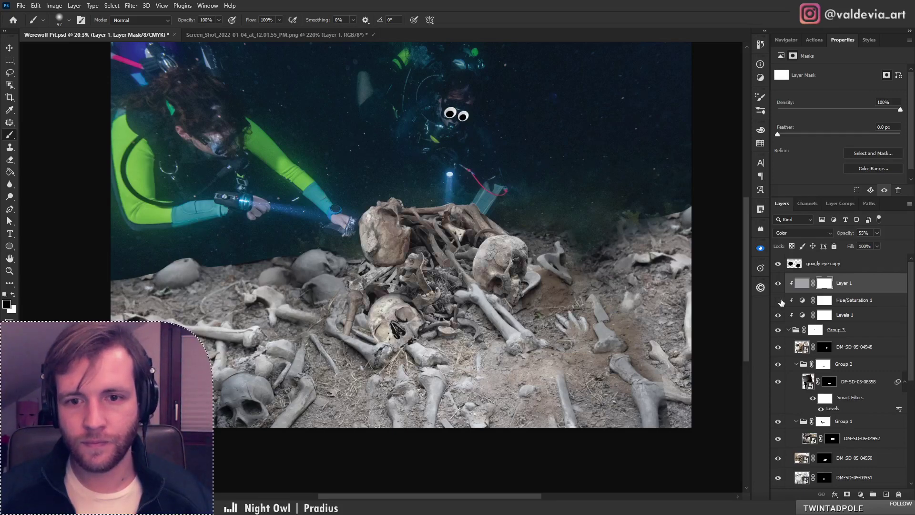
{"action": "left_click", "coordinate": [779, 283]}
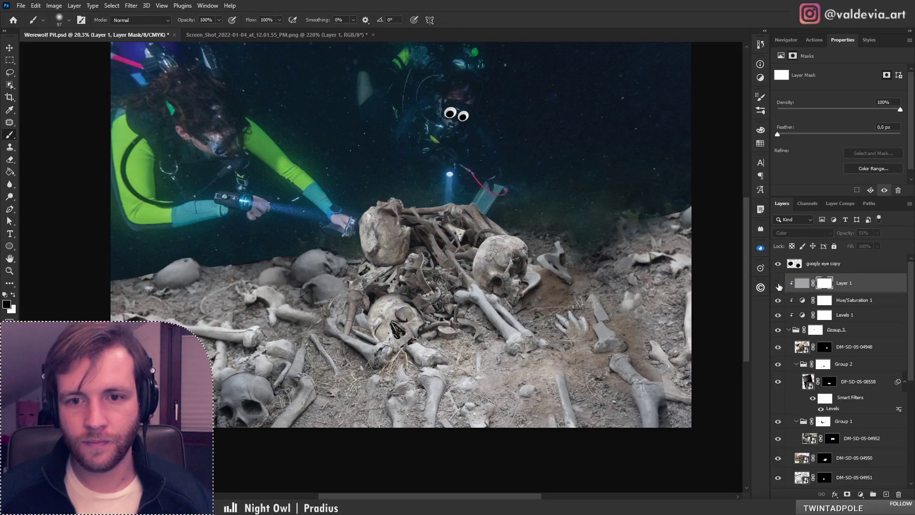
{"action": "left_click", "coordinate": [778, 284]}
Add a new empty layer directly above Group 4, below Hue/Saturation 2, and clip it to the group
{"action": "scroll", "coordinate": [491, 276], "scroll_direction": "down", "scroll_amount": 5}
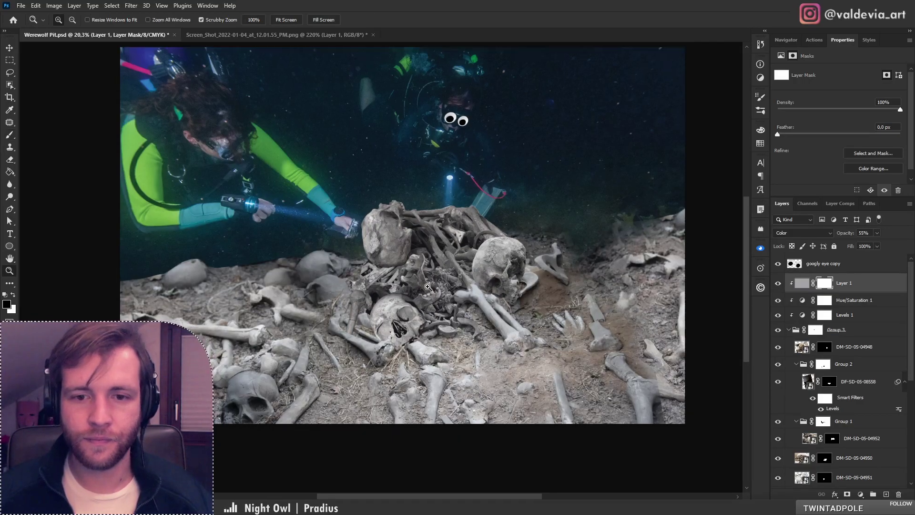
{"action": "scroll", "coordinate": [510, 281], "scroll_direction": "up", "scroll_amount": 3}
{"action": "left_click_drag", "start_coordinate": [511, 299], "coordinate": [472, 256]}
{"action": "key", "text": "z"}
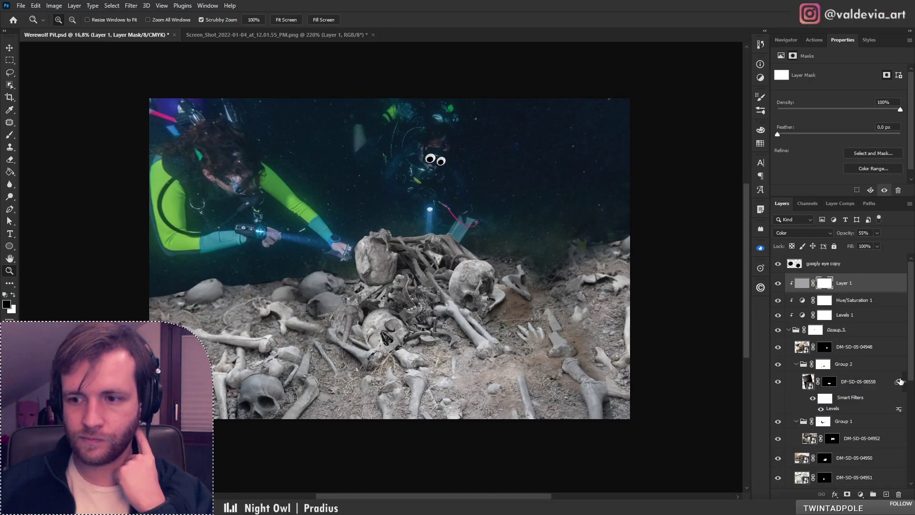
{"action": "scroll", "coordinate": [858, 372], "scroll_direction": "down", "scroll_amount": 5}
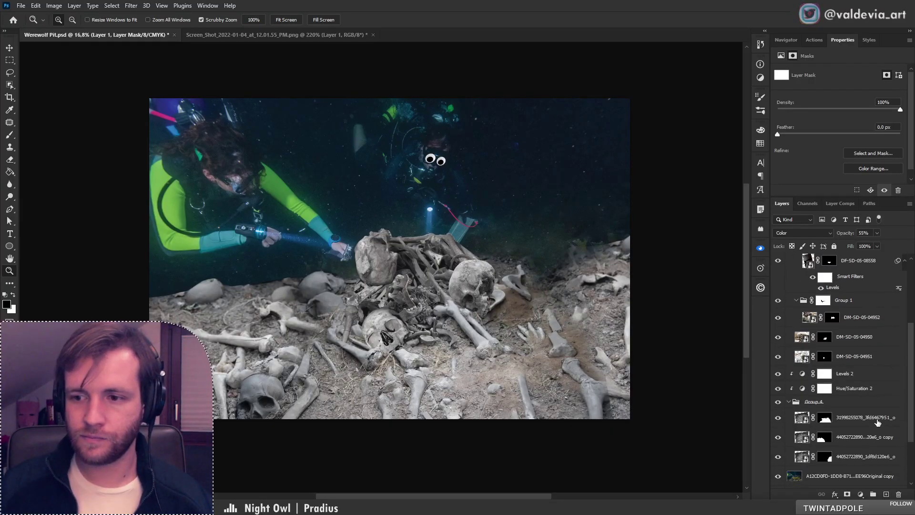
{"action": "left_click", "coordinate": [873, 401]}
{"action": "left_click", "coordinate": [886, 495]}
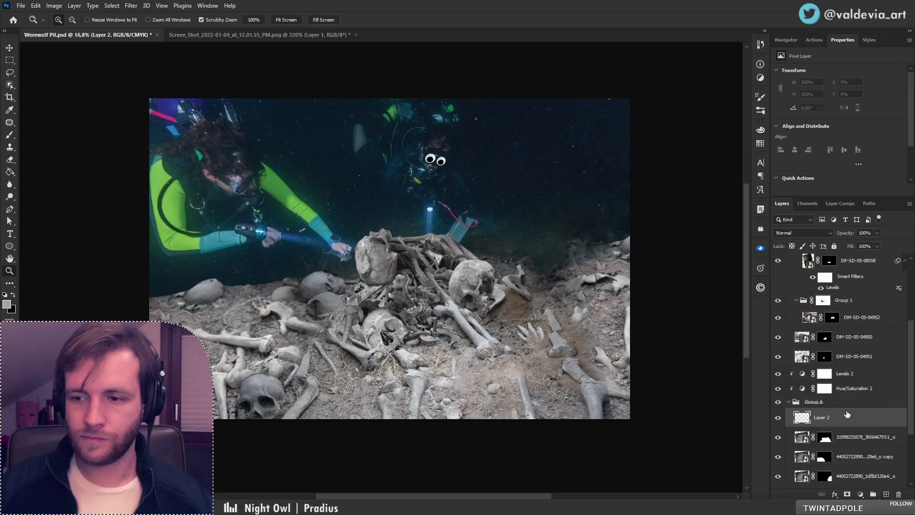
{"action": "left_click_drag", "start_coordinate": [847, 415], "coordinate": [839, 395]}
{"action": "key", "text": "b"}
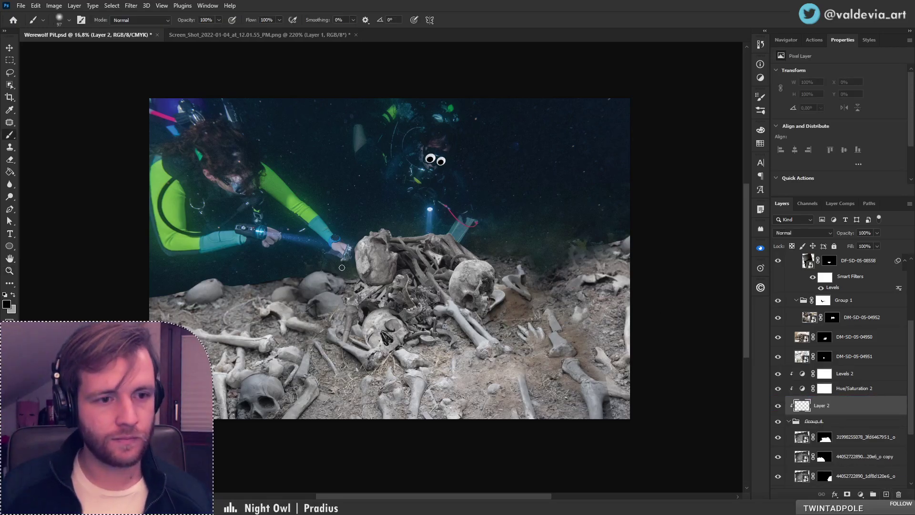
{"action": "right_click", "coordinate": [342, 268]}
{"action": "left_click", "coordinate": [442, 271]}
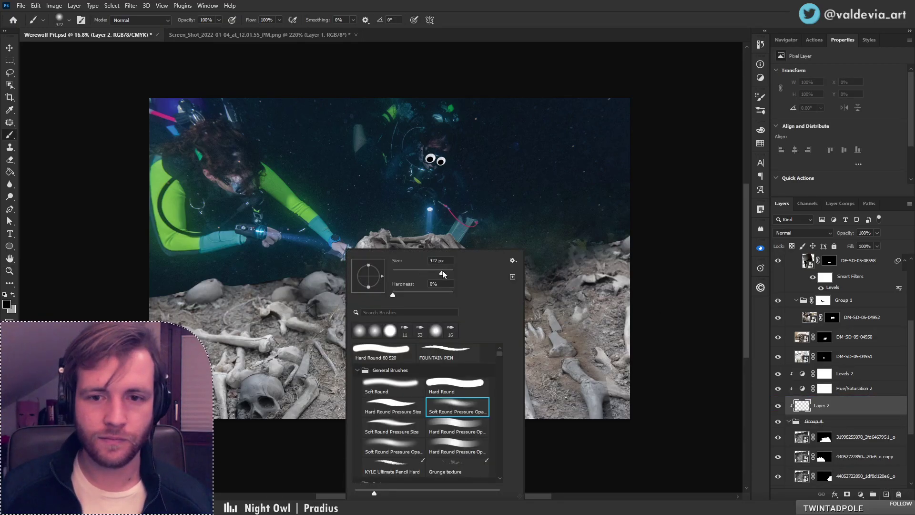
{"action": "left_click_drag", "start_coordinate": [152, 303], "coordinate": [298, 276]}
{"action": "key", "text": "ctrl+z"}
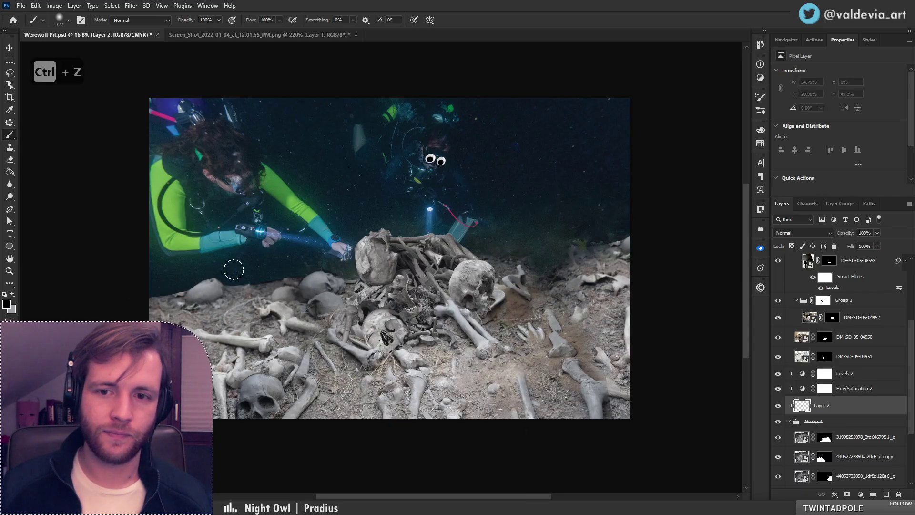
Paint soft black shadows along the far edge of the ground on both sides of the bone pile with a 495 px brush
{"action": "right_click", "coordinate": [272, 255]}
{"action": "left_click", "coordinate": [376, 274]}
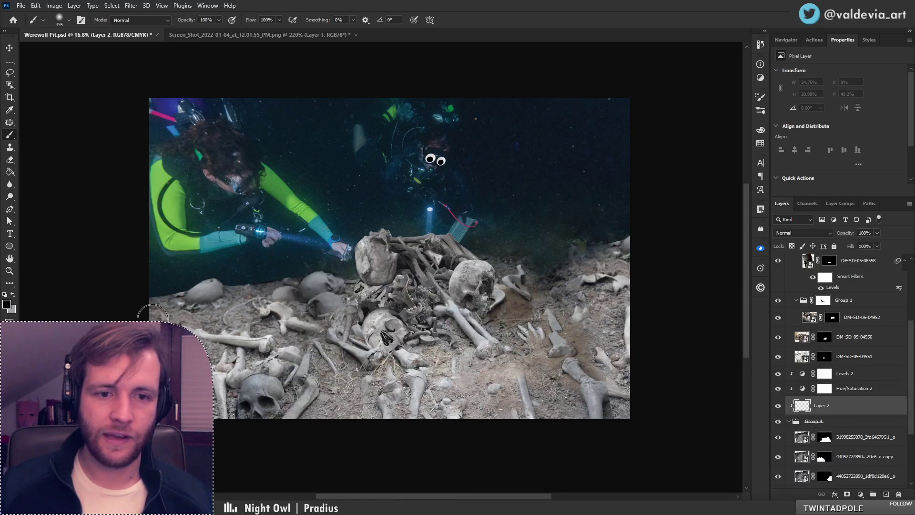
{"action": "key", "text": "Return"}
{"action": "mouse_move", "coordinate": [143, 308]}
{"action": "left_mouse_down"}
{"action": "mouse_move", "coordinate": [319, 290]}
{"action": "mouse_move", "coordinate": [327, 299]}
{"action": "mouse_move", "coordinate": [287, 274]}
{"action": "mouse_move", "coordinate": [265, 273]}
{"action": "left_mouse_up"}
{"action": "mouse_move", "coordinate": [470, 249]}
{"action": "left_mouse_down"}
{"action": "mouse_move", "coordinate": [523, 265]}
{"action": "mouse_move", "coordinate": [688, 237]}
{"action": "mouse_move", "coordinate": [502, 255]}
{"action": "mouse_move", "coordinate": [633, 263]}
{"action": "mouse_move", "coordinate": [498, 279]}
{"action": "mouse_move", "coordinate": [654, 269]}
{"action": "mouse_move", "coordinate": [516, 292]}
{"action": "mouse_move", "coordinate": [638, 247]}
{"action": "left_mouse_up"}
Darken the ground's outer sides and front edge with a large soft black brush of 1811 px, leaving the central bone pile lit
{"action": "key", "text": "z"}
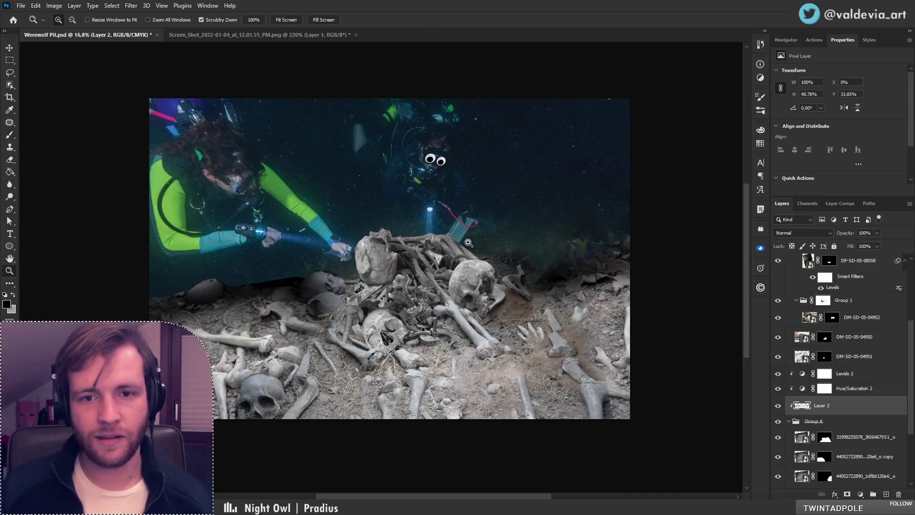
{"action": "mouse_move", "coordinate": [462, 227]}
{"action": "left_mouse_down"}
{"action": "mouse_move", "coordinate": [408, 234]}
{"action": "mouse_move", "coordinate": [426, 234]}
{"action": "left_mouse_up"}
{"action": "key", "text": "b"}
{"action": "right_click", "coordinate": [453, 248]}
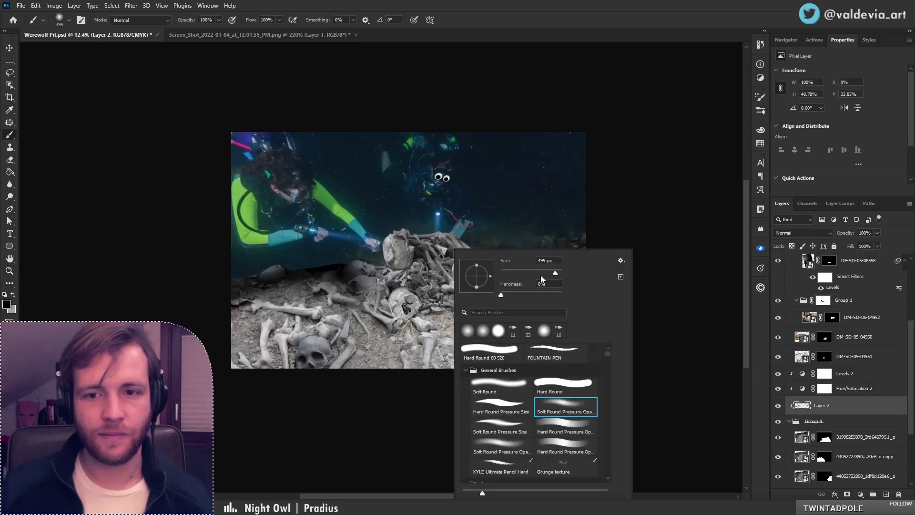
{"action": "left_click_drag", "start_coordinate": [557, 276], "coordinate": [558, 276]}
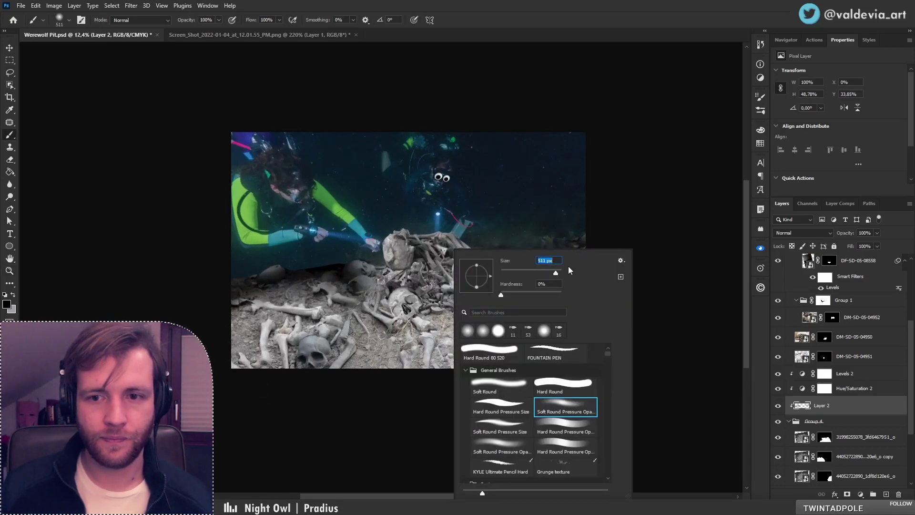
{"action": "mouse_move", "coordinate": [272, 351]}
{"action": "left_mouse_down"}
{"action": "mouse_move", "coordinate": [249, 320]}
{"action": "mouse_move", "coordinate": [260, 287]}
{"action": "mouse_move", "coordinate": [260, 383]}
{"action": "mouse_move", "coordinate": [251, 319]}
{"action": "mouse_move", "coordinate": [242, 321]}
{"action": "mouse_move", "coordinate": [281, 376]}
{"action": "mouse_move", "coordinate": [311, 287]}
{"action": "mouse_move", "coordinate": [325, 374]}
{"action": "mouse_move", "coordinate": [307, 299]}
{"action": "mouse_move", "coordinate": [314, 349]}
{"action": "mouse_move", "coordinate": [326, 338]}
{"action": "mouse_move", "coordinate": [354, 358]}
{"action": "mouse_move", "coordinate": [516, 382]}
{"action": "mouse_move", "coordinate": [454, 390]}
{"action": "mouse_move", "coordinate": [573, 327]}
{"action": "mouse_move", "coordinate": [583, 356]}
{"action": "mouse_move", "coordinate": [593, 275]}
{"action": "mouse_move", "coordinate": [583, 274]}
{"action": "mouse_move", "coordinate": [594, 369]}
{"action": "mouse_move", "coordinate": [572, 368]}
{"action": "mouse_move", "coordinate": [589, 275]}
{"action": "mouse_move", "coordinate": [578, 324]}
{"action": "mouse_move", "coordinate": [585, 350]}
{"action": "mouse_move", "coordinate": [357, 381]}
{"action": "mouse_move", "coordinate": [422, 387]}
{"action": "mouse_move", "coordinate": [575, 266]}
{"action": "mouse_move", "coordinate": [583, 338]}
{"action": "mouse_move", "coordinate": [373, 380]}
{"action": "mouse_move", "coordinate": [218, 306]}
{"action": "mouse_move", "coordinate": [246, 387]}
{"action": "mouse_move", "coordinate": [225, 279]}
{"action": "mouse_move", "coordinate": [267, 248]}
{"action": "left_mouse_up"}
{"action": "mouse_move", "coordinate": [241, 368]}
{"action": "left_mouse_down"}
{"action": "mouse_move", "coordinate": [285, 295]}
{"action": "mouse_move", "coordinate": [336, 376]}
{"action": "mouse_move", "coordinate": [289, 330]}
{"action": "mouse_move", "coordinate": [432, 385]}
{"action": "mouse_move", "coordinate": [566, 347]}
{"action": "left_mouse_up"}
Load Layer 2's painted shape as a selection, hide that layer, and add a new clipped layer above it masked by the selection
{"action": "key", "text": "z"}
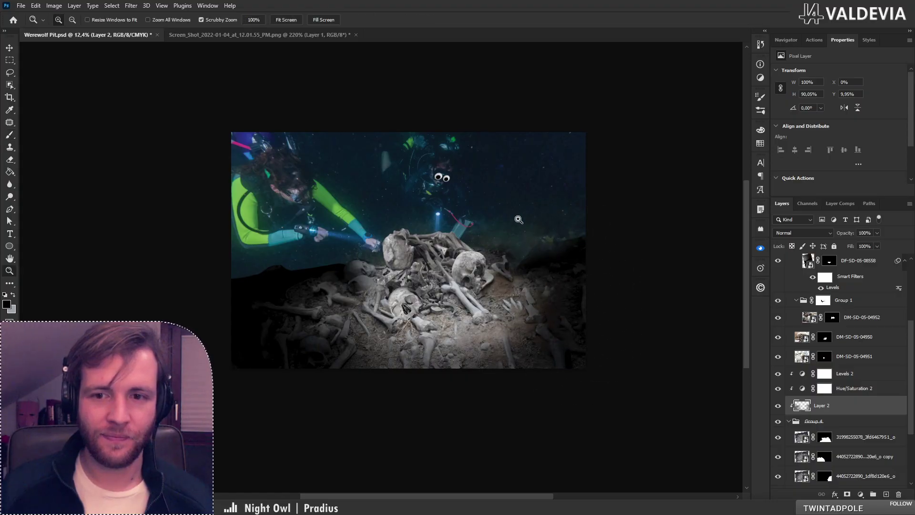
{"action": "mouse_move", "coordinate": [481, 238]}
{"action": "left_mouse_down"}
{"action": "mouse_move", "coordinate": [445, 240]}
{"action": "mouse_move", "coordinate": [482, 235]}
{"action": "left_mouse_up"}
{"action": "key", "text": "z"}
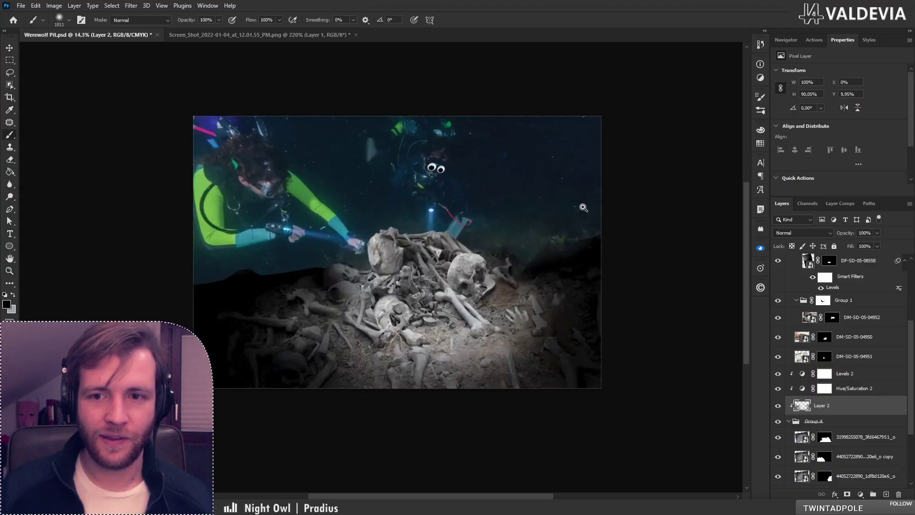
{"action": "left_click_drag", "start_coordinate": [584, 208], "coordinate": [630, 192]}
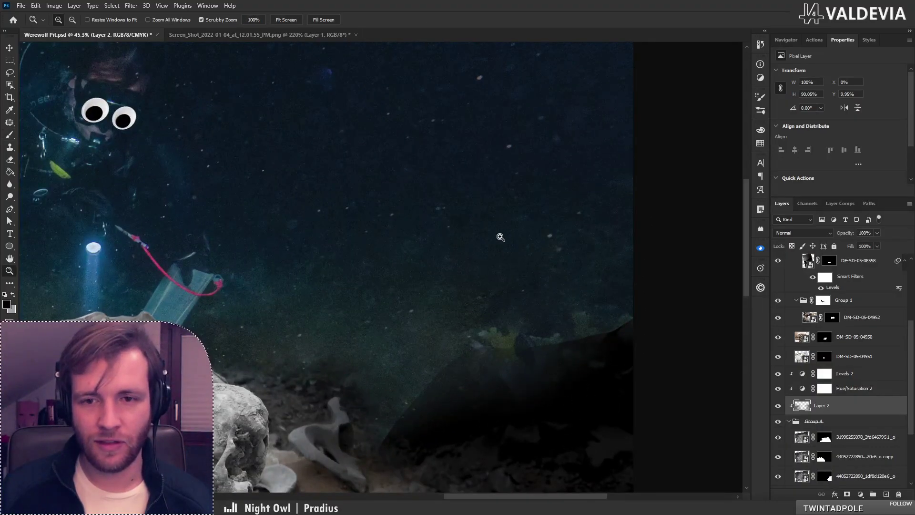
{"action": "left_click_drag", "start_coordinate": [487, 246], "coordinate": [437, 272]}
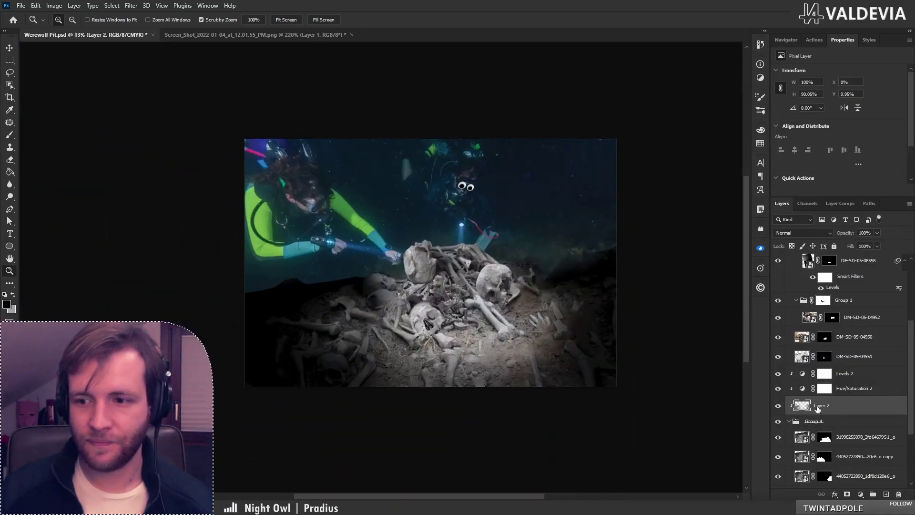
{"action": "left_click", "coordinate": [802, 407], "text": "ctrl"}
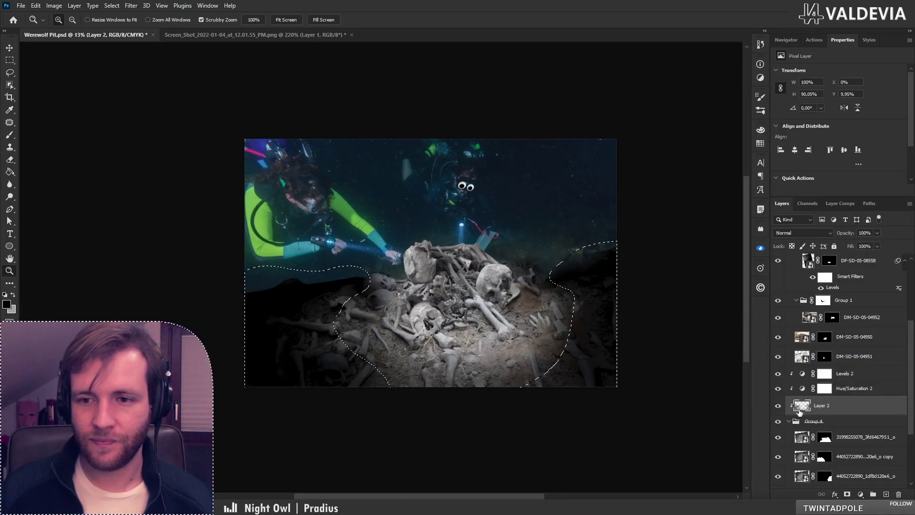
{"action": "left_click", "coordinate": [778, 407]}
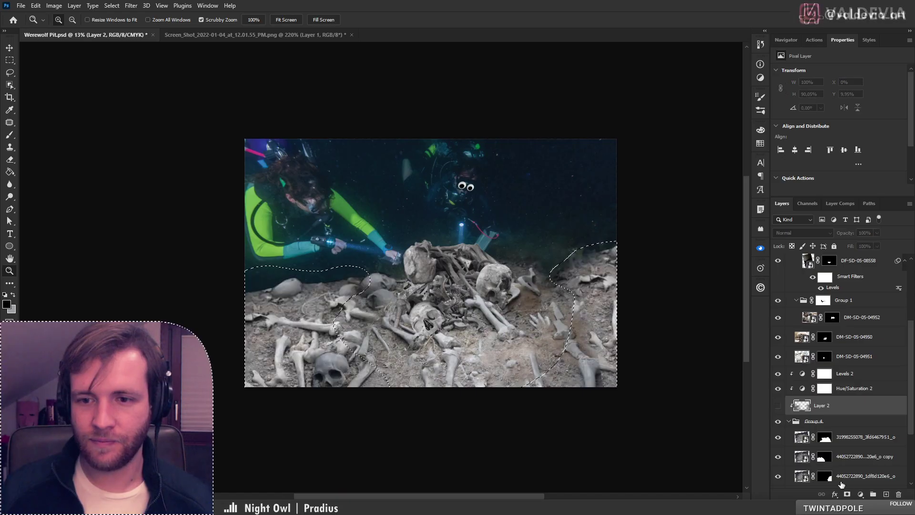
{"action": "key", "text": "ctrl+shift+alt+n"}
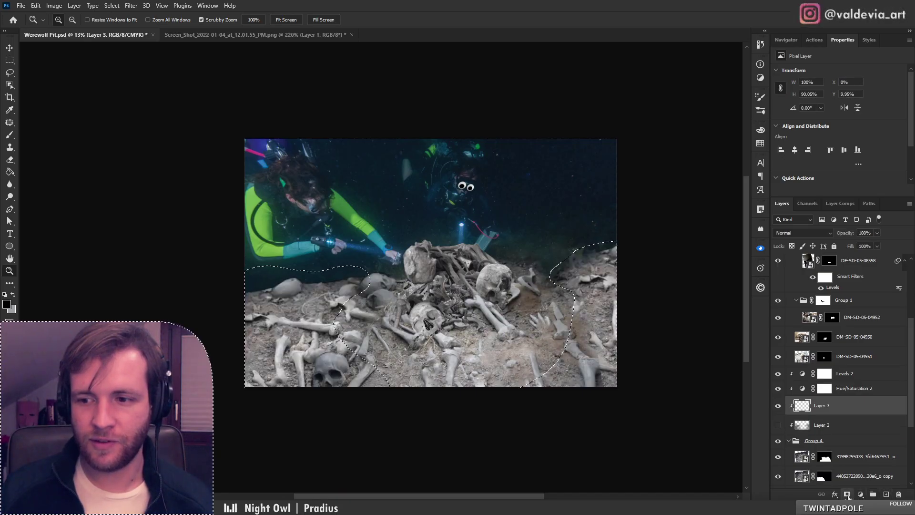
{"action": "left_click", "coordinate": [848, 495]}
{"action": "key", "text": "s"}
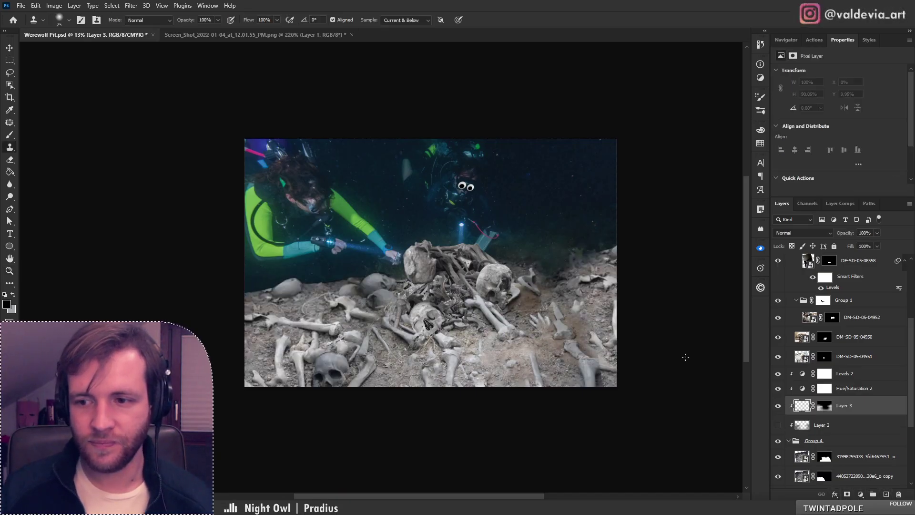
{"action": "right_click", "coordinate": [579, 190]}
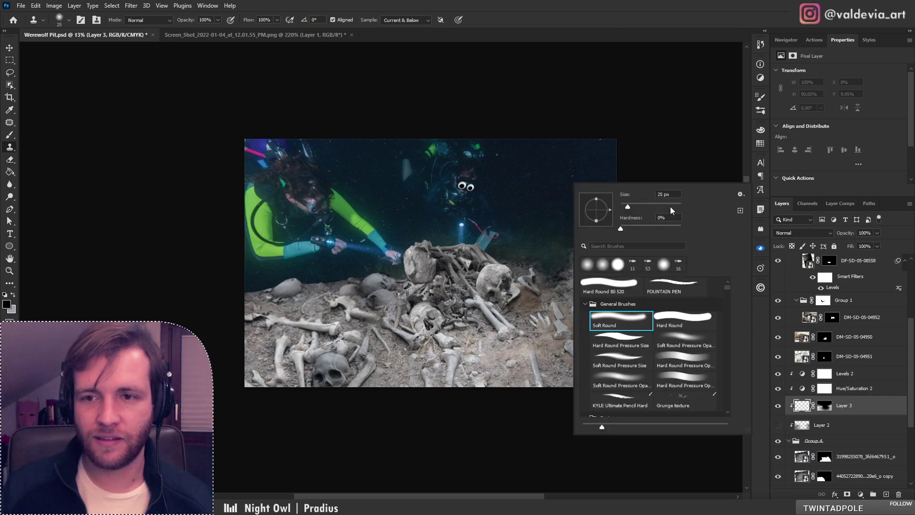
{"action": "left_click", "coordinate": [670, 336]}
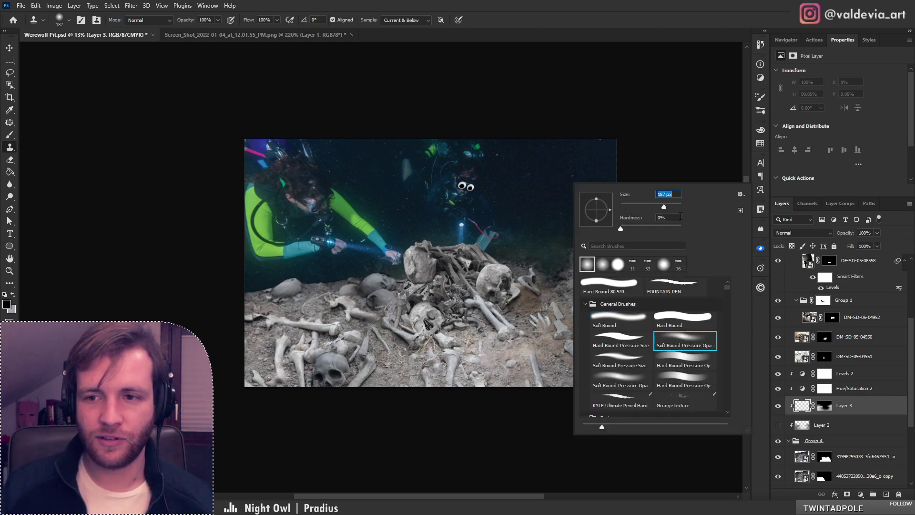
{"action": "mouse_move", "coordinate": [276, 308]}
{"action": "left_mouse_down"}
{"action": "mouse_move", "coordinate": [249, 301]}
{"action": "mouse_move", "coordinate": [280, 312]}
{"action": "left_mouse_up"}
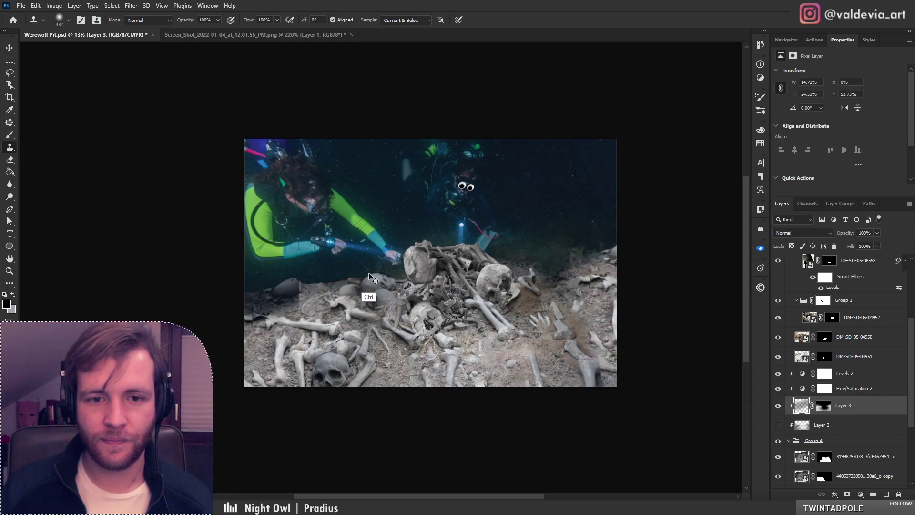
{"action": "key", "text": "ctrl+z"}
Clone dark water from above the ground over its right side on Layer 3 with a 2874 px soft stamp
{"action": "right_click", "coordinate": [543, 246]}
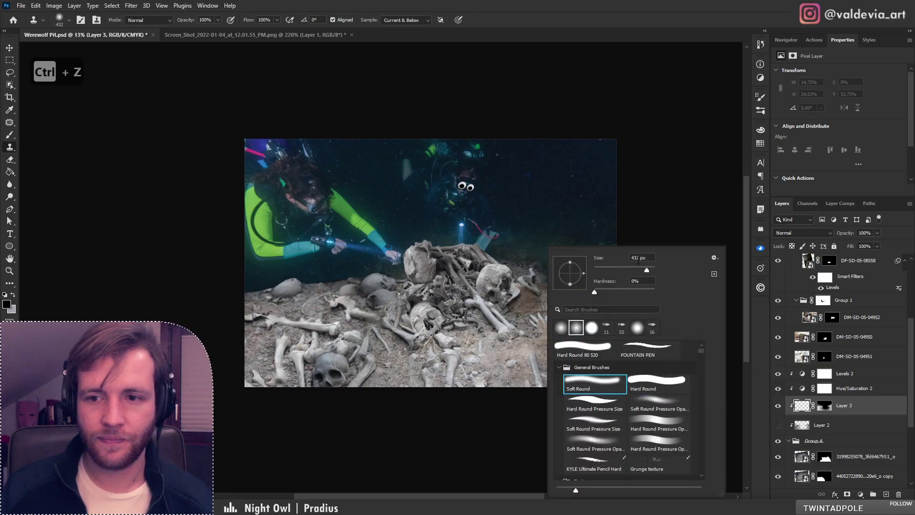
{"action": "left_click", "coordinate": [572, 190], "text": "alt"}
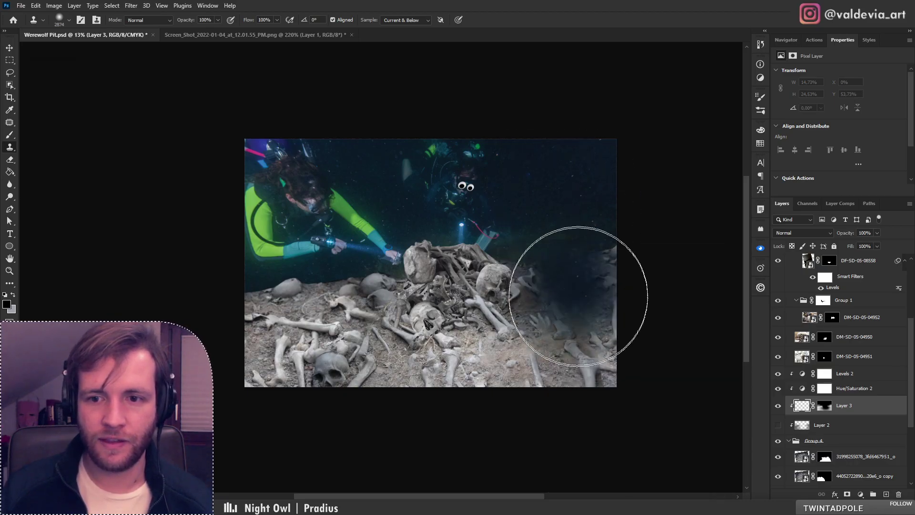
{"action": "mouse_move", "coordinate": [583, 290]}
{"action": "left_mouse_down"}
{"action": "mouse_move", "coordinate": [580, 263]}
{"action": "mouse_move", "coordinate": [581, 330]}
{"action": "mouse_move", "coordinate": [595, 362]}
{"action": "left_mouse_up"}
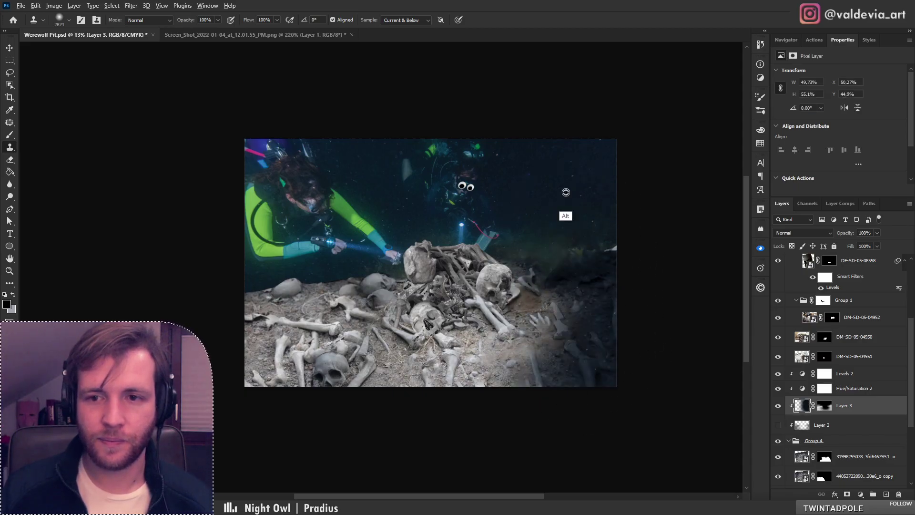
{"action": "left_click", "coordinate": [555, 172], "text": "alt"}
{"action": "mouse_move", "coordinate": [561, 266]}
{"action": "left_mouse_down"}
{"action": "mouse_move", "coordinate": [544, 320]}
{"action": "mouse_move", "coordinate": [549, 275]}
{"action": "left_mouse_up"}
{"action": "key", "text": "ctrl+z"}
{"action": "key", "text": "ctrl+z"}
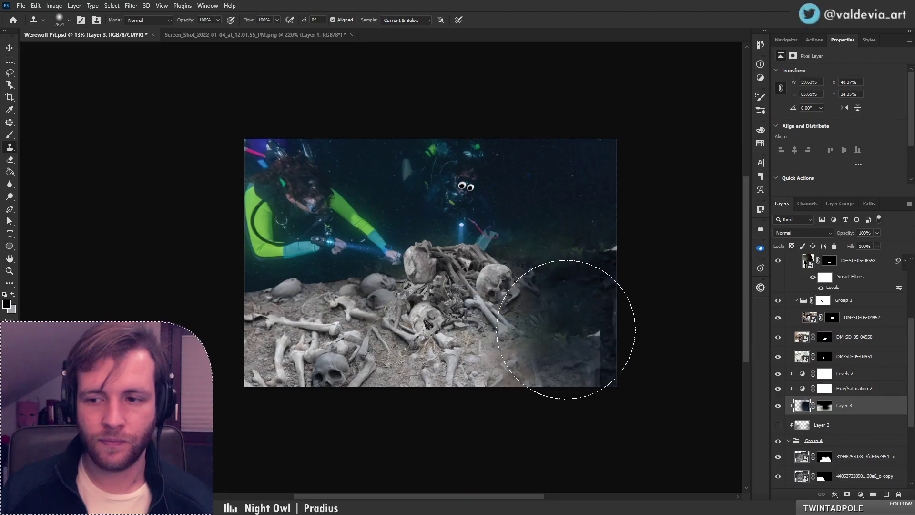
{"action": "key", "text": "ctrl+z"}
Clone dark water from above the bone pile over the ground's right side and front edge on Layer 3
{"action": "left_click", "coordinate": [560, 199], "text": "alt"}
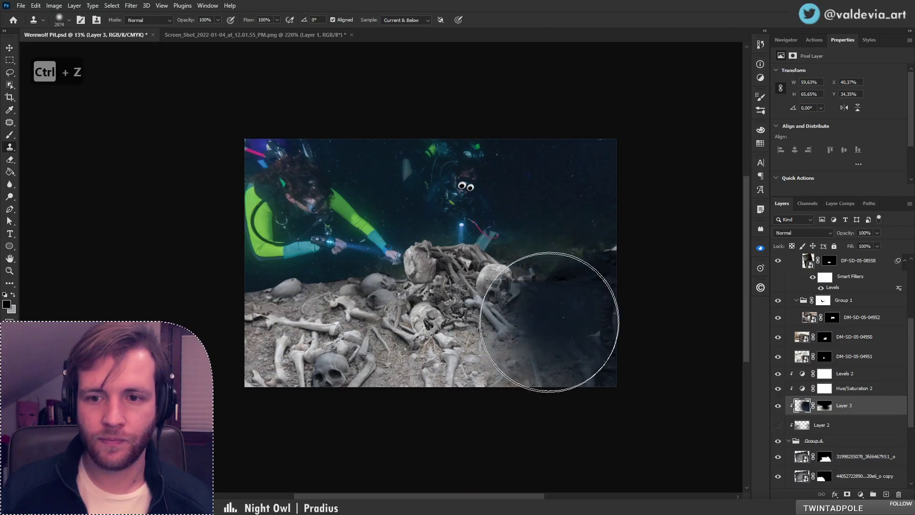
{"action": "mouse_move", "coordinate": [548, 323]}
{"action": "left_mouse_down"}
{"action": "mouse_move", "coordinate": [546, 325]}
{"action": "mouse_move", "coordinate": [545, 382]}
{"action": "mouse_move", "coordinate": [525, 375]}
{"action": "mouse_move", "coordinate": [547, 379]}
{"action": "left_mouse_up"}
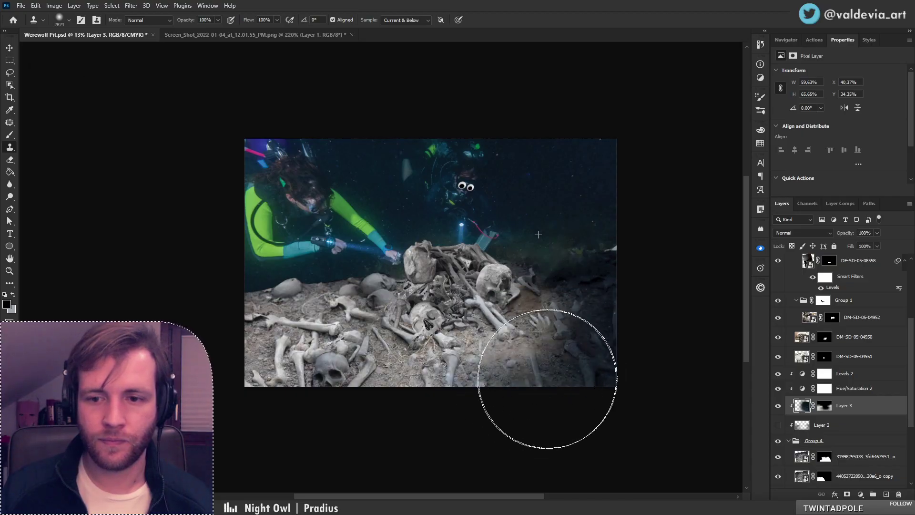
{"action": "left_click", "coordinate": [567, 199], "text": "alt"}
{"action": "mouse_move", "coordinate": [424, 386]}
{"action": "left_mouse_down"}
{"action": "mouse_move", "coordinate": [492, 373]}
{"action": "mouse_move", "coordinate": [405, 408]}
{"action": "left_mouse_up"}
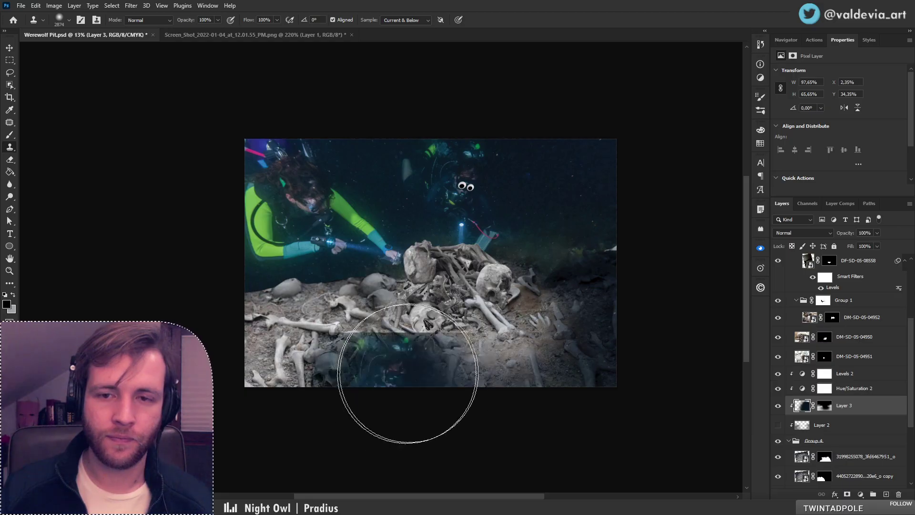
Clone dark water from the background's right side over the ground's left half and front edge, resampling the source between strokes
{"action": "left_click", "coordinate": [560, 197], "text": "alt"}
{"action": "mouse_move", "coordinate": [410, 344]}
{"action": "left_mouse_down"}
{"action": "mouse_move", "coordinate": [372, 361]}
{"action": "mouse_move", "coordinate": [295, 353]}
{"action": "left_mouse_up"}
{"action": "left_click", "coordinate": [548, 180], "text": "alt"}
{"action": "mouse_move", "coordinate": [341, 305]}
{"action": "left_mouse_down"}
{"action": "mouse_move", "coordinate": [321, 310]}
{"action": "mouse_move", "coordinate": [342, 290]}
{"action": "mouse_move", "coordinate": [284, 282]}
{"action": "mouse_move", "coordinate": [257, 353]}
{"action": "mouse_move", "coordinate": [267, 367]}
{"action": "mouse_move", "coordinate": [253, 365]}
{"action": "left_mouse_up"}
{"action": "left_click", "coordinate": [559, 192], "text": "alt"}
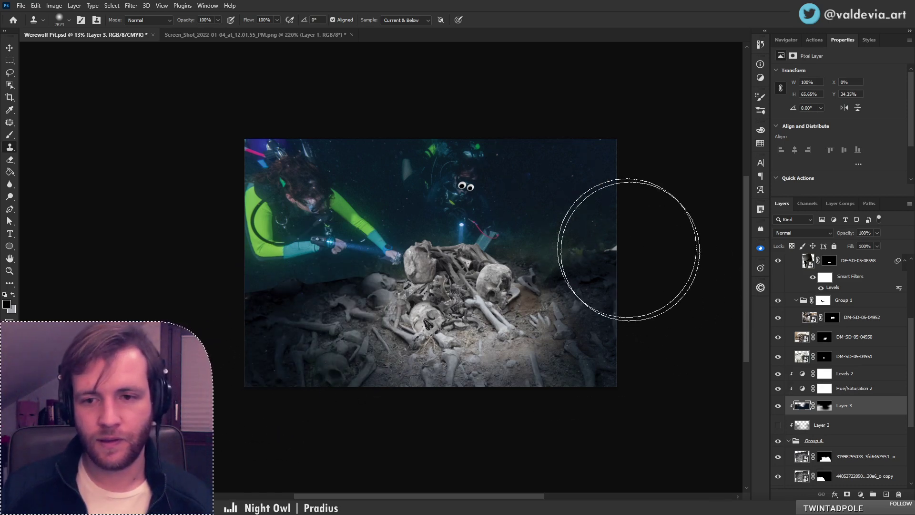
{"action": "left_click", "coordinate": [578, 172], "text": "alt"}
{"action": "left_click_drag", "start_coordinate": [286, 343], "coordinate": [262, 294]}
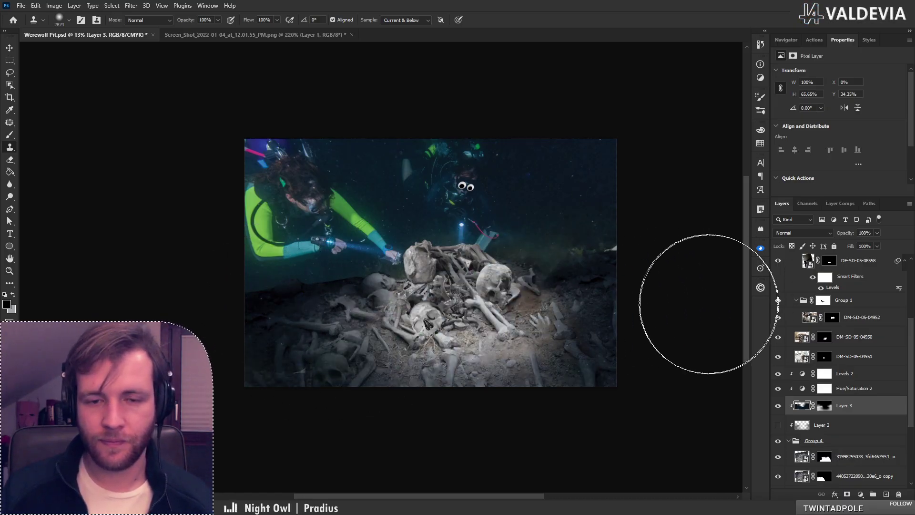
Clone dark water over the ground's raised far edge at the image's right border, undoing the unsuitable strokes
{"action": "left_click", "coordinate": [567, 163], "text": "alt"}
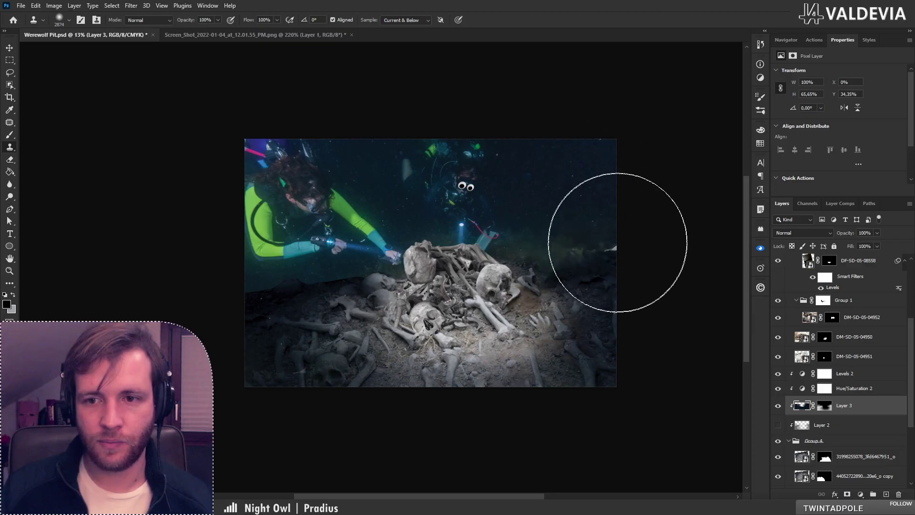
{"action": "key", "text": "ctrl+z"}
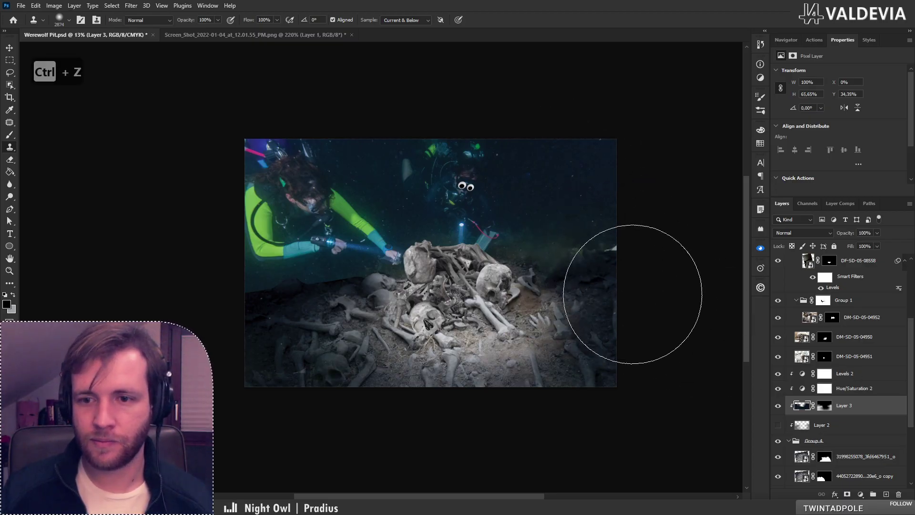
{"action": "left_click_drag", "start_coordinate": [621, 235], "coordinate": [620, 248]}
{"action": "left_click", "coordinate": [567, 199], "text": "alt"}
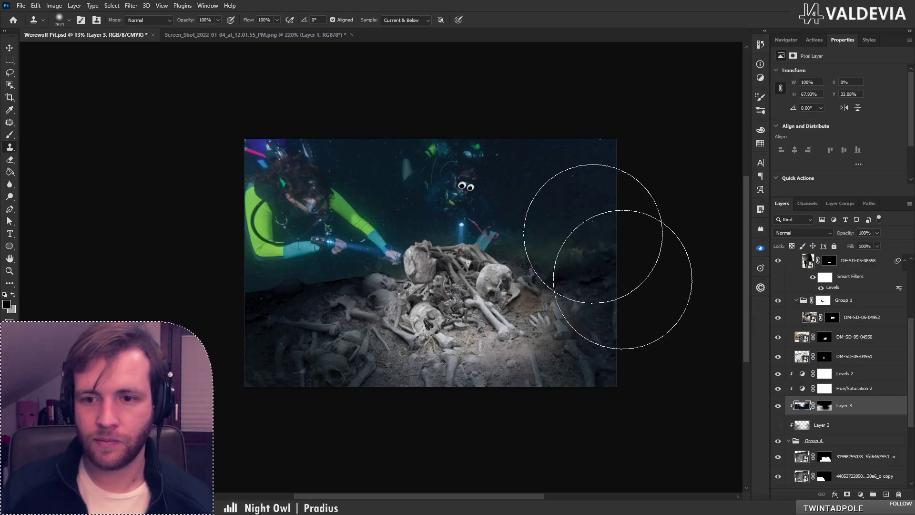
{"action": "key", "text": "ctrl+z"}
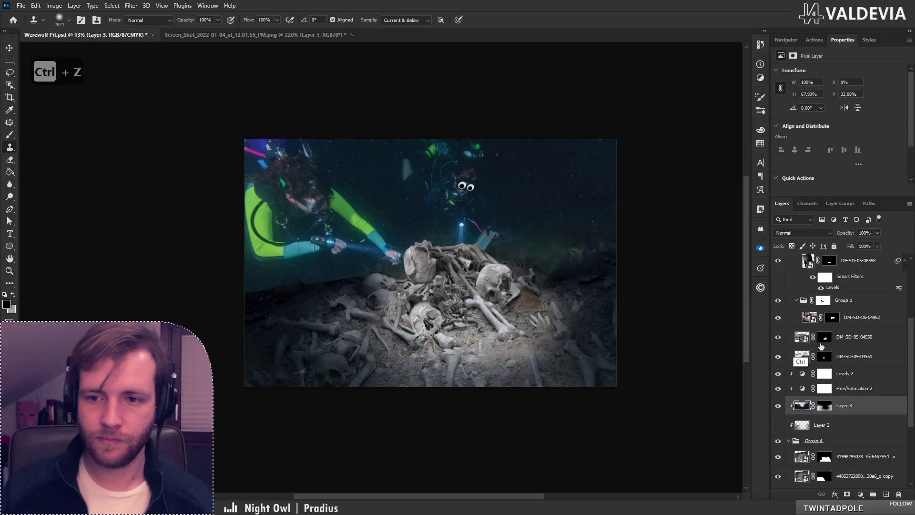
Move Layer 3 above Levels 2 and apply Levels to its mask with midtone 1.31 and white input 238
{"action": "left_click_drag", "start_coordinate": [843, 405], "coordinate": [866, 365]}
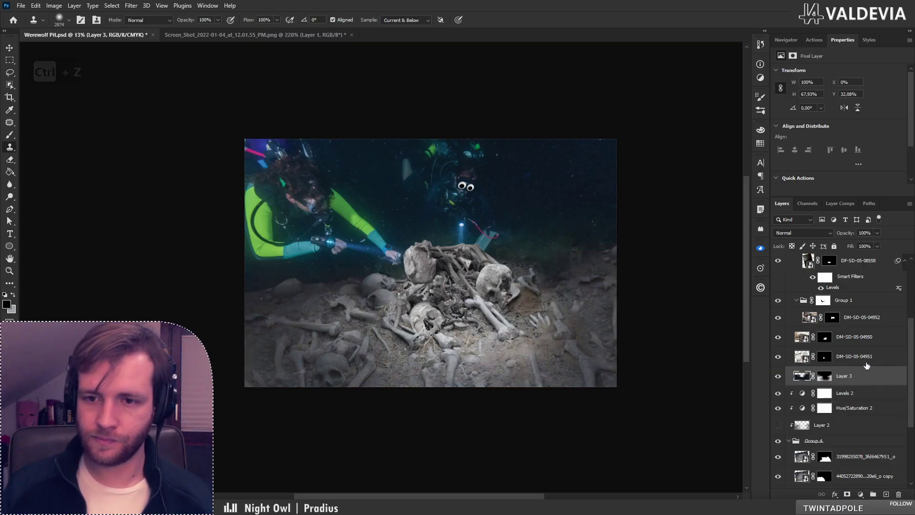
{"action": "left_click", "coordinate": [825, 377]}
{"action": "key", "text": "ctrl+l"}
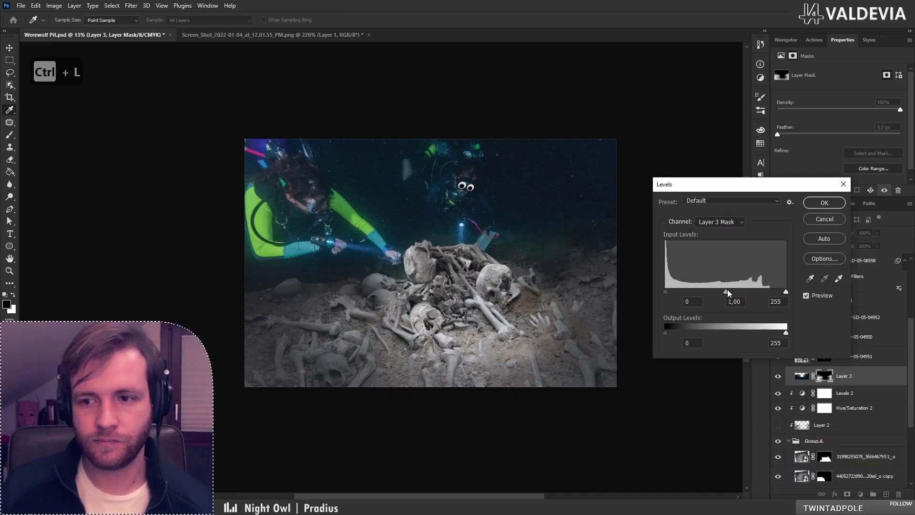
{"action": "mouse_move", "coordinate": [726, 292]}
{"action": "left_mouse_down"}
{"action": "mouse_move", "coordinate": [681, 291]}
{"action": "mouse_move", "coordinate": [714, 299]}
{"action": "left_mouse_up"}
{"action": "mouse_move", "coordinate": [786, 294]}
{"action": "left_mouse_down"}
{"action": "mouse_move", "coordinate": [769, 295]}
{"action": "mouse_move", "coordinate": [778, 293]}
{"action": "left_mouse_up"}
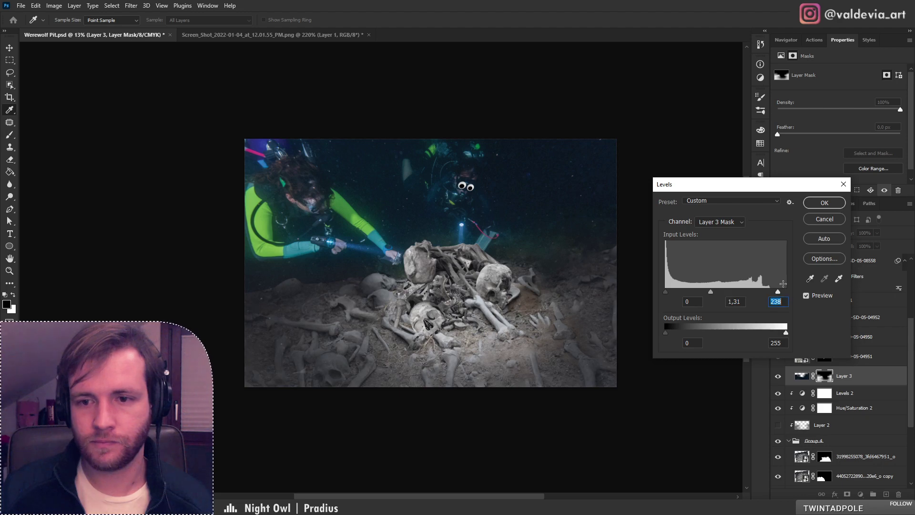
{"action": "left_click", "coordinate": [833, 203]}
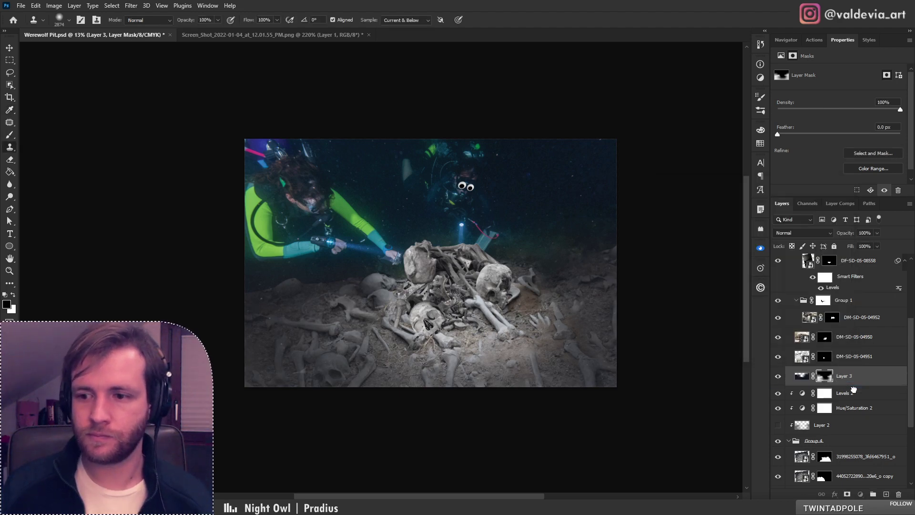
Set the unclipped Layer 3 to 82% opacity, show Layer 2 at 48% opacity, and compare the image without Layer 3
{"action": "key", "text": "ctrl+2"}
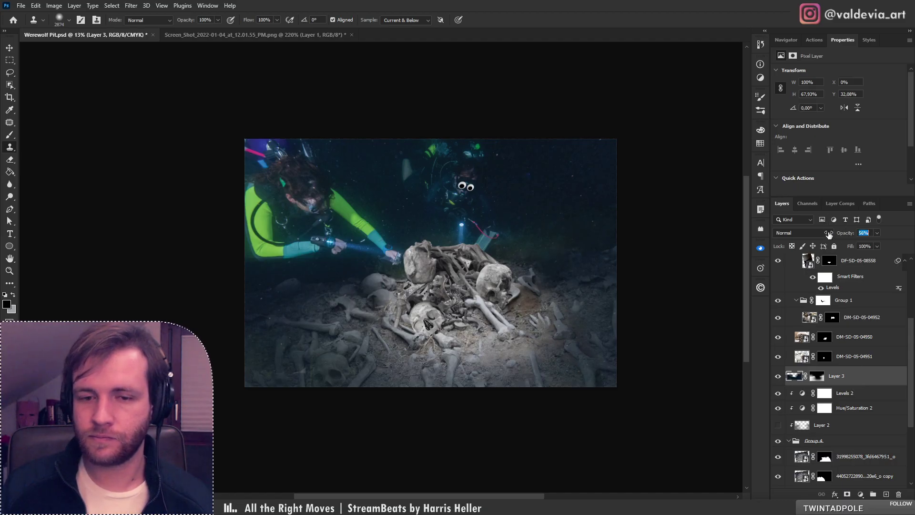
{"action": "left_click_drag", "start_coordinate": [830, 234], "coordinate": [852, 233]}
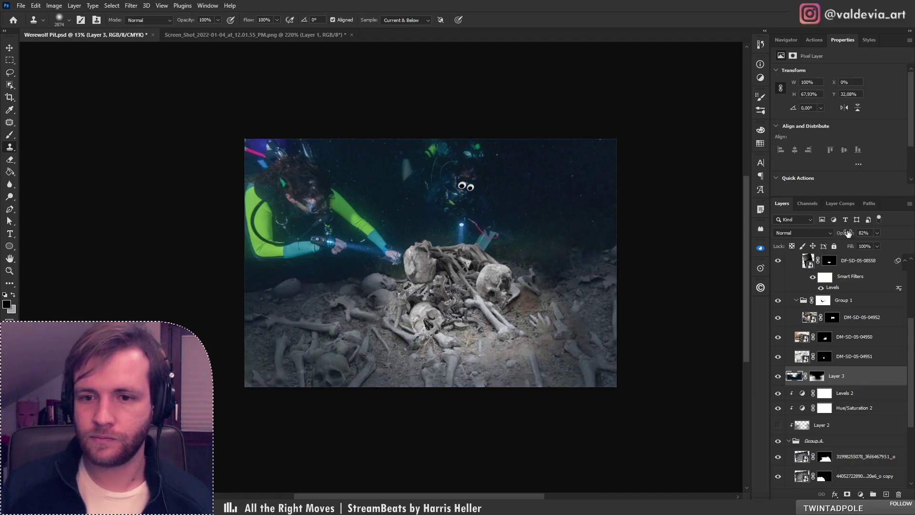
{"action": "left_click", "coordinate": [872, 426]}
{"action": "left_click", "coordinate": [778, 426]}
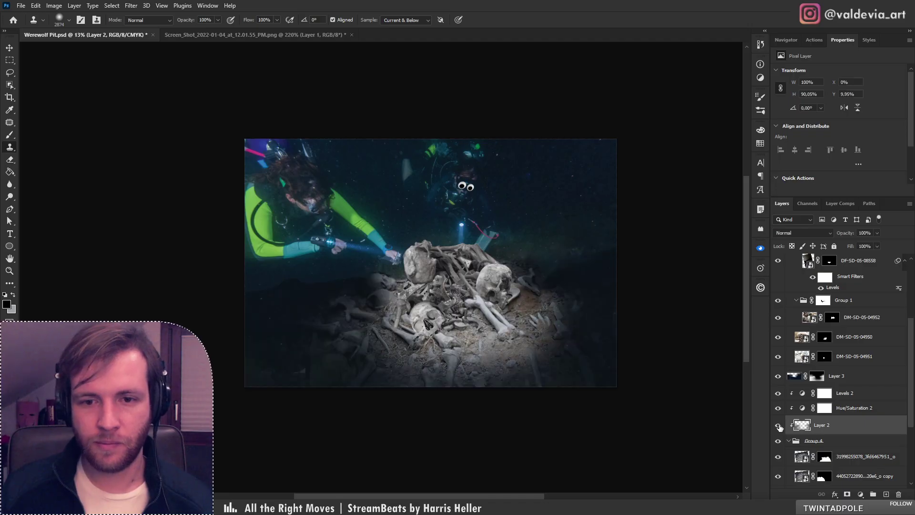
{"action": "left_click_drag", "start_coordinate": [851, 235], "coordinate": [837, 237]}
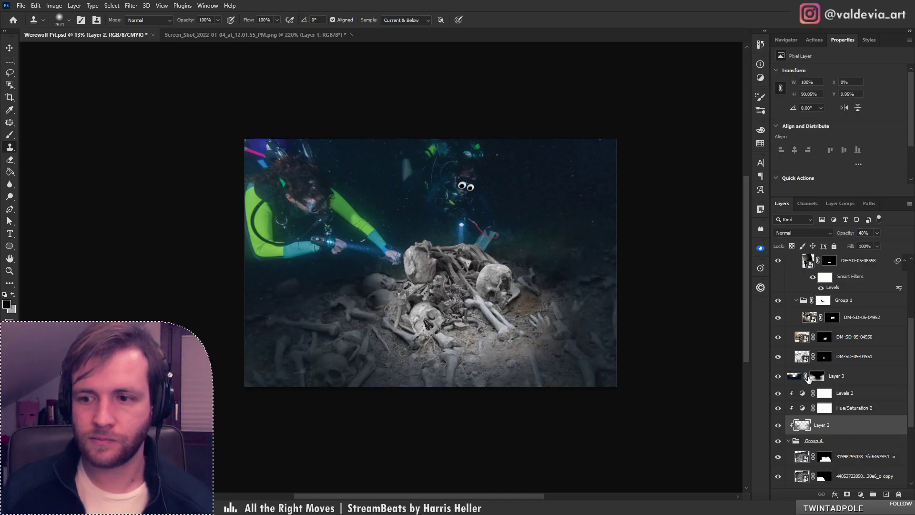
{"action": "left_click", "coordinate": [778, 376]}
{"action": "left_click", "coordinate": [779, 377]}
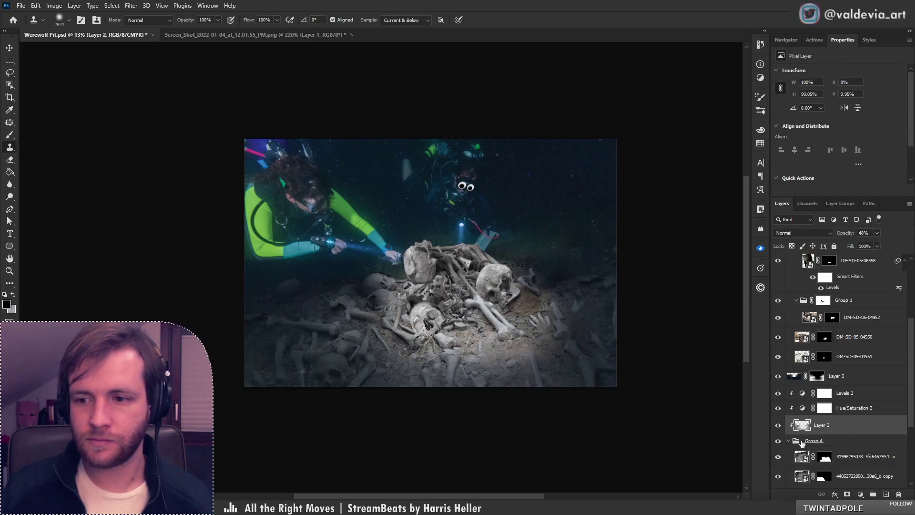
Invert the combined selection of Group 4's three layer masks and use it to black out Layer 3's mask beyond the ground
{"action": "left_click_drag", "start_coordinate": [827, 461], "coordinate": [830, 481]}
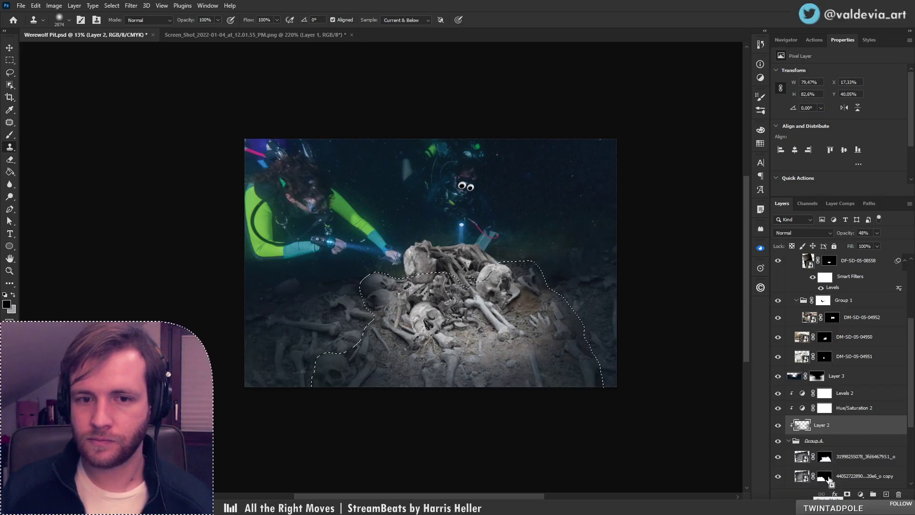
{"action": "left_click", "coordinate": [827, 480], "text": "ctrl+shift"}
{"action": "left_click_drag", "start_coordinate": [910, 393], "coordinate": [910, 420]}
{"action": "left_click", "coordinate": [827, 443], "text": "ctrl+shift"}
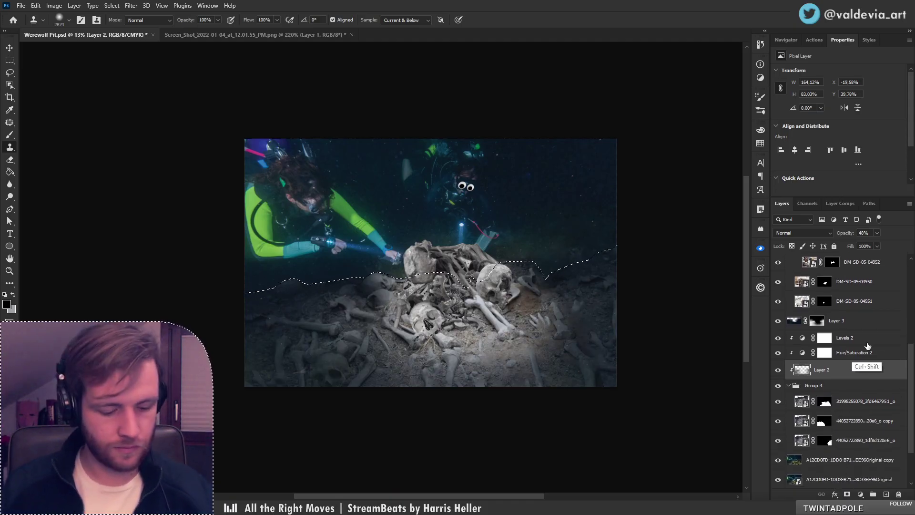
{"action": "key", "text": "ctrl+shift+i"}
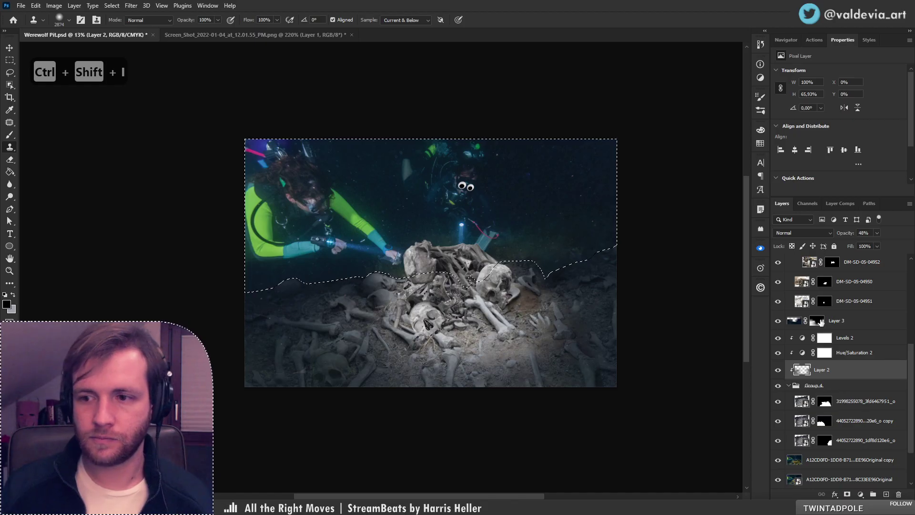
{"action": "left_click", "coordinate": [820, 322]}
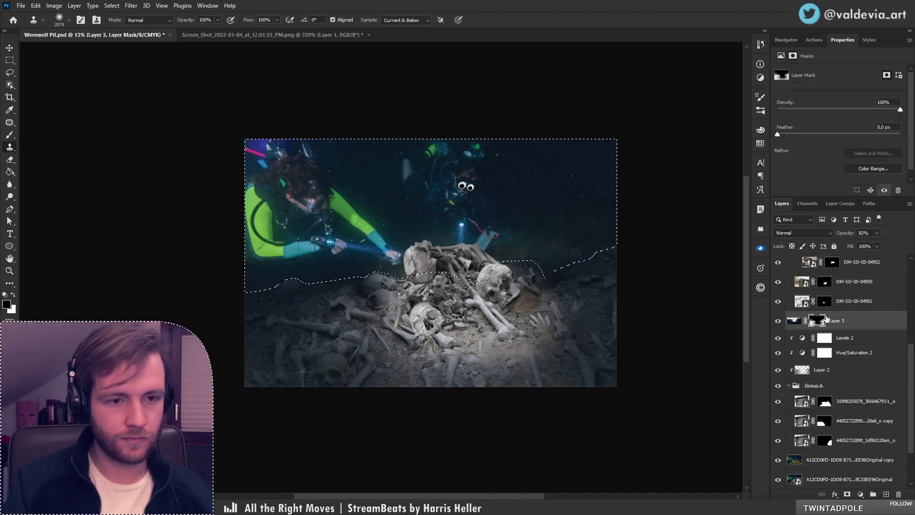
{"action": "key", "text": "ctrl+d"}
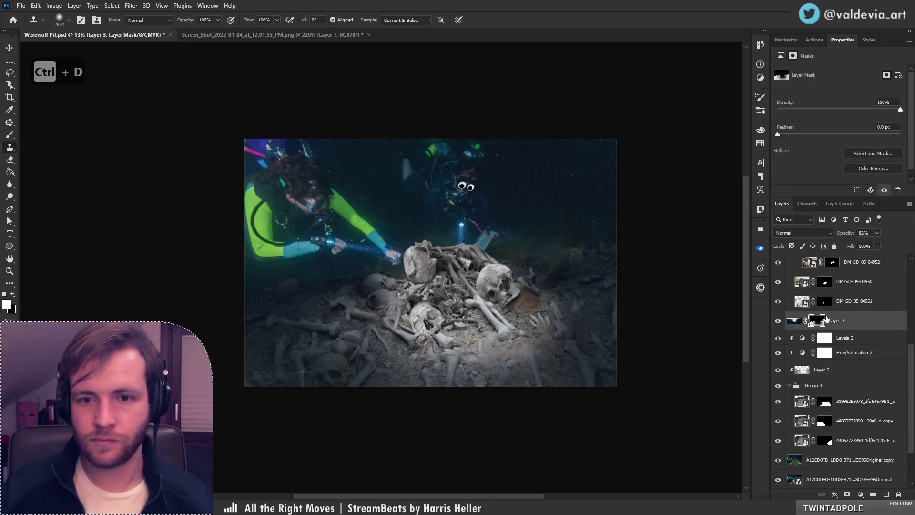
Hide Layer 3 and set the Levels 2 adjustment to midtone 0.56 and black output level 37
{"action": "left_click", "coordinate": [850, 378]}
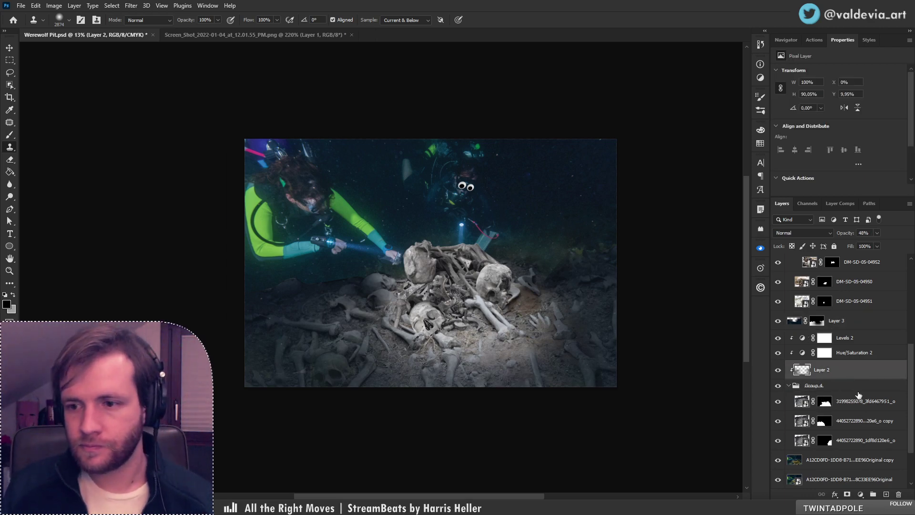
{"action": "left_click", "coordinate": [848, 338]}
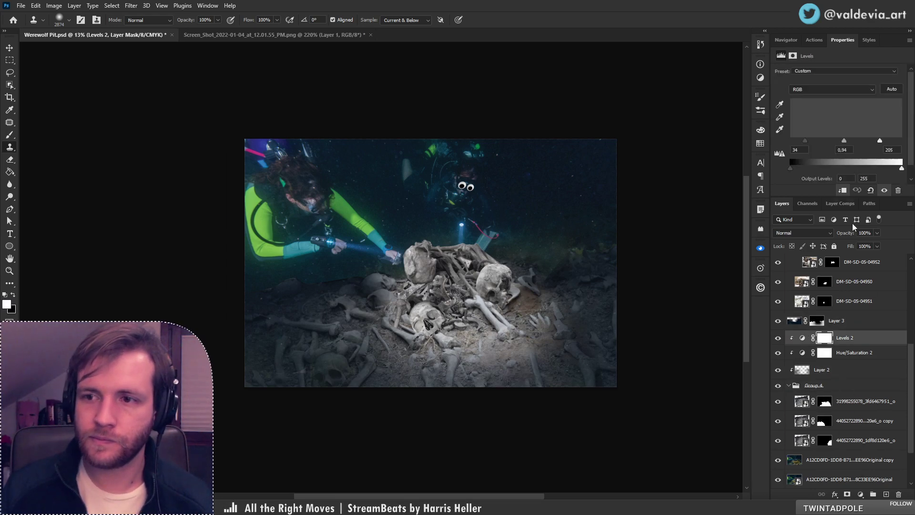
{"action": "left_click", "coordinate": [778, 322]}
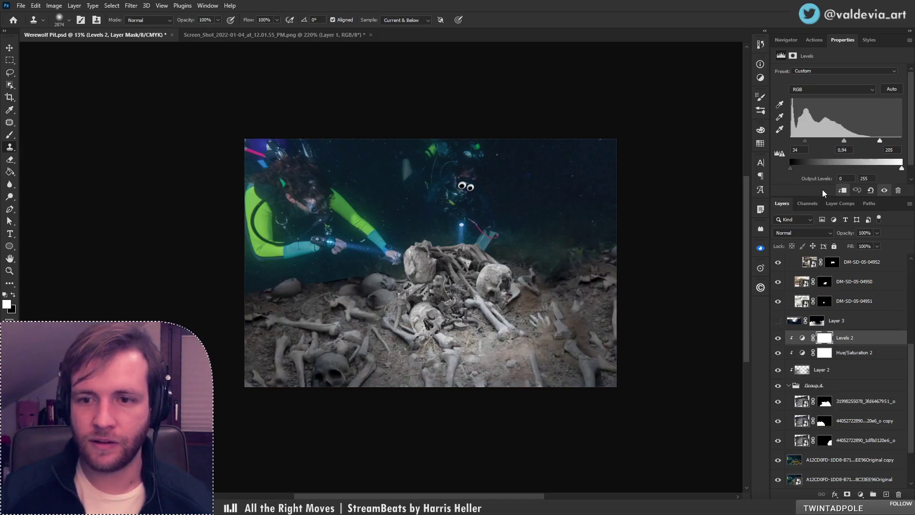
{"action": "left_click_drag", "start_coordinate": [791, 168], "coordinate": [805, 167]}
{"action": "mouse_move", "coordinate": [842, 139]}
{"action": "left_mouse_down"}
{"action": "mouse_move", "coordinate": [828, 141]}
{"action": "mouse_move", "coordinate": [857, 141]}
{"action": "left_mouse_up"}
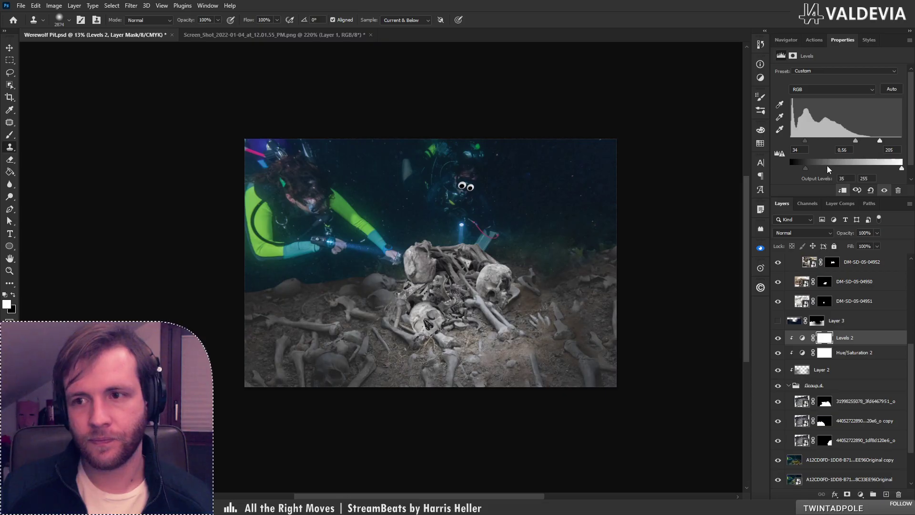
{"action": "left_click_drag", "start_coordinate": [806, 168], "coordinate": [803, 171]}
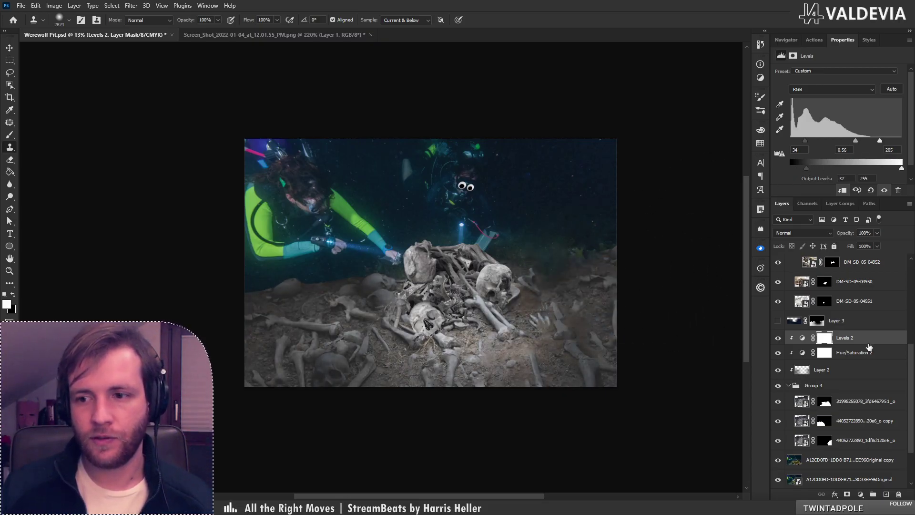
Add a new clipped layer above Levels 2 and sample the dark blue water below the left diver as the brush colour
{"action": "left_click", "coordinate": [886, 495]}
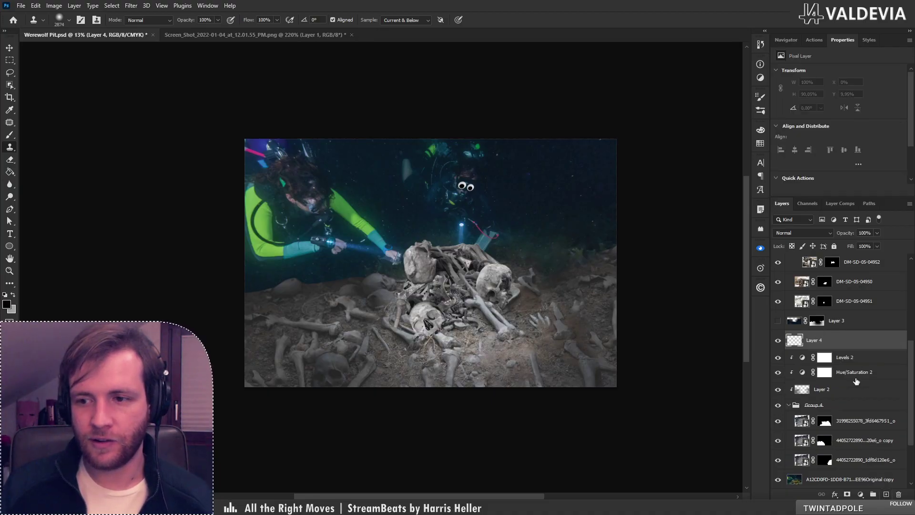
{"action": "left_click", "coordinate": [862, 348], "text": "alt"}
{"action": "key", "text": "z"}
{"action": "mouse_move", "coordinate": [282, 282]}
{"action": "left_mouse_down"}
{"action": "mouse_move", "coordinate": [308, 274]}
{"action": "mouse_move", "coordinate": [294, 279]}
{"action": "left_mouse_up"}
{"action": "key", "text": "s"}
{"action": "key", "text": "b"}
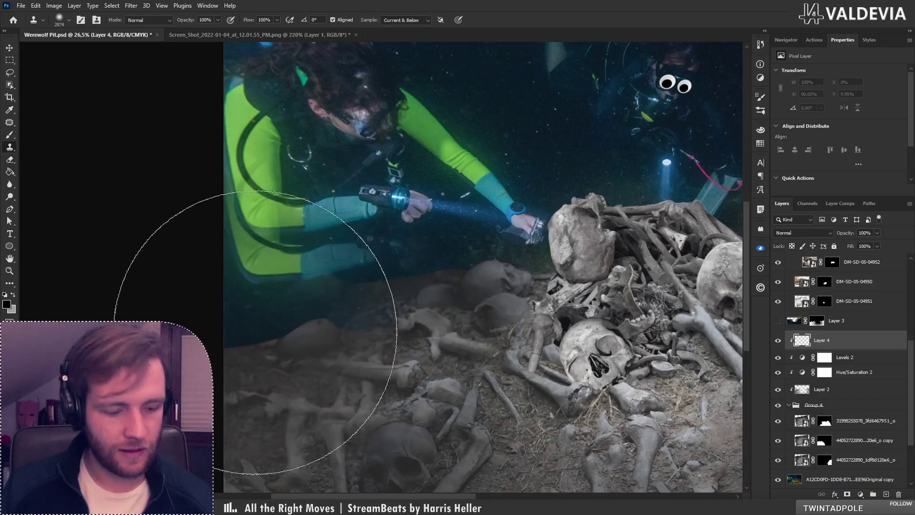
{"action": "left_click", "coordinate": [253, 286], "text": "alt"}
{"action": "left_click_drag", "start_coordinate": [255, 283], "coordinate": [255, 286]}
Set Layer 4's blending mode to Color and paint the sampled dark blue over the ground's outer sides with an 1811 px soft brush
{"action": "left_click_drag", "start_coordinate": [340, 309], "coordinate": [286, 319]}
{"action": "left_click_drag", "start_coordinate": [466, 286], "coordinate": [494, 286]}
{"action": "left_click", "coordinate": [806, 234]}
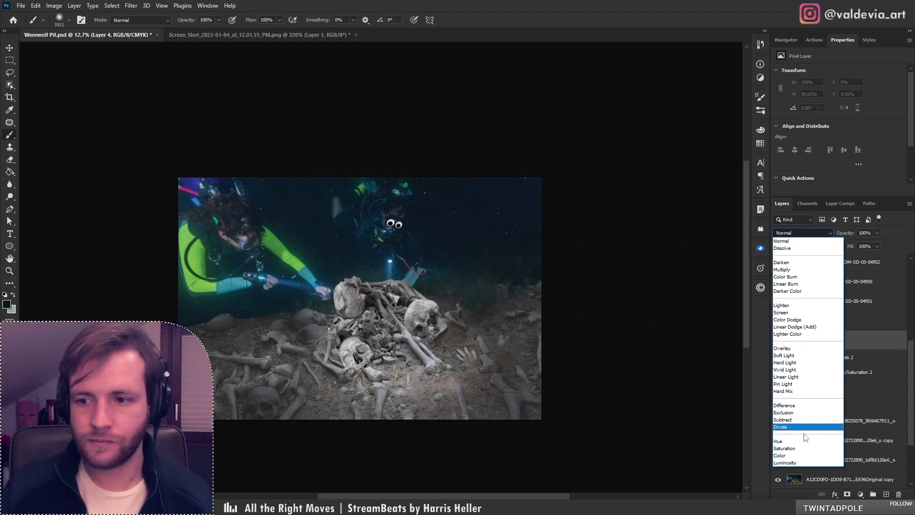
{"action": "left_click", "coordinate": [800, 455]}
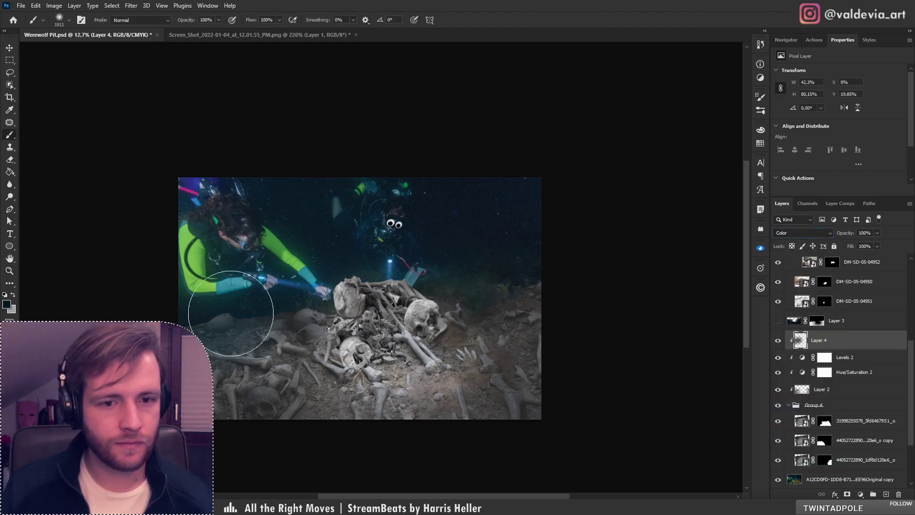
{"action": "left_click_drag", "start_coordinate": [496, 299], "coordinate": [537, 287]}
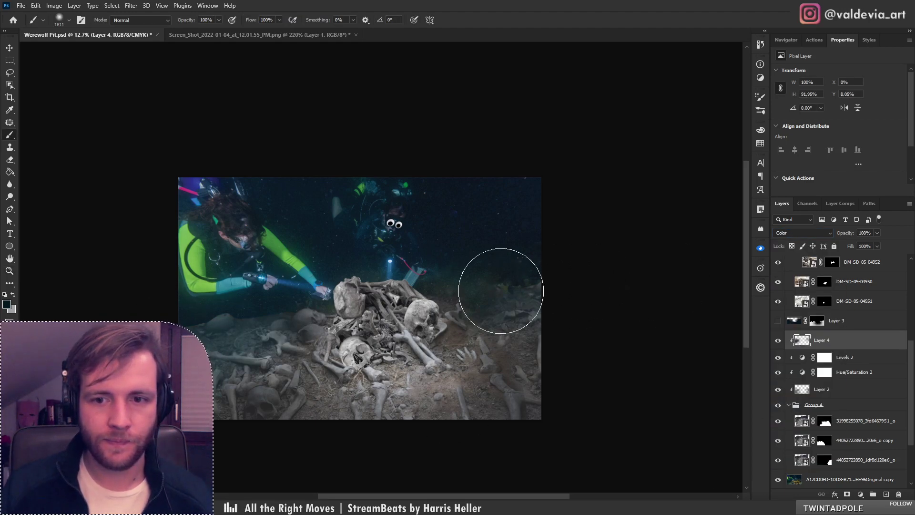
{"action": "mouse_move", "coordinate": [572, 349]}
{"action": "left_mouse_down"}
{"action": "mouse_move", "coordinate": [551, 356]}
{"action": "mouse_move", "coordinate": [542, 383]}
{"action": "left_mouse_up"}
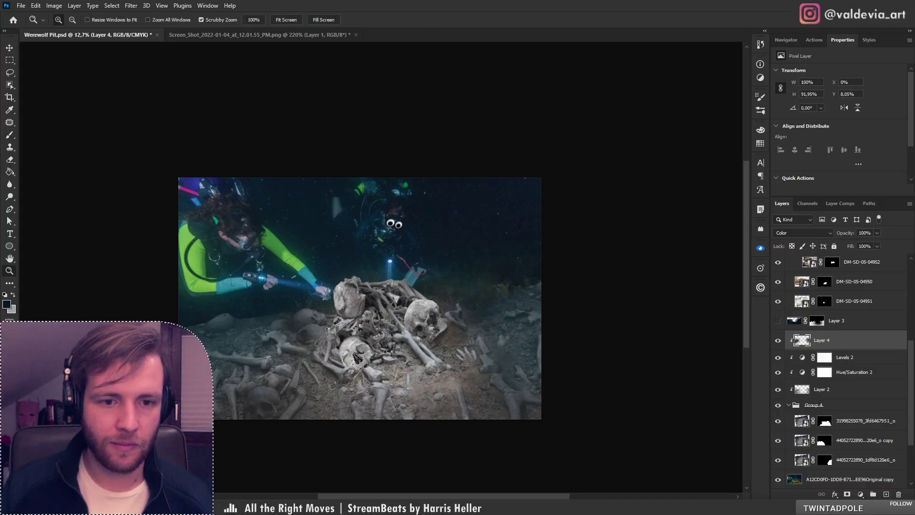
Set the Levels 2 adjustment's black output level to 17 to darken the ground's shadows
{"action": "left_click_drag", "start_coordinate": [177, 328], "coordinate": [817, 367]}
{"action": "key", "text": "z"}
{"action": "mouse_move", "coordinate": [674, 337]}
{"action": "left_mouse_down"}
{"action": "mouse_move", "coordinate": [466, 310]}
{"action": "mouse_move", "coordinate": [364, 327]}
{"action": "mouse_move", "coordinate": [538, 282]}
{"action": "mouse_move", "coordinate": [468, 303]}
{"action": "left_mouse_up"}
{"action": "left_click_drag", "start_coordinate": [586, 279], "coordinate": [633, 280]}
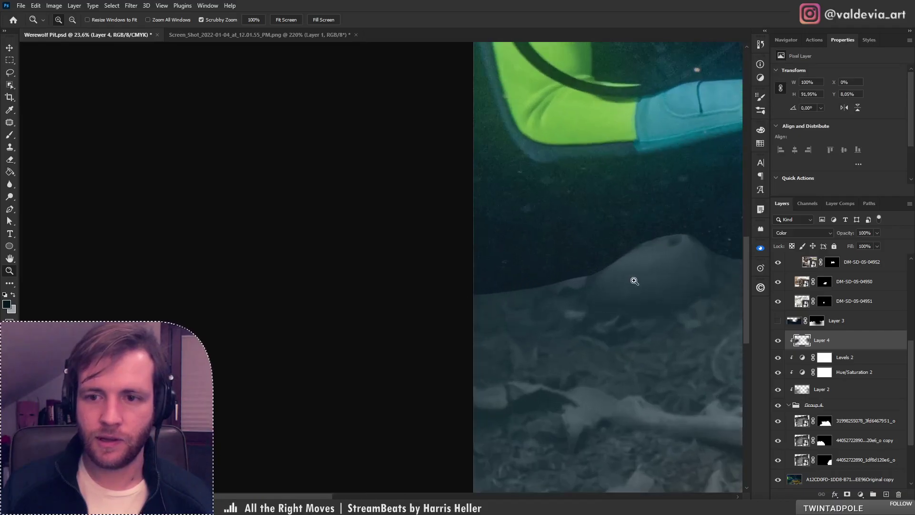
{"action": "left_click_drag", "start_coordinate": [549, 320], "coordinate": [371, 338]}
{"action": "left_click", "coordinate": [876, 362]}
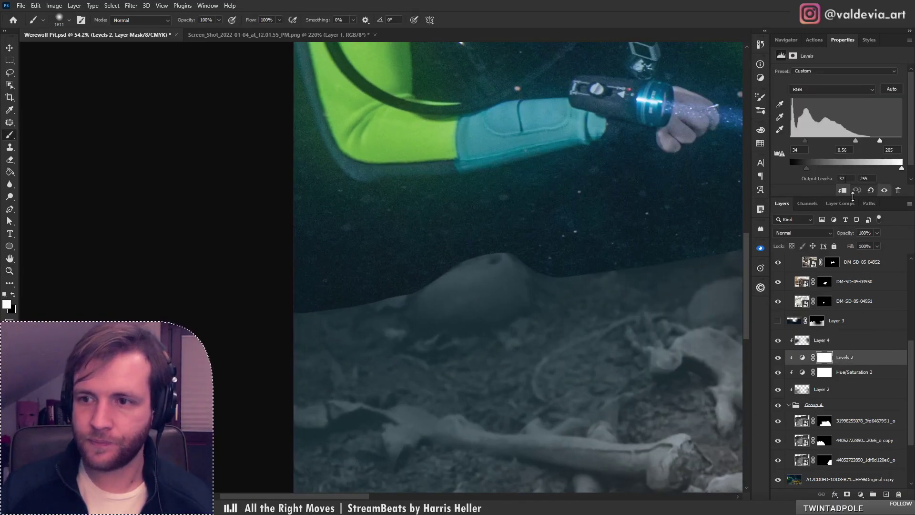
{"action": "left_click_drag", "start_coordinate": [807, 164], "coordinate": [797, 176]}
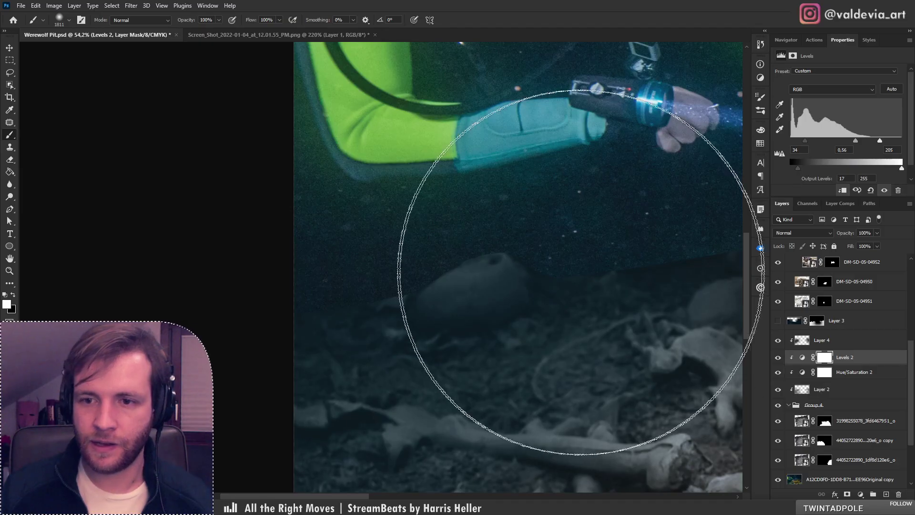
{"action": "key", "text": "z"}
{"action": "left_click_drag", "start_coordinate": [571, 268], "coordinate": [417, 288]}
{"action": "mouse_move", "coordinate": [634, 276]}
{"action": "left_mouse_down"}
{"action": "mouse_move", "coordinate": [672, 351]}
{"action": "mouse_move", "coordinate": [593, 359]}
{"action": "left_mouse_up"}
Try erasing part of Layer 4's blue tint over the ground beside the bone pile's skull with a soft 369 px eraser
{"action": "left_click", "coordinate": [844, 340]}
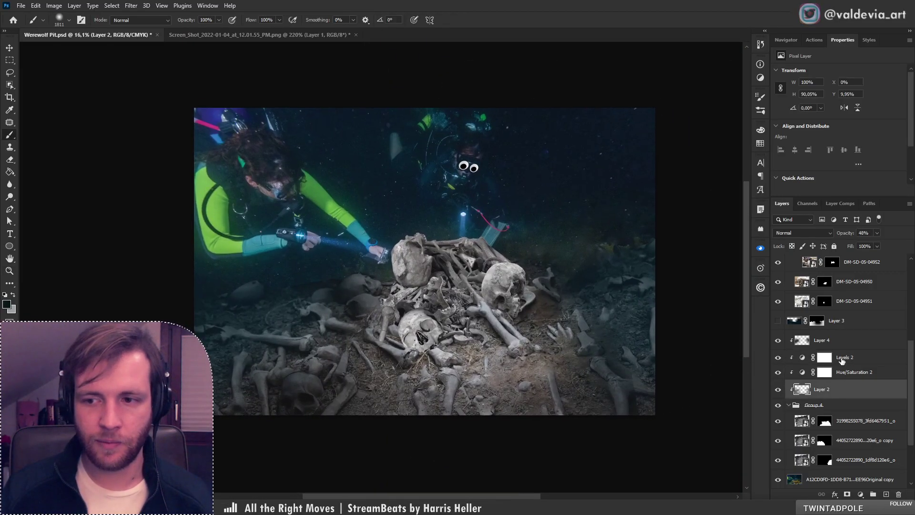
{"action": "key", "text": "e"}
{"action": "right_click", "coordinate": [676, 273]}
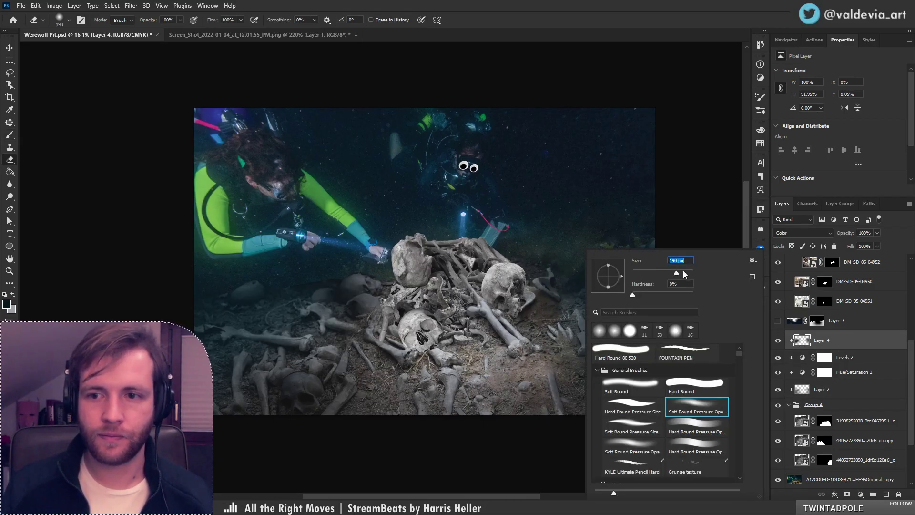
{"action": "left_click_drag", "start_coordinate": [539, 275], "coordinate": [566, 284]}
{"action": "key", "text": "ctrl+z"}
{"action": "right_click", "coordinate": [591, 258]}
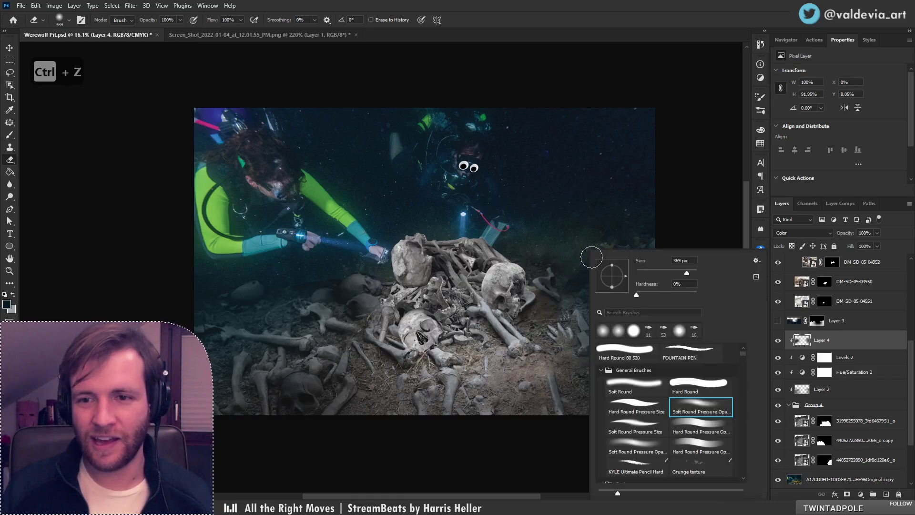
Check what Group 4's lowest bone layer covers by briefly hiding it, and select its layer mask
{"action": "left_click", "coordinate": [841, 410]}
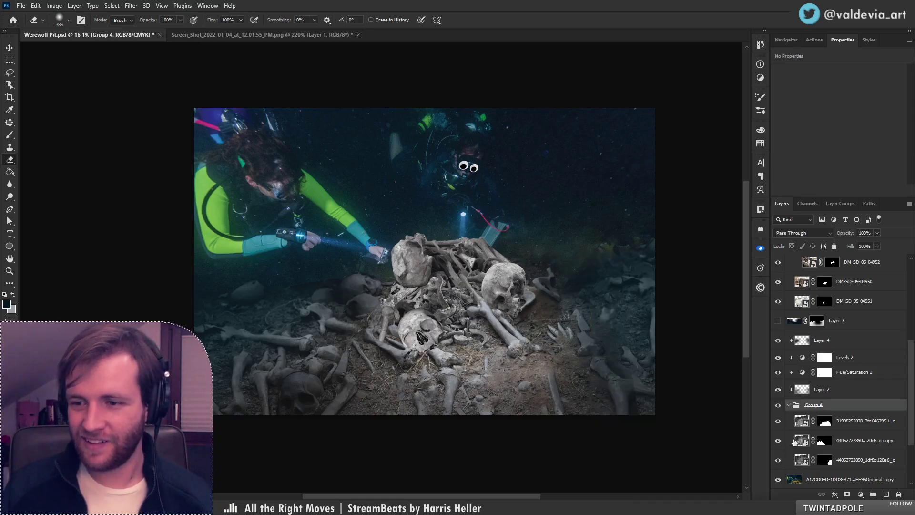
{"action": "left_click", "coordinate": [779, 461]}
{"action": "left_click", "coordinate": [778, 461]}
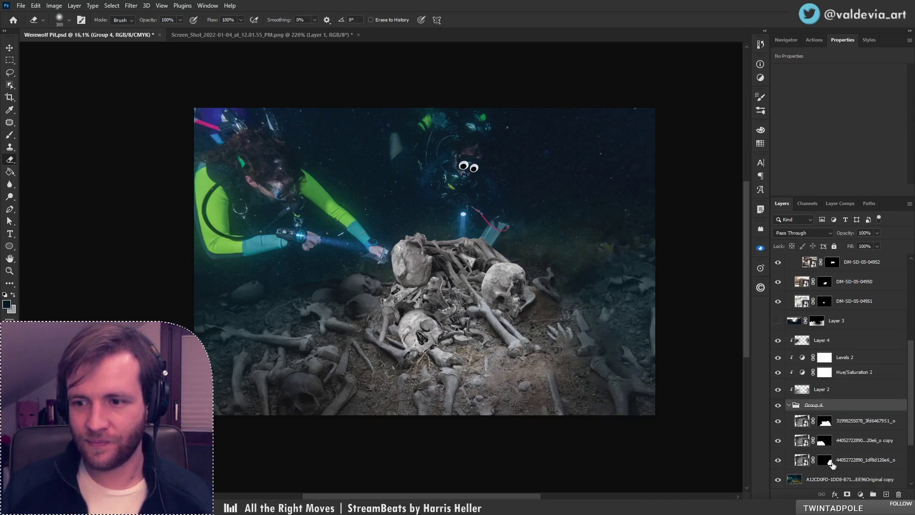
{"action": "left_click", "coordinate": [829, 462]}
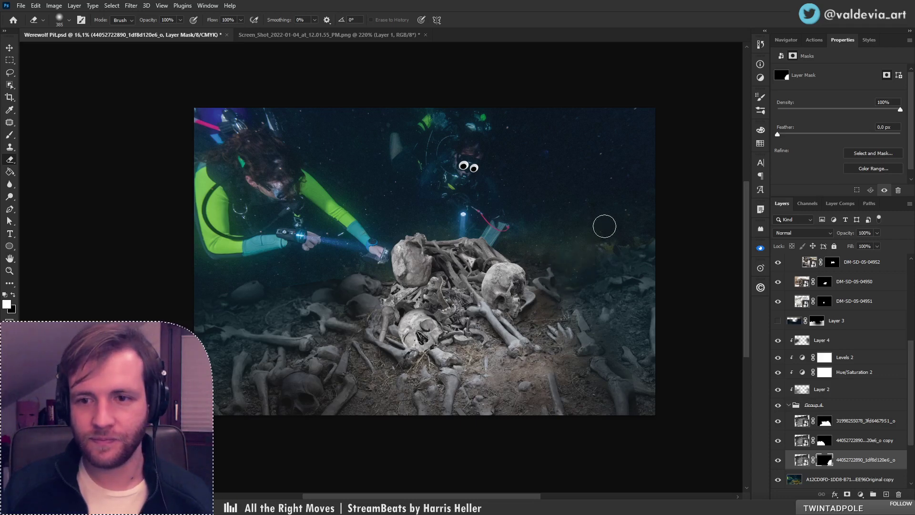
Review the whole composite at a reduced size and save the document
{"action": "key", "text": "z"}
{"action": "left_click_drag", "start_coordinate": [507, 300], "coordinate": [428, 291]}
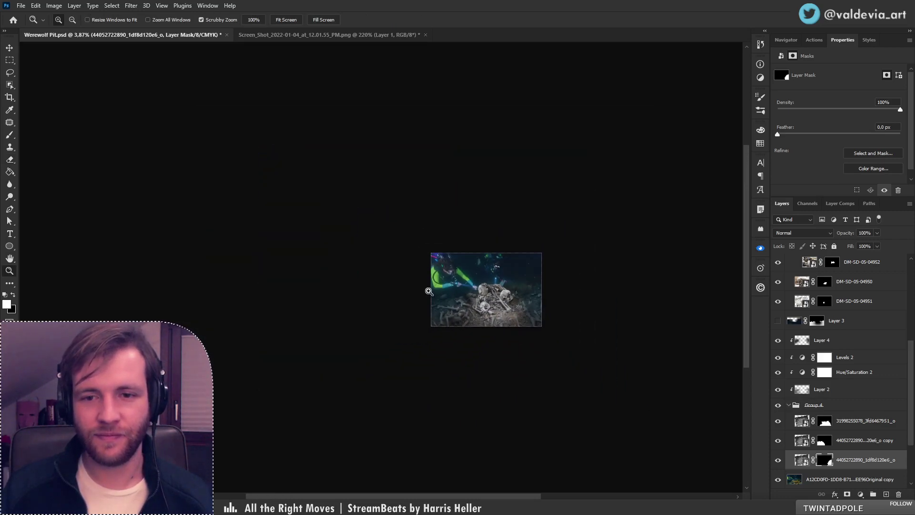
{"action": "mouse_move", "coordinate": [495, 275]}
{"action": "left_mouse_down"}
{"action": "mouse_move", "coordinate": [539, 267]}
{"action": "mouse_move", "coordinate": [551, 329]}
{"action": "mouse_move", "coordinate": [538, 348]}
{"action": "mouse_move", "coordinate": [501, 305]}
{"action": "left_mouse_up"}
{"action": "key", "text": "space"}
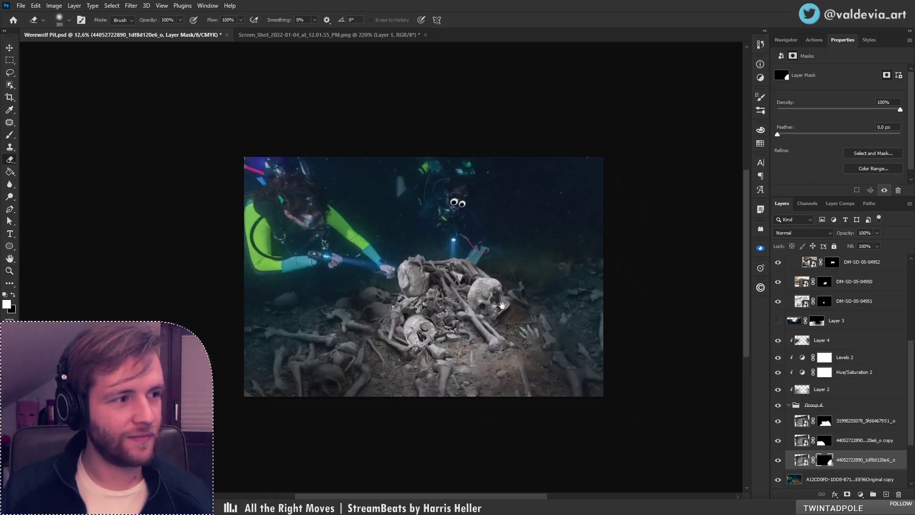
{"action": "key", "text": "ctrl+s"}
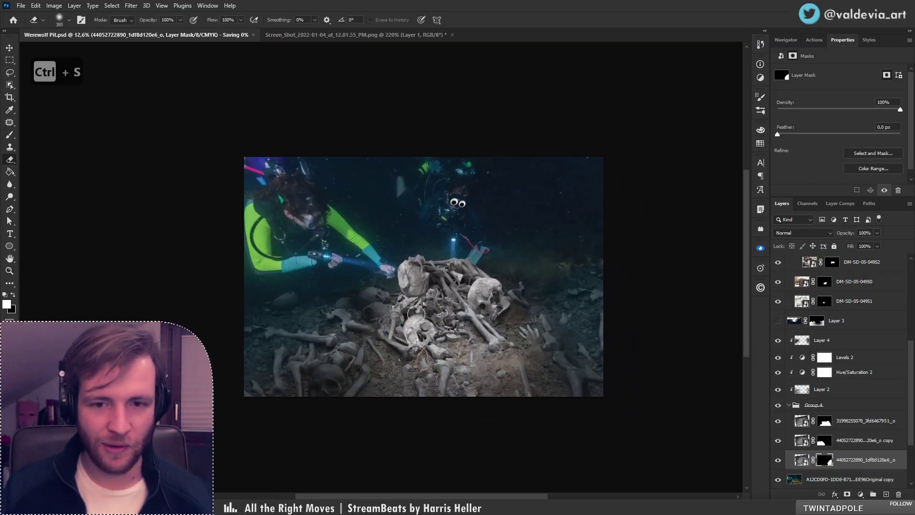
{"action": "key", "text": "z"}
{"action": "left_click_drag", "start_coordinate": [392, 314], "coordinate": [406, 306]}
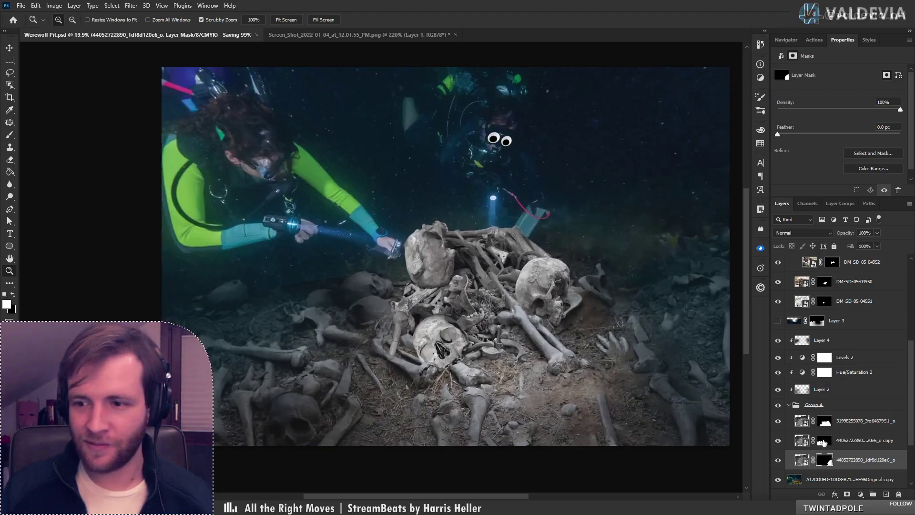
{"action": "left_click", "coordinate": [825, 420]}
{"action": "left_click", "coordinate": [778, 422]}
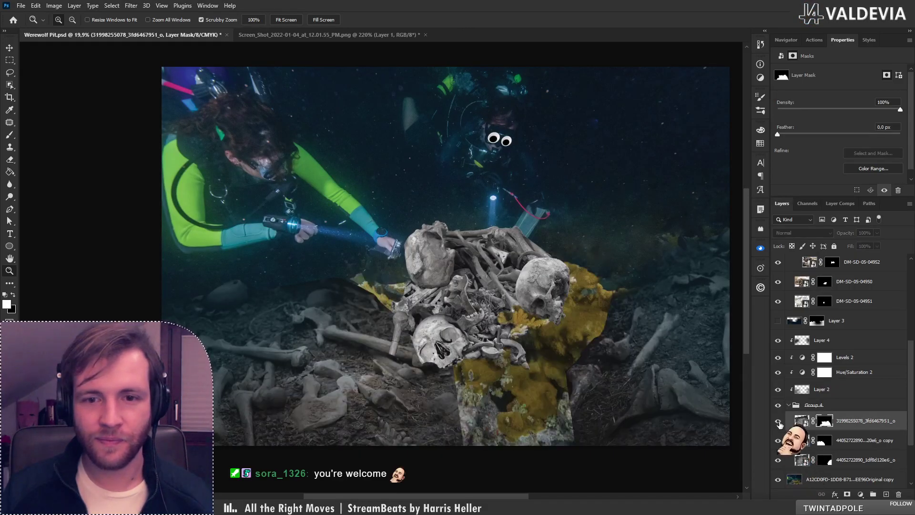
{"action": "left_click", "coordinate": [778, 422]}
{"action": "left_click", "coordinate": [824, 440]}
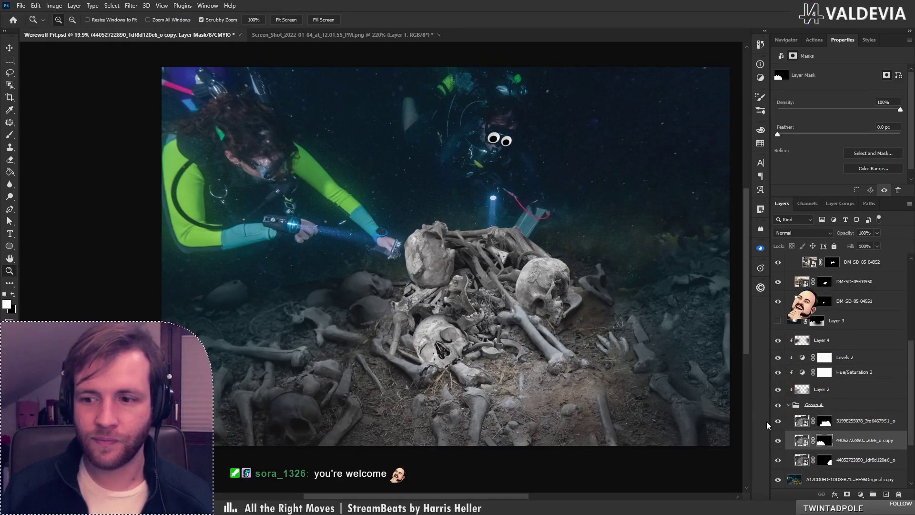
Try painting the copied bone layer's mask around the dark skulls below the diver's hand with a soft 61 px brush
{"action": "key", "text": "b"}
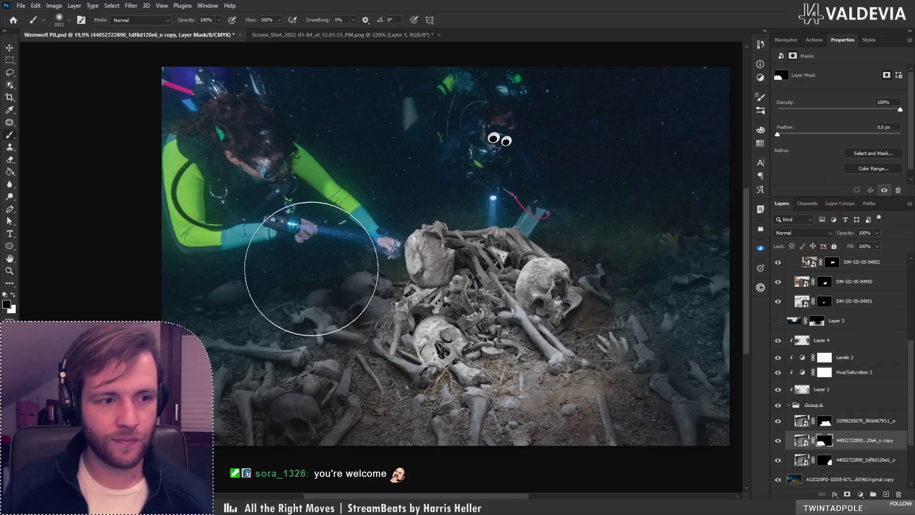
{"action": "right_click", "coordinate": [324, 267]}
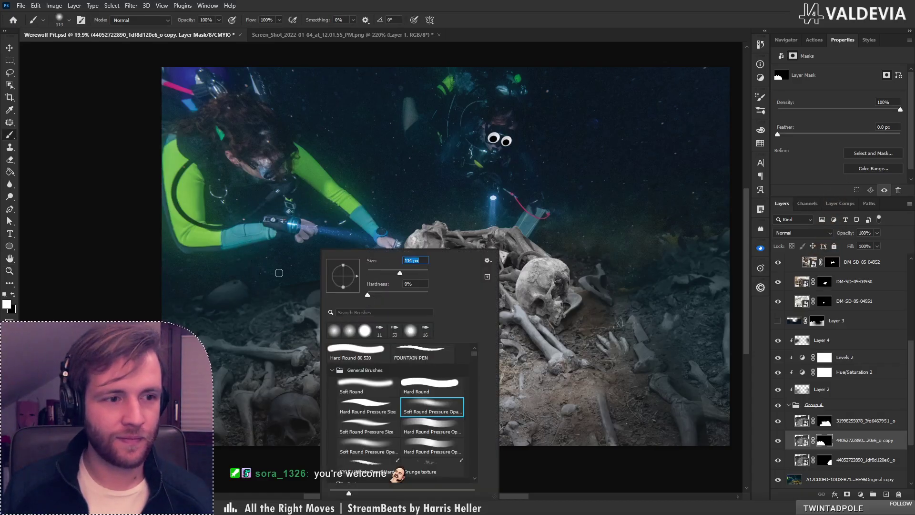
{"action": "key", "text": "Return"}
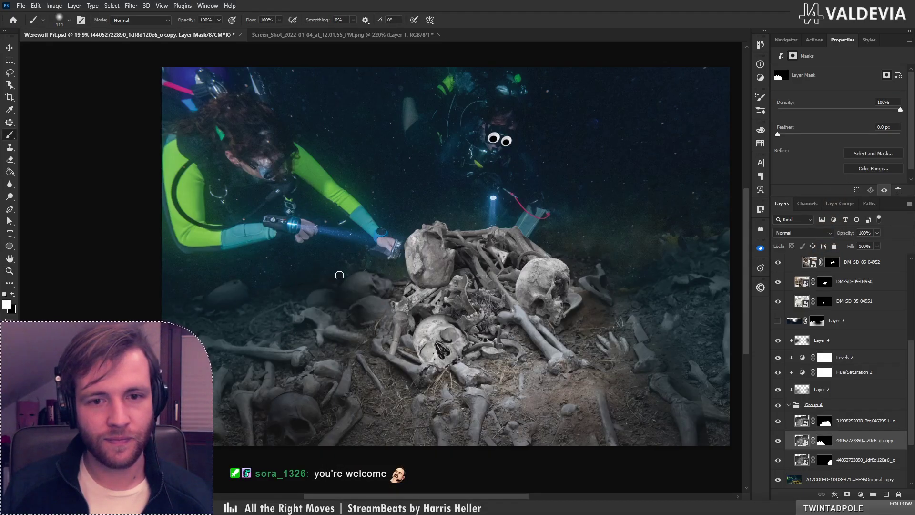
{"action": "key", "text": "z"}
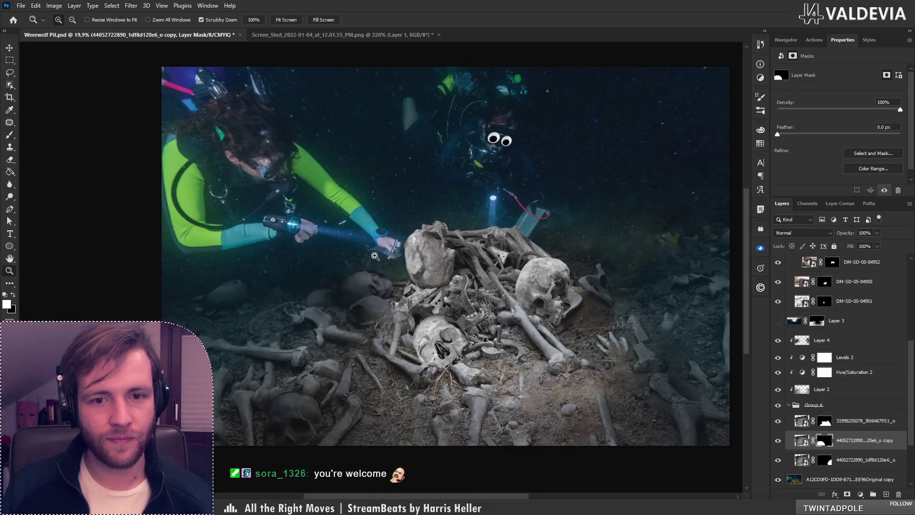
{"action": "left_click_drag", "start_coordinate": [376, 265], "coordinate": [410, 264]}
{"action": "key", "text": "b"}
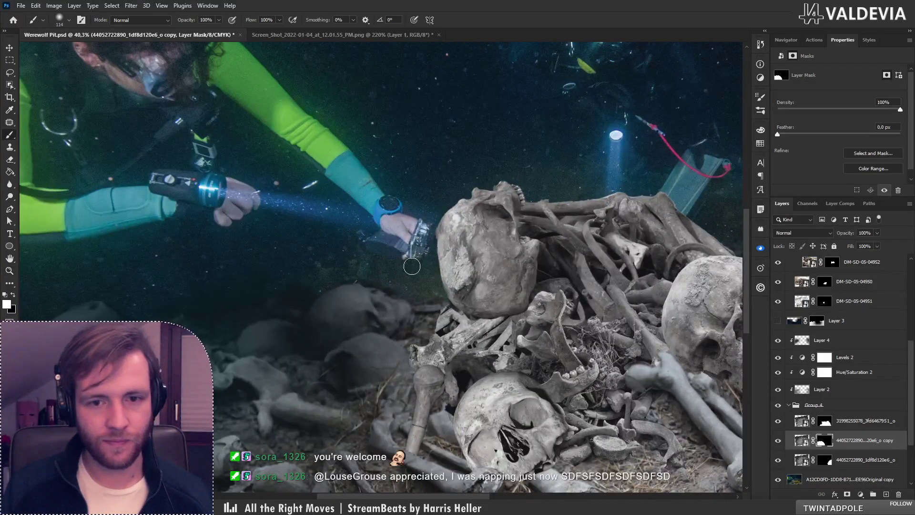
{"action": "right_click", "coordinate": [423, 262]}
{"action": "mouse_move", "coordinate": [350, 278]}
{"action": "left_mouse_down"}
{"action": "mouse_move", "coordinate": [338, 280]}
{"action": "mouse_move", "coordinate": [370, 276]}
{"action": "left_mouse_up"}
{"action": "key", "text": "ctrl+z"}
{"action": "key", "text": "x"}
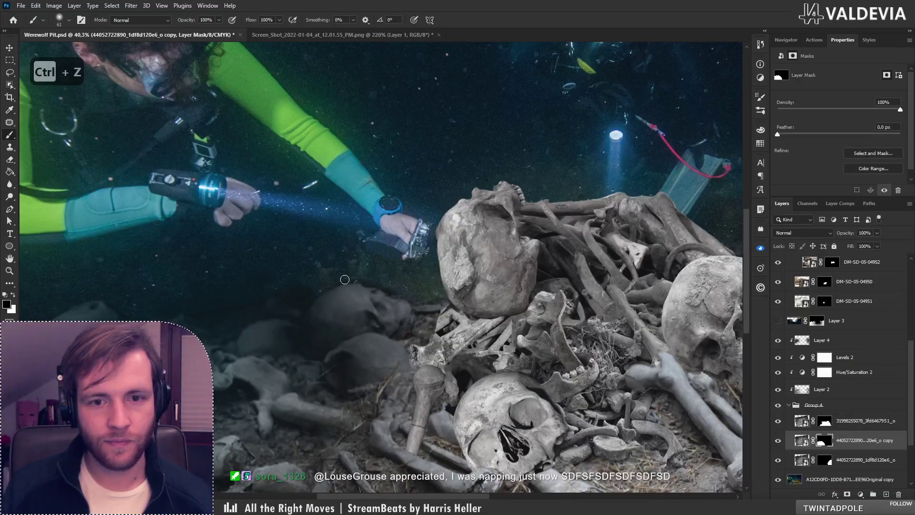
{"action": "key", "text": "alt+bracketright"}
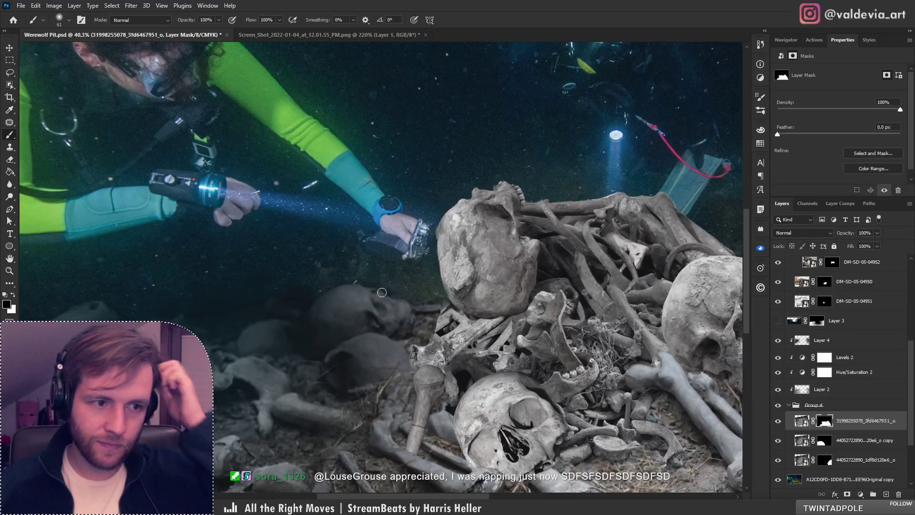
Reduce Layer 4's opacity to 79% to soften the blue tint over the ground
{"action": "key", "text": "z"}
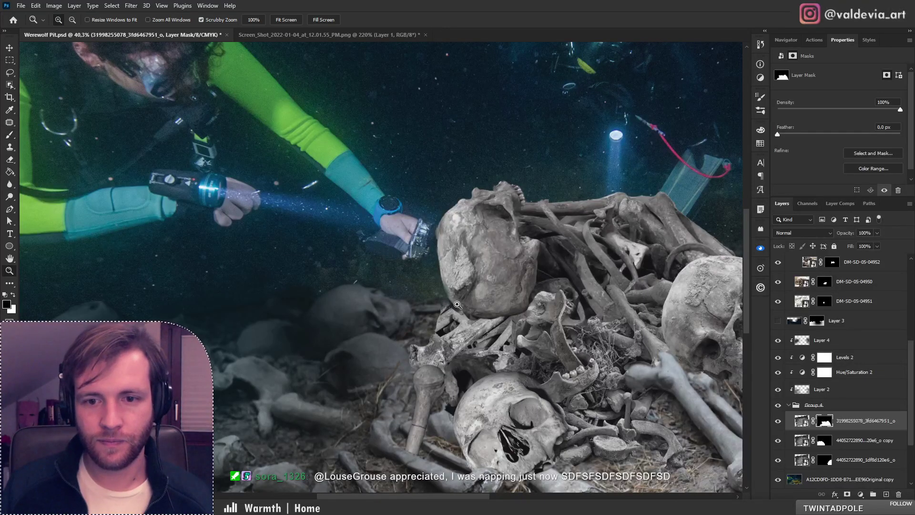
{"action": "left_click_drag", "start_coordinate": [444, 308], "coordinate": [377, 306]}
{"action": "left_click_drag", "start_coordinate": [477, 300], "coordinate": [510, 302]}
{"action": "key", "text": "b"}
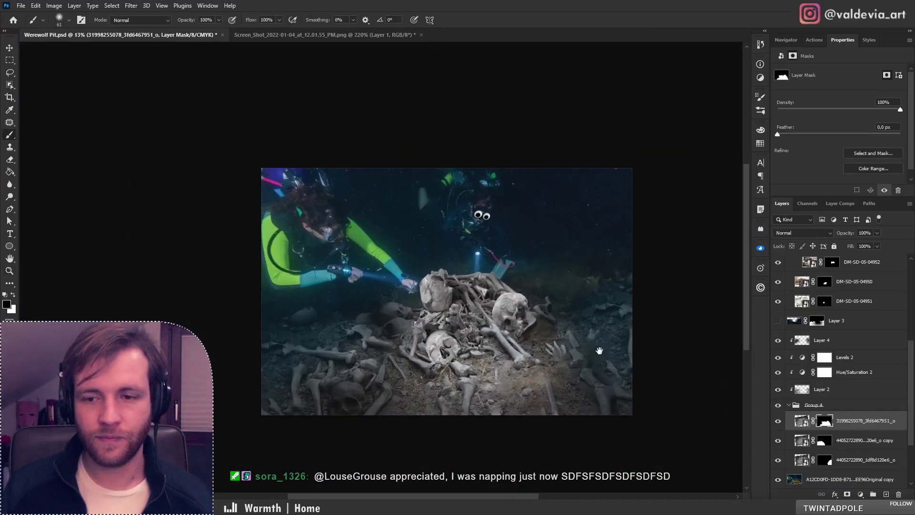
{"action": "left_click", "coordinate": [844, 389]}
{"action": "left_click", "coordinate": [845, 341]}
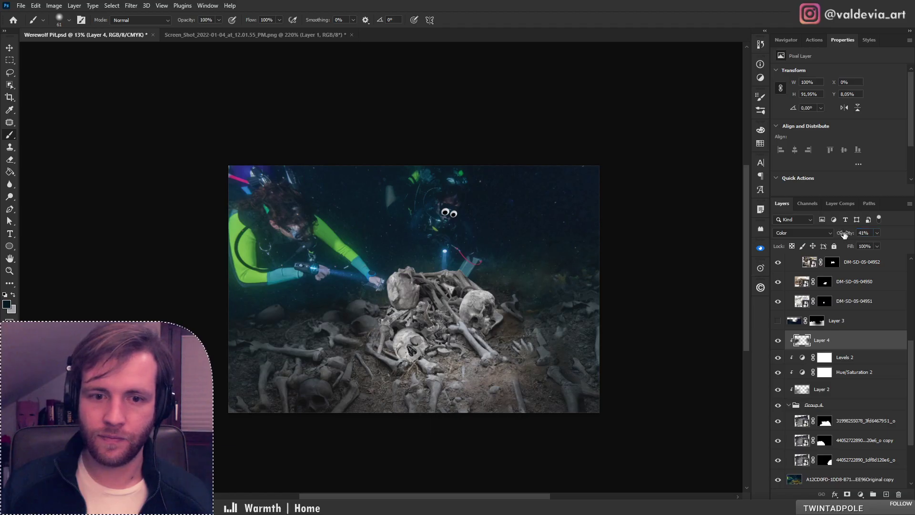
{"action": "key", "text": "z"}
{"action": "scroll", "coordinate": [445, 293], "scroll_direction": "down", "scroll_amount": 3}
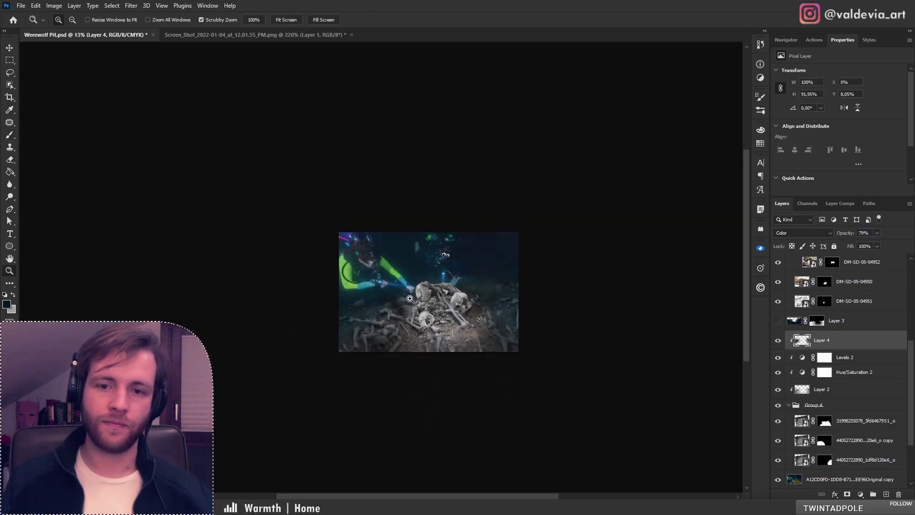
{"action": "scroll", "coordinate": [447, 296], "scroll_direction": "up", "scroll_amount": 5}
{"action": "scroll", "coordinate": [441, 296], "scroll_direction": "down", "scroll_amount": 1}
{"action": "key", "text": "b"}
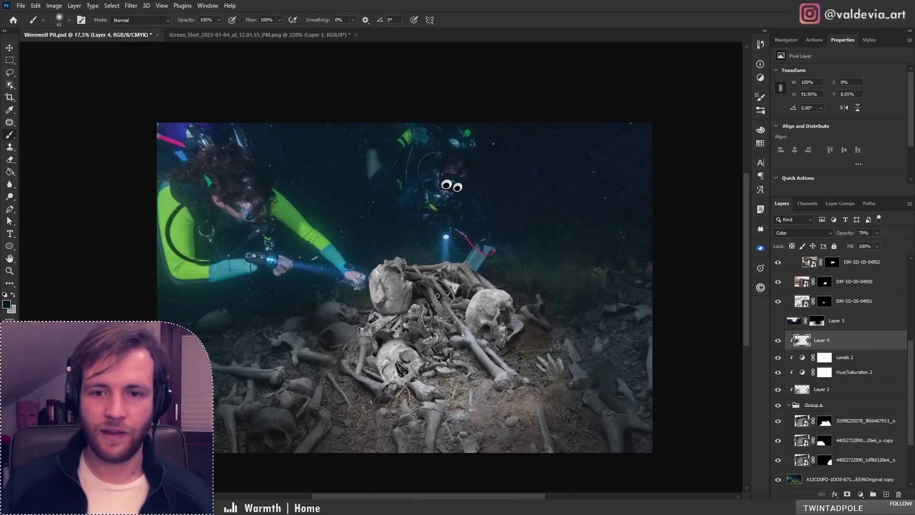
Isolate the original coral dive photo to compare its seabed, and restore the visibility of the composite's layers
{"action": "scroll", "coordinate": [839, 358], "scroll_direction": "down", "scroll_amount": 3}
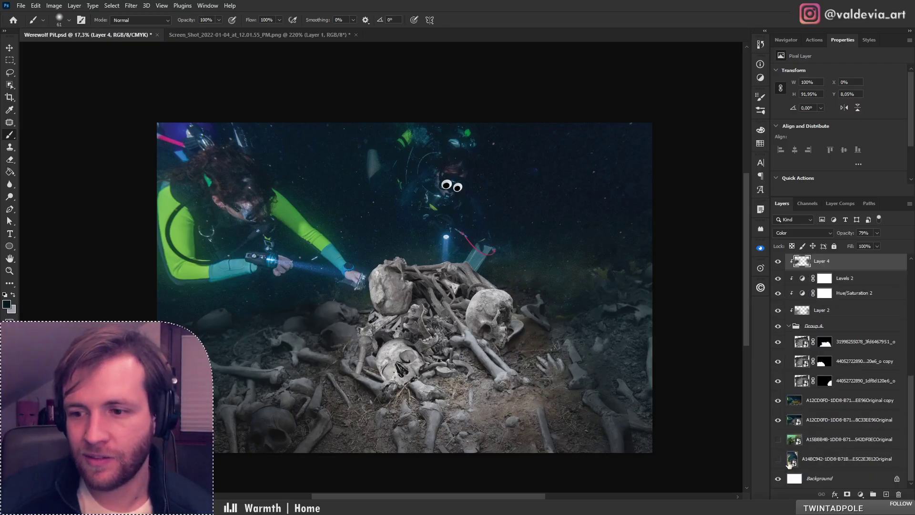
{"action": "left_click", "coordinate": [779, 419], "text": "alt"}
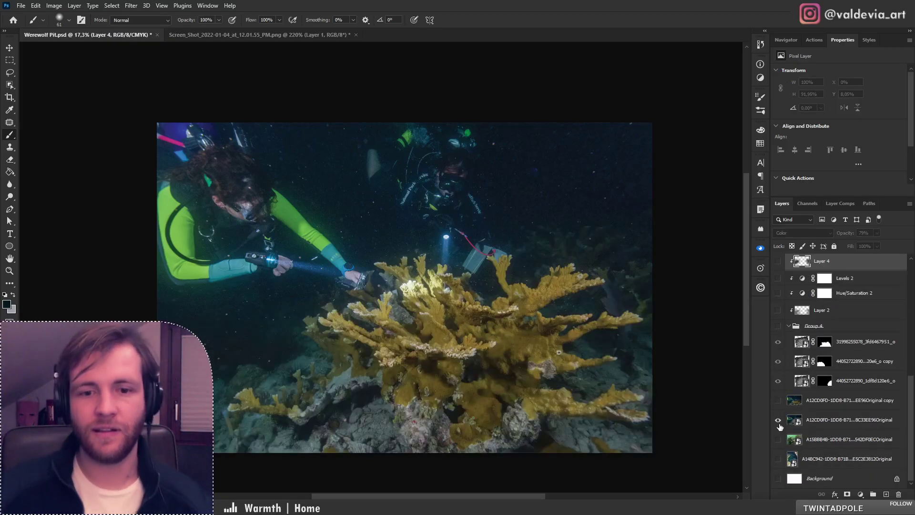
{"action": "left_click_drag", "start_coordinate": [467, 387], "coordinate": [525, 318]}
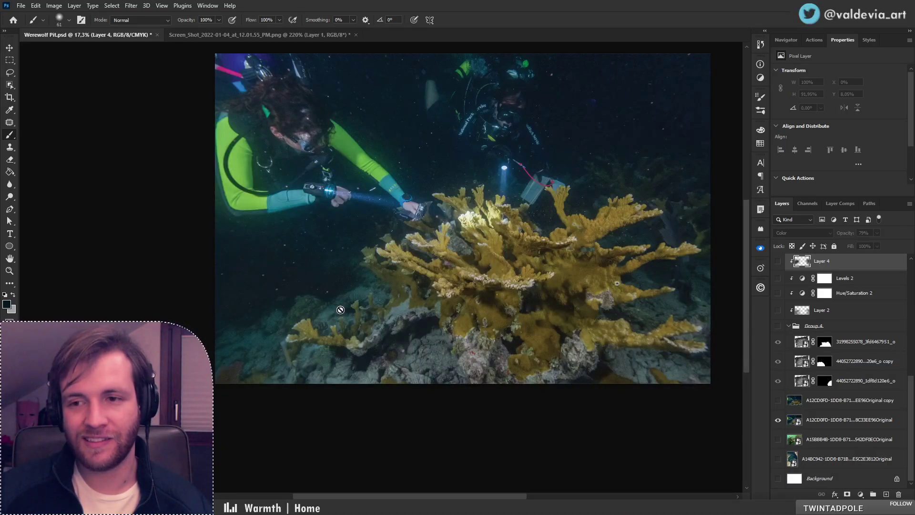
{"action": "key", "text": "ctrl+z"}
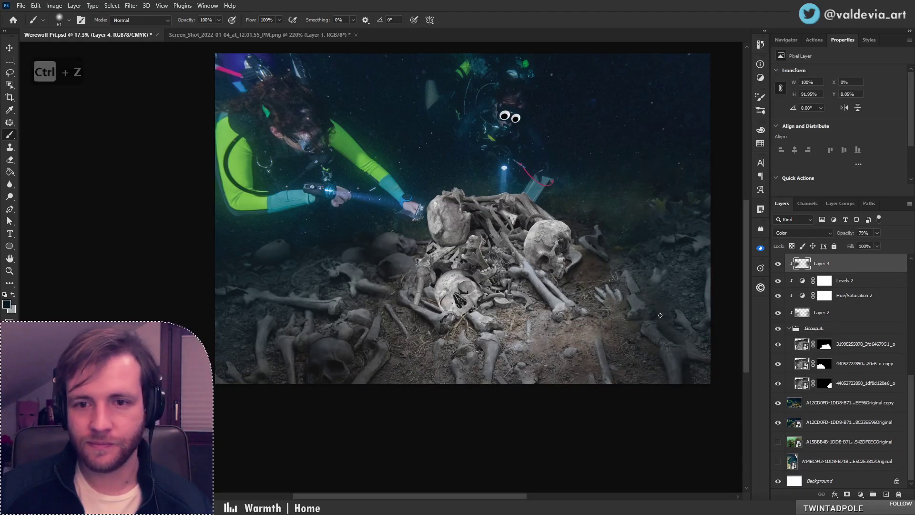
Add a layer mask to Group 4, which holds the ground and bone layers
{"action": "left_click_drag", "start_coordinate": [589, 284], "coordinate": [539, 308]}
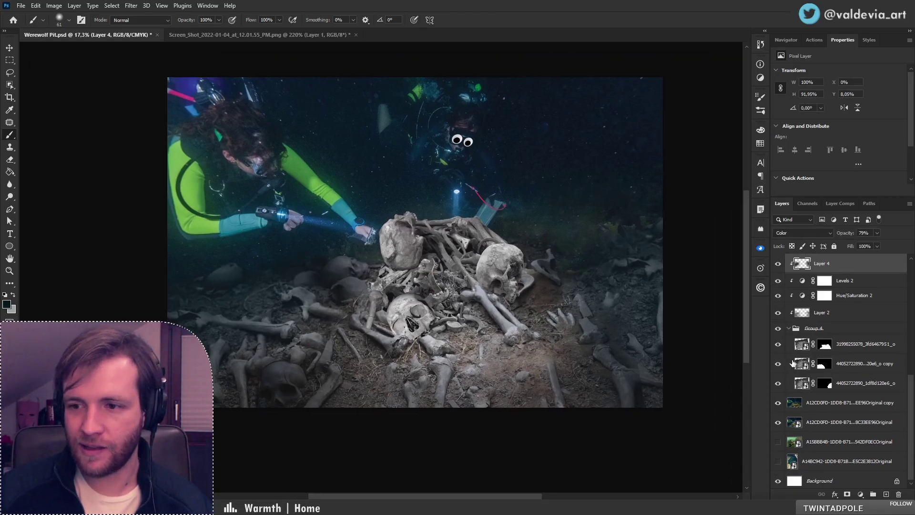
{"action": "left_click", "coordinate": [820, 330]}
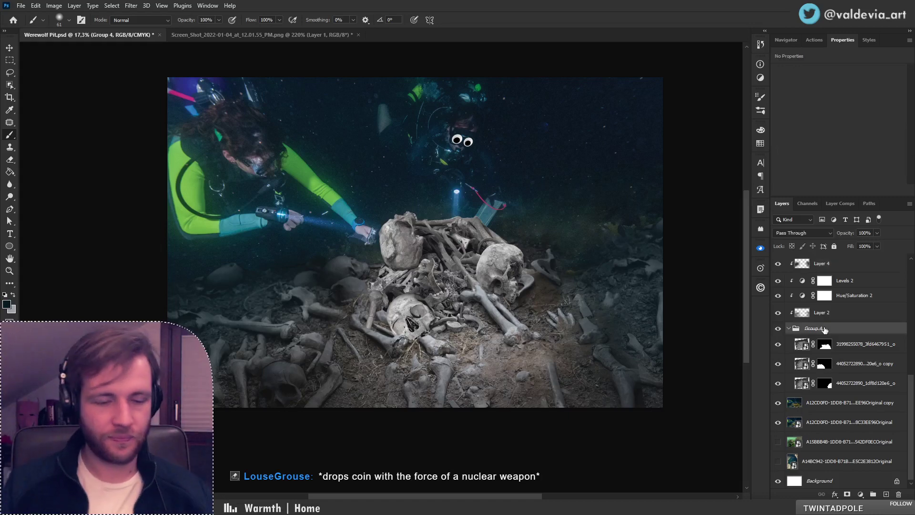
{"action": "left_click", "coordinate": [848, 494]}
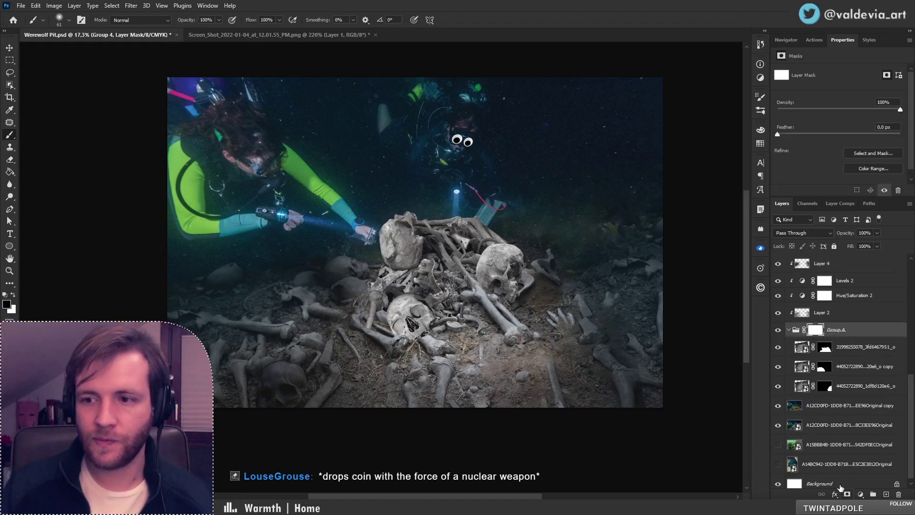
Fade the far edge of the ground below the green-suited diver on Group 4's mask, using soft brushes of 291, 354 and 480 px
{"action": "right_click", "coordinate": [308, 286]}
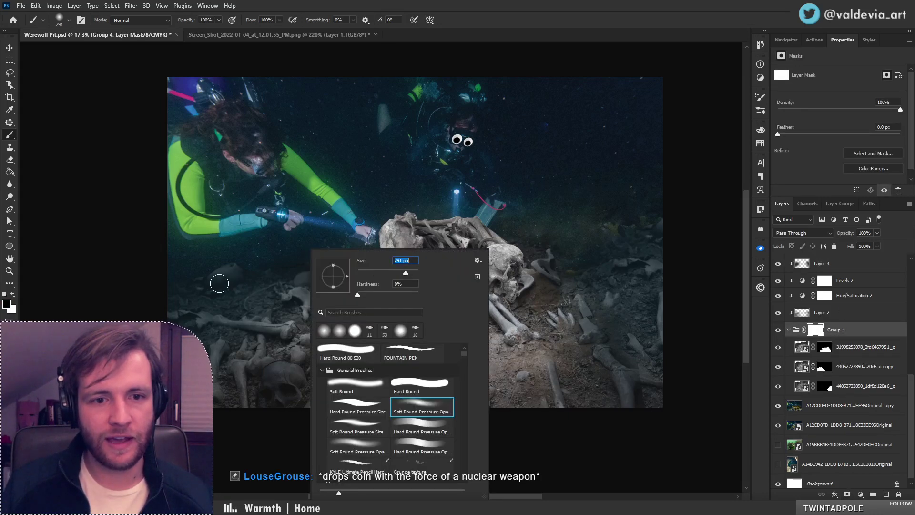
{"action": "key", "text": "Return"}
{"action": "right_click", "coordinate": [250, 264]}
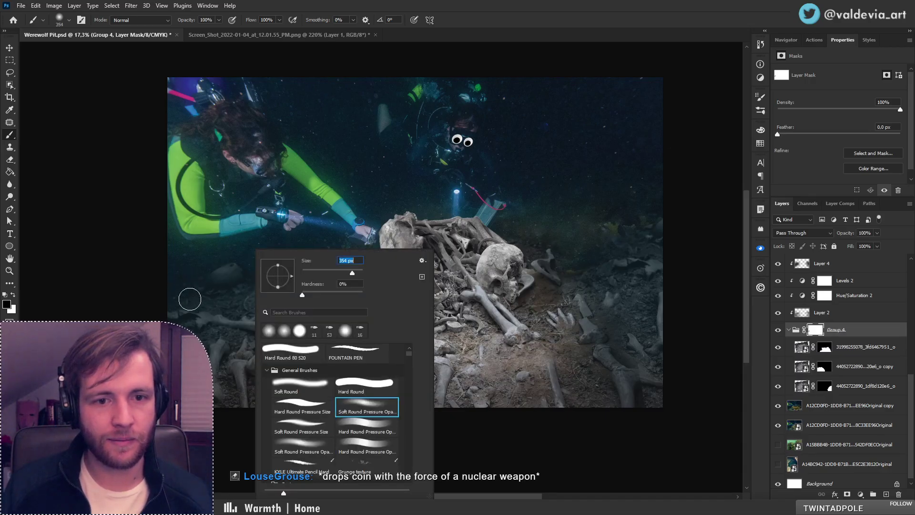
{"action": "key", "text": "Return"}
{"action": "right_click", "coordinate": [262, 271]}
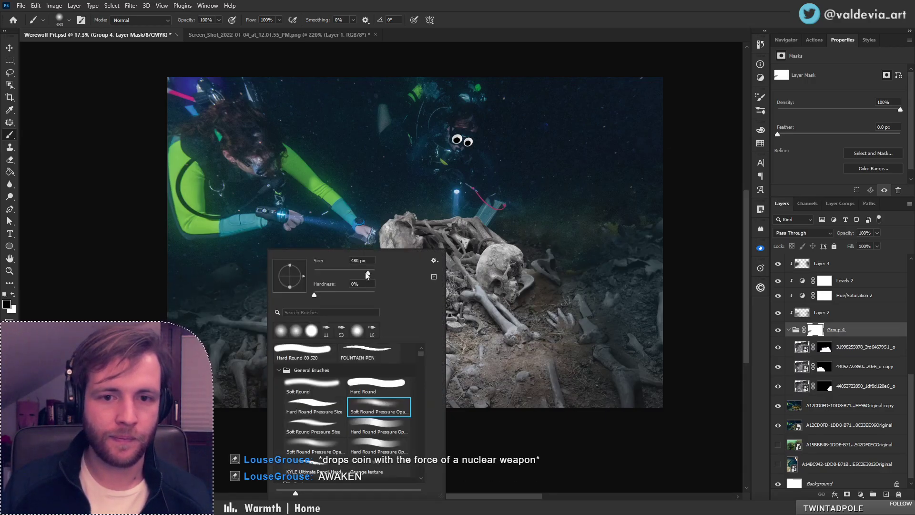
{"action": "left_click", "coordinate": [263, 277]}
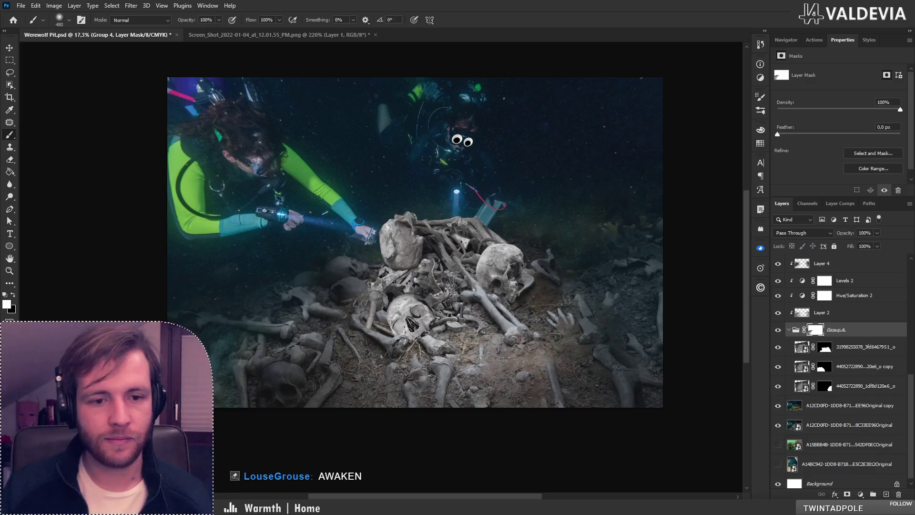
Fade the ground's far edge at the image's right border on Group 4's mask with a soft 1811 px brush
{"action": "left_click_drag", "start_coordinate": [316, 349], "coordinate": [255, 367]}
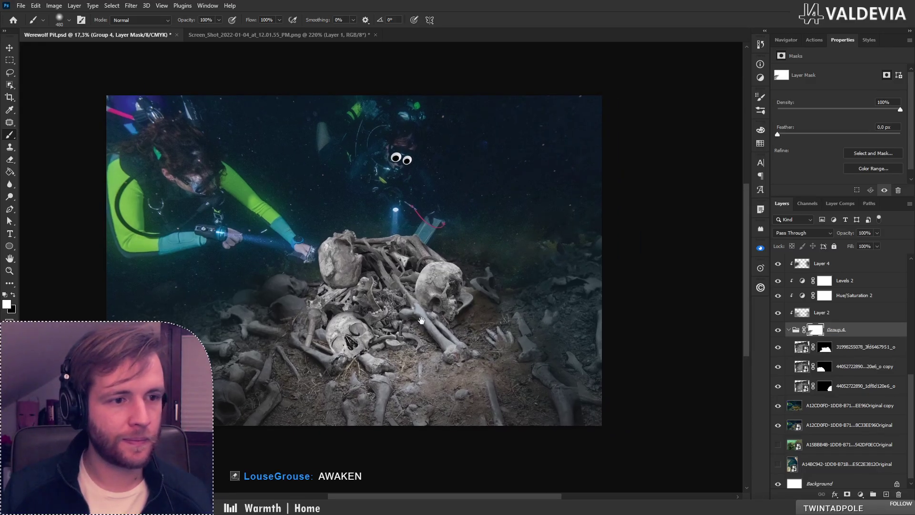
{"action": "left_click_drag", "start_coordinate": [421, 320], "coordinate": [394, 307]}
{"action": "right_click", "coordinate": [496, 270]}
{"action": "left_click_drag", "start_coordinate": [599, 276], "coordinate": [604, 277]}
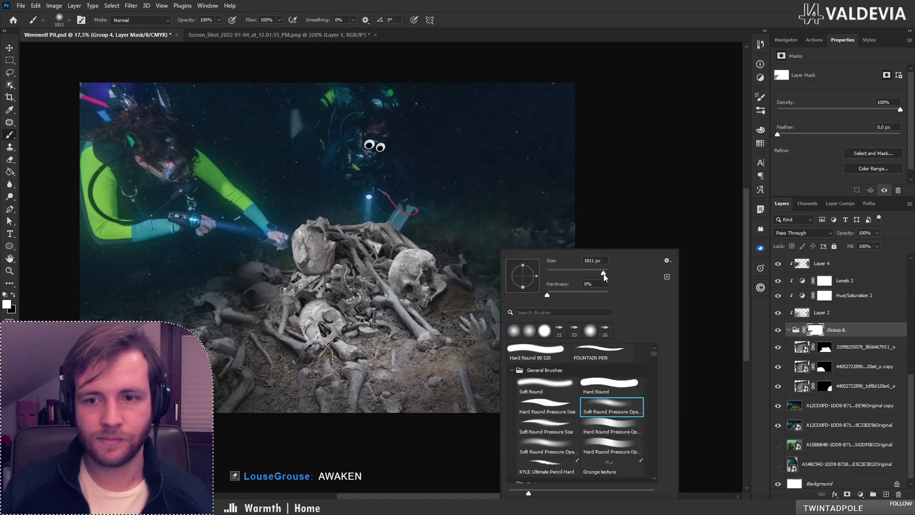
{"action": "mouse_move", "coordinate": [542, 208]}
{"action": "left_mouse_down"}
{"action": "mouse_move", "coordinate": [569, 207]}
{"action": "mouse_move", "coordinate": [546, 236]}
{"action": "mouse_move", "coordinate": [586, 271]}
{"action": "mouse_move", "coordinate": [552, 239]}
{"action": "mouse_move", "coordinate": [606, 267]}
{"action": "mouse_move", "coordinate": [556, 226]}
{"action": "mouse_move", "coordinate": [592, 319]}
{"action": "mouse_move", "coordinate": [571, 296]}
{"action": "left_mouse_up"}
{"action": "key", "text": "x"}
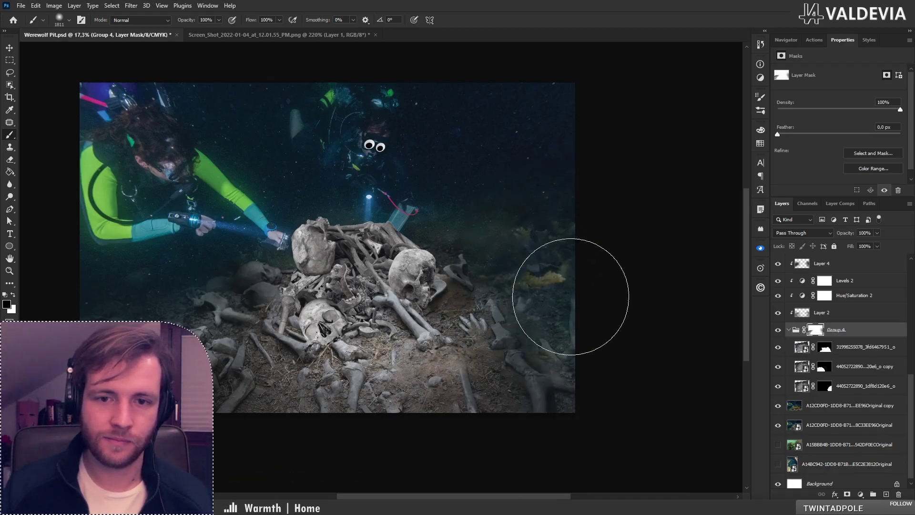
Clone dark water over the upper coral near the right border on the A12CD0FD…Original copy layer with a soft 196 px Clone Stamp
{"action": "left_click", "coordinate": [876, 409]}
{"action": "key", "text": "s"}
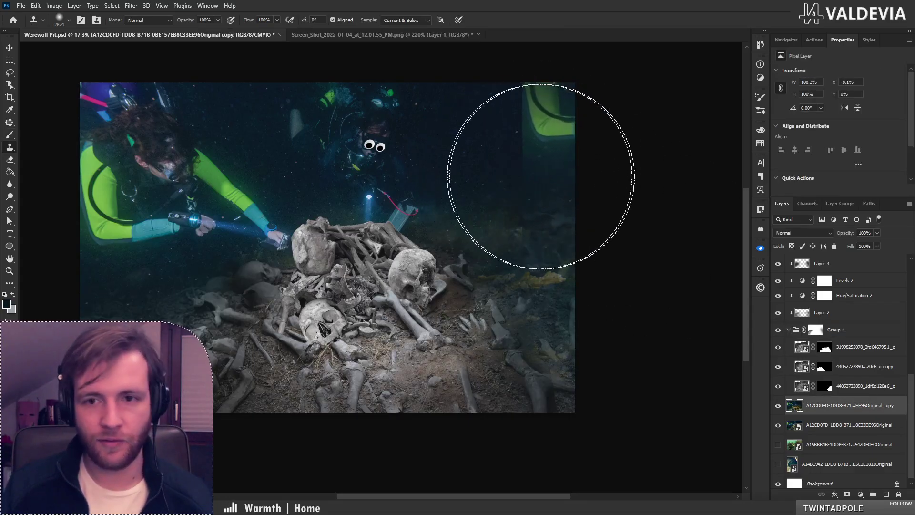
{"action": "left_click", "coordinate": [543, 158], "text": "alt"}
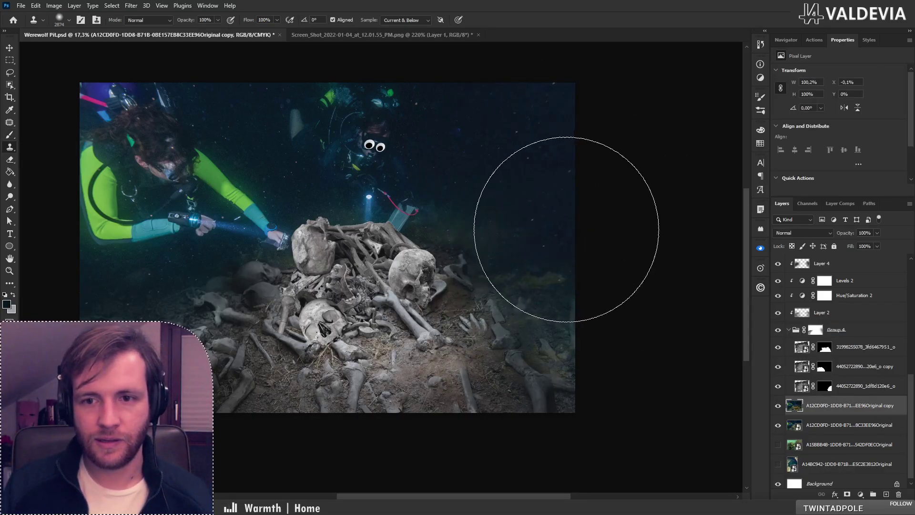
{"action": "key", "text": "ctrl+z"}
{"action": "right_click", "coordinate": [644, 266]}
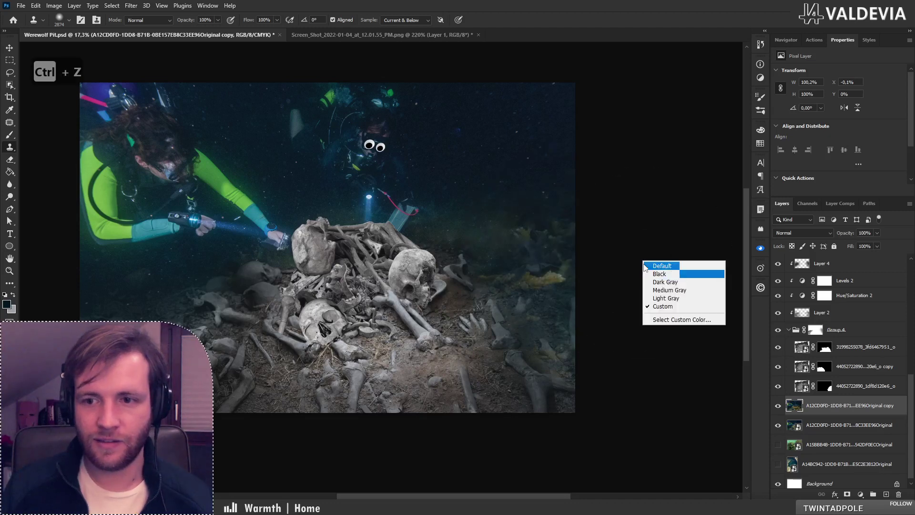
{"action": "right_click", "coordinate": [561, 219]}
{"action": "left_click", "coordinate": [663, 373]}
{"action": "left_click", "coordinate": [653, 241]}
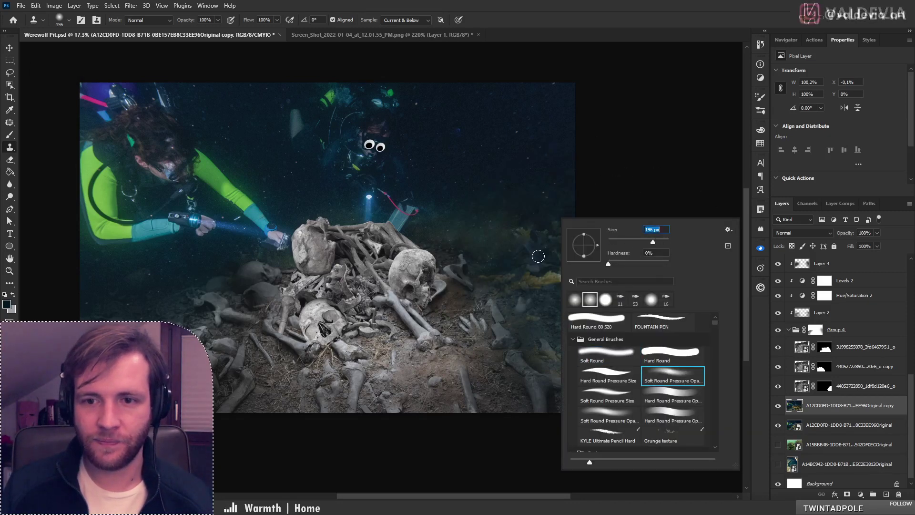
{"action": "left_click", "coordinate": [538, 256]}
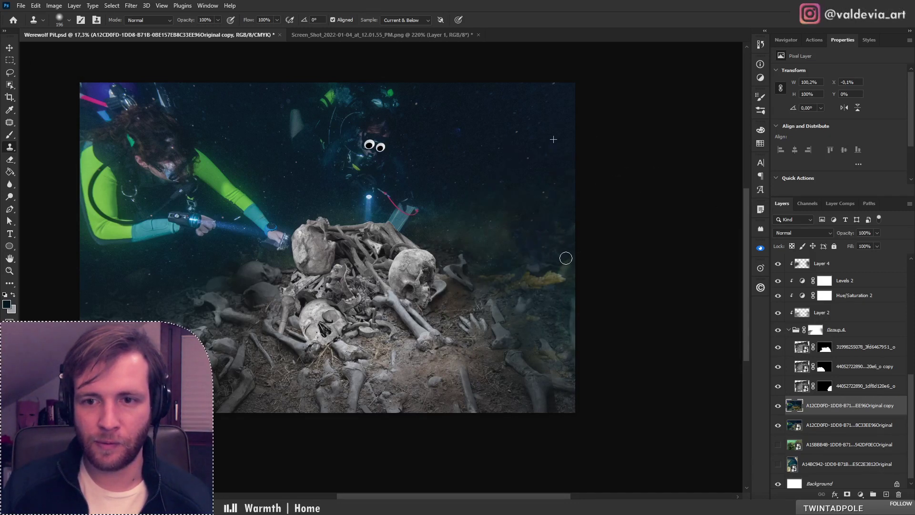
{"action": "key", "text": "ctrl+z"}
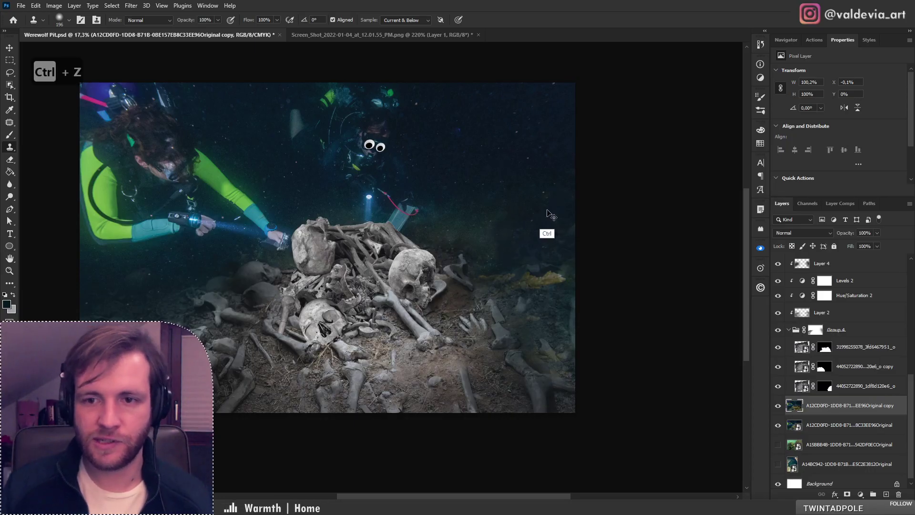
Enlarge the Clone Stamp to 464 px and cover the remaining yellow coral behind the right-hand bones with dark water
{"action": "right_click", "coordinate": [546, 229]}
{"action": "left_click_drag", "start_coordinate": [637, 239], "coordinate": [638, 239]}
{"action": "mouse_move", "coordinate": [501, 249]}
{"action": "left_mouse_down"}
{"action": "mouse_move", "coordinate": [524, 238]}
{"action": "mouse_move", "coordinate": [530, 216]}
{"action": "mouse_move", "coordinate": [523, 282]}
{"action": "mouse_move", "coordinate": [508, 283]}
{"action": "mouse_move", "coordinate": [564, 275]}
{"action": "mouse_move", "coordinate": [494, 275]}
{"action": "mouse_move", "coordinate": [525, 239]}
{"action": "left_mouse_up"}
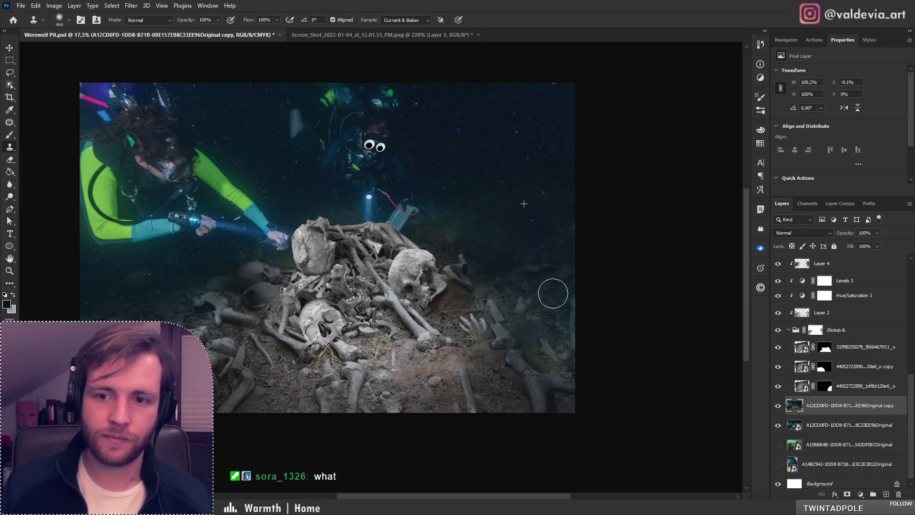
{"action": "mouse_move", "coordinate": [553, 293]}
{"action": "left_mouse_down"}
{"action": "mouse_move", "coordinate": [540, 313]}
{"action": "mouse_move", "coordinate": [554, 317]}
{"action": "mouse_move", "coordinate": [552, 342]}
{"action": "mouse_move", "coordinate": [571, 323]}
{"action": "left_mouse_up"}
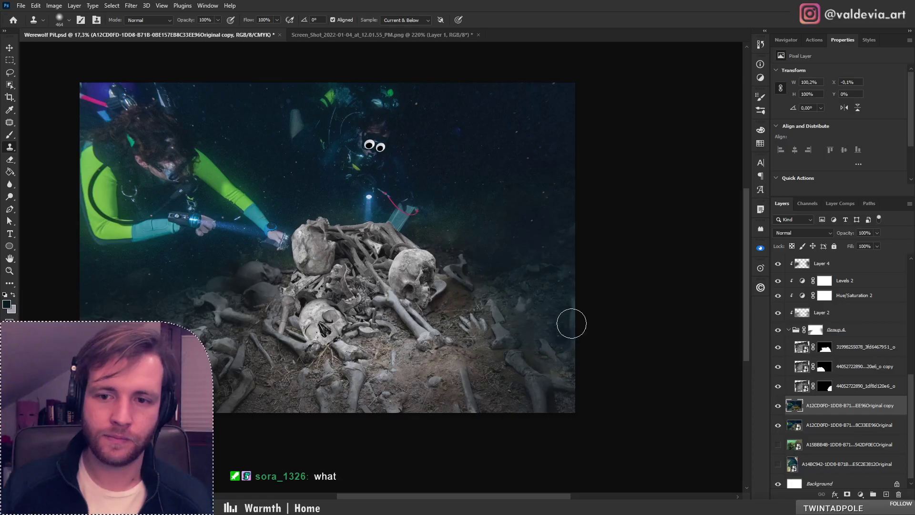
{"action": "left_click", "coordinate": [531, 133], "text": "alt"}
{"action": "left_click_drag", "start_coordinate": [550, 223], "coordinate": [529, 313]}
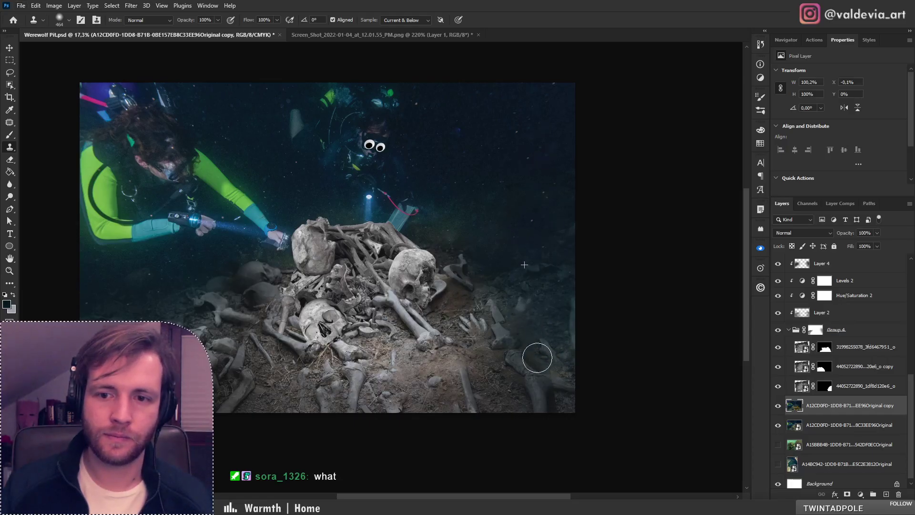
{"action": "mouse_move", "coordinate": [538, 357]}
{"action": "left_mouse_down"}
{"action": "mouse_move", "coordinate": [530, 188]}
{"action": "mouse_move", "coordinate": [530, 209]}
{"action": "mouse_move", "coordinate": [503, 253]}
{"action": "mouse_move", "coordinate": [507, 297]}
{"action": "mouse_move", "coordinate": [518, 322]}
{"action": "left_mouse_up"}
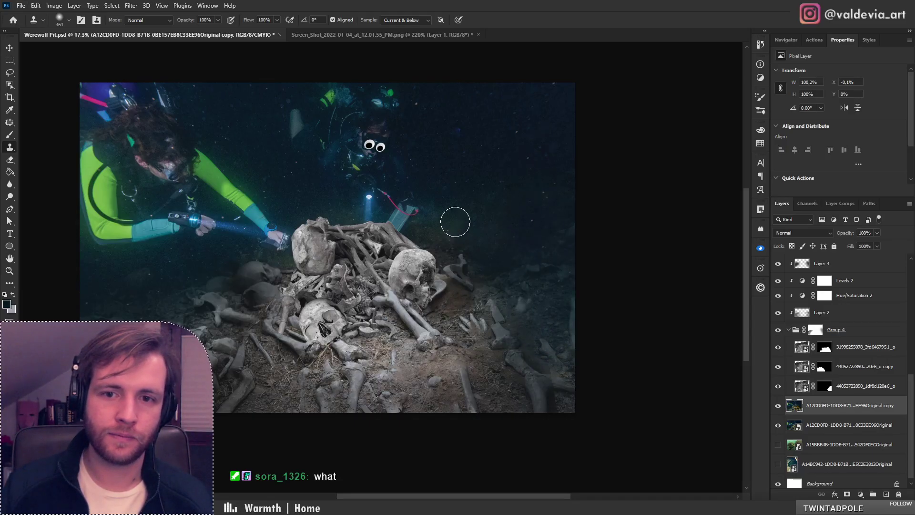
{"action": "left_click_drag", "start_coordinate": [456, 222], "coordinate": [438, 230]}
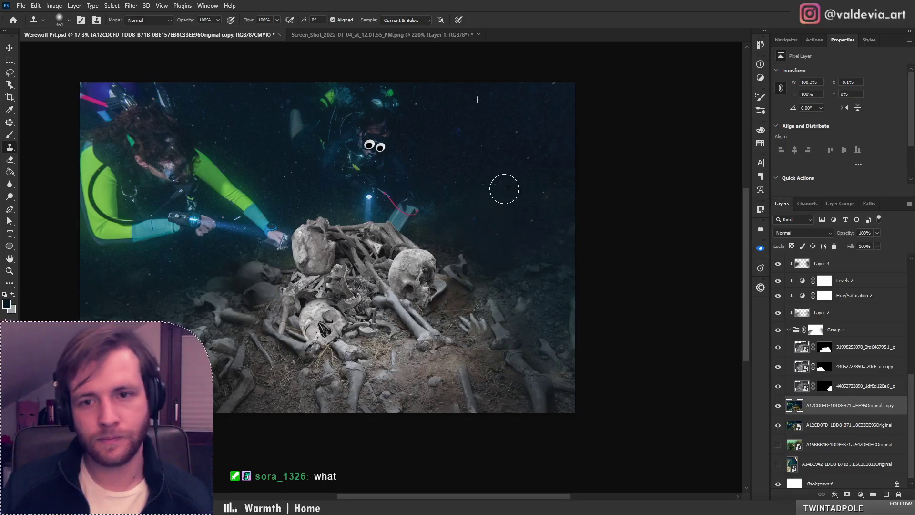
Review the whole composite at a smaller scale and save Werewolf Pit.psd
{"action": "mouse_move", "coordinate": [504, 189]}
{"action": "left_mouse_down"}
{"action": "mouse_move", "coordinate": [512, 209]}
{"action": "mouse_move", "coordinate": [474, 288]}
{"action": "mouse_move", "coordinate": [456, 270]}
{"action": "mouse_move", "coordinate": [502, 302]}
{"action": "mouse_move", "coordinate": [541, 274]}
{"action": "mouse_move", "coordinate": [511, 218]}
{"action": "mouse_move", "coordinate": [466, 226]}
{"action": "mouse_move", "coordinate": [536, 284]}
{"action": "mouse_move", "coordinate": [360, 244]}
{"action": "left_mouse_up"}
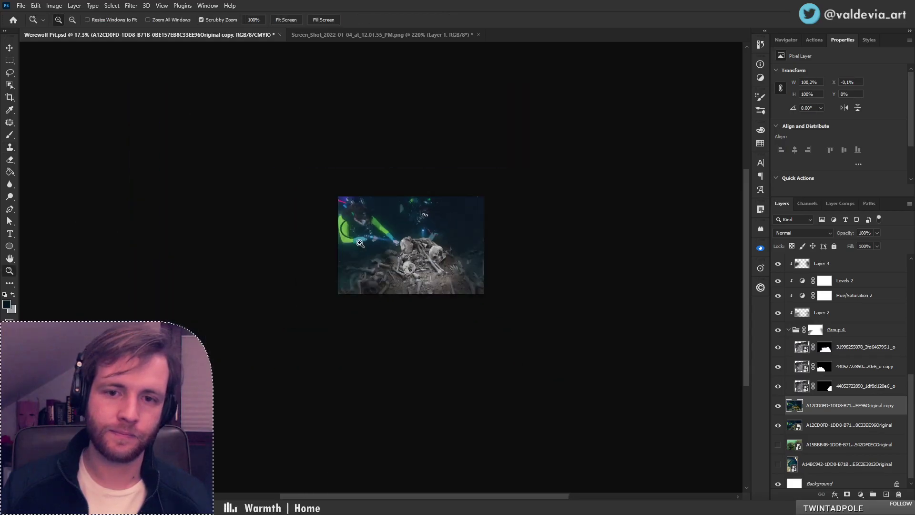
{"action": "left_click_drag", "start_coordinate": [417, 226], "coordinate": [460, 217]}
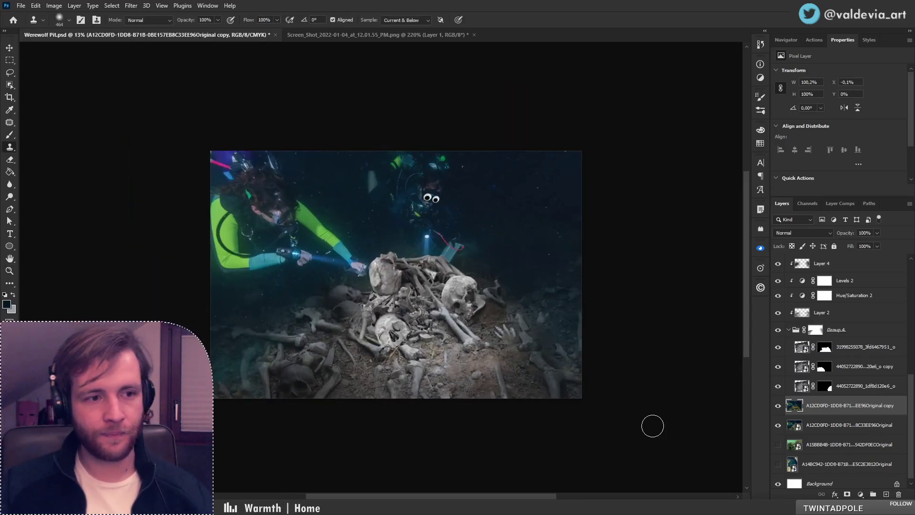
{"action": "key", "text": "ctrl+s"}
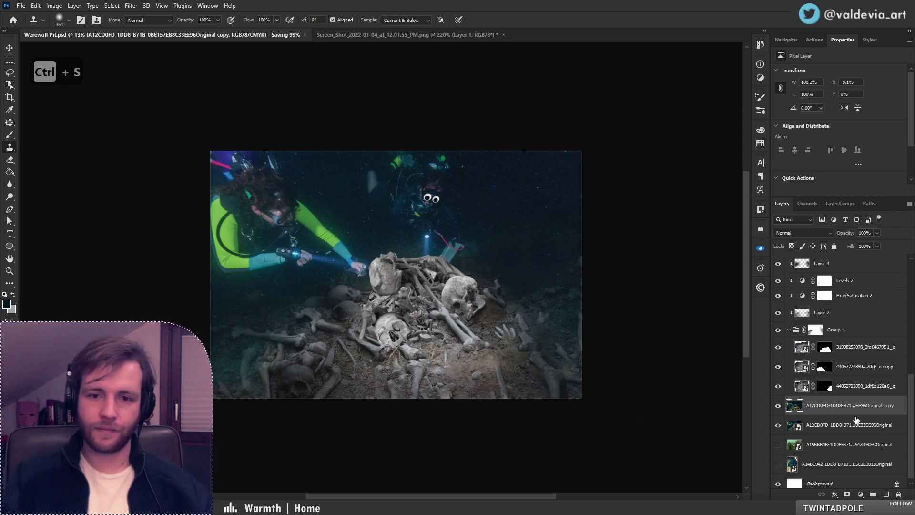
Select Group 1's mask and briefly hide the DM-SD-05-04952 layer to check its coverage
{"action": "scroll", "coordinate": [856, 420], "scroll_direction": "up", "scroll_amount": 5}
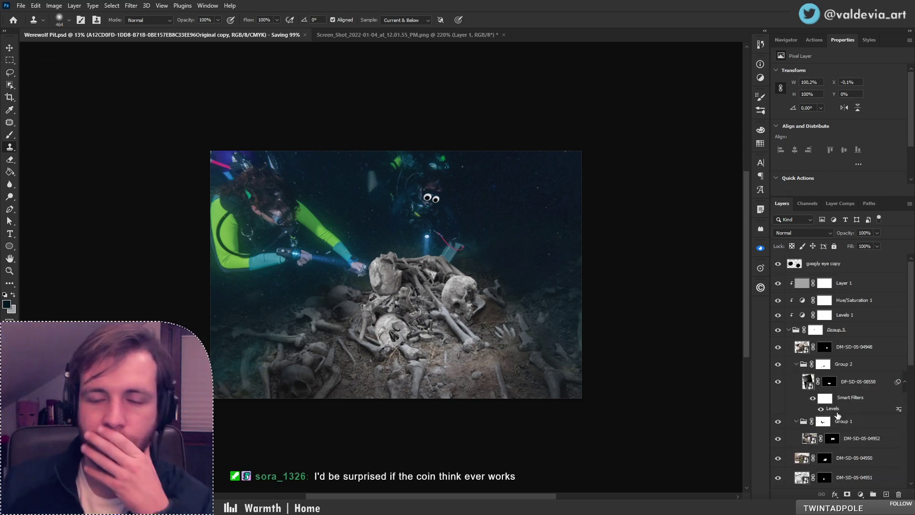
{"action": "scroll", "coordinate": [840, 408], "scroll_direction": "down", "scroll_amount": 3}
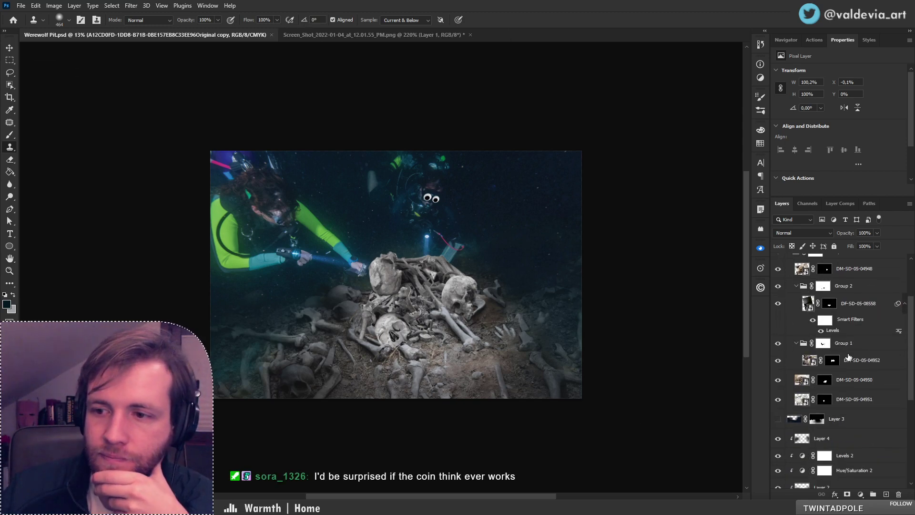
{"action": "left_click", "coordinate": [824, 343]}
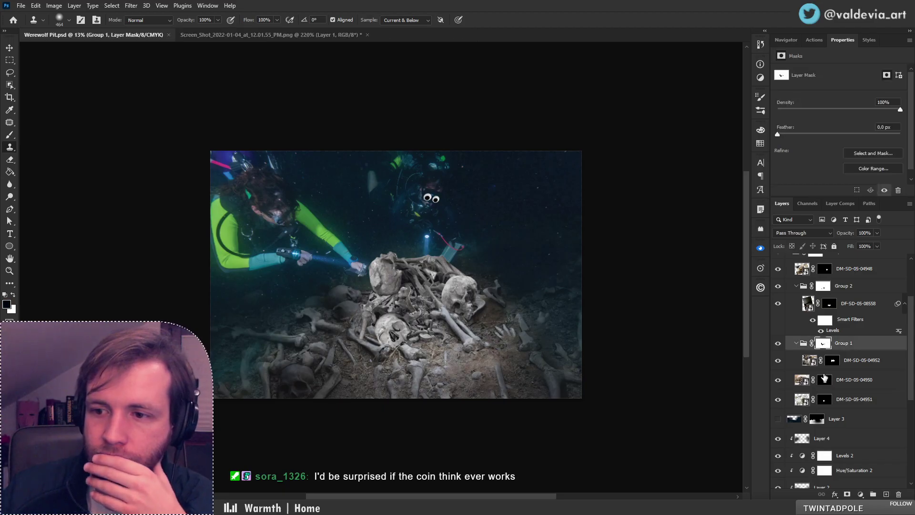
{"action": "left_click", "coordinate": [780, 364]}
{"action": "left_click", "coordinate": [780, 364]}
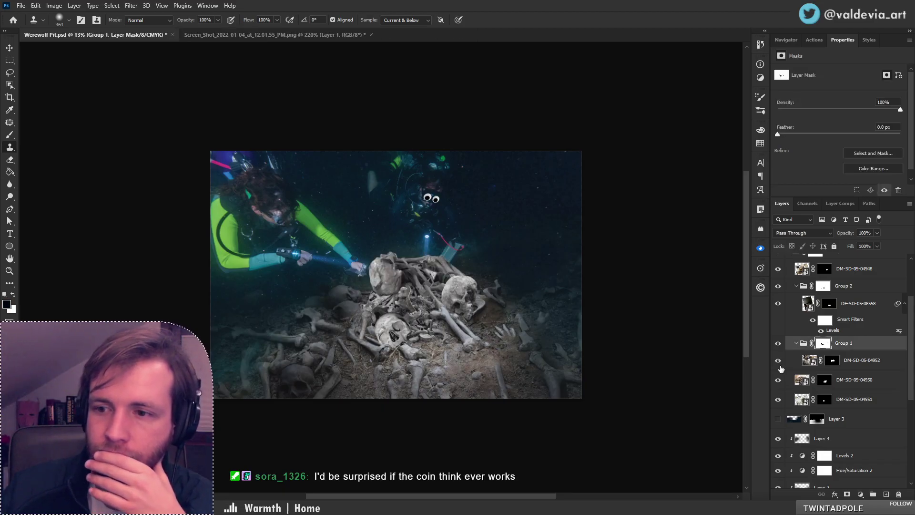
Select the mask of Group 4 for painting with the Brush tool
{"action": "scroll", "coordinate": [791, 382], "scroll_direction": "down", "scroll_amount": 3}
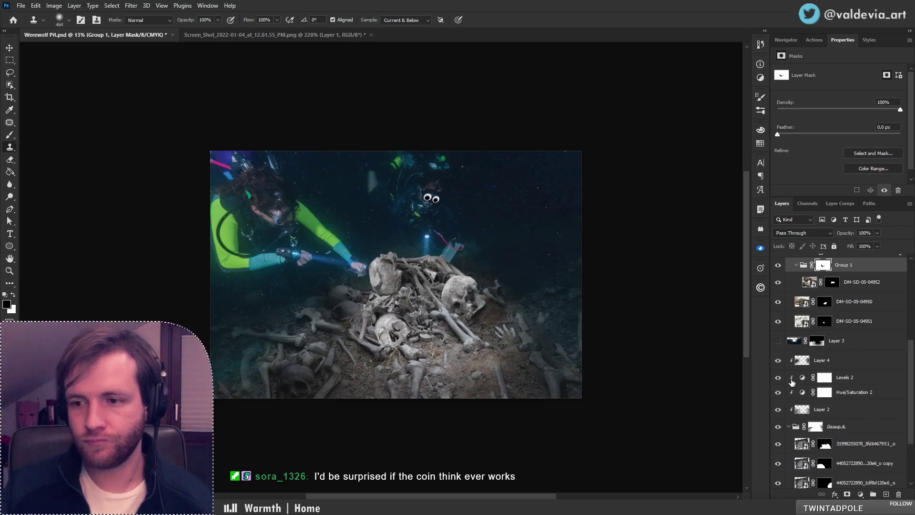
{"action": "scroll", "coordinate": [791, 382], "scroll_direction": "down", "scroll_amount": 2}
{"action": "left_click", "coordinate": [816, 388]}
{"action": "key", "text": "b"}
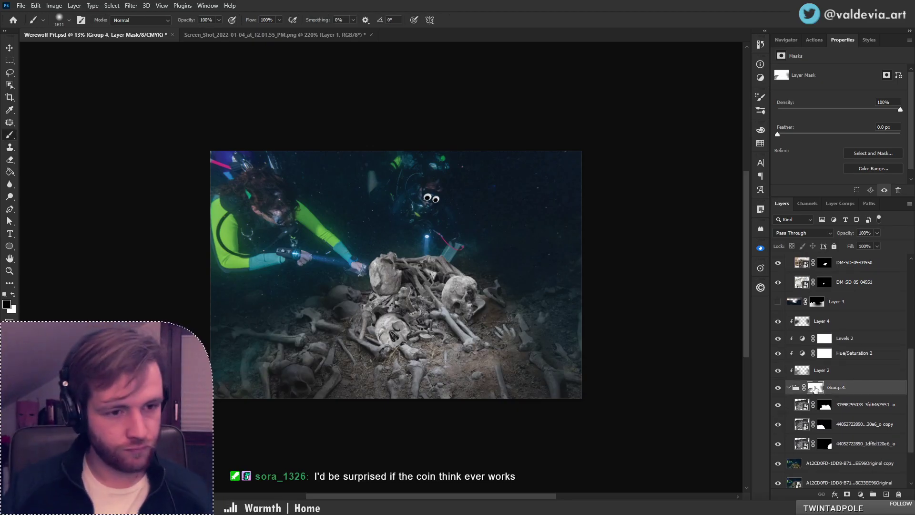
{"action": "left_click_drag", "start_coordinate": [293, 396], "coordinate": [509, 381]}
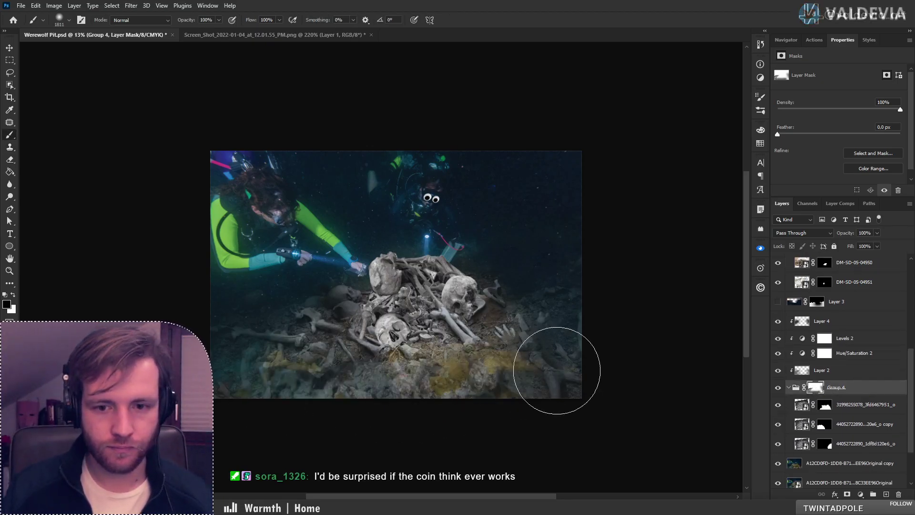
{"action": "key", "text": "ctrl+z"}
{"action": "key", "text": "ctrl+z"}
Reduce the brush to 354 px and mask small patches of Group 4 along the lower ground to reveal the seabed
{"action": "right_click", "coordinate": [557, 387]}
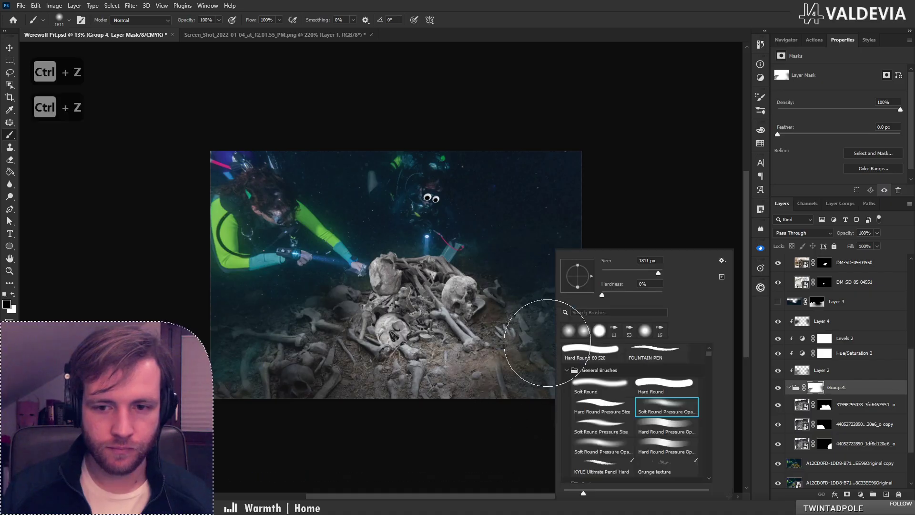
{"action": "left_click", "coordinate": [488, 419]}
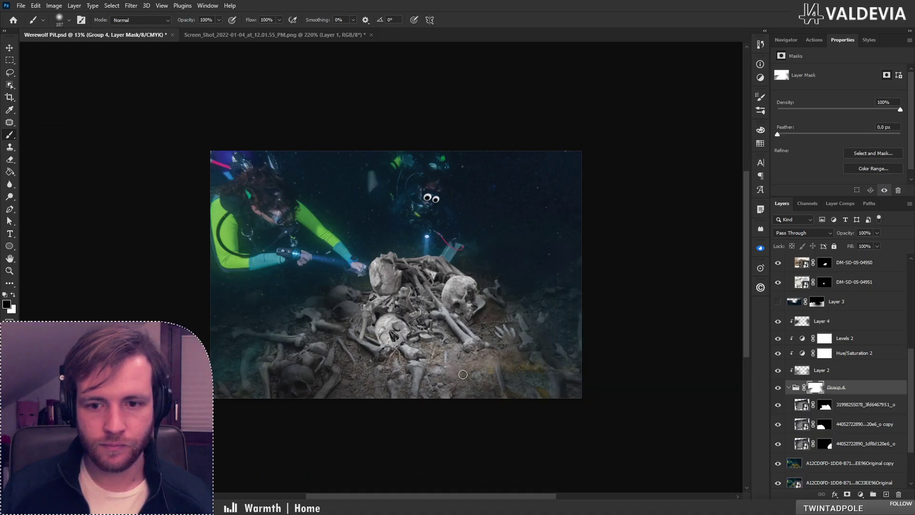
{"action": "right_click", "coordinate": [446, 329]}
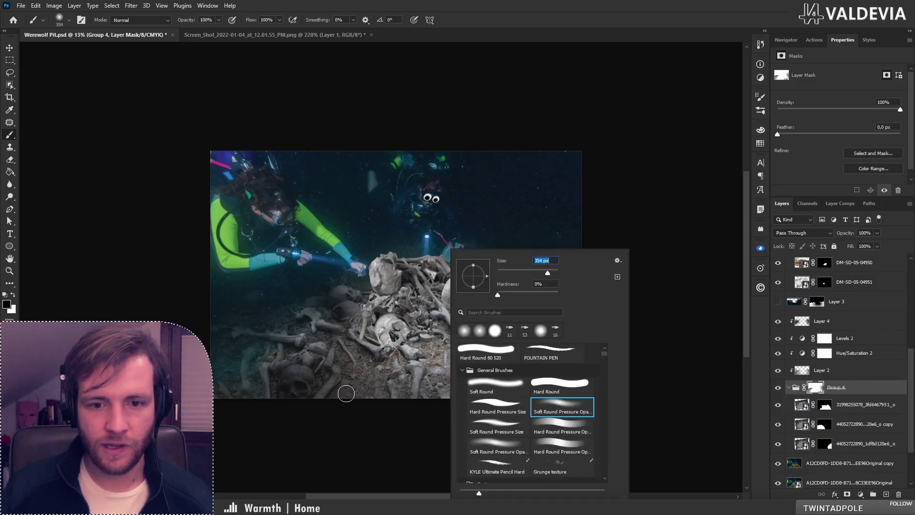
{"action": "left_click", "coordinate": [346, 393]}
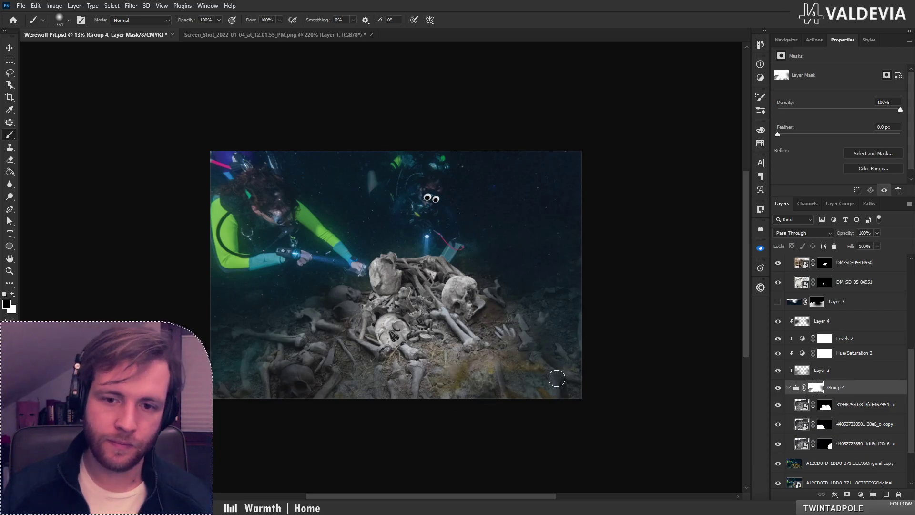
Temporarily hide Group 4 to examine the yellow coral underneath the ground and bones
{"action": "scroll", "coordinate": [519, 397], "scroll_direction": "up", "scroll_amount": 20}
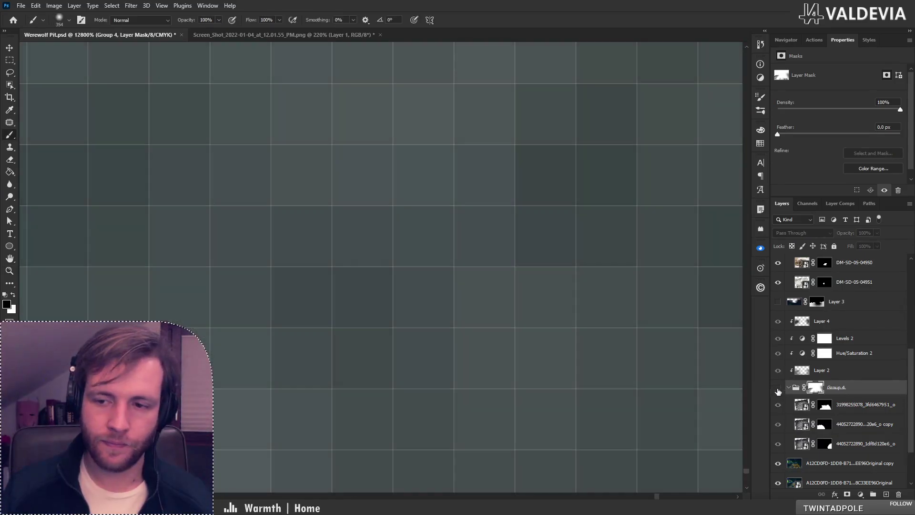
{"action": "key", "text": "z"}
{"action": "mouse_move", "coordinate": [455, 339]}
{"action": "left_mouse_down"}
{"action": "mouse_move", "coordinate": [417, 350]}
{"action": "mouse_move", "coordinate": [239, 354]}
{"action": "left_mouse_up"}
{"action": "left_click_drag", "start_coordinate": [326, 312], "coordinate": [351, 311]}
{"action": "key", "text": "b"}
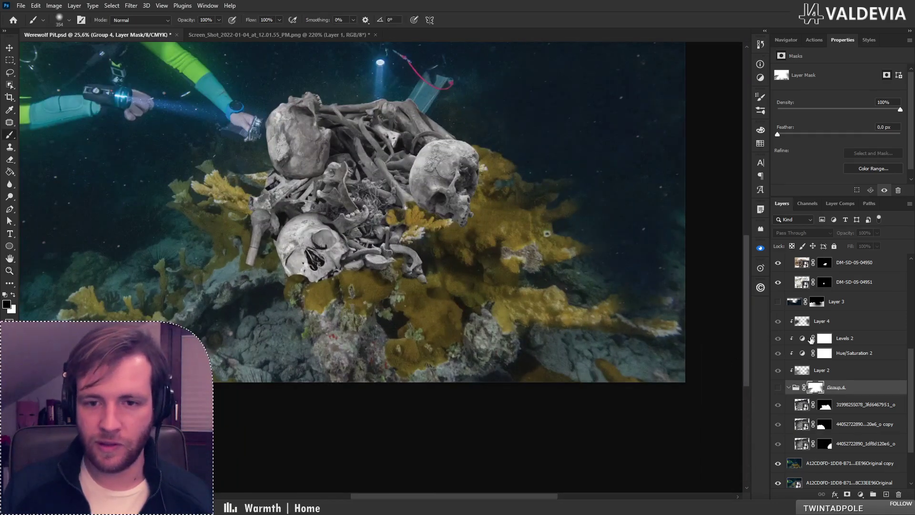
{"action": "left_click", "coordinate": [778, 388]}
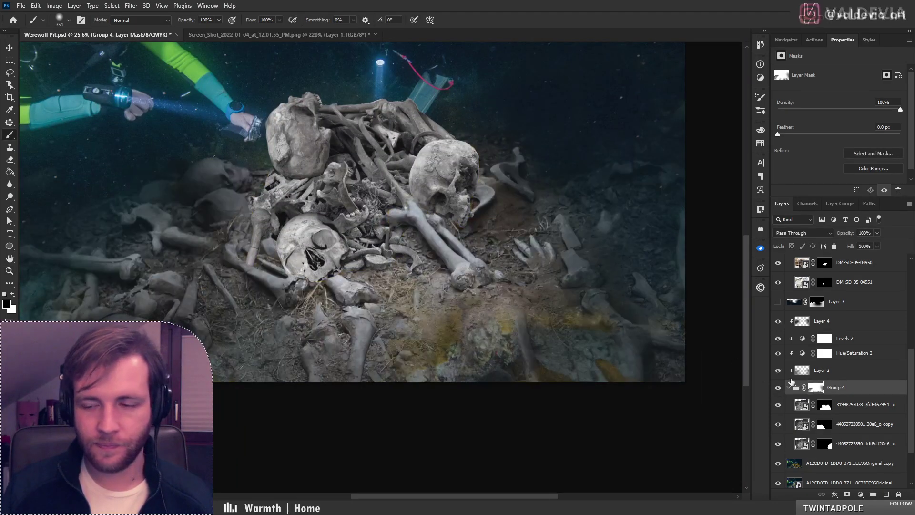
Clone seabed texture over the yellow coral showing through the lower-right ground on the A12CD0FD Original copy layer
{"action": "left_click_drag", "start_coordinate": [911, 401], "coordinate": [910, 462]}
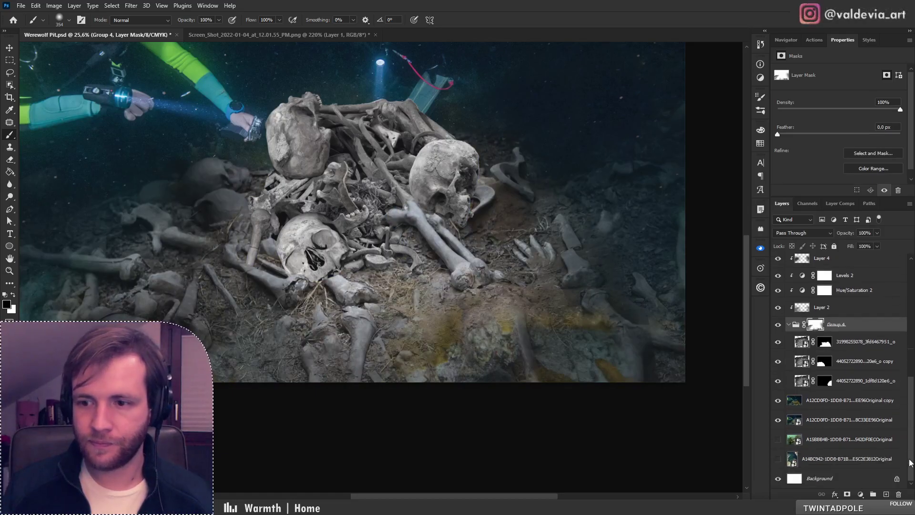
{"action": "left_click", "coordinate": [846, 410]}
{"action": "key", "text": "s"}
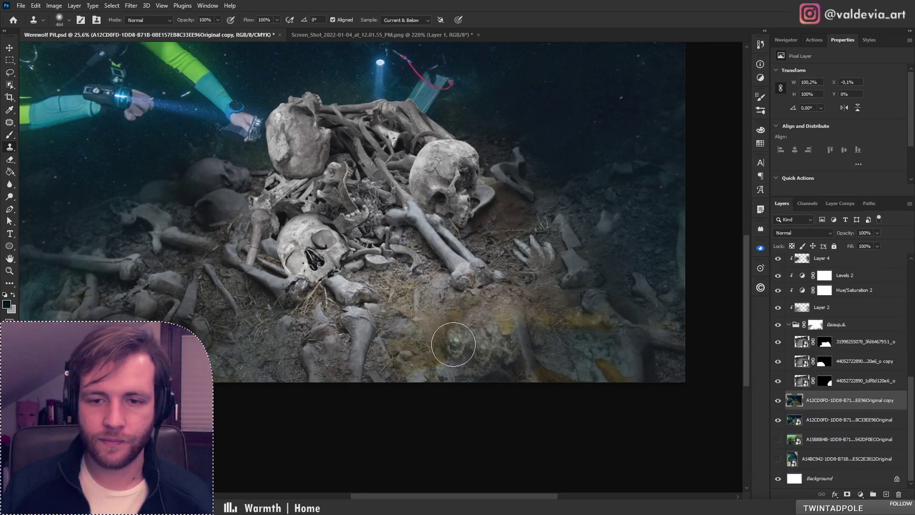
{"action": "mouse_move", "coordinate": [447, 347]}
{"action": "left_mouse_down"}
{"action": "mouse_move", "coordinate": [443, 354]}
{"action": "mouse_move", "coordinate": [453, 316]}
{"action": "mouse_move", "coordinate": [426, 353]}
{"action": "mouse_move", "coordinate": [397, 360]}
{"action": "mouse_move", "coordinate": [431, 334]}
{"action": "left_mouse_up"}
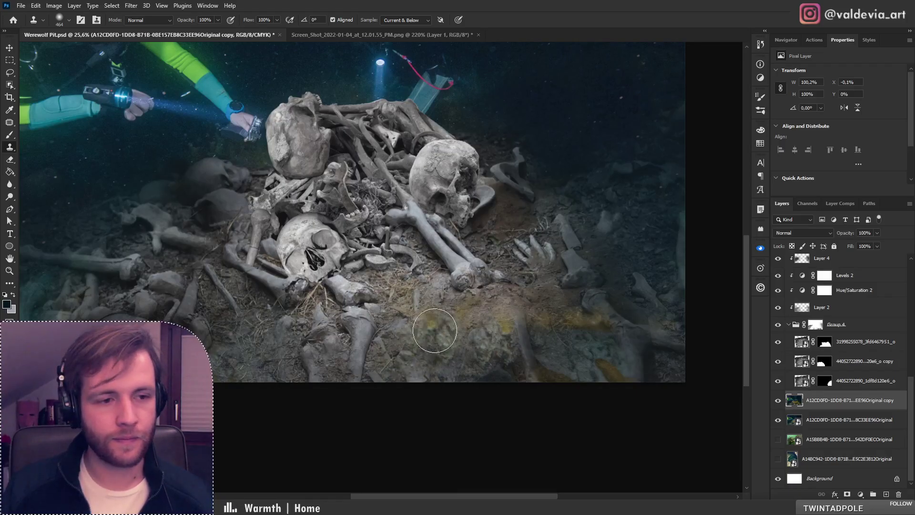
{"action": "left_click", "coordinate": [488, 368], "text": "alt"}
{"action": "mouse_move", "coordinate": [500, 331]}
{"action": "left_mouse_down"}
{"action": "mouse_move", "coordinate": [499, 323]}
{"action": "mouse_move", "coordinate": [465, 327]}
{"action": "left_mouse_up"}
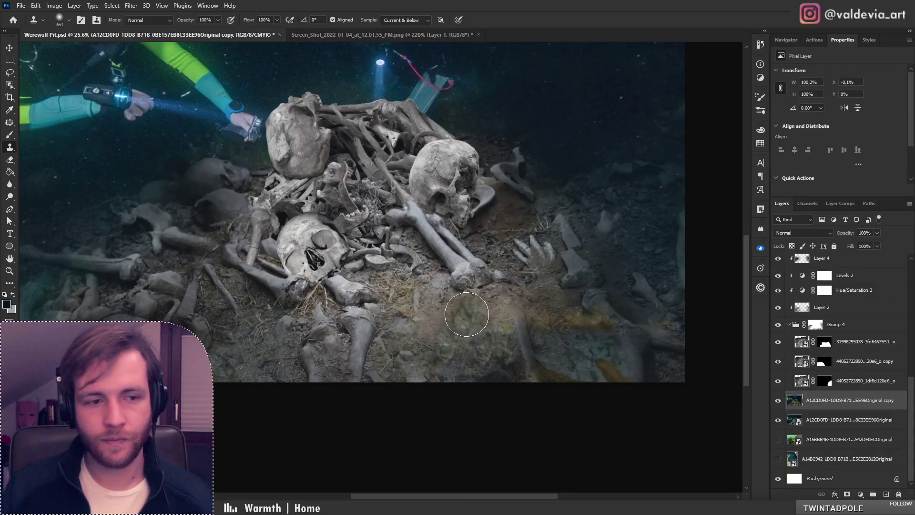
{"action": "mouse_move", "coordinate": [579, 308]}
{"action": "left_mouse_down"}
{"action": "mouse_move", "coordinate": [547, 317]}
{"action": "mouse_move", "coordinate": [589, 323]}
{"action": "mouse_move", "coordinate": [590, 332]}
{"action": "mouse_move", "coordinate": [552, 372]}
{"action": "mouse_move", "coordinate": [595, 369]}
{"action": "mouse_move", "coordinate": [608, 379]}
{"action": "mouse_move", "coordinate": [617, 310]}
{"action": "left_mouse_up"}
{"action": "left_click", "coordinate": [562, 342], "text": "alt"}
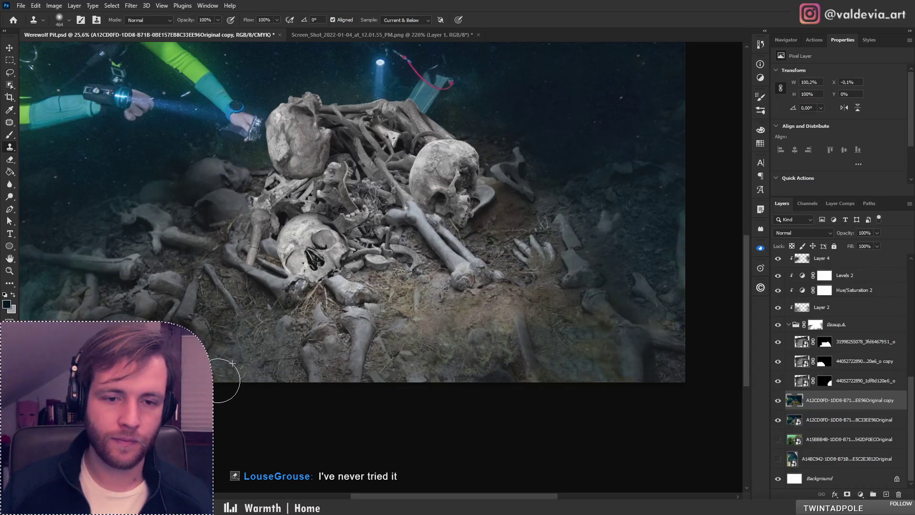
Examine the cleaned-up seabed and bone pile across the whole composite
{"action": "left_click_drag", "start_coordinate": [218, 380], "coordinate": [274, 347]}
{"action": "key", "text": "z"}
{"action": "left_click_drag", "start_coordinate": [284, 310], "coordinate": [210, 333]}
{"action": "left_click_drag", "start_coordinate": [232, 290], "coordinate": [267, 282]}
{"action": "key", "text": "s"}
{"action": "mouse_move", "coordinate": [303, 308]}
{"action": "left_mouse_down"}
{"action": "mouse_move", "coordinate": [337, 302]}
{"action": "mouse_move", "coordinate": [352, 327]}
{"action": "left_mouse_up"}
{"action": "key", "text": "z"}
{"action": "left_click_drag", "start_coordinate": [391, 290], "coordinate": [413, 288]}
{"action": "key", "text": "s"}
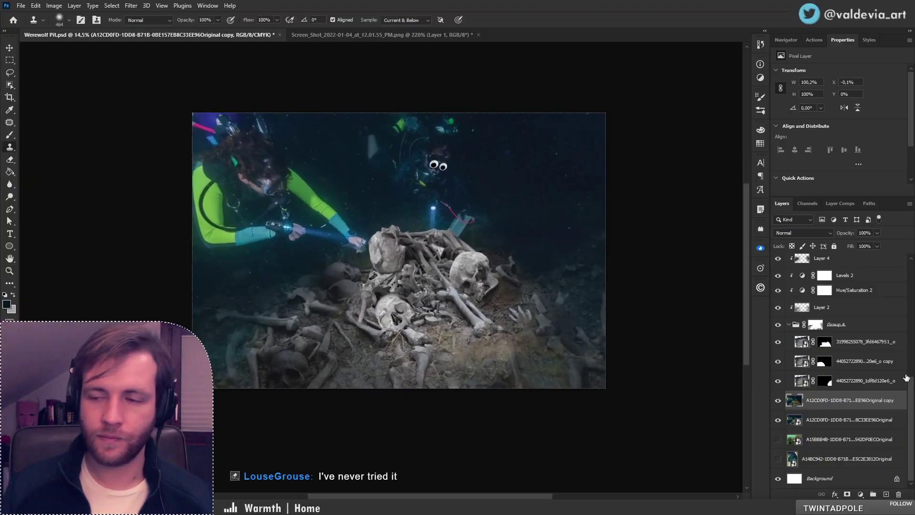
Enlarge the brush to 2874 px, tint the ground dark blue-green on Layer 4 and release the layer's clipping
{"action": "scroll", "coordinate": [905, 405], "scroll_direction": "up", "scroll_amount": 4}
{"action": "left_click", "coordinate": [839, 341]}
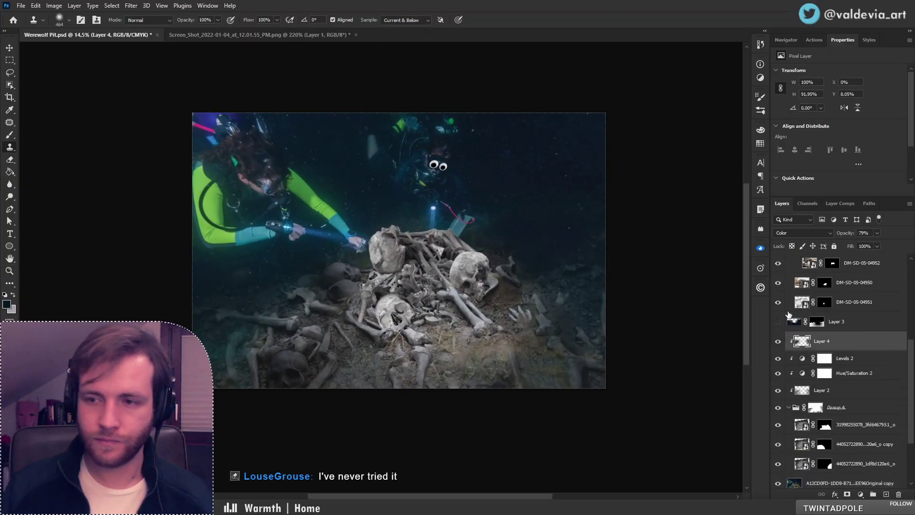
{"action": "key", "text": "b"}
{"action": "right_click", "coordinate": [323, 342]}
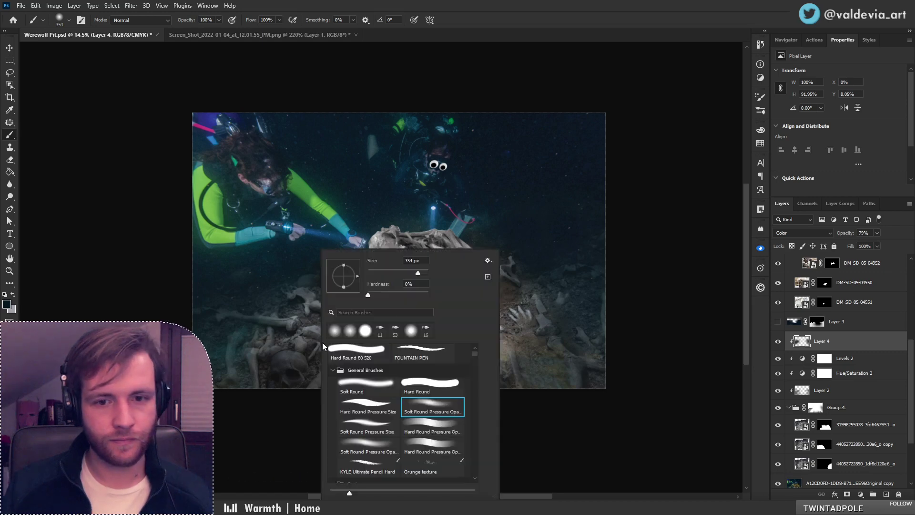
{"action": "left_click", "coordinate": [424, 274]}
{"action": "left_click", "coordinate": [297, 386]}
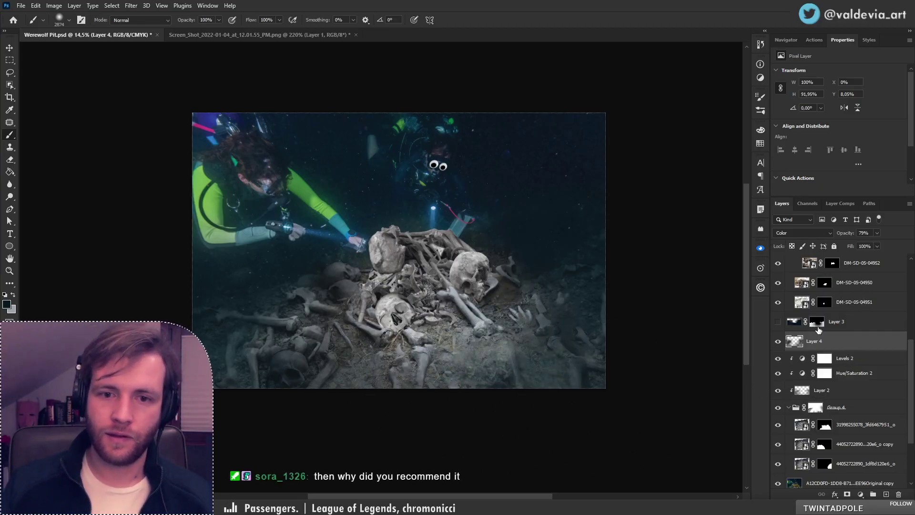
Inspect the tinted bones and seabed close up against the dark water
{"action": "left_click_drag", "start_coordinate": [912, 366], "coordinate": [904, 276]}
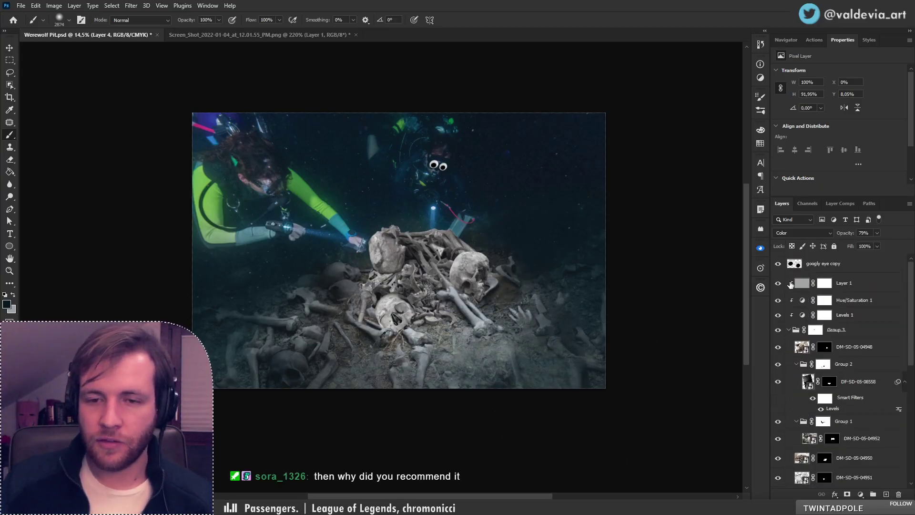
{"action": "left_click_drag", "start_coordinate": [558, 258], "coordinate": [567, 224]}
{"action": "left_click_drag", "start_coordinate": [565, 219], "coordinate": [560, 309]}
{"action": "left_click_drag", "start_coordinate": [535, 209], "coordinate": [553, 207]}
{"action": "left_click_drag", "start_coordinate": [598, 209], "coordinate": [523, 203]}
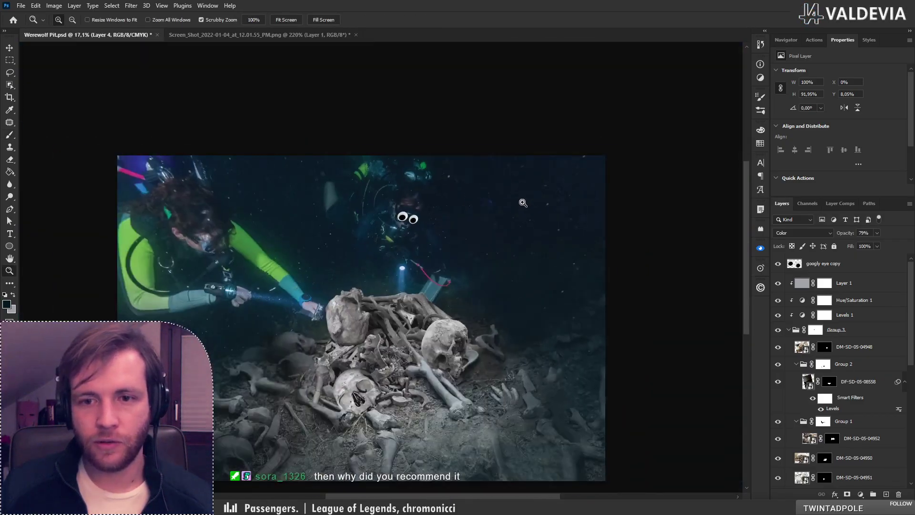
{"action": "left_click_drag", "start_coordinate": [482, 368], "coordinate": [405, 309]}
{"action": "left_click_drag", "start_coordinate": [464, 340], "coordinate": [500, 339]}
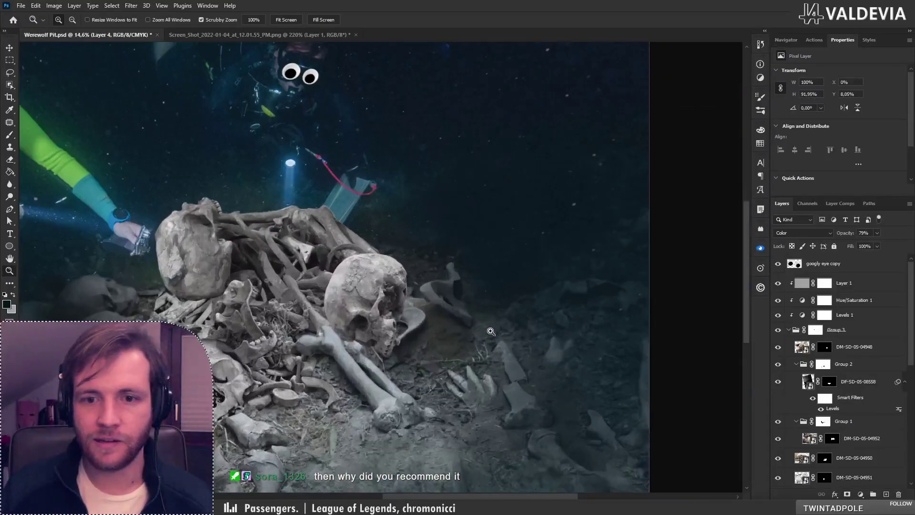
Run the Grain action above Layer 1 to add a noise layer over the composite
{"action": "key", "text": "b"}
{"action": "left_click", "coordinate": [872, 284]}
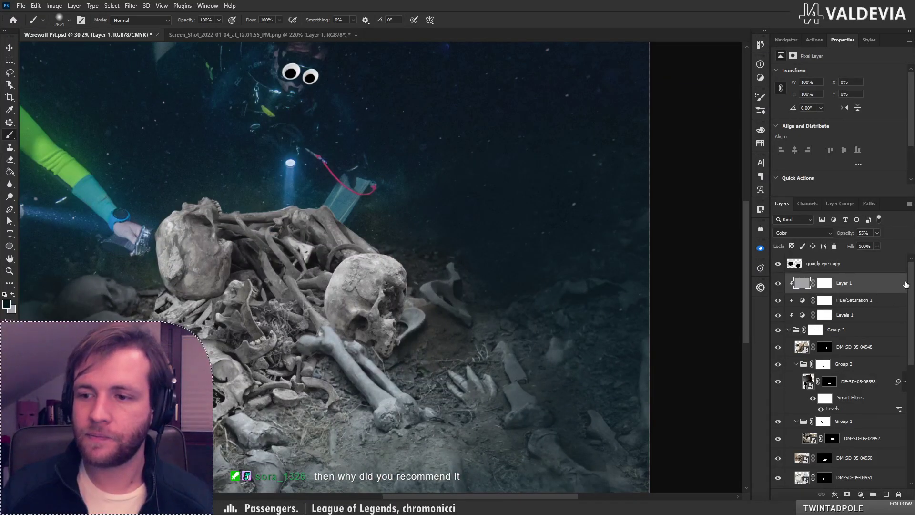
{"action": "left_click", "coordinate": [814, 40]}
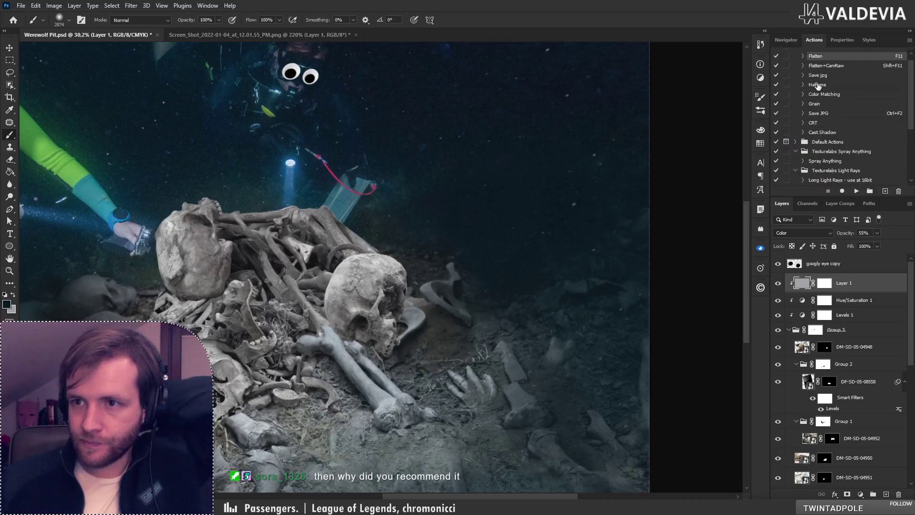
{"action": "left_click", "coordinate": [818, 104]}
{"action": "left_click", "coordinate": [857, 191]}
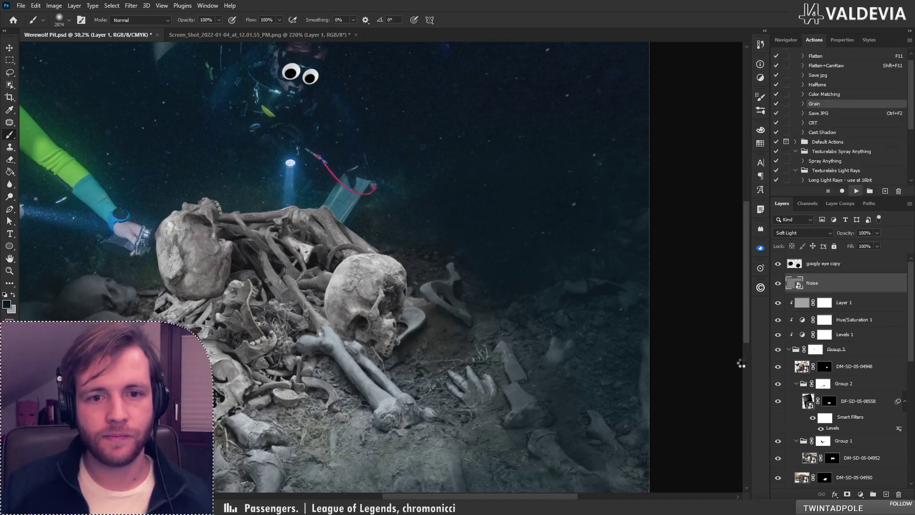
Compare the skulls and dark water close up with the Noise layer hidden and shown
{"action": "left_click_drag", "start_coordinate": [375, 228], "coordinate": [464, 288]}
{"action": "key", "text": "z"}
{"action": "left_click_drag", "start_coordinate": [526, 344], "coordinate": [484, 272]}
{"action": "mouse_move", "coordinate": [549, 174]}
{"action": "left_mouse_down"}
{"action": "mouse_move", "coordinate": [596, 168]}
{"action": "mouse_move", "coordinate": [277, 310]}
{"action": "mouse_move", "coordinate": [398, 249]}
{"action": "left_mouse_up"}
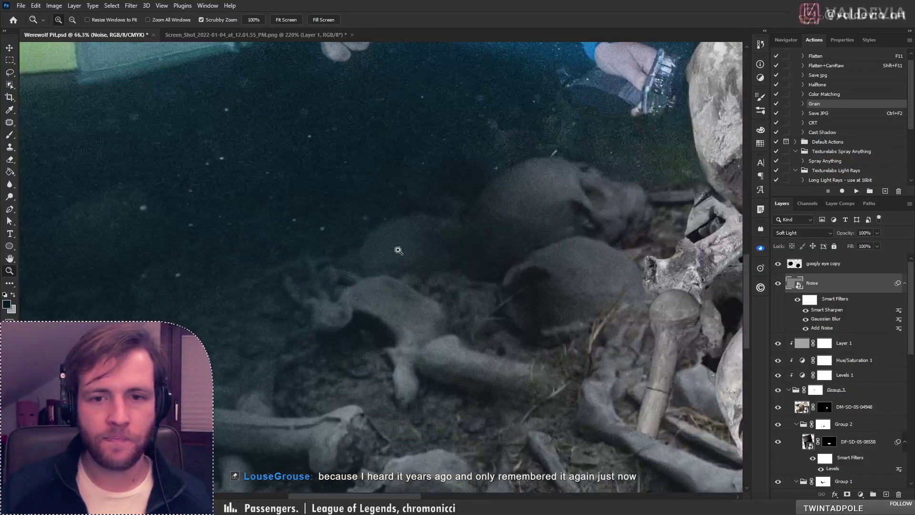
{"action": "left_click_drag", "start_coordinate": [565, 158], "coordinate": [625, 176]}
{"action": "key", "text": "b"}
{"action": "scroll", "coordinate": [566, 242], "scroll_direction": "up", "scroll_amount": 3}
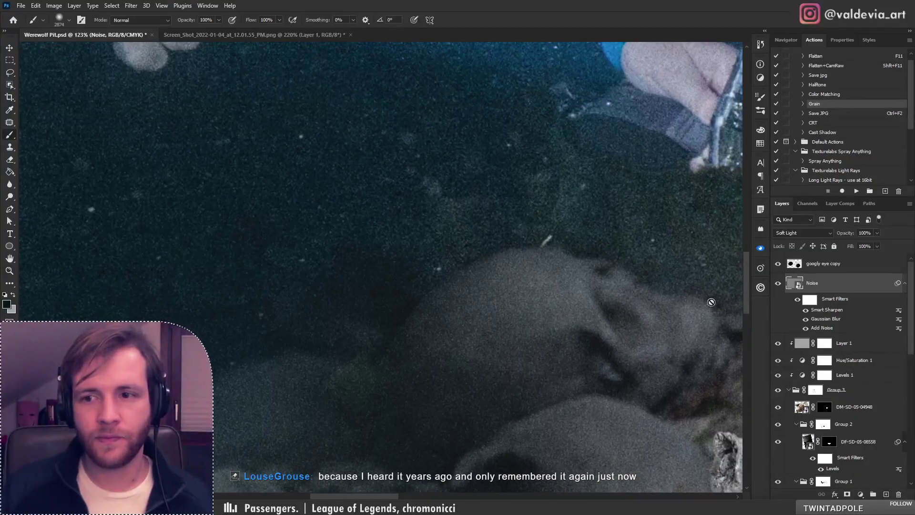
{"action": "left_click", "coordinate": [778, 284]}
{"action": "left_click", "coordinate": [777, 284]}
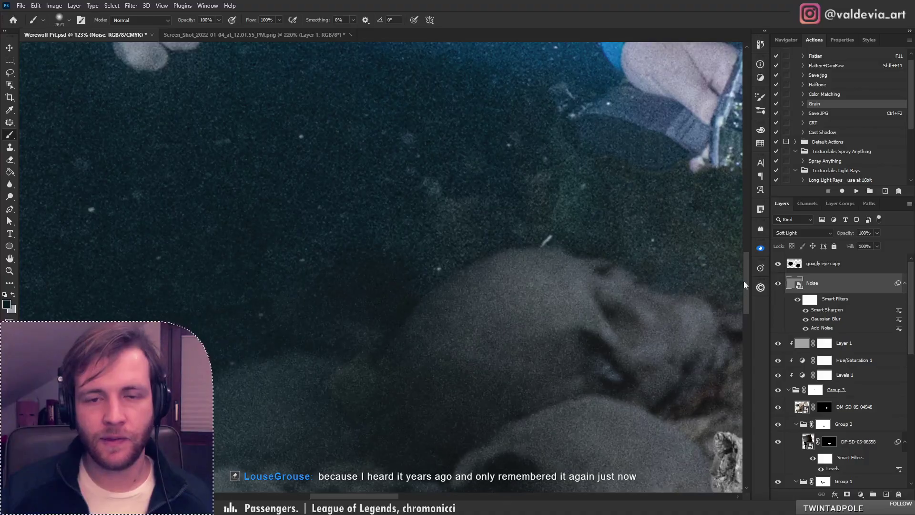
{"action": "left_click_drag", "start_coordinate": [539, 248], "coordinate": [505, 273]}
{"action": "left_click", "coordinate": [778, 284]}
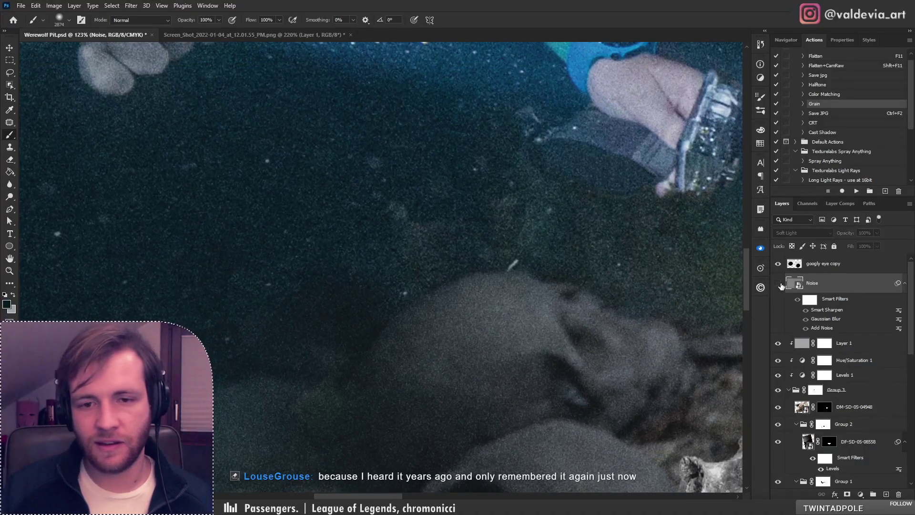
{"action": "left_click", "coordinate": [779, 284]}
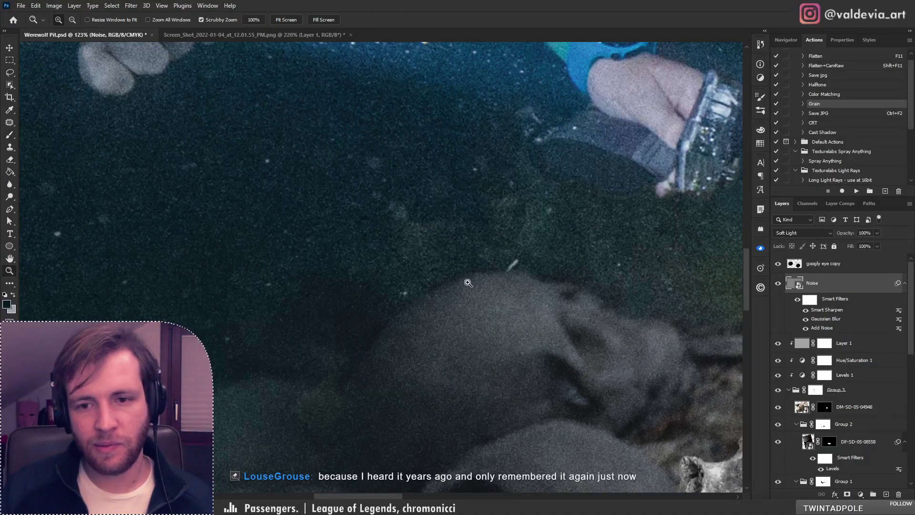
Convert the filtered Noise layer to a smart object and scale it to 127.54%
{"action": "left_click_drag", "start_coordinate": [467, 282], "coordinate": [303, 271]}
{"action": "key", "text": "ctrl+backslash"}
{"action": "key", "text": "ctrl+t"}
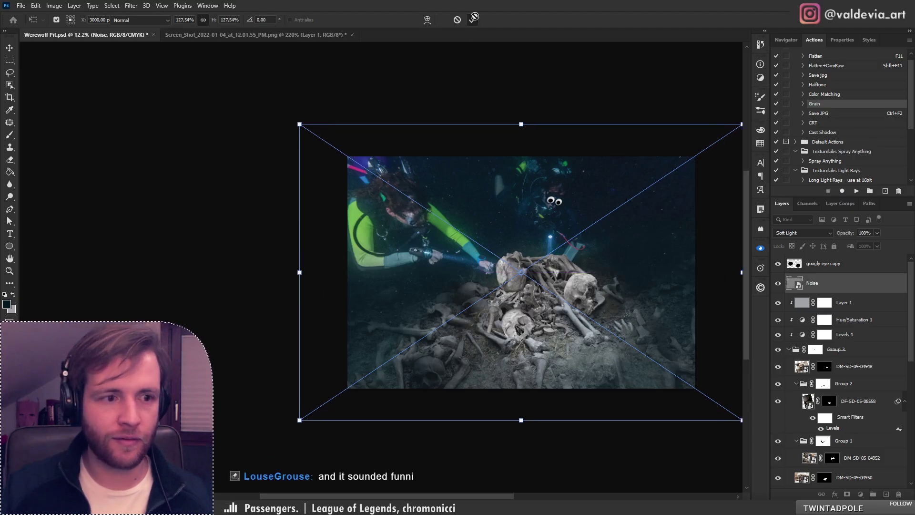
{"action": "key", "text": "Return"}
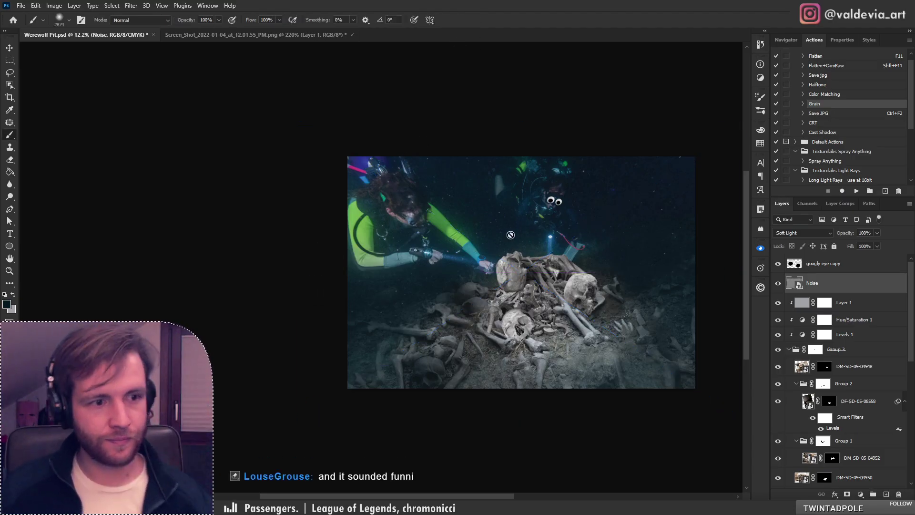
Check the enlarged grain on the background skull by toggling the Noise layer, then review the full image
{"action": "key", "text": "z"}
{"action": "left_click_drag", "start_coordinate": [473, 282], "coordinate": [526, 301]}
{"action": "key", "text": "b"}
{"action": "left_click", "coordinate": [778, 283]}
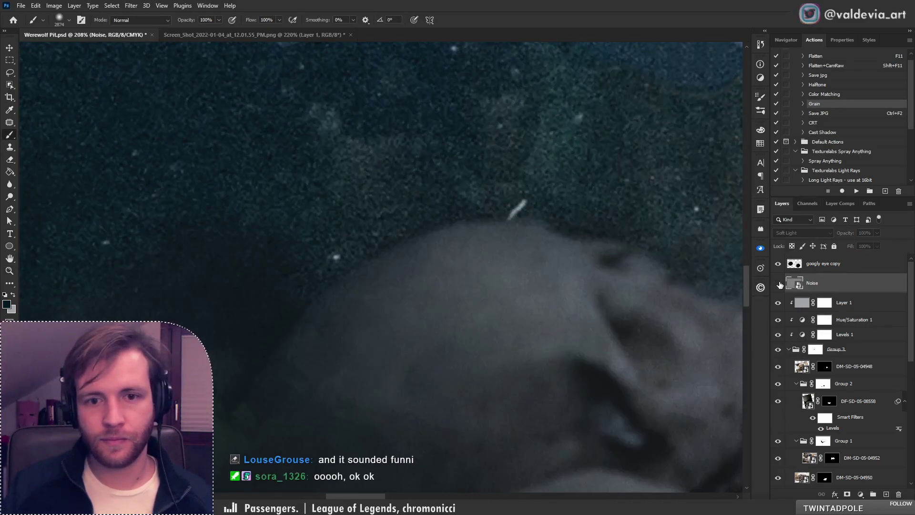
{"action": "left_click", "coordinate": [778, 283]}
{"action": "left_click", "coordinate": [778, 284]}
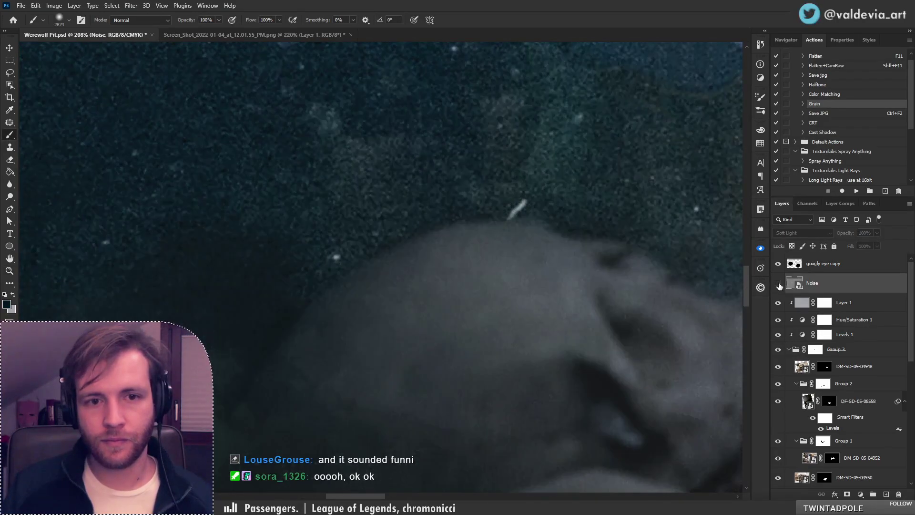
{"action": "left_click", "coordinate": [778, 284]}
{"action": "key", "text": "z"}
{"action": "mouse_move", "coordinate": [418, 273]}
{"action": "left_mouse_down"}
{"action": "mouse_move", "coordinate": [284, 280]}
{"action": "mouse_move", "coordinate": [315, 280]}
{"action": "left_mouse_up"}
{"action": "key", "text": "b"}
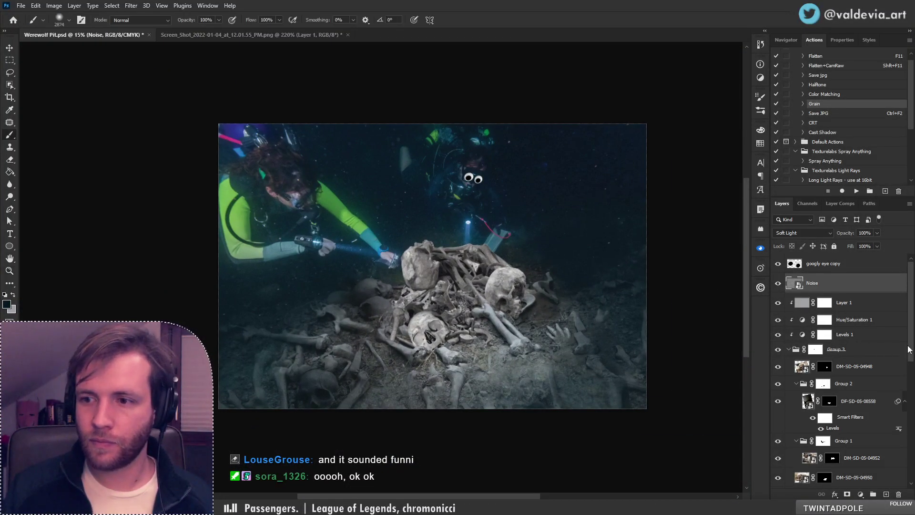
Try a 100 px brush stroke over the background skulls on Layer 4, and undo it
{"action": "left_click_drag", "start_coordinate": [908, 349], "coordinate": [910, 418]}
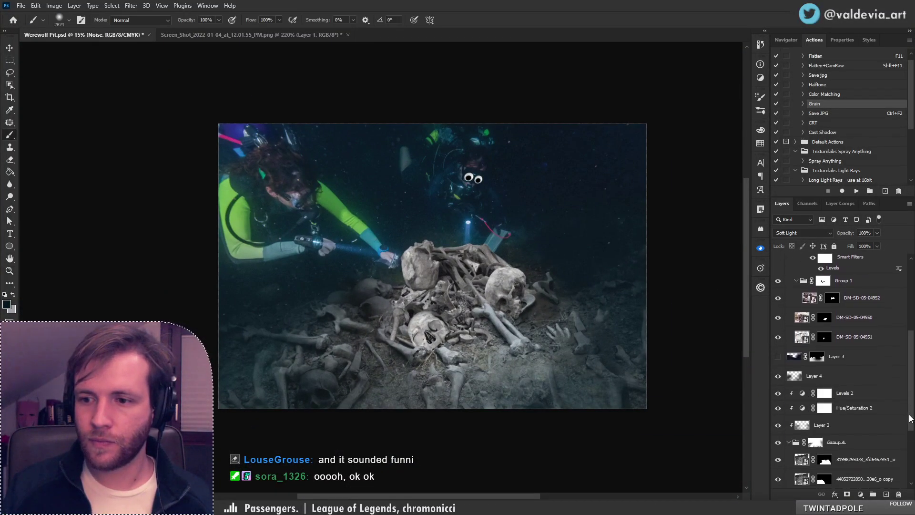
{"action": "left_click", "coordinate": [856, 375]}
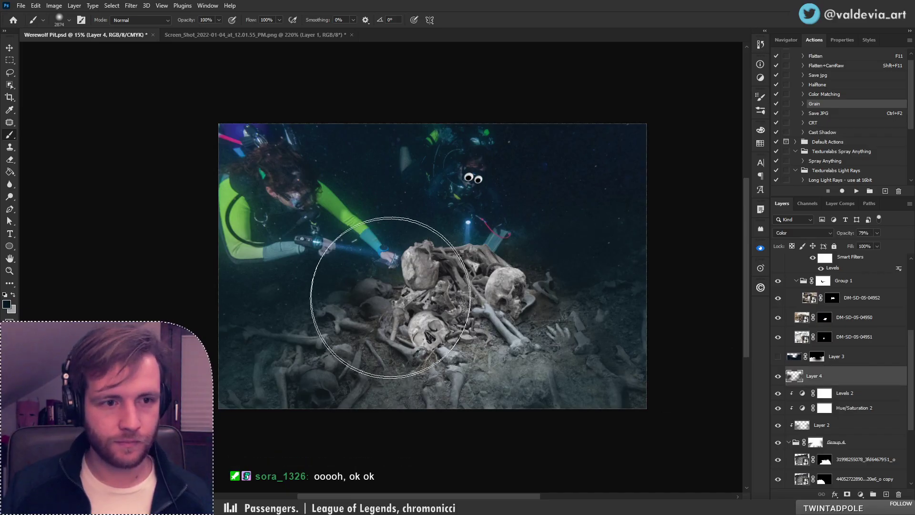
{"action": "right_click", "coordinate": [391, 298]}
{"action": "left_click", "coordinate": [477, 272]}
{"action": "left_click", "coordinate": [345, 299]}
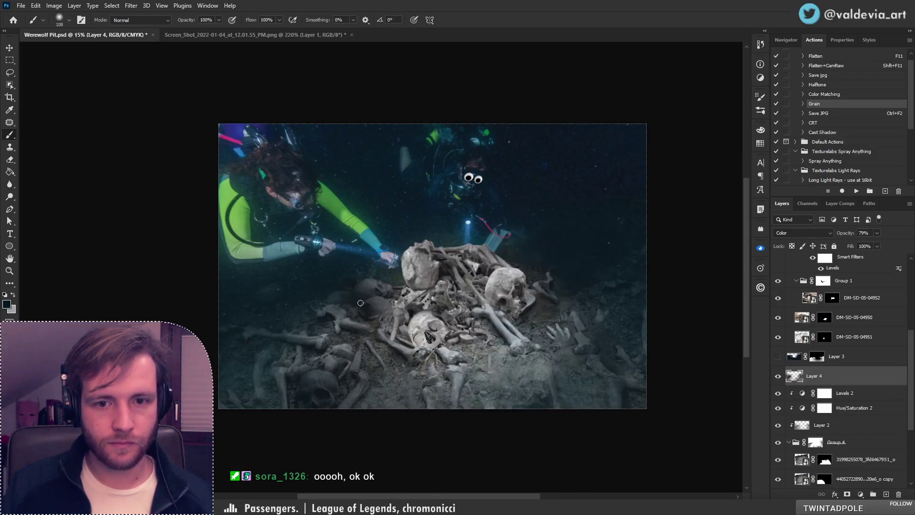
{"action": "key", "text": "z"}
{"action": "left_click_drag", "start_coordinate": [368, 278], "coordinate": [383, 294]}
{"action": "key", "text": "ctrl+z"}
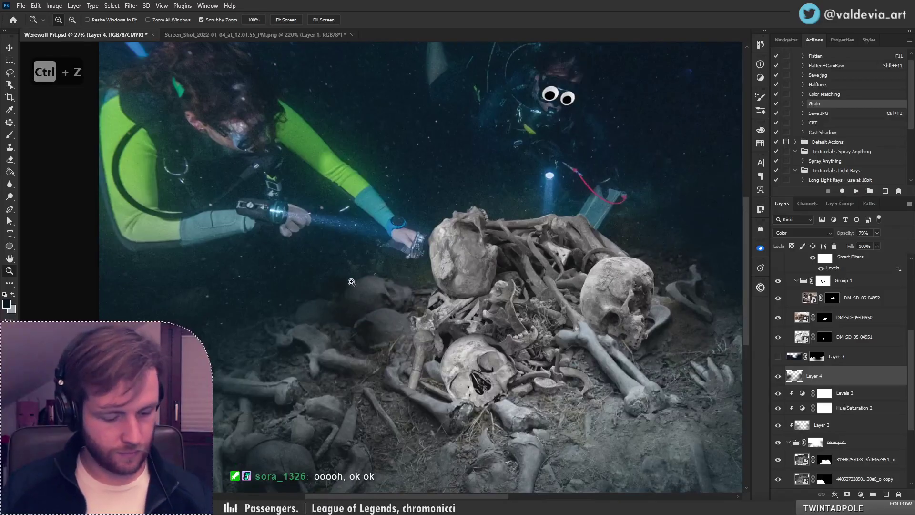
{"action": "key", "text": "b"}
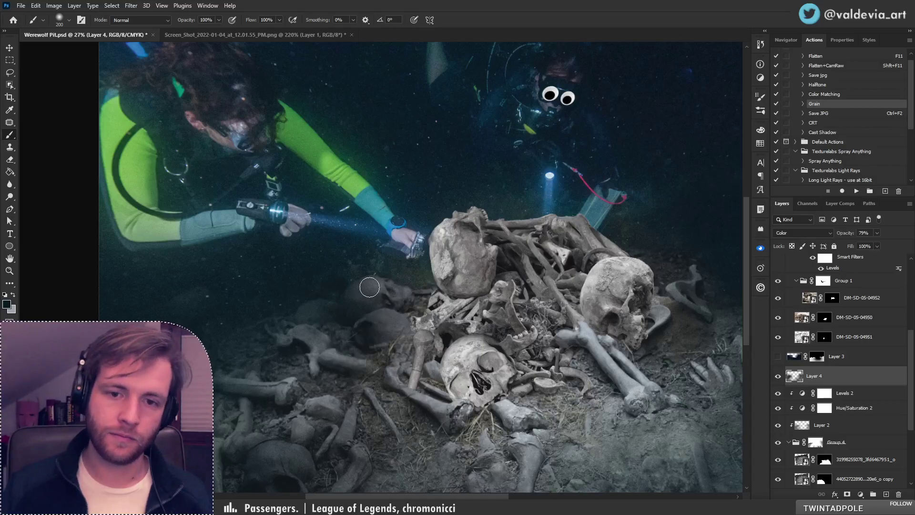
{"action": "key", "text": "z"}
{"action": "left_click_drag", "start_coordinate": [367, 318], "coordinate": [332, 316]}
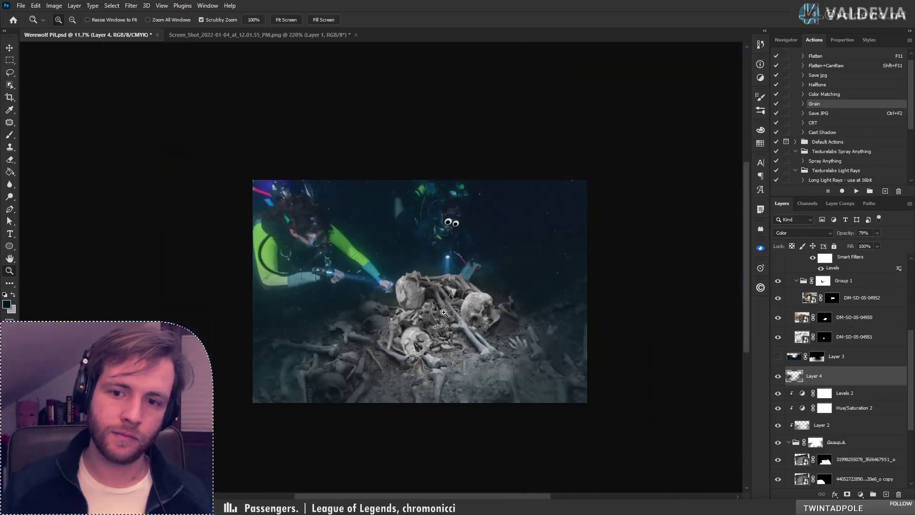
{"action": "left_click_drag", "start_coordinate": [443, 309], "coordinate": [465, 310]}
{"action": "key", "text": "b"}
{"action": "left_click_drag", "start_coordinate": [505, 340], "coordinate": [484, 320]}
{"action": "key", "text": "z"}
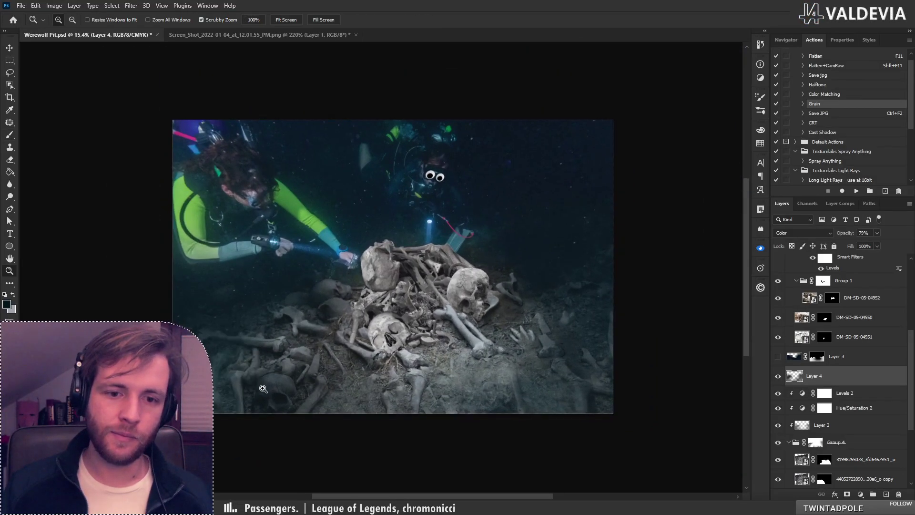
{"action": "left_click_drag", "start_coordinate": [261, 387], "coordinate": [350, 347]}
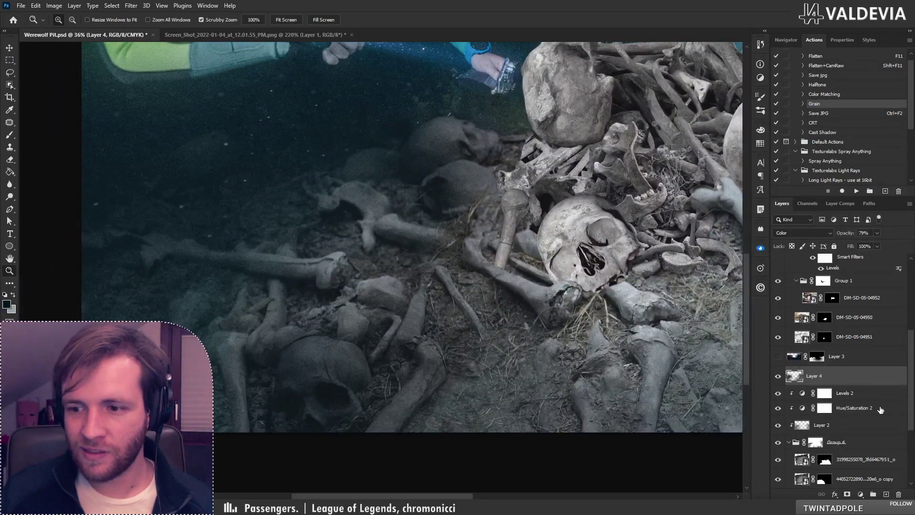
{"action": "scroll", "coordinate": [788, 409], "scroll_direction": "down", "scroll_amount": 4}
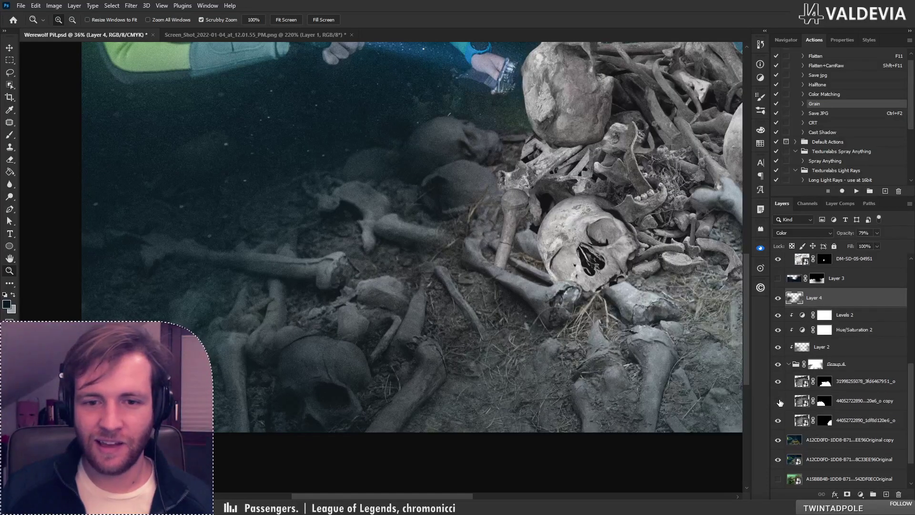
{"action": "left_click", "coordinate": [779, 402]}
{"action": "left_click", "coordinate": [778, 402]}
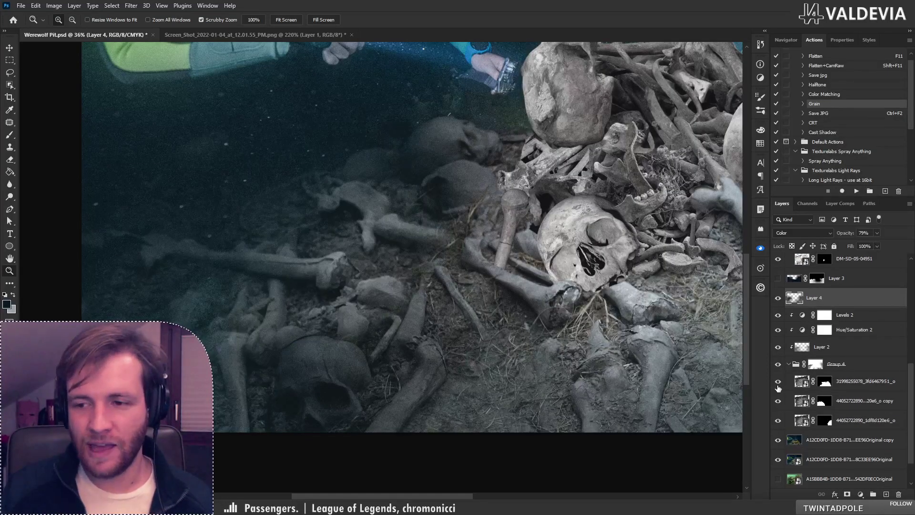
{"action": "left_click", "coordinate": [822, 382]}
{"action": "key", "text": "b"}
{"action": "right_click", "coordinate": [372, 308]}
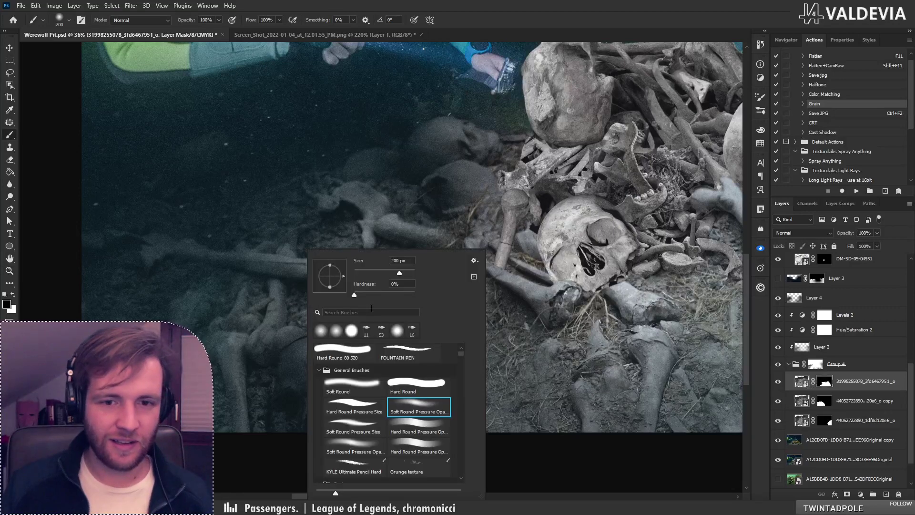
{"action": "left_click", "coordinate": [343, 352]}
{"action": "left_click", "coordinate": [278, 338]}
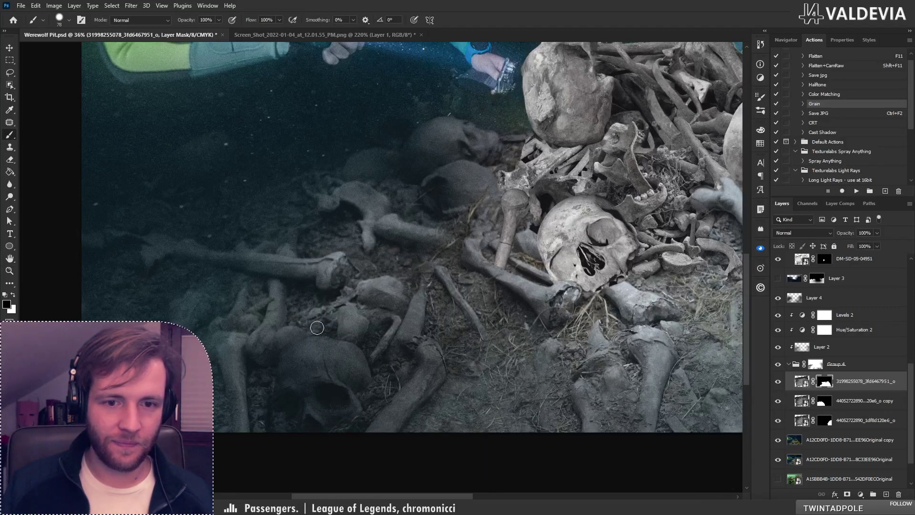
{"action": "key", "text": "ctrl+z"}
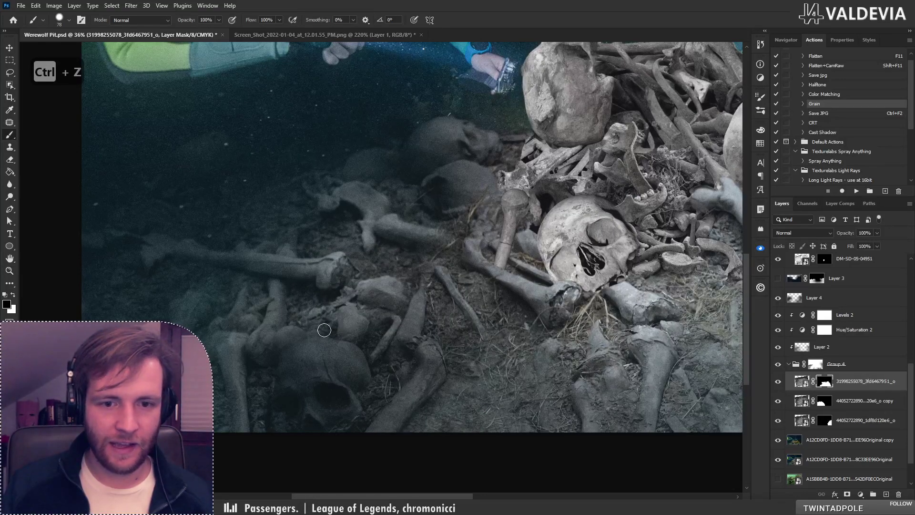
{"action": "key", "text": "z"}
{"action": "left_click_drag", "start_coordinate": [340, 336], "coordinate": [281, 344]}
{"action": "left_click_drag", "start_coordinate": [365, 325], "coordinate": [466, 332]}
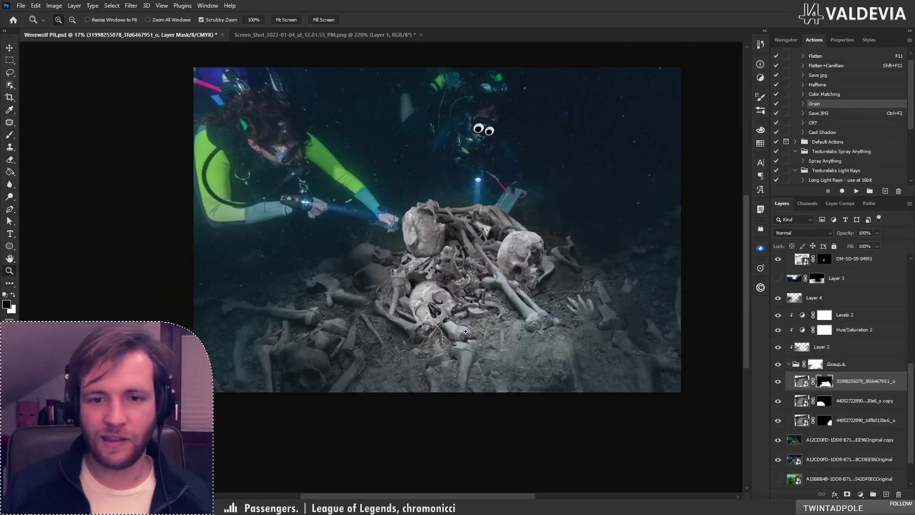
{"action": "key", "text": "b"}
{"action": "left_click", "coordinate": [886, 494]}
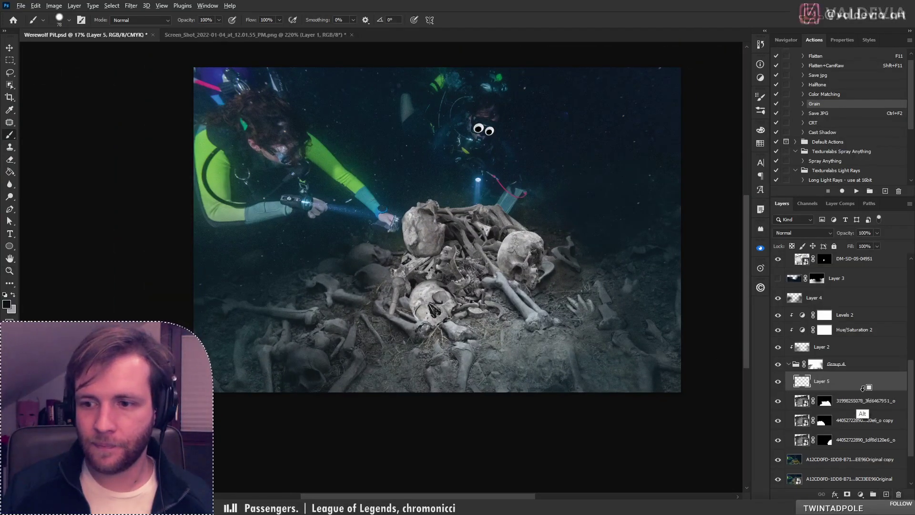
{"action": "left_click", "coordinate": [863, 388], "text": "alt"}
{"action": "left_click", "coordinate": [784, 236]}
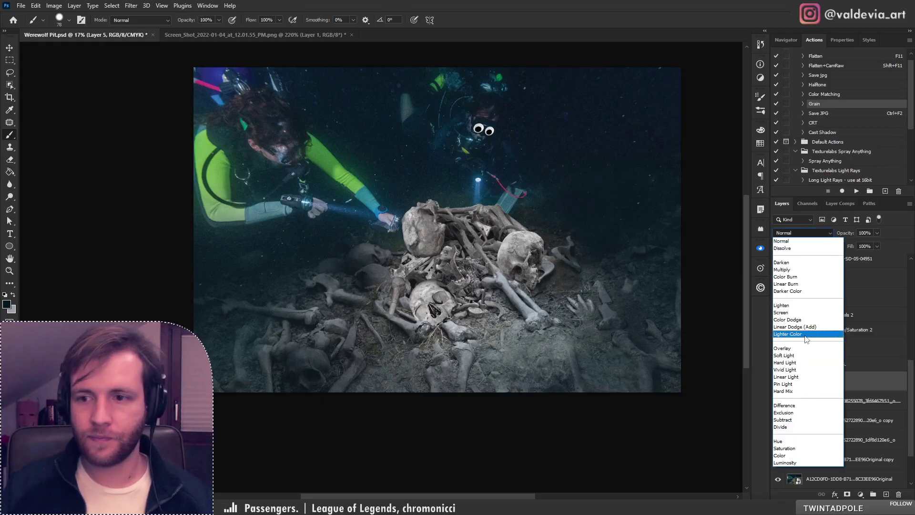
{"action": "left_click", "coordinate": [791, 356]}
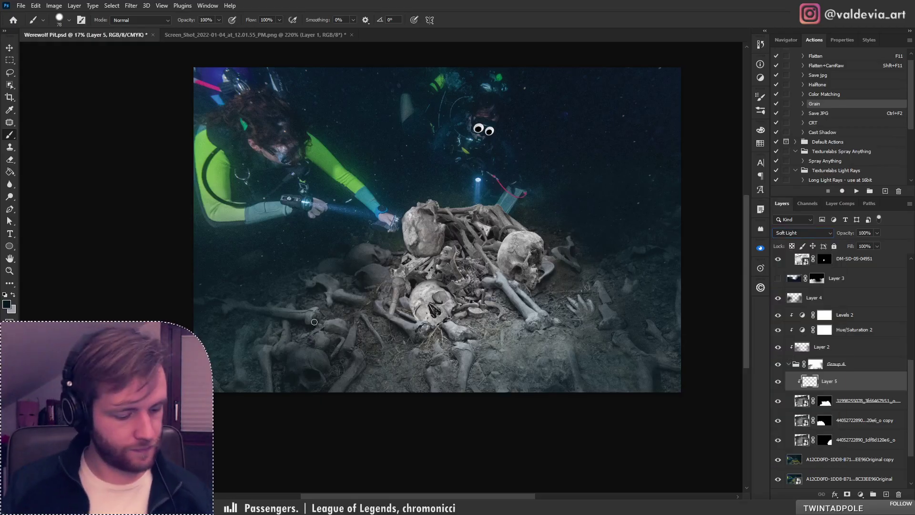
Choose a 417 px soft pressure-opacity brush and try a white stroke over the foreground skull on Layer 5
{"action": "right_click", "coordinate": [341, 310]}
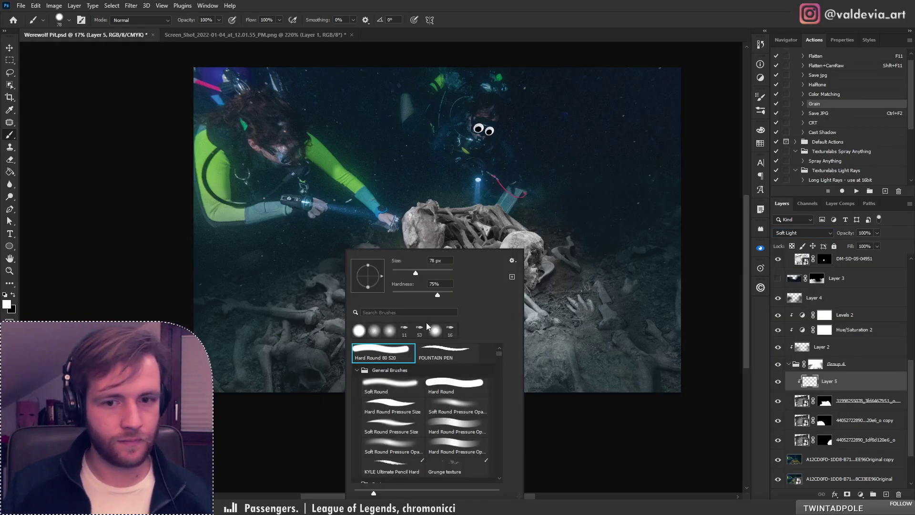
{"action": "left_click", "coordinate": [449, 404]}
{"action": "left_click_drag", "start_coordinate": [309, 381], "coordinate": [311, 352]}
{"action": "key", "text": "ctrl+z"}
{"action": "right_click", "coordinate": [323, 323]}
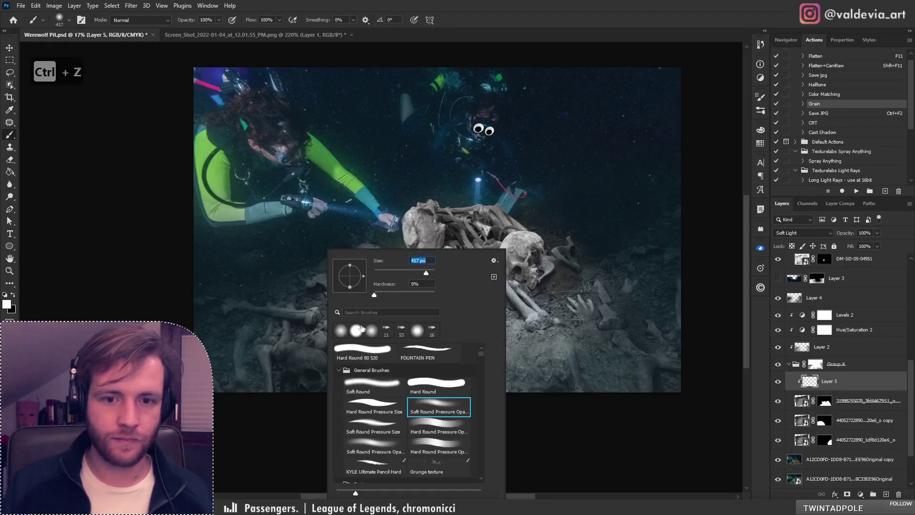
{"action": "left_click", "coordinate": [292, 374]}
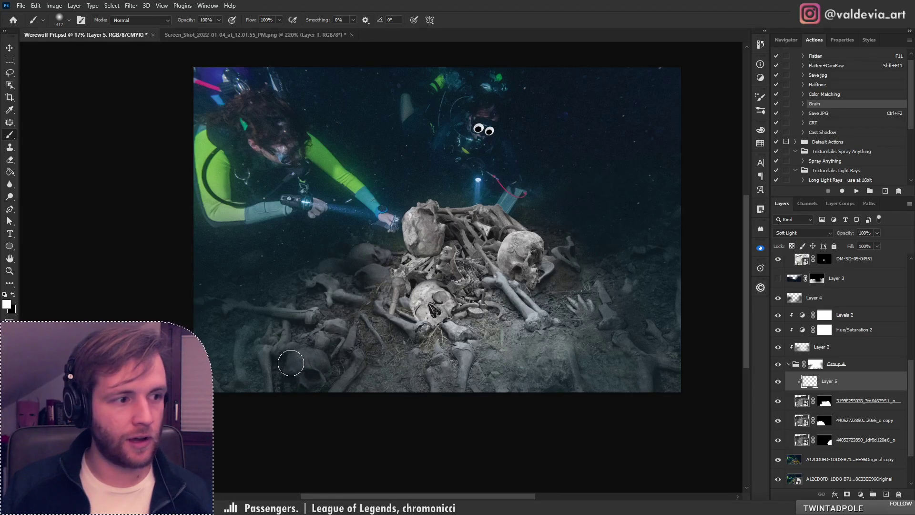
Darken the foreground bones and ground on Layer 5 with soft black strokes, enlarging the brush to 1102 px
{"action": "left_click_drag", "start_coordinate": [523, 365], "coordinate": [481, 368]}
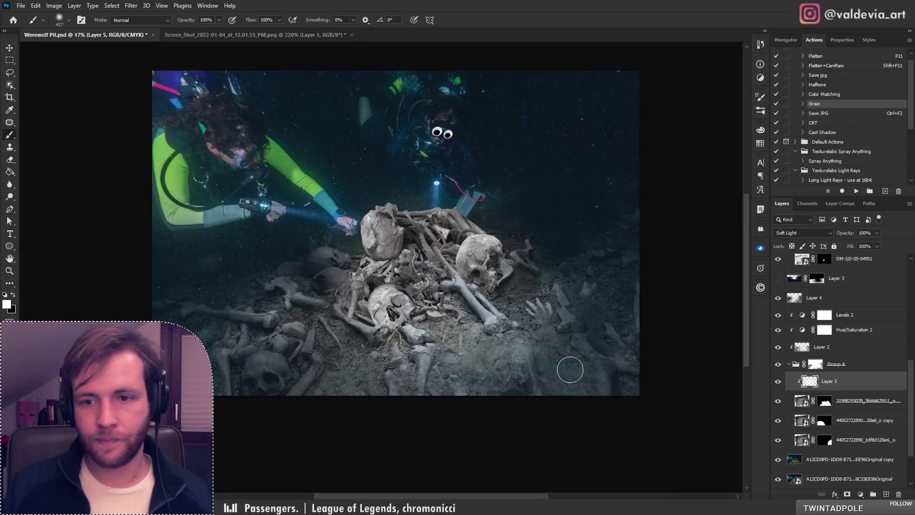
{"action": "key", "text": "x"}
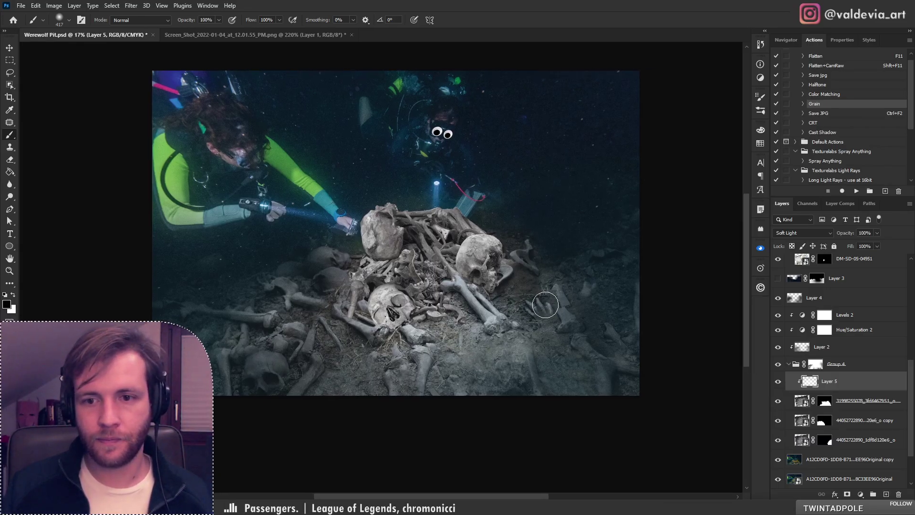
{"action": "key", "text": "ctrl+z"}
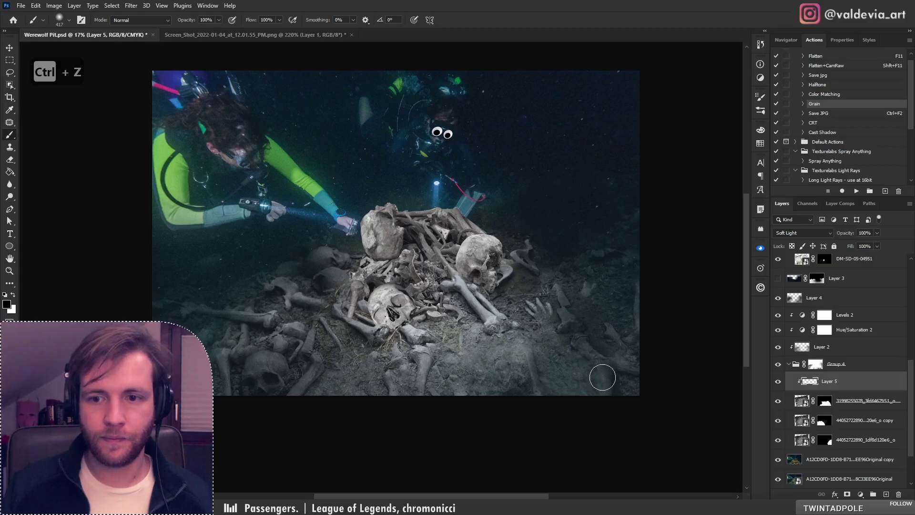
{"action": "right_click", "coordinate": [475, 300]}
{"action": "left_click", "coordinate": [577, 273]}
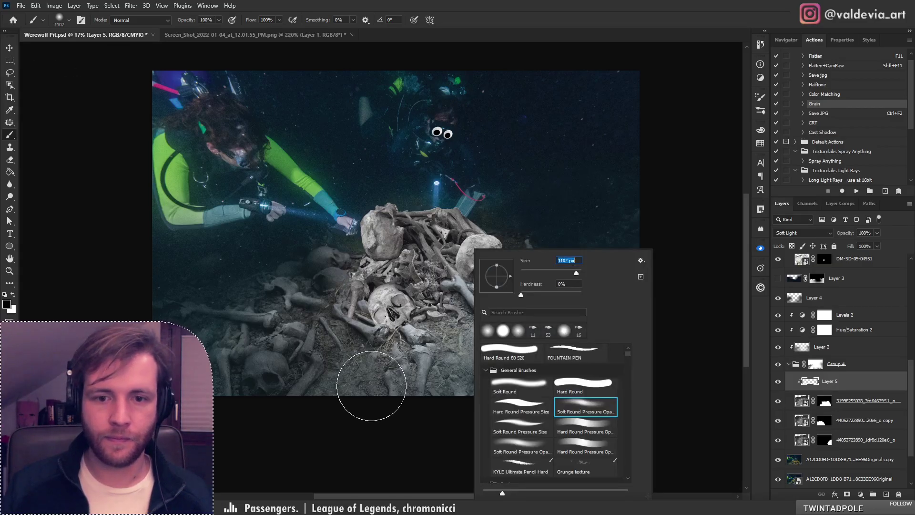
{"action": "mouse_move", "coordinate": [336, 388]}
{"action": "left_mouse_down"}
{"action": "mouse_move", "coordinate": [476, 374]}
{"action": "mouse_move", "coordinate": [471, 335]}
{"action": "mouse_move", "coordinate": [422, 317]}
{"action": "left_mouse_up"}
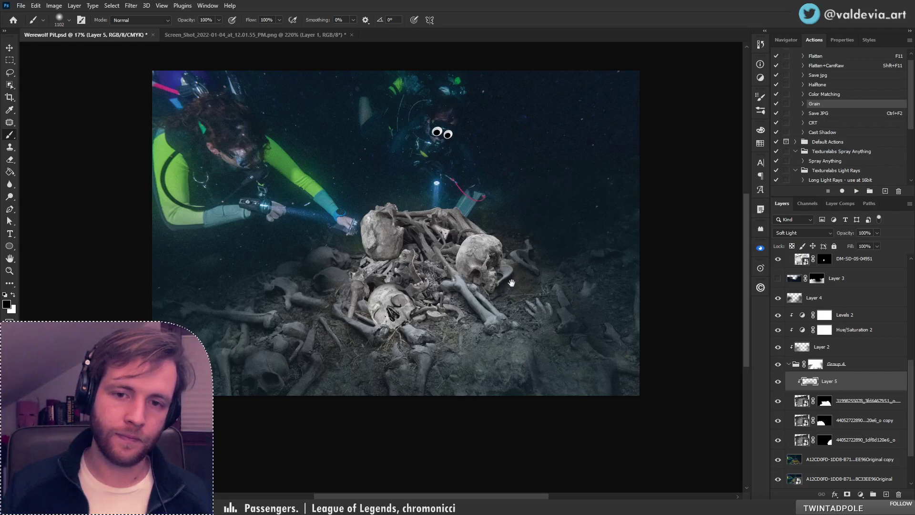
{"action": "left_click_drag", "start_coordinate": [478, 314], "coordinate": [492, 336]}
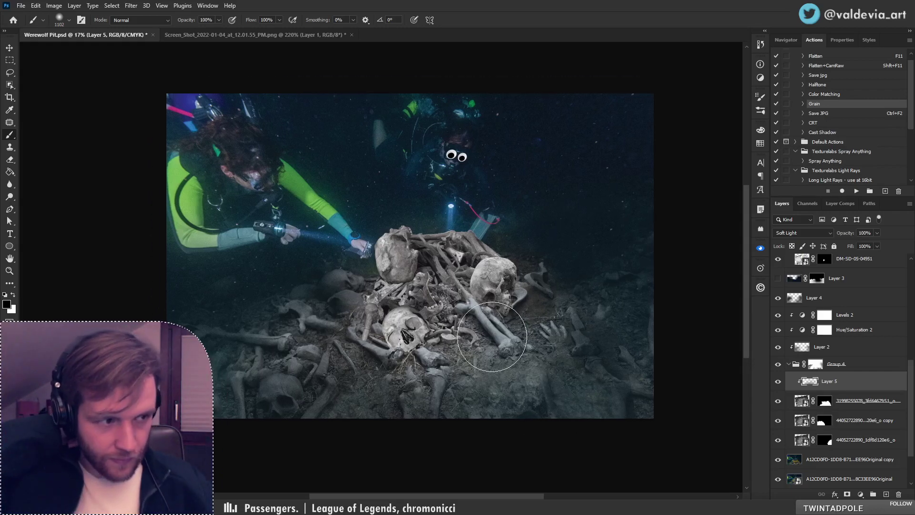
Fade the bones and ground near the image's right edge by painting soft black on Group 4's mask
{"action": "key", "text": "z"}
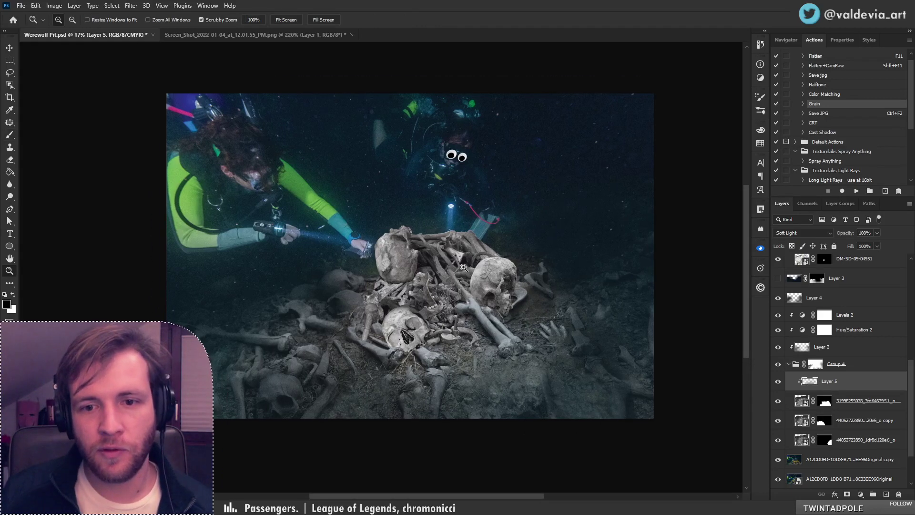
{"action": "mouse_move", "coordinate": [458, 282]}
{"action": "left_mouse_down"}
{"action": "mouse_move", "coordinate": [270, 291]}
{"action": "mouse_move", "coordinate": [409, 293]}
{"action": "left_mouse_up"}
{"action": "key", "text": "b"}
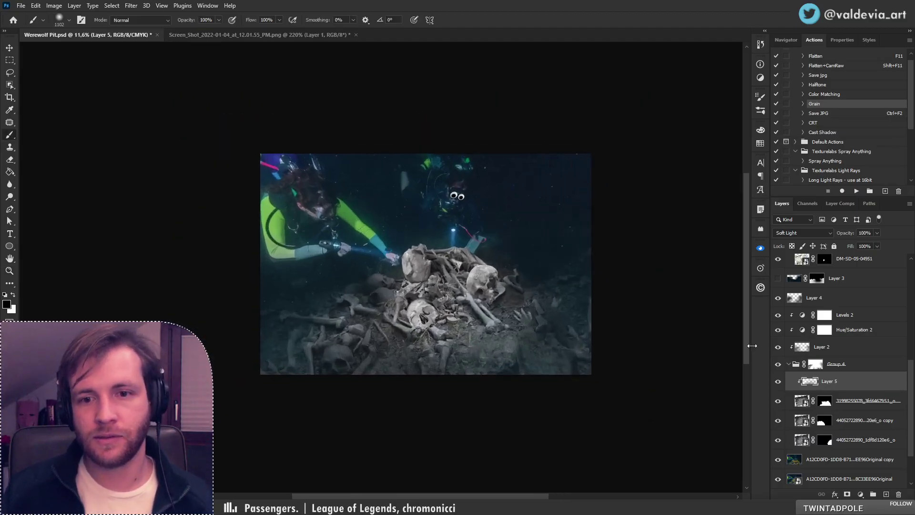
{"action": "mouse_move", "coordinate": [912, 401]}
{"action": "left_mouse_down"}
{"action": "mouse_move", "coordinate": [908, 329]}
{"action": "mouse_move", "coordinate": [911, 395]}
{"action": "left_mouse_up"}
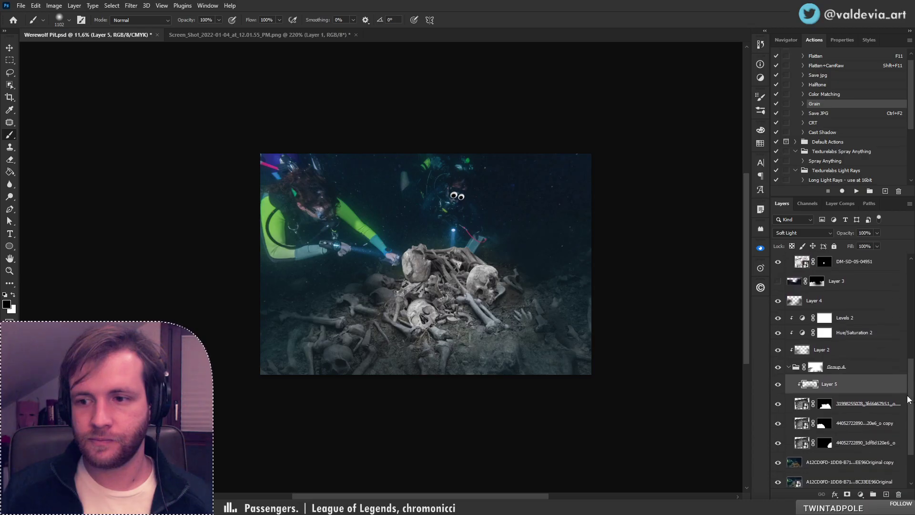
{"action": "left_click", "coordinate": [816, 368]}
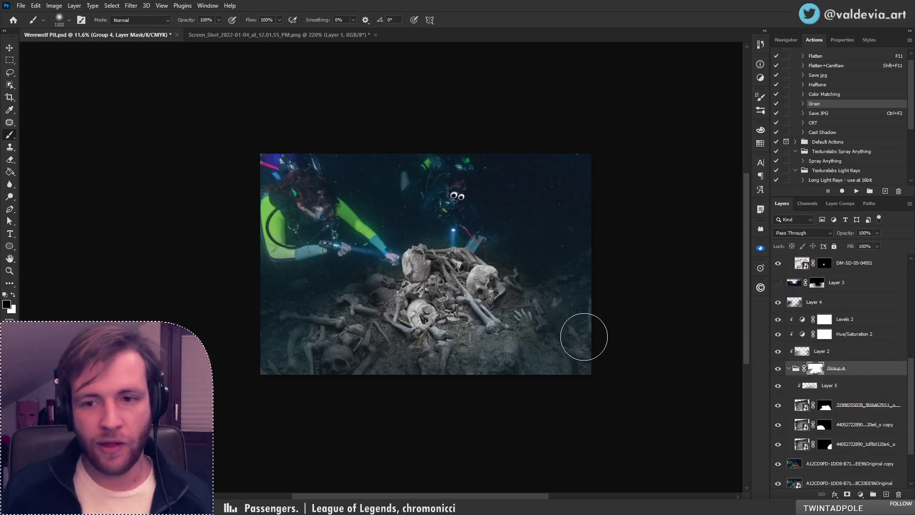
{"action": "key", "text": "ctrl+z"}
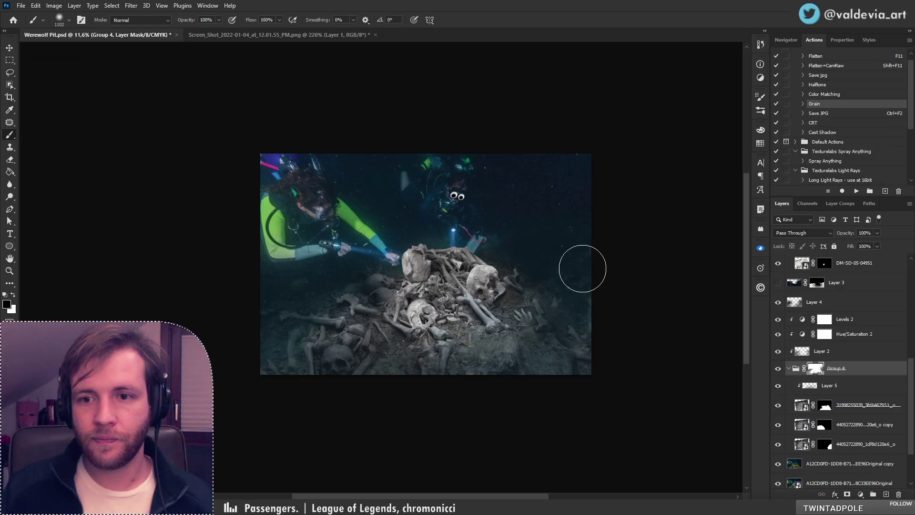
Review the composite with Group 3's bone pile hidden and shown, checking how it blends with the ground
{"action": "key", "text": "z"}
{"action": "mouse_move", "coordinate": [510, 316]}
{"action": "left_mouse_down"}
{"action": "mouse_move", "coordinate": [467, 315]}
{"action": "mouse_move", "coordinate": [545, 300]}
{"action": "left_mouse_up"}
{"action": "key", "text": "b"}
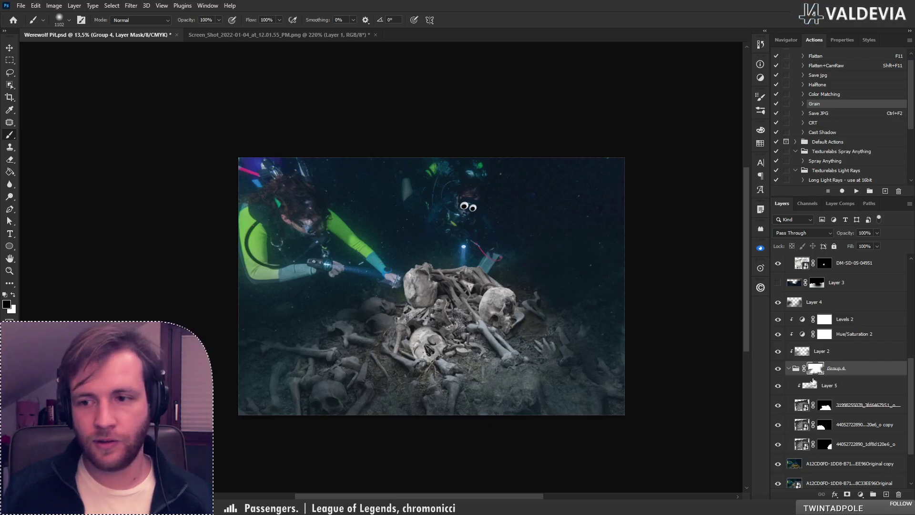
{"action": "left_click_drag", "start_coordinate": [912, 376], "coordinate": [904, 307]}
{"action": "left_click", "coordinate": [778, 296]}
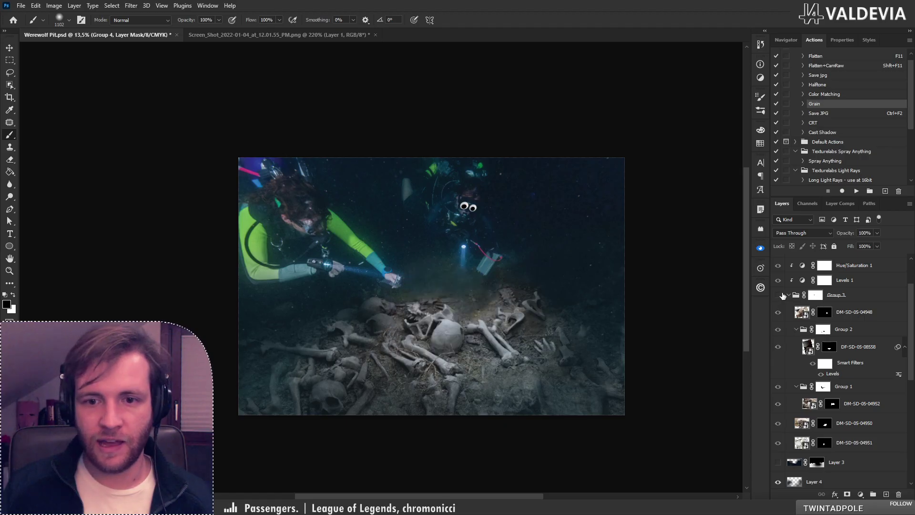
{"action": "left_click", "coordinate": [778, 296]}
{"action": "left_click_drag", "start_coordinate": [457, 310], "coordinate": [435, 296]}
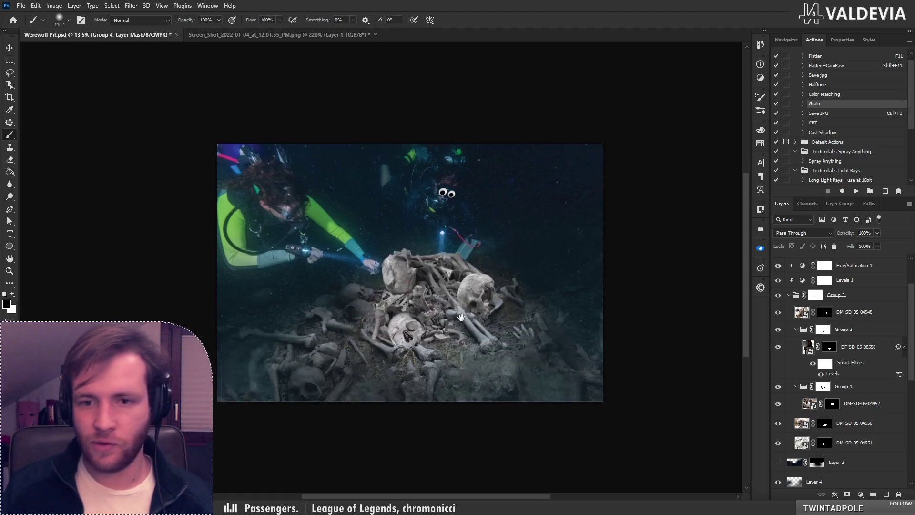
{"action": "scroll", "coordinate": [906, 292], "scroll_direction": "up", "scroll_amount": 2}
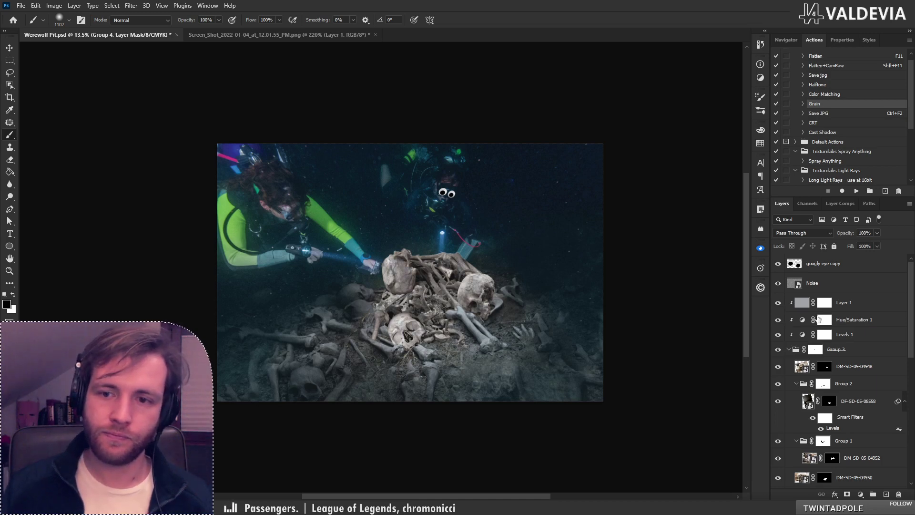
Darken the bone pile by setting the midtone input of its Levels 1 adjustment to 0.79
{"action": "left_click", "coordinate": [865, 321]}
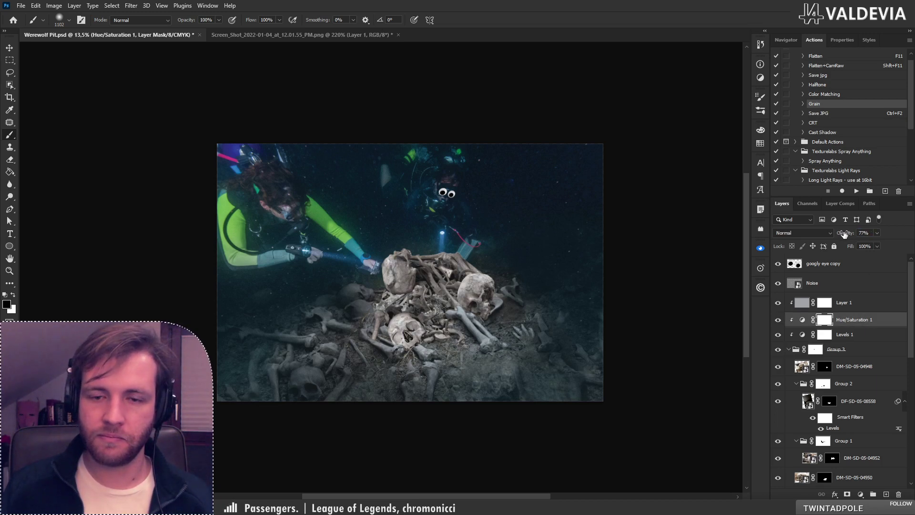
{"action": "key", "text": "z"}
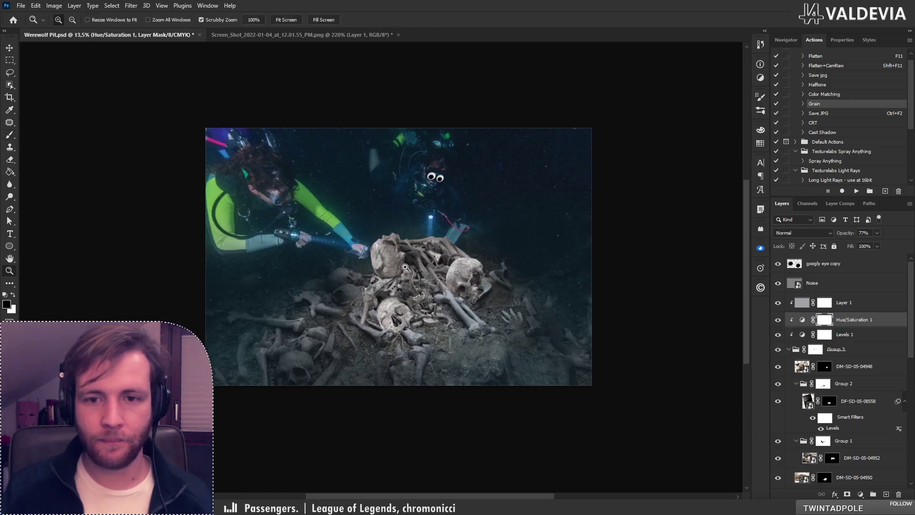
{"action": "left_click", "coordinate": [429, 264]}
{"action": "key", "text": "b"}
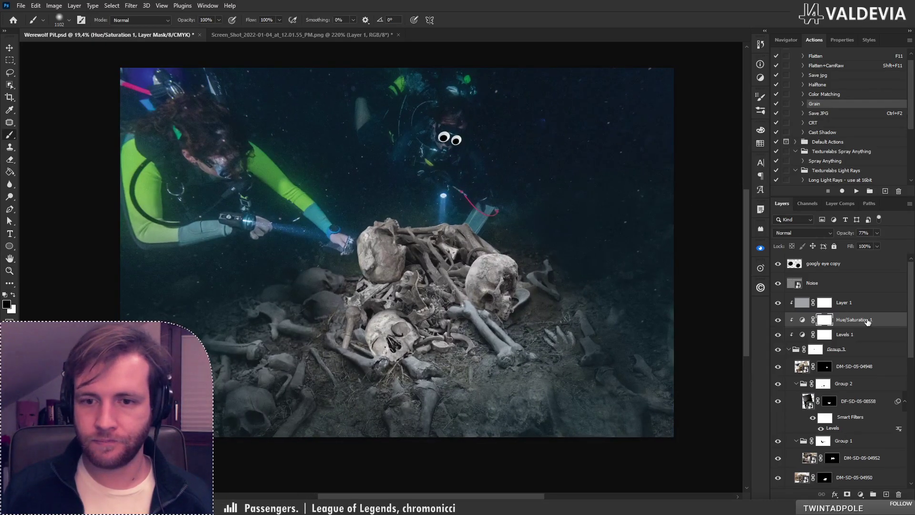
{"action": "left_click", "coordinate": [844, 338]}
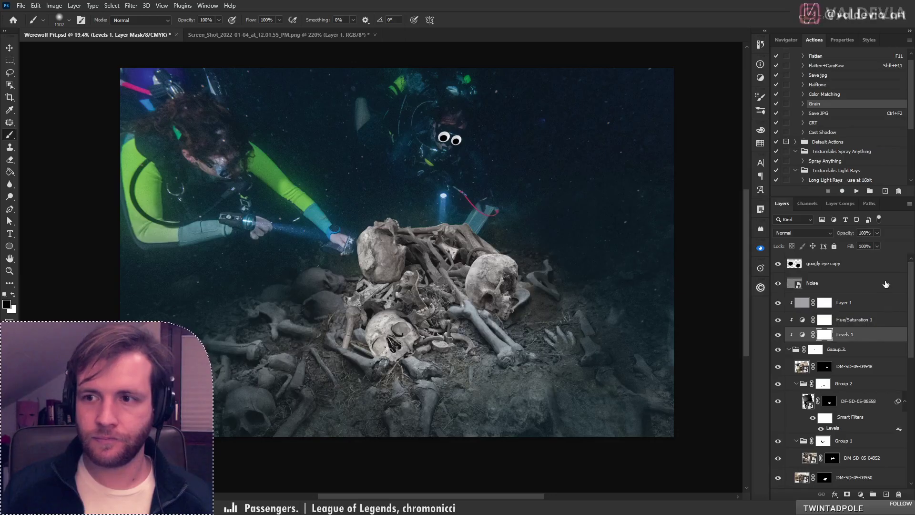
{"action": "left_click", "coordinate": [851, 38]}
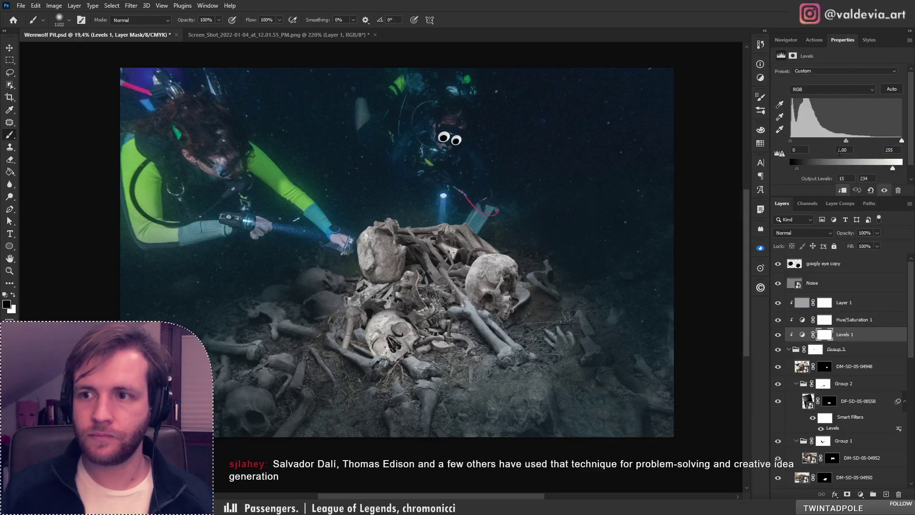
{"action": "left_click_drag", "start_coordinate": [845, 141], "coordinate": [855, 142]}
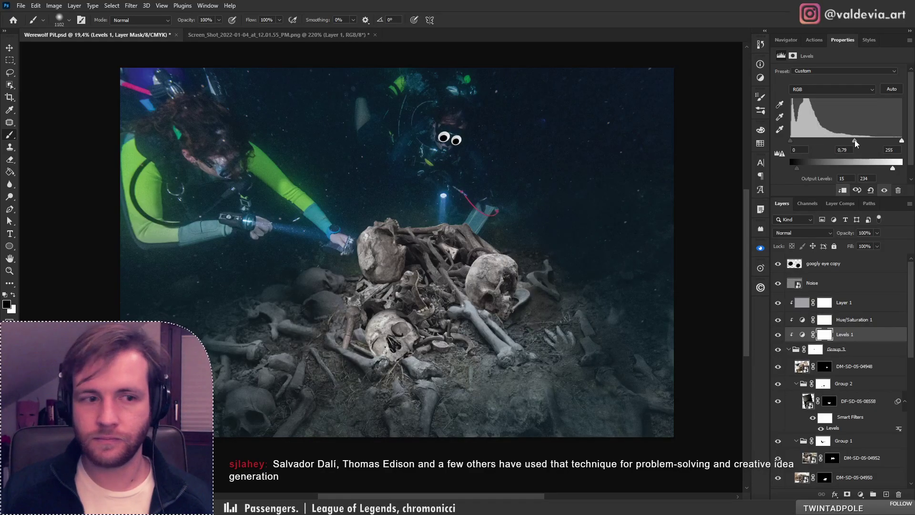
{"action": "mouse_move", "coordinate": [854, 139]}
{"action": "left_mouse_down"}
{"action": "mouse_move", "coordinate": [845, 141]}
{"action": "mouse_move", "coordinate": [854, 140]}
{"action": "left_mouse_up"}
Check the ground's Levels 2 adjustment for comparison and set the black output level of the bone pile's Levels 1 to 17
{"action": "key", "text": "z"}
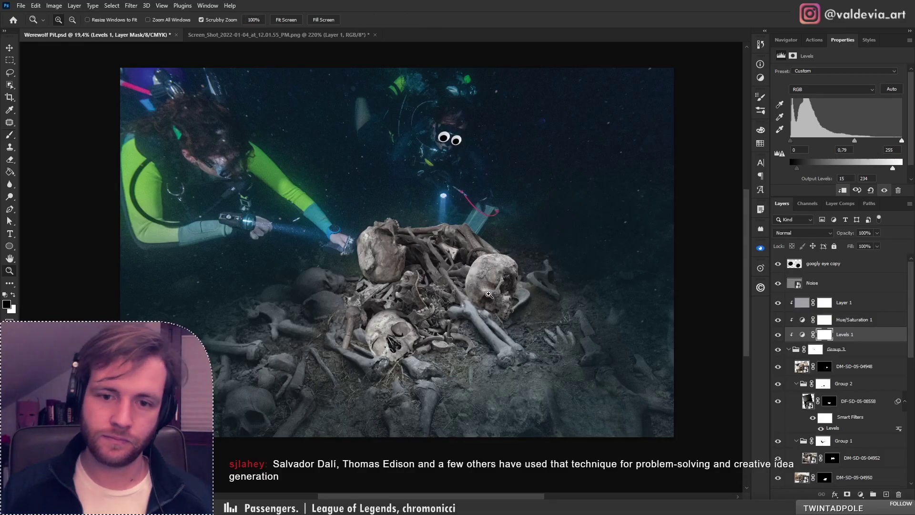
{"action": "mouse_move", "coordinate": [449, 308]}
{"action": "left_mouse_down"}
{"action": "mouse_move", "coordinate": [362, 312]}
{"action": "mouse_move", "coordinate": [421, 314]}
{"action": "mouse_move", "coordinate": [591, 267]}
{"action": "mouse_move", "coordinate": [519, 238]}
{"action": "mouse_move", "coordinate": [548, 248]}
{"action": "left_mouse_up"}
{"action": "key", "text": "b"}
{"action": "left_click_drag", "start_coordinate": [908, 347], "coordinate": [906, 388]}
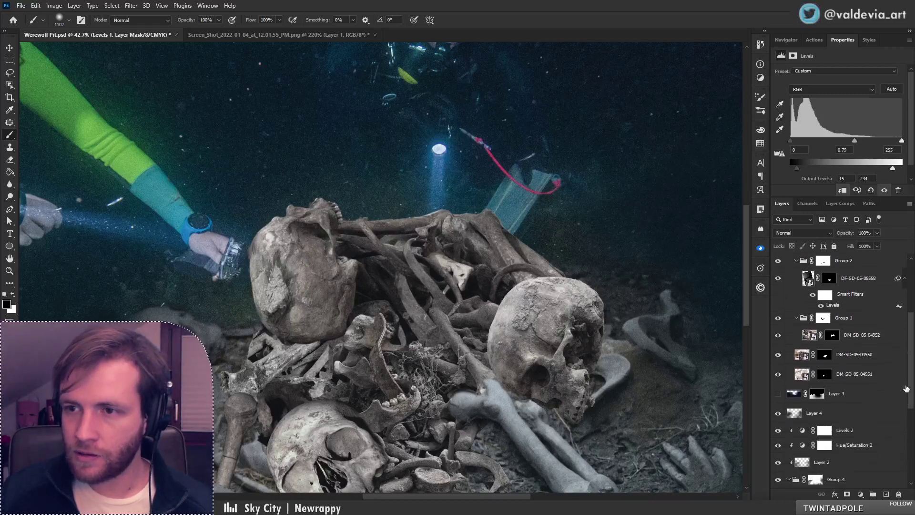
{"action": "left_click", "coordinate": [872, 431]}
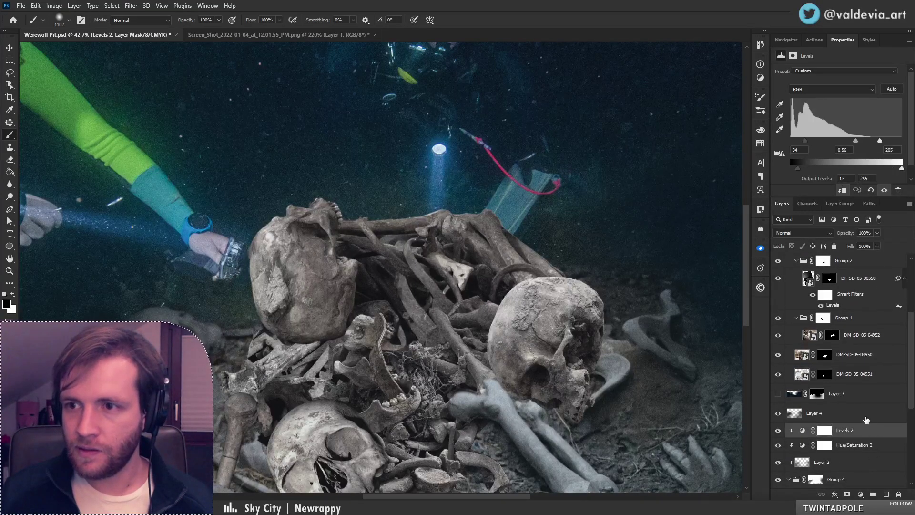
{"action": "scroll", "coordinate": [901, 391], "scroll_direction": "up", "scroll_amount": 5}
{"action": "left_click", "coordinate": [875, 336]}
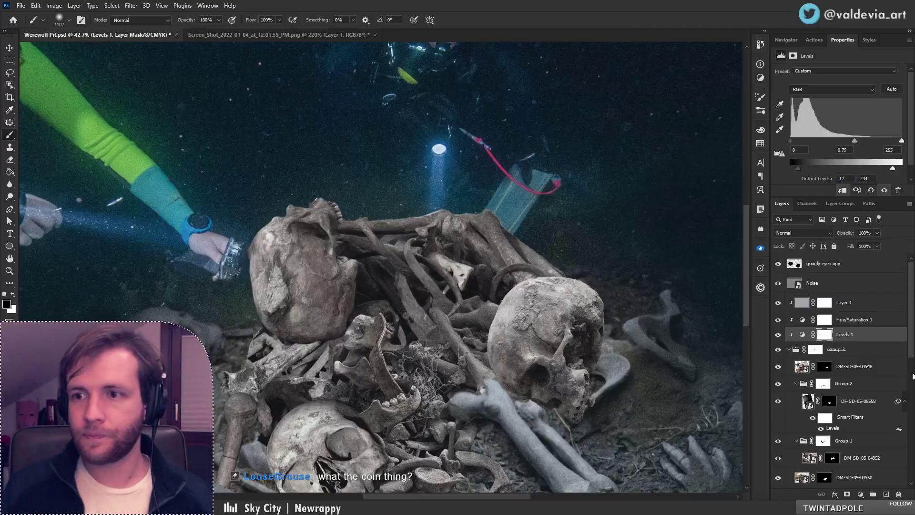
Add a clipped layer in Color blend mode above Layer 1 and reduce the soft pressure-opacity brush to about 254 px
{"action": "key", "text": "z"}
{"action": "left_click_drag", "start_coordinate": [375, 289], "coordinate": [341, 299]}
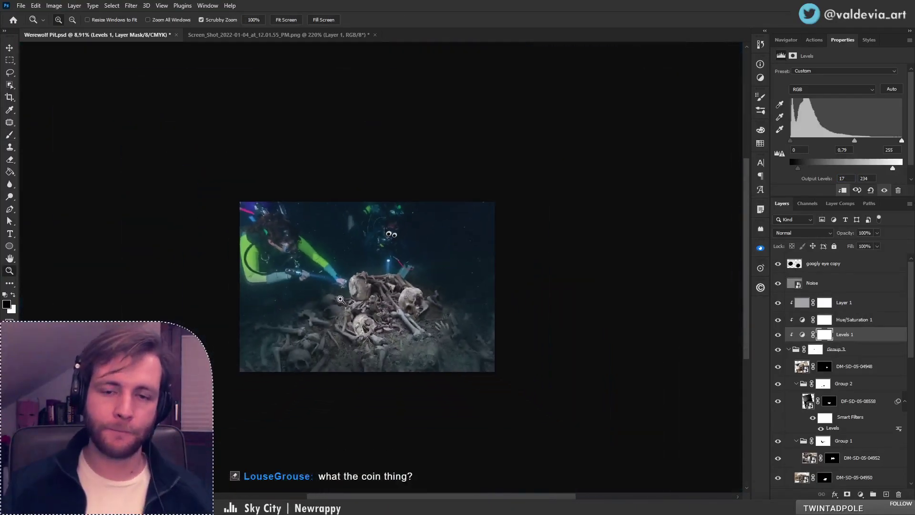
{"action": "scroll", "coordinate": [340, 299], "scroll_direction": "up", "scroll_amount": 2}
{"action": "key", "text": "b"}
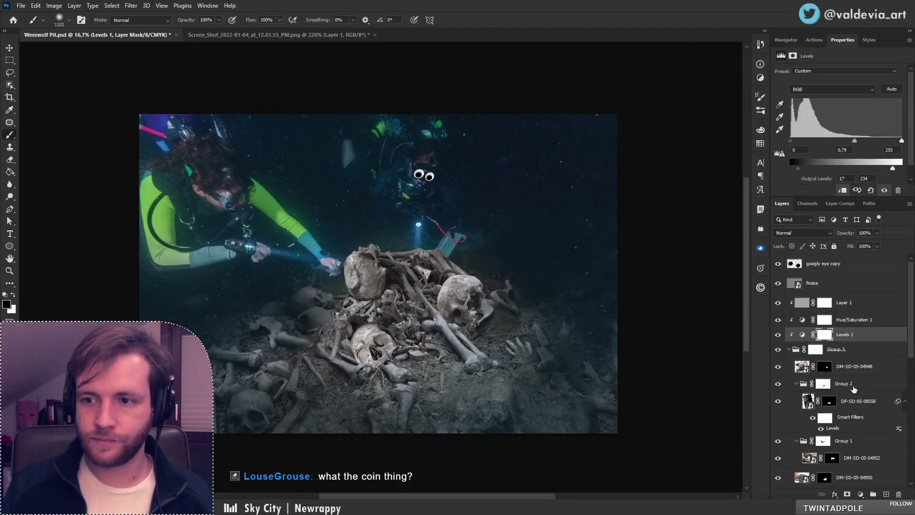
{"action": "left_click", "coordinate": [786, 305]}
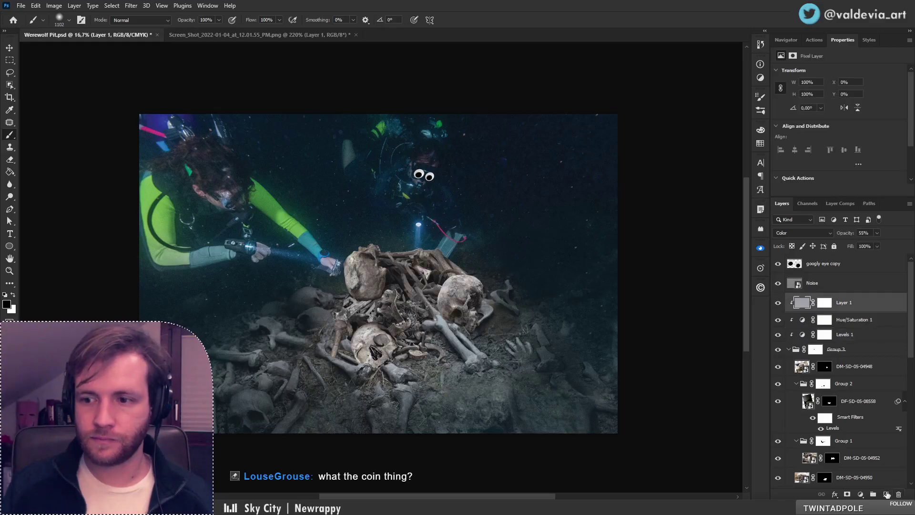
{"action": "left_click", "coordinate": [886, 494]}
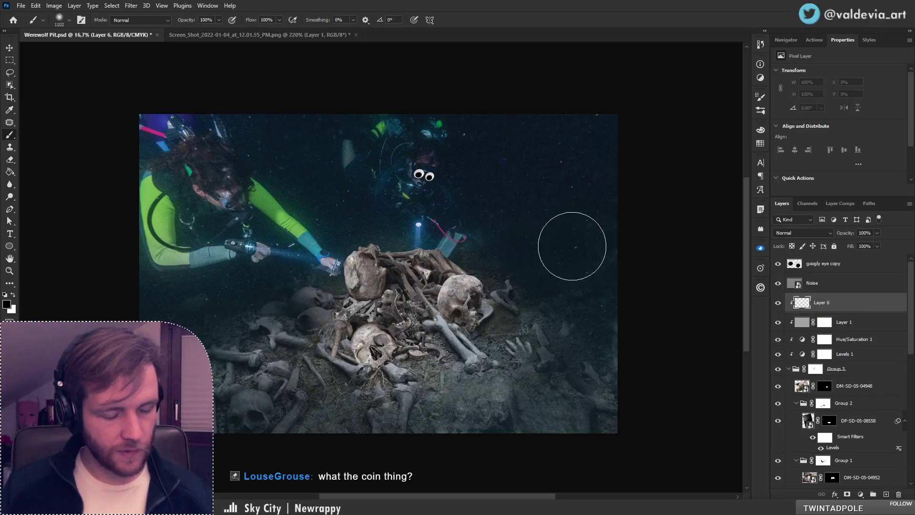
{"action": "right_click", "coordinate": [512, 258]}
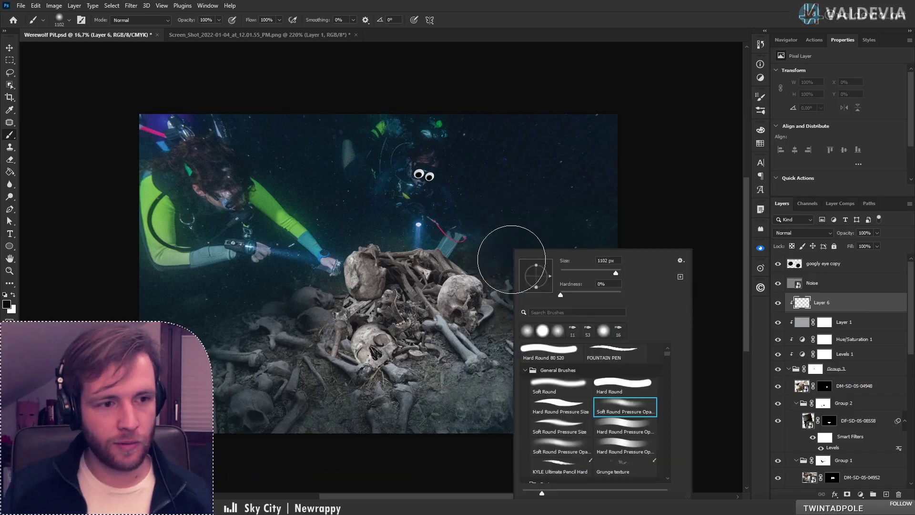
{"action": "left_click", "coordinate": [607, 273]}
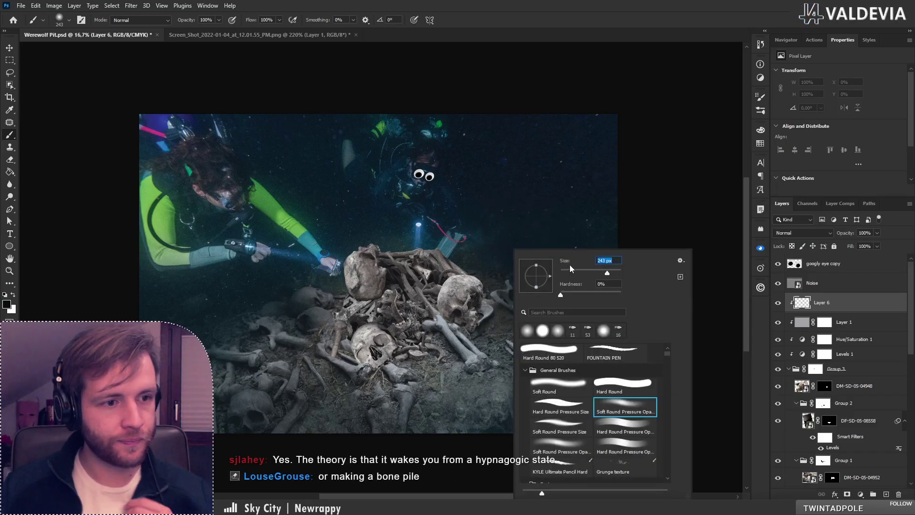
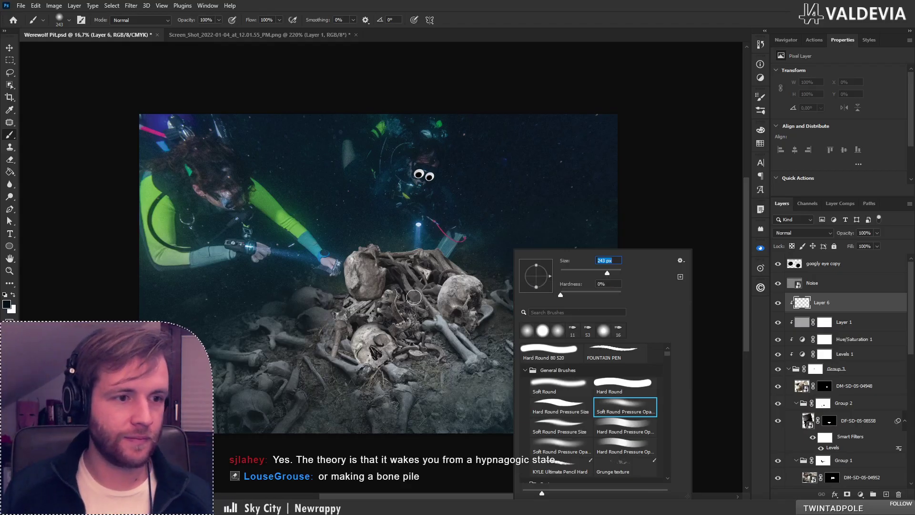
{"action": "left_click", "coordinate": [463, 326]}
{"action": "key", "text": "ctrl+z"}
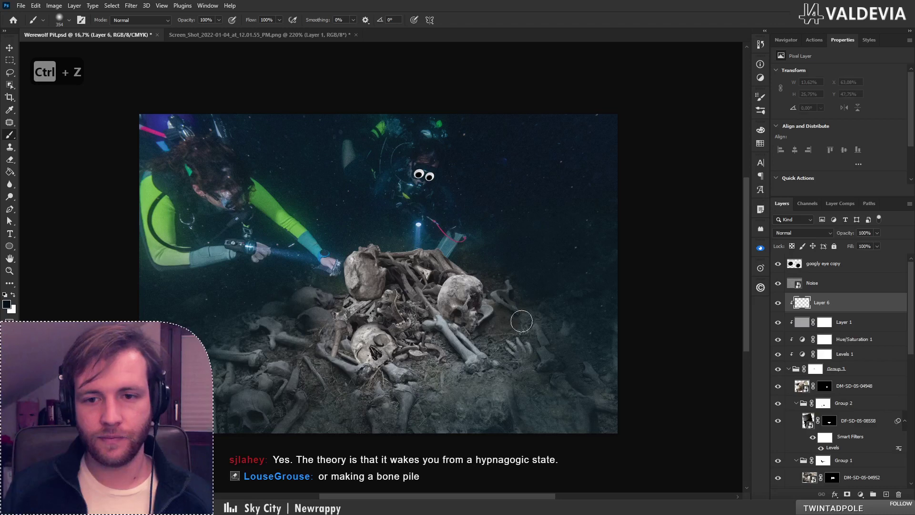
{"action": "left_click", "coordinate": [812, 233]}
{"action": "left_click", "coordinate": [788, 458]}
Tone down the bone pile's warm colour with soft dark strokes on Layer 6, enlarging the brush to 464 px
{"action": "mouse_move", "coordinate": [457, 328]}
{"action": "left_mouse_down"}
{"action": "mouse_move", "coordinate": [473, 339]}
{"action": "mouse_move", "coordinate": [464, 266]}
{"action": "mouse_move", "coordinate": [441, 257]}
{"action": "mouse_move", "coordinate": [476, 265]}
{"action": "left_mouse_up"}
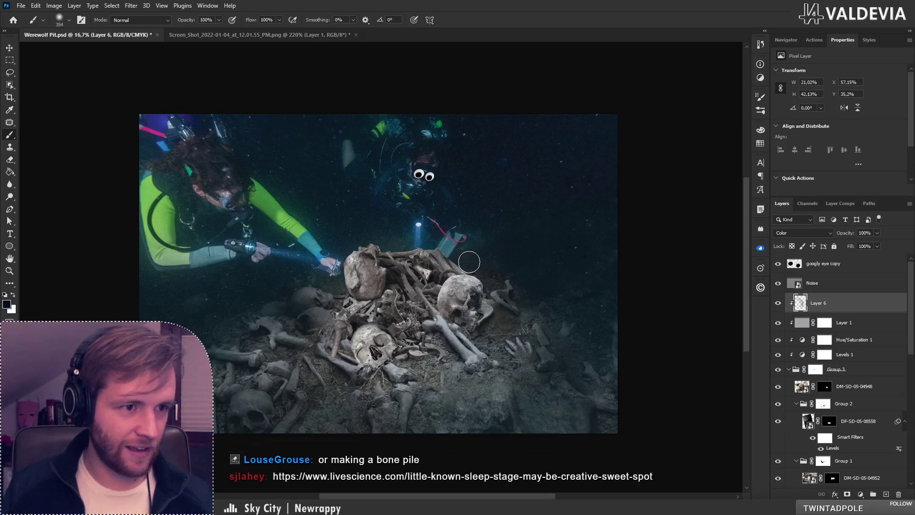
{"action": "mouse_move", "coordinate": [429, 282]}
{"action": "left_mouse_down"}
{"action": "mouse_move", "coordinate": [365, 286]}
{"action": "mouse_move", "coordinate": [327, 319]}
{"action": "left_mouse_up"}
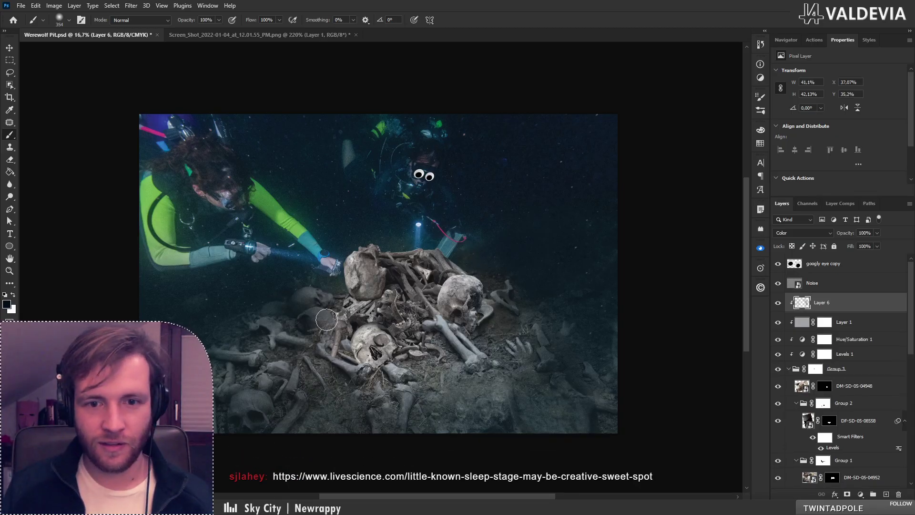
{"action": "mouse_move", "coordinate": [330, 357]}
{"action": "left_mouse_down"}
{"action": "mouse_move", "coordinate": [336, 367]}
{"action": "mouse_move", "coordinate": [364, 370]}
{"action": "mouse_move", "coordinate": [358, 379]}
{"action": "left_mouse_up"}
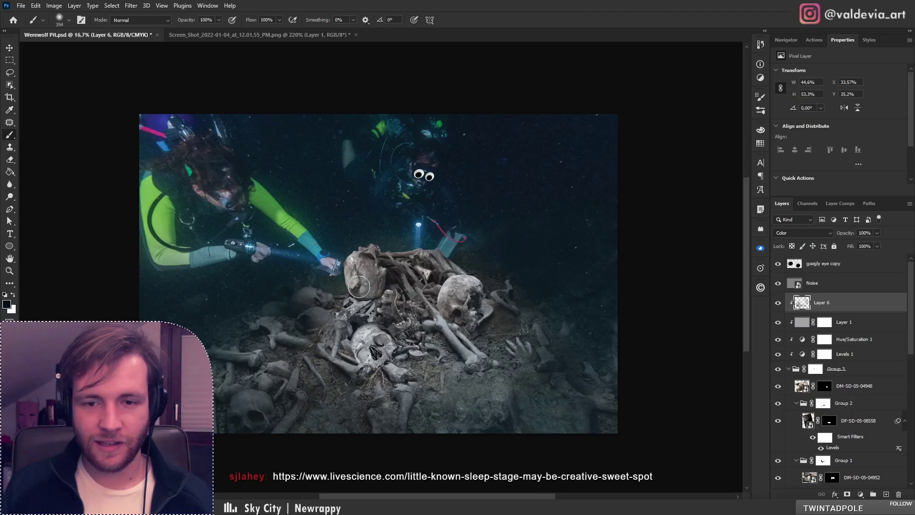
{"action": "right_click", "coordinate": [409, 280]}
{"action": "left_click_drag", "start_coordinate": [508, 272], "coordinate": [518, 270]}
{"action": "left_click", "coordinate": [397, 350]}
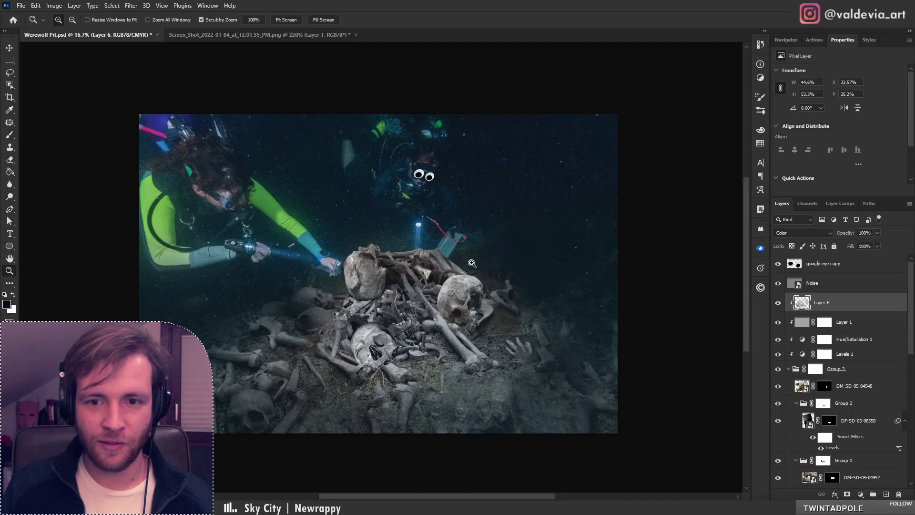
{"action": "scroll", "coordinate": [471, 291], "scroll_direction": "down", "scroll_amount": 3}
{"action": "scroll", "coordinate": [477, 315], "scroll_direction": "up", "scroll_amount": 5}
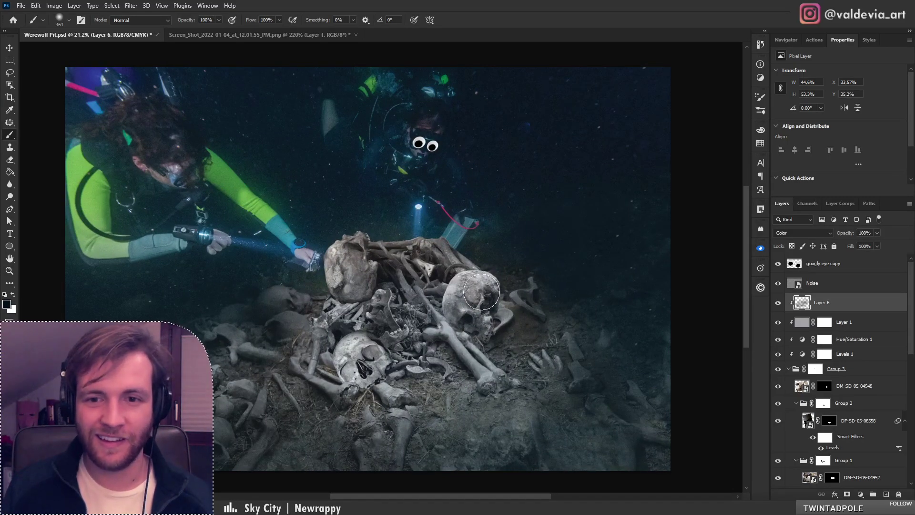
{"action": "mouse_move", "coordinate": [463, 260]}
{"action": "left_mouse_down"}
{"action": "mouse_move", "coordinate": [434, 246]}
{"action": "mouse_move", "coordinate": [381, 244]}
{"action": "mouse_move", "coordinate": [406, 236]}
{"action": "left_mouse_up"}
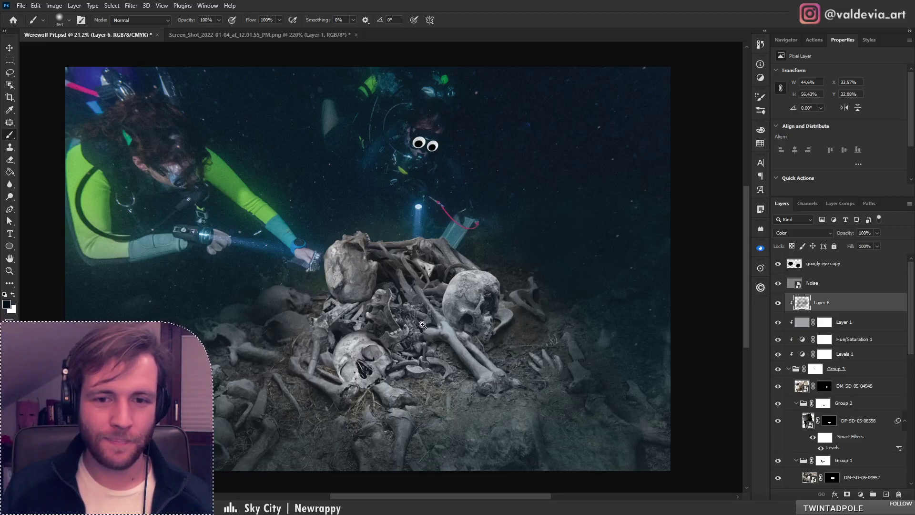
Add a new layer clipped directly above Group 3, below Levels 1, and set its blend mode to Soft Light
{"action": "key", "text": "z"}
{"action": "mouse_move", "coordinate": [394, 321]}
{"action": "left_mouse_down"}
{"action": "mouse_move", "coordinate": [337, 325]}
{"action": "mouse_move", "coordinate": [417, 331]}
{"action": "mouse_move", "coordinate": [395, 329]}
{"action": "left_mouse_up"}
{"action": "key", "text": "b"}
{"action": "left_click", "coordinate": [853, 373]}
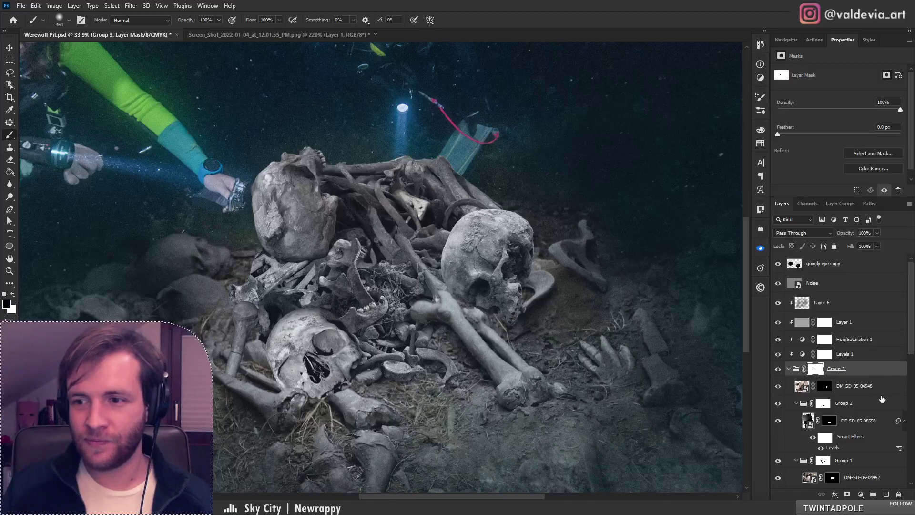
{"action": "left_click", "coordinate": [886, 494]}
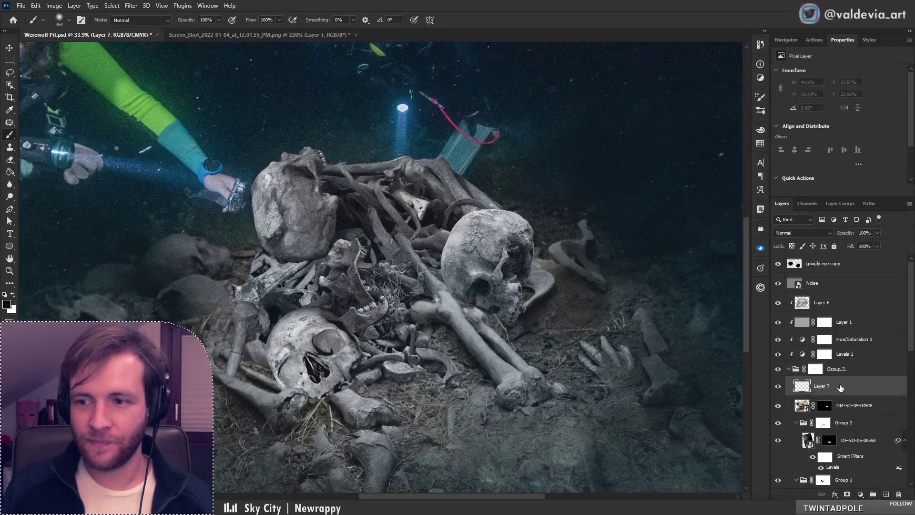
{"action": "left_click_drag", "start_coordinate": [840, 388], "coordinate": [839, 360]}
{"action": "left_click", "coordinate": [803, 233]}
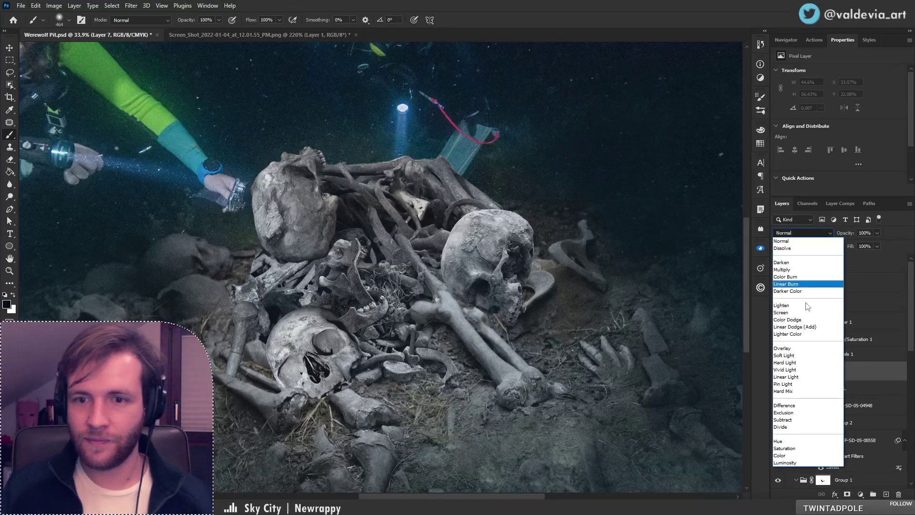
{"action": "left_click", "coordinate": [795, 355]}
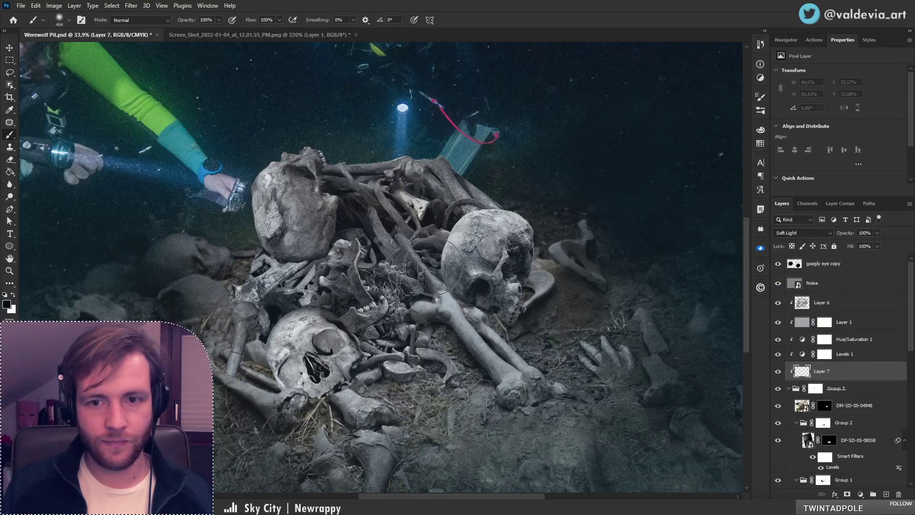
Shade the bones beneath the right skull and around the front skull on Layer 7 with a soft 193 px dark brush
{"action": "key", "text": "ctrl+z"}
{"action": "right_click", "coordinate": [490, 278]}
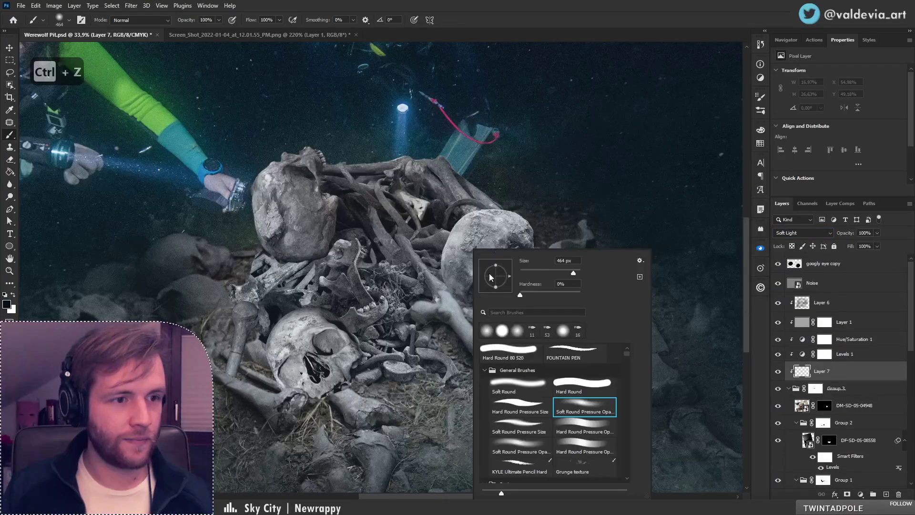
{"action": "left_click", "coordinate": [563, 273]}
{"action": "left_click_drag", "start_coordinate": [460, 305], "coordinate": [435, 265]}
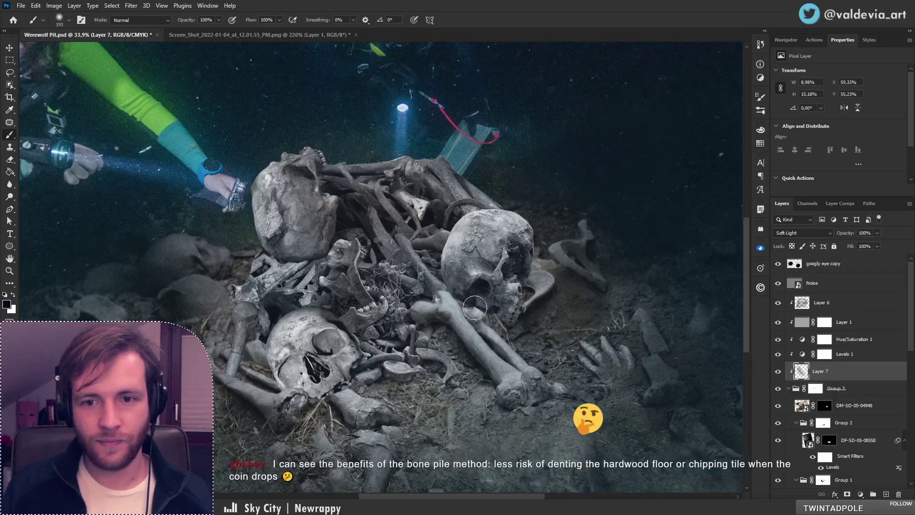
{"action": "key", "text": "ctrl+z"}
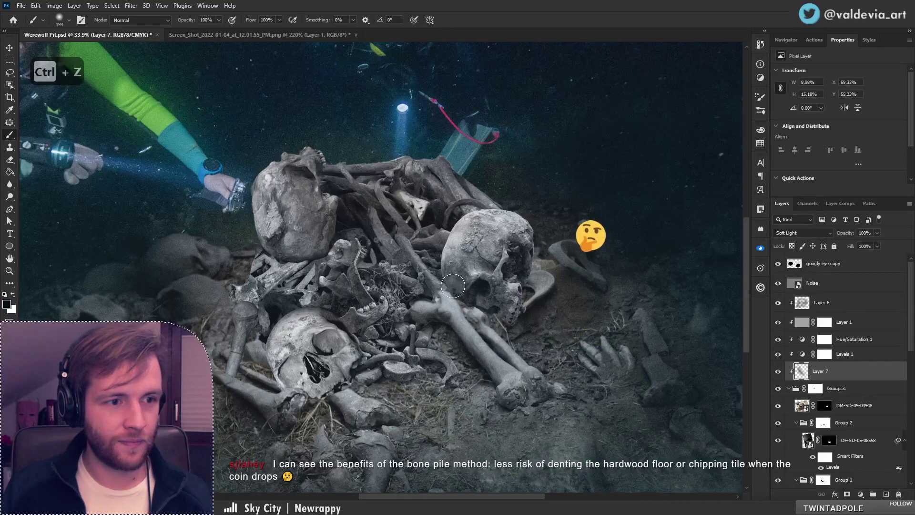
{"action": "mouse_move", "coordinate": [375, 342]}
{"action": "left_mouse_down"}
{"action": "mouse_move", "coordinate": [387, 352]}
{"action": "mouse_move", "coordinate": [453, 329]}
{"action": "left_mouse_up"}
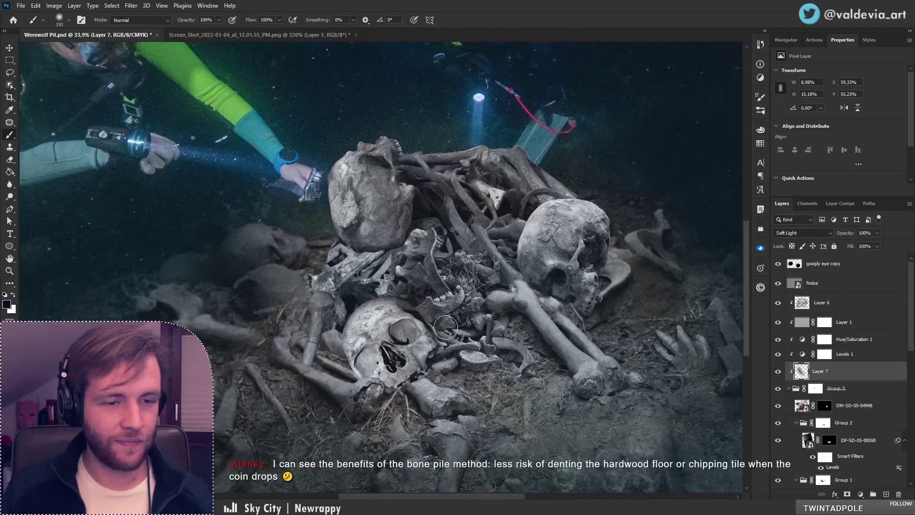
{"action": "mouse_move", "coordinate": [388, 309]}
{"action": "left_mouse_down"}
{"action": "mouse_move", "coordinate": [353, 348]}
{"action": "mouse_move", "coordinate": [377, 394]}
{"action": "mouse_move", "coordinate": [396, 379]}
{"action": "mouse_move", "coordinate": [375, 388]}
{"action": "left_mouse_up"}
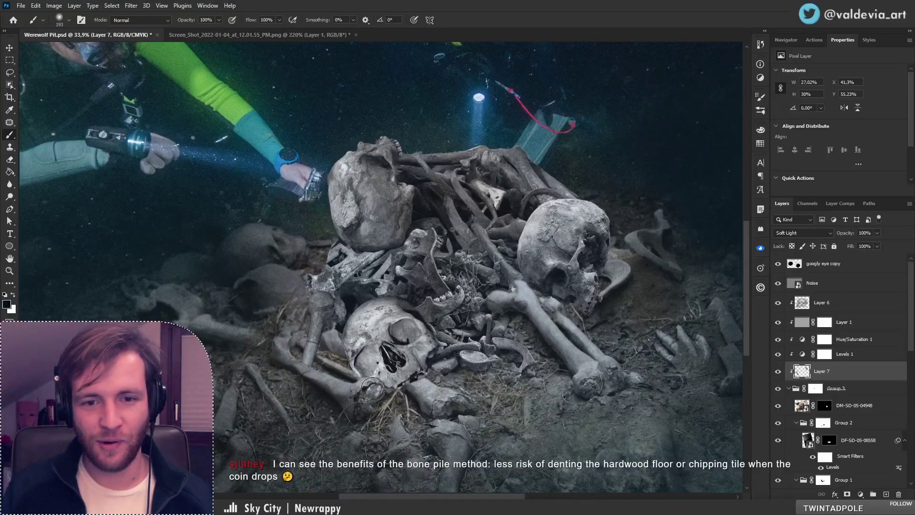
{"action": "mouse_move", "coordinate": [323, 272]}
{"action": "left_mouse_down"}
{"action": "mouse_move", "coordinate": [328, 308]}
{"action": "mouse_move", "coordinate": [348, 282]}
{"action": "left_mouse_up"}
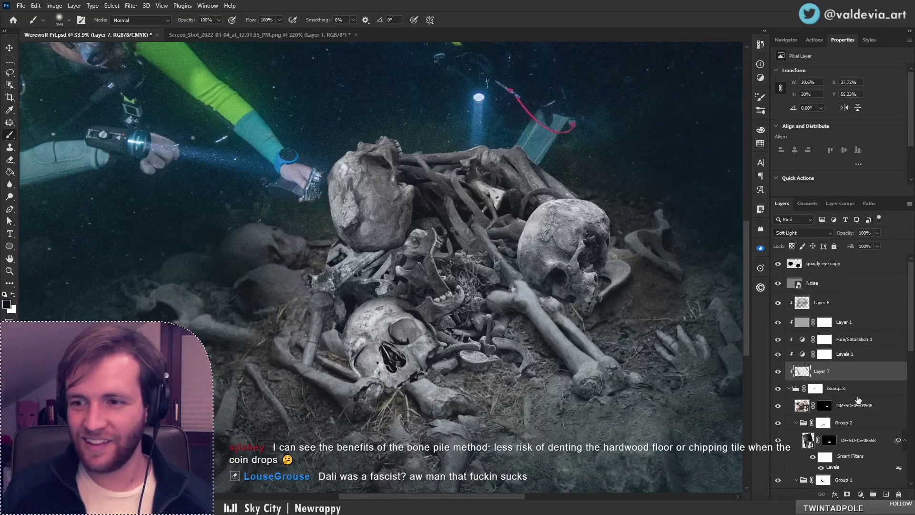
Touch up Group 3's layer mask beneath the left skull with a soft 92 px black brush
{"action": "left_click", "coordinate": [816, 389]}
{"action": "right_click", "coordinate": [399, 271]}
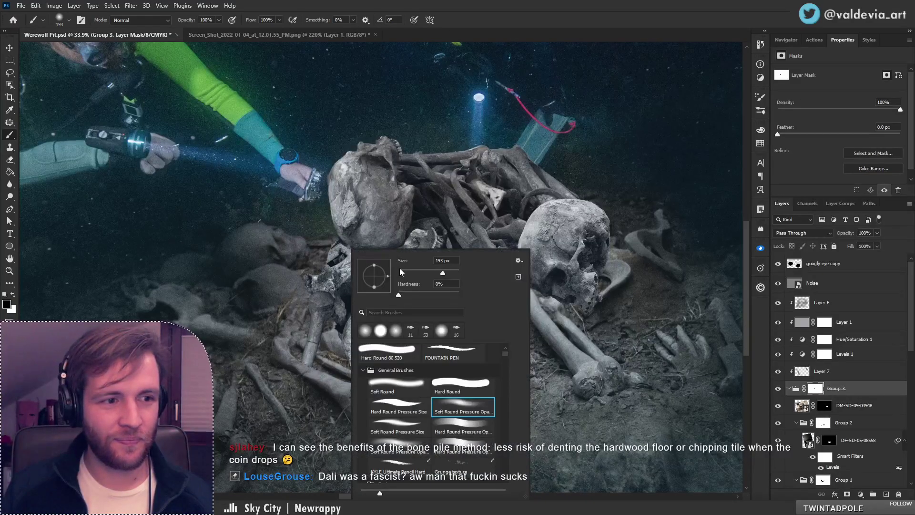
{"action": "left_click", "coordinate": [422, 272]}
{"action": "left_click", "coordinate": [344, 259]}
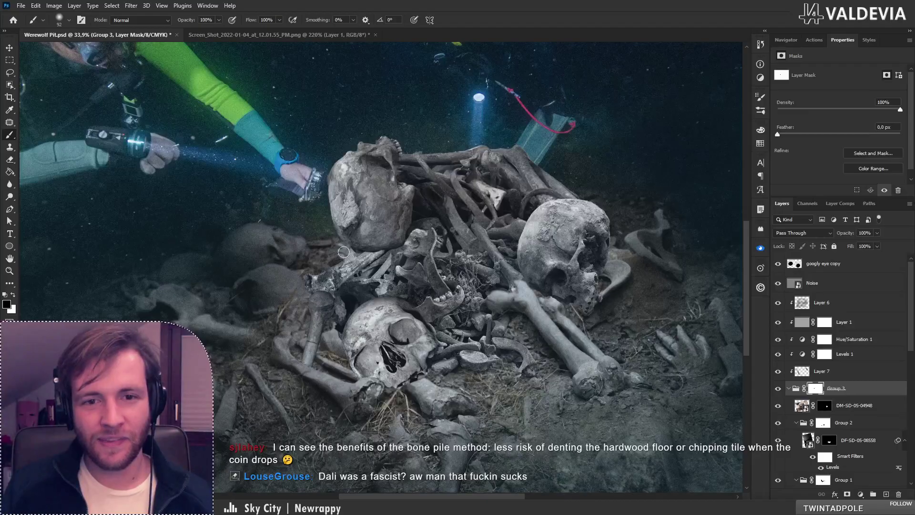
{"action": "key", "text": "z"}
{"action": "mouse_move", "coordinate": [345, 295]}
{"action": "left_mouse_down"}
{"action": "mouse_move", "coordinate": [270, 288]}
{"action": "mouse_move", "coordinate": [401, 278]}
{"action": "mouse_move", "coordinate": [365, 299]}
{"action": "left_mouse_up"}
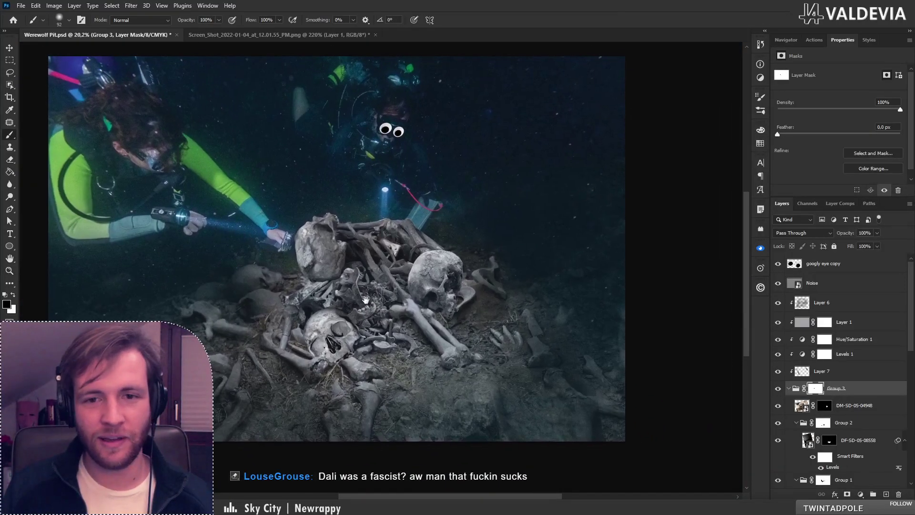
Darken the upper bone pile around the left skull on Layer 7 with a soft 243 px brush, undoing the last stroke
{"action": "left_click", "coordinate": [853, 303]}
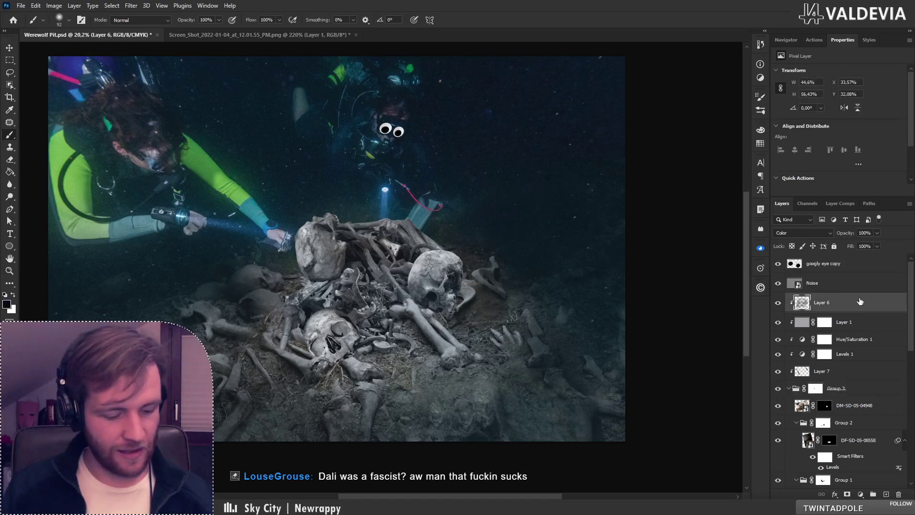
{"action": "left_click", "coordinate": [864, 371]}
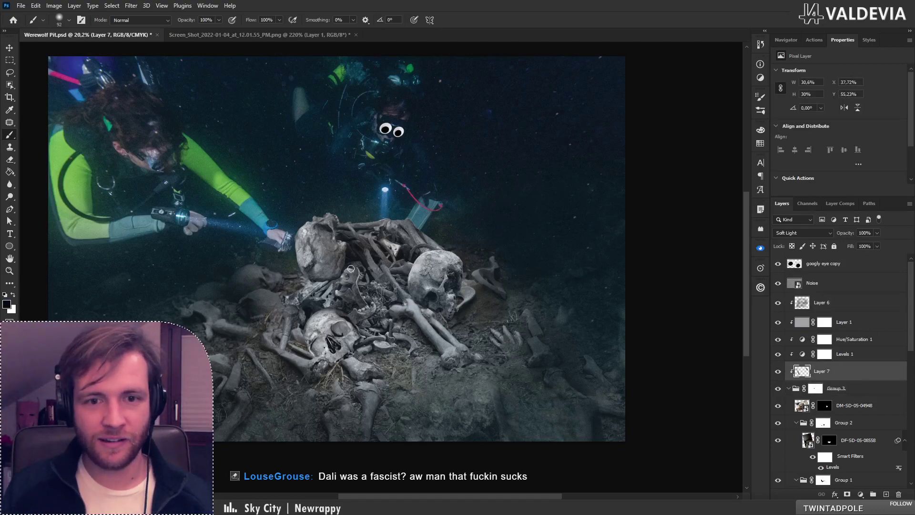
{"action": "right_click", "coordinate": [342, 252]}
{"action": "left_click", "coordinate": [435, 272]}
{"action": "left_click_drag", "start_coordinate": [296, 295], "coordinate": [329, 293]}
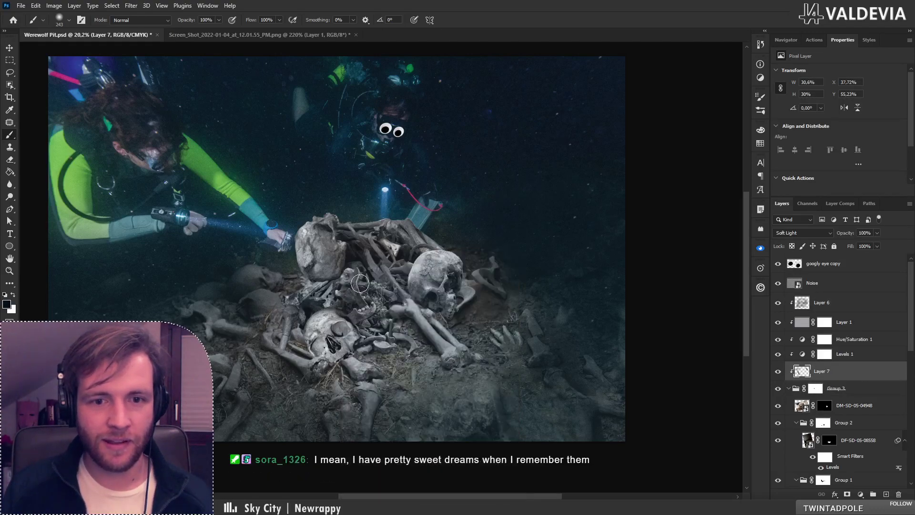
{"action": "key", "text": "ctrl+z"}
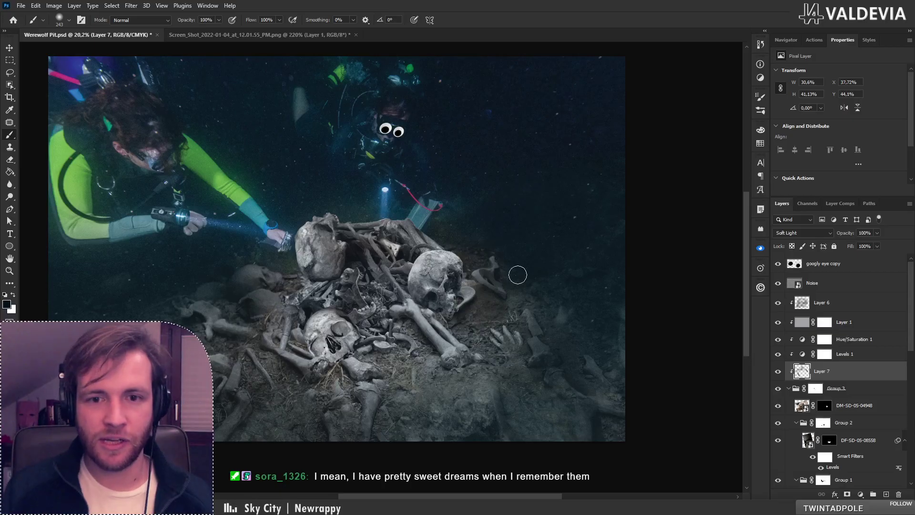
{"action": "key", "text": "ctrl+z"}
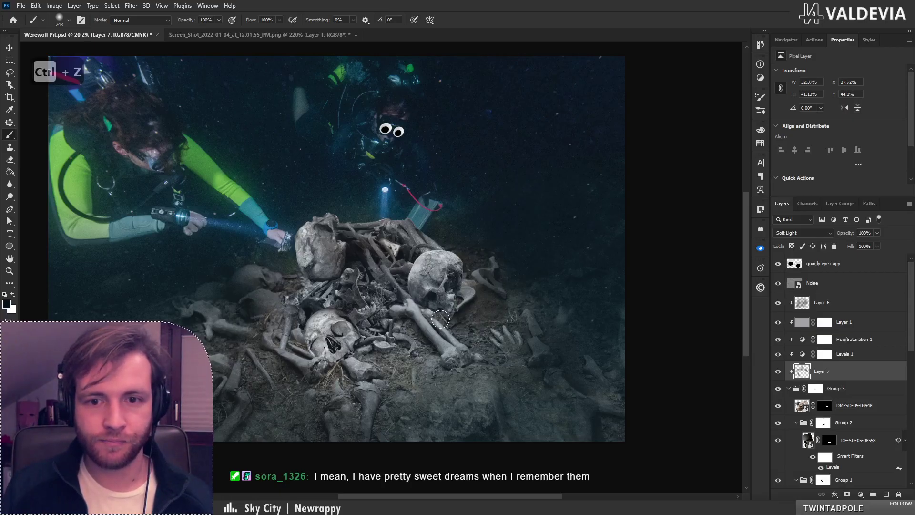
Collapse Group 3 and add a new Normal-mode layer directly beneath it, above Layer 3
{"action": "key", "text": "z"}
{"action": "mouse_move", "coordinate": [399, 304]}
{"action": "left_mouse_down"}
{"action": "mouse_move", "coordinate": [384, 306]}
{"action": "mouse_move", "coordinate": [406, 308]}
{"action": "left_mouse_up"}
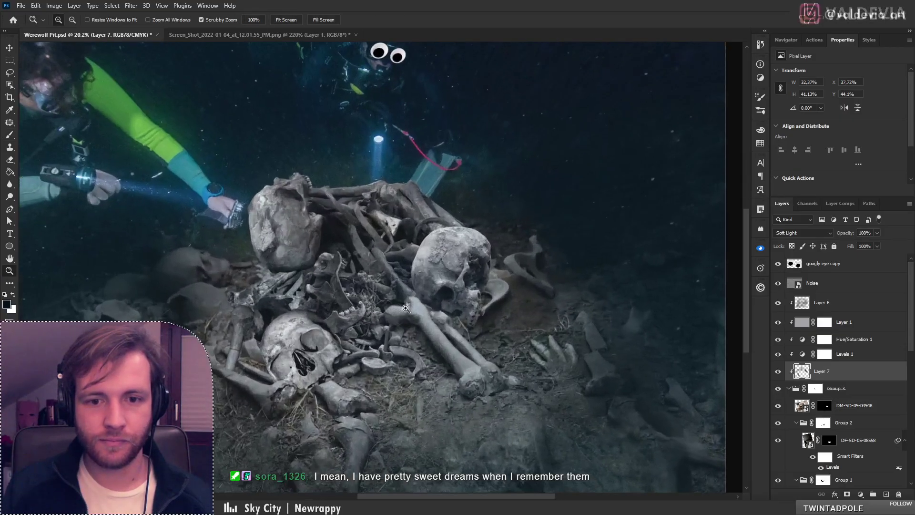
{"action": "key", "text": "b"}
{"action": "left_click", "coordinate": [790, 388]}
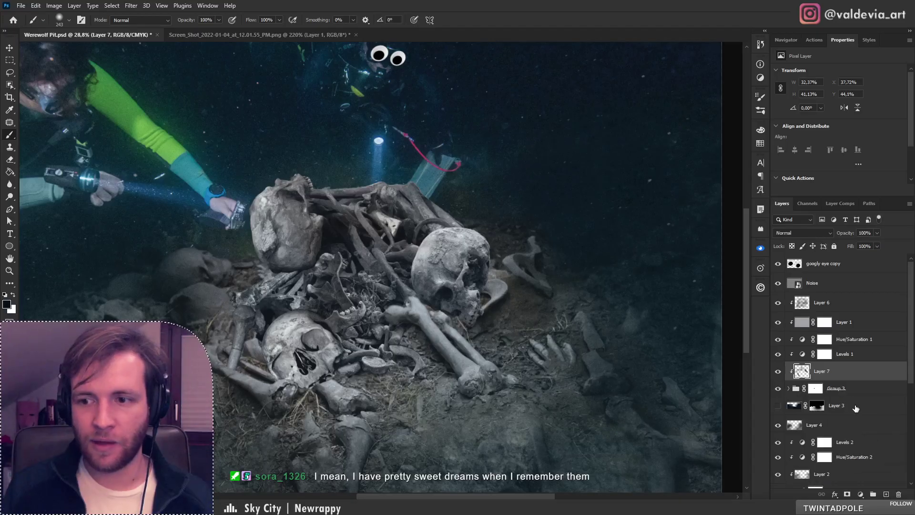
{"action": "left_click", "coordinate": [855, 406]}
{"action": "left_click", "coordinate": [885, 494]}
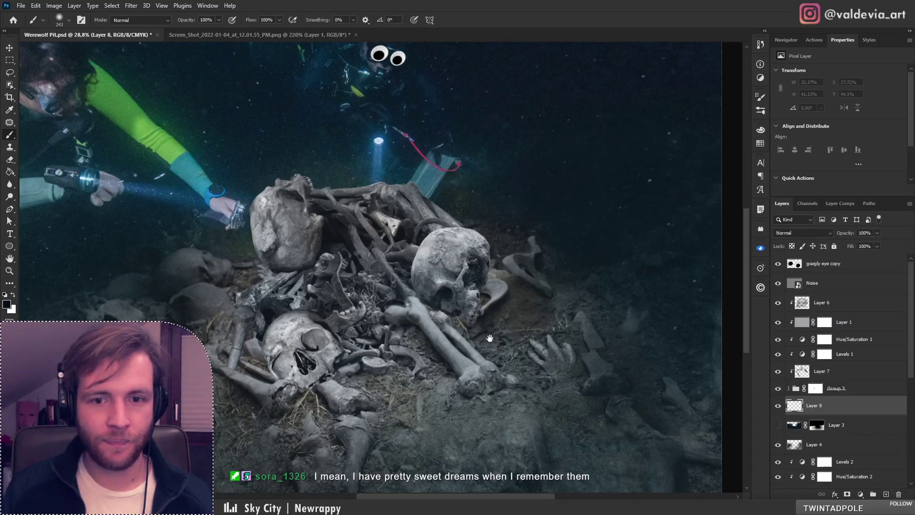
{"action": "left_click_drag", "start_coordinate": [490, 338], "coordinate": [483, 330]}
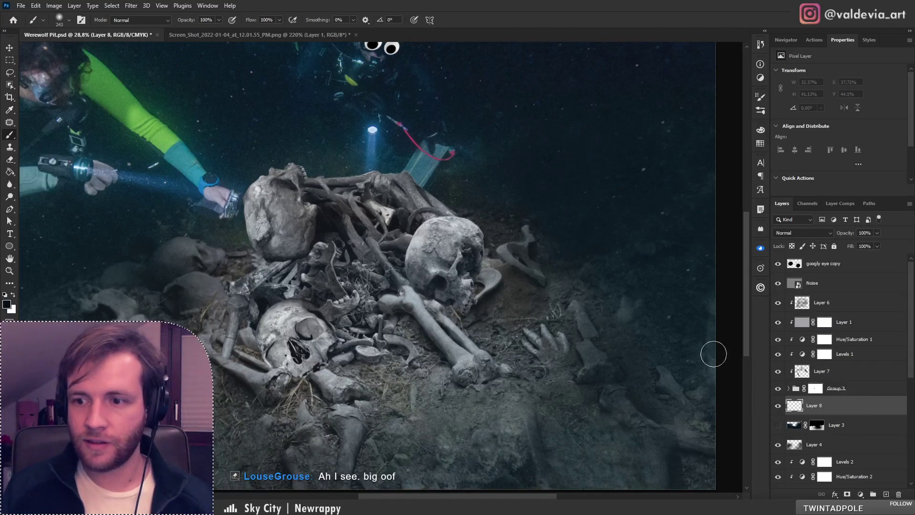
Paint soft dark contact shadows on Layer 8 beneath the right skull and long leg bones, undoing misplaced strokes
{"action": "left_click_drag", "start_coordinate": [416, 294], "coordinate": [443, 305]}
{"action": "key", "text": "ctrl+z"}
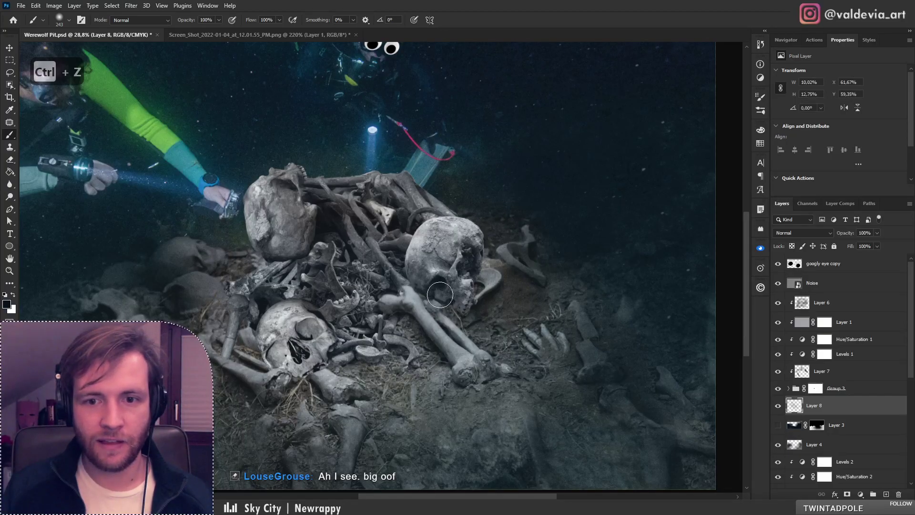
{"action": "scroll", "coordinate": [434, 302], "scroll_direction": "left", "scroll_amount": 3}
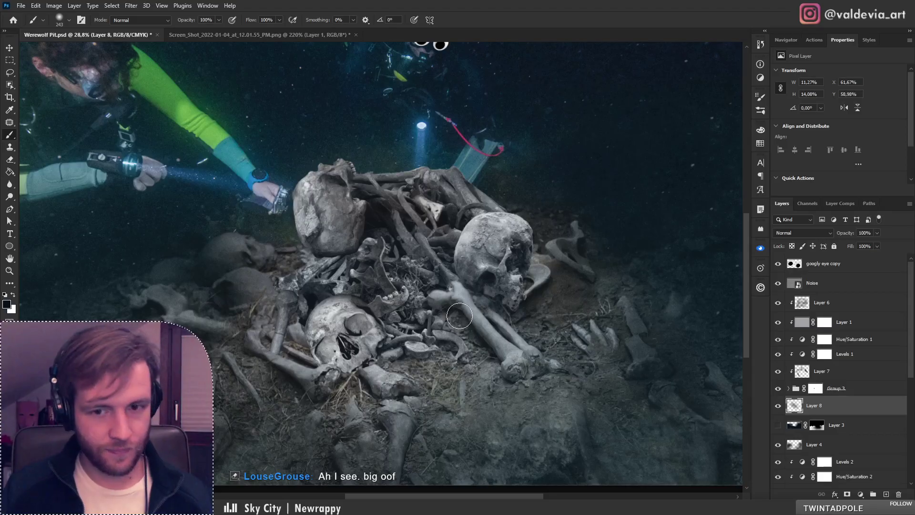
{"action": "mouse_move", "coordinate": [459, 316]}
{"action": "left_mouse_down"}
{"action": "mouse_move", "coordinate": [479, 335]}
{"action": "mouse_move", "coordinate": [453, 315]}
{"action": "mouse_move", "coordinate": [439, 357]}
{"action": "mouse_move", "coordinate": [405, 360]}
{"action": "mouse_move", "coordinate": [444, 344]}
{"action": "left_mouse_up"}
{"action": "key", "text": "ctrl+z"}
Paint finer shadows on Layer 8 beneath the small curved bones and front skull with a 125 px brush
{"action": "key", "text": "["}
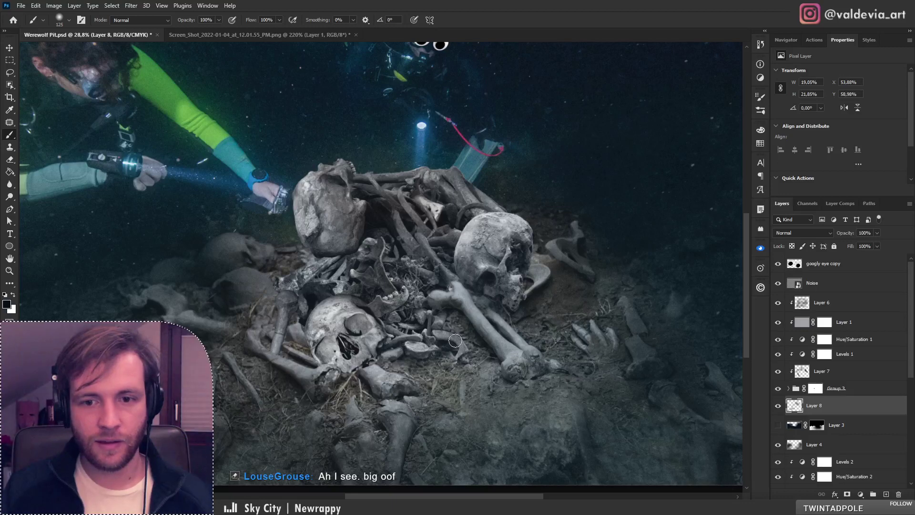
{"action": "left_click_drag", "start_coordinate": [369, 362], "coordinate": [366, 363]}
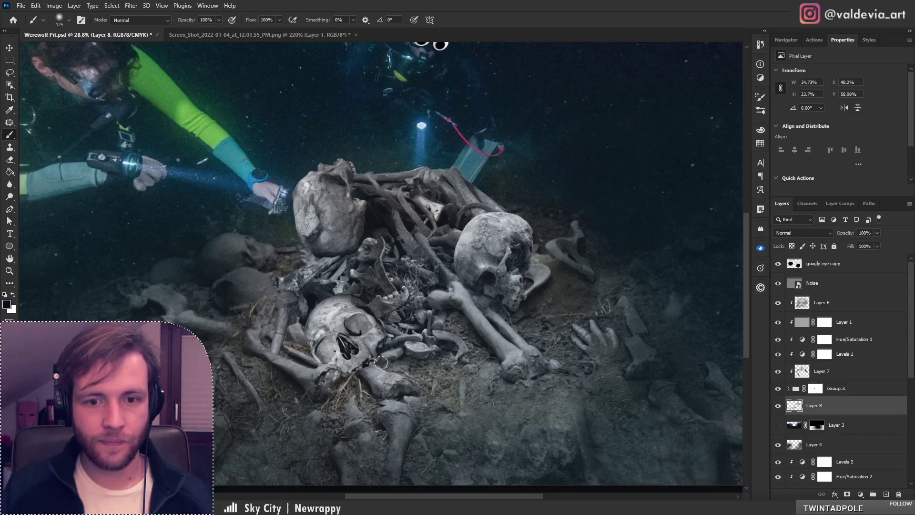
{"action": "scroll", "coordinate": [364, 347], "scroll_direction": "left", "scroll_amount": 3}
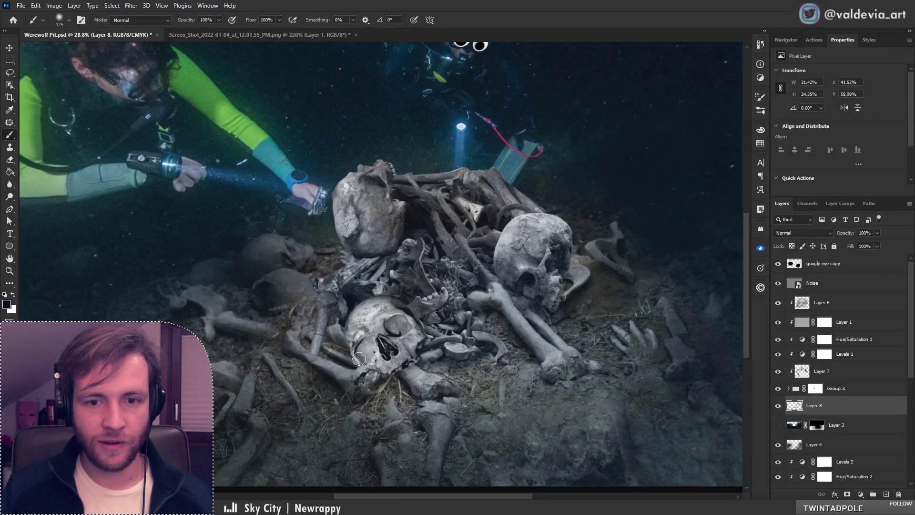
{"action": "key", "text": "ctrl+z"}
{"action": "left_click_drag", "start_coordinate": [339, 339], "coordinate": [356, 351]}
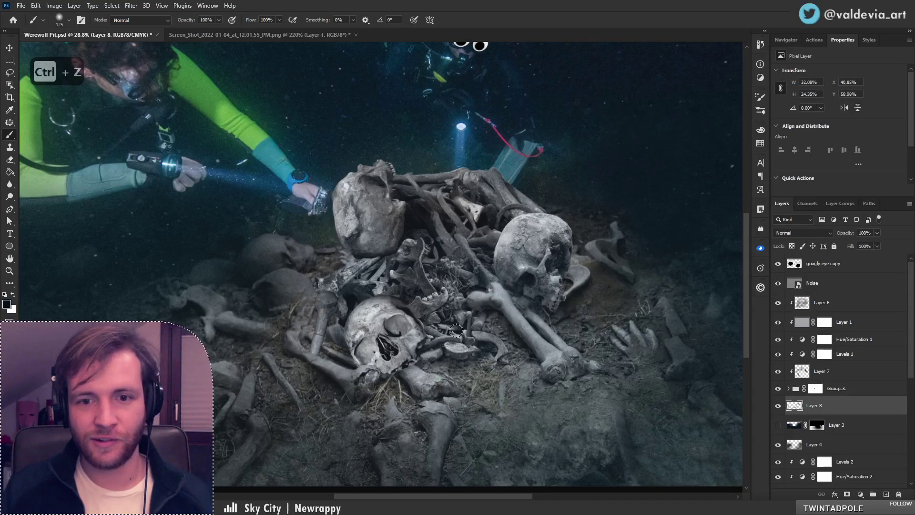
Extend the soft ground shadow on Layer 8 up behind the bones near the left skull
{"action": "key", "text": "z"}
{"action": "left_click_drag", "start_coordinate": [428, 297], "coordinate": [350, 301]}
{"action": "left_click_drag", "start_coordinate": [437, 275], "coordinate": [519, 271]}
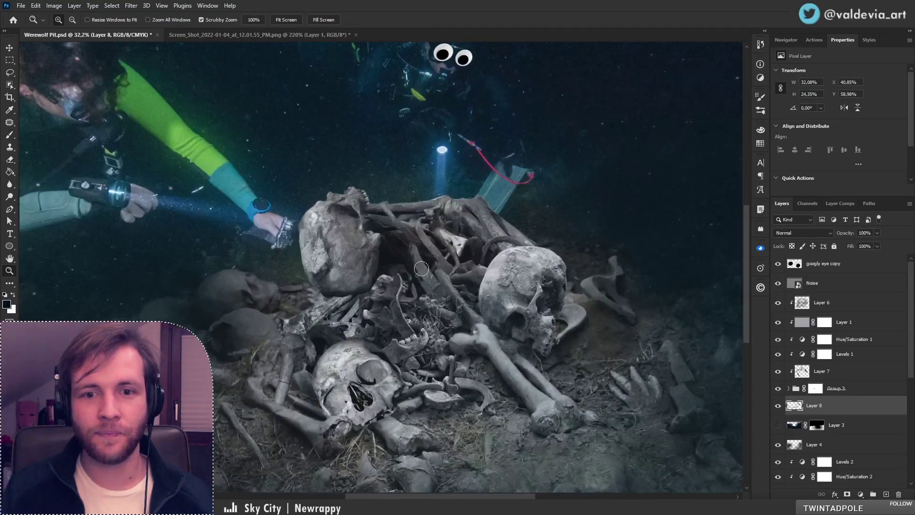
{"action": "mouse_move", "coordinate": [391, 286]}
{"action": "left_mouse_down"}
{"action": "mouse_move", "coordinate": [324, 291]}
{"action": "mouse_move", "coordinate": [370, 280]}
{"action": "left_mouse_up"}
{"action": "key", "text": "b"}
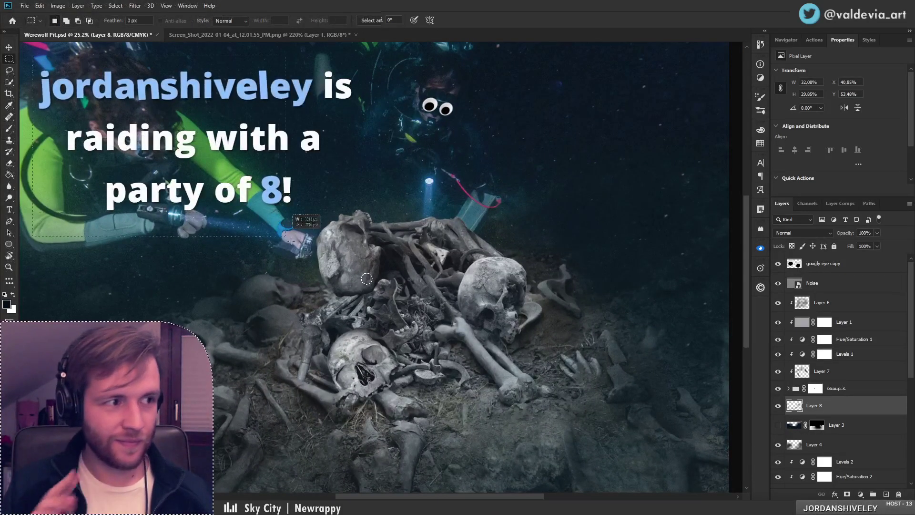
{"action": "left_click_drag", "start_coordinate": [419, 300], "coordinate": [394, 294]}
{"action": "mouse_move", "coordinate": [143, 106]}
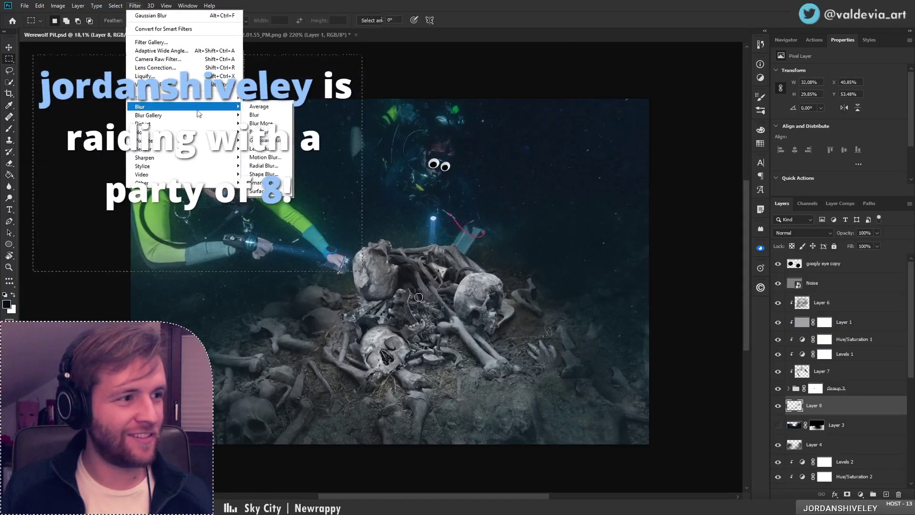
{"action": "left_click", "coordinate": [264, 140]}
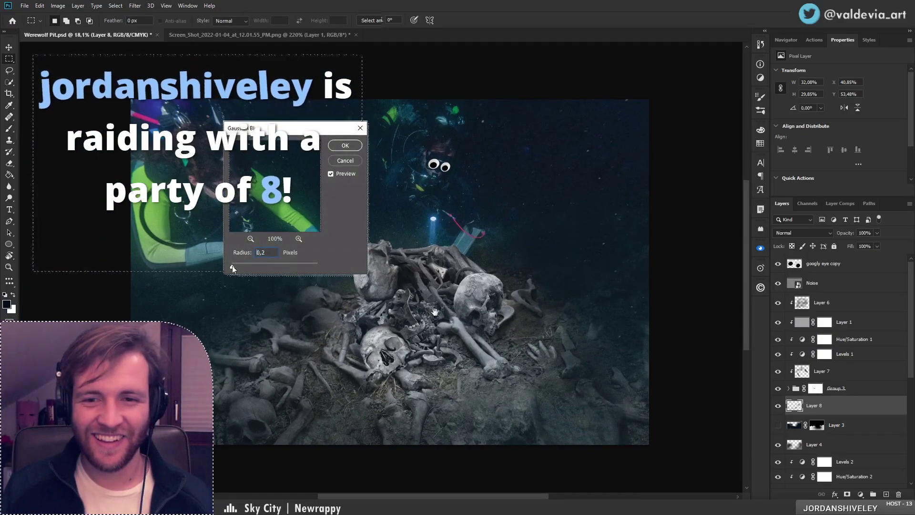
{"action": "left_click_drag", "start_coordinate": [232, 265], "coordinate": [257, 267]}
{"action": "key", "text": "Return"}
{"action": "key", "text": "ctrl+d"}
Shade the front skull and adjacent bones on Layer 7 with the soft 125 px brush, undoing the last stroke
{"action": "key", "text": "z"}
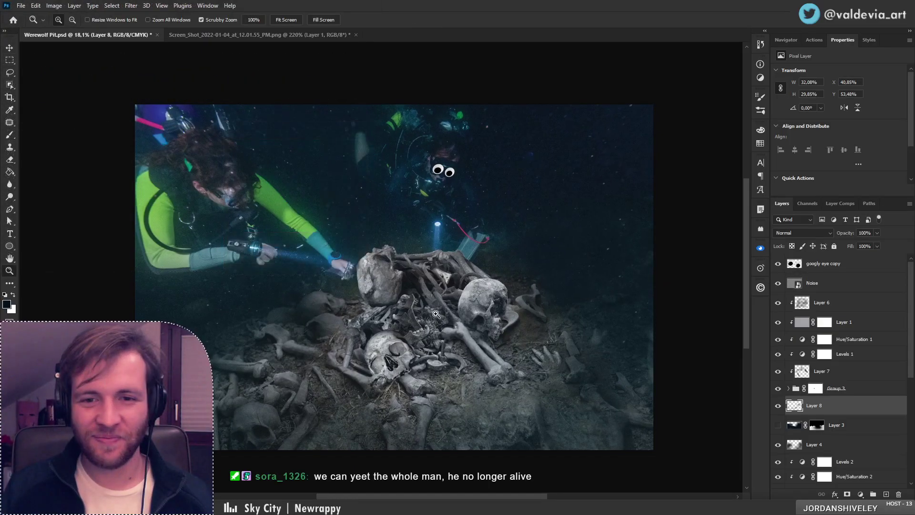
{"action": "mouse_move", "coordinate": [437, 315]}
{"action": "left_mouse_down"}
{"action": "mouse_move", "coordinate": [422, 314]}
{"action": "mouse_move", "coordinate": [437, 314]}
{"action": "left_mouse_up"}
{"action": "key", "text": "b"}
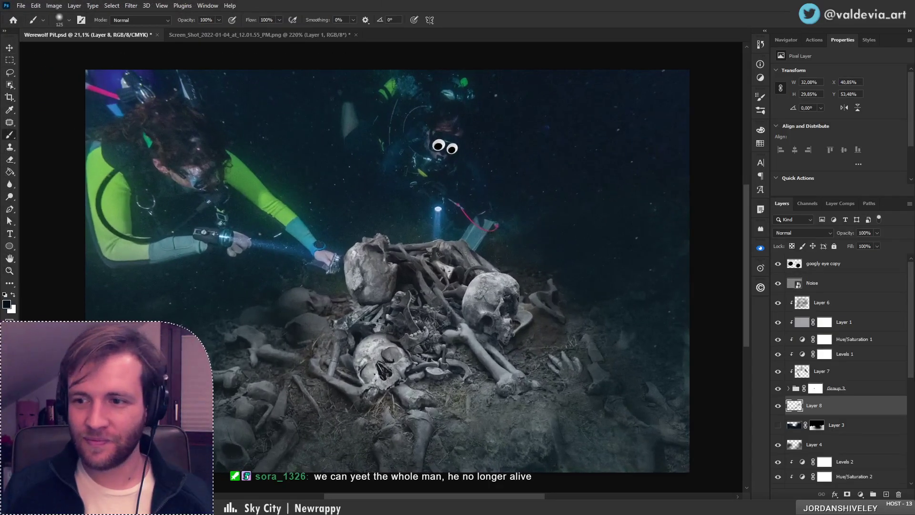
{"action": "left_click", "coordinate": [852, 375]}
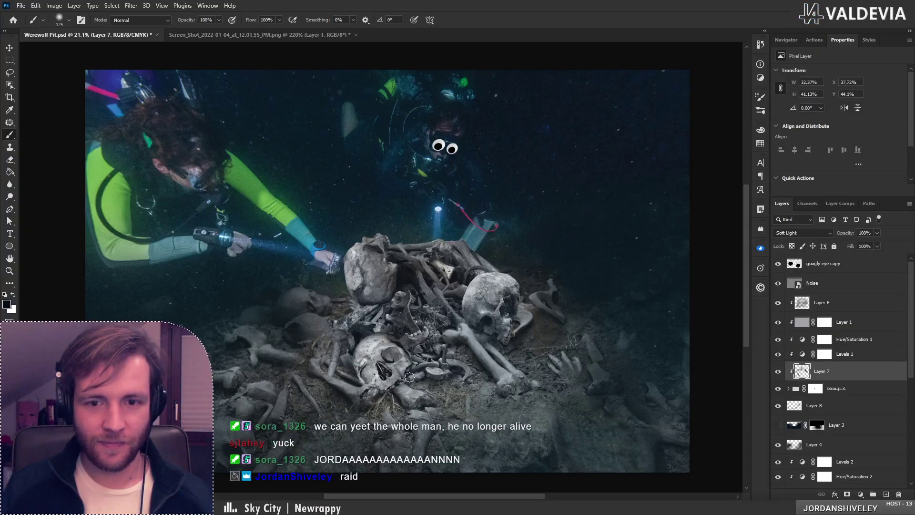
{"action": "left_click_drag", "start_coordinate": [411, 374], "coordinate": [396, 352]}
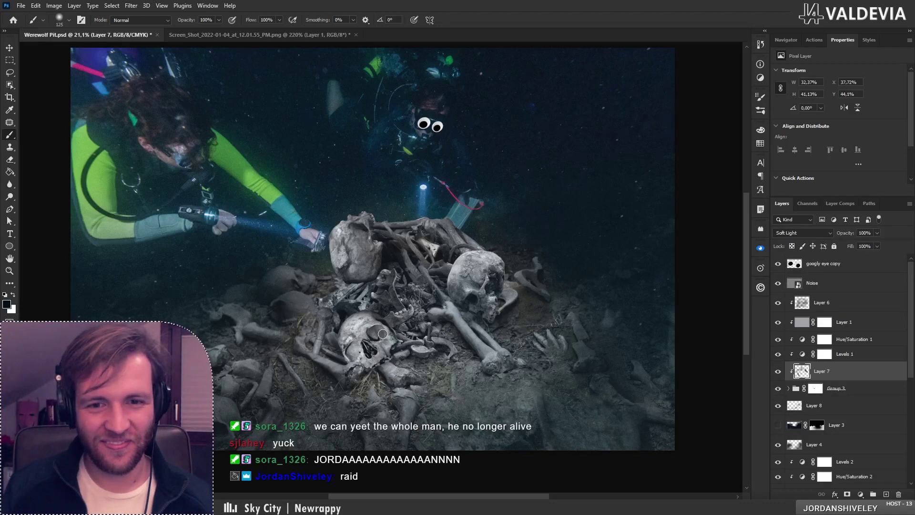
{"action": "key", "text": "ctrl+z"}
Refine the shading around the front skull and left skull's inner edge on Layer 7 and enlarge the brush to 202 px
{"action": "key", "text": "ctrl+space"}
{"action": "left_click_drag", "start_coordinate": [421, 347], "coordinate": [446, 348]}
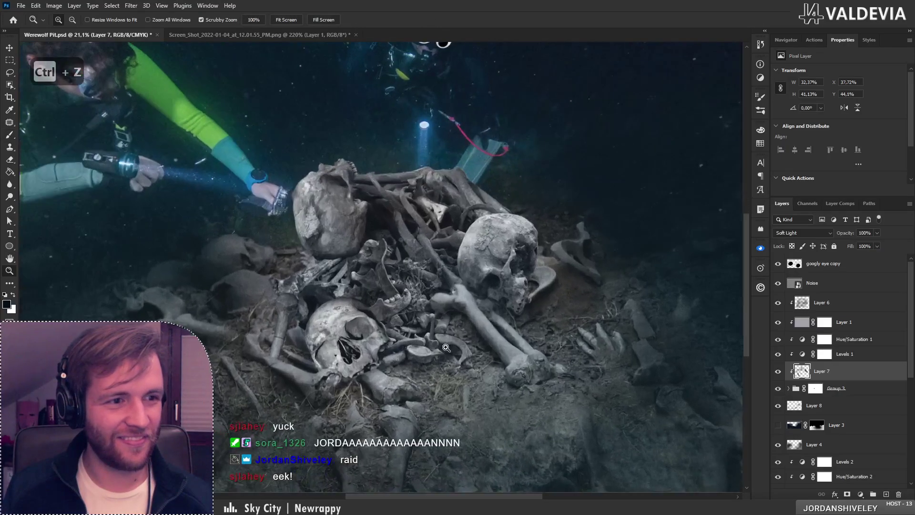
{"action": "key", "text": "b"}
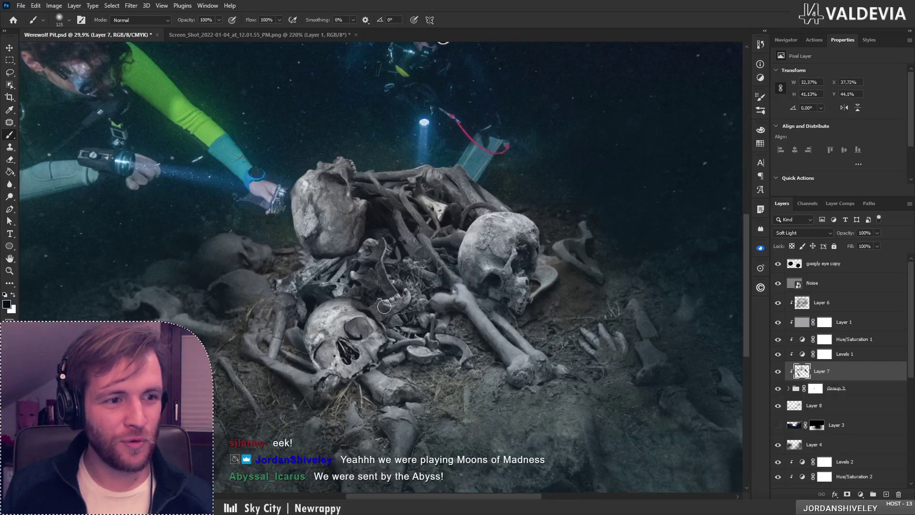
{"action": "key", "text": "ctrl+z"}
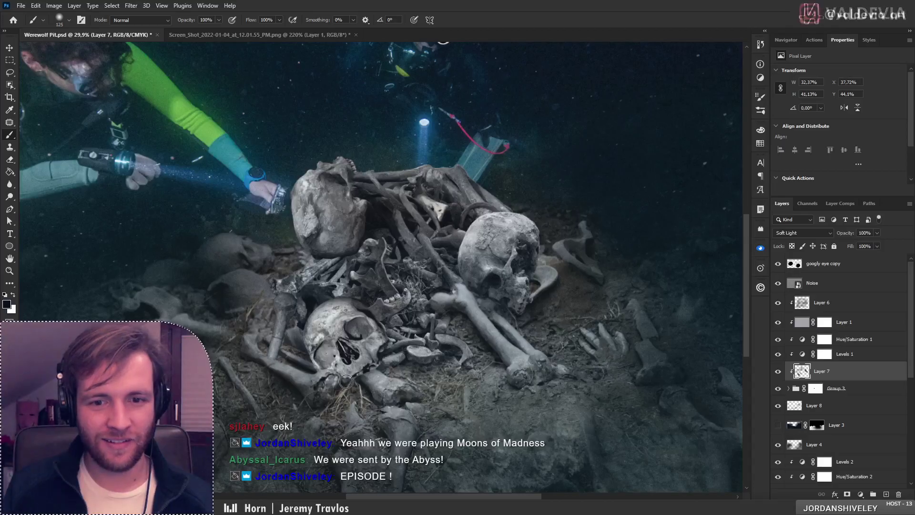
{"action": "mouse_move", "coordinate": [382, 376]}
{"action": "left_mouse_down"}
{"action": "mouse_move", "coordinate": [381, 361]}
{"action": "mouse_move", "coordinate": [373, 375]}
{"action": "left_mouse_up"}
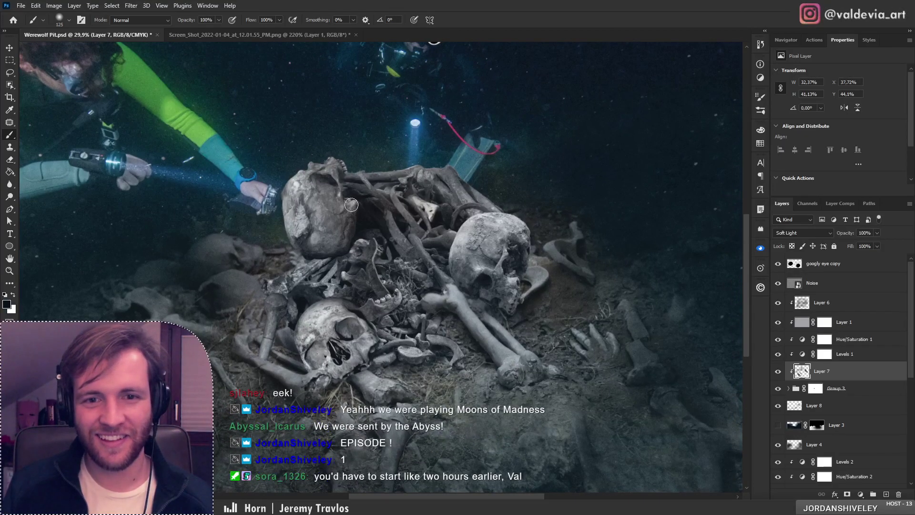
{"action": "key", "text": "ctrl+z"}
{"action": "right_click", "coordinate": [385, 266]}
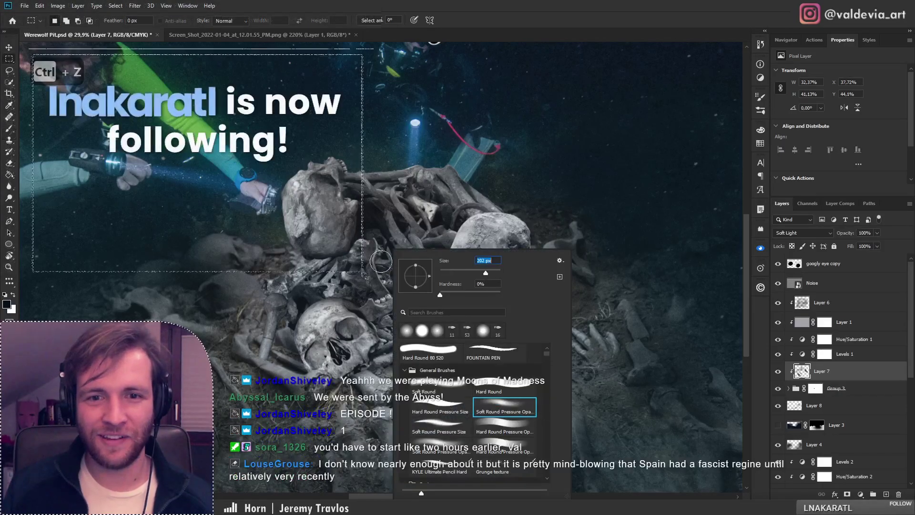
{"action": "left_click", "coordinate": [135, 6]}
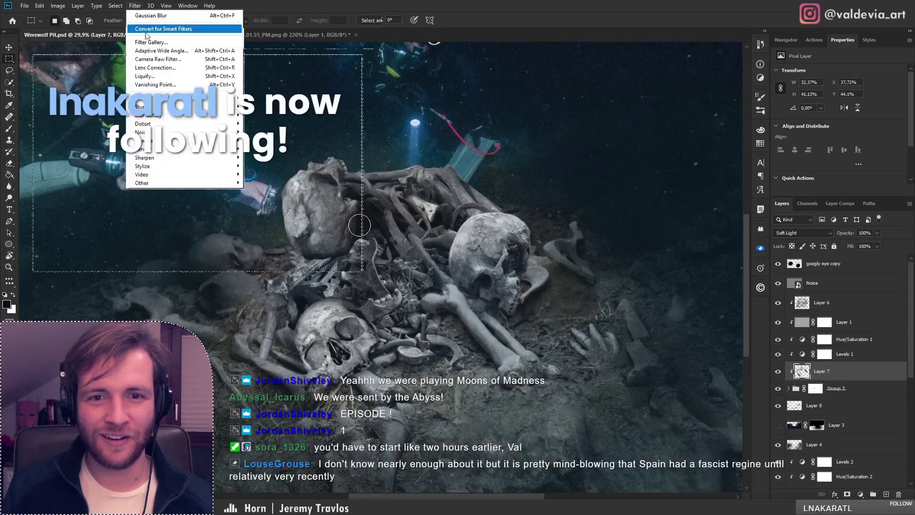
{"action": "mouse_move", "coordinate": [152, 92]}
{"action": "left_click", "coordinate": [267, 133]}
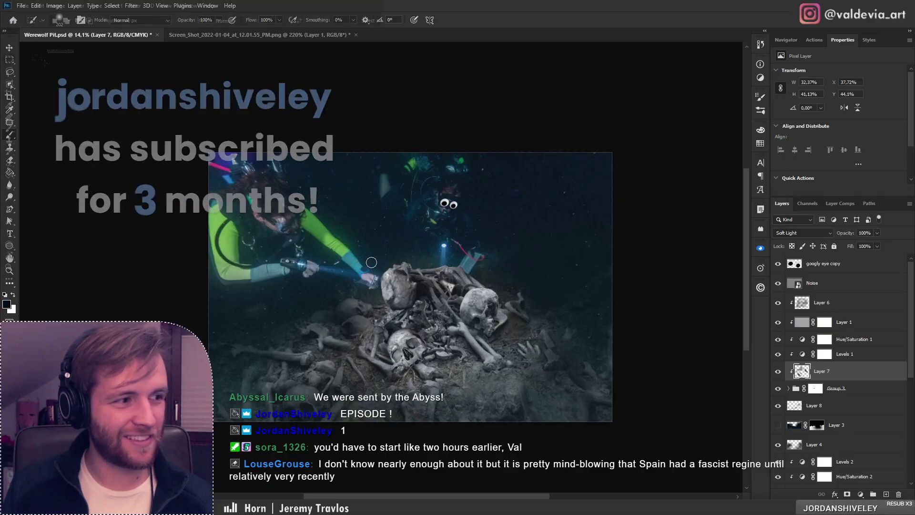
{"action": "left_click_drag", "start_coordinate": [364, 265], "coordinate": [363, 271]}
{"action": "left_click", "coordinate": [135, 5]}
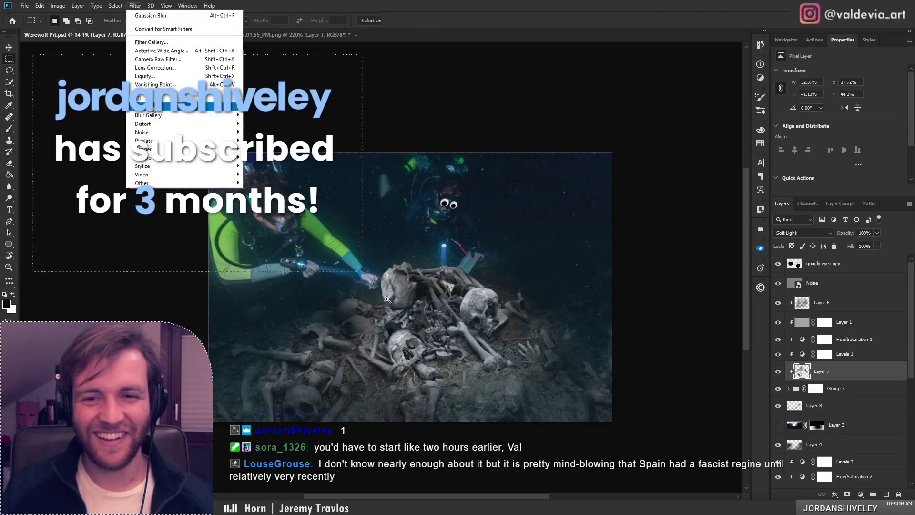
Shade the long leg bones below the right skull on Layer 7 with the 202 px brush, undoing the last stroke
{"action": "left_click_drag", "start_coordinate": [396, 304], "coordinate": [336, 305]}
{"action": "left_click_drag", "start_coordinate": [422, 312], "coordinate": [508, 312]}
{"action": "mouse_move", "coordinate": [527, 346]}
{"action": "left_mouse_down"}
{"action": "mouse_move", "coordinate": [476, 316]}
{"action": "mouse_move", "coordinate": [477, 299]}
{"action": "mouse_move", "coordinate": [472, 329]}
{"action": "left_mouse_up"}
{"action": "key", "text": "ctrl+z"}
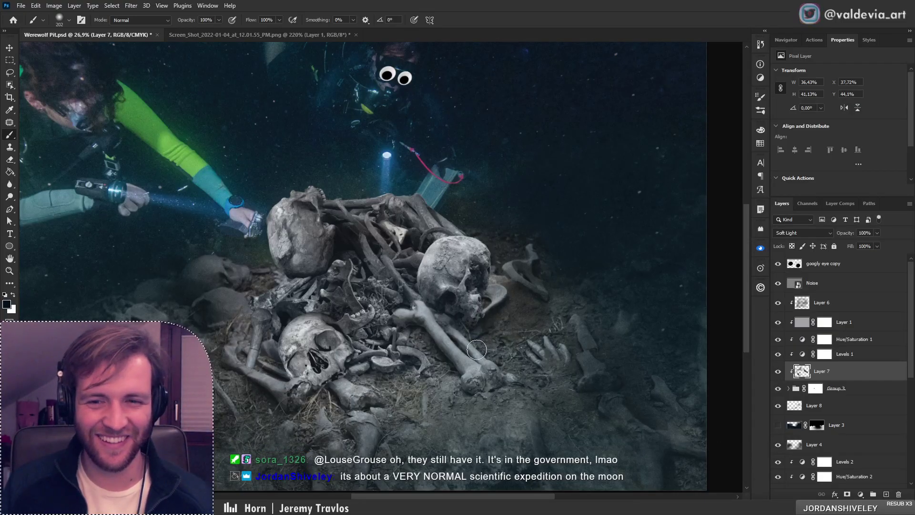
Undo the latest shading strokes over the long leg bones on Layer 7 and save the document
{"action": "key", "text": "ctrl+z"}
{"action": "key", "text": "ctrl+z"}
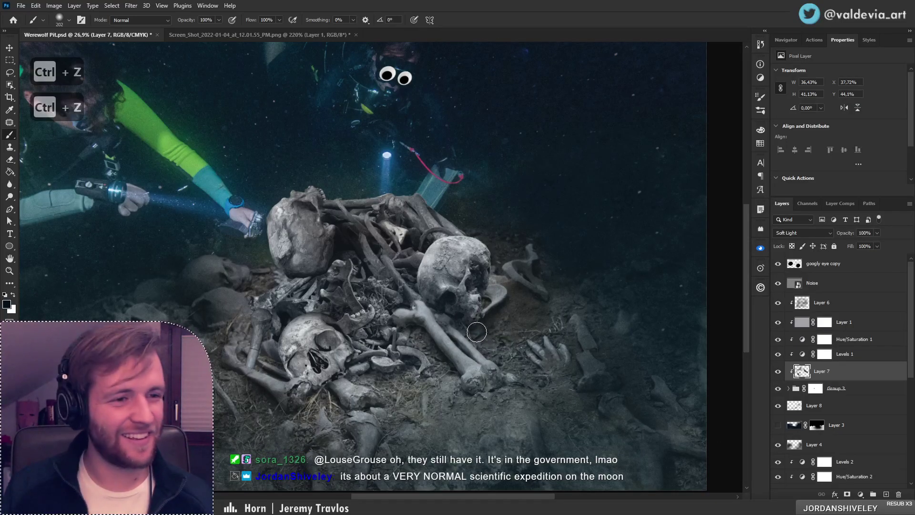
{"action": "key", "text": "ctrl+z"}
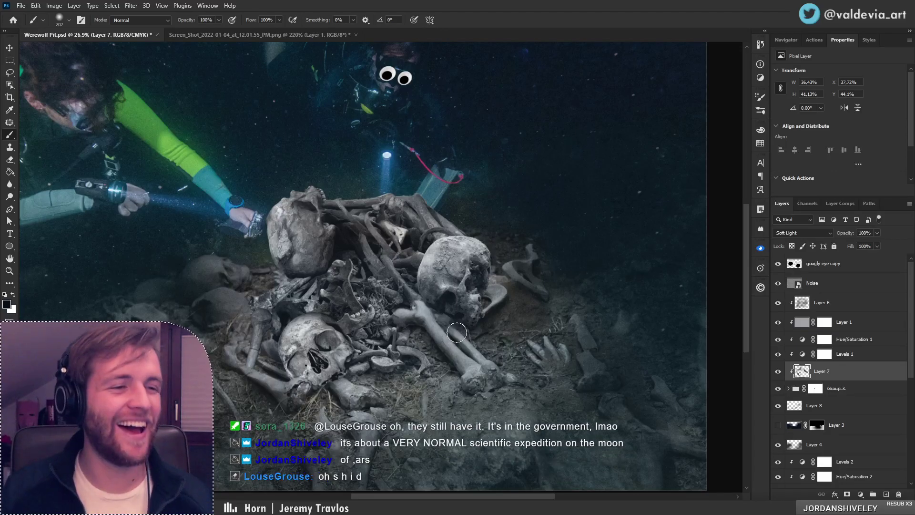
{"action": "key", "text": "ctrl+s"}
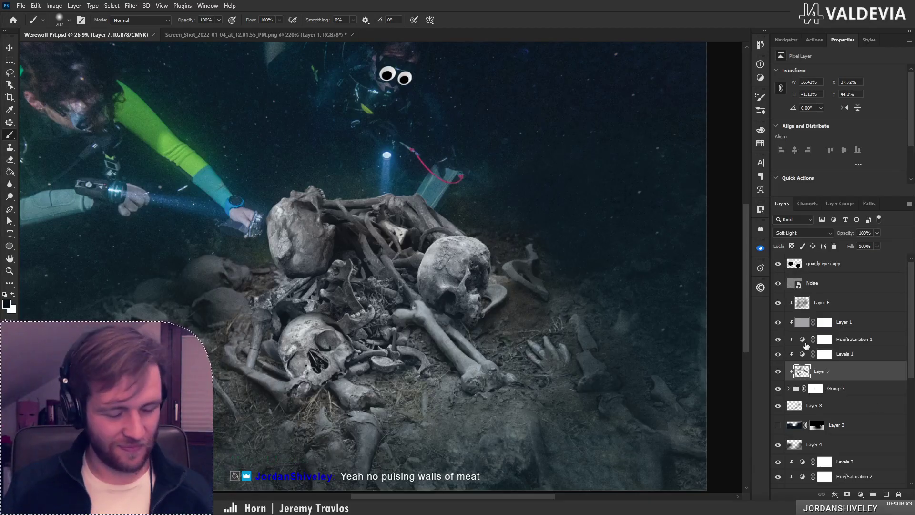
{"action": "key", "text": "ctrl+z"}
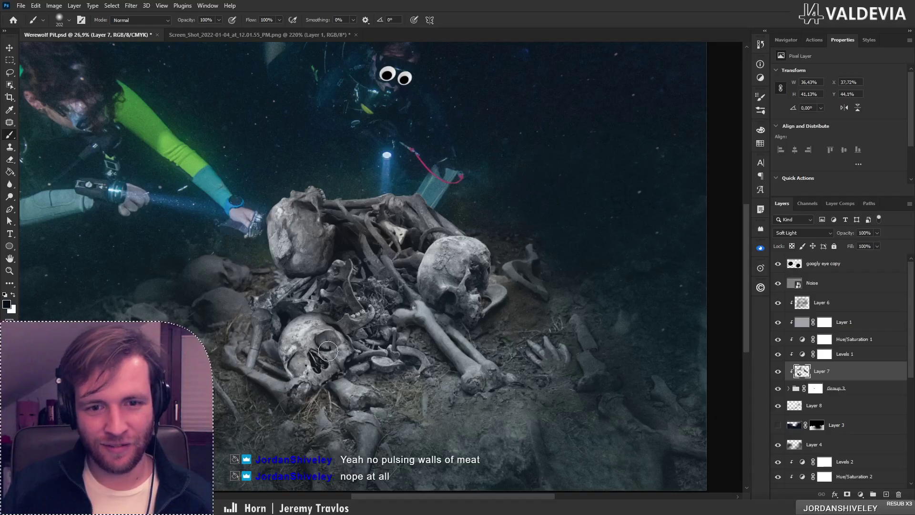
Add a new layer clipped to Group 3 beneath Layer 7, try a dark stroke around the front skull and undo it
{"action": "left_click", "coordinate": [869, 390]}
{"action": "left_click", "coordinate": [886, 495]}
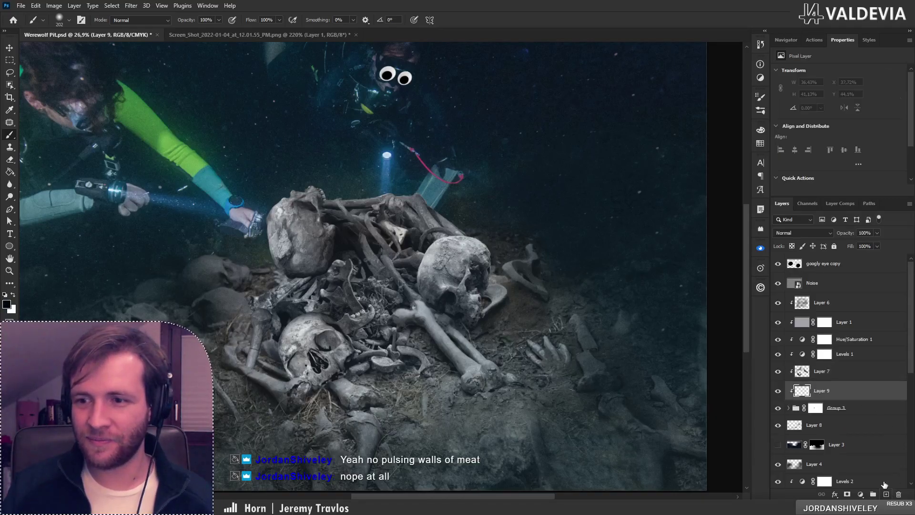
{"action": "mouse_move", "coordinate": [287, 380]}
{"action": "left_mouse_down"}
{"action": "mouse_move", "coordinate": [304, 390]}
{"action": "mouse_move", "coordinate": [314, 380]}
{"action": "left_mouse_up"}
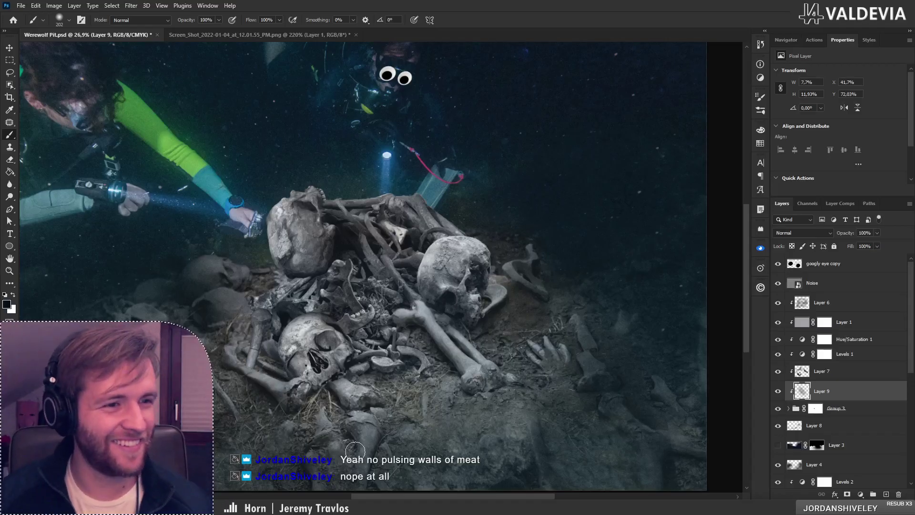
{"action": "key", "text": "ctrl+z"}
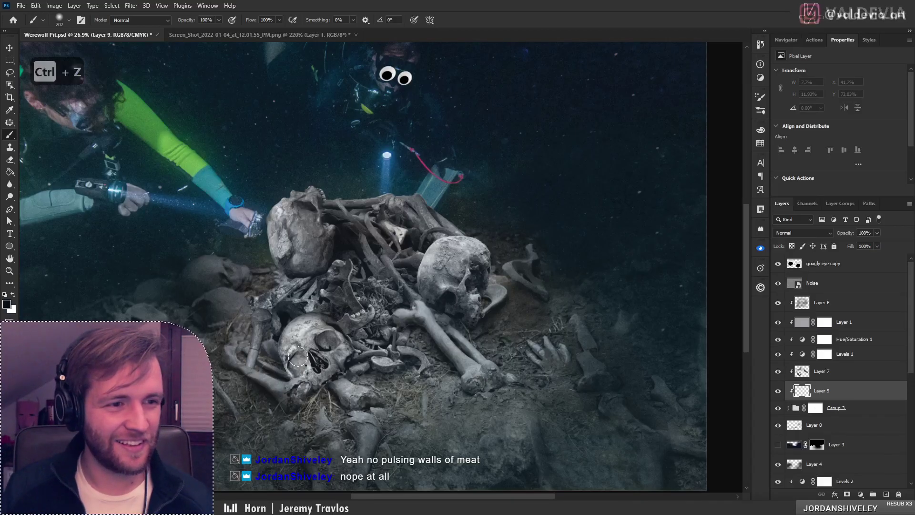
Paint dark contact shading around the front skull and its neighbouring bones on Layer 9 with the 202 px brush, undoing the unwanted strokes
{"action": "mouse_move", "coordinate": [274, 353]}
{"action": "left_mouse_down"}
{"action": "mouse_move", "coordinate": [303, 396]}
{"action": "mouse_move", "coordinate": [285, 370]}
{"action": "mouse_move", "coordinate": [309, 399]}
{"action": "mouse_move", "coordinate": [323, 388]}
{"action": "mouse_move", "coordinate": [291, 388]}
{"action": "mouse_move", "coordinate": [316, 404]}
{"action": "mouse_move", "coordinate": [294, 381]}
{"action": "left_mouse_up"}
{"action": "key", "text": "z"}
{"action": "mouse_move", "coordinate": [305, 343]}
{"action": "left_mouse_down"}
{"action": "mouse_move", "coordinate": [282, 354]}
{"action": "mouse_move", "coordinate": [324, 356]}
{"action": "mouse_move", "coordinate": [300, 330]}
{"action": "left_mouse_up"}
{"action": "key", "text": "e"}
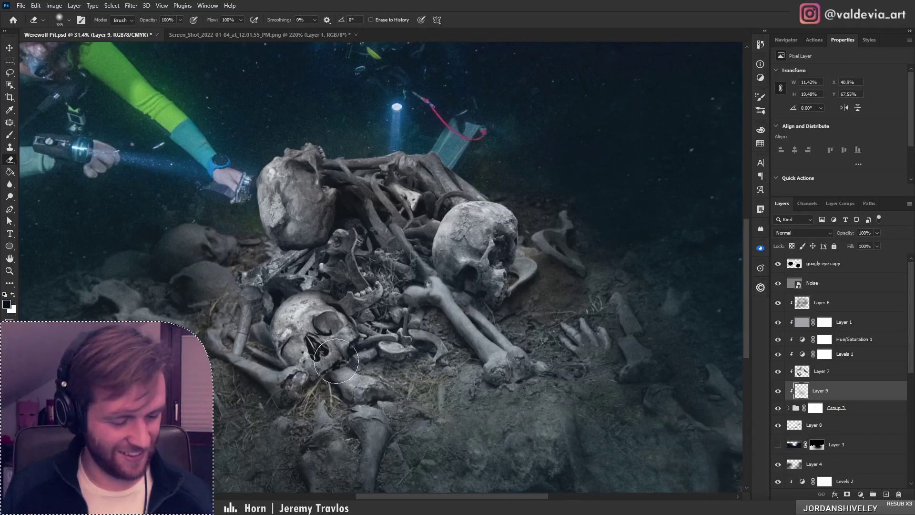
{"action": "key", "text": "b"}
{"action": "left_click_drag", "start_coordinate": [281, 359], "coordinate": [266, 313]}
{"action": "key", "text": "ctrl+z"}
{"action": "mouse_move", "coordinate": [322, 385]}
{"action": "left_mouse_down"}
{"action": "mouse_move", "coordinate": [340, 361]}
{"action": "mouse_move", "coordinate": [342, 378]}
{"action": "mouse_move", "coordinate": [361, 341]}
{"action": "left_mouse_up"}
{"action": "key", "text": "ctrl+z"}
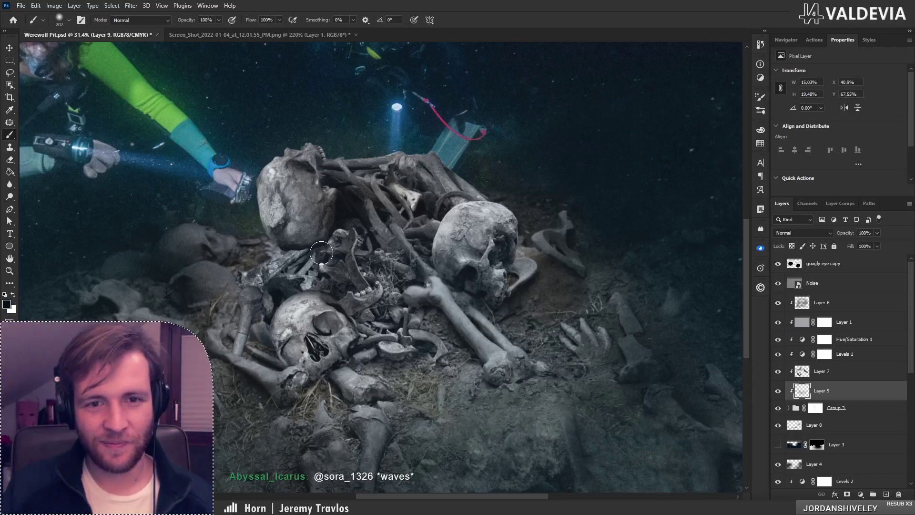
Shade the bones beneath the left skull on Layer 9, undo the last stroke and reduce the brush to 90 px
{"action": "mouse_move", "coordinate": [315, 254]}
{"action": "left_mouse_down"}
{"action": "mouse_move", "coordinate": [288, 265]}
{"action": "mouse_move", "coordinate": [317, 256]}
{"action": "mouse_move", "coordinate": [282, 255]}
{"action": "left_mouse_up"}
{"action": "key", "text": "ctrl+z"}
{"action": "key", "text": "bracketleft"}
{"action": "key", "text": "bracketleft"}
{"action": "key", "text": "bracketleft"}
{"action": "key", "text": "bracketleft"}
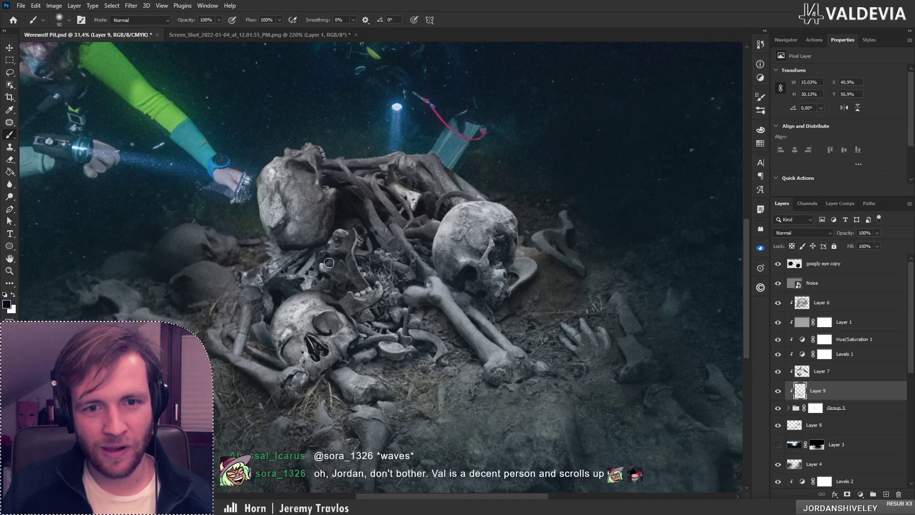
Review the bone pile in the whole composite, undo the last stroke and make Layer 8 the active layer
{"action": "key", "text": "z"}
{"action": "mouse_move", "coordinate": [407, 287]}
{"action": "left_mouse_down"}
{"action": "mouse_move", "coordinate": [357, 260]}
{"action": "mouse_move", "coordinate": [399, 263]}
{"action": "mouse_move", "coordinate": [388, 242]}
{"action": "left_mouse_up"}
{"action": "key", "text": "b"}
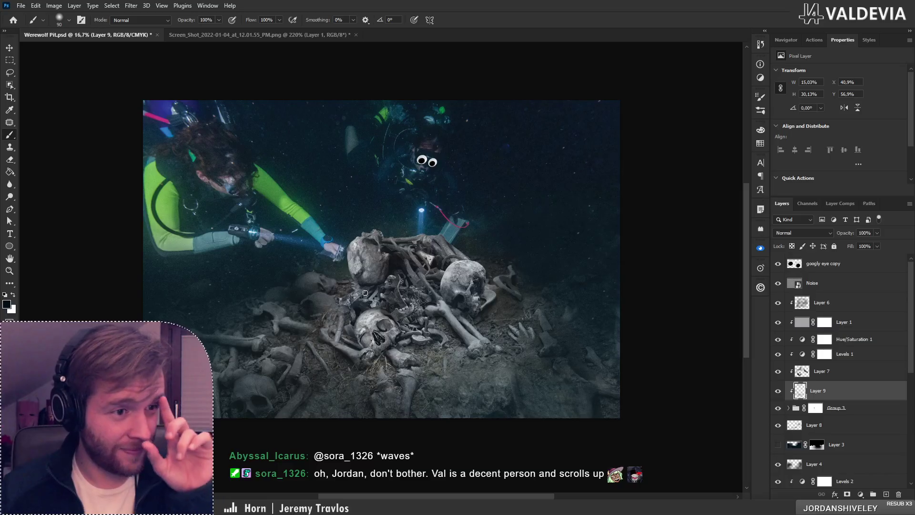
{"action": "key", "text": "z"}
{"action": "left_click_drag", "start_coordinate": [462, 299], "coordinate": [451, 320]}
{"action": "key", "text": "b"}
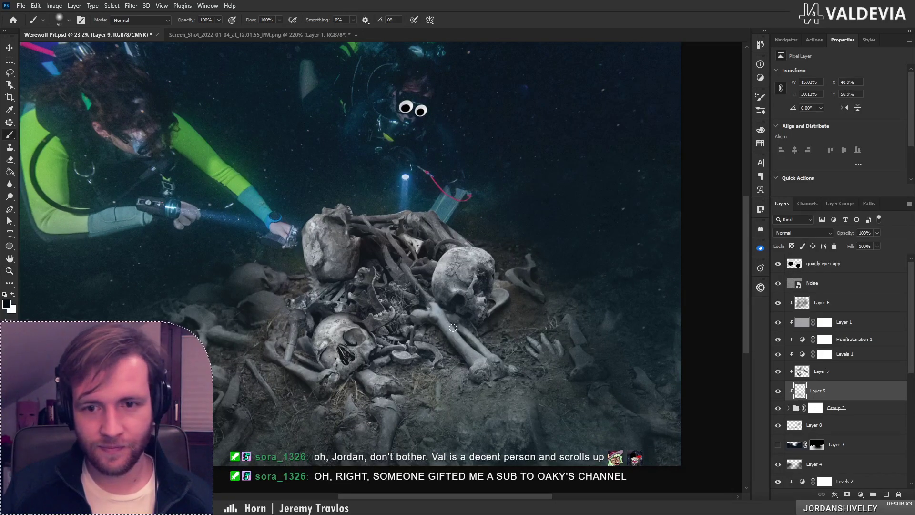
{"action": "key", "text": "ctrl+z"}
{"action": "left_click", "coordinate": [840, 431]}
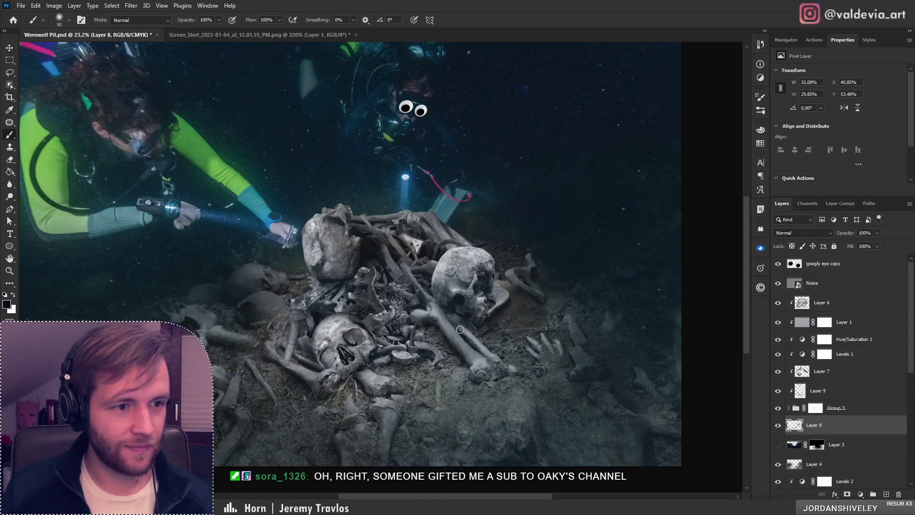
Paint dark shadow on Layer 8 around the crossed long bones below the right skull, undoing the unwanted stroke
{"action": "key", "text": "space"}
{"action": "mouse_move", "coordinate": [461, 333]}
{"action": "left_mouse_down"}
{"action": "mouse_move", "coordinate": [419, 316]}
{"action": "mouse_move", "coordinate": [424, 285]}
{"action": "left_mouse_up"}
{"action": "key", "text": "z"}
{"action": "key", "text": "b"}
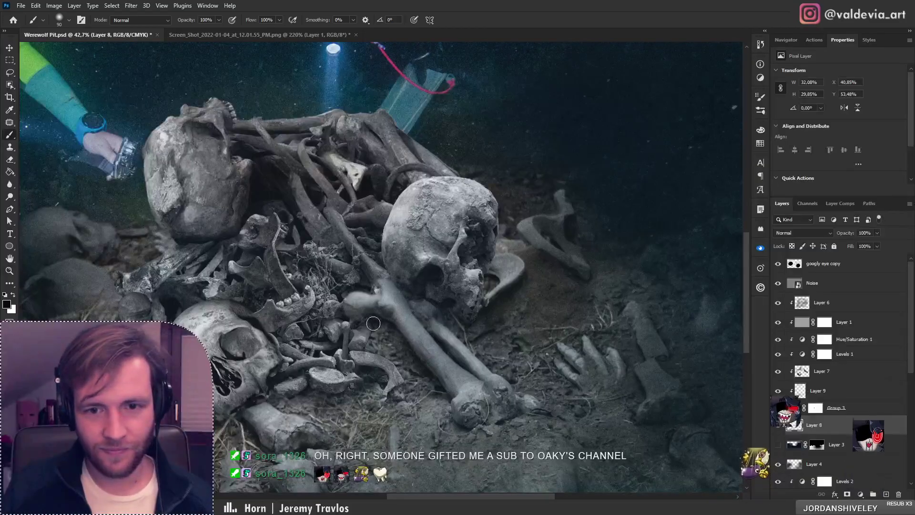
{"action": "key", "text": "ctrl+z"}
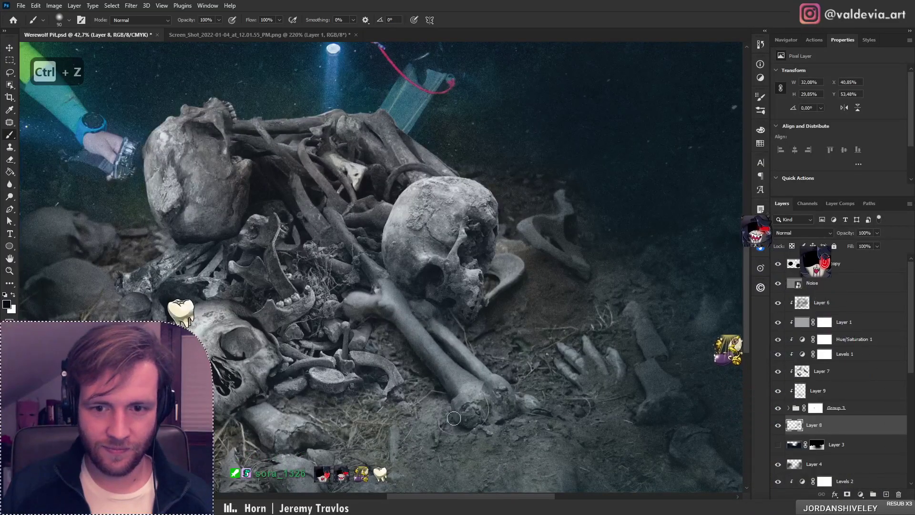
{"action": "mouse_move", "coordinate": [431, 337]}
{"action": "left_mouse_down"}
{"action": "mouse_move", "coordinate": [370, 329]}
{"action": "mouse_move", "coordinate": [422, 334]}
{"action": "left_mouse_up"}
{"action": "key", "text": "b"}
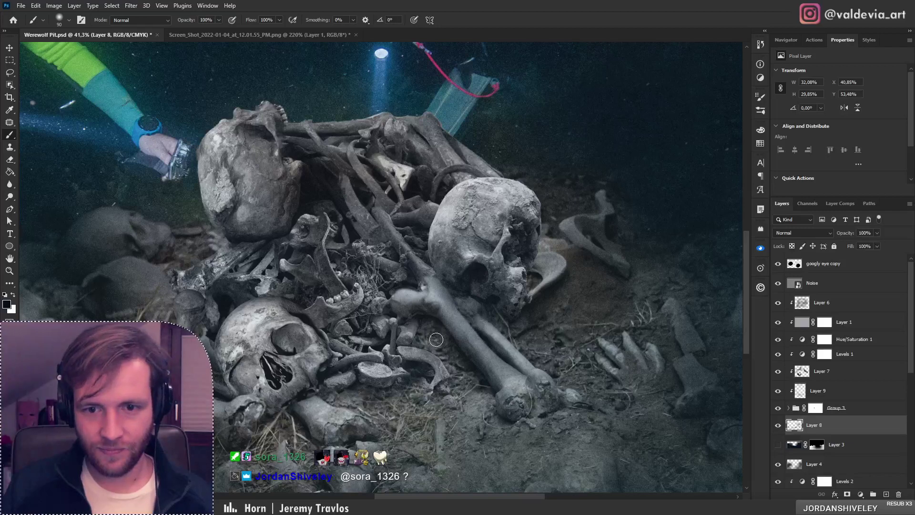
Shade the area beside the right skull and its jaw on Layer 8 with black, adjusting the soft brush to size 125
{"action": "key", "text": "z"}
{"action": "scroll", "coordinate": [415, 333], "scroll_direction": "down", "scroll_amount": 5}
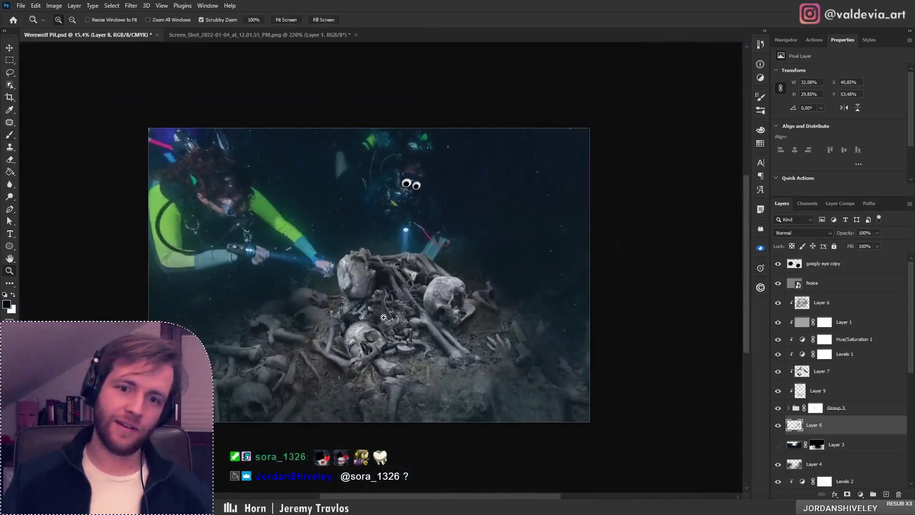
{"action": "scroll", "coordinate": [407, 313], "scroll_direction": "up", "scroll_amount": 3}
{"action": "key", "text": "b"}
{"action": "scroll", "coordinate": [407, 314], "scroll_direction": "up", "scroll_amount": 2}
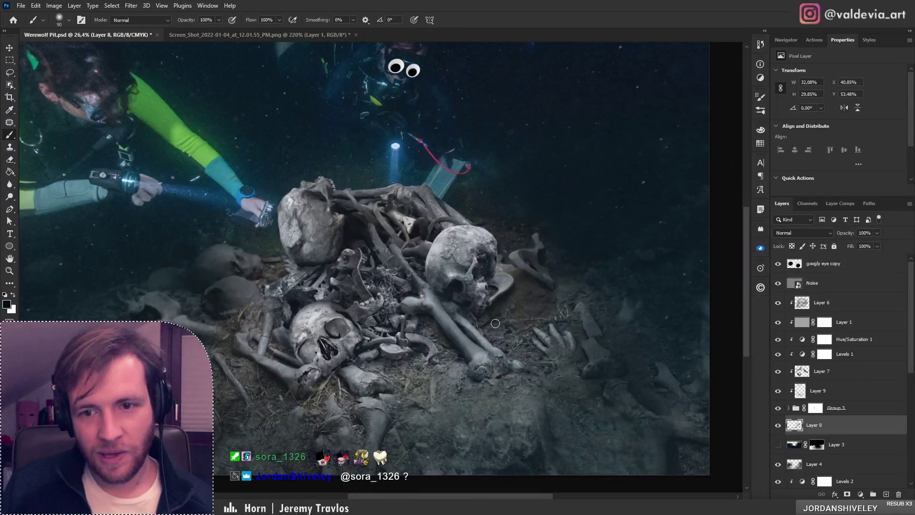
{"action": "key", "text": "ctrl+z"}
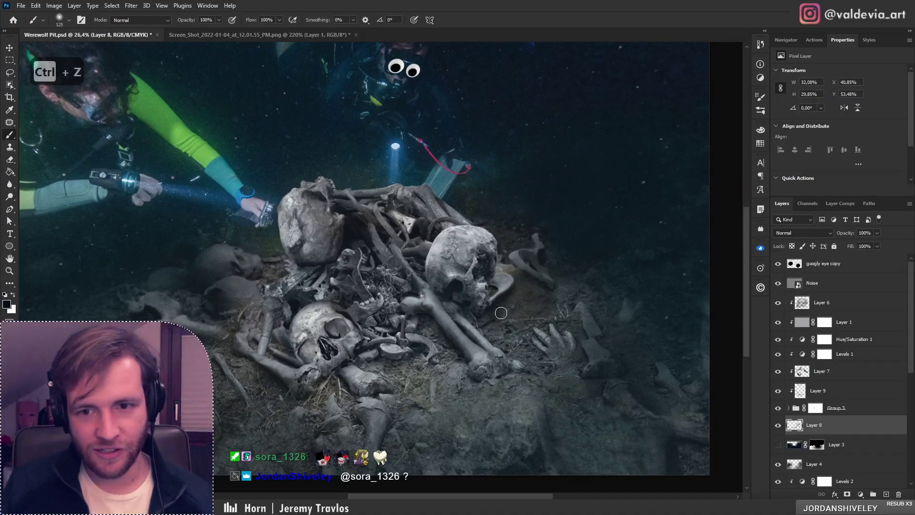
{"action": "key", "text": "bracketright"}
{"action": "key", "text": "bracketright"}
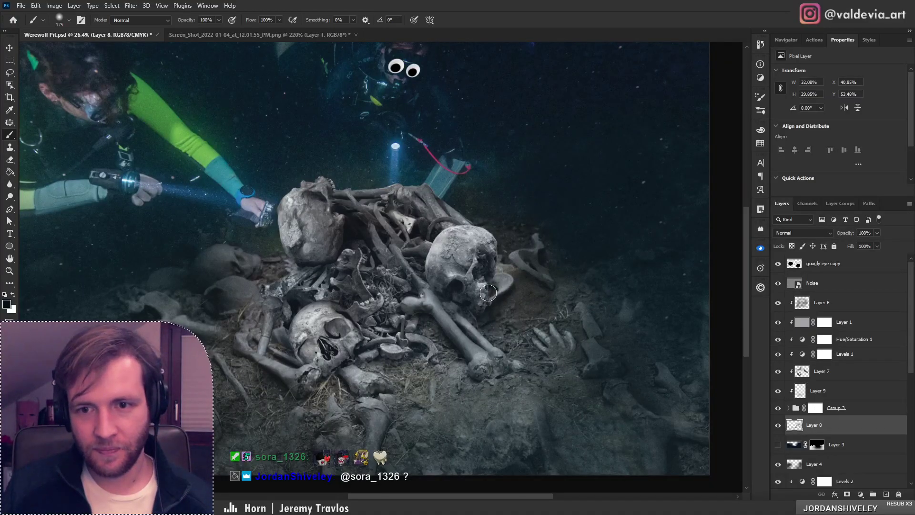
{"action": "left_click_drag", "start_coordinate": [502, 267], "coordinate": [498, 273]}
{"action": "key", "text": "bracketleft"}
{"action": "key", "text": "bracketleft"}
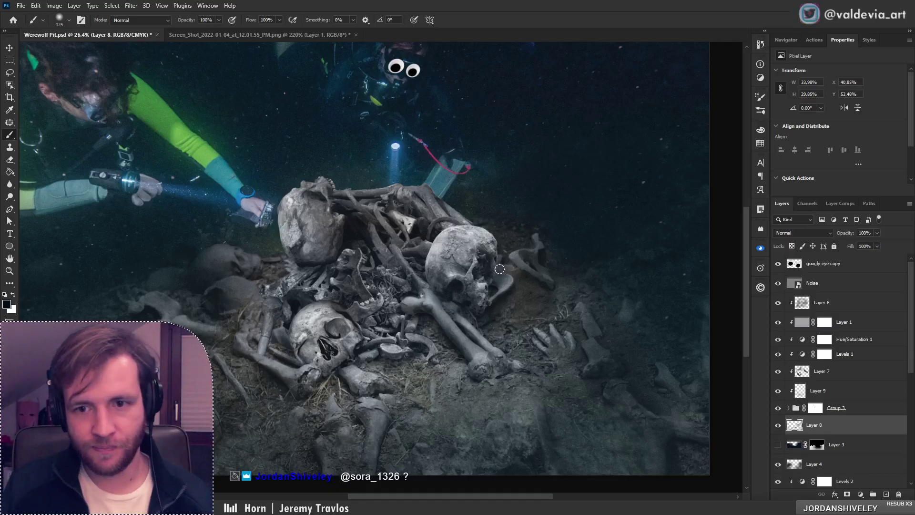
Paint black shadow on Layer 8 between the background skulls and the bone pile's left edge, undoing misplaced strokes
{"action": "key", "text": "z"}
{"action": "left_click_drag", "start_coordinate": [491, 279], "coordinate": [456, 272]}
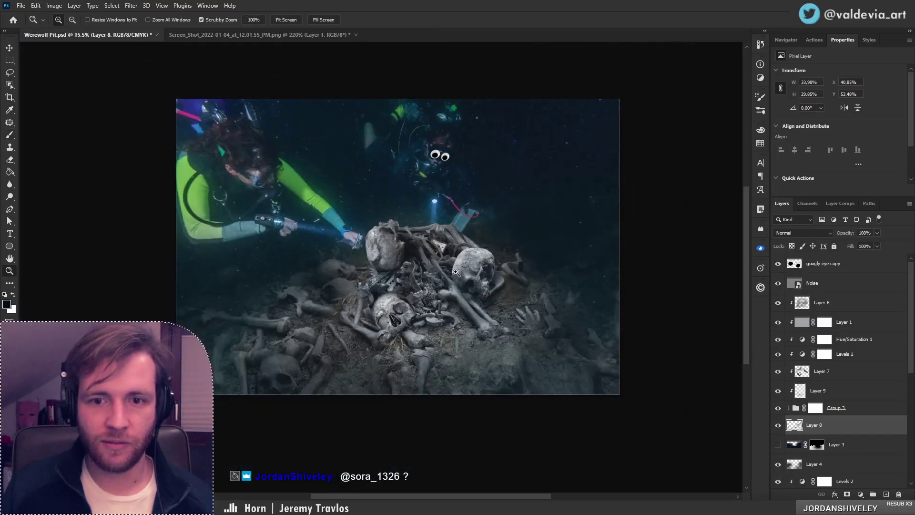
{"action": "left_click_drag", "start_coordinate": [388, 257], "coordinate": [432, 260]}
{"action": "key", "text": "b"}
{"action": "mouse_move", "coordinate": [372, 287]}
{"action": "left_mouse_down"}
{"action": "mouse_move", "coordinate": [359, 278]}
{"action": "mouse_move", "coordinate": [367, 287]}
{"action": "mouse_move", "coordinate": [342, 302]}
{"action": "left_mouse_up"}
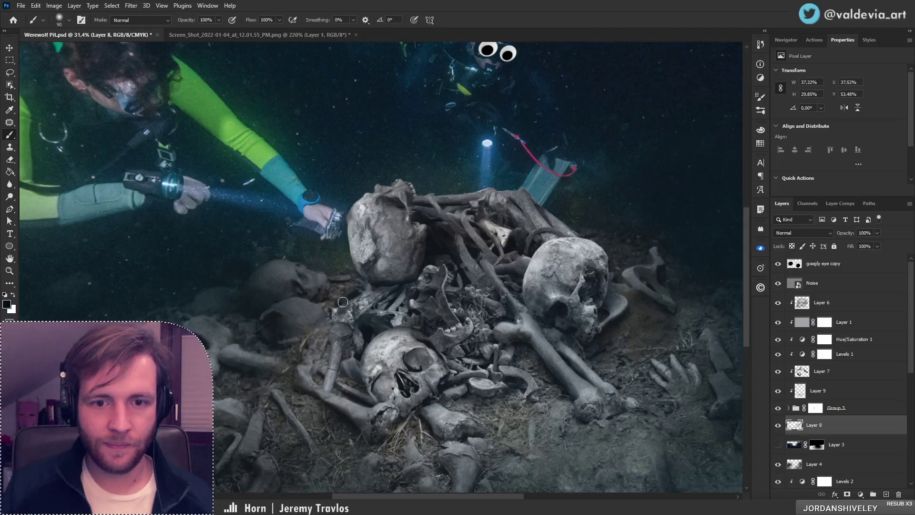
{"action": "key", "text": "ctrl+z"}
{"action": "key", "text": "ctrl+z"}
{"action": "key", "text": "ctrl+z"}
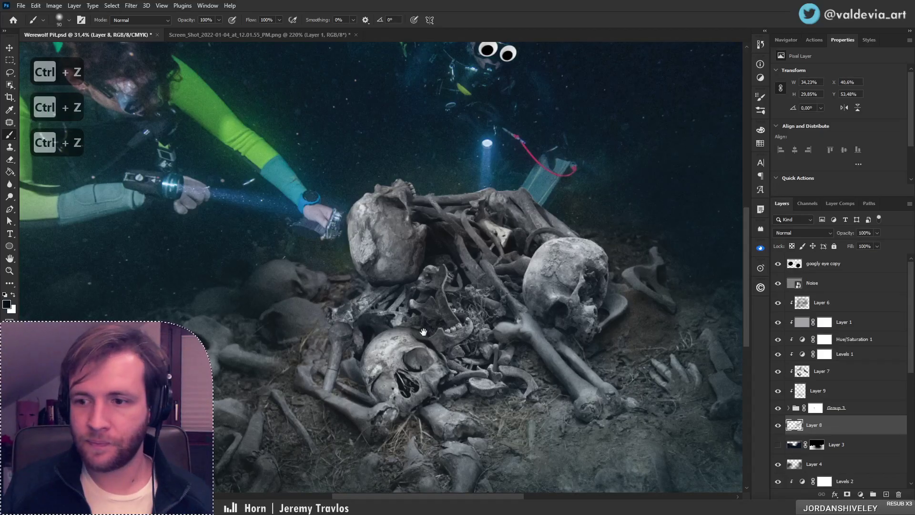
{"action": "left_click_drag", "start_coordinate": [423, 332], "coordinate": [409, 299]}
{"action": "mouse_move", "coordinate": [310, 292]}
{"action": "left_mouse_down"}
{"action": "mouse_move", "coordinate": [303, 348]}
{"action": "mouse_move", "coordinate": [341, 341]}
{"action": "left_mouse_up"}
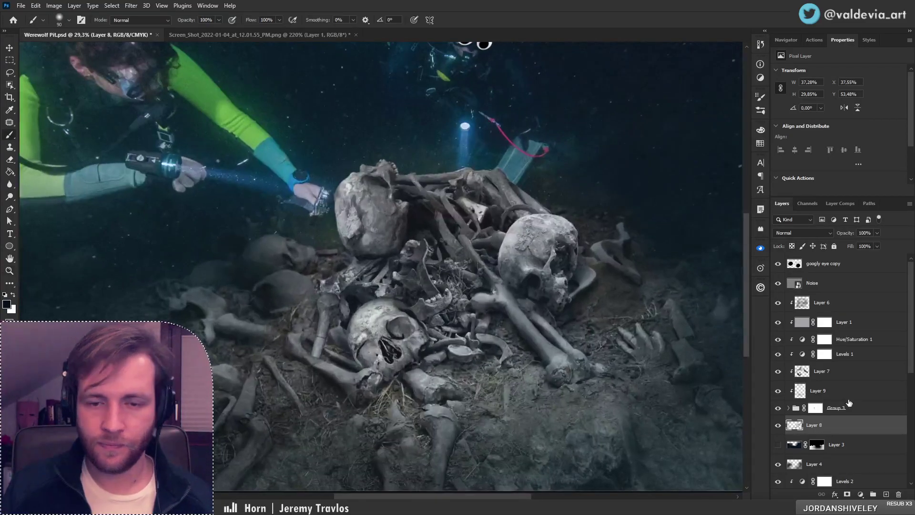
Select Layer 9 and darken the upright bone and the gap beside the front skull with black brush strokes
{"action": "left_click", "coordinate": [848, 372]}
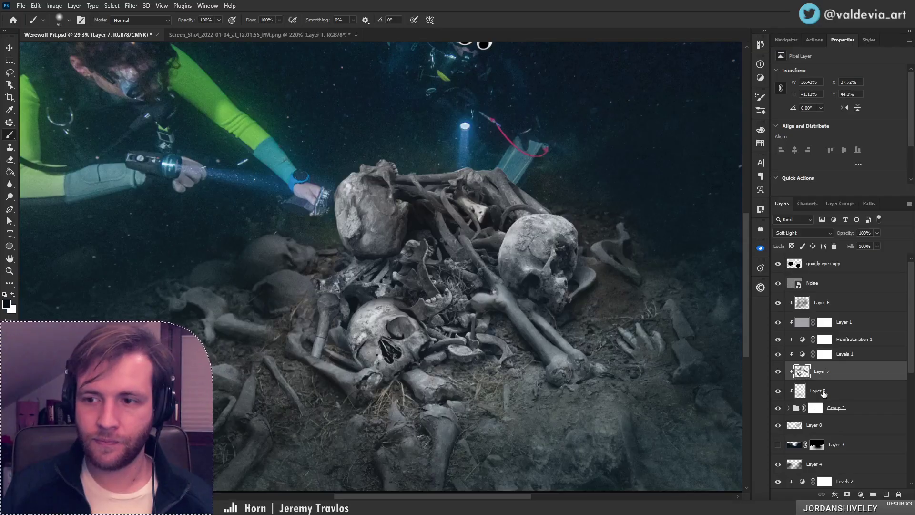
{"action": "left_click", "coordinate": [823, 391]}
{"action": "mouse_move", "coordinate": [318, 339]}
{"action": "left_mouse_down"}
{"action": "mouse_move", "coordinate": [316, 360]}
{"action": "mouse_move", "coordinate": [326, 329]}
{"action": "mouse_move", "coordinate": [314, 365]}
{"action": "mouse_move", "coordinate": [320, 352]}
{"action": "left_mouse_up"}
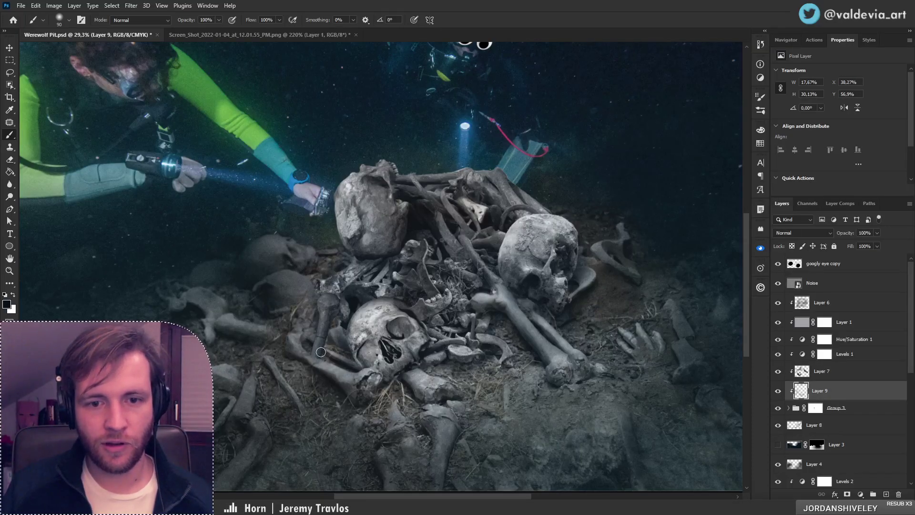
{"action": "key", "text": "z"}
{"action": "mouse_move", "coordinate": [332, 305]}
{"action": "left_mouse_down"}
{"action": "mouse_move", "coordinate": [289, 309]}
{"action": "mouse_move", "coordinate": [310, 365]}
{"action": "left_mouse_up"}
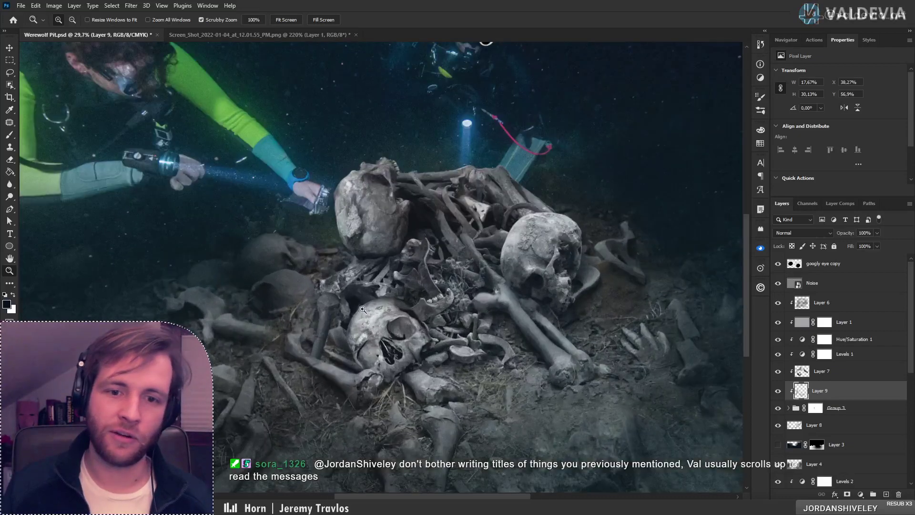
{"action": "key", "text": "e"}
{"action": "key", "text": "b"}
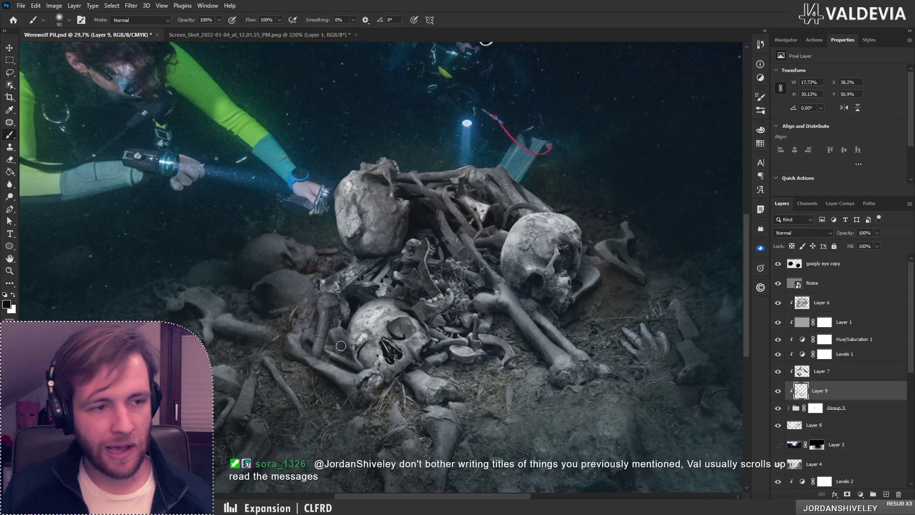
{"action": "left_click_drag", "start_coordinate": [353, 343], "coordinate": [339, 362]}
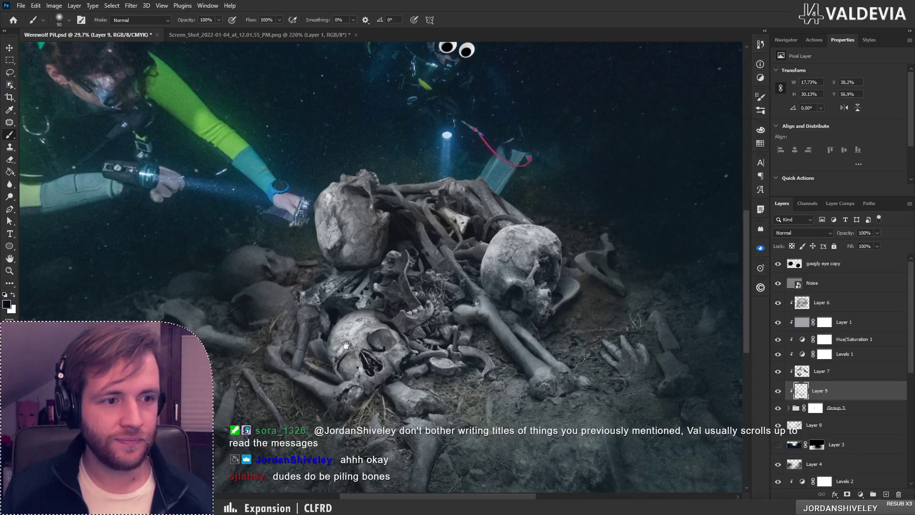
{"action": "left_click_drag", "start_coordinate": [346, 345], "coordinate": [360, 346]}
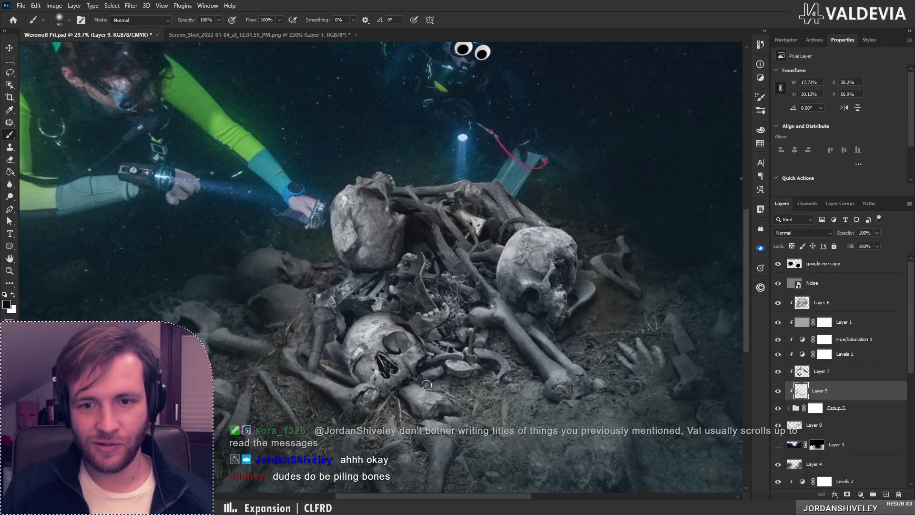
Undo the last stroke and shade the bones among the three main skulls on Layer 9, discarding a bad stroke
{"action": "key", "text": "ctrl+z"}
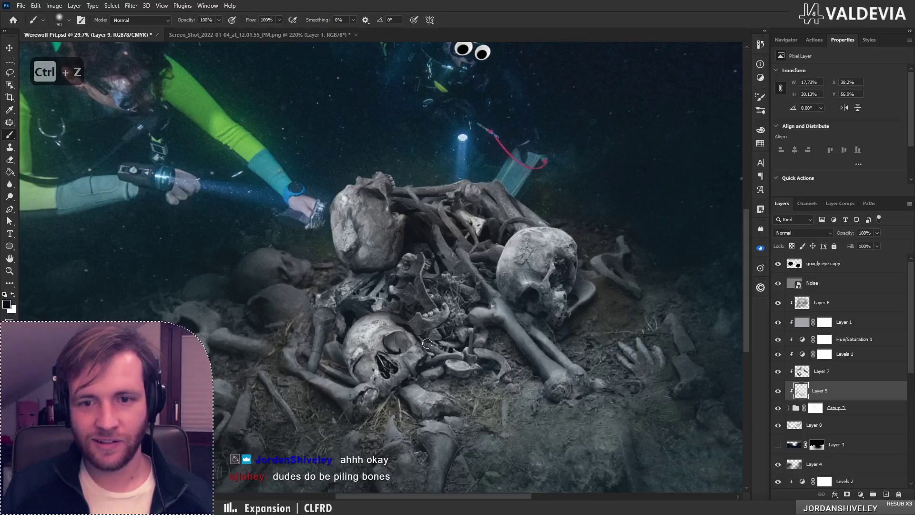
{"action": "key", "text": "z"}
{"action": "mouse_move", "coordinate": [424, 297]}
{"action": "left_mouse_down"}
{"action": "mouse_move", "coordinate": [377, 296]}
{"action": "mouse_move", "coordinate": [495, 289]}
{"action": "mouse_move", "coordinate": [439, 263]}
{"action": "mouse_move", "coordinate": [430, 269]}
{"action": "mouse_move", "coordinate": [462, 327]}
{"action": "mouse_move", "coordinate": [433, 293]}
{"action": "mouse_move", "coordinate": [425, 302]}
{"action": "mouse_move", "coordinate": [377, 241]}
{"action": "mouse_move", "coordinate": [436, 305]}
{"action": "left_mouse_up"}
{"action": "key", "text": "b"}
{"action": "key", "text": "z"}
{"action": "mouse_move", "coordinate": [400, 280]}
{"action": "left_mouse_down"}
{"action": "mouse_move", "coordinate": [363, 282]}
{"action": "mouse_move", "coordinate": [358, 266]}
{"action": "mouse_move", "coordinate": [412, 254]}
{"action": "mouse_move", "coordinate": [353, 316]}
{"action": "mouse_move", "coordinate": [394, 257]}
{"action": "mouse_move", "coordinate": [378, 302]}
{"action": "mouse_move", "coordinate": [392, 247]}
{"action": "mouse_move", "coordinate": [357, 315]}
{"action": "mouse_move", "coordinate": [341, 302]}
{"action": "mouse_move", "coordinate": [389, 240]}
{"action": "mouse_move", "coordinate": [354, 292]}
{"action": "mouse_move", "coordinate": [373, 281]}
{"action": "mouse_move", "coordinate": [393, 240]}
{"action": "mouse_move", "coordinate": [380, 254]}
{"action": "left_mouse_up"}
{"action": "key", "text": "b"}
{"action": "key", "text": "ctrl+z"}
{"action": "key", "text": "z"}
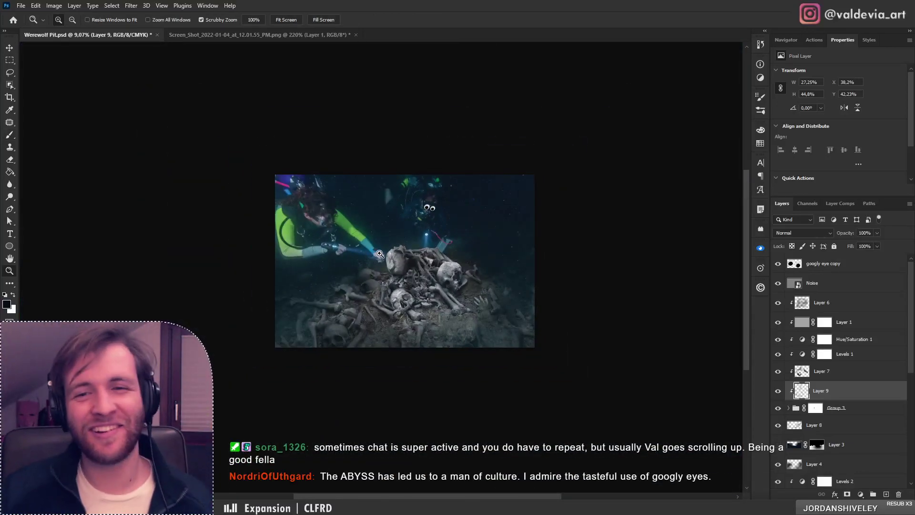
Paint shadow on Layer 9 around the curved bone between the front skull and the crossed long bones
{"action": "left_click_drag", "start_coordinate": [416, 285], "coordinate": [609, 324]}
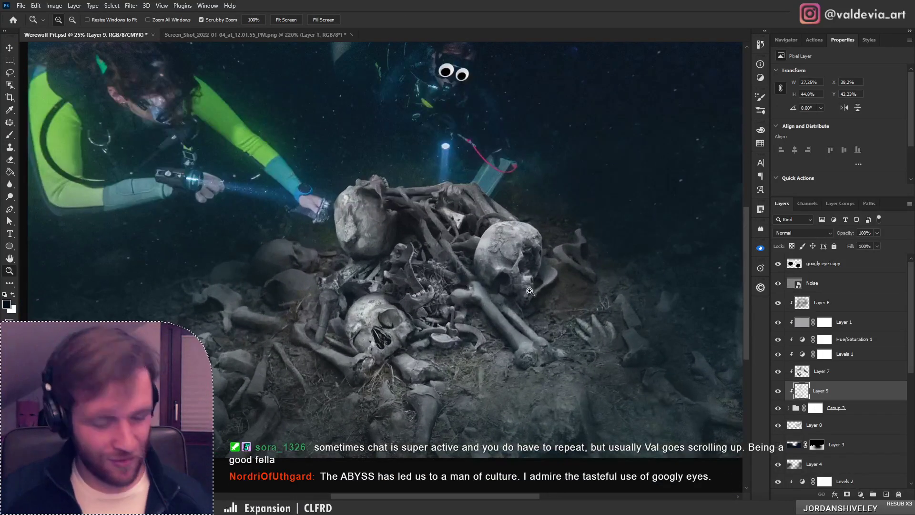
{"action": "key", "text": "b"}
{"action": "left_click_drag", "start_coordinate": [465, 330], "coordinate": [491, 332]}
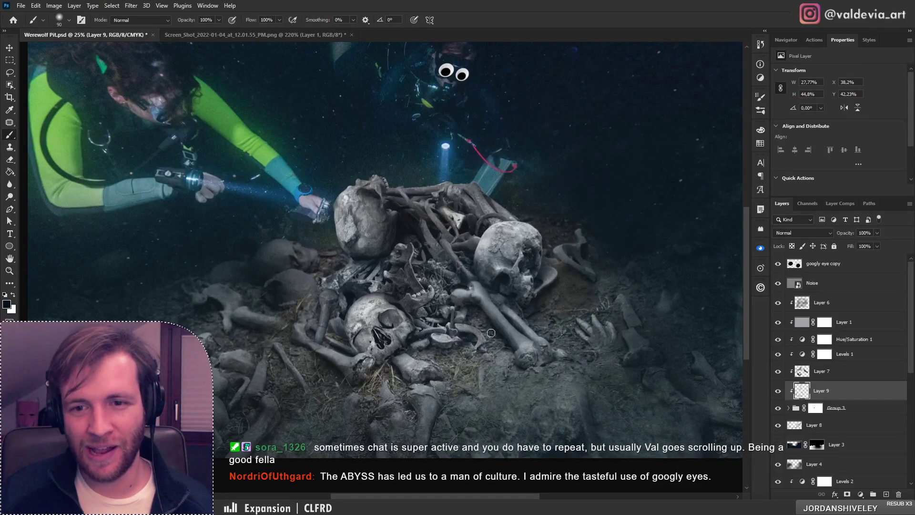
{"action": "key", "text": "z"}
{"action": "mouse_move", "coordinate": [428, 310]}
{"action": "left_mouse_down"}
{"action": "mouse_move", "coordinate": [329, 283]}
{"action": "mouse_move", "coordinate": [413, 296]}
{"action": "left_mouse_up"}
{"action": "key", "text": "b"}
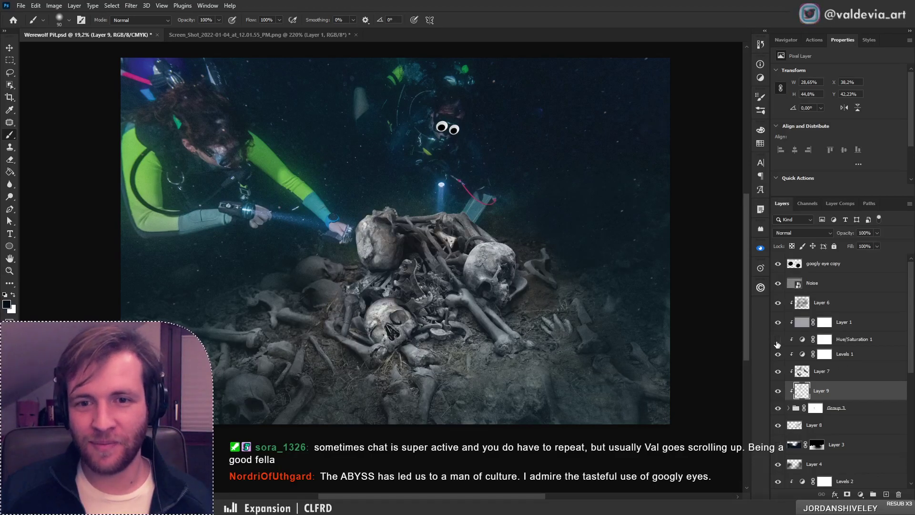
Toggle the visibility of Layer 1, Layer 7 and Layer 9 off and on to compare their effect on the bones
{"action": "left_click", "coordinate": [779, 323]}
{"action": "left_click", "coordinate": [780, 325]}
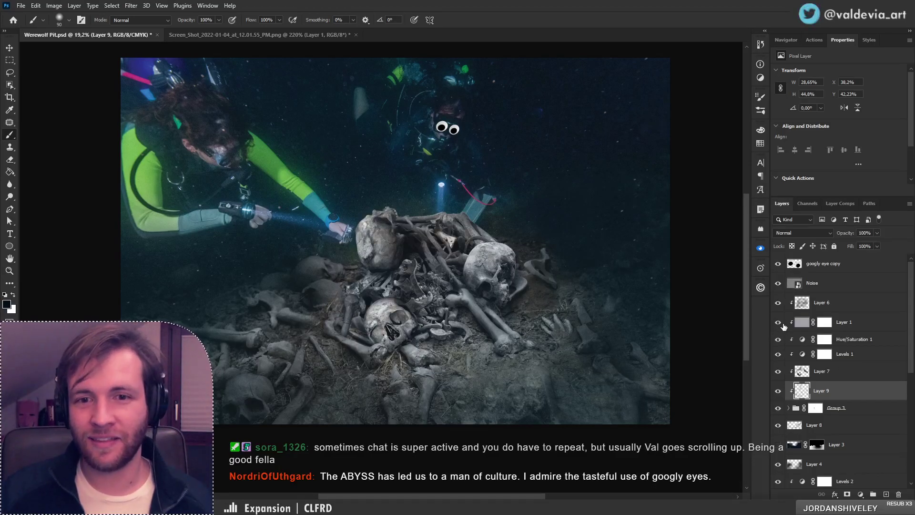
{"action": "left_click", "coordinate": [779, 374]}
{"action": "left_click", "coordinate": [779, 372]}
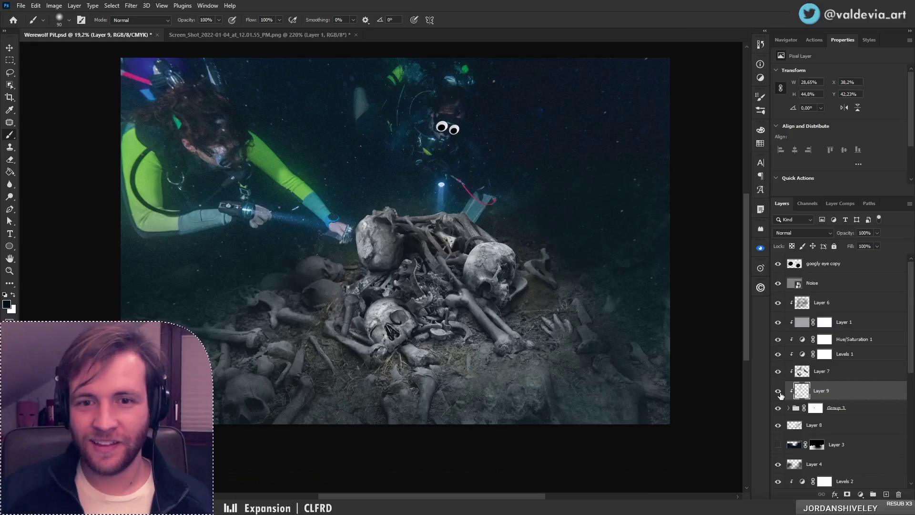
{"action": "left_click", "coordinate": [779, 390]}
{"action": "left_click", "coordinate": [779, 390]}
Examine the shading of the bone pile against the whole diving scene at different magnifications
{"action": "key", "text": "z"}
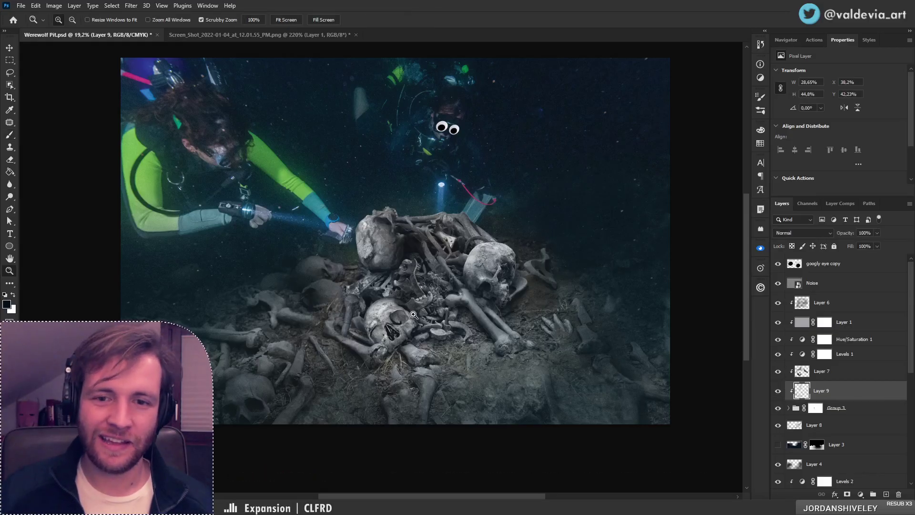
{"action": "mouse_move", "coordinate": [414, 315]}
{"action": "left_mouse_down"}
{"action": "mouse_move", "coordinate": [375, 322]}
{"action": "mouse_move", "coordinate": [356, 313]}
{"action": "left_mouse_up"}
{"action": "left_click_drag", "start_coordinate": [411, 298], "coordinate": [458, 293]}
{"action": "key", "text": "b"}
{"action": "left_click_drag", "start_coordinate": [461, 340], "coordinate": [429, 321]}
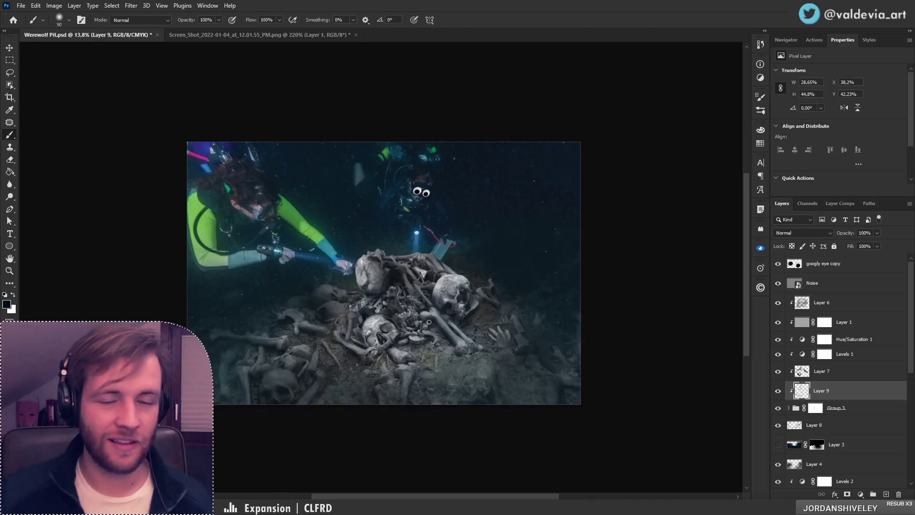
{"action": "key", "text": "z"}
{"action": "left_click_drag", "start_coordinate": [347, 312], "coordinate": [366, 318]}
{"action": "key", "text": "b"}
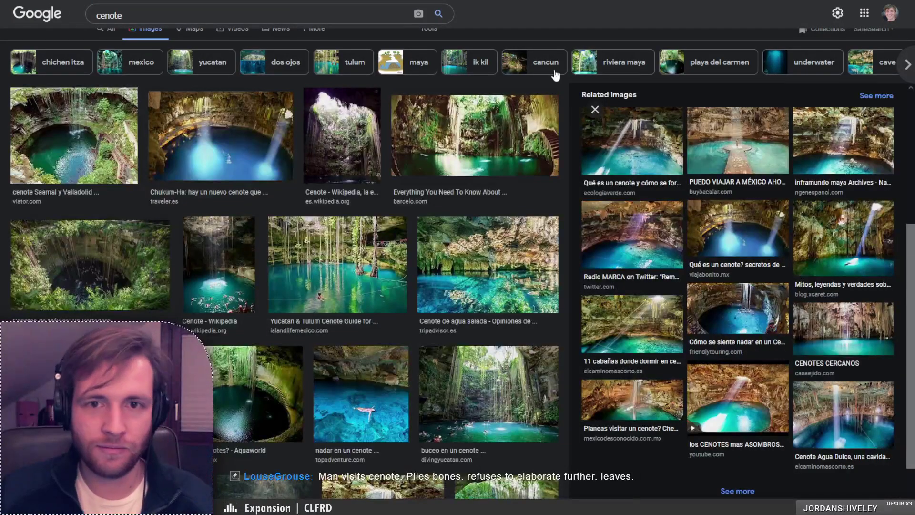
Open Twitter in the browser and view the Moment "The Order of the New Moon" as its own page
{"action": "left_click", "coordinate": [305, 0]}
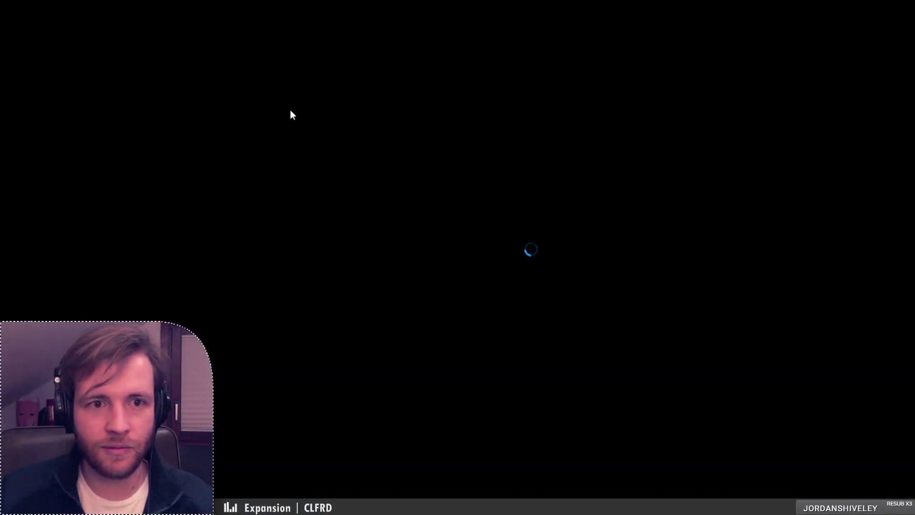
{"action": "left_click", "coordinate": [167, 245]}
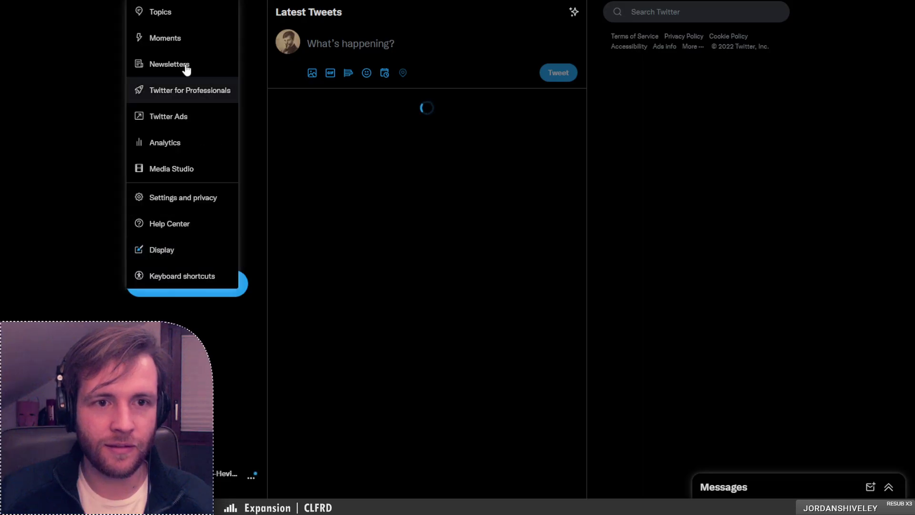
{"action": "left_click", "coordinate": [188, 47]}
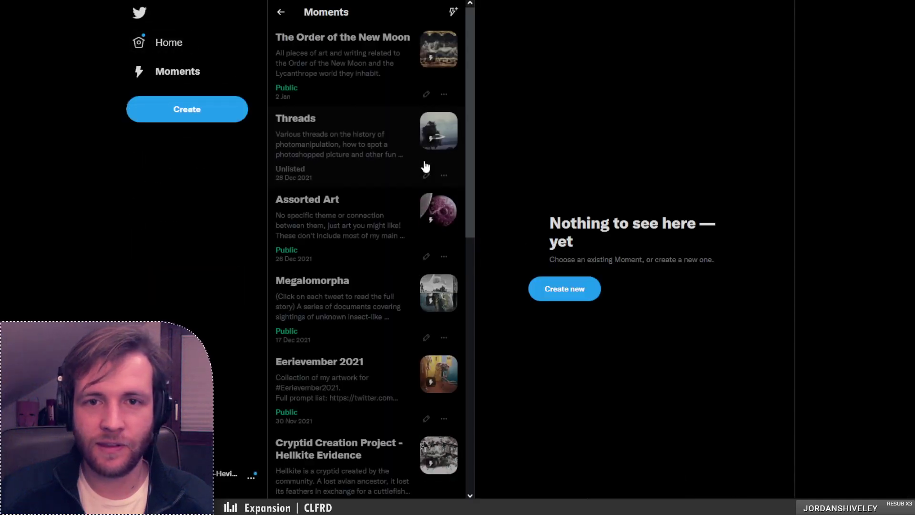
{"action": "left_click", "coordinate": [410, 65]}
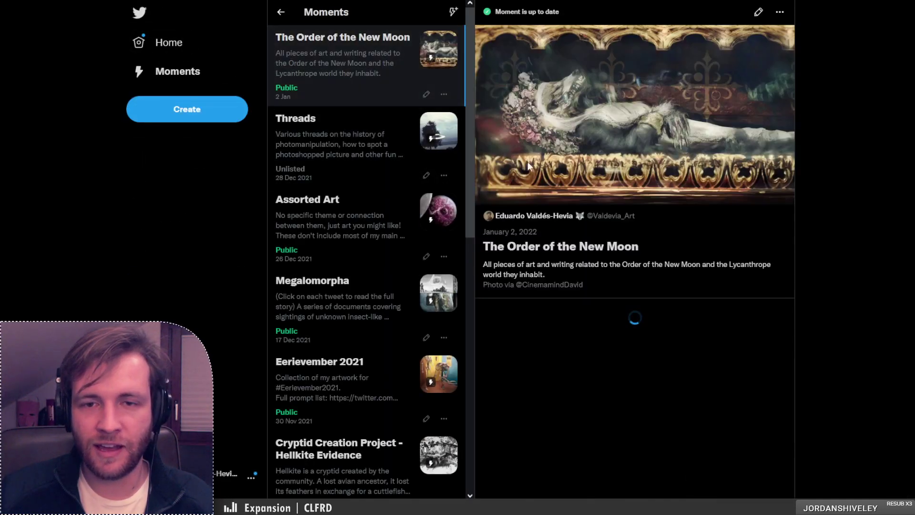
{"action": "left_click", "coordinate": [443, 95]}
{"action": "left_click", "coordinate": [429, 127]}
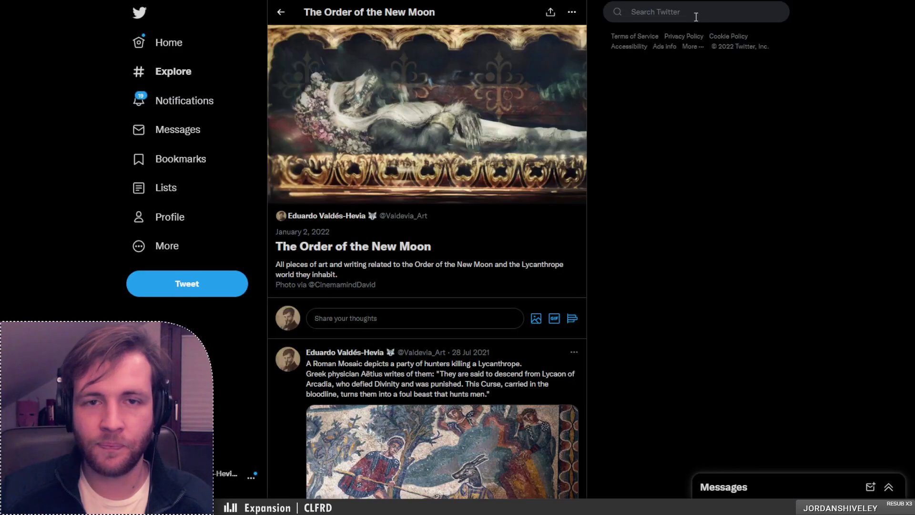
{"action": "key", "text": "ctrl+l"}
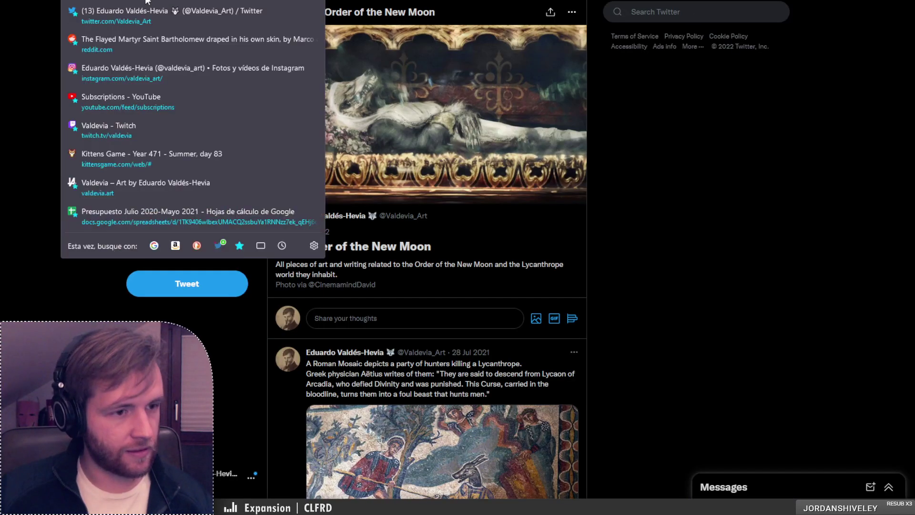
{"action": "key", "text": "Escape"}
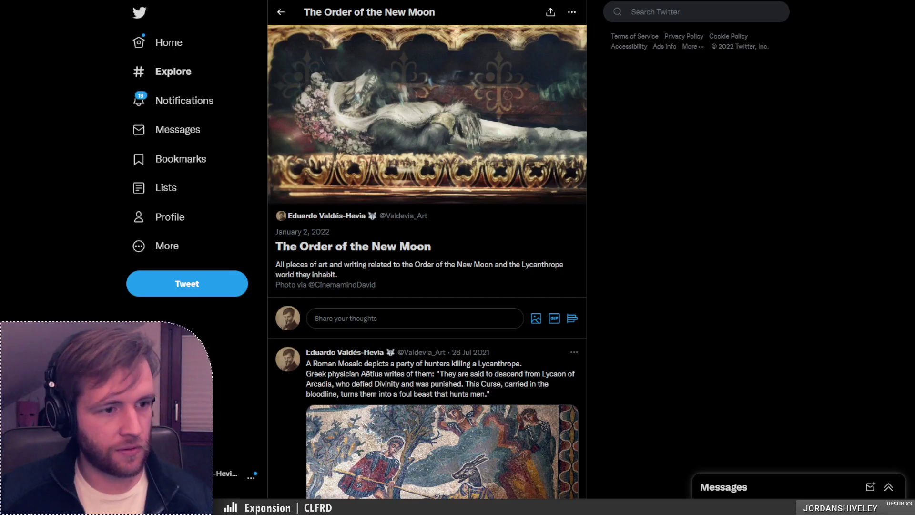
Look through the Moment's opening posts, from the Roman mosaic and Medieval triptych to the sword and bone rosary bead
{"action": "scroll", "coordinate": [427, 262], "scroll_direction": "down", "scroll_amount": 7}
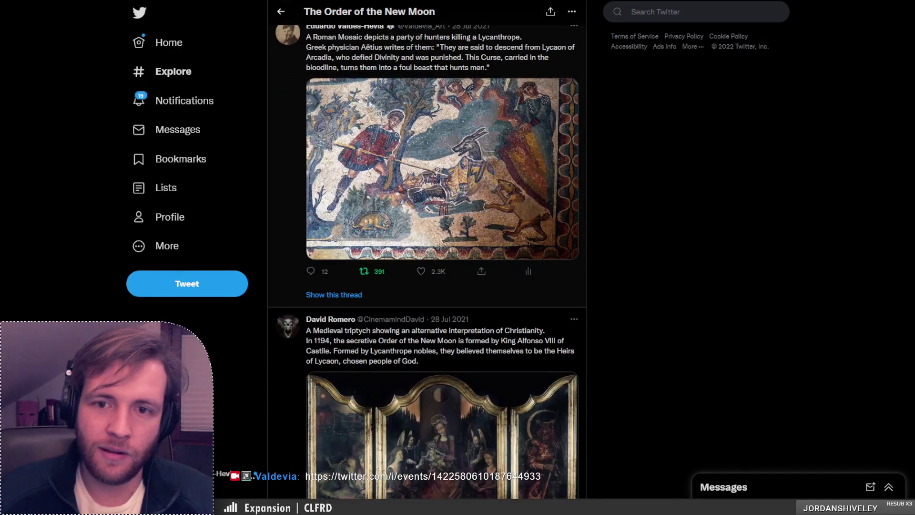
{"action": "scroll", "coordinate": [427, 262], "scroll_direction": "down", "scroll_amount": 6}
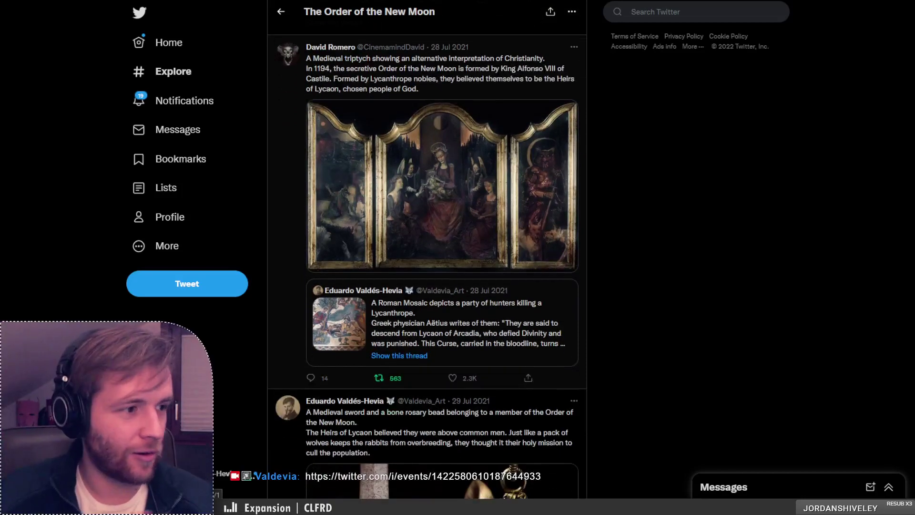
{"action": "scroll", "coordinate": [427, 262], "scroll_direction": "up", "scroll_amount": 11}
{"action": "scroll", "coordinate": [427, 262], "scroll_direction": "down", "scroll_amount": 5}
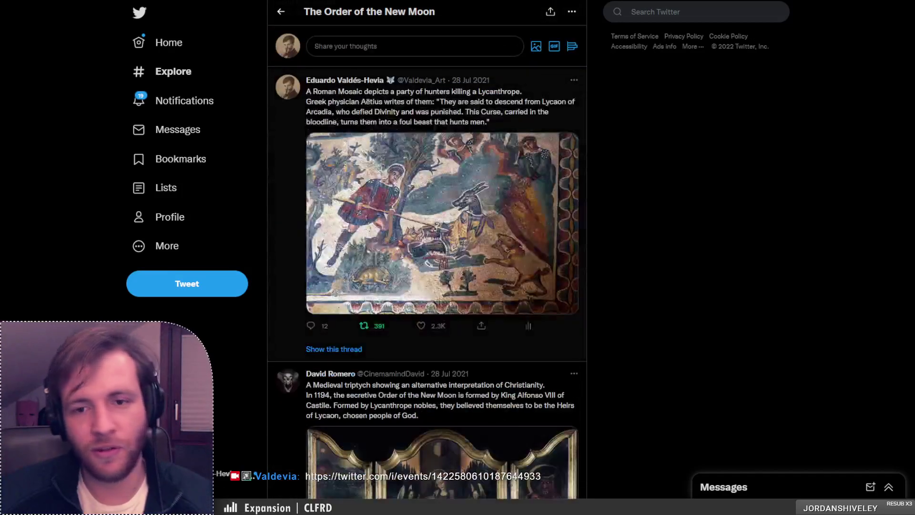
{"action": "scroll", "coordinate": [427, 263], "scroll_direction": "down", "scroll_amount": 15}
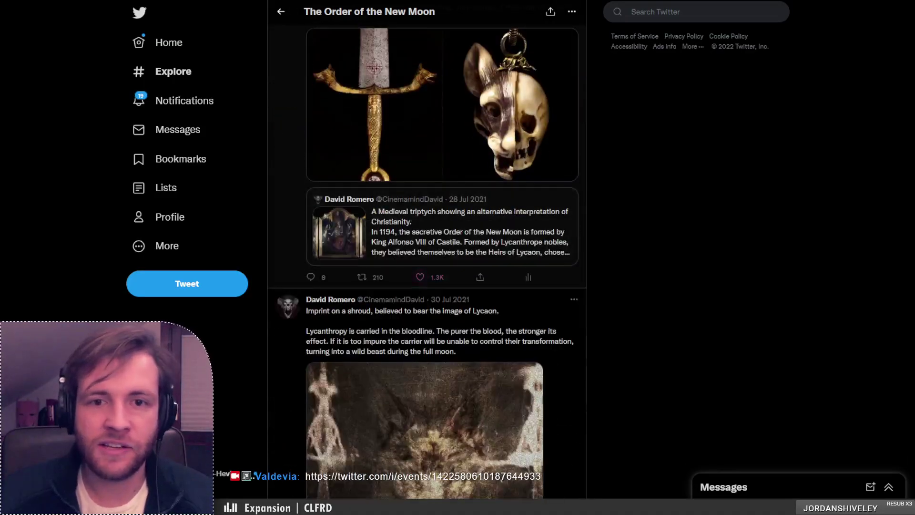
Examine the post with the shroud imprint of Lycaon and the neighbouring Tooth of Saint Lupo relic
{"action": "scroll", "coordinate": [427, 262], "scroll_direction": "down", "scroll_amount": 5}
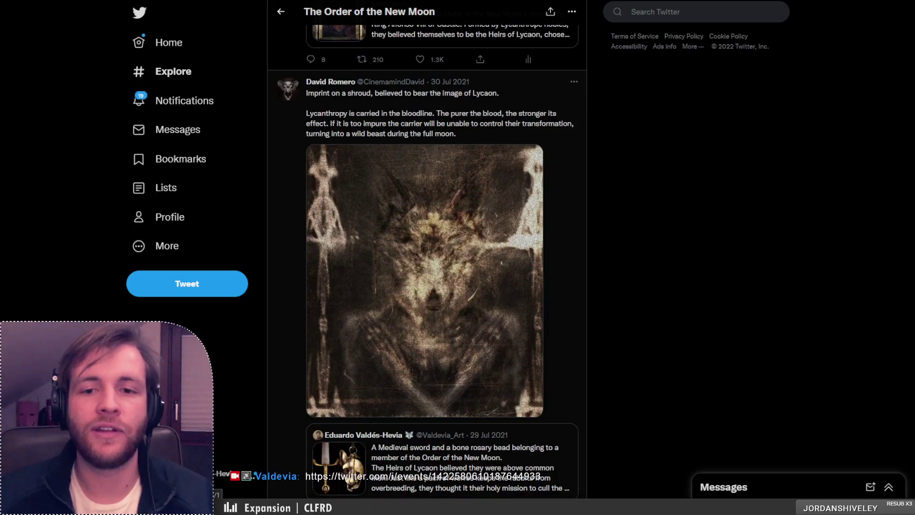
{"action": "scroll", "coordinate": [363, 347], "scroll_direction": "down", "scroll_amount": 12}
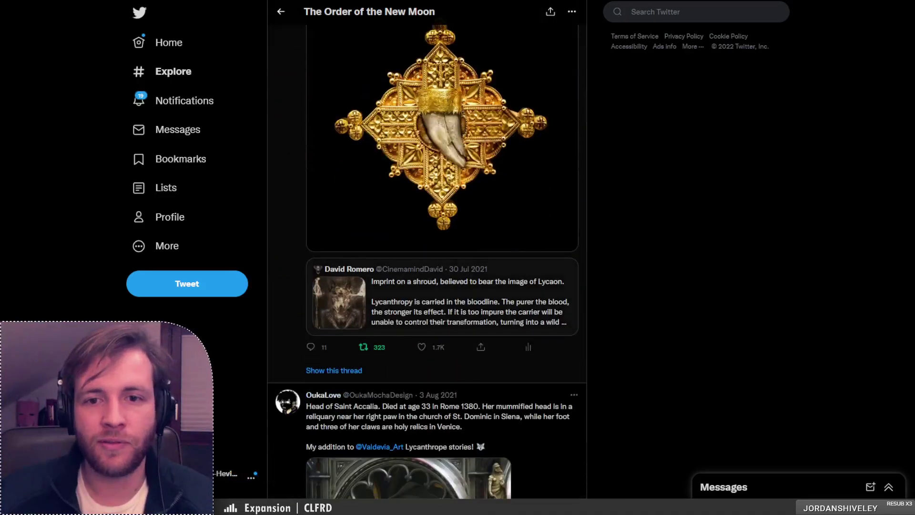
{"action": "scroll", "coordinate": [427, 263], "scroll_direction": "up", "scroll_amount": 14}
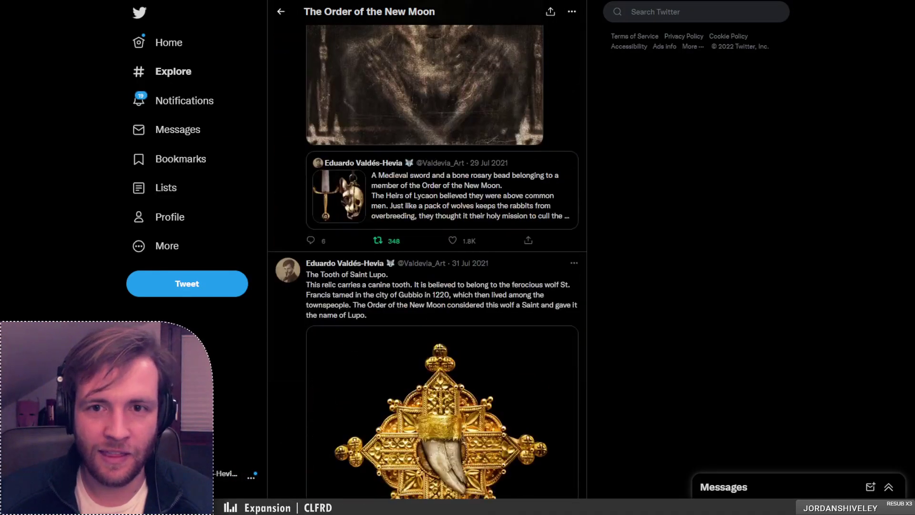
{"action": "scroll", "coordinate": [427, 262], "scroll_direction": "down", "scroll_amount": 6}
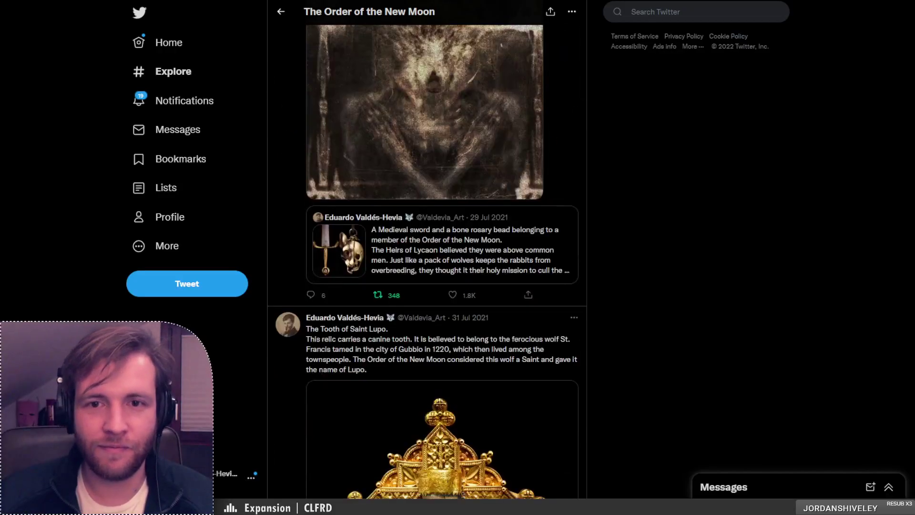
{"action": "scroll", "coordinate": [427, 262], "scroll_direction": "up", "scroll_amount": 7}
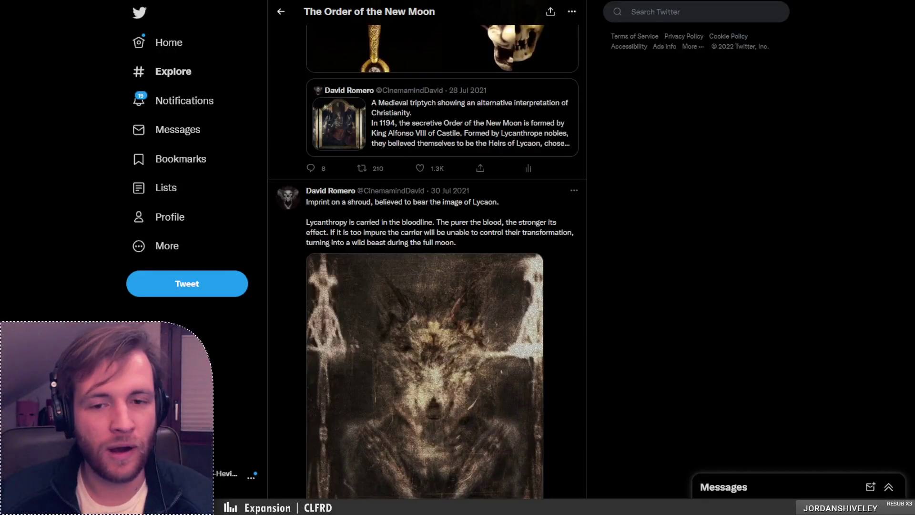
{"action": "scroll", "coordinate": [428, 262], "scroll_direction": "down", "scroll_amount": 3}
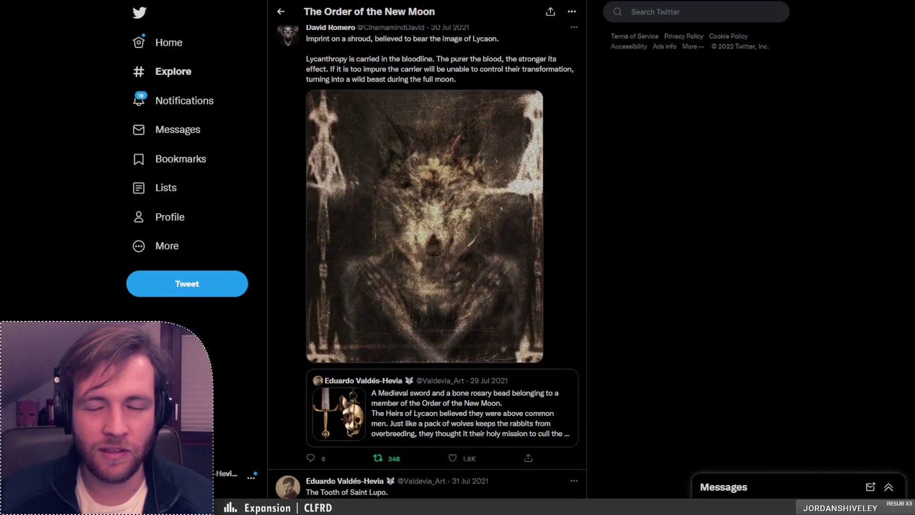
Browse on to the personal portrait of the suited wolf member in the armchair, enlarge it and close the enlarged view
{"action": "scroll", "coordinate": [427, 263], "scroll_direction": "down", "scroll_amount": 15}
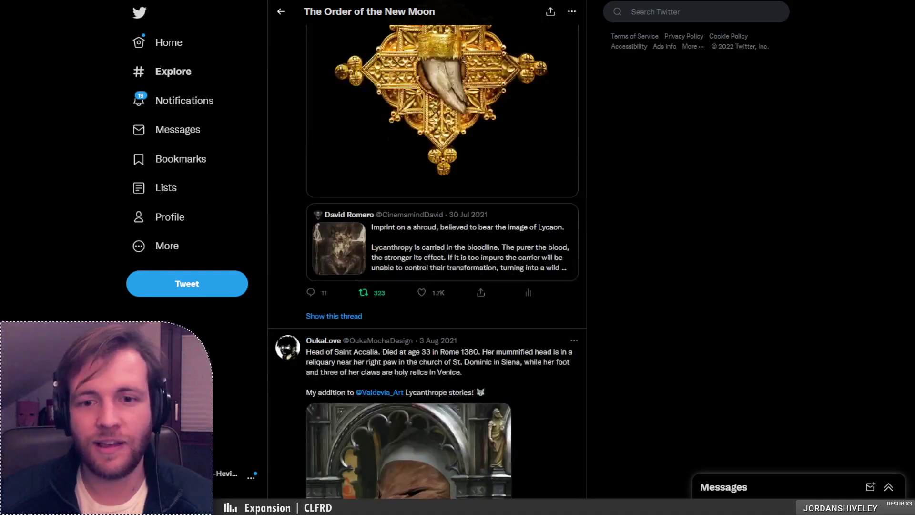
{"action": "scroll", "coordinate": [427, 262], "scroll_direction": "down", "scroll_amount": 20}
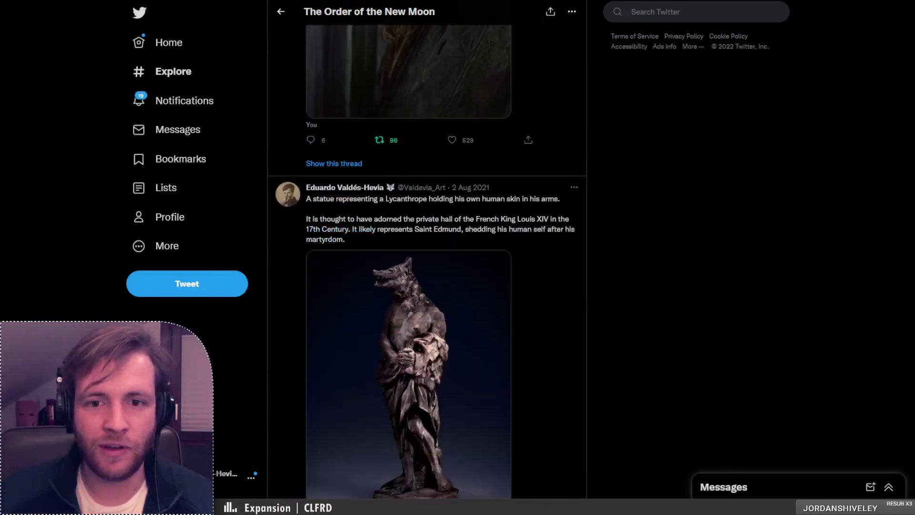
{"action": "scroll", "coordinate": [427, 263], "scroll_direction": "down", "scroll_amount": 20}
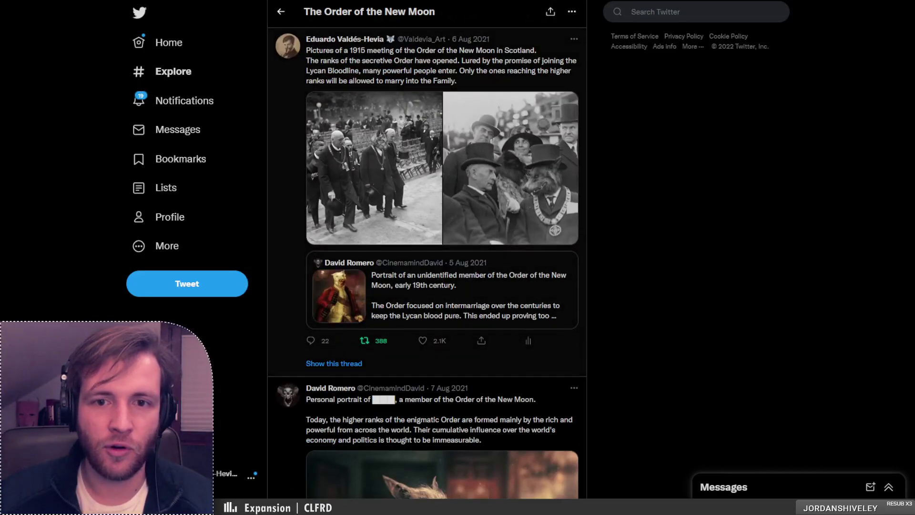
{"action": "scroll", "coordinate": [427, 262], "scroll_direction": "down", "scroll_amount": 9}
{"action": "left_click", "coordinate": [436, 178]}
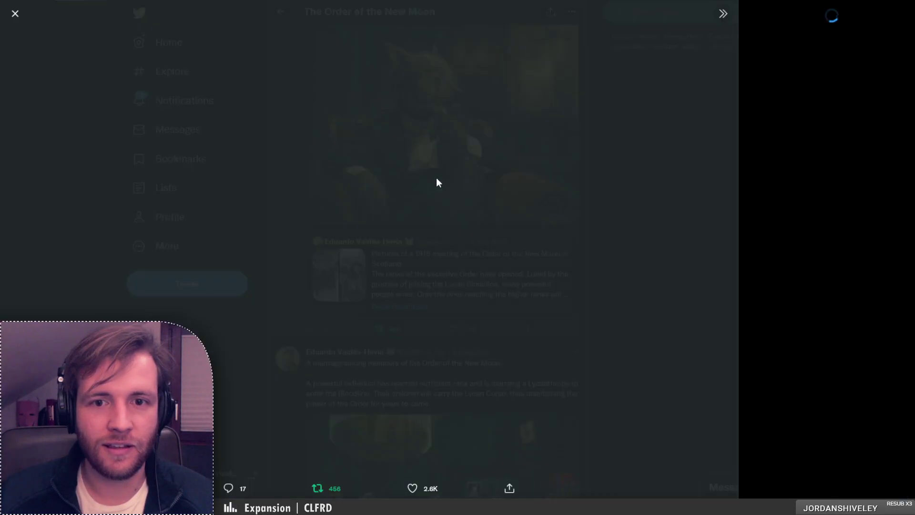
{"action": "left_click", "coordinate": [13, 18]}
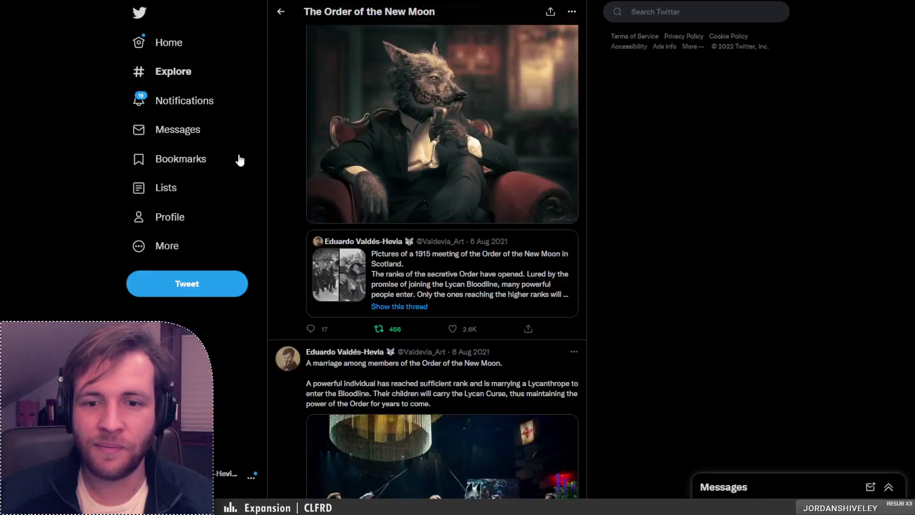
Browse the Moment's posts from the Order marriage past the Grinning She-wolf to the 16th Century armour
{"action": "scroll", "coordinate": [237, 157], "scroll_direction": "down", "scroll_amount": 9}
{"action": "scroll", "coordinate": [229, 336], "scroll_direction": "down", "scroll_amount": 20}
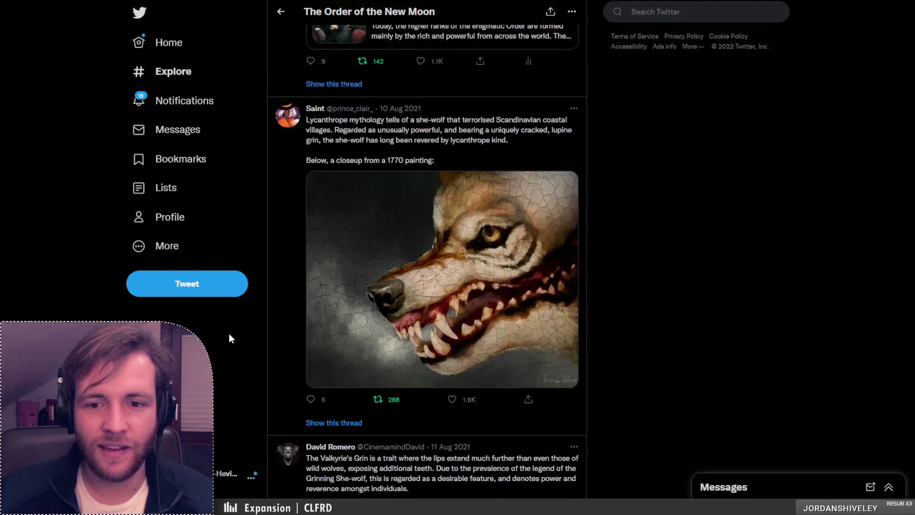
{"action": "scroll", "coordinate": [230, 322], "scroll_direction": "down", "scroll_amount": 20}
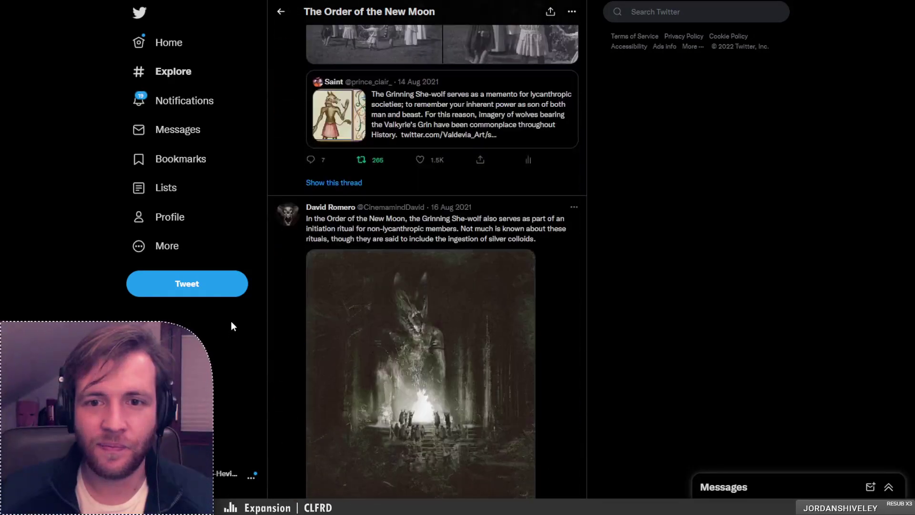
{"action": "scroll", "coordinate": [229, 310], "scroll_direction": "down", "scroll_amount": 8}
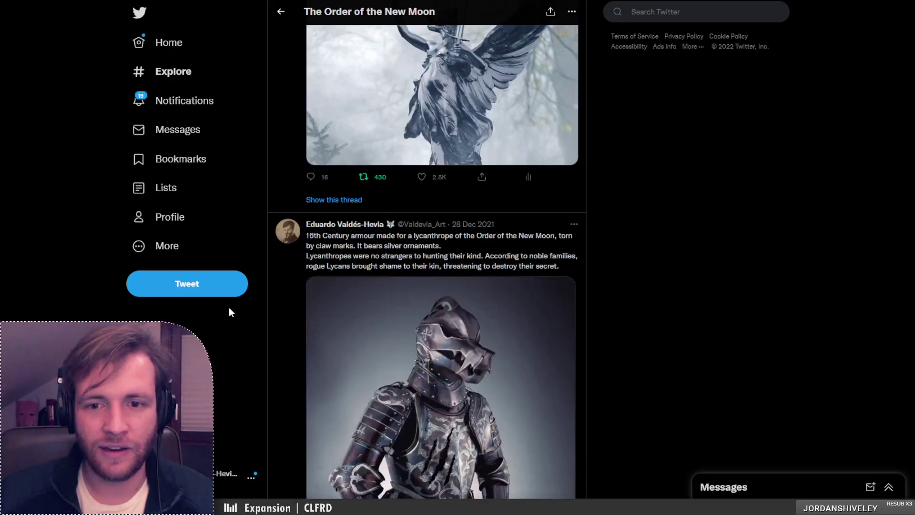
Go back to the Egyptian statue photo and examine the post about the silver Lycan angel statue in Ohlsdorf Cemetery
{"action": "scroll", "coordinate": [228, 308], "scroll_direction": "up", "scroll_amount": 10}
{"action": "scroll", "coordinate": [227, 305], "scroll_direction": "up", "scroll_amount": 2}
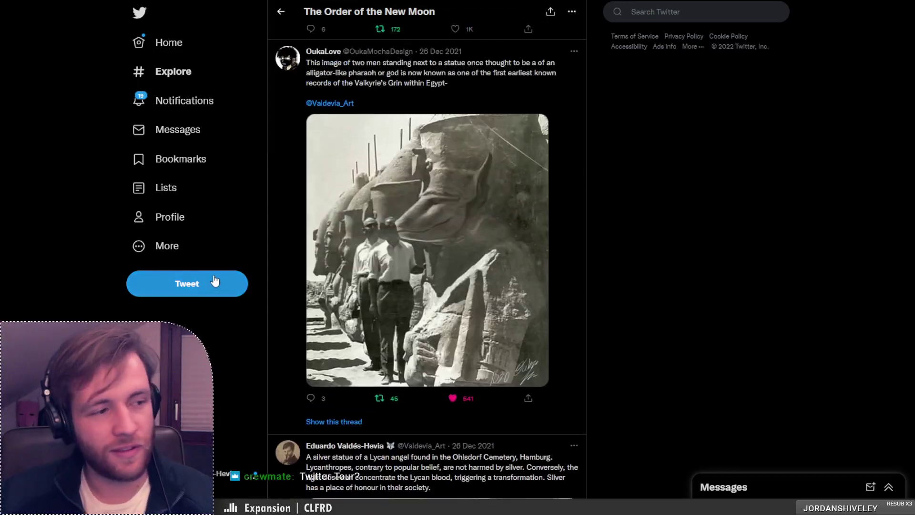
{"action": "scroll", "coordinate": [219, 291], "scroll_direction": "down", "scroll_amount": 5}
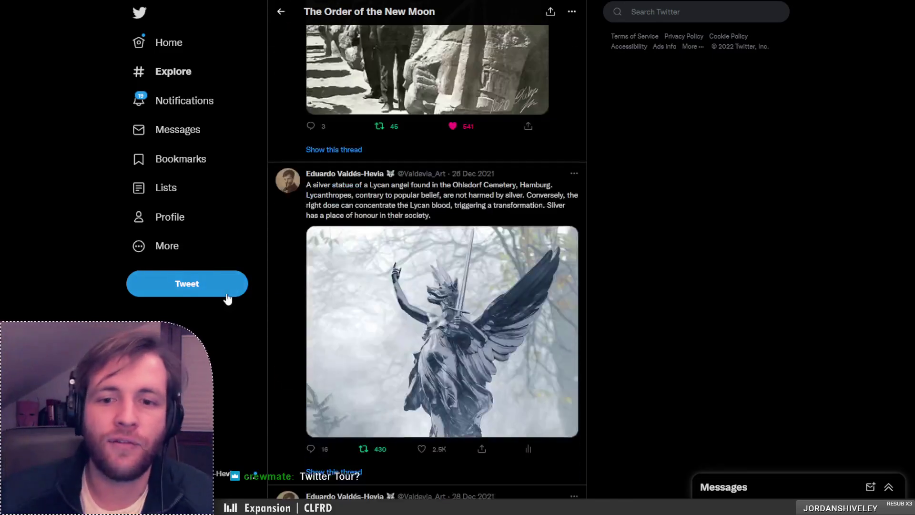
{"action": "scroll", "coordinate": [229, 295], "scroll_direction": "down", "scroll_amount": 4}
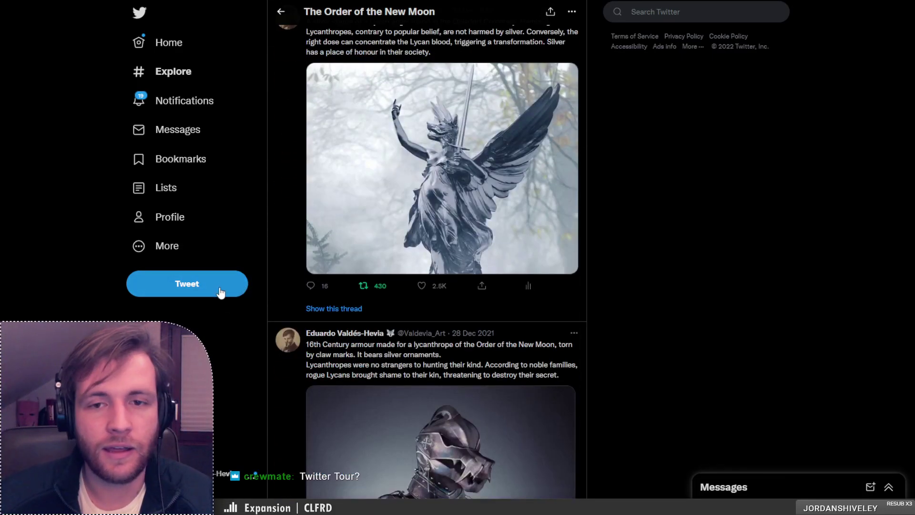
{"action": "scroll", "coordinate": [229, 310], "scroll_direction": "up", "scroll_amount": 3}
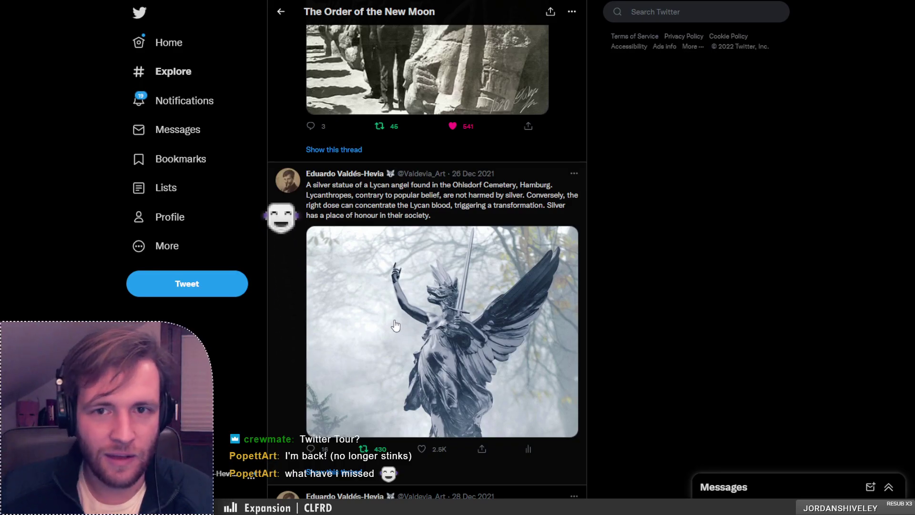
{"action": "scroll", "coordinate": [395, 325], "scroll_direction": "down", "scroll_amount": 2}
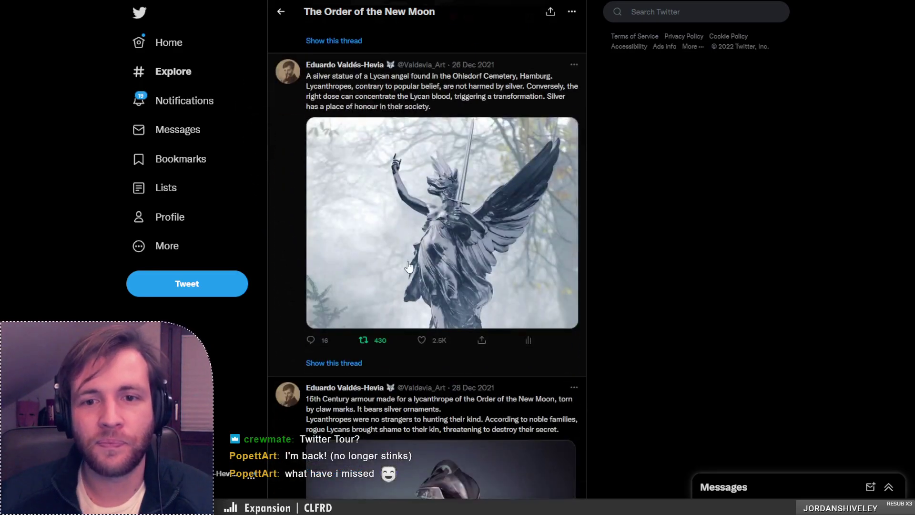
{"action": "scroll", "coordinate": [414, 253], "scroll_direction": "down", "scroll_amount": 2}
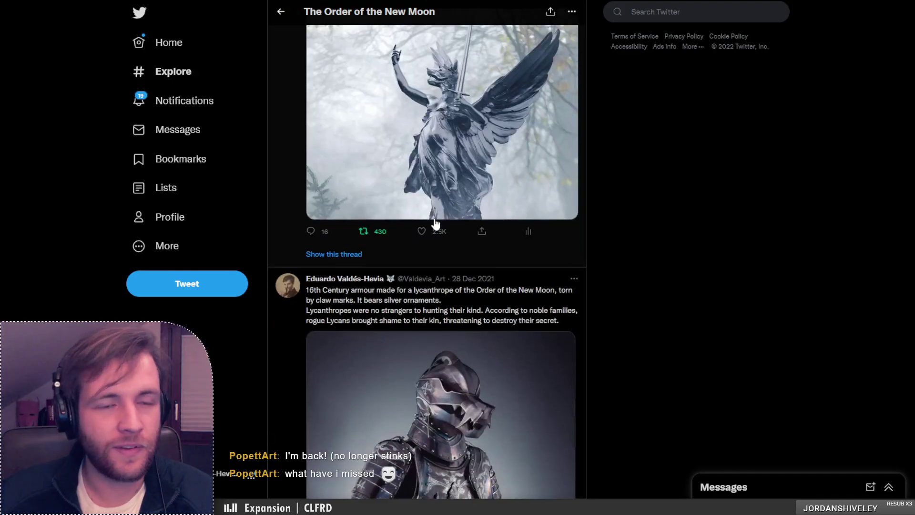
{"action": "scroll", "coordinate": [435, 223], "scroll_direction": "up", "scroll_amount": 1}
{"action": "scroll", "coordinate": [435, 224], "scroll_direction": "down", "scroll_amount": 1}
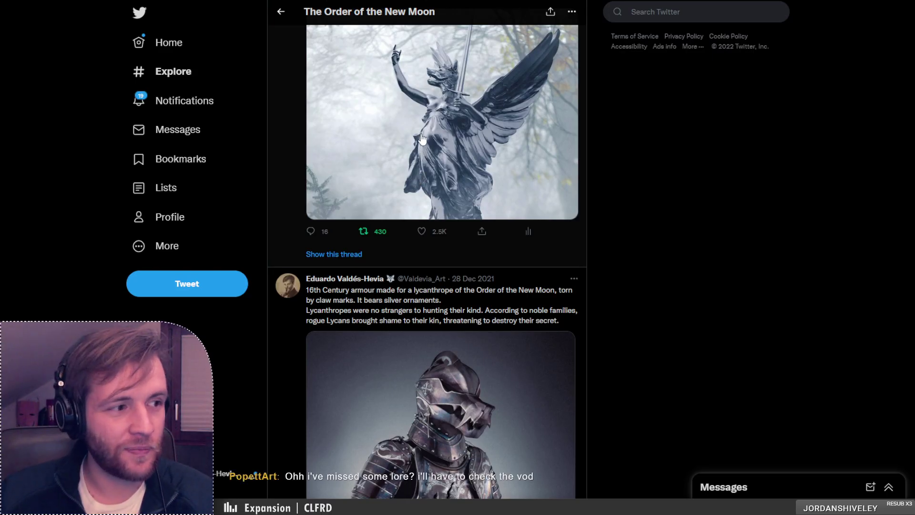
{"action": "scroll", "coordinate": [422, 125], "scroll_direction": "up", "scroll_amount": 1}
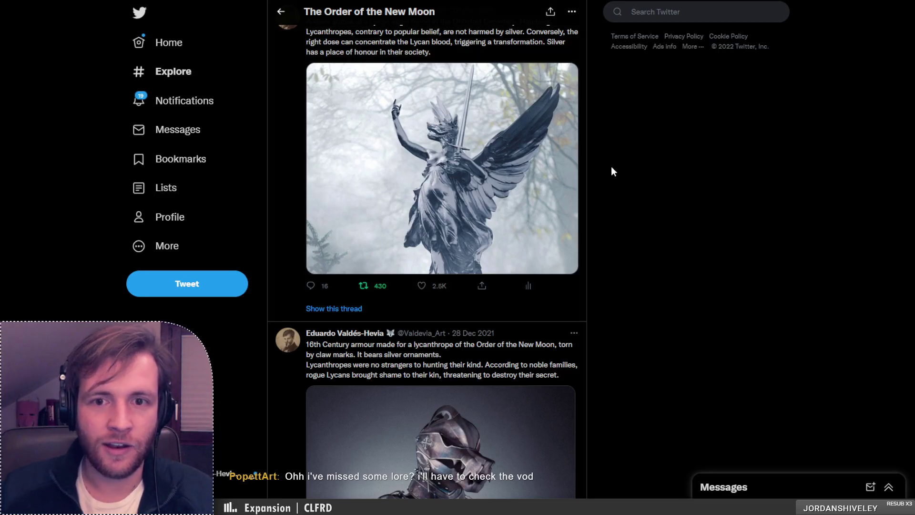
{"action": "scroll", "coordinate": [594, 174], "scroll_direction": "down", "scroll_amount": 1}
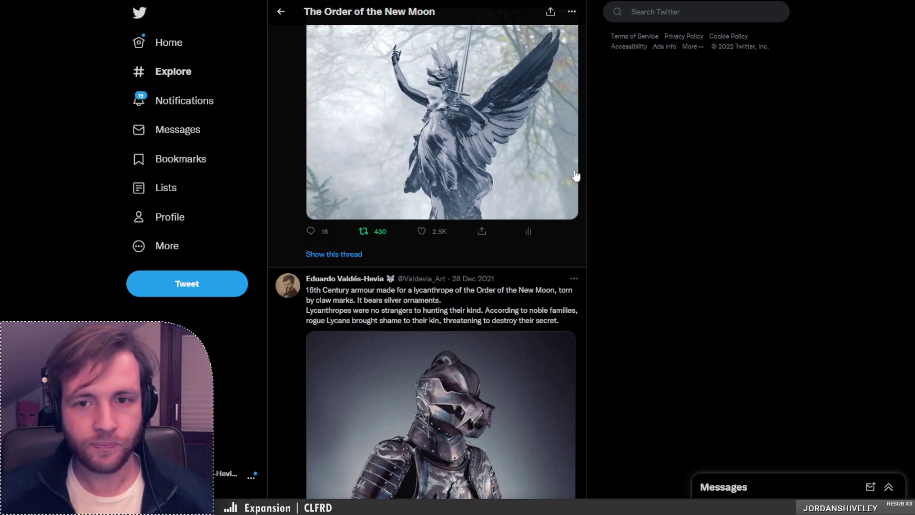
Examine the post showing the claw-torn 16th Century lycanthrope armour with silver ornaments
{"action": "scroll", "coordinate": [562, 177], "scroll_direction": "down", "scroll_amount": 2}
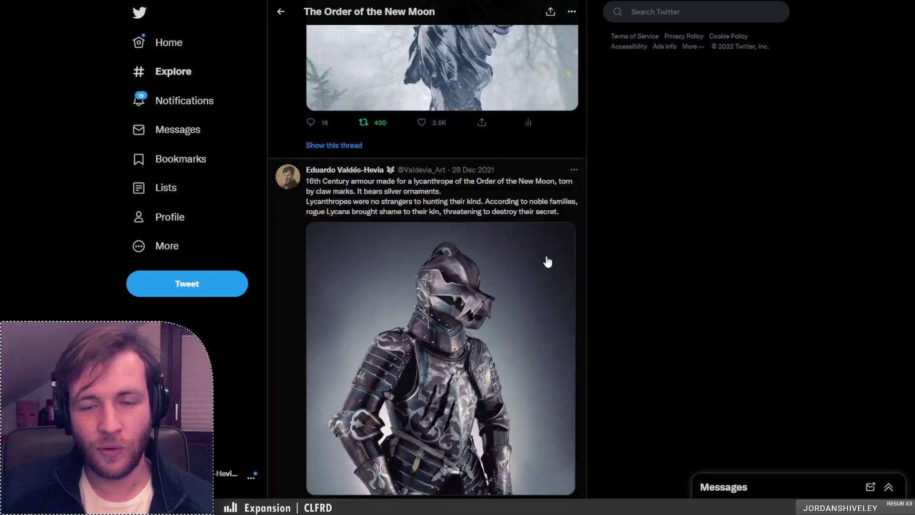
{"action": "scroll", "coordinate": [545, 286], "scroll_direction": "up", "scroll_amount": 2}
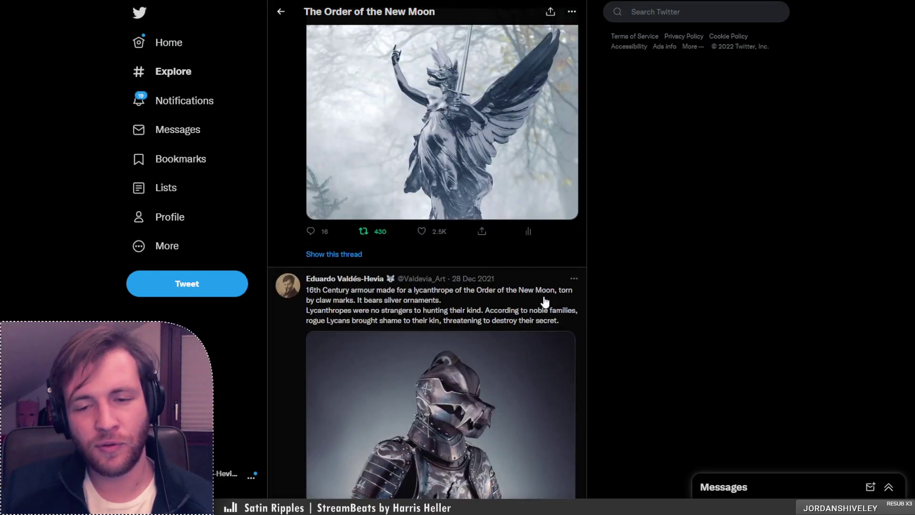
{"action": "scroll", "coordinate": [545, 301], "scroll_direction": "down", "scroll_amount": 2}
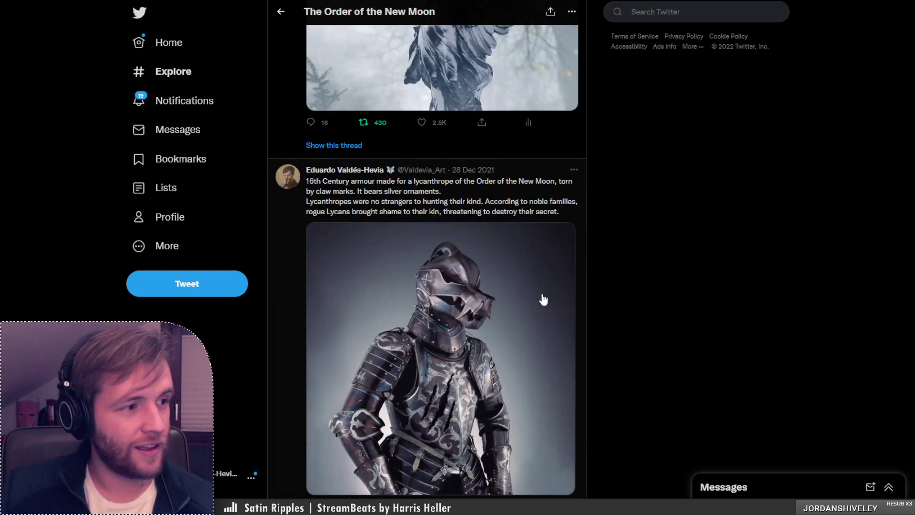
{"action": "scroll", "coordinate": [543, 299], "scroll_direction": "down", "scroll_amount": 2}
{"action": "scroll", "coordinate": [546, 268], "scroll_direction": "up", "scroll_amount": 1}
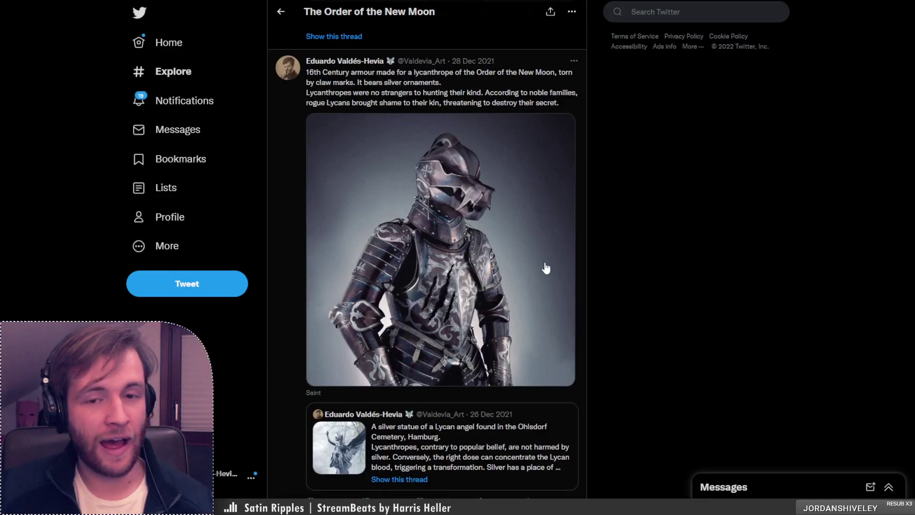
Find the 1926 Gévaudan Argent magazine ad further along in the Moment and open its image enlarged
{"action": "scroll", "coordinate": [546, 268], "scroll_direction": "down", "scroll_amount": 6}
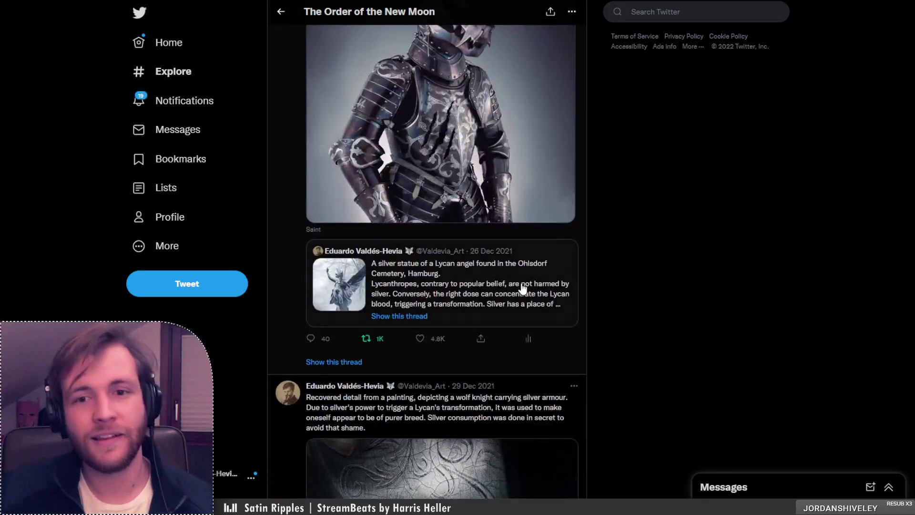
{"action": "scroll", "coordinate": [538, 260], "scroll_direction": "down", "scroll_amount": 9}
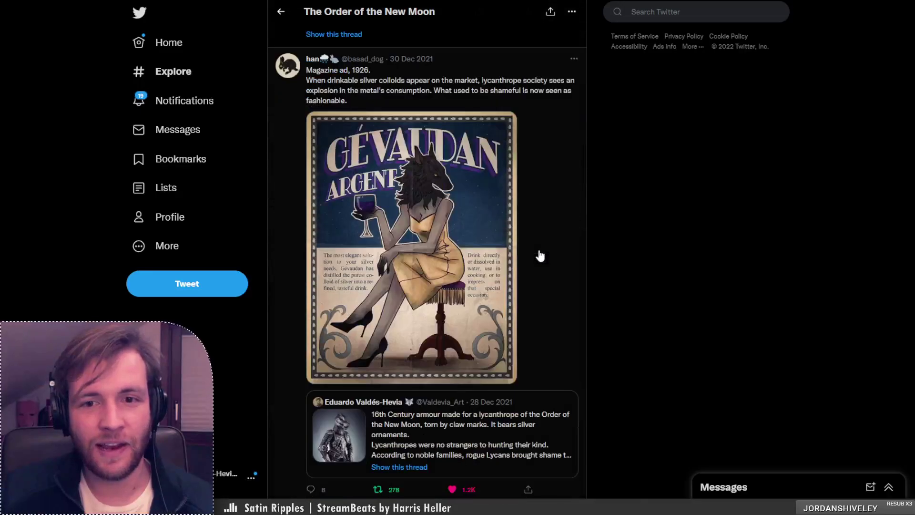
{"action": "scroll", "coordinate": [540, 256], "scroll_direction": "down", "scroll_amount": 2}
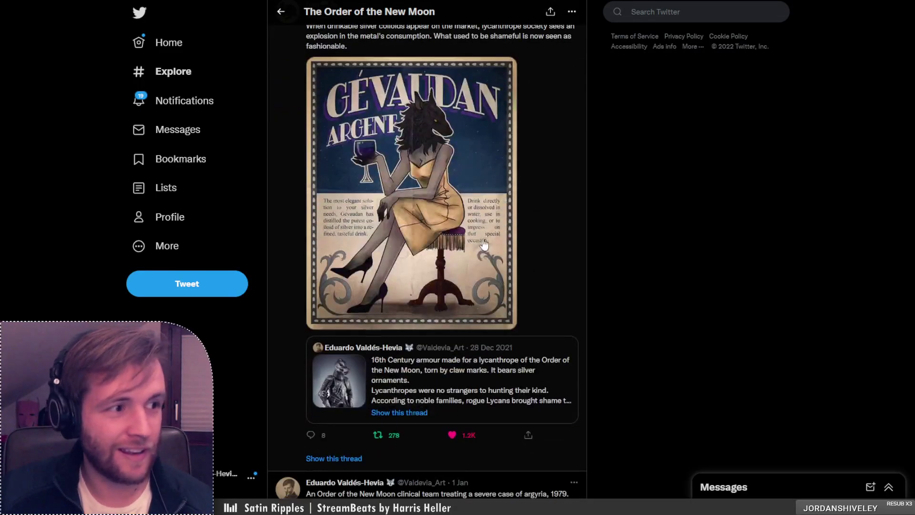
{"action": "left_click", "coordinate": [458, 235]}
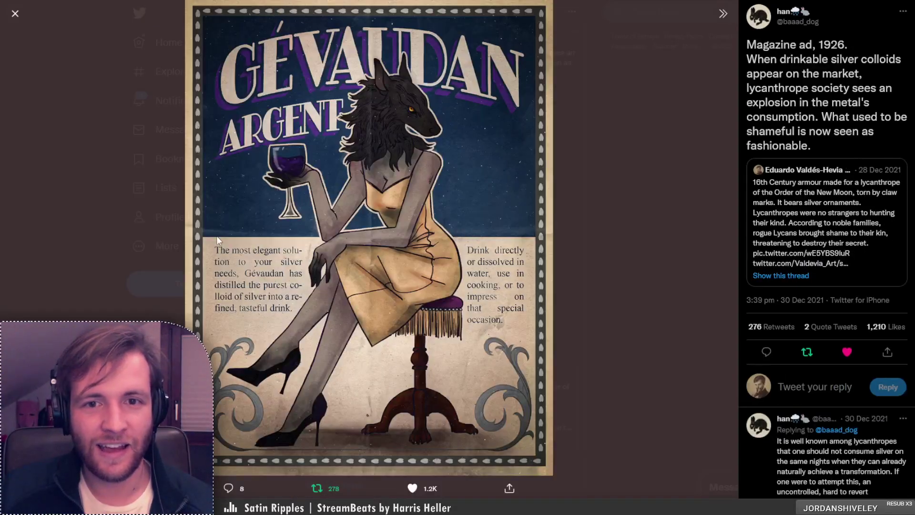
Leave the enlarged magazine ad and examine the image of the 1979 clinical team treating argyria at full size
{"action": "left_click", "coordinate": [577, 368]}
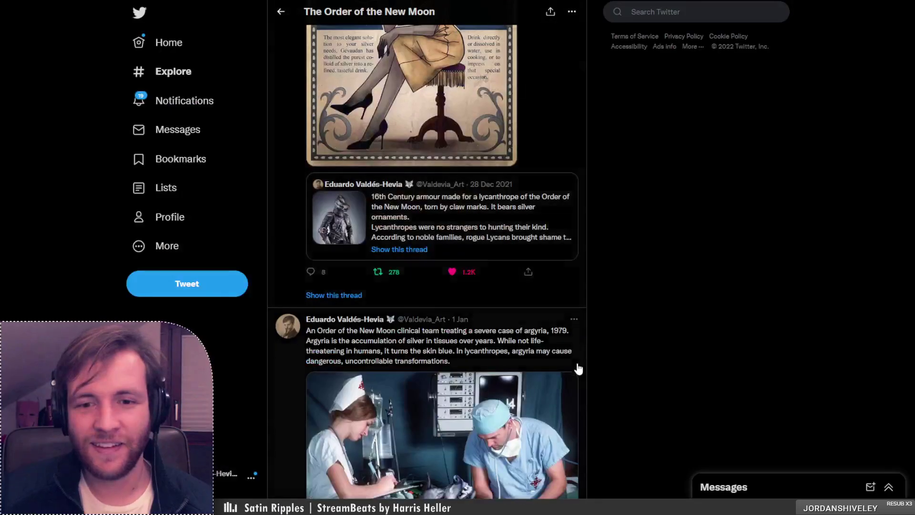
{"action": "scroll", "coordinate": [578, 368], "scroll_direction": "down", "scroll_amount": 5}
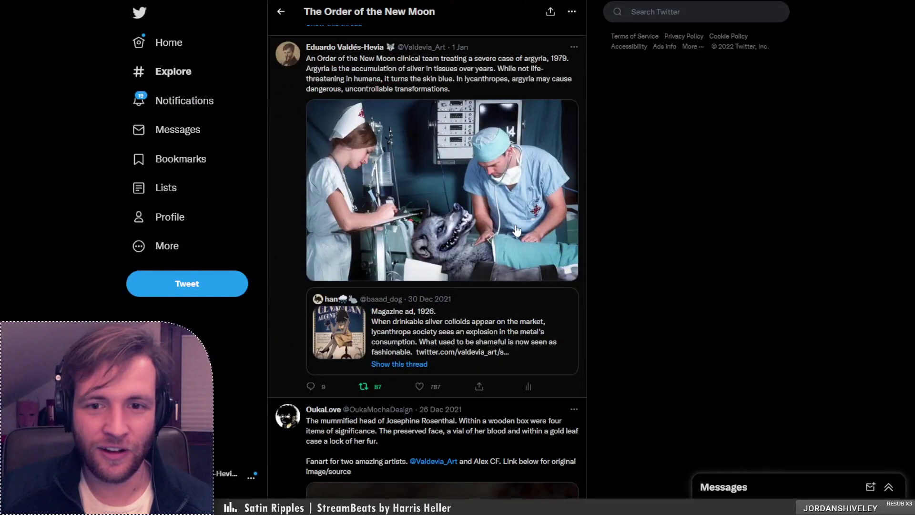
{"action": "left_click", "coordinate": [525, 232]}
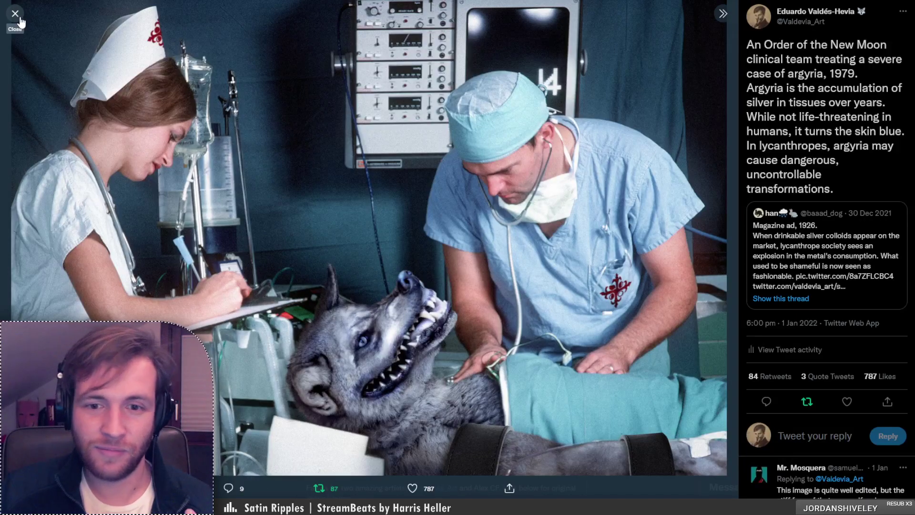
{"action": "left_click", "coordinate": [19, 19]}
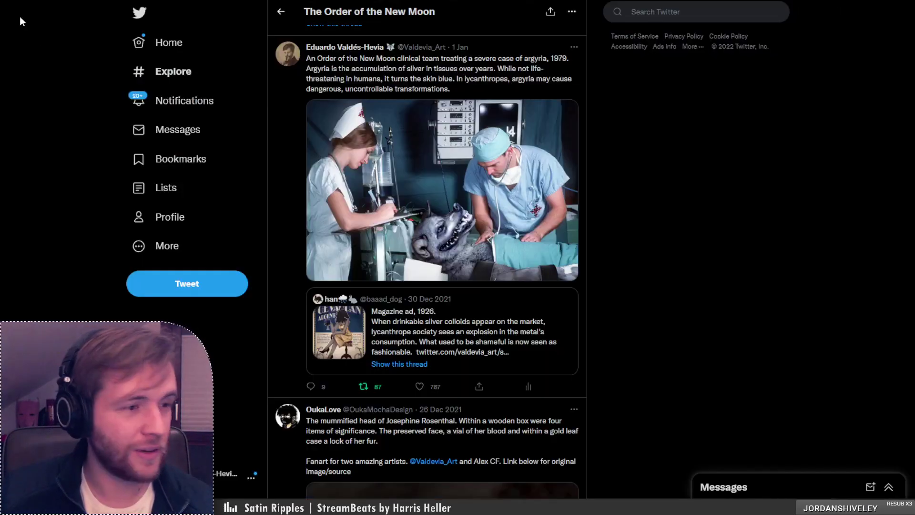
Browse the Moment's posts on the mummified head and the stonemason's lycanthrope cherub, returning to the argyria clinical team post
{"action": "scroll", "coordinate": [186, 325], "scroll_direction": "down", "scroll_amount": 2}
{"action": "scroll", "coordinate": [187, 325], "scroll_direction": "down", "scroll_amount": 2}
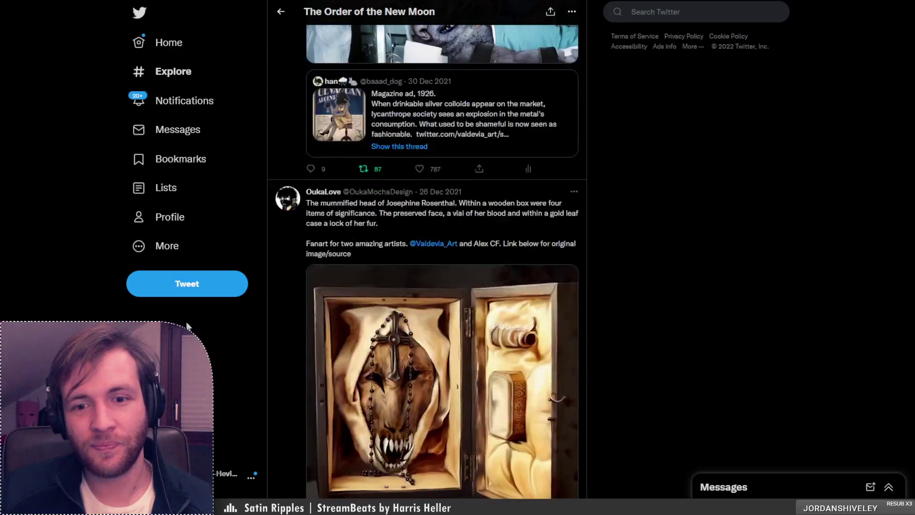
{"action": "scroll", "coordinate": [187, 326], "scroll_direction": "up", "scroll_amount": 2}
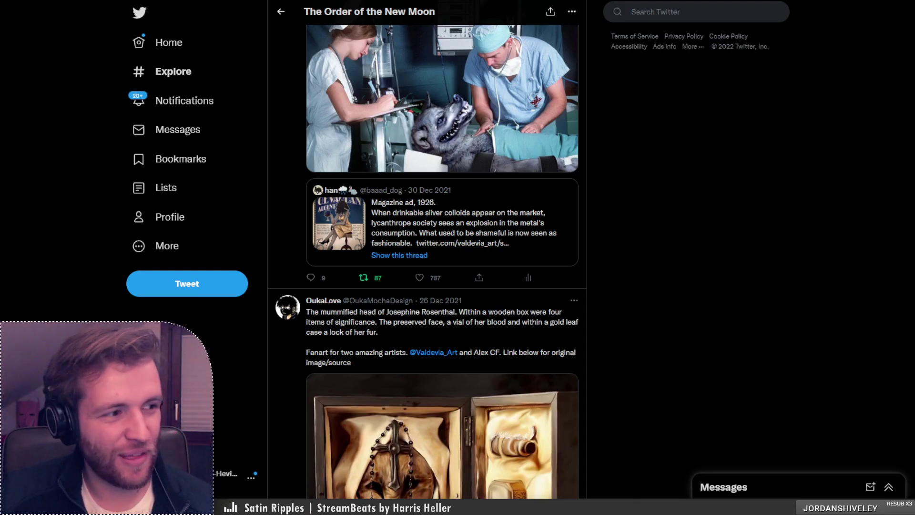
{"action": "scroll", "coordinate": [427, 257], "scroll_direction": "down", "scroll_amount": 4}
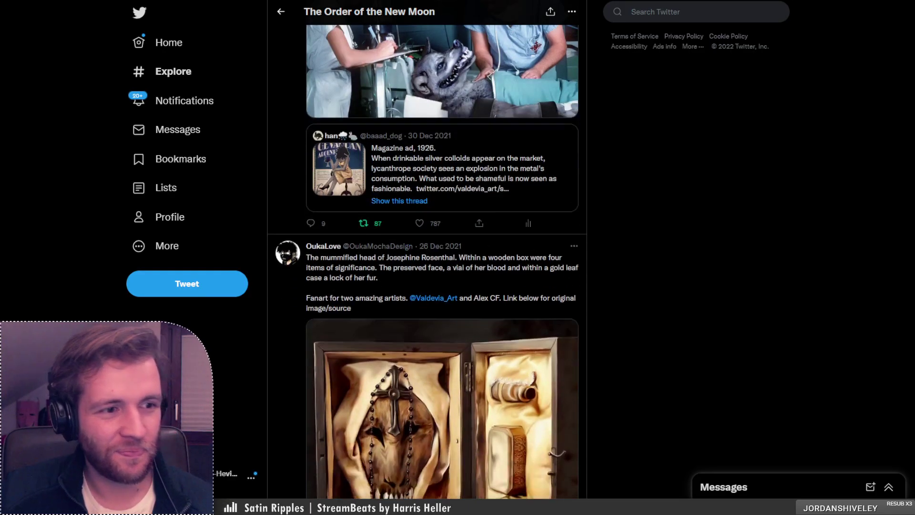
{"action": "scroll", "coordinate": [427, 257], "scroll_direction": "down", "scroll_amount": 6}
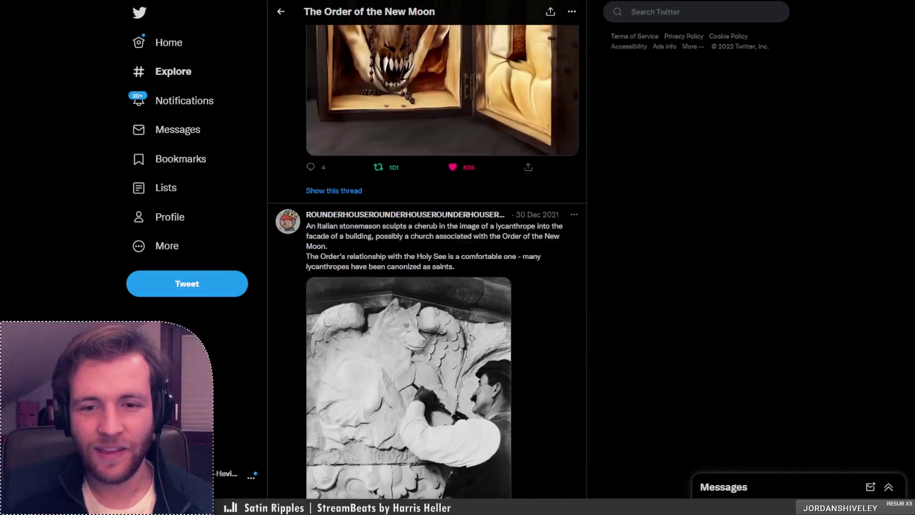
{"action": "scroll", "coordinate": [427, 257], "scroll_direction": "up", "scroll_amount": 18}
{"action": "scroll", "coordinate": [398, 472], "scroll_direction": "down", "scroll_amount": 5}
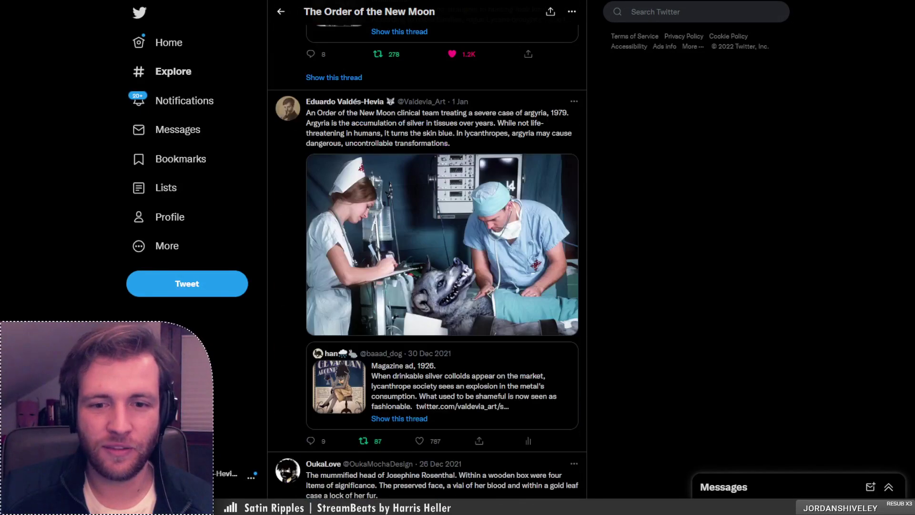
{"action": "scroll", "coordinate": [267, 437], "scroll_direction": "down", "scroll_amount": 2}
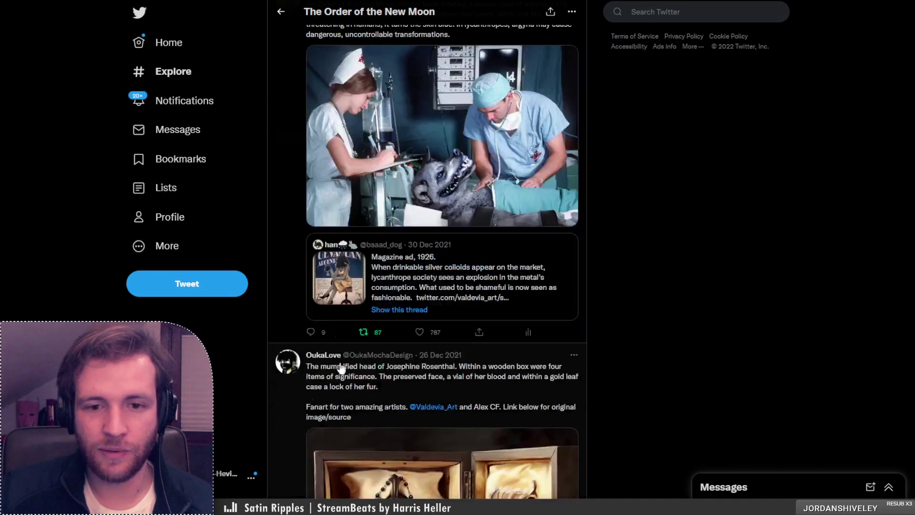
Open the artist's own profile and view the retweeted CCTV footage image from the Order's antique weapons museum enlarged
{"action": "middle_click", "coordinate": [164, 228]}
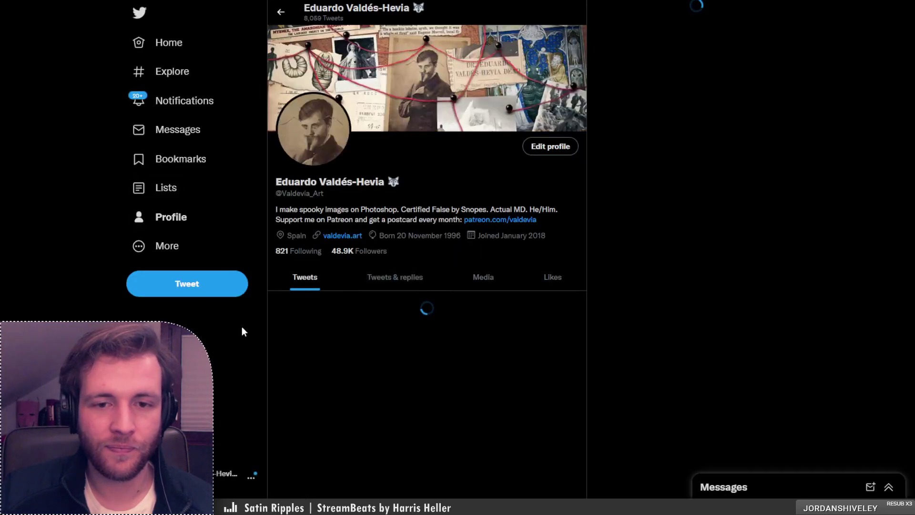
{"action": "scroll", "coordinate": [243, 349], "scroll_direction": "down", "scroll_amount": 15}
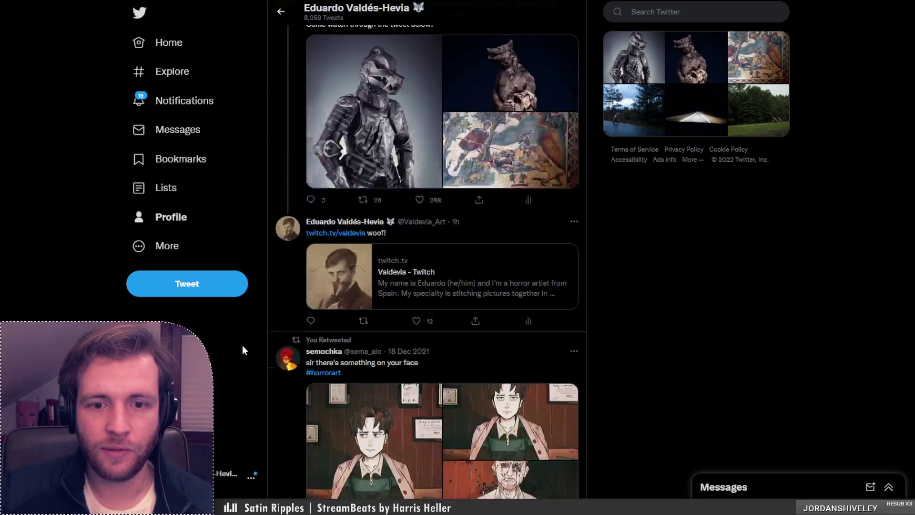
{"action": "left_click", "coordinate": [393, 319]}
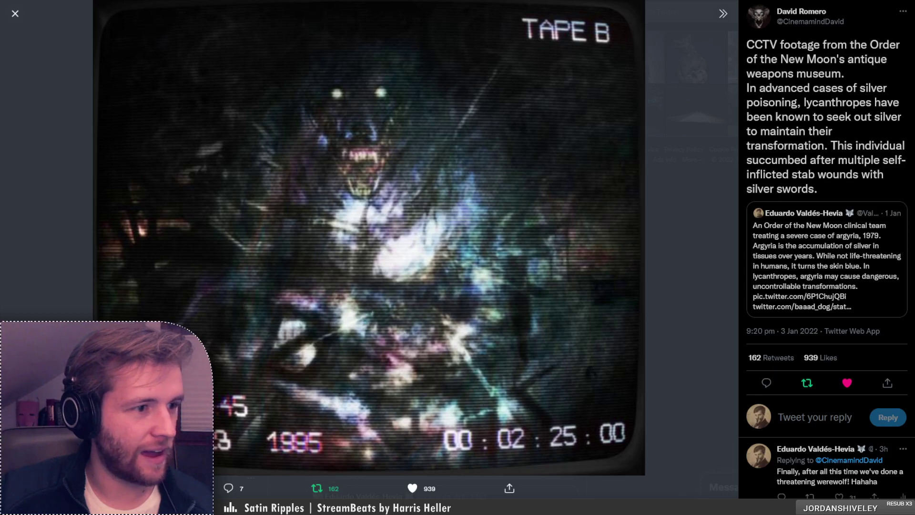
Switch to Werewolf Pit.psd in Photoshop, view the original diver photo alone and with its retouched copy, and restore all layers
{"action": "key", "text": "alt+Tab"}
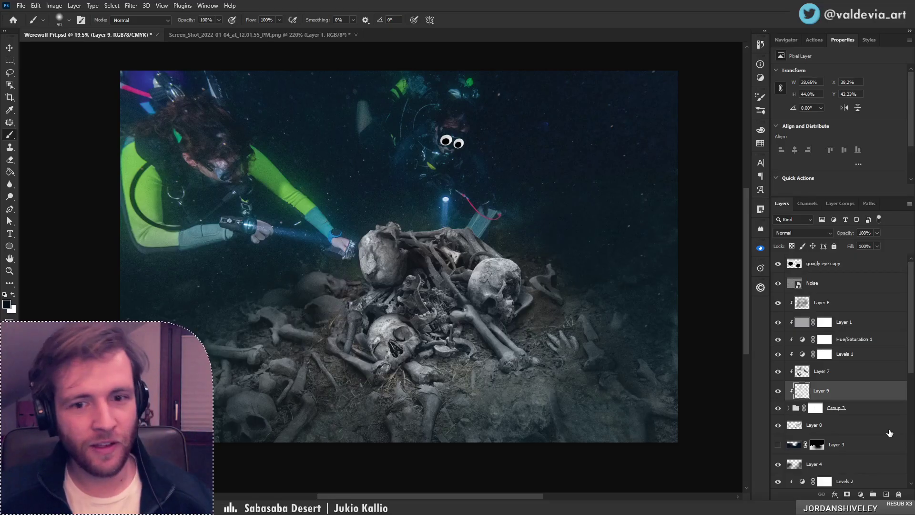
{"action": "left_click", "coordinate": [822, 375]}
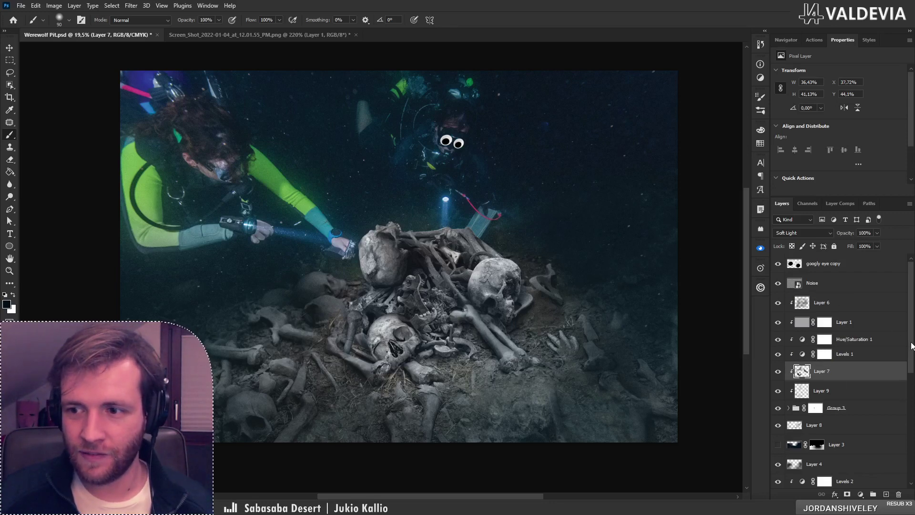
{"action": "left_click_drag", "start_coordinate": [912, 345], "coordinate": [902, 488]}
{"action": "left_click", "coordinate": [782, 422], "text": "alt"}
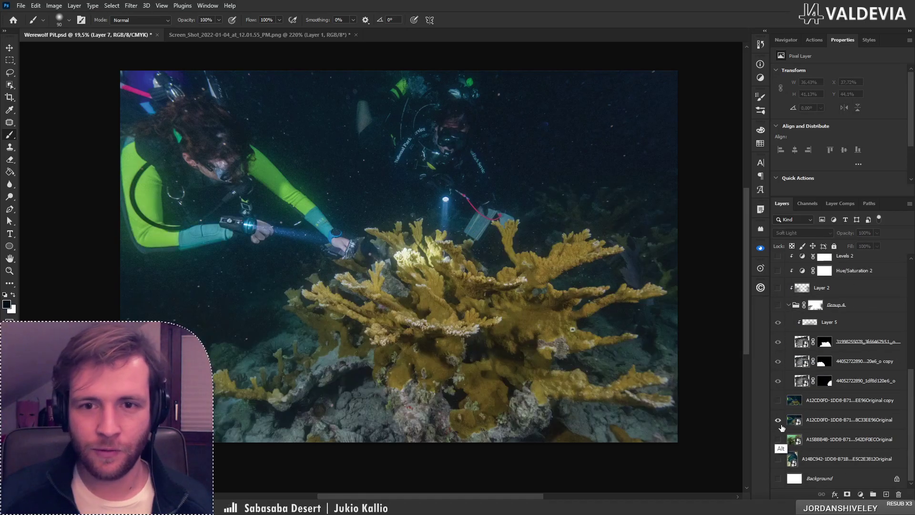
{"action": "left_click", "coordinate": [778, 401]}
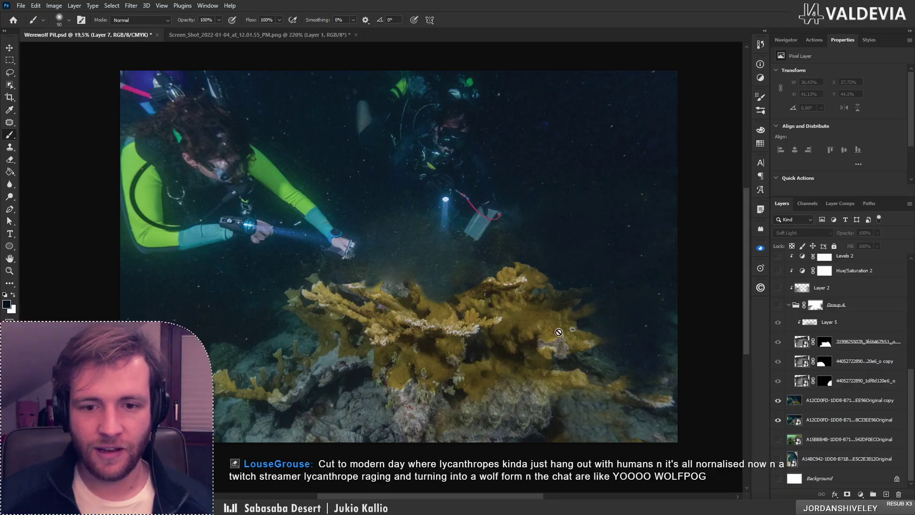
{"action": "key", "text": "ctrl+z"}
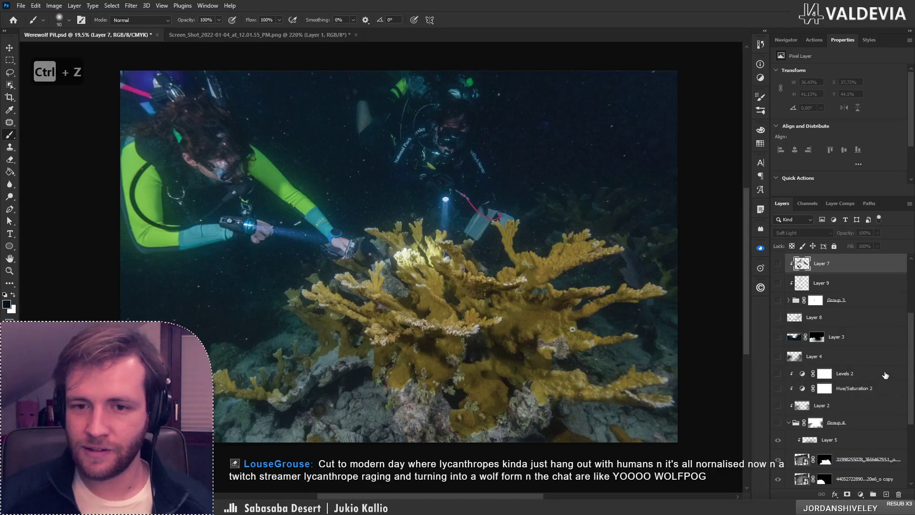
{"action": "key", "text": "ctrl+z"}
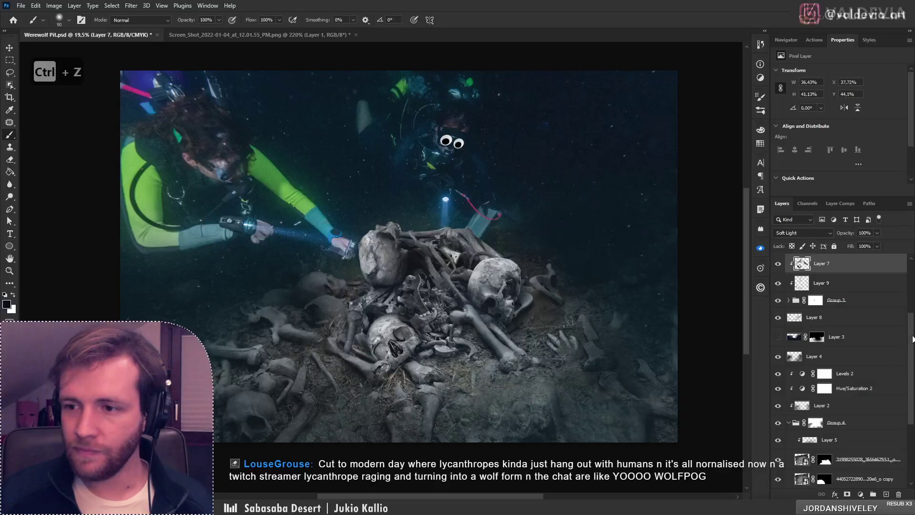
View each of the three masked bone-ground photo layers in Group 4 on its own, and restore the full composite
{"action": "scroll", "coordinate": [913, 339], "scroll_direction": "down", "scroll_amount": 3}
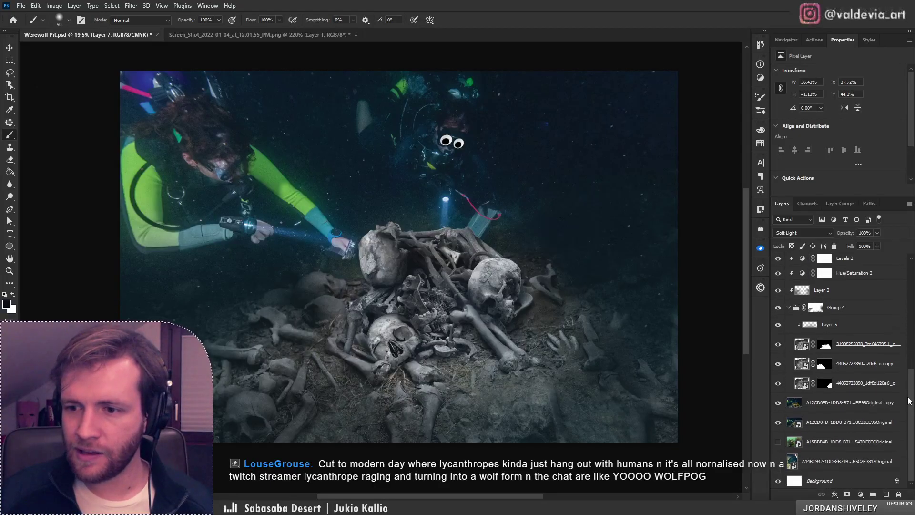
{"action": "left_click", "coordinate": [778, 381], "text": "alt"}
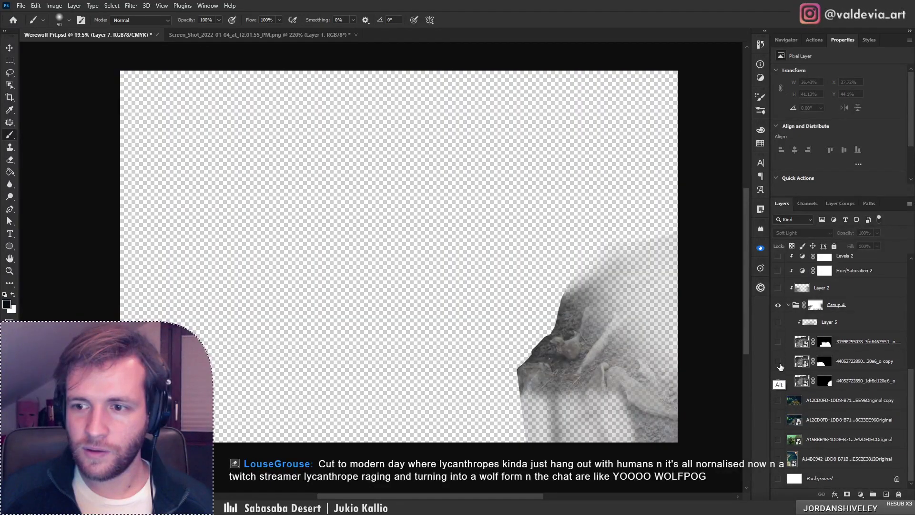
{"action": "left_click", "coordinate": [779, 362], "text": "alt"}
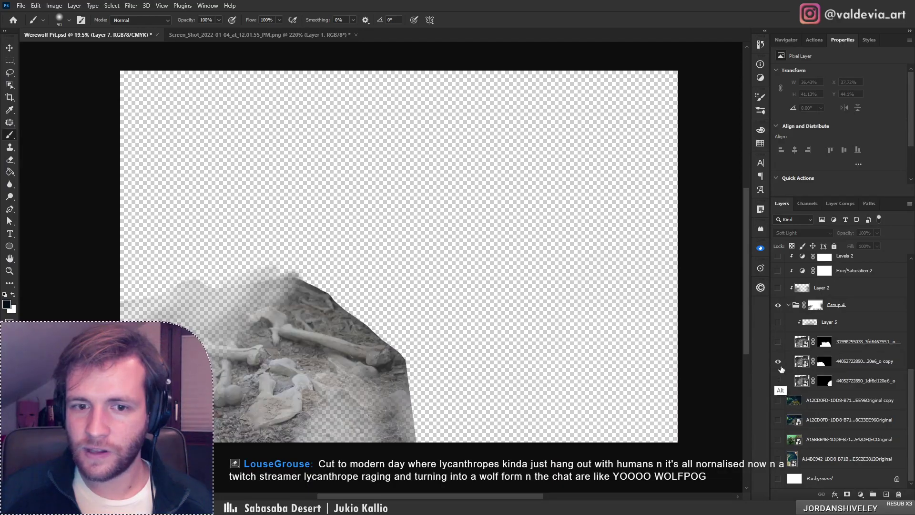
{"action": "left_click", "coordinate": [778, 343], "text": "alt"}
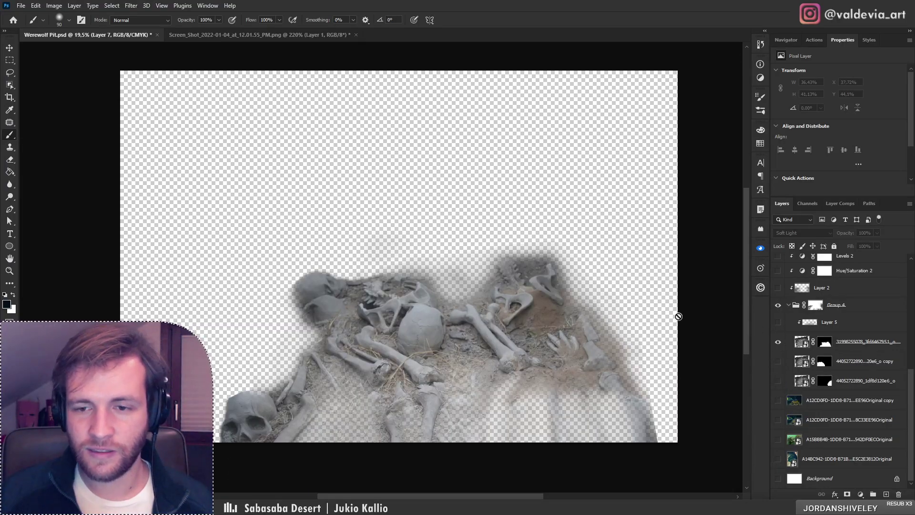
{"action": "key", "text": "ctrl+z"}
{"action": "key", "text": "ctrl+z"}
{"action": "key", "text": "ctrl+z"}
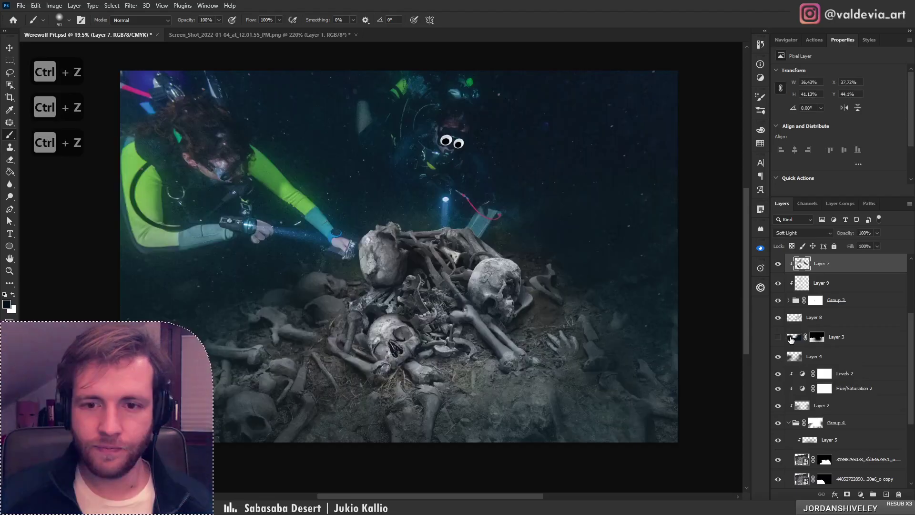
Compare the composite without Group 3, expand the group, and hide its five bone photo layers one by one from DM-SD-05-04948 down
{"action": "left_click", "coordinate": [779, 300]}
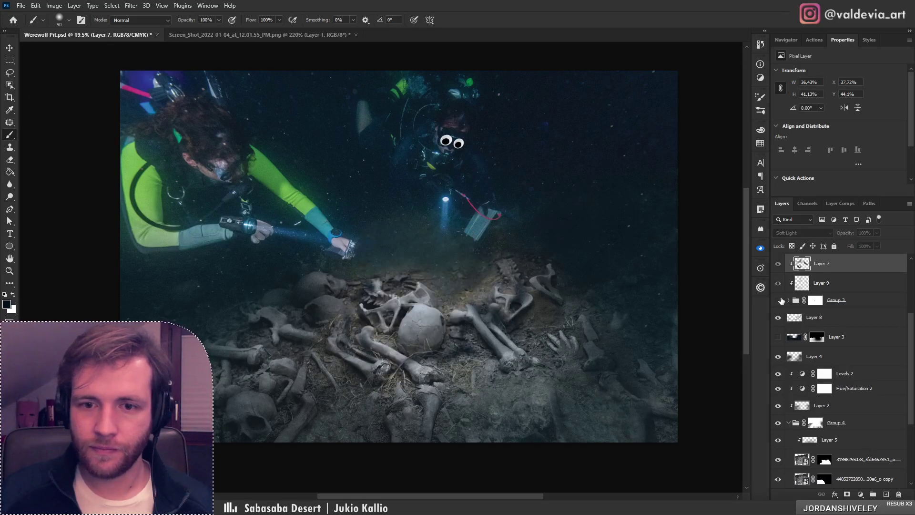
{"action": "left_click", "coordinate": [779, 300]}
{"action": "left_click", "coordinate": [789, 300]}
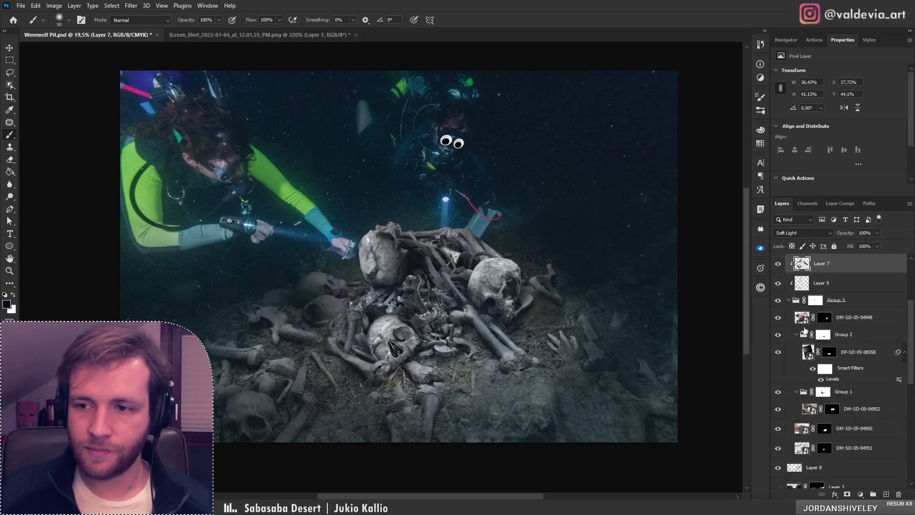
{"action": "left_click", "coordinate": [778, 318]}
{"action": "left_click", "coordinate": [778, 353]}
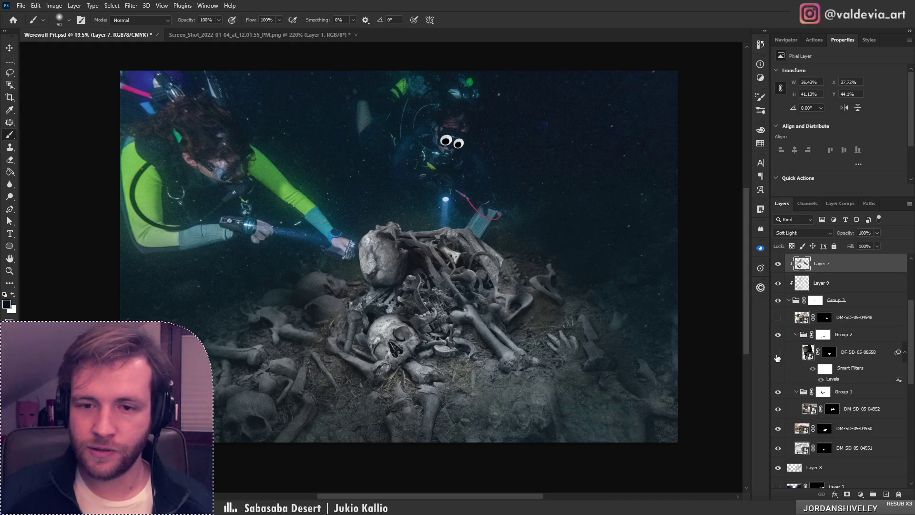
{"action": "left_click", "coordinate": [778, 409]}
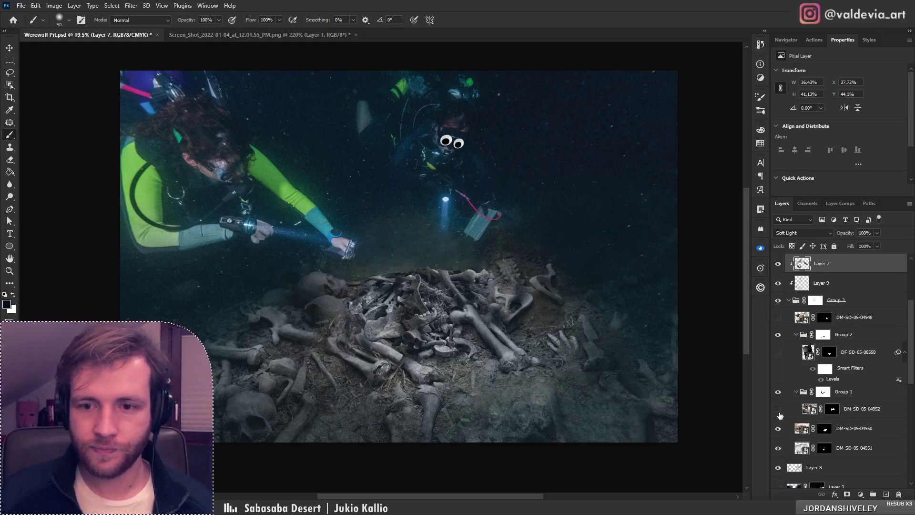
{"action": "left_click", "coordinate": [778, 428]}
{"action": "left_click", "coordinate": [778, 448]}
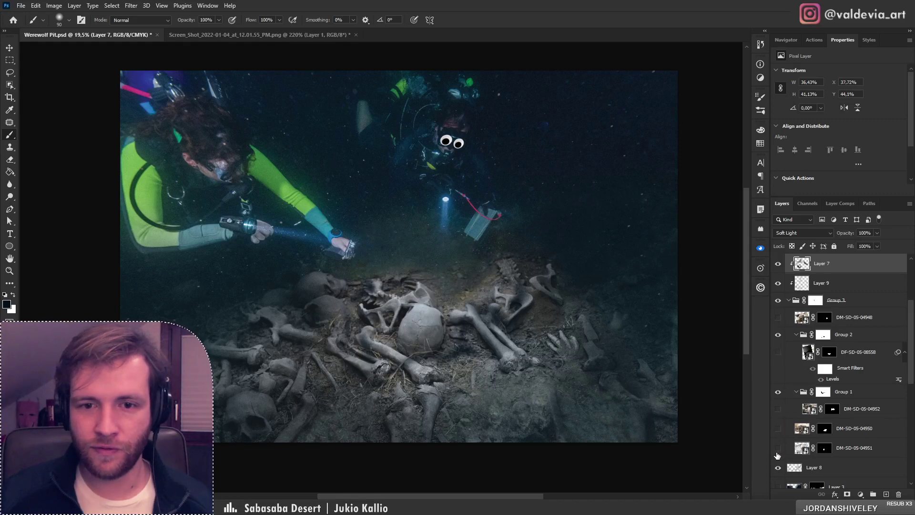
Show Group 3's bone photo layers again, working up from the lowest one to DM-SD-05-04948
{"action": "left_click", "coordinate": [778, 428]}
{"action": "left_click", "coordinate": [777, 409]}
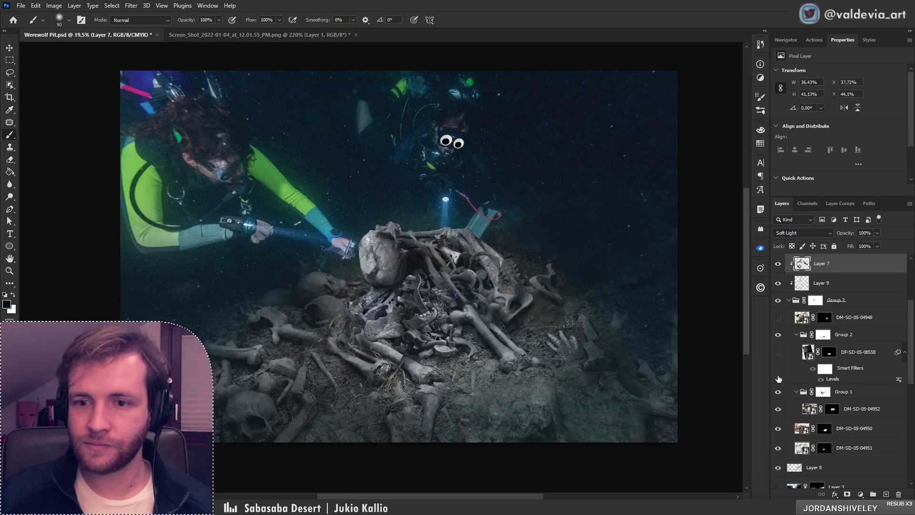
{"action": "left_click", "coordinate": [778, 352]}
{"action": "left_click", "coordinate": [777, 317]}
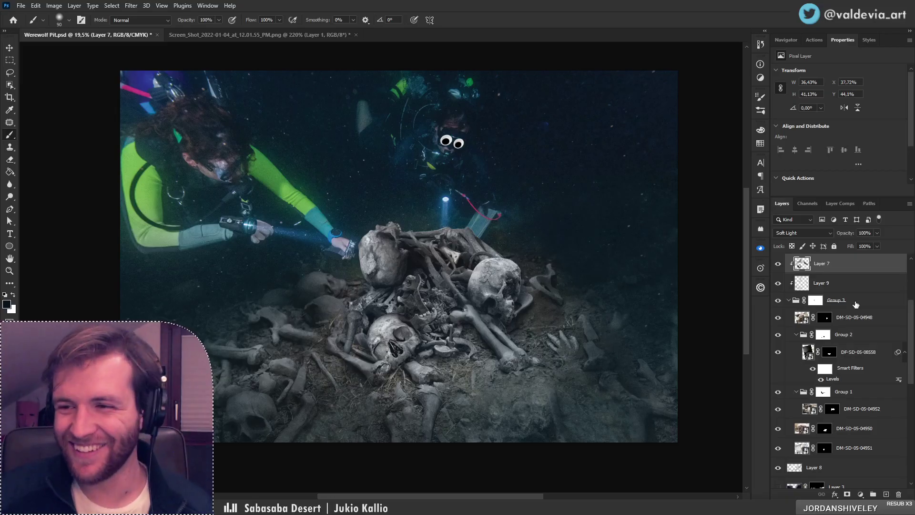
Inspect the clipped Layer 7 and Layer 1 above Group 3, and undo the last change to Layer 1
{"action": "left_click", "coordinate": [857, 283]}
{"action": "scroll", "coordinate": [854, 267], "scroll_direction": "up", "scroll_amount": 1}
{"action": "left_click", "coordinate": [851, 286]}
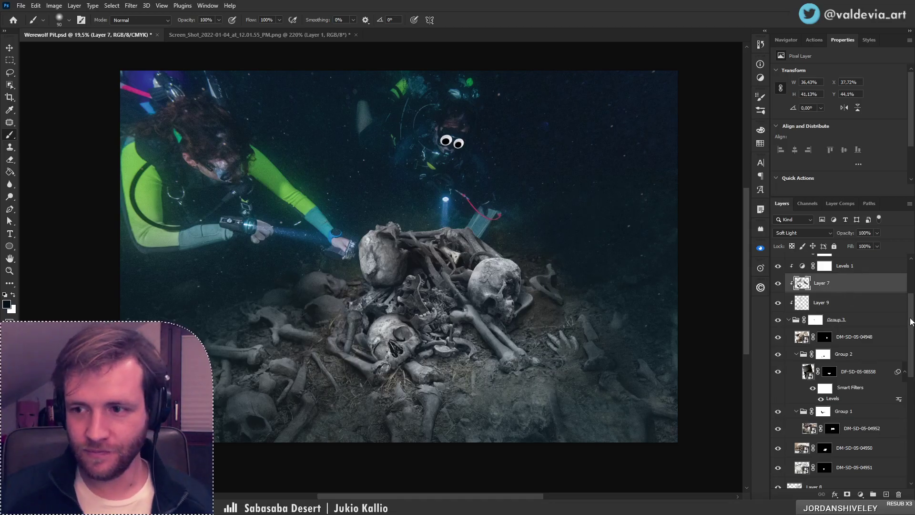
{"action": "scroll", "coordinate": [882, 300], "scroll_direction": "up", "scroll_amount": 5}
{"action": "left_click", "coordinate": [868, 326]}
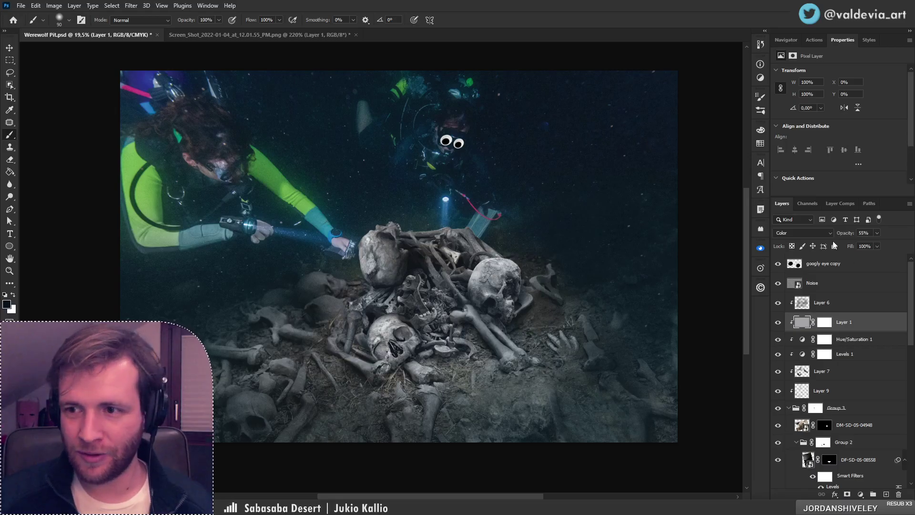
{"action": "key", "text": "ctrl+z"}
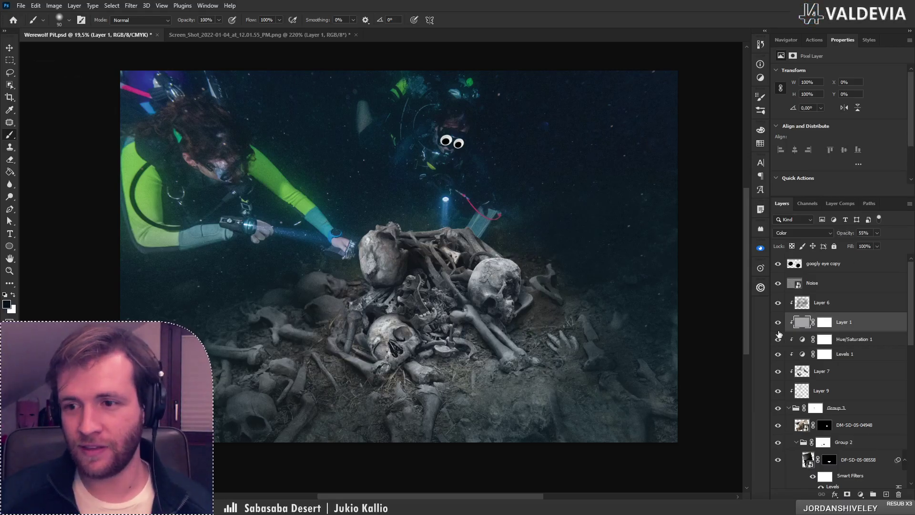
Set Layer 6's opacity to 78% and compare the composite with Hue/Saturation 1 hidden and shown
{"action": "left_click", "coordinate": [816, 306]}
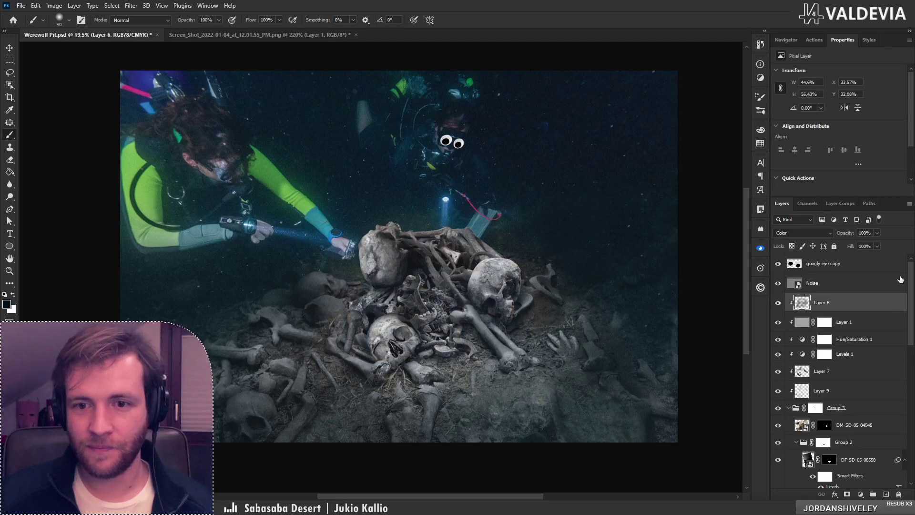
{"action": "left_click_drag", "start_coordinate": [853, 237], "coordinate": [844, 233]}
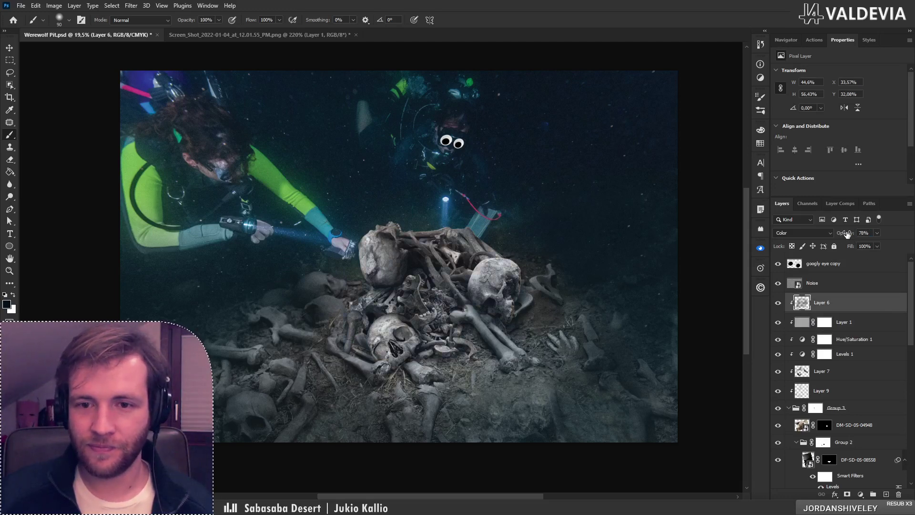
{"action": "left_click", "coordinate": [778, 339]}
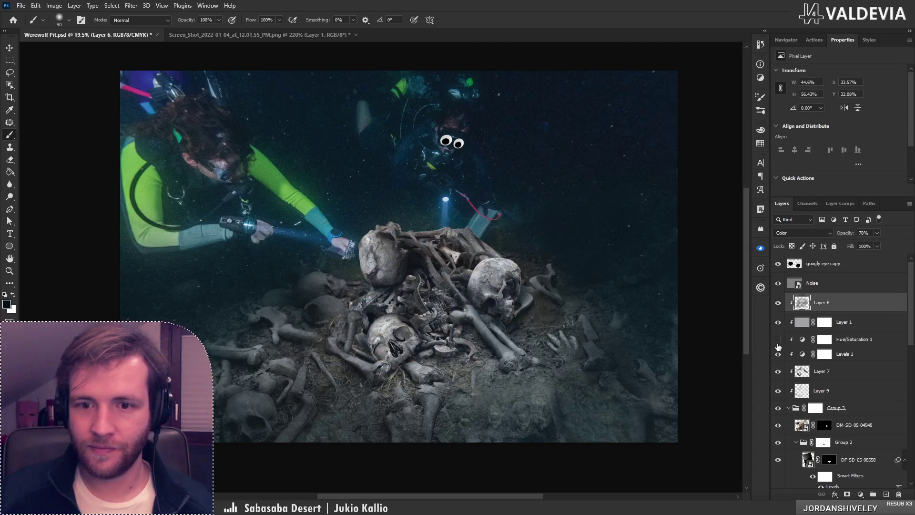
{"action": "left_click", "coordinate": [778, 339]}
Set the Hue/Saturation 1 adjustment's opacity to 48% and check the bone pile's colour in the full composite
{"action": "left_click", "coordinate": [859, 355]}
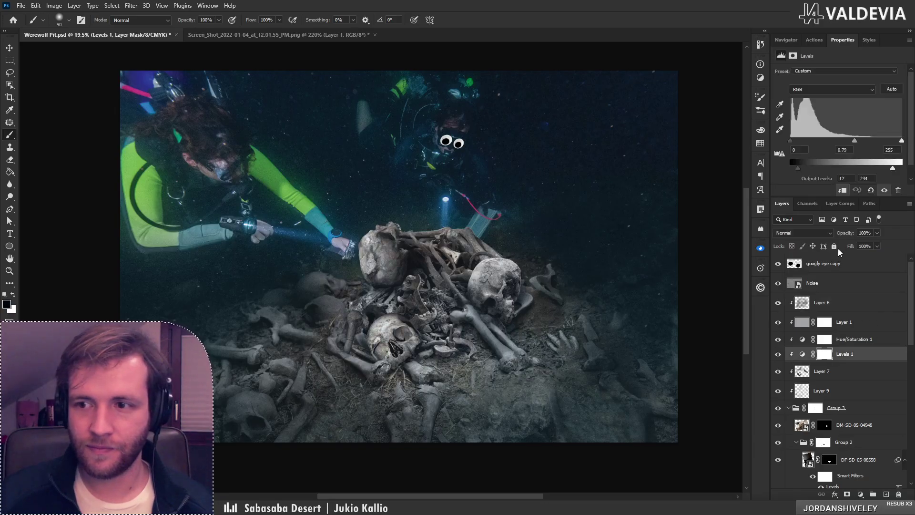
{"action": "left_click", "coordinate": [872, 343]}
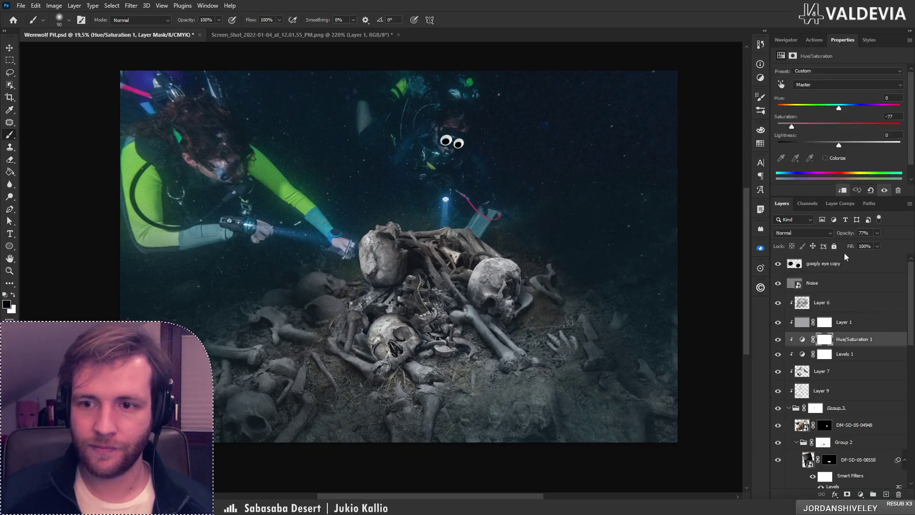
{"action": "left_click_drag", "start_coordinate": [846, 234], "coordinate": [842, 234]}
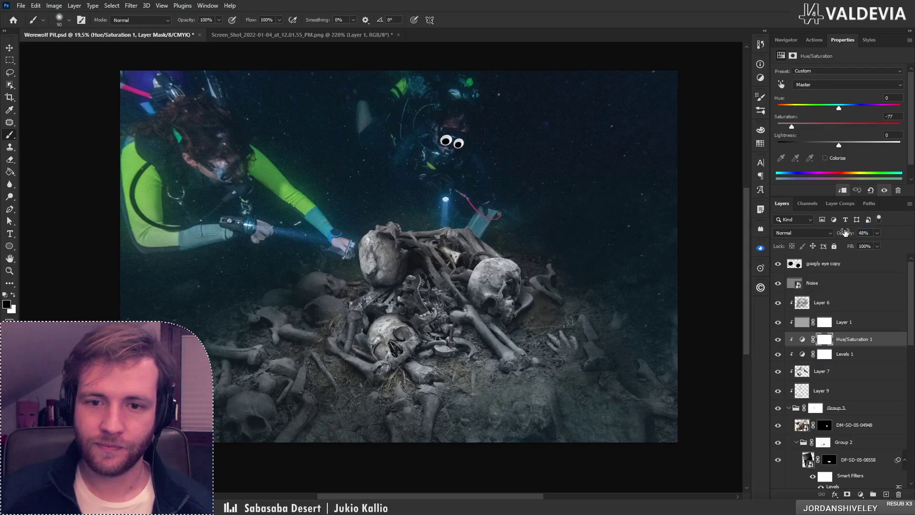
{"action": "key", "text": "z"}
{"action": "left_click_drag", "start_coordinate": [439, 296], "coordinate": [323, 306]}
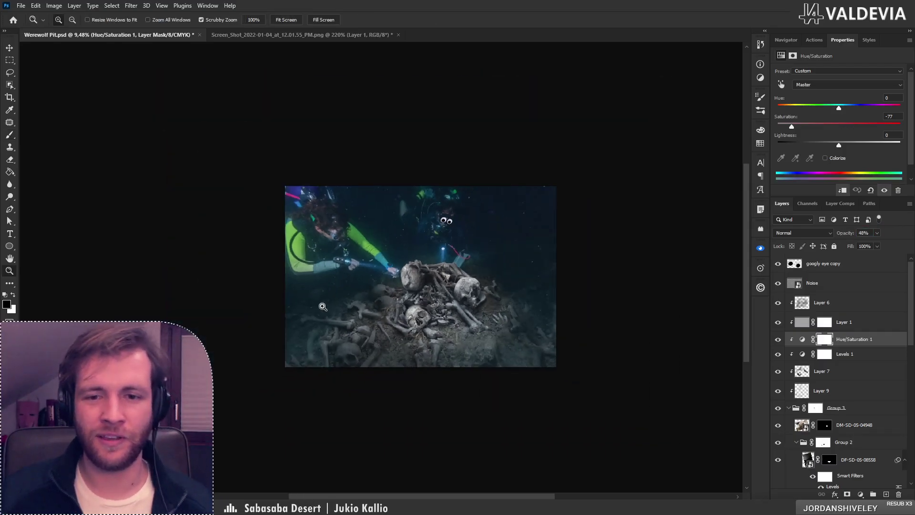
{"action": "mouse_move", "coordinate": [423, 300]}
{"action": "left_mouse_down"}
{"action": "mouse_move", "coordinate": [391, 304]}
{"action": "mouse_move", "coordinate": [429, 305]}
{"action": "left_mouse_up"}
{"action": "key", "text": "b"}
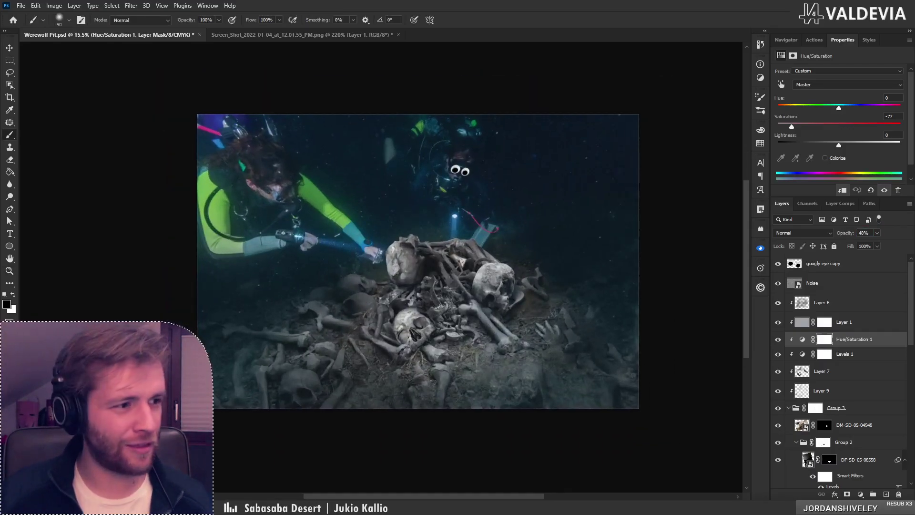
{"action": "left_click_drag", "start_coordinate": [471, 327], "coordinate": [441, 315]}
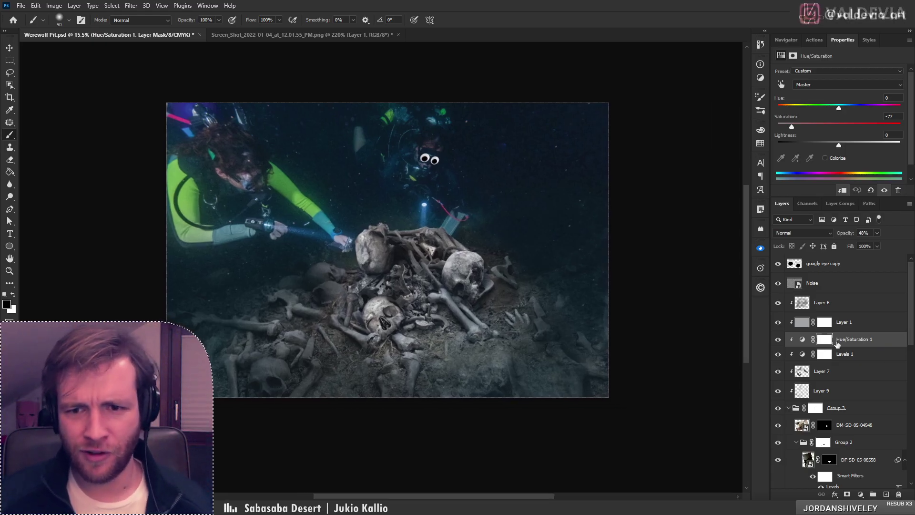
Set the soft round brush to 1102 px on Layer 7, and undo the test stroke over the lower bones
{"action": "left_click", "coordinate": [850, 376]}
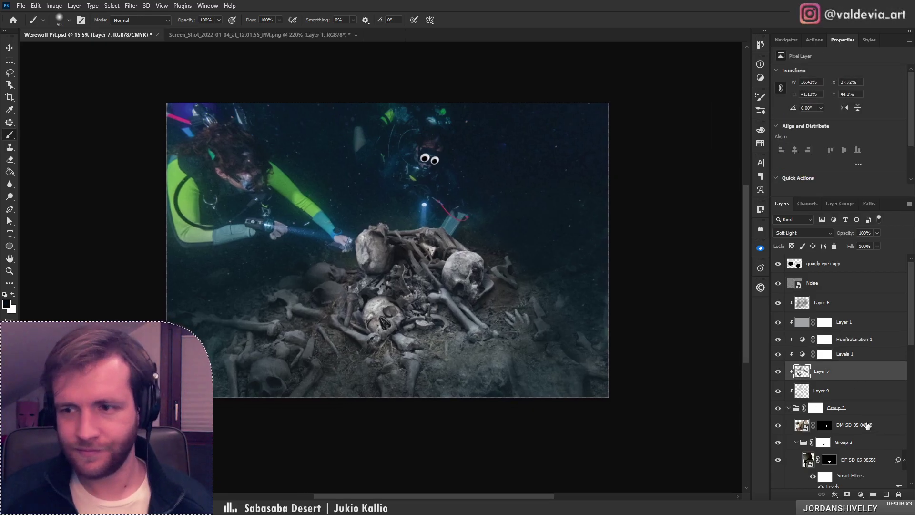
{"action": "right_click", "coordinate": [410, 322]}
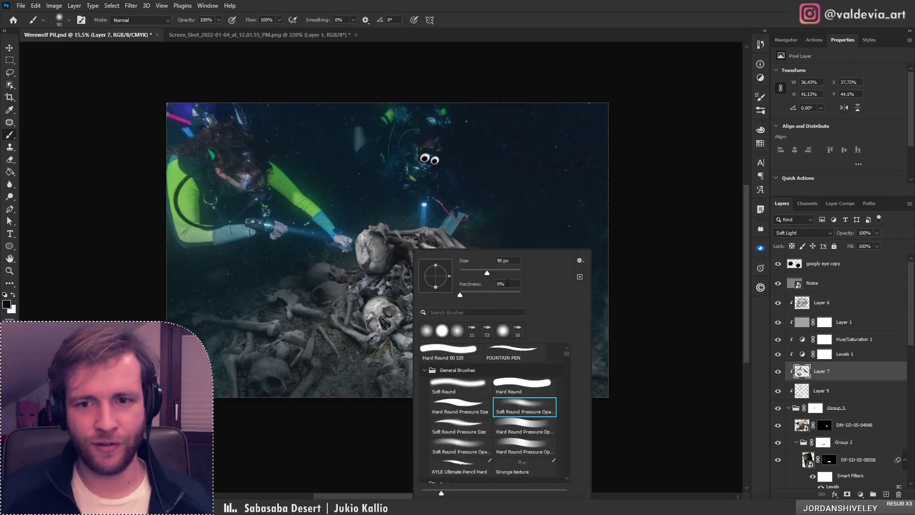
{"action": "left_click", "coordinate": [515, 272]}
{"action": "left_click_drag", "start_coordinate": [360, 341], "coordinate": [367, 324]}
{"action": "key", "text": "ctrl+z"}
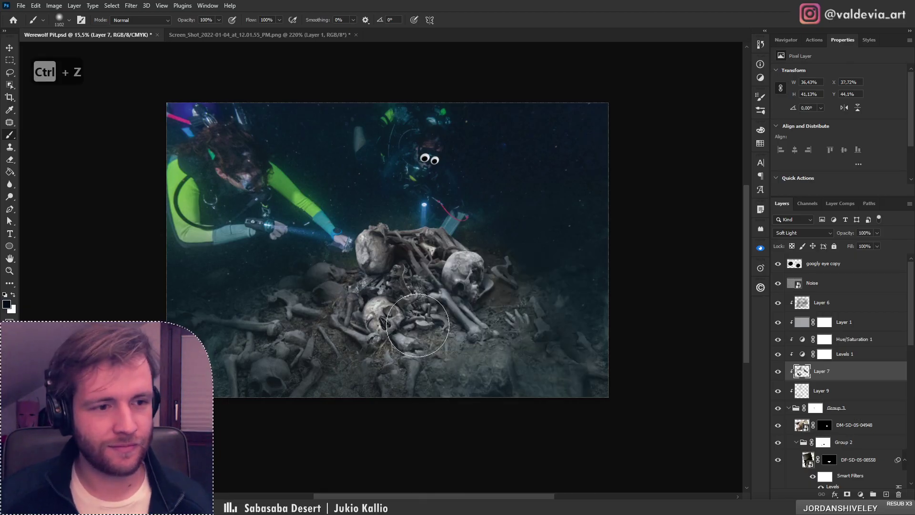
Add a clipped layer above Layer 7 and darken the front skull area with the large soft brush, undoing the stroke over the skull beside it
{"action": "key", "text": "z"}
{"action": "left_click_drag", "start_coordinate": [405, 298], "coordinate": [448, 294]}
{"action": "left_click", "coordinate": [886, 494]}
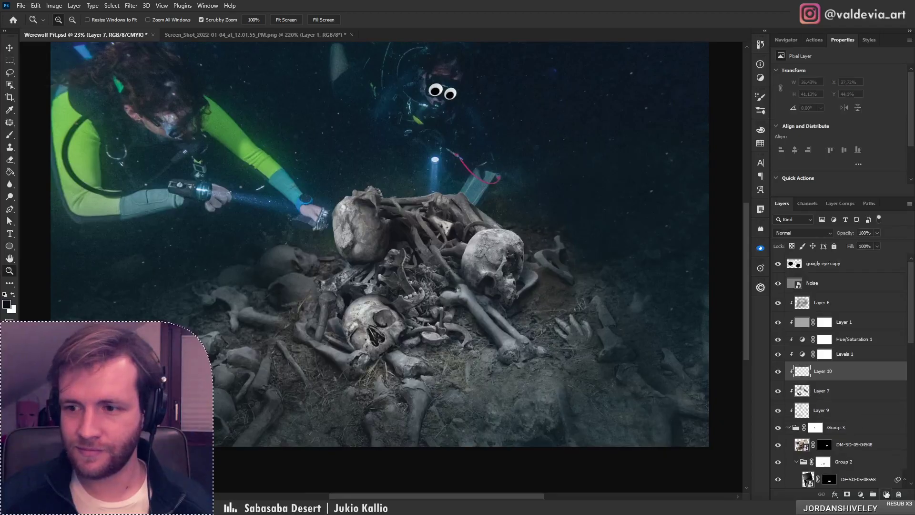
{"action": "key", "text": "b"}
{"action": "mouse_move", "coordinate": [378, 343]}
{"action": "left_mouse_down"}
{"action": "mouse_move", "coordinate": [356, 332]}
{"action": "mouse_move", "coordinate": [366, 333]}
{"action": "mouse_move", "coordinate": [358, 343]}
{"action": "mouse_move", "coordinate": [382, 372]}
{"action": "left_mouse_up"}
{"action": "left_click_drag", "start_coordinate": [521, 299], "coordinate": [524, 286]}
{"action": "key", "text": "ctrl+z"}
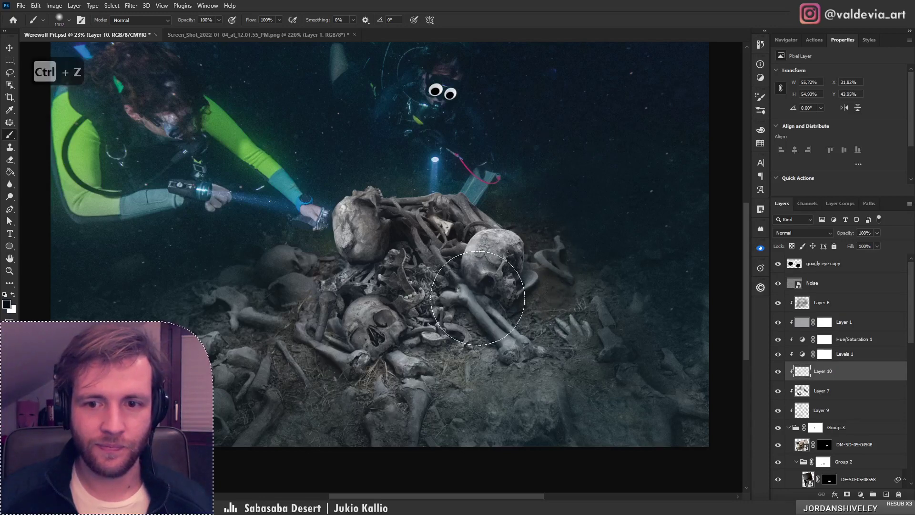
Try darkening the upper skull and the centre of the bone pile with the large soft brush
{"action": "mouse_move", "coordinate": [375, 288]}
{"action": "left_mouse_down"}
{"action": "mouse_move", "coordinate": [356, 257]}
{"action": "mouse_move", "coordinate": [358, 238]}
{"action": "mouse_move", "coordinate": [347, 255]}
{"action": "left_mouse_up"}
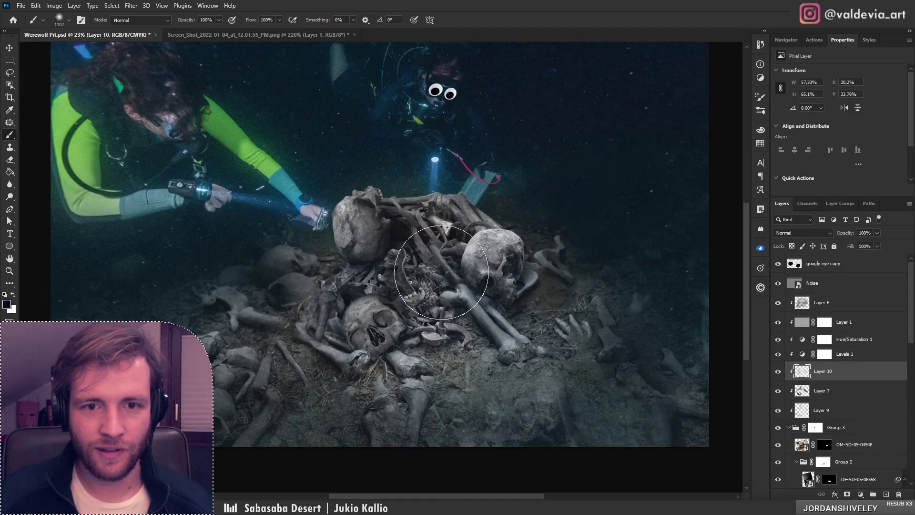
{"action": "key", "text": "ctrl+z"}
{"action": "key", "text": "ctrl+z"}
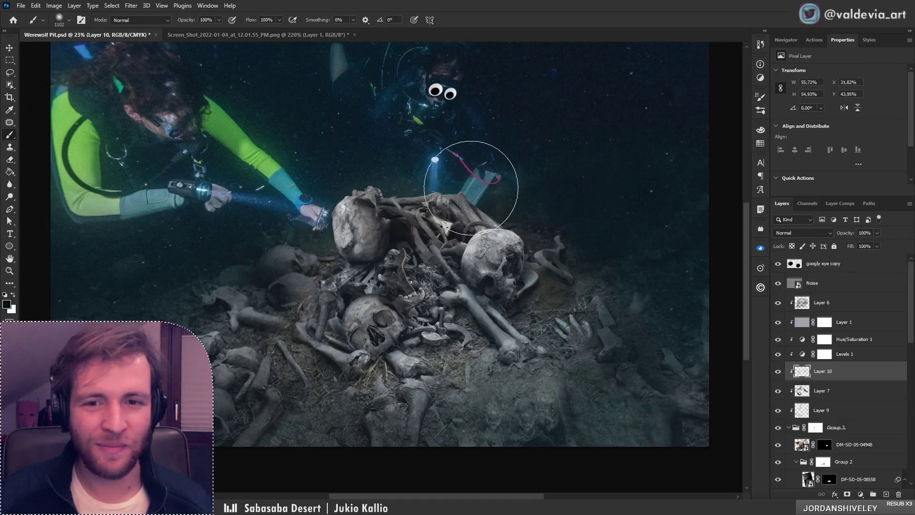
Reduce the soft brush to 187 px and paint dark shading into the gaps between the upper skull and the crossed bones
{"action": "right_click", "coordinate": [458, 213]}
{"action": "left_click", "coordinate": [547, 233]}
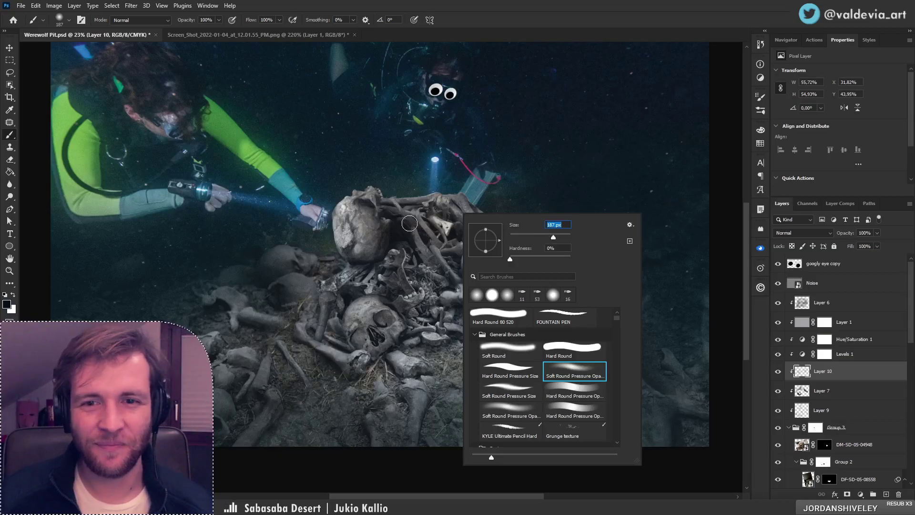
{"action": "mouse_move", "coordinate": [410, 223]}
{"action": "left_mouse_down"}
{"action": "mouse_move", "coordinate": [440, 210]}
{"action": "mouse_move", "coordinate": [451, 231]}
{"action": "mouse_move", "coordinate": [446, 217]}
{"action": "mouse_move", "coordinate": [406, 211]}
{"action": "mouse_move", "coordinate": [424, 238]}
{"action": "mouse_move", "coordinate": [459, 247]}
{"action": "mouse_move", "coordinate": [461, 232]}
{"action": "mouse_move", "coordinate": [431, 213]}
{"action": "mouse_move", "coordinate": [444, 240]}
{"action": "left_mouse_up"}
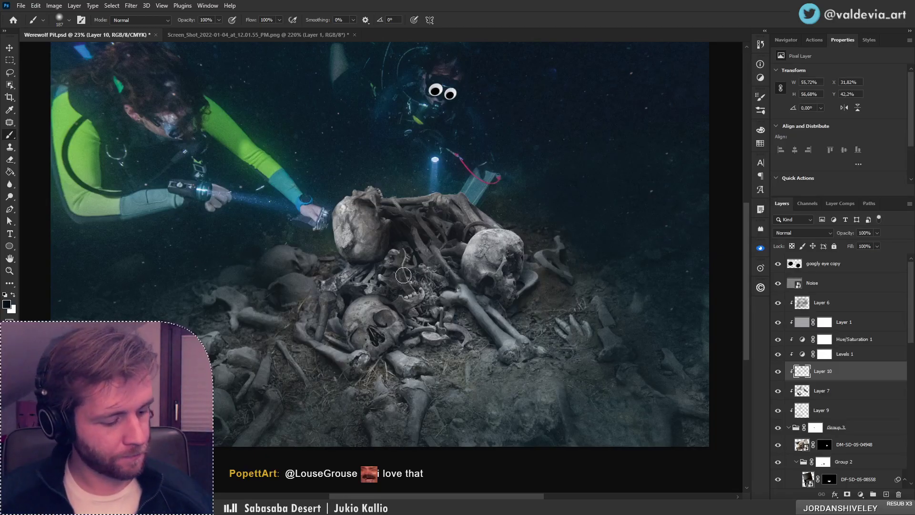
Undo the last change on Layer 10 and erase shading beside the front skull with a 150 px soft eraser
{"action": "key", "text": "e"}
{"action": "key", "text": "ctrl+z"}
{"action": "right_click", "coordinate": [388, 288]}
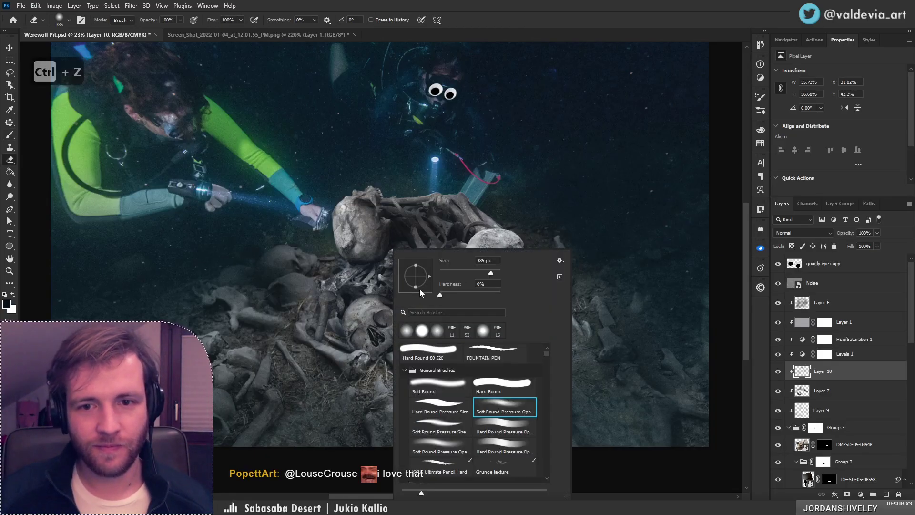
{"action": "left_click", "coordinate": [348, 308]}
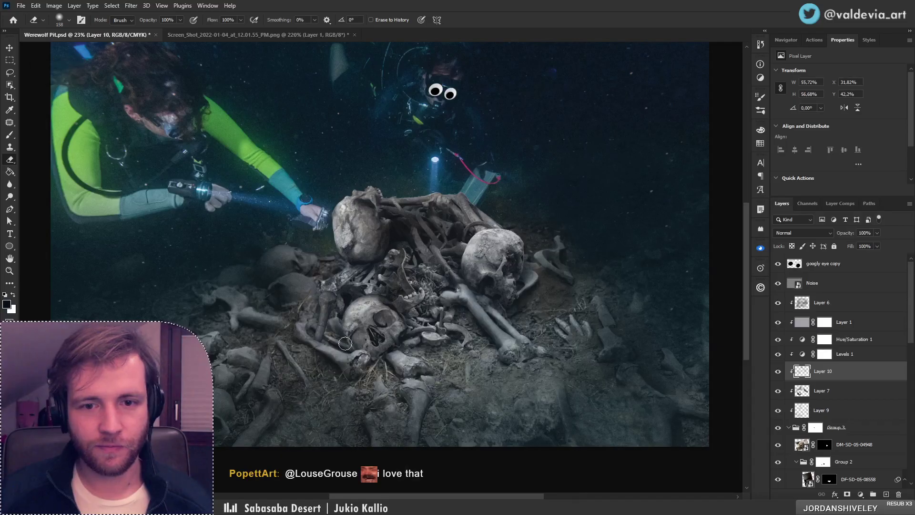
Examine the bone pile's shading up close and in full, comparing it with Layer 7 and then Levels 1 hidden and shown
{"action": "scroll", "coordinate": [385, 329], "scroll_direction": "down", "scroll_amount": 5}
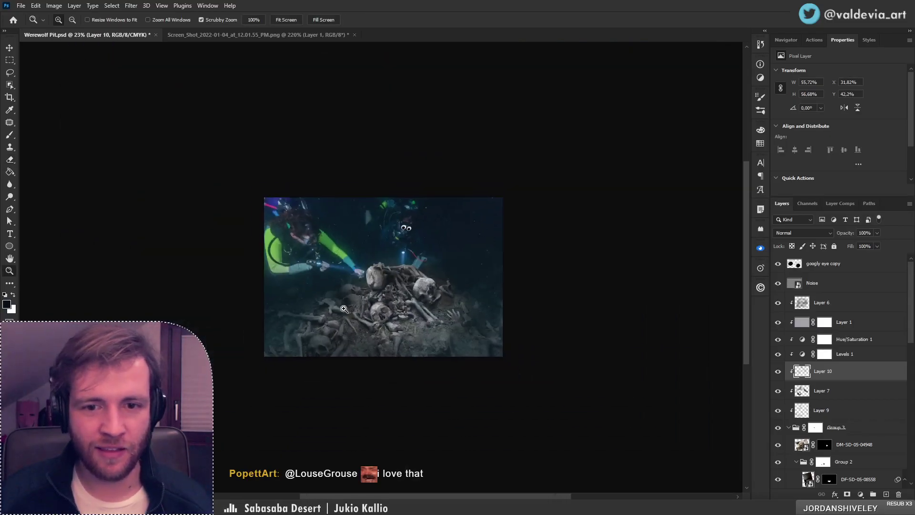
{"action": "scroll", "coordinate": [385, 333], "scroll_direction": "up", "scroll_amount": 6}
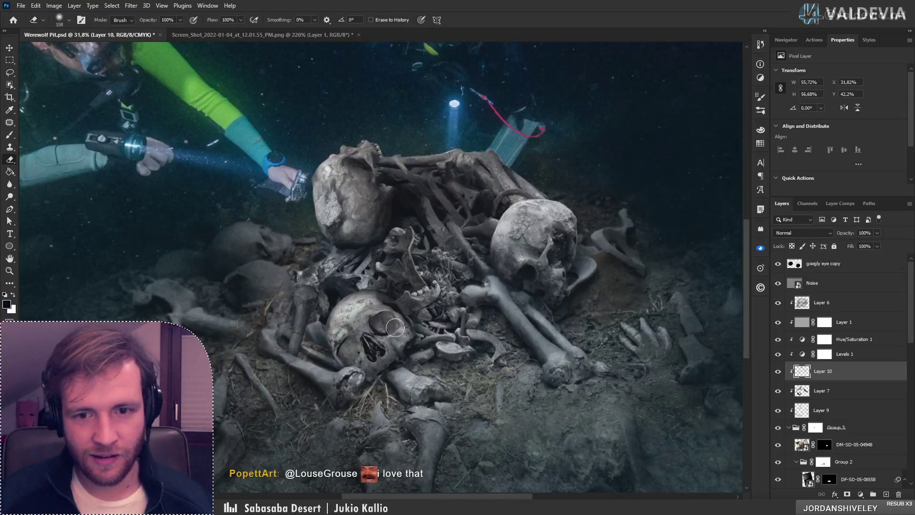
{"action": "scroll", "coordinate": [426, 322], "scroll_direction": "down", "scroll_amount": 4}
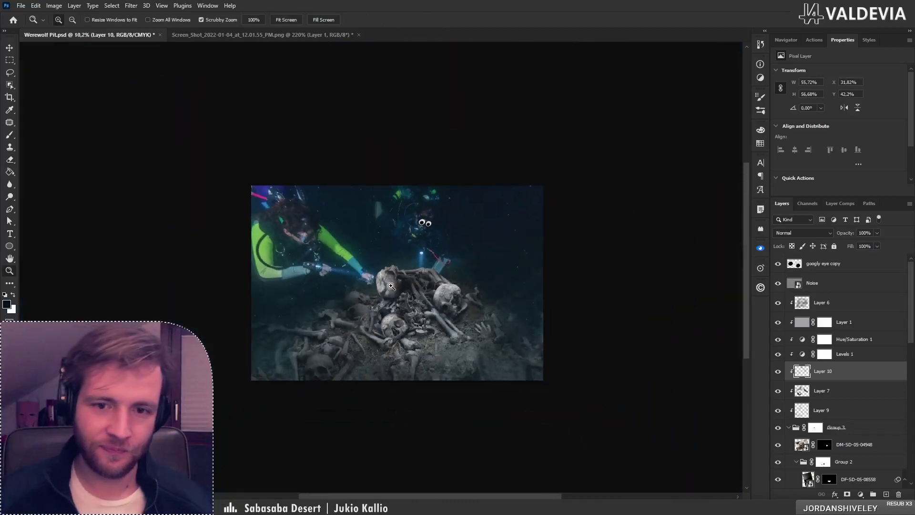
{"action": "scroll", "coordinate": [375, 286], "scroll_direction": "up", "scroll_amount": 5}
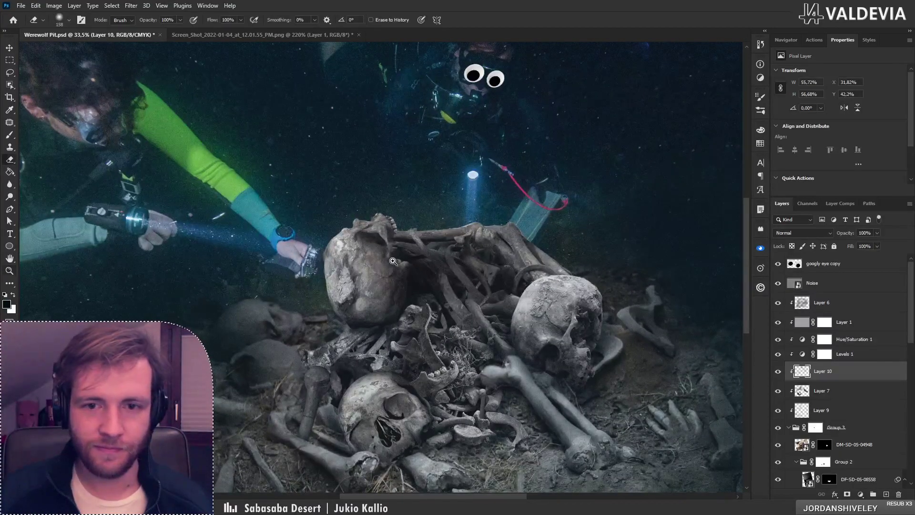
{"action": "scroll", "coordinate": [334, 305], "scroll_direction": "down", "scroll_amount": 4}
{"action": "scroll", "coordinate": [351, 298], "scroll_direction": "up", "scroll_amount": 5}
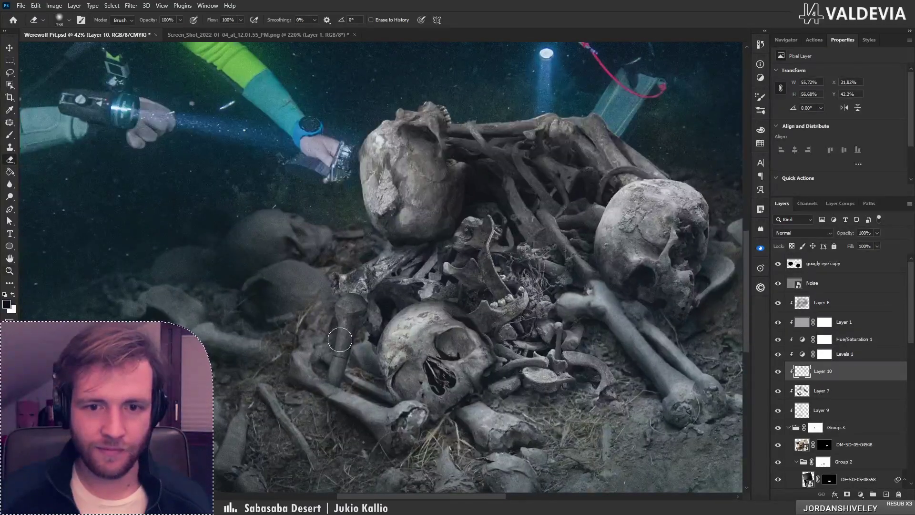
{"action": "left_click", "coordinate": [779, 391]}
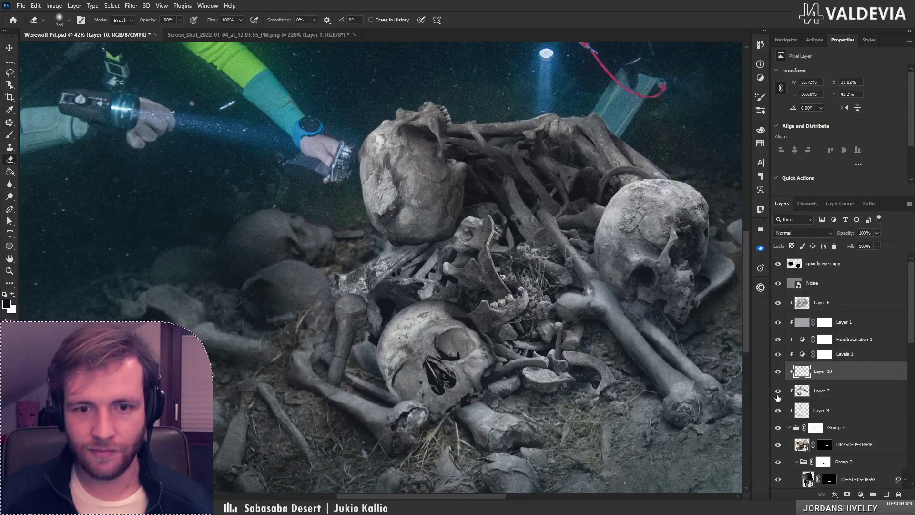
{"action": "left_click", "coordinate": [778, 391]}
{"action": "left_click", "coordinate": [814, 411]}
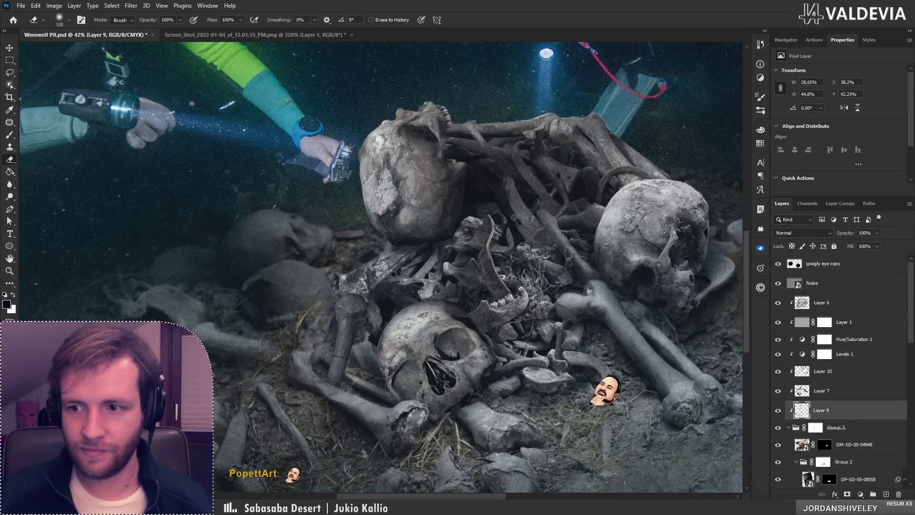
{"action": "left_click", "coordinate": [779, 354]}
{"action": "left_click", "coordinate": [778, 354]}
Erase the Levels 1 mask over the dark gaps in the bone pile with black as background colour, and check the full composite
{"action": "left_click", "coordinate": [825, 354]}
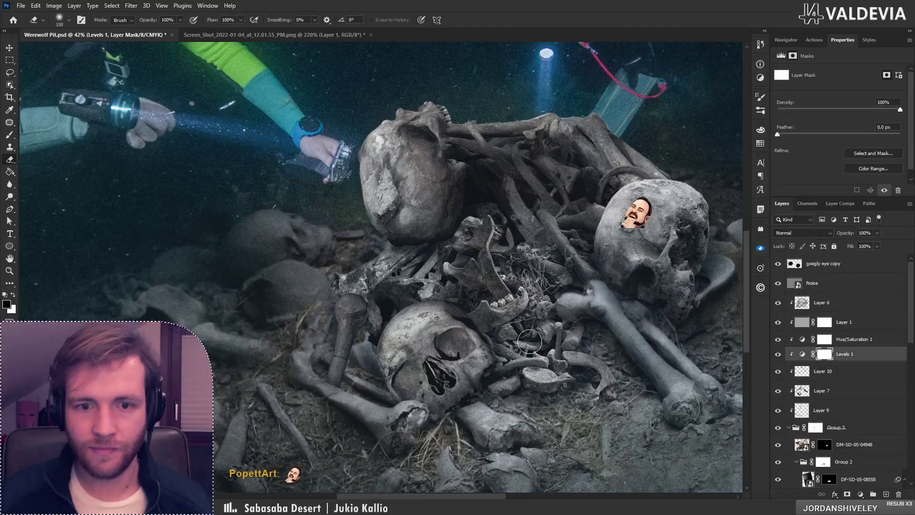
{"action": "key", "text": "x"}
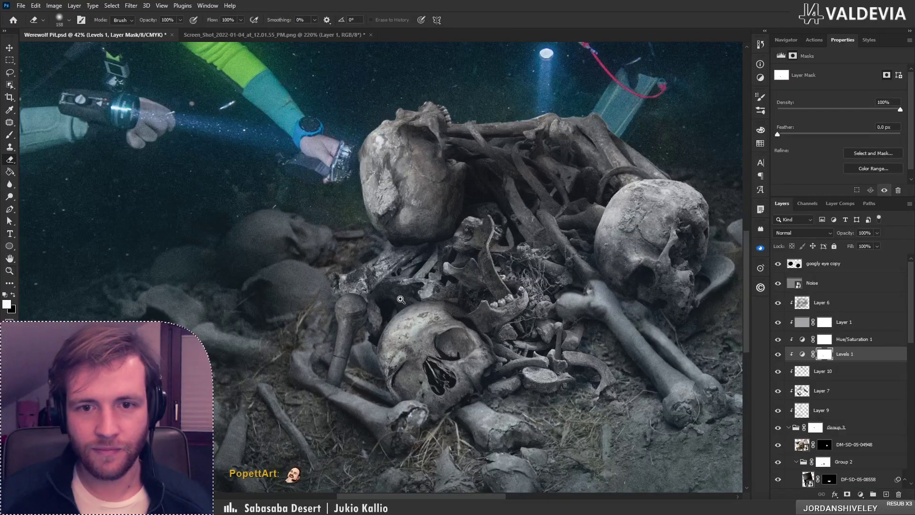
{"action": "left_click_drag", "start_coordinate": [400, 299], "coordinate": [336, 281]}
{"action": "left_click_drag", "start_coordinate": [407, 275], "coordinate": [443, 268]}
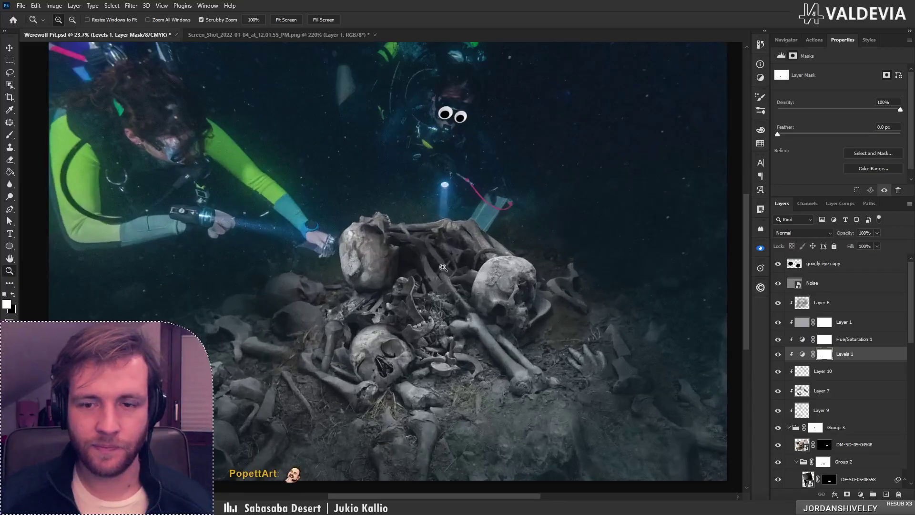
{"action": "mouse_move", "coordinate": [469, 325]}
{"action": "left_mouse_down"}
{"action": "mouse_move", "coordinate": [386, 292]}
{"action": "mouse_move", "coordinate": [369, 294]}
{"action": "mouse_move", "coordinate": [392, 272]}
{"action": "left_mouse_up"}
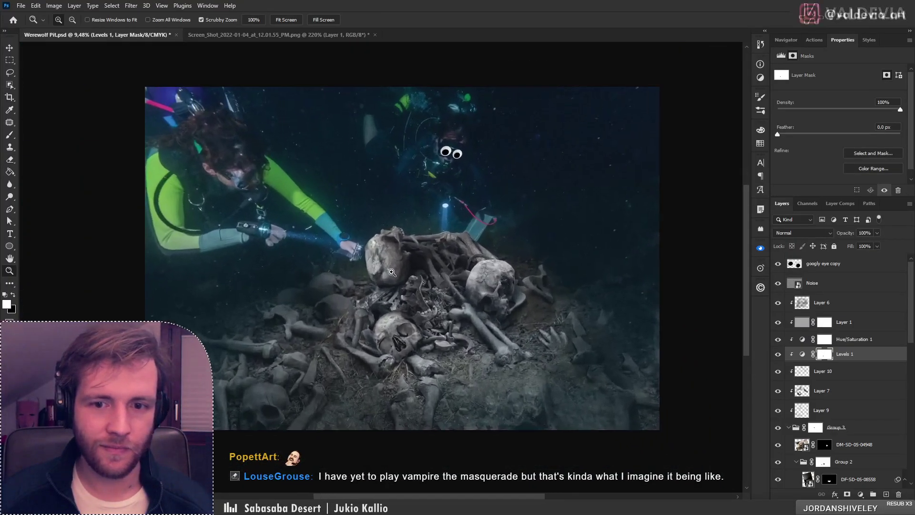
{"action": "mouse_move", "coordinate": [448, 341]}
{"action": "left_mouse_down"}
{"action": "mouse_move", "coordinate": [458, 337]}
{"action": "mouse_move", "coordinate": [421, 319]}
{"action": "mouse_move", "coordinate": [458, 302]}
{"action": "mouse_move", "coordinate": [477, 322]}
{"action": "mouse_move", "coordinate": [436, 304]}
{"action": "left_mouse_up"}
{"action": "mouse_move", "coordinate": [452, 247]}
{"action": "left_mouse_down"}
{"action": "mouse_move", "coordinate": [382, 245]}
{"action": "mouse_move", "coordinate": [411, 242]}
{"action": "left_mouse_up"}
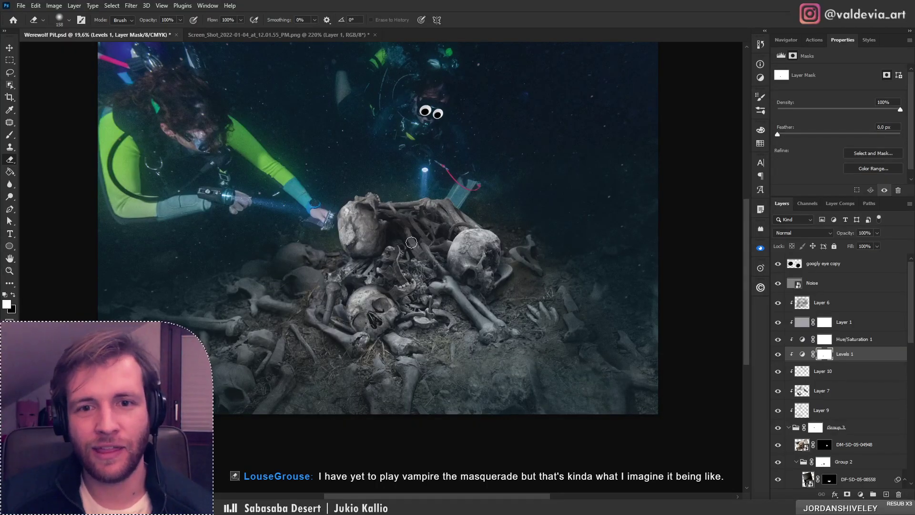
Paint soft dark shading on Layer 9 around the base of the upper skull, then check the whole composite zoomed out
{"action": "mouse_move", "coordinate": [399, 260]}
{"action": "left_mouse_down"}
{"action": "mouse_move", "coordinate": [358, 276]}
{"action": "mouse_move", "coordinate": [399, 283]}
{"action": "mouse_move", "coordinate": [398, 274]}
{"action": "left_mouse_up"}
{"action": "key", "text": "e"}
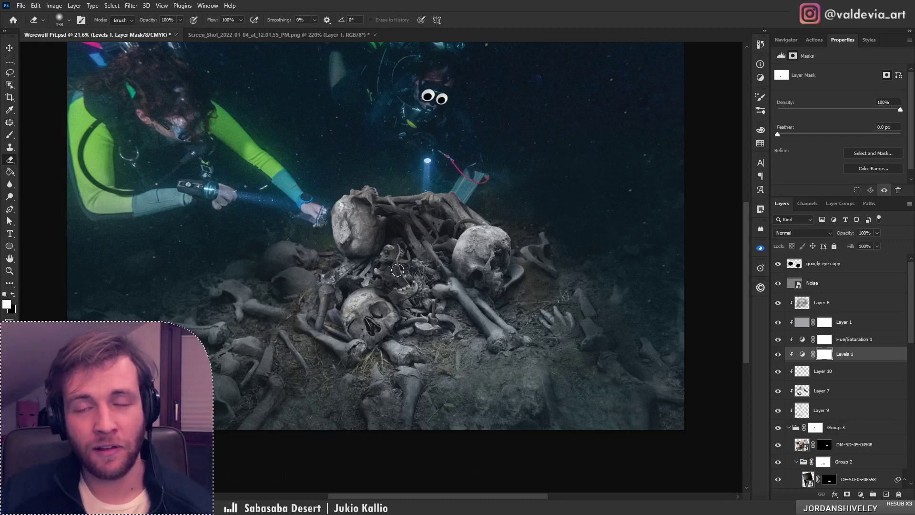
{"action": "scroll", "coordinate": [398, 270], "scroll_direction": "up", "scroll_amount": 1}
{"action": "scroll", "coordinate": [398, 263], "scroll_direction": "up", "scroll_amount": 7}
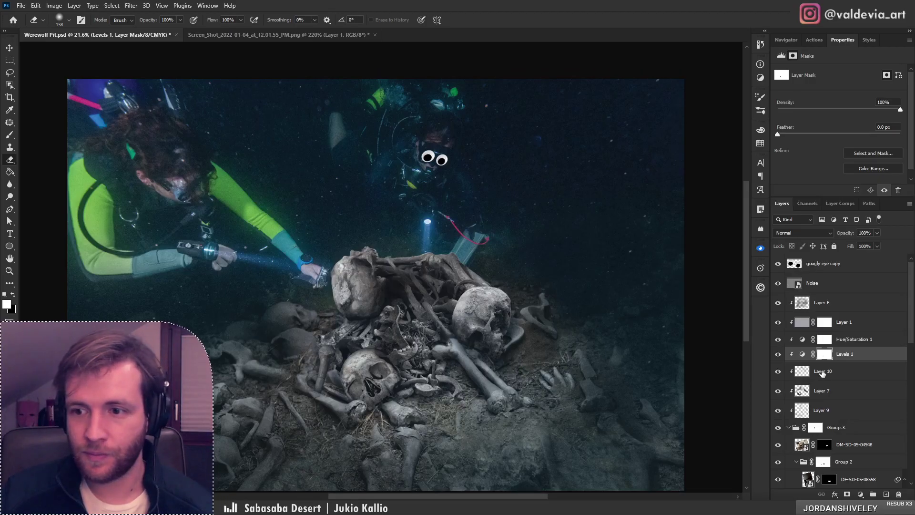
{"action": "left_click", "coordinate": [807, 394]}
{"action": "key", "text": "b"}
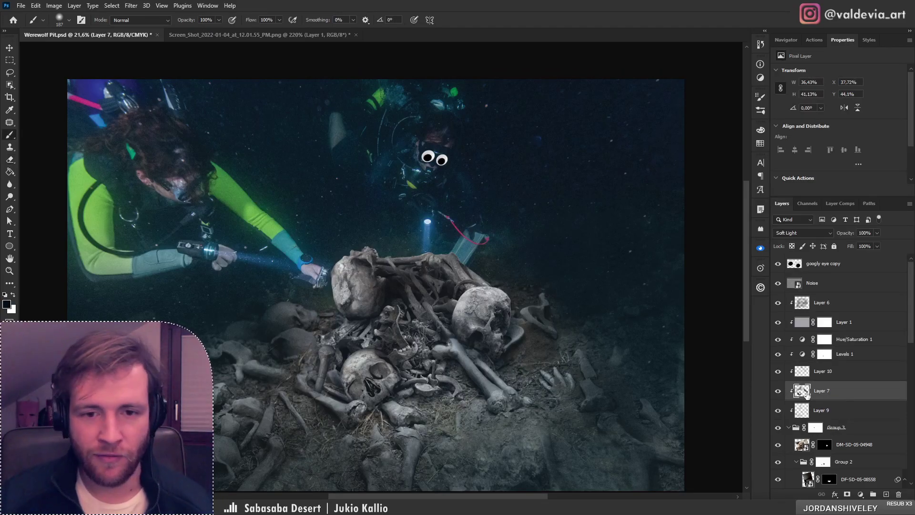
{"action": "left_click", "coordinate": [811, 410]}
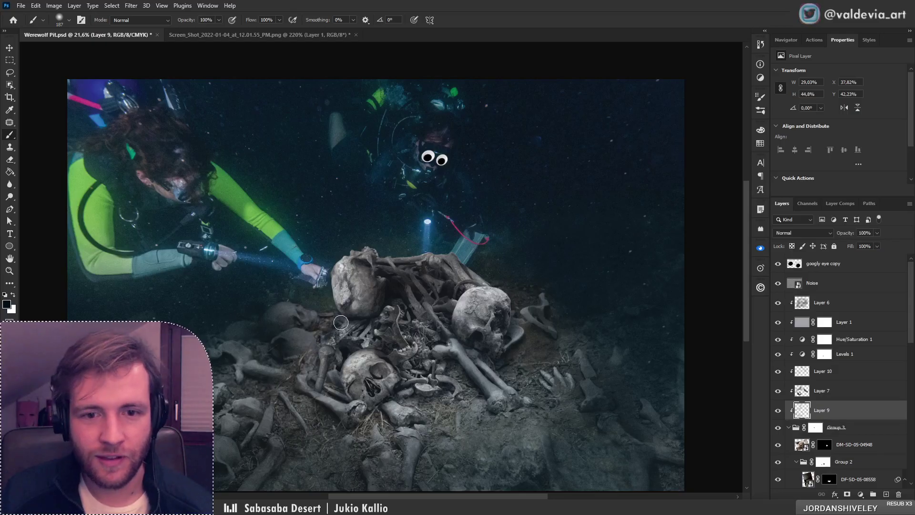
{"action": "key", "text": "ctrl+z"}
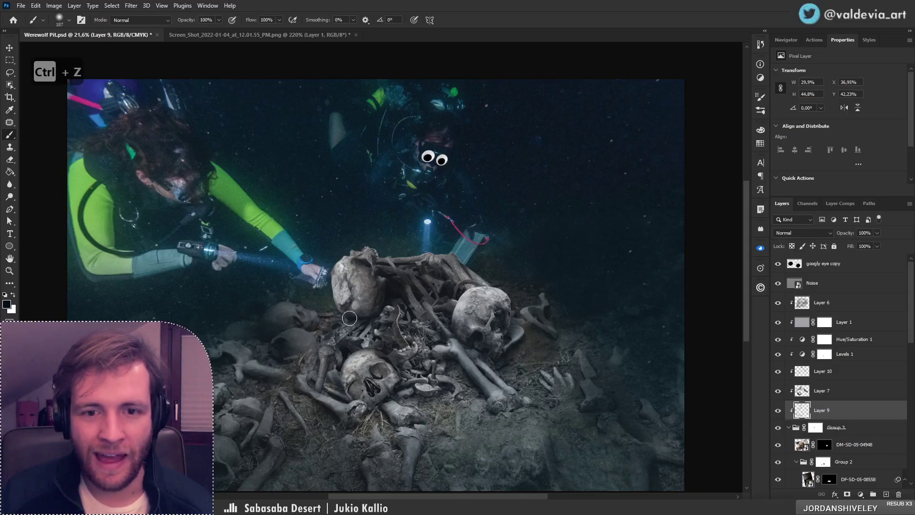
{"action": "key", "text": "z"}
{"action": "left_click", "coordinate": [379, 316], "text": "alt"}
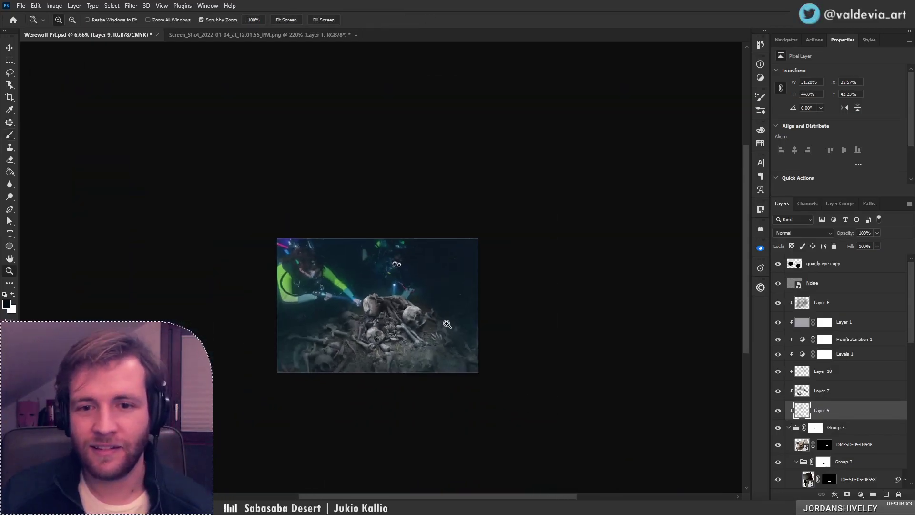
{"action": "left_click_drag", "start_coordinate": [447, 323], "coordinate": [455, 306]}
{"action": "left_click_drag", "start_coordinate": [256, 271], "coordinate": [205, 273]}
{"action": "key", "text": "b"}
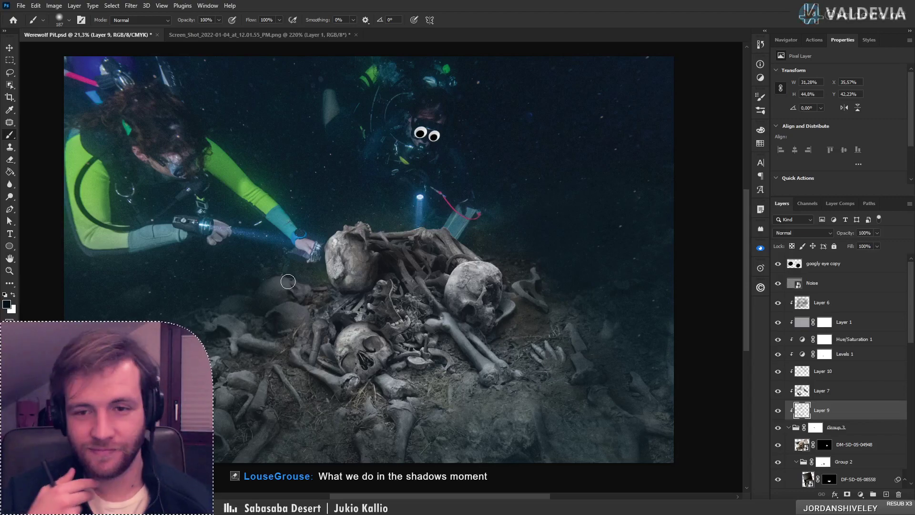
Brush white highlights on the Soft Light Layer 7 along the upper edge of the topmost bones beside the upper skull
{"action": "left_click", "coordinate": [853, 396]}
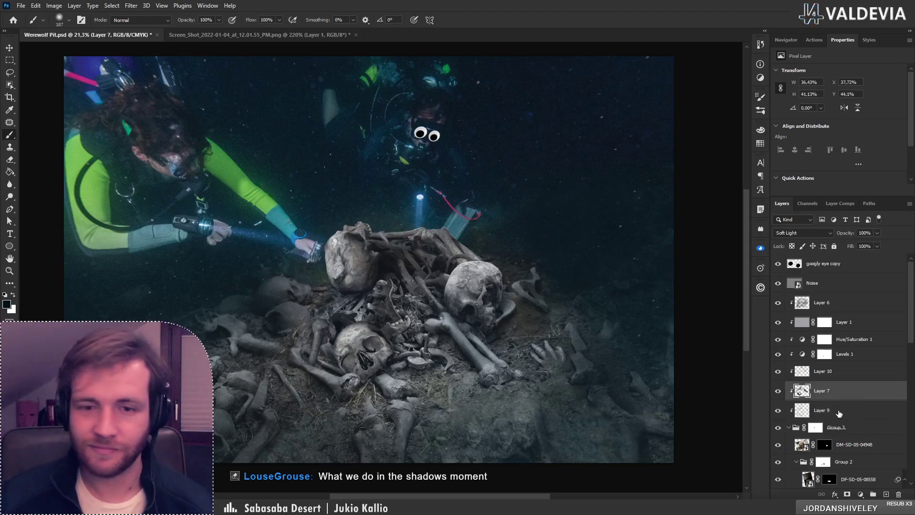
{"action": "mouse_move", "coordinate": [375, 233]}
{"action": "left_mouse_down"}
{"action": "mouse_move", "coordinate": [397, 233]}
{"action": "mouse_move", "coordinate": [386, 232]}
{"action": "mouse_move", "coordinate": [418, 210]}
{"action": "mouse_move", "coordinate": [429, 217]}
{"action": "left_mouse_up"}
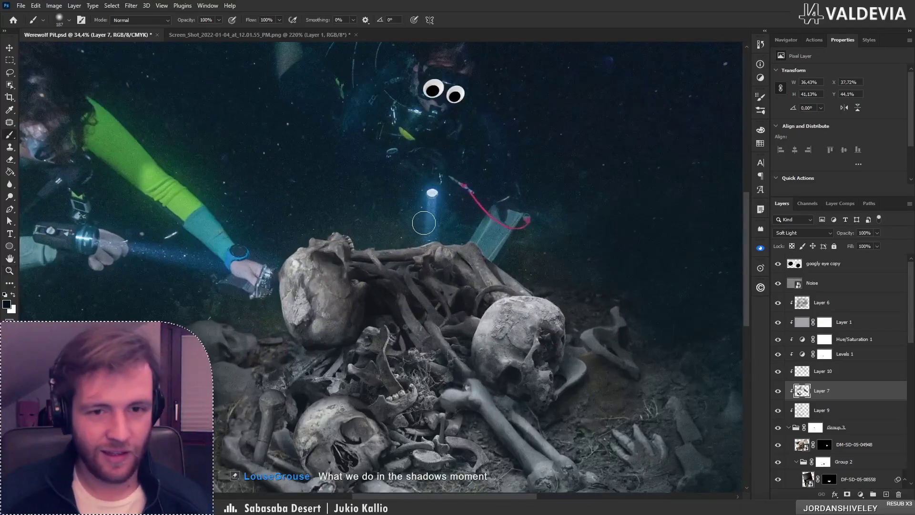
{"action": "left_click_drag", "start_coordinate": [353, 250], "coordinate": [437, 242]}
{"action": "key", "text": "ctrl+z"}
{"action": "key", "text": "x"}
{"action": "left_click_drag", "start_coordinate": [374, 249], "coordinate": [428, 238]}
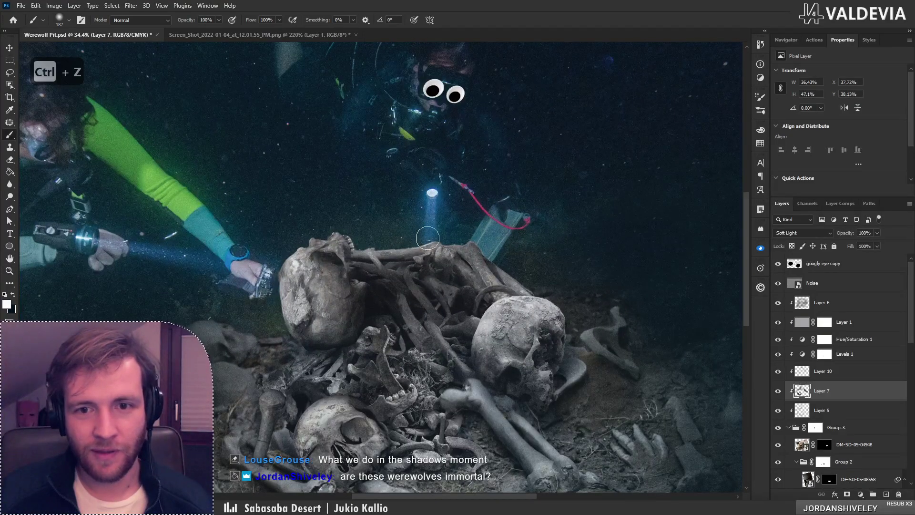
{"action": "key", "text": "ctrl+z"}
{"action": "mouse_move", "coordinate": [369, 242]}
{"action": "left_mouse_down"}
{"action": "mouse_move", "coordinate": [425, 238]}
{"action": "mouse_move", "coordinate": [349, 237]}
{"action": "left_mouse_up"}
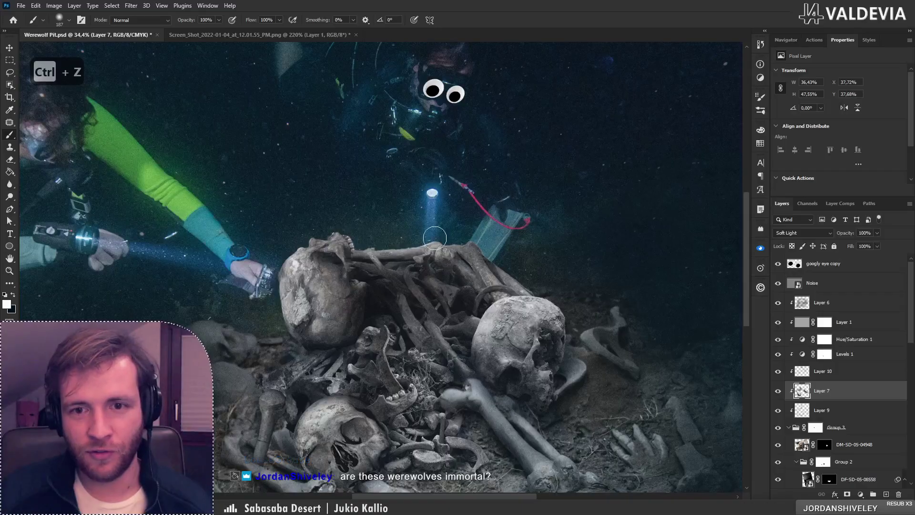
{"action": "mouse_move", "coordinate": [436, 238]}
{"action": "left_mouse_down"}
{"action": "mouse_move", "coordinate": [476, 246]}
{"action": "mouse_move", "coordinate": [353, 247]}
{"action": "mouse_move", "coordinate": [386, 248]}
{"action": "left_mouse_up"}
{"action": "key", "text": "ctrl+space"}
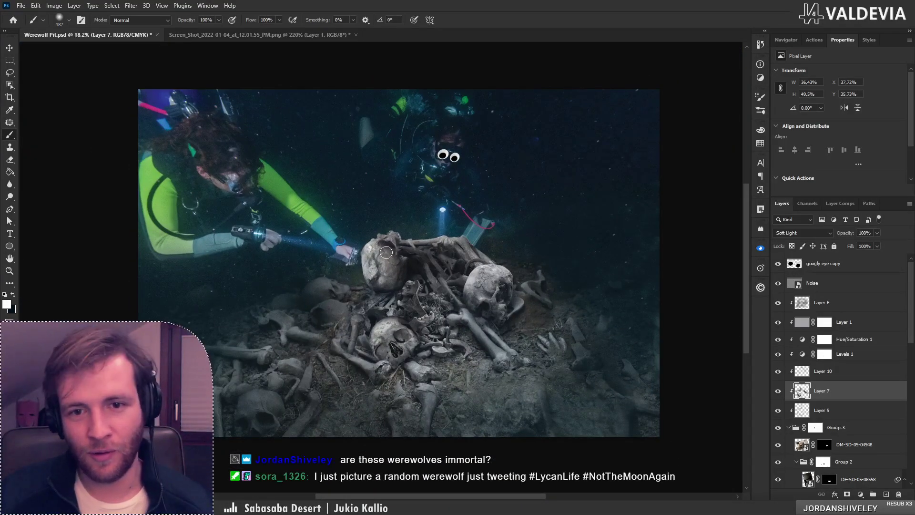
Try white highlights on Layer 7 over the small bones above the front skull, and undo them
{"action": "mouse_move", "coordinate": [393, 316]}
{"action": "left_mouse_down"}
{"action": "mouse_move", "coordinate": [371, 333]}
{"action": "mouse_move", "coordinate": [375, 327]}
{"action": "left_mouse_up"}
{"action": "key", "text": "ctrl+z"}
{"action": "key", "text": "ctrl+z"}
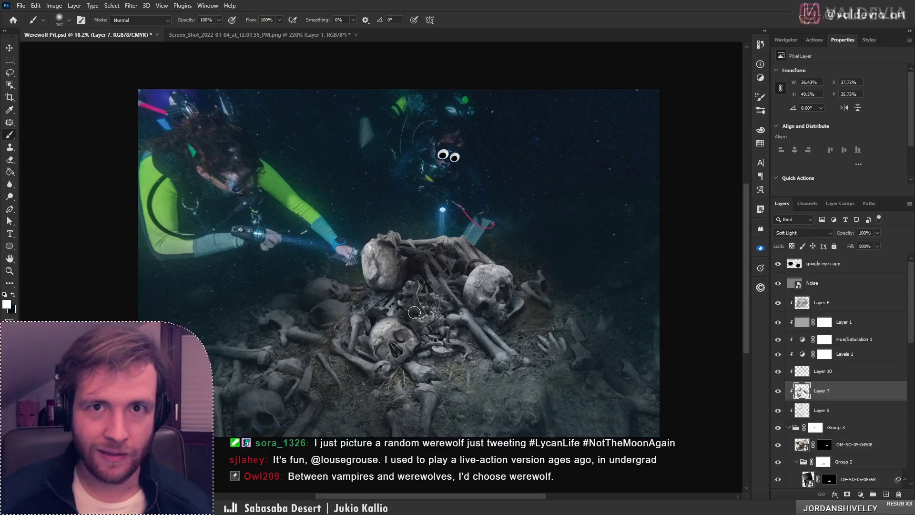
{"action": "key", "text": "ctrl+z"}
{"action": "key", "text": "ctrl+z"}
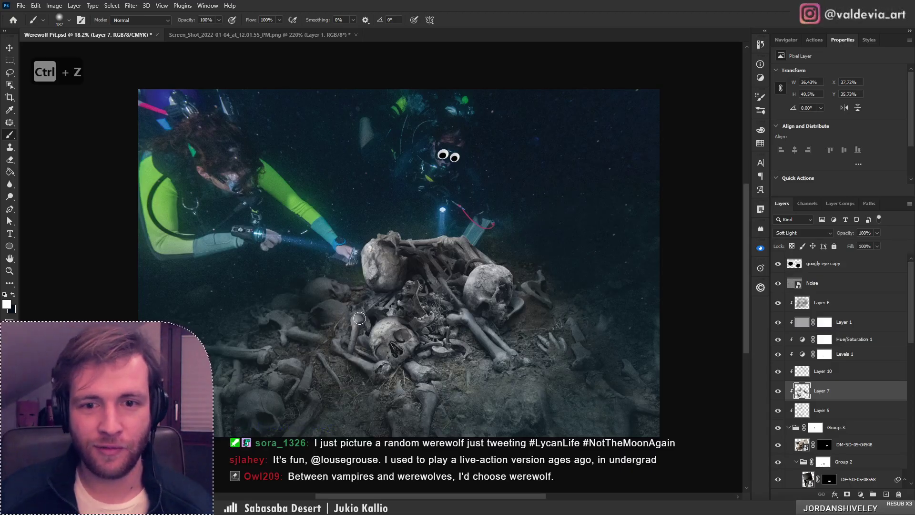
{"action": "key", "text": "z"}
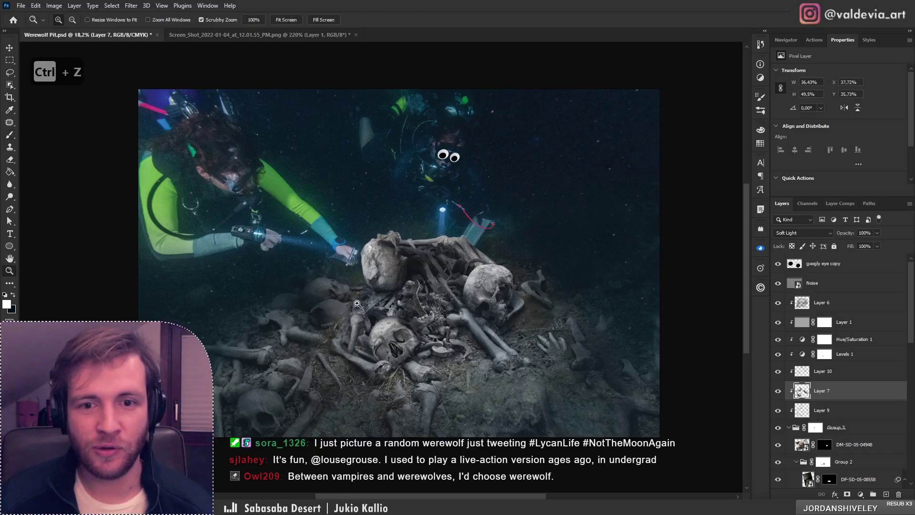
{"action": "left_click_drag", "start_coordinate": [355, 303], "coordinate": [314, 303]}
{"action": "left_click_drag", "start_coordinate": [410, 290], "coordinate": [453, 291]}
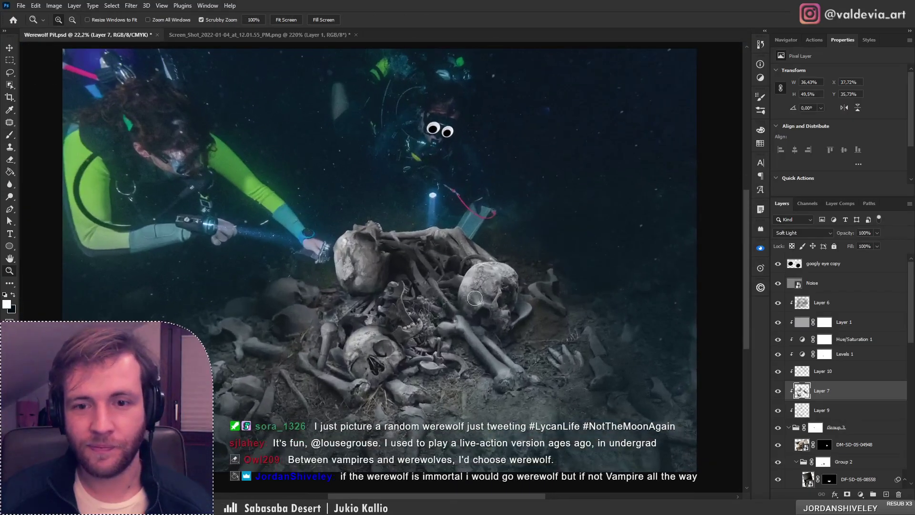
{"action": "key", "text": "b"}
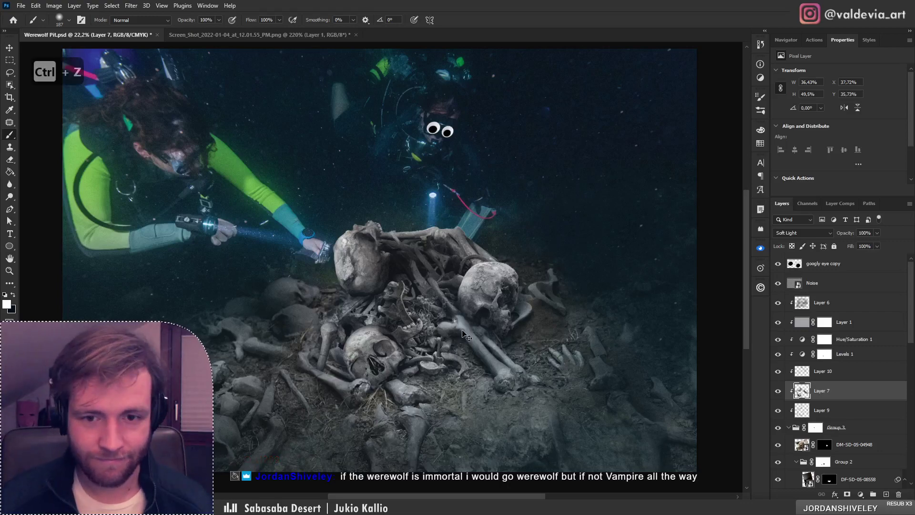
Reduce the soft brush to 80 px and try highlights around the jawbone above the front skull on Layer 7
{"action": "key", "text": "z"}
{"action": "left_click_drag", "start_coordinate": [463, 330], "coordinate": [468, 337]}
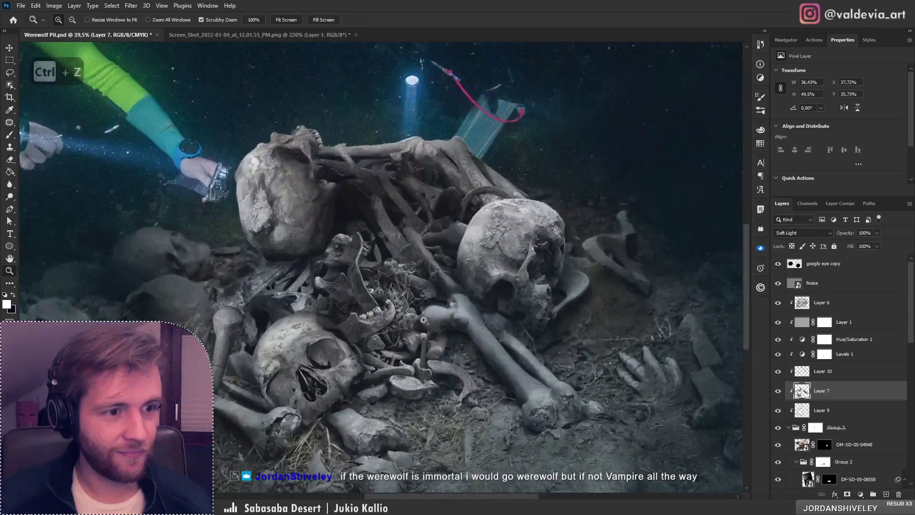
{"action": "key", "text": "b"}
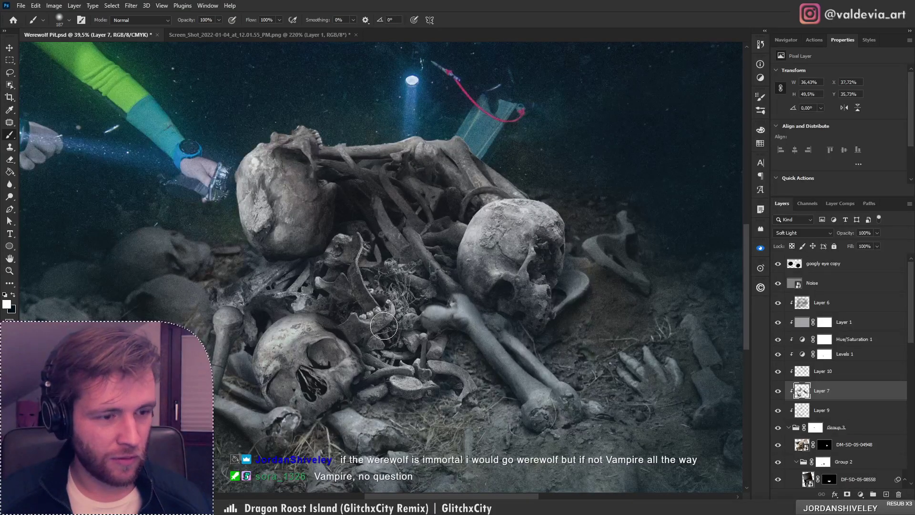
{"action": "key", "text": "bracketleft"}
{"action": "key", "text": "bracketleft"}
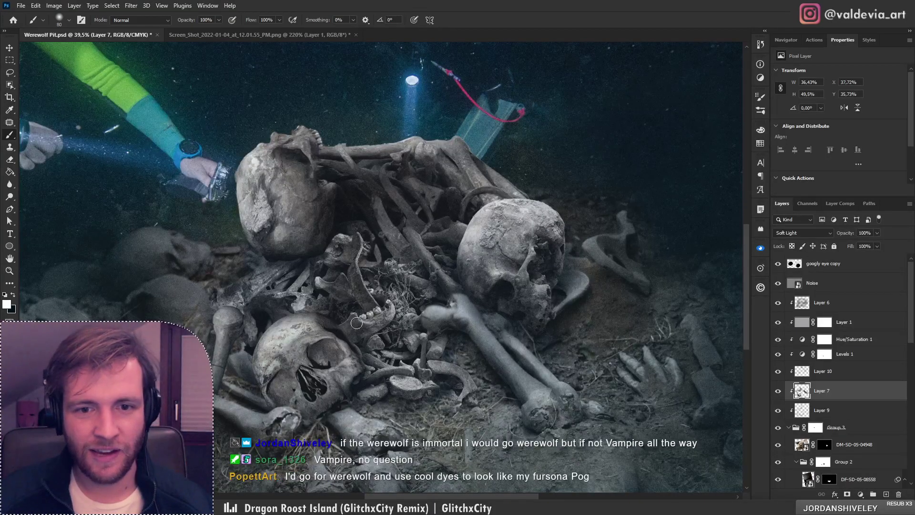
{"action": "key", "text": "ctrl+z"}
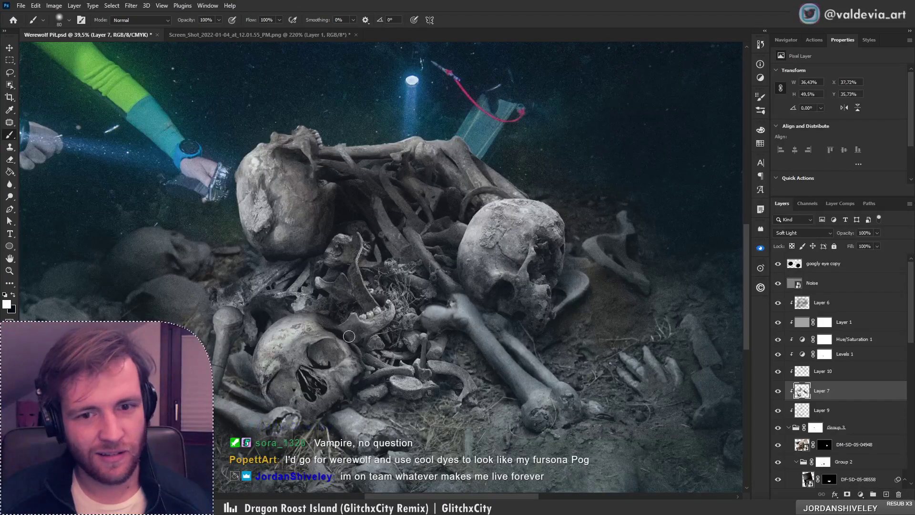
{"action": "key", "text": "z"}
{"action": "mouse_move", "coordinate": [369, 318]}
{"action": "left_mouse_down"}
{"action": "mouse_move", "coordinate": [323, 314]}
{"action": "mouse_move", "coordinate": [382, 292]}
{"action": "left_mouse_up"}
{"action": "key", "text": "b"}
Enlarge the soft brush to 183 px and try white highlights on the diver-facing side of the upper skull, undoing the strokes
{"action": "right_click", "coordinate": [353, 216]}
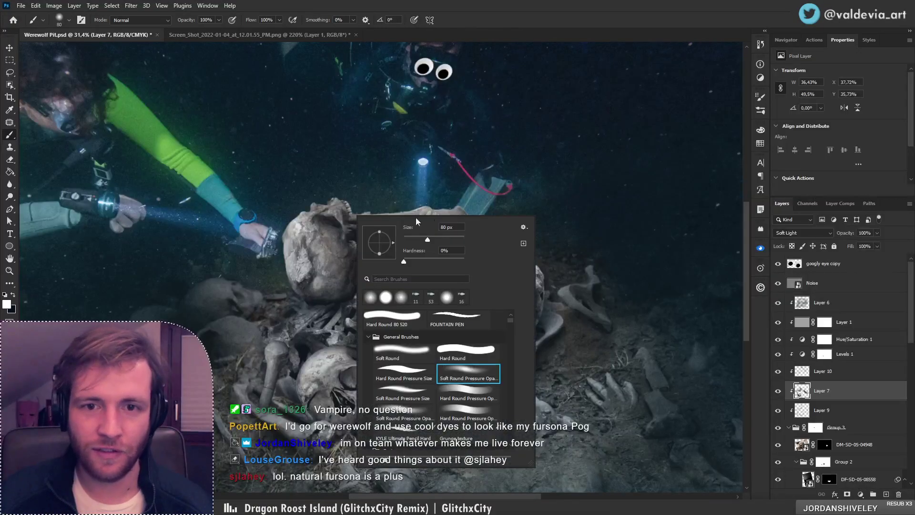
{"action": "left_click_drag", "start_coordinate": [297, 279], "coordinate": [336, 205]}
{"action": "key", "text": "ctrl+z"}
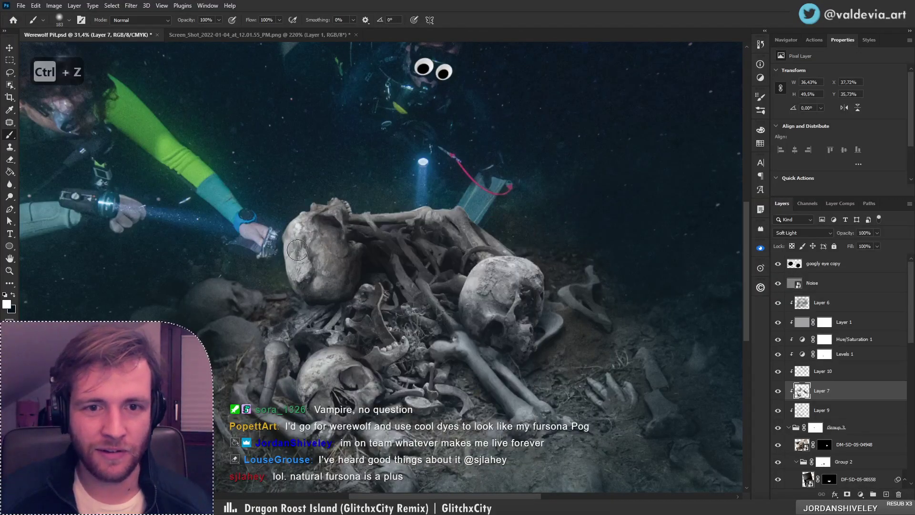
{"action": "key", "text": "z"}
{"action": "mouse_move", "coordinate": [343, 244]}
{"action": "left_mouse_down"}
{"action": "mouse_move", "coordinate": [315, 248]}
{"action": "mouse_move", "coordinate": [305, 236]}
{"action": "mouse_move", "coordinate": [320, 241]}
{"action": "left_mouse_up"}
{"action": "key", "text": "b"}
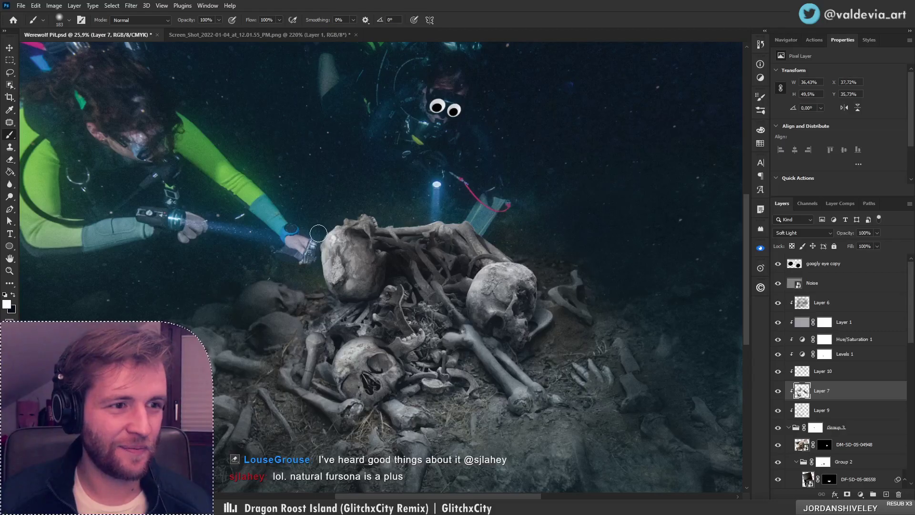
{"action": "left_click_drag", "start_coordinate": [300, 268], "coordinate": [316, 263]}
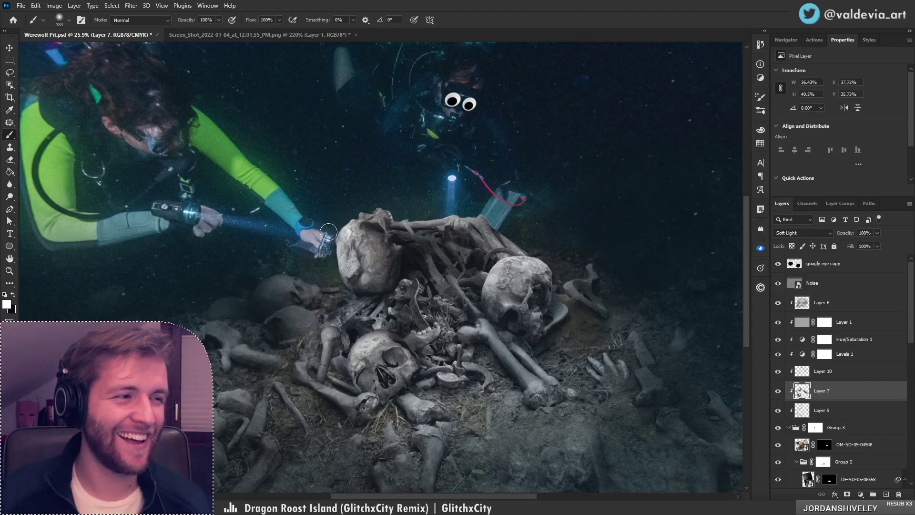
{"action": "left_click_drag", "start_coordinate": [336, 285], "coordinate": [305, 290]}
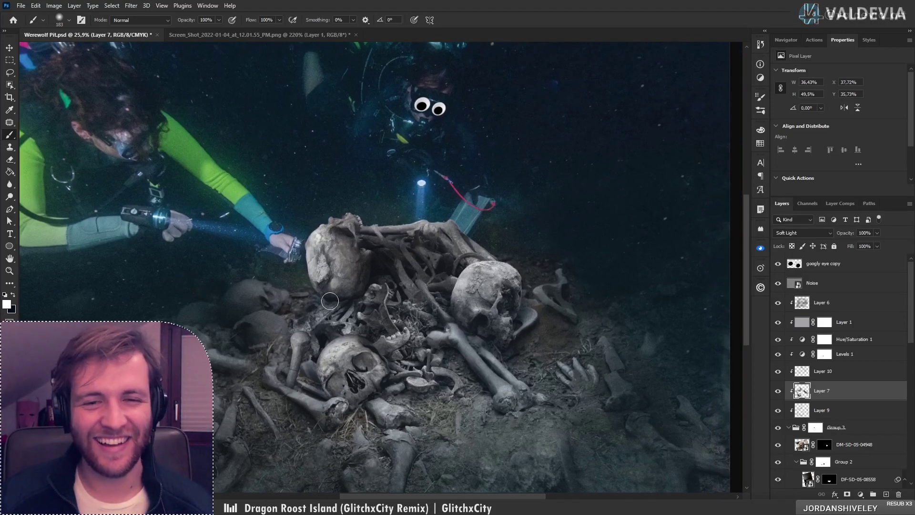
{"action": "key", "text": "ctrl+z"}
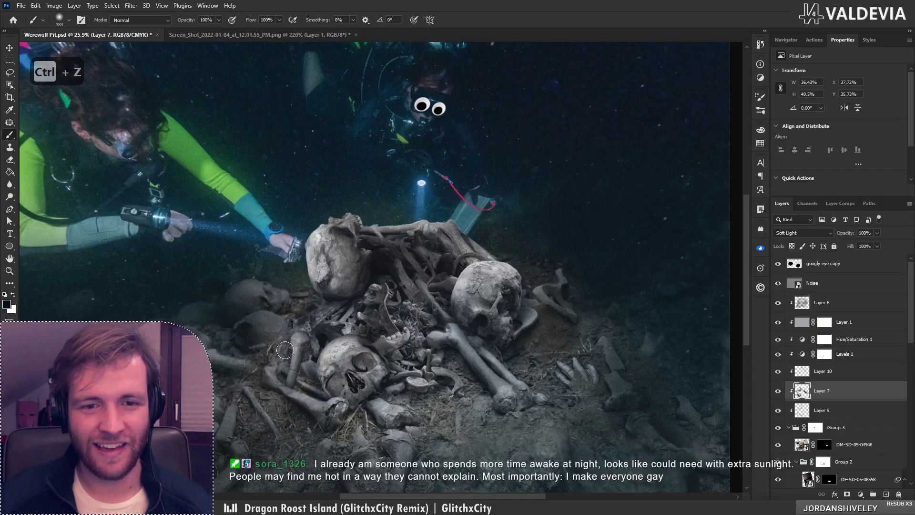
Paint black shading on Layer 7 over the lower bones around the front skull
{"action": "mouse_move", "coordinate": [274, 358]}
{"action": "left_mouse_down"}
{"action": "mouse_move", "coordinate": [301, 335]}
{"action": "mouse_move", "coordinate": [253, 350]}
{"action": "mouse_move", "coordinate": [362, 353]}
{"action": "left_mouse_up"}
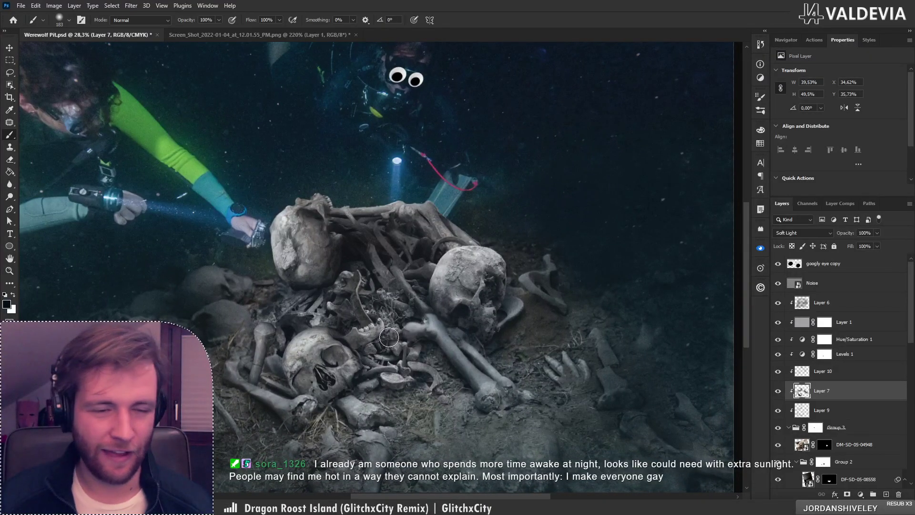
{"action": "left_click_drag", "start_coordinate": [384, 328], "coordinate": [357, 330]}
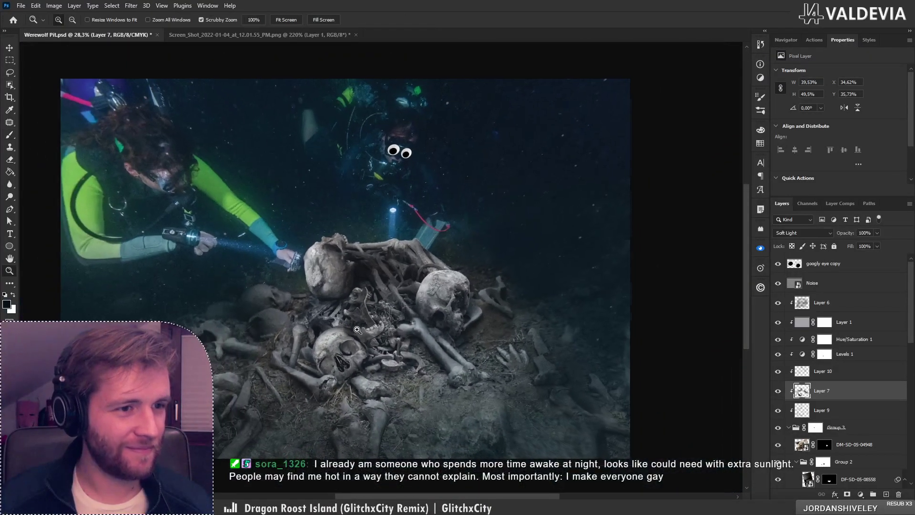
{"action": "left_click_drag", "start_coordinate": [294, 304], "coordinate": [300, 294]}
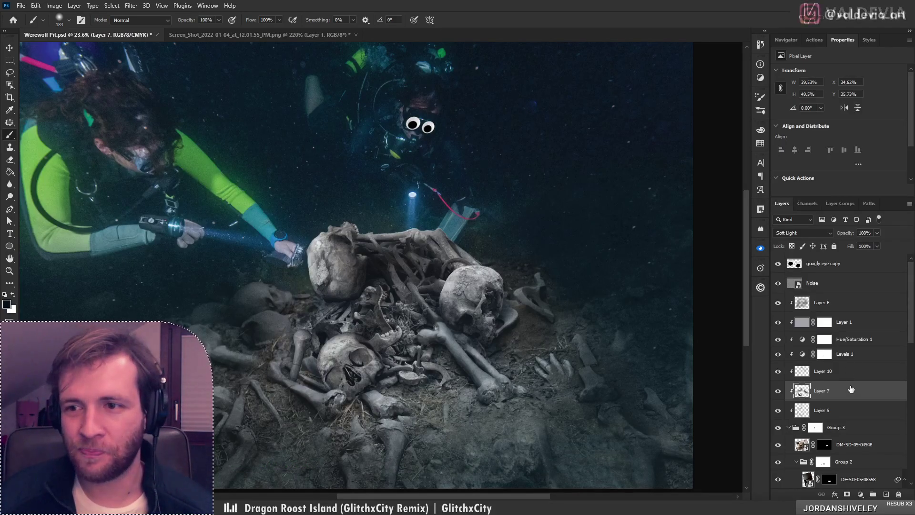
Darken the gap between the upper skull and the crossed bones on Layer 9, undoing unwanted strokes
{"action": "left_click", "coordinate": [852, 405]}
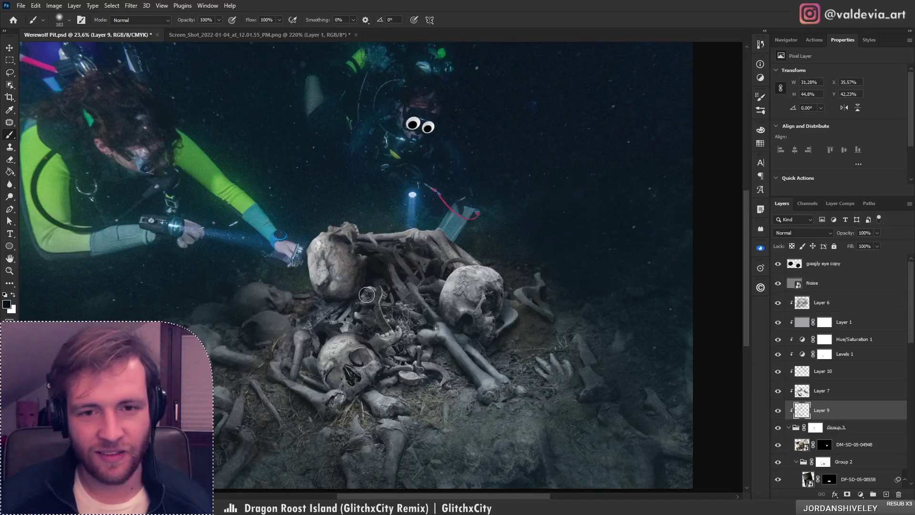
{"action": "key", "text": "ctrl+z"}
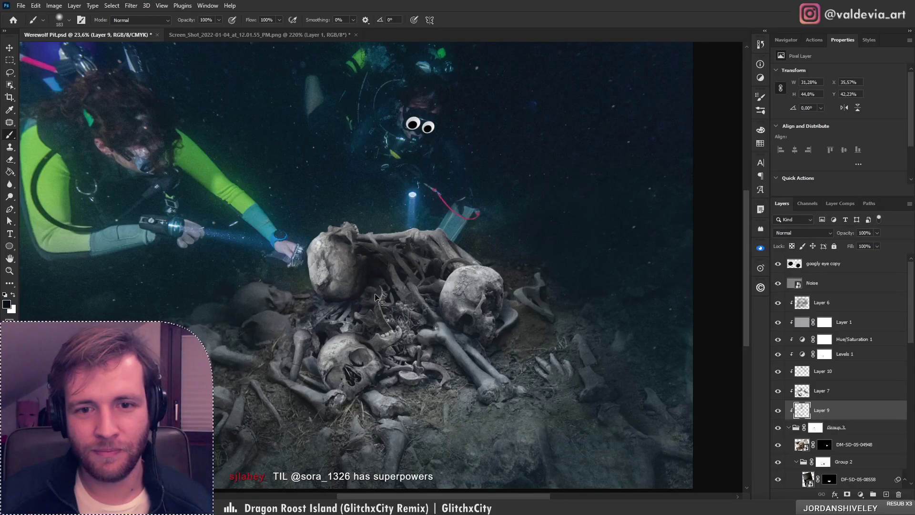
{"action": "key", "text": "ctrl+z"}
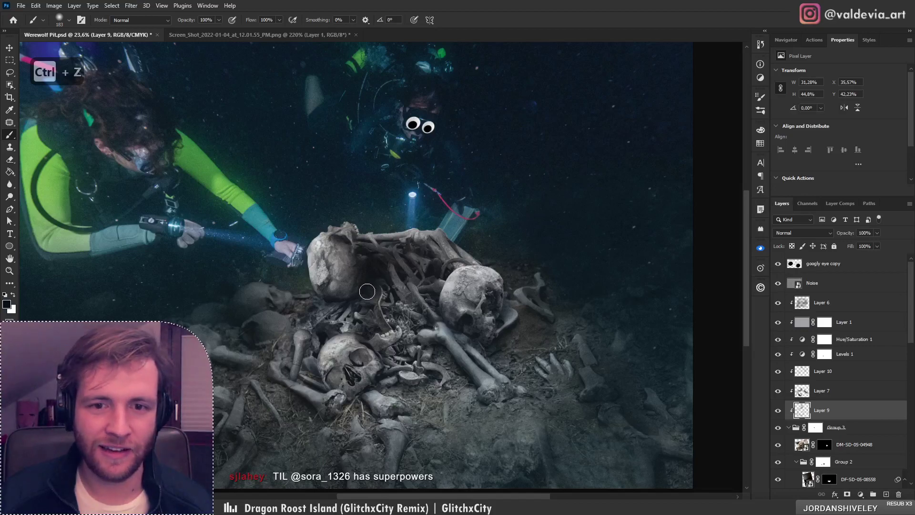
{"action": "key", "text": "z"}
{"action": "mouse_move", "coordinate": [377, 285]}
{"action": "left_mouse_down"}
{"action": "mouse_move", "coordinate": [332, 289]}
{"action": "mouse_move", "coordinate": [453, 281]}
{"action": "left_mouse_up"}
{"action": "key", "text": "b"}
{"action": "key", "text": "ctrl+z"}
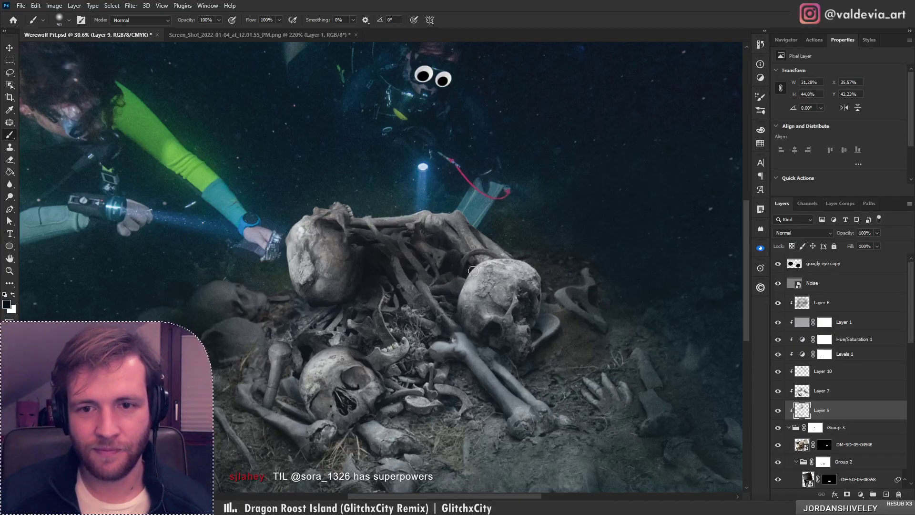
Paint dark shading on Layer 9 with a 90 px soft brush among the crossed bones above the right-hand skull
{"action": "mouse_move", "coordinate": [463, 234]}
{"action": "left_mouse_down"}
{"action": "mouse_move", "coordinate": [479, 260]}
{"action": "mouse_move", "coordinate": [465, 236]}
{"action": "mouse_move", "coordinate": [501, 254]}
{"action": "left_mouse_up"}
{"action": "key", "text": "z"}
{"action": "mouse_move", "coordinate": [431, 267]}
{"action": "left_mouse_down"}
{"action": "mouse_move", "coordinate": [413, 271]}
{"action": "mouse_move", "coordinate": [439, 272]}
{"action": "left_mouse_up"}
{"action": "left_click", "coordinate": [439, 271]}
{"action": "key", "text": "b"}
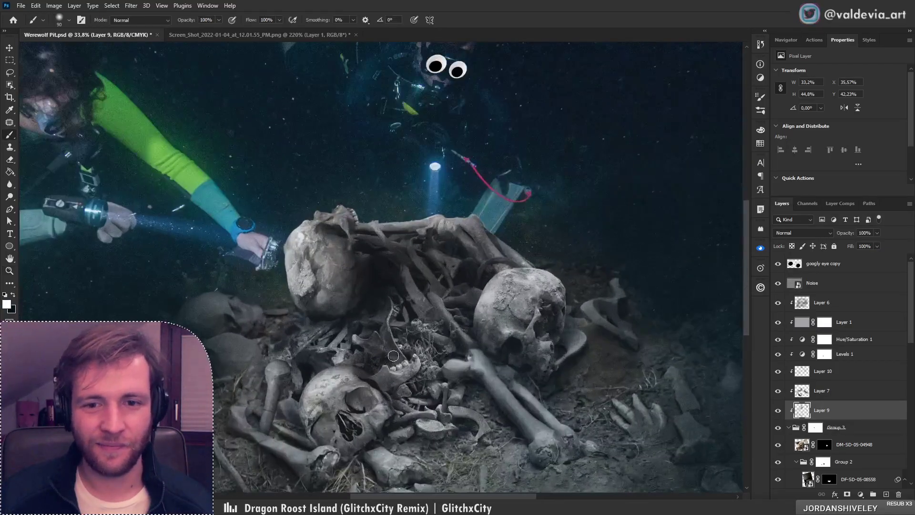
Undo the last stroke on Layer 9 and inspect the shading between the upper skull and the crossed bones
{"action": "key", "text": "ctrl+z"}
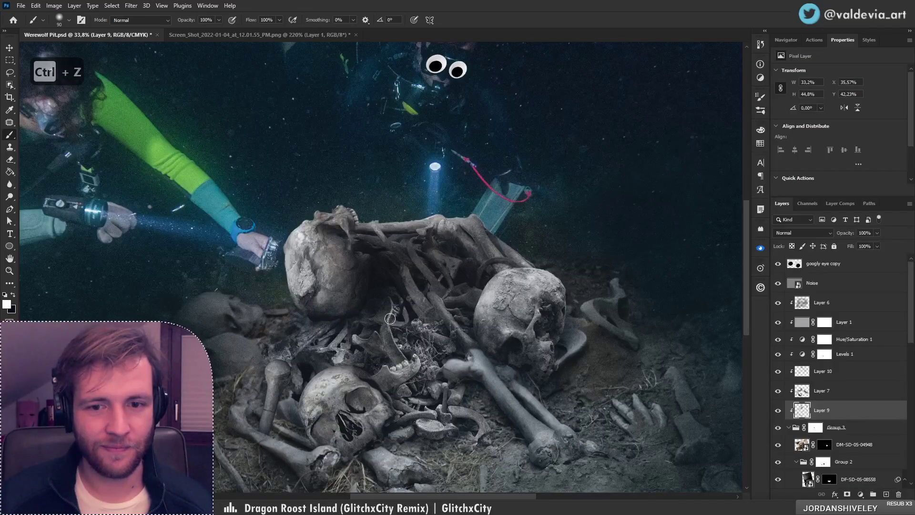
{"action": "key", "text": "z"}
{"action": "mouse_move", "coordinate": [416, 318]}
{"action": "left_mouse_down"}
{"action": "mouse_move", "coordinate": [389, 329]}
{"action": "mouse_move", "coordinate": [441, 324]}
{"action": "mouse_move", "coordinate": [444, 306]}
{"action": "left_mouse_up"}
{"action": "key", "text": "b"}
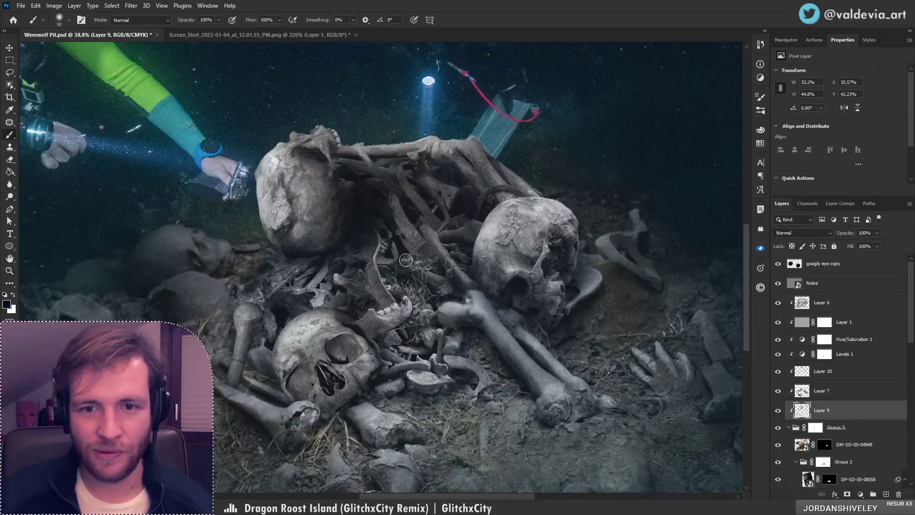
{"action": "key", "text": "z"}
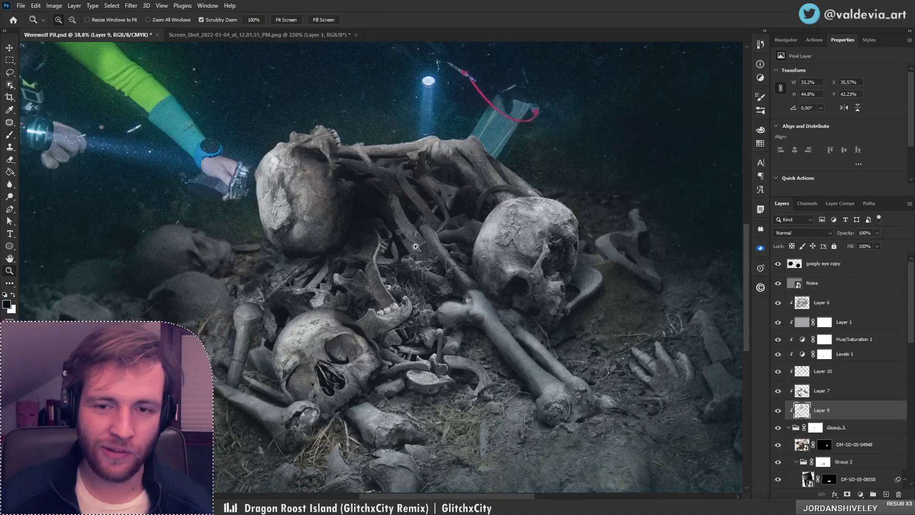
{"action": "mouse_move", "coordinate": [409, 296]}
{"action": "left_mouse_down"}
{"action": "mouse_move", "coordinate": [376, 291]}
{"action": "mouse_move", "coordinate": [422, 261]}
{"action": "mouse_move", "coordinate": [424, 306]}
{"action": "left_mouse_up"}
{"action": "key", "text": "b"}
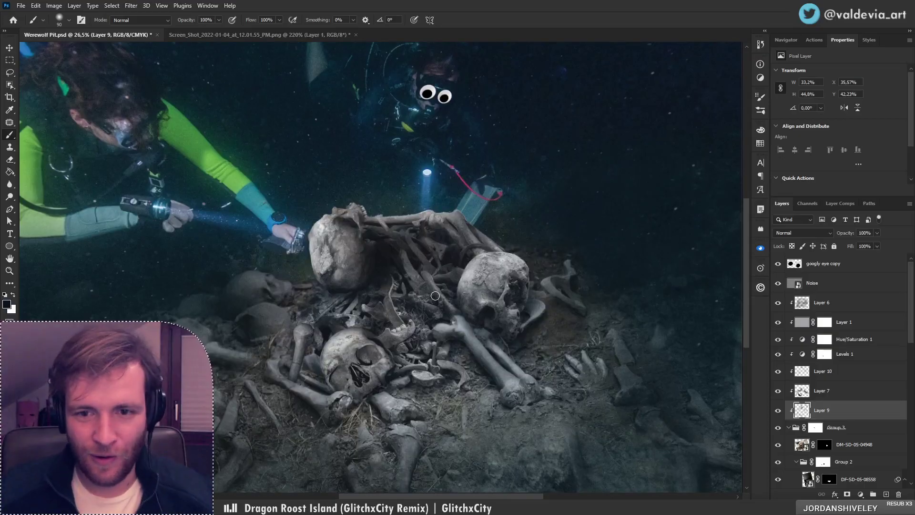
Paint sampled grey over the bones on Layer 6 with a 149 px soft brush, undoing unwanted strokes
{"action": "left_click", "coordinate": [864, 327]}
{"action": "left_click", "coordinate": [856, 301]}
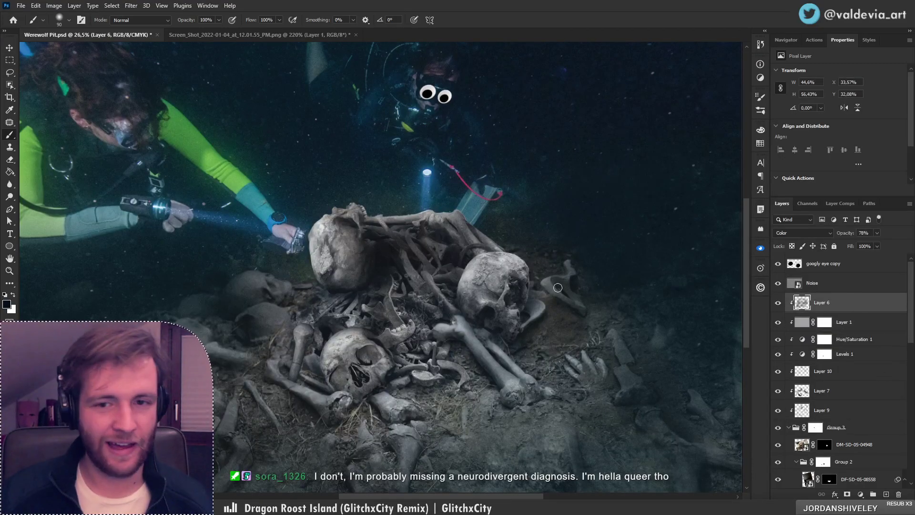
{"action": "right_click", "coordinate": [460, 307]}
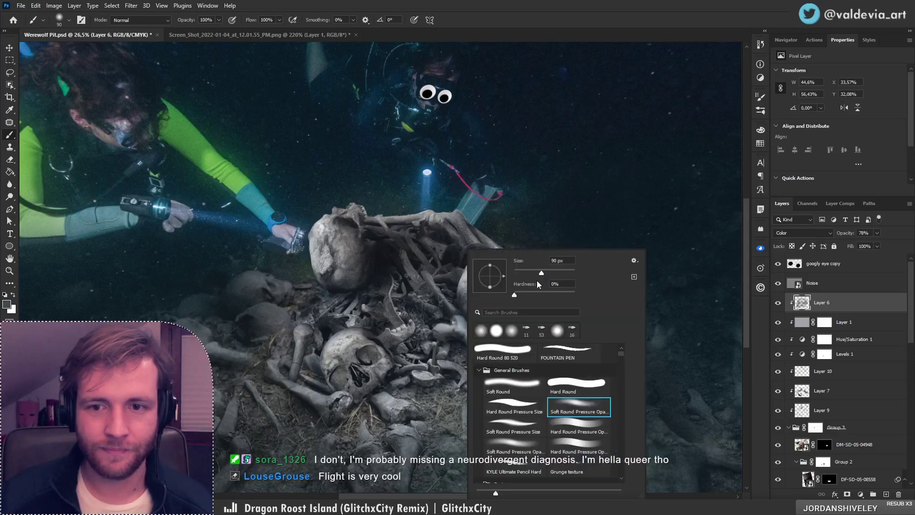
{"action": "left_click", "coordinate": [432, 290]}
{"action": "key", "text": "ctrl+z"}
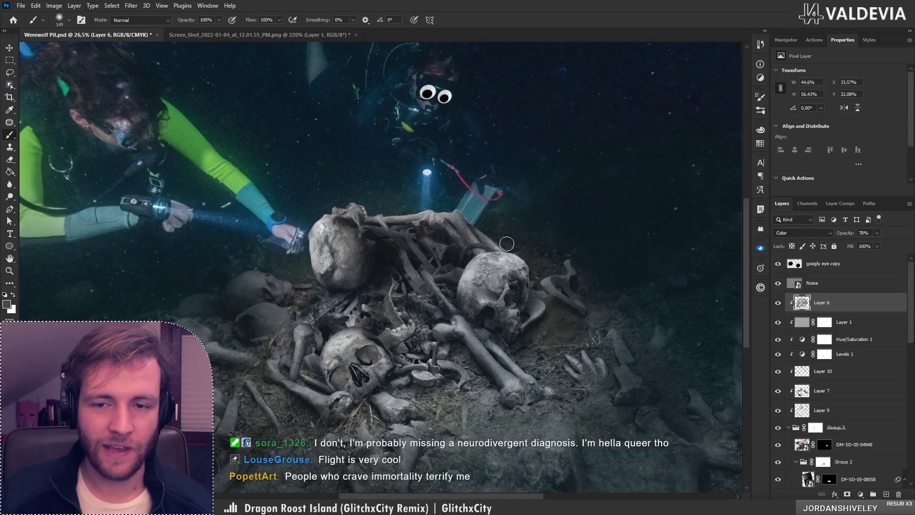
{"action": "key", "text": "ctrl+0"}
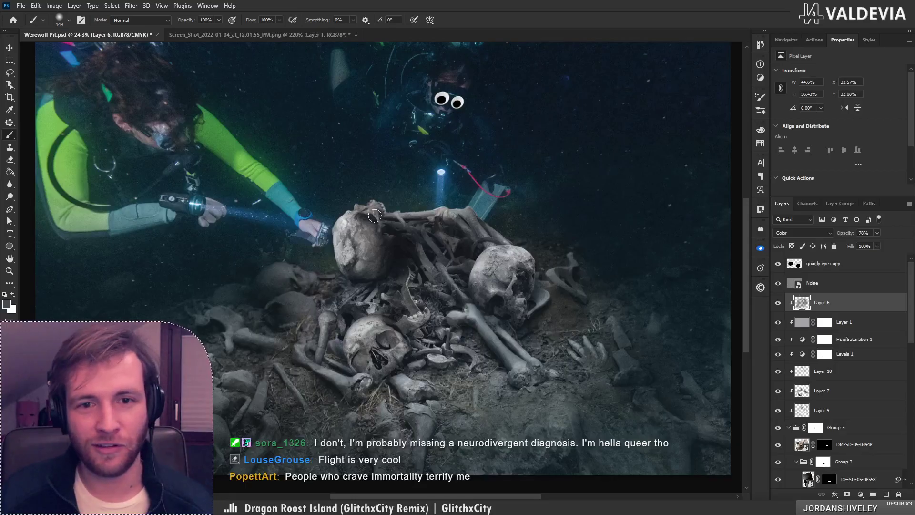
{"action": "key", "text": "ctrl+z"}
{"action": "key", "text": "ctrl+space"}
{"action": "mouse_move", "coordinate": [358, 262]}
{"action": "left_mouse_down"}
{"action": "mouse_move", "coordinate": [315, 262]}
{"action": "mouse_move", "coordinate": [346, 262]}
{"action": "left_mouse_up"}
{"action": "key", "text": "ctrl+z"}
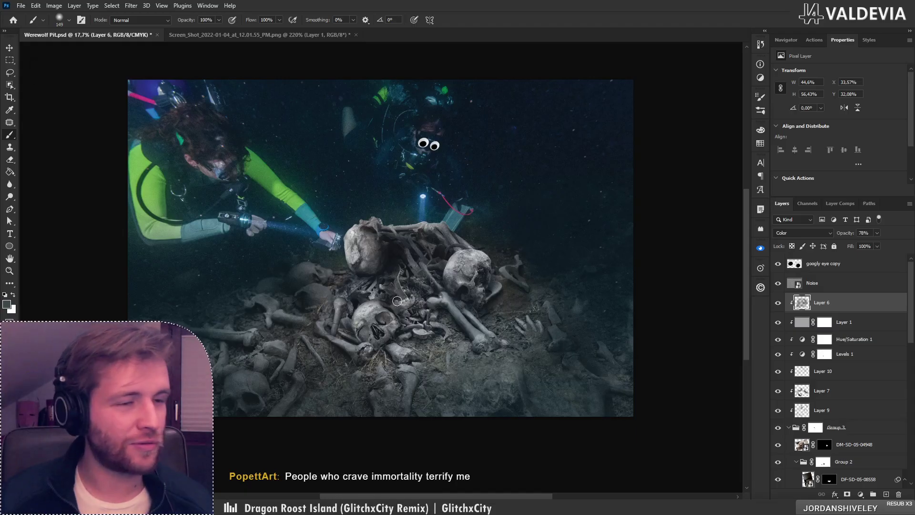
Reduce the soft brush to 77 px and try a stroke on Layer 9 along the bones above the right-hand skull, undoing it
{"action": "left_click_drag", "start_coordinate": [426, 311], "coordinate": [406, 314]}
{"action": "key", "text": "z"}
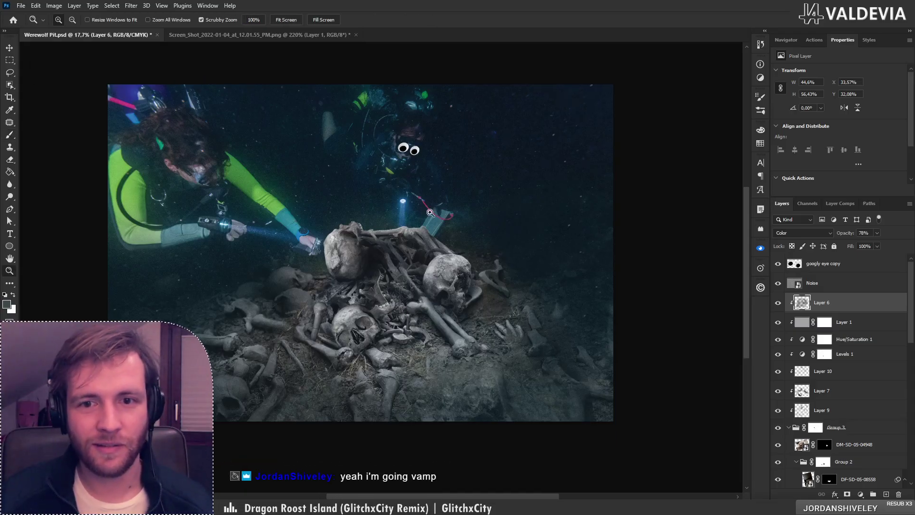
{"action": "left_click_drag", "start_coordinate": [424, 228], "coordinate": [463, 230]}
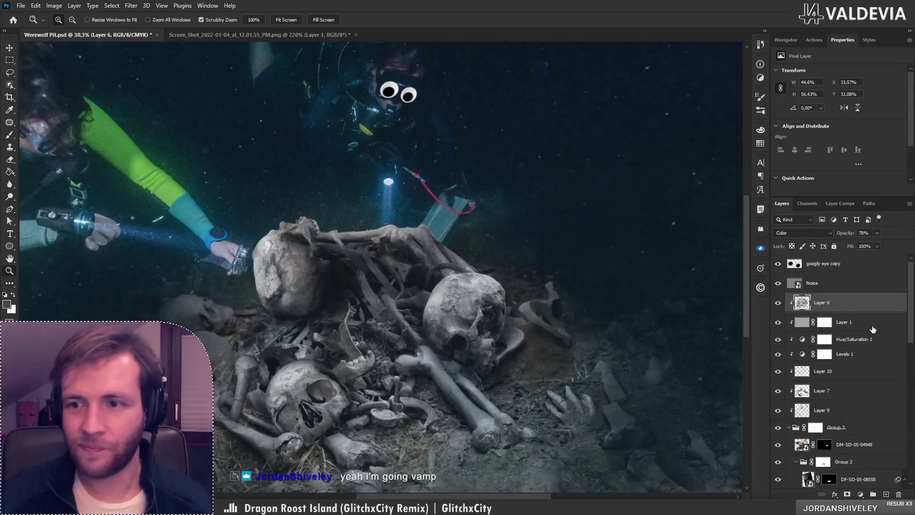
{"action": "left_click", "coordinate": [849, 392]}
{"action": "left_click", "coordinate": [853, 410]}
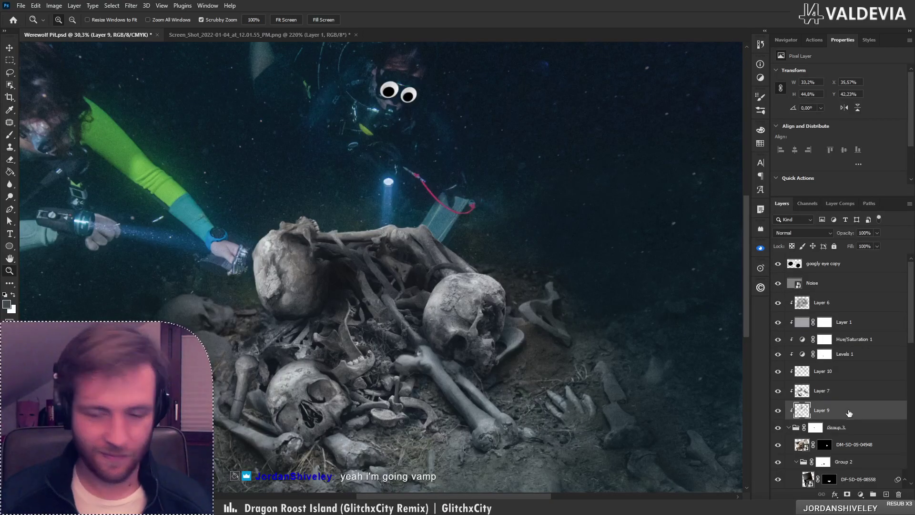
{"action": "key", "text": "b"}
{"action": "right_click", "coordinate": [452, 249]}
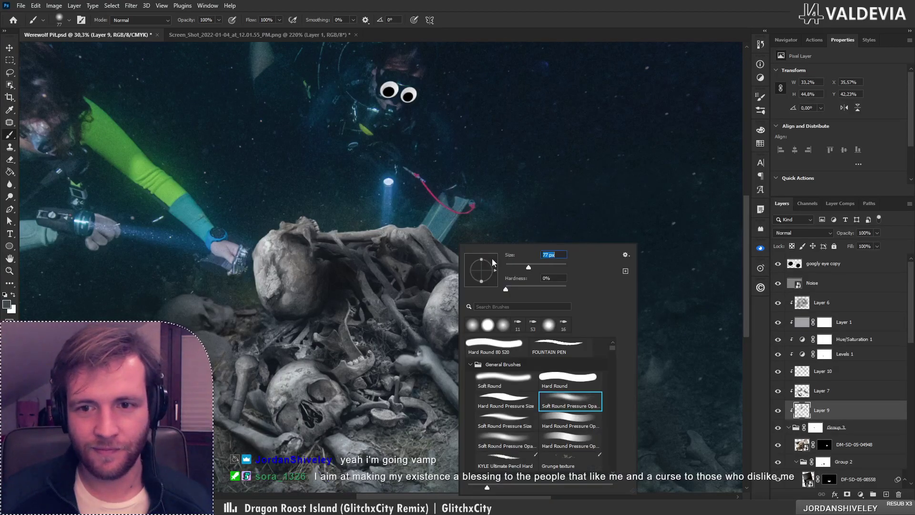
{"action": "left_click_drag", "start_coordinate": [436, 245], "coordinate": [467, 269]}
{"action": "key", "text": "ctrl+z"}
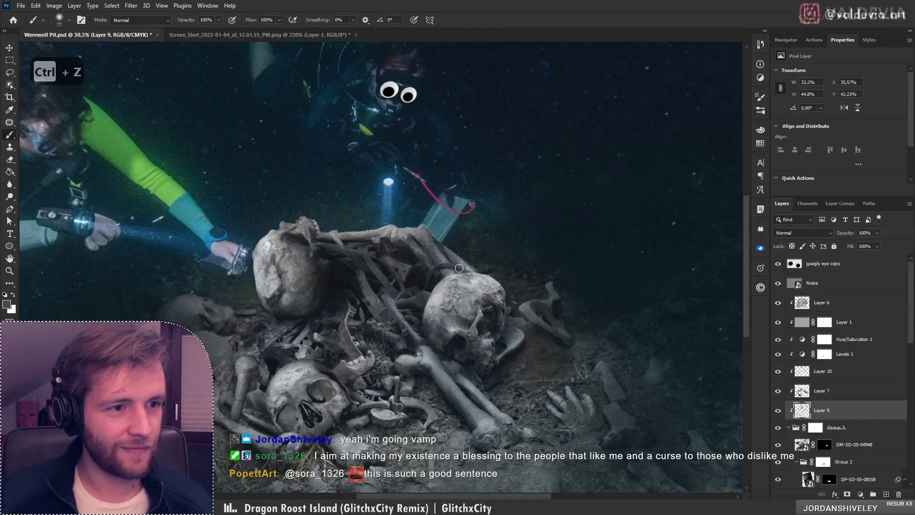
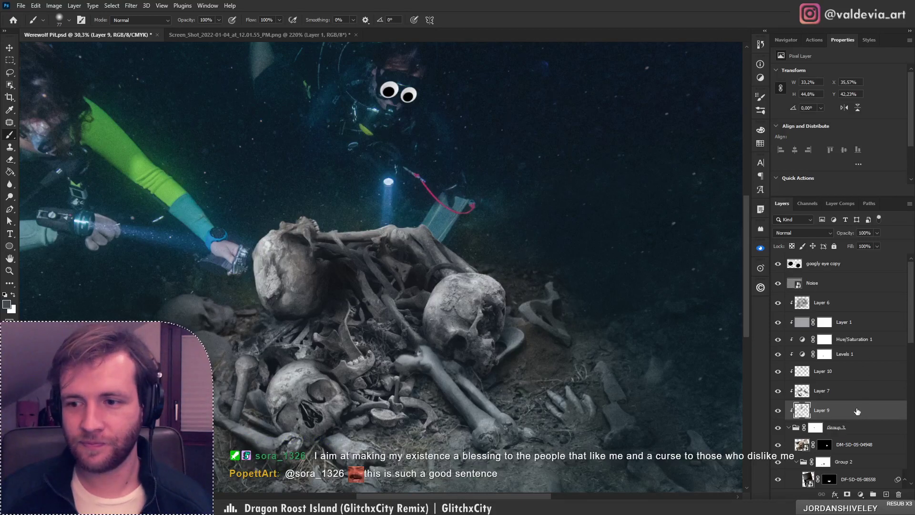
Paint black shading on Layer 7 over the long bones above the right-hand skull, undoing unwanted strokes
{"action": "left_click", "coordinate": [825, 391]}
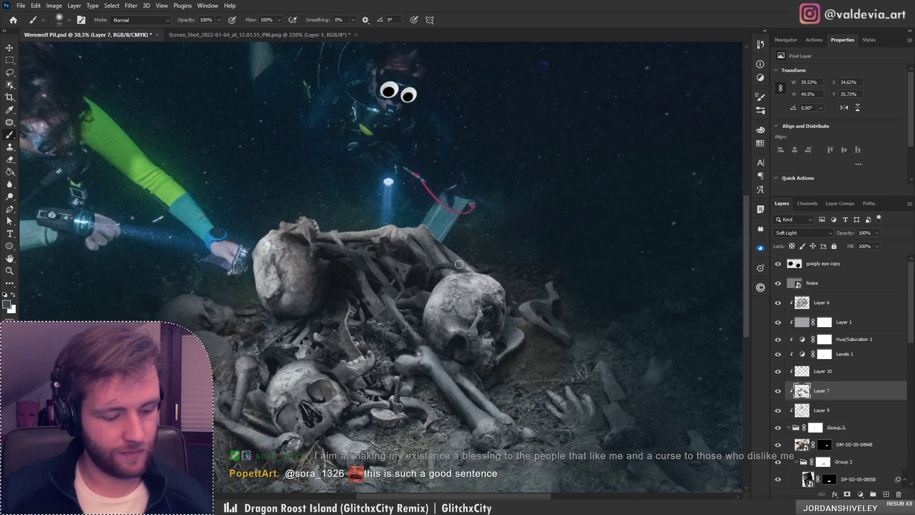
{"action": "key", "text": "d"}
{"action": "left_click_drag", "start_coordinate": [439, 249], "coordinate": [467, 273]}
{"action": "key", "text": "ctrl+z"}
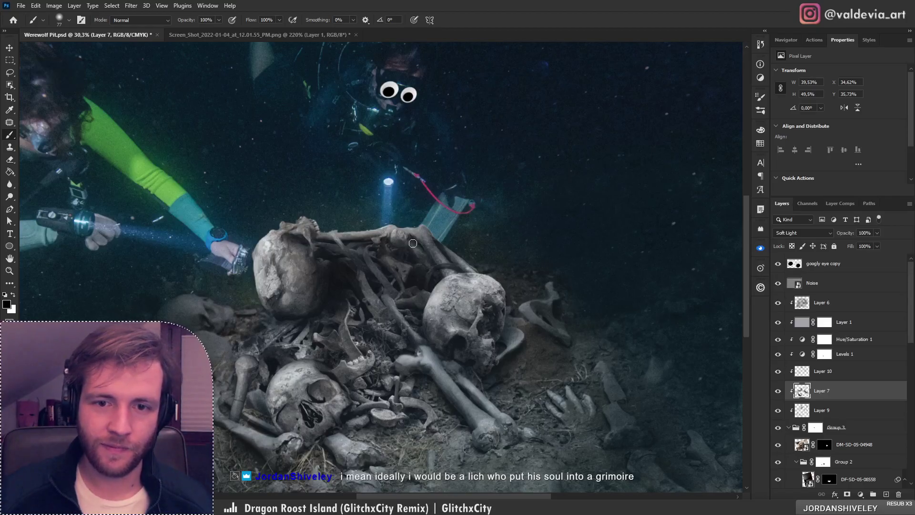
{"action": "key", "text": "ctrl+space"}
{"action": "mouse_move", "coordinate": [392, 244]}
{"action": "left_mouse_down"}
{"action": "mouse_move", "coordinate": [347, 247]}
{"action": "mouse_move", "coordinate": [382, 248]}
{"action": "left_mouse_up"}
{"action": "left_click_drag", "start_coordinate": [481, 252], "coordinate": [517, 238]}
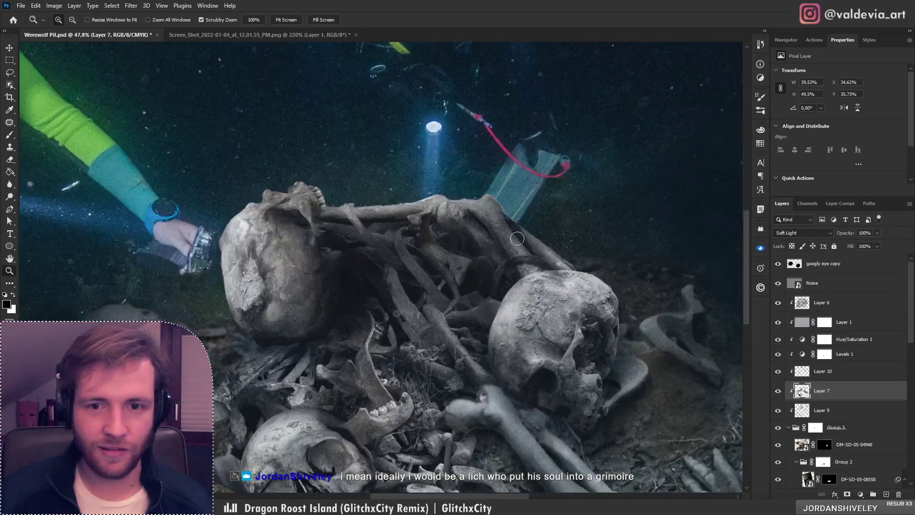
{"action": "key", "text": "b"}
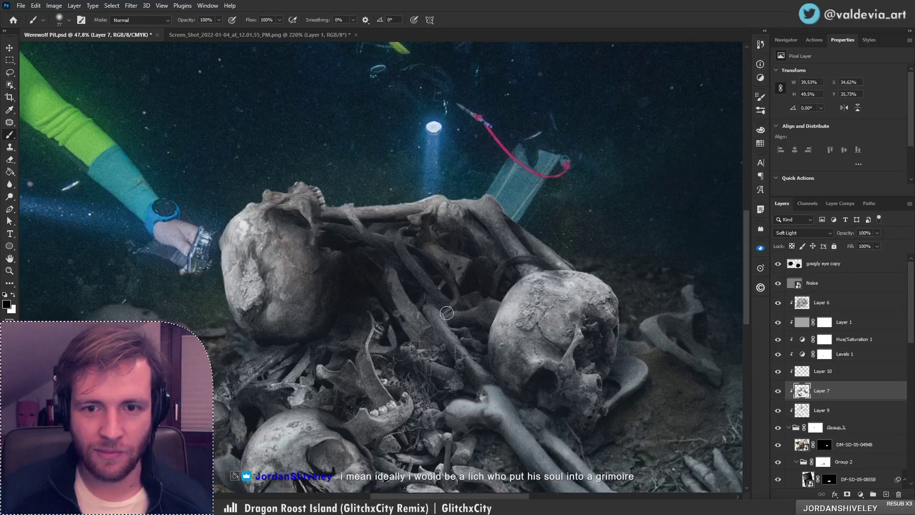
Examine the shaded bone pile at several magnifications to judge how it sits with the divers
{"action": "key", "text": "ctrl+space"}
{"action": "left_click_drag", "start_coordinate": [435, 267], "coordinate": [394, 263]}
{"action": "left_click_drag", "start_coordinate": [436, 288], "coordinate": [465, 287]}
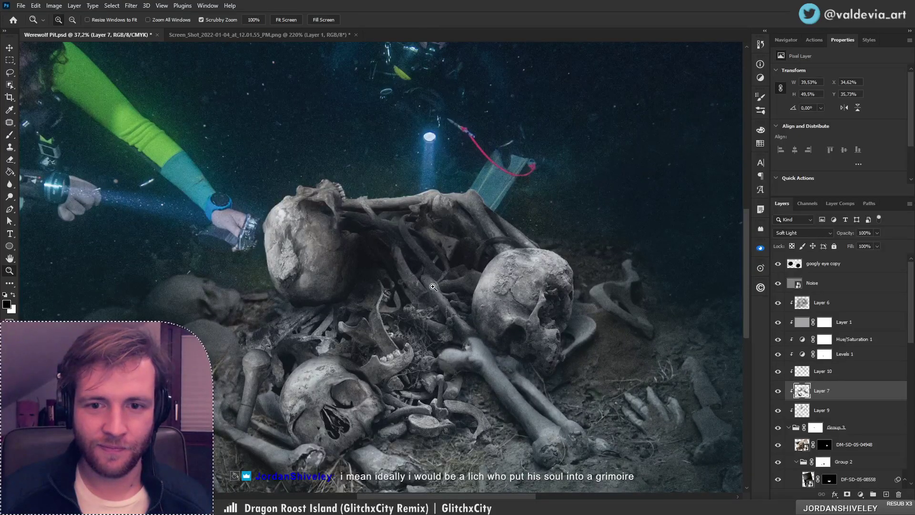
{"action": "scroll", "coordinate": [427, 290], "scroll_direction": "down", "scroll_amount": 3}
{"action": "key", "text": "space"}
{"action": "left_click_drag", "start_coordinate": [497, 289], "coordinate": [467, 270]}
{"action": "key", "text": "ctrl+space"}
{"action": "left_click_drag", "start_coordinate": [395, 264], "coordinate": [434, 263]}
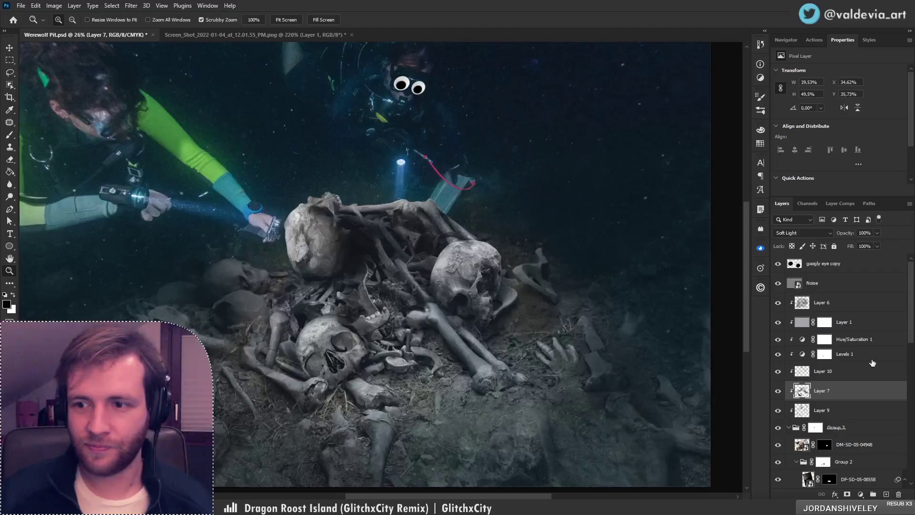
Paint sampled grey on Layer 6 over the bones around the skulls with a 143 px soft brush
{"action": "left_click", "coordinate": [851, 309]}
{"action": "key", "text": "b"}
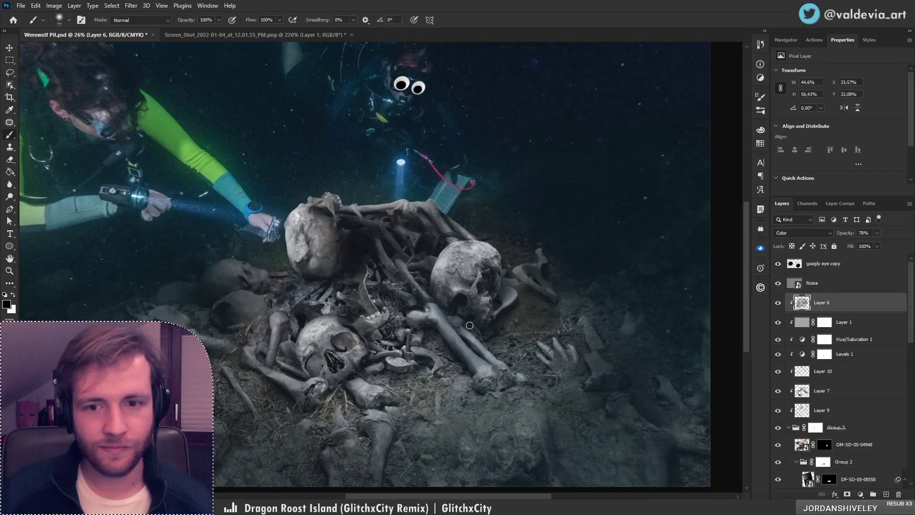
{"action": "right_click", "coordinate": [467, 285]}
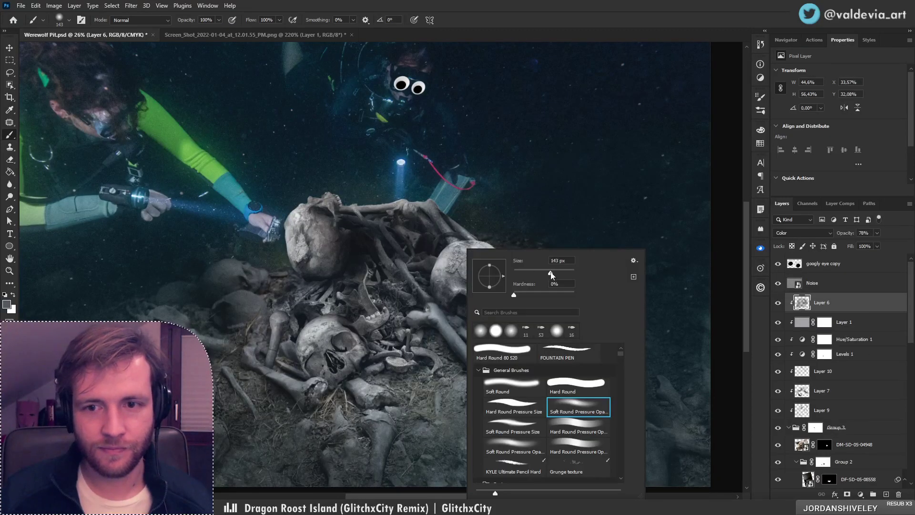
{"action": "left_click", "coordinate": [441, 302]}
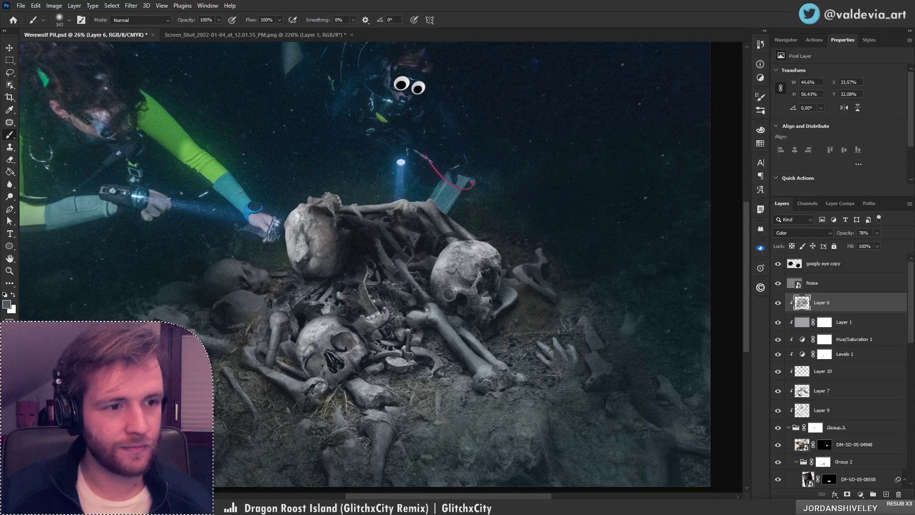
{"action": "left_click_drag", "start_coordinate": [484, 291], "coordinate": [455, 310]}
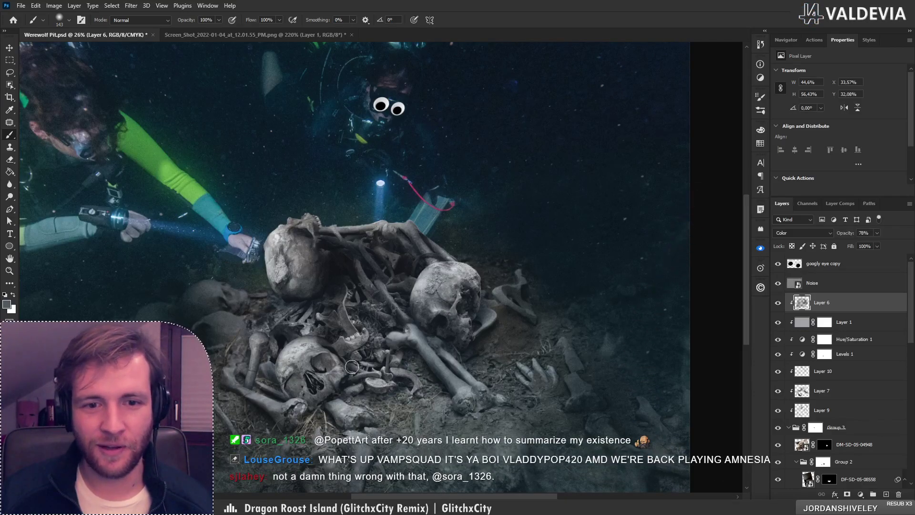
{"action": "left_click_drag", "start_coordinate": [311, 362], "coordinate": [343, 329]}
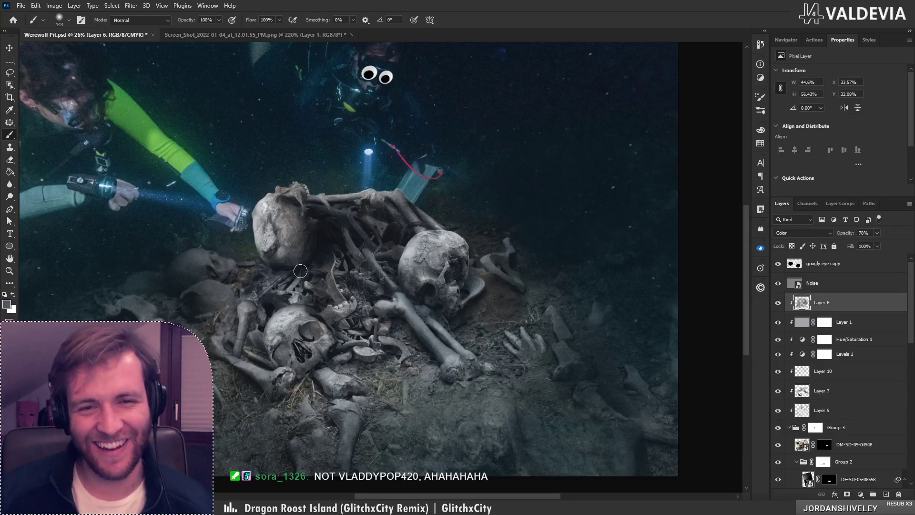
Undo the last Layer 6 stroke, enlarge the brush to 300 px and paint grey over the central bones
{"action": "key", "text": "ctrl+z"}
{"action": "key", "text": "bracketright"}
{"action": "key", "text": "bracketright"}
{"action": "key", "text": "bracketright"}
{"action": "key", "text": "bracketright"}
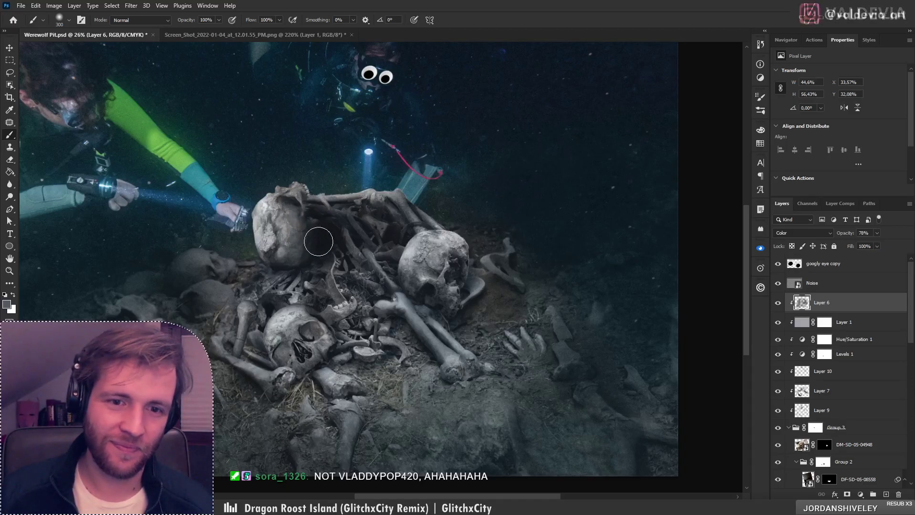
{"action": "key", "text": "z"}
{"action": "mouse_move", "coordinate": [306, 271]}
{"action": "left_mouse_down"}
{"action": "mouse_move", "coordinate": [240, 281]}
{"action": "mouse_move", "coordinate": [334, 229]}
{"action": "mouse_move", "coordinate": [369, 225]}
{"action": "left_mouse_up"}
{"action": "key", "text": "b"}
{"action": "left_click_drag", "start_coordinate": [424, 301], "coordinate": [447, 312]}
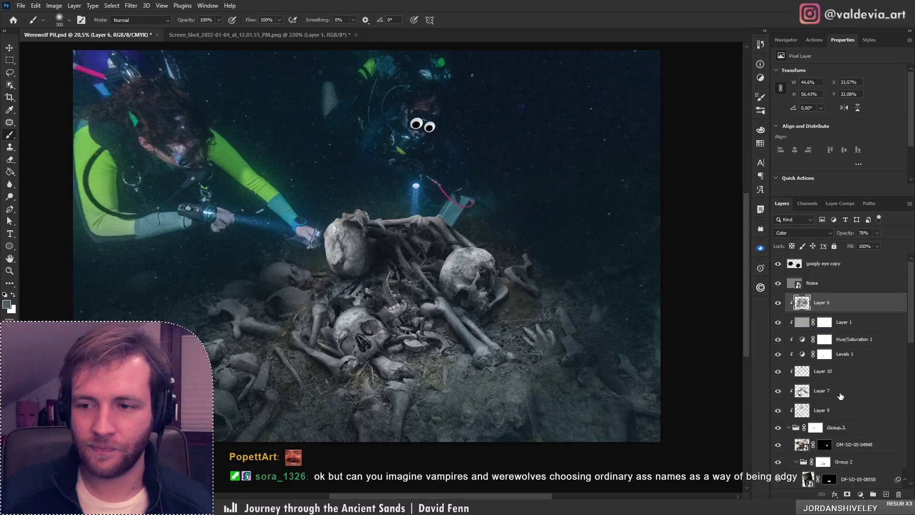
Collapse Group 3 in the layer stack
{"action": "scroll", "coordinate": [840, 396], "scroll_direction": "down", "scroll_amount": 3}
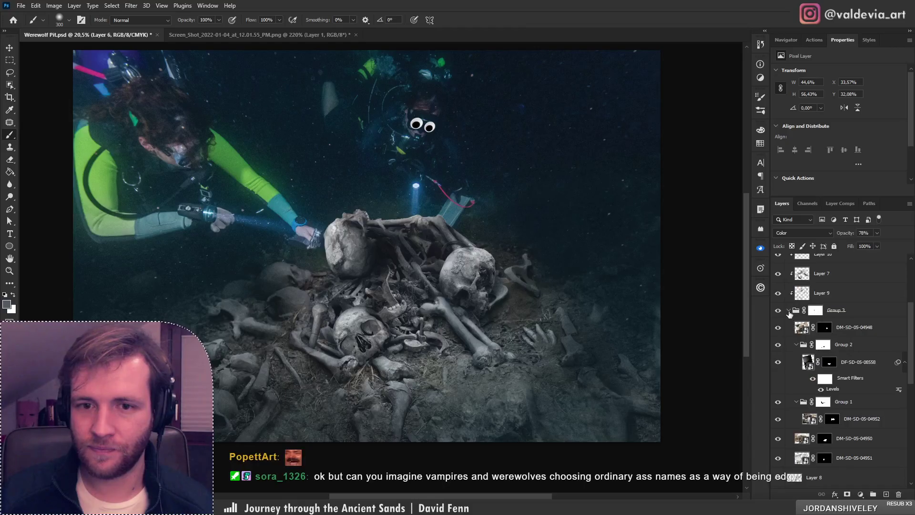
{"action": "left_click", "coordinate": [788, 310]}
{"action": "scroll", "coordinate": [402, 275], "scroll_direction": "down", "scroll_amount": 4}
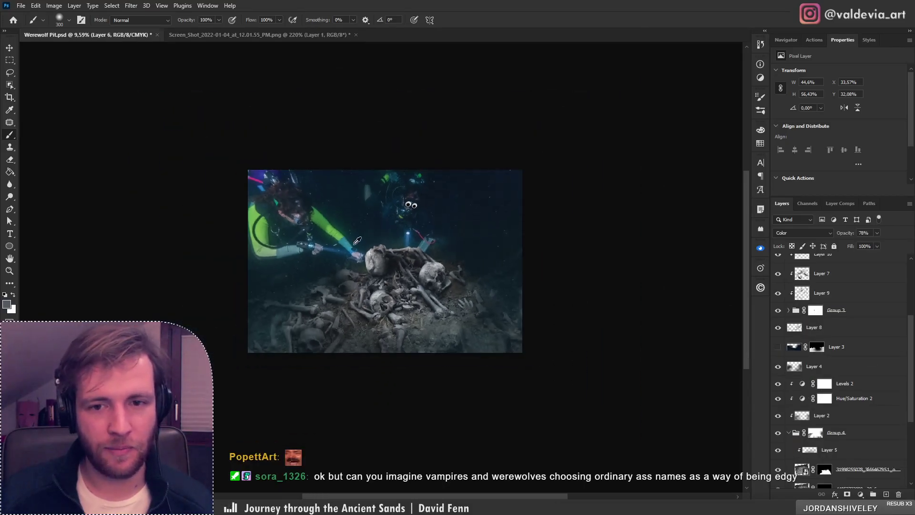
Compare the finished composite with the original diver photo by toggling the visibility of all other layers
{"action": "scroll", "coordinate": [261, 211], "scroll_direction": "up", "scroll_amount": 1}
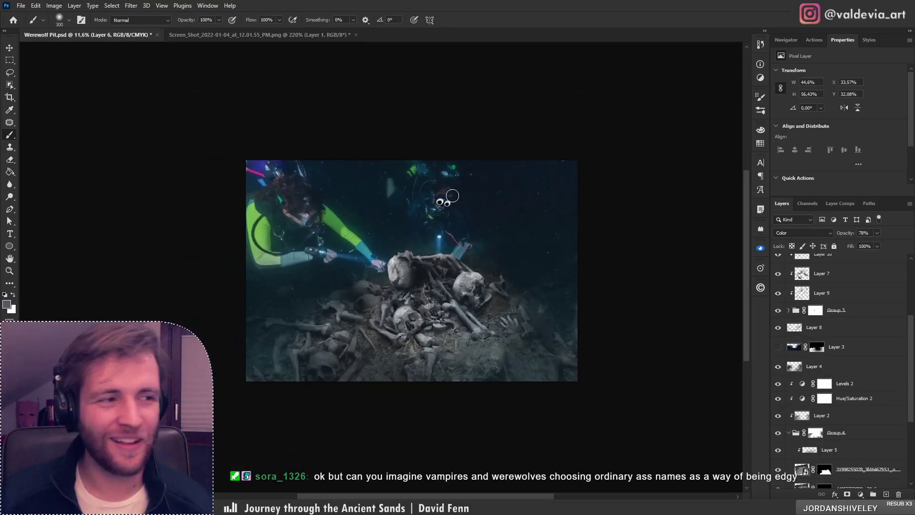
{"action": "scroll", "coordinate": [361, 177], "scroll_direction": "up", "scroll_amount": 2}
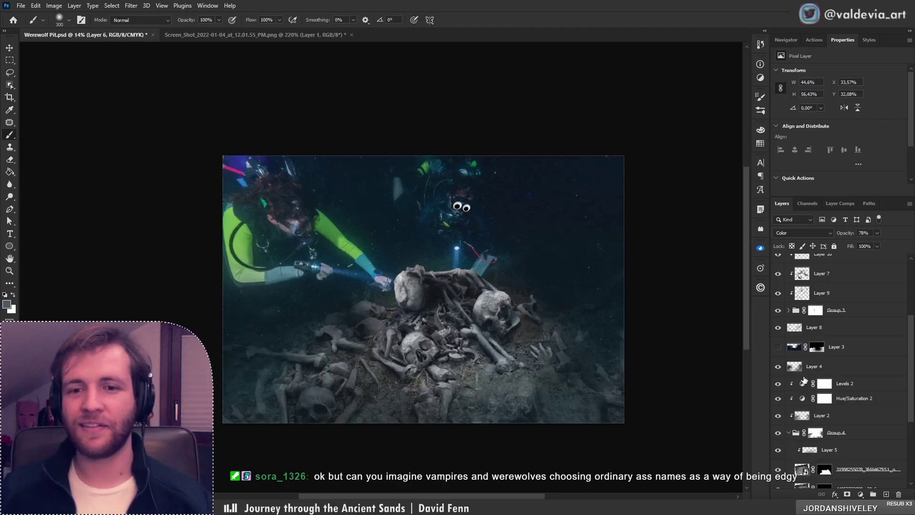
{"action": "scroll", "coordinate": [804, 374], "scroll_direction": "down", "scroll_amount": 2}
{"action": "scroll", "coordinate": [802, 369], "scroll_direction": "down", "scroll_amount": 2}
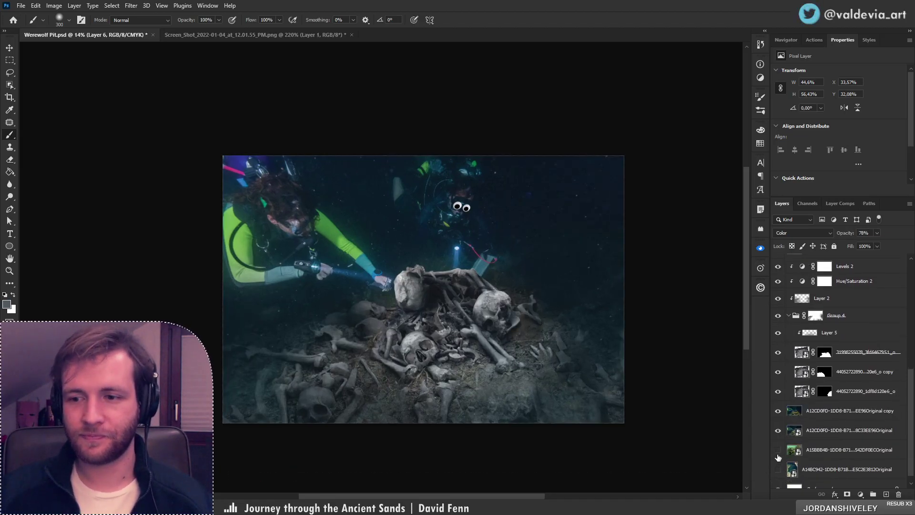
{"action": "left_click", "coordinate": [777, 433], "text": "alt"}
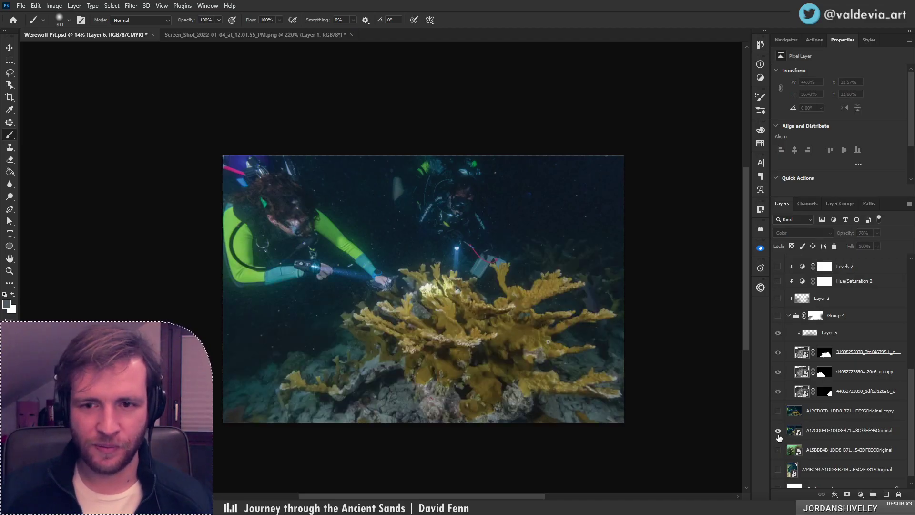
{"action": "left_click", "coordinate": [778, 433], "text": "alt"}
{"action": "left_click", "coordinate": [778, 432], "text": "alt"}
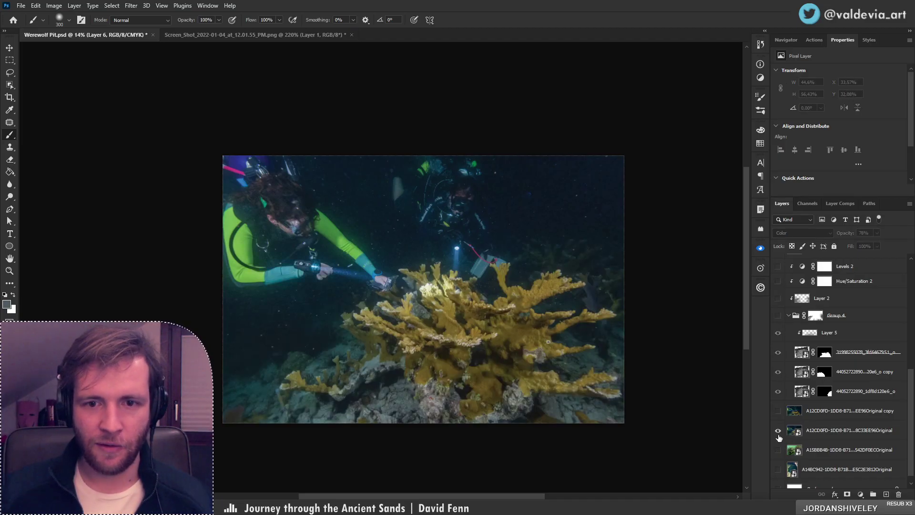
Switch between the full composite and the isolated original diver photo once more, leaving the composite's layers shown
{"action": "left_click", "coordinate": [778, 432], "text": "alt"}
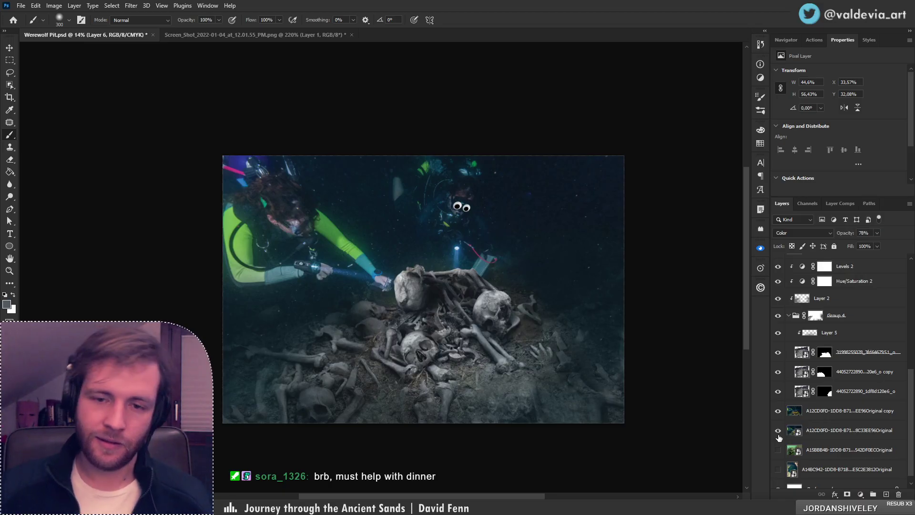
{"action": "left_click", "coordinate": [777, 433], "text": "alt"}
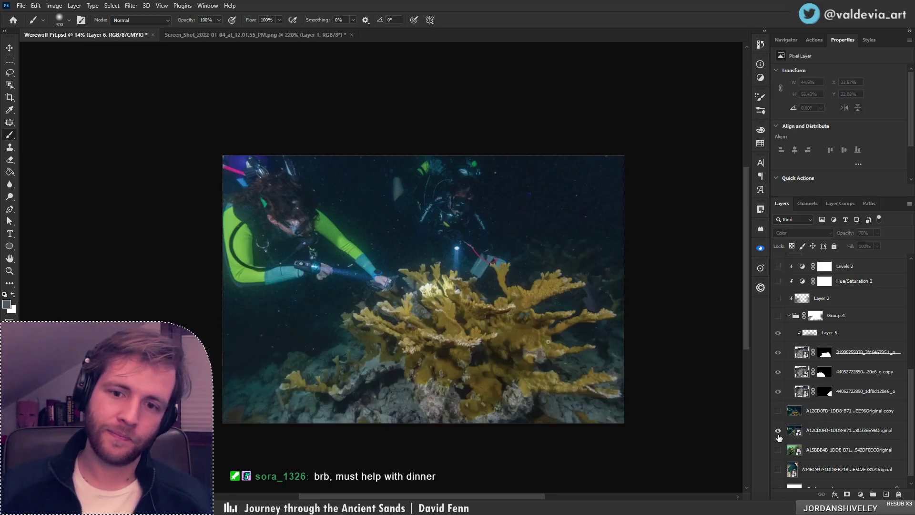
{"action": "left_click", "coordinate": [778, 430], "text": "alt"}
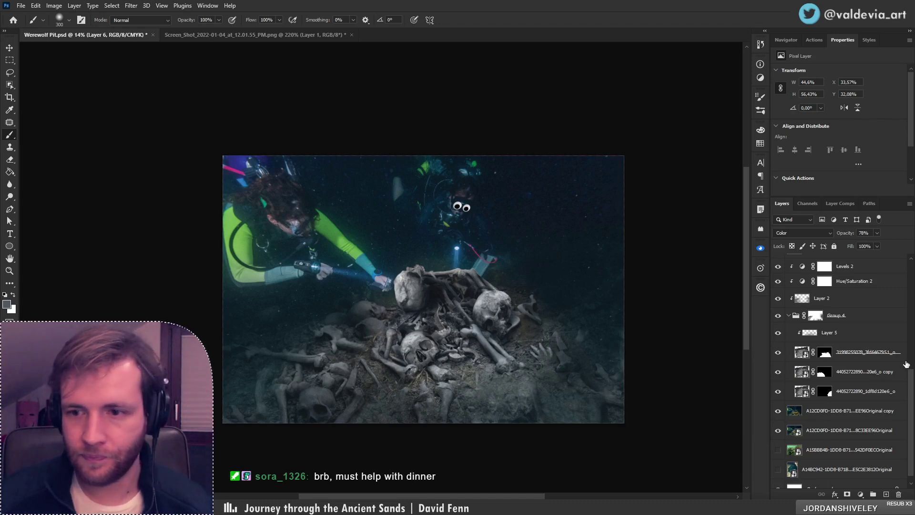
Touch up the grey tint on Layer 6 around the upper skull and neighbouring bones with the 300 px soft brush
{"action": "left_click_drag", "start_coordinate": [911, 393], "coordinate": [912, 274]}
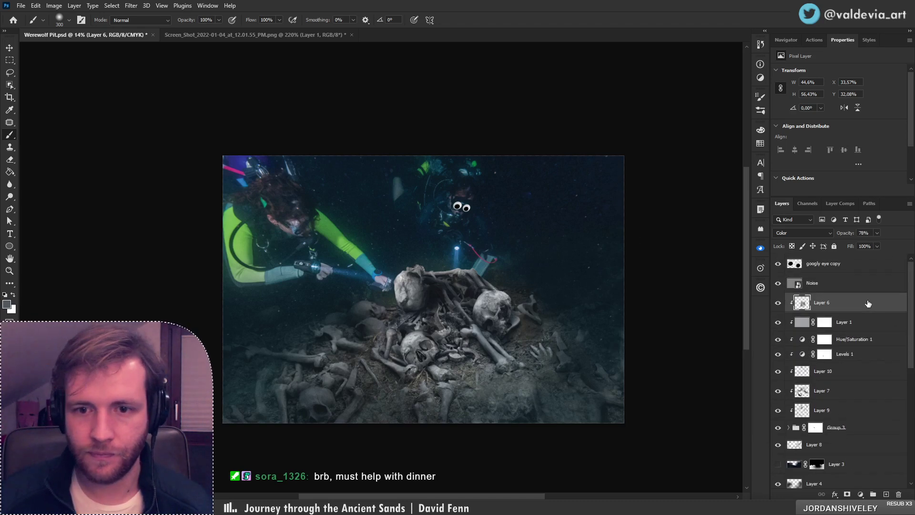
{"action": "key", "text": "z"}
{"action": "left_click", "coordinate": [486, 250]}
{"action": "left_click_drag", "start_coordinate": [486, 289], "coordinate": [493, 299]}
{"action": "key", "text": "b"}
{"action": "mouse_move", "coordinate": [482, 304]}
{"action": "left_mouse_down"}
{"action": "mouse_move", "coordinate": [473, 273]}
{"action": "mouse_move", "coordinate": [471, 289]}
{"action": "mouse_move", "coordinate": [500, 286]}
{"action": "left_mouse_up"}
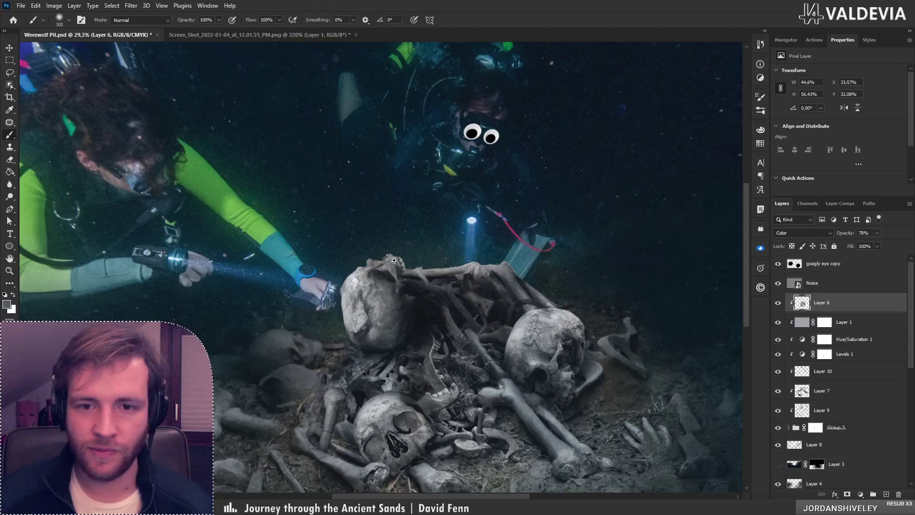
{"action": "key", "text": "ctrl+space"}
{"action": "mouse_move", "coordinate": [368, 270]}
{"action": "left_mouse_down"}
{"action": "mouse_move", "coordinate": [305, 269]}
{"action": "mouse_move", "coordinate": [370, 267]}
{"action": "left_mouse_up"}
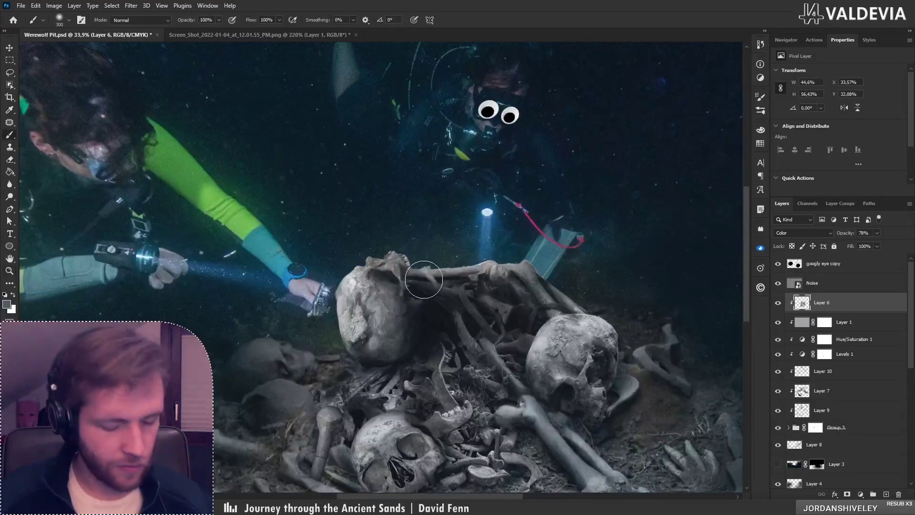
On Layer 7, undo the last stroke and brush soft shading over the shadowed side of the upper skull
{"action": "left_click", "coordinate": [848, 399]}
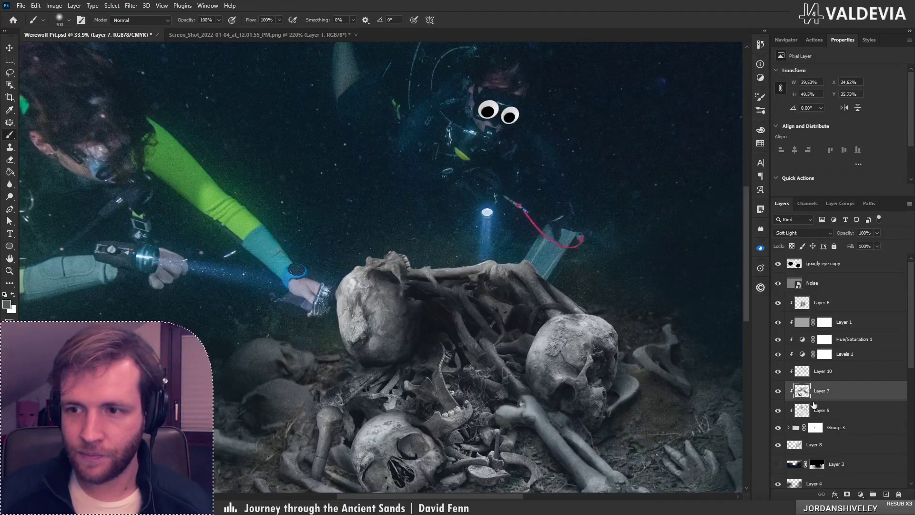
{"action": "key", "text": "ctrl+z"}
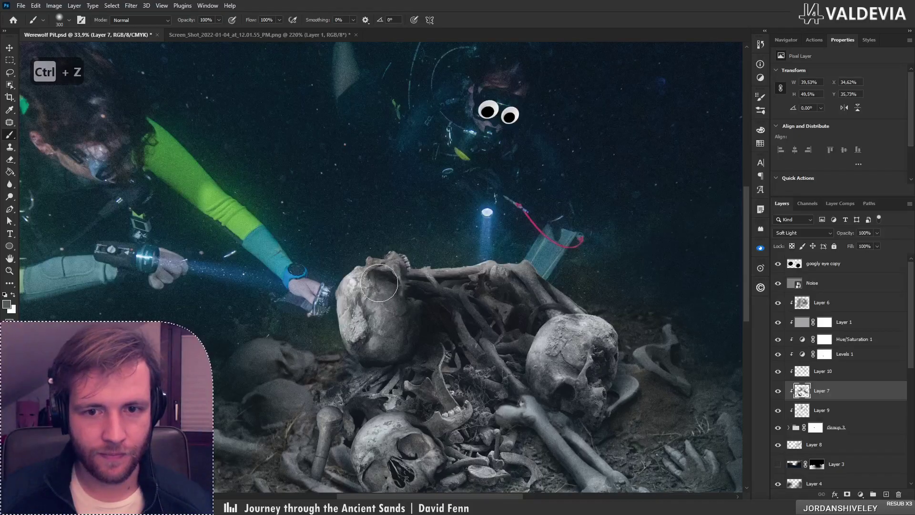
{"action": "left_click_drag", "start_coordinate": [441, 352], "coordinate": [387, 298]}
{"action": "key", "text": "z"}
{"action": "key", "text": "b"}
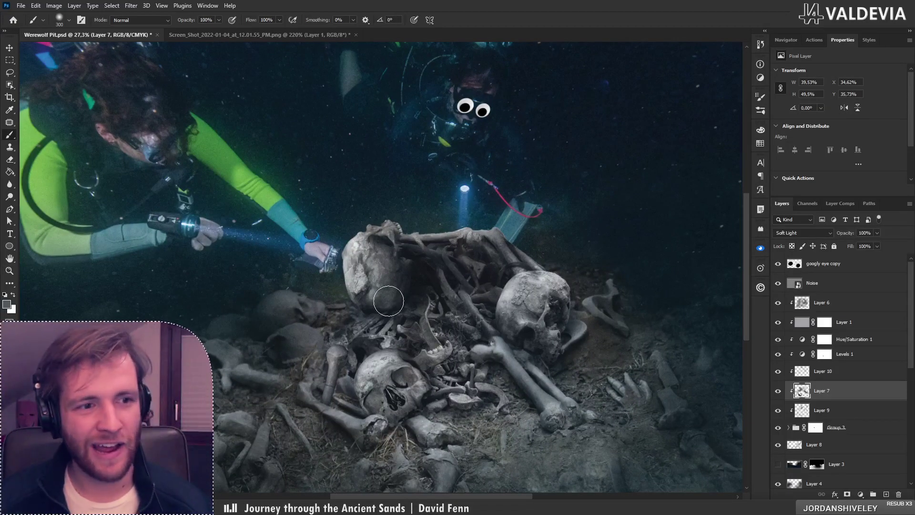
{"action": "key", "text": "z"}
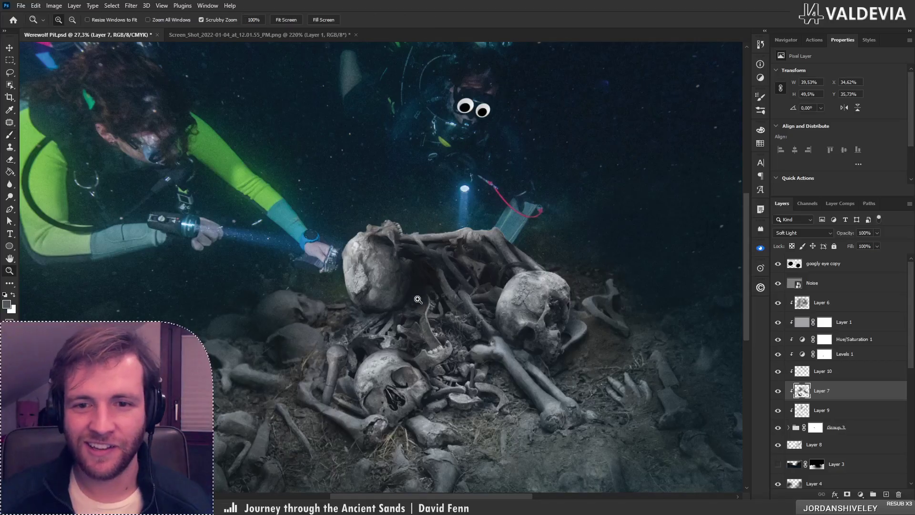
{"action": "mouse_move", "coordinate": [417, 302]}
{"action": "left_mouse_down"}
{"action": "mouse_move", "coordinate": [376, 306]}
{"action": "mouse_move", "coordinate": [391, 305]}
{"action": "left_mouse_up"}
{"action": "key", "text": "b"}
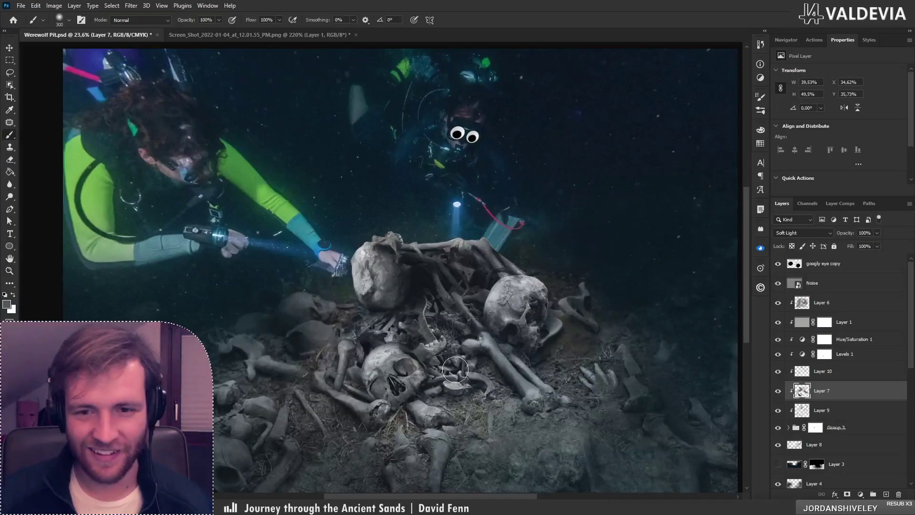
Reduce the brush size to 66 px and undo the last stroke on Layer 7
{"action": "right_click", "coordinate": [460, 347]}
{"action": "key", "text": "Escape"}
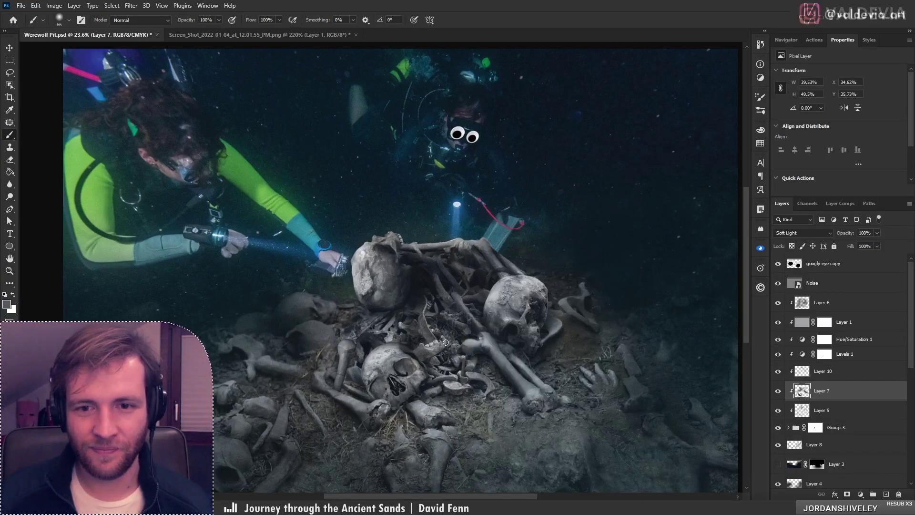
{"action": "key", "text": "ctrl+z"}
Switch to Layer 9, undo the first stroke and use black as the brush colour for the small bones between the skulls
{"action": "left_click", "coordinate": [867, 310]}
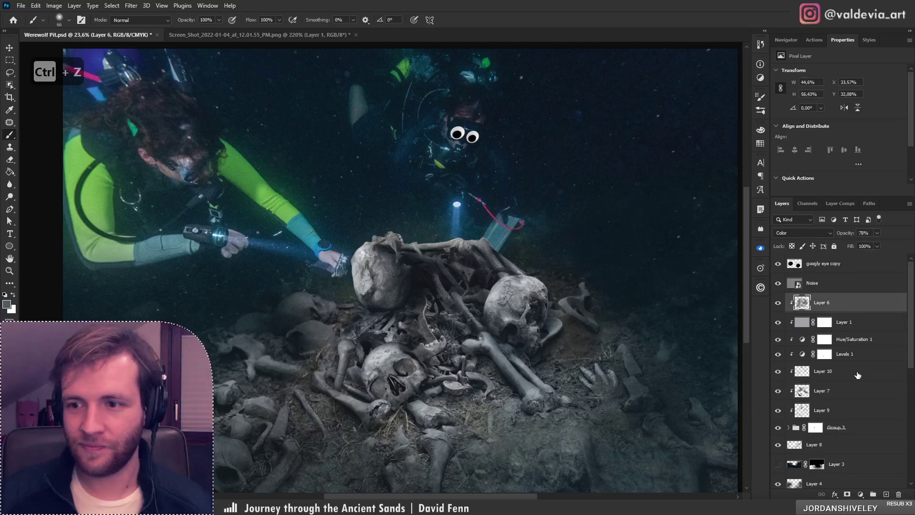
{"action": "left_click", "coordinate": [858, 376]}
{"action": "left_click", "coordinate": [857, 414]}
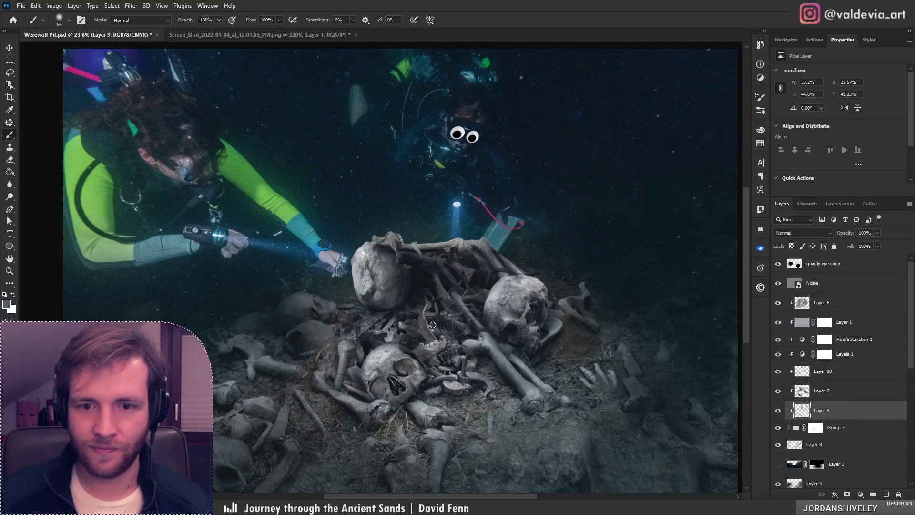
{"action": "key", "text": "ctrl+z"}
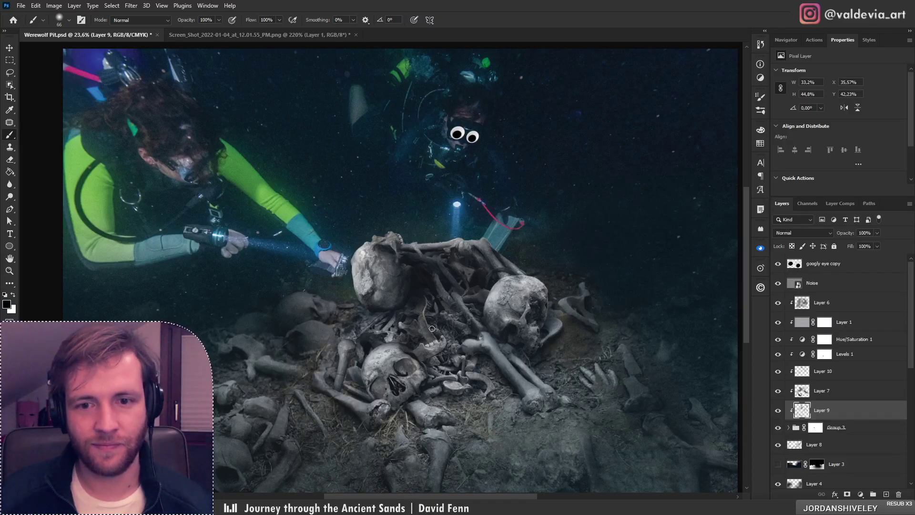
{"action": "scroll", "coordinate": [495, 352], "scroll_direction": "down", "scroll_amount": 3}
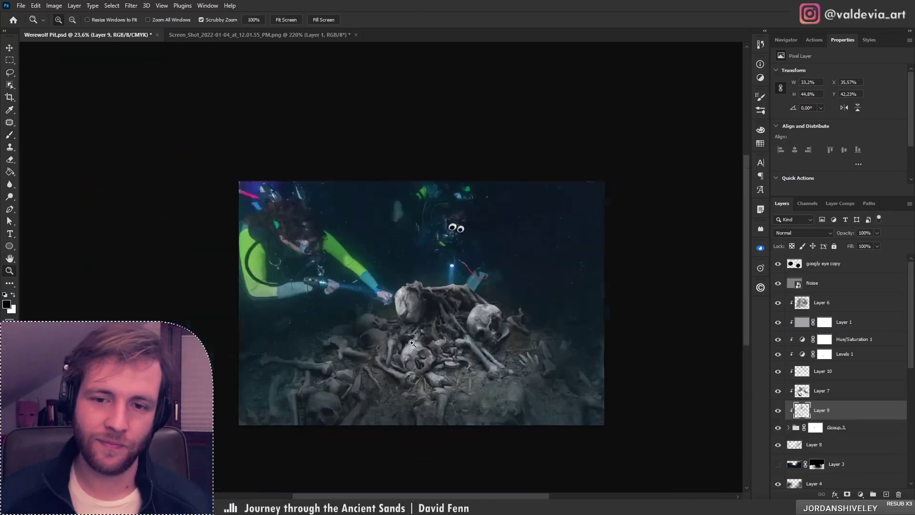
{"action": "scroll", "coordinate": [494, 352], "scroll_direction": "up", "scroll_amount": 5}
{"action": "left_click_drag", "start_coordinate": [498, 362], "coordinate": [476, 337]}
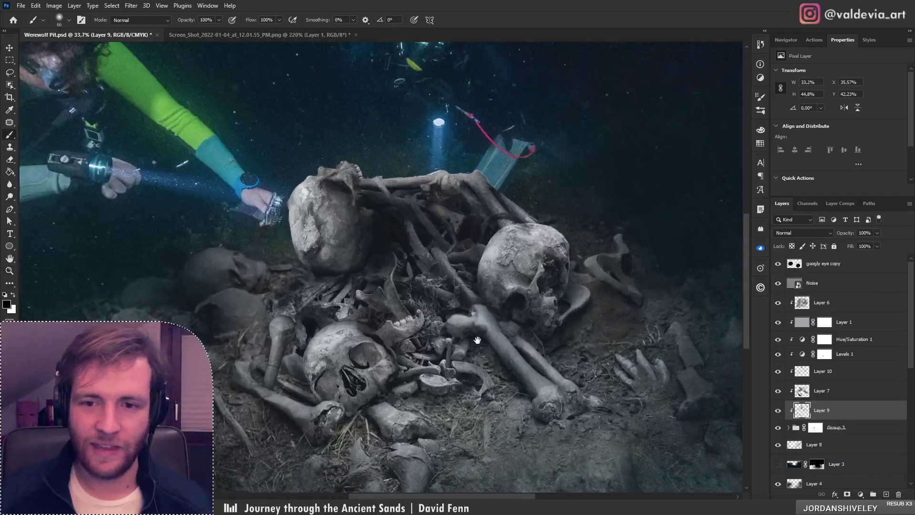
Paint black shadows on Layer 9 among the small bones beside the crossed long bones, undoing the unwanted strokes
{"action": "key", "text": "ctrl+z"}
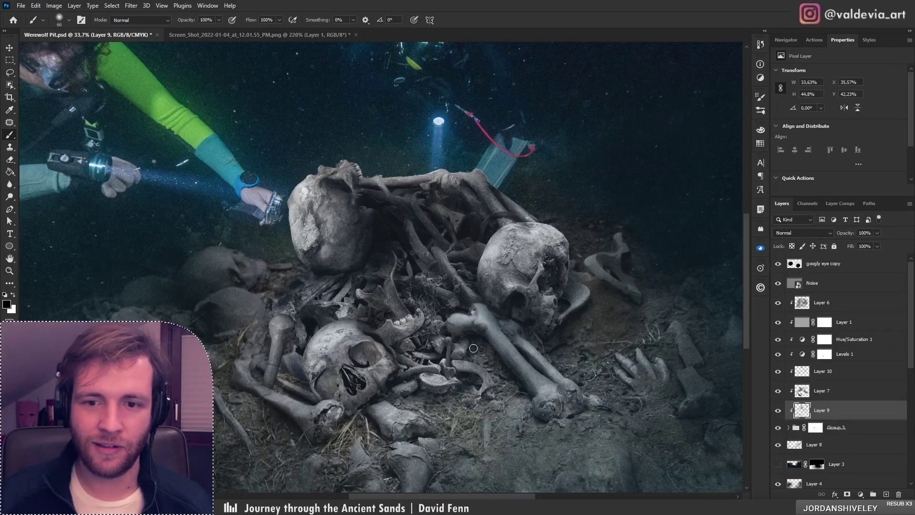
{"action": "left_click_drag", "start_coordinate": [473, 348], "coordinate": [463, 363]}
{"action": "key", "text": "ctrl+z"}
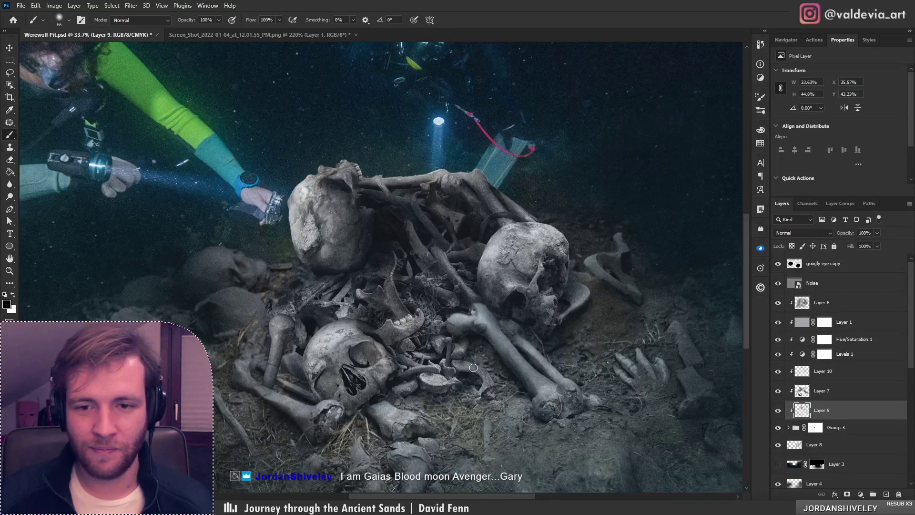
{"action": "key", "text": "e"}
{"action": "key", "text": "b"}
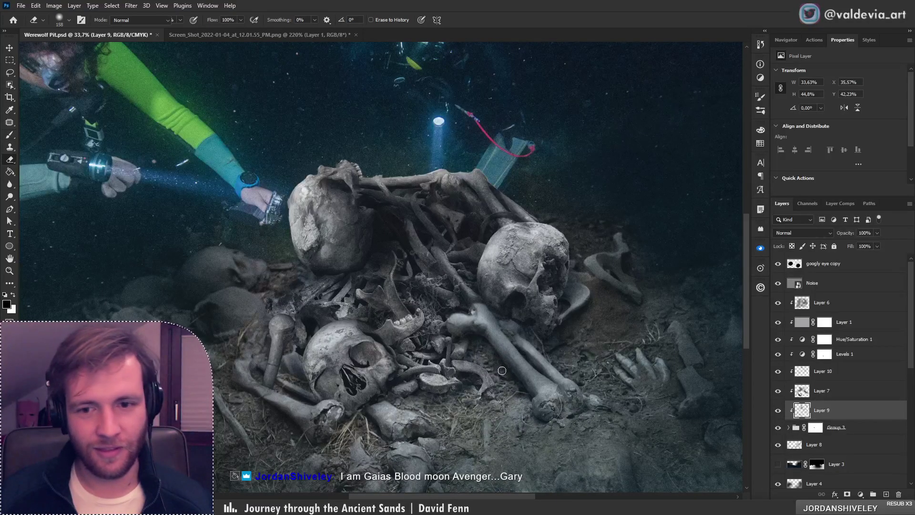
{"action": "key", "text": "ctrl+z"}
{"action": "key", "text": "ctrl+z"}
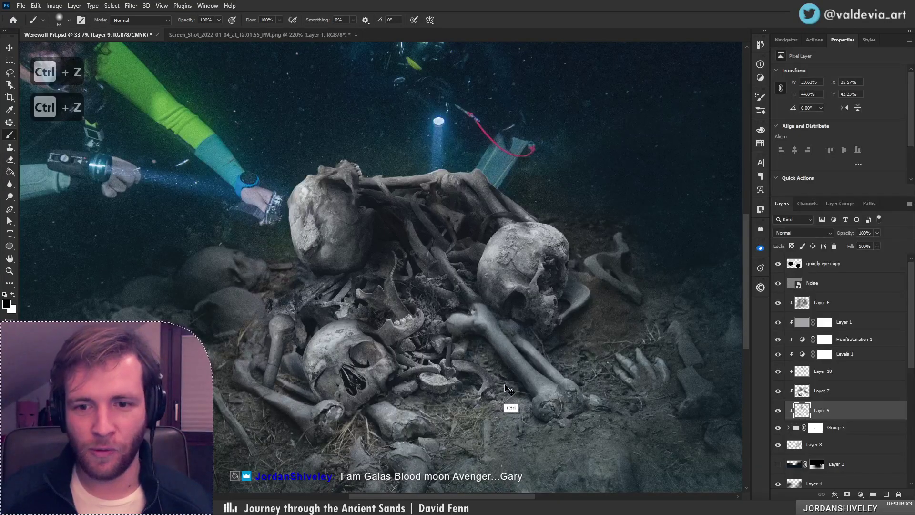
Sample a dark tone for Layer 6 and paint it between the upper skull and the background skulls with a 177 px soft brush
{"action": "key", "text": "z"}
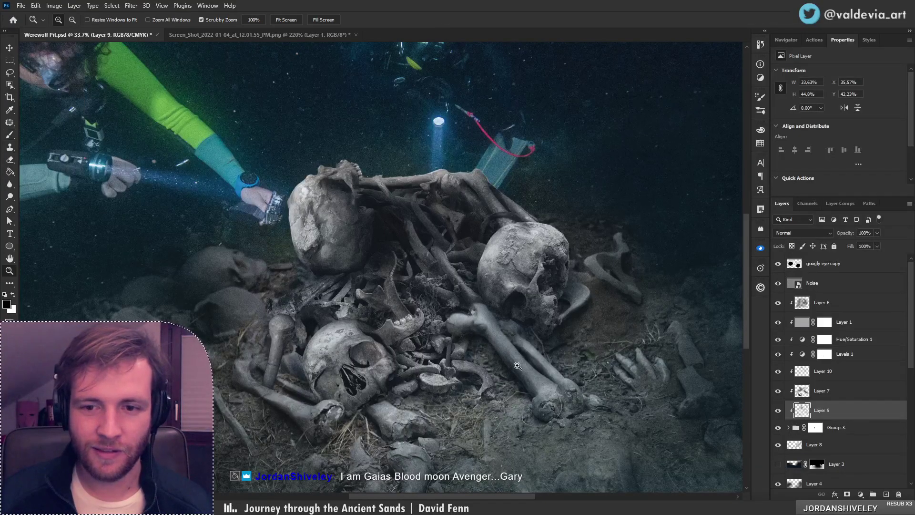
{"action": "mouse_move", "coordinate": [493, 340]}
{"action": "left_mouse_down"}
{"action": "mouse_move", "coordinate": [440, 335]}
{"action": "mouse_move", "coordinate": [516, 324]}
{"action": "mouse_move", "coordinate": [488, 295]}
{"action": "mouse_move", "coordinate": [507, 292]}
{"action": "mouse_move", "coordinate": [541, 316]}
{"action": "left_mouse_up"}
{"action": "key", "text": "b"}
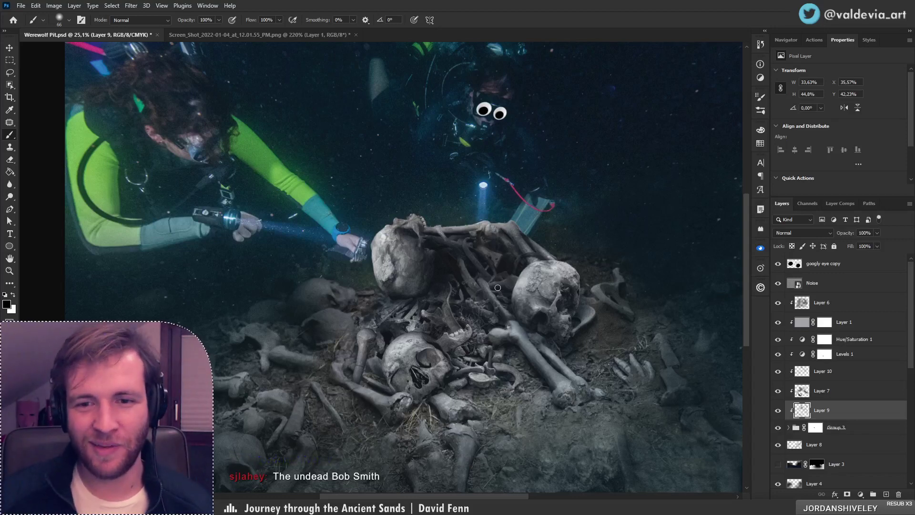
{"action": "left_click_drag", "start_coordinate": [484, 379], "coordinate": [448, 371]}
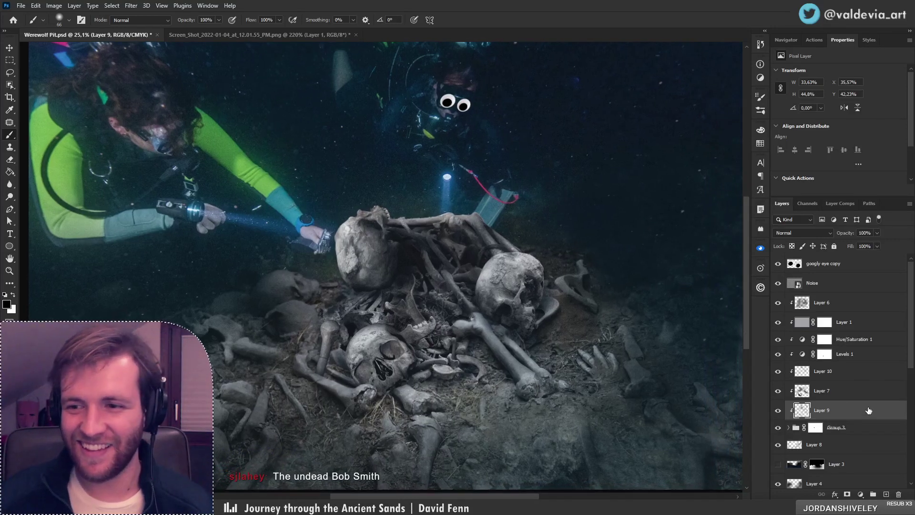
{"action": "left_click", "coordinate": [818, 428]}
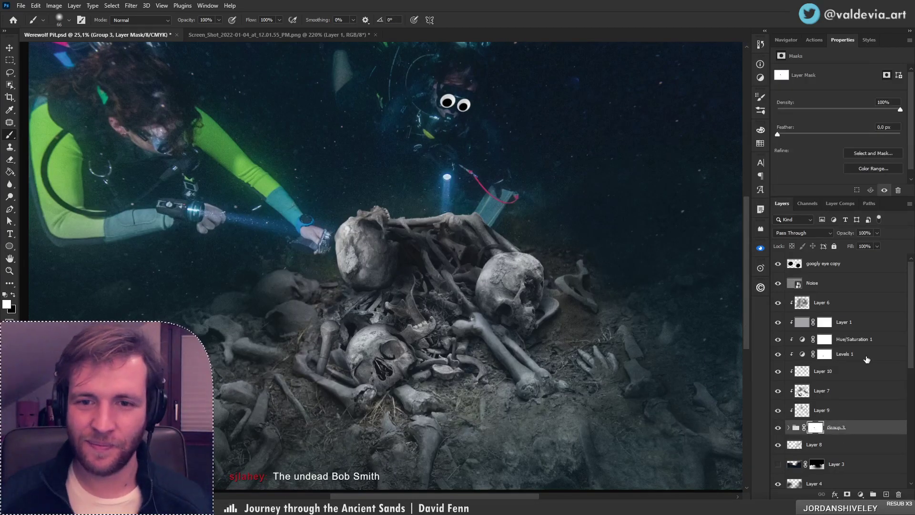
{"action": "left_click", "coordinate": [830, 310]}
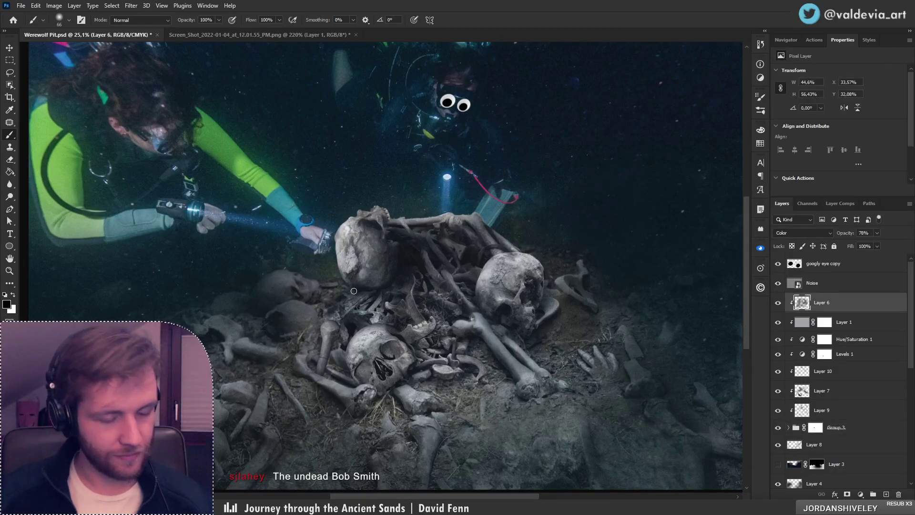
{"action": "left_click", "coordinate": [334, 291], "text": "alt"}
{"action": "left_click", "coordinate": [436, 272]}
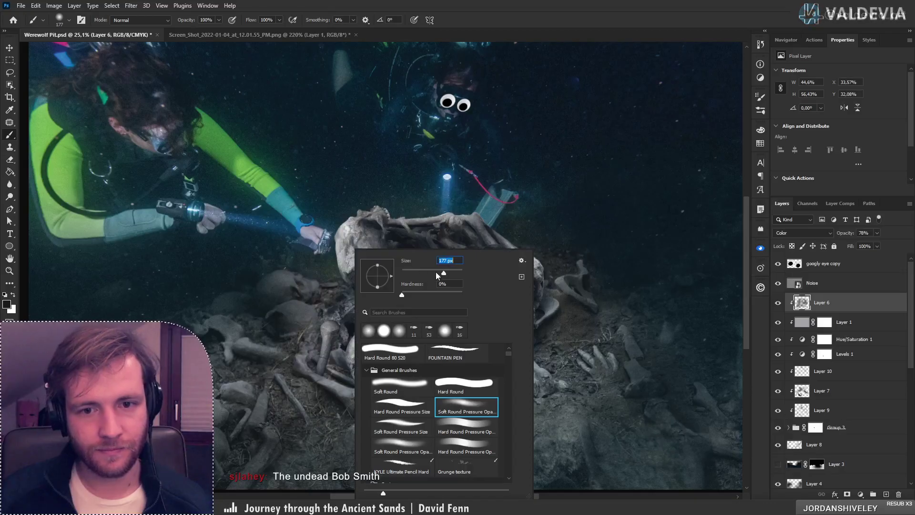
{"action": "key", "text": "Return"}
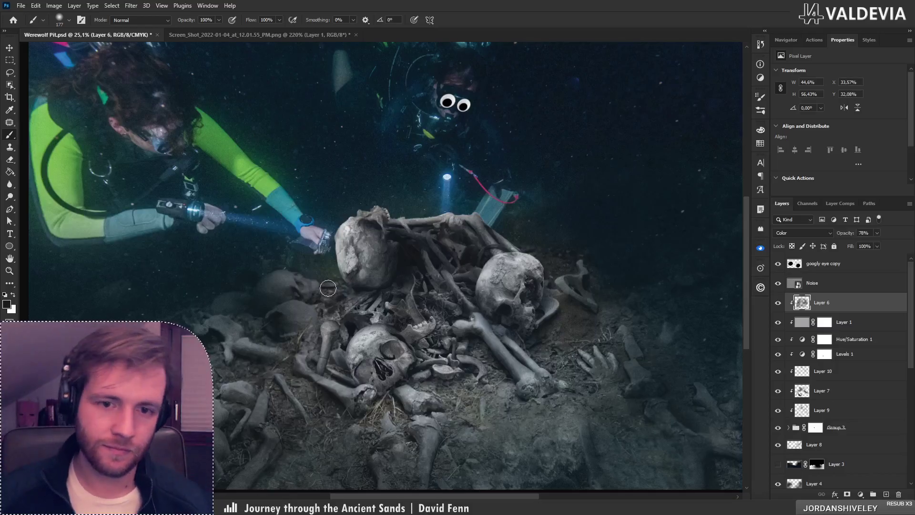
Review the whole bone pile composite, then isolate the original diver photo for comparison and restore the other layers
{"action": "key", "text": "z"}
{"action": "mouse_move", "coordinate": [370, 306]}
{"action": "left_mouse_down"}
{"action": "mouse_move", "coordinate": [330, 310]}
{"action": "mouse_move", "coordinate": [364, 306]}
{"action": "left_mouse_up"}
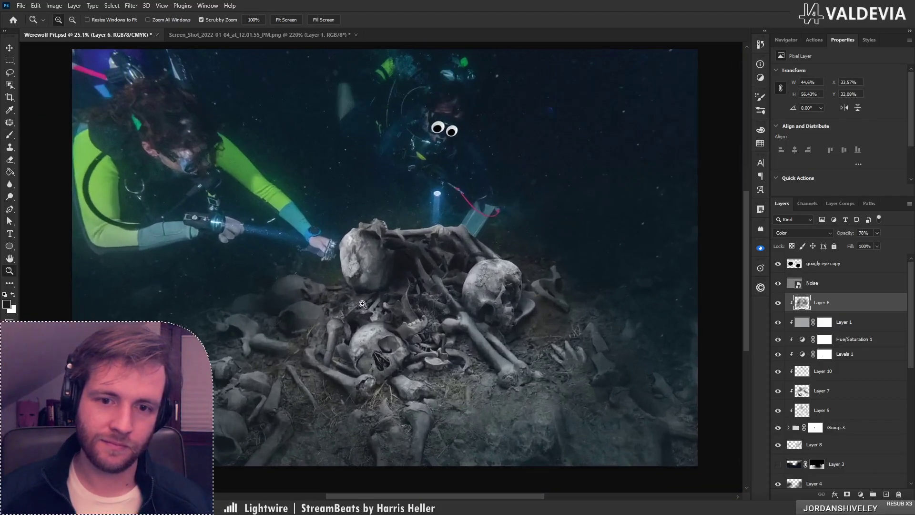
{"action": "left_click_drag", "start_coordinate": [404, 333], "coordinate": [397, 315]}
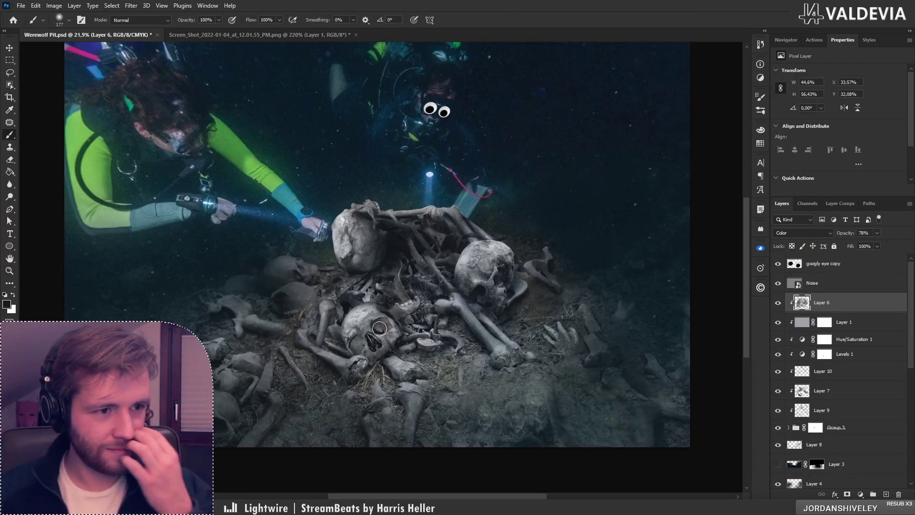
{"action": "key", "text": "z"}
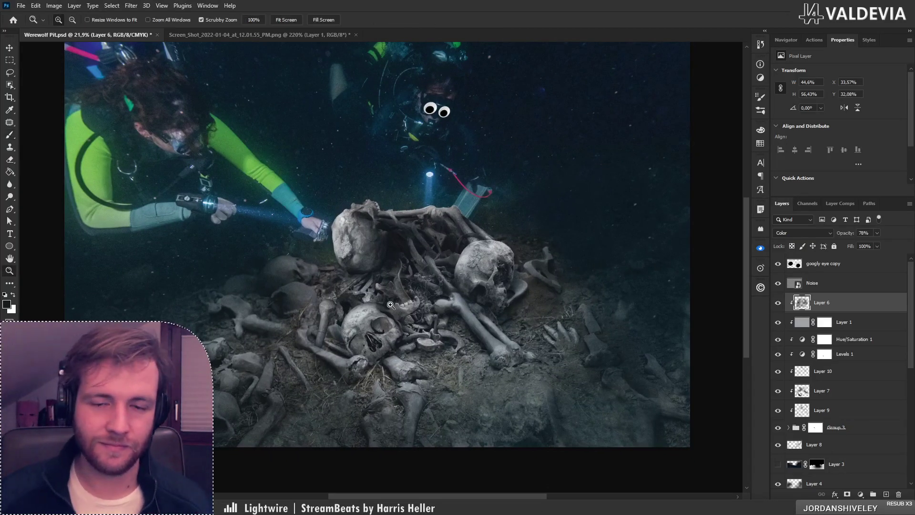
{"action": "left_click_drag", "start_coordinate": [391, 305], "coordinate": [362, 311]}
{"action": "left_click", "coordinate": [363, 310]}
{"action": "key", "text": "b"}
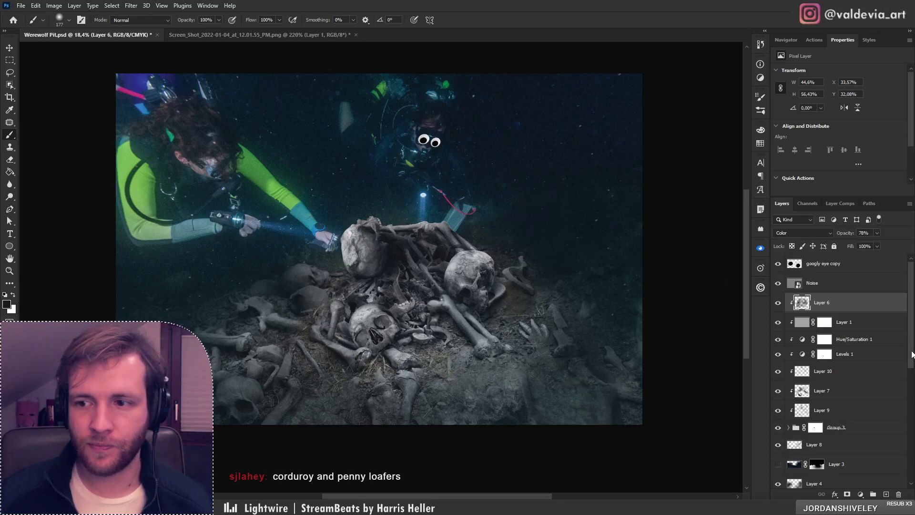
{"action": "scroll", "coordinate": [814, 458], "scroll_direction": "down", "scroll_amount": 5}
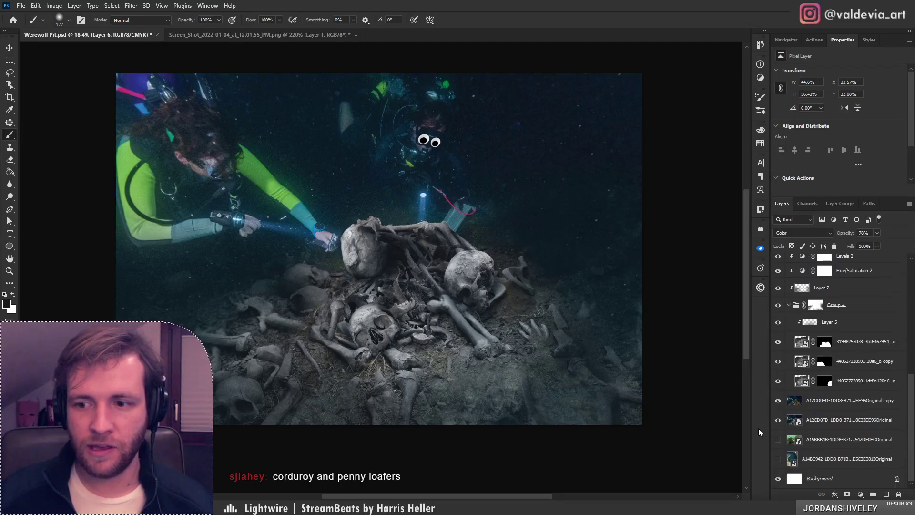
{"action": "left_click", "coordinate": [778, 420], "text": "alt"}
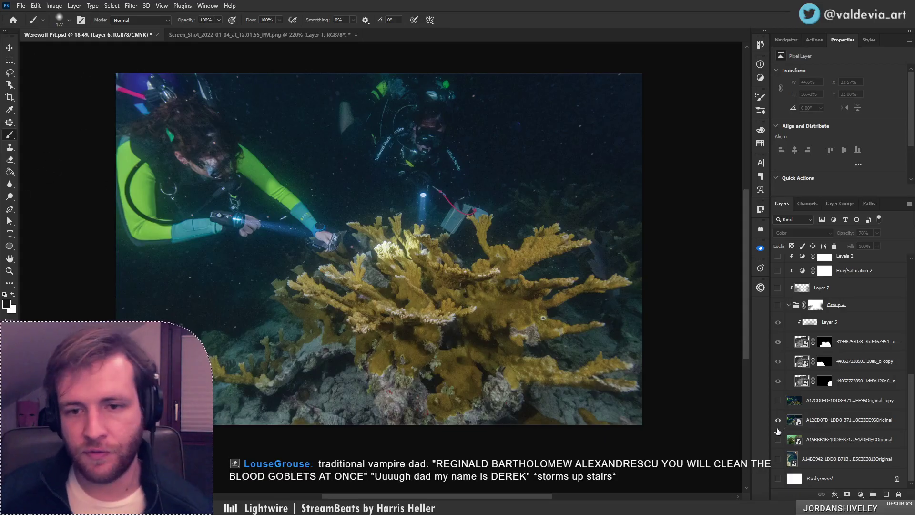
{"action": "key", "text": "ctrl+z"}
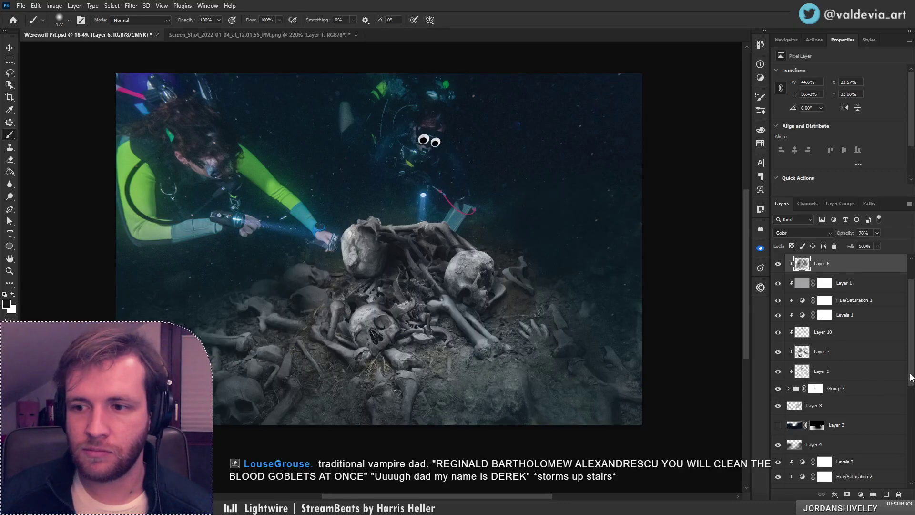
Check Layer 2's visibility, select that layer and set the Eraser to a 275 px soft brush
{"action": "scroll", "coordinate": [822, 344], "scroll_direction": "down", "scroll_amount": 5}
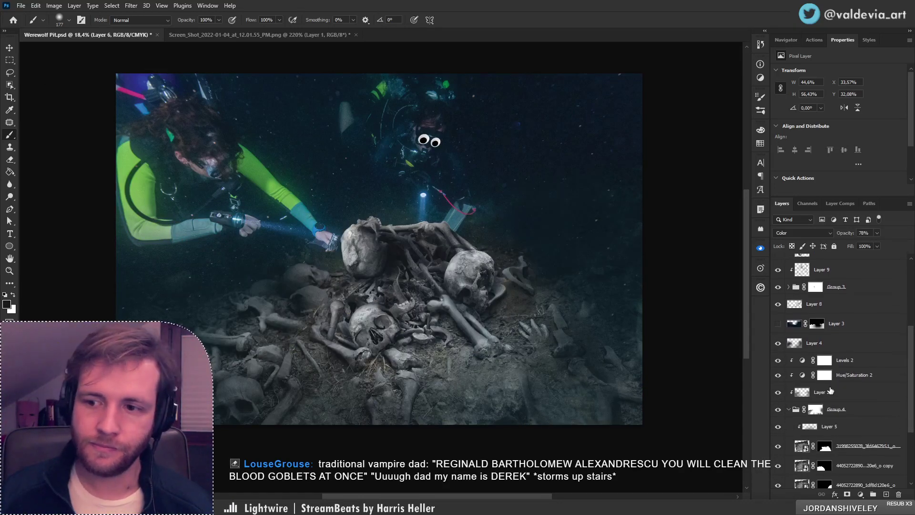
{"action": "left_click", "coordinate": [778, 392]}
{"action": "left_click", "coordinate": [778, 393]}
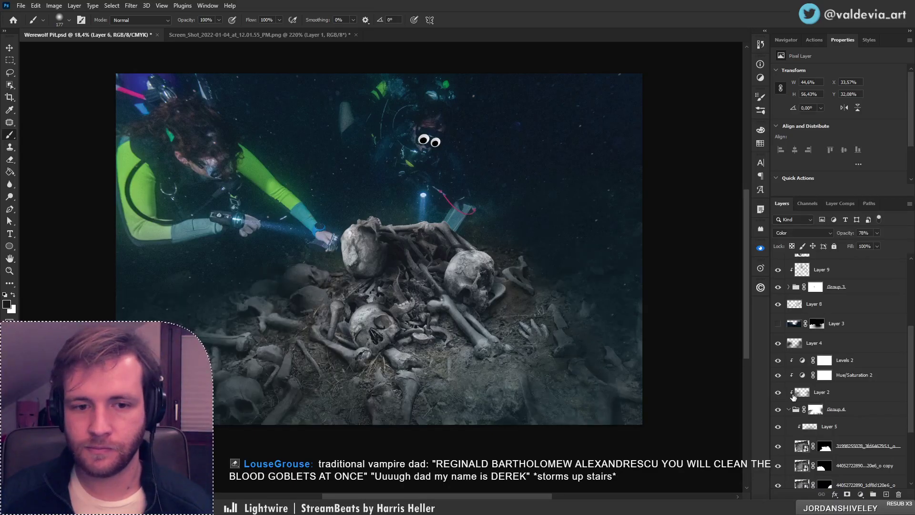
{"action": "left_click", "coordinate": [793, 395]}
{"action": "key", "text": "e"}
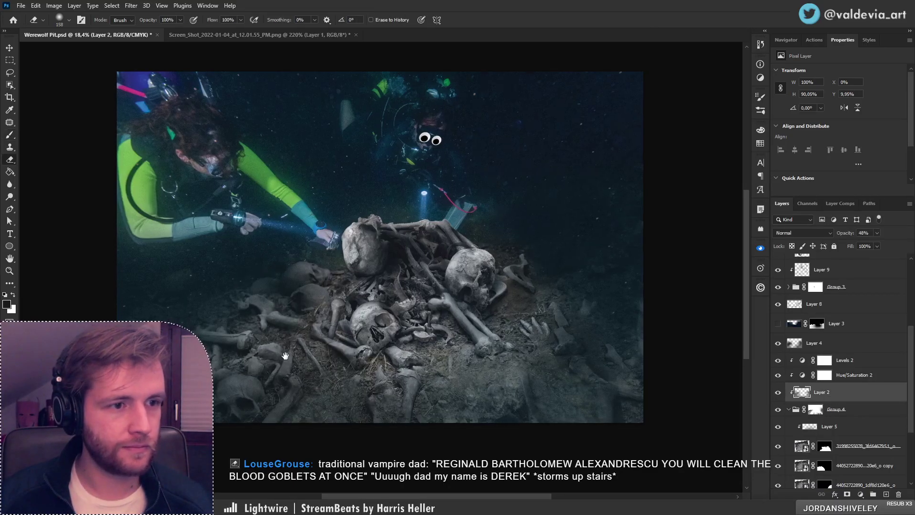
{"action": "left_click_drag", "start_coordinate": [263, 346], "coordinate": [269, 329]}
{"action": "right_click", "coordinate": [307, 328]}
{"action": "left_click_drag", "start_coordinate": [394, 274], "coordinate": [404, 274]}
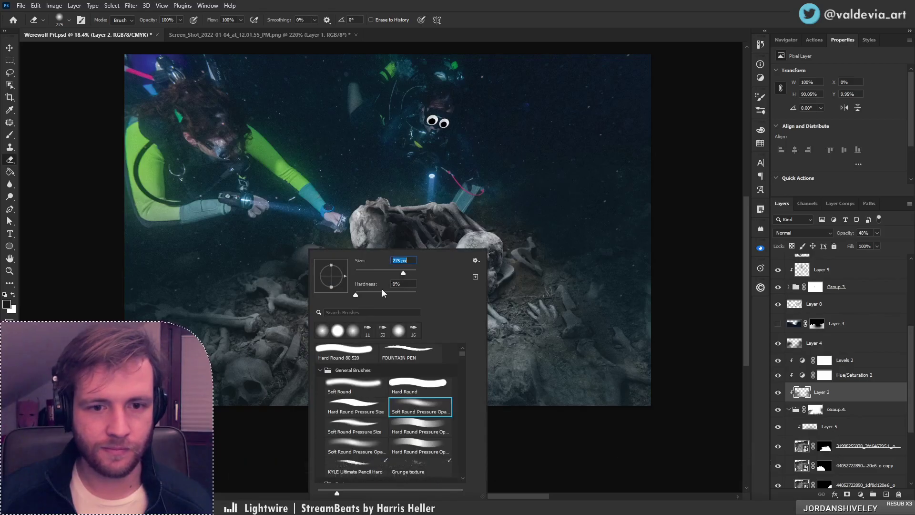
Erase parts of Layer 2's shading over the bones and ground along the image's lower edge, undoing the unwanted strokes
{"action": "left_click", "coordinate": [258, 379]}
{"action": "key", "text": "ctrl+z"}
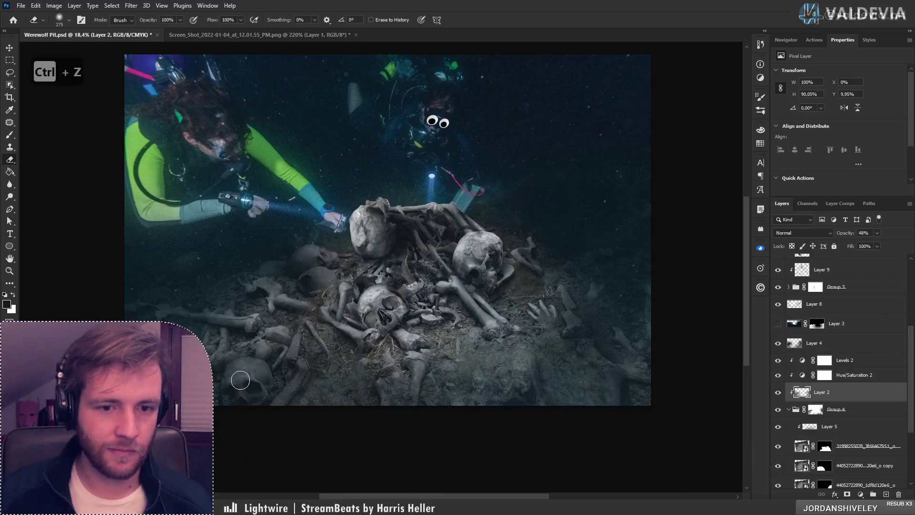
{"action": "left_click_drag", "start_coordinate": [239, 387], "coordinate": [330, 367]}
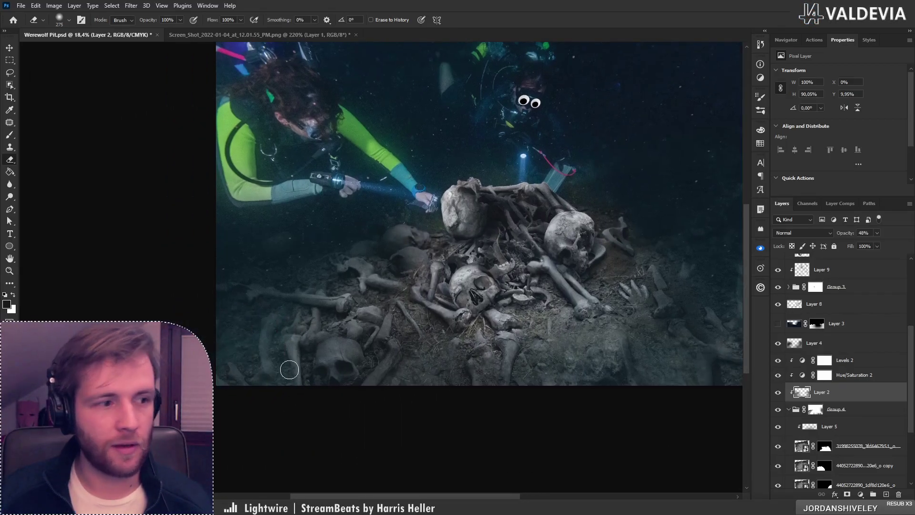
{"action": "key", "text": "ctrl+z"}
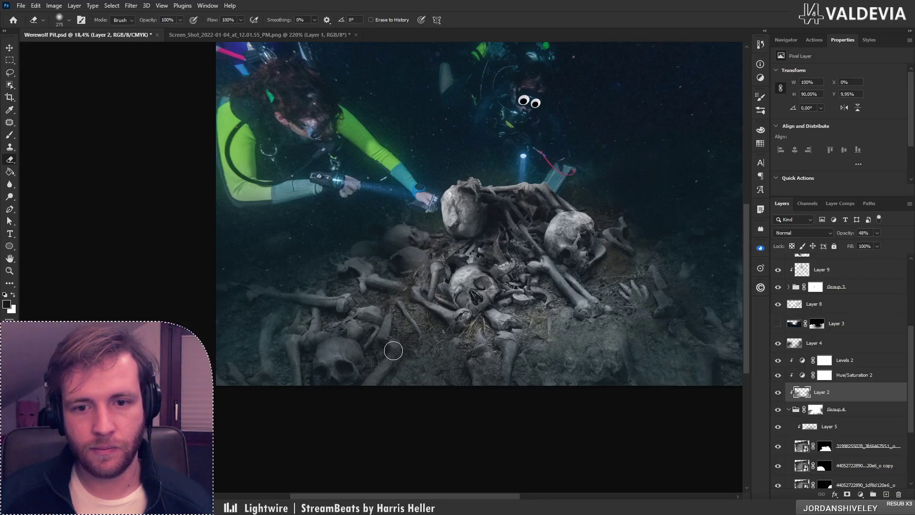
{"action": "left_click_drag", "start_coordinate": [494, 370], "coordinate": [423, 359]}
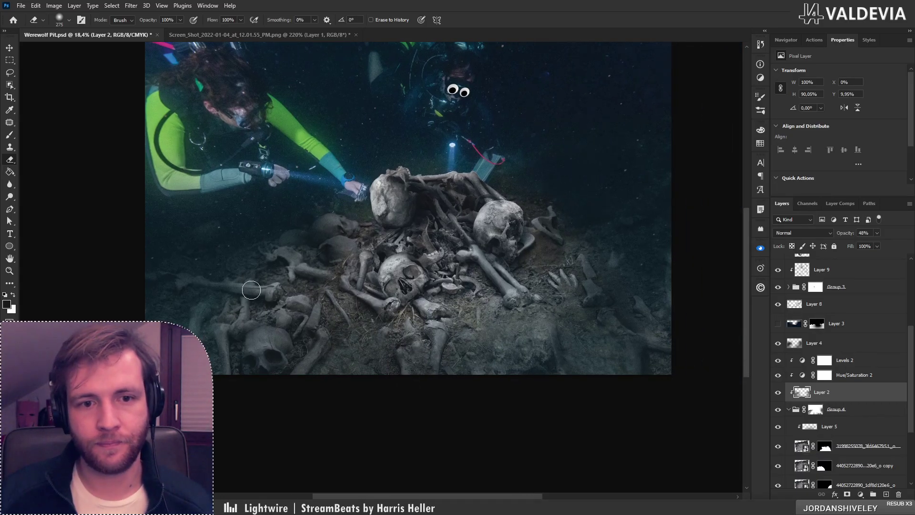
{"action": "key", "text": "ctrl+z"}
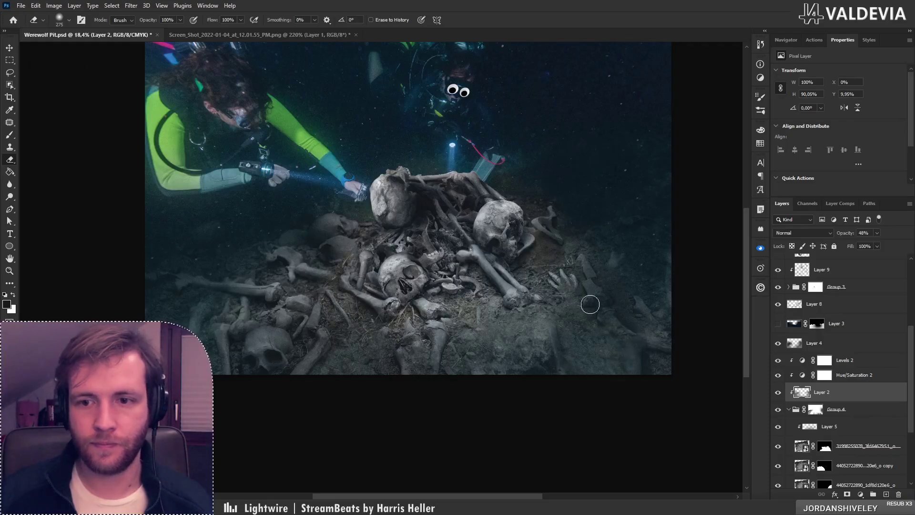
{"action": "left_click_drag", "start_coordinate": [591, 305], "coordinate": [568, 332]}
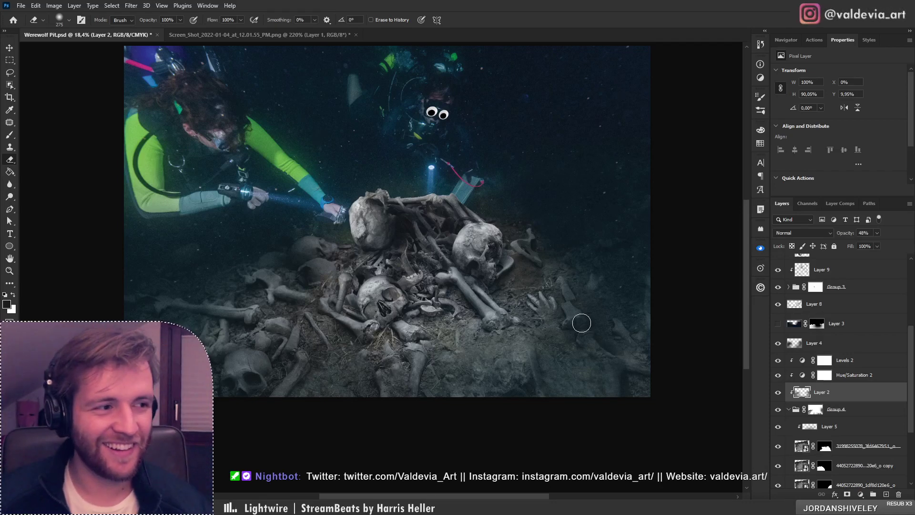
{"action": "key", "text": "z"}
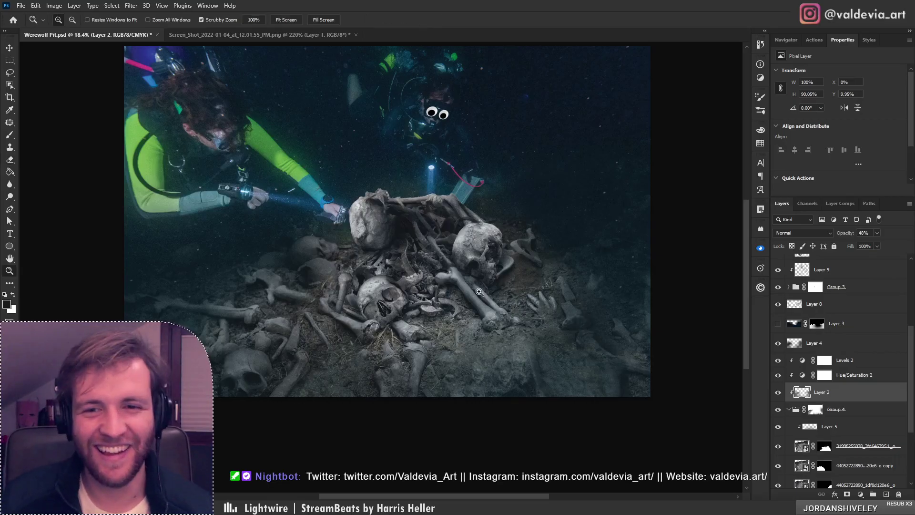
{"action": "mouse_move", "coordinate": [438, 286]}
{"action": "left_mouse_down"}
{"action": "mouse_move", "coordinate": [470, 291]}
{"action": "mouse_move", "coordinate": [451, 291]}
{"action": "left_mouse_up"}
{"action": "key", "text": "e"}
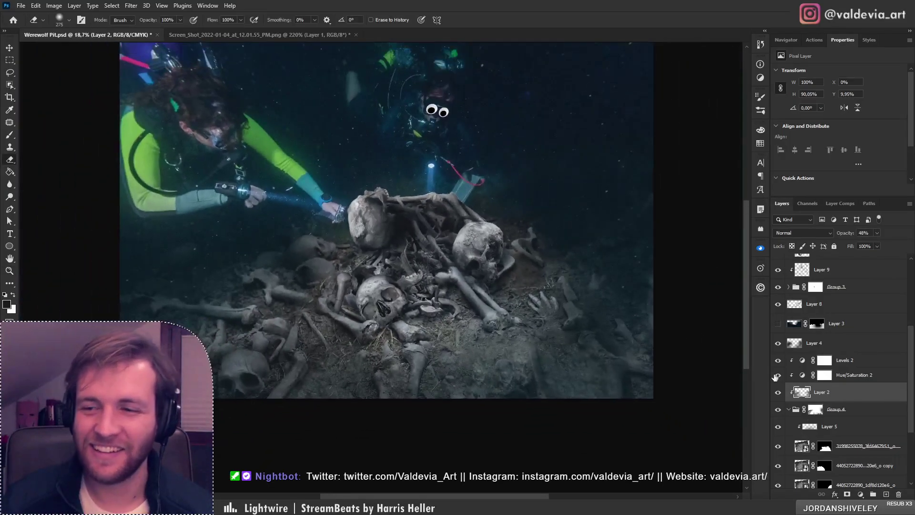
Try Clone Stamp on the diver photo copy to patch the ground near the skeletal hand, and undo the stroke
{"action": "left_click", "coordinate": [810, 344]}
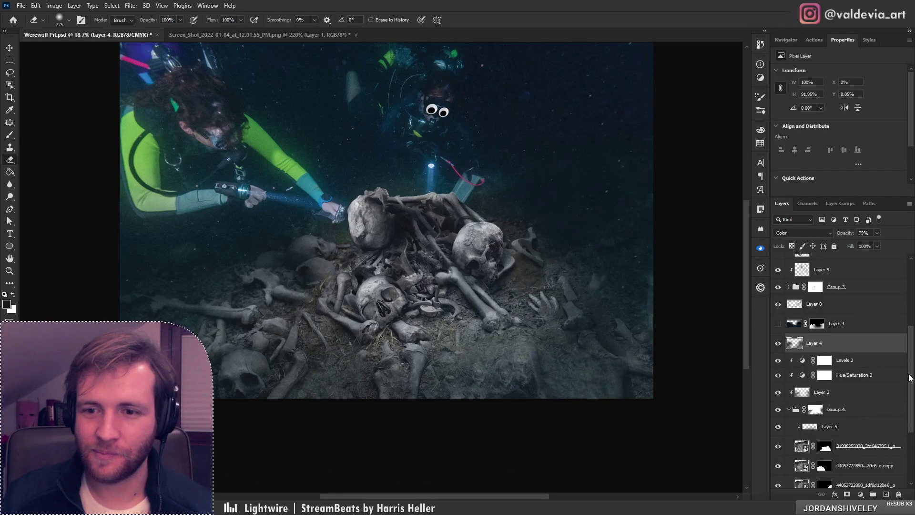
{"action": "left_click_drag", "start_coordinate": [911, 410], "coordinate": [903, 461]}
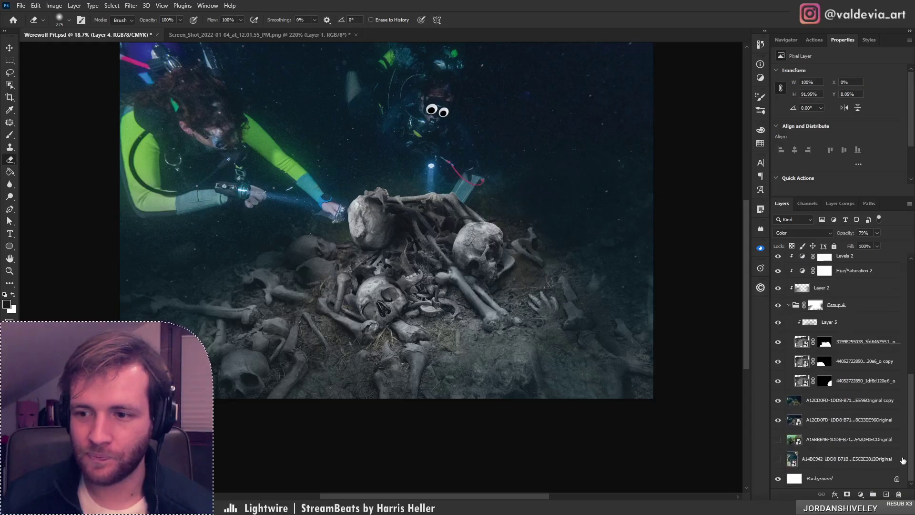
{"action": "left_click", "coordinate": [857, 405]}
{"action": "key", "text": "s"}
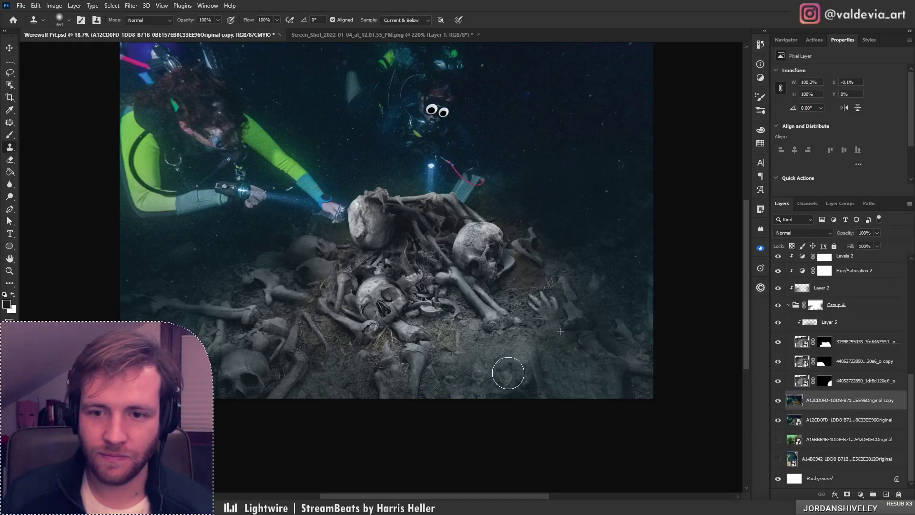
{"action": "key", "text": "ctrl+z"}
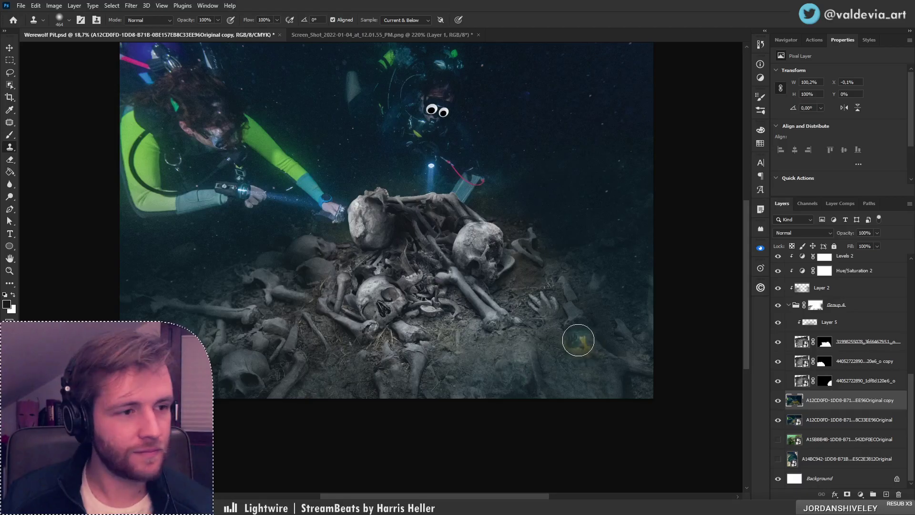
{"action": "left_click_drag", "start_coordinate": [515, 335], "coordinate": [495, 354]}
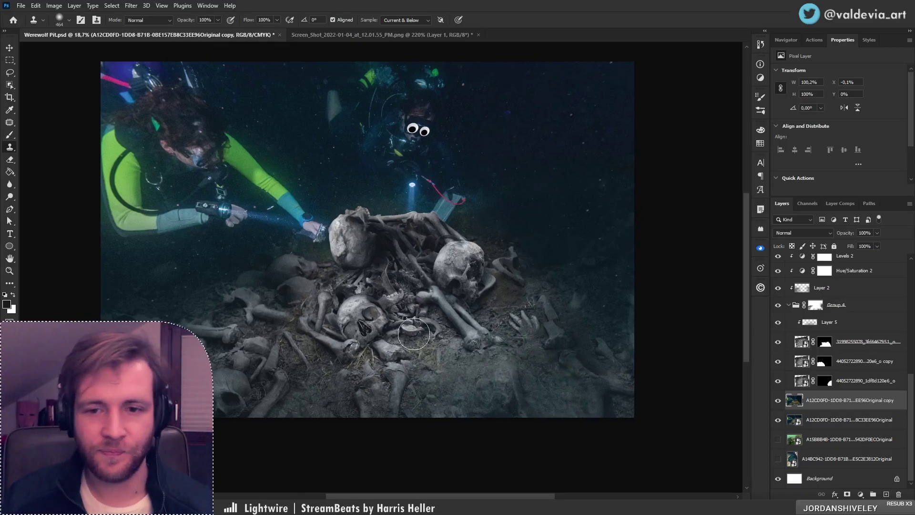
Examine the bone pile up close around the front skull, the grass beneath it and the background skulls
{"action": "left_click_drag", "start_coordinate": [911, 397], "coordinate": [901, 279]}
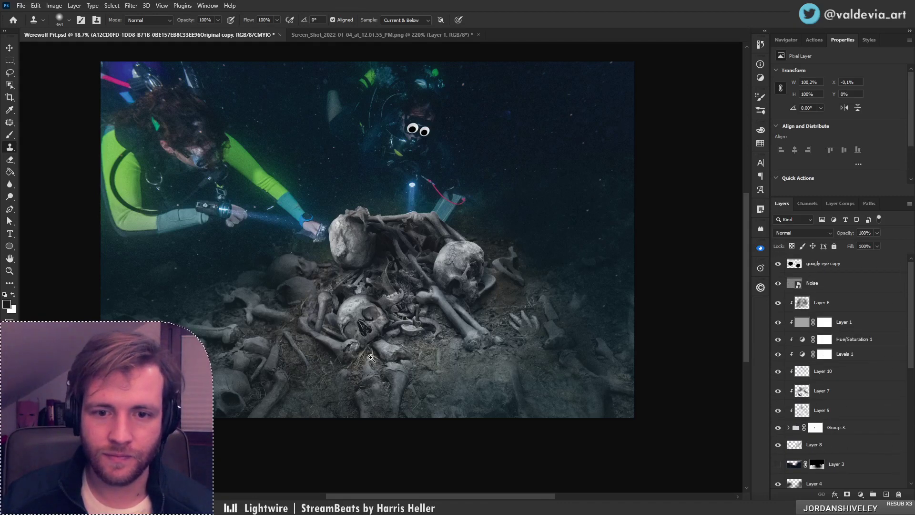
{"action": "left_click_drag", "start_coordinate": [371, 372], "coordinate": [495, 369]}
{"action": "left_click_drag", "start_coordinate": [370, 342], "coordinate": [464, 354]}
{"action": "left_click_drag", "start_coordinate": [347, 321], "coordinate": [429, 235]}
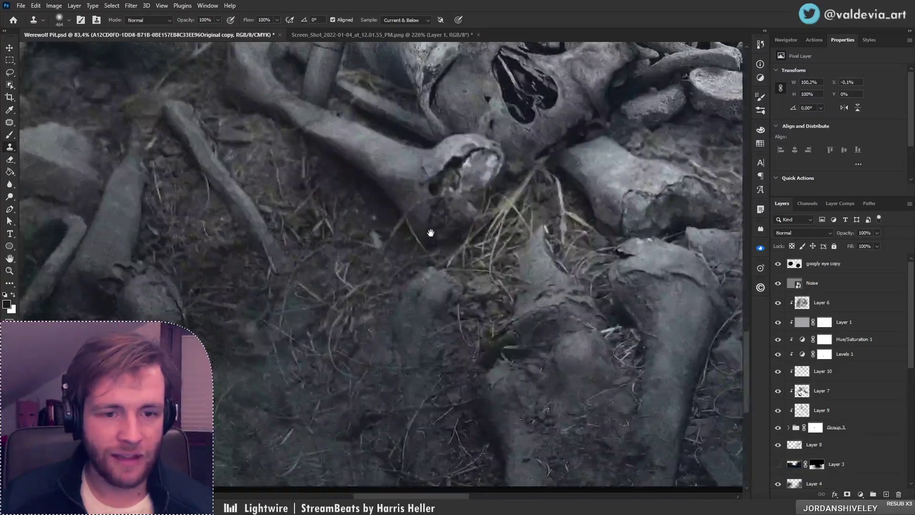
{"action": "key", "text": "z"}
{"action": "scroll", "coordinate": [337, 267], "scroll_direction": "down", "scroll_amount": 4}
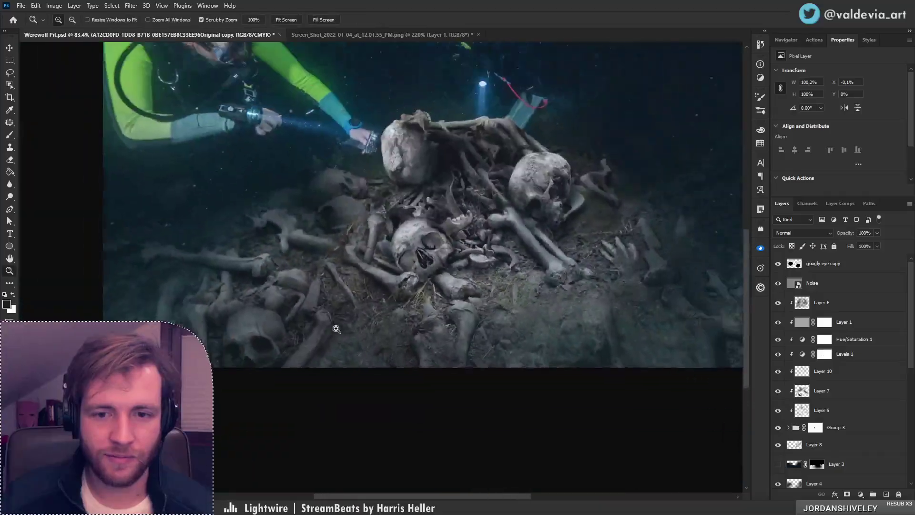
{"action": "scroll", "coordinate": [337, 245], "scroll_direction": "up", "scroll_amount": 4}
{"action": "key", "text": "s"}
{"action": "left_click_drag", "start_coordinate": [408, 224], "coordinate": [351, 326]}
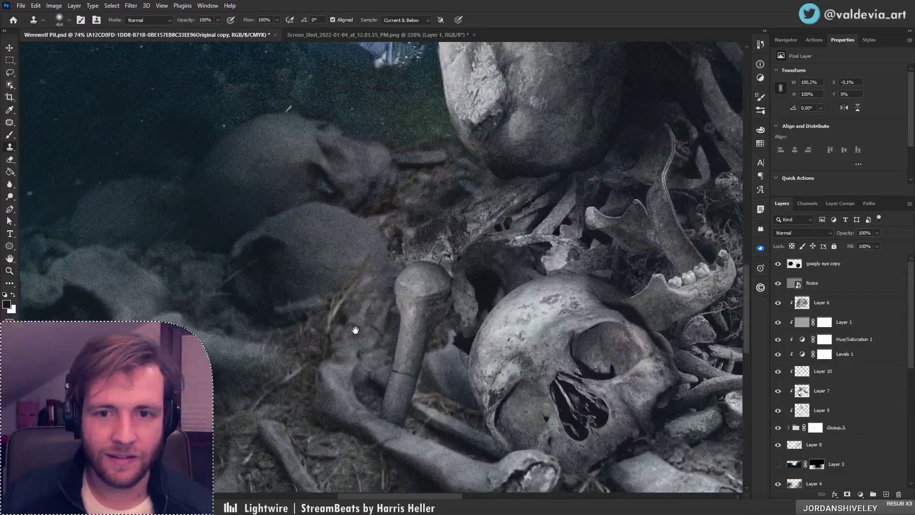
{"action": "key", "text": "z"}
{"action": "scroll", "coordinate": [293, 301], "scroll_direction": "down", "scroll_amount": 4}
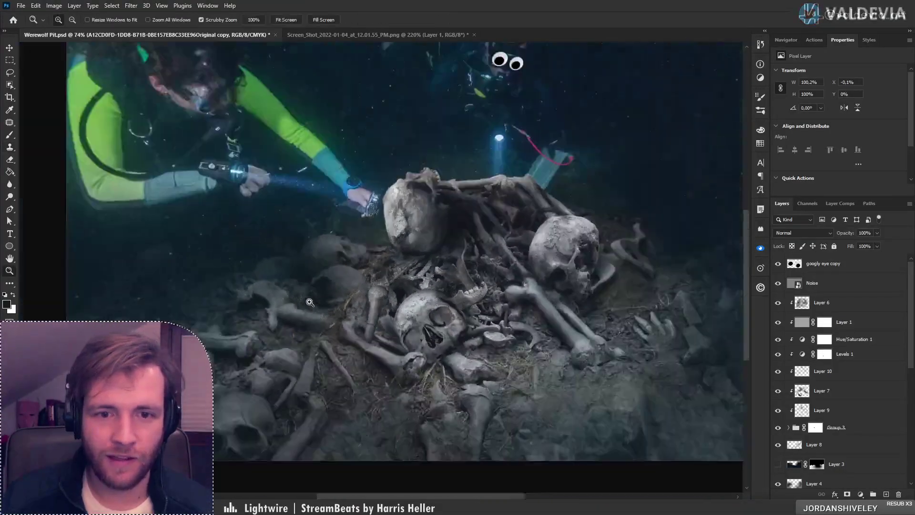
{"action": "scroll", "coordinate": [294, 300], "scroll_direction": "up", "scroll_amount": 4}
{"action": "key", "text": "s"}
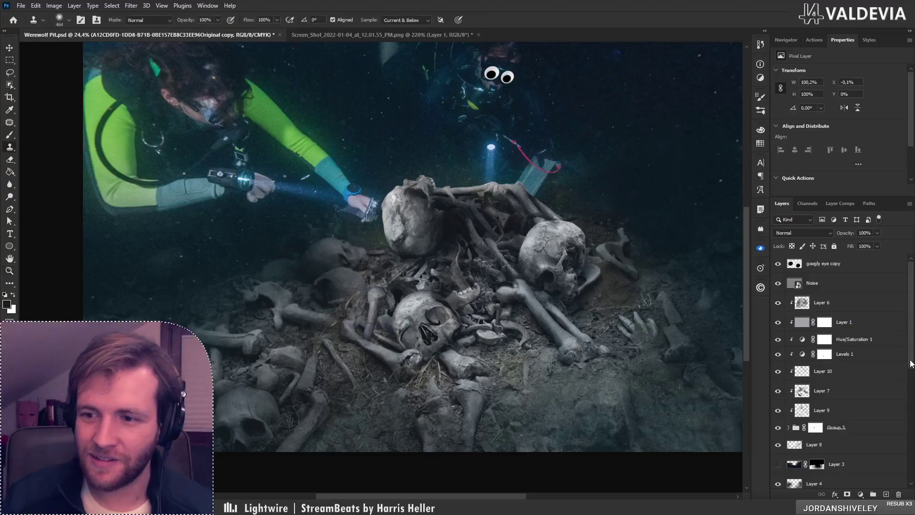
Select Group 4's layer mask, compare the image with the group and its mask on and off, and make black the painting colour
{"action": "left_click_drag", "start_coordinate": [911, 364], "coordinate": [905, 434]}
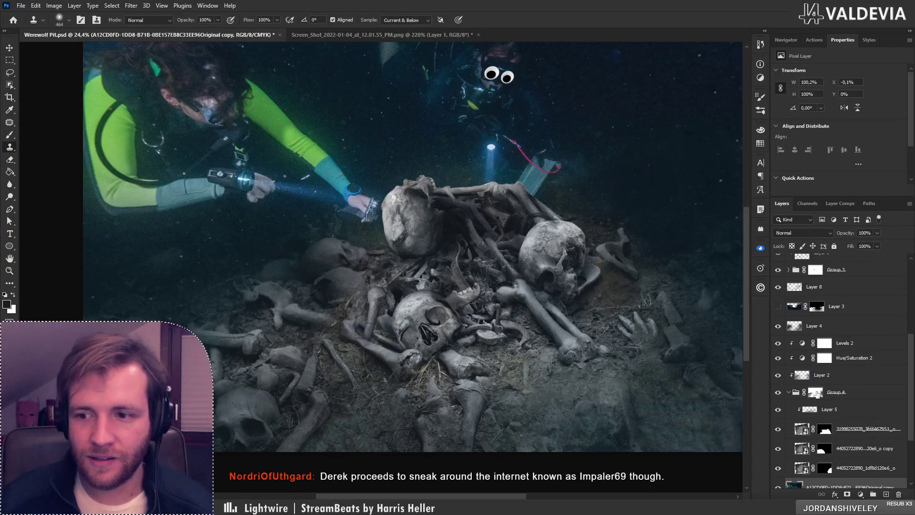
{"action": "left_click", "coordinate": [816, 393]}
{"action": "left_click", "coordinate": [778, 393]}
{"action": "left_click", "coordinate": [778, 392]}
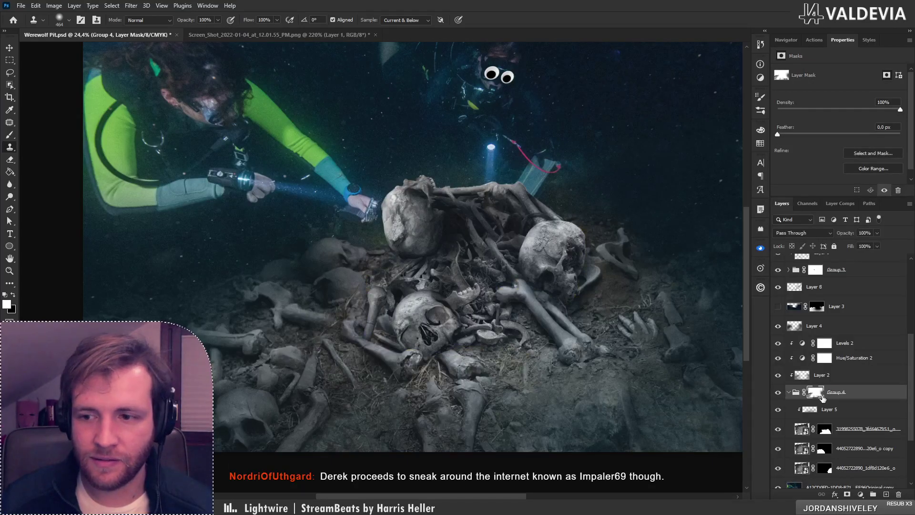
{"action": "right_click", "coordinate": [426, 362]}
{"action": "left_click", "coordinate": [497, 274]}
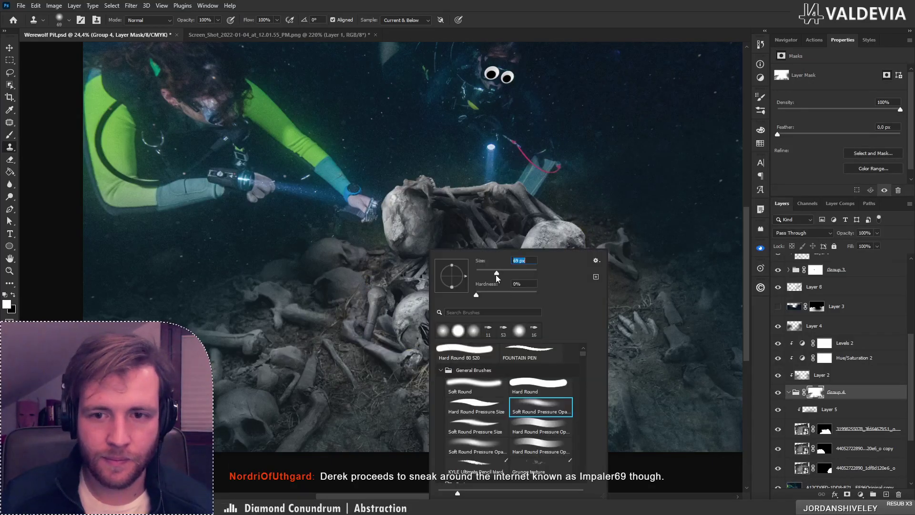
{"action": "left_click", "coordinate": [417, 382]}
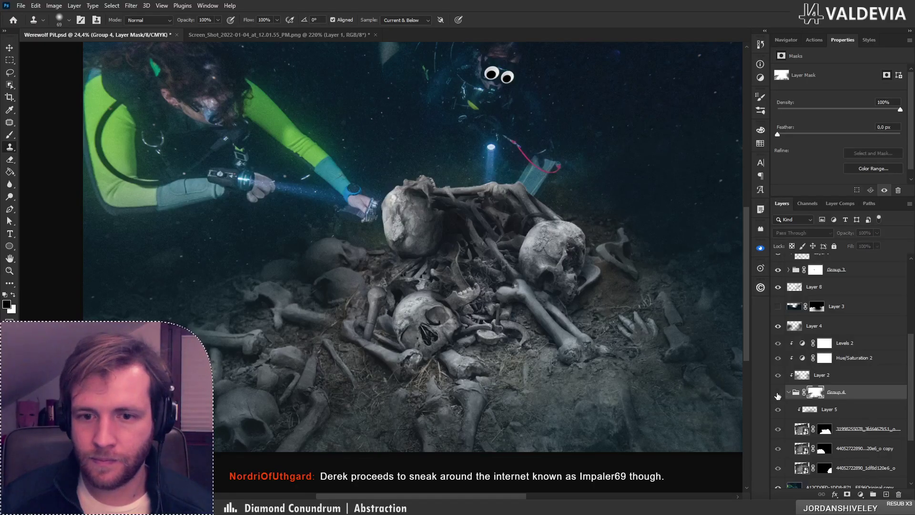
{"action": "left_click", "coordinate": [815, 394], "text": "shift"}
{"action": "left_click", "coordinate": [815, 395], "text": "shift"}
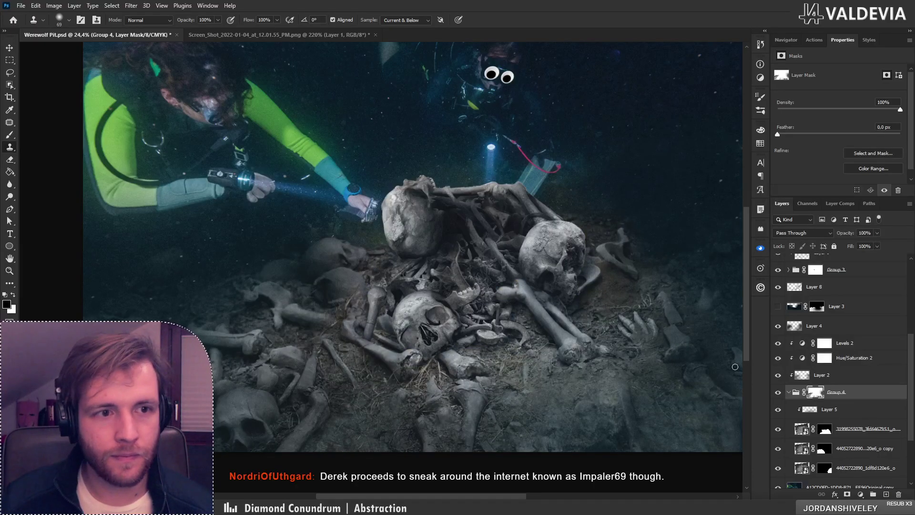
Paint on Group 4's mask with an 86 px soft brush to reveal grass below the front skull and beside the background skull
{"action": "key", "text": "b"}
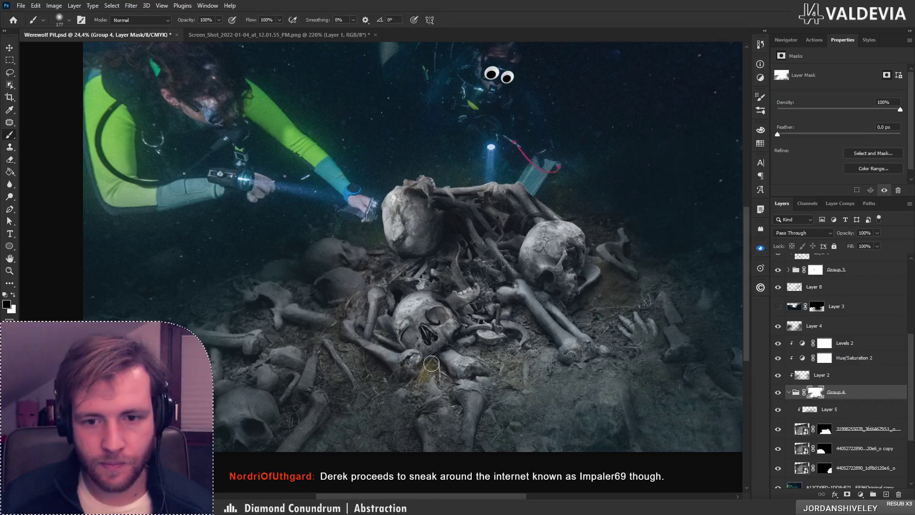
{"action": "key", "text": "ctrl+z"}
{"action": "right_click", "coordinate": [445, 387]}
{"action": "left_click_drag", "start_coordinate": [539, 273], "coordinate": [522, 273]}
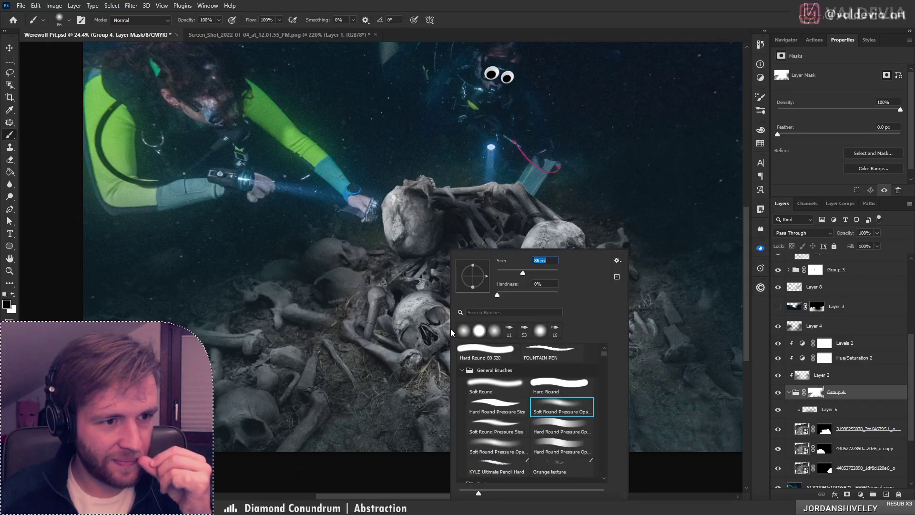
{"action": "left_click", "coordinate": [415, 383]}
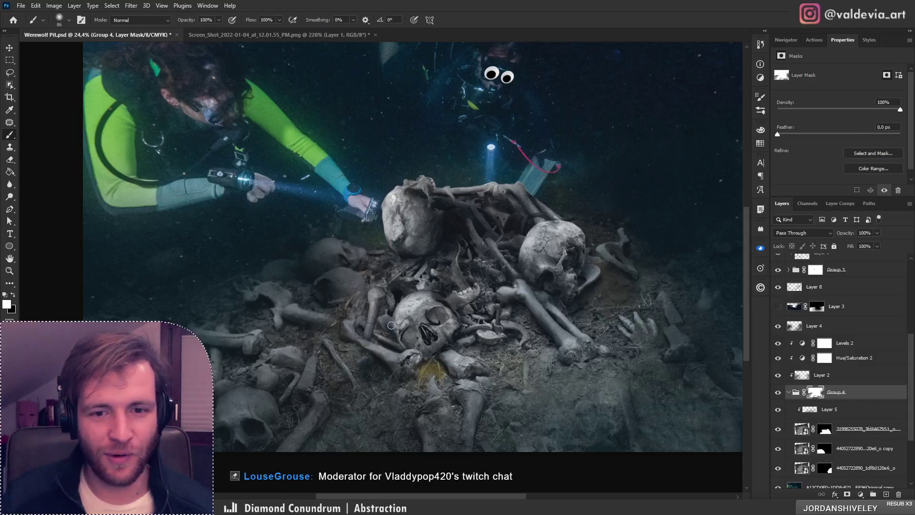
{"action": "key", "text": "ctrl+z"}
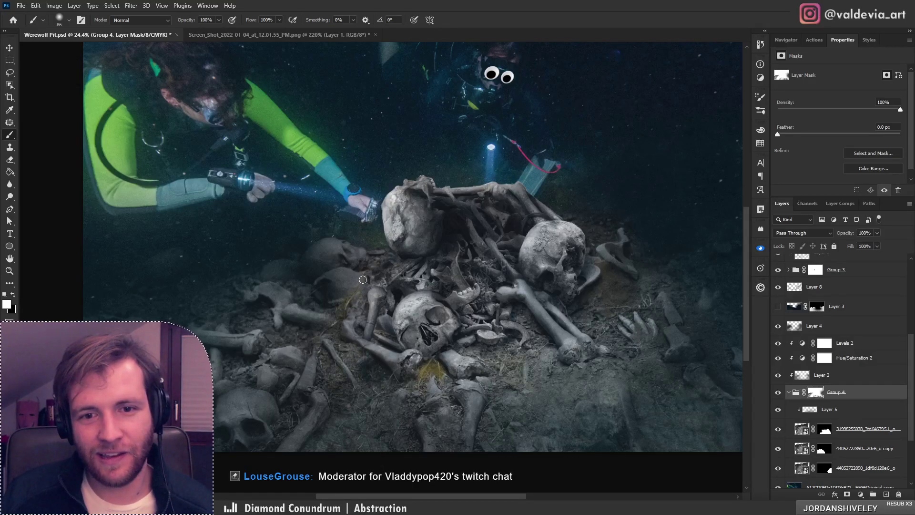
Try painting more grass into view beside the upper skull on Group 4's mask, and undo the stroke
{"action": "key", "text": "z"}
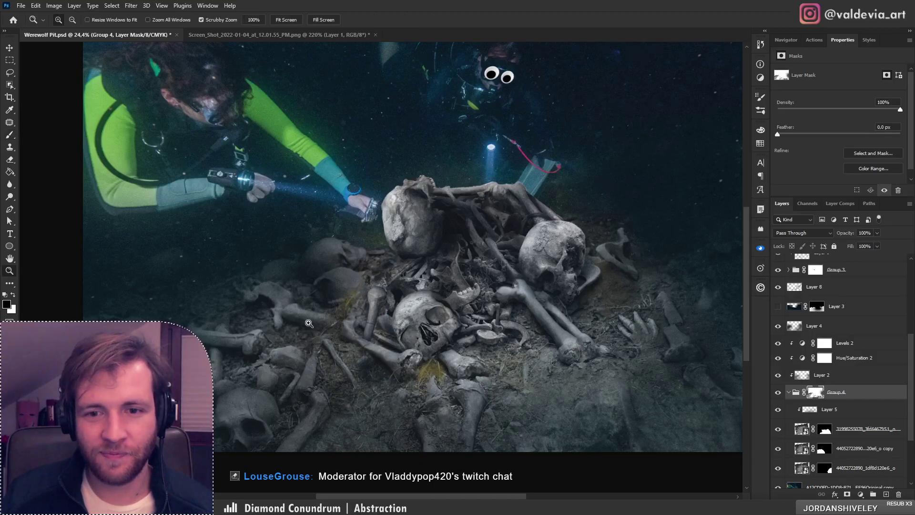
{"action": "left_click_drag", "start_coordinate": [376, 322], "coordinate": [329, 335]}
{"action": "left_click_drag", "start_coordinate": [398, 333], "coordinate": [413, 327]}
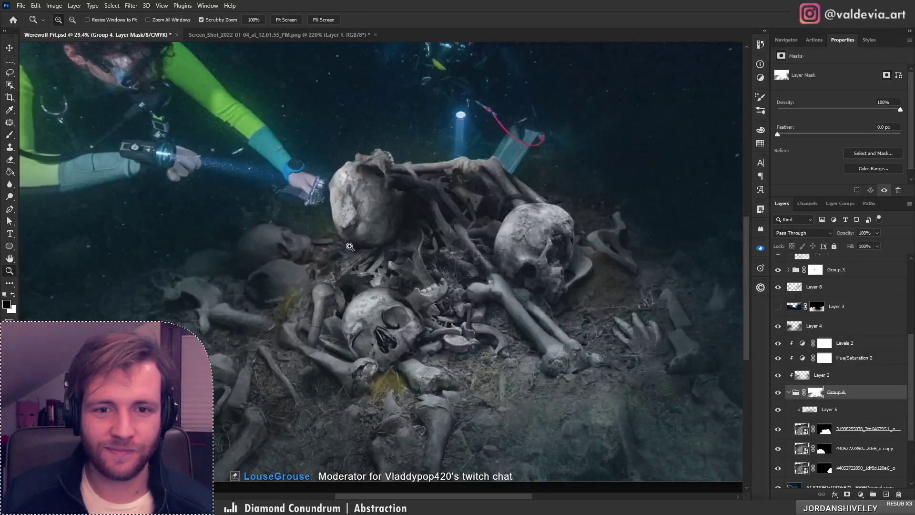
{"action": "left_click_drag", "start_coordinate": [350, 247], "coordinate": [381, 246]}
{"action": "key", "text": "b"}
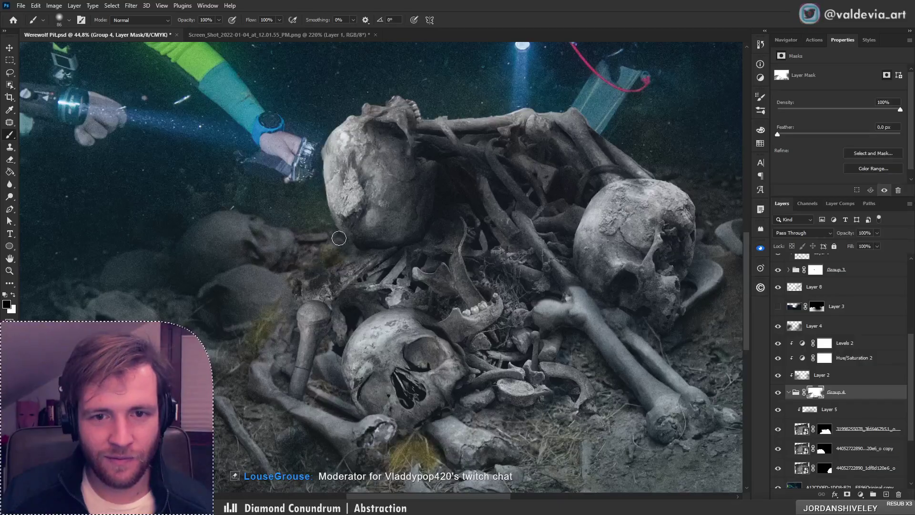
{"action": "key", "text": "ctrl+z"}
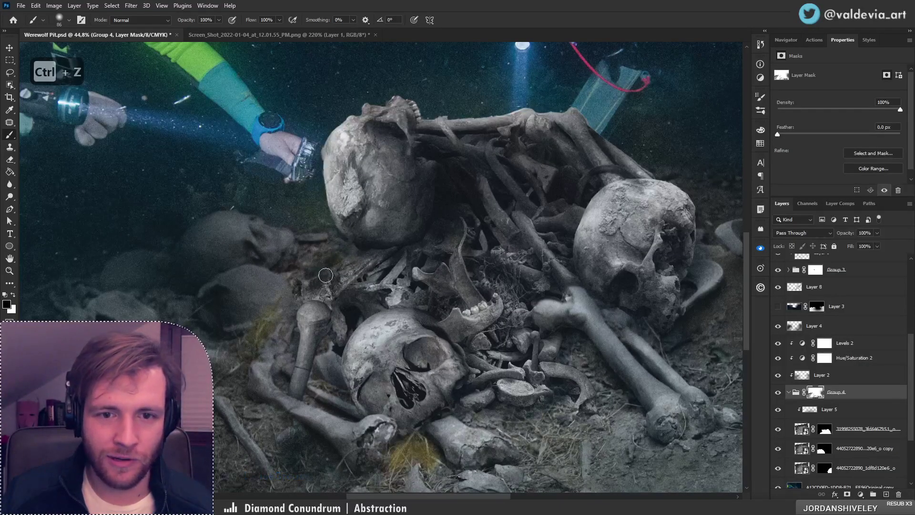
{"action": "key", "text": "z"}
{"action": "mouse_move", "coordinate": [358, 273]}
{"action": "left_mouse_down"}
{"action": "mouse_move", "coordinate": [308, 274]}
{"action": "mouse_move", "coordinate": [334, 271]}
{"action": "left_mouse_up"}
{"action": "key", "text": "b"}
On Layer 4, paint a grey sampled from the ground over the yellow grass below the front skull and beside the background skull
{"action": "scroll", "coordinate": [904, 417], "scroll_direction": "down", "scroll_amount": 4}
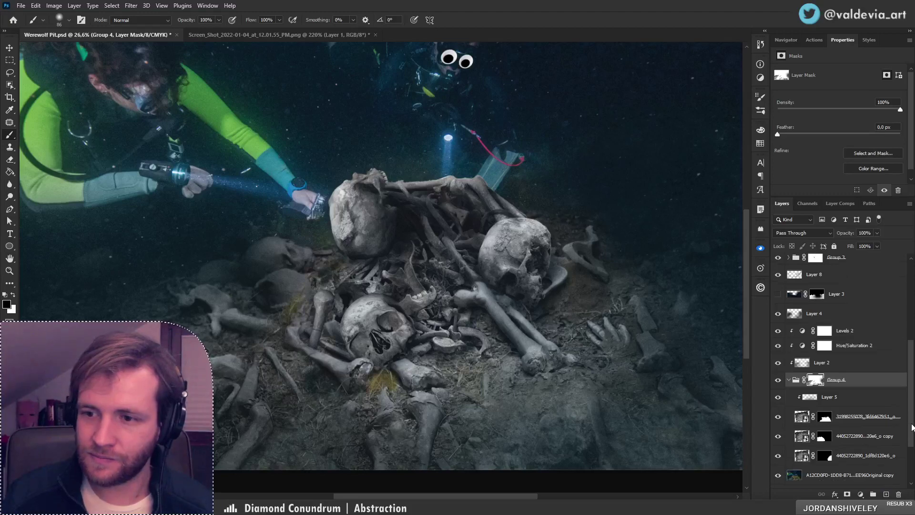
{"action": "left_click", "coordinate": [872, 420]}
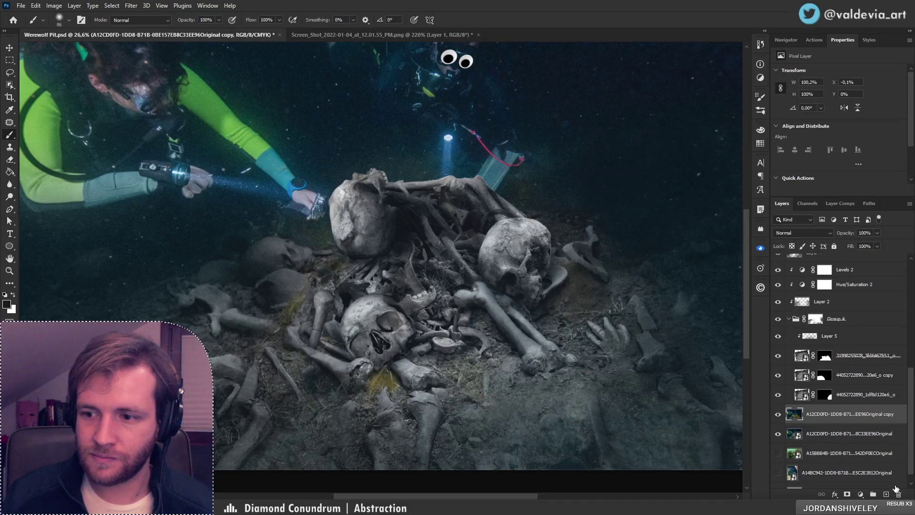
{"action": "scroll", "coordinate": [911, 471], "scroll_direction": "up", "scroll_amount": 5}
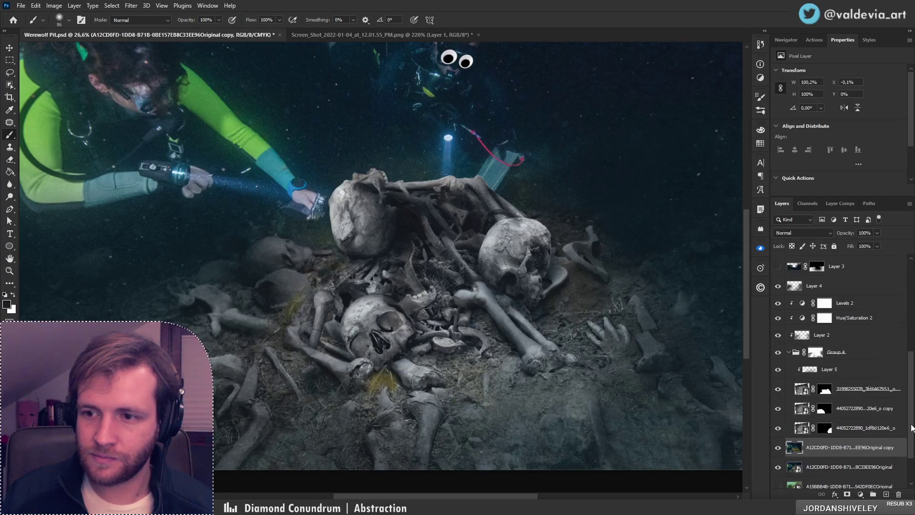
{"action": "left_click", "coordinate": [860, 338]}
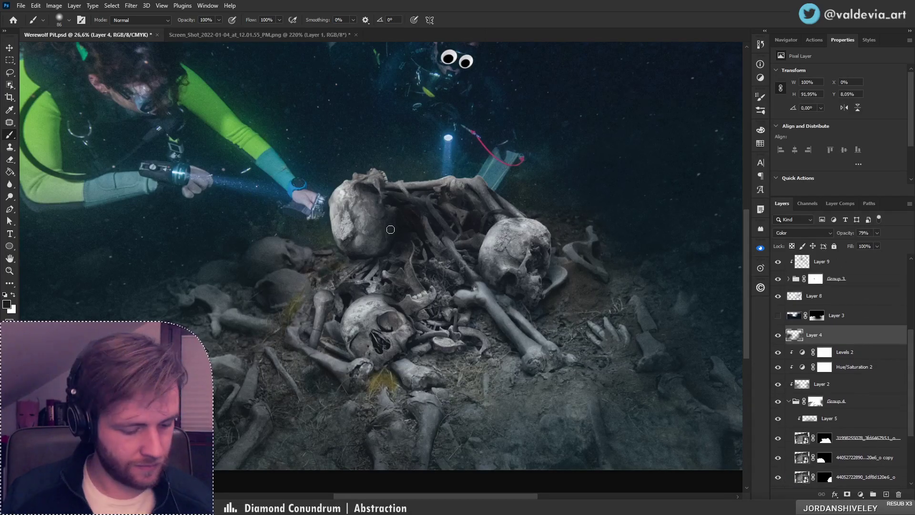
{"action": "left_click", "coordinate": [491, 425], "text": "alt"}
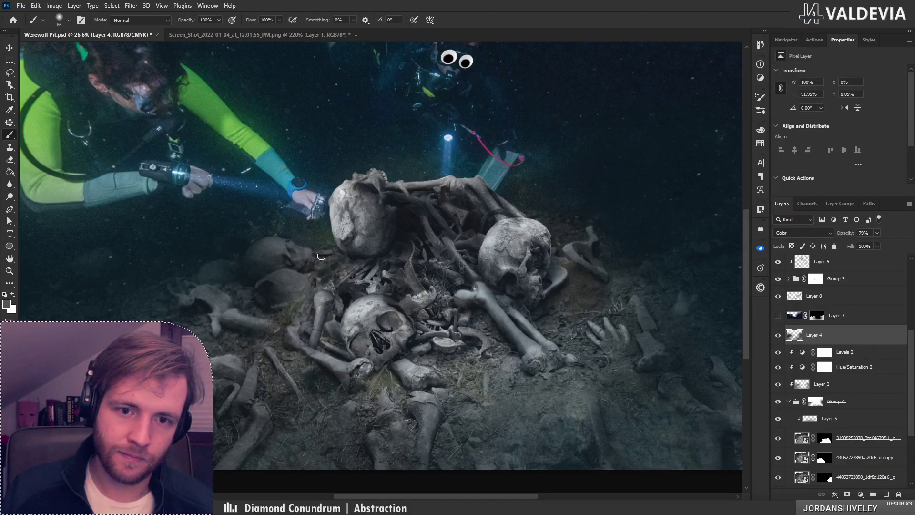
{"action": "mouse_move", "coordinate": [339, 301]}
{"action": "left_mouse_down"}
{"action": "mouse_move", "coordinate": [307, 302]}
{"action": "mouse_move", "coordinate": [338, 302]}
{"action": "left_mouse_up"}
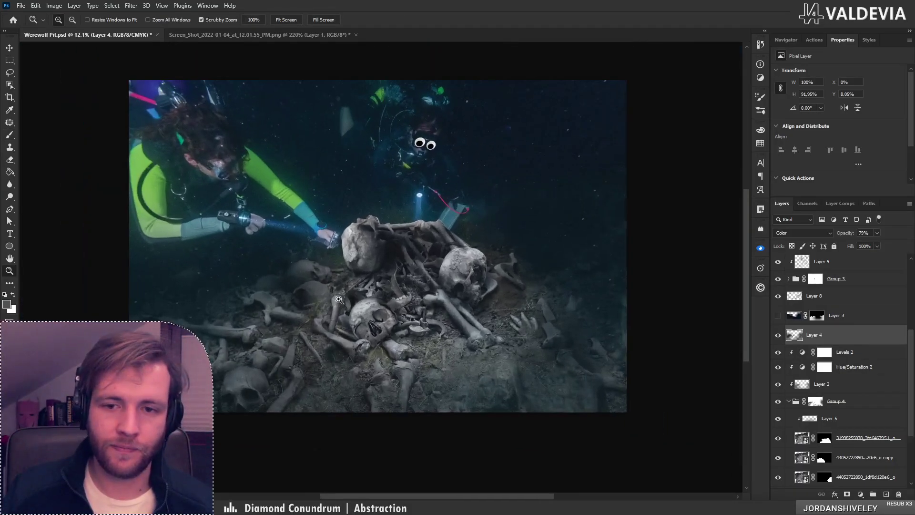
Enlarge the brush to 180 px and paint the sampled grey on Layer 4 over the ground near the skeletal hand
{"action": "right_click", "coordinate": [520, 306]}
{"action": "left_click", "coordinate": [607, 277]}
{"action": "left_click_drag", "start_coordinate": [498, 307], "coordinate": [509, 282]}
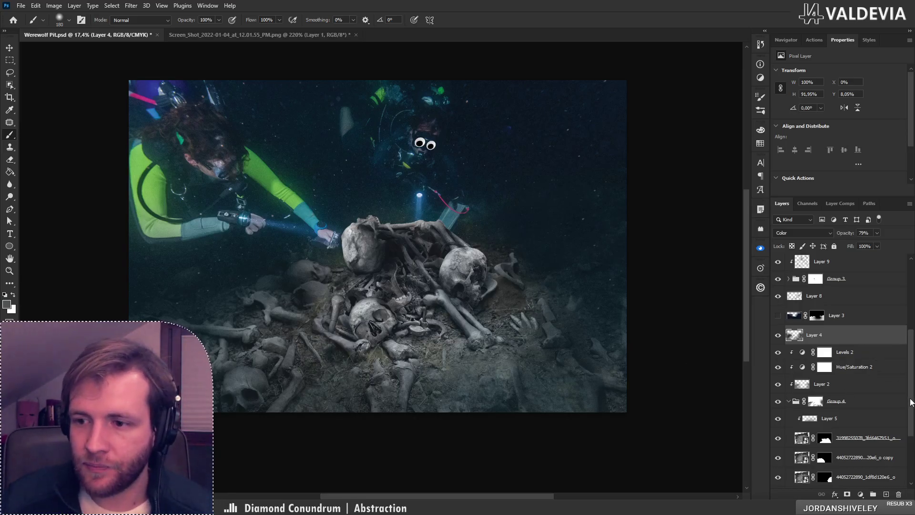
Select the diver photo copy and set the Clone Stamp to a larger Soft Round Pressure Opacity brush of about 193 px
{"action": "scroll", "coordinate": [910, 402], "scroll_direction": "down", "scroll_amount": 4}
{"action": "left_click", "coordinate": [853, 400]}
{"action": "key", "text": "s"}
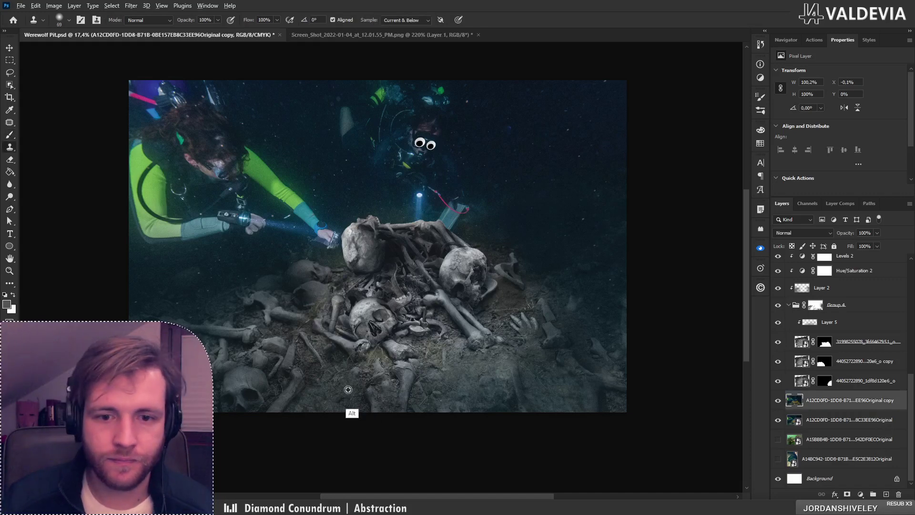
{"action": "right_click", "coordinate": [383, 352]}
{"action": "double_click", "coordinate": [420, 331]}
{"action": "right_click", "coordinate": [449, 310]}
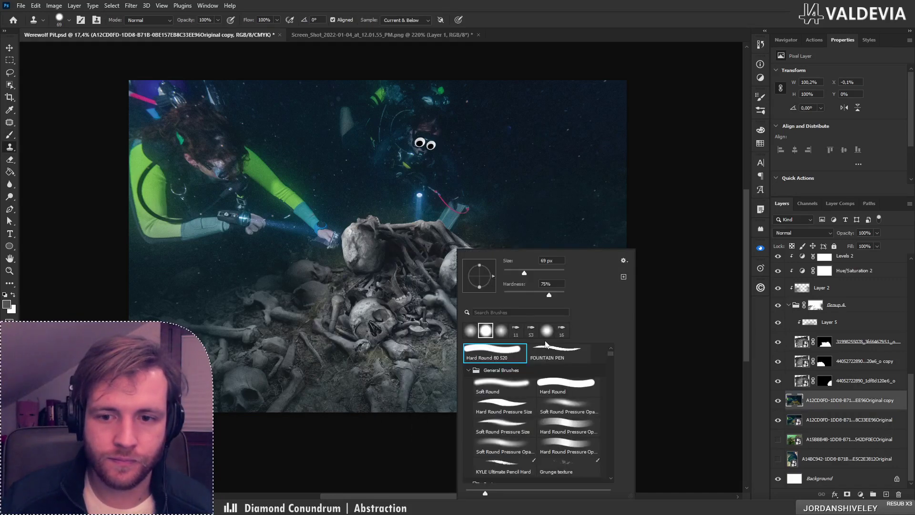
{"action": "left_click", "coordinate": [555, 403]}
{"action": "left_click", "coordinate": [549, 272]}
Clone plain ground over the grass below the front skull and beside the background skull on the diver photo copy
{"action": "left_click", "coordinate": [328, 394], "text": "alt"}
{"action": "left_click", "coordinate": [368, 358]}
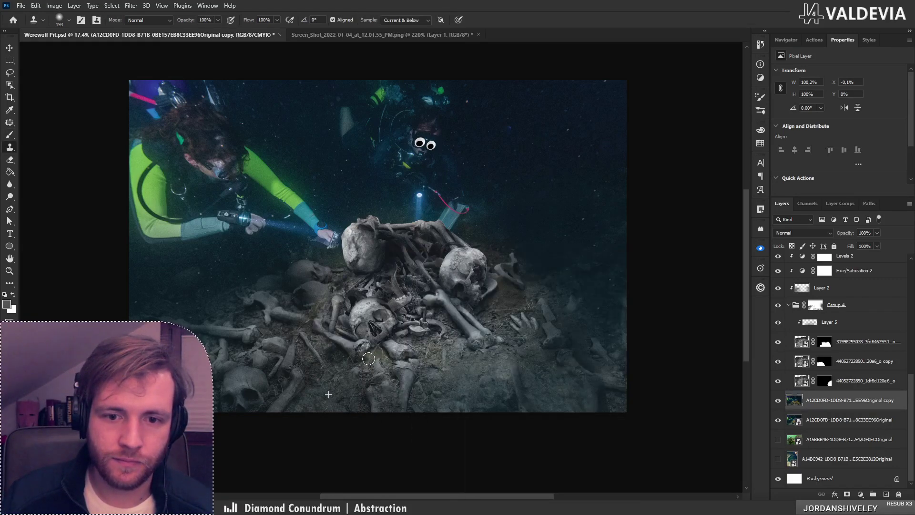
{"action": "left_click_drag", "start_coordinate": [378, 353], "coordinate": [381, 359]}
{"action": "left_click", "coordinate": [483, 403], "text": "alt"}
{"action": "left_click_drag", "start_coordinate": [329, 330], "coordinate": [317, 301]}
{"action": "left_click", "coordinate": [483, 377], "text": "alt"}
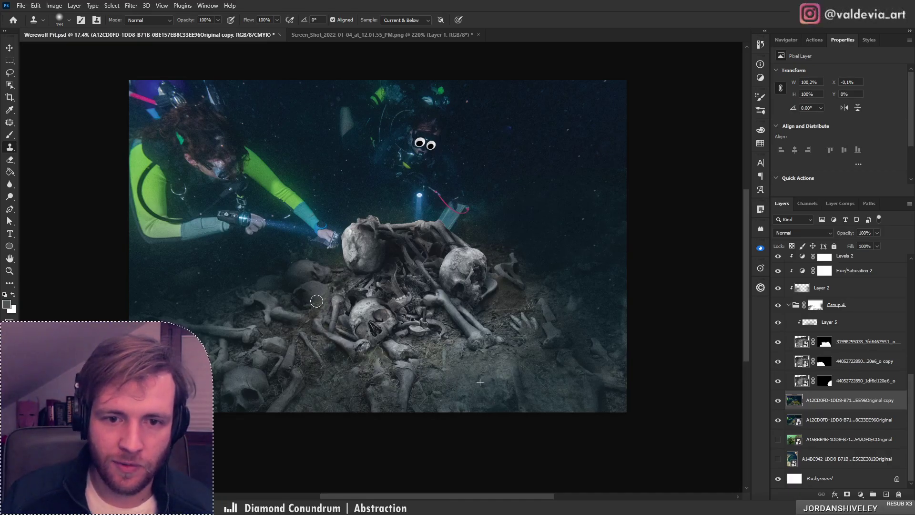
Compare the composite with the original diver photo shown alone, and examine the bone pile up close
{"action": "left_click", "coordinate": [778, 420], "text": "alt"}
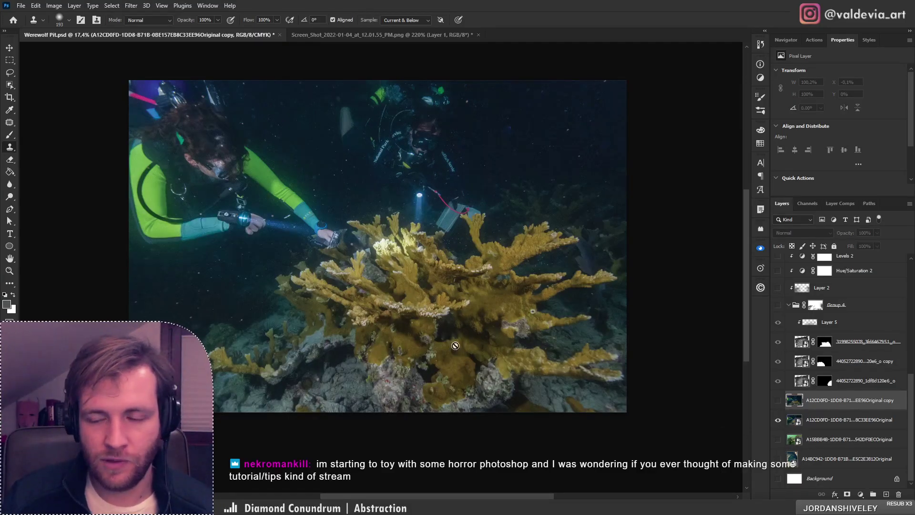
{"action": "left_click", "coordinate": [778, 420], "text": "alt"}
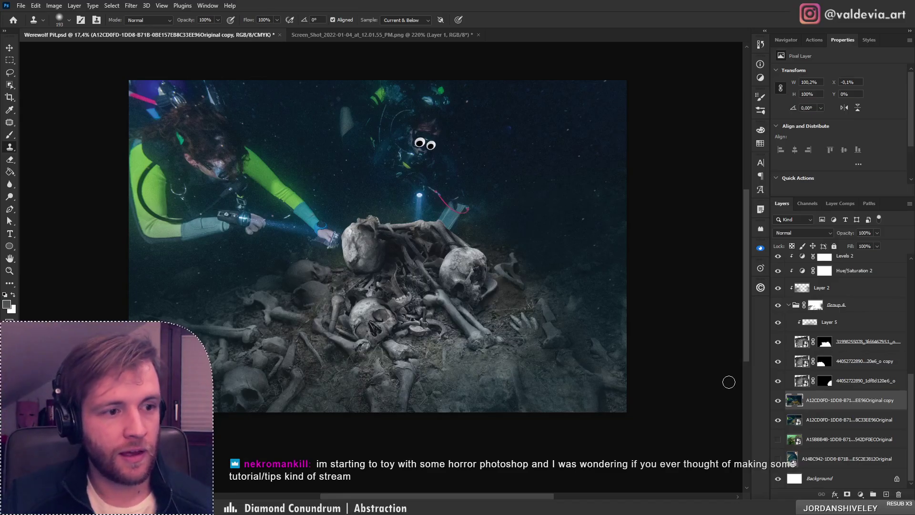
{"action": "key", "text": "z"}
{"action": "mouse_move", "coordinate": [390, 321]}
{"action": "left_mouse_down"}
{"action": "mouse_move", "coordinate": [319, 325]}
{"action": "mouse_move", "coordinate": [395, 305]}
{"action": "left_mouse_up"}
{"action": "mouse_move", "coordinate": [497, 307]}
{"action": "left_mouse_down"}
{"action": "mouse_move", "coordinate": [625, 310]}
{"action": "mouse_move", "coordinate": [482, 305]}
{"action": "left_mouse_up"}
{"action": "left_click_drag", "start_coordinate": [467, 297], "coordinate": [533, 304]}
{"action": "key", "text": "s"}
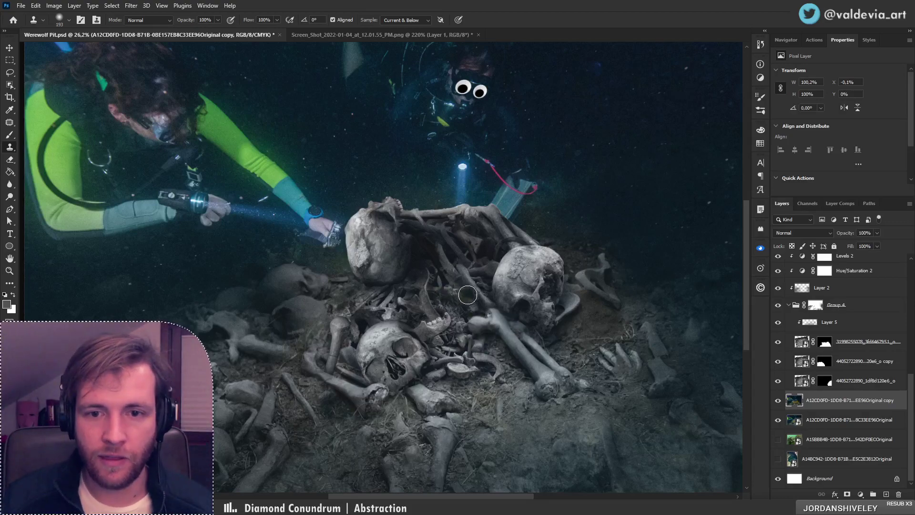
{"action": "key", "text": "z"}
{"action": "mouse_move", "coordinate": [484, 319]}
{"action": "left_mouse_down"}
{"action": "mouse_move", "coordinate": [420, 330]}
{"action": "mouse_move", "coordinate": [456, 323]}
{"action": "mouse_move", "coordinate": [446, 356]}
{"action": "left_mouse_up"}
{"action": "key", "text": "s"}
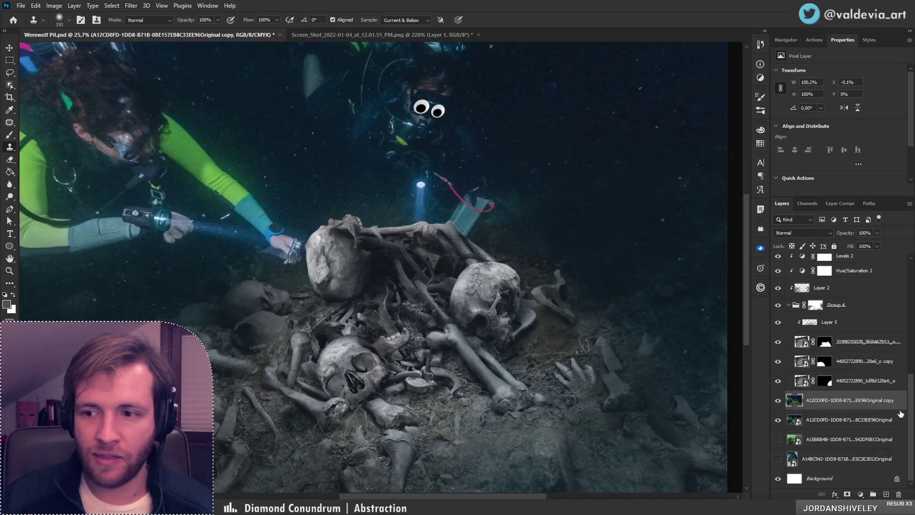
Try erasing Layer 7's shading near the right-hand skull with a 275 px soft eraser, and undo the stroke
{"action": "left_click_drag", "start_coordinate": [910, 416], "coordinate": [908, 308]}
{"action": "left_click", "coordinate": [843, 384]}
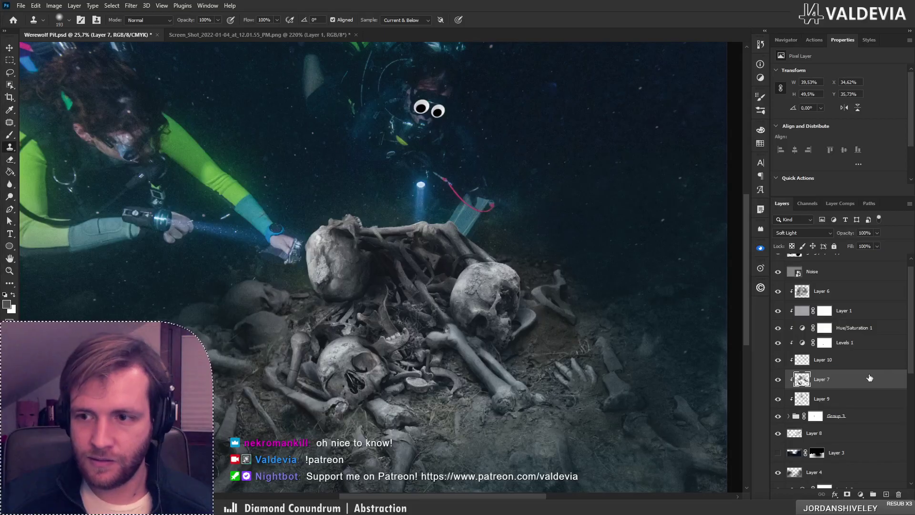
{"action": "key", "text": "e"}
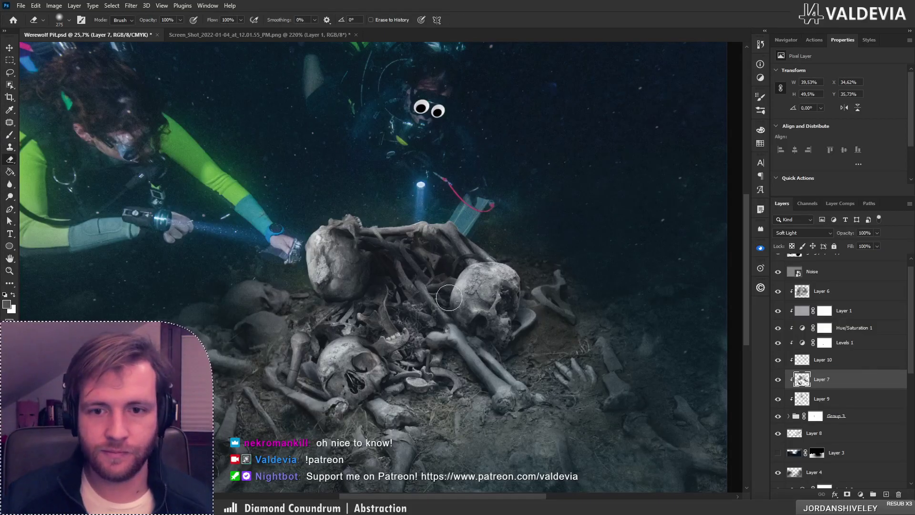
{"action": "key", "text": "ctrl+z"}
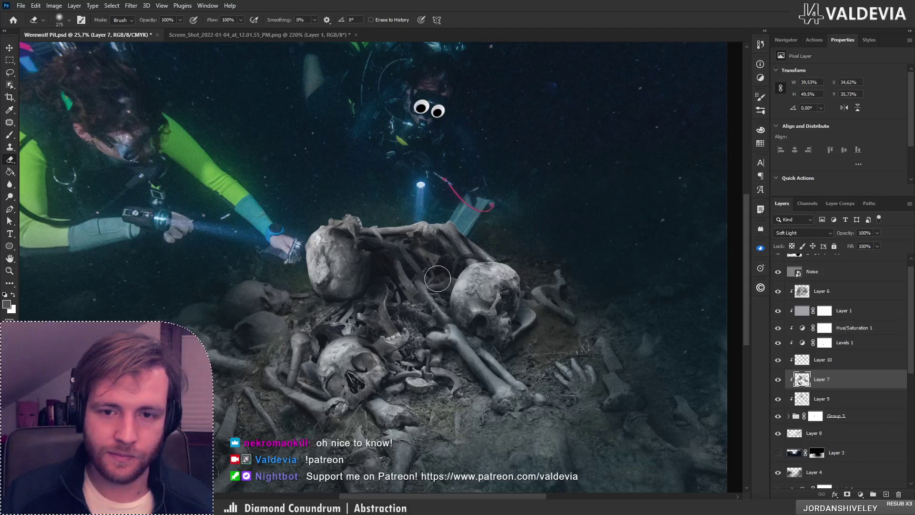
Examine the bone pile's shading within the whole image and look through the upper layers, selecting Layer 6
{"action": "key", "text": "z"}
{"action": "mouse_move", "coordinate": [461, 286]}
{"action": "left_mouse_down"}
{"action": "mouse_move", "coordinate": [329, 307]}
{"action": "mouse_move", "coordinate": [420, 314]}
{"action": "mouse_move", "coordinate": [435, 305]}
{"action": "left_mouse_up"}
{"action": "key", "text": "e"}
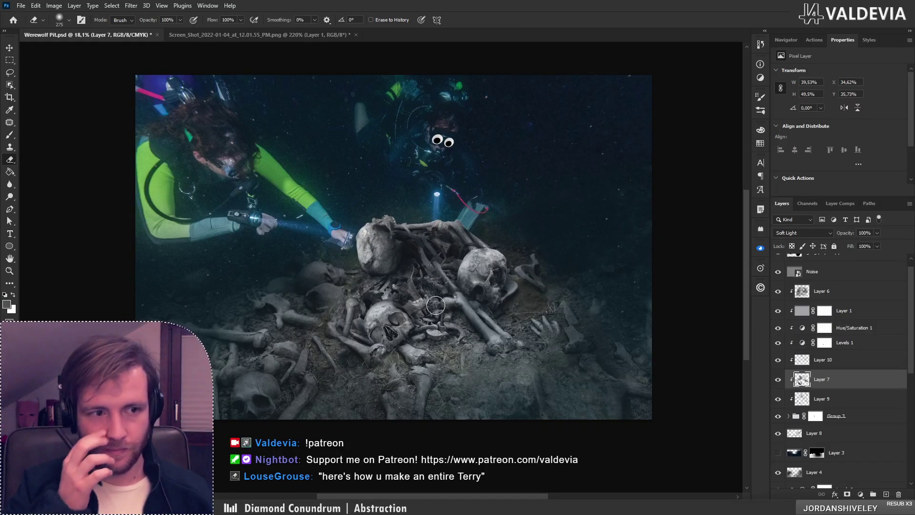
{"action": "key", "text": "z"}
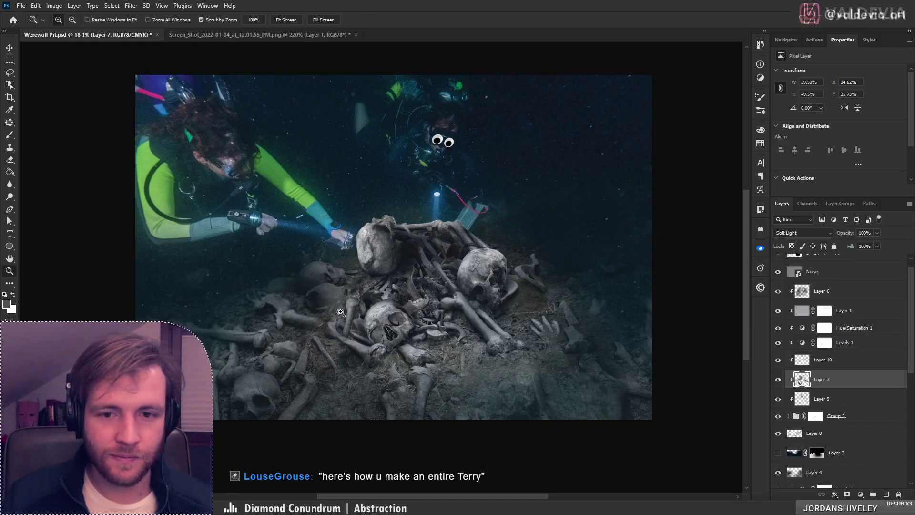
{"action": "left_click_drag", "start_coordinate": [336, 309], "coordinate": [324, 316]}
{"action": "mouse_move", "coordinate": [375, 287]}
{"action": "left_mouse_down"}
{"action": "mouse_move", "coordinate": [445, 289]}
{"action": "mouse_move", "coordinate": [391, 323]}
{"action": "left_mouse_up"}
{"action": "key", "text": "e"}
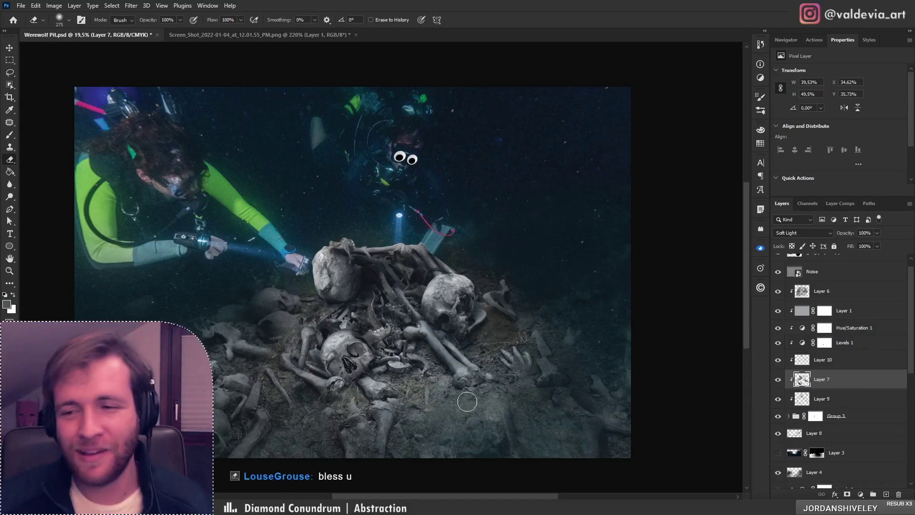
{"action": "left_click", "coordinate": [851, 311]}
{"action": "left_click", "coordinate": [828, 293]}
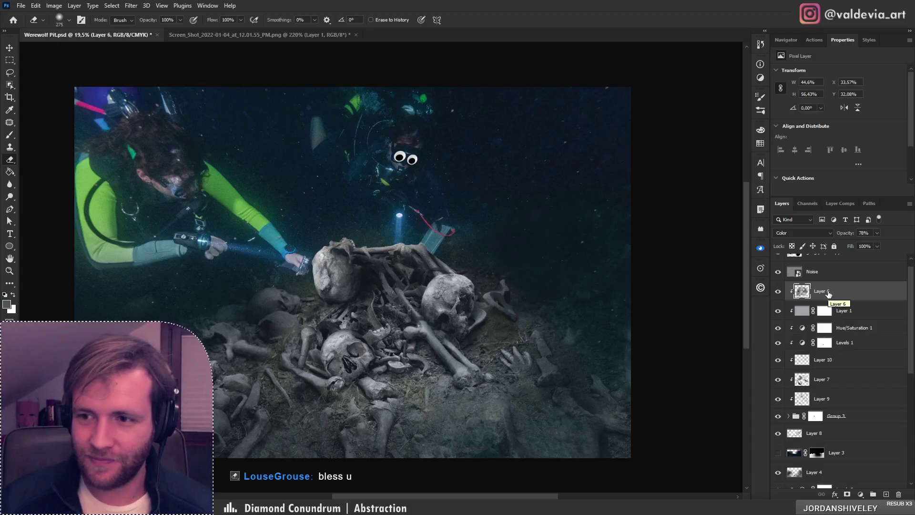
{"action": "scroll", "coordinate": [911, 291], "scroll_direction": "up", "scroll_amount": 1}
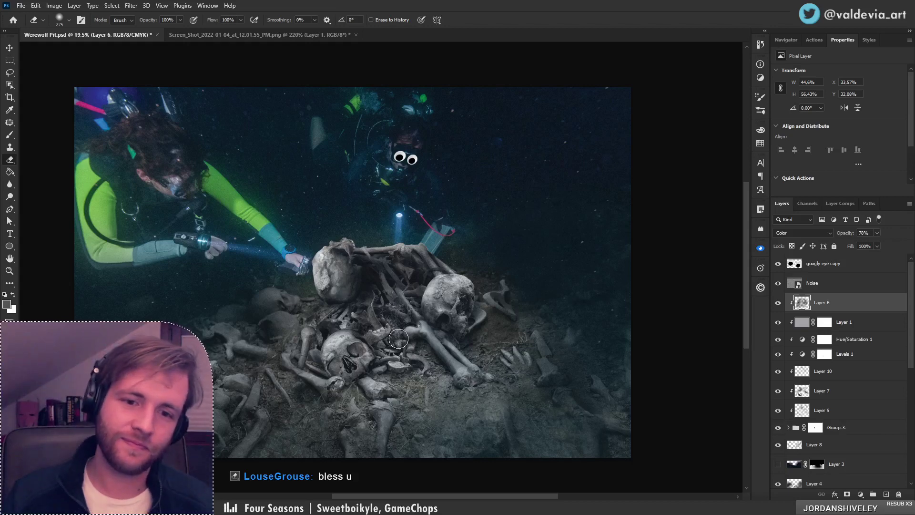
{"action": "scroll", "coordinate": [398, 338], "scroll_direction": "down", "scroll_amount": 2}
{"action": "scroll", "coordinate": [369, 338], "scroll_direction": "up", "scroll_amount": 1}
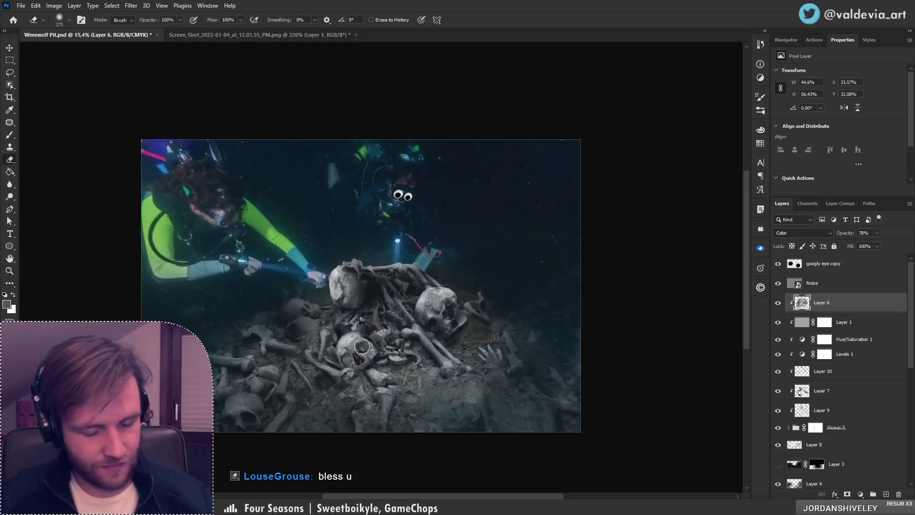
{"action": "left_click_drag", "start_coordinate": [480, 351], "coordinate": [472, 328]}
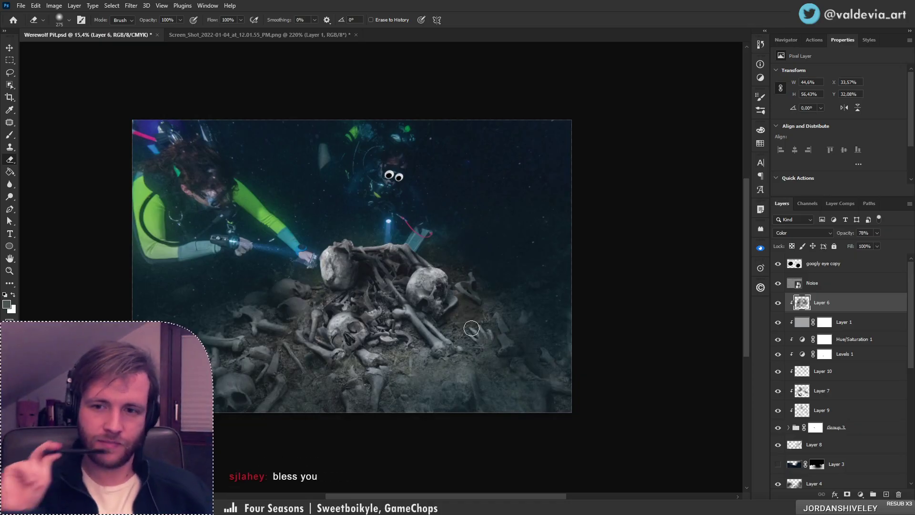
Darken the right-hand skull on Layer 7 with a soft black brush of about 300 px, undoing the first trial stroke
{"action": "left_click", "coordinate": [844, 375]}
{"action": "left_click", "coordinate": [832, 395]}
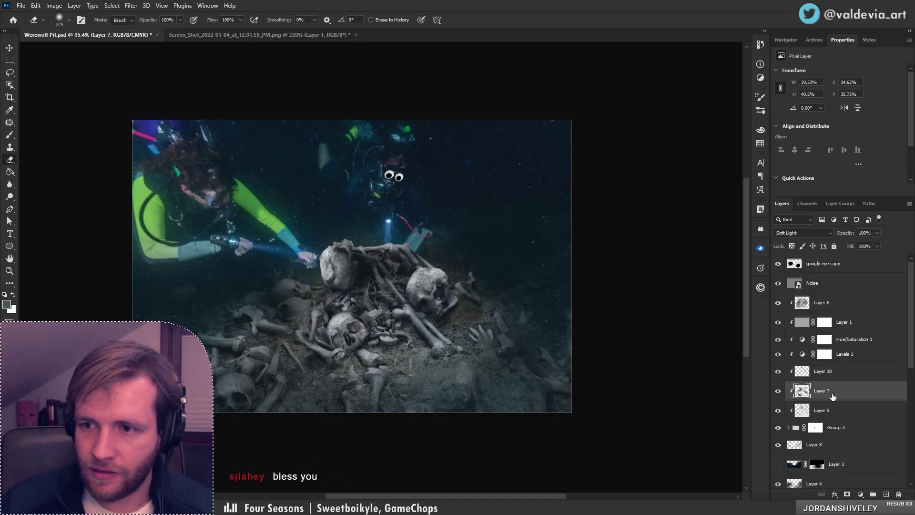
{"action": "key", "text": "b"}
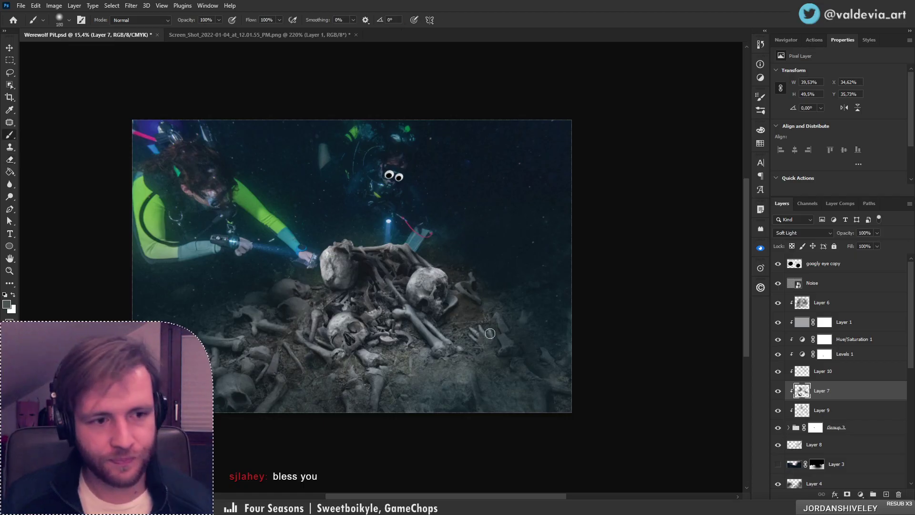
{"action": "right_click", "coordinate": [474, 318]}
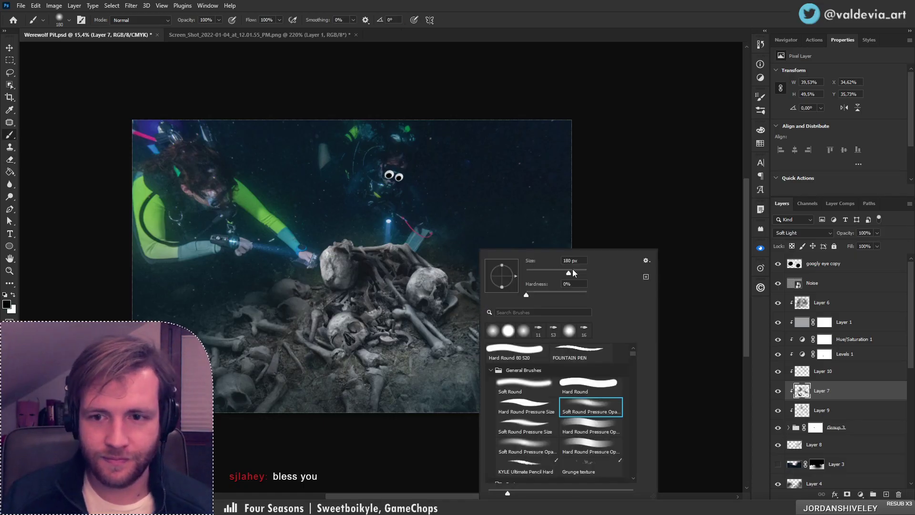
{"action": "mouse_move", "coordinate": [446, 292]}
{"action": "left_mouse_down"}
{"action": "mouse_move", "coordinate": [441, 278]}
{"action": "mouse_move", "coordinate": [439, 285]}
{"action": "left_mouse_up"}
{"action": "key", "text": "ctrl+z"}
{"action": "key", "text": "z"}
{"action": "key", "text": "b"}
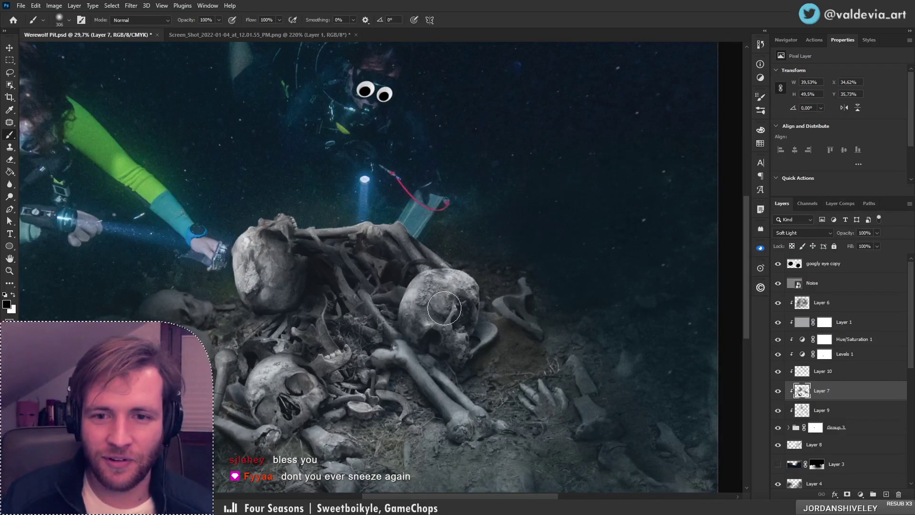
{"action": "mouse_move", "coordinate": [463, 286]}
{"action": "left_mouse_down"}
{"action": "mouse_move", "coordinate": [417, 305]}
{"action": "mouse_move", "coordinate": [435, 320]}
{"action": "left_mouse_up"}
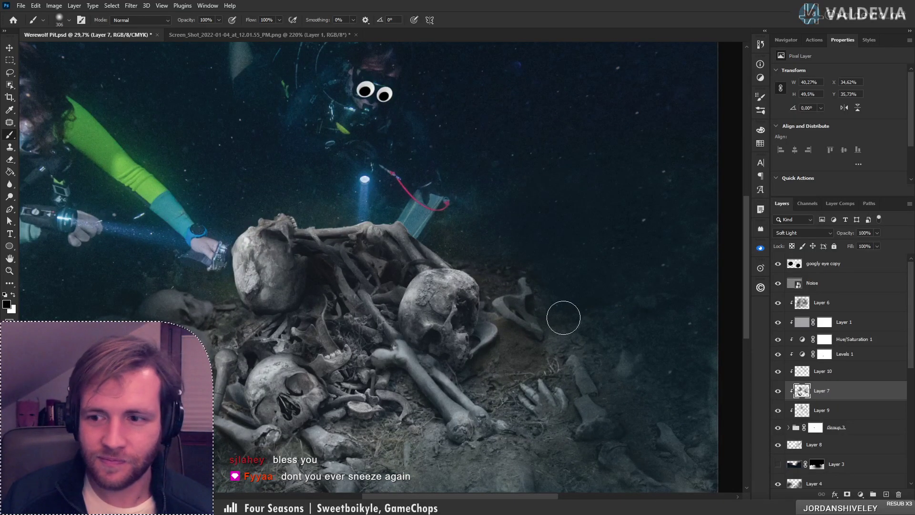
Try darkening the area around the right-hand skull on Layer 10 with the soft black brush, and undo the stroke
{"action": "left_click", "coordinate": [802, 371]}
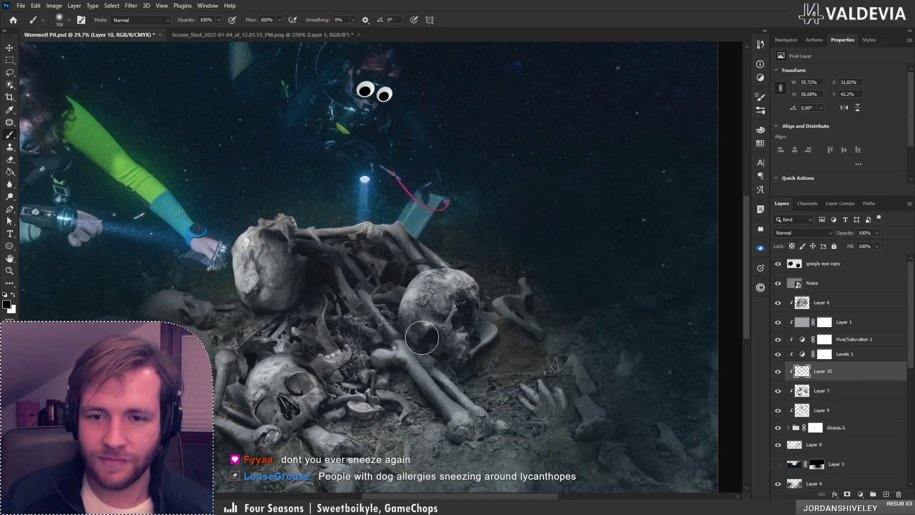
{"action": "key", "text": "z"}
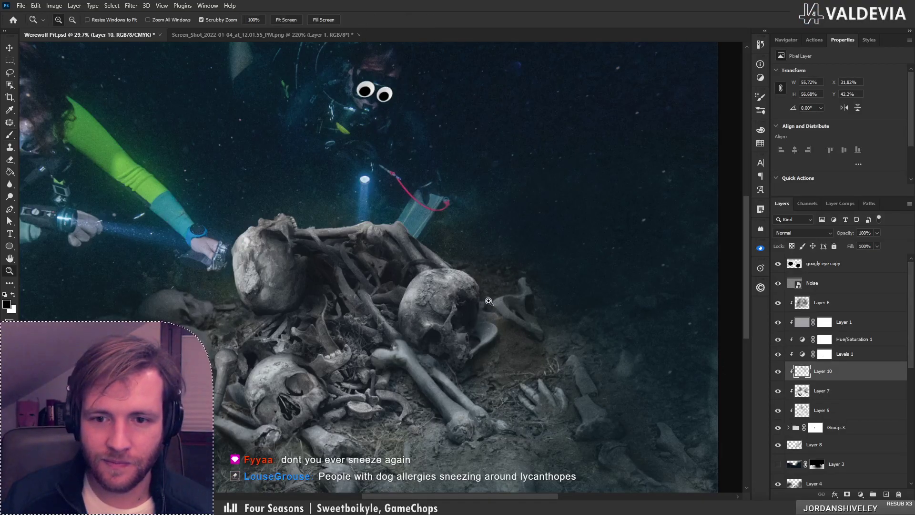
{"action": "mouse_move", "coordinate": [461, 331]}
{"action": "left_mouse_down"}
{"action": "mouse_move", "coordinate": [410, 334]}
{"action": "mouse_move", "coordinate": [489, 317]}
{"action": "left_mouse_up"}
{"action": "key", "text": "e"}
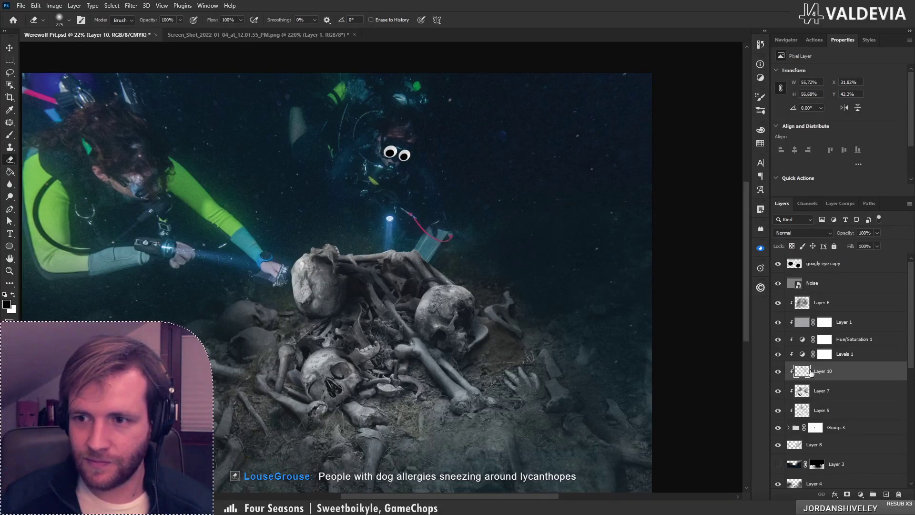
{"action": "key", "text": "b"}
{"action": "key", "text": "ctrl+z"}
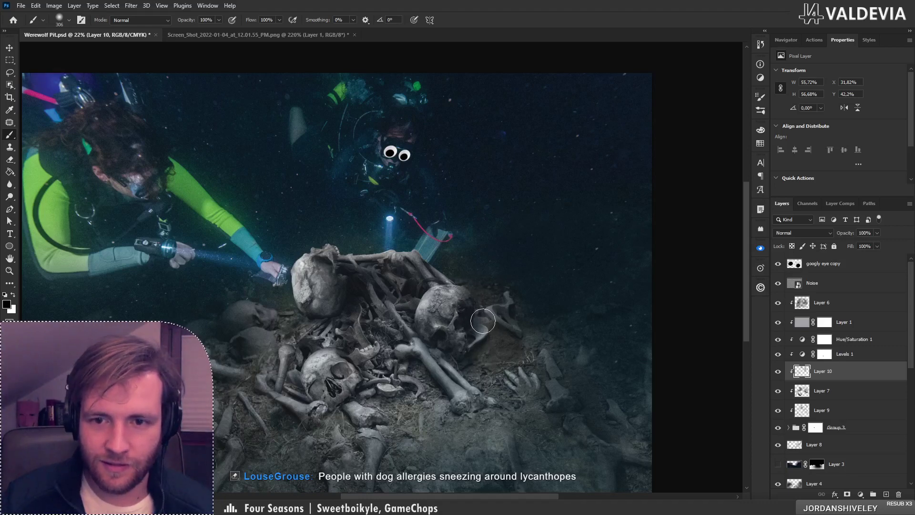
Shade the dark side of the upper-left skull on Layer 10 with a soft black brush of about 300 px, undoing a trial stroke
{"action": "scroll", "coordinate": [494, 319], "scroll_direction": "right", "scroll_amount": 2}
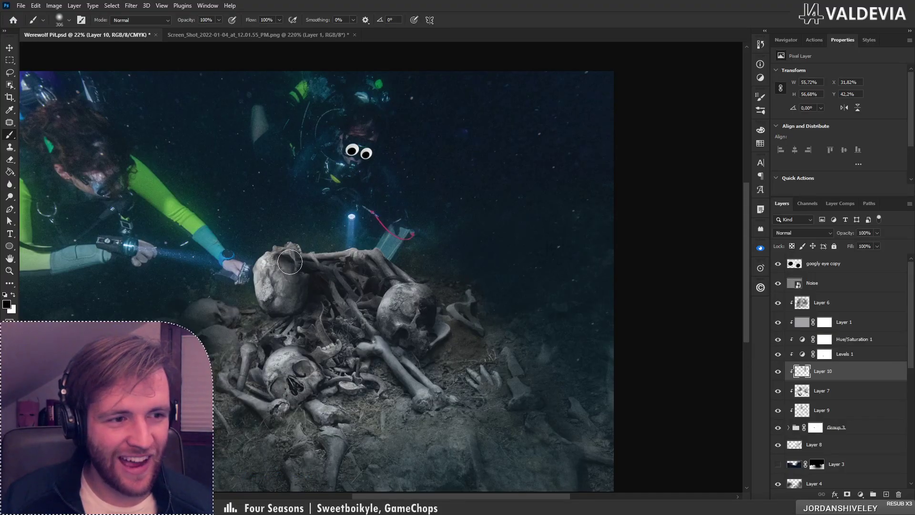
{"action": "key", "text": "z"}
{"action": "left_click_drag", "start_coordinate": [280, 290], "coordinate": [317, 286]}
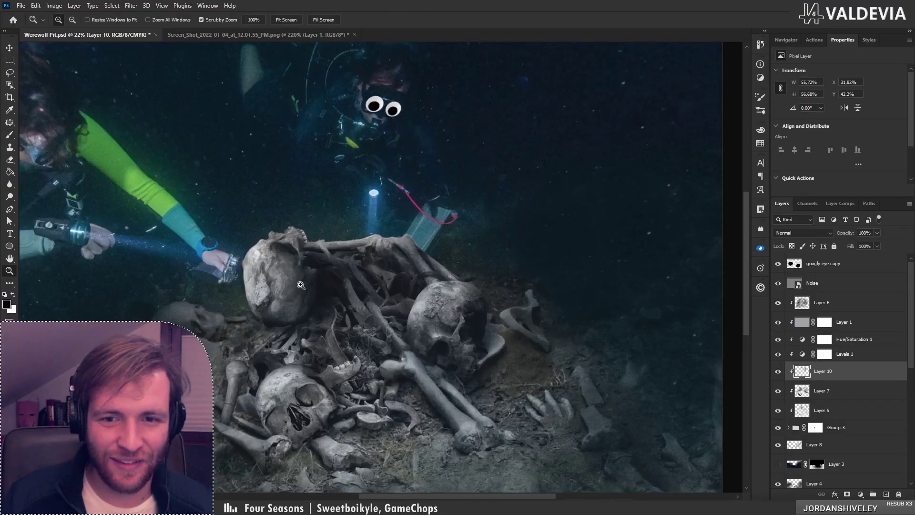
{"action": "mouse_move", "coordinate": [326, 320]}
{"action": "left_mouse_down"}
{"action": "mouse_move", "coordinate": [343, 286]}
{"action": "mouse_move", "coordinate": [320, 271]}
{"action": "left_mouse_up"}
{"action": "key", "text": "b"}
{"action": "key", "text": "ctrl+z"}
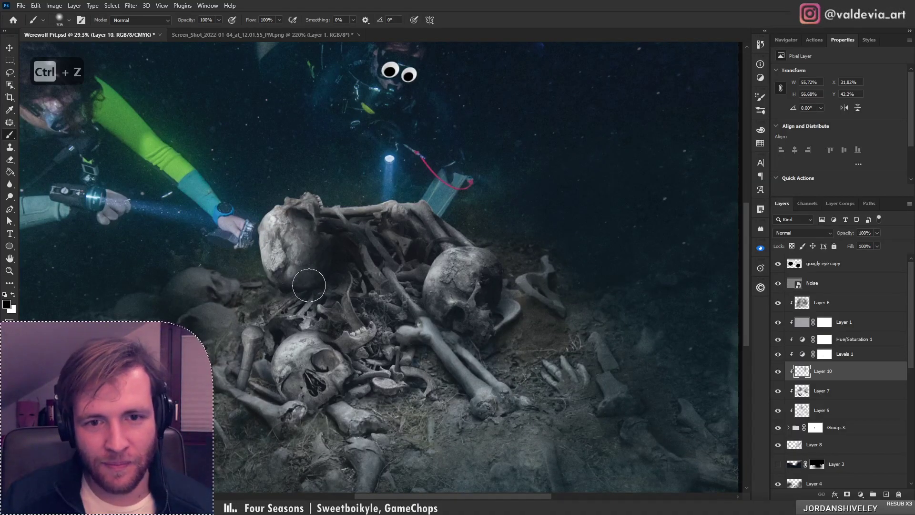
Darken the lower skull's face on Layer 10 with the soft black brush reduced to 100 px, undoing the first broad stroke
{"action": "key", "text": "z"}
{"action": "mouse_move", "coordinate": [336, 271]}
{"action": "left_mouse_down"}
{"action": "mouse_move", "coordinate": [312, 290]}
{"action": "mouse_move", "coordinate": [255, 292]}
{"action": "left_mouse_up"}
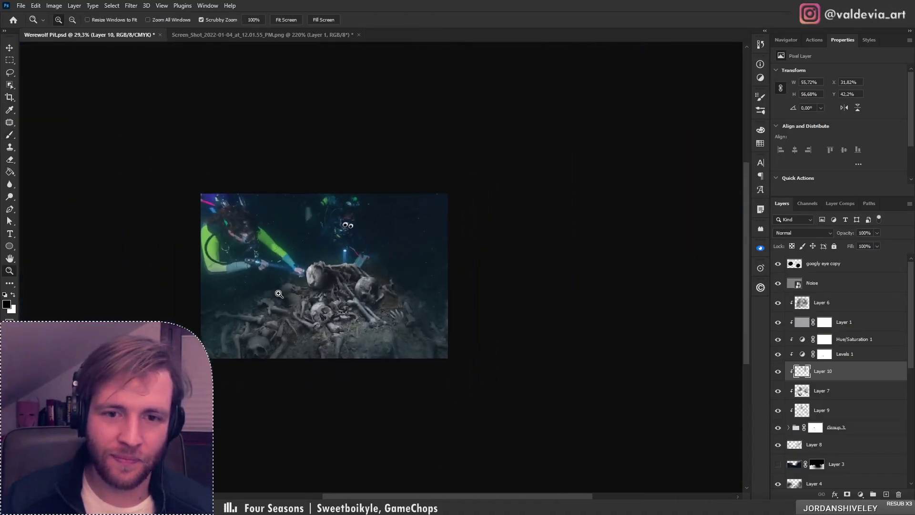
{"action": "mouse_move", "coordinate": [307, 326]}
{"action": "left_mouse_down"}
{"action": "mouse_move", "coordinate": [355, 331]}
{"action": "mouse_move", "coordinate": [335, 317]}
{"action": "left_mouse_up"}
{"action": "key", "text": "b"}
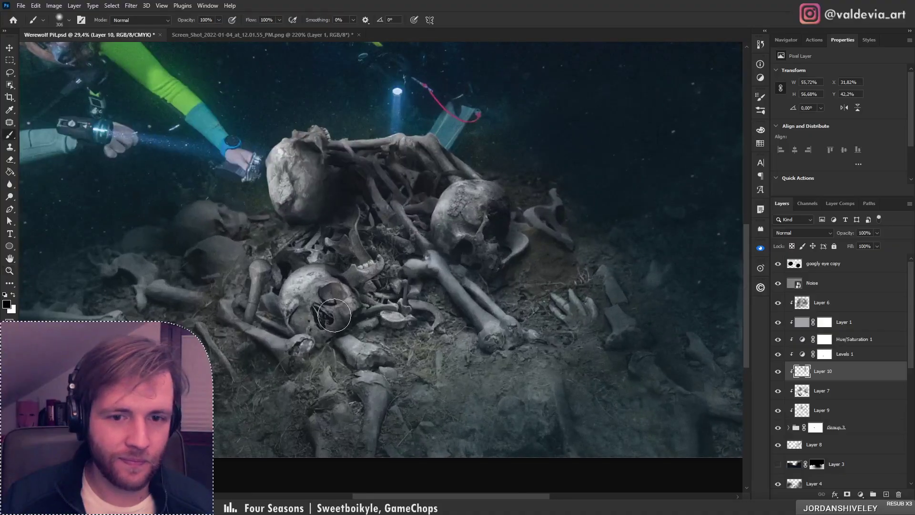
{"action": "key", "text": "ctrl+z"}
{"action": "key", "text": "bracketleft"}
{"action": "key", "text": "bracketleft"}
{"action": "key", "text": "bracketleft"}
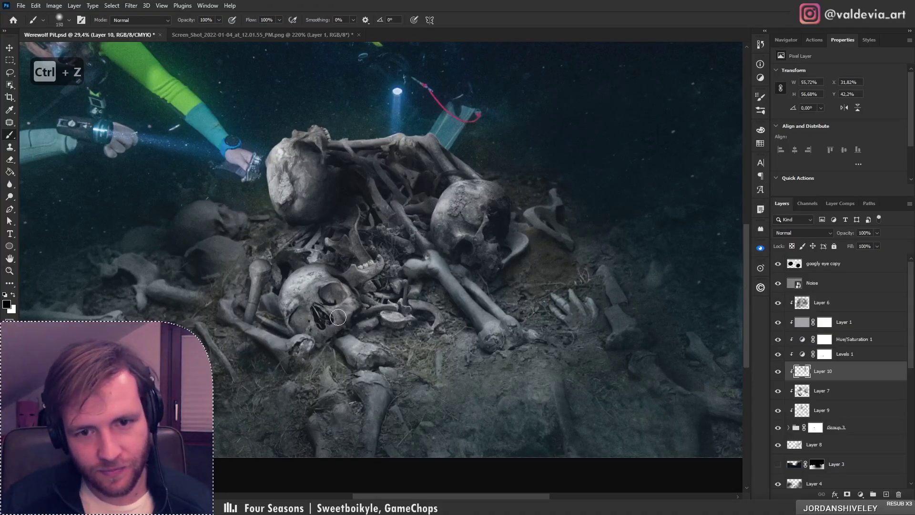
{"action": "key", "text": "bracketleft"}
{"action": "key", "text": "bracketleft"}
{"action": "mouse_move", "coordinate": [336, 313]}
{"action": "left_mouse_down"}
{"action": "mouse_move", "coordinate": [349, 331]}
{"action": "mouse_move", "coordinate": [362, 328]}
{"action": "mouse_move", "coordinate": [353, 317]}
{"action": "mouse_move", "coordinate": [378, 281]}
{"action": "left_mouse_up"}
Try erasing Layer 10's shading over the lower skull with a 275 px soft eraser, and undo the stroke
{"action": "key", "text": "z"}
{"action": "left_click_drag", "start_coordinate": [334, 301], "coordinate": [280, 299]}
{"action": "mouse_move", "coordinate": [333, 267]}
{"action": "left_mouse_down"}
{"action": "mouse_move", "coordinate": [377, 251]}
{"action": "mouse_move", "coordinate": [431, 278]}
{"action": "left_mouse_up"}
{"action": "key", "text": "b"}
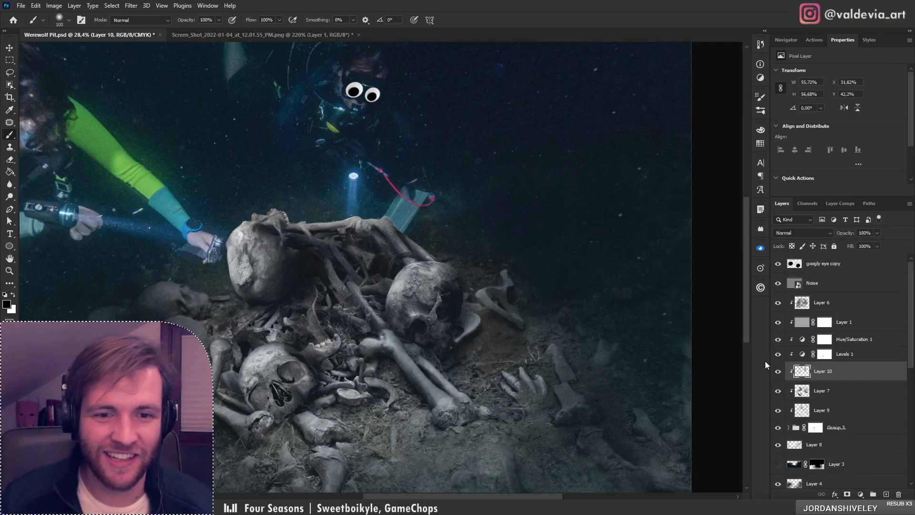
{"action": "key", "text": "e"}
{"action": "left_click_drag", "start_coordinate": [318, 372], "coordinate": [337, 303]}
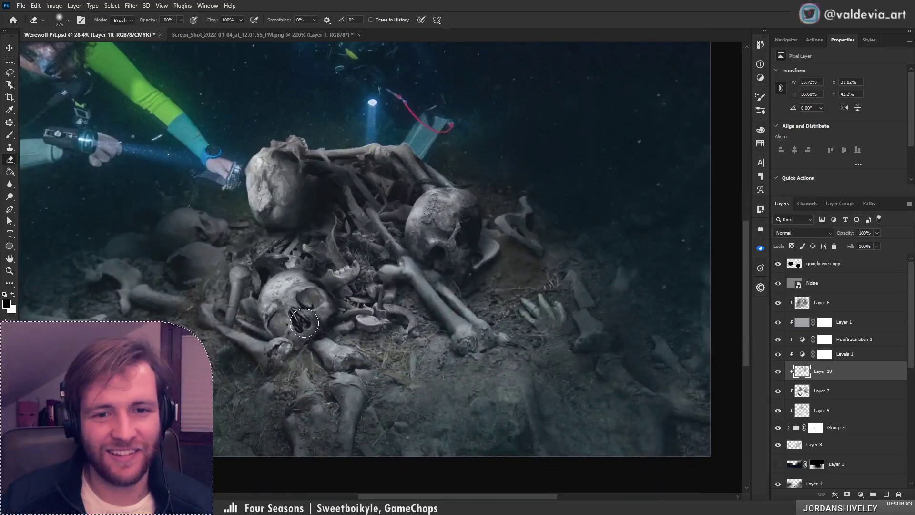
{"action": "left_click_drag", "start_coordinate": [355, 245], "coordinate": [368, 299]}
{"action": "key", "text": "ctrl+z"}
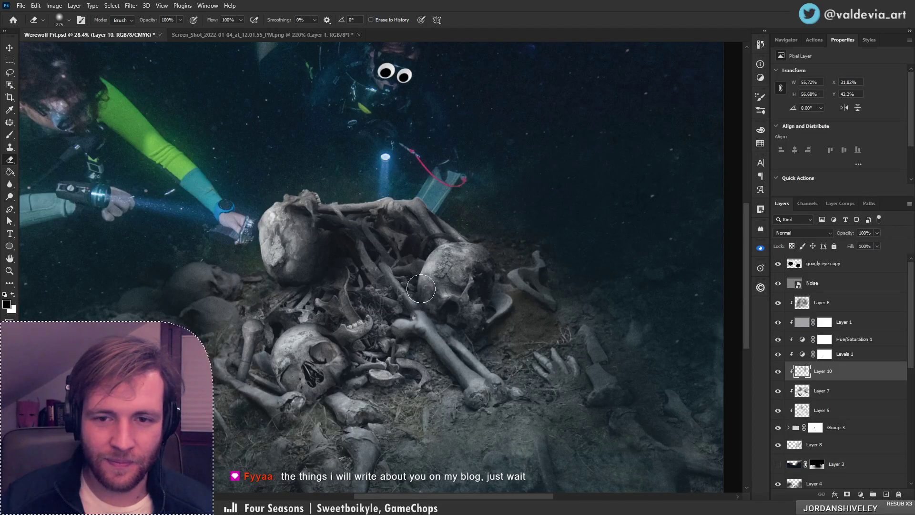
{"action": "left_click_drag", "start_coordinate": [446, 294], "coordinate": [465, 309]}
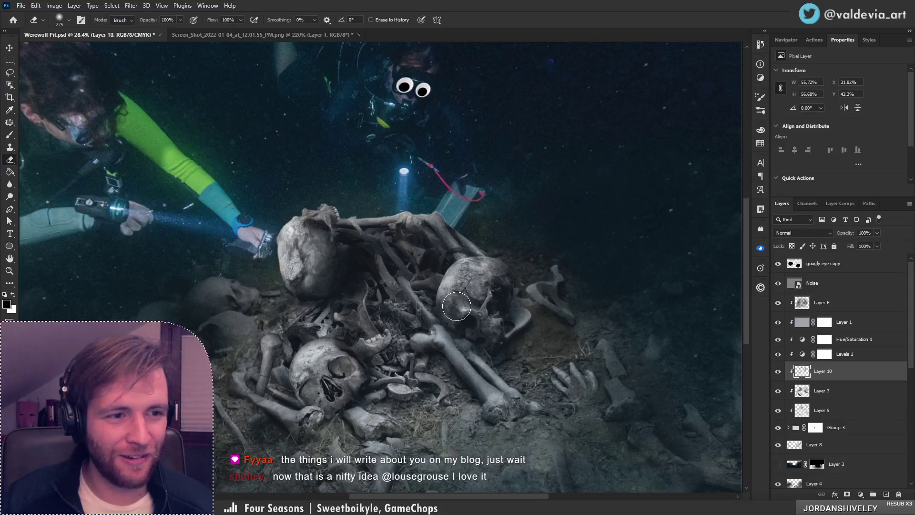
Try highlighting the right-hand skull on Layer 7 with a soft white brush of 199 px, and undo the strokes
{"action": "left_click", "coordinate": [841, 394]}
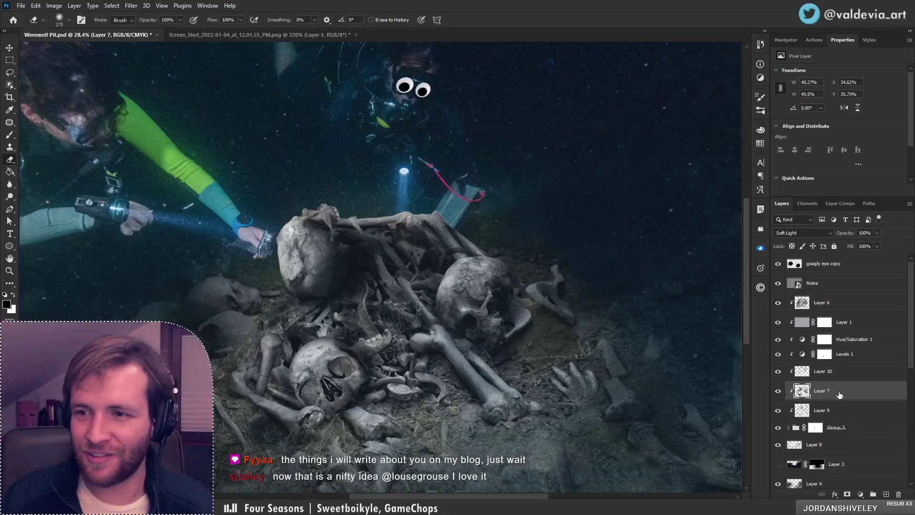
{"action": "key", "text": "b"}
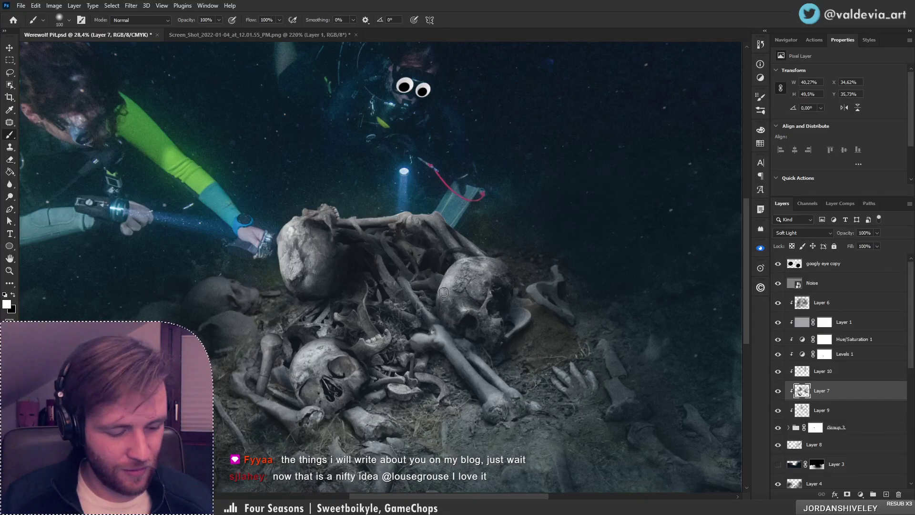
{"action": "key", "text": "ctrl+z"}
{"action": "right_click", "coordinate": [487, 250]}
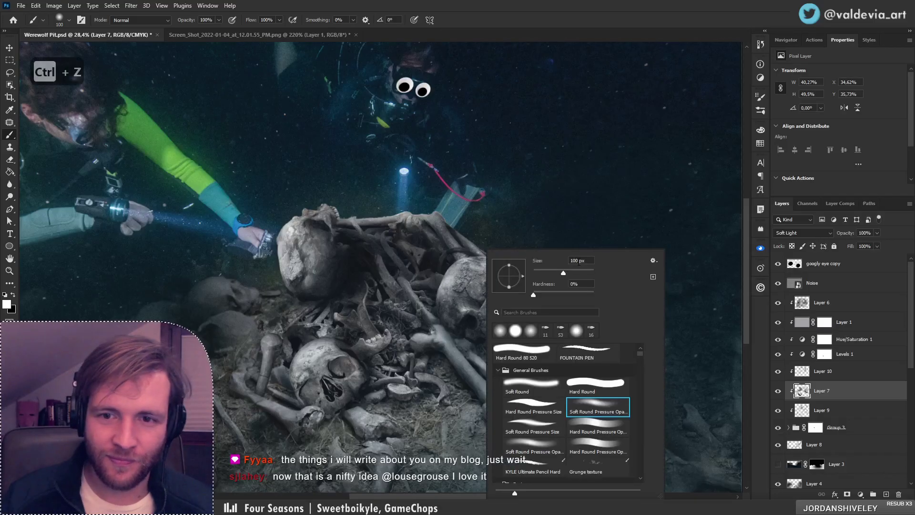
{"action": "left_click_drag", "start_coordinate": [464, 304], "coordinate": [468, 263]}
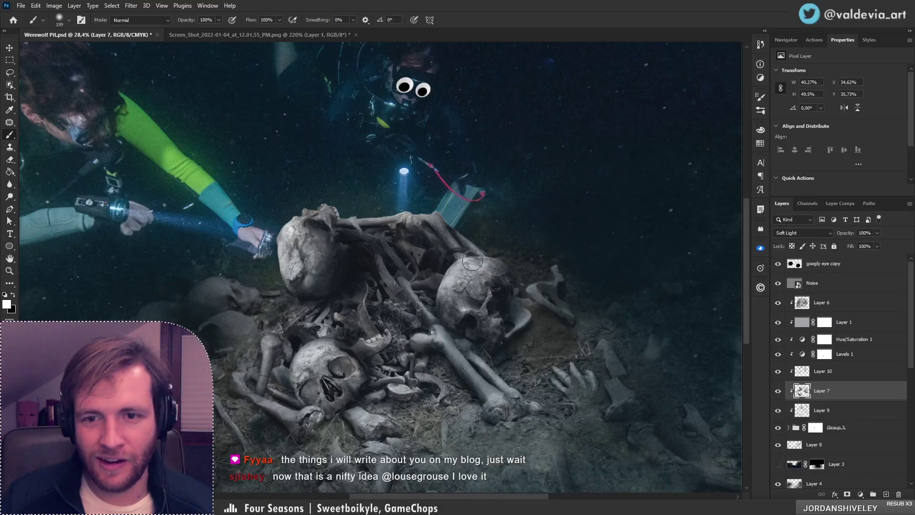
{"action": "key", "text": "ctrl+z"}
{"action": "key", "text": "ctrl+z"}
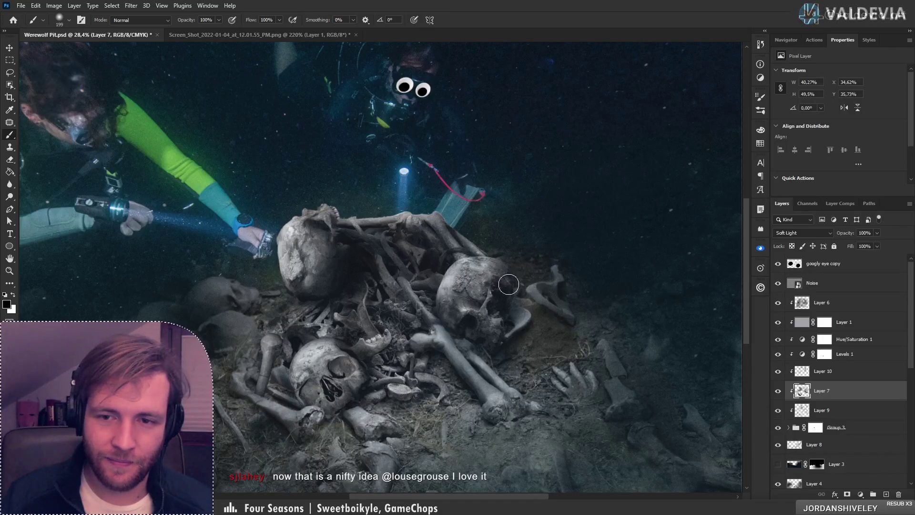
Paint a shadow on the ground beside the right-hand skull on Layer 8 with a 417 px soft black brush
{"action": "key", "text": "z"}
{"action": "mouse_move", "coordinate": [437, 299]}
{"action": "left_mouse_down"}
{"action": "mouse_move", "coordinate": [393, 298]}
{"action": "mouse_move", "coordinate": [481, 303]}
{"action": "left_mouse_up"}
{"action": "key", "text": "b"}
{"action": "left_click_drag", "start_coordinate": [527, 324], "coordinate": [591, 305]}
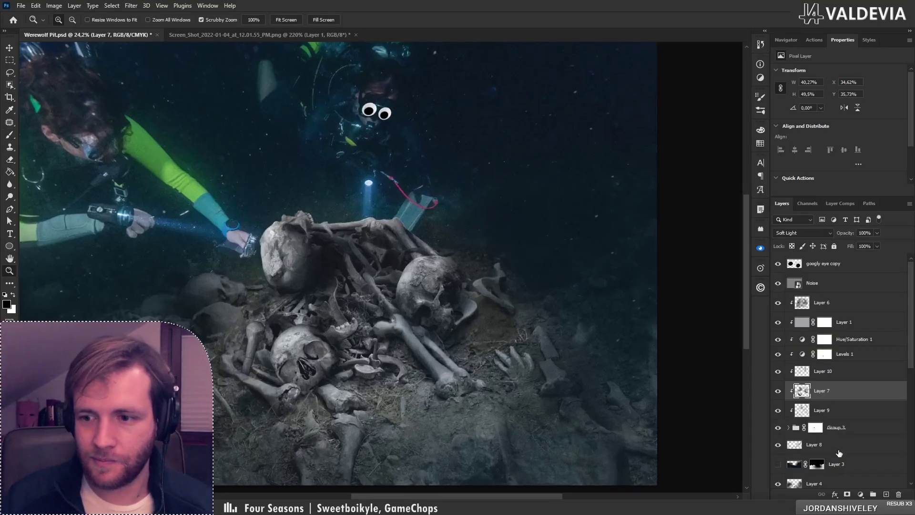
{"action": "left_click", "coordinate": [838, 451]}
{"action": "key", "text": "b"}
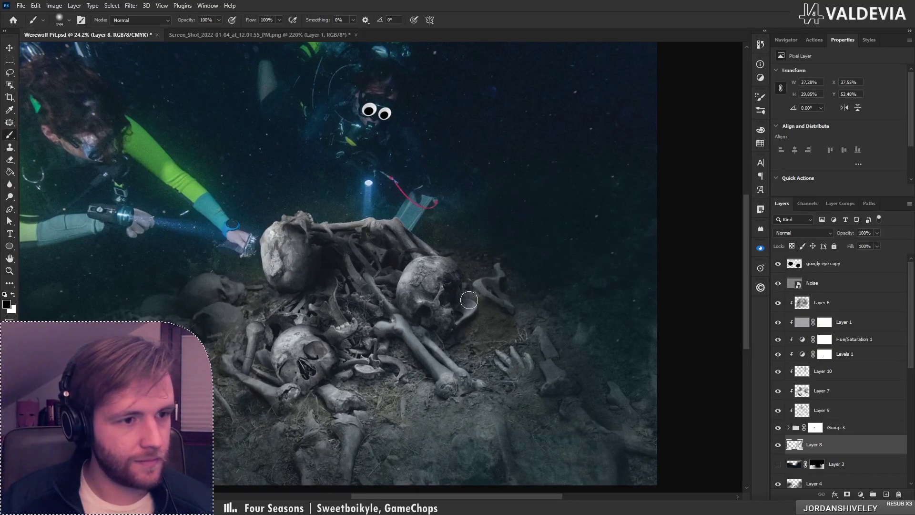
{"action": "right_click", "coordinate": [492, 285]}
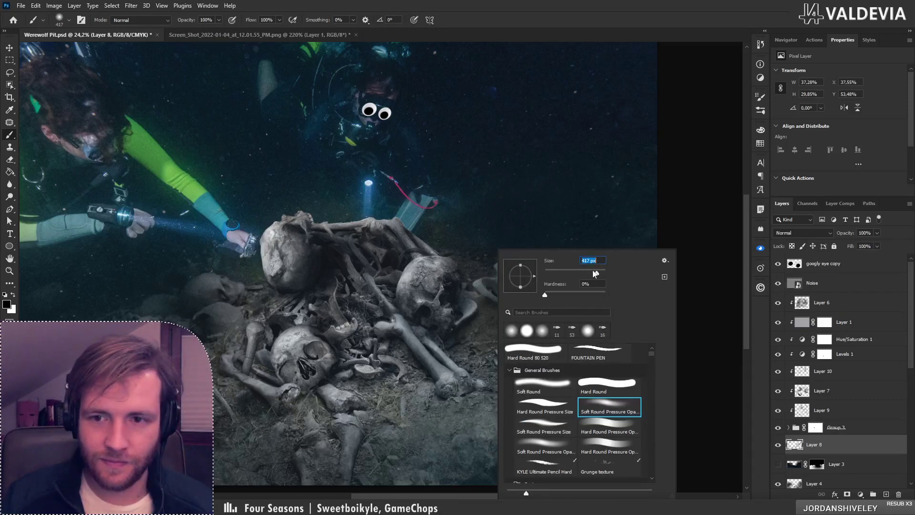
{"action": "mouse_move", "coordinate": [466, 330]}
{"action": "left_mouse_down"}
{"action": "mouse_move", "coordinate": [460, 303]}
{"action": "mouse_move", "coordinate": [475, 298]}
{"action": "mouse_move", "coordinate": [458, 304]}
{"action": "mouse_move", "coordinate": [485, 320]}
{"action": "mouse_move", "coordinate": [450, 337]}
{"action": "mouse_move", "coordinate": [470, 338]}
{"action": "mouse_move", "coordinate": [469, 324]}
{"action": "mouse_move", "coordinate": [477, 327]}
{"action": "mouse_move", "coordinate": [452, 322]}
{"action": "left_mouse_up"}
{"action": "key", "text": "z"}
{"action": "mouse_move", "coordinate": [437, 286]}
{"action": "left_mouse_down"}
{"action": "mouse_move", "coordinate": [381, 279]}
{"action": "mouse_move", "coordinate": [421, 275]}
{"action": "left_mouse_up"}
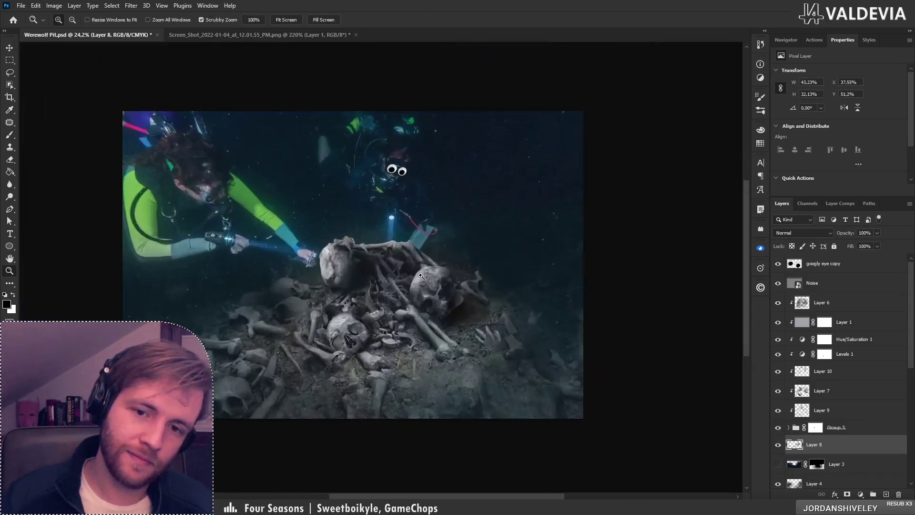
Soften Layer 8's new shadow on the ground beside the right-hand skull with a 275 px soft eraser
{"action": "key", "text": "e"}
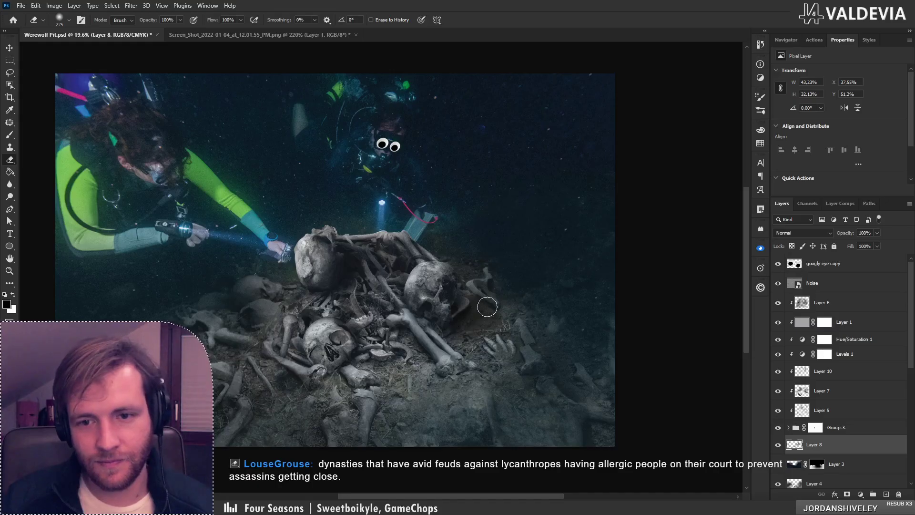
{"action": "mouse_move", "coordinate": [487, 306]}
{"action": "left_mouse_down"}
{"action": "mouse_move", "coordinate": [487, 286]}
{"action": "mouse_move", "coordinate": [472, 314]}
{"action": "mouse_move", "coordinate": [443, 319]}
{"action": "mouse_move", "coordinate": [464, 318]}
{"action": "mouse_move", "coordinate": [459, 305]}
{"action": "mouse_move", "coordinate": [388, 287]}
{"action": "mouse_move", "coordinate": [472, 278]}
{"action": "mouse_move", "coordinate": [532, 314]}
{"action": "mouse_move", "coordinate": [528, 332]}
{"action": "mouse_move", "coordinate": [515, 312]}
{"action": "left_mouse_up"}
{"action": "key", "text": "b"}
{"action": "key", "text": "z"}
{"action": "key", "text": "b"}
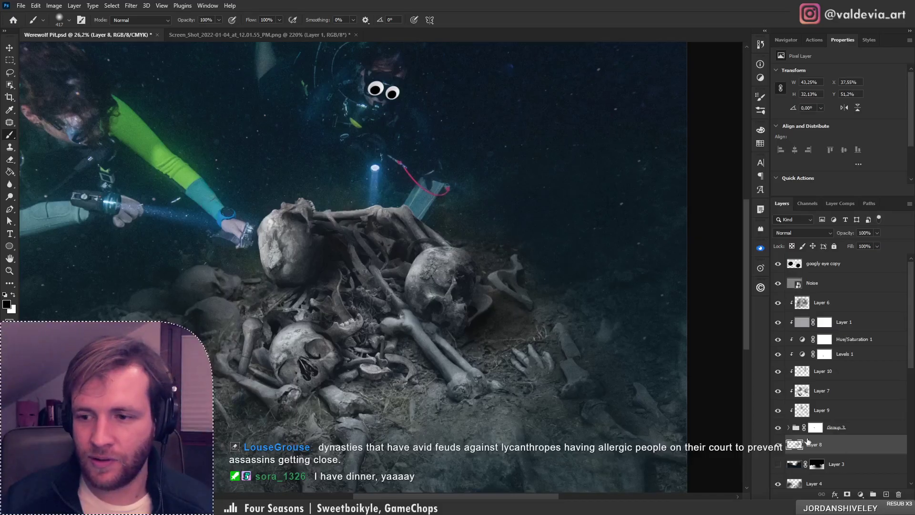
Expand Group 3 and move Layer 8 into it, directly below DM-SD-05-04951
{"action": "left_click", "coordinate": [789, 427]}
{"action": "scroll", "coordinate": [822, 426], "scroll_direction": "down", "scroll_amount": 5}
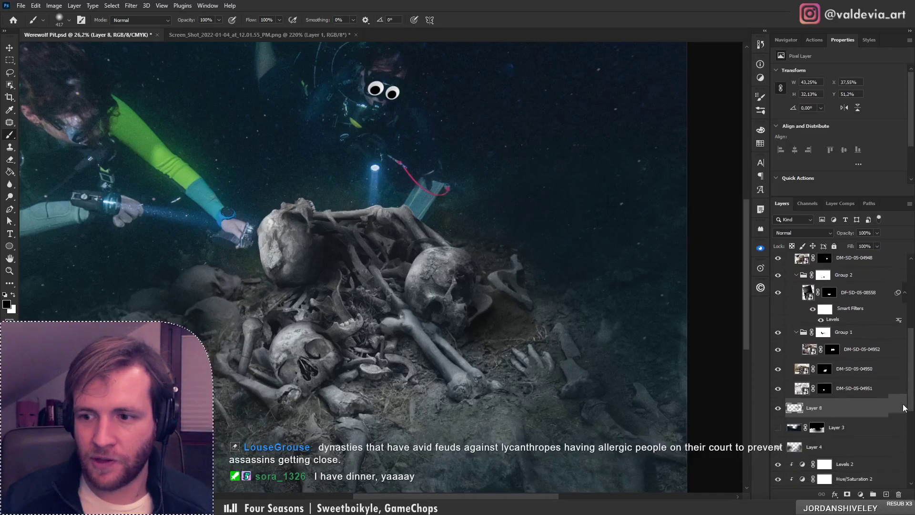
{"action": "left_click_drag", "start_coordinate": [827, 367], "coordinate": [812, 357]}
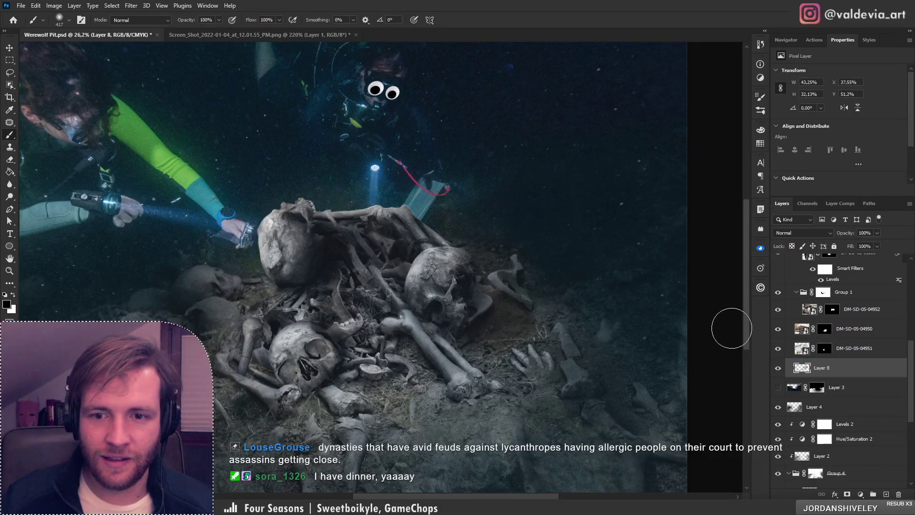
Darken the area around the upper-left and right-hand skulls on Layer 8 with the 417 px soft black brush, undoing trial strokes
{"action": "left_click_drag", "start_coordinate": [356, 277], "coordinate": [399, 291]}
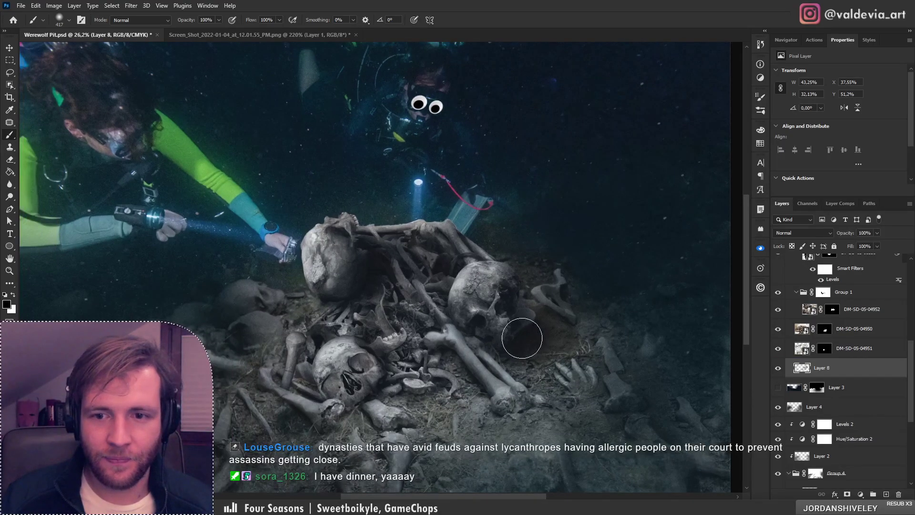
{"action": "key", "text": "ctrl+z"}
{"action": "key", "text": "z"}
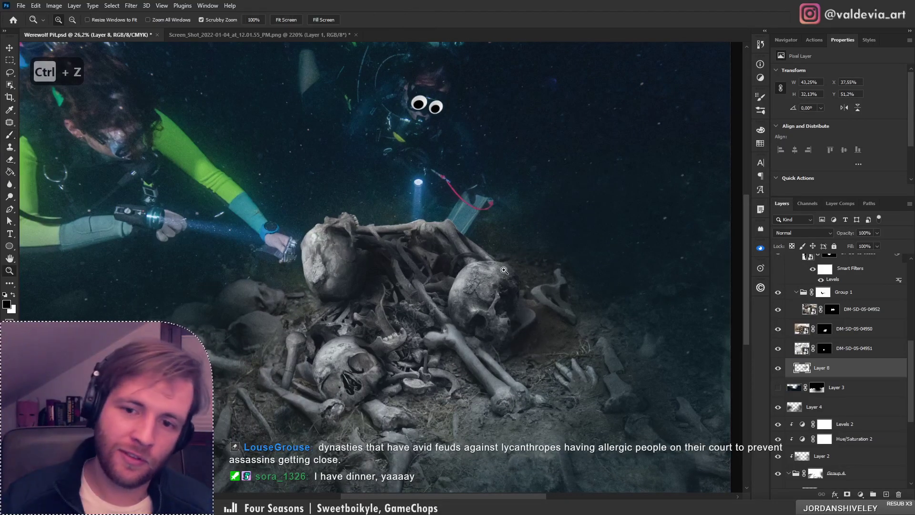
{"action": "left_click_drag", "start_coordinate": [463, 287], "coordinate": [376, 258]}
{"action": "left_click_drag", "start_coordinate": [431, 288], "coordinate": [495, 281]}
{"action": "key", "text": "b"}
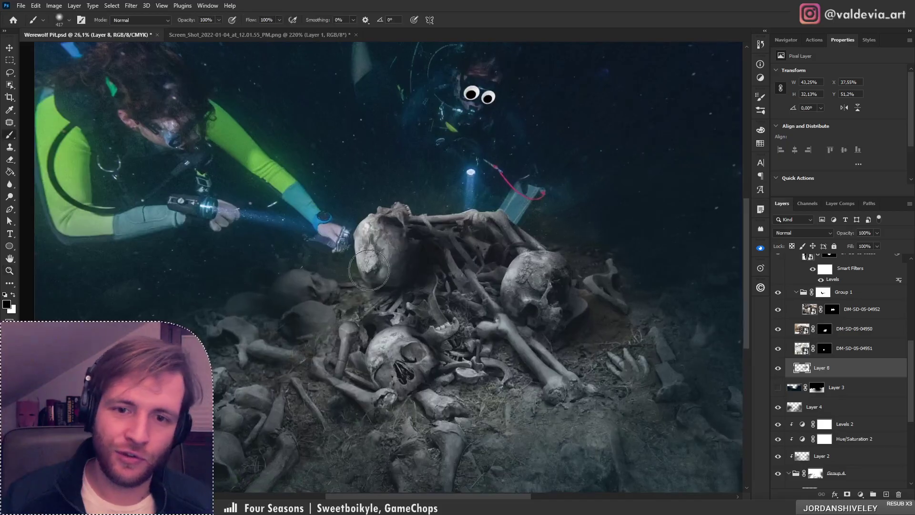
{"action": "key", "text": "ctrl+z"}
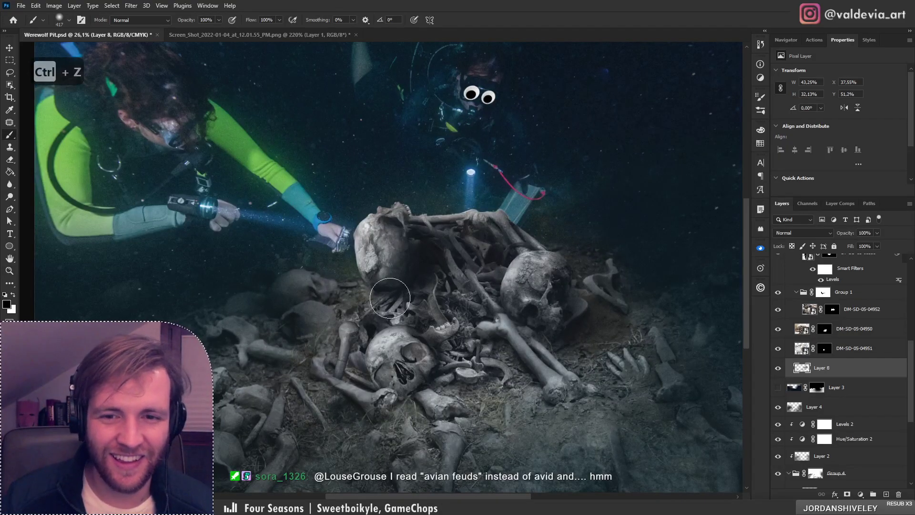
{"action": "mouse_move", "coordinate": [466, 351]}
{"action": "left_mouse_down"}
{"action": "mouse_move", "coordinate": [419, 351]}
{"action": "mouse_move", "coordinate": [471, 350]}
{"action": "left_mouse_up"}
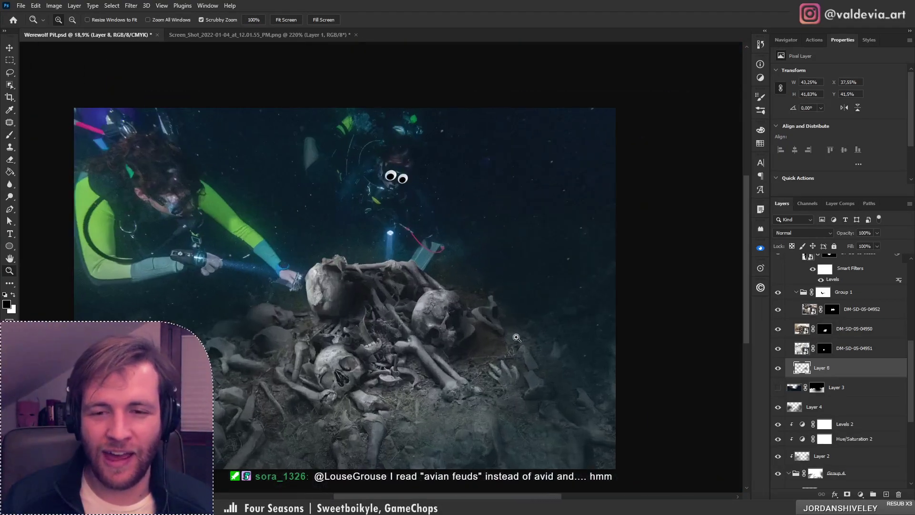
Darken the ground around the lower skull on Layer 8, undoing the broad strokes and reducing the soft black brush to 183 px
{"action": "left_click_drag", "start_coordinate": [370, 386], "coordinate": [357, 389]}
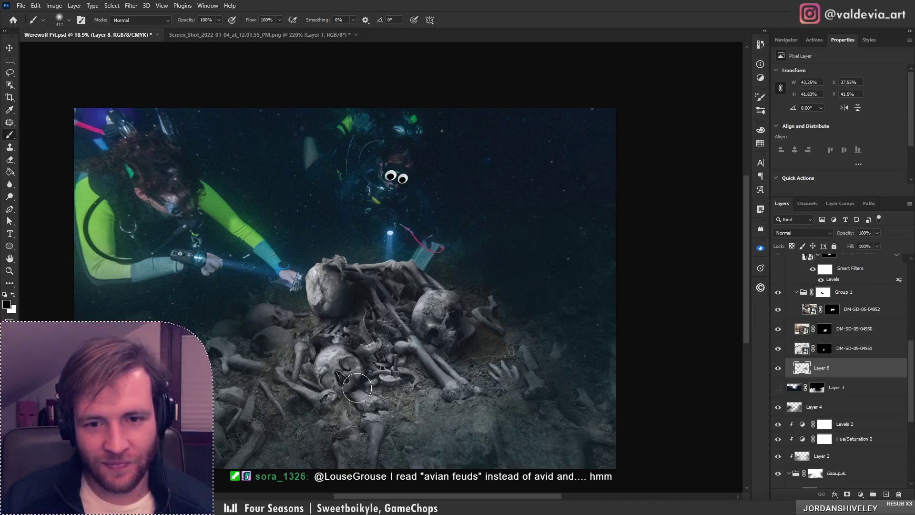
{"action": "key", "text": "ctrl+z"}
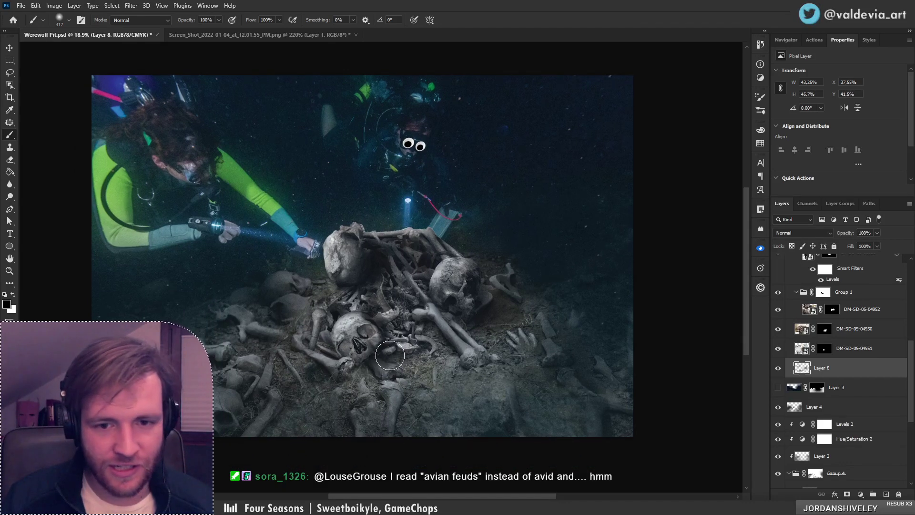
{"action": "key", "text": "ctrl+z"}
{"action": "key", "text": "ctrl+z"}
{"action": "key", "text": "ctrl+z"}
{"action": "key", "text": "ctrl+z"}
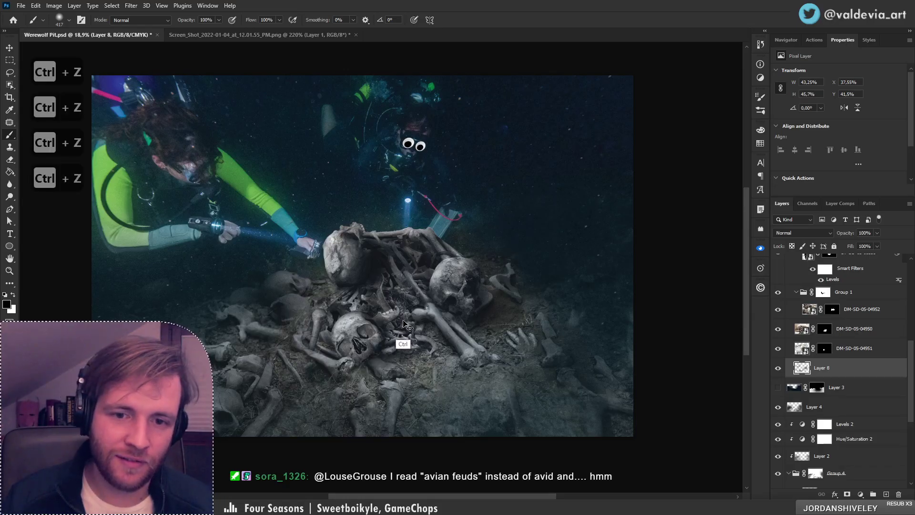
{"action": "right_click", "coordinate": [410, 317]}
{"action": "left_click_drag", "start_coordinate": [512, 273], "coordinate": [500, 272]}
{"action": "left_click", "coordinate": [381, 355]}
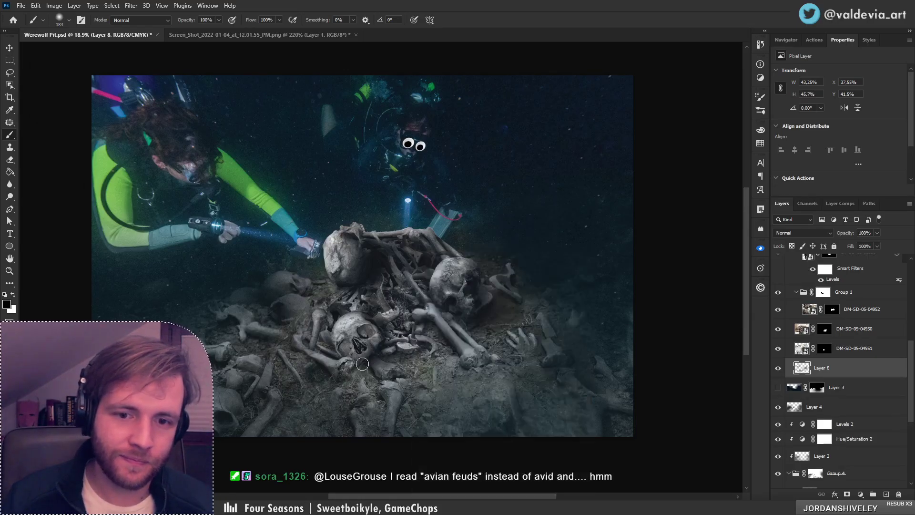
{"action": "left_click_drag", "start_coordinate": [394, 330], "coordinate": [426, 341]}
Try deepening the shadow between the right-hand skull and the neighbouring bone on Layer 8, and undo the stroke
{"action": "key", "text": "z"}
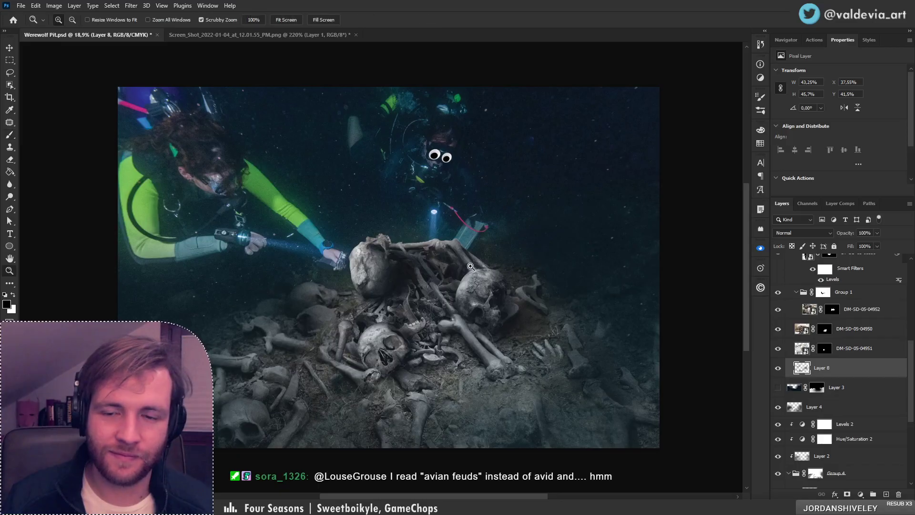
{"action": "left_click_drag", "start_coordinate": [450, 280], "coordinate": [387, 276]}
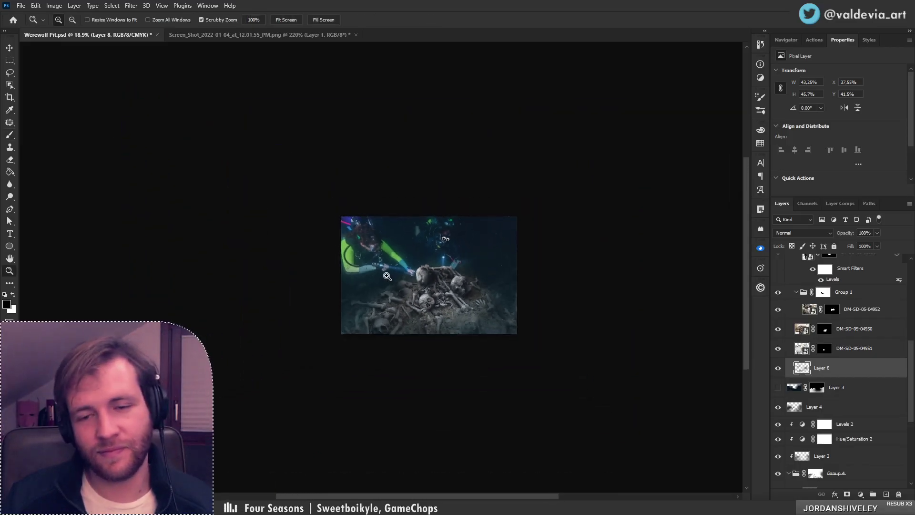
{"action": "mouse_move", "coordinate": [466, 284]}
{"action": "left_mouse_down"}
{"action": "mouse_move", "coordinate": [537, 289]}
{"action": "mouse_move", "coordinate": [503, 290]}
{"action": "left_mouse_up"}
{"action": "key", "text": "b"}
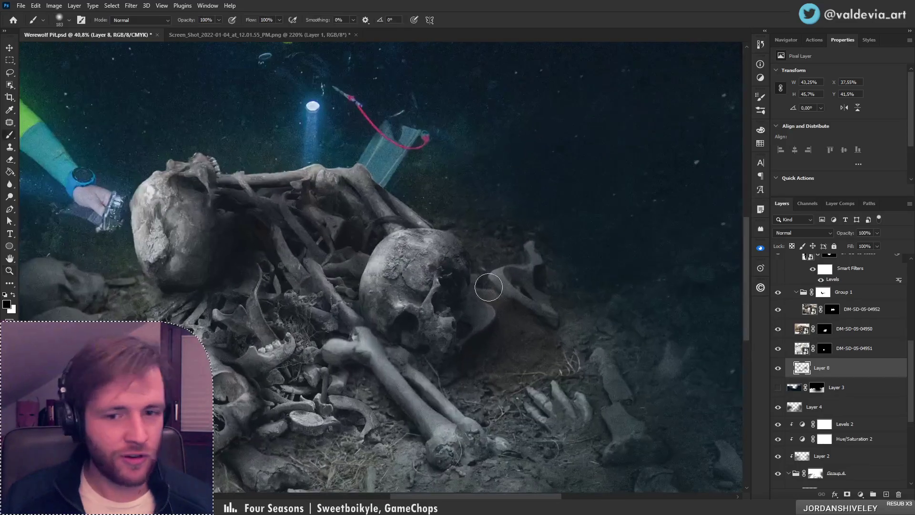
{"action": "key", "text": "ctrl+z"}
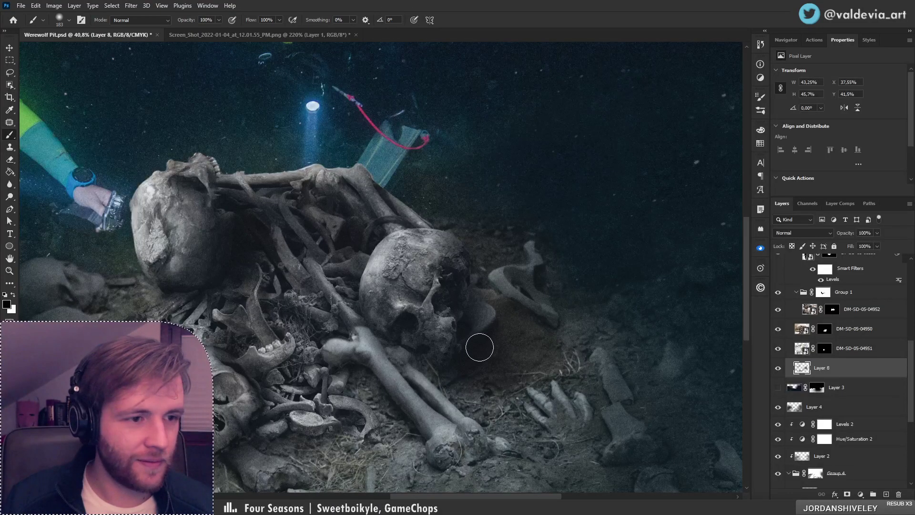
Undo the last brush stroke on Layer 8
{"action": "left_click_drag", "start_coordinate": [476, 350], "coordinate": [501, 359]}
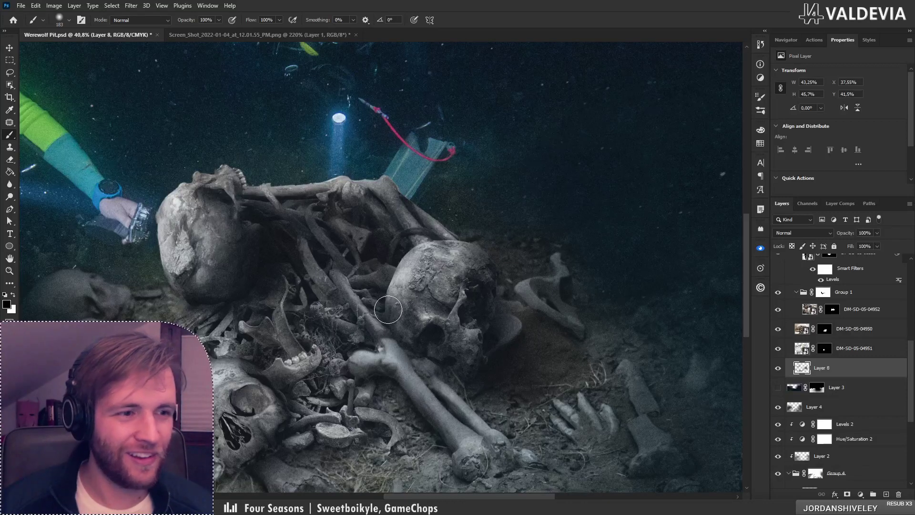
{"action": "key", "text": "z"}
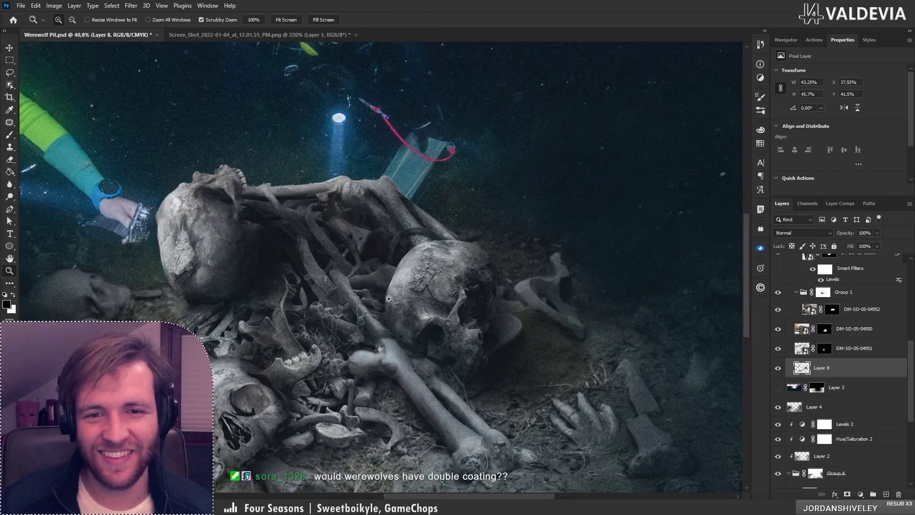
{"action": "mouse_move", "coordinate": [389, 299]}
{"action": "left_mouse_down"}
{"action": "mouse_move", "coordinate": [341, 295]}
{"action": "mouse_move", "coordinate": [415, 296]}
{"action": "left_mouse_up"}
{"action": "key", "text": "b"}
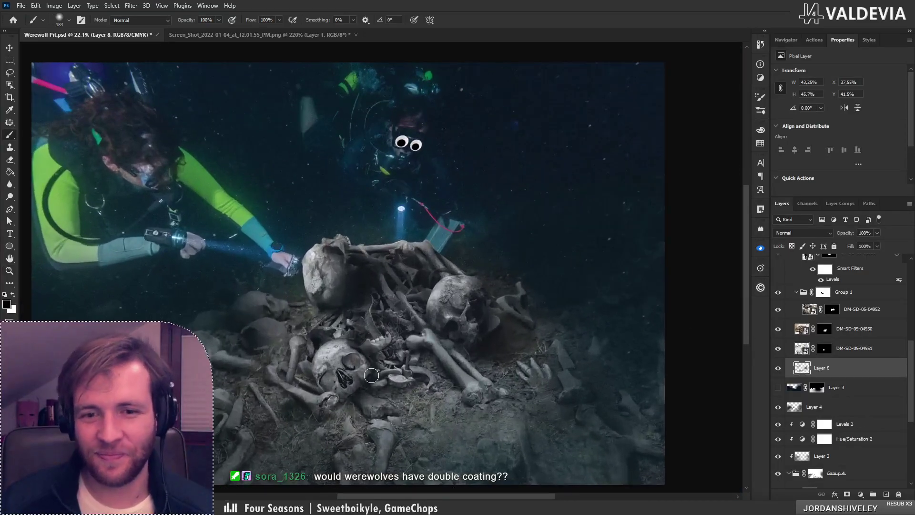
{"action": "key", "text": "ctrl+z"}
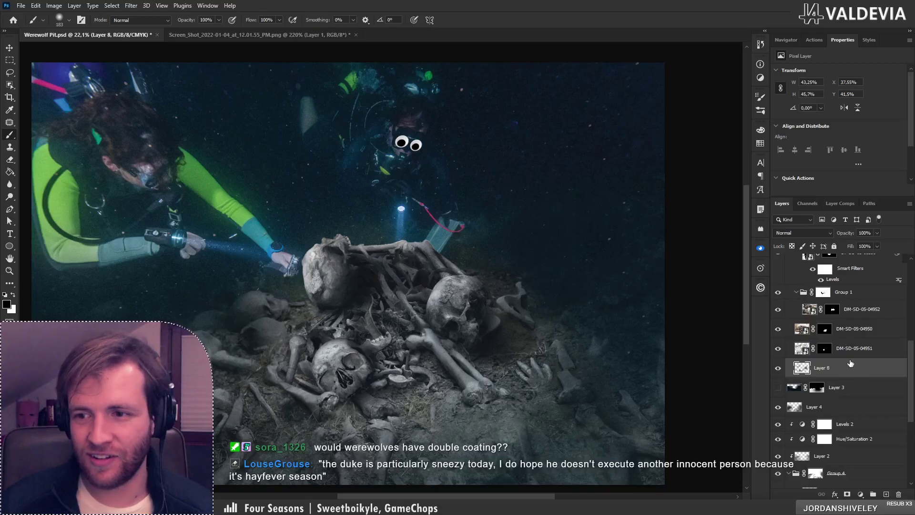
On Layer 9, undo the last brush strokes near the front skull and reduce the brush size to 125
{"action": "scroll", "coordinate": [858, 315], "scroll_direction": "up", "scroll_amount": 5}
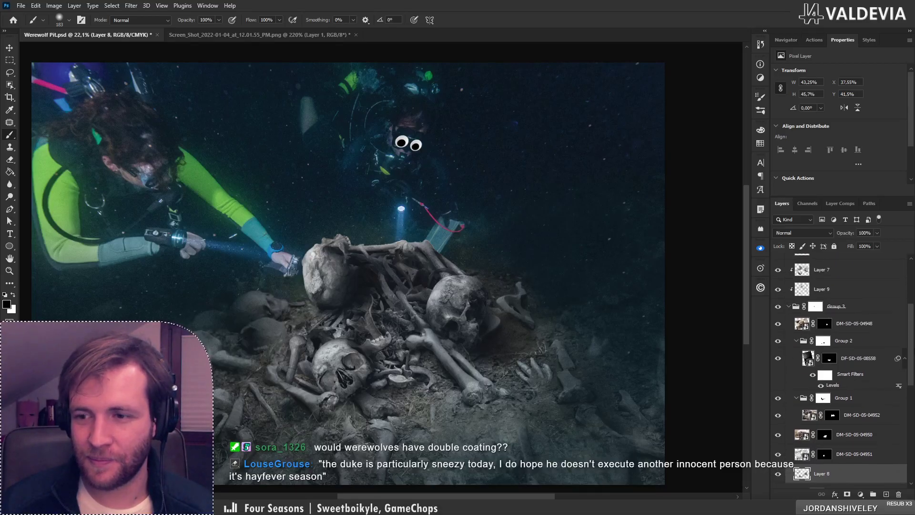
{"action": "left_click", "coordinate": [858, 315]}
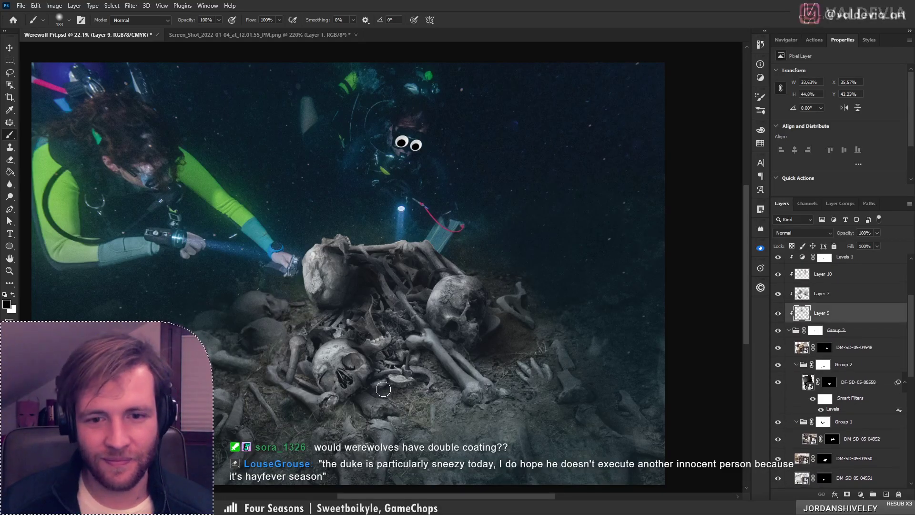
{"action": "key", "text": "ctrl+z"}
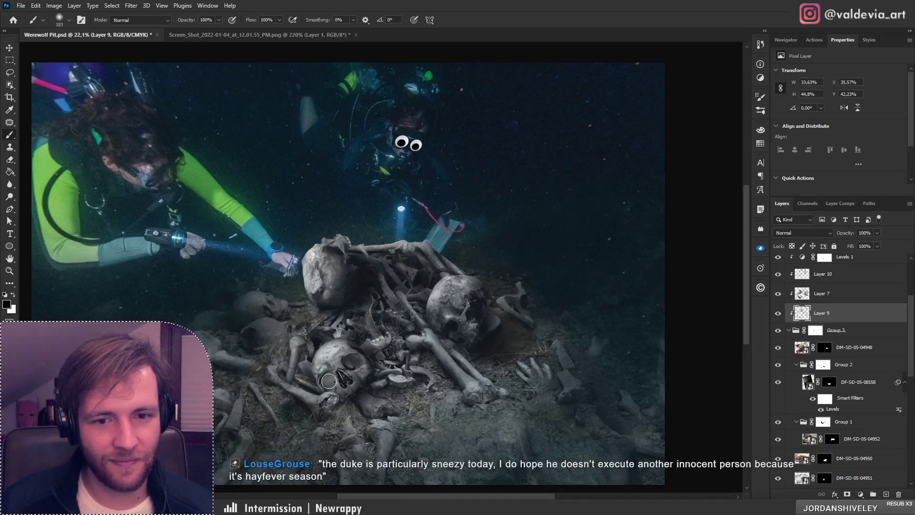
{"action": "key", "text": "ctrl+z"}
{"action": "key", "text": "ctrl+z"}
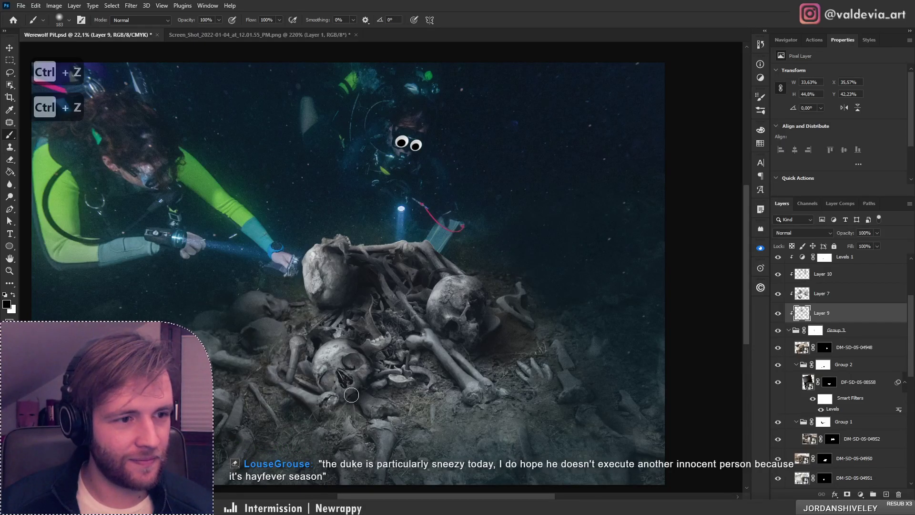
{"action": "key", "text": "bracketleft"}
{"action": "key", "text": "bracketleft"}
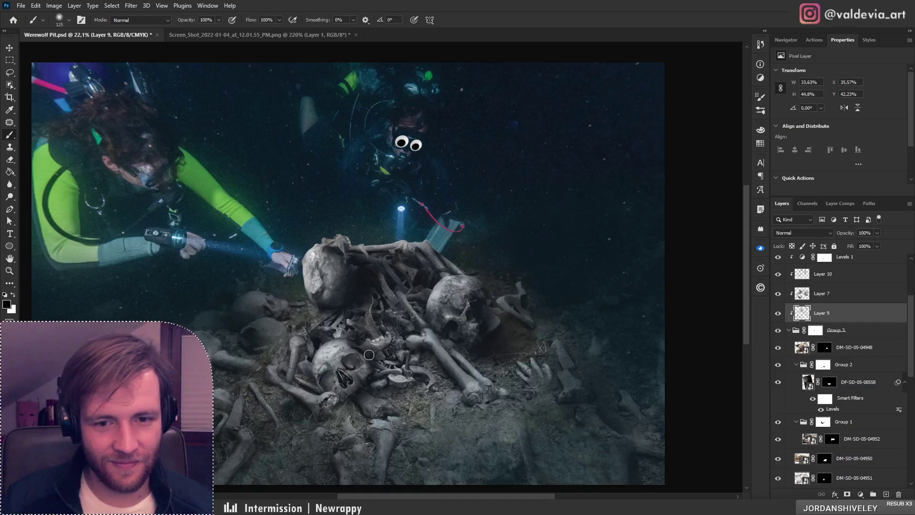
Touch up the dark shading around the front skull on Layer 9, undoing the unwanted stroke
{"action": "key", "text": "z"}
{"action": "mouse_move", "coordinate": [348, 372]}
{"action": "left_mouse_down"}
{"action": "mouse_move", "coordinate": [322, 359]}
{"action": "mouse_move", "coordinate": [373, 359]}
{"action": "left_mouse_up"}
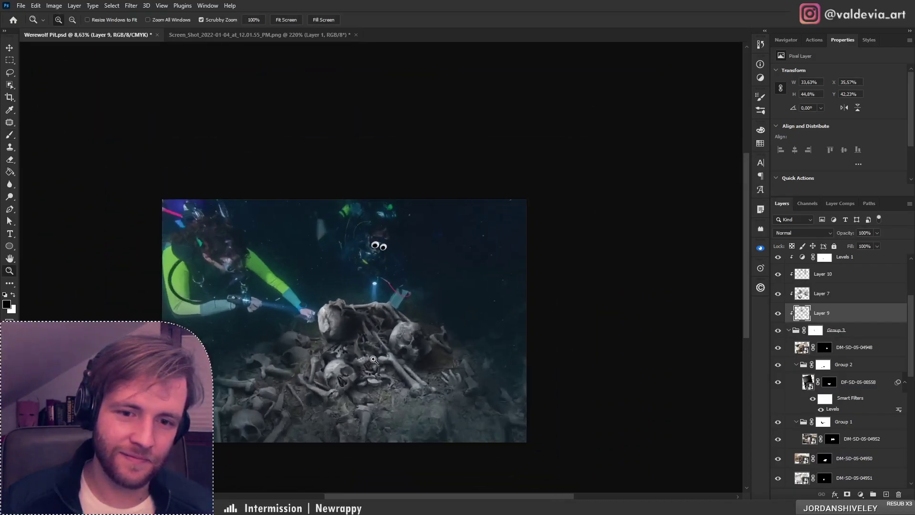
{"action": "scroll", "coordinate": [373, 359], "scroll_direction": "up", "scroll_amount": 3}
{"action": "key", "text": "e"}
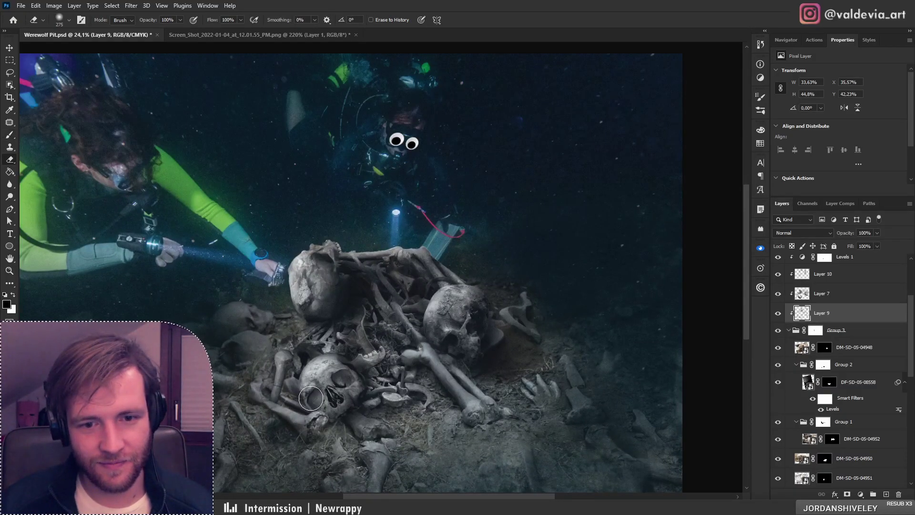
{"action": "key", "text": "b"}
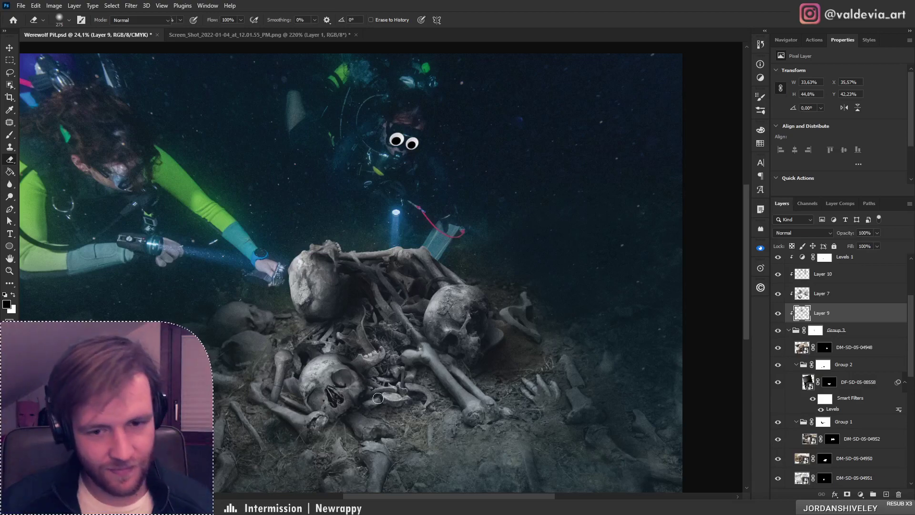
{"action": "key", "text": "b"}
{"action": "key", "text": "ctrl+z"}
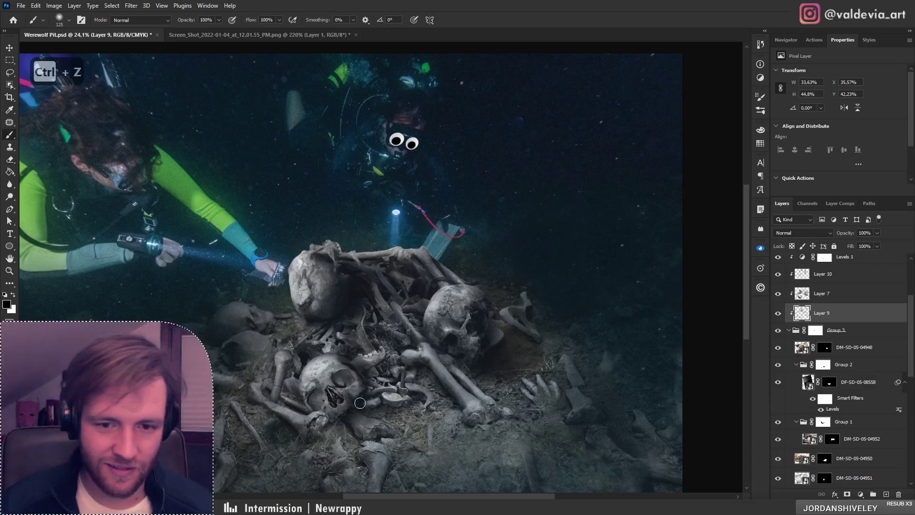
{"action": "mouse_move", "coordinate": [357, 341]}
{"action": "left_mouse_down"}
{"action": "mouse_move", "coordinate": [333, 341]}
{"action": "mouse_move", "coordinate": [379, 332]}
{"action": "mouse_move", "coordinate": [335, 341]}
{"action": "mouse_move", "coordinate": [355, 370]}
{"action": "mouse_move", "coordinate": [370, 358]}
{"action": "mouse_move", "coordinate": [403, 367]}
{"action": "left_mouse_up"}
{"action": "key", "text": "z"}
{"action": "key", "text": "e"}
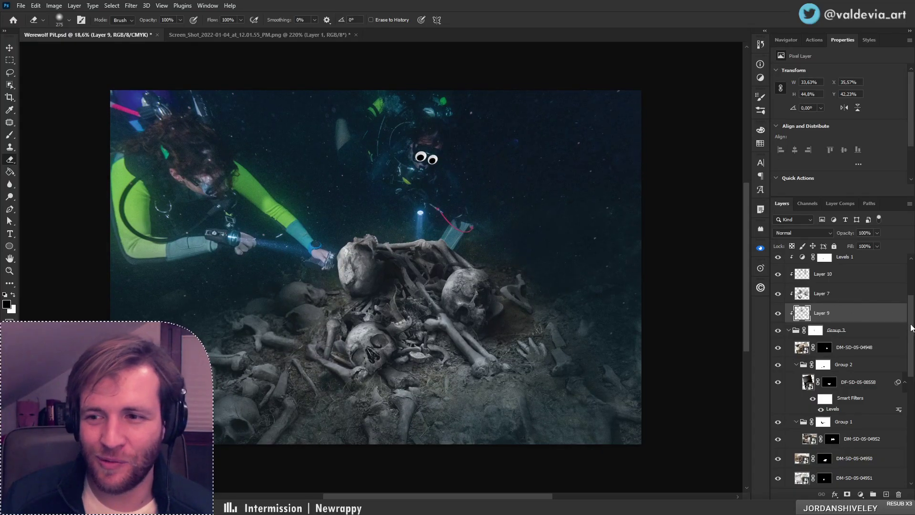
Collapse Group 3 in the layer stack and save the document
{"action": "mouse_move", "coordinate": [912, 342]}
{"action": "left_mouse_down"}
{"action": "mouse_move", "coordinate": [913, 305]}
{"action": "mouse_move", "coordinate": [913, 339]}
{"action": "left_mouse_up"}
{"action": "key", "text": "Return"}
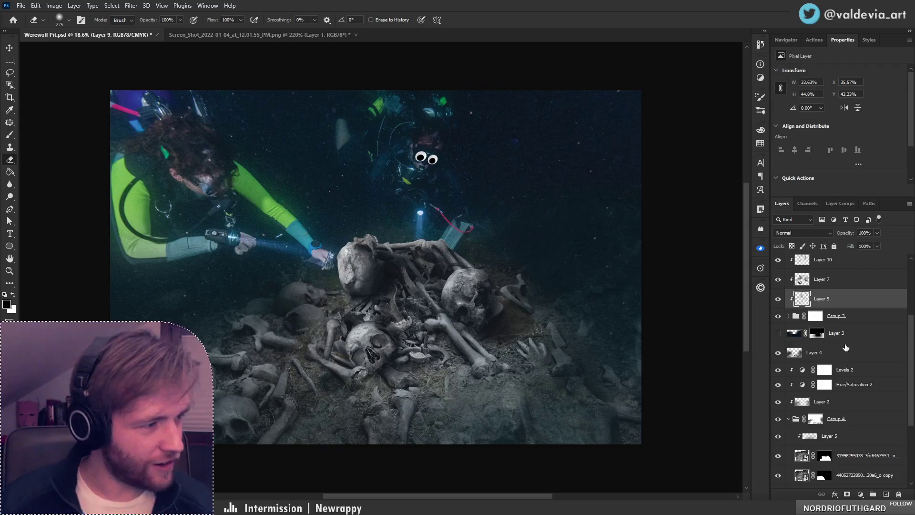
{"action": "key", "text": "ctrl+s"}
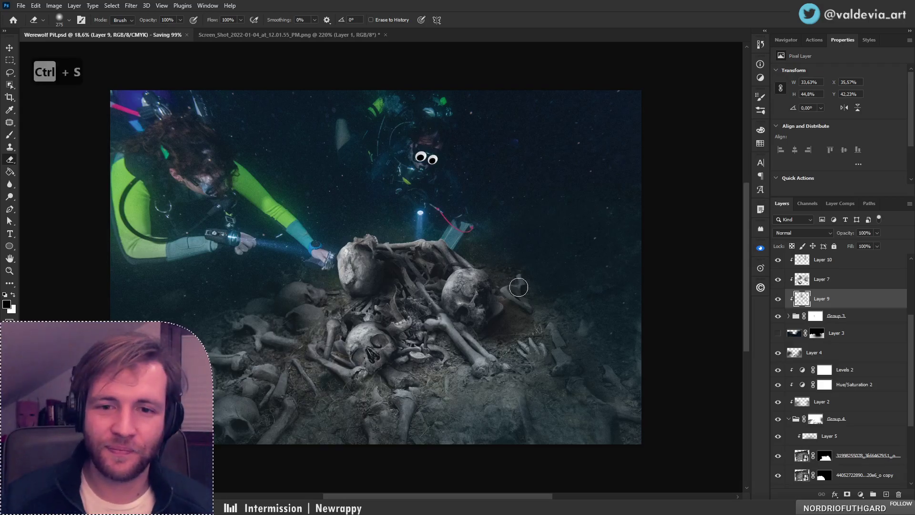
Hide all clipped layers from Layer 9 up to Layer 6 and show them again to compare the bone pile
{"action": "left_click_drag", "start_coordinate": [517, 338], "coordinate": [510, 325]}
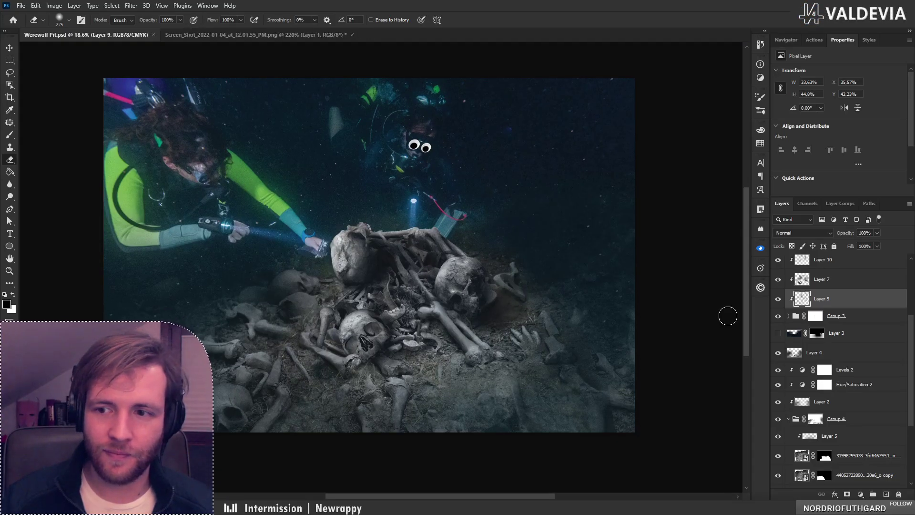
{"action": "left_click_drag", "start_coordinate": [908, 347], "coordinate": [909, 298]}
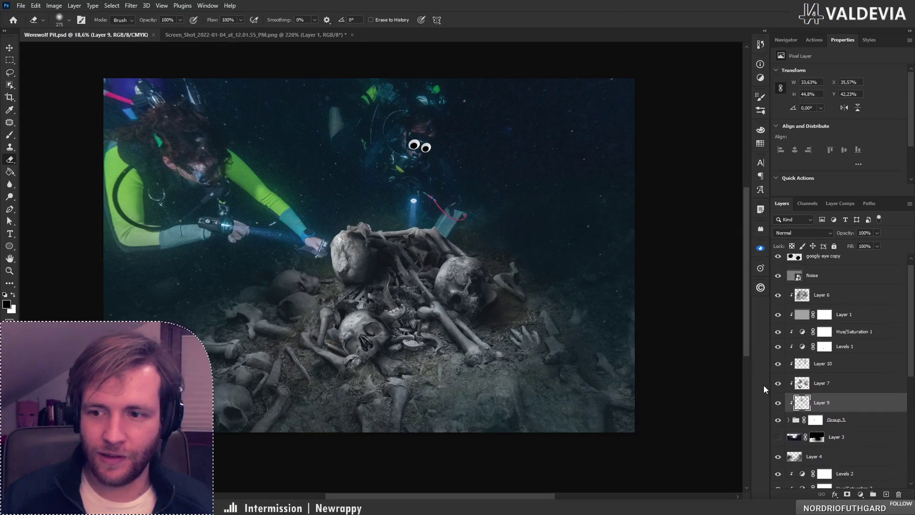
{"action": "left_click_drag", "start_coordinate": [779, 403], "coordinate": [776, 292]}
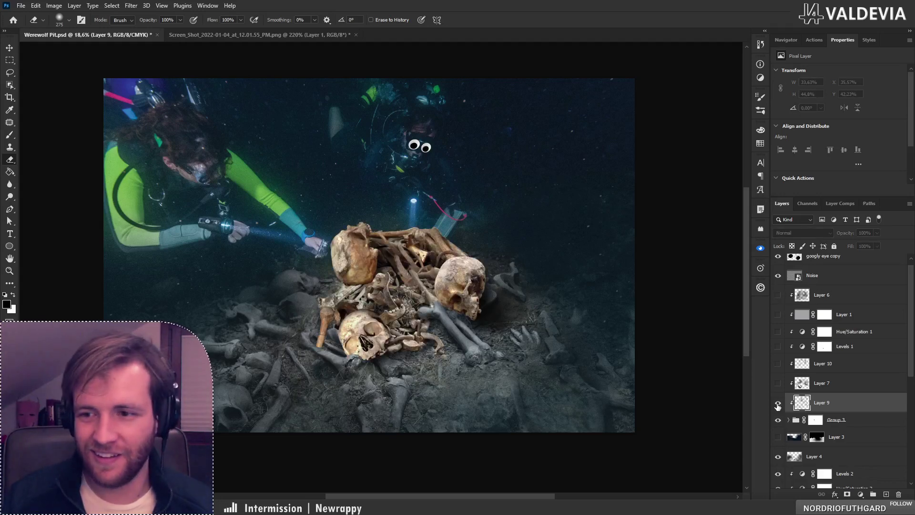
{"action": "left_click", "coordinate": [776, 296]}
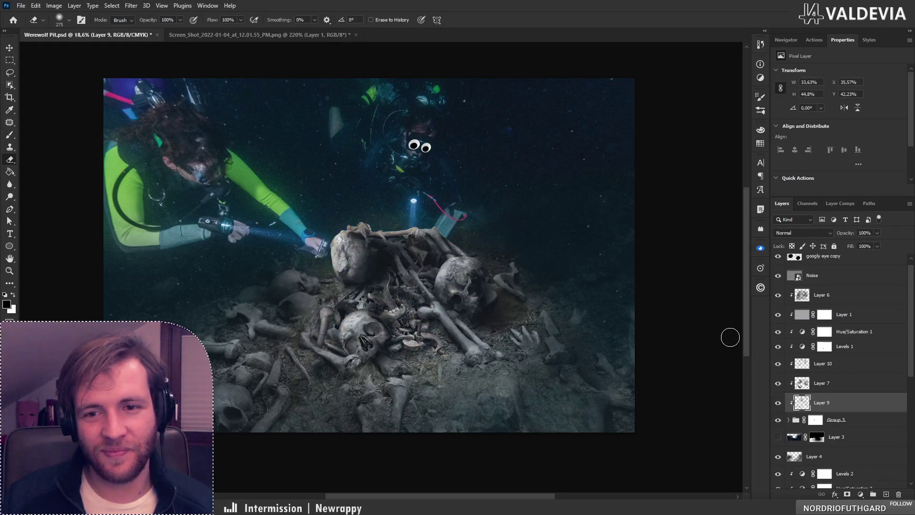
{"action": "key", "text": "z"}
{"action": "left_click_drag", "start_coordinate": [476, 319], "coordinate": [291, 315]}
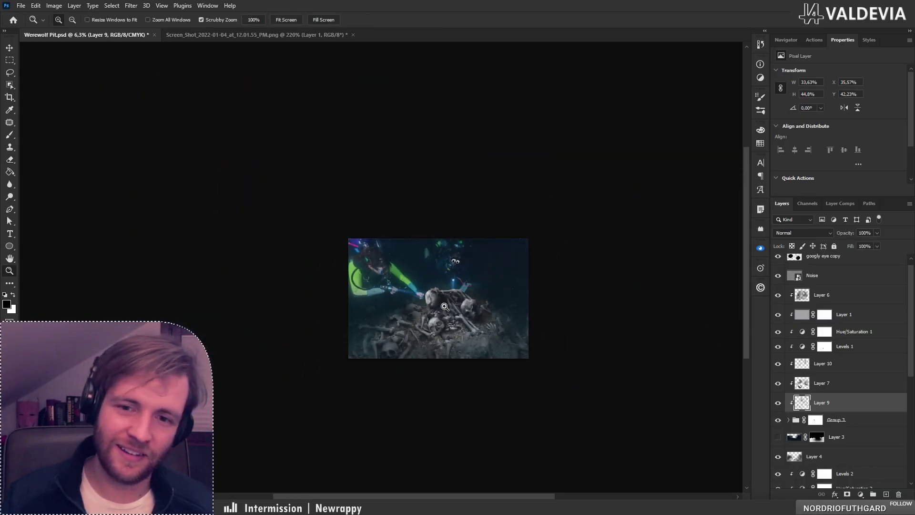
{"action": "left_click_drag", "start_coordinate": [447, 309], "coordinate": [623, 311]}
{"action": "key", "text": "e"}
Hide and show Layer 9, Layer 7 and Layer 10 one at a time to compare each layer's effect
{"action": "left_click", "coordinate": [778, 402]}
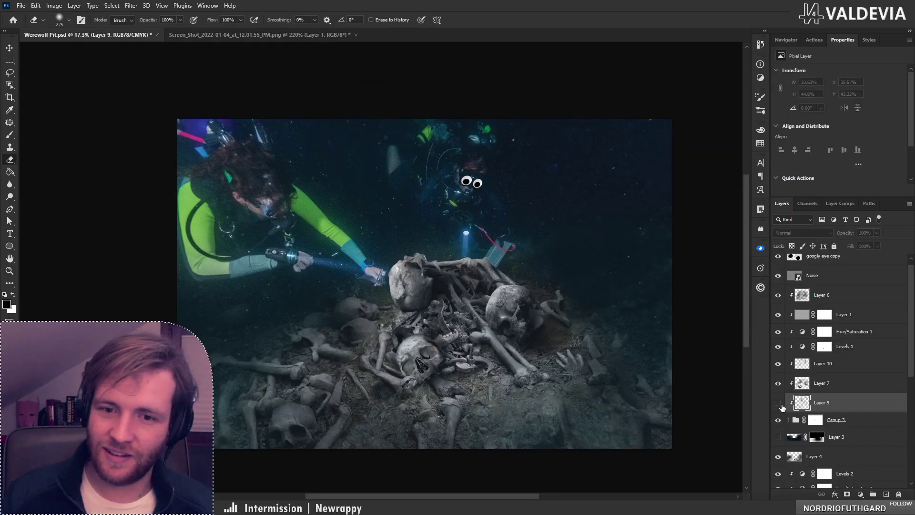
{"action": "left_click", "coordinate": [778, 403]}
{"action": "left_click", "coordinate": [778, 383]}
{"action": "left_click", "coordinate": [778, 383]}
{"action": "left_click", "coordinate": [781, 365]}
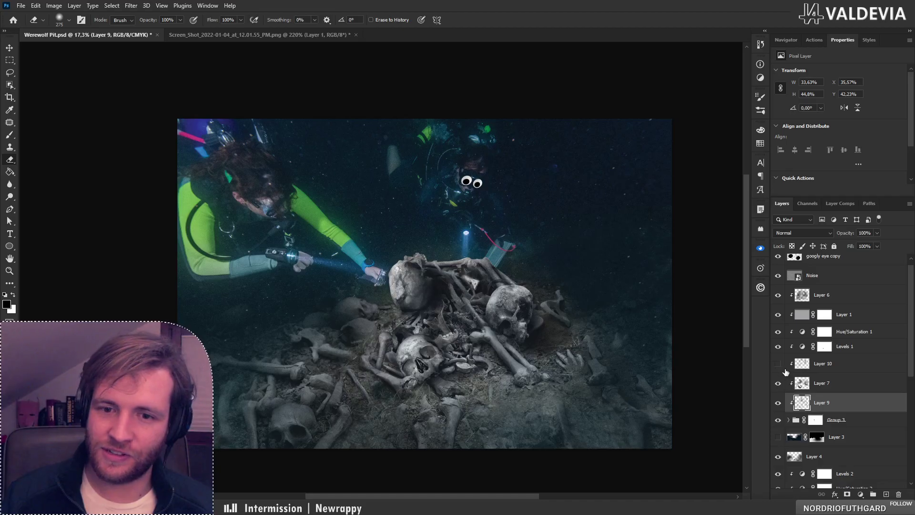
{"action": "left_click", "coordinate": [780, 365]}
Switch the Levels 1 adjustment and its layer mask off and on to compare their effect
{"action": "left_click", "coordinate": [780, 346]}
{"action": "left_click", "coordinate": [780, 346]}
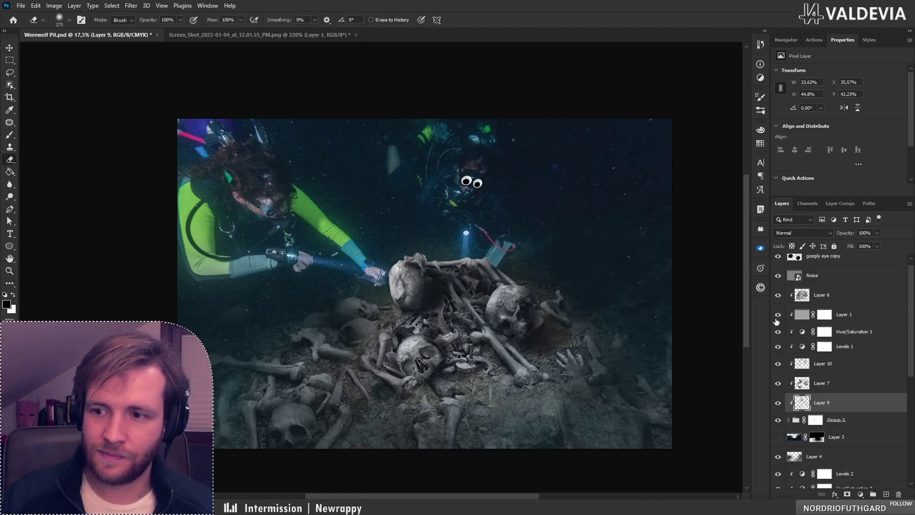
{"action": "left_click", "coordinate": [826, 347], "text": "shift"}
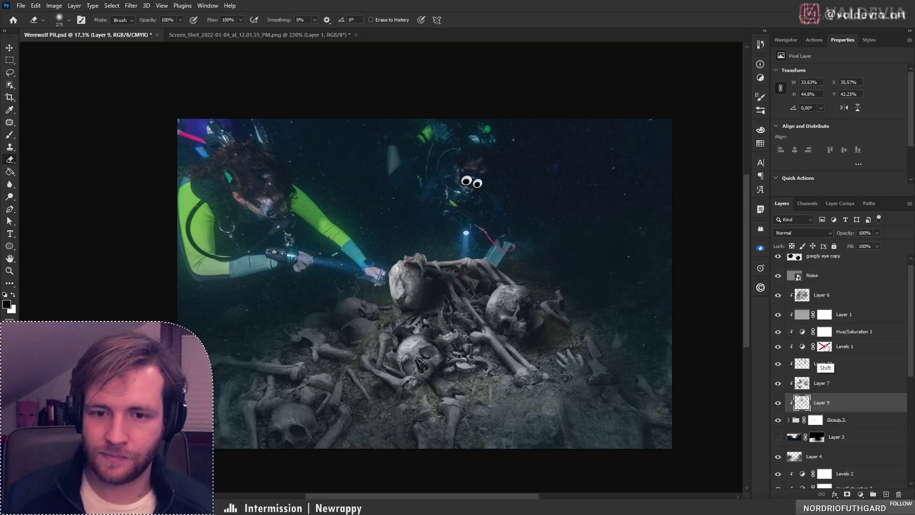
{"action": "left_click", "coordinate": [826, 347], "text": "shift"}
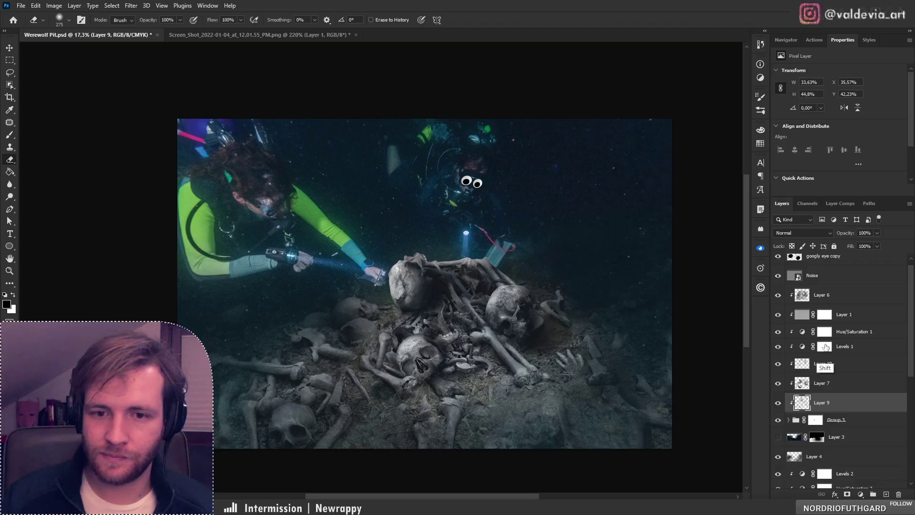
Check Layer 6 and the Hue/Saturation 1 settings, and examine how the skull pile blends into the scene
{"action": "left_click", "coordinate": [837, 296]}
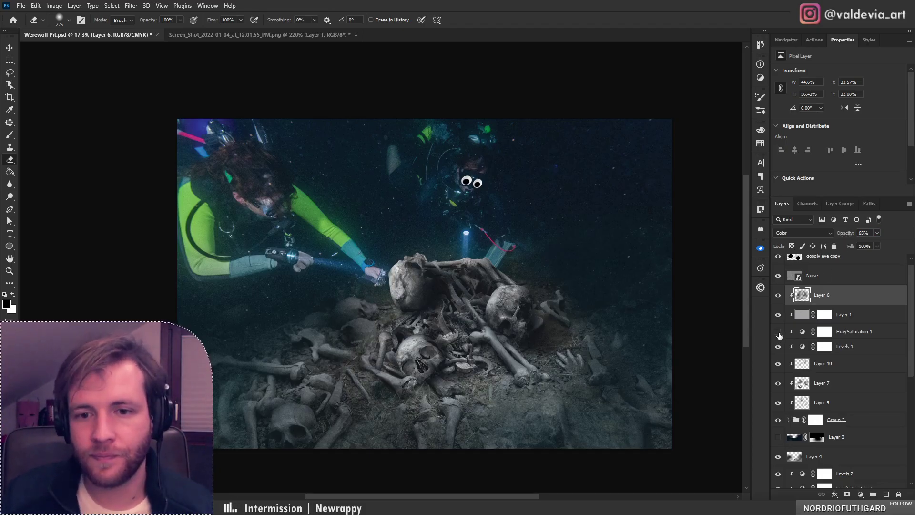
{"action": "left_click", "coordinate": [829, 332]}
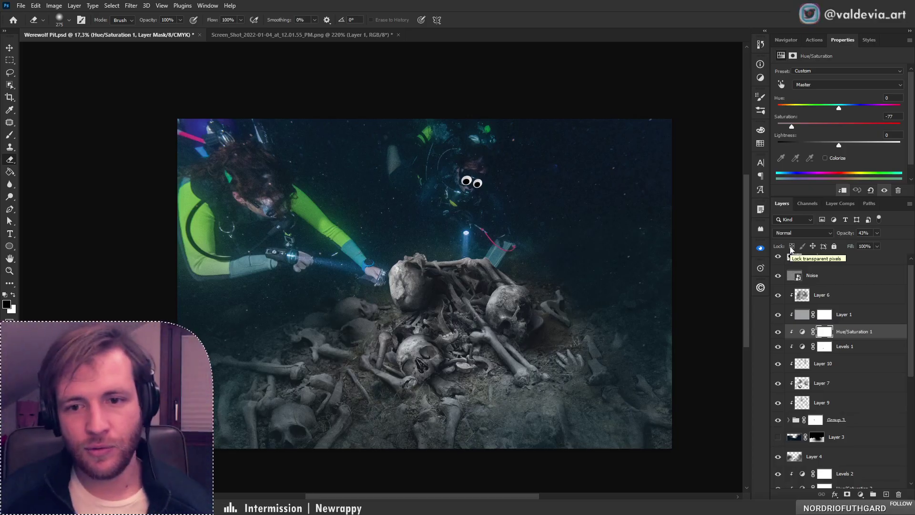
{"action": "key", "text": "z"}
{"action": "left_click_drag", "start_coordinate": [496, 303], "coordinate": [467, 306]}
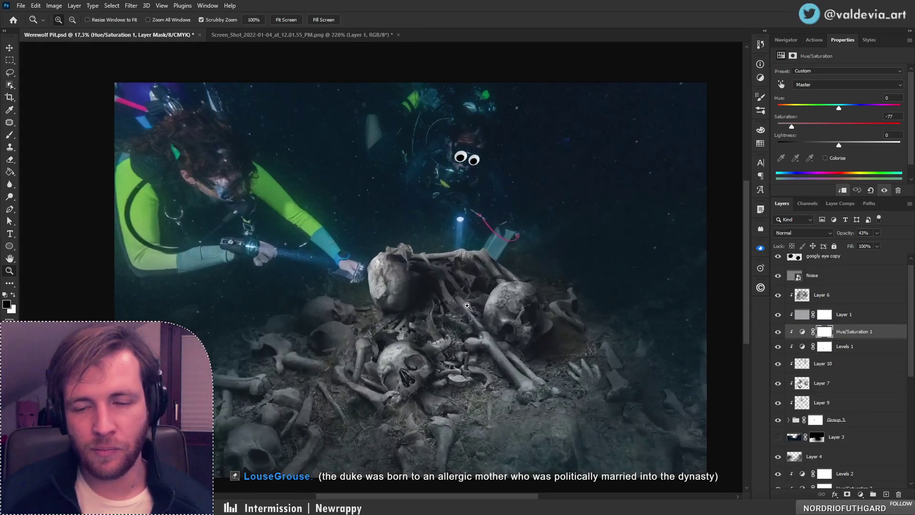
{"action": "key", "text": "e"}
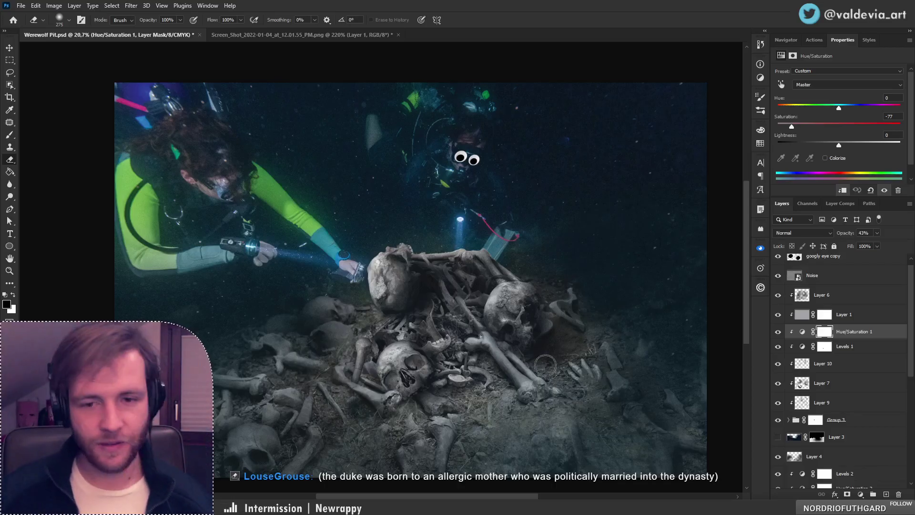
{"action": "key", "text": "z"}
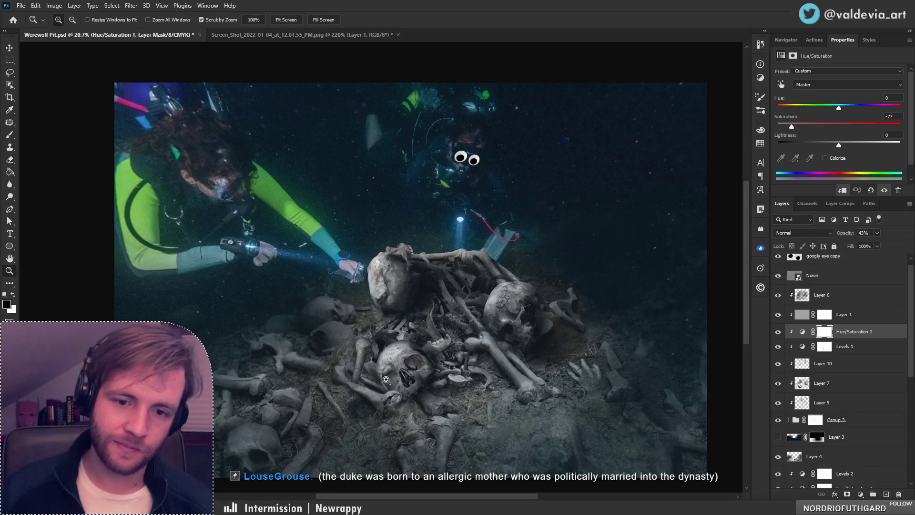
{"action": "mouse_move", "coordinate": [384, 380]}
{"action": "left_mouse_down"}
{"action": "mouse_move", "coordinate": [411, 375]}
{"action": "mouse_move", "coordinate": [369, 373]}
{"action": "left_mouse_up"}
{"action": "left_click_drag", "start_coordinate": [287, 205], "coordinate": [305, 188]}
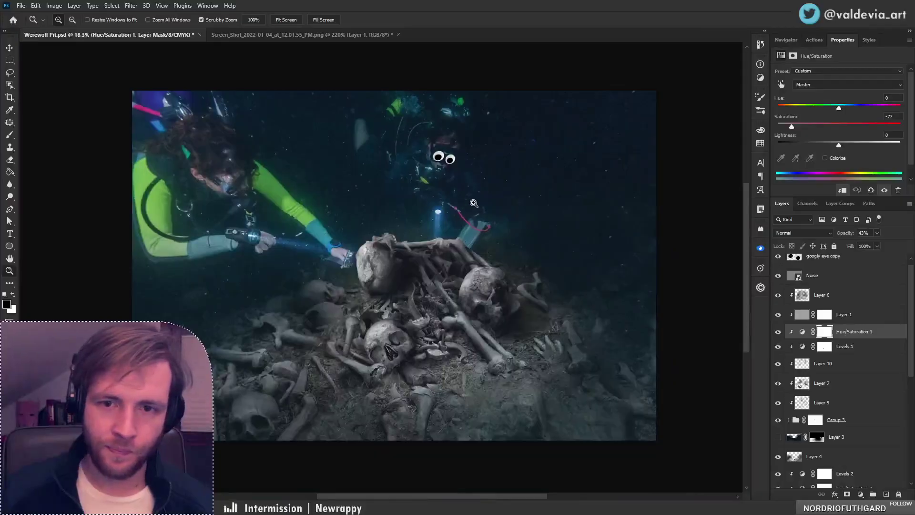
{"action": "left_click_drag", "start_coordinate": [473, 203], "coordinate": [501, 198]}
{"action": "key", "text": "e"}
{"action": "mouse_move", "coordinate": [427, 308]}
{"action": "left_mouse_down"}
{"action": "mouse_move", "coordinate": [526, 192]}
{"action": "mouse_move", "coordinate": [468, 195]}
{"action": "mouse_move", "coordinate": [487, 185]}
{"action": "mouse_move", "coordinate": [477, 182]}
{"action": "left_mouse_up"}
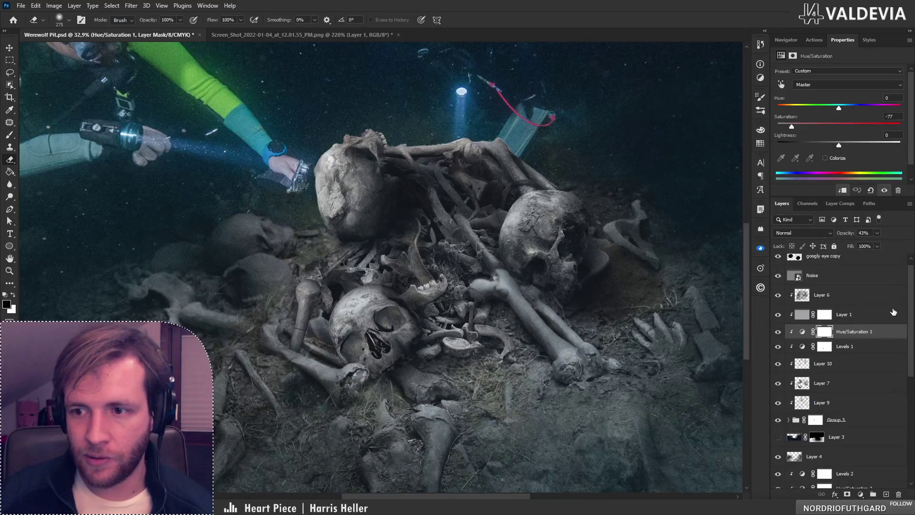
Group all layers from Layer 6 down to Group 3 into one new layer group
{"action": "left_click", "coordinate": [879, 300]}
{"action": "left_click", "coordinate": [865, 425], "text": "shift"}
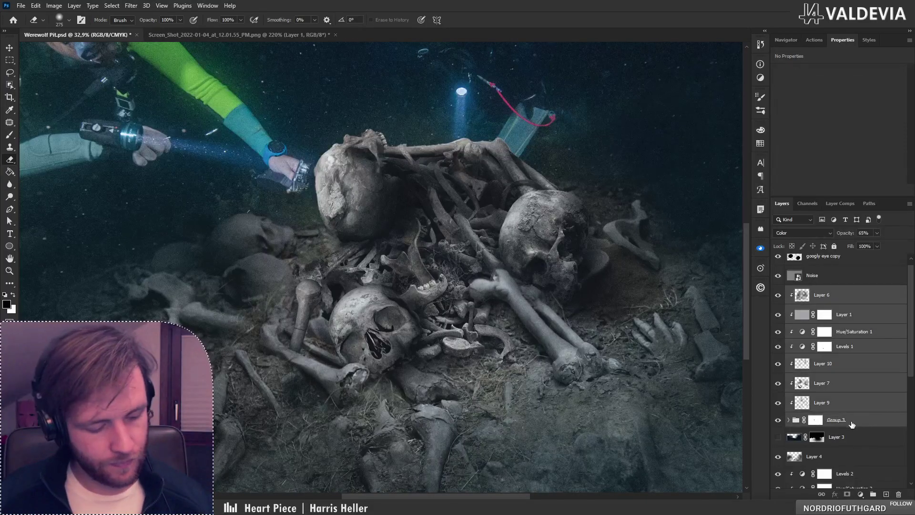
{"action": "key", "text": "ctrl+g"}
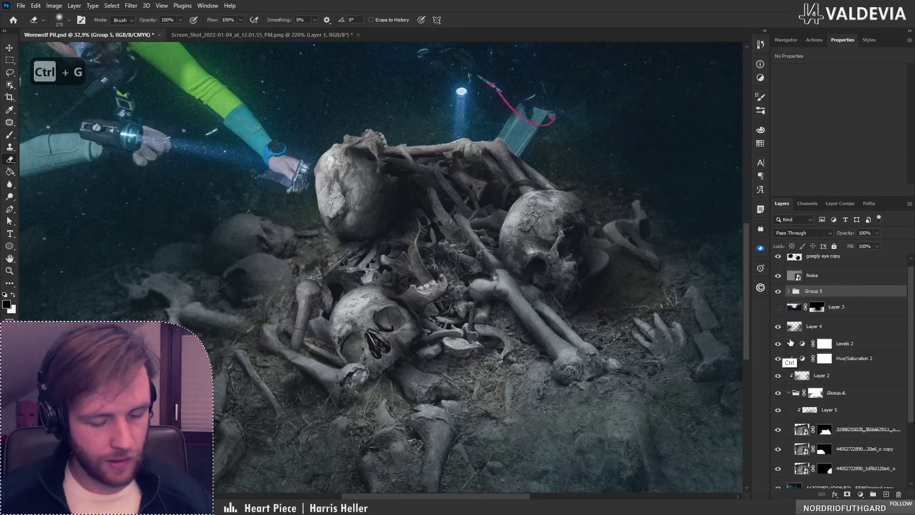
Duplicate Group 5, hide the original group, and convert the copy to a smart object, checking its effect in the scene
{"action": "key", "text": "ctrl+j"}
{"action": "left_click", "coordinate": [778, 304]}
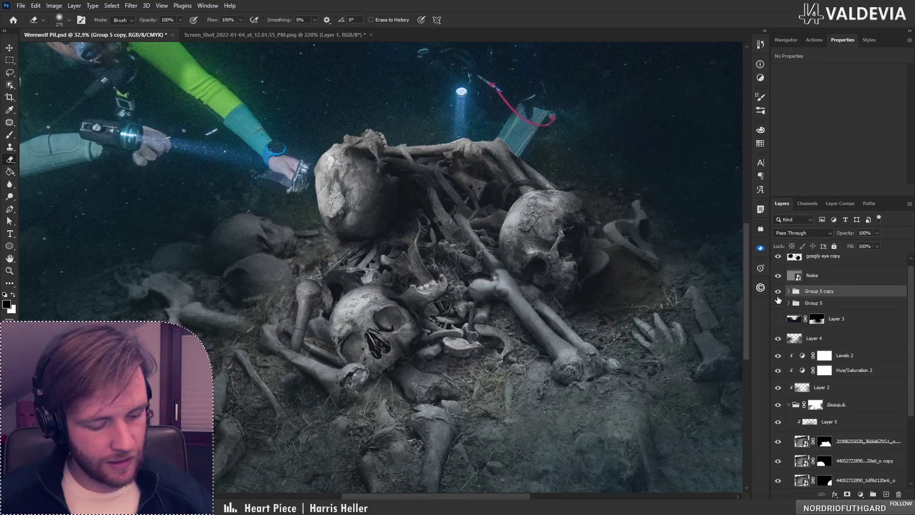
{"action": "key", "text": "ctrl+backslash"}
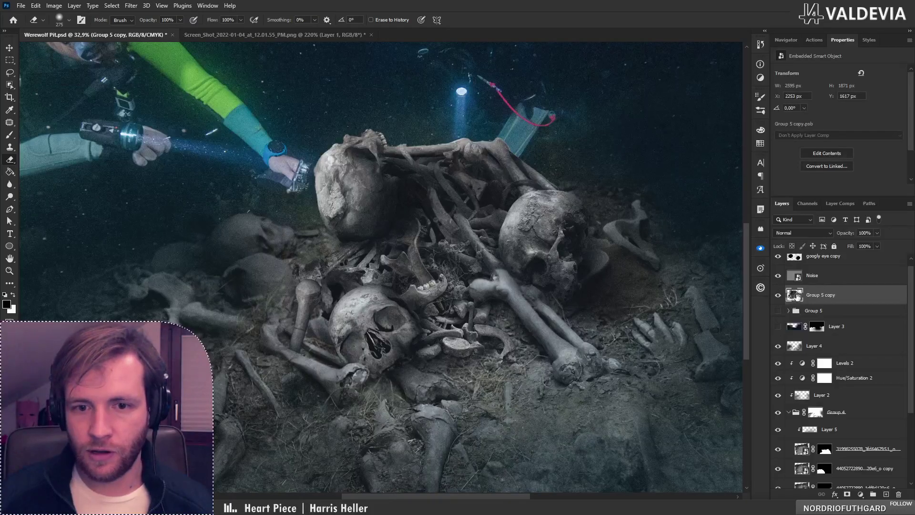
{"action": "left_click", "coordinate": [779, 295]}
{"action": "left_click", "coordinate": [779, 295]}
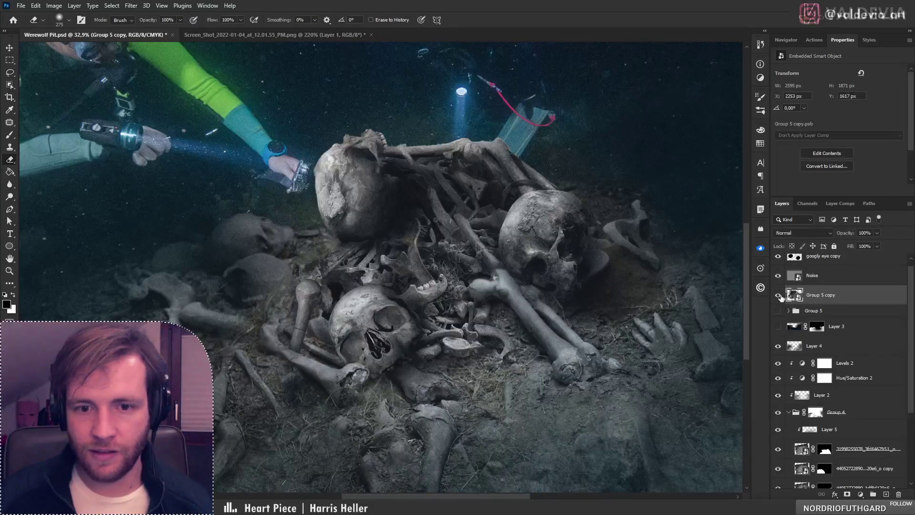
Apply a Gaussian Blur smart filter with a 2.4 pixel radius to Group 5 copy
{"action": "key", "text": "g"}
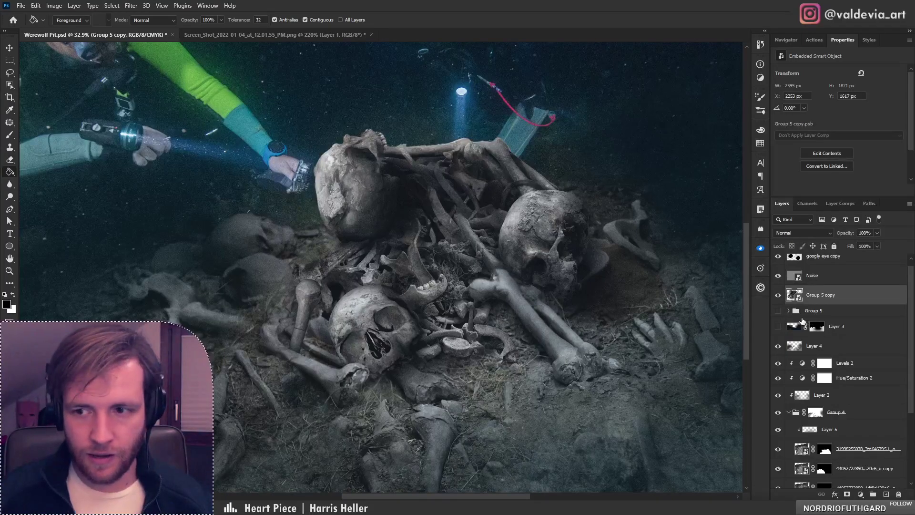
{"action": "key", "text": "ctrl+shift+g"}
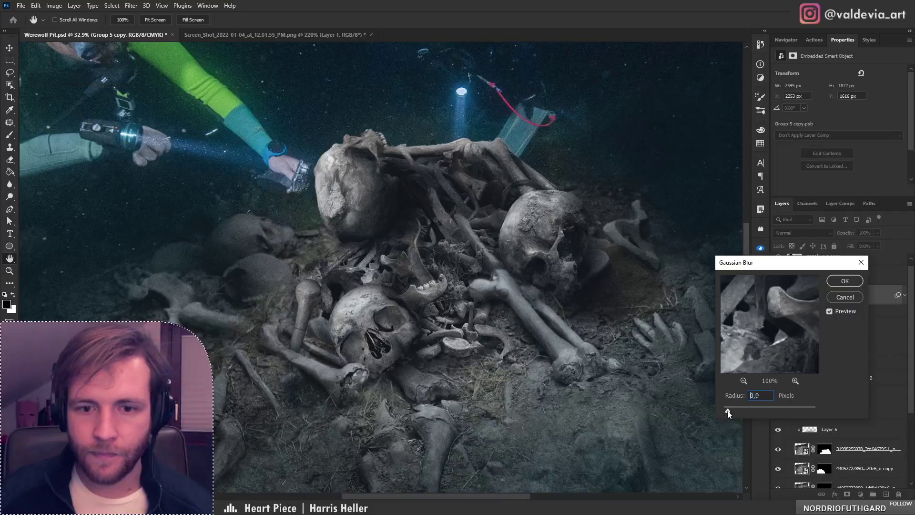
{"action": "left_click_drag", "start_coordinate": [725, 411], "coordinate": [737, 413]}
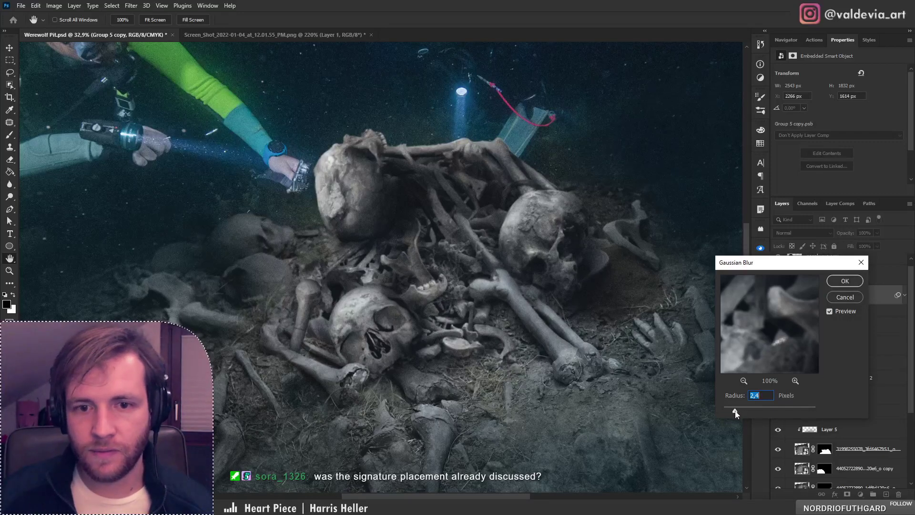
{"action": "left_click", "coordinate": [838, 284]}
{"action": "left_click", "coordinate": [476, 301]}
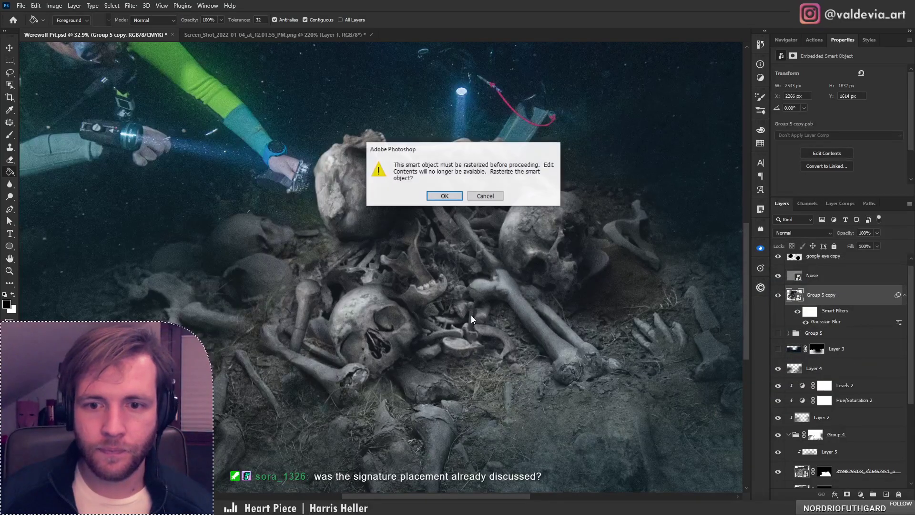
{"action": "left_click", "coordinate": [491, 196]}
Add a new layer clipped to Group 5 copy and set its blend mode to Overlay
{"action": "key", "text": "e"}
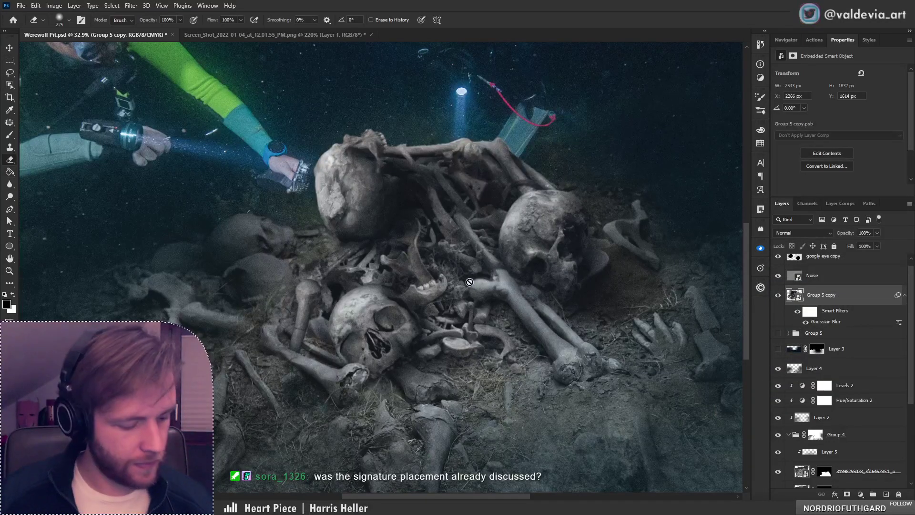
{"action": "mouse_move", "coordinate": [491, 274]}
{"action": "left_mouse_down"}
{"action": "mouse_move", "coordinate": [441, 295]}
{"action": "mouse_move", "coordinate": [348, 278]}
{"action": "mouse_move", "coordinate": [436, 279]}
{"action": "left_mouse_up"}
{"action": "key", "text": "z"}
{"action": "key", "text": "e"}
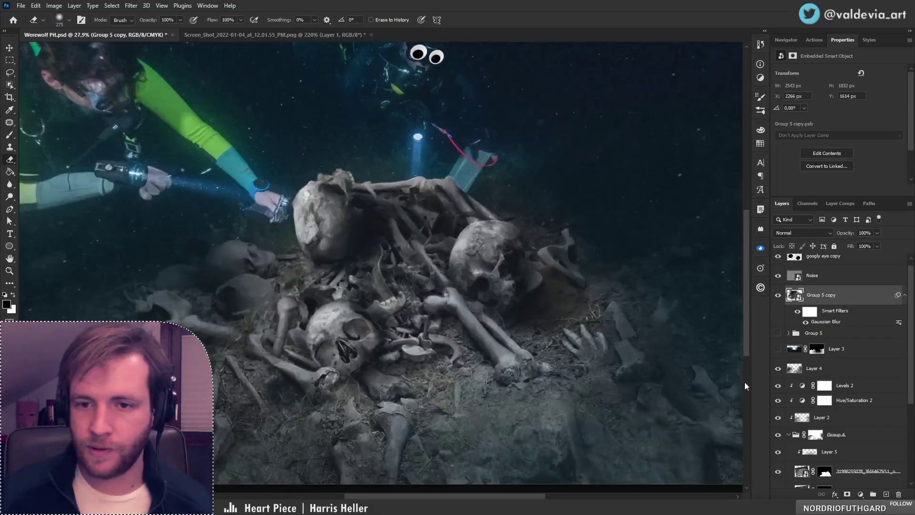
{"action": "left_click", "coordinate": [886, 494]}
{"action": "left_click", "coordinate": [854, 310], "text": "alt"}
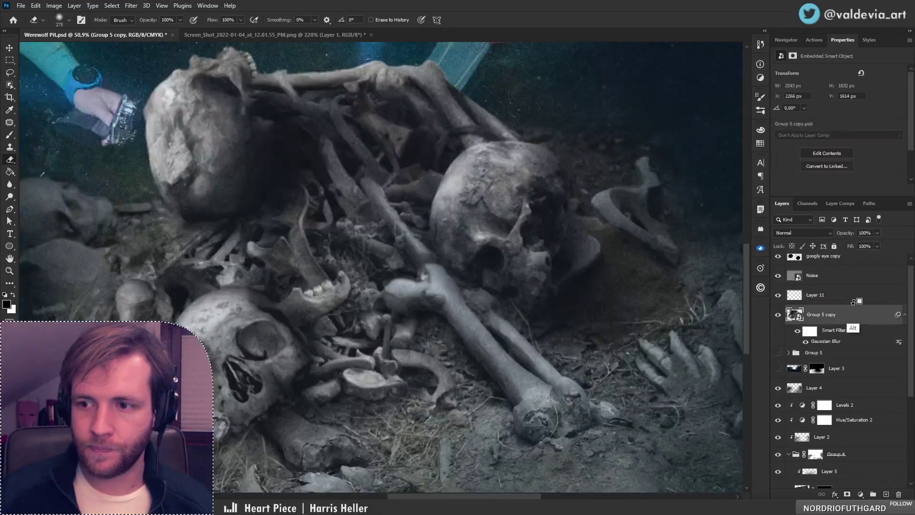
{"action": "left_click", "coordinate": [853, 302], "text": "alt"}
{"action": "left_click_drag", "start_coordinate": [432, 231], "coordinate": [509, 281]}
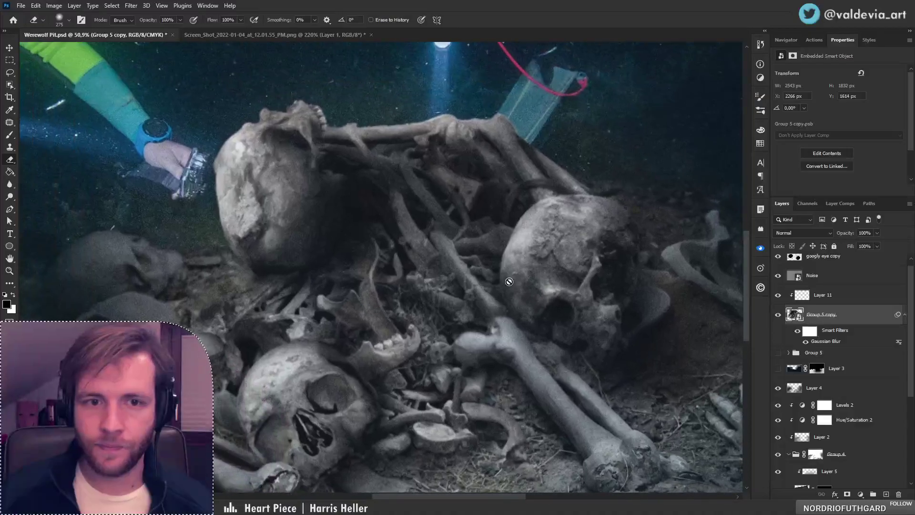
{"action": "left_click", "coordinate": [825, 296]}
{"action": "left_click", "coordinate": [810, 231]}
{"action": "left_click", "coordinate": [782, 348]}
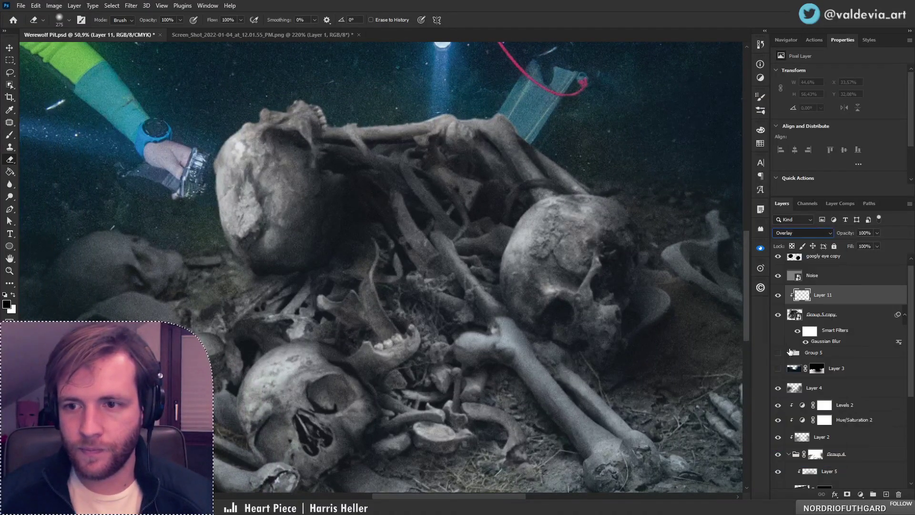
Brush white highlights on Layer 11 over the edge of the large skull facing the diver's hand and the upper bones
{"action": "key", "text": "z"}
{"action": "mouse_move", "coordinate": [429, 254]}
{"action": "left_mouse_down"}
{"action": "mouse_move", "coordinate": [387, 250]}
{"action": "mouse_move", "coordinate": [405, 233]}
{"action": "left_mouse_up"}
{"action": "key", "text": "e"}
{"action": "key", "text": "b"}
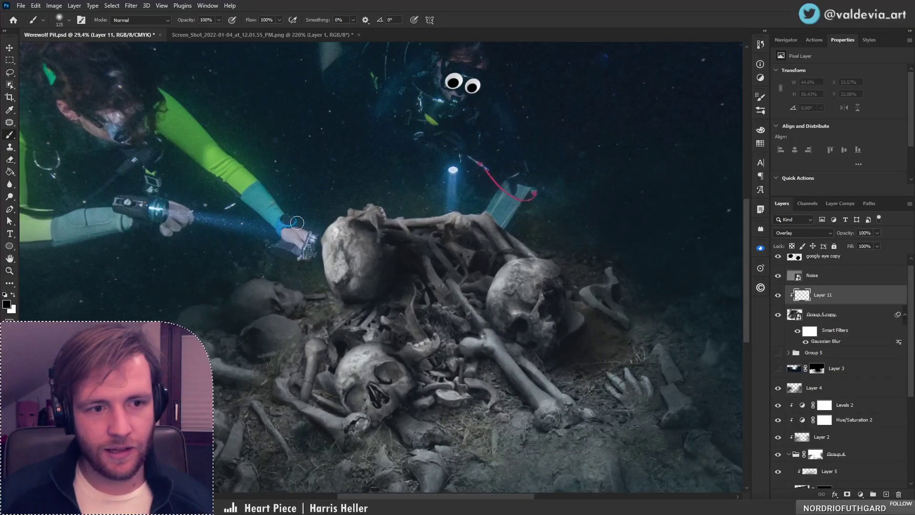
{"action": "mouse_move", "coordinate": [319, 249]}
{"action": "left_mouse_down"}
{"action": "mouse_move", "coordinate": [324, 241]}
{"action": "mouse_move", "coordinate": [321, 282]}
{"action": "left_mouse_up"}
{"action": "mouse_move", "coordinate": [440, 214]}
{"action": "left_mouse_down"}
{"action": "mouse_move", "coordinate": [478, 212]}
{"action": "mouse_move", "coordinate": [305, 247]}
{"action": "mouse_move", "coordinate": [386, 266]}
{"action": "mouse_move", "coordinate": [394, 319]}
{"action": "left_mouse_up"}
{"action": "key", "text": "z"}
{"action": "key", "text": "b"}
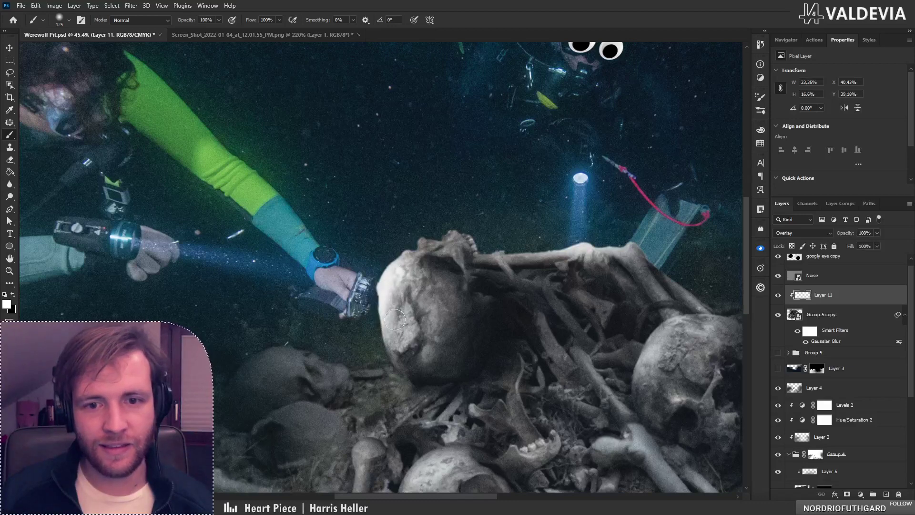
{"action": "left_click_drag", "start_coordinate": [398, 265], "coordinate": [386, 314]}
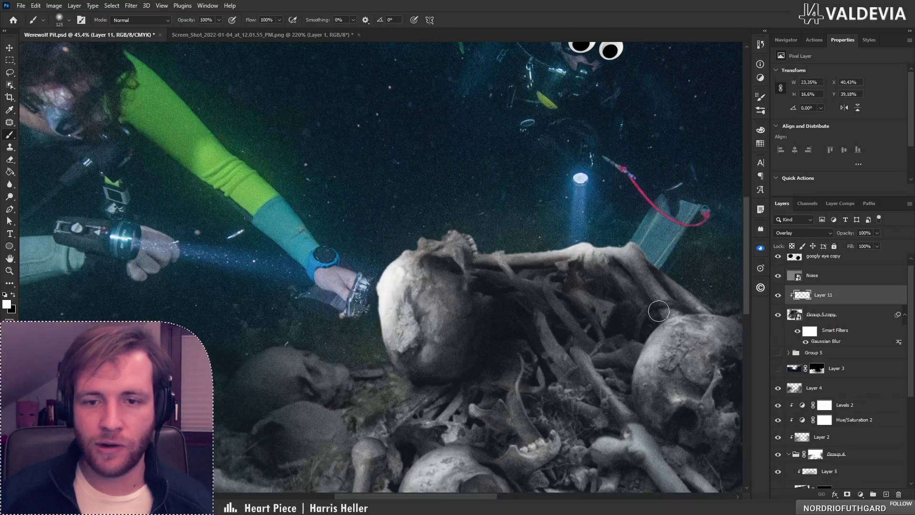
Lower Layer 11's opacity to 69% and check the highlights against the whole scene
{"action": "key", "text": "z"}
{"action": "mouse_move", "coordinate": [432, 275]}
{"action": "left_mouse_down"}
{"action": "mouse_move", "coordinate": [381, 274]}
{"action": "mouse_move", "coordinate": [701, 262]}
{"action": "left_mouse_up"}
{"action": "key", "text": "b"}
{"action": "left_click_drag", "start_coordinate": [846, 233], "coordinate": [836, 234]}
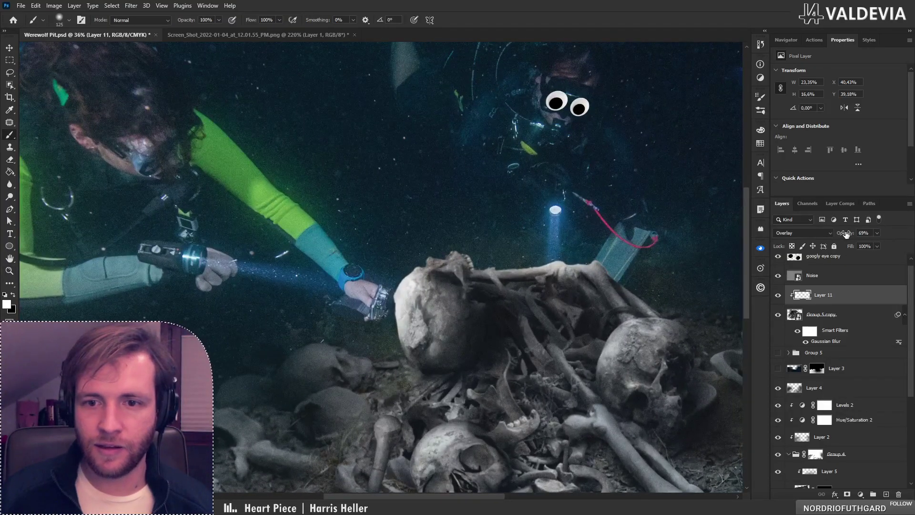
{"action": "left_click_drag", "start_coordinate": [576, 292], "coordinate": [542, 261]}
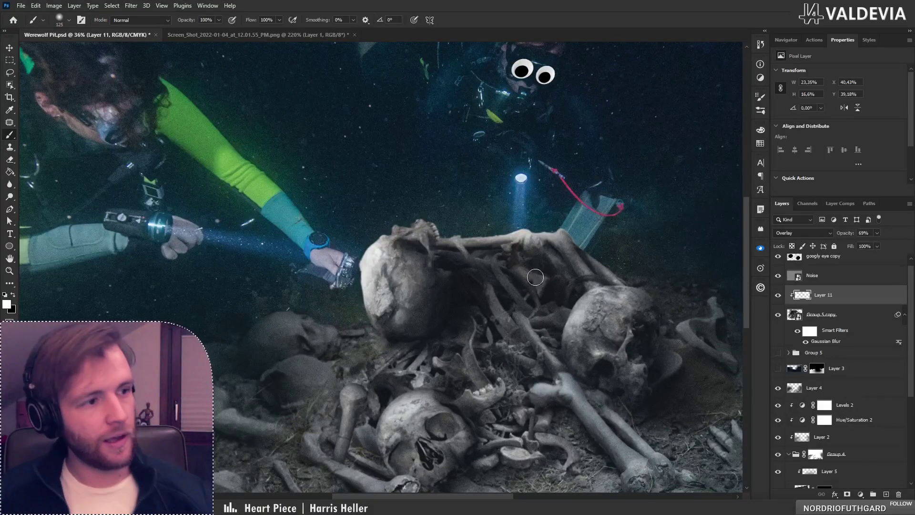
{"action": "key", "text": "z"}
{"action": "left_click_drag", "start_coordinate": [467, 298], "coordinate": [404, 293]}
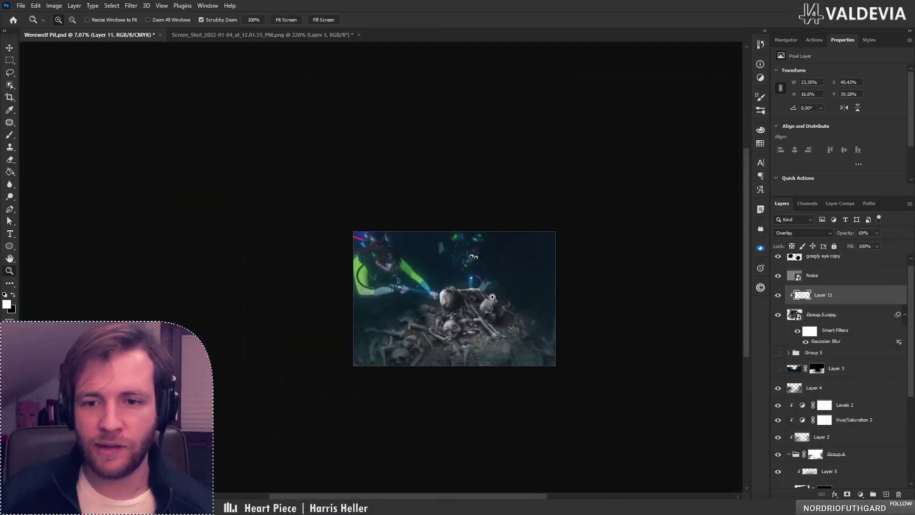
{"action": "left_click_drag", "start_coordinate": [492, 297], "coordinate": [548, 295]}
{"action": "key", "text": "b"}
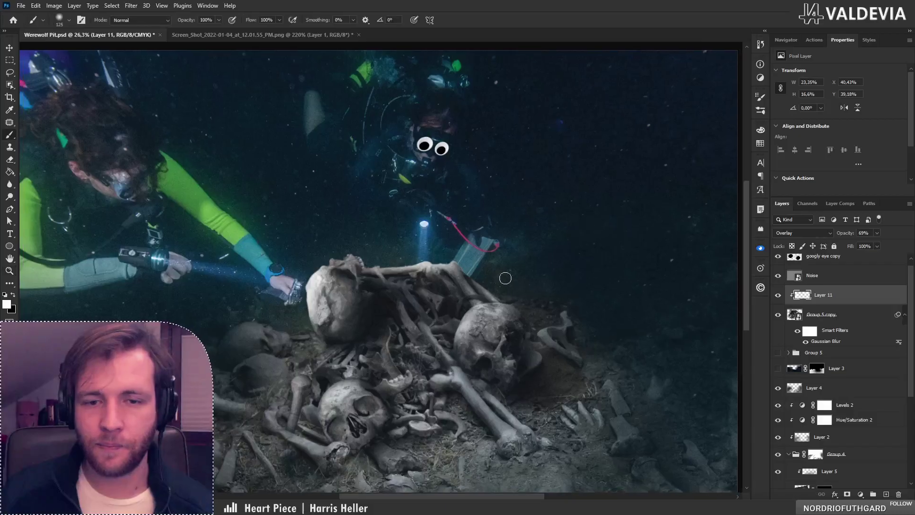
Add a layer mask to Group 5 copy and paint black along the skull's edge next to the diver's hand
{"action": "left_click", "coordinate": [819, 318]}
{"action": "left_click", "coordinate": [848, 494]}
{"action": "key", "text": "x"}
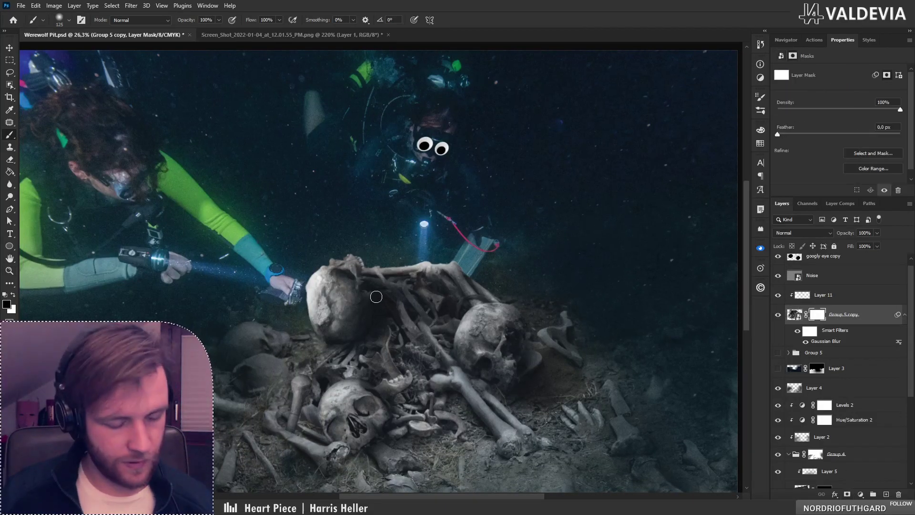
{"action": "right_click", "coordinate": [314, 278]}
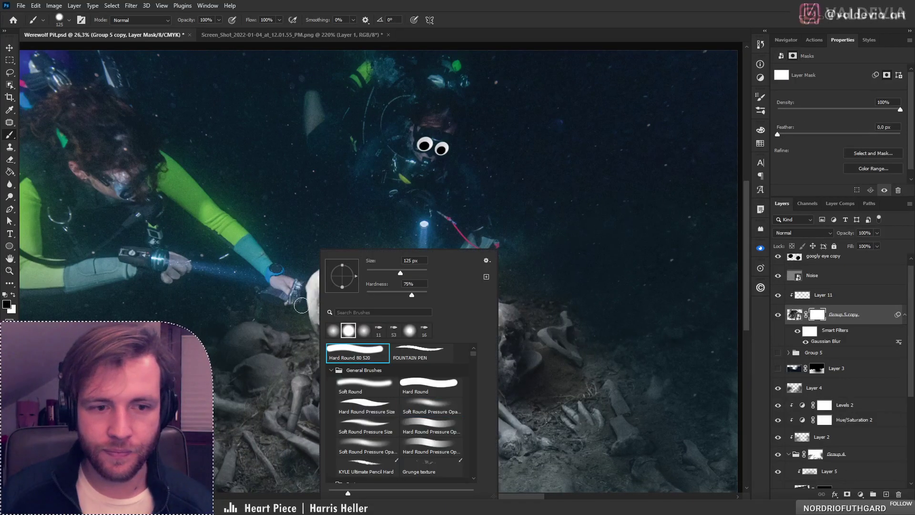
{"action": "key", "text": "Escape"}
{"action": "scroll", "coordinate": [305, 278], "scroll_direction": "up", "scroll_amount": 5}
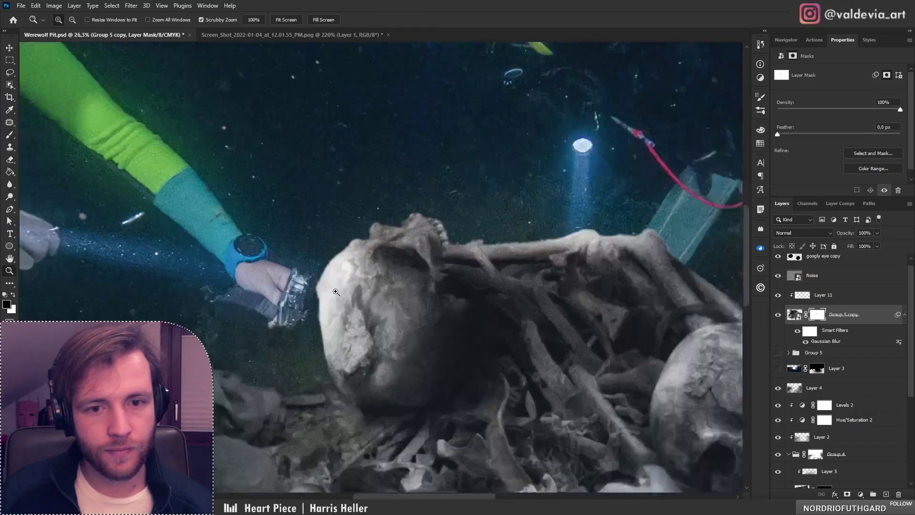
{"action": "mouse_move", "coordinate": [309, 293]}
{"action": "left_mouse_down"}
{"action": "mouse_move", "coordinate": [303, 299]}
{"action": "mouse_move", "coordinate": [305, 266]}
{"action": "mouse_move", "coordinate": [302, 305]}
{"action": "mouse_move", "coordinate": [309, 256]}
{"action": "left_mouse_up"}
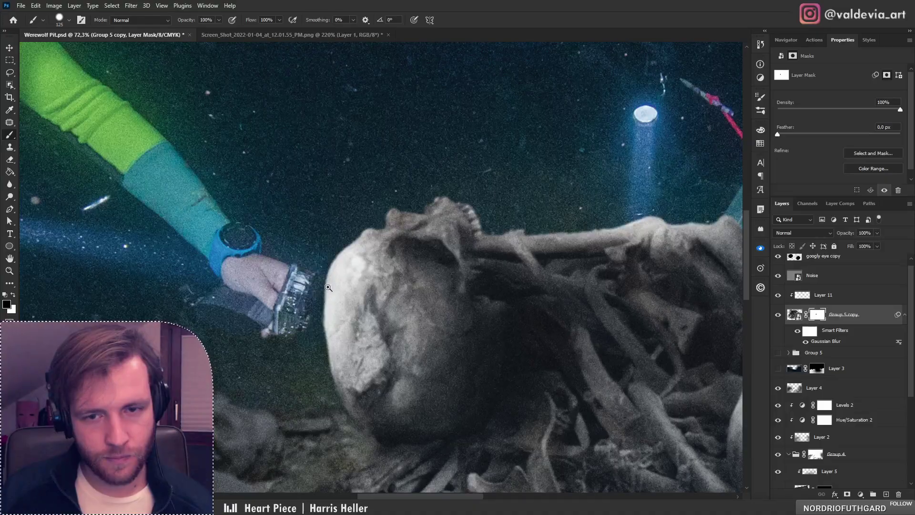
Examine the green glow around the diver's sleeve and compare it with the lit edge of the nearby skull
{"action": "key", "text": "z"}
{"action": "scroll", "coordinate": [287, 274], "scroll_direction": "down", "scroll_amount": 5}
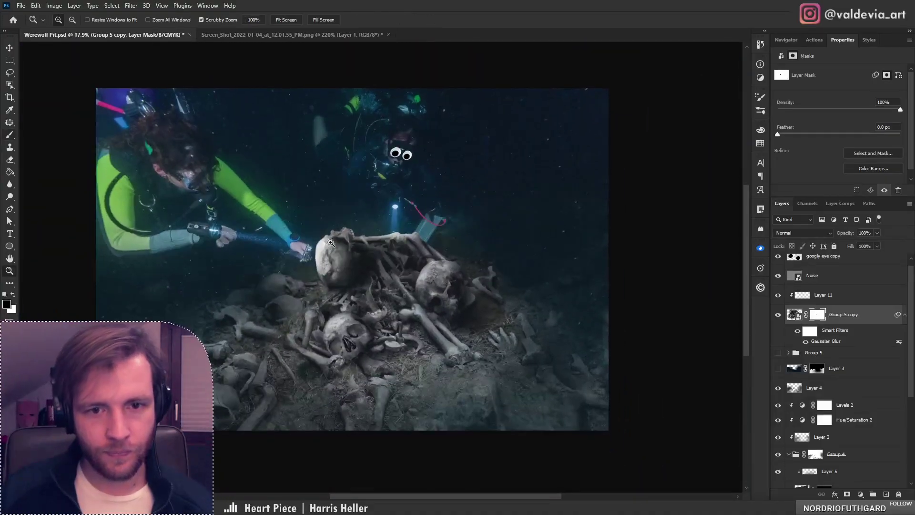
{"action": "scroll", "coordinate": [367, 246], "scroll_direction": "up", "scroll_amount": 5}
{"action": "scroll", "coordinate": [367, 247], "scroll_direction": "down", "scroll_amount": 5}
{"action": "scroll", "coordinate": [286, 200], "scroll_direction": "up", "scroll_amount": 8}
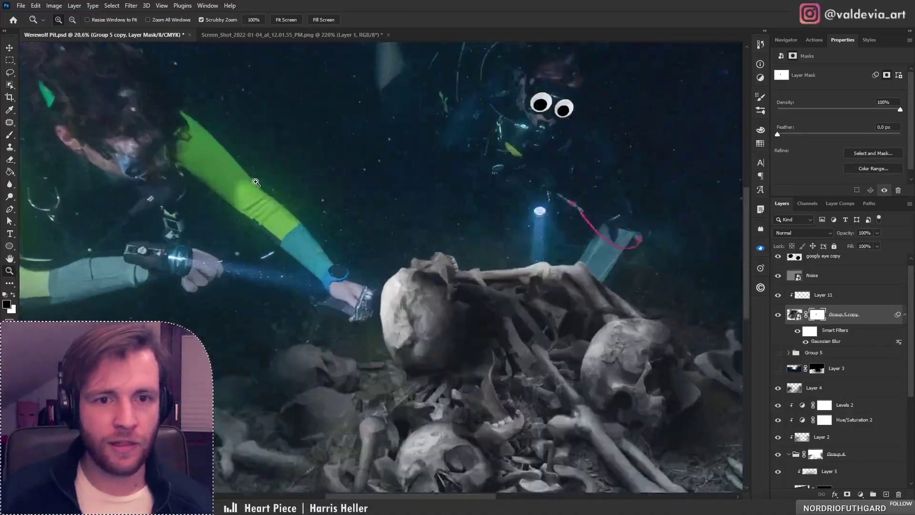
{"action": "key", "text": "b"}
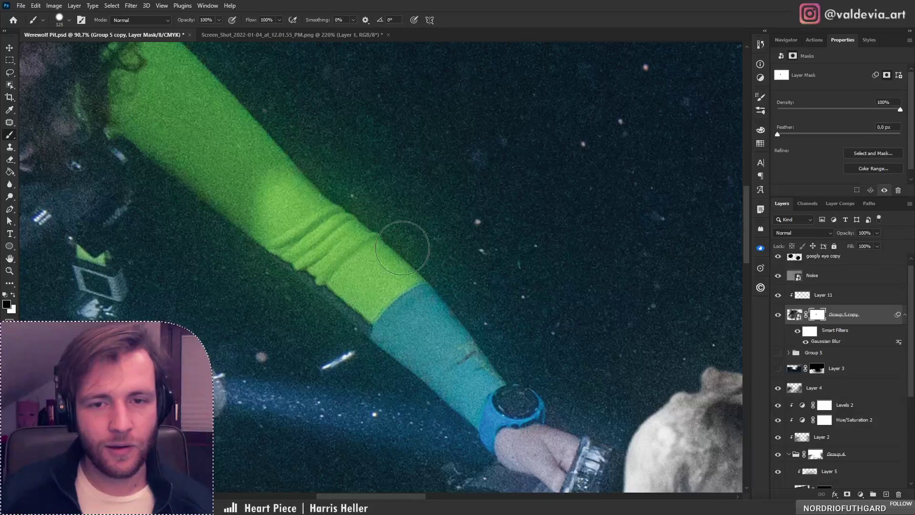
{"action": "left_click_drag", "start_coordinate": [317, 189], "coordinate": [377, 261]}
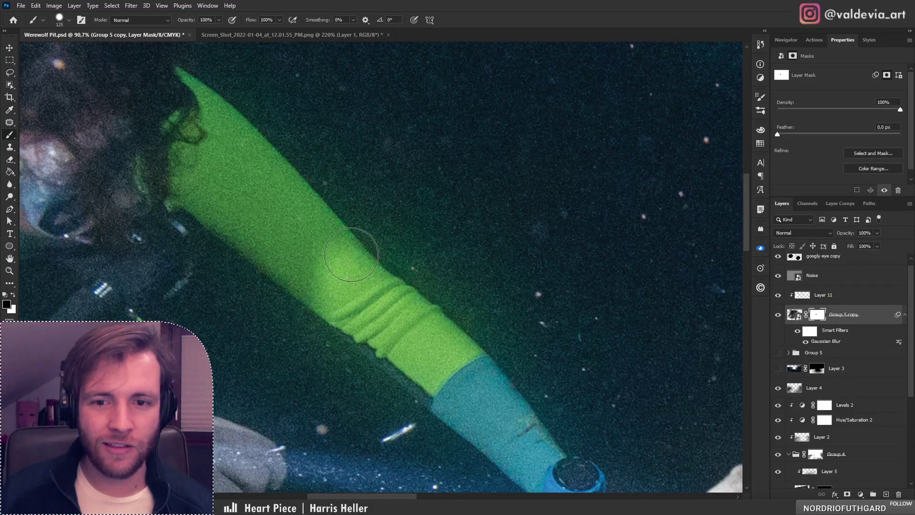
{"action": "left_click_drag", "start_coordinate": [394, 264], "coordinate": [322, 276]}
{"action": "left_click_drag", "start_coordinate": [255, 301], "coordinate": [283, 295]}
{"action": "left_click_drag", "start_coordinate": [517, 229], "coordinate": [539, 222]}
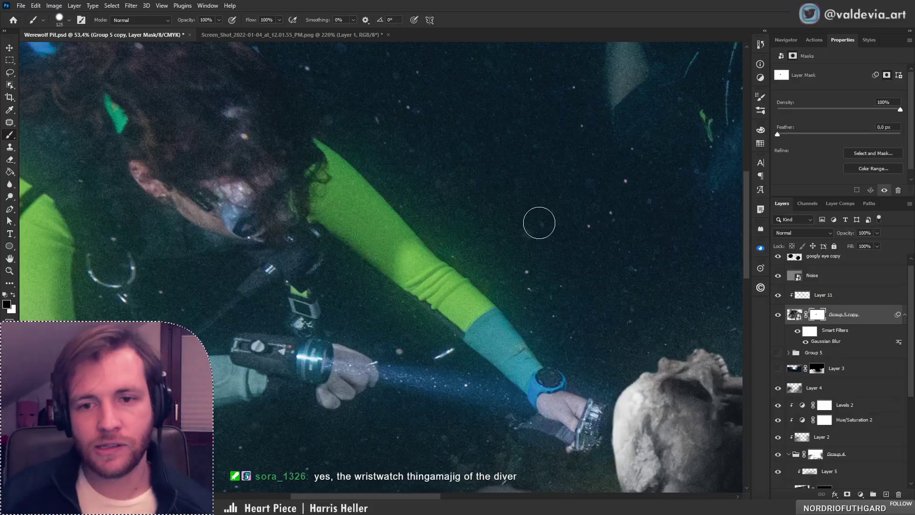
{"action": "left_click_drag", "start_coordinate": [496, 314], "coordinate": [308, 198]}
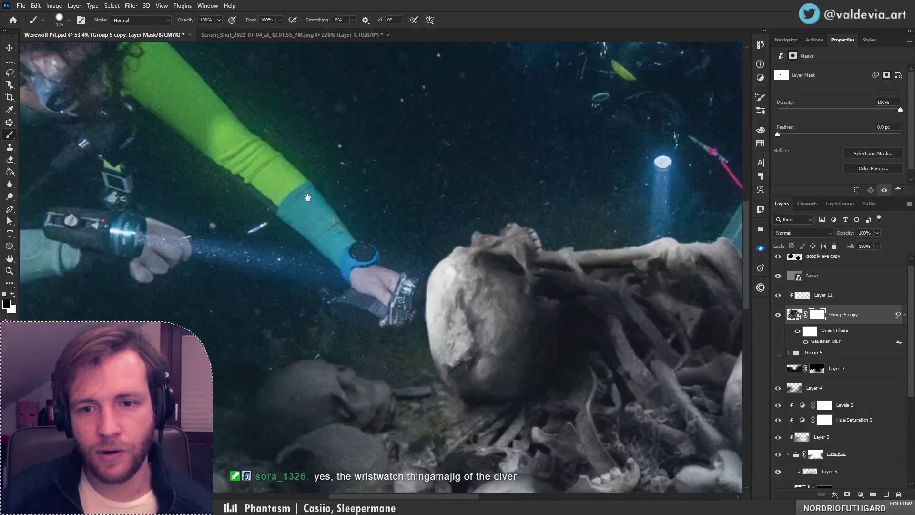
{"action": "left_click_drag", "start_coordinate": [422, 286], "coordinate": [392, 273]}
Add a new layer above Layer 11, try a white stroke along the lit skull edge, and undo the stroke
{"action": "left_click", "coordinate": [851, 301]}
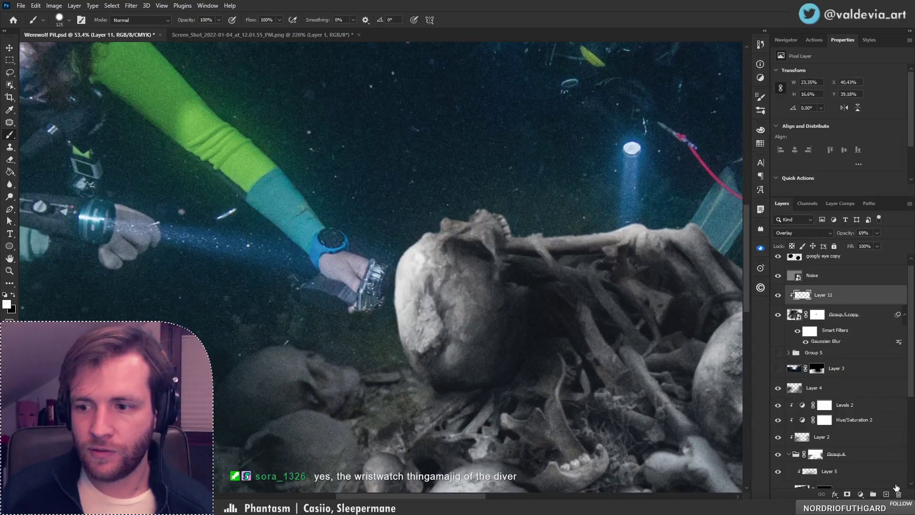
{"action": "key", "text": "ctrl+shift+alt+n"}
{"action": "key", "text": "x"}
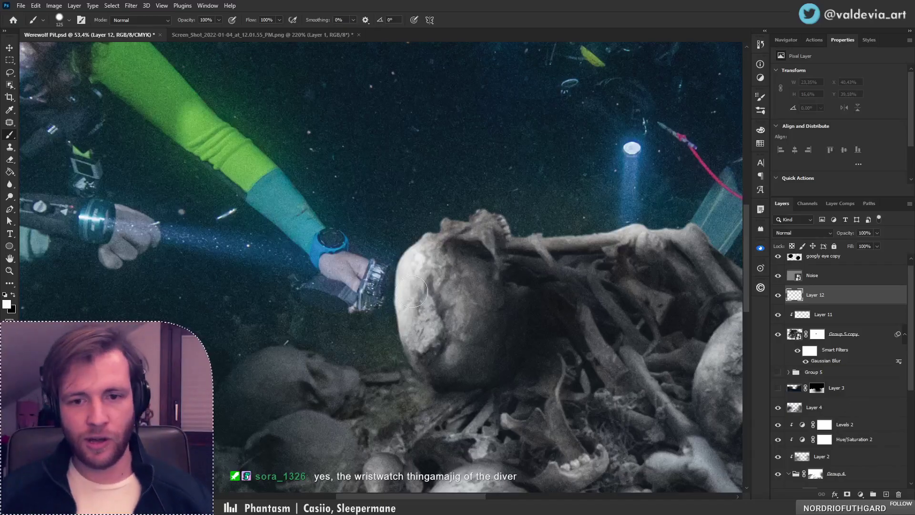
{"action": "left_click_drag", "start_coordinate": [392, 313], "coordinate": [408, 230]}
{"action": "key", "text": "ctrl+z"}
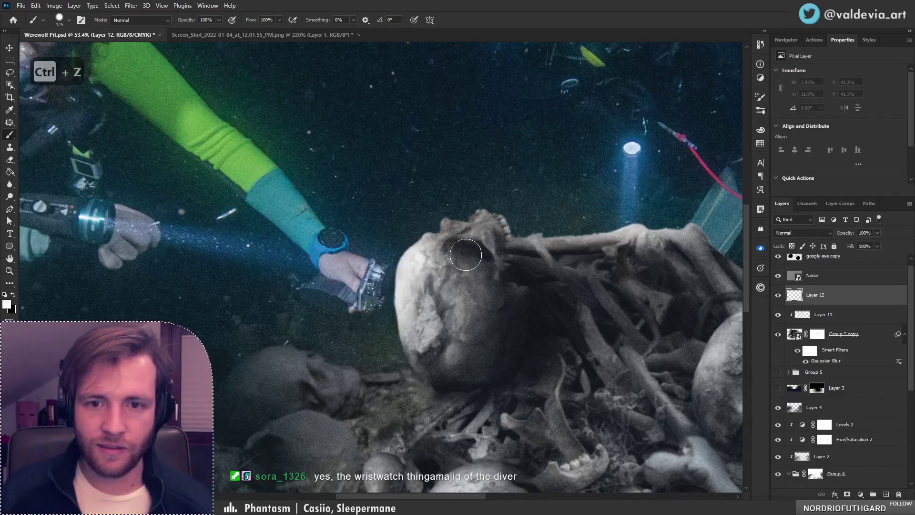
Paint a faint white glow on Layer 12 with a softer brush around the skull edge facing the diver's hand
{"action": "right_click", "coordinate": [469, 251]}
{"action": "left_click", "coordinate": [582, 405]}
{"action": "key", "text": "Escape"}
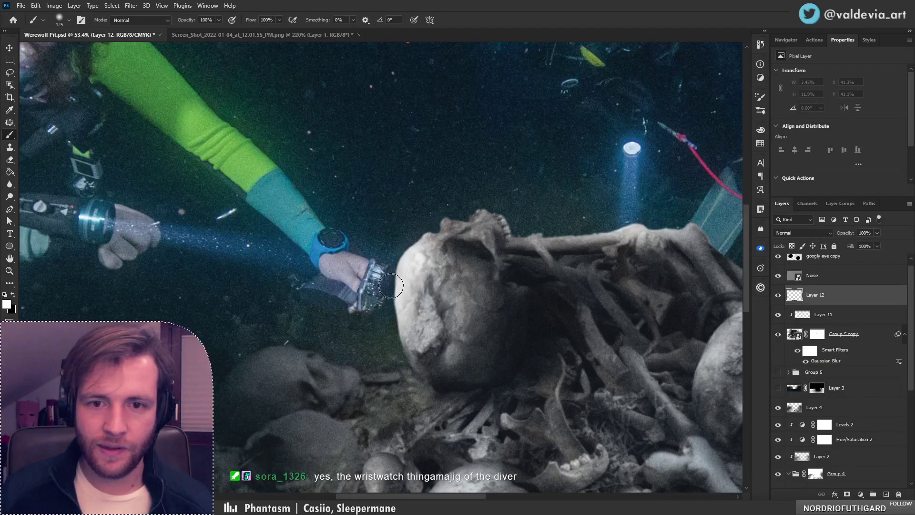
{"action": "left_click_drag", "start_coordinate": [391, 331], "coordinate": [404, 251]}
{"action": "mouse_move", "coordinate": [392, 329]}
{"action": "left_mouse_down"}
{"action": "mouse_move", "coordinate": [394, 289]}
{"action": "mouse_move", "coordinate": [424, 233]}
{"action": "mouse_move", "coordinate": [372, 265]}
{"action": "mouse_move", "coordinate": [391, 235]}
{"action": "mouse_move", "coordinate": [368, 314]}
{"action": "left_mouse_up"}
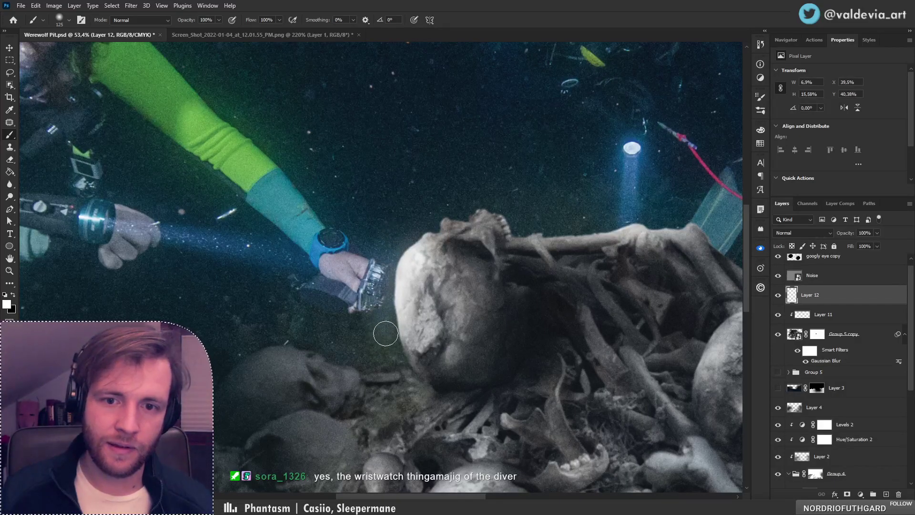
{"action": "key", "text": "z"}
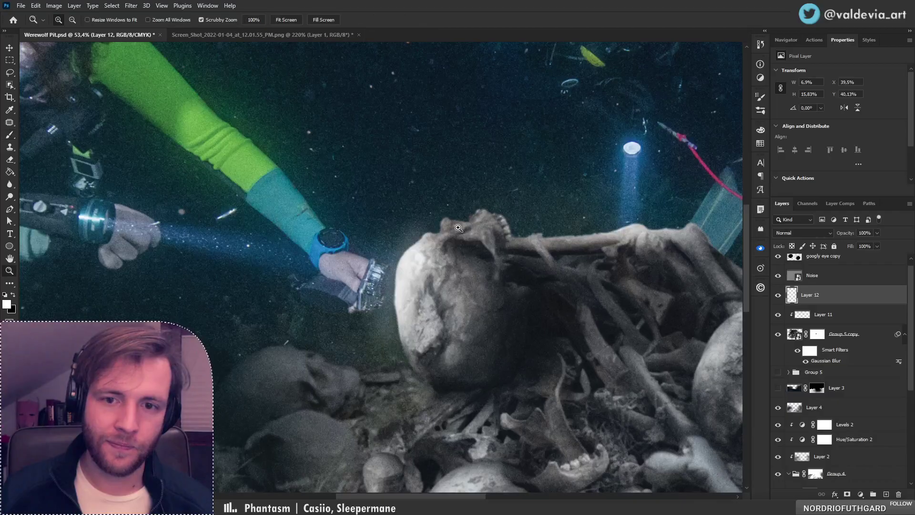
Paint a soft white glow on Layer 12 along the upper edge of the top bones beneath the distant diver's flashlight
{"action": "left_click_drag", "start_coordinate": [419, 244], "coordinate": [327, 262]}
{"action": "mouse_move", "coordinate": [479, 237]}
{"action": "left_mouse_down"}
{"action": "mouse_move", "coordinate": [529, 231]}
{"action": "mouse_move", "coordinate": [357, 270]}
{"action": "mouse_move", "coordinate": [512, 261]}
{"action": "mouse_move", "coordinate": [486, 246]}
{"action": "mouse_move", "coordinate": [425, 252]}
{"action": "mouse_move", "coordinate": [477, 244]}
{"action": "mouse_move", "coordinate": [422, 262]}
{"action": "mouse_move", "coordinate": [408, 286]}
{"action": "left_mouse_up"}
{"action": "key", "text": "b"}
{"action": "key", "text": "z"}
{"action": "left_click_drag", "start_coordinate": [450, 319], "coordinate": [496, 307]}
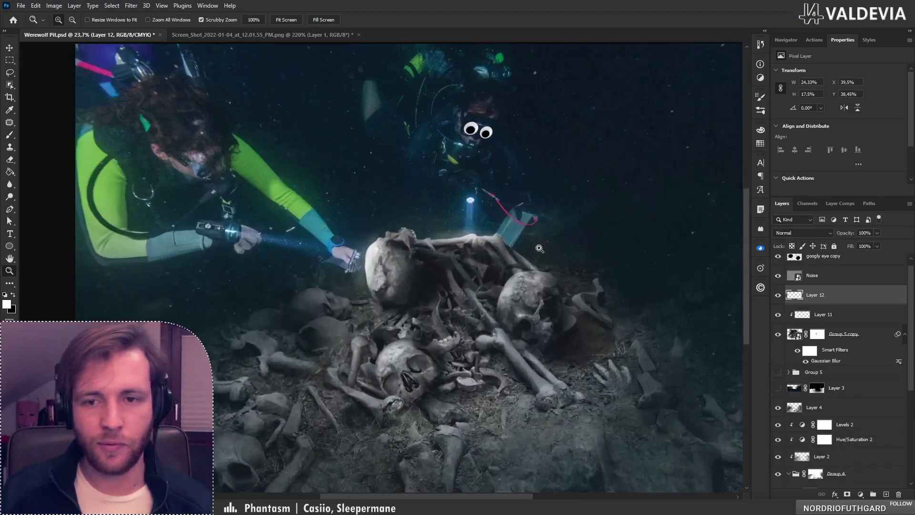
Reduce the soft eraser to 165 px and trim the excess Layer 12 glow around the upper skull and bones
{"action": "left_click", "coordinate": [539, 249]}
{"action": "key", "text": "e"}
{"action": "right_click", "coordinate": [448, 236]}
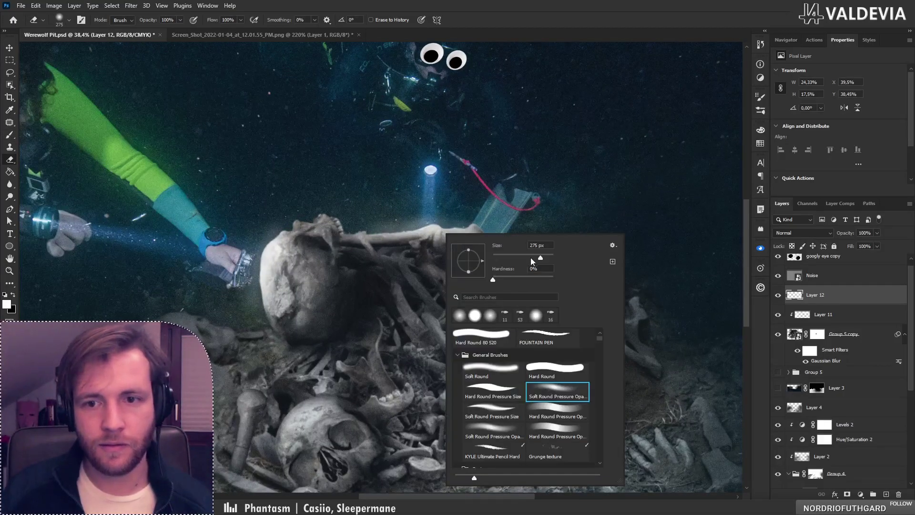
{"action": "left_click", "coordinate": [392, 223]}
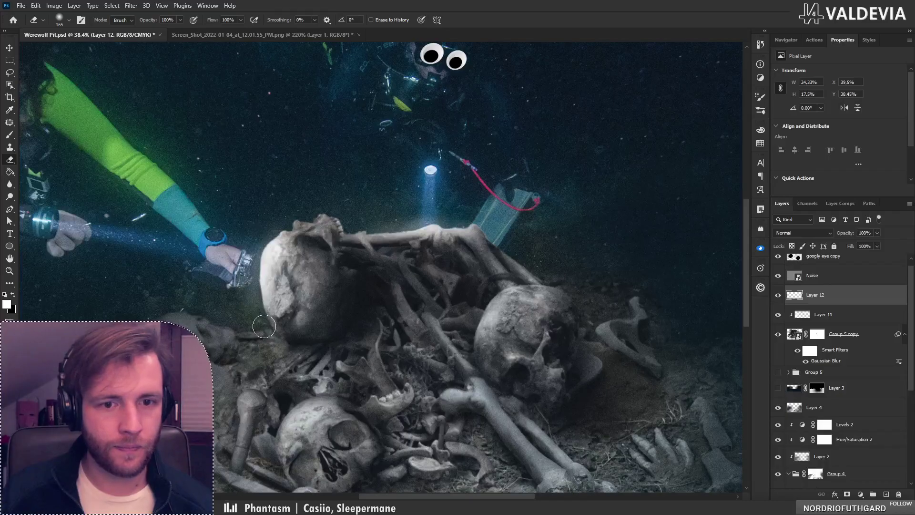
{"action": "key", "text": "z"}
{"action": "mouse_move", "coordinate": [270, 296]}
{"action": "left_mouse_down"}
{"action": "mouse_move", "coordinate": [260, 309]}
{"action": "mouse_move", "coordinate": [284, 316]}
{"action": "mouse_move", "coordinate": [316, 297]}
{"action": "mouse_move", "coordinate": [503, 312]}
{"action": "left_mouse_up"}
{"action": "key", "text": "e"}
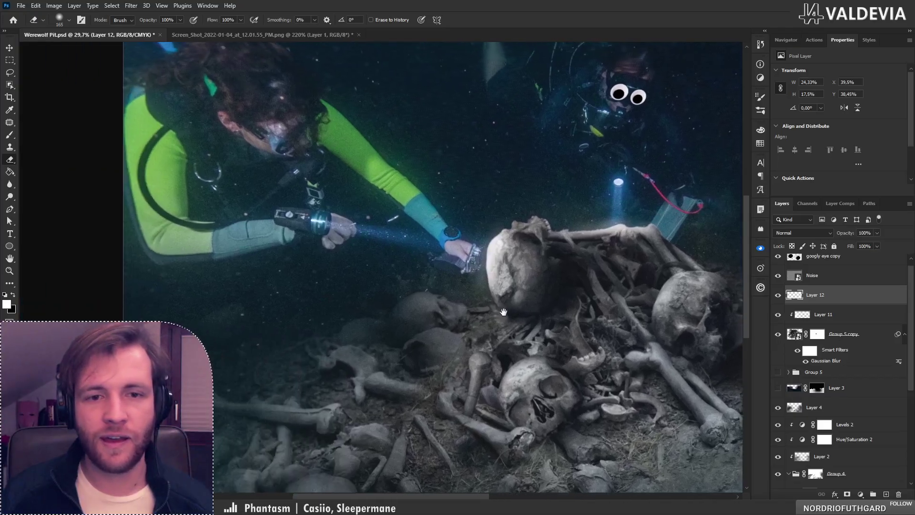
Examine the diver's green sleeve, the flashlight beam and the glowing skull edge up close and within the whole scene
{"action": "key", "text": "z"}
{"action": "mouse_move", "coordinate": [283, 207]}
{"action": "left_mouse_down"}
{"action": "mouse_move", "coordinate": [337, 207]}
{"action": "mouse_move", "coordinate": [299, 214]}
{"action": "mouse_move", "coordinate": [296, 178]}
{"action": "mouse_move", "coordinate": [371, 190]}
{"action": "left_mouse_up"}
{"action": "mouse_move", "coordinate": [452, 213]}
{"action": "left_mouse_down"}
{"action": "mouse_move", "coordinate": [420, 205]}
{"action": "mouse_move", "coordinate": [496, 205]}
{"action": "left_mouse_up"}
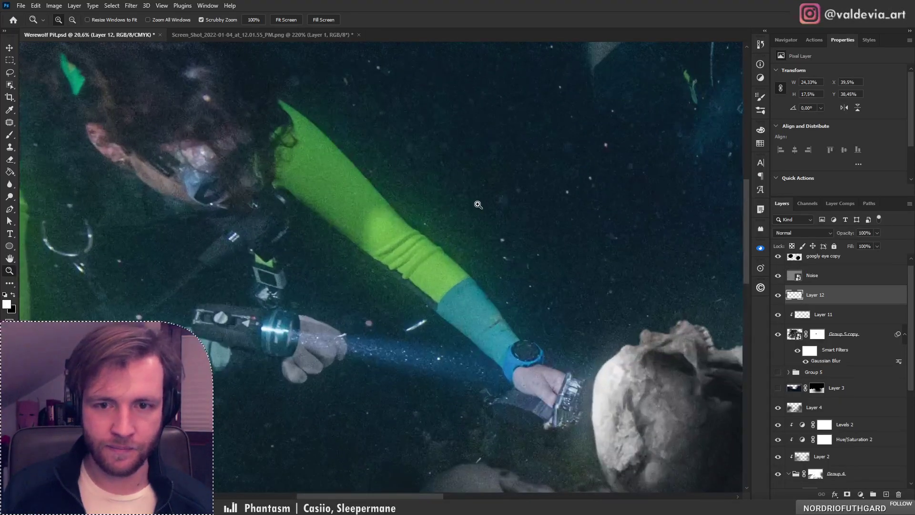
{"action": "key", "text": "e"}
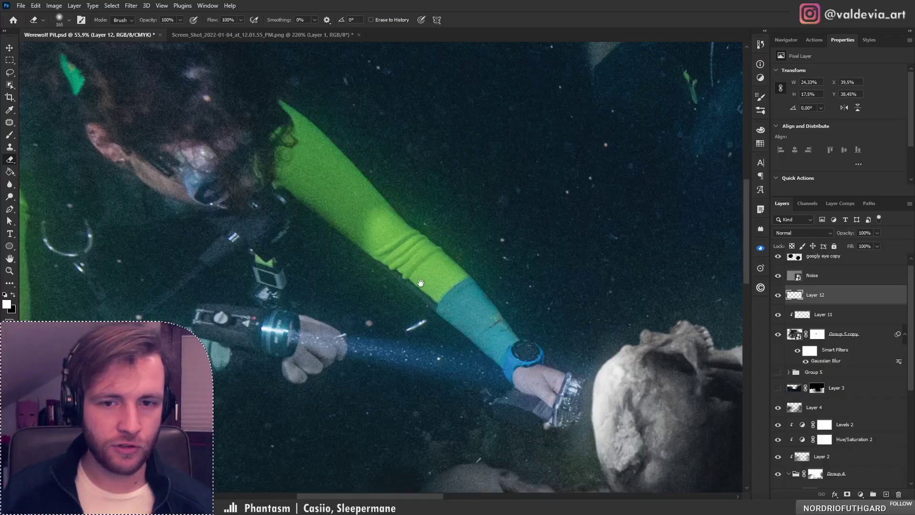
{"action": "left_click_drag", "start_coordinate": [418, 284], "coordinate": [497, 290]}
{"action": "key", "text": "z"}
{"action": "left_click_drag", "start_coordinate": [440, 275], "coordinate": [388, 278]}
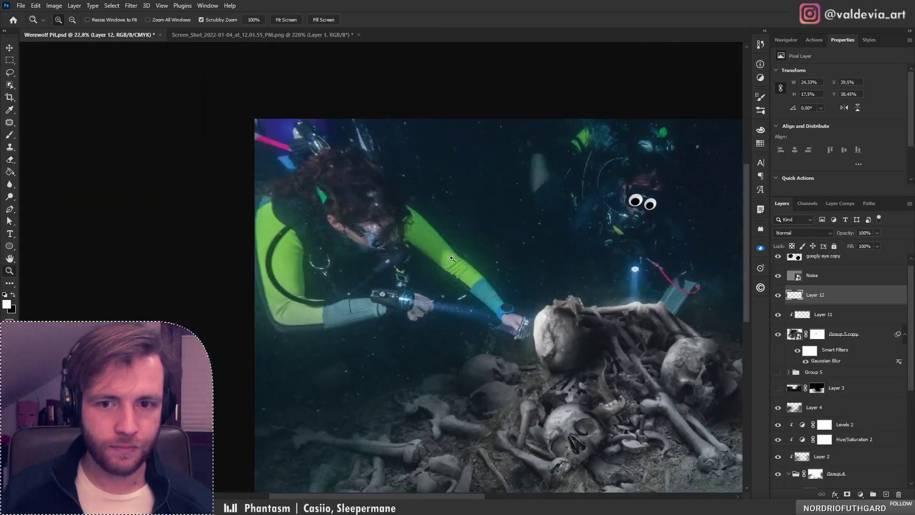
{"action": "left_click_drag", "start_coordinate": [467, 265], "coordinate": [487, 262]}
{"action": "key", "text": "e"}
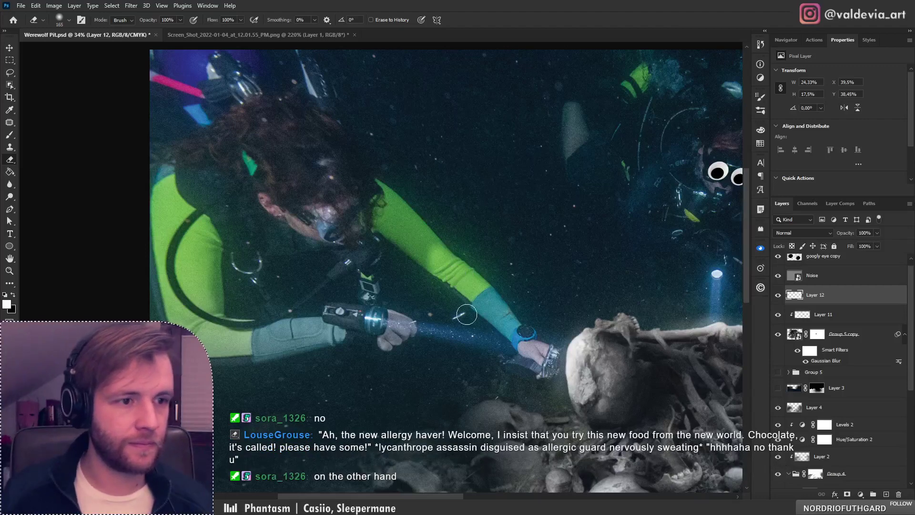
{"action": "mouse_move", "coordinate": [522, 341]}
{"action": "left_mouse_down"}
{"action": "mouse_move", "coordinate": [458, 293]}
{"action": "mouse_move", "coordinate": [510, 293]}
{"action": "mouse_move", "coordinate": [419, 294]}
{"action": "left_mouse_up"}
{"action": "key", "text": "z"}
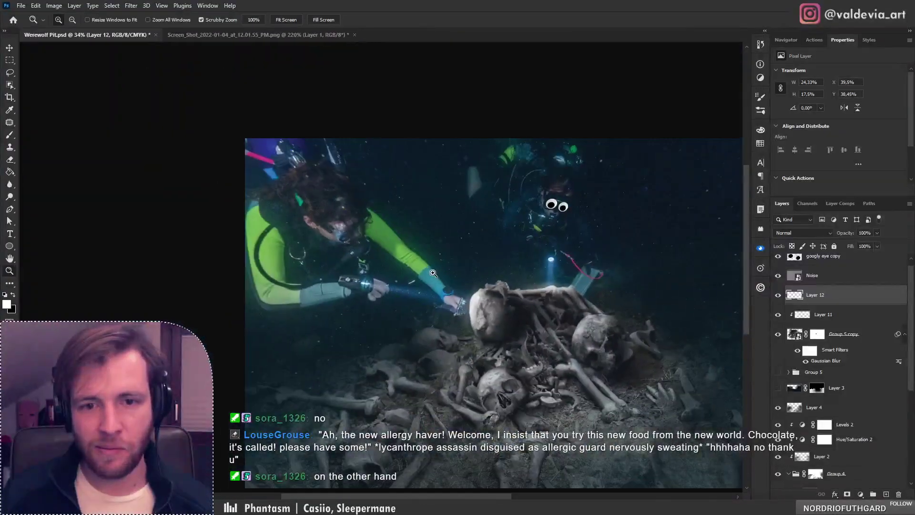
{"action": "mouse_move", "coordinate": [561, 322]}
{"action": "left_mouse_down"}
{"action": "mouse_move", "coordinate": [579, 325]}
{"action": "mouse_move", "coordinate": [477, 299]}
{"action": "left_mouse_up"}
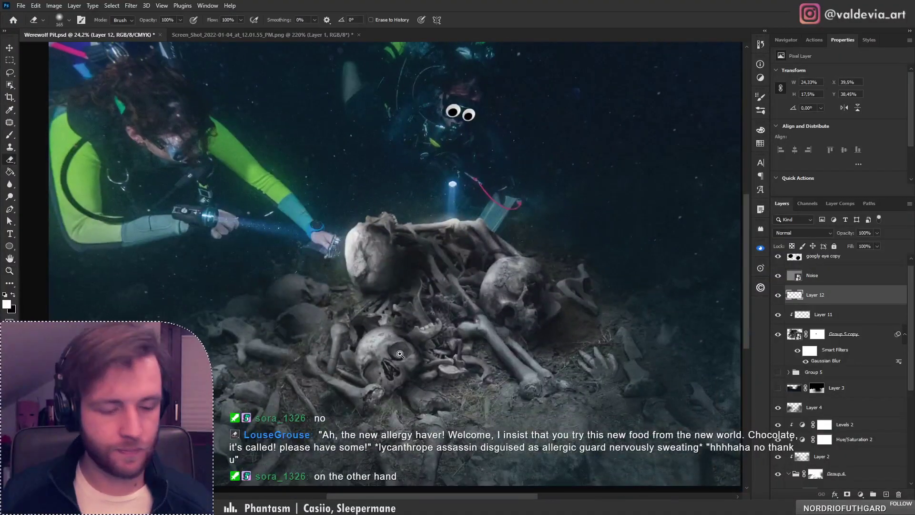
Paint a faint white glow on Layer 12 around the lower front skull and the skull beside the long leg bones
{"action": "key", "text": "z"}
{"action": "mouse_move", "coordinate": [401, 352]}
{"action": "left_mouse_down"}
{"action": "mouse_move", "coordinate": [417, 351]}
{"action": "mouse_move", "coordinate": [386, 346]}
{"action": "mouse_move", "coordinate": [353, 319]}
{"action": "left_mouse_up"}
{"action": "key", "text": "b"}
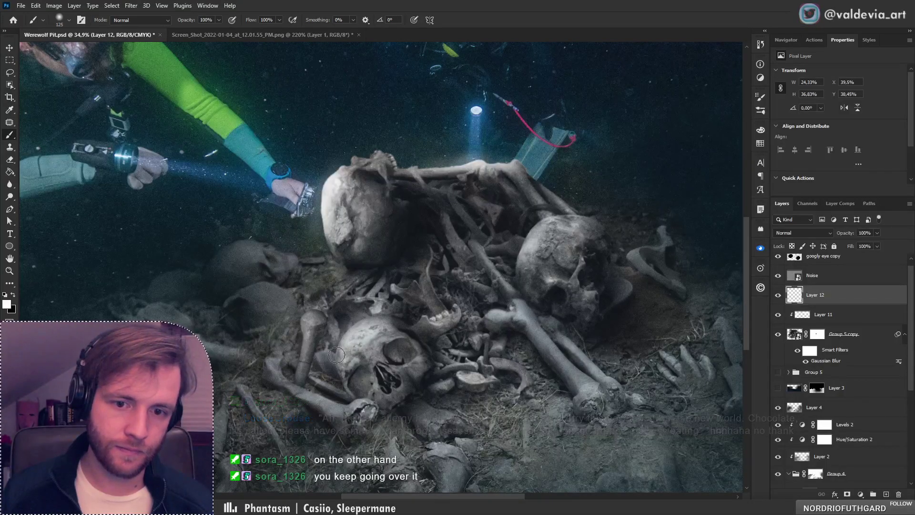
{"action": "mouse_move", "coordinate": [336, 355]}
{"action": "left_mouse_down"}
{"action": "mouse_move", "coordinate": [335, 367]}
{"action": "mouse_move", "coordinate": [376, 406]}
{"action": "left_mouse_up"}
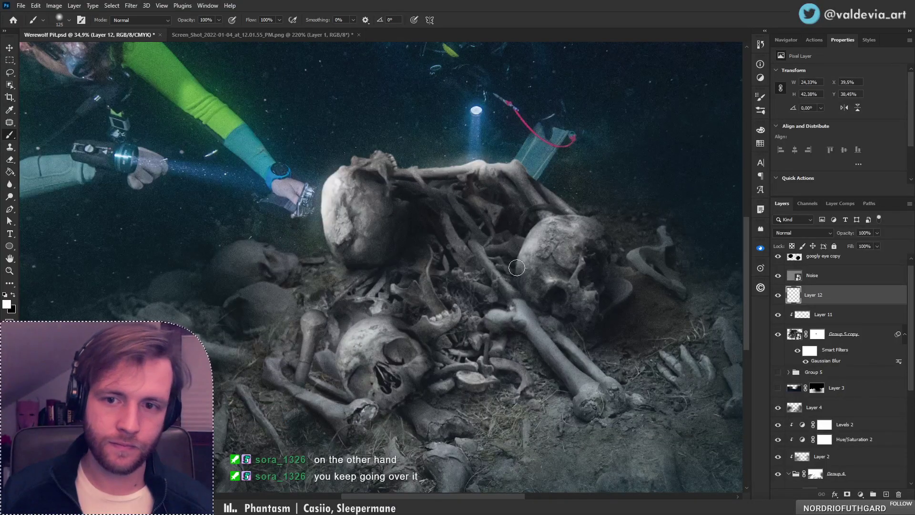
{"action": "mouse_move", "coordinate": [517, 267]}
{"action": "left_mouse_down"}
{"action": "mouse_move", "coordinate": [553, 217]}
{"action": "mouse_move", "coordinate": [589, 229]}
{"action": "left_mouse_up"}
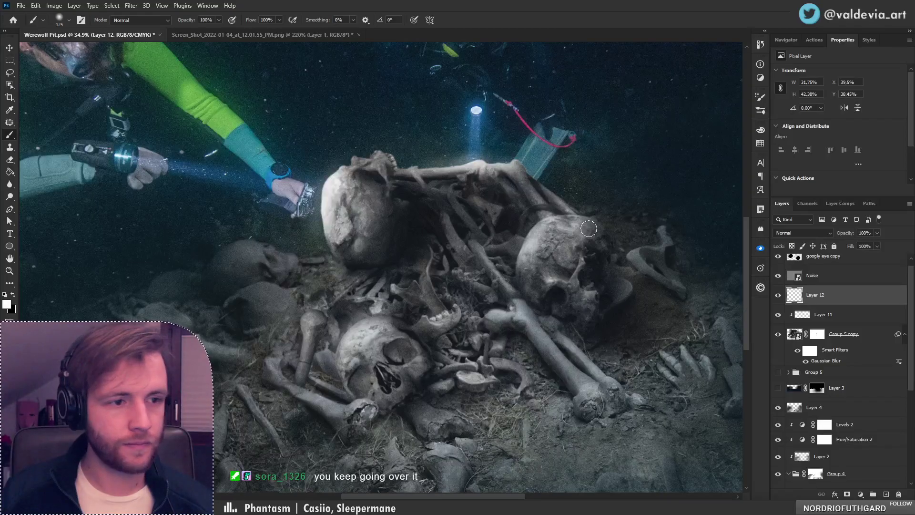
{"action": "left_click_drag", "start_coordinate": [548, 263], "coordinate": [506, 287]}
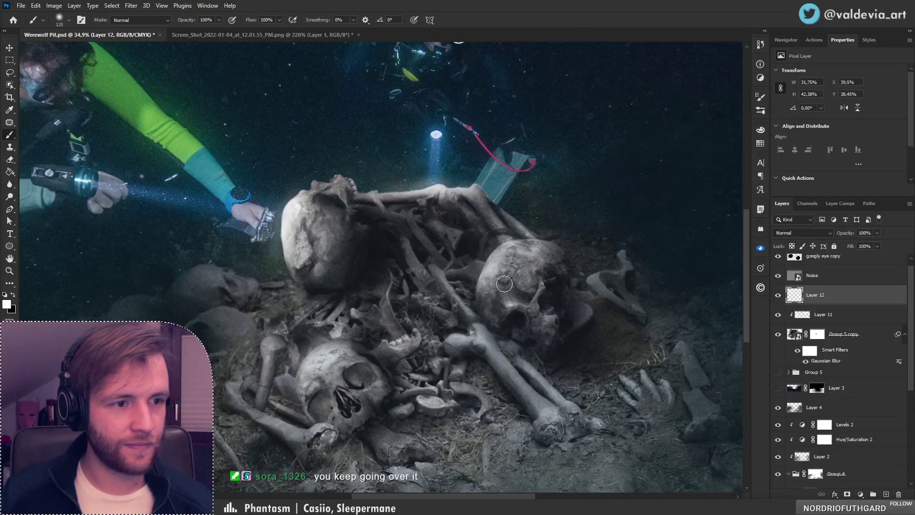
{"action": "key", "text": "z"}
{"action": "mouse_move", "coordinate": [479, 285]}
{"action": "left_mouse_down"}
{"action": "mouse_move", "coordinate": [390, 288]}
{"action": "mouse_move", "coordinate": [407, 281]}
{"action": "mouse_move", "coordinate": [402, 275]}
{"action": "left_mouse_up"}
{"action": "key", "text": "b"}
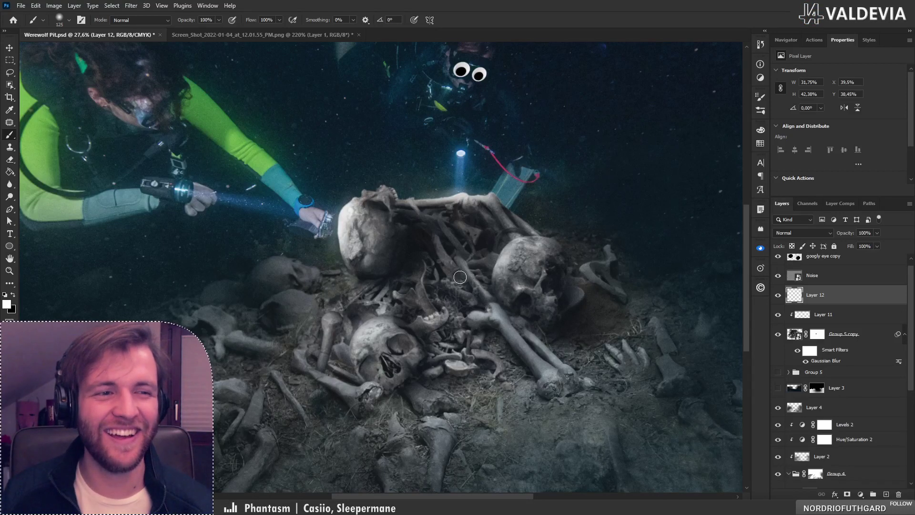
Release Layer 11 from its clipping mask, select it, and undo a trial stroke near the skull by the leg bones
{"action": "left_click_drag", "start_coordinate": [504, 292], "coordinate": [444, 306]}
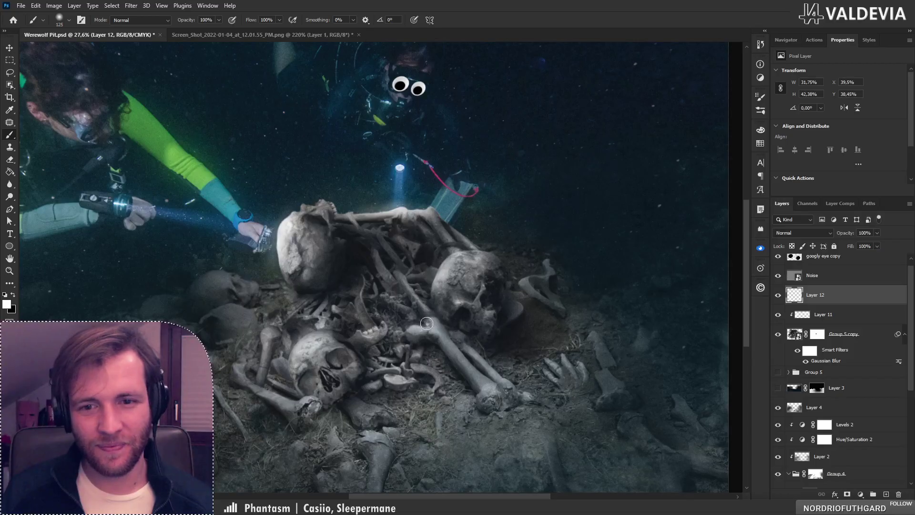
{"action": "mouse_move", "coordinate": [425, 312]}
{"action": "left_mouse_down"}
{"action": "mouse_move", "coordinate": [376, 313]}
{"action": "mouse_move", "coordinate": [419, 312]}
{"action": "left_mouse_up"}
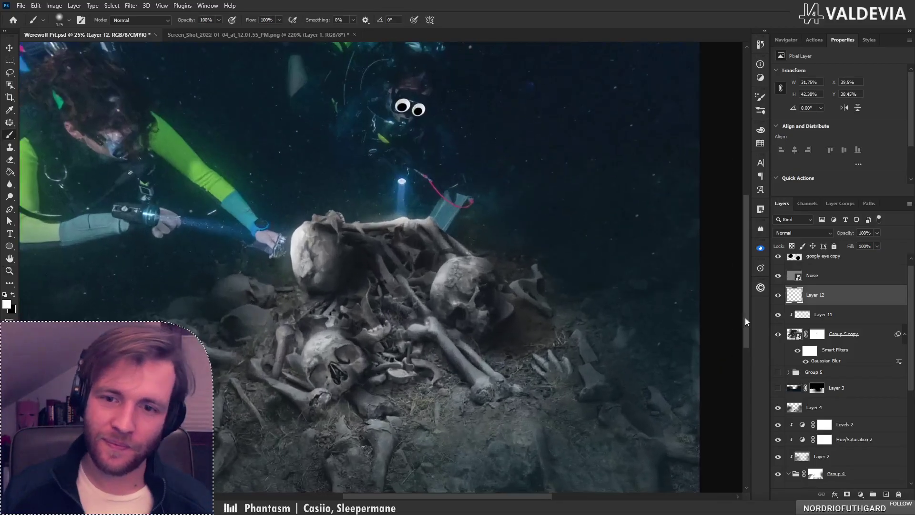
{"action": "left_click", "coordinate": [836, 324], "text": "alt"}
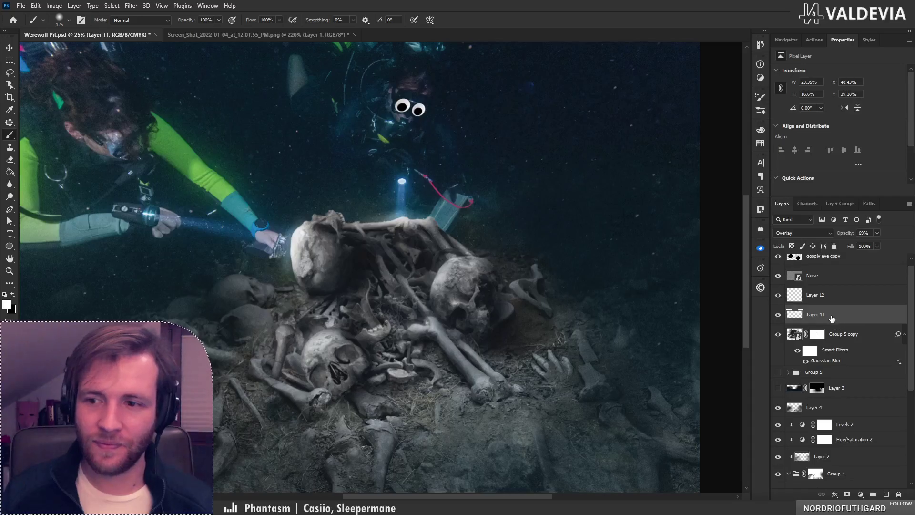
{"action": "key", "text": "e"}
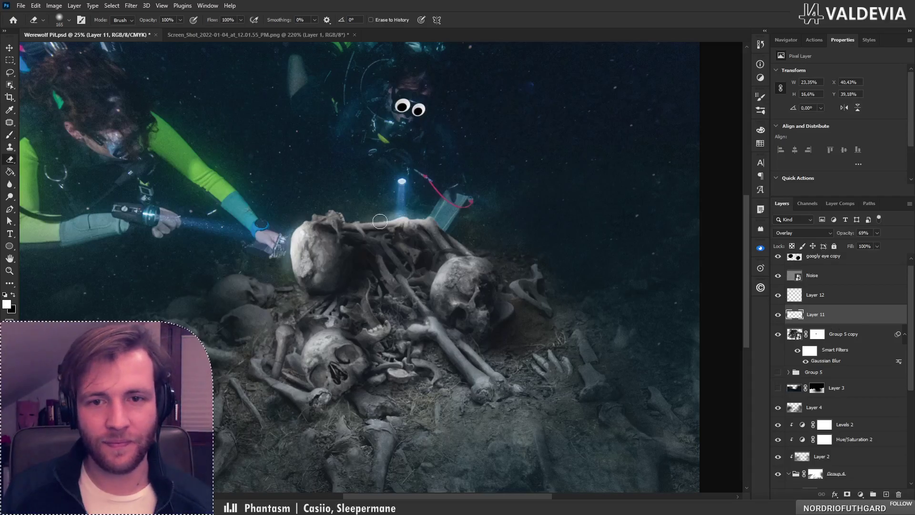
{"action": "key", "text": "b"}
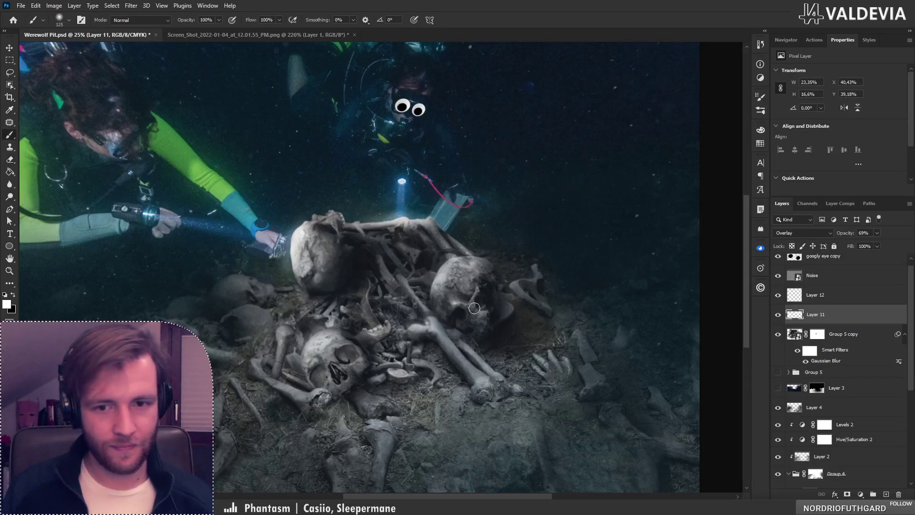
{"action": "key", "text": "ctrl+z"}
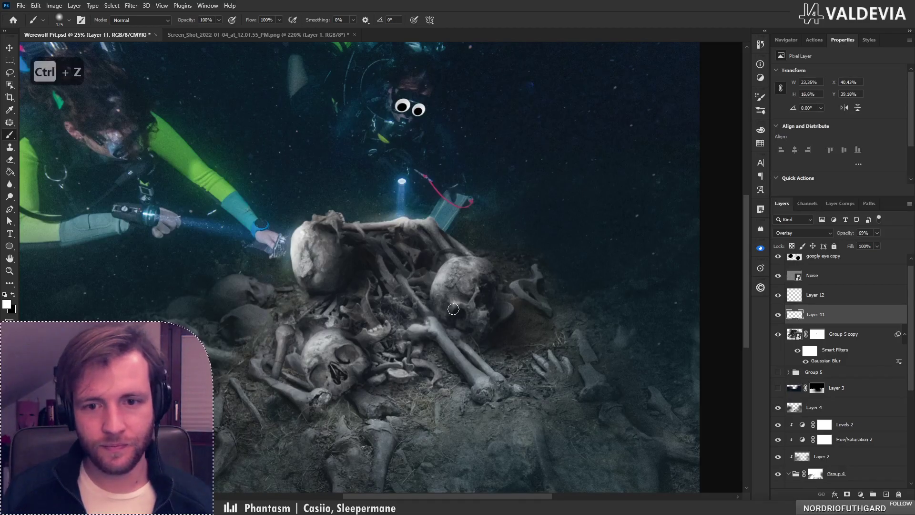
Set the brush to 62 px and paint white highlights on Layer 11 along the long leg bones
{"action": "right_click", "coordinate": [458, 321]}
{"action": "left_click_drag", "start_coordinate": [432, 327], "coordinate": [479, 391]}
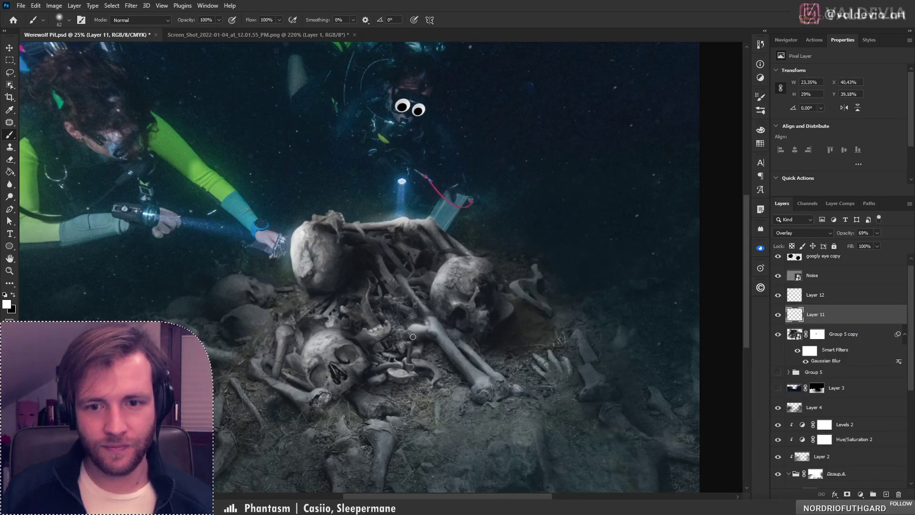
{"action": "key", "text": "ctrl+space"}
{"action": "mouse_move", "coordinate": [454, 332]}
{"action": "left_mouse_down"}
{"action": "mouse_move", "coordinate": [347, 329]}
{"action": "mouse_move", "coordinate": [422, 369]}
{"action": "left_mouse_up"}
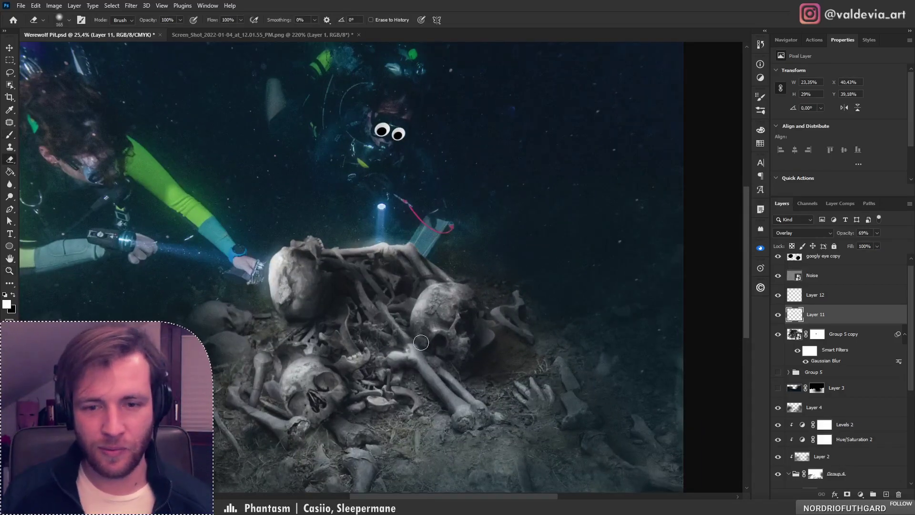
Undo a trial eraser stroke, enlarge the brush to 124 px, and brighten the lower leg bones on Layer 11
{"action": "left_click_drag", "start_coordinate": [414, 322], "coordinate": [440, 295]}
{"action": "key", "text": "ctrl+z"}
{"action": "right_click", "coordinate": [446, 312]}
{"action": "left_click_drag", "start_coordinate": [434, 335], "coordinate": [390, 341]}
{"action": "left_click_drag", "start_coordinate": [443, 354], "coordinate": [486, 341]}
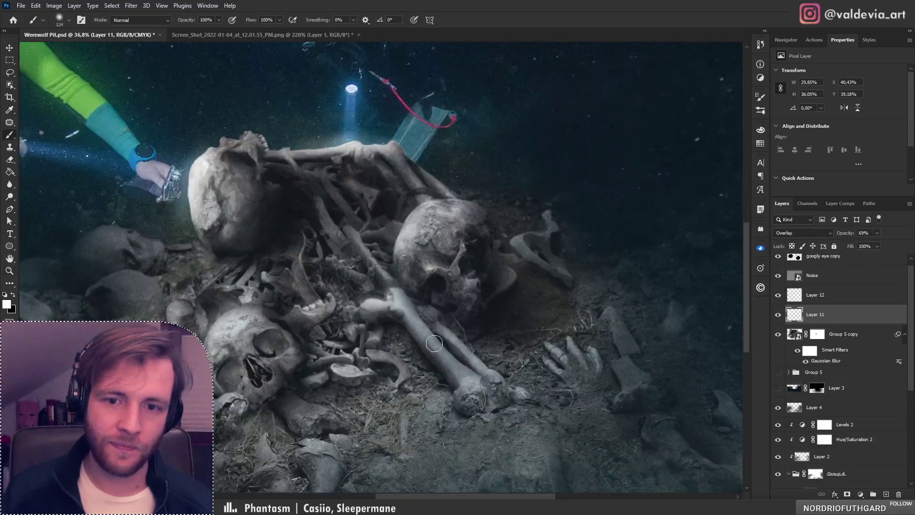
Undo the last highlight stroke and paint black on Layer 11 to darken the area between the skull and leg bones
{"action": "key", "text": "ctrl+z"}
{"action": "key", "text": "x"}
{"action": "mouse_move", "coordinate": [416, 326]}
{"action": "left_mouse_down"}
{"action": "mouse_move", "coordinate": [494, 390]}
{"action": "mouse_move", "coordinate": [415, 297]}
{"action": "mouse_move", "coordinate": [479, 378]}
{"action": "mouse_move", "coordinate": [463, 346]}
{"action": "mouse_move", "coordinate": [507, 385]}
{"action": "mouse_move", "coordinate": [437, 311]}
{"action": "left_mouse_up"}
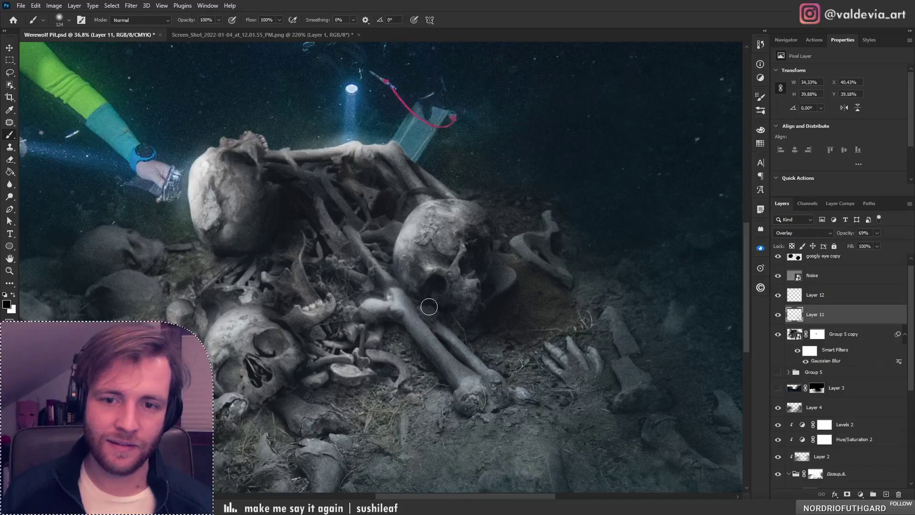
{"action": "key", "text": "z"}
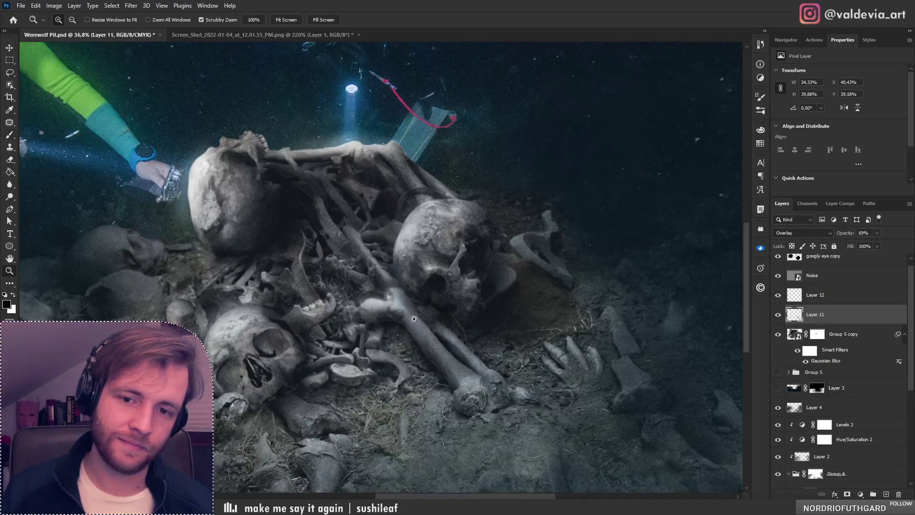
{"action": "mouse_move", "coordinate": [436, 313]}
{"action": "left_mouse_down"}
{"action": "mouse_move", "coordinate": [364, 317]}
{"action": "mouse_move", "coordinate": [431, 318]}
{"action": "left_mouse_up"}
{"action": "key", "text": "b"}
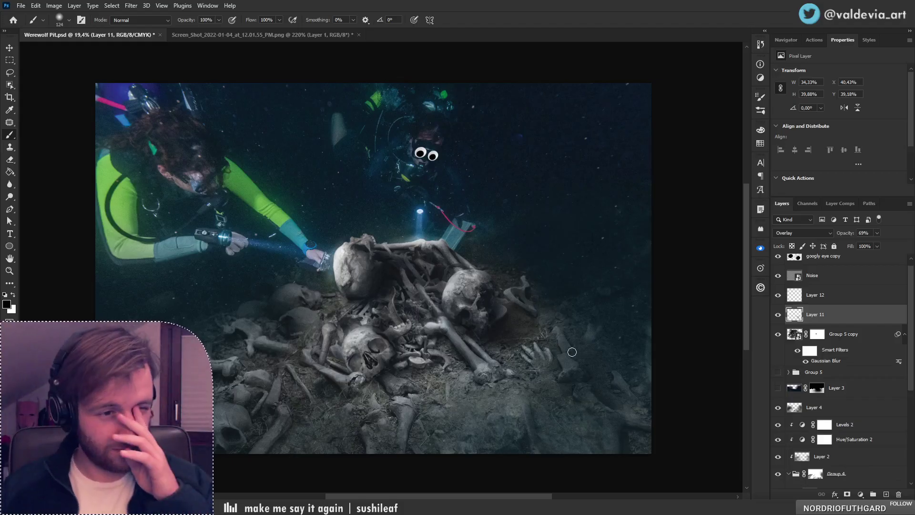
Paint black on Layer 11 over the small bones between the lower skull and the long leg bones
{"action": "mouse_move", "coordinate": [465, 337]}
{"action": "left_mouse_down"}
{"action": "mouse_move", "coordinate": [459, 325]}
{"action": "mouse_move", "coordinate": [470, 337]}
{"action": "left_mouse_up"}
{"action": "key", "text": "z"}
{"action": "left_click_drag", "start_coordinate": [431, 361], "coordinate": [458, 363]}
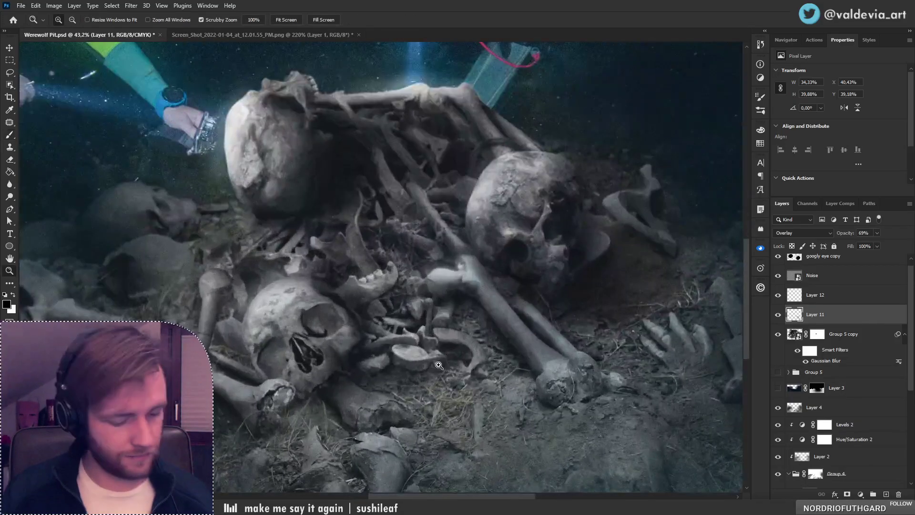
{"action": "key", "text": "b"}
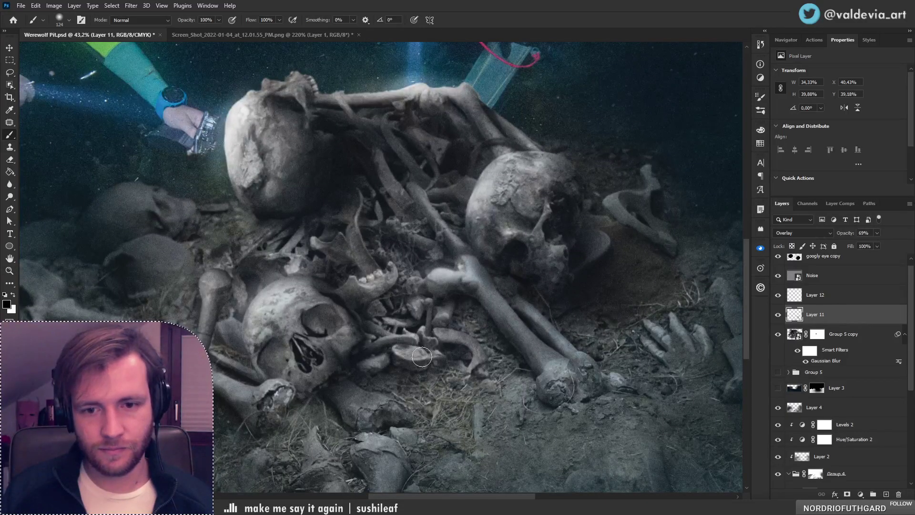
{"action": "mouse_move", "coordinate": [403, 369]}
{"action": "left_mouse_down"}
{"action": "mouse_move", "coordinate": [452, 374]}
{"action": "mouse_move", "coordinate": [392, 354]}
{"action": "mouse_move", "coordinate": [368, 362]}
{"action": "left_mouse_up"}
{"action": "left_click_drag", "start_coordinate": [451, 348], "coordinate": [450, 338]}
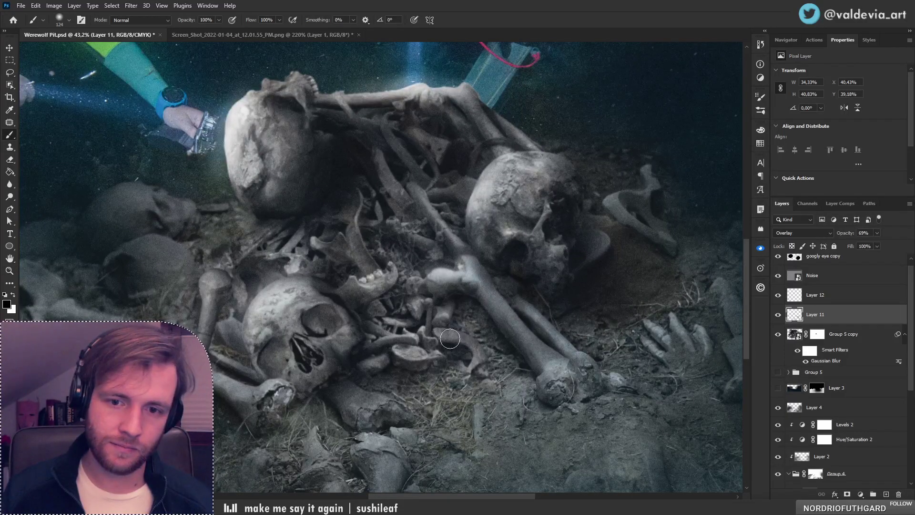
{"action": "key", "text": "z"}
{"action": "mouse_move", "coordinate": [437, 290]}
{"action": "left_mouse_down"}
{"action": "mouse_move", "coordinate": [404, 294]}
{"action": "mouse_move", "coordinate": [428, 268]}
{"action": "mouse_move", "coordinate": [445, 269]}
{"action": "mouse_move", "coordinate": [444, 302]}
{"action": "mouse_move", "coordinate": [430, 306]}
{"action": "mouse_move", "coordinate": [455, 305]}
{"action": "left_mouse_up"}
{"action": "key", "text": "b"}
{"action": "key", "text": "z"}
{"action": "key", "text": "b"}
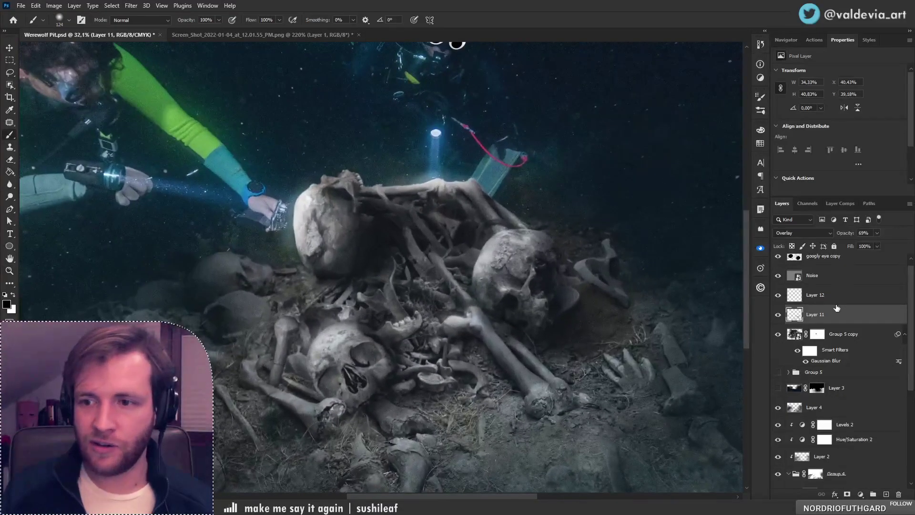
Try a white glow stroke on Layer 12 over the jawbone beside the lower skull and undo it
{"action": "left_click", "coordinate": [834, 296]}
{"action": "key", "text": "x"}
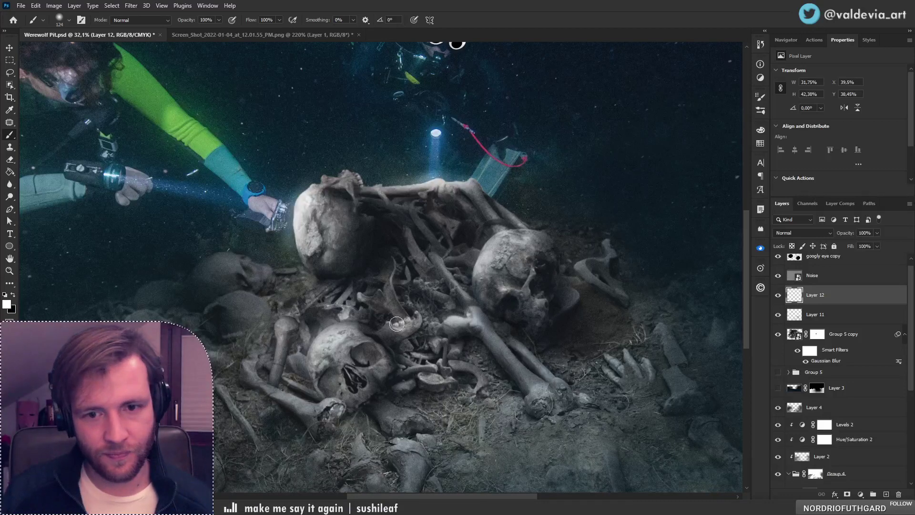
{"action": "key", "text": "ctrl+z"}
Hide Layer 12 to compare the whole scene without its white glow
{"action": "key", "text": "z"}
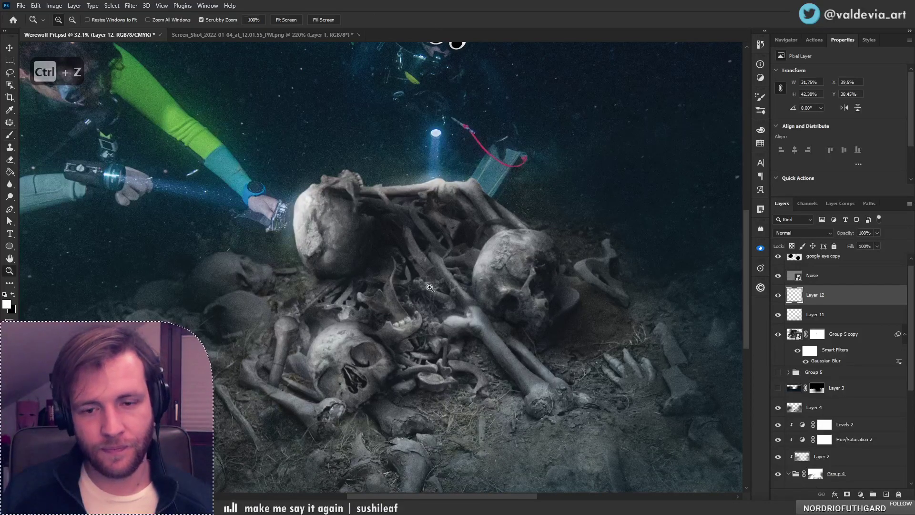
{"action": "left_click_drag", "start_coordinate": [411, 287], "coordinate": [363, 312]}
{"action": "key", "text": "b"}
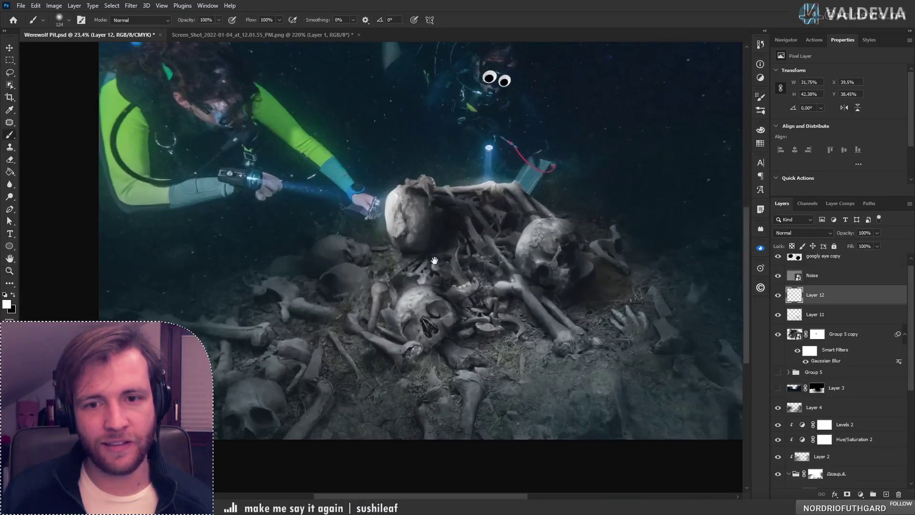
{"action": "left_click", "coordinate": [777, 296]}
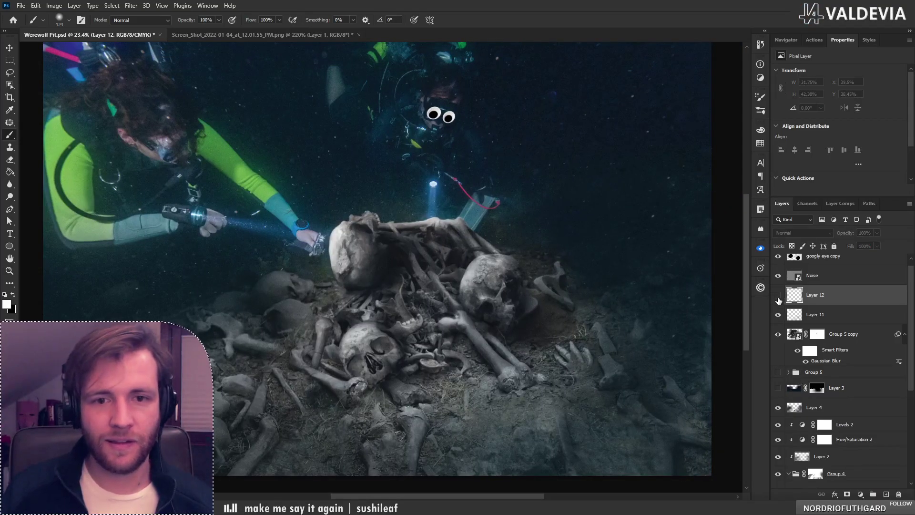
Show Layer 12 again and compare the whole scene with and without the white glow and the Group 5 copy bones
{"action": "left_click", "coordinate": [778, 297]}
{"action": "left_click", "coordinate": [778, 296]}
{"action": "left_click", "coordinate": [777, 296]}
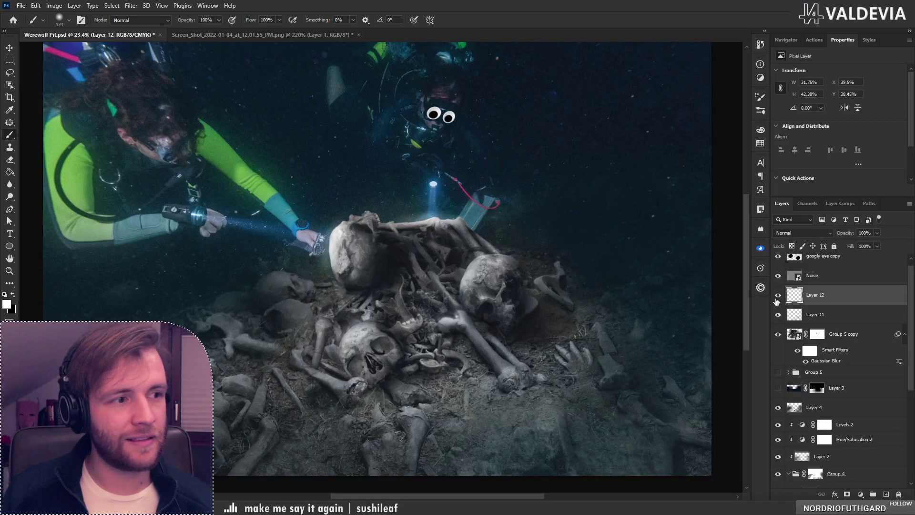
{"action": "key", "text": "z"}
{"action": "mouse_move", "coordinate": [408, 267]}
{"action": "left_mouse_down"}
{"action": "mouse_move", "coordinate": [325, 267]}
{"action": "mouse_move", "coordinate": [369, 260]}
{"action": "left_mouse_up"}
{"action": "key", "text": "b"}
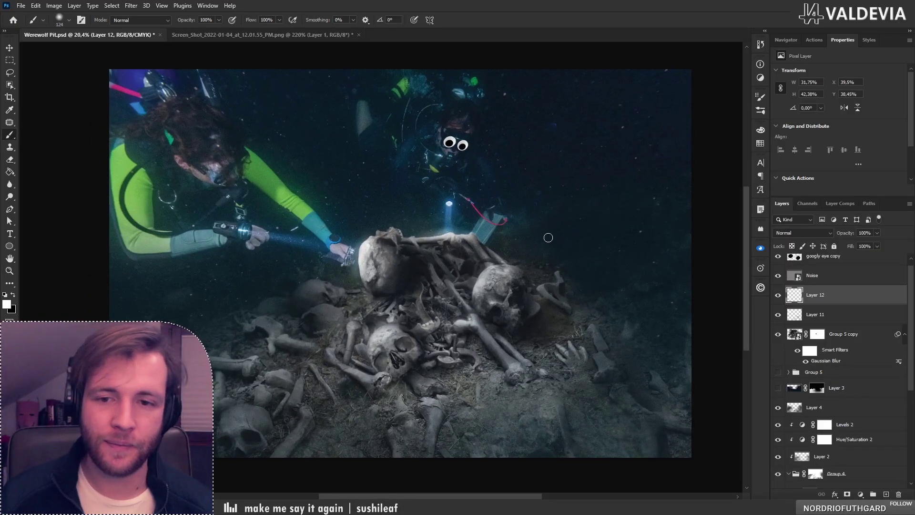
{"action": "key", "text": "z"}
{"action": "mouse_move", "coordinate": [488, 291]}
{"action": "left_mouse_down"}
{"action": "mouse_move", "coordinate": [457, 286]}
{"action": "mouse_move", "coordinate": [443, 267]}
{"action": "mouse_move", "coordinate": [475, 227]}
{"action": "mouse_move", "coordinate": [502, 234]}
{"action": "left_mouse_up"}
{"action": "key", "text": "b"}
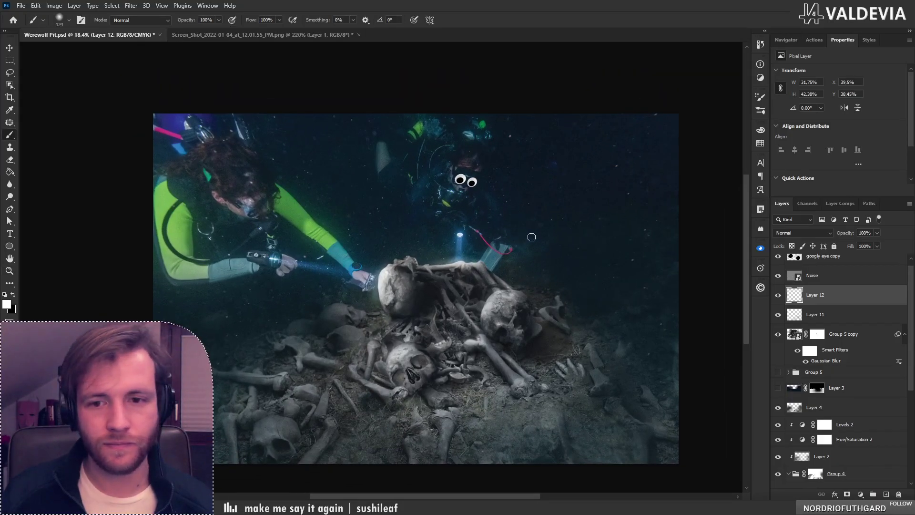
{"action": "left_click_drag", "start_coordinate": [533, 301], "coordinate": [504, 295]}
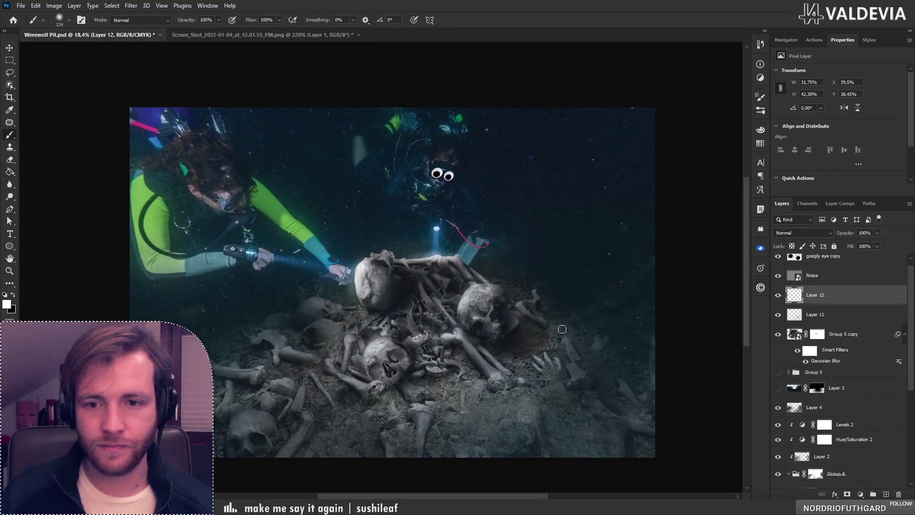
{"action": "left_click", "coordinate": [777, 335]}
{"action": "left_click", "coordinate": [778, 336]}
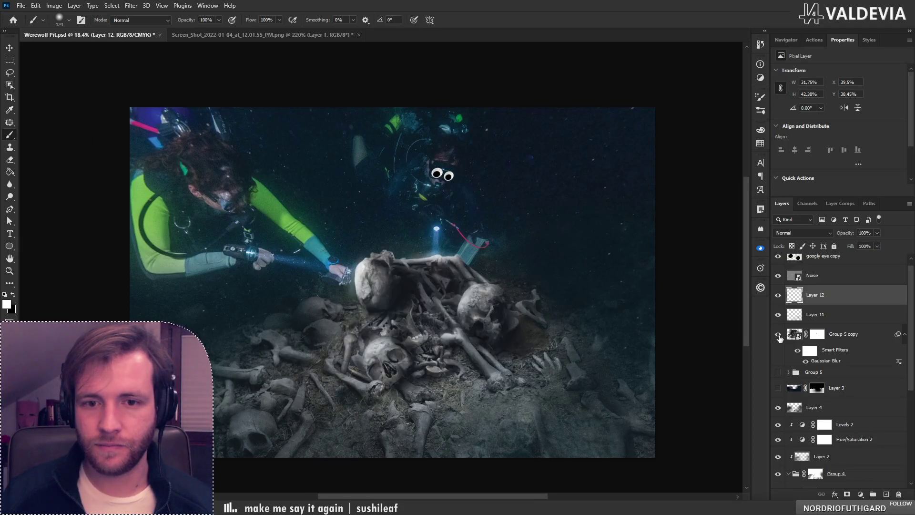
Group Layer 12, Layer 11 and Group 5 copy, and clip a new Levels adjustment to that group
{"action": "left_click", "coordinate": [860, 495]}
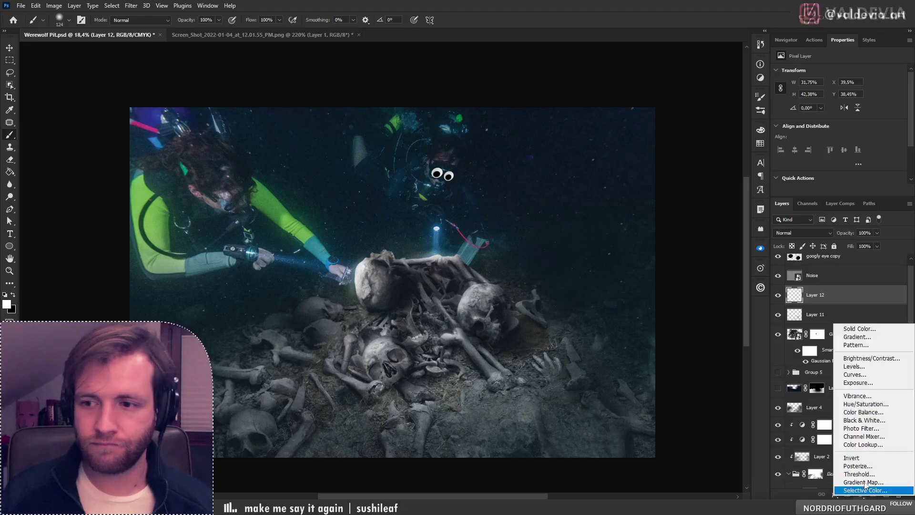
{"action": "left_click", "coordinate": [854, 366]}
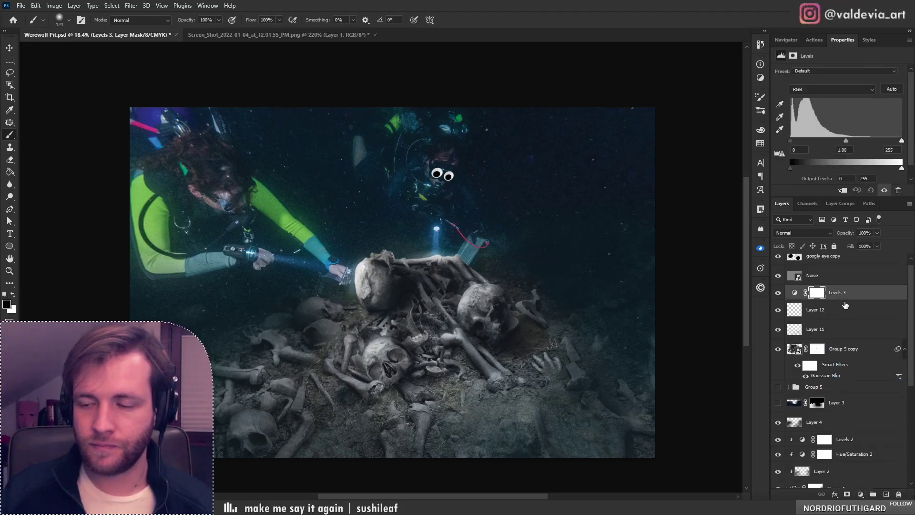
{"action": "left_click", "coordinate": [857, 356]}
{"action": "left_click", "coordinate": [842, 310], "text": "shift"}
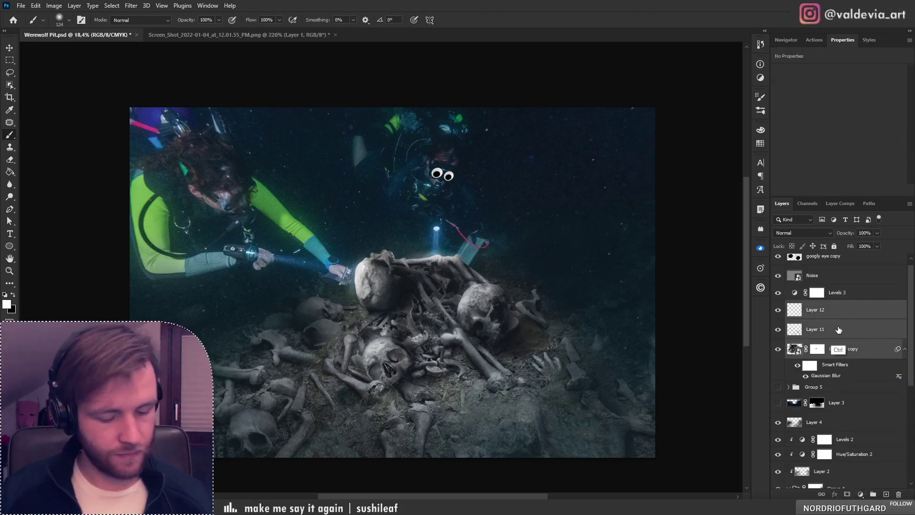
{"action": "key", "text": "ctrl+g"}
{"action": "left_click", "coordinate": [789, 306]}
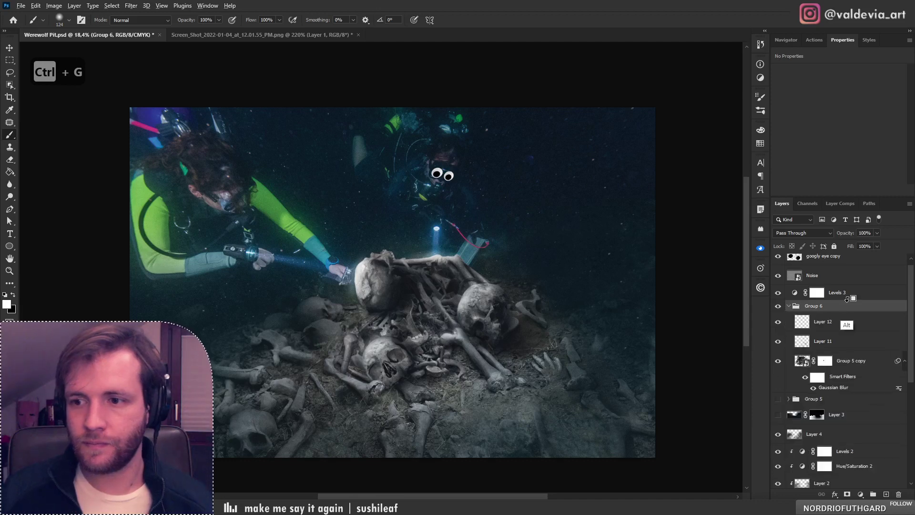
{"action": "left_click", "coordinate": [850, 299], "text": "alt"}
Set the clipped Levels adjustment's output levels to 15 and 199 and its midtone value to 0.87
{"action": "left_click", "coordinate": [854, 293]}
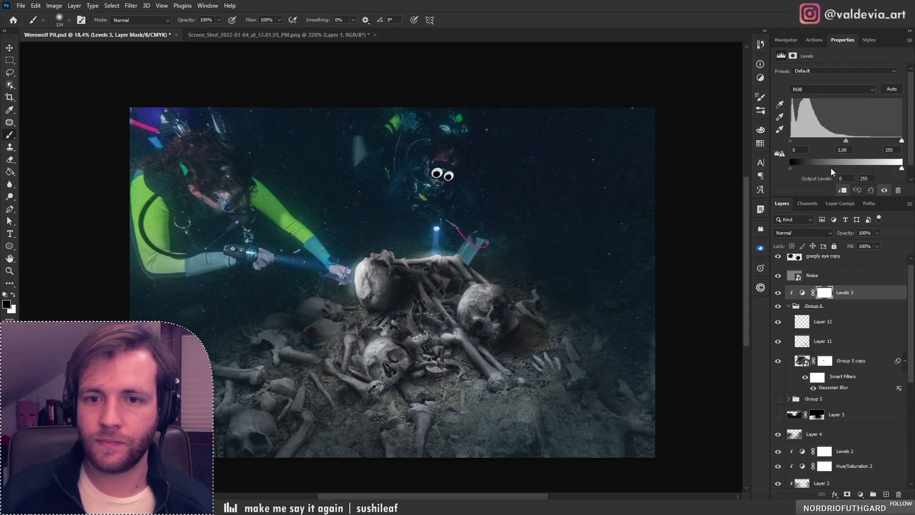
{"action": "mouse_move", "coordinate": [847, 140]}
{"action": "left_mouse_down"}
{"action": "mouse_move", "coordinate": [828, 141]}
{"action": "mouse_move", "coordinate": [856, 142]}
{"action": "left_mouse_up"}
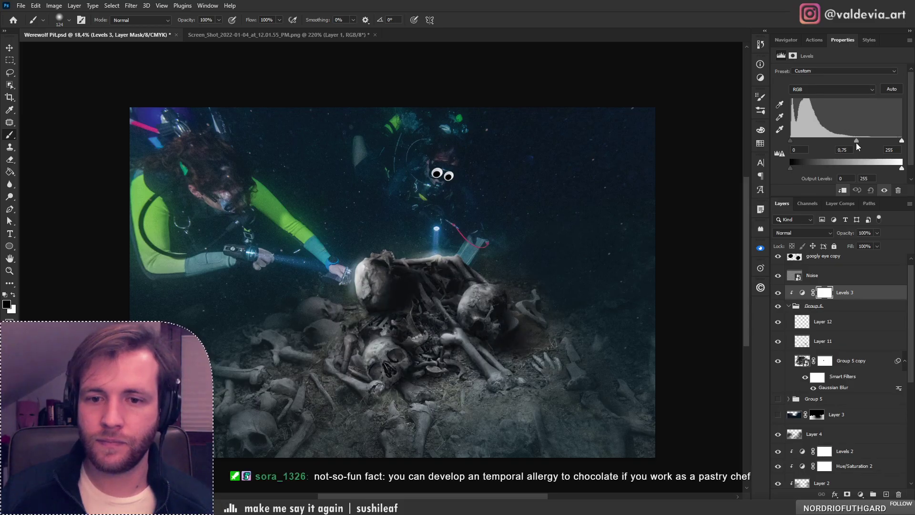
{"action": "key", "text": "ctrl+z"}
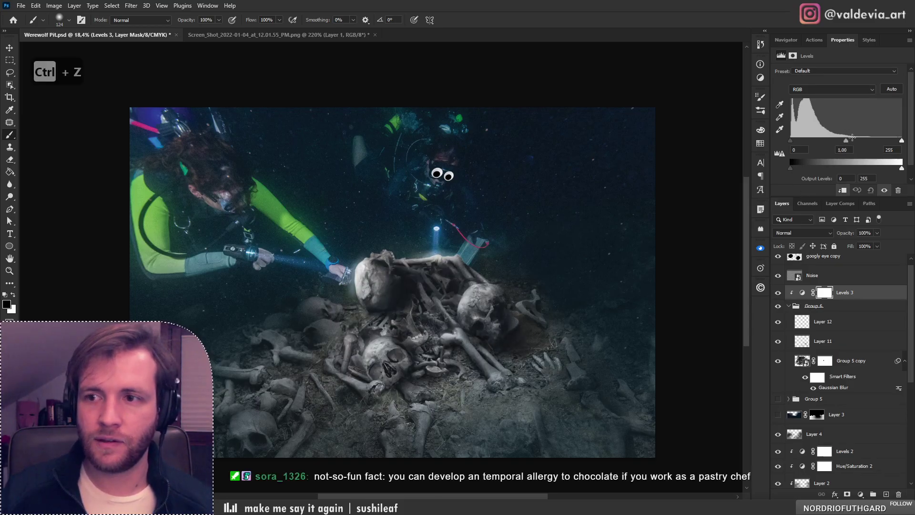
{"action": "left_click_drag", "start_coordinate": [901, 142], "coordinate": [879, 170]}
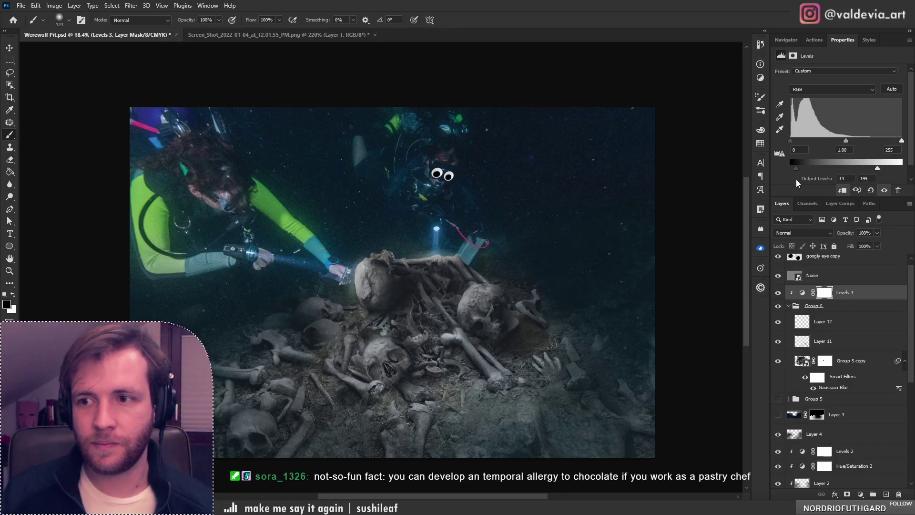
{"action": "left_click_drag", "start_coordinate": [798, 180], "coordinate": [799, 179]}
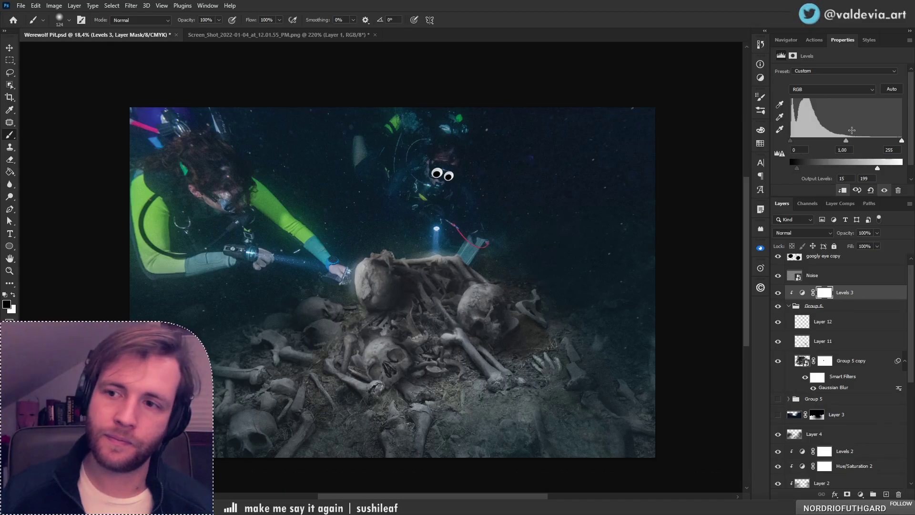
{"action": "mouse_move", "coordinate": [847, 140]}
{"action": "left_mouse_down"}
{"action": "mouse_move", "coordinate": [858, 140]}
{"action": "mouse_move", "coordinate": [850, 139]}
{"action": "left_mouse_up"}
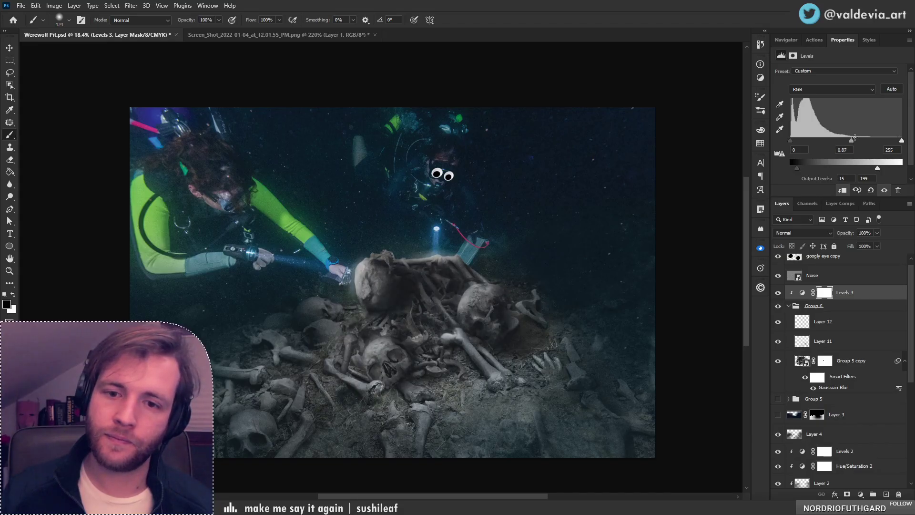
Set the output white level of Levels 3 to 217 and compare the bones with the adjustment off and on
{"action": "left_click", "coordinate": [778, 292]}
{"action": "left_click", "coordinate": [778, 293]}
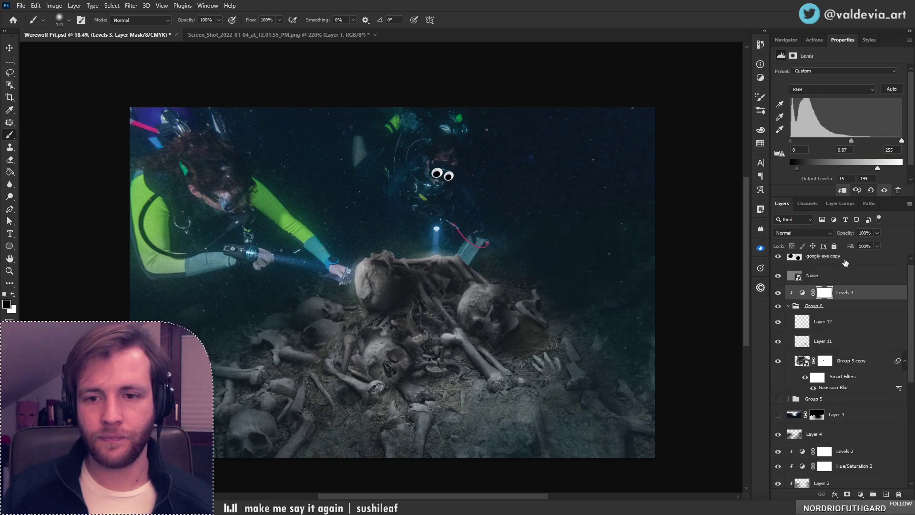
{"action": "left_click_drag", "start_coordinate": [880, 169], "coordinate": [887, 171]}
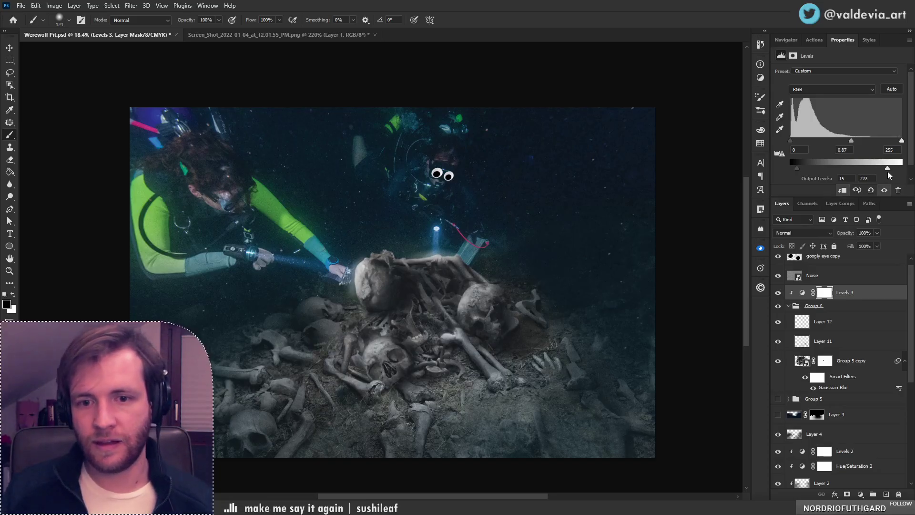
{"action": "left_click", "coordinate": [778, 293]}
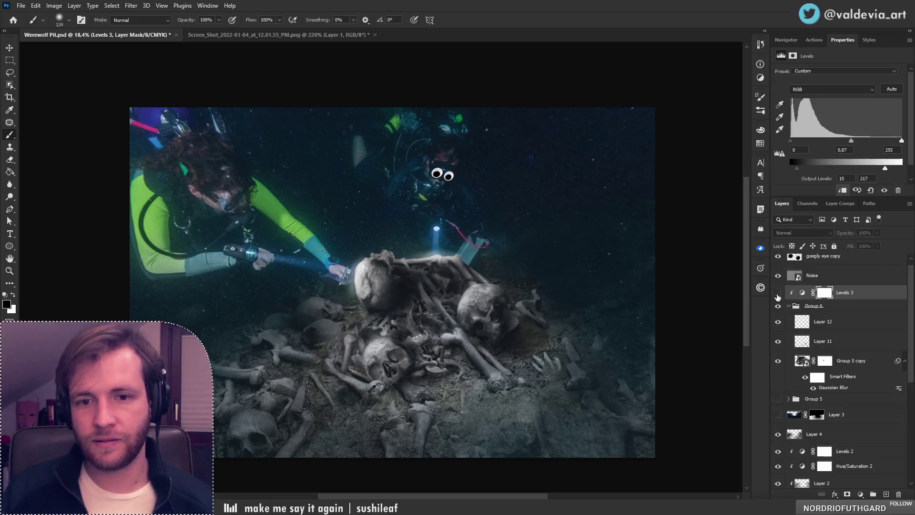
{"action": "left_click", "coordinate": [778, 293]}
Lower the opacity of the Levels 3 adjustment to 73%
{"action": "key", "text": "z"}
{"action": "mouse_move", "coordinate": [432, 309]}
{"action": "left_mouse_down"}
{"action": "mouse_move", "coordinate": [369, 331]}
{"action": "mouse_move", "coordinate": [436, 310]}
{"action": "left_mouse_up"}
{"action": "key", "text": "b"}
{"action": "left_click_drag", "start_coordinate": [853, 233], "coordinate": [843, 233]}
{"action": "left_click_drag", "start_coordinate": [424, 310], "coordinate": [427, 283]}
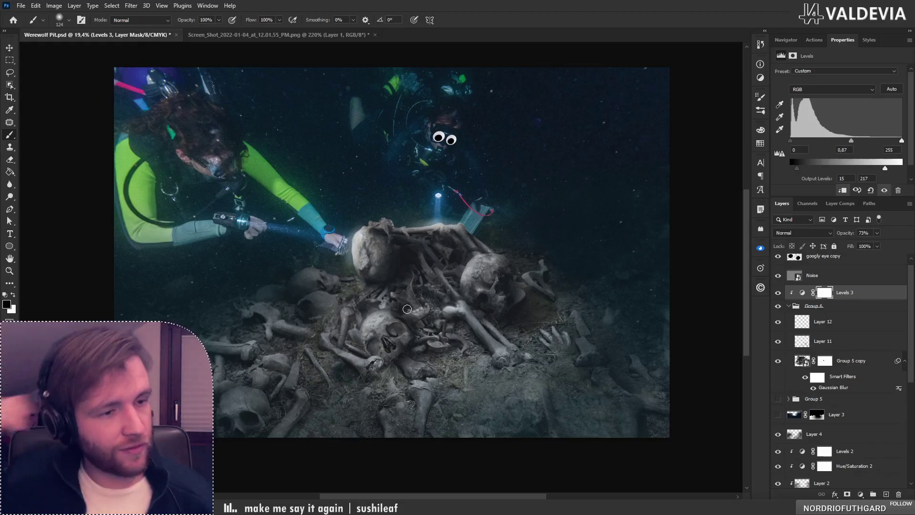
{"action": "mouse_move", "coordinate": [405, 312]}
{"action": "left_mouse_down"}
{"action": "mouse_move", "coordinate": [342, 319]}
{"action": "mouse_move", "coordinate": [451, 293]}
{"action": "left_mouse_up"}
{"action": "mouse_move", "coordinate": [454, 323]}
{"action": "left_mouse_down"}
{"action": "mouse_move", "coordinate": [423, 322]}
{"action": "mouse_move", "coordinate": [438, 326]}
{"action": "left_mouse_up"}
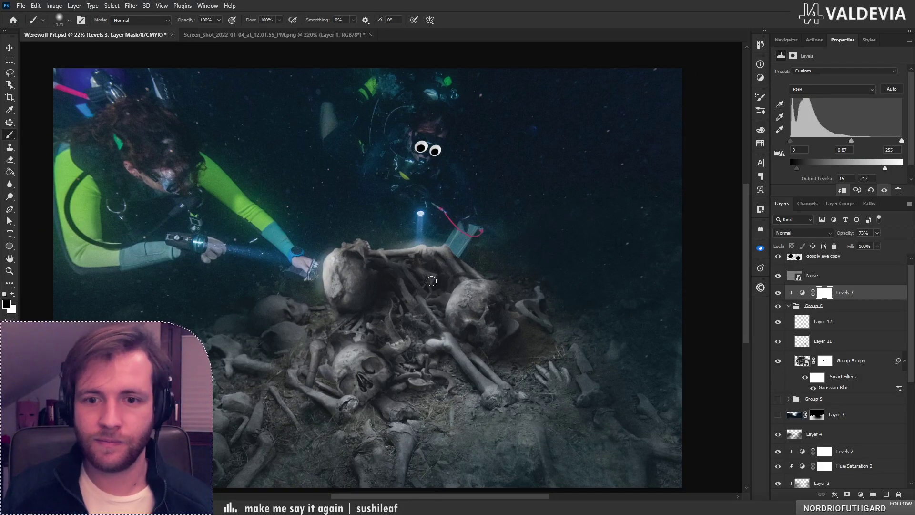
Brush white highlights on Layer 11 over the bones beside the upper skull with a 259 px soft brush, undoing unwanted strokes
{"action": "left_click", "coordinate": [847, 309]}
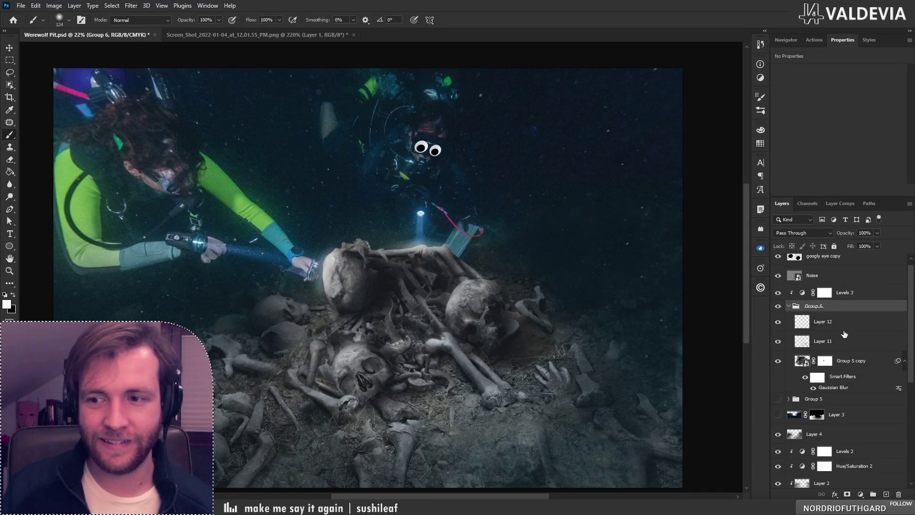
{"action": "left_click", "coordinate": [839, 324]}
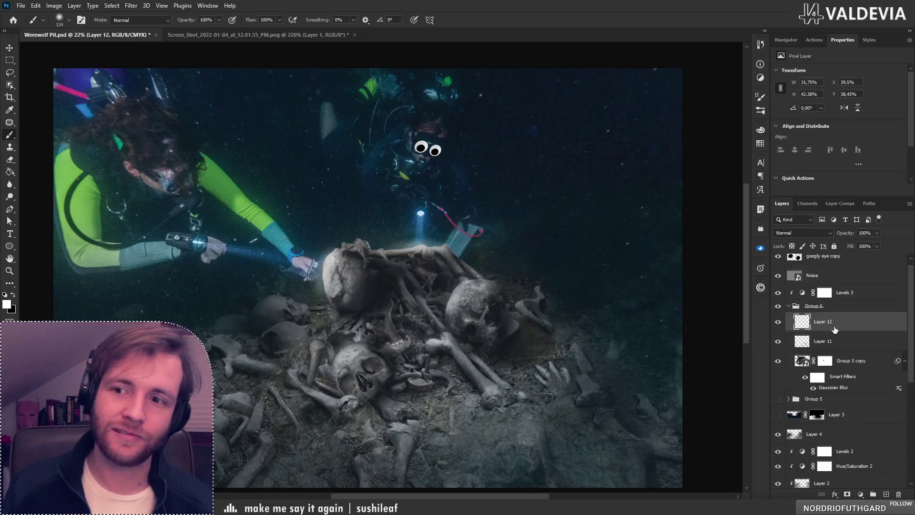
{"action": "left_click", "coordinate": [823, 345]}
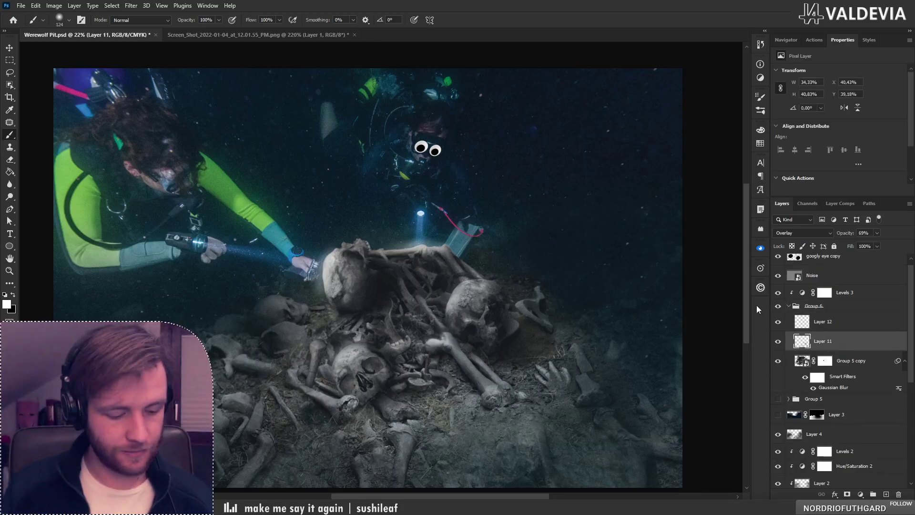
{"action": "right_click", "coordinate": [412, 285]}
{"action": "left_click", "coordinate": [514, 270]}
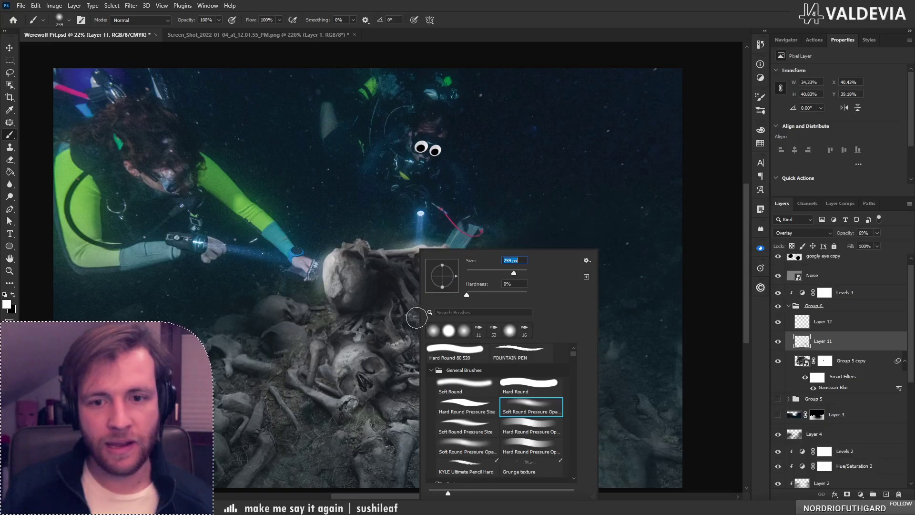
{"action": "left_click_drag", "start_coordinate": [402, 283], "coordinate": [432, 311]}
{"action": "key", "text": "ctrl+z"}
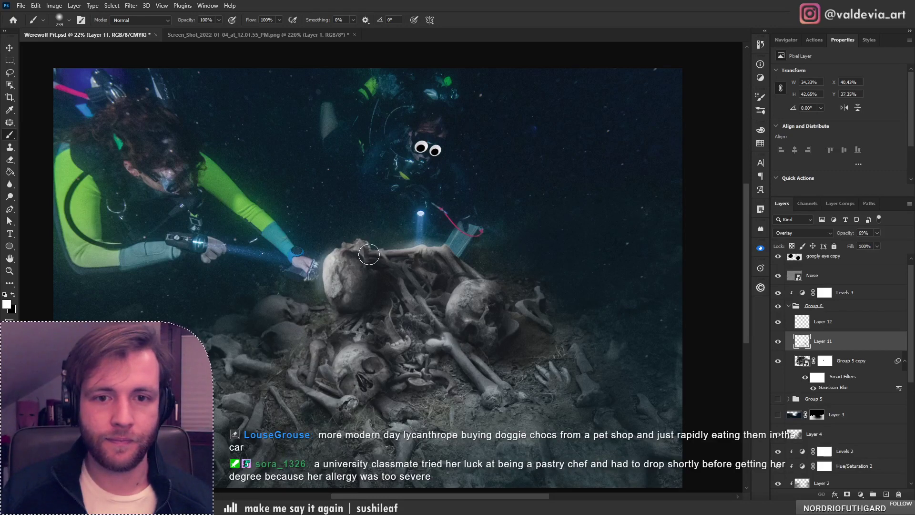
{"action": "key", "text": "ctrl+z"}
Try more white and black strokes on Layer 11 around the small bones above the lower skull and undo them
{"action": "key", "text": "z"}
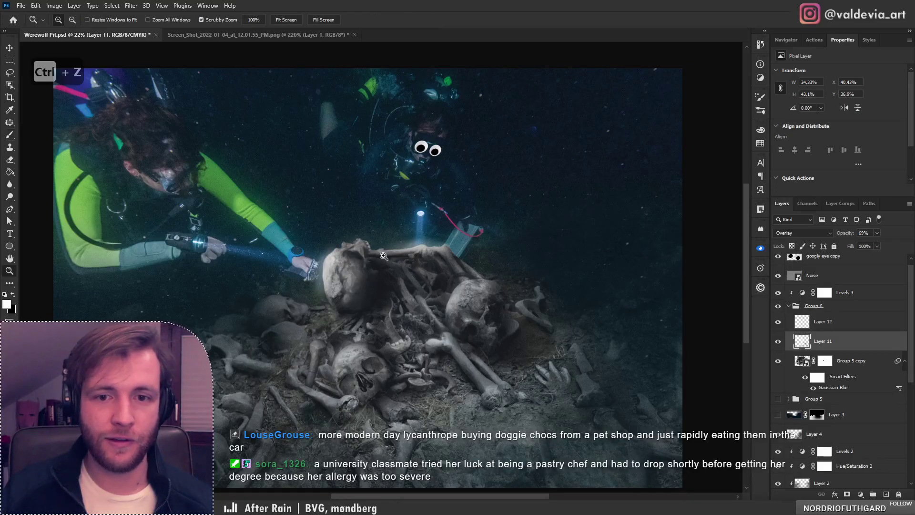
{"action": "mouse_move", "coordinate": [385, 263]}
{"action": "left_mouse_down"}
{"action": "mouse_move", "coordinate": [346, 268]}
{"action": "mouse_move", "coordinate": [381, 267]}
{"action": "left_mouse_up"}
{"action": "key", "text": "b"}
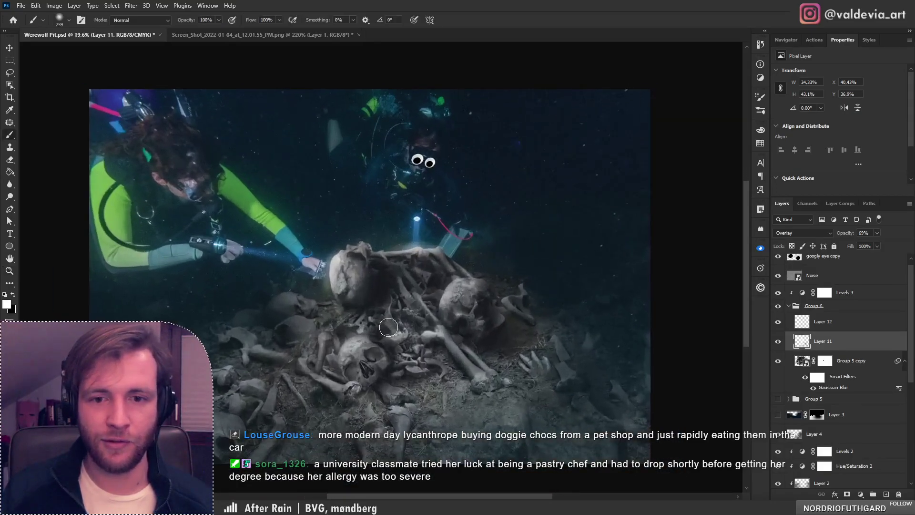
{"action": "key", "text": "ctrl+z"}
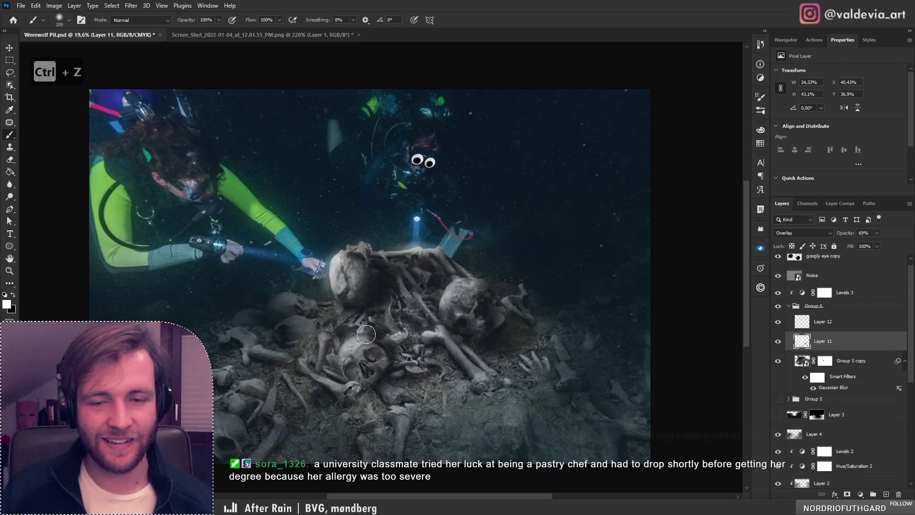
{"action": "key", "text": "x"}
{"action": "key", "text": "ctrl+z"}
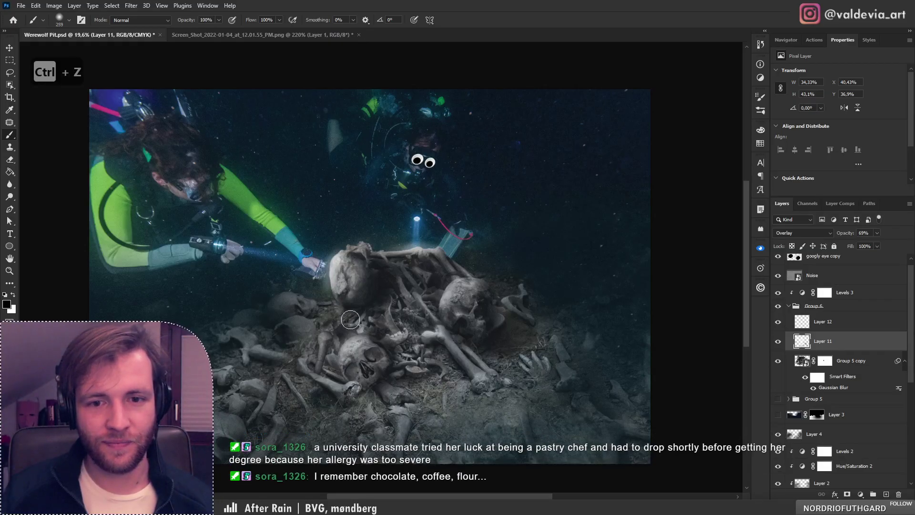
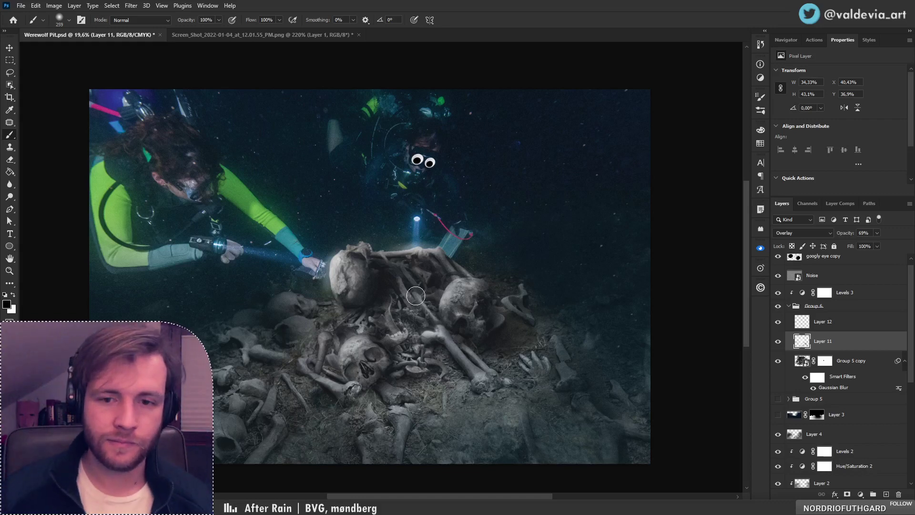
Compare the bone pile's contrast against the surrounding scene with the Levels 3 adjustment off and on
{"action": "key", "text": "z"}
{"action": "mouse_move", "coordinate": [415, 296]}
{"action": "left_mouse_down"}
{"action": "mouse_move", "coordinate": [389, 299]}
{"action": "mouse_move", "coordinate": [410, 301]}
{"action": "left_mouse_up"}
{"action": "key", "text": "b"}
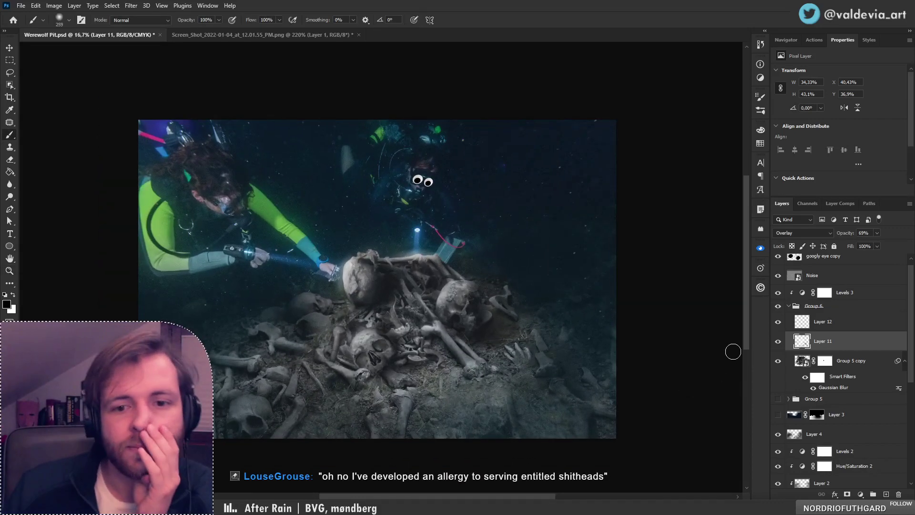
{"action": "left_click", "coordinate": [778, 292]}
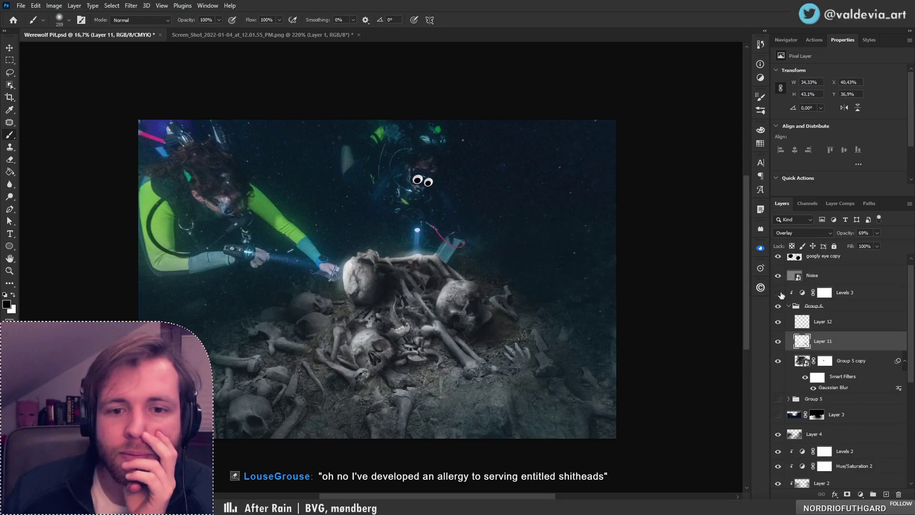
{"action": "left_click", "coordinate": [778, 292]}
{"action": "left_click", "coordinate": [780, 293]}
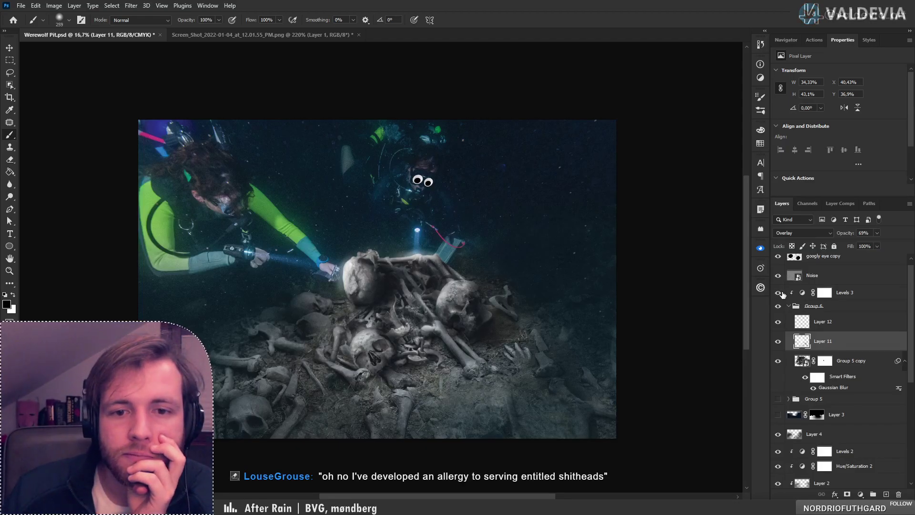
{"action": "left_click", "coordinate": [780, 293]}
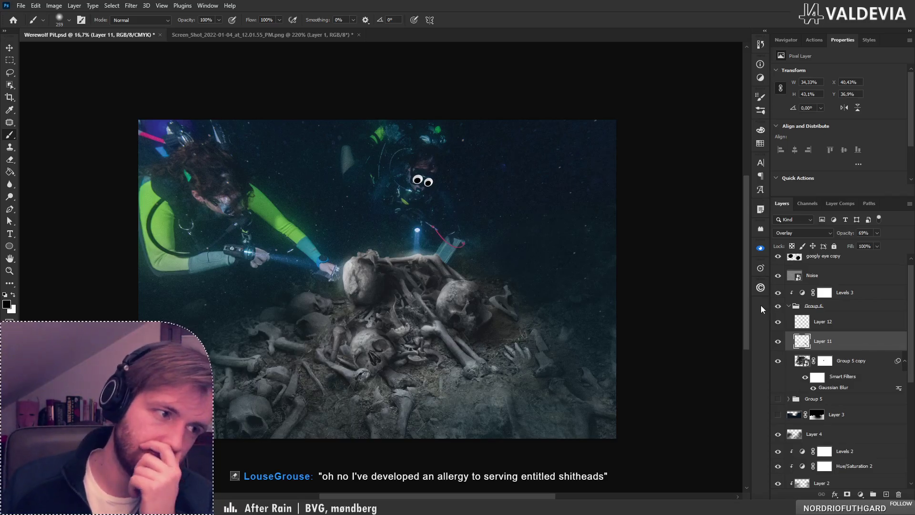
{"action": "left_click", "coordinate": [777, 293]}
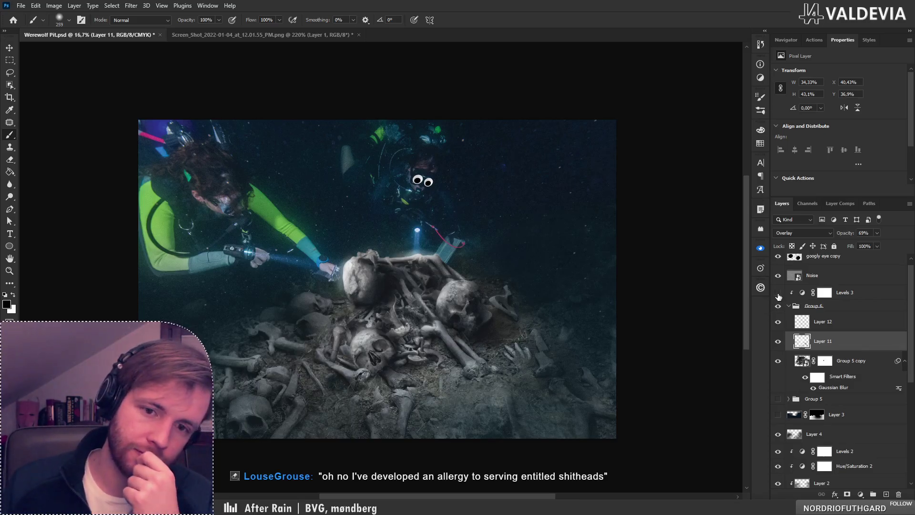
Show the Levels 3 adjustment again and compare the scene with its clipping to Group 6 released and restored
{"action": "left_click", "coordinate": [778, 294]}
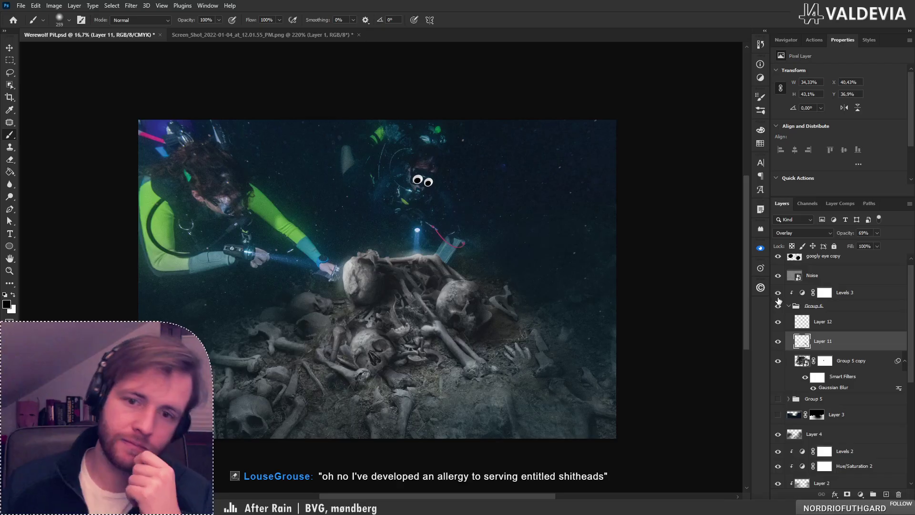
{"action": "left_click", "coordinate": [854, 296], "text": "alt"}
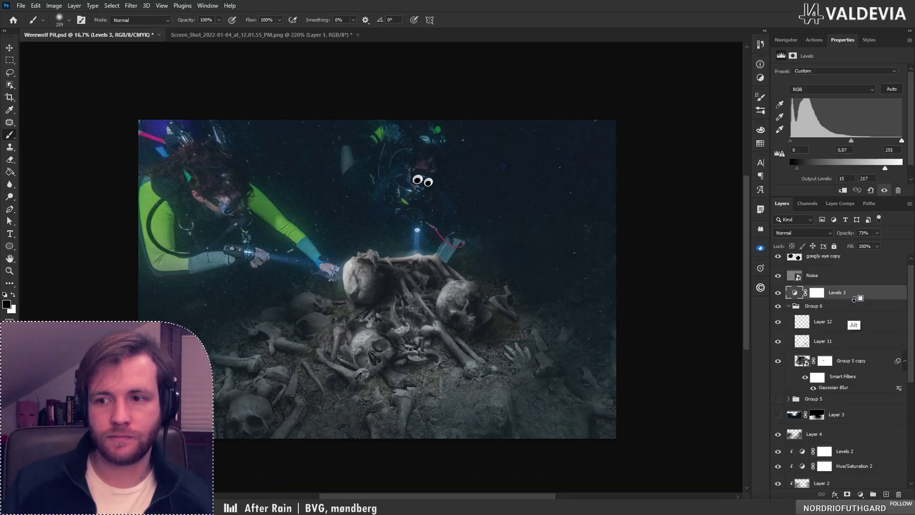
{"action": "left_click", "coordinate": [855, 299], "text": "alt"}
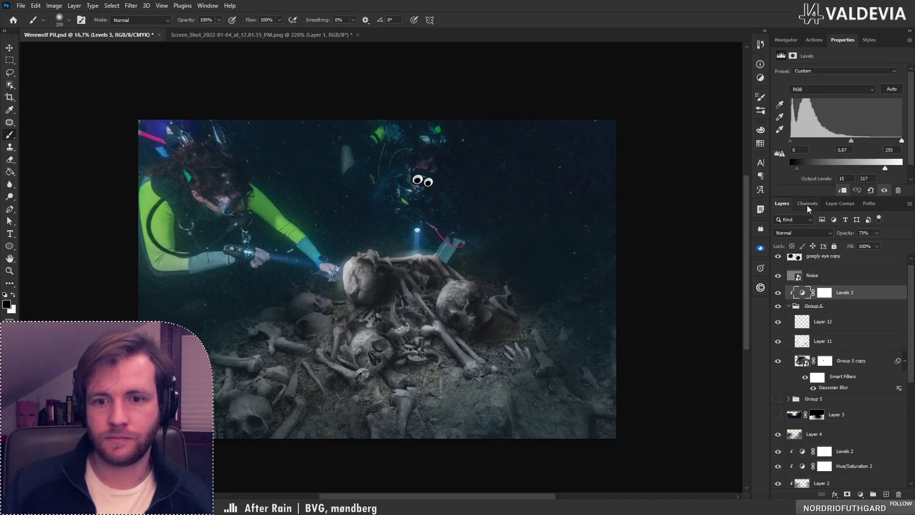
Add a new layer clipped above Levels 3, set its blend mode to Color, and sample the dark blue of the water
{"action": "left_click", "coordinate": [886, 494]}
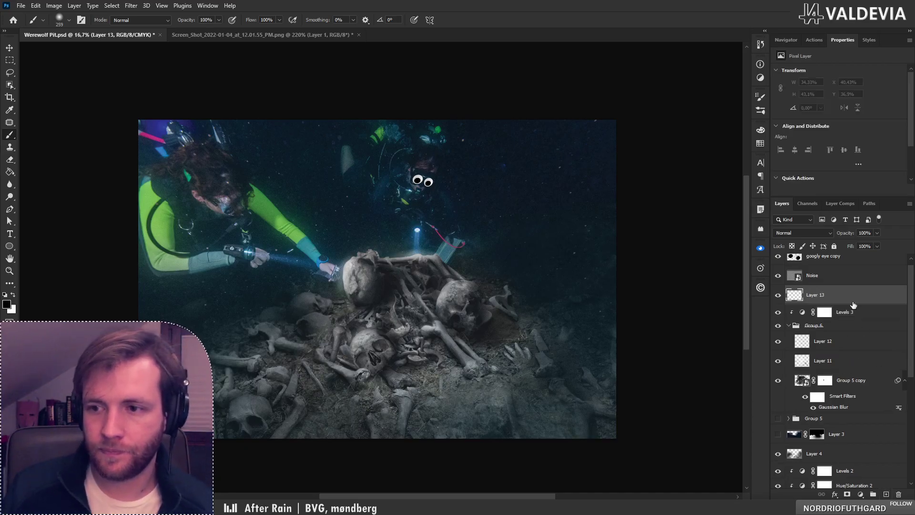
{"action": "left_click", "coordinate": [801, 233]}
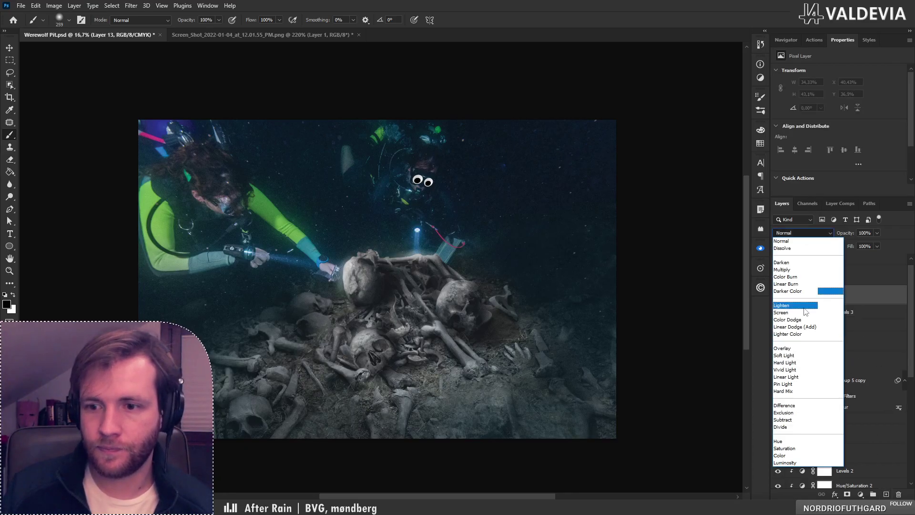
{"action": "left_click", "coordinate": [791, 455]}
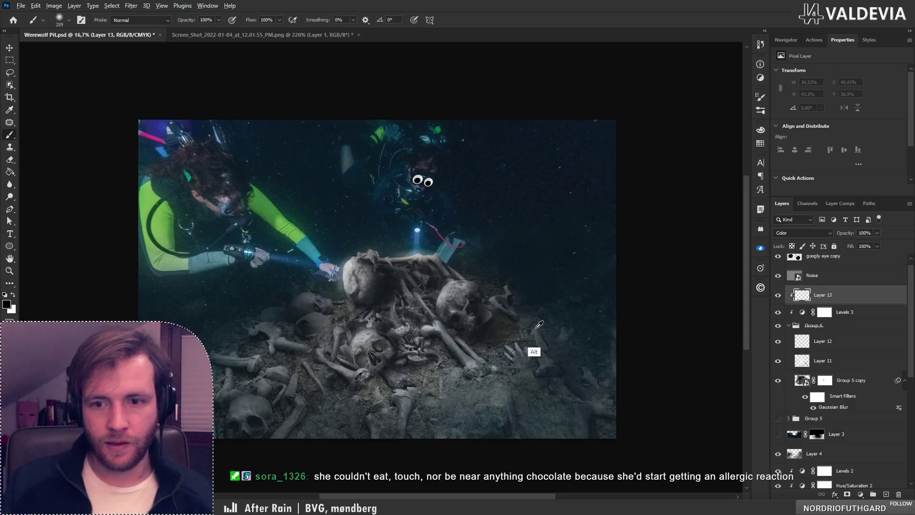
{"action": "mouse_move", "coordinate": [553, 329]}
{"action": "left_mouse_down"}
{"action": "mouse_move", "coordinate": [547, 280]}
{"action": "mouse_move", "coordinate": [555, 283]}
{"action": "left_mouse_up"}
Brush the sampled dark blue over the upper skull on Layer 13 with a slightly smaller soft brush, undoing an unwanted stroke
{"action": "key", "text": "z"}
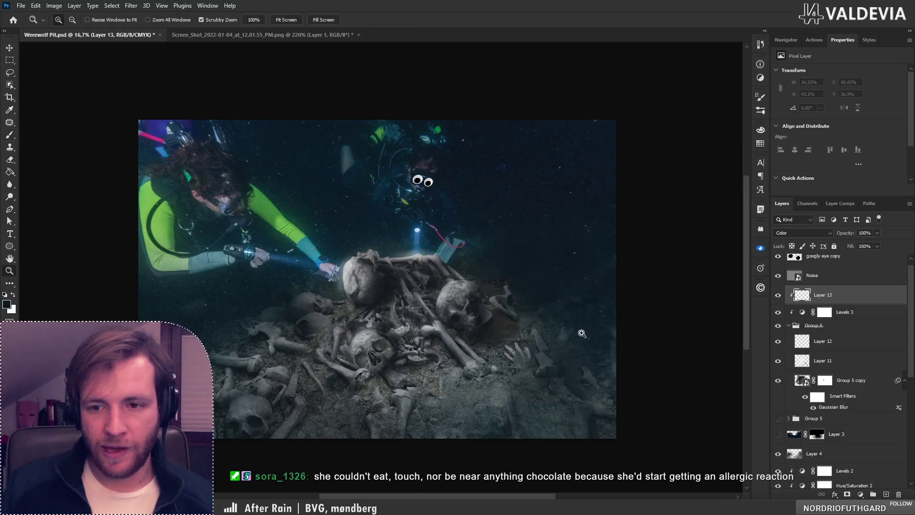
{"action": "mouse_move", "coordinate": [581, 334]}
{"action": "left_mouse_down"}
{"action": "mouse_move", "coordinate": [627, 341]}
{"action": "mouse_move", "coordinate": [591, 338]}
{"action": "left_mouse_up"}
{"action": "mouse_move", "coordinate": [398, 267]}
{"action": "left_mouse_down"}
{"action": "mouse_move", "coordinate": [412, 270]}
{"action": "mouse_move", "coordinate": [395, 270]}
{"action": "left_mouse_up"}
{"action": "left_click_drag", "start_coordinate": [258, 258], "coordinate": [273, 256]}
{"action": "key", "text": "b"}
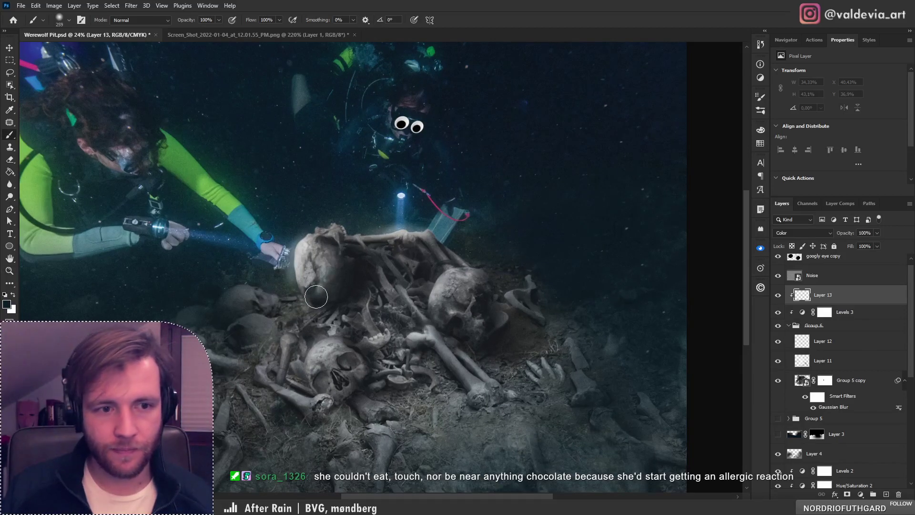
{"action": "key", "text": "ctrl+z"}
{"action": "right_click", "coordinate": [357, 252]}
{"action": "mouse_move", "coordinate": [314, 278]}
{"action": "left_mouse_down"}
{"action": "mouse_move", "coordinate": [322, 243]}
{"action": "mouse_move", "coordinate": [334, 307]}
{"action": "mouse_move", "coordinate": [327, 263]}
{"action": "left_mouse_up"}
Tint the other two large skulls and the surrounding bones dark blue on Layer 13, enlarging the soft brush for the broader strokes
{"action": "key", "text": "z"}
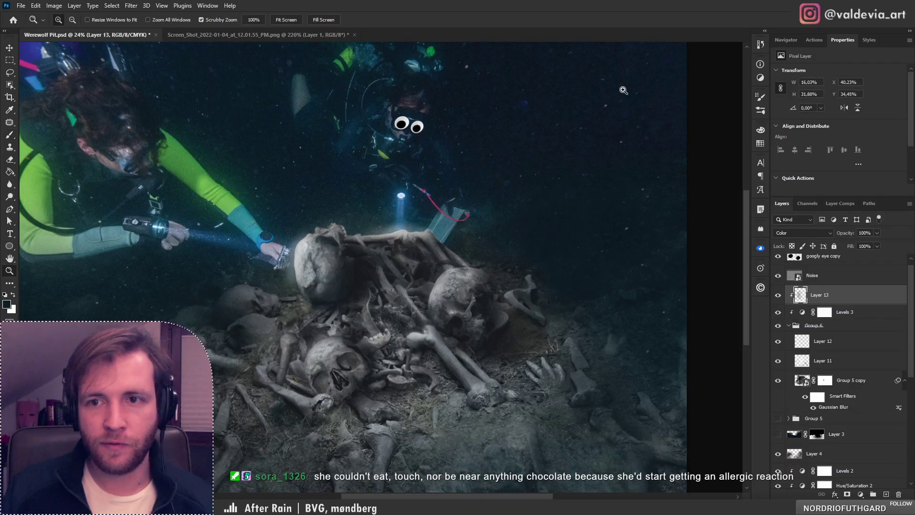
{"action": "left_click_drag", "start_coordinate": [619, 91], "coordinate": [660, 99]}
{"action": "left_click_drag", "start_coordinate": [479, 154], "coordinate": [914, 132]}
{"action": "left_click_drag", "start_coordinate": [347, 258], "coordinate": [293, 250]}
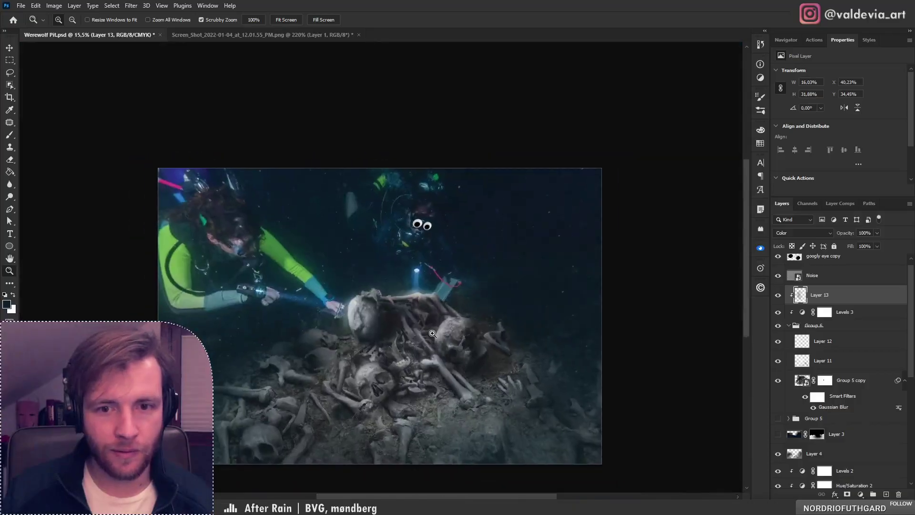
{"action": "left_click_drag", "start_coordinate": [431, 333], "coordinate": [445, 332]}
{"action": "key", "text": "b"}
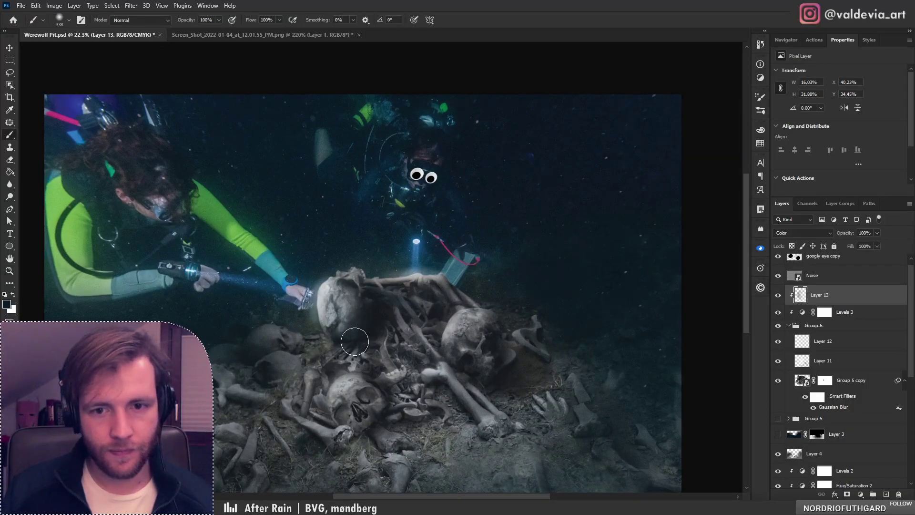
{"action": "left_click_drag", "start_coordinate": [376, 386], "coordinate": [378, 385]}
{"action": "mouse_move", "coordinate": [497, 380]}
{"action": "left_mouse_down"}
{"action": "mouse_move", "coordinate": [429, 337]}
{"action": "mouse_move", "coordinate": [500, 347]}
{"action": "left_mouse_up"}
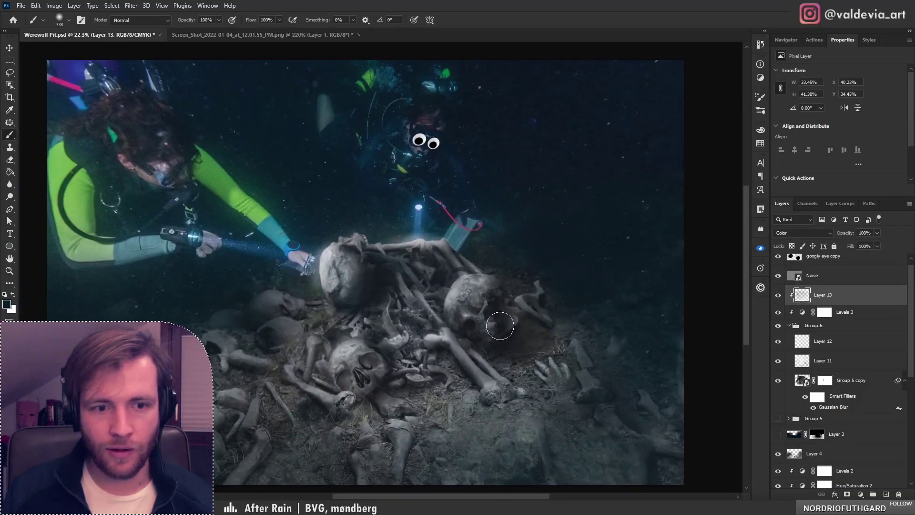
{"action": "right_click", "coordinate": [477, 283]}
{"action": "left_click_drag", "start_coordinate": [579, 273], "coordinate": [581, 272]}
{"action": "left_click", "coordinate": [352, 372]}
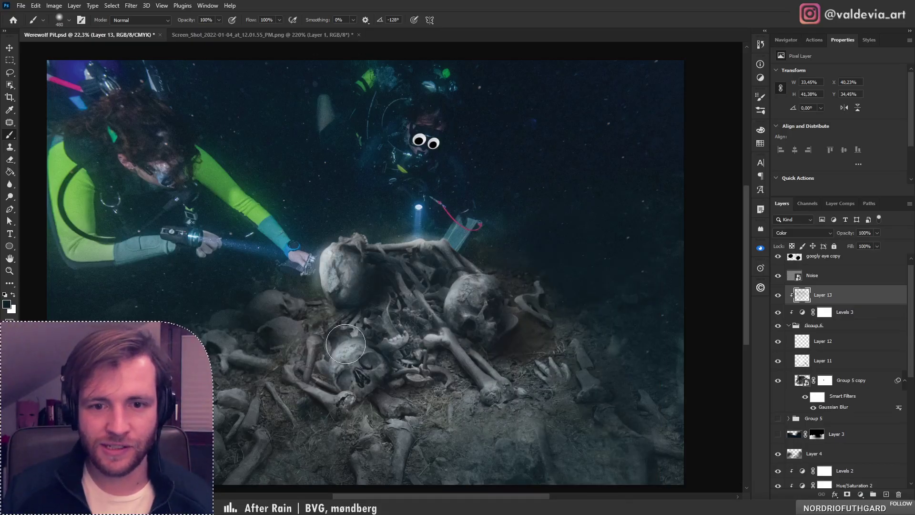
{"action": "mouse_move", "coordinate": [397, 401]}
{"action": "left_mouse_down"}
{"action": "mouse_move", "coordinate": [417, 424]}
{"action": "mouse_move", "coordinate": [442, 417]}
{"action": "left_mouse_up"}
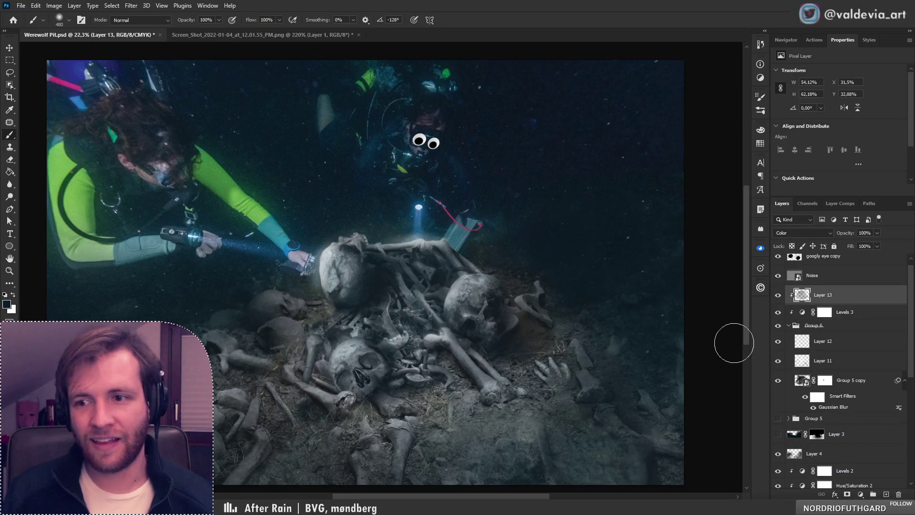
Release Layer 13 from its clipping mask and erase part of its tint around the lower skull with a 417 px soft eraser
{"action": "left_click", "coordinate": [843, 299], "text": "alt"}
{"action": "key", "text": "e"}
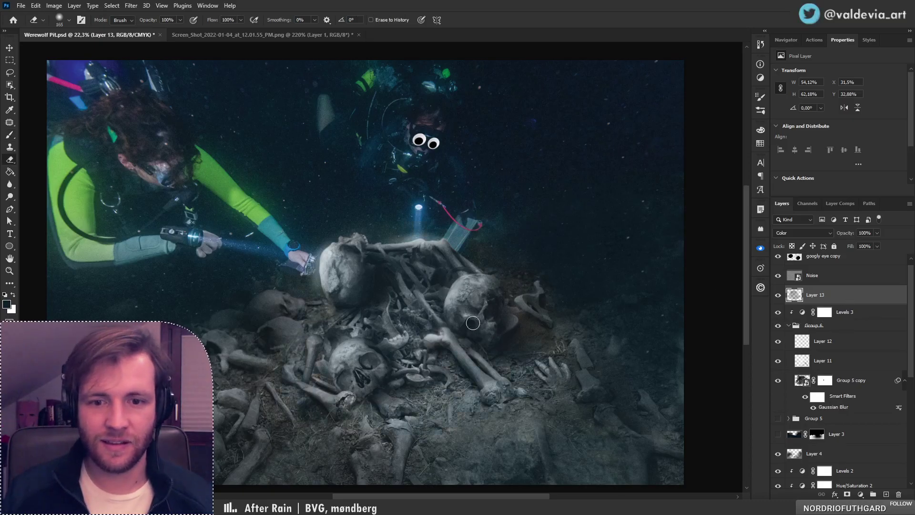
{"action": "right_click", "coordinate": [479, 273]}
{"action": "left_click", "coordinate": [572, 272]}
{"action": "mouse_move", "coordinate": [431, 378]}
{"action": "left_mouse_down"}
{"action": "mouse_move", "coordinate": [356, 407]}
{"action": "mouse_move", "coordinate": [362, 345]}
{"action": "mouse_move", "coordinate": [354, 411]}
{"action": "left_mouse_up"}
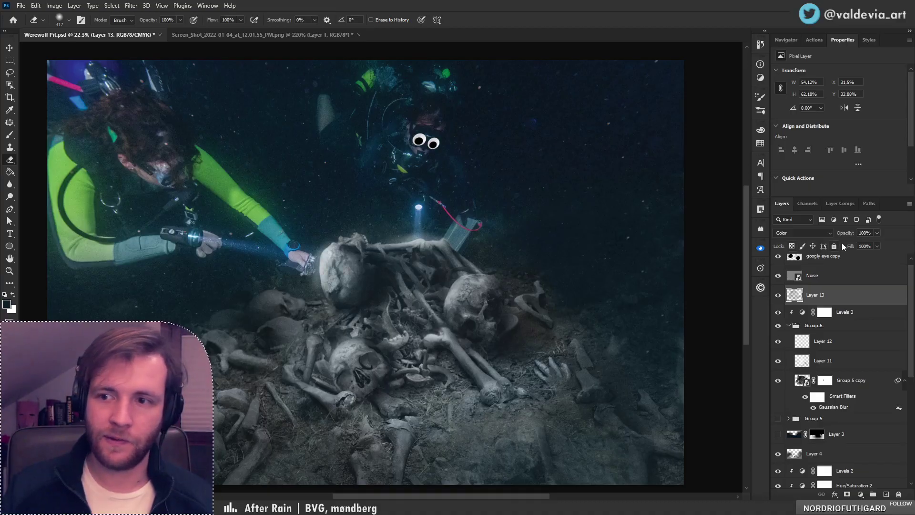
Lower the opacity of Layer 13 to 51% and check the tint's effect on the bone pile
{"action": "left_click", "coordinate": [778, 296]}
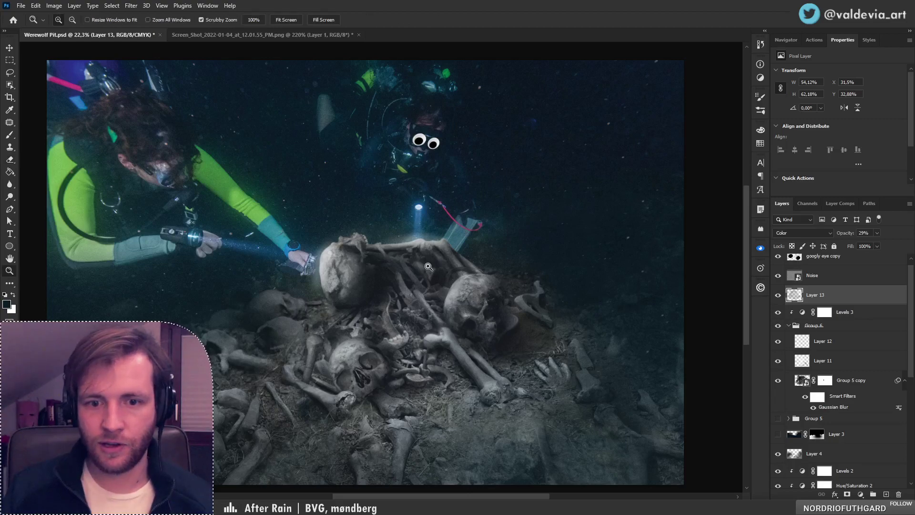
{"action": "scroll", "coordinate": [410, 271], "scroll_direction": "down", "scroll_amount": 3}
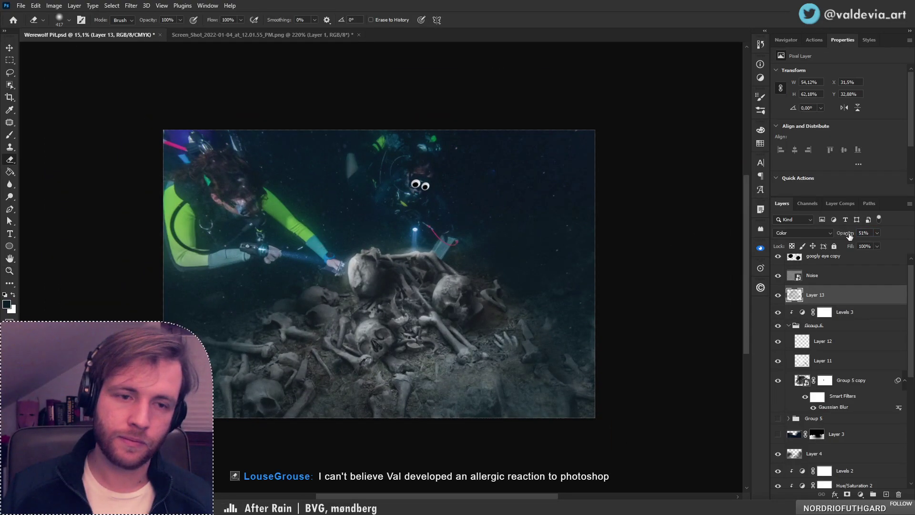
{"action": "left_click_drag", "start_coordinate": [499, 261], "coordinate": [508, 276]}
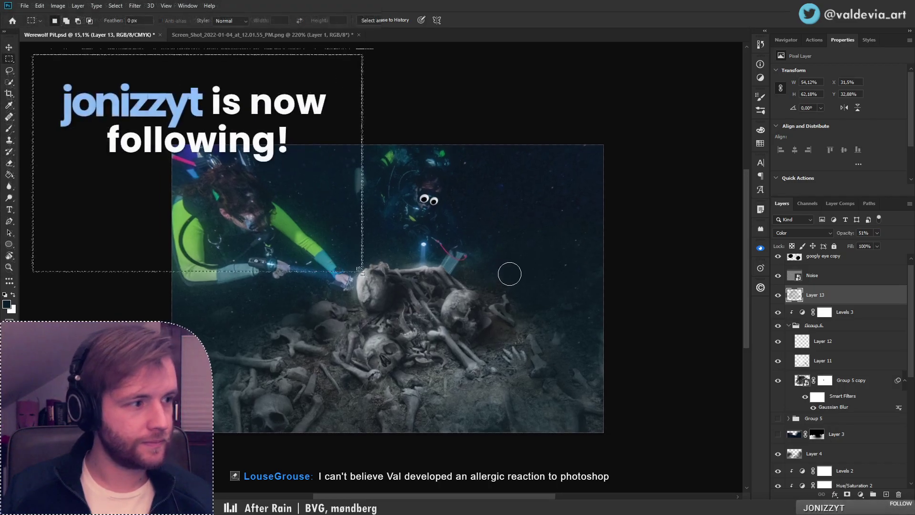
{"action": "left_click", "coordinate": [260, 140]}
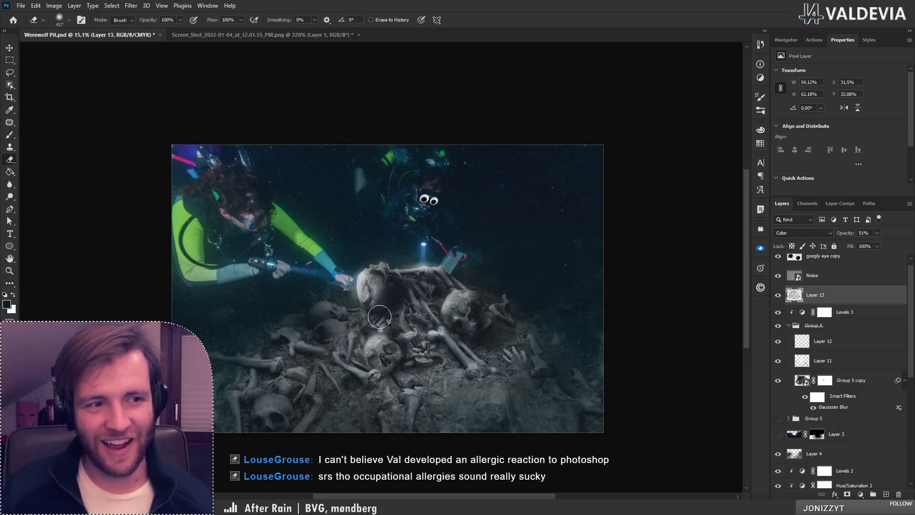
{"action": "key", "text": "z"}
{"action": "mouse_move", "coordinate": [375, 332]}
{"action": "left_mouse_down"}
{"action": "mouse_move", "coordinate": [386, 327]}
{"action": "mouse_move", "coordinate": [359, 327]}
{"action": "mouse_move", "coordinate": [449, 326]}
{"action": "left_mouse_up"}
{"action": "key", "text": "e"}
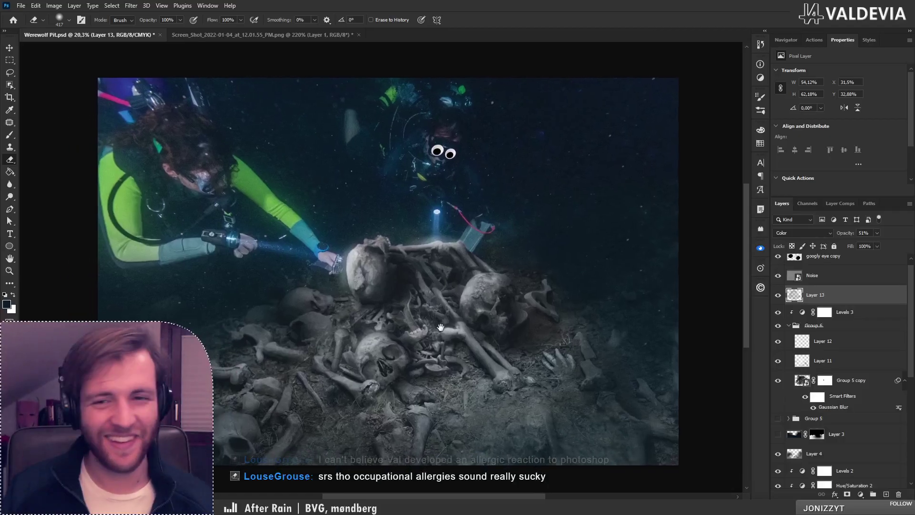
Try moving Levels 3 inside Group 6, clipped to Group 5 copy, compare it off and on, and undo the move
{"action": "left_click_drag", "start_coordinate": [839, 325], "coordinate": [862, 375]}
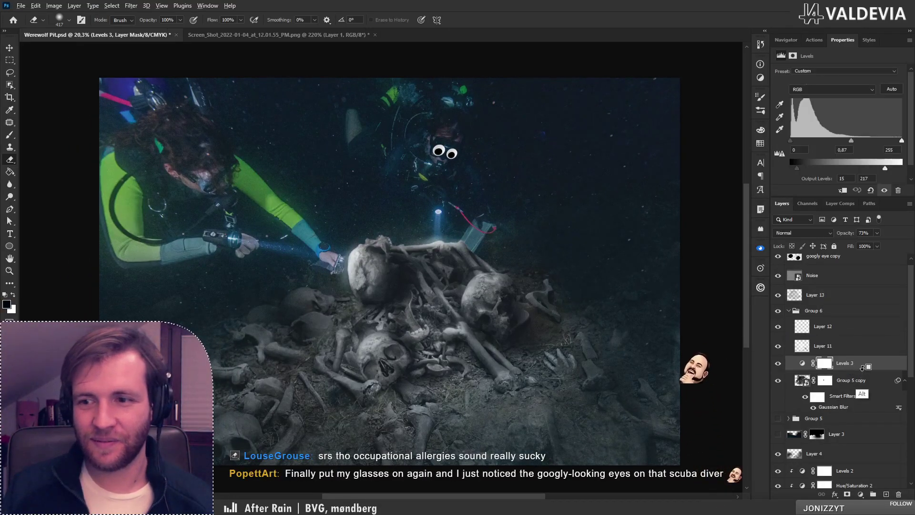
{"action": "left_click", "coordinate": [861, 372], "text": "alt"}
{"action": "left_click", "coordinate": [778, 364]}
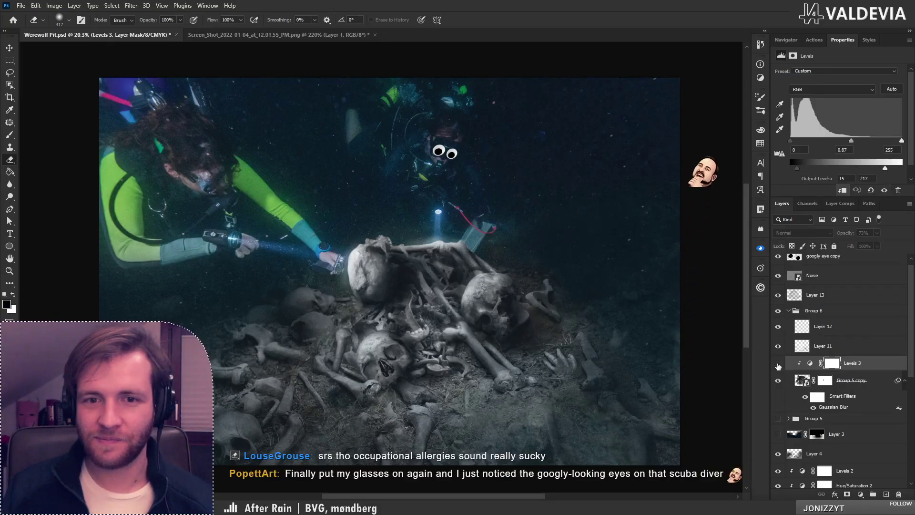
{"action": "left_click", "coordinate": [779, 364]}
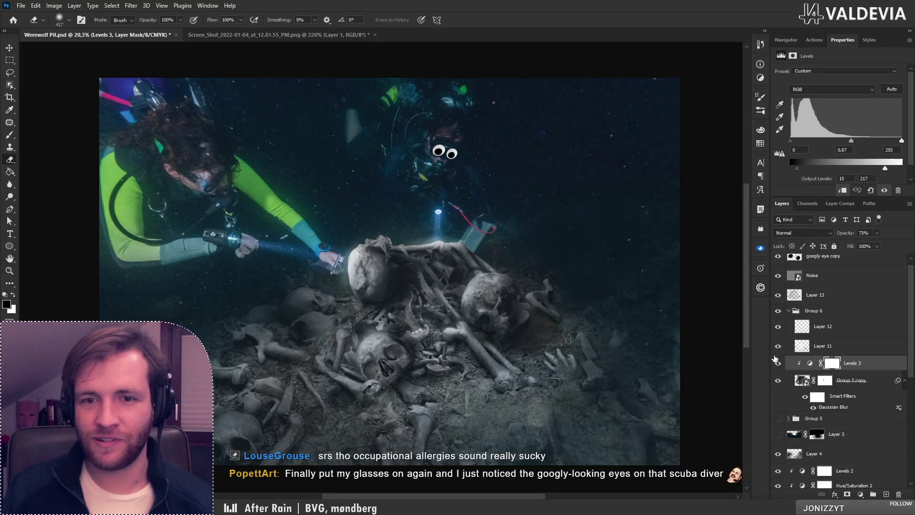
{"action": "key", "text": "ctrl+z"}
{"action": "key", "text": "ctrl+z"}
{"action": "key", "text": "ctrl+z"}
{"action": "key", "text": "ctrl+z"}
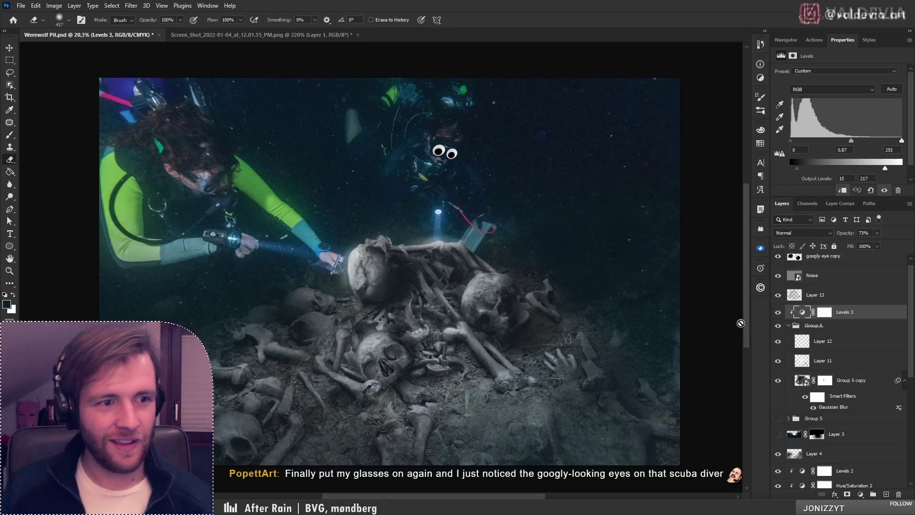
Inspect the diver's googly eyes and the bone pile, checking the googly eye copy layer's visibility
{"action": "key", "text": "z"}
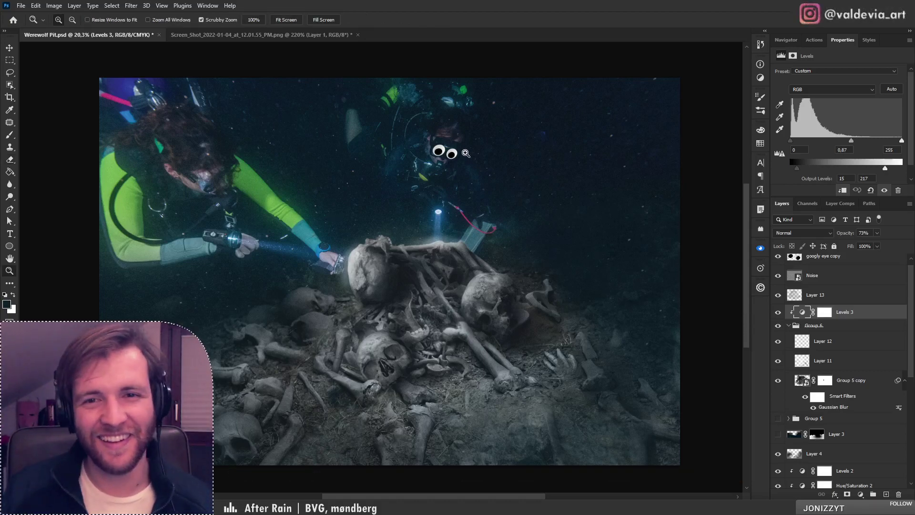
{"action": "left_click_drag", "start_coordinate": [434, 149], "coordinate": [460, 155]}
{"action": "left_click_drag", "start_coordinate": [359, 249], "coordinate": [376, 246]}
{"action": "key", "text": "e"}
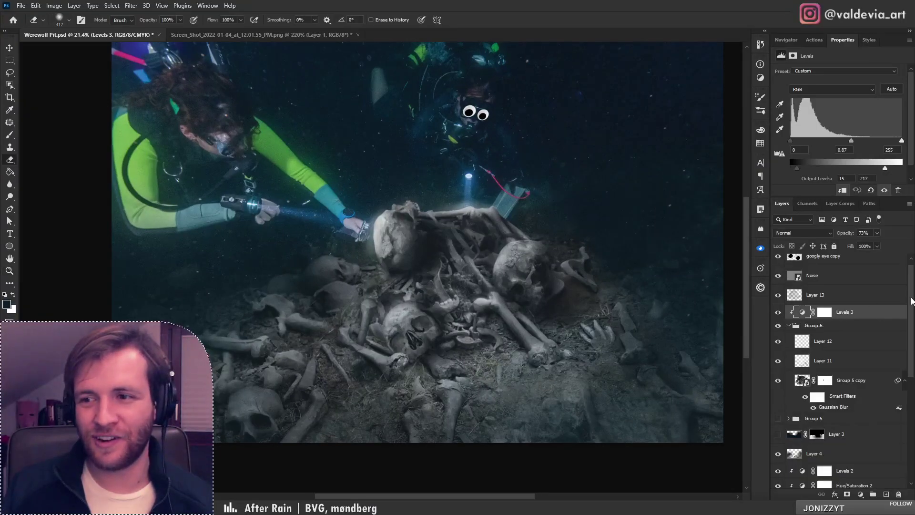
{"action": "scroll", "coordinate": [904, 283], "scroll_direction": "up", "scroll_amount": 1}
{"action": "left_click", "coordinate": [779, 264]}
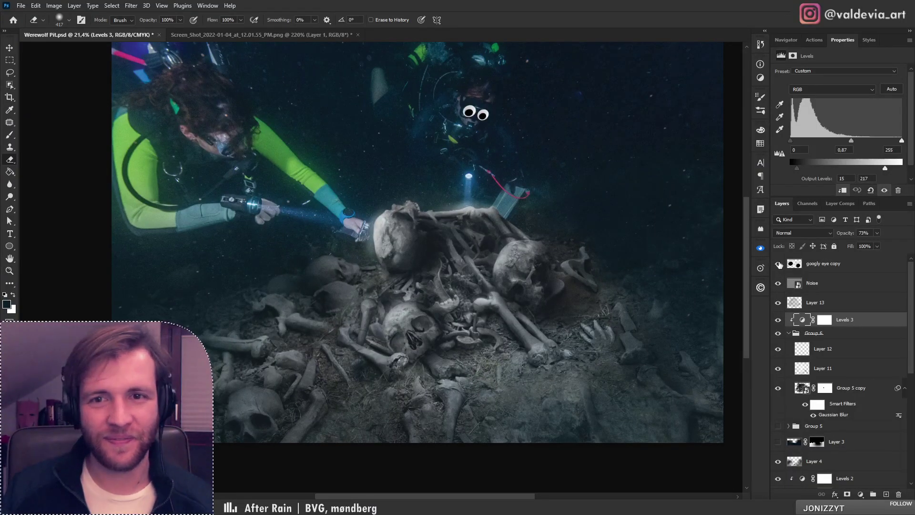
{"action": "left_click_drag", "start_coordinate": [545, 332], "coordinate": [512, 358]}
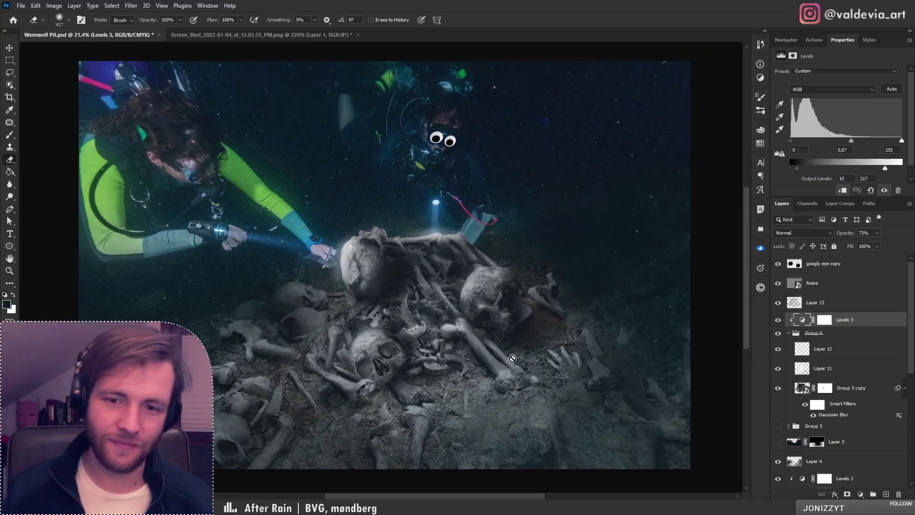
Collapse Group 6, compare Layer 2's shading off and on, and select Layer 2 to examine the small skulls beside the upper skull
{"action": "left_click", "coordinate": [789, 333]}
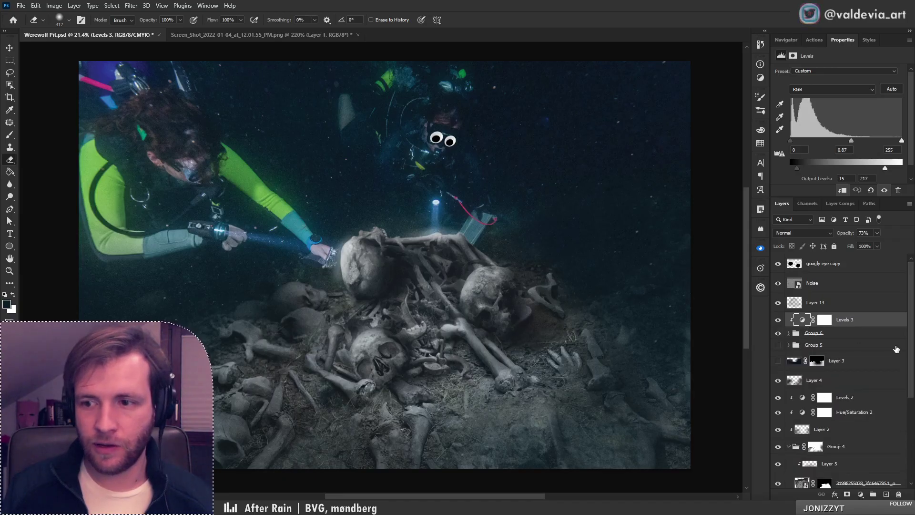
{"action": "scroll", "coordinate": [808, 374], "scroll_direction": "down", "scroll_amount": 2}
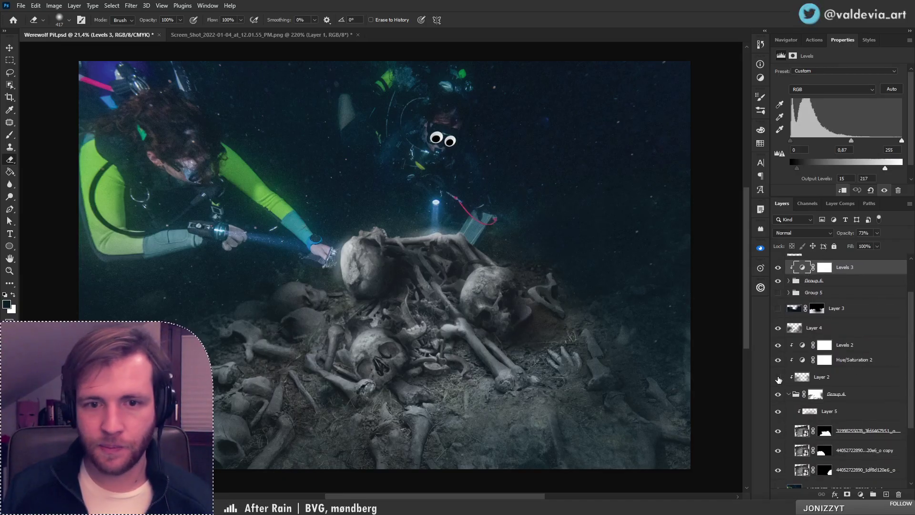
{"action": "left_click", "coordinate": [778, 377]}
{"action": "left_click", "coordinate": [778, 377]}
{"action": "left_click", "coordinate": [811, 376]}
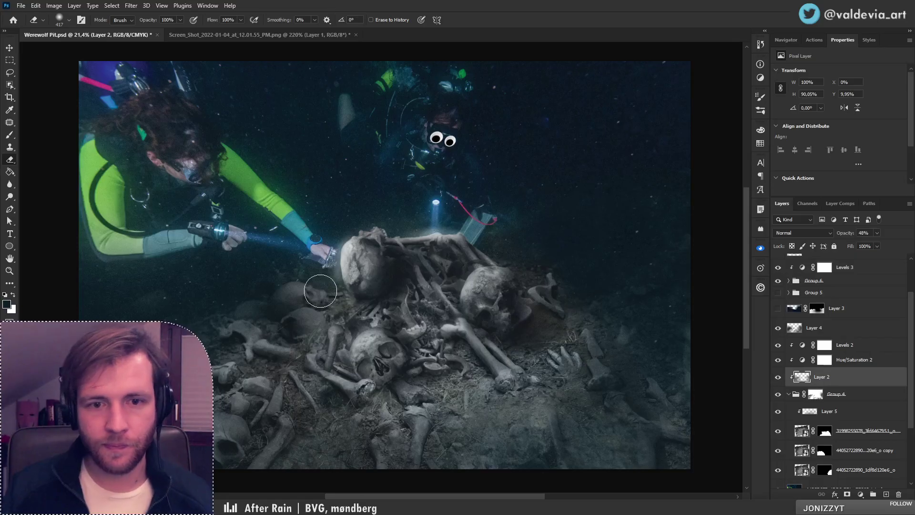
{"action": "key", "text": "ctrl+space"}
{"action": "mouse_move", "coordinate": [308, 260]}
{"action": "left_mouse_down"}
{"action": "mouse_move", "coordinate": [337, 330]}
{"action": "mouse_move", "coordinate": [415, 300]}
{"action": "left_mouse_up"}
{"action": "key", "text": "space"}
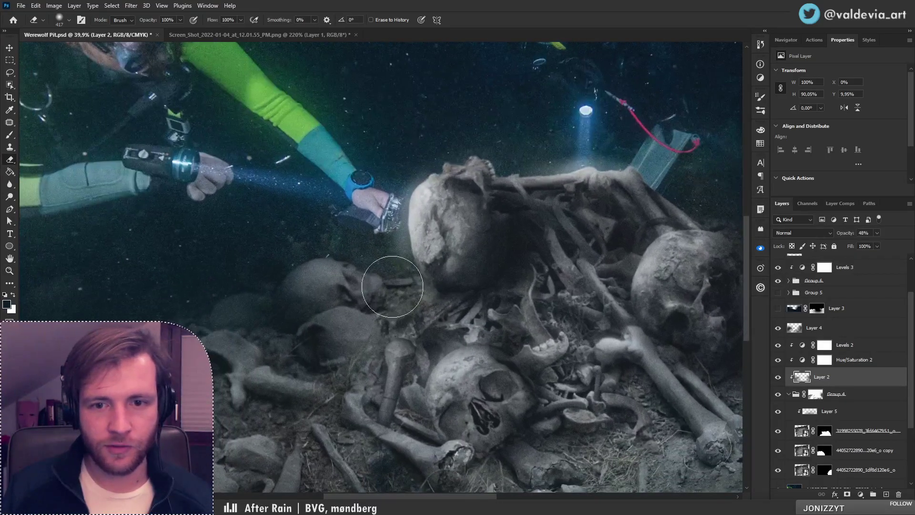
Select the Hue/Saturation 2 adjustment and compare the background bones with Levels 2 off and on
{"action": "left_click", "coordinate": [798, 363]}
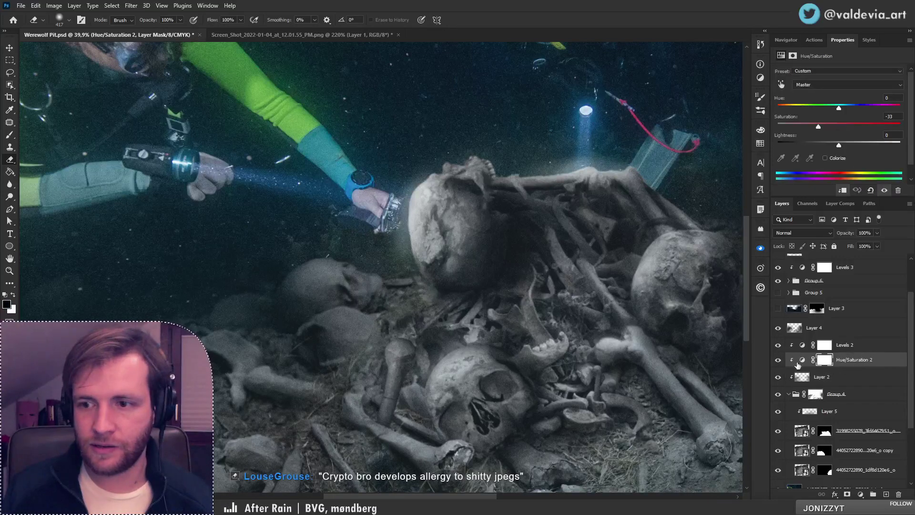
{"action": "left_click", "coordinate": [778, 344]}
{"action": "left_click", "coordinate": [778, 345]}
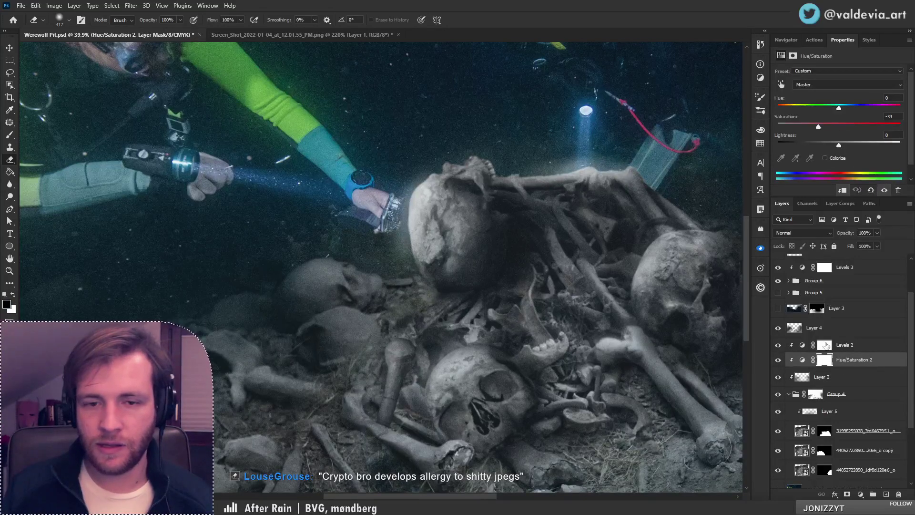
Rework the Levels 2 mask around the small background skulls with the soft Eraser, undoing the last two strokes
{"action": "left_click", "coordinate": [825, 345]}
{"action": "key", "text": "x"}
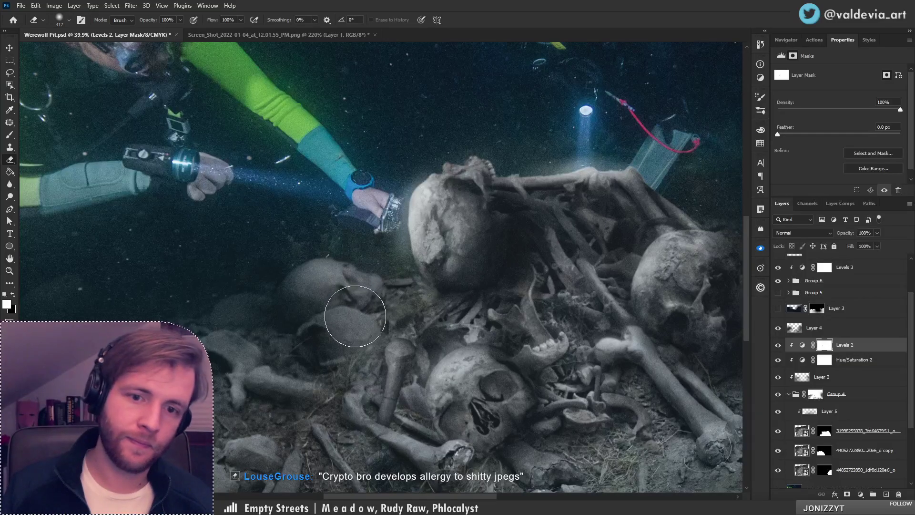
{"action": "key", "text": "z"}
{"action": "mouse_move", "coordinate": [395, 297]}
{"action": "left_mouse_down"}
{"action": "mouse_move", "coordinate": [200, 297]}
{"action": "mouse_move", "coordinate": [282, 297]}
{"action": "mouse_move", "coordinate": [286, 305]}
{"action": "left_mouse_up"}
{"action": "key", "text": "e"}
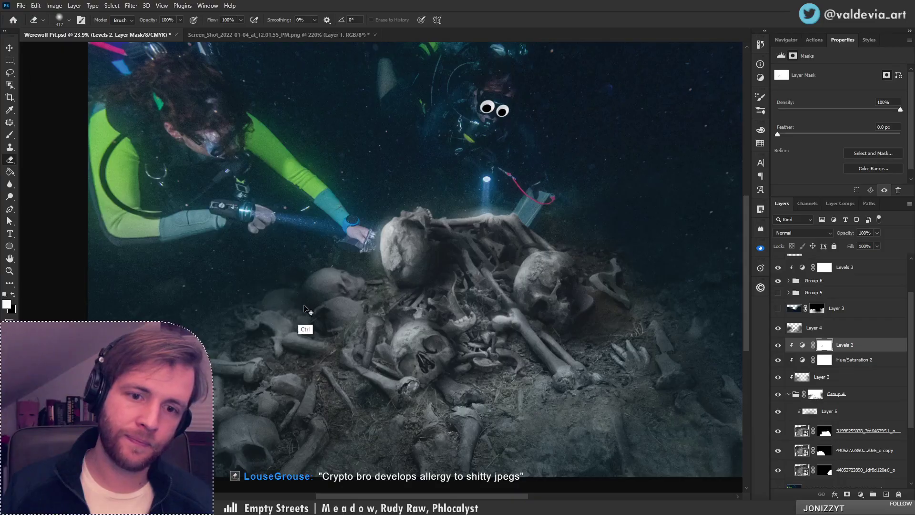
{"action": "key", "text": "ctrl+z"}
{"action": "key", "text": "ctrl+z"}
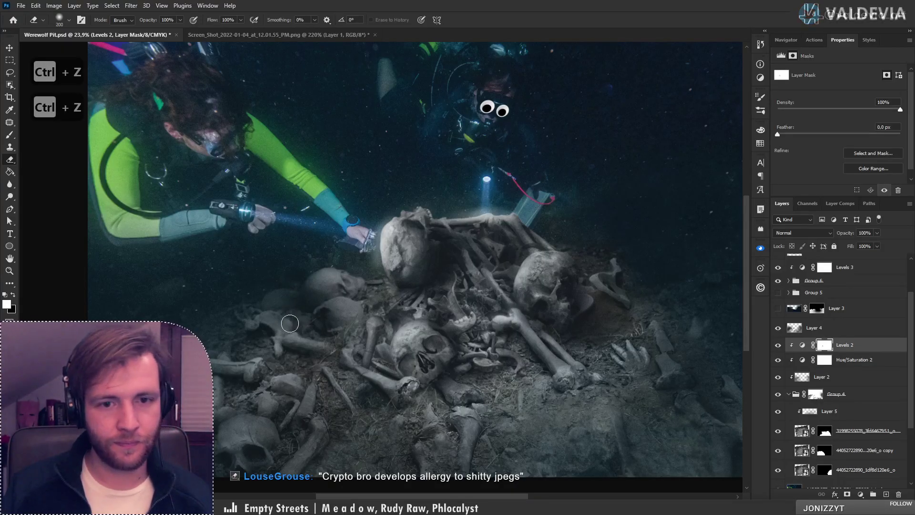
Touch up the Levels 2 mask along the edge of the small background skulls with a 175 px Eraser, undoing the last stroke
{"action": "key", "text": "bracketleft"}
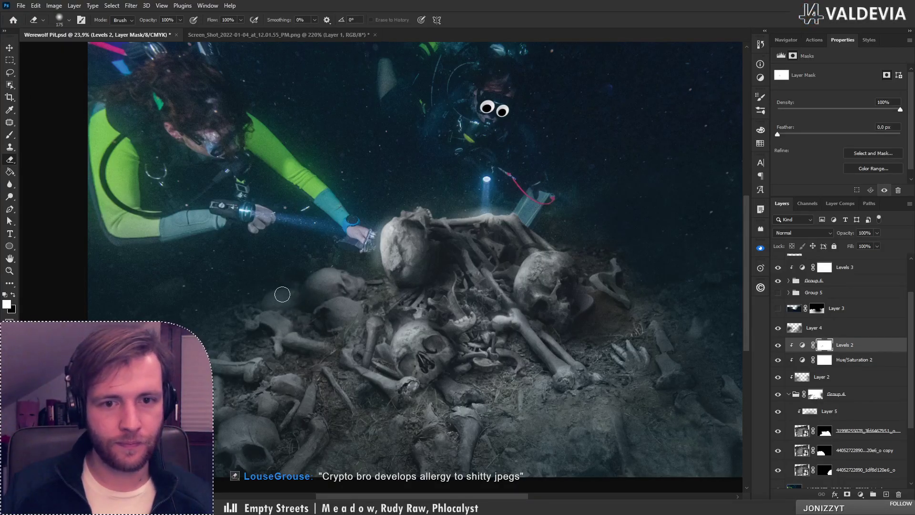
{"action": "key", "text": "z"}
{"action": "mouse_move", "coordinate": [347, 312]}
{"action": "left_mouse_down"}
{"action": "mouse_move", "coordinate": [305, 310]}
{"action": "mouse_move", "coordinate": [363, 305]}
{"action": "left_mouse_up"}
{"action": "key", "text": "e"}
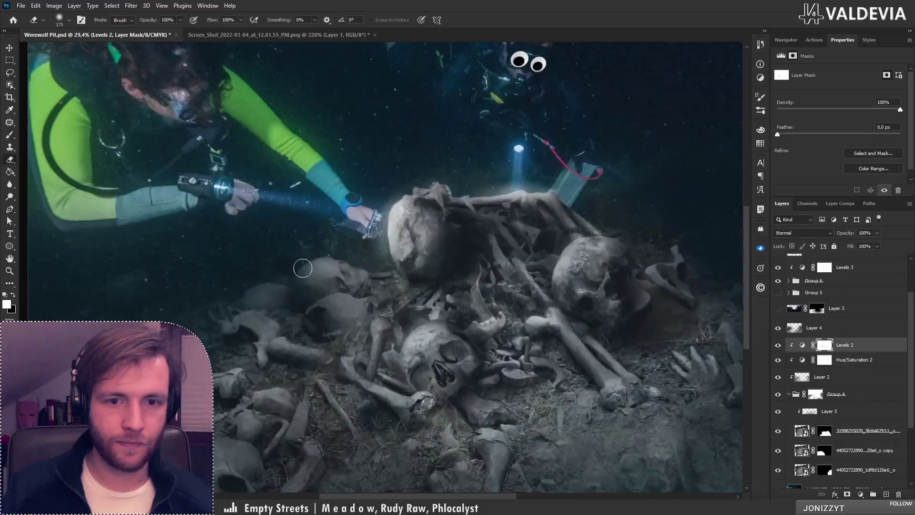
{"action": "key", "text": "ctrl+z"}
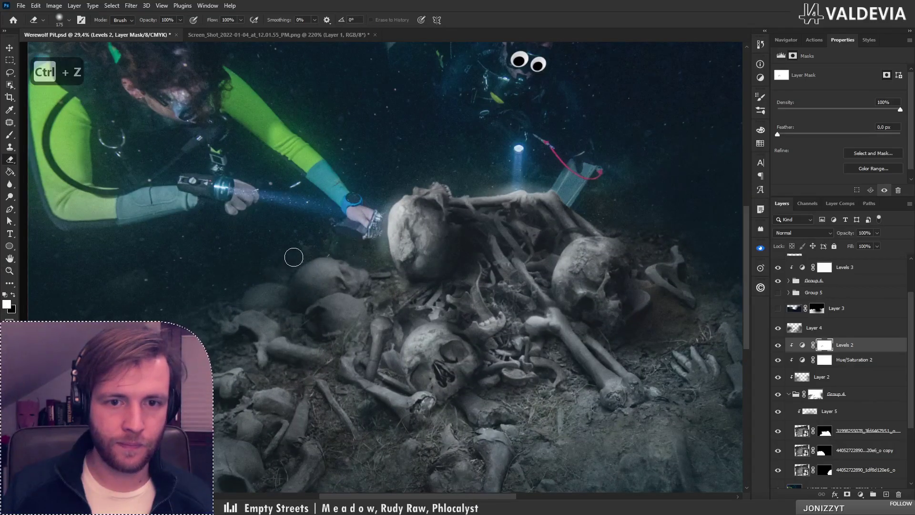
Select Layer 12 inside Group 6, try a large soft brush stroke over the small background skulls, and undo it
{"action": "scroll", "coordinate": [901, 333], "scroll_direction": "up", "scroll_amount": 3}
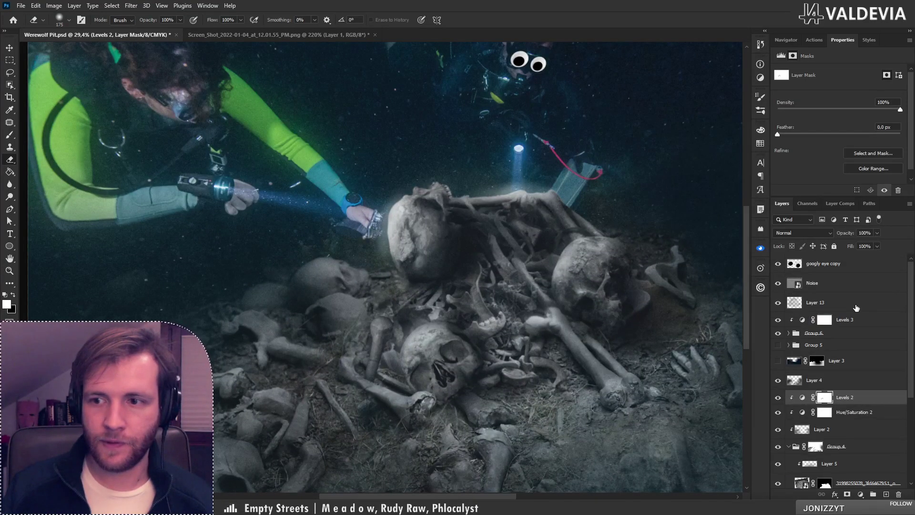
{"action": "left_click", "coordinate": [789, 333]}
{"action": "left_click", "coordinate": [833, 356]}
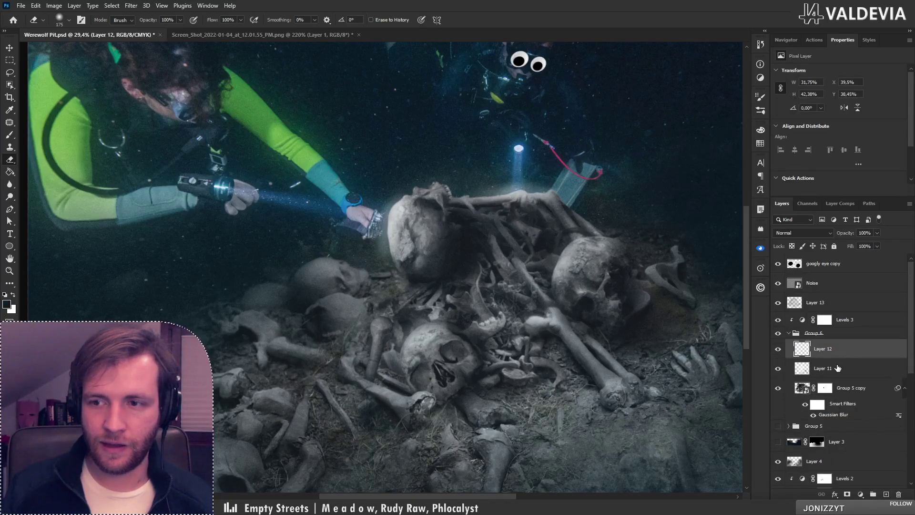
{"action": "key", "text": "x"}
{"action": "key", "text": "b"}
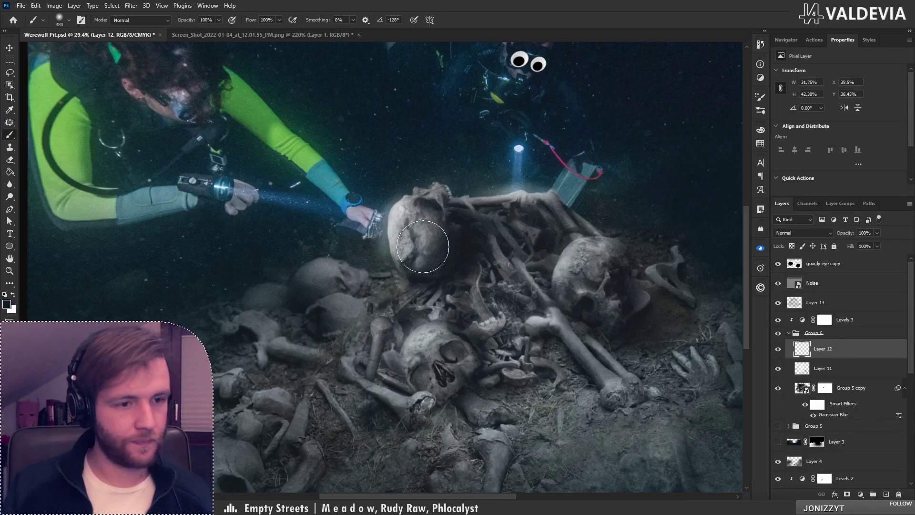
{"action": "left_click_drag", "start_coordinate": [362, 258], "coordinate": [337, 259]}
{"action": "key", "text": "ctrl+z"}
Paint faint white haze over the small background skulls on Layer 12 with a 291 px soft brush, undoing excess strokes
{"action": "right_click", "coordinate": [379, 250]}
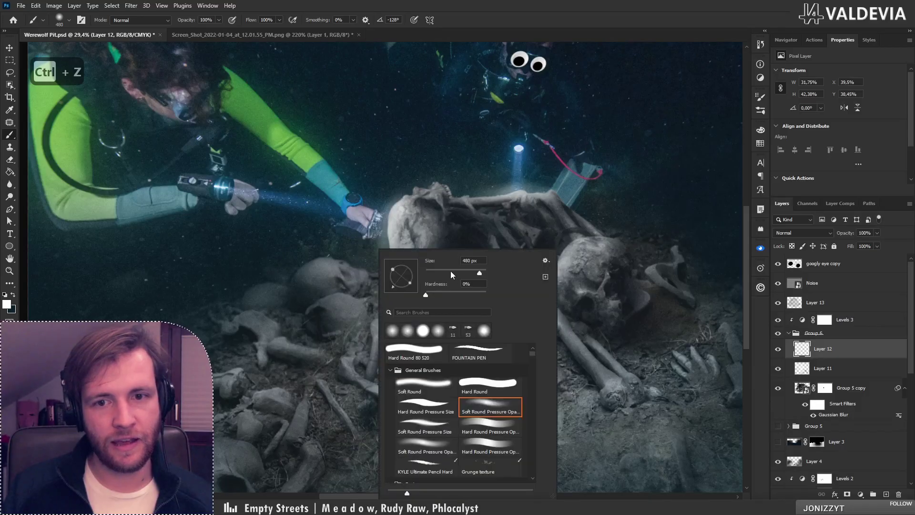
{"action": "left_click", "coordinate": [296, 260]}
{"action": "right_click", "coordinate": [364, 259]}
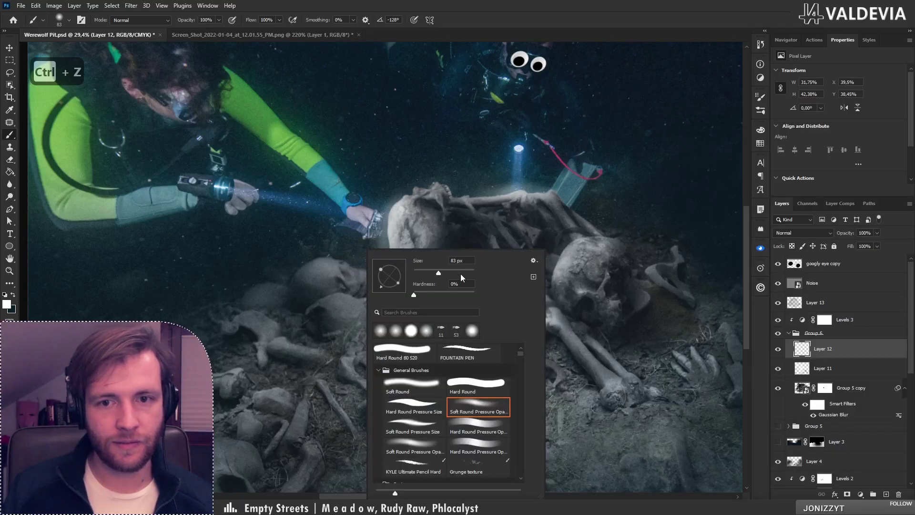
{"action": "left_click", "coordinate": [322, 269]}
{"action": "key", "text": "ctrl+z"}
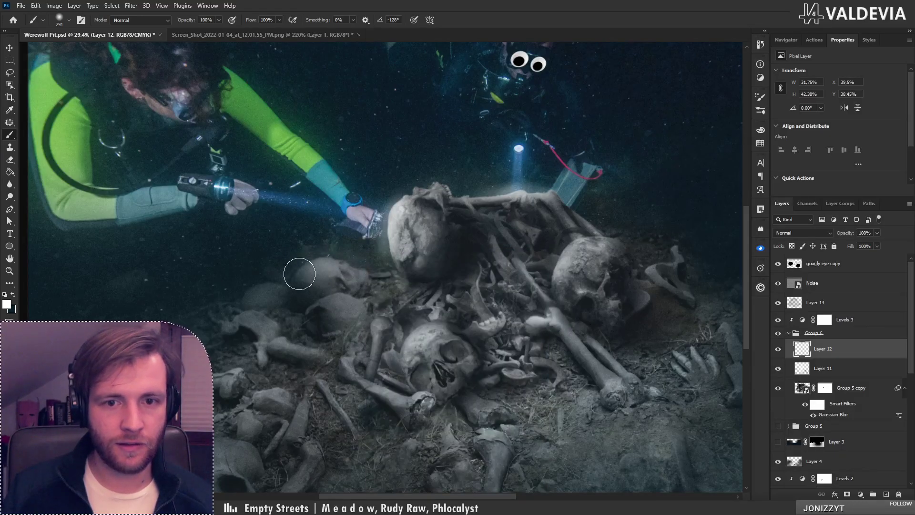
{"action": "key", "text": "ctrl+z"}
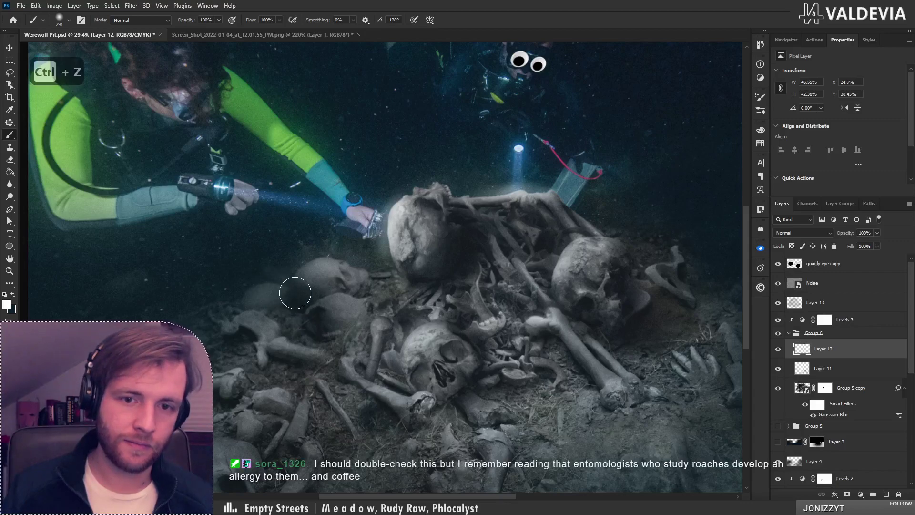
Brush dark shading and white haze over the jawbone at the pile's far edge on Layer 12, undoing unwanted strokes
{"action": "key", "text": "z"}
{"action": "left_click_drag", "start_coordinate": [336, 286], "coordinate": [292, 286]}
{"action": "left_click_drag", "start_coordinate": [475, 271], "coordinate": [524, 255]}
{"action": "key", "text": "b"}
{"action": "key", "text": "x"}
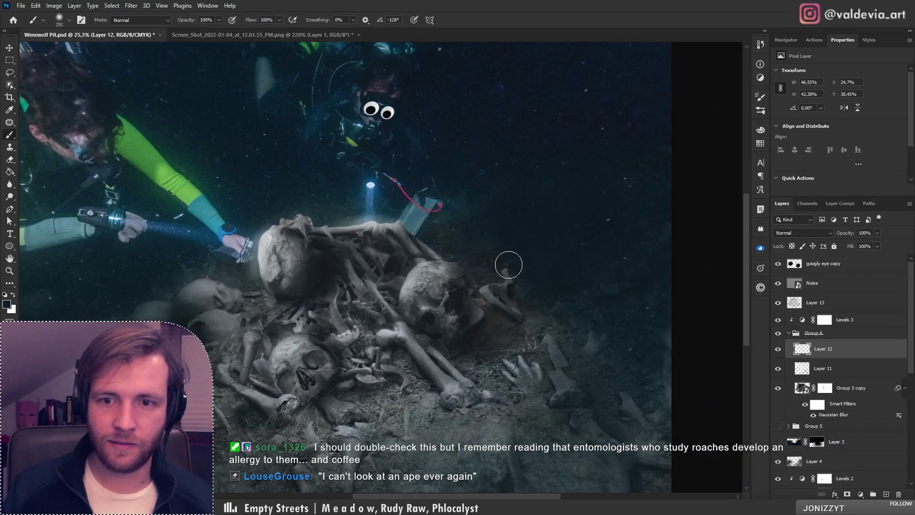
{"action": "mouse_move", "coordinate": [483, 276]}
{"action": "left_mouse_down"}
{"action": "mouse_move", "coordinate": [520, 268]}
{"action": "mouse_move", "coordinate": [494, 275]}
{"action": "mouse_move", "coordinate": [448, 253]}
{"action": "mouse_move", "coordinate": [501, 260]}
{"action": "mouse_move", "coordinate": [479, 278]}
{"action": "mouse_move", "coordinate": [516, 278]}
{"action": "left_mouse_up"}
{"action": "key", "text": "ctrl+z"}
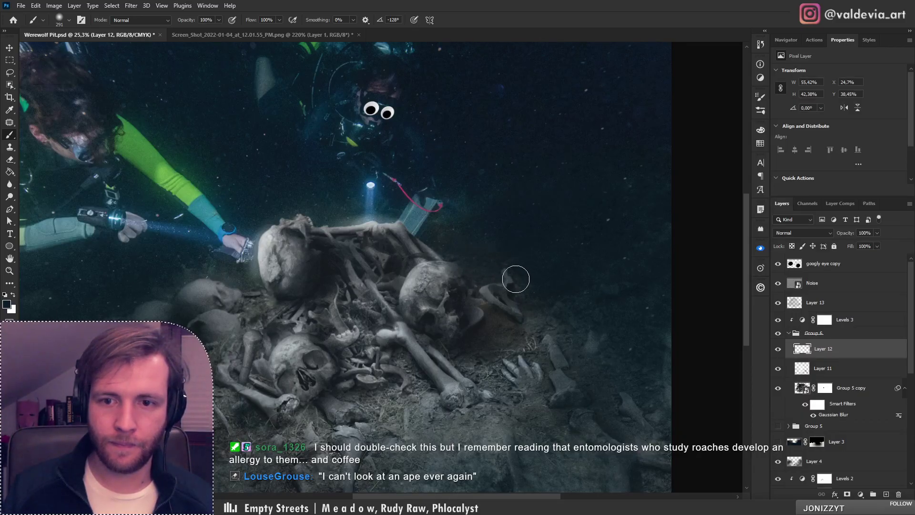
{"action": "key", "text": "x"}
{"action": "key", "text": "ctrl+z"}
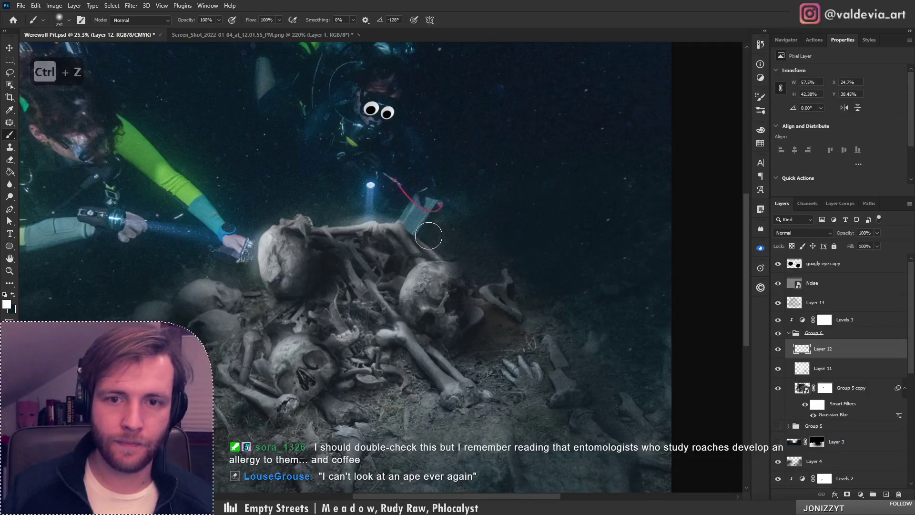
Check how the hazed bone pile blends with the divers across the whole scene
{"action": "left_click_drag", "start_coordinate": [413, 249], "coordinate": [457, 262]}
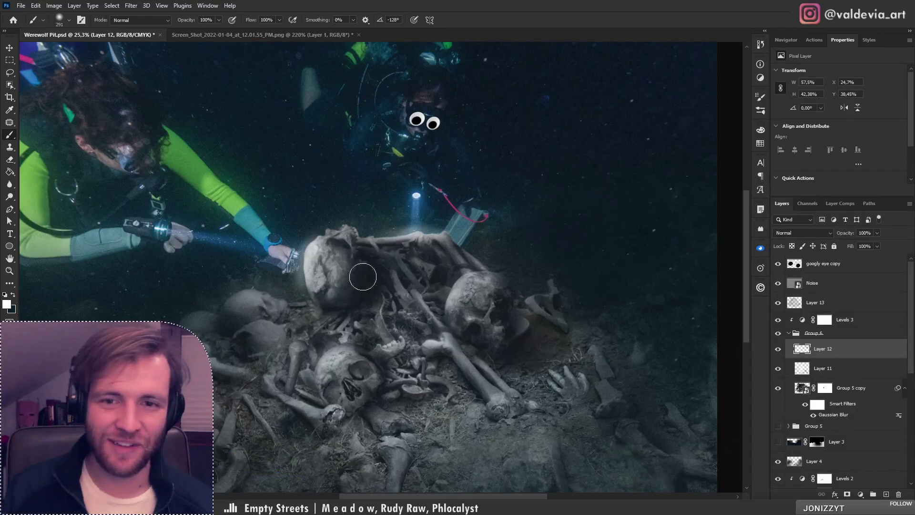
{"action": "key", "text": "ctrl+space"}
{"action": "mouse_move", "coordinate": [354, 283]}
{"action": "left_mouse_down"}
{"action": "mouse_move", "coordinate": [265, 286]}
{"action": "mouse_move", "coordinate": [343, 290]}
{"action": "left_mouse_up"}
{"action": "key", "text": "b"}
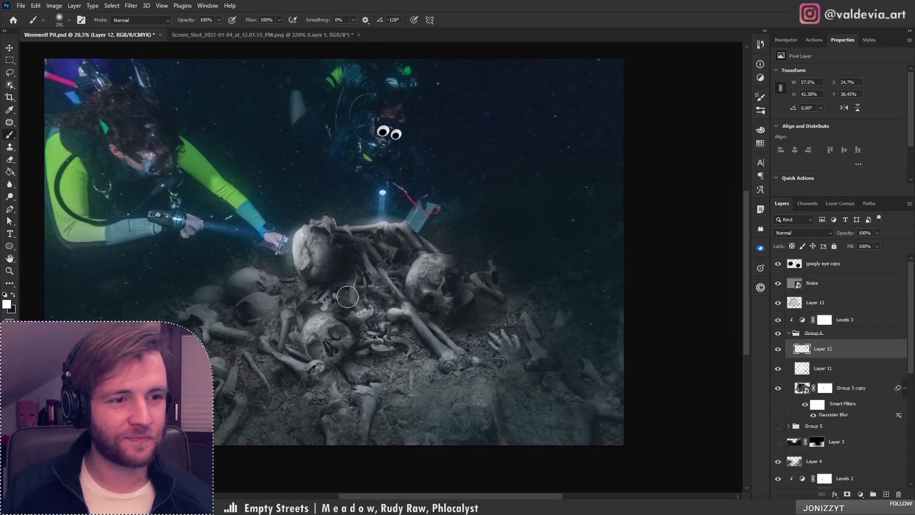
{"action": "key", "text": "ctrl+space"}
{"action": "mouse_move", "coordinate": [339, 322]}
{"action": "left_mouse_down"}
{"action": "mouse_move", "coordinate": [354, 316]}
{"action": "mouse_move", "coordinate": [344, 320]}
{"action": "mouse_move", "coordinate": [353, 324]}
{"action": "left_mouse_up"}
{"action": "key", "text": "b"}
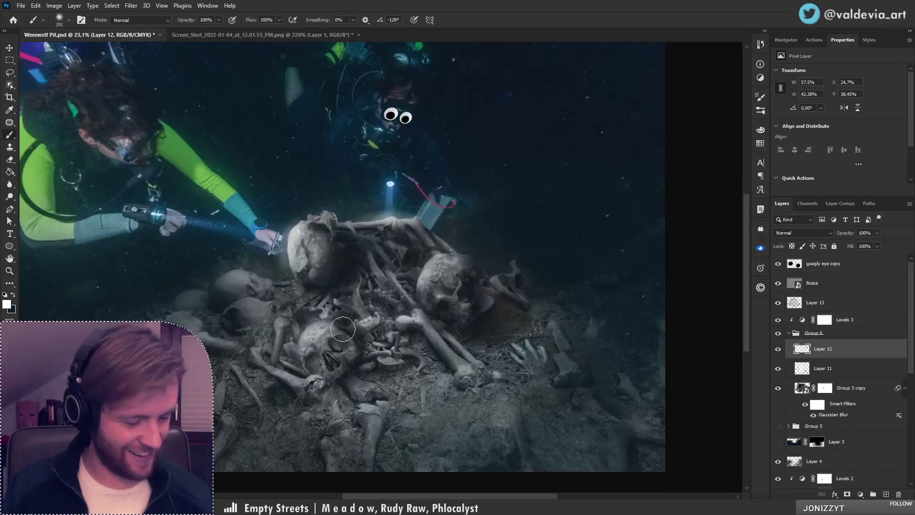
Undo the last brush stroke near the lower skull and reduce the soft brush to 84 px
{"action": "key", "text": "ctrl+z"}
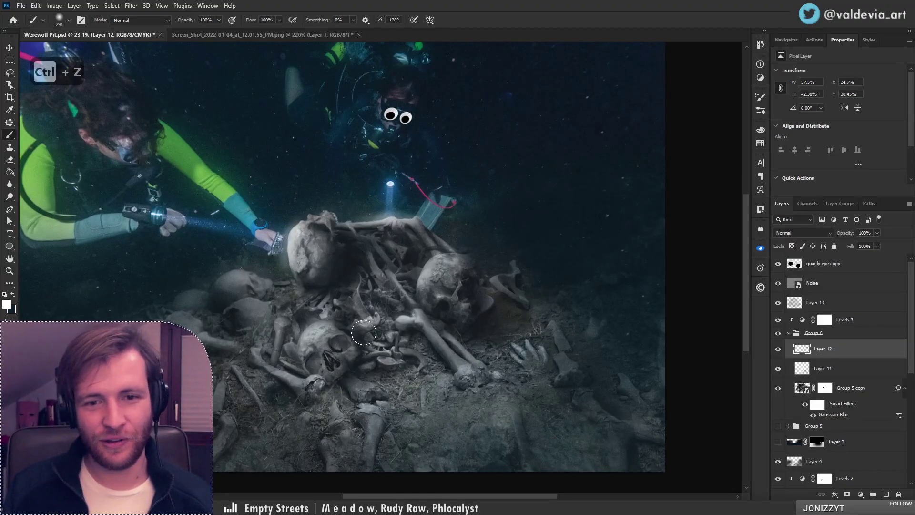
{"action": "right_click", "coordinate": [363, 332]}
{"action": "key", "text": "Return"}
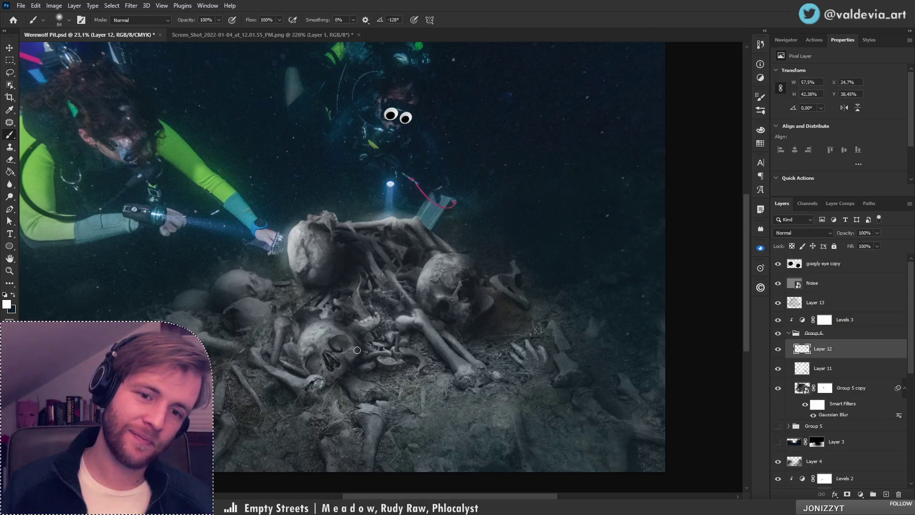
{"action": "mouse_move", "coordinate": [365, 329]}
{"action": "left_mouse_down"}
{"action": "mouse_move", "coordinate": [309, 329]}
{"action": "mouse_move", "coordinate": [381, 343]}
{"action": "mouse_move", "coordinate": [396, 306]}
{"action": "mouse_move", "coordinate": [426, 329]}
{"action": "left_mouse_up"}
{"action": "key", "text": "b"}
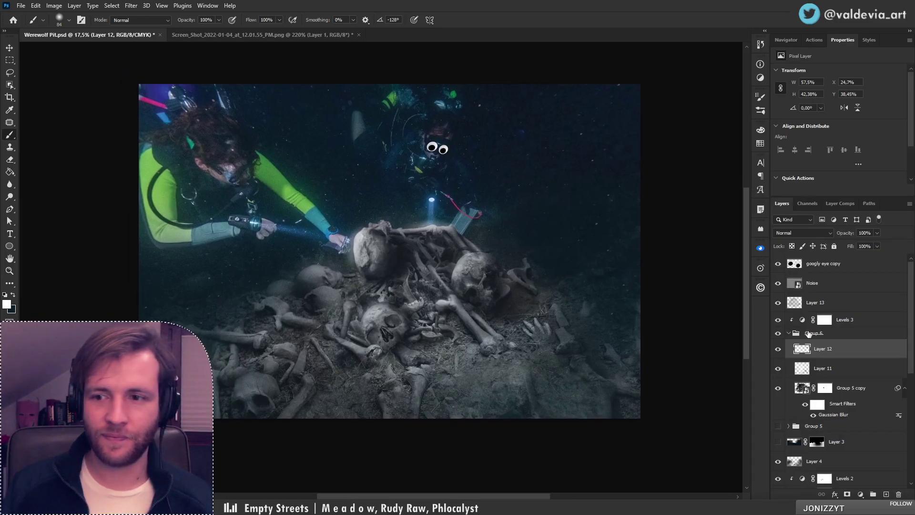
Compare Layer 12 and Layer 11 off and on, and select Layer 11 with the Eraser ready
{"action": "left_click", "coordinate": [779, 349]}
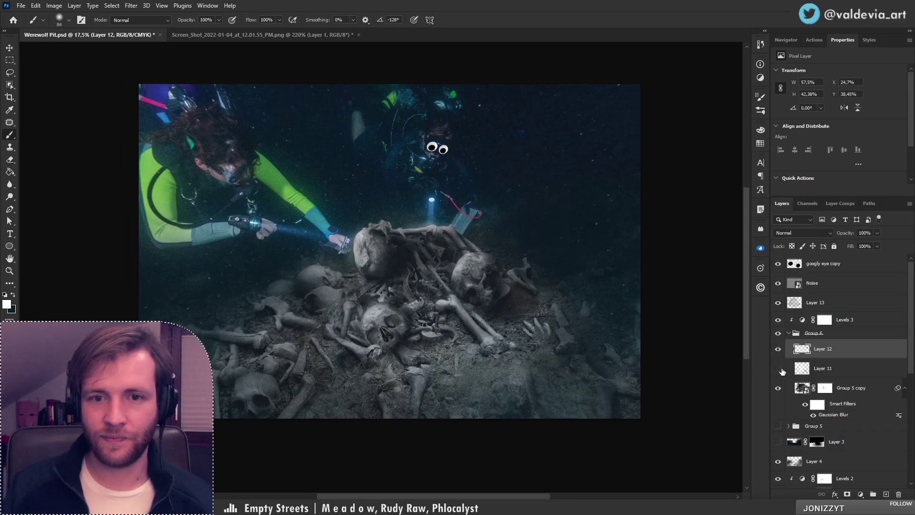
{"action": "left_click", "coordinate": [780, 369]}
{"action": "left_click", "coordinate": [823, 372]}
{"action": "key", "text": "e"}
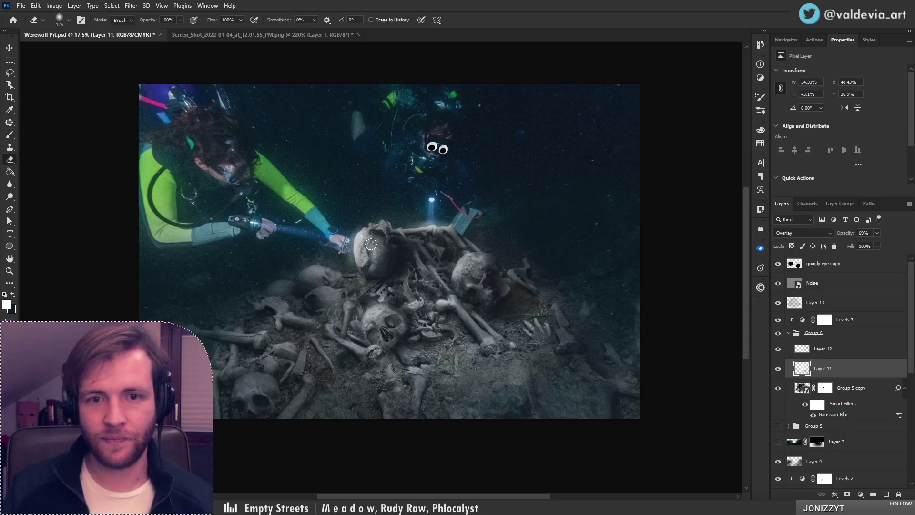
Set Layer 12's opacity to 90% and collapse Group 6
{"action": "left_click", "coordinate": [795, 348]}
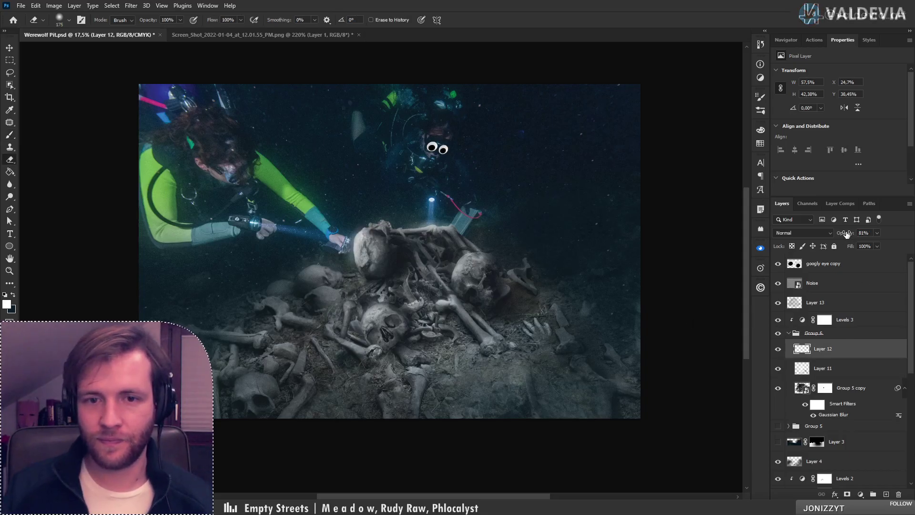
{"action": "left_click_drag", "start_coordinate": [846, 233], "coordinate": [847, 235]}
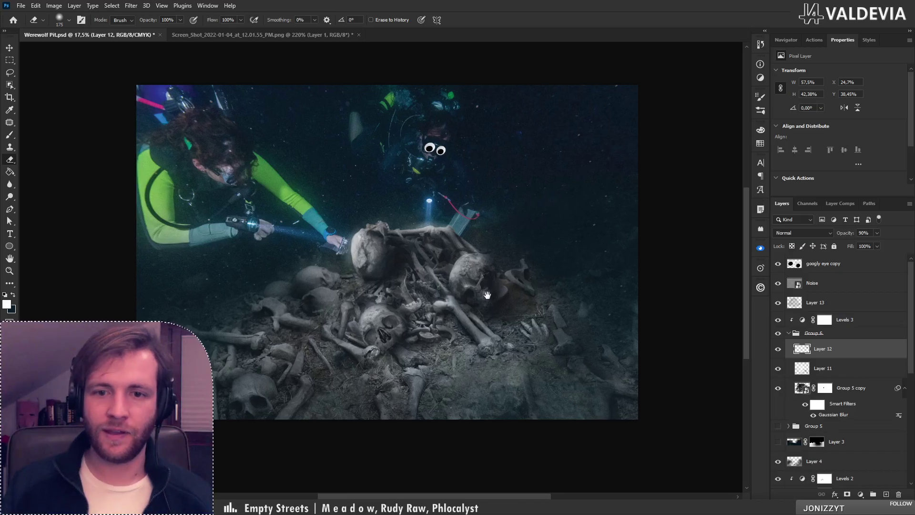
{"action": "left_click_drag", "start_coordinate": [492, 291], "coordinate": [470, 303]}
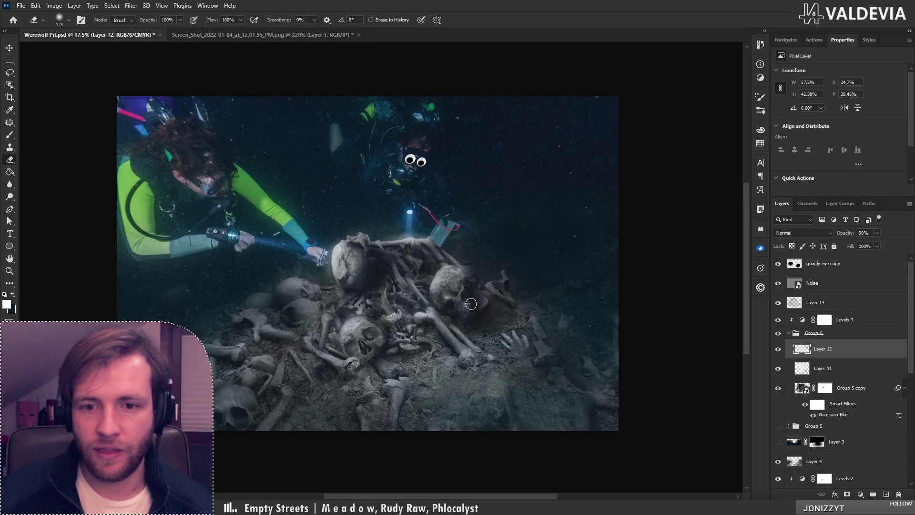
{"action": "left_click", "coordinate": [790, 333]}
Duplicate the original diver photo directly above Levels 3 and shift the copy to X -12 px, Y -71 px
{"action": "scroll", "coordinate": [792, 364], "scroll_direction": "down", "scroll_amount": 5}
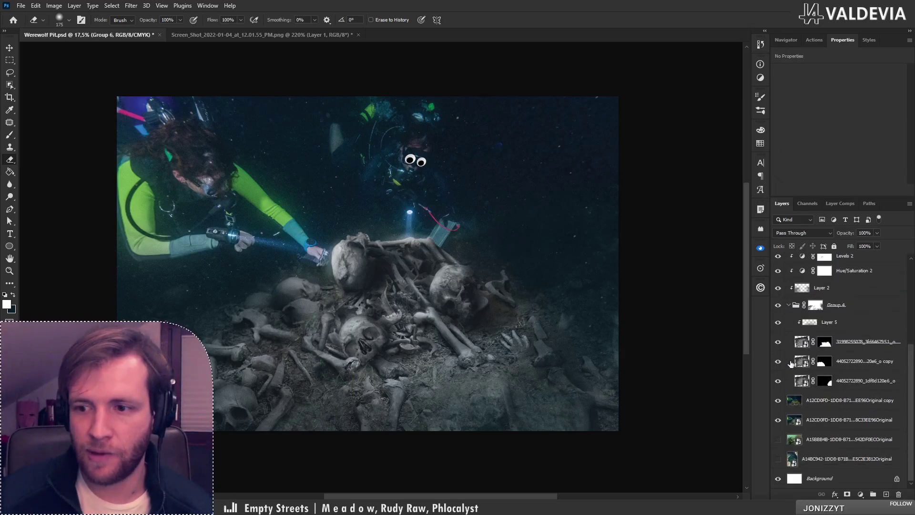
{"action": "left_click", "coordinate": [780, 427], "text": "alt"}
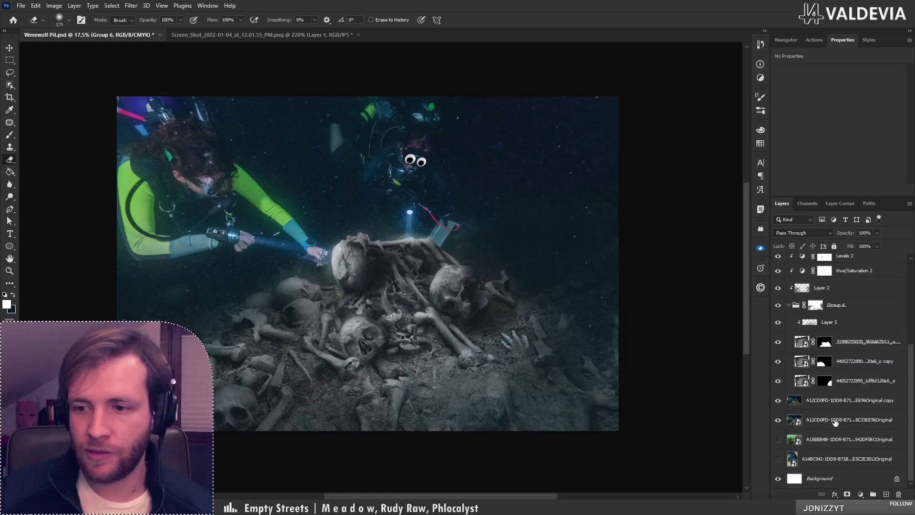
{"action": "left_click_drag", "start_coordinate": [835, 422], "coordinate": [840, 312]}
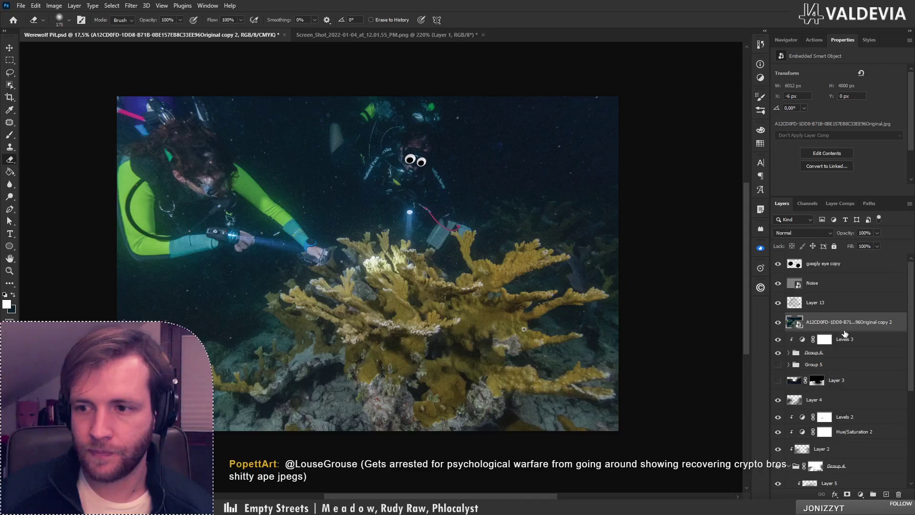
{"action": "left_click_drag", "start_coordinate": [340, 338], "coordinate": [292, 307]}
{"action": "left_click_drag", "start_coordinate": [409, 206], "coordinate": [473, 186]}
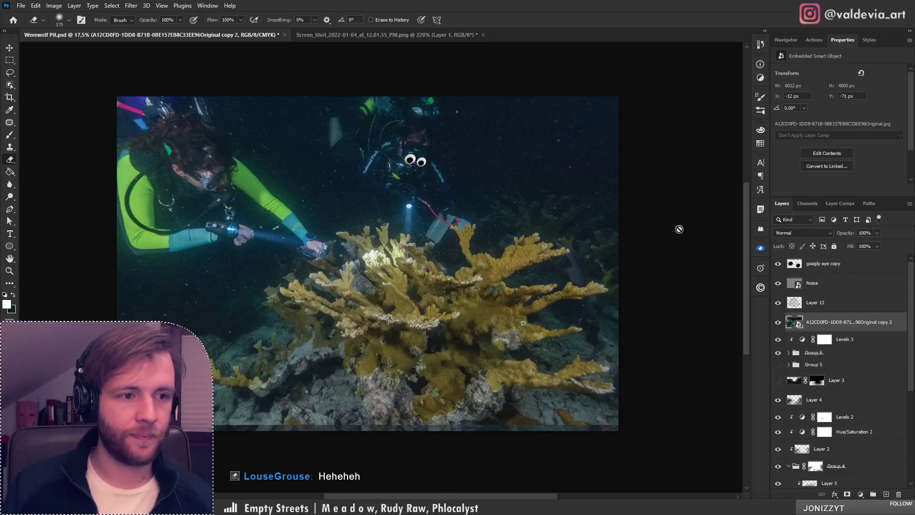
Examine the floating particles in the duplicated photo's dark water beside the far diver and below the near diver
{"action": "key", "text": "z"}
{"action": "mouse_move", "coordinate": [620, 153]}
{"action": "left_mouse_down"}
{"action": "mouse_move", "coordinate": [602, 108]}
{"action": "mouse_move", "coordinate": [621, 118]}
{"action": "left_mouse_up"}
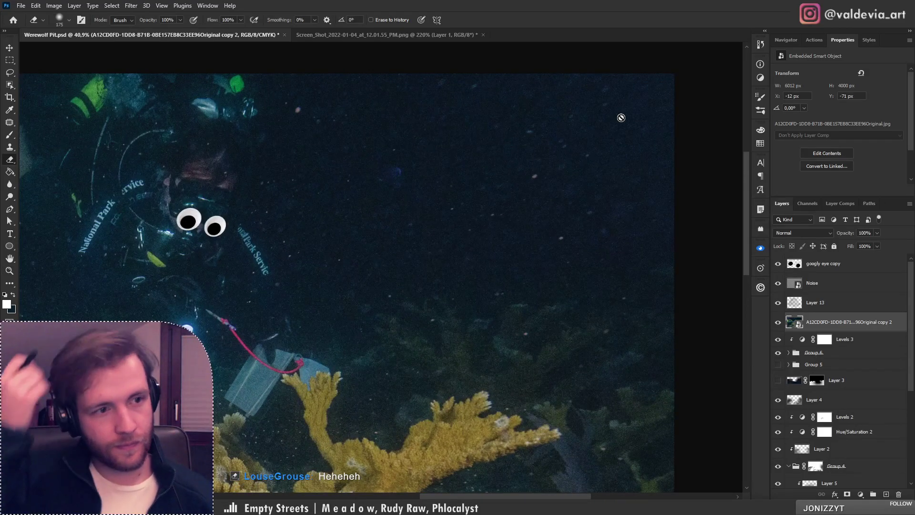
{"action": "mouse_move", "coordinate": [544, 218]}
{"action": "left_mouse_down"}
{"action": "mouse_move", "coordinate": [501, 234]}
{"action": "mouse_move", "coordinate": [660, 186]}
{"action": "left_mouse_up"}
{"action": "left_click_drag", "start_coordinate": [522, 228], "coordinate": [341, 272]}
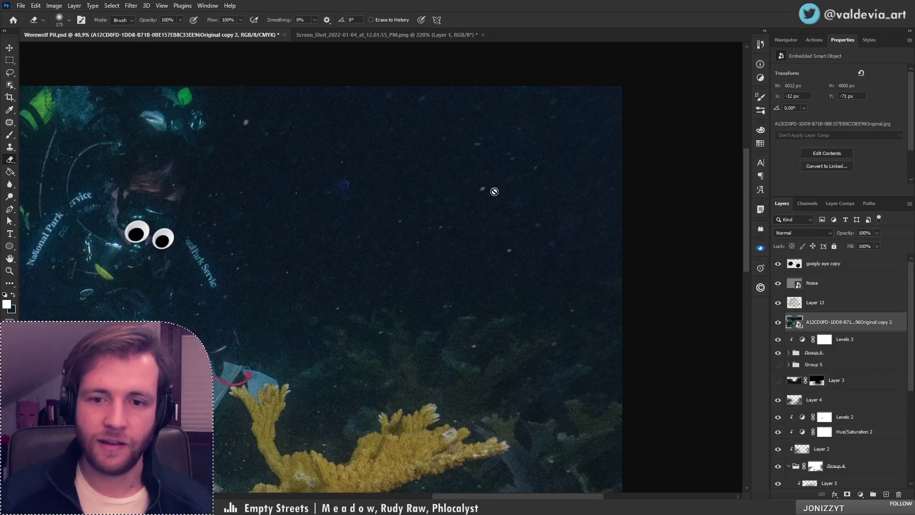
{"action": "left_click_drag", "start_coordinate": [481, 229], "coordinate": [409, 252]}
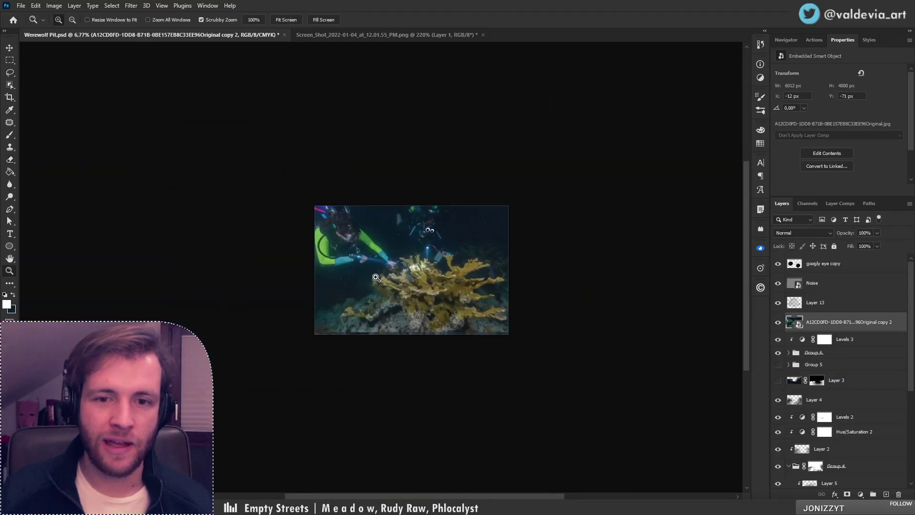
{"action": "left_click_drag", "start_coordinate": [337, 299], "coordinate": [419, 274]}
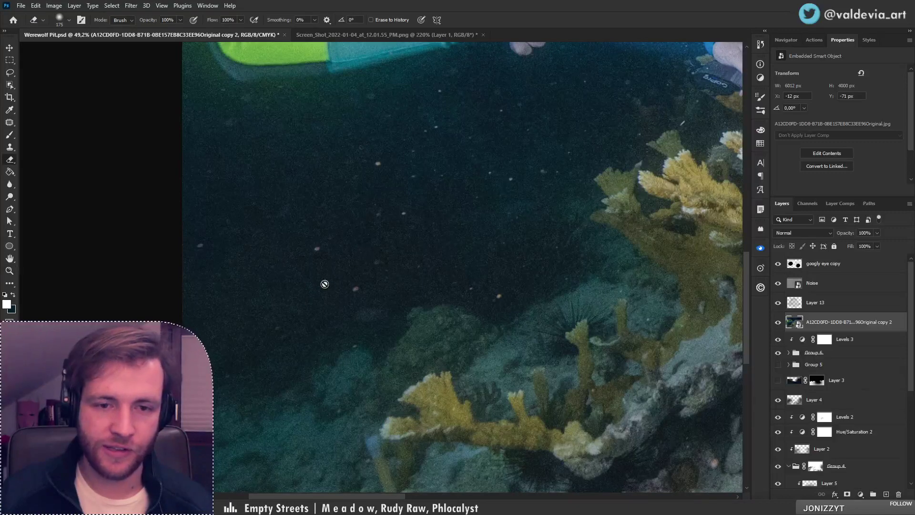
Move the duplicated diver photo down to Y 838 px and set its blend mode to Lighten
{"action": "scroll", "coordinate": [363, 282], "scroll_direction": "down", "scroll_amount": 5}
{"action": "scroll", "coordinate": [360, 248], "scroll_direction": "up", "scroll_amount": 6}
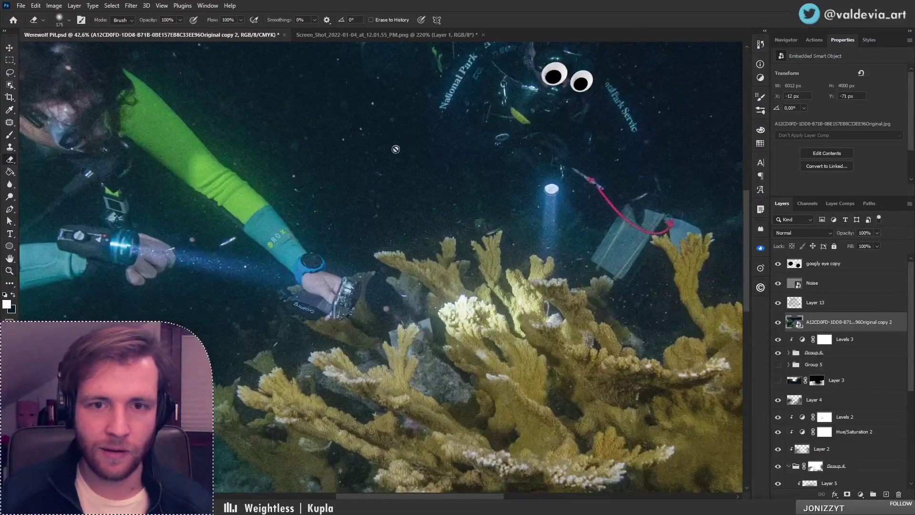
{"action": "key", "text": "z"}
{"action": "scroll", "coordinate": [475, 194], "scroll_direction": "down", "scroll_amount": 5}
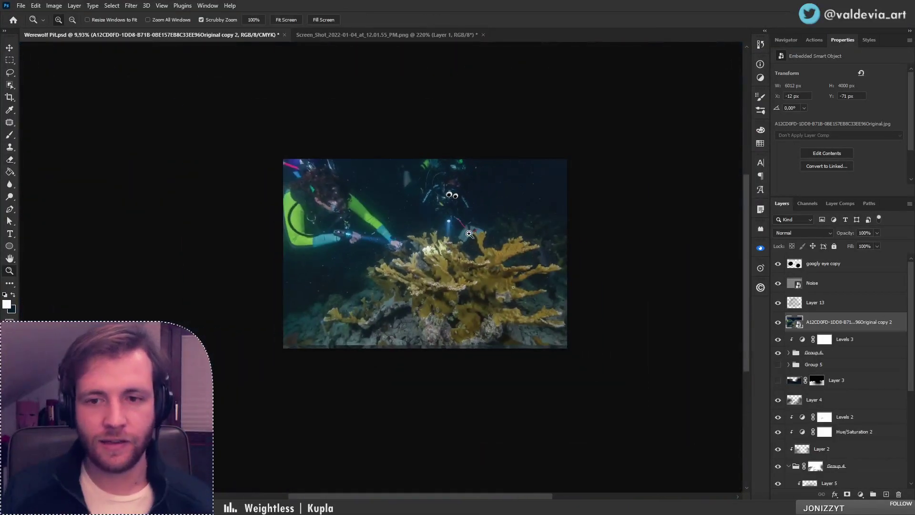
{"action": "scroll", "coordinate": [475, 194], "scroll_direction": "up", "scroll_amount": 2}
{"action": "key", "text": "e"}
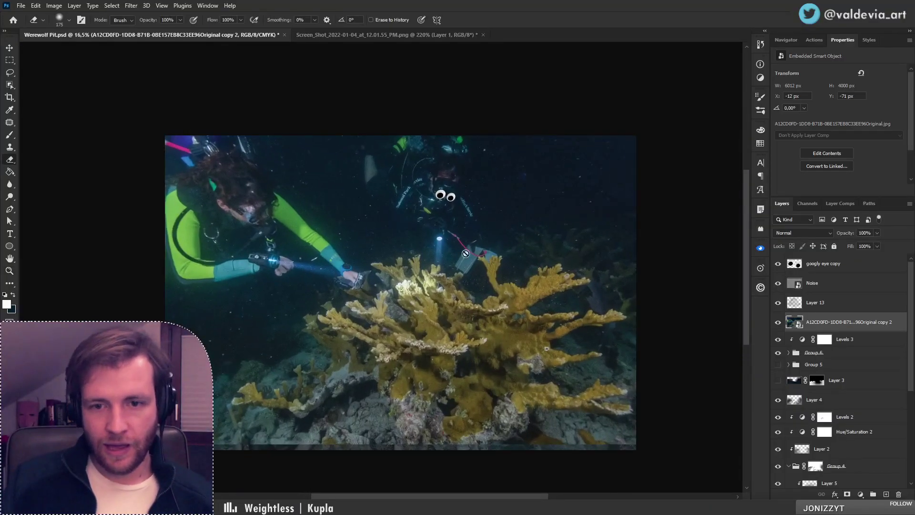
{"action": "left_click_drag", "start_coordinate": [243, 367], "coordinate": [240, 439]}
{"action": "left_click", "coordinate": [815, 233]}
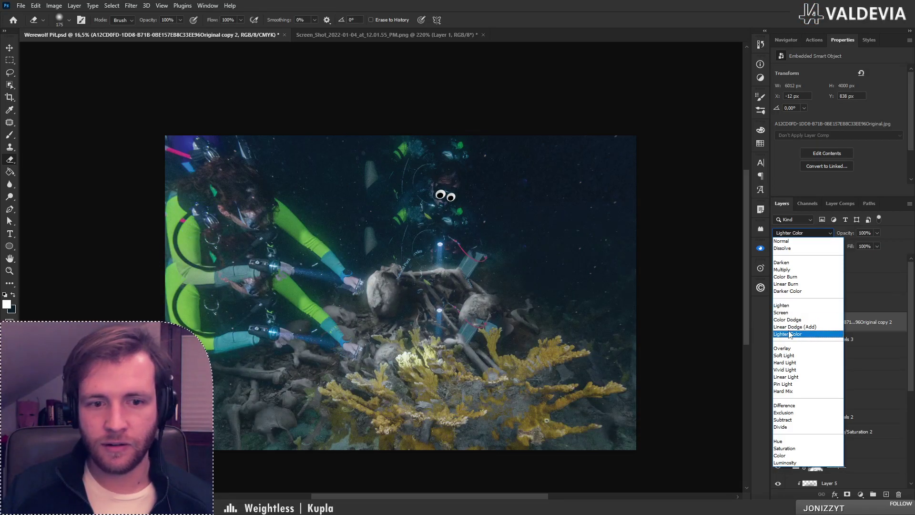
{"action": "left_click", "coordinate": [784, 306]}
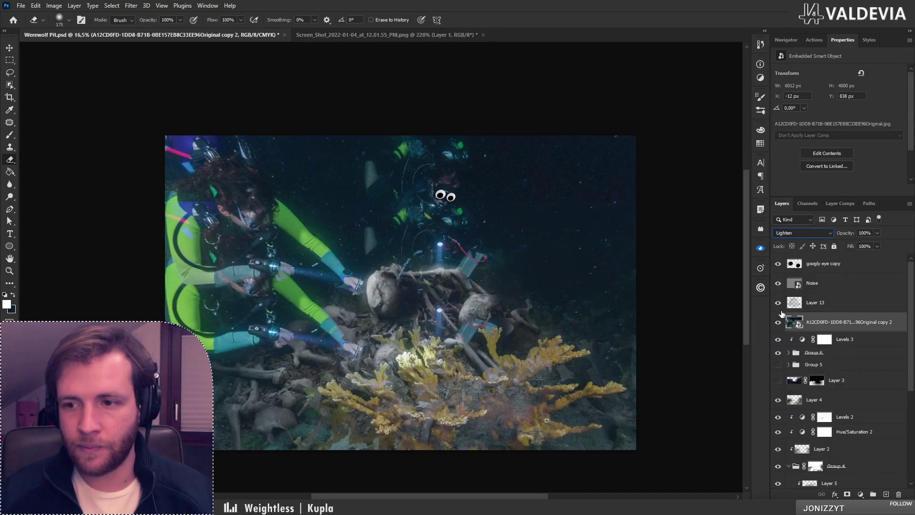
Hide the photo copy with a black layer mask and reveal its particles over the lower-left bones using a Soft Round brush
{"action": "left_click", "coordinate": [845, 492], "text": "alt"}
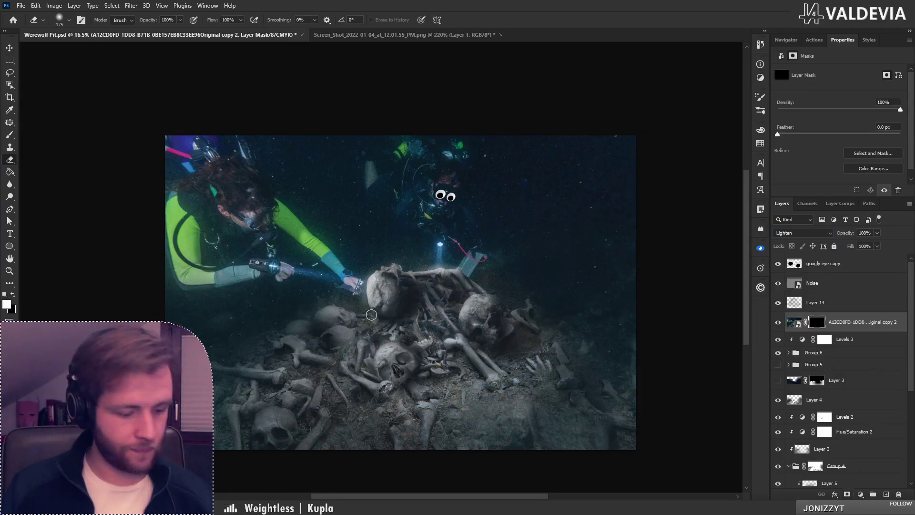
{"action": "key", "text": "b"}
{"action": "right_click", "coordinate": [398, 281]}
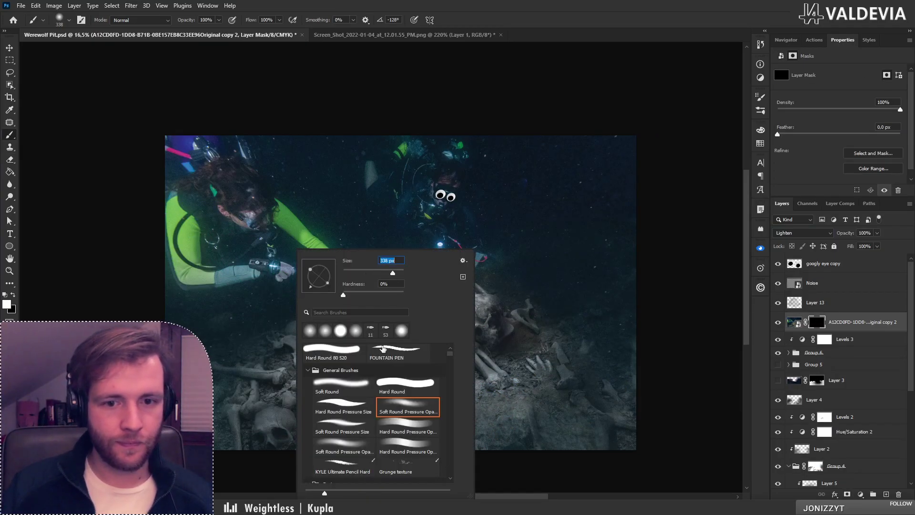
{"action": "left_click", "coordinate": [363, 387]}
{"action": "key", "text": "Return"}
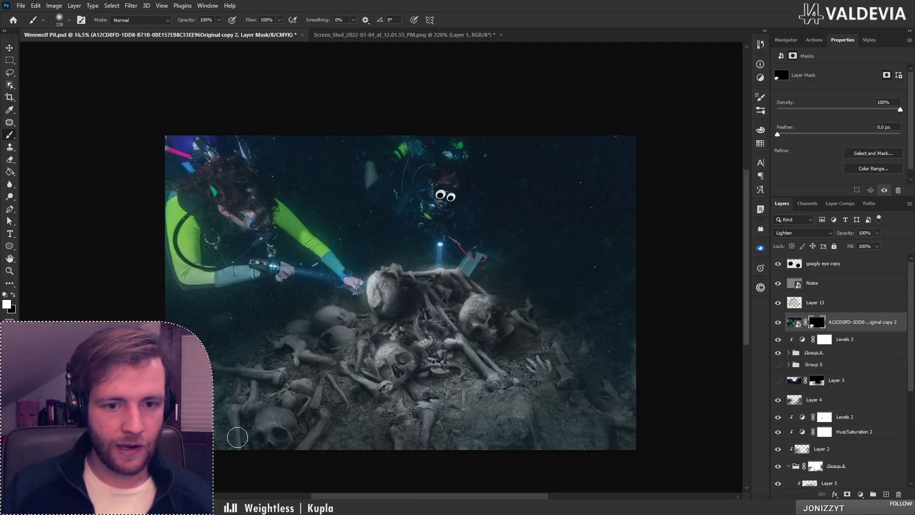
Compare the photo copy with its mask disabled and enabled, and inspect the revealed particles over the bones
{"action": "left_click", "coordinate": [817, 323], "text": "shift"}
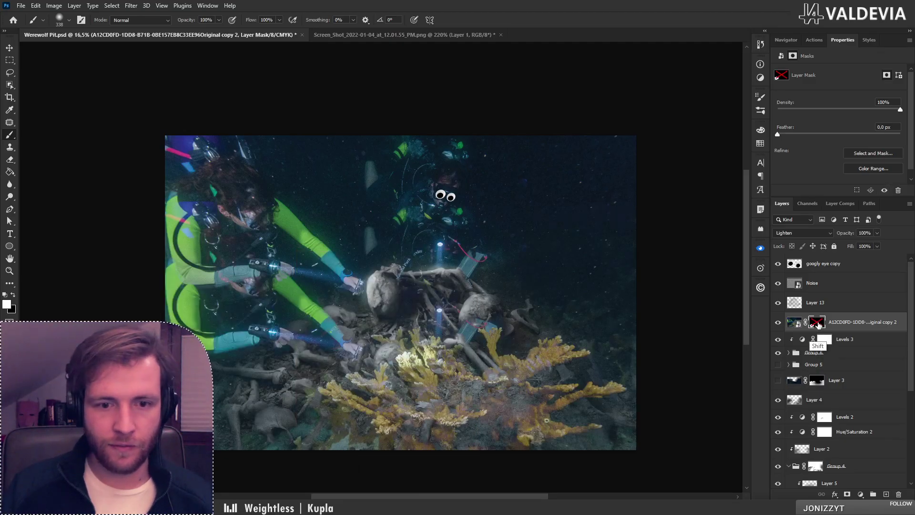
{"action": "left_click", "coordinate": [818, 324], "text": "shift"}
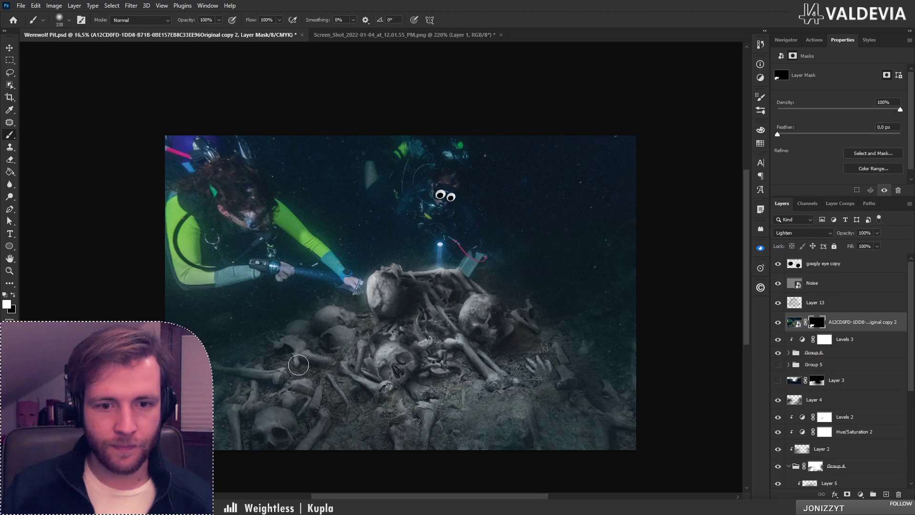
{"action": "scroll", "coordinate": [291, 410], "scroll_direction": "up", "scroll_amount": 3}
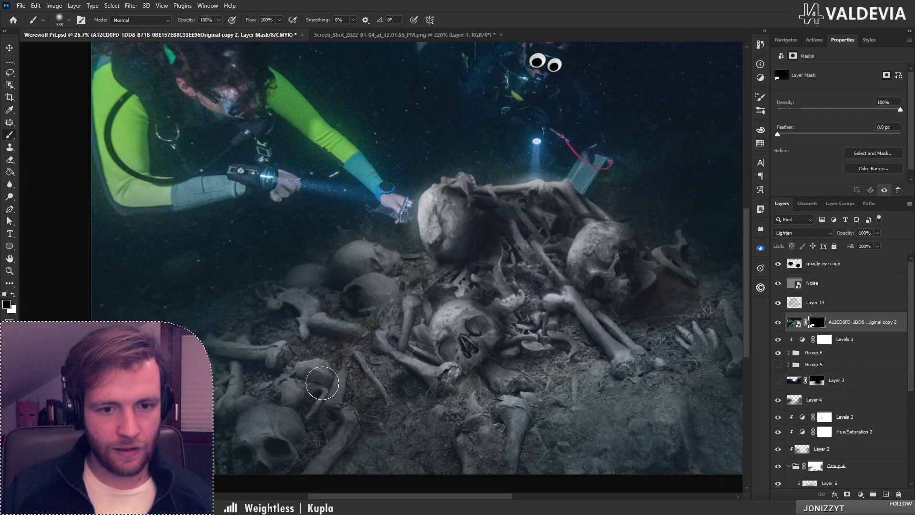
{"action": "key", "text": "ctrl+space"}
{"action": "mouse_move", "coordinate": [266, 361]}
{"action": "left_mouse_down"}
{"action": "mouse_move", "coordinate": [241, 361]}
{"action": "mouse_move", "coordinate": [250, 361]}
{"action": "left_mouse_up"}
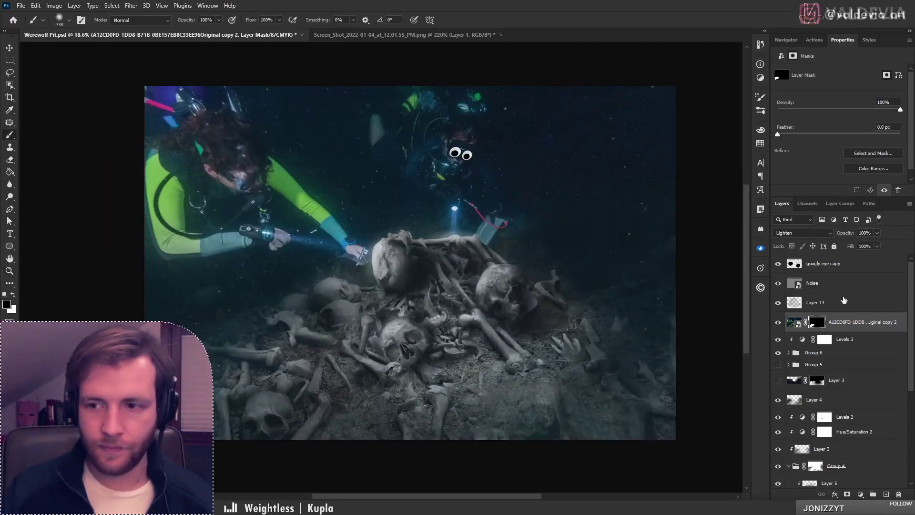
{"action": "key", "text": "x"}
Duplicate the masked photo copy, hide the duplicate as a backup, and rasterize Original copy 2 with its mask applied
{"action": "key", "text": "ctrl+j"}
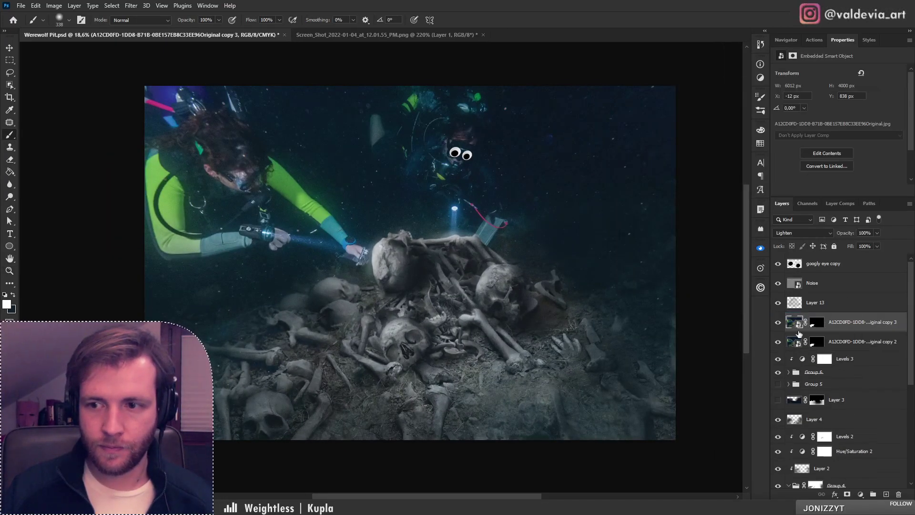
{"action": "left_click", "coordinate": [778, 322]}
{"action": "left_click", "coordinate": [842, 343]}
{"action": "key", "text": "ctrl+shift+backslash"}
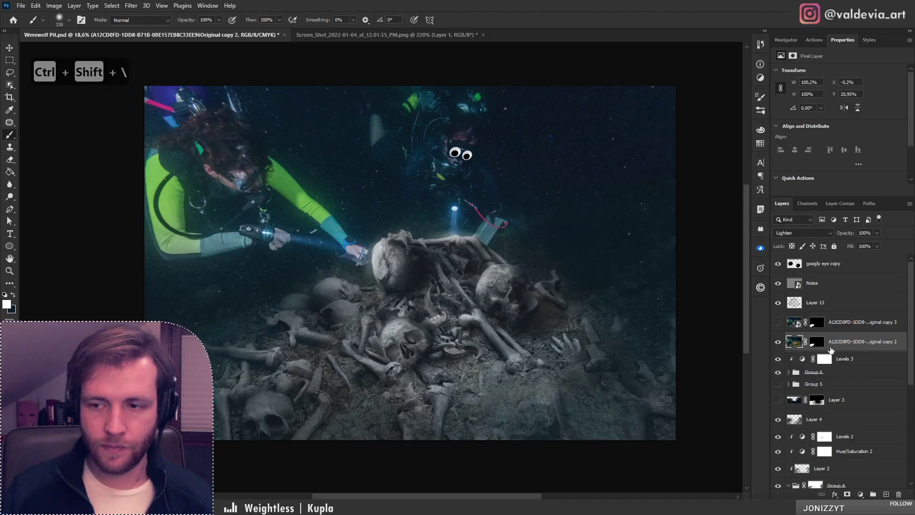
{"action": "right_click", "coordinate": [831, 350]}
{"action": "left_click", "coordinate": [837, 371]}
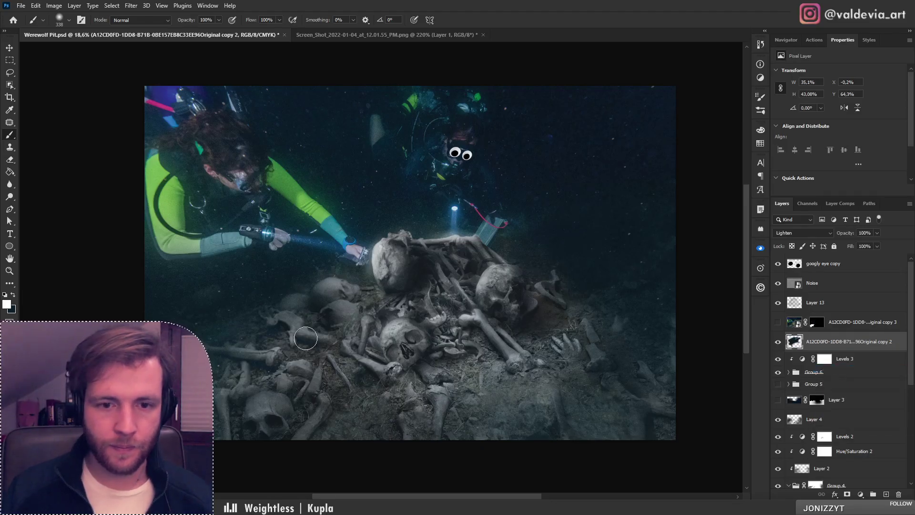
Duplicate the particle patch onto the lower-right seabed, flip it horizontally and align it with the image's lower-right corner
{"action": "left_click_drag", "start_coordinate": [221, 404], "coordinate": [612, 385]}
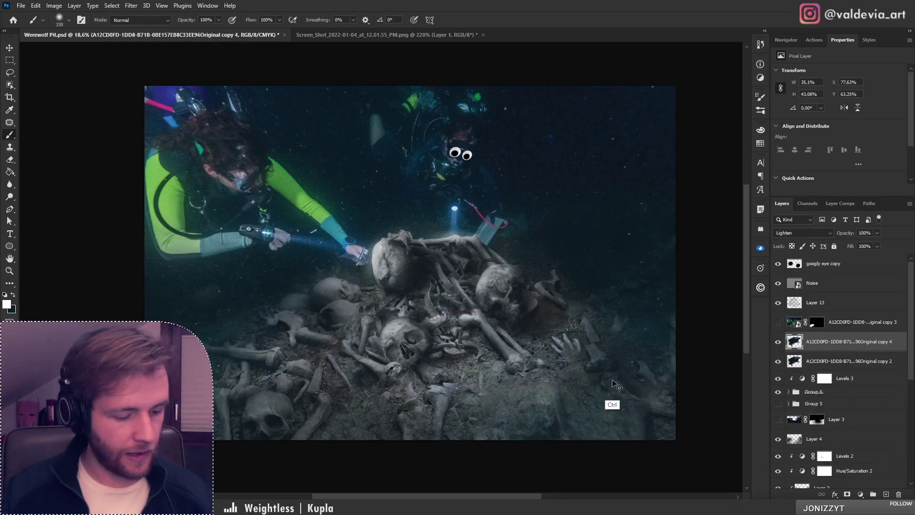
{"action": "key", "text": "ctrl+t"}
{"action": "right_click", "coordinate": [629, 389]}
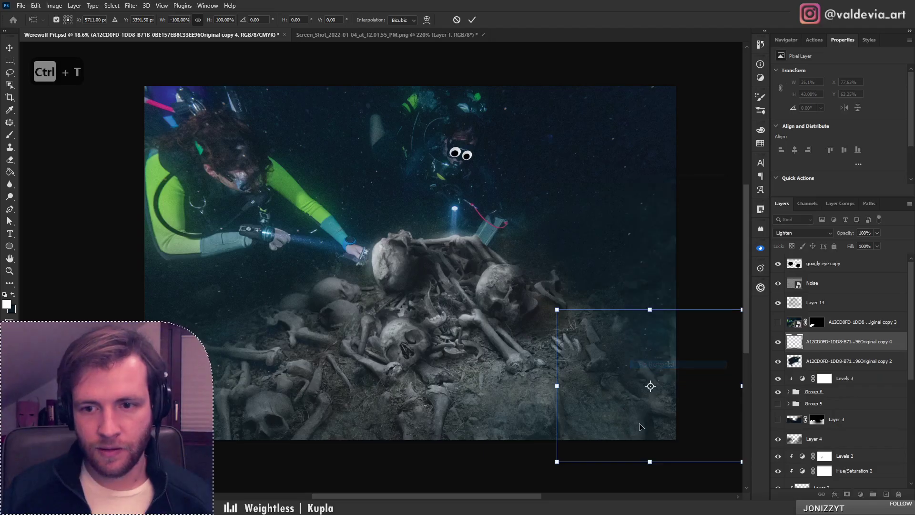
{"action": "left_click", "coordinate": [648, 365]}
{"action": "mouse_move", "coordinate": [628, 420]}
{"action": "left_mouse_down"}
{"action": "mouse_move", "coordinate": [513, 418]}
{"action": "mouse_move", "coordinate": [563, 414]}
{"action": "mouse_move", "coordinate": [556, 396]}
{"action": "left_mouse_up"}
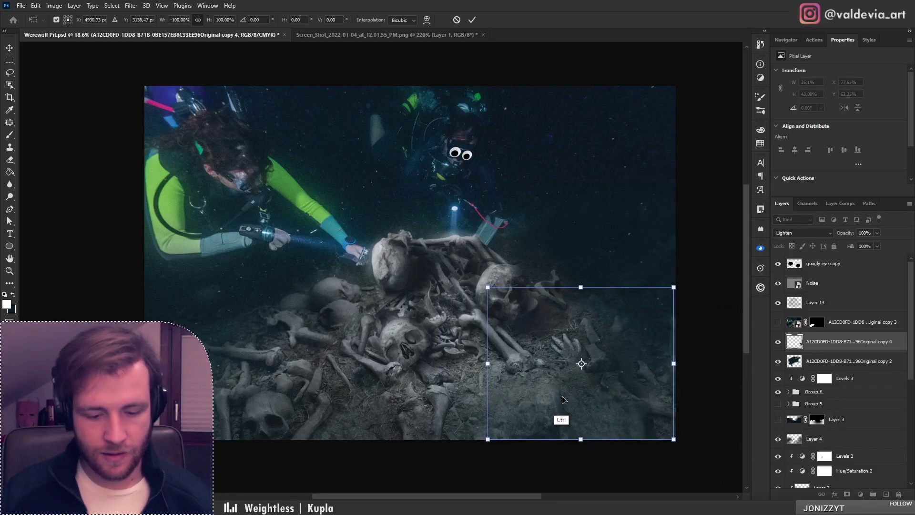
{"action": "key", "text": "Return"}
{"action": "key", "text": "b"}
{"action": "key", "text": "e"}
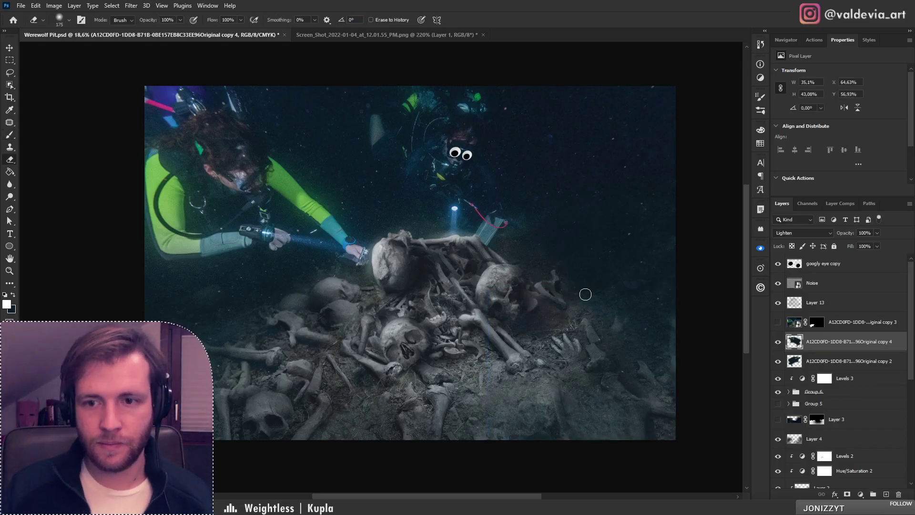
Duplicate the flipped particle patch toward the bottom centre of the bone pile, rotate it and fit it over the seabed there
{"action": "left_click_drag", "start_coordinate": [613, 383], "coordinate": [435, 417]}
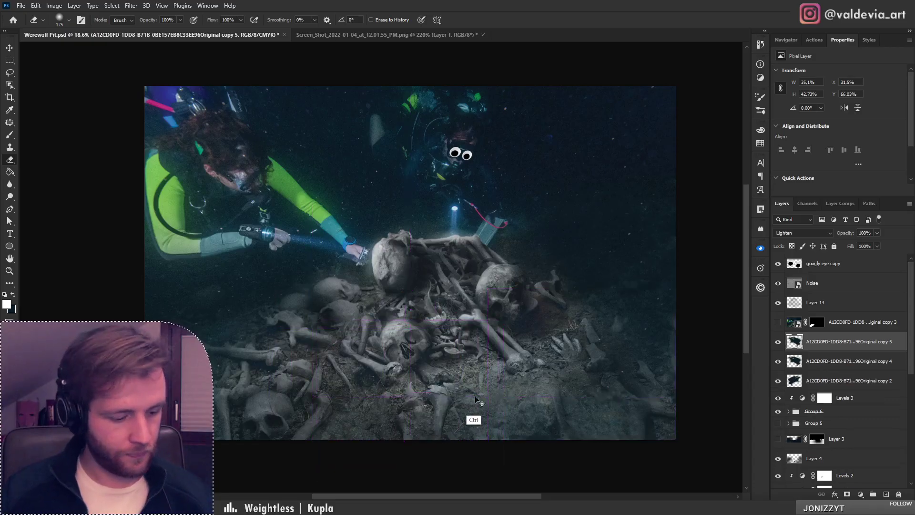
{"action": "key", "text": "ctrl+t"}
{"action": "left_click_drag", "start_coordinate": [538, 386], "coordinate": [433, 468]}
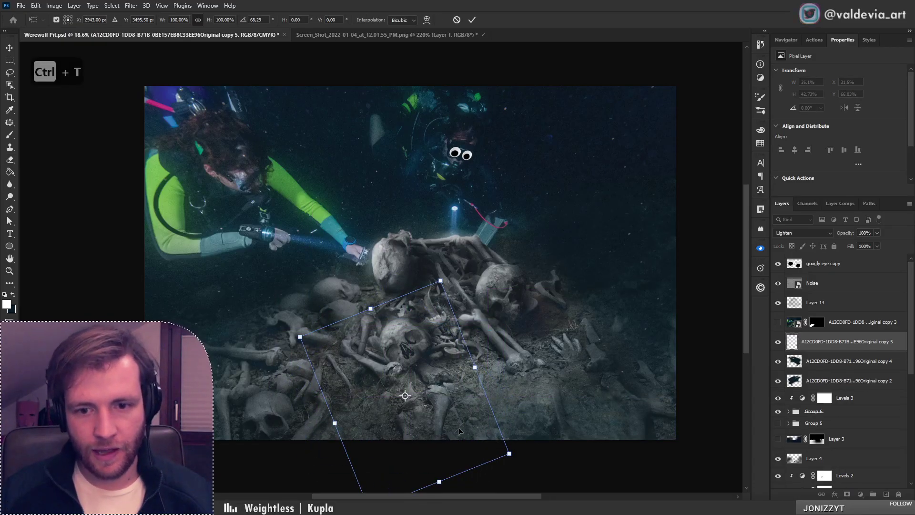
{"action": "left_click_drag", "start_coordinate": [446, 422], "coordinate": [496, 419]}
{"action": "left_click_drag", "start_coordinate": [610, 411], "coordinate": [612, 379]}
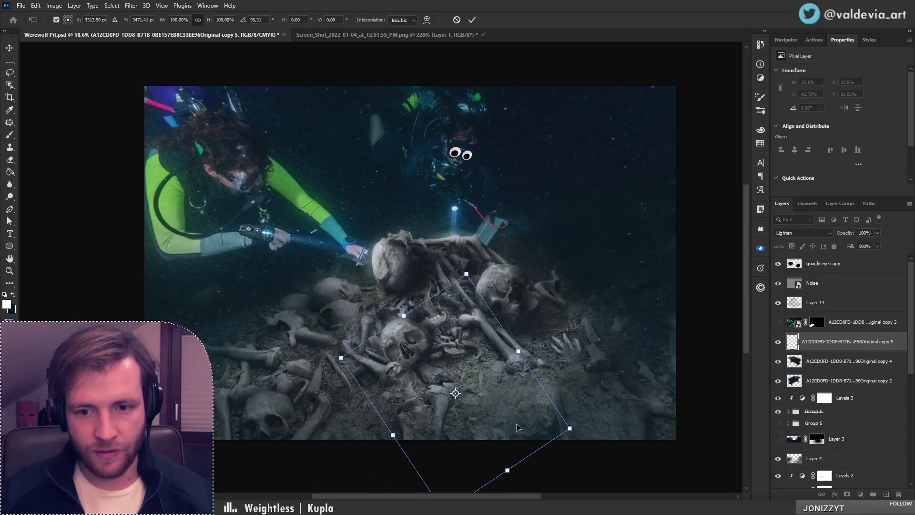
{"action": "mouse_move", "coordinate": [515, 423]}
{"action": "left_mouse_down"}
{"action": "mouse_move", "coordinate": [522, 398]}
{"action": "mouse_move", "coordinate": [527, 420]}
{"action": "mouse_move", "coordinate": [517, 424]}
{"action": "mouse_move", "coordinate": [549, 414]}
{"action": "mouse_move", "coordinate": [478, 374]}
{"action": "mouse_move", "coordinate": [428, 363]}
{"action": "mouse_move", "coordinate": [433, 349]}
{"action": "left_mouse_up"}
{"action": "key", "text": "Return"}
{"action": "key", "text": "z"}
{"action": "key", "text": "e"}
Duplicate the rotated particle patch as Original copy 6, flip it, rotate it to about -168° and place it over the lower-left bones
{"action": "left_click_drag", "start_coordinate": [826, 342], "coordinate": [806, 334]}
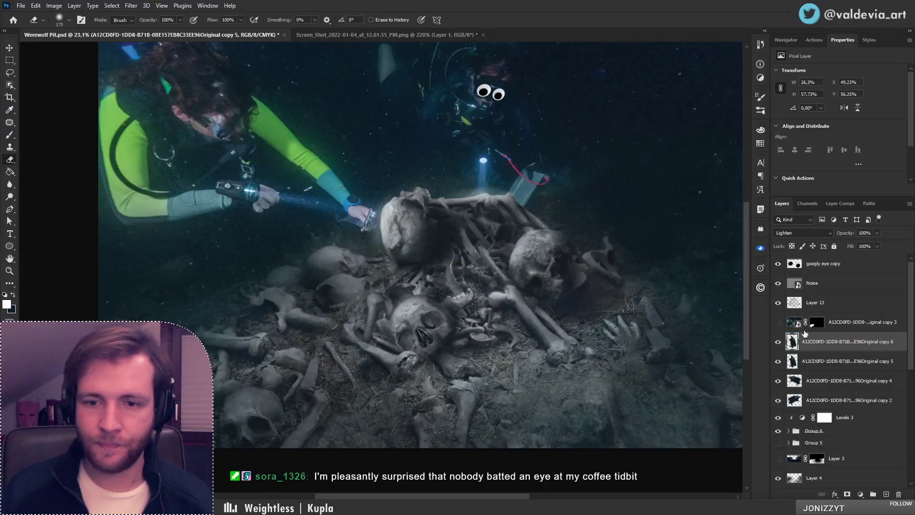
{"action": "key", "text": "ctrl+t"}
{"action": "right_click", "coordinate": [482, 385]}
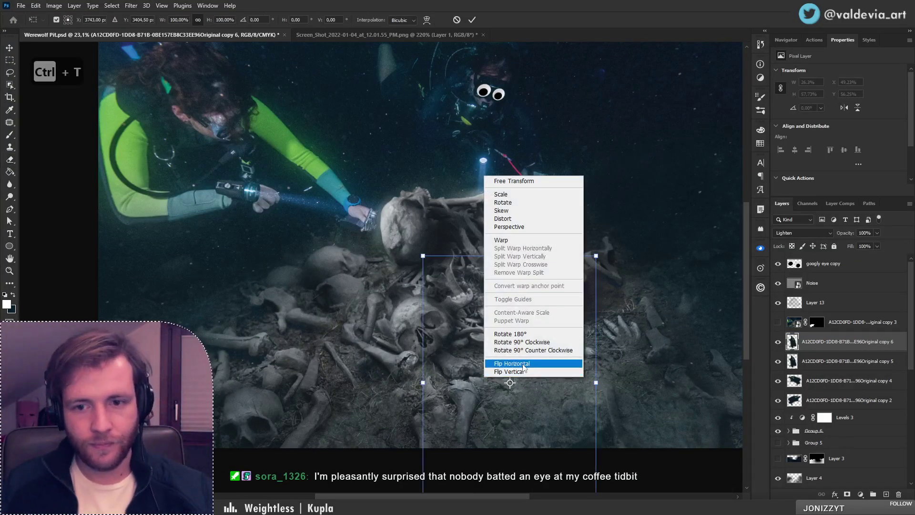
{"action": "left_click", "coordinate": [500, 365]}
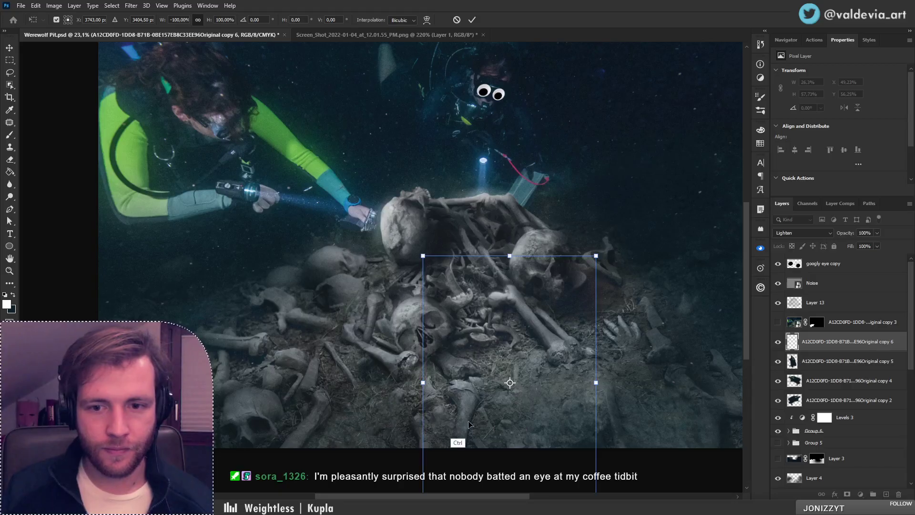
{"action": "left_click_drag", "start_coordinate": [483, 425], "coordinate": [351, 431]}
{"action": "left_click_drag", "start_coordinate": [524, 380], "coordinate": [526, 409]}
{"action": "left_click_drag", "start_coordinate": [420, 407], "coordinate": [402, 406]}
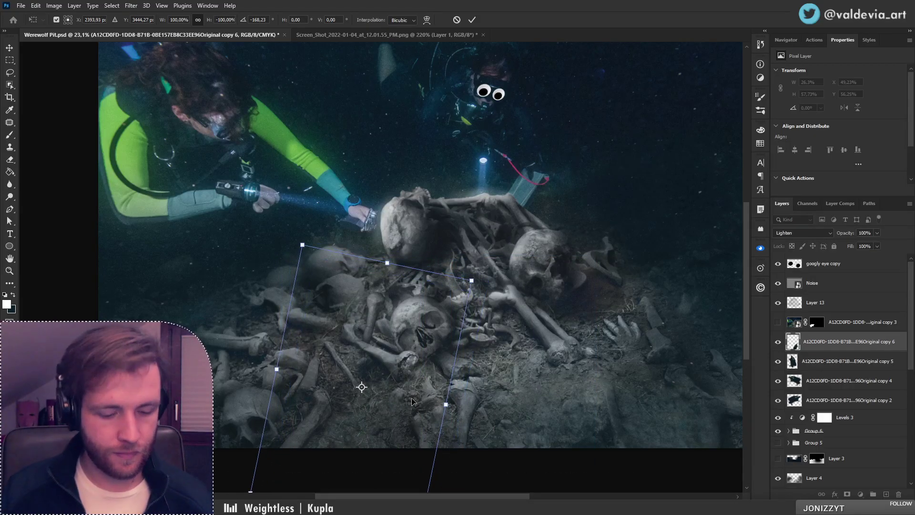
{"action": "key", "text": "Return"}
{"action": "key", "text": "e"}
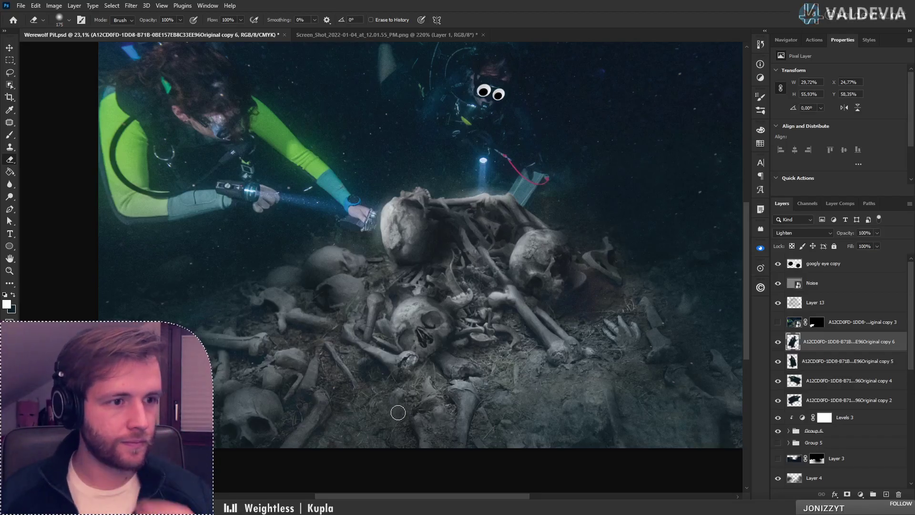
{"action": "mouse_move", "coordinate": [429, 354]}
{"action": "left_mouse_down"}
{"action": "mouse_move", "coordinate": [401, 406]}
{"action": "mouse_move", "coordinate": [372, 415]}
{"action": "mouse_move", "coordinate": [413, 399]}
{"action": "left_mouse_up"}
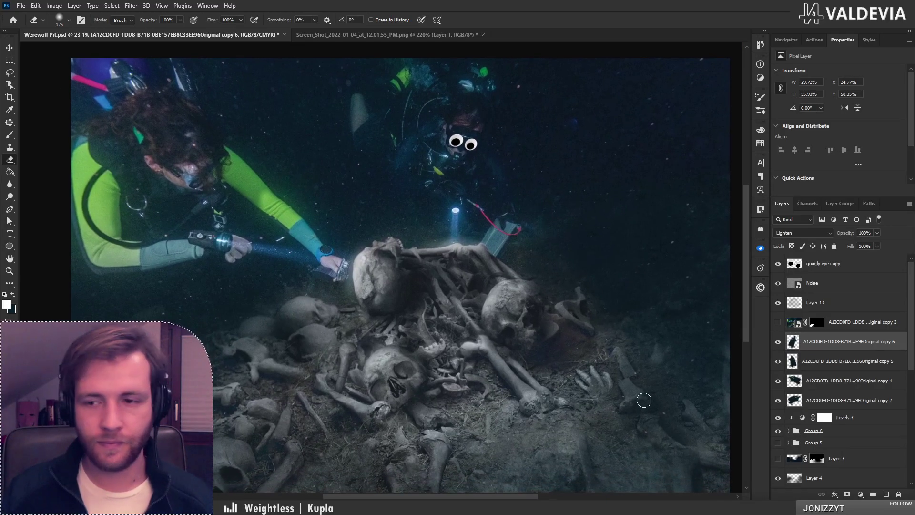
{"action": "left_click", "coordinate": [886, 494]}
{"action": "key", "text": "s"}
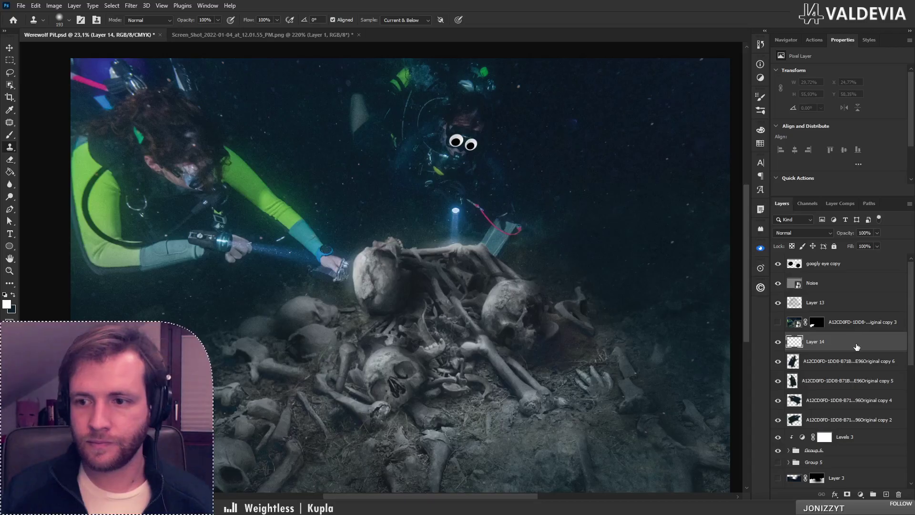
{"action": "key", "text": "ctrl+z"}
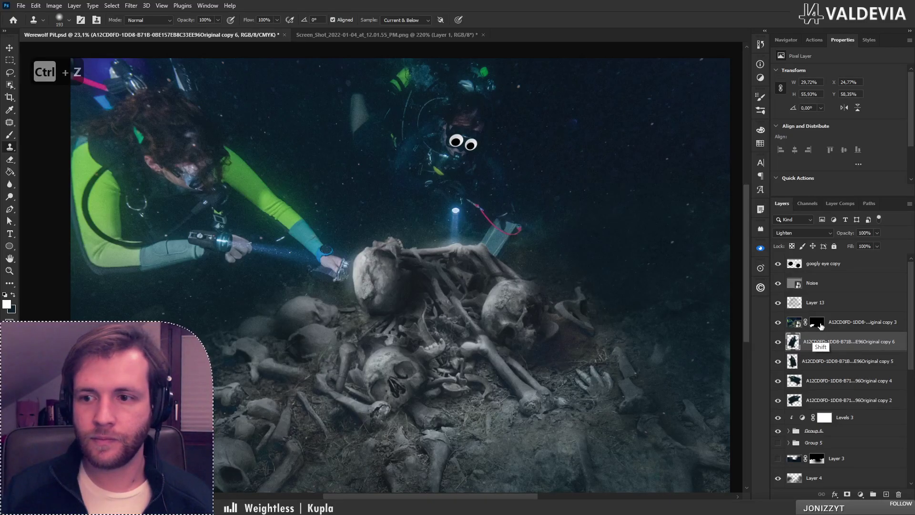
Show the hidden Original copy 3 with its mask disabled and reposition the photo at X 0 px, Y 0 px
{"action": "left_click", "coordinate": [820, 325], "text": "shift"}
{"action": "left_click", "coordinate": [866, 329]}
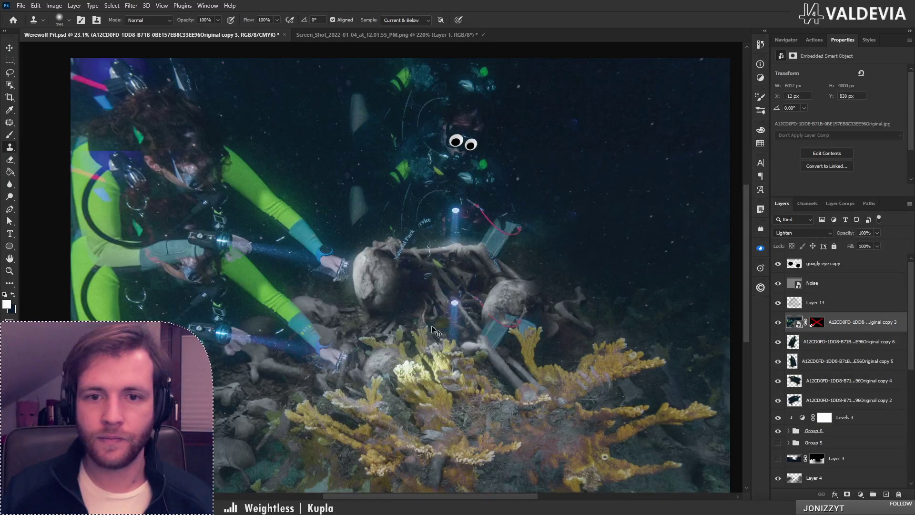
{"action": "mouse_move", "coordinate": [439, 343]}
{"action": "left_mouse_down"}
{"action": "mouse_move", "coordinate": [393, 236]}
{"action": "mouse_move", "coordinate": [437, 210]}
{"action": "mouse_move", "coordinate": [439, 247]}
{"action": "mouse_move", "coordinate": [500, 244]}
{"action": "mouse_move", "coordinate": [431, 246]}
{"action": "mouse_move", "coordinate": [491, 229]}
{"action": "mouse_move", "coordinate": [443, 274]}
{"action": "mouse_move", "coordinate": [390, 196]}
{"action": "mouse_move", "coordinate": [476, 238]}
{"action": "mouse_move", "coordinate": [500, 267]}
{"action": "mouse_move", "coordinate": [471, 225]}
{"action": "mouse_move", "coordinate": [453, 220]}
{"action": "mouse_move", "coordinate": [454, 238]}
{"action": "mouse_move", "coordinate": [463, 234]}
{"action": "left_mouse_up"}
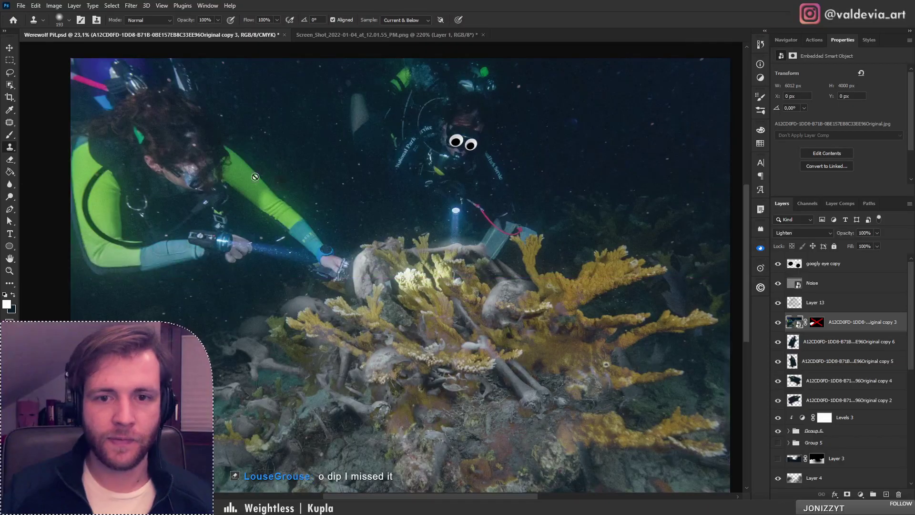
Lasso the dark, particle-filled water between the near diver's arm and the far diver
{"action": "left_click", "coordinate": [10, 73]}
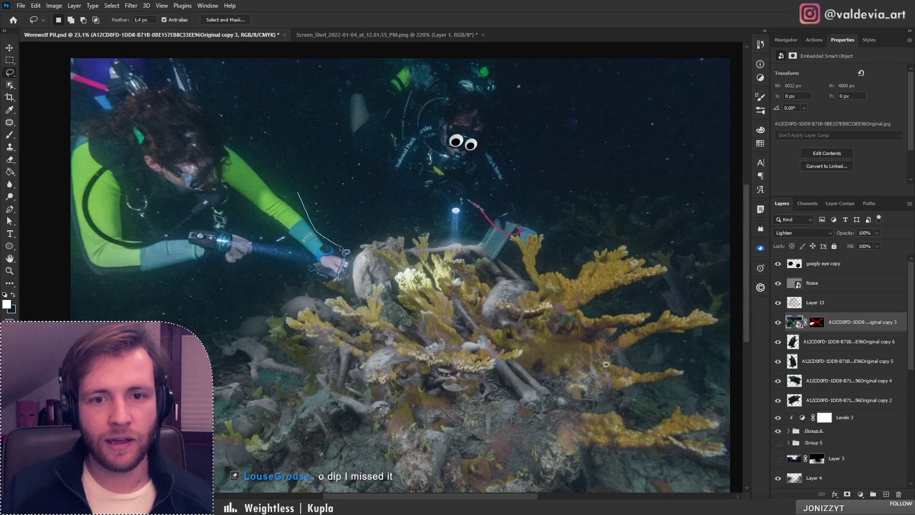
{"action": "left_click_drag", "start_coordinate": [340, 245], "coordinate": [370, 234]}
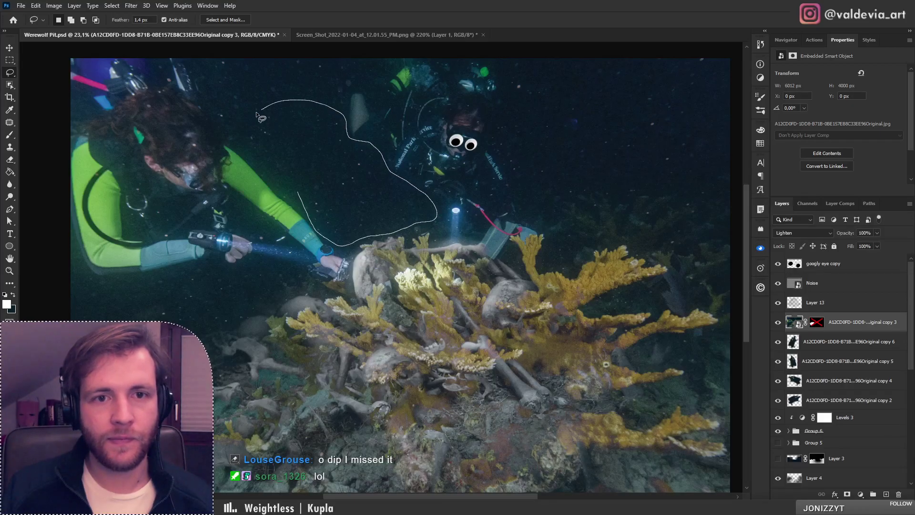
{"action": "left_click_drag", "start_coordinate": [285, 189], "coordinate": [291, 195]}
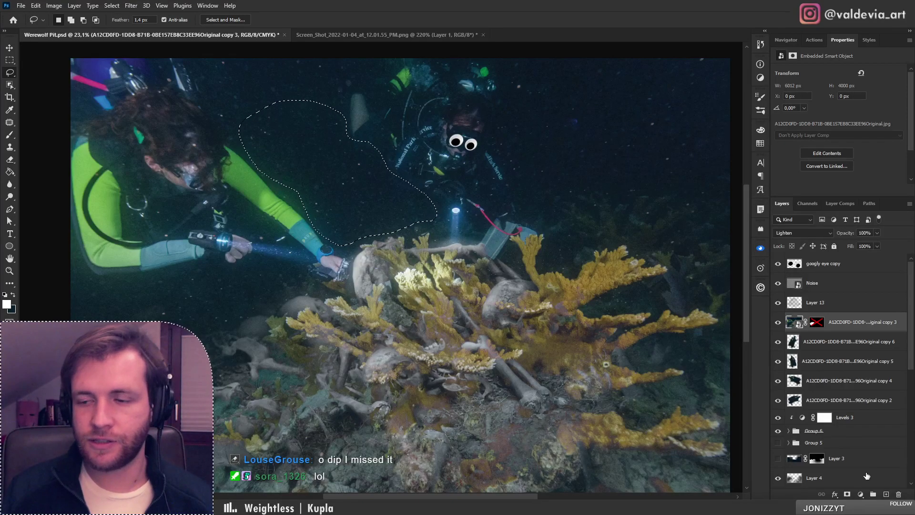
Replace Original copy 3's disabled mask with a new layer mask made from the lassoed water selection
{"action": "right_click", "coordinate": [816, 323]}
{"action": "left_click", "coordinate": [853, 341]}
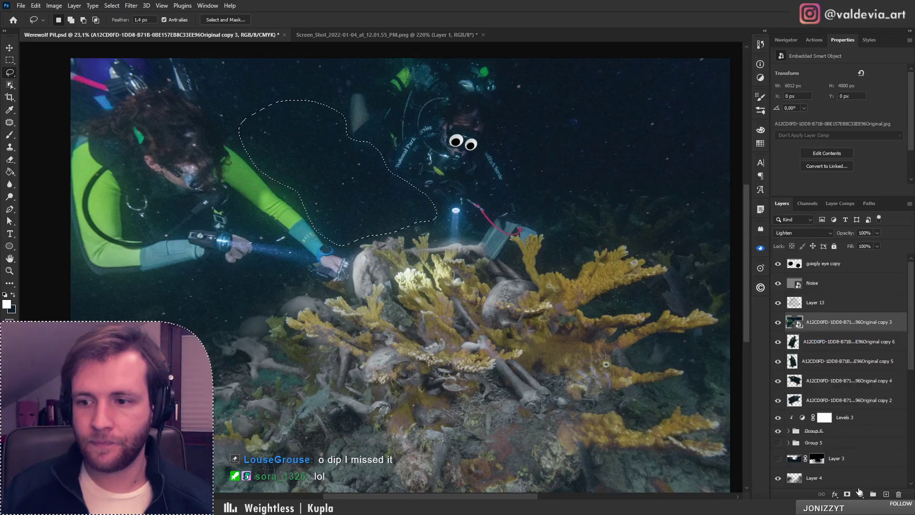
{"action": "left_click", "coordinate": [847, 494]}
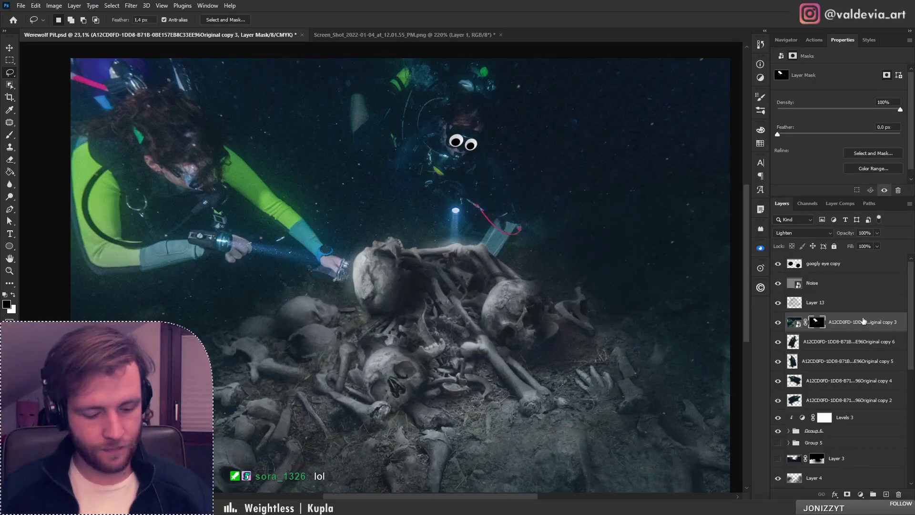
Duplicate the masked photo as Original copy 7, hide Original copy 3, then rasterize the duplicate and apply its layer mask
{"action": "key", "text": "ctrl+k"}
{"action": "key", "text": "ctrl+j"}
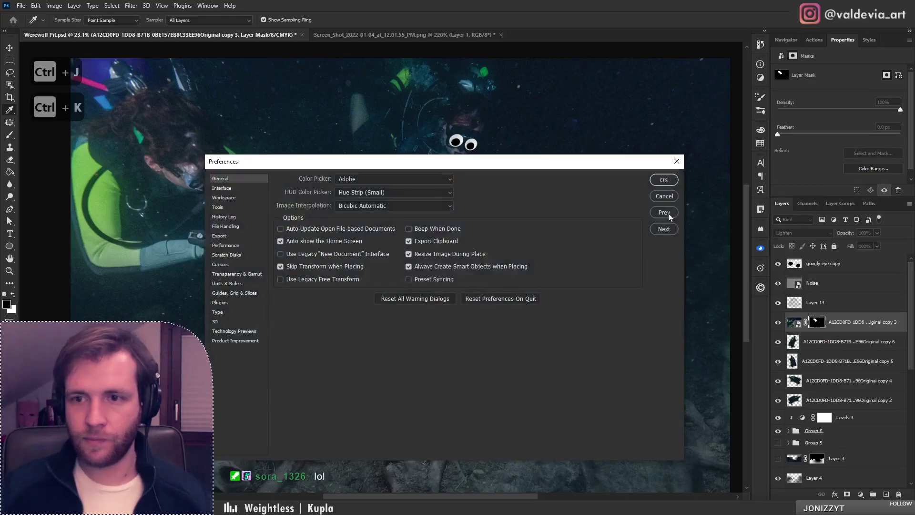
{"action": "left_click", "coordinate": [665, 196]}
{"action": "key", "text": "l"}
{"action": "key", "text": "x"}
{"action": "key", "text": "ctrl+j"}
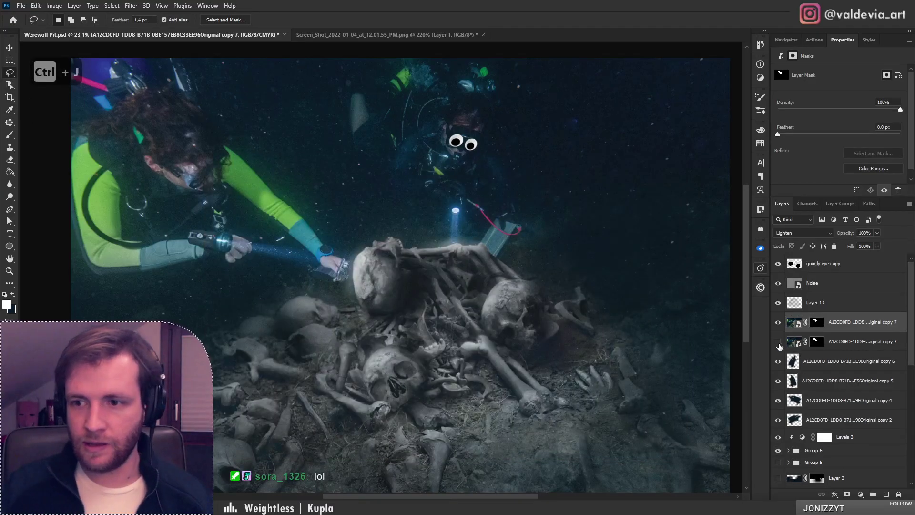
{"action": "key", "text": "ctrl+shift+backslash"}
{"action": "right_click", "coordinate": [817, 324]}
{"action": "left_click", "coordinate": [839, 349]}
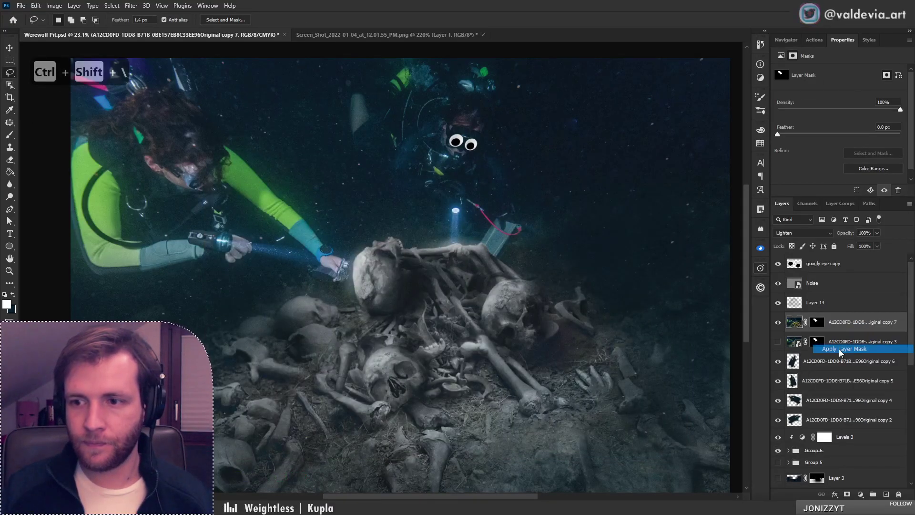
Move the Original copy 7 particle patch down over the dark gap and bones beside the large upper skull
{"action": "left_click_drag", "start_coordinate": [491, 276], "coordinate": [433, 358]}
{"action": "key", "text": "z"}
{"action": "left_click_drag", "start_coordinate": [433, 288], "coordinate": [529, 280]}
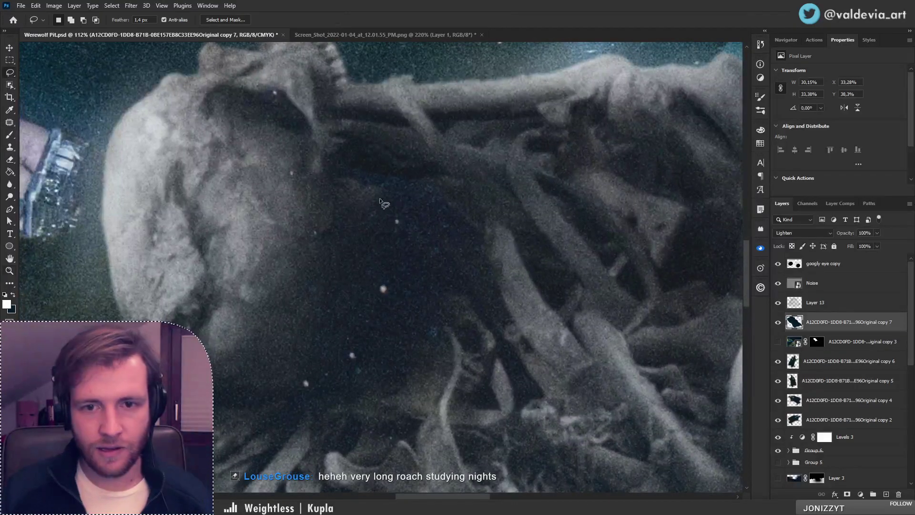
{"action": "key", "text": "ctrl+0"}
{"action": "key", "text": "e"}
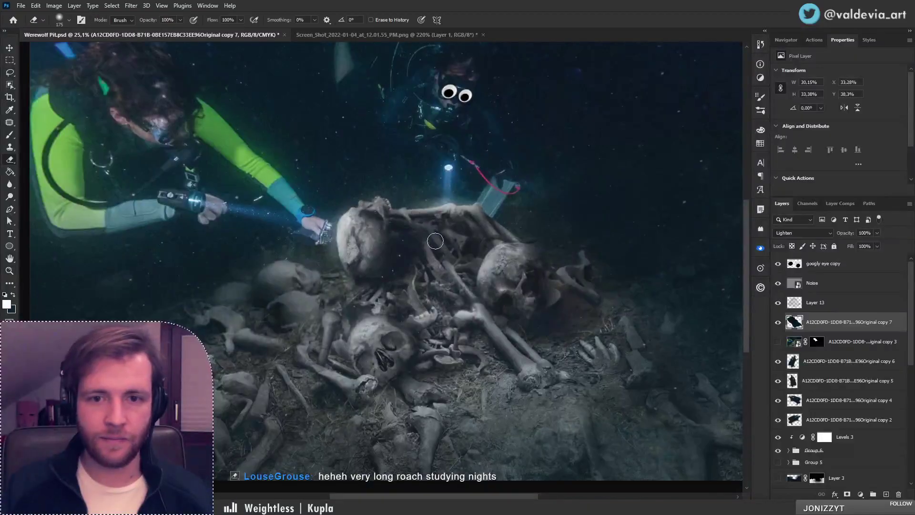
{"action": "key", "text": "ctrl+z"}
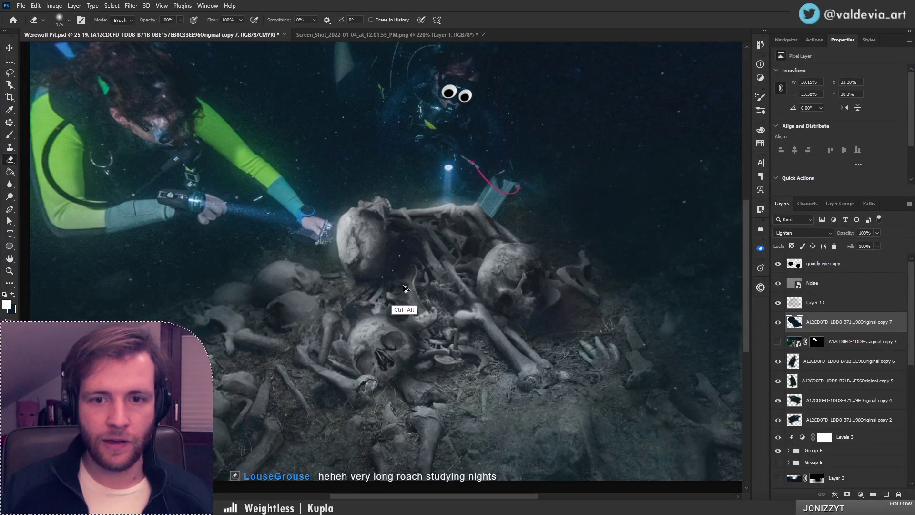
Duplicate the patch as Original copy 8, rotate it about 171.5° and fit it over the upper bones and right-hand skull
{"action": "left_click_drag", "start_coordinate": [403, 288], "coordinate": [517, 291]}
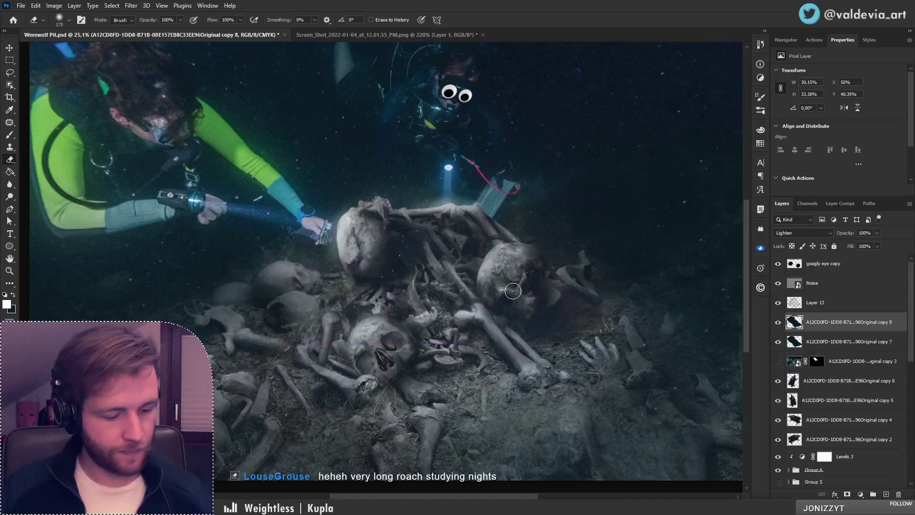
{"action": "key", "text": "ctrl+t"}
{"action": "left_click_drag", "start_coordinate": [613, 296], "coordinate": [393, 271]}
{"action": "left_click_drag", "start_coordinate": [523, 297], "coordinate": [504, 277]}
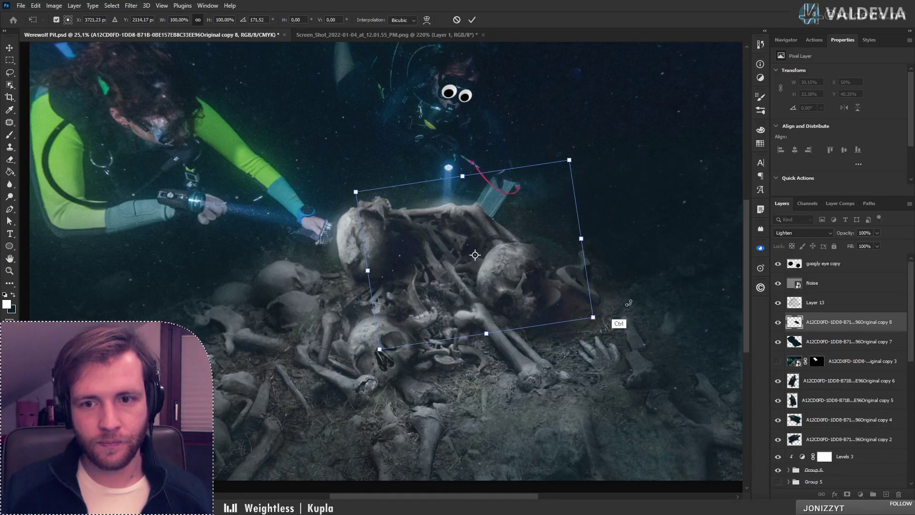
{"action": "key", "text": "Return"}
{"action": "key", "text": "e"}
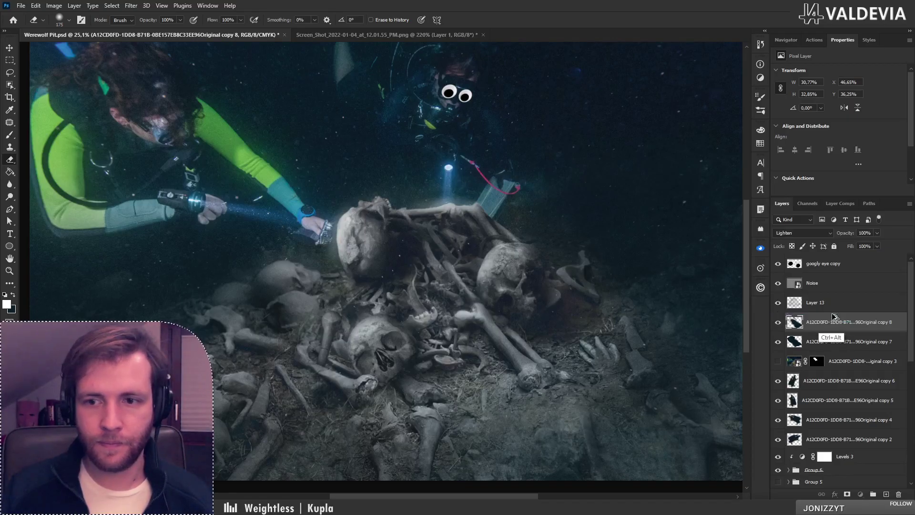
Duplicate the particle patch as Original copy 9 over the left-hand bones and erase its left edge with a Soft Round brush
{"action": "key", "text": "ctrl+j"}
{"action": "left_click_drag", "start_coordinate": [453, 246], "coordinate": [342, 296]}
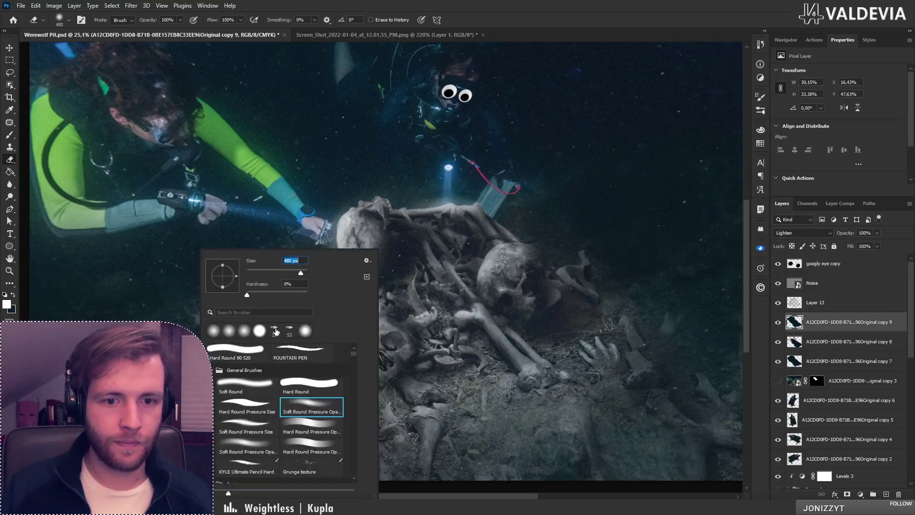
{"action": "double_click", "coordinate": [248, 384]}
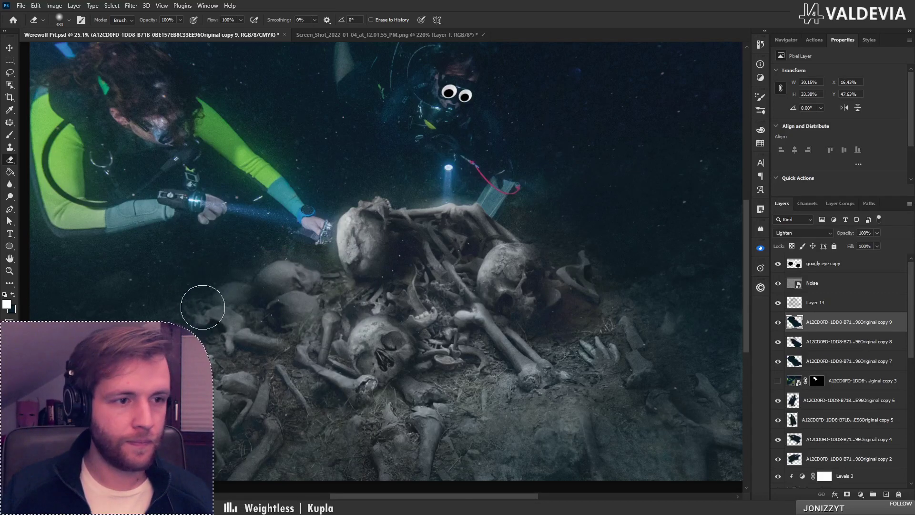
{"action": "left_click_drag", "start_coordinate": [203, 307], "coordinate": [208, 336]}
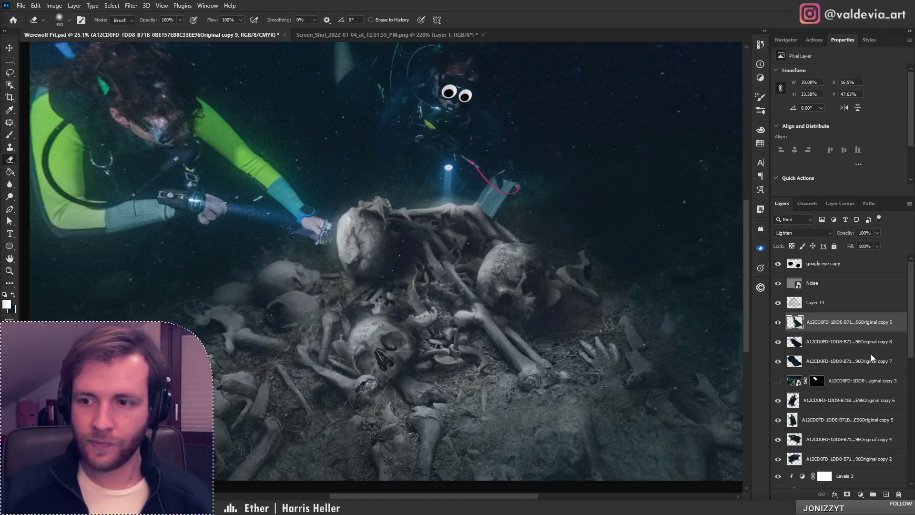
Duplicate Original copy 7 as Original copy 10, flip it vertically, rotate it about -7° and place it over the lower central skull
{"action": "left_click", "coordinate": [847, 361]}
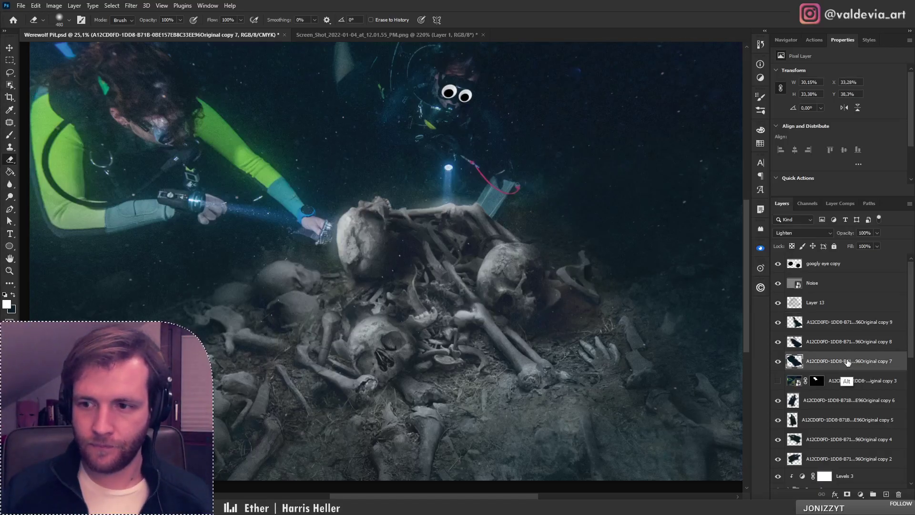
{"action": "left_click_drag", "start_coordinate": [847, 362], "coordinate": [841, 314]}
{"action": "left_click_drag", "start_coordinate": [303, 342], "coordinate": [326, 445]}
{"action": "key", "text": "ctrl+t"}
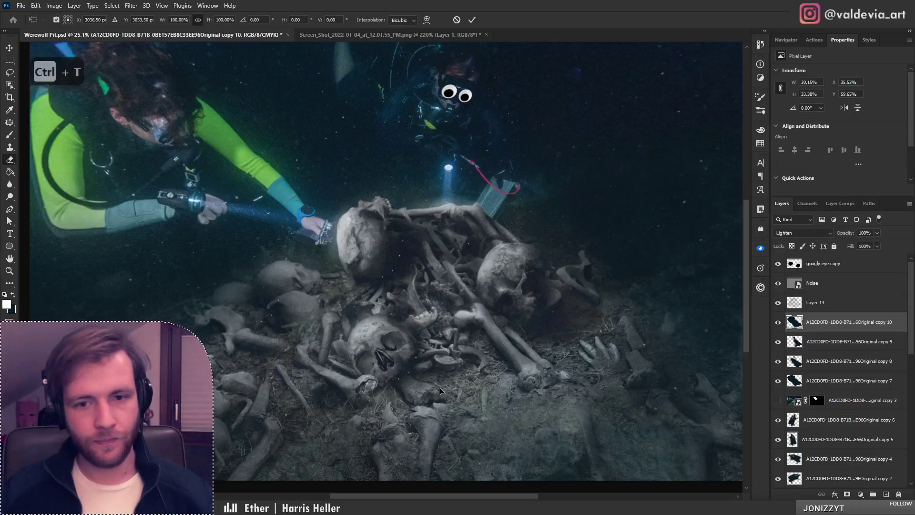
{"action": "right_click", "coordinate": [421, 362]}
{"action": "left_click", "coordinate": [475, 350]}
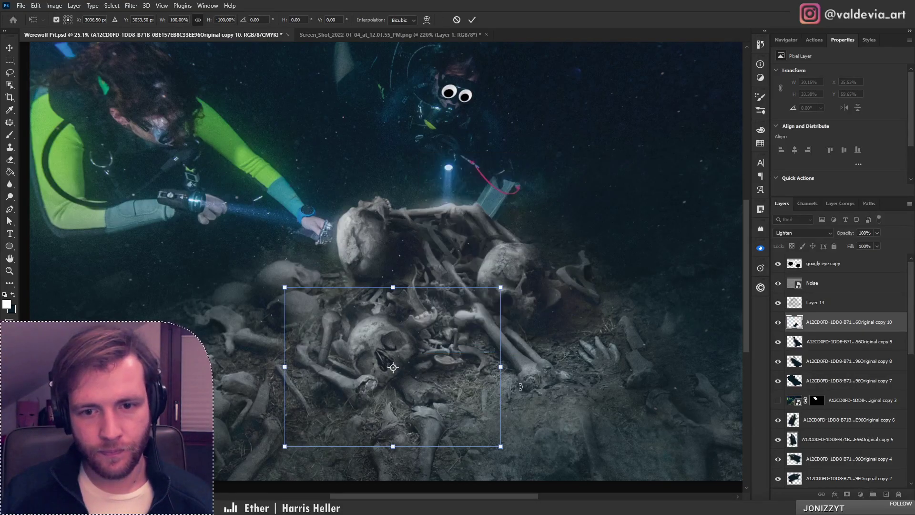
{"action": "key", "text": "ctrl"}
{"action": "mouse_move", "coordinate": [440, 406]}
{"action": "left_mouse_down"}
{"action": "mouse_move", "coordinate": [383, 416]}
{"action": "mouse_move", "coordinate": [422, 404]}
{"action": "left_mouse_up"}
{"action": "mouse_move", "coordinate": [516, 410]}
{"action": "left_mouse_down"}
{"action": "mouse_move", "coordinate": [508, 288]}
{"action": "mouse_move", "coordinate": [523, 394]}
{"action": "left_mouse_up"}
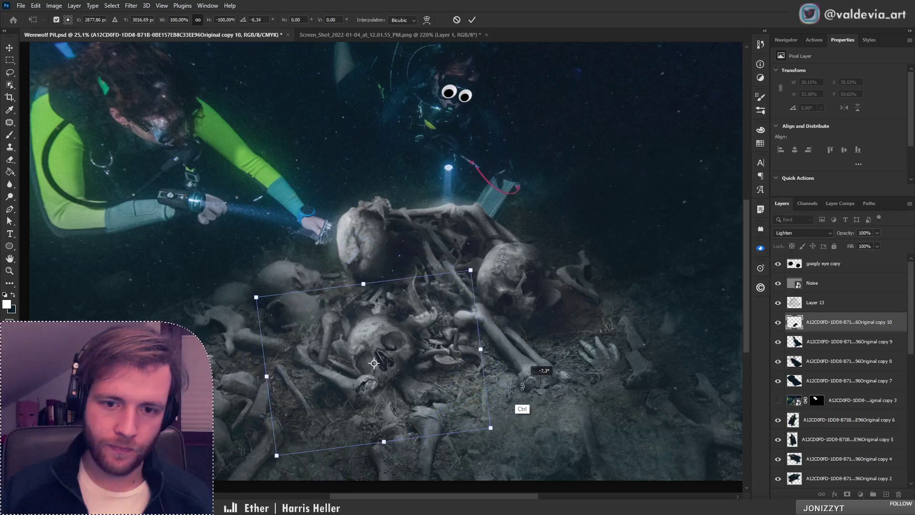
{"action": "mouse_move", "coordinate": [441, 376]}
{"action": "left_mouse_down"}
{"action": "mouse_move", "coordinate": [420, 377]}
{"action": "mouse_move", "coordinate": [441, 372]}
{"action": "left_mouse_up"}
{"action": "key", "text": "Return"}
{"action": "key", "text": "e"}
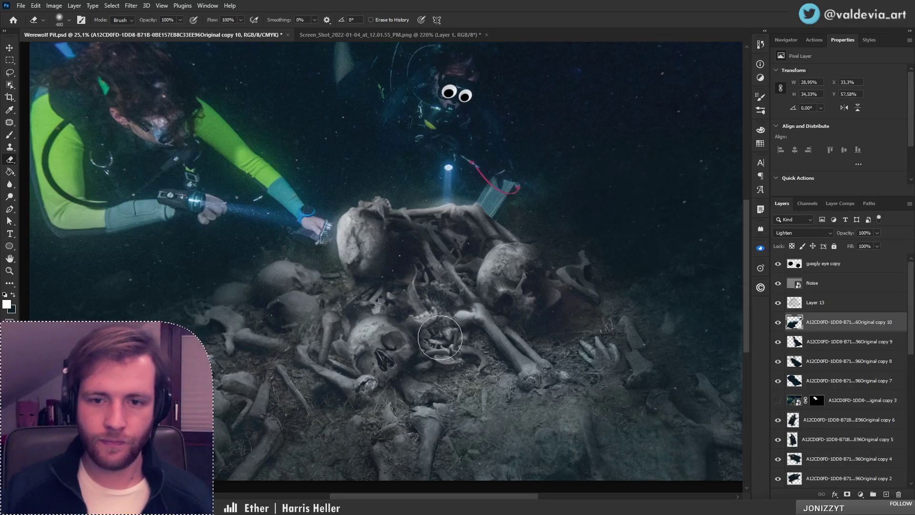
Group the particle layers Original copy 7 through Original copy 10 into a layer group
{"action": "key", "text": "z"}
{"action": "mouse_move", "coordinate": [554, 306]}
{"action": "left_mouse_down"}
{"action": "mouse_move", "coordinate": [463, 310]}
{"action": "mouse_move", "coordinate": [536, 310]}
{"action": "left_mouse_up"}
{"action": "key", "text": "e"}
{"action": "left_click", "coordinate": [846, 387], "text": "shift"}
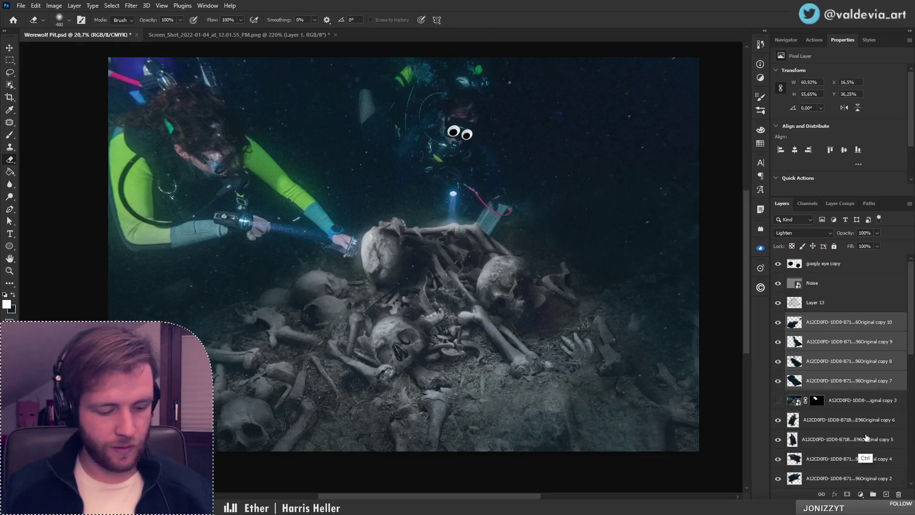
{"action": "key", "text": "ctrl+g"}
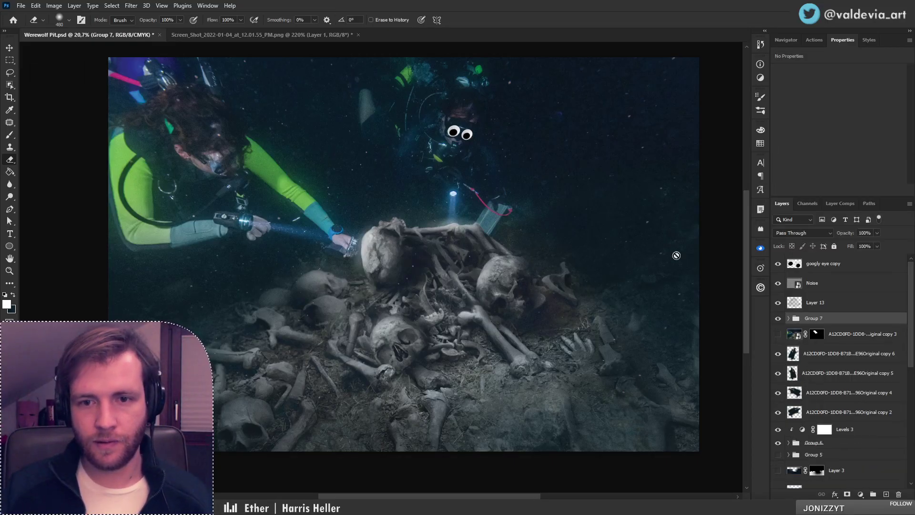
Examine the floating particles over the bone pile up close, checking the effect of Group 7's visibility
{"action": "key", "text": "z"}
{"action": "mouse_move", "coordinate": [369, 280]}
{"action": "left_mouse_down"}
{"action": "mouse_move", "coordinate": [268, 307]}
{"action": "mouse_move", "coordinate": [421, 295]}
{"action": "left_mouse_up"}
{"action": "key", "text": "e"}
{"action": "mouse_move", "coordinate": [535, 318]}
{"action": "left_mouse_down"}
{"action": "mouse_move", "coordinate": [459, 291]}
{"action": "mouse_move", "coordinate": [435, 296]}
{"action": "mouse_move", "coordinate": [419, 320]}
{"action": "left_mouse_up"}
{"action": "key", "text": "z"}
{"action": "left_click_drag", "start_coordinate": [338, 254], "coordinate": [311, 227]}
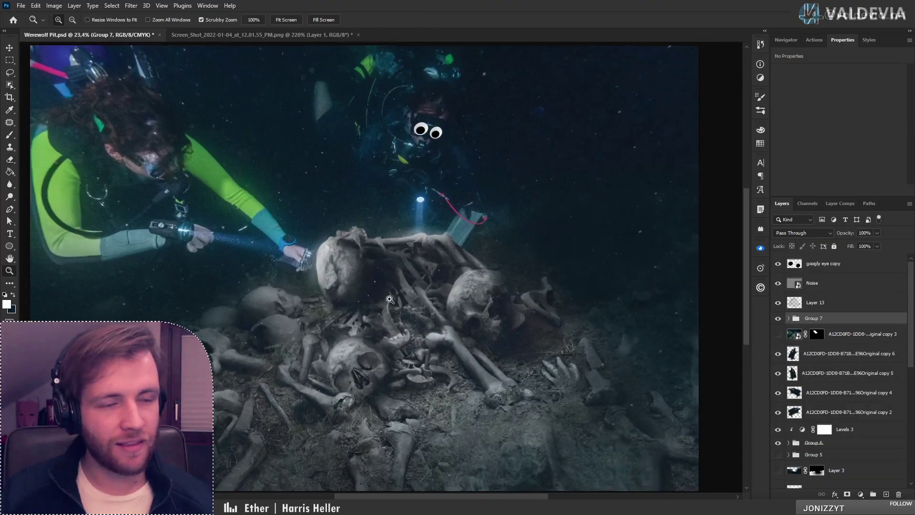
{"action": "mouse_move", "coordinate": [376, 295]}
{"action": "left_mouse_down"}
{"action": "mouse_move", "coordinate": [430, 292]}
{"action": "mouse_move", "coordinate": [387, 291]}
{"action": "mouse_move", "coordinate": [395, 281]}
{"action": "mouse_move", "coordinate": [453, 296]}
{"action": "left_mouse_up"}
{"action": "key", "text": "e"}
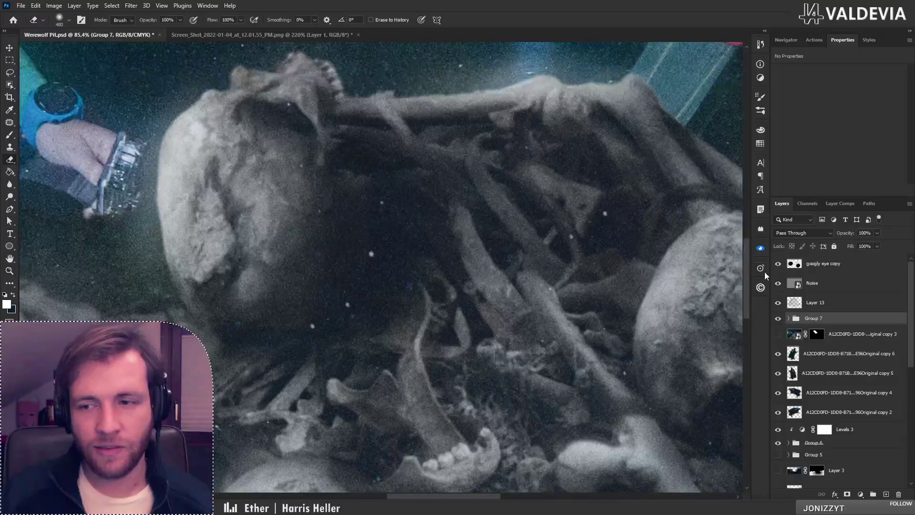
{"action": "left_click", "coordinate": [778, 319]}
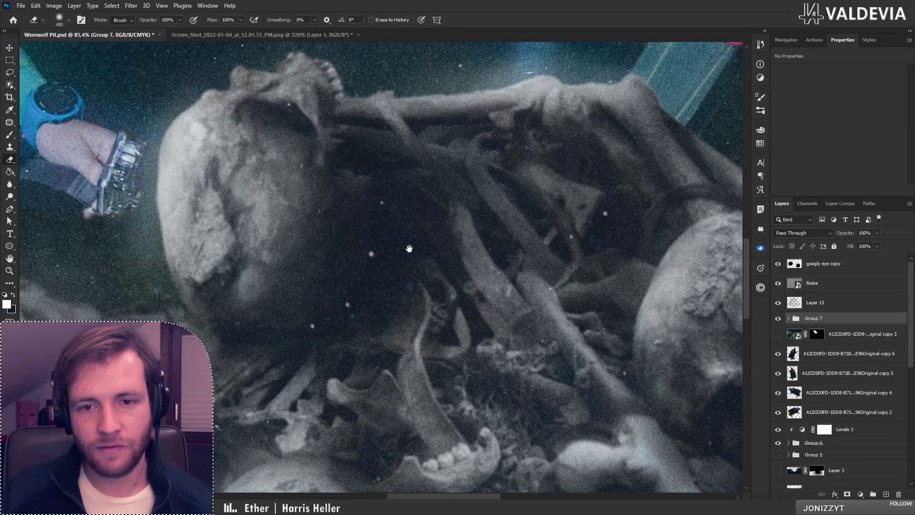
{"action": "left_click_drag", "start_coordinate": [409, 248], "coordinate": [451, 340]}
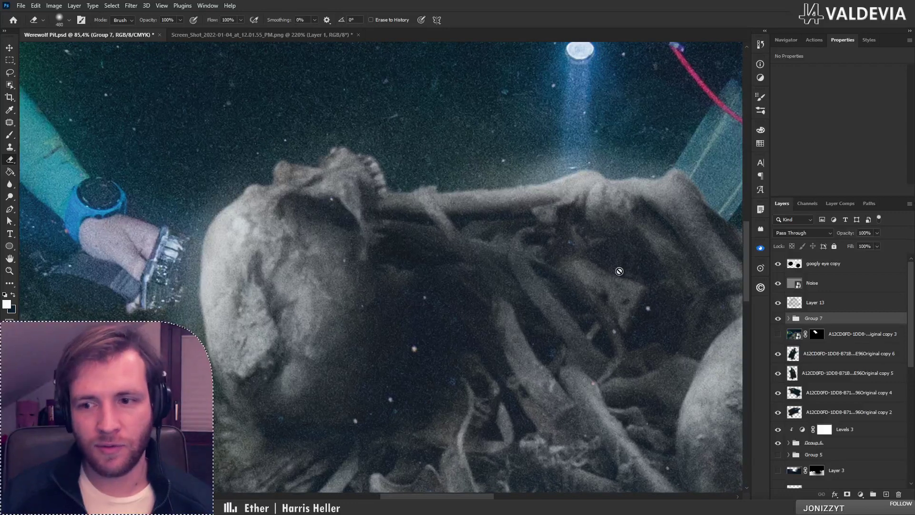
Duplicate Original copy 7 as Original copy 11 at the top of Group 7 and move it up over the large upper skull
{"action": "left_click", "coordinate": [789, 319]}
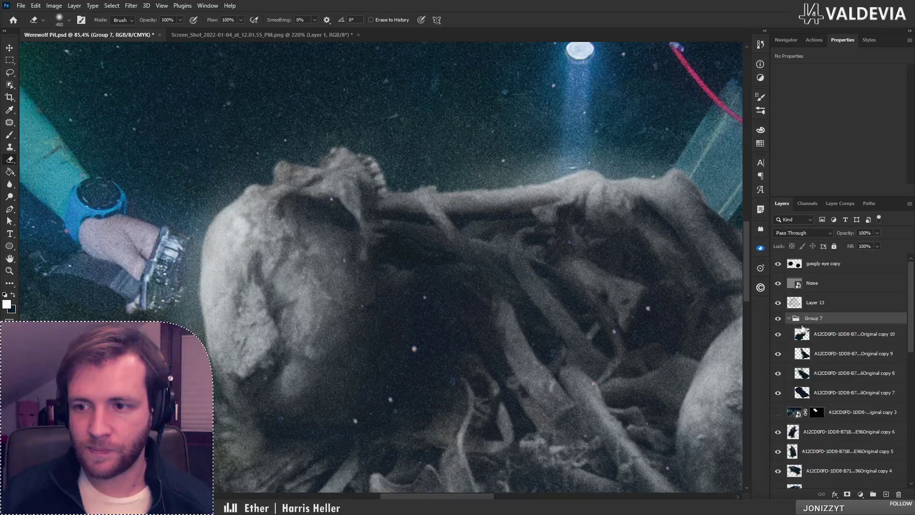
{"action": "left_click", "coordinate": [833, 351]}
{"action": "left_click", "coordinate": [840, 395]}
{"action": "left_click_drag", "start_coordinate": [833, 399], "coordinate": [829, 328]}
{"action": "left_click_drag", "start_coordinate": [444, 298], "coordinate": [468, 186]}
Add a black layer mask to Original copy 11 and reveal its particles only around the large upper skull
{"action": "left_click", "coordinate": [847, 495], "text": "alt"}
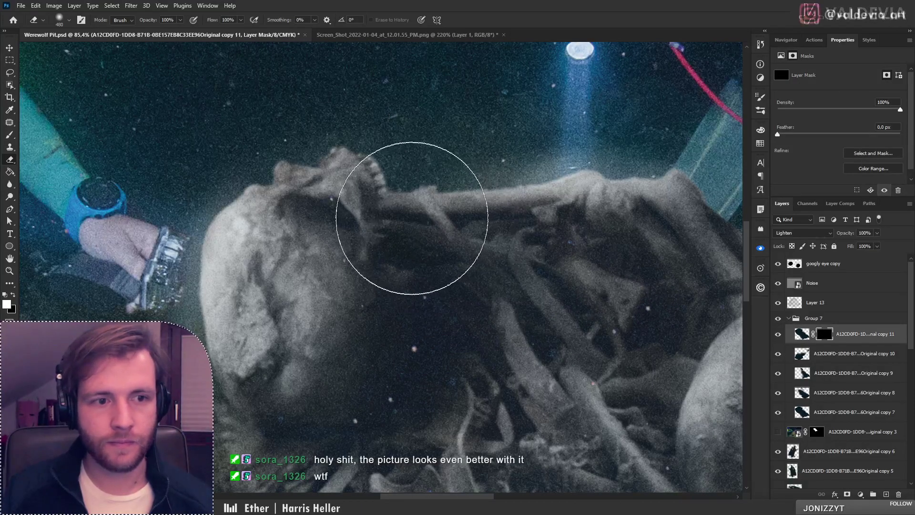
{"action": "key", "text": "x"}
{"action": "mouse_move", "coordinate": [335, 210]}
{"action": "left_mouse_down"}
{"action": "mouse_move", "coordinate": [435, 226]}
{"action": "mouse_move", "coordinate": [398, 218]}
{"action": "left_mouse_up"}
{"action": "key", "text": "z"}
{"action": "left_click_drag", "start_coordinate": [385, 285], "coordinate": [354, 296]}
{"action": "mouse_move", "coordinate": [404, 354]}
{"action": "left_mouse_down"}
{"action": "mouse_move", "coordinate": [442, 351]}
{"action": "mouse_move", "coordinate": [419, 276]}
{"action": "mouse_move", "coordinate": [415, 287]}
{"action": "left_mouse_up"}
{"action": "key", "text": "e"}
{"action": "key", "text": "z"}
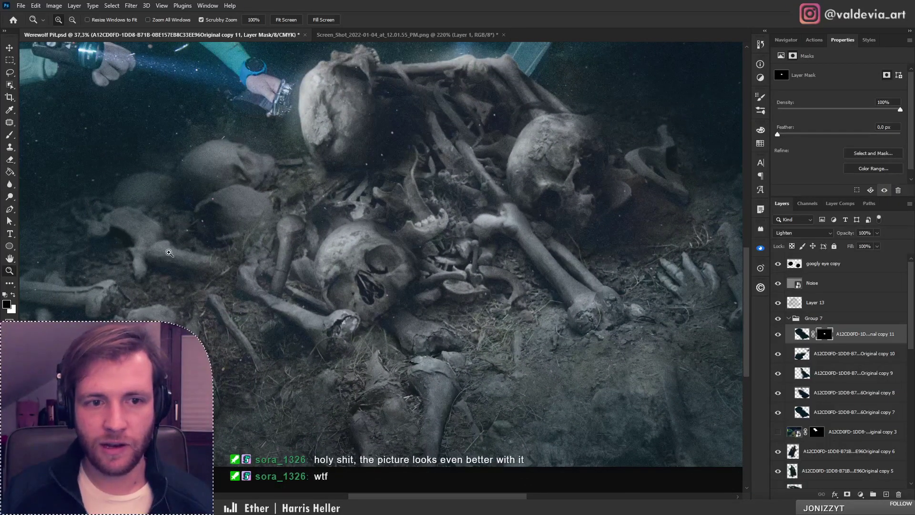
Duplicate Original copy 11 as Original copy 12, delete the duplicate's mask and move the patch over the left-hand bones
{"action": "key", "text": "e"}
{"action": "left_click_drag", "start_coordinate": [182, 262], "coordinate": [295, 290]}
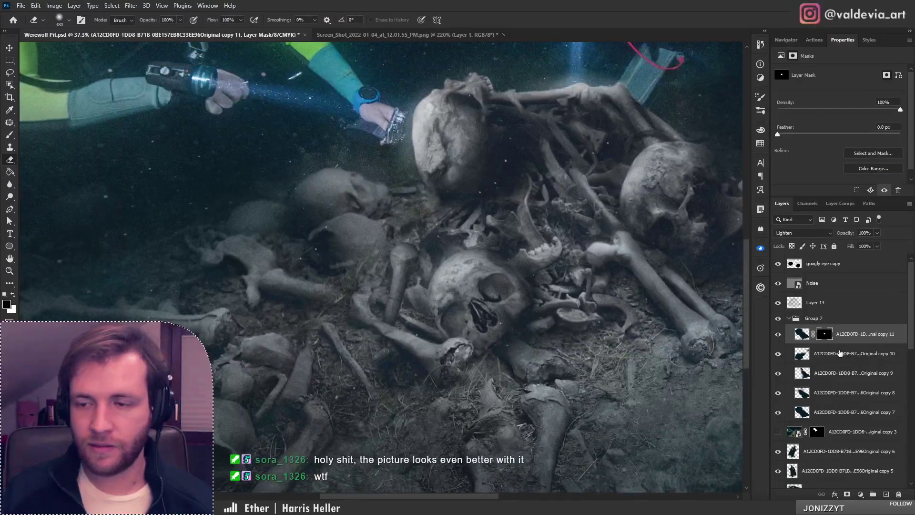
{"action": "left_click_drag", "start_coordinate": [859, 341], "coordinate": [822, 361]}
{"action": "right_click", "coordinate": [824, 355]}
{"action": "left_click", "coordinate": [839, 368]}
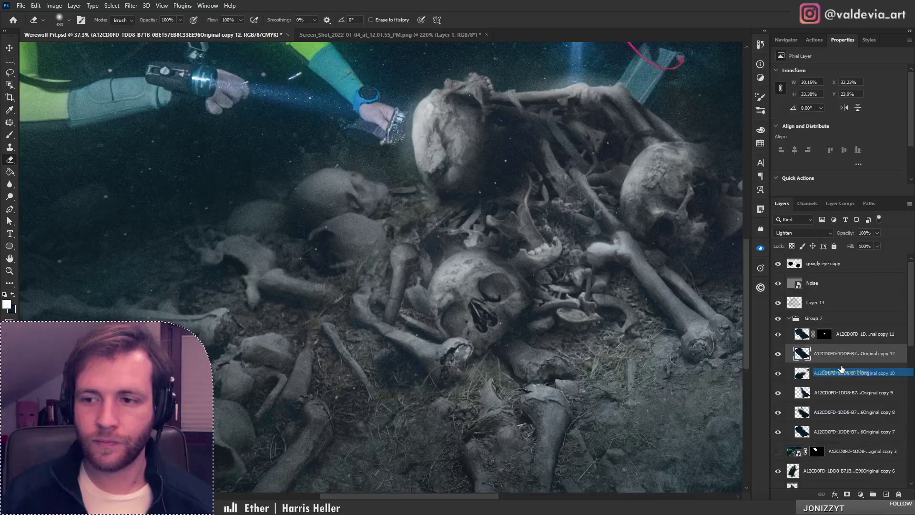
{"action": "mouse_move", "coordinate": [543, 140]}
{"action": "left_mouse_down"}
{"action": "mouse_move", "coordinate": [402, 264]}
{"action": "mouse_move", "coordinate": [377, 239]}
{"action": "mouse_move", "coordinate": [257, 287]}
{"action": "mouse_move", "coordinate": [285, 279]}
{"action": "mouse_move", "coordinate": [248, 278]}
{"action": "mouse_move", "coordinate": [311, 276]}
{"action": "mouse_move", "coordinate": [273, 332]}
{"action": "mouse_move", "coordinate": [241, 296]}
{"action": "mouse_move", "coordinate": [255, 302]}
{"action": "left_mouse_up"}
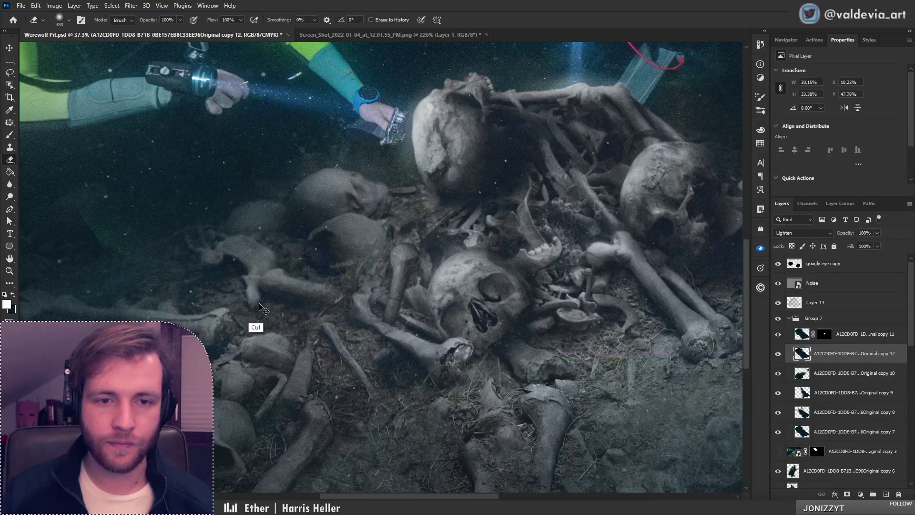
Add a black layer mask to Original copy 12 and reveal its particles only over the left-hand bones
{"action": "left_click", "coordinate": [847, 494], "text": "alt"}
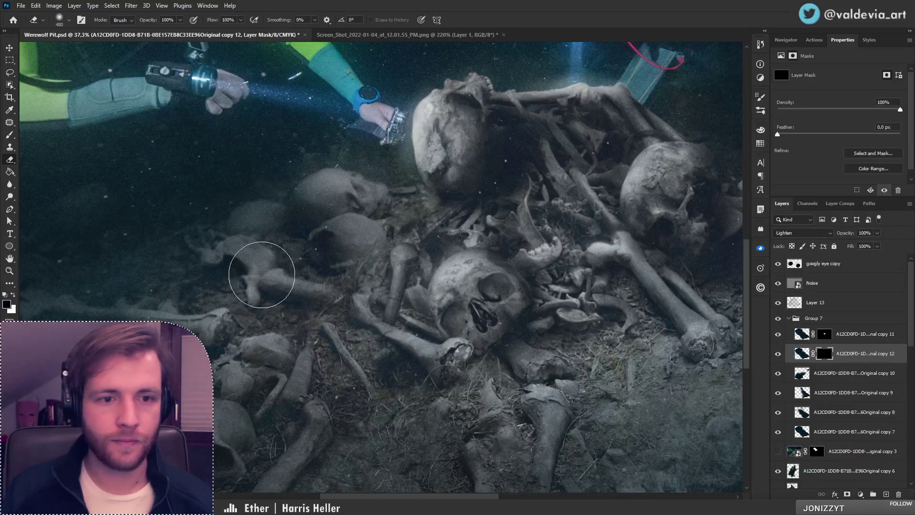
{"action": "key", "text": "z"}
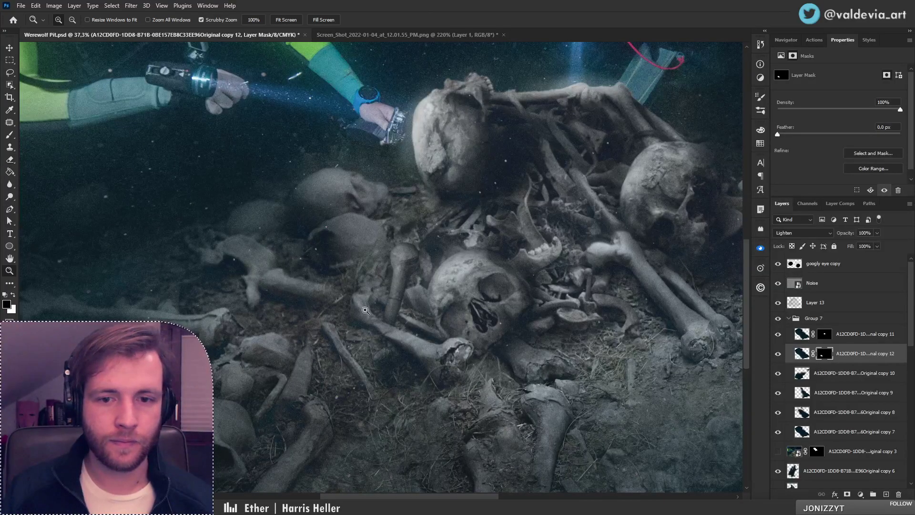
{"action": "left_click_drag", "start_coordinate": [411, 306], "coordinate": [319, 315]}
{"action": "left_click_drag", "start_coordinate": [497, 310], "coordinate": [533, 307]}
{"action": "left_click_drag", "start_coordinate": [436, 313], "coordinate": [360, 309]}
{"action": "left_click_drag", "start_coordinate": [445, 241], "coordinate": [474, 237]}
{"action": "key", "text": "e"}
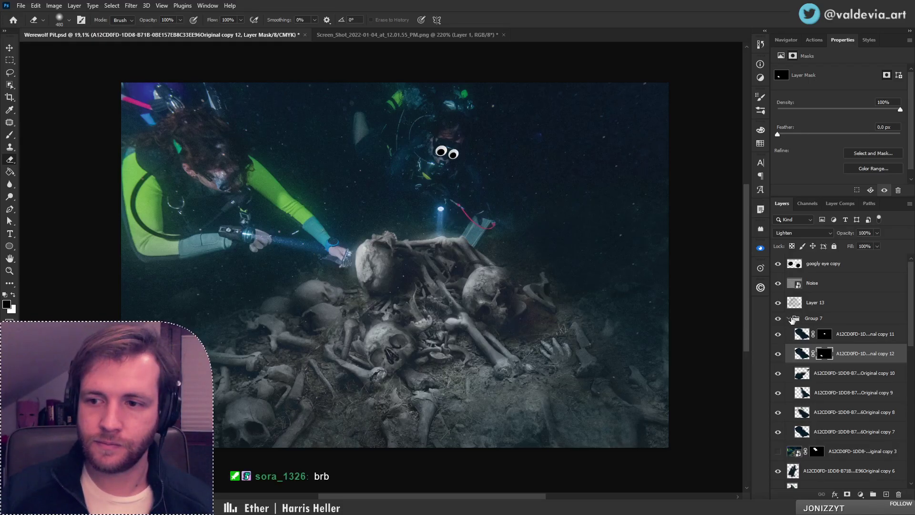
Merge the layer masks of Original copy 12 and Original copy 11 permanently into the layers' own pixels
{"action": "key", "text": "ctrl+backslash"}
{"action": "left_click", "coordinate": [825, 339]}
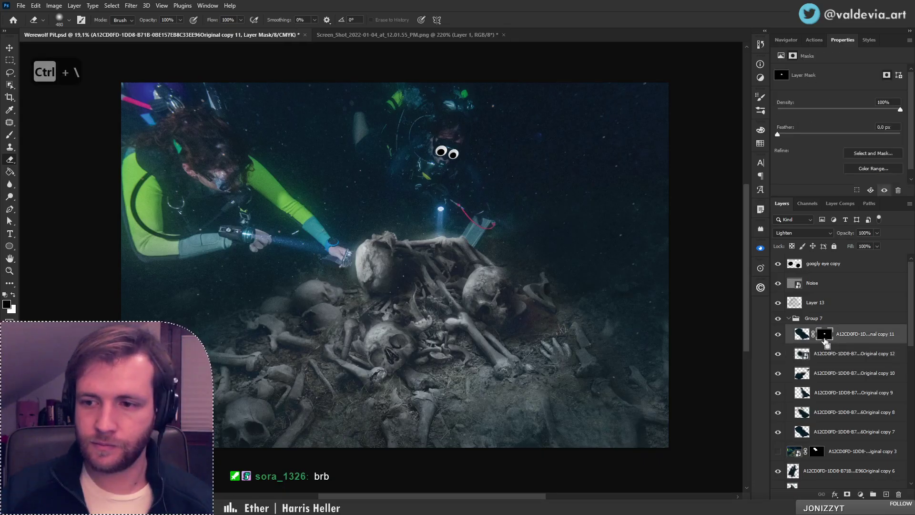
{"action": "key", "text": "ctrl+shift+backslash"}
{"action": "key", "text": "ctrl+shift+backslash"}
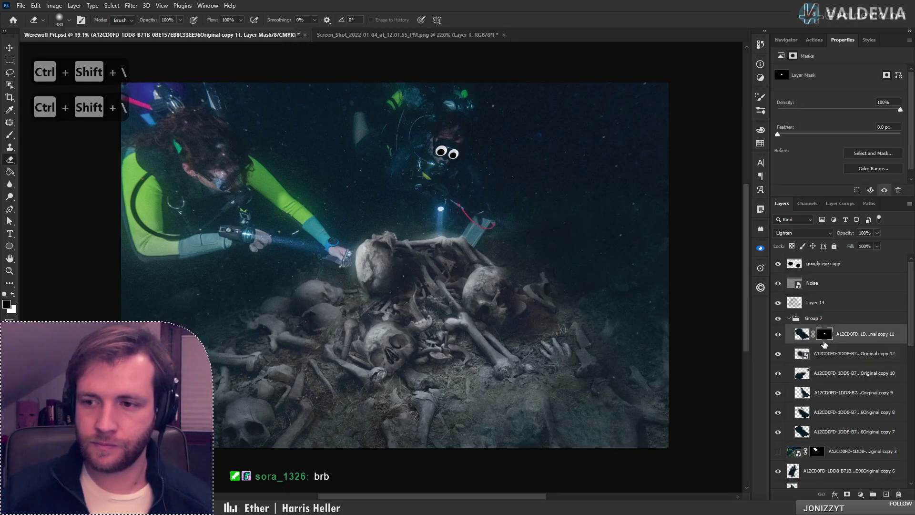
{"action": "key", "text": "ctrl+backslash"}
{"action": "key", "text": "ctrl+shift+backslash"}
{"action": "key", "text": "ctrl+shift+backslash"}
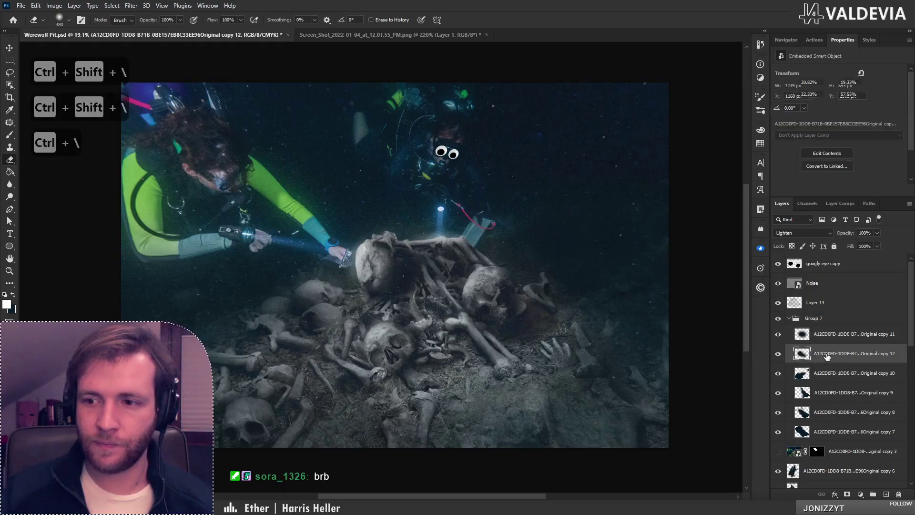
Collapse Group 7 and make the Noise layer the active layer
{"action": "left_click", "coordinate": [788, 320]}
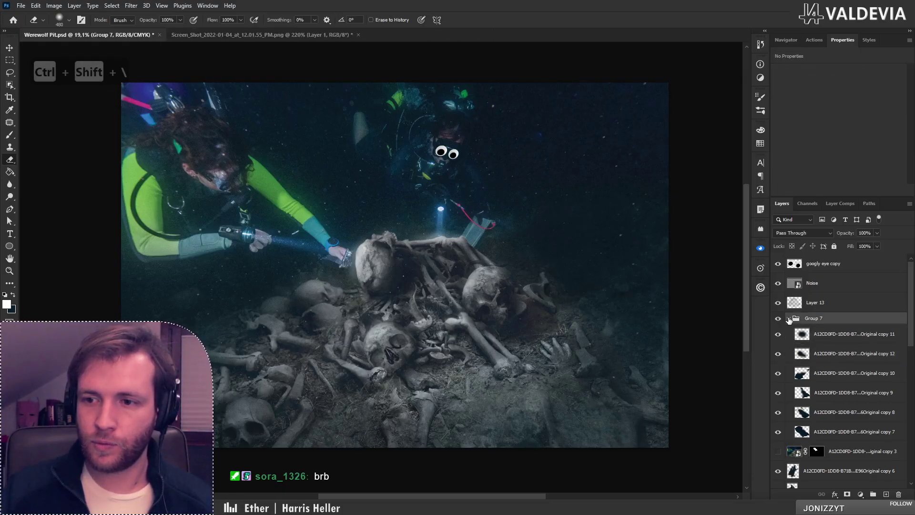
{"action": "left_click", "coordinate": [789, 318]}
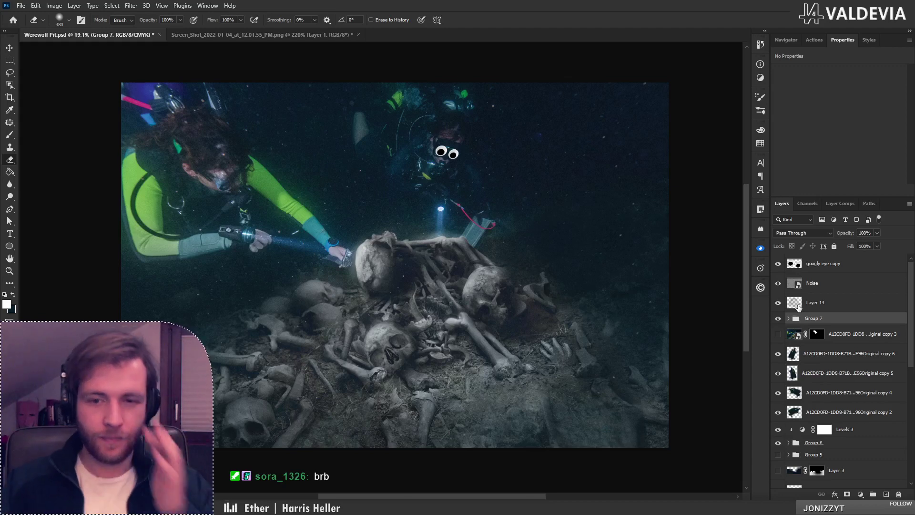
{"action": "left_click", "coordinate": [844, 304]}
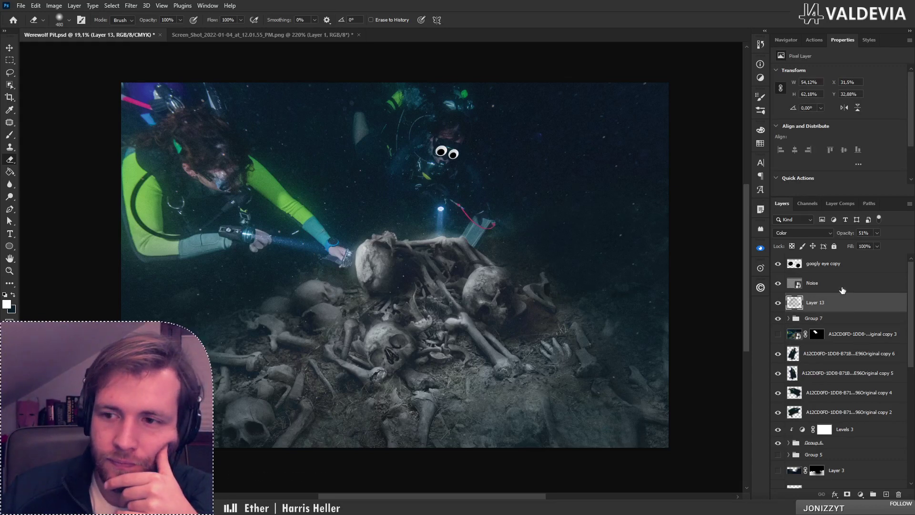
{"action": "left_click", "coordinate": [842, 289]}
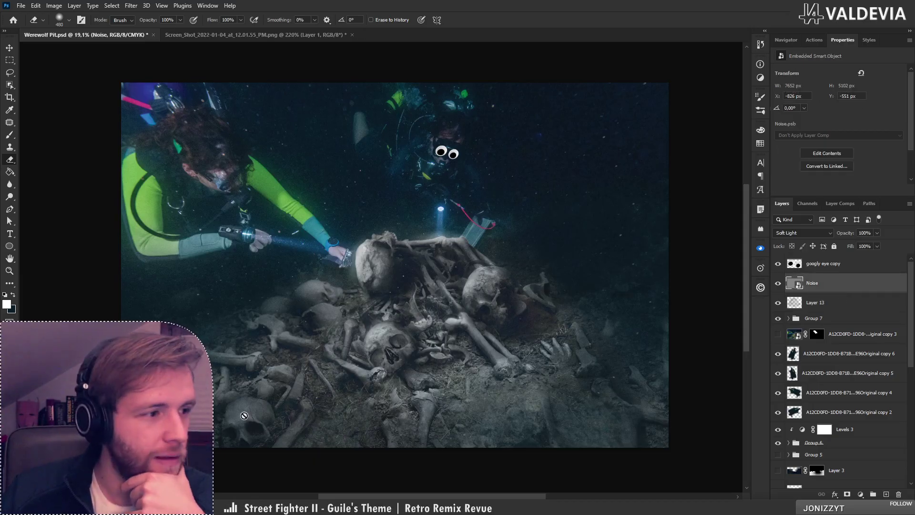
Switch to Texturelabs.org in the browser, preview the Atmosphere 129 floating dust texture and download its large 4096×3112 version
{"action": "mouse_move", "coordinate": [320, 506]}
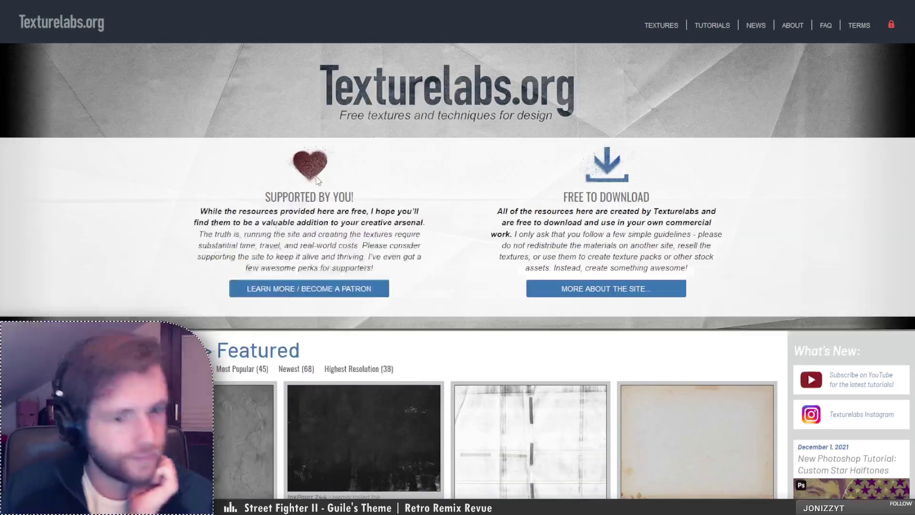
{"action": "scroll", "coordinate": [65, 262], "scroll_direction": "down", "scroll_amount": 5}
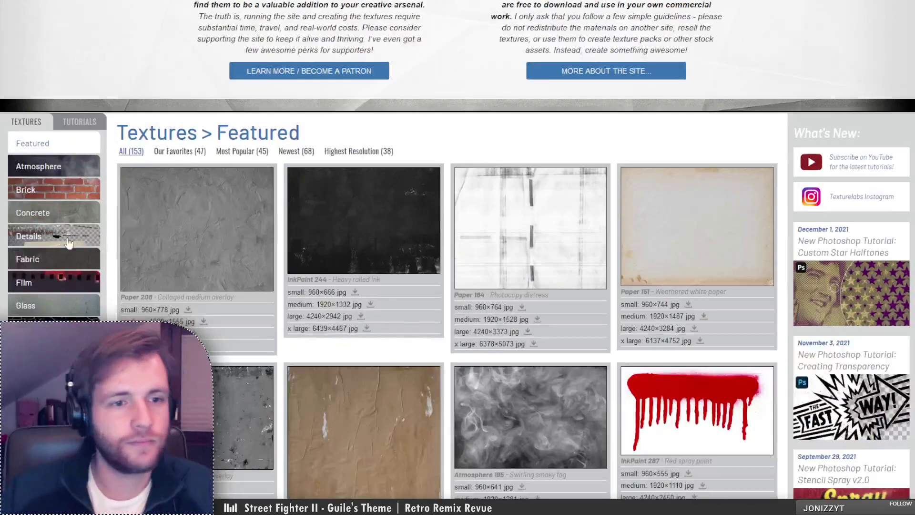
{"action": "left_click", "coordinate": [72, 162]}
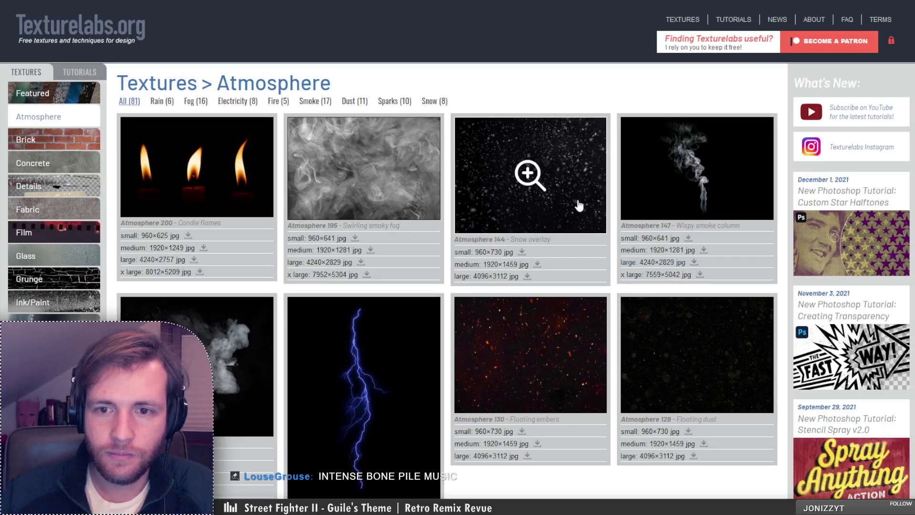
{"action": "scroll", "coordinate": [578, 204], "scroll_direction": "down", "scroll_amount": 2}
{"action": "left_click", "coordinate": [694, 244]}
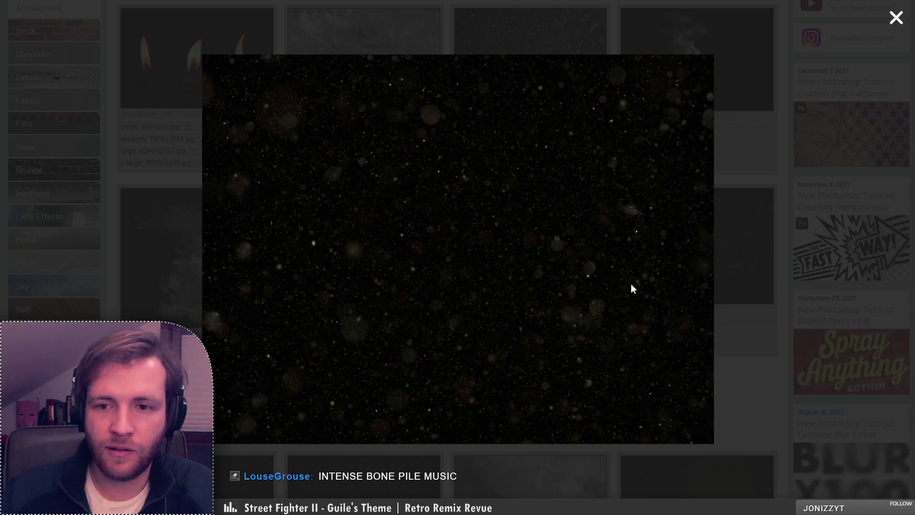
{"action": "left_click", "coordinate": [724, 243]}
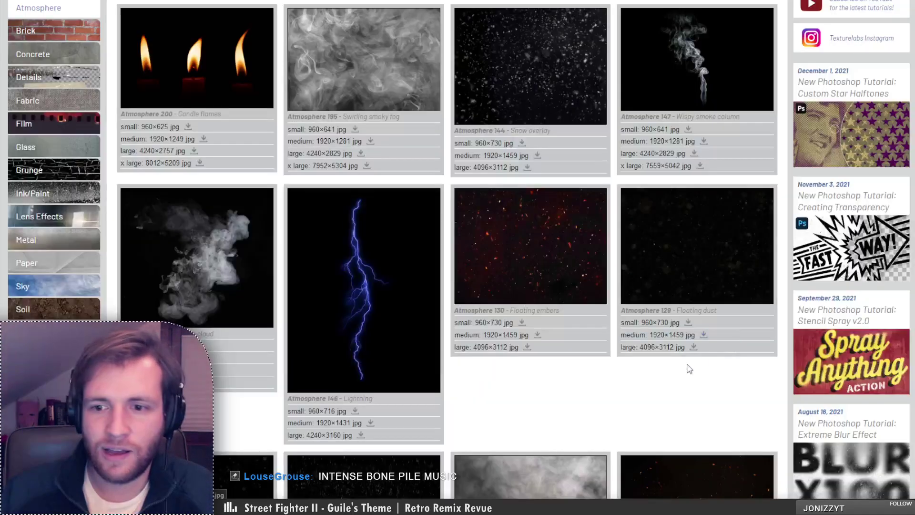
{"action": "left_click", "coordinate": [664, 346]}
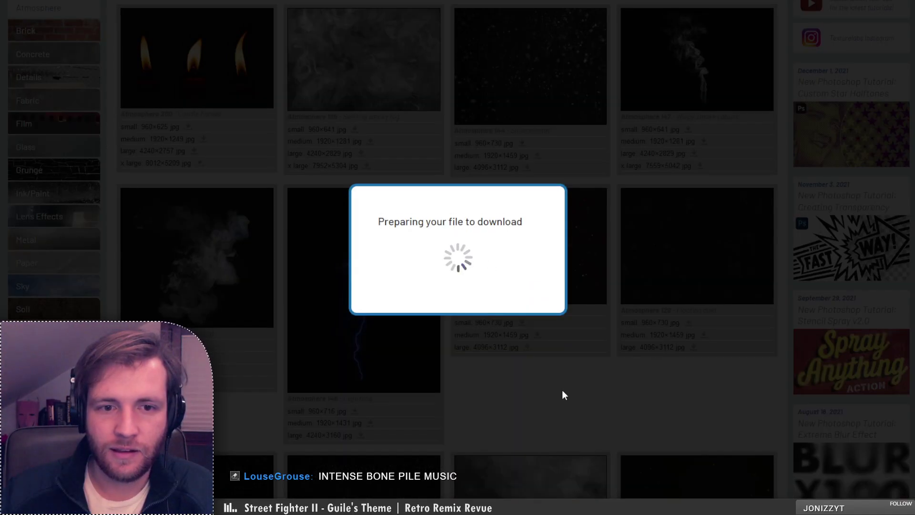
Preview the Atmosphere 148 floating dust texture, download its large 4096×3112 version and browse the remaining atmosphere textures
{"action": "scroll", "coordinate": [562, 395], "scroll_direction": "down", "scroll_amount": 7}
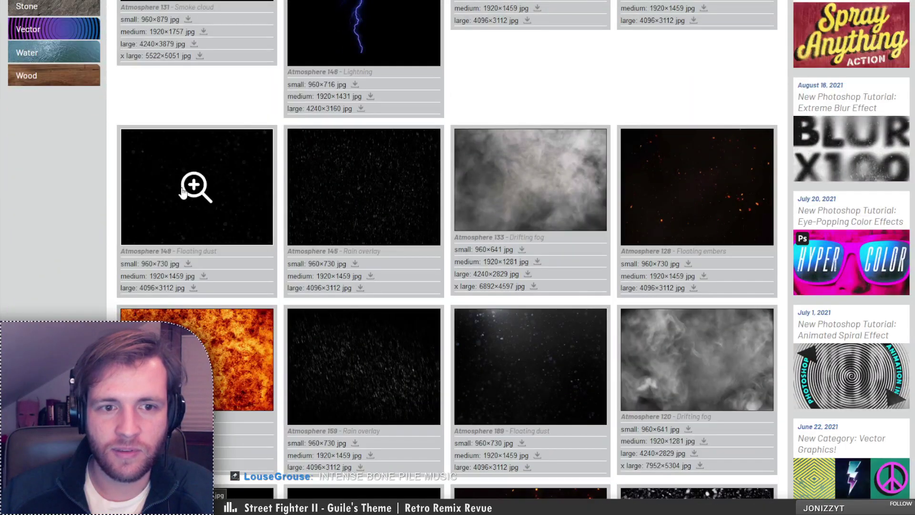
{"action": "left_click", "coordinate": [183, 190]}
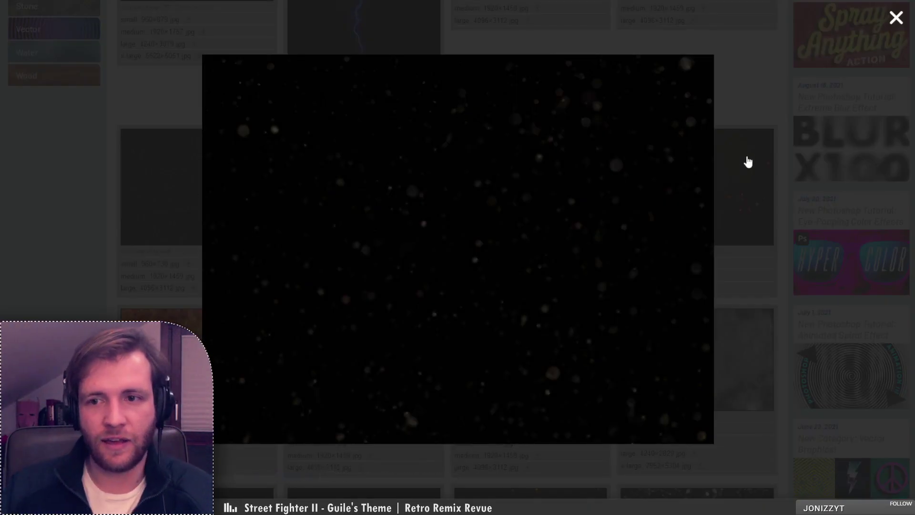
{"action": "left_click", "coordinate": [159, 204]}
{"action": "left_click", "coordinate": [176, 288]}
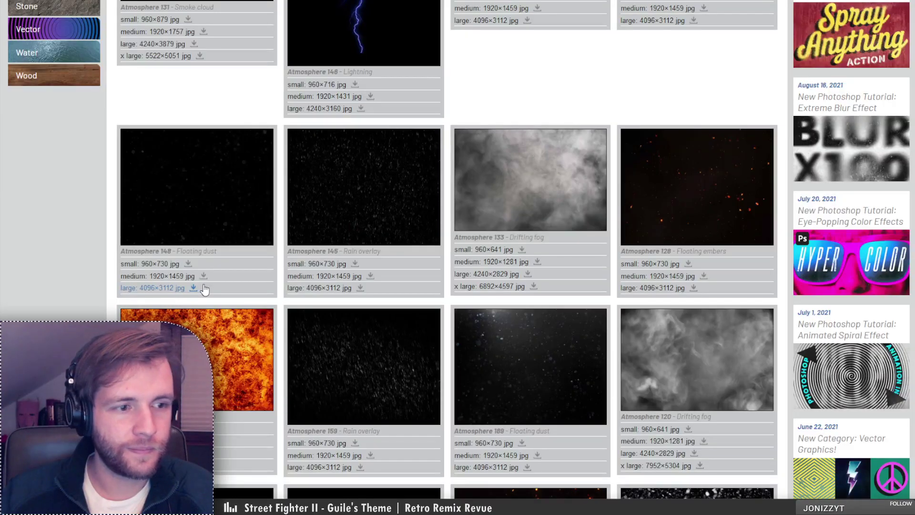
{"action": "scroll", "coordinate": [205, 289], "scroll_direction": "down", "scroll_amount": 5}
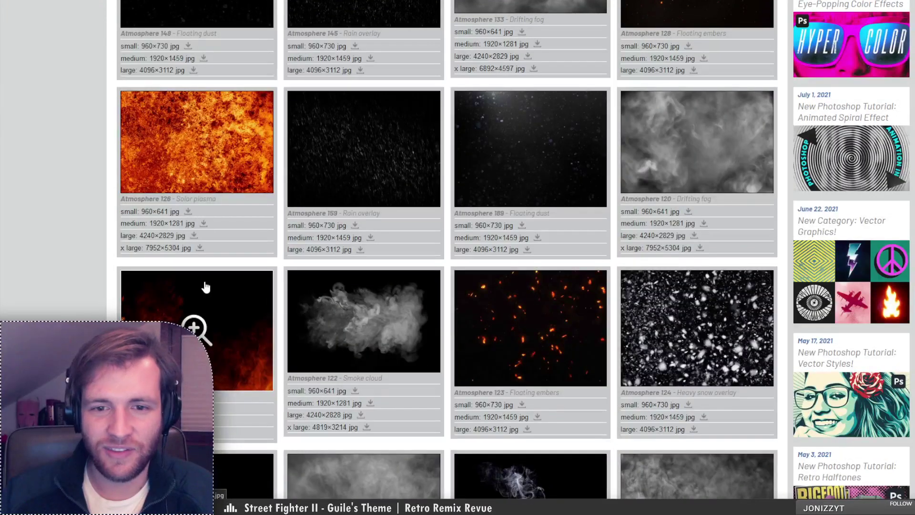
{"action": "scroll", "coordinate": [200, 283], "scroll_direction": "down", "scroll_amount": 5}
{"action": "scroll", "coordinate": [462, 321], "scroll_direction": "up", "scroll_amount": 15}
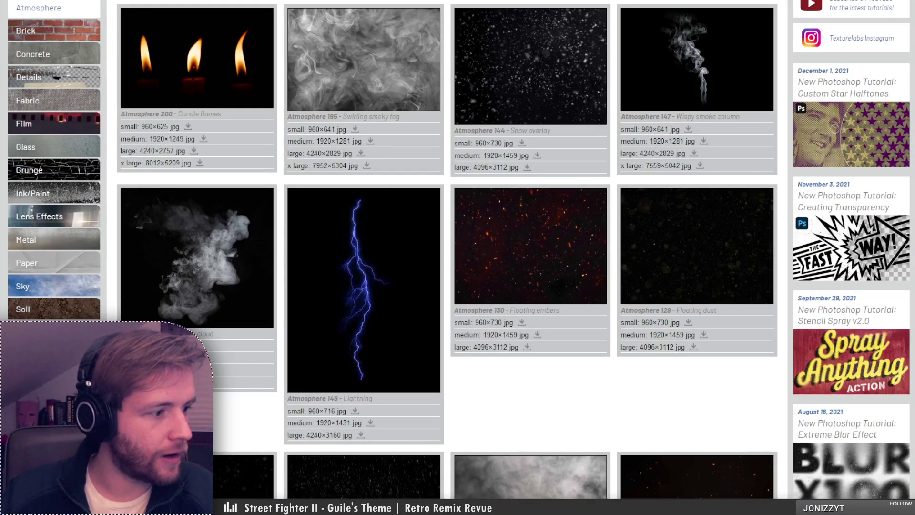
Switch to Photoshop and place Texturelabs_Atmosphere_129L and Texturelabs_Atmosphere_148L above the Noise layer
{"action": "key", "text": "alt+Tab"}
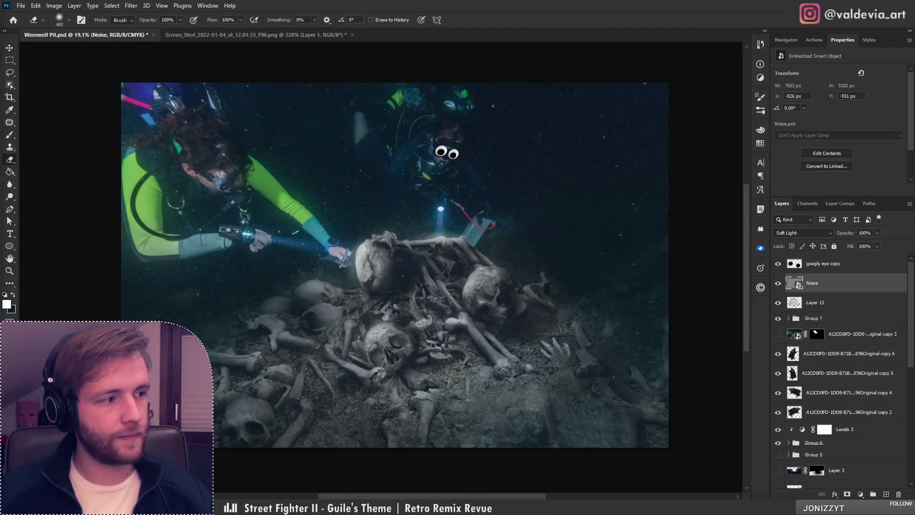
{"action": "left_click_drag", "start_coordinate": [275, 298], "coordinate": [452, 289]}
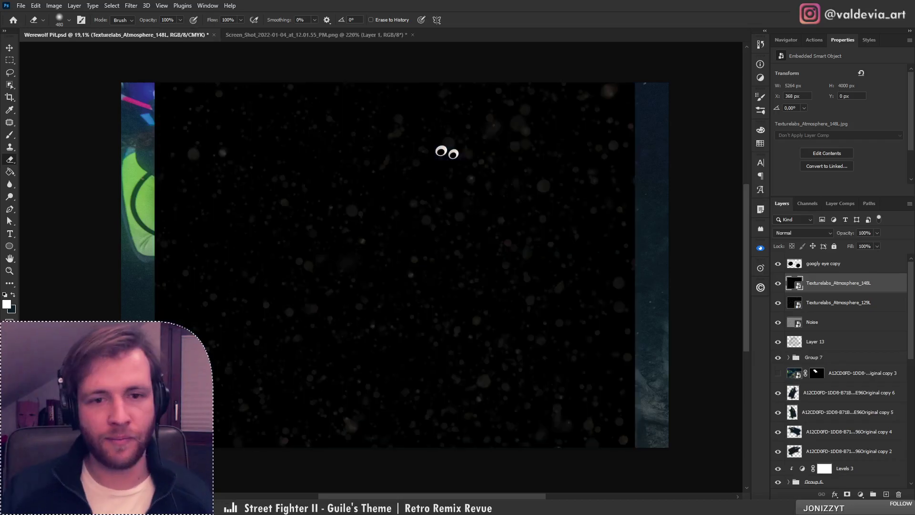
Set Texturelabs_Atmosphere_129L to Screen blending with 148L hidden, and scale it to about 6012 × 4568 px to cover the canvas
{"action": "left_click", "coordinate": [794, 309]}
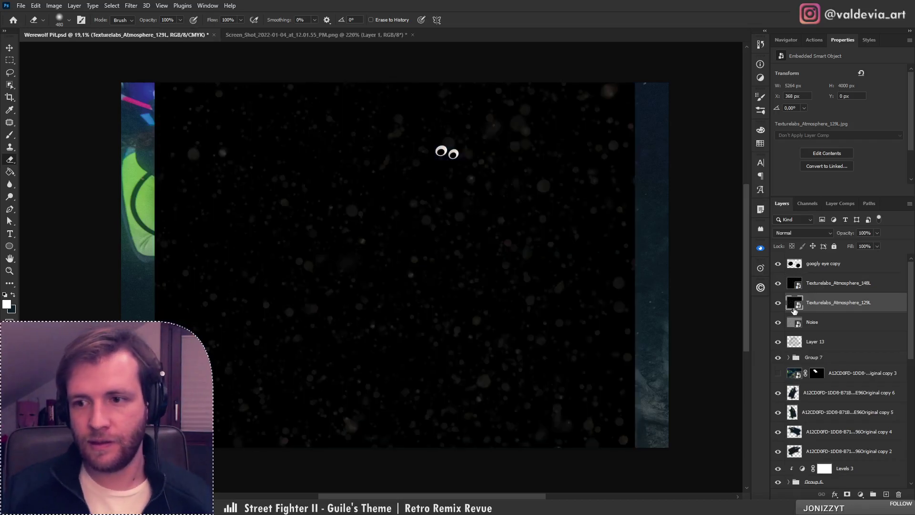
{"action": "left_click", "coordinate": [803, 233]}
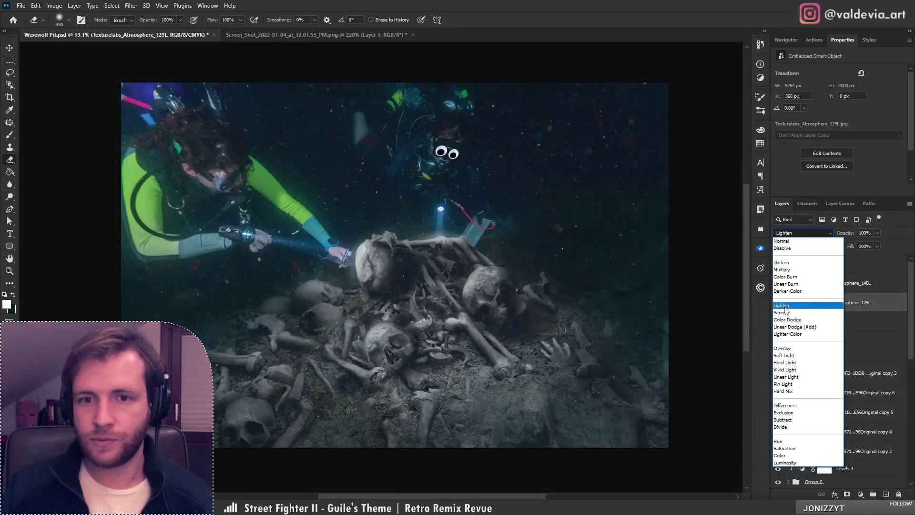
{"action": "left_click", "coordinate": [785, 313]}
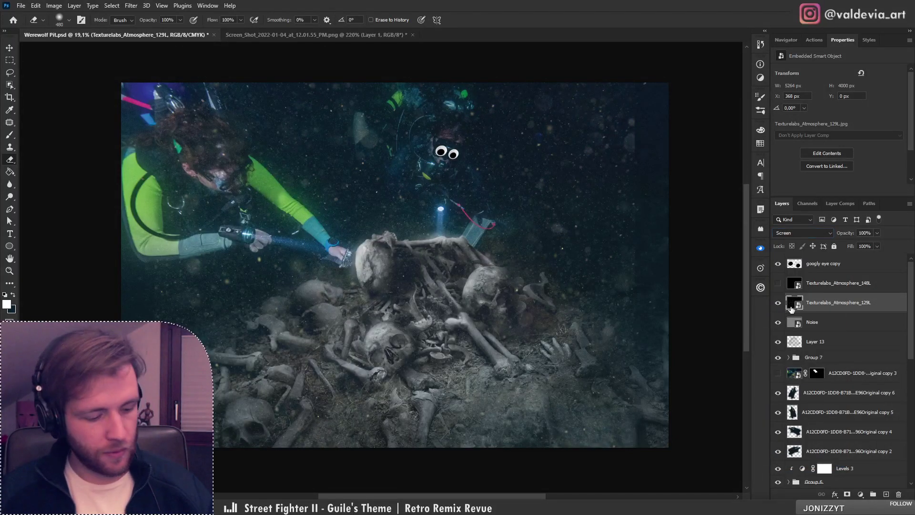
{"action": "key", "text": "ctrl+t"}
{"action": "left_click_drag", "start_coordinate": [635, 266], "coordinate": [666, 273]}
{"action": "key", "text": "Return"}
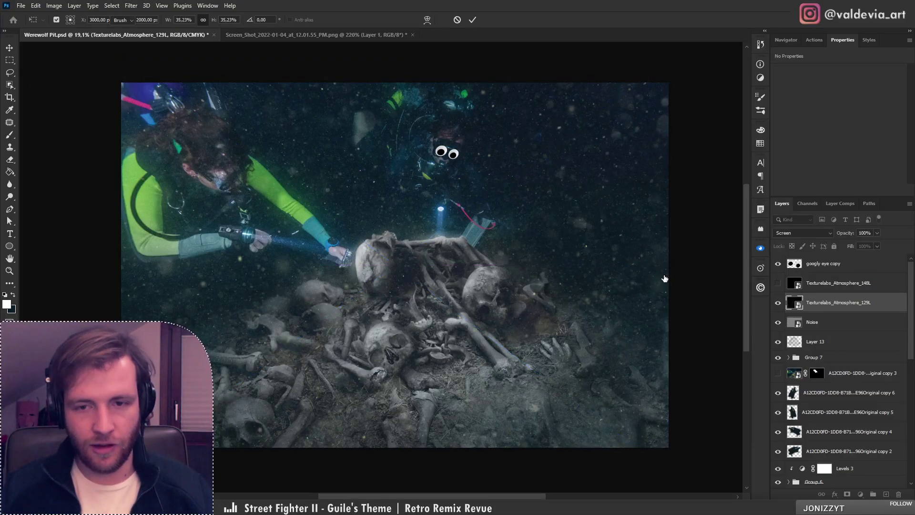
{"action": "key", "text": "e"}
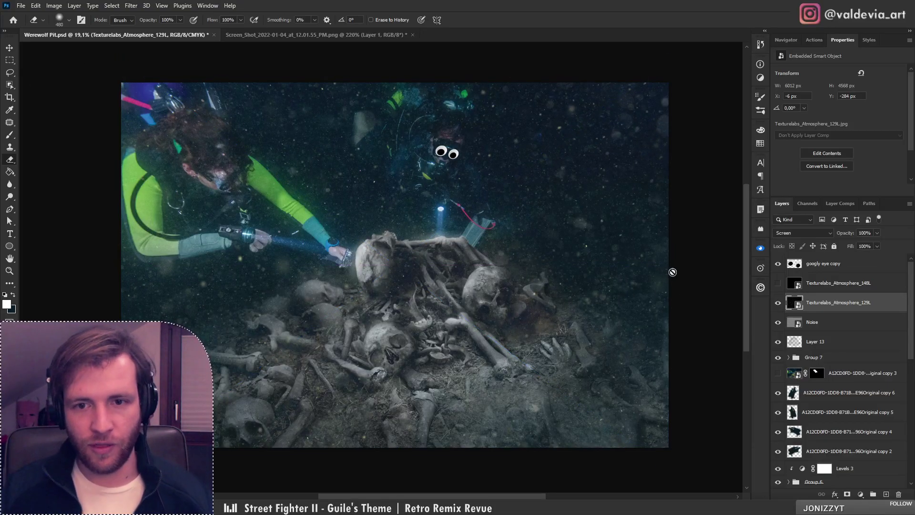
Hide Texturelabs_Atmosphere_129L, show Texturelabs_Atmosphere_148L and set 148L's blend mode to Screen
{"action": "left_click", "coordinate": [778, 302]}
{"action": "left_click", "coordinate": [777, 284]}
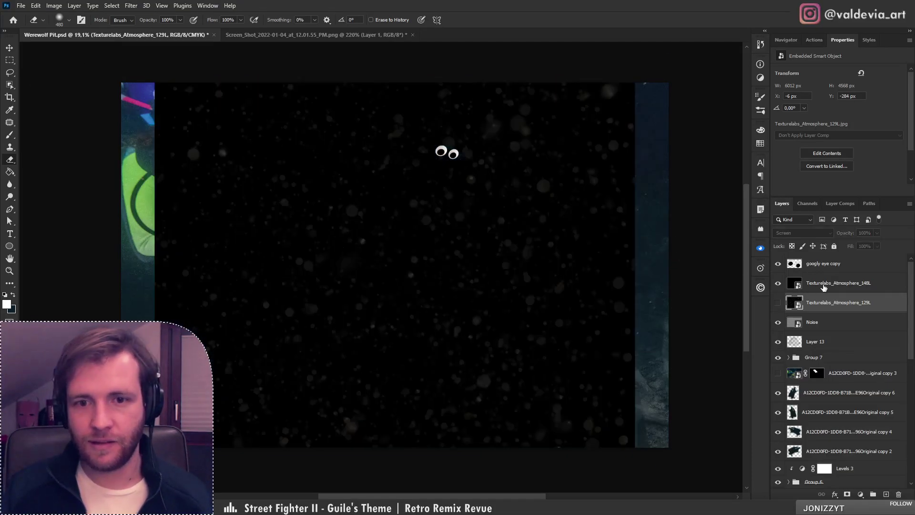
{"action": "left_click", "coordinate": [803, 233]}
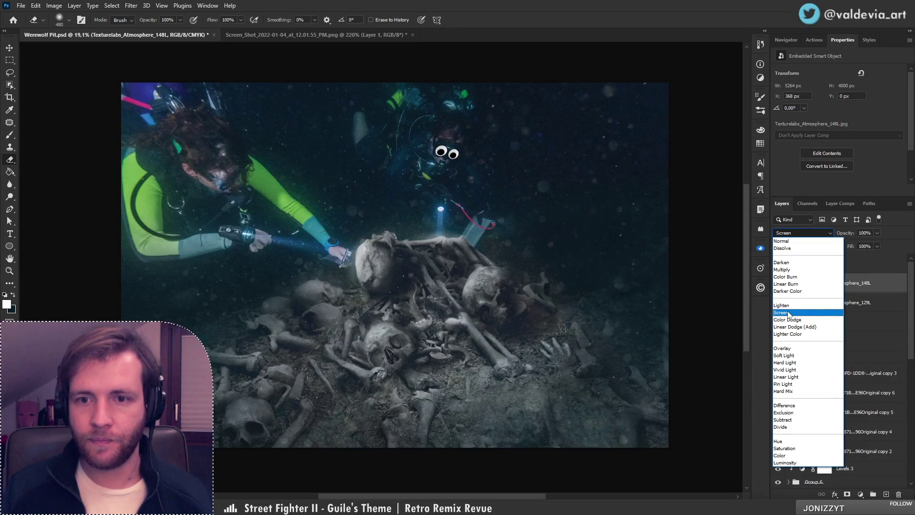
{"action": "left_click", "coordinate": [788, 312]}
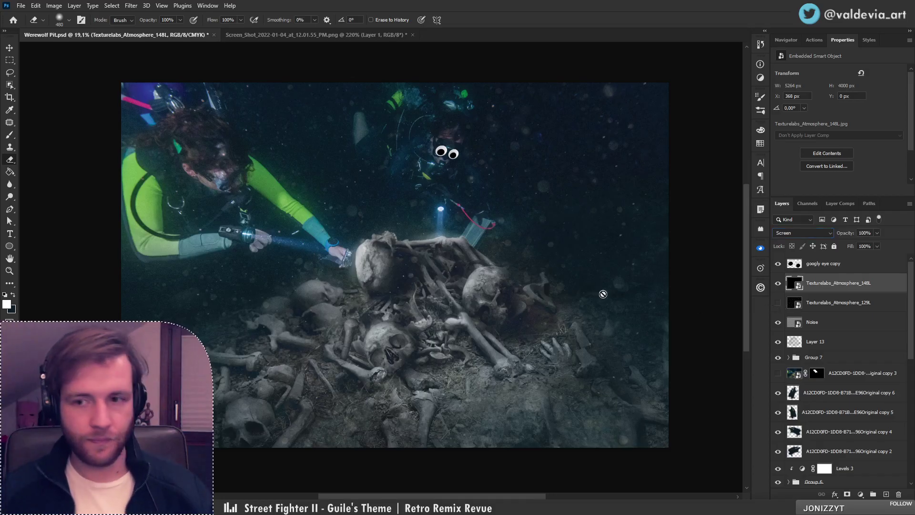
Scale Texturelabs_Atmosphere_148L to about 6310 × 4794 px so it covers the canvas, and set its opacity to 70%
{"action": "key", "text": "ctrl+t"}
{"action": "left_click_drag", "start_coordinate": [642, 272], "coordinate": [684, 278]}
{"action": "key", "text": "Return"}
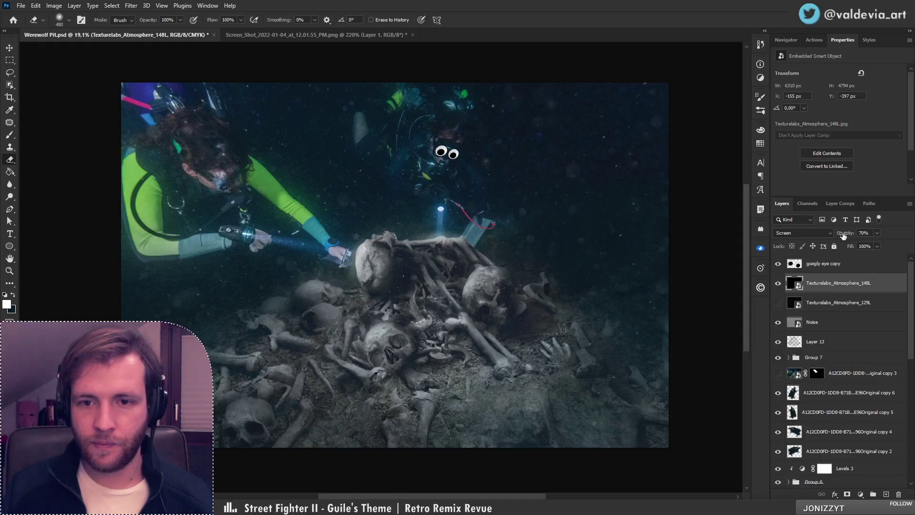
Add a layer mask to Texturelabs_Atmosphere_148L and draw a black-to-transparent radial gradient on it from the bone pile outward
{"action": "left_click", "coordinate": [847, 494]}
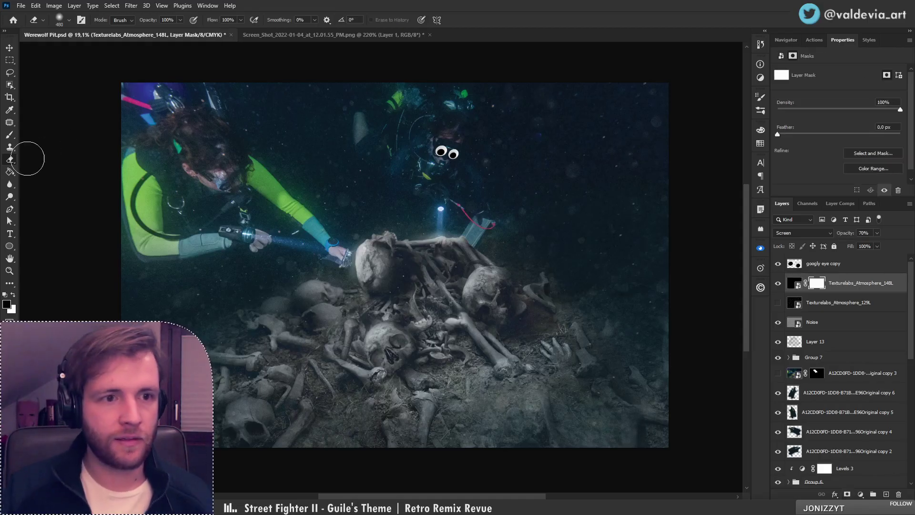
{"action": "key", "text": "x"}
{"action": "left_click", "coordinate": [9, 171]}
{"action": "left_click", "coordinate": [30, 181]}
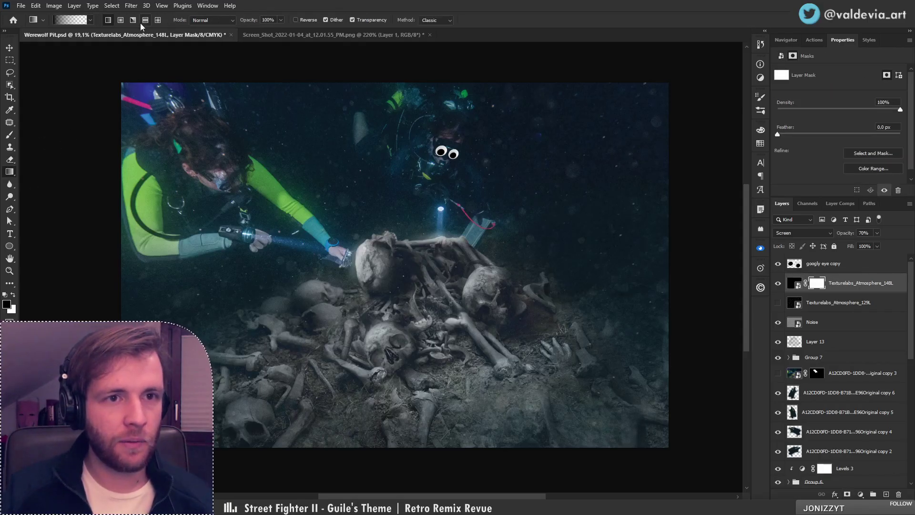
{"action": "left_click_drag", "start_coordinate": [403, 286], "coordinate": [723, 199]}
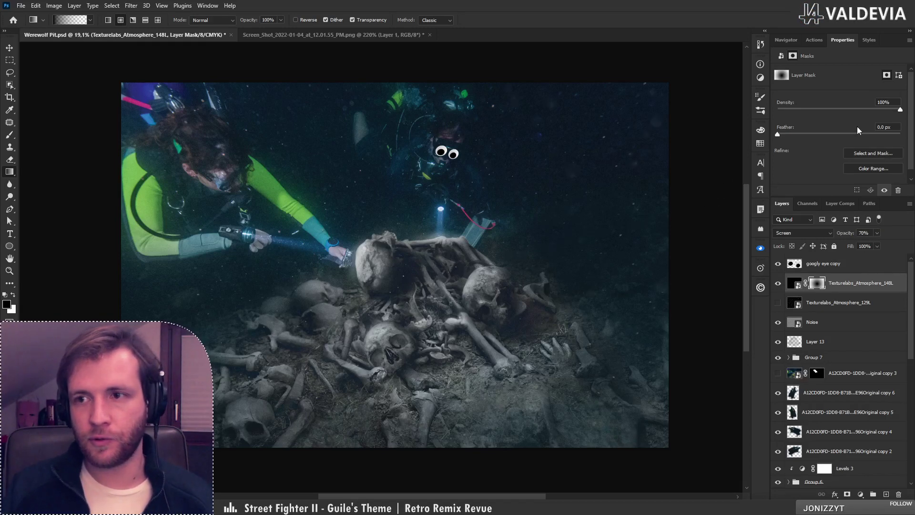
Set Texturelabs_Atmosphere_148L's mask density to 63% and its opacity to 73%, and move the layer below Texturelabs_Atmosphere_129L
{"action": "left_click_drag", "start_coordinate": [862, 111], "coordinate": [853, 111]}
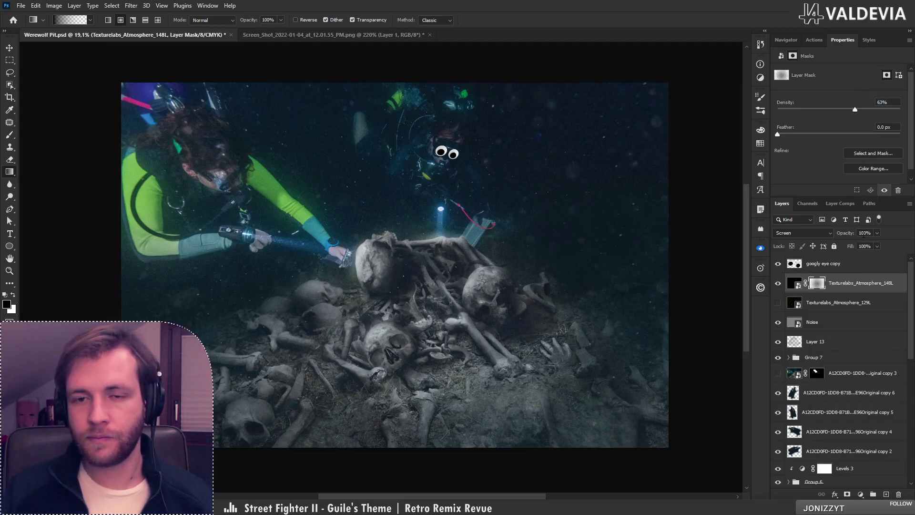
{"action": "left_click_drag", "start_coordinate": [853, 233], "coordinate": [842, 233]}
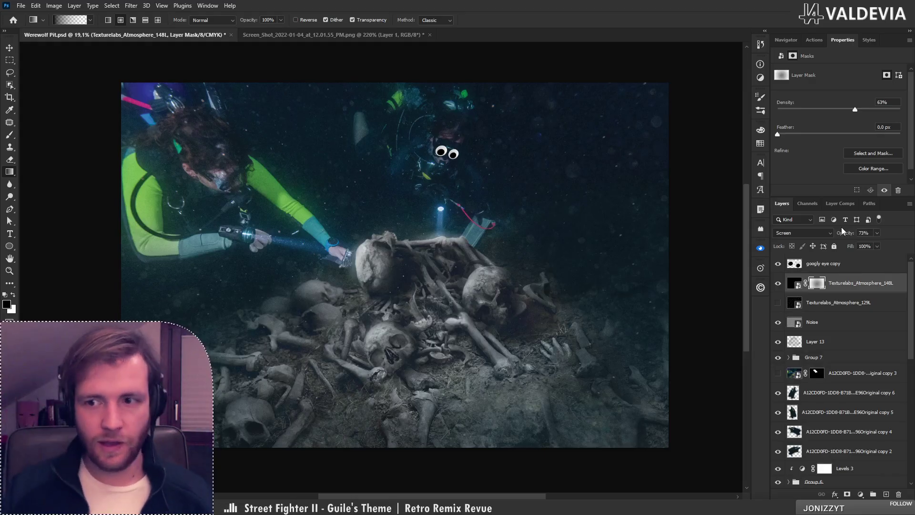
{"action": "left_click_drag", "start_coordinate": [853, 283], "coordinate": [853, 310]}
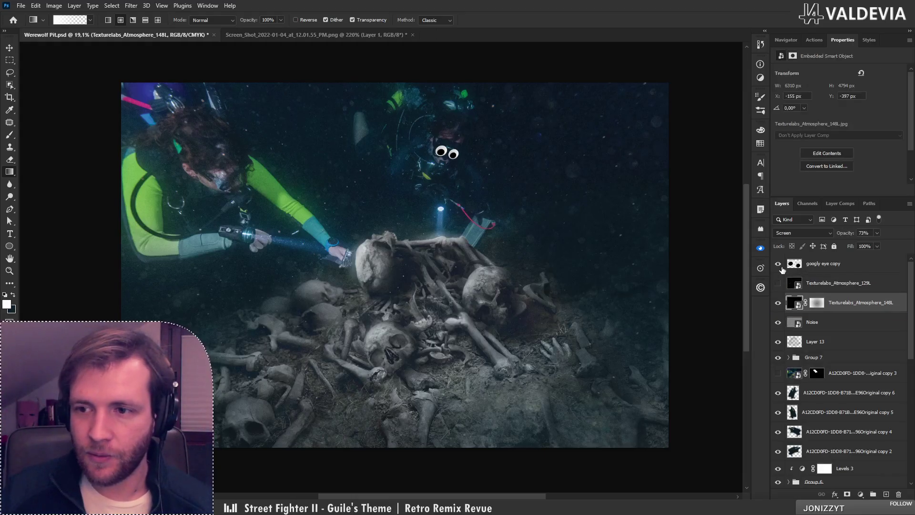
Hide the googly eye copy layer and stamp all visible layers into a new smart object above Texturelabs_Atmosphere_148L
{"action": "left_click", "coordinate": [778, 264]}
{"action": "key", "text": "ctrl+shift+alt+n"}
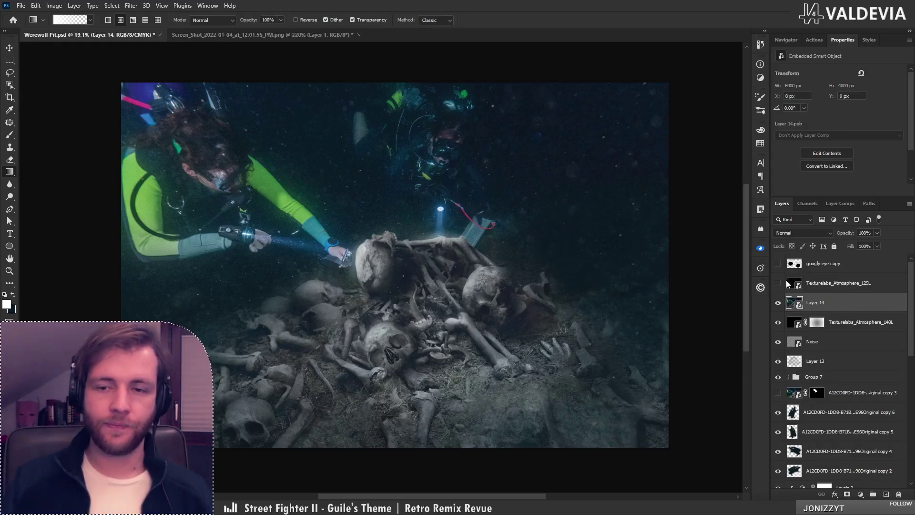
Apply the Camera Raw Filter to the stamped smart object with temperature -6, exposure -0.30, contrast -7 and highlights +1
{"action": "key", "text": "ctrl+shift+a"}
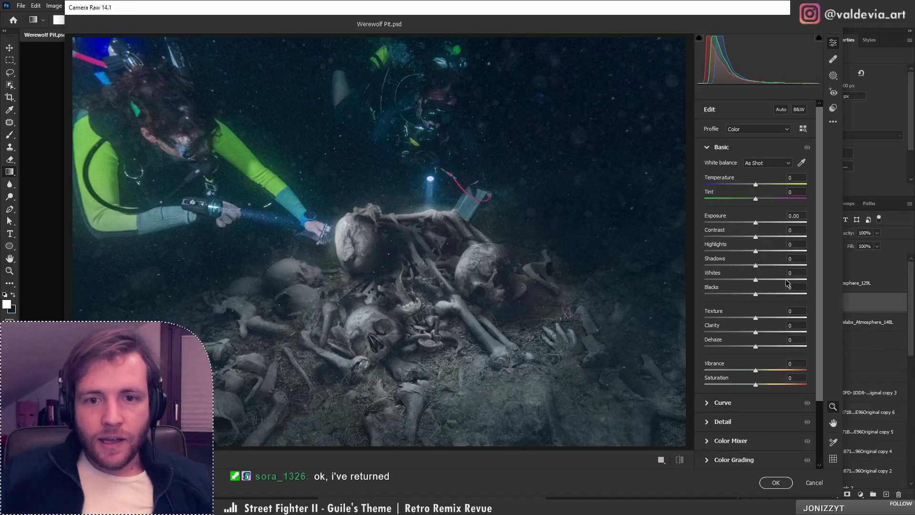
{"action": "left_click_drag", "start_coordinate": [503, 264], "coordinate": [413, 257]}
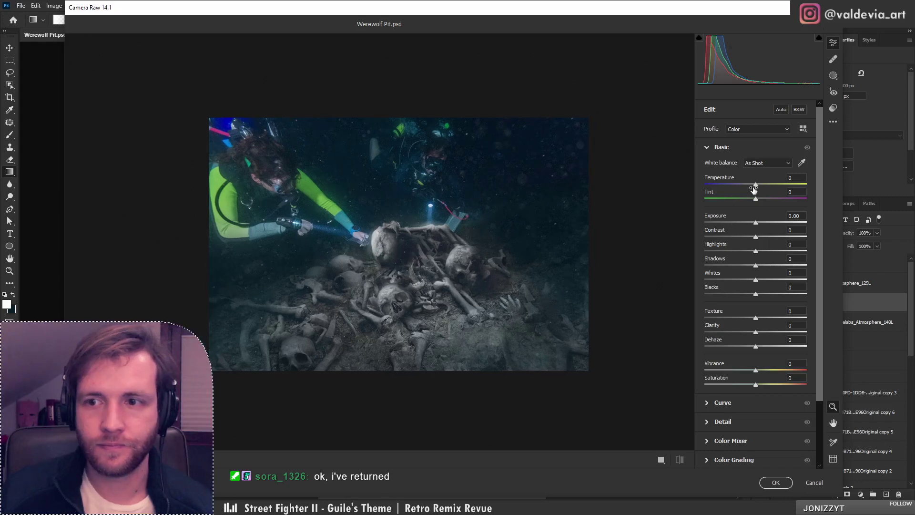
{"action": "left_click_drag", "start_coordinate": [754, 186], "coordinate": [752, 186]}
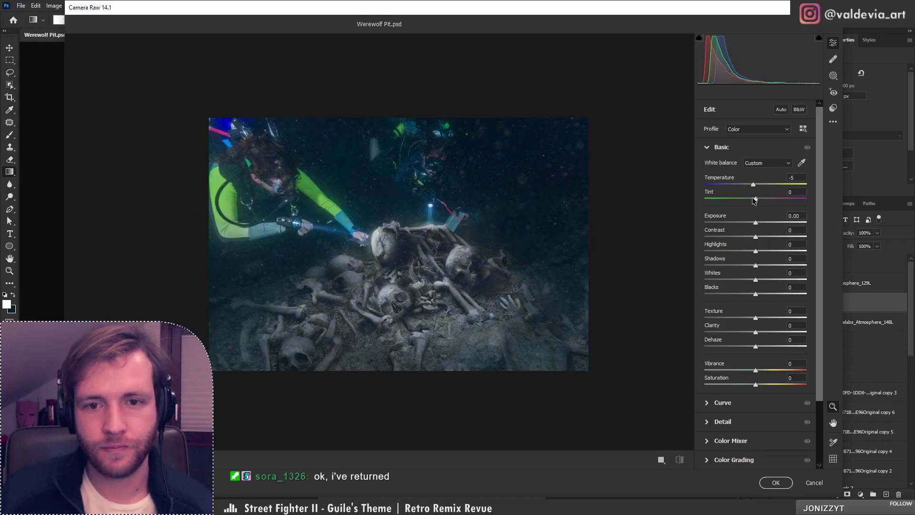
{"action": "left_click_drag", "start_coordinate": [756, 223], "coordinate": [778, 239]}
{"action": "left_click_drag", "start_coordinate": [399, 221], "coordinate": [416, 222]}
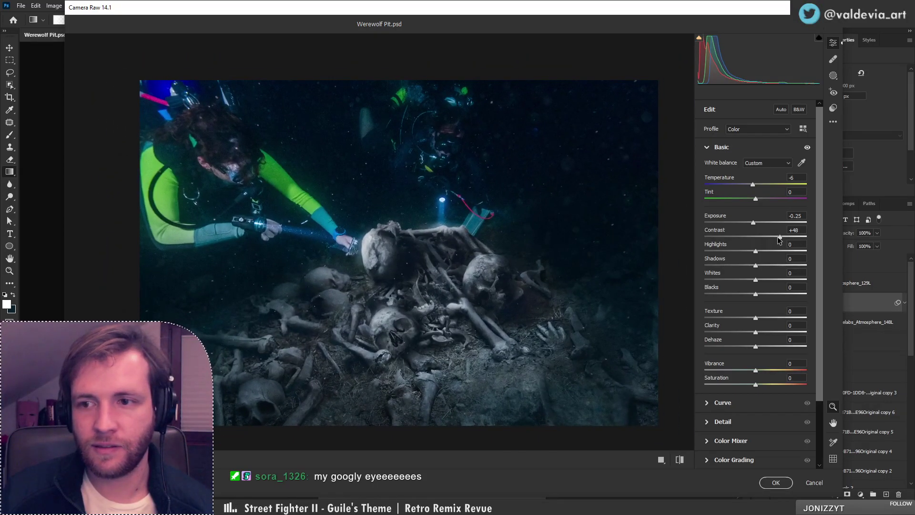
{"action": "left_click_drag", "start_coordinate": [779, 240], "coordinate": [754, 225]}
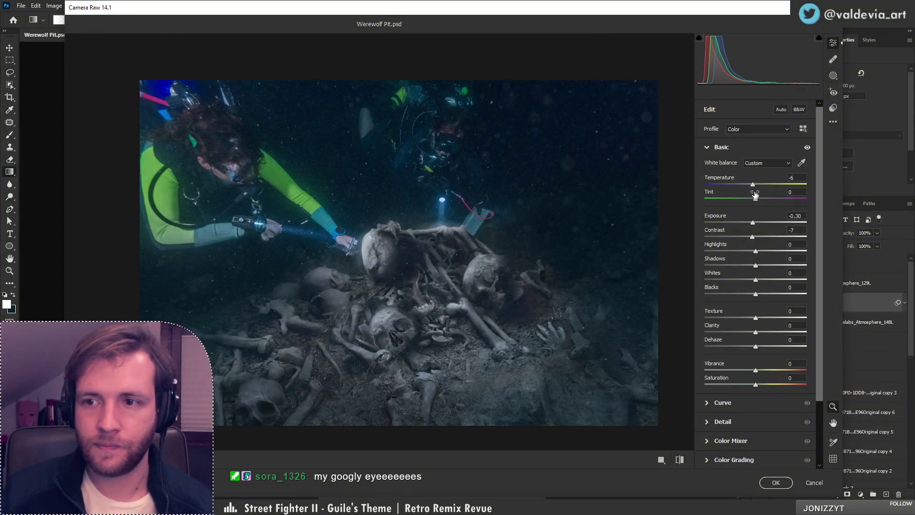
{"action": "mouse_move", "coordinate": [755, 251]}
{"action": "left_mouse_down"}
{"action": "mouse_move", "coordinate": [784, 256]}
{"action": "mouse_move", "coordinate": [749, 256]}
{"action": "mouse_move", "coordinate": [759, 257]}
{"action": "left_mouse_up"}
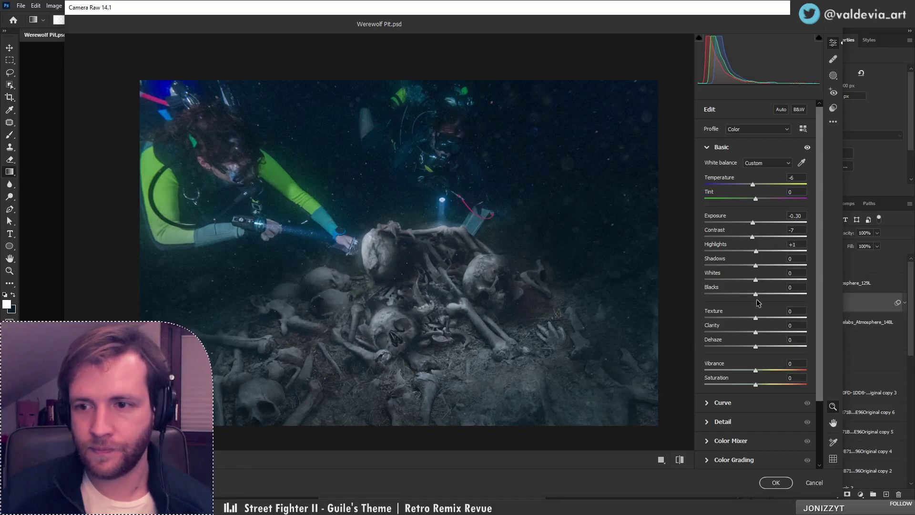
Set the basic clarity to +2 and the vibrance to +17 in Camera Raw
{"action": "mouse_move", "coordinate": [506, 277]}
{"action": "left_mouse_down"}
{"action": "mouse_move", "coordinate": [601, 274]}
{"action": "mouse_move", "coordinate": [508, 262]}
{"action": "left_mouse_up"}
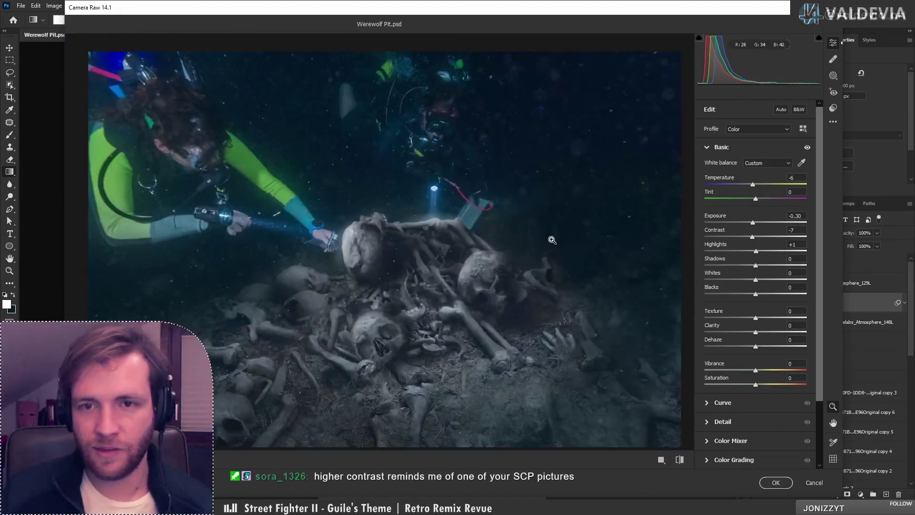
{"action": "left_click_drag", "start_coordinate": [755, 337], "coordinate": [767, 337]}
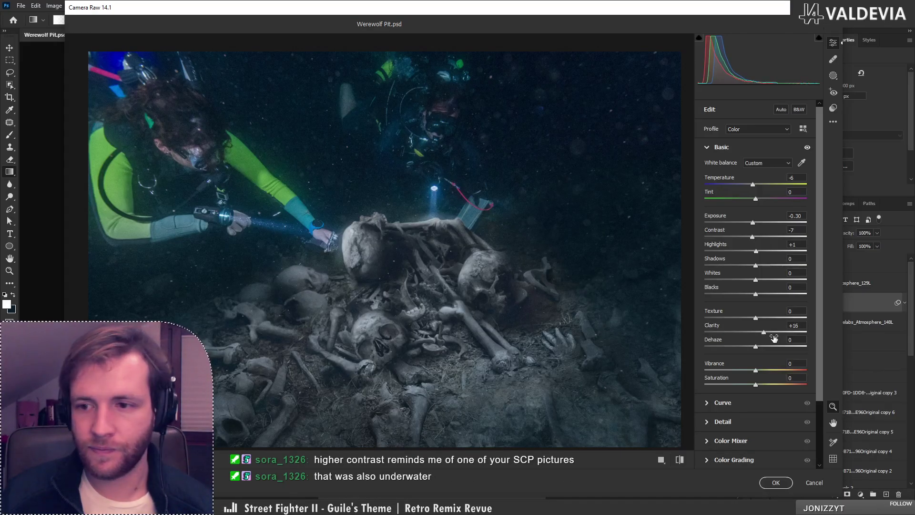
{"action": "double_click", "coordinate": [764, 332]}
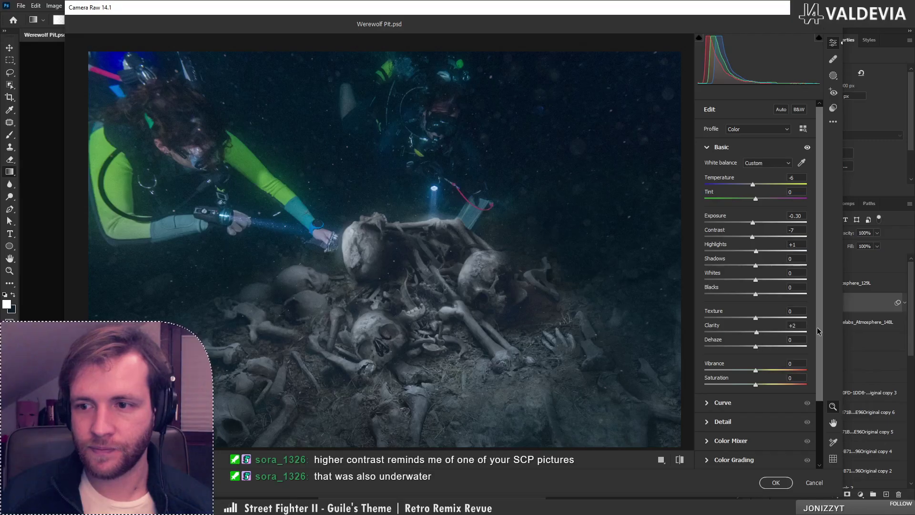
{"action": "left_click_drag", "start_coordinate": [818, 330], "coordinate": [821, 395]}
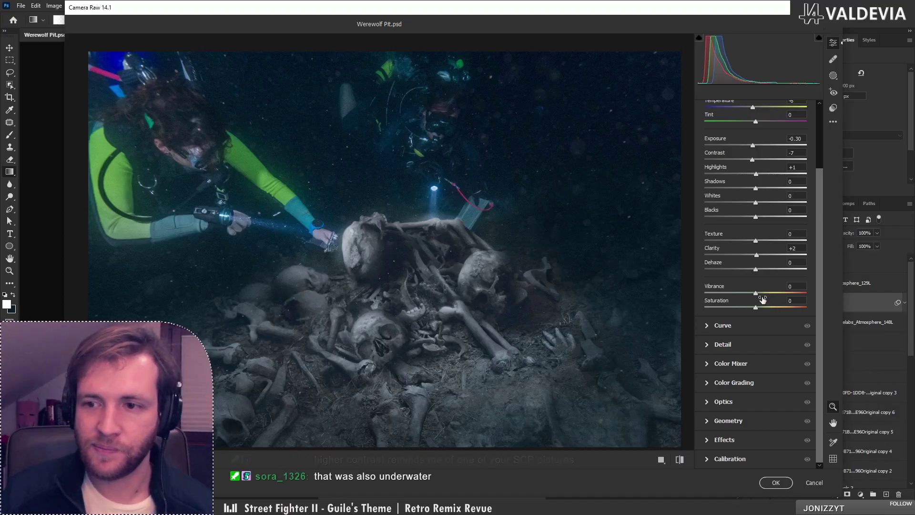
{"action": "left_click_drag", "start_coordinate": [761, 297], "coordinate": [763, 298]}
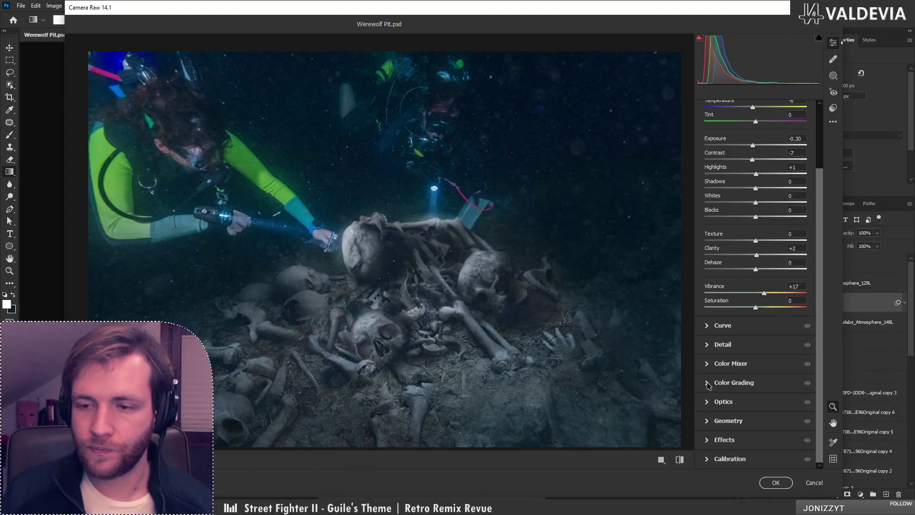
Color grade the midtones toward blue and the highlights toward green-cyan at about hue 157, saturation 17, and compare with the original
{"action": "left_click", "coordinate": [734, 382]}
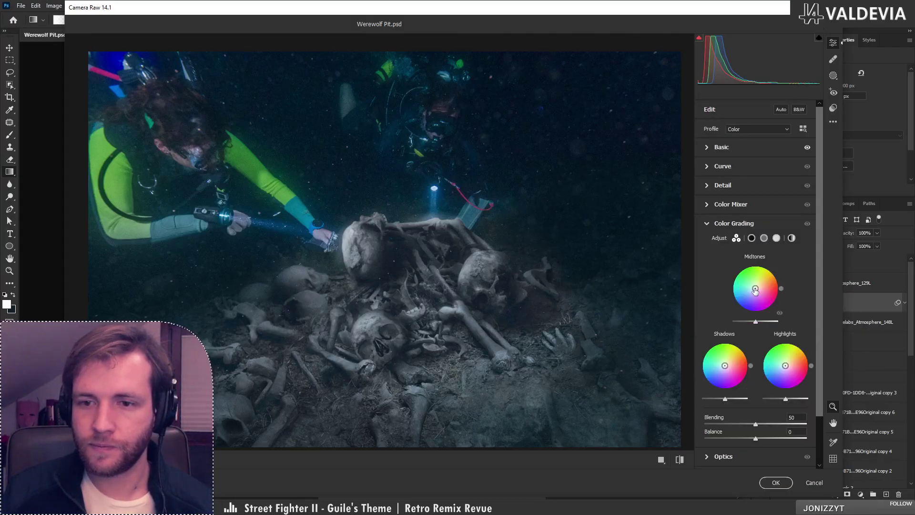
{"action": "scroll", "coordinate": [545, 280], "scroll_direction": "down", "scroll_amount": 3}
{"action": "scroll", "coordinate": [548, 279], "scroll_direction": "up", "scroll_amount": 2}
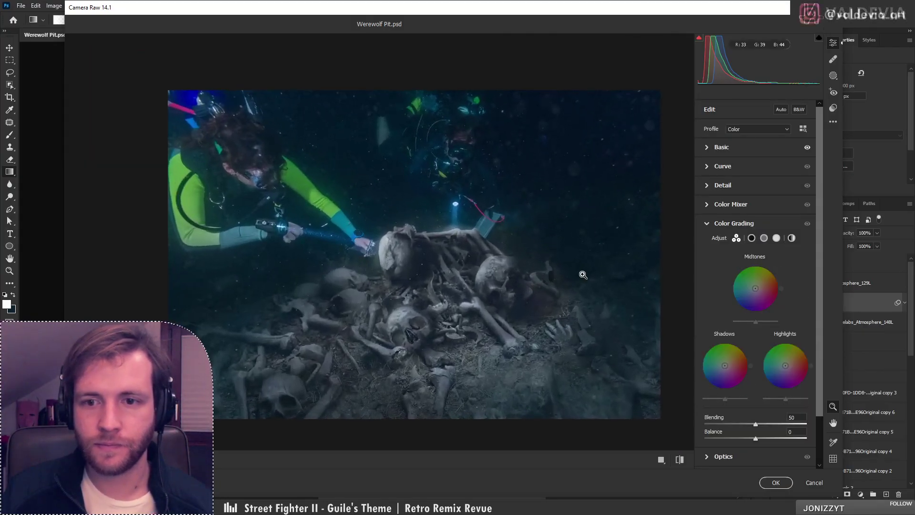
{"action": "left_click_drag", "start_coordinate": [756, 289], "coordinate": [754, 295]}
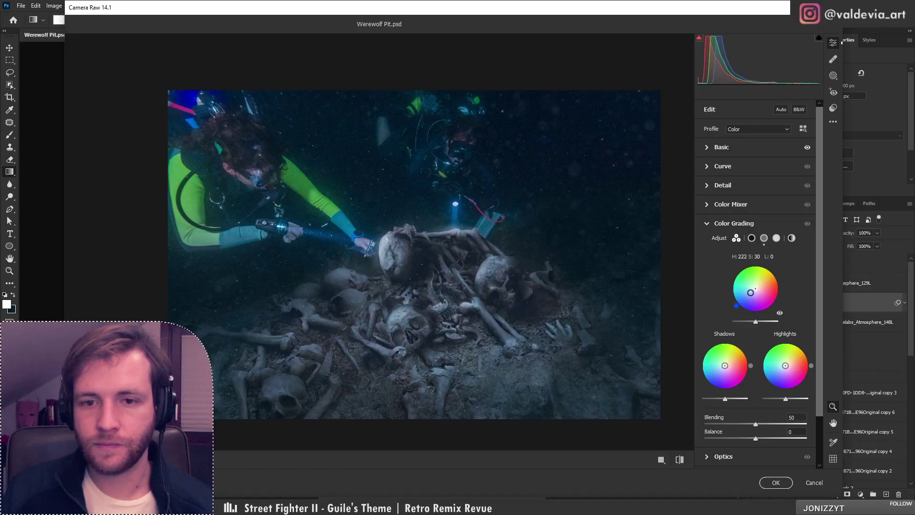
{"action": "left_click_drag", "start_coordinate": [751, 292], "coordinate": [750, 292]}
{"action": "mouse_move", "coordinate": [785, 366]}
{"action": "left_mouse_down"}
{"action": "mouse_move", "coordinate": [799, 360]}
{"action": "mouse_move", "coordinate": [795, 350]}
{"action": "mouse_move", "coordinate": [782, 364]}
{"action": "left_mouse_up"}
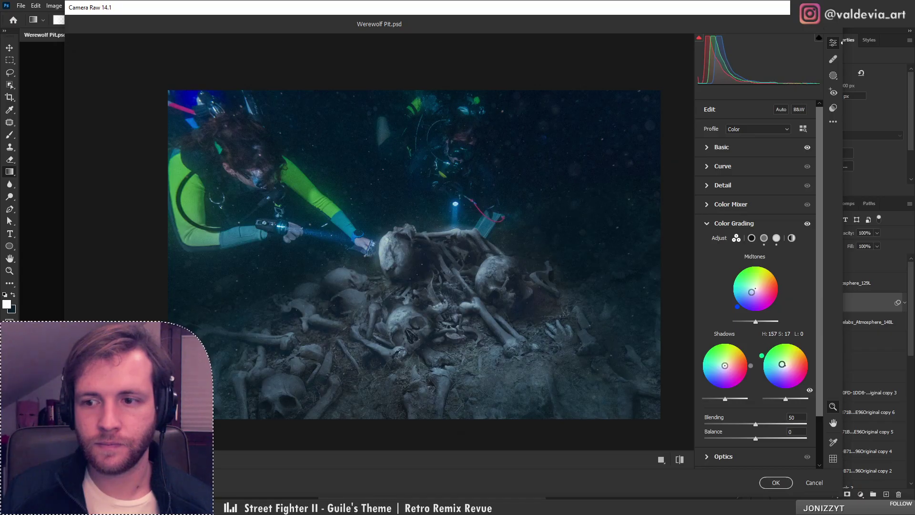
{"action": "left_click", "coordinate": [680, 460]}
{"action": "left_click", "coordinate": [680, 461]}
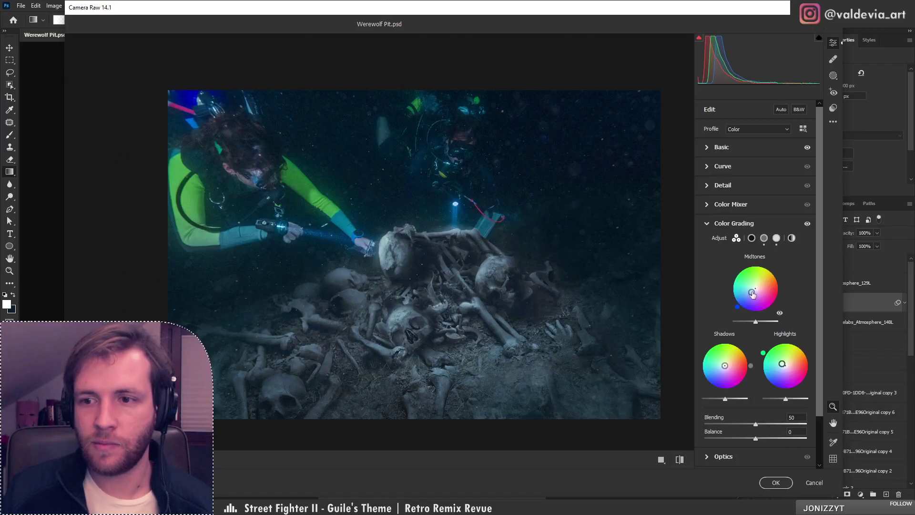
Reset the midtones tint, grade the shadows with a faint blue tint instead, and compare the result with the original
{"action": "double_click", "coordinate": [752, 294]}
{"action": "left_click_drag", "start_coordinate": [728, 364], "coordinate": [723, 368]}
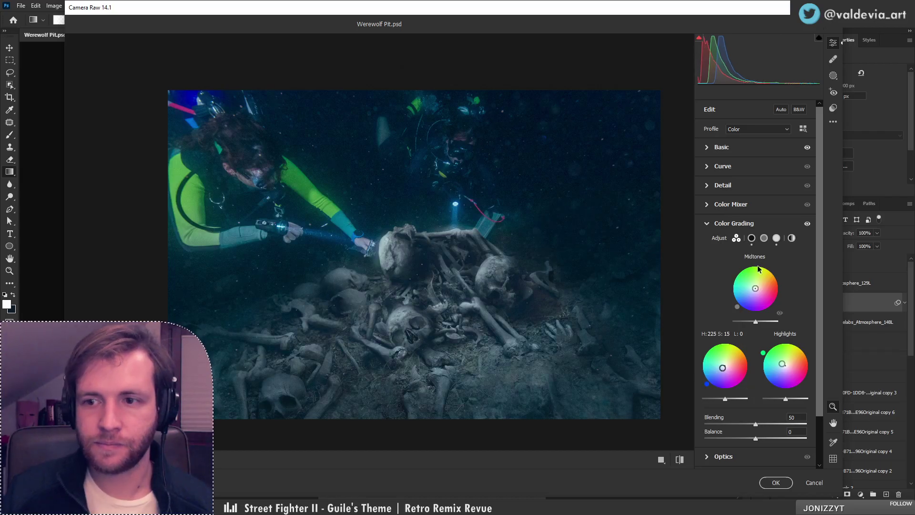
{"action": "left_click", "coordinate": [752, 238]}
{"action": "left_click_drag", "start_coordinate": [752, 312], "coordinate": [753, 311]}
{"action": "left_click", "coordinate": [681, 460]}
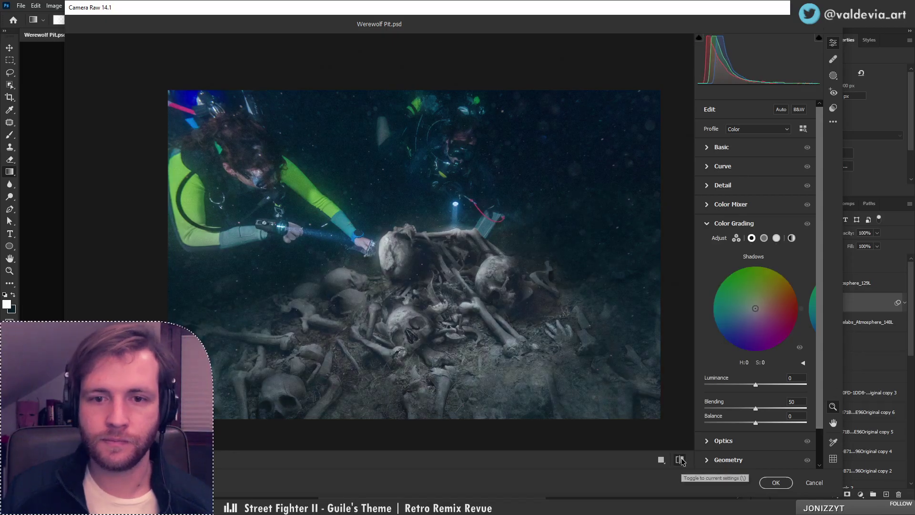
{"action": "left_click", "coordinate": [682, 461]}
Add film grain with amount 34 and size 52, and darken the edges with vignetting of -10
{"action": "left_click", "coordinate": [713, 225]}
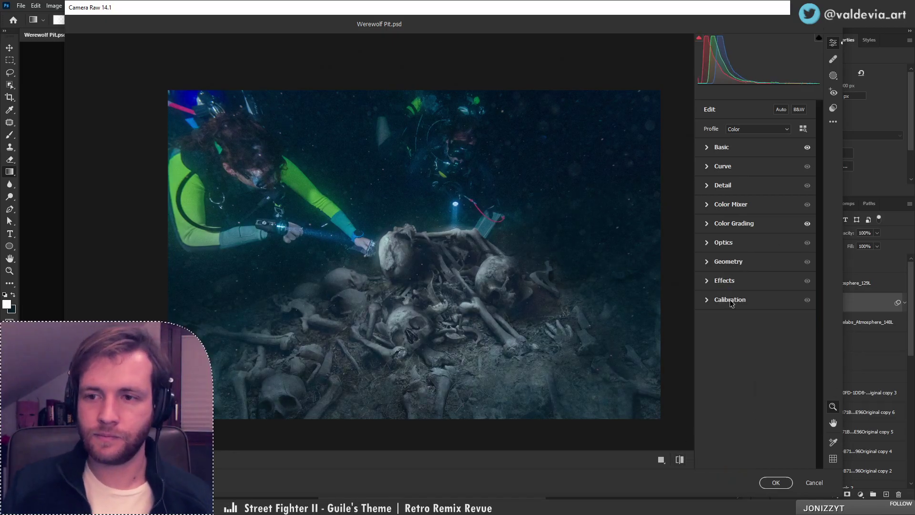
{"action": "left_click", "coordinate": [712, 282]}
{"action": "left_click", "coordinate": [512, 285]}
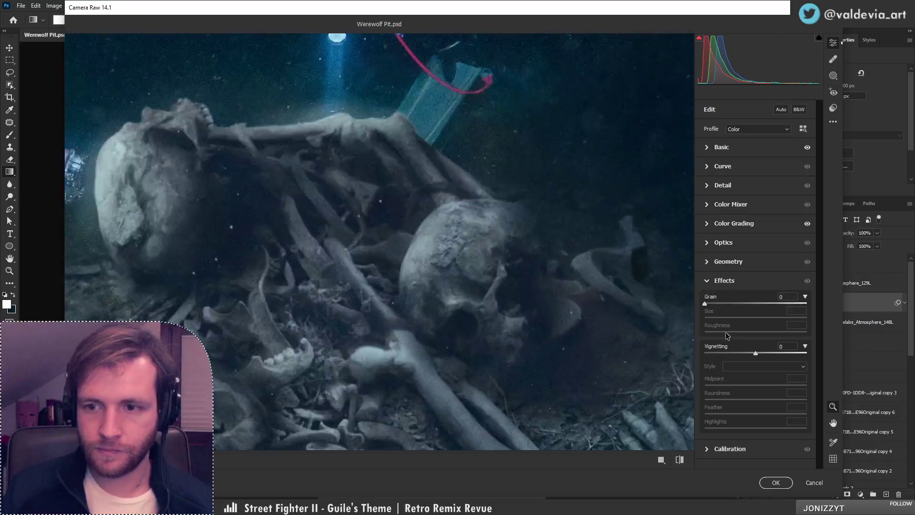
{"action": "left_click_drag", "start_coordinate": [714, 304], "coordinate": [757, 319]}
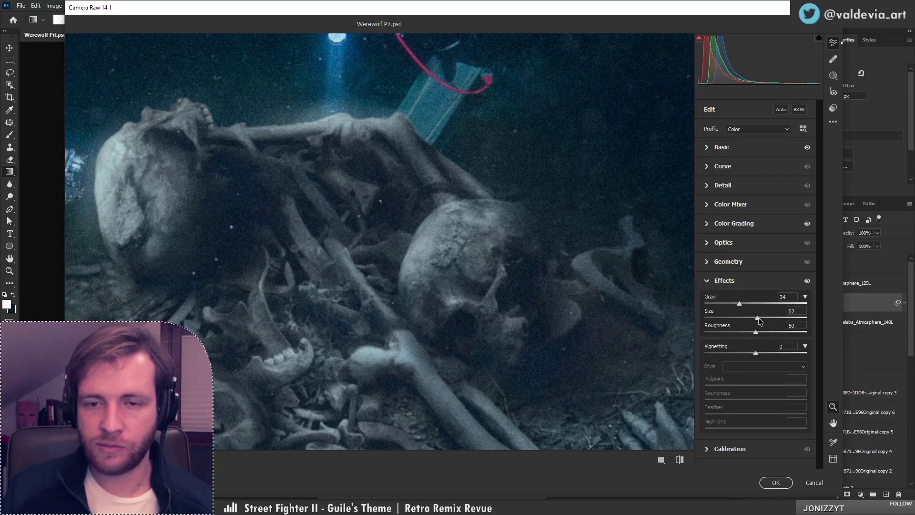
{"action": "left_click", "coordinate": [534, 248]}
{"action": "left_click_drag", "start_coordinate": [444, 268], "coordinate": [503, 291]}
{"action": "key", "text": "space"}
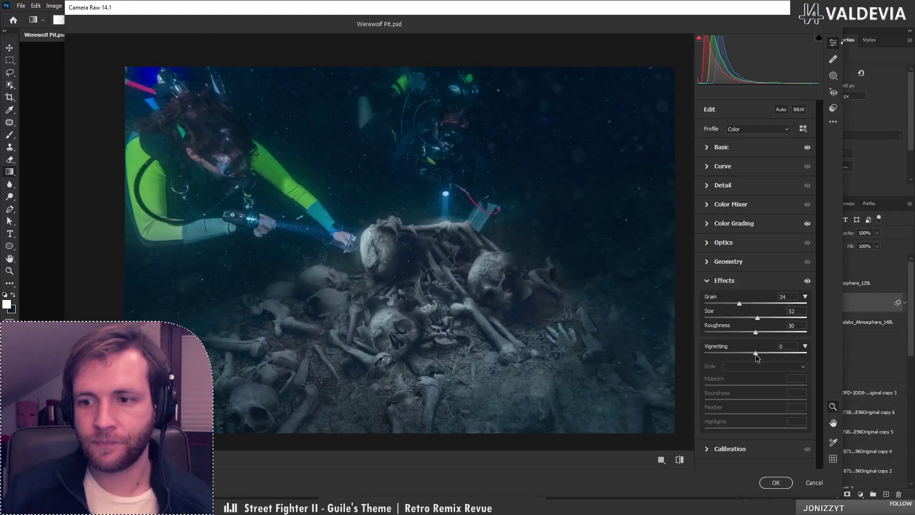
{"action": "left_click_drag", "start_coordinate": [756, 353], "coordinate": [750, 354]}
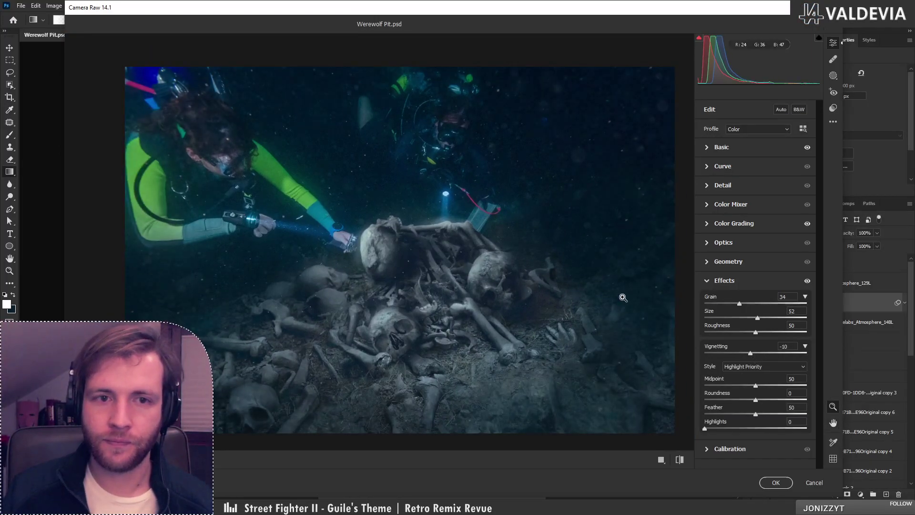
Raise the basic exposure to +0.20 to brighten the graded scene
{"action": "left_click", "coordinate": [712, 152]}
{"action": "left_click_drag", "start_coordinate": [754, 223], "coordinate": [761, 238]}
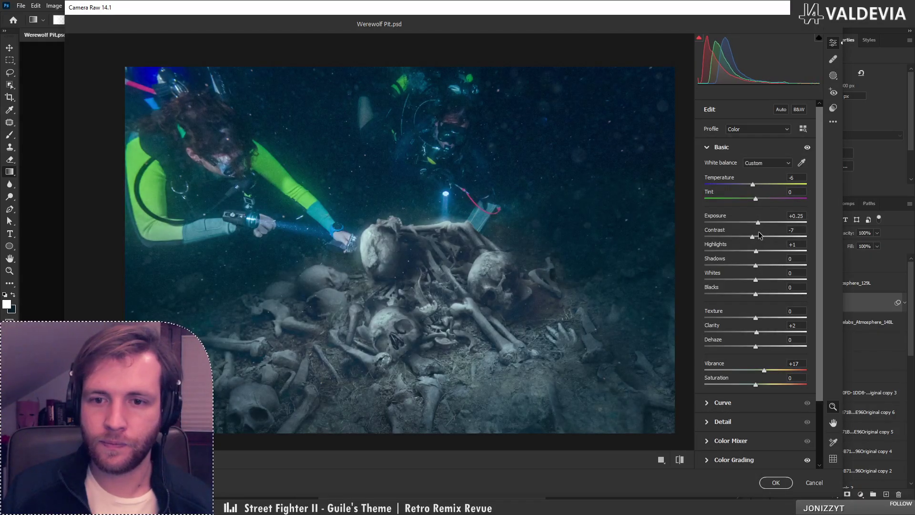
{"action": "mouse_move", "coordinate": [441, 262]}
{"action": "left_mouse_down"}
{"action": "mouse_move", "coordinate": [413, 264]}
{"action": "mouse_move", "coordinate": [438, 265]}
{"action": "left_mouse_up"}
Compare the graded scene with its default settings several times, checking the overall image at different zoom levels
{"action": "left_click", "coordinate": [682, 462]}
{"action": "left_click", "coordinate": [682, 463]}
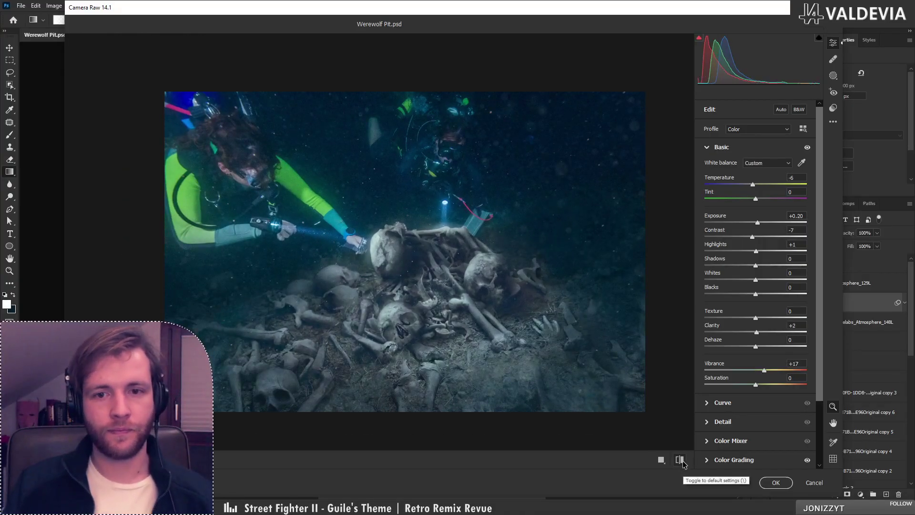
{"action": "left_click", "coordinate": [682, 461]}
{"action": "left_click", "coordinate": [682, 460]}
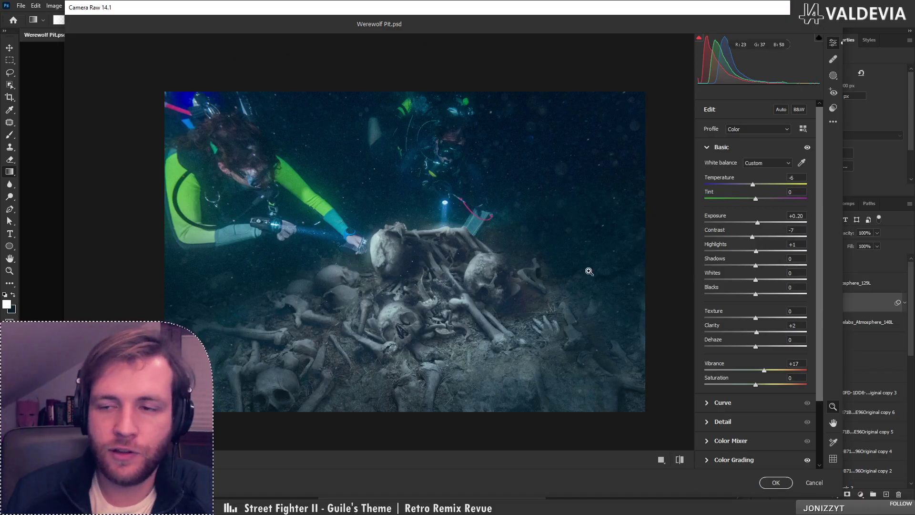
{"action": "left_click", "coordinate": [679, 461]}
{"action": "left_click", "coordinate": [678, 461]}
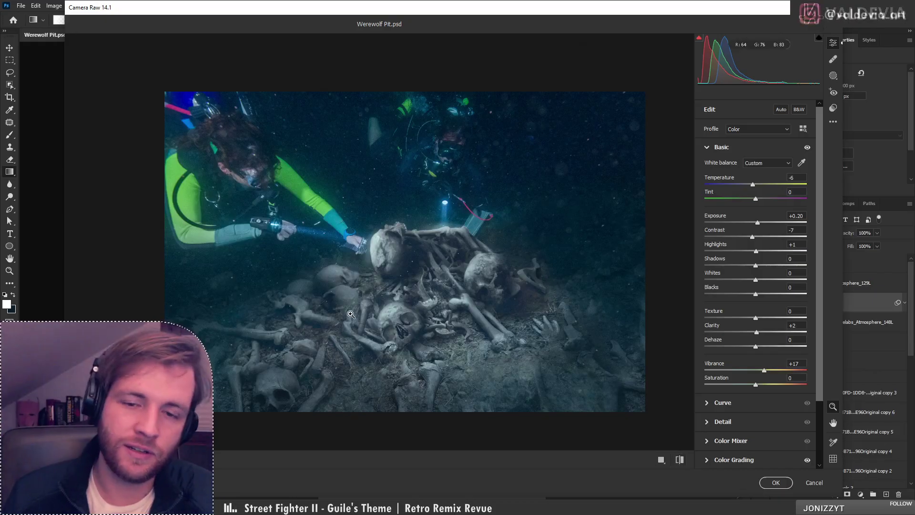
{"action": "scroll", "coordinate": [285, 319], "scroll_direction": "down", "scroll_amount": 3}
{"action": "scroll", "coordinate": [284, 320], "scroll_direction": "up", "scroll_amount": 3}
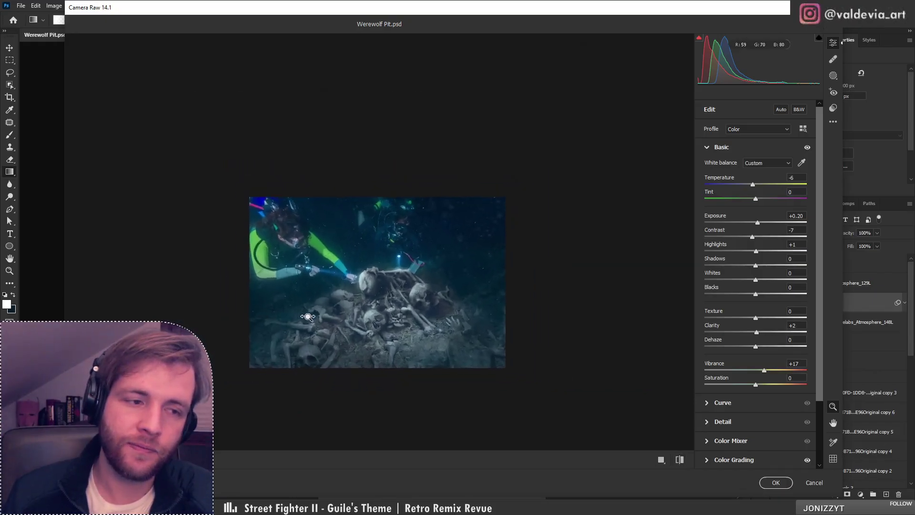
{"action": "scroll", "coordinate": [286, 279], "scroll_direction": "up", "scroll_amount": 2}
{"action": "scroll", "coordinate": [299, 275], "scroll_direction": "up", "scroll_amount": 1}
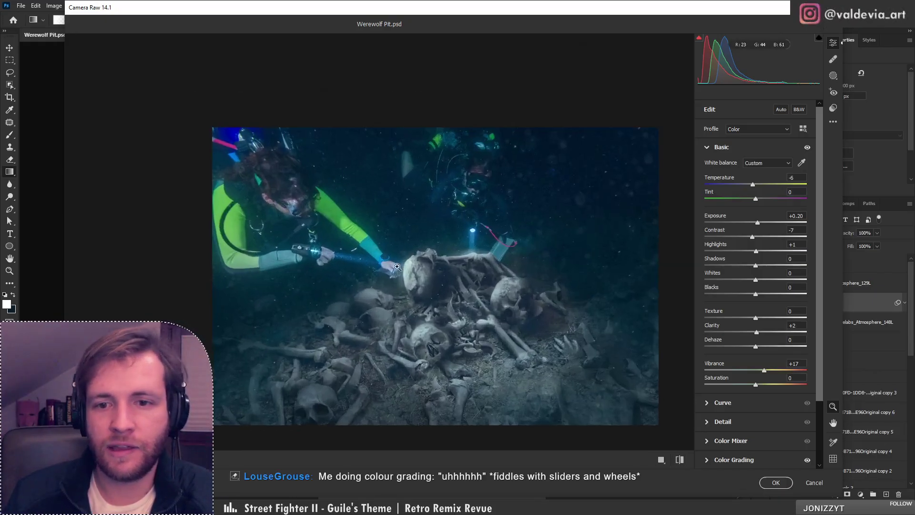
{"action": "mouse_move", "coordinate": [635, 327]}
{"action": "left_mouse_down"}
{"action": "mouse_move", "coordinate": [650, 329]}
{"action": "mouse_move", "coordinate": [635, 328]}
{"action": "left_mouse_up"}
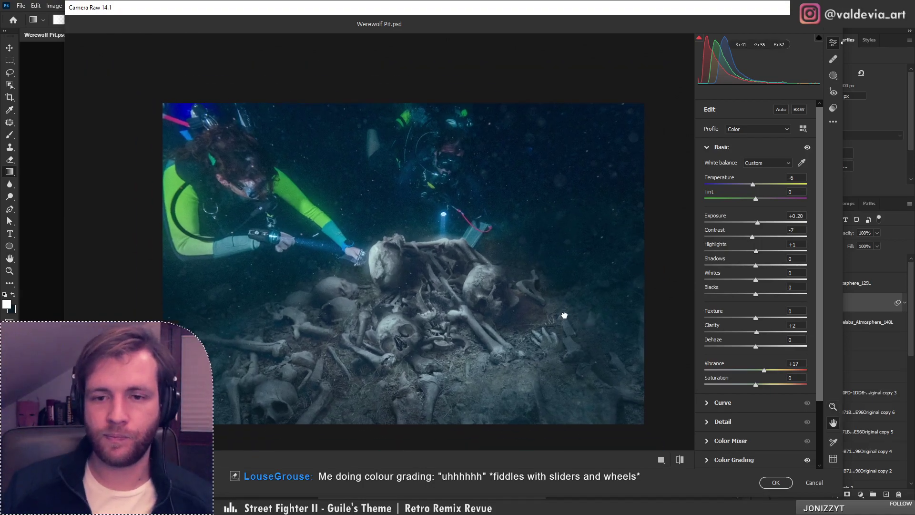
{"action": "left_click", "coordinate": [680, 460]}
{"action": "left_click", "coordinate": [680, 460]}
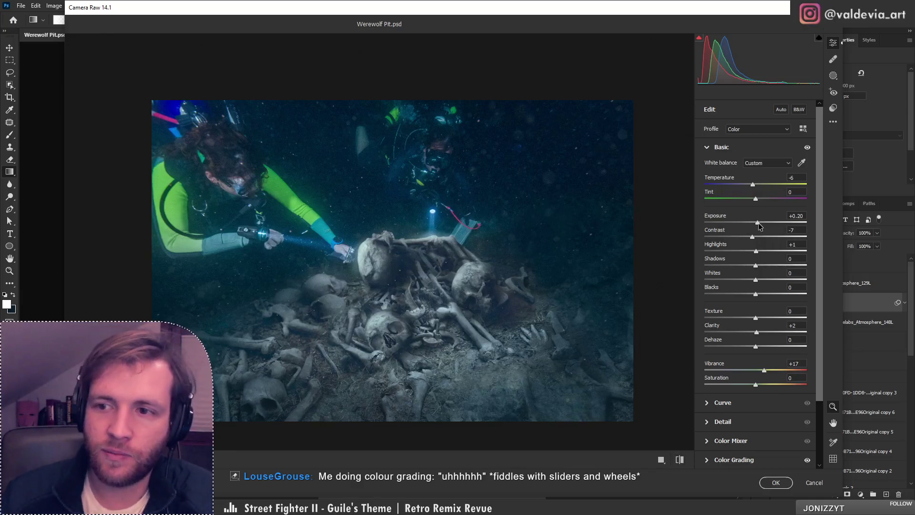
Adjust the Camera Raw basic settings to Exposure +0.35, Contrast -1 and Shadows -7
{"action": "mouse_move", "coordinate": [758, 224]}
{"action": "left_mouse_down"}
{"action": "mouse_move", "coordinate": [757, 238]}
{"action": "mouse_move", "coordinate": [783, 241]}
{"action": "mouse_move", "coordinate": [766, 240]}
{"action": "left_mouse_up"}
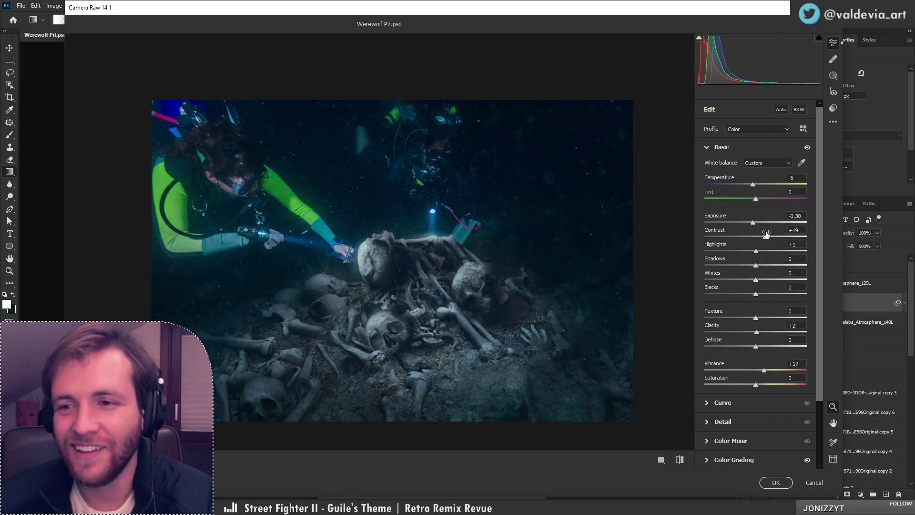
{"action": "left_click_drag", "start_coordinate": [760, 245], "coordinate": [763, 252]}
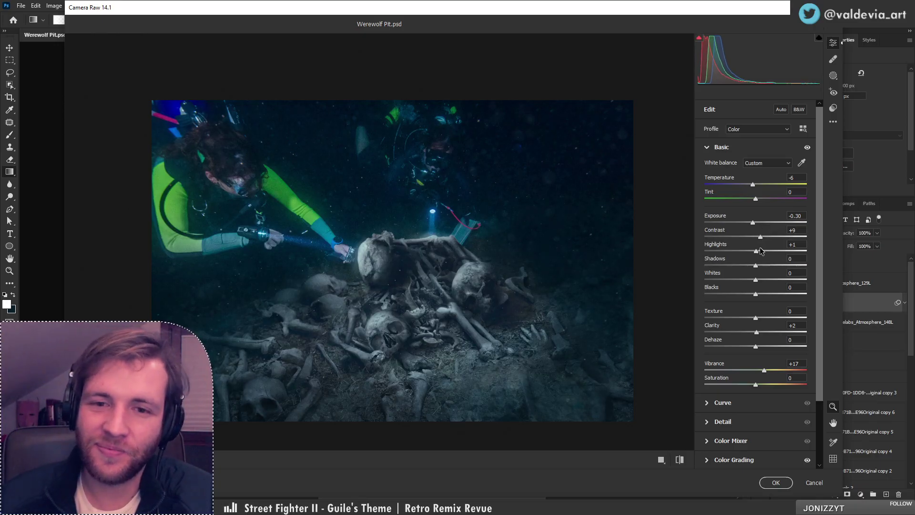
{"action": "left_click", "coordinate": [760, 223]}
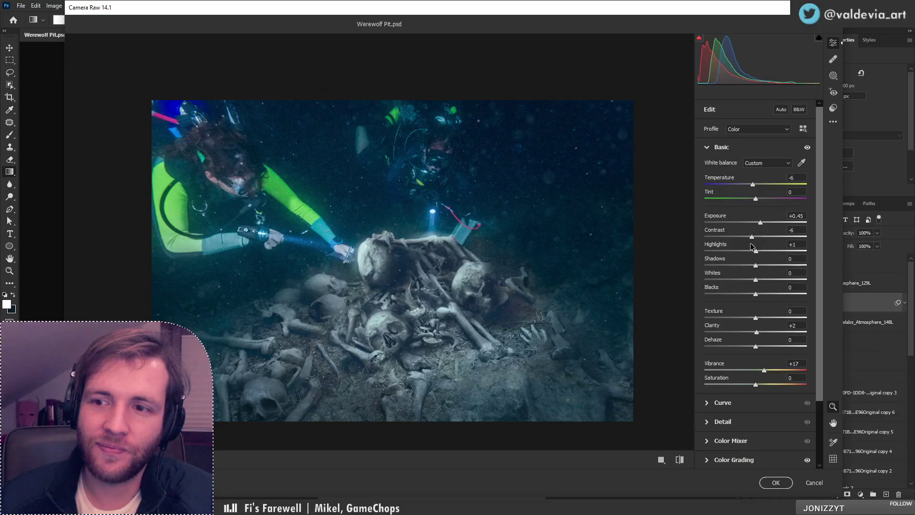
{"action": "left_click_drag", "start_coordinate": [752, 247], "coordinate": [760, 234]}
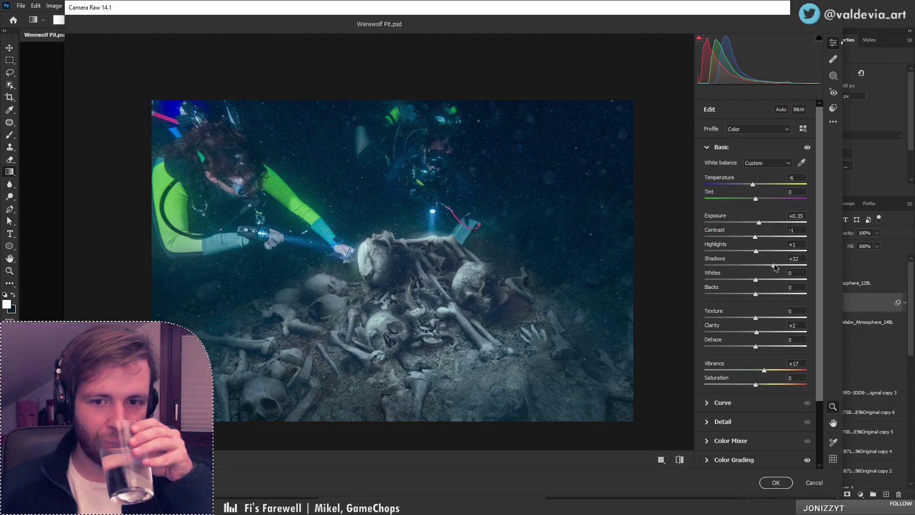
{"action": "left_click_drag", "start_coordinate": [774, 267], "coordinate": [753, 268]}
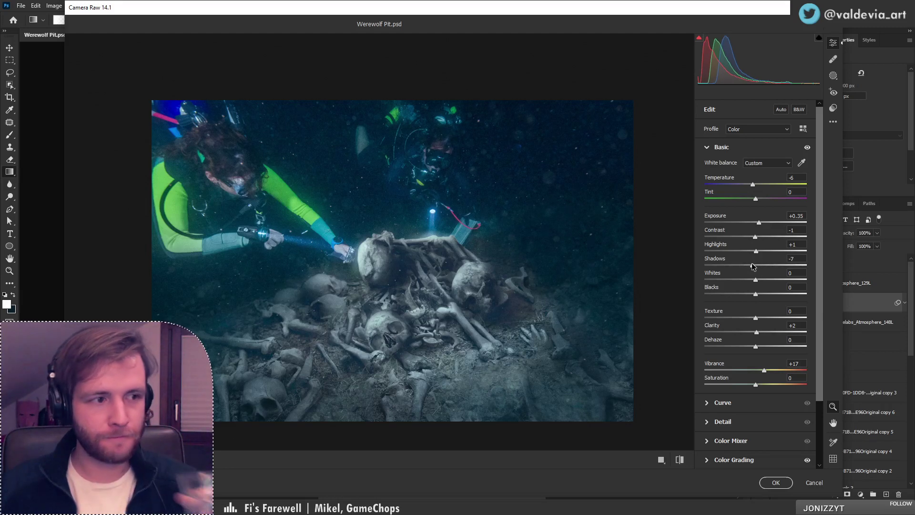
Compare the grading against the default settings and apply the Camera Raw filter to Layer 14
{"action": "left_click", "coordinate": [680, 460]}
{"action": "left_click", "coordinate": [683, 460]}
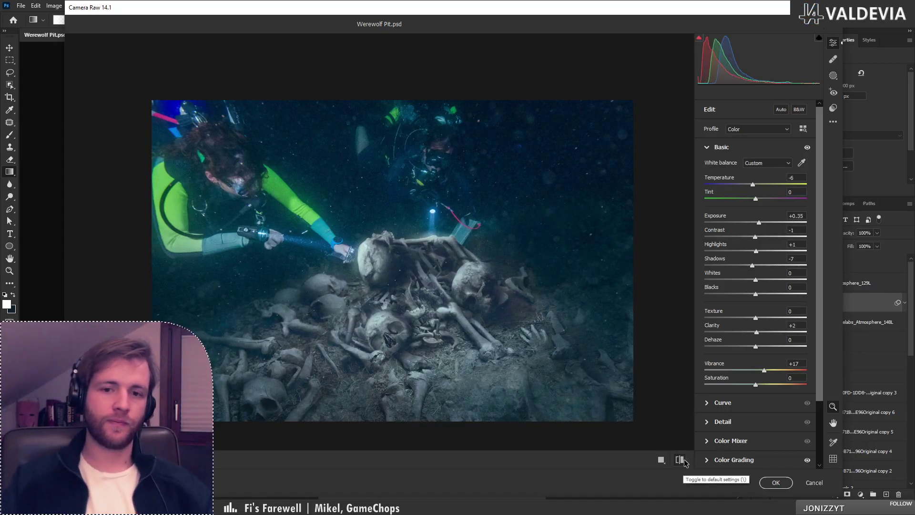
{"action": "left_click", "coordinate": [685, 460]}
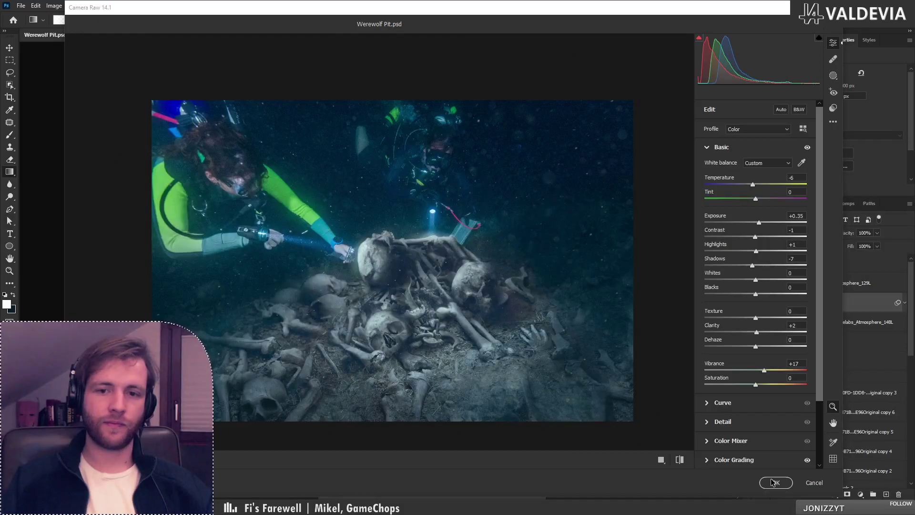
{"action": "left_click", "coordinate": [774, 482]}
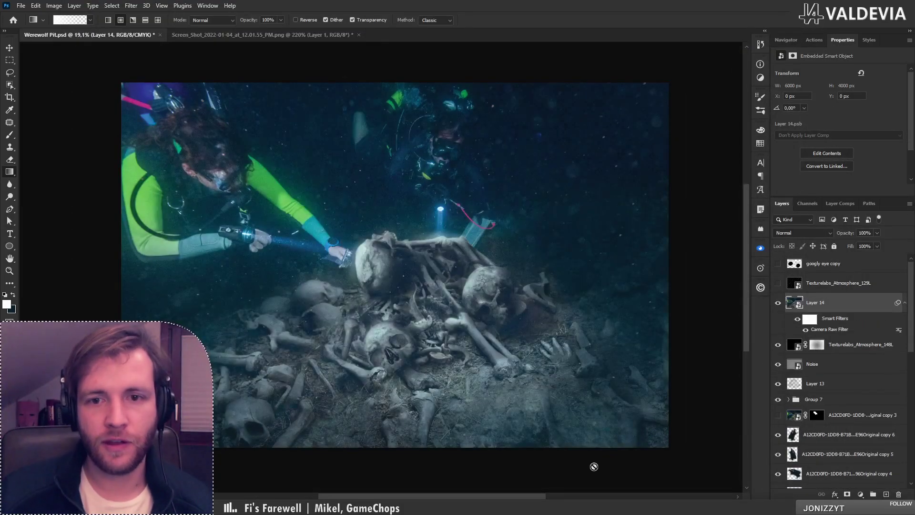
Compare the image with and without the graded Layer 14 and examine the skulls and bones
{"action": "left_click", "coordinate": [779, 304]}
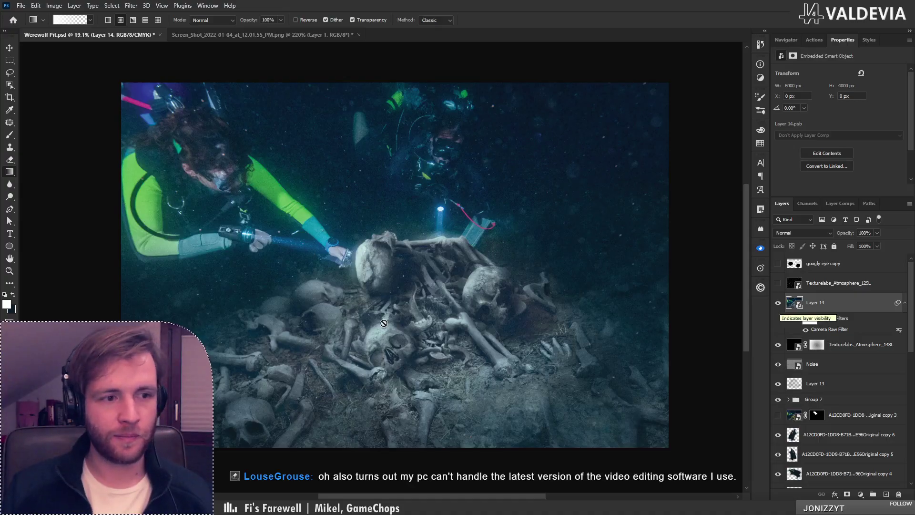
{"action": "left_click", "coordinate": [356, 320]}
{"action": "left_click", "coordinate": [439, 188]}
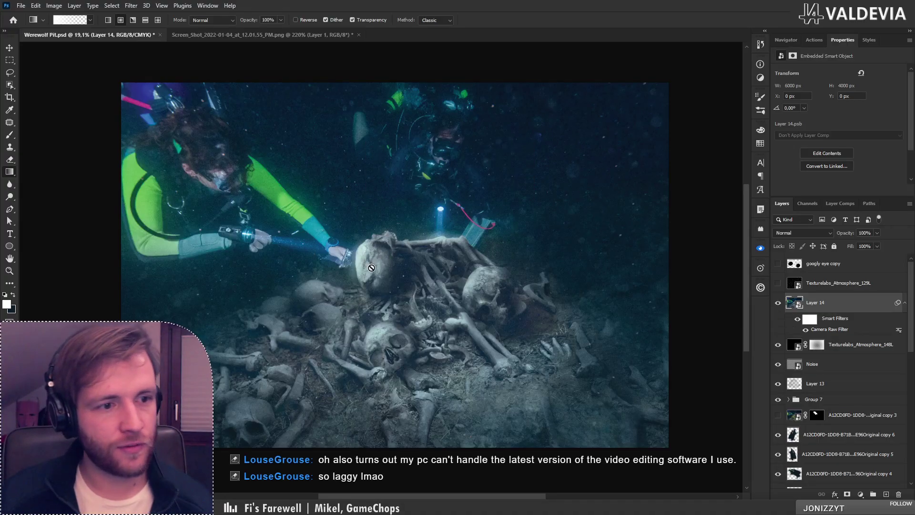
{"action": "key", "text": "z"}
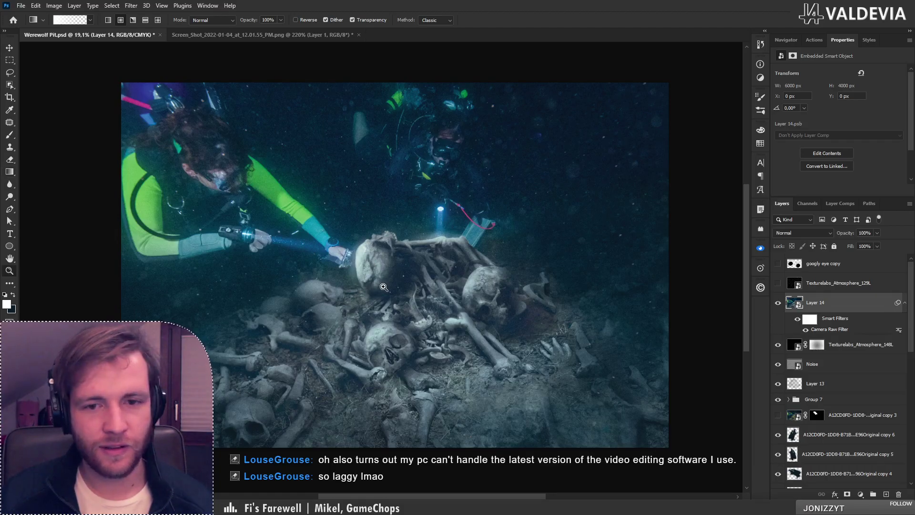
{"action": "left_click_drag", "start_coordinate": [377, 286], "coordinate": [306, 297]}
{"action": "left_click_drag", "start_coordinate": [368, 304], "coordinate": [415, 308]}
{"action": "left_click_drag", "start_coordinate": [494, 329], "coordinate": [497, 329]}
{"action": "left_click_drag", "start_coordinate": [453, 311], "coordinate": [404, 340]}
Add a new layer above Layer 14 and set its blend mode to Soft Light
{"action": "left_click", "coordinate": [887, 494]}
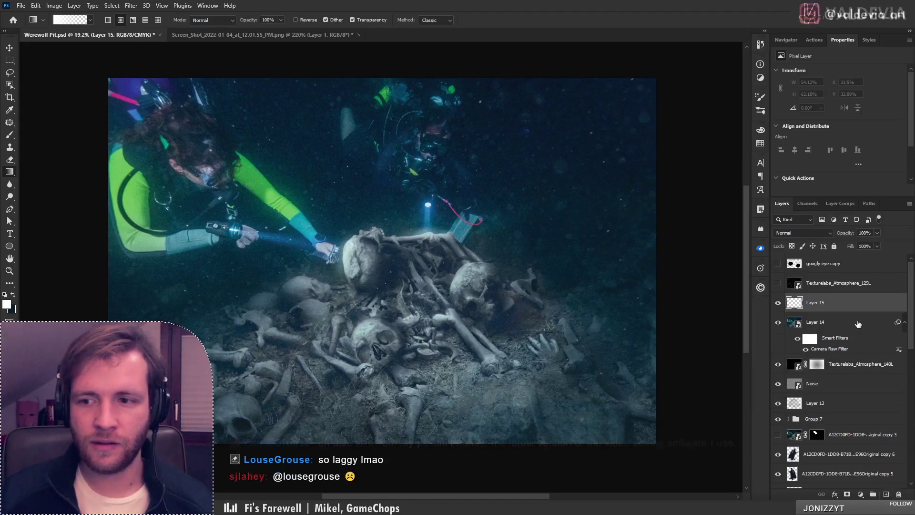
{"action": "left_click", "coordinate": [803, 233]}
{"action": "left_click", "coordinate": [800, 355]}
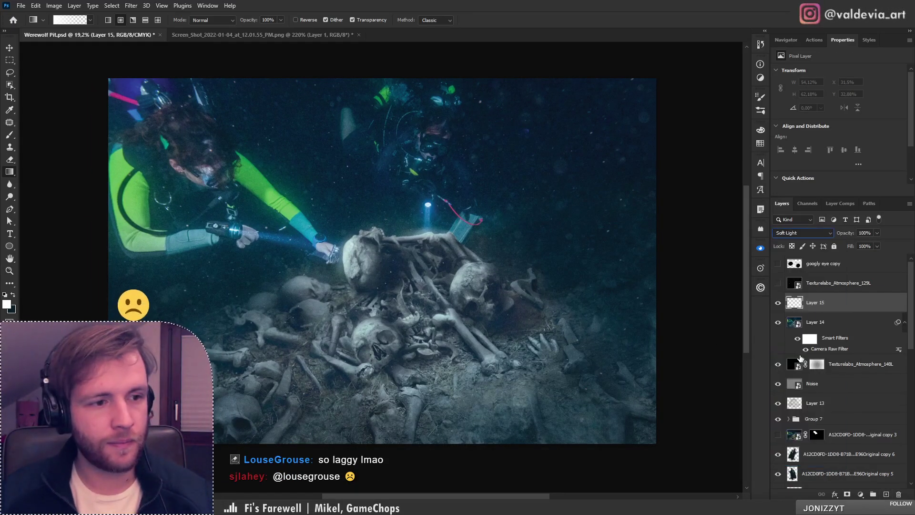
Shade the front skull in black on the Soft Light layer using the Soft Round Pressure Opacity brush
{"action": "key", "text": "b"}
{"action": "key", "text": "x"}
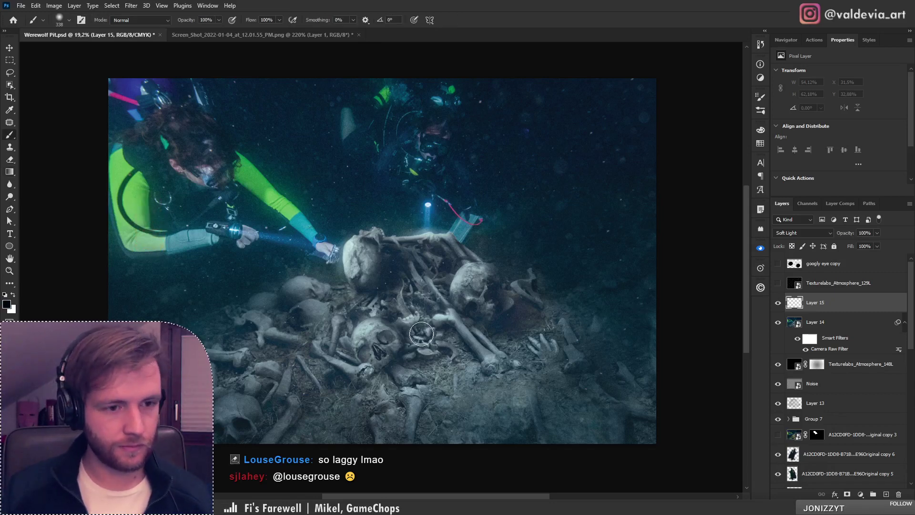
{"action": "left_click_drag", "start_coordinate": [395, 347], "coordinate": [354, 345]}
{"action": "key", "text": "ctrl+z"}
{"action": "right_click", "coordinate": [448, 353]}
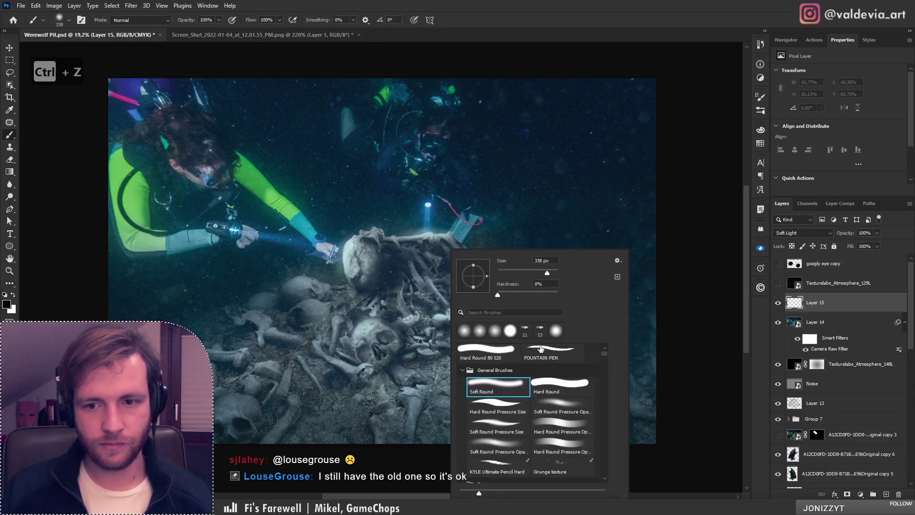
{"action": "left_click", "coordinate": [558, 413]}
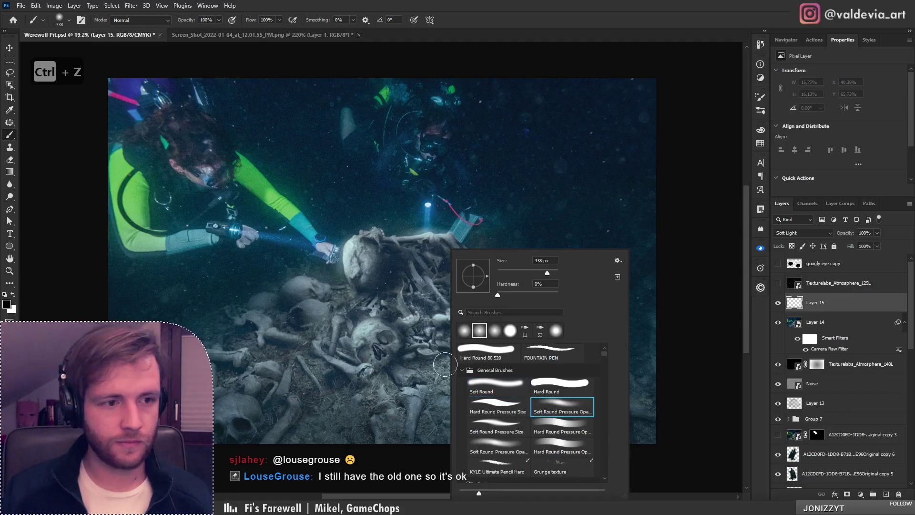
{"action": "left_click", "coordinate": [405, 358]}
{"action": "mouse_move", "coordinate": [362, 360]}
{"action": "left_mouse_down"}
{"action": "mouse_move", "coordinate": [376, 370]}
{"action": "mouse_move", "coordinate": [387, 359]}
{"action": "left_mouse_up"}
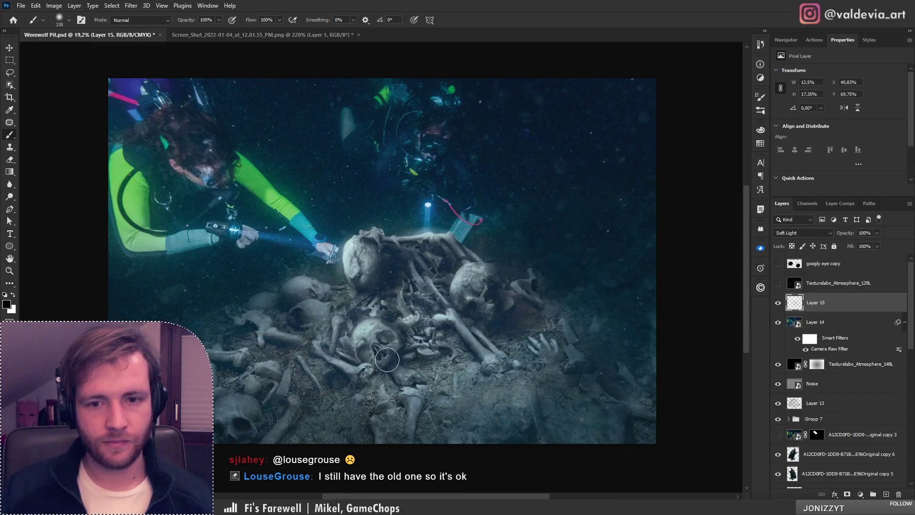
{"action": "key", "text": "ctrl+z"}
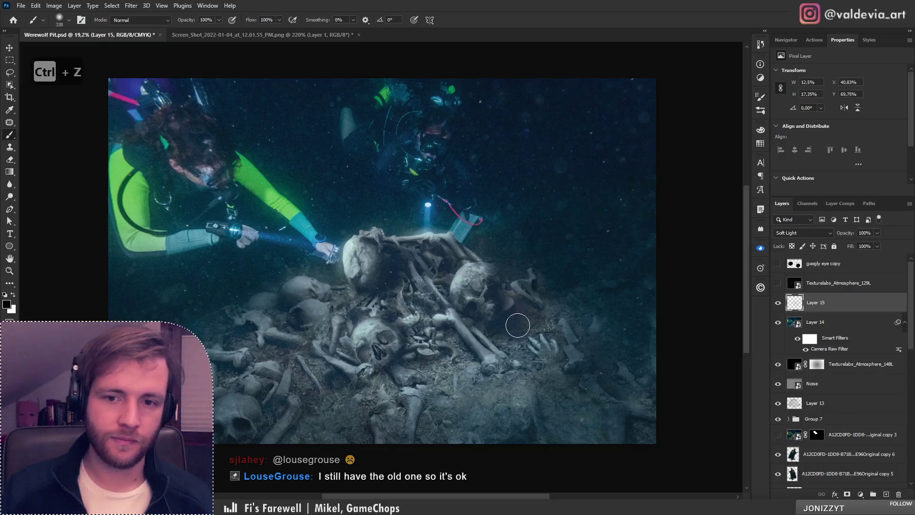
Paint white over the dark hollow of the skull behind and to the left of the front skull
{"action": "key", "text": "z"}
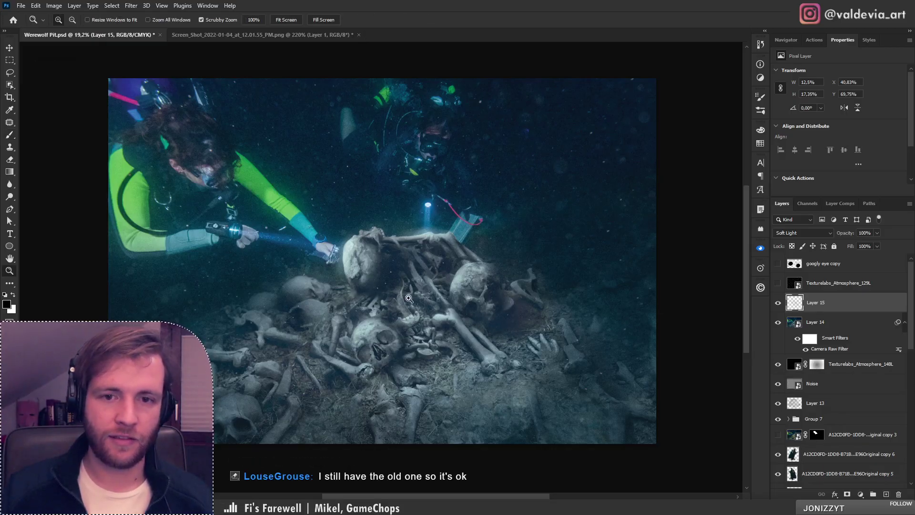
{"action": "mouse_move", "coordinate": [292, 318]}
{"action": "left_mouse_down"}
{"action": "mouse_move", "coordinate": [275, 320]}
{"action": "mouse_move", "coordinate": [354, 324]}
{"action": "left_mouse_up"}
{"action": "key", "text": "b"}
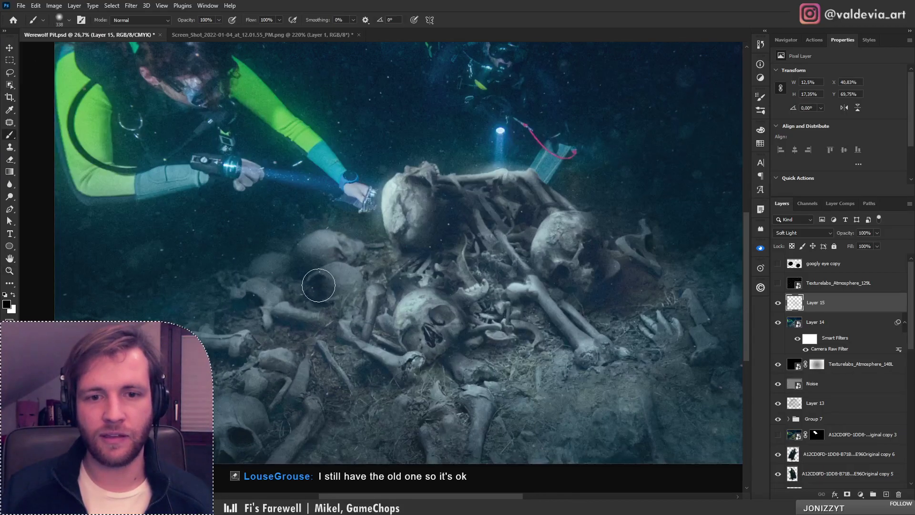
{"action": "key", "text": "x"}
{"action": "left_click_drag", "start_coordinate": [320, 288], "coordinate": [318, 282]}
{"action": "key", "text": "ctrl+z"}
{"action": "key", "text": "ctrl+z"}
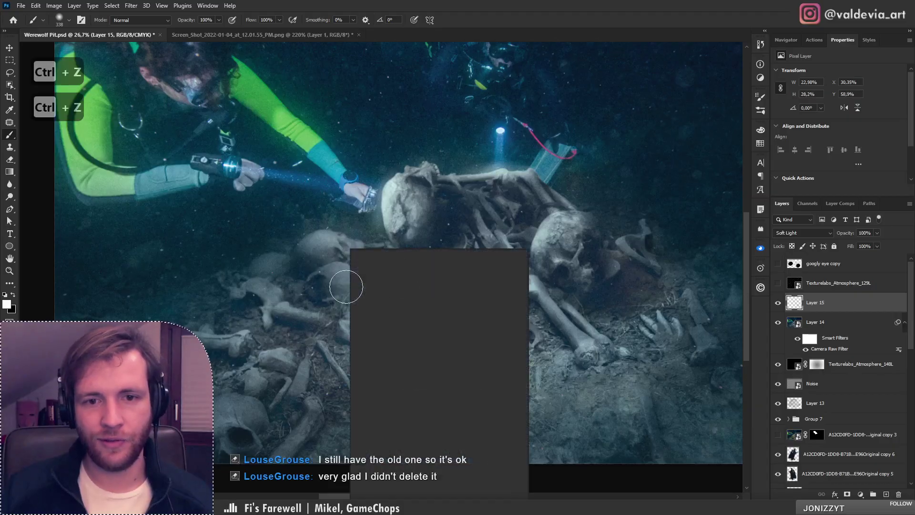
Reduce the brush size to 95 px and refine the white painting on the rear-left skull's hollow
{"action": "right_click", "coordinate": [351, 283]}
{"action": "left_click", "coordinate": [315, 277]}
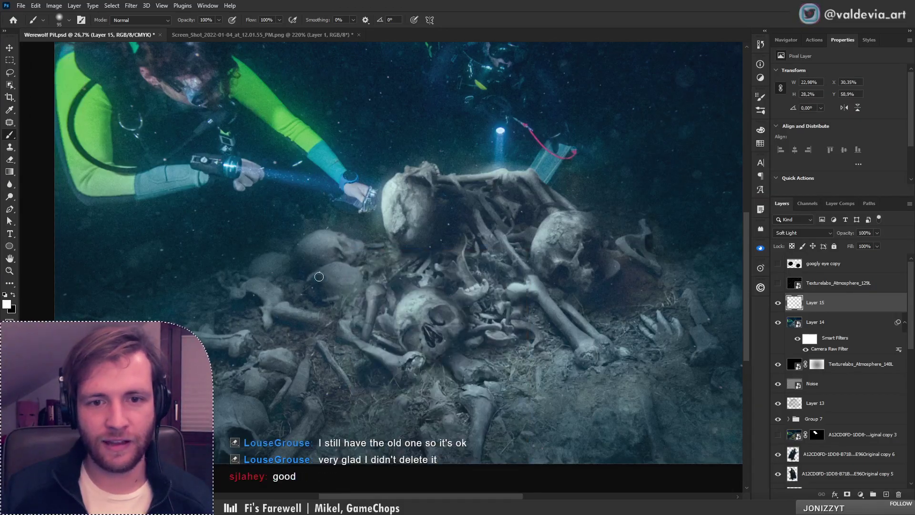
{"action": "key", "text": "ctrl+z"}
{"action": "key", "text": "ctrl+z"}
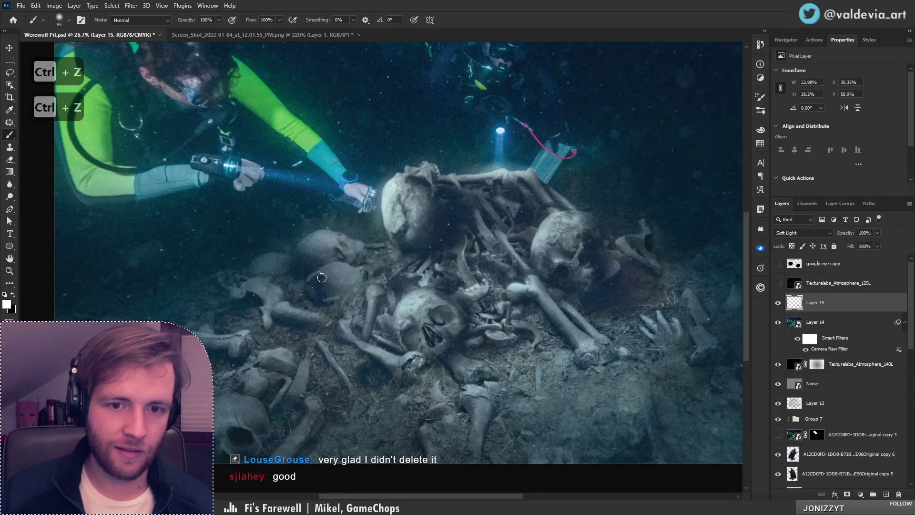
Touch up the shading along the front skull's lower edge with black
{"action": "key", "text": "ctrl+space"}
{"action": "mouse_move", "coordinate": [415, 346]}
{"action": "left_mouse_down"}
{"action": "mouse_move", "coordinate": [324, 350]}
{"action": "mouse_move", "coordinate": [445, 360]}
{"action": "left_mouse_up"}
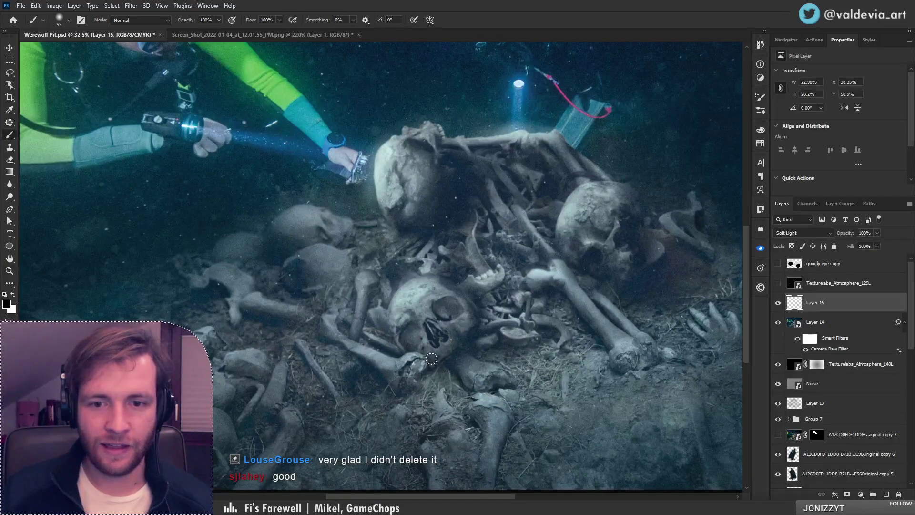
{"action": "key", "text": "ctrl+z"}
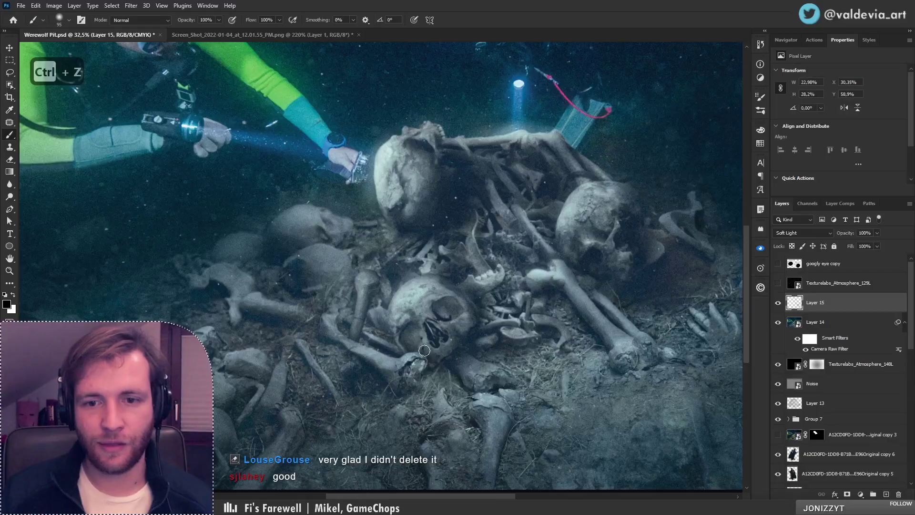
Paint white over the eye socket and lower face of the skull at the image's lower-left edge
{"action": "key", "text": "ctrl+space"}
{"action": "left_click_drag", "start_coordinate": [426, 334], "coordinate": [324, 336]}
{"action": "left_click_drag", "start_coordinate": [461, 313], "coordinate": [486, 280]}
{"action": "key", "text": "space"}
{"action": "key", "text": "ctrl+space"}
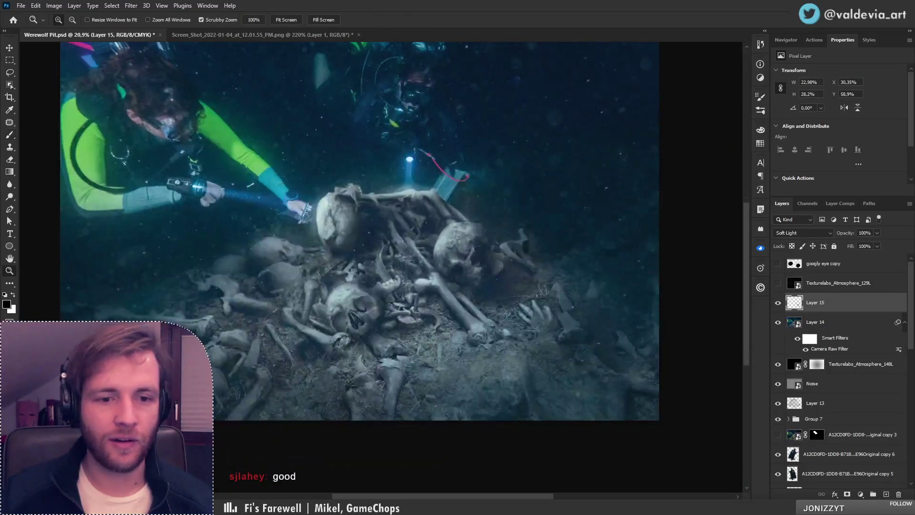
{"action": "mouse_move", "coordinate": [186, 416]}
{"action": "left_mouse_down"}
{"action": "mouse_move", "coordinate": [234, 411]}
{"action": "mouse_move", "coordinate": [322, 345]}
{"action": "mouse_move", "coordinate": [355, 347]}
{"action": "mouse_move", "coordinate": [321, 329]}
{"action": "mouse_move", "coordinate": [335, 357]}
{"action": "left_mouse_up"}
{"action": "key", "text": "space"}
{"action": "key", "text": "x"}
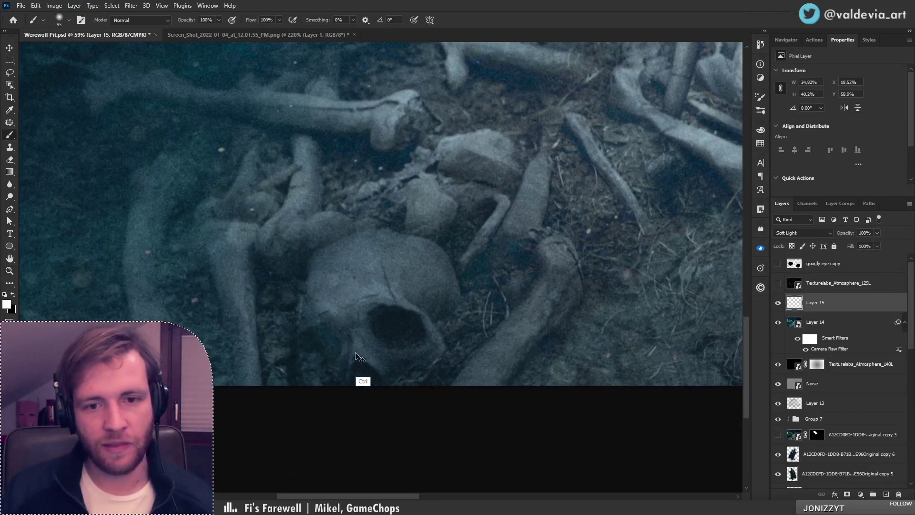
{"action": "key", "text": "ctrl+z"}
{"action": "key", "text": "ctrl+z"}
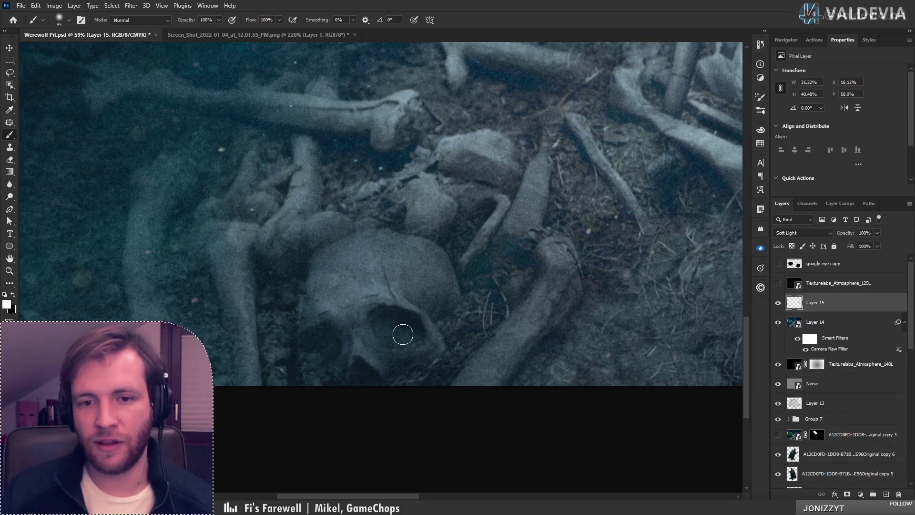
{"action": "key", "text": "ctrl+space"}
{"action": "mouse_move", "coordinate": [380, 321]}
{"action": "left_mouse_down"}
{"action": "mouse_move", "coordinate": [307, 350]}
{"action": "mouse_move", "coordinate": [322, 345]}
{"action": "mouse_move", "coordinate": [373, 369]}
{"action": "mouse_move", "coordinate": [359, 383]}
{"action": "left_mouse_up"}
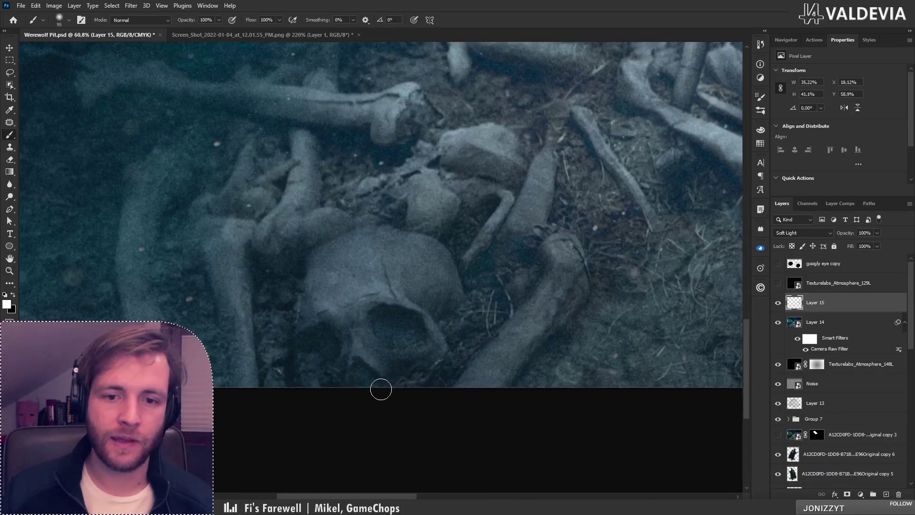
Check the bones on the left of the pile and shade around the front skull's eye socket in black
{"action": "key", "text": "ctrl+space"}
{"action": "left_click_drag", "start_coordinate": [362, 351], "coordinate": [303, 356]}
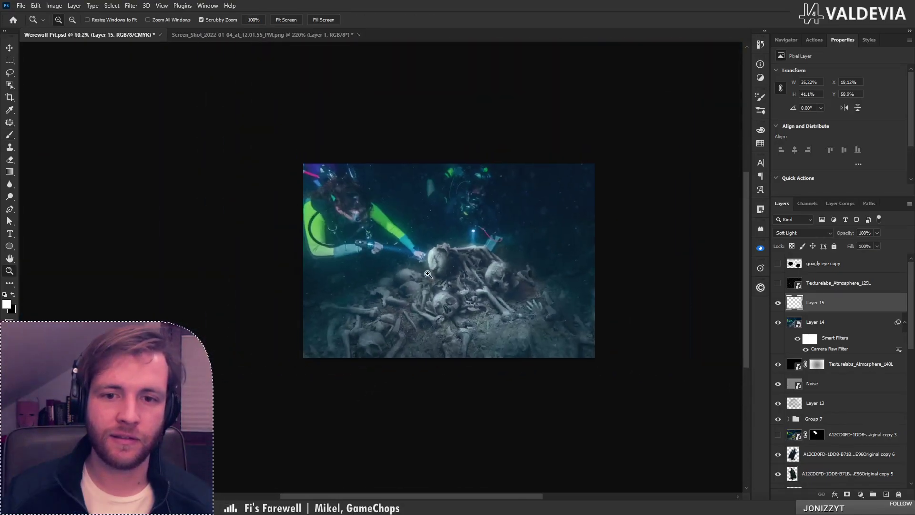
{"action": "left_click_drag", "start_coordinate": [428, 274], "coordinate": [481, 277]}
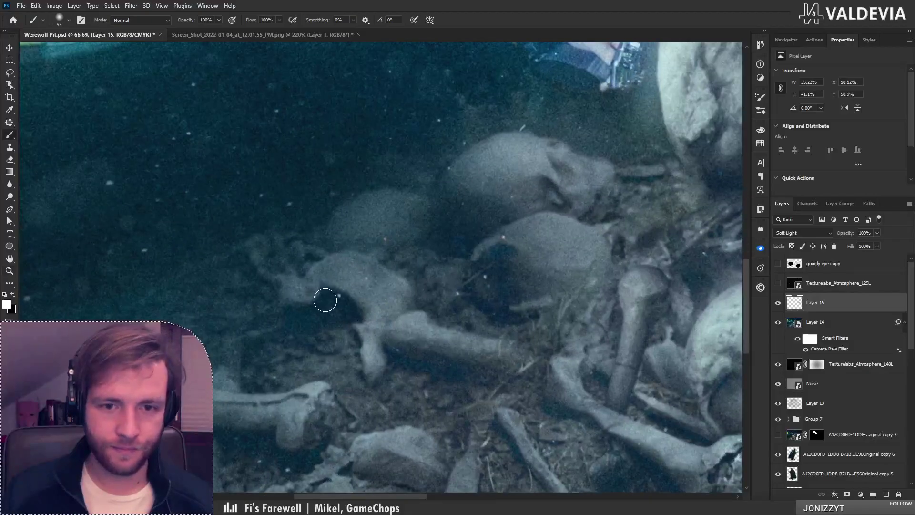
{"action": "key", "text": "z"}
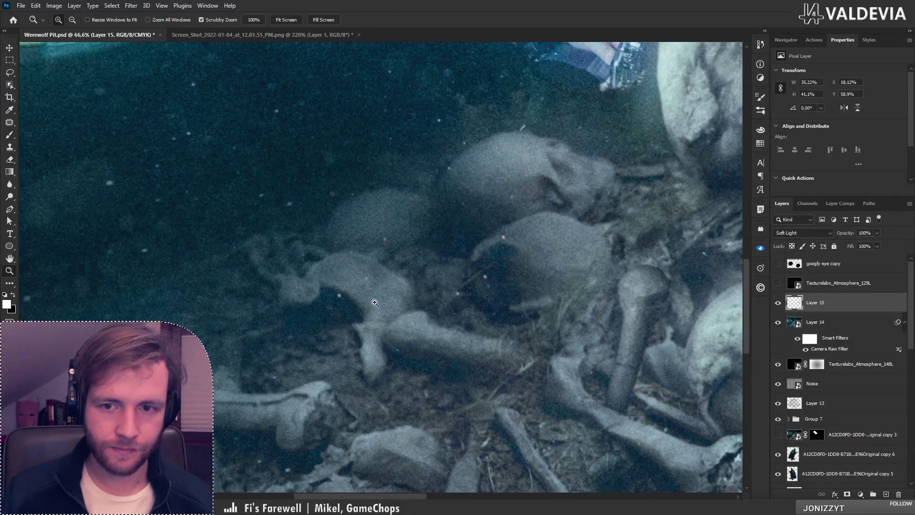
{"action": "left_click_drag", "start_coordinate": [367, 306], "coordinate": [314, 306]}
{"action": "left_click_drag", "start_coordinate": [456, 275], "coordinate": [483, 279]}
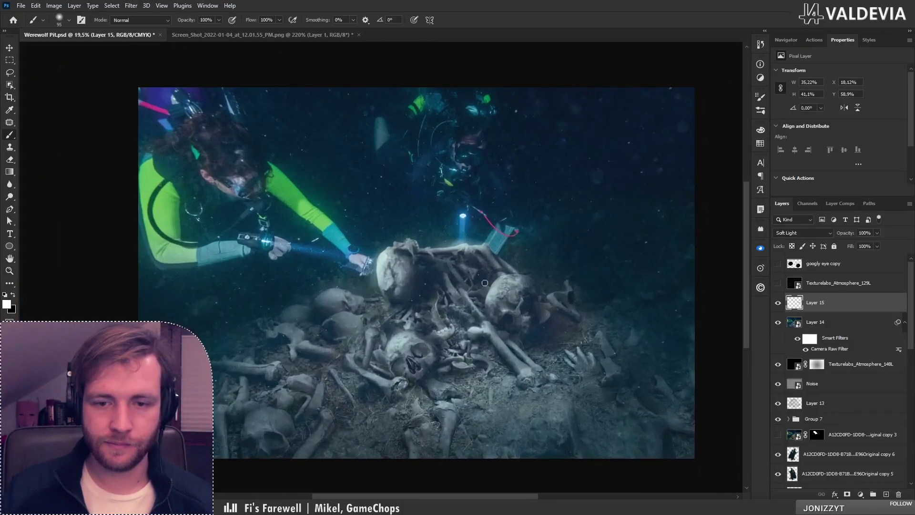
{"action": "key", "text": "space"}
{"action": "left_click_drag", "start_coordinate": [457, 328], "coordinate": [403, 291]}
{"action": "key", "text": "ctrl+space"}
{"action": "mouse_move", "coordinate": [388, 328]}
{"action": "left_mouse_down"}
{"action": "mouse_move", "coordinate": [418, 325]}
{"action": "mouse_move", "coordinate": [369, 329]}
{"action": "left_mouse_up"}
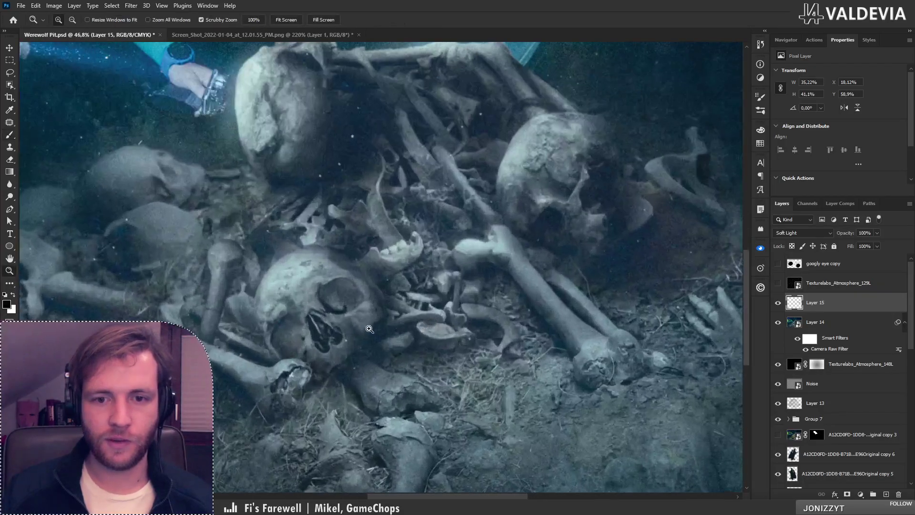
{"action": "key", "text": "b"}
{"action": "key", "text": "ctrl+z"}
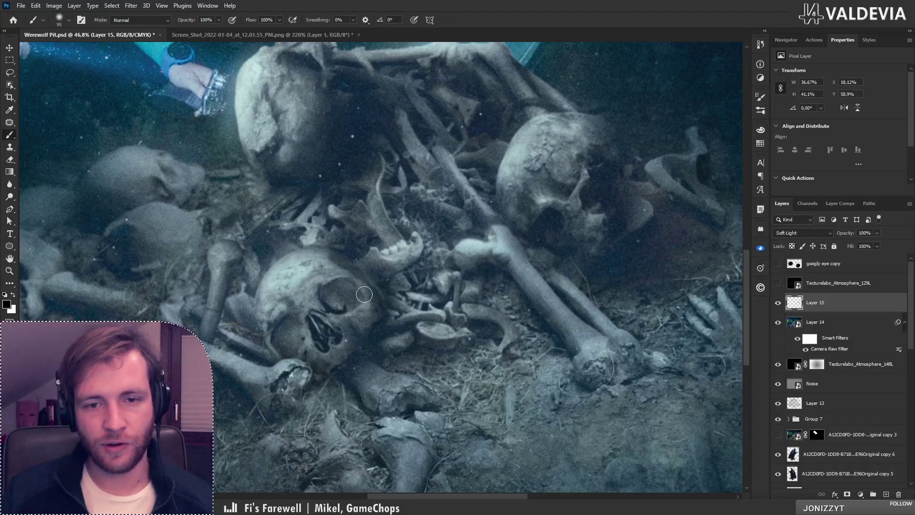
Compare the whole composite with and without the Soft Light painting on Layer 15
{"action": "key", "text": "z"}
{"action": "left_click_drag", "start_coordinate": [371, 315], "coordinate": [300, 323]}
{"action": "left_click_drag", "start_coordinate": [365, 275], "coordinate": [389, 264]}
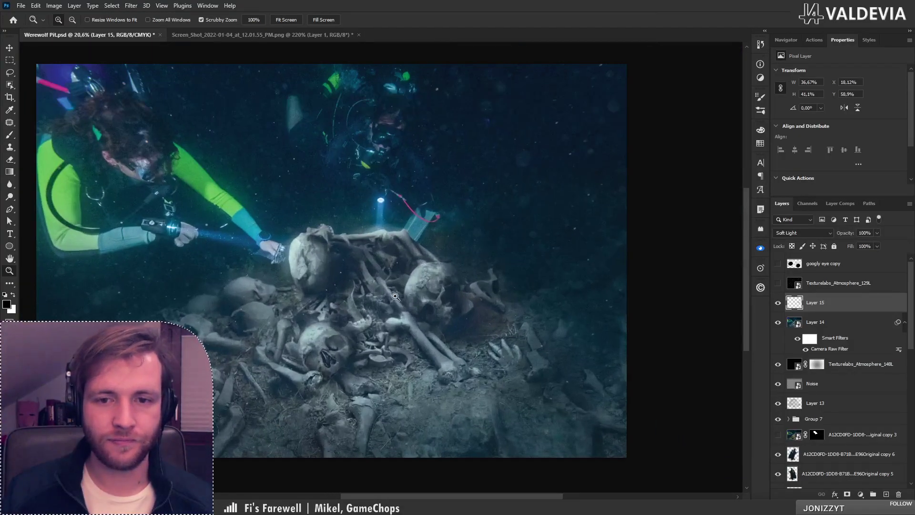
{"action": "key", "text": "b"}
{"action": "mouse_move", "coordinate": [393, 310]}
{"action": "left_mouse_down"}
{"action": "mouse_move", "coordinate": [454, 323]}
{"action": "mouse_move", "coordinate": [390, 315]}
{"action": "mouse_move", "coordinate": [377, 294]}
{"action": "left_mouse_up"}
{"action": "key", "text": "z"}
{"action": "key", "text": "b"}
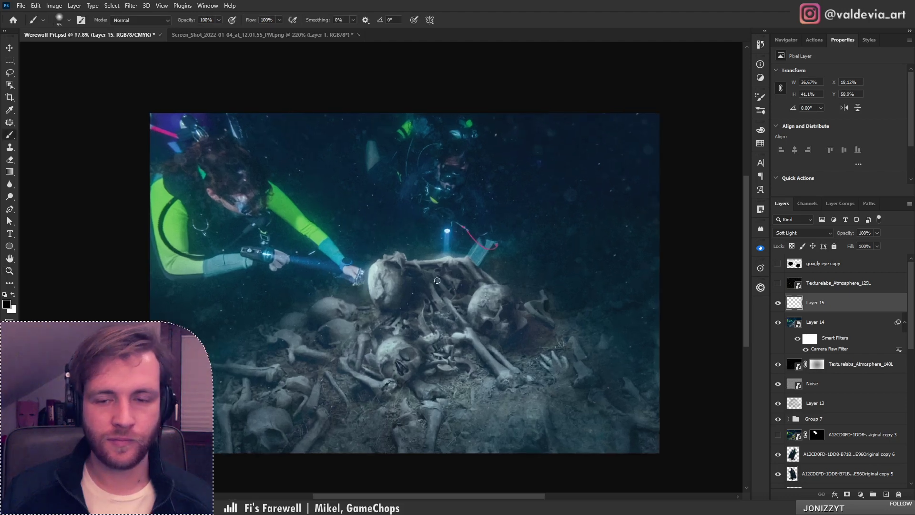
{"action": "left_click", "coordinate": [779, 304]}
{"action": "left_click", "coordinate": [778, 303]}
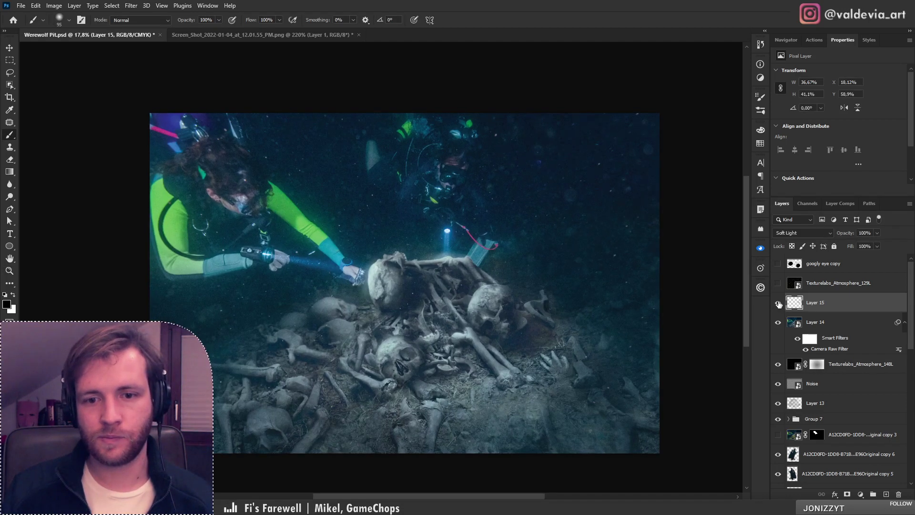
Lighten the dark patch beside the jawbone behind the right-hand skull with white
{"action": "mouse_move", "coordinate": [561, 320]}
{"action": "left_mouse_down"}
{"action": "mouse_move", "coordinate": [569, 306]}
{"action": "mouse_move", "coordinate": [607, 296]}
{"action": "mouse_move", "coordinate": [705, 291]}
{"action": "left_mouse_up"}
{"action": "key", "text": "z"}
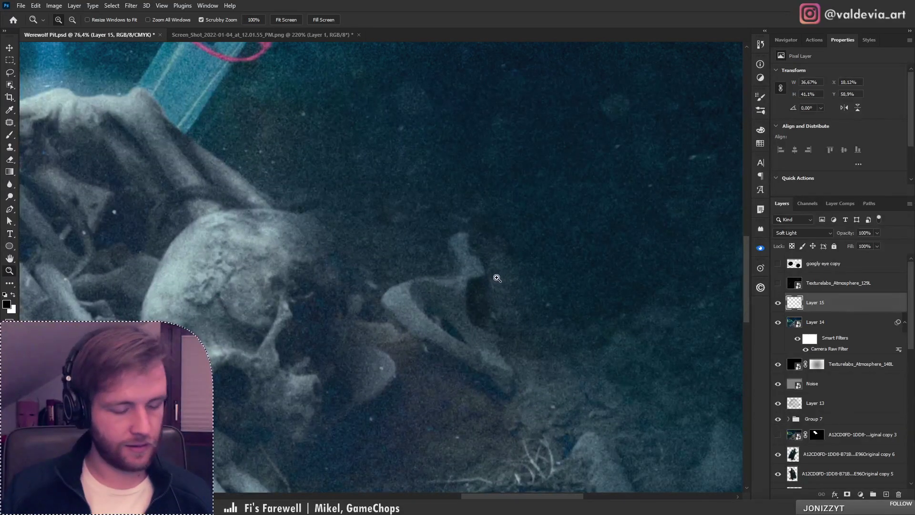
{"action": "key", "text": "b"}
{"action": "key", "text": "x"}
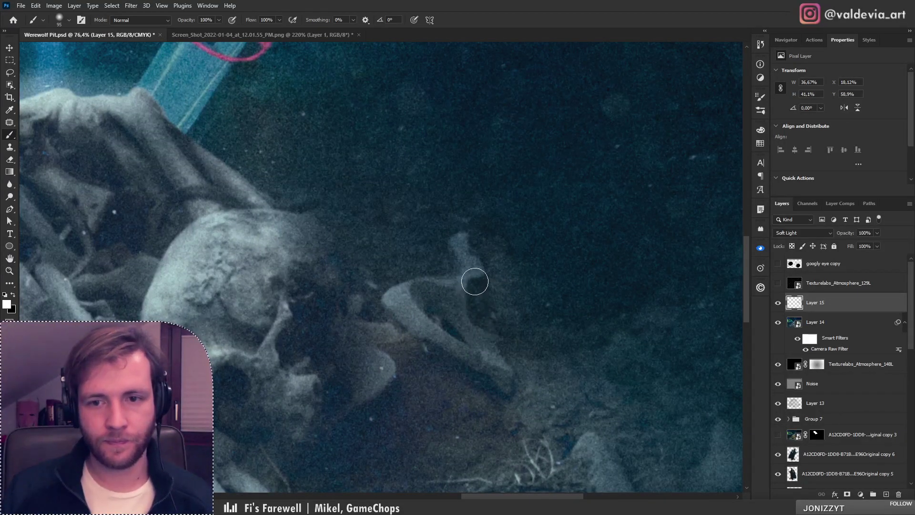
Add a new layer in Color blend mode and tint the reddish ground below the right skull with grey-blue sampled from the skeletal hand
{"action": "key", "text": "z"}
{"action": "mouse_move", "coordinate": [474, 319]}
{"action": "left_mouse_down"}
{"action": "mouse_move", "coordinate": [396, 328]}
{"action": "mouse_move", "coordinate": [503, 344]}
{"action": "mouse_move", "coordinate": [858, 358]}
{"action": "left_mouse_up"}
{"action": "key", "text": "b"}
{"action": "left_click", "coordinate": [886, 494]}
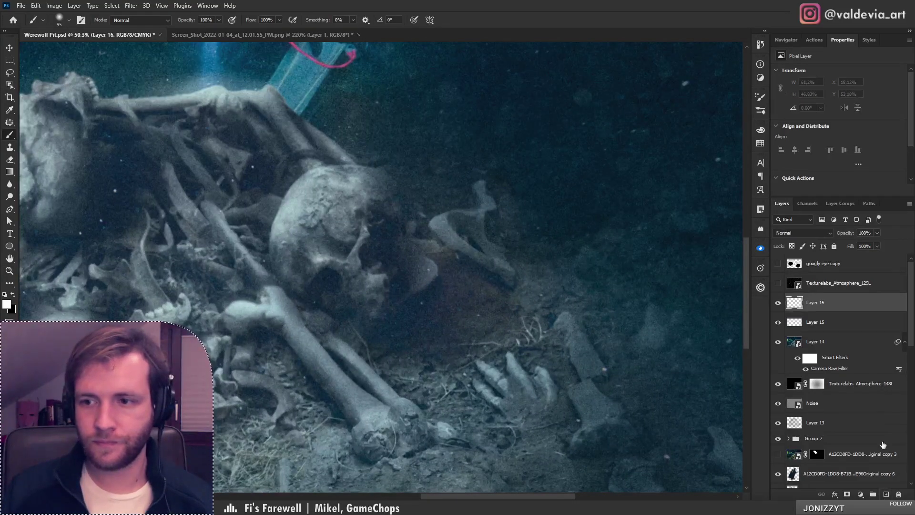
{"action": "left_click", "coordinate": [806, 233]}
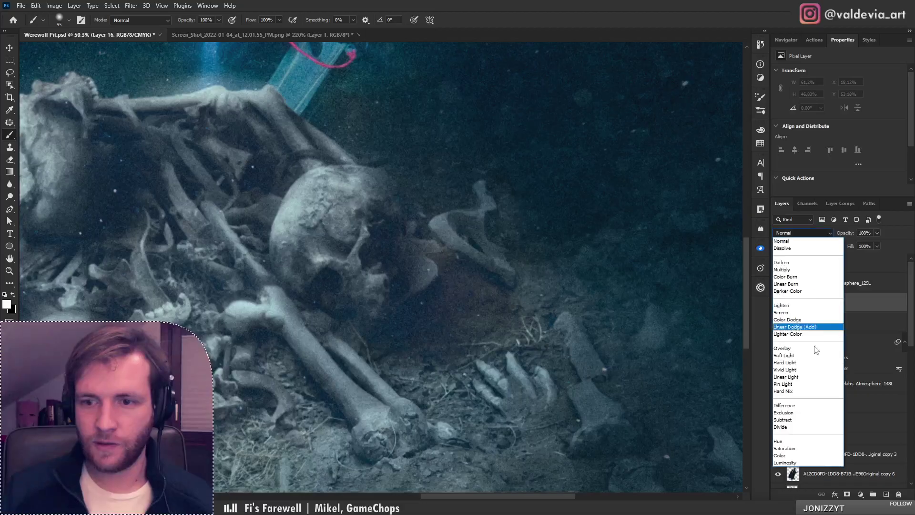
{"action": "left_click", "coordinate": [786, 453]}
{"action": "left_click", "coordinate": [544, 381], "text": "alt"}
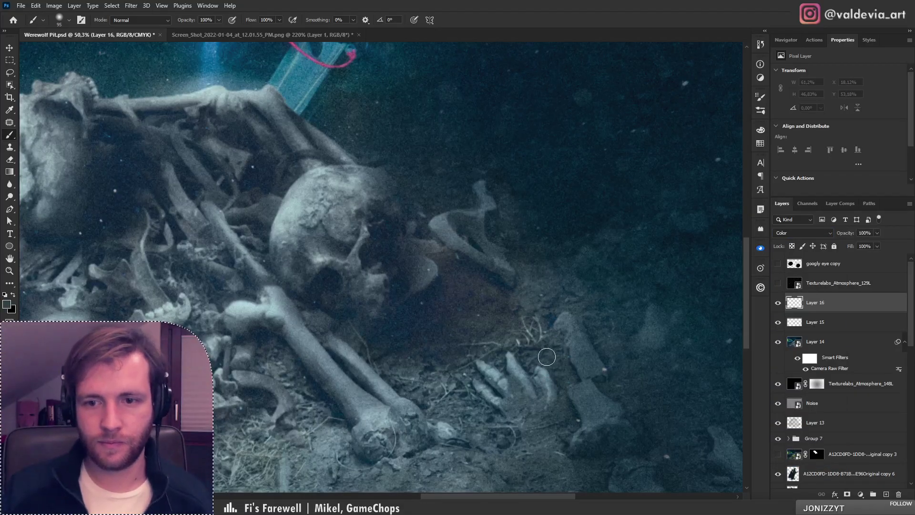
{"action": "mouse_move", "coordinate": [460, 312]}
{"action": "left_mouse_down"}
{"action": "mouse_move", "coordinate": [432, 302]}
{"action": "mouse_move", "coordinate": [478, 276]}
{"action": "mouse_move", "coordinate": [433, 265]}
{"action": "mouse_move", "coordinate": [427, 250]}
{"action": "mouse_move", "coordinate": [431, 320]}
{"action": "mouse_move", "coordinate": [331, 332]}
{"action": "left_mouse_up"}
Paint the sampled grey-blue over the bones and ground on the left of the pile
{"action": "key", "text": "z"}
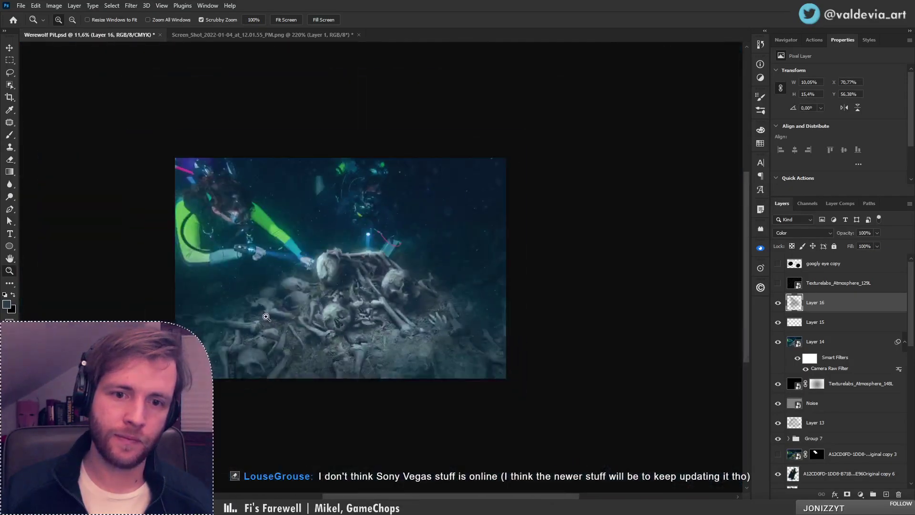
{"action": "mouse_move", "coordinate": [266, 317]}
{"action": "left_mouse_down"}
{"action": "mouse_move", "coordinate": [305, 318]}
{"action": "mouse_move", "coordinate": [315, 341]}
{"action": "left_mouse_up"}
{"action": "key", "text": "b"}
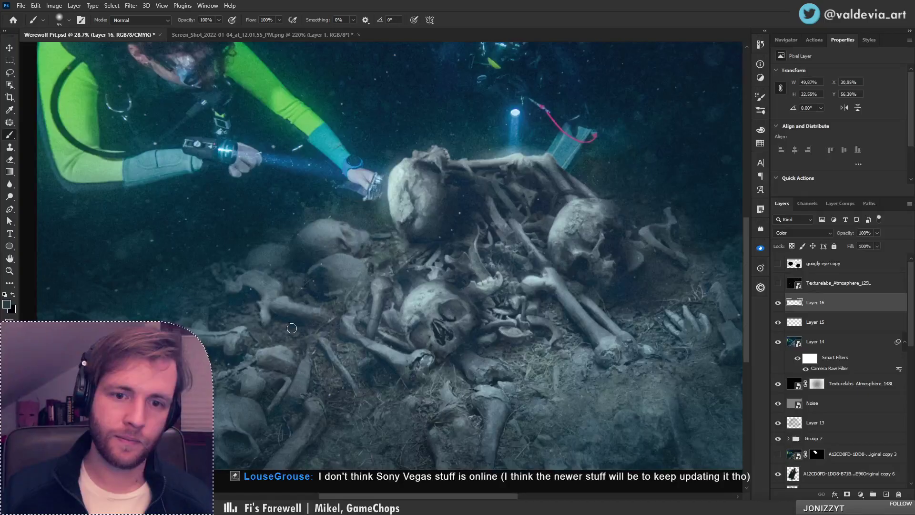
Review the colour balance of the tinted bone pile within the whole composite
{"action": "key", "text": "z"}
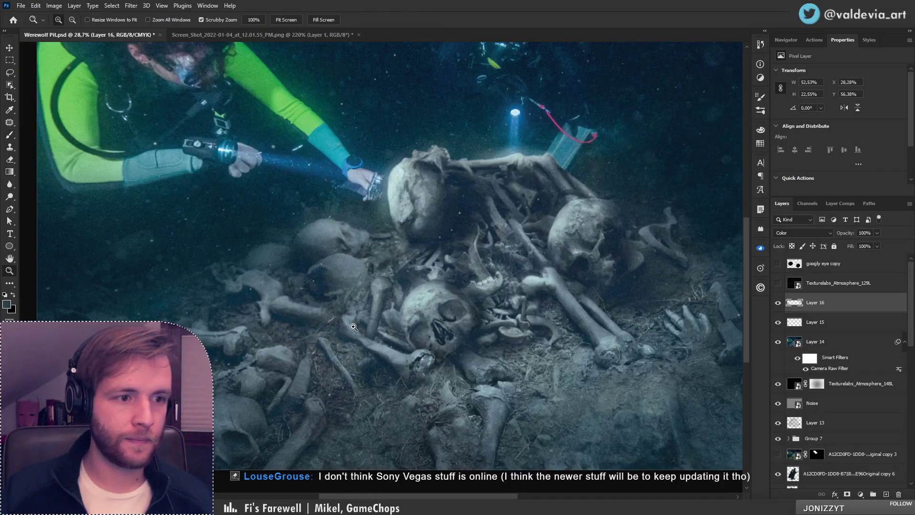
{"action": "mouse_move", "coordinate": [354, 328]}
{"action": "left_mouse_down"}
{"action": "mouse_move", "coordinate": [321, 313]}
{"action": "mouse_move", "coordinate": [385, 292]}
{"action": "mouse_move", "coordinate": [340, 330]}
{"action": "mouse_move", "coordinate": [347, 302]}
{"action": "mouse_move", "coordinate": [324, 296]}
{"action": "mouse_move", "coordinate": [332, 298]}
{"action": "left_mouse_up"}
{"action": "key", "text": "b"}
{"action": "key", "text": "z"}
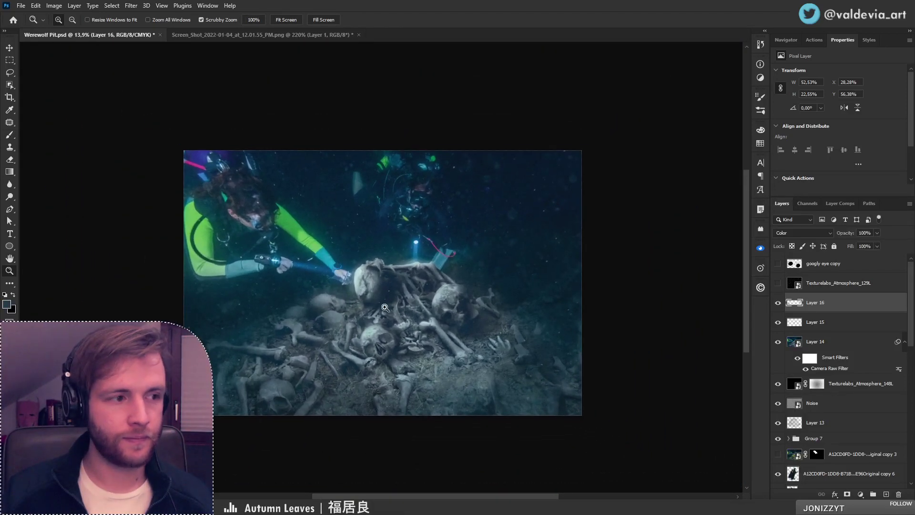
{"action": "key", "text": "b"}
{"action": "scroll", "coordinate": [396, 302], "scroll_direction": "down", "scroll_amount": 2}
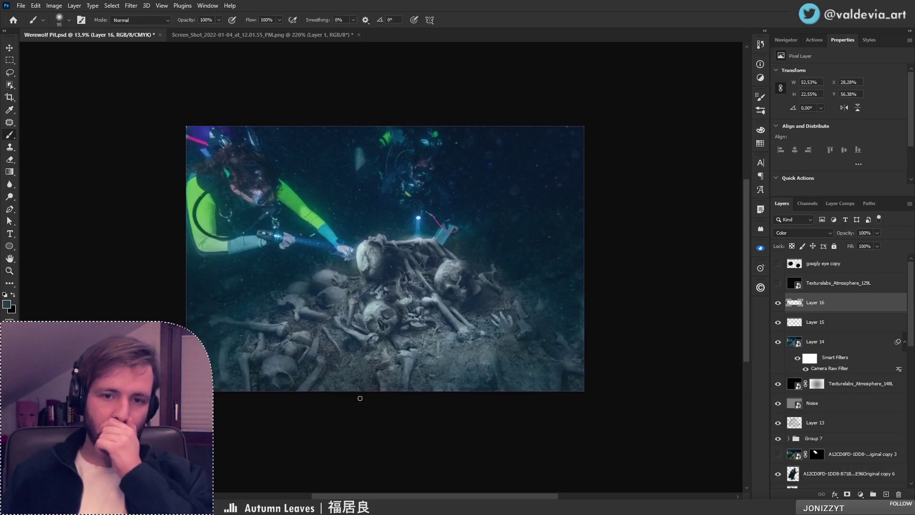
{"action": "key", "text": "z"}
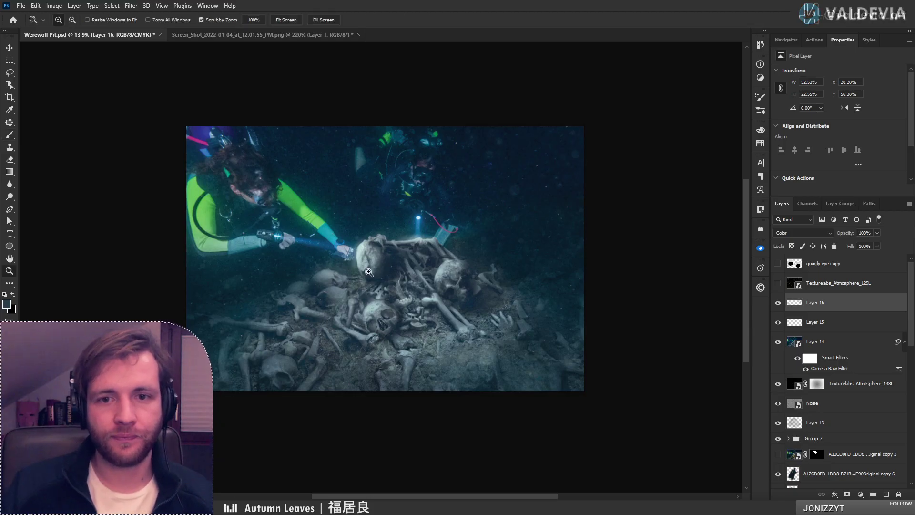
{"action": "left_click_drag", "start_coordinate": [367, 276], "coordinate": [348, 273]}
{"action": "mouse_move", "coordinate": [374, 232]}
{"action": "left_mouse_down"}
{"action": "mouse_move", "coordinate": [391, 234]}
{"action": "mouse_move", "coordinate": [386, 257]}
{"action": "left_mouse_up"}
{"action": "key", "text": "b"}
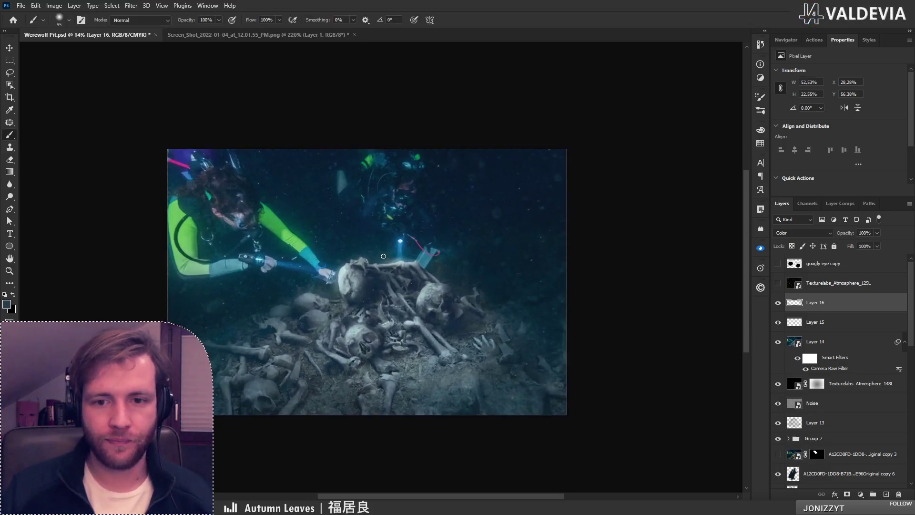
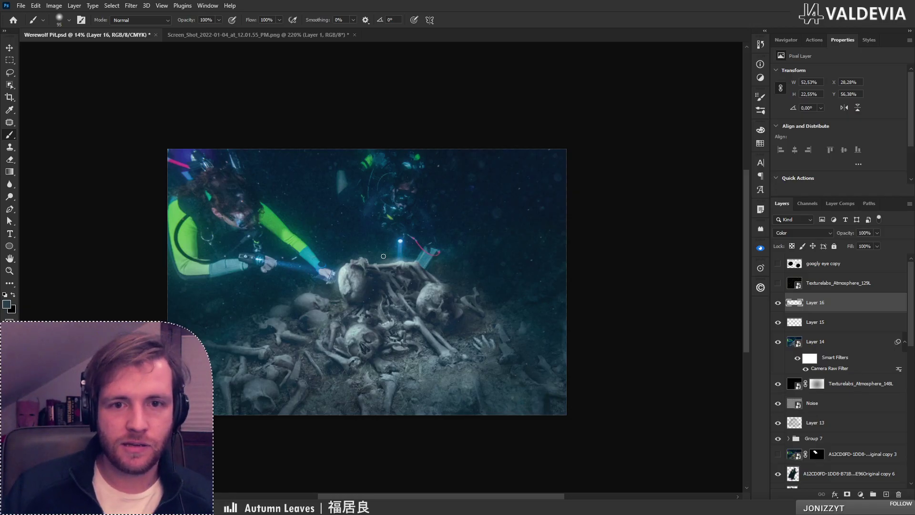
Inspect the rear diver and the front diver's arms and torch up close
{"action": "left_click_drag", "start_coordinate": [376, 170], "coordinate": [416, 172]}
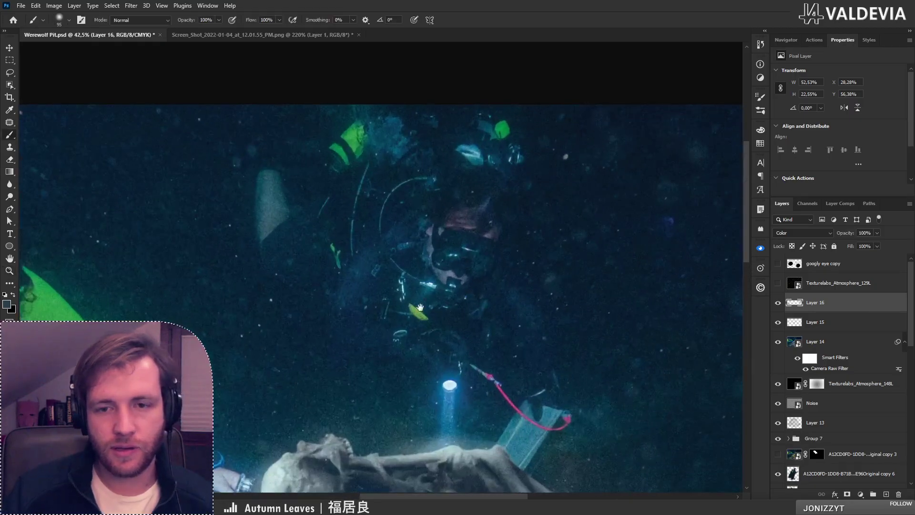
{"action": "mouse_move", "coordinate": [420, 307]}
{"action": "left_mouse_down"}
{"action": "mouse_move", "coordinate": [493, 255]}
{"action": "mouse_move", "coordinate": [412, 248]}
{"action": "mouse_move", "coordinate": [433, 253]}
{"action": "mouse_move", "coordinate": [362, 258]}
{"action": "mouse_move", "coordinate": [429, 257]}
{"action": "left_mouse_up"}
{"action": "key", "text": "b"}
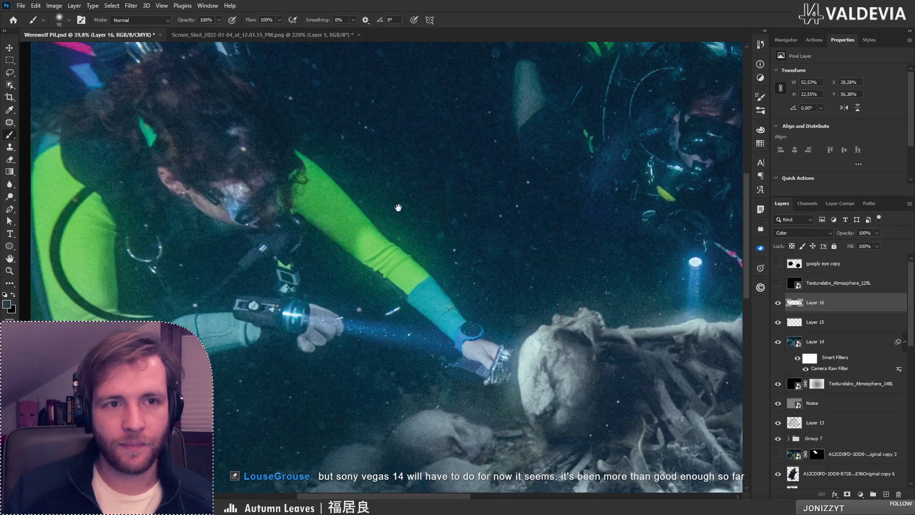
{"action": "left_click_drag", "start_coordinate": [398, 207], "coordinate": [164, 252]}
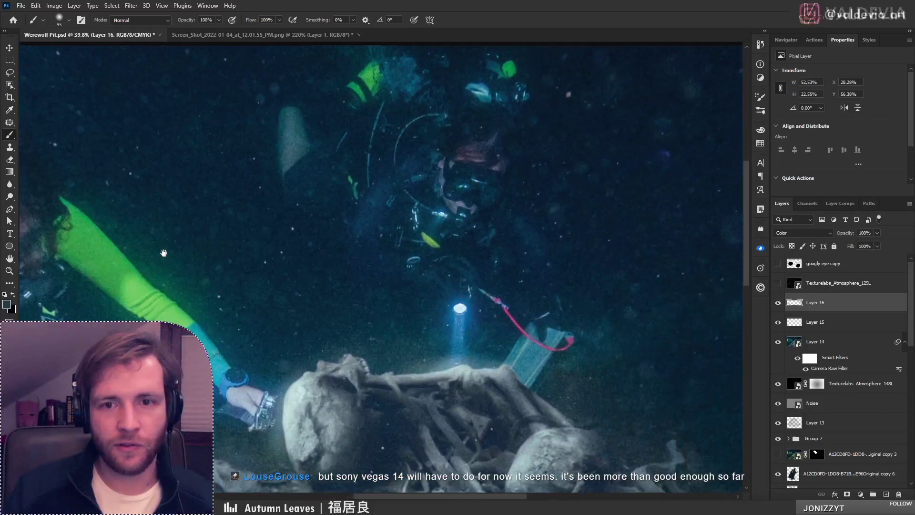
{"action": "left_click_drag", "start_coordinate": [369, 233], "coordinate": [508, 219]}
{"action": "key", "text": "z"}
{"action": "left_click_drag", "start_coordinate": [404, 248], "coordinate": [384, 250]}
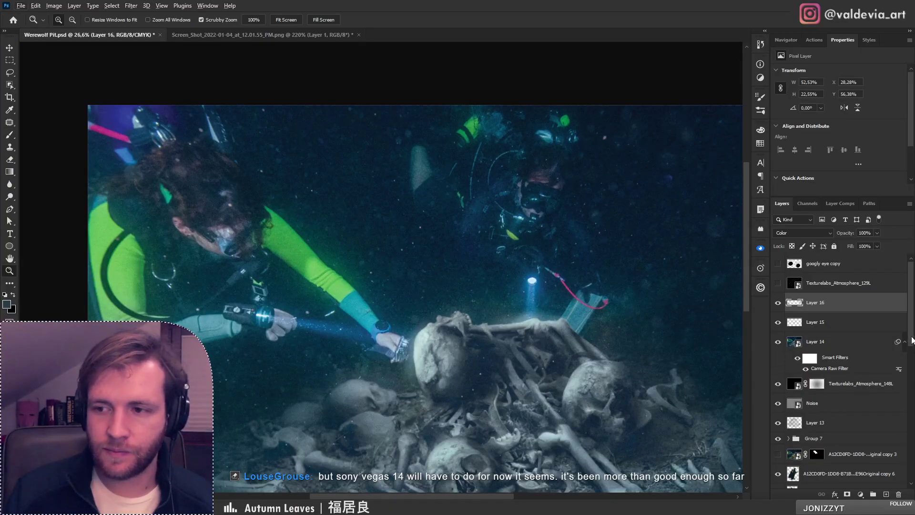
Compare the composite with the original diver photo by isolating its layer, checking the suit lettering and sleeve
{"action": "scroll", "coordinate": [803, 430], "scroll_direction": "down", "scroll_amount": 15}
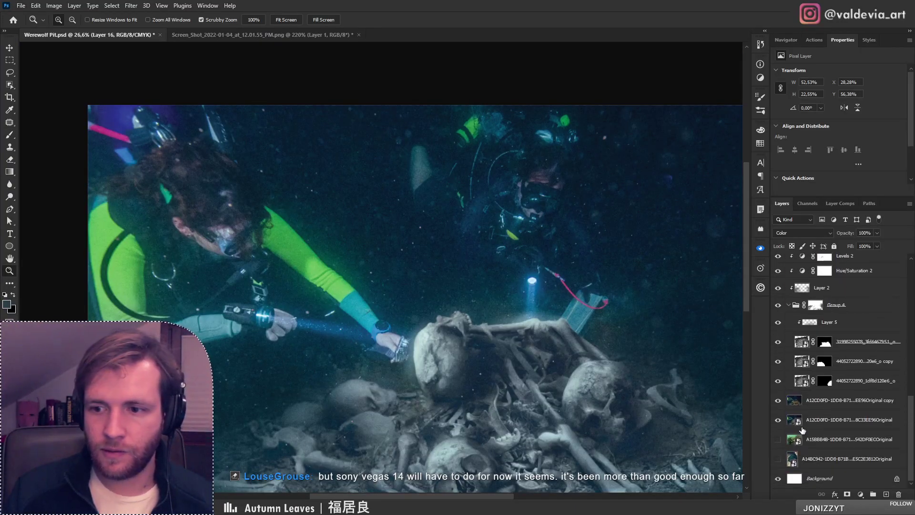
{"action": "left_click", "coordinate": [778, 420], "text": "alt"}
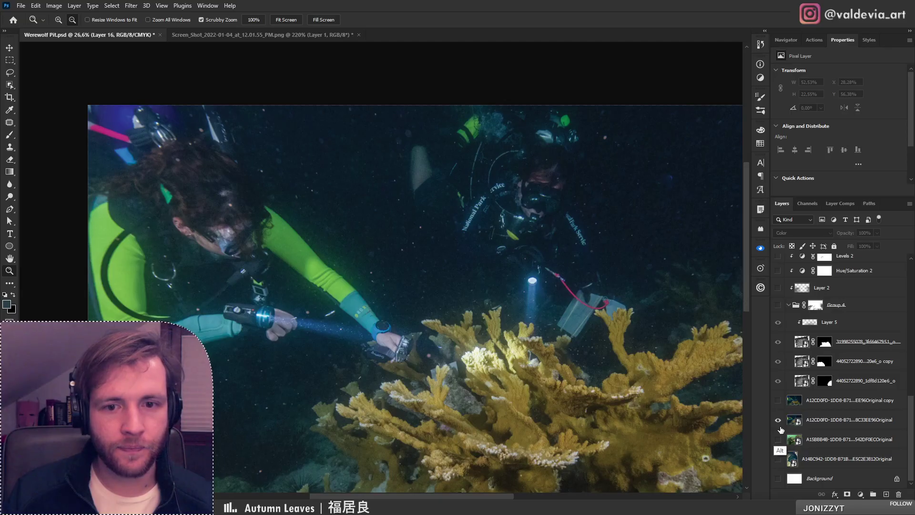
{"action": "left_click", "coordinate": [778, 421], "text": "alt"}
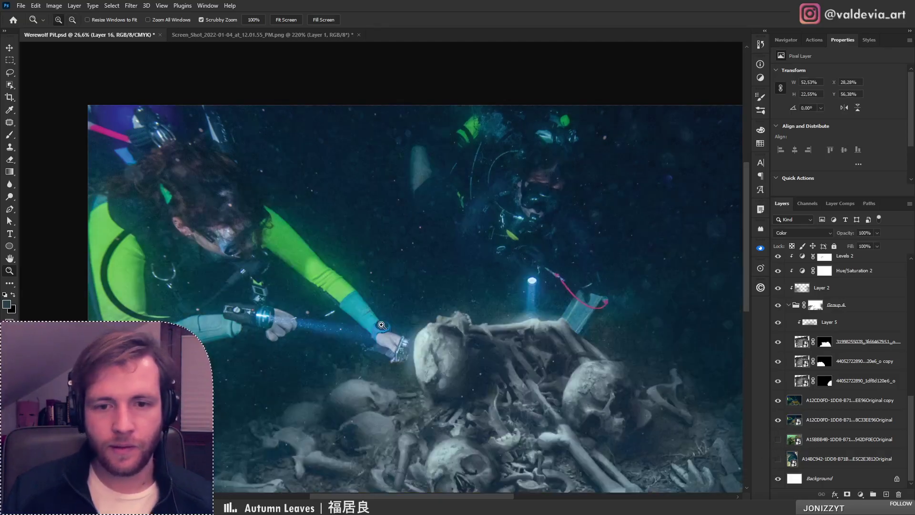
{"action": "left_click_drag", "start_coordinate": [348, 315], "coordinate": [391, 309]}
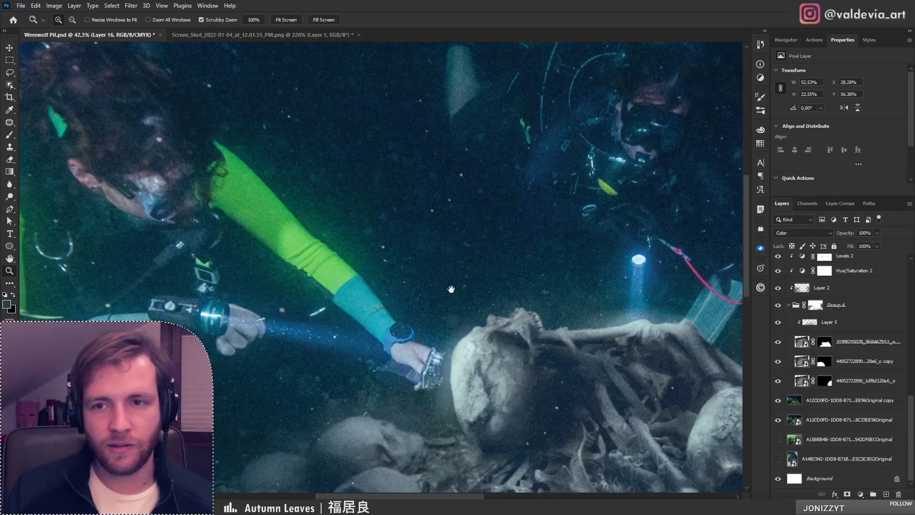
{"action": "left_click_drag", "start_coordinate": [451, 288], "coordinate": [370, 349]}
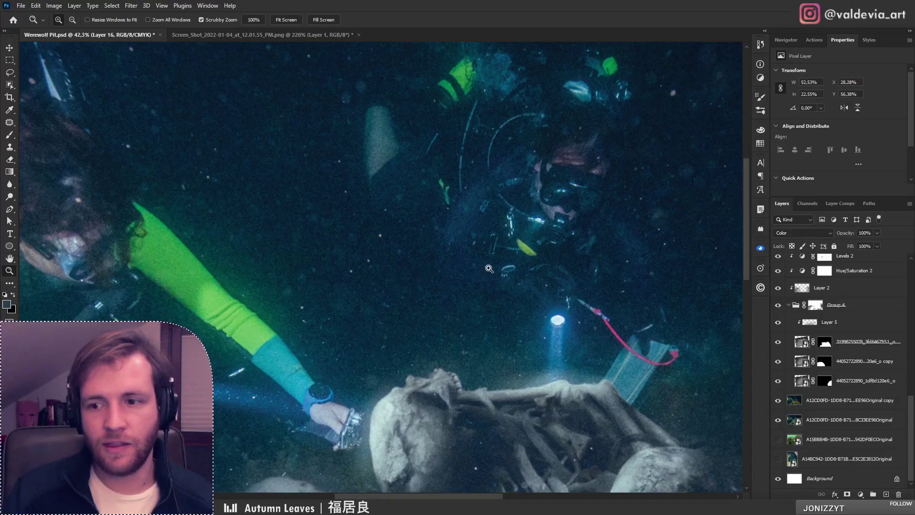
{"action": "left_click", "coordinate": [777, 420], "text": "alt"}
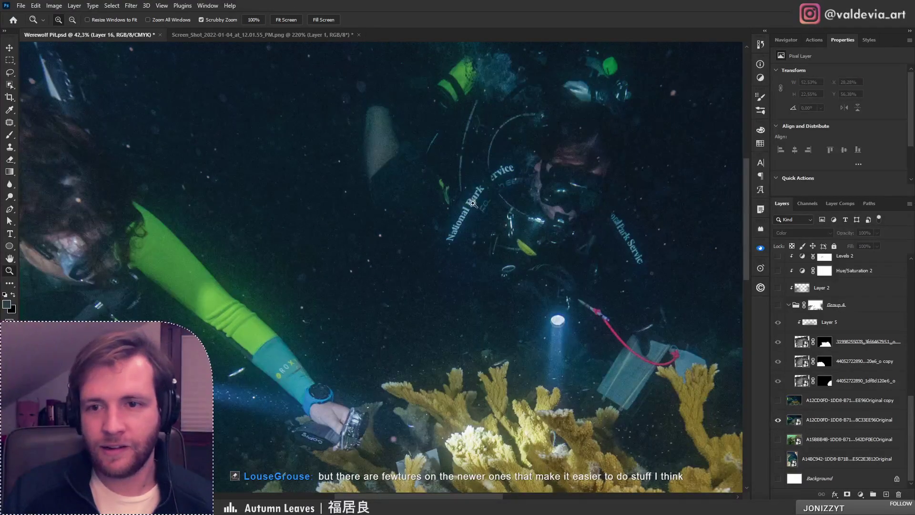
{"action": "left_click", "coordinate": [777, 420], "text": "alt"}
Examine the front diver's forearm beside the torch and add a new layer above Layer 16
{"action": "left_click_drag", "start_coordinate": [649, 359], "coordinate": [560, 376]}
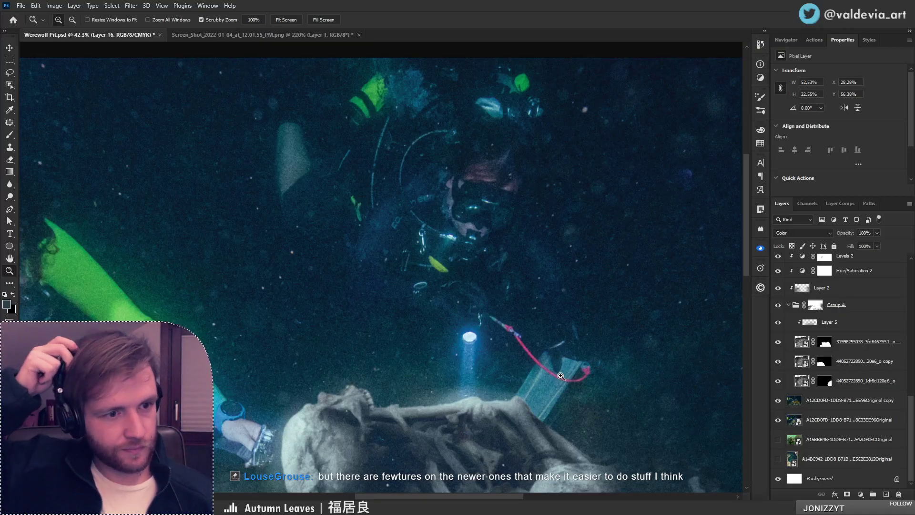
{"action": "left_click_drag", "start_coordinate": [293, 307], "coordinate": [509, 247]}
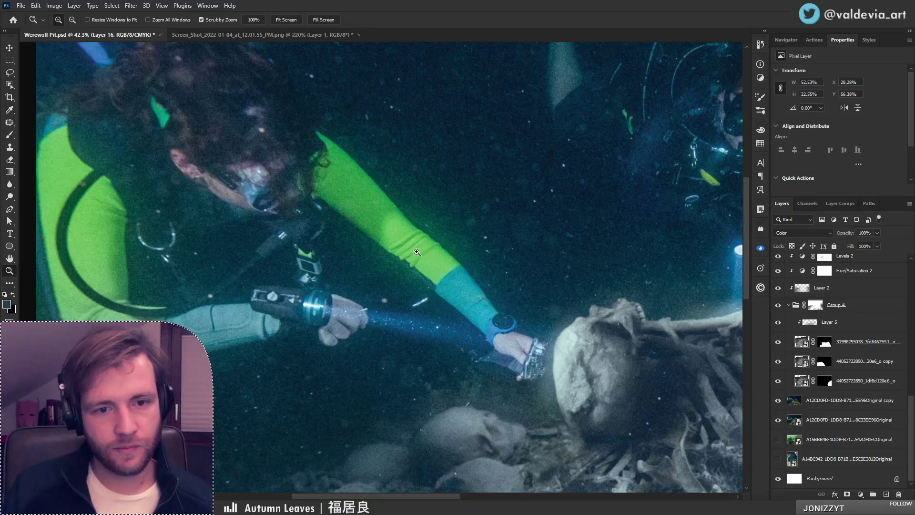
{"action": "scroll", "coordinate": [397, 262], "scroll_direction": "down", "scroll_amount": 2}
{"action": "scroll", "coordinate": [397, 262], "scroll_direction": "left", "scroll_amount": 3}
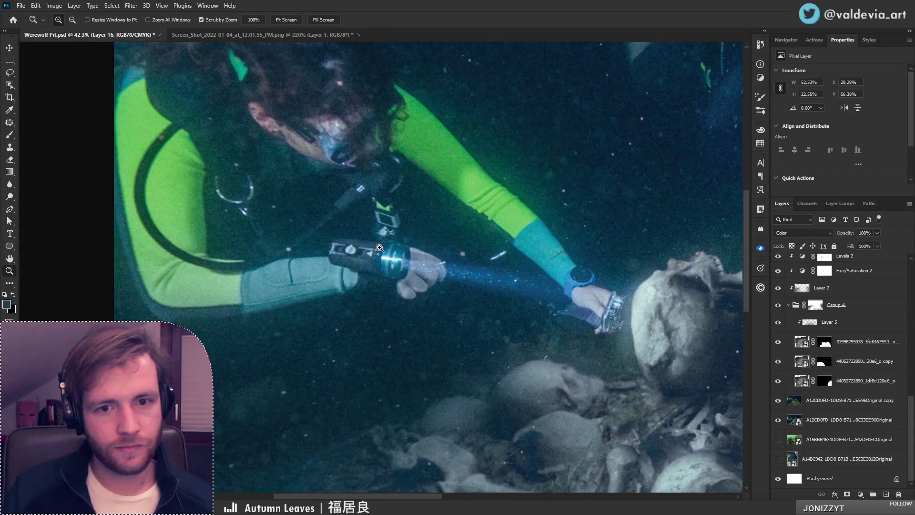
{"action": "left_click_drag", "start_coordinate": [342, 275], "coordinate": [357, 261]}
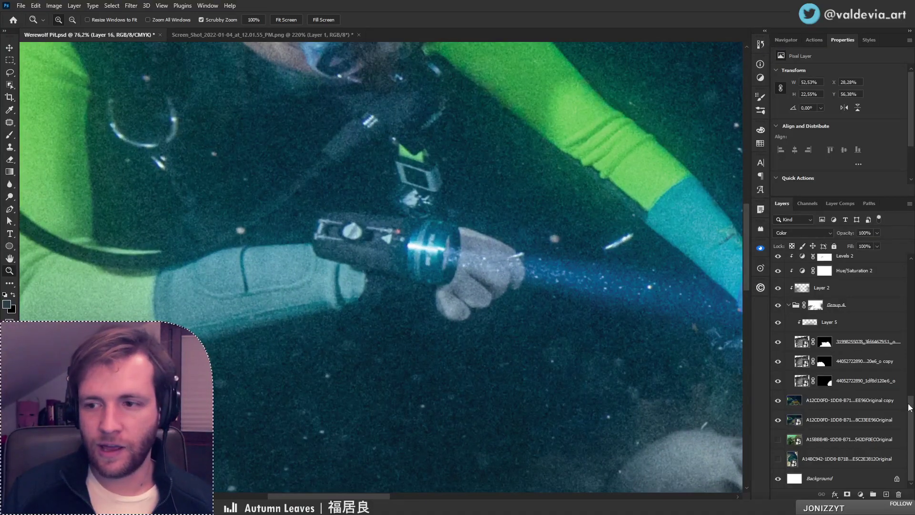
{"action": "left_click_drag", "start_coordinate": [909, 407], "coordinate": [884, 280]}
{"action": "left_click", "coordinate": [886, 494]}
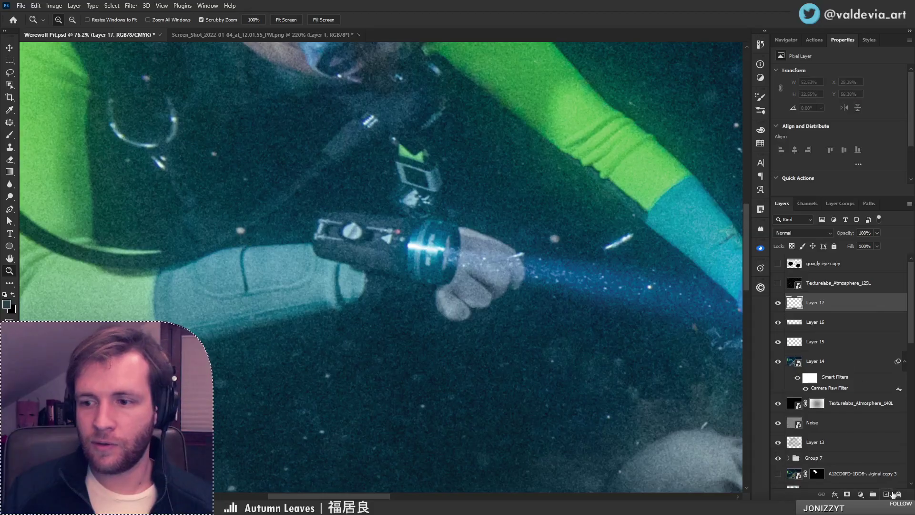
Draw the Valdevia logo mark in black on the diver's forearm sleeve with the FOUNTAIN PEN brush at 25 px
{"action": "key", "text": "b"}
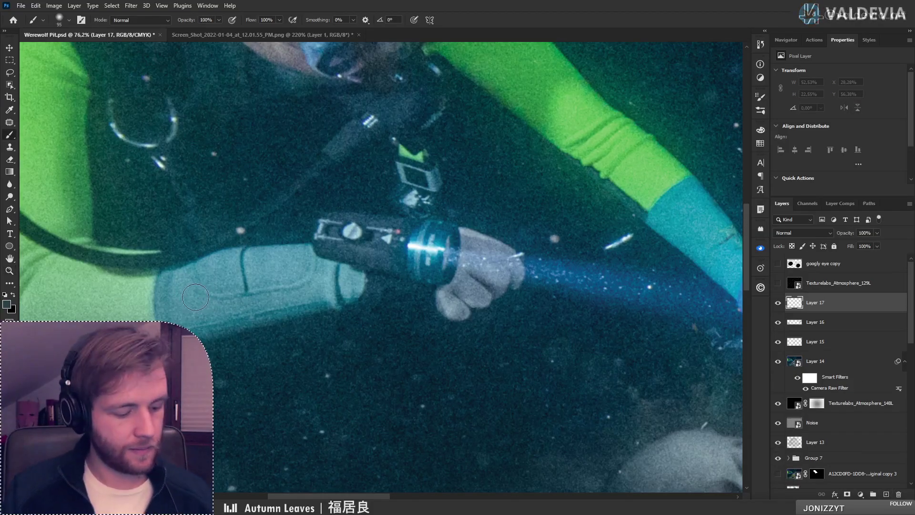
{"action": "right_click", "coordinate": [225, 267]}
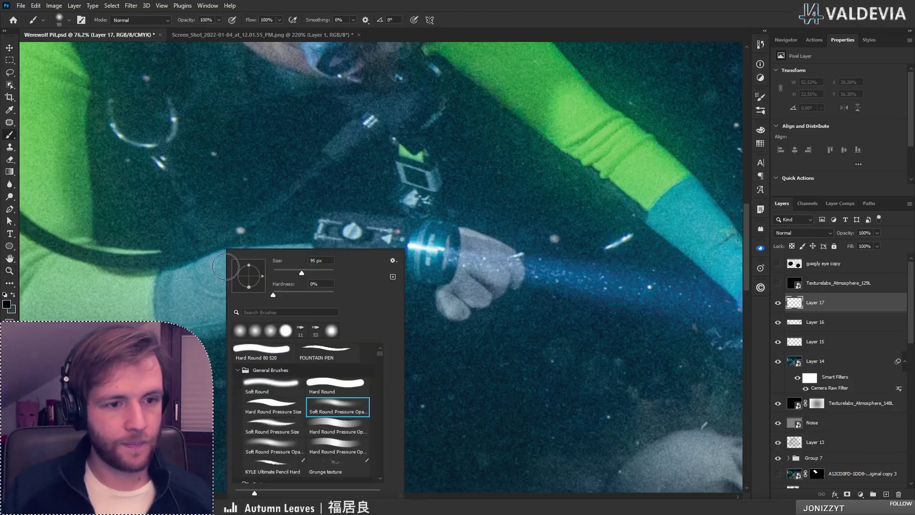
{"action": "left_click", "coordinate": [320, 351]}
{"action": "left_click", "coordinate": [822, 305]}
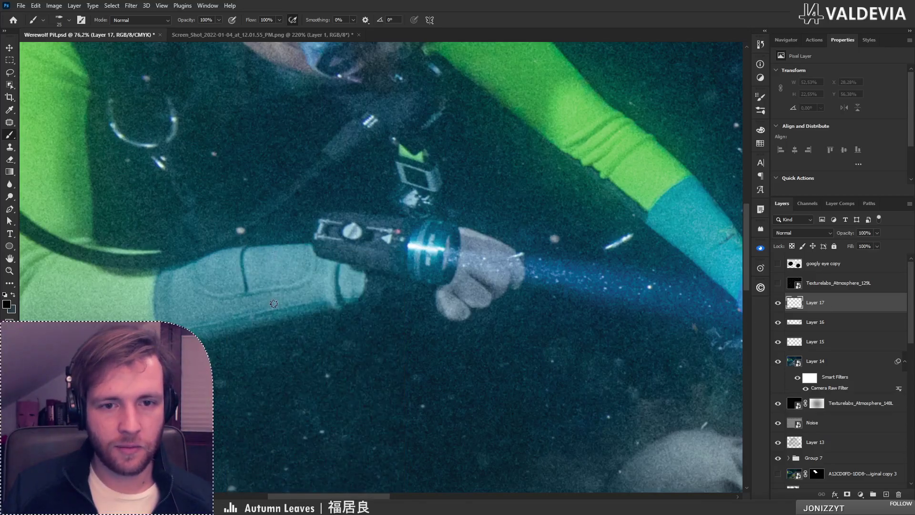
{"action": "mouse_move", "coordinate": [273, 304]}
{"action": "left_mouse_down"}
{"action": "mouse_move", "coordinate": [297, 254]}
{"action": "mouse_move", "coordinate": [312, 284]}
{"action": "left_mouse_up"}
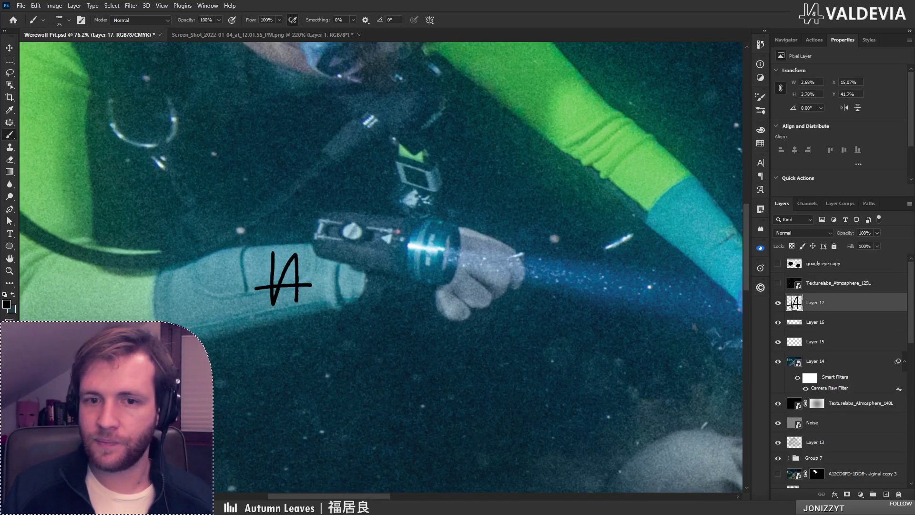
Undo the forearm logo mark and redraw it in black on the sleeve, farther from the torch
{"action": "key", "text": "ctrl+z"}
{"action": "key", "text": "ctrl+z"}
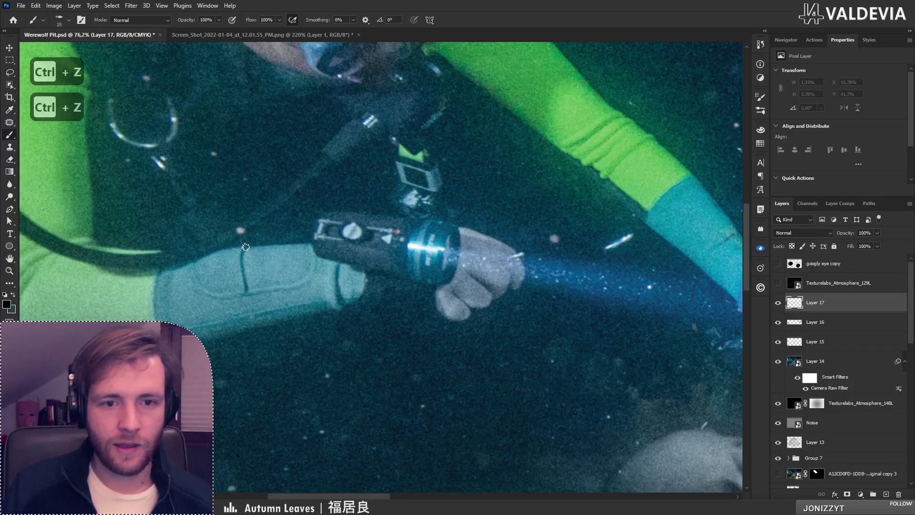
{"action": "left_click_drag", "start_coordinate": [246, 247], "coordinate": [250, 293]}
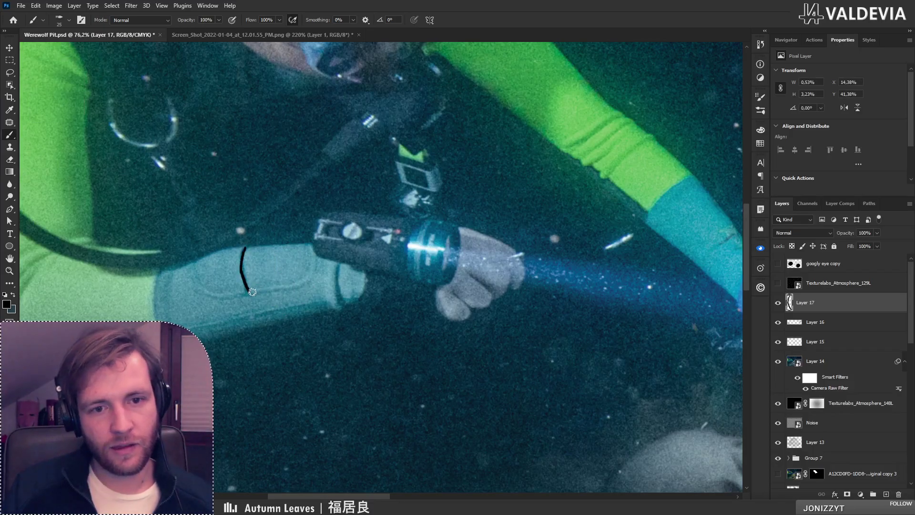
{"action": "left_click_drag", "start_coordinate": [270, 246], "coordinate": [269, 249]}
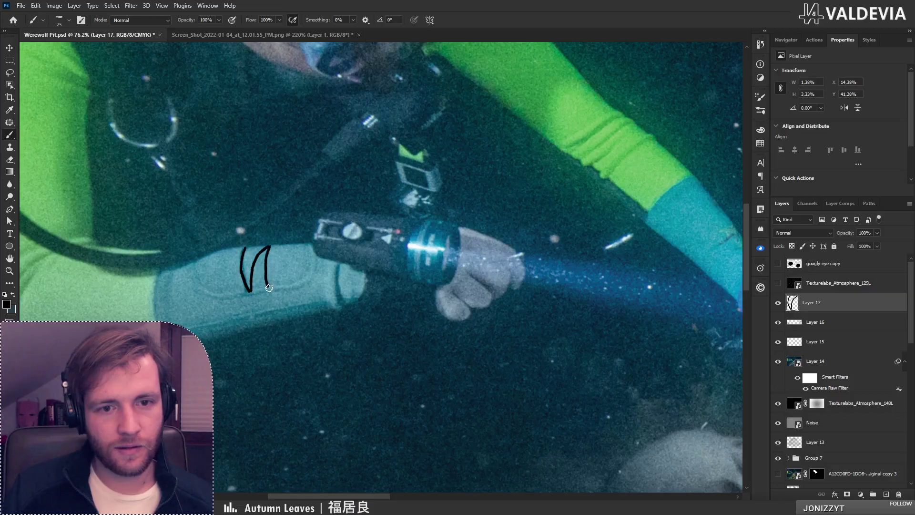
{"action": "key", "text": "z"}
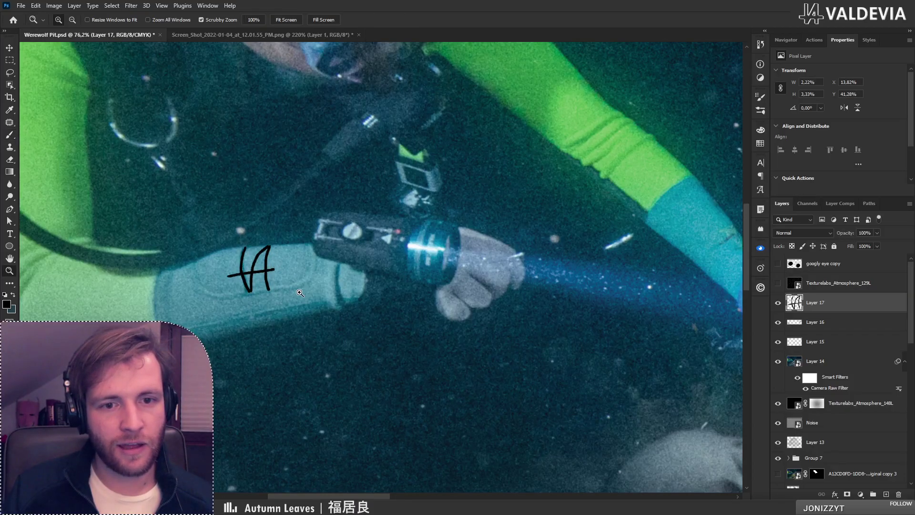
{"action": "left_click_drag", "start_coordinate": [281, 308], "coordinate": [196, 275]}
{"action": "left_click_drag", "start_coordinate": [330, 259], "coordinate": [361, 255]}
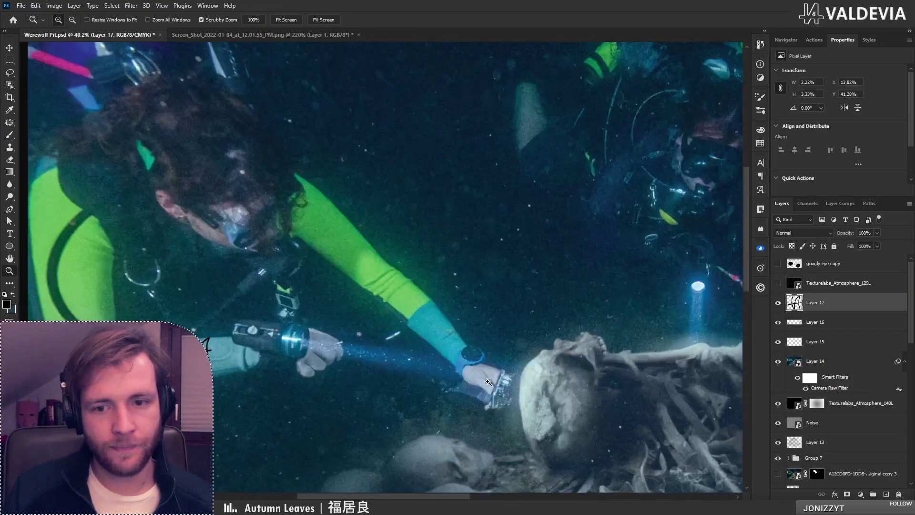
Draw the logo mark in black on the front diver's other sleeve, just above the wristwatch
{"action": "left_click_drag", "start_coordinate": [488, 381], "coordinate": [520, 381]}
{"action": "key", "text": "b"}
{"action": "left_click_drag", "start_coordinate": [456, 288], "coordinate": [418, 301]}
{"action": "key", "text": "ctrl+z"}
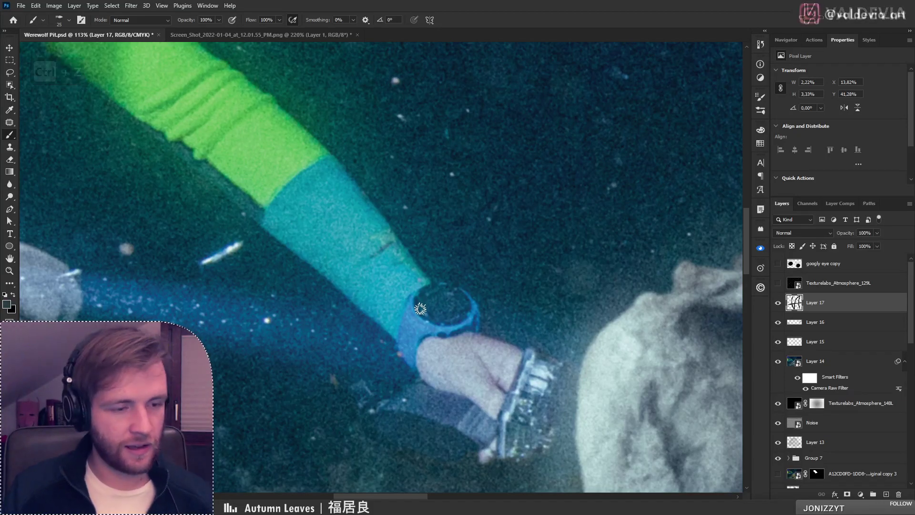
{"action": "key", "text": "x"}
{"action": "mouse_move", "coordinate": [455, 291]}
{"action": "left_mouse_down"}
{"action": "mouse_move", "coordinate": [419, 306]}
{"action": "mouse_move", "coordinate": [467, 304]}
{"action": "mouse_move", "coordinate": [435, 320]}
{"action": "mouse_move", "coordinate": [444, 307]}
{"action": "mouse_move", "coordinate": [462, 324]}
{"action": "mouse_move", "coordinate": [345, 337]}
{"action": "left_mouse_up"}
Draw the logo mark in white on the rear diver's suit and show the googly eye copy layer
{"action": "key", "text": "ctrl+space"}
{"action": "left_click_drag", "start_coordinate": [511, 274], "coordinate": [553, 242]}
{"action": "mouse_move", "coordinate": [405, 259]}
{"action": "left_mouse_down"}
{"action": "mouse_move", "coordinate": [418, 247]}
{"action": "mouse_move", "coordinate": [365, 292]}
{"action": "left_mouse_up"}
{"action": "key", "text": "ctrl+z"}
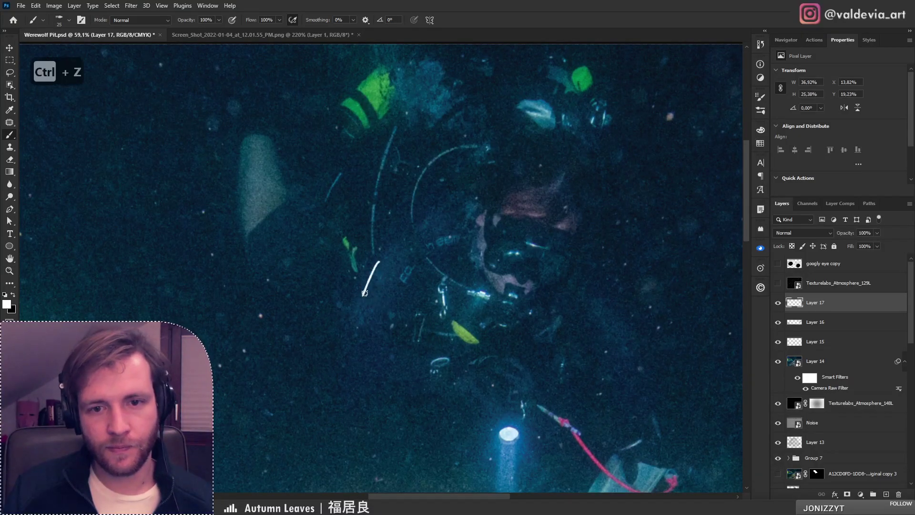
{"action": "left_click", "coordinate": [778, 264]}
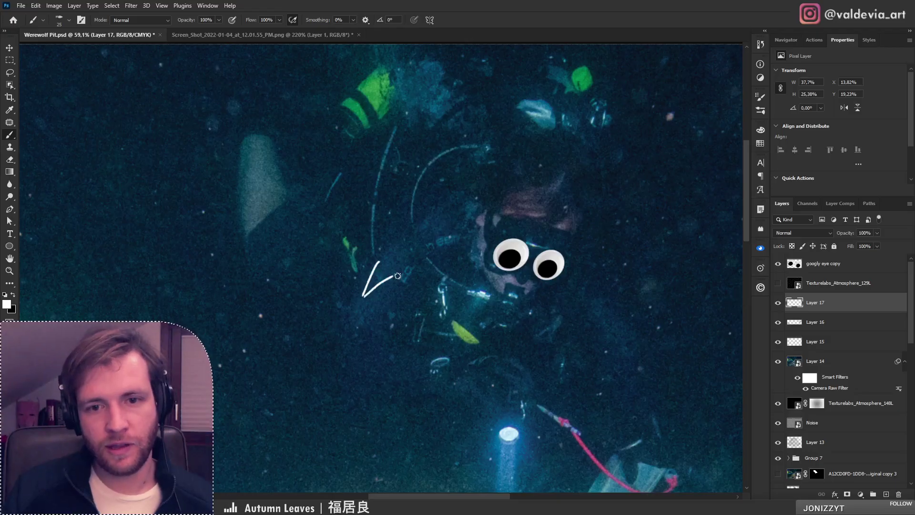
{"action": "key", "text": "z"}
{"action": "scroll", "coordinate": [352, 304], "scroll_direction": "down", "scroll_amount": 12}
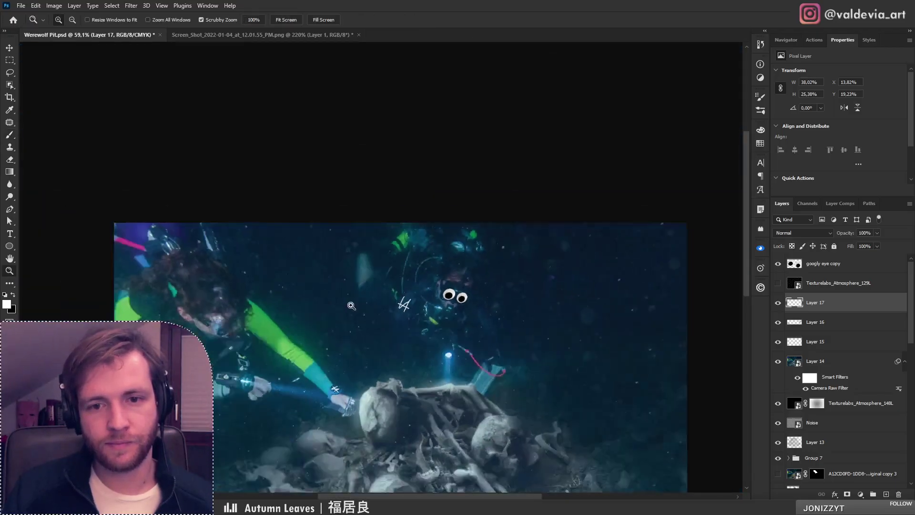
{"action": "left_click_drag", "start_coordinate": [374, 328], "coordinate": [399, 259]}
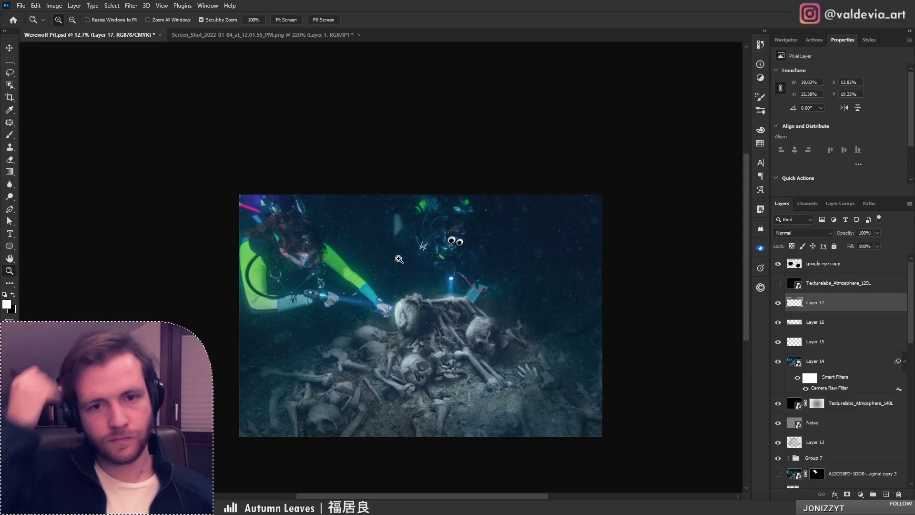
Try to draw the logo's long diagonal stroke in white across the teal panel beside the red cord
{"action": "left_click_drag", "start_coordinate": [478, 289], "coordinate": [540, 289]}
{"action": "key", "text": "b"}
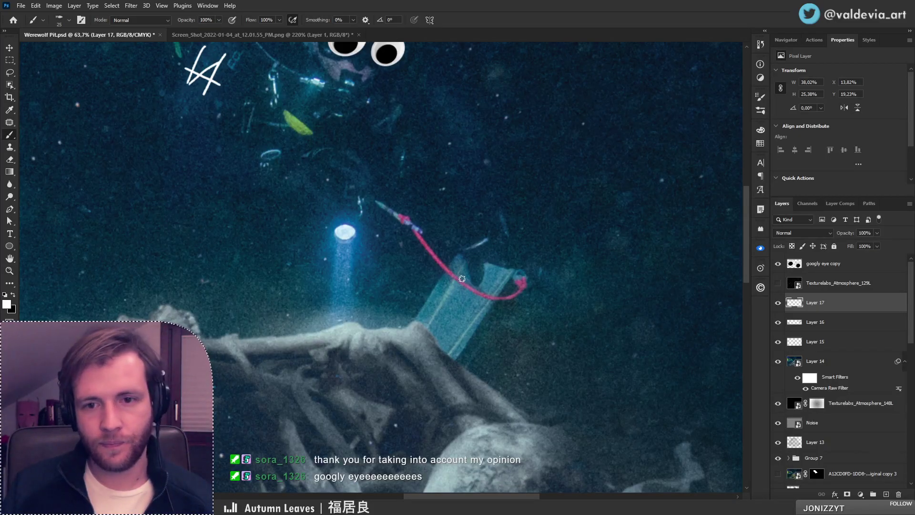
{"action": "left_click_drag", "start_coordinate": [438, 331], "coordinate": [490, 267]}
{"action": "key", "text": "ctrl+z"}
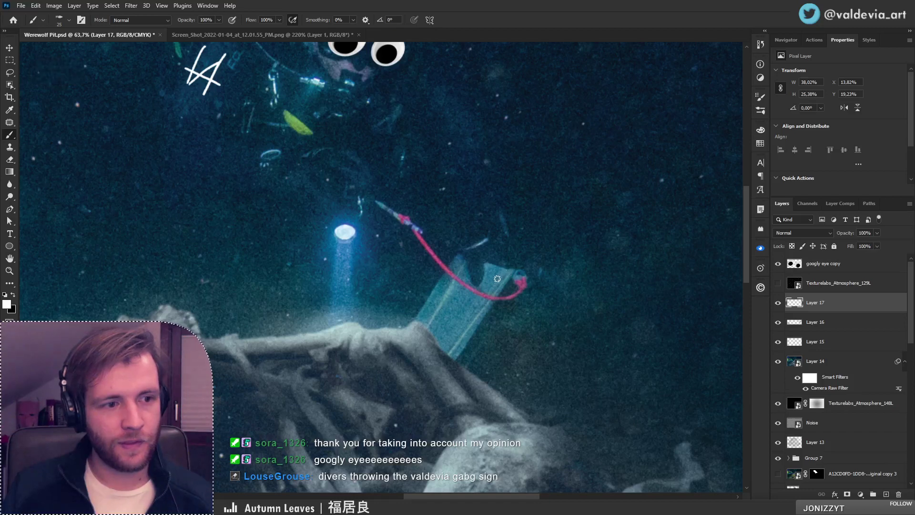
{"action": "left_click_drag", "start_coordinate": [430, 328], "coordinate": [518, 269]}
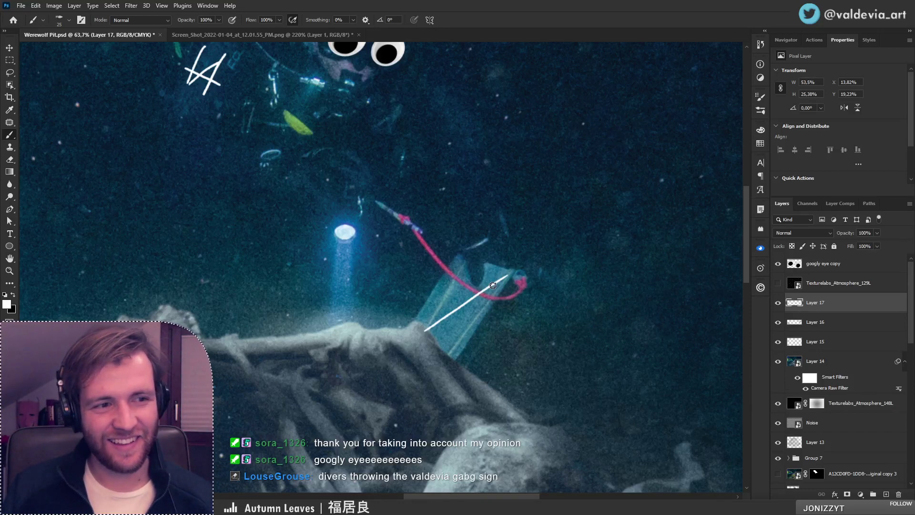
{"action": "key", "text": "ctrl+z"}
{"action": "left_click_drag", "start_coordinate": [430, 332], "coordinate": [510, 271]}
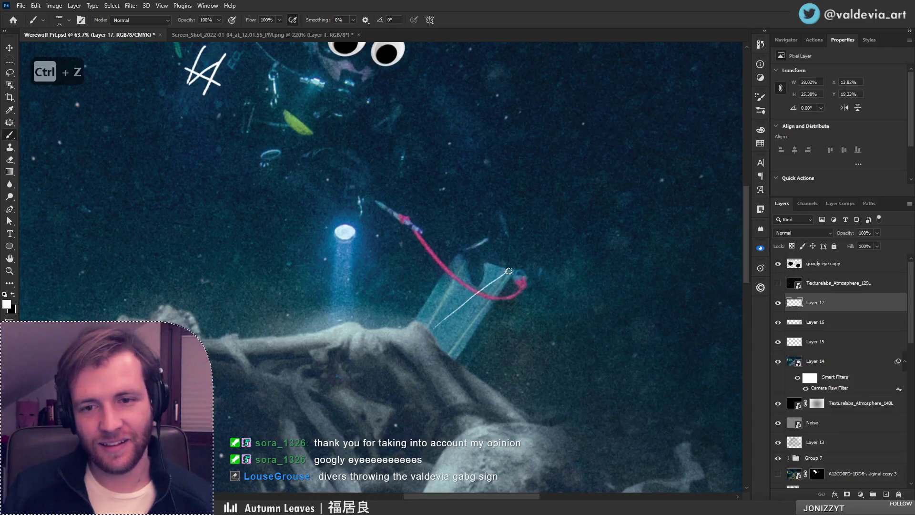
{"action": "key", "text": "z"}
{"action": "mouse_move", "coordinate": [448, 306]}
{"action": "left_mouse_down"}
{"action": "mouse_move", "coordinate": [391, 307]}
{"action": "mouse_move", "coordinate": [457, 305]}
{"action": "left_mouse_up"}
{"action": "key", "text": "b"}
{"action": "key", "text": "ctrl+z"}
Draw the logo's long diagonal stroke and its crossbar in white on the teal panel beneath the red cord
{"action": "left_click_drag", "start_coordinate": [429, 342], "coordinate": [533, 261]}
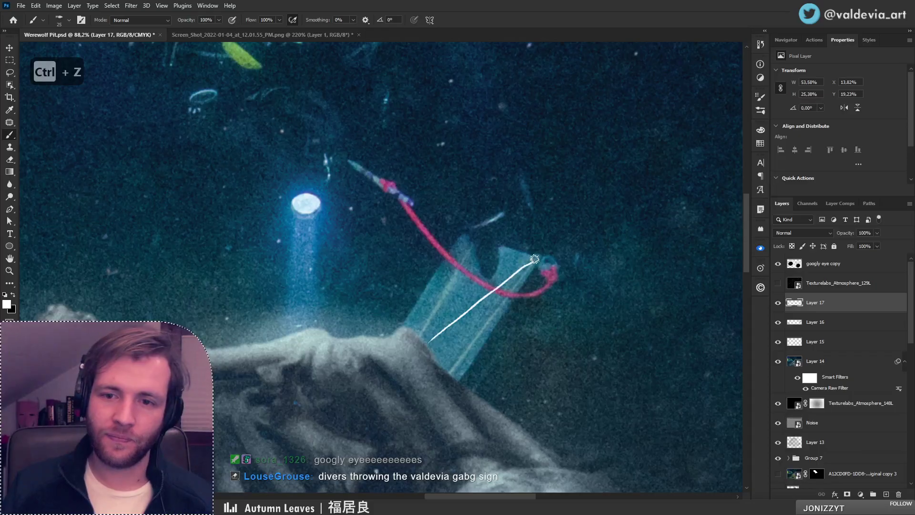
{"action": "left_click_drag", "start_coordinate": [405, 321], "coordinate": [486, 342]}
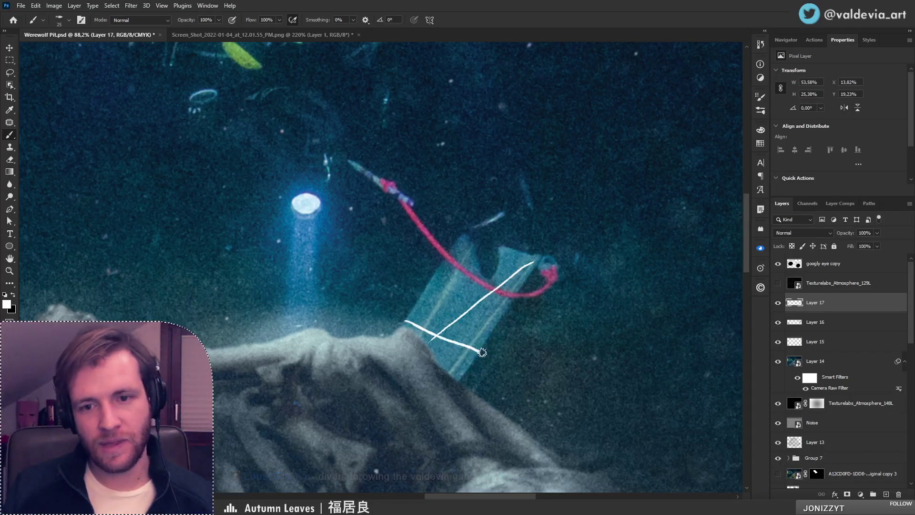
{"action": "key", "text": "ctrl+z"}
{"action": "left_click_drag", "start_coordinate": [409, 313], "coordinate": [486, 342]}
{"action": "key", "text": "z"}
{"action": "mouse_move", "coordinate": [469, 305]}
{"action": "left_mouse_down"}
{"action": "mouse_move", "coordinate": [329, 298]}
{"action": "mouse_move", "coordinate": [539, 306]}
{"action": "left_mouse_up"}
{"action": "key", "text": "b"}
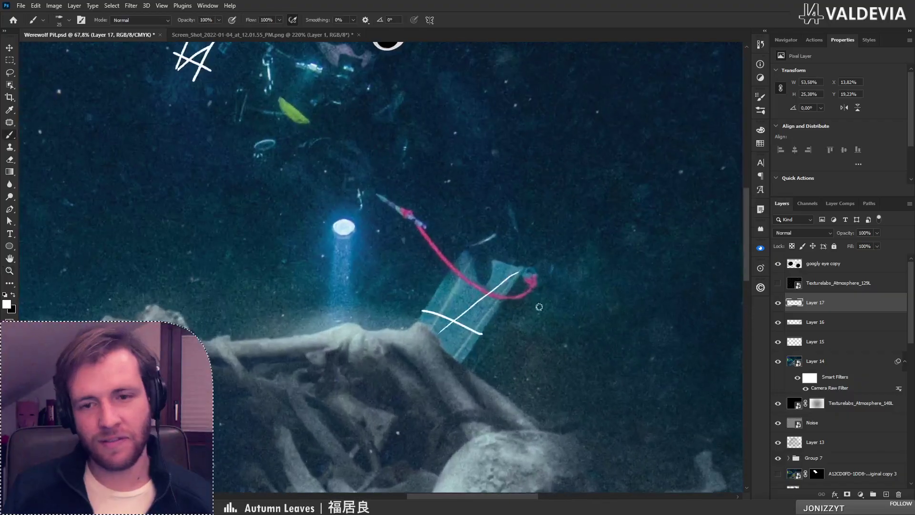
Try a large white logo mark between the two divers, above the skulls, and undo its strokes
{"action": "key", "text": "z"}
{"action": "mouse_move", "coordinate": [457, 288]}
{"action": "left_mouse_down"}
{"action": "mouse_move", "coordinate": [343, 292]}
{"action": "mouse_move", "coordinate": [405, 294]}
{"action": "left_mouse_up"}
{"action": "key", "text": "b"}
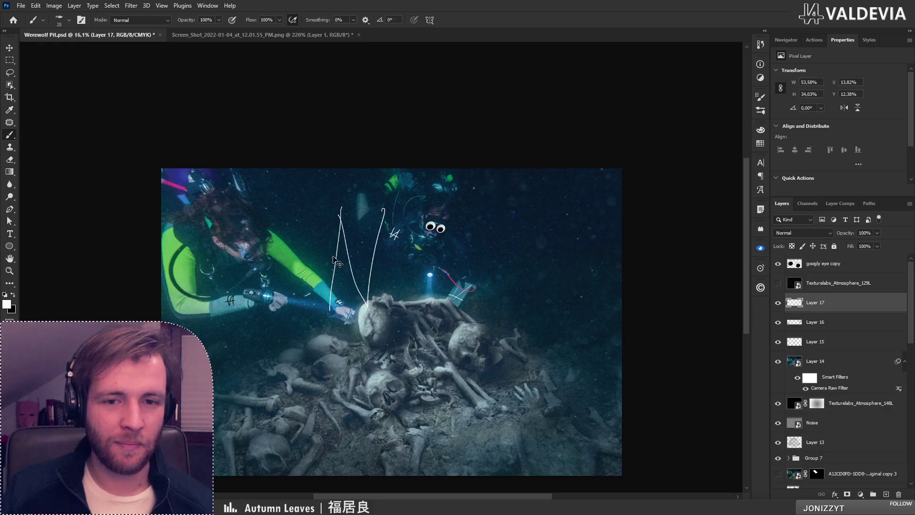
{"action": "key", "text": "ctrl+z"}
{"action": "left_click_drag", "start_coordinate": [330, 310], "coordinate": [375, 314]}
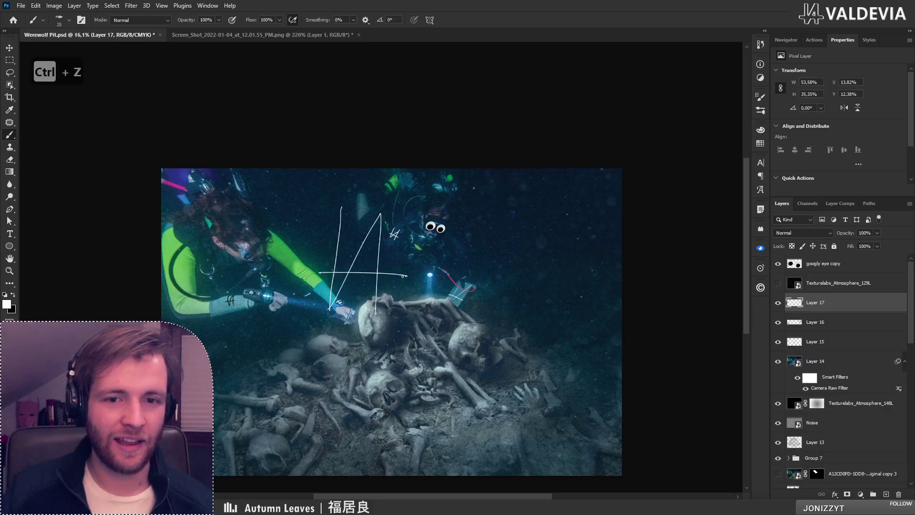
{"action": "key", "text": "ctrl+z"}
{"action": "key", "text": "ctrl+z"}
{"action": "key", "text": "ctrl+z"}
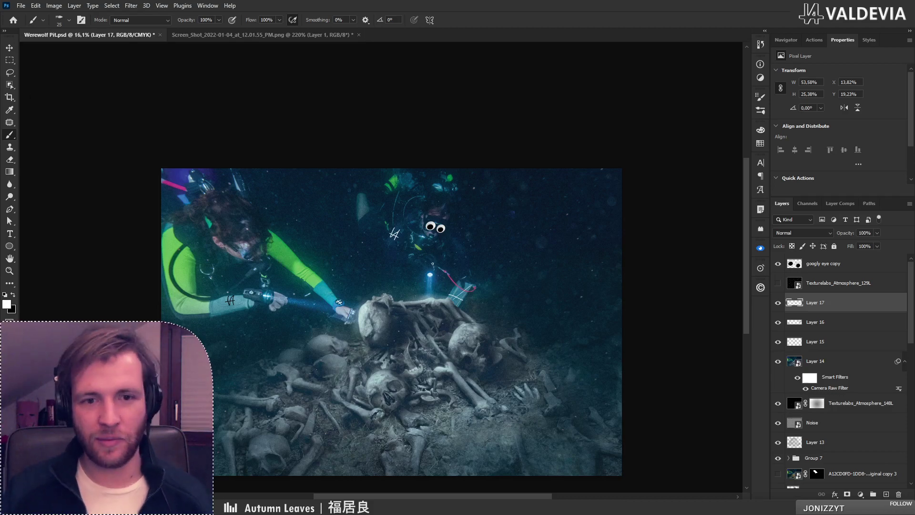
Add the remaining white logo strokes along the near side of the teal panel
{"action": "left_click_drag", "start_coordinate": [464, 269], "coordinate": [518, 267]}
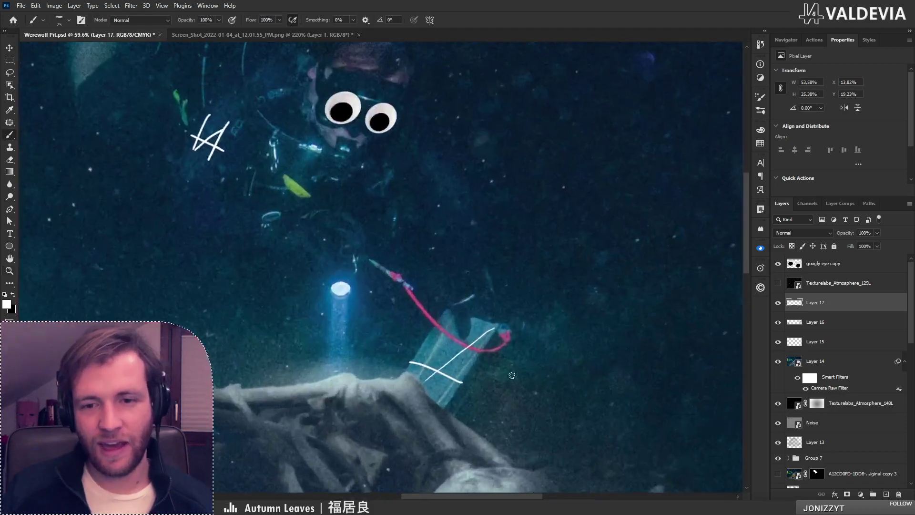
{"action": "left_click_drag", "start_coordinate": [490, 360], "coordinate": [458, 297]}
{"action": "left_click_drag", "start_coordinate": [421, 248], "coordinate": [381, 316]}
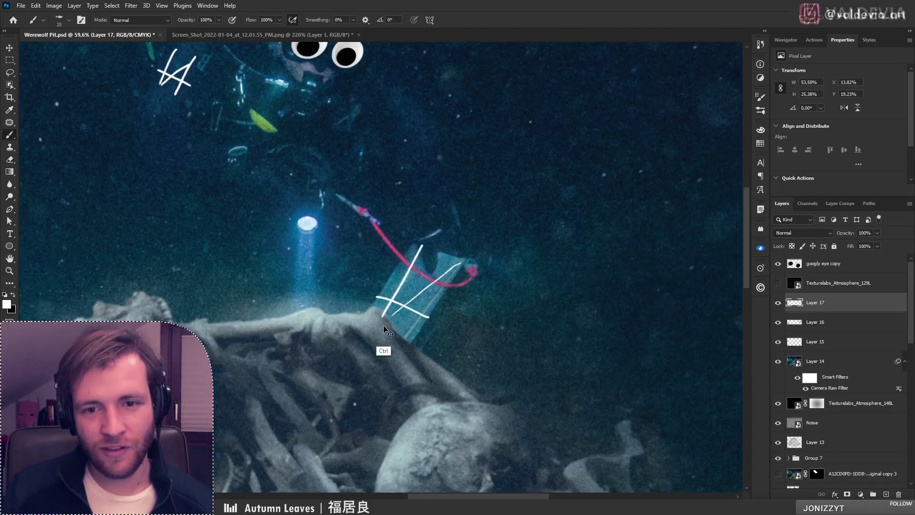
{"action": "key", "text": "ctrl+z"}
{"action": "mouse_move", "coordinate": [422, 249]}
{"action": "left_mouse_down"}
{"action": "mouse_move", "coordinate": [381, 314]}
{"action": "mouse_move", "coordinate": [418, 256]}
{"action": "left_mouse_up"}
{"action": "key", "text": "ctrl+z"}
{"action": "left_click_drag", "start_coordinate": [379, 321], "coordinate": [455, 266]}
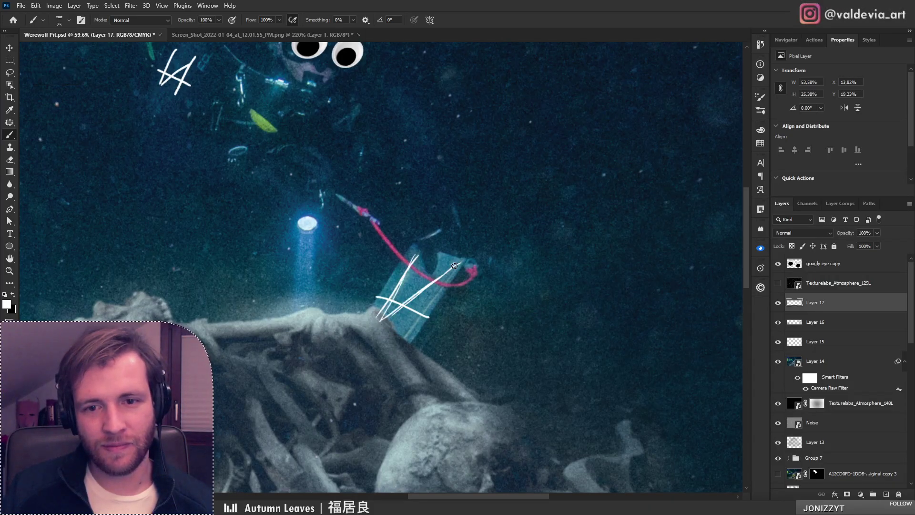
{"action": "key", "text": "z"}
{"action": "left_click_drag", "start_coordinate": [394, 278], "coordinate": [357, 283]}
{"action": "key", "text": "b"}
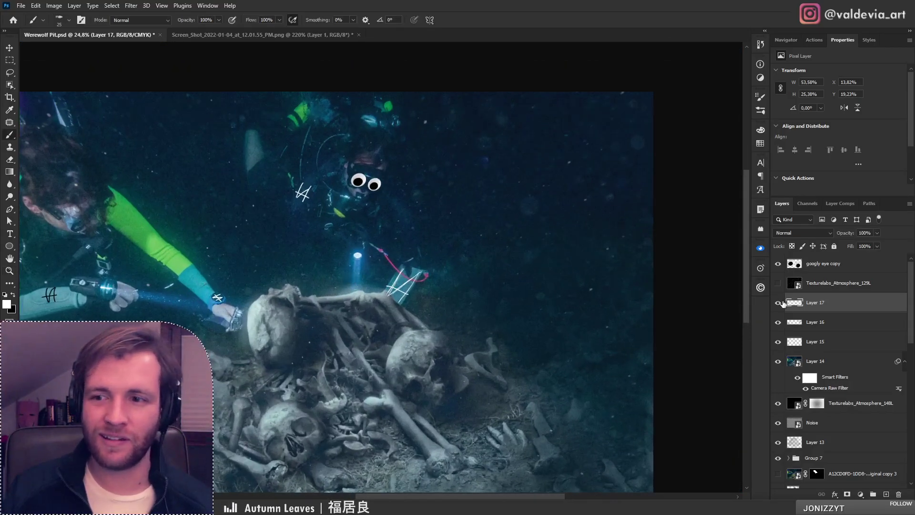
Hide the Layer 17 doodles along with Layer 16, Layer 15 and Layer 14
{"action": "left_click", "coordinate": [779, 303]}
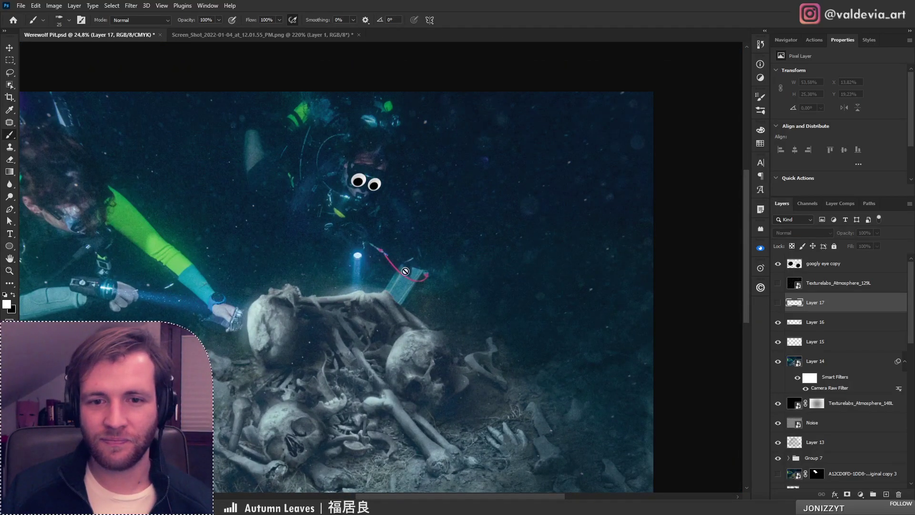
{"action": "key", "text": "z"}
{"action": "mouse_move", "coordinate": [378, 303]}
{"action": "left_mouse_down"}
{"action": "mouse_move", "coordinate": [339, 304]}
{"action": "mouse_move", "coordinate": [499, 275]}
{"action": "left_mouse_up"}
{"action": "key", "text": "b"}
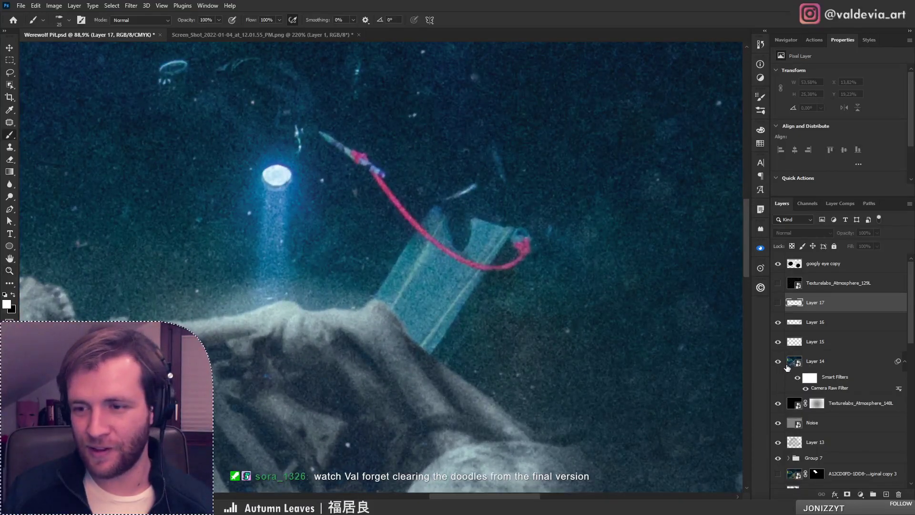
{"action": "left_click_drag", "start_coordinate": [778, 362], "coordinate": [778, 325]}
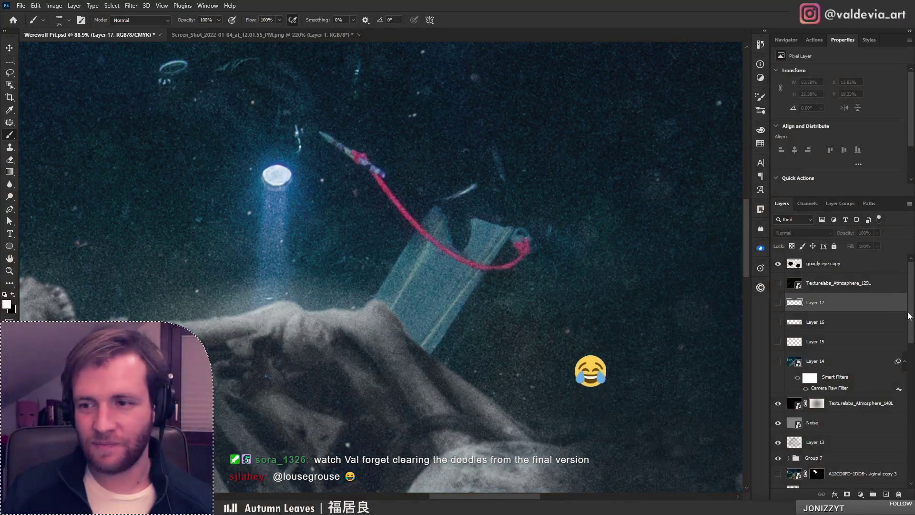
Set the Clone Stamp brush to 70 px with 0% hardness and add a new layer above the diver photo's Original copy layer
{"action": "left_click_drag", "start_coordinate": [909, 316], "coordinate": [909, 399]}
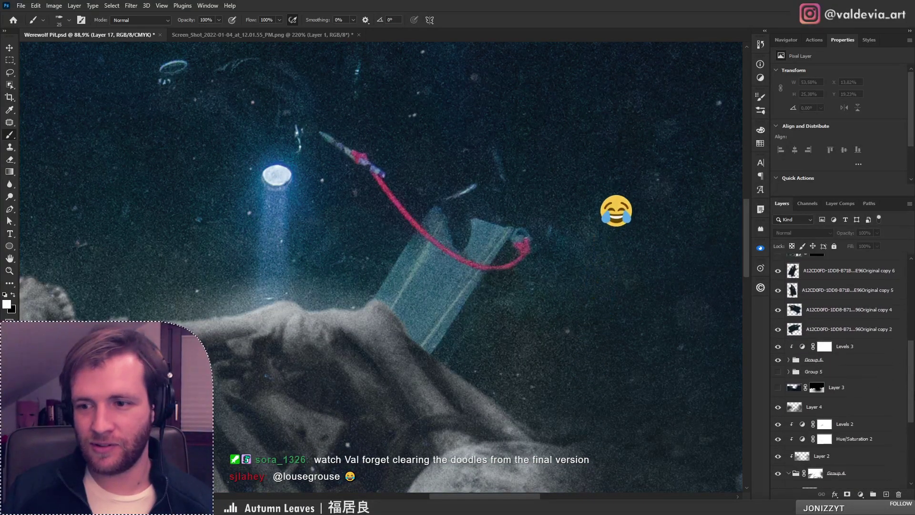
{"action": "scroll", "coordinate": [855, 414], "scroll_direction": "down", "scroll_amount": 7}
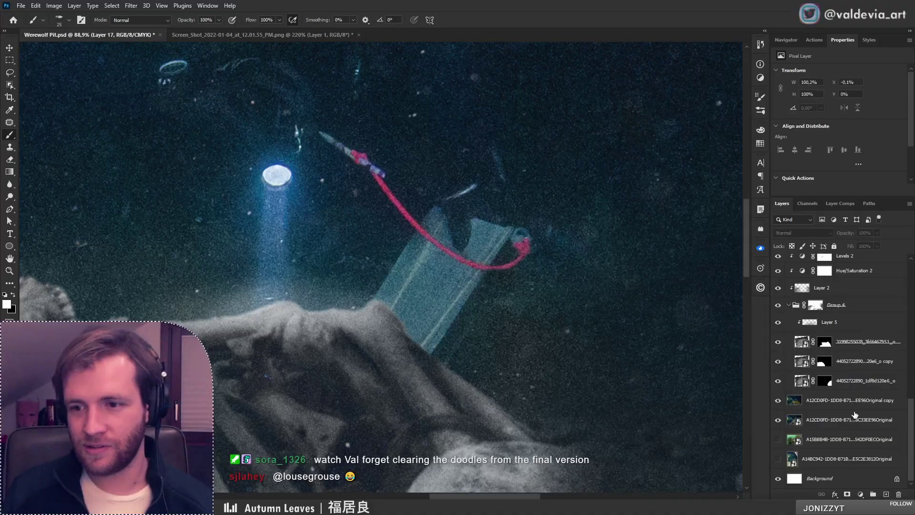
{"action": "left_click", "coordinate": [853, 401]}
{"action": "key", "text": "s"}
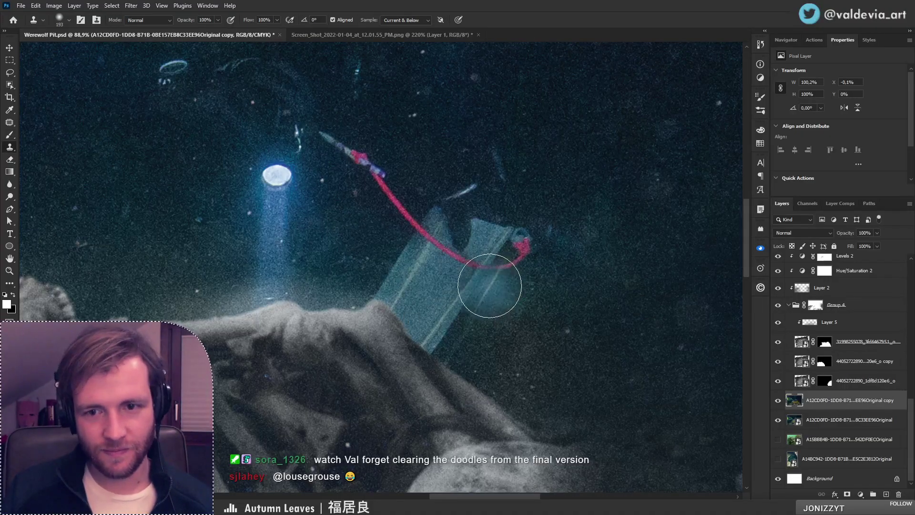
{"action": "right_click", "coordinate": [490, 286]}
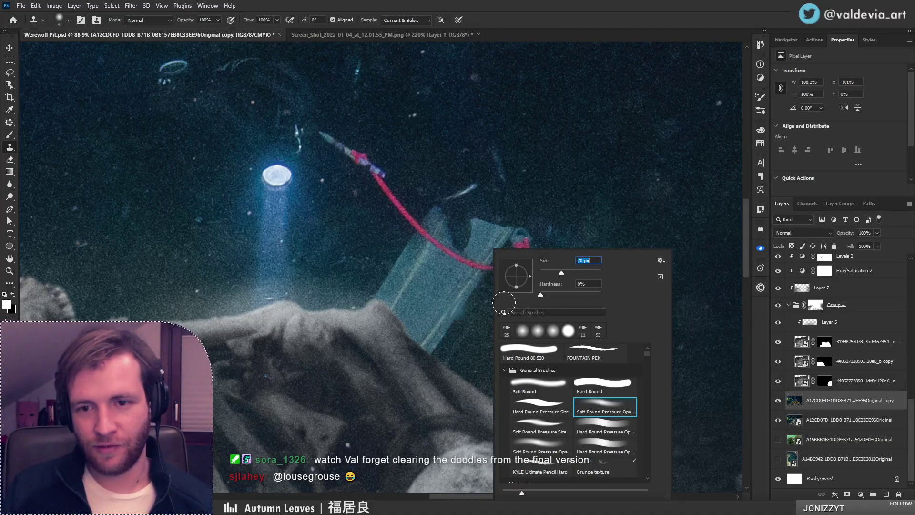
{"action": "left_click", "coordinate": [840, 406]}
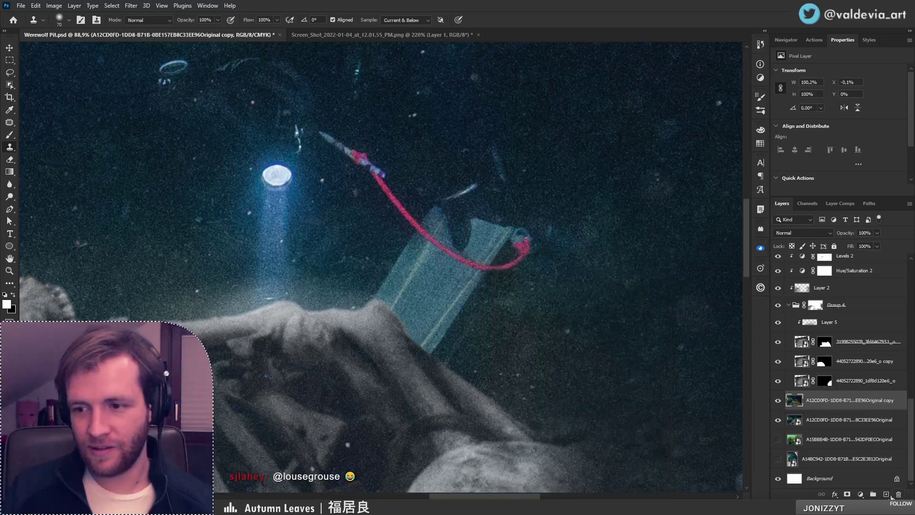
{"action": "left_click", "coordinate": [886, 494]}
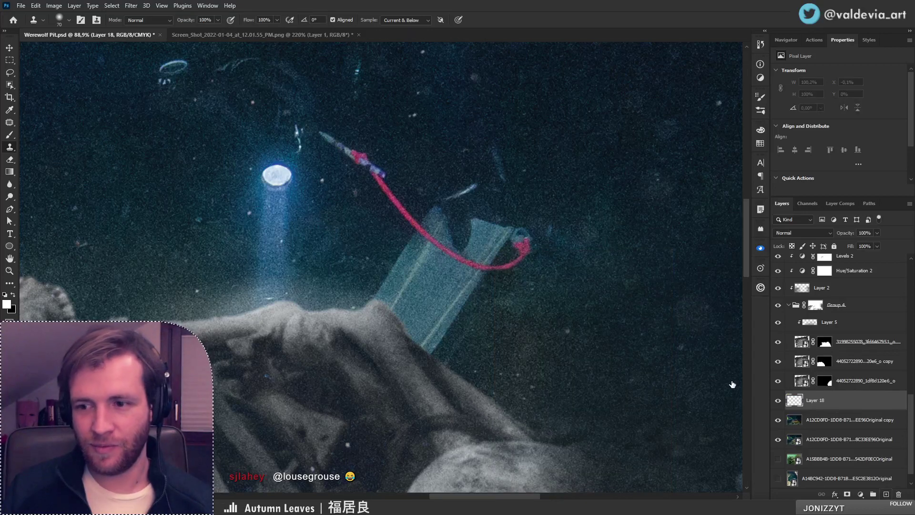
Clone one of the teal panel's pale stripes onto its middle section on the new layer, using a smaller Clone Stamp brush
{"action": "left_click", "coordinate": [424, 344], "text": "alt"}
{"action": "key", "text": "bracketleft"}
{"action": "key", "text": "bracketleft"}
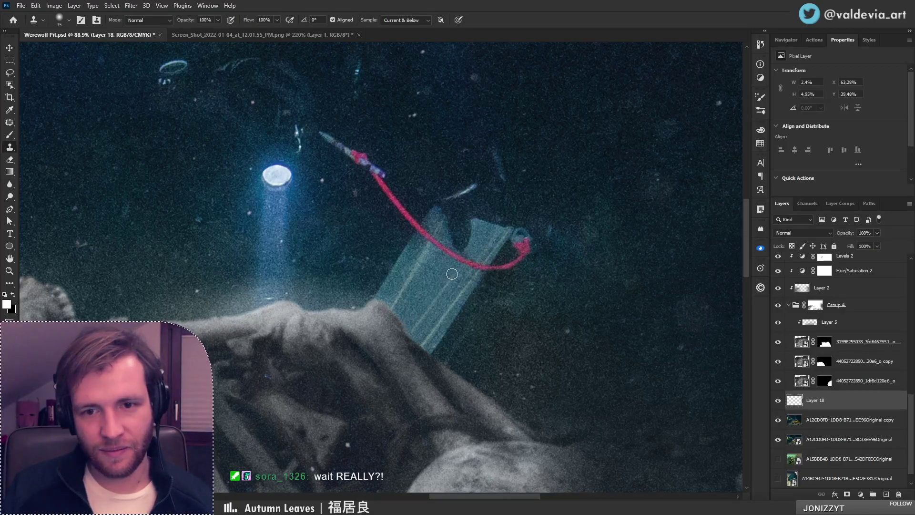
{"action": "left_click", "coordinate": [434, 309]}
{"action": "key", "text": "ctrl+z"}
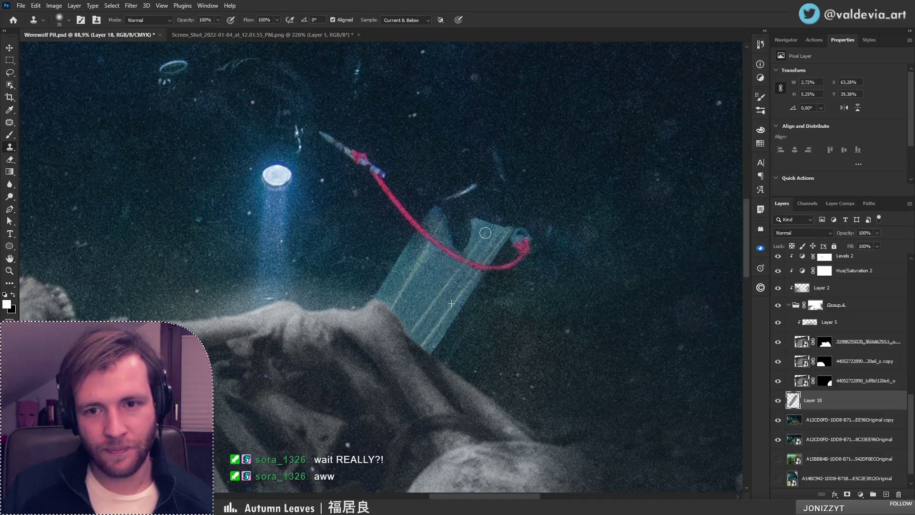
{"action": "left_click_drag", "start_coordinate": [457, 279], "coordinate": [446, 302]}
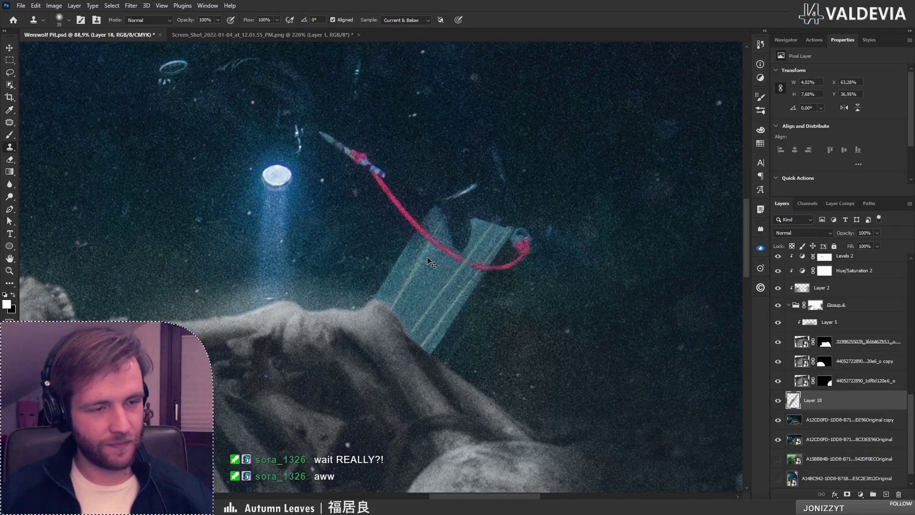
Rotate the cloned stripe about 13° and position it diagonally across the teal panel, ending near its upper corner
{"action": "key", "text": "ctrl+t"}
{"action": "left_click_drag", "start_coordinate": [533, 281], "coordinate": [476, 270]}
{"action": "left_click_drag", "start_coordinate": [545, 297], "coordinate": [548, 281]}
{"action": "left_click_drag", "start_coordinate": [477, 266], "coordinate": [505, 229]}
{"action": "left_click_drag", "start_coordinate": [342, 300], "coordinate": [347, 315]}
{"action": "left_click_drag", "start_coordinate": [484, 249], "coordinate": [487, 253]}
{"action": "mouse_move", "coordinate": [549, 268]}
{"action": "left_mouse_down"}
{"action": "mouse_move", "coordinate": [552, 261]}
{"action": "mouse_move", "coordinate": [538, 279]}
{"action": "left_mouse_up"}
{"action": "key", "text": "Return"}
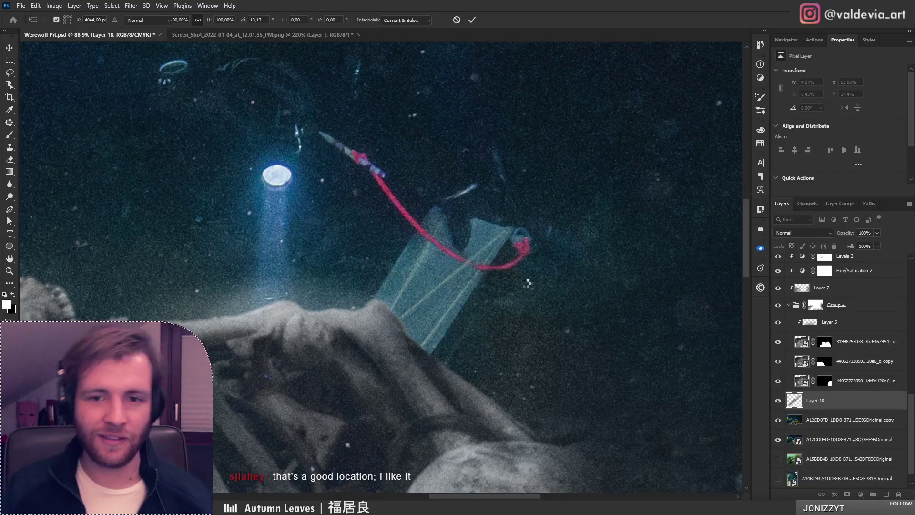
Duplicate the cloned stripe layer and place the copy alongside the original stripe
{"action": "key", "text": "z"}
{"action": "mouse_move", "coordinate": [433, 293]}
{"action": "left_mouse_down"}
{"action": "mouse_move", "coordinate": [358, 312]}
{"action": "mouse_move", "coordinate": [451, 292]}
{"action": "left_mouse_up"}
{"action": "key", "text": "s"}
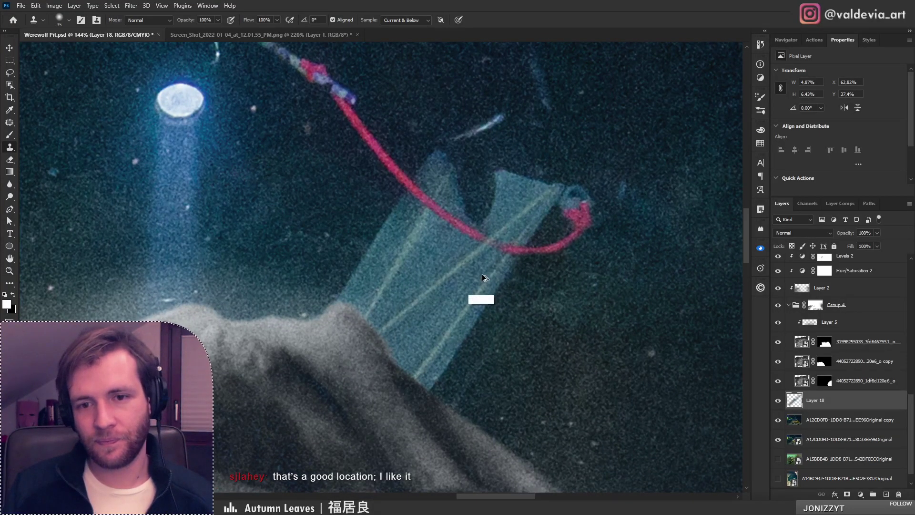
{"action": "left_click_drag", "start_coordinate": [483, 278], "coordinate": [429, 274]}
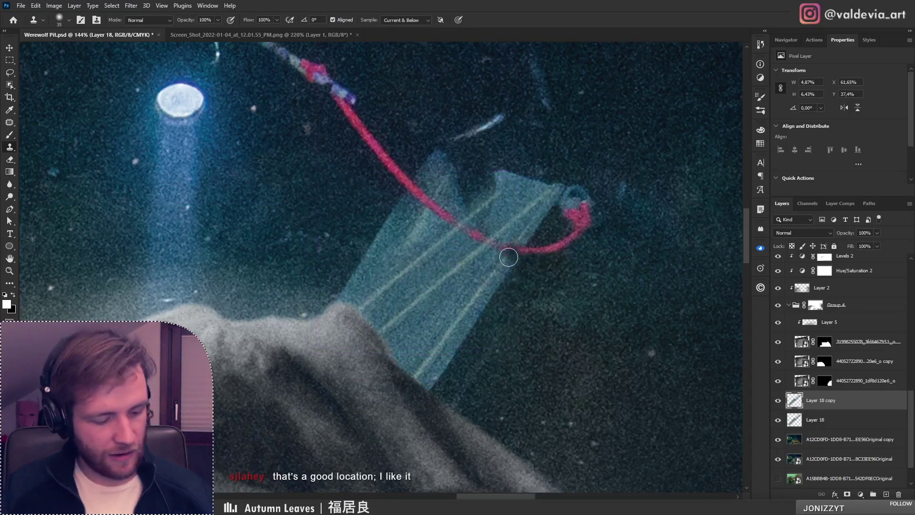
Rotate the copied stripe about 66° and position it crosswise over the lower part of the teal panel
{"action": "key", "text": "ctrl+t"}
{"action": "left_click_drag", "start_coordinate": [567, 305], "coordinate": [465, 402]}
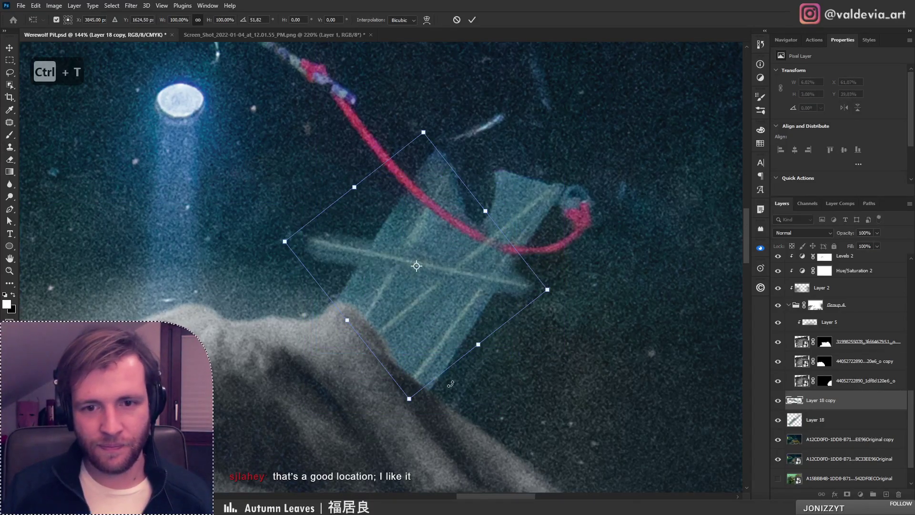
{"action": "left_click_drag", "start_coordinate": [466, 292], "coordinate": [460, 332]}
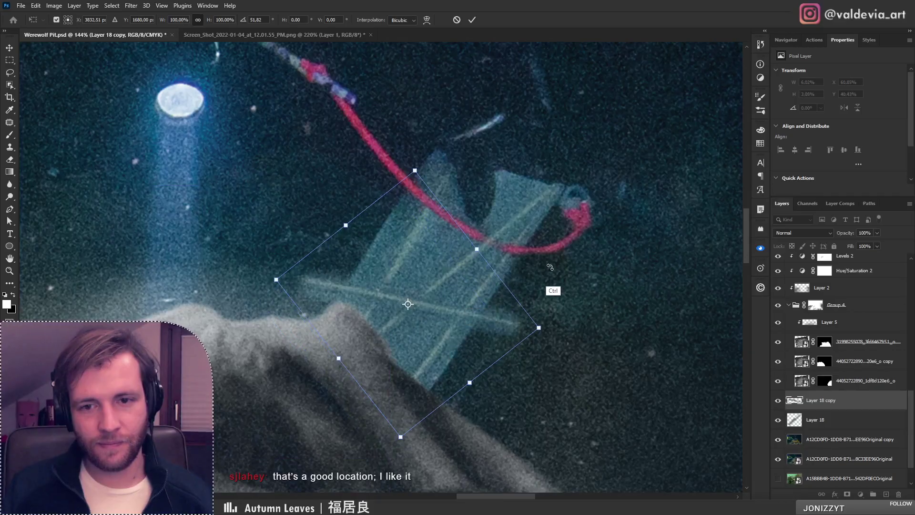
{"action": "left_click_drag", "start_coordinate": [554, 269], "coordinate": [564, 307]}
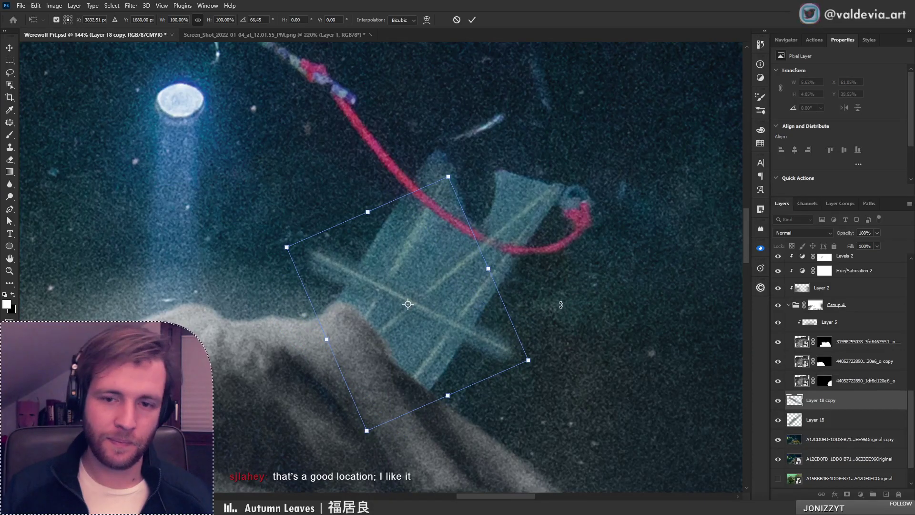
{"action": "key", "text": "Return"}
Try erasing the copied stripe's overhang past the panel's edge with a large soft eraser, and undo the strokes
{"action": "key", "text": "e"}
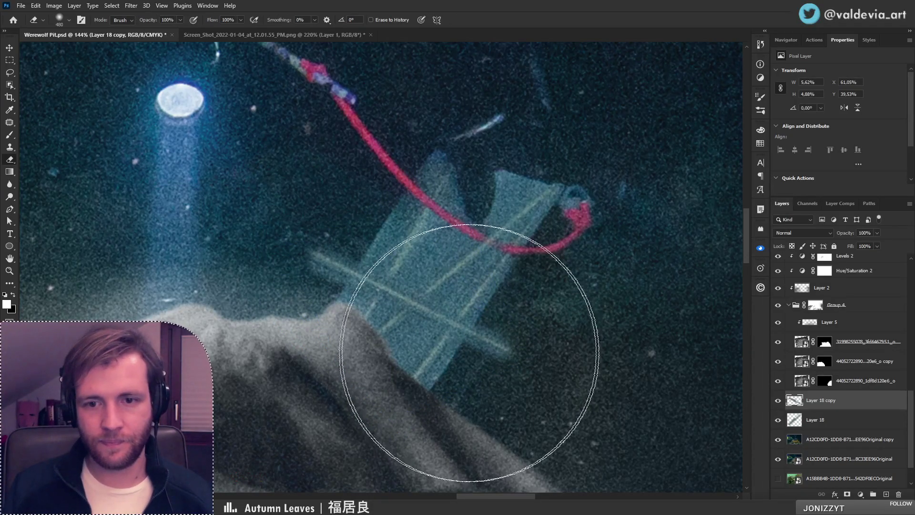
{"action": "mouse_move", "coordinate": [465, 351]}
{"action": "left_mouse_down"}
{"action": "mouse_move", "coordinate": [473, 342]}
{"action": "mouse_move", "coordinate": [486, 347]}
{"action": "mouse_move", "coordinate": [493, 331]}
{"action": "left_mouse_up"}
{"action": "key", "text": "ctrl+z"}
{"action": "right_click", "coordinate": [529, 252]}
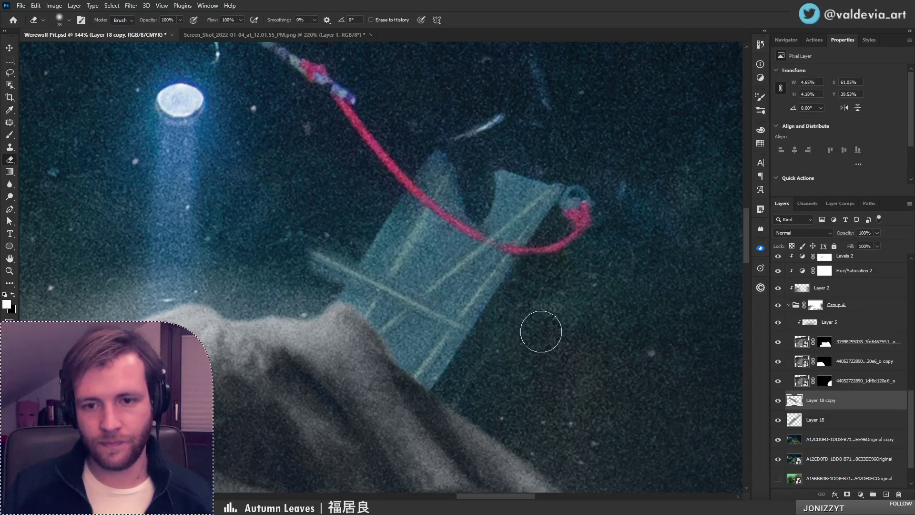
{"action": "key", "text": "ctrl+z"}
{"action": "key", "text": "ctrl+z"}
{"action": "key", "text": "ctrl+z"}
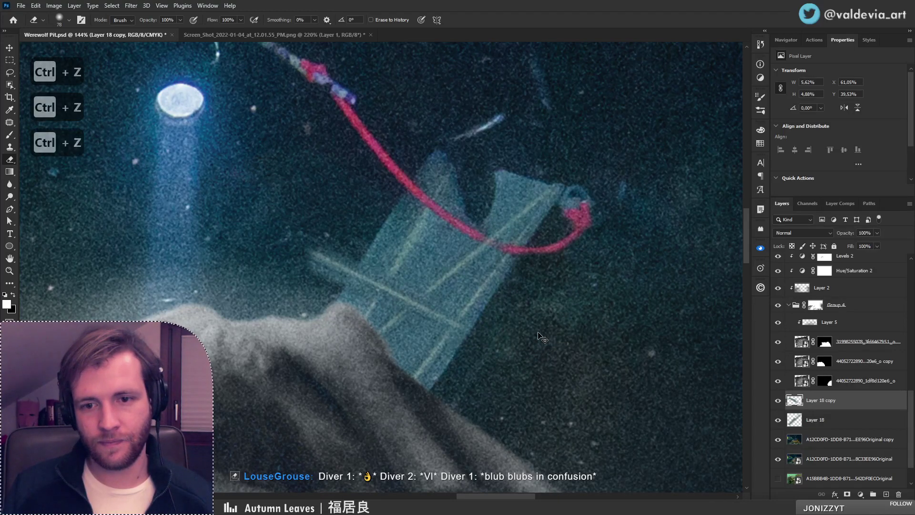
Erase both ends of the copied stripe that stick out past the panel's edges, using a 20 px soft eraser
{"action": "right_click", "coordinate": [549, 315]}
{"action": "left_click_drag", "start_coordinate": [613, 274], "coordinate": [607, 274]}
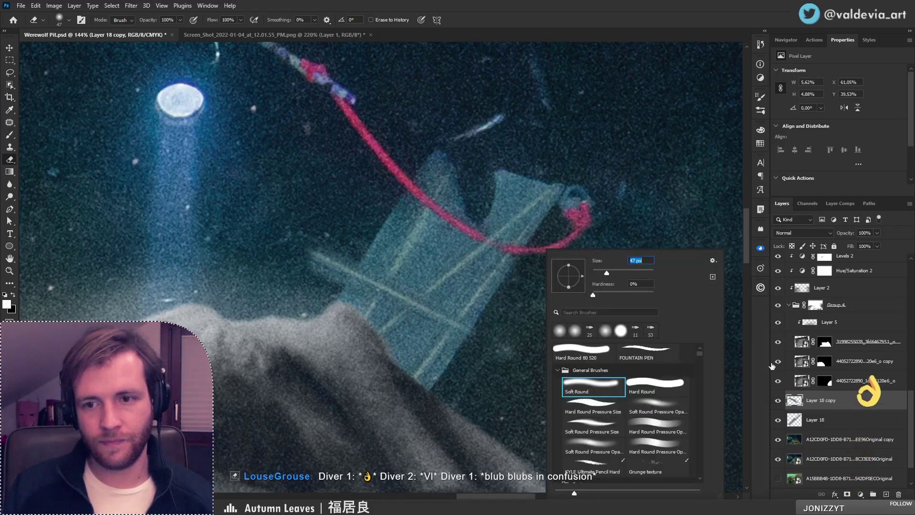
{"action": "left_click", "coordinate": [824, 396]}
{"action": "key", "text": "ctrl+z"}
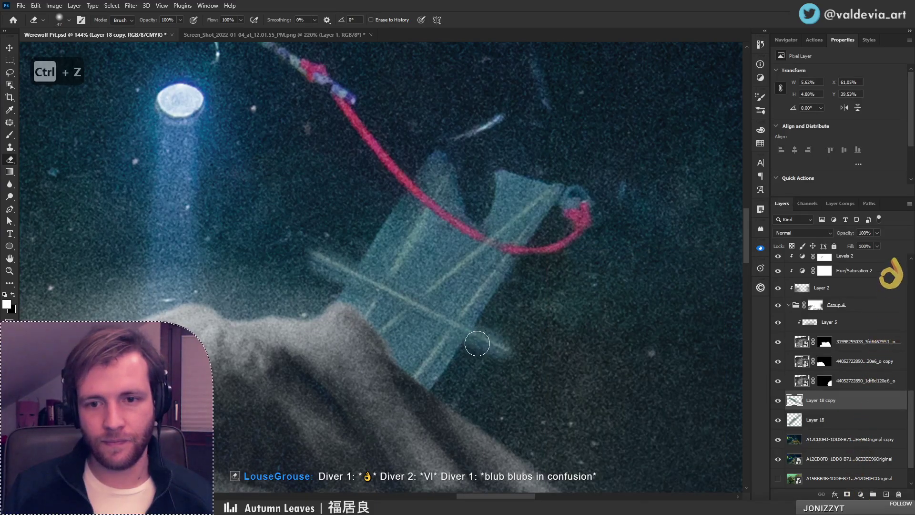
{"action": "key", "text": "bracketleft"}
{"action": "key", "text": "bracketleft"}
{"action": "key", "text": "bracketleft"}
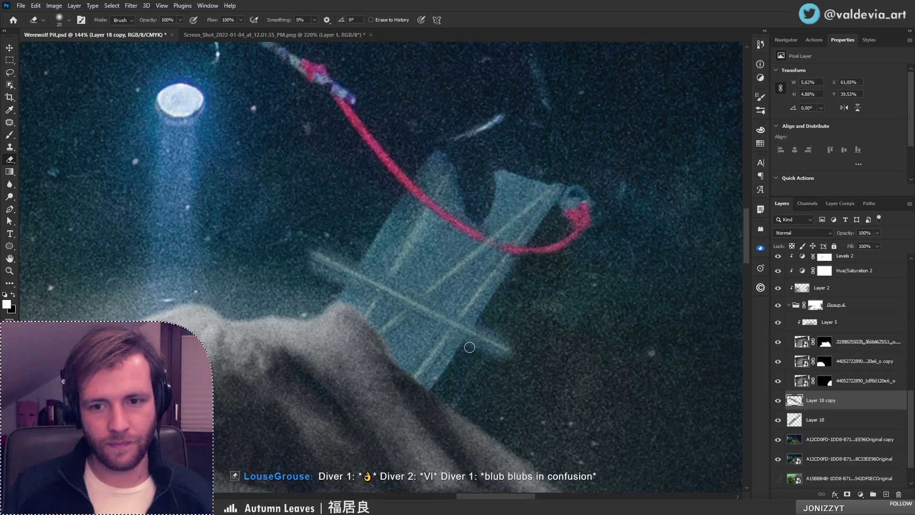
{"action": "mouse_move", "coordinate": [469, 347]}
{"action": "left_mouse_down"}
{"action": "mouse_move", "coordinate": [490, 315]}
{"action": "mouse_move", "coordinate": [460, 355]}
{"action": "mouse_move", "coordinate": [497, 320]}
{"action": "mouse_move", "coordinate": [511, 357]}
{"action": "left_mouse_up"}
{"action": "mouse_move", "coordinate": [358, 254]}
{"action": "left_mouse_down"}
{"action": "mouse_move", "coordinate": [333, 291]}
{"action": "mouse_move", "coordinate": [319, 293]}
{"action": "mouse_move", "coordinate": [316, 261]}
{"action": "mouse_move", "coordinate": [333, 242]}
{"action": "mouse_move", "coordinate": [285, 259]}
{"action": "mouse_move", "coordinate": [315, 226]}
{"action": "mouse_move", "coordinate": [337, 226]}
{"action": "left_mouse_up"}
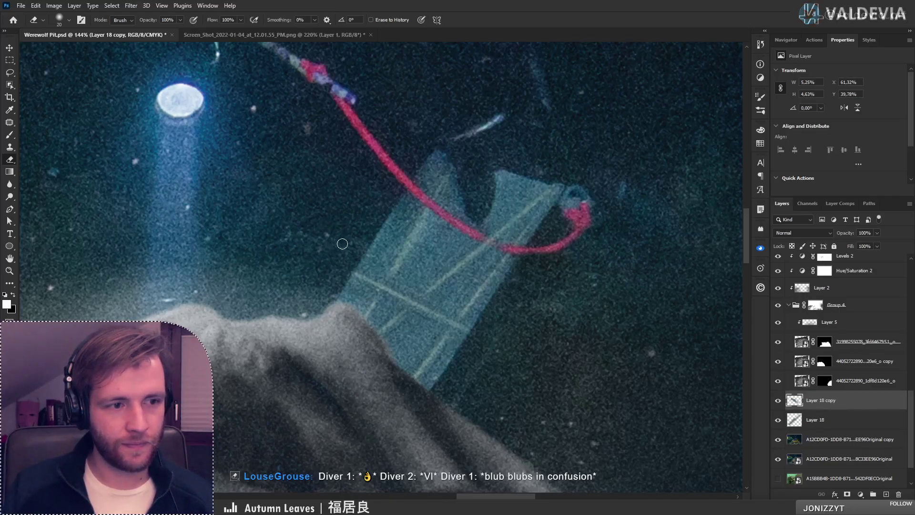
Erase the fill around the crosswise stripe with a 9 px eraser so the panel's lengthwise stripes show through at the crossings
{"action": "right_click", "coordinate": [358, 250]}
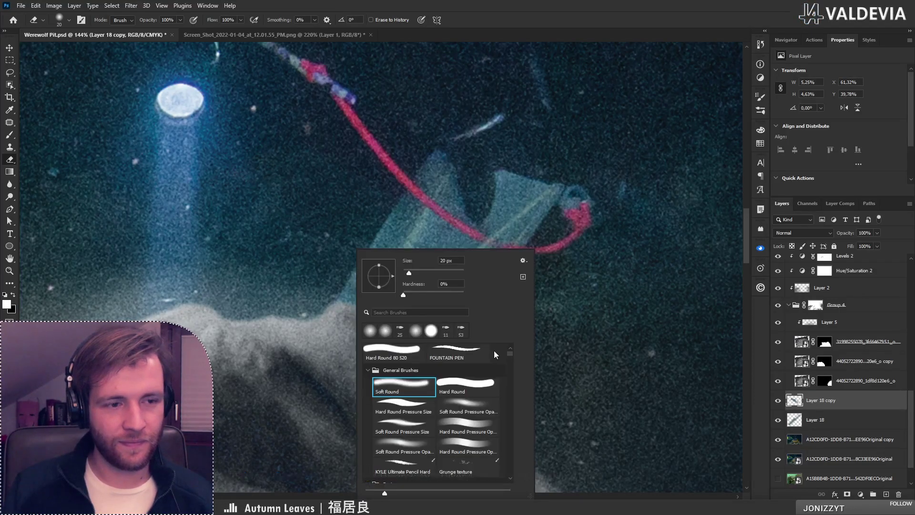
{"action": "left_click", "coordinate": [473, 406]}
{"action": "left_click", "coordinate": [418, 231]}
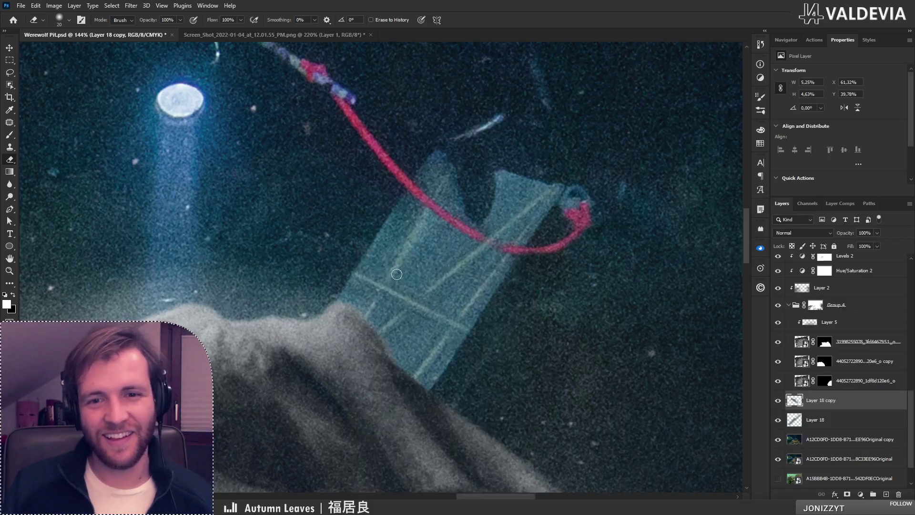
{"action": "key", "text": "ctrl+z"}
{"action": "key", "text": "ctrl+z"}
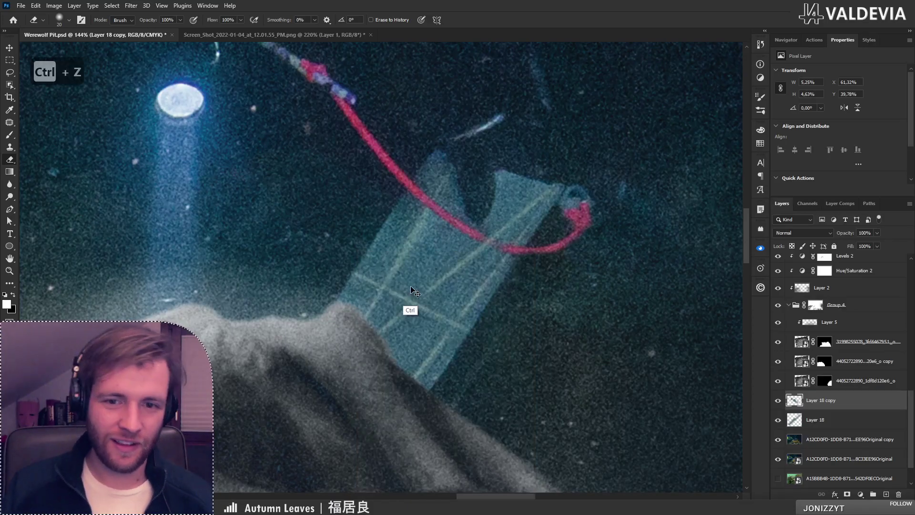
{"action": "key", "text": "bracketleft"}
{"action": "key", "text": "bracketleft"}
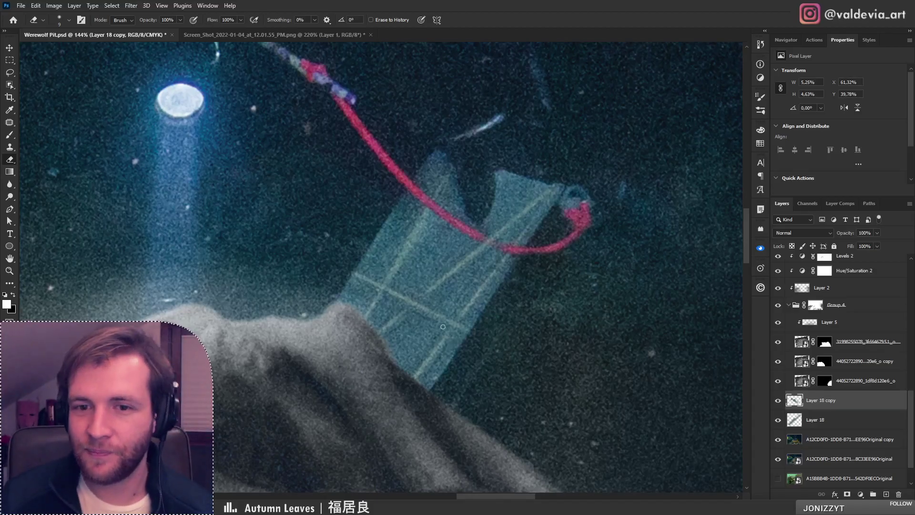
{"action": "key", "text": "ctrl+z"}
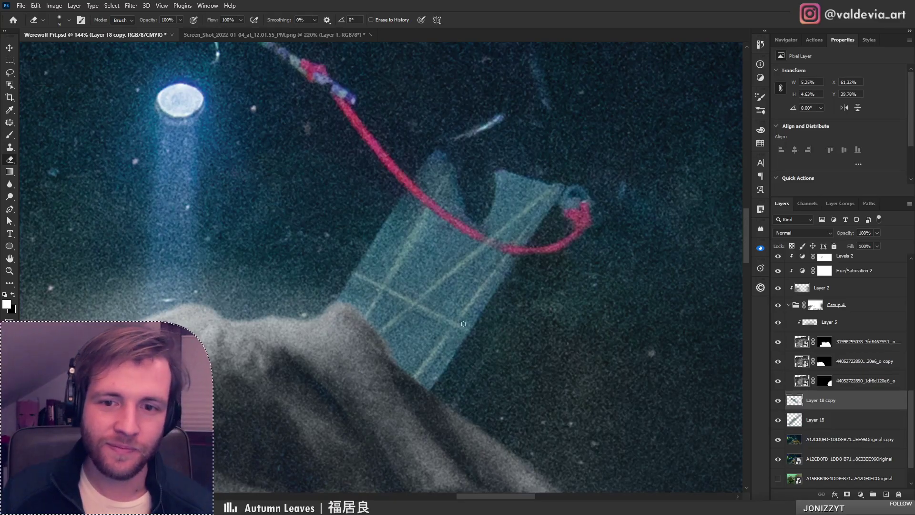
Examine the retouched teal panel up close and within the whole composite
{"action": "key", "text": "z"}
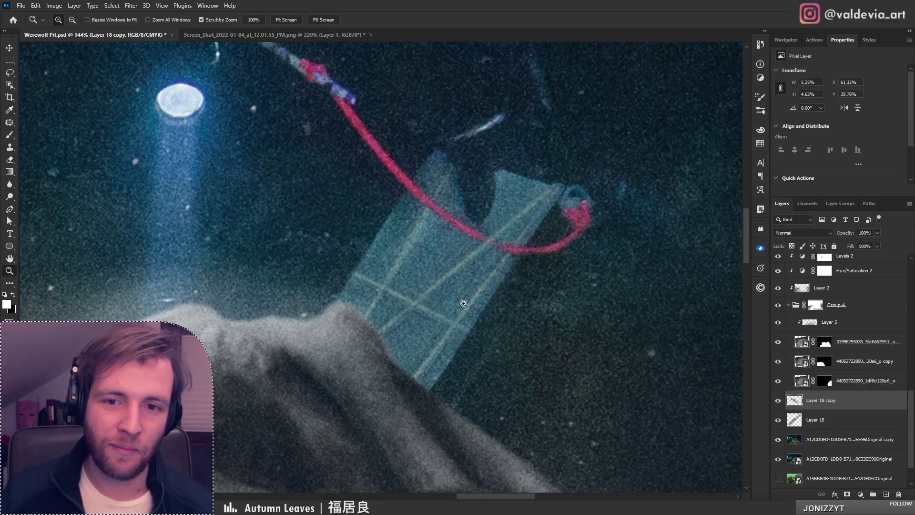
{"action": "left_click_drag", "start_coordinate": [423, 290], "coordinate": [343, 289]}
{"action": "left_click_drag", "start_coordinate": [372, 252], "coordinate": [416, 244]}
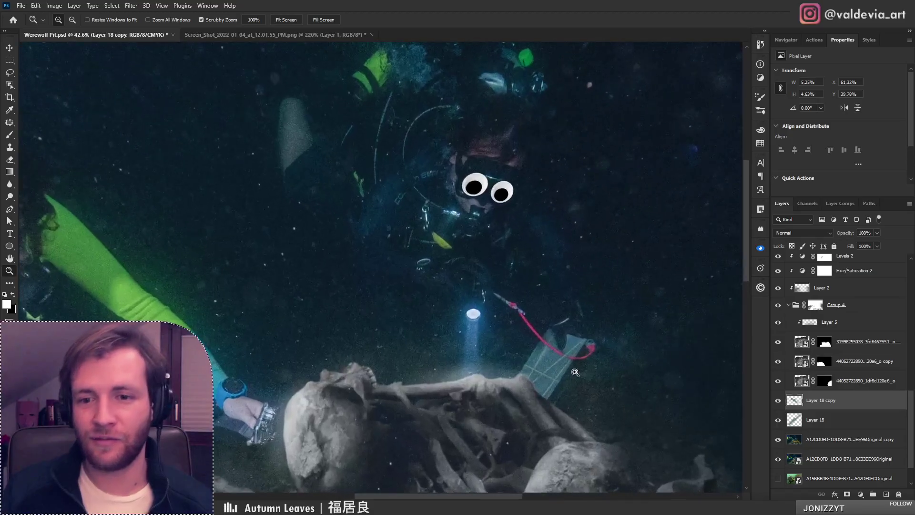
{"action": "left_click_drag", "start_coordinate": [599, 395], "coordinate": [644, 400]}
{"action": "key", "text": "e"}
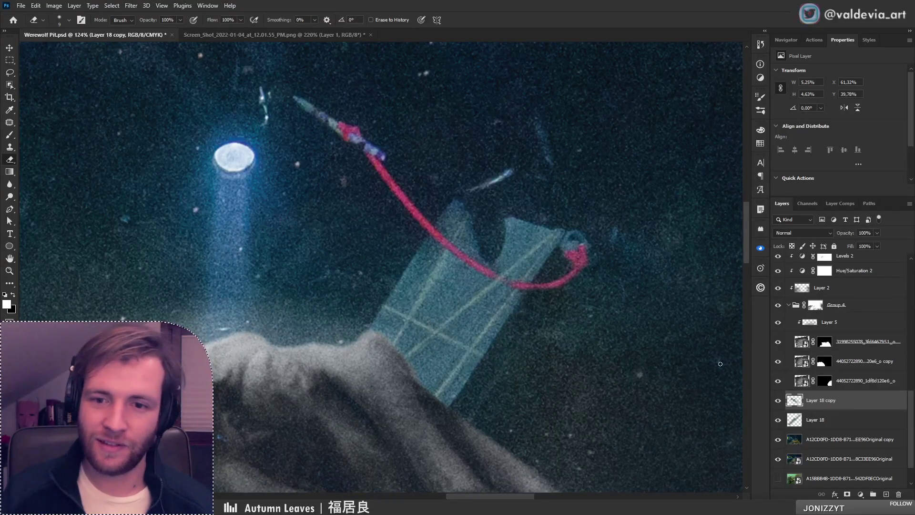
{"action": "key", "text": "z"}
{"action": "mouse_move", "coordinate": [441, 300]}
{"action": "left_mouse_down"}
{"action": "mouse_move", "coordinate": [350, 306]}
{"action": "mouse_move", "coordinate": [380, 271]}
{"action": "left_mouse_up"}
{"action": "key", "text": "e"}
{"action": "key", "text": "z"}
{"action": "left_click_drag", "start_coordinate": [493, 277], "coordinate": [556, 272]}
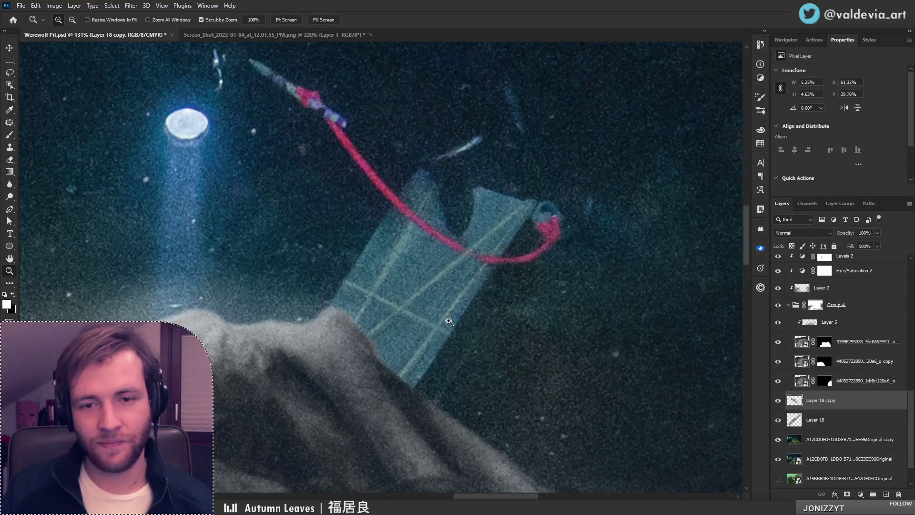
{"action": "left_click_drag", "start_coordinate": [440, 304], "coordinate": [335, 309]}
{"action": "left_click_drag", "start_coordinate": [375, 333], "coordinate": [376, 269]}
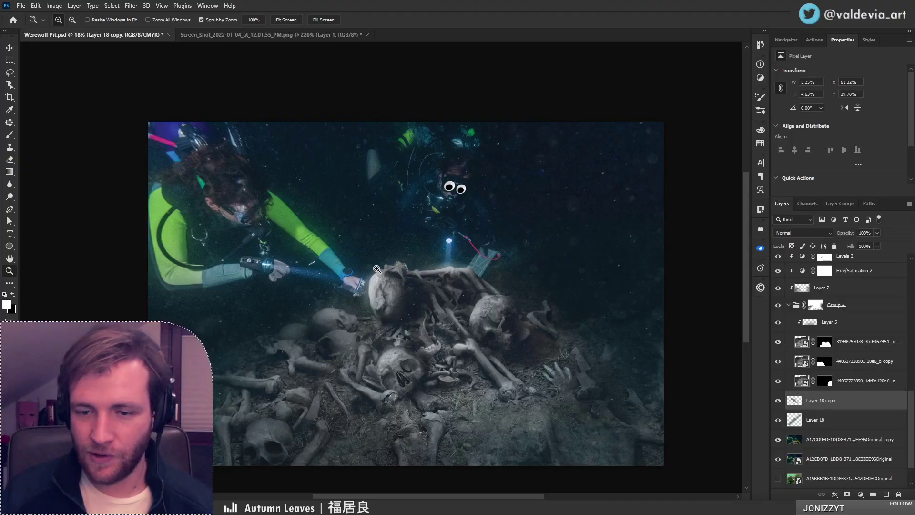
Try stamping the visible layers into a merged smart object above Layer 14, and delete it
{"action": "scroll", "coordinate": [810, 298], "scroll_direction": "down", "scroll_amount": 10}
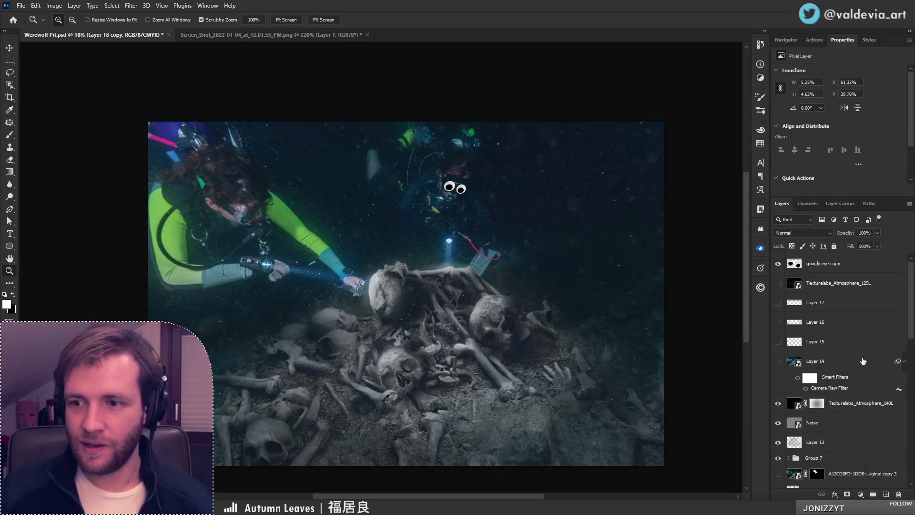
{"action": "left_click", "coordinate": [861, 362]}
{"action": "key", "text": "ctrl+alt+shift+e"}
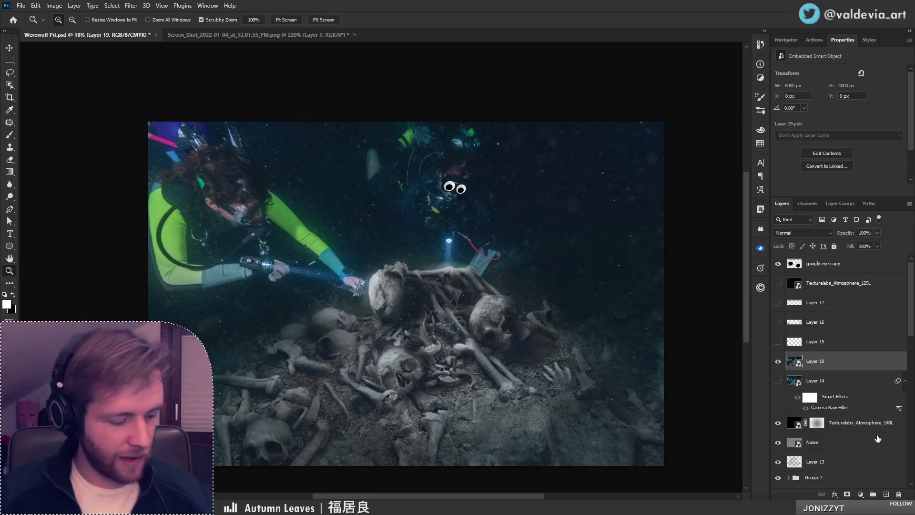
{"action": "key", "text": "ctrl+backslash"}
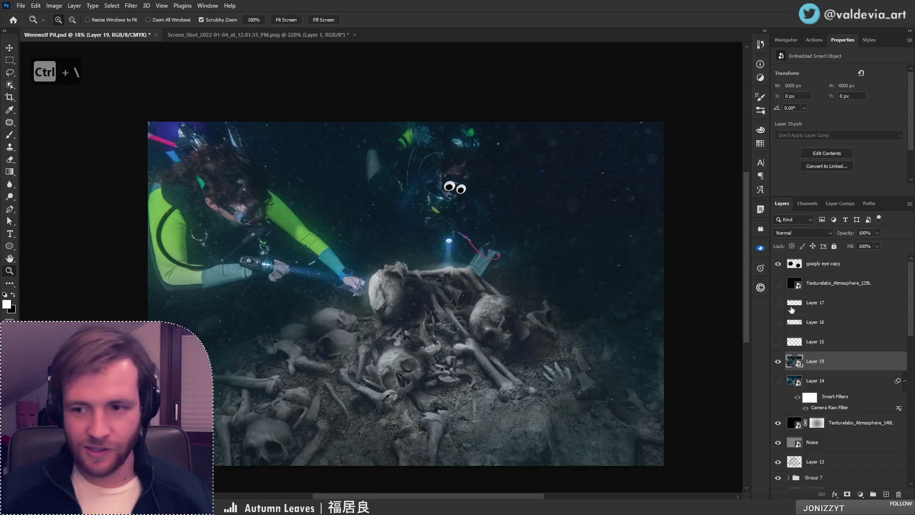
{"action": "key", "text": "Delete"}
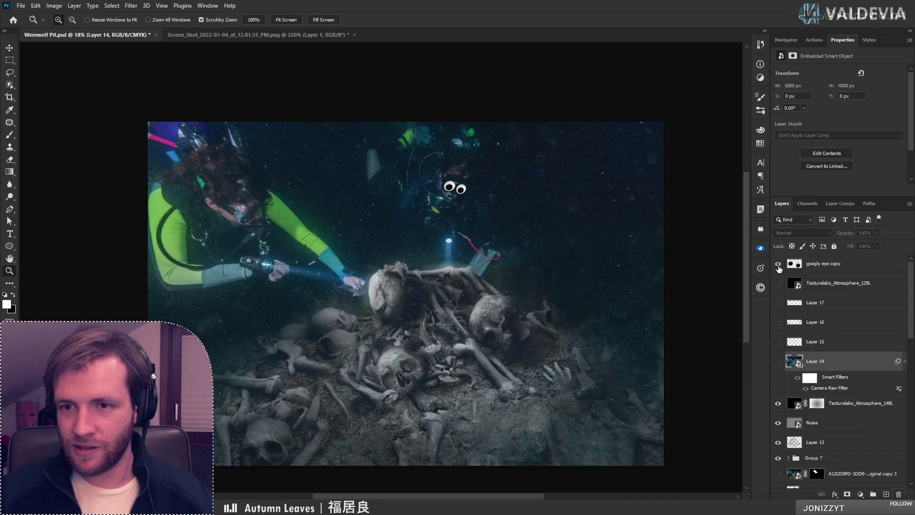
Stamp the composite without the googly eyes into a smart object above Layer 14 and copy Layer 14's Camera Raw Filter onto it
{"action": "left_click", "coordinate": [777, 264]}
{"action": "key", "text": "ctrl+alt+shift+e"}
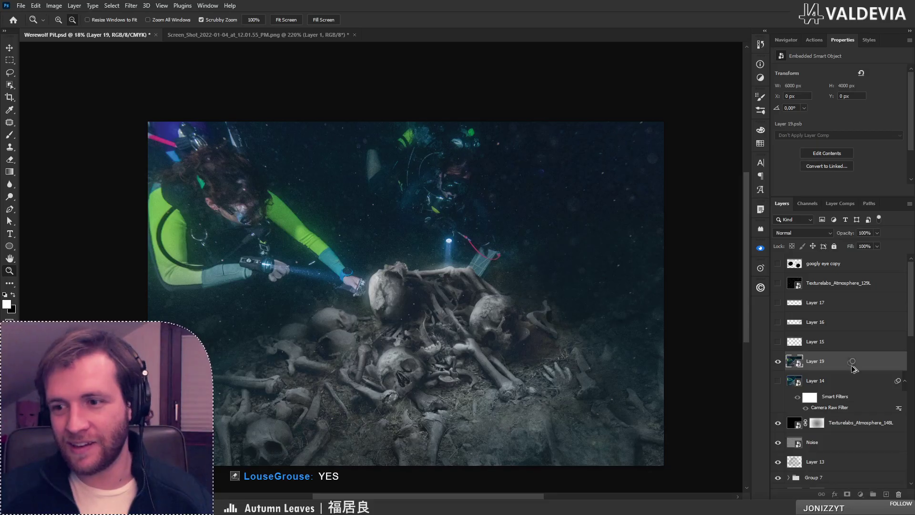
{"action": "left_click", "coordinate": [834, 380]}
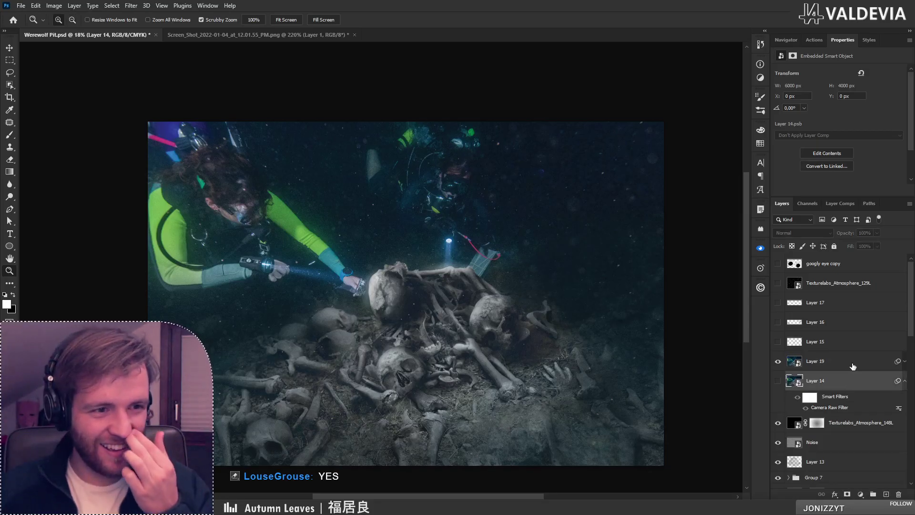
Show Layer 14, Layer 15, Layer 16 and Layer 17 again
{"action": "left_click", "coordinate": [778, 380]}
{"action": "left_click", "coordinate": [778, 342]}
{"action": "left_click", "coordinate": [778, 302]}
{"action": "left_click", "coordinate": [777, 283]}
{"action": "left_click", "coordinate": [777, 322]}
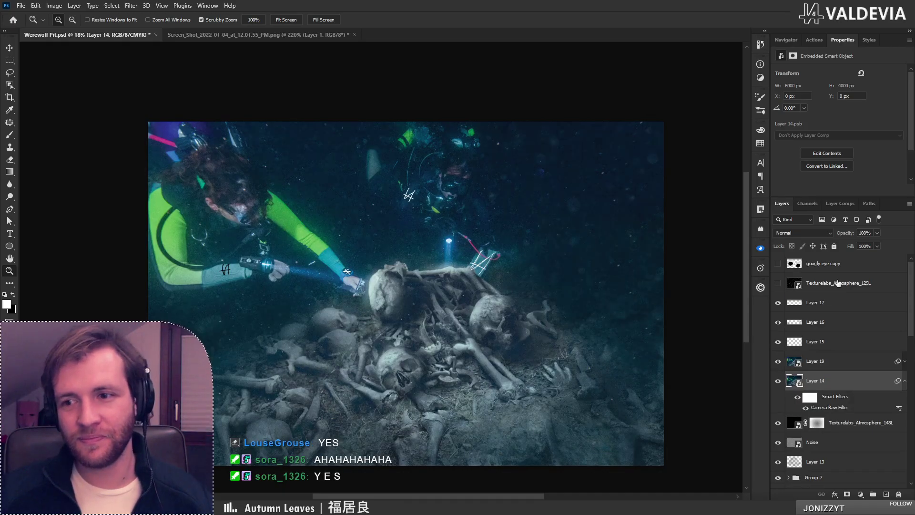
Delete the Texturelabs_Atmosphere_129L layer and show the googly eye copy layer
{"action": "left_click", "coordinate": [801, 286]}
{"action": "key", "text": "Delete"}
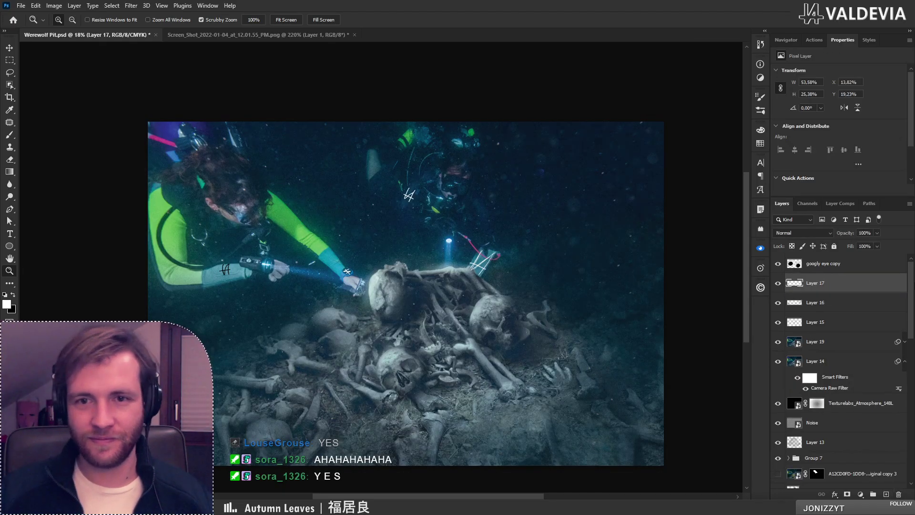
{"action": "left_click", "coordinate": [777, 264]}
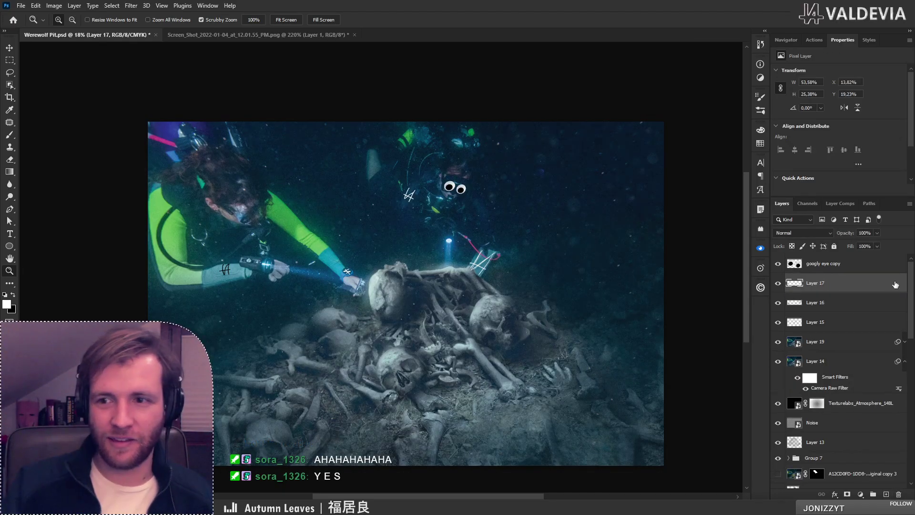
Delete Layer 17 with the white scribbled marks on the divers and the teal panel
{"action": "left_click", "coordinate": [778, 284]}
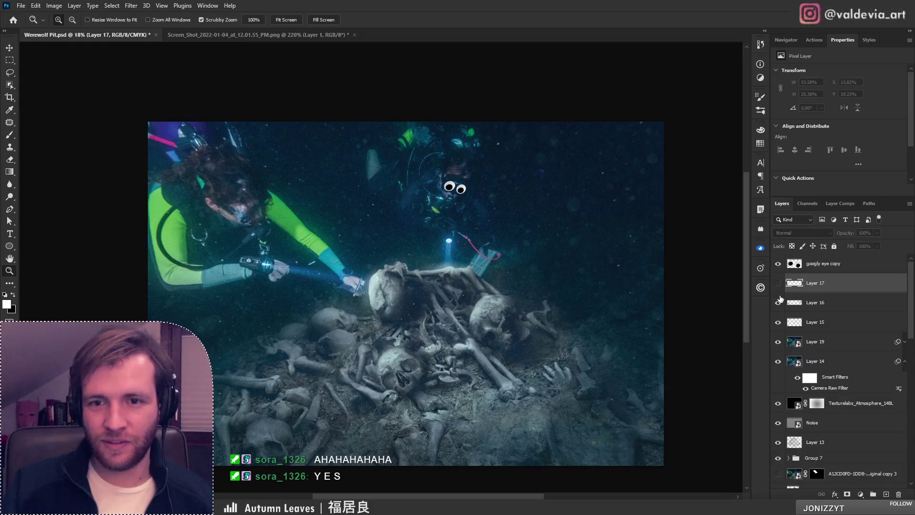
{"action": "left_click", "coordinate": [898, 494]}
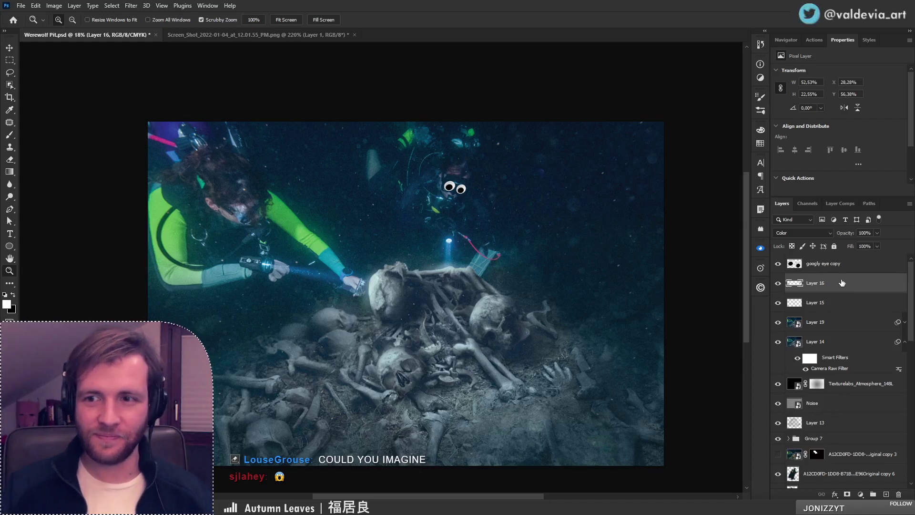
Compare the composite with the original coral dive photo by isolating its layer near the bottom of the stack and restoring the others
{"action": "mouse_move", "coordinate": [456, 302]}
{"action": "left_mouse_down"}
{"action": "mouse_move", "coordinate": [421, 304]}
{"action": "mouse_move", "coordinate": [455, 303]}
{"action": "left_mouse_up"}
{"action": "left_click_drag", "start_coordinate": [911, 321], "coordinate": [913, 331]}
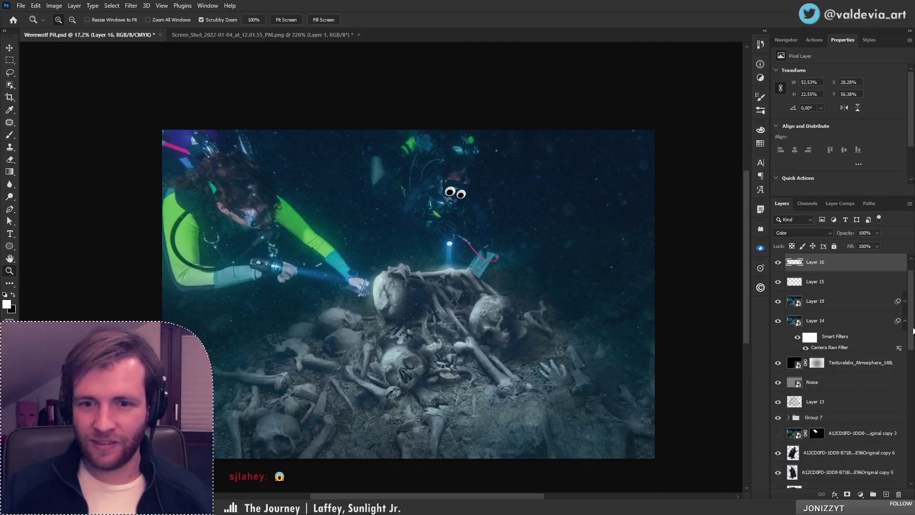
{"action": "scroll", "coordinate": [898, 418], "scroll_direction": "down", "scroll_amount": 10}
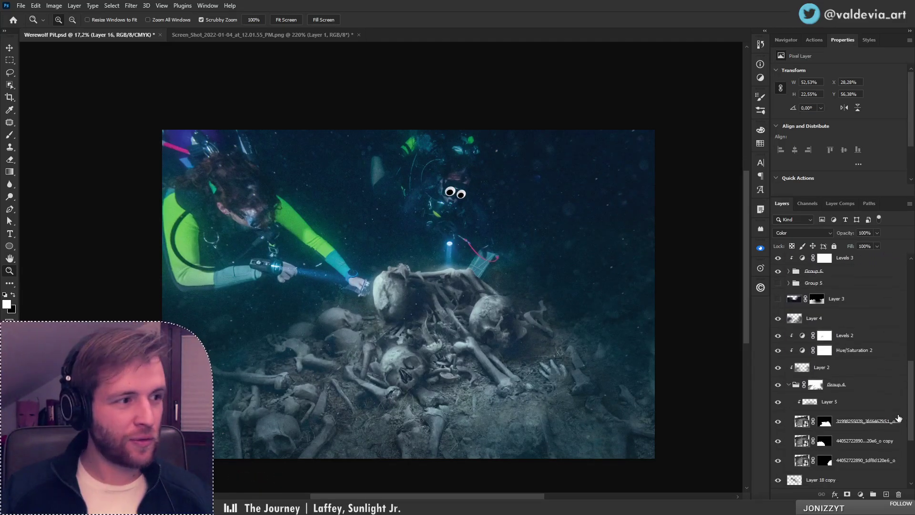
{"action": "scroll", "coordinate": [898, 418], "scroll_direction": "down", "scroll_amount": 5}
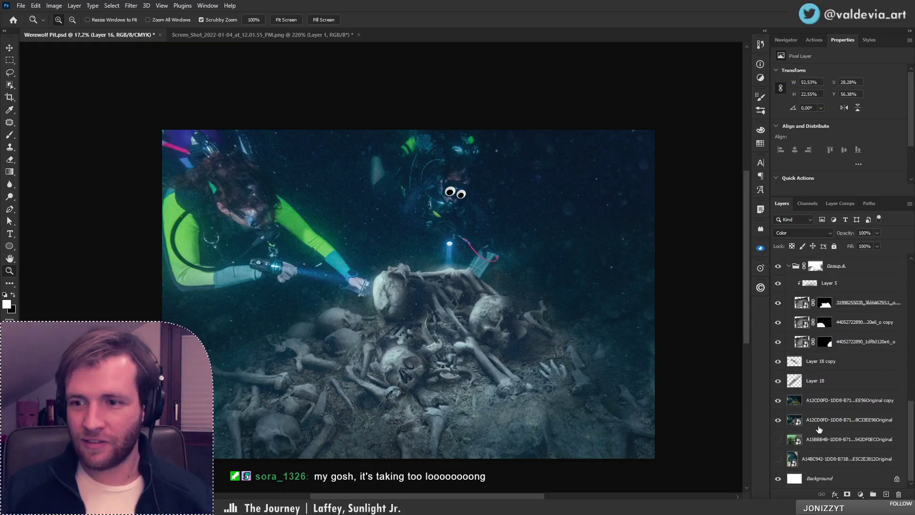
{"action": "left_click", "coordinate": [778, 423], "text": "alt"}
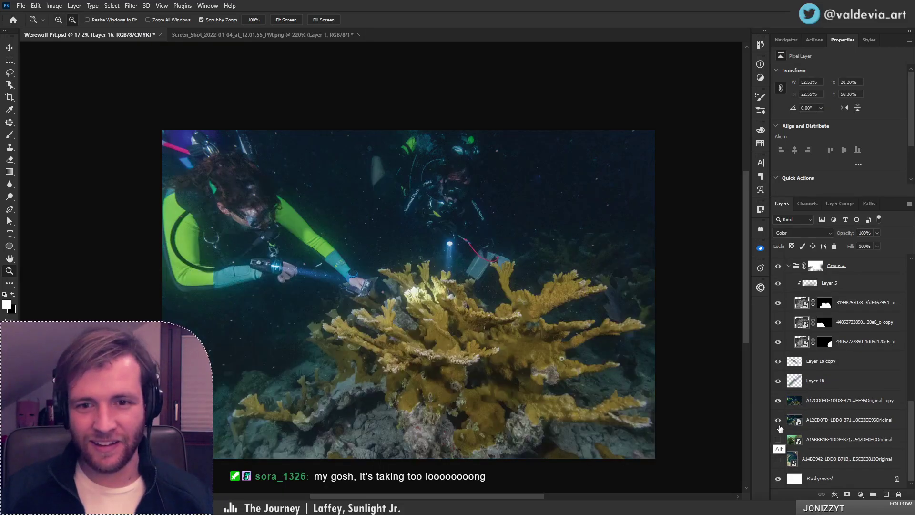
{"action": "left_click", "coordinate": [779, 425], "text": "alt"}
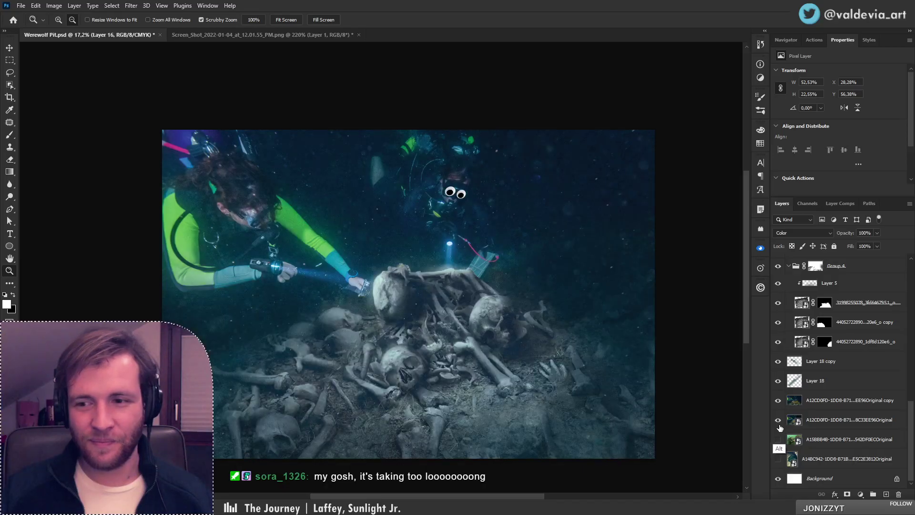
{"action": "left_click", "coordinate": [778, 425], "text": "alt"}
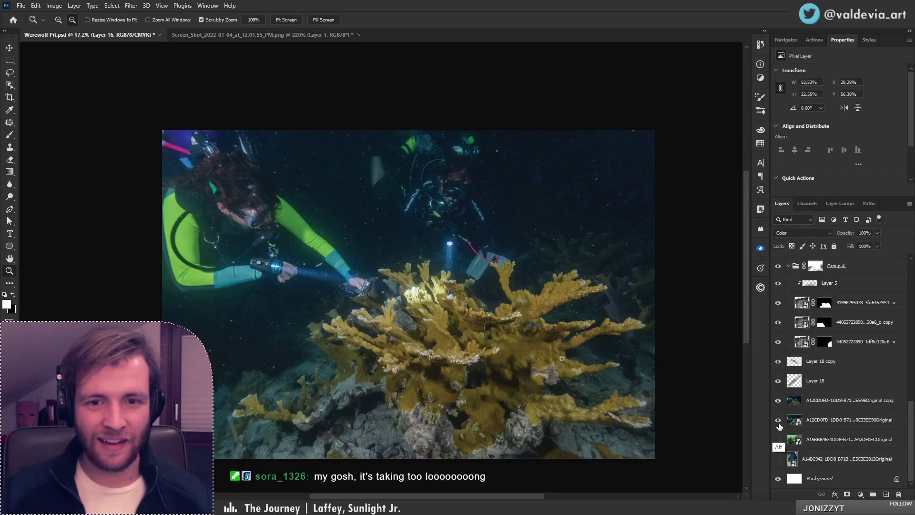
{"action": "left_click", "coordinate": [779, 425], "text": "alt"}
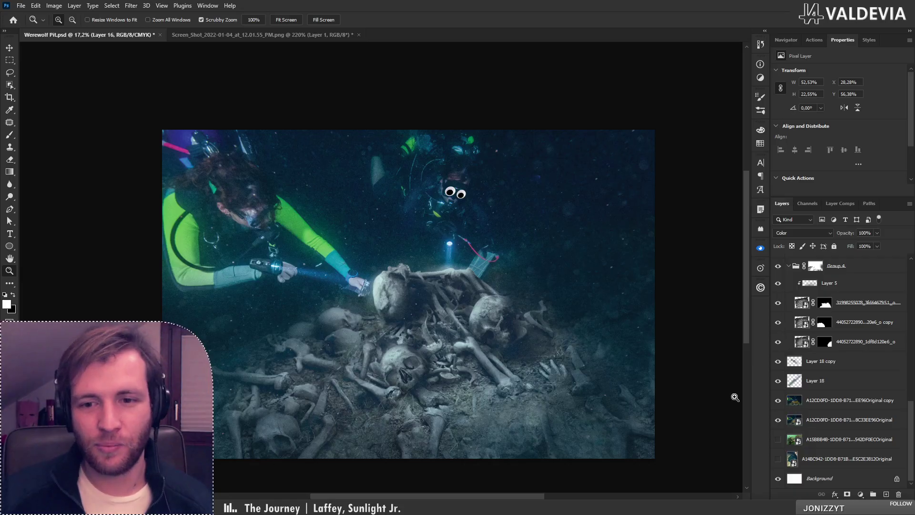
Examine the skull pile, the bones and the teal panel up close, and view the whole composite again
{"action": "scroll", "coordinate": [450, 352], "scroll_direction": "up", "scroll_amount": 5}
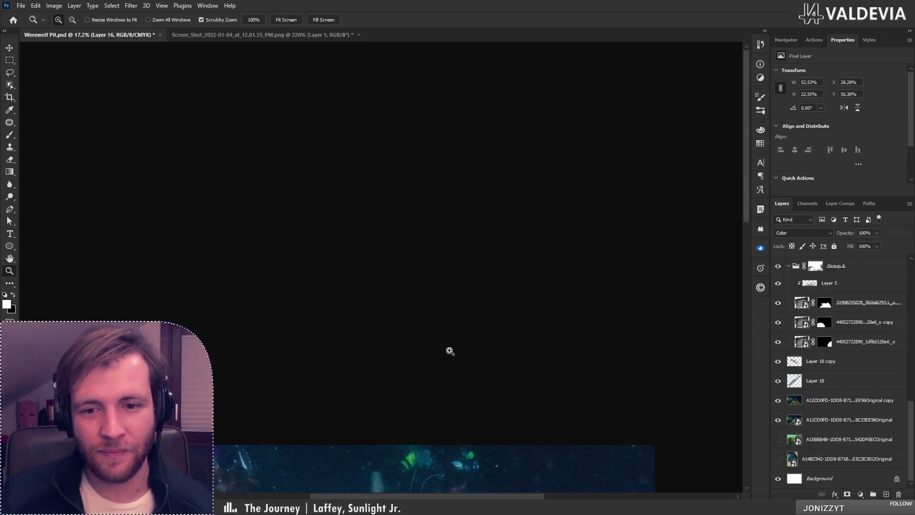
{"action": "scroll", "coordinate": [450, 351], "scroll_direction": "down", "scroll_amount": 5}
{"action": "scroll", "coordinate": [434, 206], "scroll_direction": "up", "scroll_amount": 4}
{"action": "left_click_drag", "start_coordinate": [472, 187], "coordinate": [451, 318]}
{"action": "scroll", "coordinate": [478, 297], "scroll_direction": "up", "scroll_amount": 9}
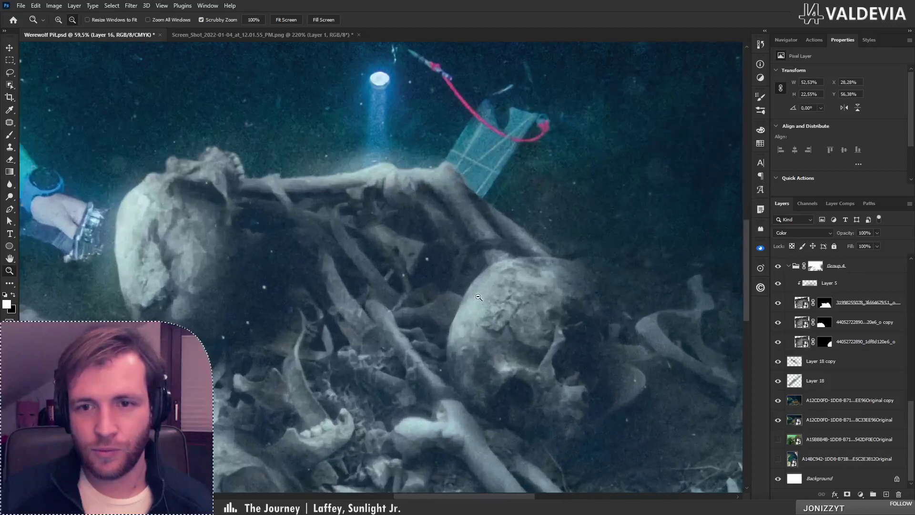
{"action": "left_click_drag", "start_coordinate": [216, 323], "coordinate": [399, 206]}
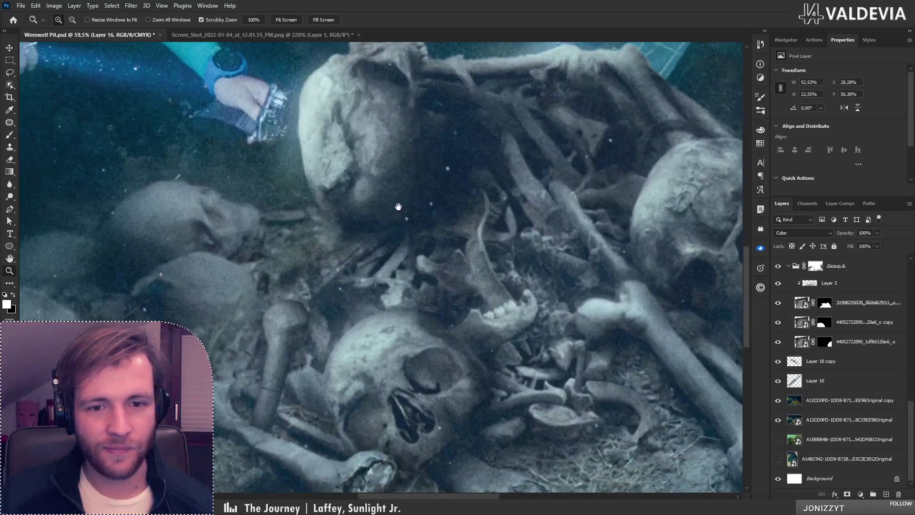
{"action": "scroll", "coordinate": [421, 309], "scroll_direction": "down", "scroll_amount": 6}
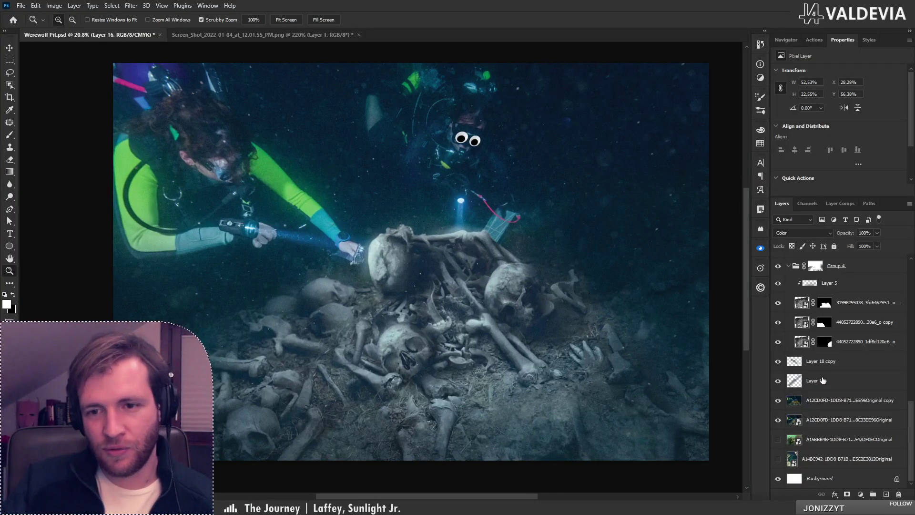
Hide the googly eye copy, Layer 16, Layer 15, Layer 19 and Layer 14
{"action": "scroll", "coordinate": [859, 400], "scroll_direction": "up", "scroll_amount": 10}
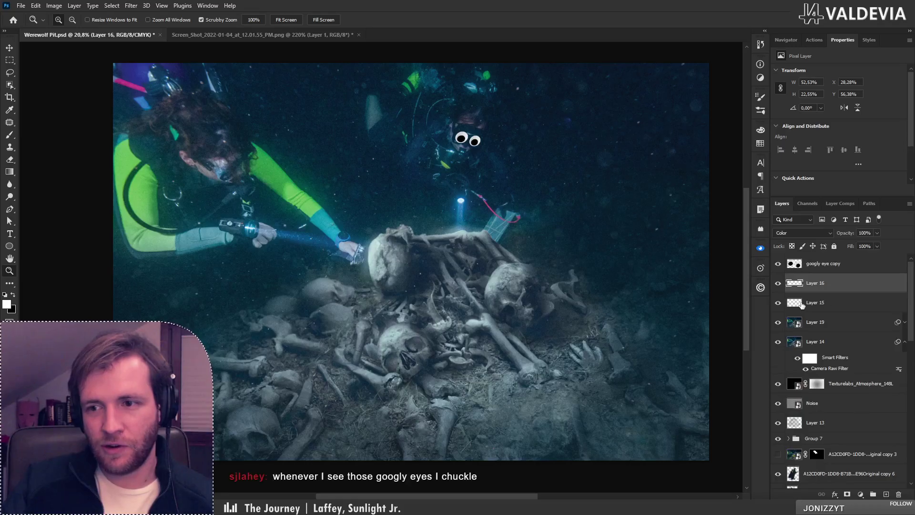
{"action": "left_click", "coordinate": [870, 306]}
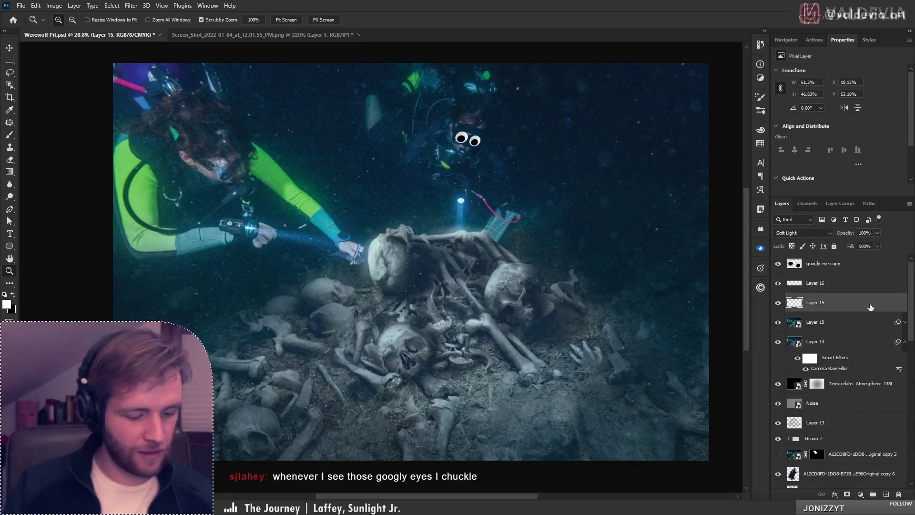
{"action": "key", "text": "b"}
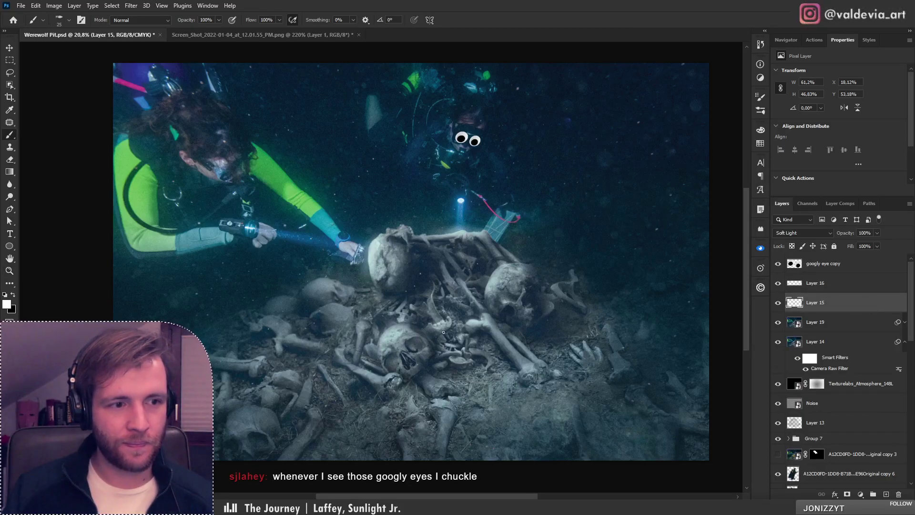
{"action": "mouse_move", "coordinate": [455, 286]}
{"action": "left_mouse_down"}
{"action": "mouse_move", "coordinate": [438, 304]}
{"action": "mouse_move", "coordinate": [423, 298]}
{"action": "left_mouse_up"}
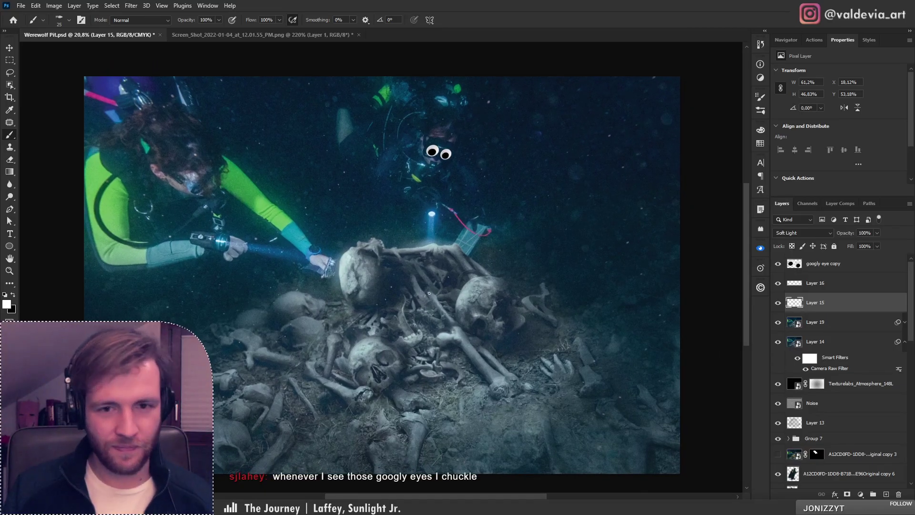
{"action": "left_click_drag", "start_coordinate": [779, 302], "coordinate": [779, 341]}
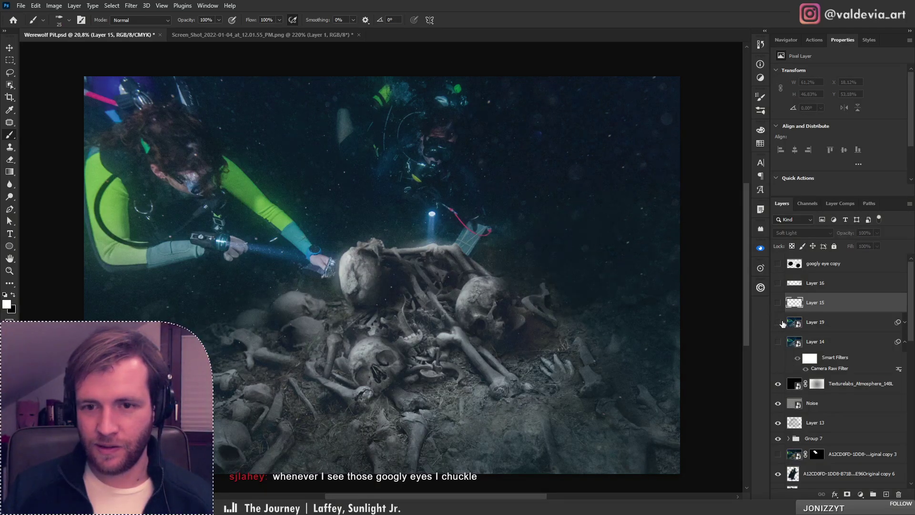
Group Group 7 and the layers down to Original copy 2 together, and name the new group "floaties"
{"action": "scroll", "coordinate": [910, 349], "scroll_direction": "down", "scroll_amount": 1}
{"action": "scroll", "coordinate": [910, 349], "scroll_direction": "down", "scroll_amount": 2}
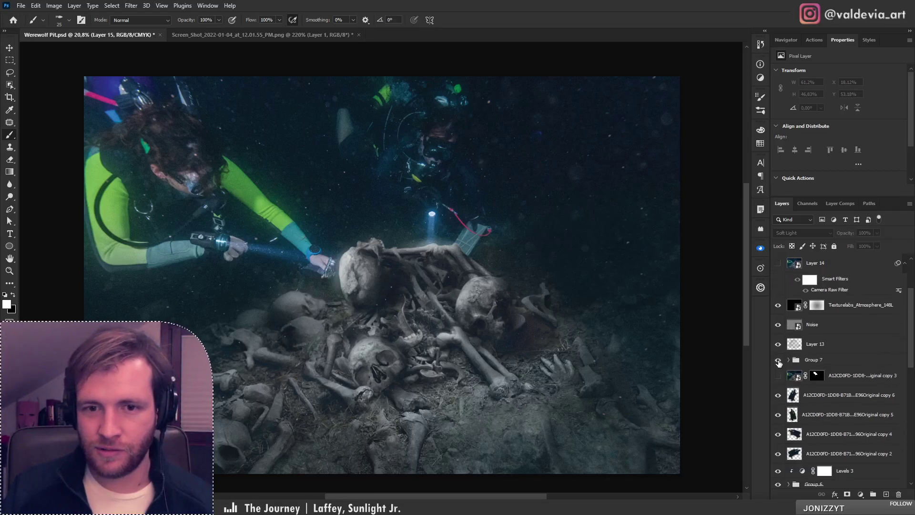
{"action": "scroll", "coordinate": [910, 365], "scroll_direction": "down", "scroll_amount": 3}
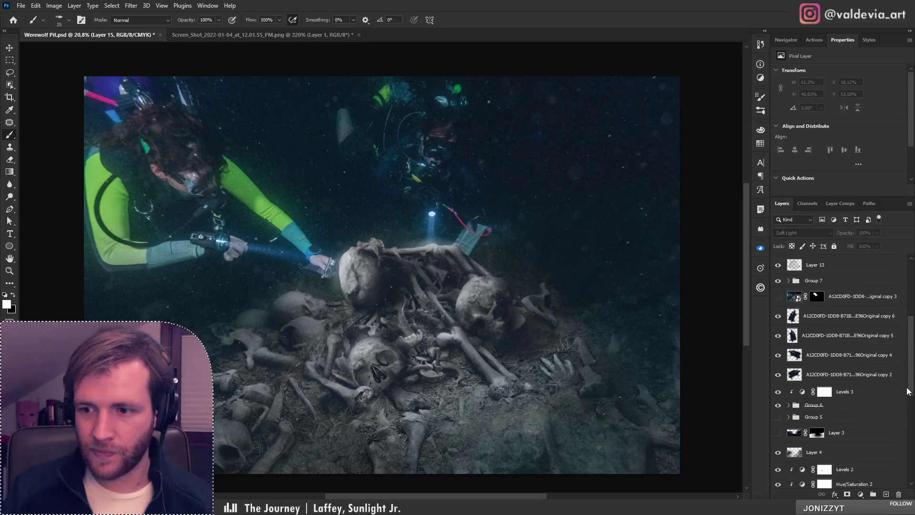
{"action": "scroll", "coordinate": [907, 377], "scroll_direction": "up", "scroll_amount": 1}
{"action": "left_click", "coordinate": [872, 416]}
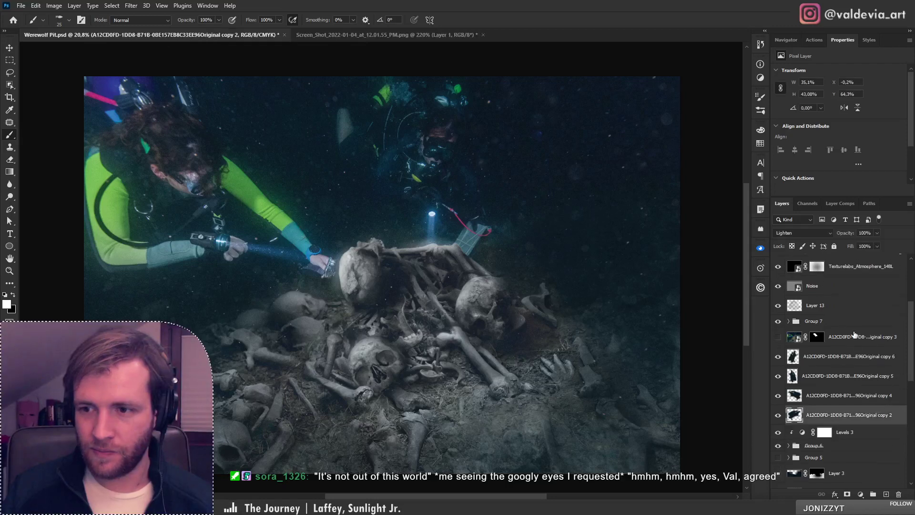
{"action": "left_click", "coordinate": [835, 321], "text": "shift"}
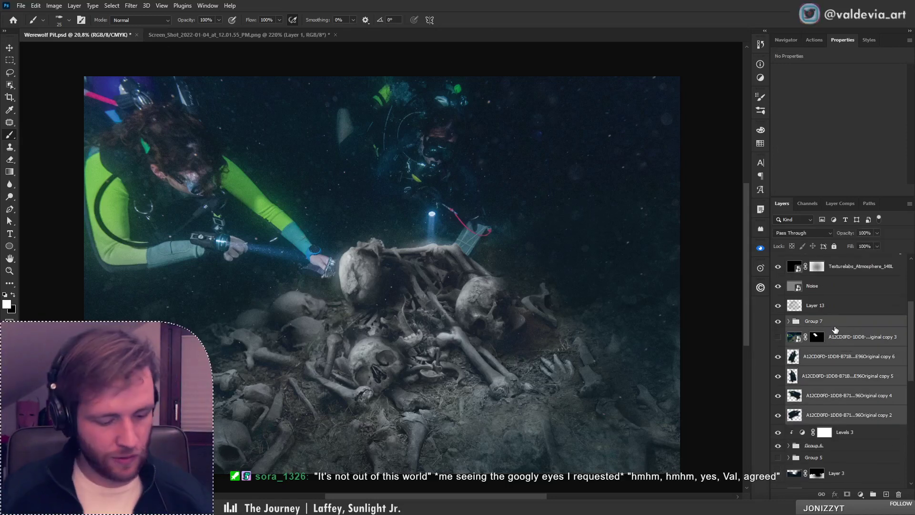
{"action": "key", "text": "ctrl+g"}
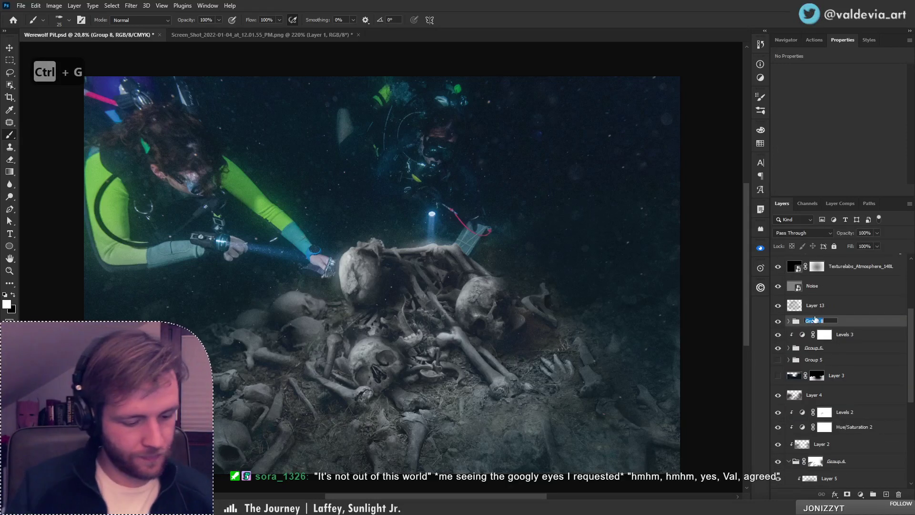
{"action": "type", "text": "Roo"}
{"action": "type", "text": "aties"}
{"action": "key", "text": "Return"}
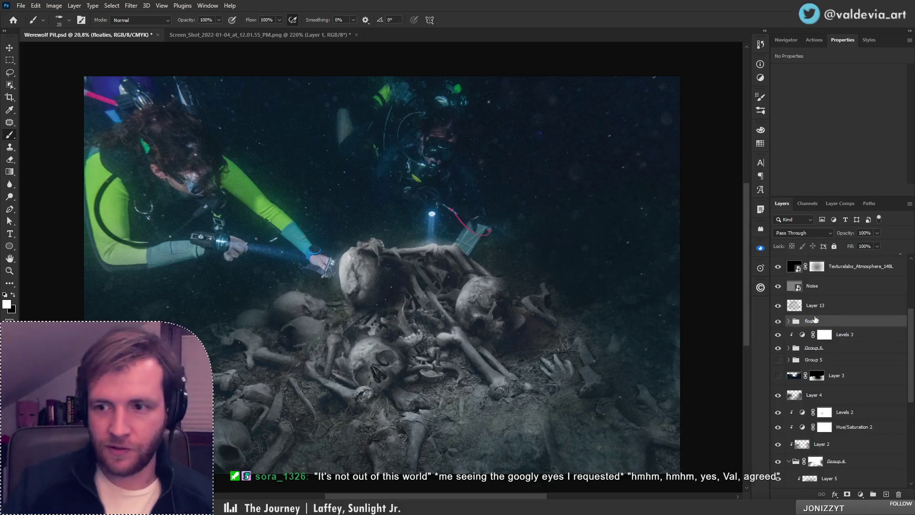
Rename Group 6 as "pile final" and Group 5 as "pile"
{"action": "left_click", "coordinate": [778, 348]}
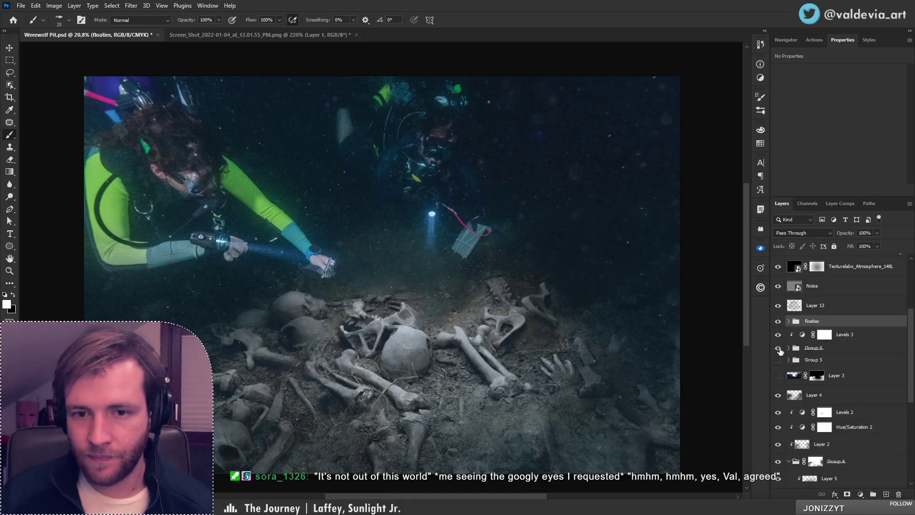
{"action": "left_click", "coordinate": [778, 348]}
{"action": "double_click", "coordinate": [815, 348]}
{"action": "type", "text": "pile final"}
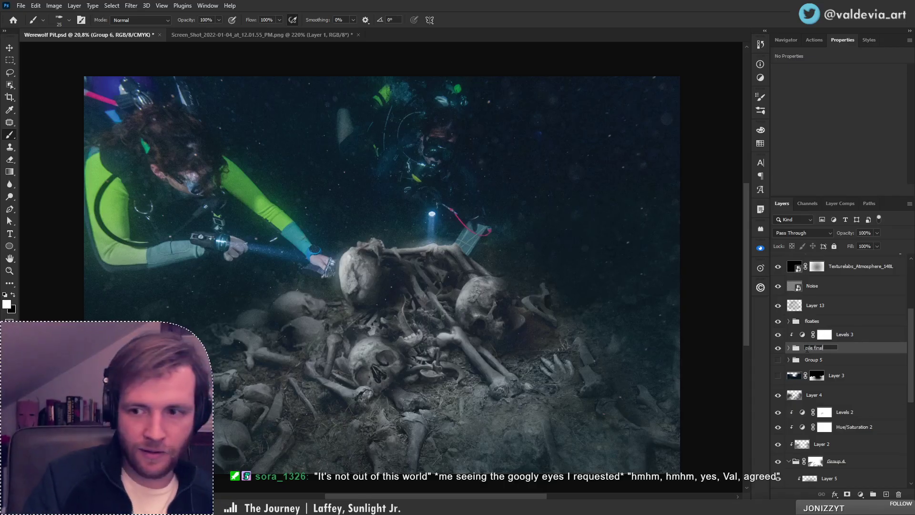
{"action": "key", "text": "Return"}
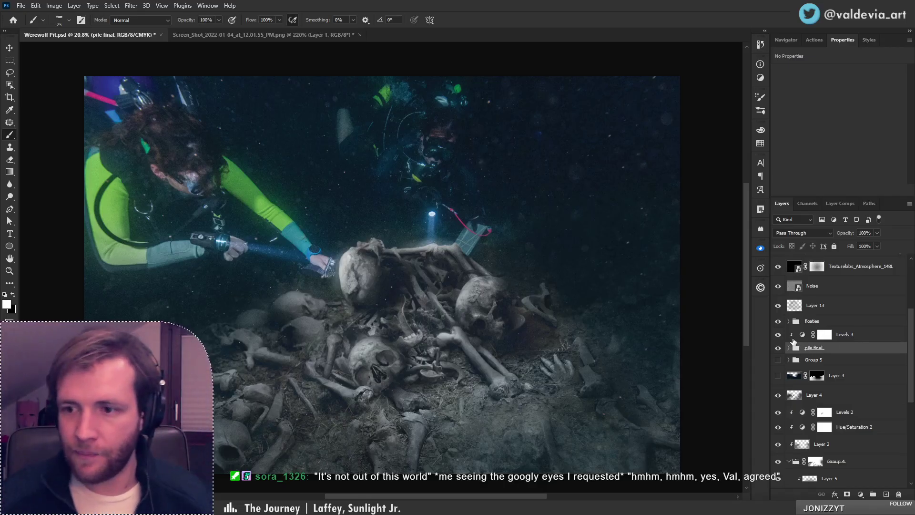
{"action": "double_click", "coordinate": [813, 360]}
{"action": "type", "text": "pile"}
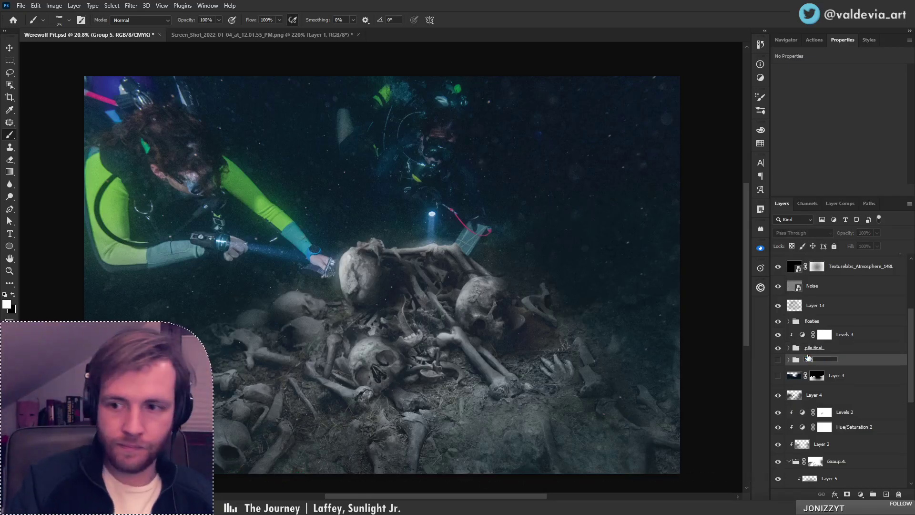
{"action": "key", "text": "Return"}
Add a new layer above Layer 11 inside the pile final group and name it "scratches"
{"action": "left_click", "coordinate": [789, 348]}
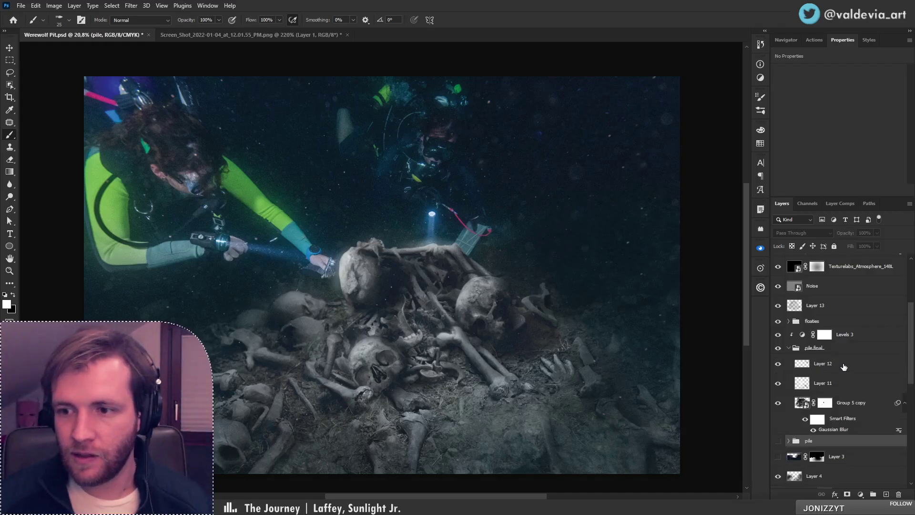
{"action": "left_click", "coordinate": [847, 369]}
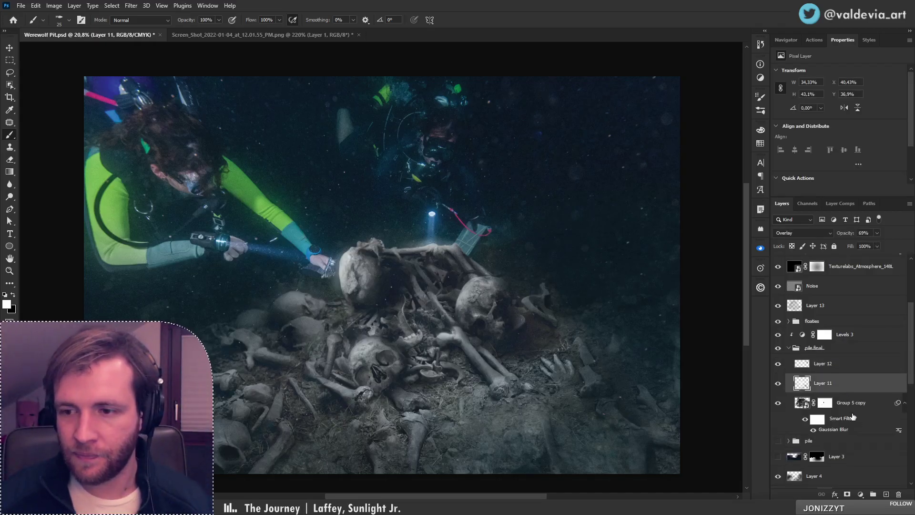
{"action": "left_click", "coordinate": [886, 494]}
{"action": "double_click", "coordinate": [824, 383]}
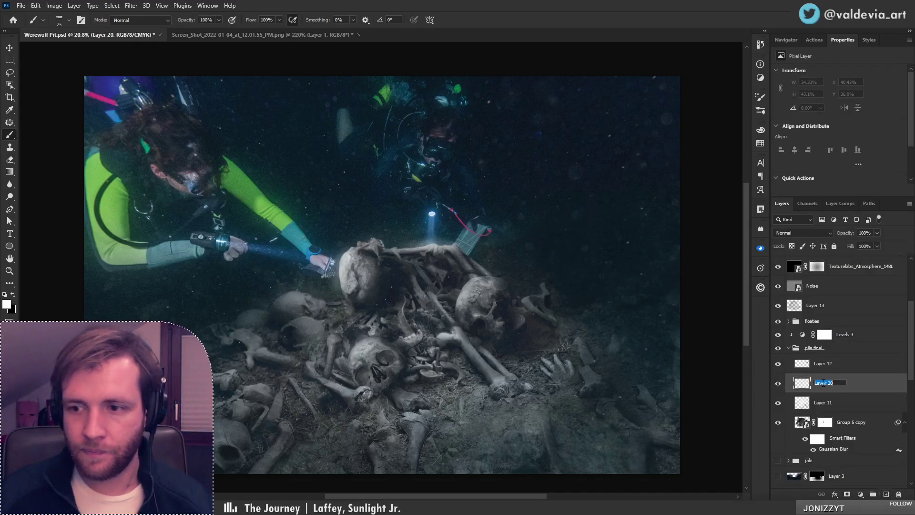
{"action": "type", "text": "sch"}
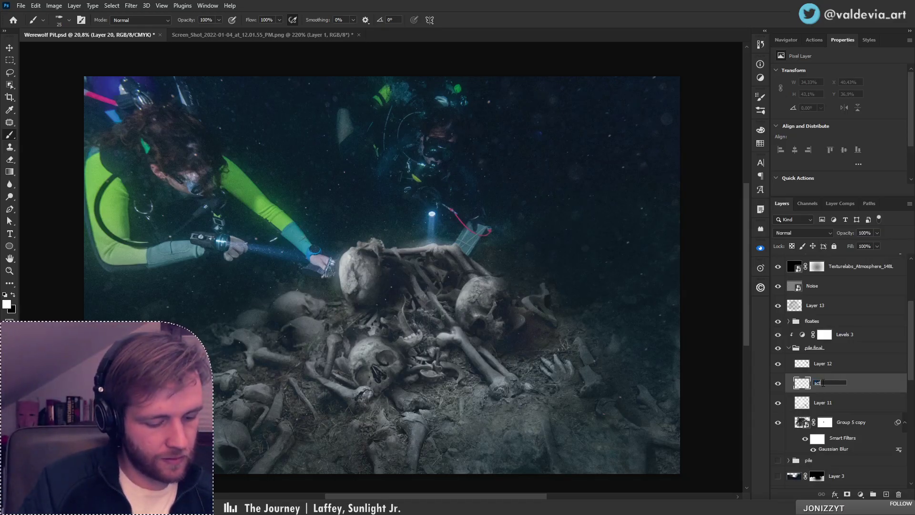
{"action": "key", "text": "BackSpace"}
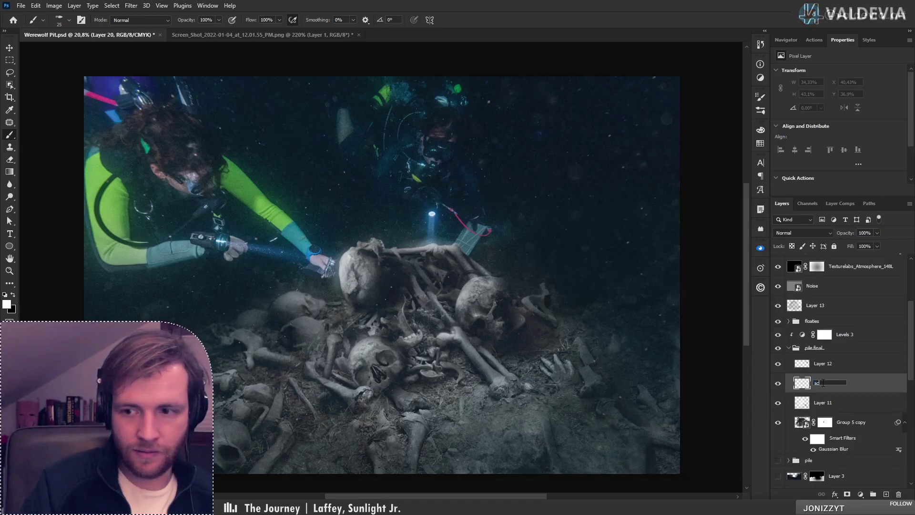
{"action": "type", "text": "ratches"}
{"action": "key", "text": "Return"}
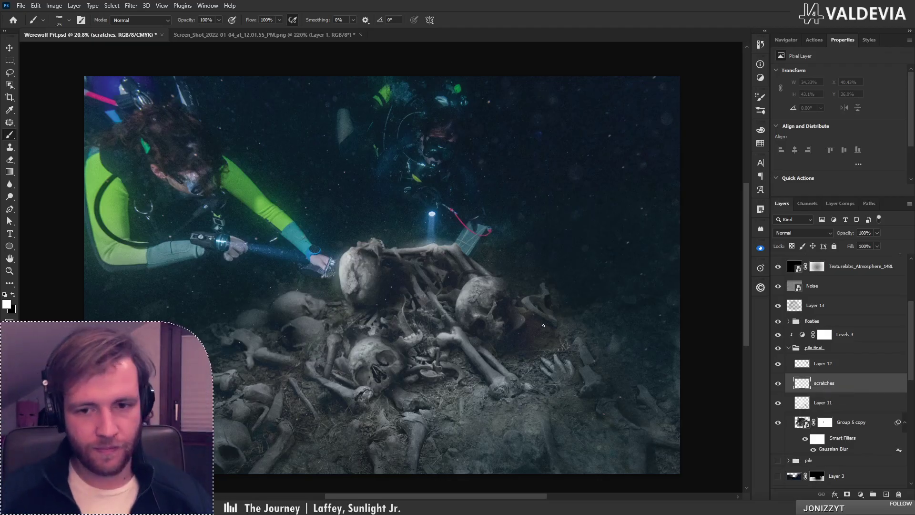
Choose the Soft Round Pressure Opacity brush at 10 px with black as the foreground colour
{"action": "key", "text": "z"}
{"action": "mouse_move", "coordinate": [491, 361]}
{"action": "left_mouse_down"}
{"action": "mouse_move", "coordinate": [496, 348]}
{"action": "mouse_move", "coordinate": [548, 342]}
{"action": "left_mouse_up"}
{"action": "key", "text": "b"}
{"action": "right_click", "coordinate": [409, 332]}
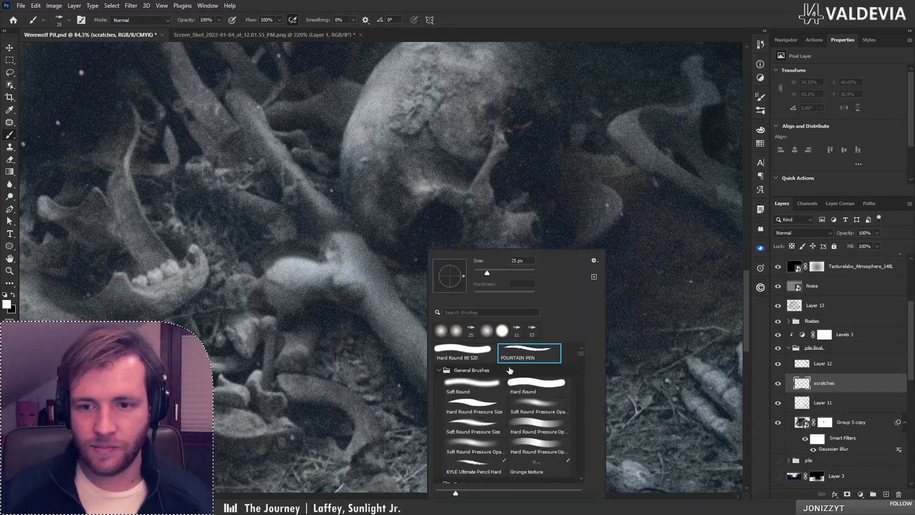
{"action": "left_click", "coordinate": [525, 406]}
{"action": "mouse_move", "coordinate": [389, 337]}
{"action": "left_mouse_down"}
{"action": "mouse_move", "coordinate": [396, 299]}
{"action": "mouse_move", "coordinate": [424, 302]}
{"action": "mouse_move", "coordinate": [378, 323]}
{"action": "left_mouse_up"}
{"action": "key", "text": "ctrl+z"}
{"action": "key", "text": "x"}
{"action": "key", "text": "ctrl+z"}
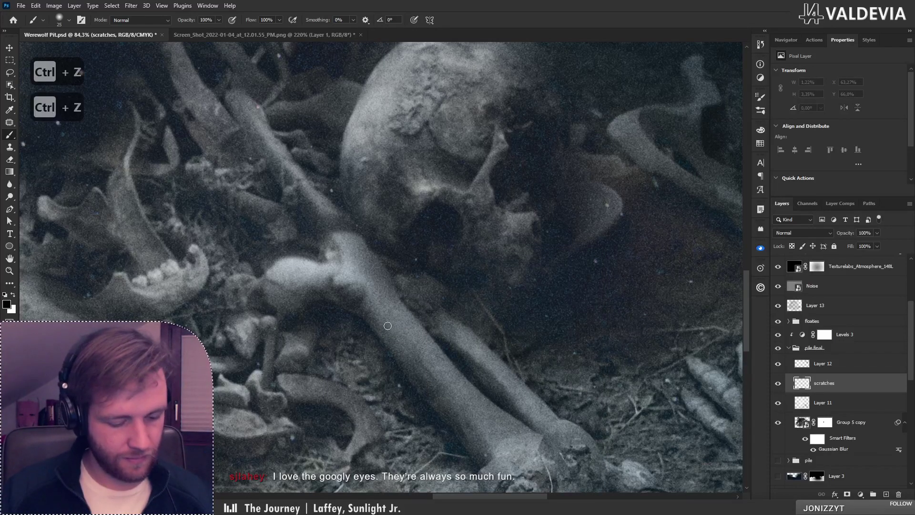
{"action": "key", "text": "bracketleft"}
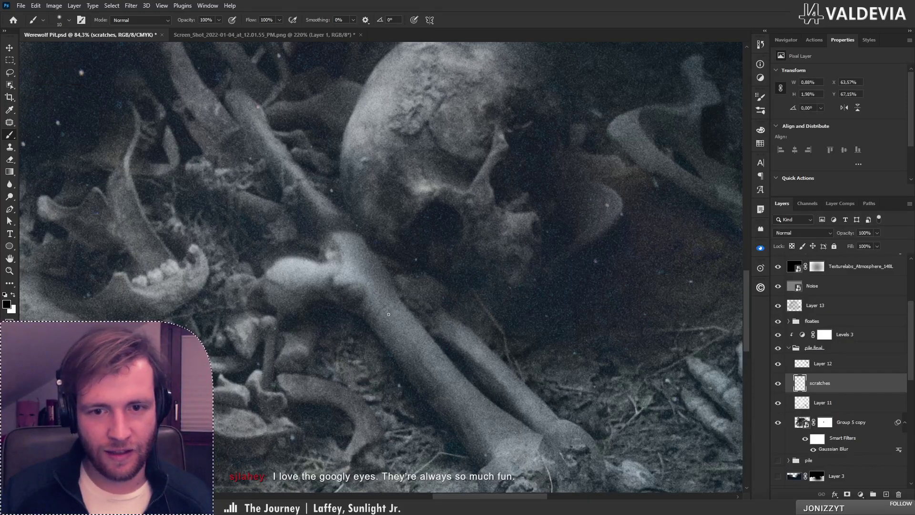
Paint dark scratch marks along the shaft and lower end of the long bone in front of the right-hand skull
{"action": "mouse_move", "coordinate": [394, 303]}
{"action": "left_mouse_down"}
{"action": "mouse_move", "coordinate": [376, 313]}
{"action": "mouse_move", "coordinate": [396, 310]}
{"action": "mouse_move", "coordinate": [372, 329]}
{"action": "mouse_move", "coordinate": [377, 317]}
{"action": "mouse_move", "coordinate": [379, 336]}
{"action": "mouse_move", "coordinate": [393, 308]}
{"action": "mouse_move", "coordinate": [417, 322]}
{"action": "mouse_move", "coordinate": [347, 328]}
{"action": "mouse_move", "coordinate": [404, 373]}
{"action": "mouse_move", "coordinate": [411, 349]}
{"action": "mouse_move", "coordinate": [430, 346]}
{"action": "mouse_move", "coordinate": [420, 360]}
{"action": "mouse_move", "coordinate": [446, 370]}
{"action": "left_mouse_up"}
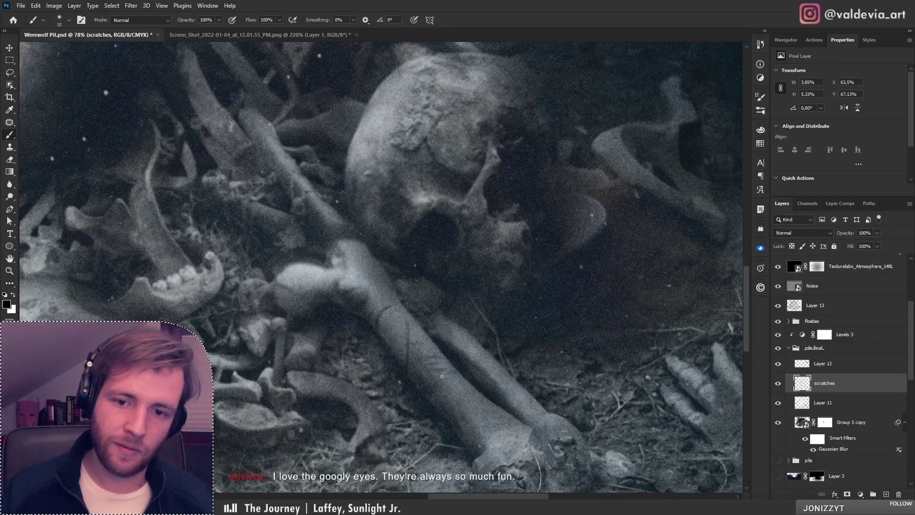
{"action": "mouse_move", "coordinate": [450, 384]}
{"action": "left_mouse_down"}
{"action": "mouse_move", "coordinate": [462, 388]}
{"action": "mouse_move", "coordinate": [385, 372]}
{"action": "mouse_move", "coordinate": [499, 384]}
{"action": "mouse_move", "coordinate": [462, 389]}
{"action": "left_mouse_up"}
{"action": "key", "text": "ctrl+z"}
{"action": "key", "text": "ctrl+z"}
{"action": "key", "text": "z"}
{"action": "key", "text": "b"}
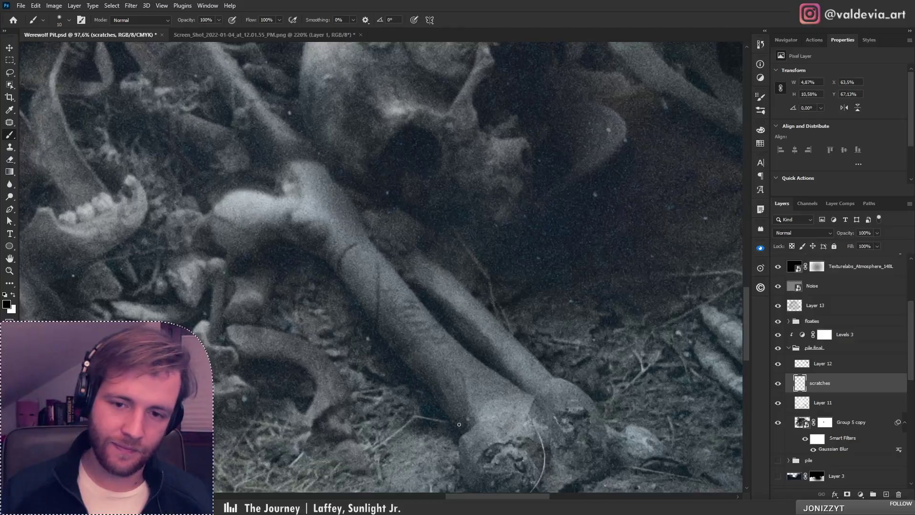
{"action": "key", "text": "ctrl+z"}
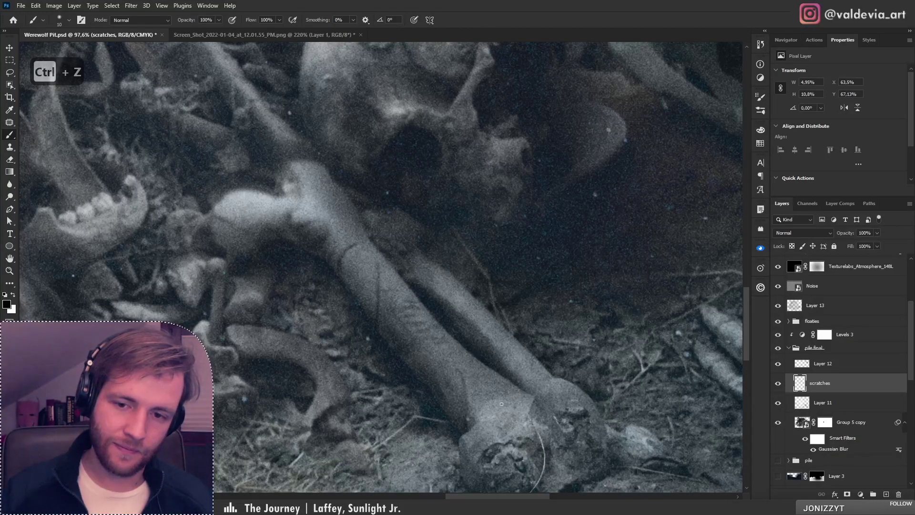
{"action": "left_click_drag", "start_coordinate": [501, 404], "coordinate": [524, 404]}
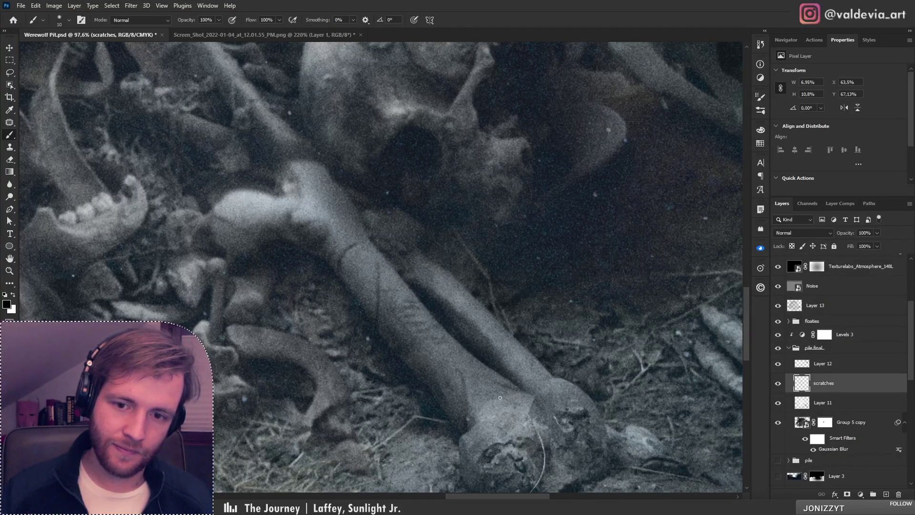
Paint a thin dark scratch on the bright rounded bone end beside the top of the long bone
{"action": "key", "text": "z"}
{"action": "mouse_move", "coordinate": [454, 371]}
{"action": "left_mouse_down"}
{"action": "mouse_move", "coordinate": [412, 374]}
{"action": "mouse_move", "coordinate": [406, 362]}
{"action": "left_mouse_up"}
{"action": "scroll", "coordinate": [387, 241], "scroll_direction": "up", "scroll_amount": 2}
{"action": "key", "text": "b"}
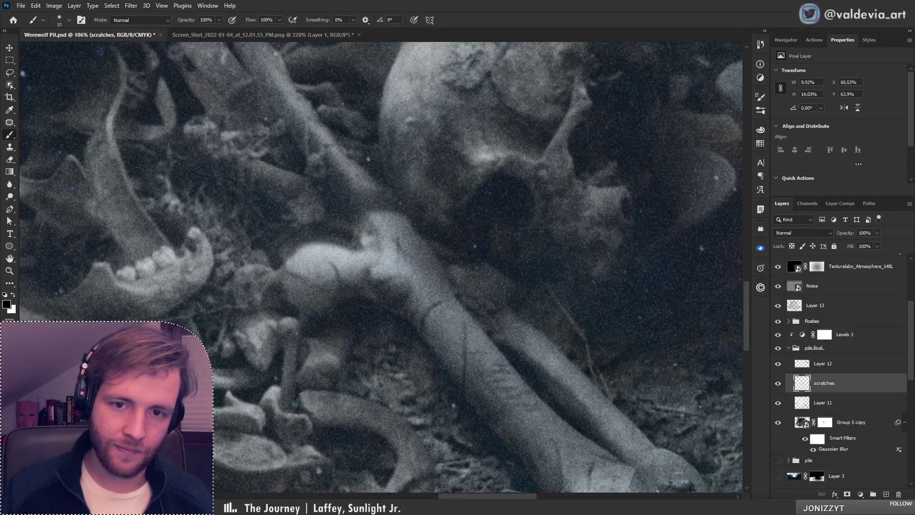
{"action": "key", "text": "z"}
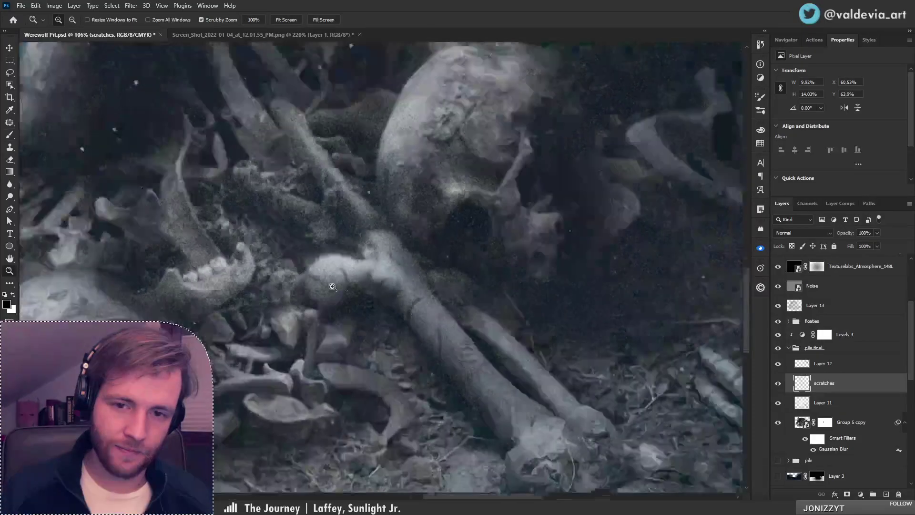
Paint a row of short parallel scratches on the forehead of the lower centre skull
{"action": "scroll", "coordinate": [333, 286], "scroll_direction": "down", "scroll_amount": 4}
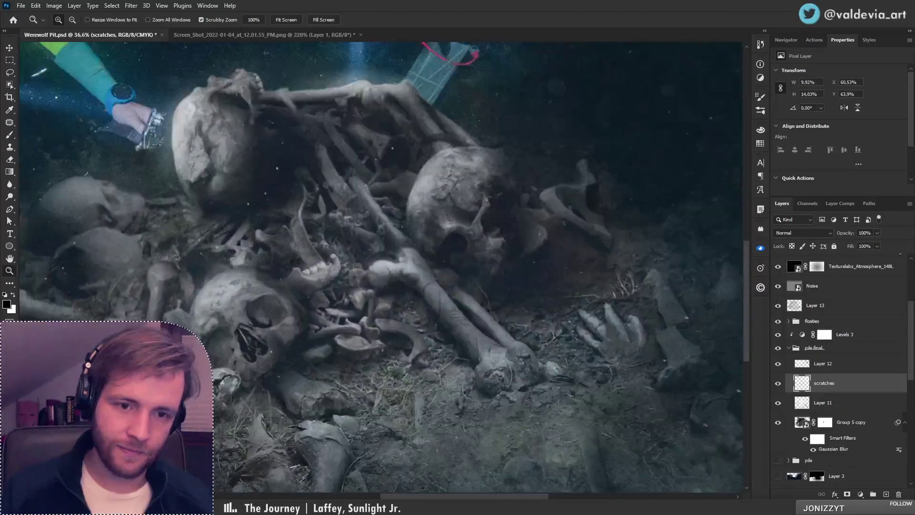
{"action": "scroll", "coordinate": [274, 269], "scroll_direction": "up", "scroll_amount": 3}
{"action": "key", "text": "b"}
{"action": "left_click_drag", "start_coordinate": [274, 269], "coordinate": [270, 242]}
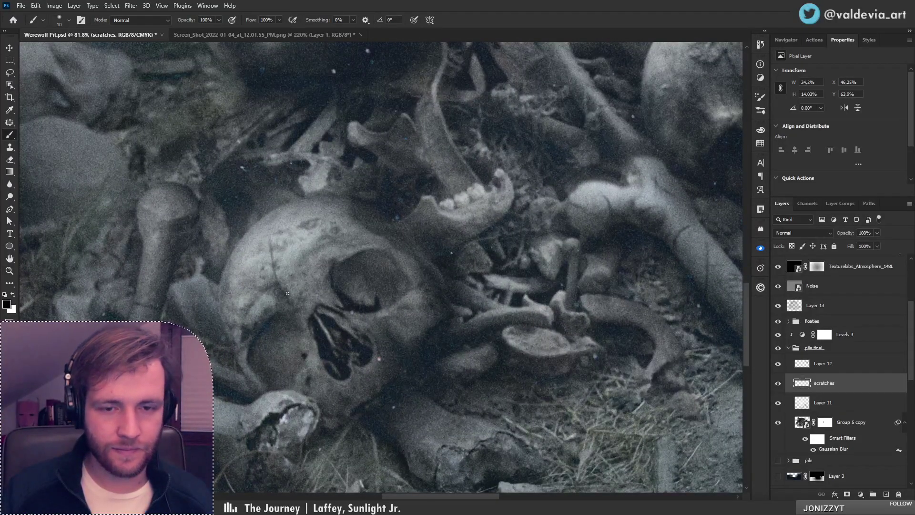
{"action": "left_click_drag", "start_coordinate": [256, 280], "coordinate": [261, 251]}
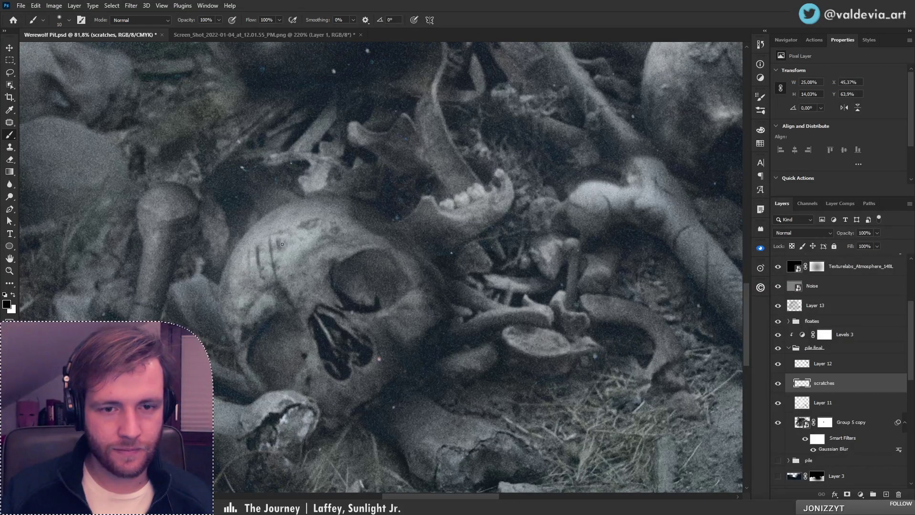
Add another scratch to the forehead row of the lower skull, closer to its brow
{"action": "key", "text": "z"}
{"action": "scroll", "coordinate": [283, 244], "scroll_direction": "down", "scroll_amount": 4}
{"action": "scroll", "coordinate": [323, 249], "scroll_direction": "up", "scroll_amount": 4}
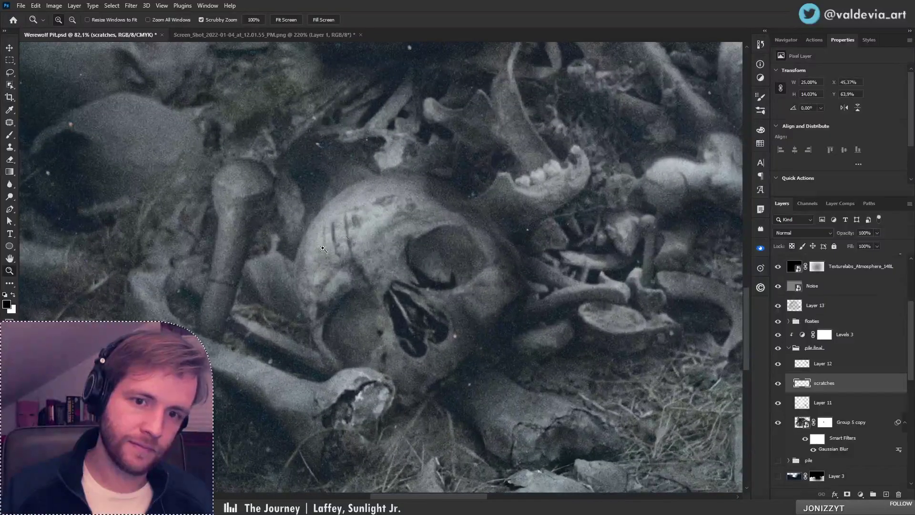
{"action": "mouse_move", "coordinate": [349, 190]}
{"action": "left_mouse_down"}
{"action": "mouse_move", "coordinate": [380, 191]}
{"action": "mouse_move", "coordinate": [392, 267]}
{"action": "left_mouse_up"}
{"action": "key", "text": "b"}
{"action": "left_click_drag", "start_coordinate": [375, 223], "coordinate": [396, 291]}
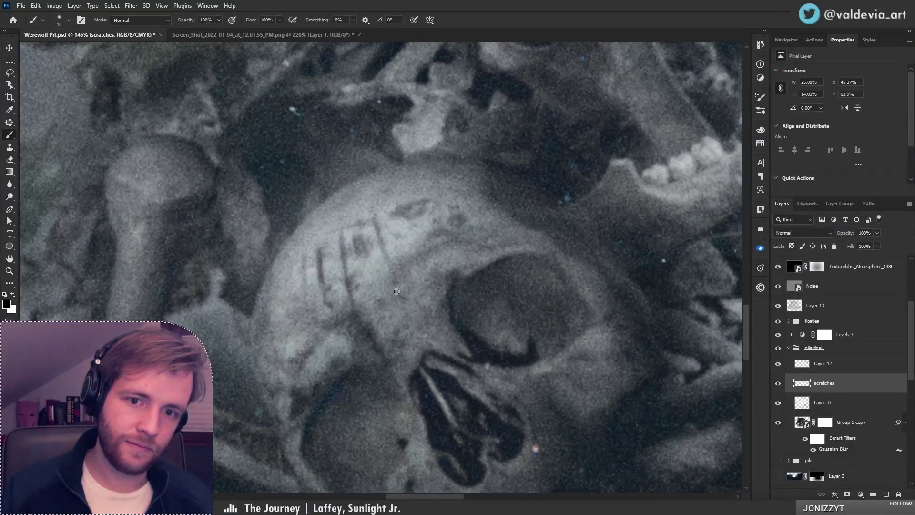
{"action": "left_click_drag", "start_coordinate": [387, 260], "coordinate": [371, 211]}
Paint a scratch running down the lower skull's brow above its eye socket
{"action": "key", "text": "z"}
{"action": "scroll", "coordinate": [376, 261], "scroll_direction": "down", "scroll_amount": 5}
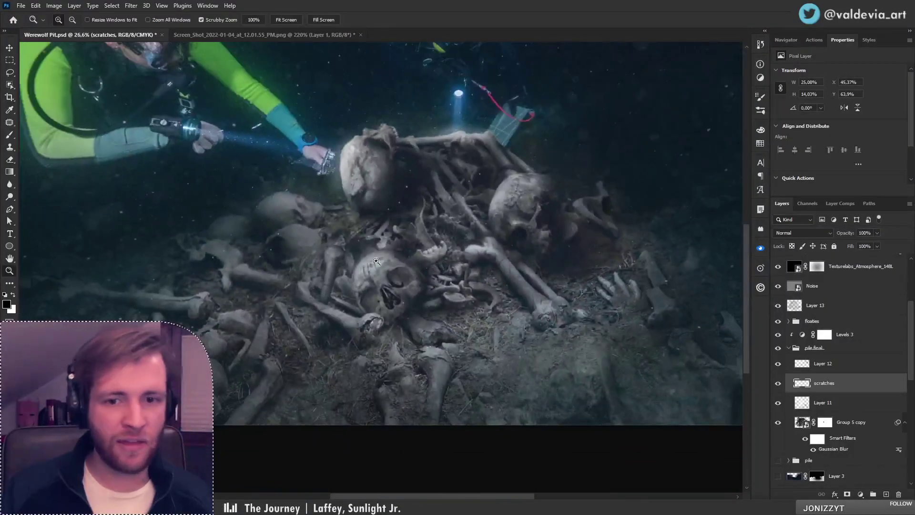
{"action": "scroll", "coordinate": [376, 261], "scroll_direction": "up", "scroll_amount": 4}
{"action": "key", "text": "b"}
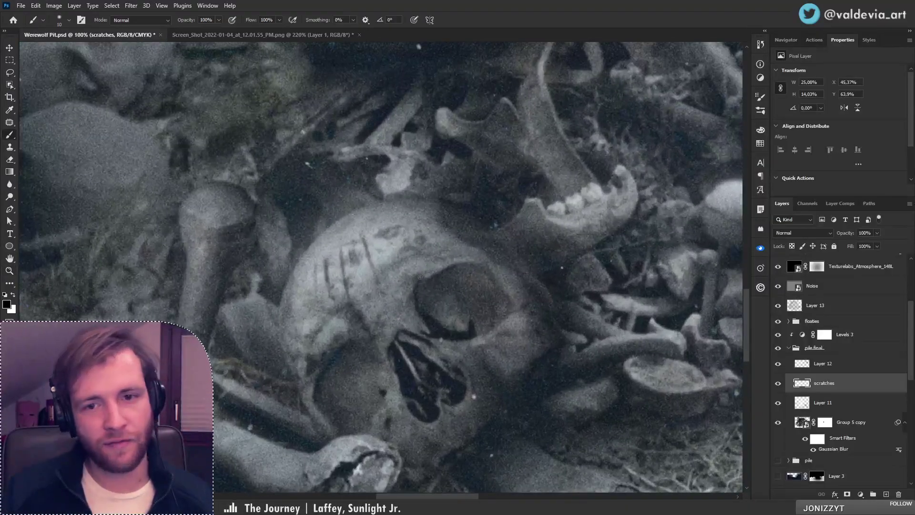
{"action": "left_click_drag", "start_coordinate": [420, 277], "coordinate": [406, 240]}
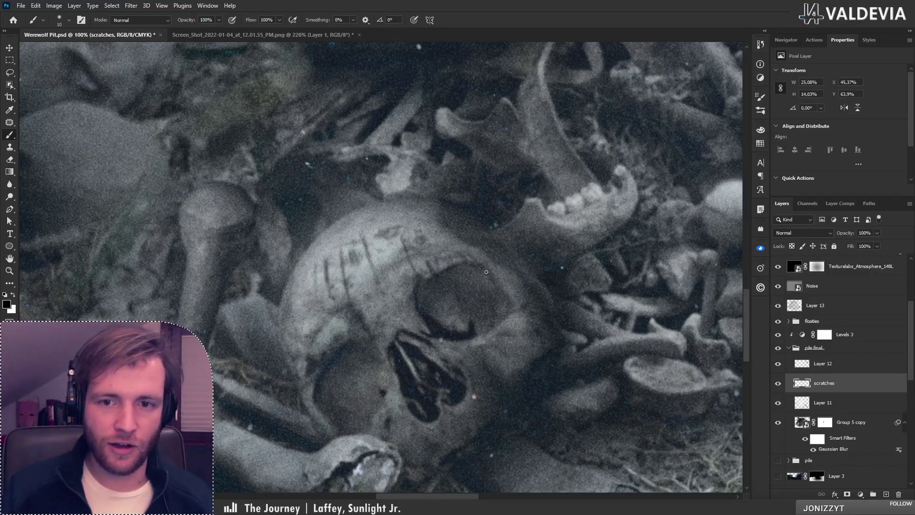
Compare the pile with and without Layer 12, then lightly erase that layer around the right-hand skull's upper edge with a 48 px soft eraser
{"action": "key", "text": "ctrl+space"}
{"action": "mouse_move", "coordinate": [385, 297]}
{"action": "left_mouse_down"}
{"action": "mouse_move", "coordinate": [314, 298]}
{"action": "mouse_move", "coordinate": [362, 298]}
{"action": "left_mouse_up"}
{"action": "mouse_move", "coordinate": [332, 373]}
{"action": "left_mouse_down"}
{"action": "mouse_move", "coordinate": [327, 330]}
{"action": "mouse_move", "coordinate": [306, 310]}
{"action": "left_mouse_up"}
{"action": "key", "text": "ctrl+space"}
{"action": "key", "text": "b"}
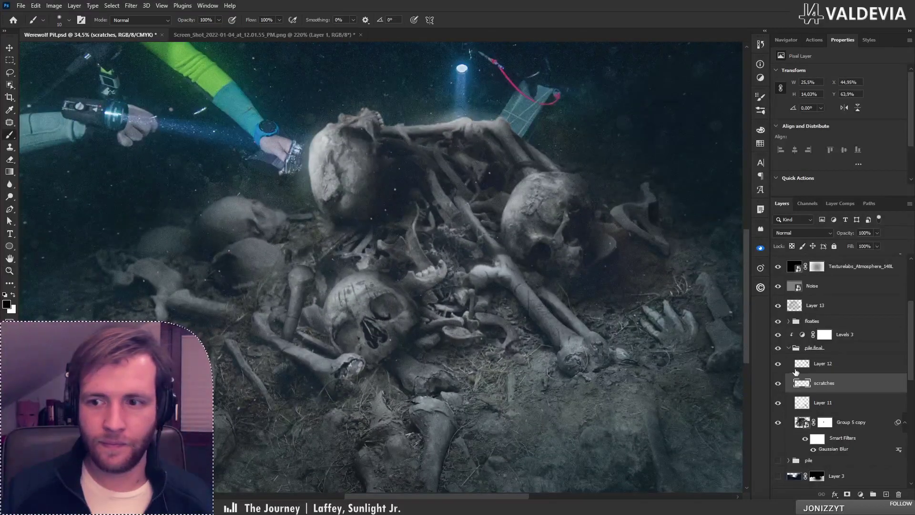
{"action": "left_click", "coordinate": [778, 364]}
{"action": "left_click", "coordinate": [778, 364]}
{"action": "left_click", "coordinate": [823, 363]}
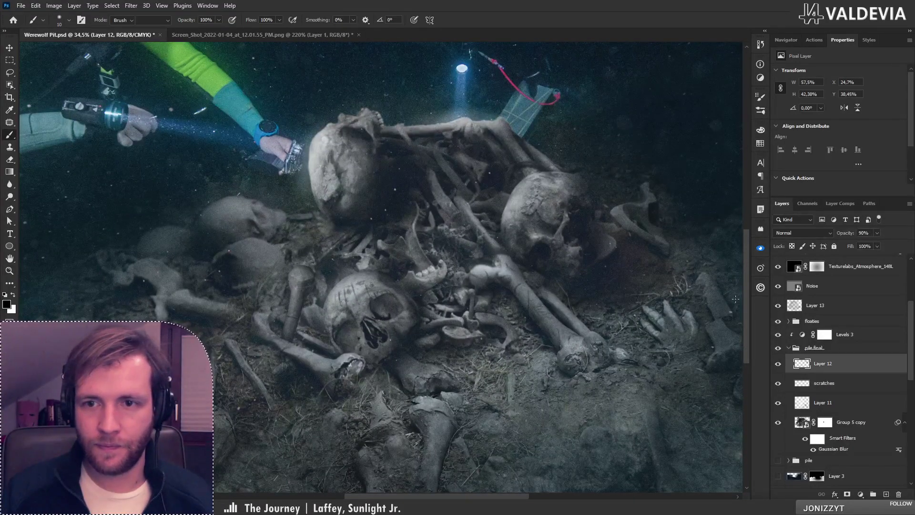
{"action": "key", "text": "e"}
{"action": "right_click", "coordinate": [601, 191]}
{"action": "left_click_drag", "start_coordinate": [656, 214], "coordinate": [664, 214]}
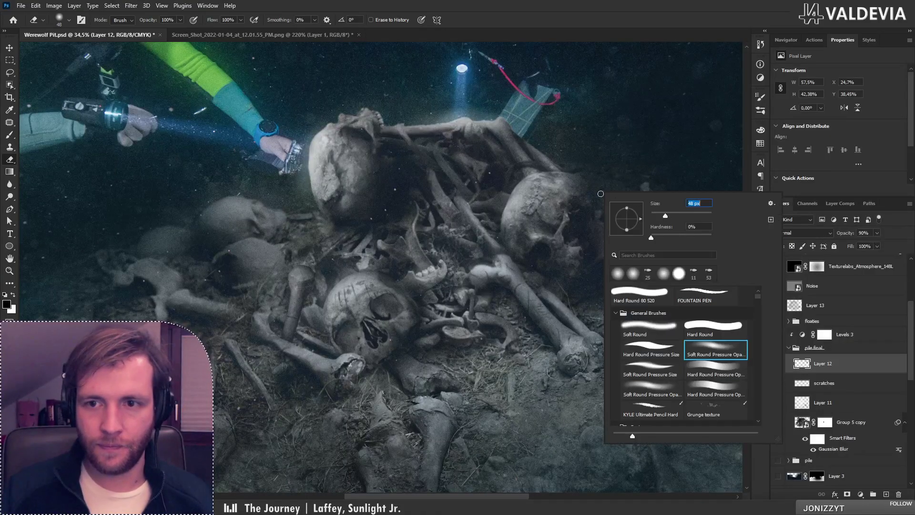
{"action": "left_click", "coordinate": [575, 179]}
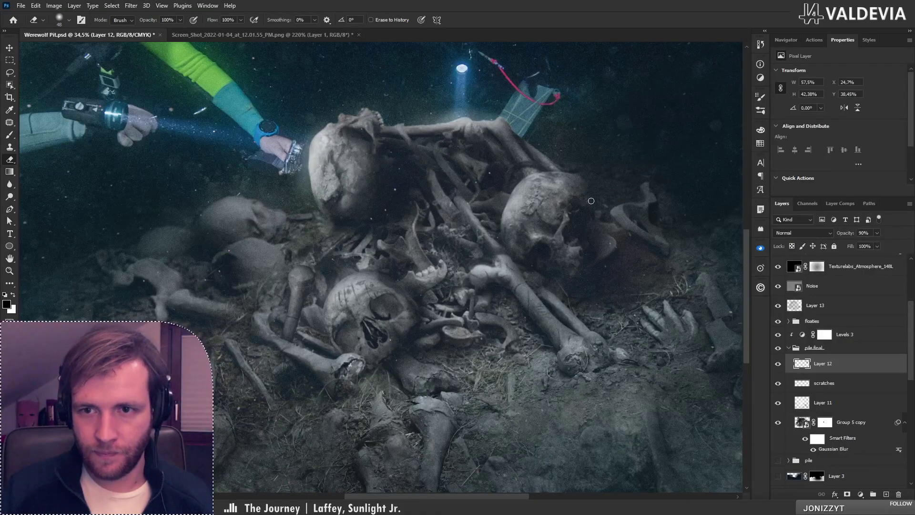
On the scratches layer, undo the last brow strokes and repaint the scratches on the lower skull's forehead
{"action": "left_click", "coordinate": [834, 384]}
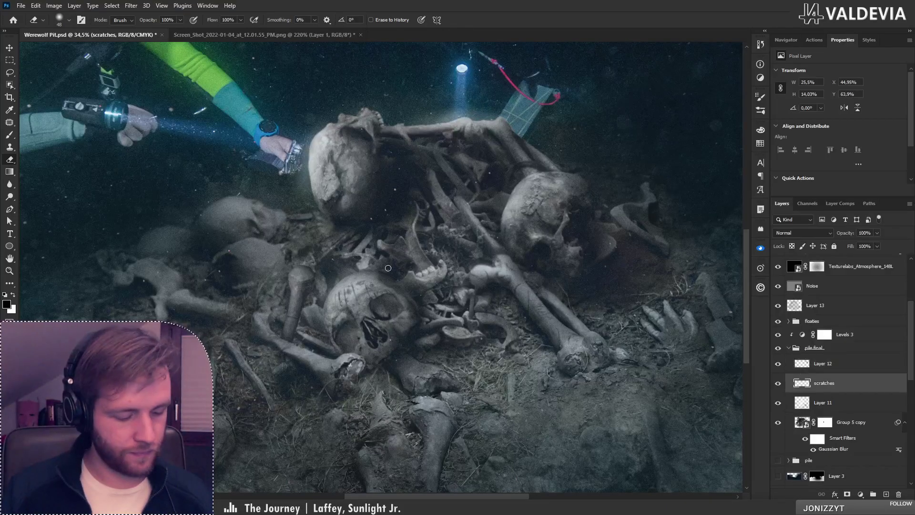
{"action": "key", "text": "b"}
{"action": "key", "text": "z"}
{"action": "mouse_move", "coordinate": [368, 293]}
{"action": "left_mouse_down"}
{"action": "mouse_move", "coordinate": [322, 297]}
{"action": "mouse_move", "coordinate": [363, 297]}
{"action": "mouse_move", "coordinate": [332, 297]}
{"action": "mouse_move", "coordinate": [355, 257]}
{"action": "left_mouse_up"}
{"action": "key", "text": "b"}
{"action": "key", "text": "ctrl+z"}
{"action": "key", "text": "ctrl+z"}
{"action": "left_click_drag", "start_coordinate": [334, 299], "coordinate": [354, 254]}
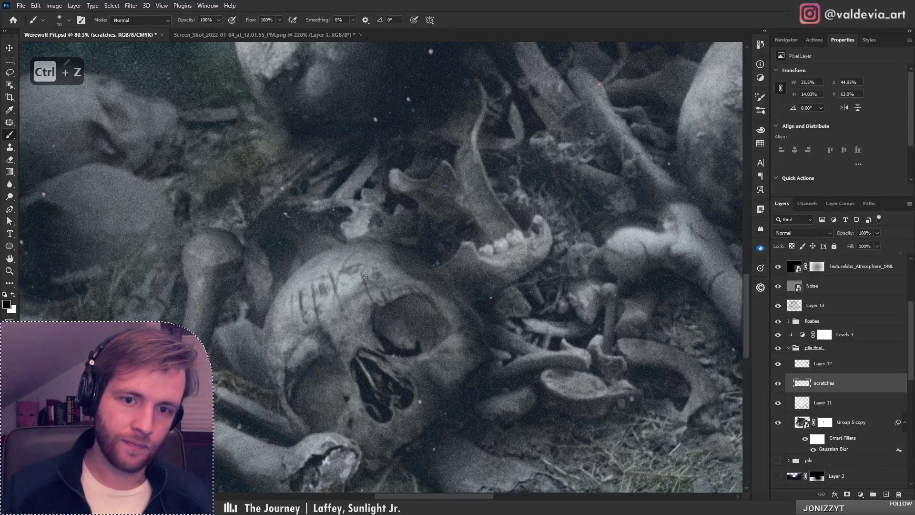
{"action": "key", "text": "z"}
{"action": "mouse_move", "coordinate": [346, 295]}
{"action": "left_mouse_down"}
{"action": "mouse_move", "coordinate": [294, 328]}
{"action": "mouse_move", "coordinate": [322, 264]}
{"action": "mouse_move", "coordinate": [357, 263]}
{"action": "left_mouse_up"}
{"action": "key", "text": "b"}
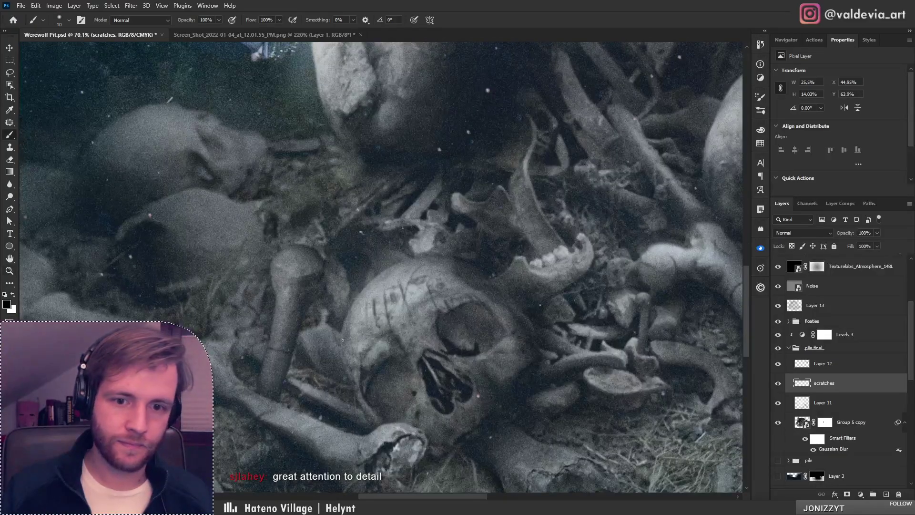
Paint scratches on the head and shaft of the upright bone beside the lower skull and on the bones around it
{"action": "left_click_drag", "start_coordinate": [343, 340], "coordinate": [351, 351]}
{"action": "left_click_drag", "start_coordinate": [291, 254], "coordinate": [300, 279]}
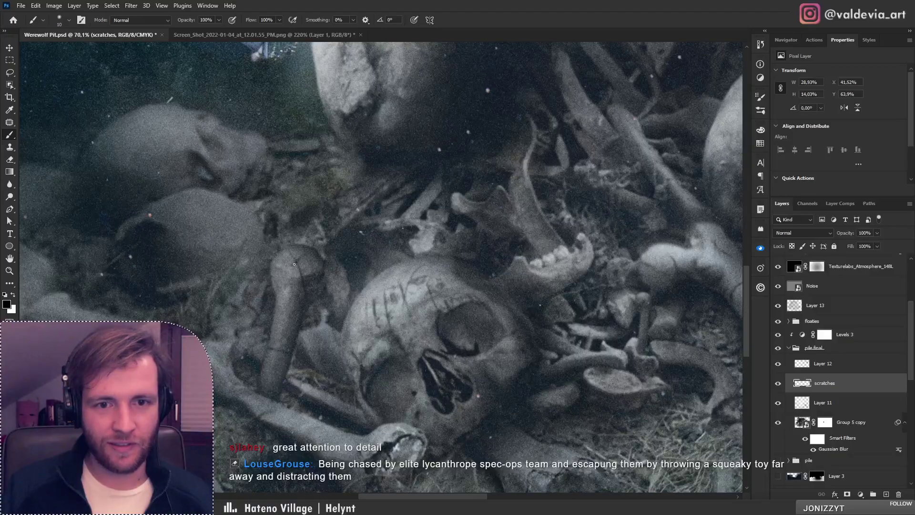
{"action": "key", "text": "z"}
{"action": "left_click_drag", "start_coordinate": [291, 300], "coordinate": [242, 301]}
{"action": "left_click_drag", "start_coordinate": [280, 244], "coordinate": [333, 243]}
{"action": "mouse_move", "coordinate": [323, 394]}
{"action": "left_mouse_down"}
{"action": "mouse_move", "coordinate": [357, 394]}
{"action": "mouse_move", "coordinate": [322, 323]}
{"action": "left_mouse_up"}
{"action": "key", "text": "b"}
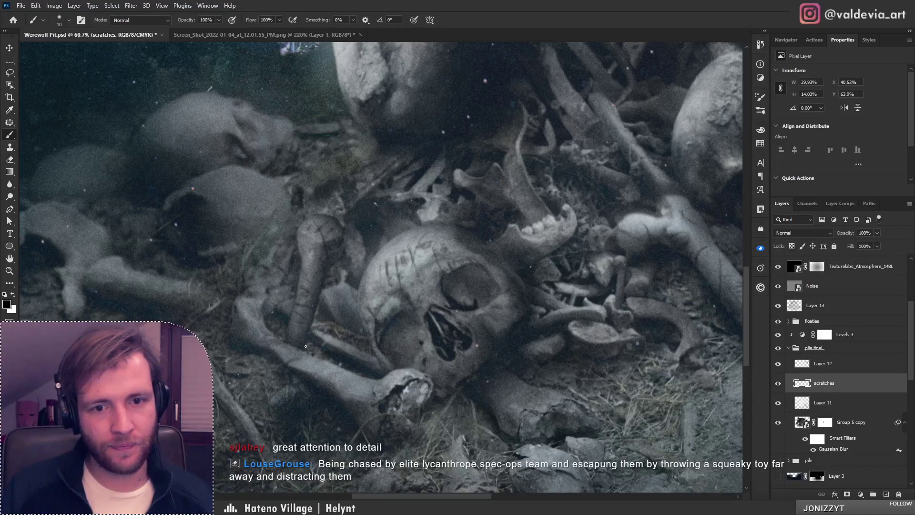
{"action": "left_click_drag", "start_coordinate": [327, 325], "coordinate": [335, 300]}
{"action": "mouse_move", "coordinate": [312, 343]}
{"action": "left_mouse_down"}
{"action": "mouse_move", "coordinate": [370, 360]}
{"action": "mouse_move", "coordinate": [378, 360]}
{"action": "mouse_move", "coordinate": [328, 340]}
{"action": "mouse_move", "coordinate": [371, 359]}
{"action": "mouse_move", "coordinate": [409, 352]}
{"action": "mouse_move", "coordinate": [393, 352]}
{"action": "mouse_move", "coordinate": [406, 343]}
{"action": "mouse_move", "coordinate": [398, 342]}
{"action": "mouse_move", "coordinate": [394, 360]}
{"action": "mouse_move", "coordinate": [382, 361]}
{"action": "mouse_move", "coordinate": [409, 353]}
{"action": "mouse_move", "coordinate": [352, 332]}
{"action": "mouse_move", "coordinate": [346, 304]}
{"action": "left_mouse_up"}
Paint long curved scratches down the bright side of the topmost skull, redoing the first stroke shorter
{"action": "key", "text": "z"}
{"action": "left_click_drag", "start_coordinate": [363, 265], "coordinate": [331, 263]}
{"action": "left_click_drag", "start_coordinate": [396, 251], "coordinate": [453, 247]}
{"action": "left_click_drag", "start_coordinate": [306, 188], "coordinate": [344, 189]}
{"action": "key", "text": "b"}
{"action": "left_click_drag", "start_coordinate": [313, 246], "coordinate": [345, 351]}
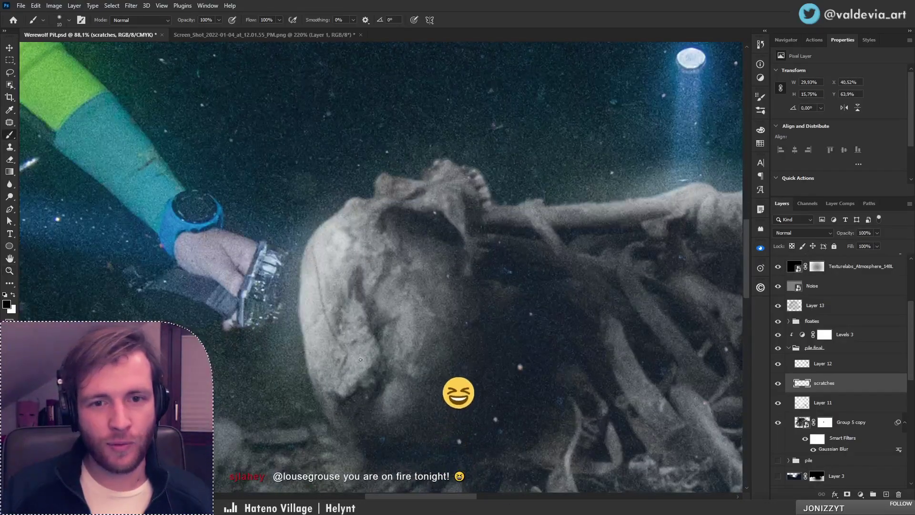
{"action": "key", "text": "ctrl+z"}
{"action": "mouse_move", "coordinate": [313, 247]}
{"action": "left_mouse_down"}
{"action": "mouse_move", "coordinate": [339, 339]}
{"action": "mouse_move", "coordinate": [312, 252]}
{"action": "mouse_move", "coordinate": [352, 261]}
{"action": "mouse_move", "coordinate": [244, 264]}
{"action": "mouse_move", "coordinate": [298, 252]}
{"action": "mouse_move", "coordinate": [345, 268]}
{"action": "mouse_move", "coordinate": [301, 273]}
{"action": "mouse_move", "coordinate": [329, 276]}
{"action": "left_mouse_up"}
{"action": "key", "text": "z"}
{"action": "key", "text": "b"}
{"action": "key", "text": "z"}
{"action": "key", "text": "b"}
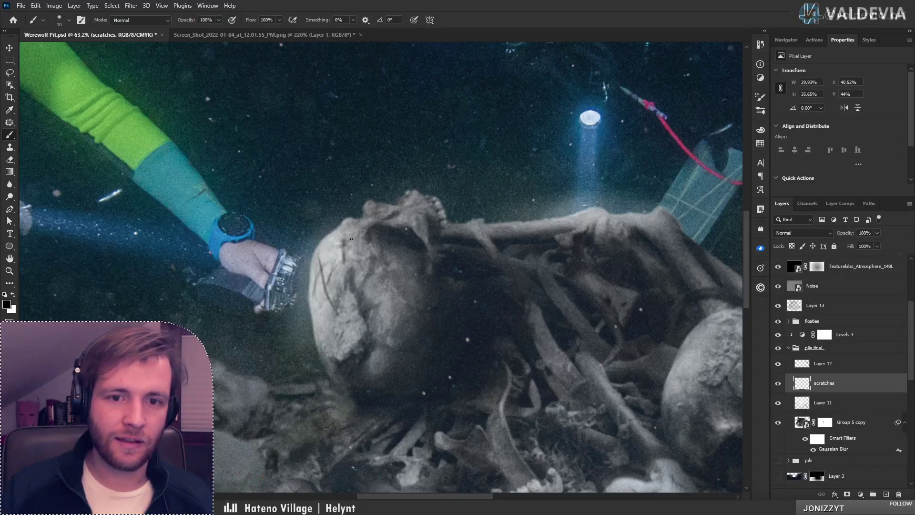
Paint small dark scratches on the bone fragment lying on top of the topmost skull, undoing the stray stroke
{"action": "key", "text": "z"}
{"action": "mouse_move", "coordinate": [348, 255]}
{"action": "left_mouse_down"}
{"action": "mouse_move", "coordinate": [307, 251]}
{"action": "mouse_move", "coordinate": [387, 236]}
{"action": "left_mouse_up"}
{"action": "key", "text": "b"}
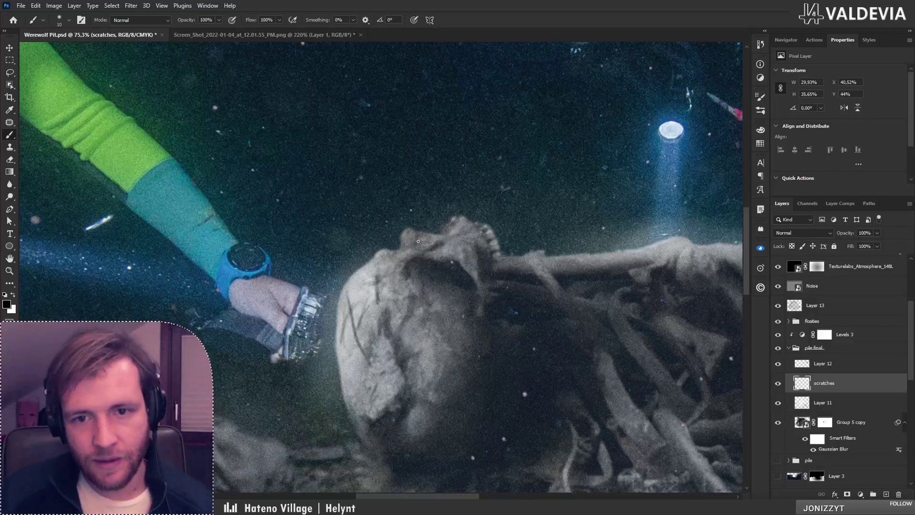
{"action": "key", "text": "ctrl+z"}
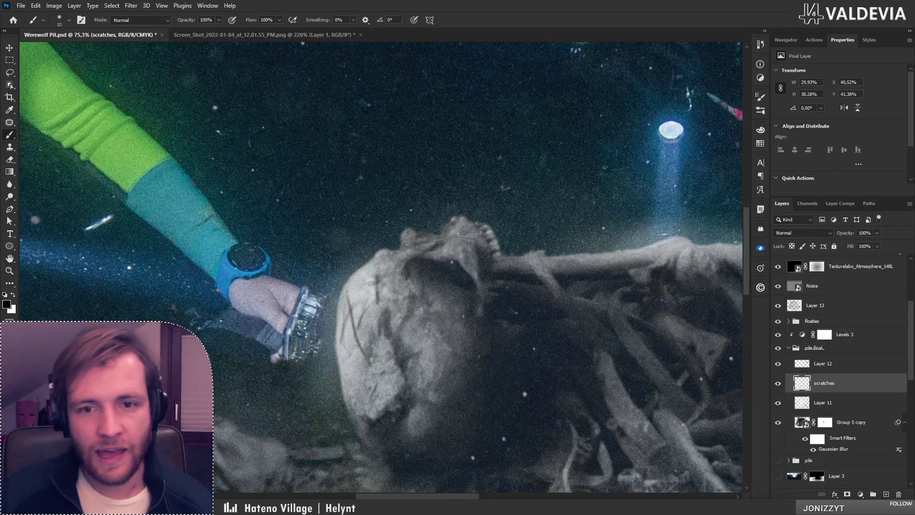
{"action": "key", "text": "z"}
{"action": "mouse_move", "coordinate": [420, 243]}
{"action": "left_mouse_down"}
{"action": "mouse_move", "coordinate": [368, 256]}
{"action": "mouse_move", "coordinate": [466, 270]}
{"action": "left_mouse_up"}
{"action": "key", "text": "b"}
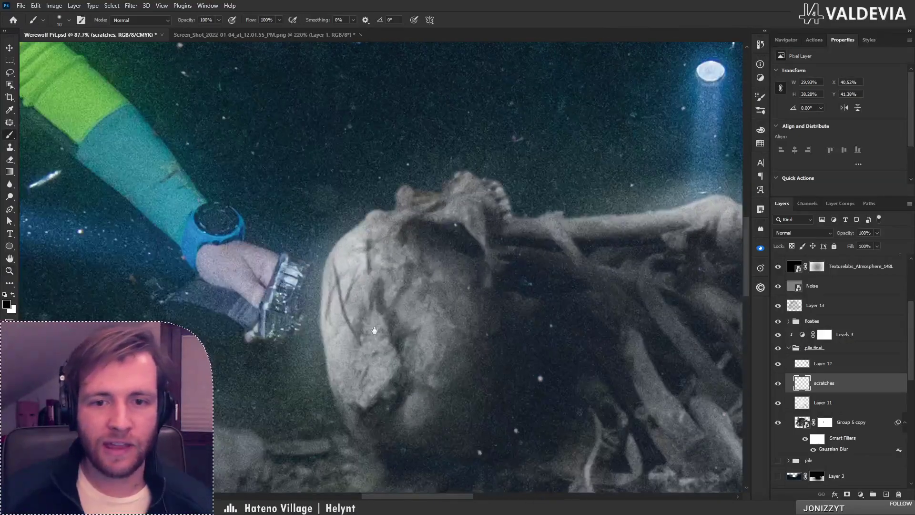
{"action": "left_click_drag", "start_coordinate": [373, 330], "coordinate": [370, 265]}
{"action": "left_click_drag", "start_coordinate": [324, 213], "coordinate": [338, 297]}
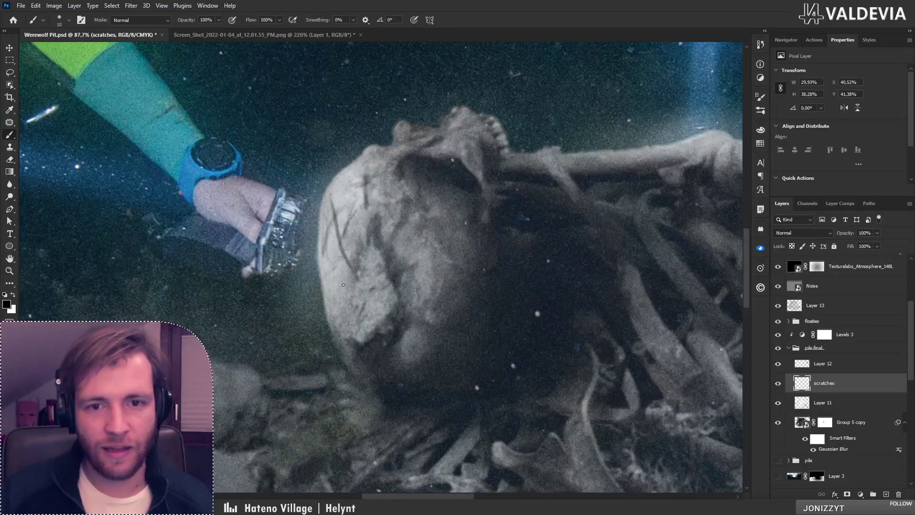
{"action": "key", "text": "ctrl+z"}
{"action": "left_click_drag", "start_coordinate": [324, 254], "coordinate": [357, 313]}
{"action": "key", "text": "ctrl+z"}
{"action": "key", "text": "ctrl+z"}
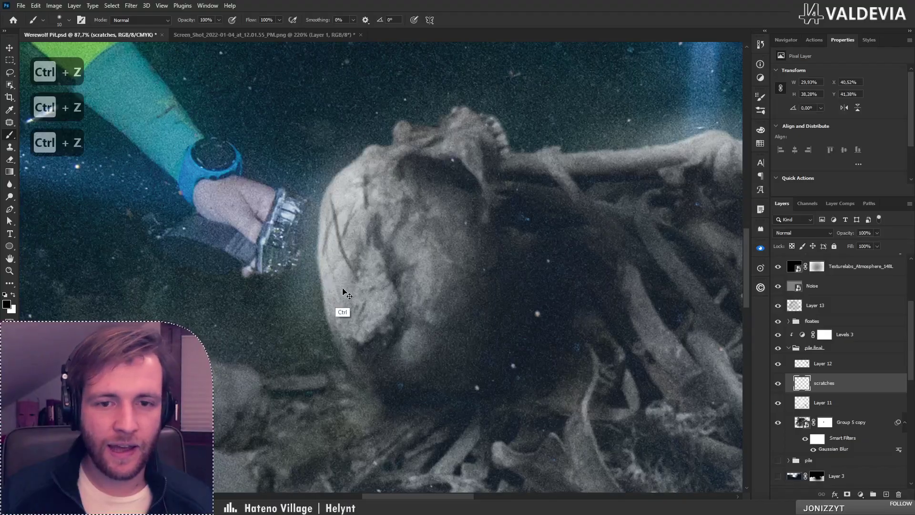
Paint short crossing scratches on the lower bright side of the topmost skull
{"action": "mouse_move", "coordinate": [333, 279]}
{"action": "left_mouse_down"}
{"action": "mouse_move", "coordinate": [358, 314]}
{"action": "mouse_move", "coordinate": [344, 313]}
{"action": "left_mouse_up"}
{"action": "key", "text": "z"}
{"action": "mouse_move", "coordinate": [355, 271]}
{"action": "left_mouse_down"}
{"action": "mouse_move", "coordinate": [291, 265]}
{"action": "mouse_move", "coordinate": [307, 270]}
{"action": "left_mouse_up"}
{"action": "left_click_drag", "start_coordinate": [420, 221], "coordinate": [471, 221]}
{"action": "key", "text": "b"}
{"action": "left_click_drag", "start_coordinate": [337, 277], "coordinate": [347, 317]}
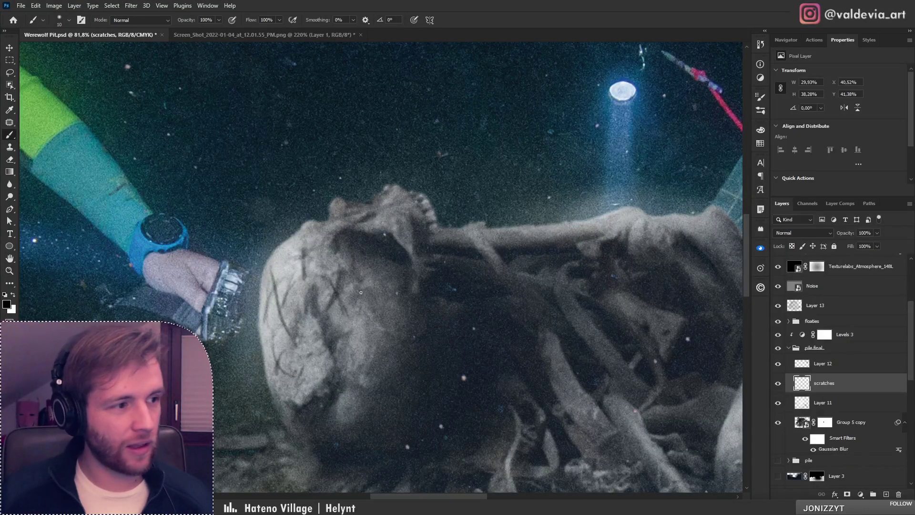
Paint further dark scratches along the upper bright edge of the topmost skull
{"action": "key", "text": "z"}
{"action": "mouse_move", "coordinate": [360, 292]}
{"action": "left_mouse_down"}
{"action": "mouse_move", "coordinate": [367, 303]}
{"action": "mouse_move", "coordinate": [376, 293]}
{"action": "left_mouse_up"}
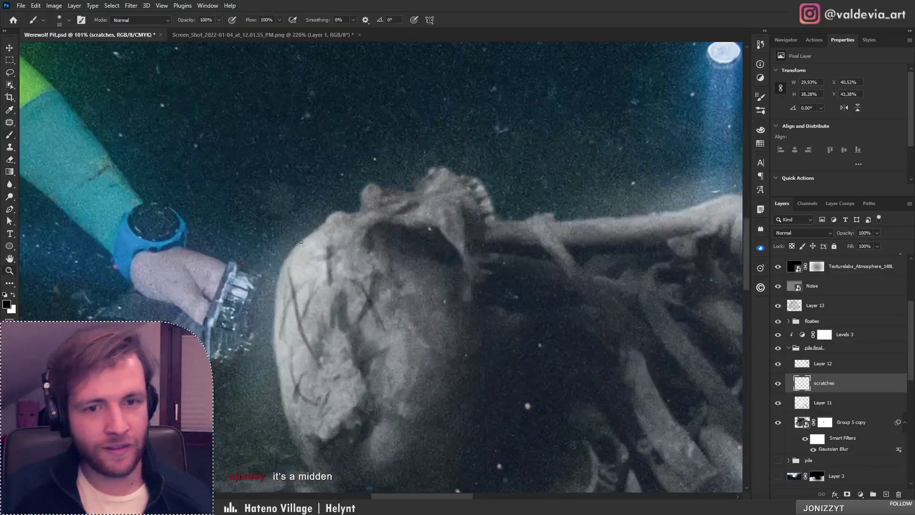
{"action": "key", "text": "b"}
{"action": "mouse_move", "coordinate": [323, 263]}
{"action": "left_mouse_down"}
{"action": "mouse_move", "coordinate": [335, 231]}
{"action": "mouse_move", "coordinate": [313, 255]}
{"action": "left_mouse_up"}
{"action": "key", "text": "z"}
{"action": "key", "text": "b"}
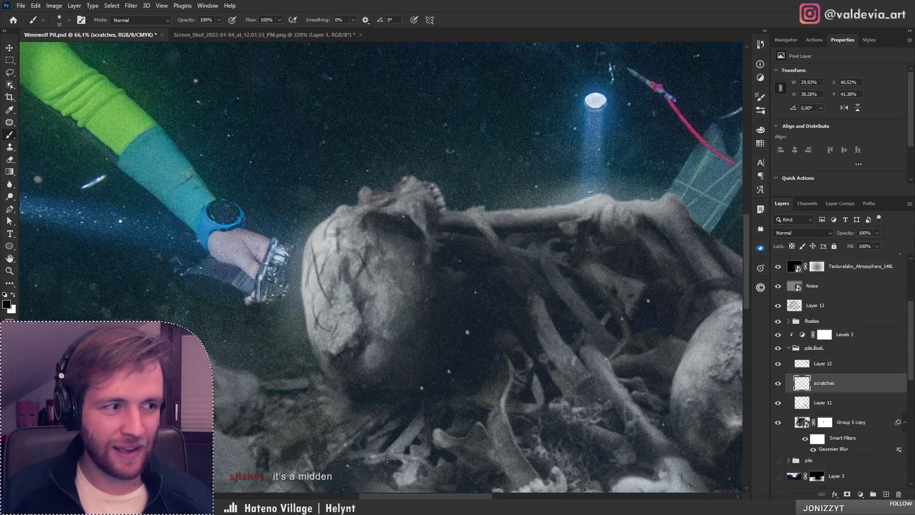
{"action": "mouse_move", "coordinate": [357, 260]}
{"action": "left_mouse_down"}
{"action": "mouse_move", "coordinate": [370, 235]}
{"action": "mouse_move", "coordinate": [380, 235]}
{"action": "left_mouse_up"}
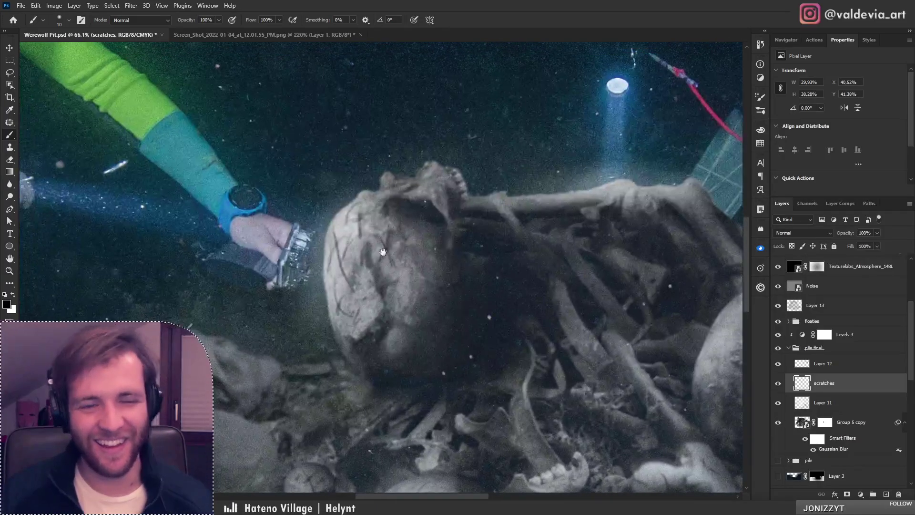
Erase part of the dark scratch near the top of the topmost skull and undo the replacement stroke
{"action": "key", "text": "e"}
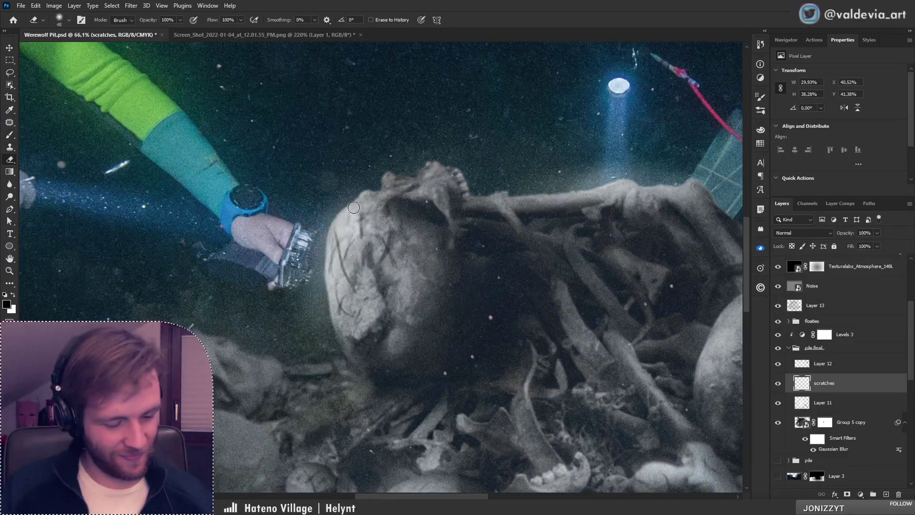
{"action": "key", "text": "b"}
{"action": "key", "text": "z"}
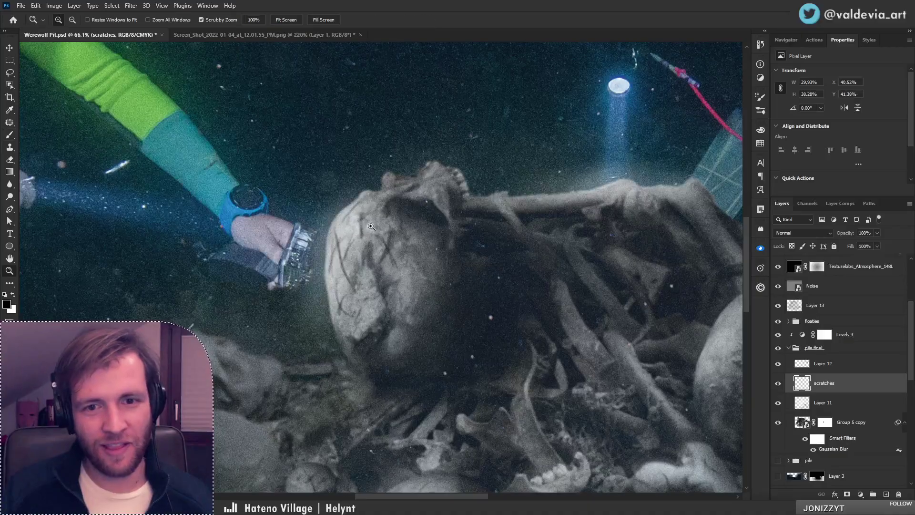
{"action": "mouse_move", "coordinate": [346, 244]}
{"action": "left_mouse_down"}
{"action": "mouse_move", "coordinate": [303, 246]}
{"action": "mouse_move", "coordinate": [374, 226]}
{"action": "left_mouse_up"}
{"action": "key", "text": "b"}
{"action": "key", "text": "z"}
{"action": "key", "text": "e"}
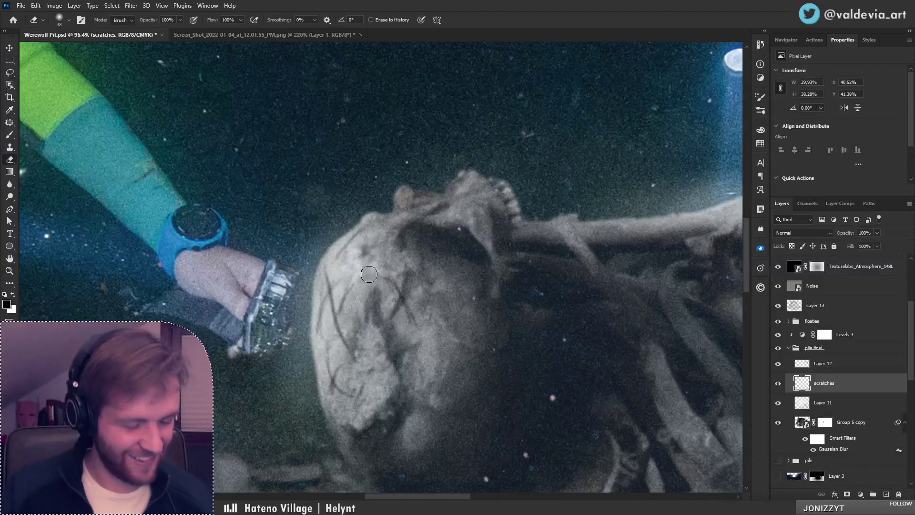
{"action": "key", "text": "b"}
{"action": "left_click_drag", "start_coordinate": [344, 296], "coordinate": [345, 260]}
{"action": "key", "text": "ctrl+z"}
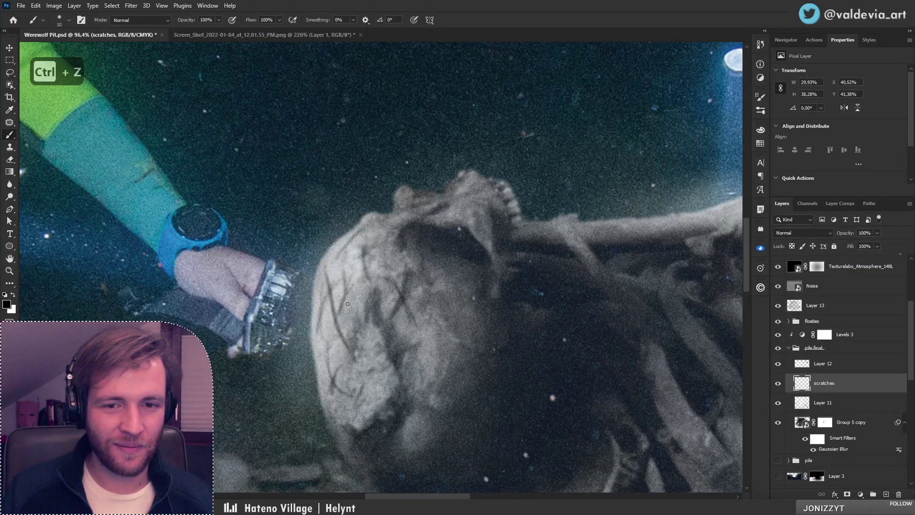
Erase parts of the crossing scratches in the middle of the topmost skull's bright side
{"action": "key", "text": "z"}
{"action": "mouse_move", "coordinate": [359, 310]}
{"action": "left_mouse_down"}
{"action": "mouse_move", "coordinate": [311, 316]}
{"action": "mouse_move", "coordinate": [385, 266]}
{"action": "mouse_move", "coordinate": [386, 235]}
{"action": "left_mouse_up"}
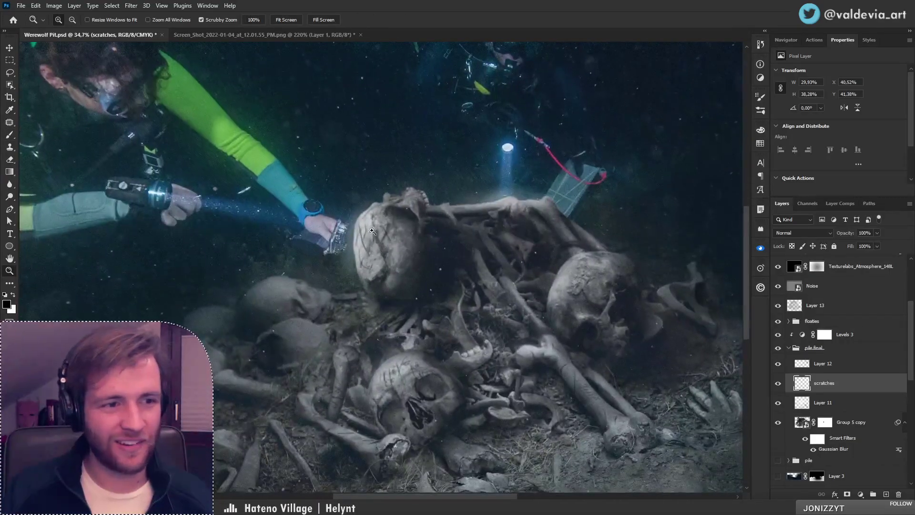
{"action": "scroll", "coordinate": [372, 231], "scroll_direction": "up", "scroll_amount": 3}
{"action": "key", "text": "e"}
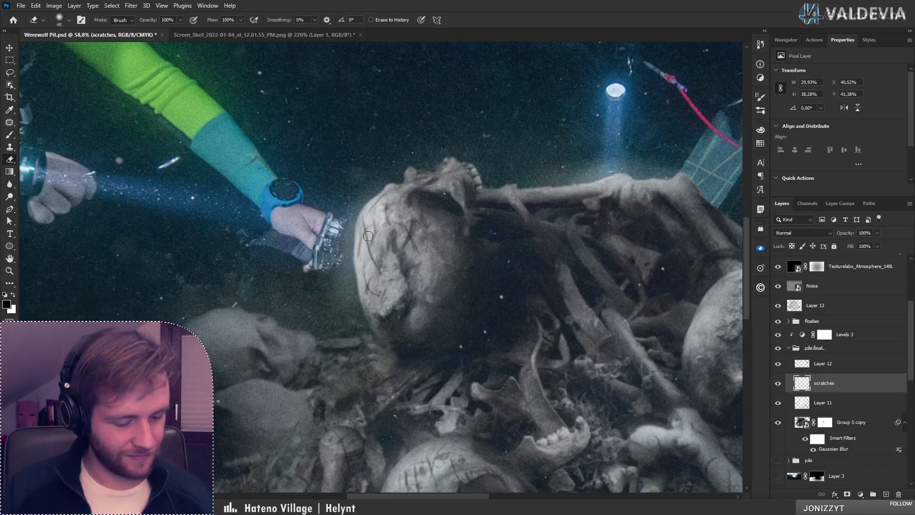
{"action": "key", "text": "b"}
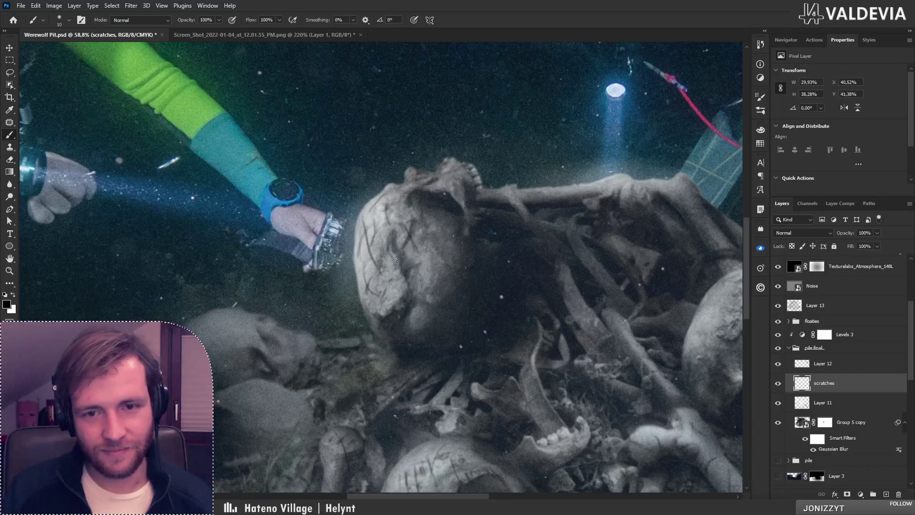
{"action": "key", "text": "z"}
{"action": "mouse_move", "coordinate": [397, 261]}
{"action": "left_mouse_down"}
{"action": "mouse_move", "coordinate": [349, 268]}
{"action": "mouse_move", "coordinate": [368, 257]}
{"action": "mouse_move", "coordinate": [379, 267]}
{"action": "left_mouse_up"}
{"action": "key", "text": "e"}
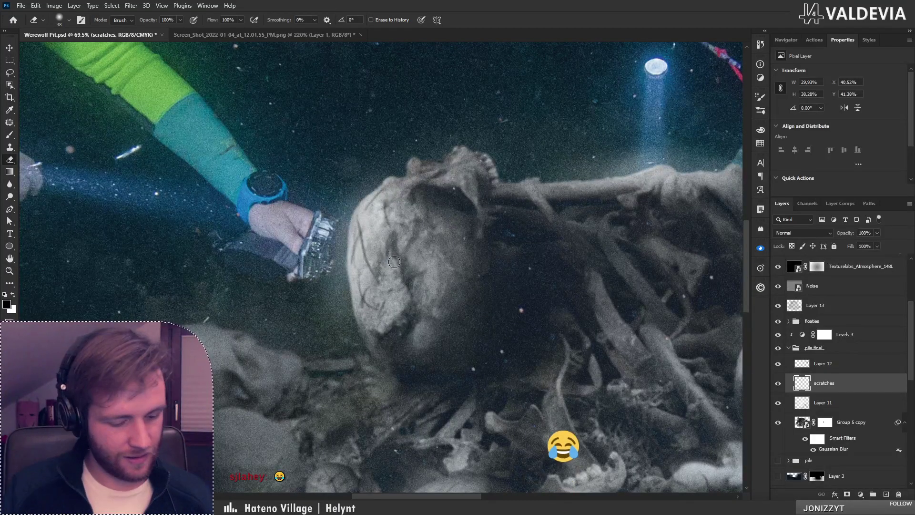
Paint parallel claw marks down the upper bright side of the topmost skull
{"action": "key", "text": "b"}
{"action": "mouse_move", "coordinate": [367, 223]}
{"action": "left_mouse_down"}
{"action": "mouse_move", "coordinate": [379, 268]}
{"action": "mouse_move", "coordinate": [372, 235]}
{"action": "mouse_move", "coordinate": [381, 241]}
{"action": "mouse_move", "coordinate": [335, 246]}
{"action": "mouse_move", "coordinate": [385, 242]}
{"action": "mouse_move", "coordinate": [419, 280]}
{"action": "mouse_move", "coordinate": [410, 260]}
{"action": "left_mouse_up"}
{"action": "key", "text": "z"}
{"action": "key", "text": "b"}
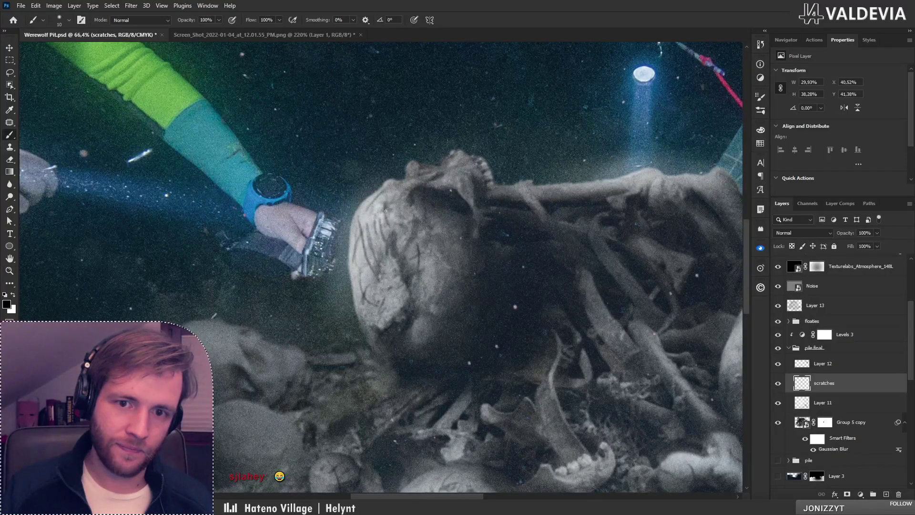
Paint small crossing scratches on the dim, rounded skull to the left of the upright bone
{"action": "key", "text": "z"}
{"action": "mouse_move", "coordinate": [402, 213]}
{"action": "left_mouse_down"}
{"action": "mouse_move", "coordinate": [355, 257]}
{"action": "mouse_move", "coordinate": [331, 255]}
{"action": "mouse_move", "coordinate": [364, 241]}
{"action": "left_mouse_up"}
{"action": "key", "text": "b"}
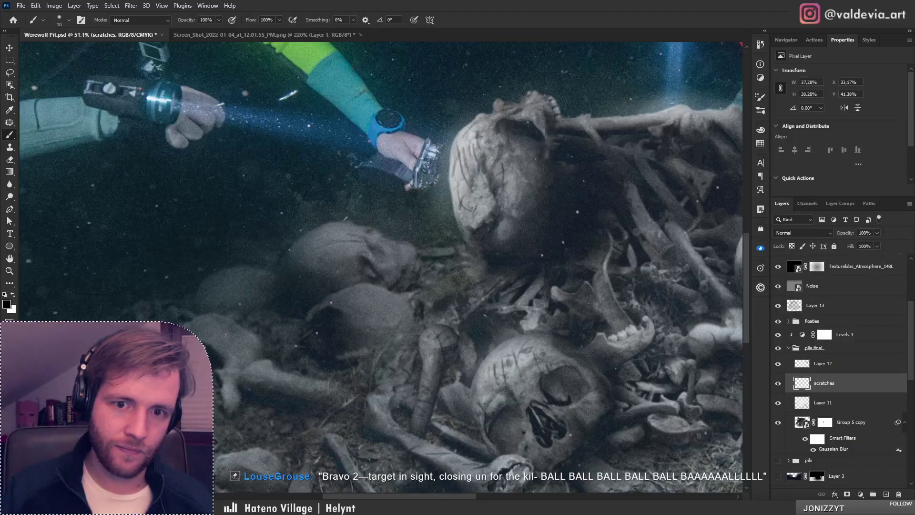
{"action": "key", "text": "z"}
{"action": "mouse_move", "coordinate": [370, 250]}
{"action": "left_mouse_down"}
{"action": "mouse_move", "coordinate": [317, 244]}
{"action": "mouse_move", "coordinate": [350, 258]}
{"action": "left_mouse_up"}
{"action": "key", "text": "b"}
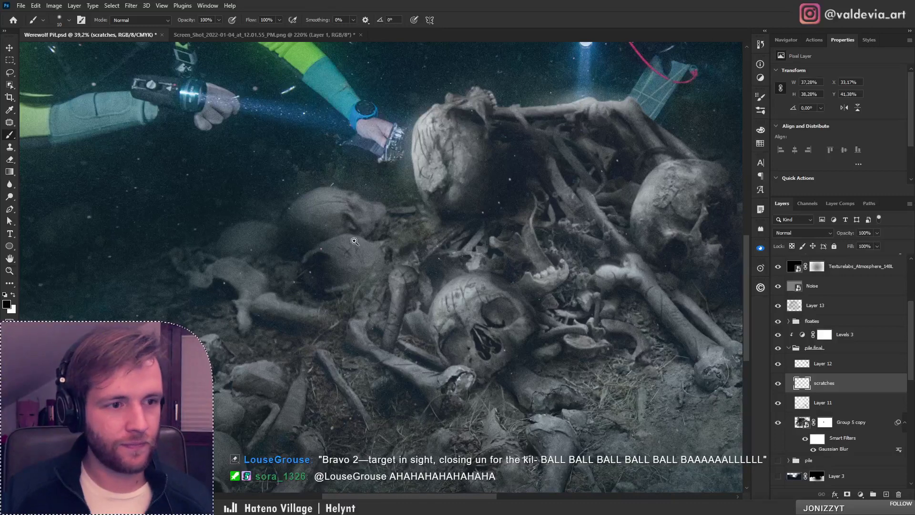
{"action": "key", "text": "ctrl+space"}
{"action": "left_click_drag", "start_coordinate": [378, 254], "coordinate": [388, 238]}
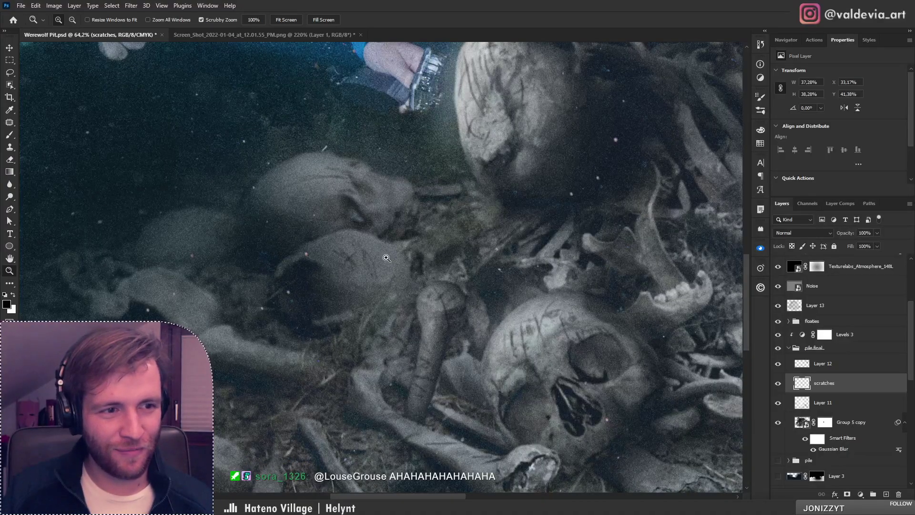
{"action": "left_click_drag", "start_coordinate": [384, 256], "coordinate": [358, 281]}
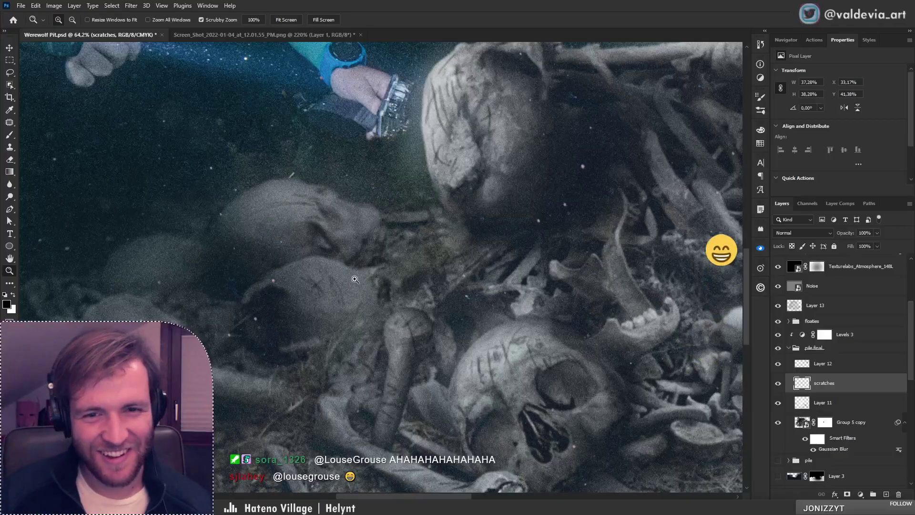
Soften the scratches on the dim skull beside the upright bone with the Eraser and touch them up
{"action": "key", "text": "b"}
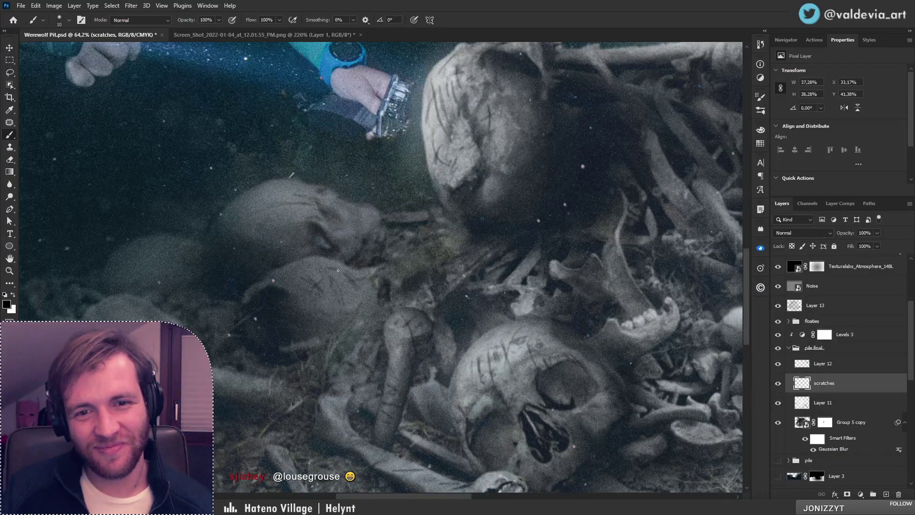
{"action": "key", "text": "e"}
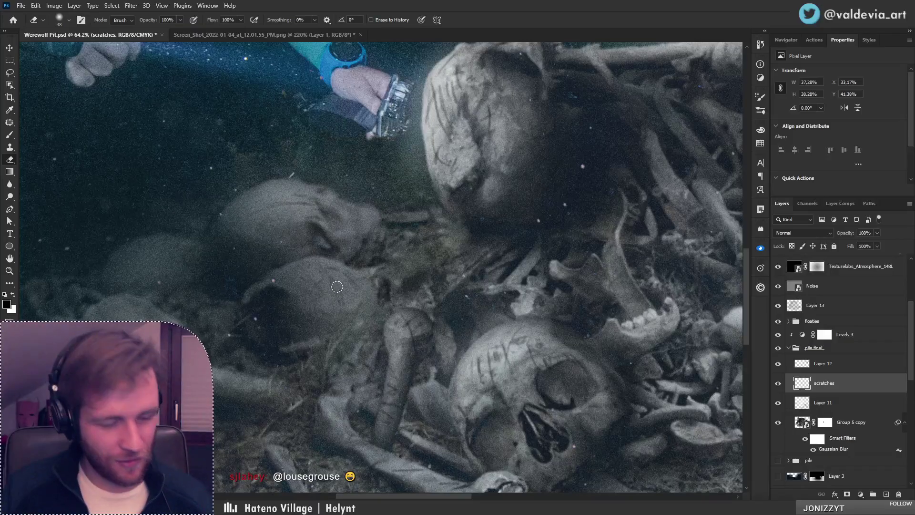
{"action": "key", "text": "b"}
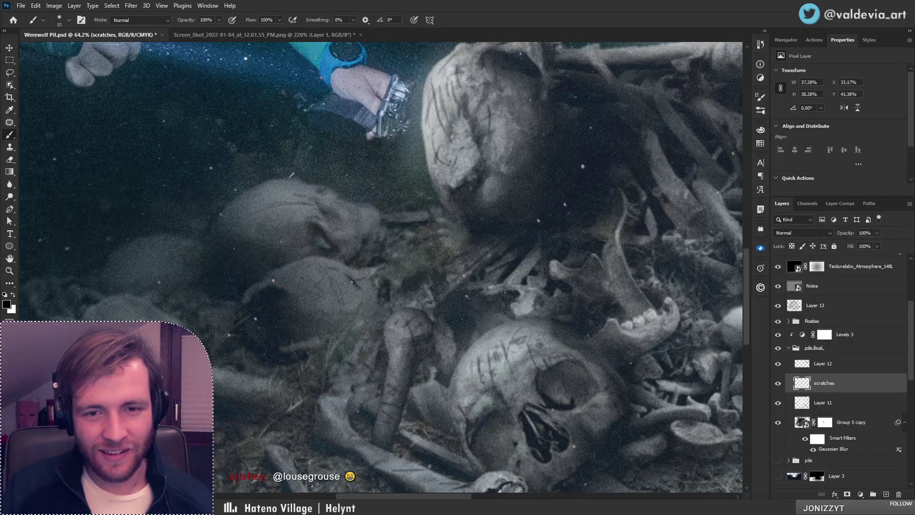
{"action": "key", "text": "e"}
{"action": "mouse_move", "coordinate": [356, 287]}
{"action": "left_mouse_down"}
{"action": "mouse_move", "coordinate": [338, 291]}
{"action": "mouse_move", "coordinate": [380, 296]}
{"action": "mouse_move", "coordinate": [313, 294]}
{"action": "mouse_move", "coordinate": [348, 302]}
{"action": "mouse_move", "coordinate": [329, 317]}
{"action": "mouse_move", "coordinate": [360, 324]}
{"action": "left_mouse_up"}
{"action": "key", "text": "b"}
{"action": "key", "text": "z"}
{"action": "key", "text": "b"}
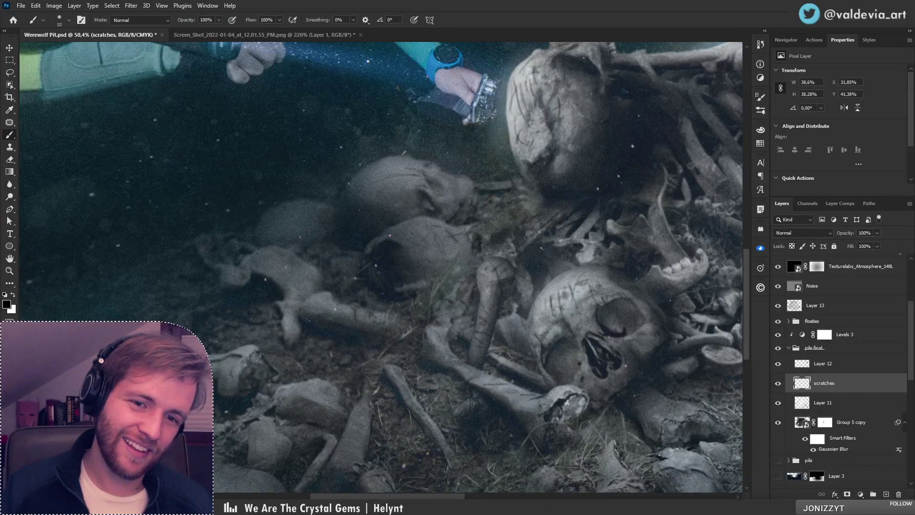
Paint scratches on the bones at the pile's left side and on the forehead of the bottom-left skull
{"action": "mouse_move", "coordinate": [302, 261]}
{"action": "left_mouse_down"}
{"action": "mouse_move", "coordinate": [299, 283]}
{"action": "mouse_move", "coordinate": [290, 280]}
{"action": "mouse_move", "coordinate": [310, 343]}
{"action": "left_mouse_up"}
{"action": "key", "text": "z"}
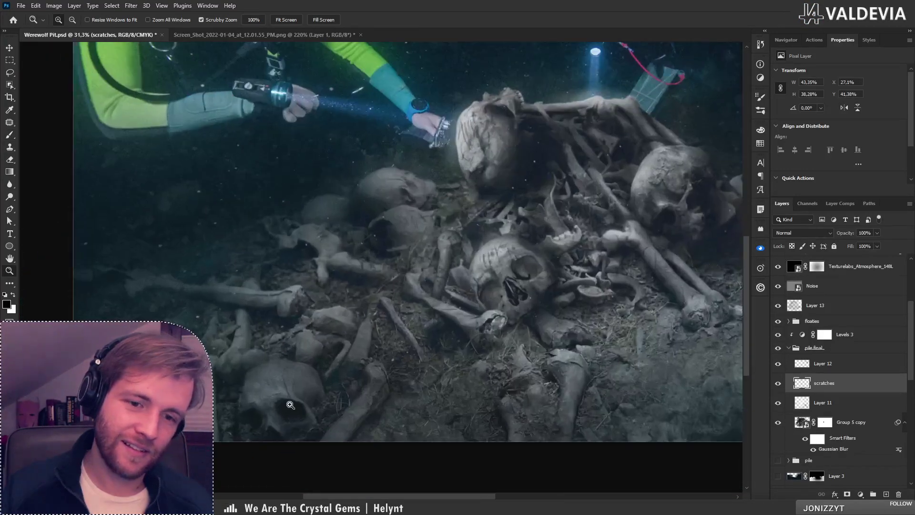
{"action": "key", "text": "b"}
{"action": "mouse_move", "coordinate": [291, 405]}
{"action": "left_mouse_down"}
{"action": "mouse_move", "coordinate": [302, 404]}
{"action": "mouse_move", "coordinate": [272, 357]}
{"action": "mouse_move", "coordinate": [266, 364]}
{"action": "left_mouse_up"}
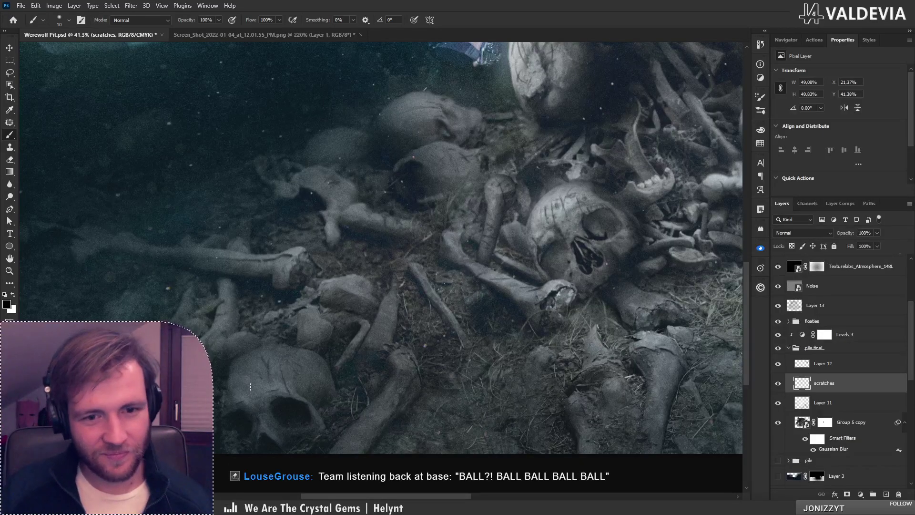
{"action": "left_click_drag", "start_coordinate": [250, 387], "coordinate": [213, 380]}
Paint dark scratches down the bright left side of the skull on the right of the pile
{"action": "key", "text": "z"}
{"action": "left_click_drag", "start_coordinate": [336, 354], "coordinate": [286, 355]}
{"action": "left_click_drag", "start_coordinate": [468, 248], "coordinate": [580, 238]}
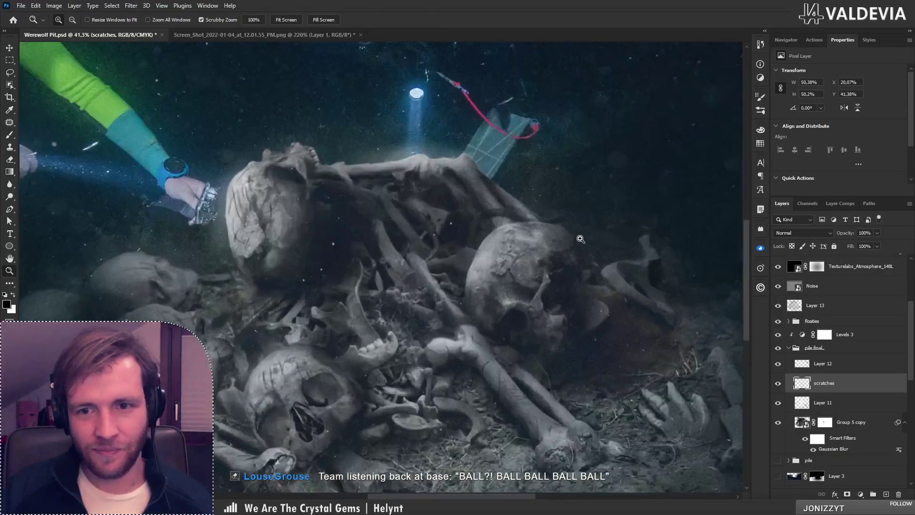
{"action": "scroll", "coordinate": [581, 239], "scroll_direction": "up", "scroll_amount": 2}
{"action": "key", "text": "b"}
{"action": "left_click_drag", "start_coordinate": [421, 295], "coordinate": [418, 258]}
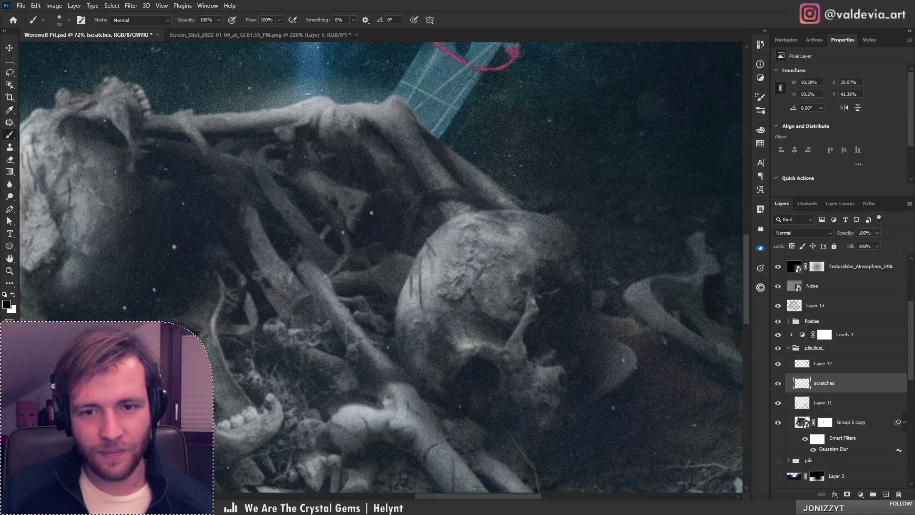
Paint short scratches across the shaft of the long horizontal bone on top of the pile
{"action": "key", "text": "h"}
{"action": "mouse_move", "coordinate": [434, 237]}
{"action": "left_mouse_down"}
{"action": "mouse_move", "coordinate": [410, 297]}
{"action": "mouse_move", "coordinate": [424, 311]}
{"action": "mouse_move", "coordinate": [379, 303]}
{"action": "left_mouse_up"}
{"action": "key", "text": "z"}
{"action": "left_click_drag", "start_coordinate": [465, 266], "coordinate": [481, 261]}
{"action": "left_click_drag", "start_coordinate": [405, 260], "coordinate": [428, 258]}
{"action": "left_click_drag", "start_coordinate": [259, 190], "coordinate": [282, 191]}
{"action": "key", "text": "b"}
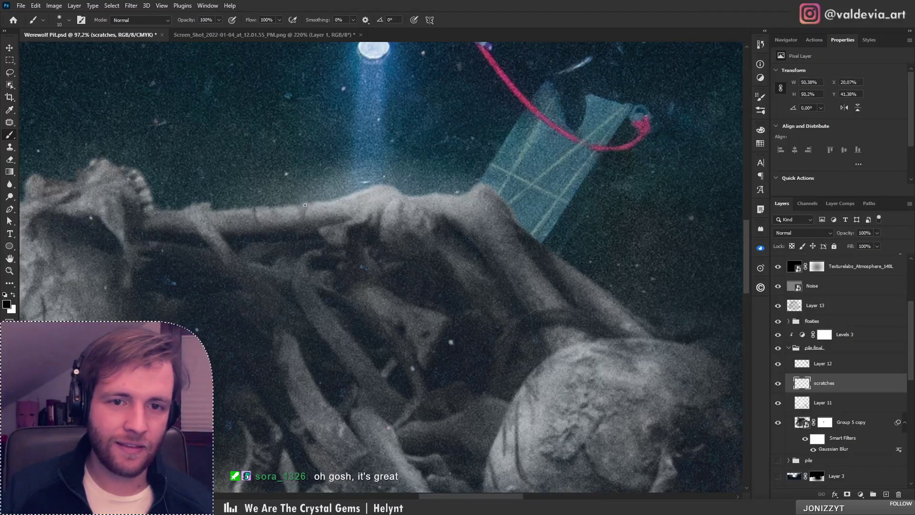
{"action": "mouse_move", "coordinate": [305, 203]}
{"action": "left_mouse_down"}
{"action": "mouse_move", "coordinate": [306, 218]}
{"action": "mouse_move", "coordinate": [344, 201]}
{"action": "mouse_move", "coordinate": [343, 210]}
{"action": "left_mouse_up"}
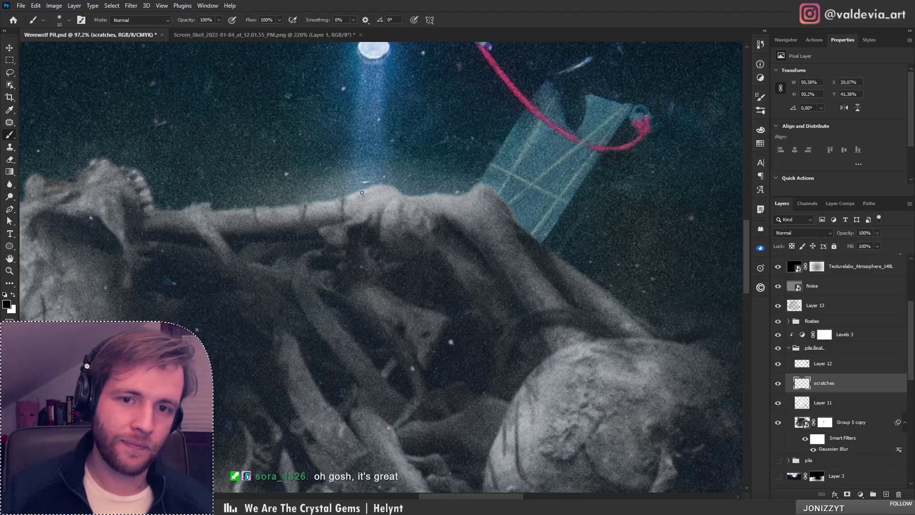
Paint short scratches around the knobby joint and far right end of the horizontal top bone, keeping black as the paint colour
{"action": "key", "text": "z"}
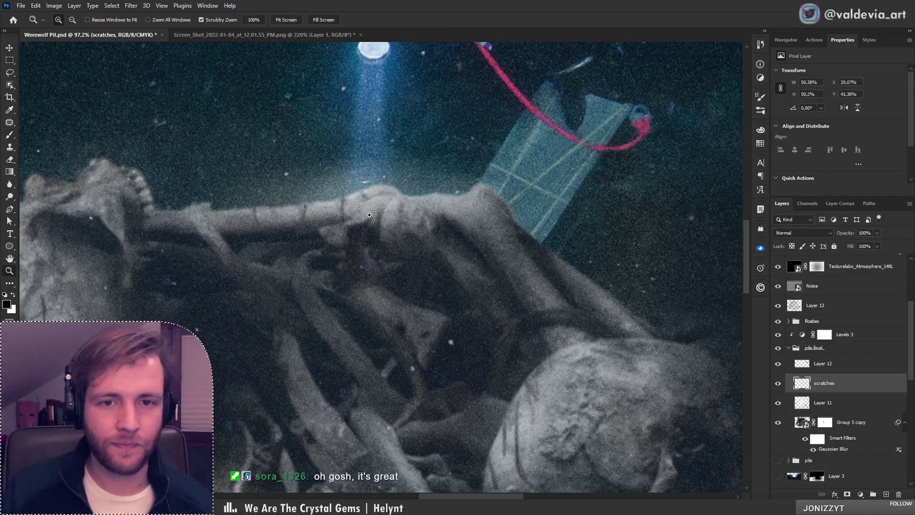
{"action": "mouse_move", "coordinate": [386, 194]}
{"action": "left_mouse_down"}
{"action": "mouse_move", "coordinate": [301, 221]}
{"action": "mouse_move", "coordinate": [406, 207]}
{"action": "left_mouse_up"}
{"action": "key", "text": "b"}
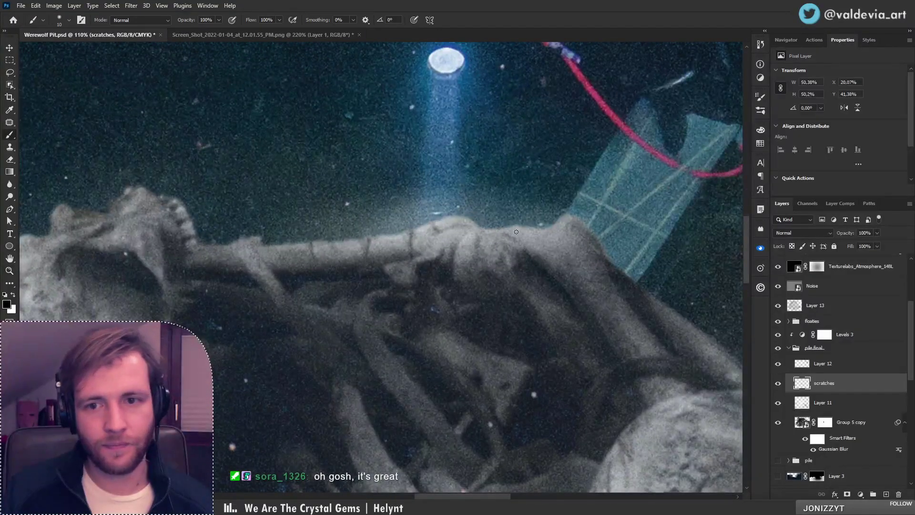
{"action": "mouse_move", "coordinate": [539, 228]}
{"action": "left_mouse_down"}
{"action": "mouse_move", "coordinate": [564, 225]}
{"action": "mouse_move", "coordinate": [576, 246]}
{"action": "left_mouse_up"}
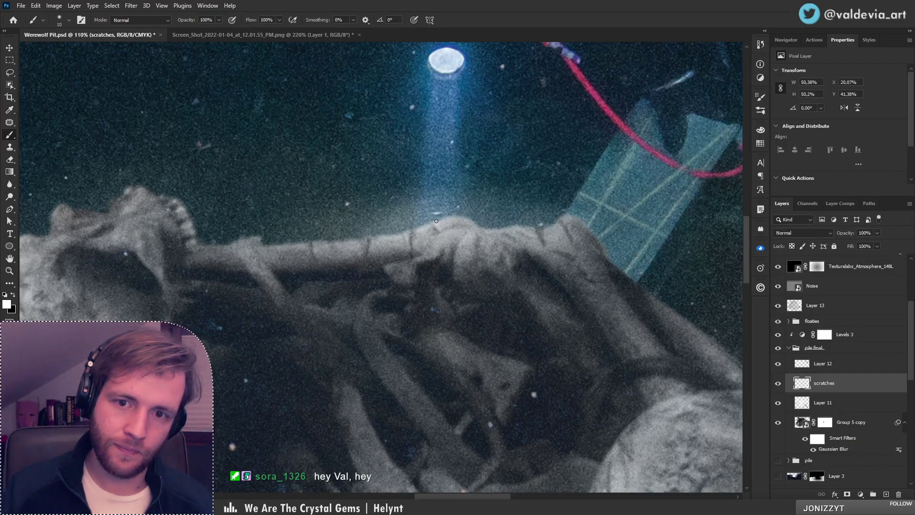
{"action": "key", "text": "z"}
{"action": "left_click_drag", "start_coordinate": [439, 230], "coordinate": [349, 254]}
{"action": "left_click_drag", "start_coordinate": [409, 249], "coordinate": [496, 251]}
{"action": "key", "text": "b"}
{"action": "key", "text": "x"}
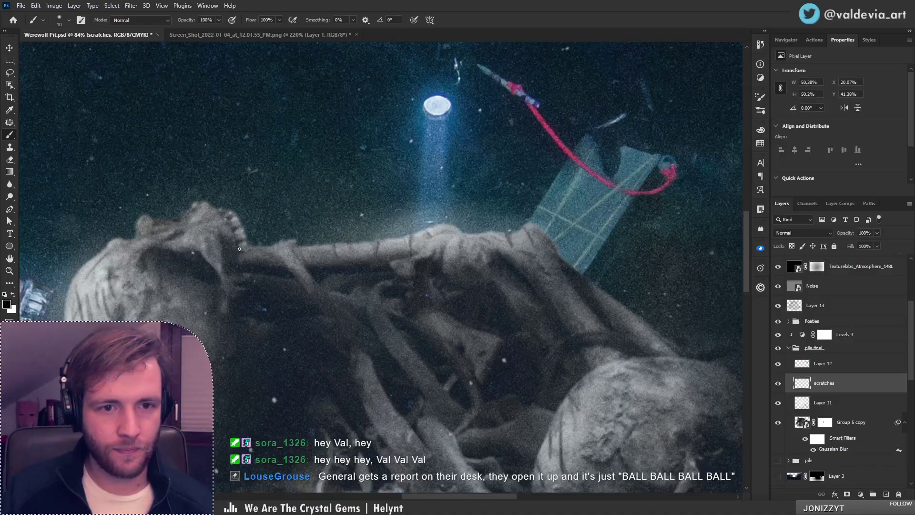
Paint a thin scratch across the shaded middle of the topmost skull
{"action": "key", "text": "z"}
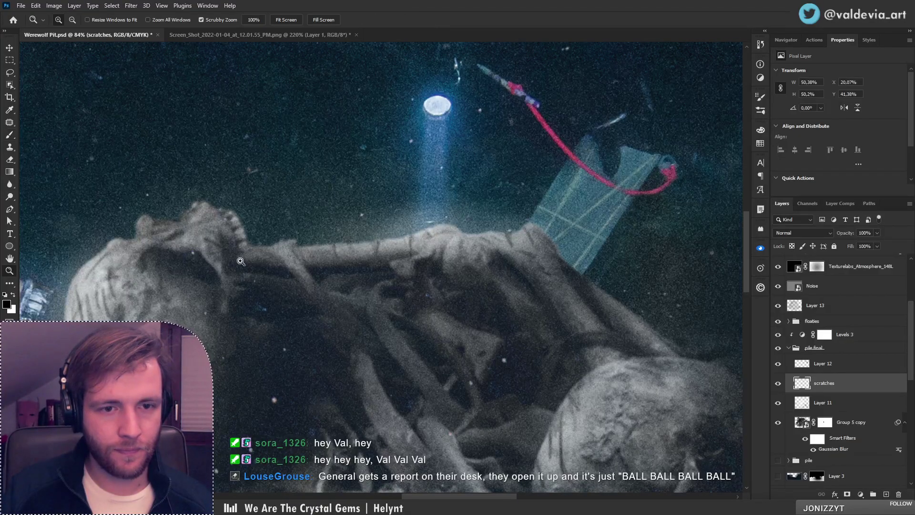
{"action": "left_click_drag", "start_coordinate": [238, 260], "coordinate": [126, 276]}
{"action": "left_click_drag", "start_coordinate": [265, 332], "coordinate": [310, 306]}
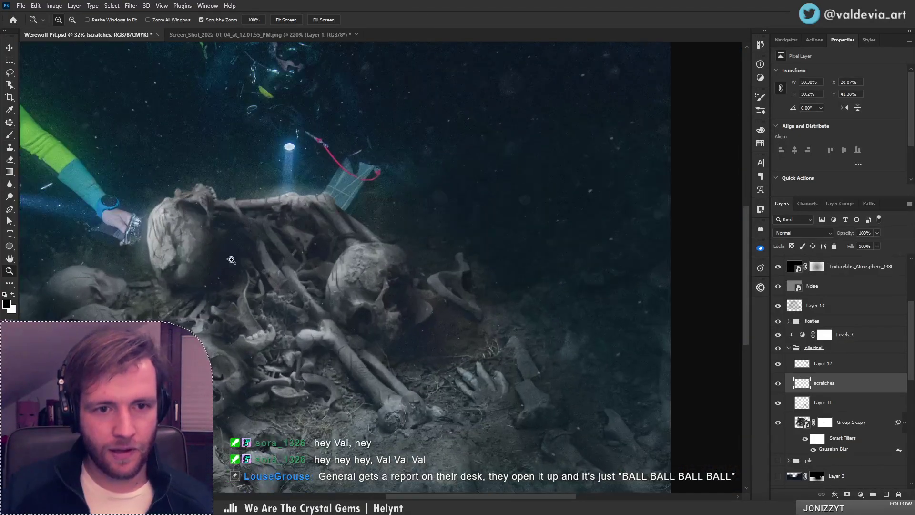
{"action": "left_click_drag", "start_coordinate": [184, 227], "coordinate": [221, 280]}
{"action": "key", "text": "b"}
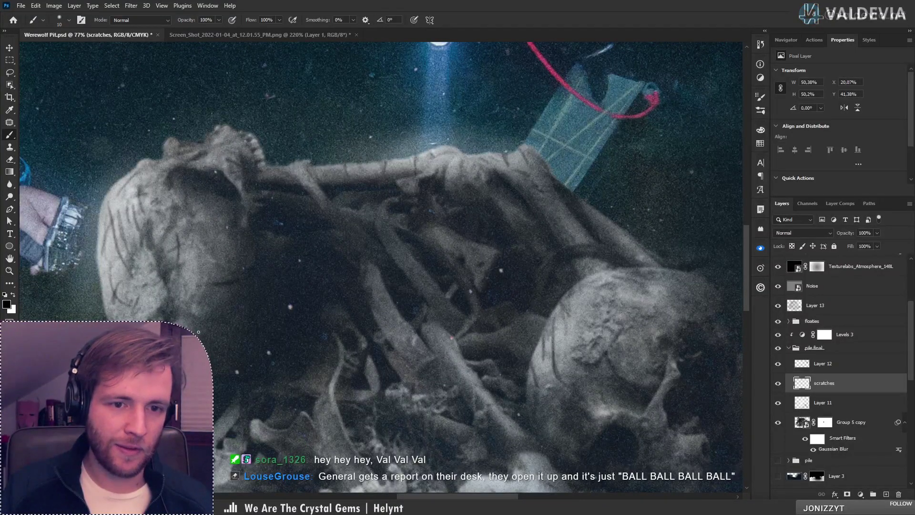
{"action": "left_click_drag", "start_coordinate": [212, 333], "coordinate": [257, 283]}
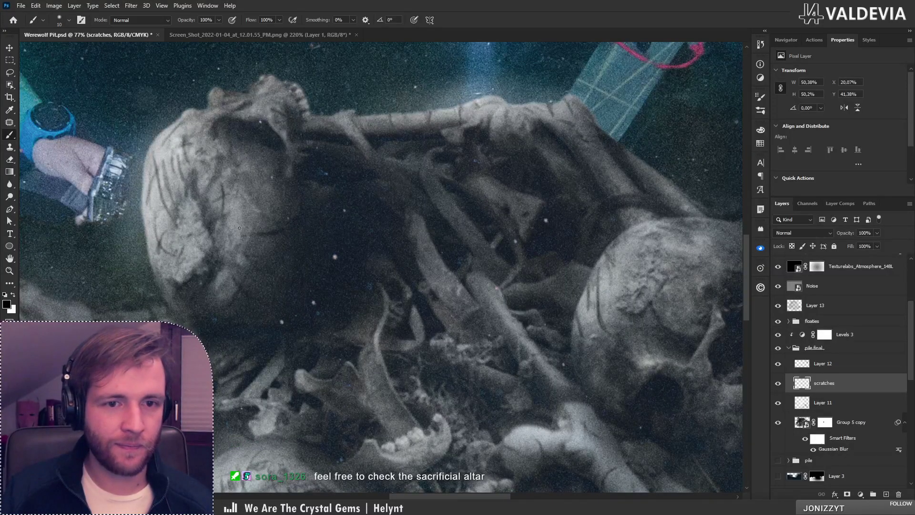
Paint a short dark scratch on the upper forehead of the skull on the right of the pile
{"action": "key", "text": "z"}
{"action": "left_click_drag", "start_coordinate": [274, 248], "coordinate": [214, 250]}
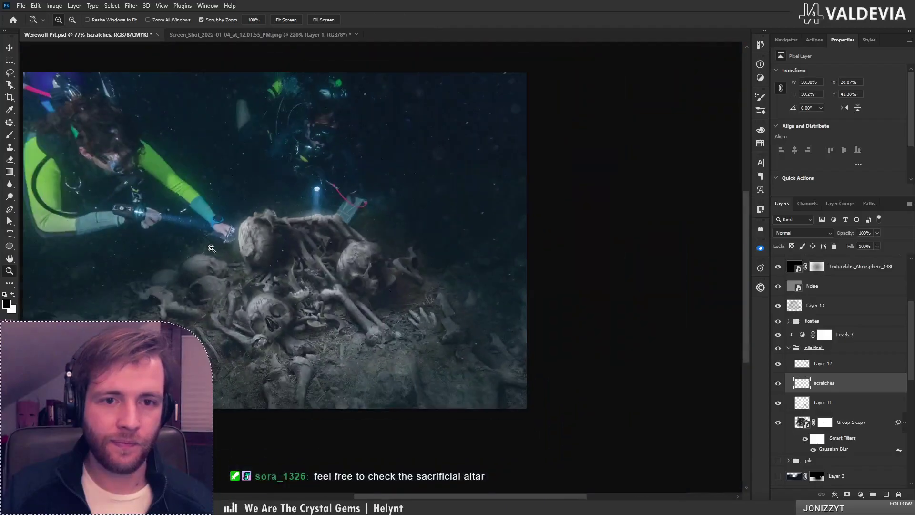
{"action": "mouse_move", "coordinate": [364, 256]}
{"action": "left_mouse_down"}
{"action": "mouse_move", "coordinate": [375, 255]}
{"action": "mouse_move", "coordinate": [370, 268]}
{"action": "mouse_move", "coordinate": [404, 266]}
{"action": "left_mouse_up"}
{"action": "key", "text": "b"}
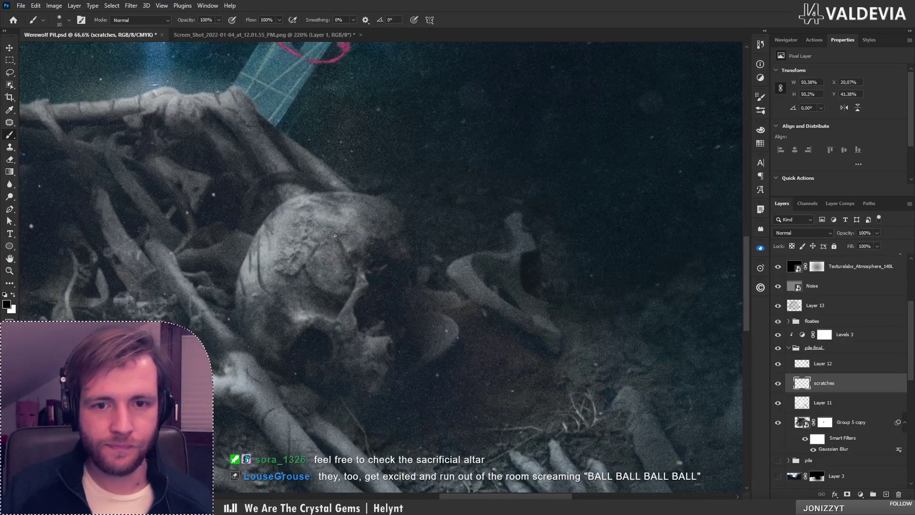
{"action": "left_click_drag", "start_coordinate": [345, 218], "coordinate": [364, 233]}
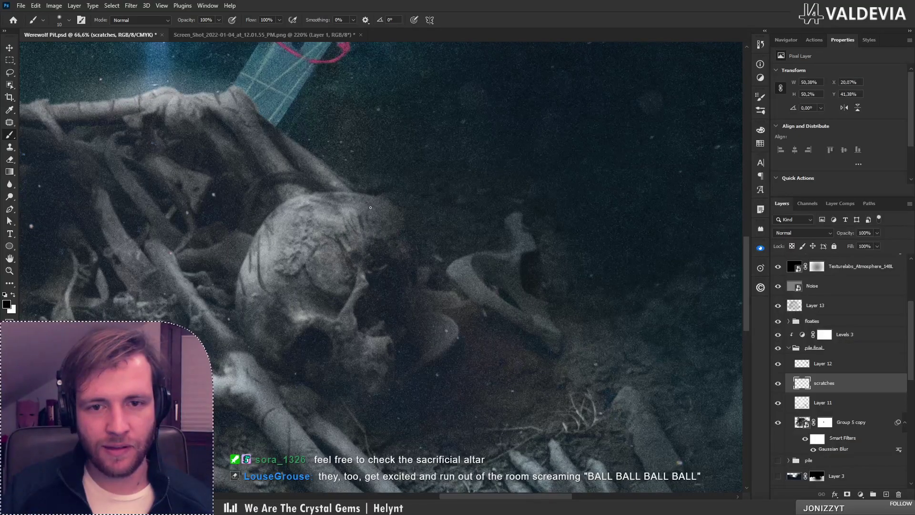
In the web browser, look through the Texturelabs atmosphere textures and the Flickr "carrefour des morts" photos of bone-filled catacombs, including their captions
{"action": "scroll", "coordinate": [369, 247], "scroll_direction": "down", "scroll_amount": 3}
{"action": "scroll", "coordinate": [333, 253], "scroll_direction": "up", "scroll_amount": 2}
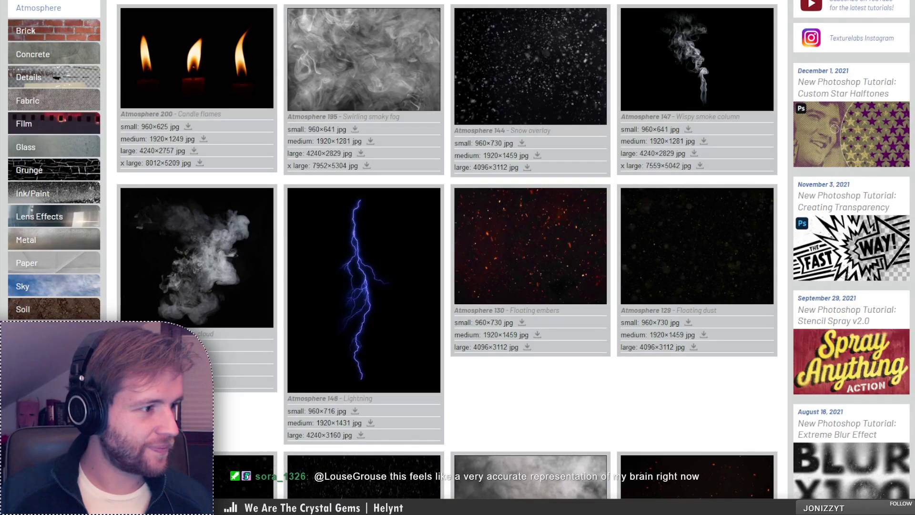
{"action": "key", "text": "ctrl+Tab"}
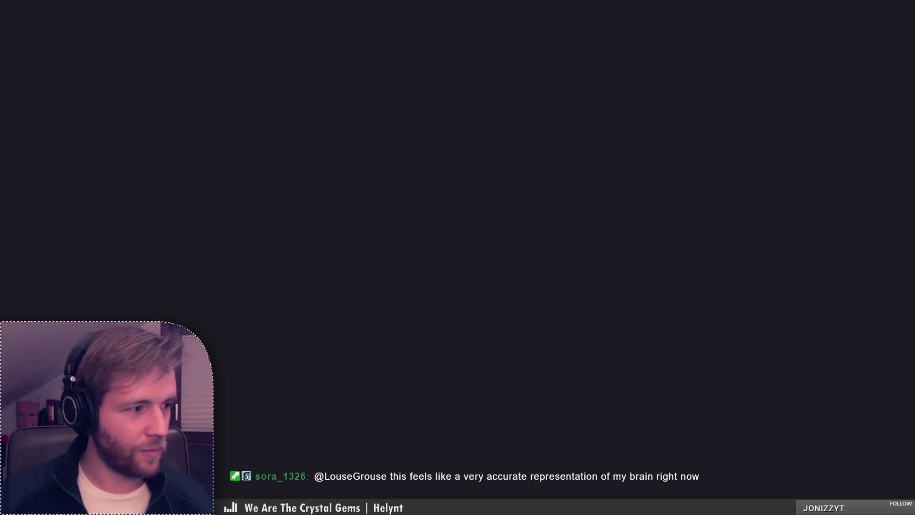
{"action": "key", "text": "ctrl+t"}
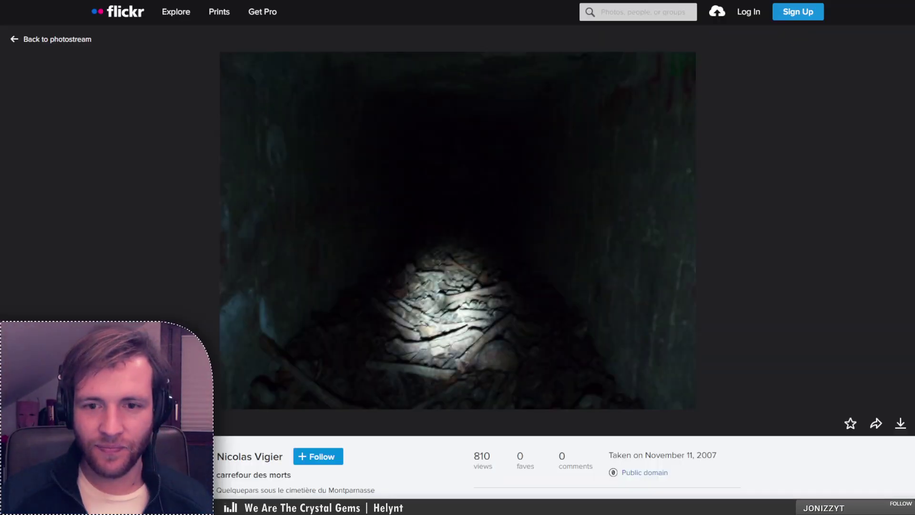
{"action": "scroll", "coordinate": [559, 160], "scroll_direction": "down", "scroll_amount": 2}
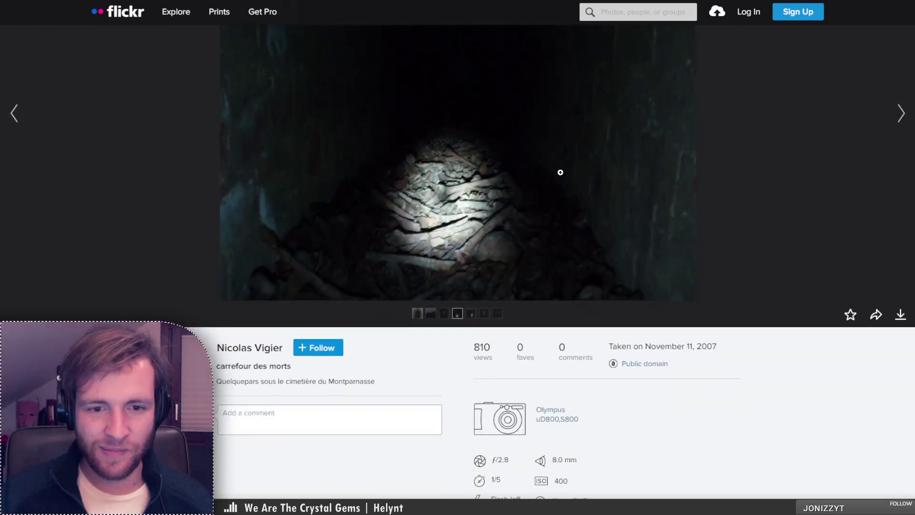
{"action": "scroll", "coordinate": [390, 328], "scroll_direction": "down", "scroll_amount": 1}
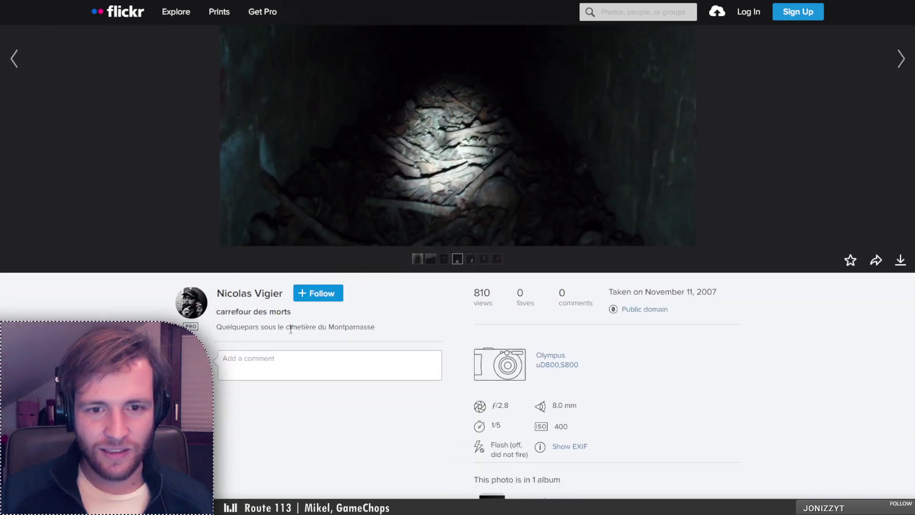
{"action": "left_click_drag", "start_coordinate": [290, 327], "coordinate": [380, 329]}
{"action": "left_click", "coordinate": [374, 325]}
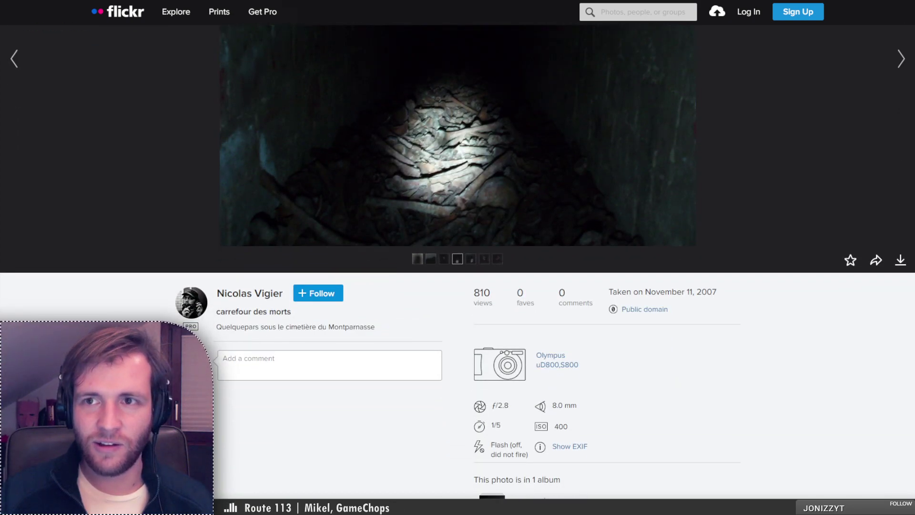
{"action": "key", "text": "Right"}
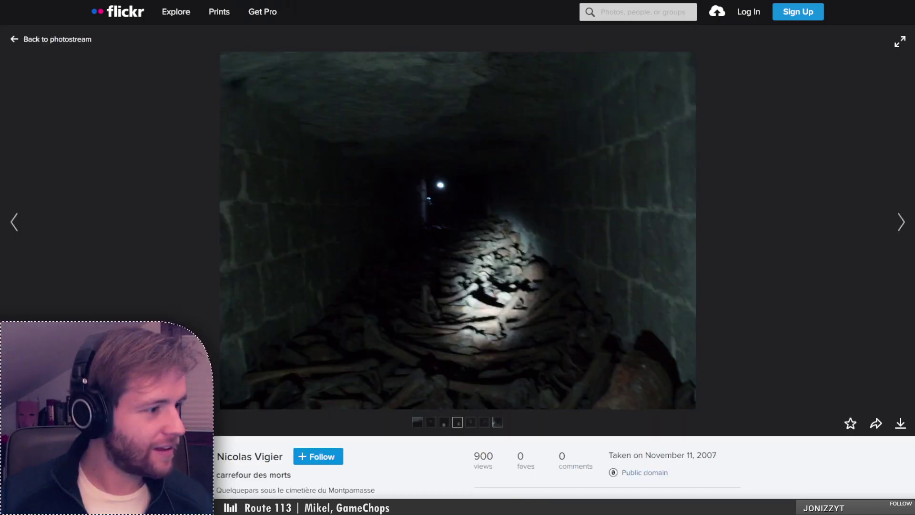
{"action": "scroll", "coordinate": [388, 370], "scroll_direction": "down", "scroll_amount": 2}
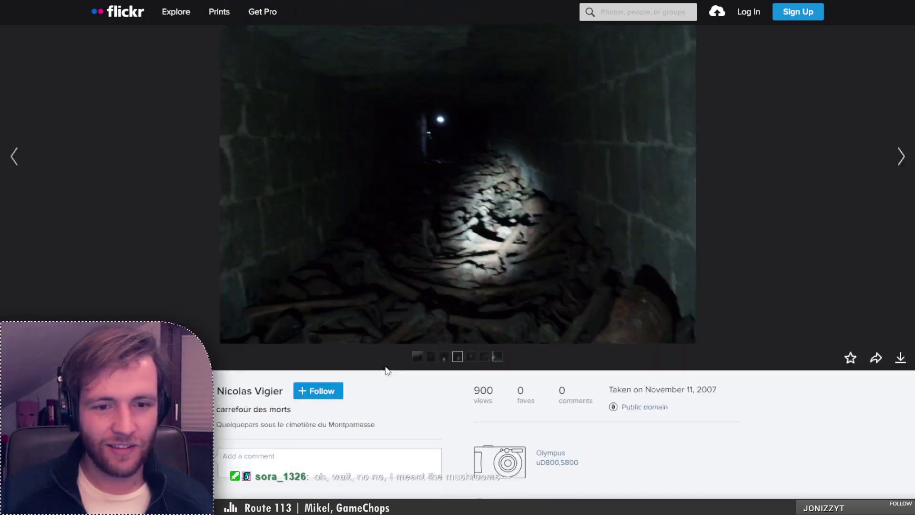
{"action": "double_click", "coordinate": [232, 367]}
{"action": "scroll", "coordinate": [233, 367], "scroll_direction": "down", "scroll_amount": 3}
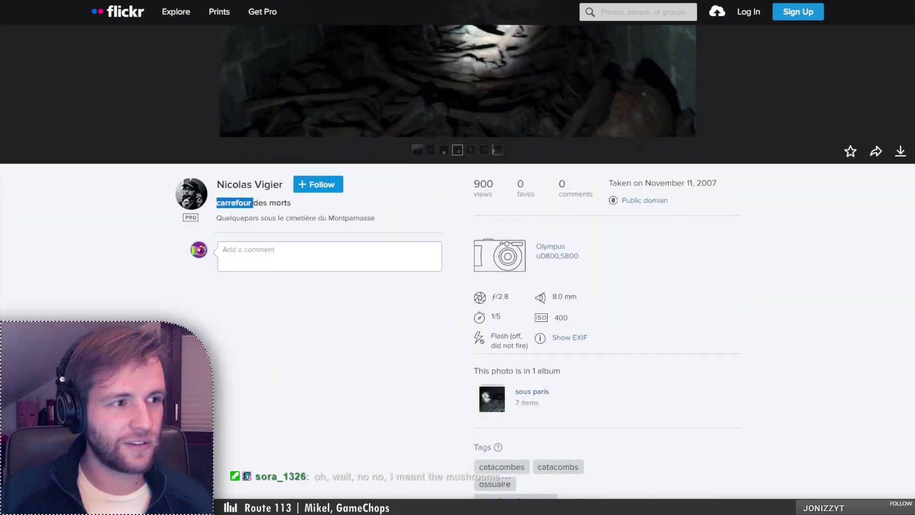
{"action": "left_click", "coordinate": [167, 304]}
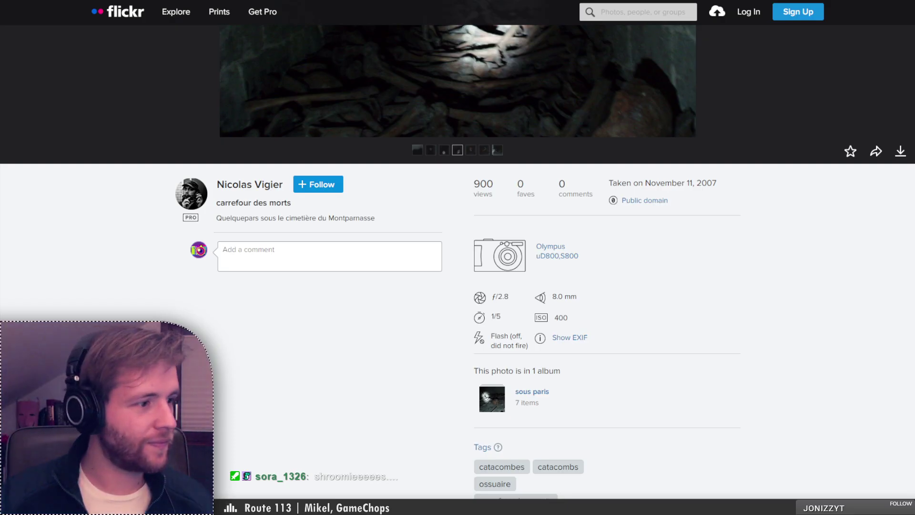
Switch back to Photoshop and place the coloured purple-hooded character screenshot above Layer 1 in the cartoon sketch document
{"action": "key", "text": "alt+Tab"}
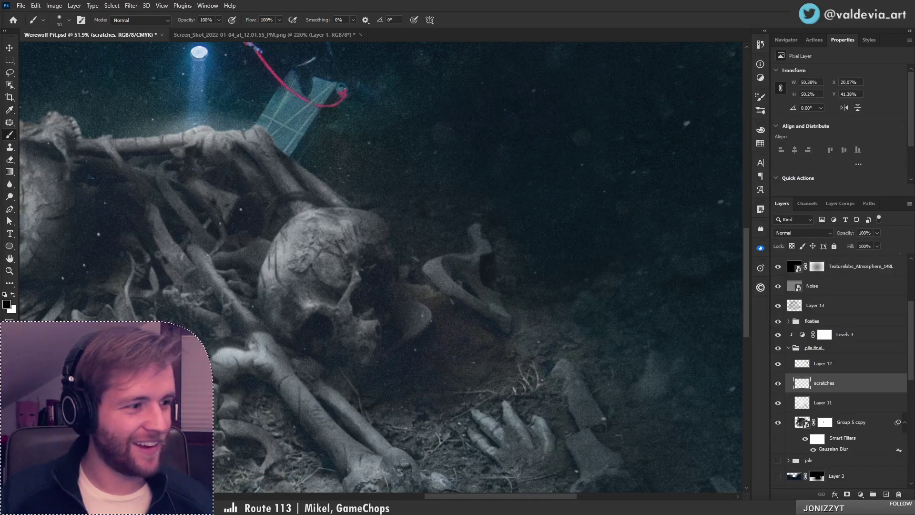
{"action": "left_click", "coordinate": [281, 36]}
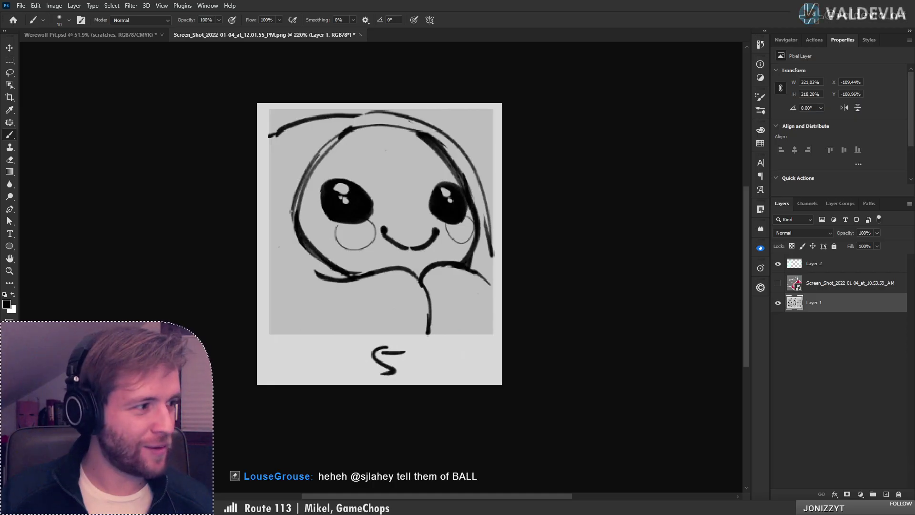
{"action": "left_click_drag", "start_coordinate": [79, 163], "coordinate": [386, 348]}
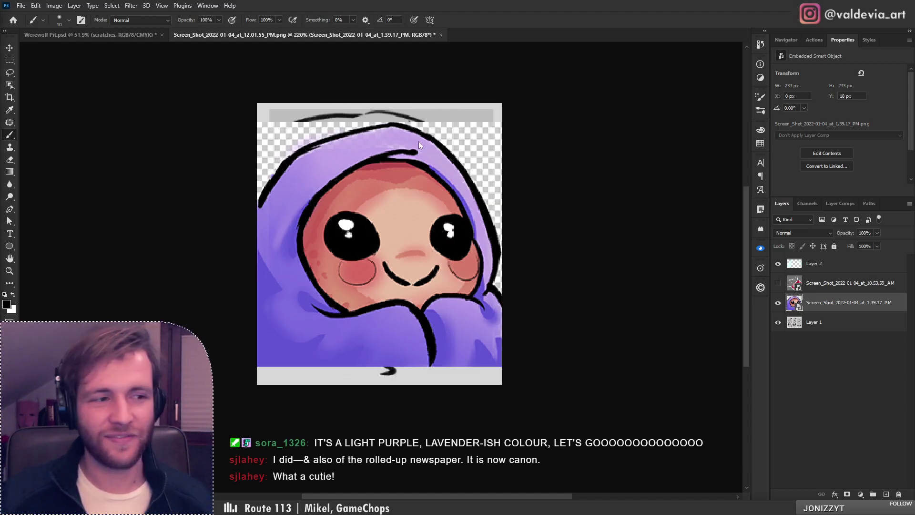
Return to Werewolf Pit.psd, turn off the CMYK proof preview and select the scratches layer
{"action": "left_click", "coordinate": [128, 34]}
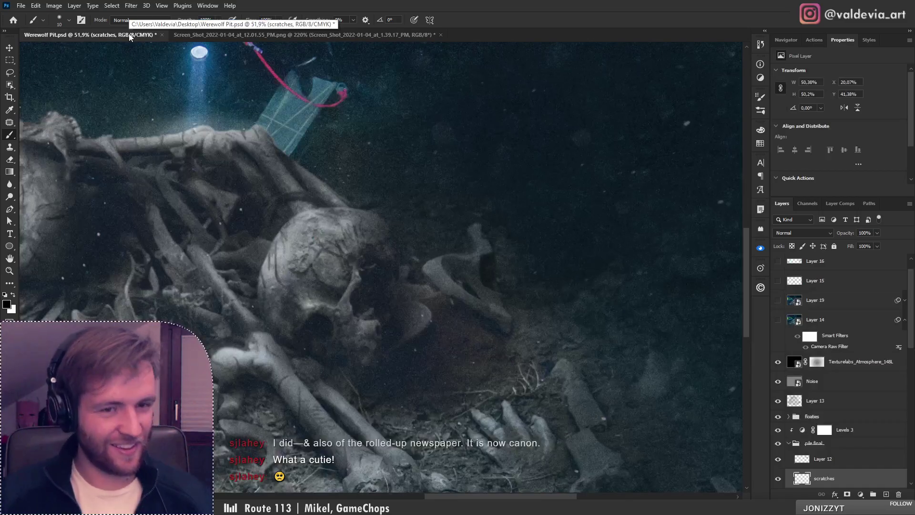
{"action": "key", "text": "ctrl+y"}
{"action": "left_click", "coordinate": [850, 407]}
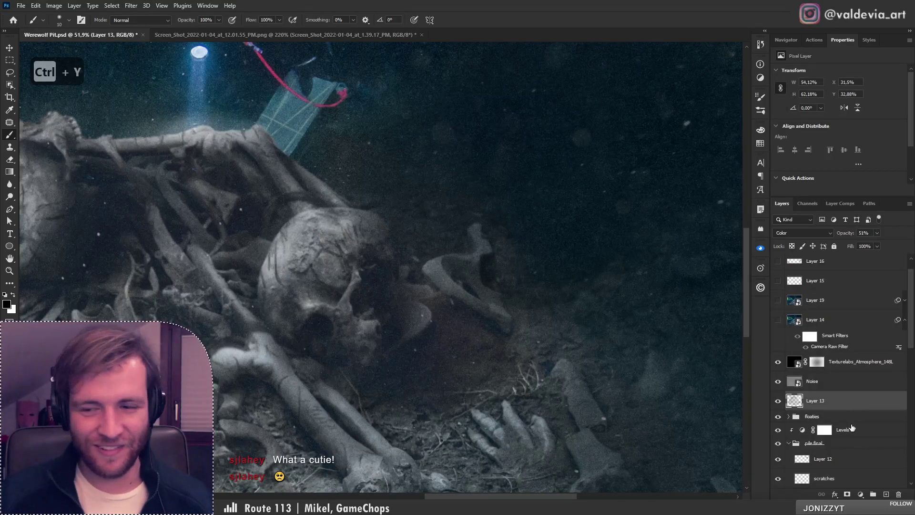
{"action": "left_click", "coordinate": [840, 483]}
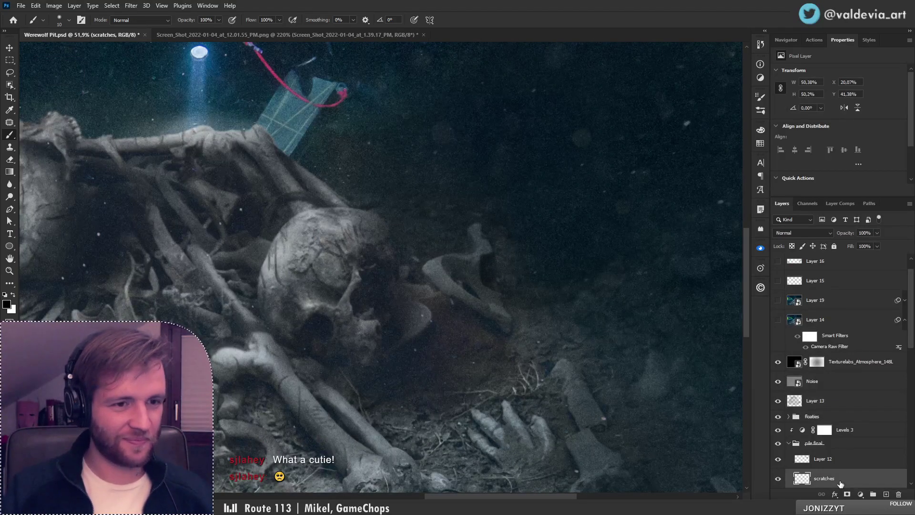
Paint more dark scratches across the cracked forehead of the large skull on the right of the pile
{"action": "left_click_drag", "start_coordinate": [344, 271], "coordinate": [430, 273]}
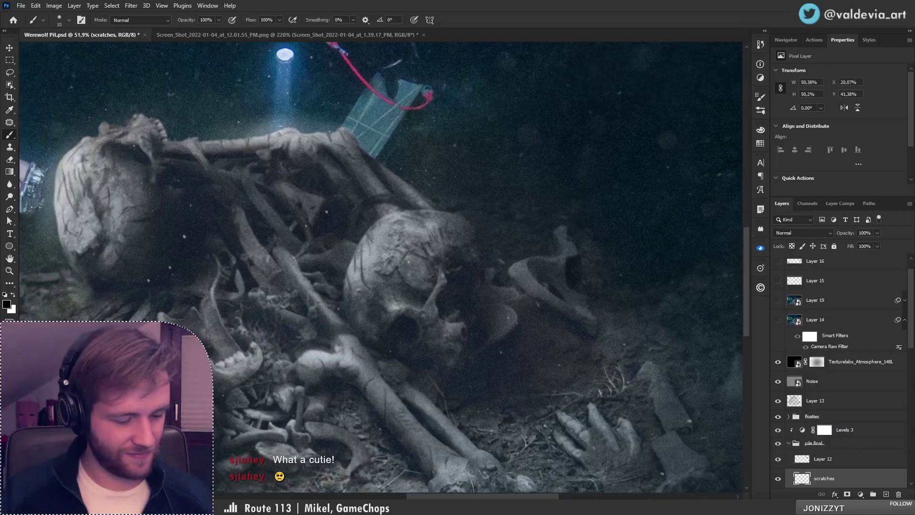
{"action": "mouse_move", "coordinate": [386, 248]}
{"action": "left_mouse_down"}
{"action": "mouse_move", "coordinate": [403, 229]}
{"action": "mouse_move", "coordinate": [407, 247]}
{"action": "left_mouse_up"}
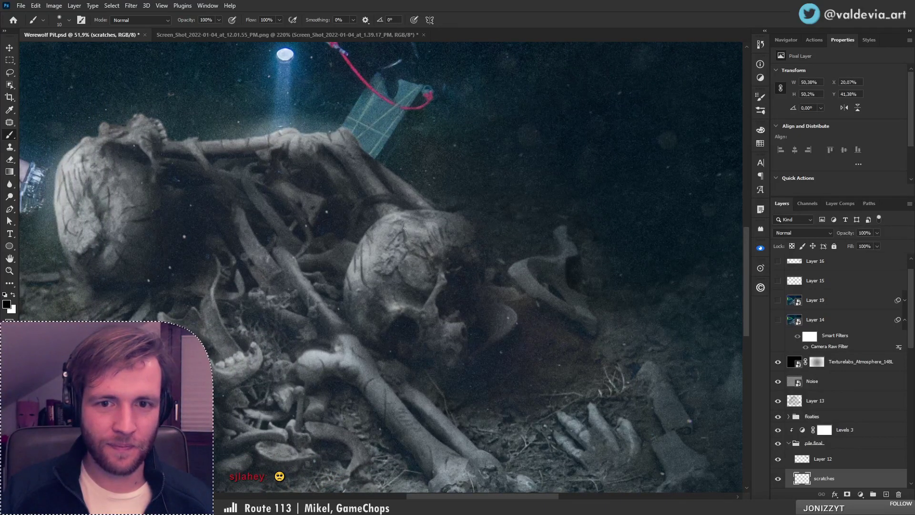
{"action": "key", "text": "z"}
{"action": "mouse_move", "coordinate": [429, 242]}
{"action": "left_mouse_down"}
{"action": "mouse_move", "coordinate": [357, 246]}
{"action": "mouse_move", "coordinate": [406, 222]}
{"action": "left_mouse_up"}
{"action": "left_click_drag", "start_coordinate": [479, 327], "coordinate": [497, 327]}
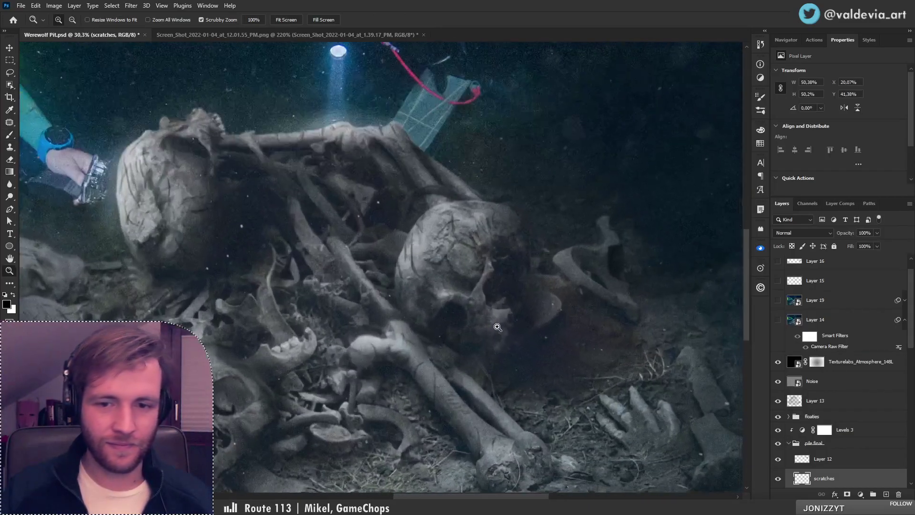
Paint short scratches across the slanted bones behind the right skull and the crossed bones between the two large skulls
{"action": "left_click_drag", "start_coordinate": [391, 128], "coordinate": [433, 131]}
{"action": "key", "text": "b"}
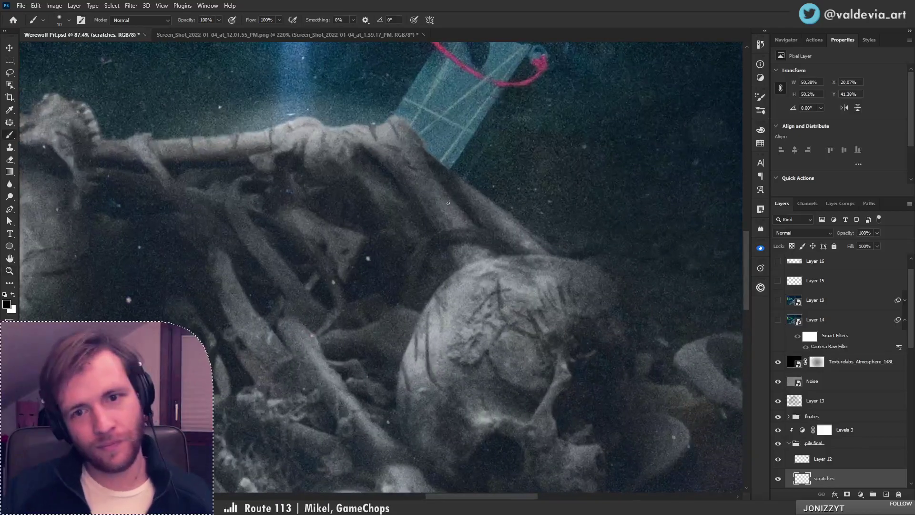
{"action": "mouse_move", "coordinate": [448, 203]}
{"action": "left_mouse_down"}
{"action": "mouse_move", "coordinate": [452, 222]}
{"action": "mouse_move", "coordinate": [397, 214]}
{"action": "left_mouse_up"}
{"action": "key", "text": "z"}
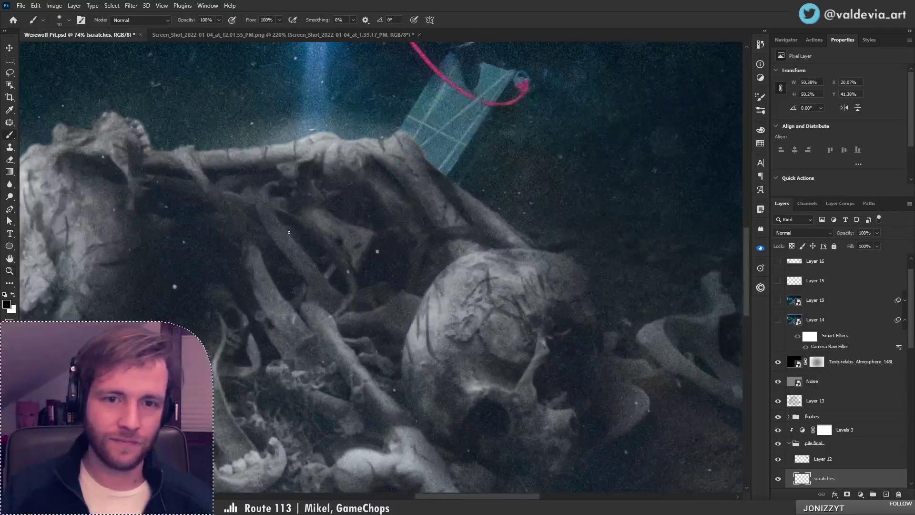
{"action": "key", "text": "b"}
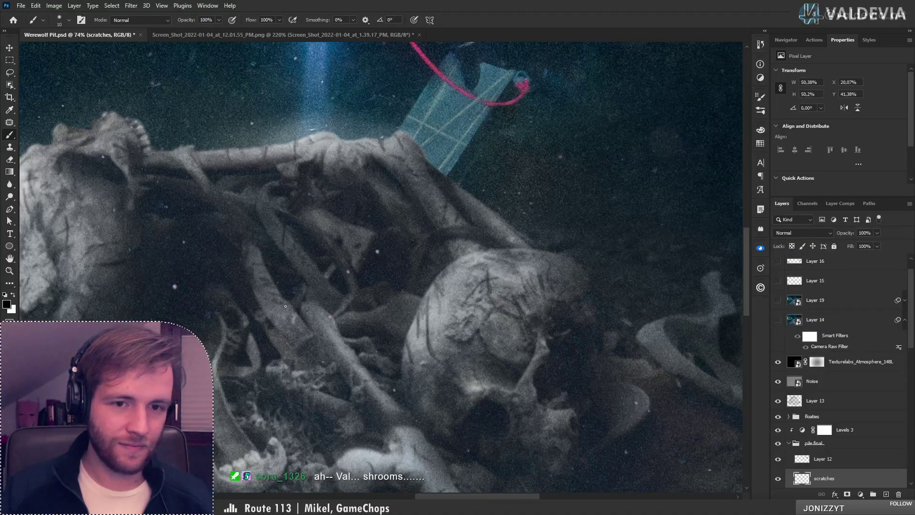
{"action": "left_click_drag", "start_coordinate": [320, 338], "coordinate": [339, 289]}
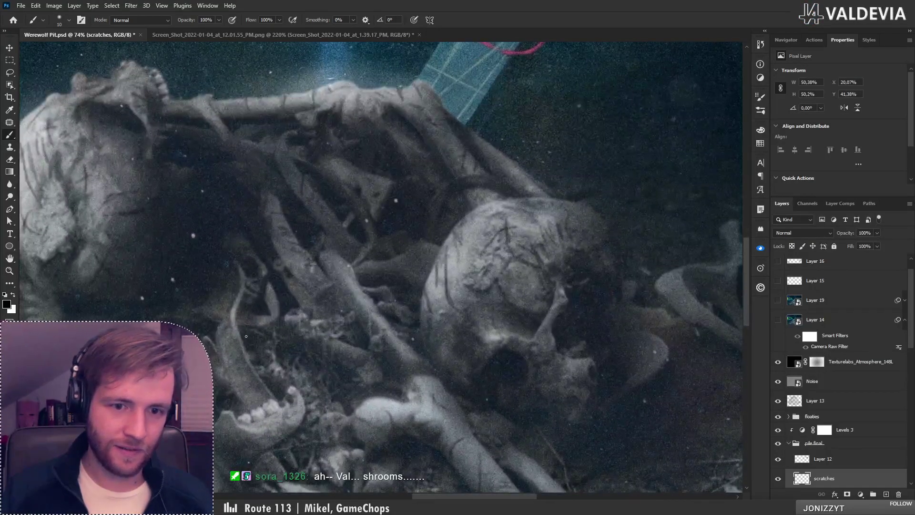
Undo the last scratch stroke near the loose toothed jawbone in the middle of the pile
{"action": "scroll", "coordinate": [246, 336], "scroll_direction": "down", "scroll_amount": 5}
{"action": "scroll", "coordinate": [283, 348], "scroll_direction": "up", "scroll_amount": 6}
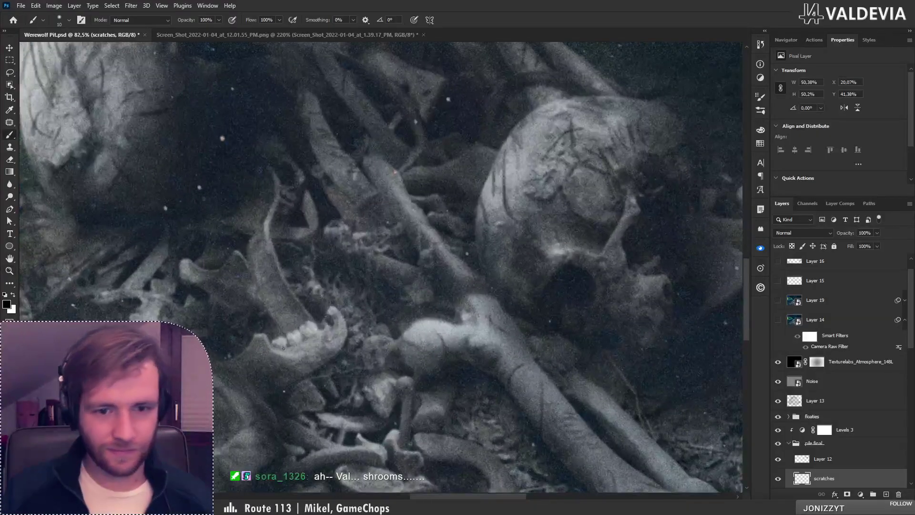
{"action": "key", "text": "ctrl+z"}
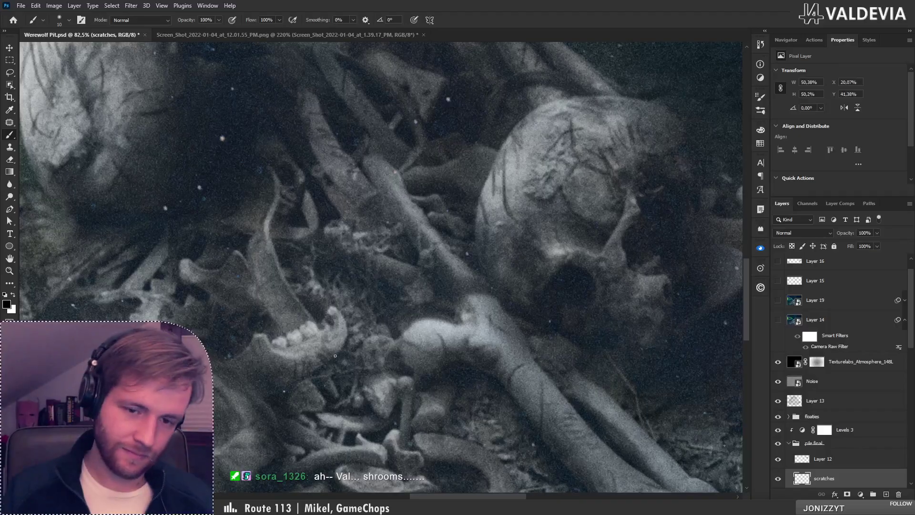
{"action": "left_click_drag", "start_coordinate": [319, 317], "coordinate": [253, 309]}
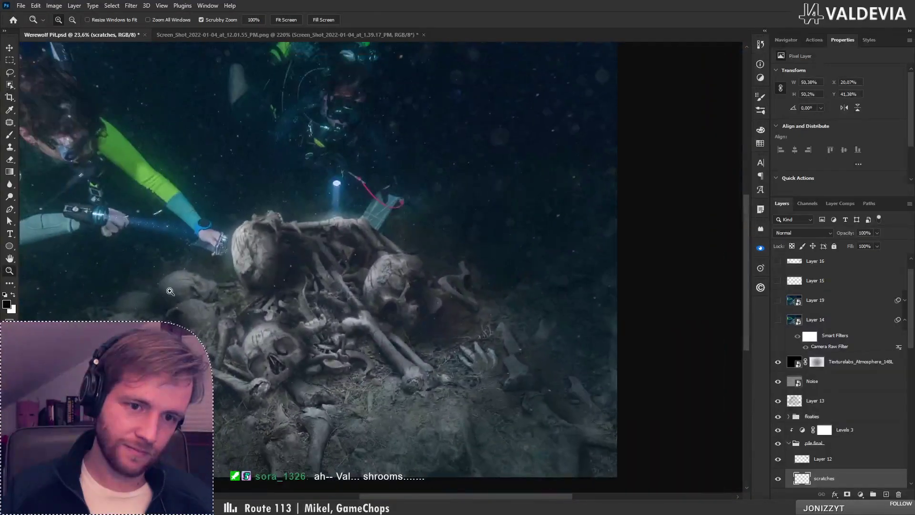
{"action": "mouse_move", "coordinate": [170, 292]}
{"action": "left_mouse_down"}
{"action": "mouse_move", "coordinate": [183, 290]}
{"action": "mouse_move", "coordinate": [160, 290]}
{"action": "left_mouse_up"}
Paint short dark scratches along the dim jaw-shaped bone at the far right of the pile
{"action": "left_click_drag", "start_coordinate": [360, 304], "coordinate": [435, 318]}
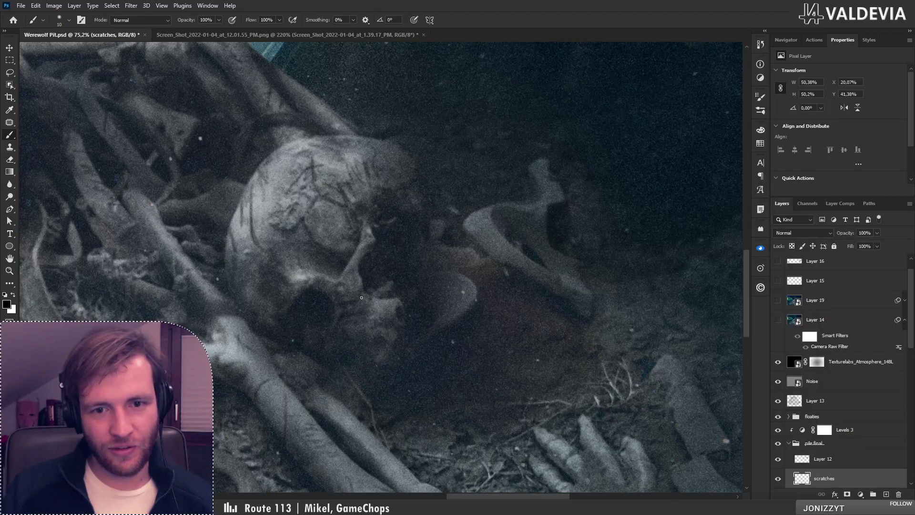
{"action": "key", "text": "z"}
{"action": "mouse_move", "coordinate": [352, 315]}
{"action": "left_mouse_down"}
{"action": "mouse_move", "coordinate": [287, 312]}
{"action": "mouse_move", "coordinate": [305, 293]}
{"action": "left_mouse_up"}
{"action": "left_click_drag", "start_coordinate": [427, 296], "coordinate": [501, 295]}
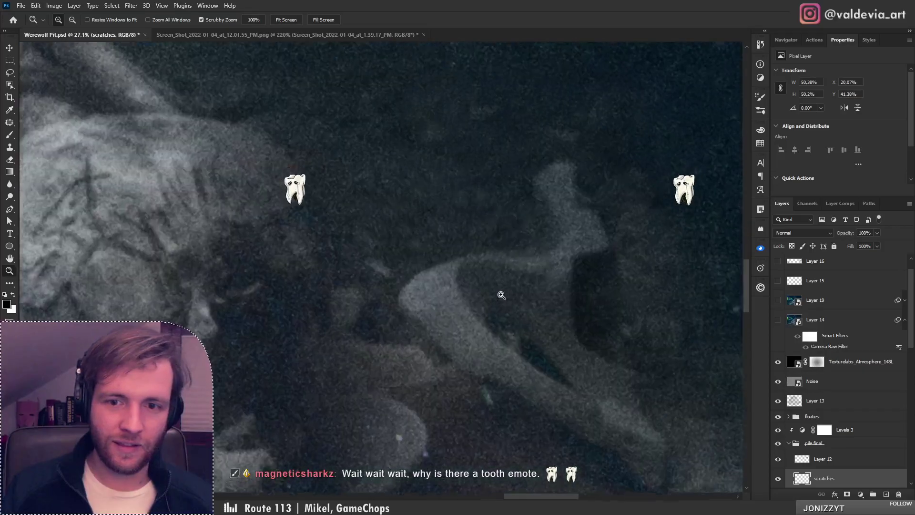
{"action": "key", "text": "b"}
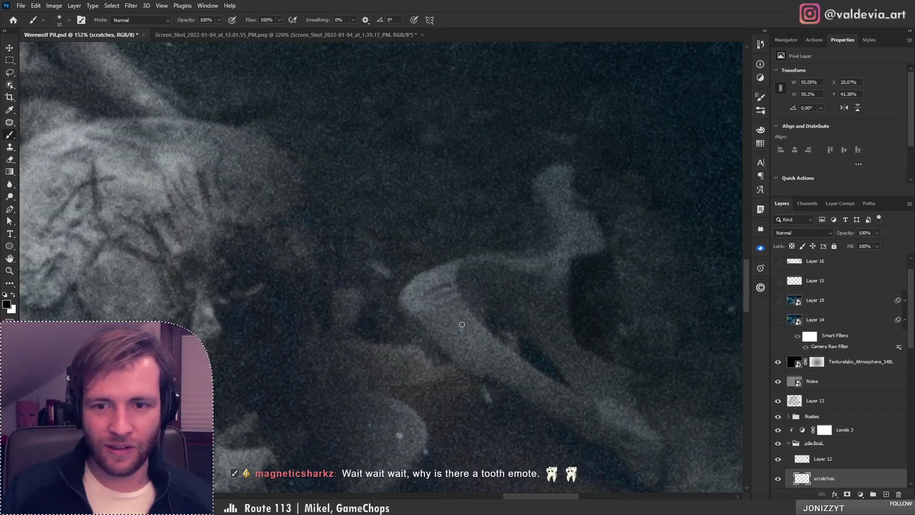
{"action": "left_click_drag", "start_coordinate": [461, 324], "coordinate": [556, 395]}
{"action": "left_click_drag", "start_coordinate": [557, 394], "coordinate": [565, 392]}
{"action": "mouse_move", "coordinate": [437, 292]}
{"action": "left_mouse_down"}
{"action": "mouse_move", "coordinate": [456, 287]}
{"action": "mouse_move", "coordinate": [377, 268]}
{"action": "left_mouse_up"}
Soften the scratches on the far-right jaw-shaped bone with the Eraser, then return to the Brush and view the whole composite
{"action": "key", "text": "z"}
{"action": "mouse_move", "coordinate": [439, 264]}
{"action": "left_mouse_down"}
{"action": "mouse_move", "coordinate": [481, 273]}
{"action": "mouse_move", "coordinate": [486, 333]}
{"action": "left_mouse_up"}
{"action": "key", "text": "b"}
{"action": "key", "text": "e"}
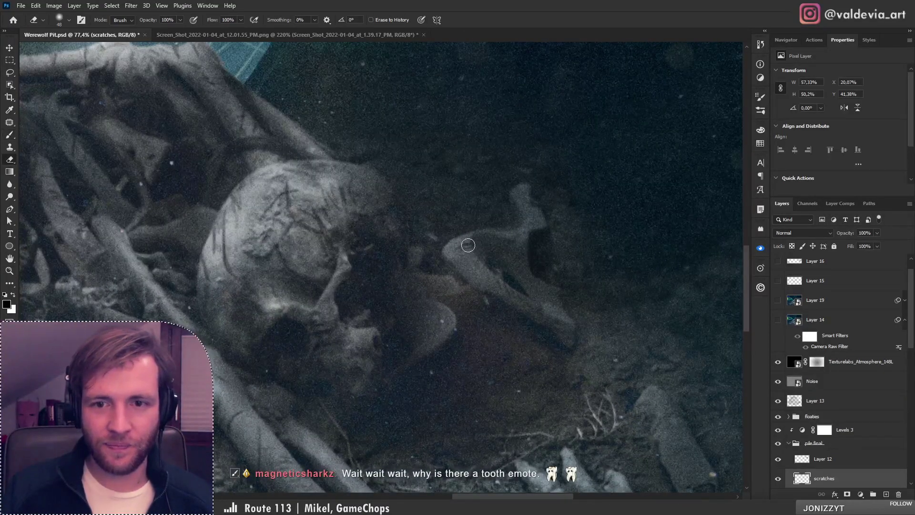
{"action": "key", "text": "b"}
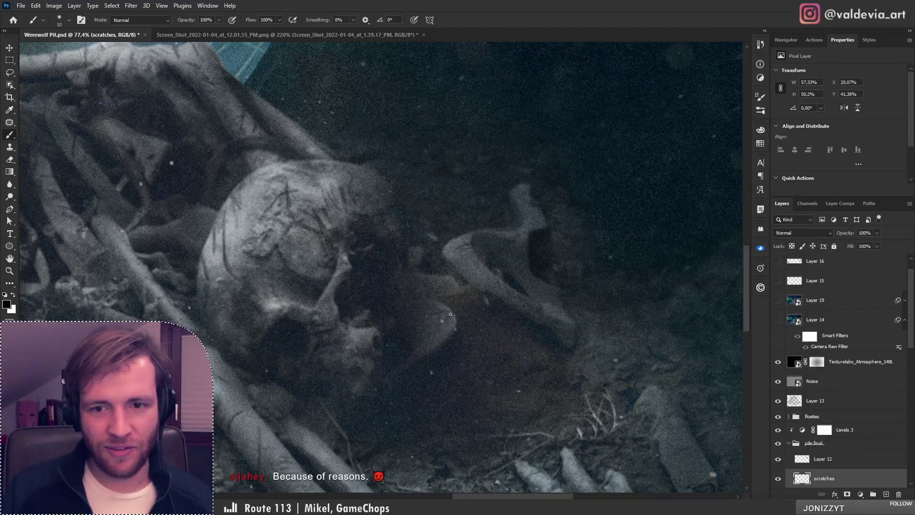
{"action": "key", "text": "z"}
{"action": "mouse_move", "coordinate": [446, 322]}
{"action": "left_mouse_down"}
{"action": "mouse_move", "coordinate": [432, 321]}
{"action": "mouse_move", "coordinate": [369, 257]}
{"action": "mouse_move", "coordinate": [281, 295]}
{"action": "mouse_move", "coordinate": [273, 312]}
{"action": "mouse_move", "coordinate": [290, 307]}
{"action": "mouse_move", "coordinate": [272, 270]}
{"action": "mouse_move", "coordinate": [294, 235]}
{"action": "left_mouse_up"}
{"action": "key", "text": "b"}
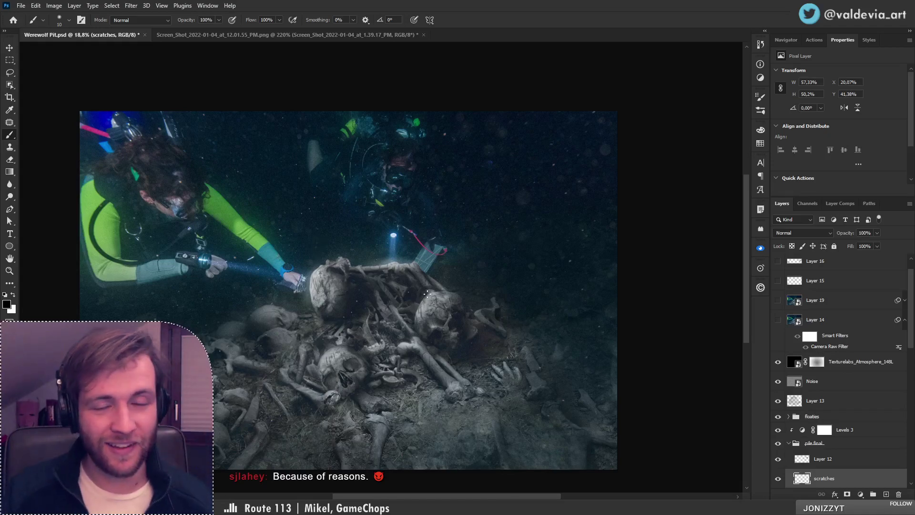
Try a short scratch on the dim skulls beside the large left skull and undo it
{"action": "key", "text": "z"}
{"action": "mouse_move", "coordinate": [428, 294]}
{"action": "left_mouse_down"}
{"action": "mouse_move", "coordinate": [431, 284]}
{"action": "mouse_move", "coordinate": [378, 281]}
{"action": "mouse_move", "coordinate": [397, 286]}
{"action": "left_mouse_up"}
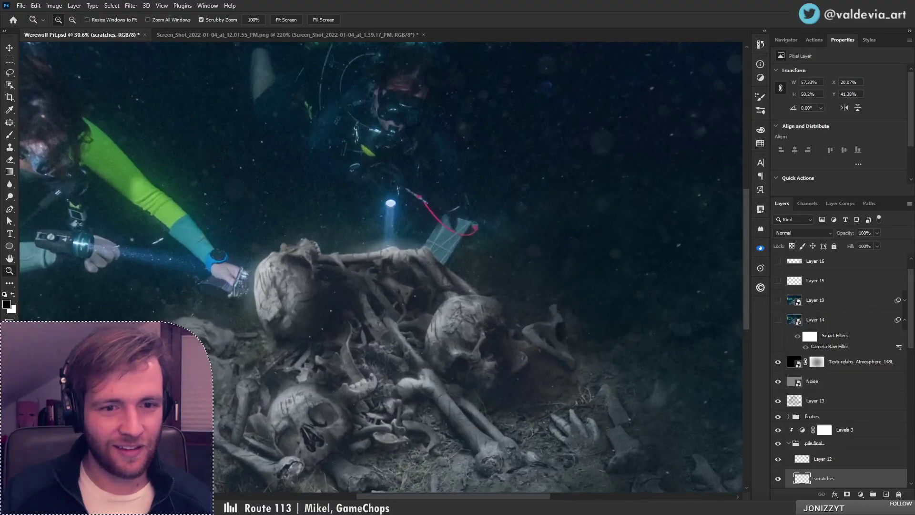
{"action": "left_click_drag", "start_coordinate": [168, 337], "coordinate": [201, 323]}
{"action": "key", "text": "b"}
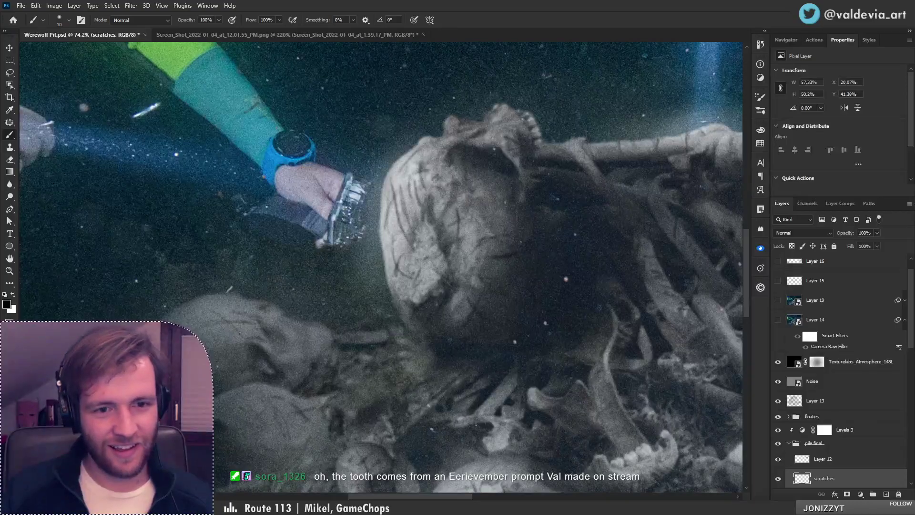
{"action": "key", "text": "ctrl+z"}
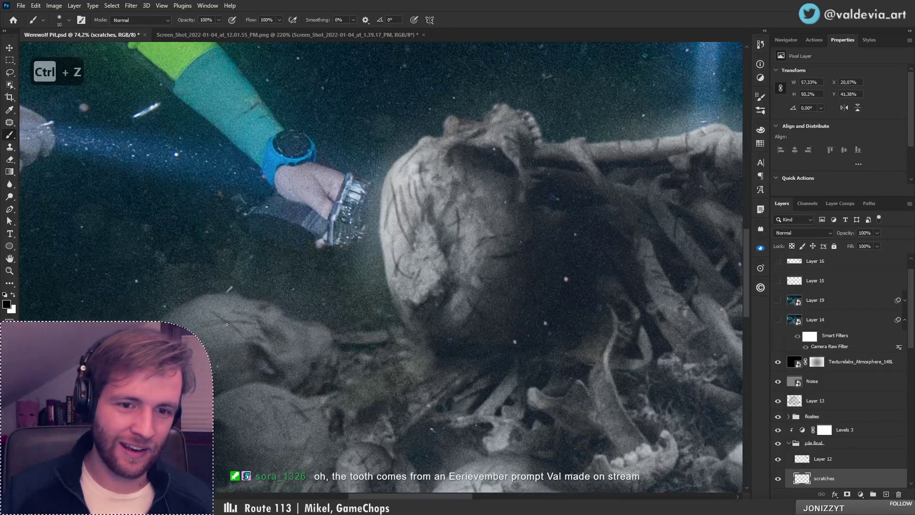
{"action": "key", "text": "z"}
{"action": "mouse_move", "coordinate": [273, 325]}
{"action": "left_mouse_down"}
{"action": "mouse_move", "coordinate": [201, 331]}
{"action": "mouse_move", "coordinate": [248, 340]}
{"action": "left_mouse_up"}
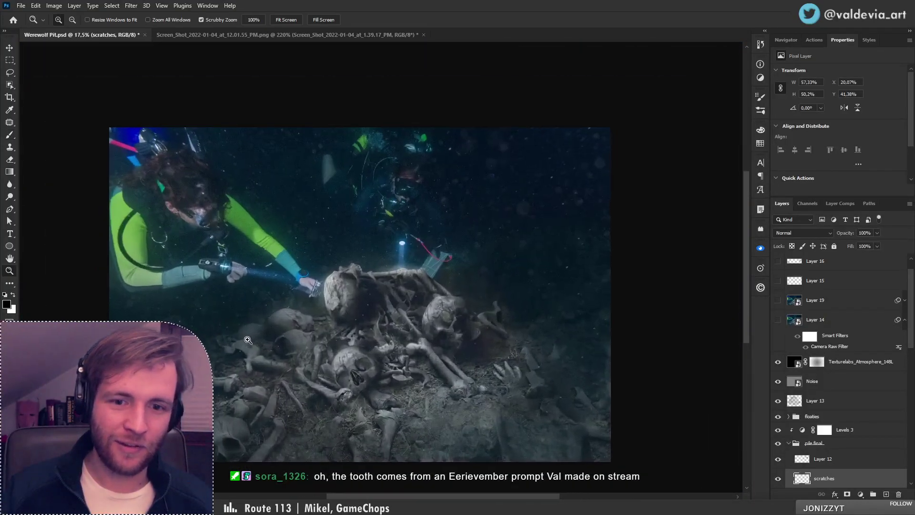
{"action": "key", "text": "b"}
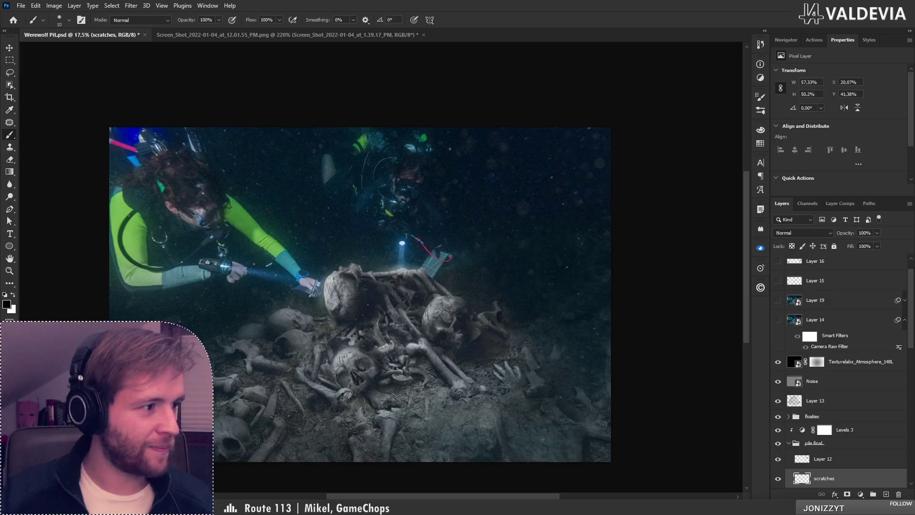
Switch to the Photos viewer, browse the Calcium Hyperproficiency, Tombstone teeth 1 and Fractal Mouth images, and close the viewer
{"action": "key", "text": "alt+Tab"}
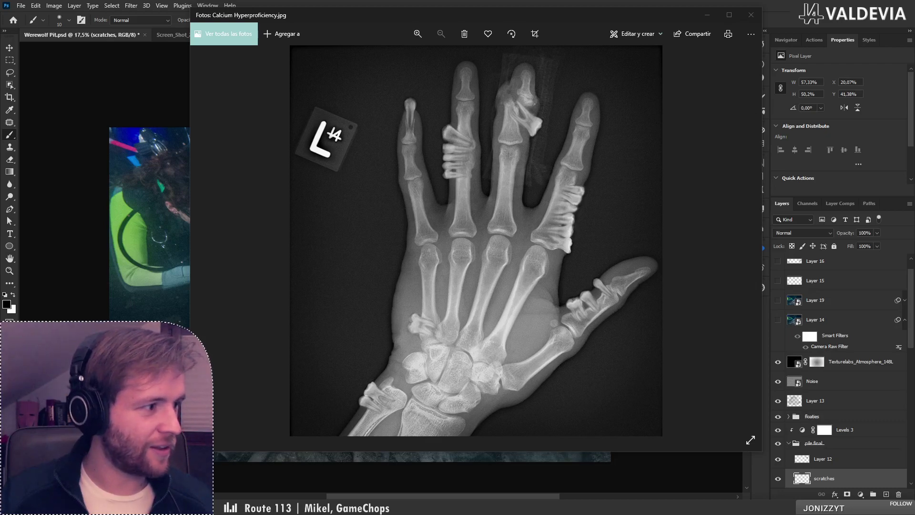
{"action": "key", "text": "Right"}
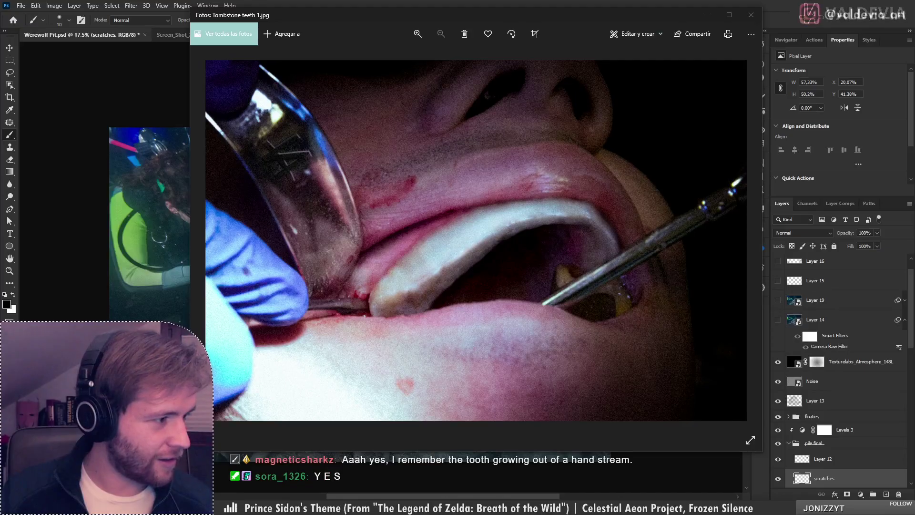
{"action": "key", "text": "Right"}
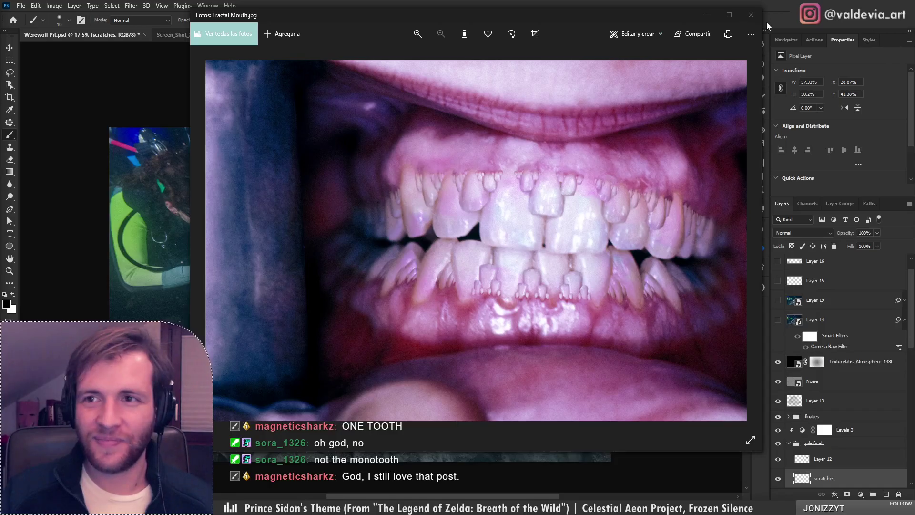
{"action": "key", "text": "Right"}
{"action": "key", "text": "Right"}
{"action": "key", "text": "Right"}
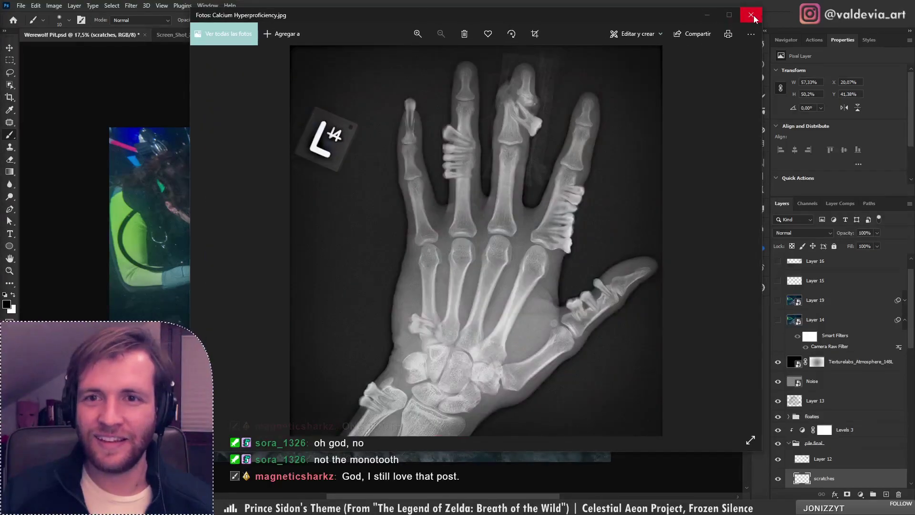
{"action": "left_click", "coordinate": [752, 16]}
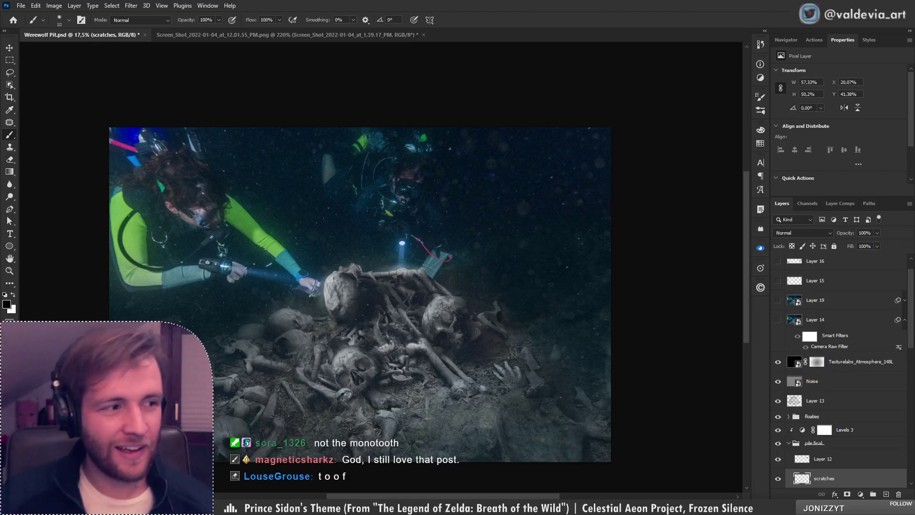
Touch up the scratches on the dim skull below the diver's hand with the Brush and Eraser
{"action": "scroll", "coordinate": [864, 429], "scroll_direction": "down", "scroll_amount": 3}
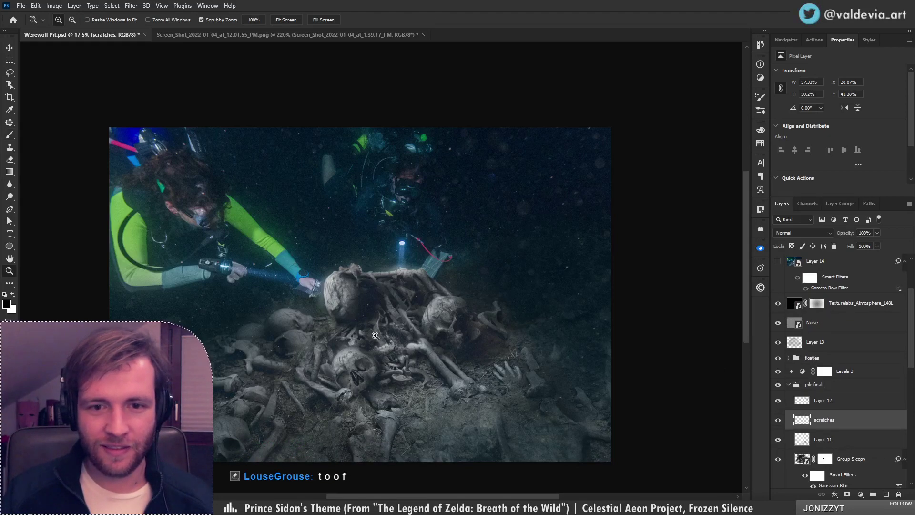
{"action": "scroll", "coordinate": [362, 330], "scroll_direction": "up", "scroll_amount": 5}
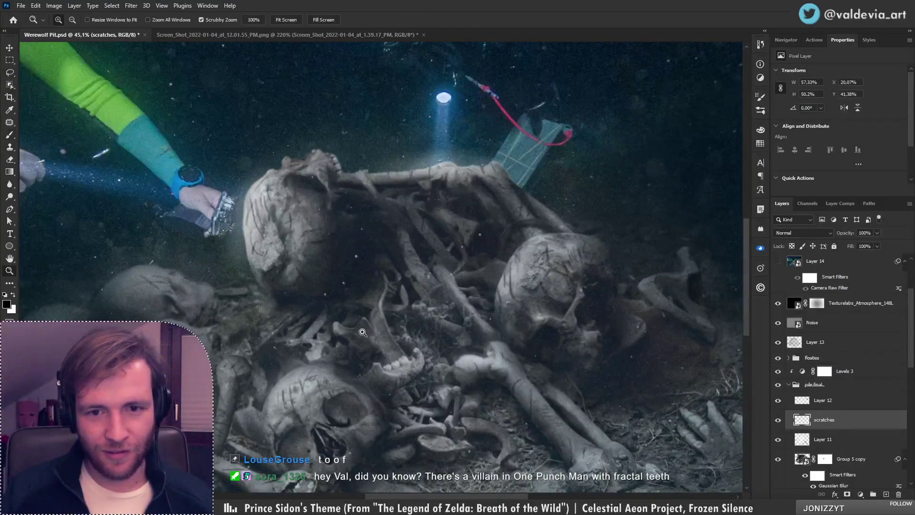
{"action": "scroll", "coordinate": [387, 332], "scroll_direction": "up", "scroll_amount": 3}
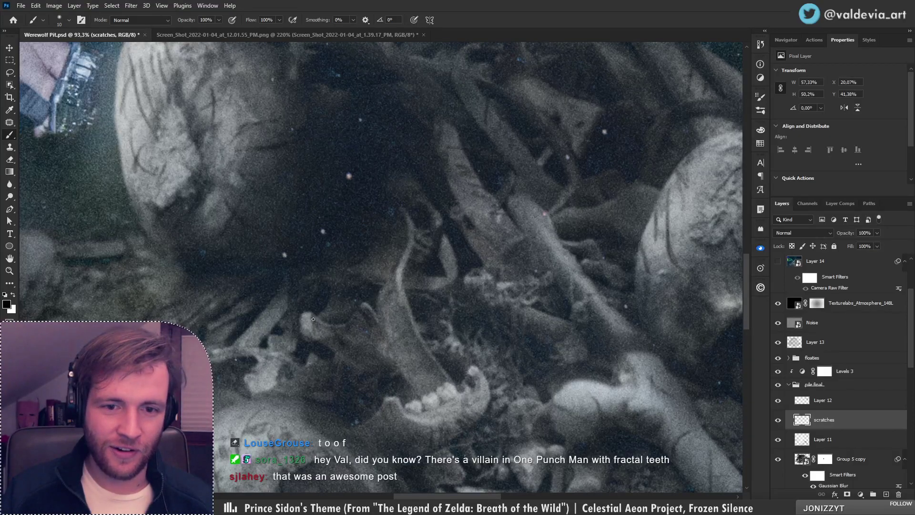
{"action": "scroll", "coordinate": [354, 327], "scroll_direction": "down", "scroll_amount": 5}
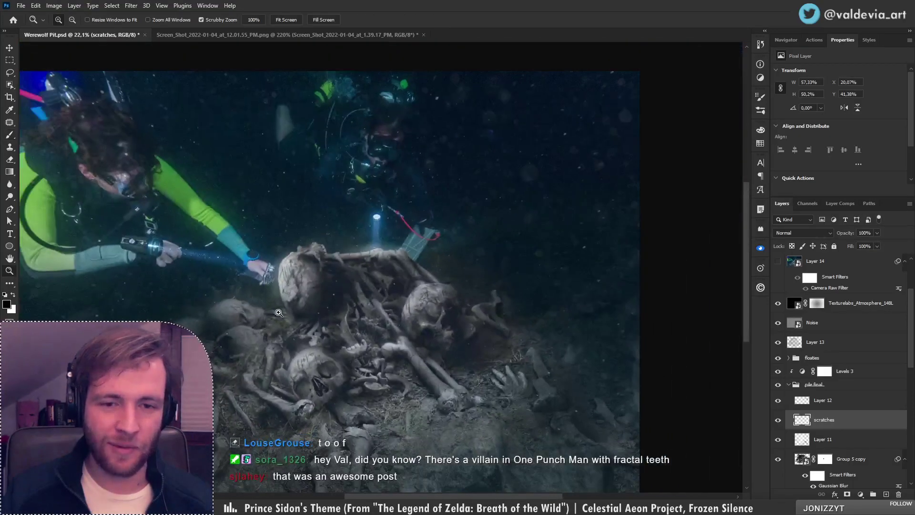
{"action": "scroll", "coordinate": [300, 339], "scroll_direction": "up", "scroll_amount": 3}
{"action": "left_click_drag", "start_coordinate": [299, 339], "coordinate": [336, 310]}
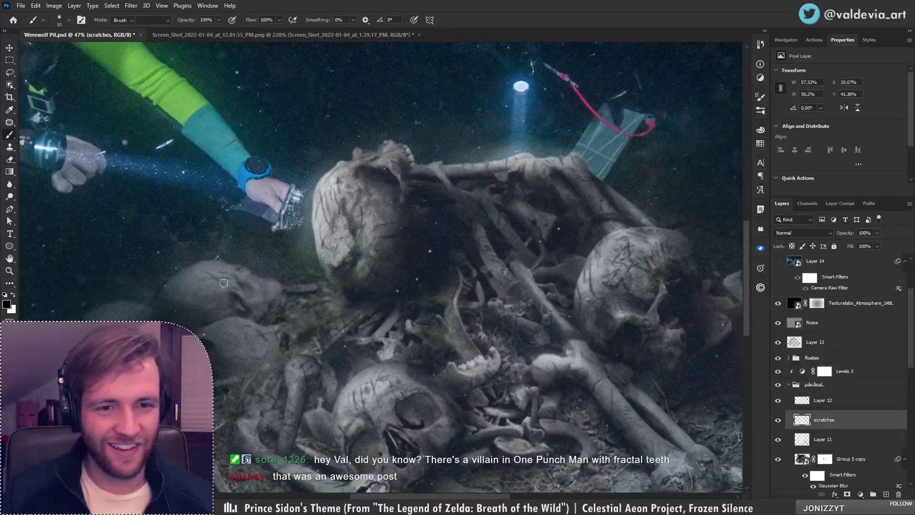
{"action": "key", "text": "e"}
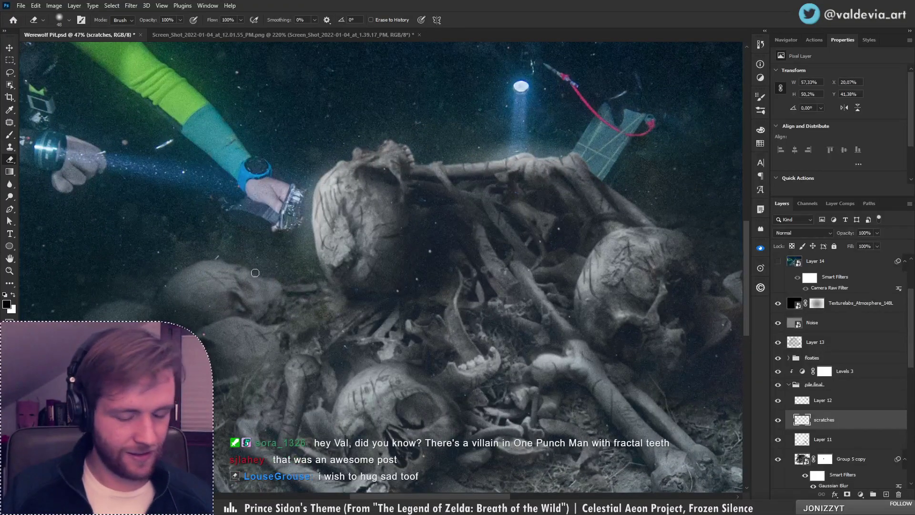
{"action": "key", "text": "b"}
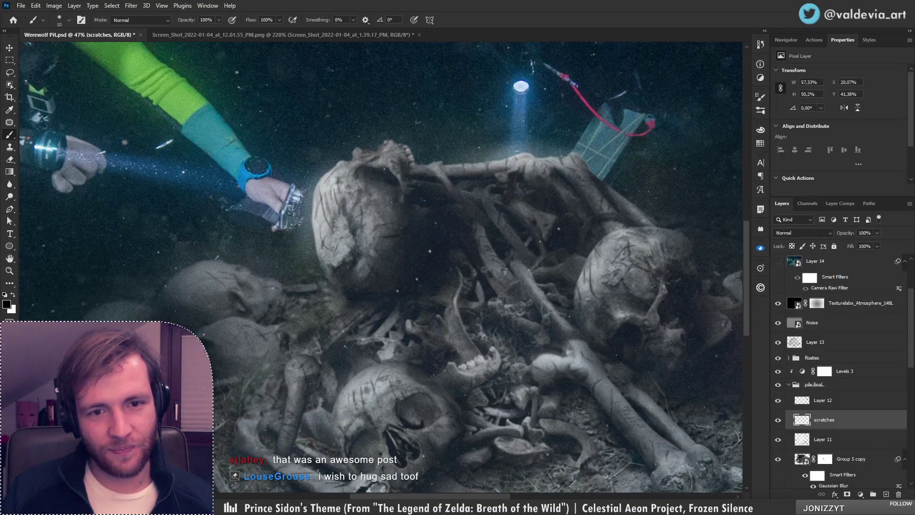
{"action": "key", "text": "z"}
{"action": "mouse_move", "coordinate": [277, 287]}
{"action": "left_mouse_down"}
{"action": "mouse_move", "coordinate": [264, 297]}
{"action": "mouse_move", "coordinate": [329, 291]}
{"action": "left_mouse_up"}
{"action": "key", "text": "e"}
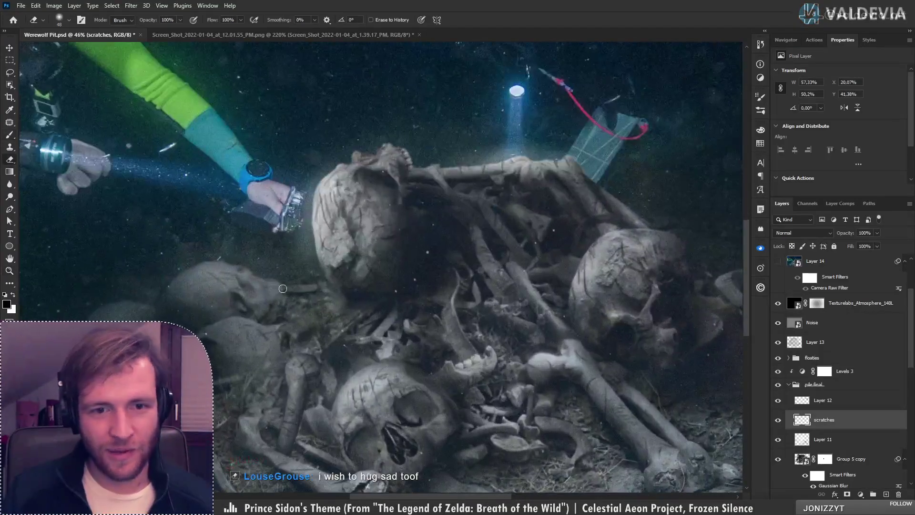
{"action": "key", "text": "b"}
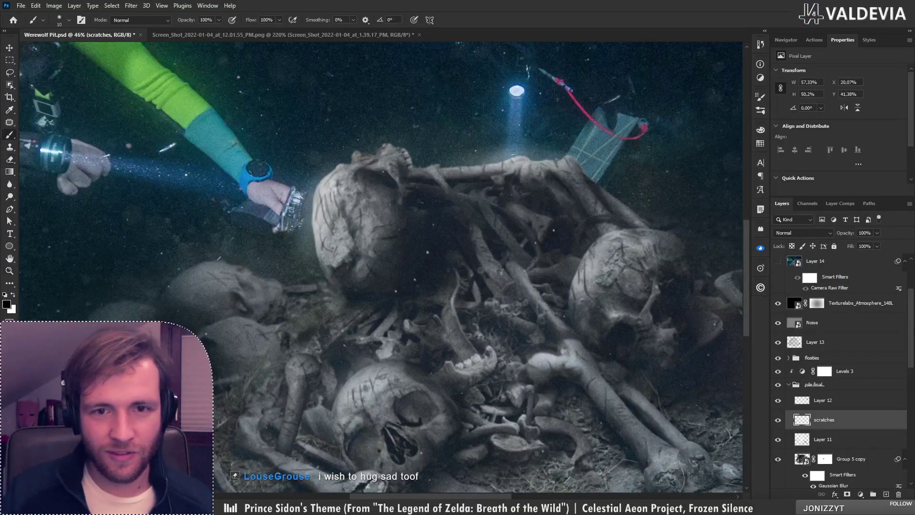
Add a few short dark scratches to the slanted bones between the two large skulls with the Brush
{"action": "key", "text": "z"}
{"action": "mouse_move", "coordinate": [335, 225]}
{"action": "left_mouse_down"}
{"action": "mouse_move", "coordinate": [273, 222]}
{"action": "mouse_move", "coordinate": [367, 214]}
{"action": "mouse_move", "coordinate": [358, 251]}
{"action": "left_mouse_up"}
{"action": "key", "text": "b"}
{"action": "key", "text": "z"}
{"action": "left_click_drag", "start_coordinate": [438, 303], "coordinate": [449, 283]}
{"action": "key", "text": "b"}
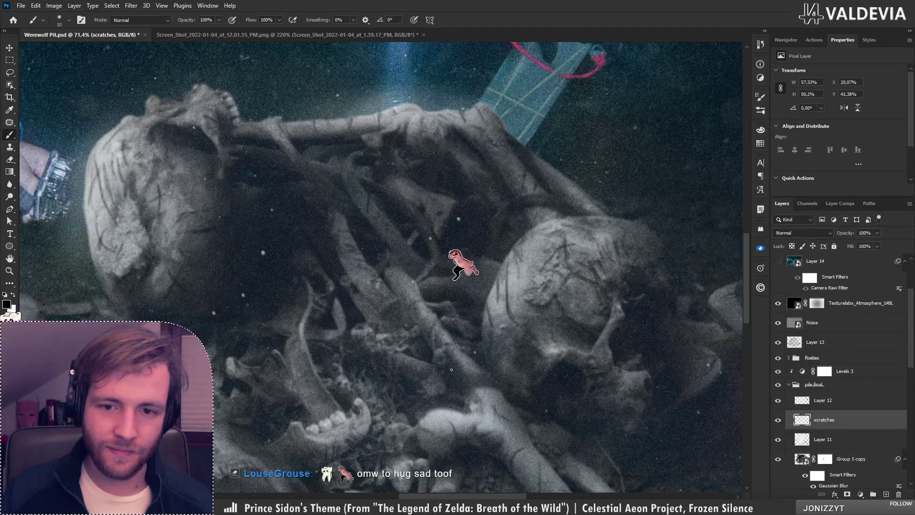
{"action": "key", "text": "z"}
{"action": "mouse_move", "coordinate": [431, 324]}
{"action": "left_mouse_down"}
{"action": "mouse_move", "coordinate": [398, 338]}
{"action": "mouse_move", "coordinate": [414, 345]}
{"action": "mouse_move", "coordinate": [445, 328]}
{"action": "mouse_move", "coordinate": [429, 272]}
{"action": "left_mouse_up"}
{"action": "key", "text": "b"}
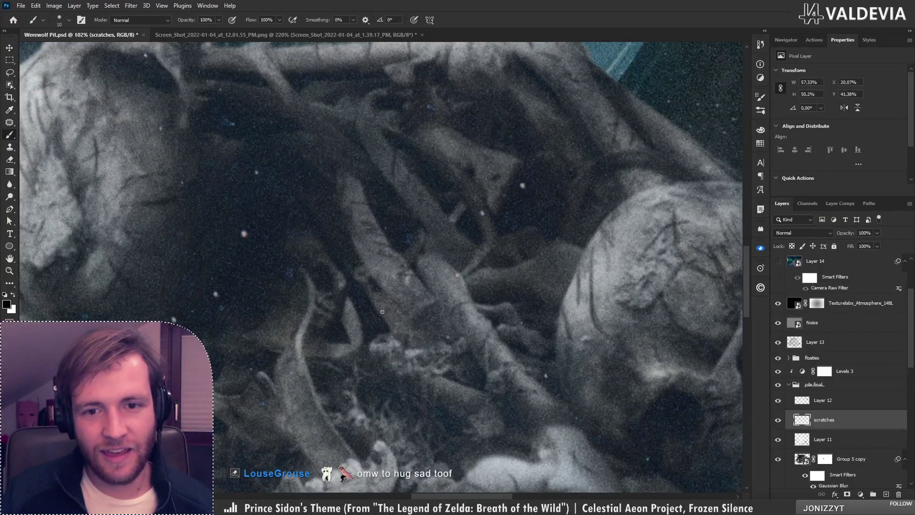
Examine the scratches on the long crossed bones and on the bone atop the large left skull, and view the whole composite
{"action": "key", "text": "z"}
{"action": "left_click_drag", "start_coordinate": [441, 339], "coordinate": [403, 359]}
{"action": "left_click_drag", "start_coordinate": [460, 387], "coordinate": [505, 387]}
{"action": "key", "text": "b"}
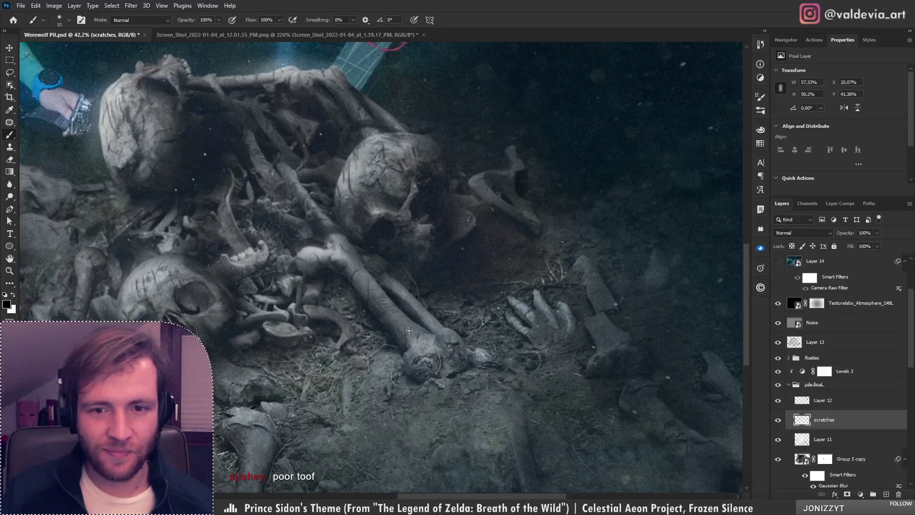
{"action": "key", "text": "z"}
{"action": "left_click_drag", "start_coordinate": [436, 316], "coordinate": [409, 319]}
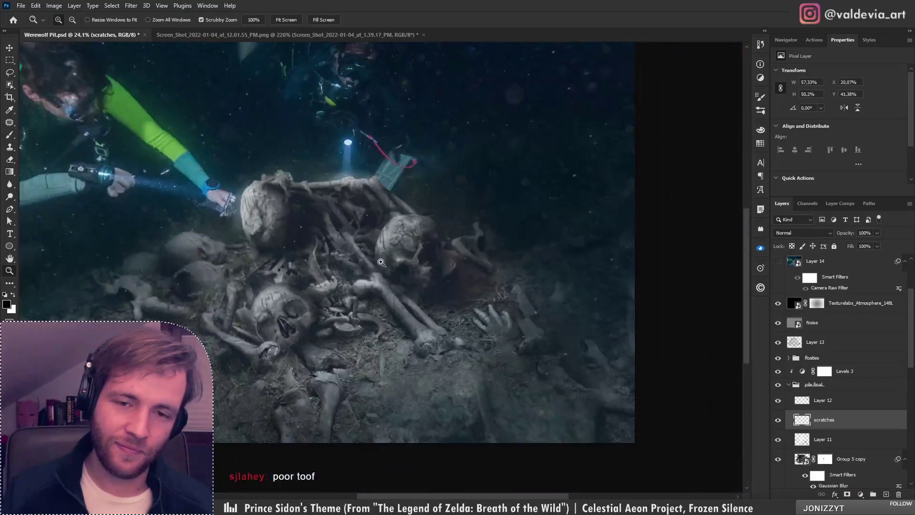
{"action": "left_click_drag", "start_coordinate": [381, 262], "coordinate": [331, 255]}
{"action": "left_click_drag", "start_coordinate": [292, 225], "coordinate": [392, 206]}
{"action": "key", "text": "b"}
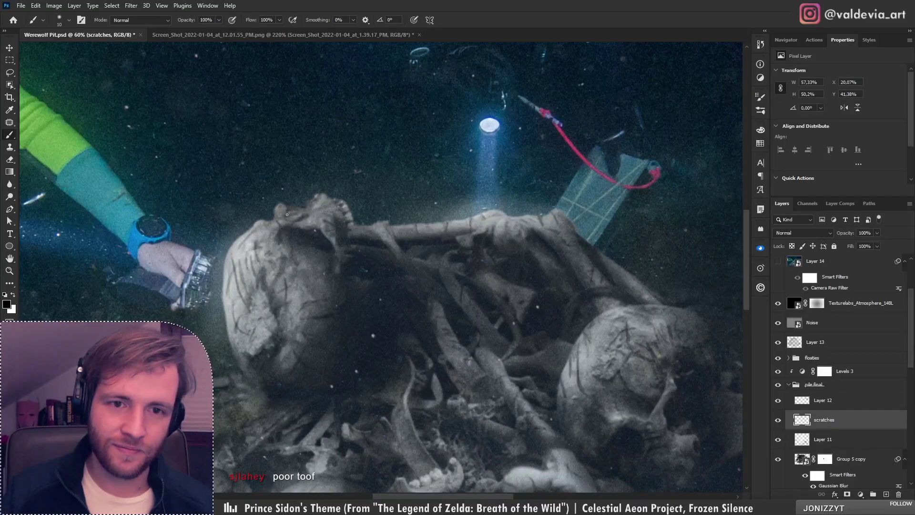
{"action": "key", "text": "z"}
{"action": "mouse_move", "coordinate": [291, 212]}
{"action": "left_mouse_down"}
{"action": "mouse_move", "coordinate": [196, 196]}
{"action": "mouse_move", "coordinate": [208, 192]}
{"action": "left_mouse_up"}
{"action": "left_click_drag", "start_coordinate": [311, 287], "coordinate": [329, 276]}
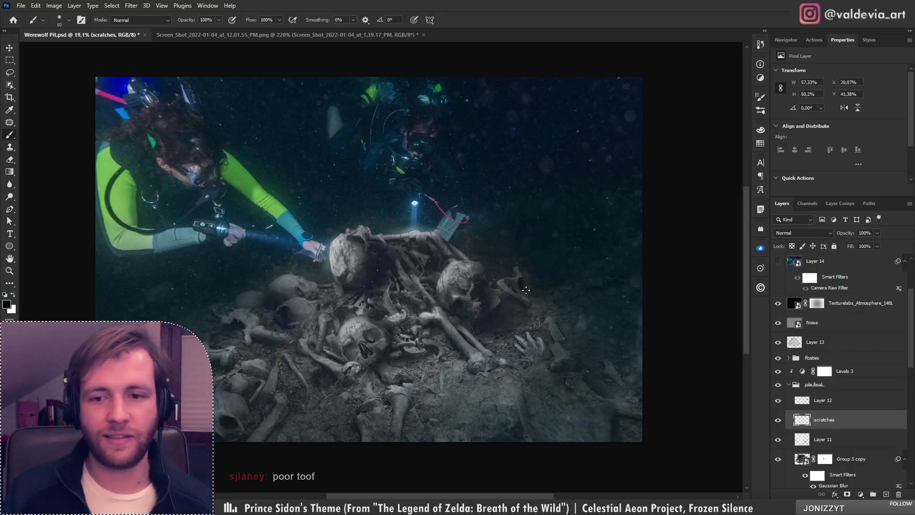
Paint short dark scratches on the two dim bone pieces beside the skeletal hand
{"action": "key", "text": "z"}
{"action": "left_click_drag", "start_coordinate": [542, 350], "coordinate": [570, 346]}
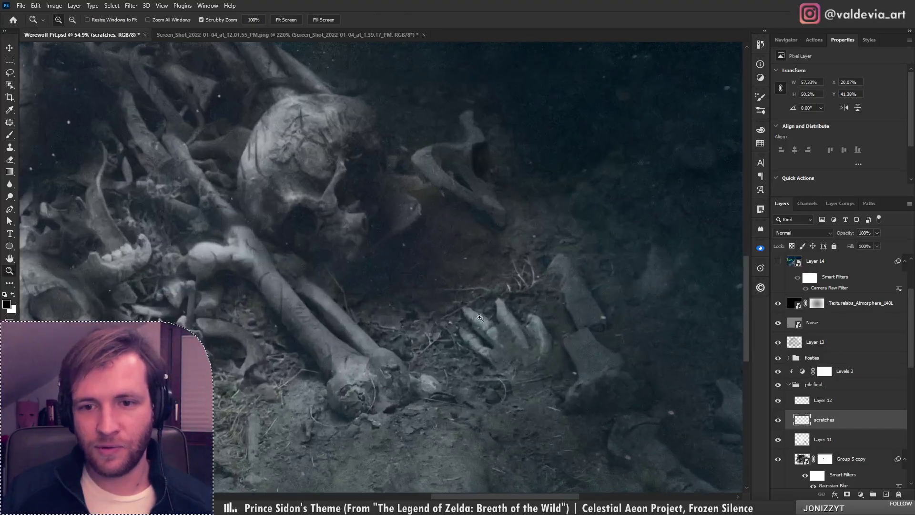
{"action": "left_click_drag", "start_coordinate": [481, 319], "coordinate": [480, 322]}
{"action": "key", "text": "b"}
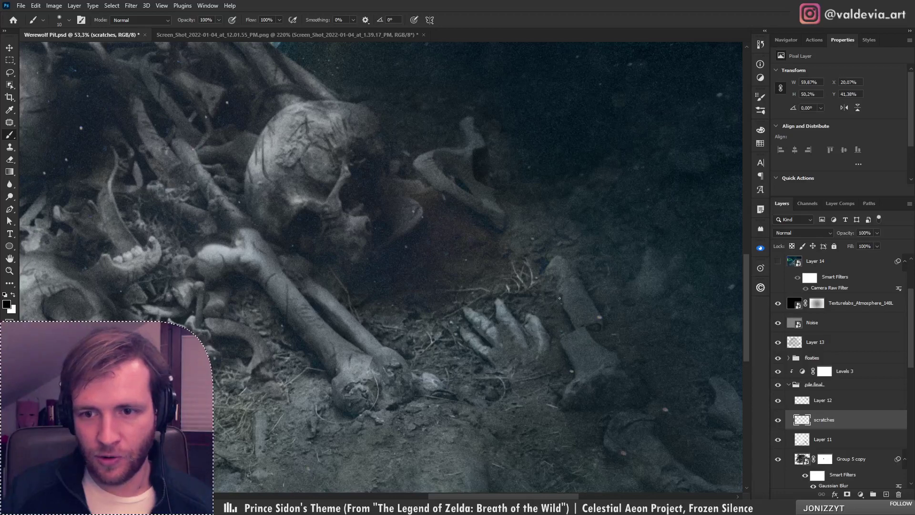
{"action": "left_click_drag", "start_coordinate": [586, 339], "coordinate": [596, 352]}
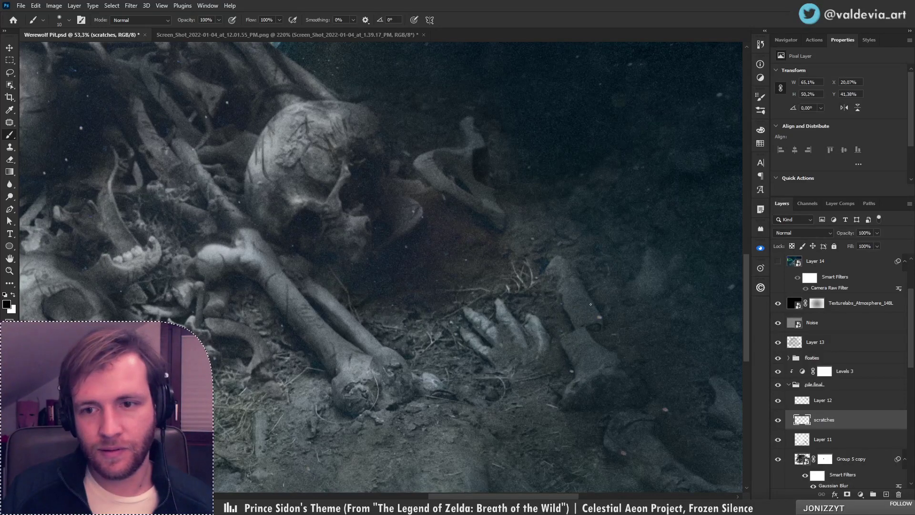
{"action": "key", "text": "z"}
{"action": "left_click_drag", "start_coordinate": [562, 317], "coordinate": [495, 281]}
{"action": "left_click_drag", "start_coordinate": [478, 240], "coordinate": [496, 239]}
{"action": "key", "text": "b"}
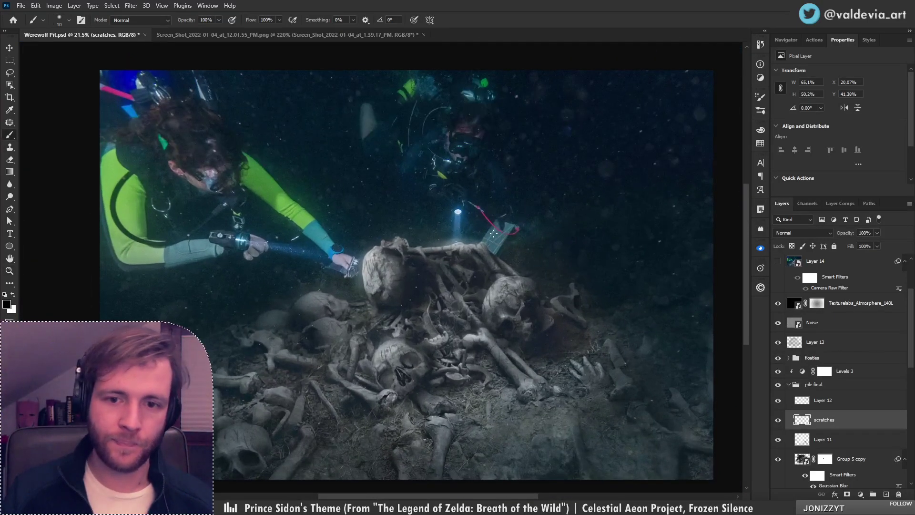
Replace Layer 19 with a fresh merged smart object of the visible image that carries over its smart filter
{"action": "scroll", "coordinate": [833, 361], "scroll_direction": "up", "scroll_amount": 3}
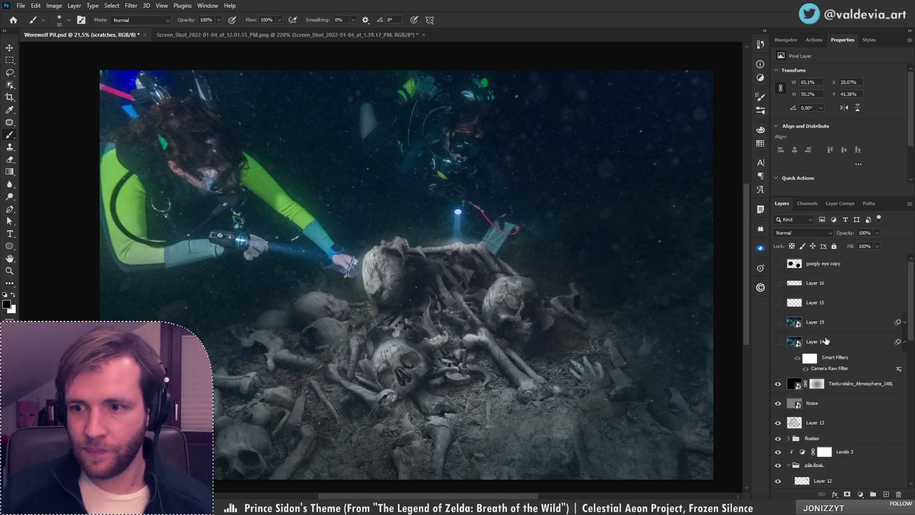
{"action": "left_click", "coordinate": [847, 325]}
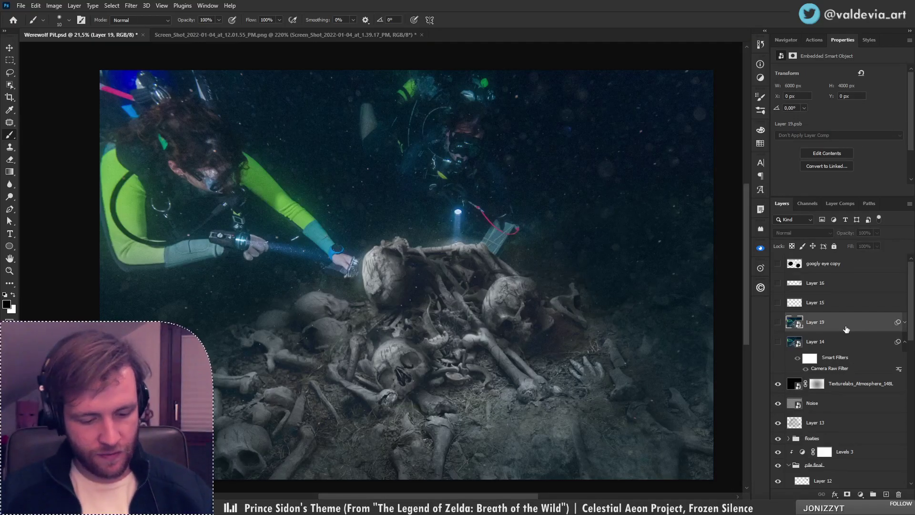
{"action": "key", "text": "ctrl+alt+shift+n"}
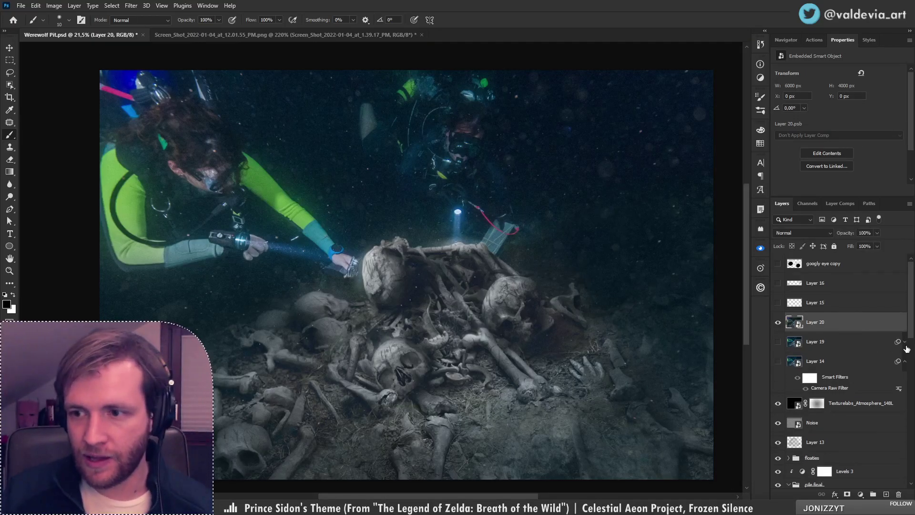
{"action": "left_click", "coordinate": [866, 348]}
{"action": "left_click", "coordinate": [899, 494]}
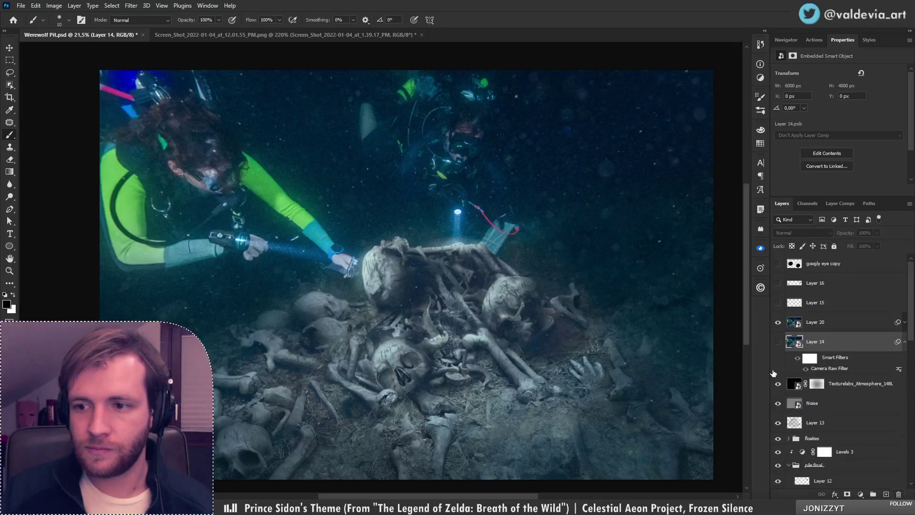
Show Layer 14, Layer 15, Layer 16 and the googly eye copy layer
{"action": "left_click", "coordinate": [778, 342]}
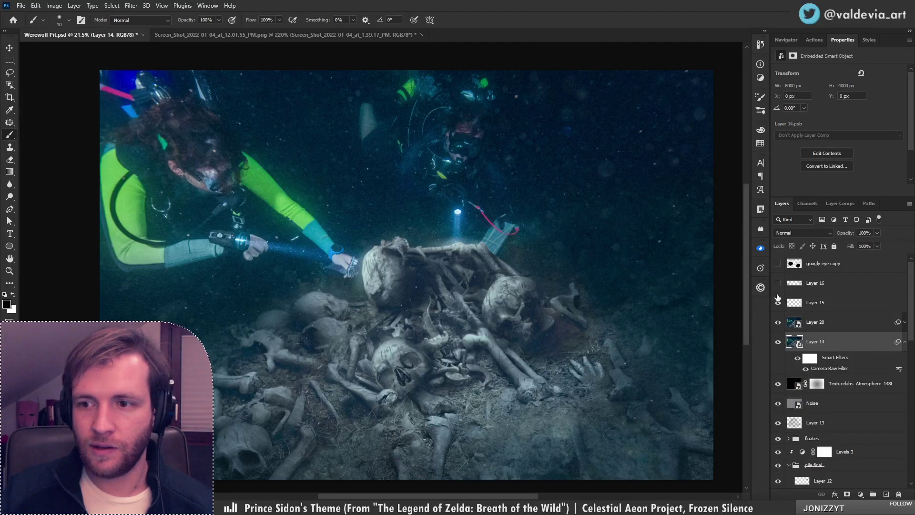
{"action": "left_click", "coordinate": [777, 268]}
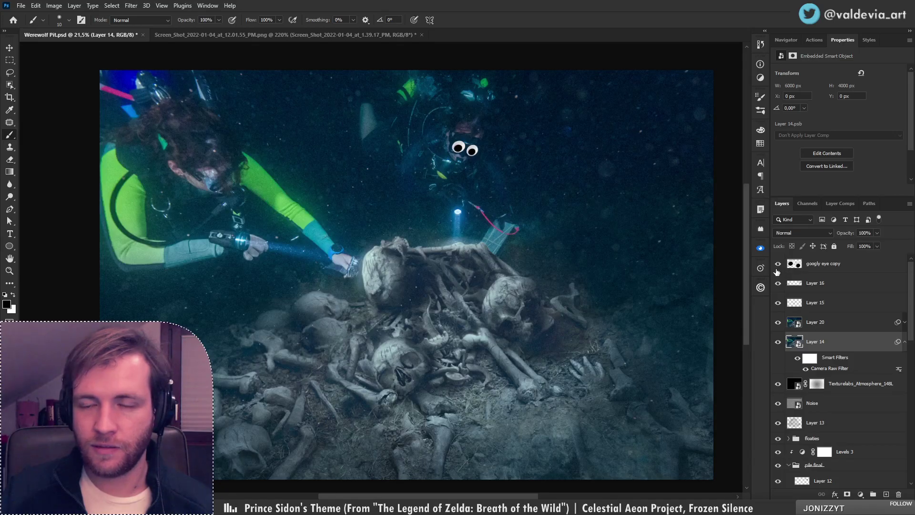
Compare the composite with and without Layer 20, and examine the bone pile and the whole image
{"action": "left_click", "coordinate": [778, 328]}
{"action": "left_click", "coordinate": [778, 328]}
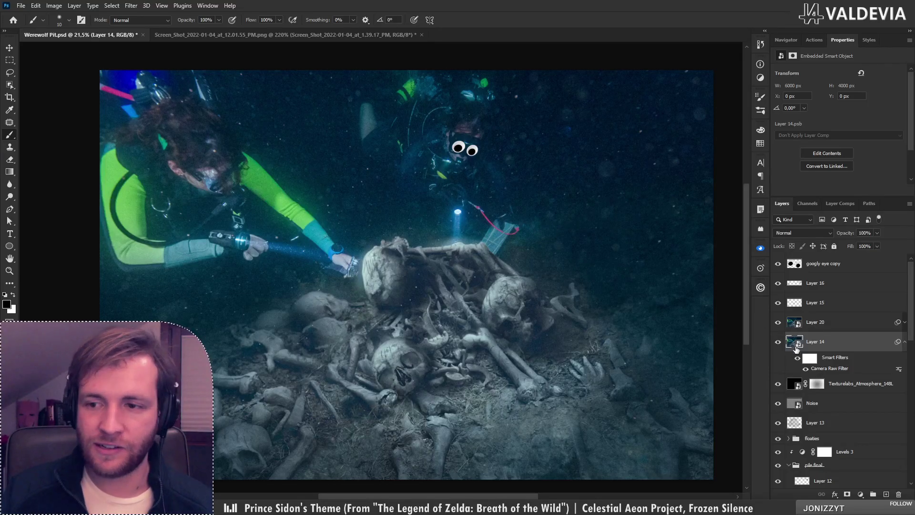
{"action": "left_click", "coordinate": [778, 328]}
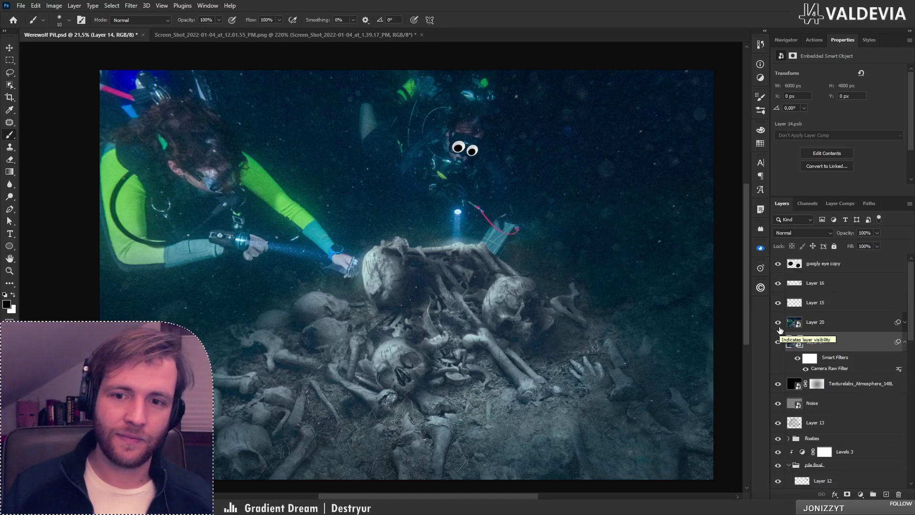
{"action": "key", "text": "z"}
{"action": "left_click_drag", "start_coordinate": [499, 303], "coordinate": [438, 283]}
{"action": "mouse_move", "coordinate": [359, 264]}
{"action": "left_mouse_down"}
{"action": "mouse_move", "coordinate": [383, 240]}
{"action": "mouse_move", "coordinate": [348, 253]}
{"action": "left_mouse_up"}
{"action": "mouse_move", "coordinate": [517, 309]}
{"action": "left_mouse_down"}
{"action": "mouse_move", "coordinate": [558, 303]}
{"action": "mouse_move", "coordinate": [439, 324]}
{"action": "mouse_move", "coordinate": [473, 331]}
{"action": "mouse_move", "coordinate": [481, 319]}
{"action": "mouse_move", "coordinate": [448, 272]}
{"action": "mouse_move", "coordinate": [453, 261]}
{"action": "mouse_move", "coordinate": [491, 274]}
{"action": "left_mouse_up"}
{"action": "key", "text": "b"}
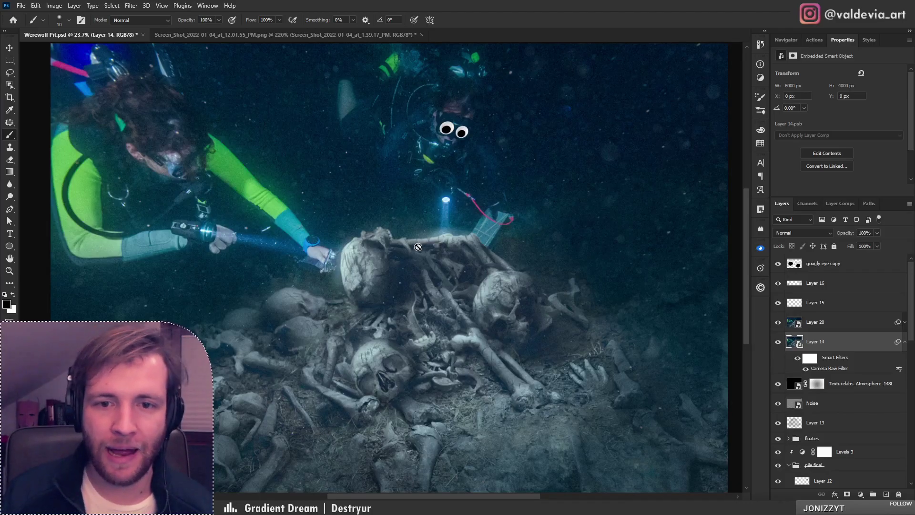
{"action": "key", "text": "z"}
{"action": "mouse_move", "coordinate": [418, 247]}
{"action": "left_mouse_down"}
{"action": "mouse_move", "coordinate": [429, 229]}
{"action": "mouse_move", "coordinate": [364, 192]}
{"action": "mouse_move", "coordinate": [399, 227]}
{"action": "left_mouse_up"}
{"action": "key", "text": "b"}
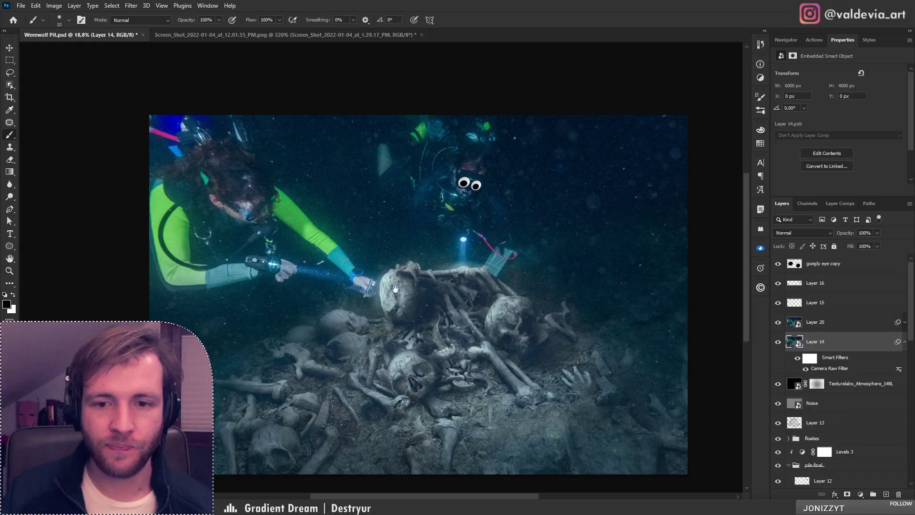
{"action": "mouse_move", "coordinate": [395, 289]}
{"action": "left_mouse_down"}
{"action": "mouse_move", "coordinate": [396, 277]}
{"action": "mouse_move", "coordinate": [432, 284]}
{"action": "left_mouse_up"}
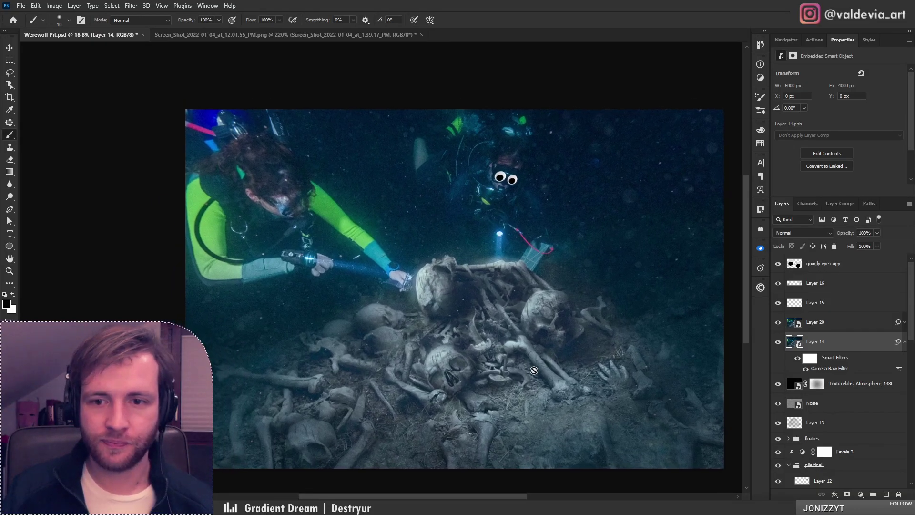
{"action": "key", "text": "z"}
{"action": "mouse_move", "coordinate": [529, 423]}
{"action": "left_mouse_down"}
{"action": "mouse_move", "coordinate": [517, 422]}
{"action": "mouse_move", "coordinate": [587, 417]}
{"action": "mouse_move", "coordinate": [531, 425]}
{"action": "left_mouse_up"}
{"action": "key", "text": "b"}
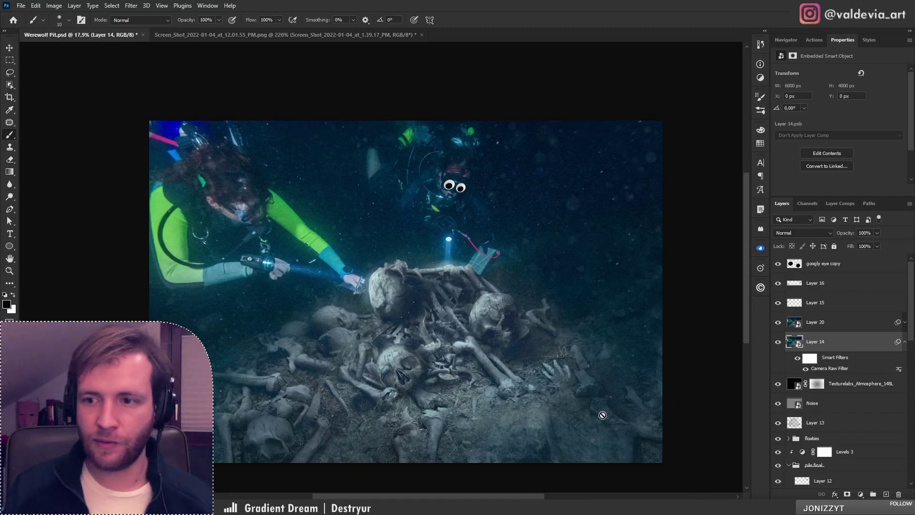
Darken the outer areas of the image on Layer 15 with a soft black brush, enlarging it to 2874 px
{"action": "left_click", "coordinate": [839, 305]}
{"action": "right_click", "coordinate": [469, 309]}
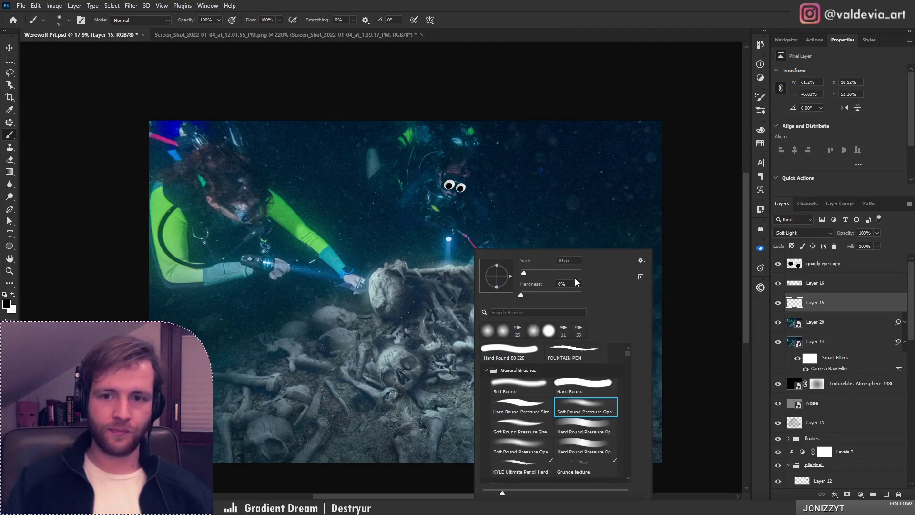
{"action": "key", "text": "Return"}
{"action": "key", "text": "ctrl+z"}
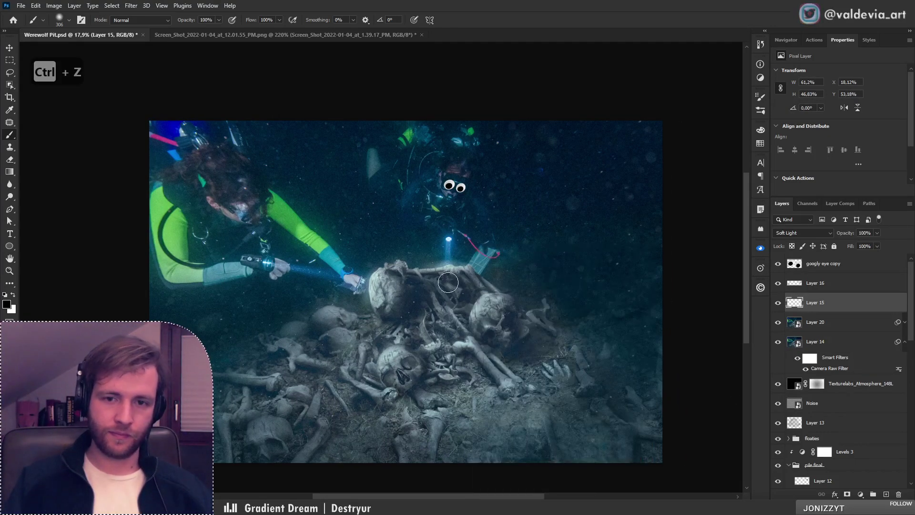
{"action": "key", "text": "z"}
{"action": "mouse_move", "coordinate": [447, 321]}
{"action": "left_mouse_down"}
{"action": "mouse_move", "coordinate": [404, 311]}
{"action": "mouse_move", "coordinate": [515, 299]}
{"action": "left_mouse_up"}
{"action": "key", "text": "b"}
{"action": "right_click", "coordinate": [490, 290]}
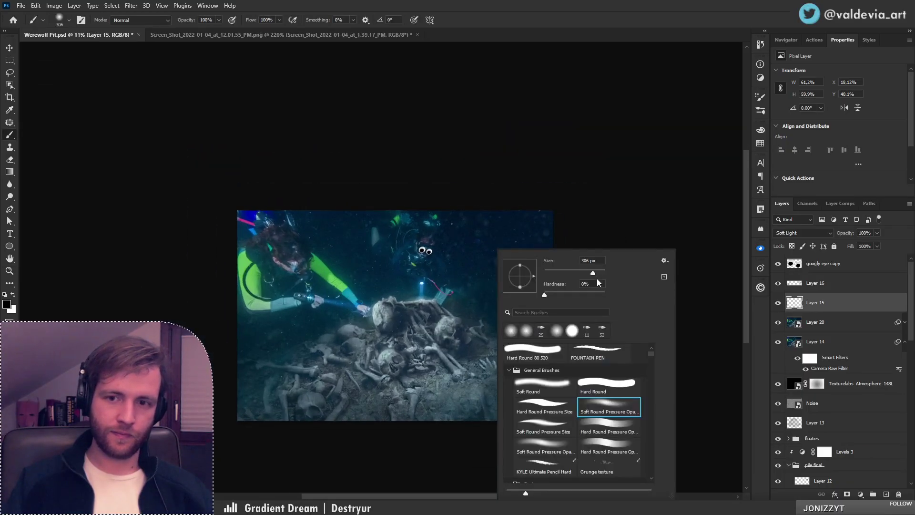
{"action": "mouse_move", "coordinate": [385, 364]}
{"action": "left_mouse_down"}
{"action": "mouse_move", "coordinate": [232, 360]}
{"action": "mouse_move", "coordinate": [576, 319]}
{"action": "left_mouse_up"}
{"action": "key", "text": "ctrl+z"}
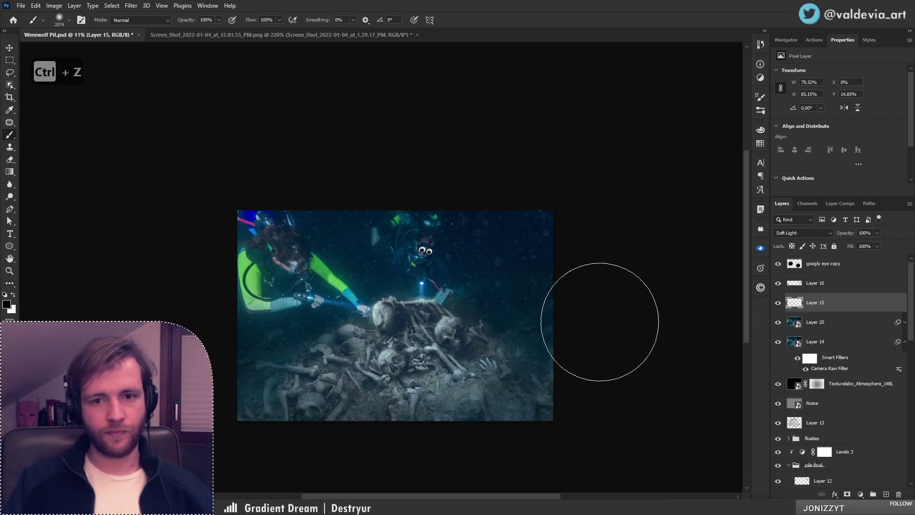
{"action": "key", "text": "ctrl+z"}
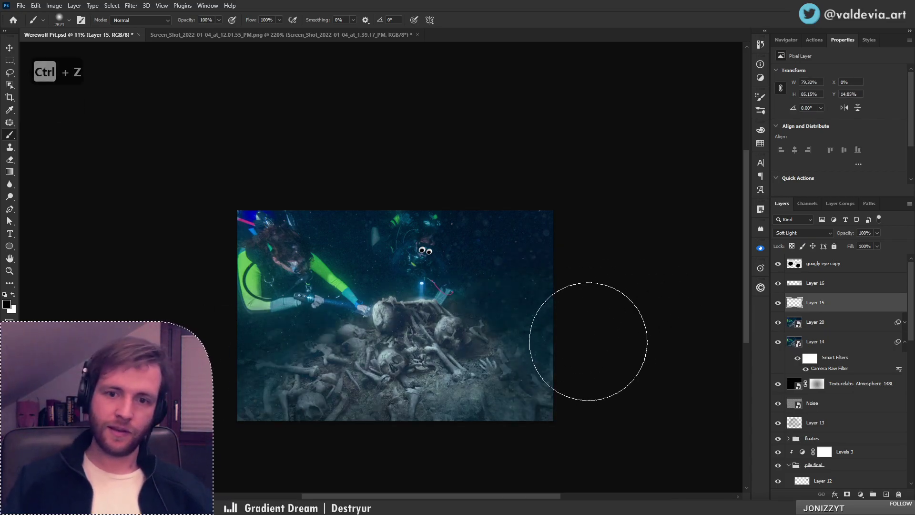
Try more large soft strokes on Layer 15, dark along the image's side edges and white over the bone pile
{"action": "left_click_drag", "start_coordinate": [208, 316], "coordinate": [588, 327]}
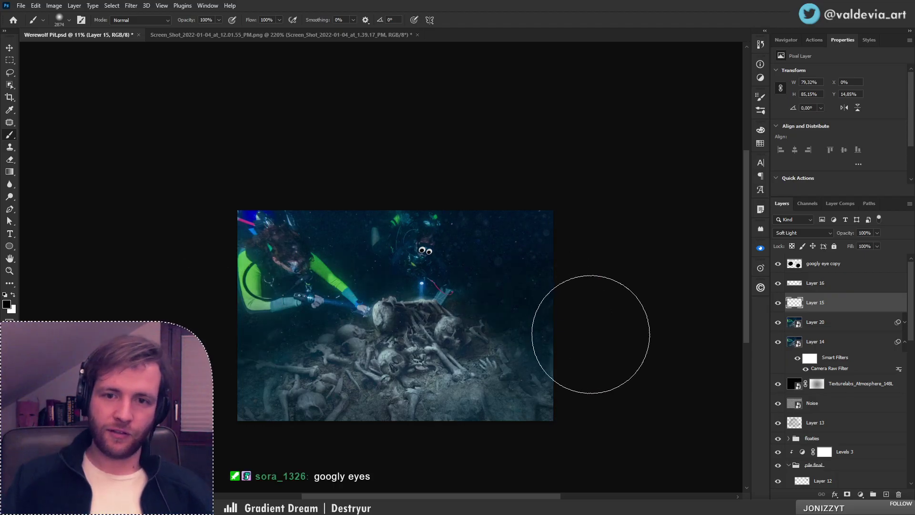
{"action": "key", "text": "ctrl+z"}
{"action": "left_click_drag", "start_coordinate": [579, 364], "coordinate": [200, 393]}
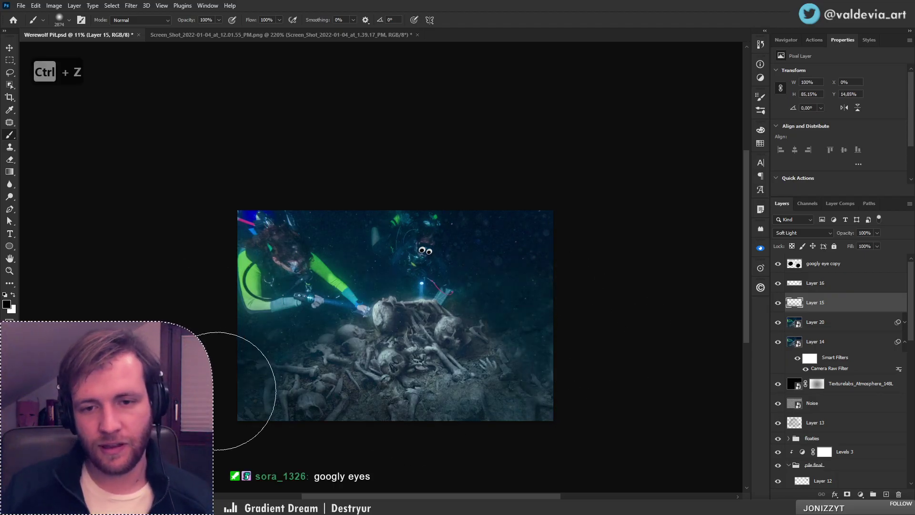
{"action": "key", "text": "ctrl+z"}
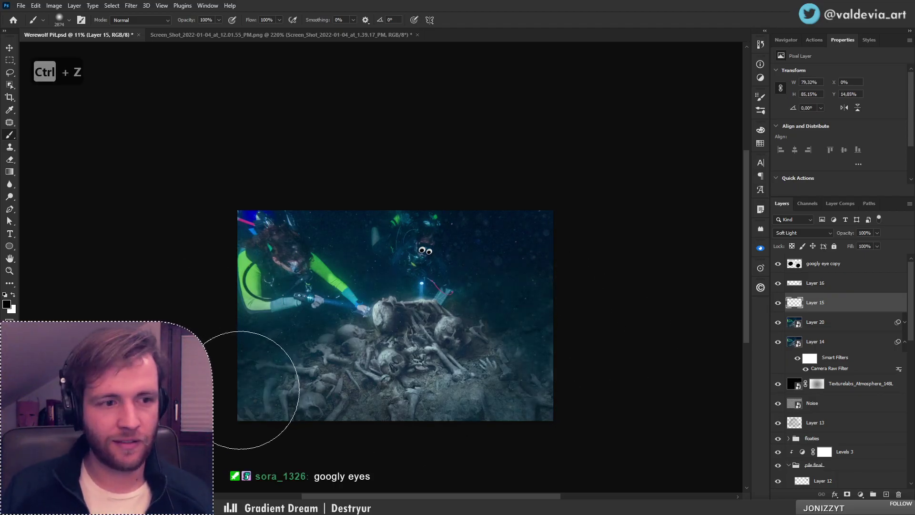
{"action": "key", "text": "ctrl+z"}
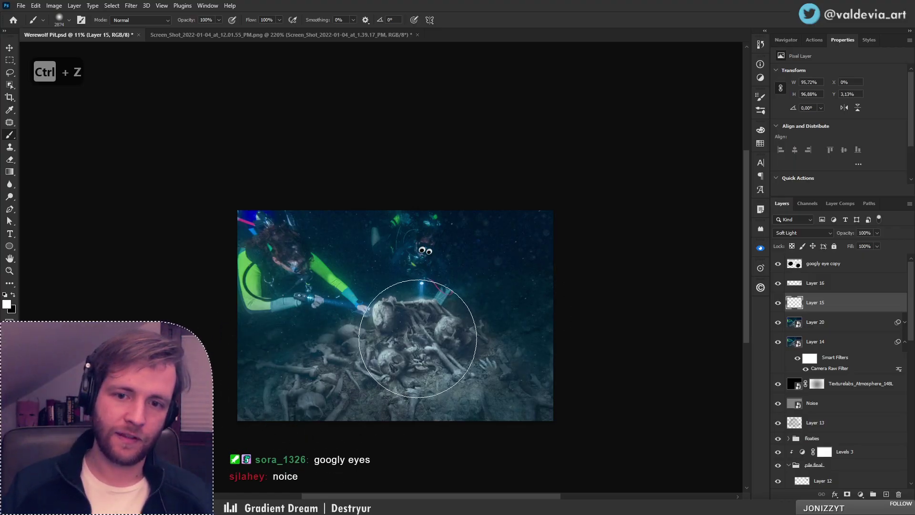
{"action": "key", "text": "ctrl+z"}
Brighten the central bone pile on Layer 15 with soft white strokes at a 1200 px brush size
{"action": "key", "text": "bracketleft"}
{"action": "key", "text": "bracketleft"}
{"action": "key", "text": "bracketleft"}
{"action": "key", "text": "bracketleft"}
{"action": "key", "text": "bracketleft"}
{"action": "key", "text": "bracketleft"}
{"action": "key", "text": "bracketleft"}
{"action": "key", "text": "bracketleft"}
{"action": "key", "text": "bracketleft"}
{"action": "key", "text": "bracketleft"}
{"action": "key", "text": "bracketleft"}
{"action": "key", "text": "bracketleft"}
{"action": "key", "text": "bracketleft"}
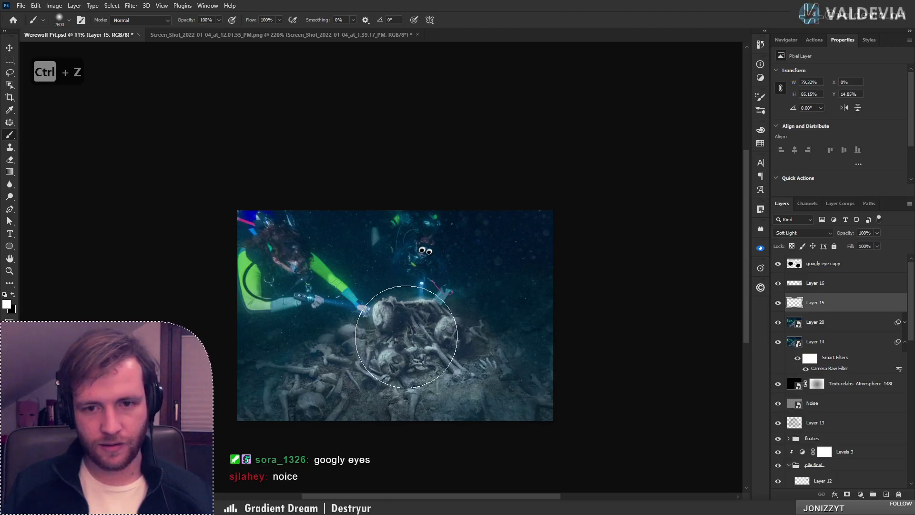
{"action": "key", "text": "bracketleft"}
{"action": "key", "text": "bracketleft"}
{"action": "key", "text": "bracketleft"}
{"action": "key", "text": "bracketleft"}
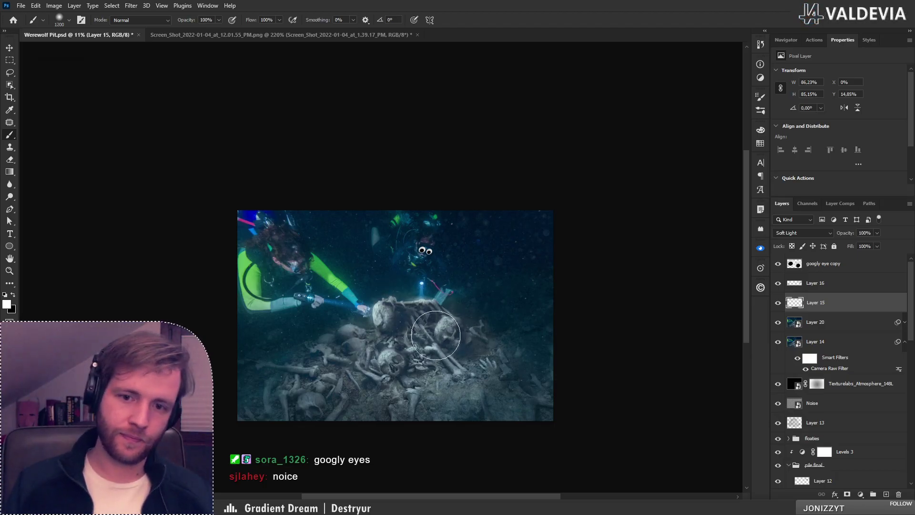
{"action": "key", "text": "ctrl+z"}
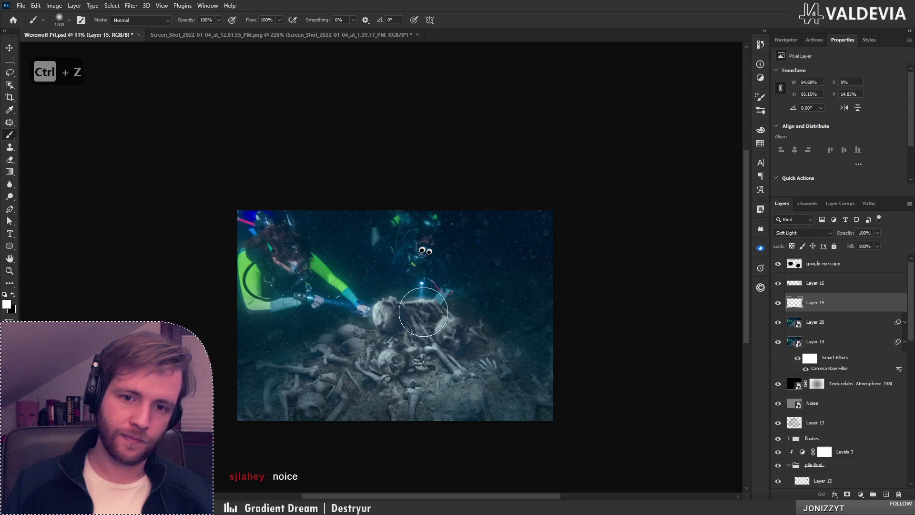
{"action": "key", "text": "z"}
{"action": "mouse_move", "coordinate": [407, 336]}
{"action": "left_mouse_down"}
{"action": "mouse_move", "coordinate": [355, 342]}
{"action": "mouse_move", "coordinate": [427, 321]}
{"action": "mouse_move", "coordinate": [395, 321]}
{"action": "left_mouse_up"}
{"action": "key", "text": "b"}
{"action": "left_click_drag", "start_coordinate": [474, 343], "coordinate": [482, 352]}
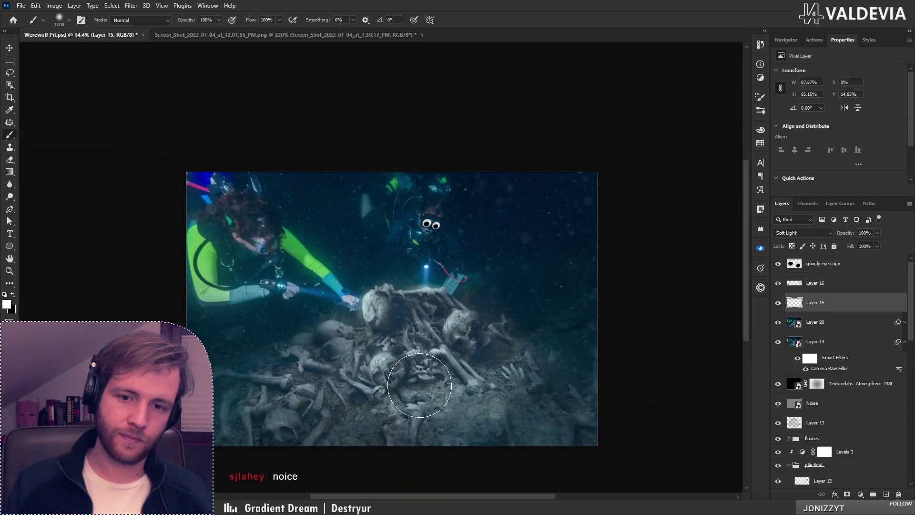
{"action": "left_click_drag", "start_coordinate": [408, 361], "coordinate": [423, 323]}
Compare the whole image with and without the painted lighting on Layer 15
{"action": "key", "text": "z"}
{"action": "mouse_move", "coordinate": [394, 294]}
{"action": "left_mouse_down"}
{"action": "mouse_move", "coordinate": [350, 303]}
{"action": "mouse_move", "coordinate": [453, 276]}
{"action": "left_mouse_up"}
{"action": "key", "text": "b"}
{"action": "left_click", "coordinate": [778, 302]}
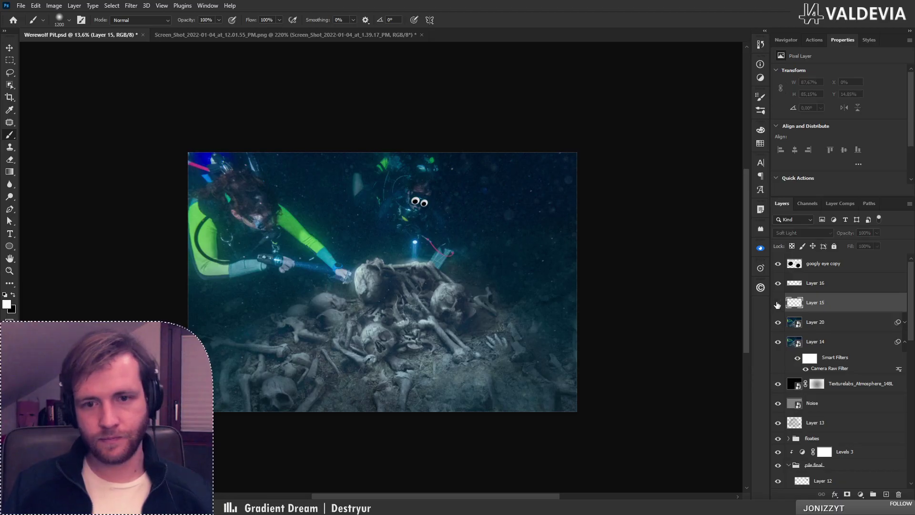
{"action": "left_click", "coordinate": [778, 302]}
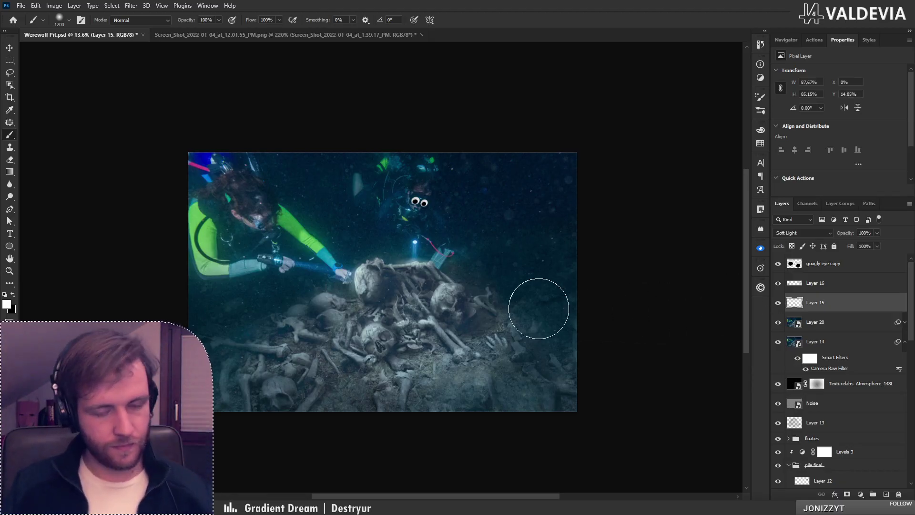
Erase some Layer 15 shading at the top of the bone pile with a 432 px eraser, and save the document
{"action": "key", "text": "e"}
{"action": "right_click", "coordinate": [427, 272]}
{"action": "left_click", "coordinate": [537, 272]}
{"action": "left_click", "coordinate": [414, 289]}
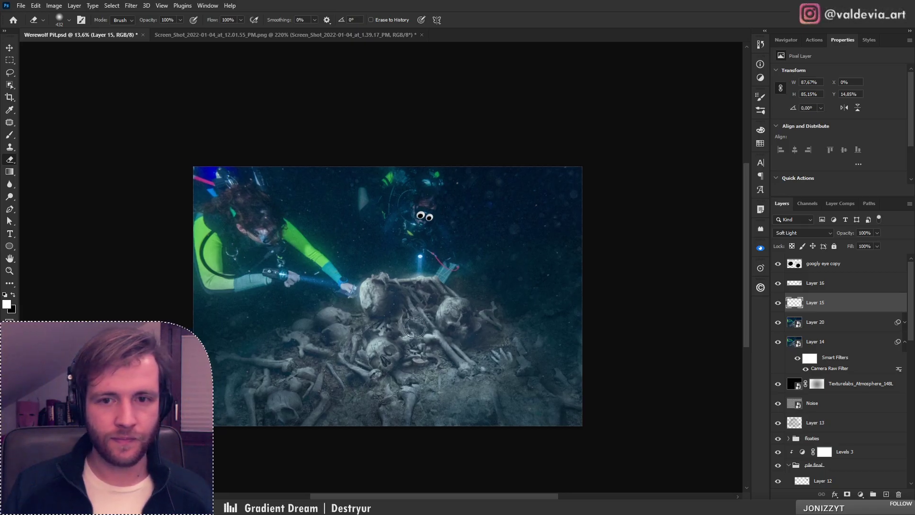
{"action": "key", "text": "z"}
{"action": "left_click_drag", "start_coordinate": [376, 355], "coordinate": [390, 351]}
{"action": "key", "text": "e"}
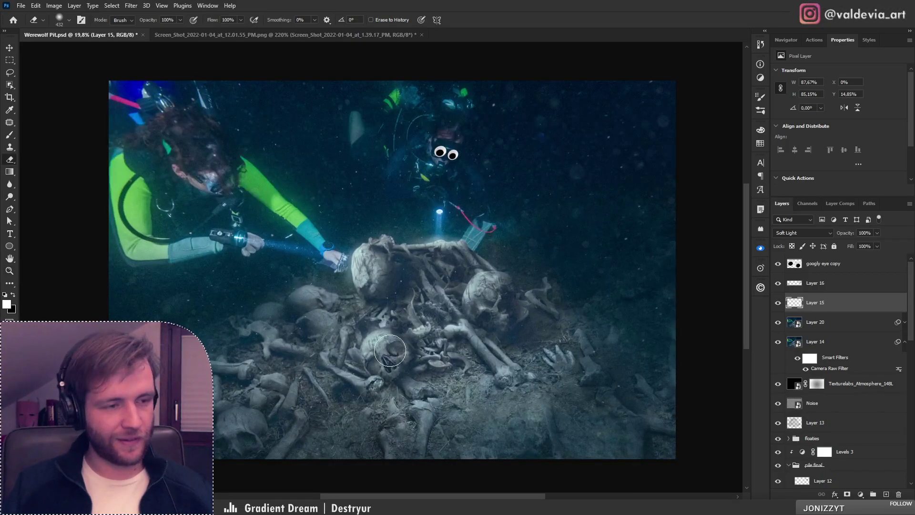
{"action": "key", "text": "ctrl+s"}
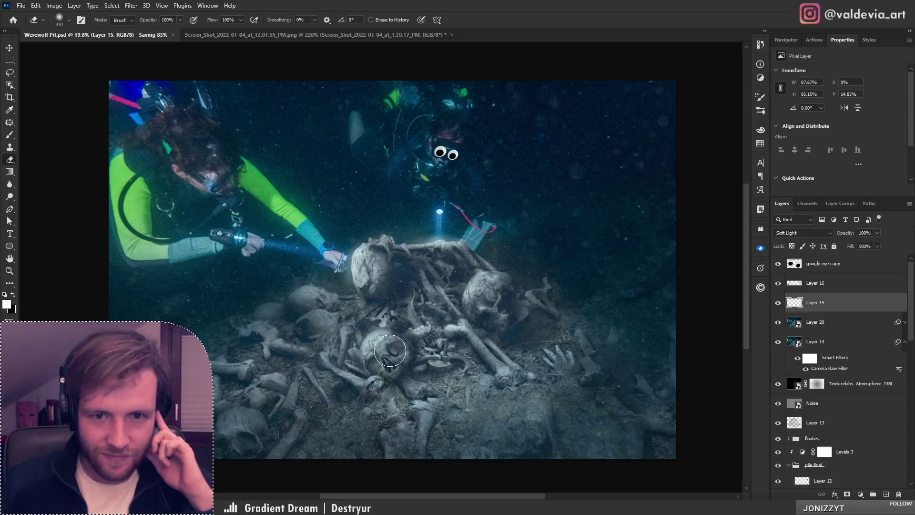
Paint a soft white highlight on the large left skull on Layer 15 with a 100 px brush
{"action": "key", "text": "b"}
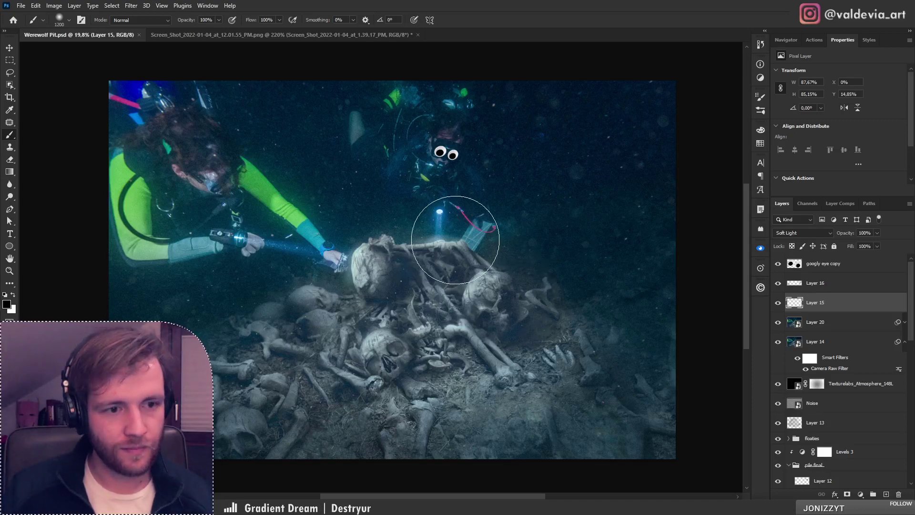
{"action": "right_click", "coordinate": [456, 245]}
{"action": "left_click", "coordinate": [538, 273]}
{"action": "left_click_drag", "start_coordinate": [382, 275], "coordinate": [364, 254]}
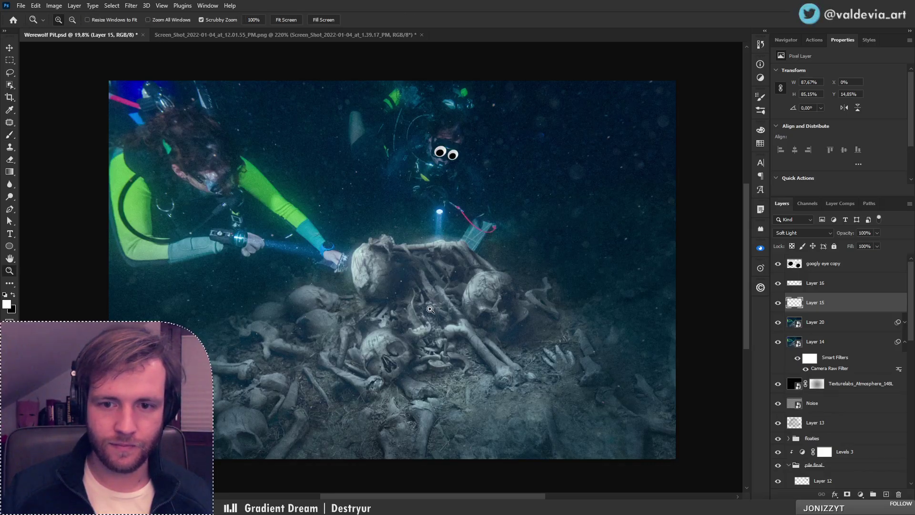
{"action": "scroll", "coordinate": [398, 295], "scroll_direction": "down", "scroll_amount": 3}
{"action": "scroll", "coordinate": [456, 325], "scroll_direction": "up", "scroll_amount": 2}
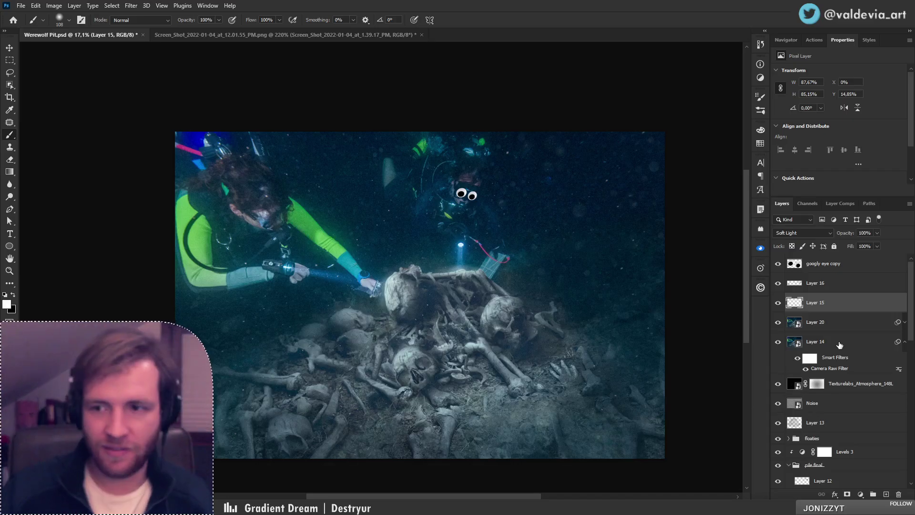
Hide the googly eye copy layer and save a JPEG copy as Werewolf Pit.jpg at quality 11
{"action": "left_click", "coordinate": [778, 264]}
{"action": "key", "text": "ctrl+shift+s"}
{"action": "left_click", "coordinate": [238, 219]}
{"action": "scroll", "coordinate": [186, 285], "scroll_direction": "up", "scroll_amount": 5}
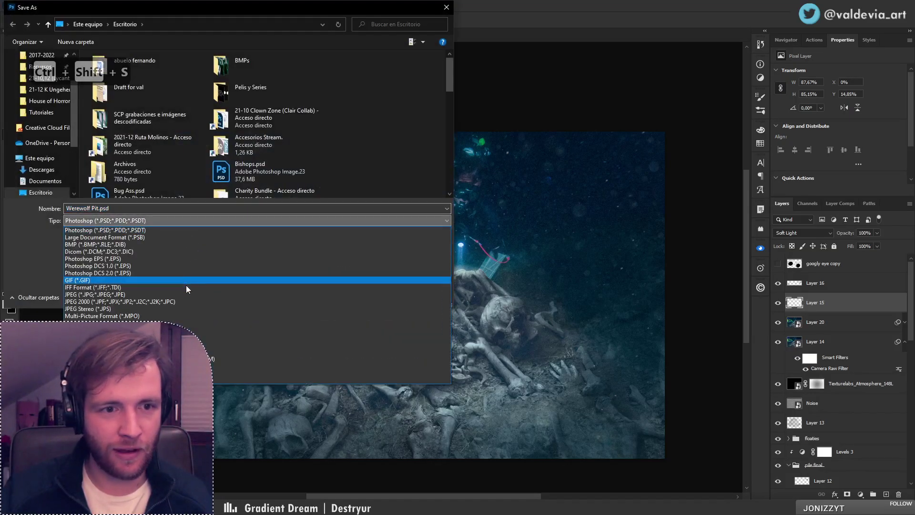
{"action": "left_click", "coordinate": [182, 290]}
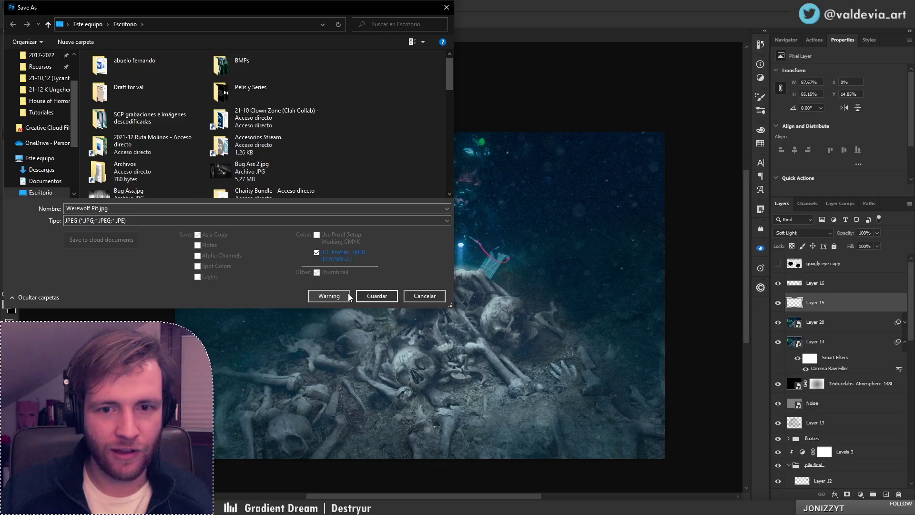
{"action": "left_click", "coordinate": [384, 296]}
{"action": "left_click", "coordinate": [471, 169]}
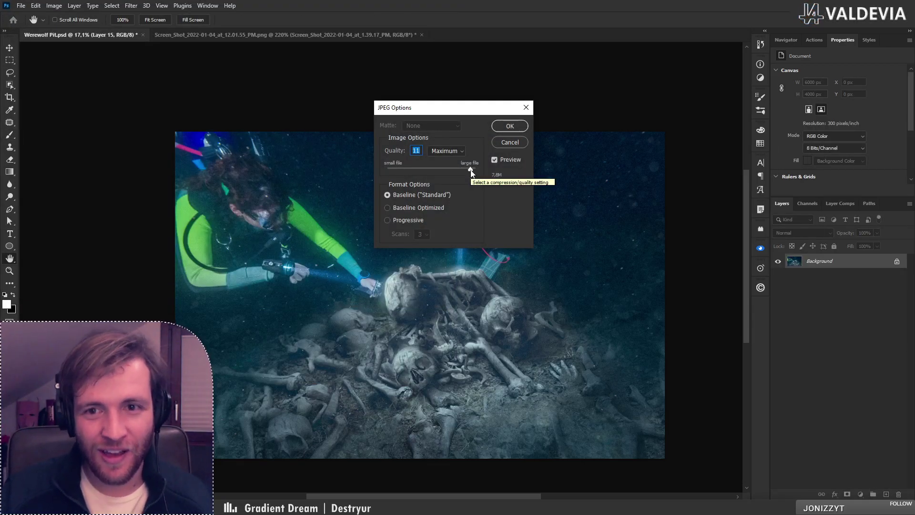
{"action": "left_click", "coordinate": [501, 128]}
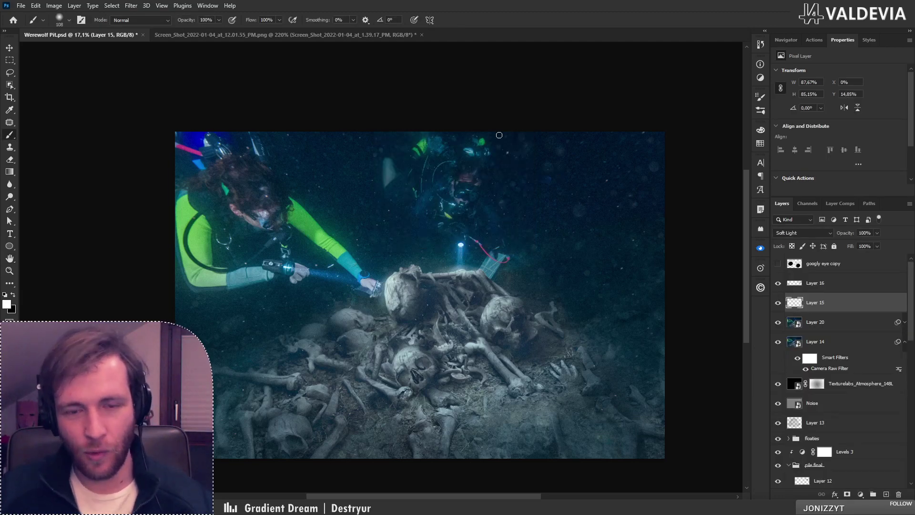
Show the googly eye copy layer again and save the Photoshop document
{"action": "left_click", "coordinate": [778, 265]}
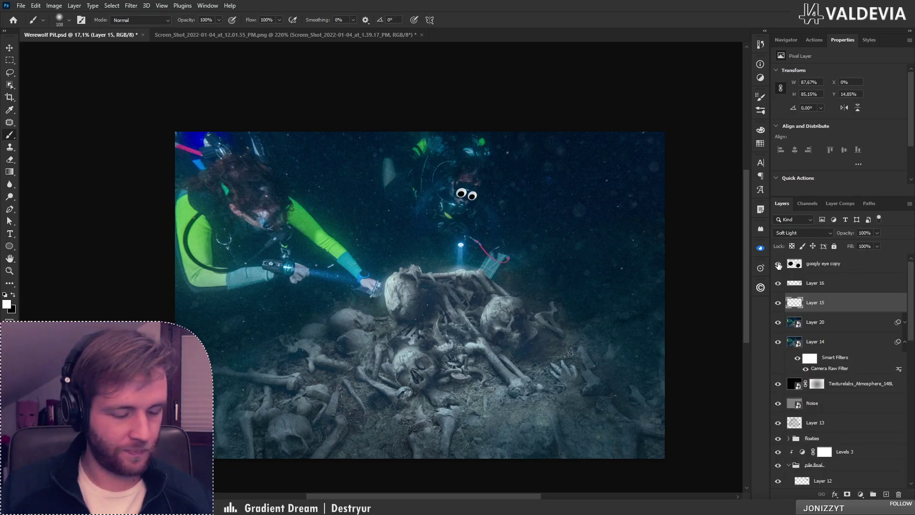
{"action": "key", "text": "ctrl+s"}
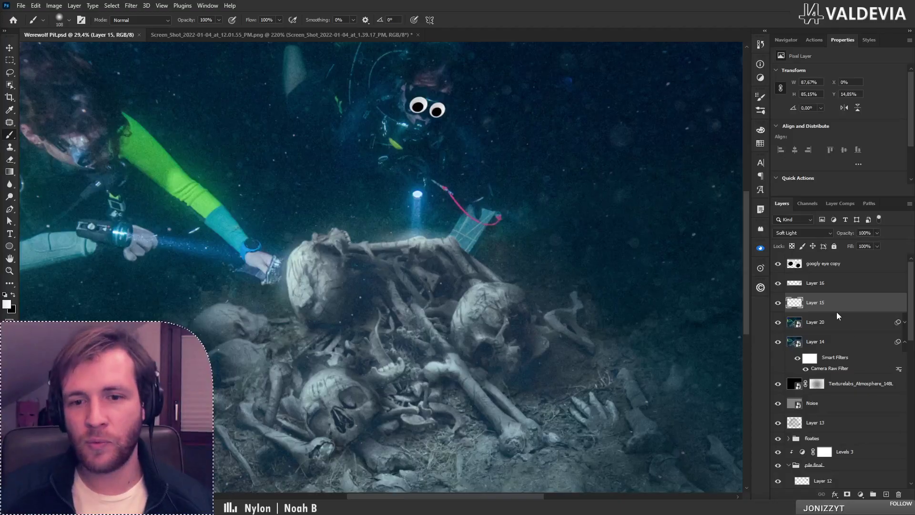
{"action": "left_click_drag", "start_coordinate": [393, 394], "coordinate": [422, 357]}
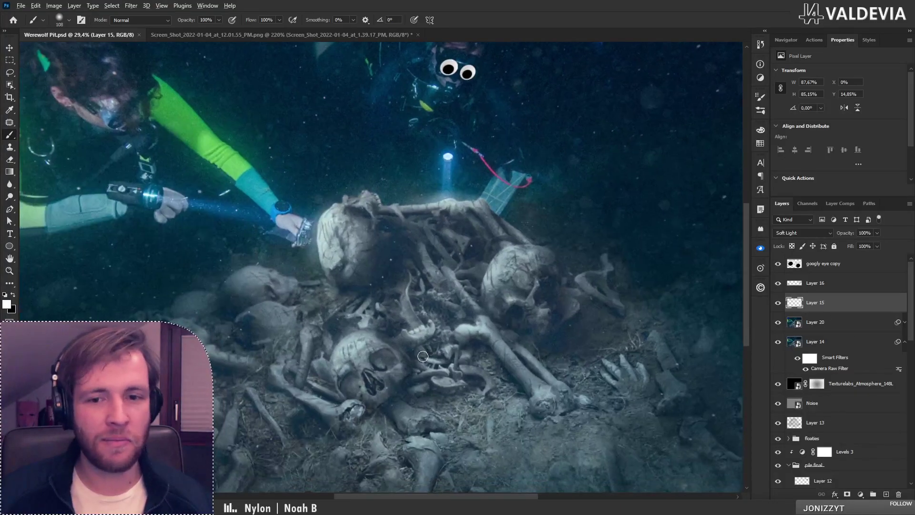
{"action": "scroll", "coordinate": [423, 356], "scroll_direction": "down", "scroll_amount": 5}
{"action": "scroll", "coordinate": [425, 355], "scroll_direction": "up", "scroll_amount": 5}
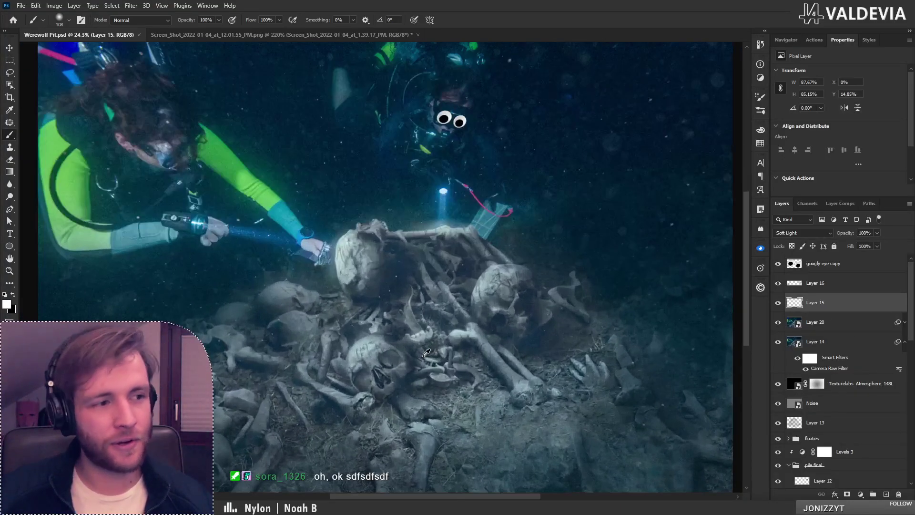
{"action": "scroll", "coordinate": [426, 352], "scroll_direction": "up", "scroll_amount": 1}
{"action": "scroll", "coordinate": [426, 353], "scroll_direction": "down", "scroll_amount": 2}
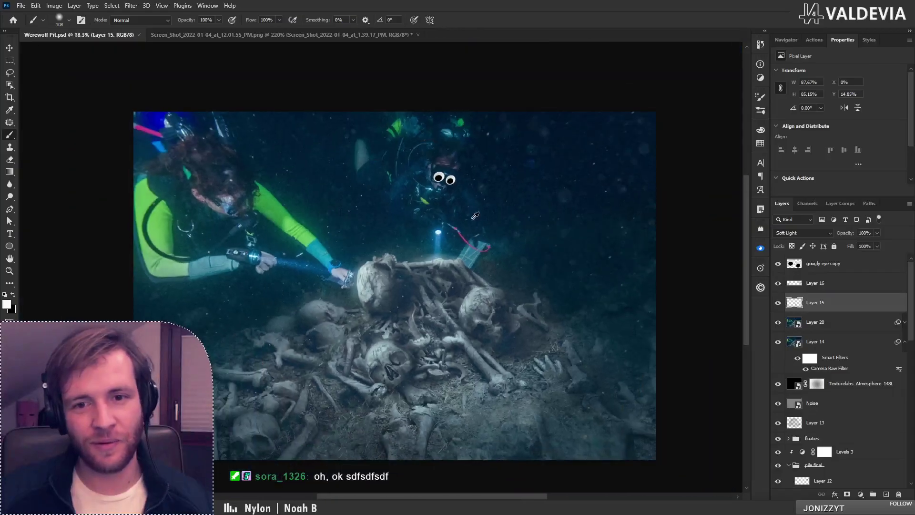
{"action": "scroll", "coordinate": [396, 324], "scroll_direction": "up", "scroll_amount": 1}
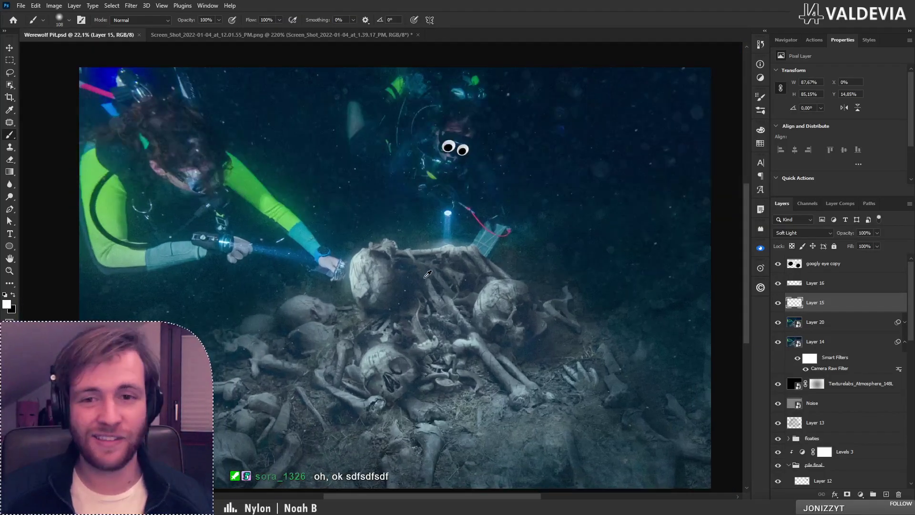